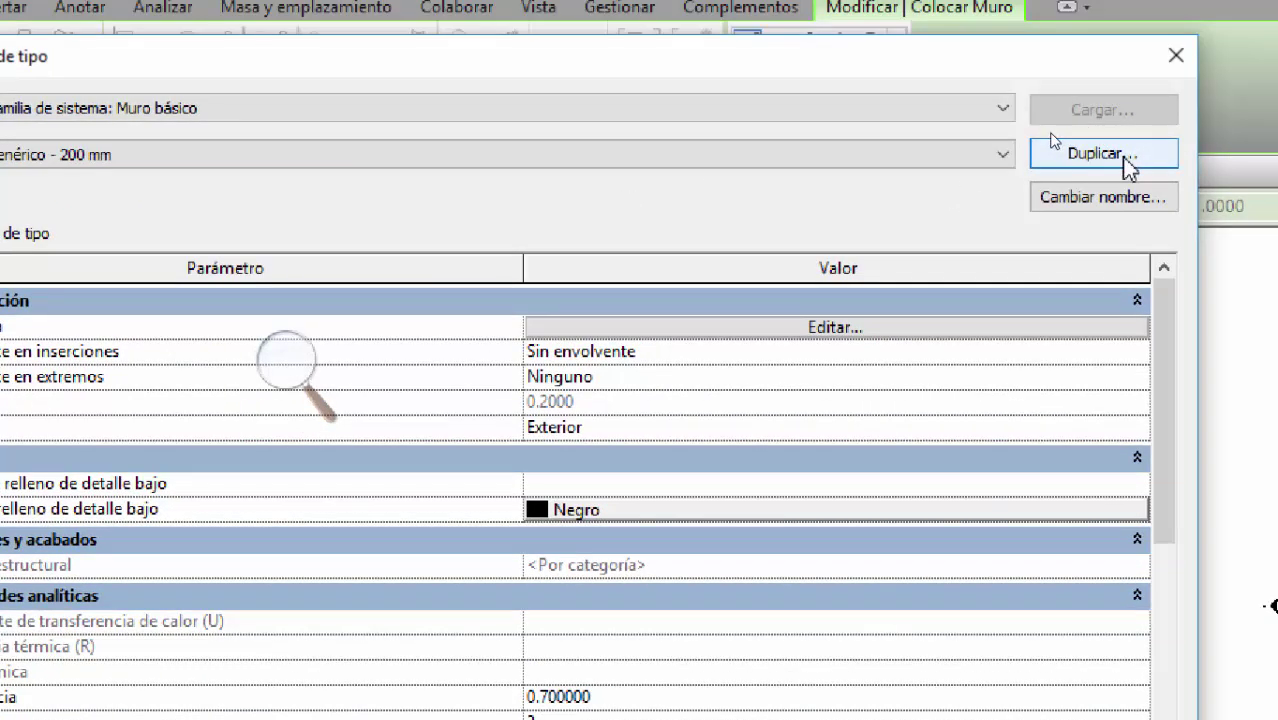
Step: Duplicate the Genérico - 200 mm wall type under the name "M.M.e10 (exterior)"
click(1124, 157)
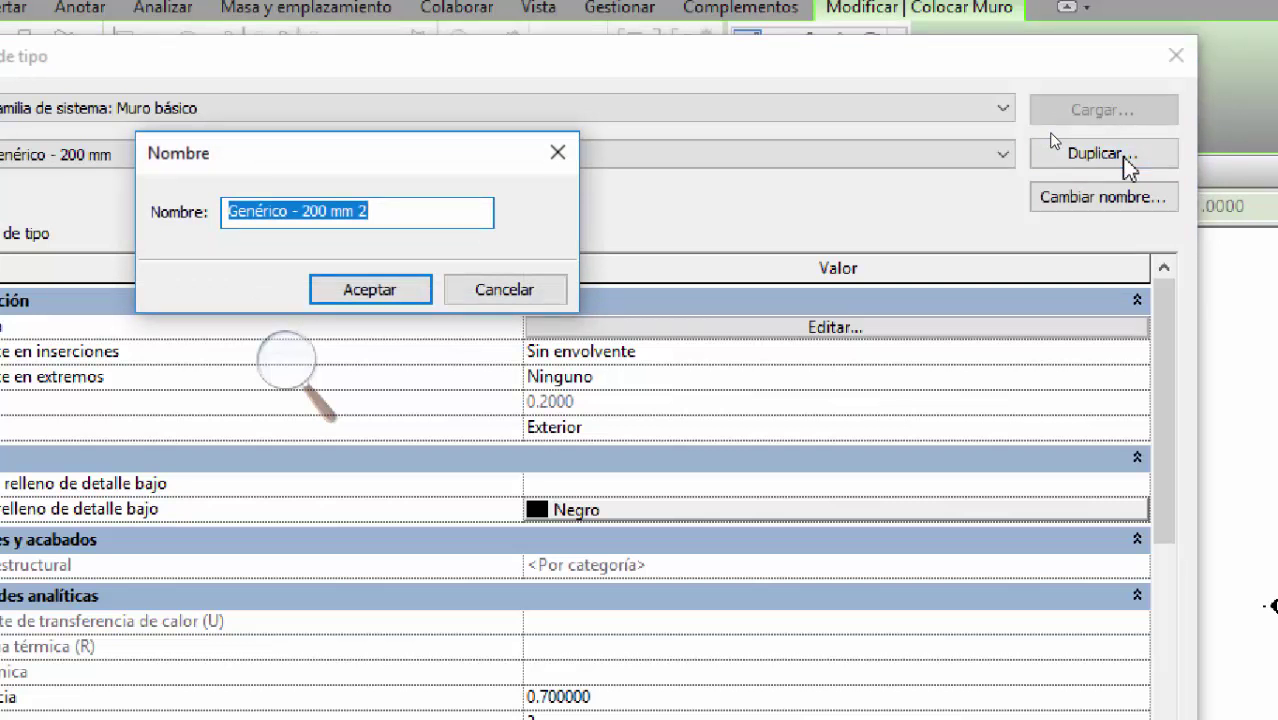
text(M)
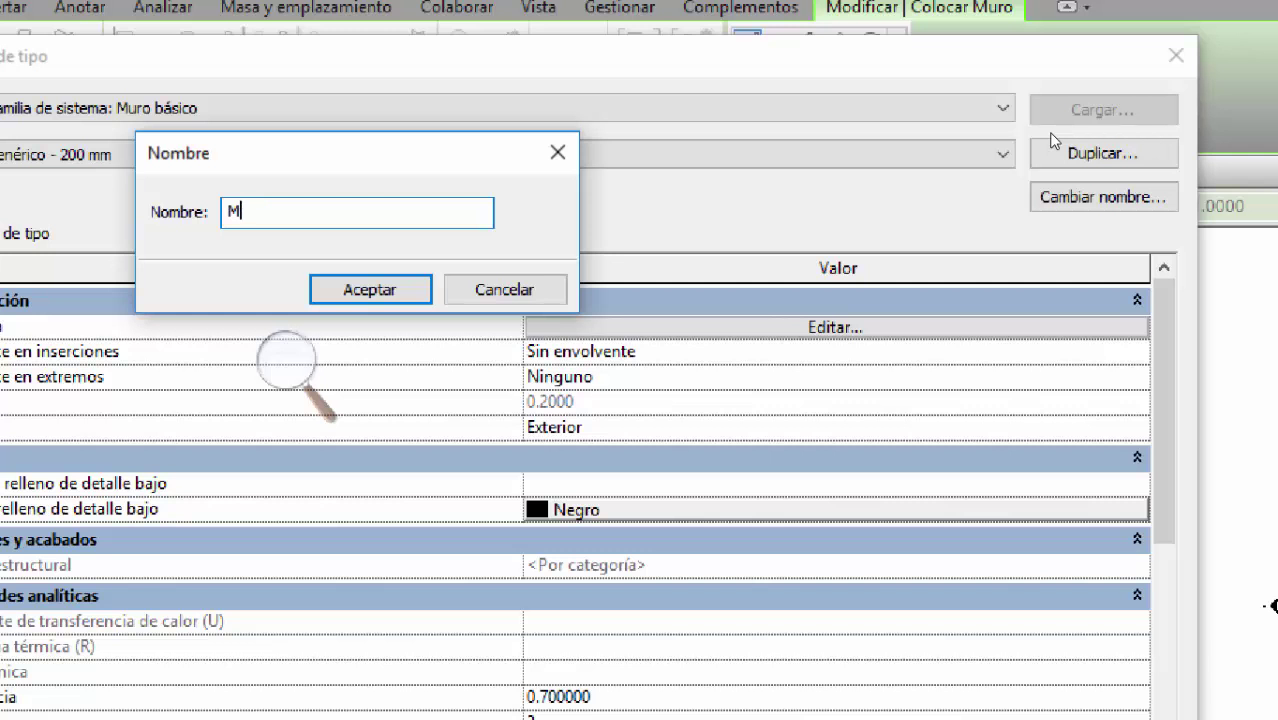
text(.M)
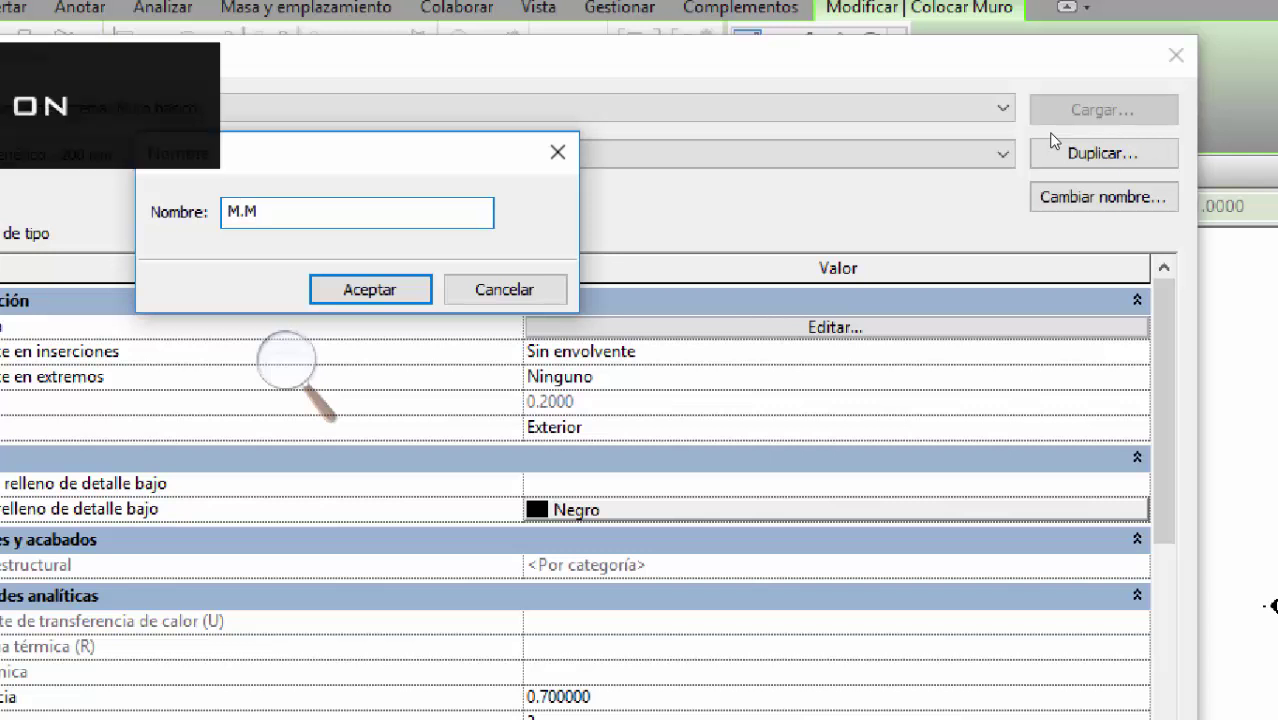
text(.)
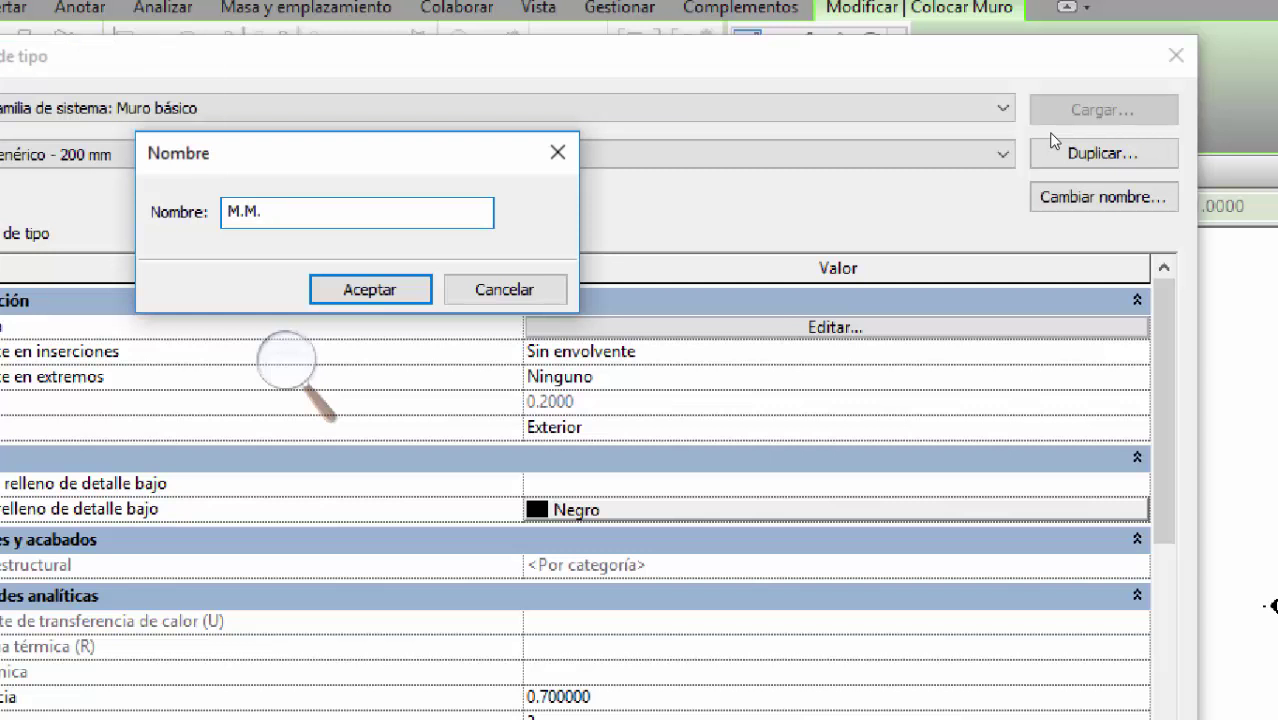
text(e10 (exterior)
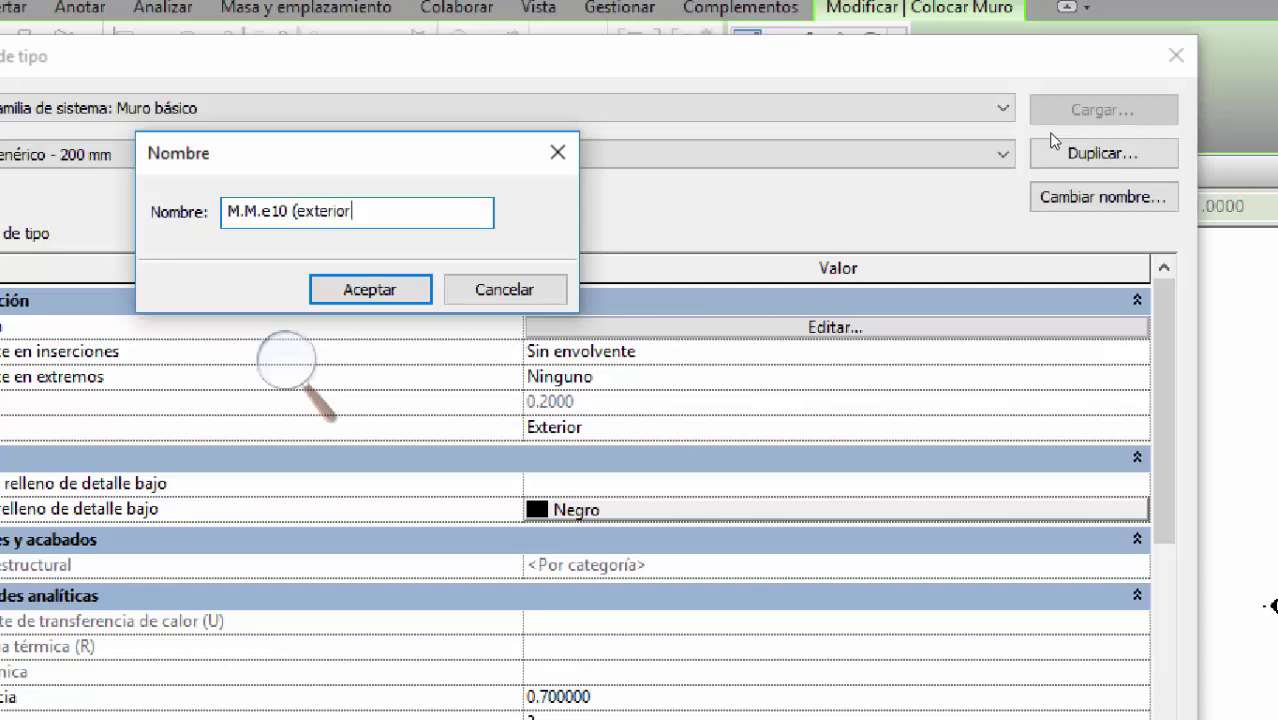
text())
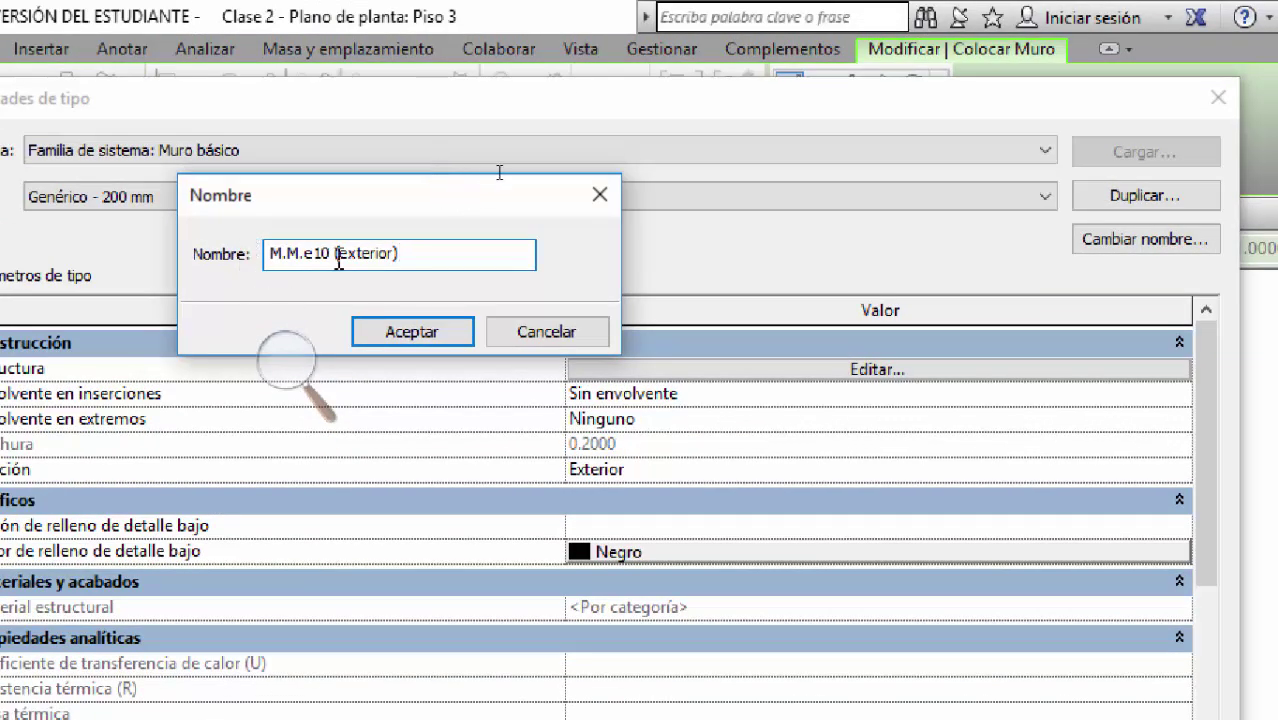
click(451, 334)
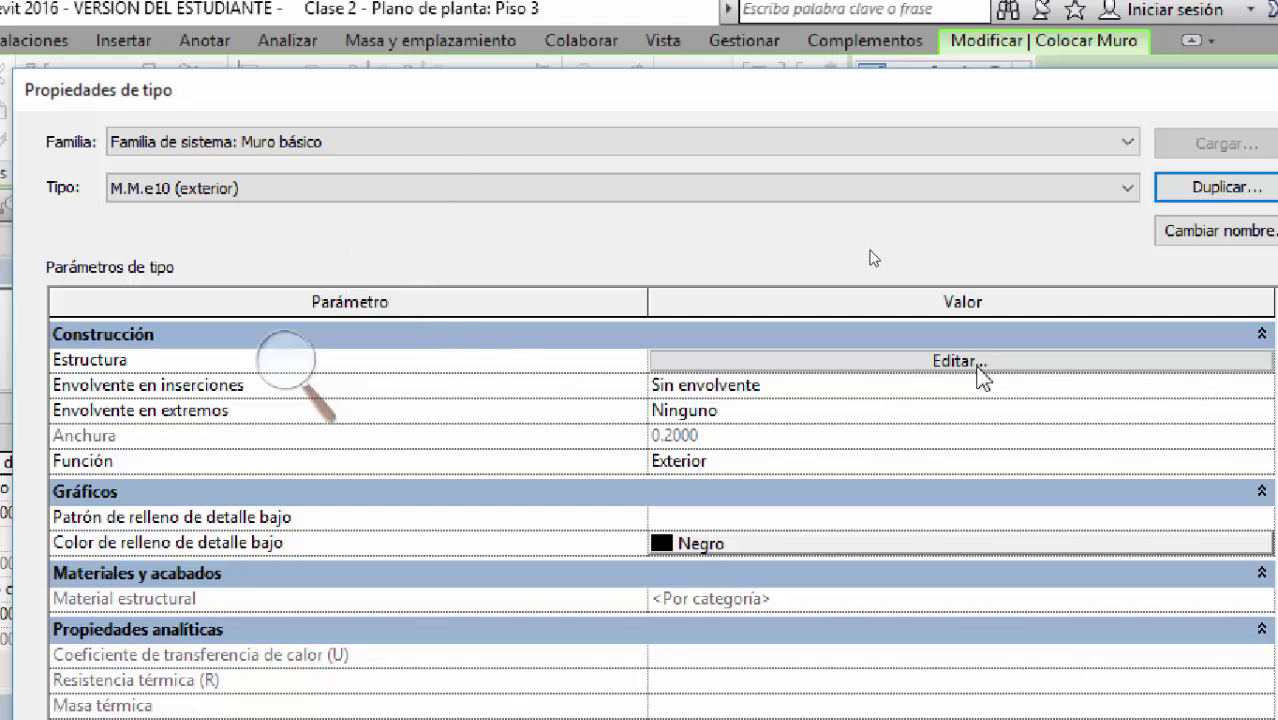
Step: Open the wall type's structure for editing with the preview displayed, and keep the core layer's function as Estructura [1]
click(919, 364)
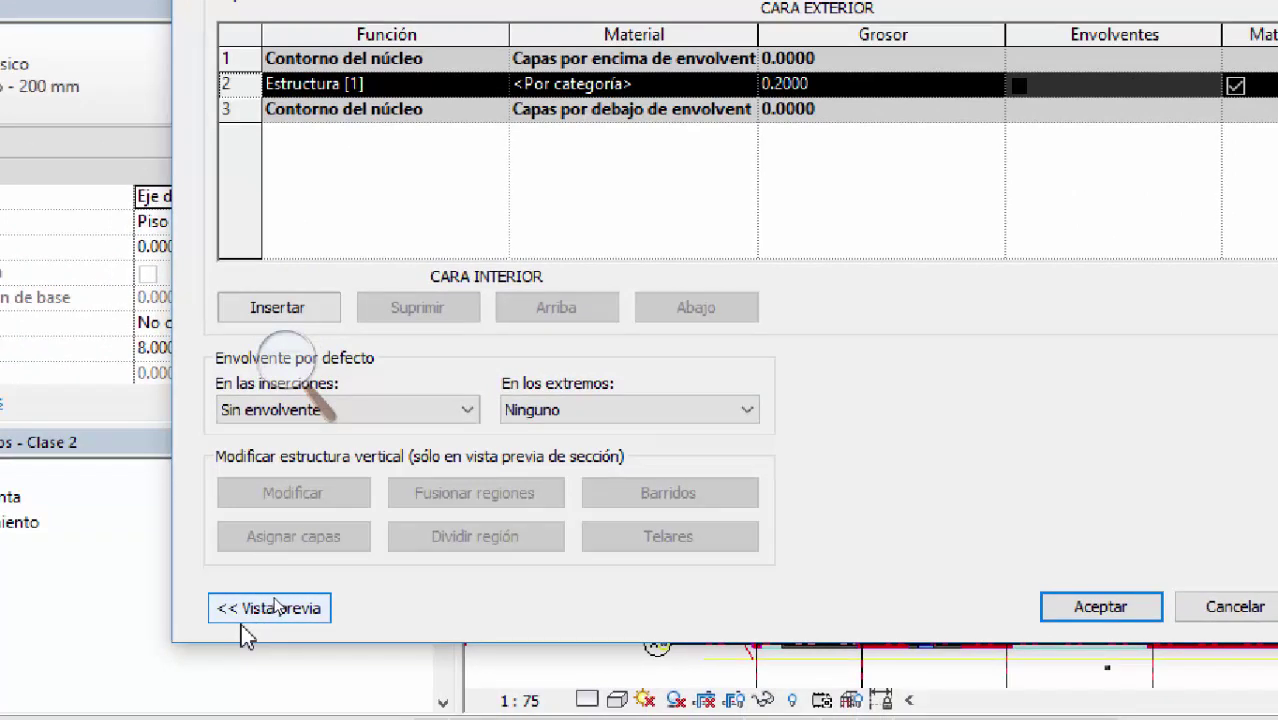
click(245, 618)
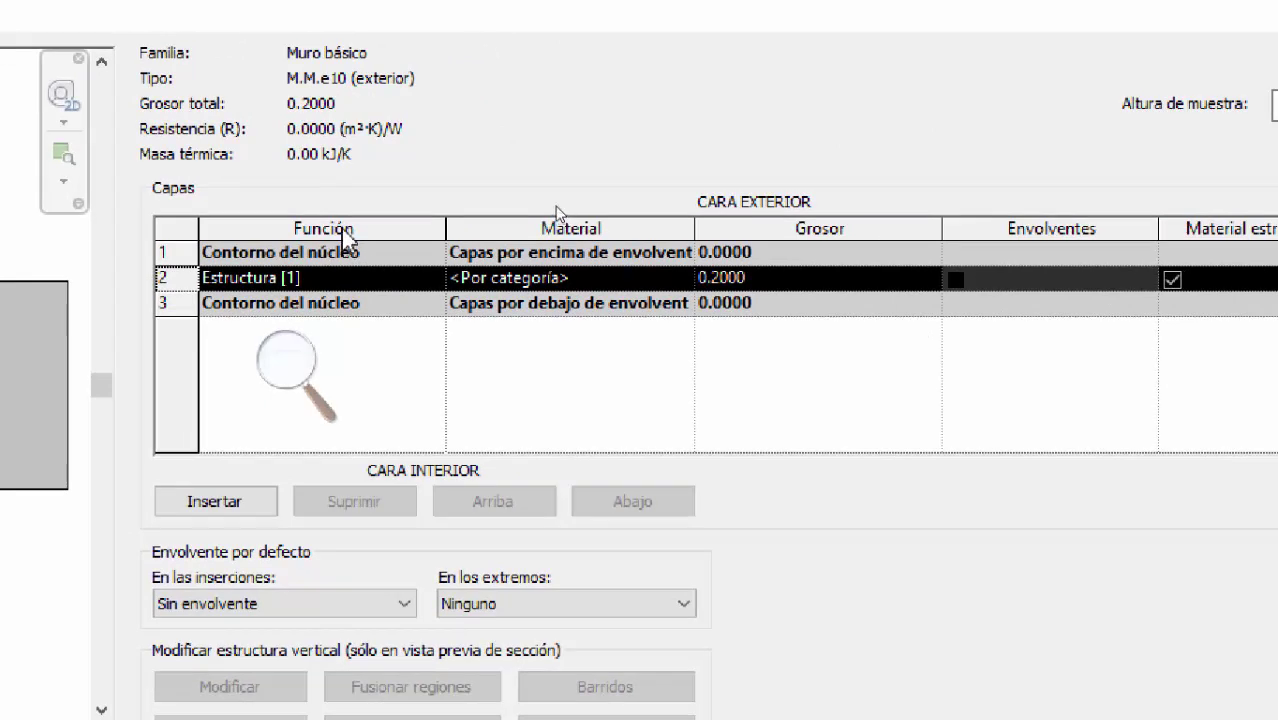
click(433, 279)
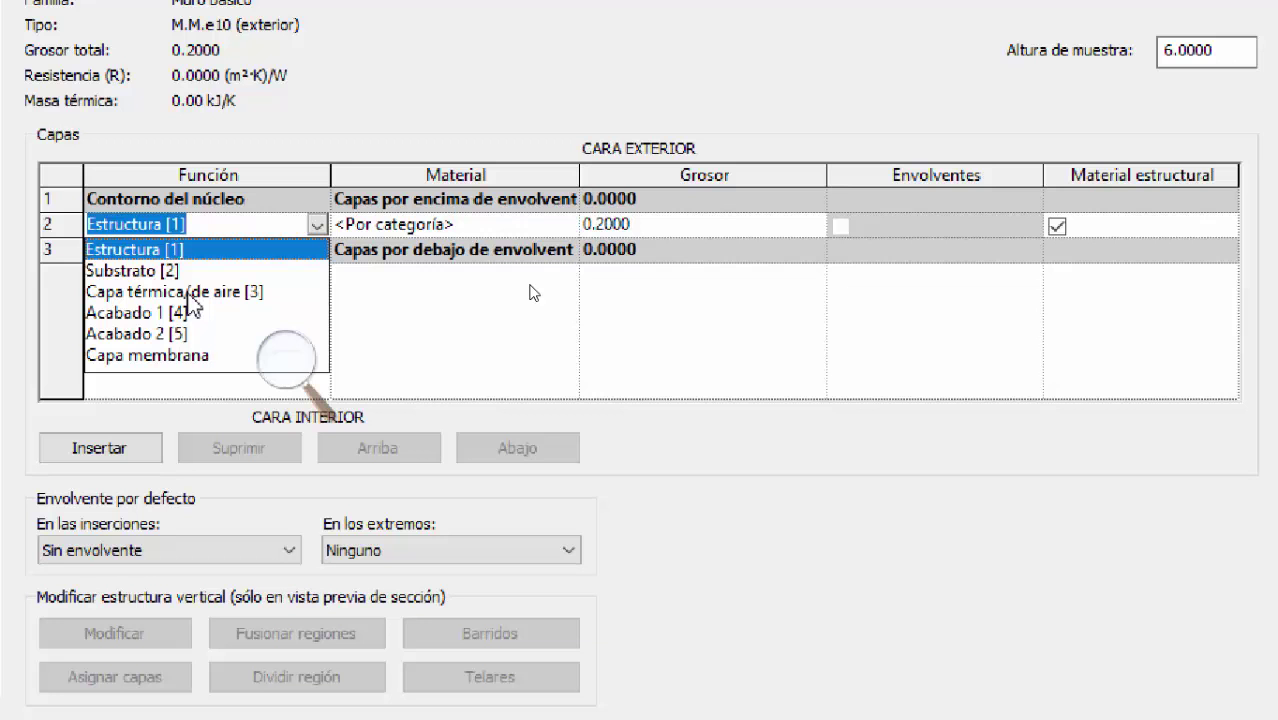
click(190, 225)
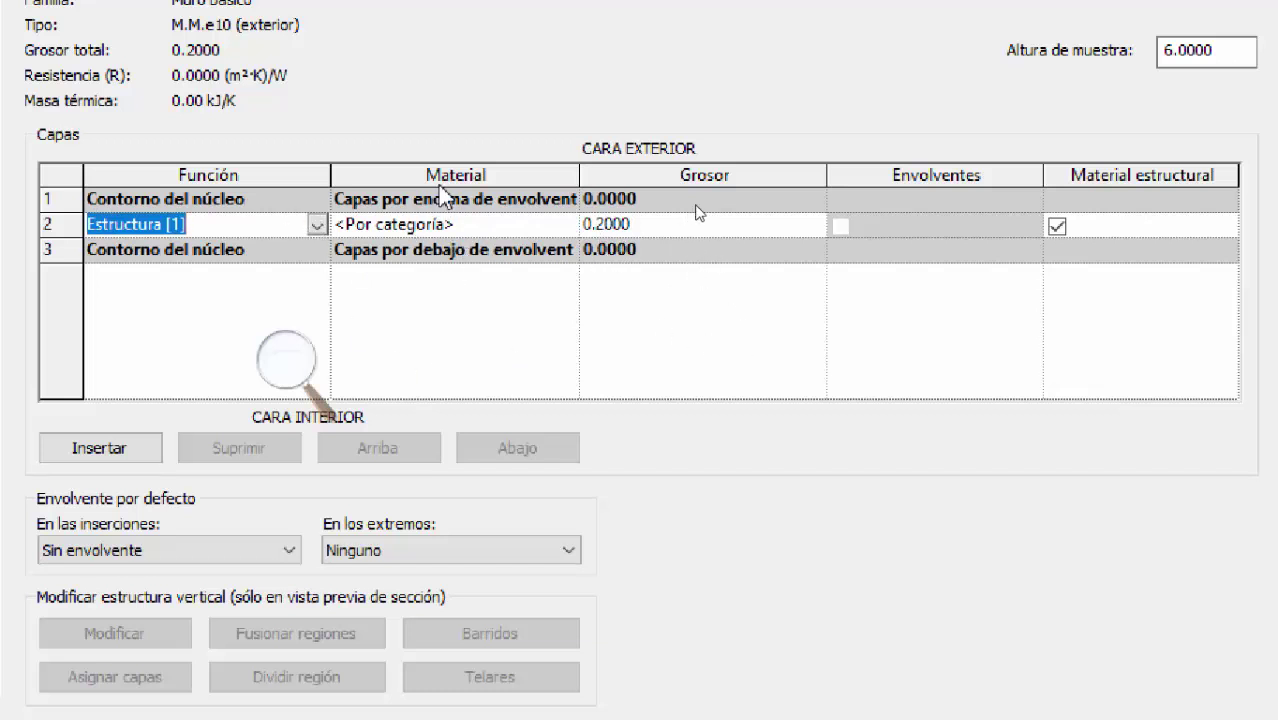
Step: Set the thickness of the core Estructura [1] layer to 6 cm
click(686, 230)
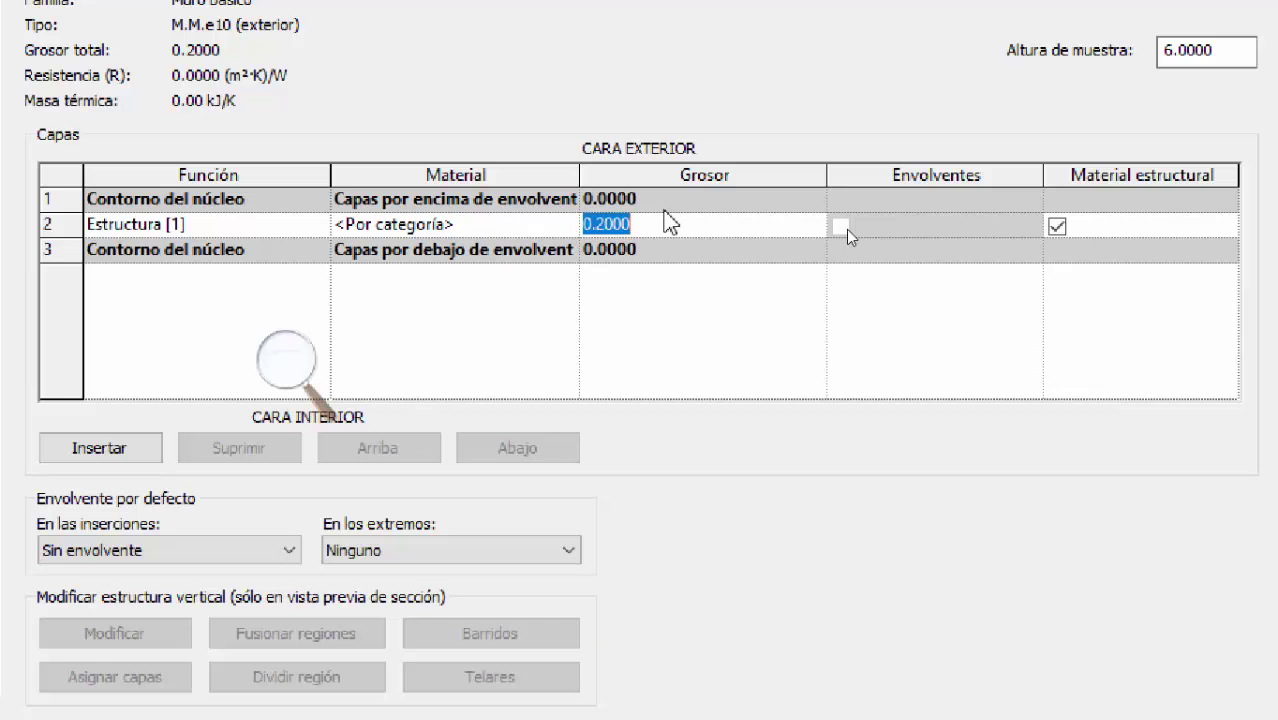
text(6 cm)
key(Tab)
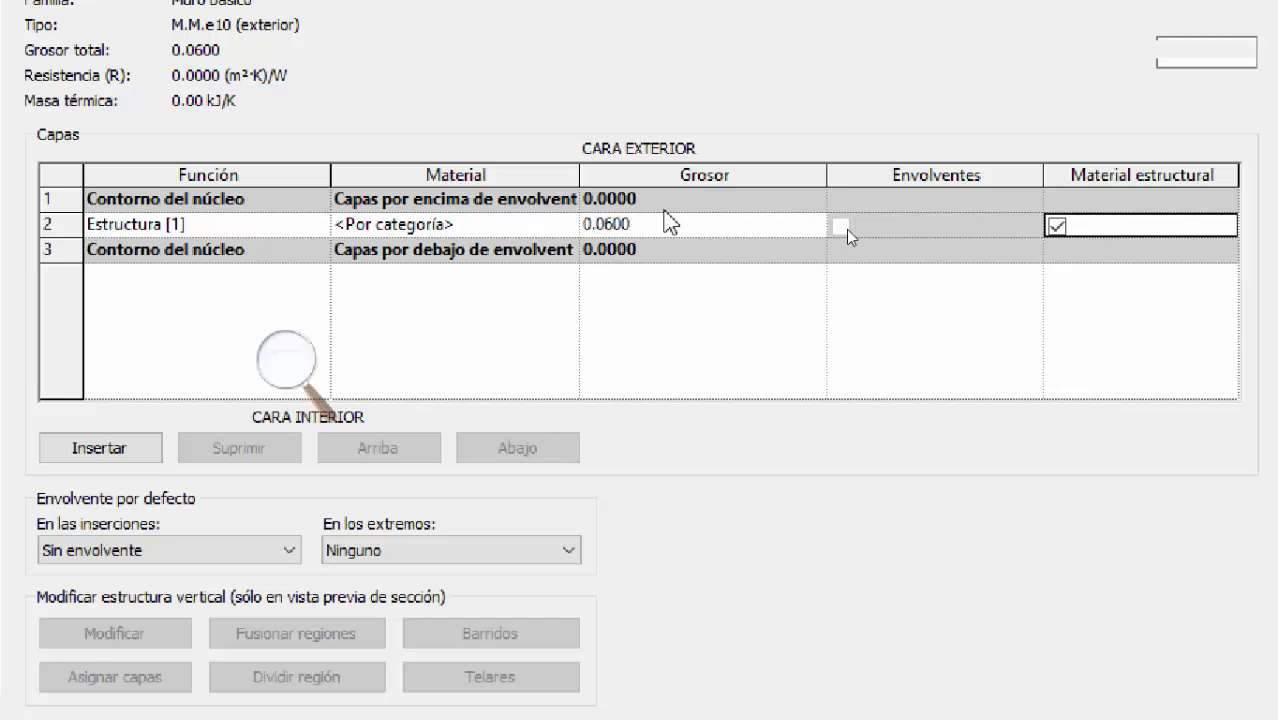
click(662, 222)
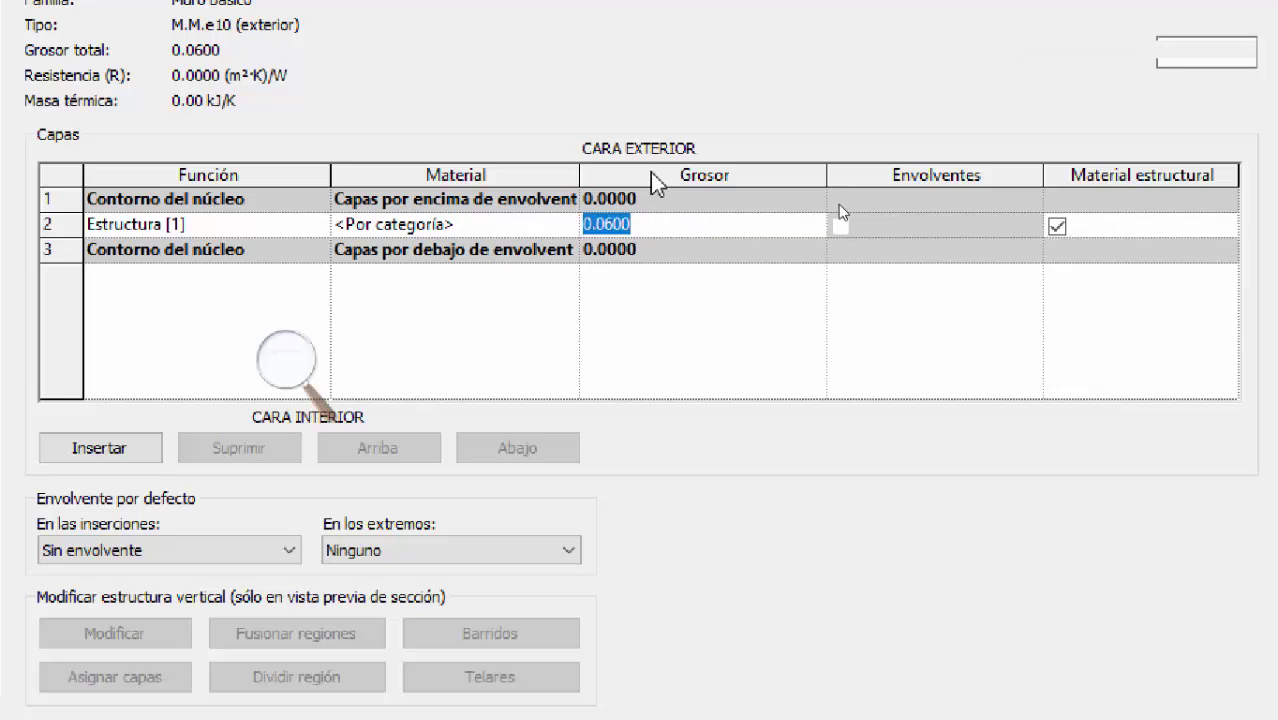
text(6 cm)
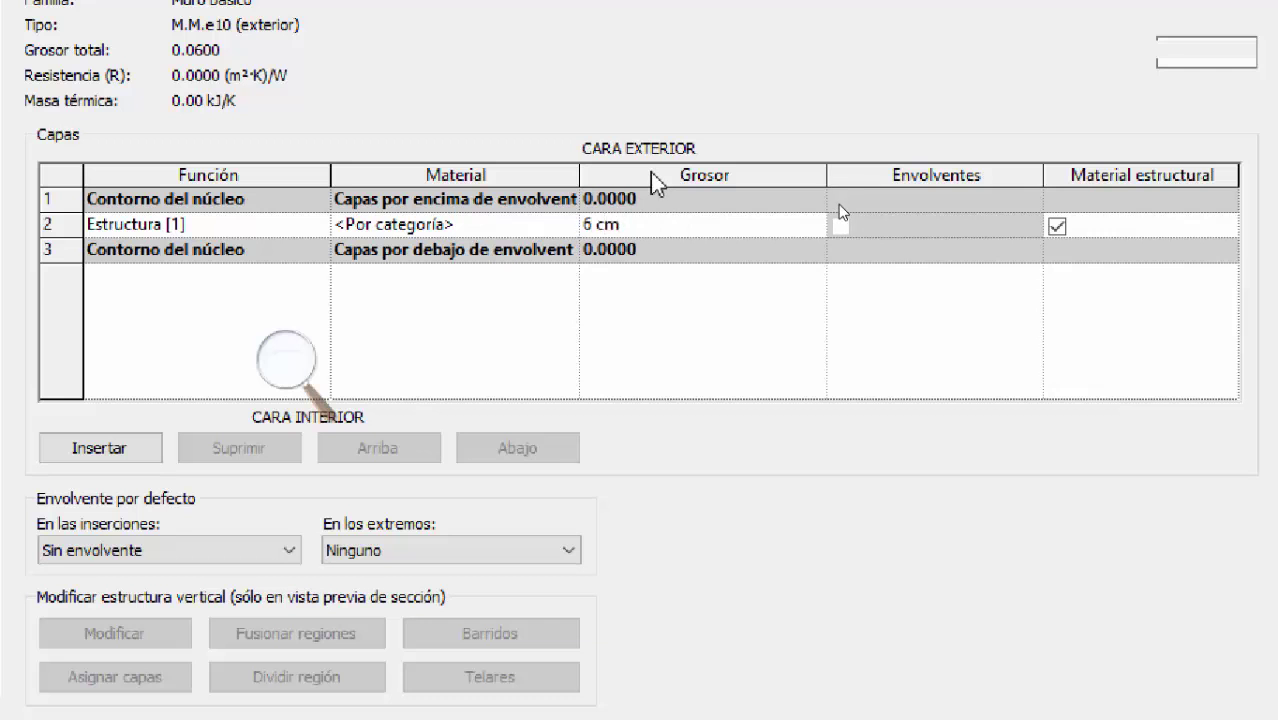
key(Tab)
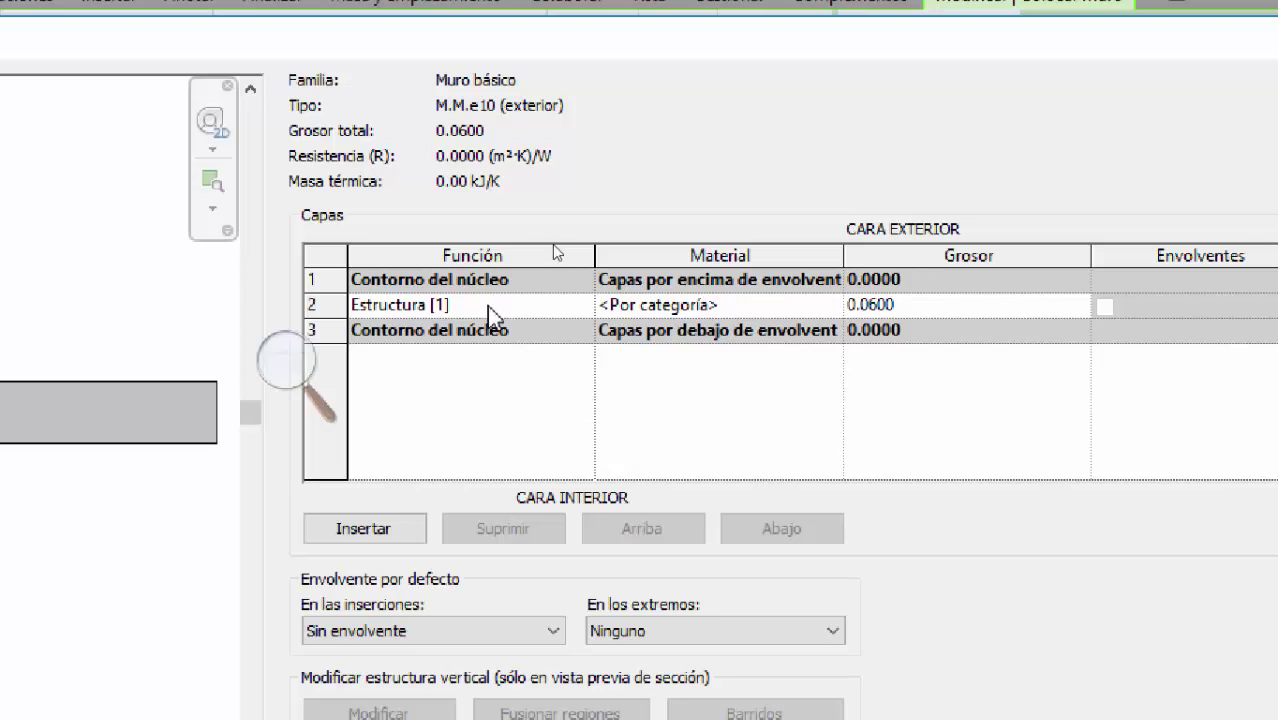
Step: Insert two new layers on the exterior side, outside the upper core boundary
click(391, 537)
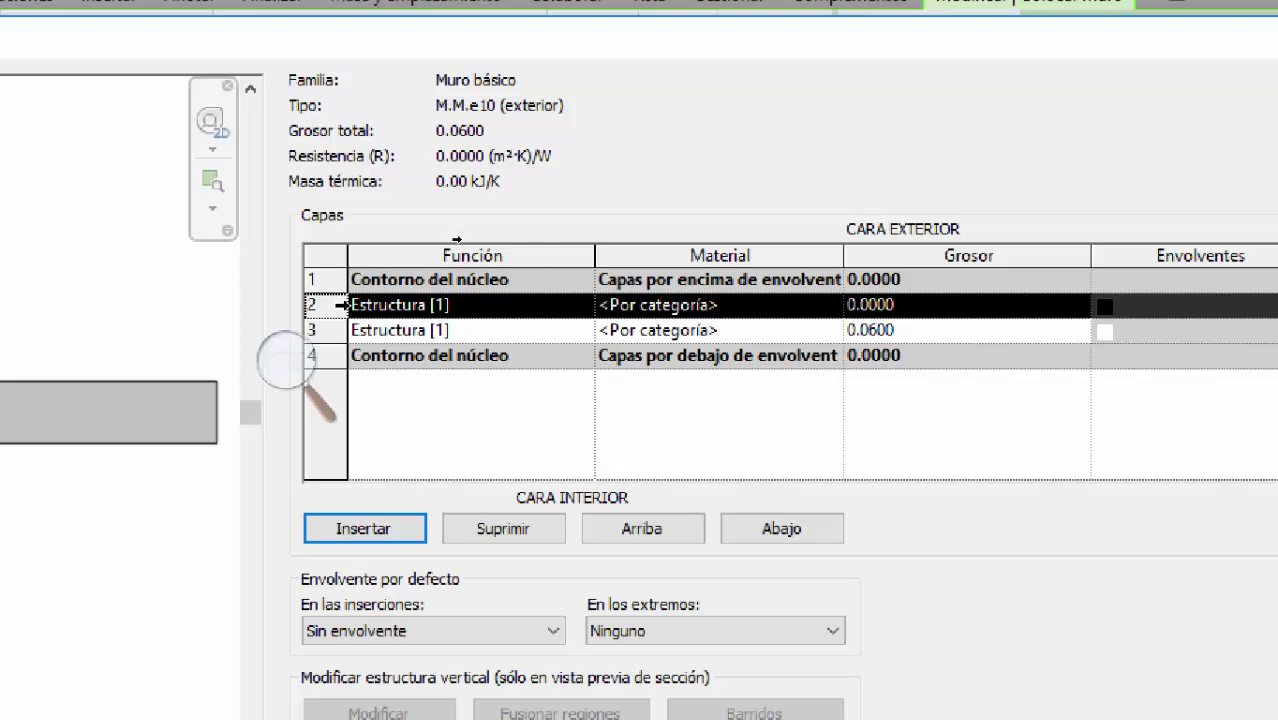
click(660, 532)
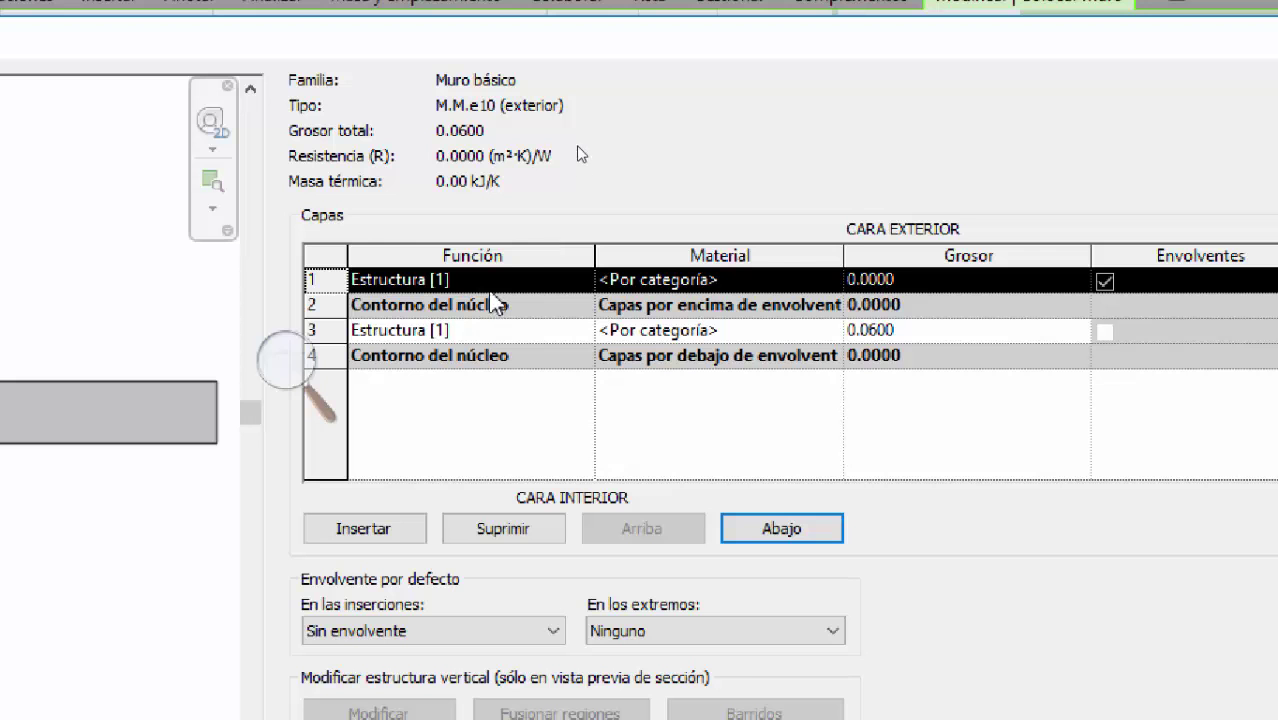
click(372, 546)
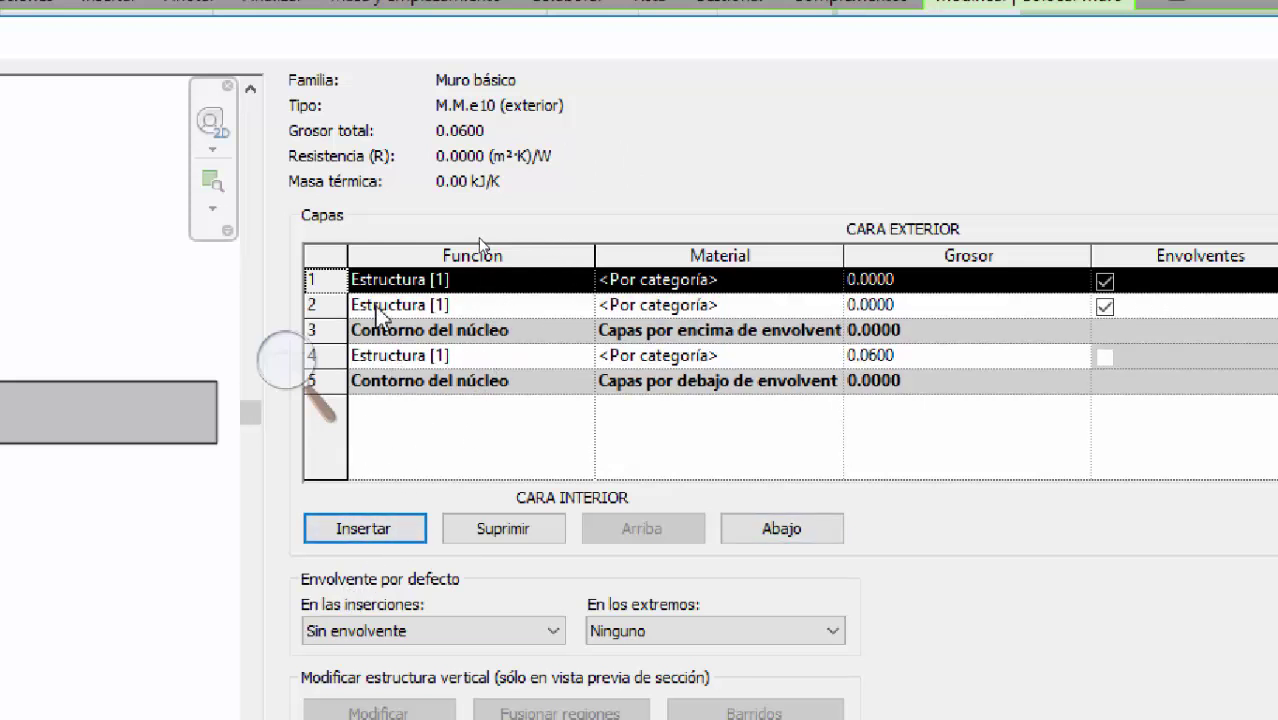
Step: Insert two new layers on the interior side, beyond the lower core boundary
click(345, 380)
click(366, 530)
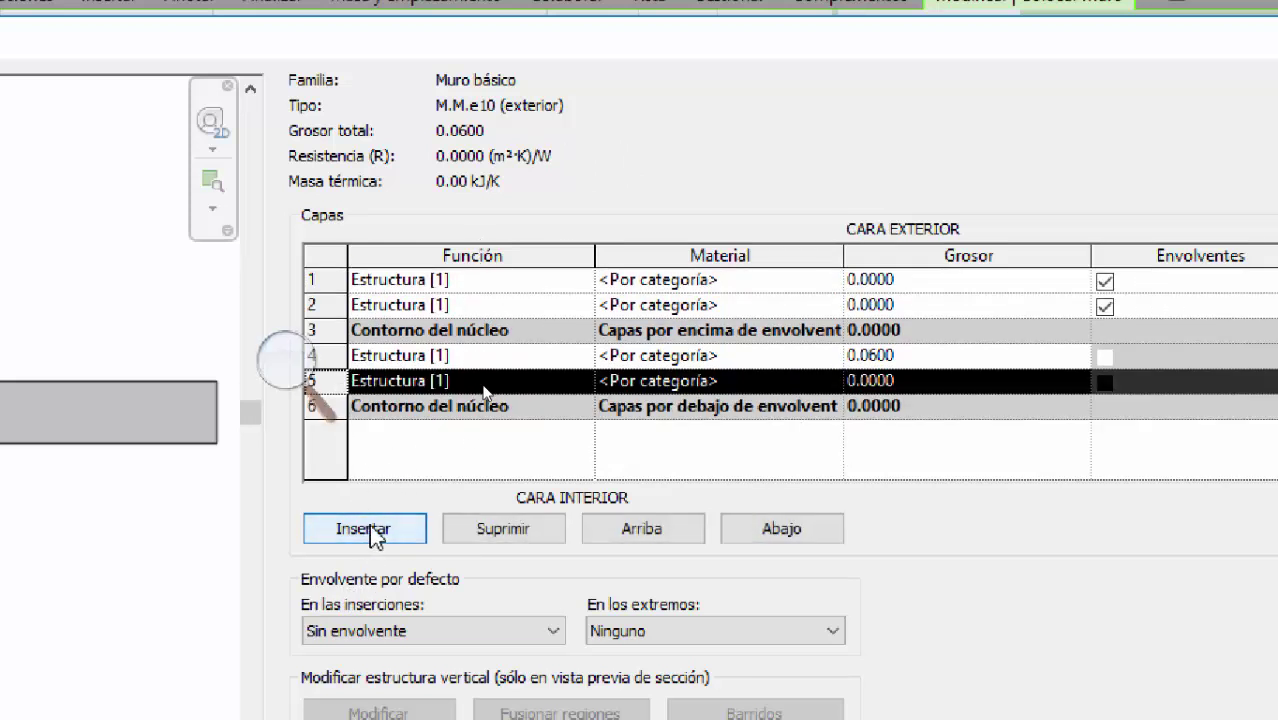
click(788, 534)
click(414, 531)
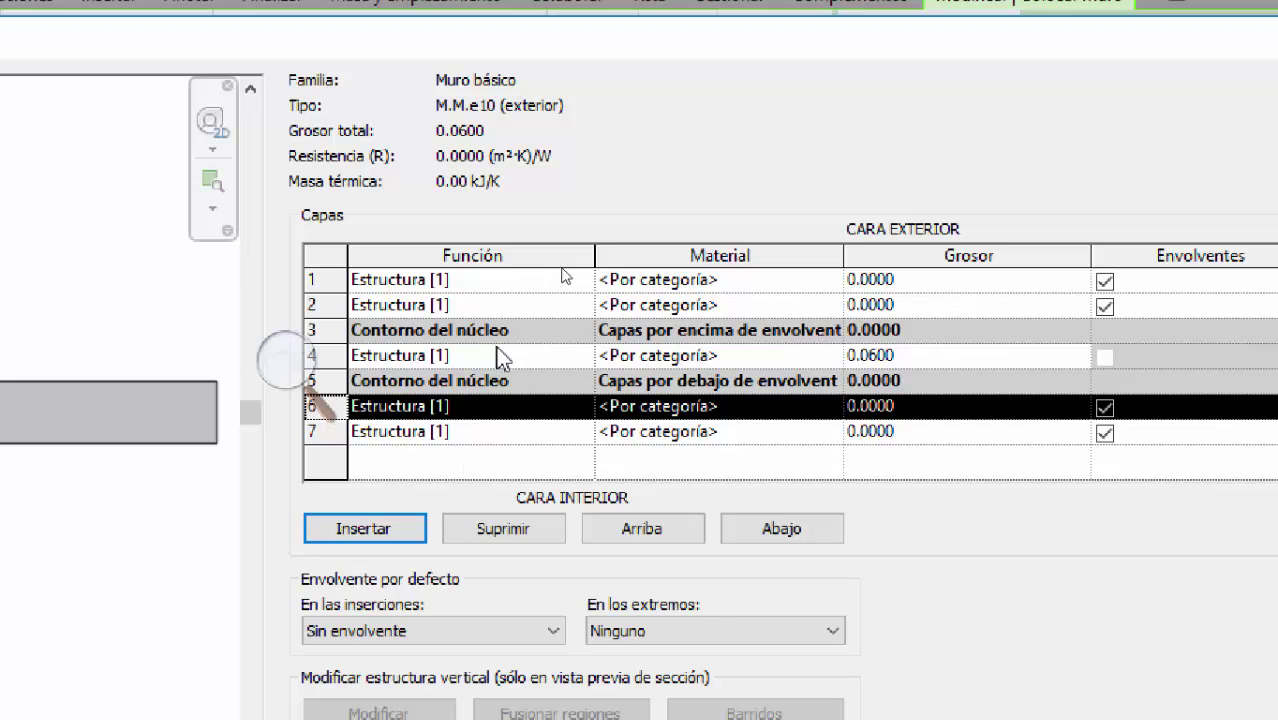
Step: Set the thickness of layer 2, the exterior layer next to the core boundary, to 1.5 cm
click(950, 358)
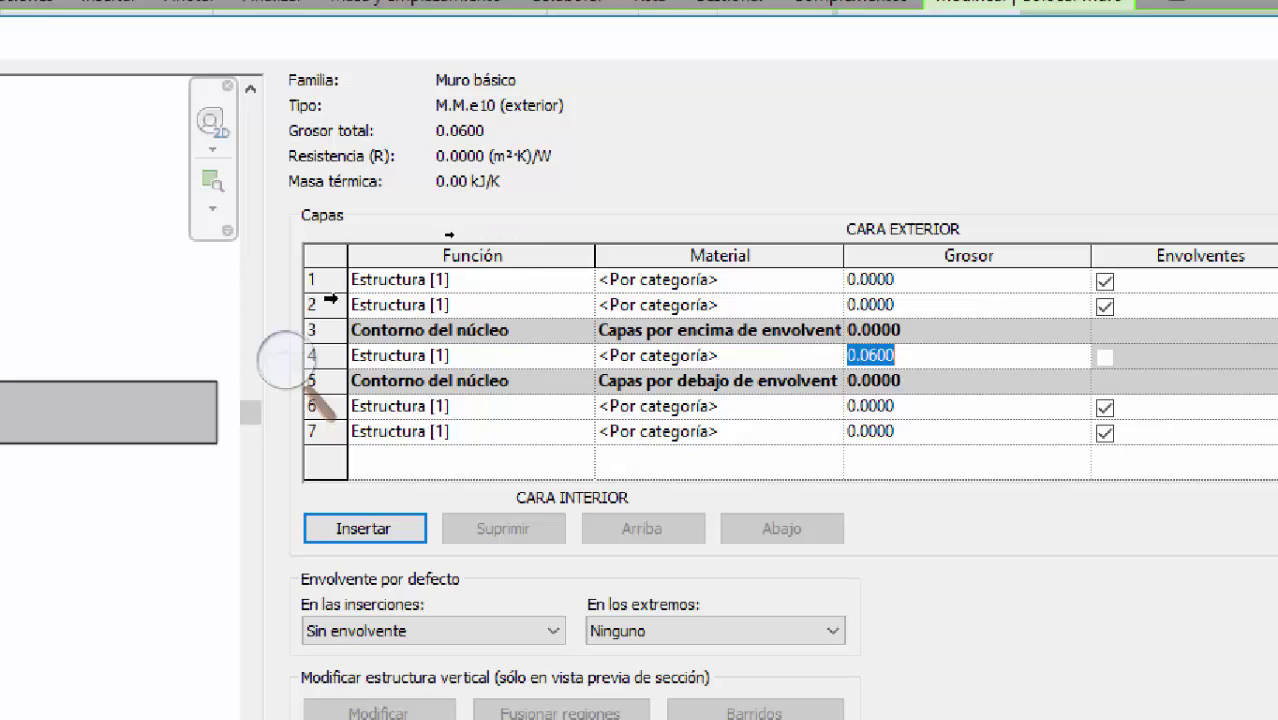
click(326, 302)
click(906, 304)
click(906, 304)
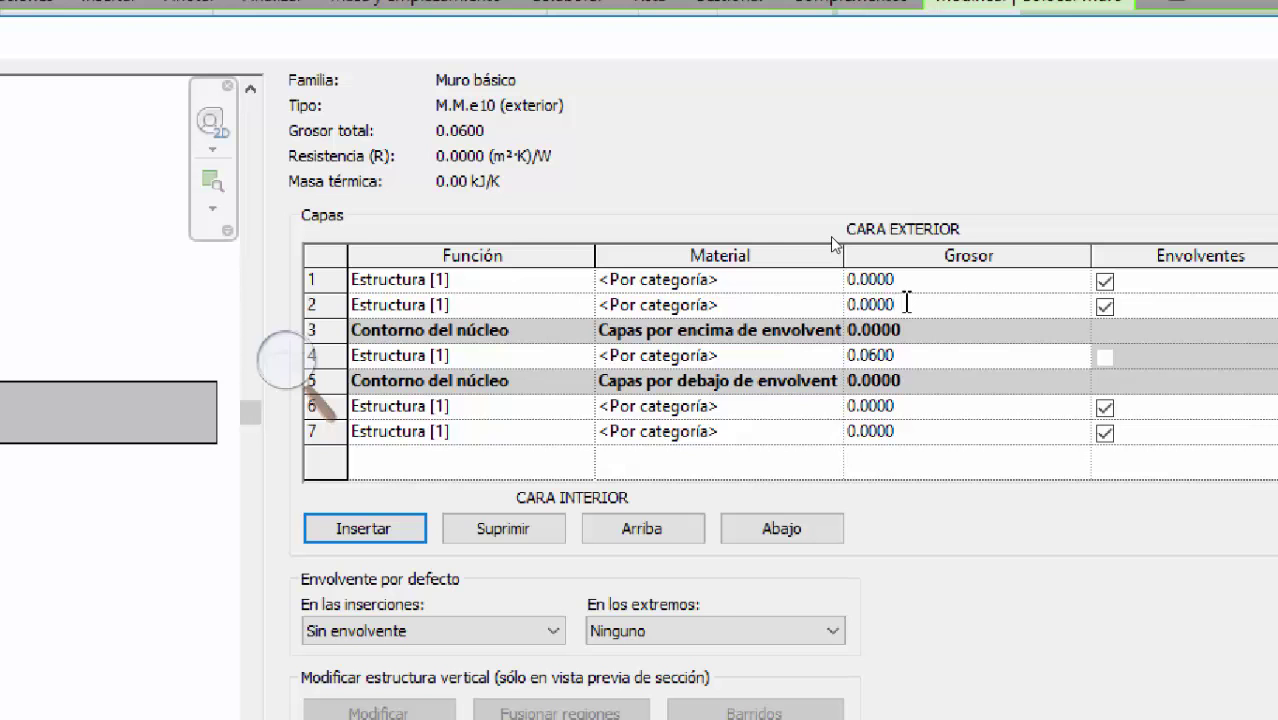
drag(898, 304, 819, 305)
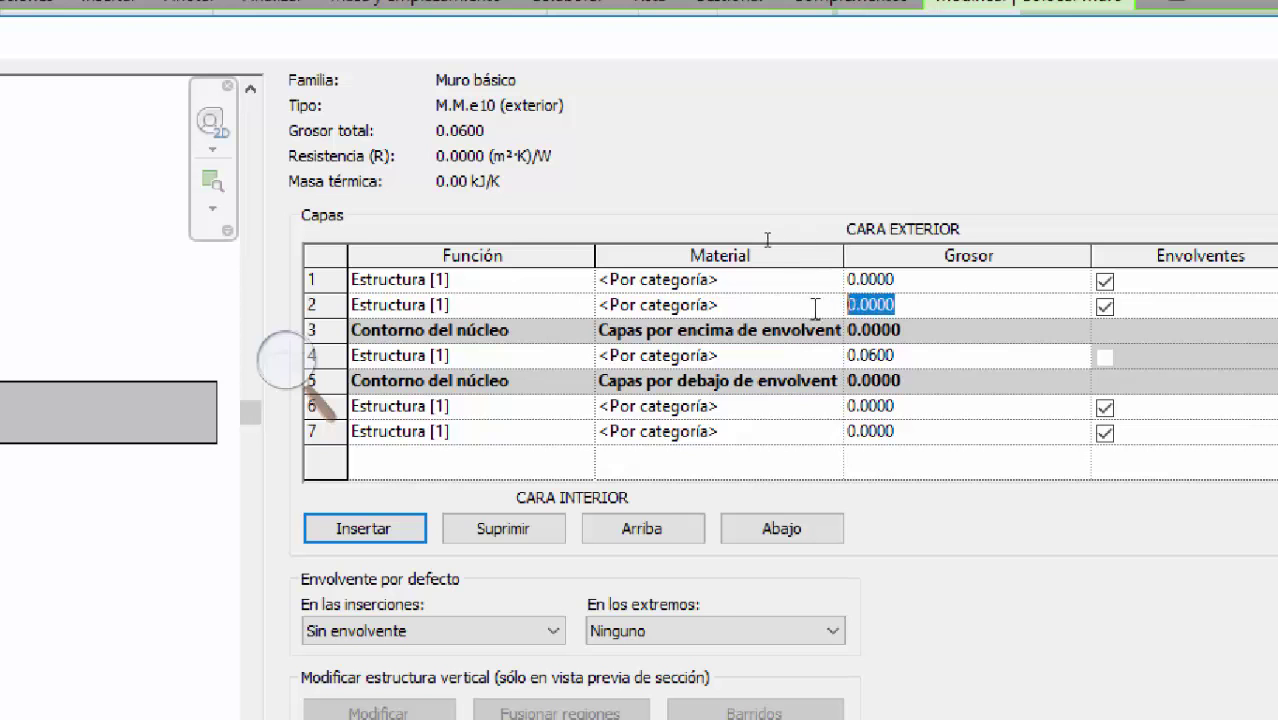
text(1.5 cm)
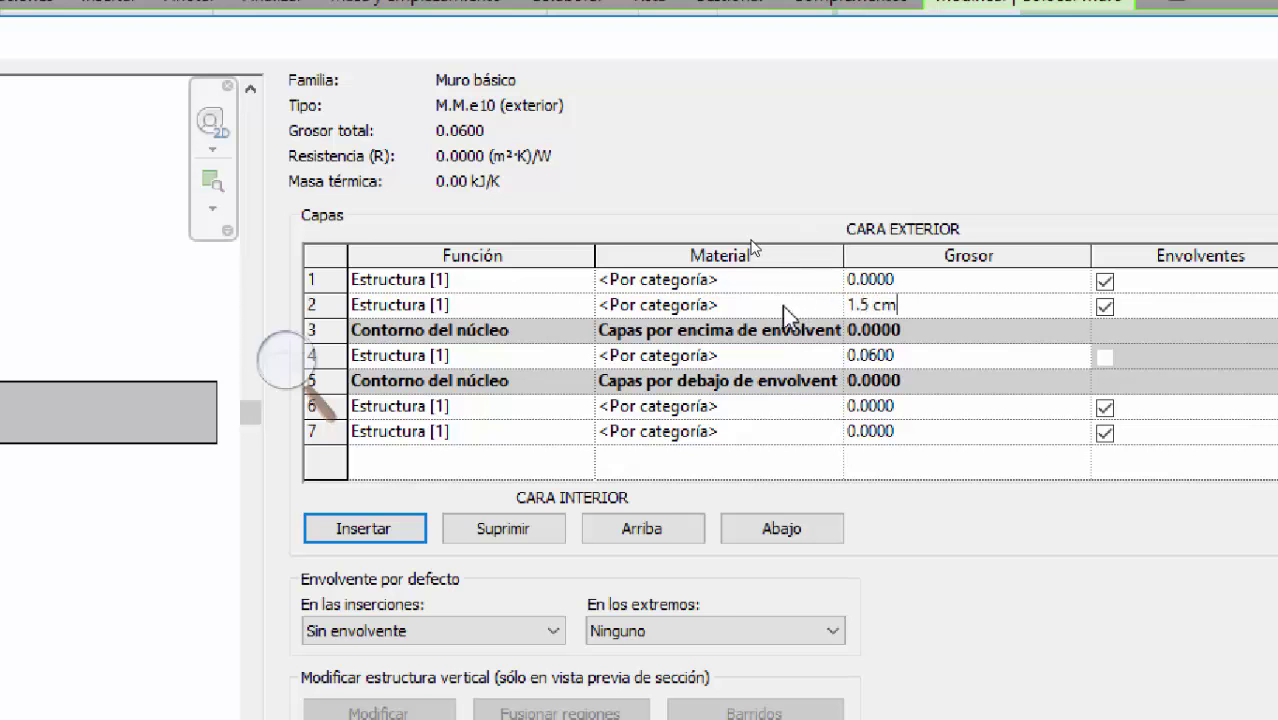
key(Tab)
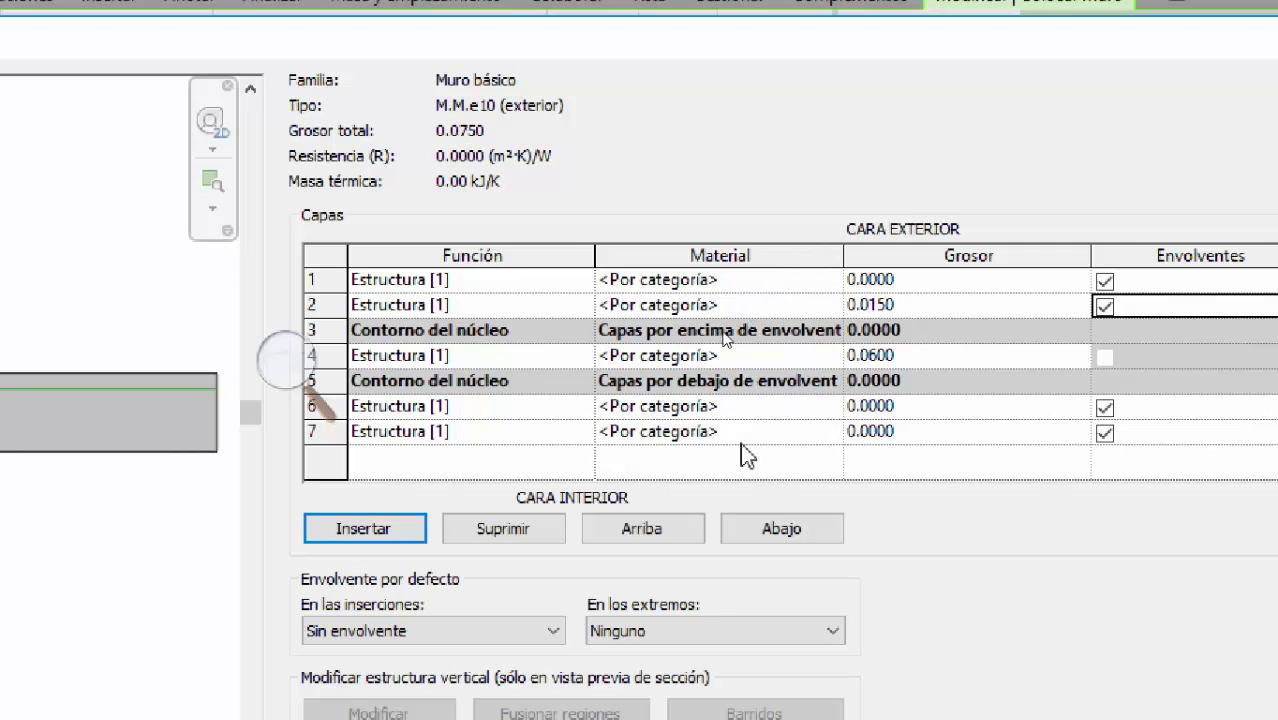
Step: Set the thickness of layer 1, the outermost exterior layer, to 0.5 cm
click(949, 280)
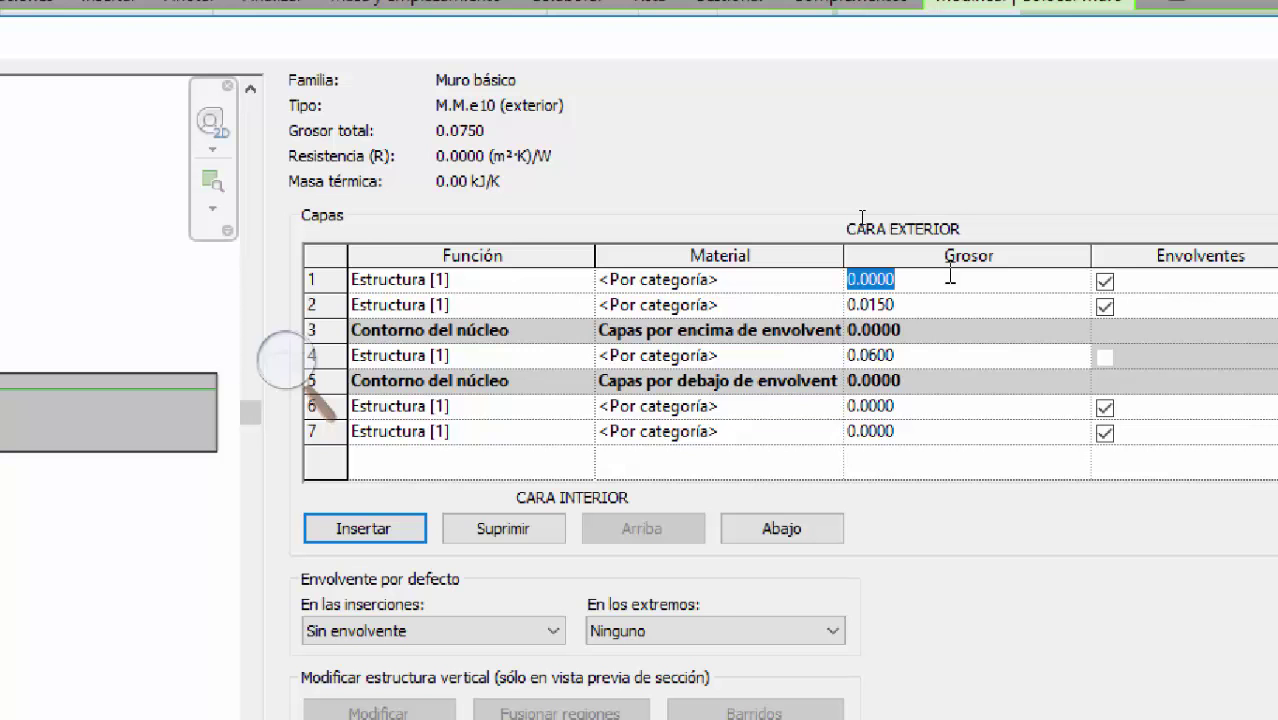
text(0)
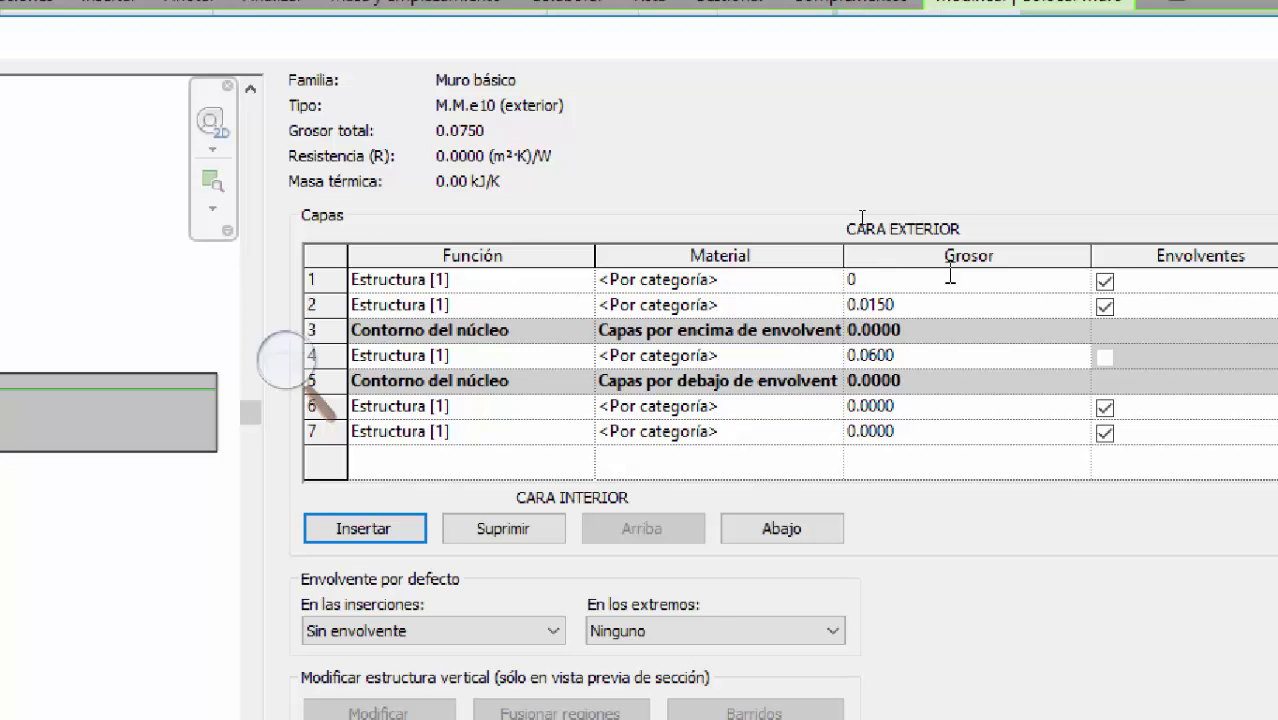
text(.5 cm)
key(Tab)
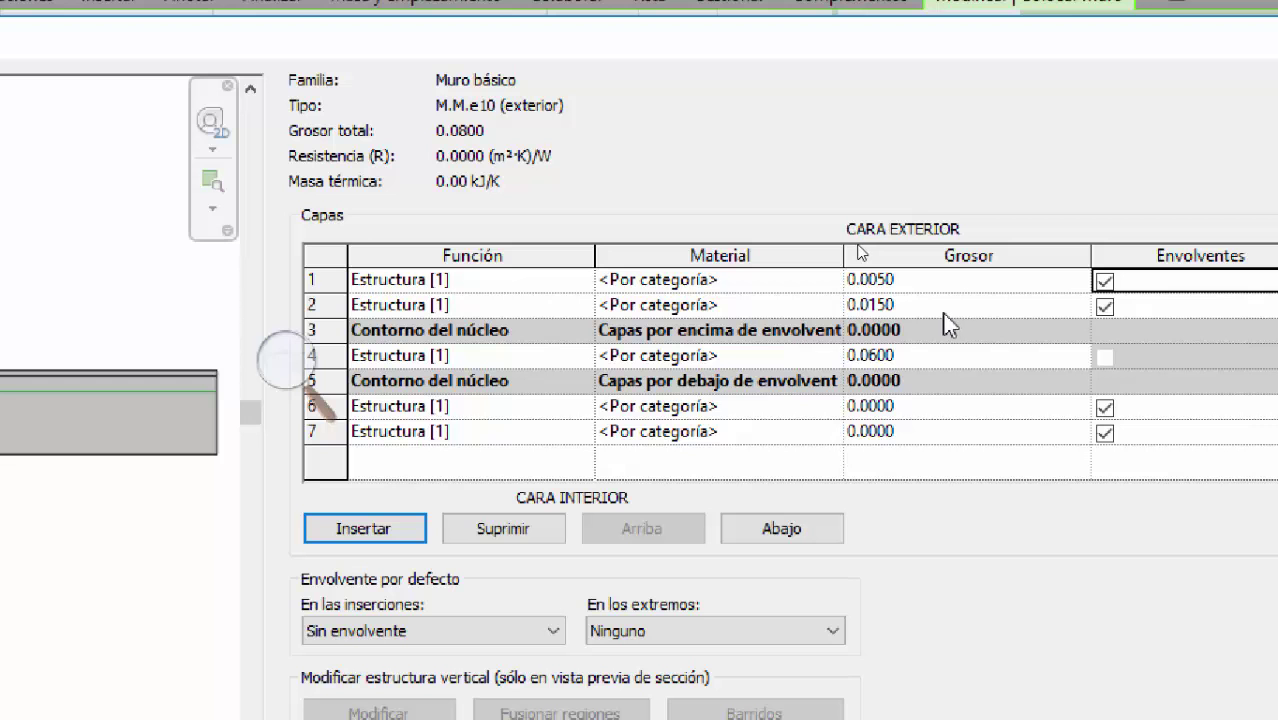
Step: Copy the exterior layer thicknesses to the interior side: 0.0150 for layer 6 and 0.0050 for layer 7
click(956, 303)
key(ctrl+c)
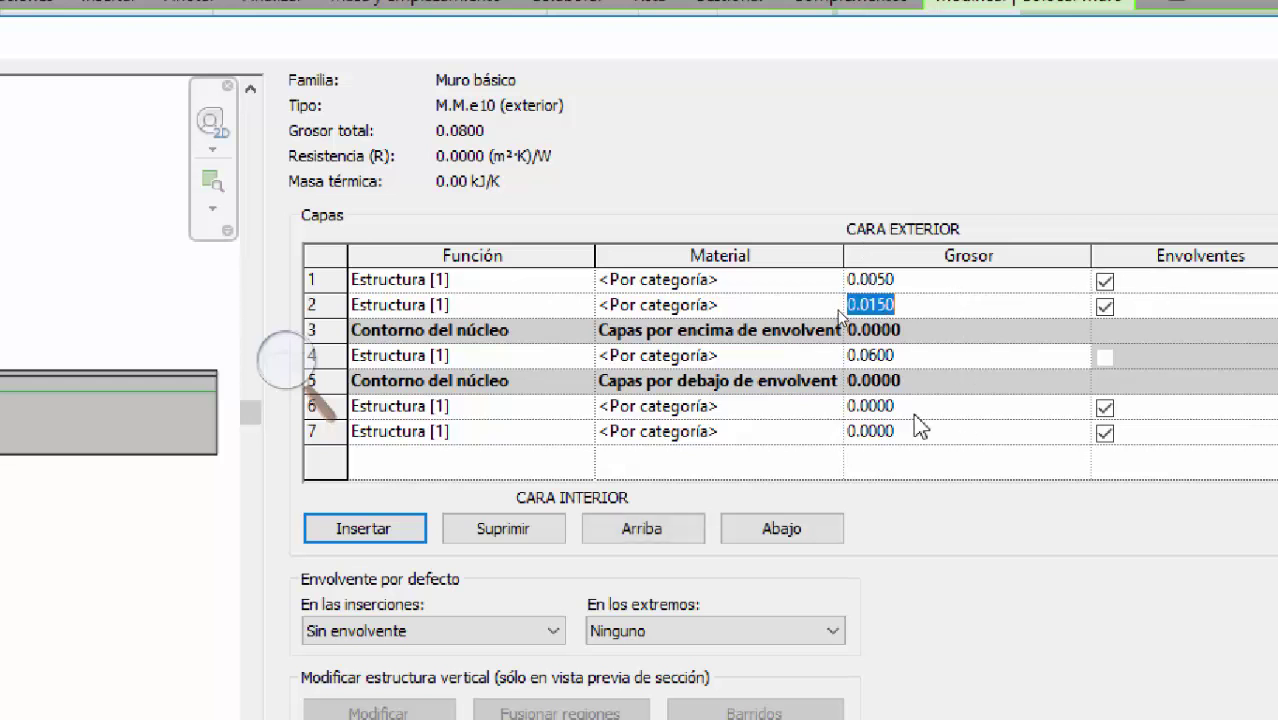
click(920, 402)
key(ctrl+v)
click(920, 281)
key(ctrl+c)
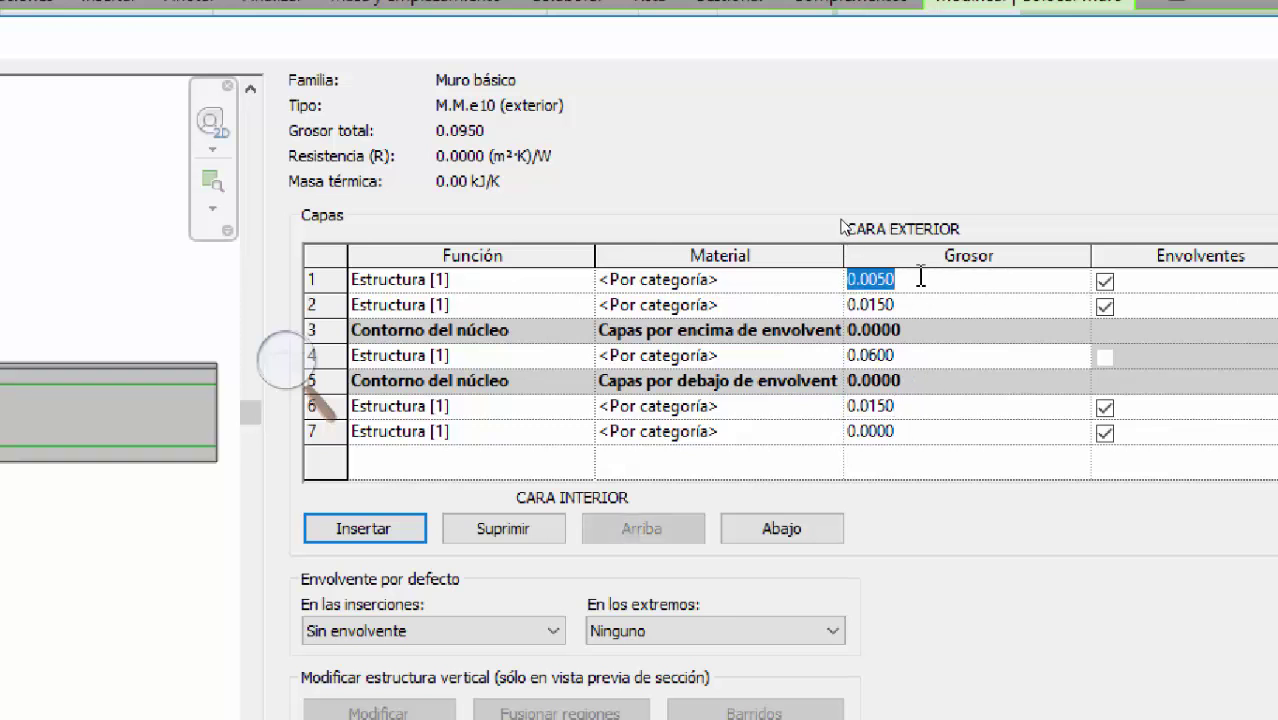
click(925, 432)
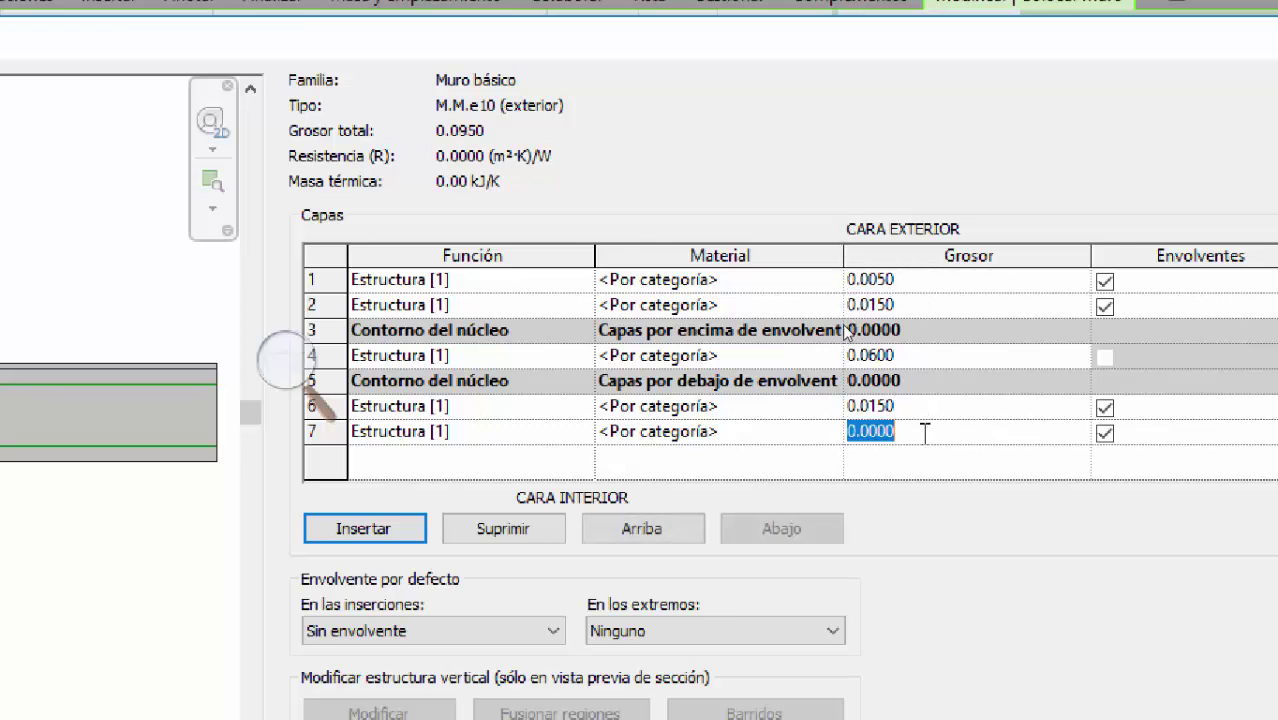
key(ctrl+v)
click(910, 476)
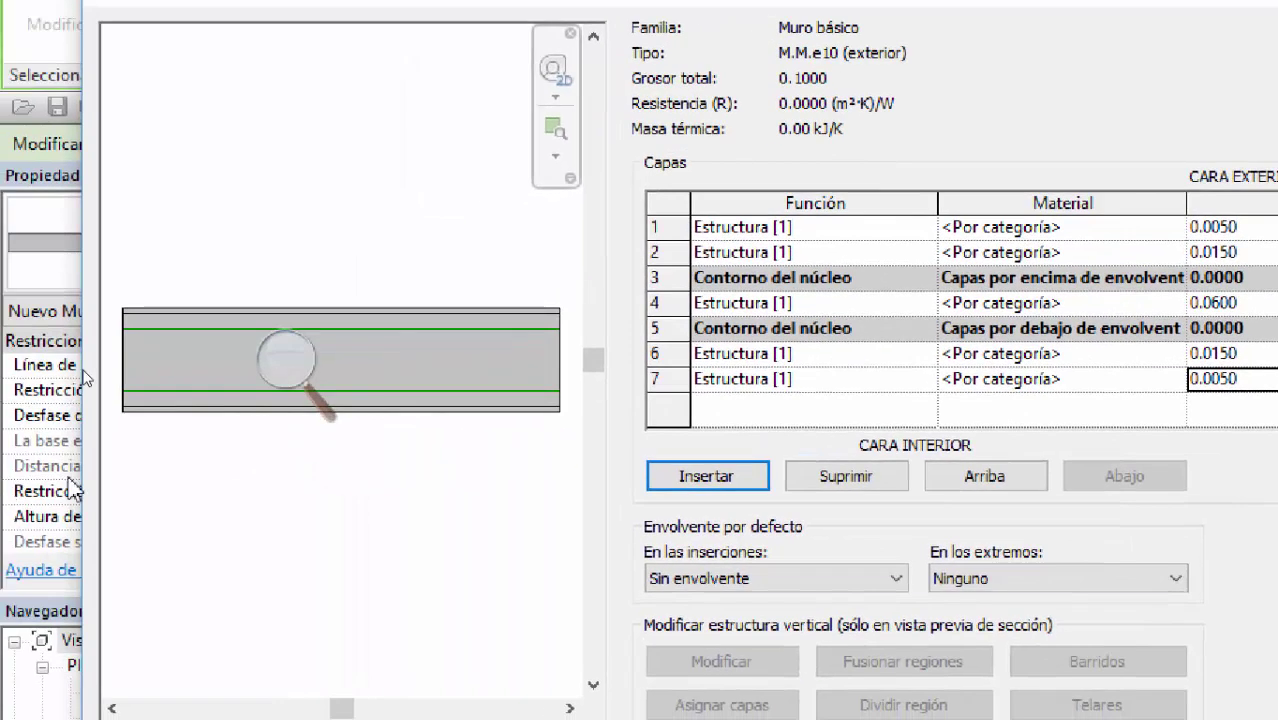
scroll(455, 343, up, 3)
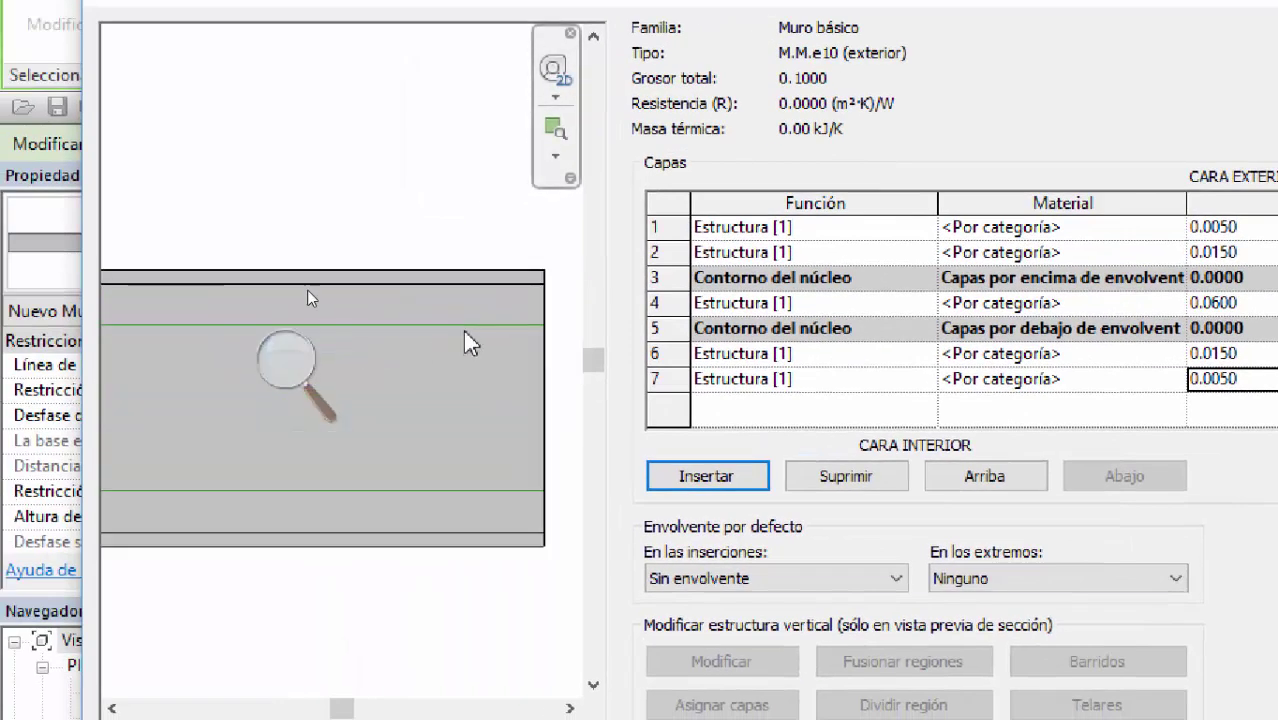
drag(405, 343, 413, 359)
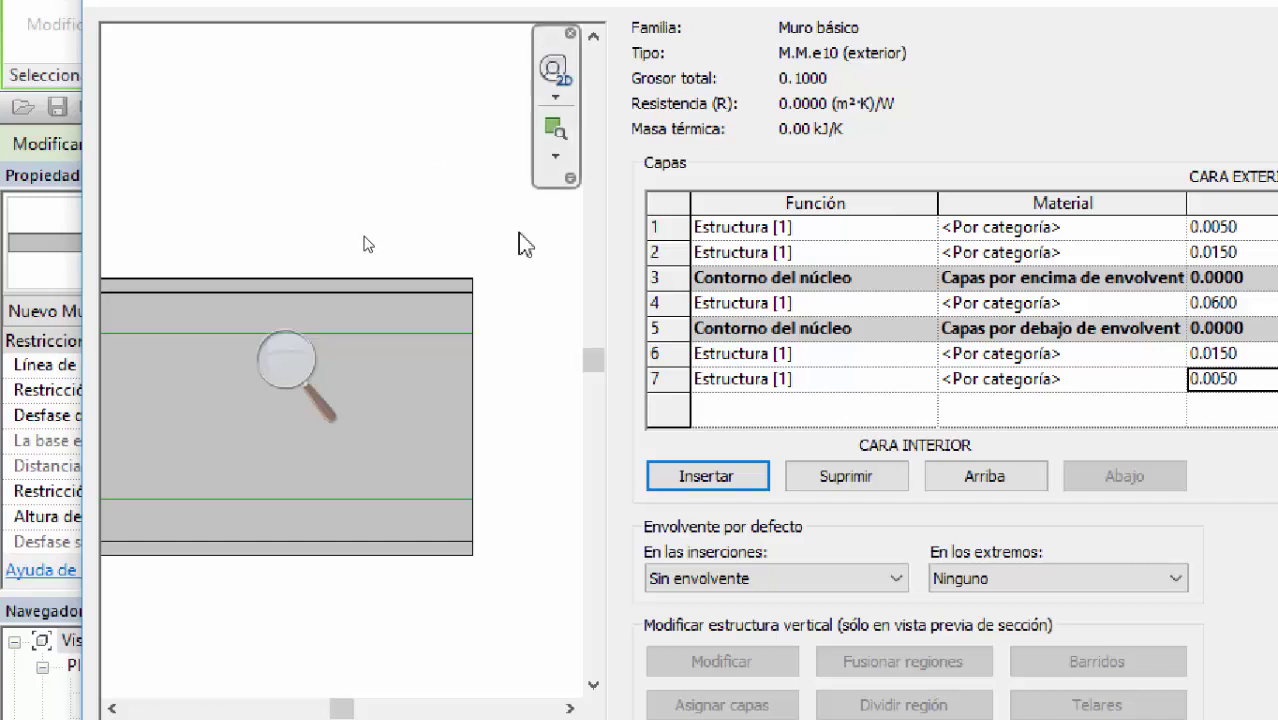
Step: Set the function of layers 2 and 6, on either side of the core, to Acabado 1 [4]
click(922, 253)
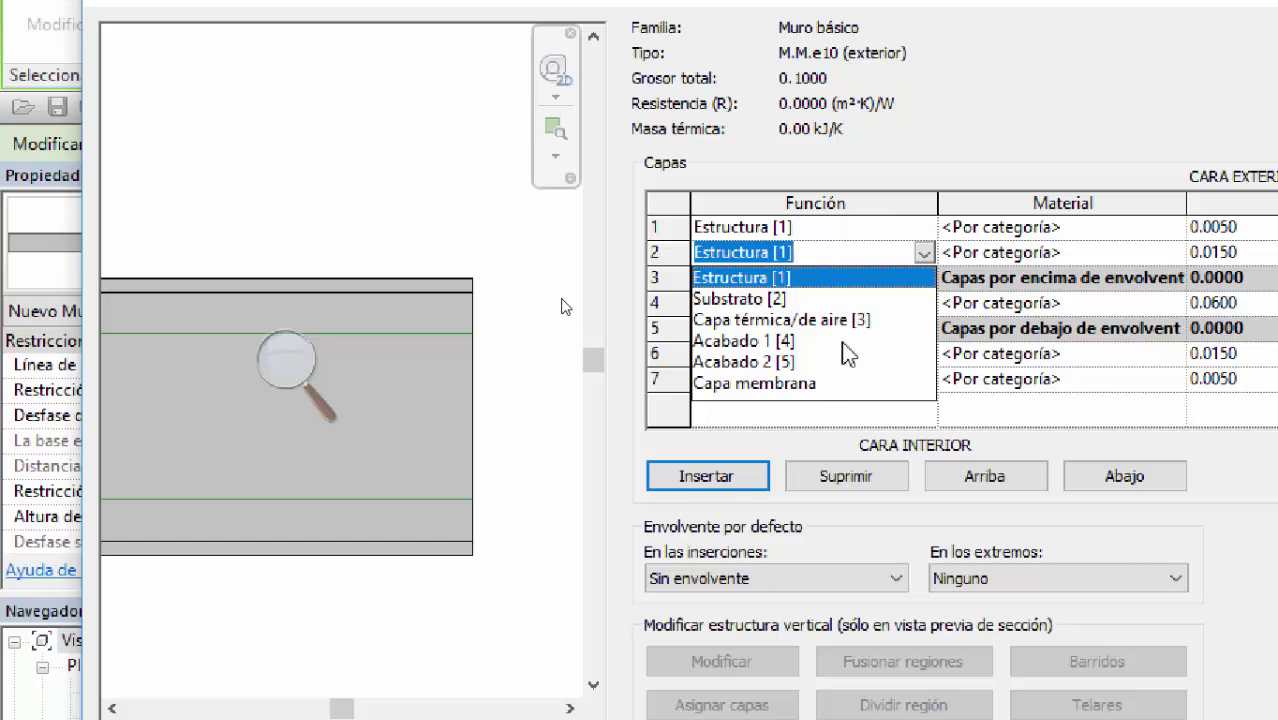
click(785, 342)
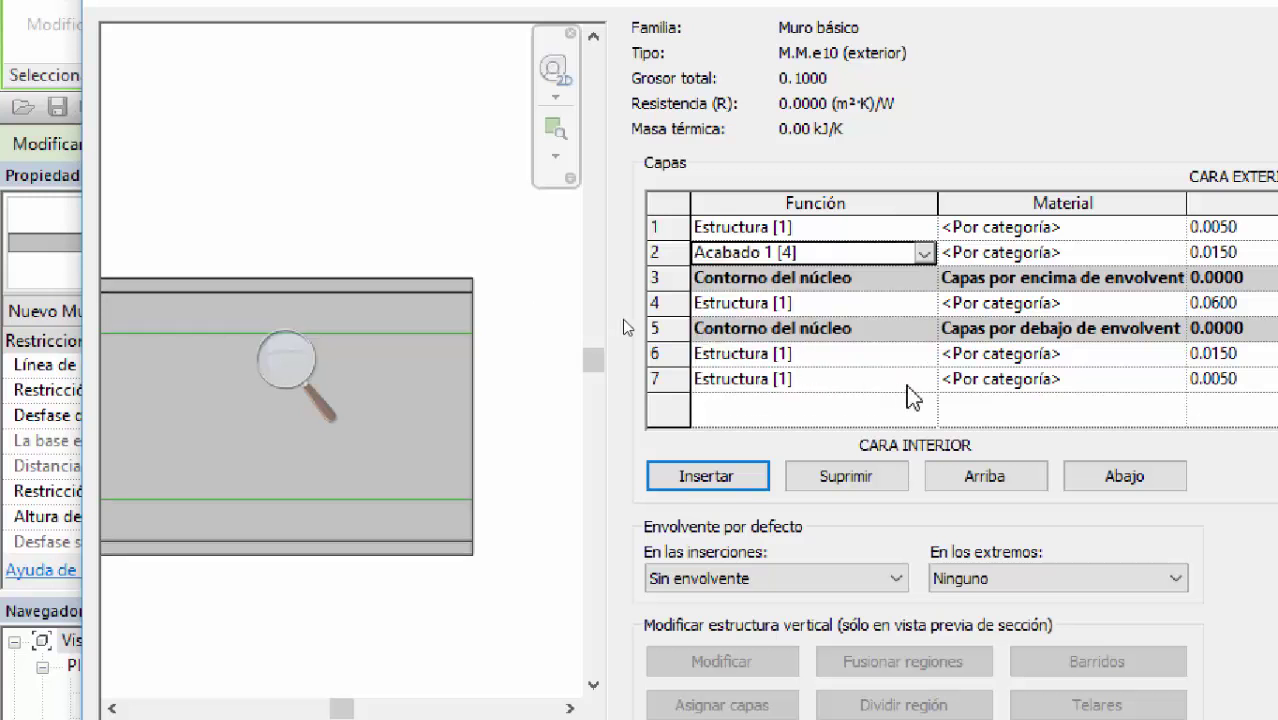
click(928, 360)
click(924, 354)
click(813, 442)
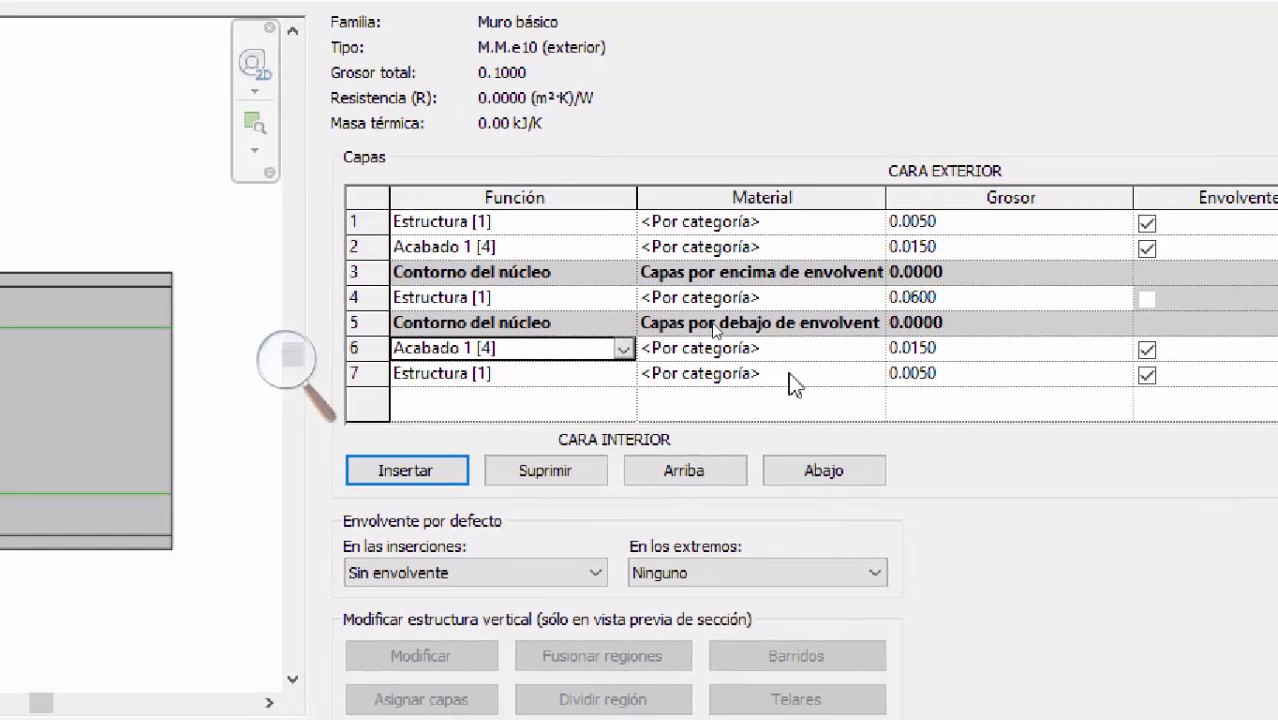
Step: Set the function of the outermost layers 1 and 7 to Acabado 2 [5]
click(521, 222)
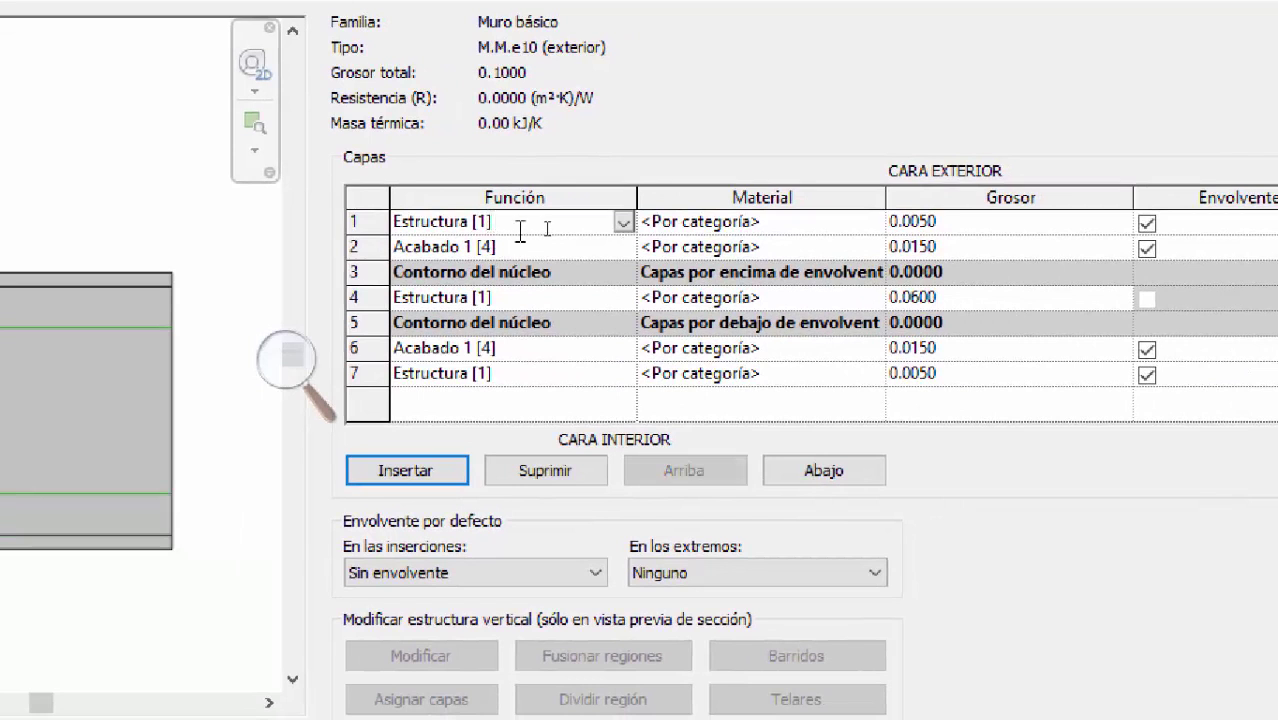
click(623, 222)
click(500, 328)
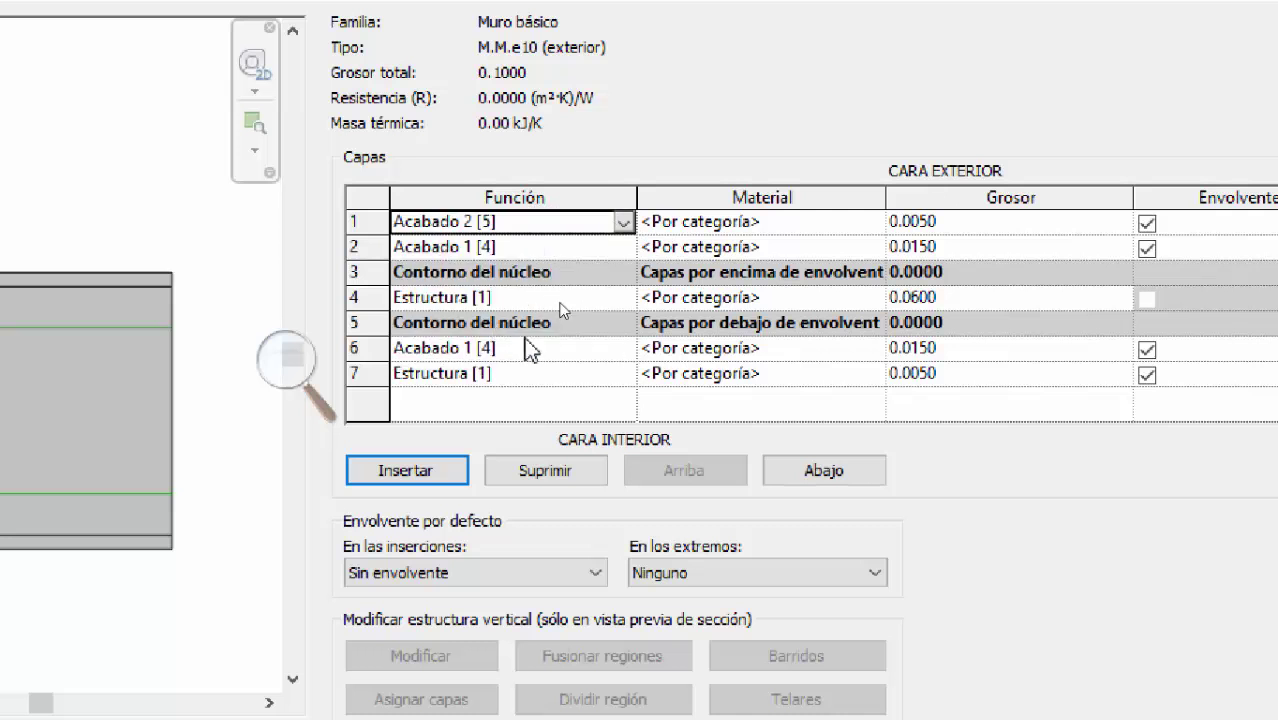
click(618, 374)
click(623, 373)
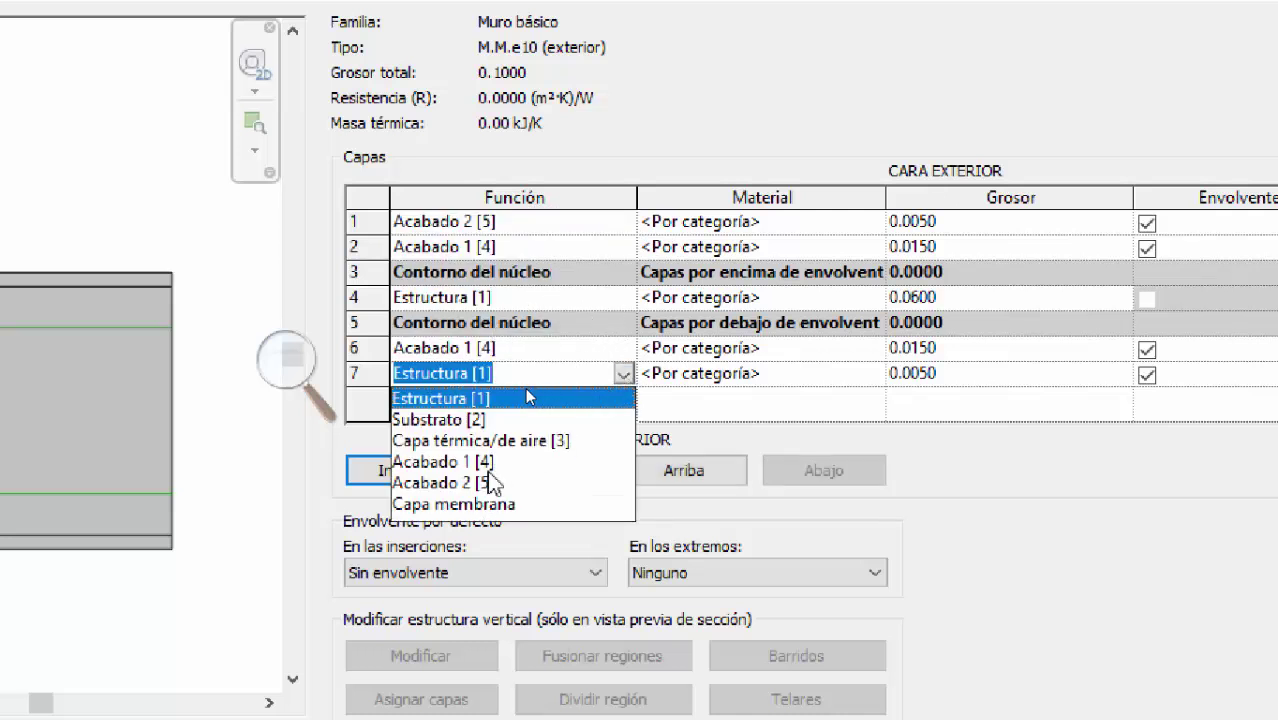
click(490, 483)
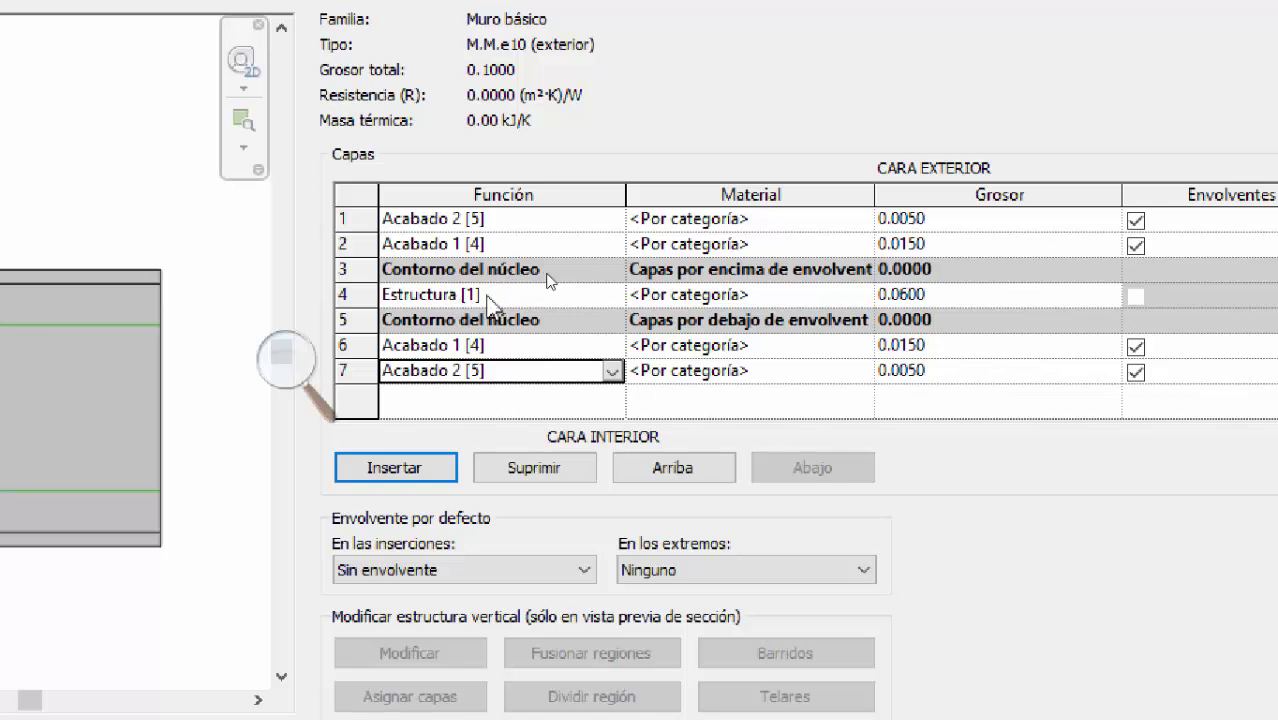
Step: Browse the project materials for the structural core layer 4 and create a new material
click(747, 296)
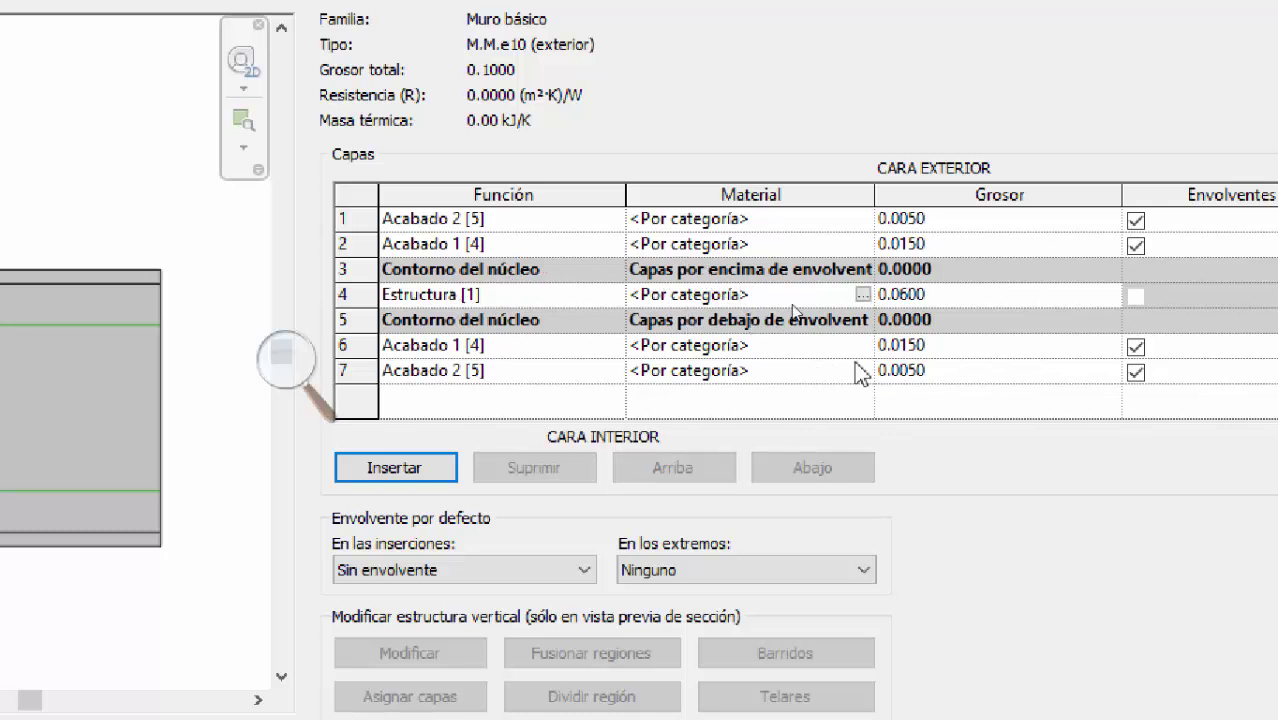
click(863, 295)
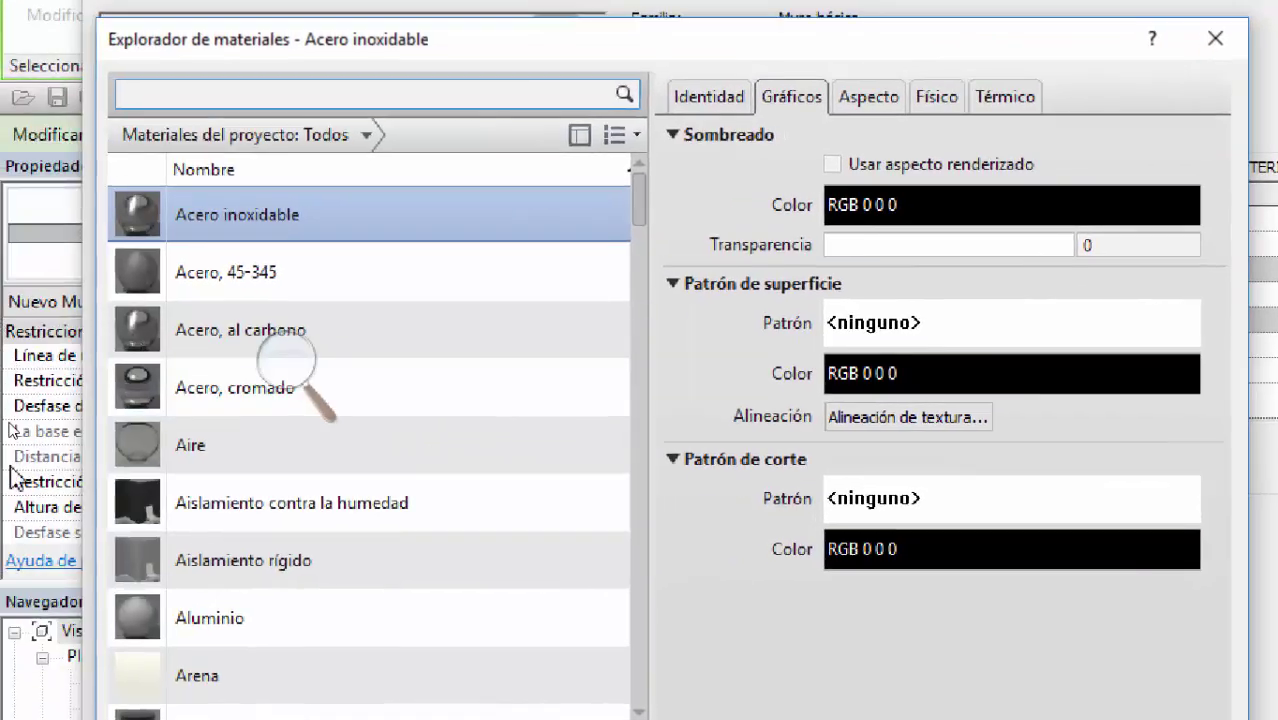
scroll(282, 554, down, 1)
scroll(282, 554, up, 1)
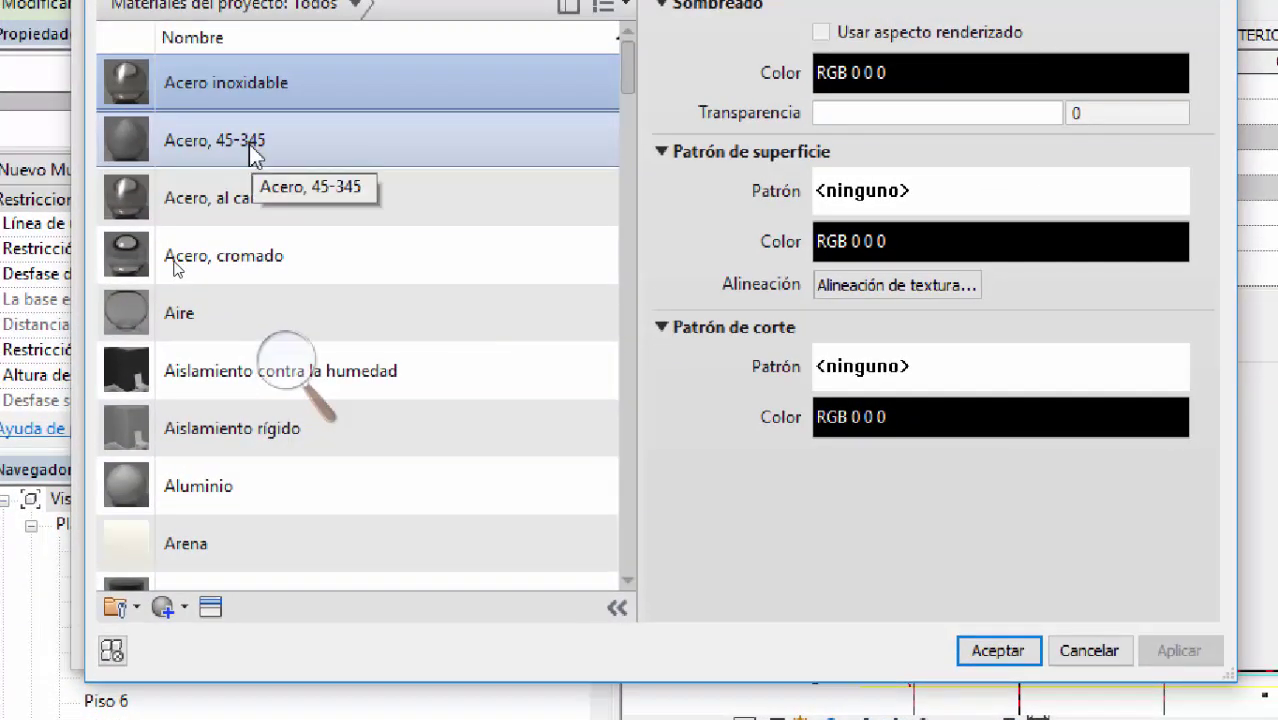
scroll(399, 575, down, 1)
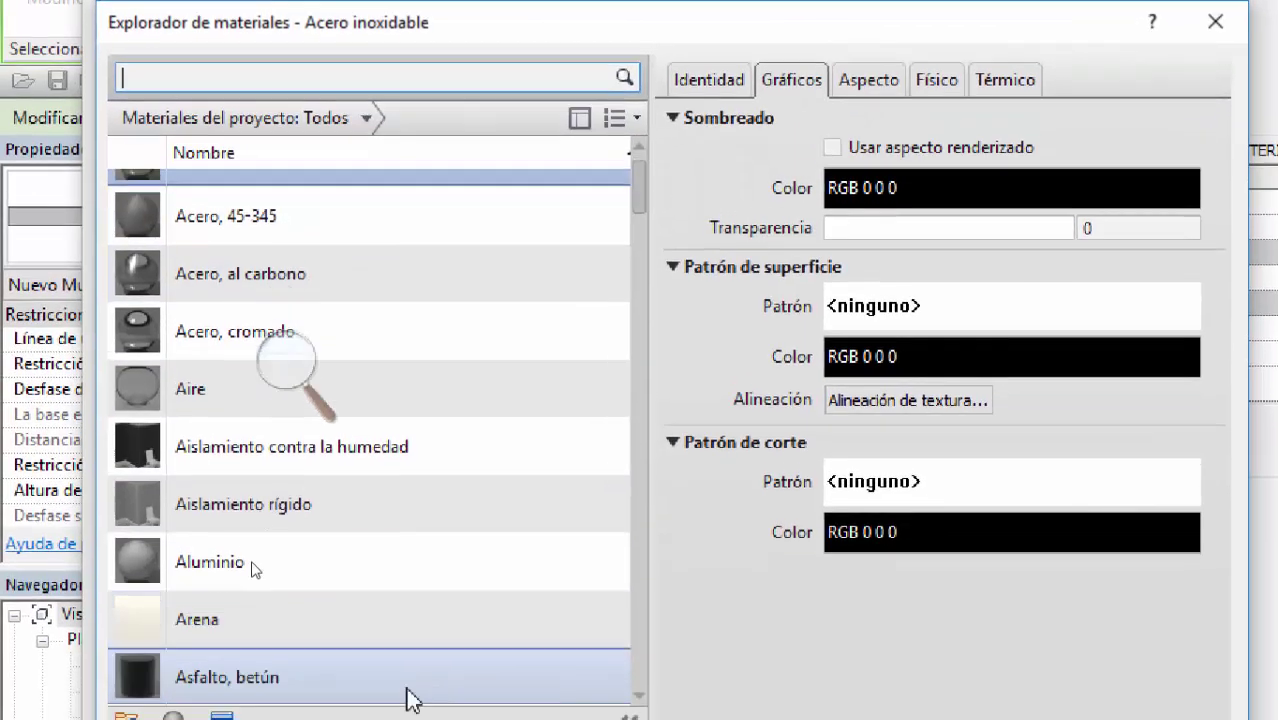
scroll(475, 357, down, 12)
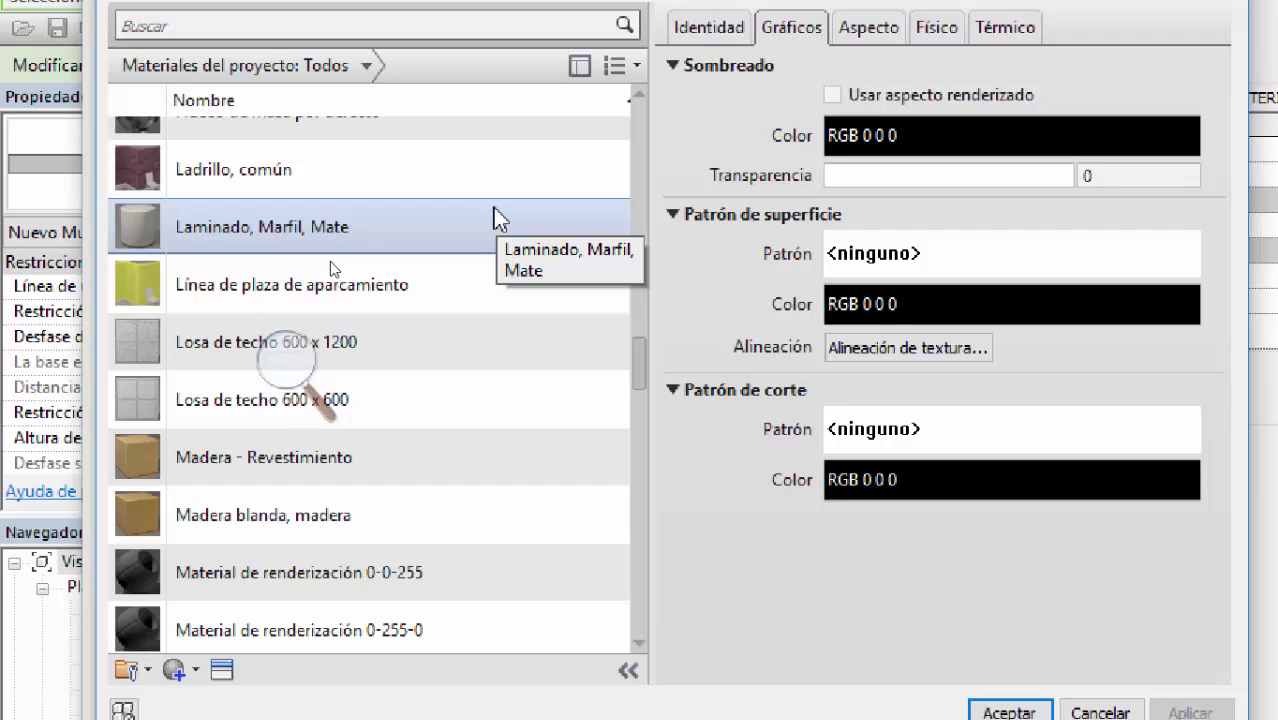
scroll(533, 171, up, 1)
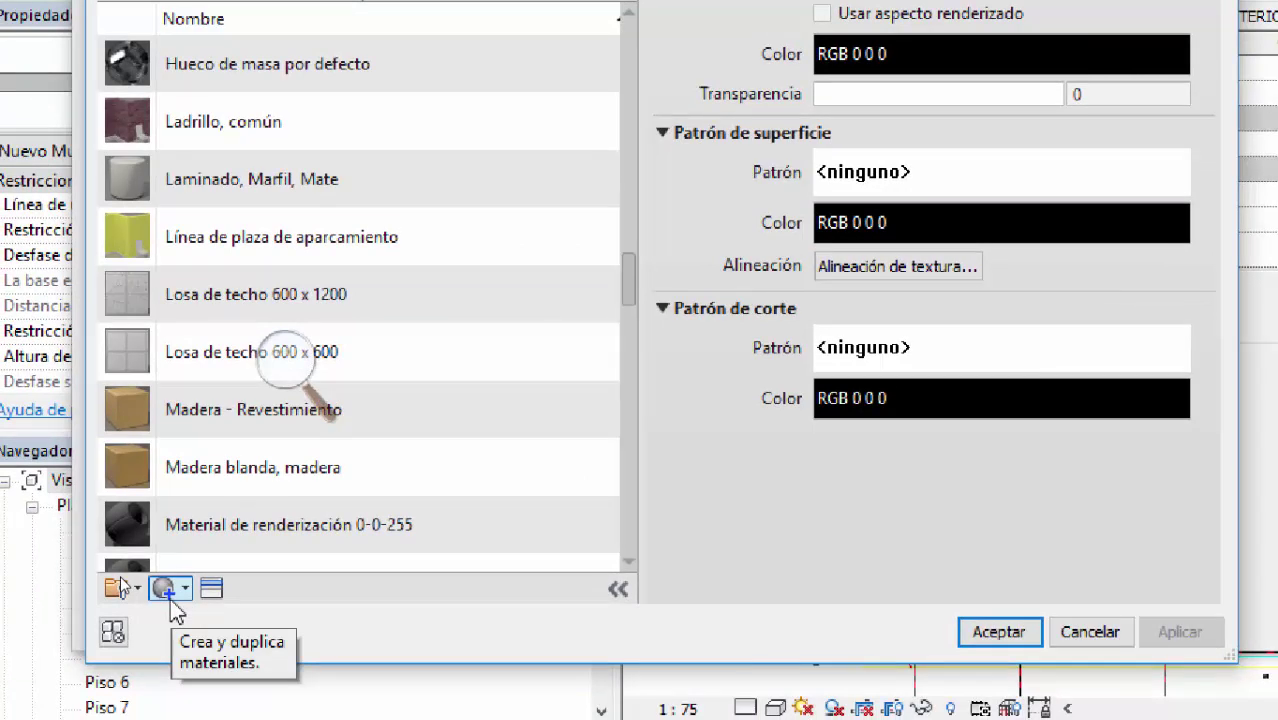
click(172, 600)
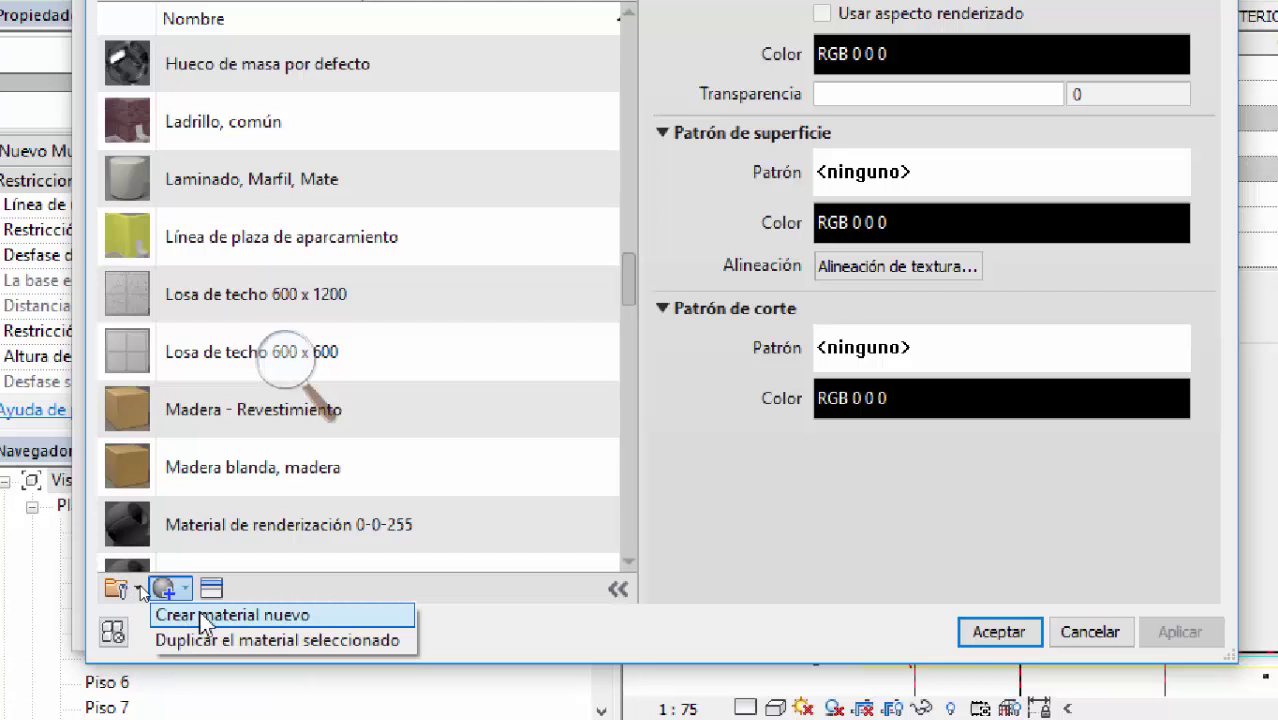
click(203, 616)
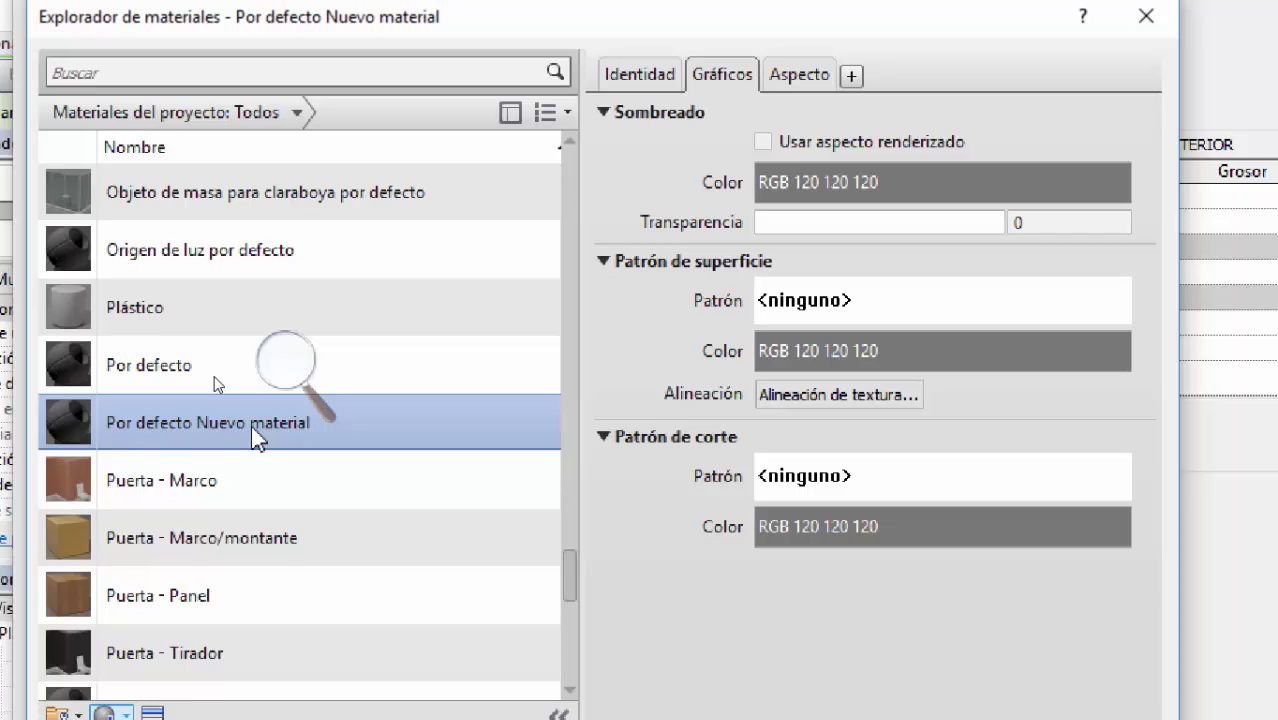
Step: Rename the new material as Ladrillo U10
click(650, 80)
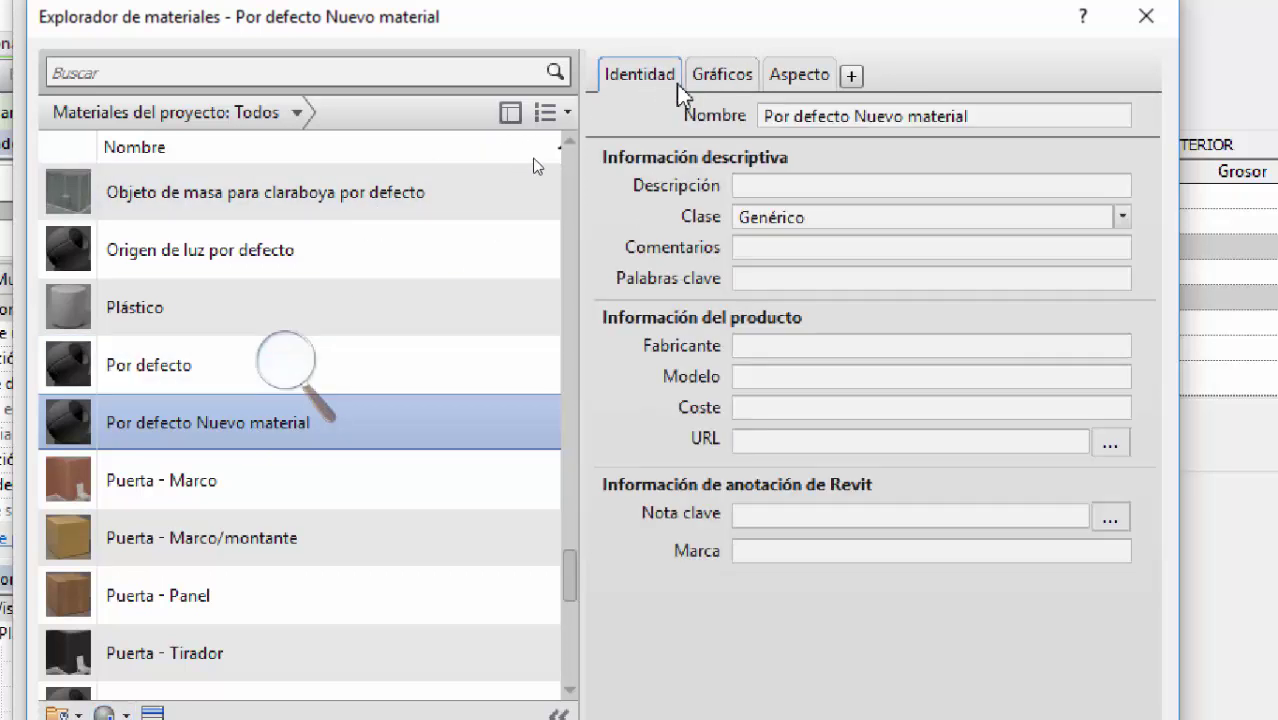
click(856, 115)
drag(987, 116, 765, 122)
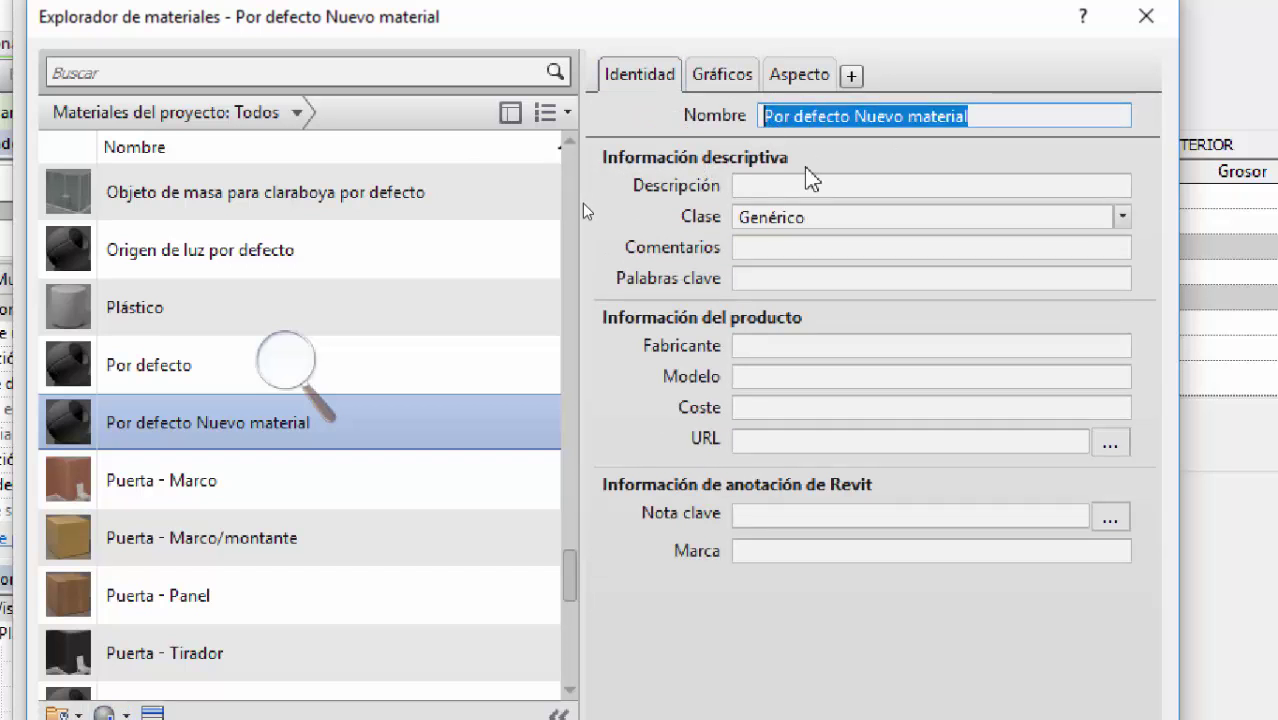
text(Ladrillo U10)
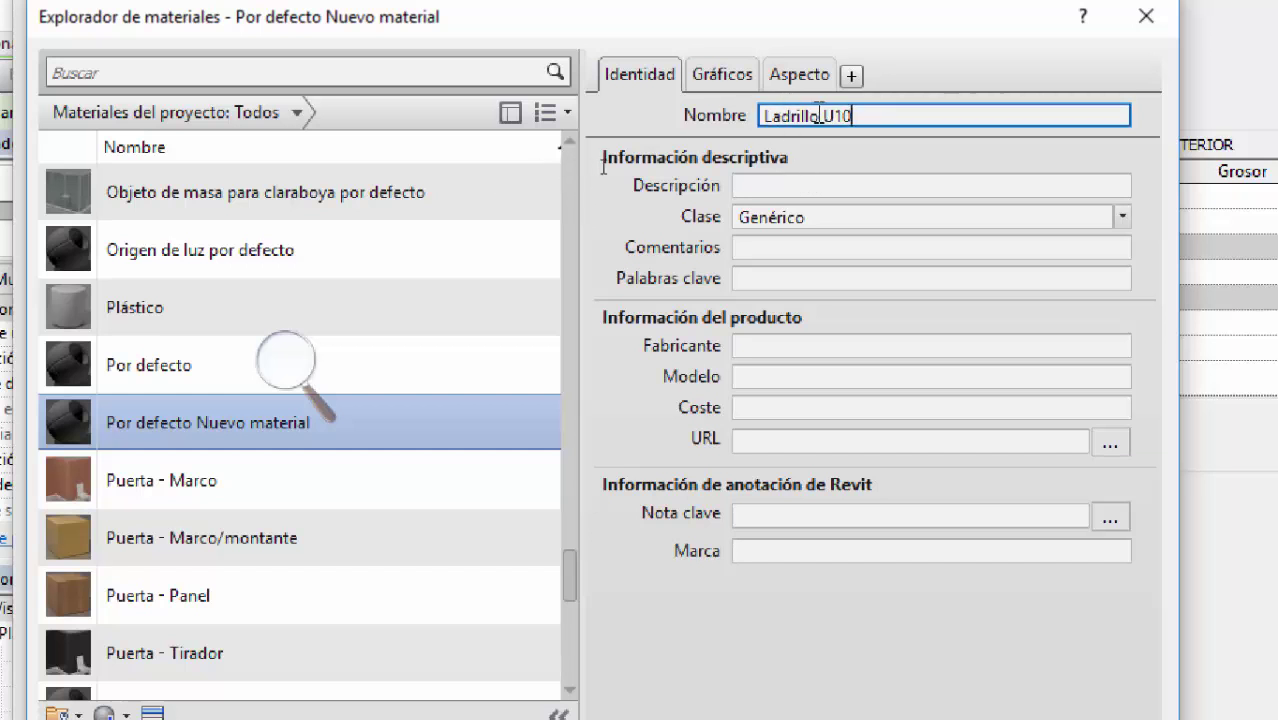
click(831, 187)
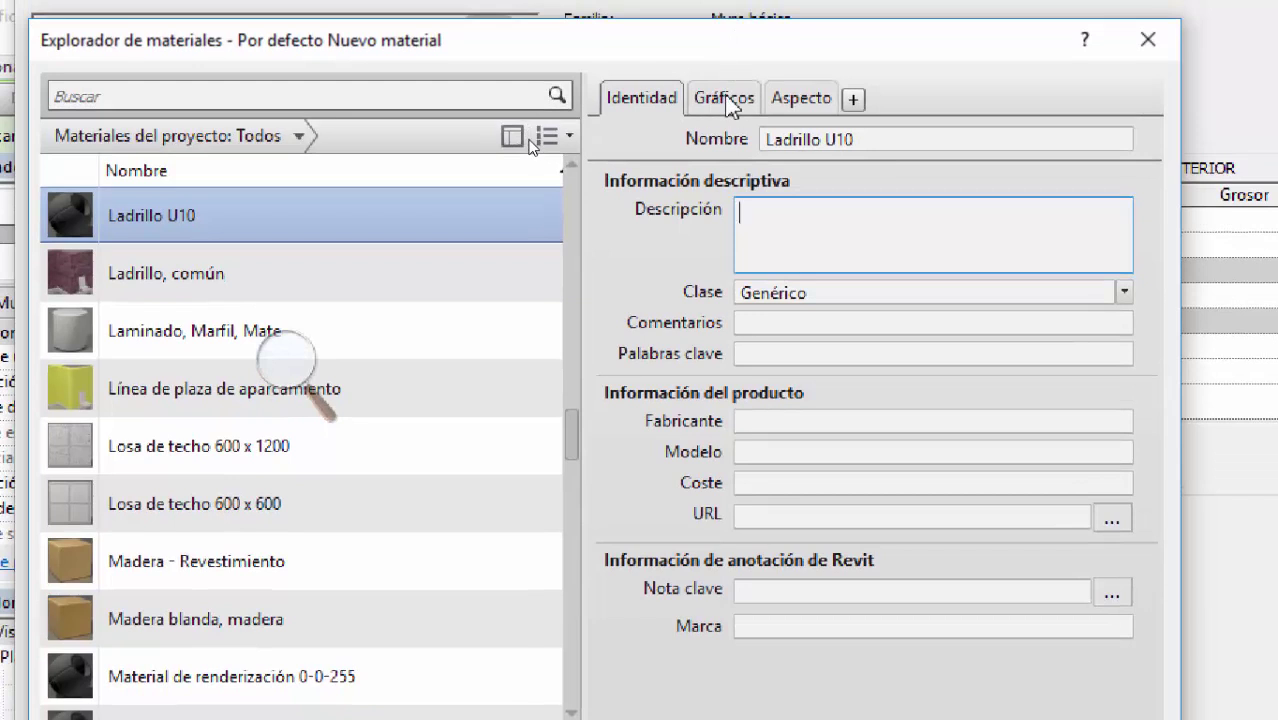
Step: Set the shading colour of the Ladrillo U10 material to orange, RGB 255-128-64
click(726, 100)
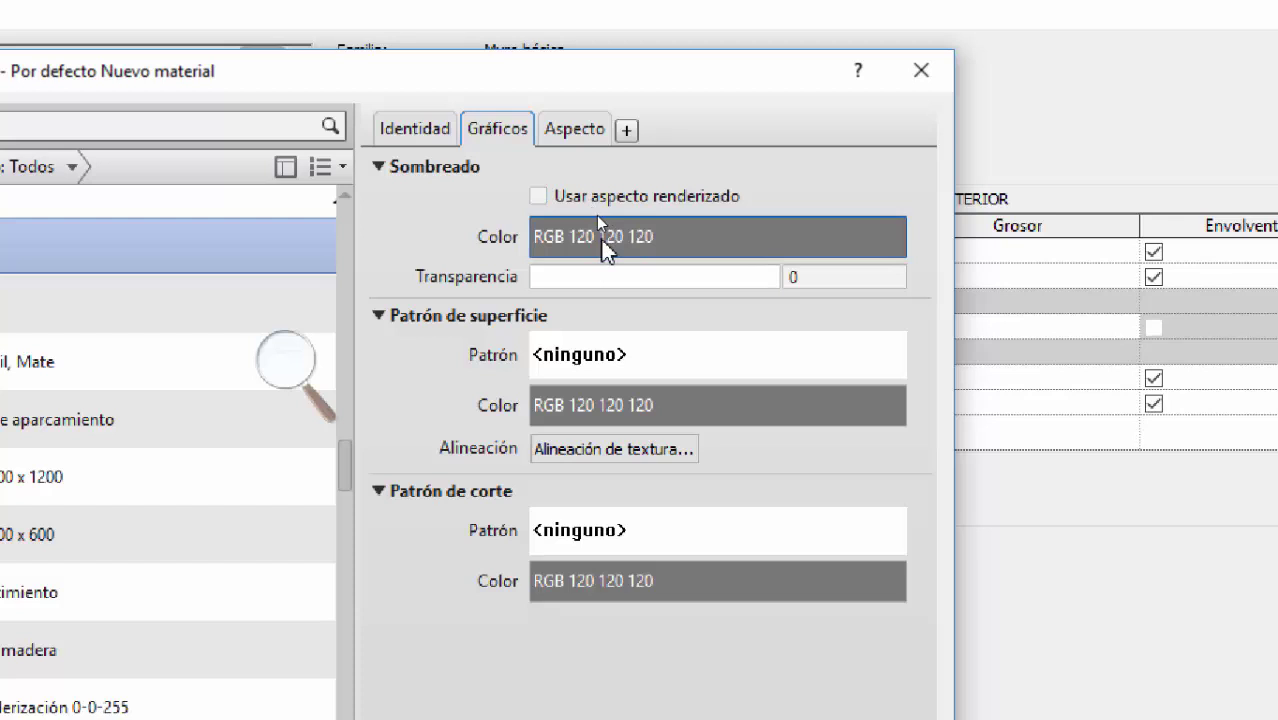
click(652, 234)
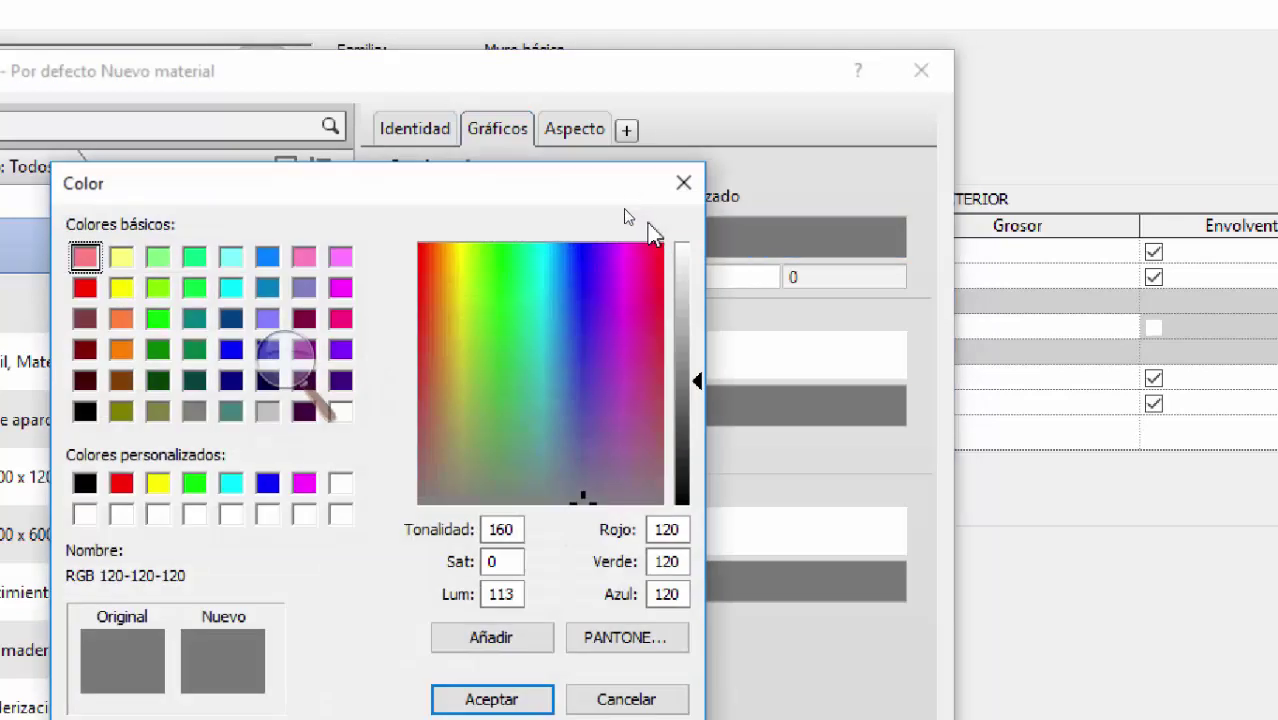
click(121, 318)
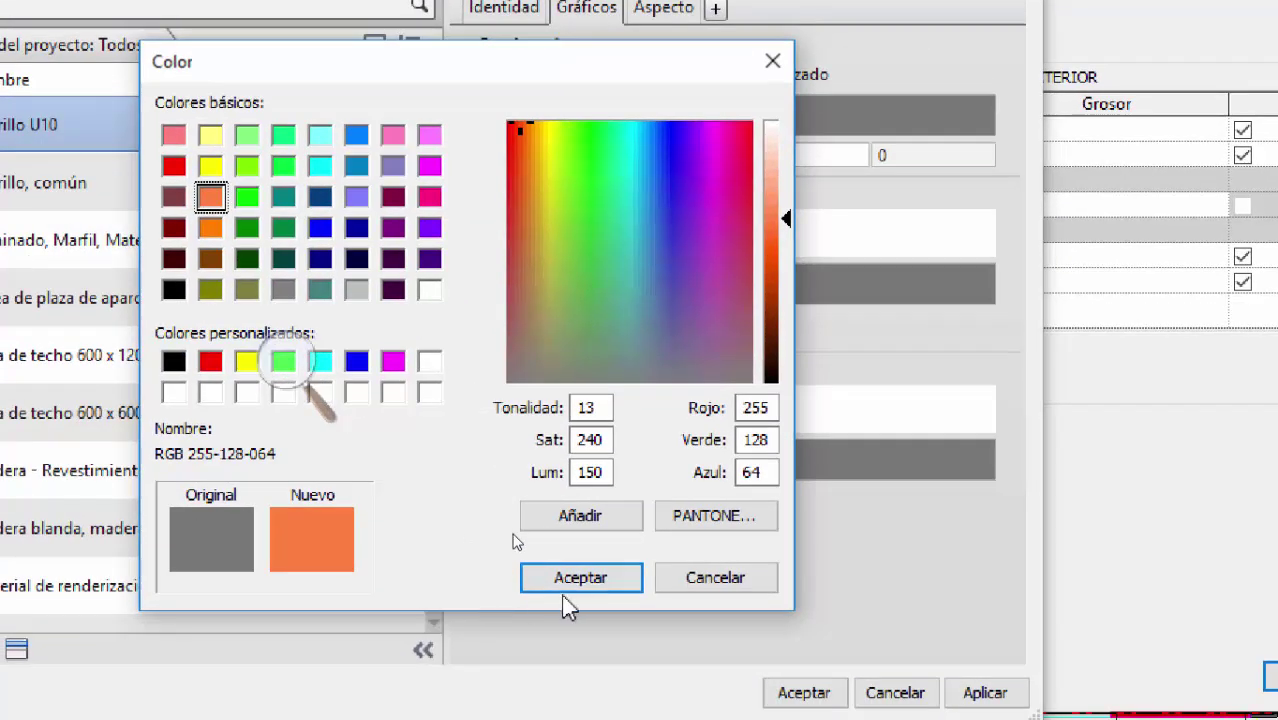
click(566, 586)
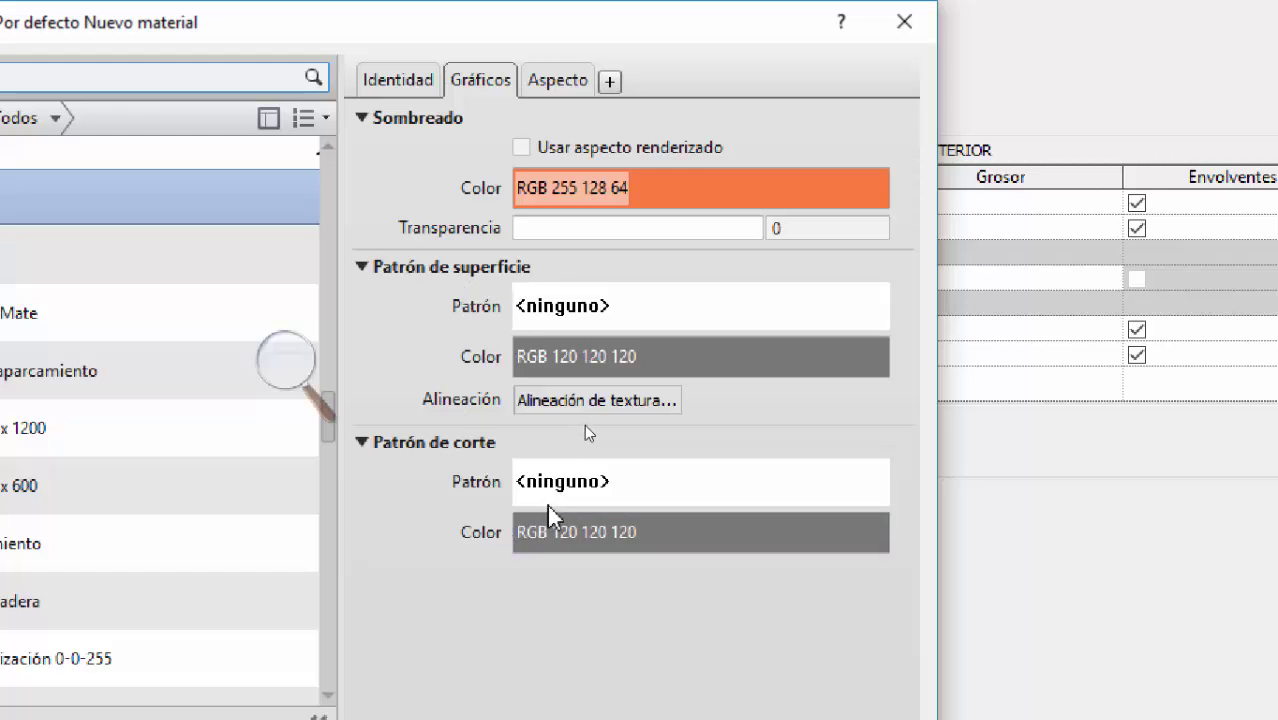
Step: Assign the Albañilería - Ladrillo fill pattern as the cut pattern of Ladrillo U10
click(603, 490)
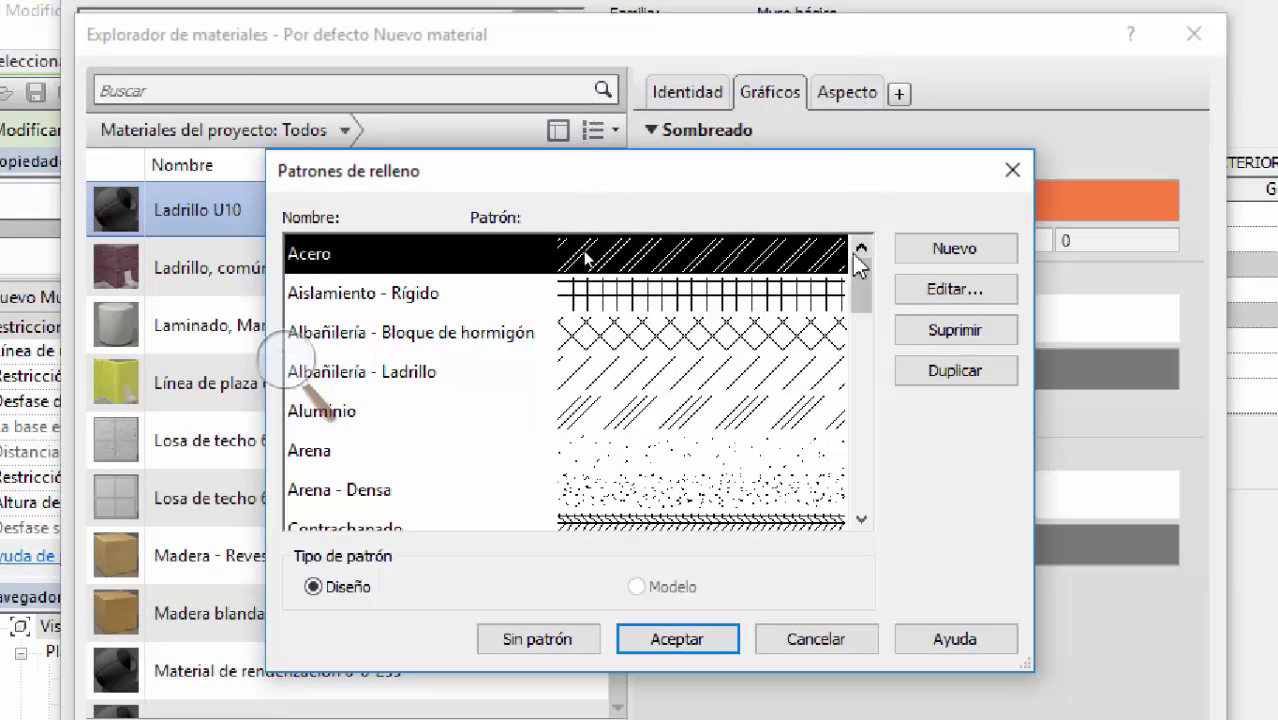
scroll(735, 357, down, 1)
scroll(735, 357, up, 1)
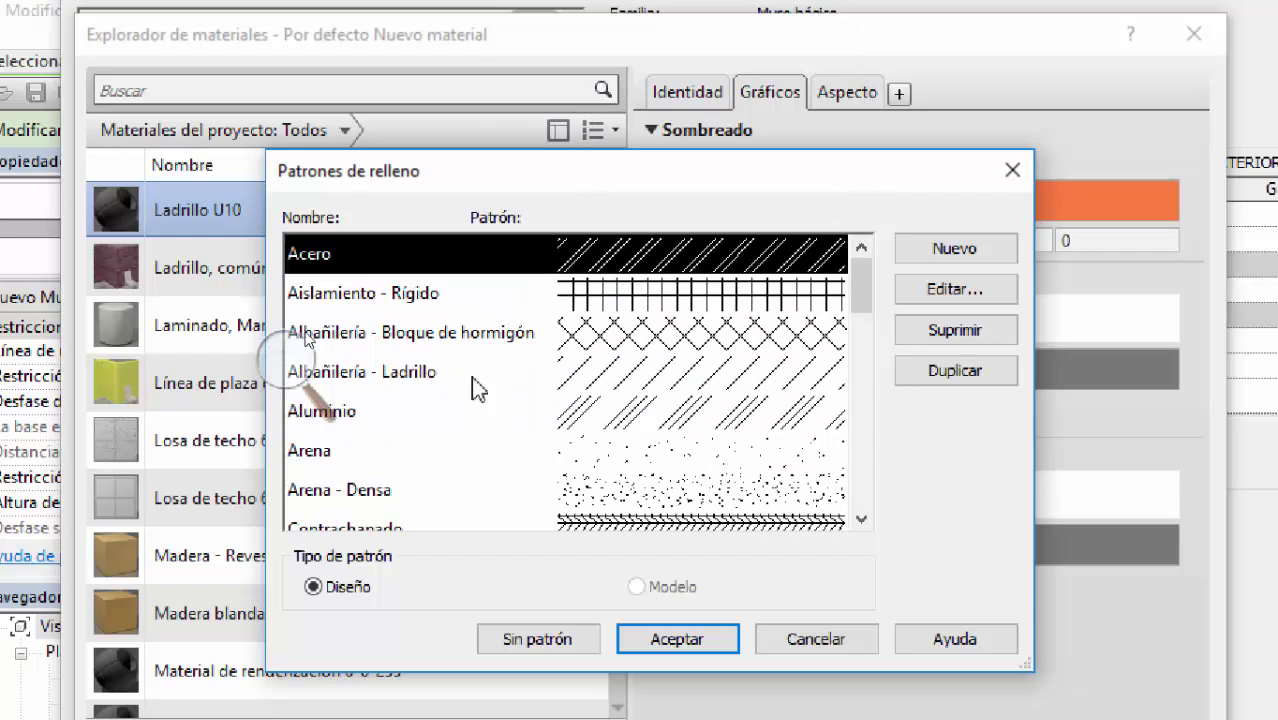
click(399, 377)
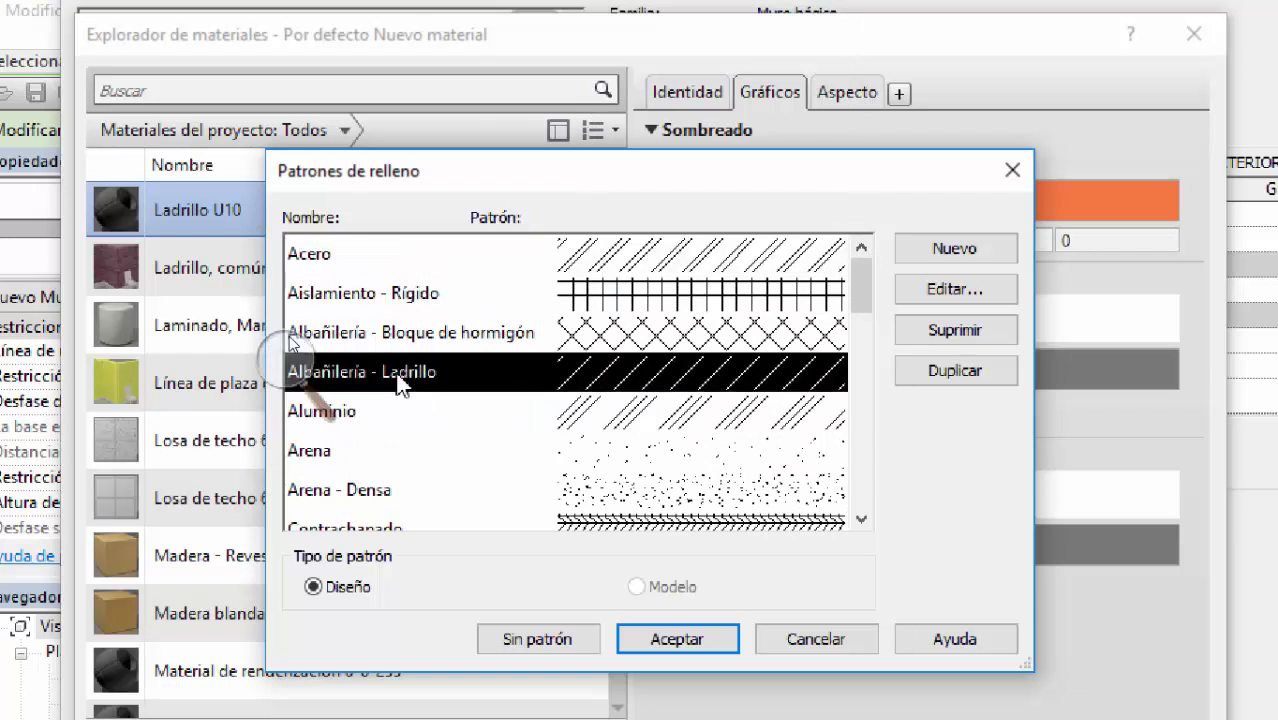
click(714, 648)
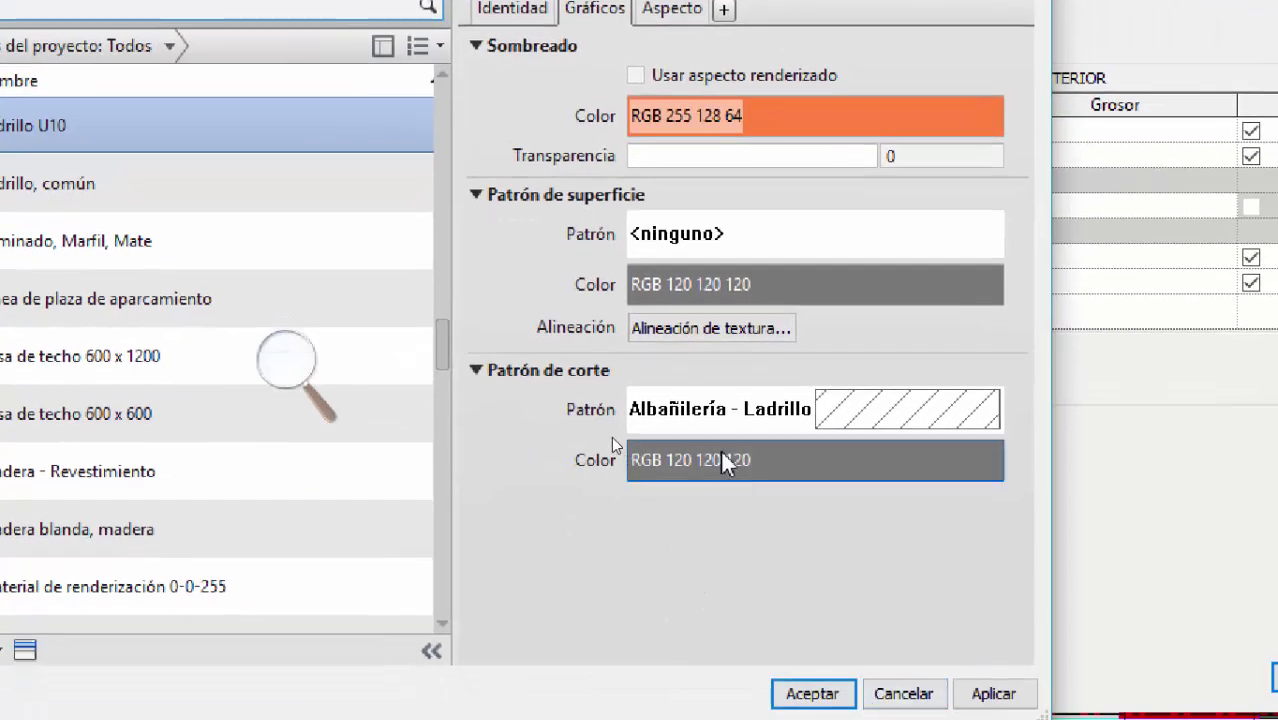
Step: Set the cut pattern colour of Ladrillo U10 to grey, RGB 128-128-128
click(816, 470)
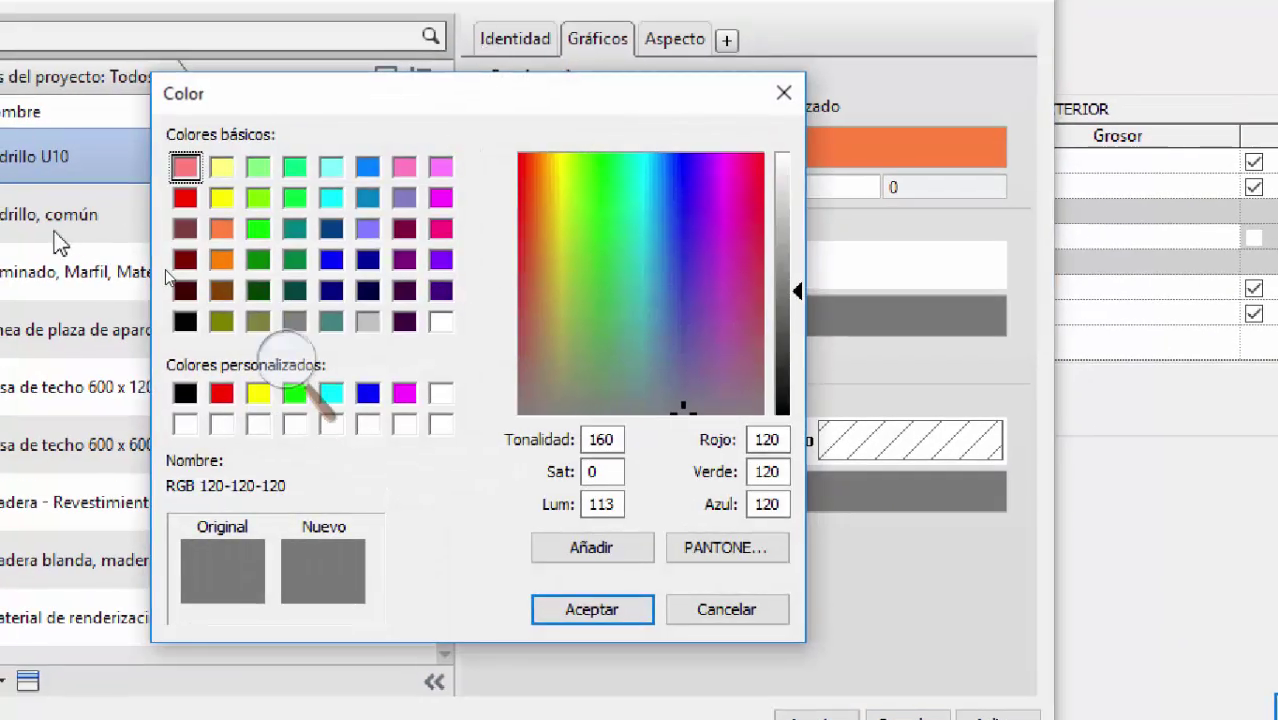
click(295, 321)
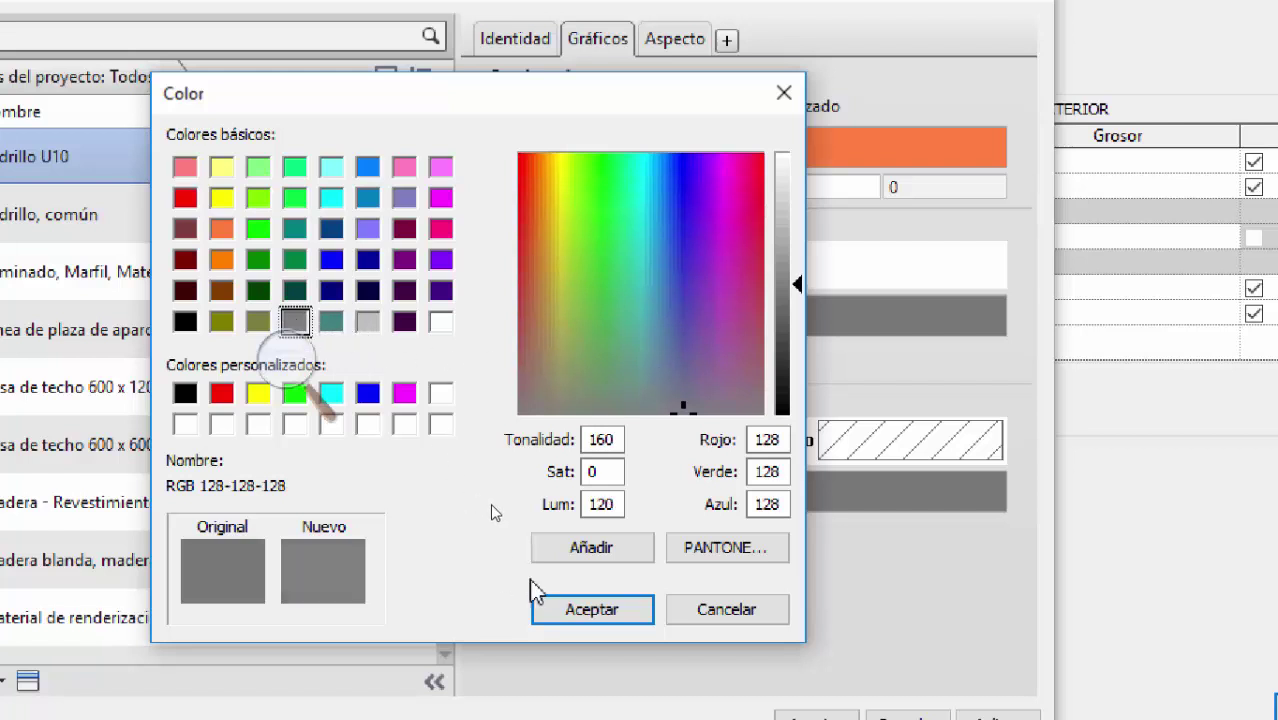
click(590, 609)
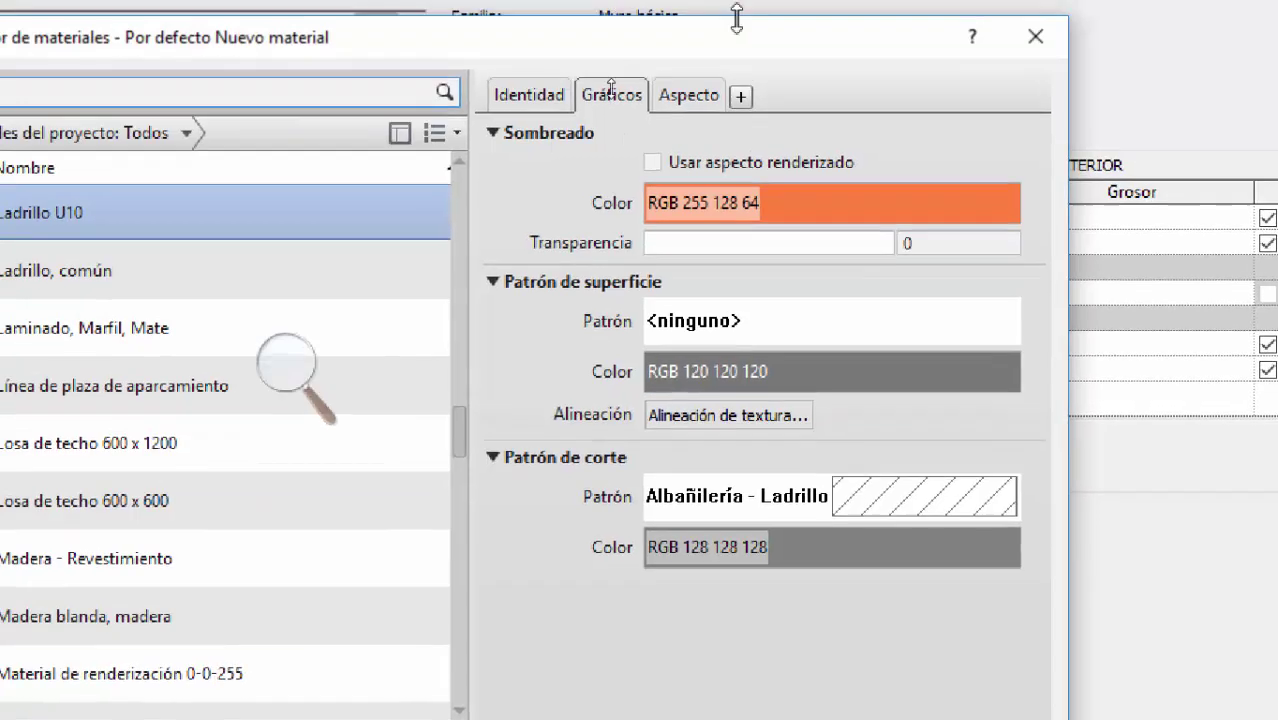
Step: Open the asset browser to replace the appearance of Ladrillo U10 and list the Albañilería category of the Biblioteca de aspectos
click(691, 101)
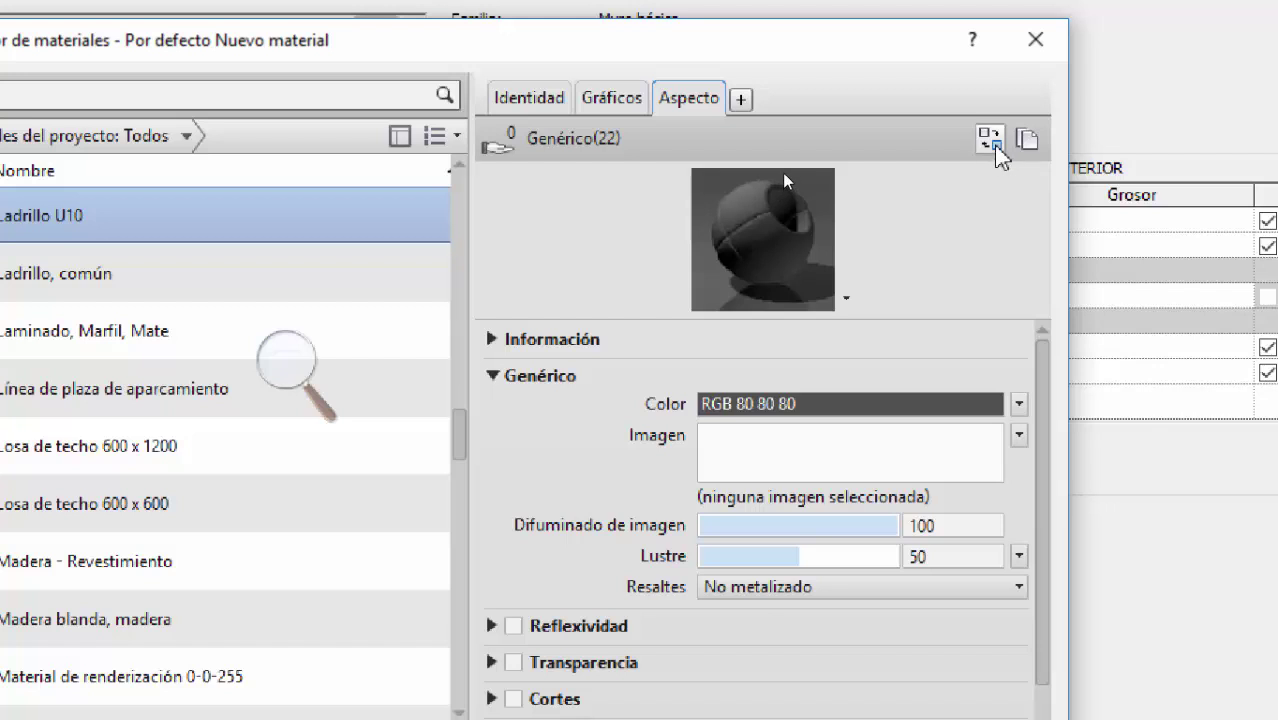
click(992, 142)
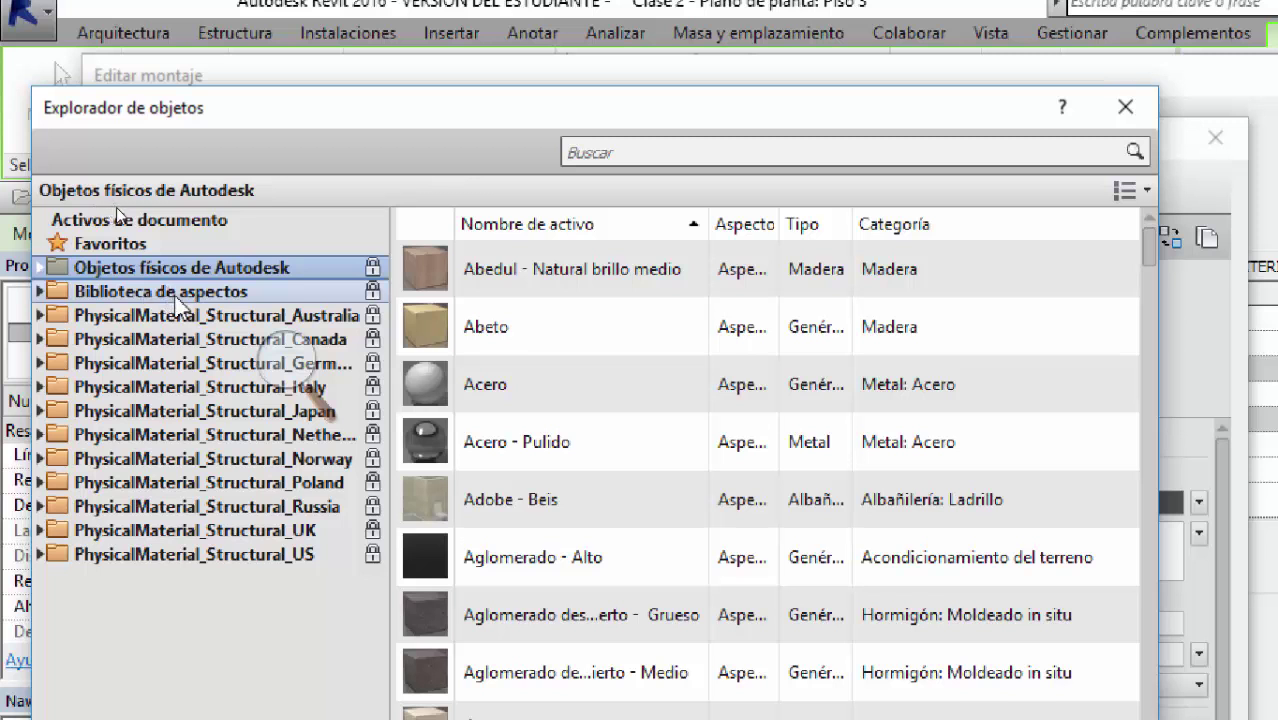
click(40, 291)
click(138, 291)
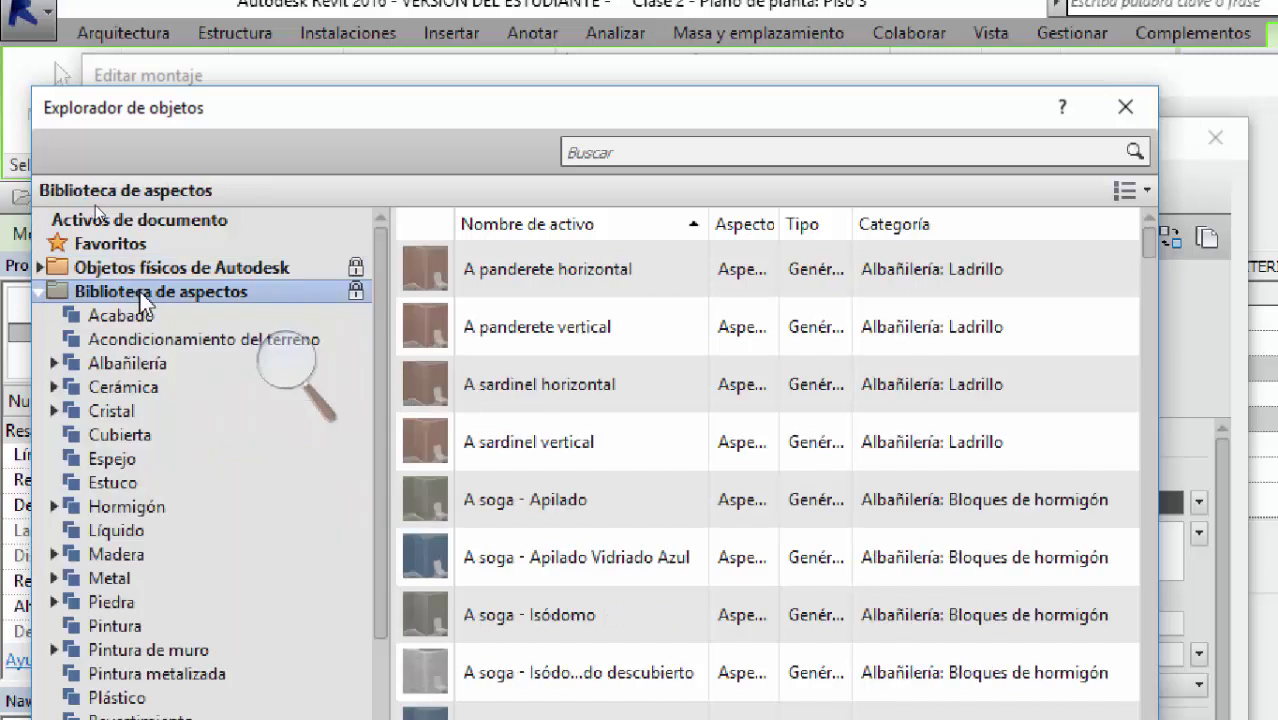
scroll(150, 450, down, 3)
scroll(180, 480, up, 1)
scroll(222, 484, up, 1)
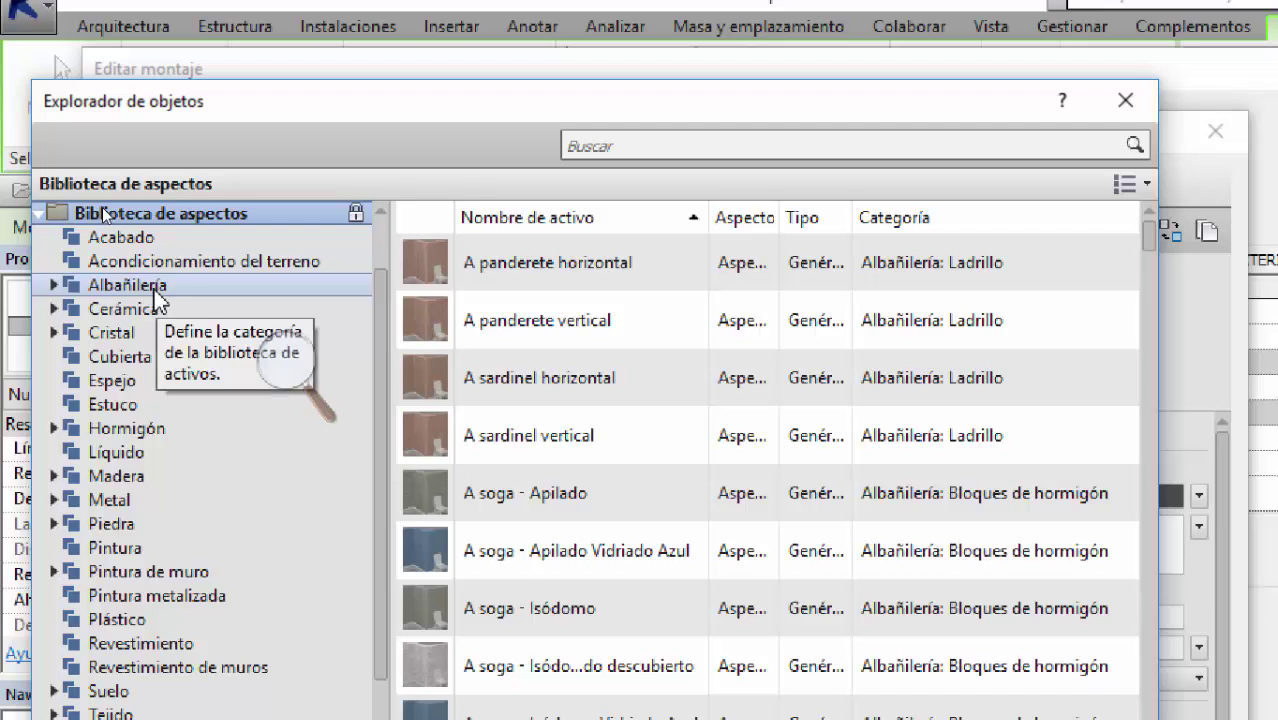
click(156, 288)
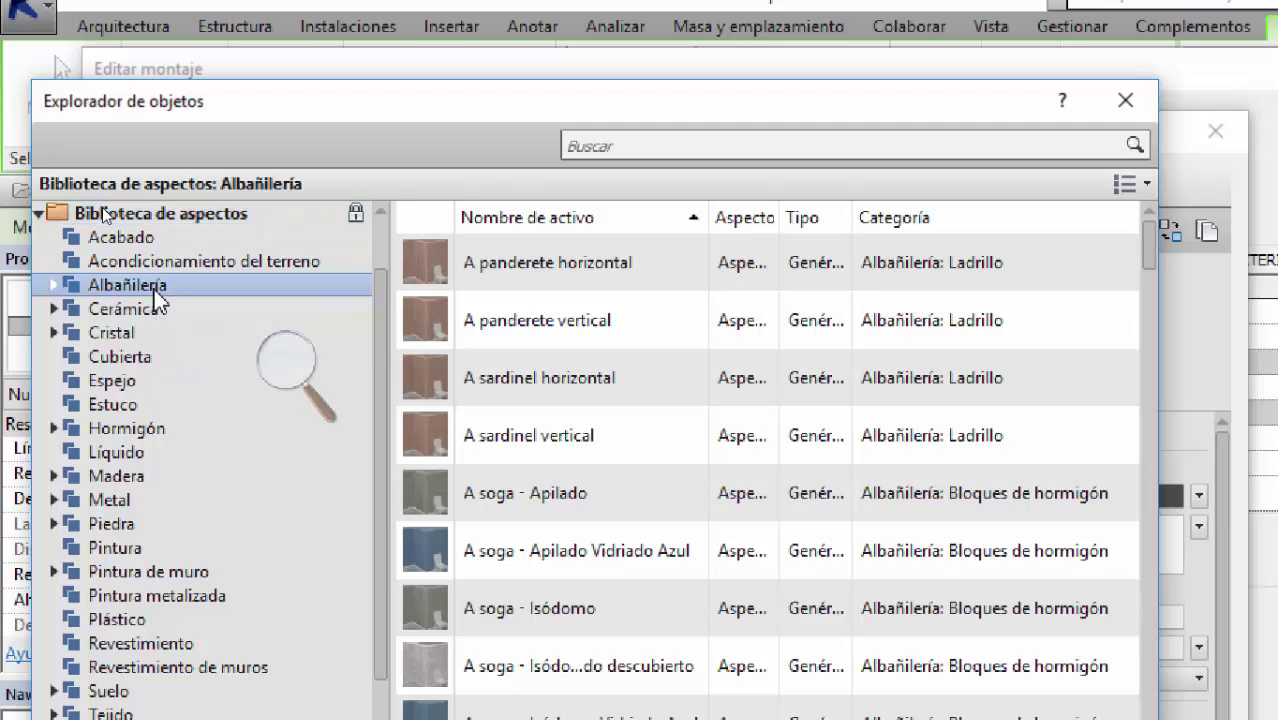
Step: Reduce the screen magnification to 100% and narrow and move the asset browser to uncover the material's appearance preview
scroll(919, 448, down, 3)
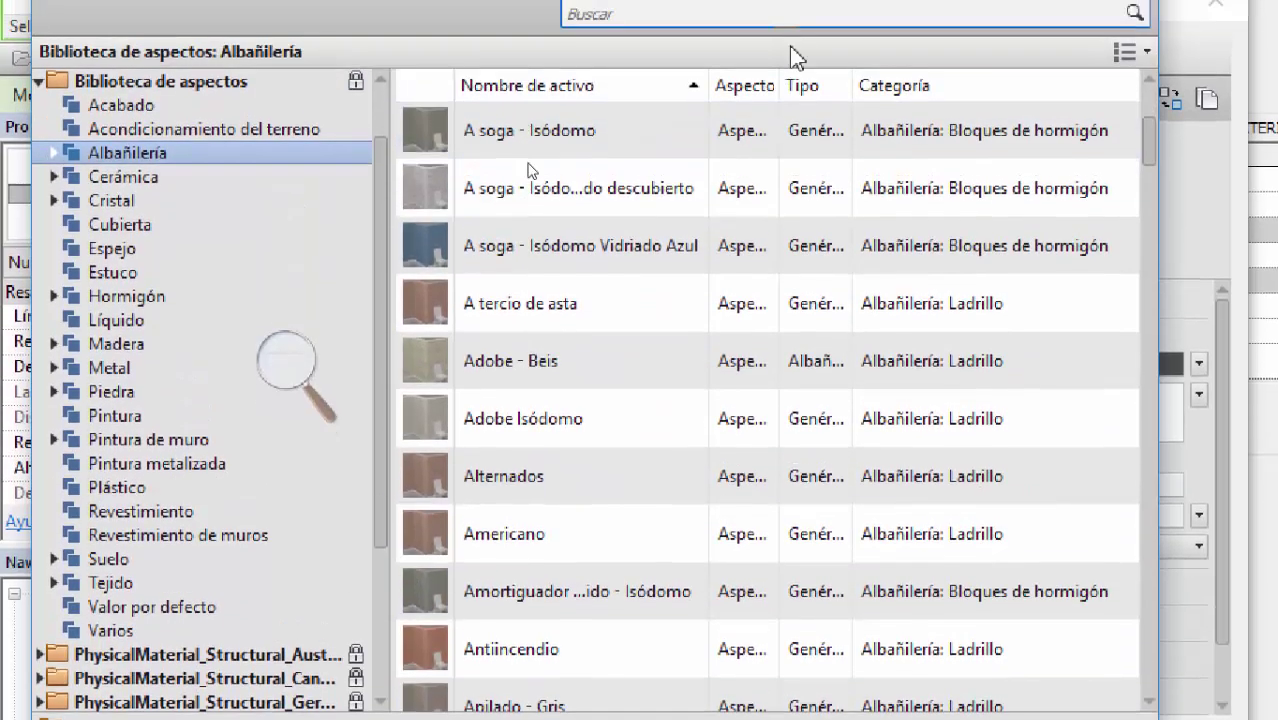
scroll(770, 330, down, 3)
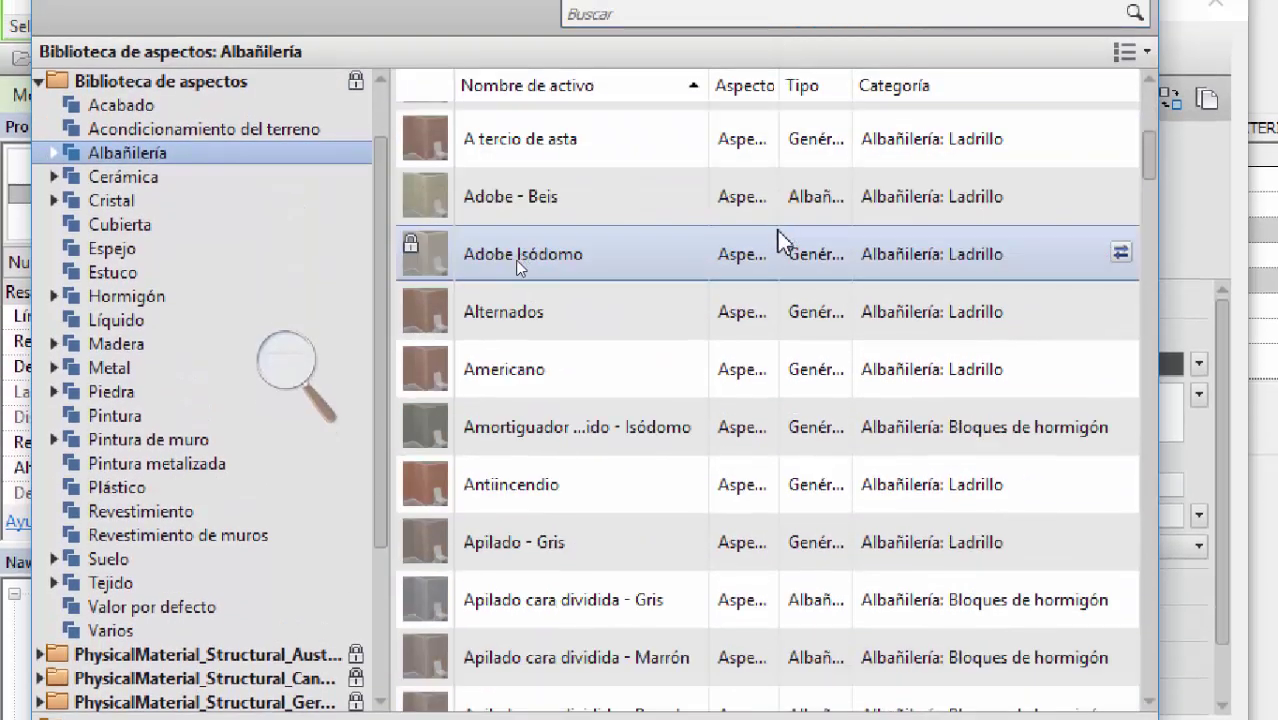
scroll(507, 356, down, 3)
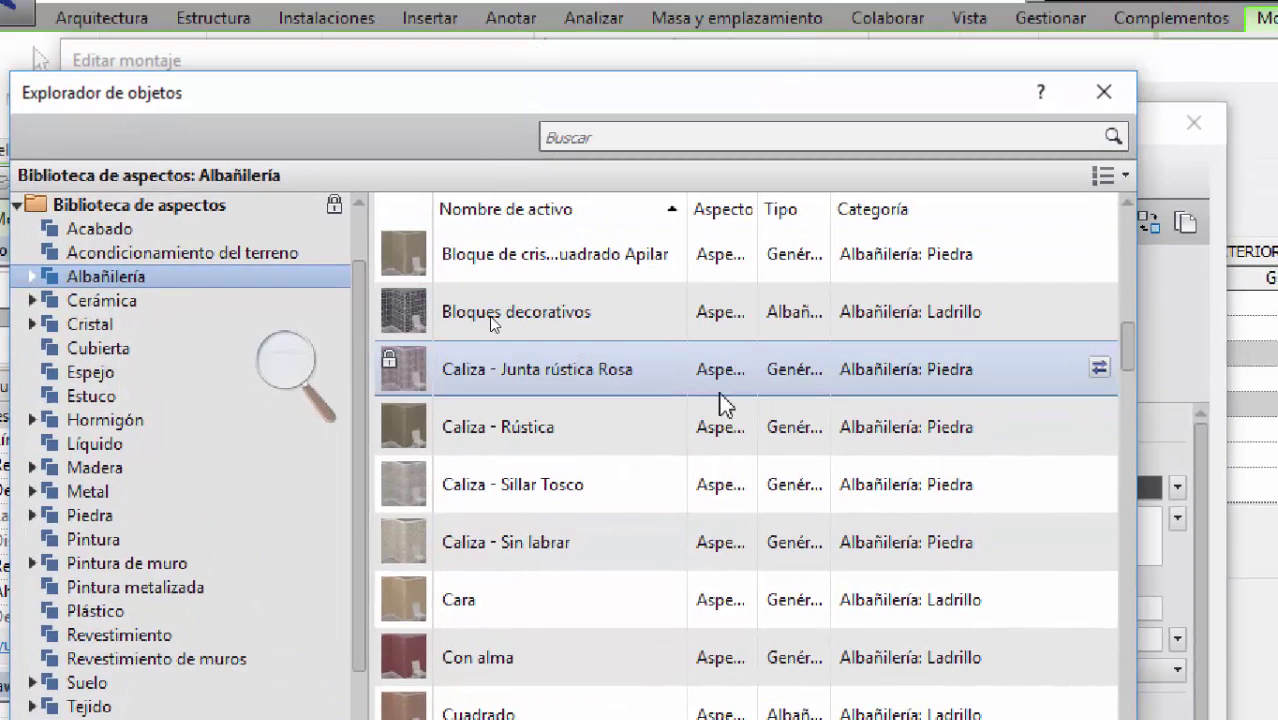
scroll(744, 276, up, 6)
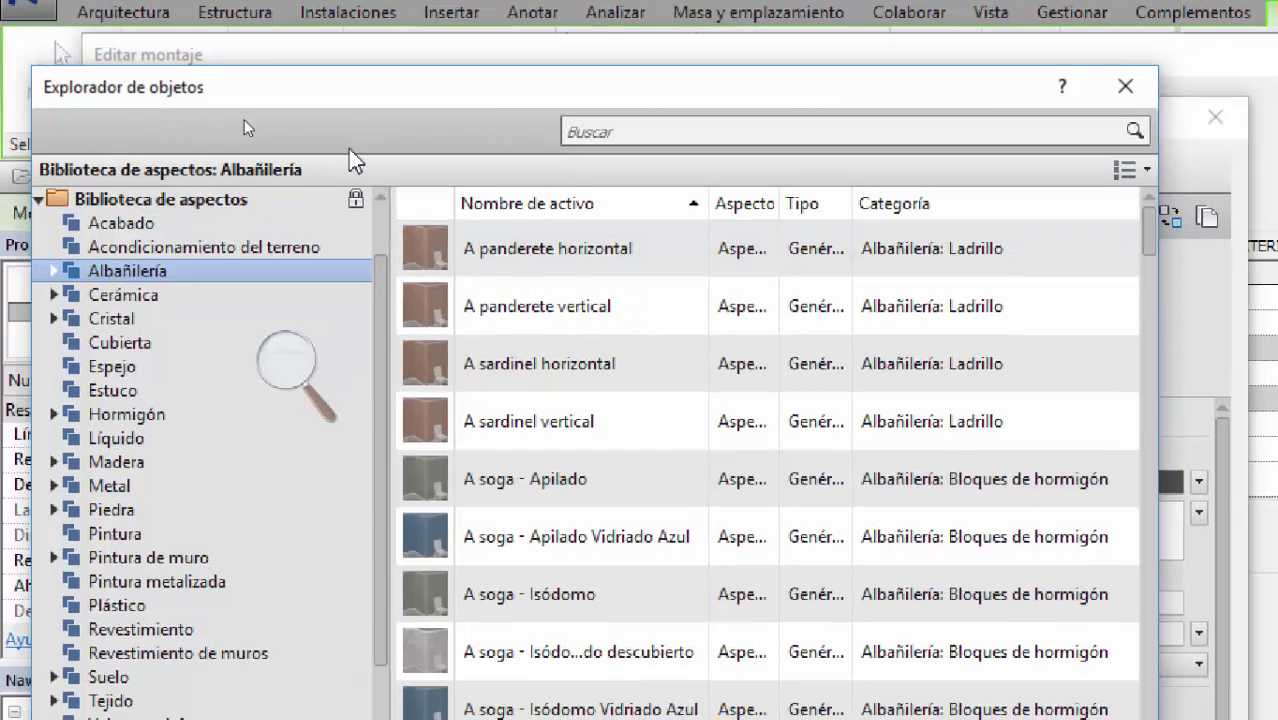
drag(441, 98, 501, 72)
click(288, 362)
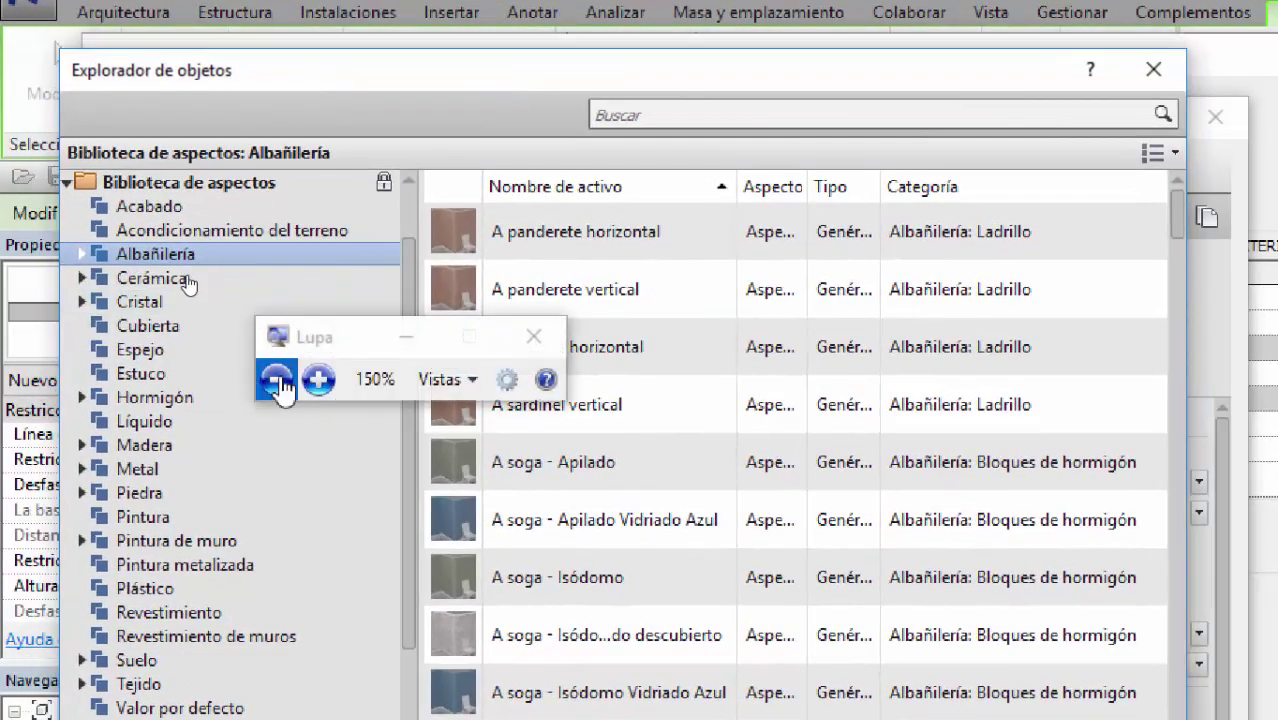
click(274, 373)
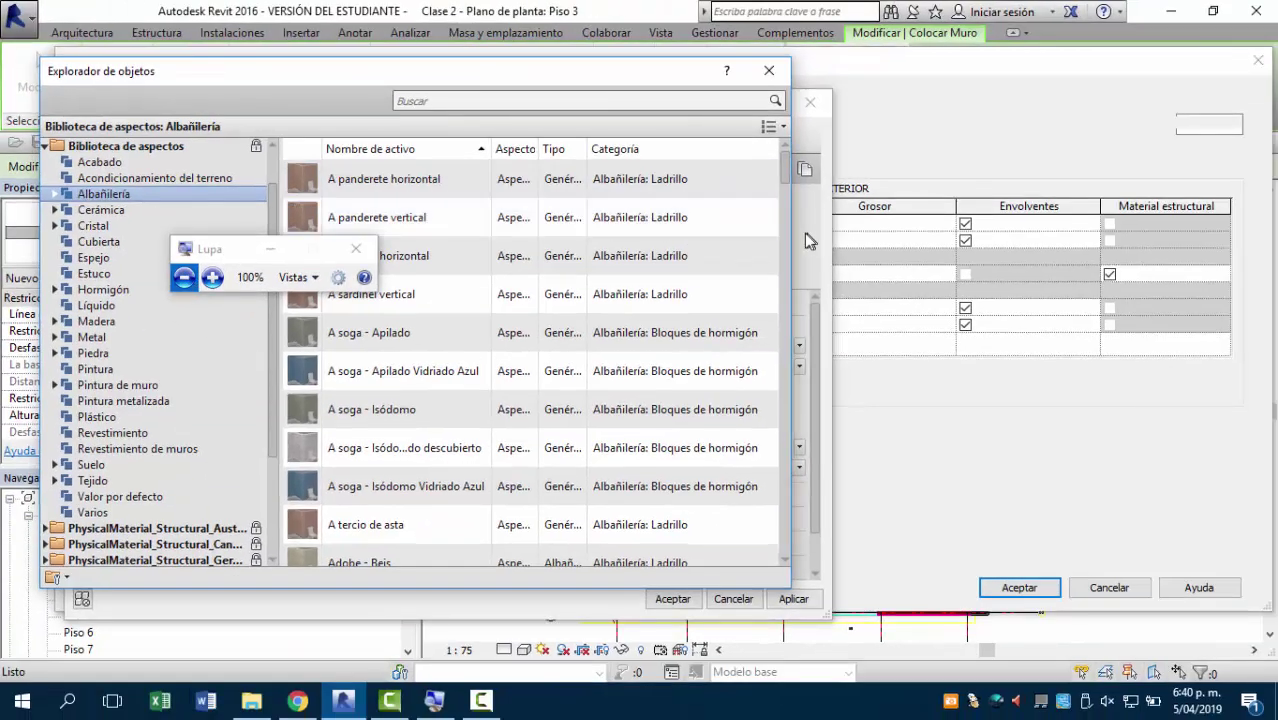
drag(790, 233, 543, 214)
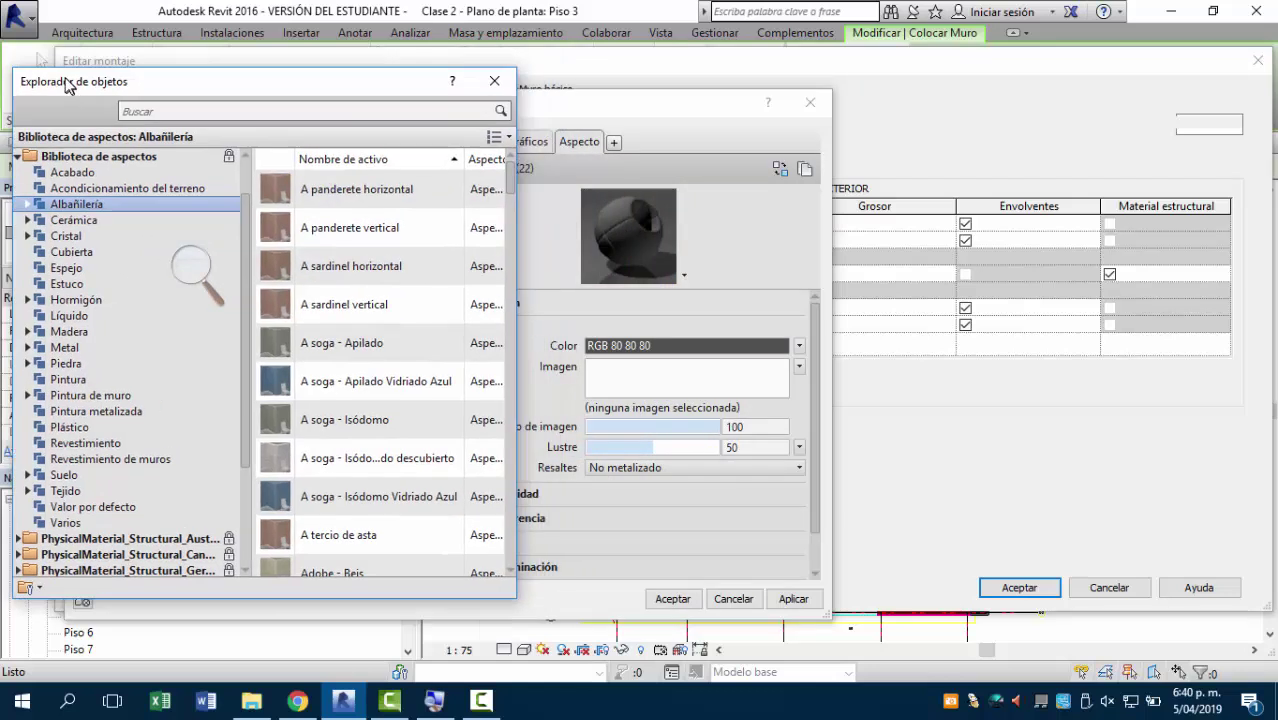
drag(78, 70, 51, 66)
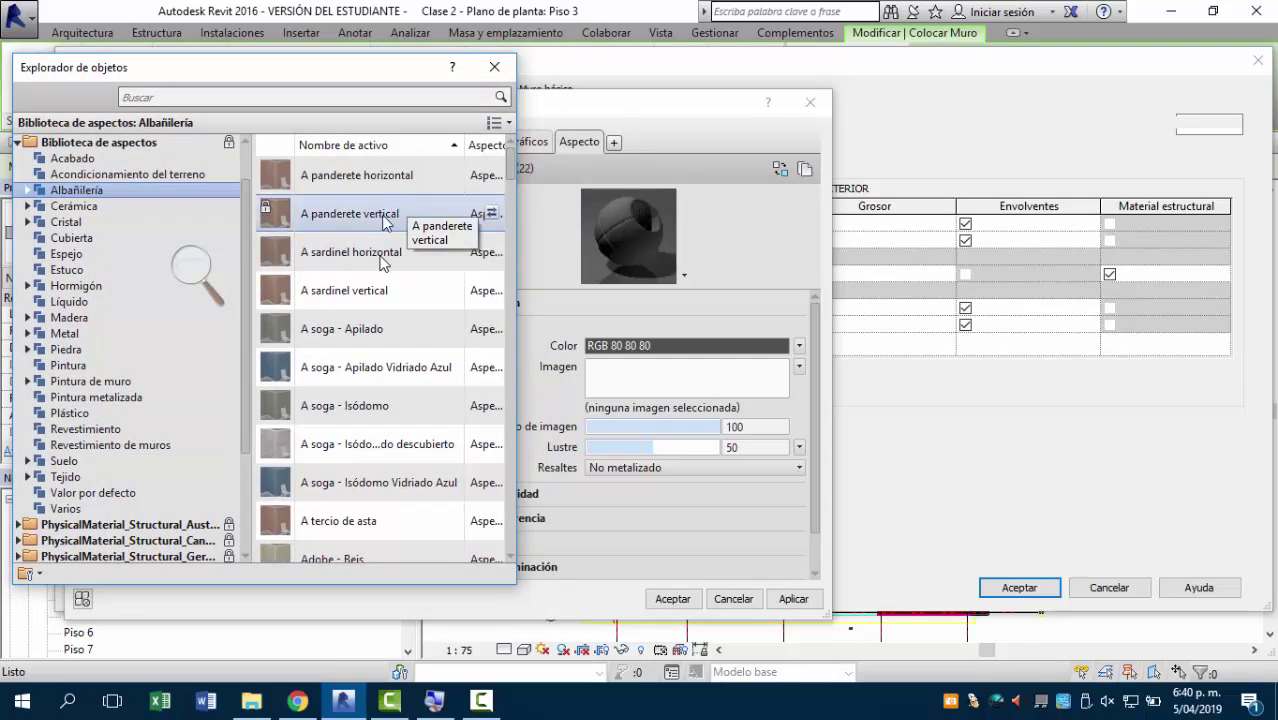
Step: Give Ladrillo U10 the Cuadrado masonry appearance after trying A sardinel vertical, and accept the material for the core layer
double_click(340, 286)
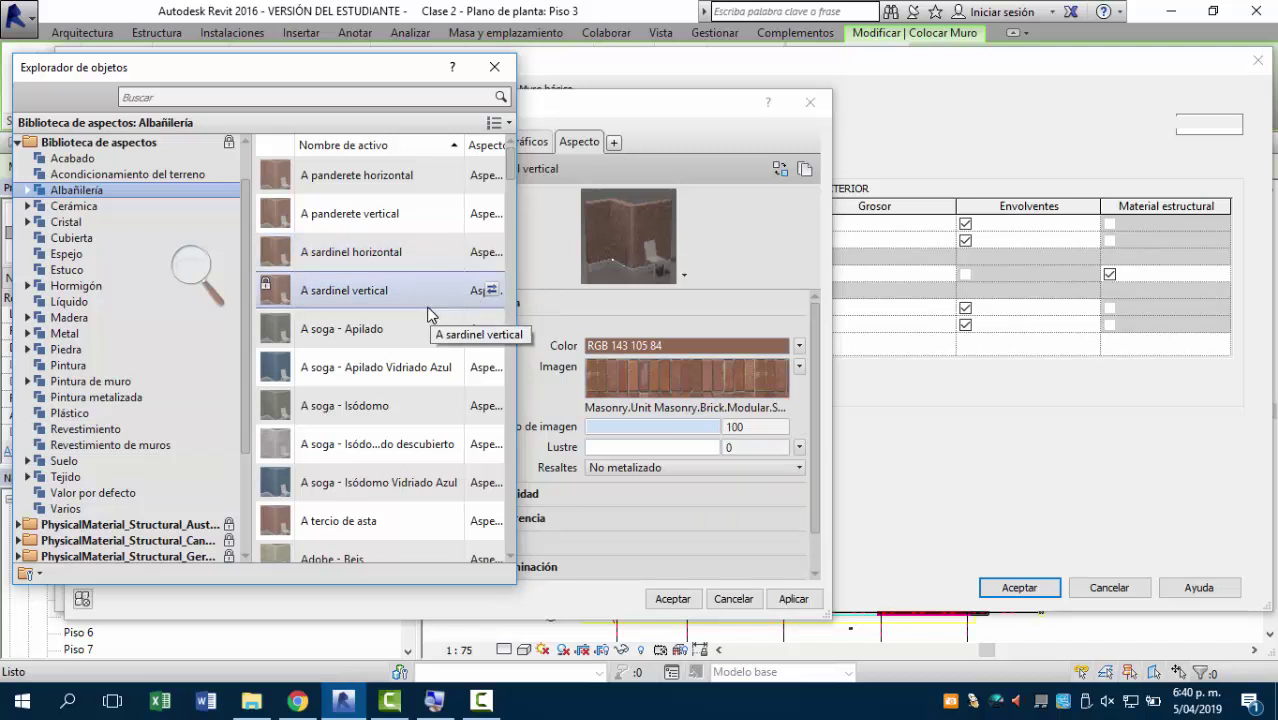
scroll(400, 340, down, 10)
scroll(368, 330, down, 10)
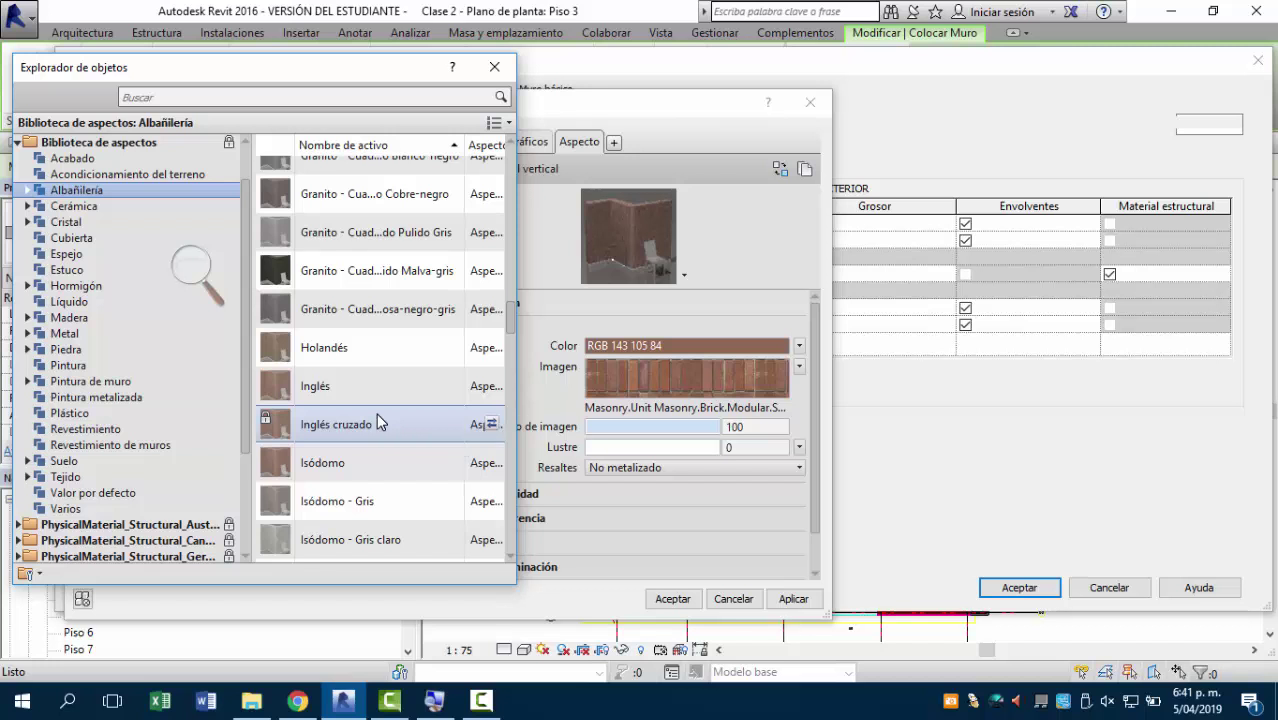
scroll(427, 394, down, 2)
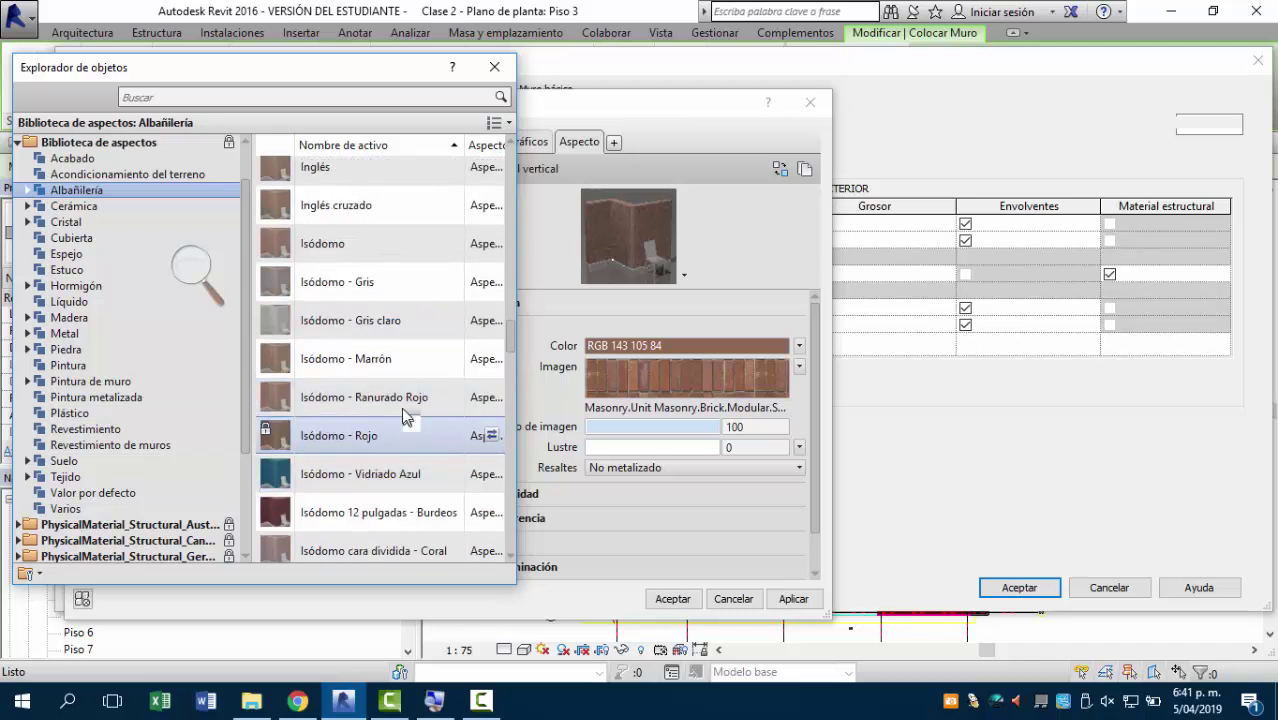
scroll(410, 410, up, 6)
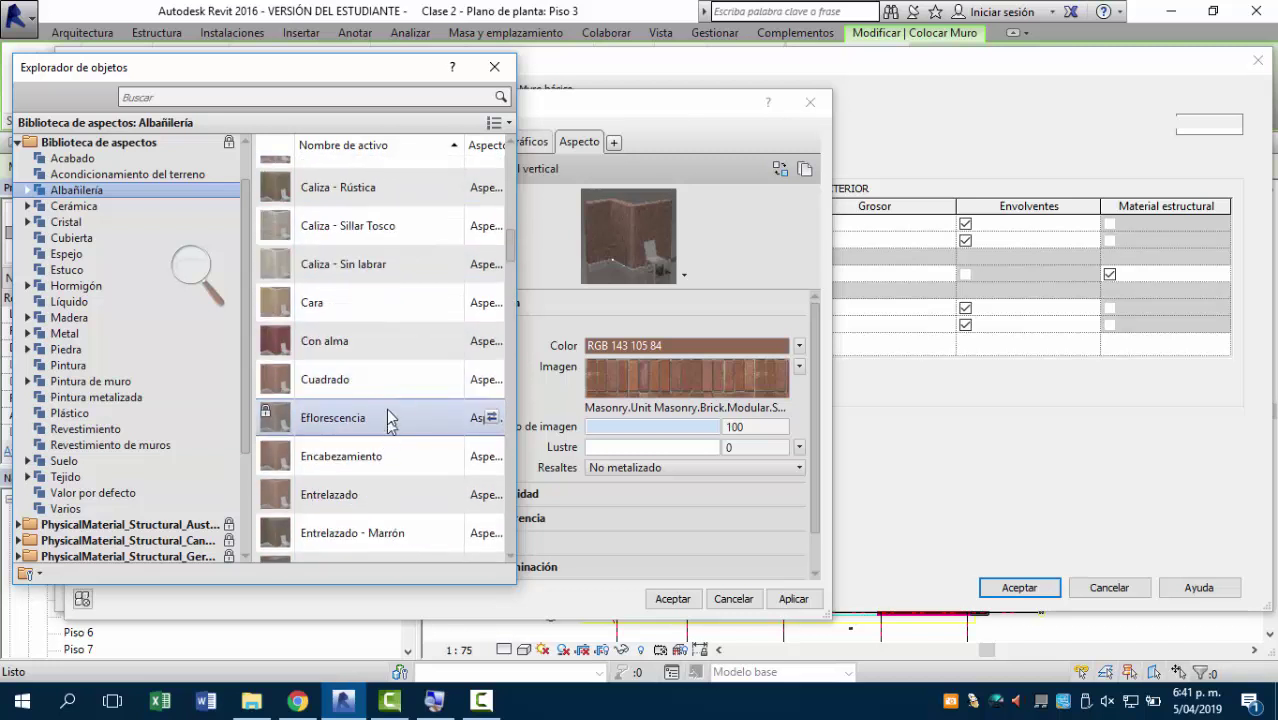
double_click(388, 379)
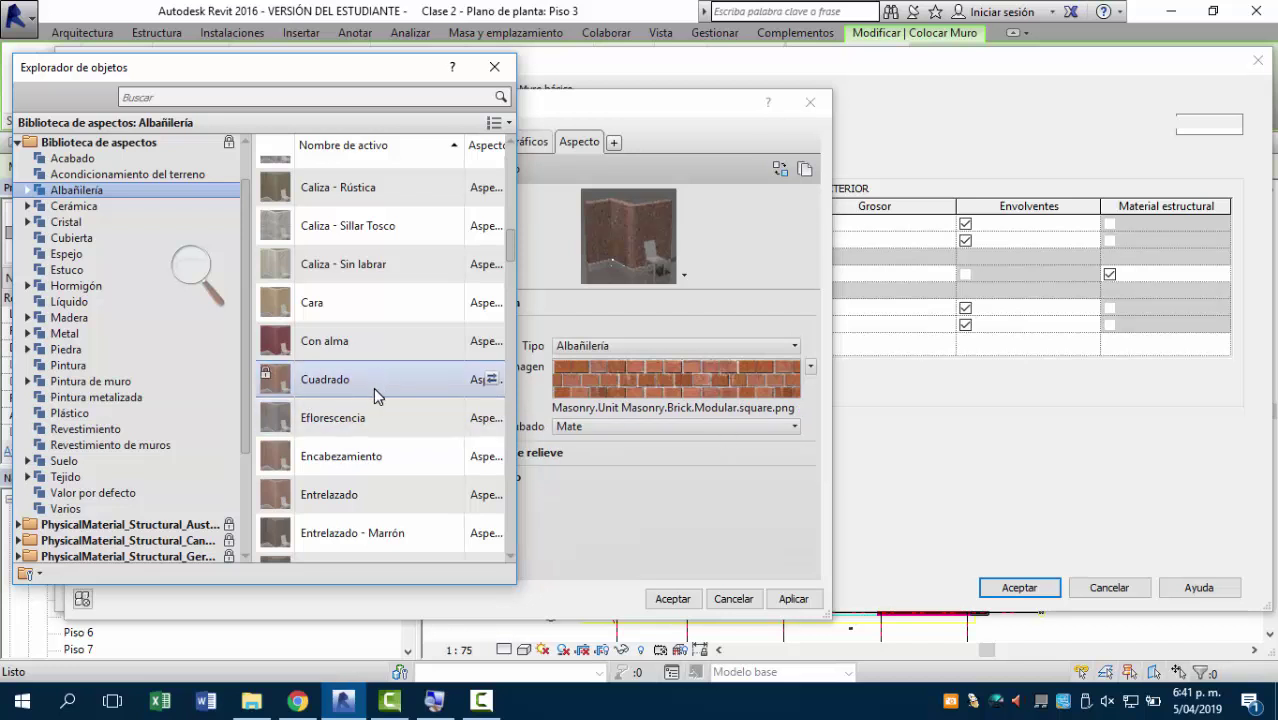
click(494, 66)
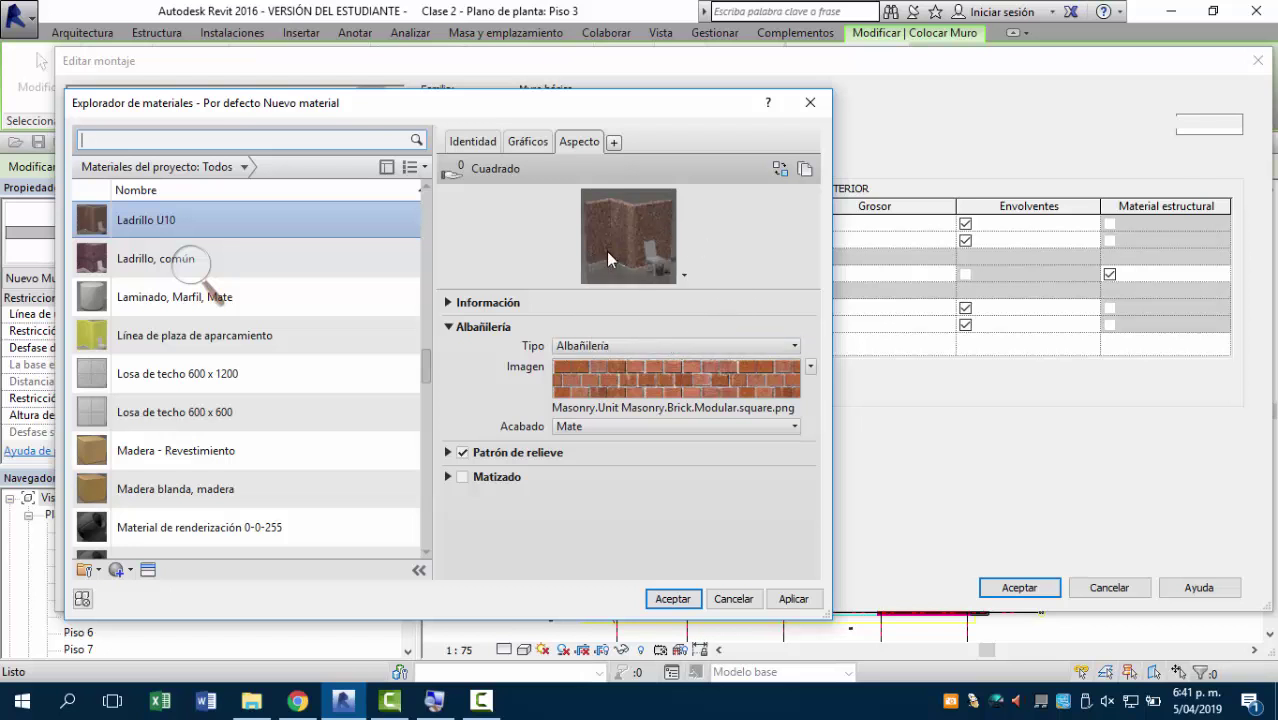
click(671, 600)
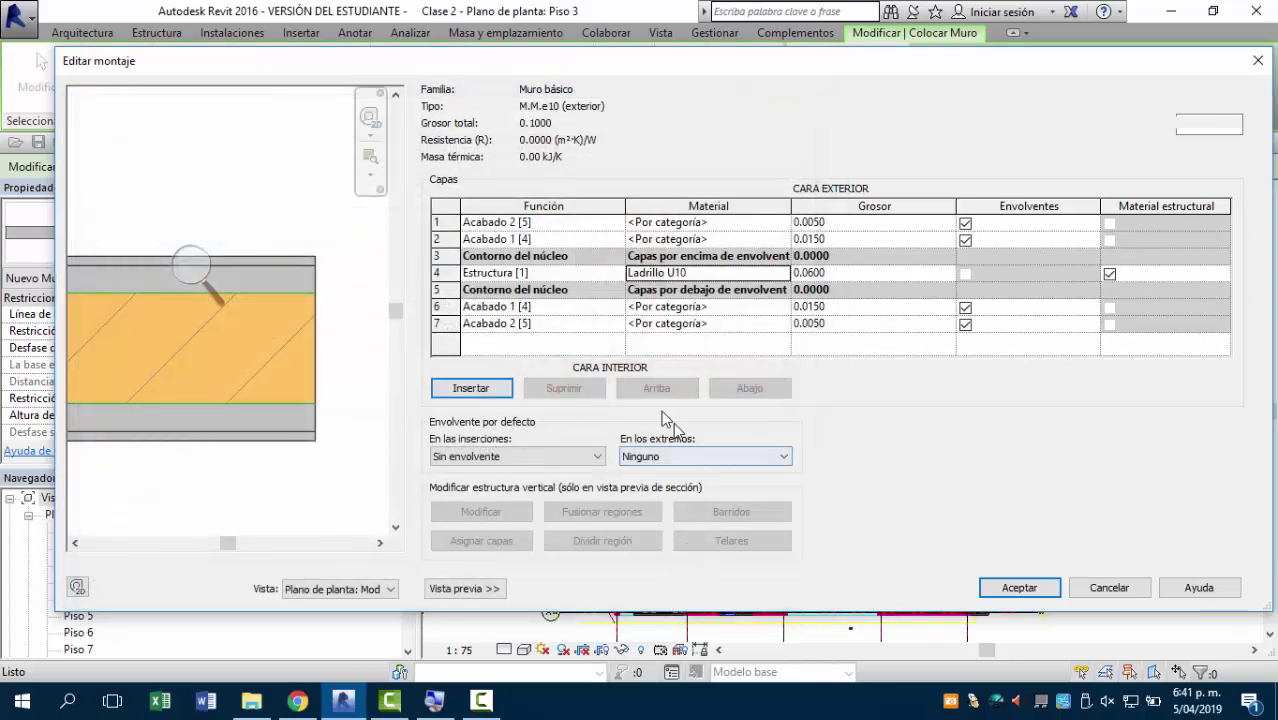
middle_drag(193, 348, 213, 364)
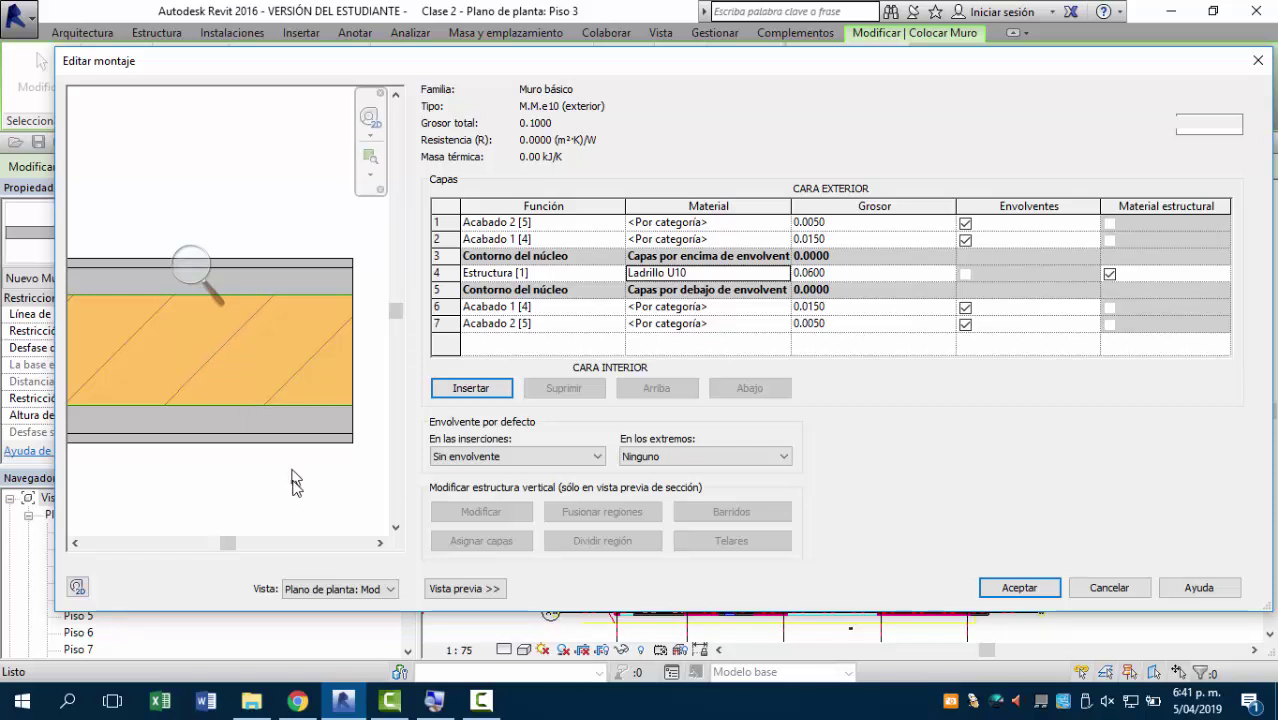
click(310, 590)
click(308, 598)
Step: Create a new material for the exterior Acabado 1 layer and name it Friso Impermeabilizado
click(692, 240)
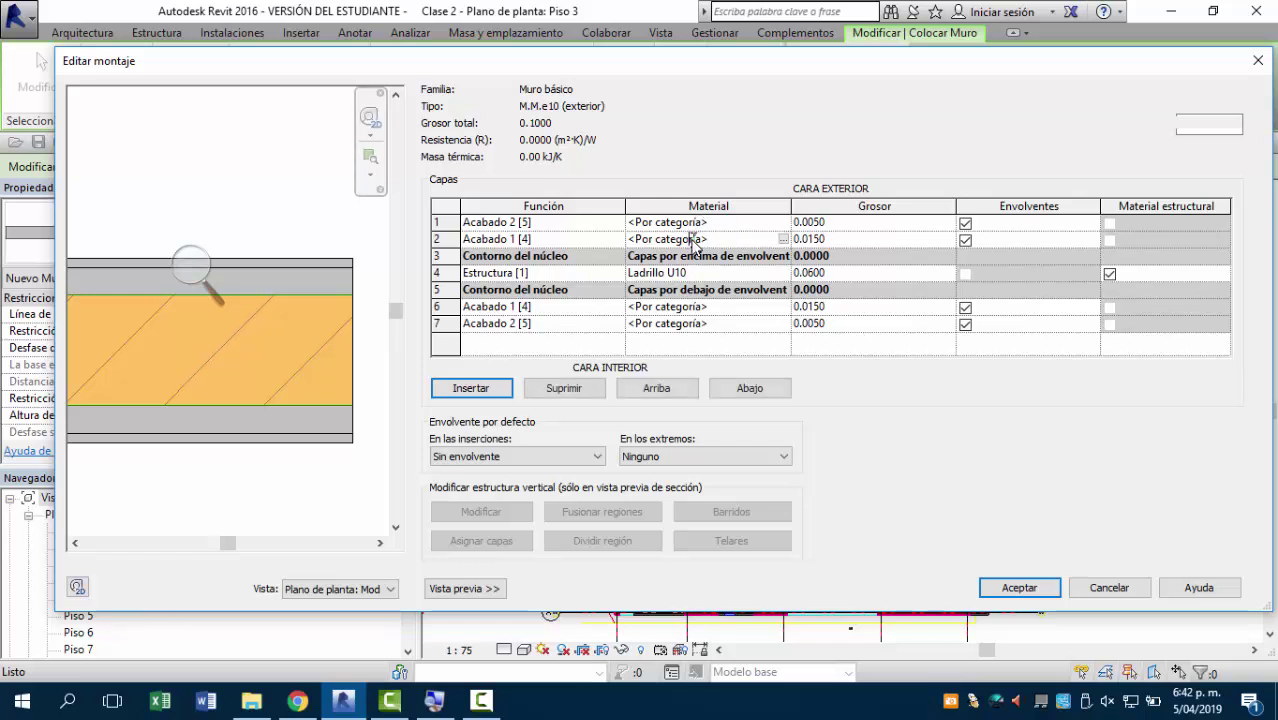
click(783, 240)
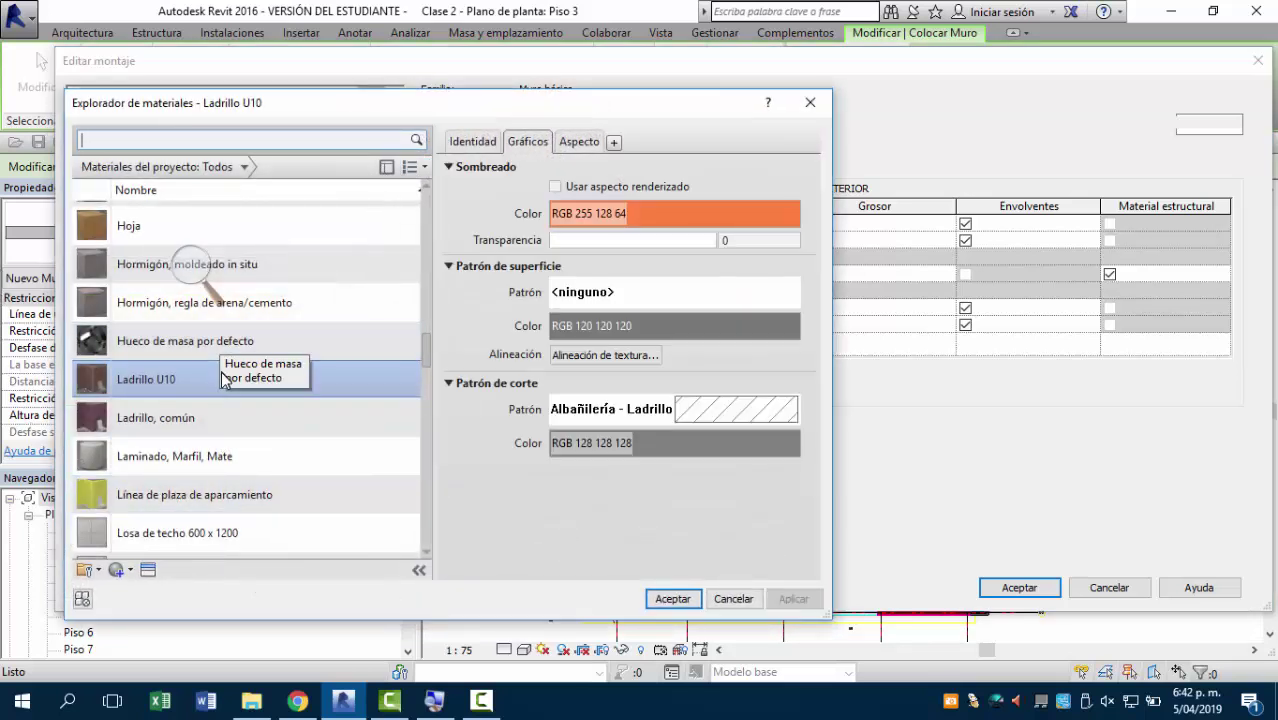
scroll(221, 375, down, 1)
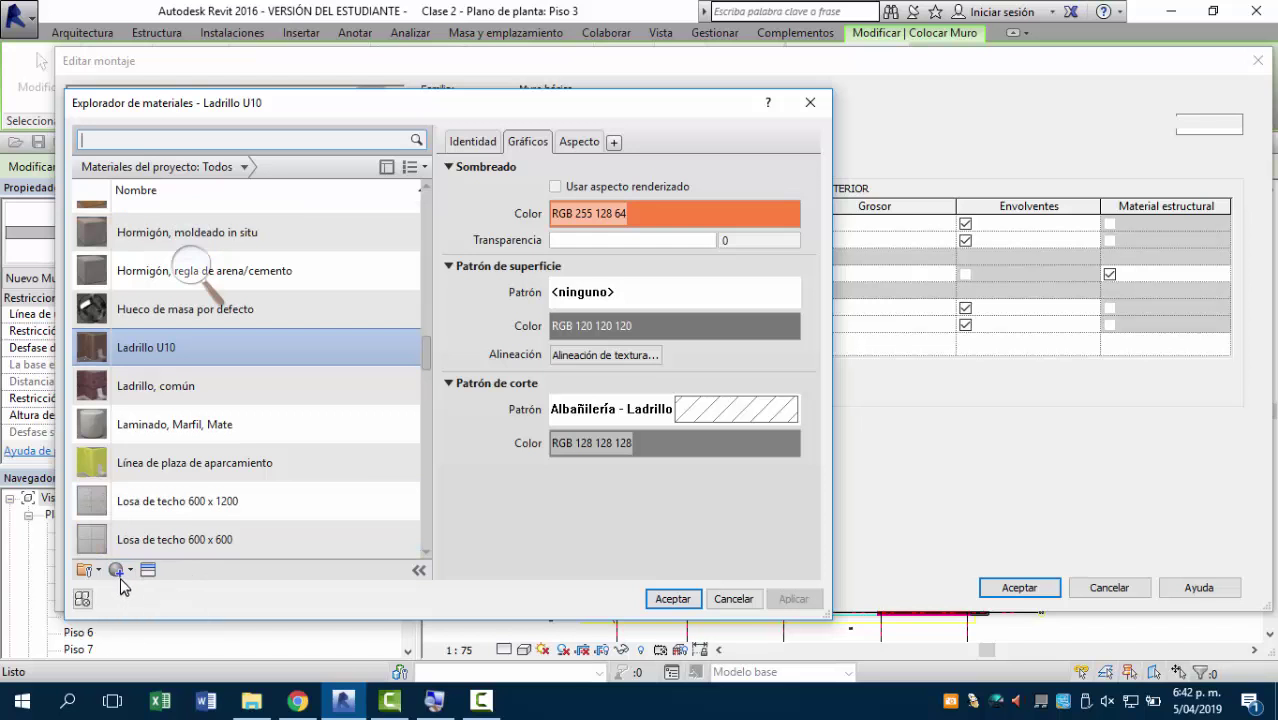
click(120, 578)
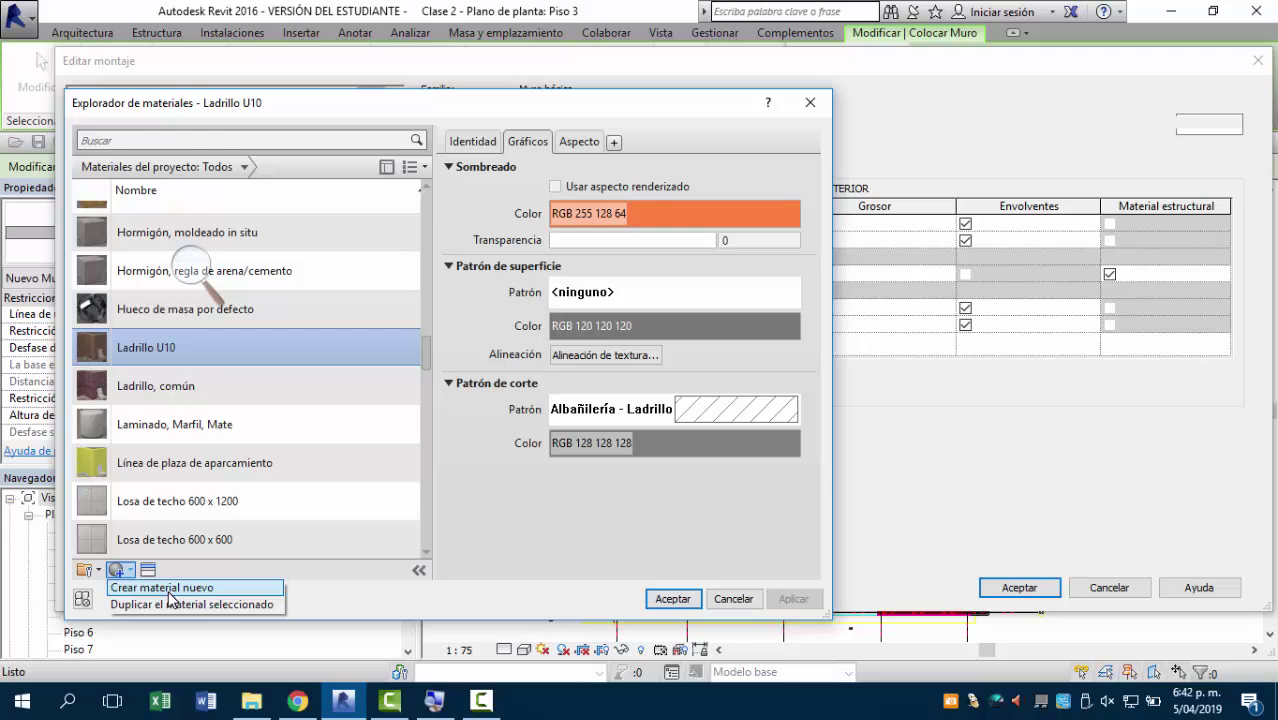
click(168, 589)
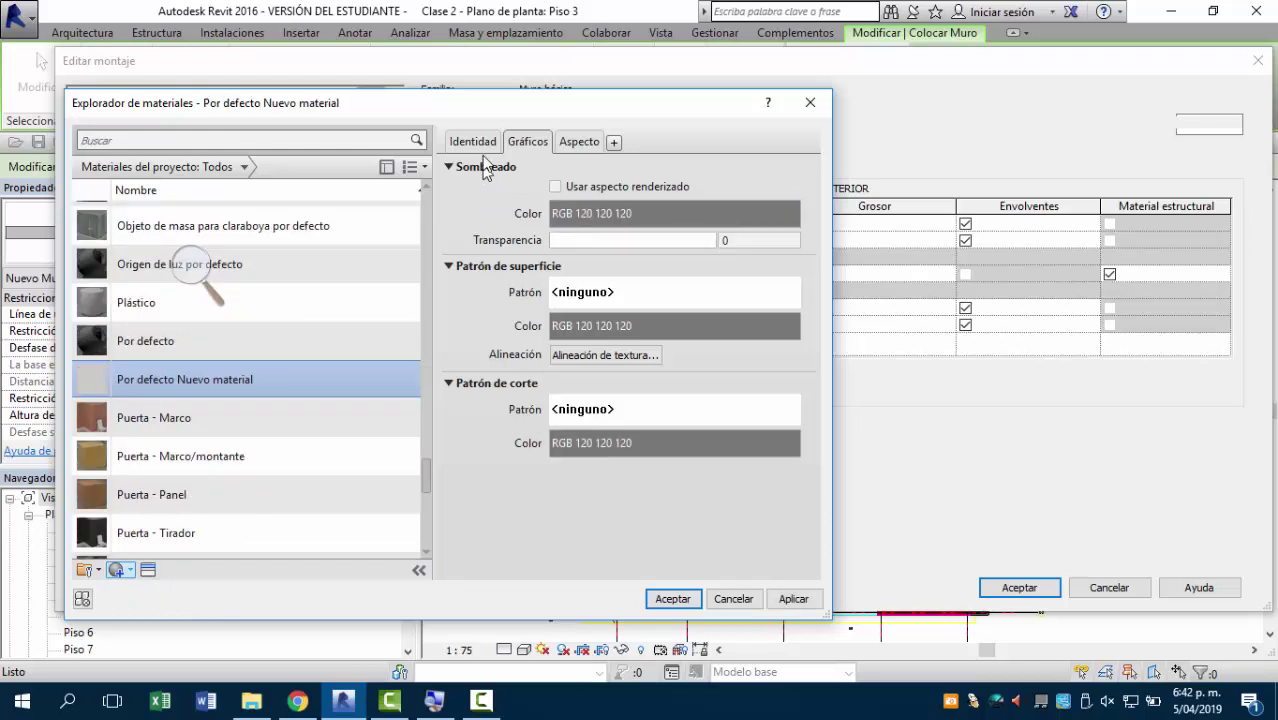
click(482, 150)
drag(557, 170, 736, 183)
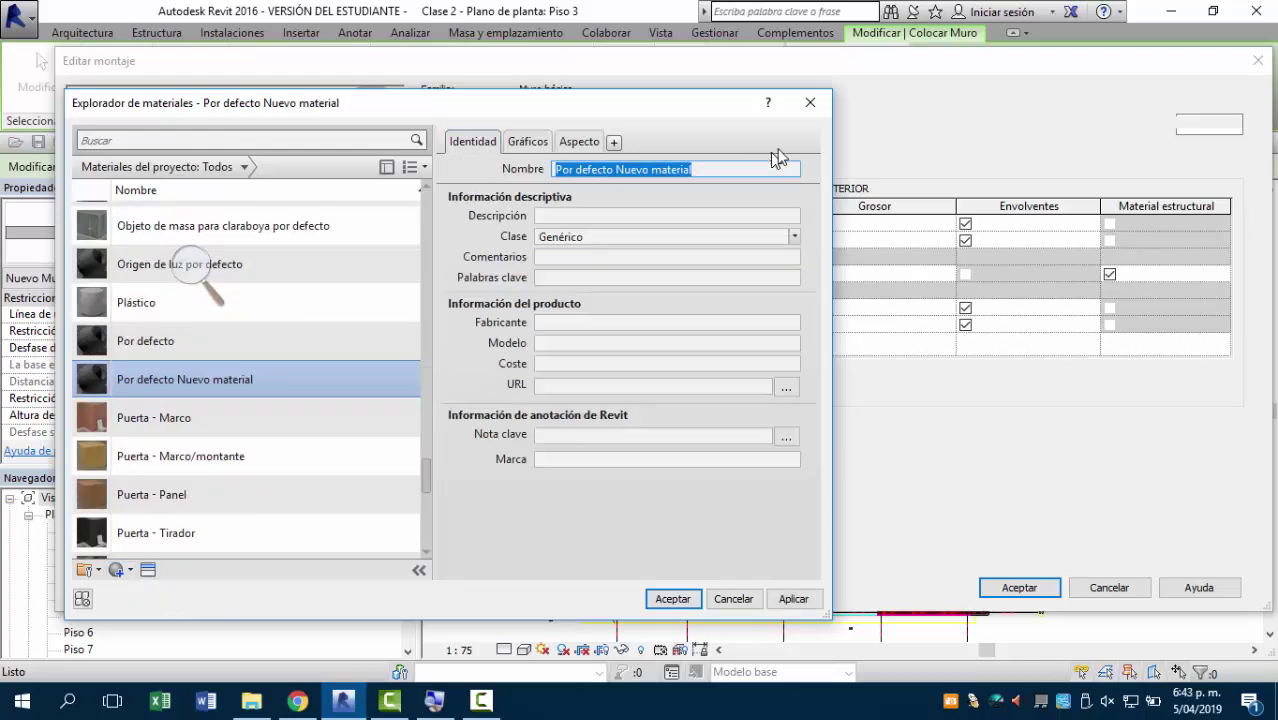
text(Fr)
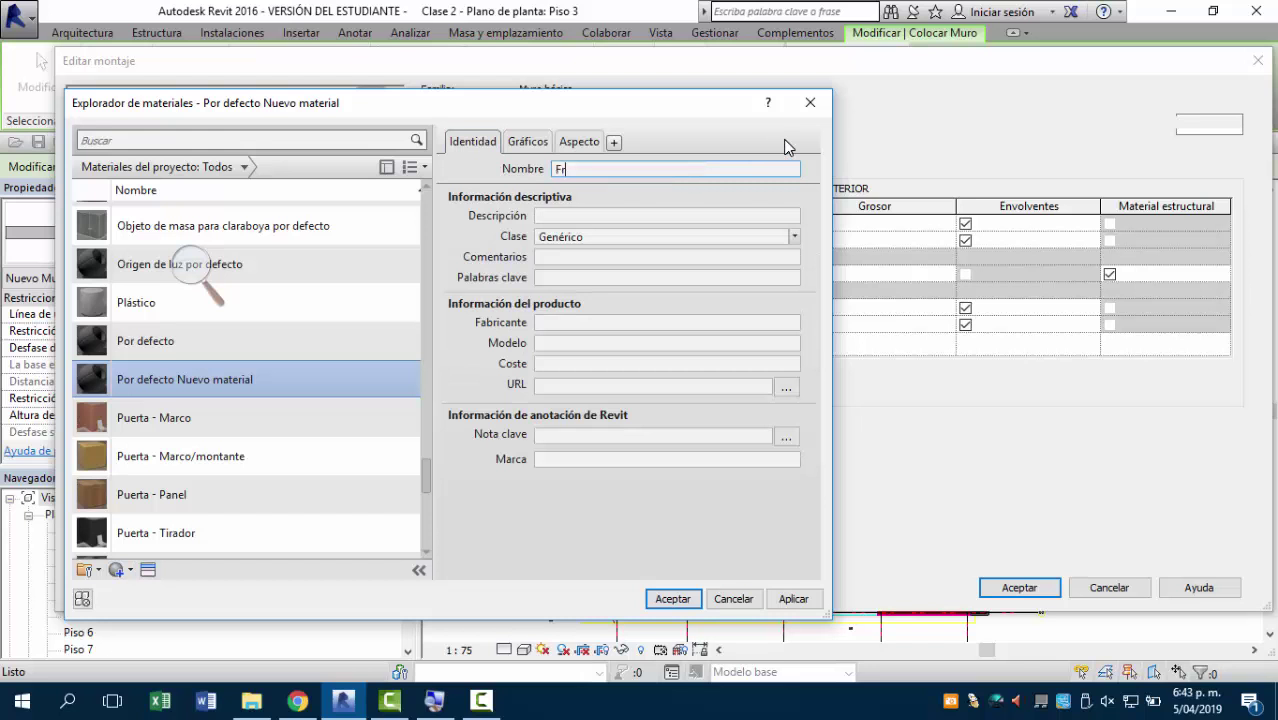
text(iso Impermeabilizado)
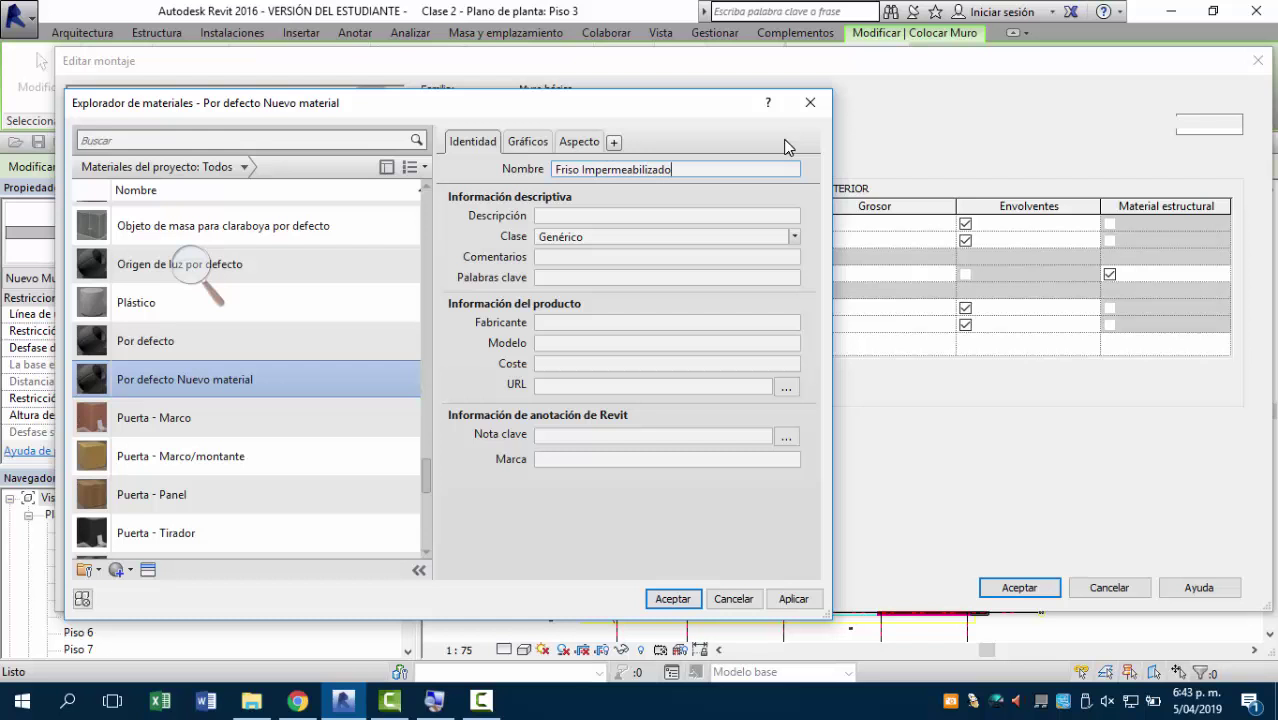
Step: Assign the Relleno uniforme fill pattern as the cut pattern of Friso Impermeabilizado
click(530, 142)
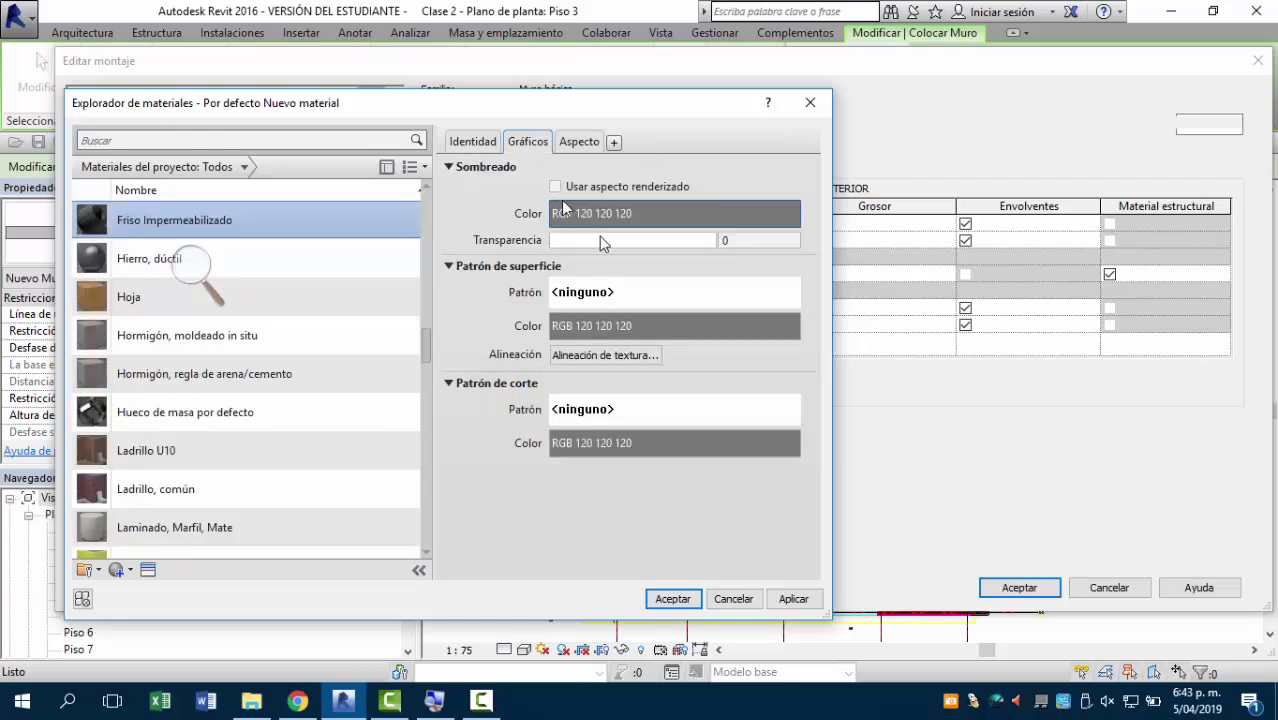
click(620, 420)
scroll(516, 340, down, 6)
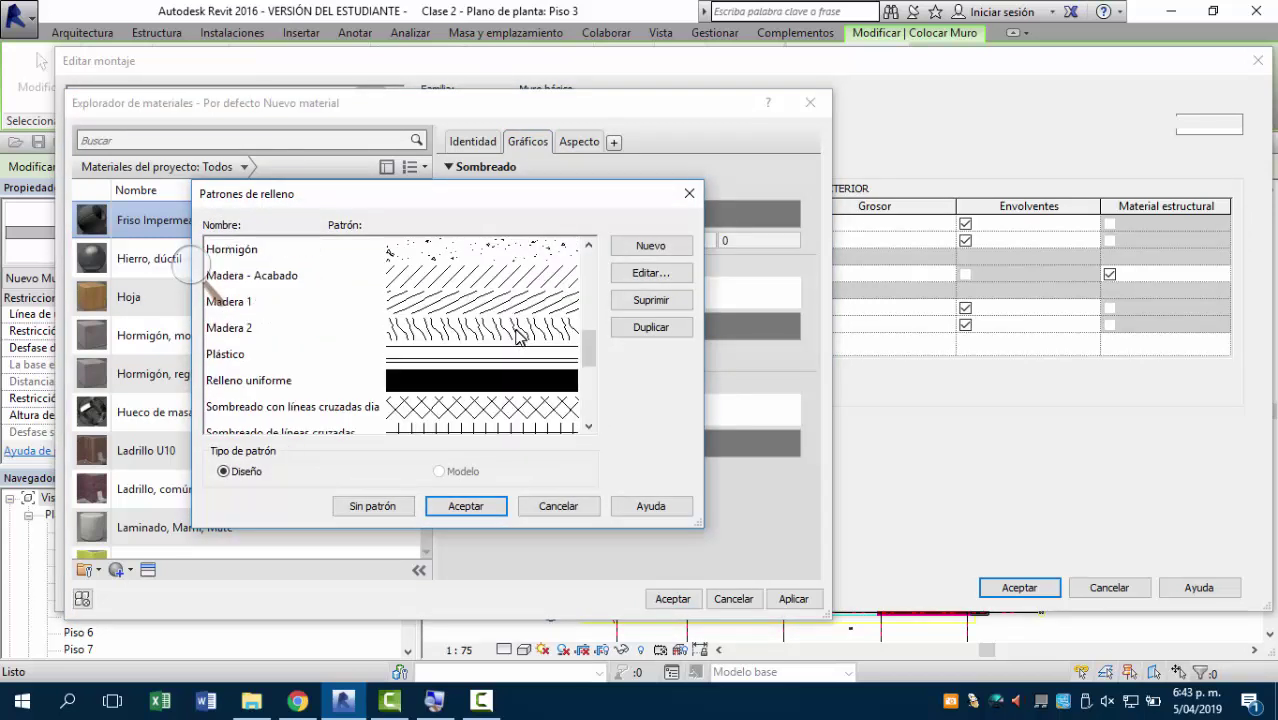
click(284, 384)
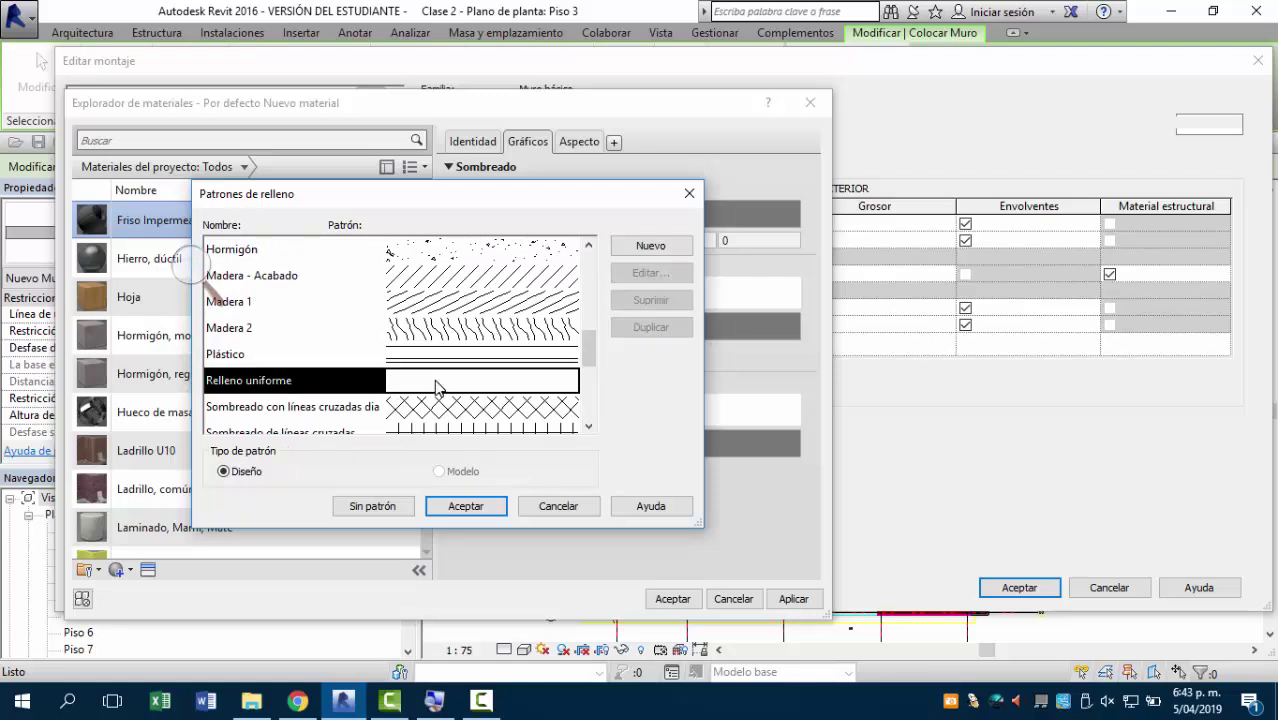
click(466, 506)
Step: Set the cut pattern colour of Friso Impermeabilizado to light grey, RGB 192-192-192
click(622, 452)
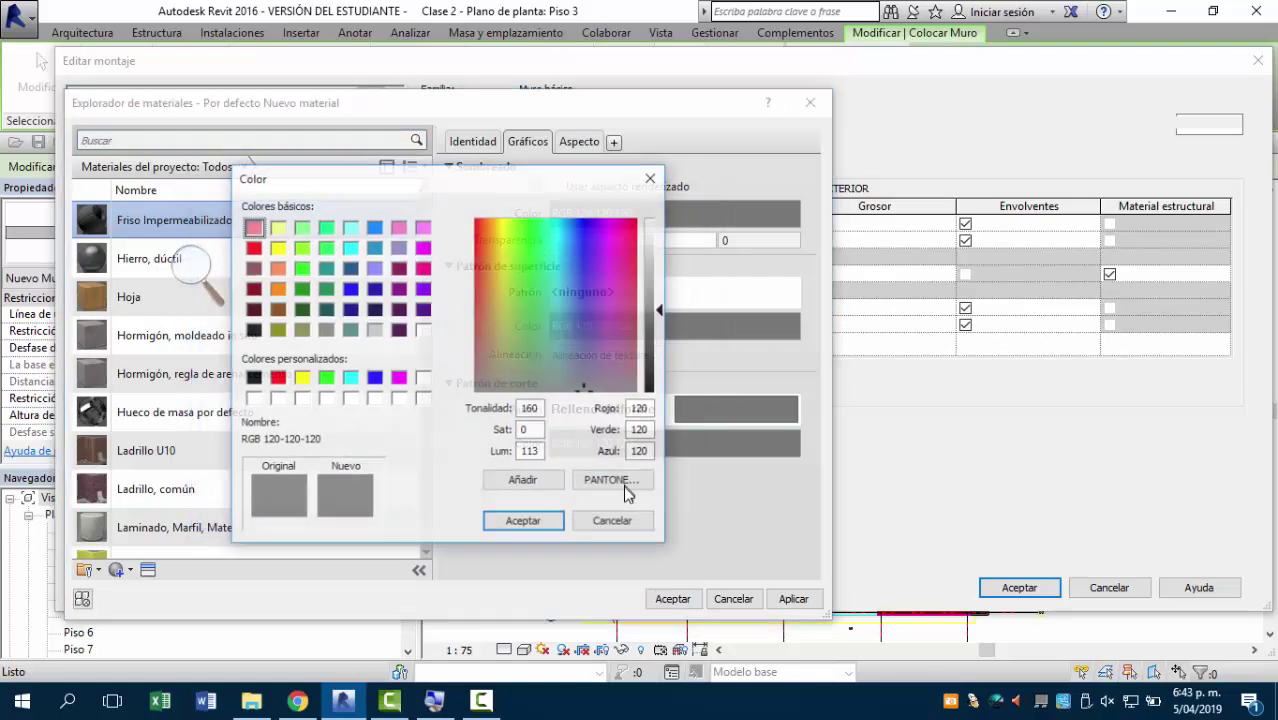
click(375, 329)
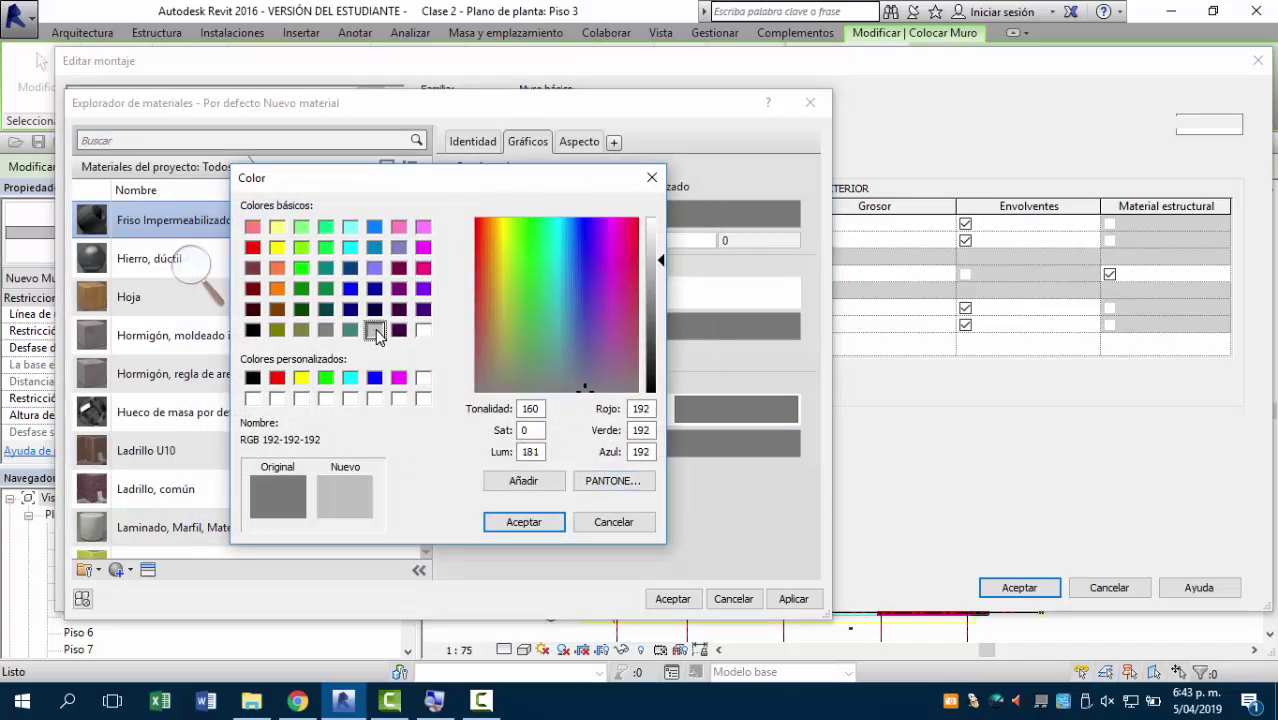
click(524, 522)
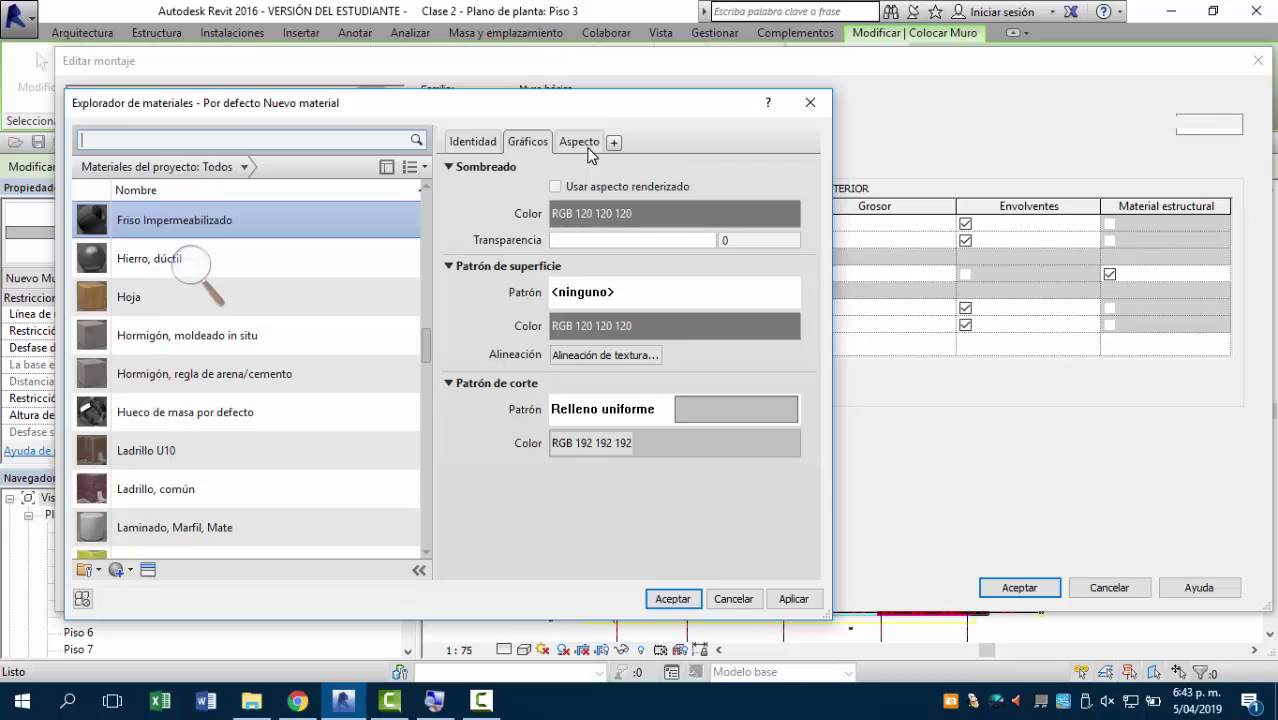
Step: Accept Friso Impermeabilizado with its Relleno uniforme cut pattern as the material of the exterior Acabado 1 layer
click(682, 410)
click(445, 505)
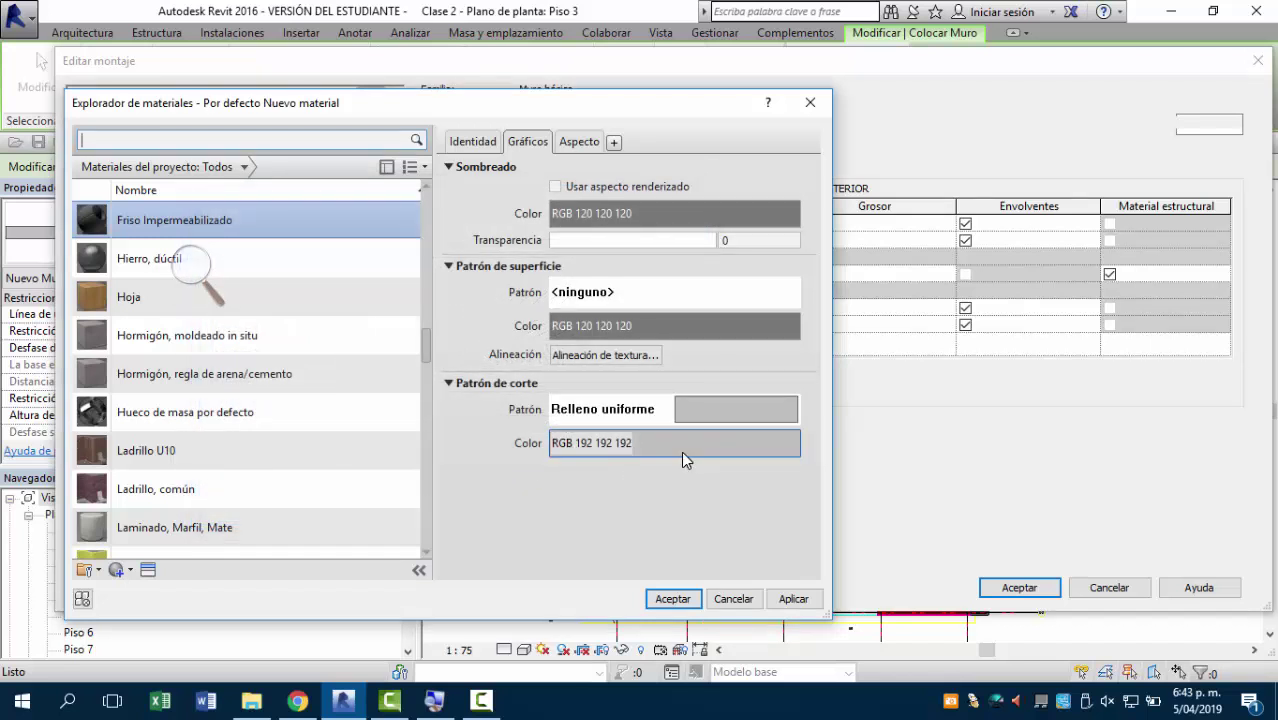
click(673, 599)
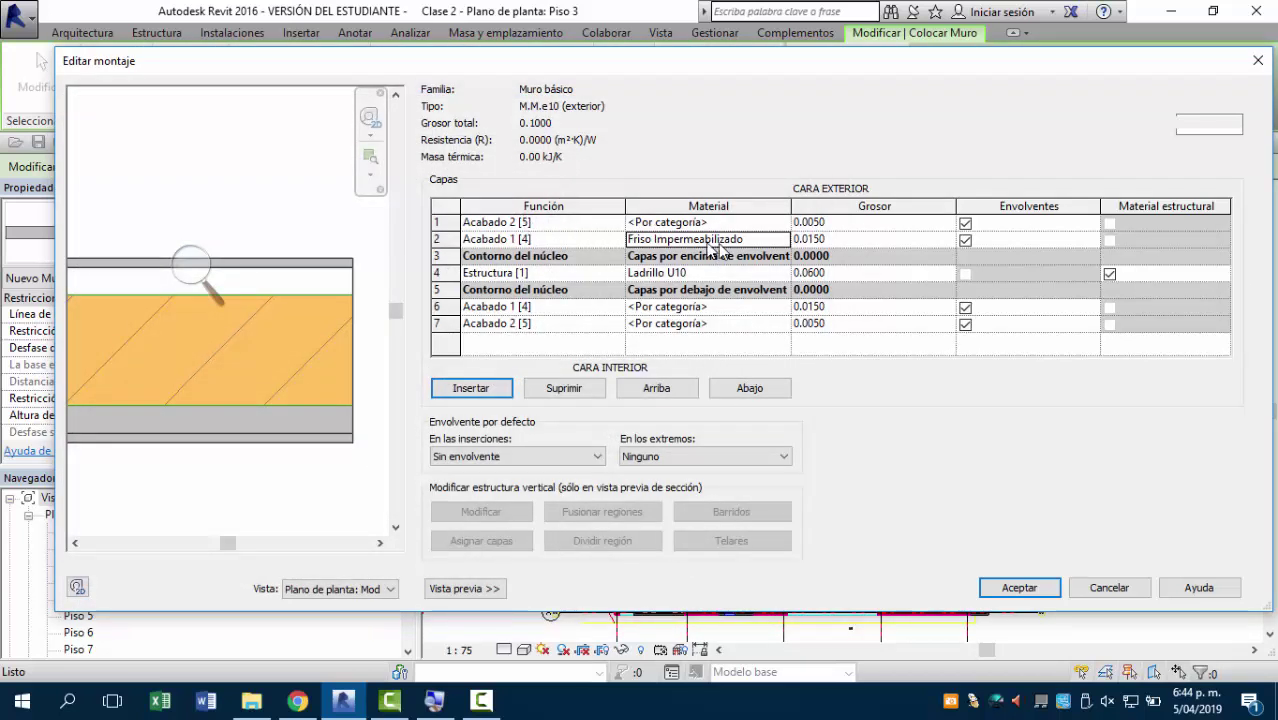
Step: Create a new material for the exterior Acabado 2 layer and name it Graniplast
click(758, 224)
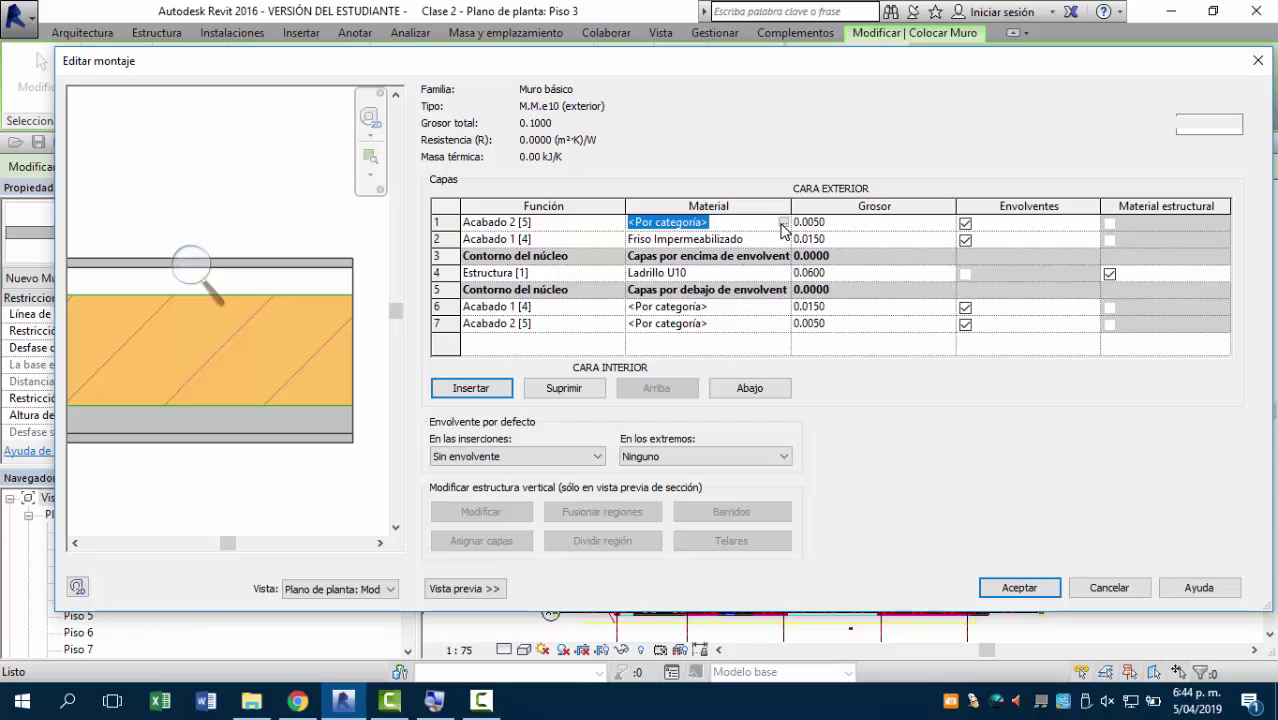
click(770, 222)
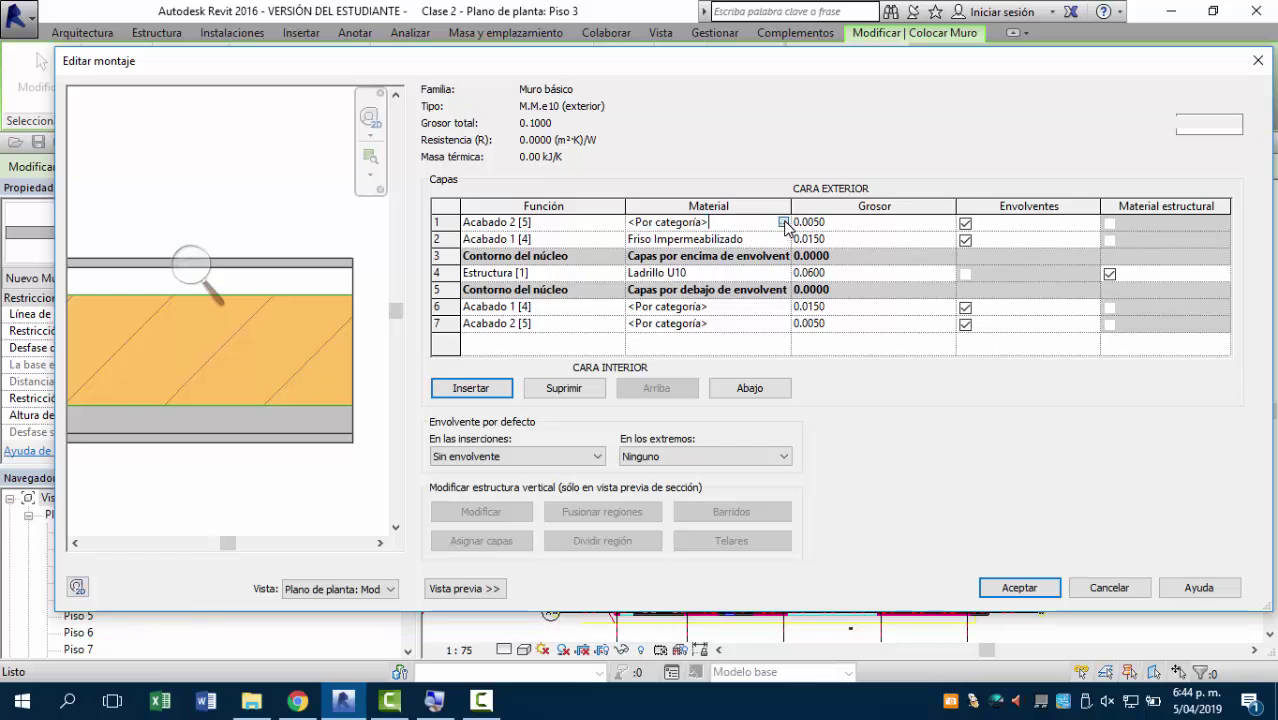
click(783, 222)
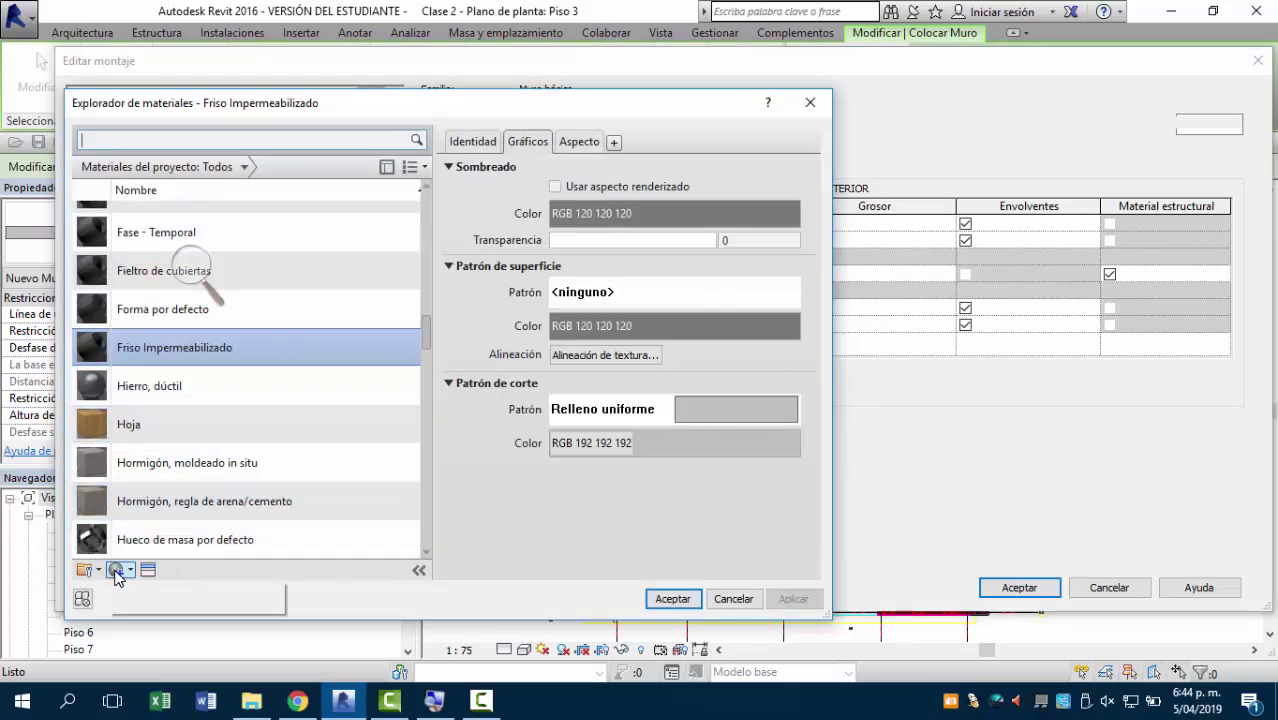
click(118, 588)
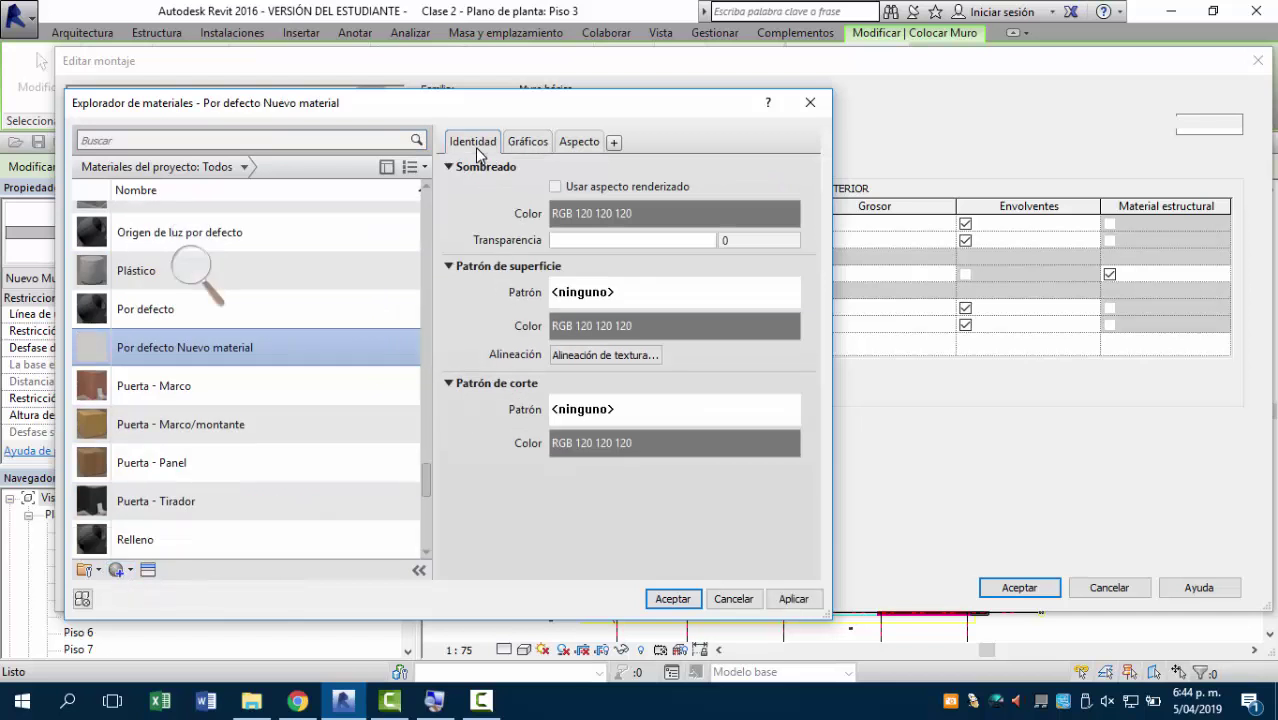
click(476, 146)
click(607, 176)
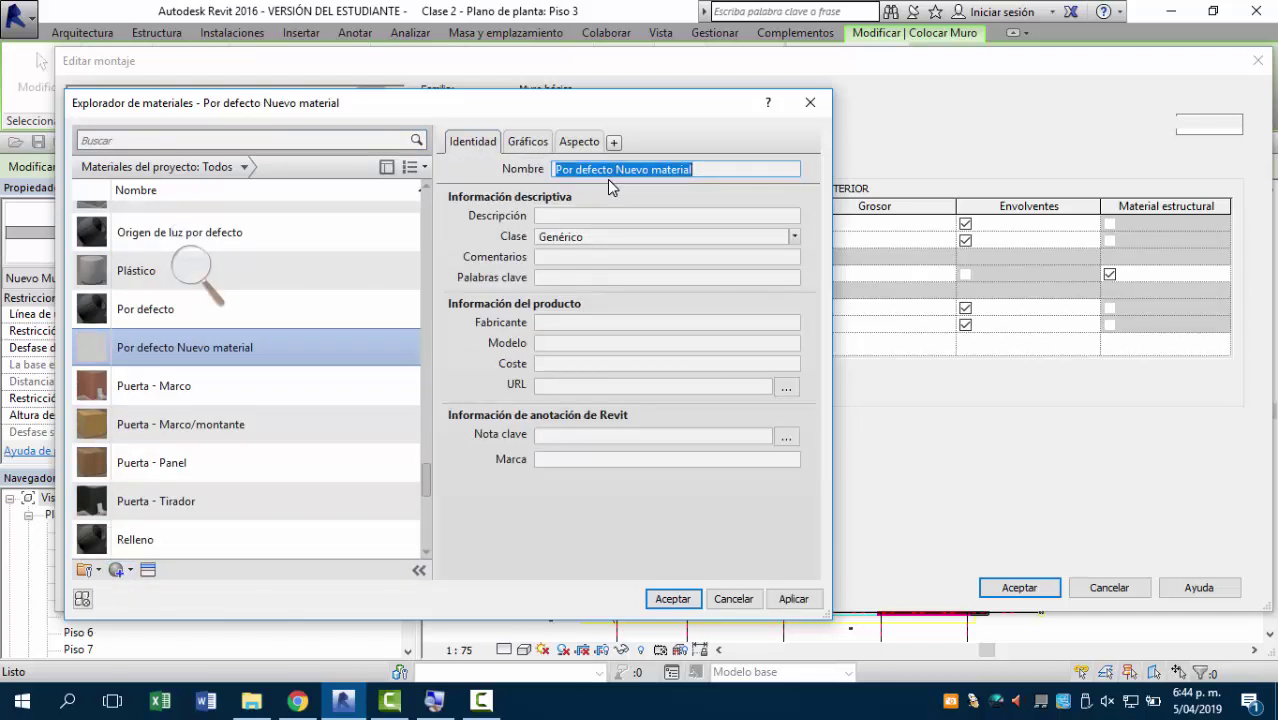
text(Gran)
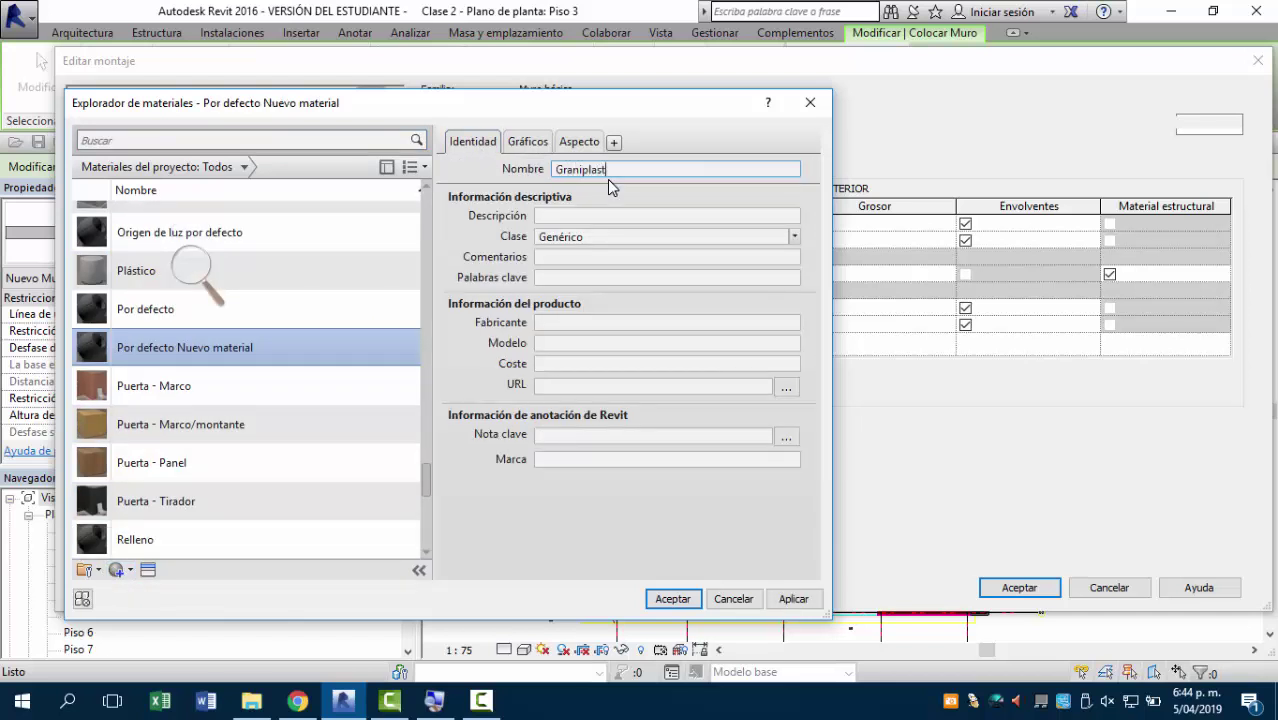
text(iplast)
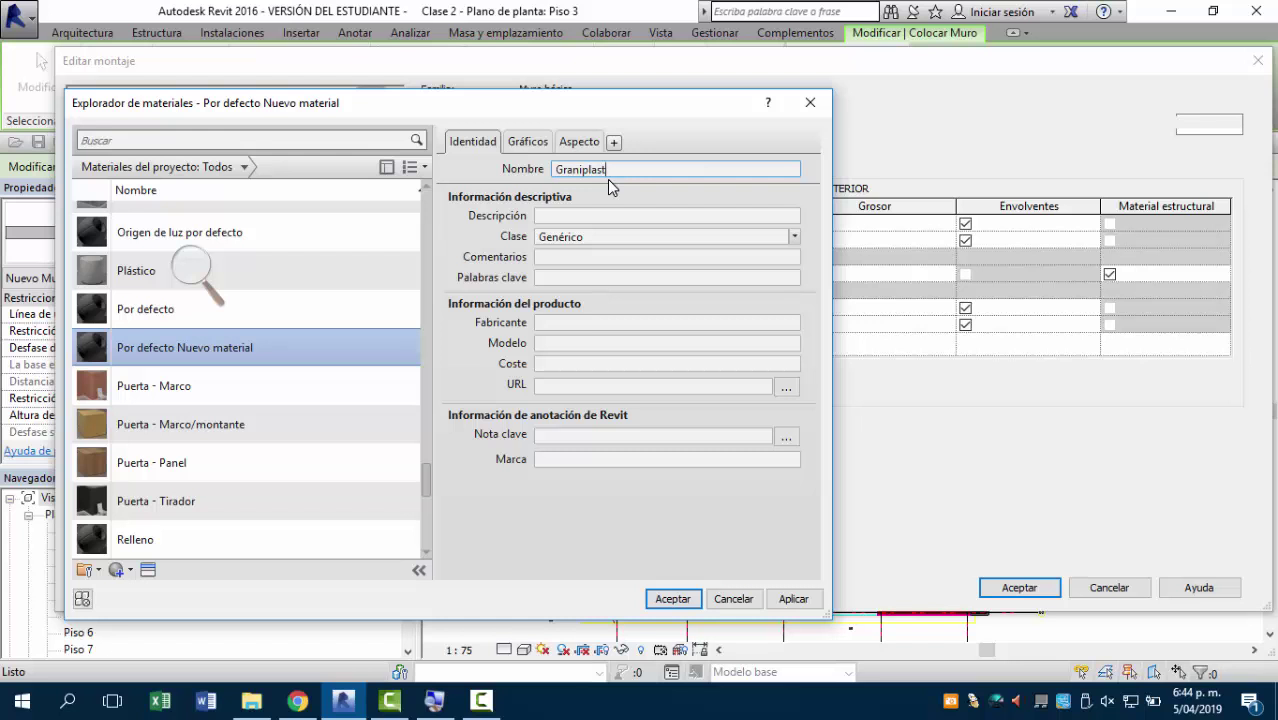
Step: Assign the Relleno uniforme fill pattern as the cut pattern of Graniplast
click(538, 145)
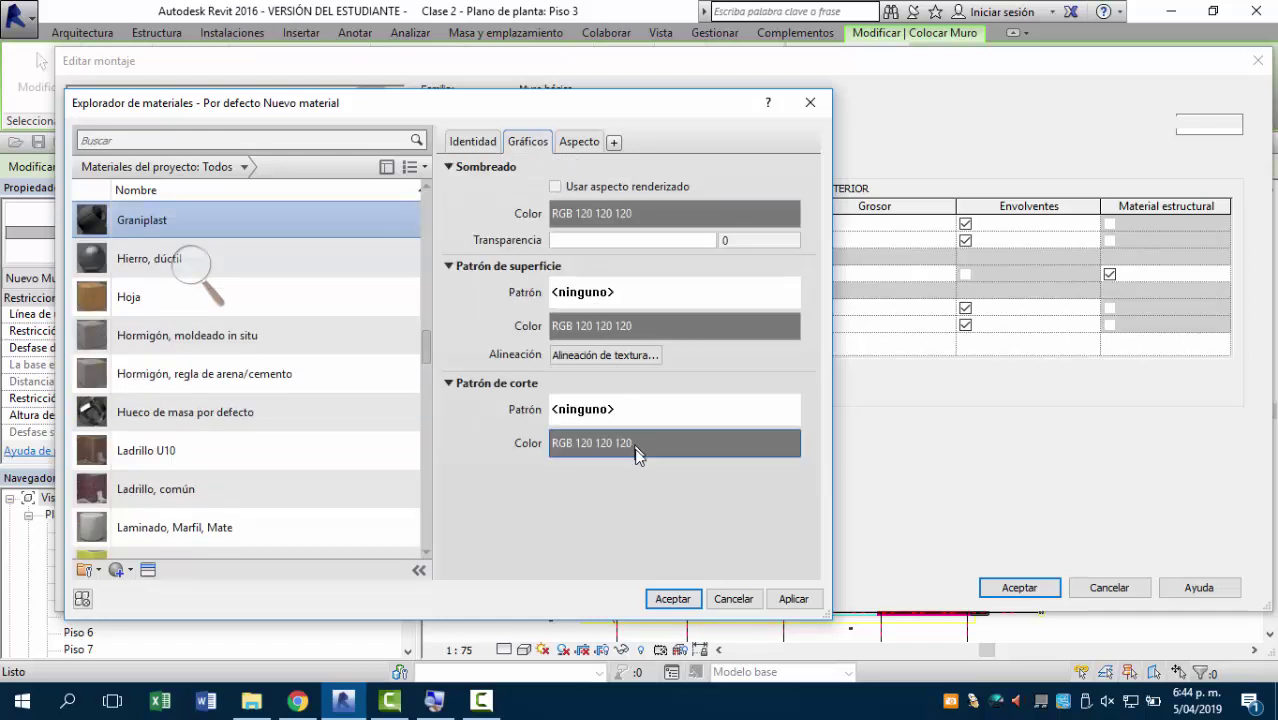
click(651, 418)
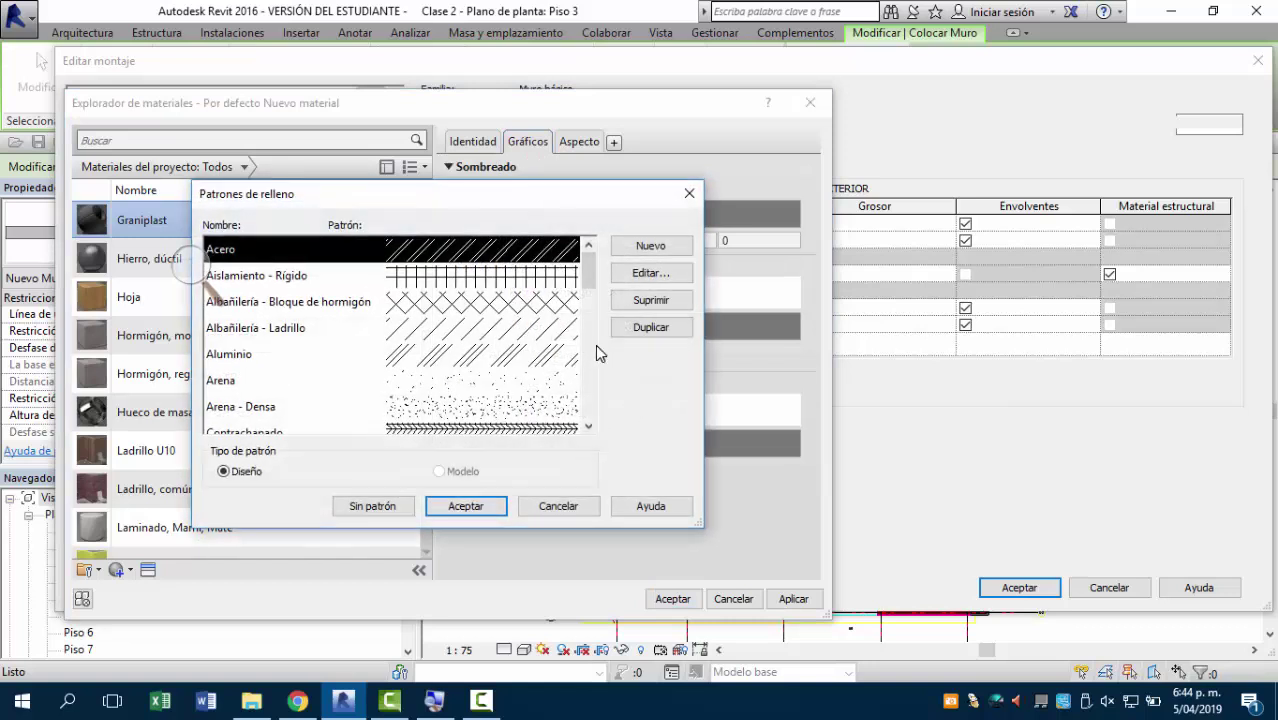
drag(589, 270, 585, 351)
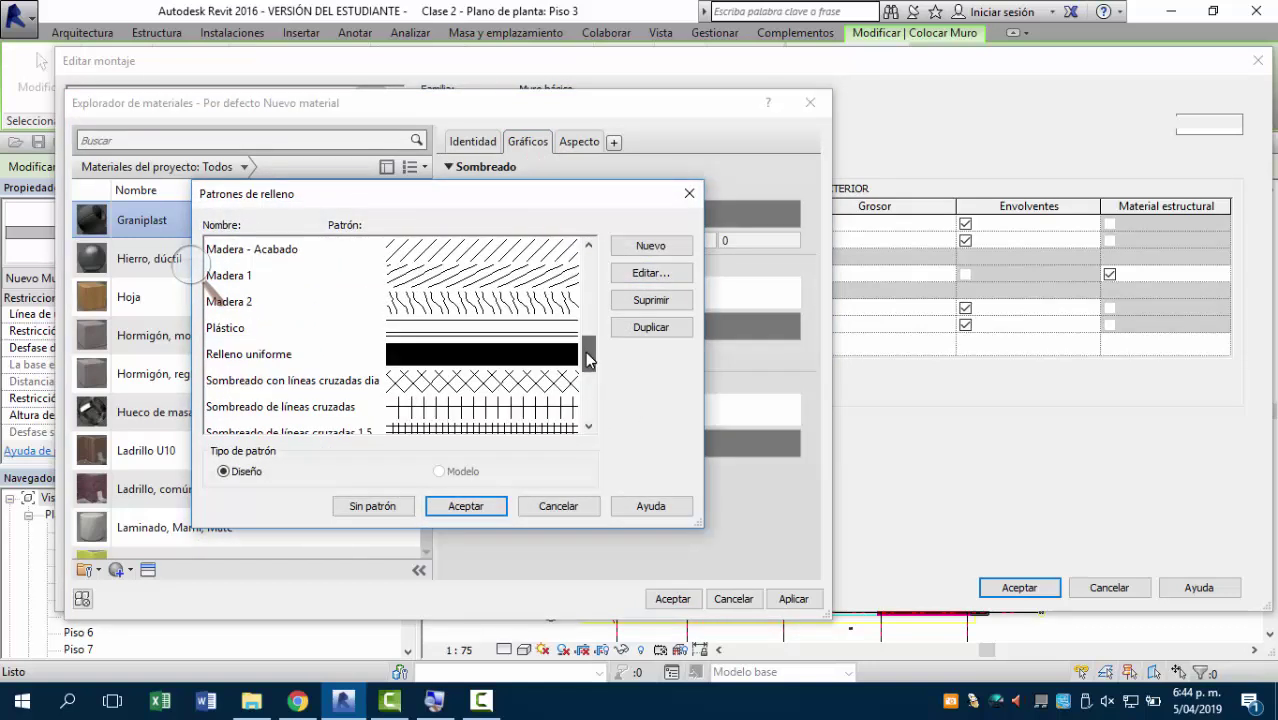
click(540, 354)
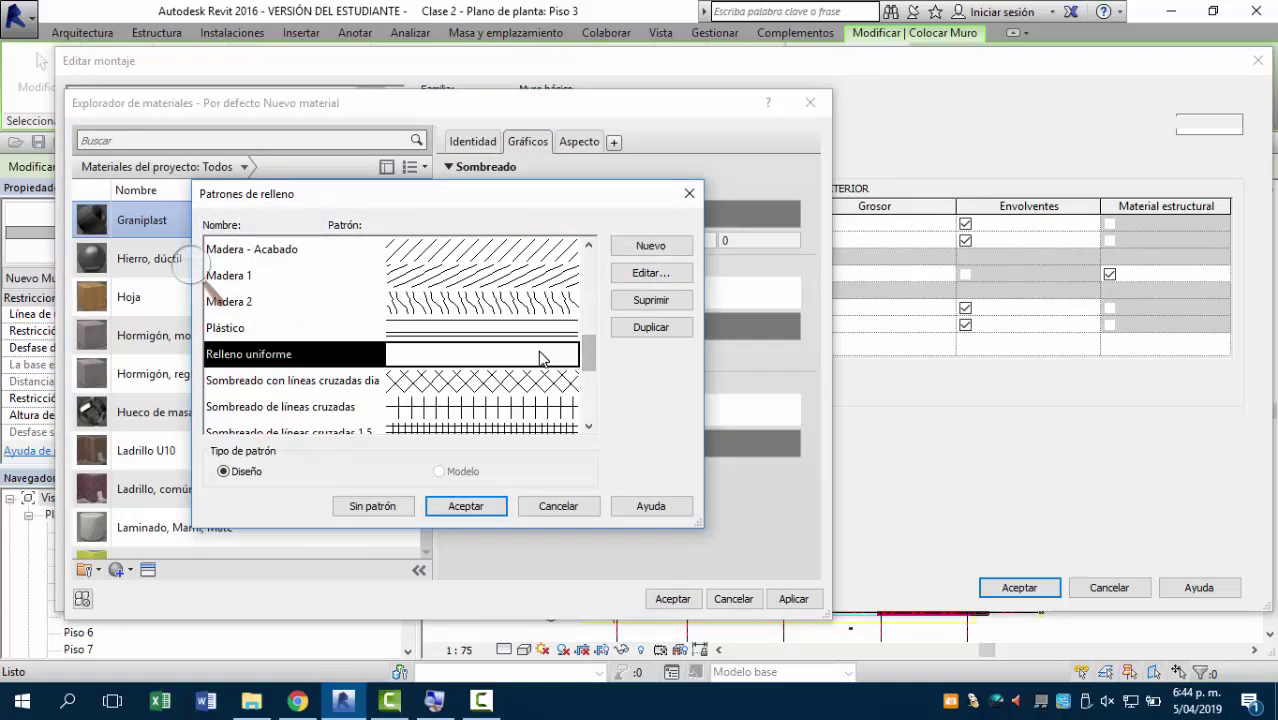
click(450, 330)
click(446, 354)
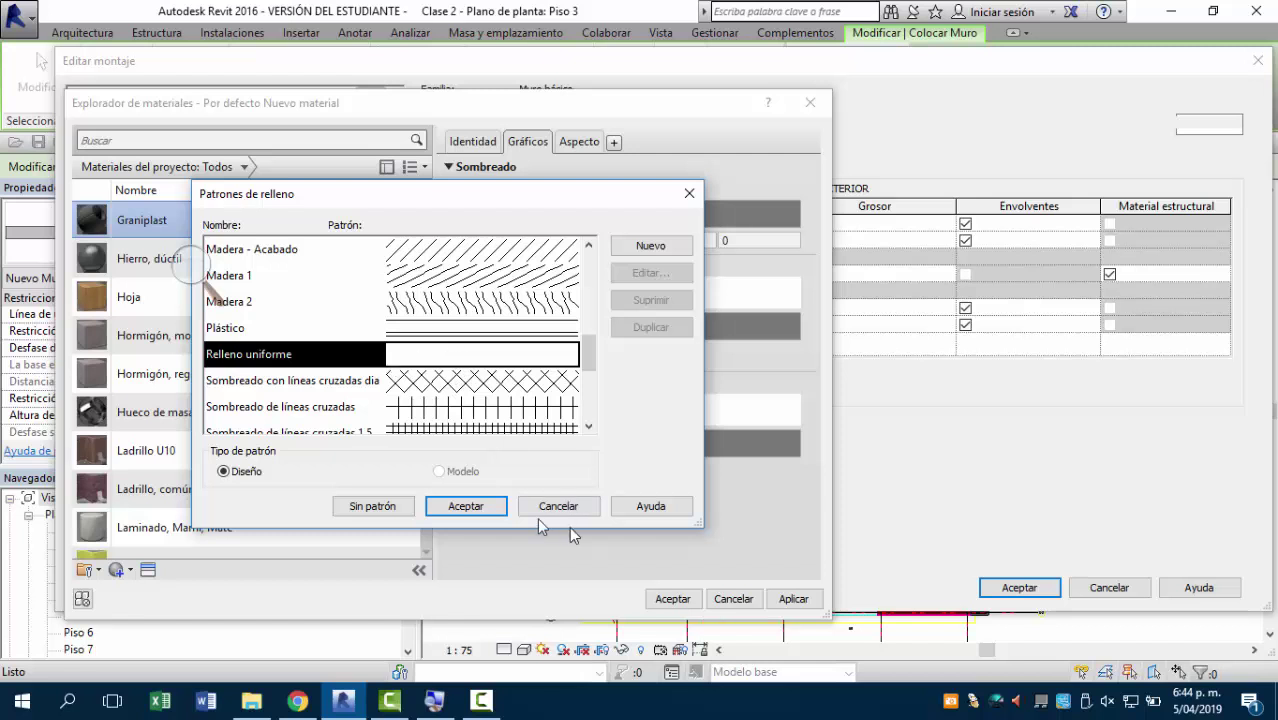
click(466, 506)
Step: Set the cut pattern colour of Graniplast to cyan, RGB 0-255-255
click(610, 443)
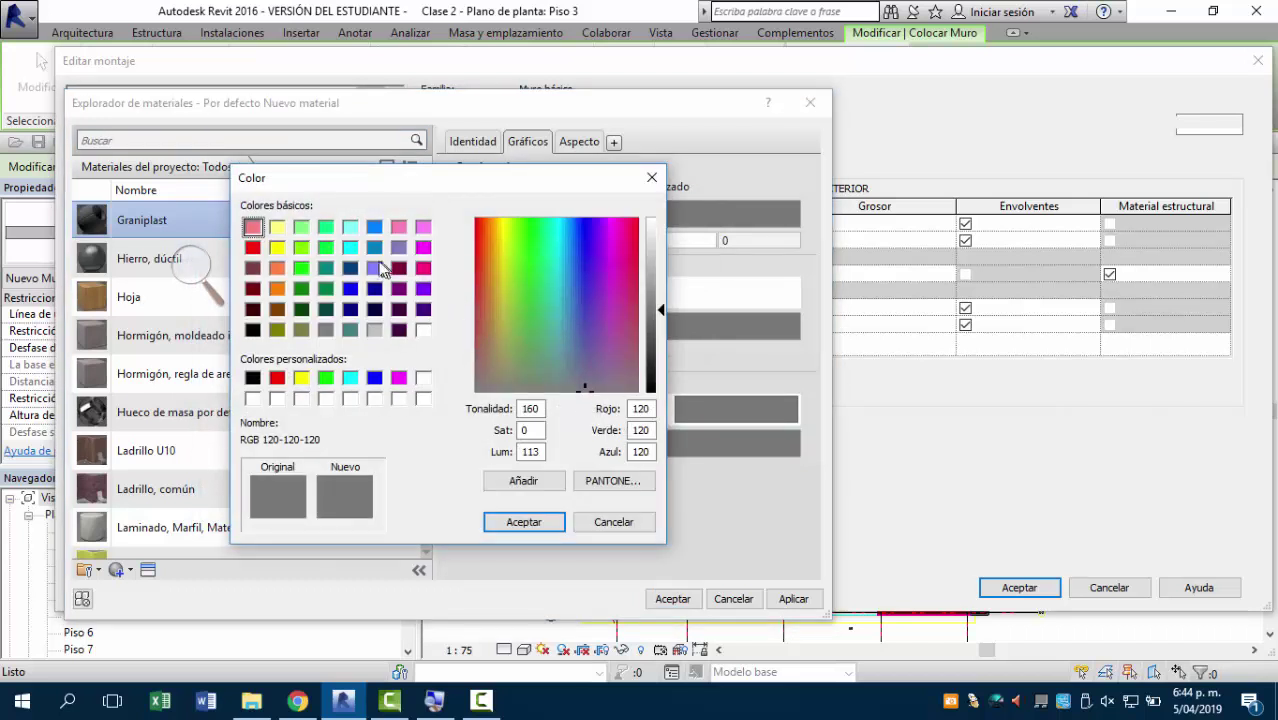
click(350, 378)
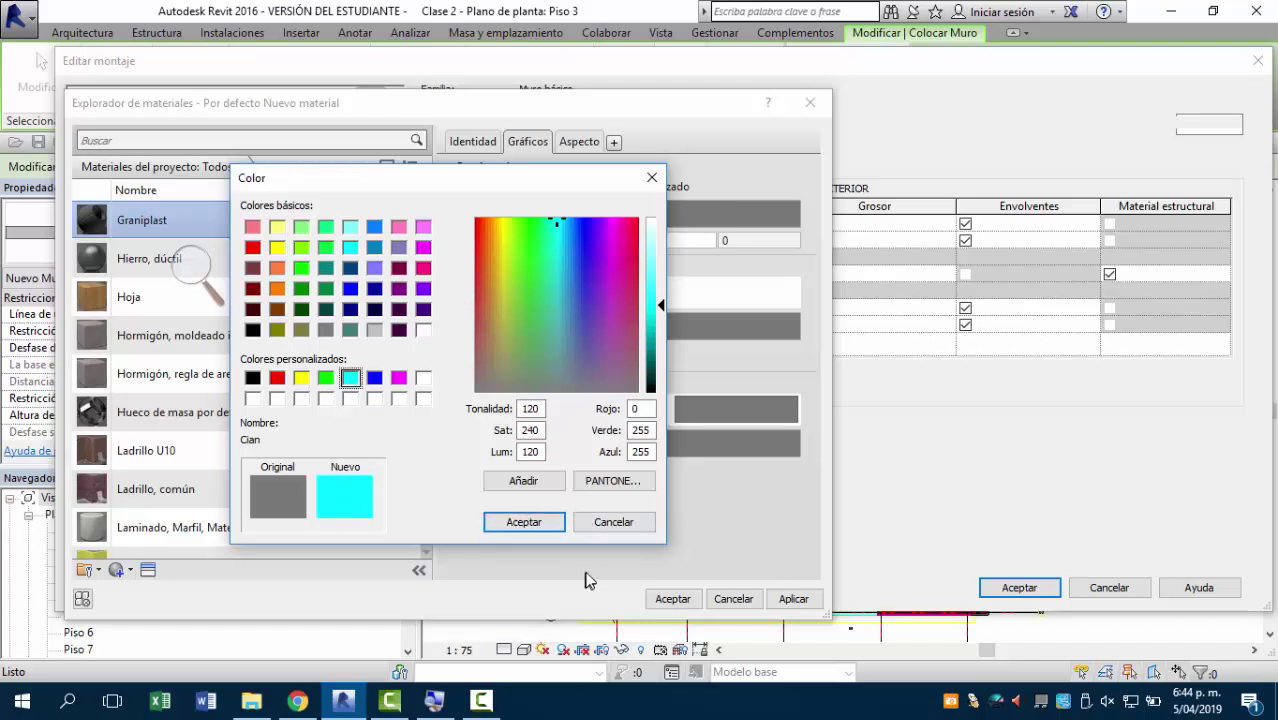
click(523, 522)
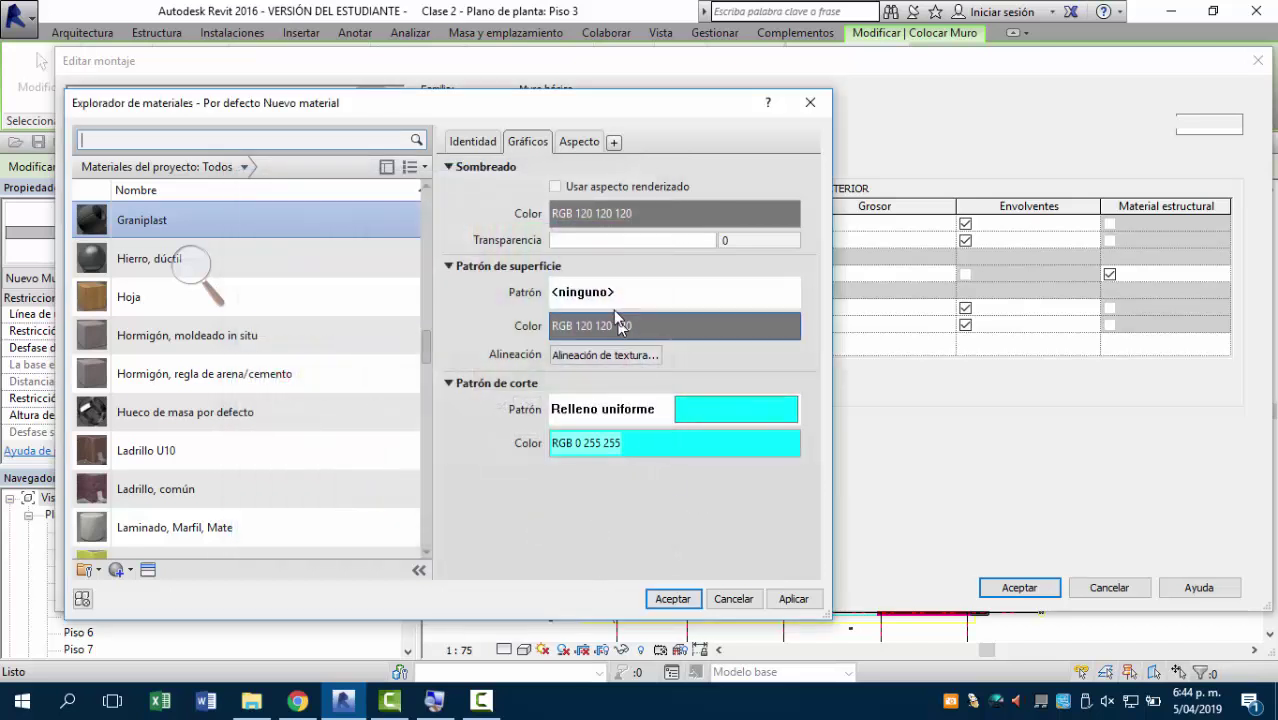
Step: Open the replacement appearances for Graniplast at the Pintura category of Biblioteca de aspectos and widen the Aspecto and Tipo columns
click(574, 143)
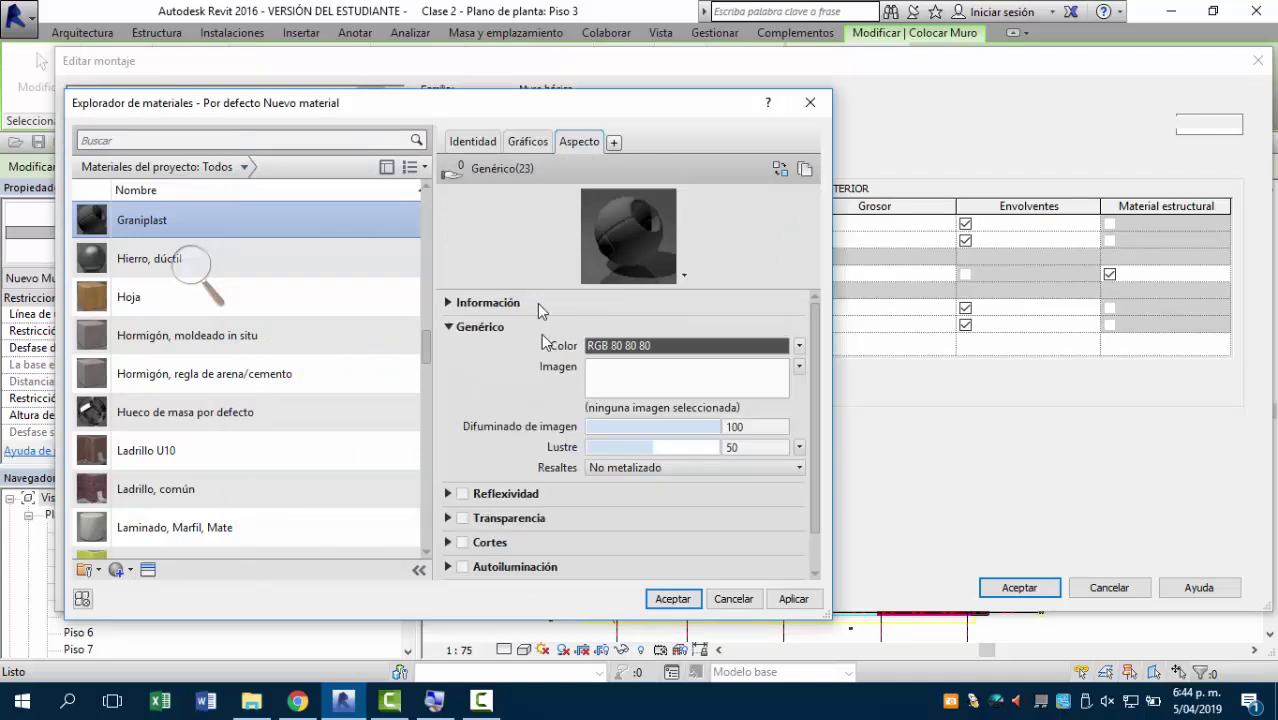
click(781, 170)
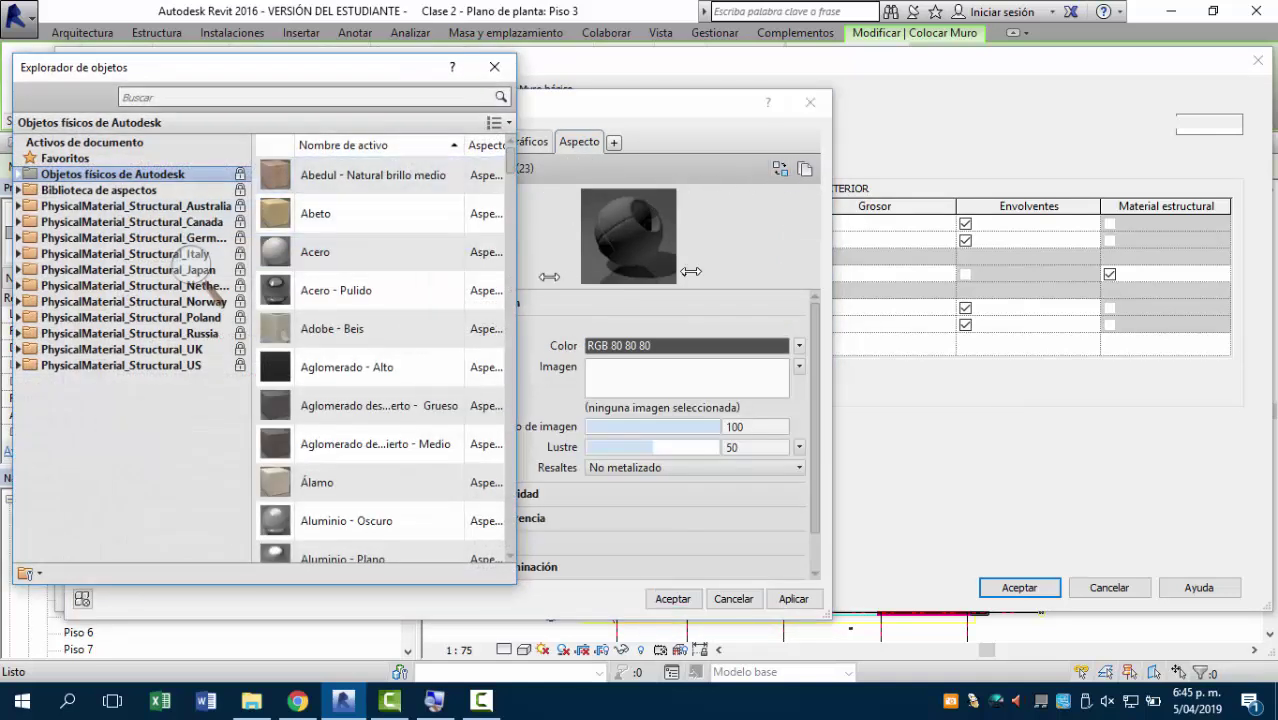
click(18, 190)
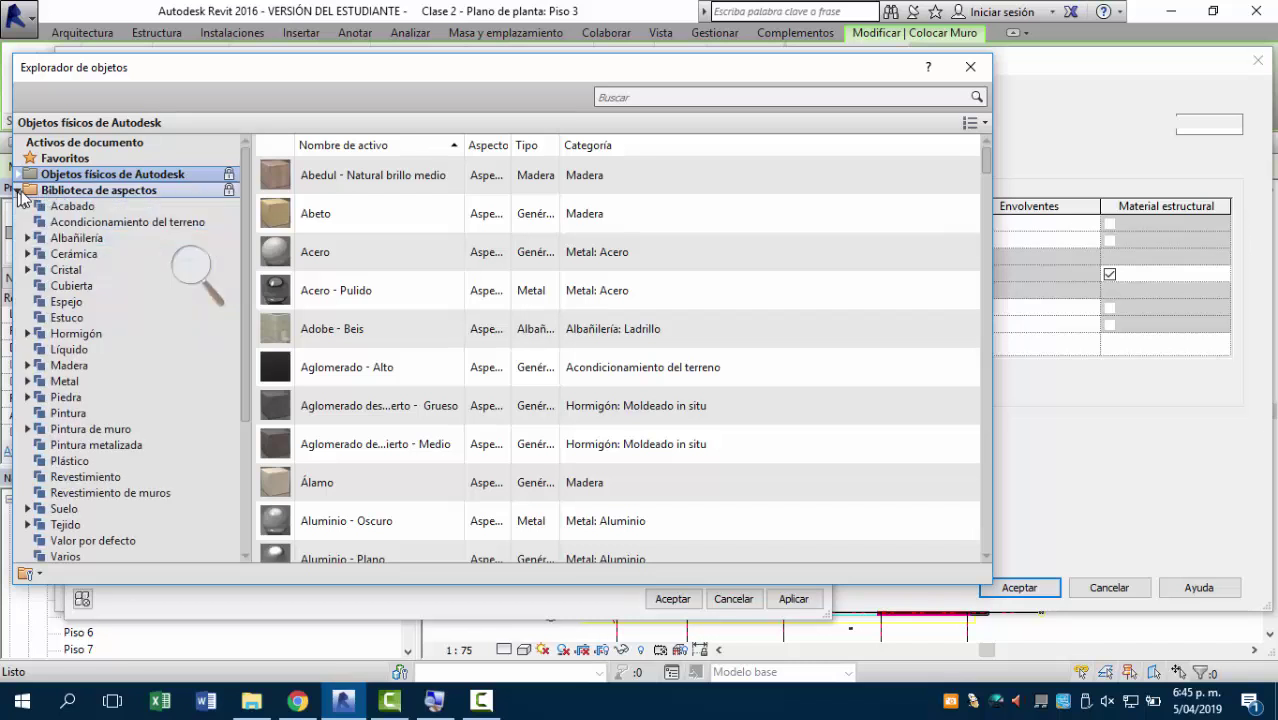
click(131, 197)
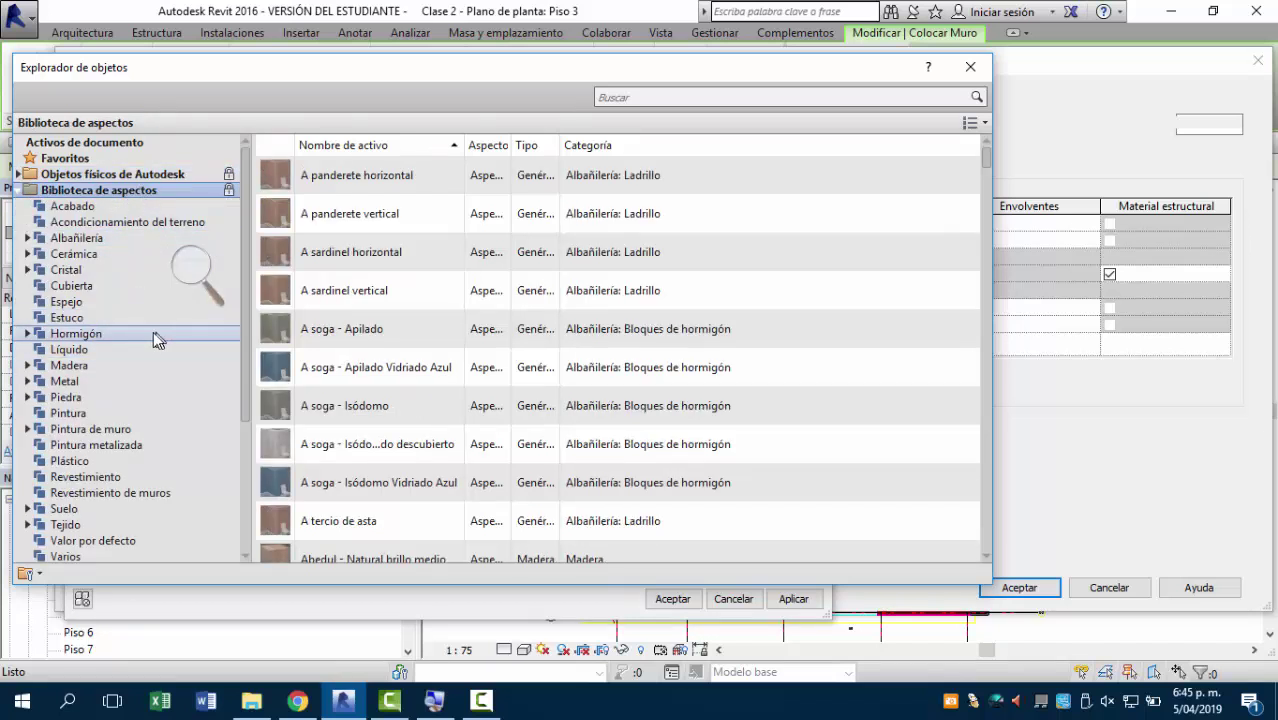
click(106, 414)
click(190, 272)
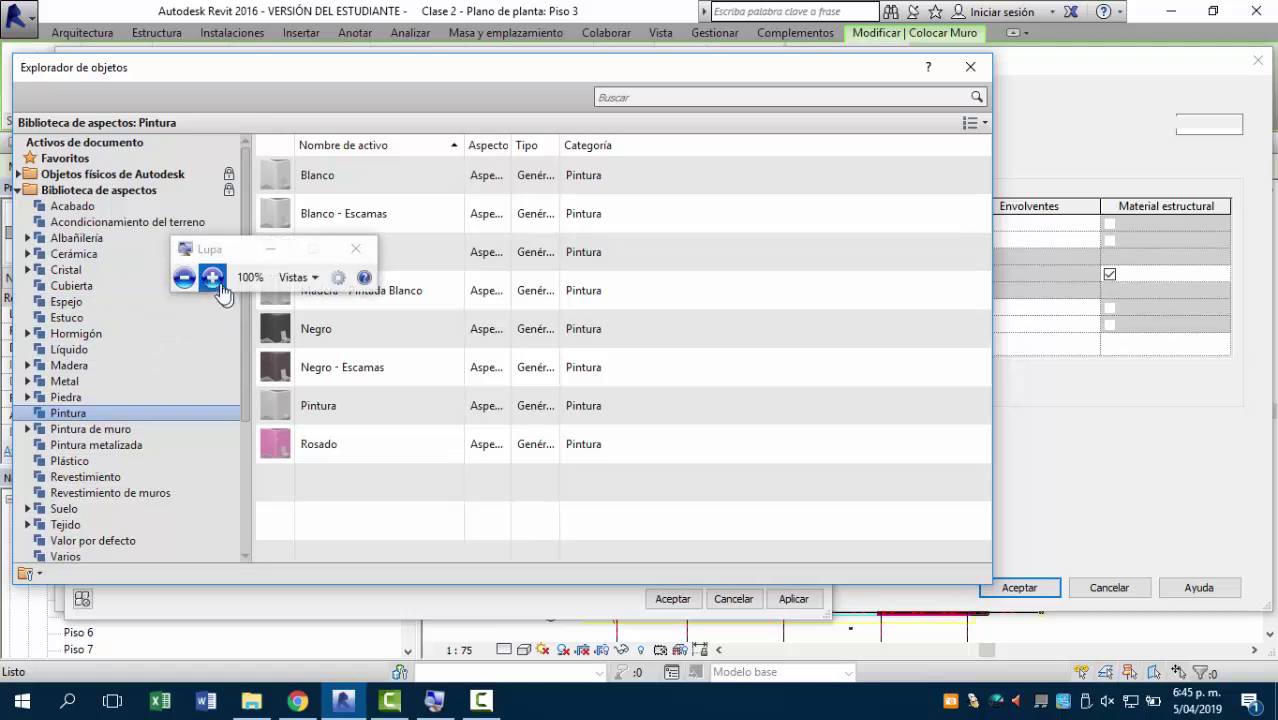
click(212, 279)
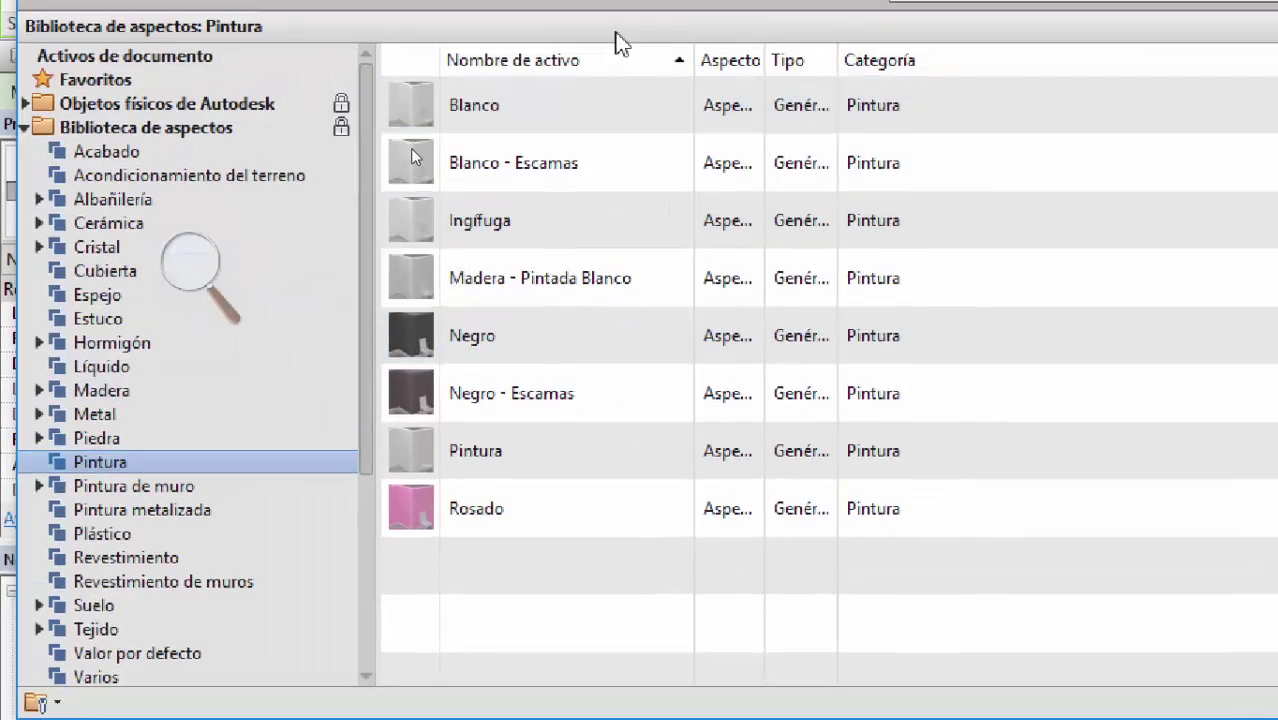
click(609, 118)
drag(766, 60, 1038, 60)
click(930, 235)
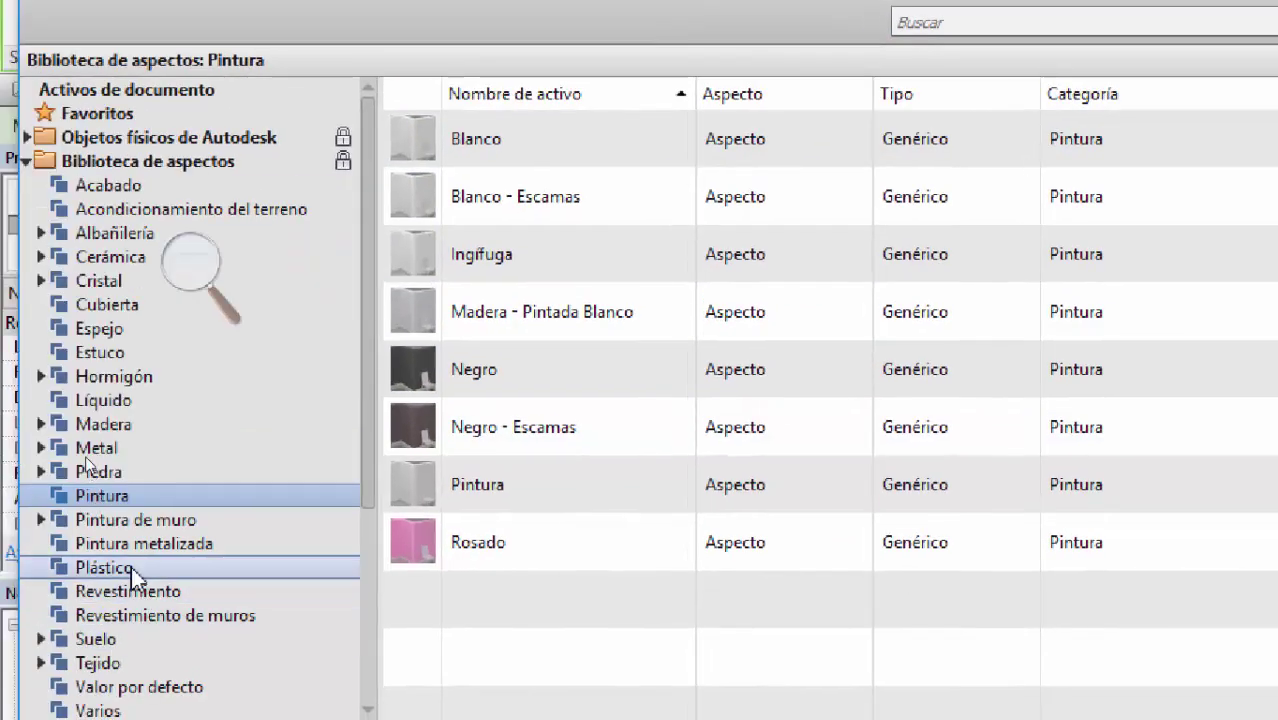
Step: Replace the appearance of Graniplast with the matte Blanco wall paint from the Pintura de muro category
click(130, 519)
scroll(640, 340, down, 3)
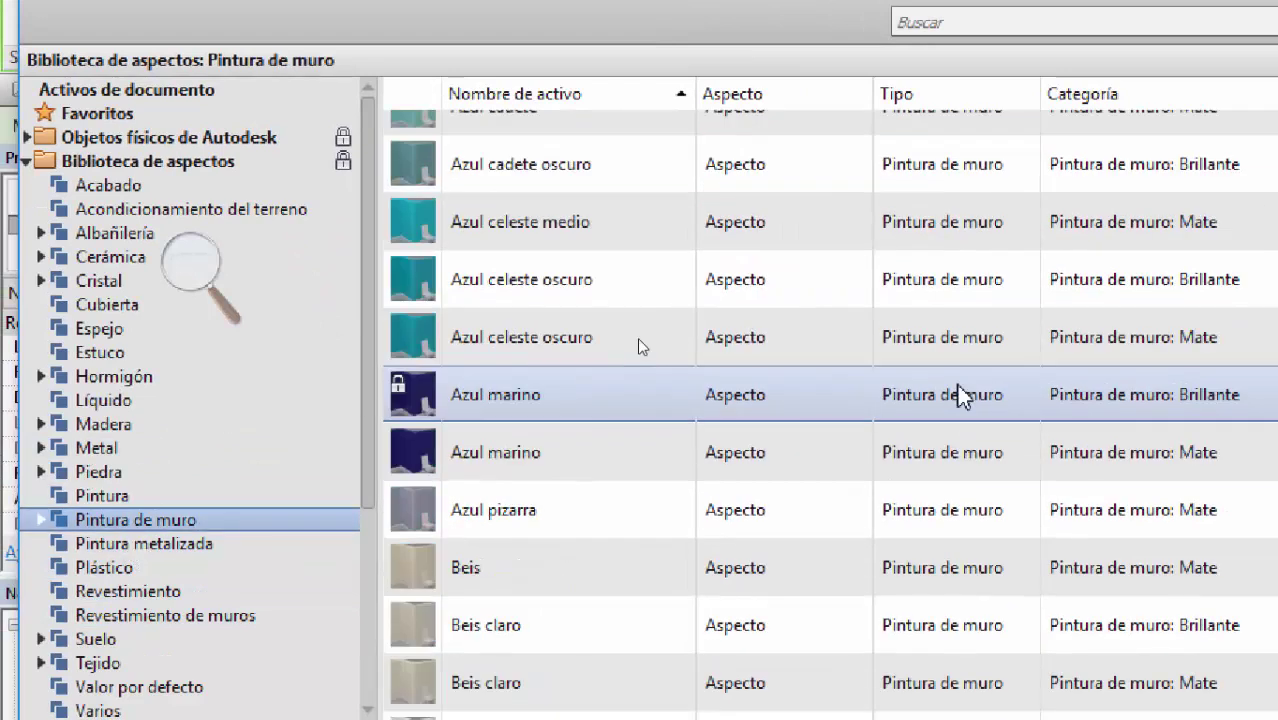
scroll(958, 390, down, 3)
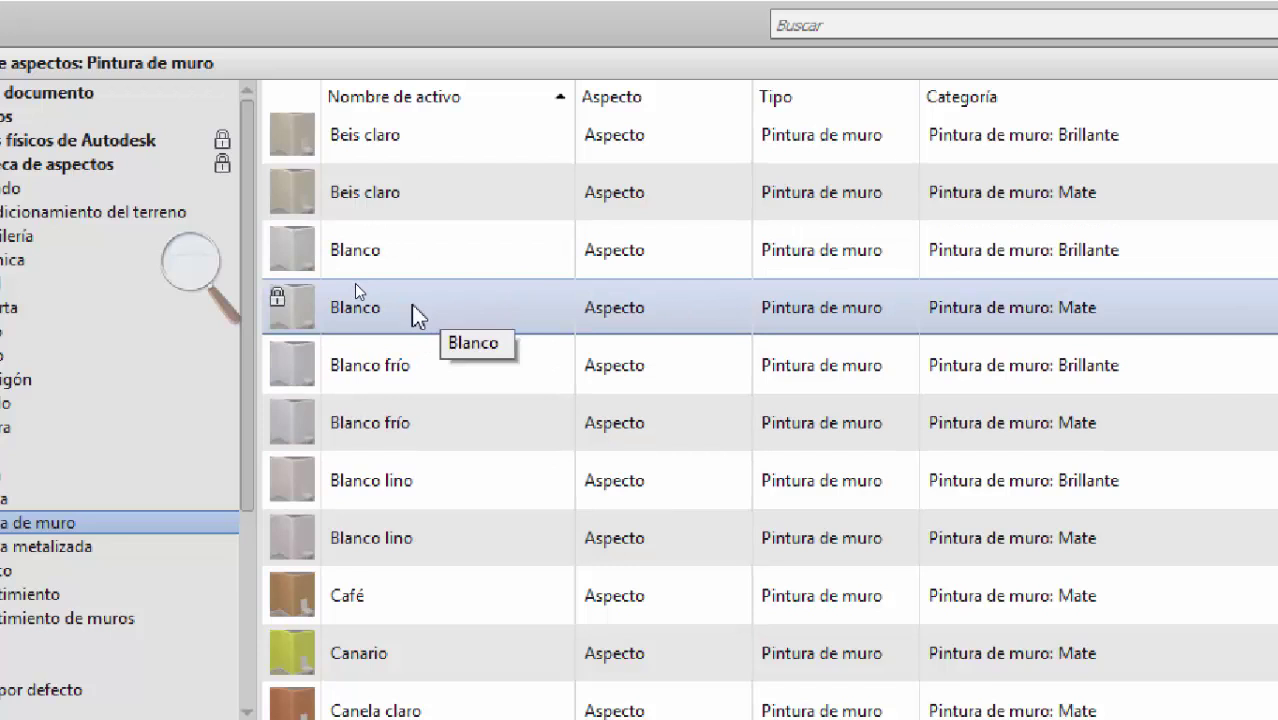
scroll(1147, 142, up, 1)
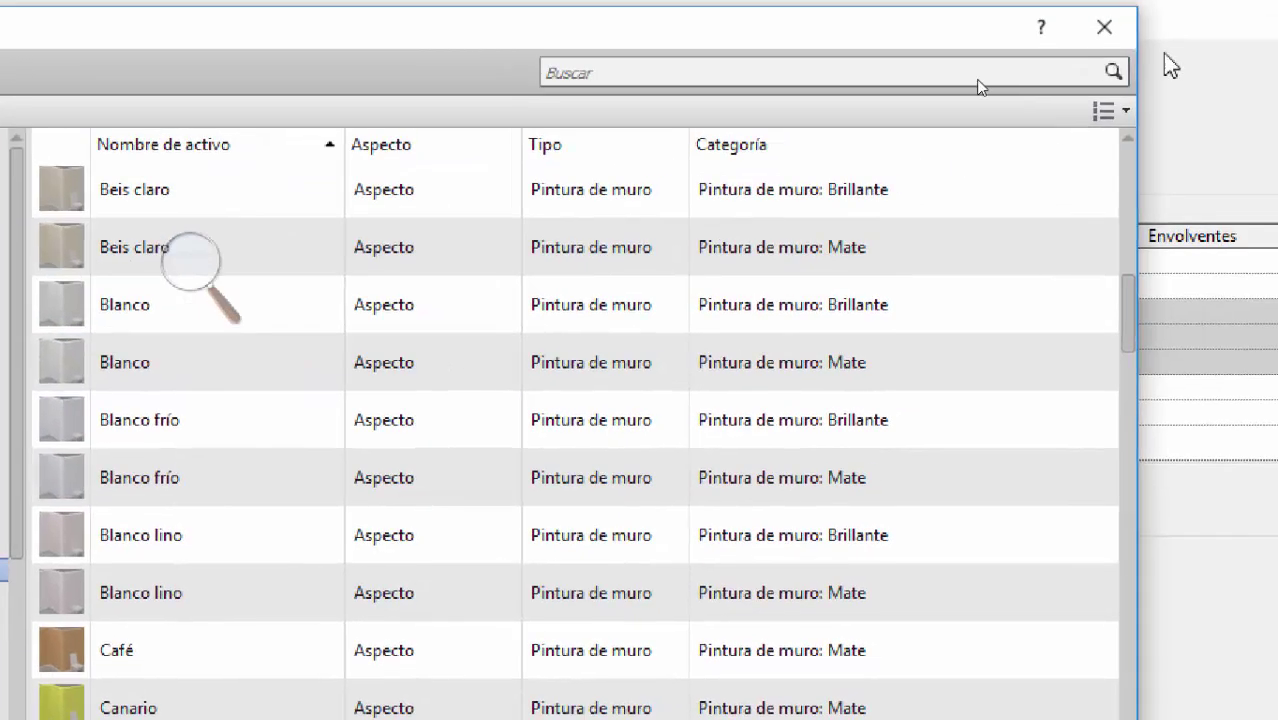
click(1093, 30)
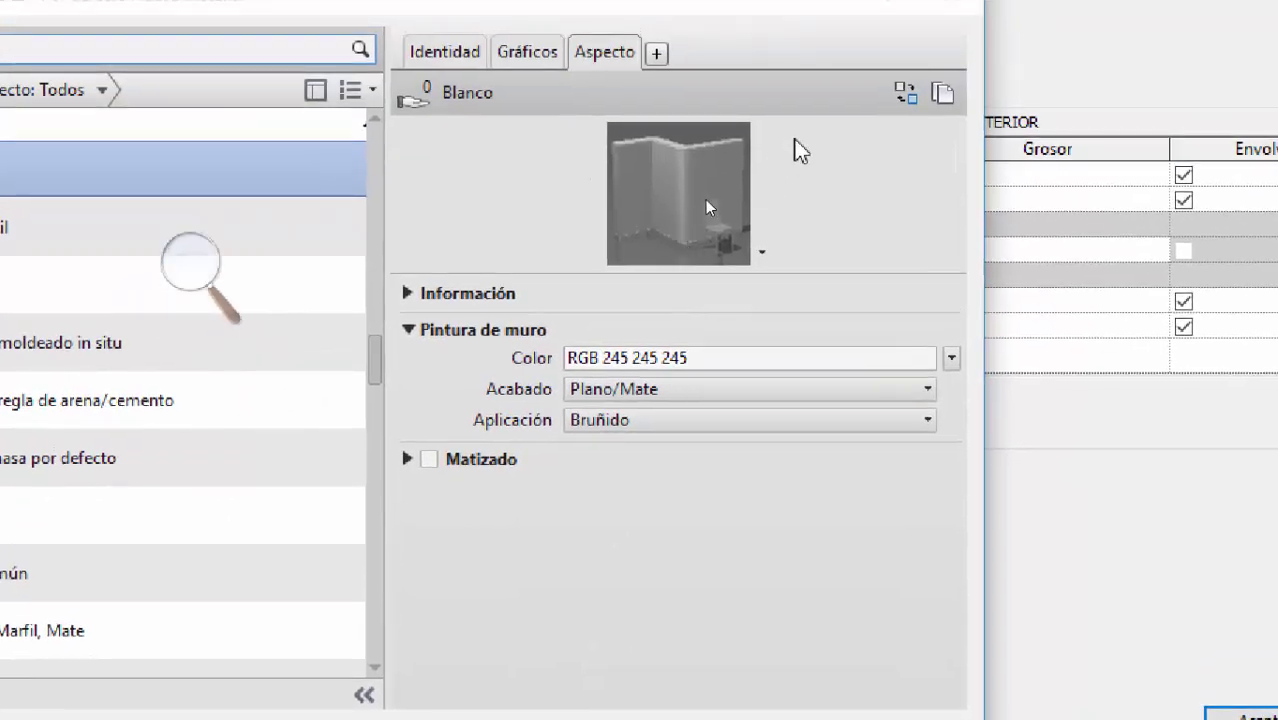
Step: Open the replacement appearances for Graniplast and search the whole Biblioteca de aspectos for "enlucido"
click(910, 98)
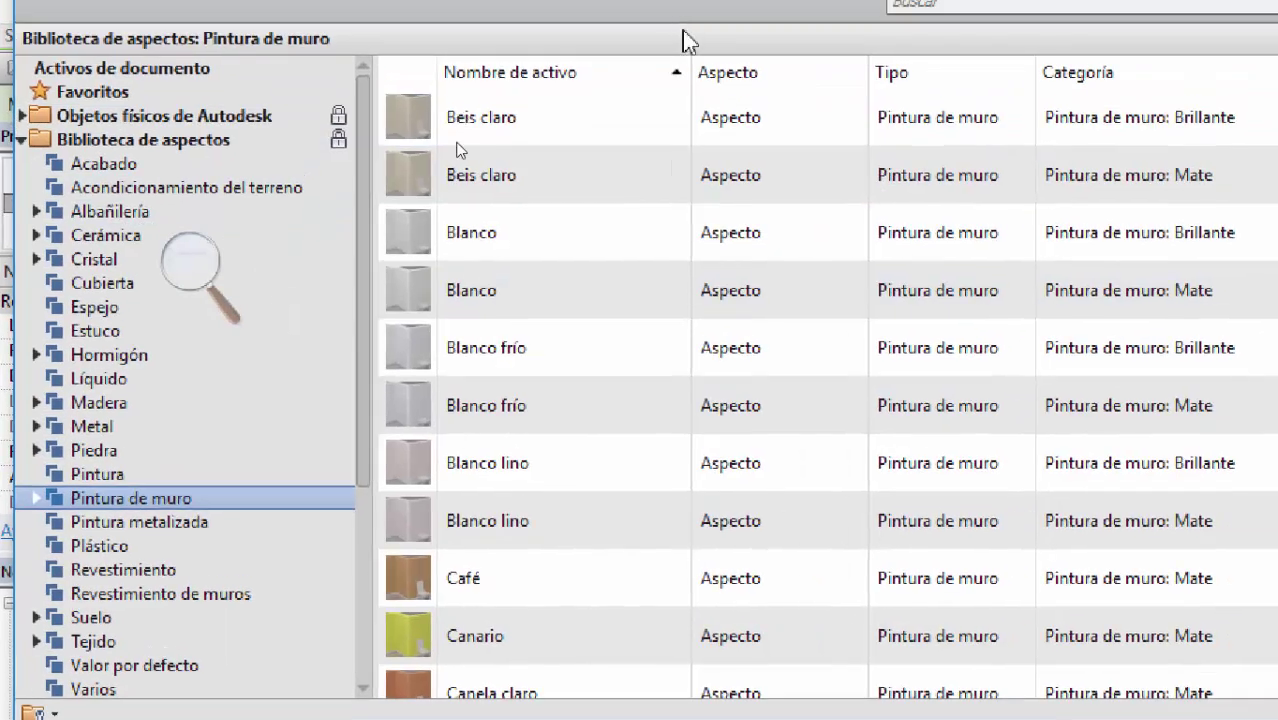
scroll(676, 463, down, 2)
scroll(678, 466, up, 3)
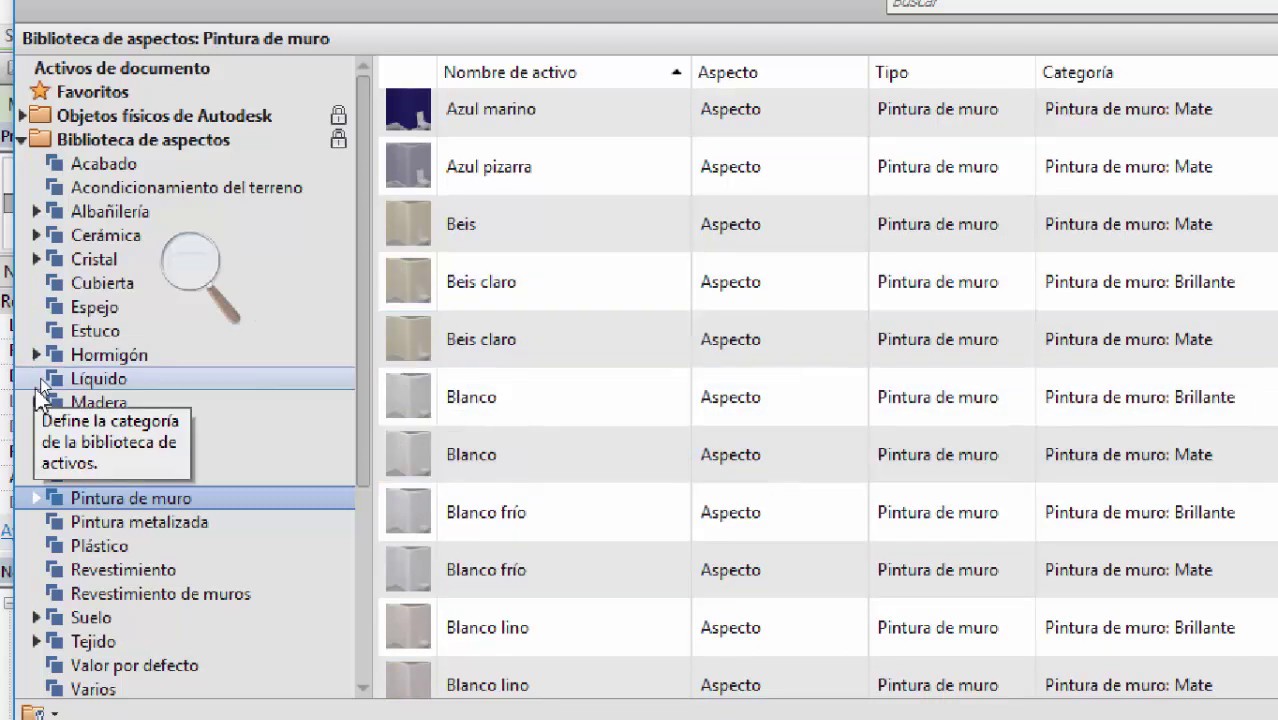
scroll(95, 640, down, 1)
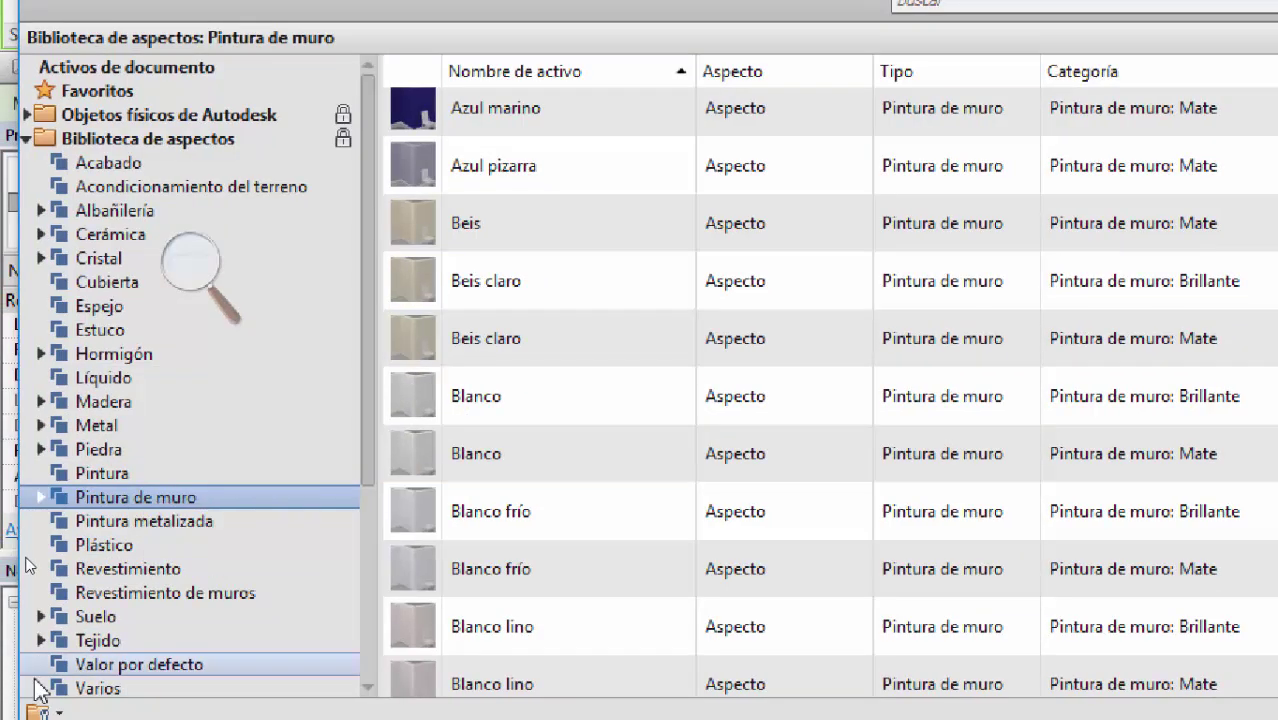
scroll(93, 580, up, 1)
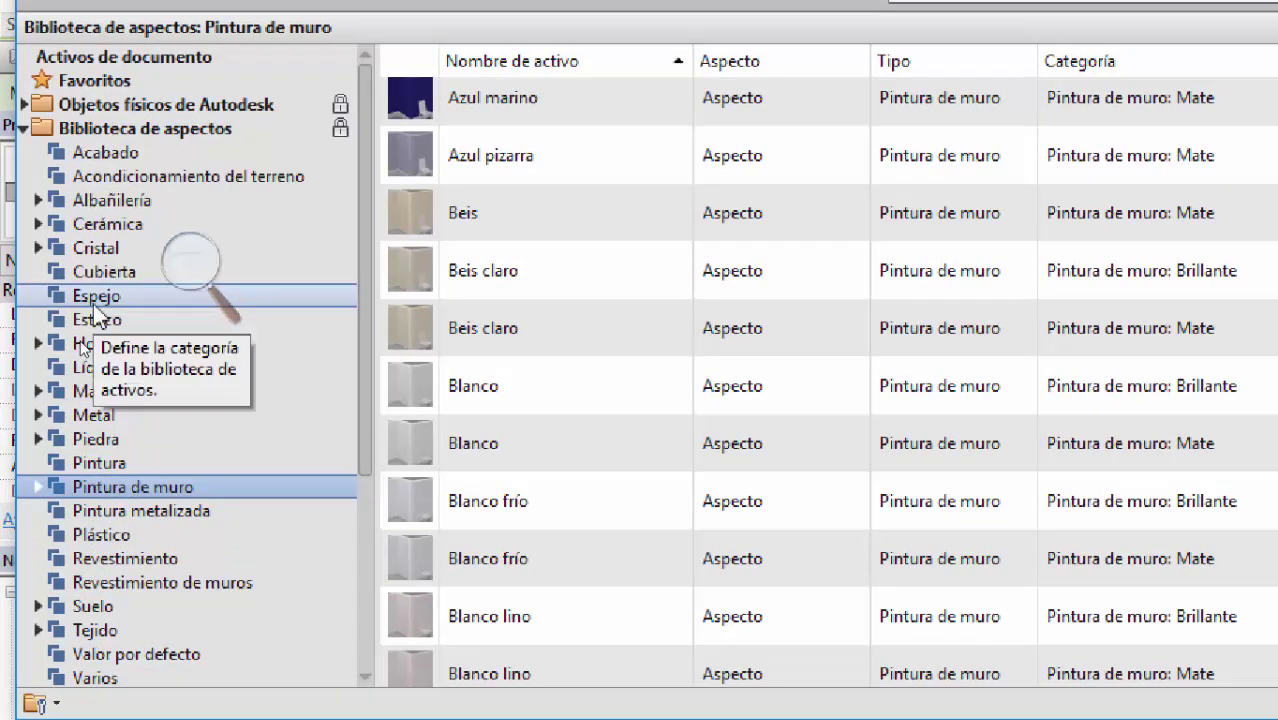
click(124, 132)
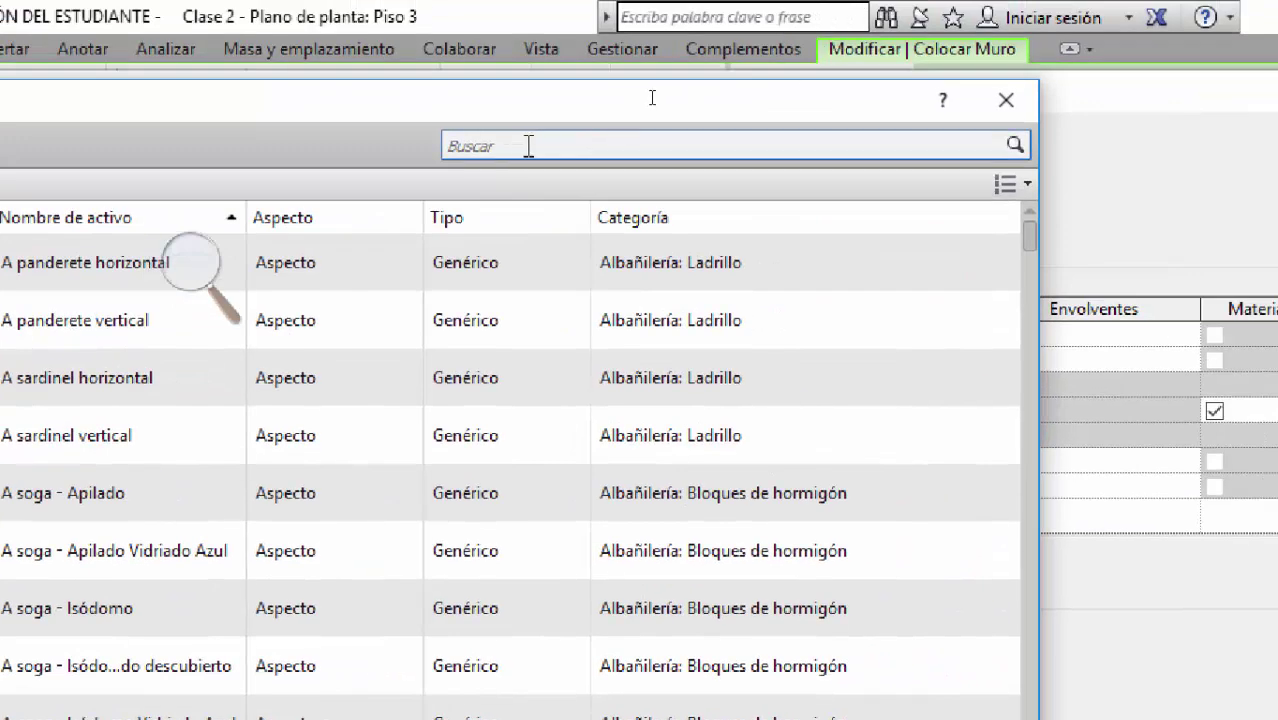
click(528, 146)
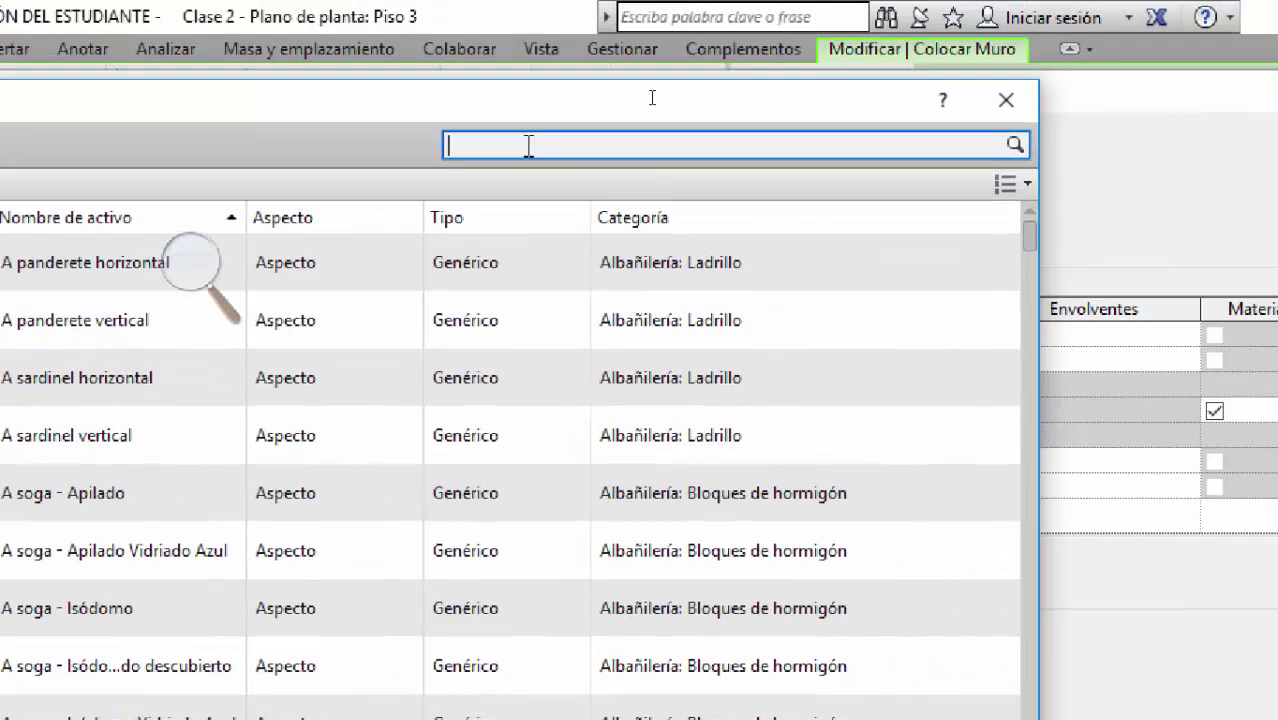
text(enlucido)
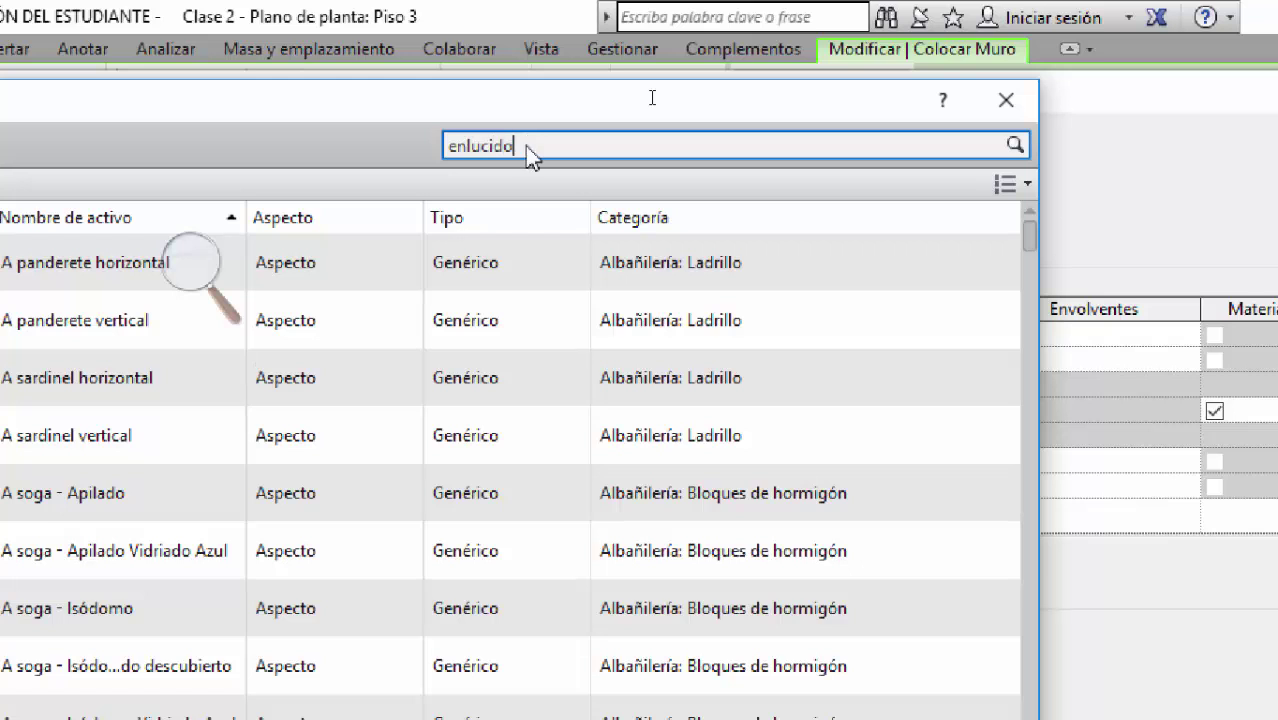
key(Return)
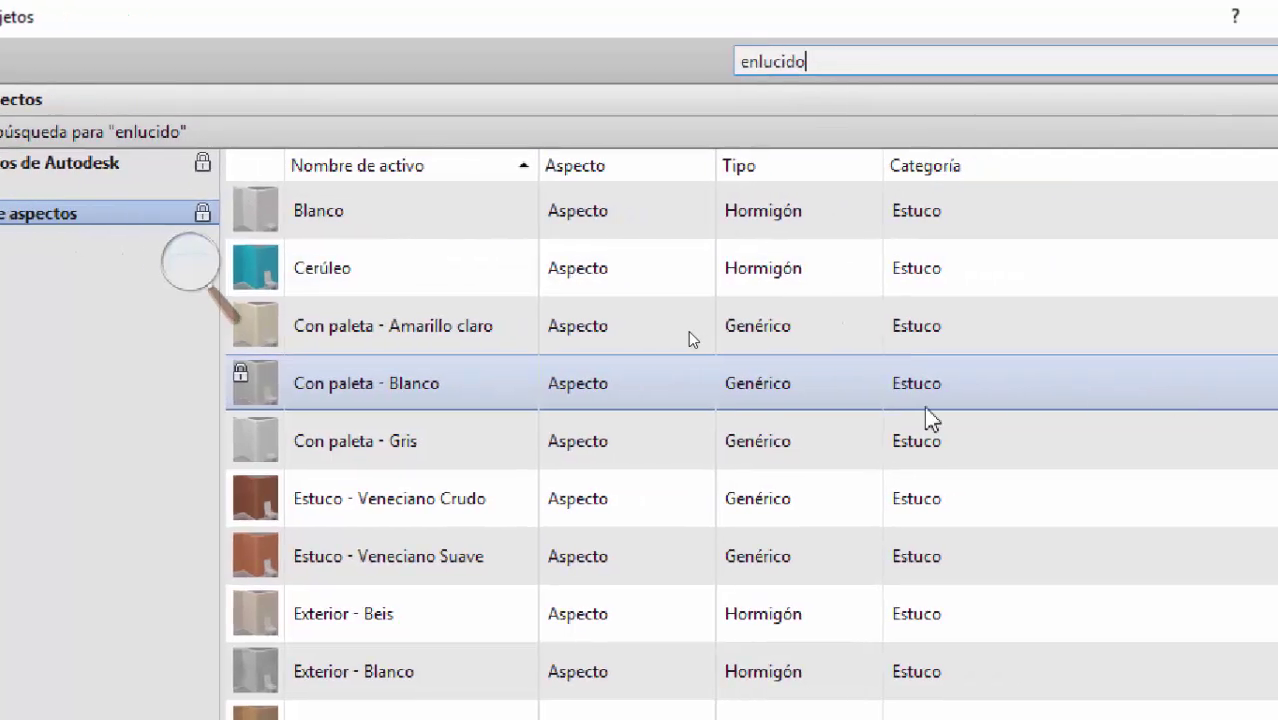
Step: Replace the appearance of Graniplast with the Exterior - Blanco stucco and accept the material for the outer finish layer
scroll(861, 413, down, 3)
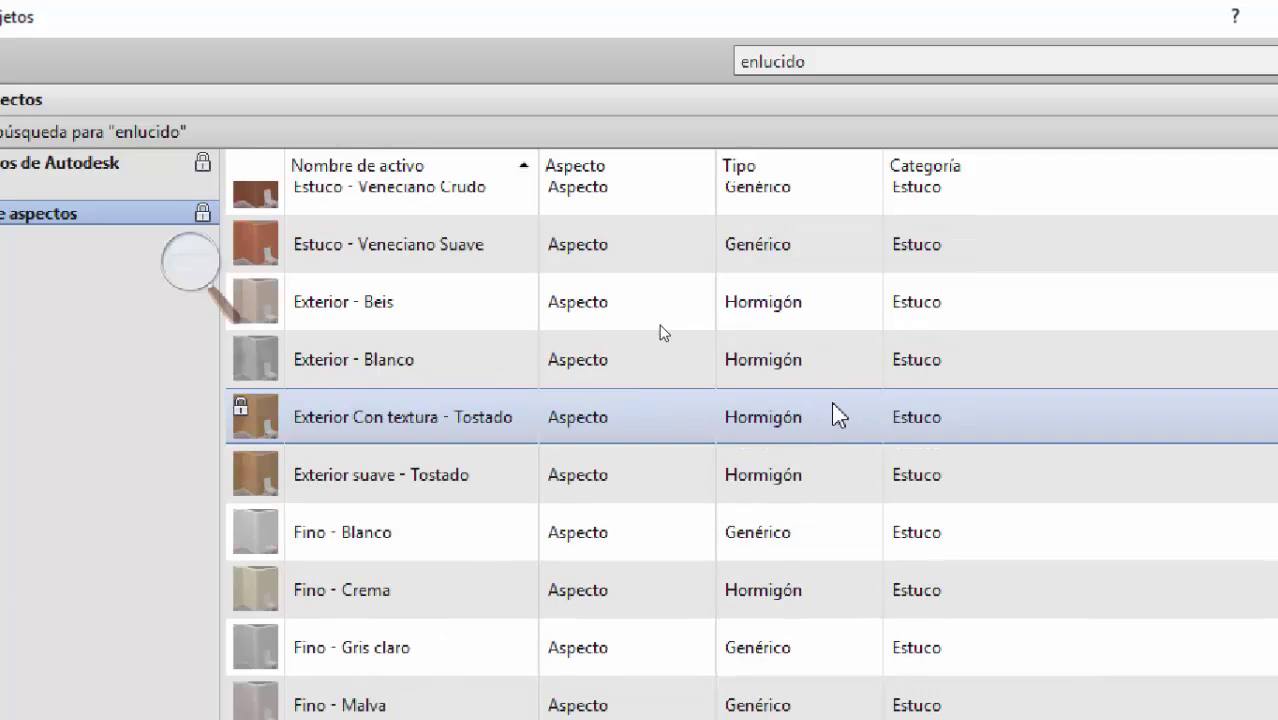
scroll(832, 410, up, 2)
scroll(672, 262, down, 1)
scroll(900, 235, up, 2)
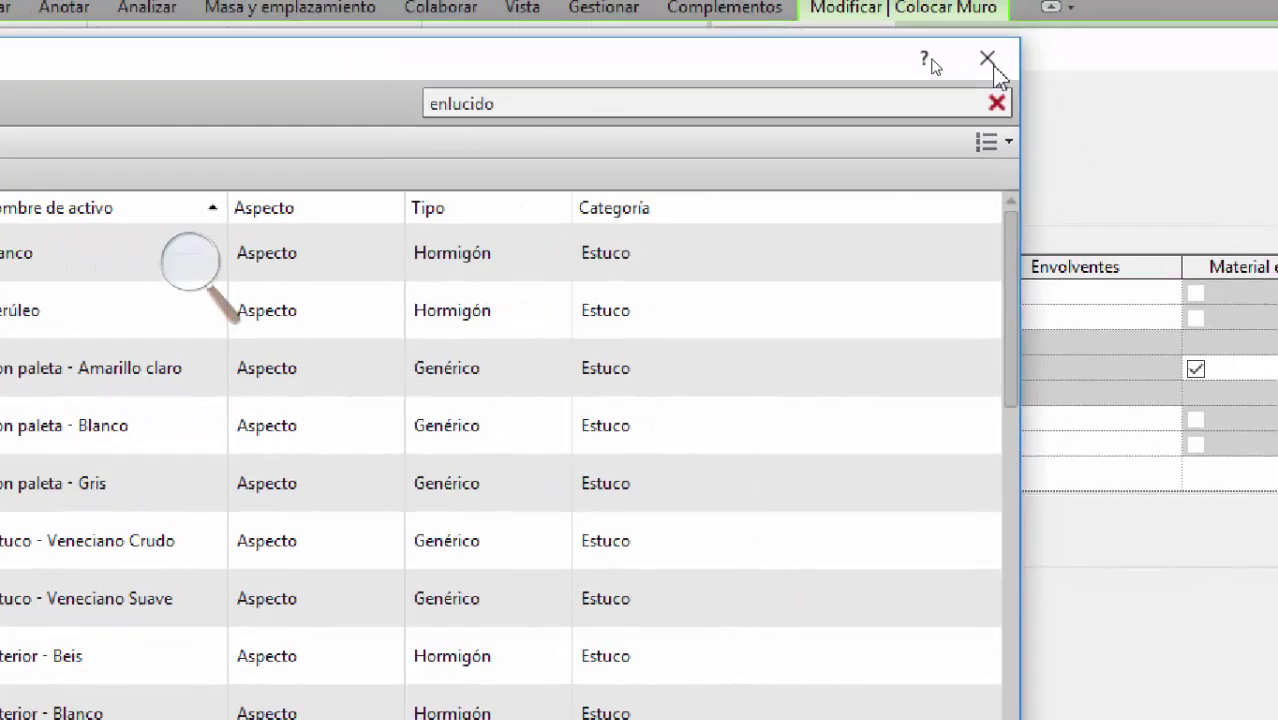
drag(869, 74, 716, 641)
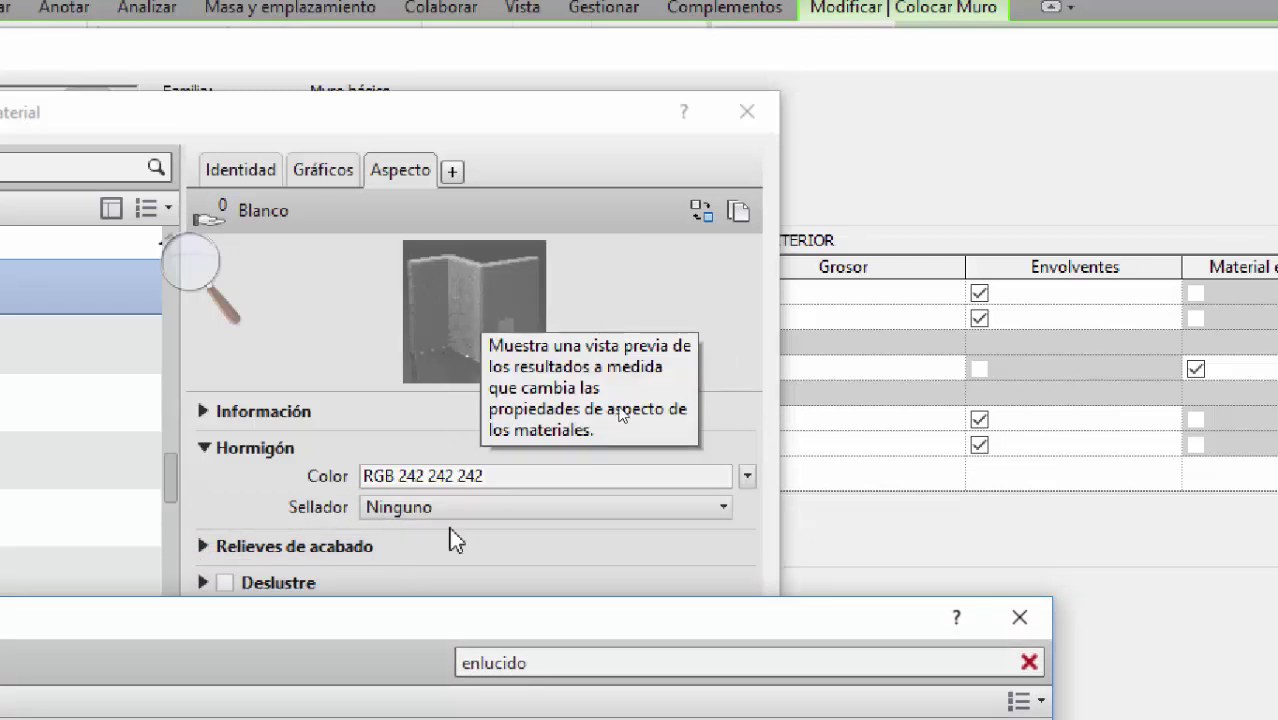
drag(448, 632, 900, 5)
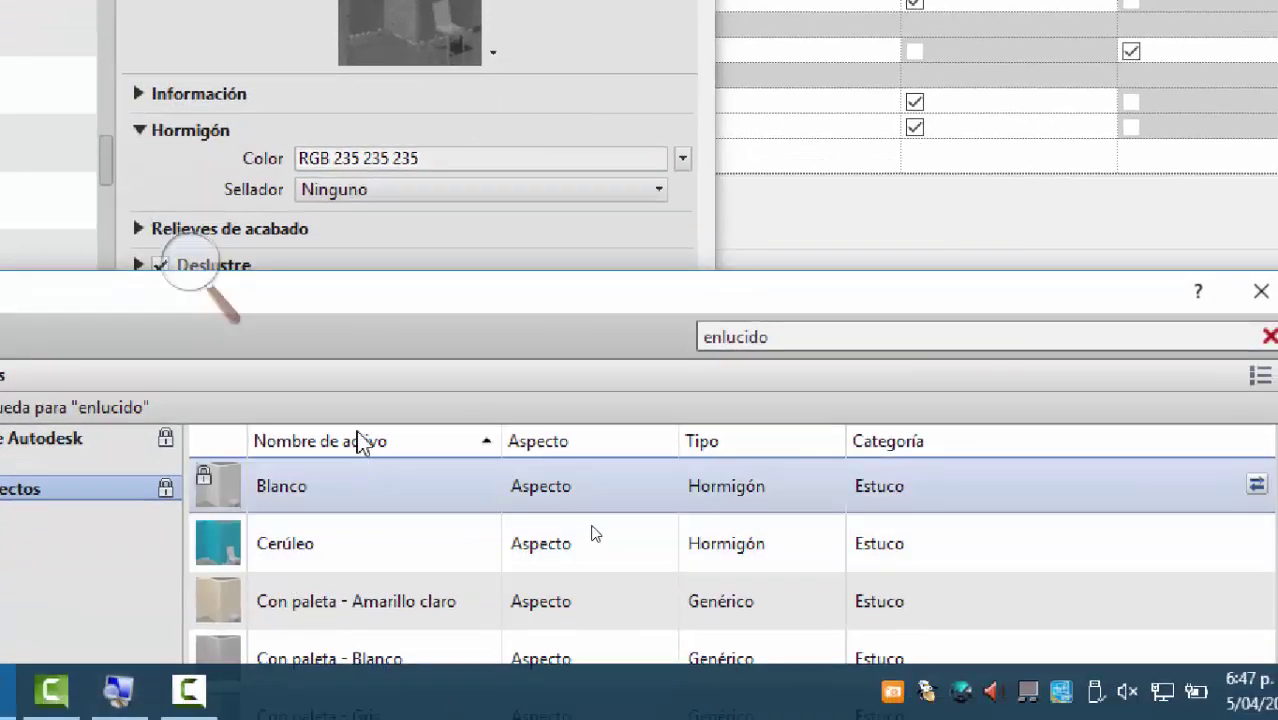
drag(391, 288, 449, 216)
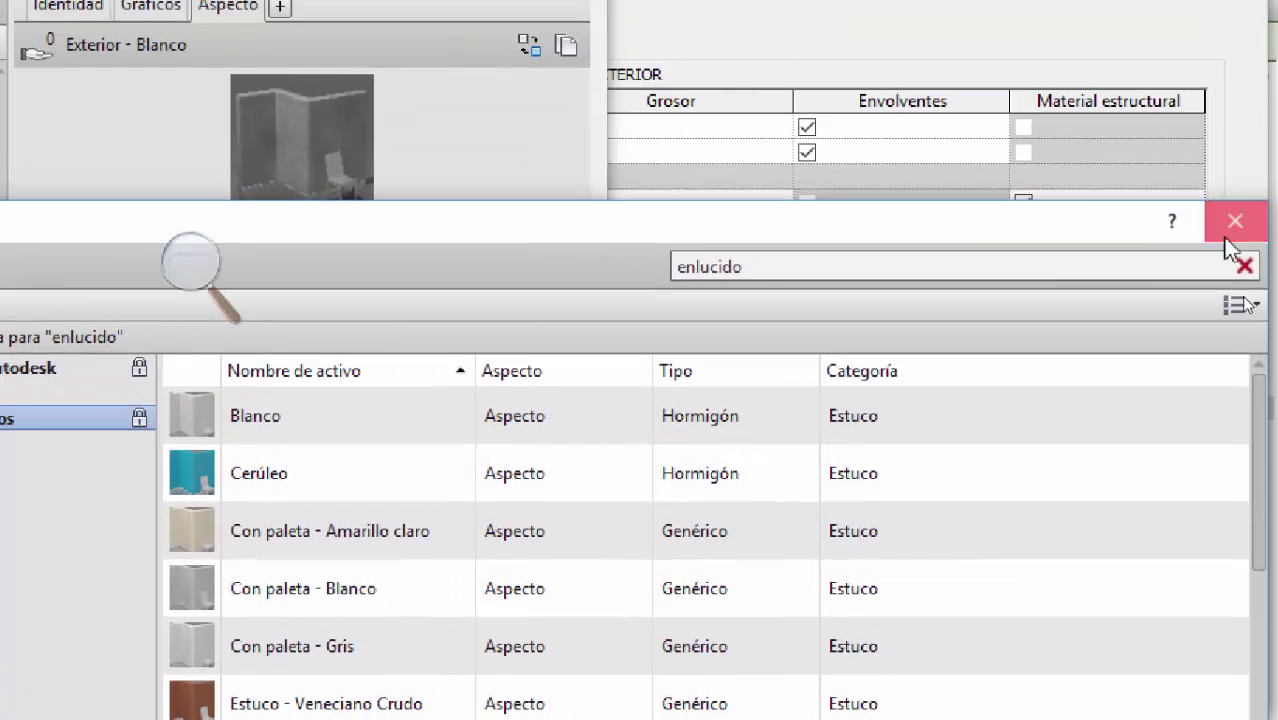
click(1271, 69)
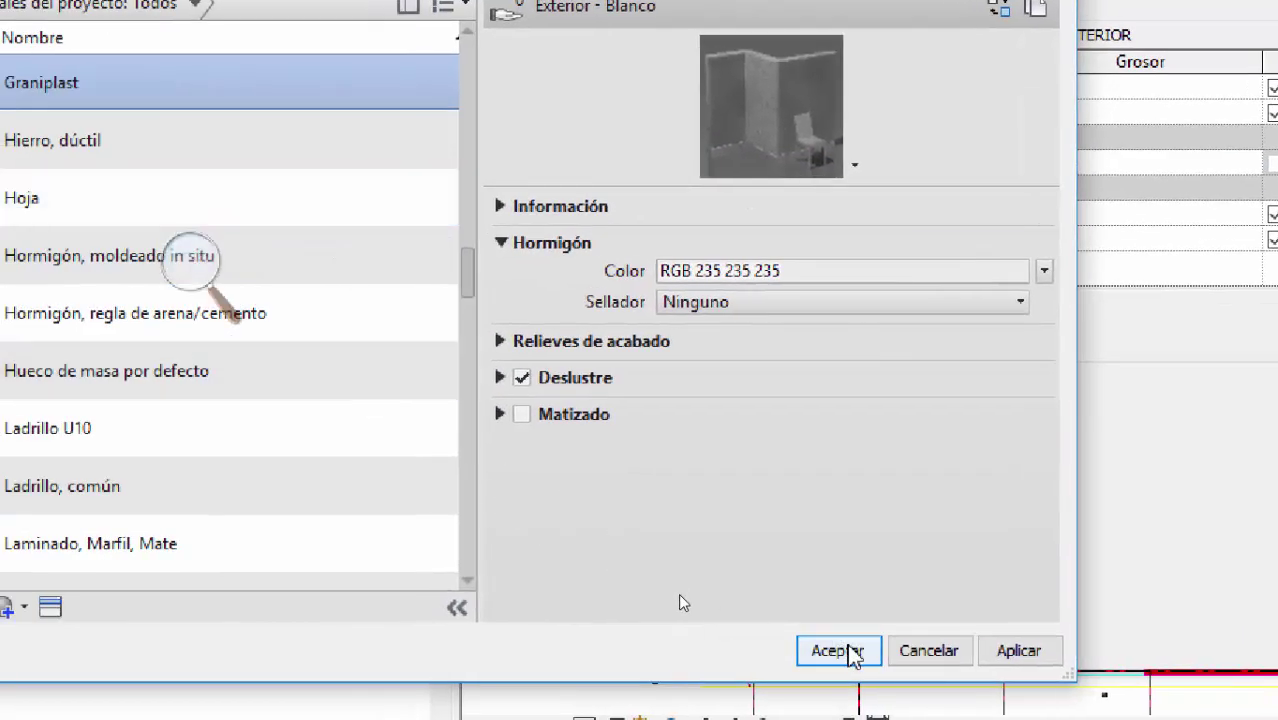
click(848, 652)
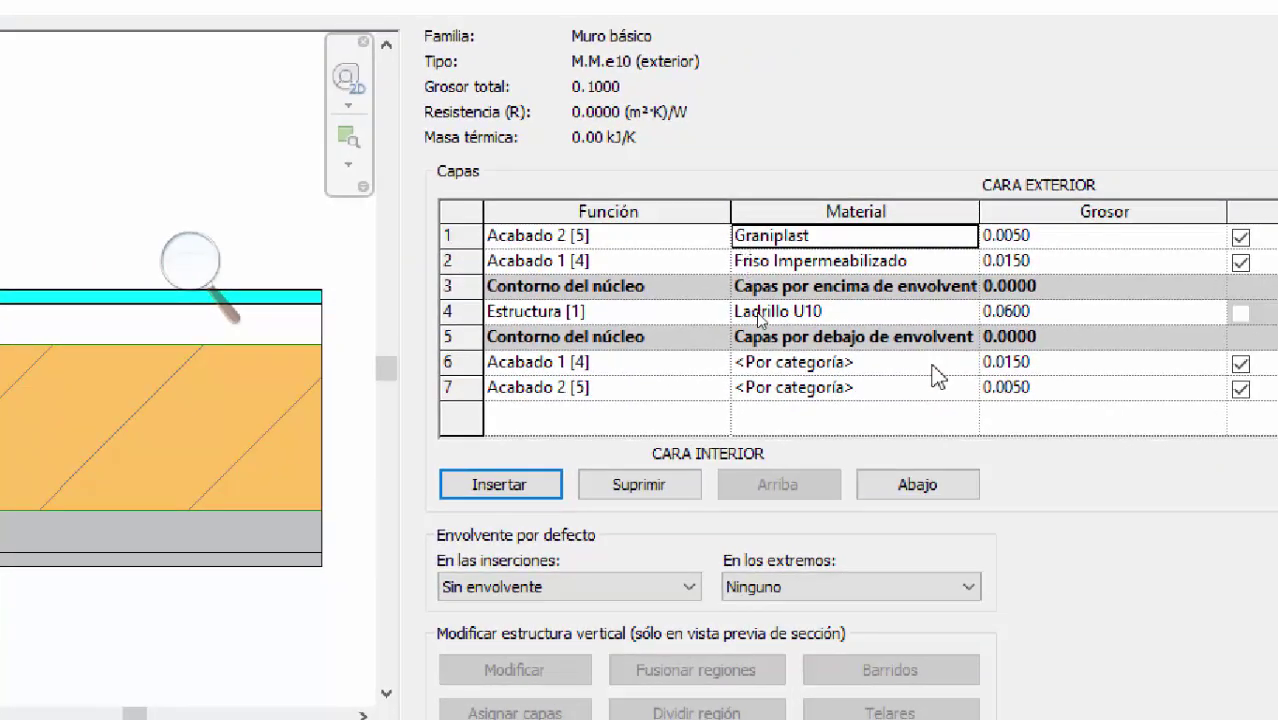
Step: For the interior Acabado 1 layer's material, find Friso Impermeabilizado by searching "friso" and duplicate it
click(932, 366)
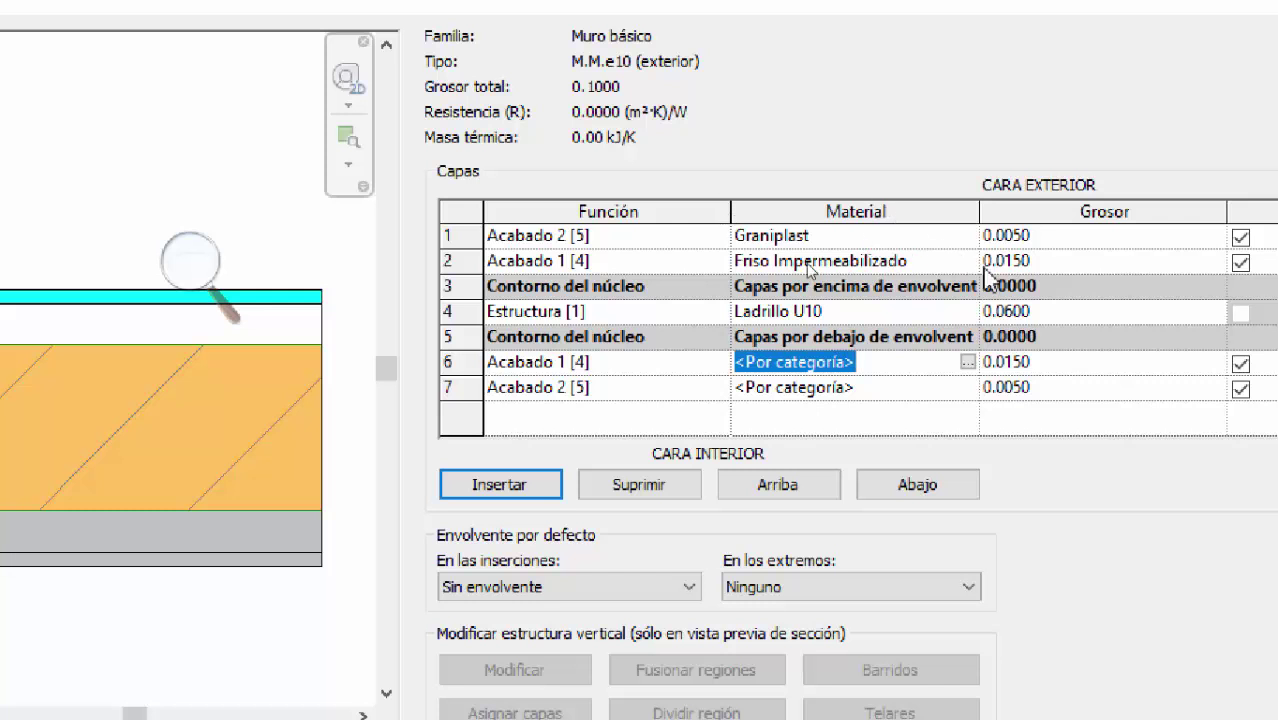
click(967, 362)
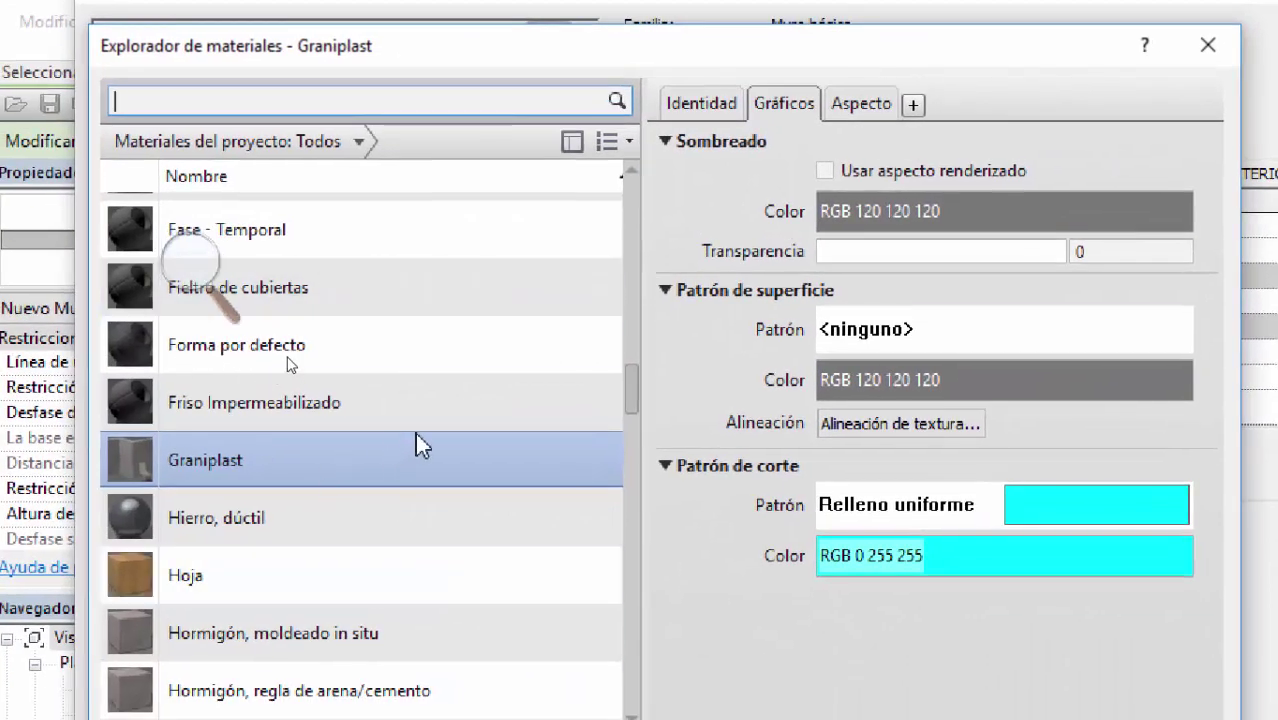
scroll(418, 432, up, 3)
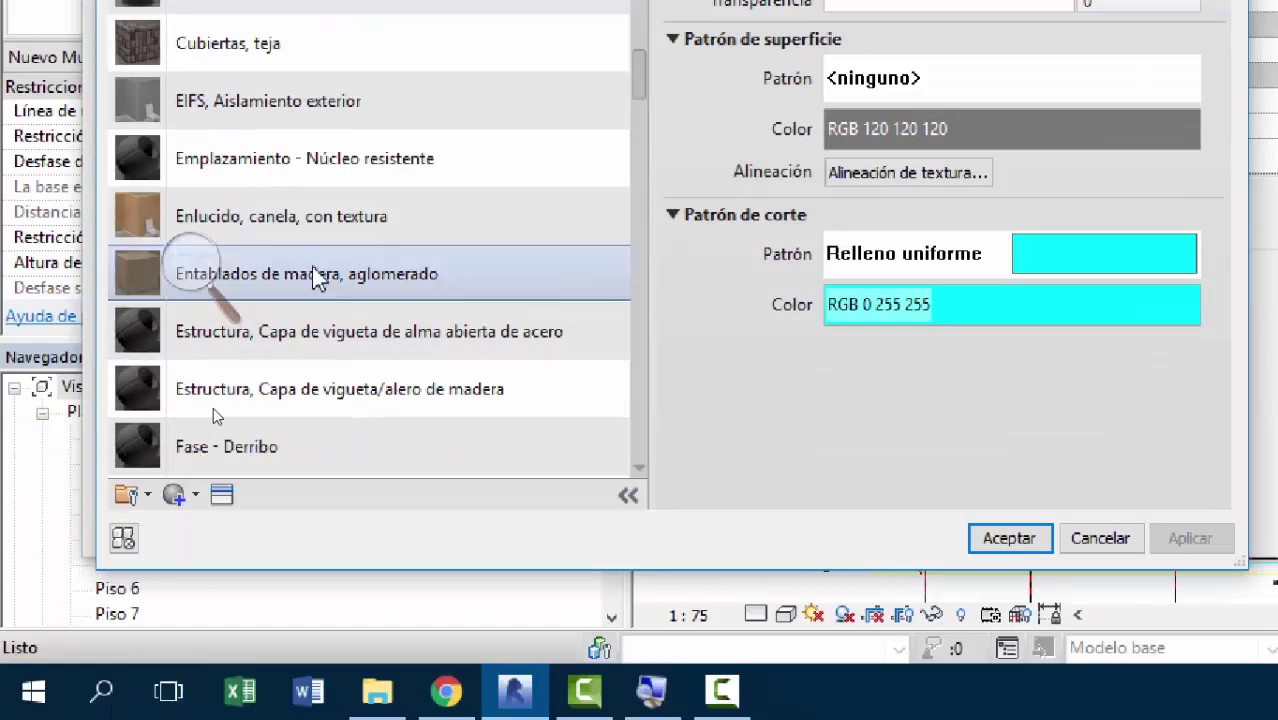
scroll(213, 408, up, 5)
click(224, 68)
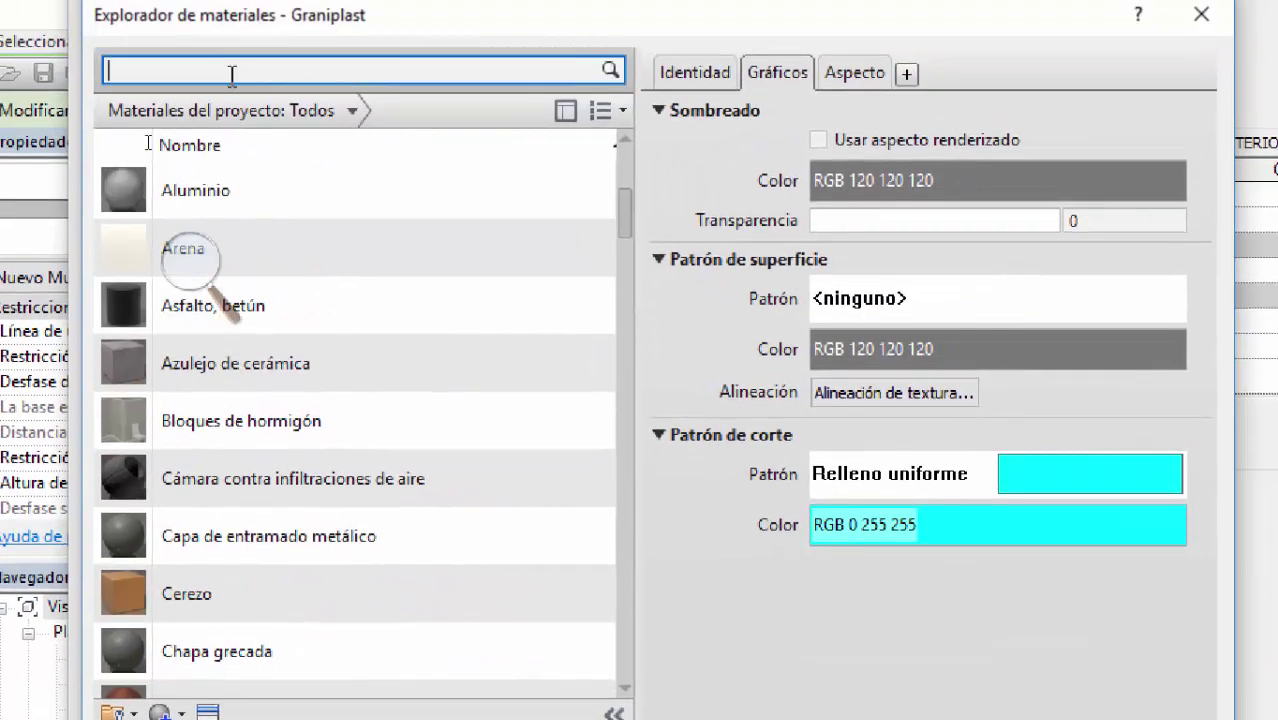
text(fri)
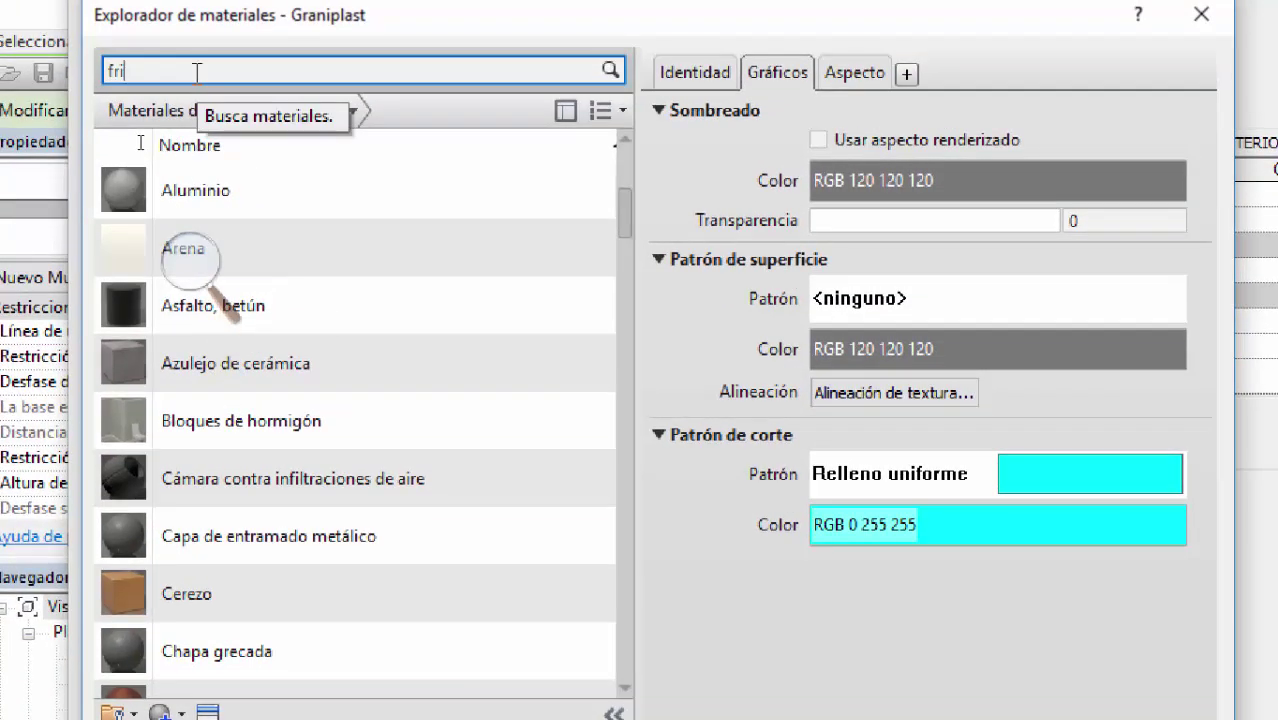
text(so)
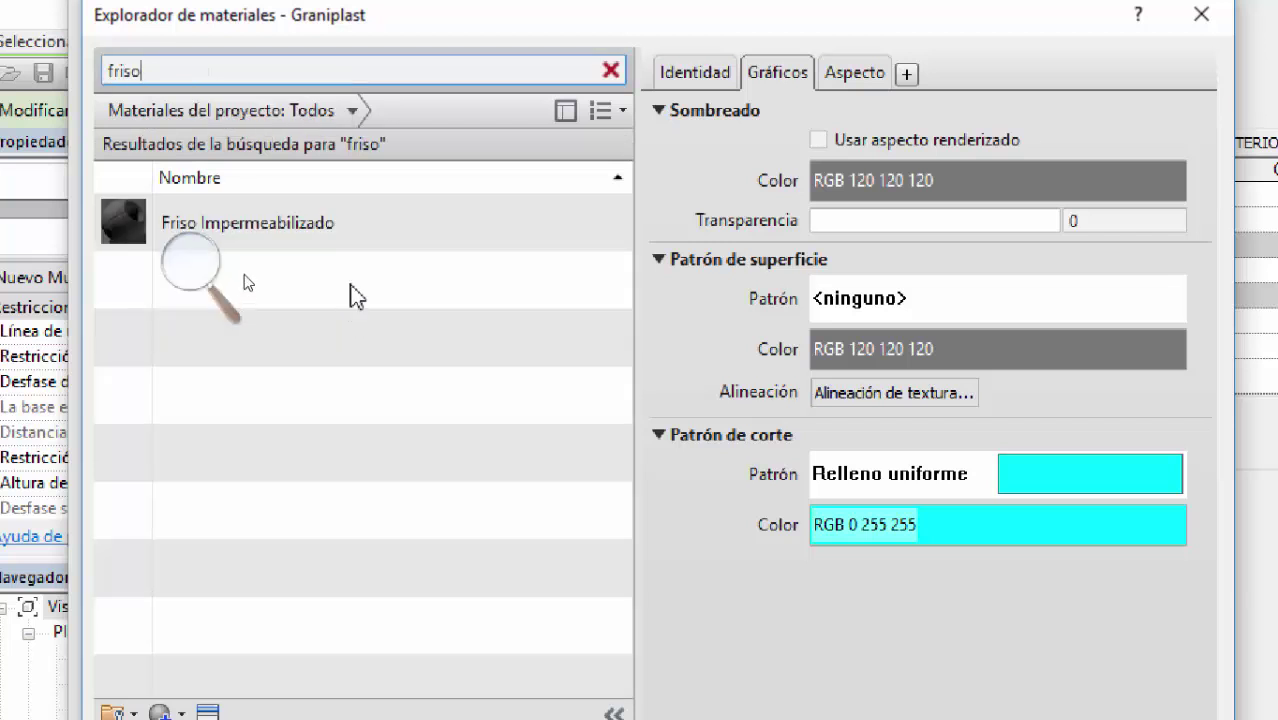
click(297, 226)
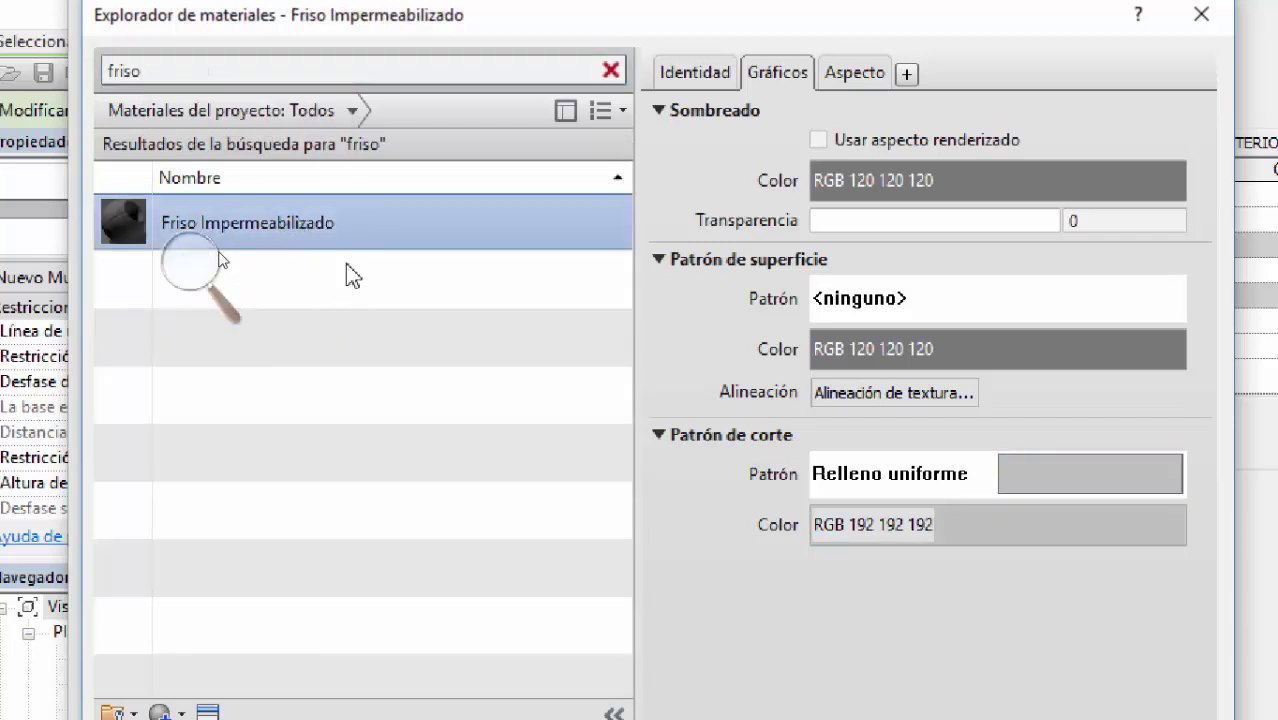
right_click(299, 229)
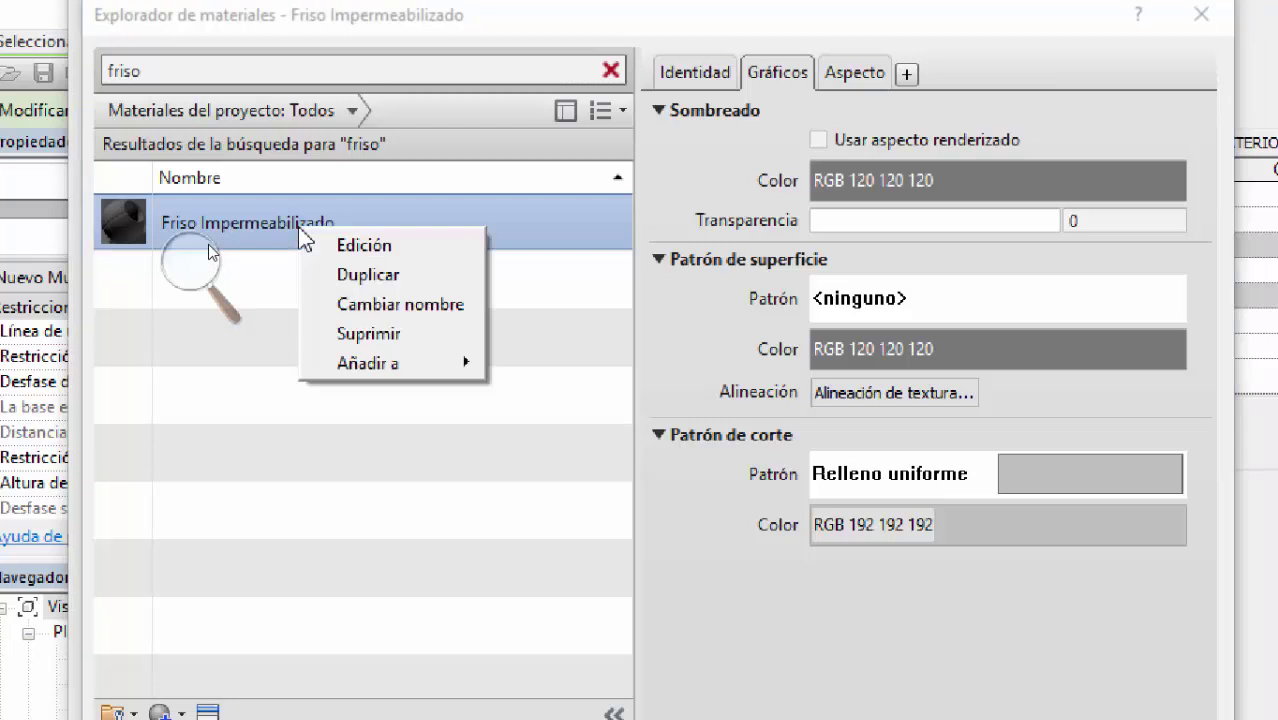
click(381, 276)
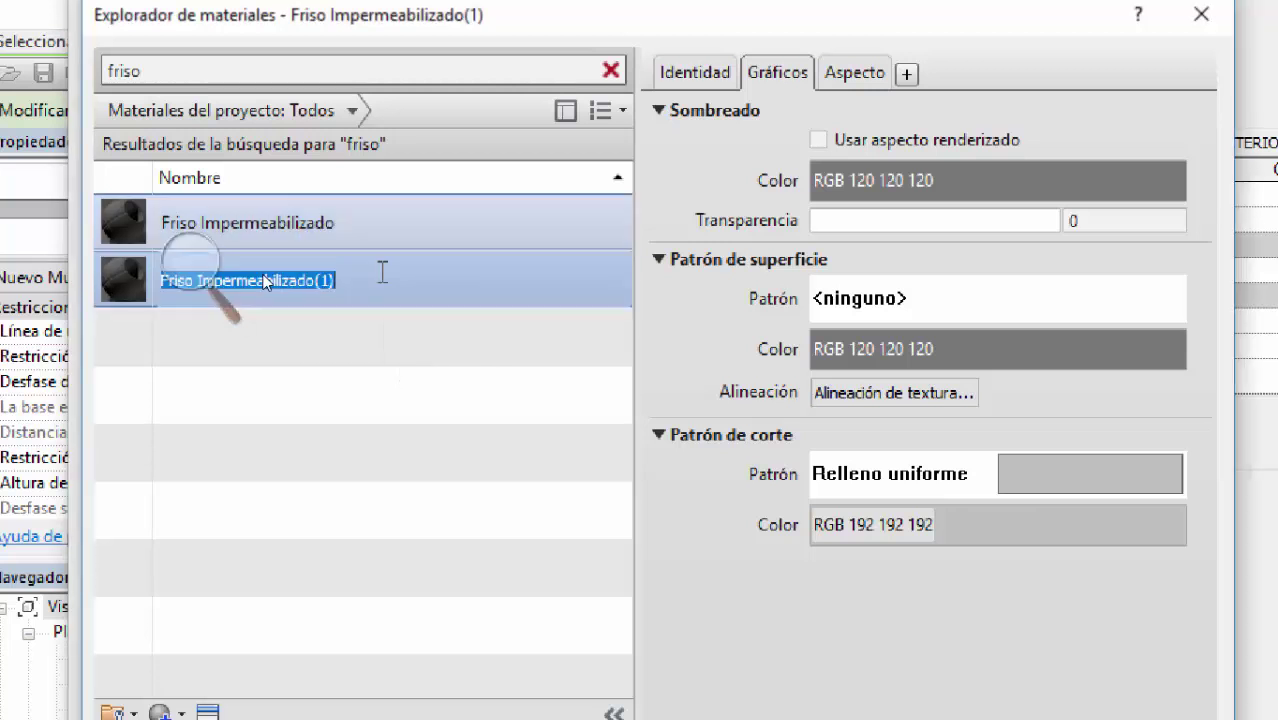
Step: Rename the duplicated material as Friso and assign it to the interior Acabado 1 layer
drag(334, 281, 316, 285)
right_click(310, 280)
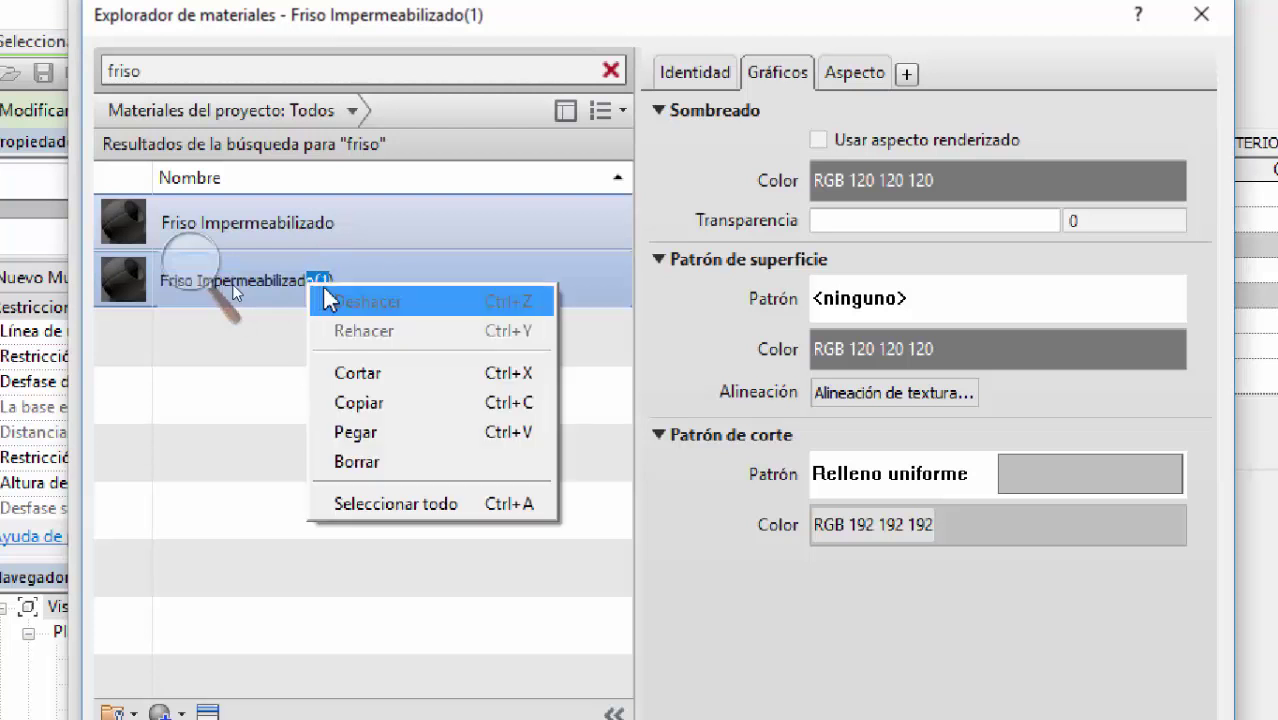
key(Escape)
click(339, 281)
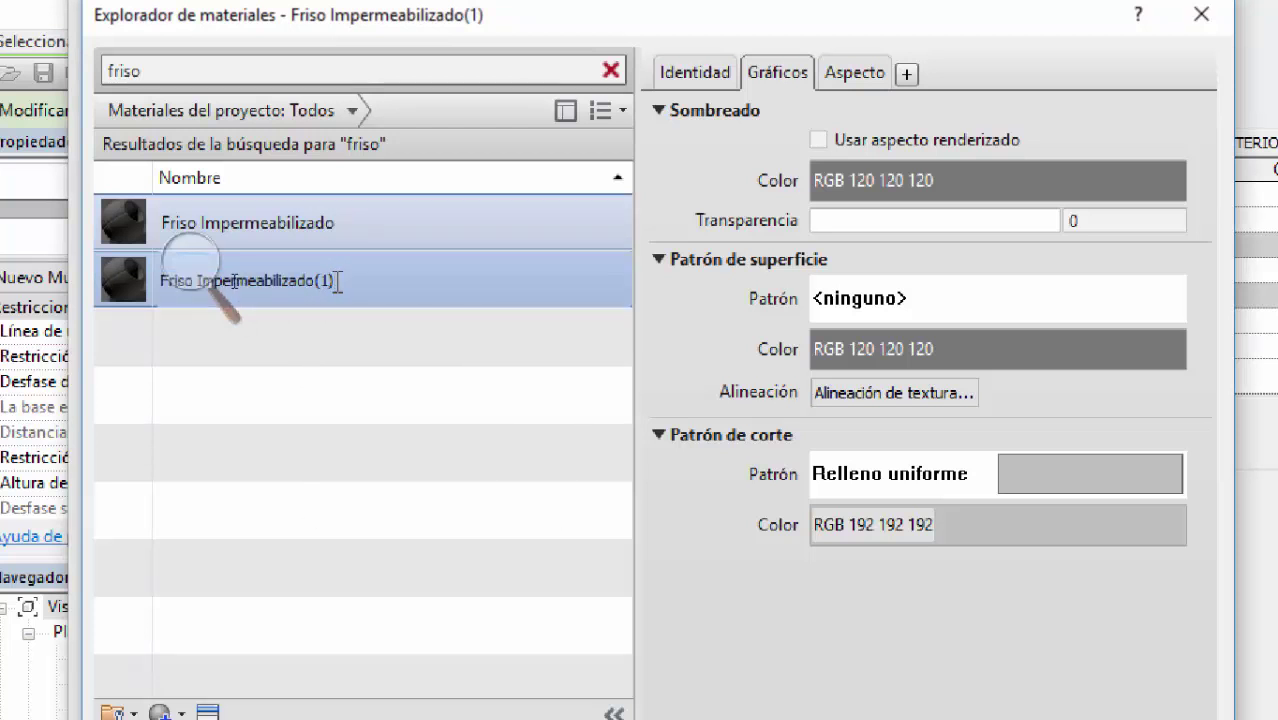
drag(338, 281, 310, 281)
drag(338, 283, 203, 287)
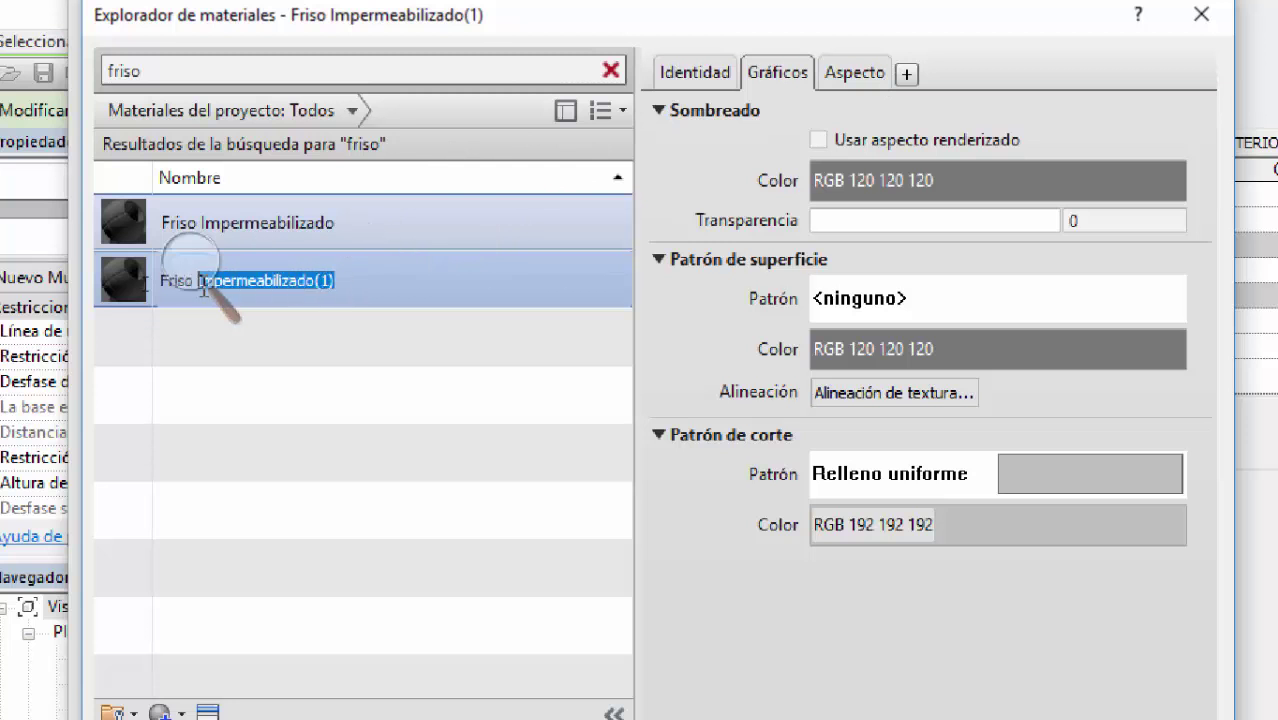
key(BackSpace)
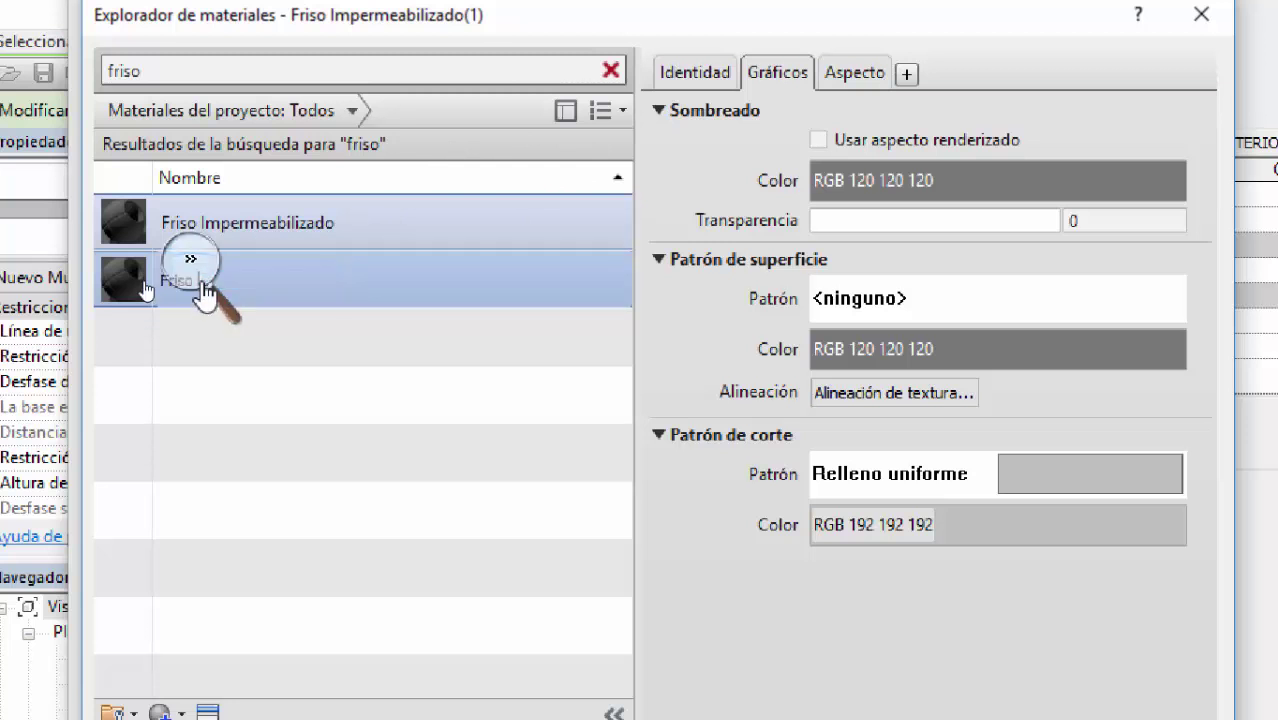
key(Return)
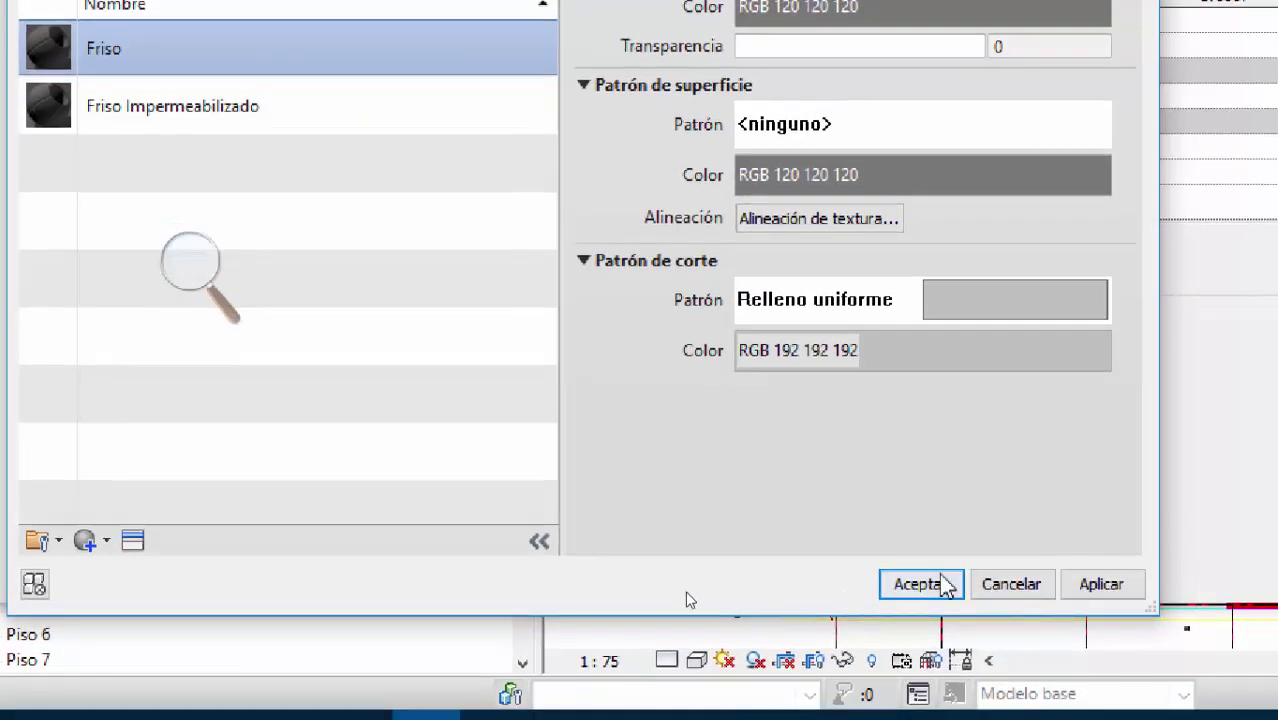
click(920, 584)
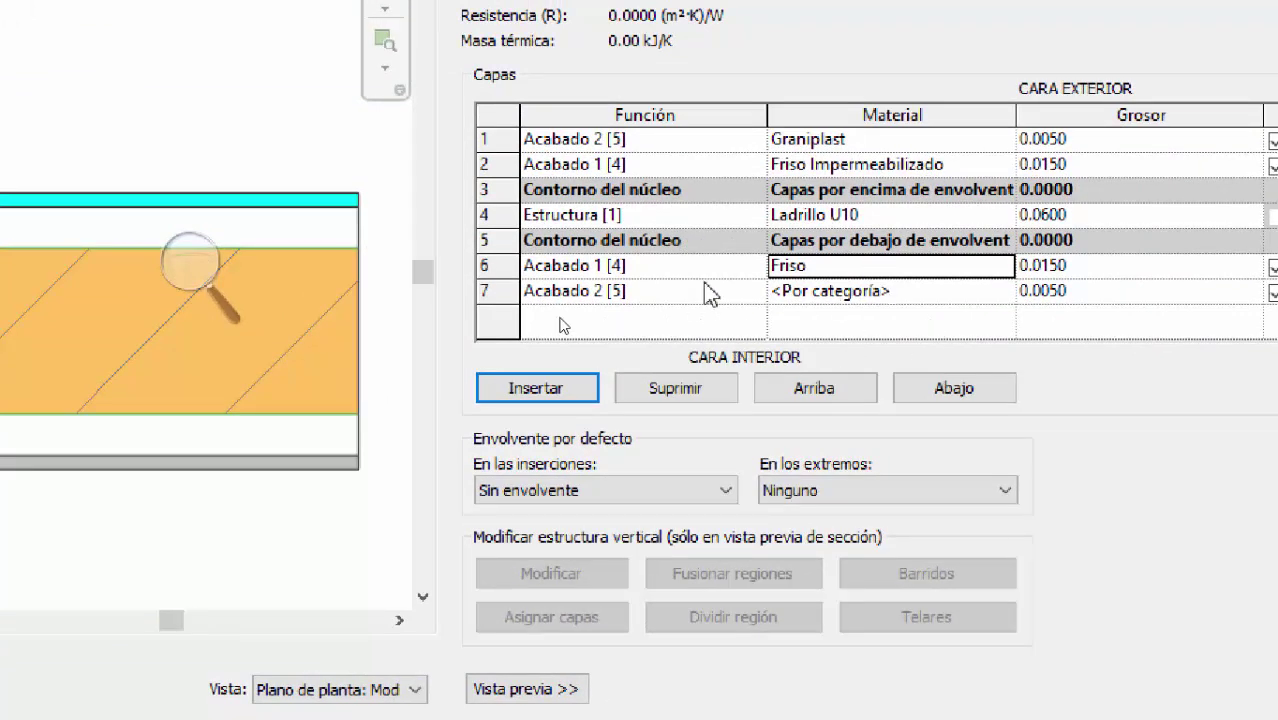
Step: Create a new material for the interior Acabado 2 layer and name it "Estuco + Pinturo"
click(927, 292)
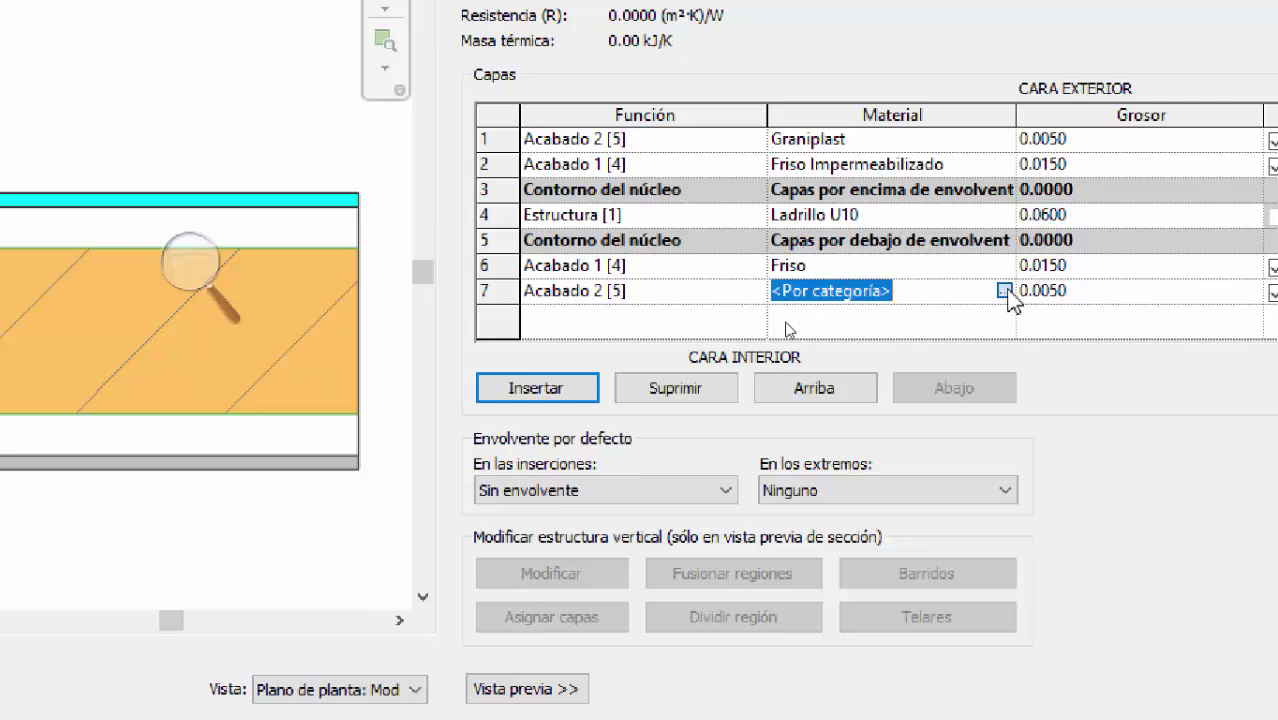
click(1004, 290)
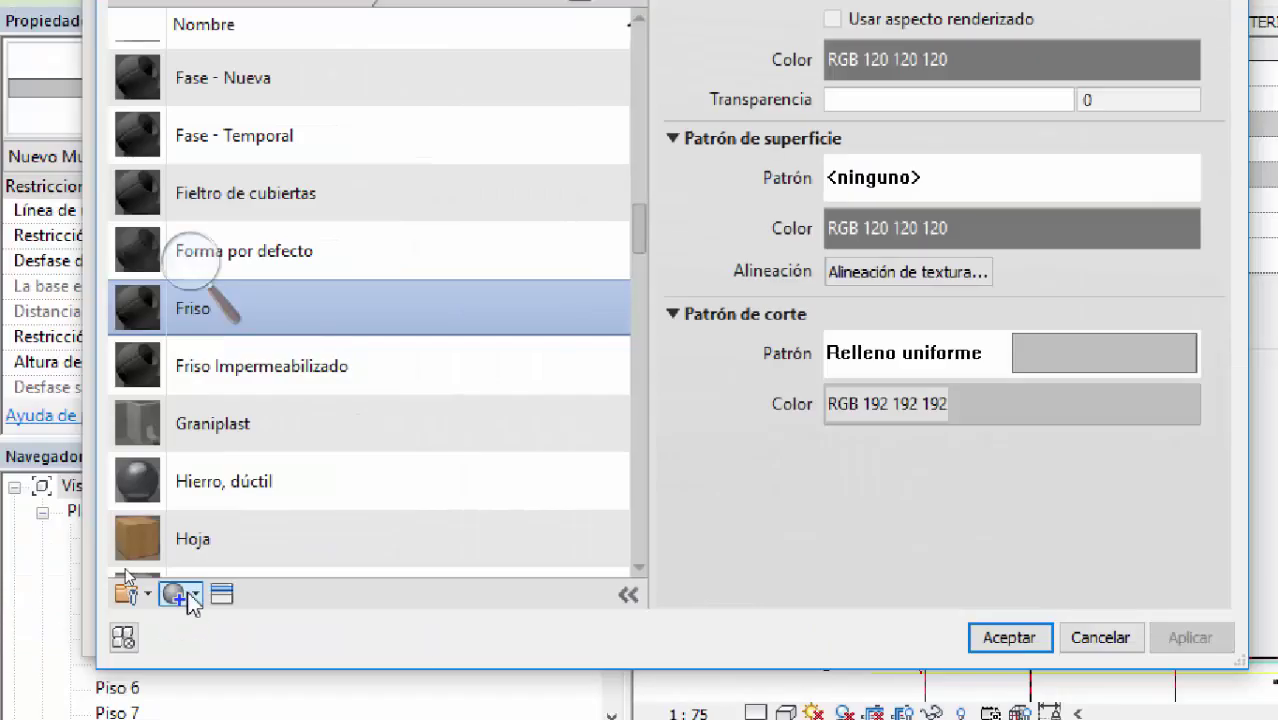
click(195, 597)
click(190, 621)
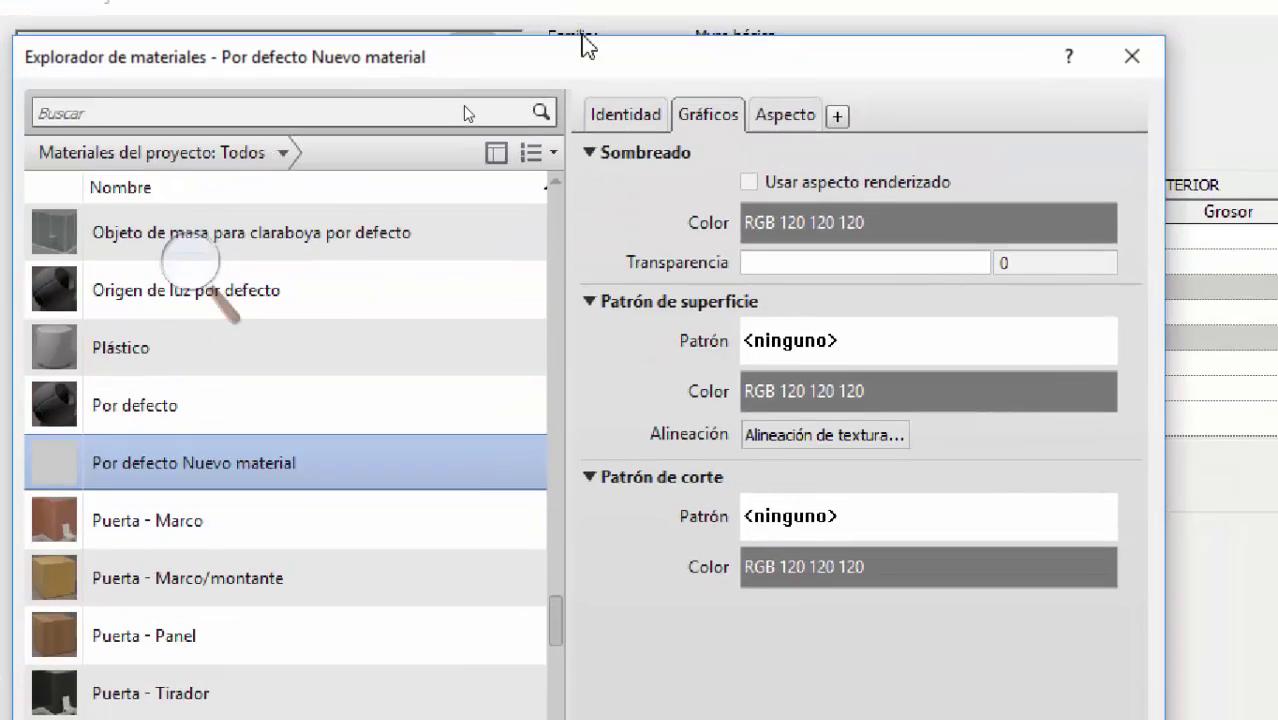
click(628, 116)
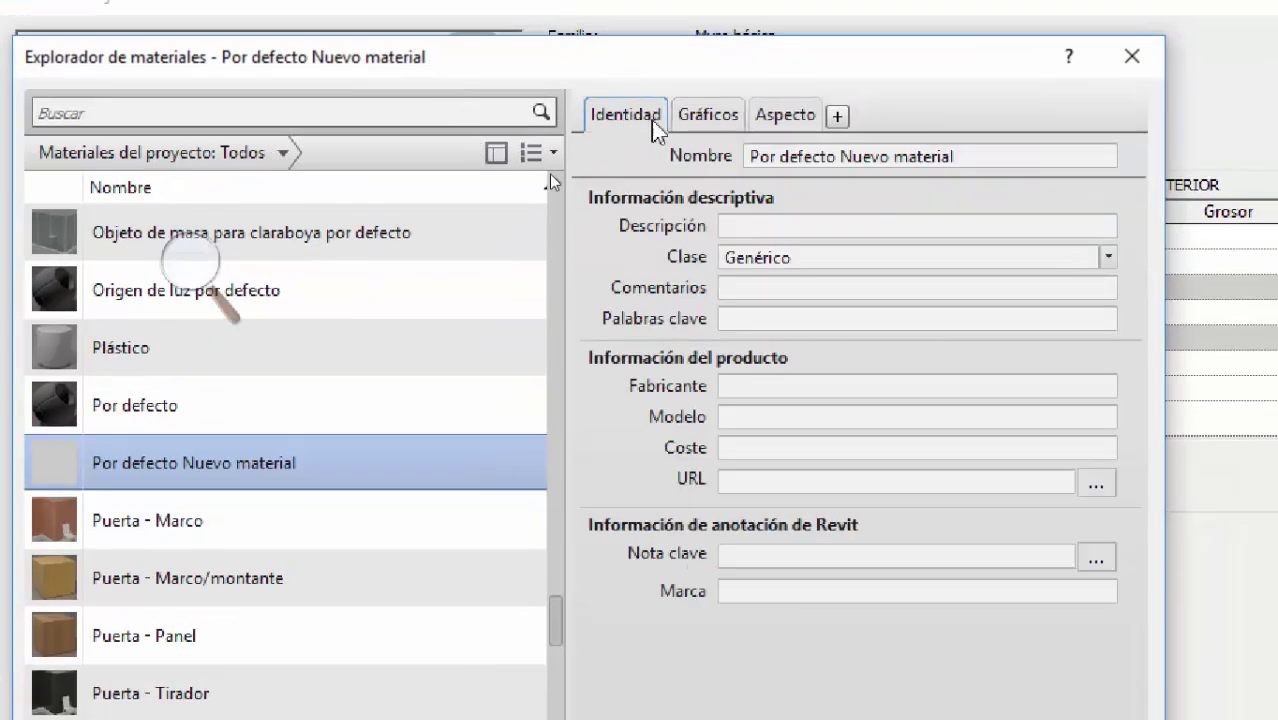
triple_click(880, 155)
text(Estuco + Pinturo)
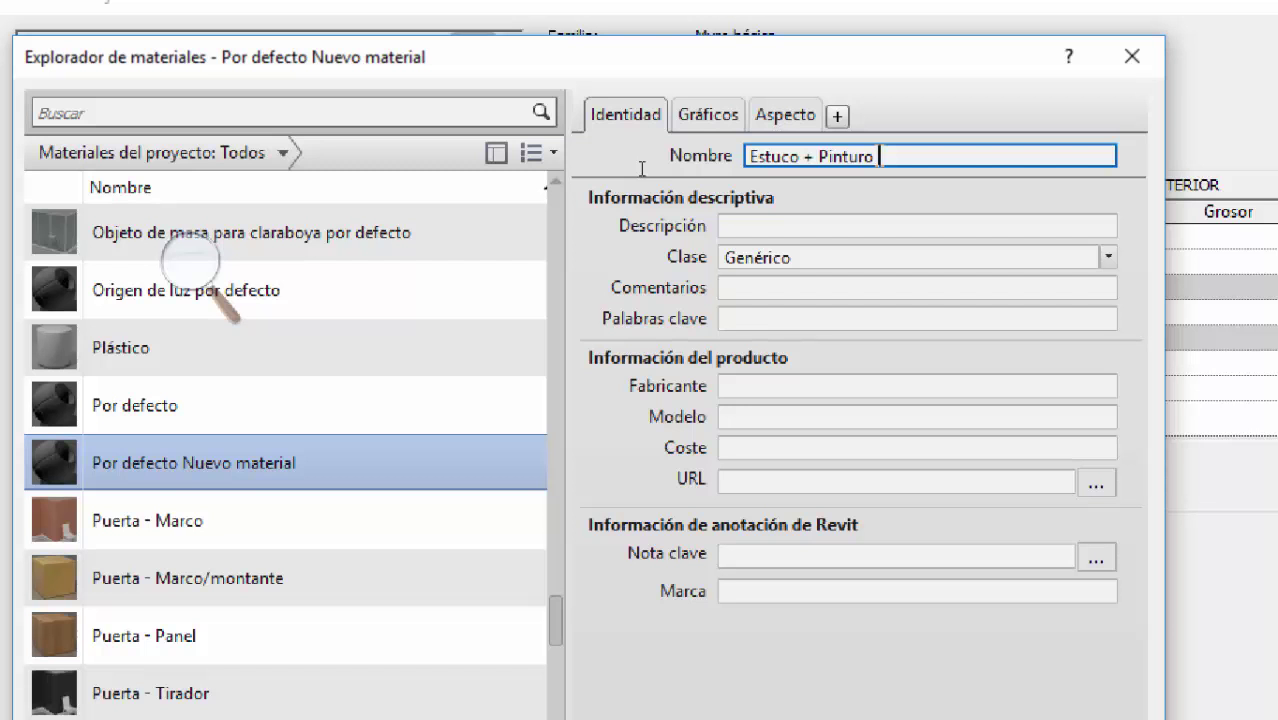
Step: Replace the new material's appearance with a white matte Pintura de muro (RGB 245 245 245) and assign the material to the interior Acabado 2 layer
click(785, 114)
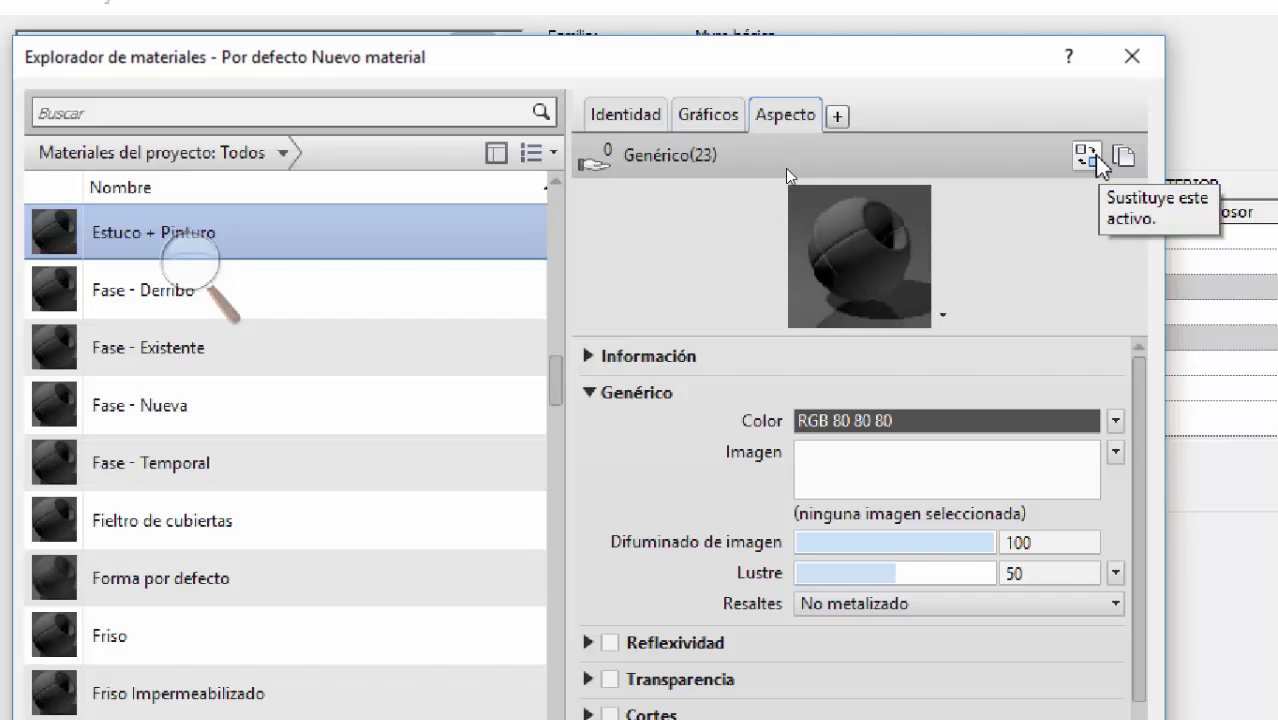
click(1097, 164)
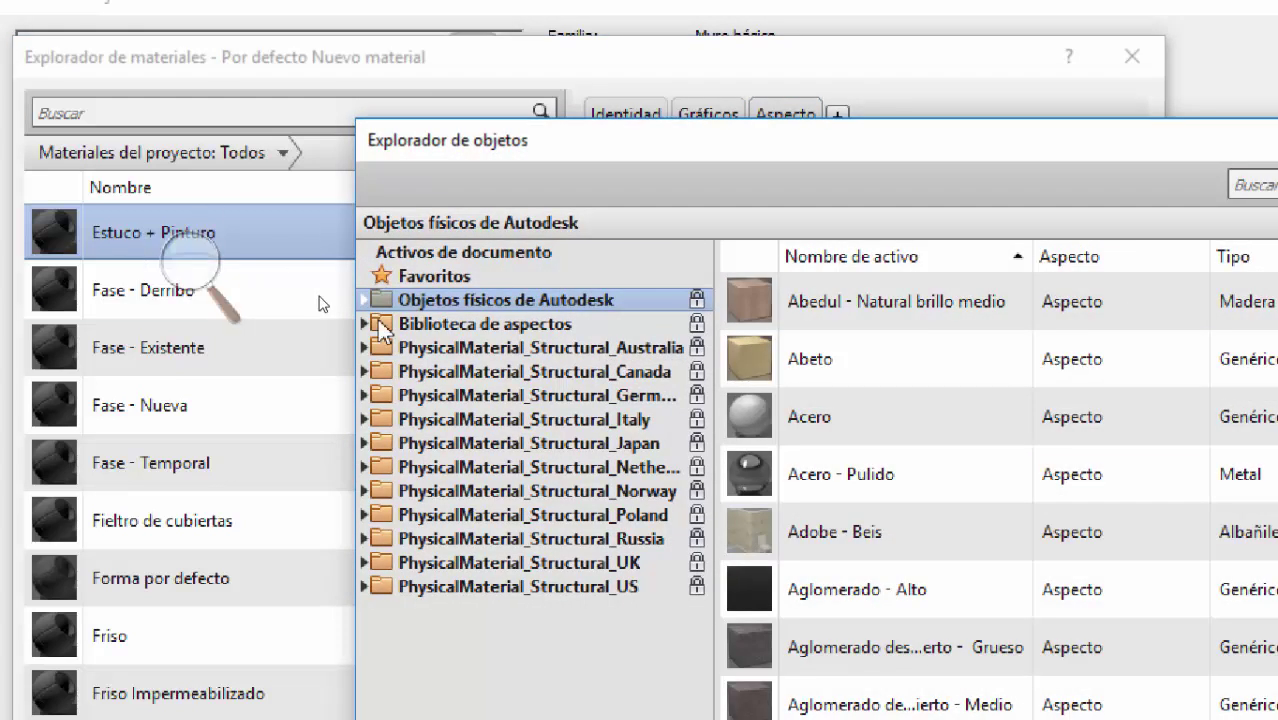
click(378, 324)
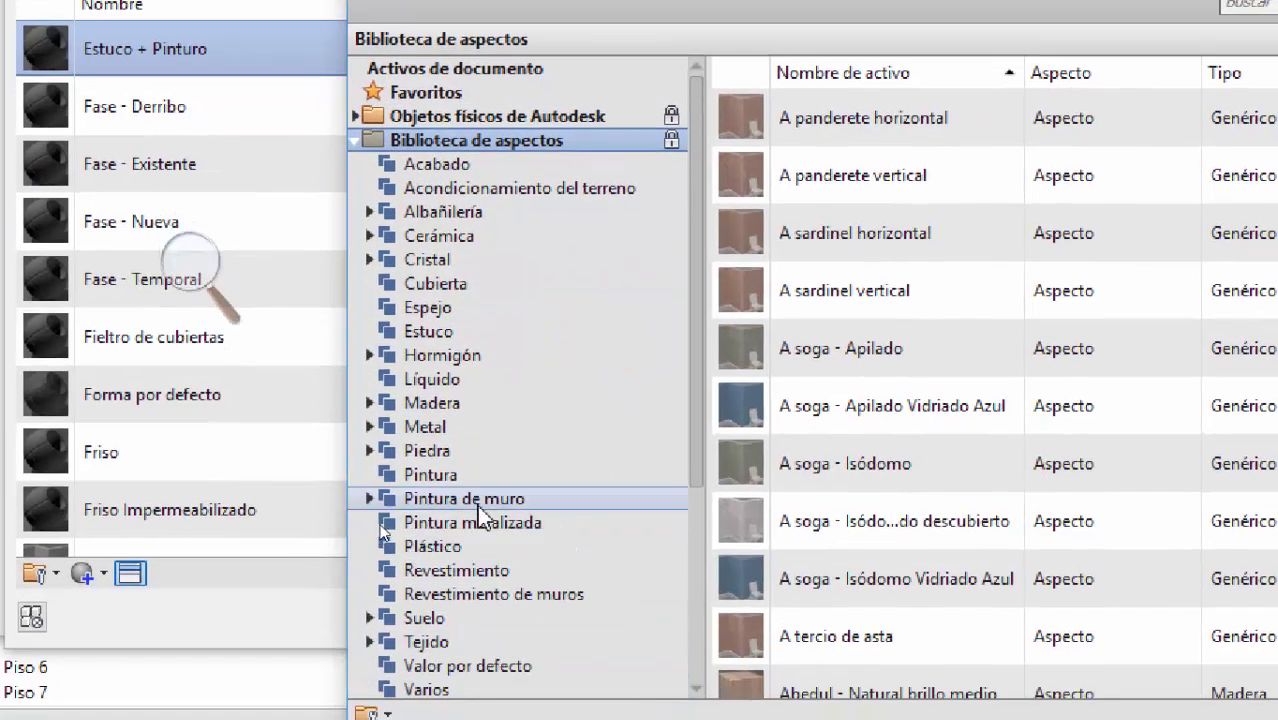
click(478, 500)
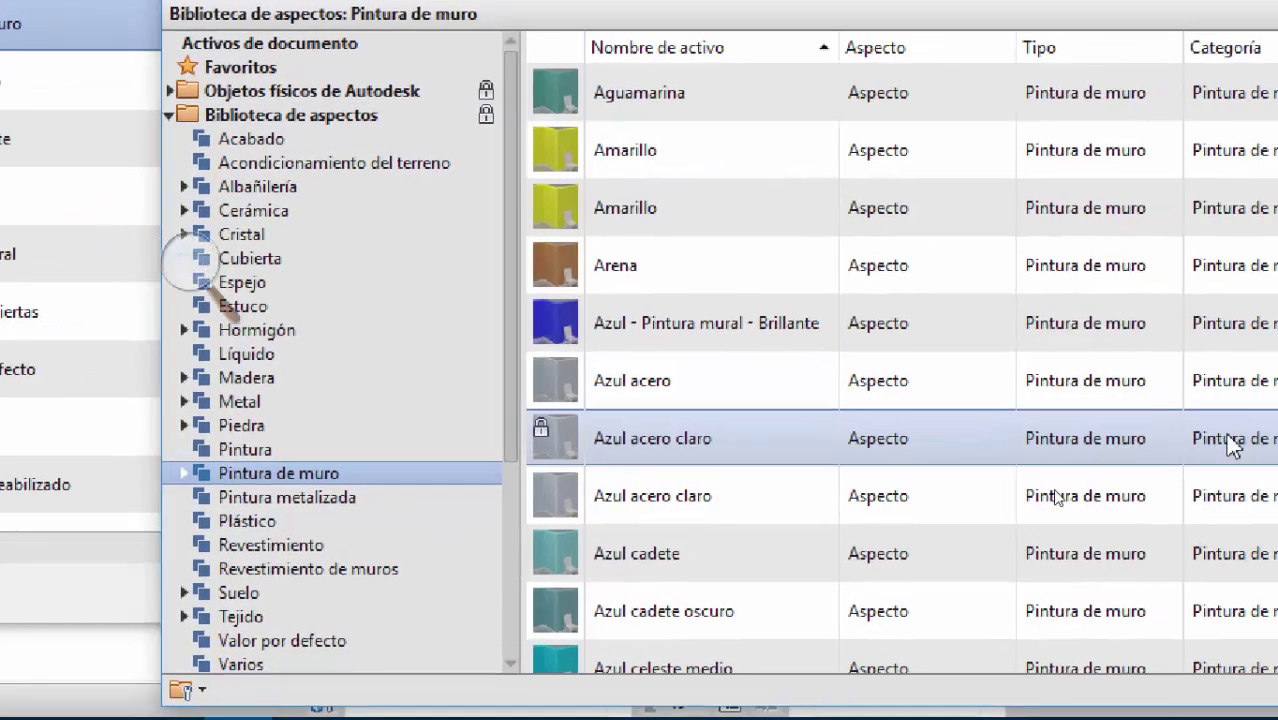
scroll(921, 305, down, 5)
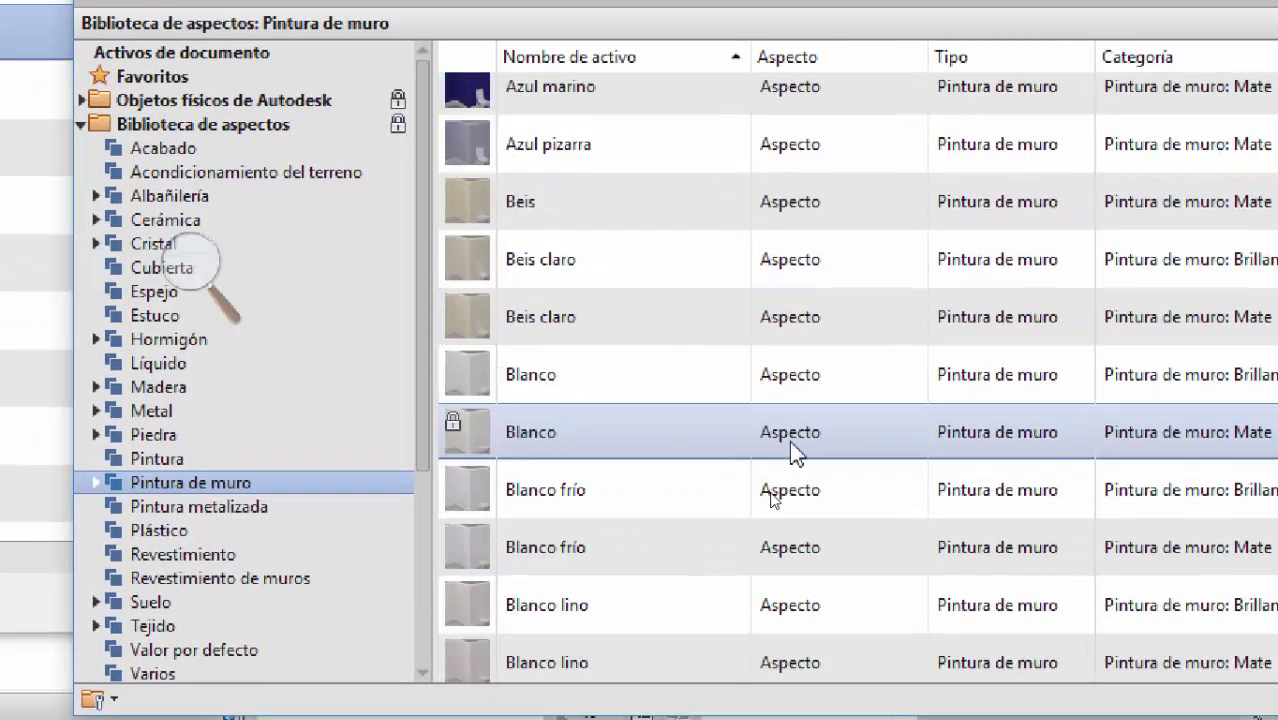
scroll(850, 380, up, 2)
scroll(668, 322, up, 1)
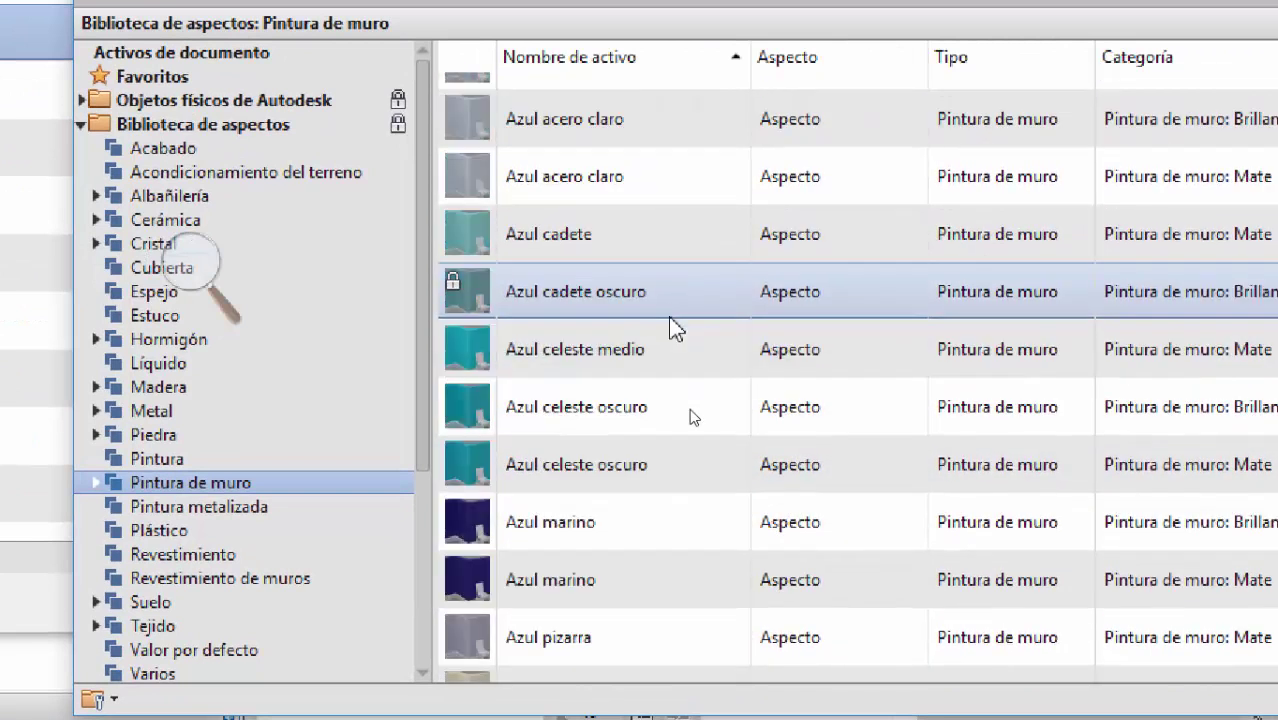
scroll(668, 322, down, 5)
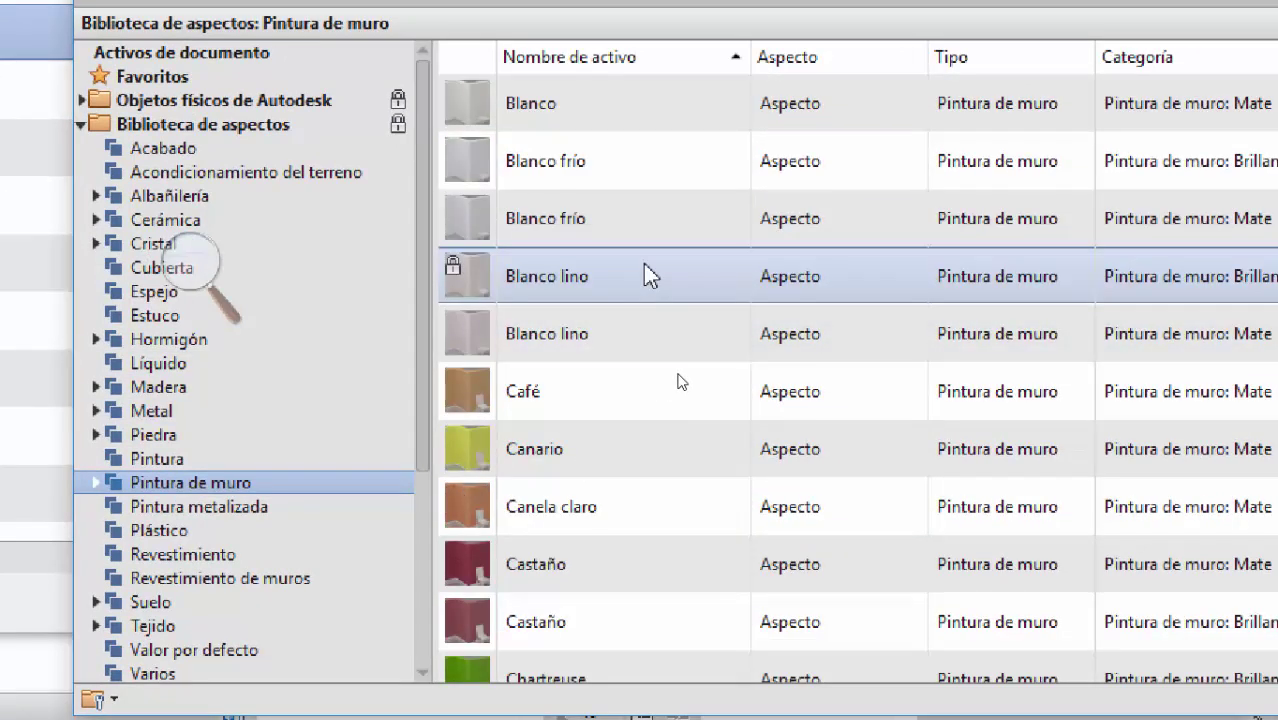
scroll(670, 276, up, 2)
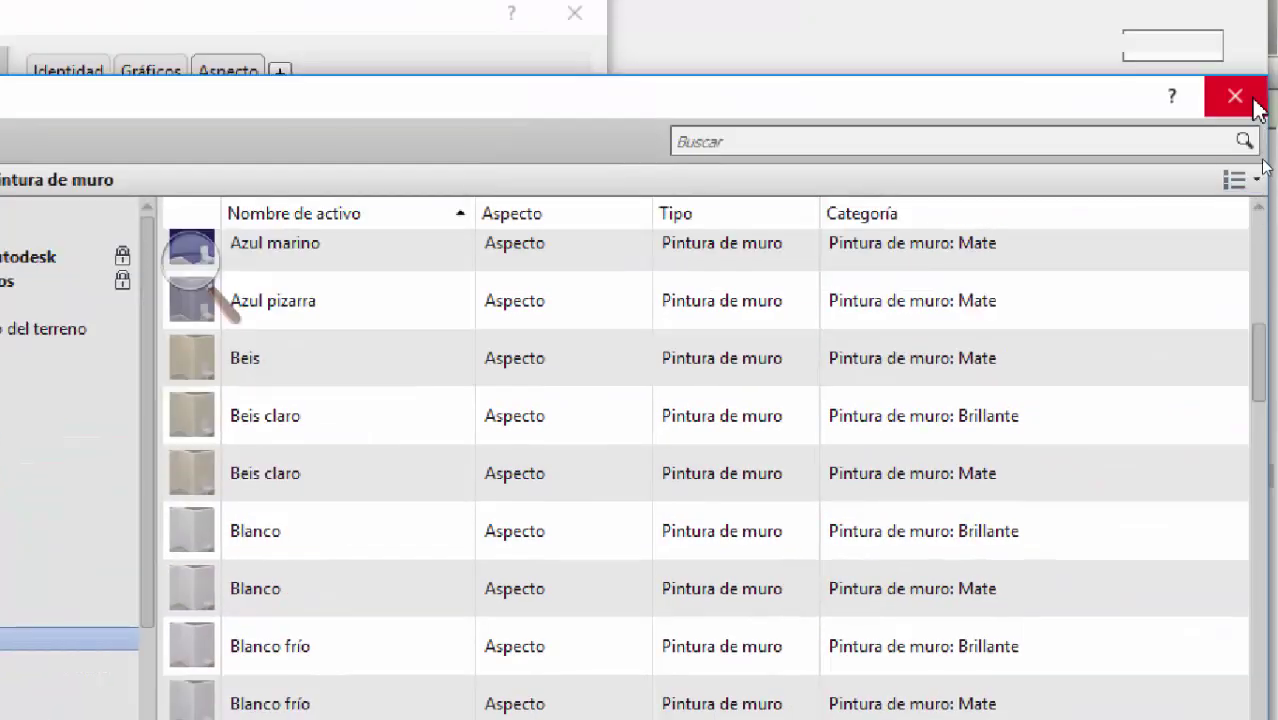
click(1232, 91)
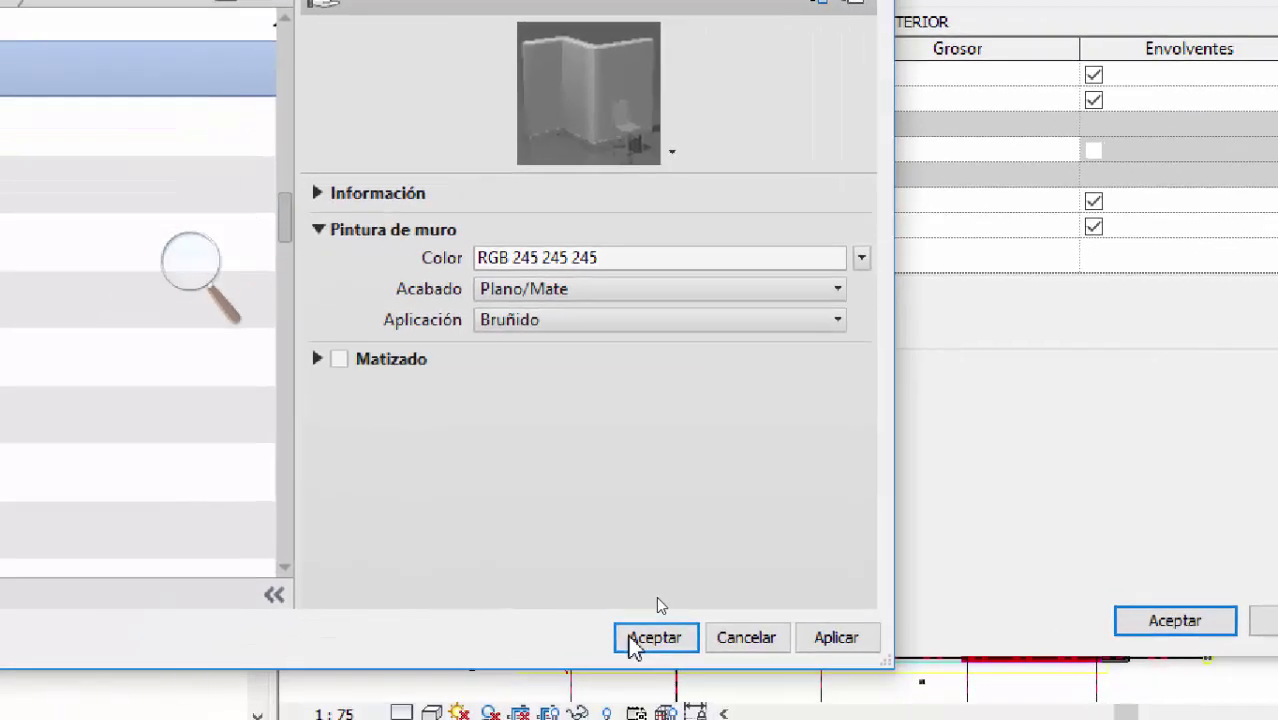
click(555, 676)
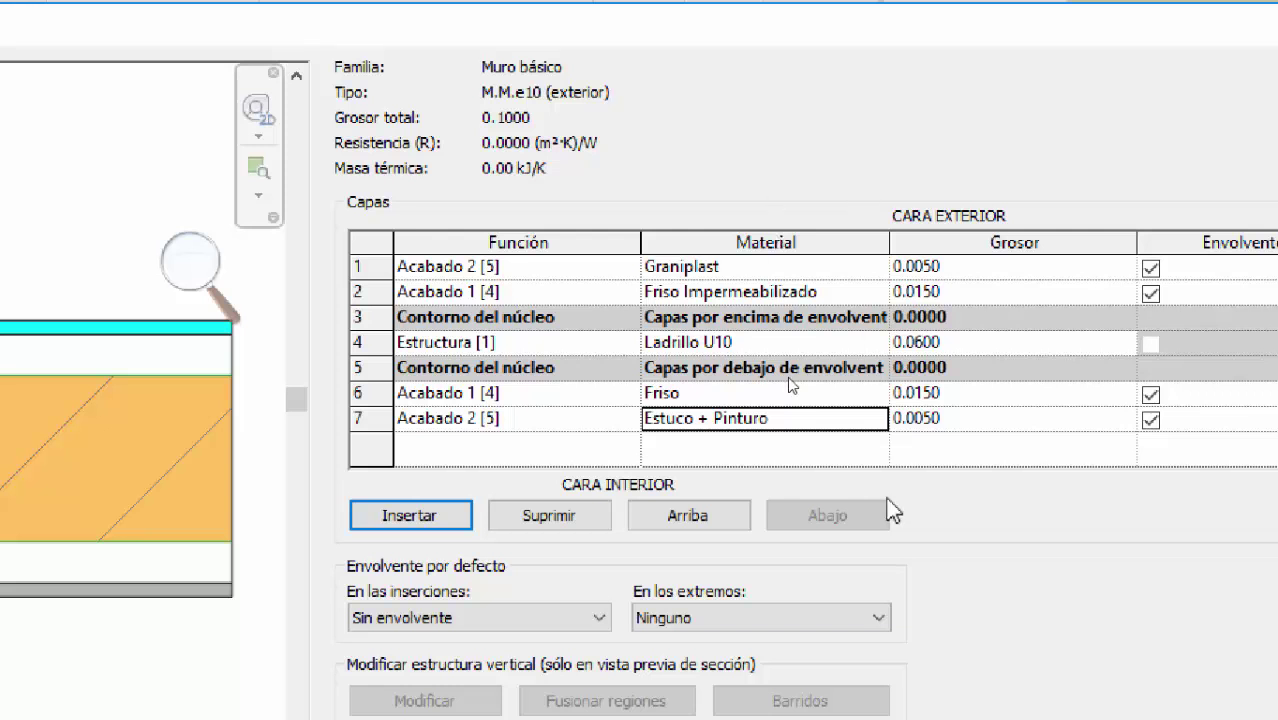
Step: Reopen the interior Acabado 2 layer's material and correct its name to "Estuco + Pintura"
click(877, 418)
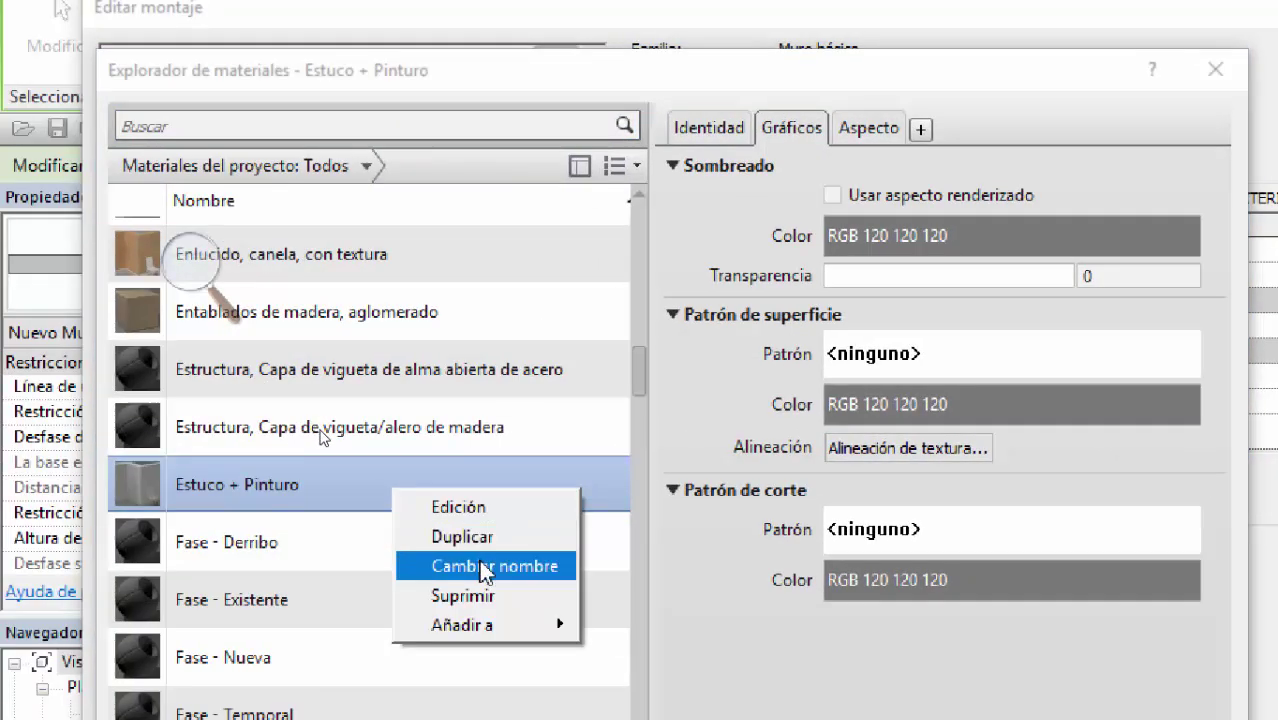
click(485, 490)
click(315, 482)
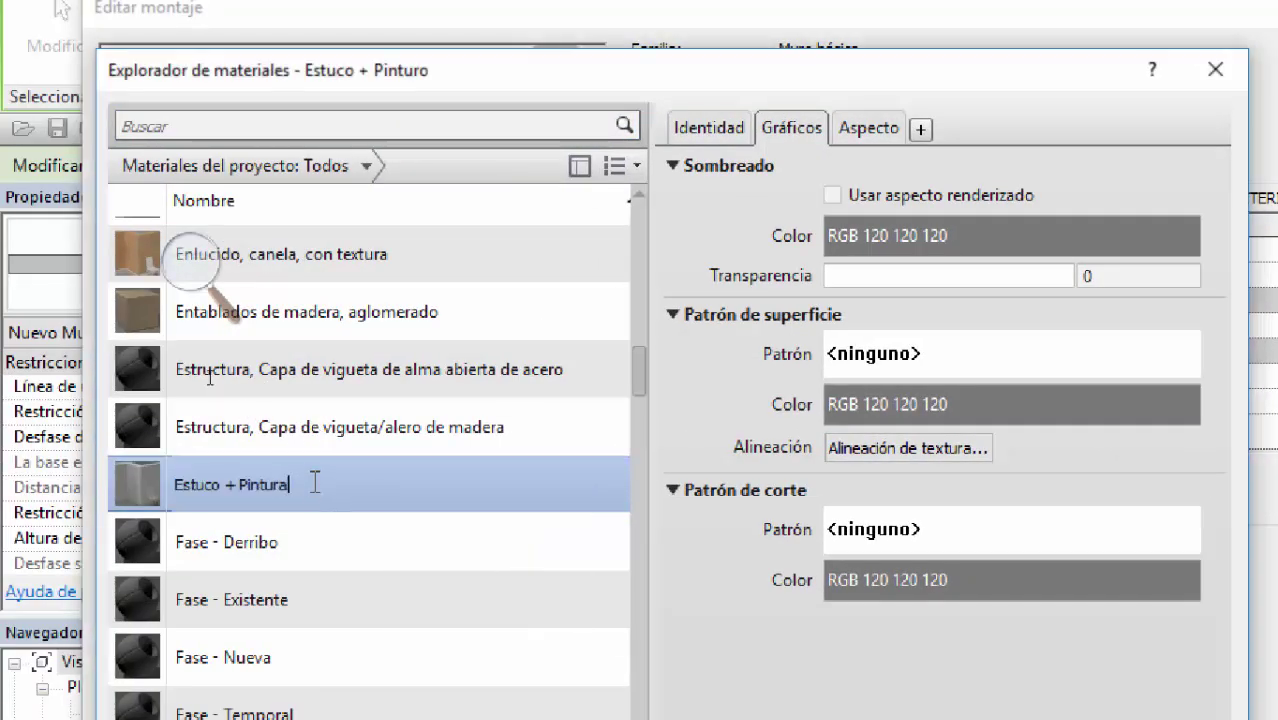
click(964, 530)
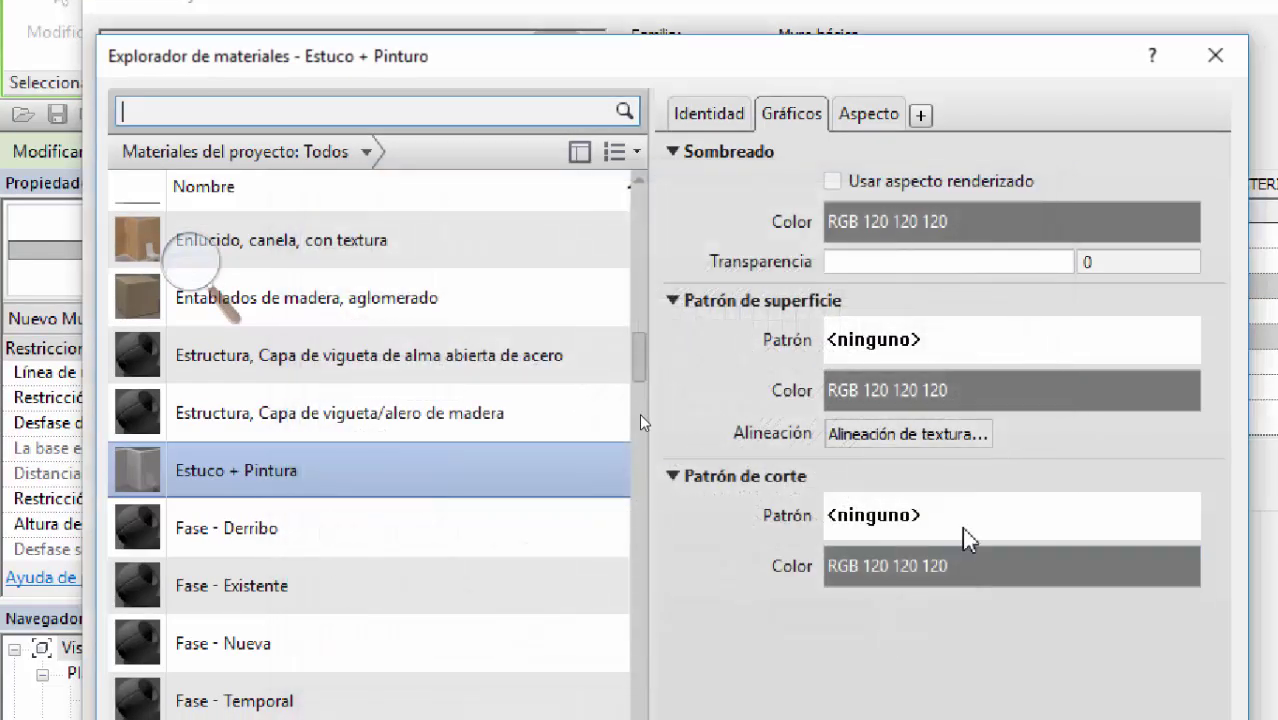
Step: Set the cut pattern of Estuco + Pintura to Relleno uniforme
click(961, 527)
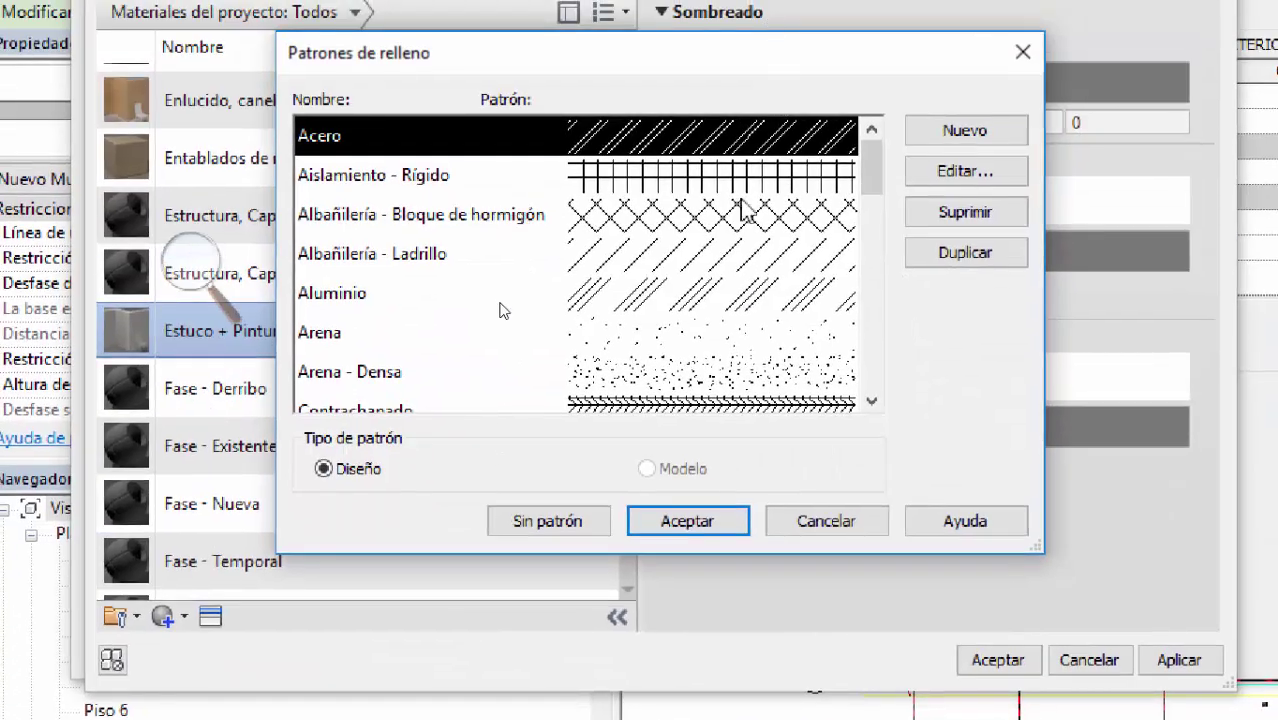
scroll(515, 470, down, 3)
scroll(745, 255, down, 4)
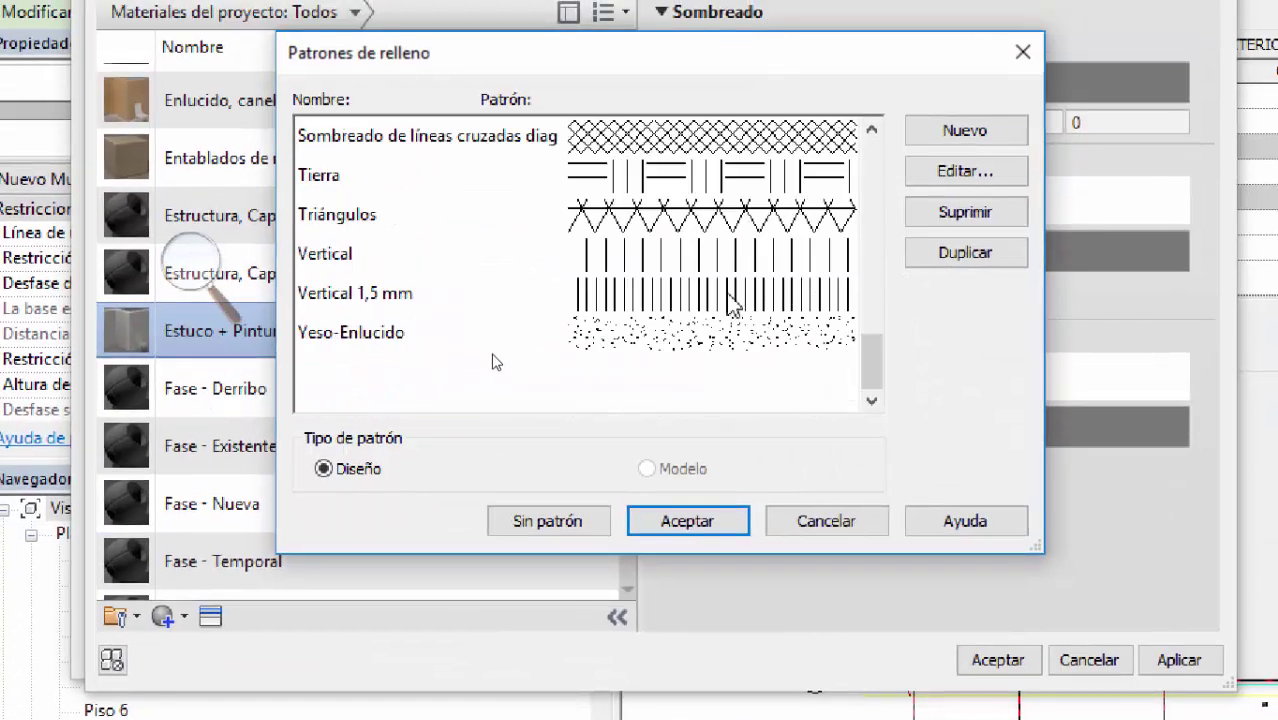
scroll(730, 290, up, 2)
click(720, 185)
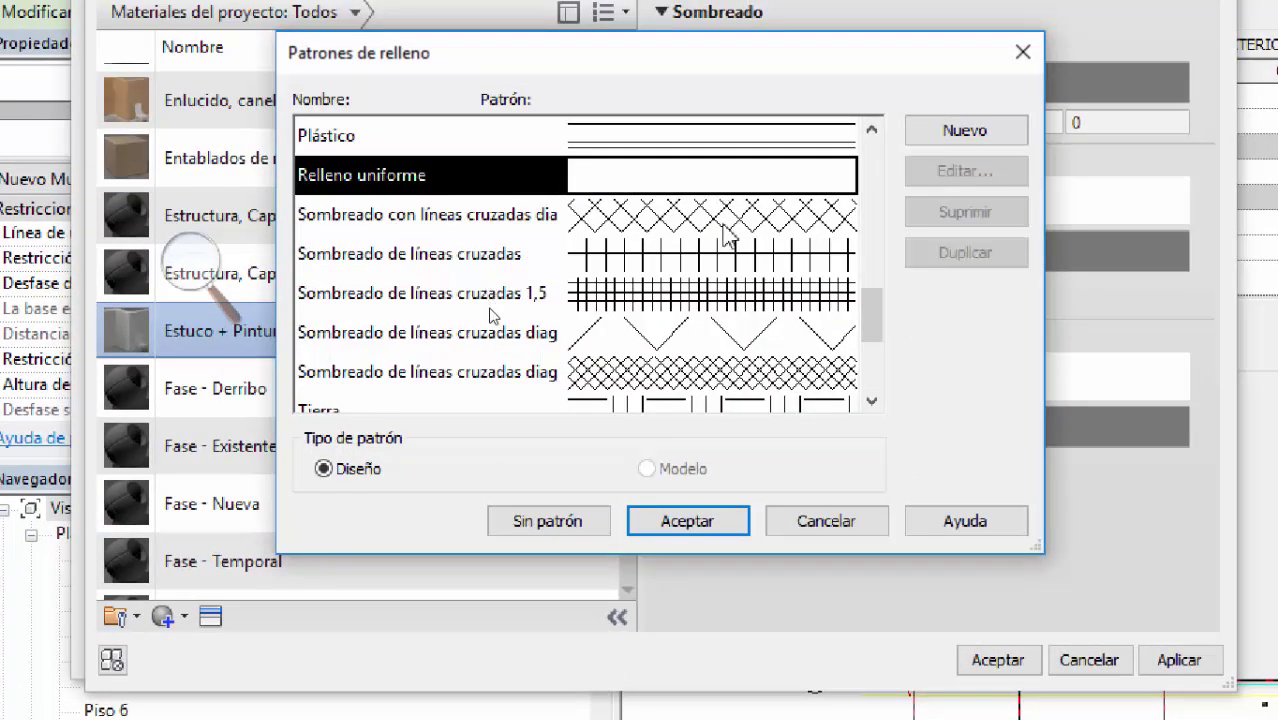
click(725, 519)
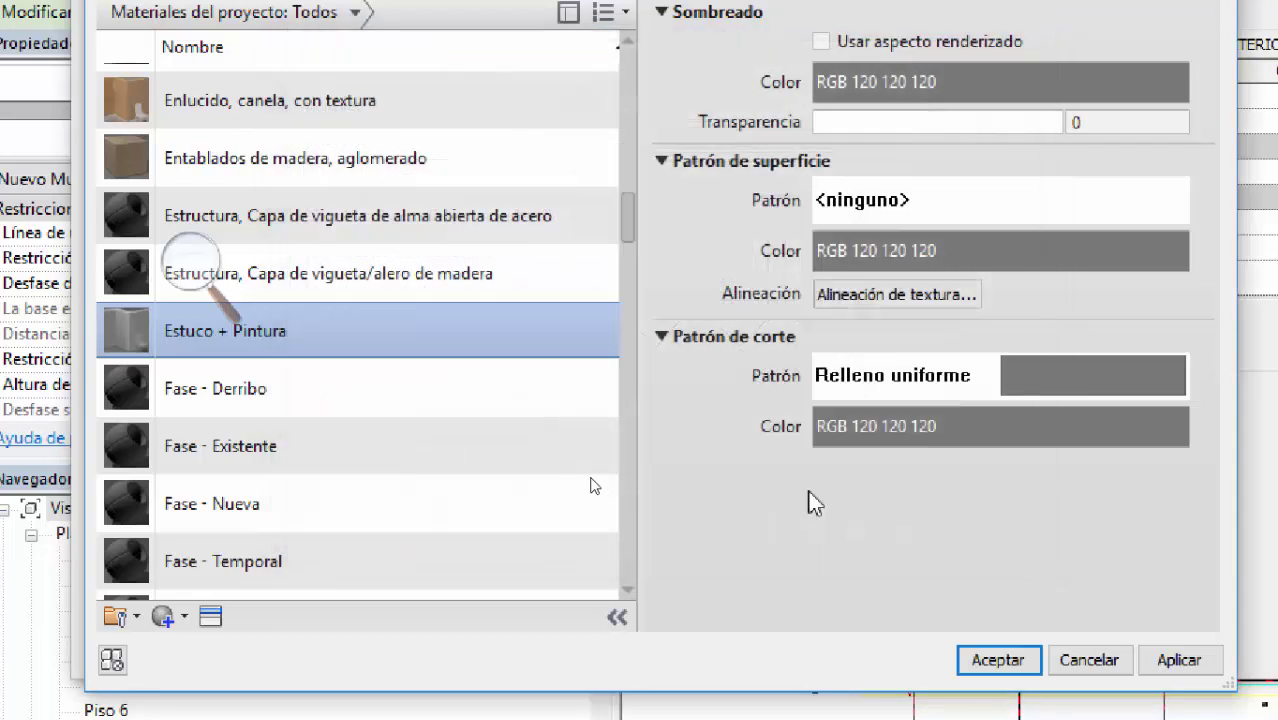
Step: Set the cut pattern color of Estuco + Pintura to green (RGB 0 255 0) and accept the material
click(1050, 428)
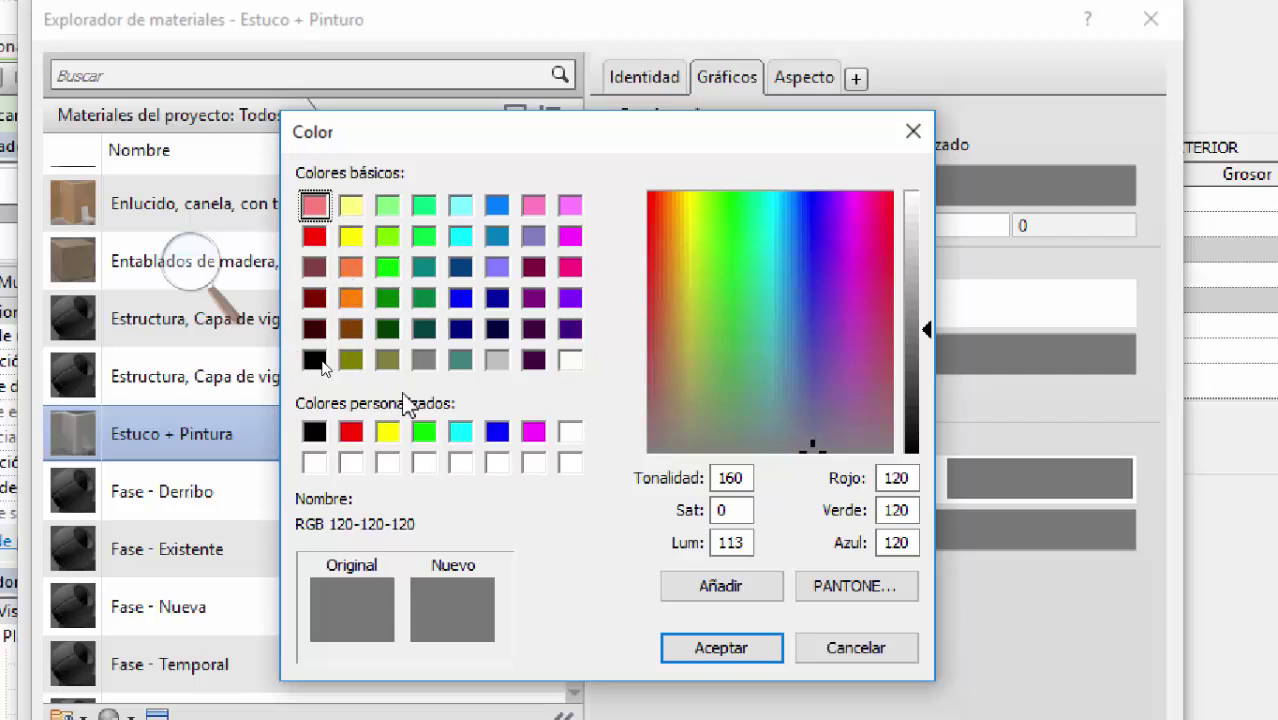
click(424, 431)
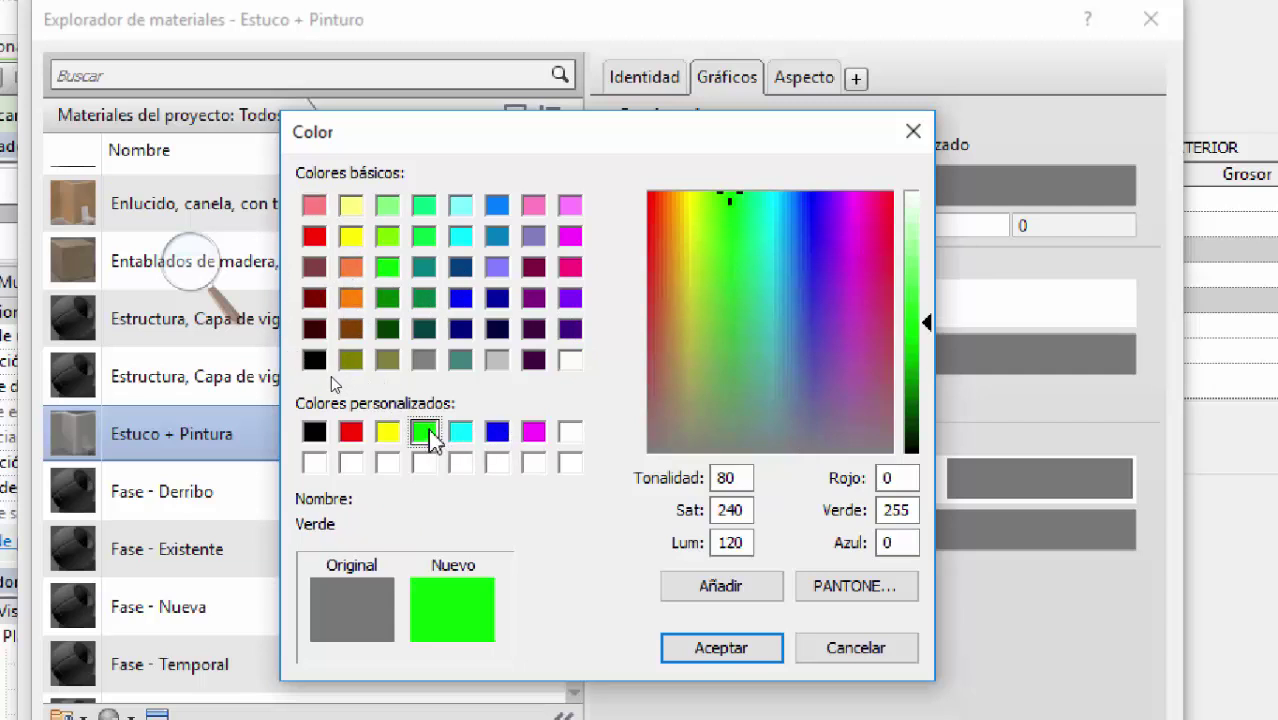
click(740, 646)
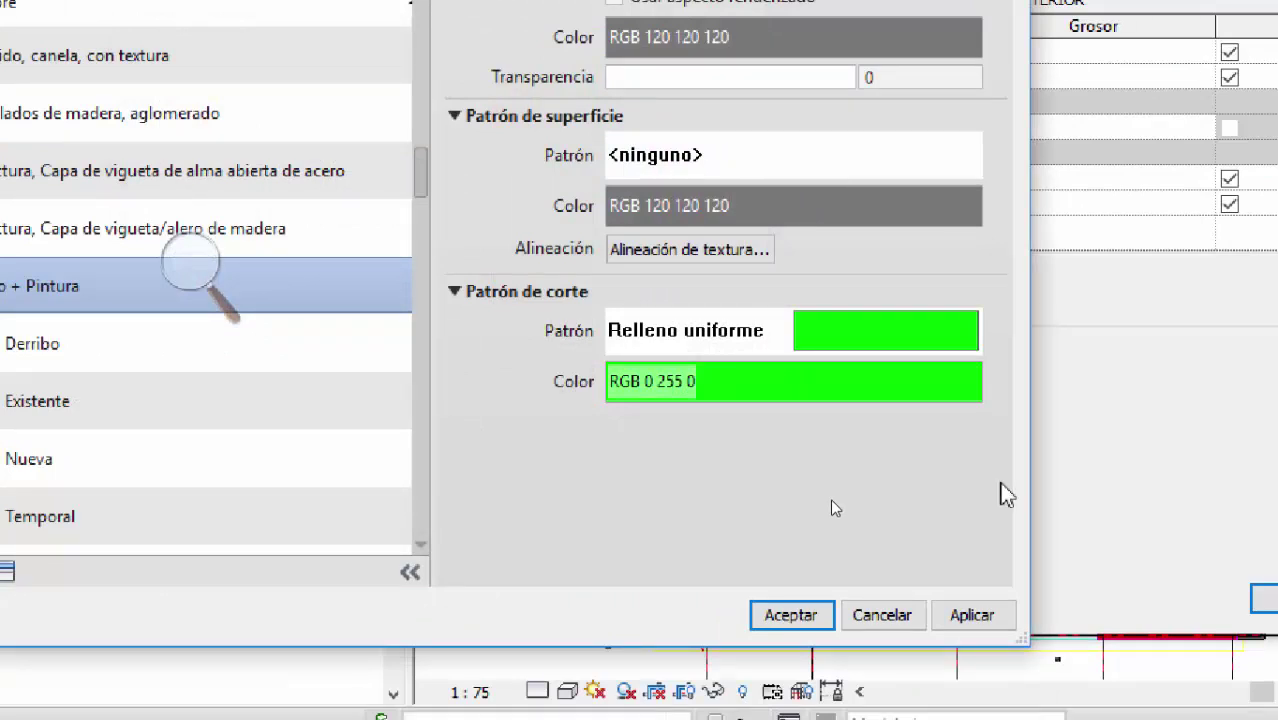
click(825, 612)
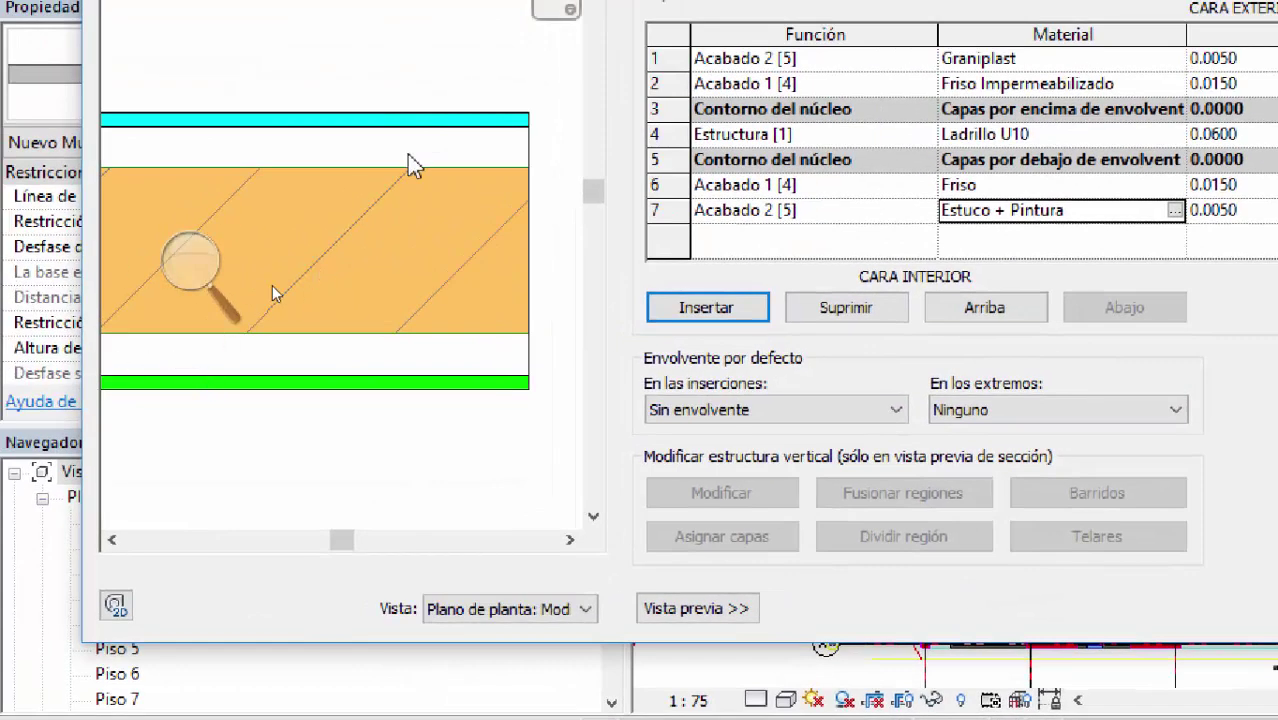
Step: Try the wall's default wrapping with Exterior and Ambas at the insertions and Exterior at the ends
scroll(535, 175, up, 1)
scroll(535, 175, down, 1)
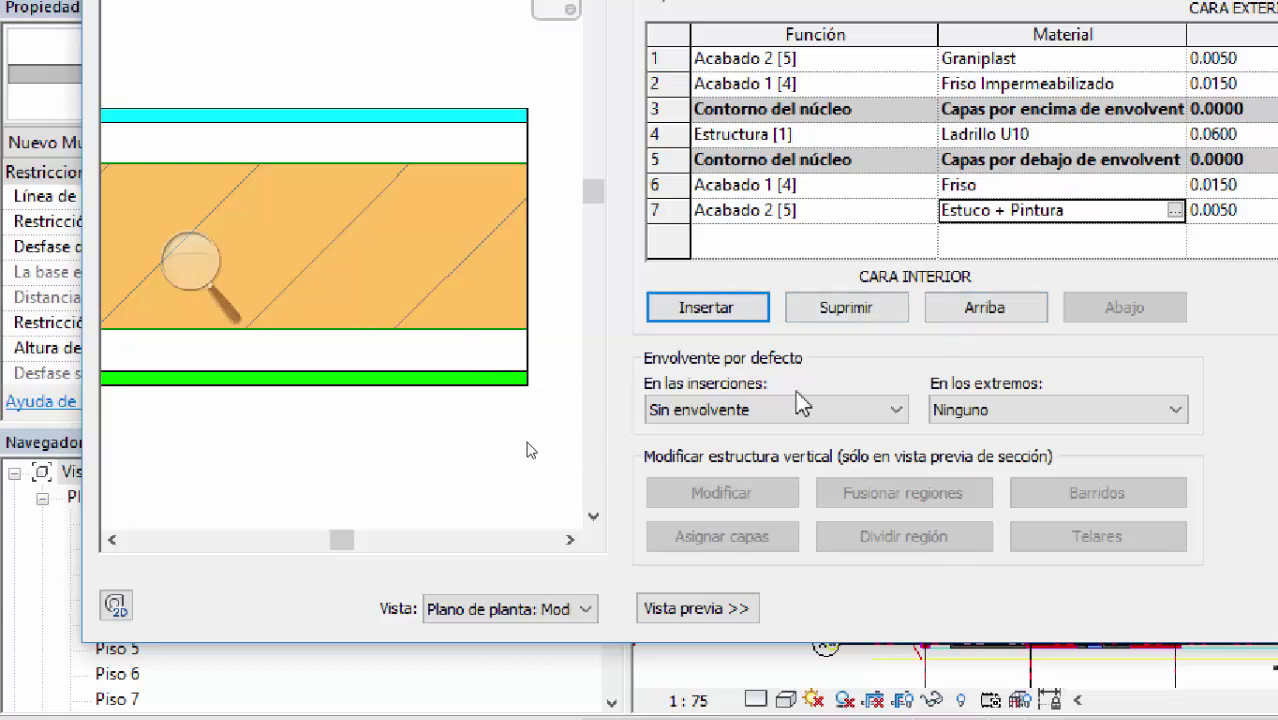
click(766, 405)
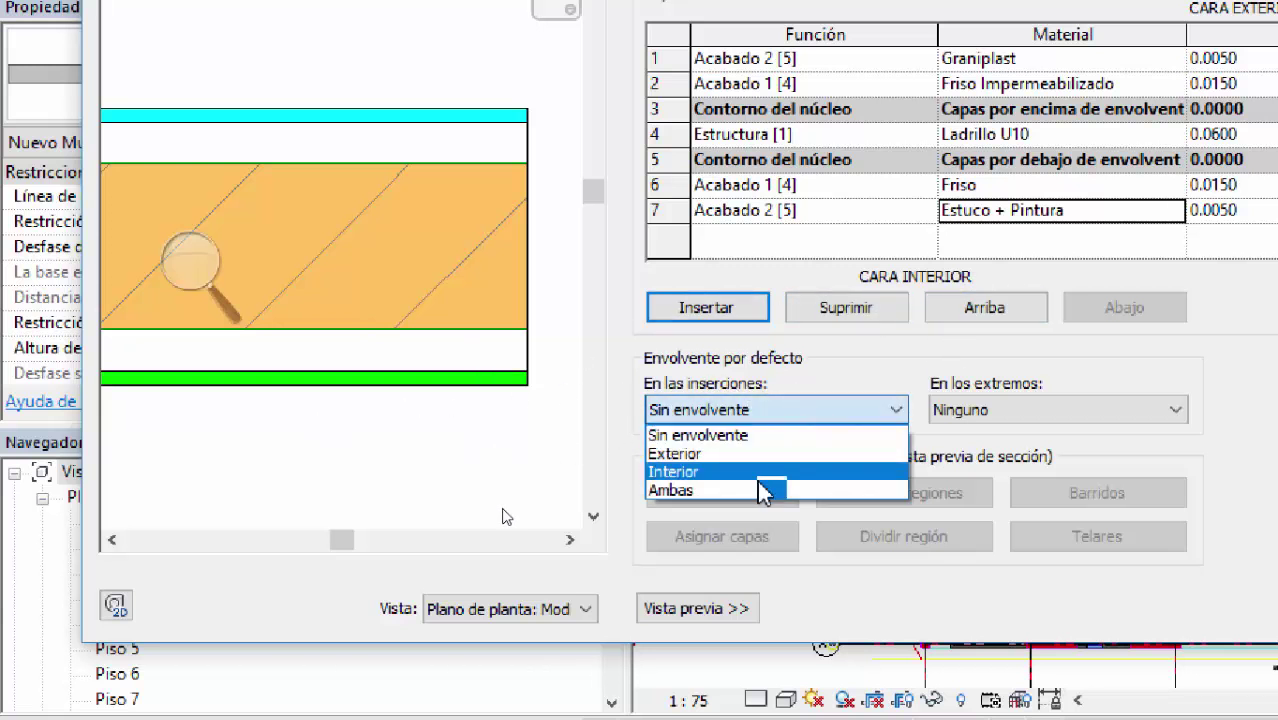
click(721, 457)
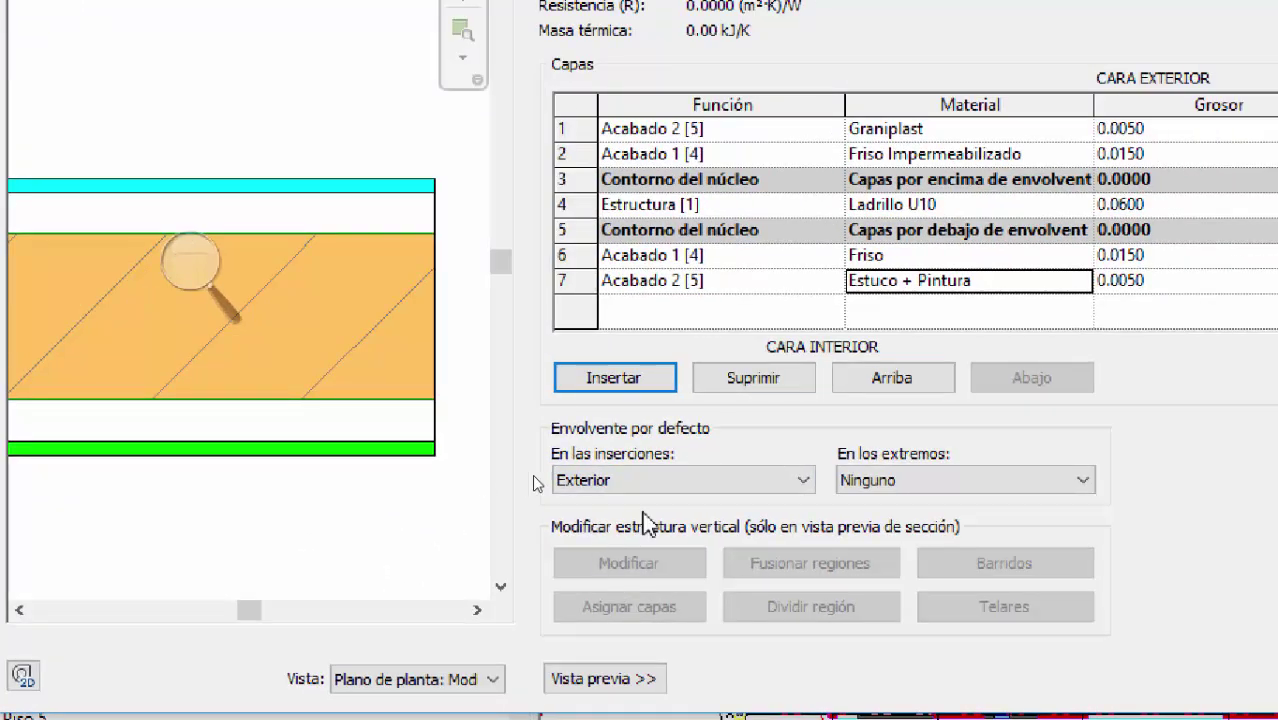
click(871, 412)
click(665, 559)
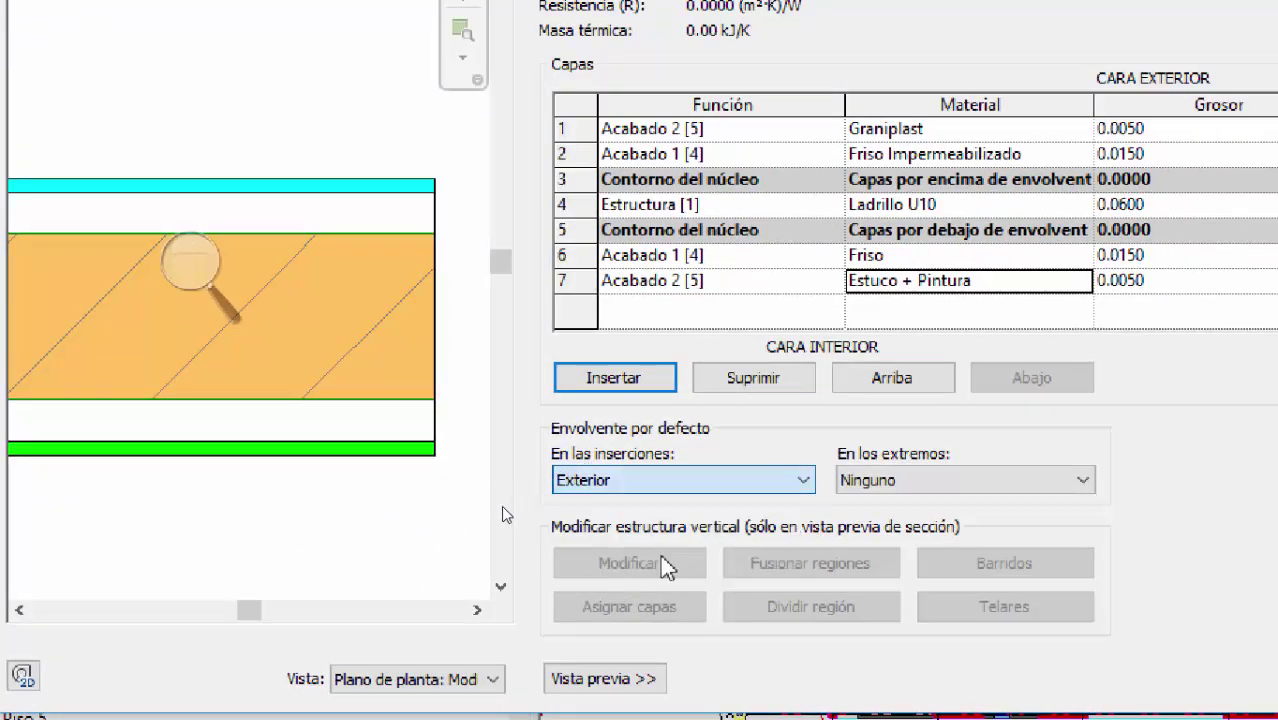
click(960, 480)
click(917, 538)
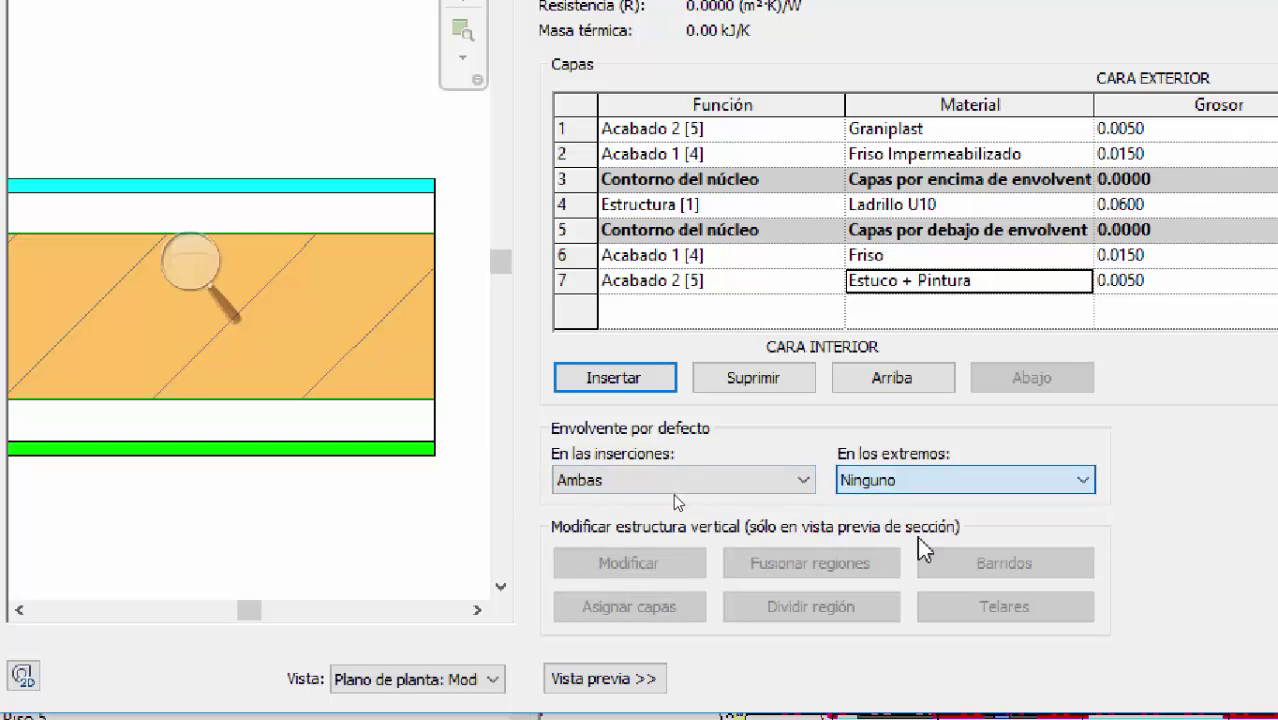
click(850, 480)
click(922, 520)
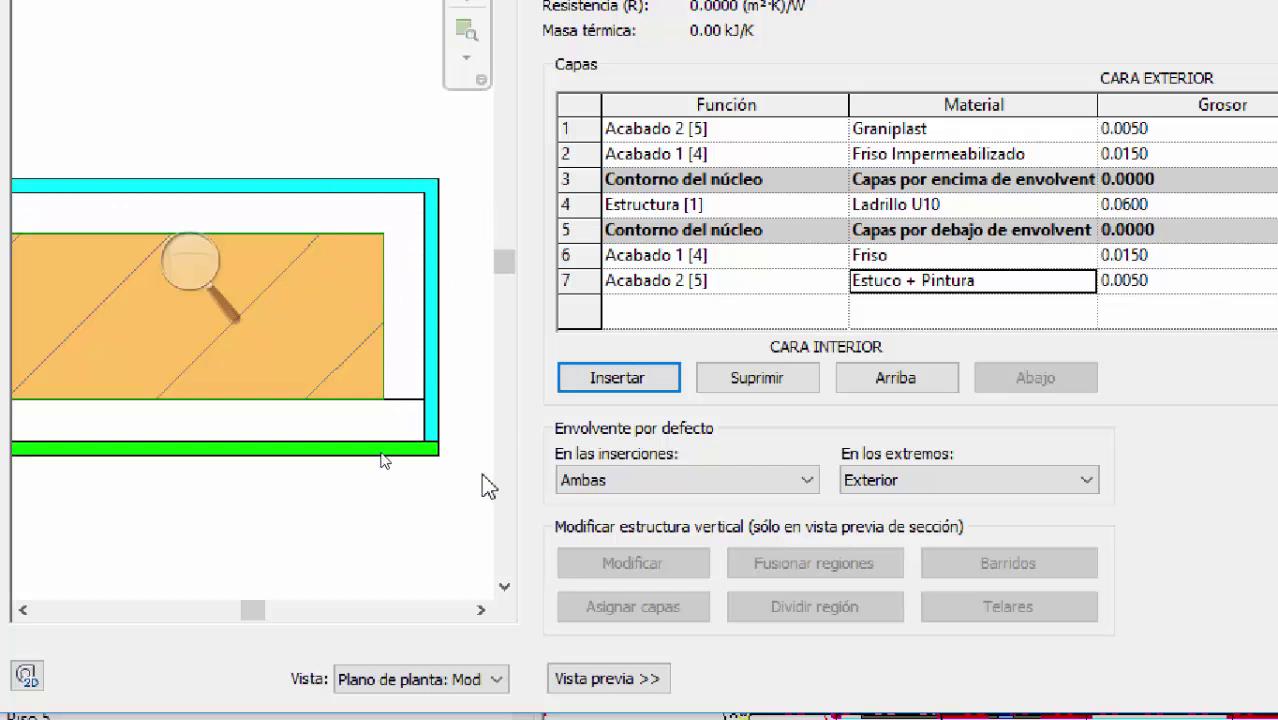
Step: Set the default wrapping back to Ninguno at the ends and Sin envolvente at the insertions, and accept the wall assembly
click(940, 482)
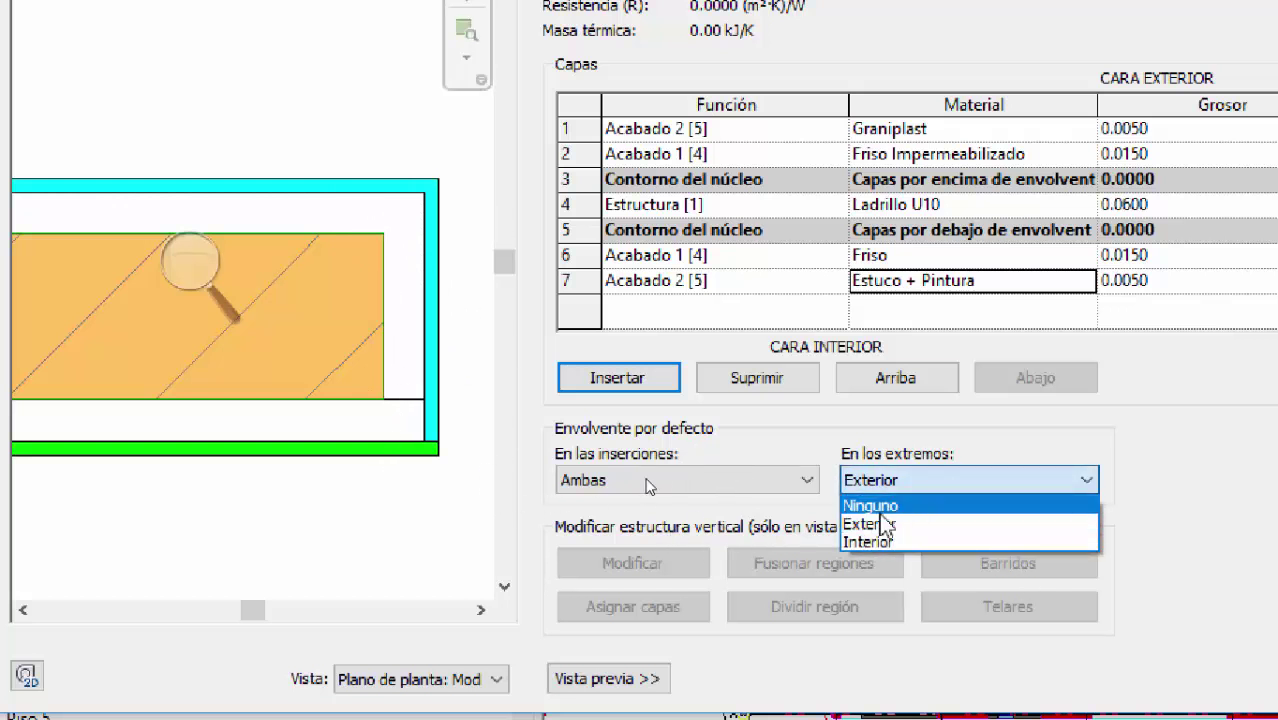
click(876, 506)
click(722, 480)
click(633, 500)
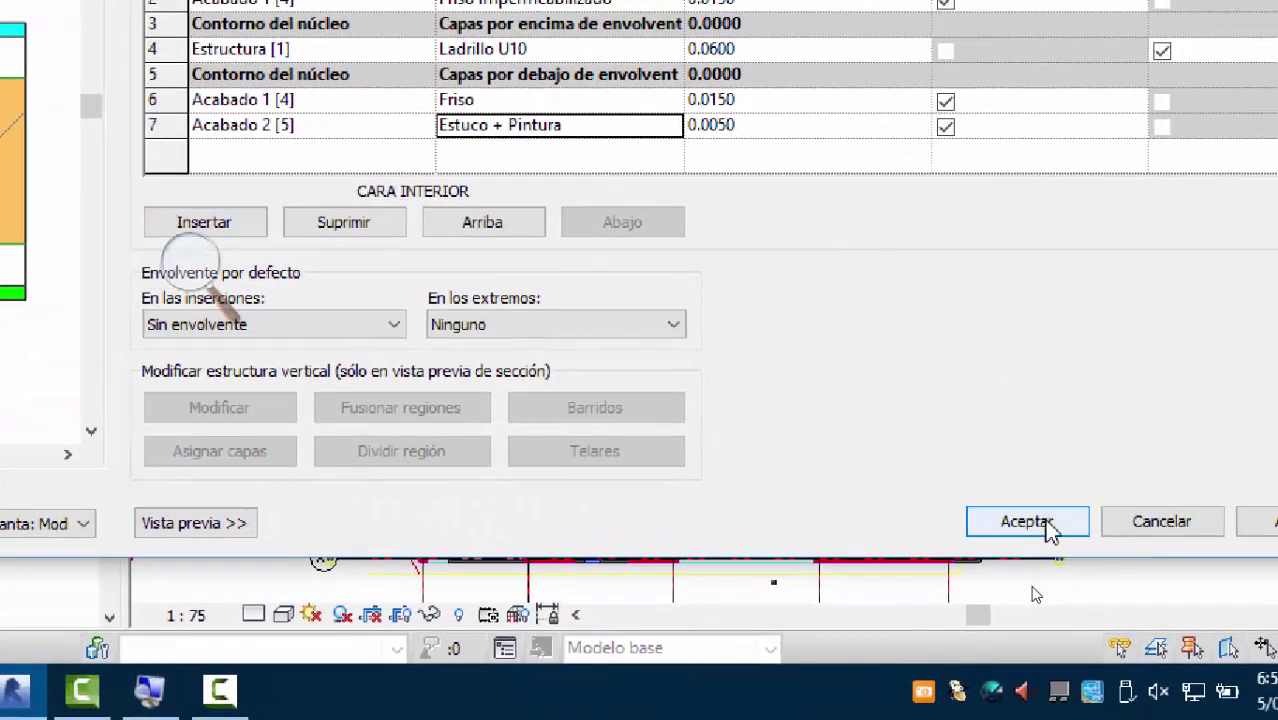
click(1030, 522)
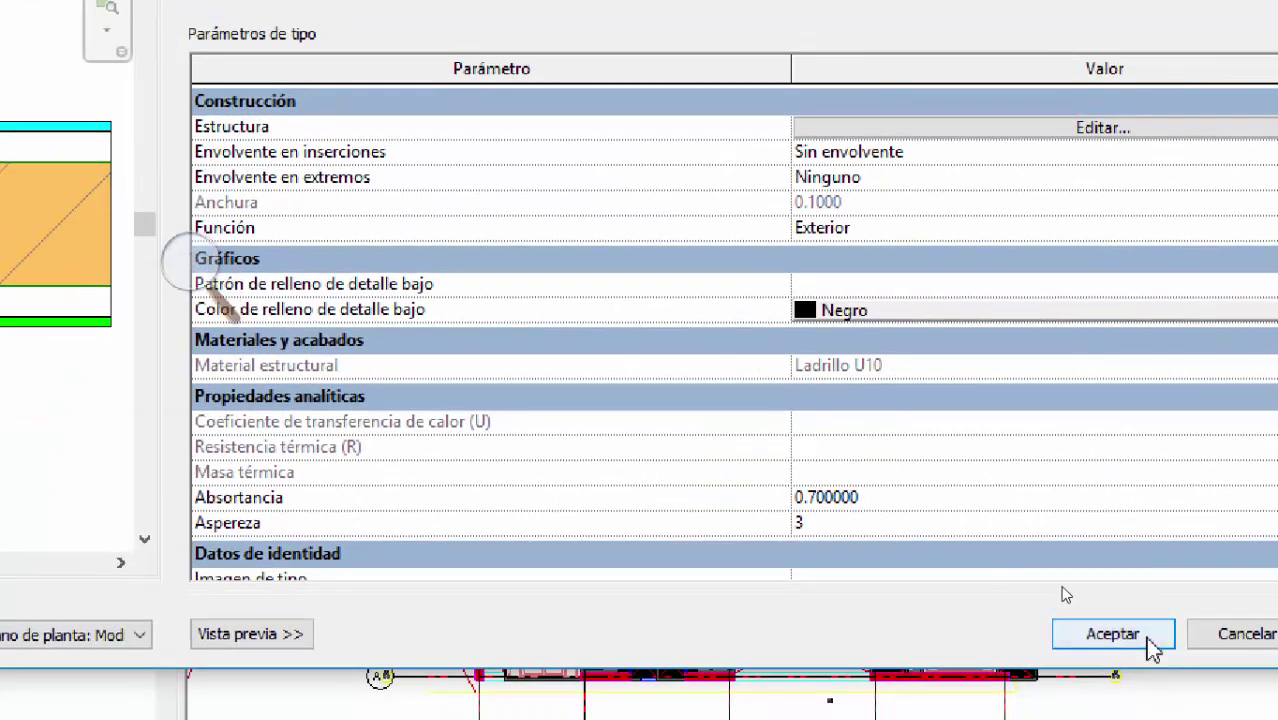
Step: Accept the wall type properties and draw a vertical wall about 6.19 m long outside the east side of the floor plan
click(1150, 644)
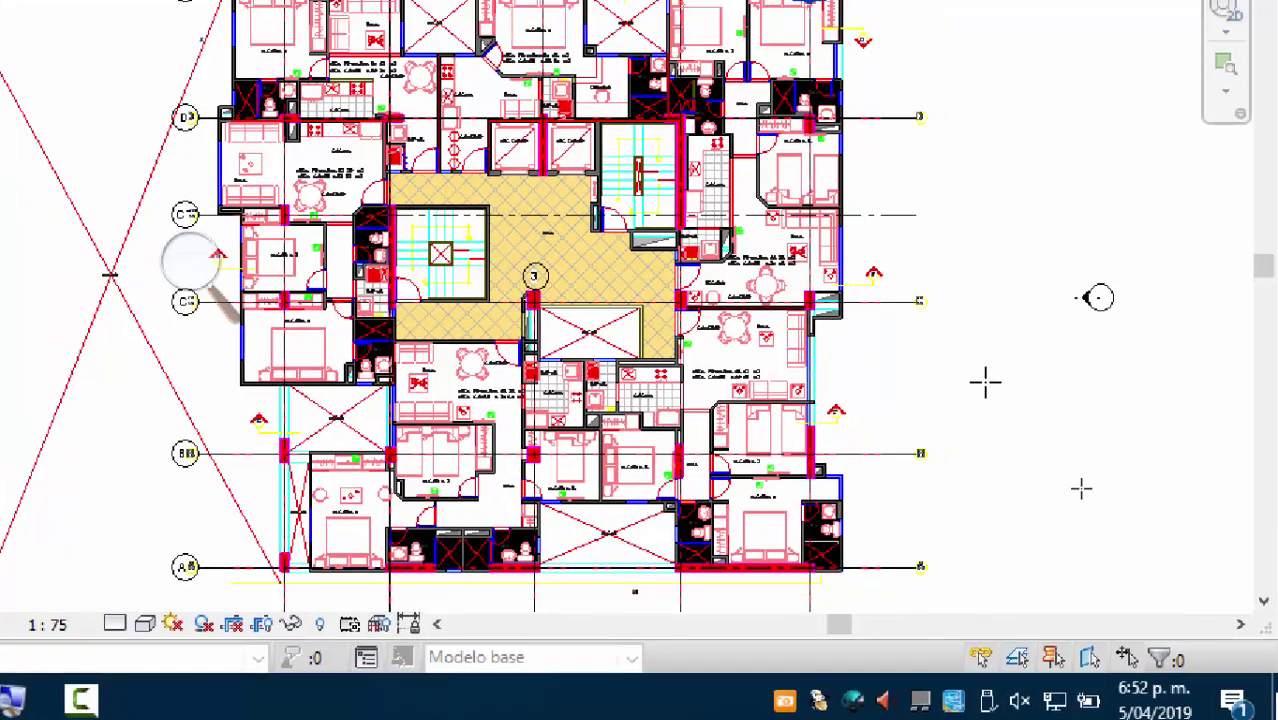
click(981, 381)
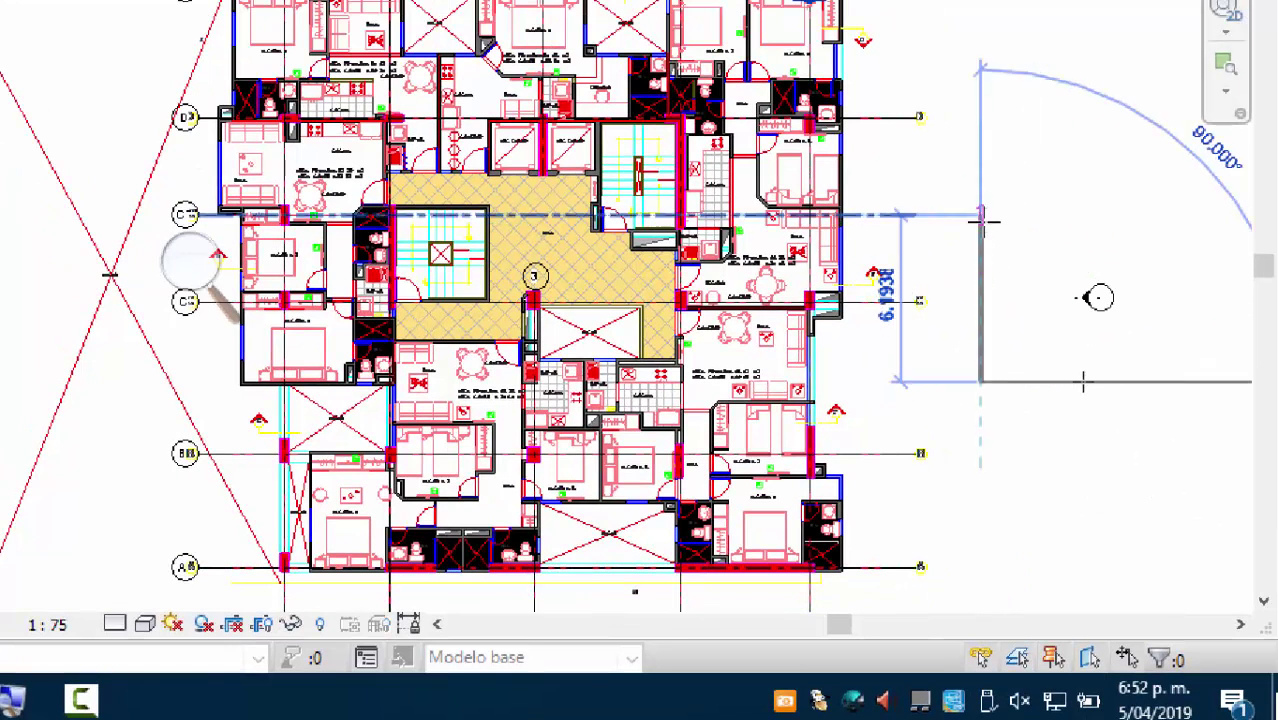
click(1007, 280)
key(Escape)
key(Escape)
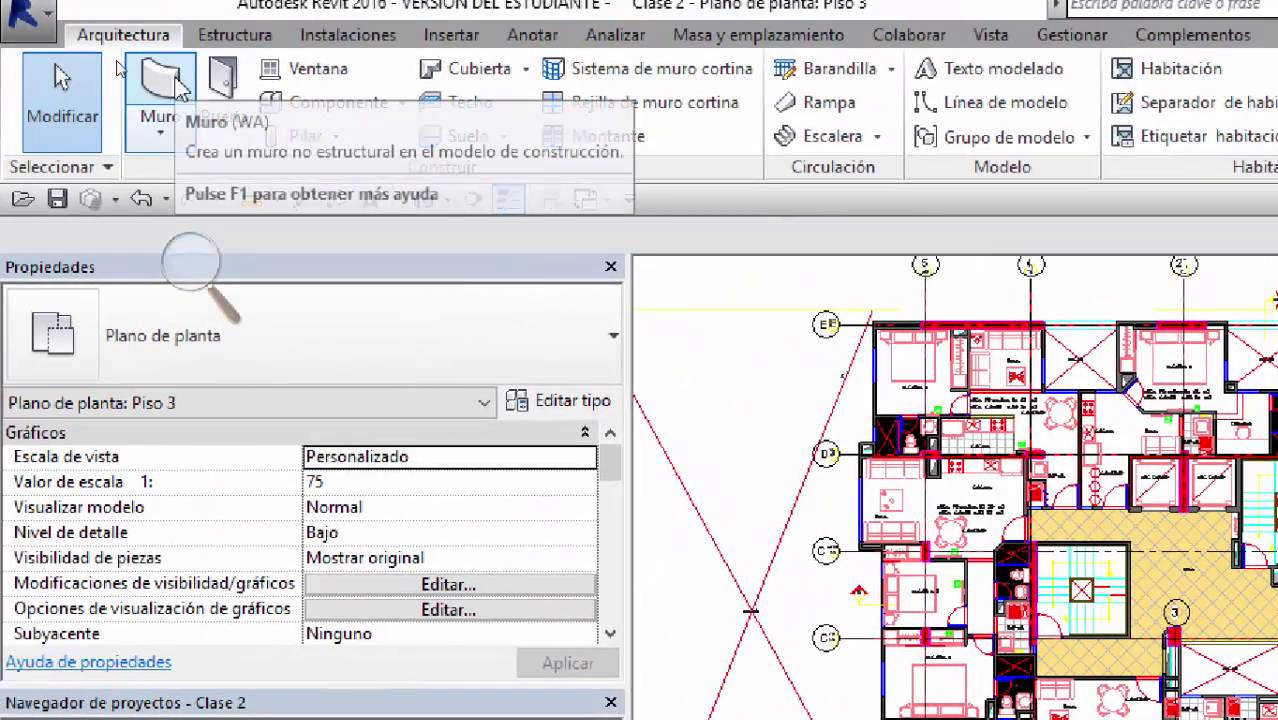
Step: Start an architectural wall, dismiss the save reminder, and examine the outer corner of the Alcoba 1 bathroom beside grids A and 1
click(160, 140)
click(240, 177)
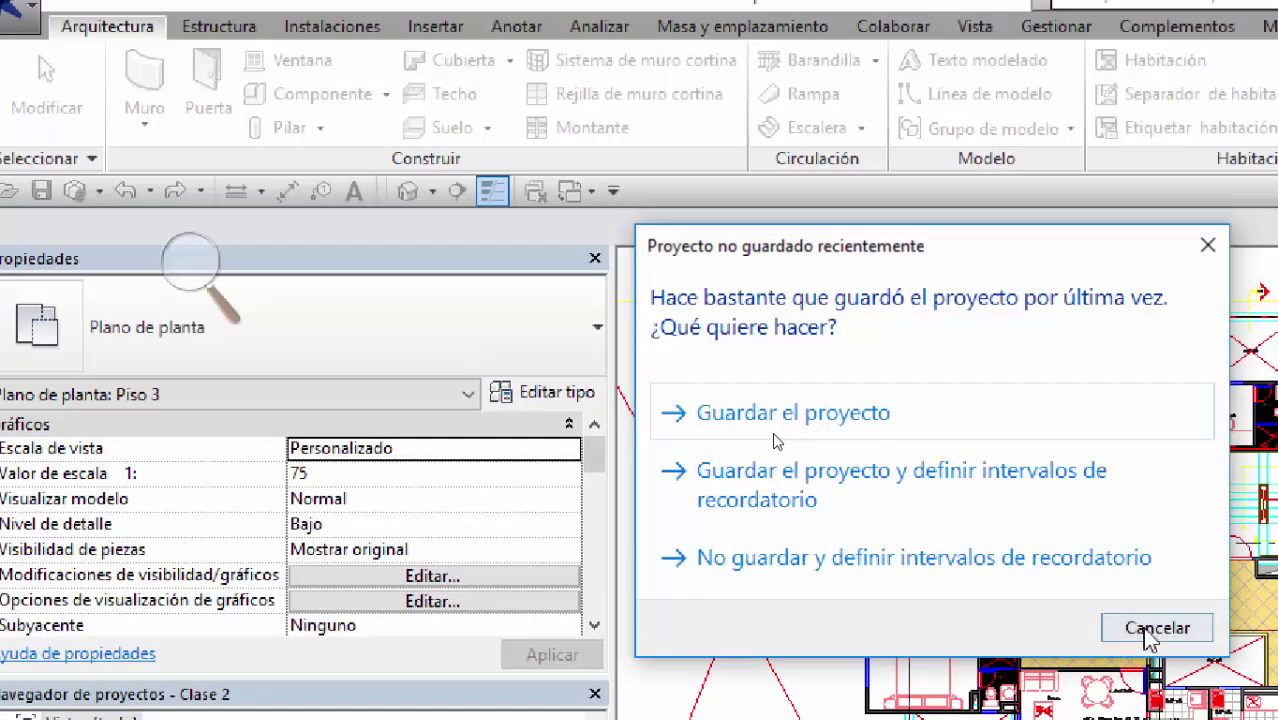
click(1151, 630)
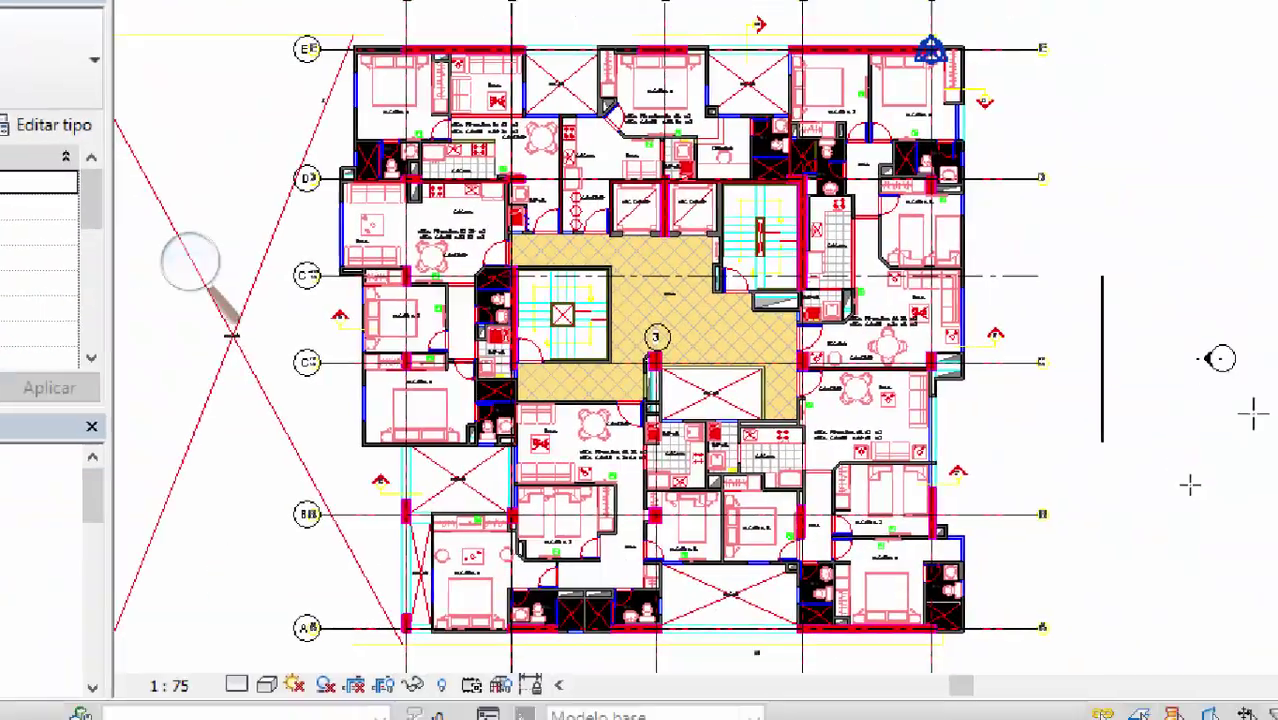
scroll(933, 585, up, 5)
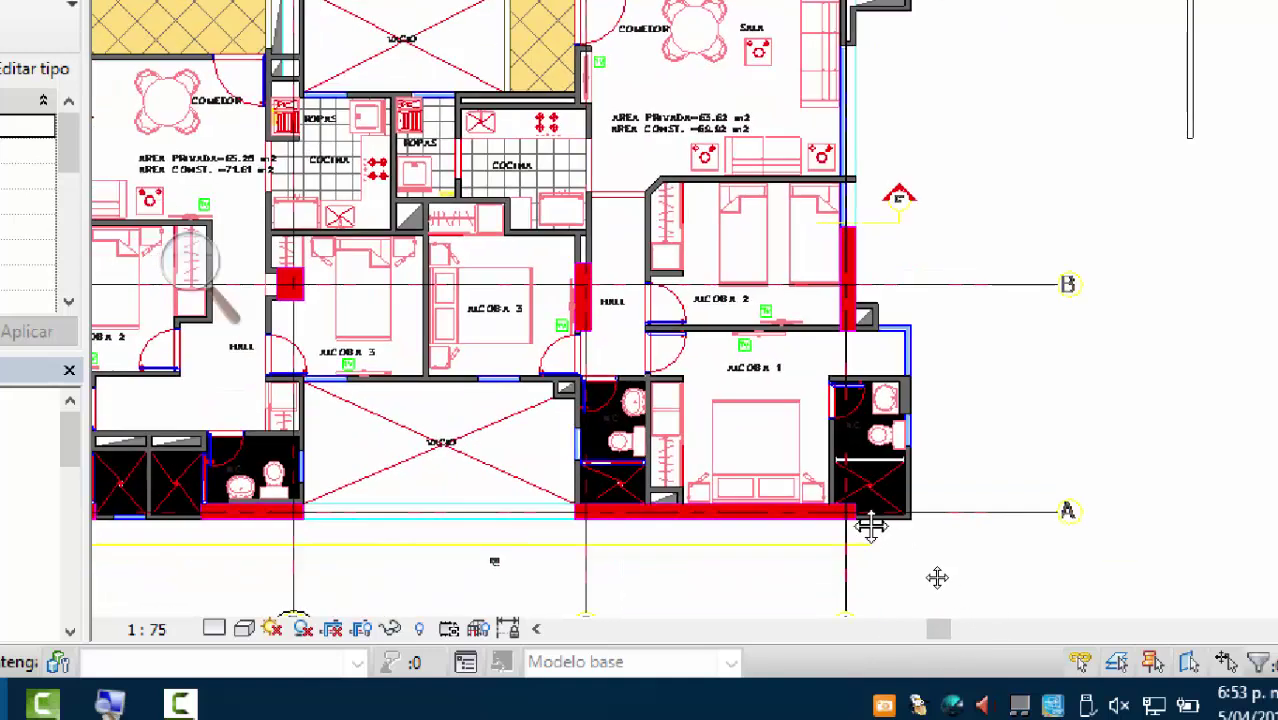
scroll(812, 486, up, 2)
scroll(816, 496, down, 3)
middle_drag(822, 508, 816, 445)
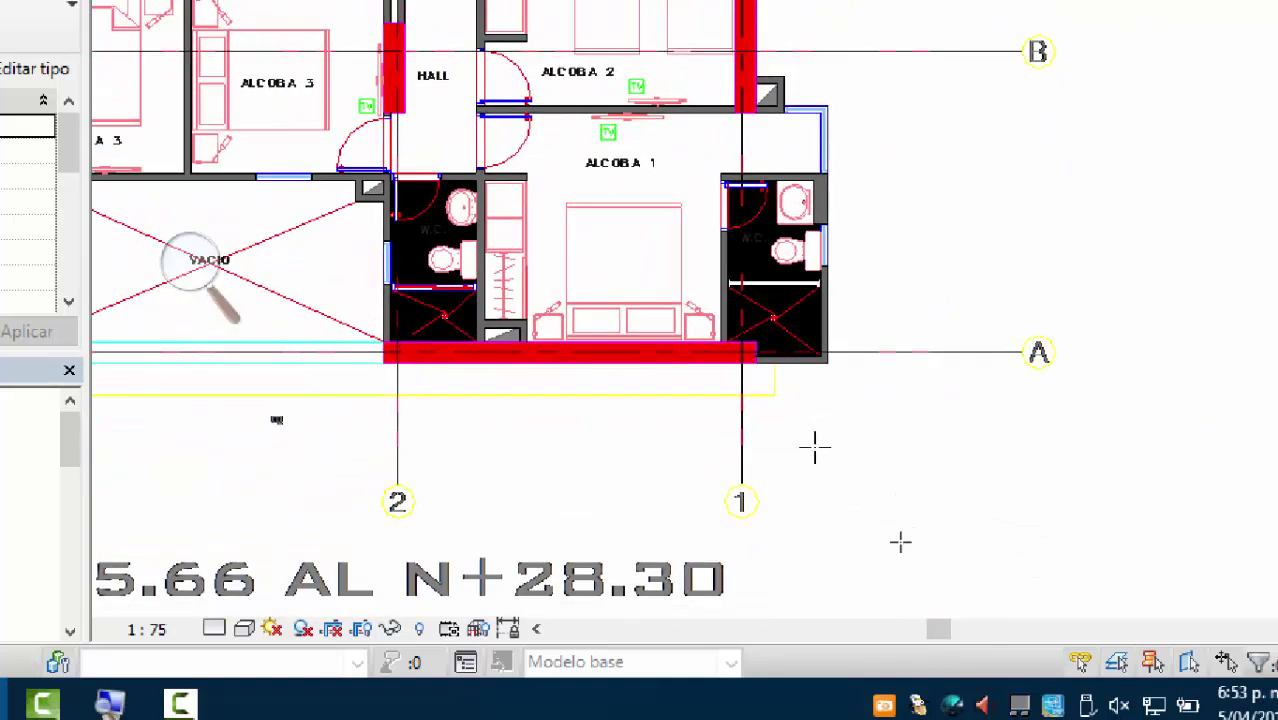
scroll(887, 451, up, 4)
scroll(827, 531, down, 3)
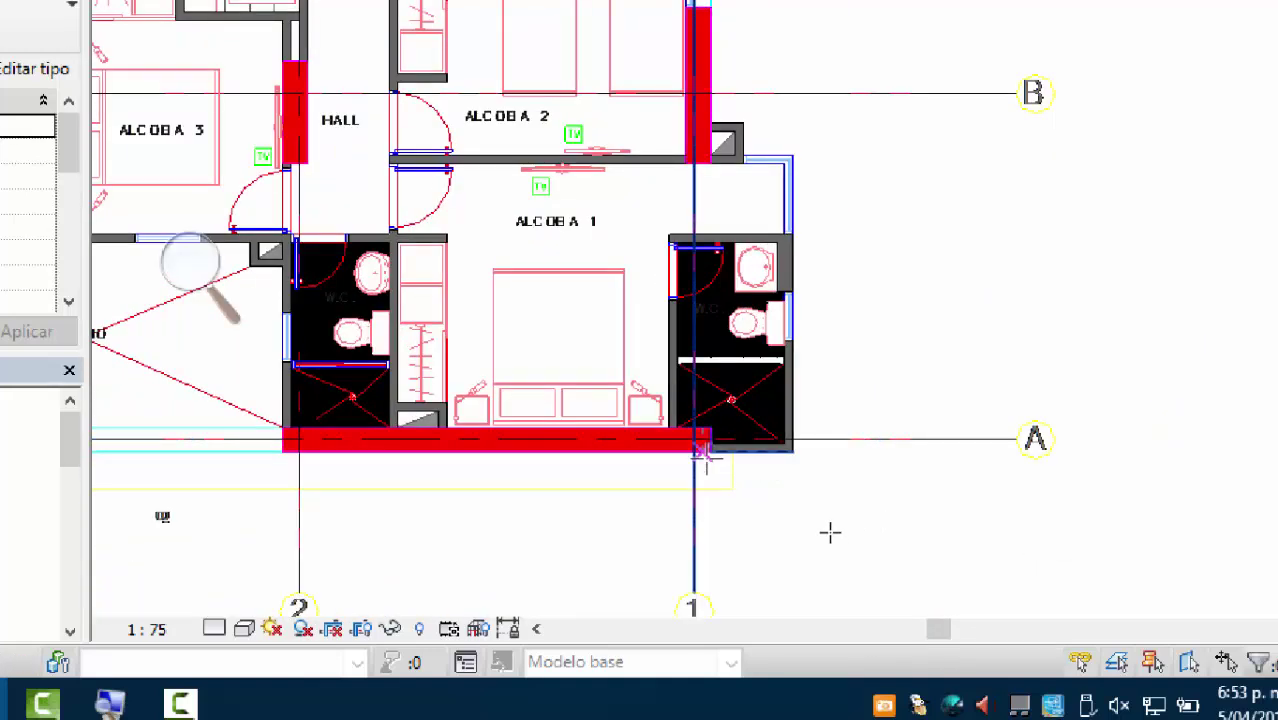
scroll(844, 531, up, 2)
middle_drag(902, 516, 893, 545)
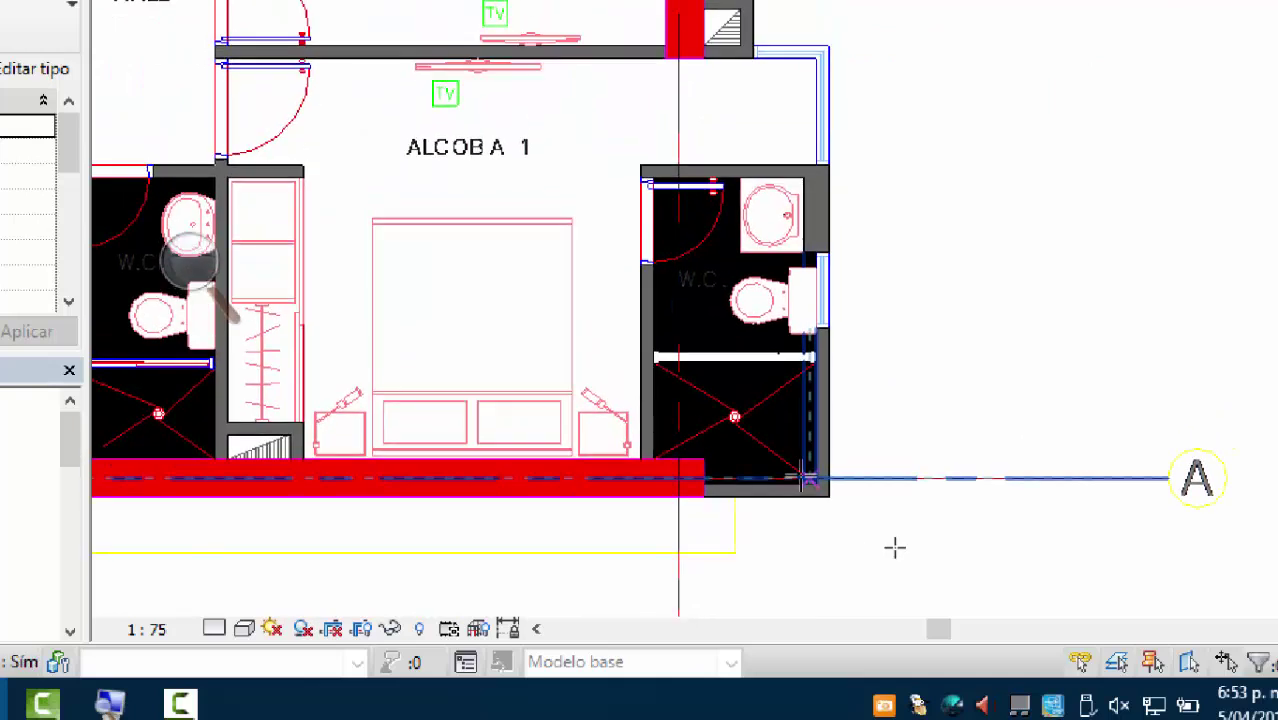
scroll(830, 553, up, 1)
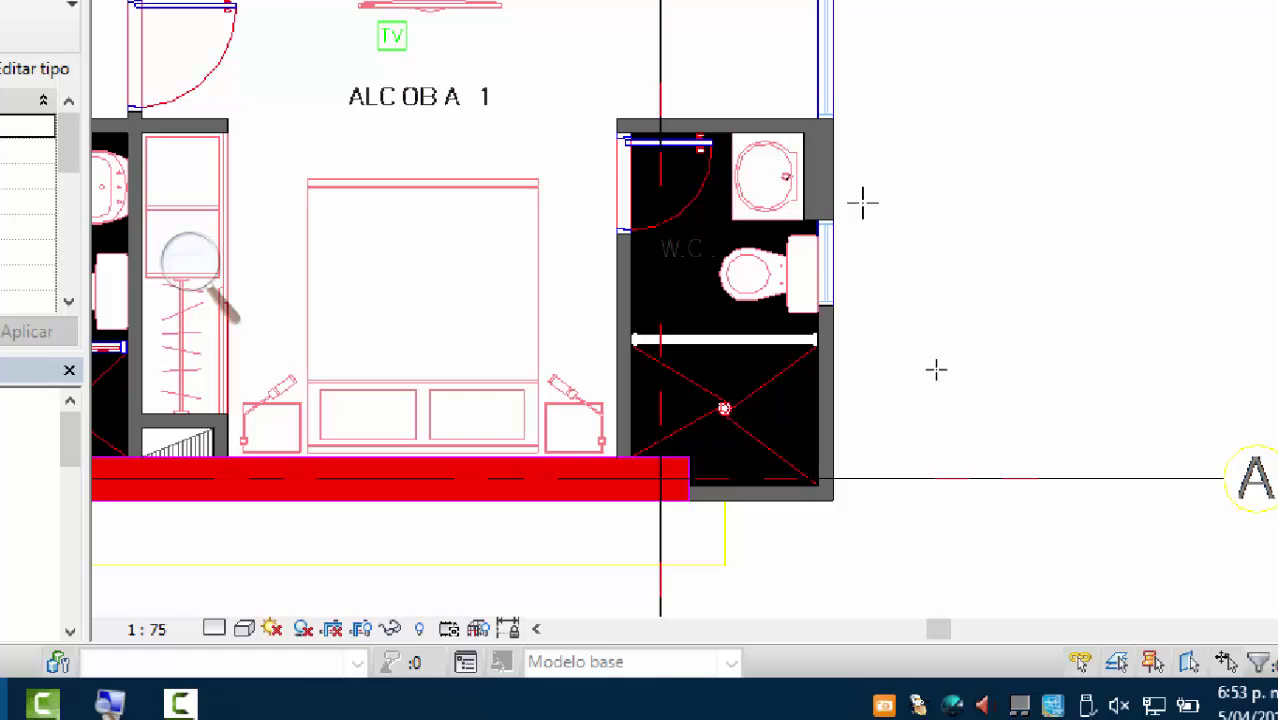
Step: Start a new M.M.e10 (exterior) wall and set its top constraint to Hasta nivel: Piso 4
key(w)
key(a)
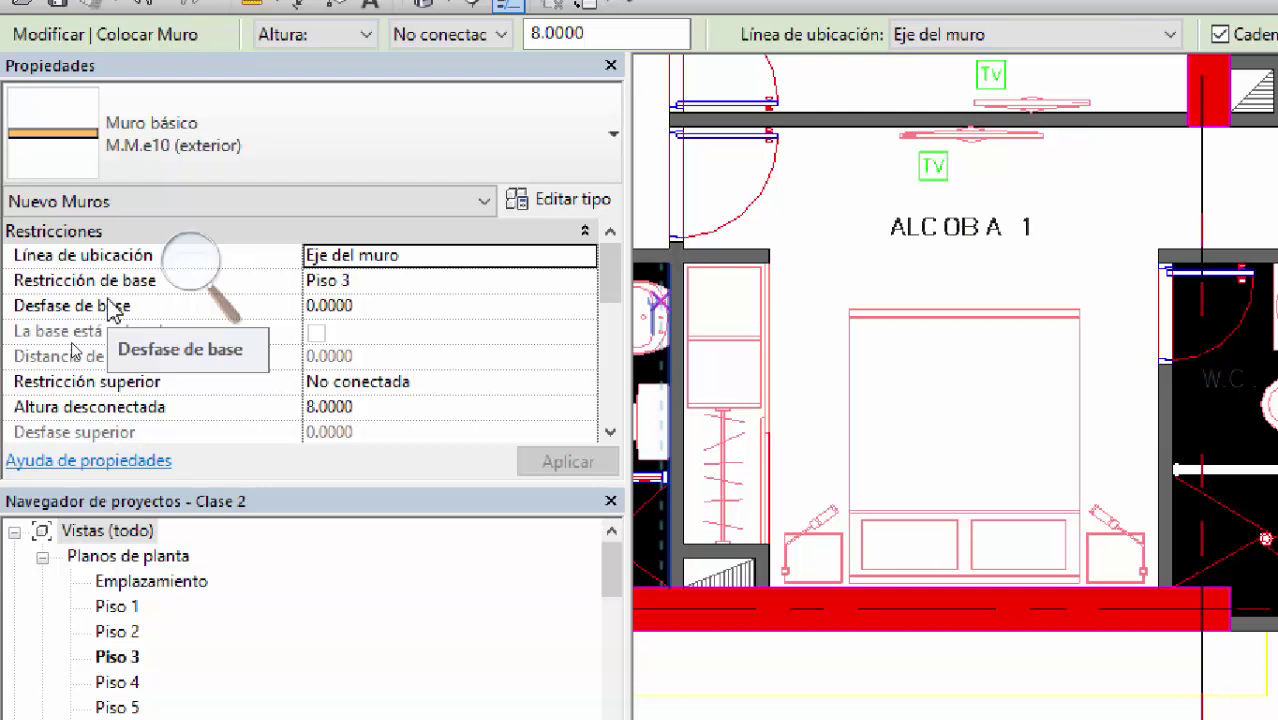
click(588, 385)
click(584, 521)
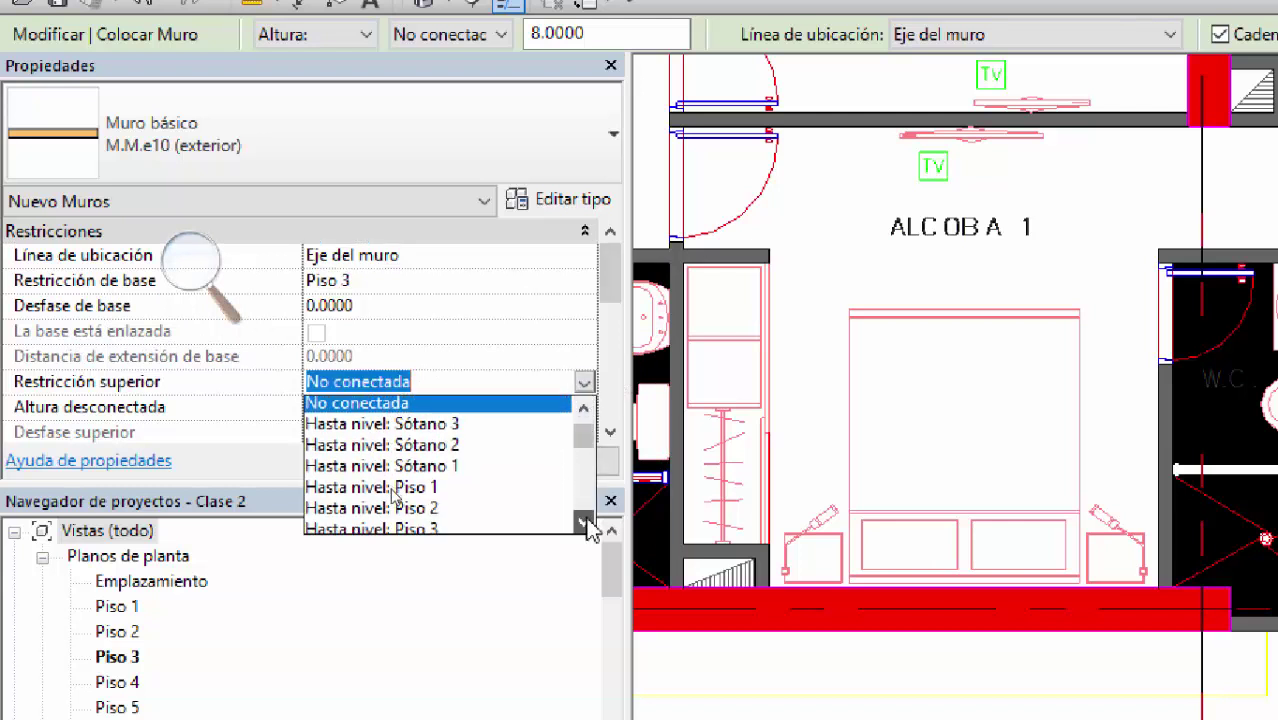
click(445, 516)
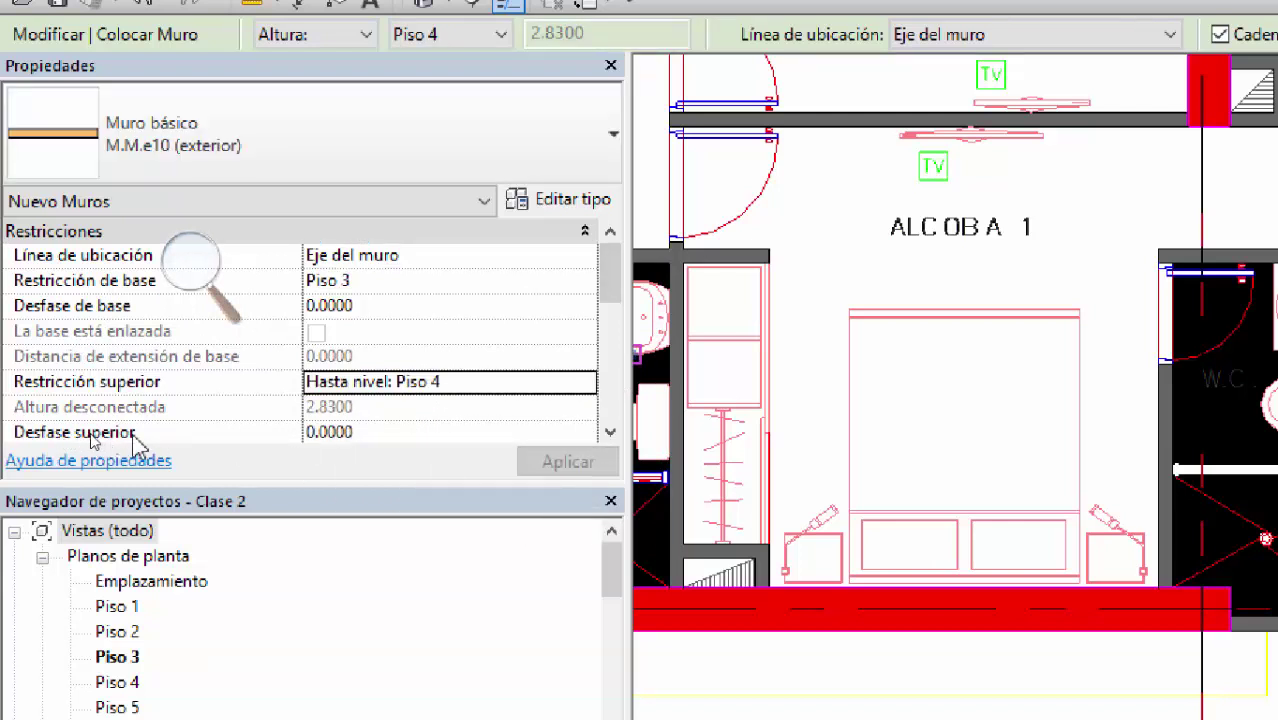
Step: Set the new wall's top offset to -0.4 and its location line to Cara de acabado: Exterior
click(390, 440)
text(-)
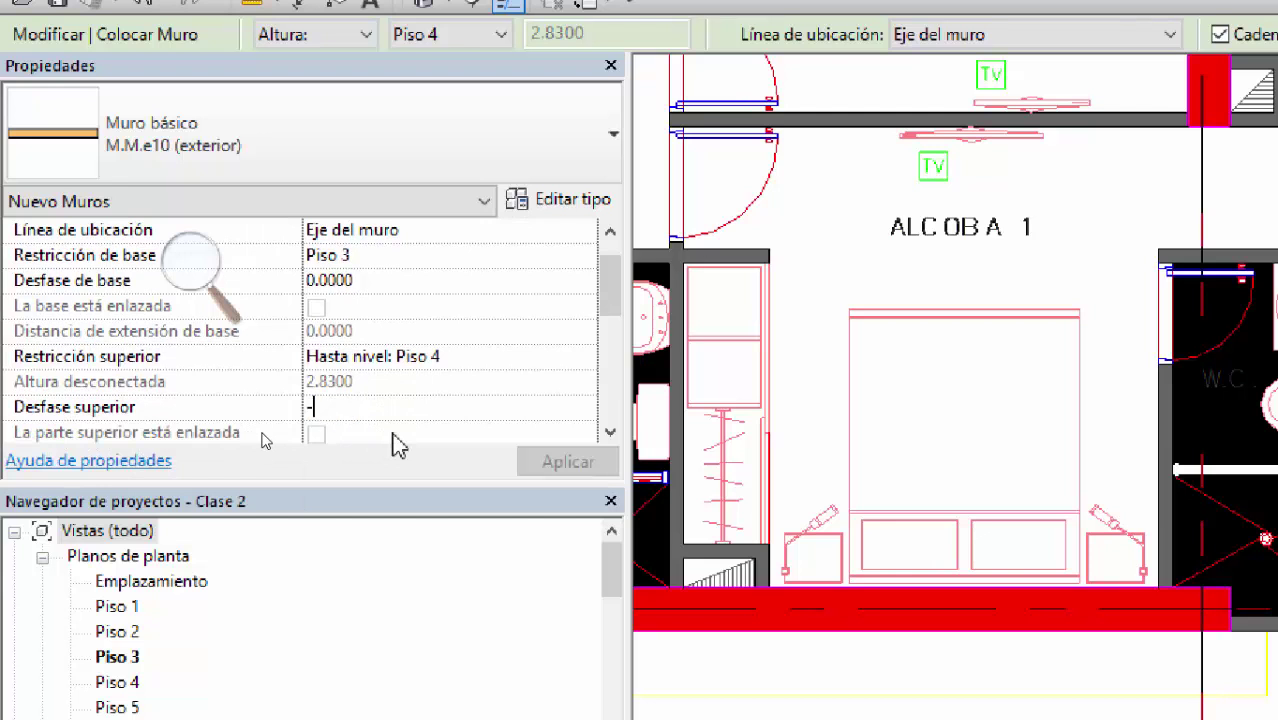
text(0.4)
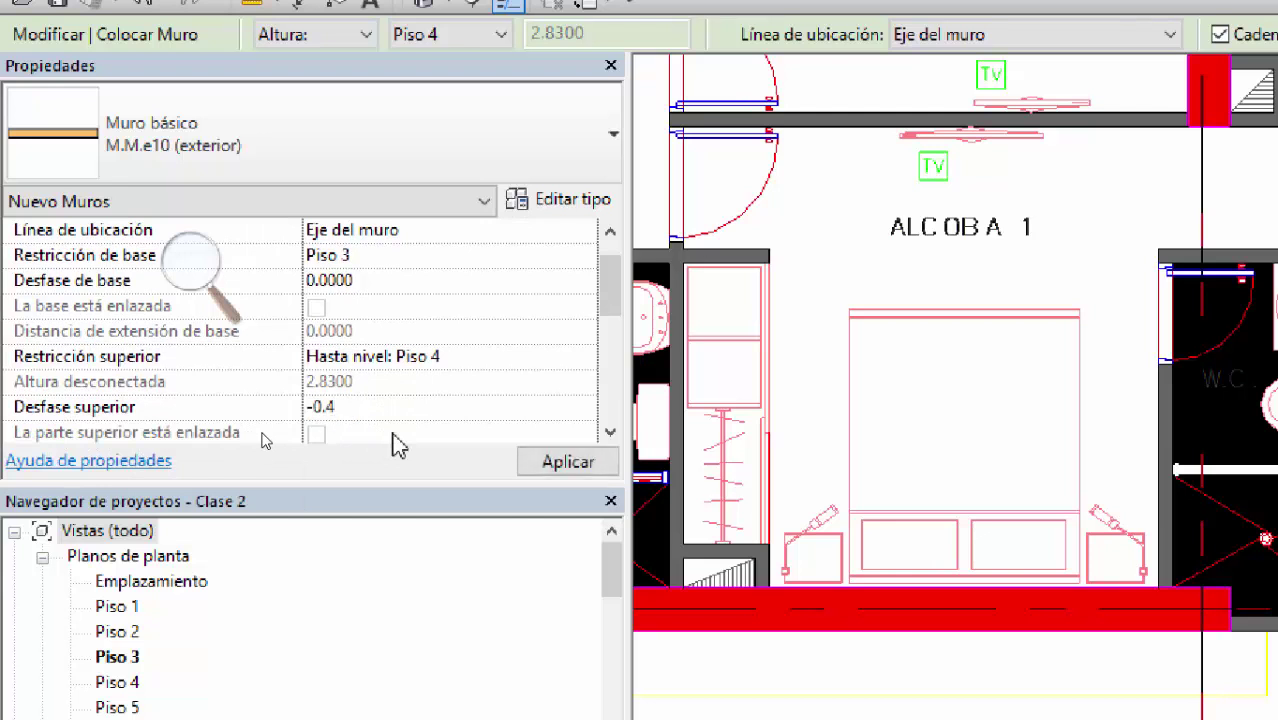
key(Return)
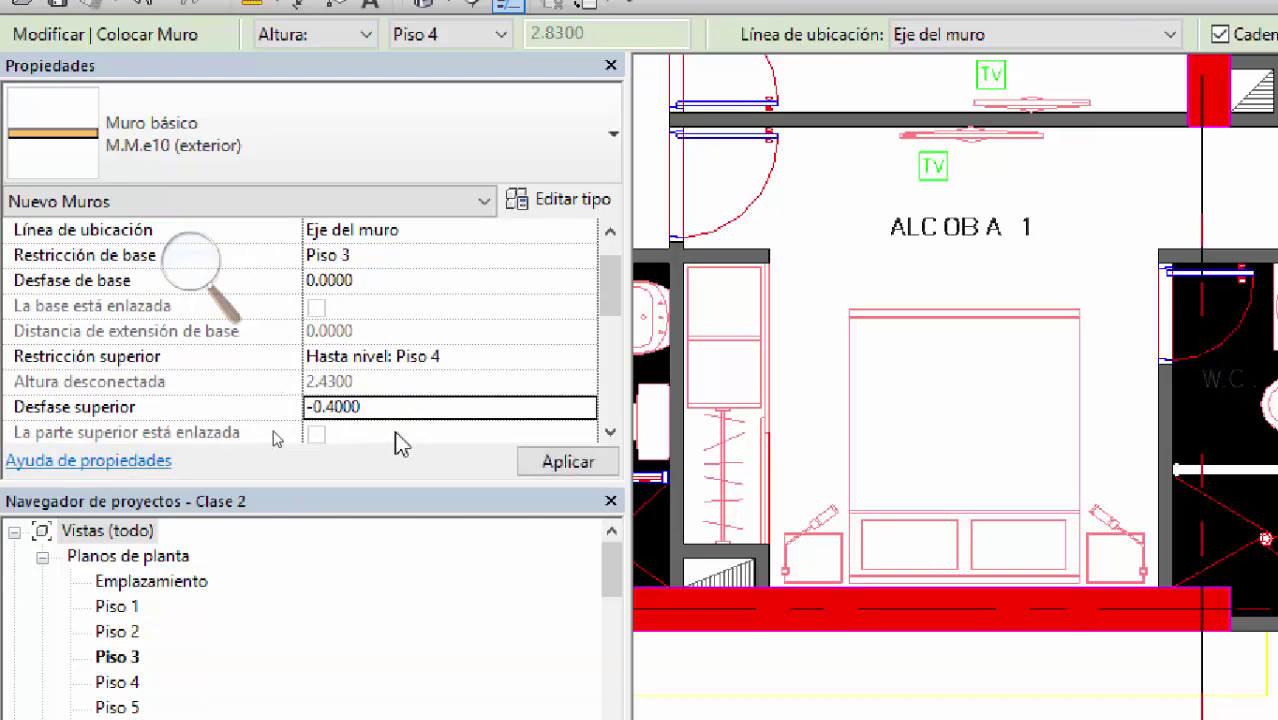
click(558, 464)
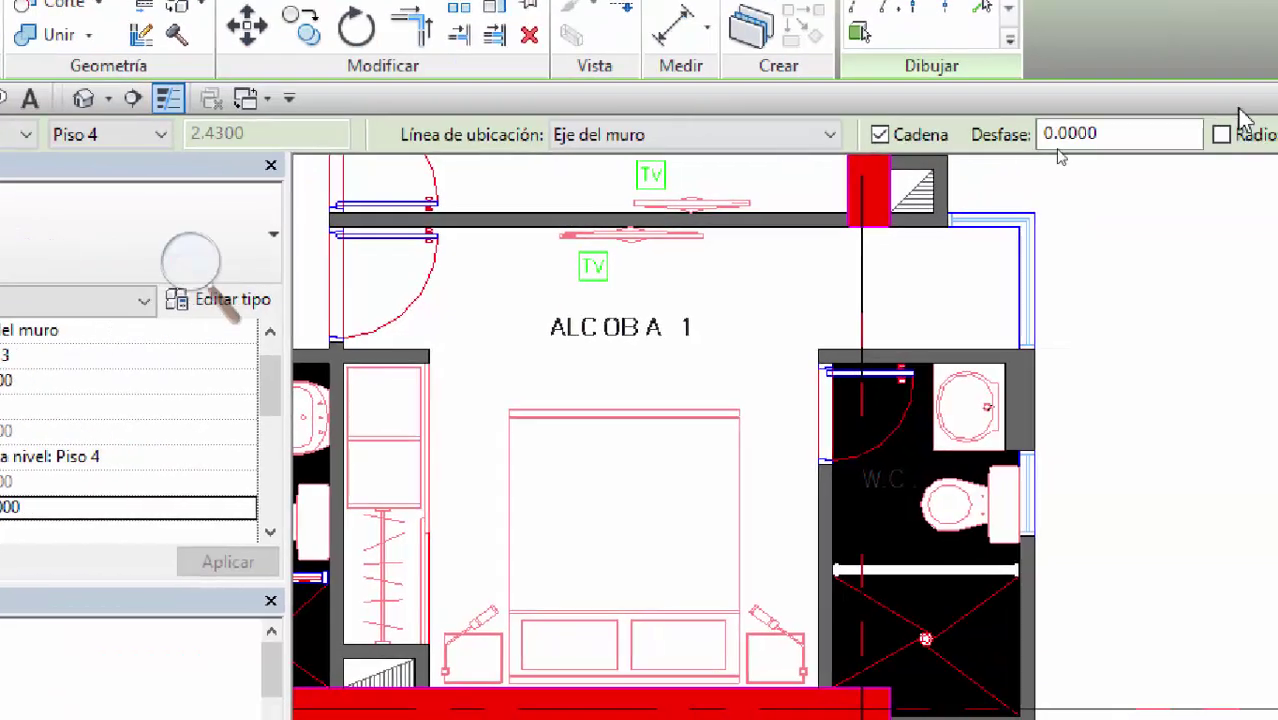
click(768, 141)
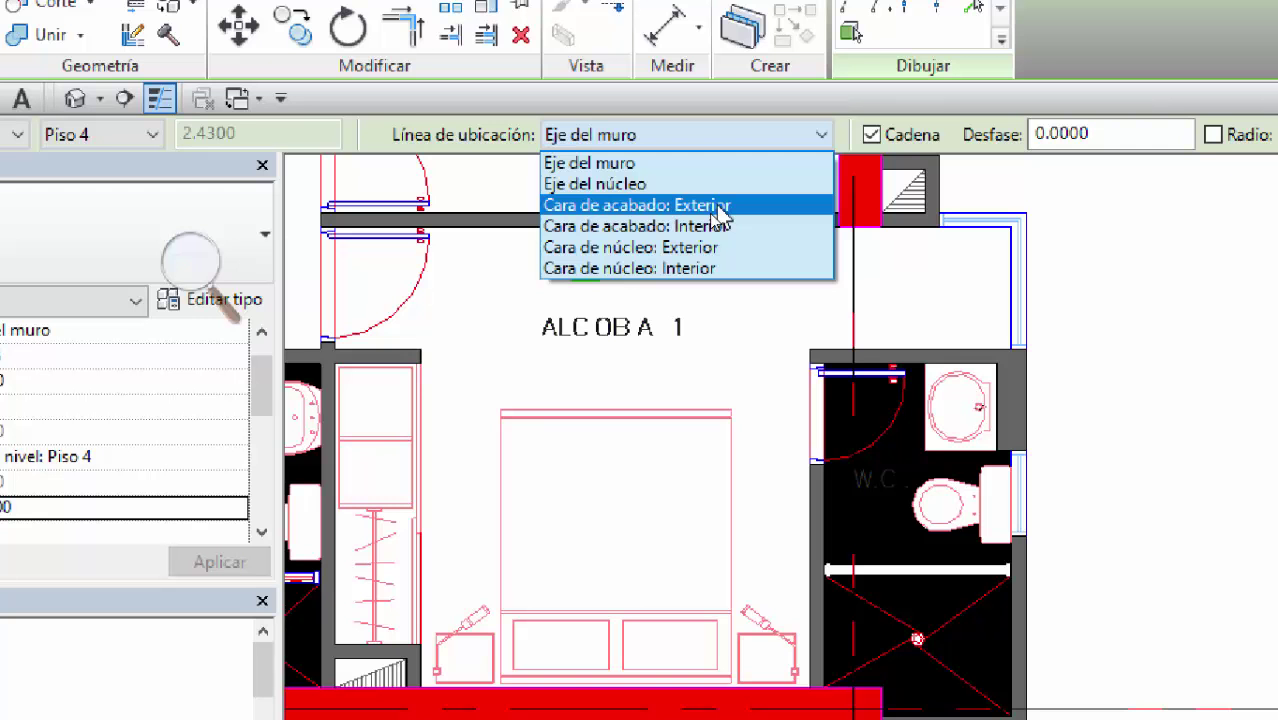
click(718, 208)
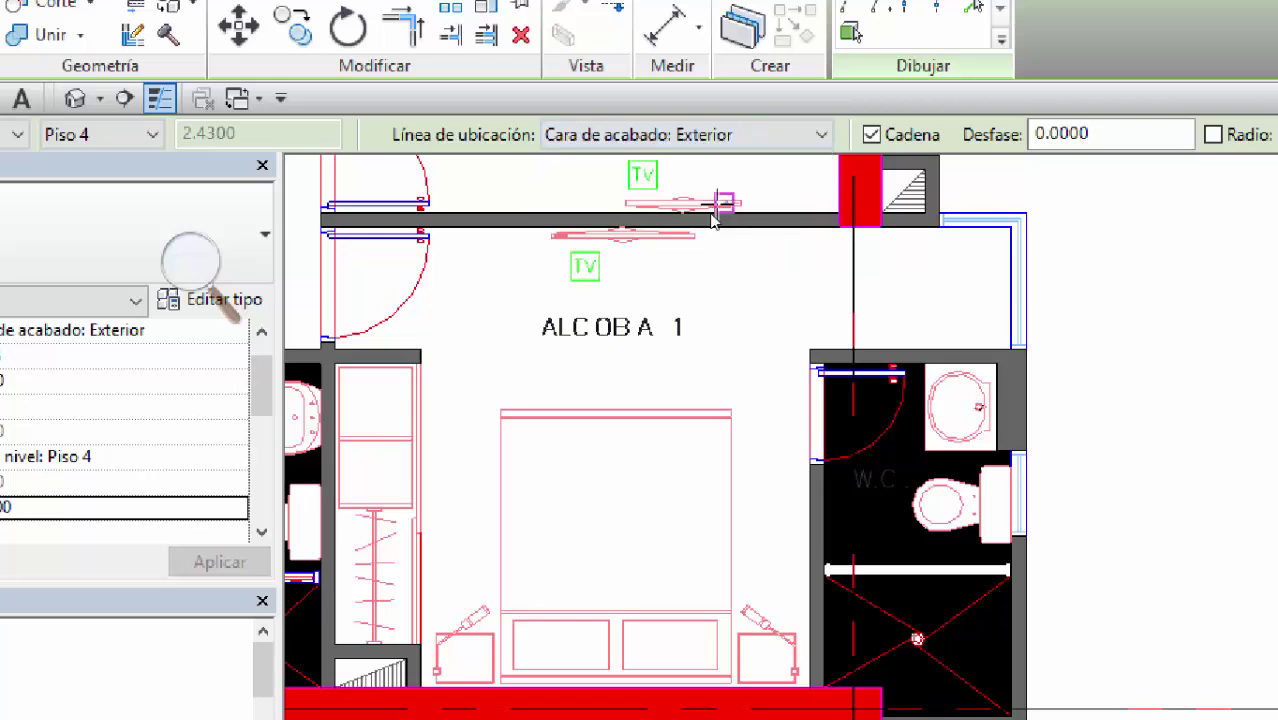
Step: Draw a 1.00 m wall along the bathroom's outer face from the red column's corner to the building corner, flipped to lie inside the outline
scroll(884, 594, up, 5)
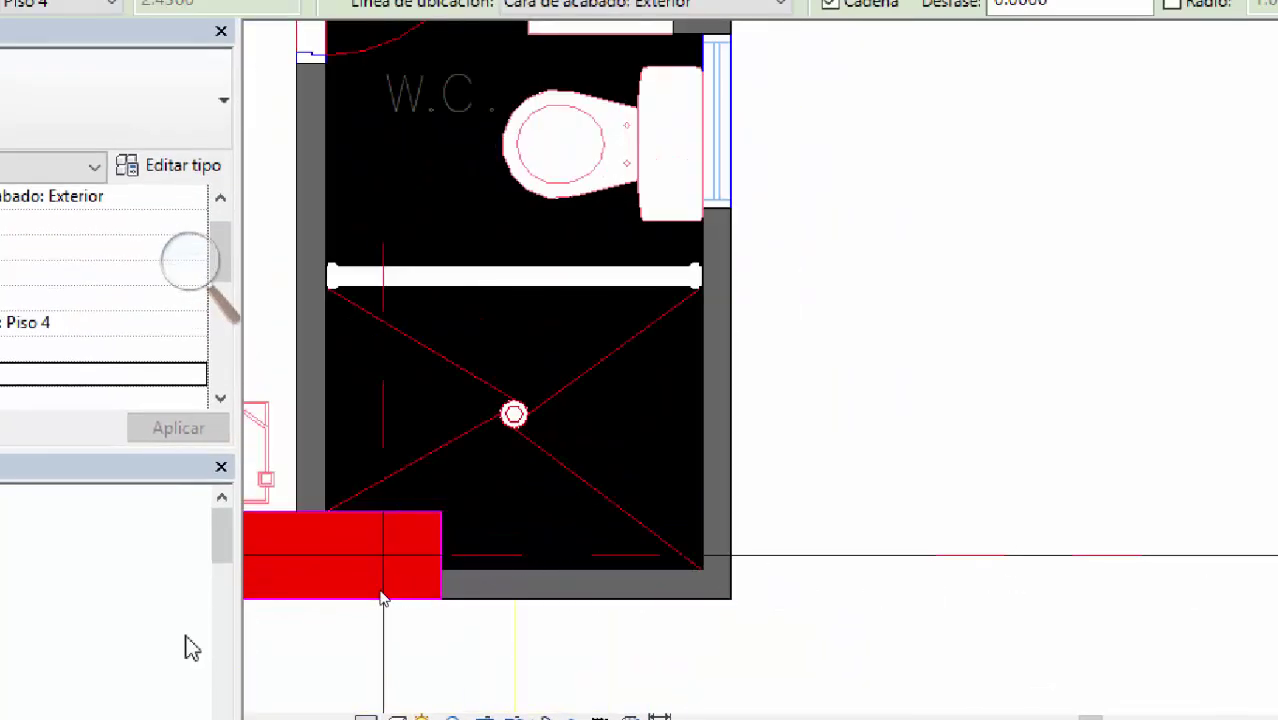
scroll(603, 520, up, 3)
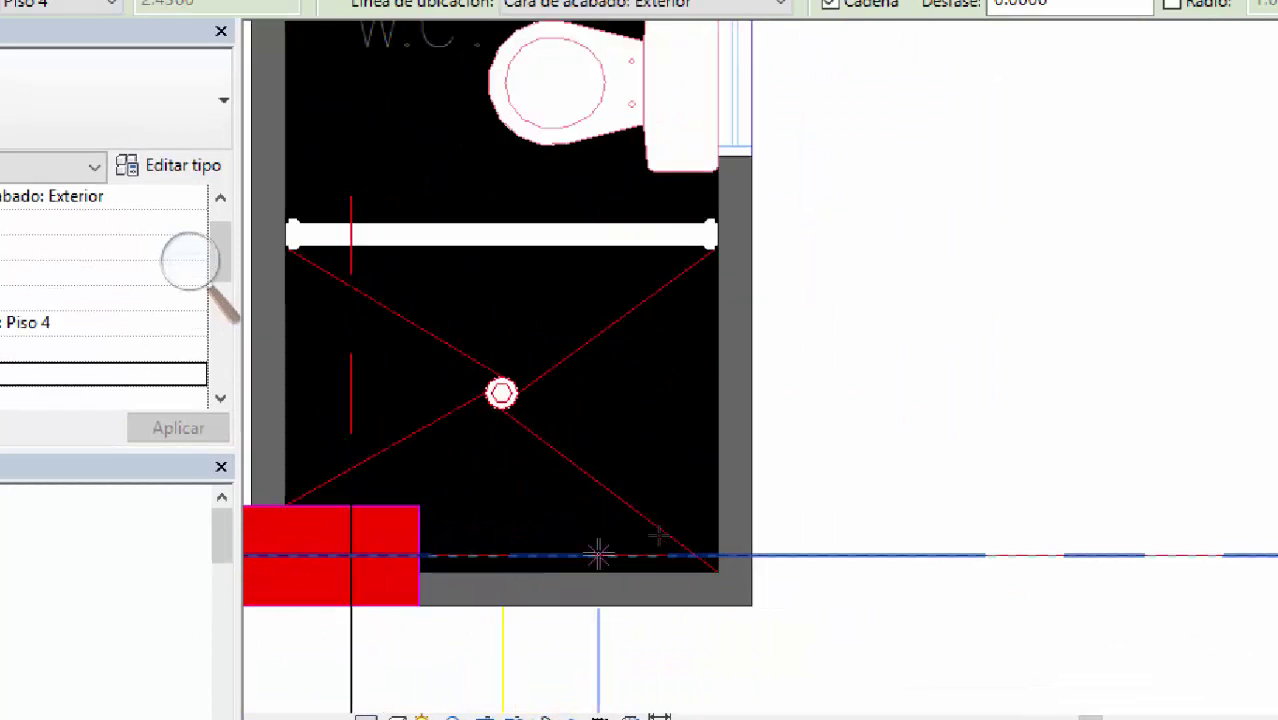
scroll(658, 508, up, 2)
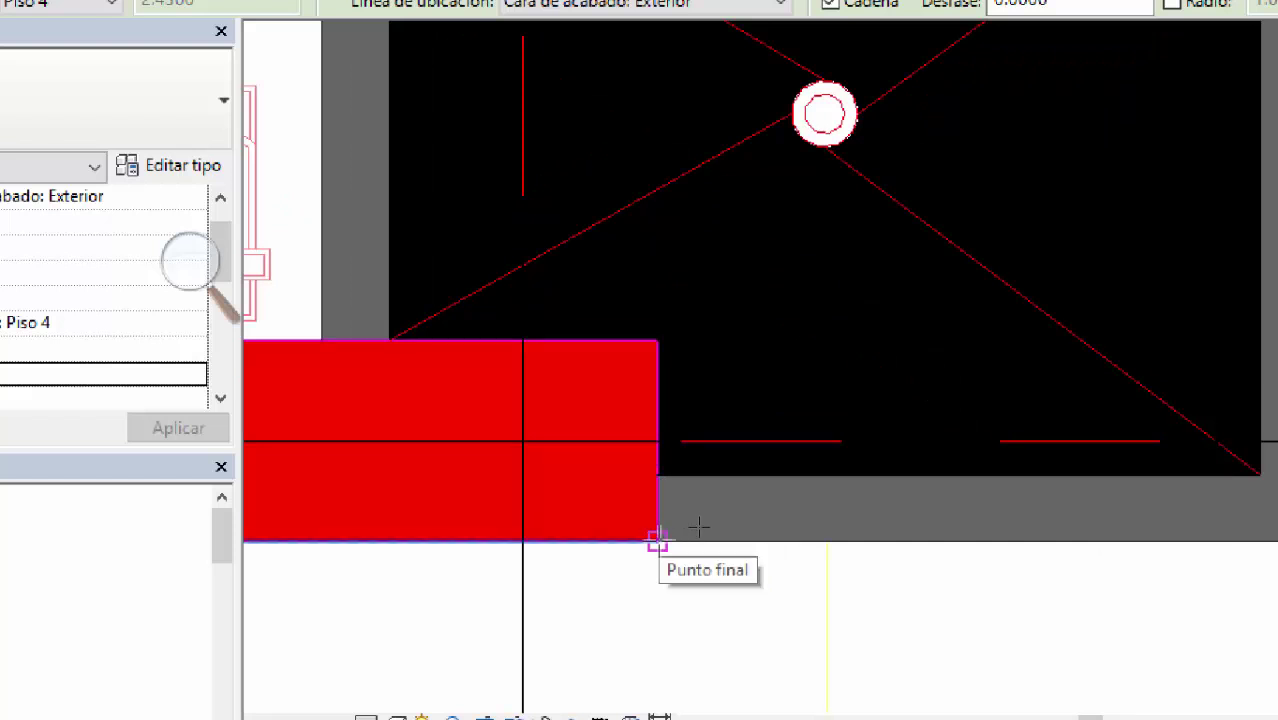
scroll(692, 420, down, 3)
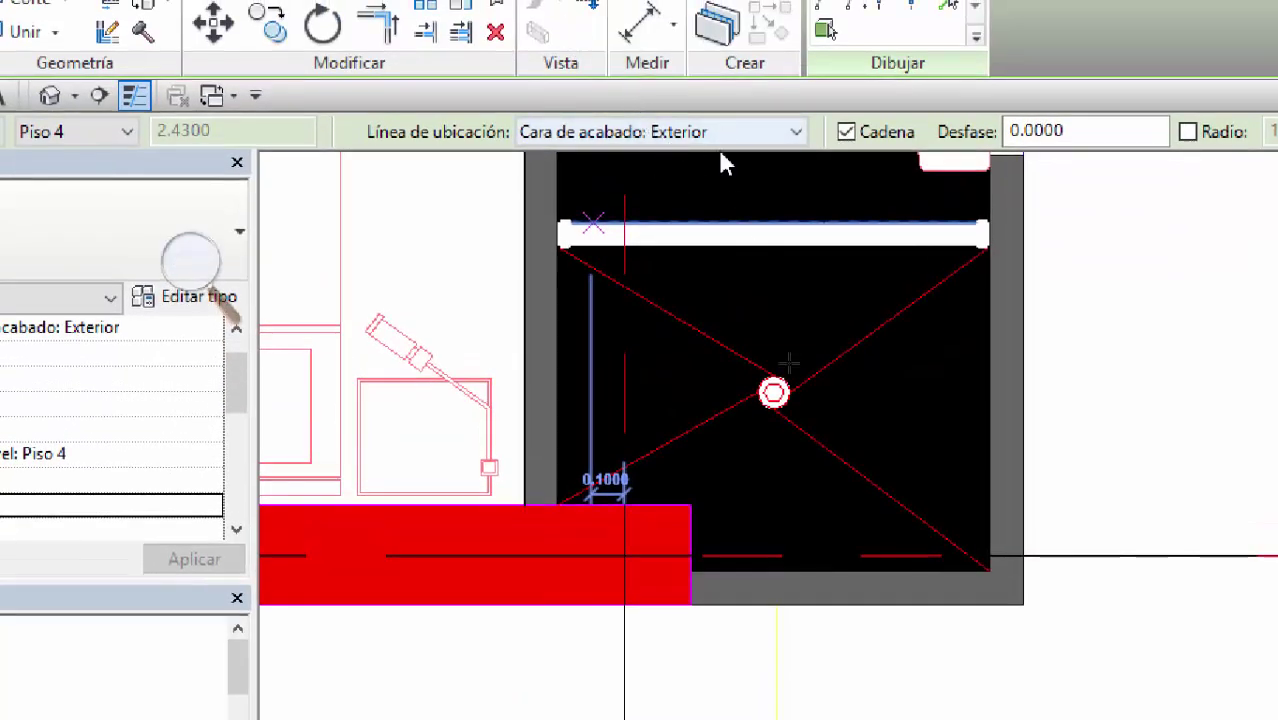
scroll(838, 652, up, 2)
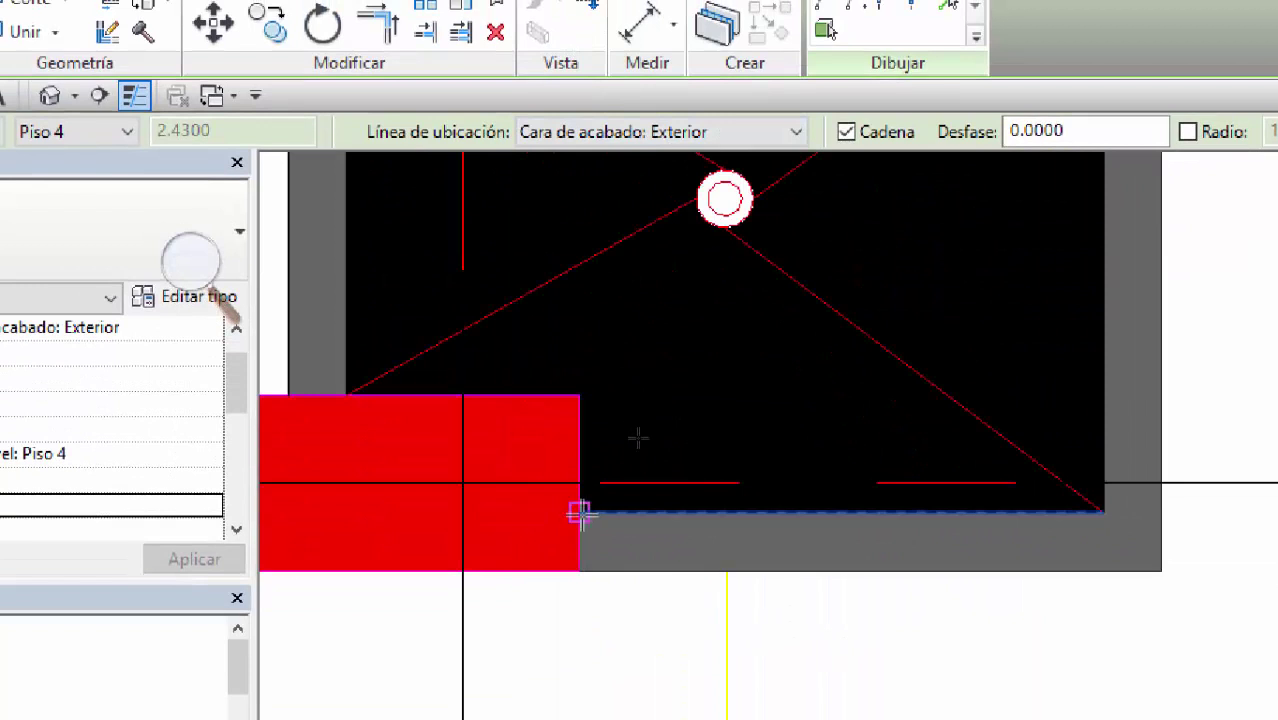
click(579, 571)
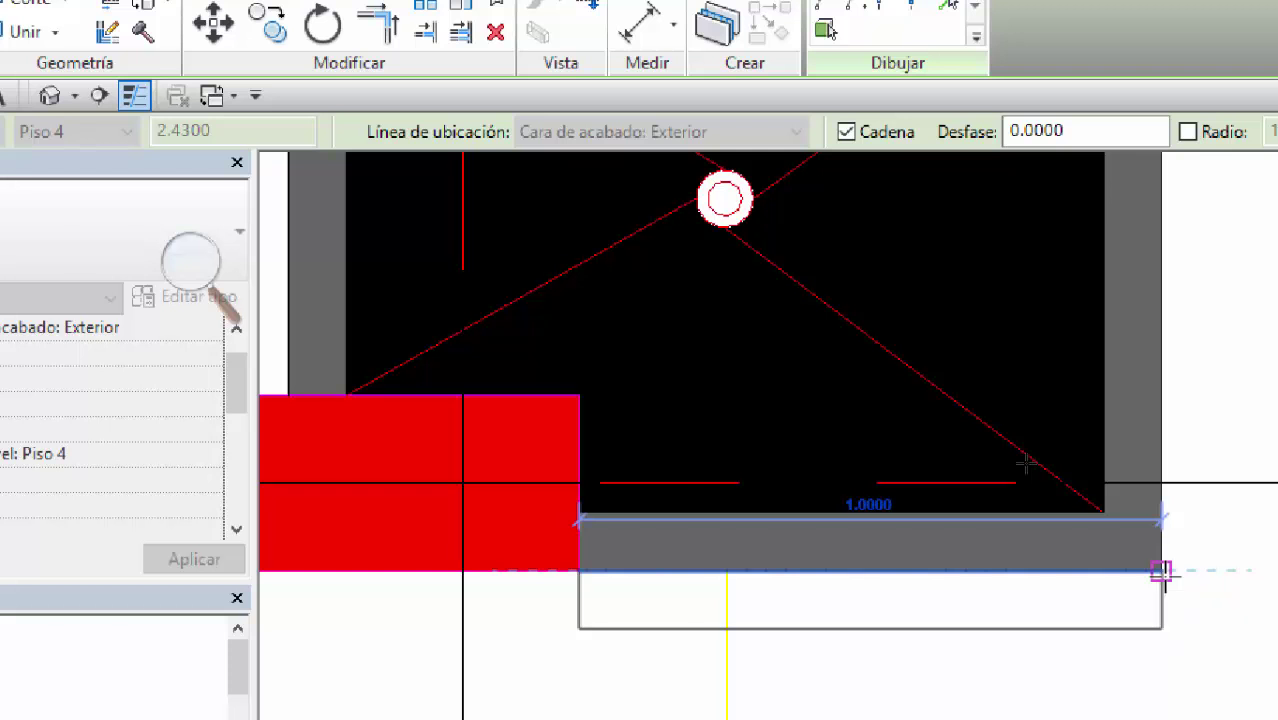
key(space)
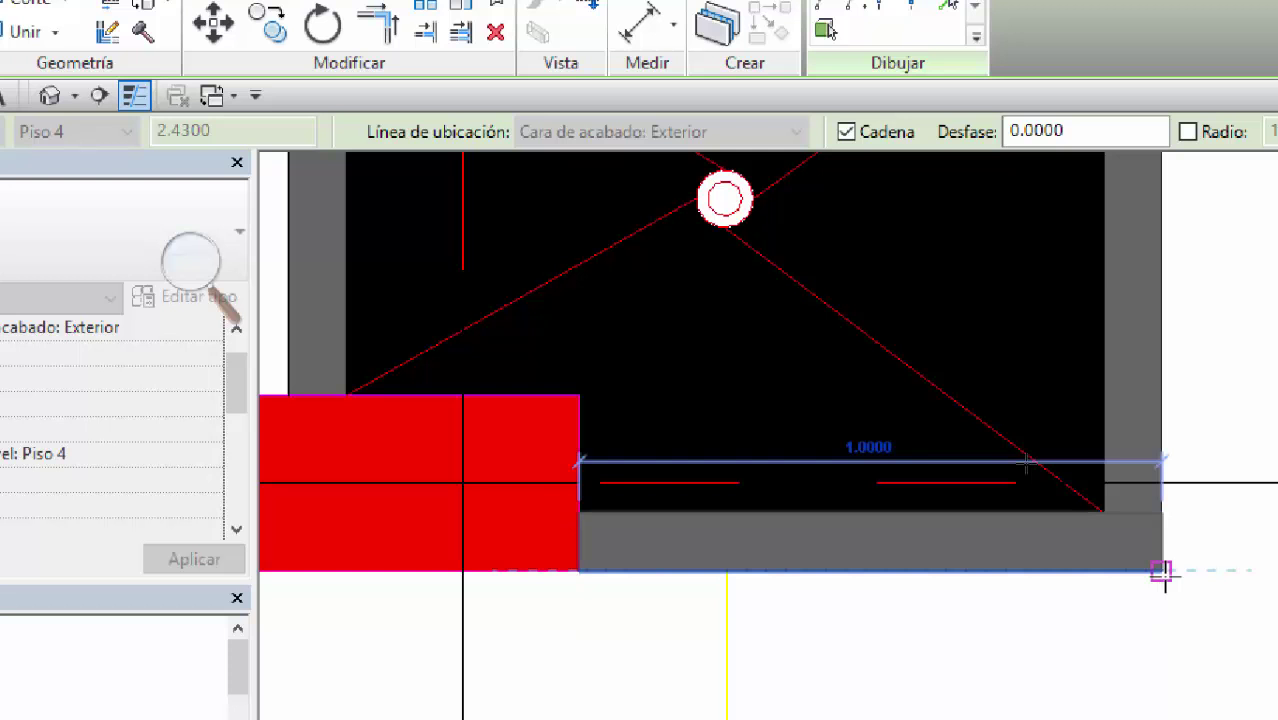
scroll(1160, 575, up, 3)
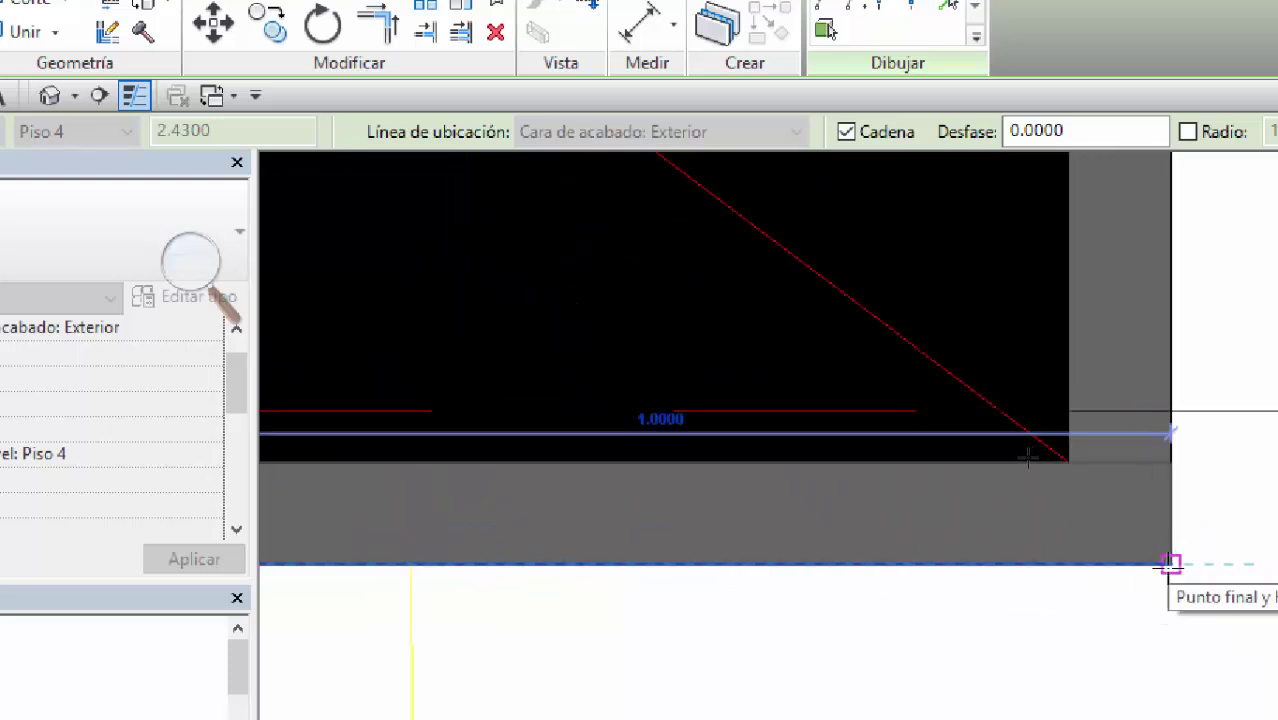
click(1170, 565)
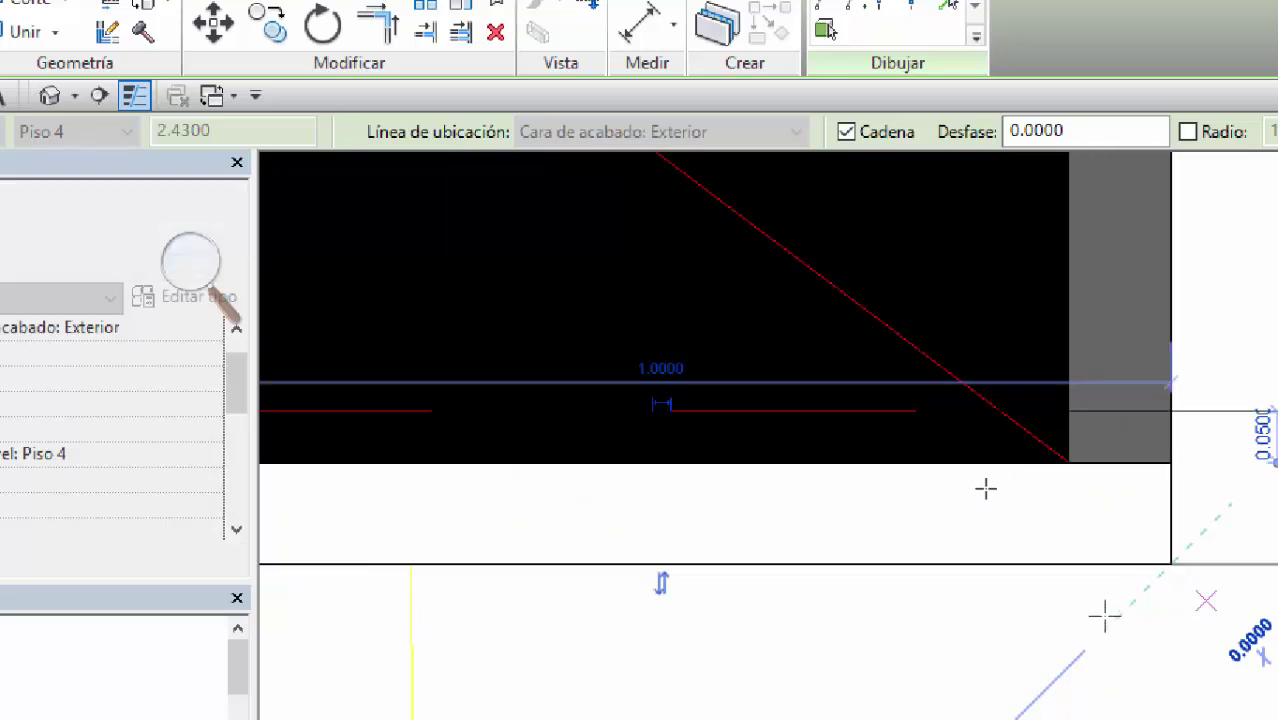
key(Escape)
key(Escape)
Step: Set the Piso 3 floor plan's detail level to Alto and inspect the new wall's layers
scroll(1090, 570, down, 2)
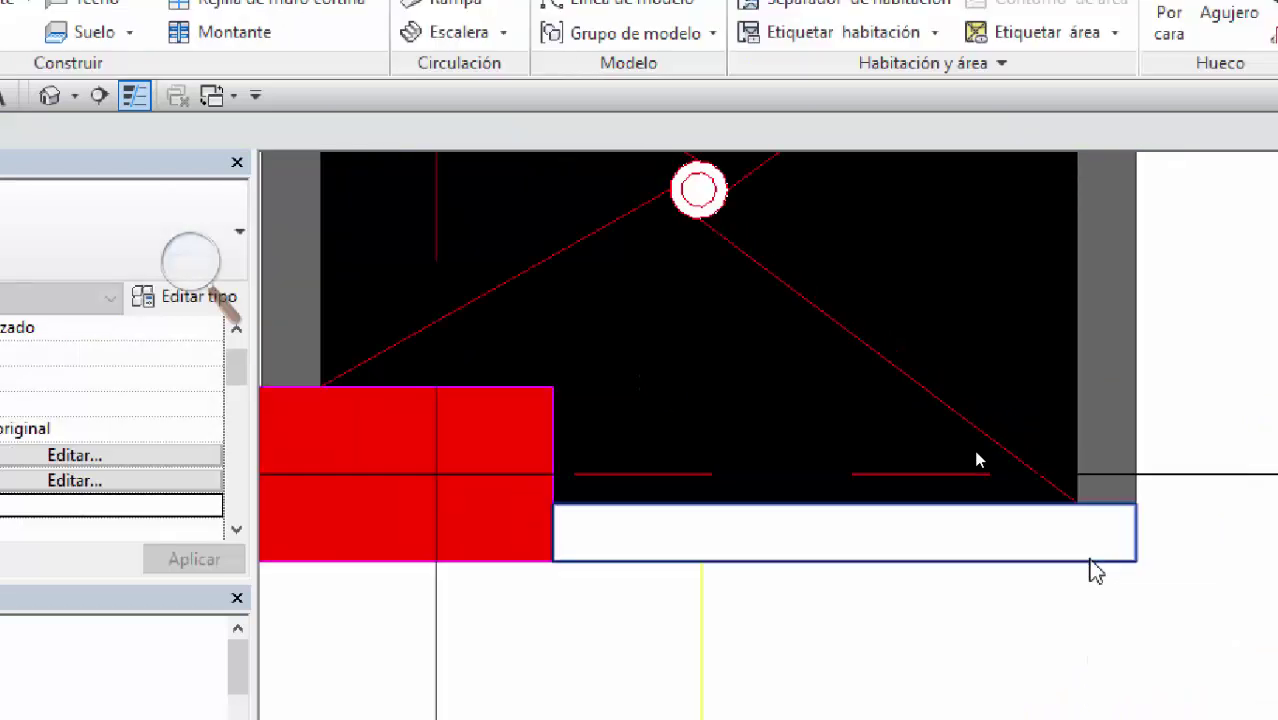
middle_drag(845, 637, 862, 556)
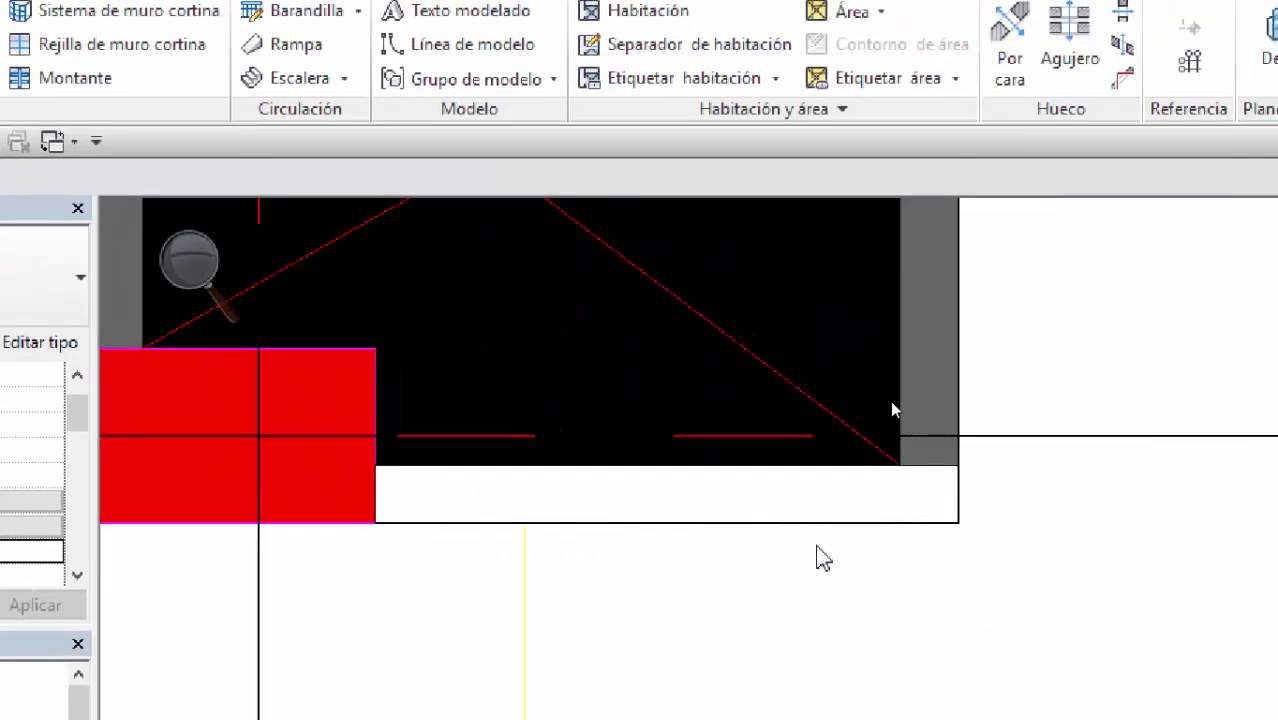
click(1250, 580)
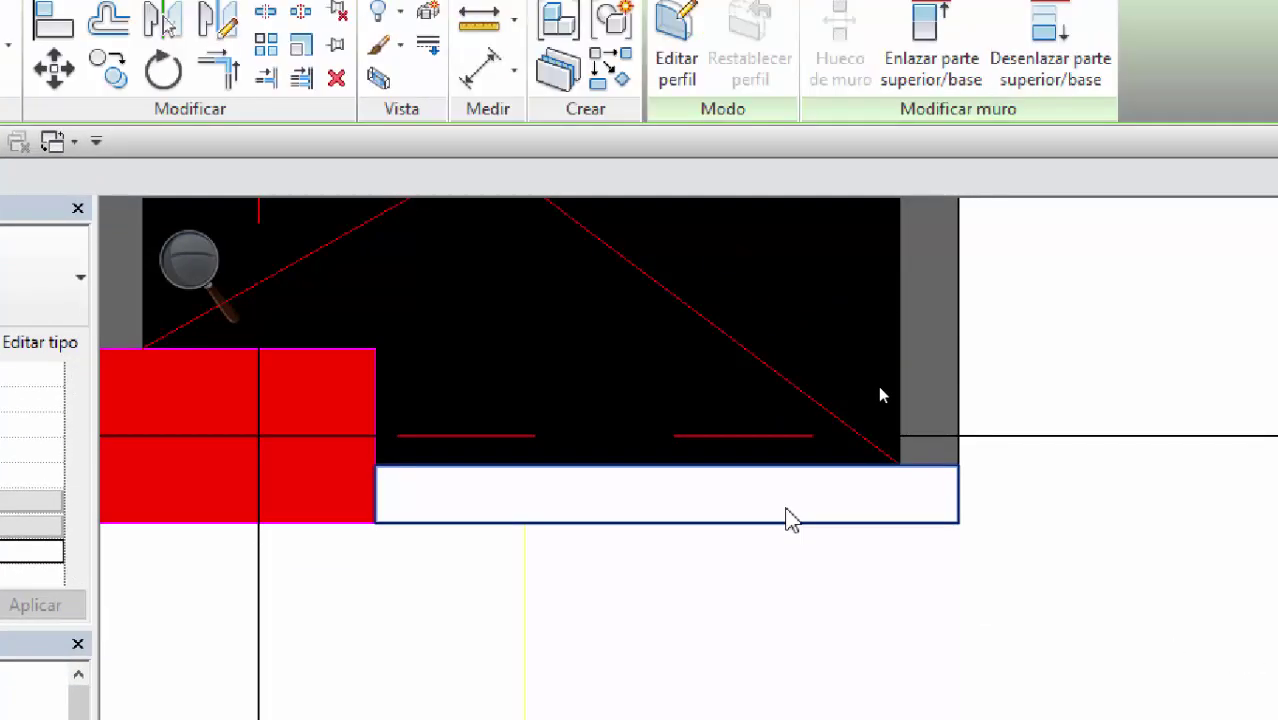
click(790, 578)
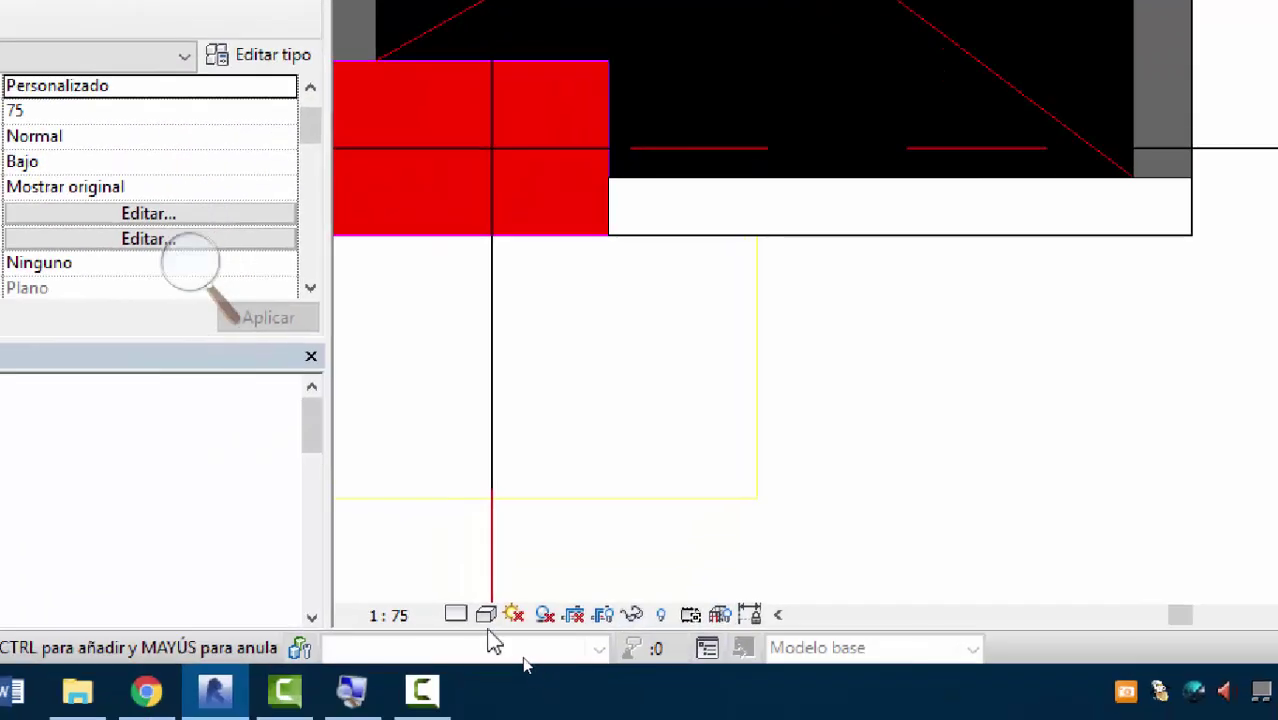
click(458, 616)
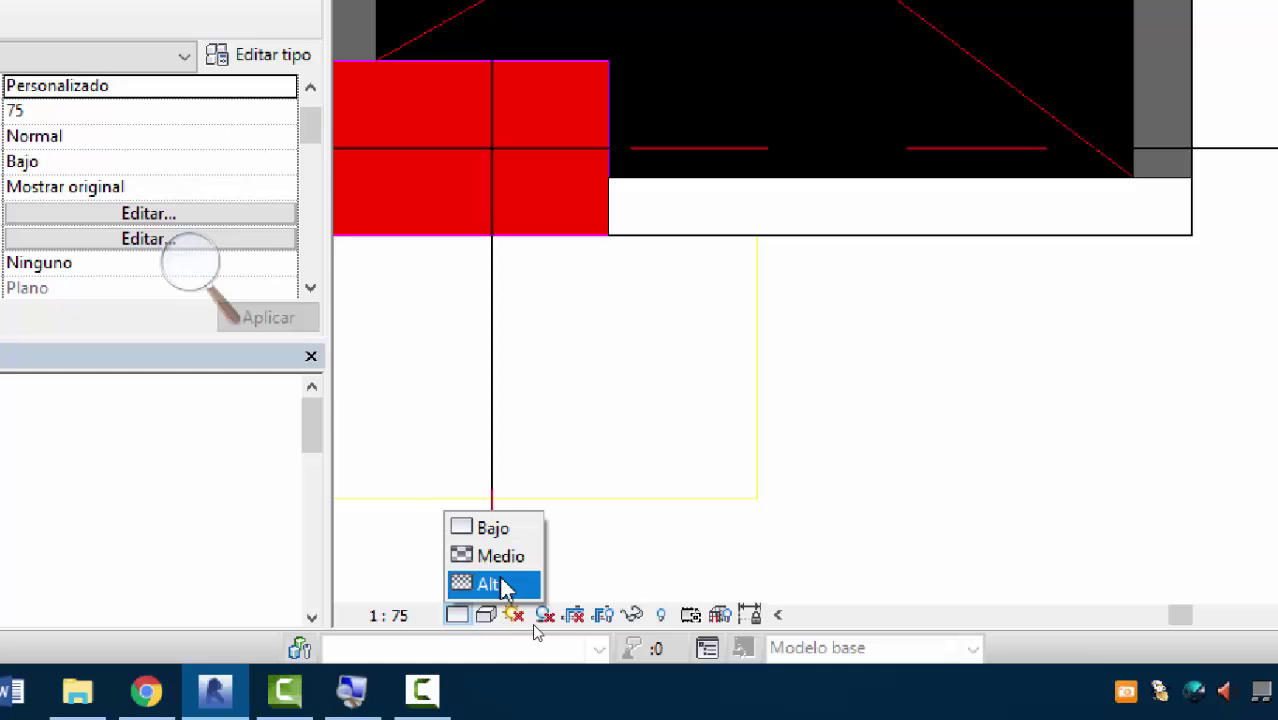
click(500, 585)
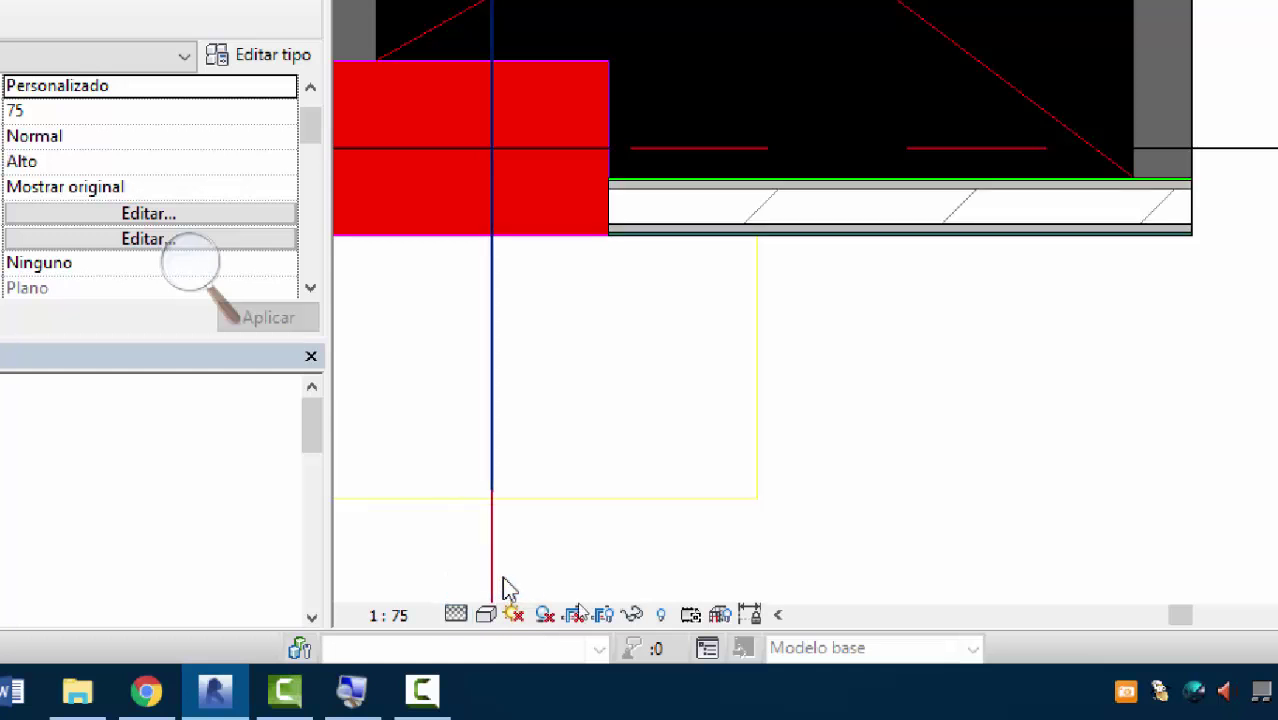
scroll(1172, 106, up, 2)
scroll(1172, 106, up, 1)
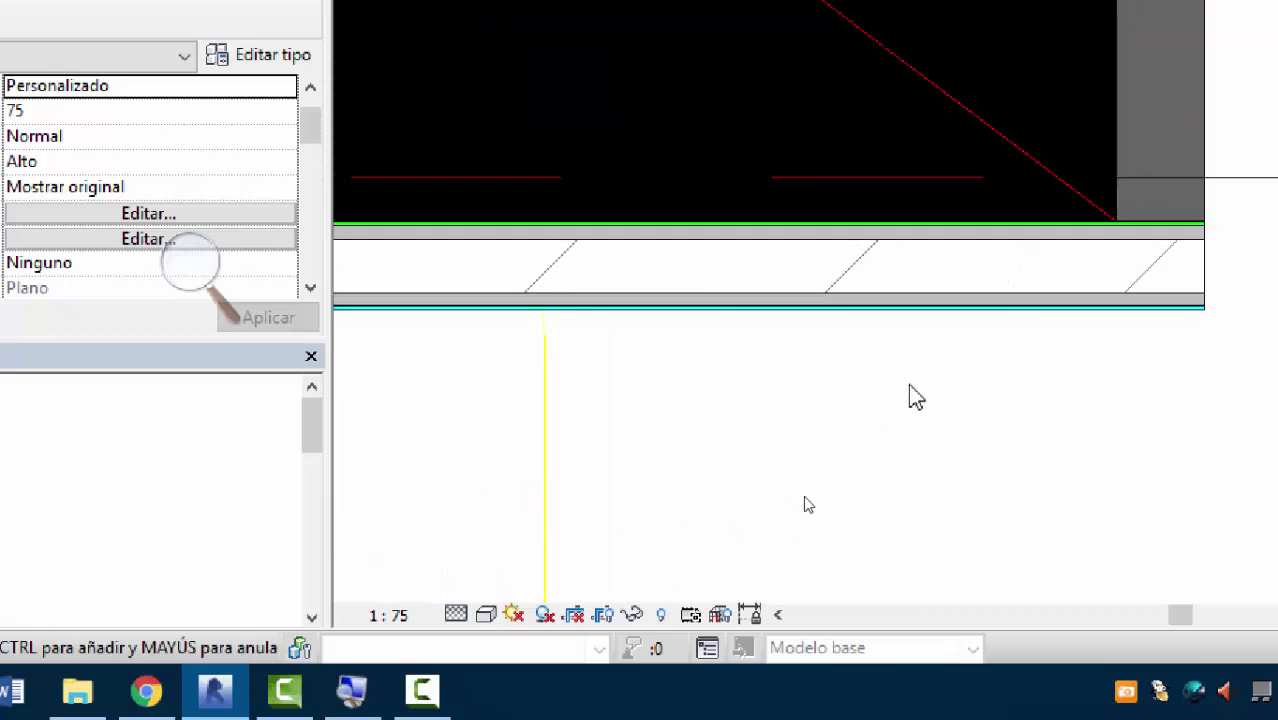
Step: Examine the layers of the new exterior wall along the bathroom, from the red column to the building corner
middle_drag(840, 421, 685, 422)
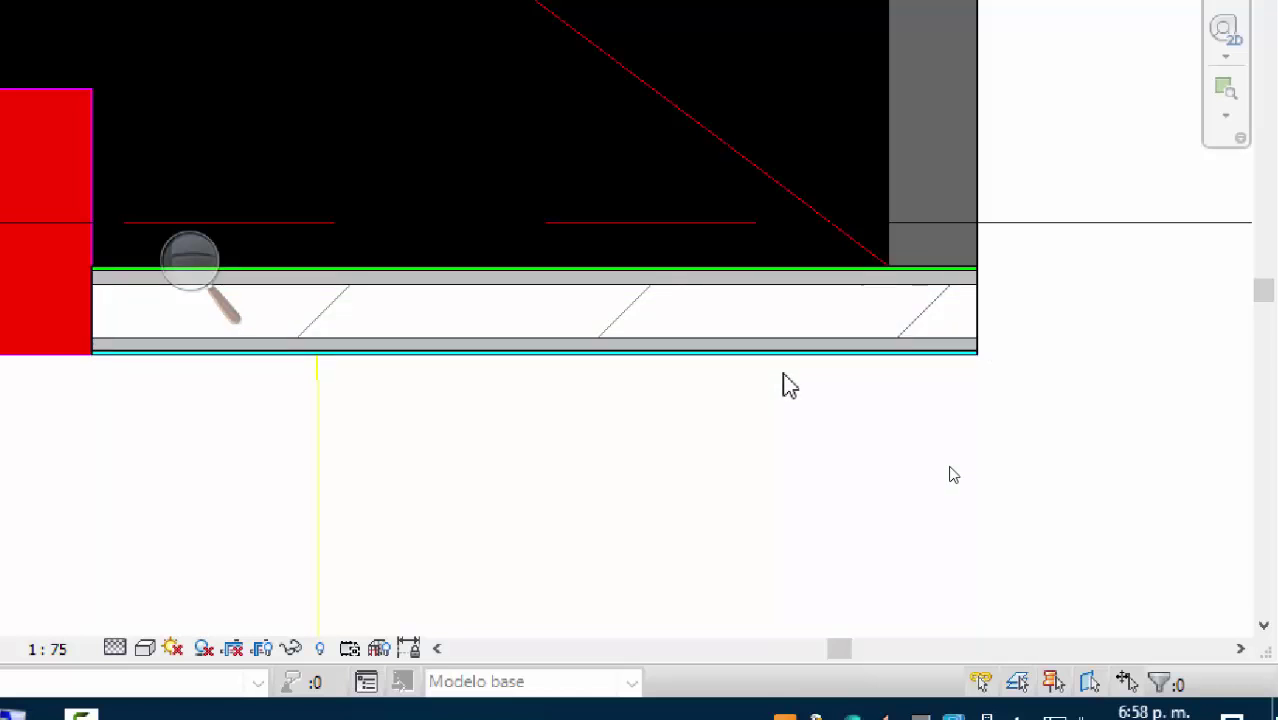
scroll(812, 285, down, 4)
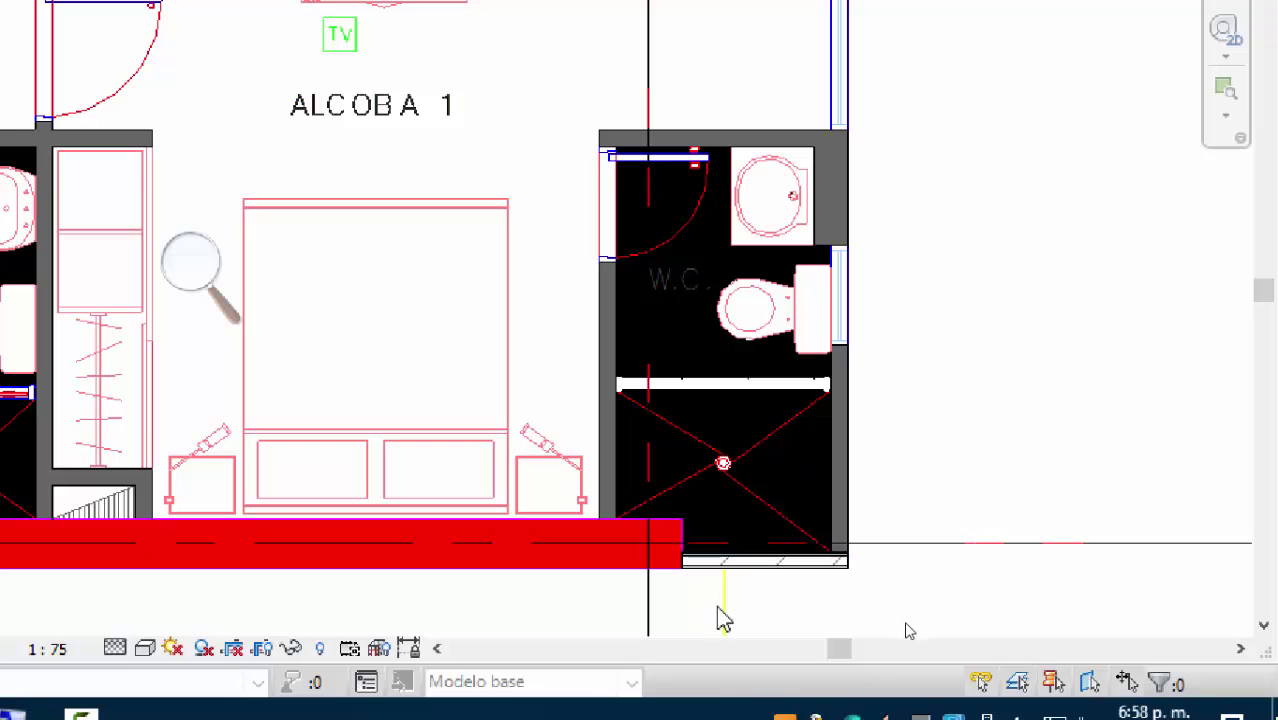
scroll(720, 613, up, 2)
scroll(724, 615, down, 2)
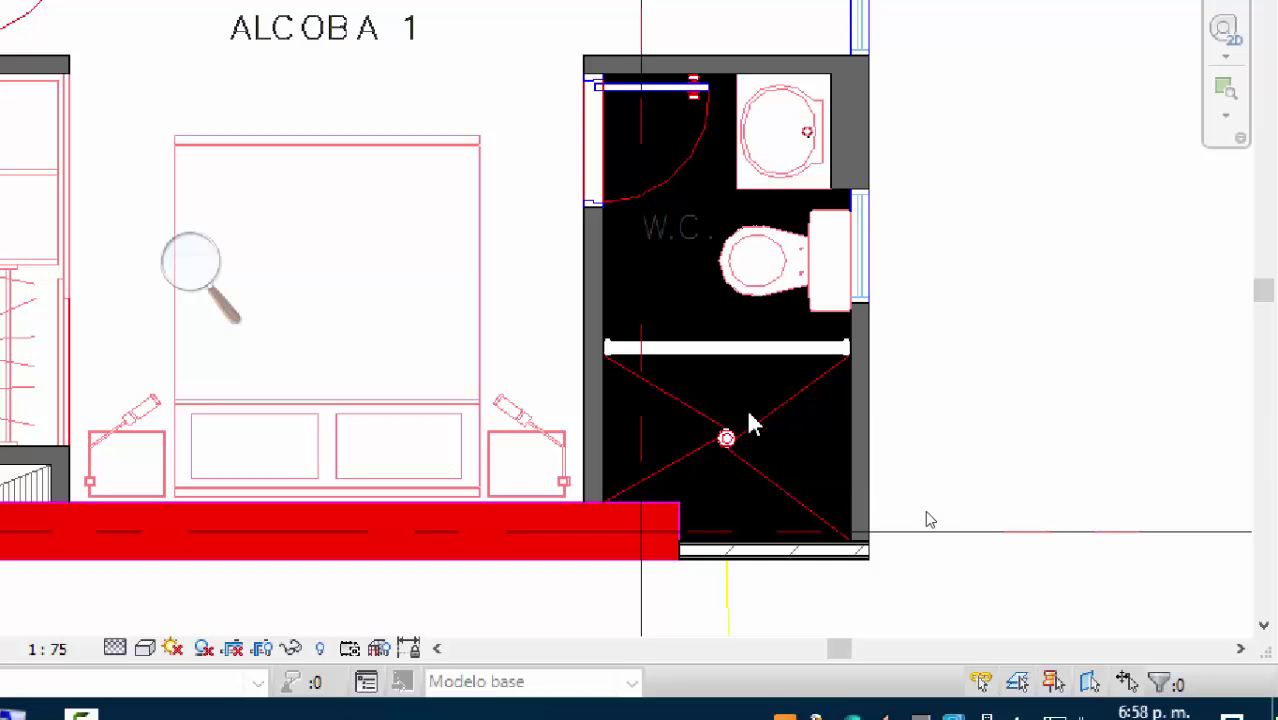
scroll(752, 470, up, 1)
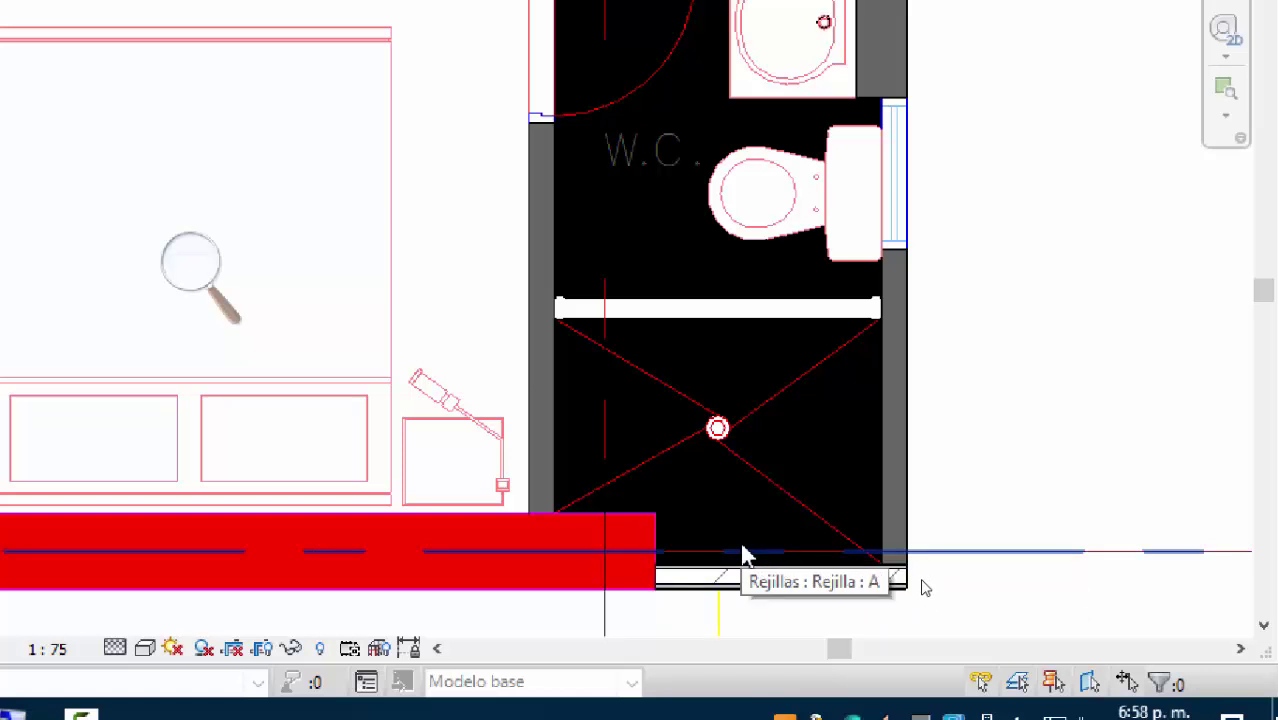
scroll(736, 616, up, 3)
middle_drag(736, 616, 610, 554)
scroll(595, 518, up, 2)
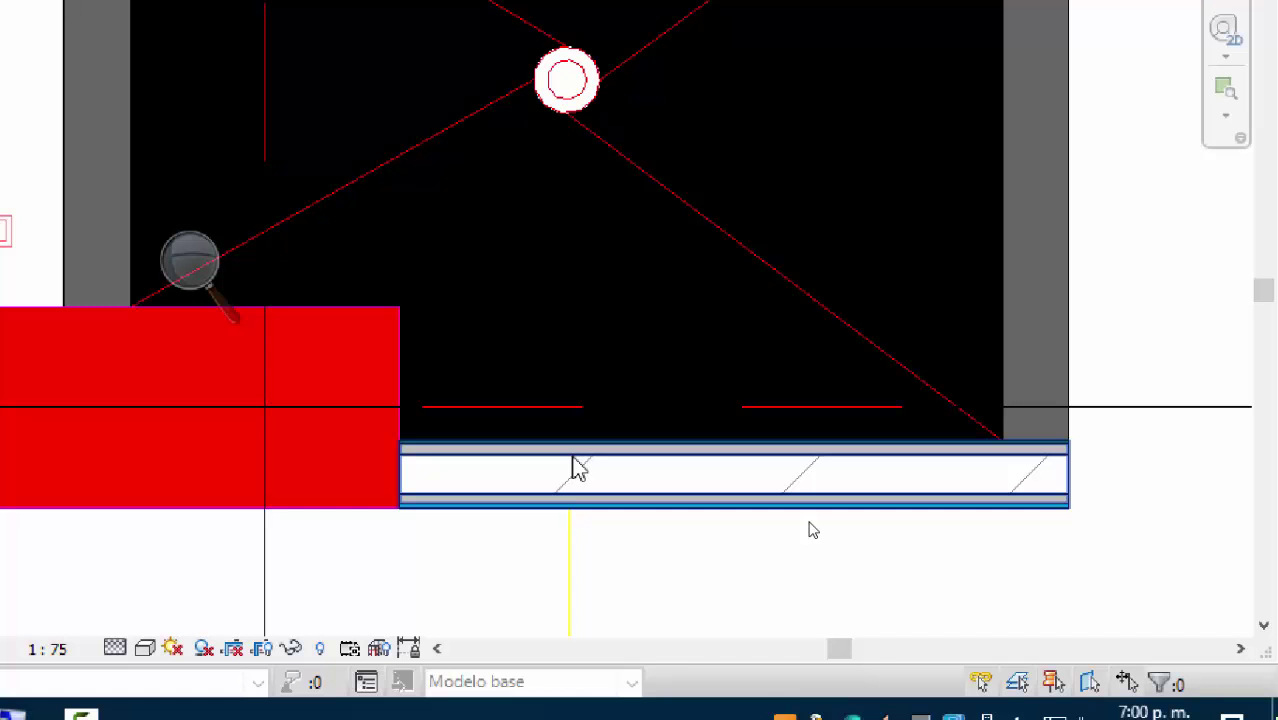
scroll(1037, 515, up, 2)
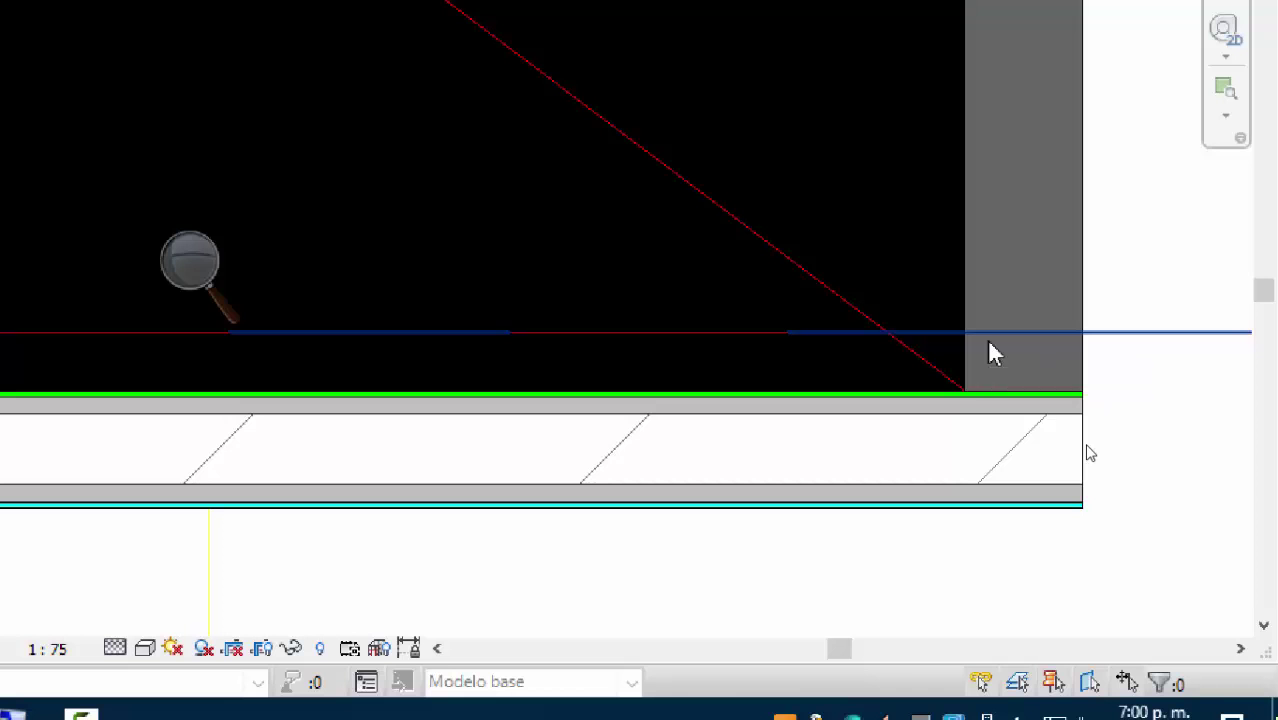
scroll(868, 493, down, 2)
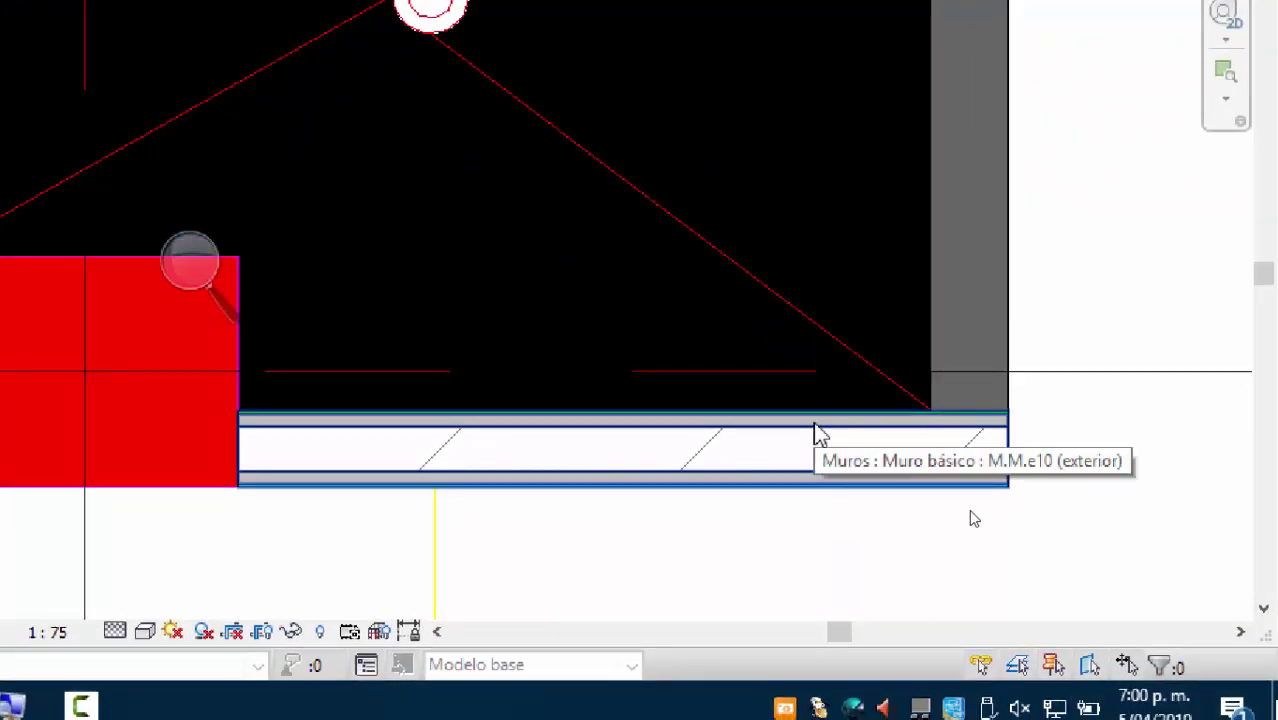
Step: Start a wall similar to the existing M.M.e10 (exterior) wall at the inner-face level of the bathroom's outer corner
right_click(815, 432)
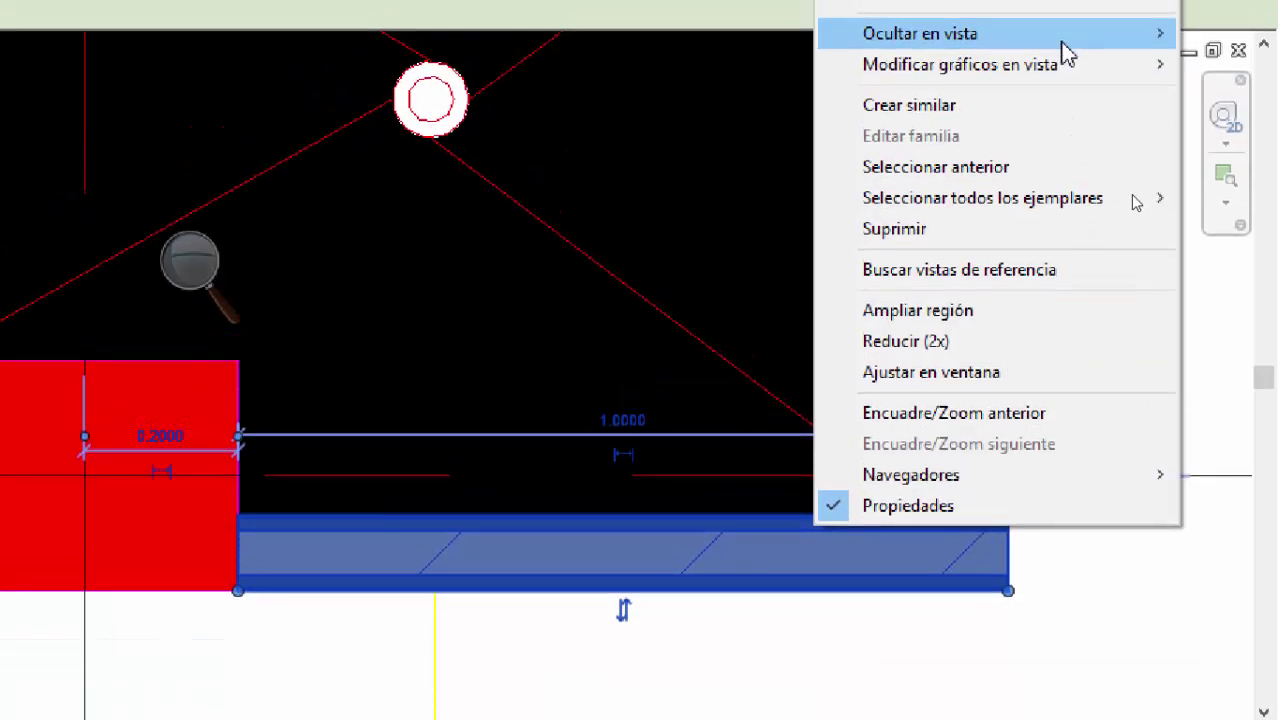
click(1003, 122)
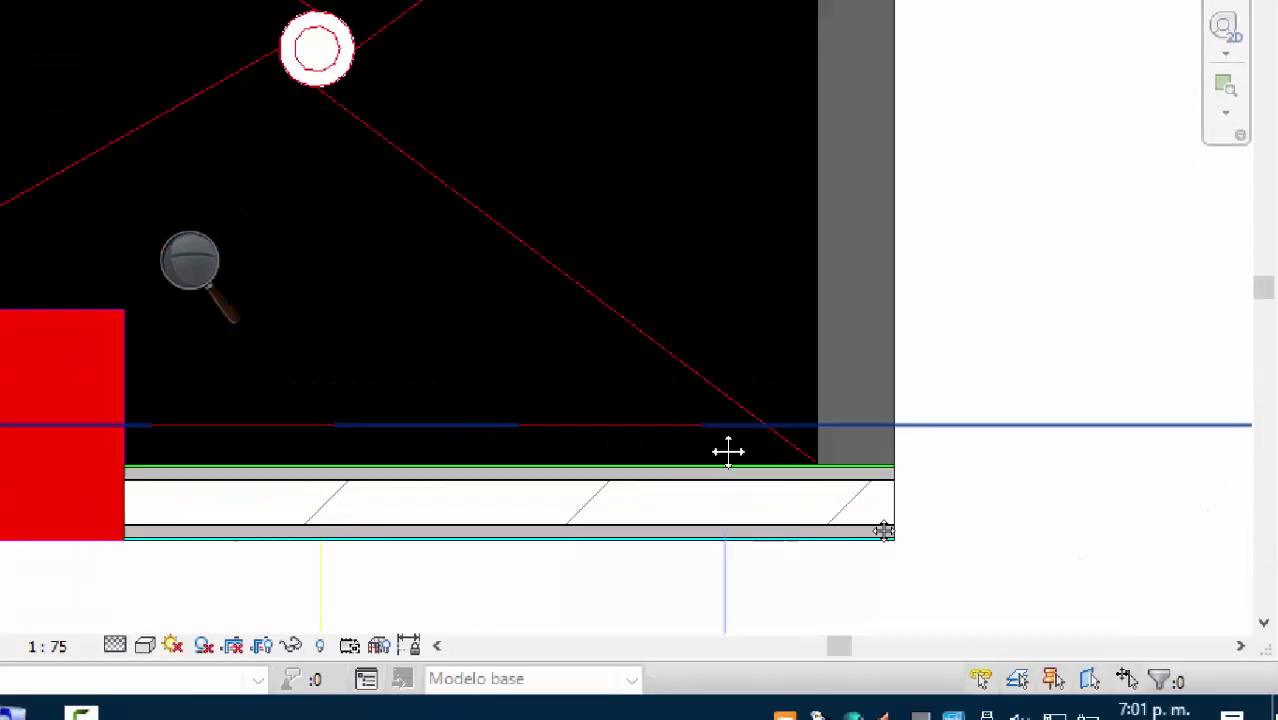
scroll(670, 470, down, 1)
scroll(715, 560, down, 2)
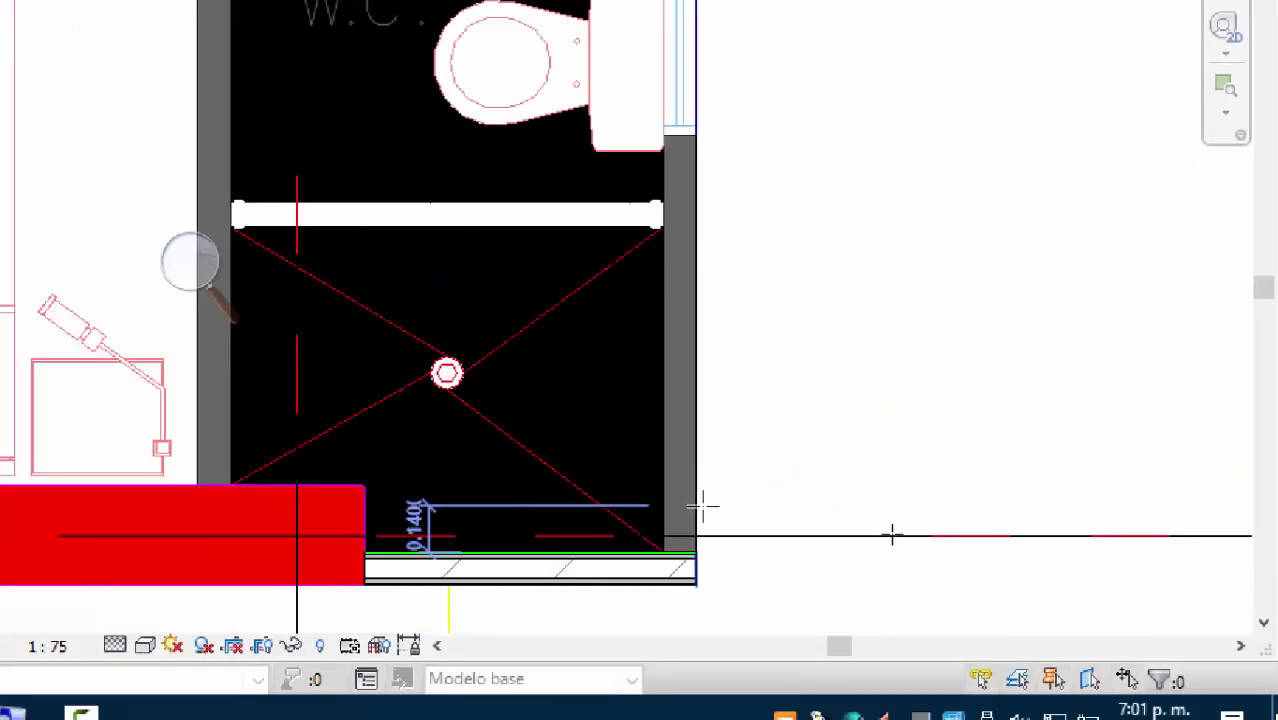
scroll(736, 505, up, 1)
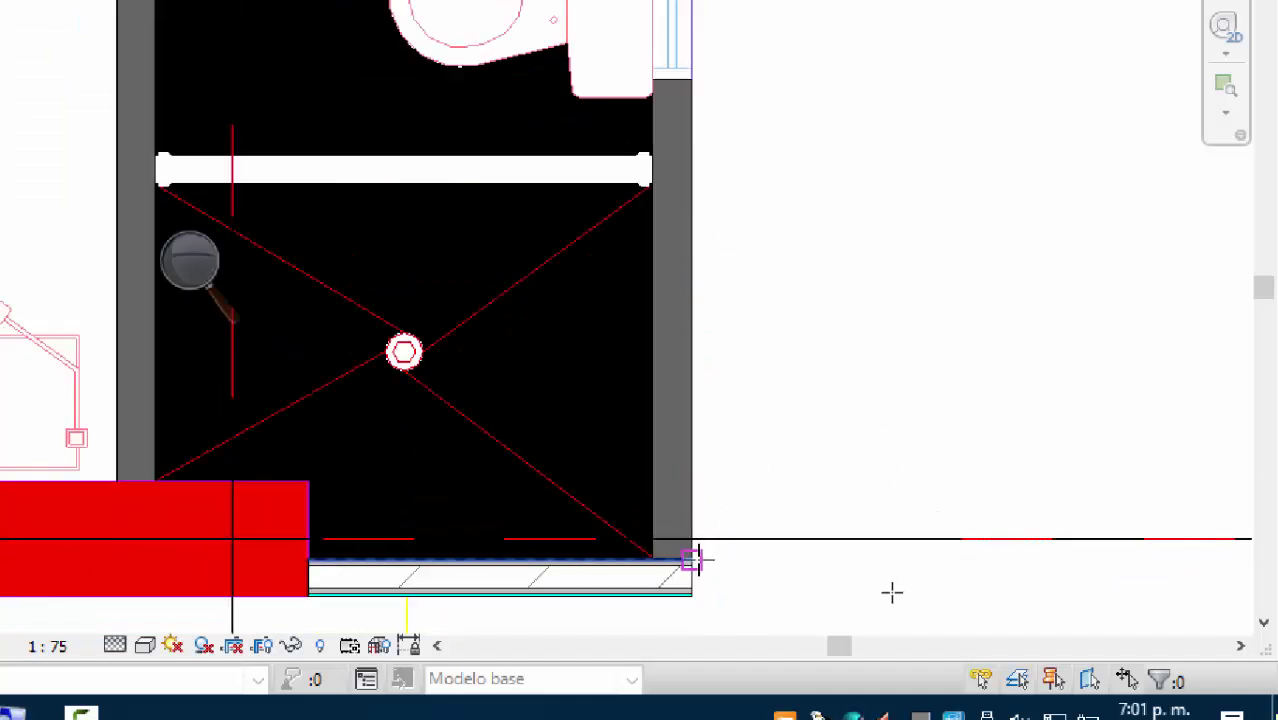
scroll(697, 550, up, 2)
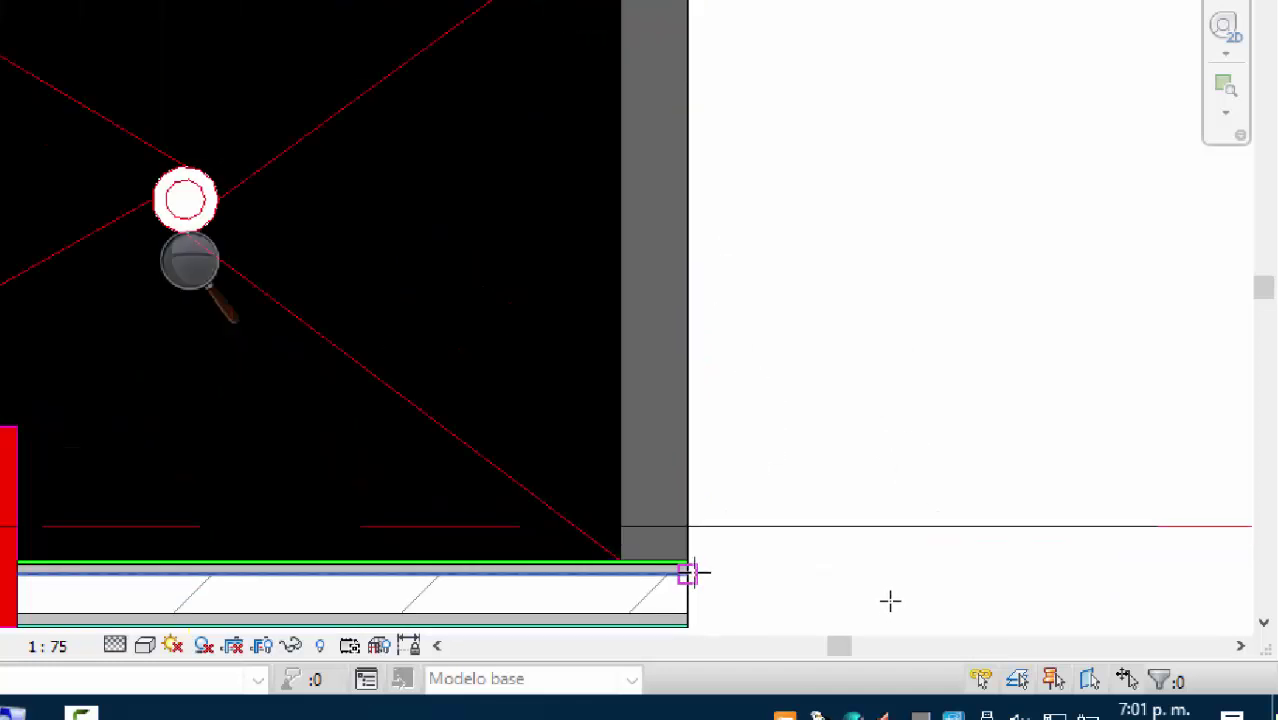
click(689, 567)
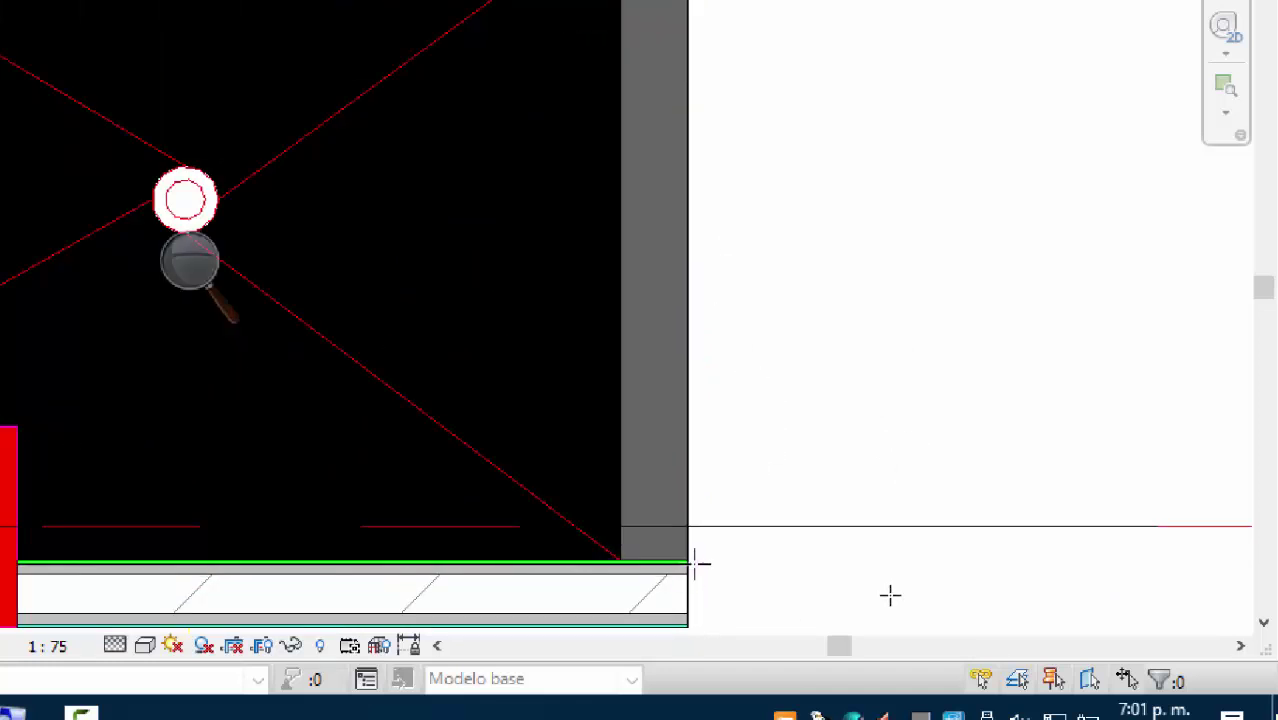
Step: Run the wall along the outer face of the bathroom and Alcoba 1 to the outer corner of the corner window
scroll(690, 565, down, 2)
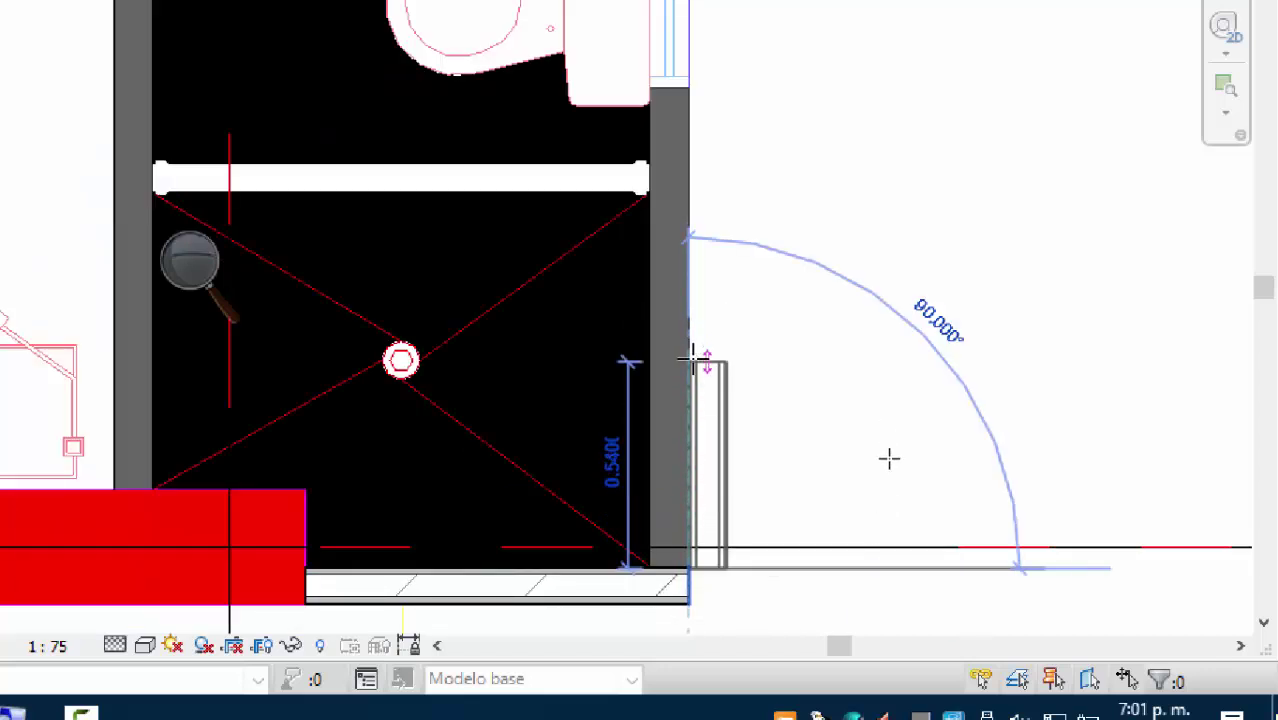
middle_drag(699, 323, 733, 651)
scroll(696, 390, down, 2)
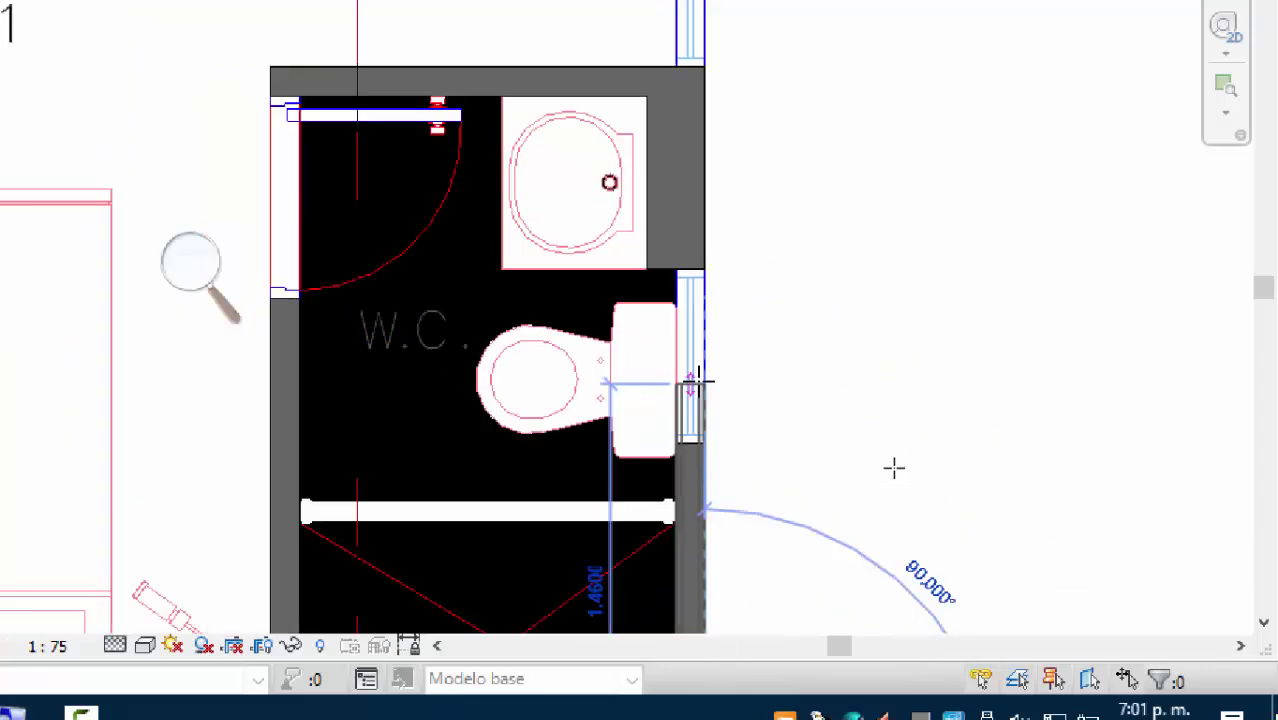
scroll(695, 234, down, 2)
middle_drag(733, 377, 705, 520)
scroll(705, 520, up, 2)
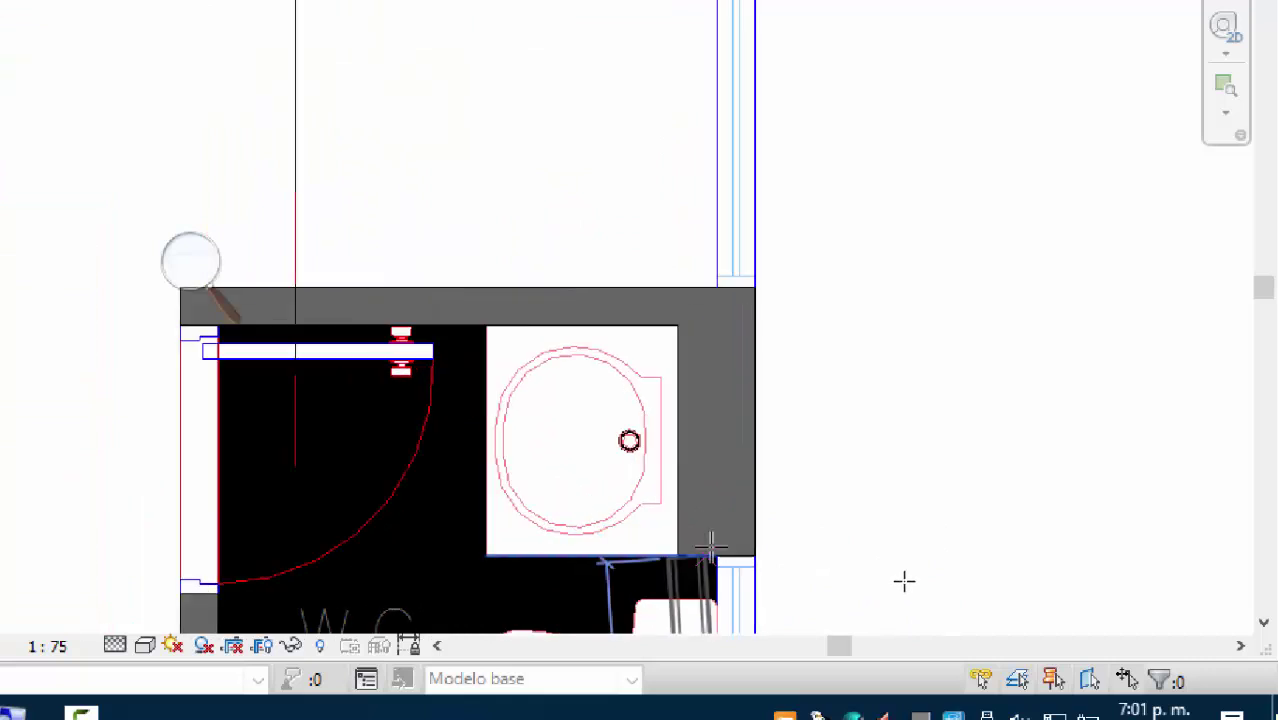
scroll(735, 531, down, 2)
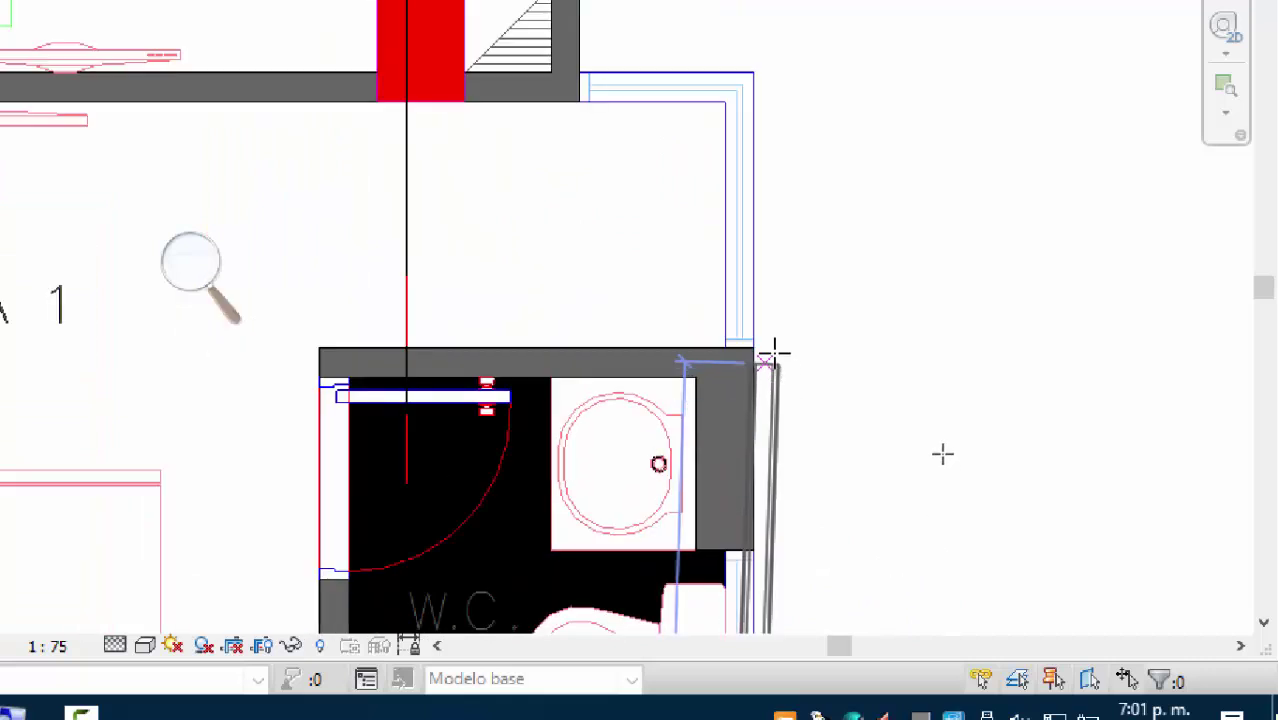
middle_drag(770, 351, 911, 567)
scroll(1020, 395, up, 2)
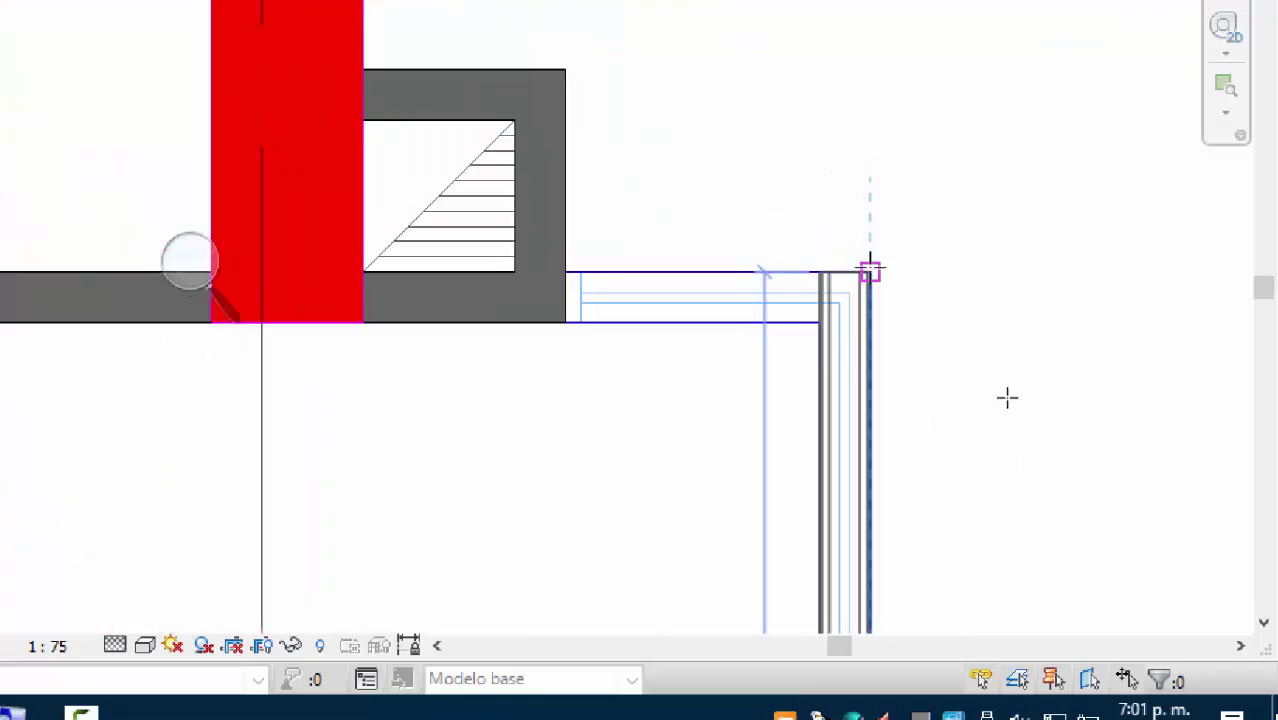
Step: Check the bathroom corner's wall join and continue the wall along Alcoba 1's short window side to the shaft's outer face
scroll(884, 379, down, 3)
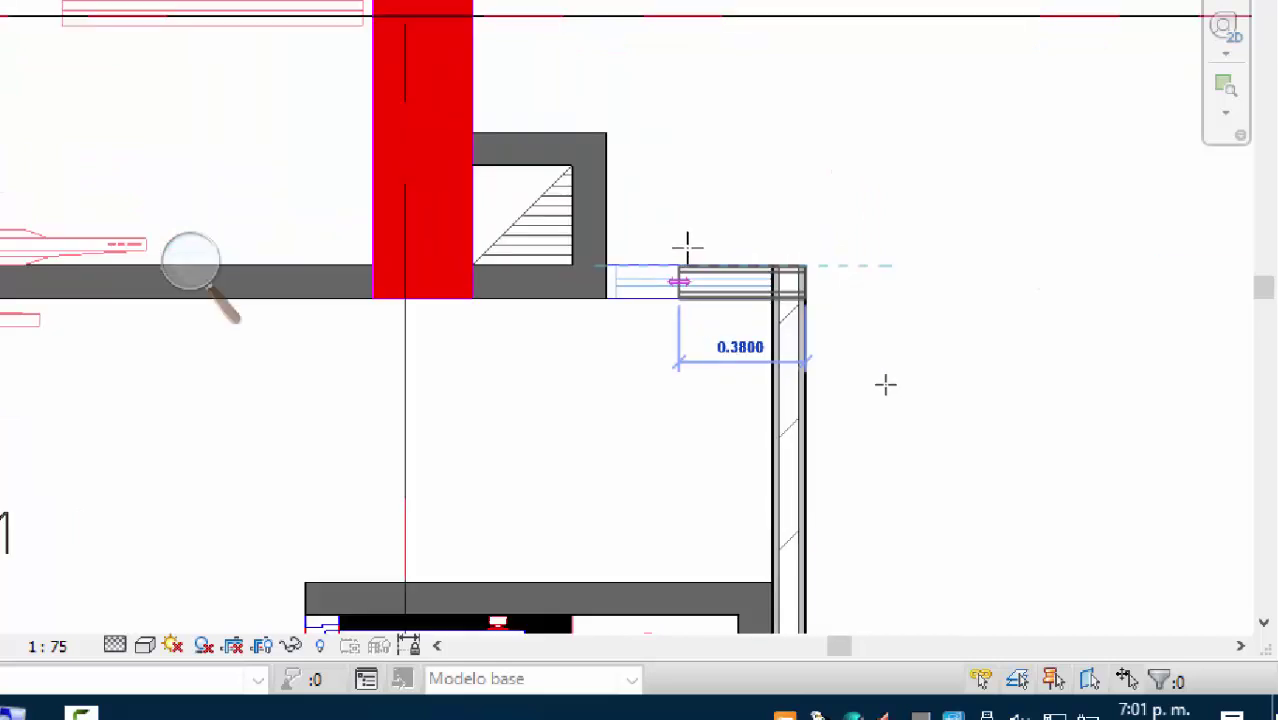
ctrl+scroll(891, 515, down, 5)
scroll(907, 545, up, 3)
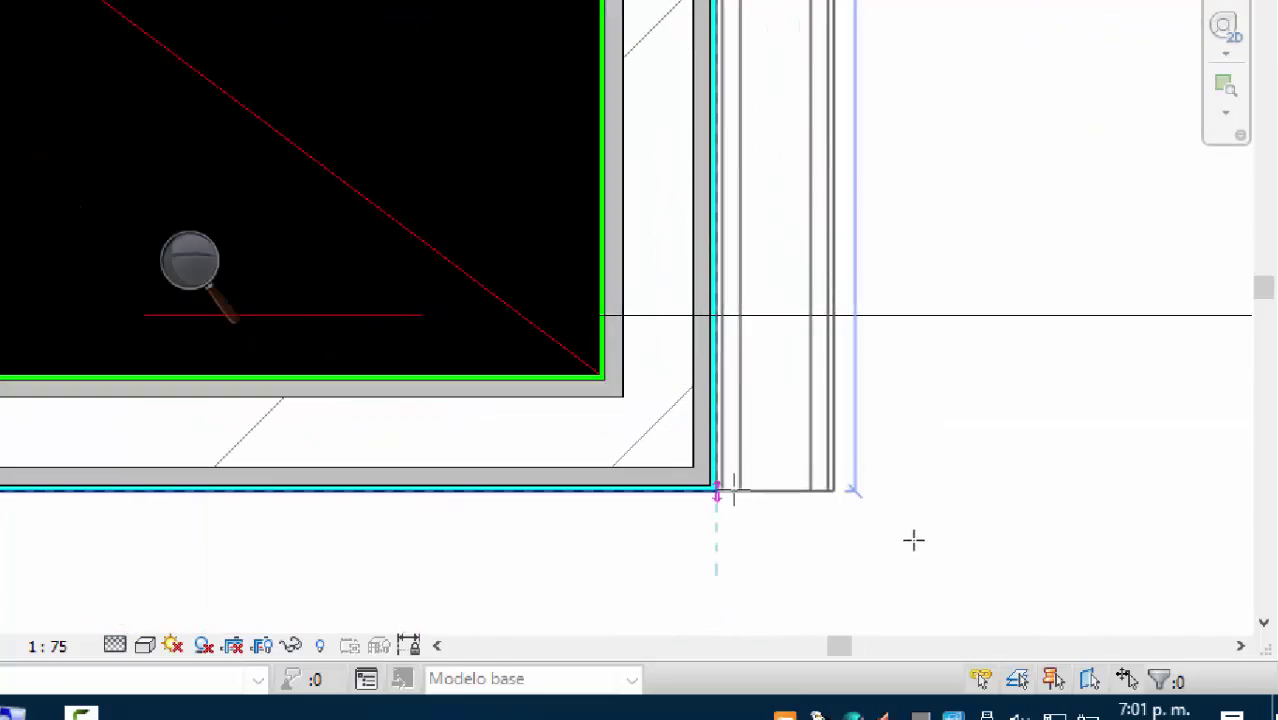
scroll(896, 545, up, 2)
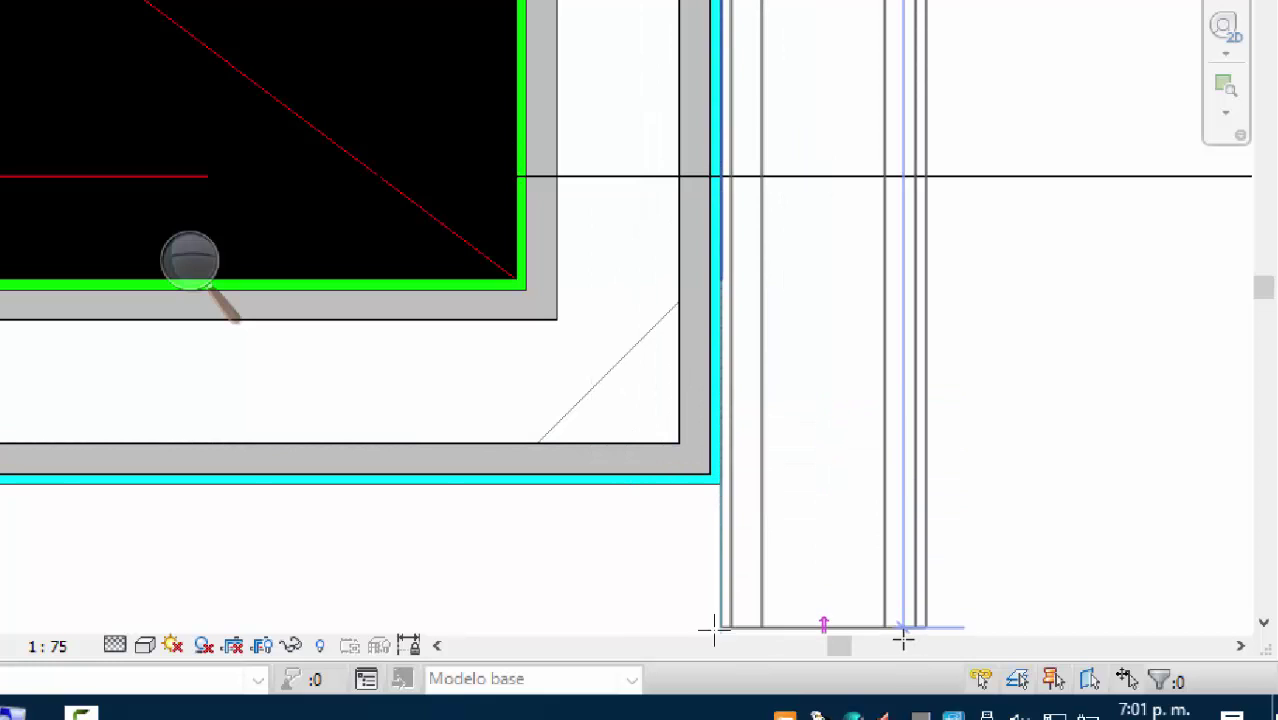
scroll(883, 377, down, 3)
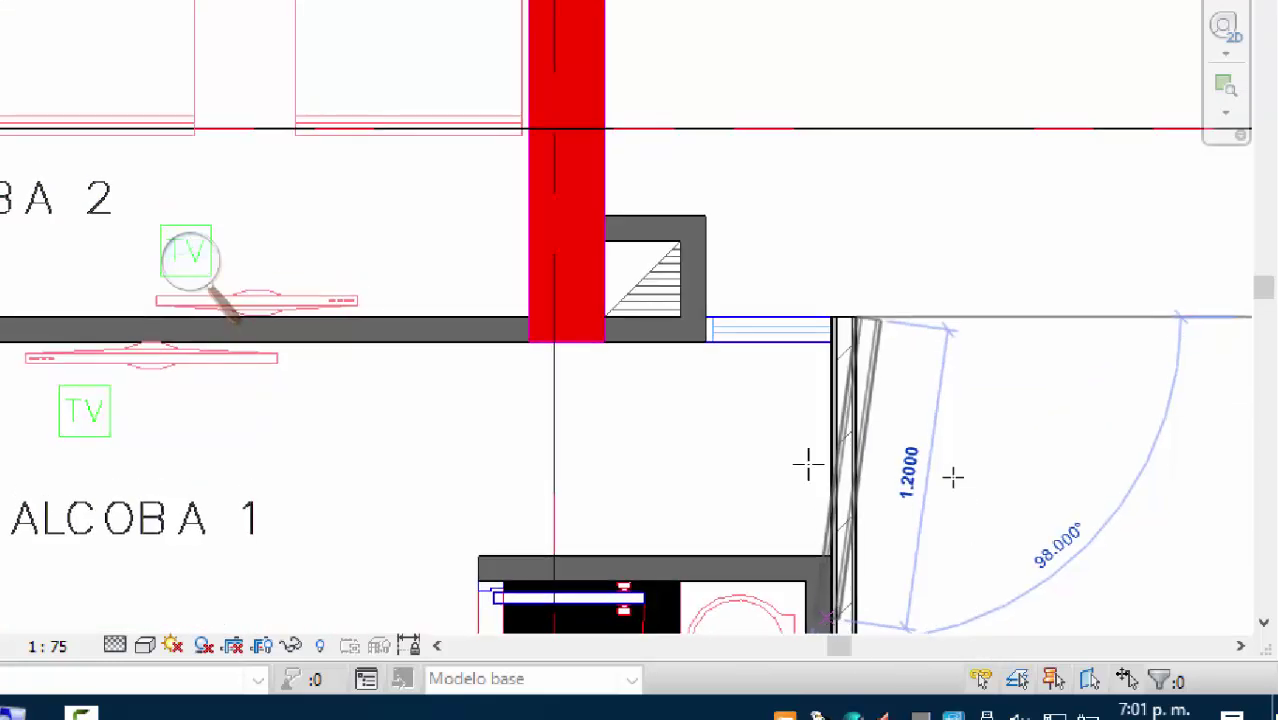
scroll(807, 462, up, 4)
click(868, 410)
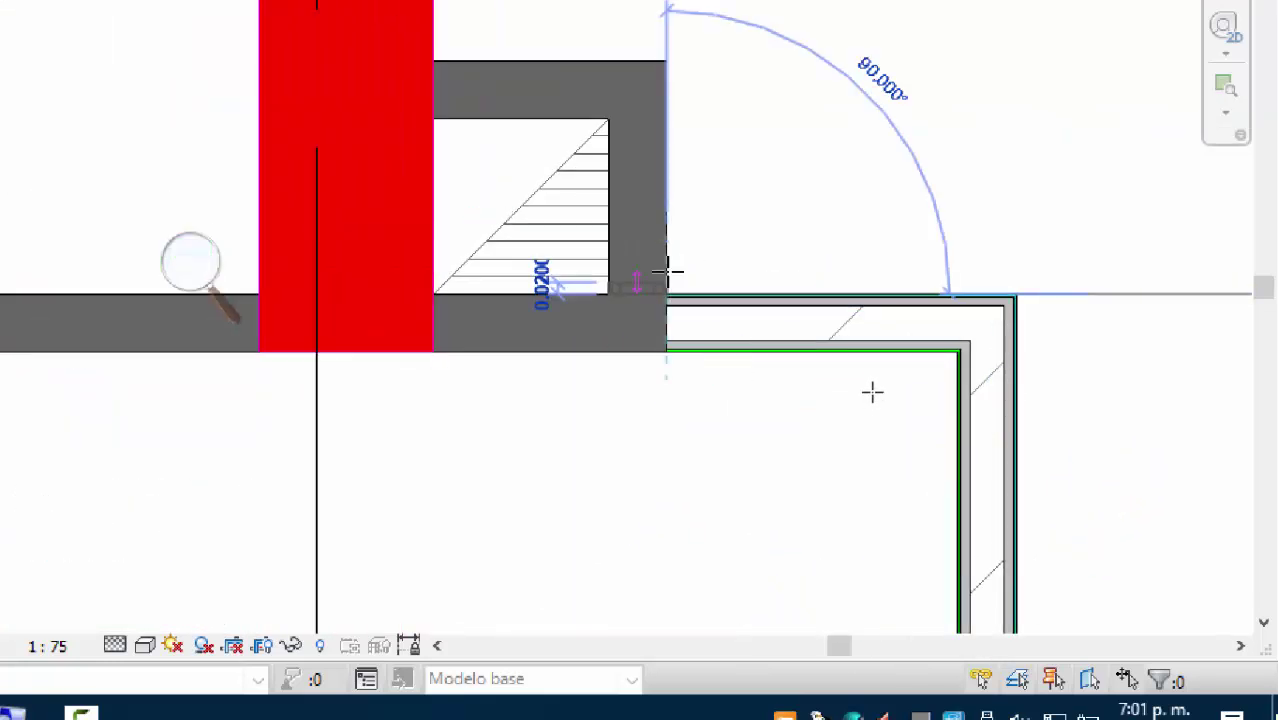
Step: Wrap the exterior wall around the shaft, finish with a 0.40 m segment at the red column, and end the chain
click(665, 71)
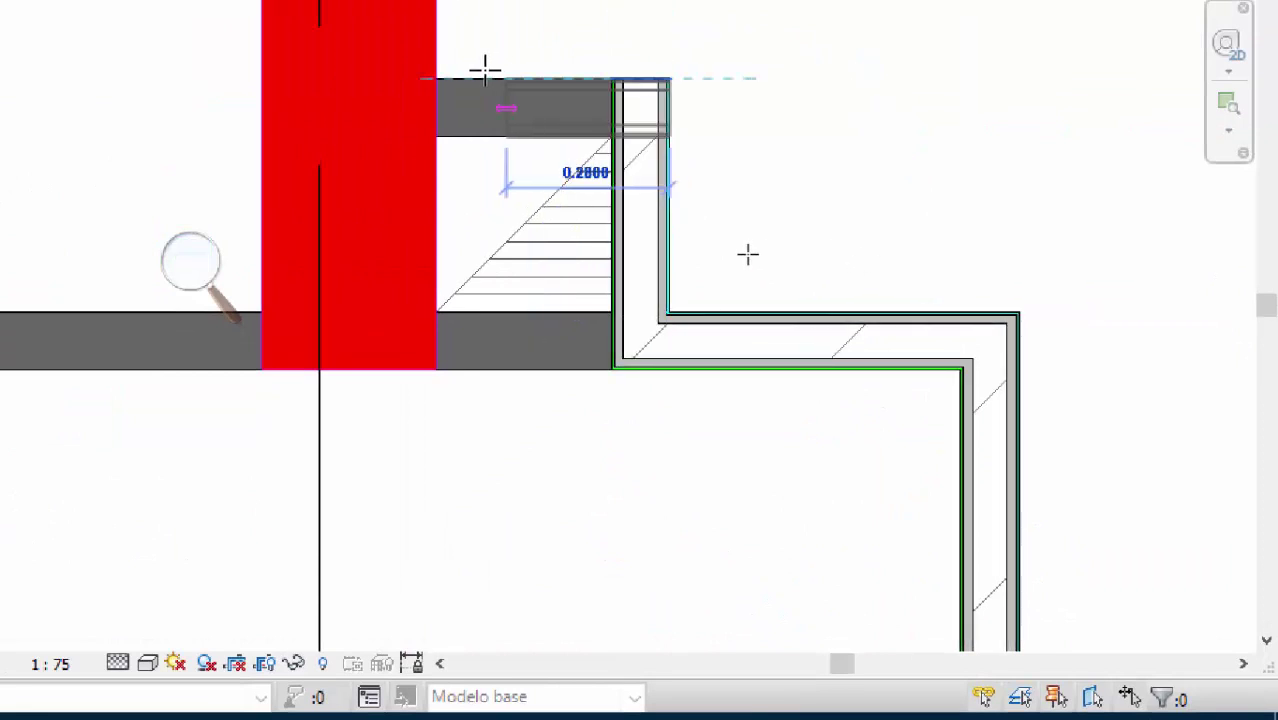
middle_drag(436, 77, 658, 147)
scroll(658, 147, up, 1)
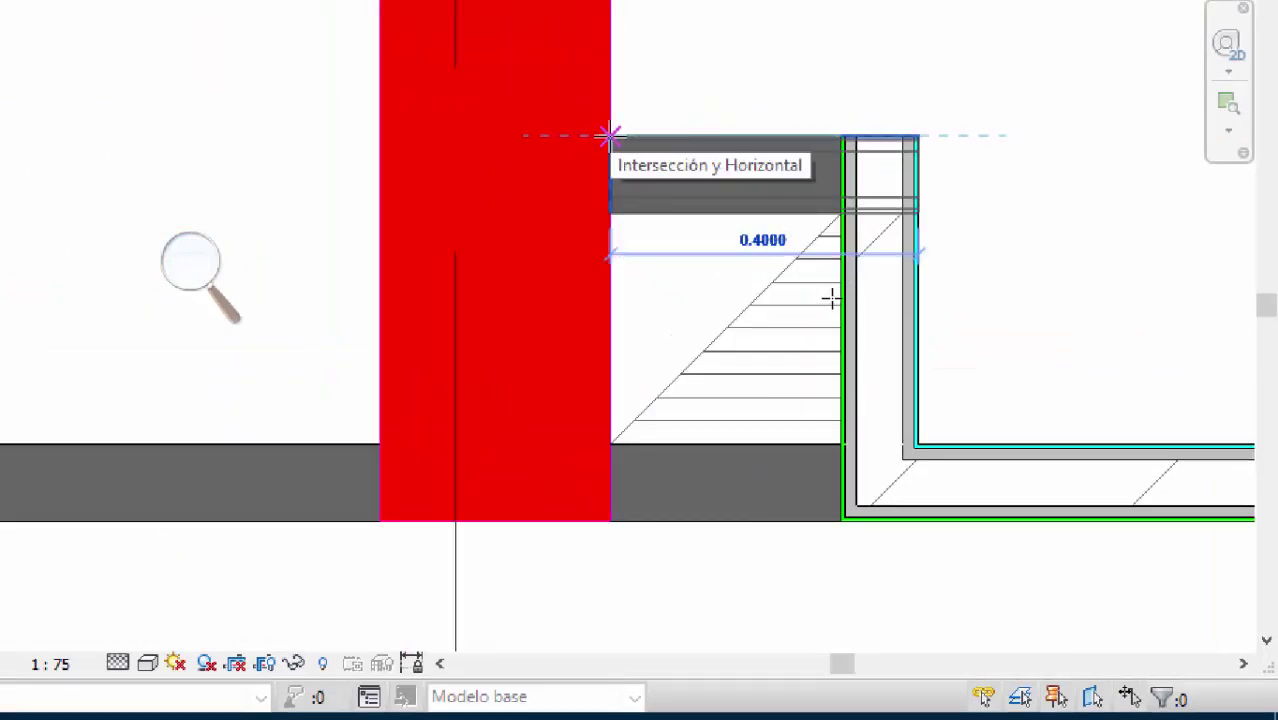
click(610, 135)
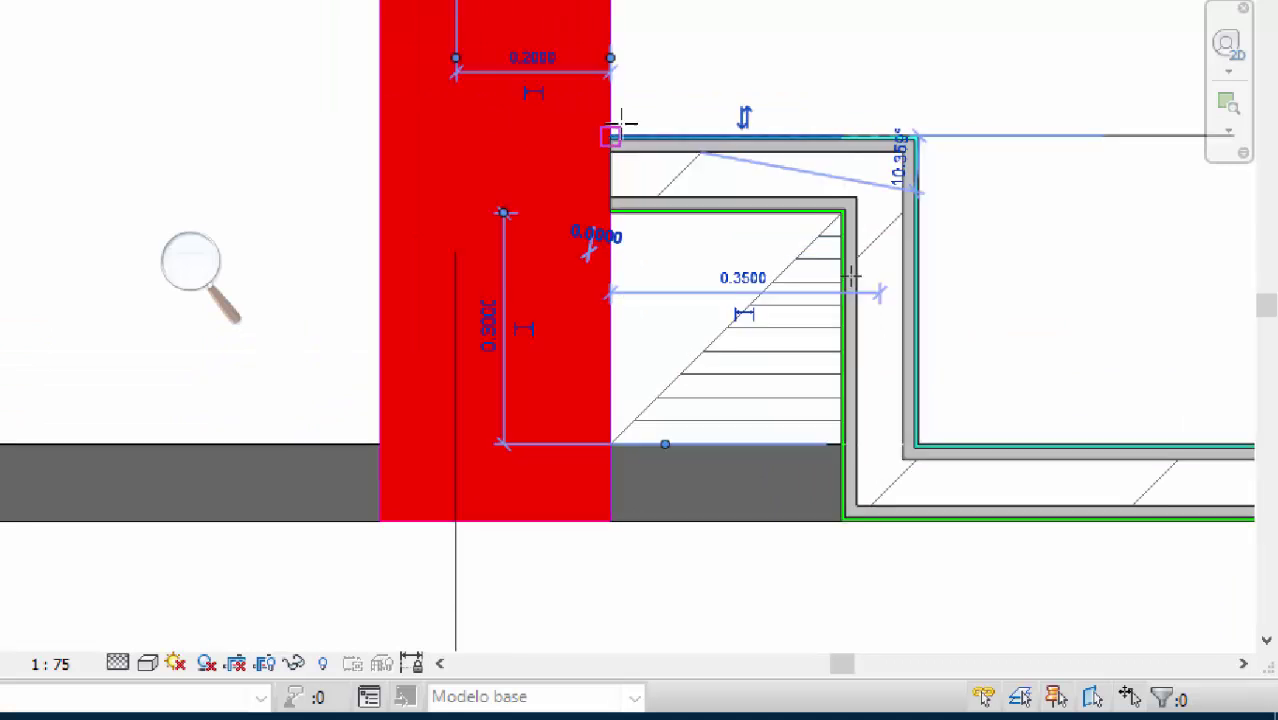
middle_drag(610, 135, 642, 391)
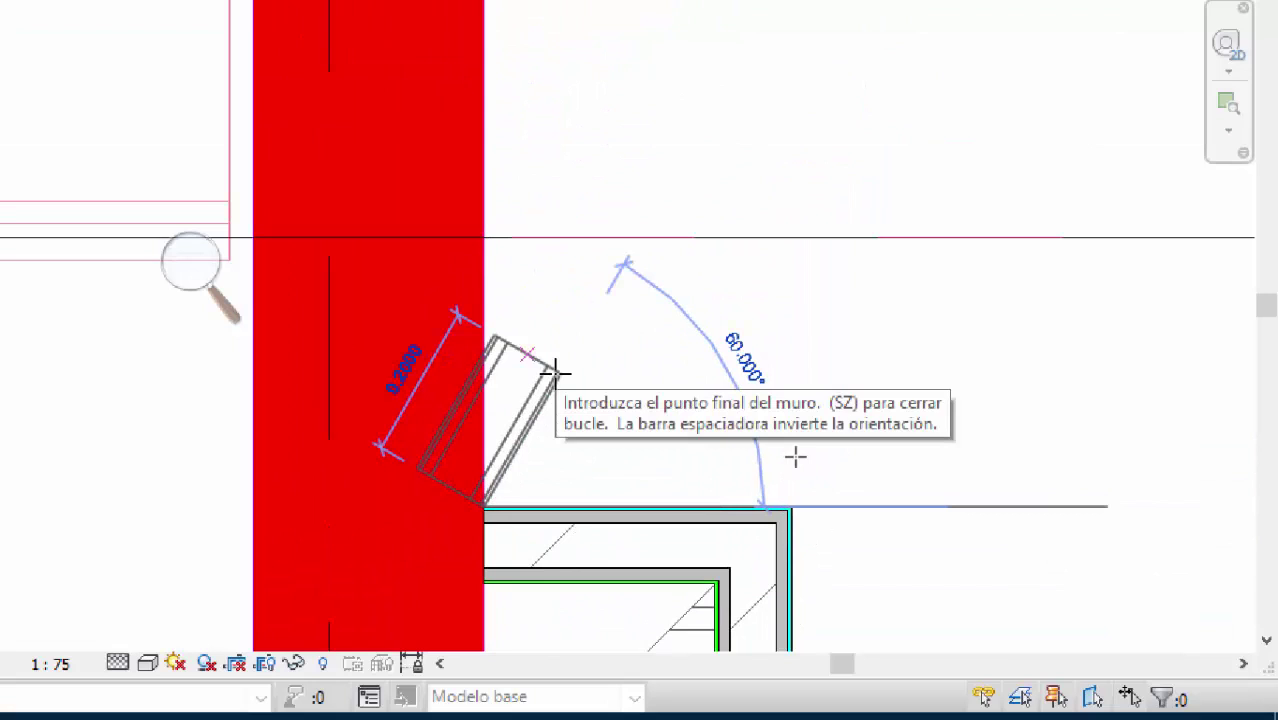
key(Escape)
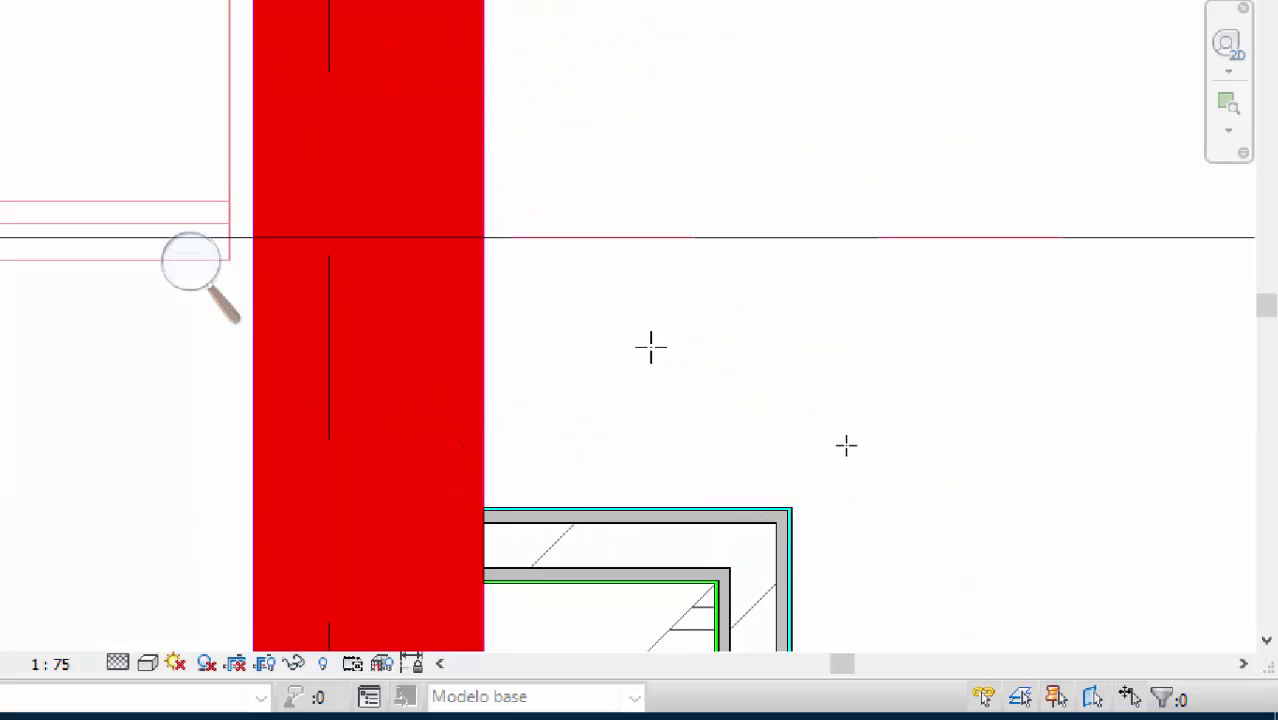
Step: Draw the exterior wall from the red column's upper face along the window line to the dark wall block and step out to its outer corner
scroll(625, 427, down, 4)
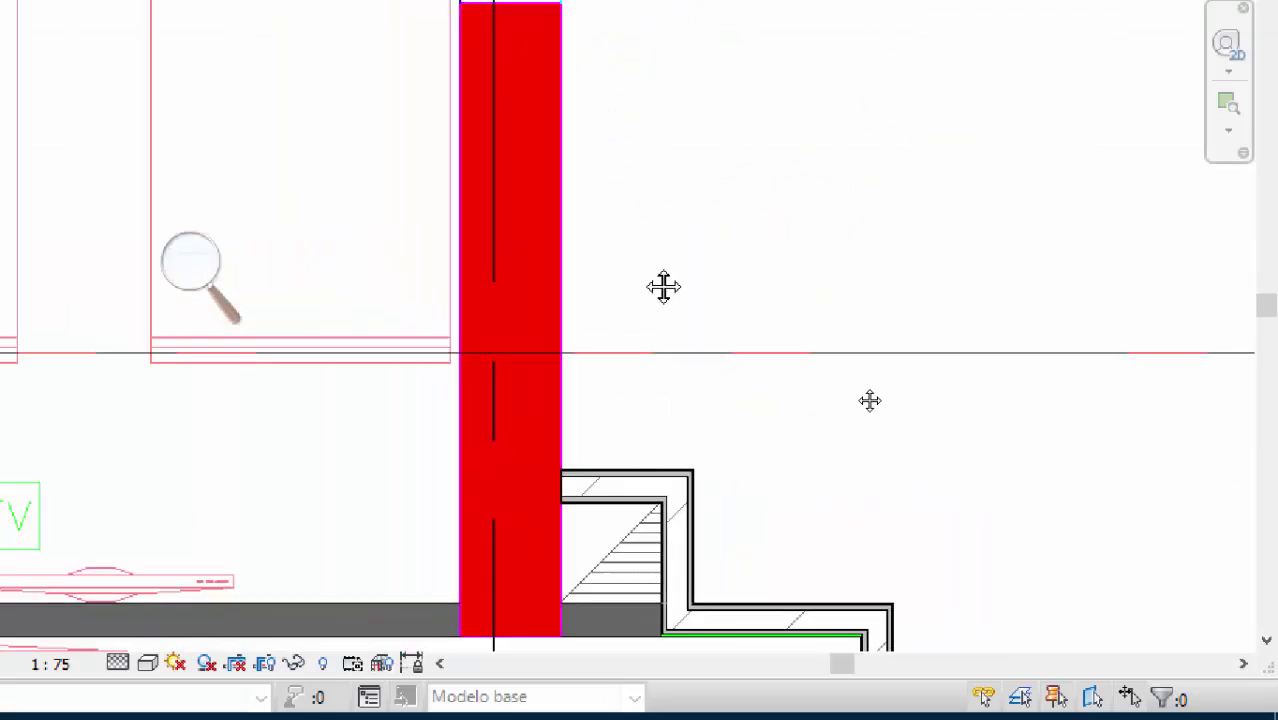
mouse_move(662, 285)
middle_down()
mouse_move(719, 502)
mouse_move(585, 388)
mouse_move(656, 409)
middle_up()
scroll(647, 443, up, 3)
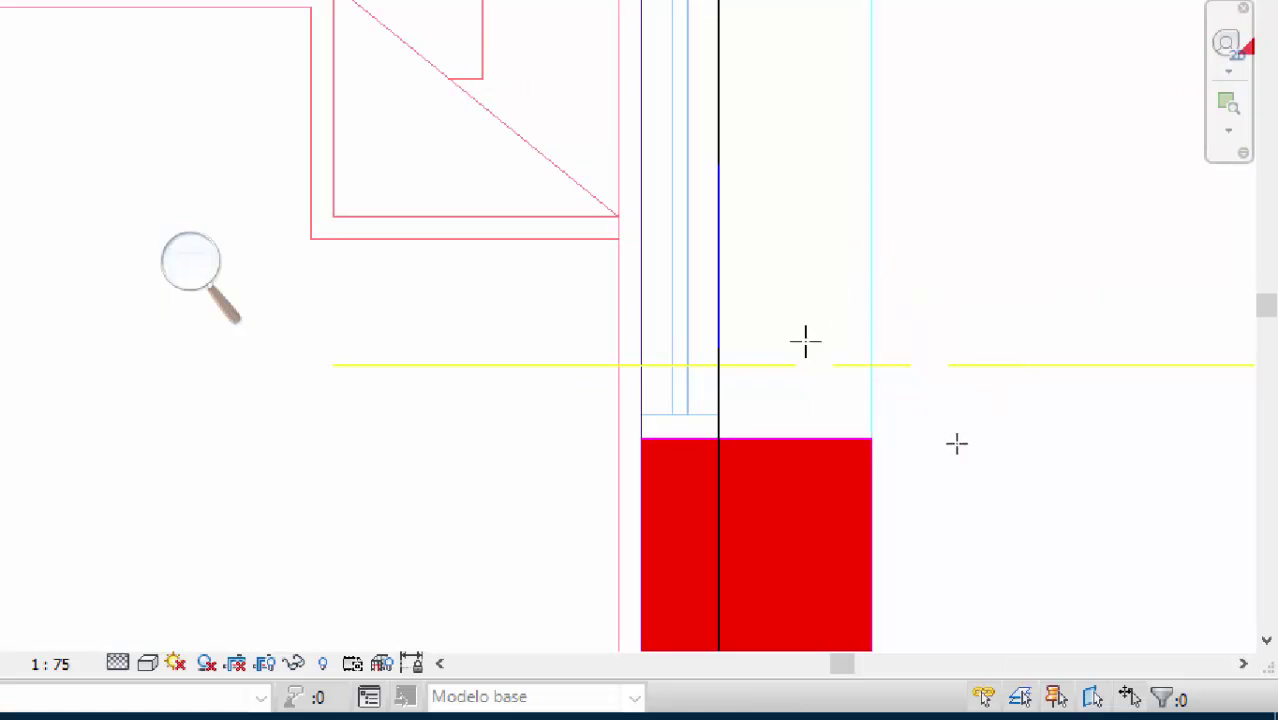
click(719, 437)
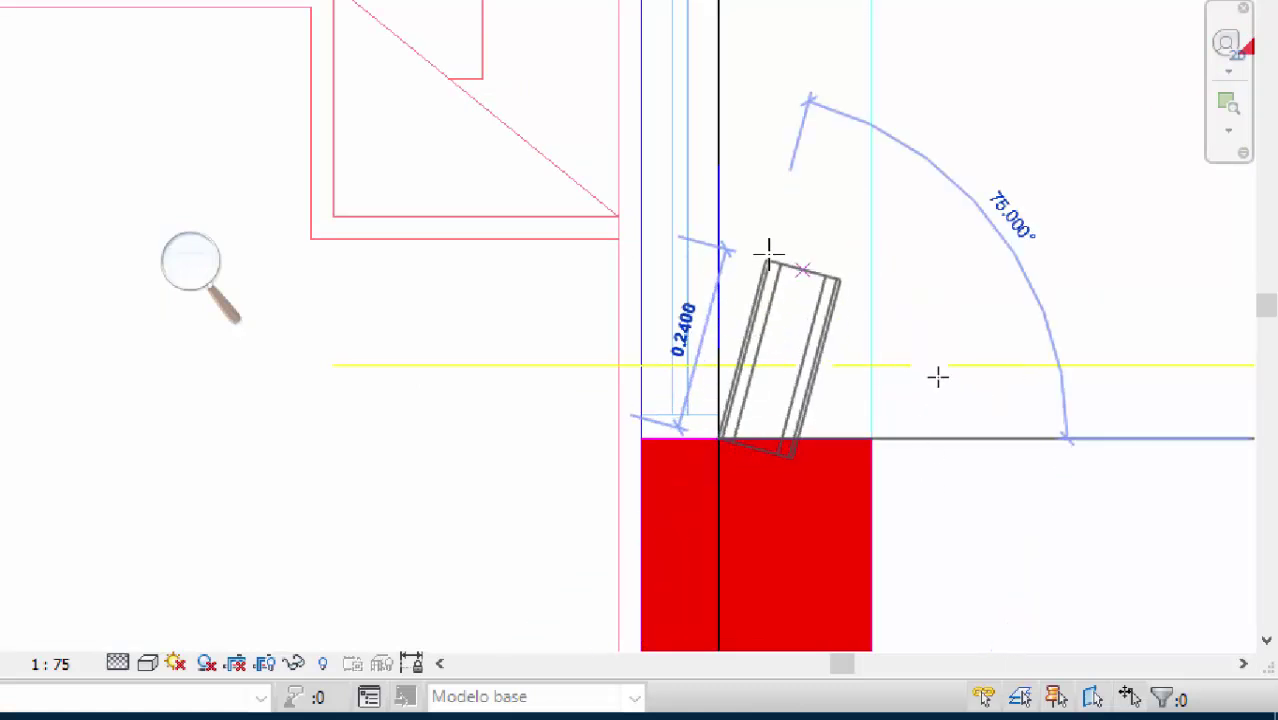
middle_drag(936, 362, 1003, 630)
scroll(1003, 630, down, 2)
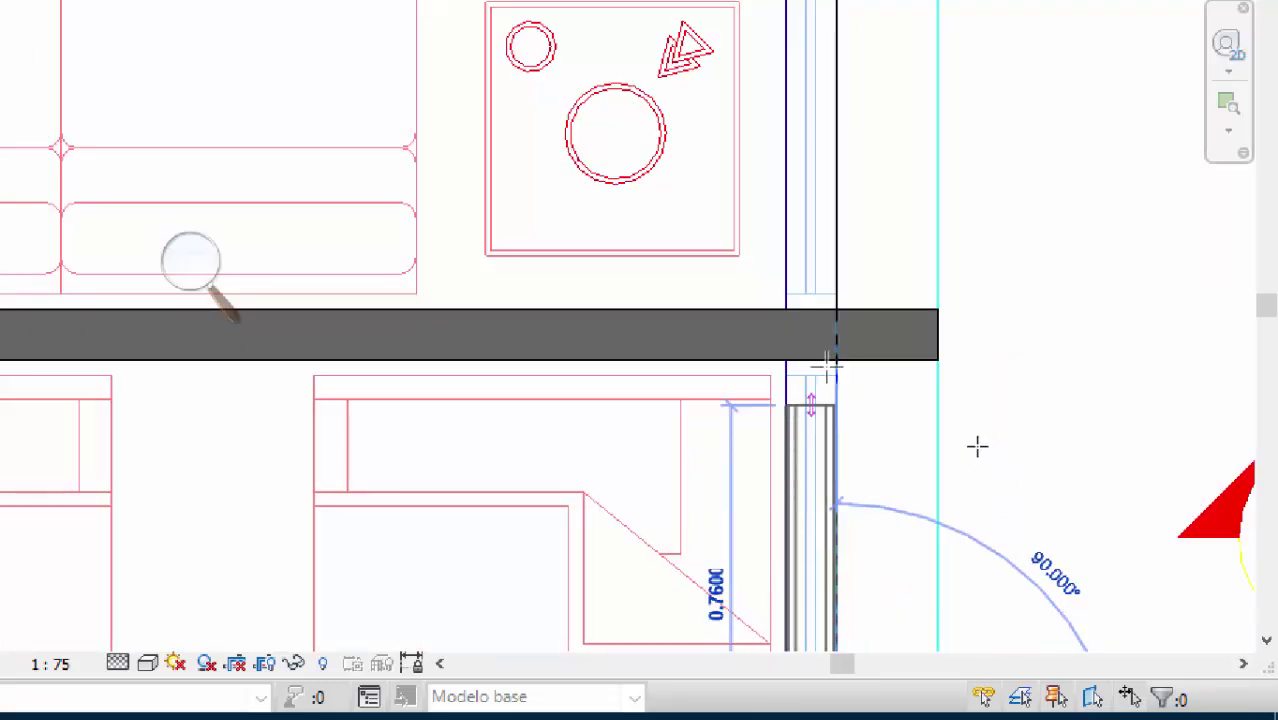
scroll(983, 455, up, 2)
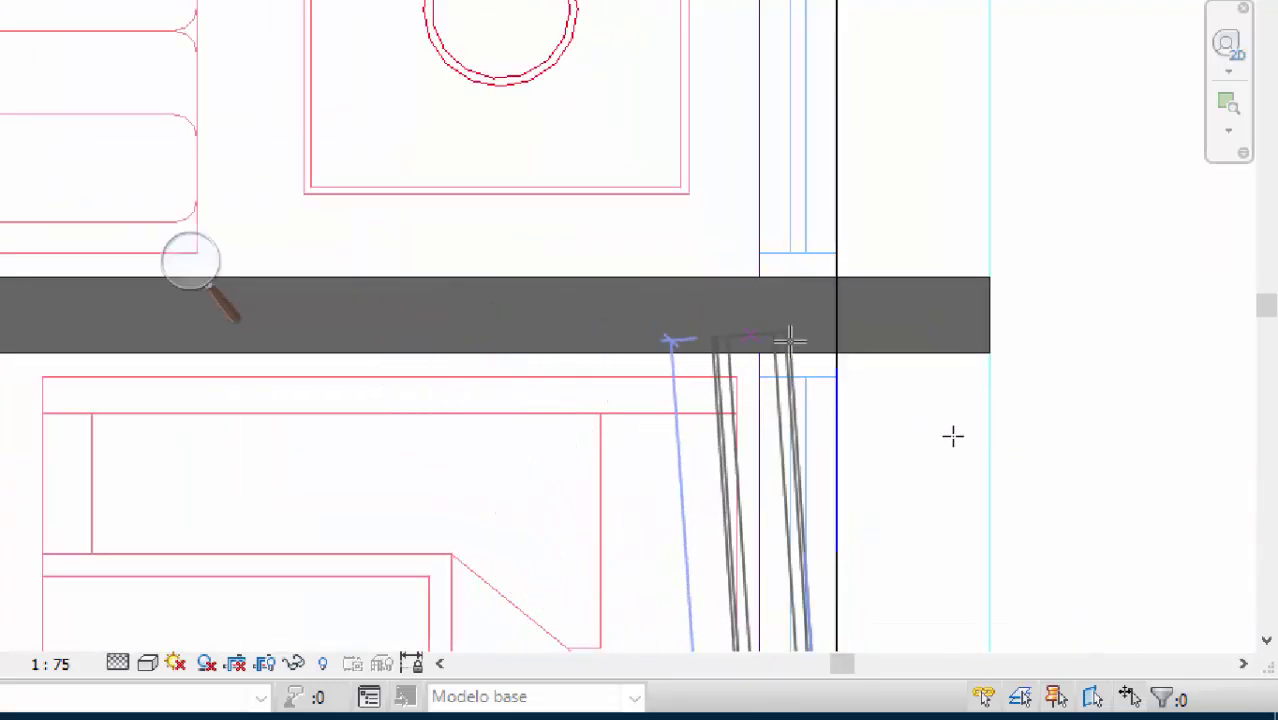
scroll(784, 336, down, 2)
middle_drag(835, 231, 913, 548)
scroll(913, 548, down, 3)
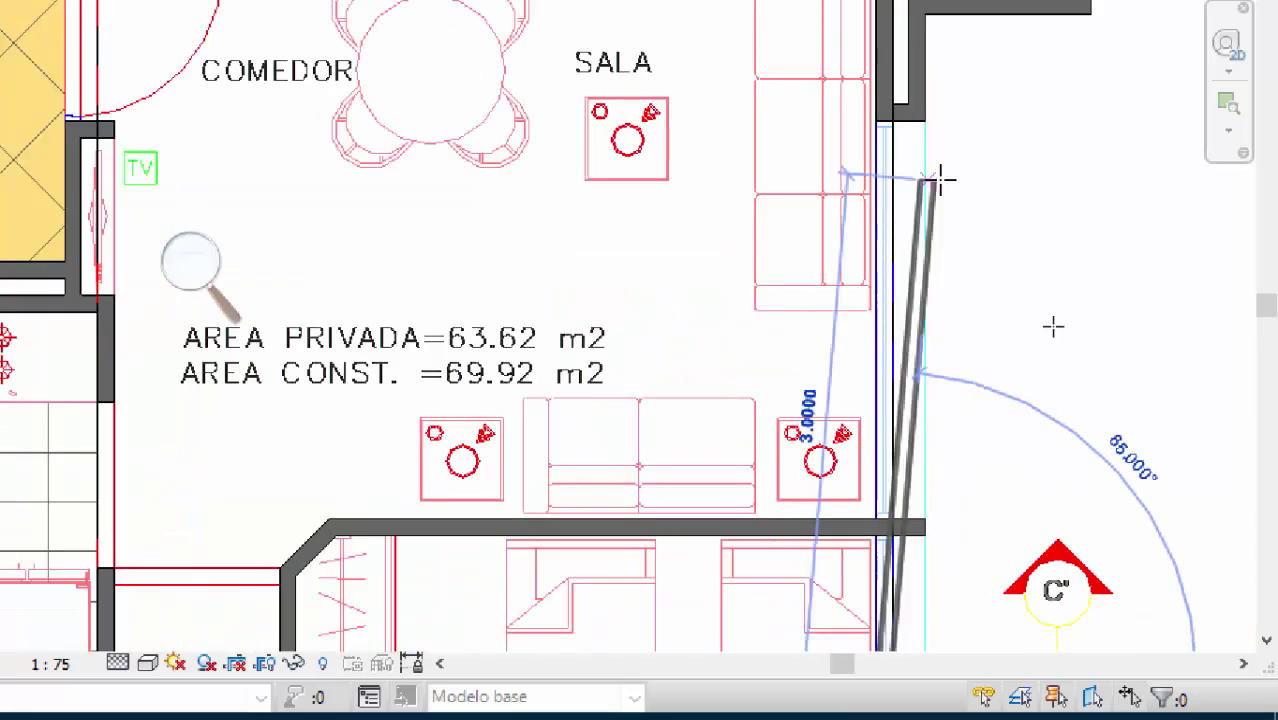
scroll(931, 284, up, 1)
scroll(1045, 394, up, 3)
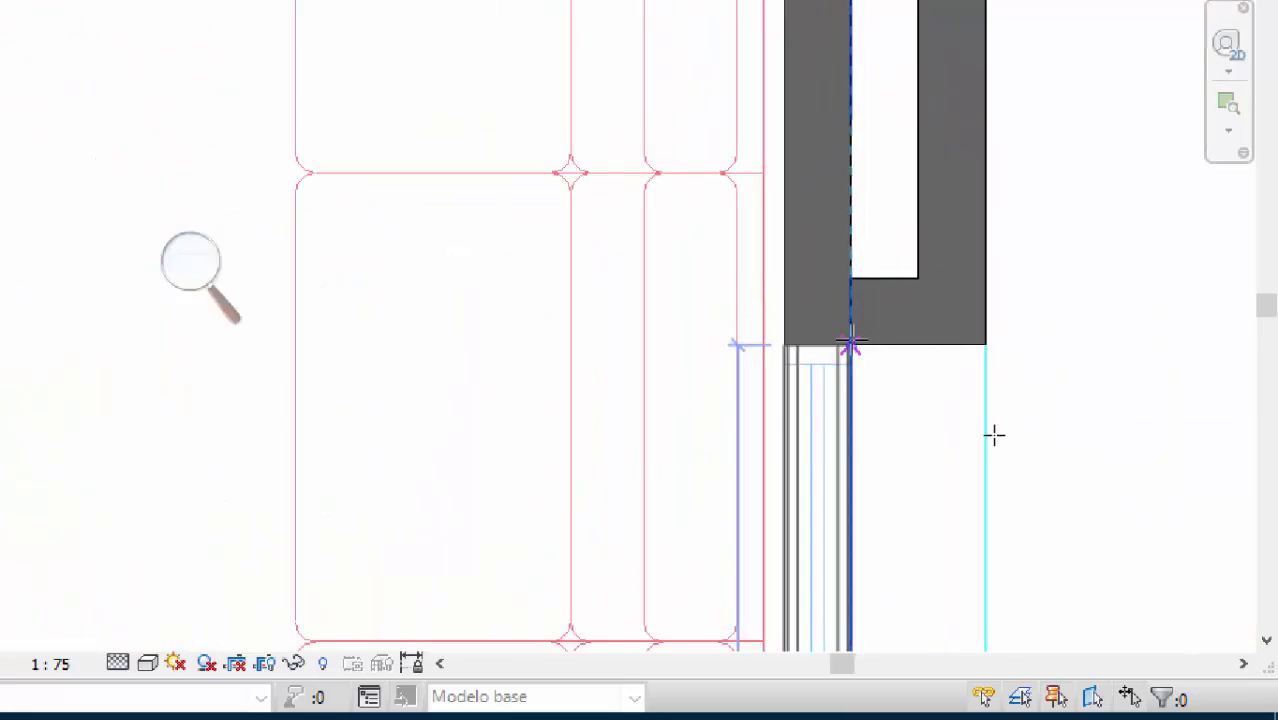
click(984, 342)
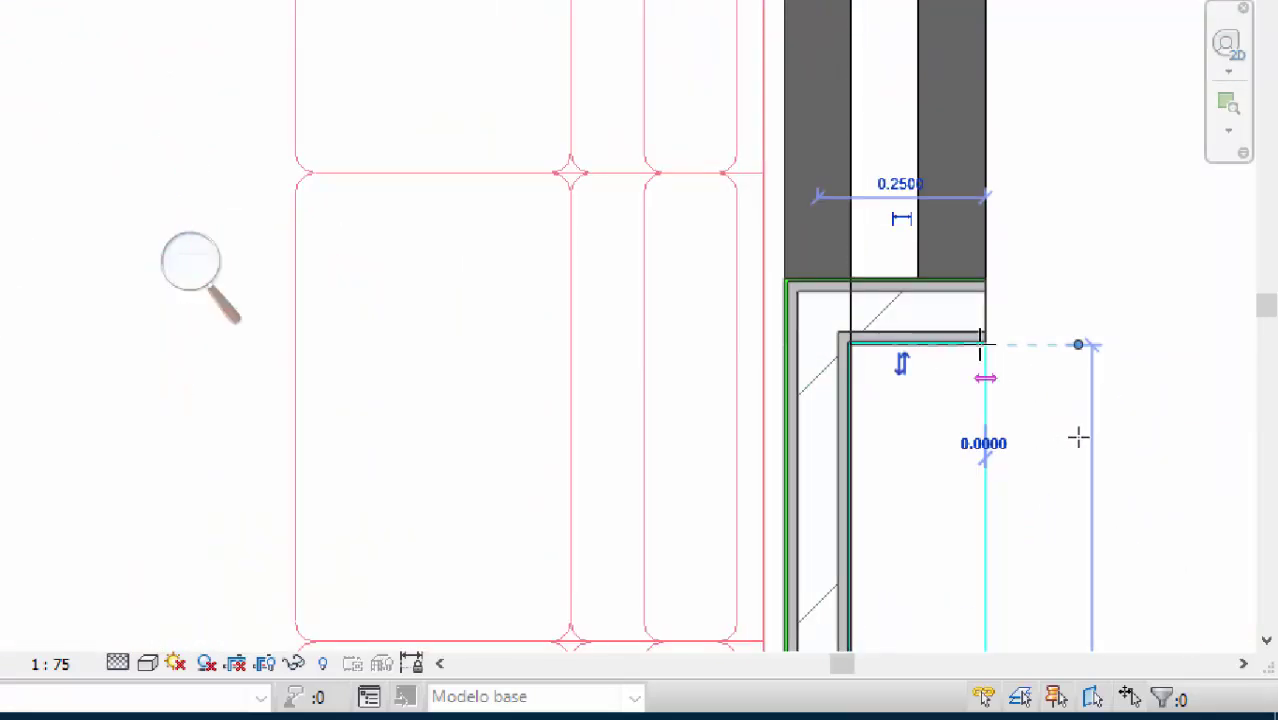
Step: Continue the exterior wall from the block's outer corner to the inside corner below the hatched shaft
scroll(983, 342, down, 2)
middle_drag(1118, 333, 1001, 528)
scroll(1036, 406, up, 1)
scroll(1053, 380, down, 1)
scroll(1001, 528, up, 5)
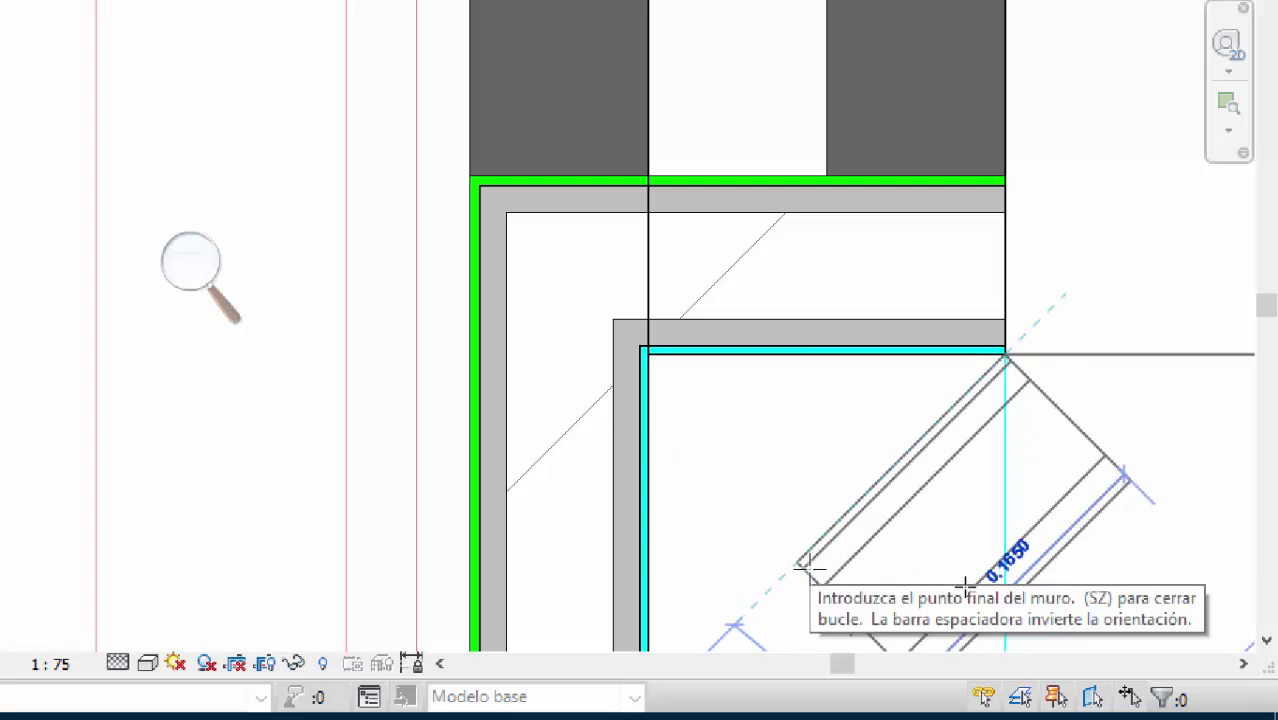
scroll(1018, 436, down, 3)
scroll(1060, 590, up, 4)
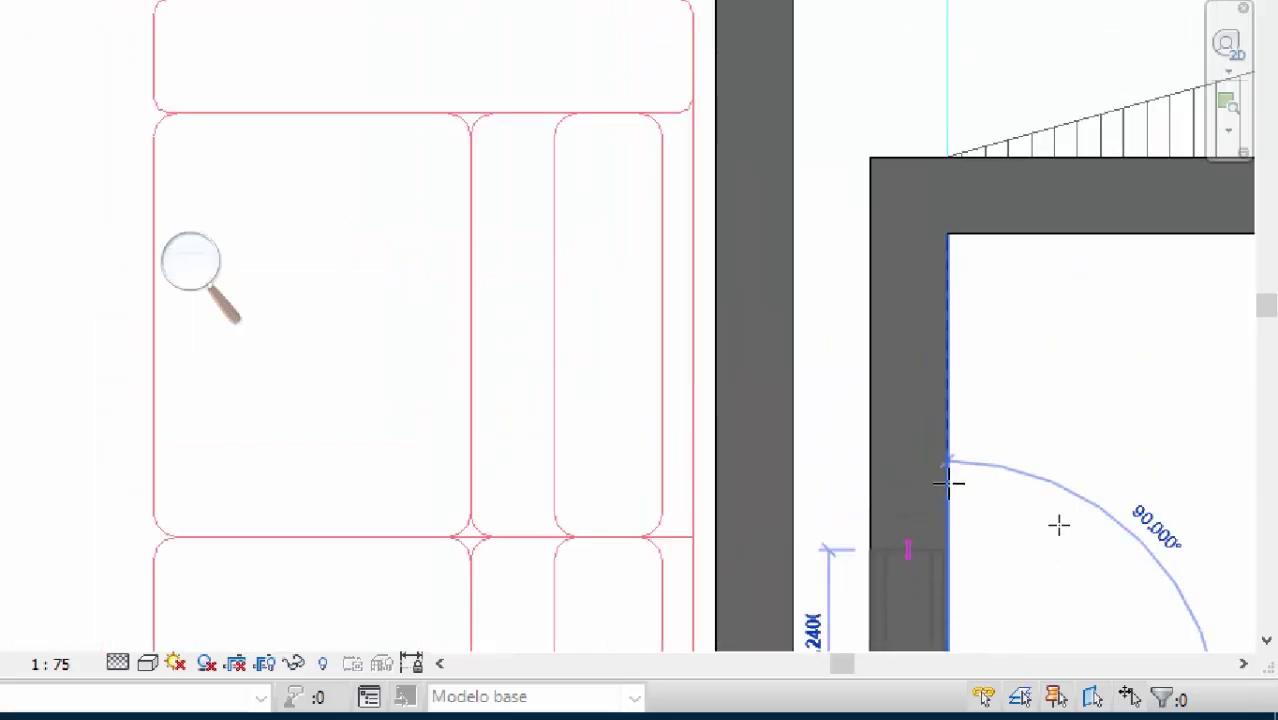
click(947, 234)
Step: Run the wall along the lower face below the hatched shaft to the outer corner
scroll(1133, 244, down, 2)
scroll(935, 393, up, 2)
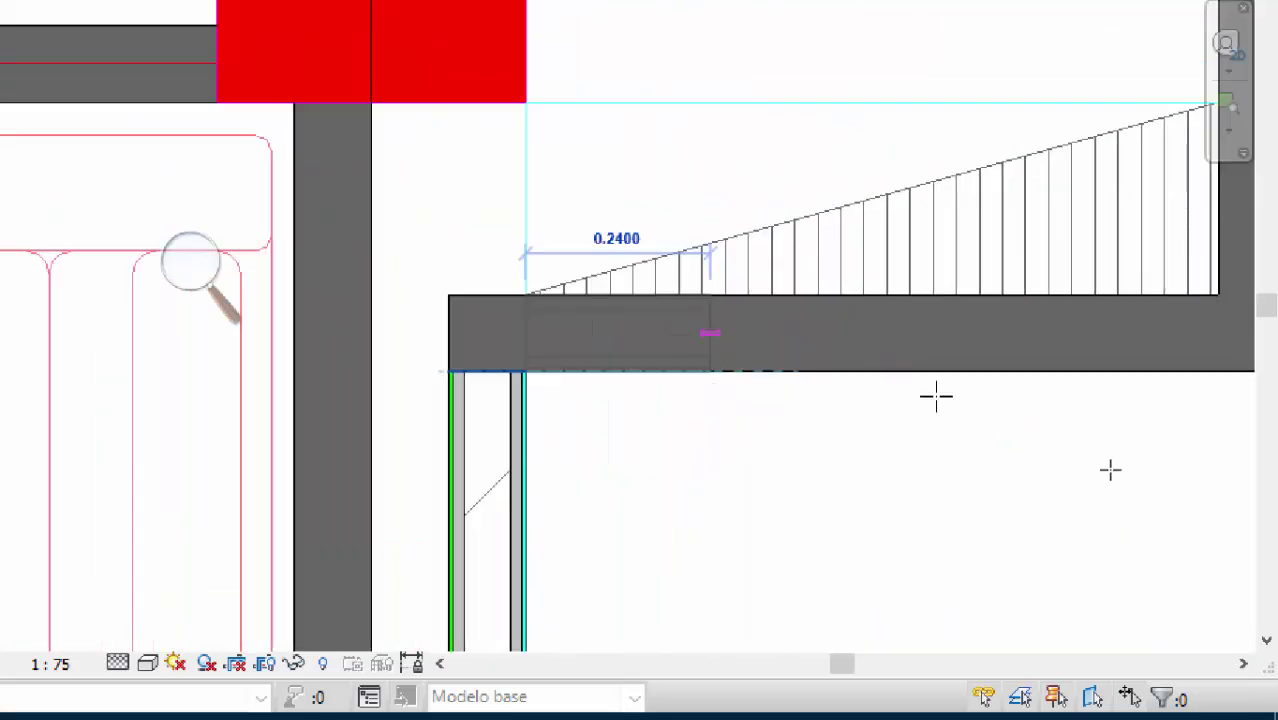
scroll(900, 400, down, 2)
scroll(678, 413, up, 2)
click(805, 412)
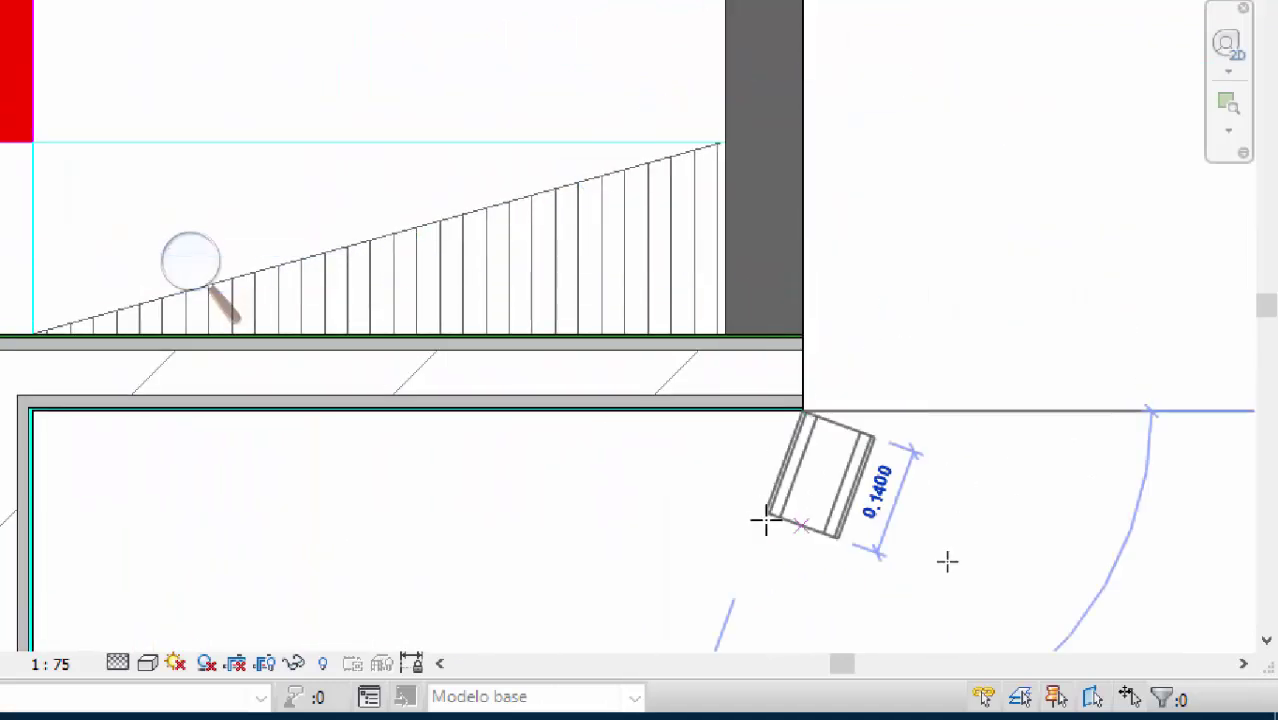
Step: Run the wall up the bathroom's outer face to its upper corner and step in to Alcoba 1's window line
scroll(947, 559, down, 4)
middle_drag(950, 271, 996, 628)
scroll(975, 430, up, 1)
scroll(985, 412, down, 3)
scroll(985, 400, up, 3)
middle_drag(985, 400, 941, 579)
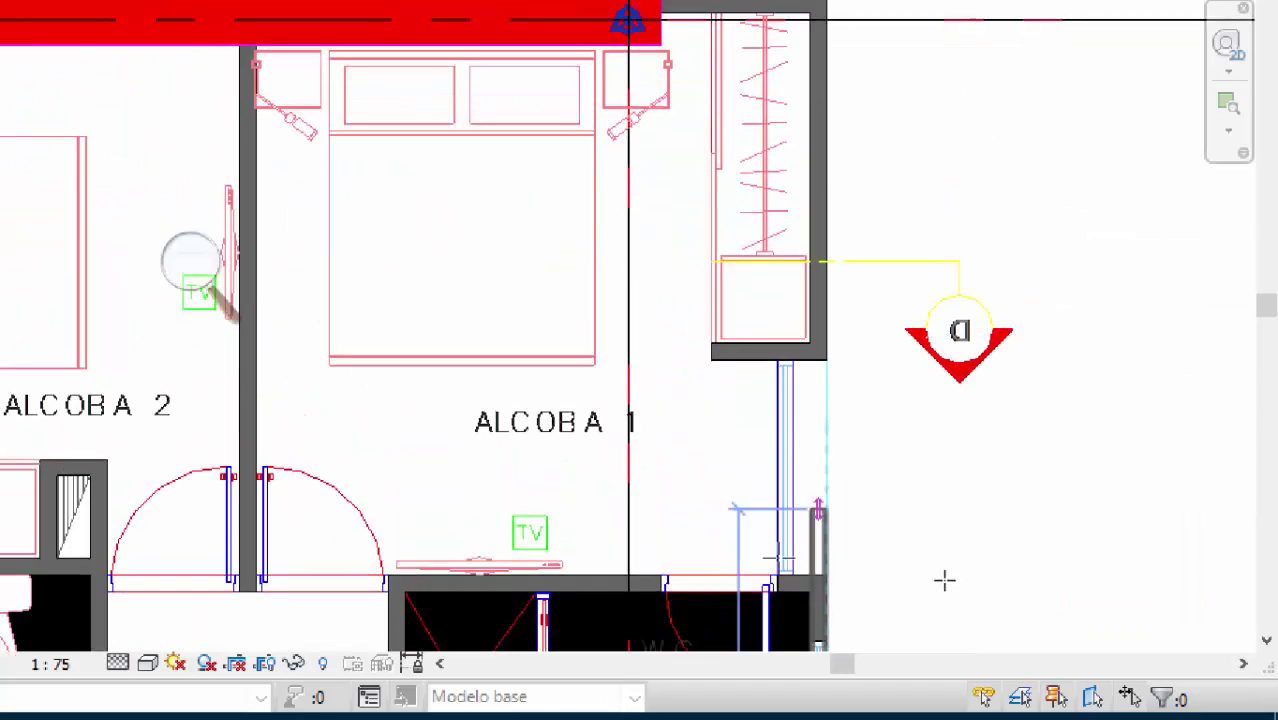
scroll(941, 579, up, 4)
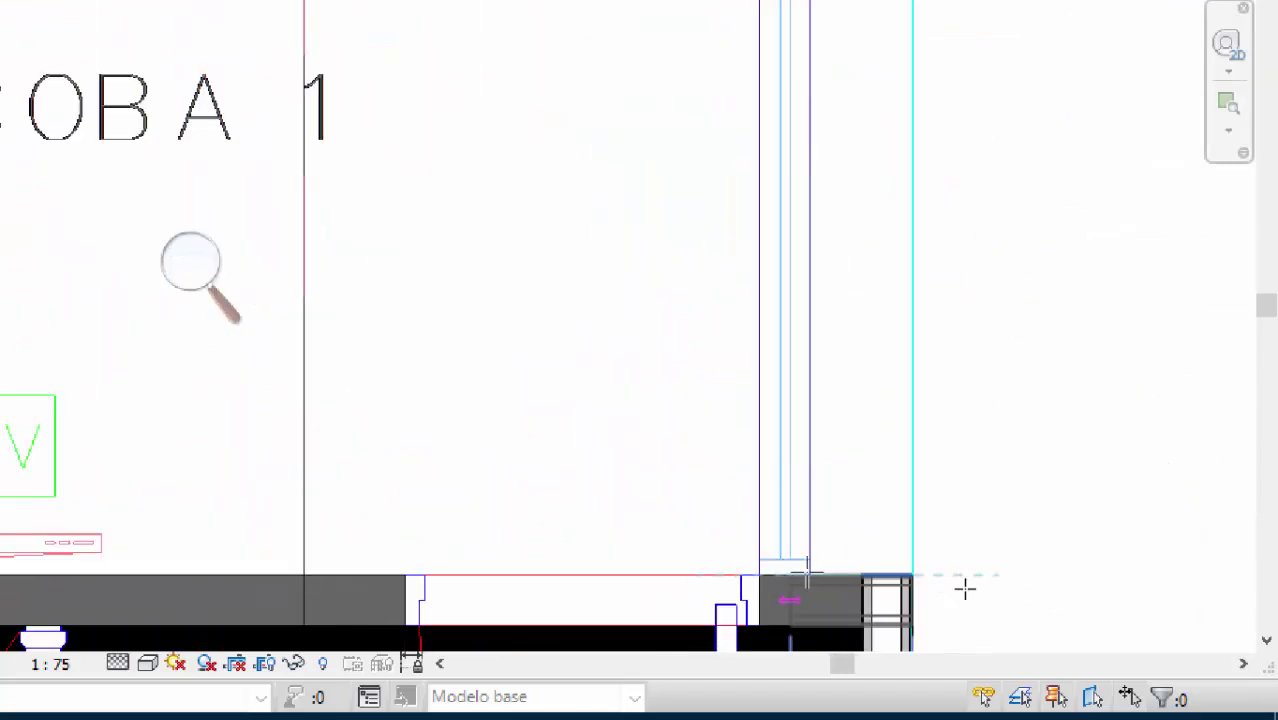
Step: Continue the wall along the outer line of Alcoba 1's window to the end of the window frame below the closet
scroll(970, 533, down, 3)
middle_drag(1020, 320, 984, 616)
scroll(984, 616, up, 2)
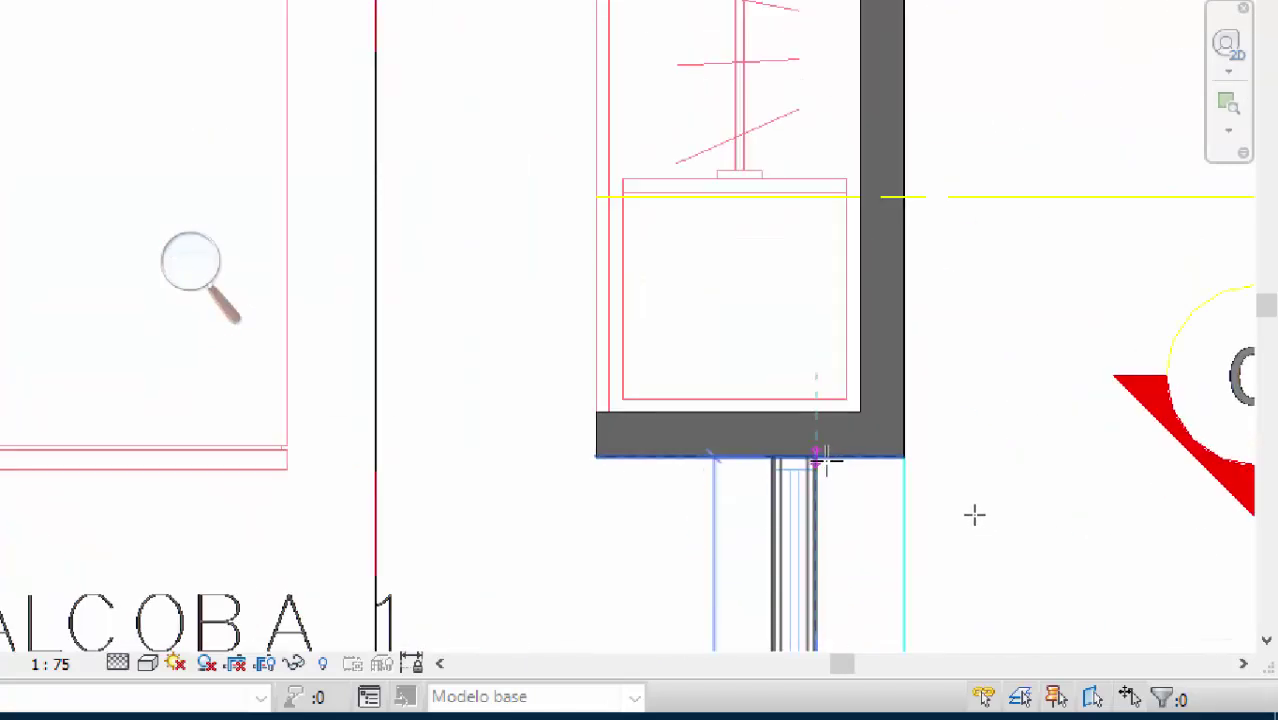
click(973, 515)
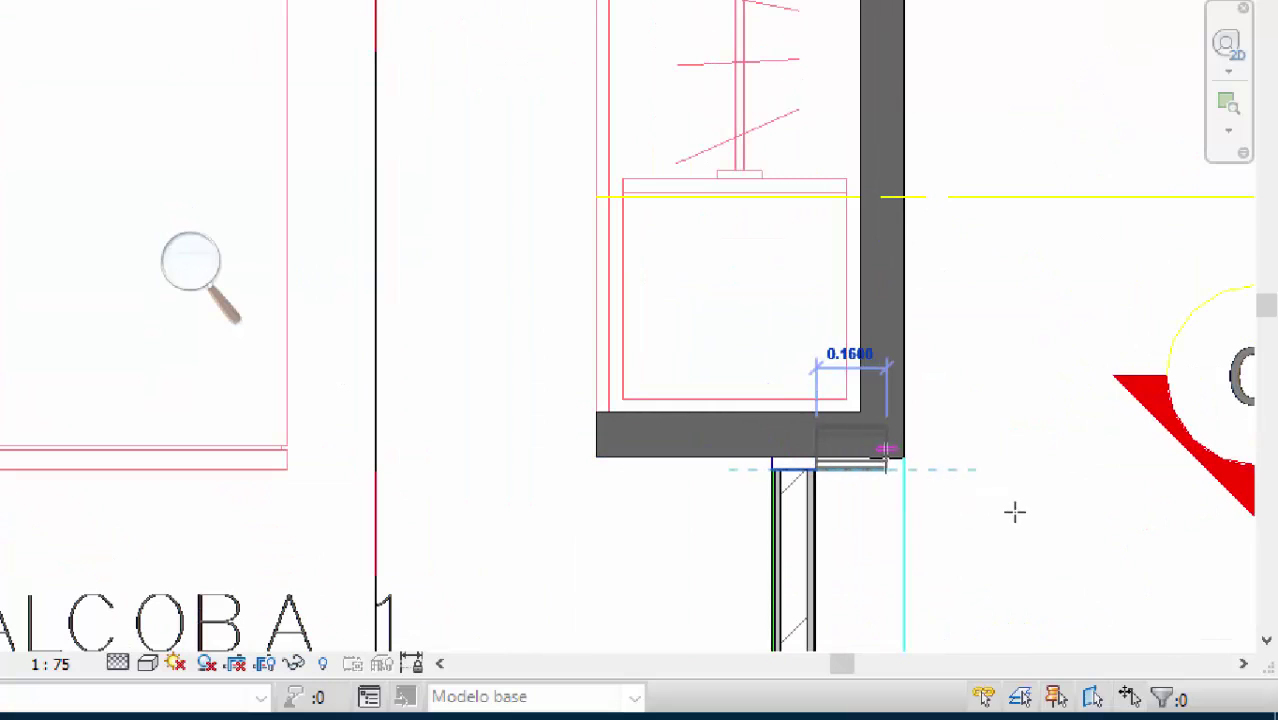
Step: Wrap the exterior wall around Alcoba 1's closet from its lower corner to the end of the red column and end the chain
key(Escape)
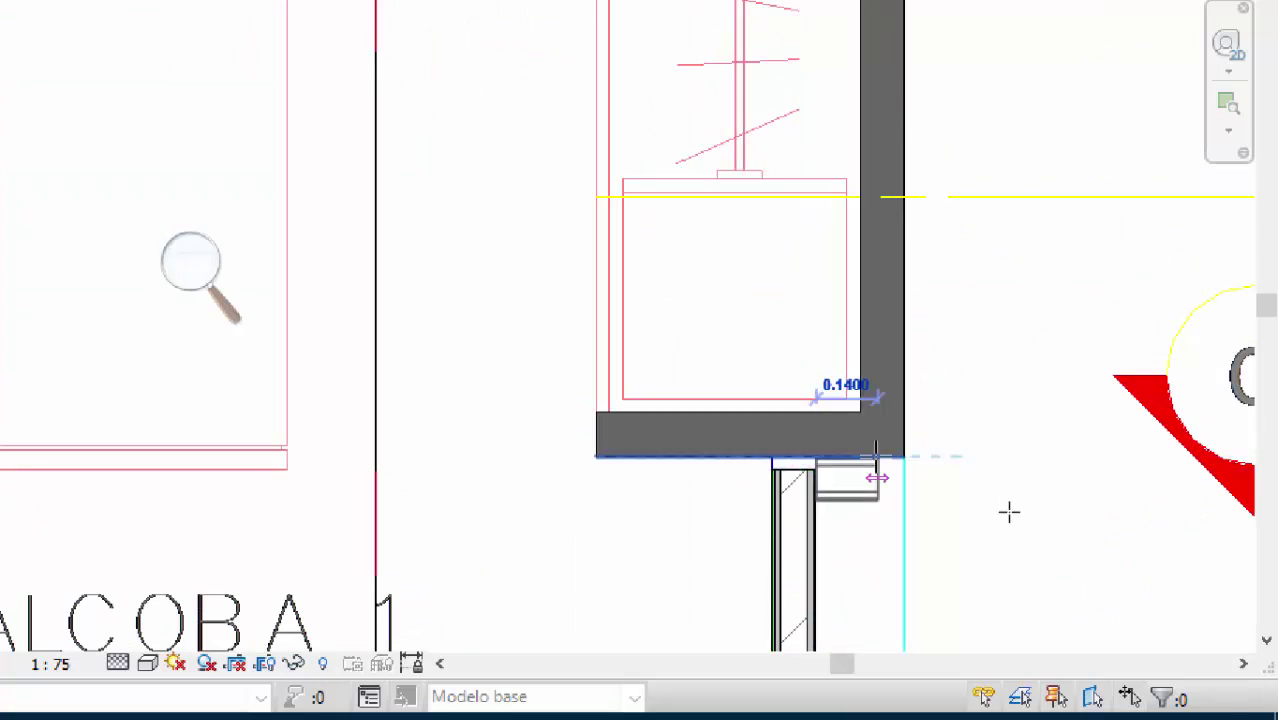
click(1030, 512)
scroll(1033, 465, up, 5)
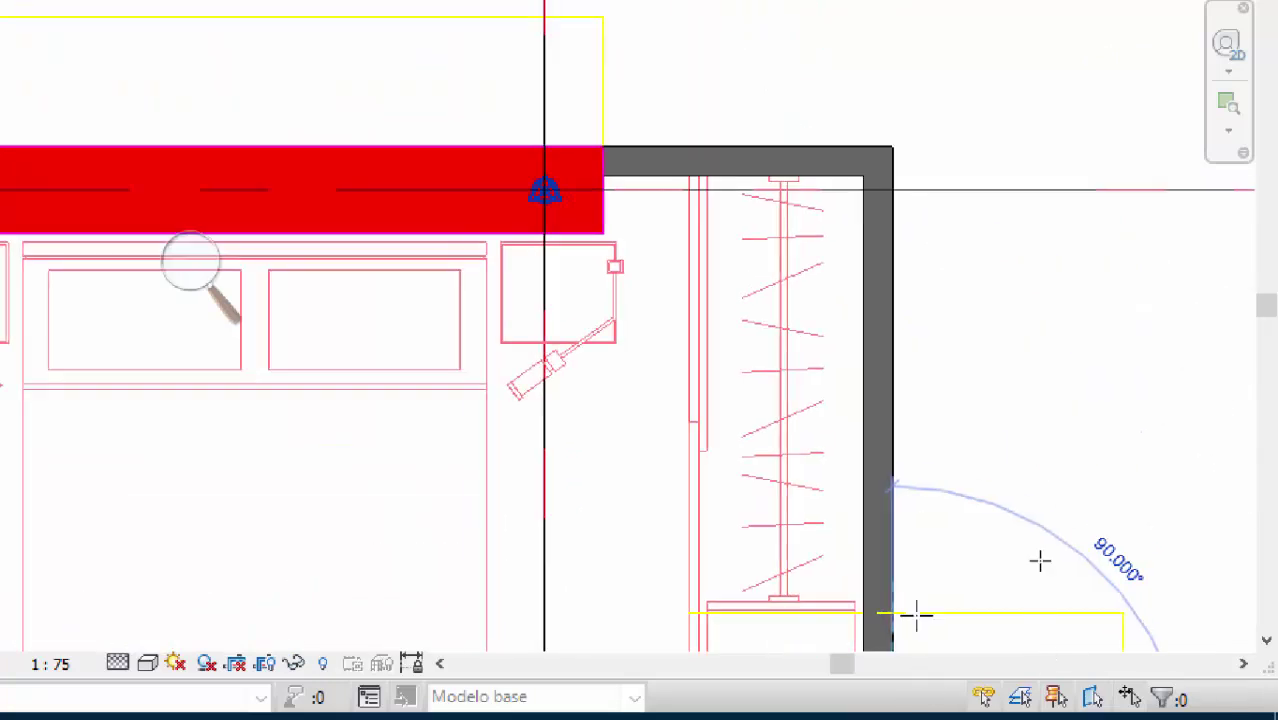
click(1025, 335)
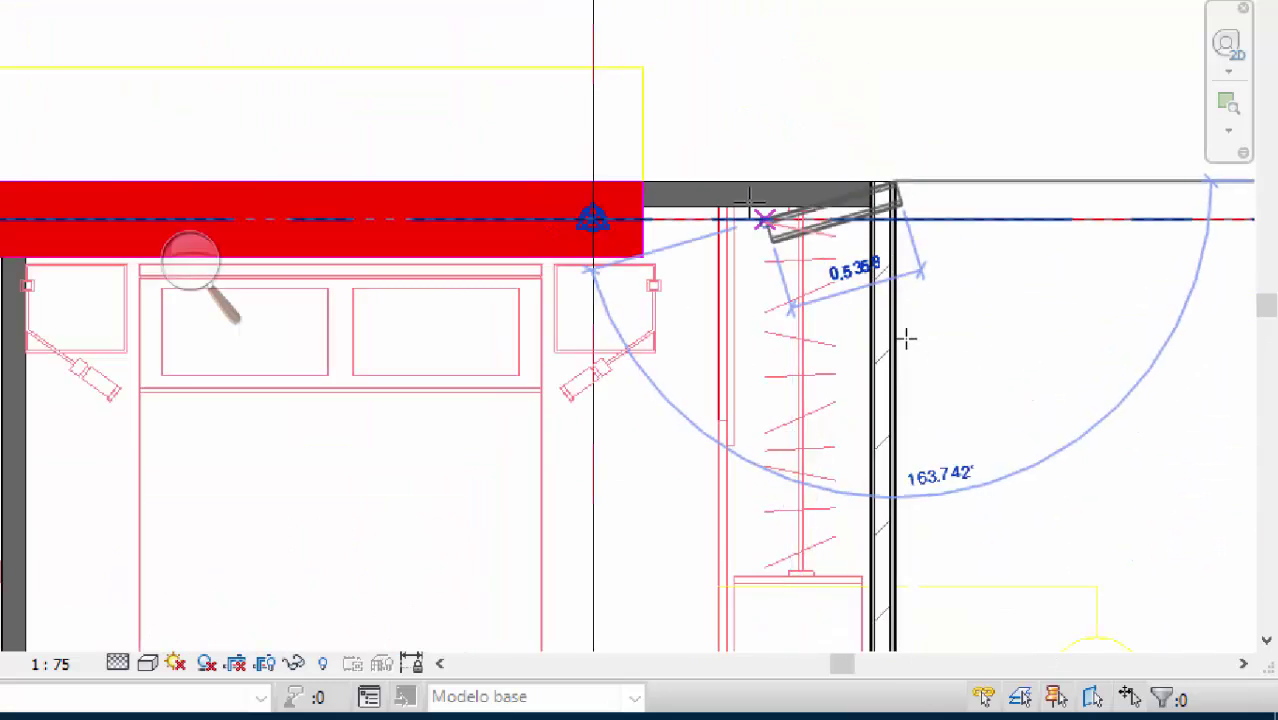
scroll(913, 328, down, 3)
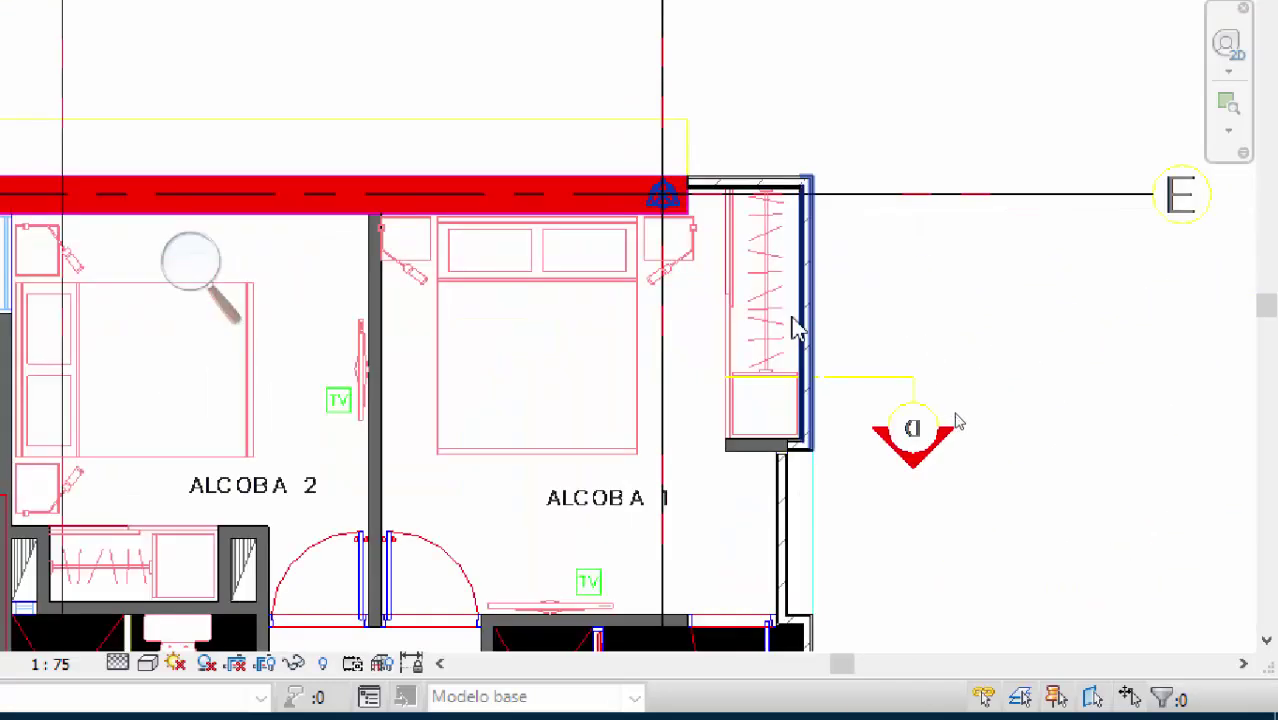
Step: Extend the upper end of Alcoba 1's window wall until it joins the exterior wall under the closet
scroll(907, 456, up, 4)
scroll(848, 315, up, 5)
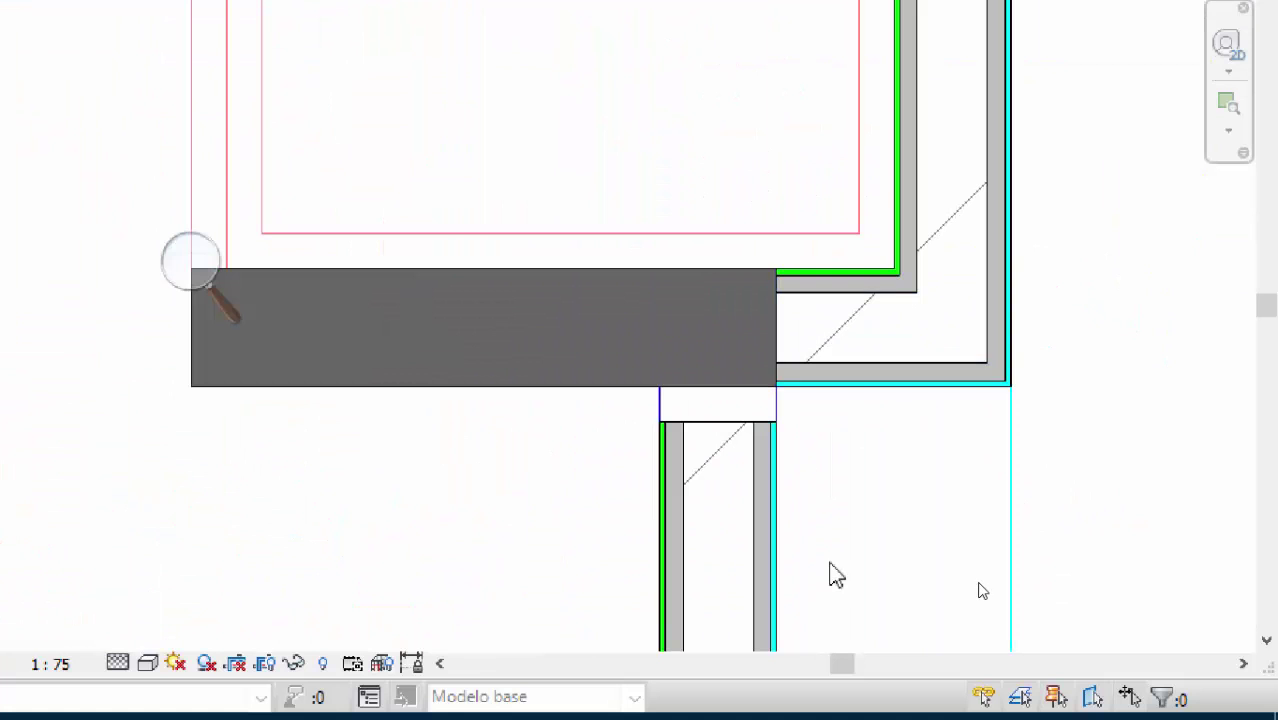
middle_drag(833, 571, 858, 482)
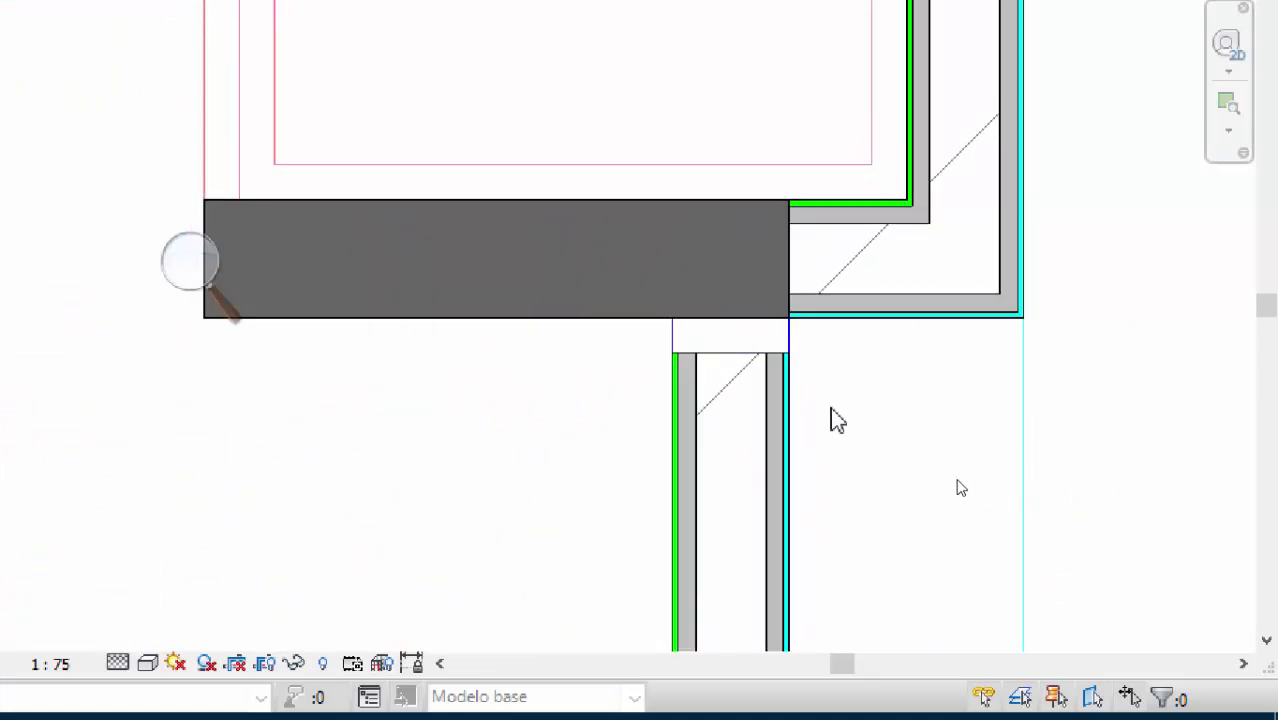
click(767, 420)
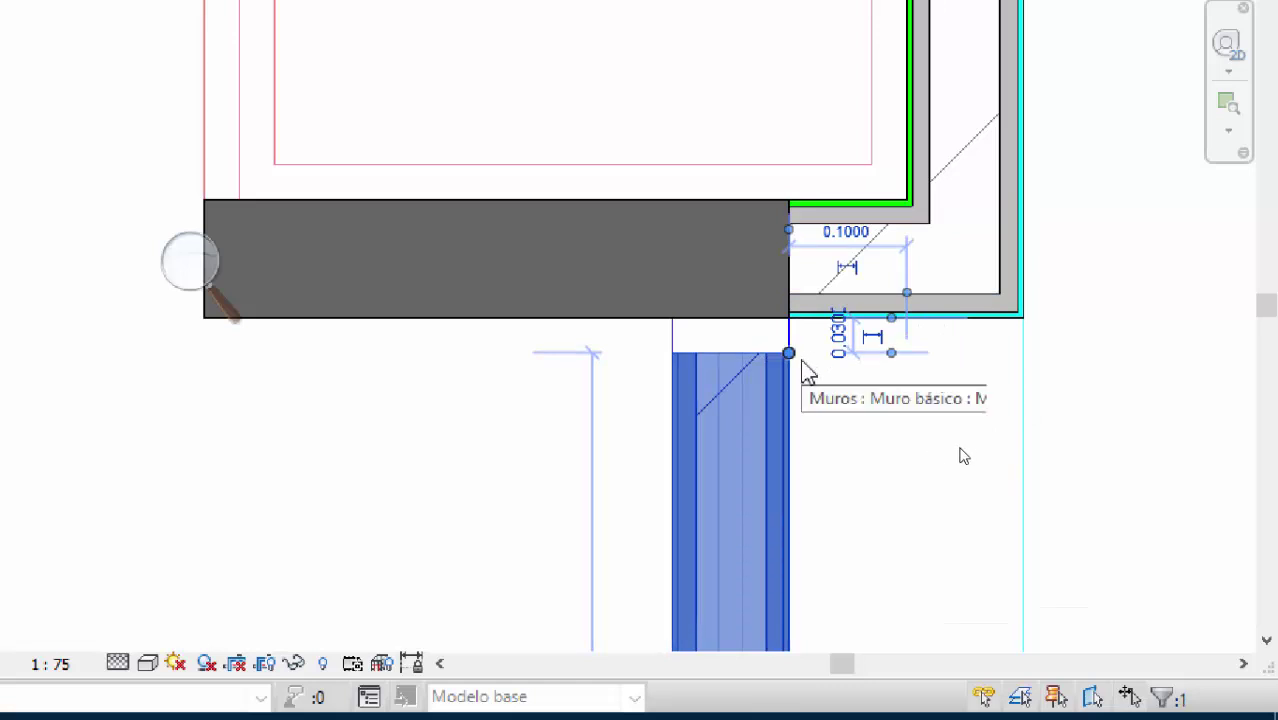
scroll(808, 372, down, 5)
scroll(965, 420, up, 3)
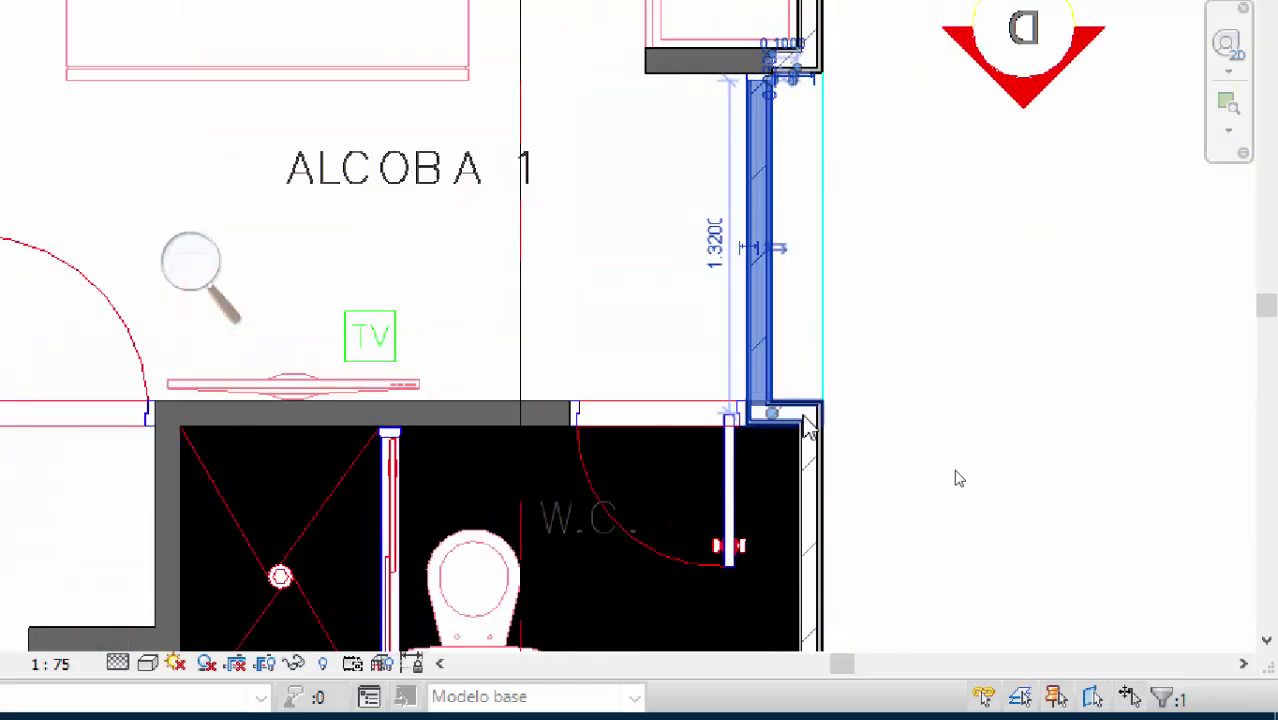
middle_drag(947, 388, 990, 551)
scroll(957, 381, up, 2)
scroll(955, 395, up, 3)
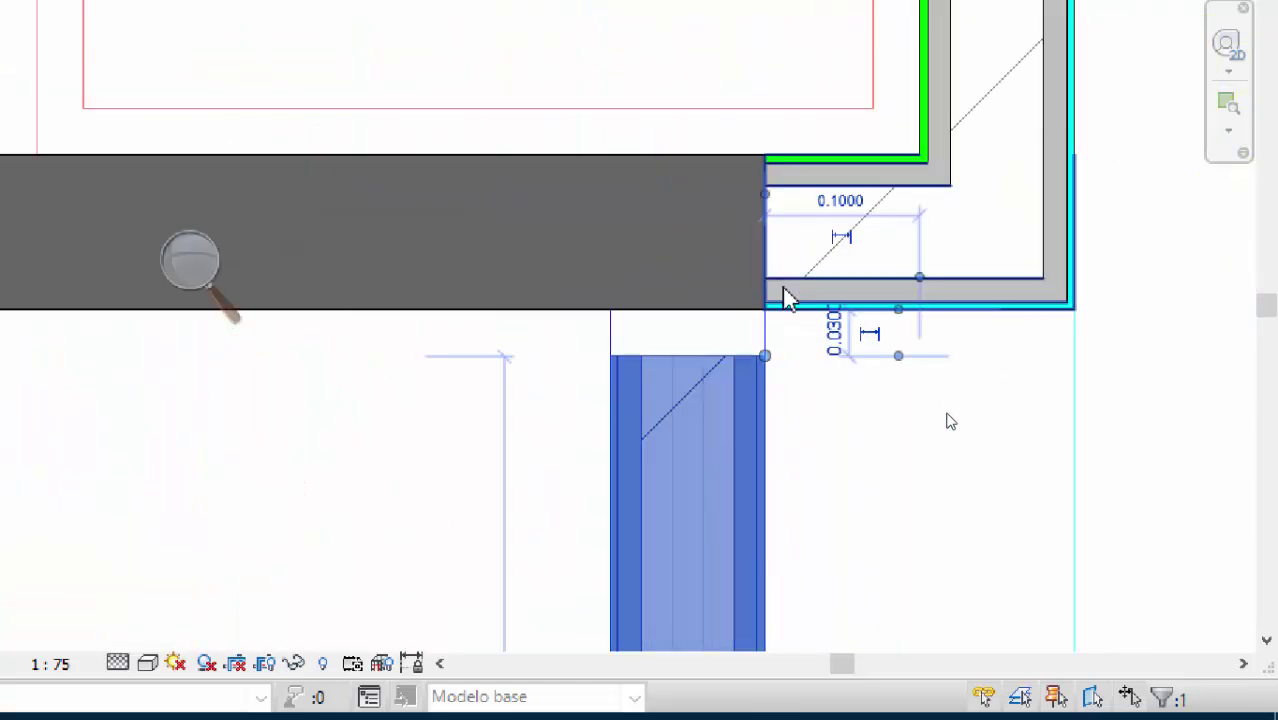
drag(765, 356, 765, 332)
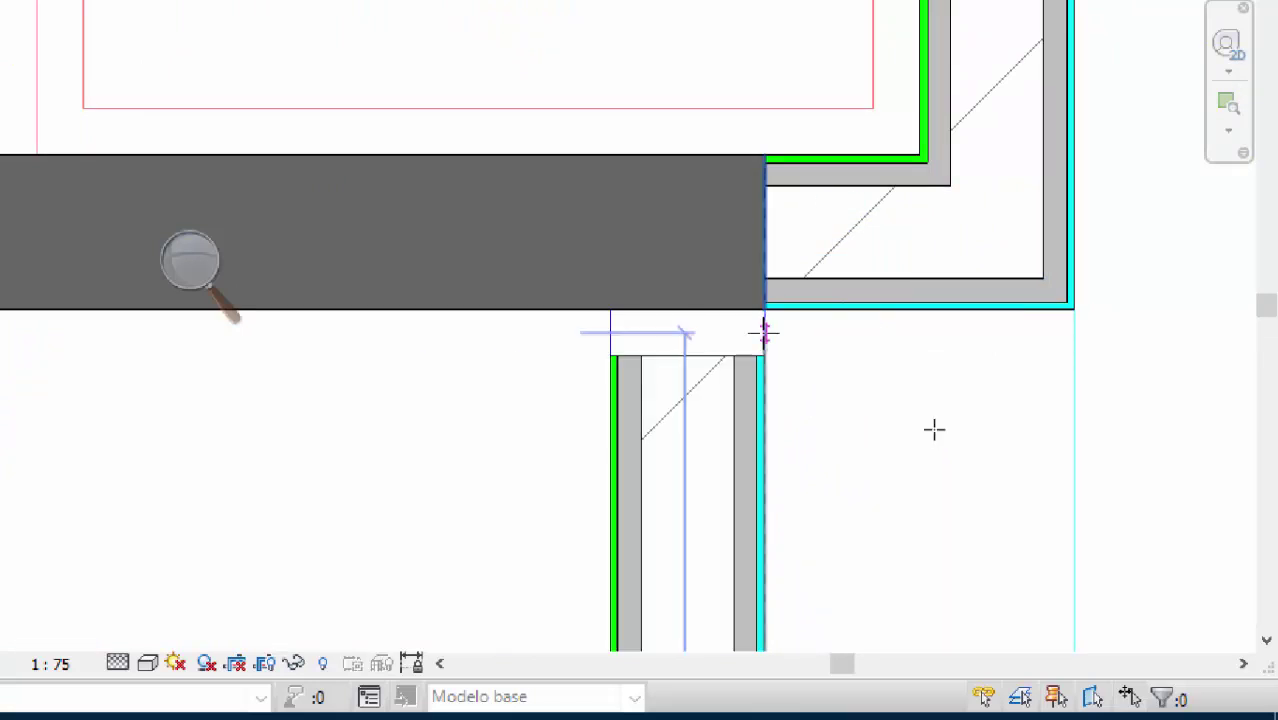
drag(936, 417, 838, 447)
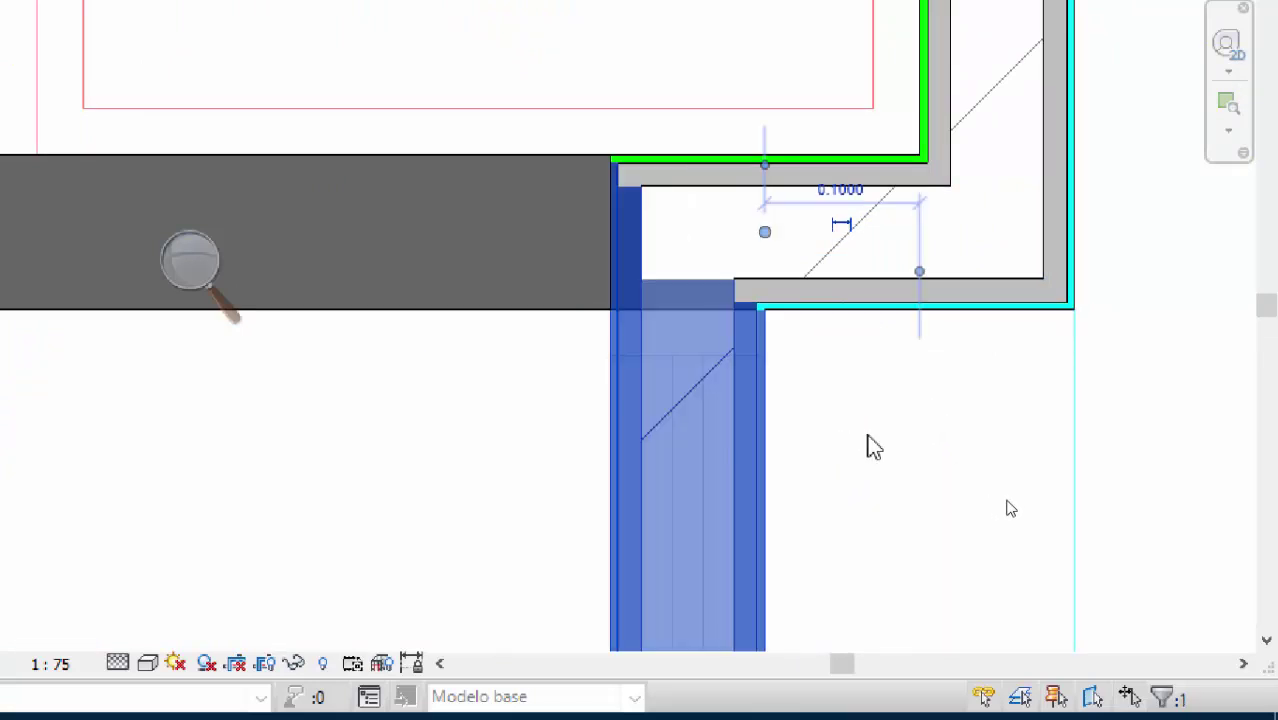
click(890, 452)
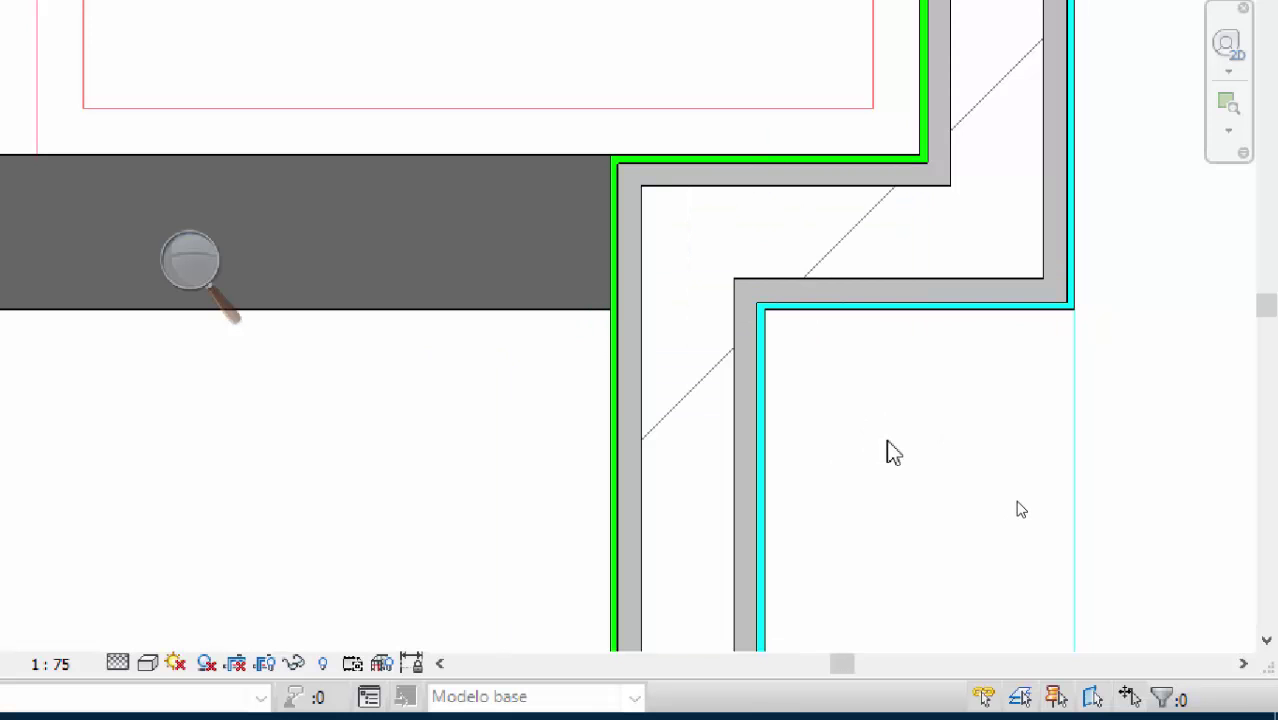
Step: Pull the window wall's upper end 0.12 m below the closet wall and extend it back to the join
click(770, 380)
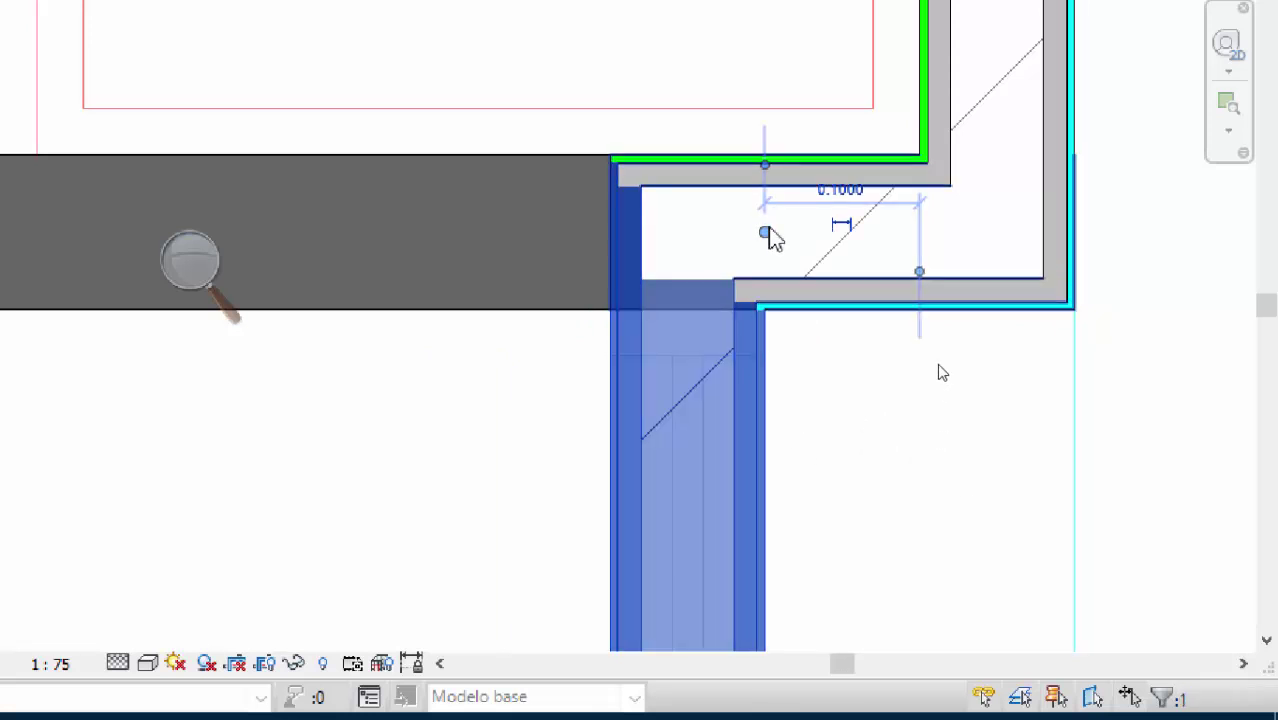
drag(770, 237, 764, 496)
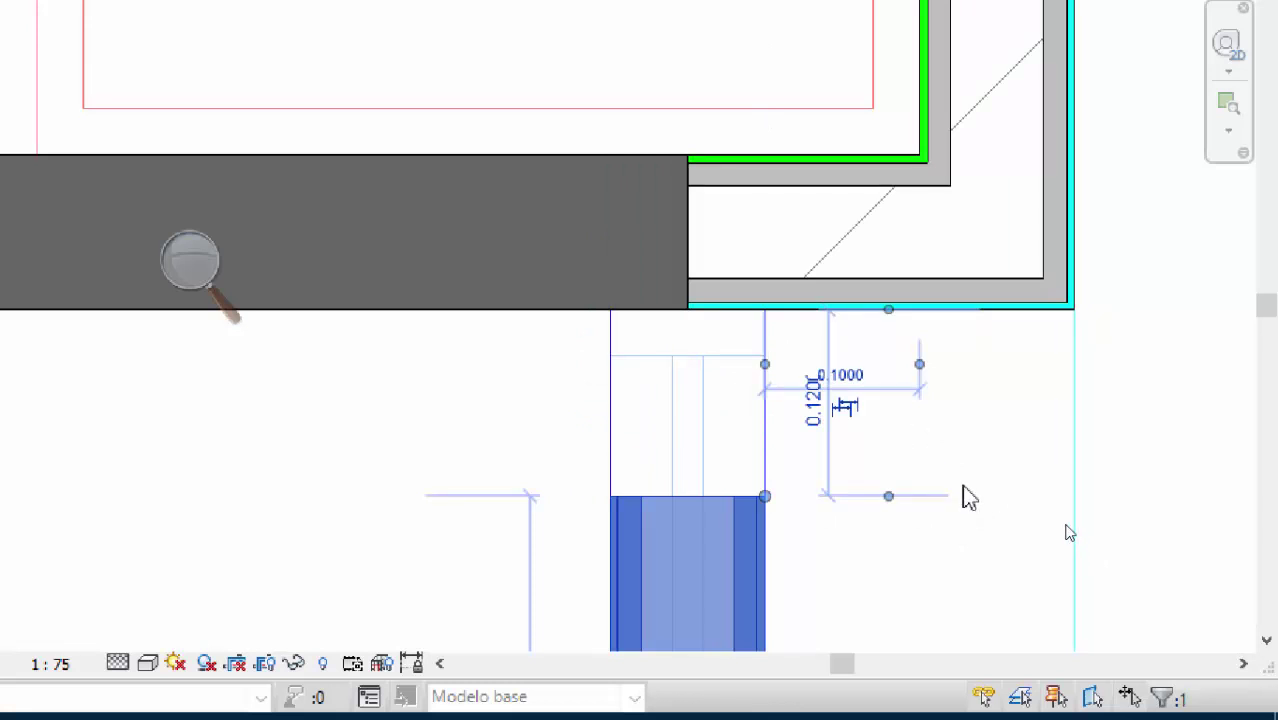
key(Escape)
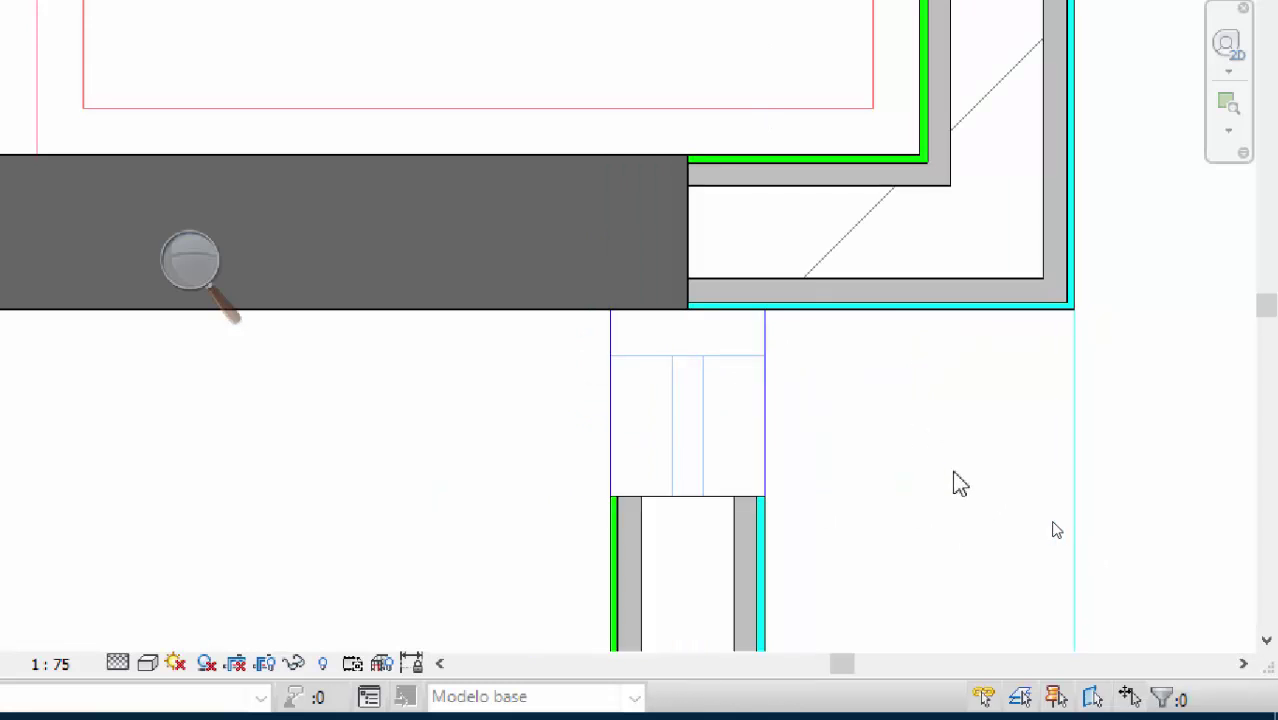
click(746, 504)
drag(762, 499, 766, 365)
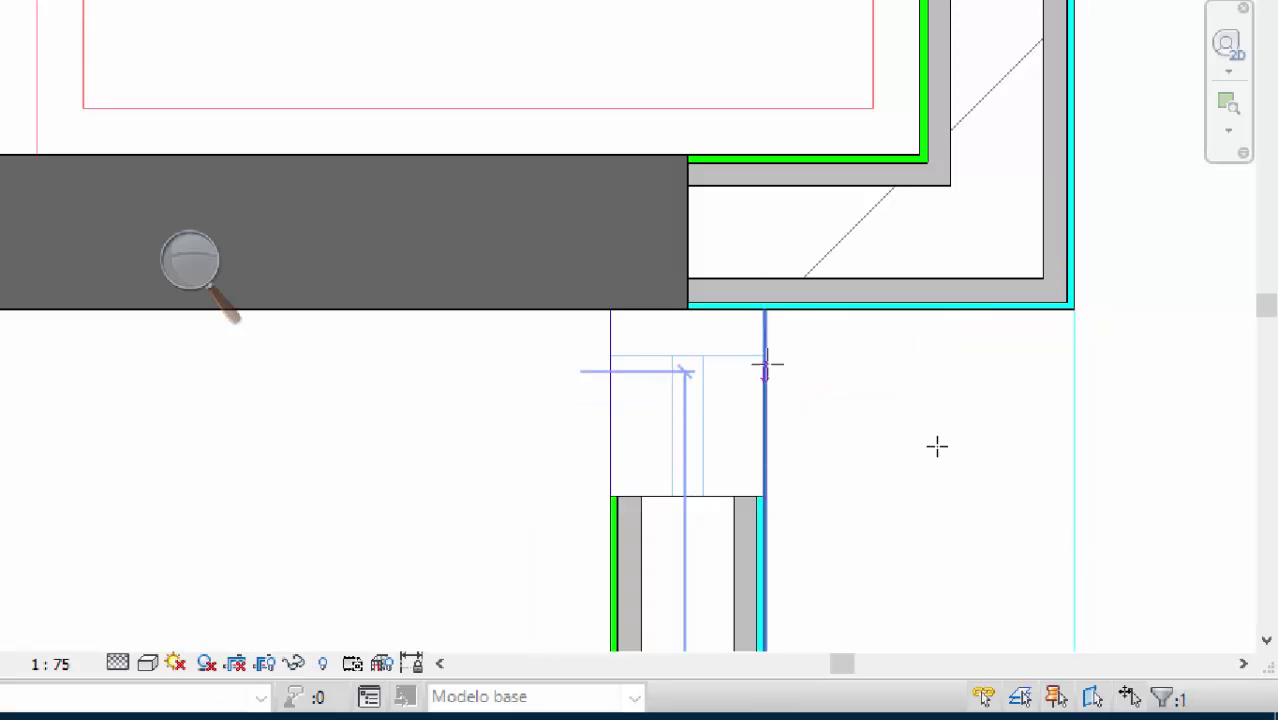
drag(766, 314, 766, 312)
Step: Try to draw a similar exterior wall along the line between the Vacío and Alcoba 2, from the red column to the Vacío's lower corner
scroll(966, 390, down, 3)
scroll(1055, 571, up, 3)
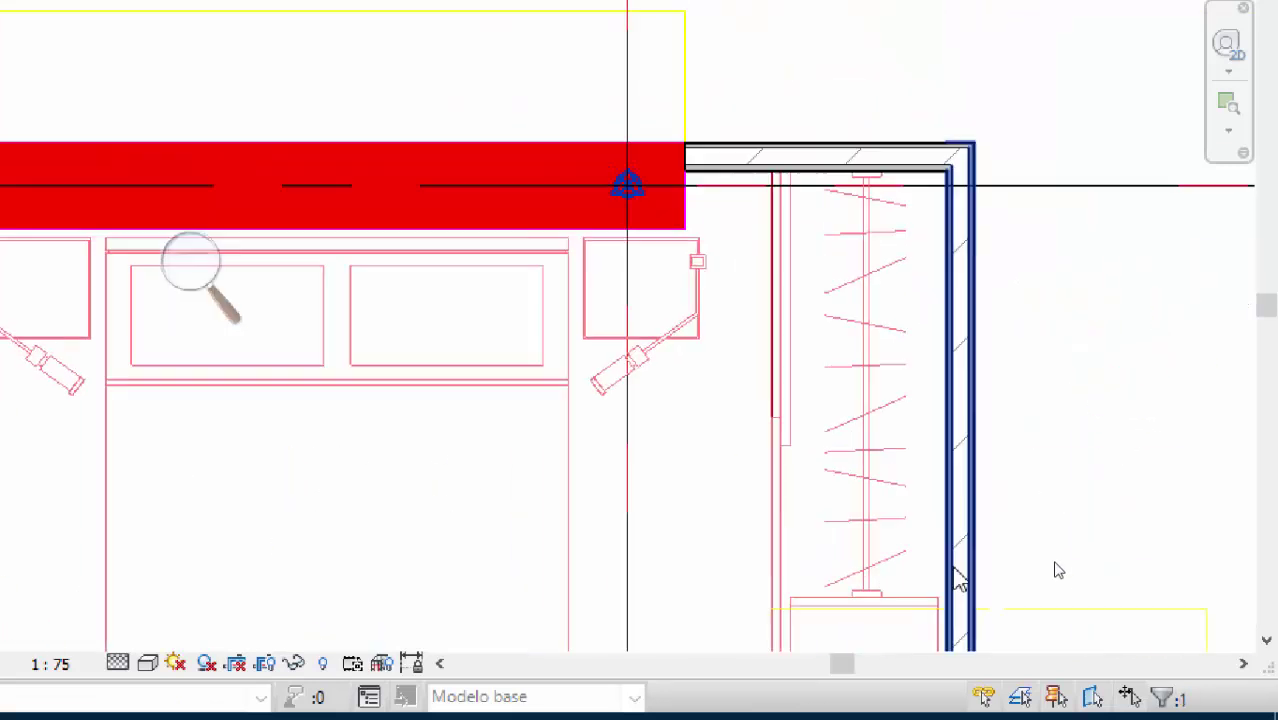
right_click(800, 183)
click(900, 292)
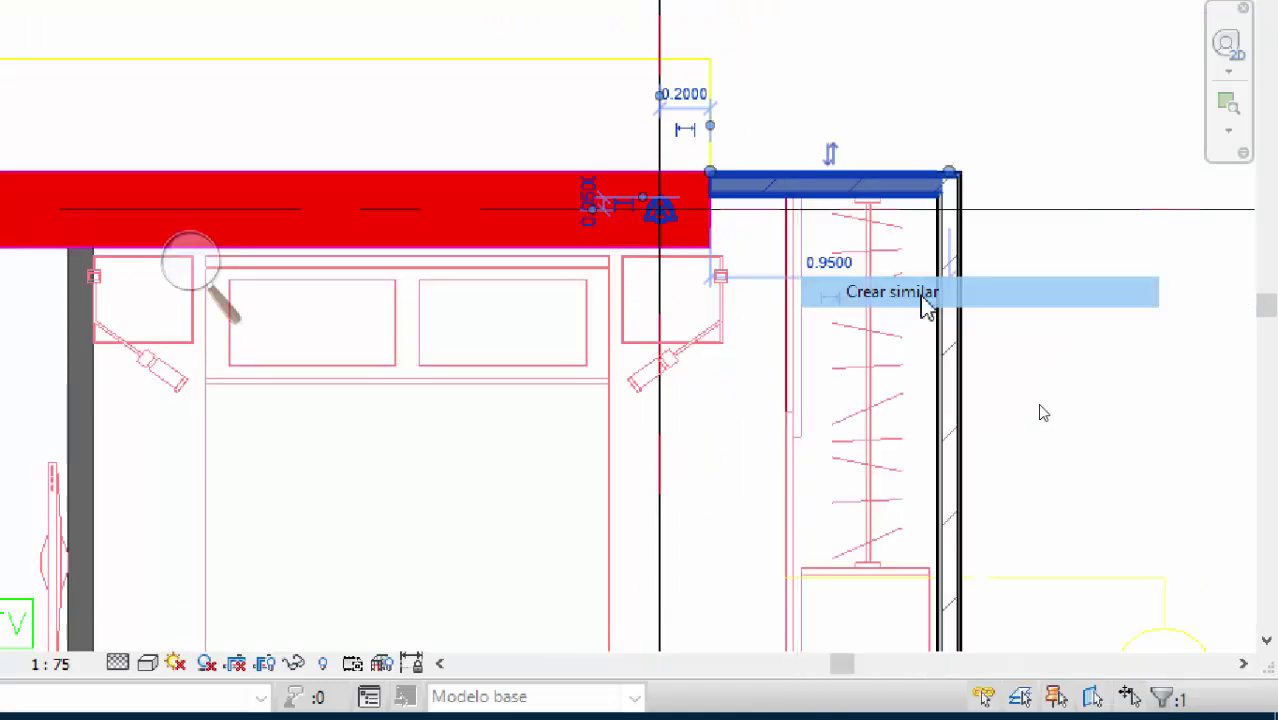
shift+scroll(862, 326, left, 10)
shift+scroll(888, 300, left, 2)
scroll(587, 252, up, 2)
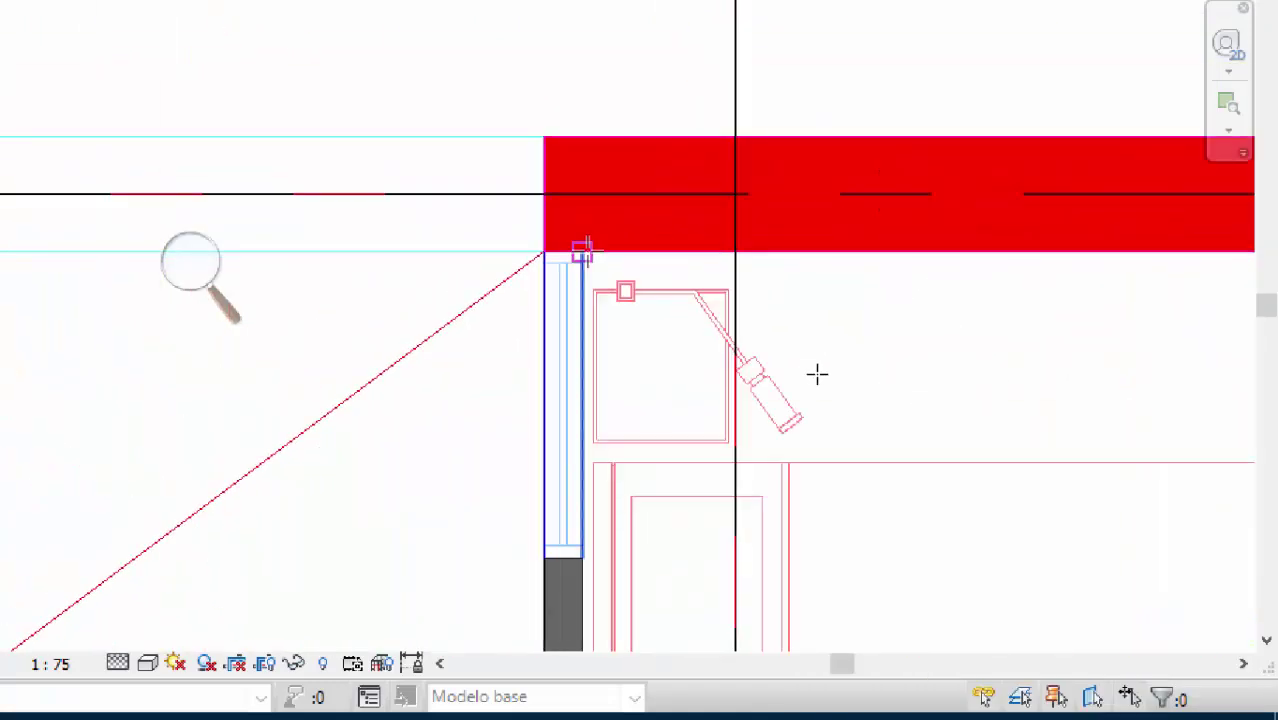
click(585, 251)
scroll(585, 246, down, 2)
ctrl+scroll(873, 371, down, 5)
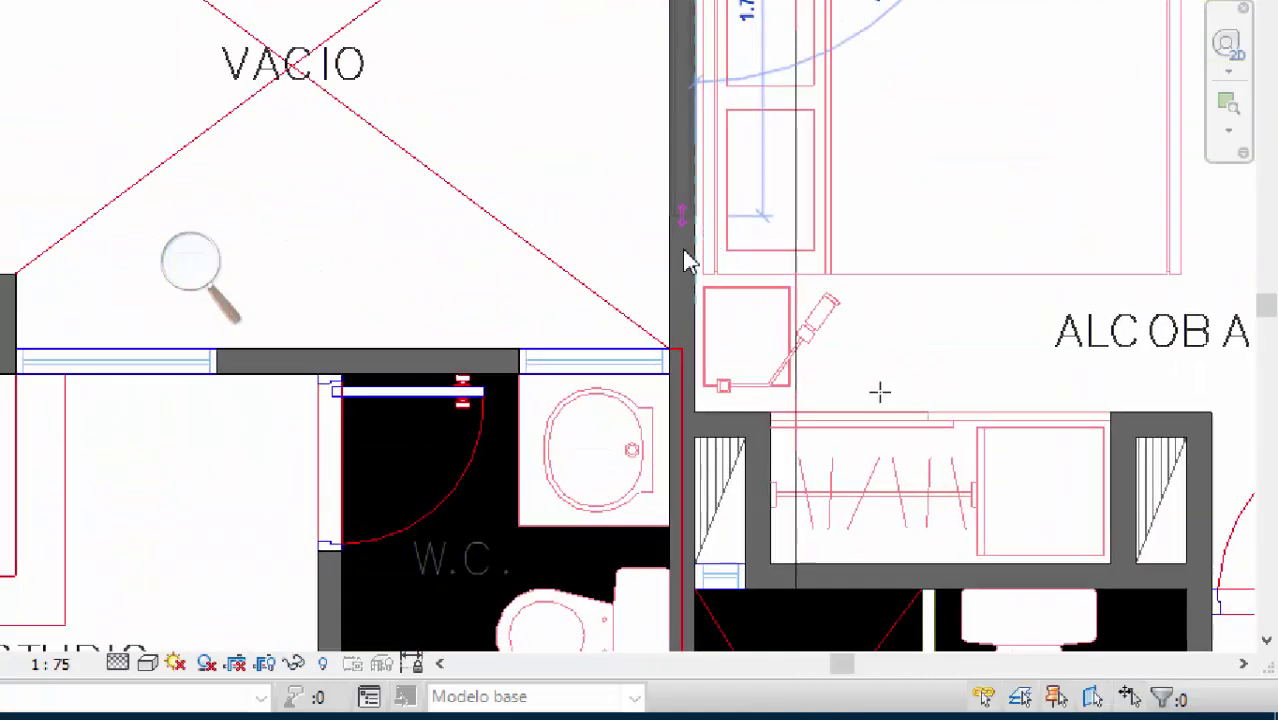
scroll(879, 391, up, 3)
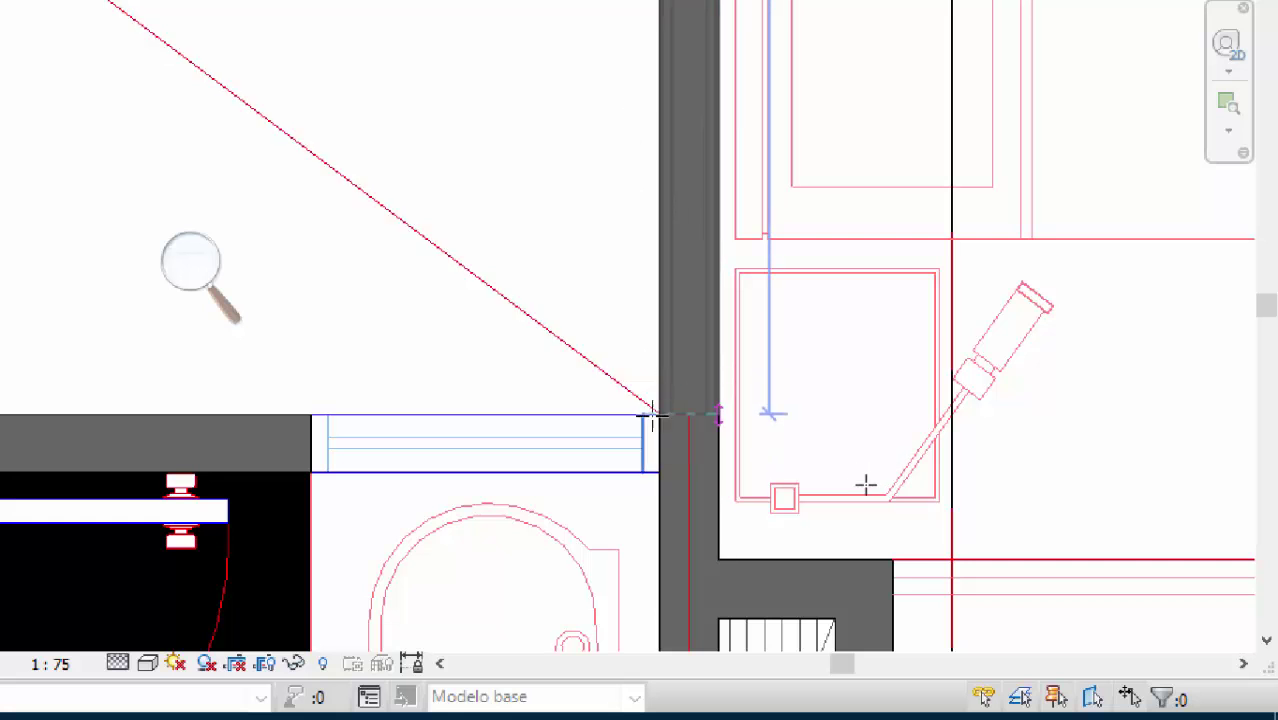
click(837, 485)
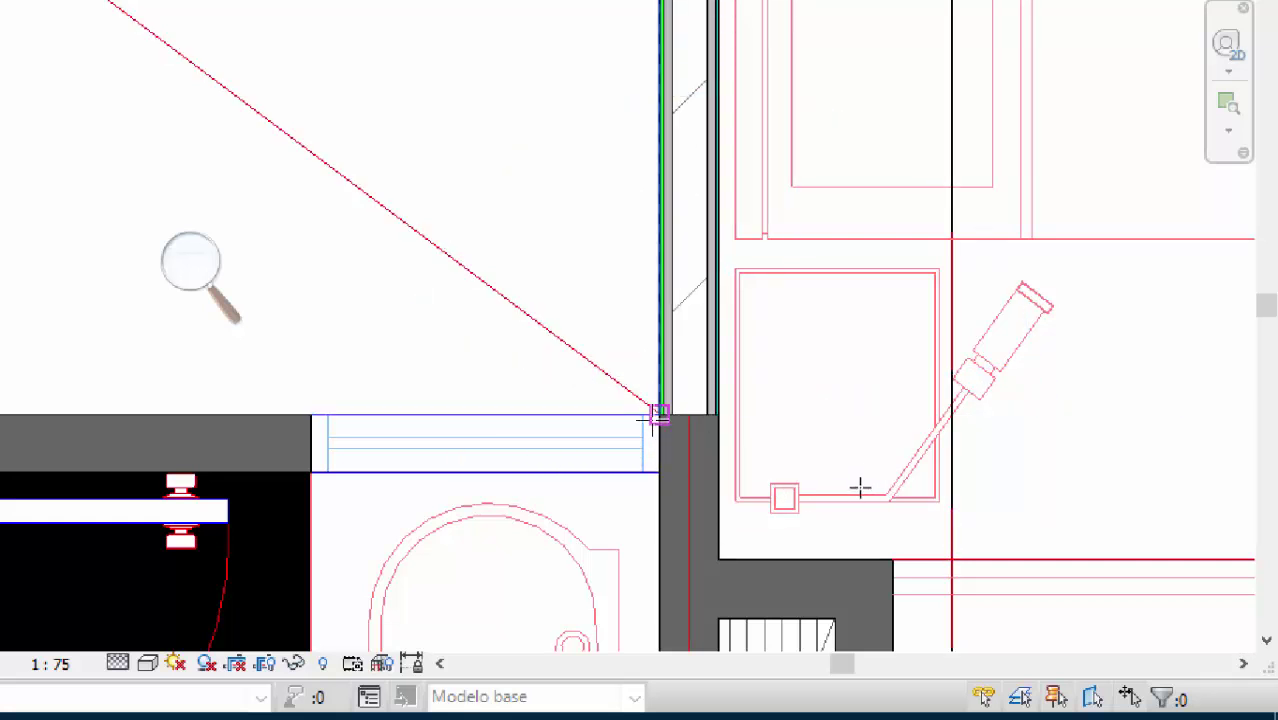
scroll(860, 487, up, 4)
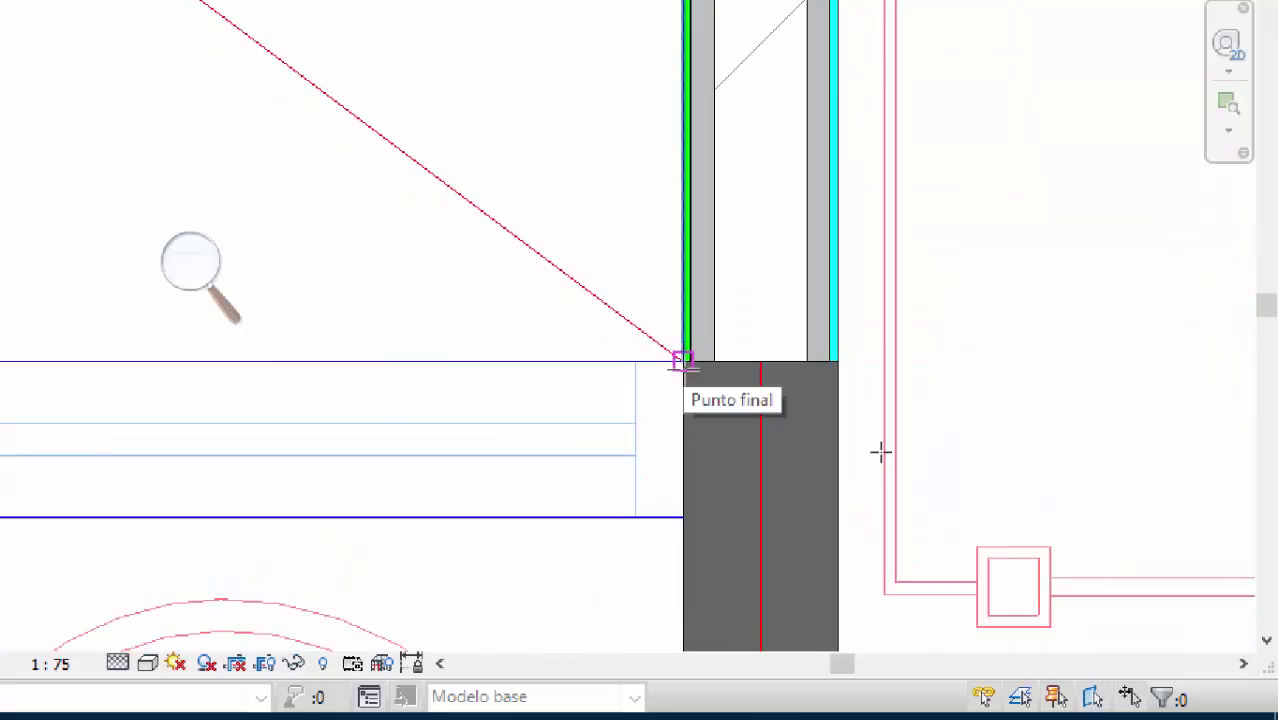
scroll(876, 491, down, 6)
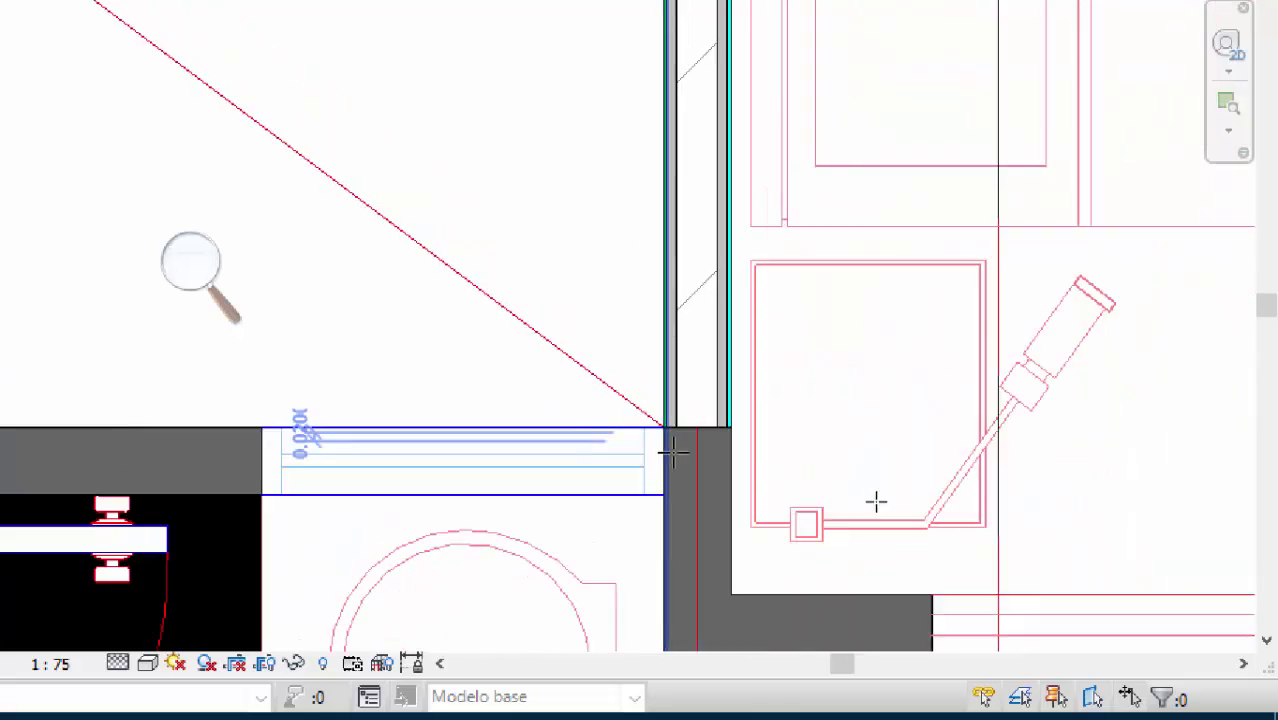
scroll(676, 275, up, 3)
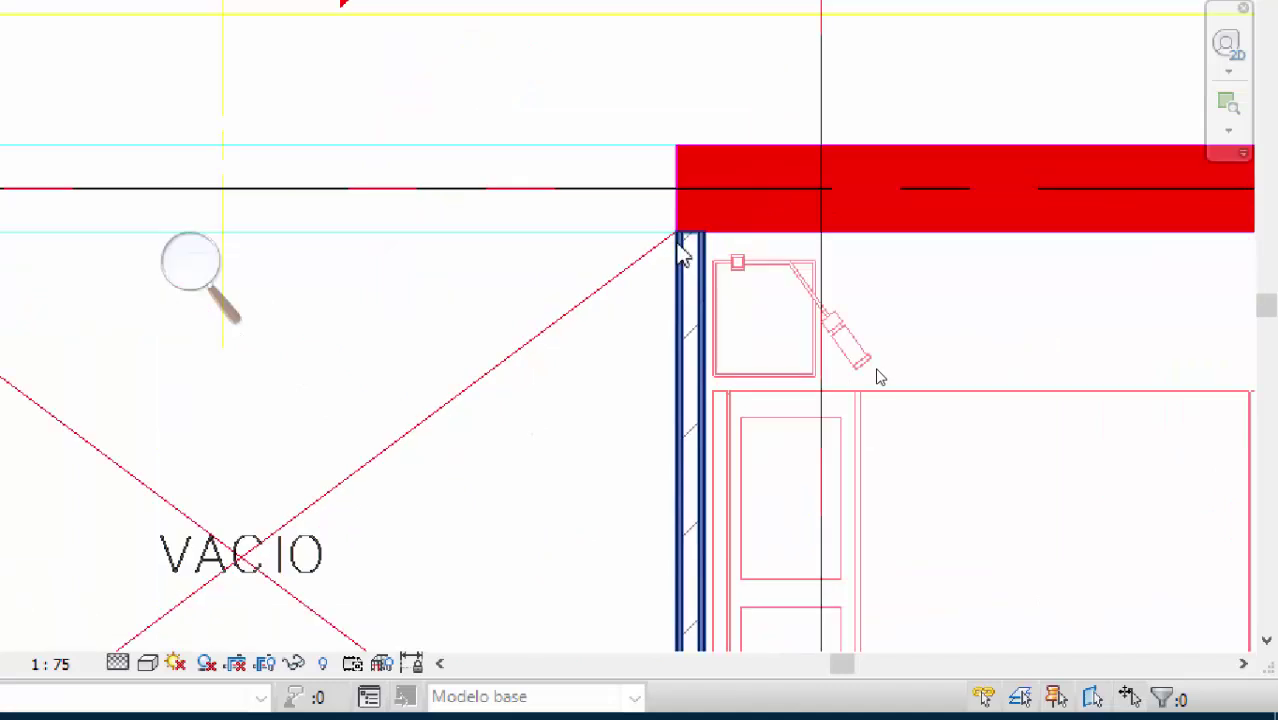
scroll(686, 251, down, 3)
Step: Create a similar exterior wall between the Vacío and Alcoba 2, from the red column's corner to the Vacío's lower corner, exterior face towards the Vacío
middle_drag(783, 350, 710, 288)
right_click(872, 168)
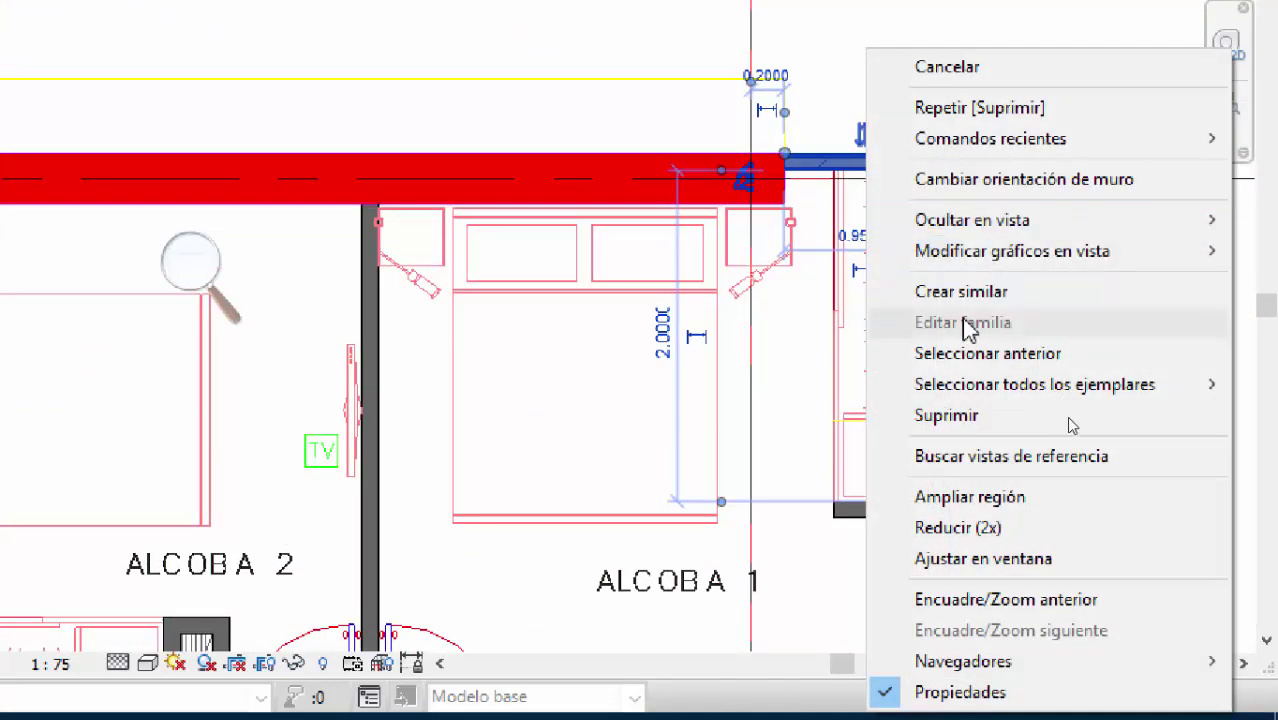
click(981, 305)
middle_drag(779, 336, 1251, 417)
scroll(648, 391, up, 5)
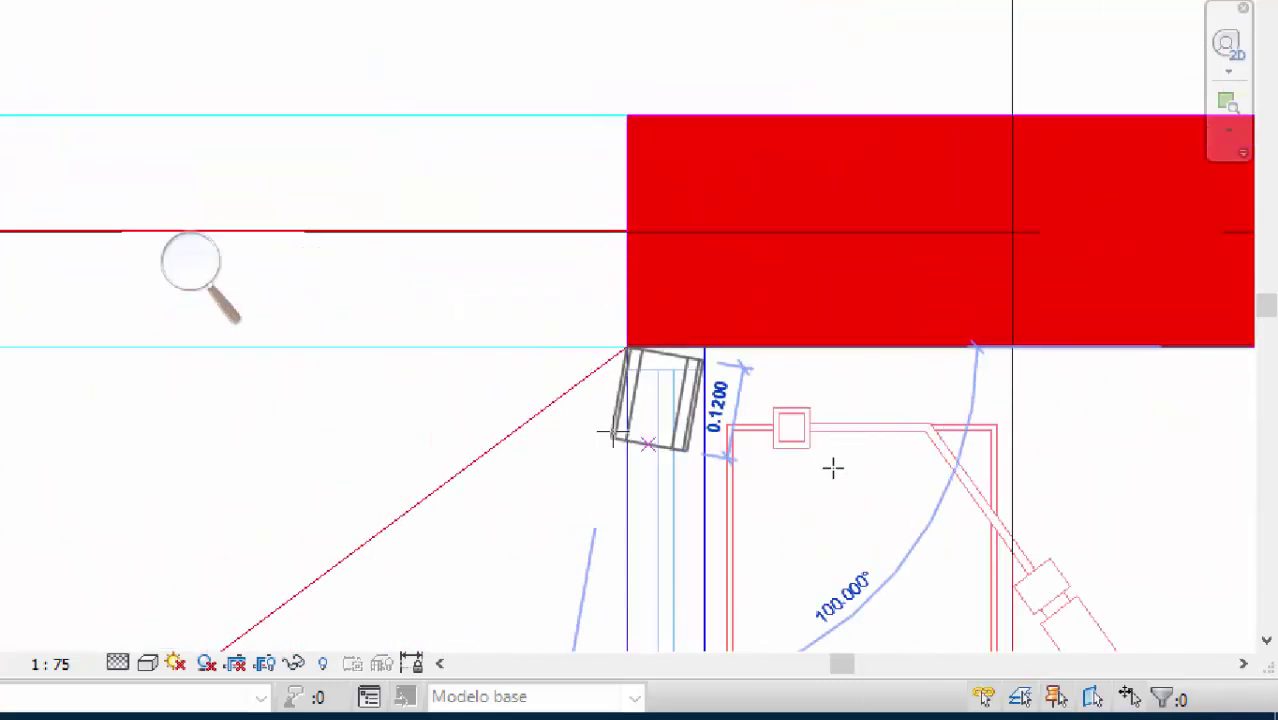
scroll(610, 371, down, 3)
middle_drag(605, 558, 690, 234)
scroll(690, 234, down, 3)
scroll(692, 270, up, 4)
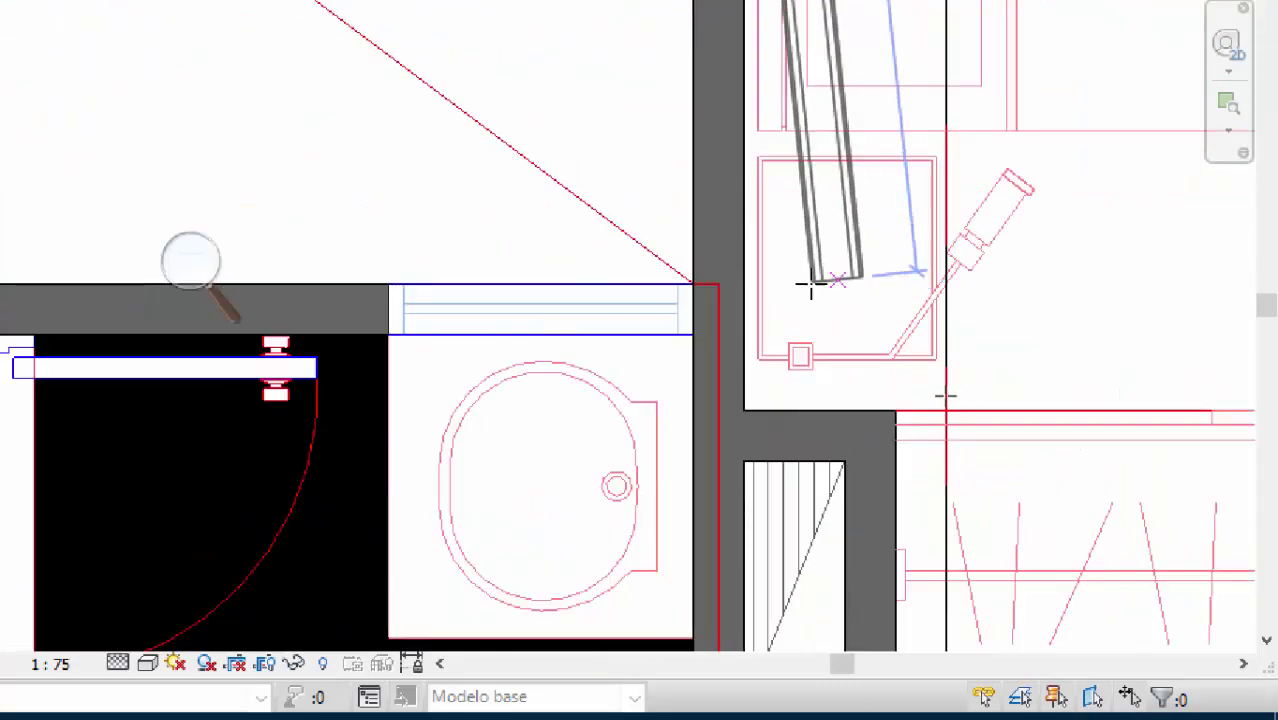
scroll(697, 275, down, 4)
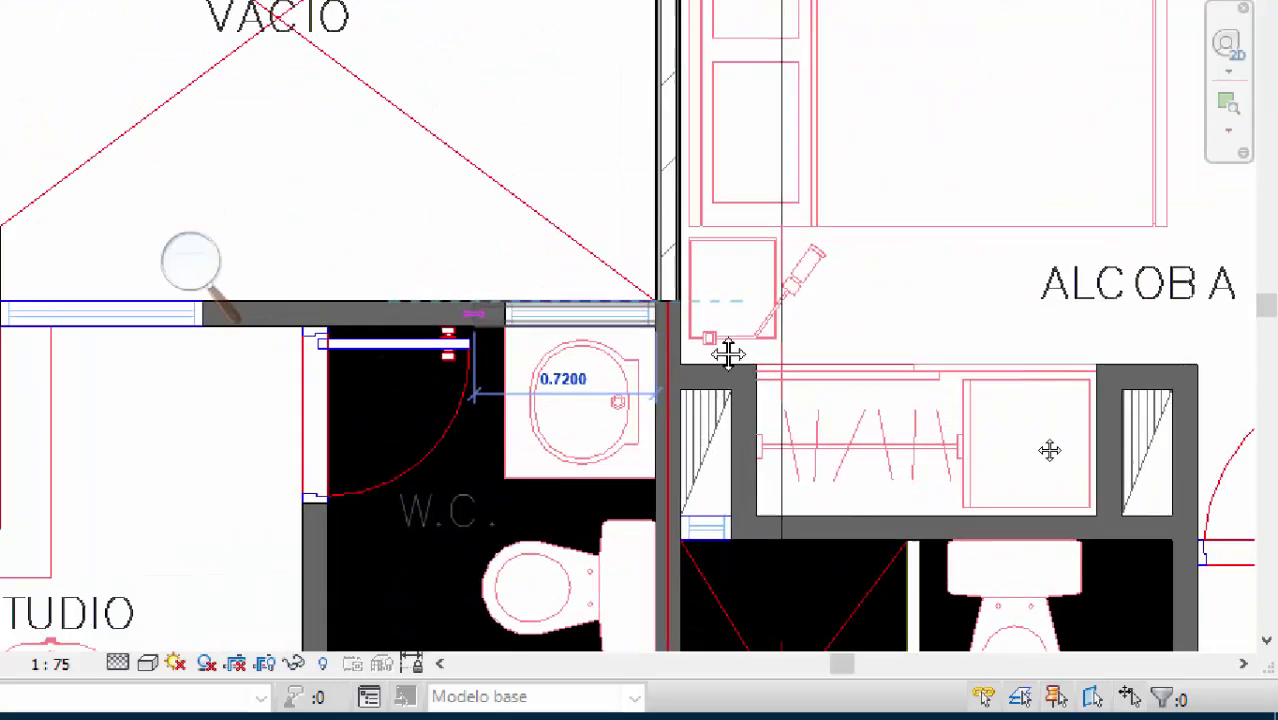
Step: Continue the exterior wall along the Vacío's lower edge, past the W.C. and Estudio windows, to the outer face of the duct
middle_drag(727, 351, 870, 419)
scroll(712, 348, up, 4)
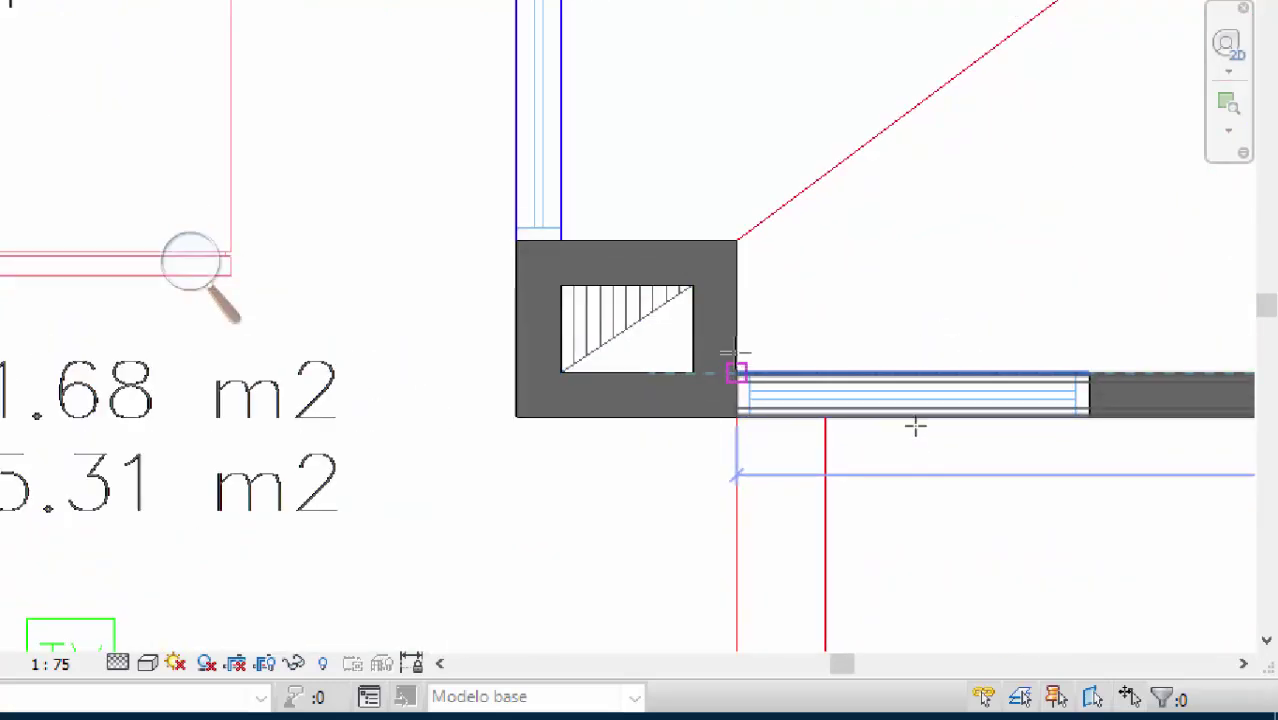
scroll(735, 352, down, 4)
scroll(735, 352, up, 6)
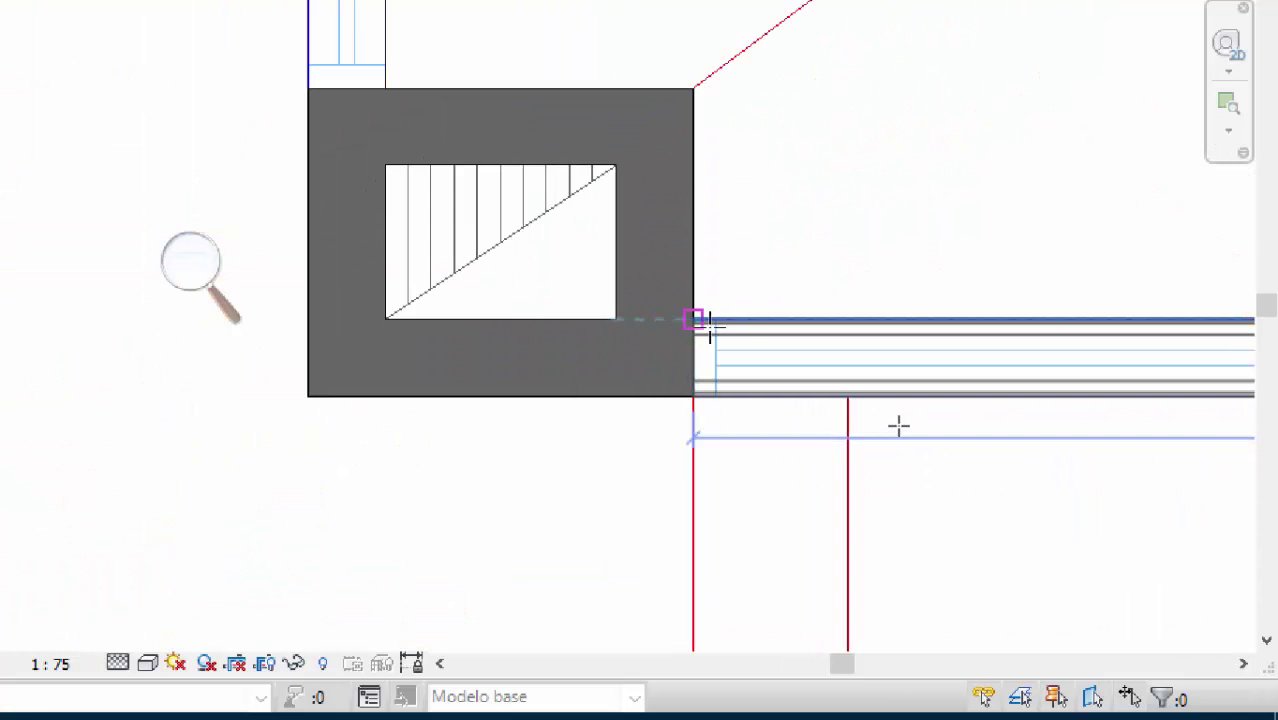
scroll(703, 328, up, 2)
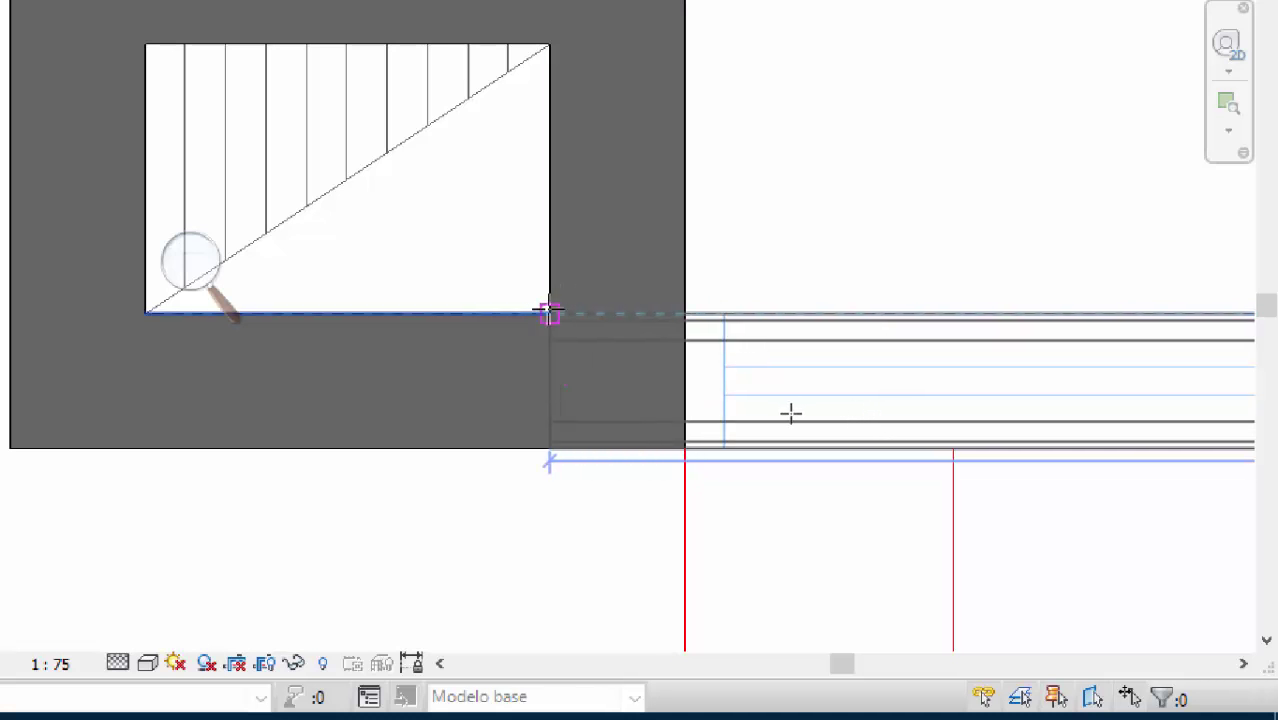
click(685, 315)
Step: Try to continue the wall to the duct opening's lower corner and up along the opening's edge with its orientation flipped
middle_drag(900, 294, 878, 457)
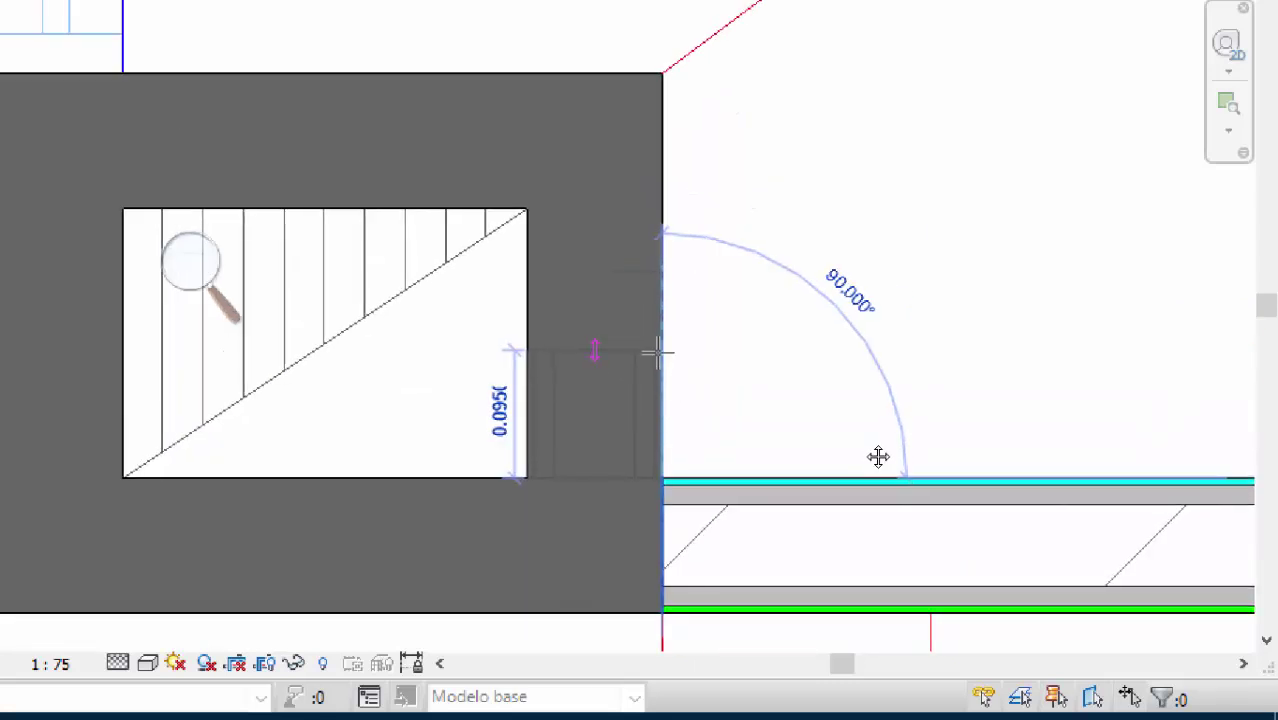
click(528, 477)
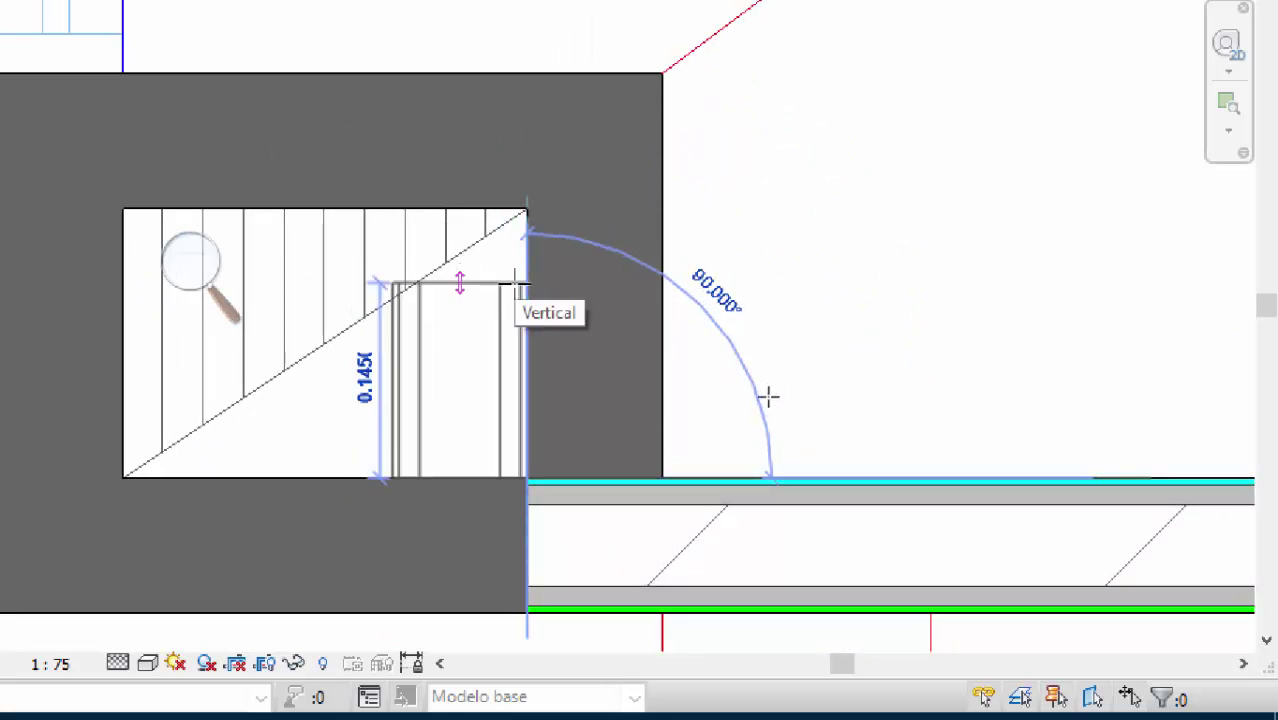
key(space)
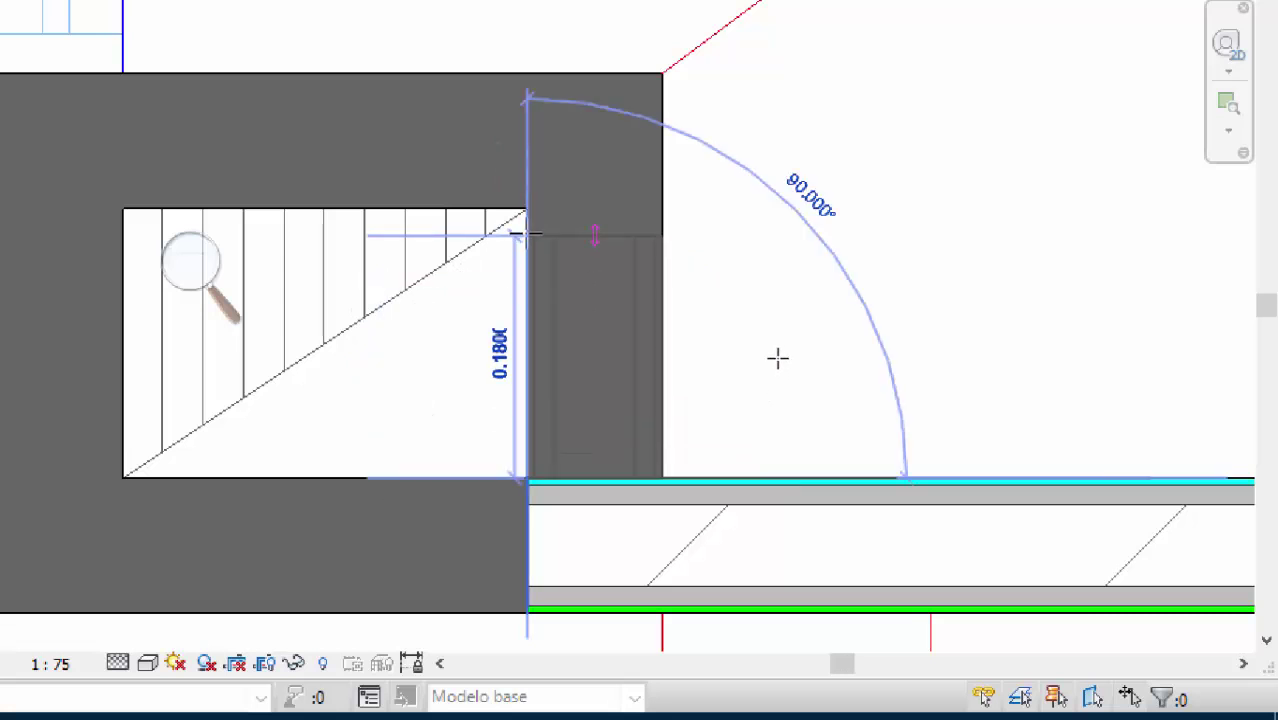
click(530, 188)
scroll(668, 450, up, 3)
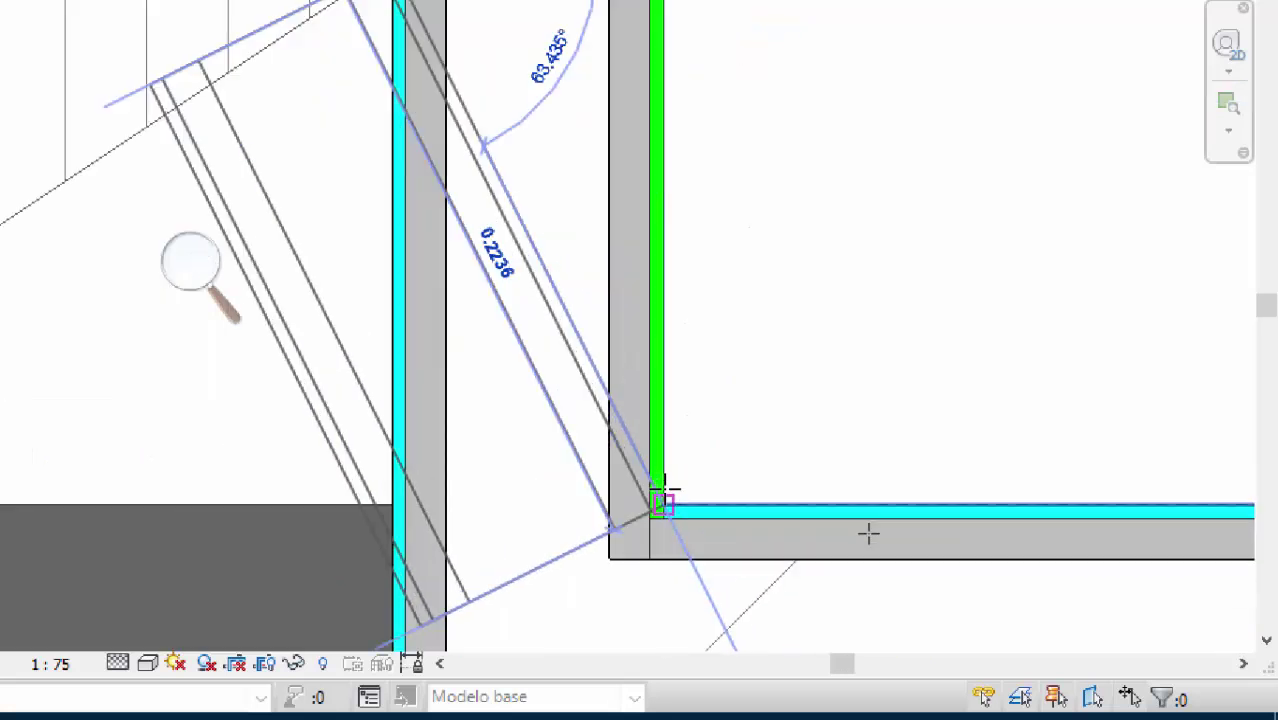
scroll(665, 492, up, 2)
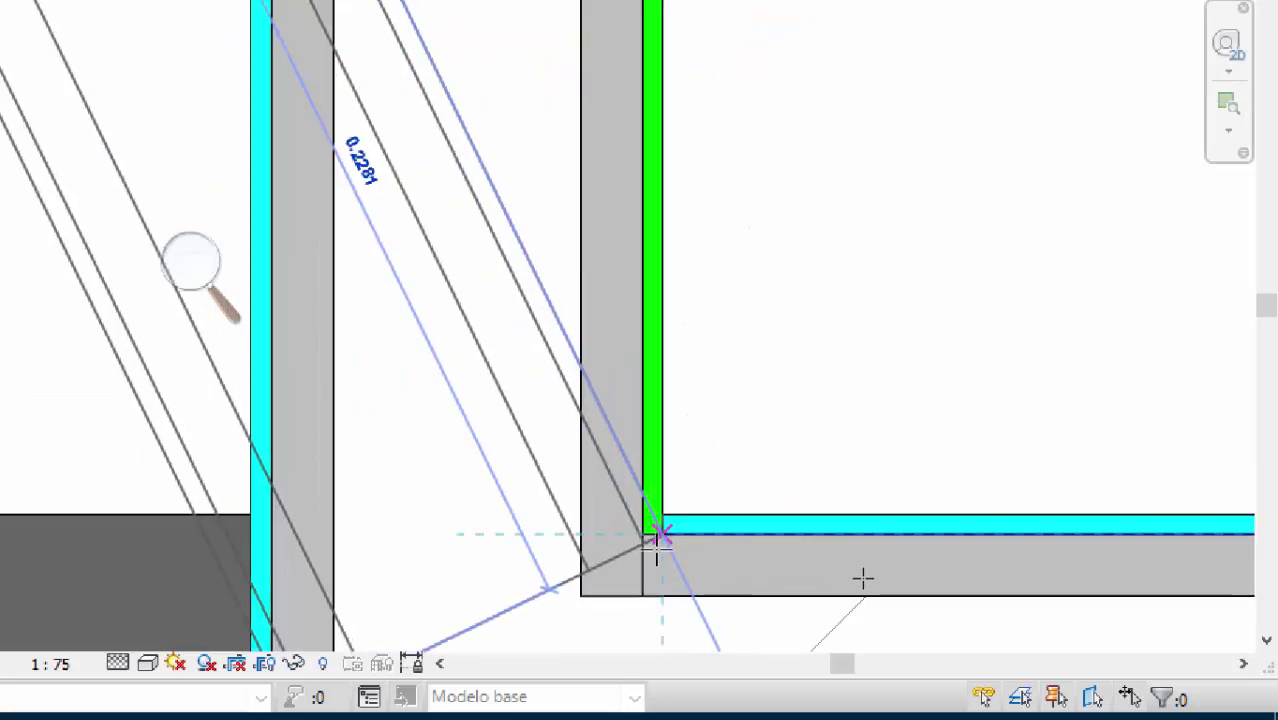
scroll(657, 535, up, 3)
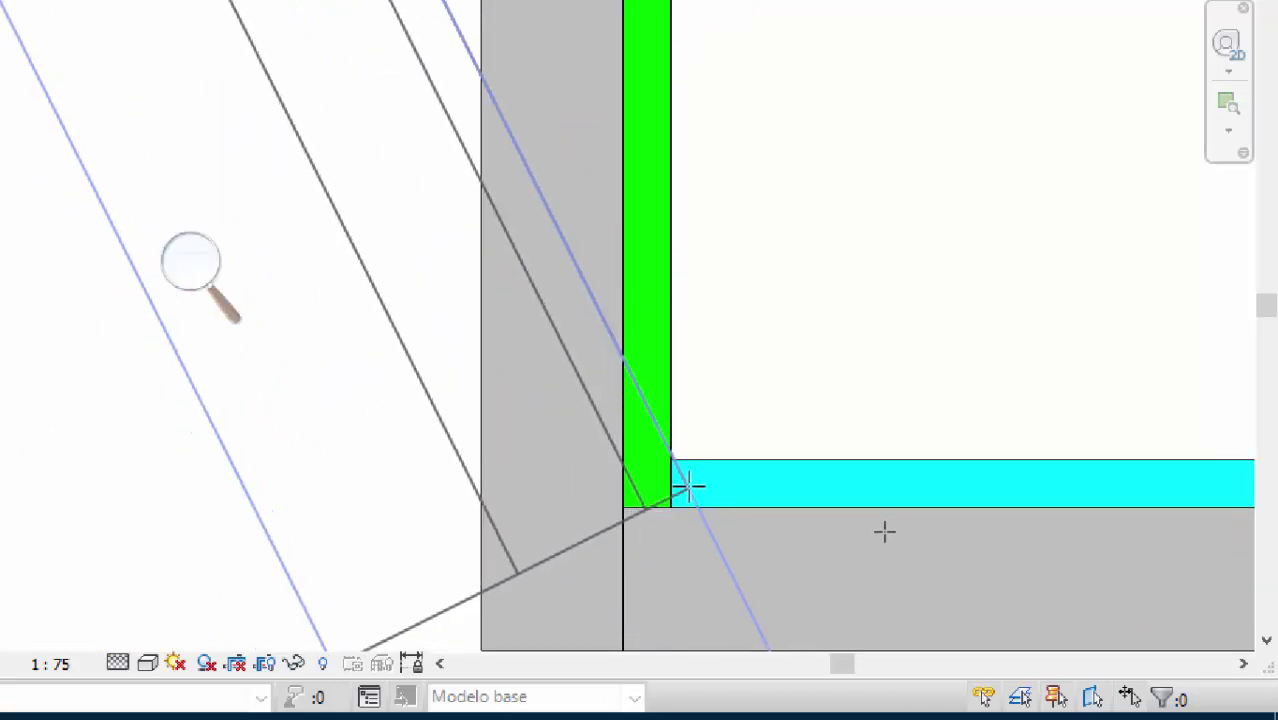
scroll(637, 398, down, 2)
scroll(637, 398, down, 4)
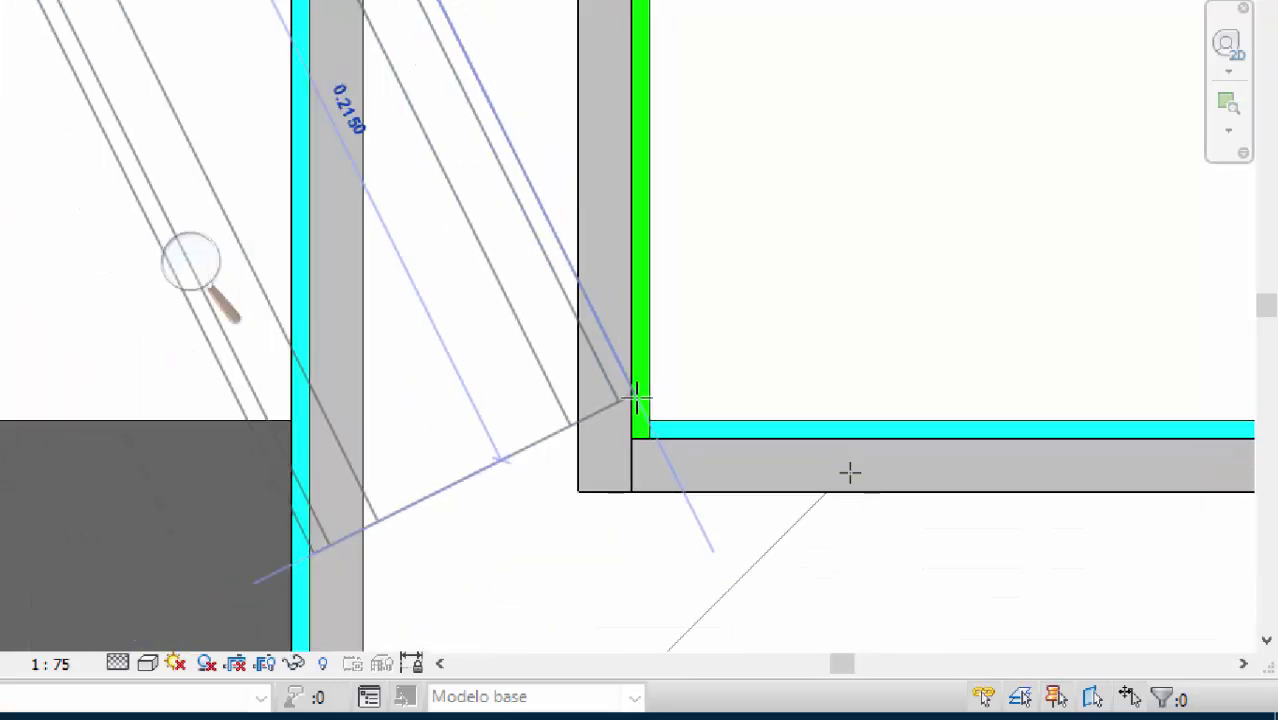
key(Escape)
scroll(613, 470, down, 1)
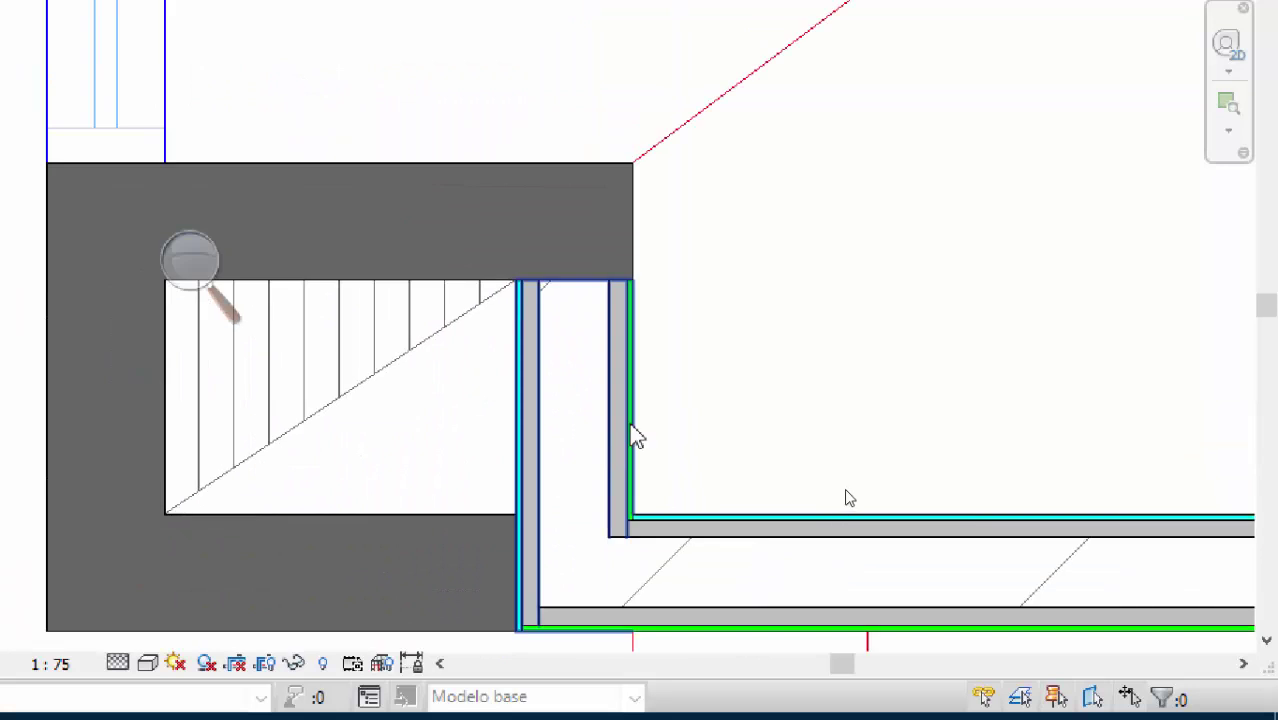
Step: Delete the short vertical wall at the duct and pull the horizontal wall's end back to the duct's outer face
click(633, 437)
key(Delete)
click(638, 552)
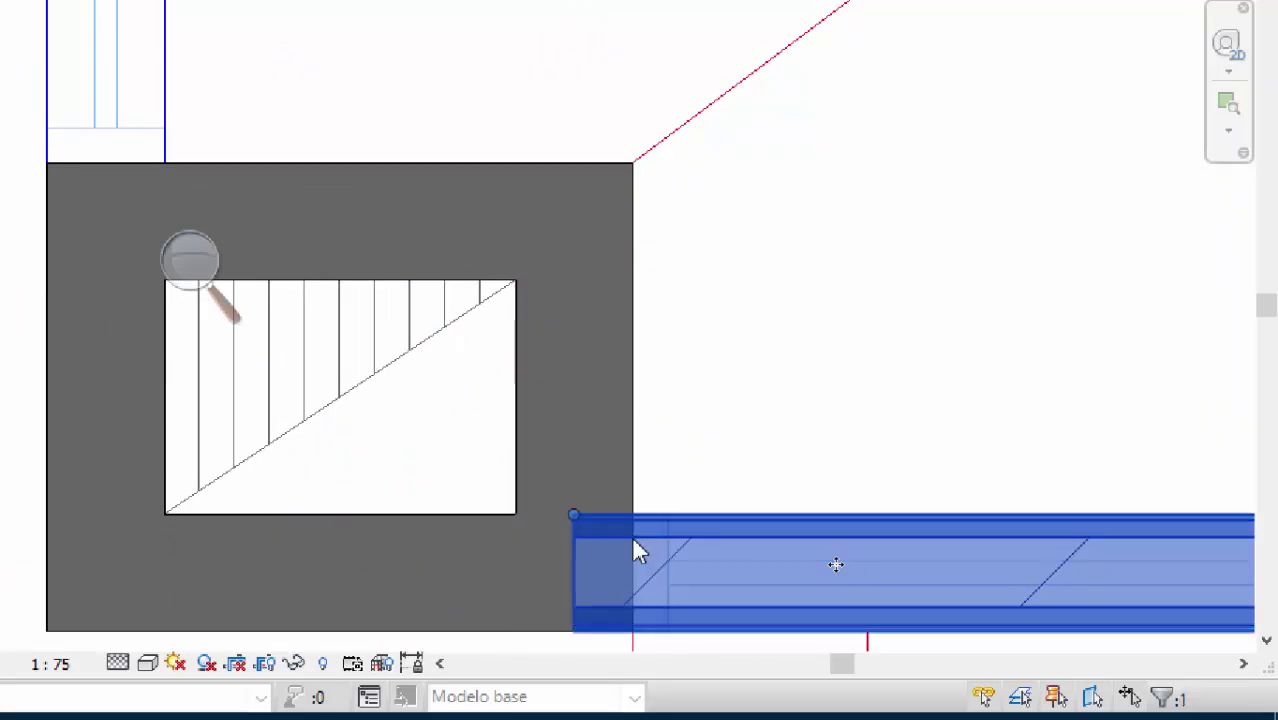
drag(578, 518, 632, 515)
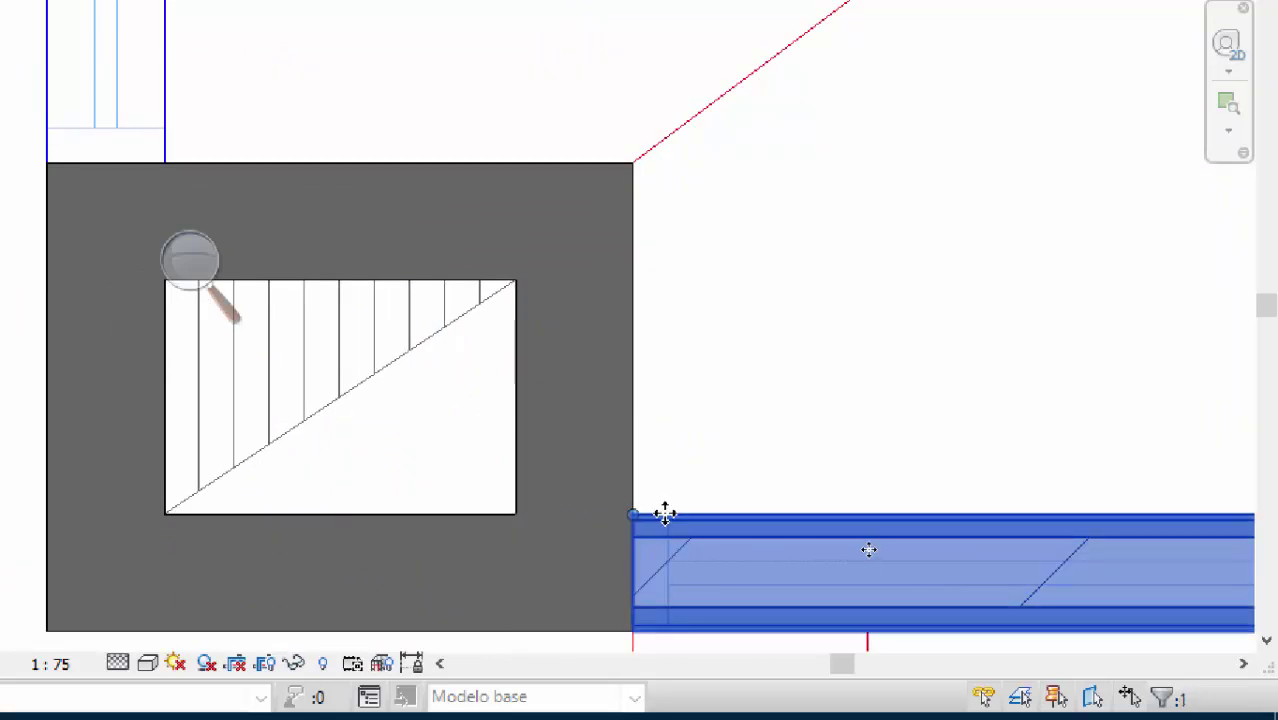
Step: Create a similar wall from that end, flip its orientation, and wrap it up and across the duct's outer faces to Alcoba 1's window line
right_click(686, 543)
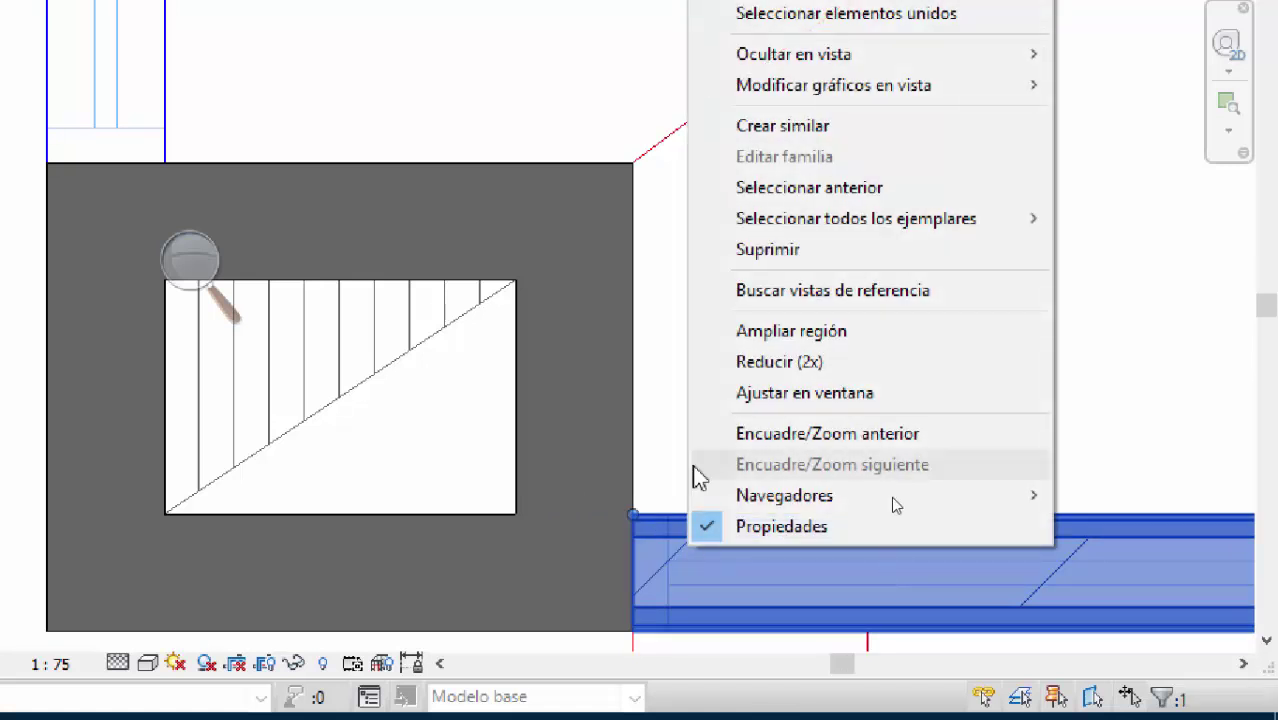
click(770, 127)
click(633, 514)
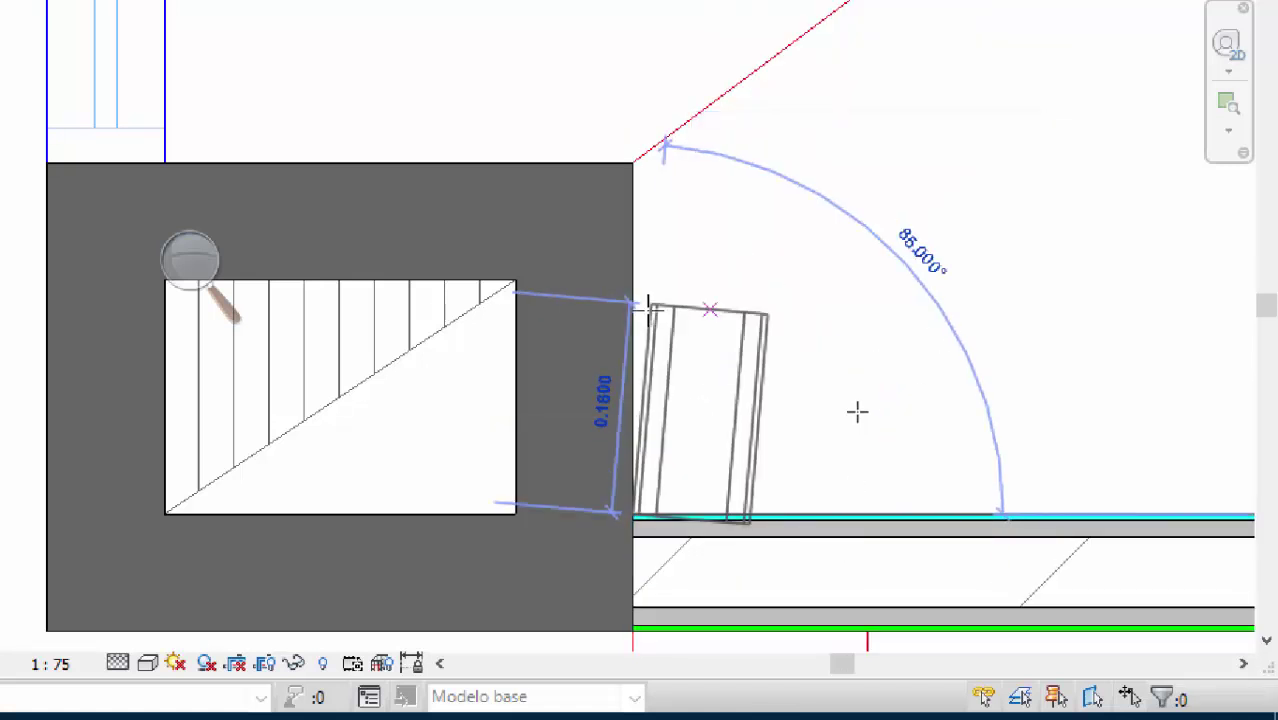
key(space)
mouse_move(845, 318)
middle_down()
mouse_move(939, 434)
mouse_move(839, 337)
mouse_move(698, 360)
middle_up()
scroll(725, 358, down, 2)
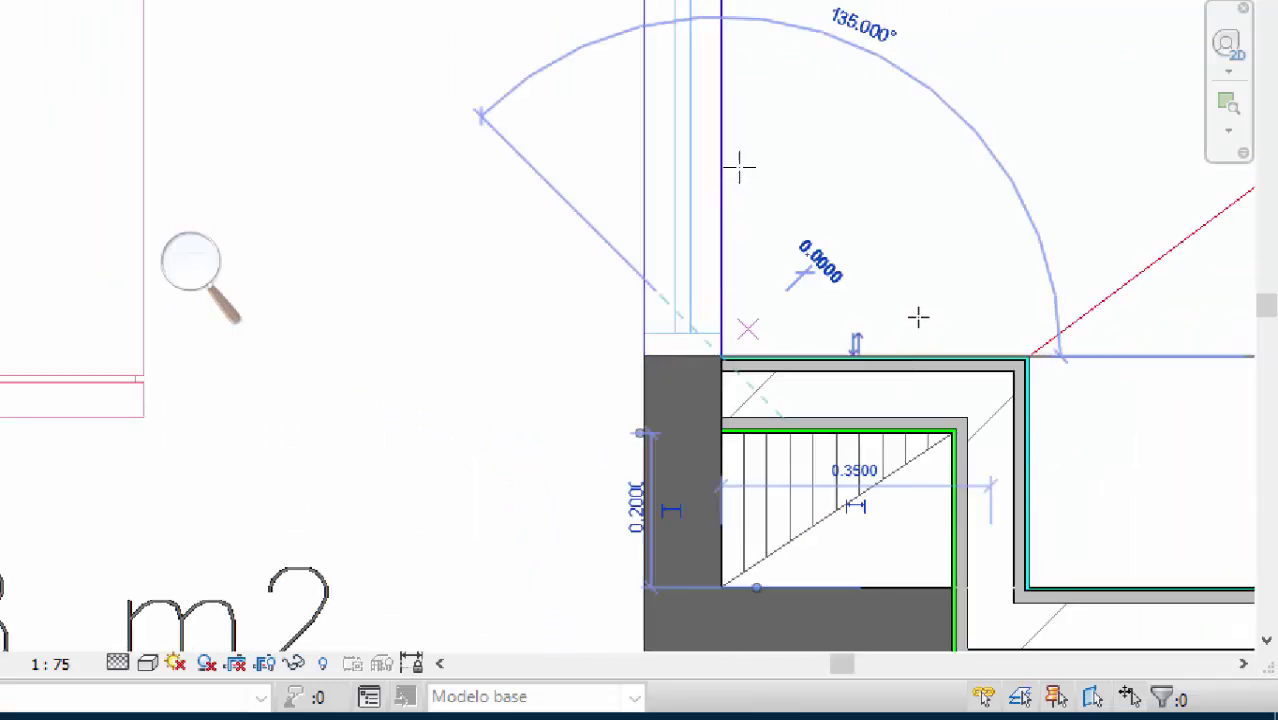
Step: Continue the wall up Alcoba 1's window side to the facade corner and along the facade to the red column
mouse_move(736, 165)
middle_down()
mouse_move(793, 485)
mouse_move(805, 448)
middle_up()
scroll(958, 408, down, 2)
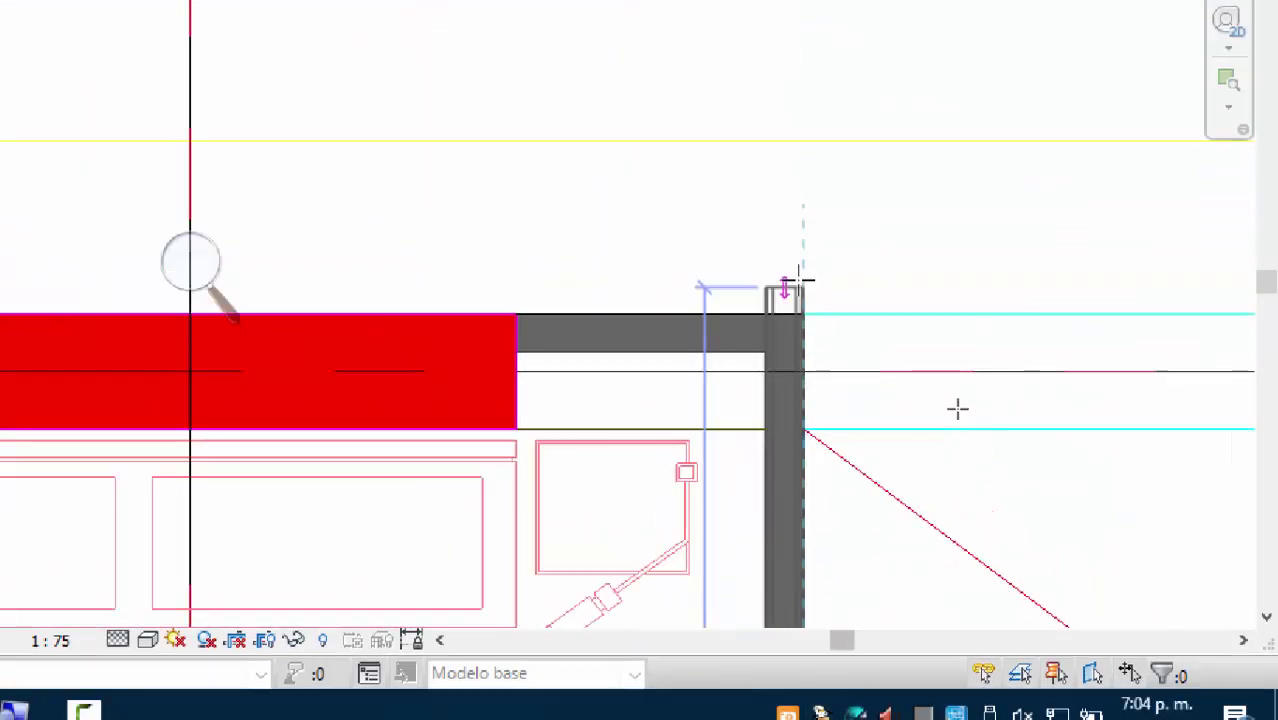
click(802, 312)
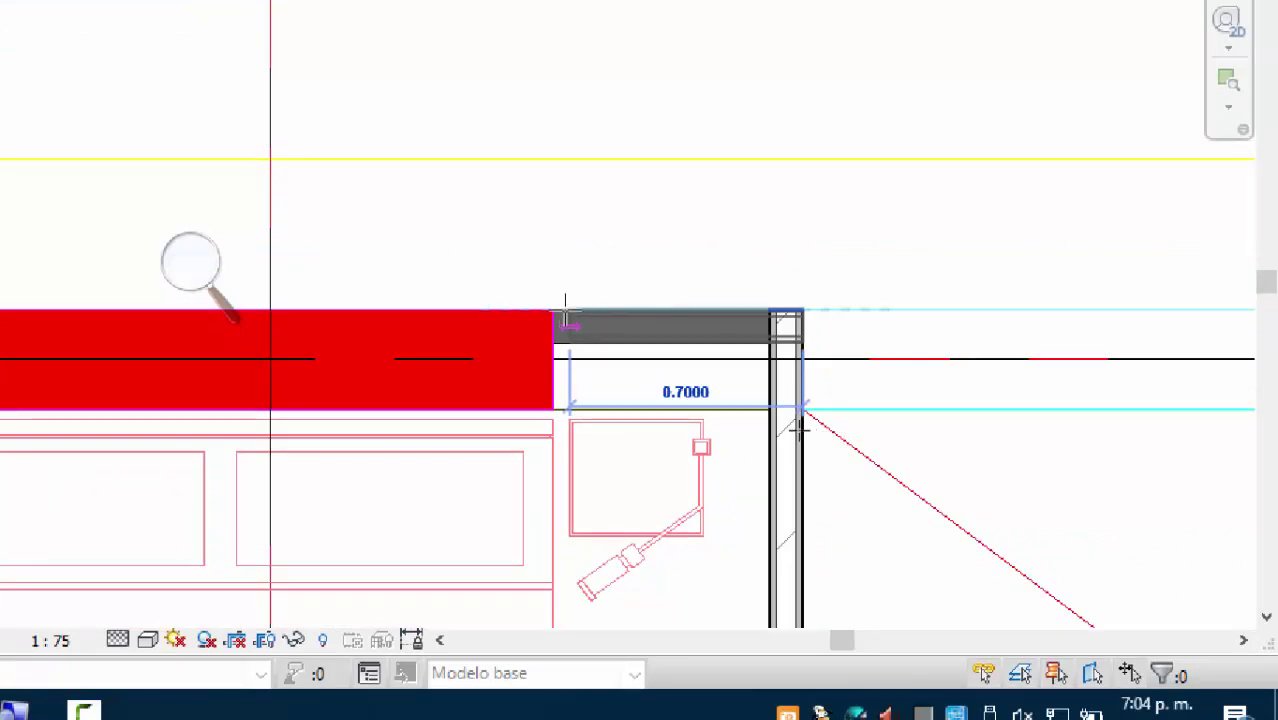
scroll(564, 322, down, 2)
scroll(375, 330, up, 1)
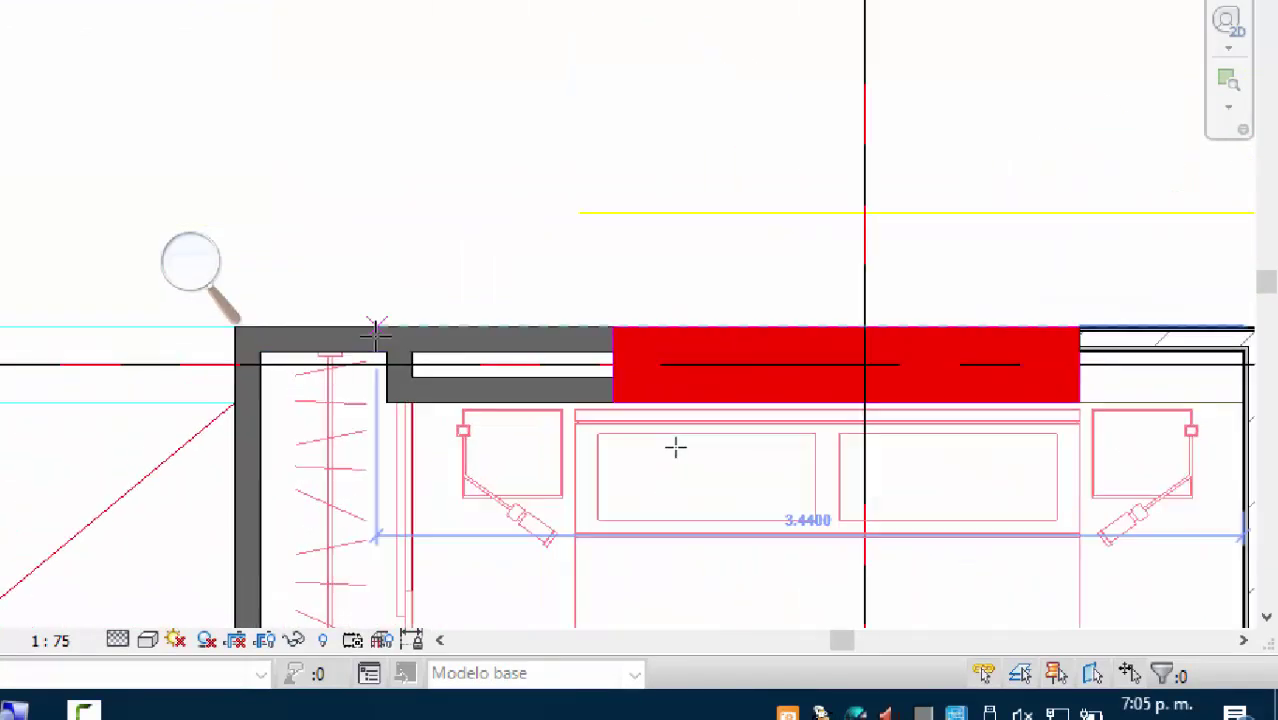
Step: Continue the exterior wall from the red column to Alcoba 1's facade corner and down the void's side to its lower corner
scroll(448, 334, up, 2)
mouse_move(676, 305)
middle_down()
mouse_move(686, 337)
mouse_move(585, 300)
mouse_move(680, 315)
middle_up()
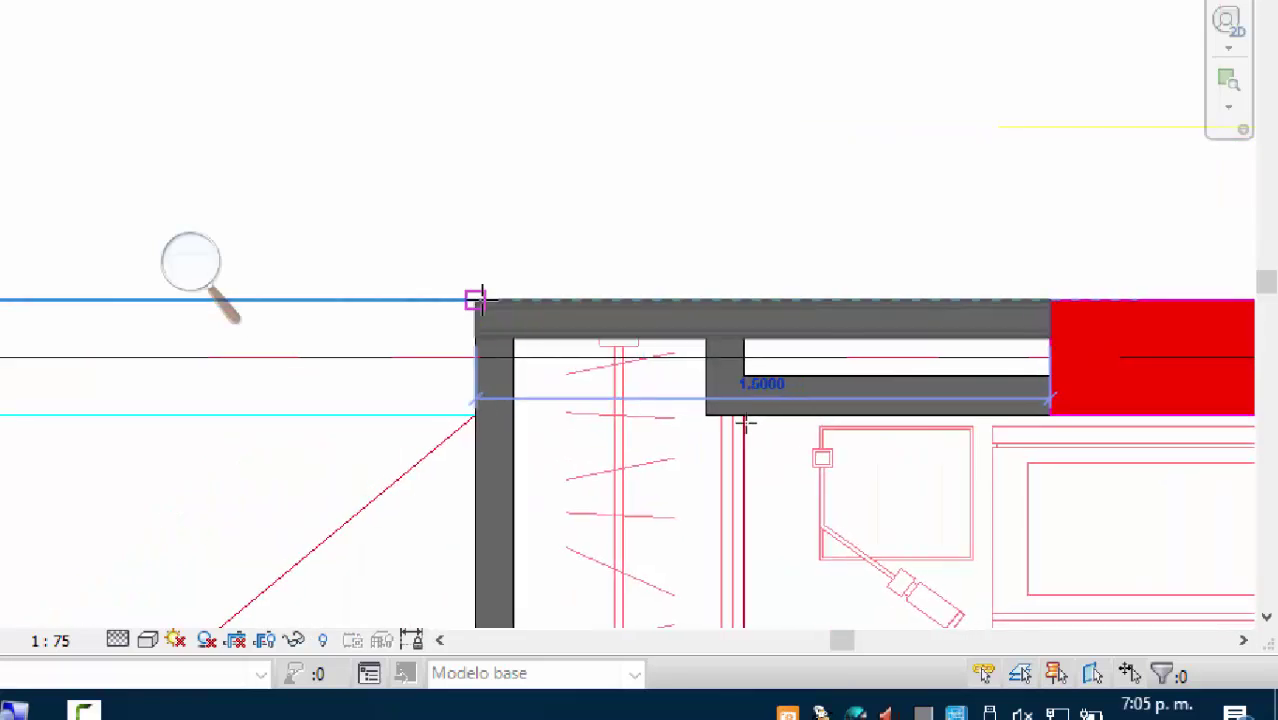
scroll(479, 242, down, 3)
middle_drag(739, 551, 752, 429)
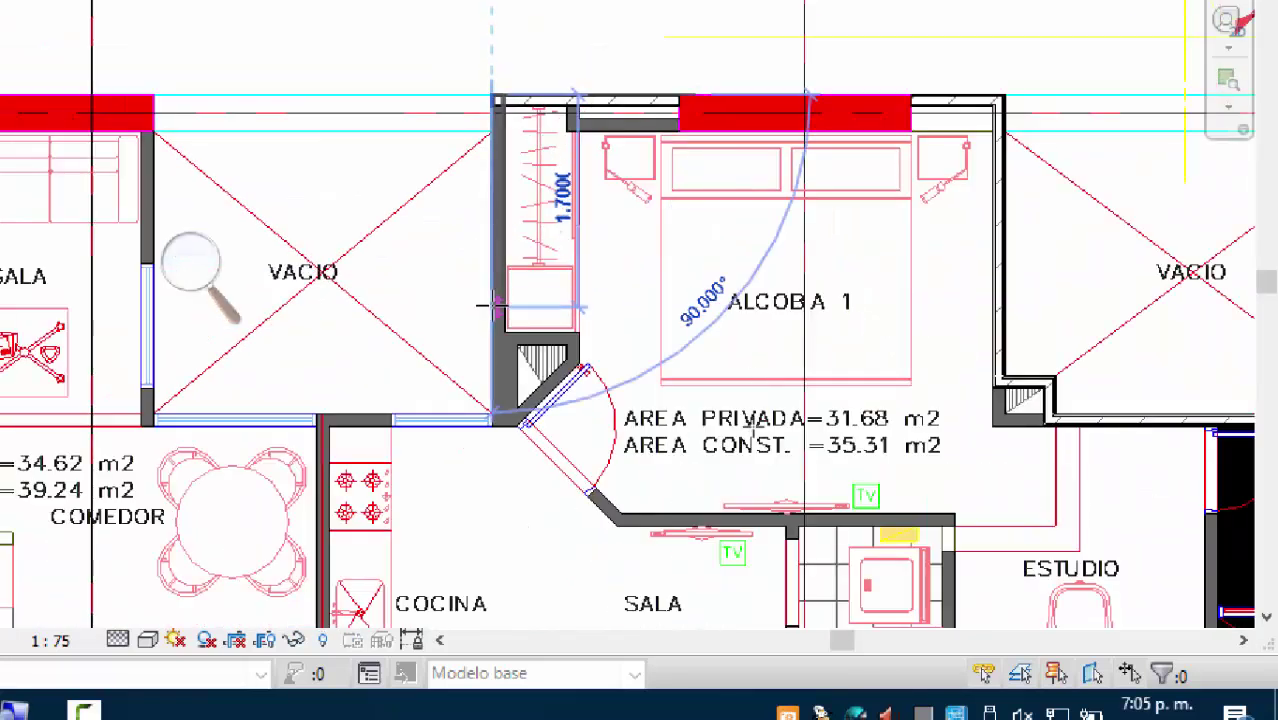
scroll(487, 395, up, 5)
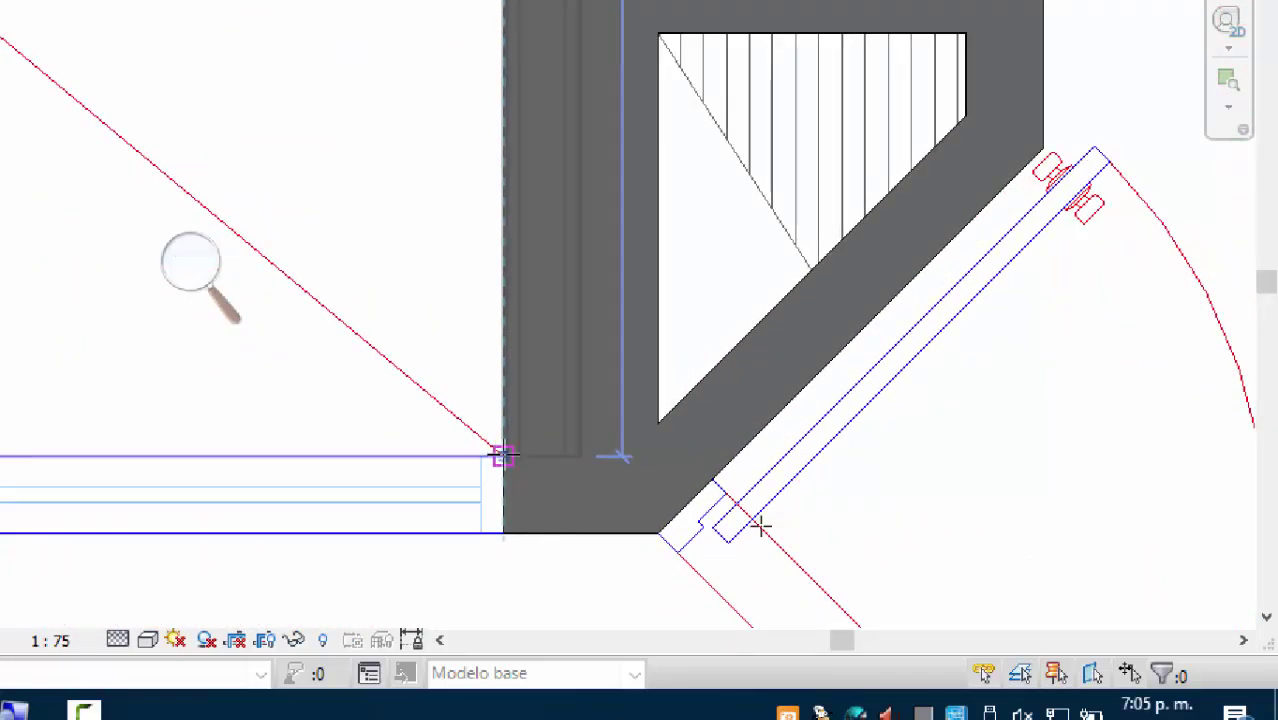
Step: Run the wall along the void's lower edge past the kitchen and comedor, and up the Sala side to the red column's corner
scroll(760, 526, down, 4)
middle_drag(756, 514, 833, 451)
scroll(890, 456, up, 4)
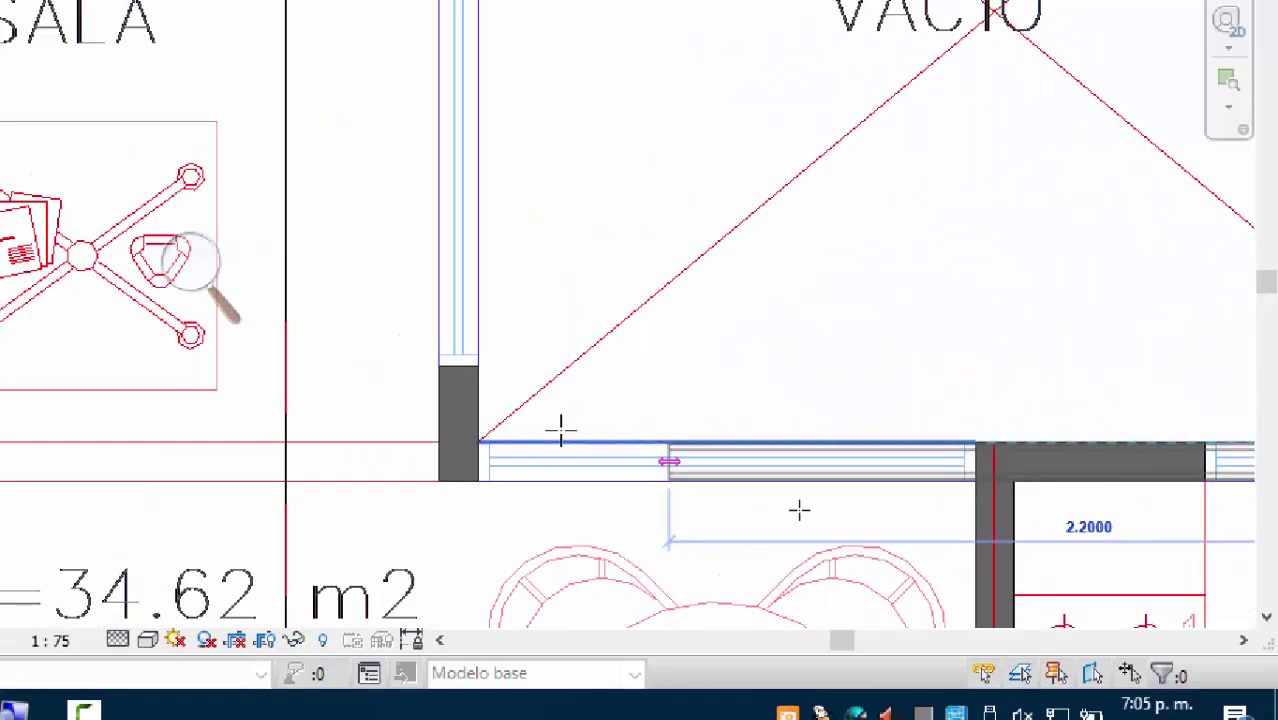
scroll(561, 430, up, 2)
scroll(418, 455, down, 3)
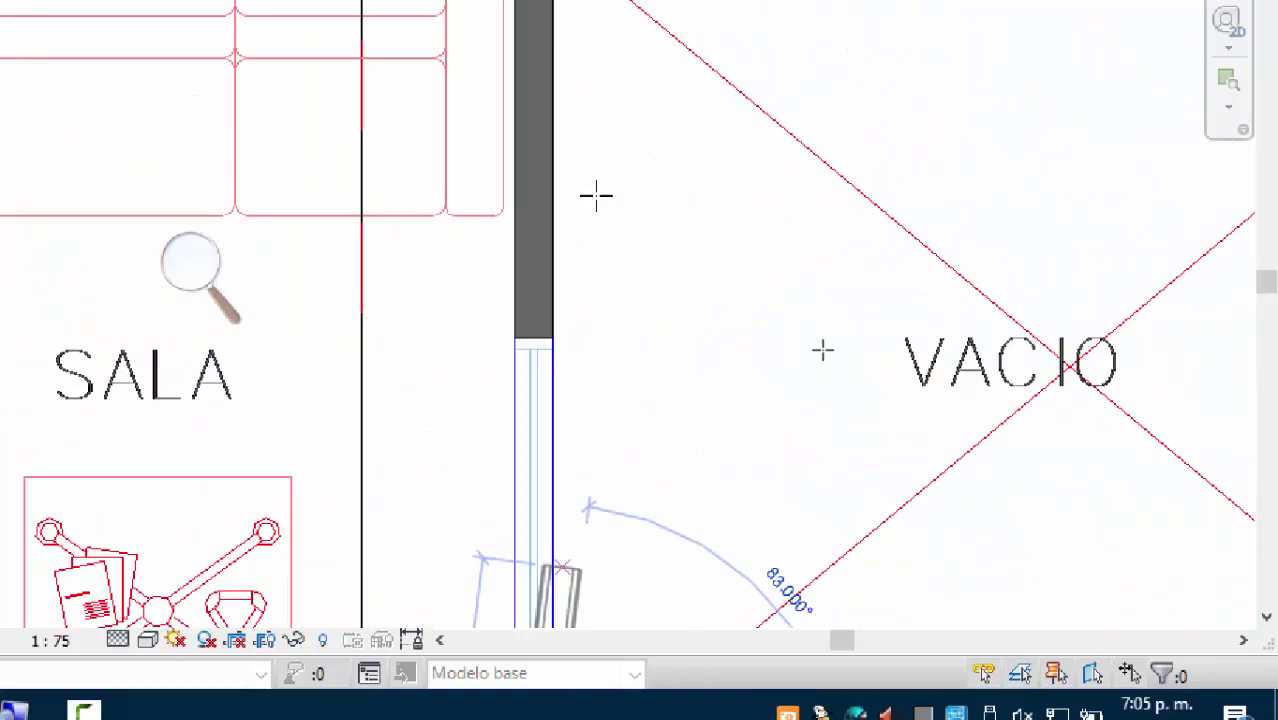
middle_drag(593, 194, 625, 320)
scroll(625, 320, up, 1)
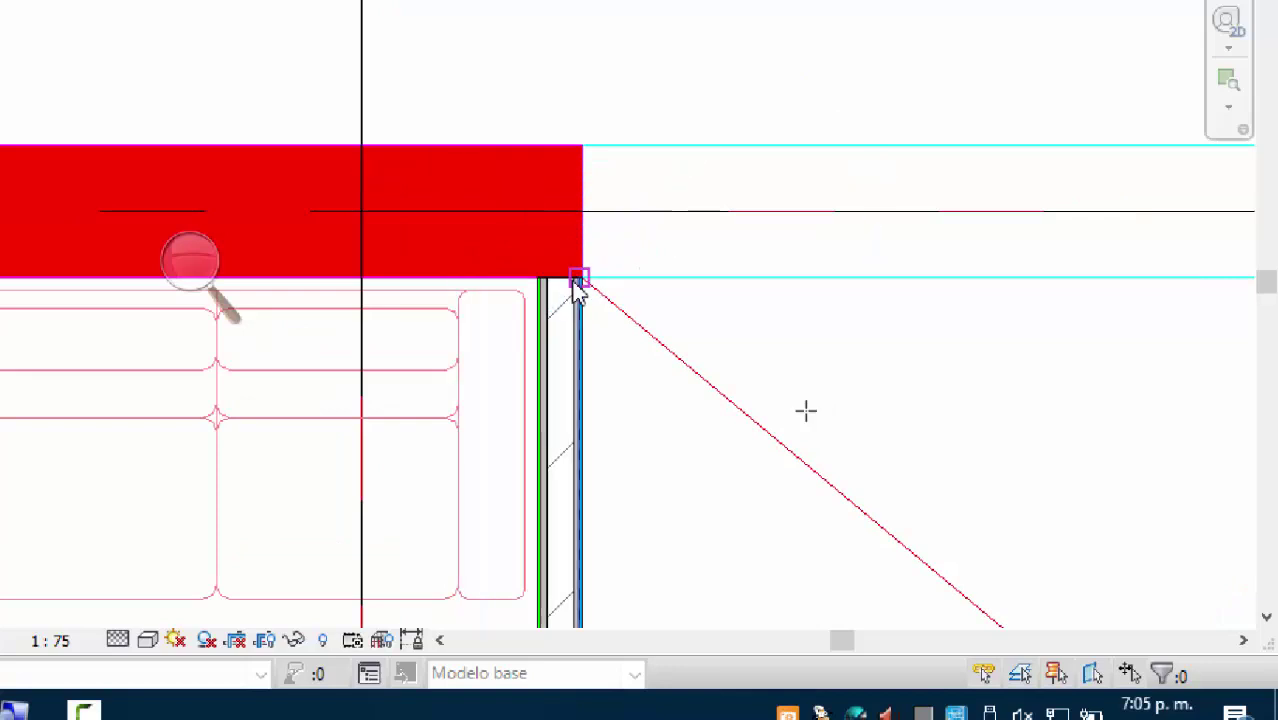
Step: Start a wall at the next red column's outer corner, run it to Alcoba 1's facade corner and down the window side to the W.C. duct
scroll(589, 270, down, 2)
middle_drag(60, 362, 788, 200)
click(788, 200)
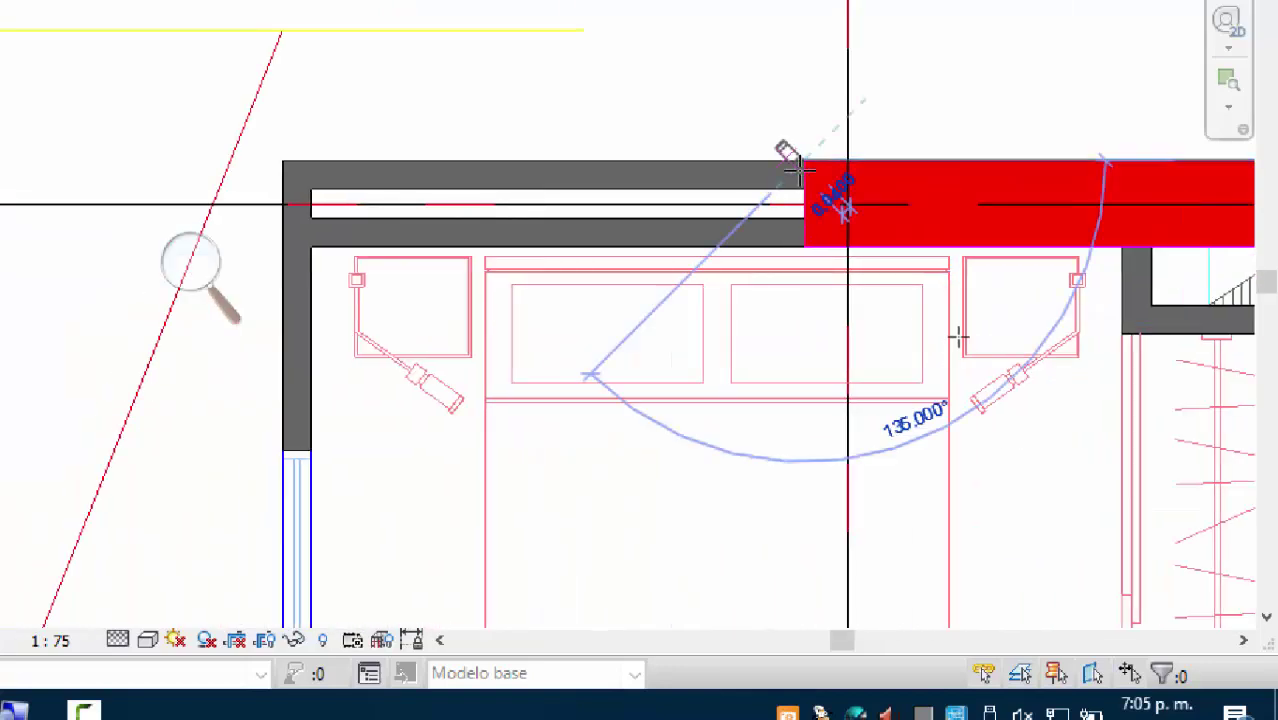
scroll(656, 322, down, 2)
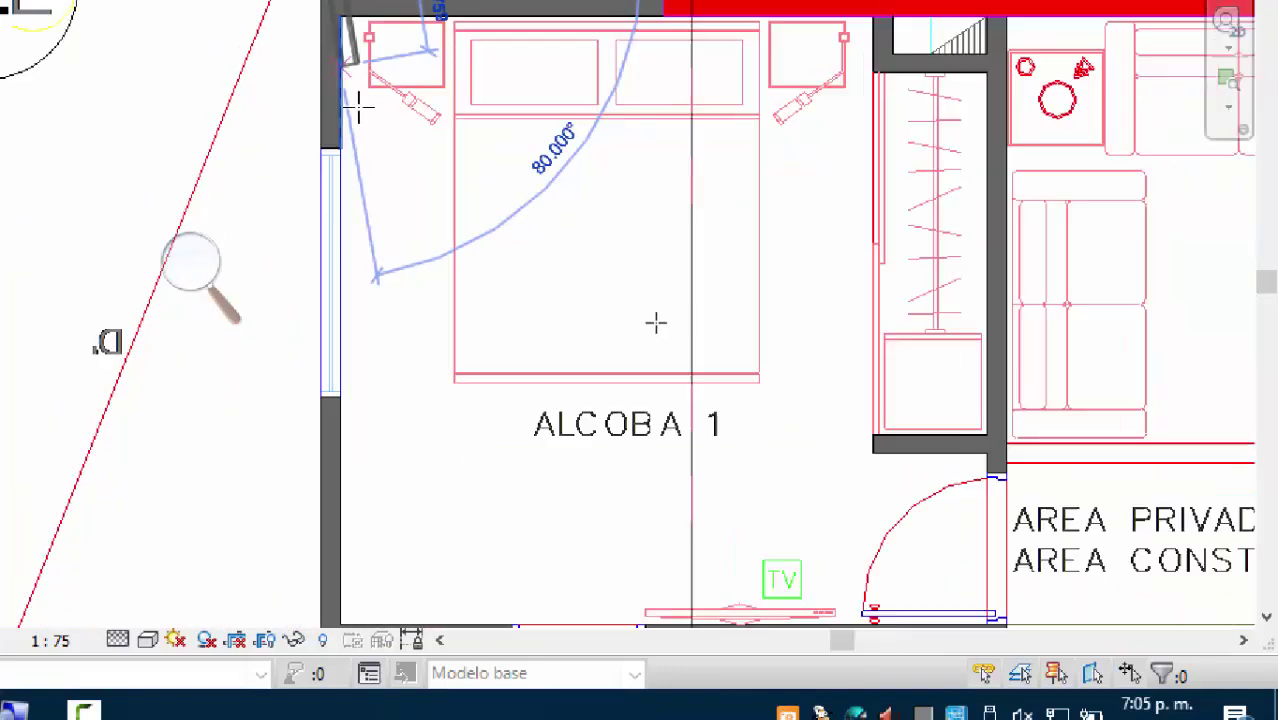
middle_drag(656, 322, 676, 40)
scroll(704, 374, up, 1)
scroll(704, 374, up, 1)
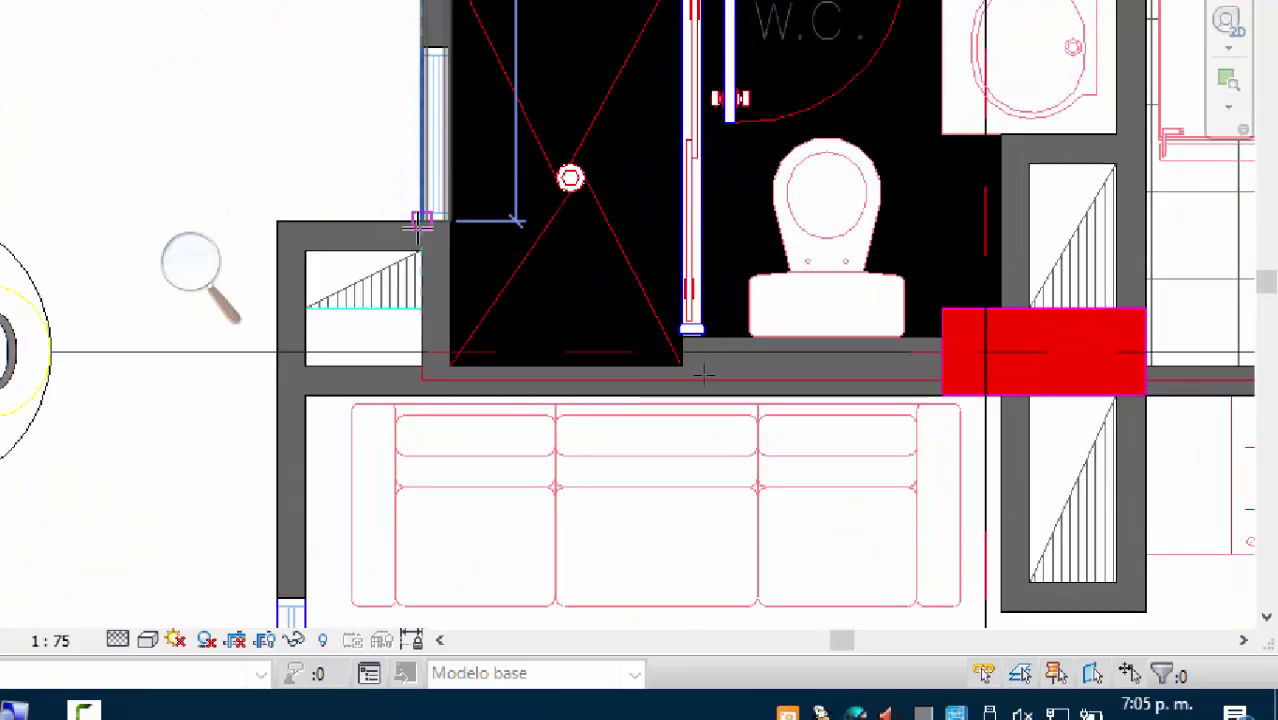
Step: Wrap the wall around the W.C. duct's outer corner and continue it down the Sala's window side to the corner near axis C'
click(283, 226)
middle_drag(274, 217, 320, 323)
scroll(320, 323, down, 1)
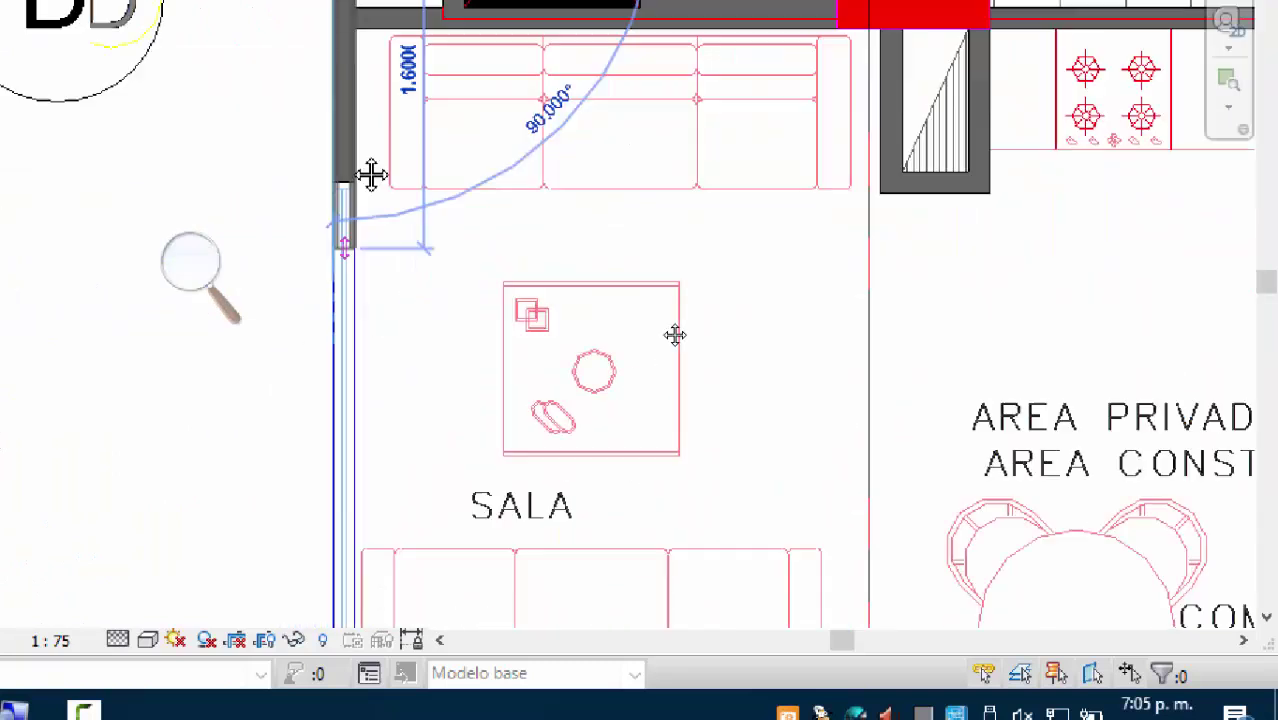
middle_drag(675, 335, 705, 536)
scroll(697, 516, up, 1)
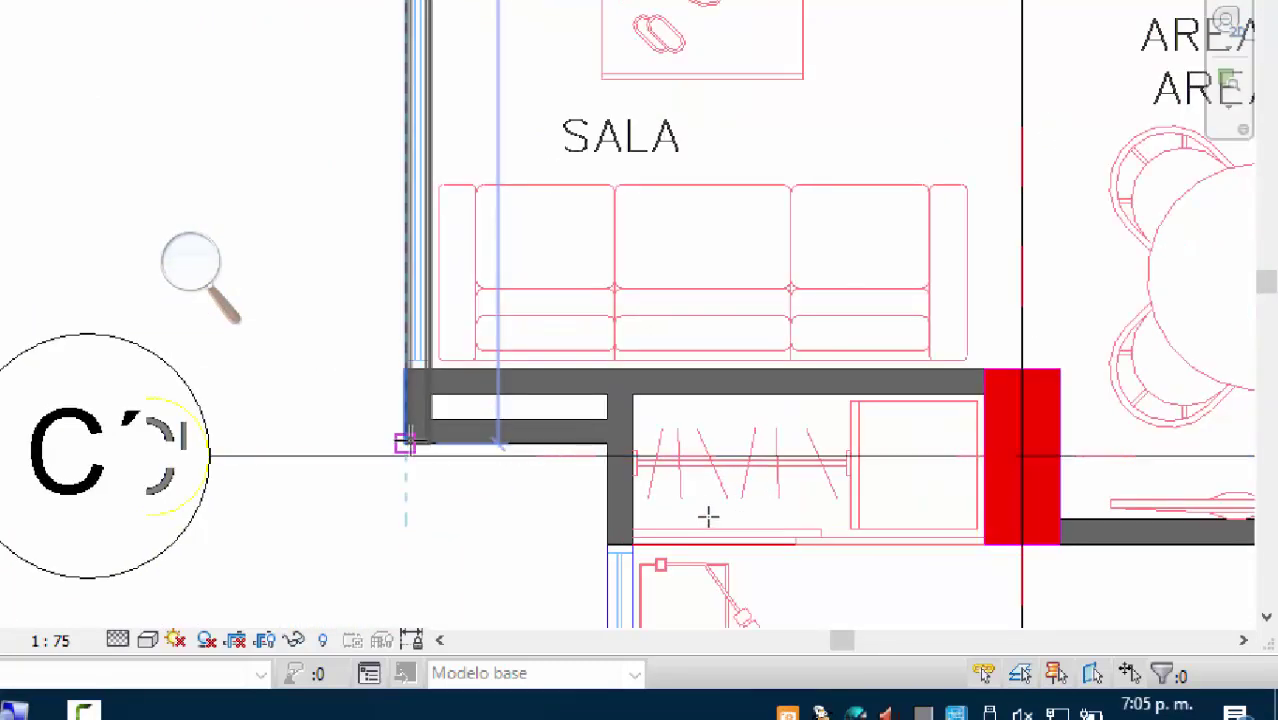
click(404, 443)
Step: Carry the wall across the closet recess near axis C' and down Alcoba 2's window side to the lower Alcoba 1's outer corner
click(608, 443)
scroll(628, 422, down, 1)
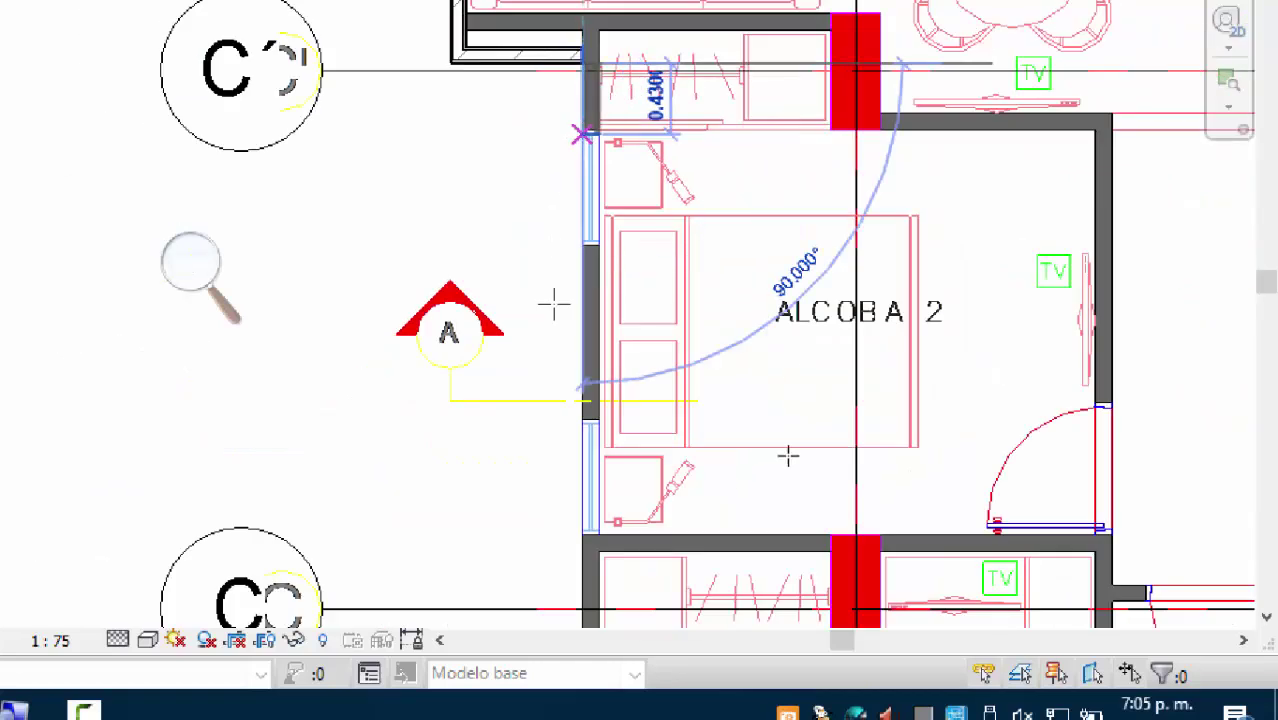
middle_drag(551, 300, 643, 111)
scroll(643, 111, up, 1)
ctrl+scroll(643, 111, down, 5)
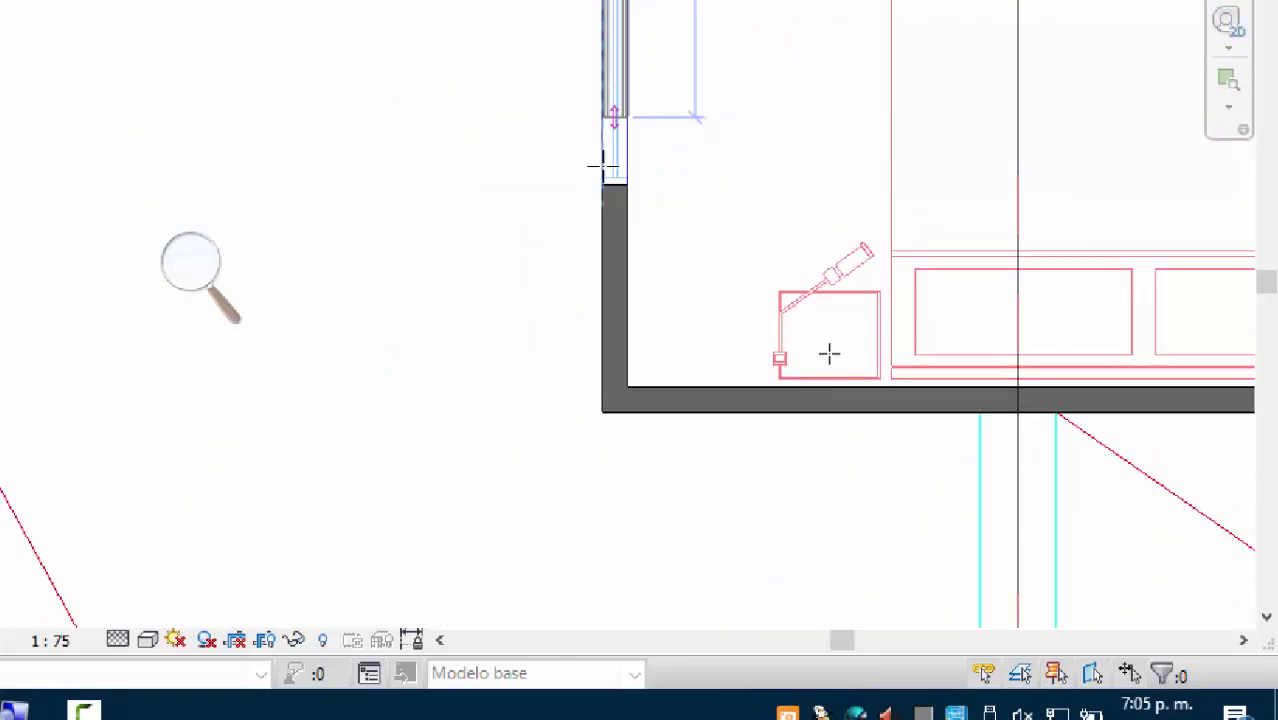
scroll(605, 380, down, 2)
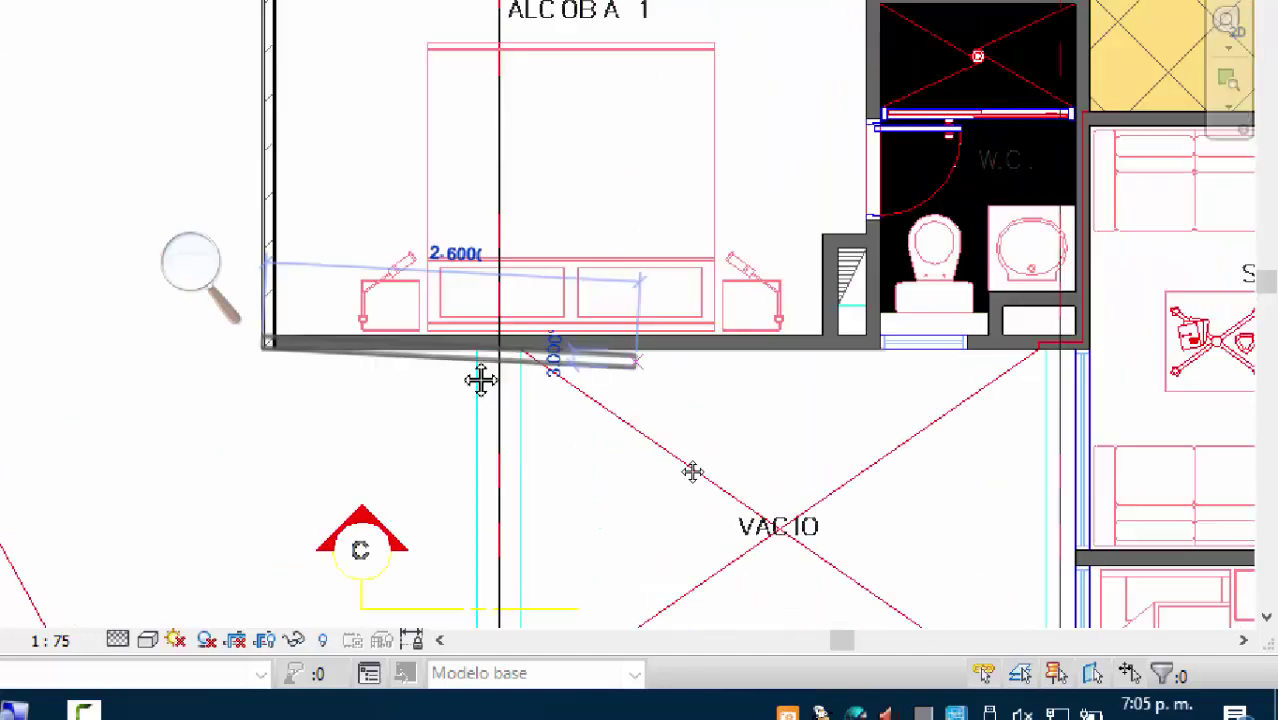
Step: Run the wall along the void's upper edge below Alcoba 1 and the W.C., and down the Sala side to the red column's top face
scroll(479, 377, up, 1)
scroll(826, 336, up, 3)
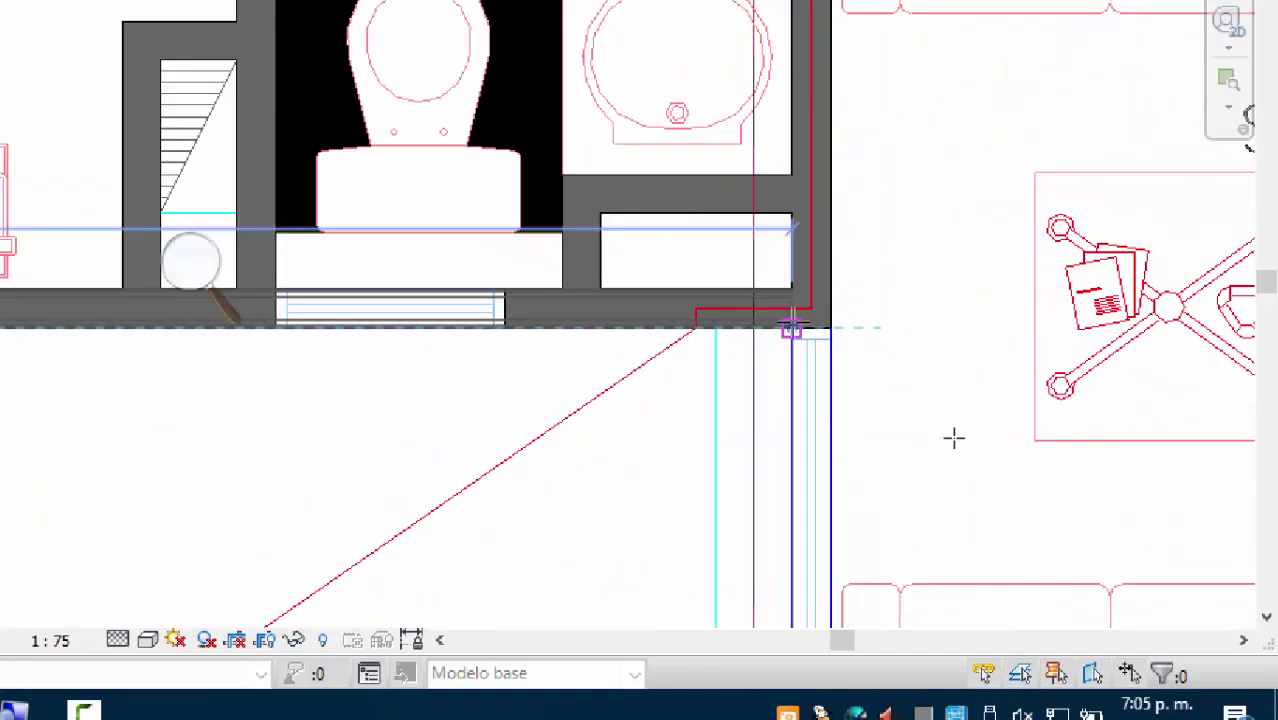
scroll(953, 437, down, 3)
scroll(967, 466, up, 3)
scroll(953, 320, down, 1)
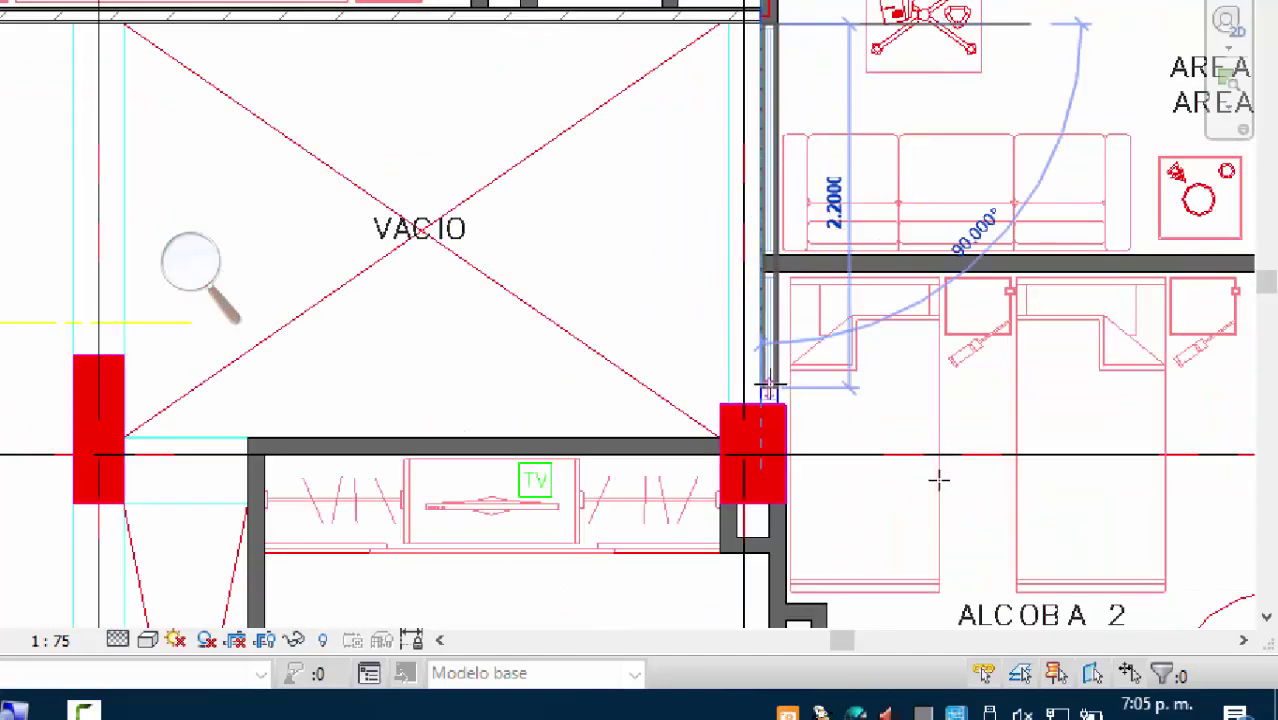
scroll(938, 481, up, 4)
click(746, 432)
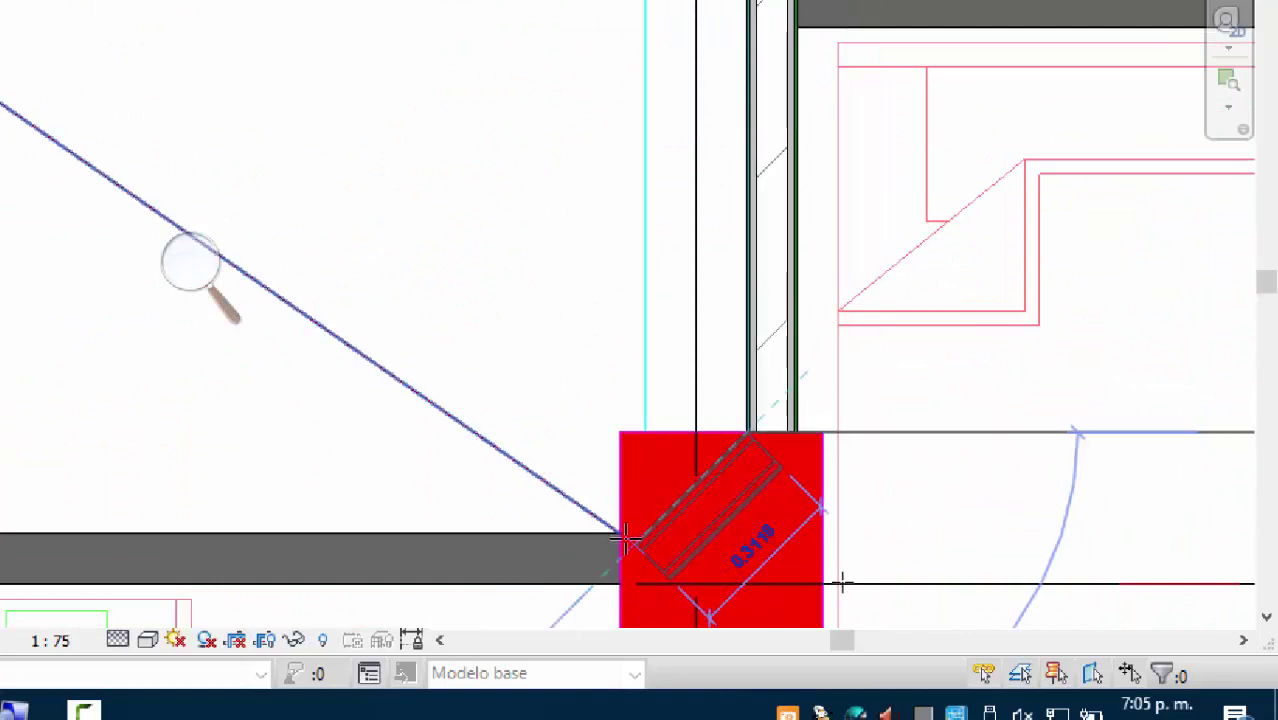
Step: Draw a wall from the red column's void-side face along the void's lower edge to the outer corner of the closet wall
scroll(889, 486, down, 4)
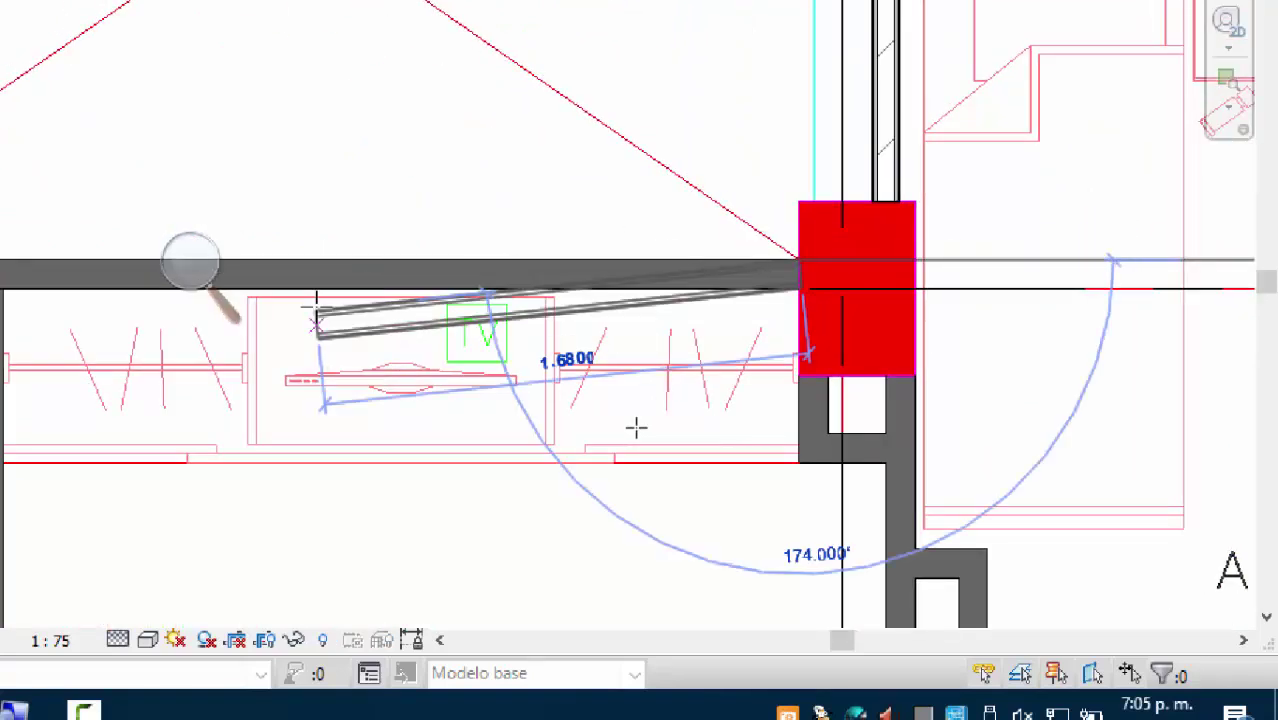
scroll(360, 292, up, 2)
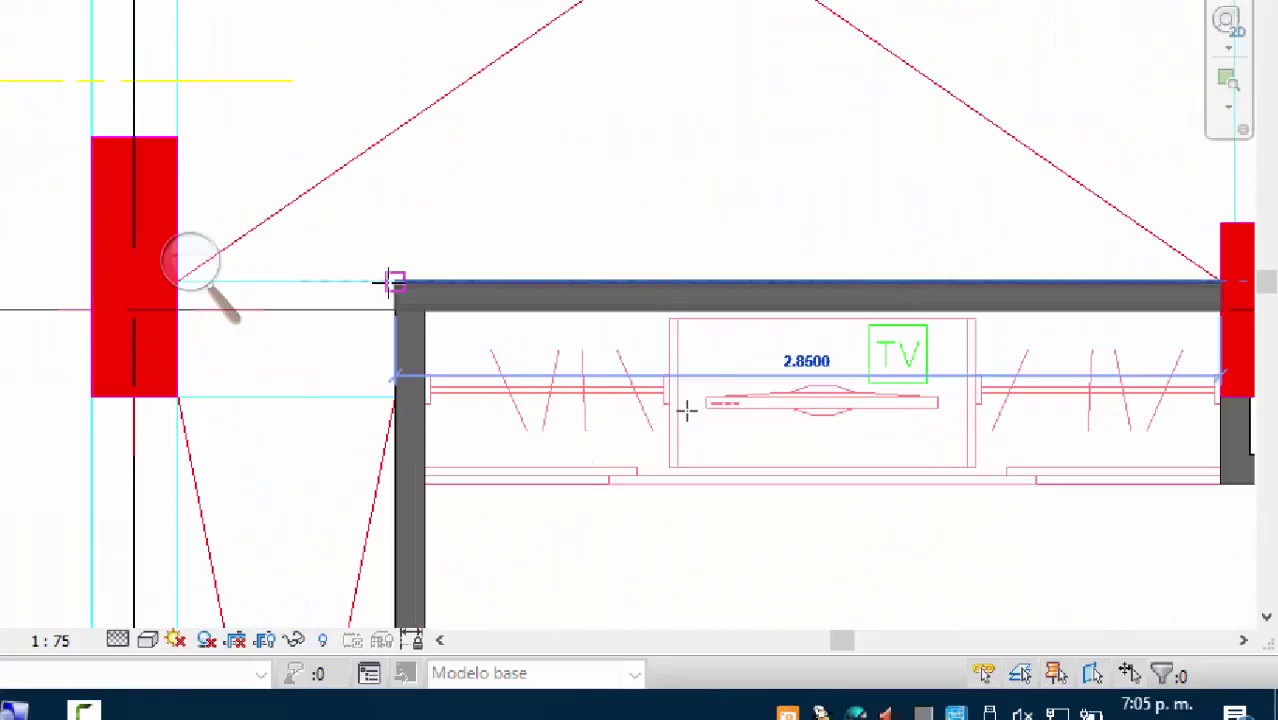
click(375, 286)
Step: Continue the wall down to the facade corner beside axis 5 and across below the bedroom to the red column at axis 4, ending the chain
scroll(376, 283, down, 2)
scroll(716, 366, down, 5)
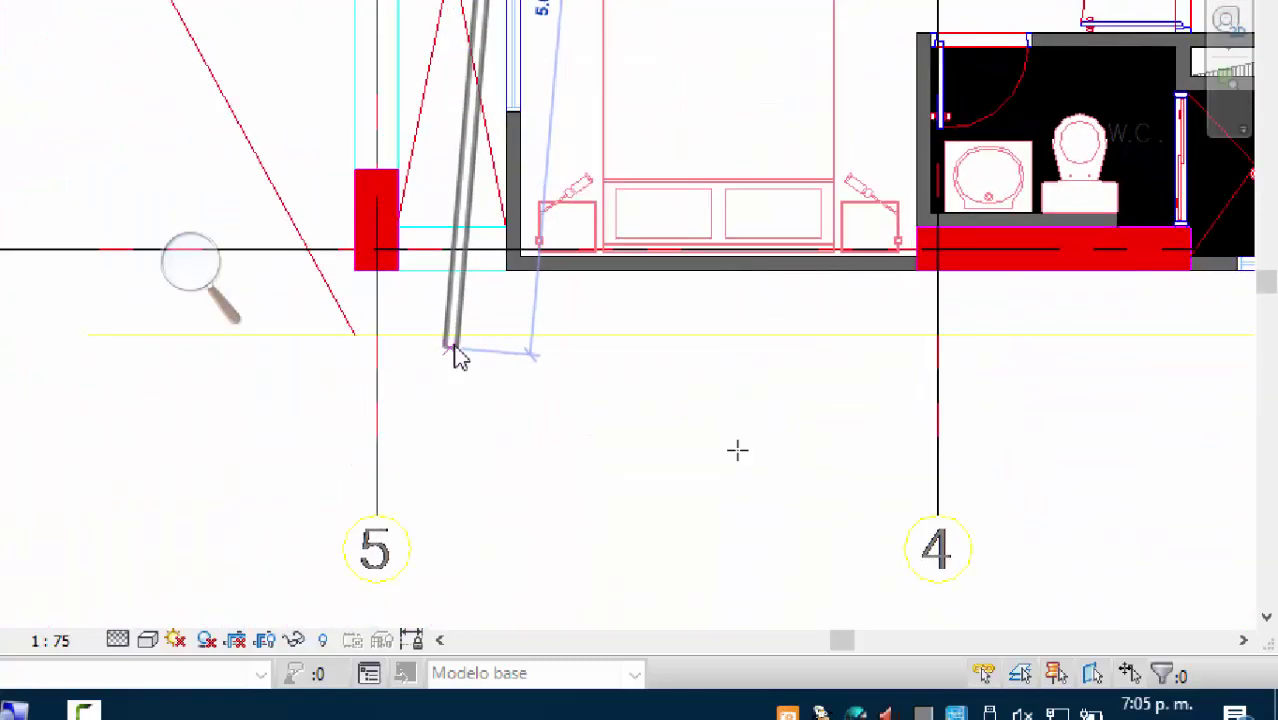
scroll(736, 448, up, 3)
middle_drag(659, 326, 120, 330)
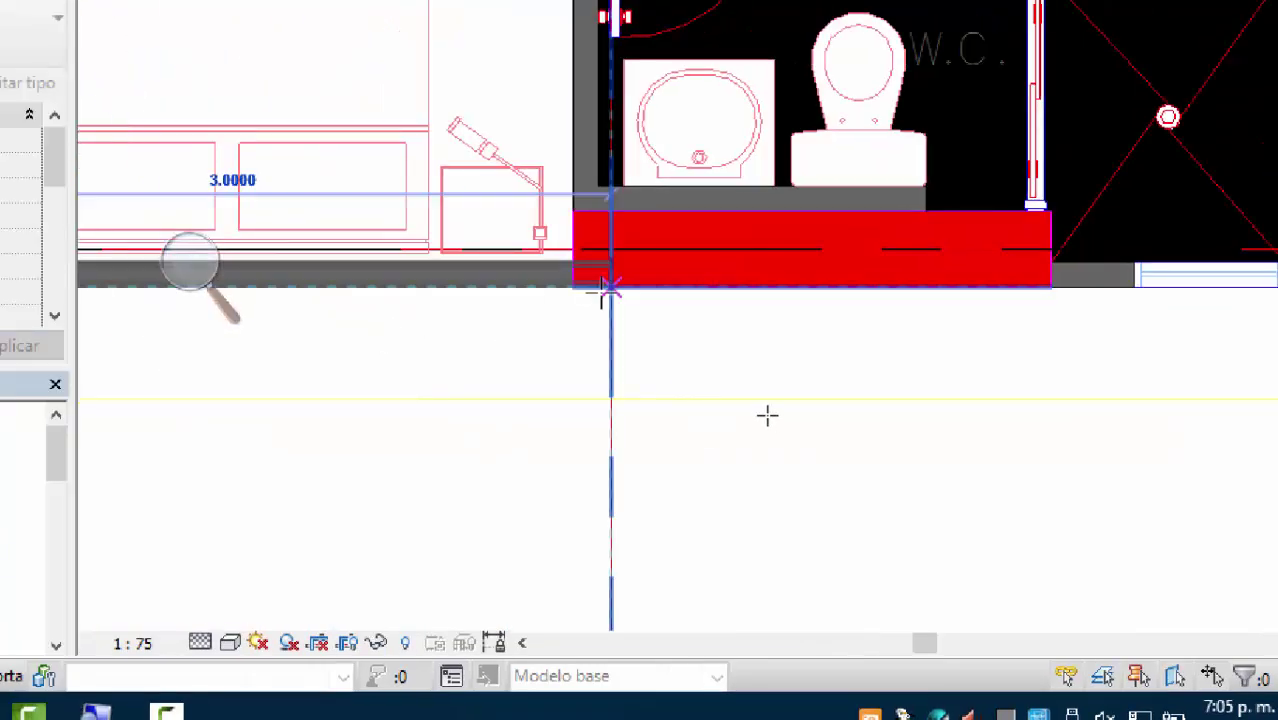
key(Escape)
Step: Draw the exterior wall segment along the facade below the two showers, between the outer corners of the adjacent red columns
middle_drag(955, 320, 730, 305)
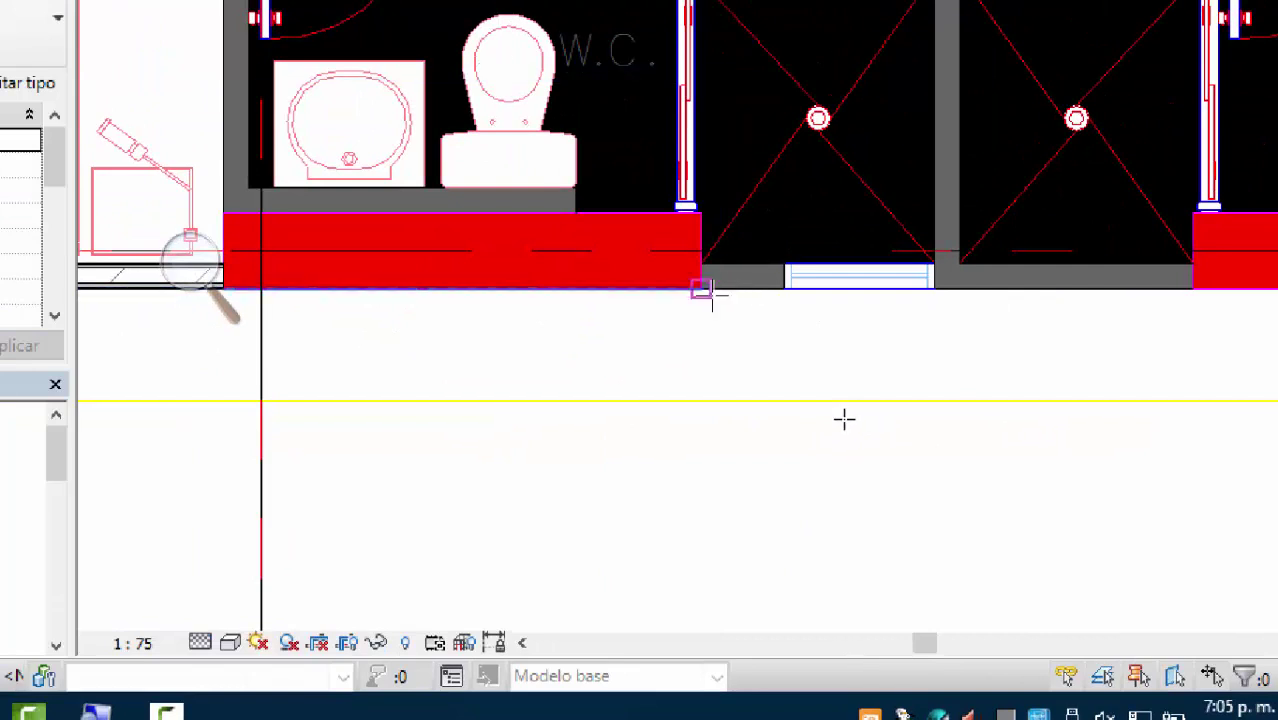
click(705, 288)
middle_drag(913, 300, 476, 348)
scroll(476, 348, down, 2)
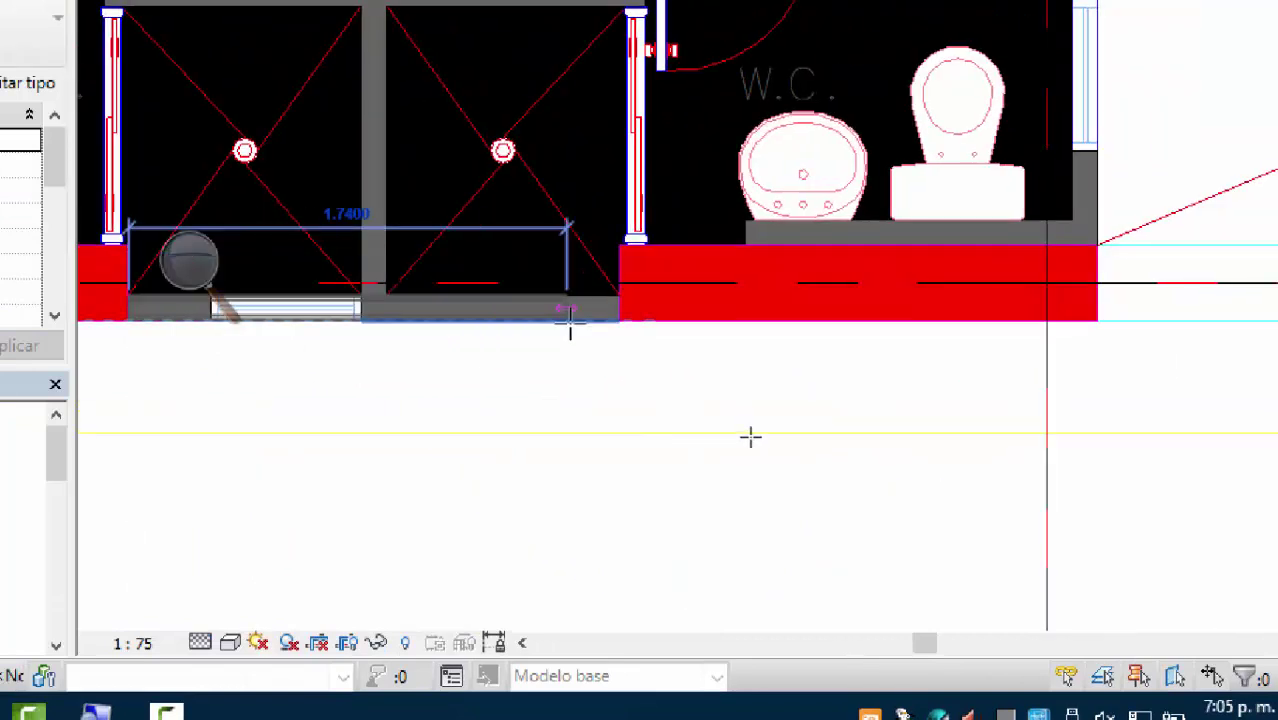
click(621, 318)
Step: Start a wall at the red column's void-side corner, run it up past the W.C. window, and turn it along the void's upper edge
scroll(739, 345, up, 2)
middle_drag(913, 453, 822, 442)
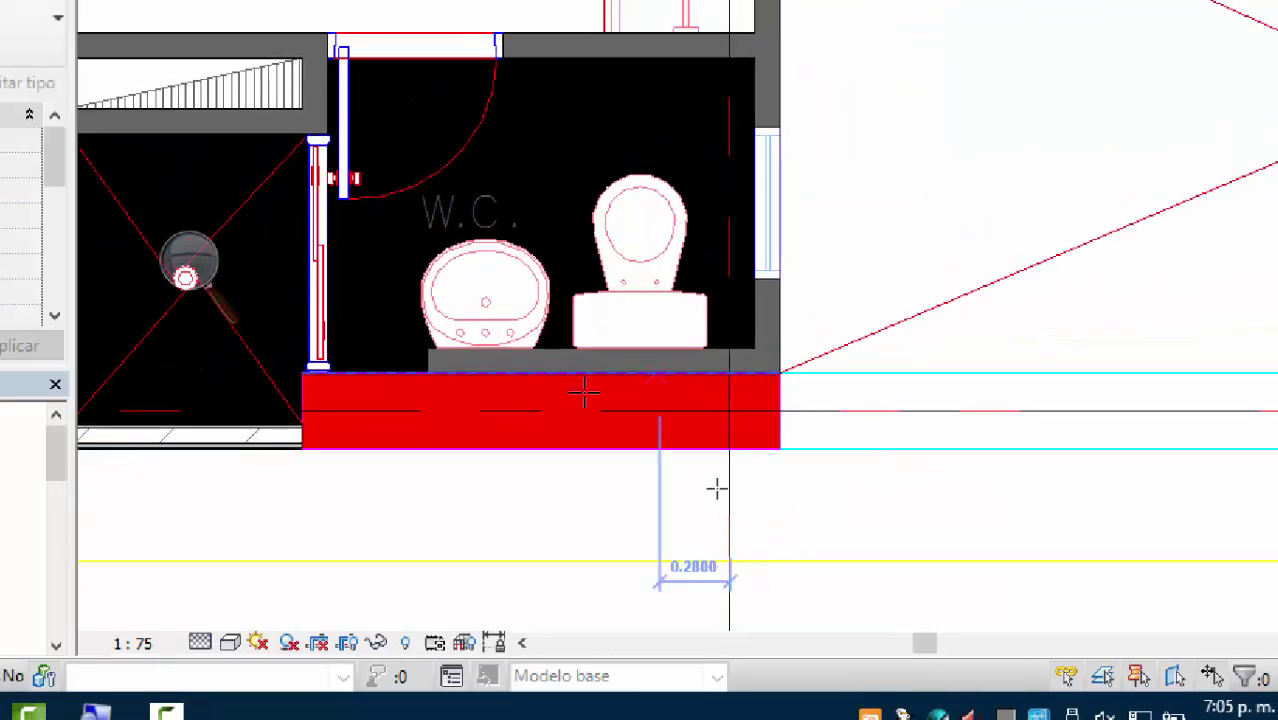
scroll(824, 451, down, 3)
scroll(880, 464, up, 2)
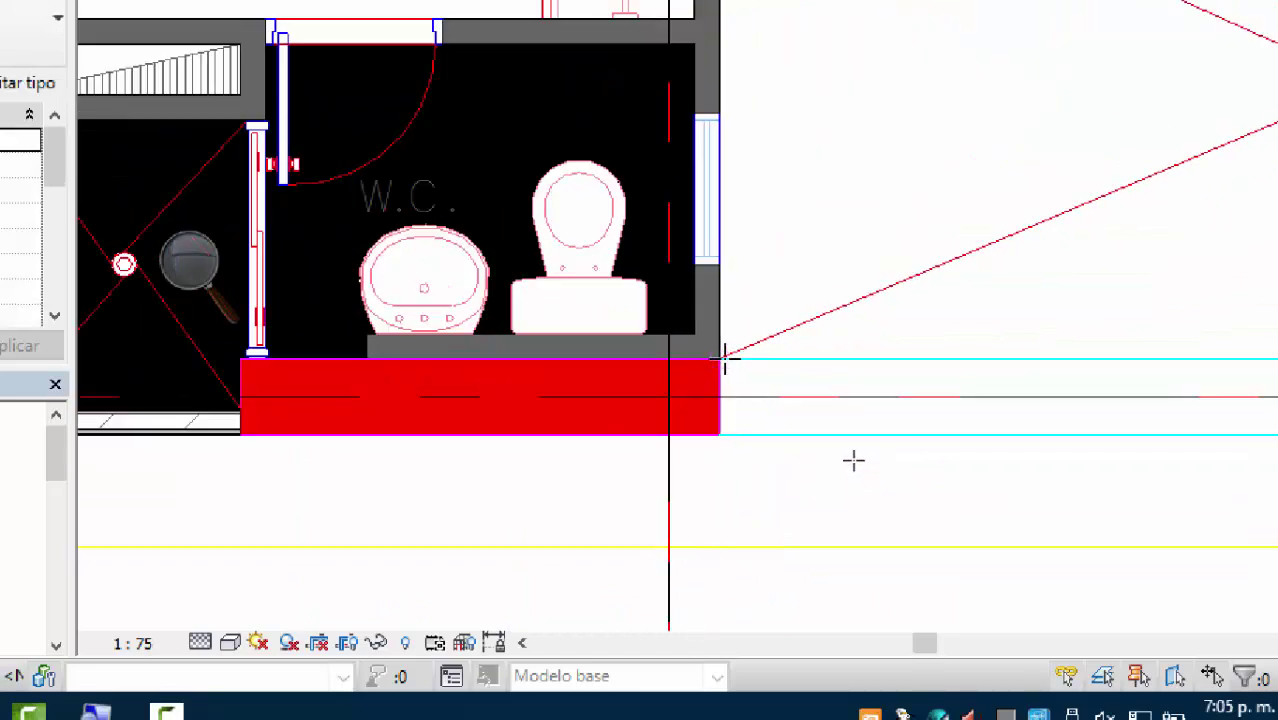
scroll(876, 554, down, 2)
scroll(864, 291, up, 2)
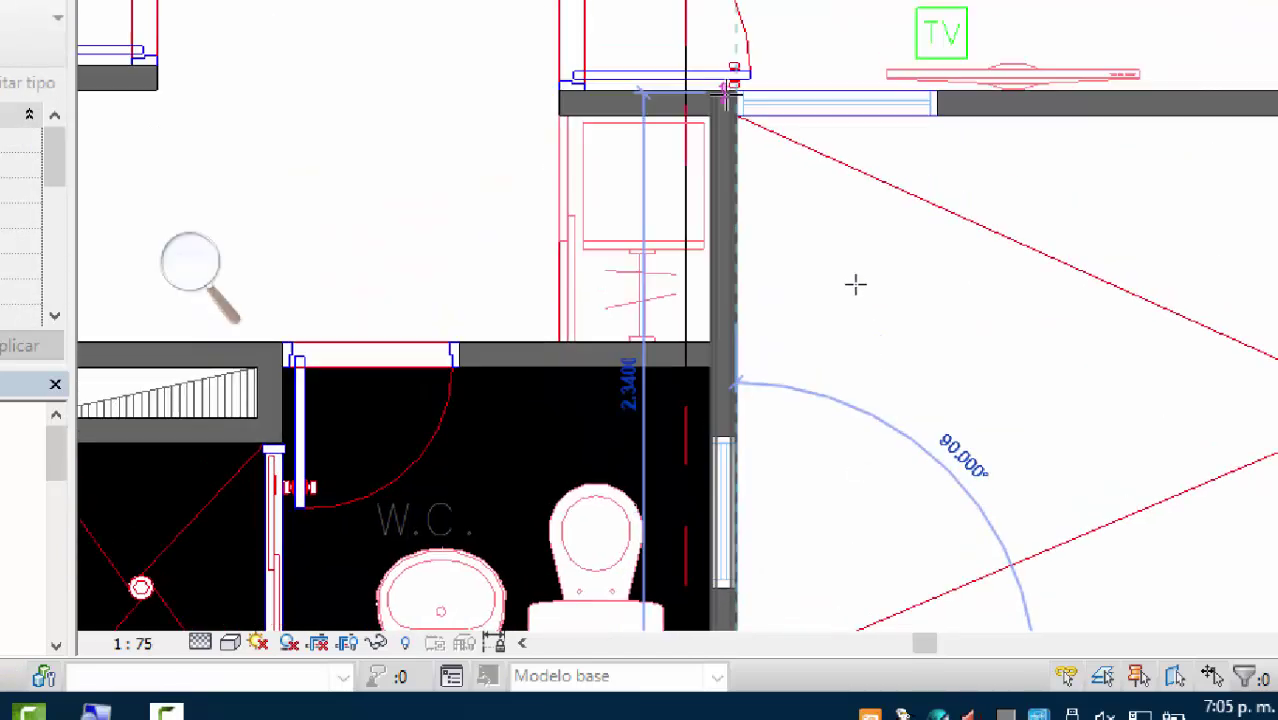
shift+scroll(921, 170, right, 8)
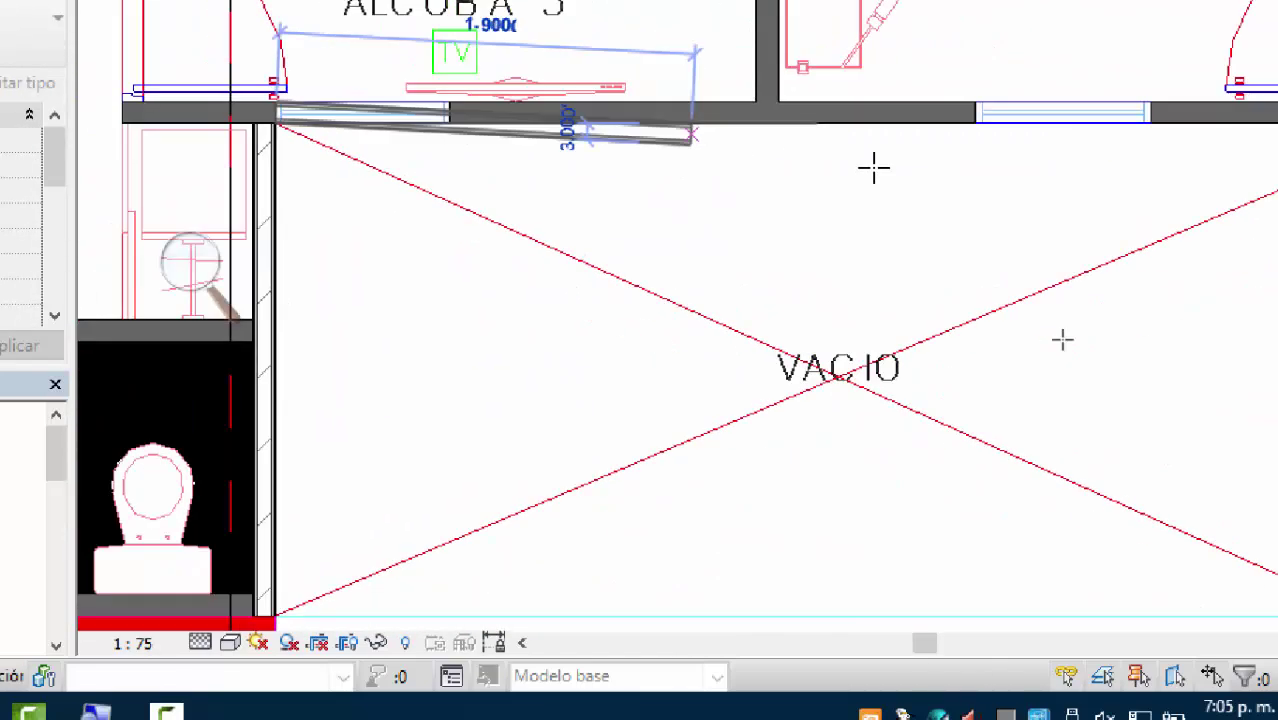
Step: Continue the exterior wall chain along the VACIO beside ALCOBA 3, around the duct corner and along the W.C. to the red structural element
scroll(905, 148, up, 3)
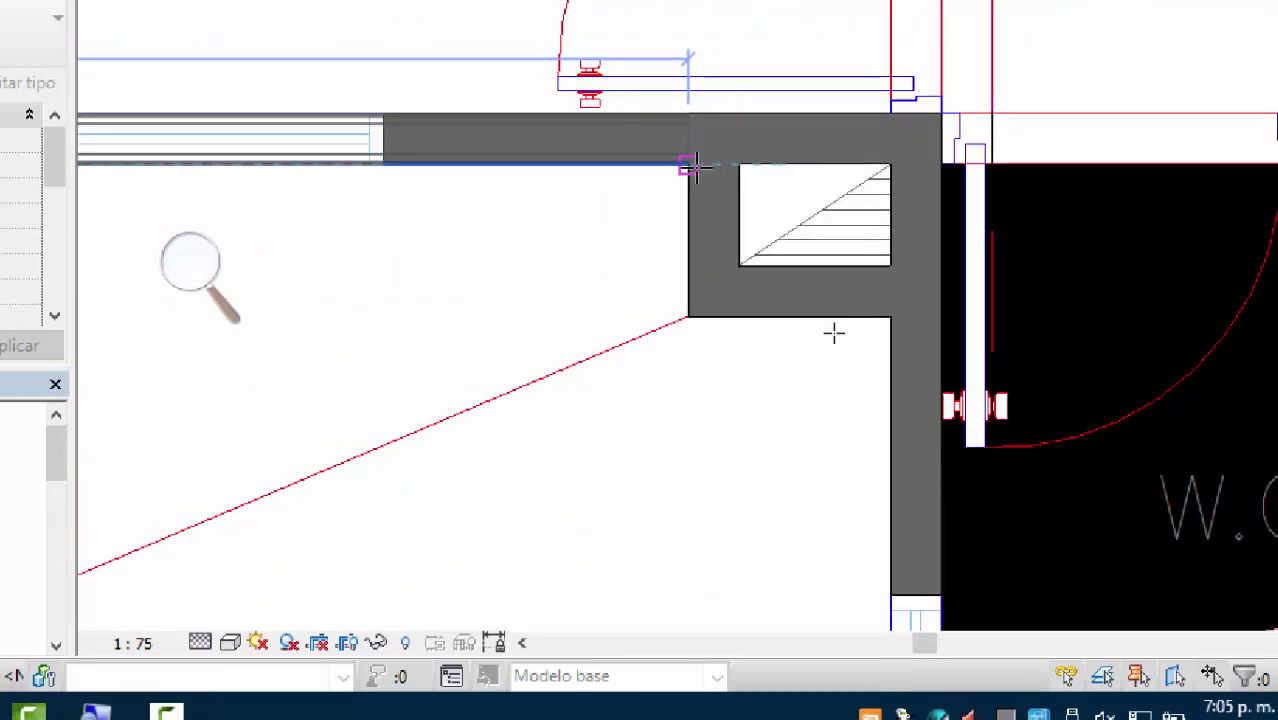
click(692, 166)
click(688, 315)
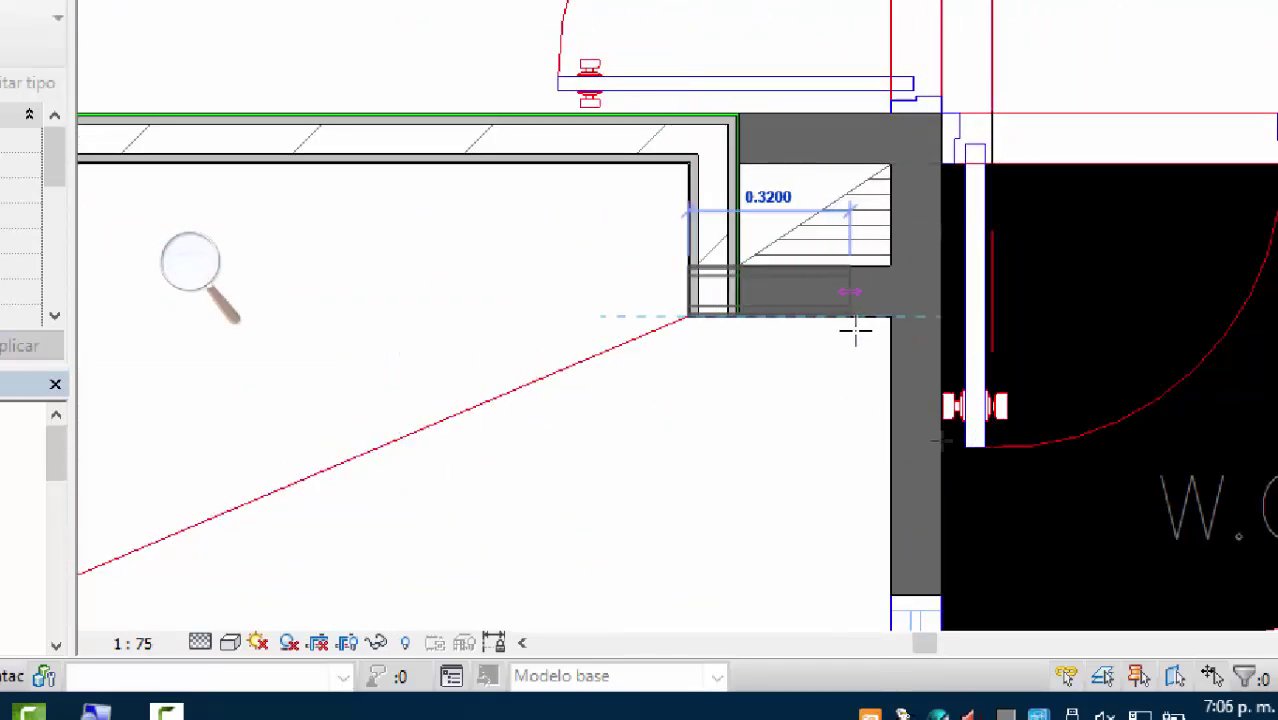
scroll(893, 316, down, 2)
ctrl+scroll(900, 400, down, 5)
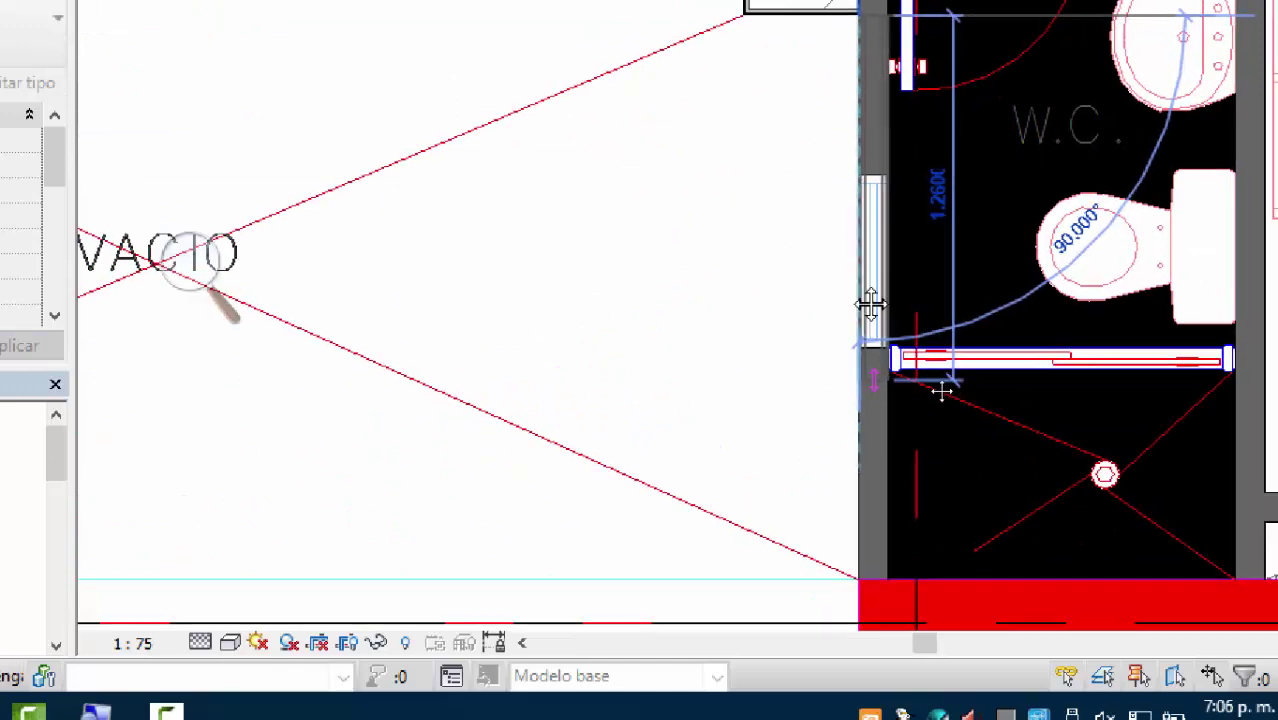
scroll(925, 528, up, 2)
scroll(925, 528, up, 1)
scroll(919, 489, down, 2)
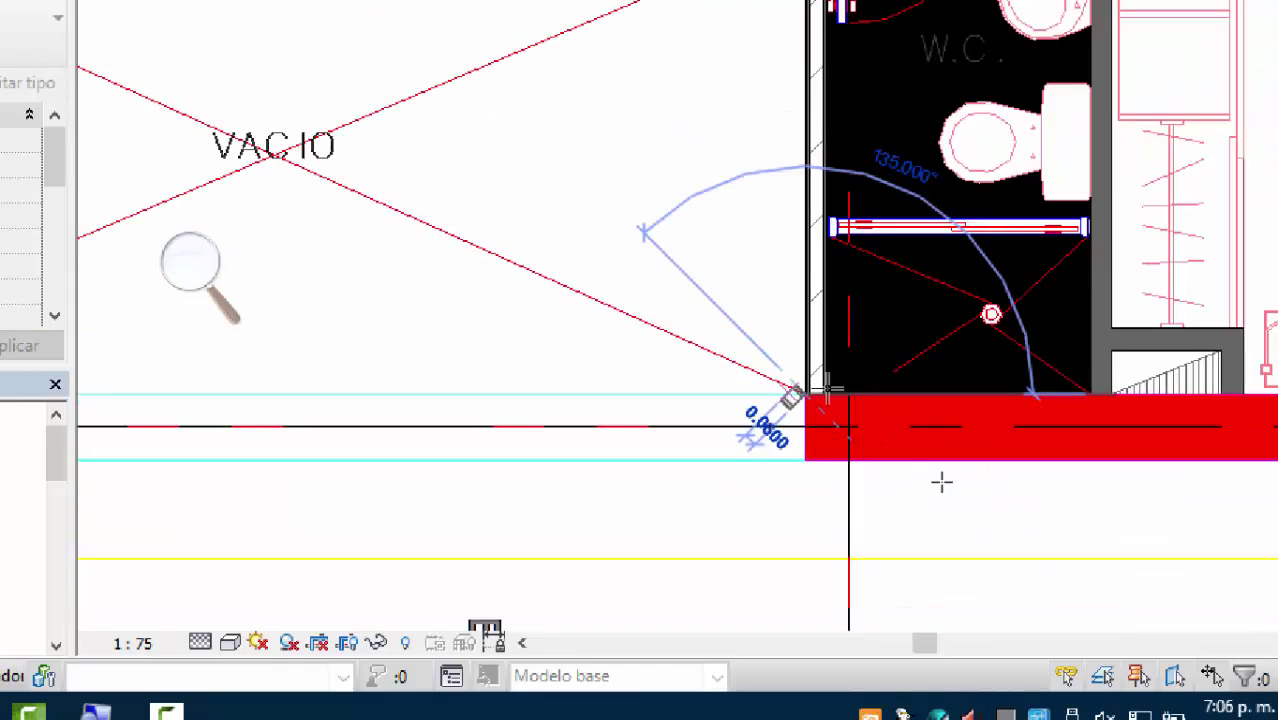
middle_drag(941, 479, 905, 468)
Step: Examine the exterior walls across the floor plan, ending at the outer corner of the ALCOBA 1 bathroom
scroll(623, 418, down, 5)
scroll(824, 403, down, 1)
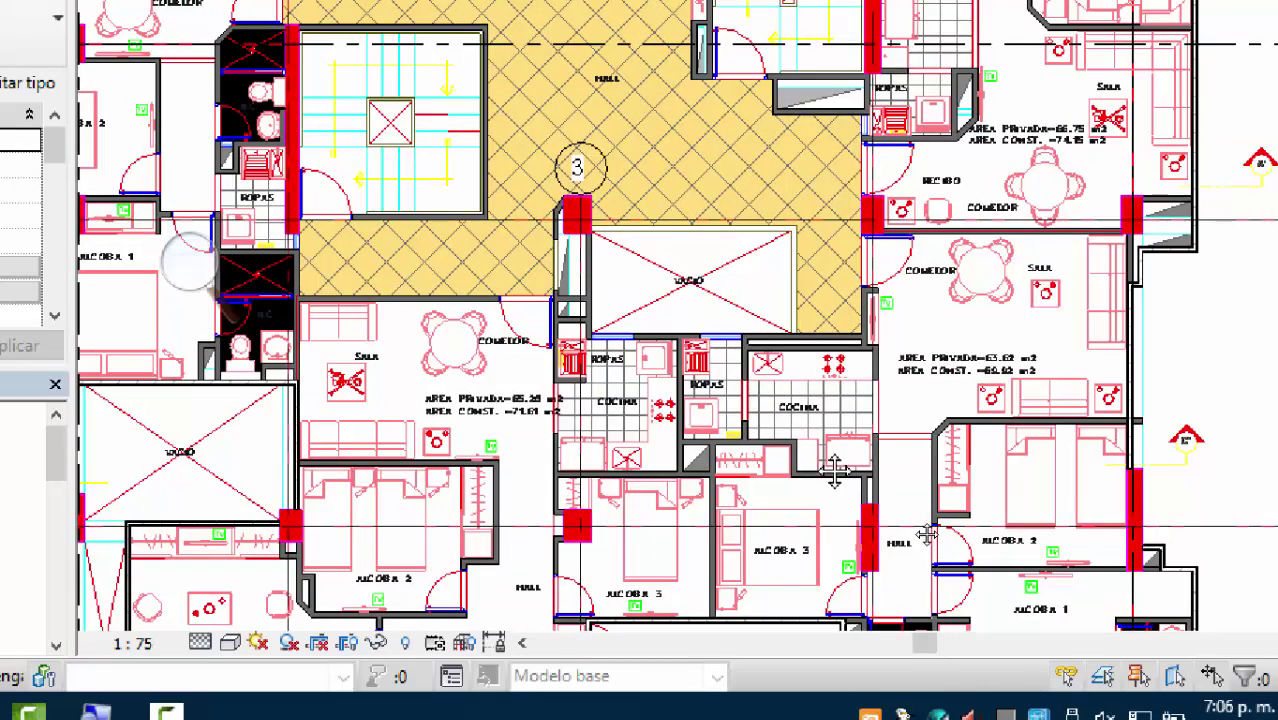
scroll(824, 403, up, 1)
middle_drag(840, 520, 850, 390)
scroll(836, 399, up, 1)
scroll(925, 375, up, 2)
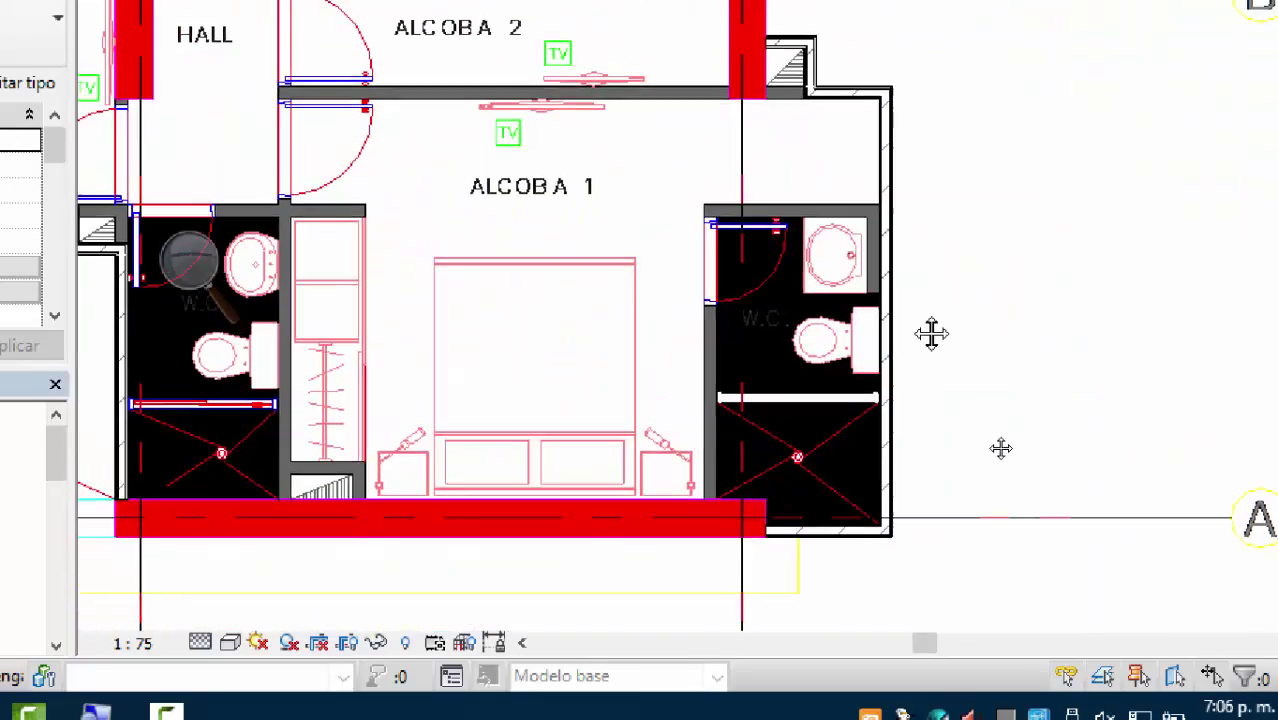
scroll(930, 334, down, 1)
middle_drag(933, 513, 893, 414)
scroll(880, 374, up, 3)
scroll(853, 300, up, 2)
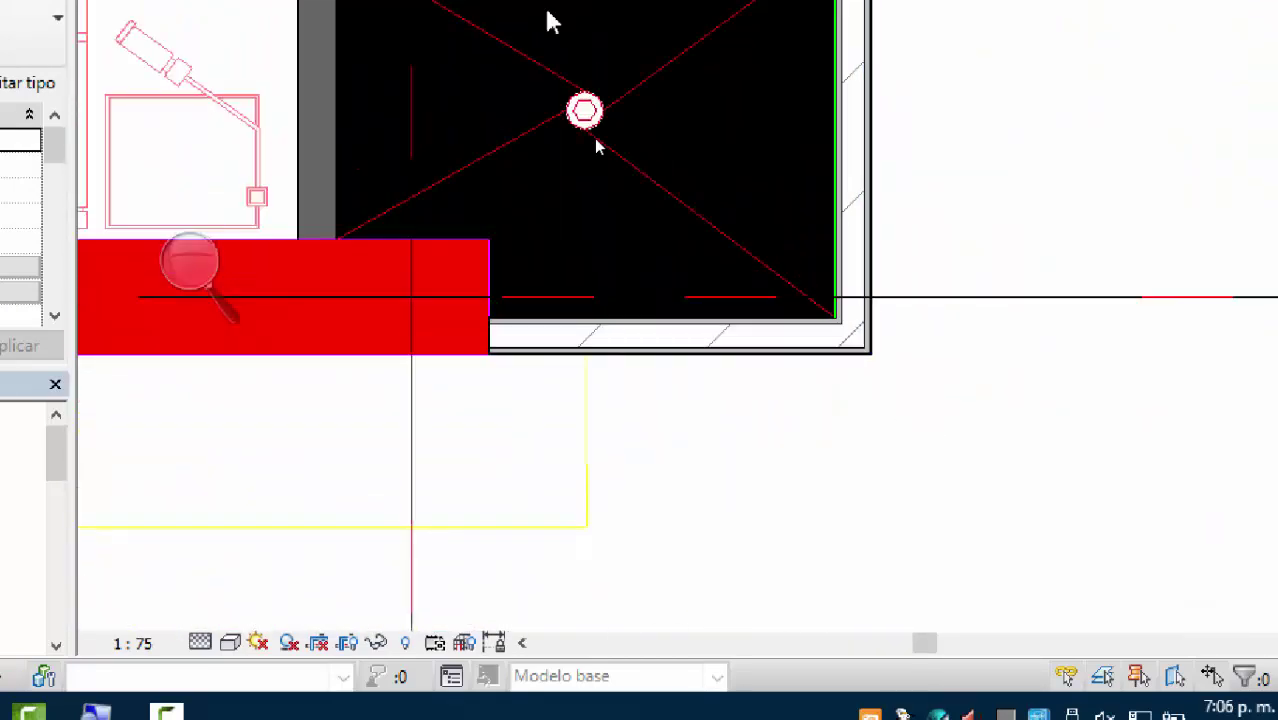
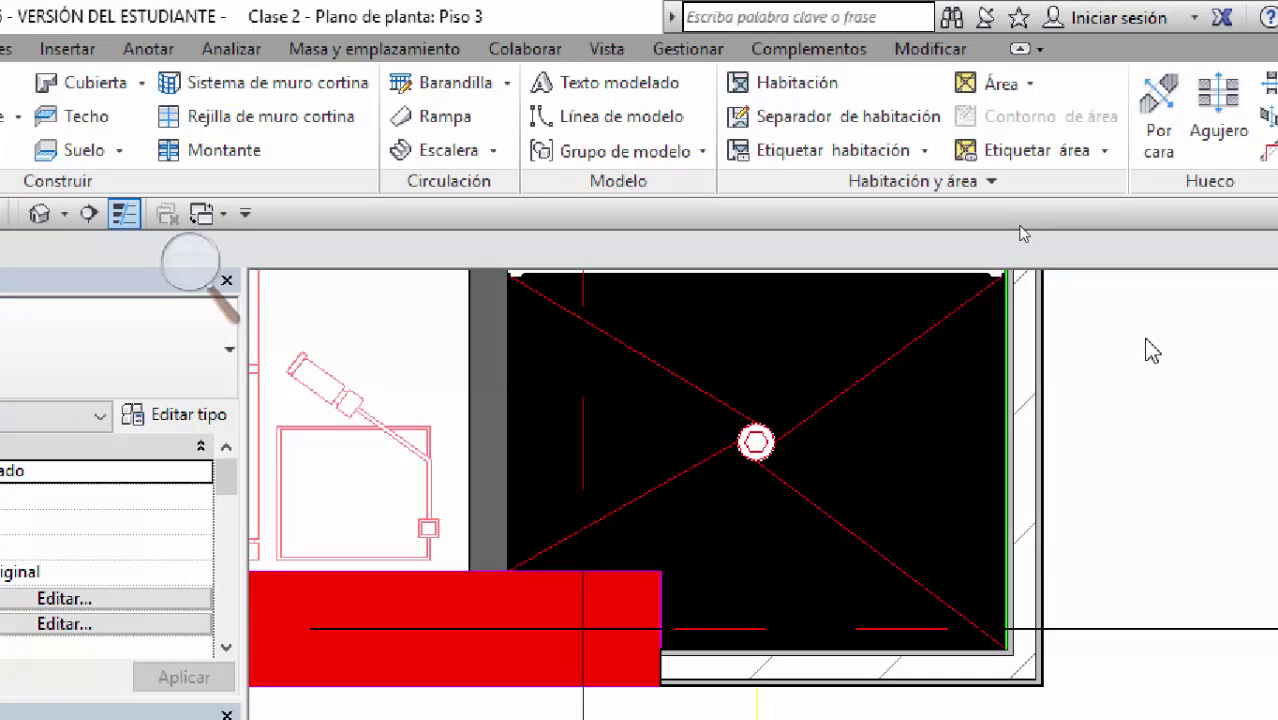
click(1030, 410)
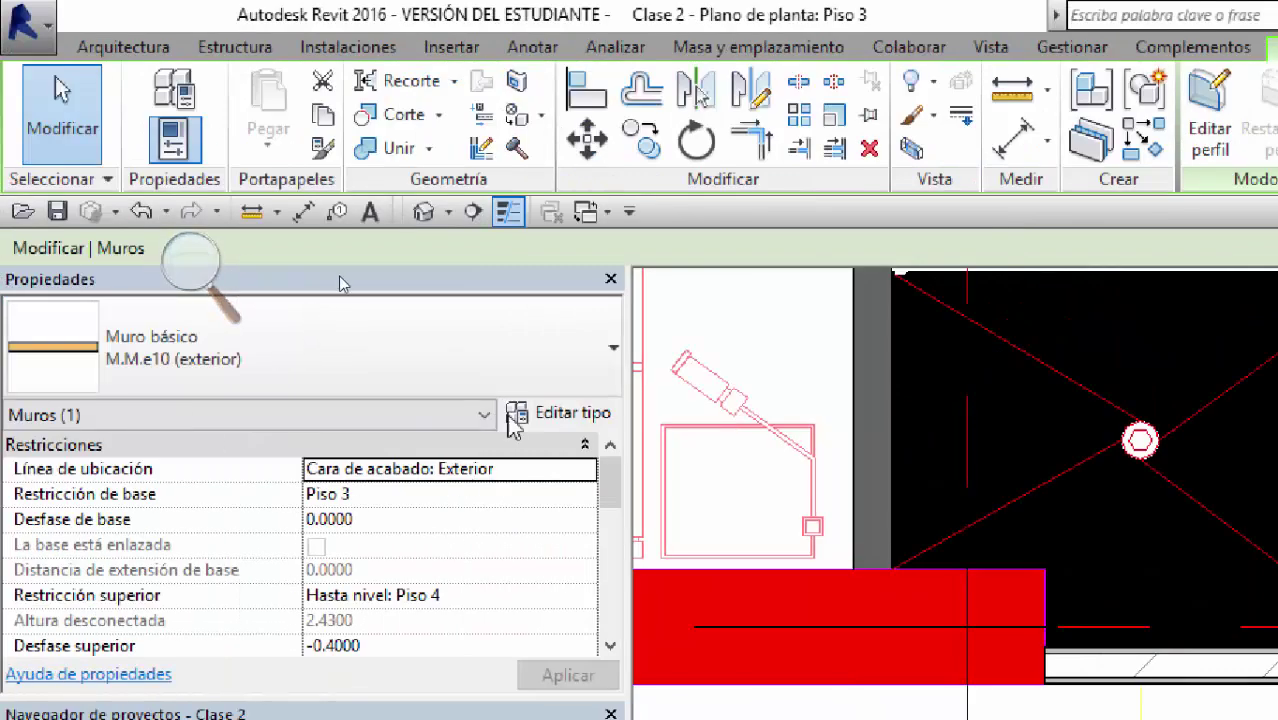
click(565, 415)
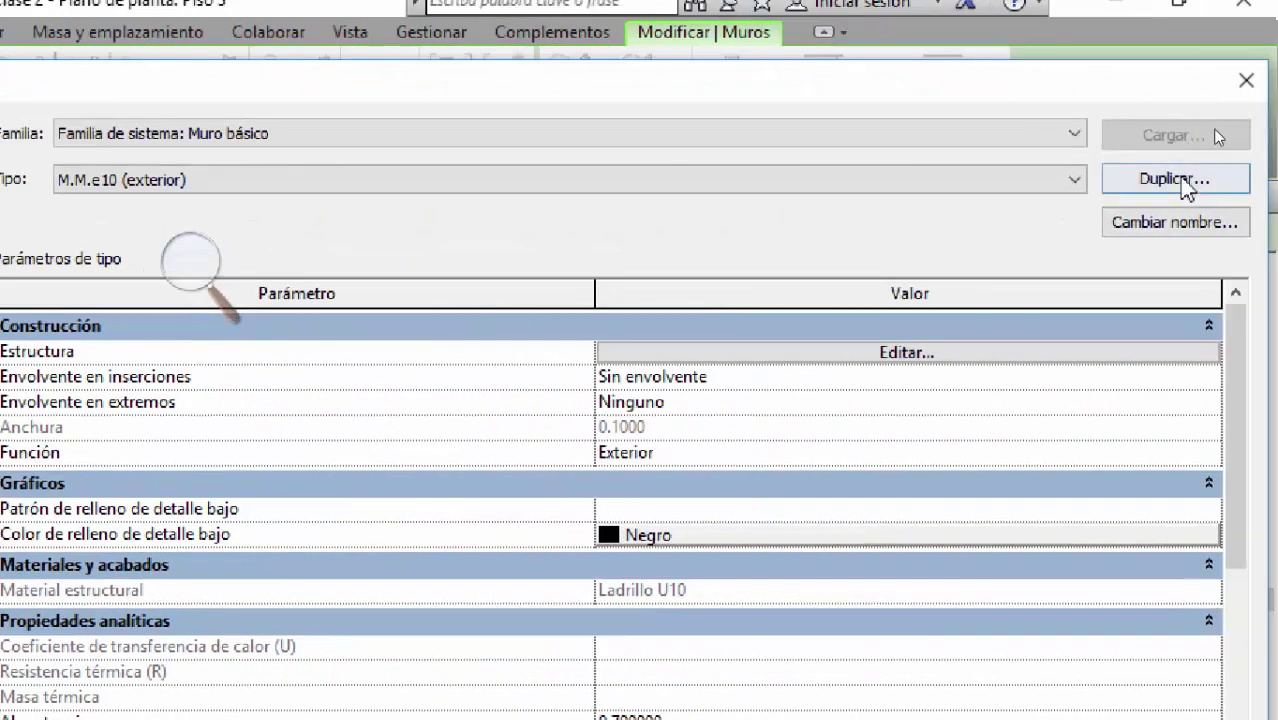
click(1174, 178)
click(215, 228)
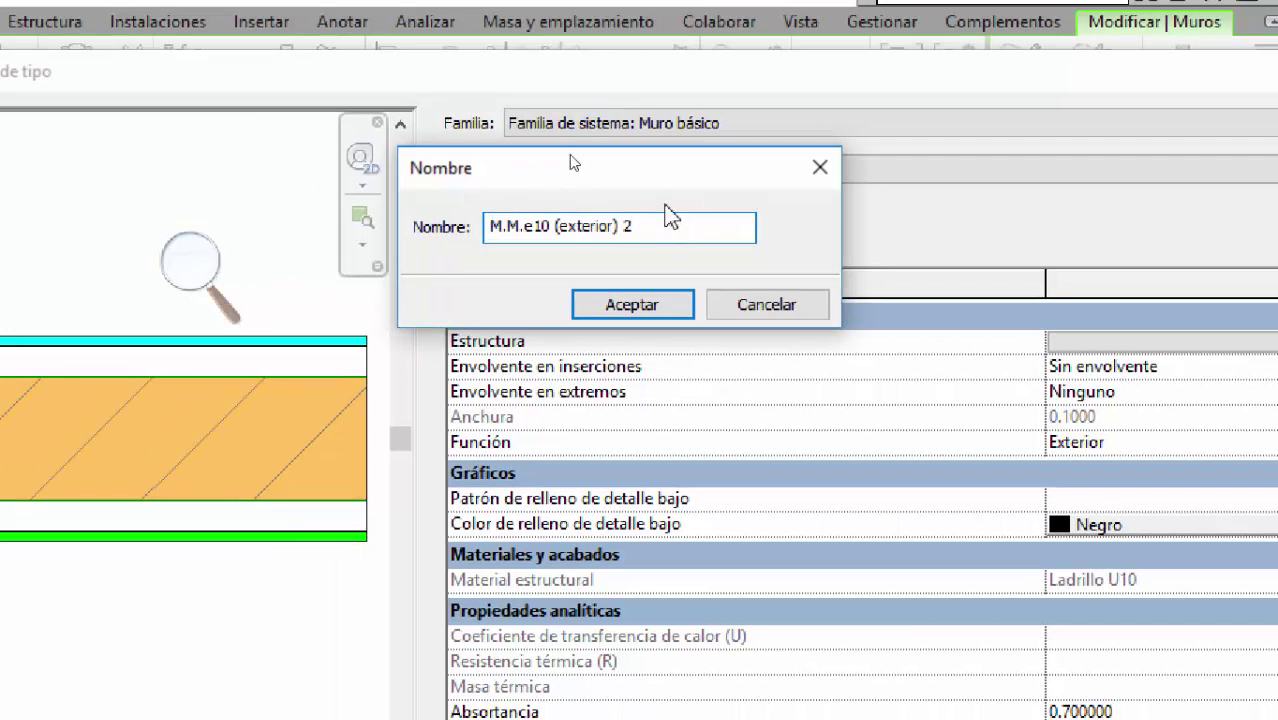
key(BackSpace)
key(BackSpace)
key(BackSpace)
key(BackSpace)
key(BackSpace)
key(BackSpace)
key(BackSpace)
key(BackSpace)
key(BackSpace)
key(BackSpace)
text(interior)
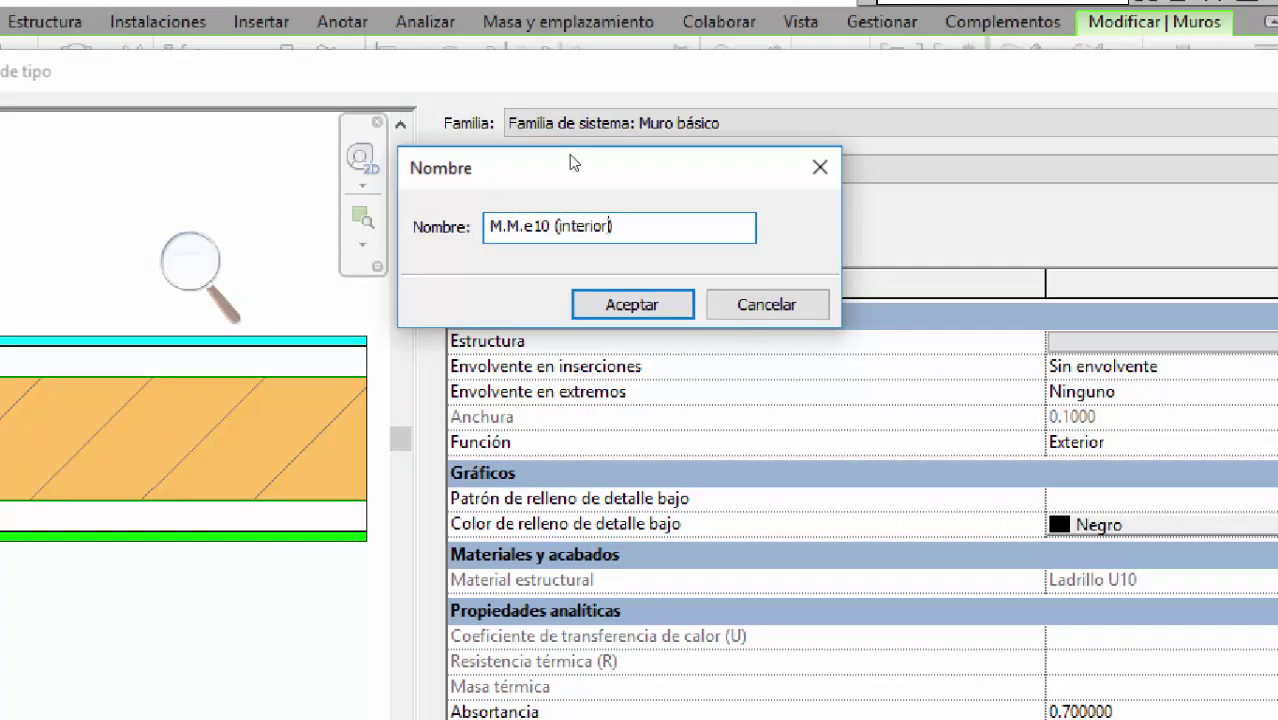
key(Return)
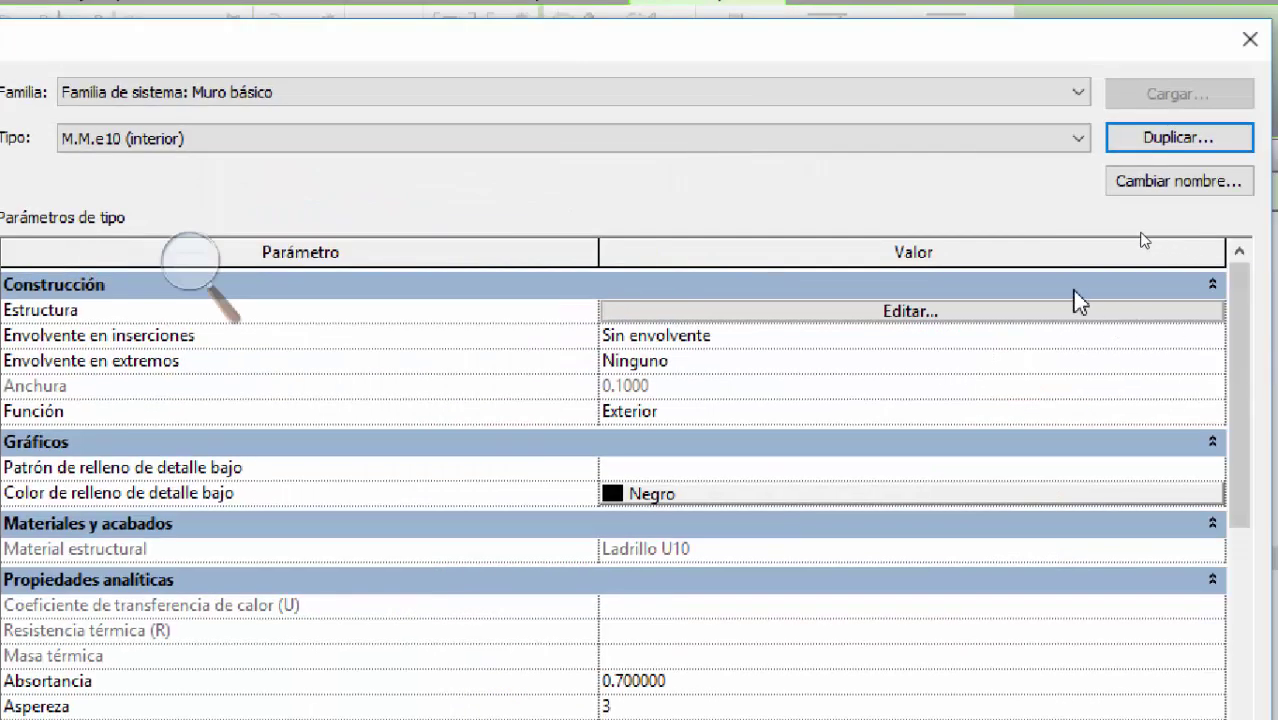
click(1240, 341)
click(370, 424)
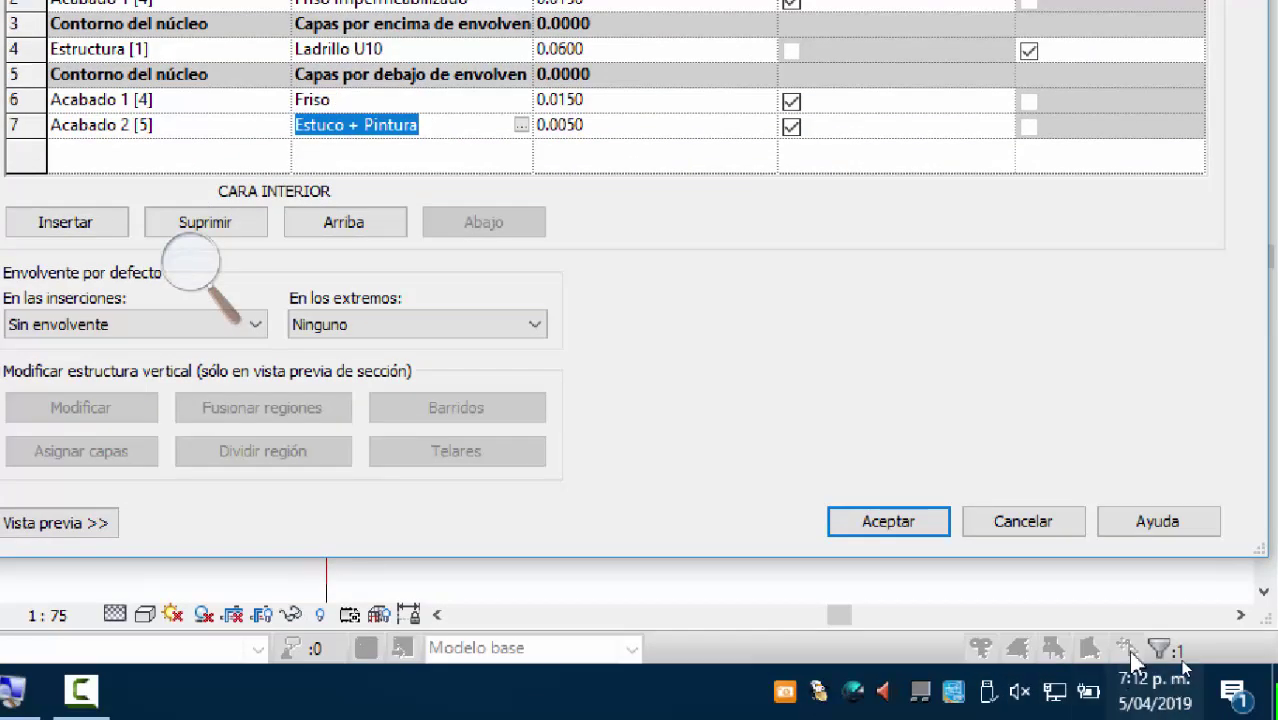
click(1046, 524)
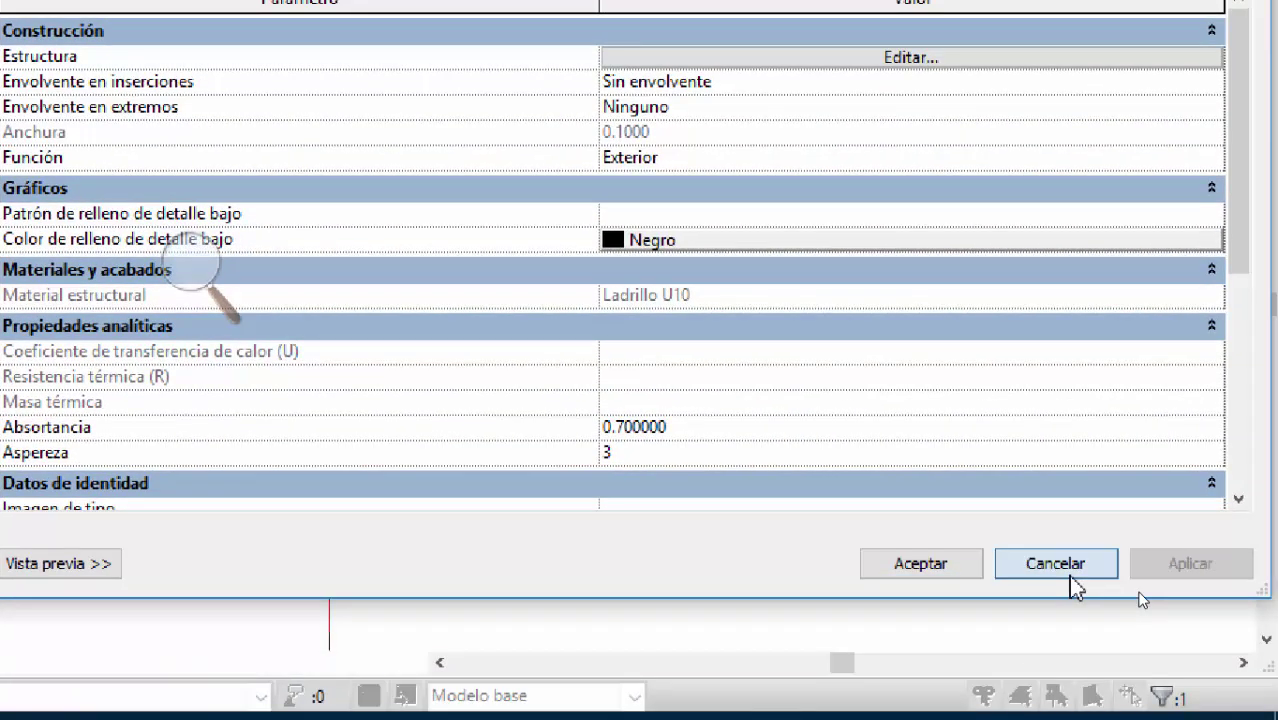
click(1062, 574)
click(814, 460)
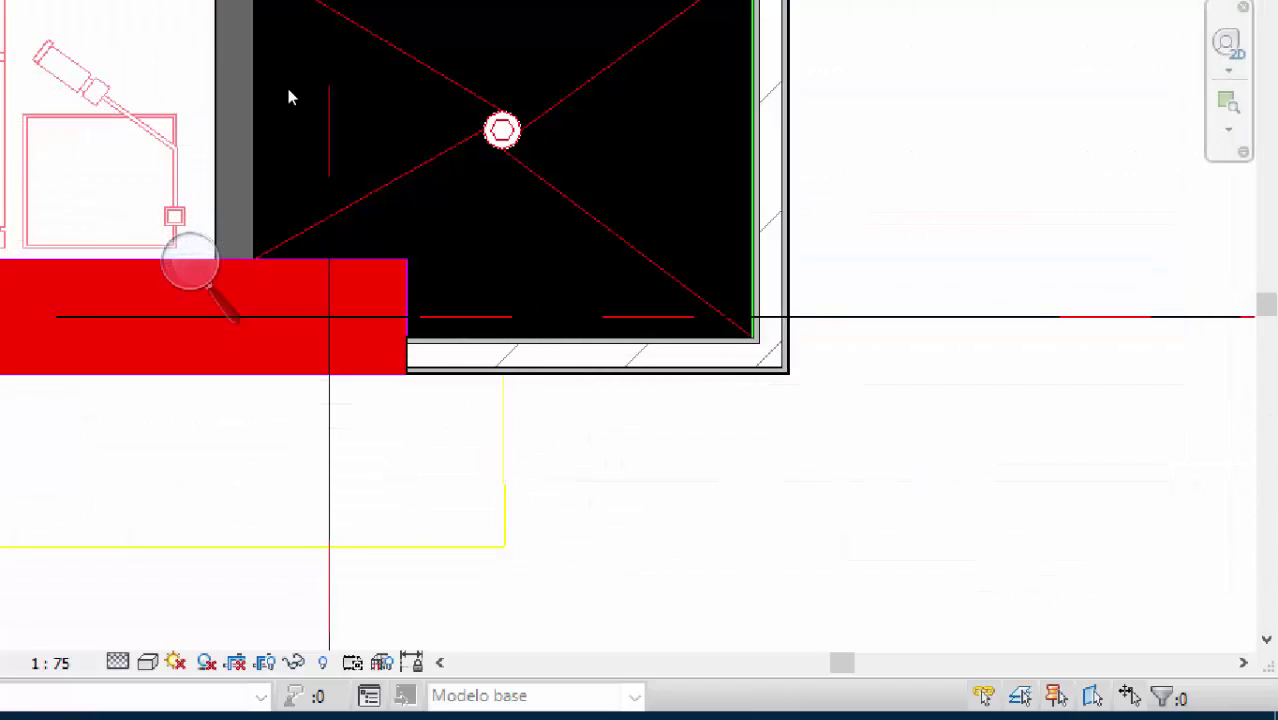
Step: Start a new wall and duplicate the M.M.e10 (exterior) wall type as M.M.e10 (interior)
click(163, 75)
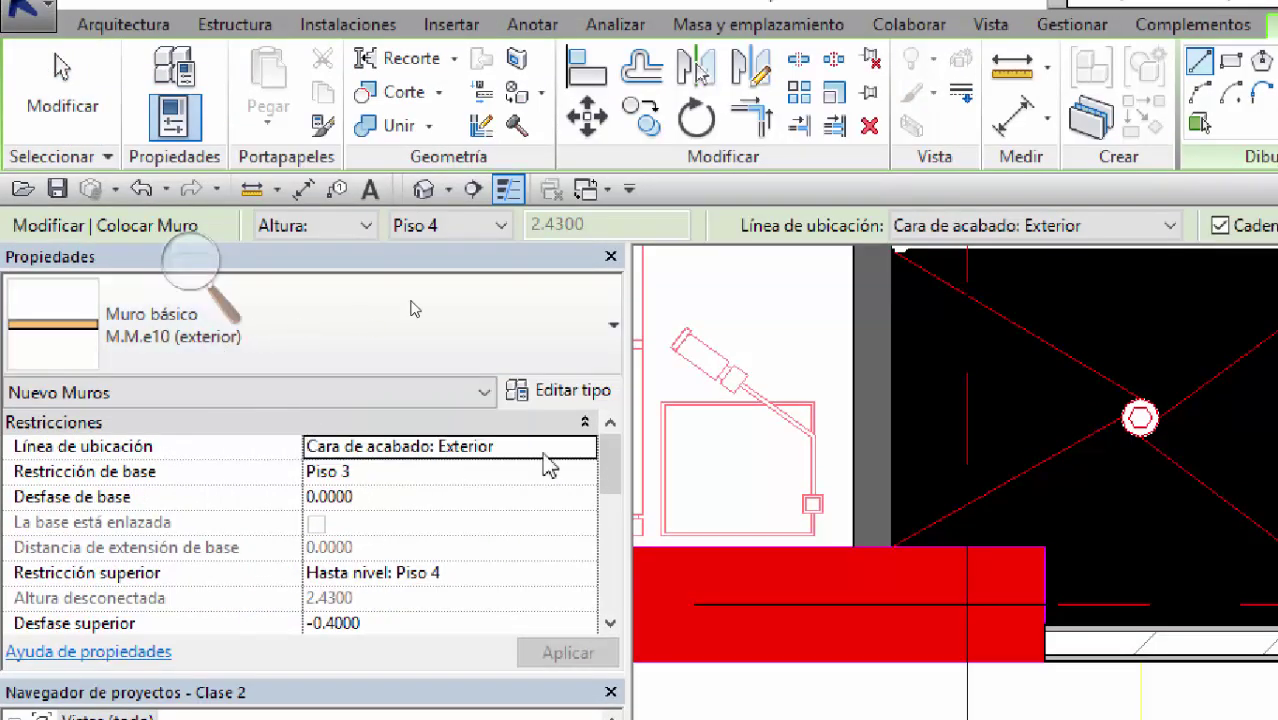
click(576, 393)
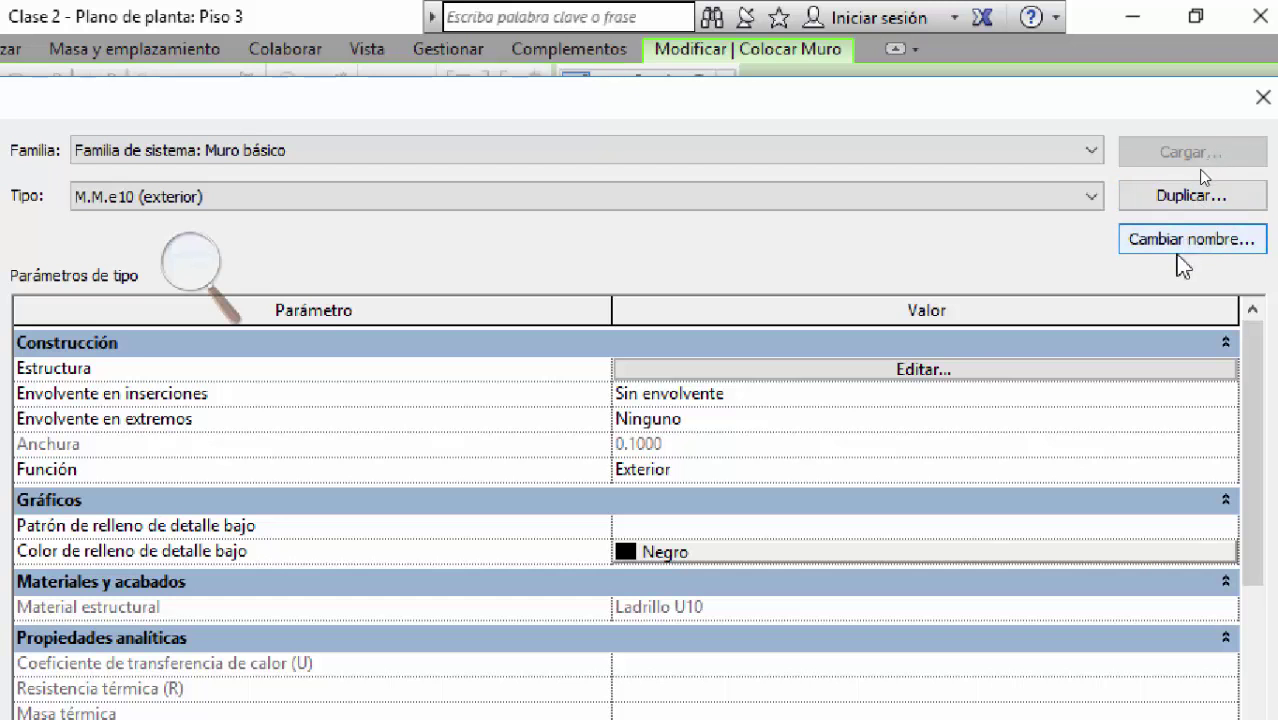
click(1192, 200)
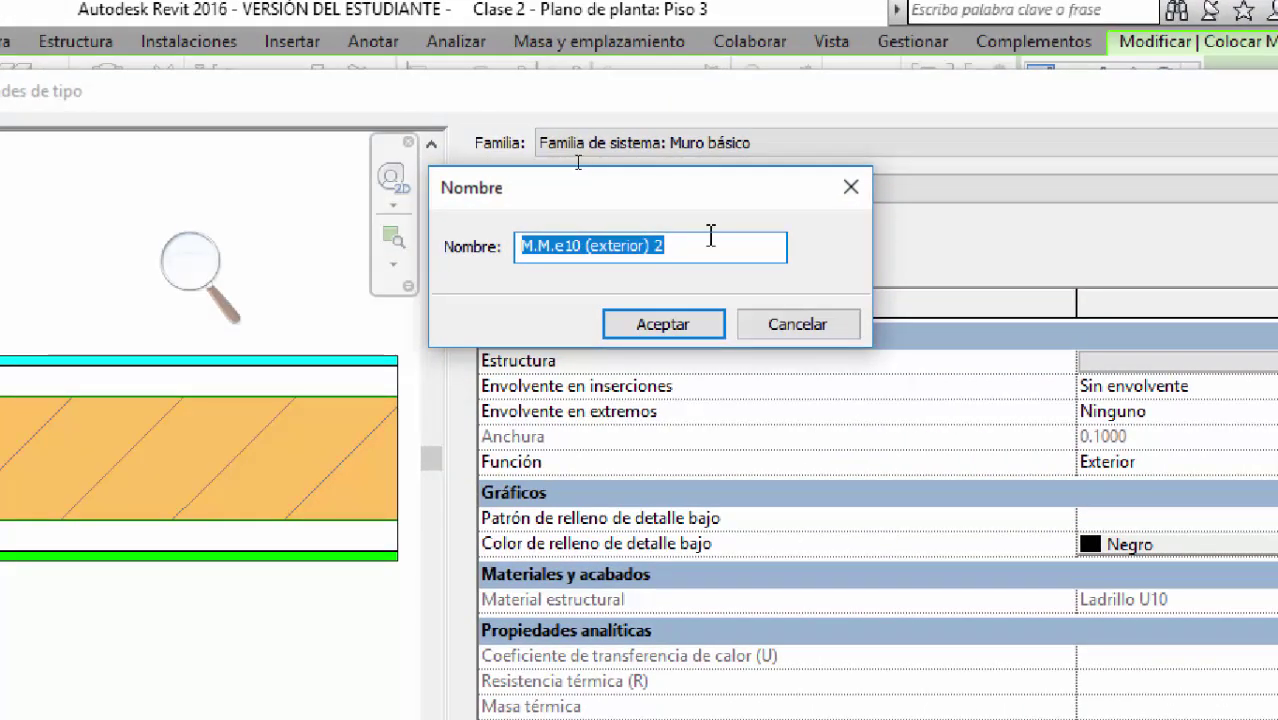
click(662, 246)
key(BackSpace)
key(BackSpace)
key(BackSpace)
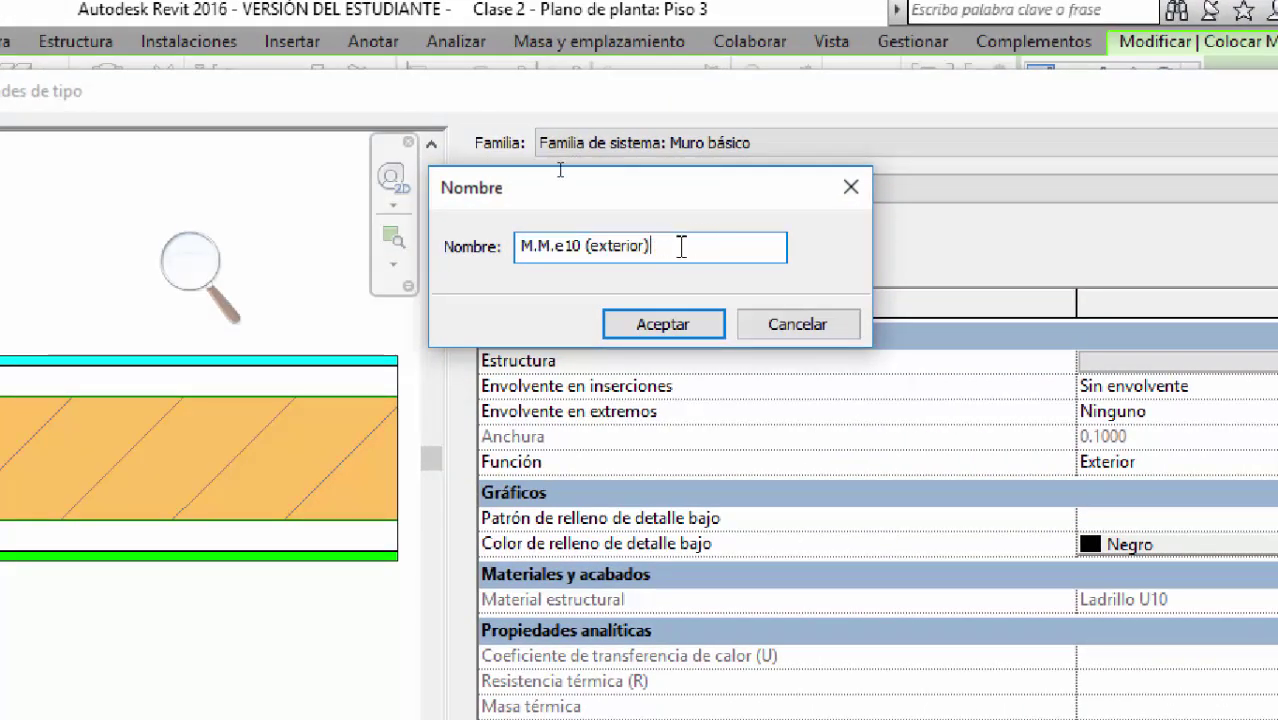
key(BackSpace)
key(BackSpace)
key(BackSpace)
key(BackSpace)
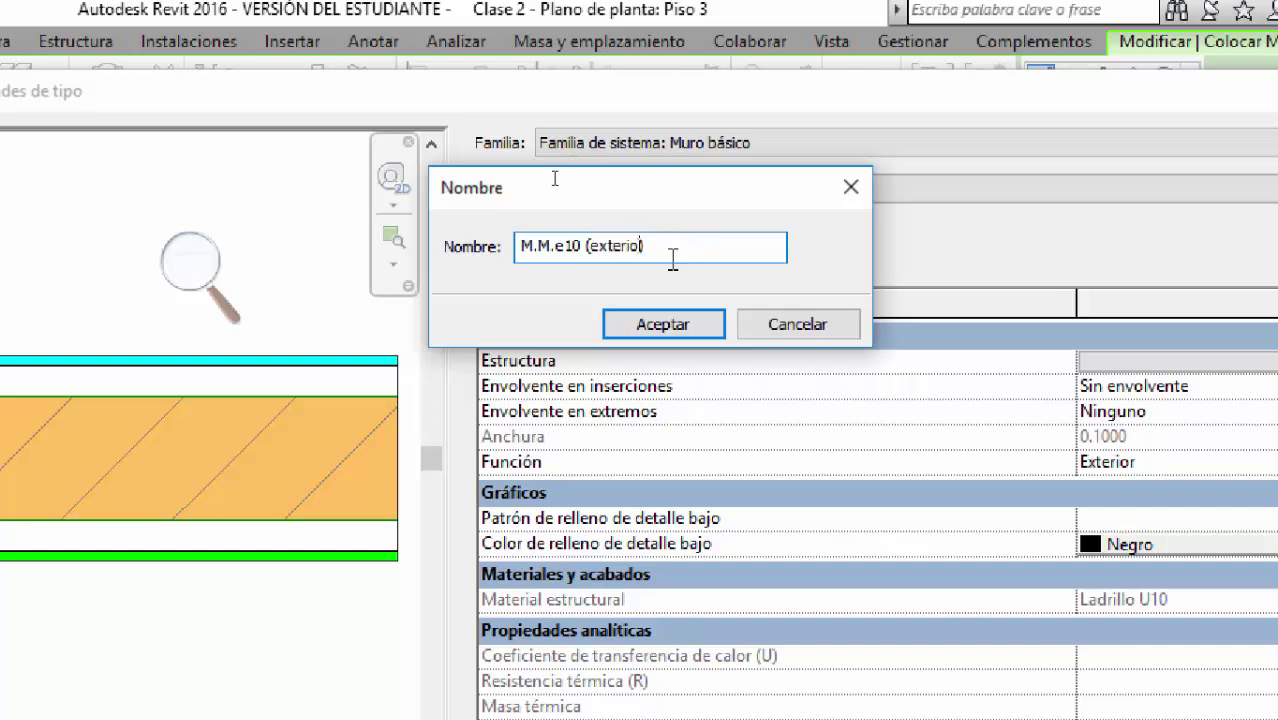
key(BackSpace)
key(BackSpace)
key(BackSpace)
key(BackSpace)
text(interior)
click(670, 323)
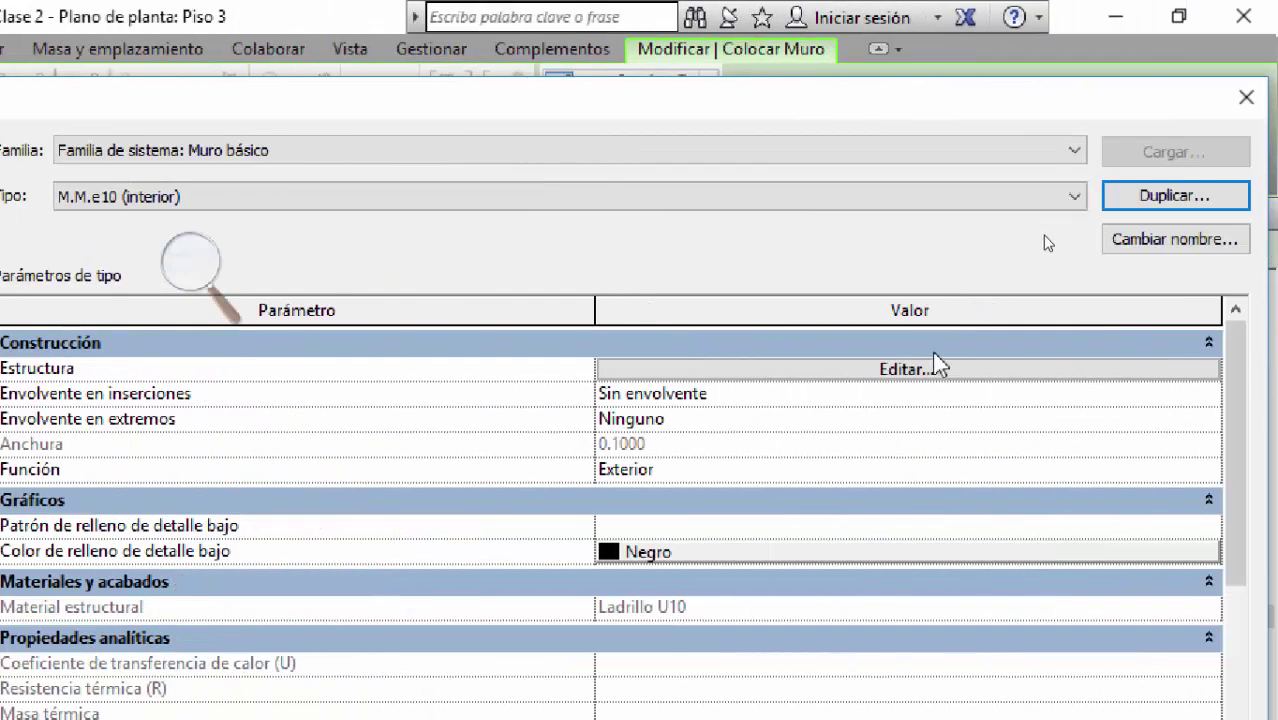
Step: In the interior wall type's structure, change the material of the outer Acabado 1 [4] layer to Friso
click(1274, 371)
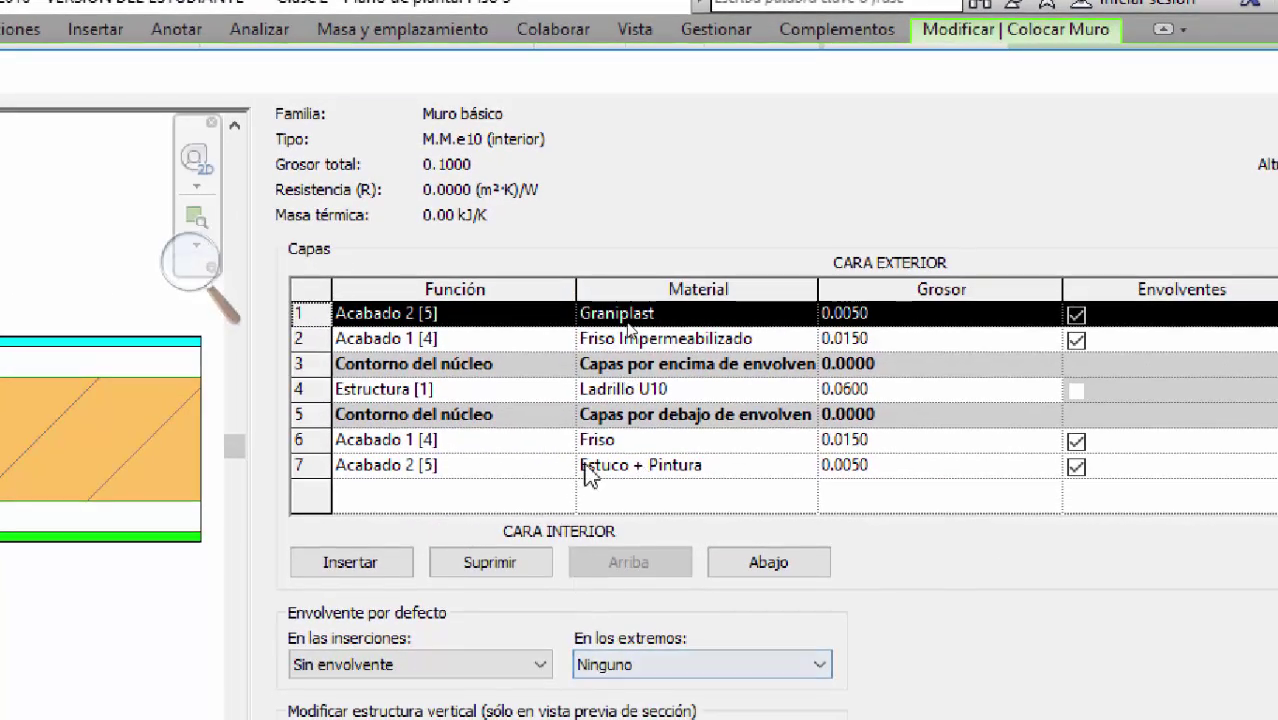
click(700, 340)
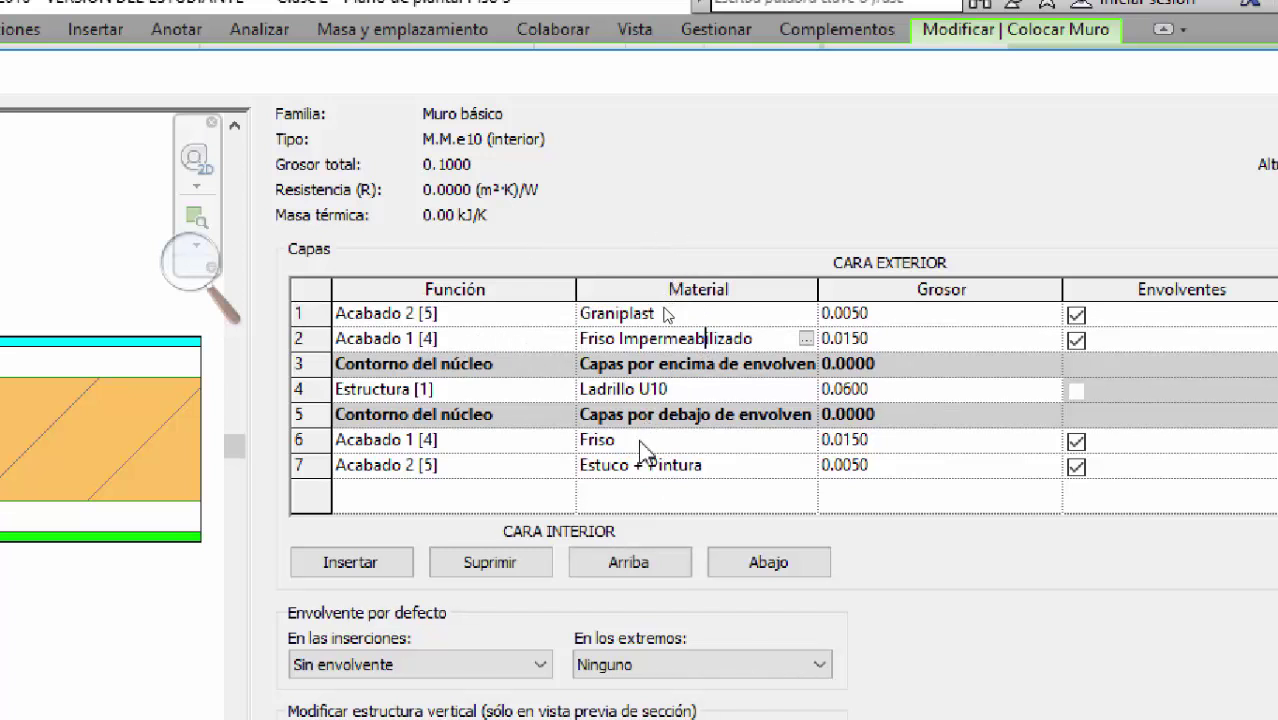
click(806, 339)
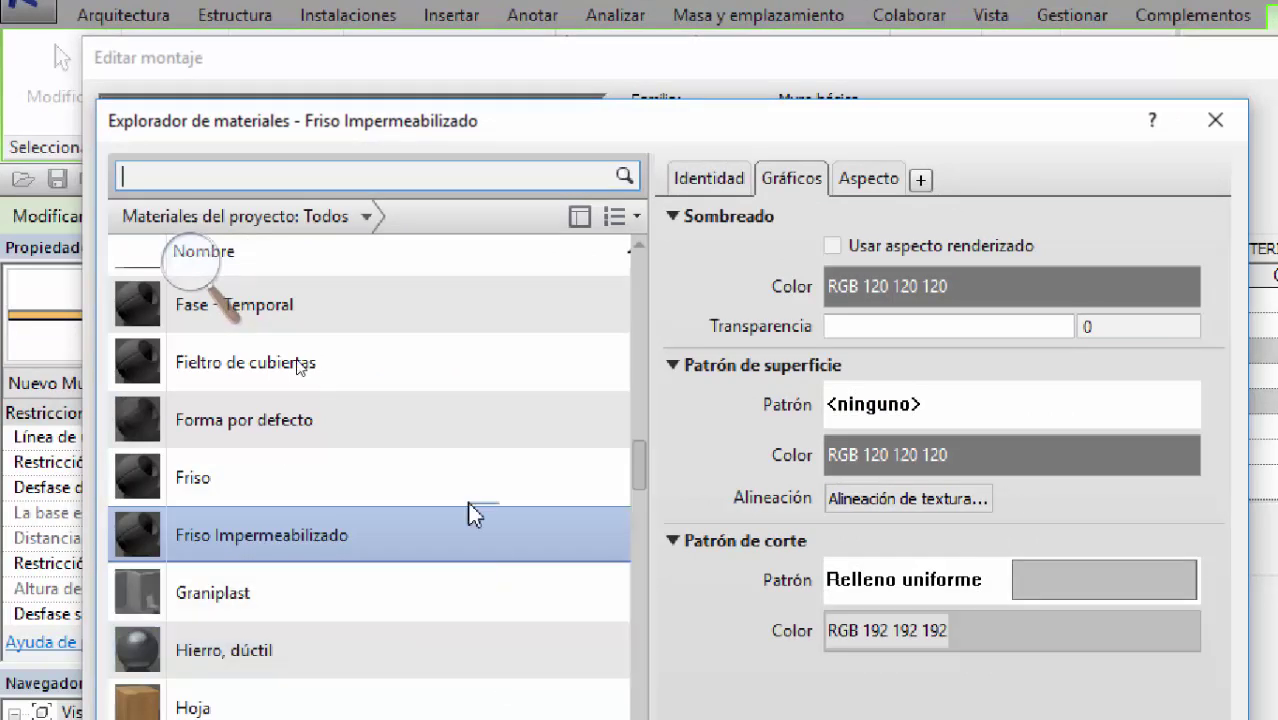
click(232, 481)
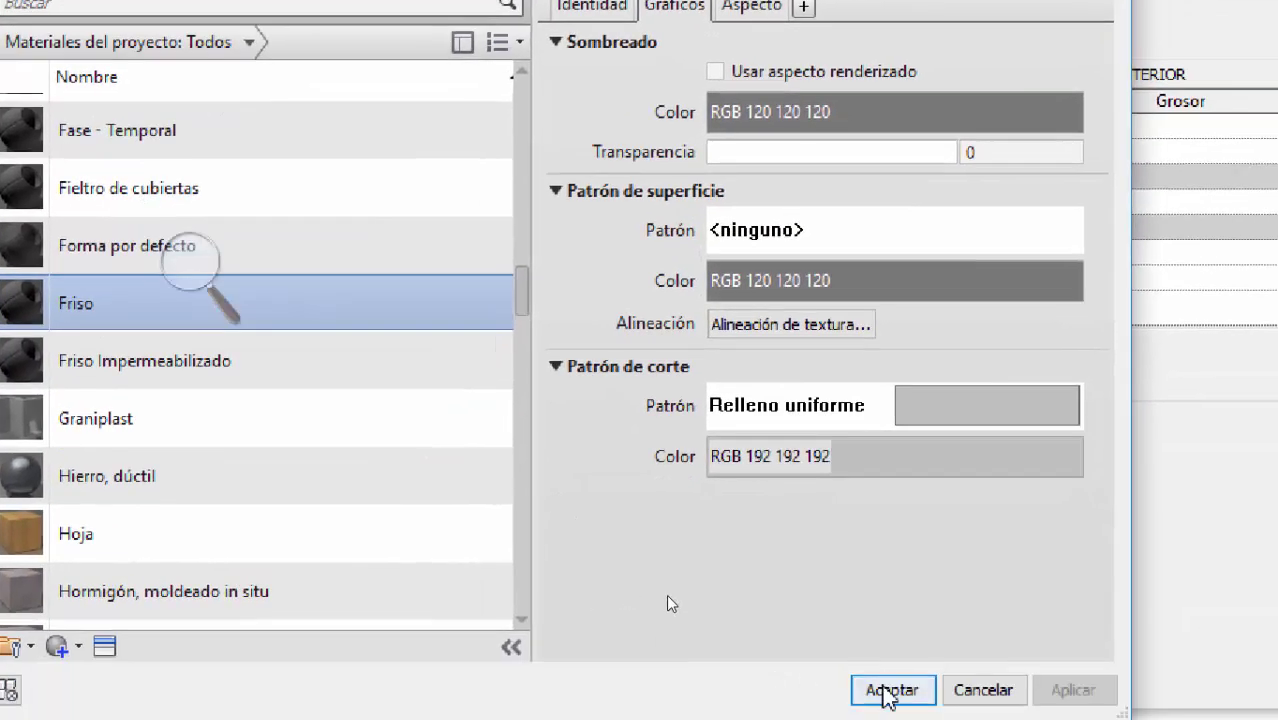
click(888, 690)
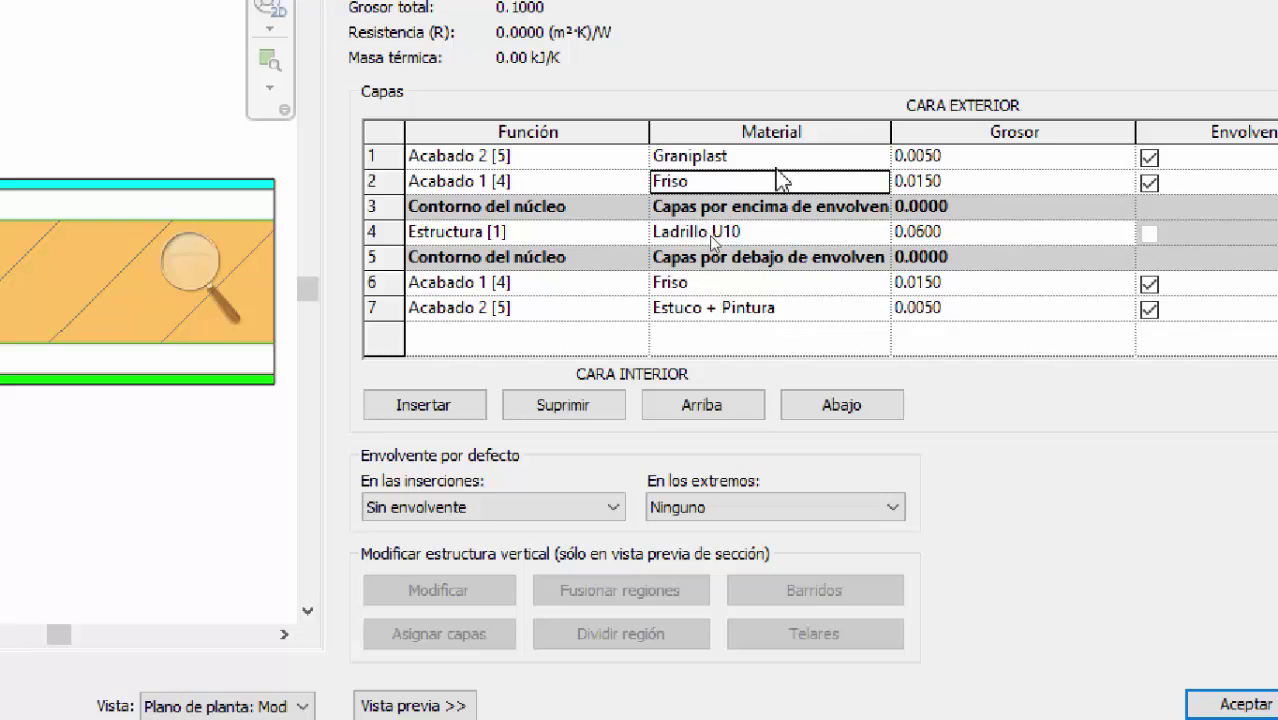
Step: Set the outer Acabado 2 [5] layer's material to Estuco + Pintura, copied from the inner finish layer, and accept the wall type
click(815, 308)
key(ctrl+c)
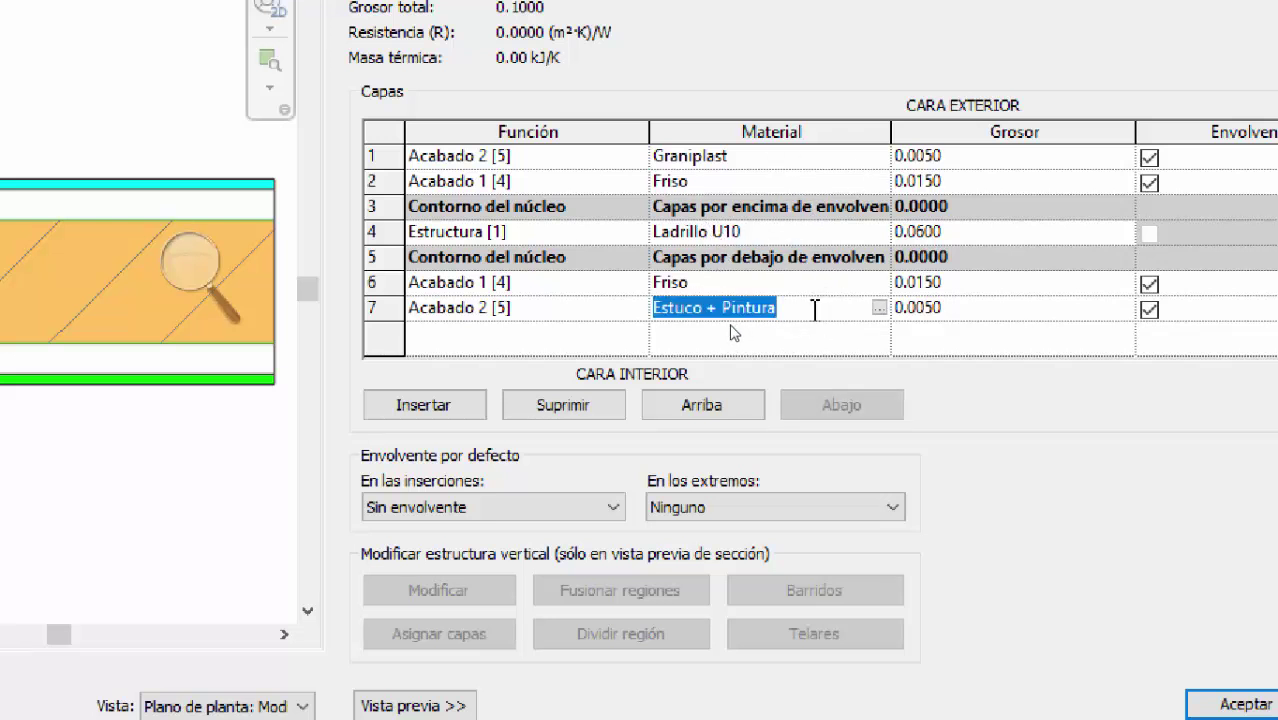
click(801, 156)
key(ctrl+v)
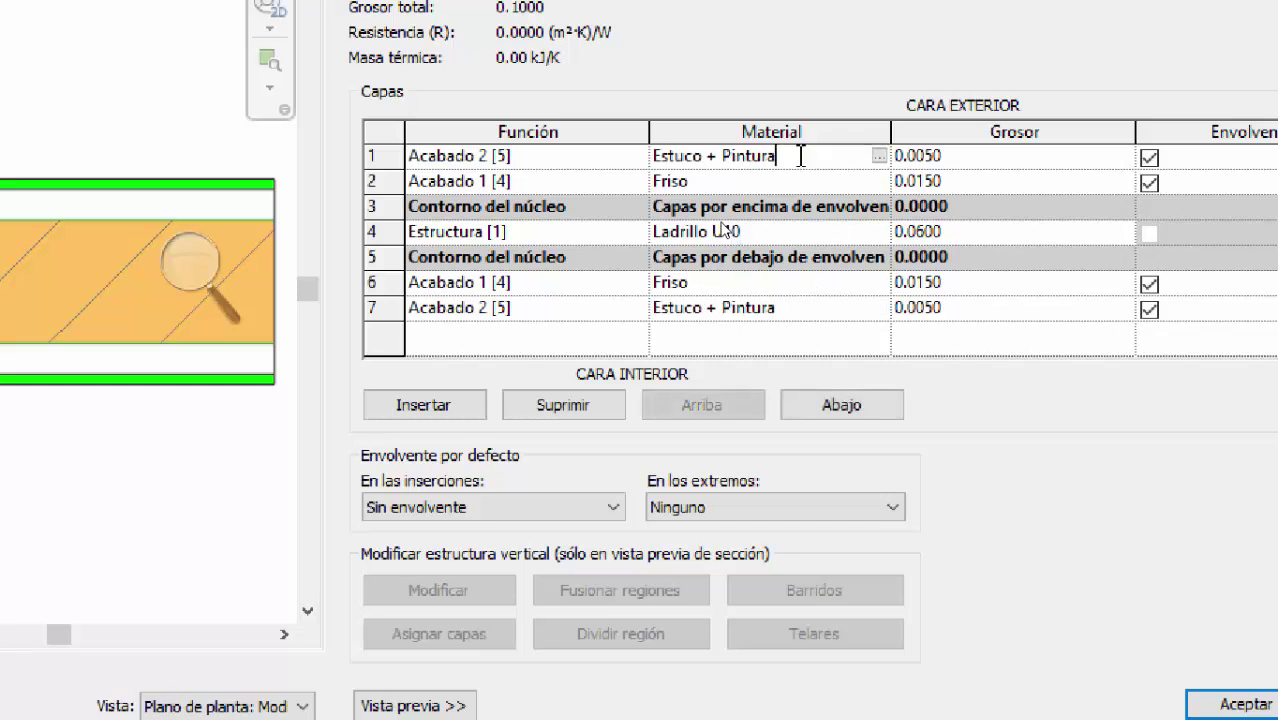
click(772, 234)
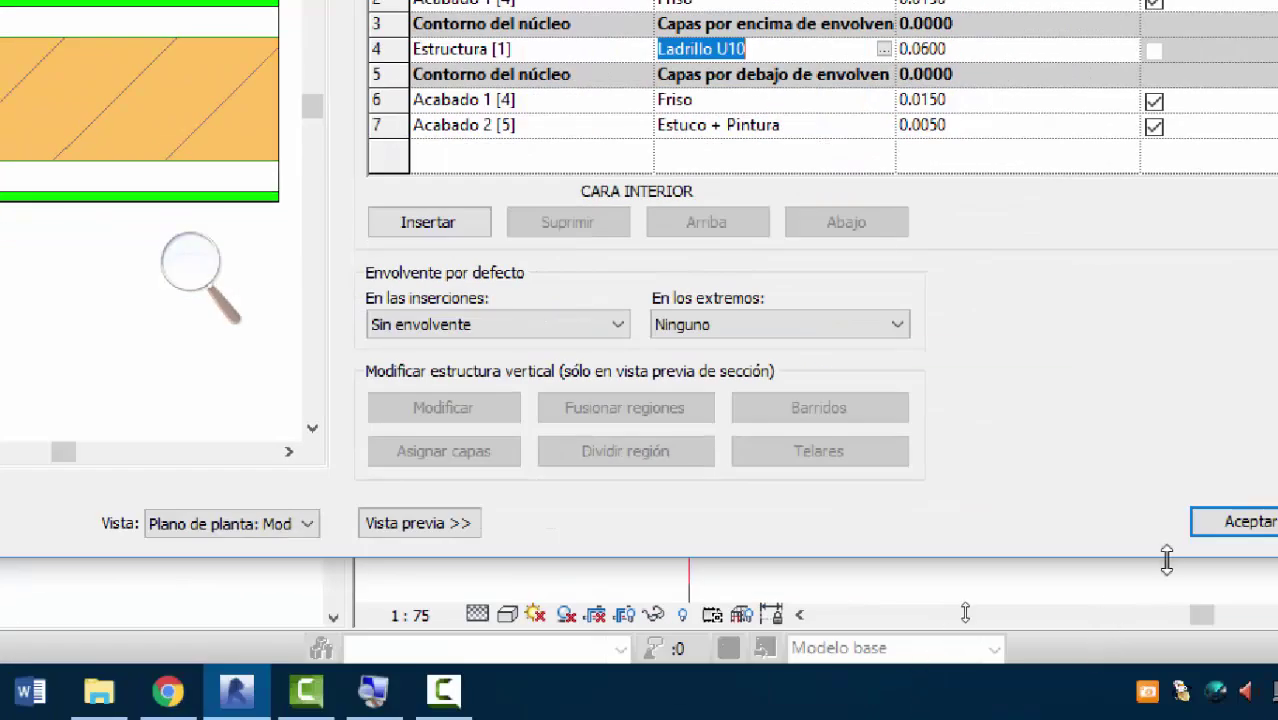
click(1230, 521)
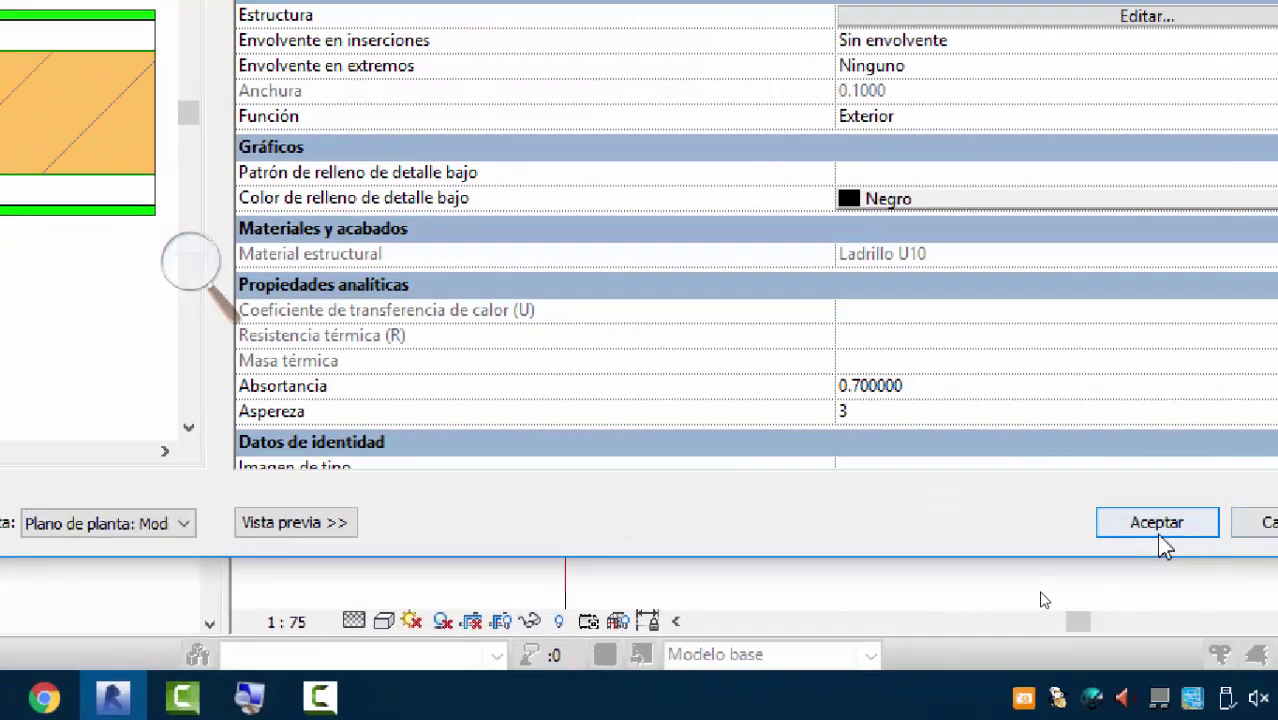
click(1250, 514)
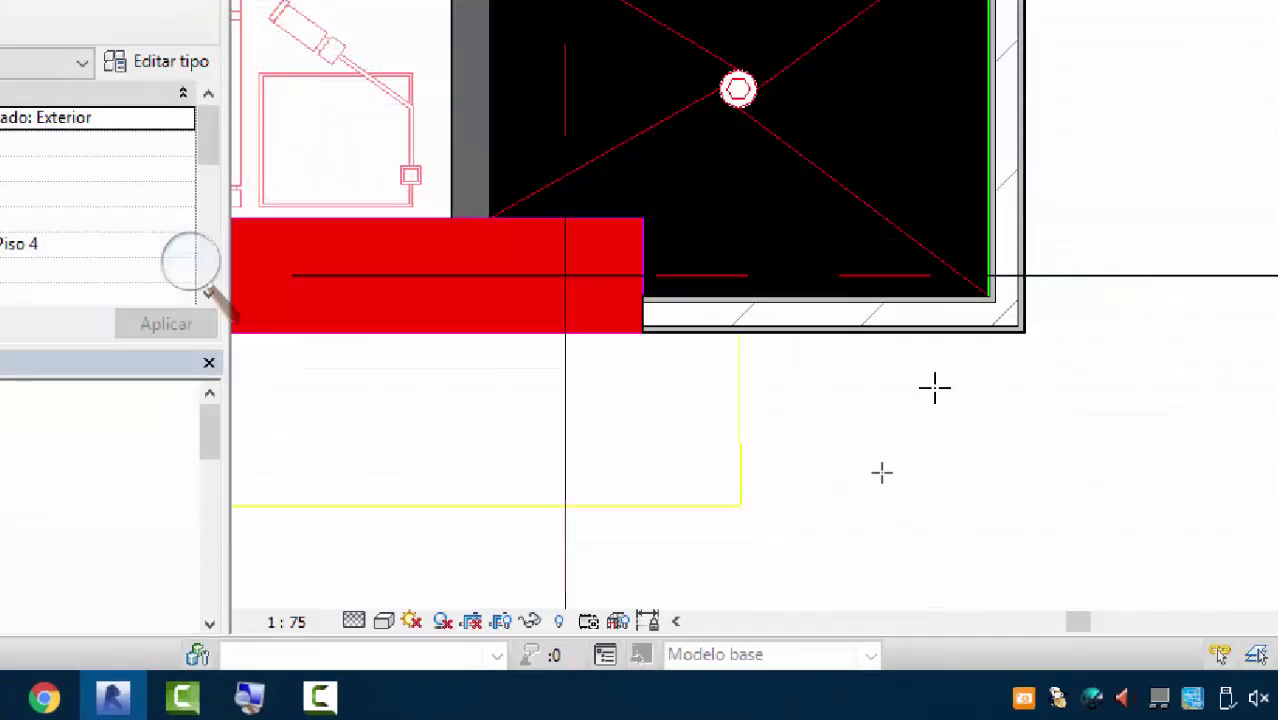
Step: Draw an M.M.e10 (interior) wall from the W.C. shower's corner at the red structural wall, along the hall, to the ALCOBA 2 closet's chamfer
scroll(800, 320, up, 6)
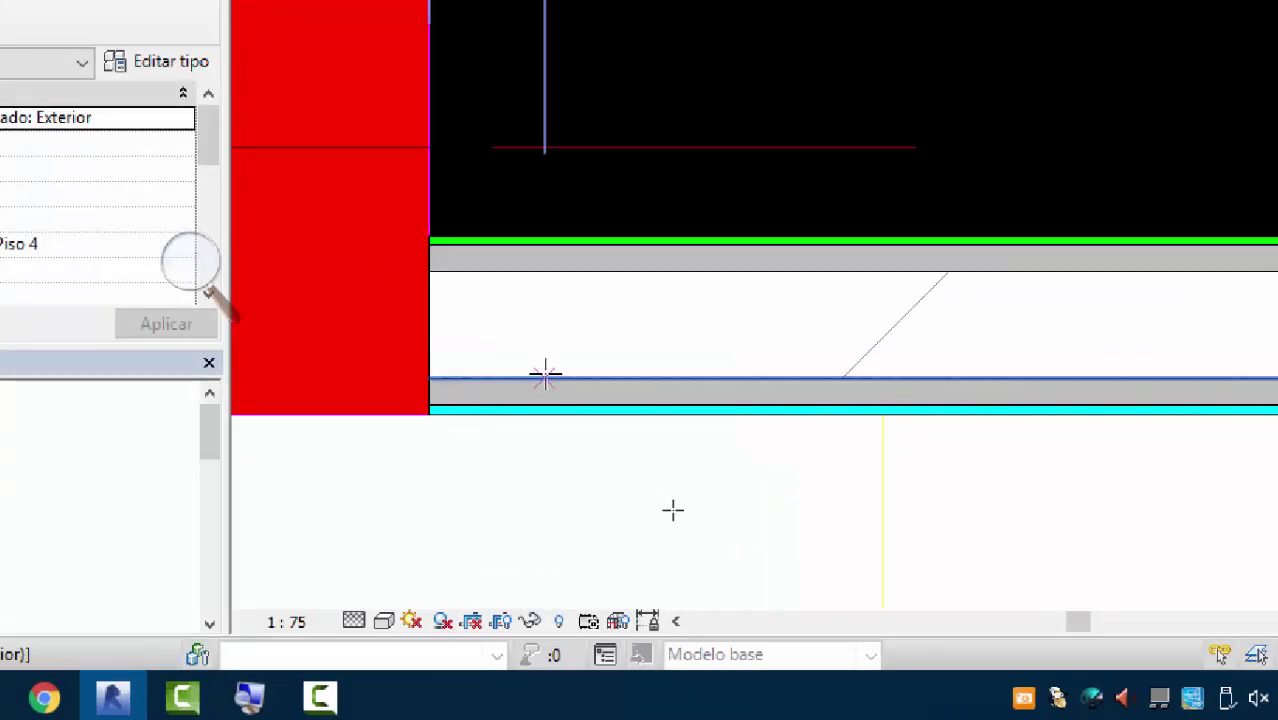
scroll(820, 540, down, 5)
scroll(689, 532, down, 4)
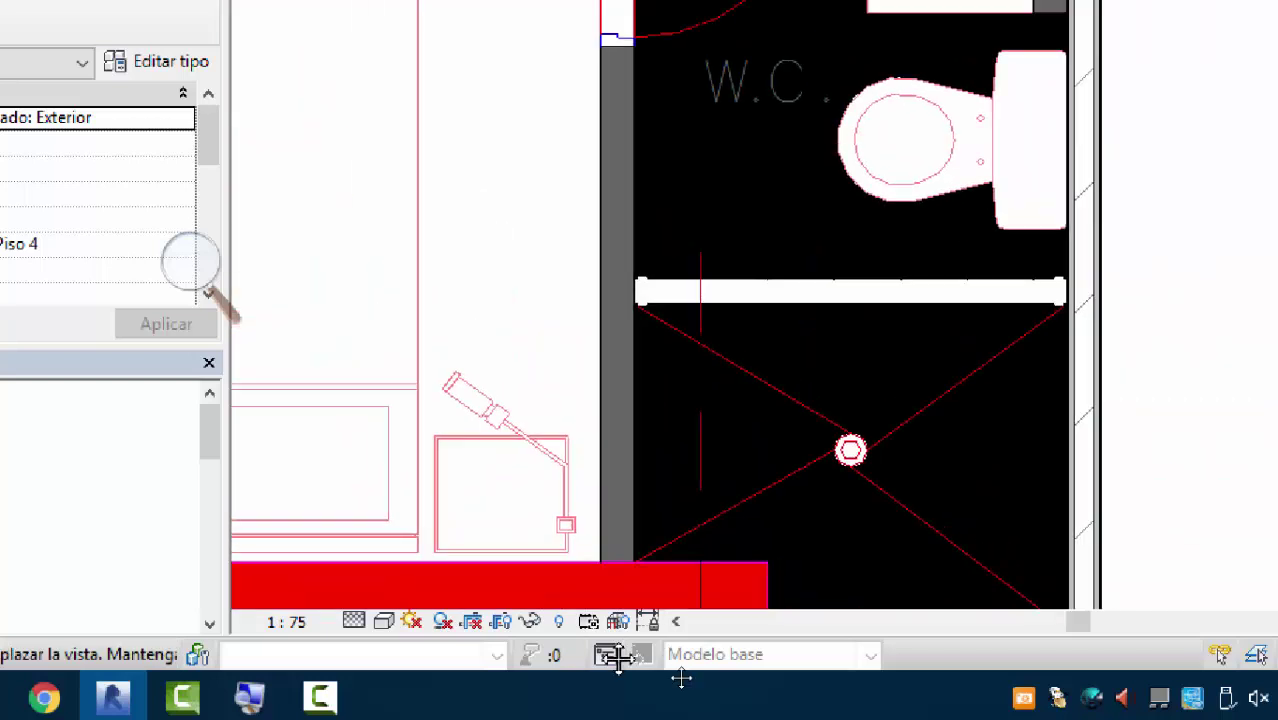
middle_drag(570, 354, 805, 500)
scroll(805, 500, up, 2)
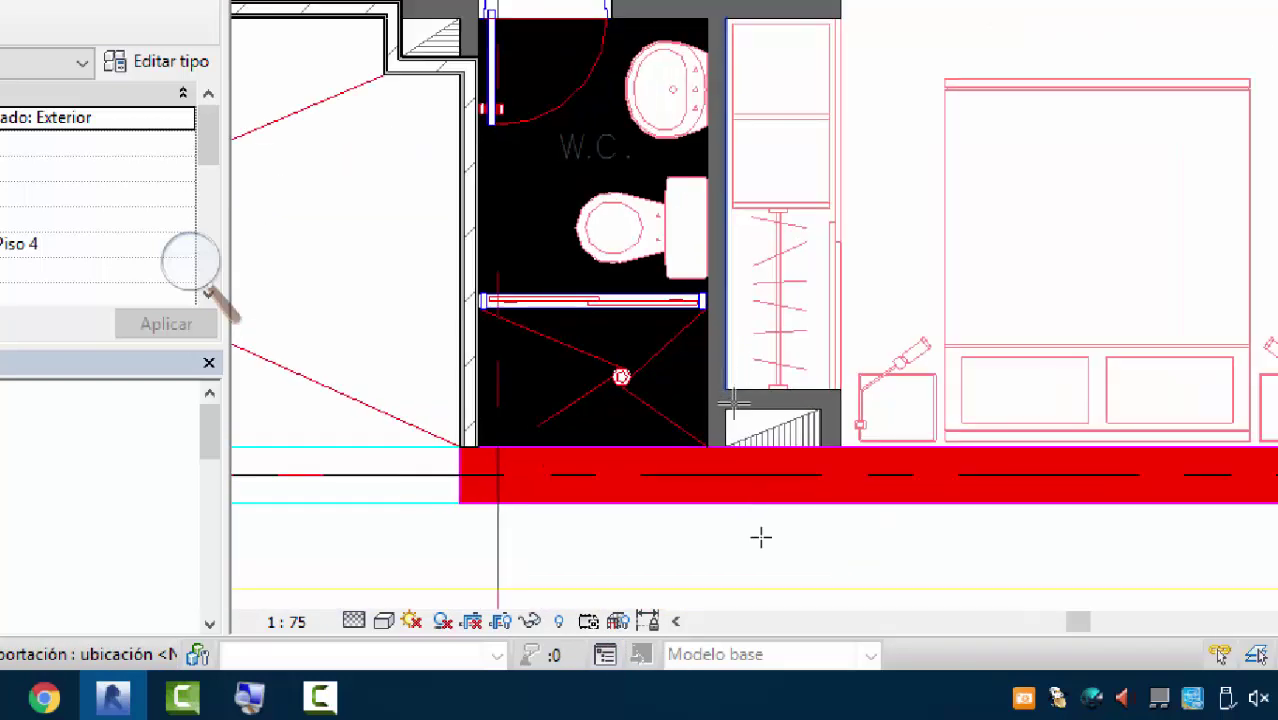
scroll(693, 334, up, 5)
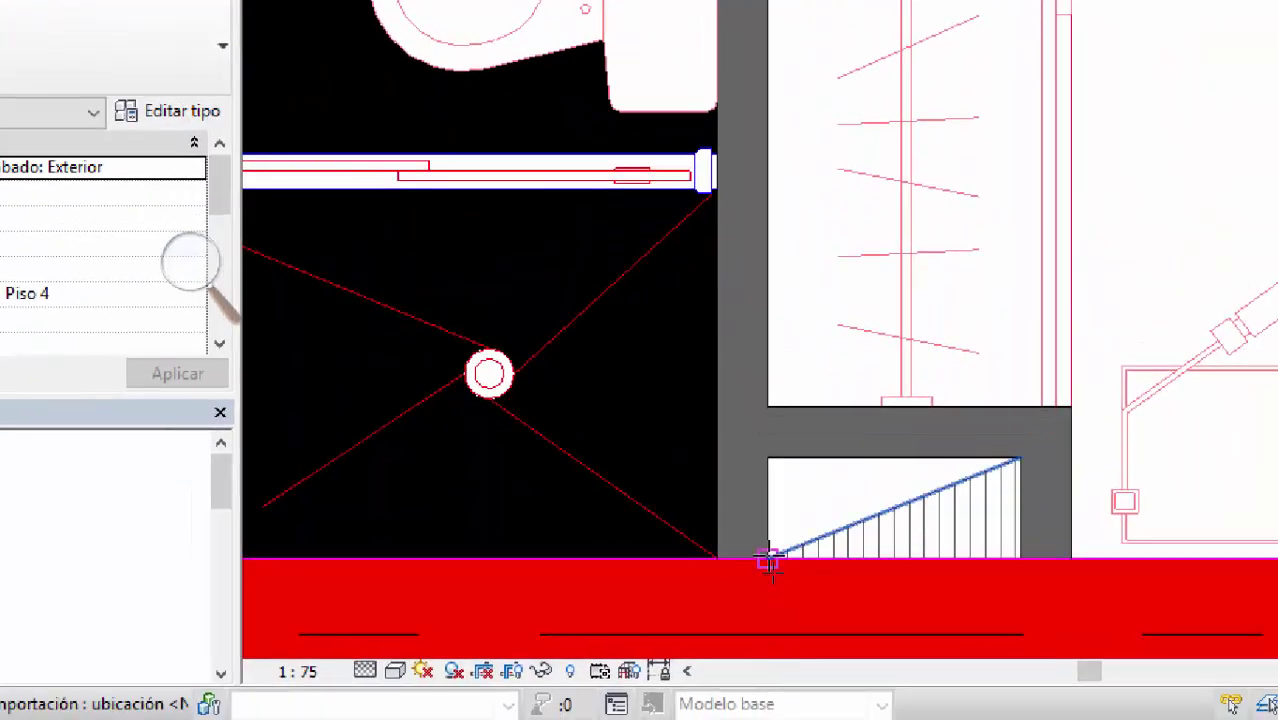
click(718, 559)
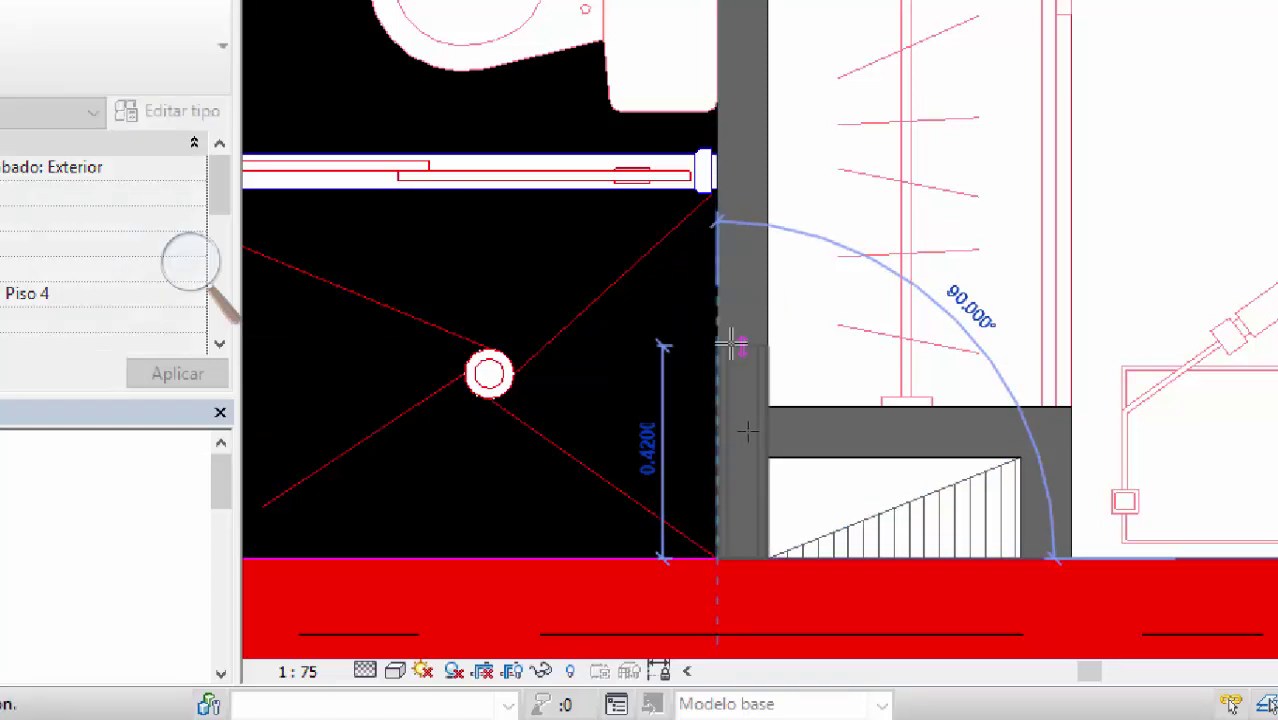
scroll(720, 330, down, 2)
middle_drag(722, 330, 757, 500)
scroll(762, 333, down, 3)
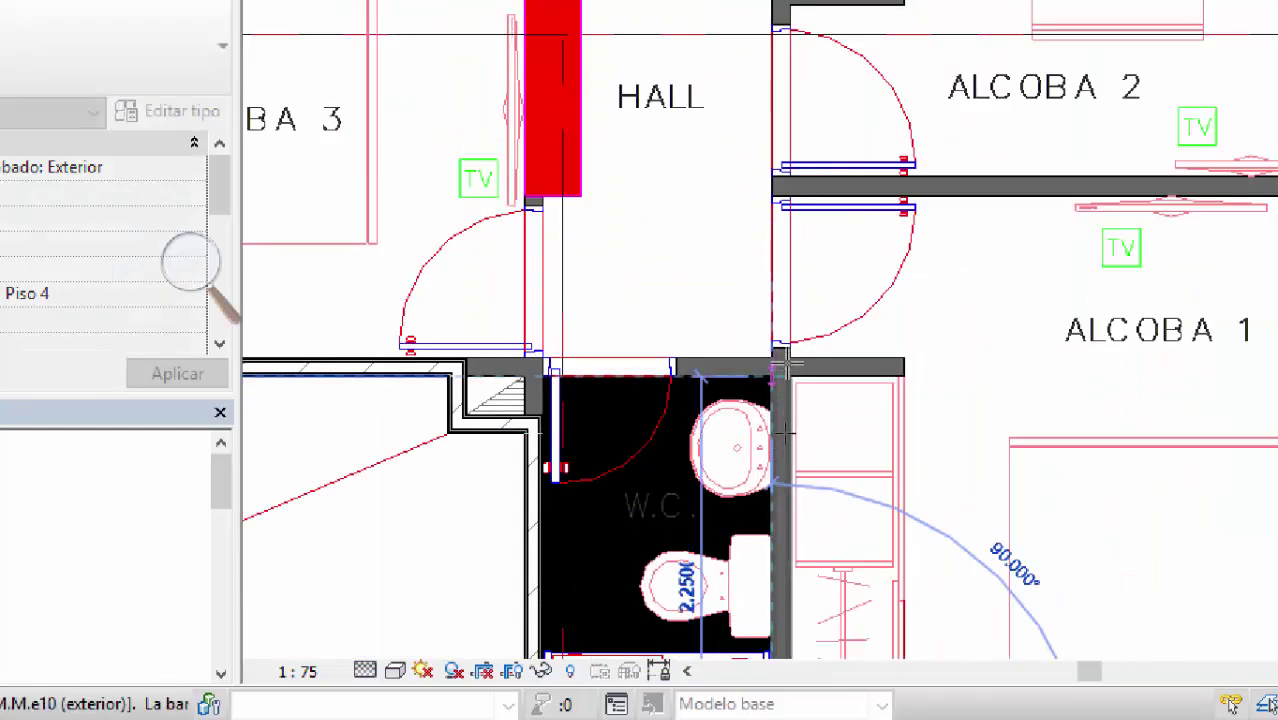
middle_drag(807, 271, 804, 571)
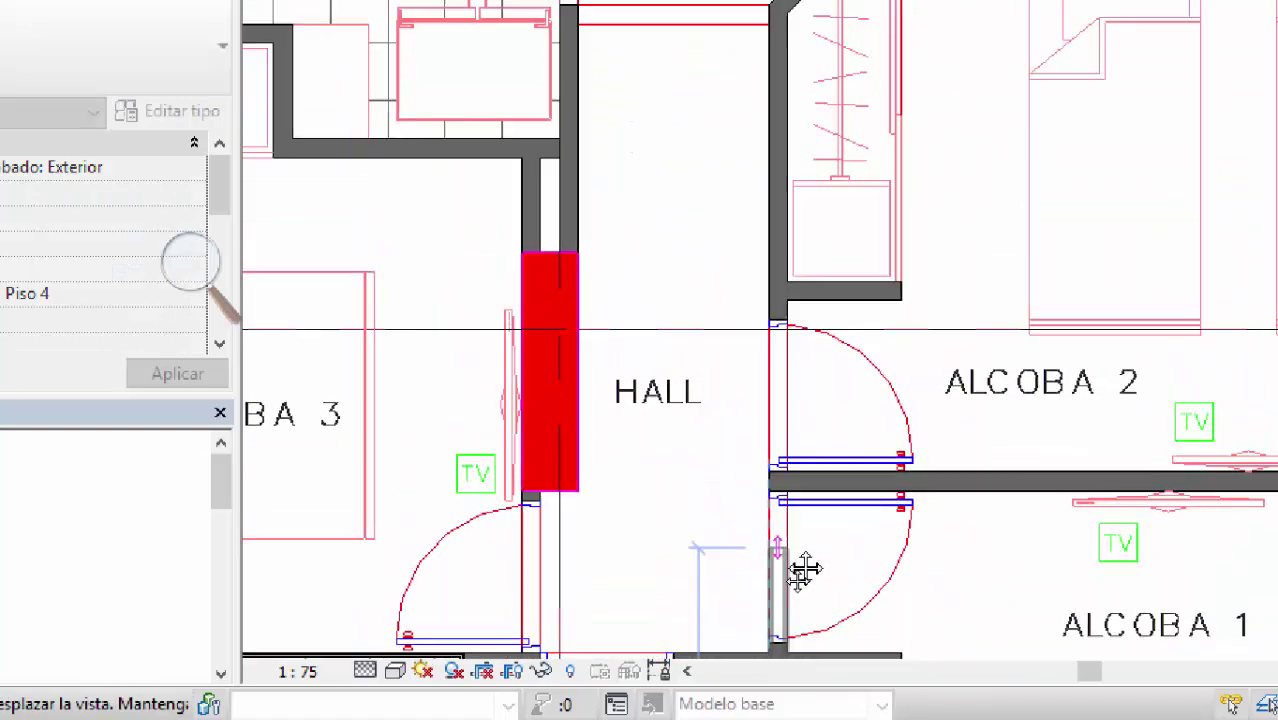
middle_drag(765, 371, 765, 451)
middle_drag(765, 100, 765, 357)
scroll(765, 357, up, 1)
scroll(766, 348, up, 3)
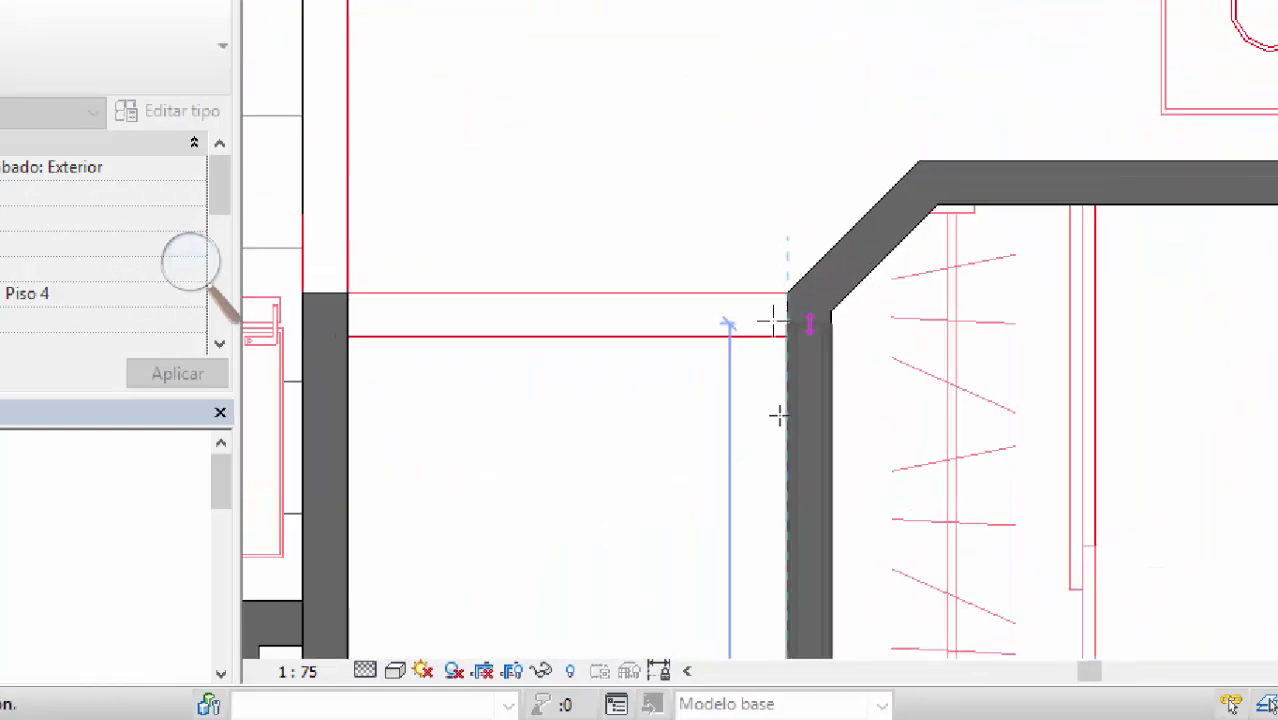
click(789, 289)
Step: Continue the interior wall around the chamfered closet corner and along ALCOBA 2's living-room side to the outer end of the plan's wall, finishing the chain
middle_drag(818, 240, 720, 318)
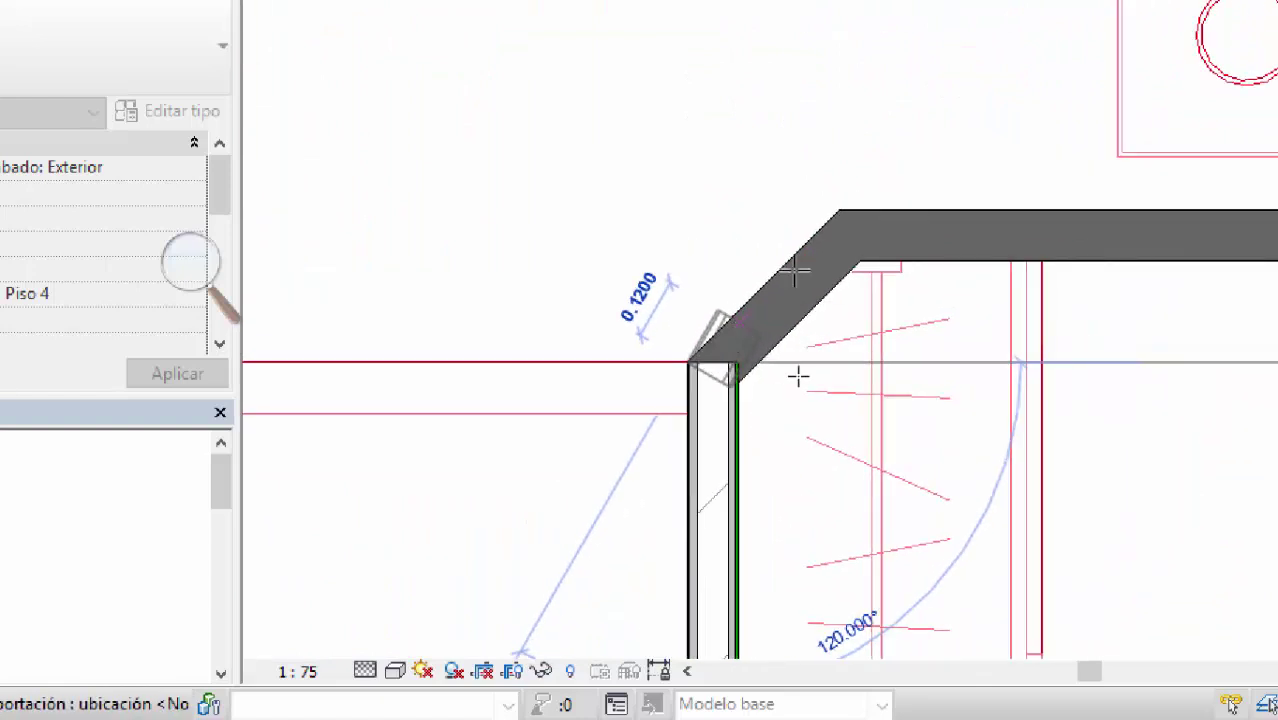
click(842, 208)
middle_drag(898, 278, 750, 295)
scroll(750, 295, down, 2)
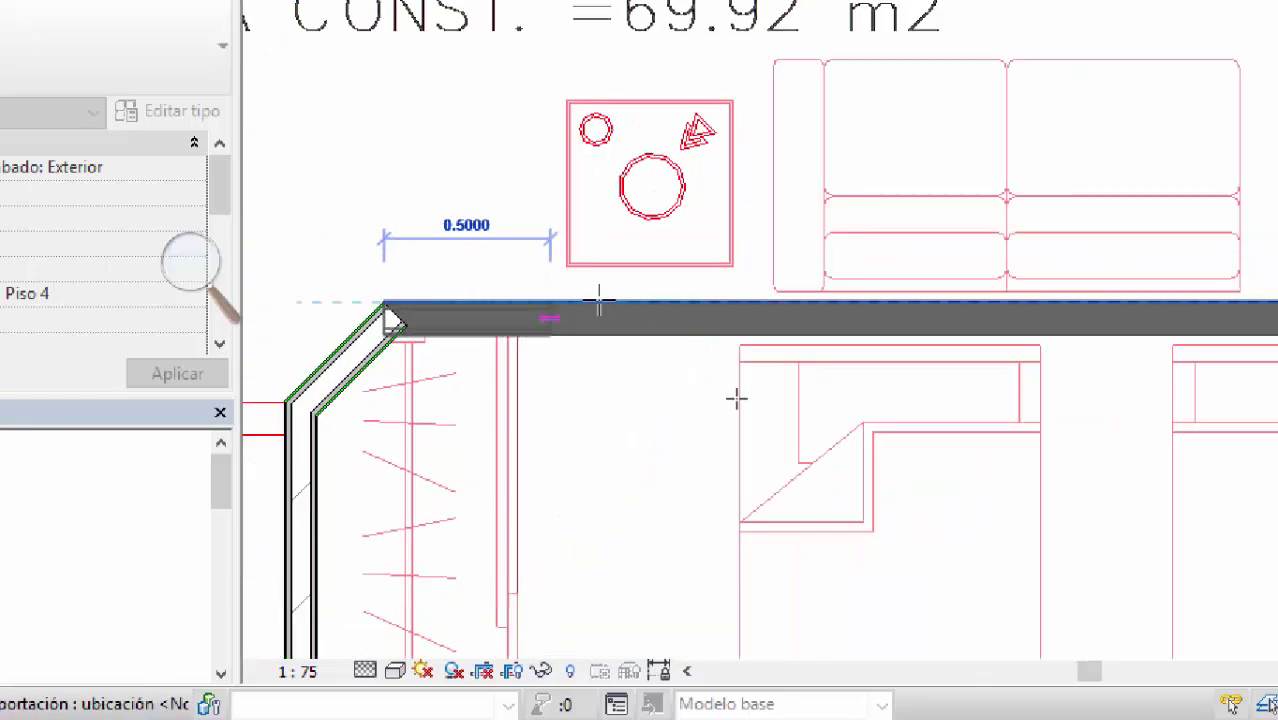
scroll(1113, 288, down, 1)
scroll(1141, 288, down, 1)
middle_drag(1141, 288, 765, 285)
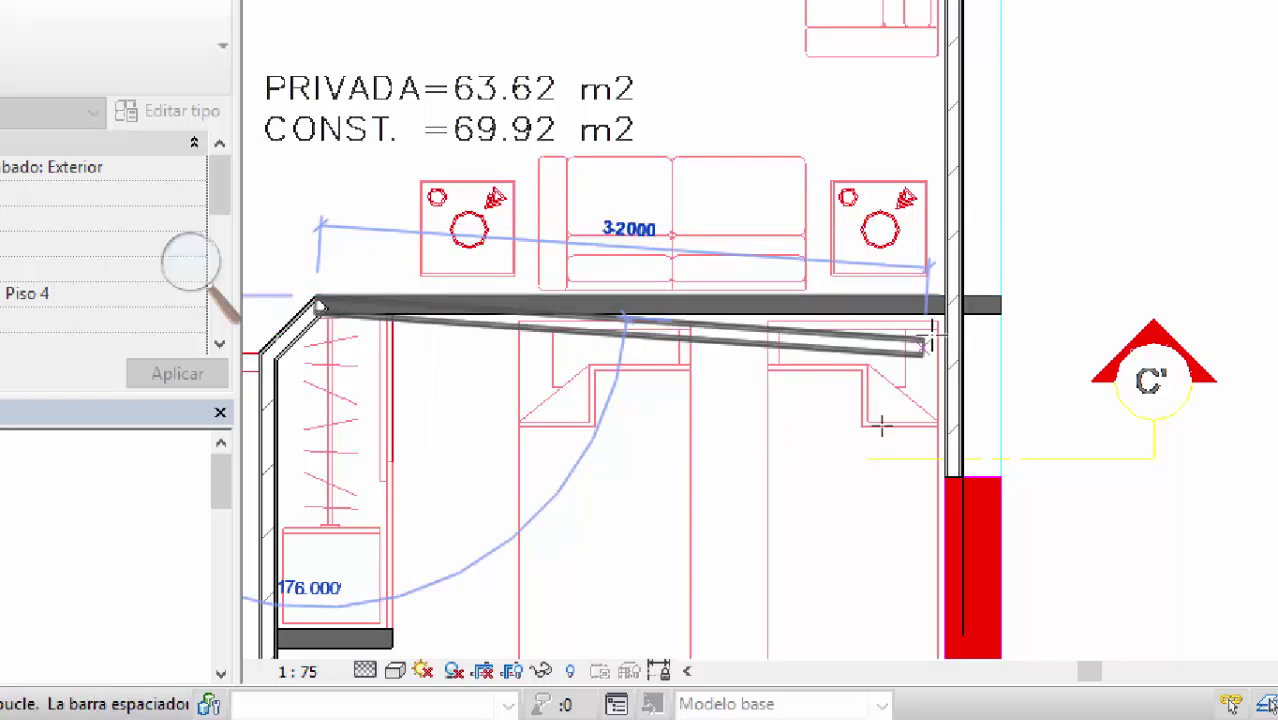
scroll(945, 310, up, 5)
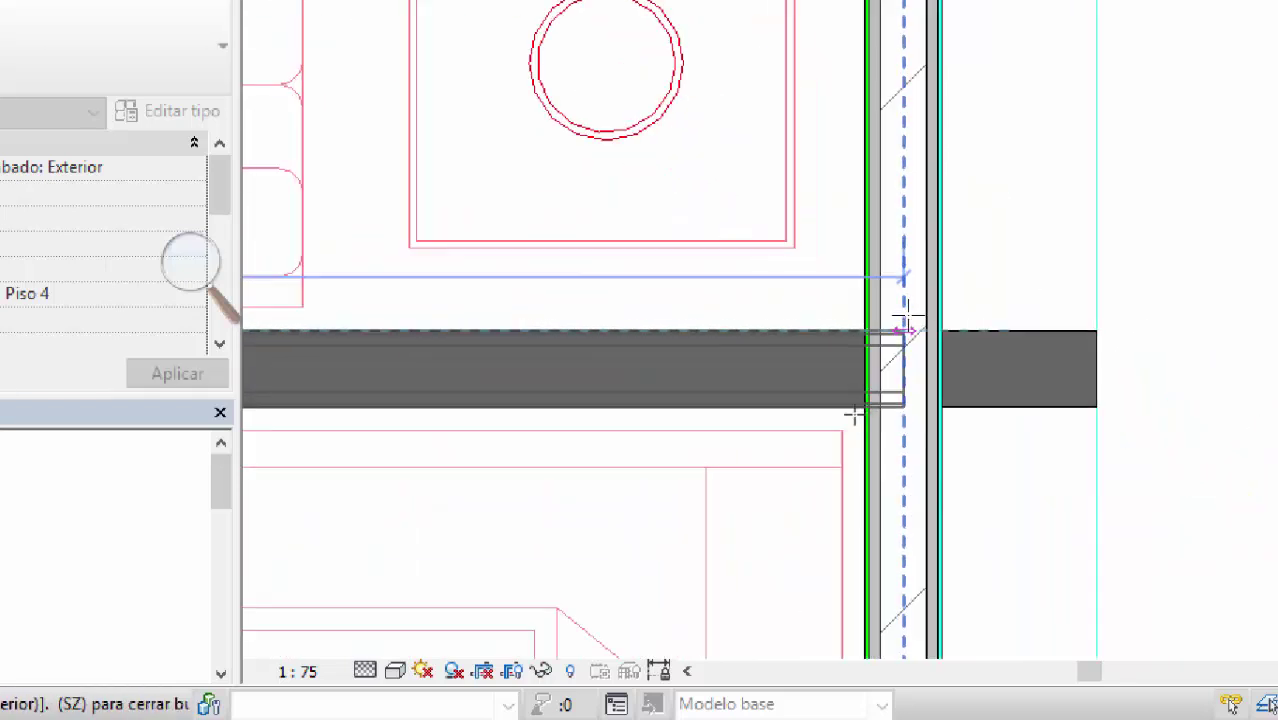
click(1097, 329)
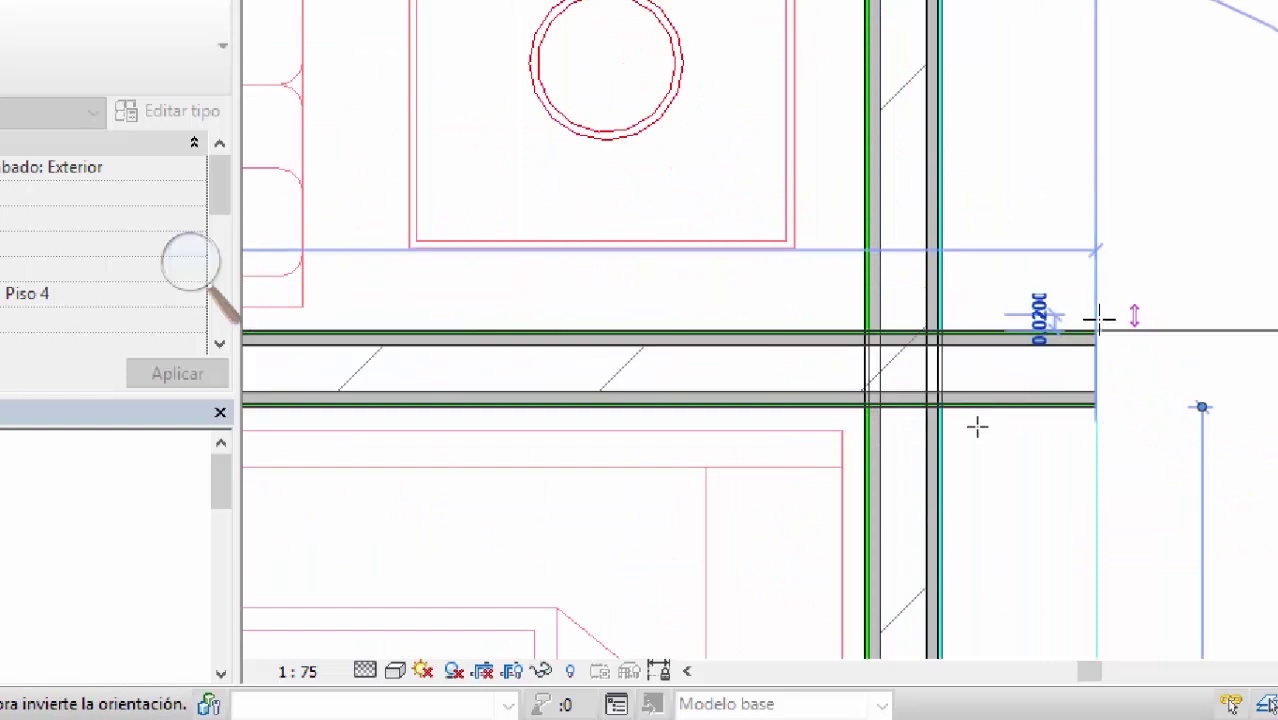
key(Escape)
key(Escape)
click(1010, 400)
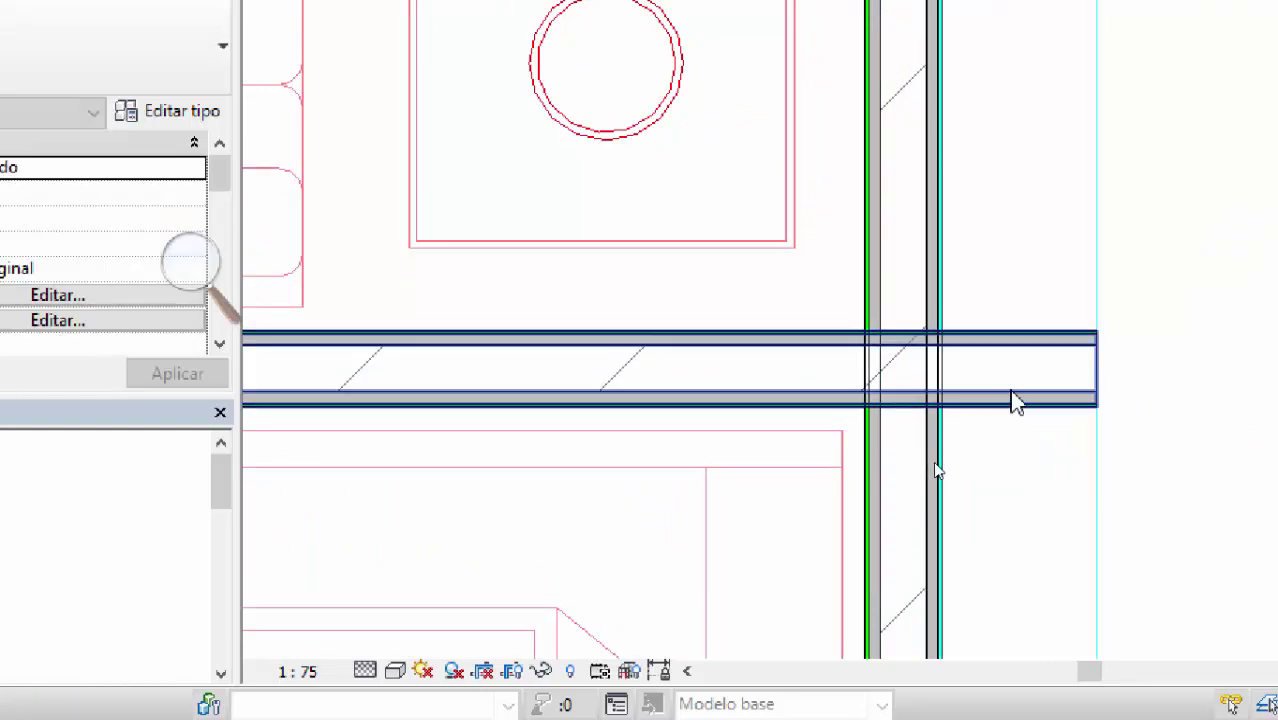
Step: Create a wall similar to the hall wall, dividing ALCOBA 2 from ALCOBA 1, from the hall wall to the red column's near corner
scroll(800, 430, down, 6)
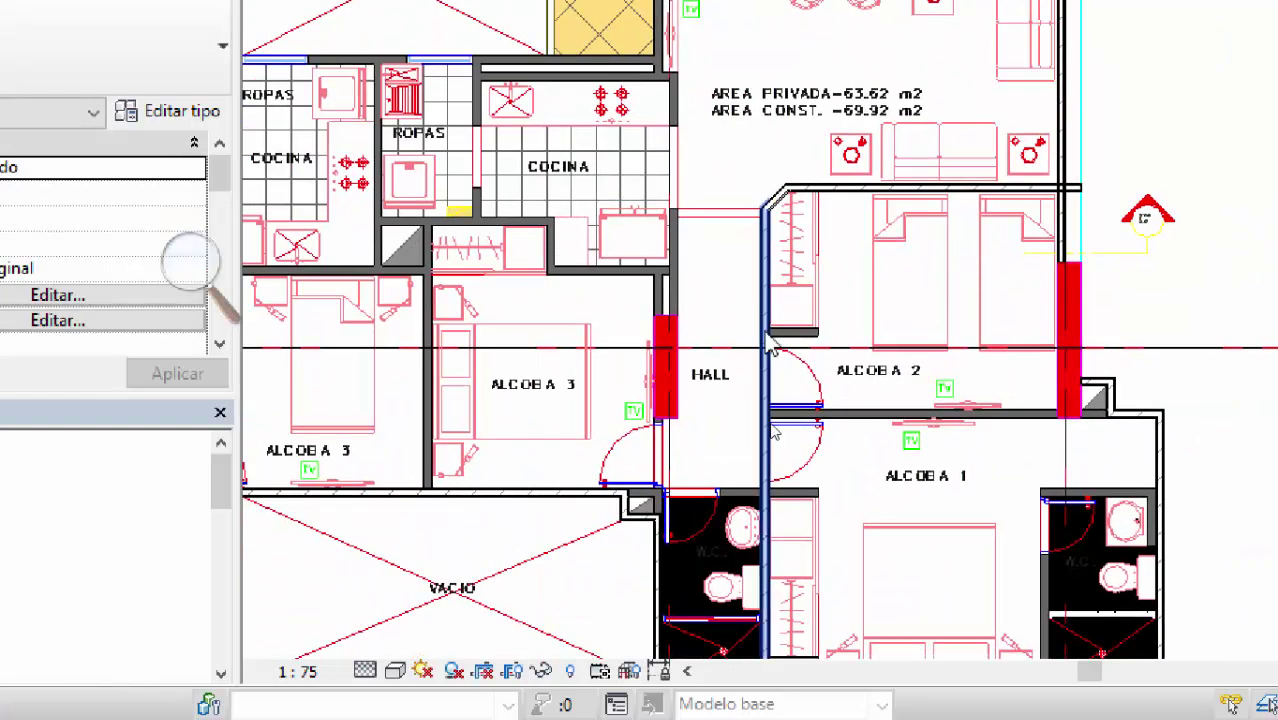
scroll(770, 345, up, 3)
right_click(770, 340)
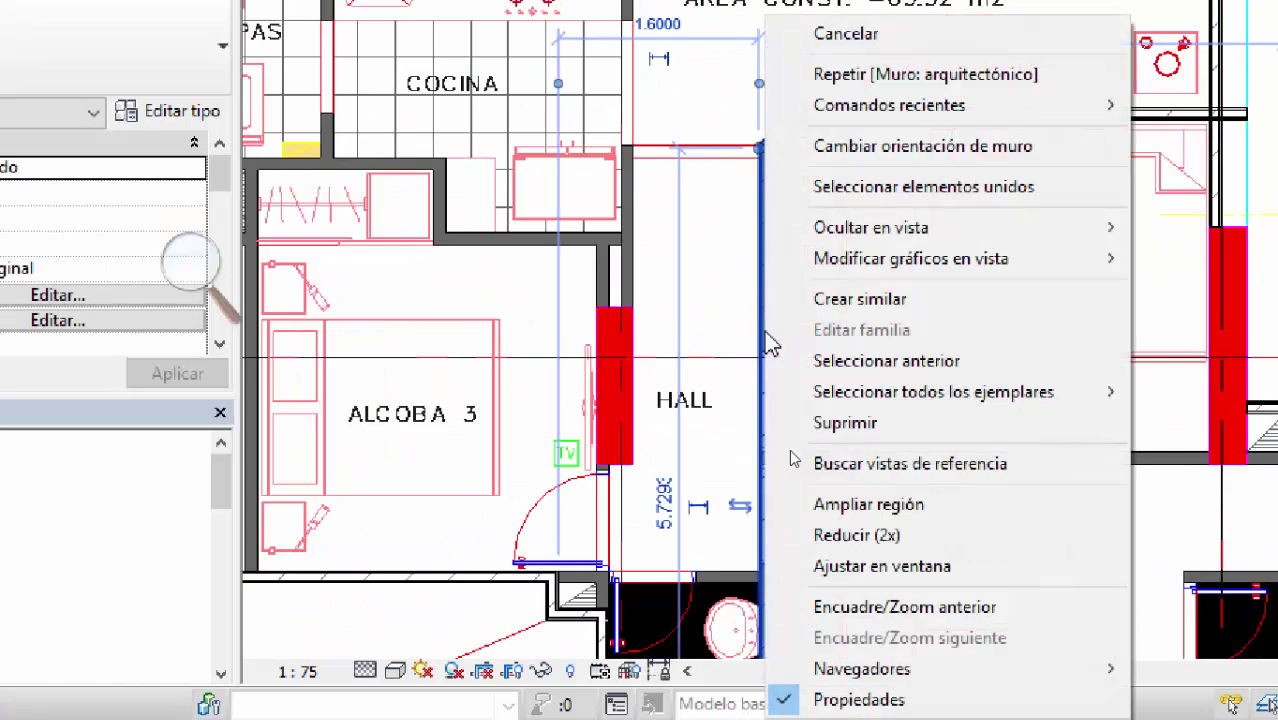
click(856, 297)
scroll(811, 425, up, 1)
scroll(811, 425, up, 4)
click(700, 505)
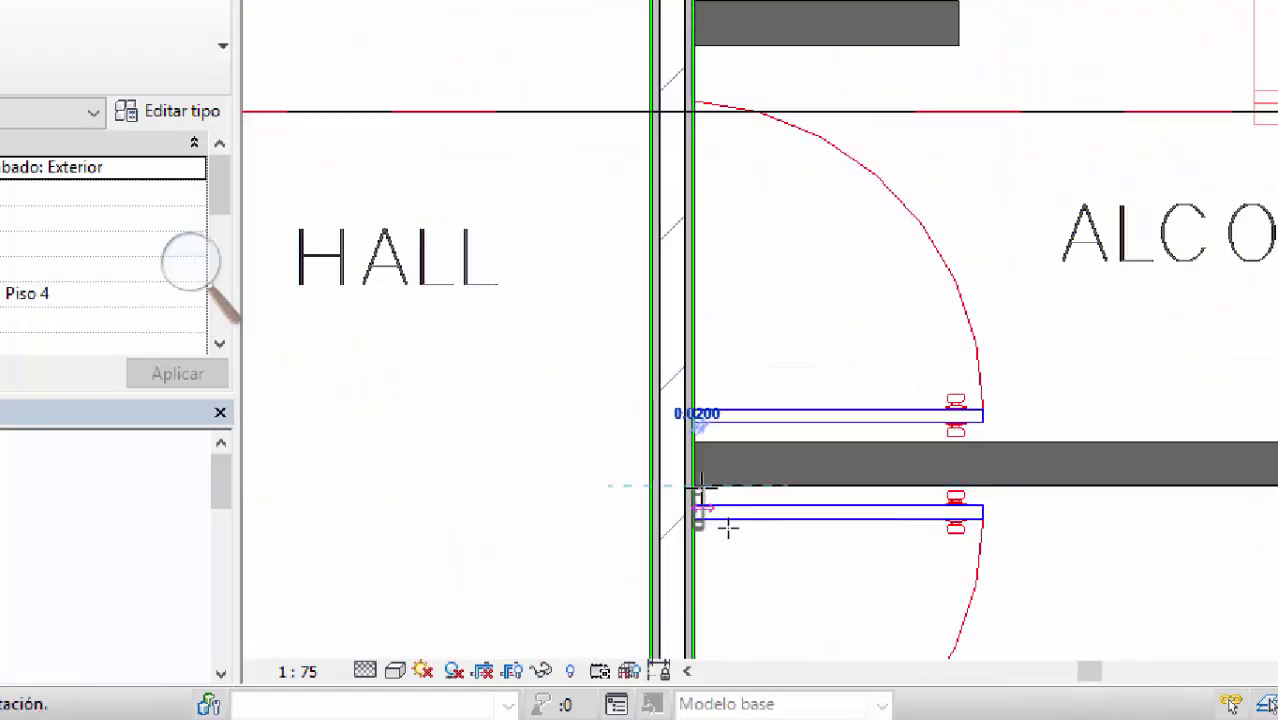
scroll(720, 512, down, 5)
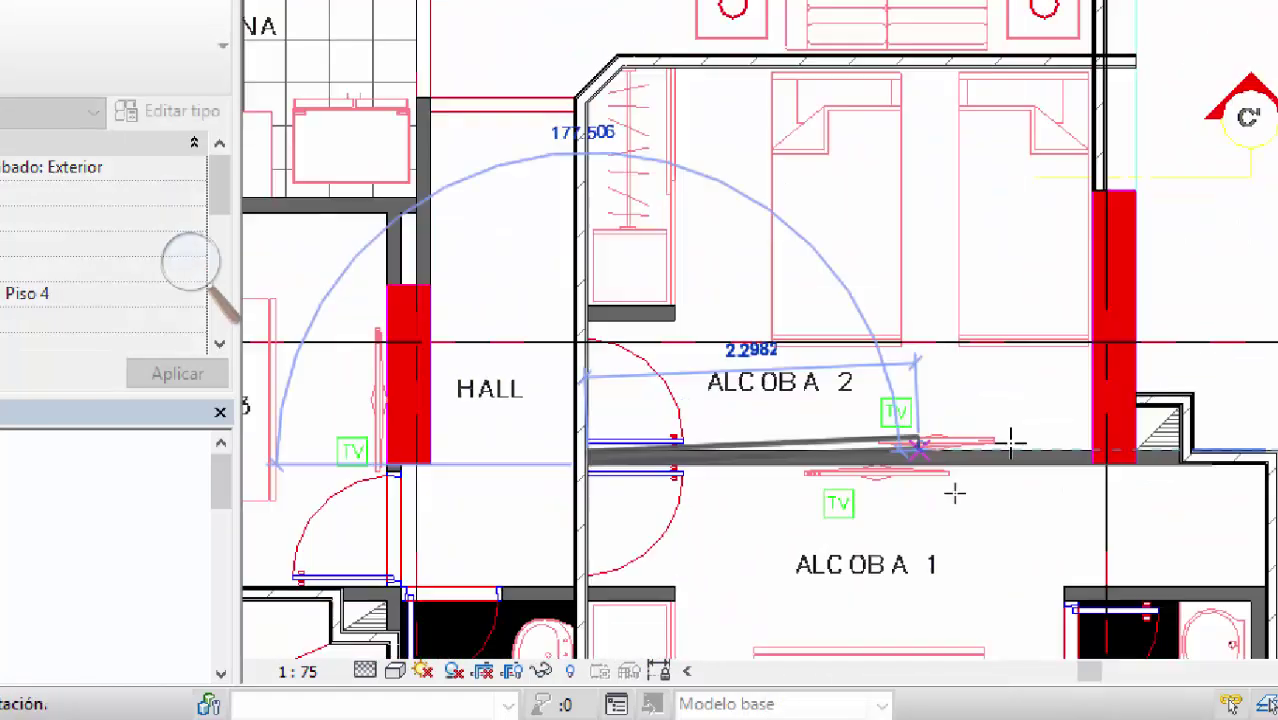
scroll(742, 437, up, 5)
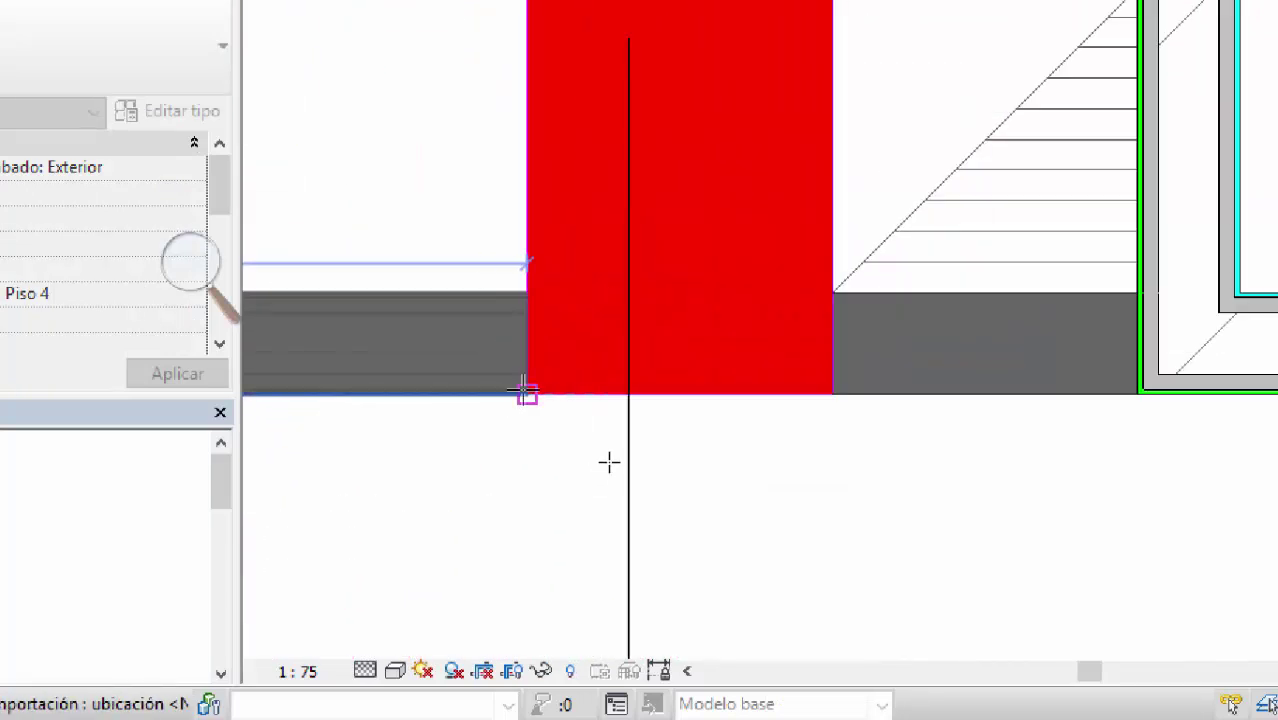
click(525, 391)
key(Escape)
Step: Draw a short interior wall from the column's far corner to the exterior wall, closing the duct above ALCOBA 1, and end the wall command
click(828, 395)
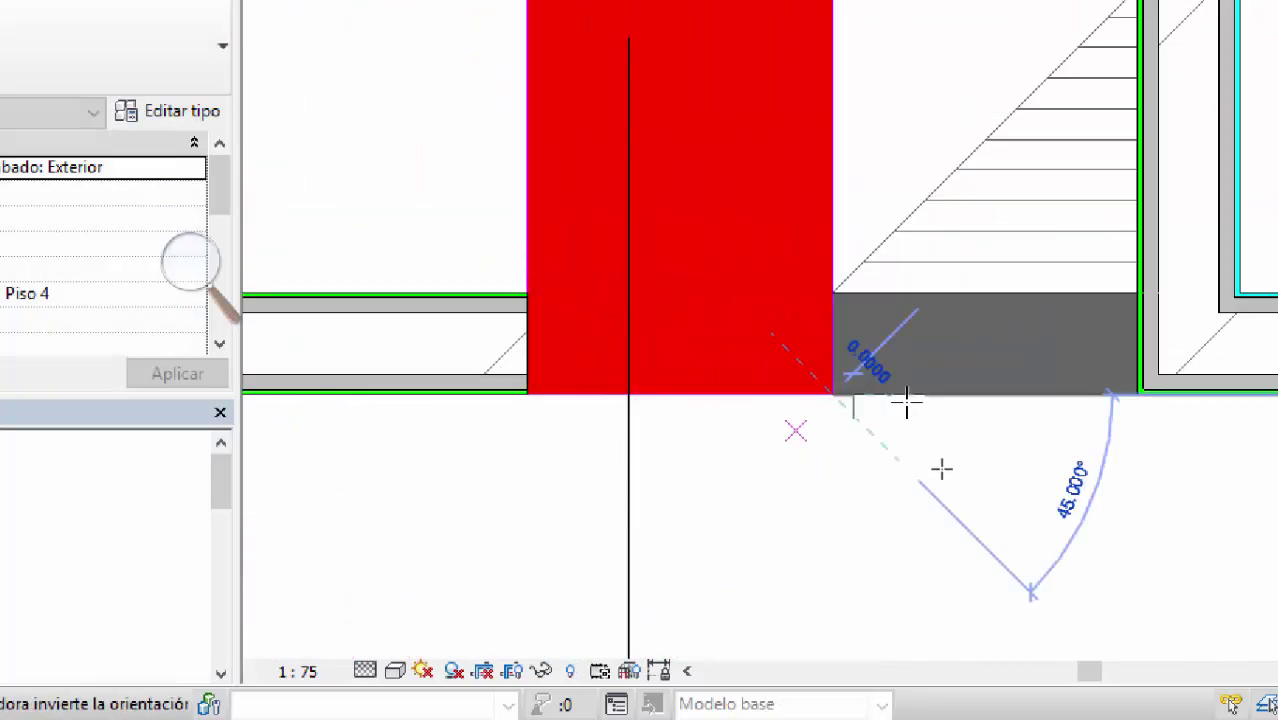
click(1133, 400)
key(Escape)
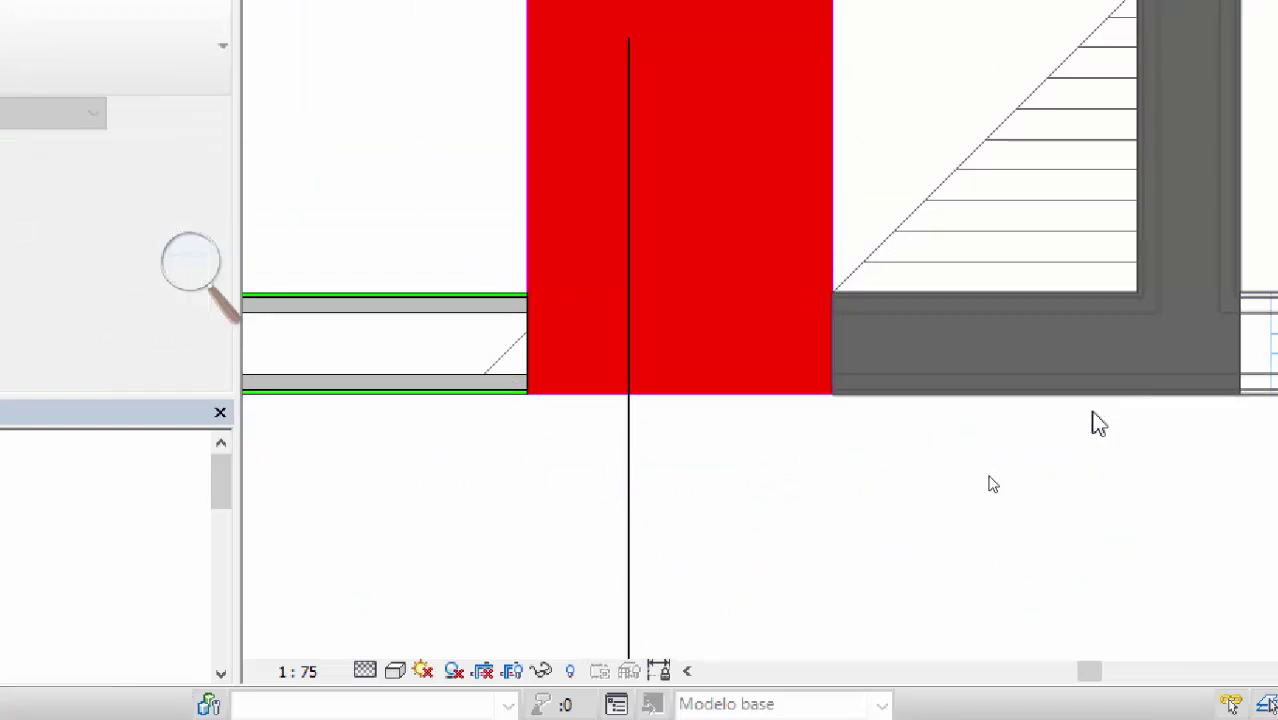
scroll(1093, 422, down, 3)
scroll(1098, 390, down, 3)
middle_drag(685, 443, 1050, 400)
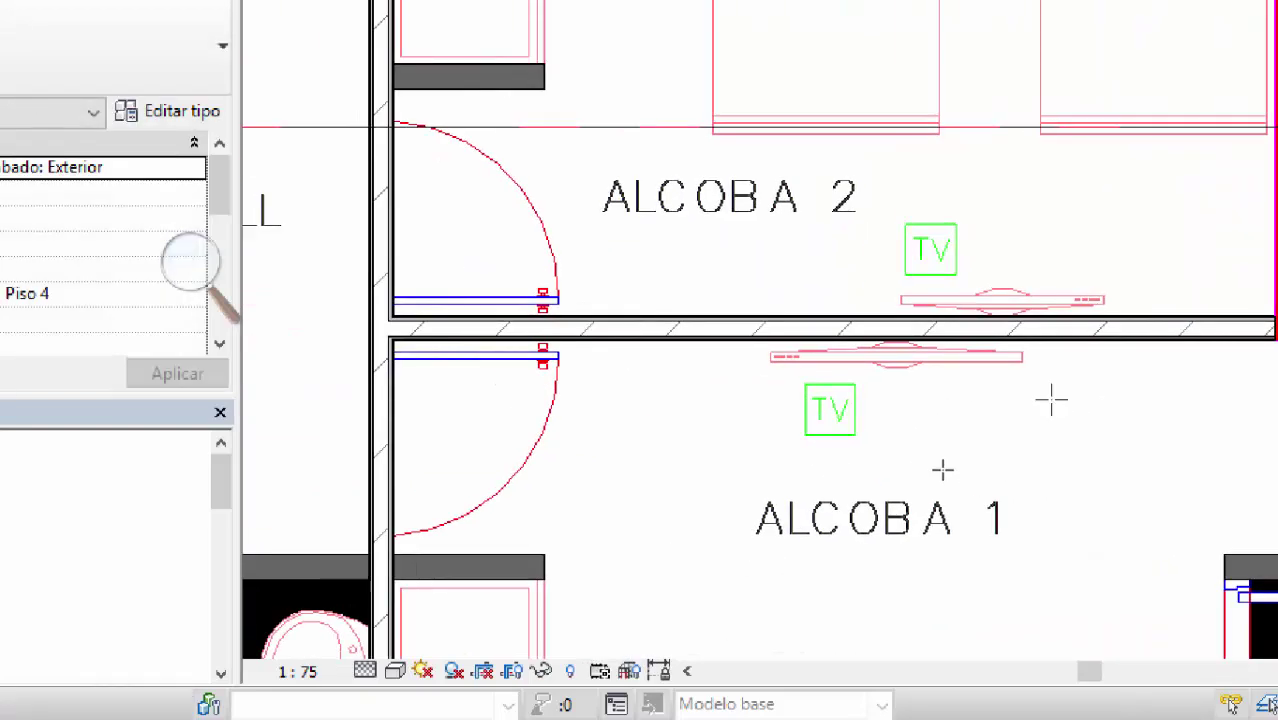
scroll(610, 400, down, 2)
middle_drag(556, 515, 691, 459)
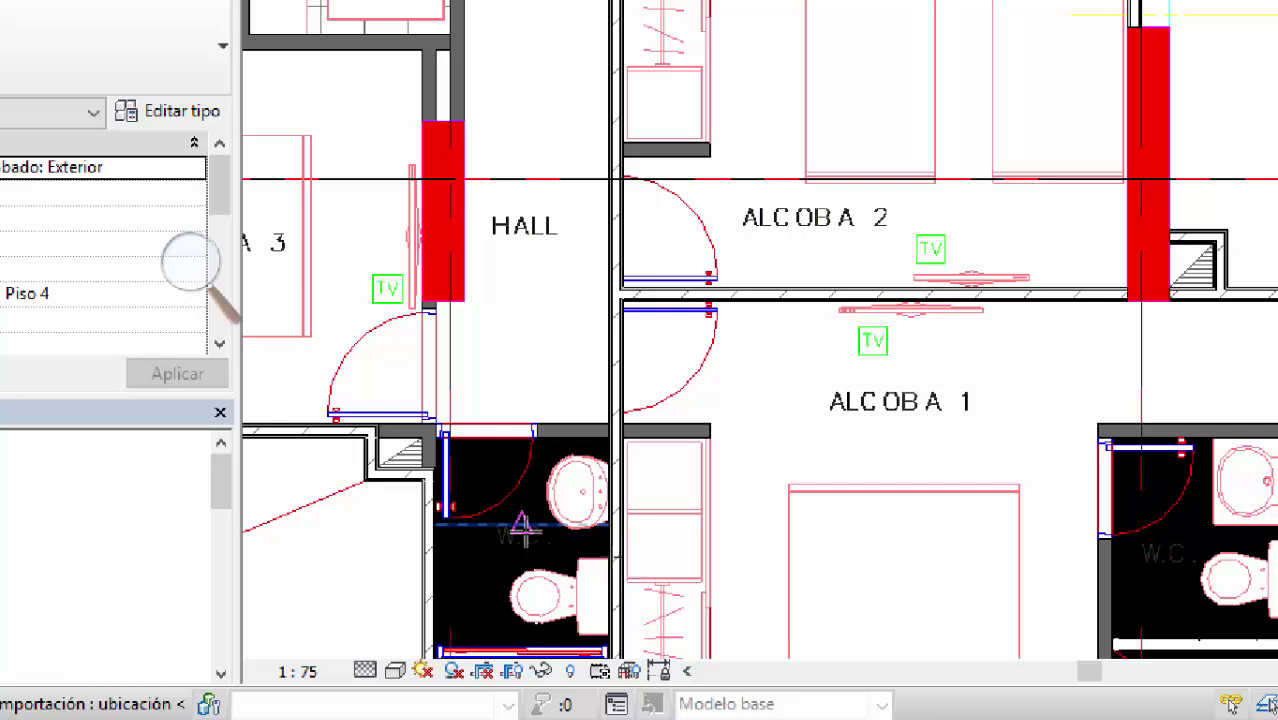
key(Escape)
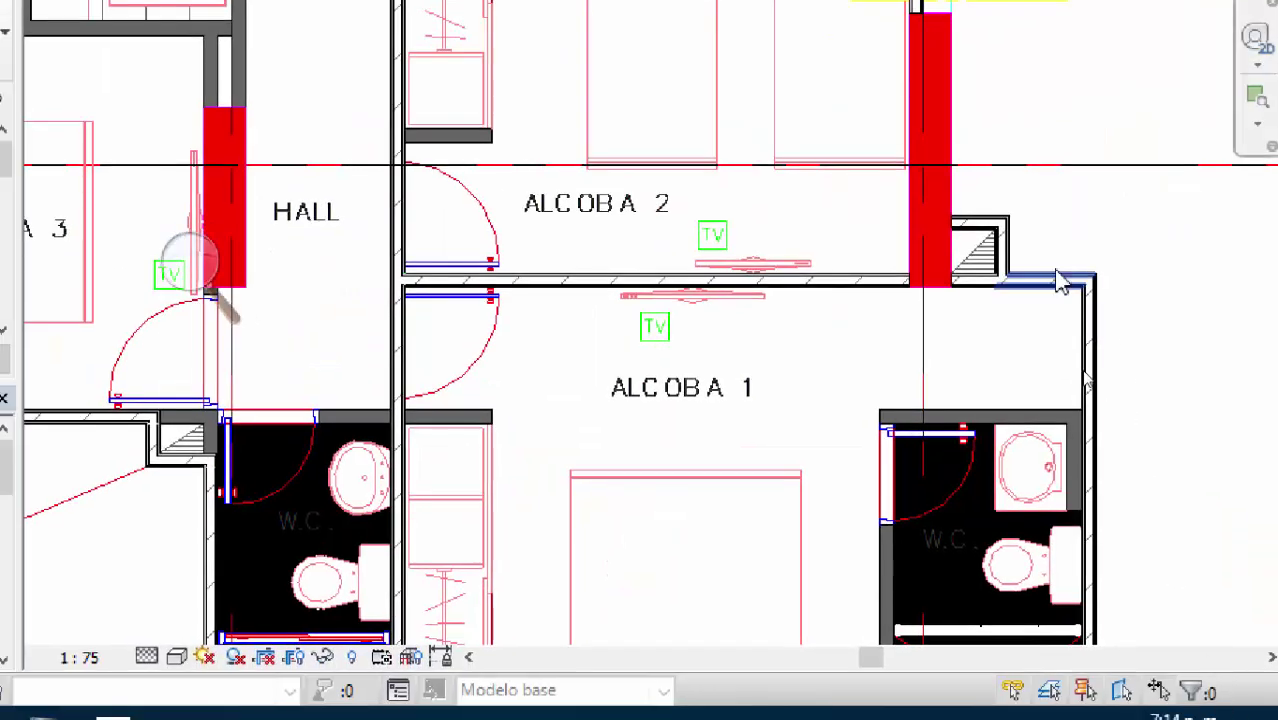
Step: Flip the orientation of the exterior wall on the duct's outer side and move it back to the duct's edge, 0.5000 from the column axis
scroll(1200, 262, up, 6)
scroll(1128, 320, up, 2)
scroll(802, 305, down, 2)
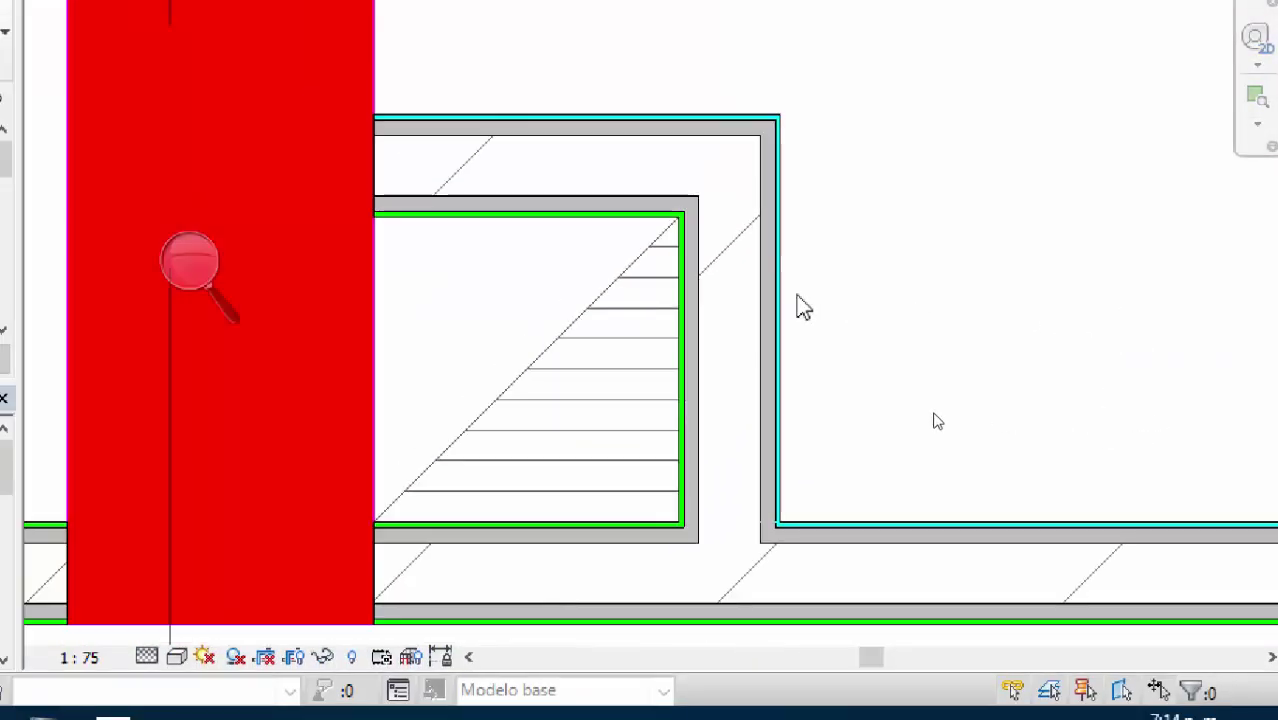
click(782, 330)
scroll(790, 340, down, 1)
click(795, 353)
scroll(800, 358, up, 2)
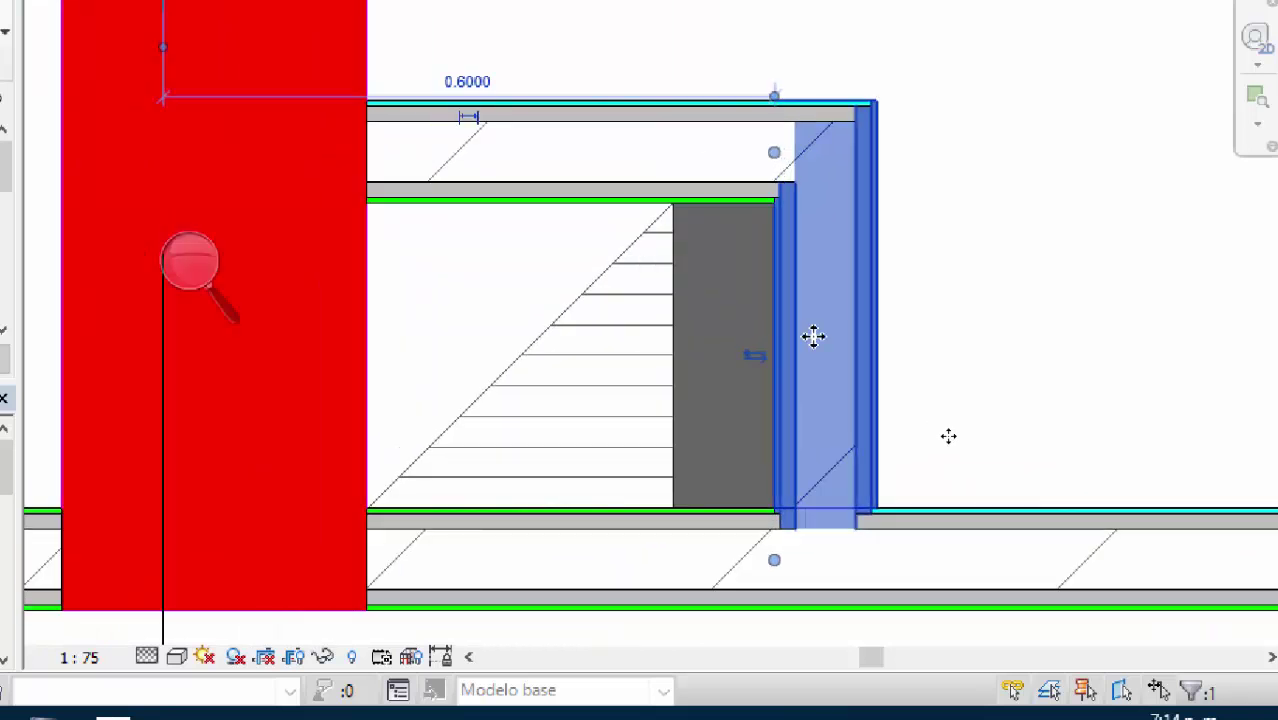
drag(813, 337, 735, 334)
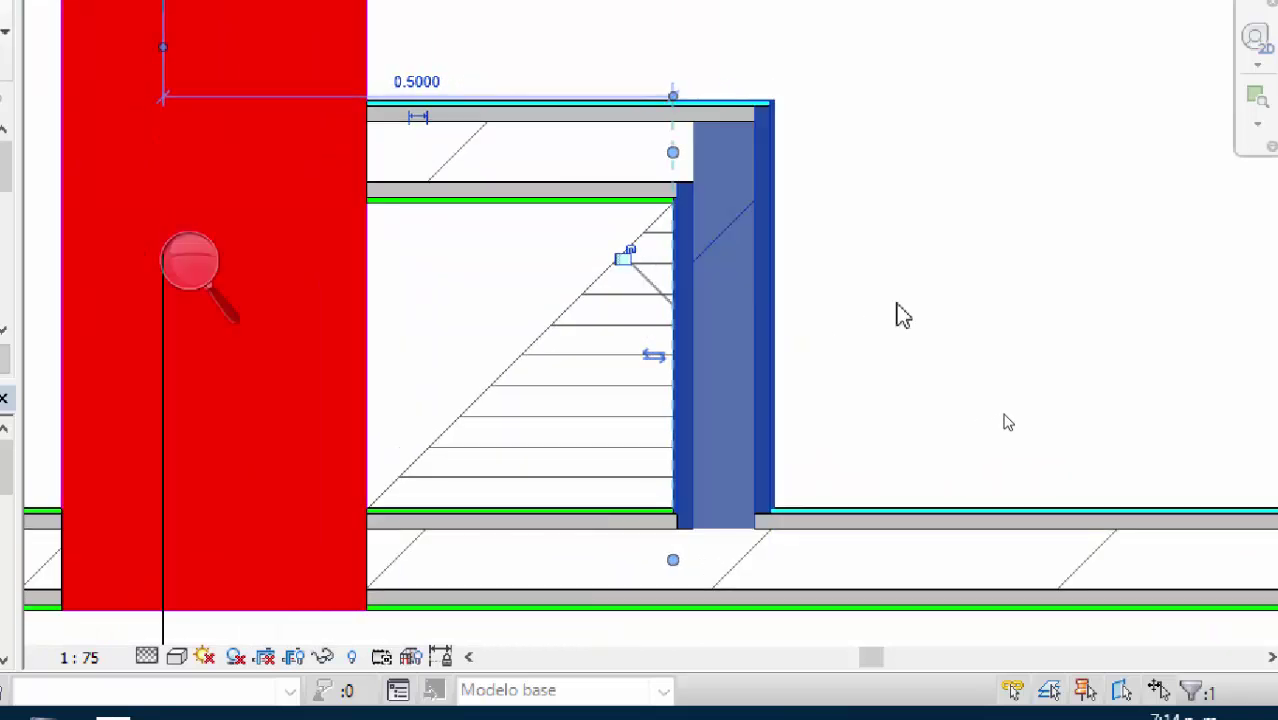
click(880, 335)
middle_drag(924, 350, 821, 302)
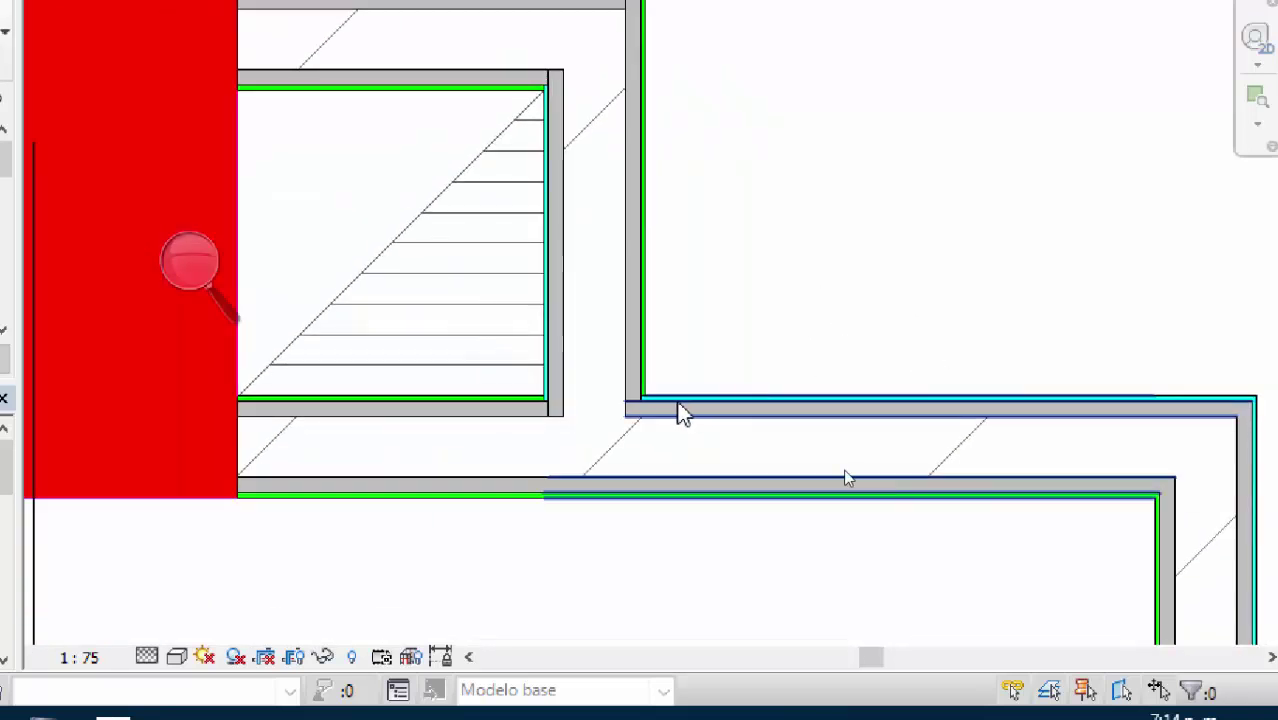
middle_drag(676, 408, 608, 476)
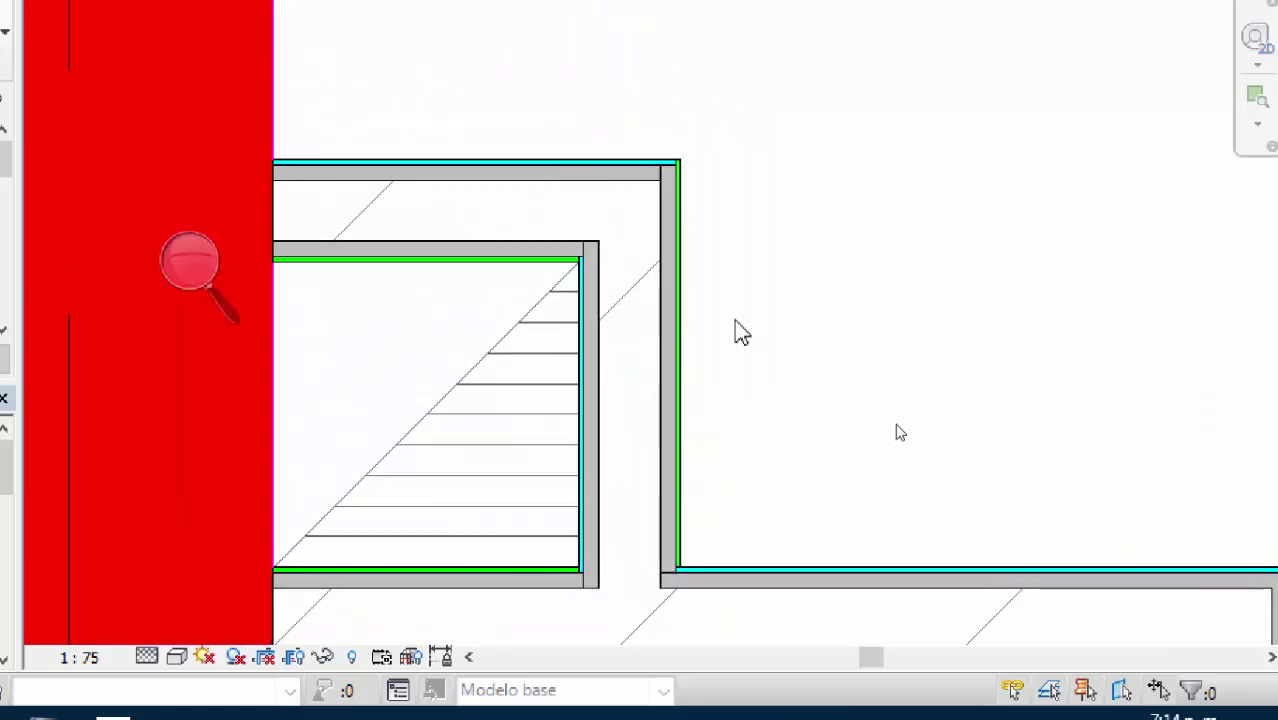
scroll(745, 540, up, 3)
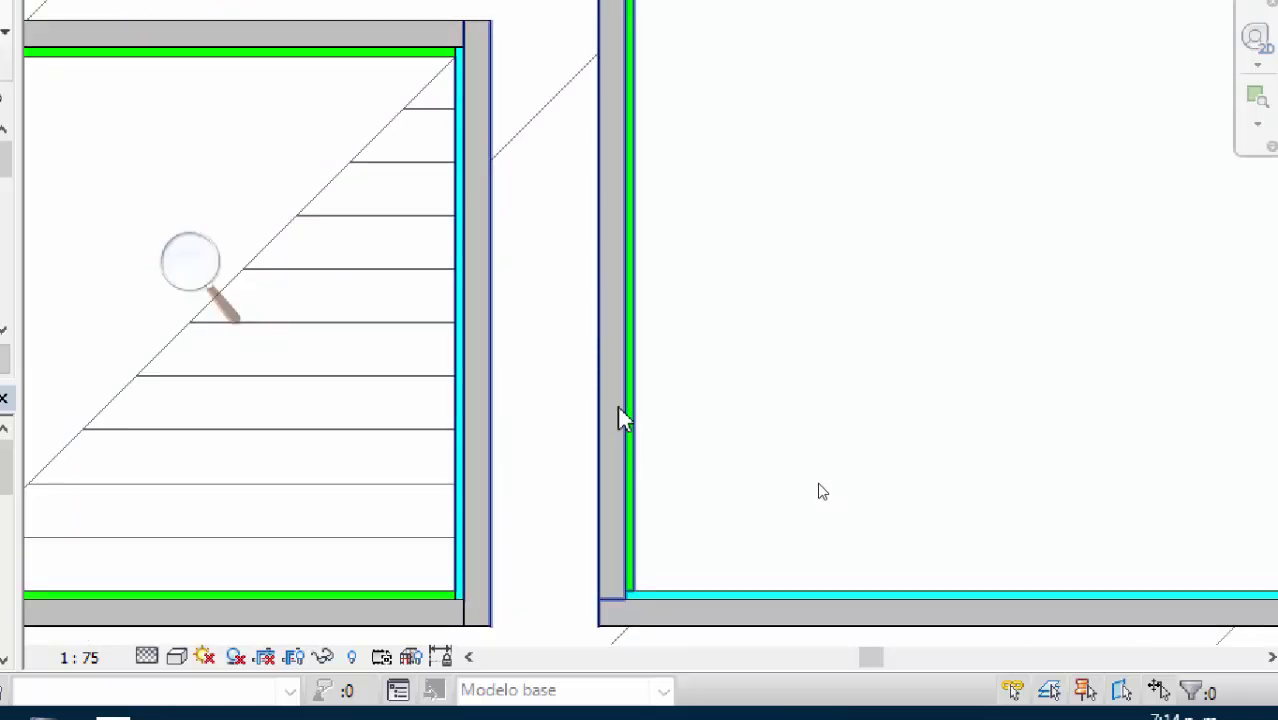
scroll(620, 410, down, 2)
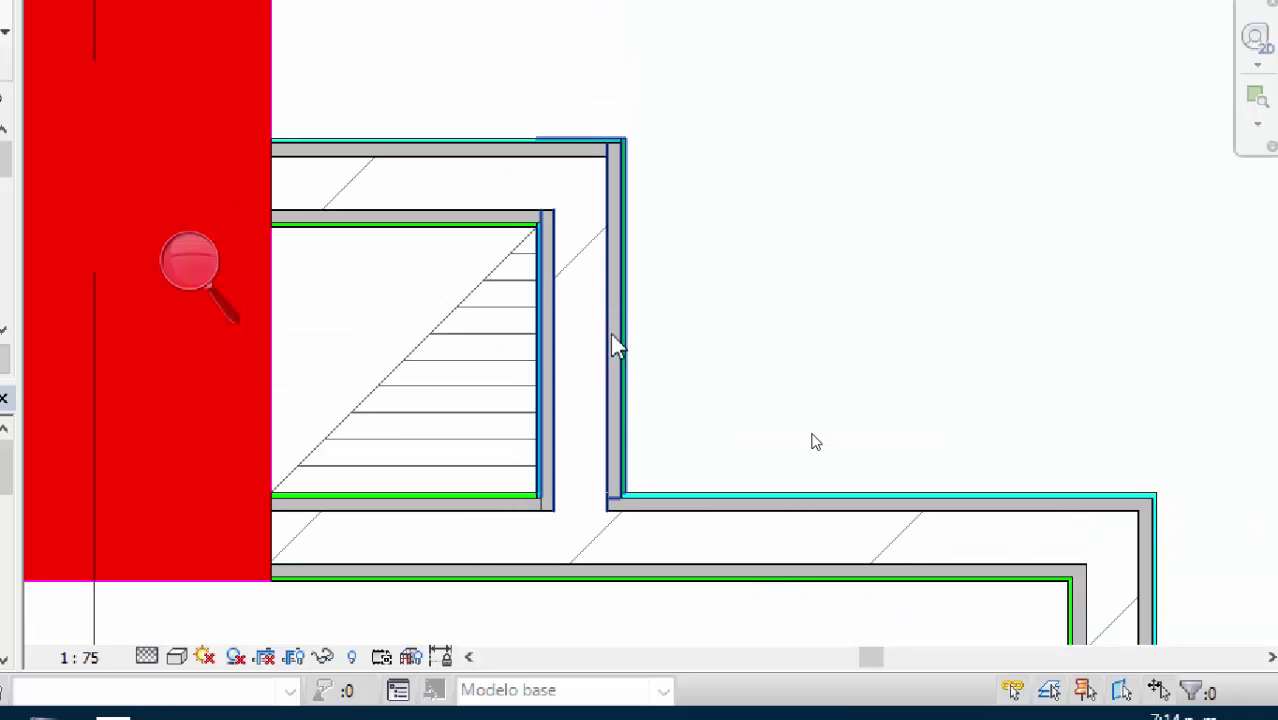
Step: Flip the duct's outer side wall once more so its exterior finish faces outward, and deselect it
click(610, 333)
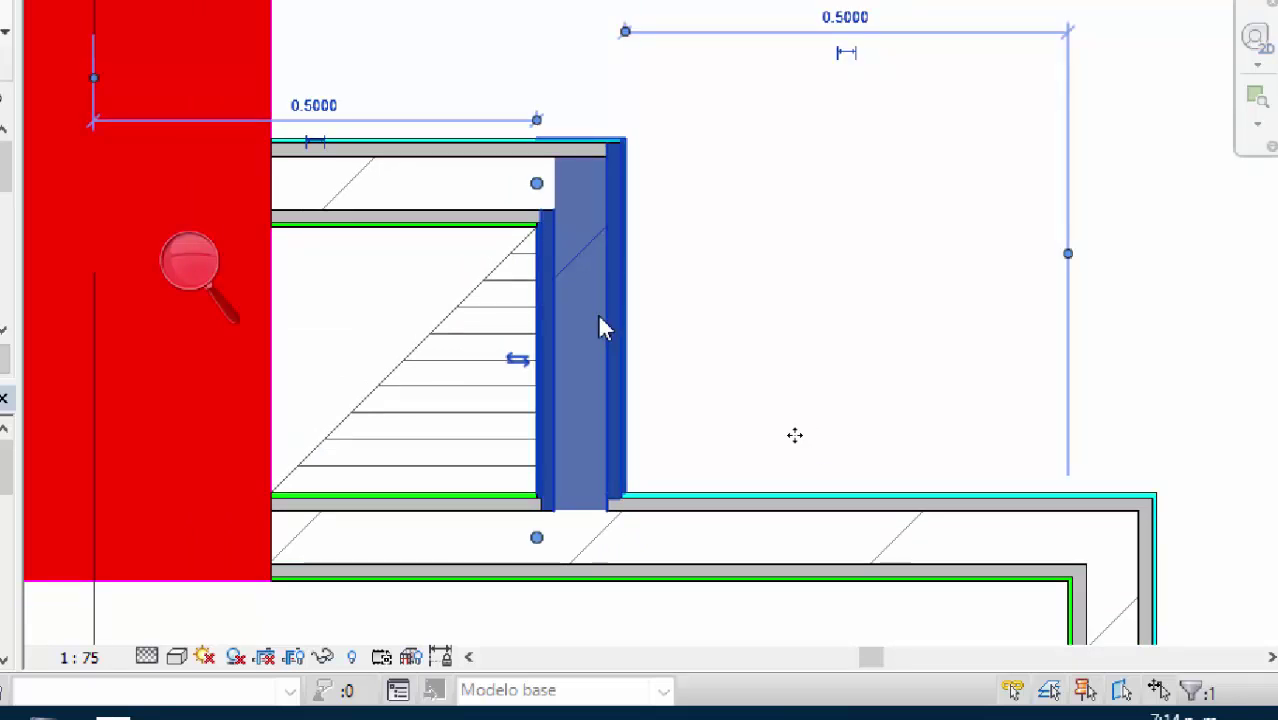
click(516, 361)
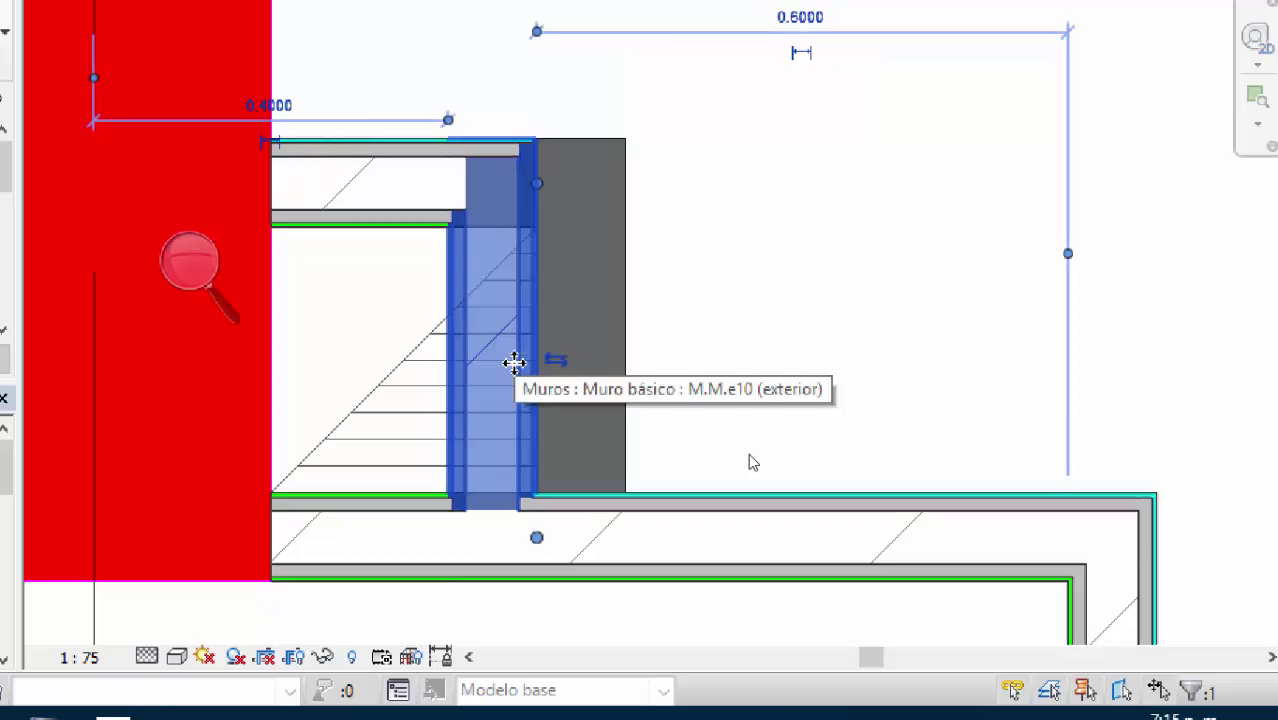
scroll(514, 363, up, 1)
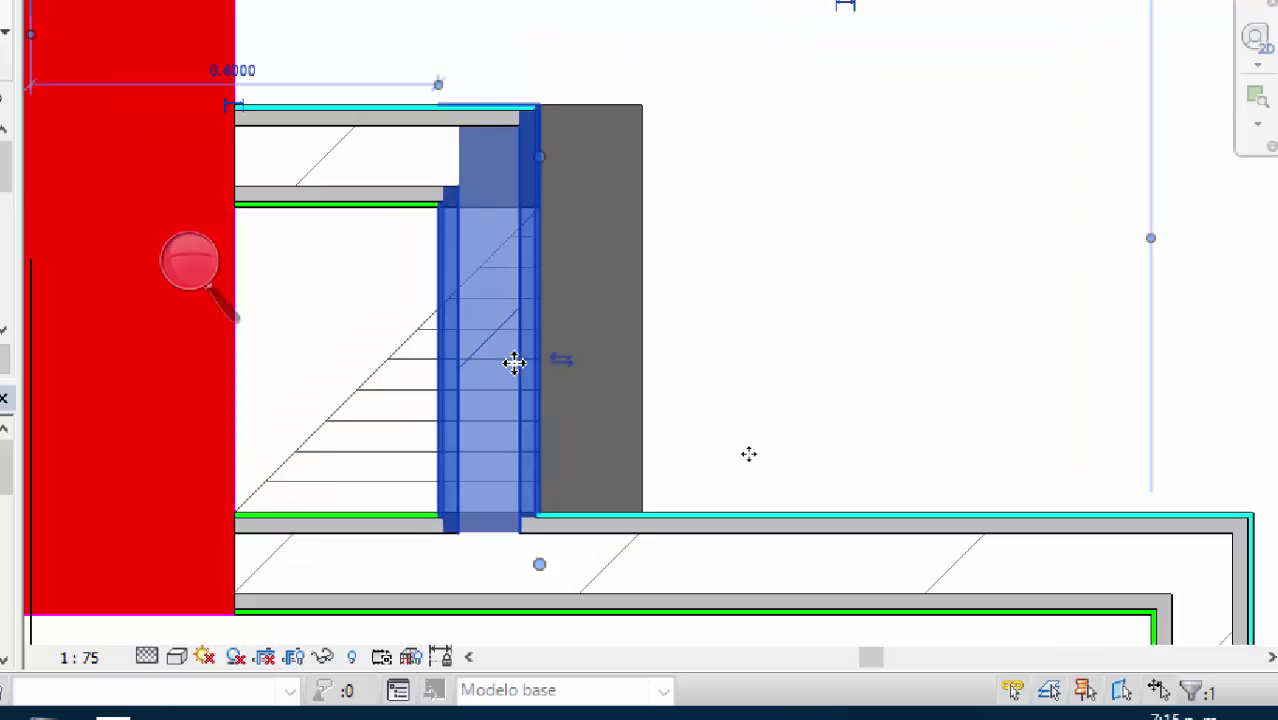
click(710, 348)
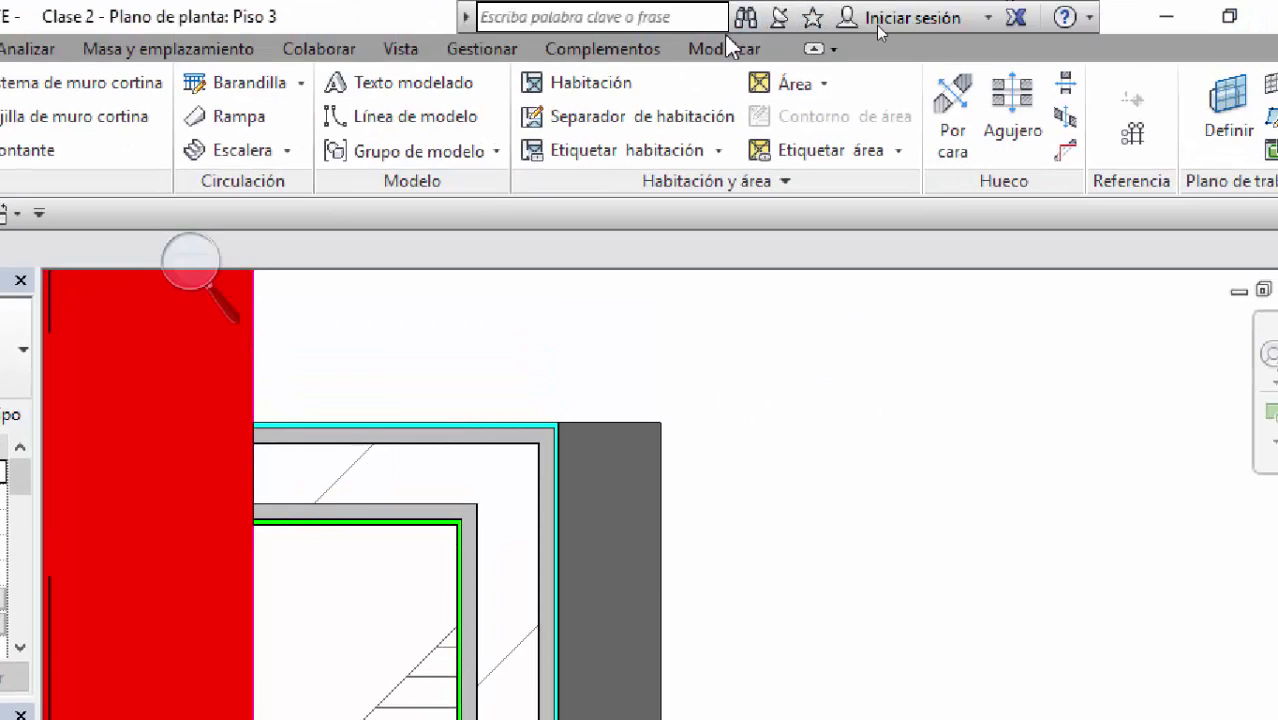
Step: Align the exterior face of the duct's outer side wall with the outer edge of the plan's grey wall, and deselect it
click(727, 10)
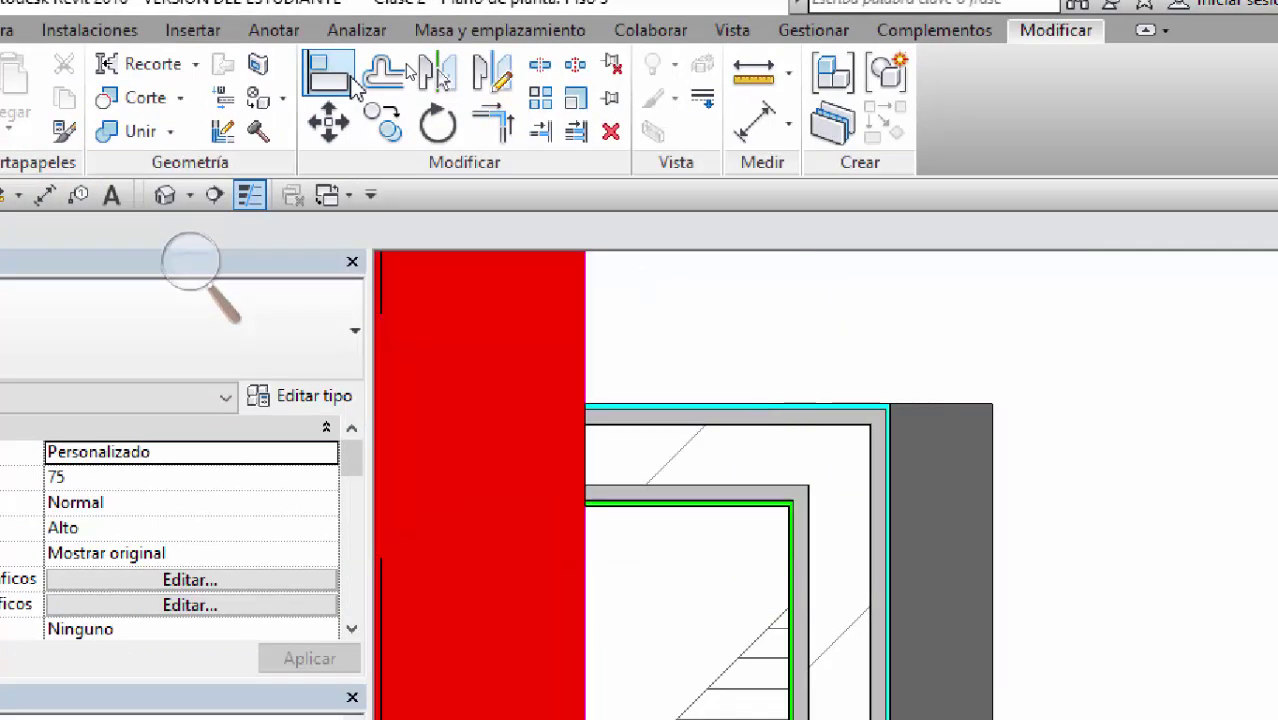
click(353, 82)
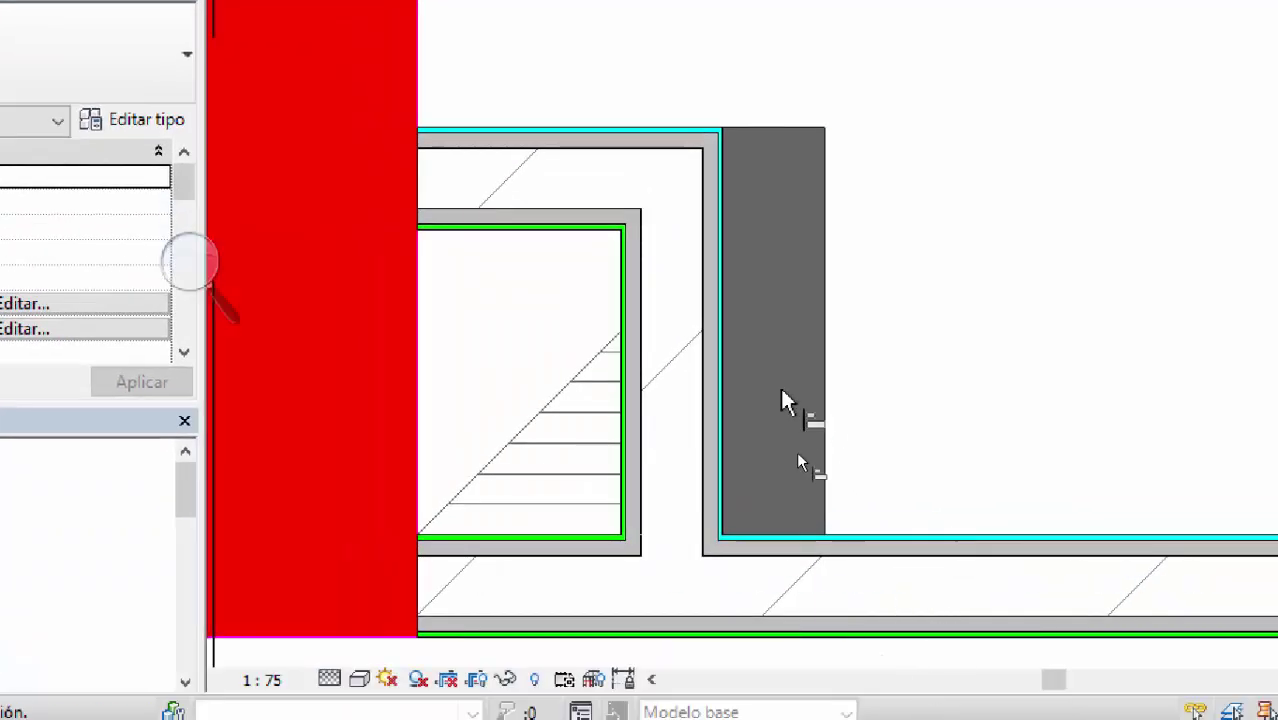
click(823, 400)
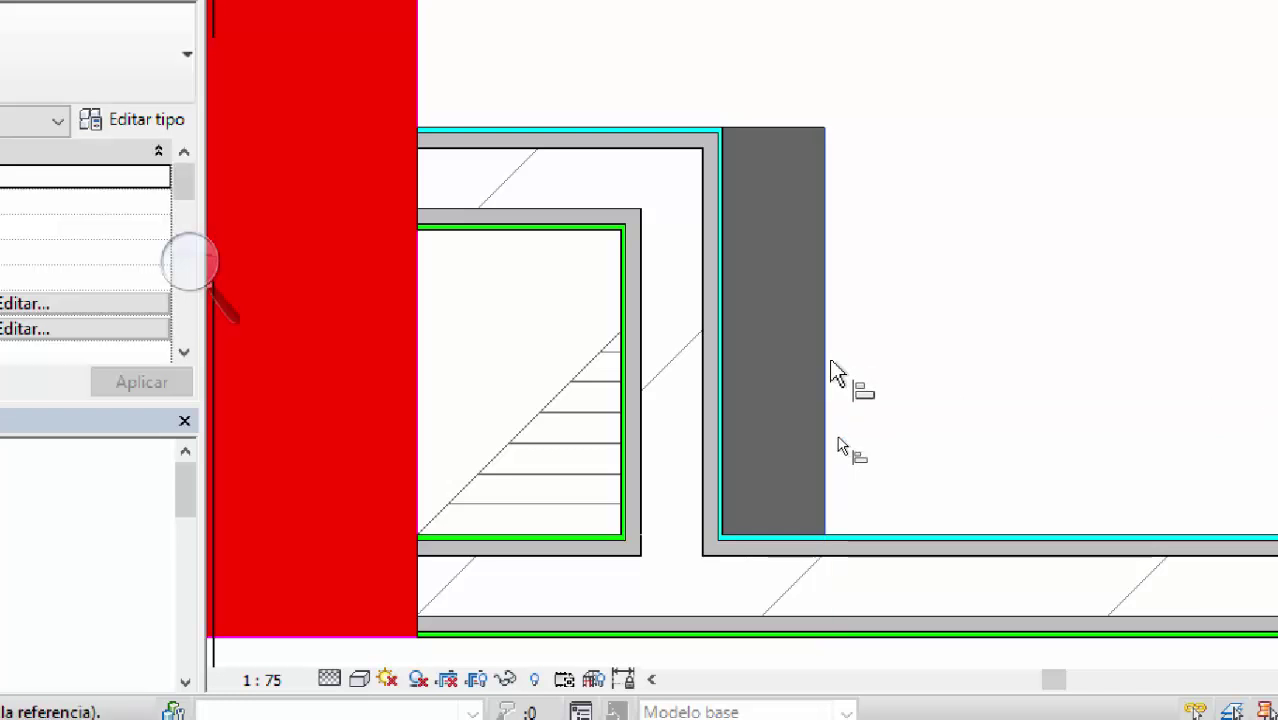
click(828, 368)
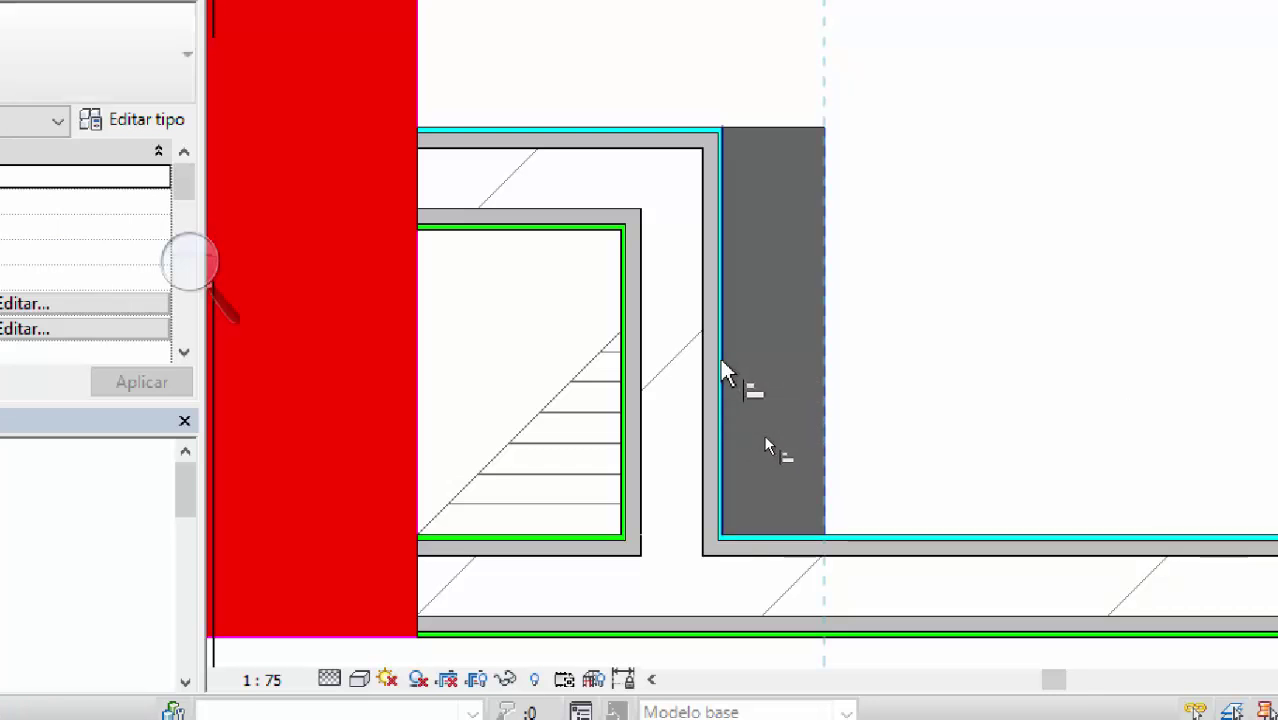
click(723, 368)
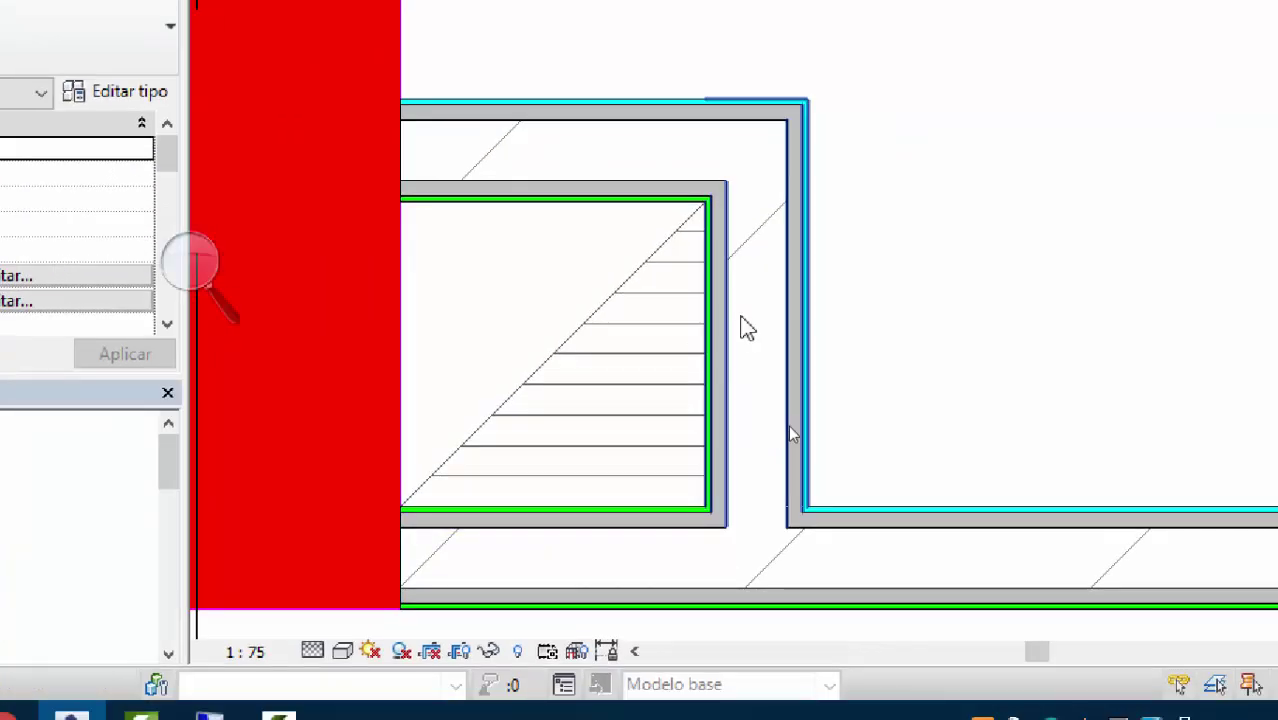
click(765, 302)
drag(765, 302, 763, 266)
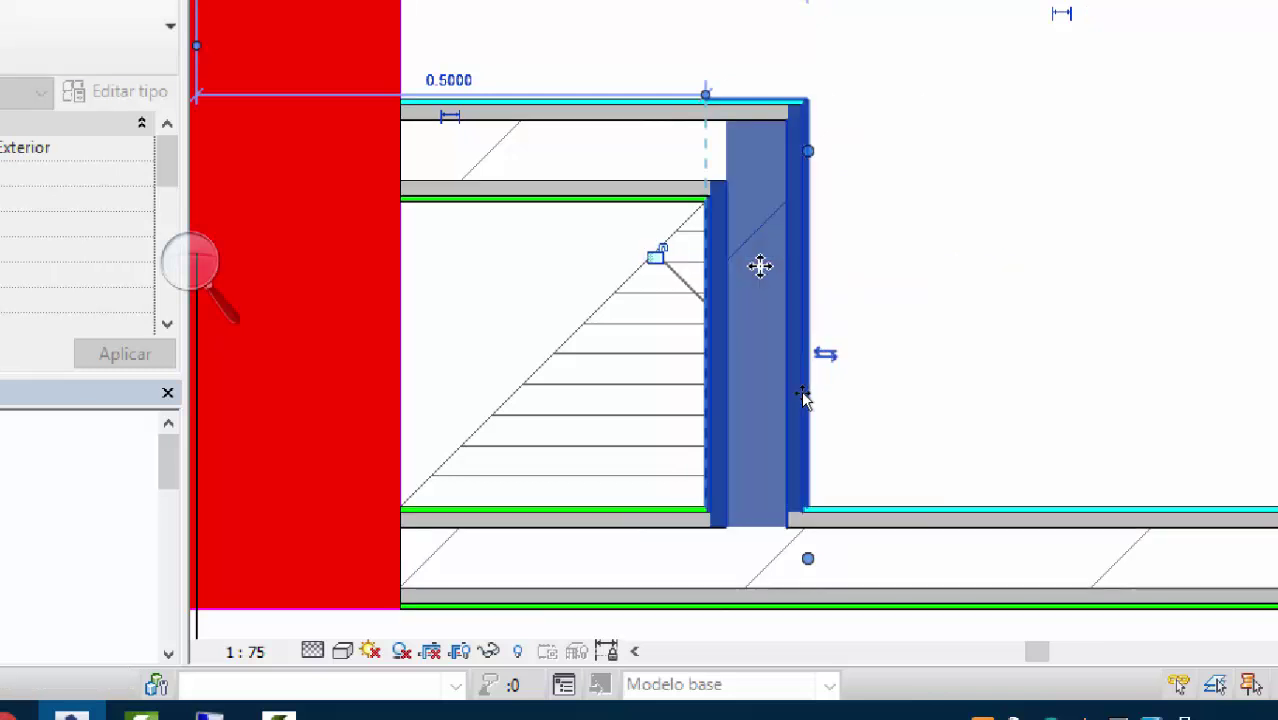
click(947, 228)
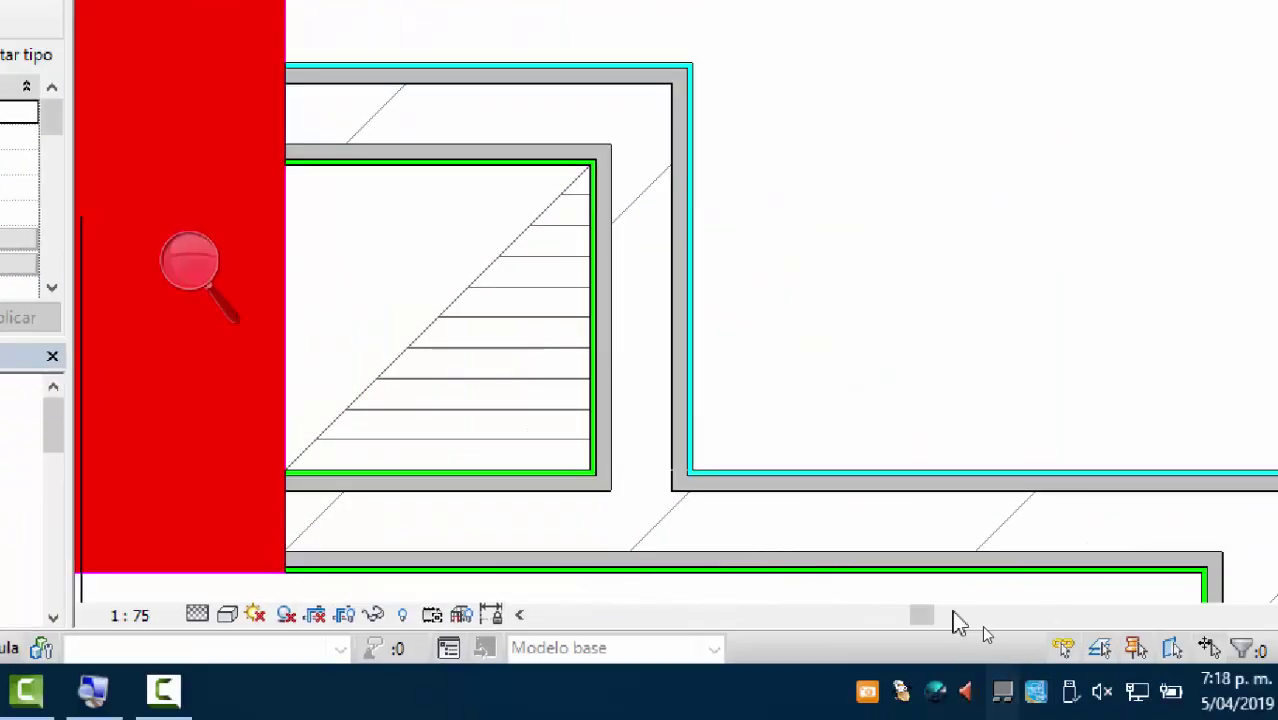
Step: Change the wall dividing ALCOBA 2 from ALCOBA 1 to the M.M.e10 (exterior) type and deselect it
scroll(846, 456, down, 2)
middle_drag(419, 447, 915, 359)
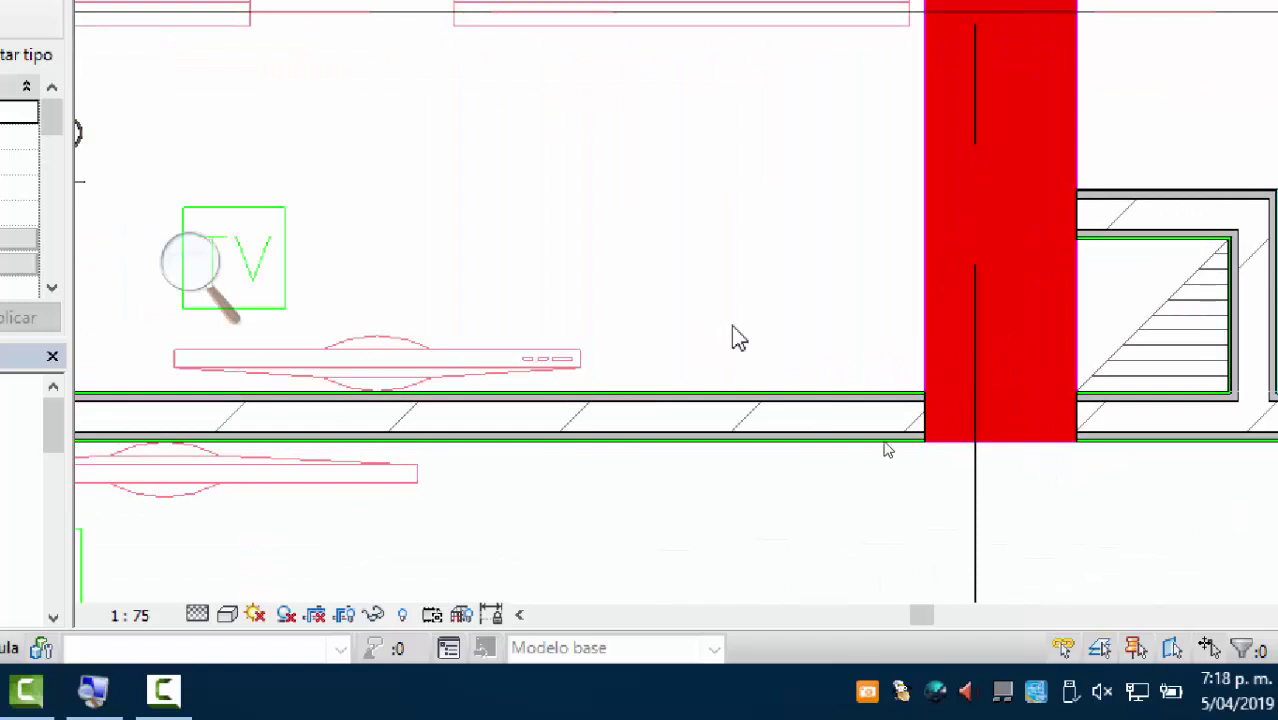
click(605, 400)
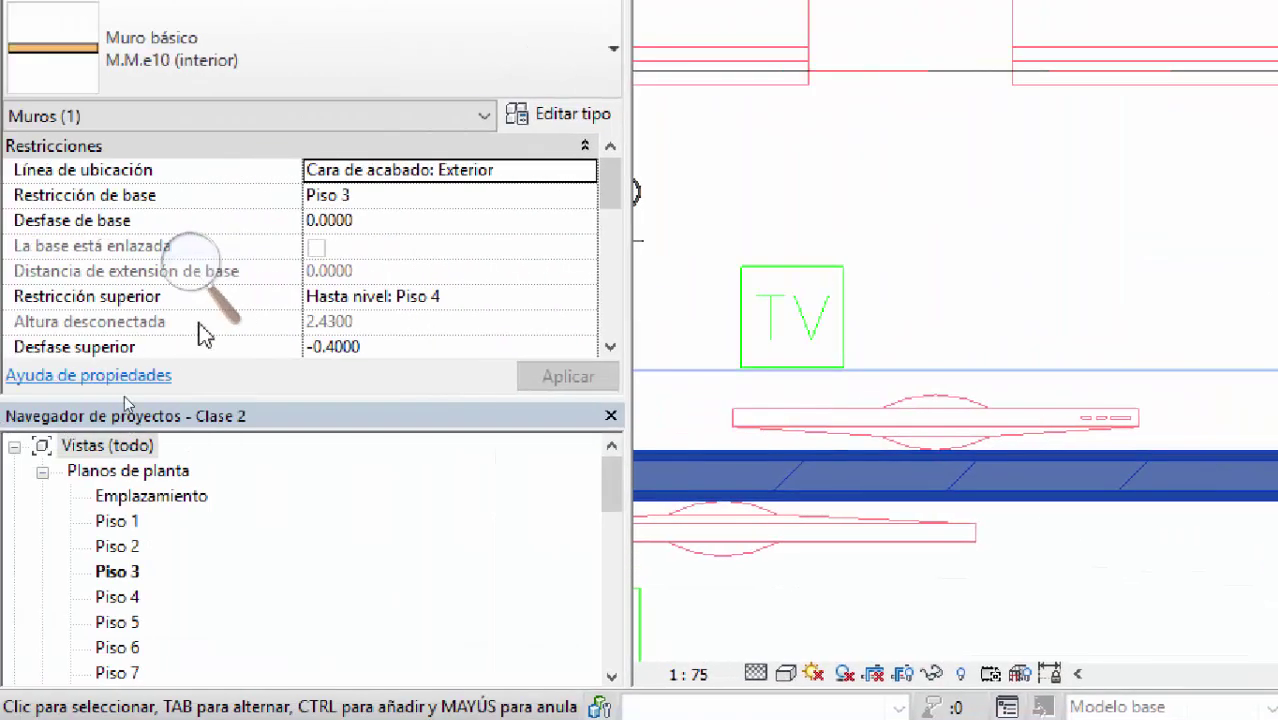
click(234, 77)
click(240, 206)
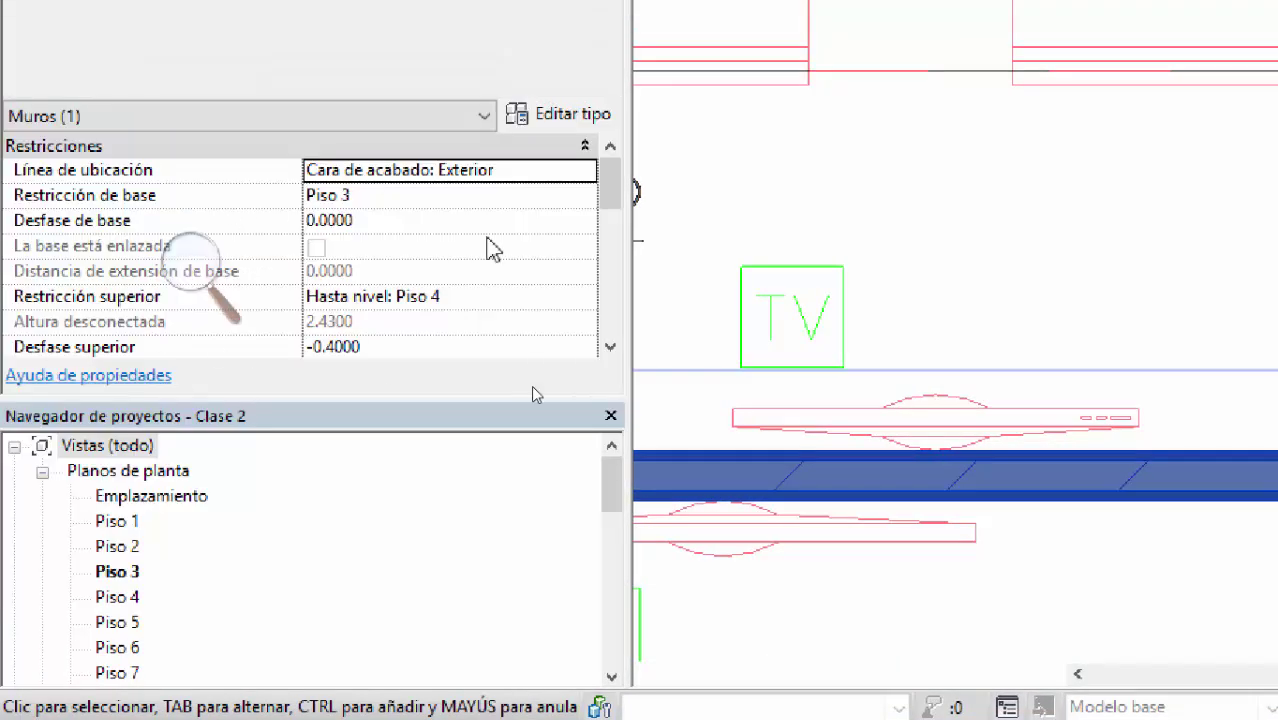
click(1147, 340)
Step: Return the wall between ALCOBA 2 and ALCOBA 1 to the M.M.e10 (interior) type and deselect it
scroll(1147, 340, up, 5)
middle_drag(759, 362, 1044, 362)
scroll(1050, 392, up, 2)
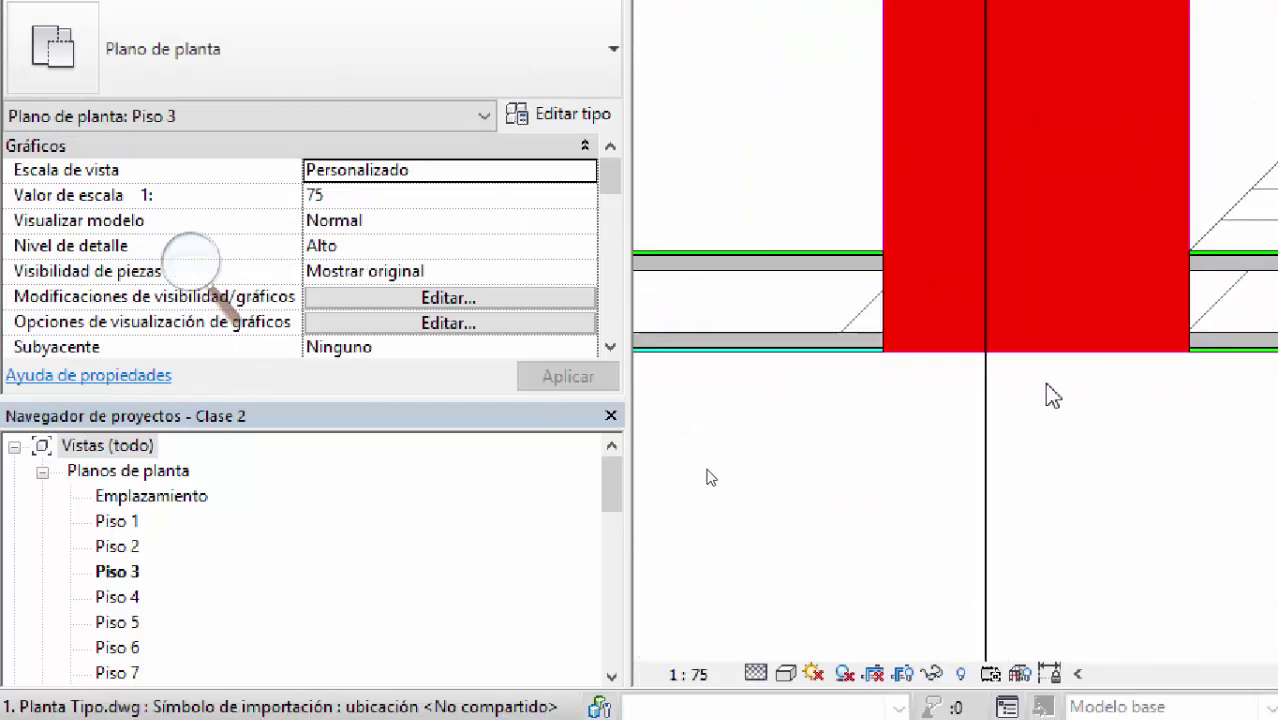
scroll(870, 374, up, 2)
middle_drag(870, 374, 973, 394)
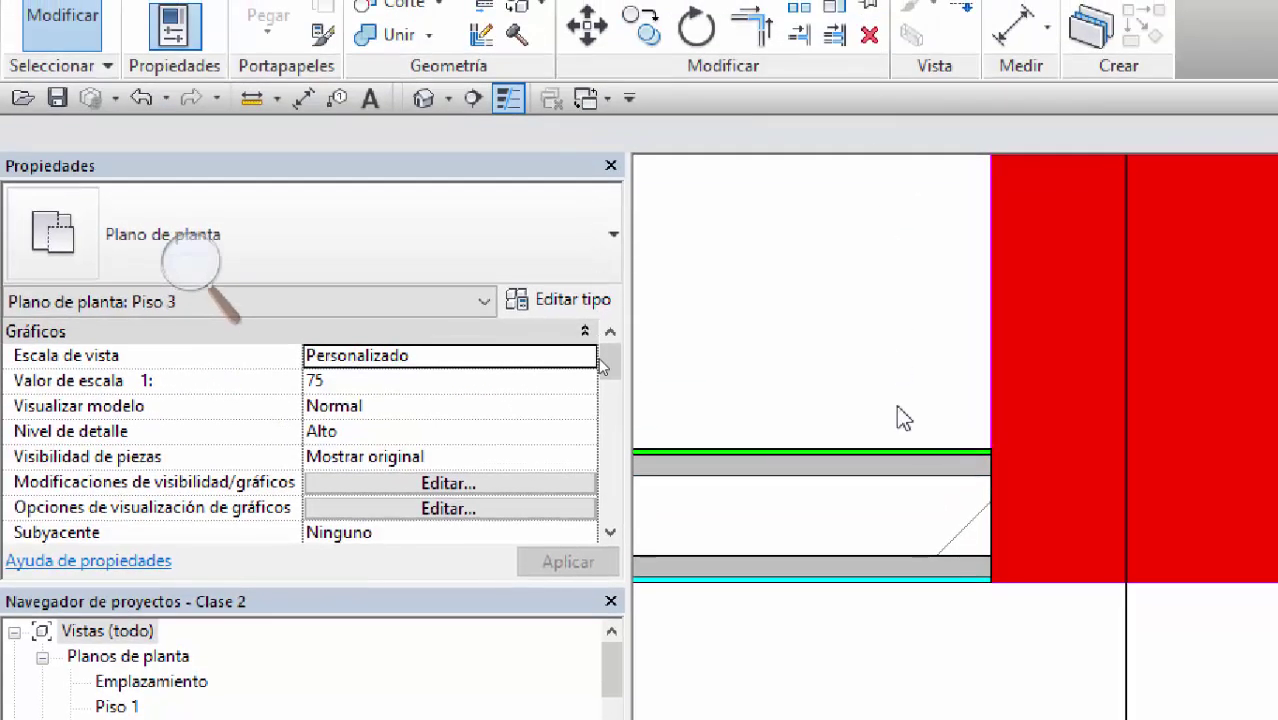
click(873, 462)
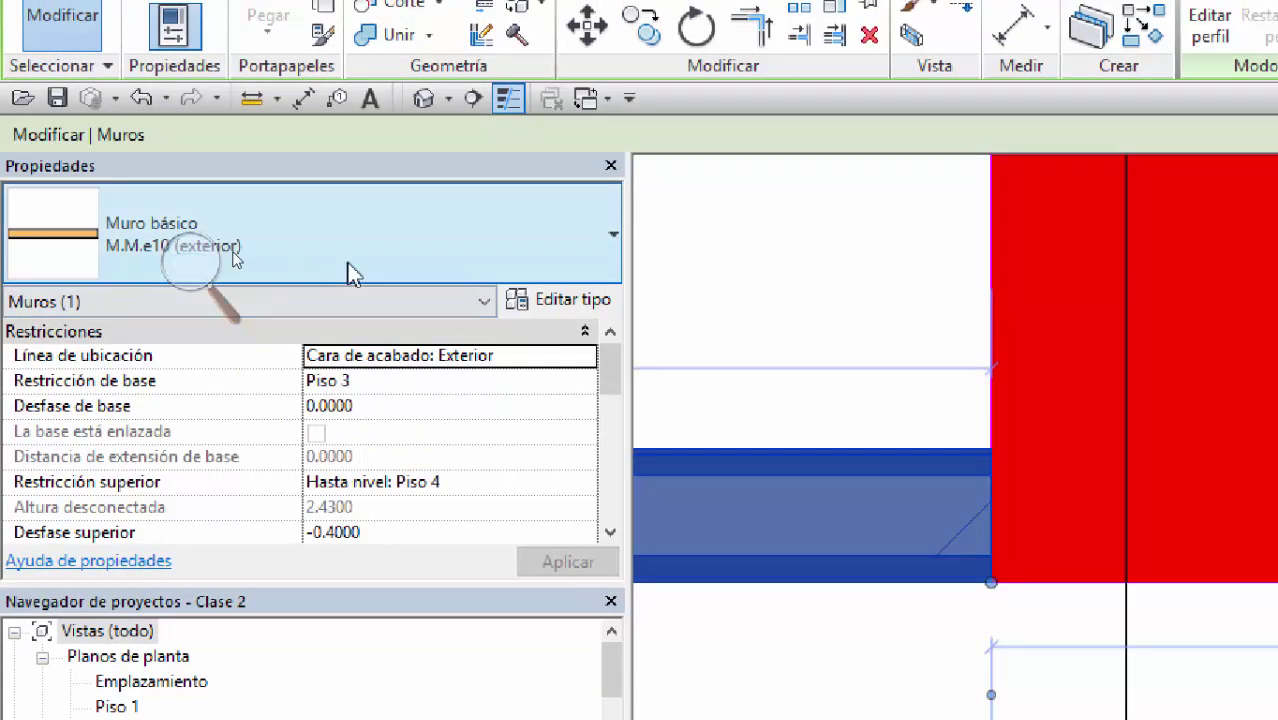
click(352, 272)
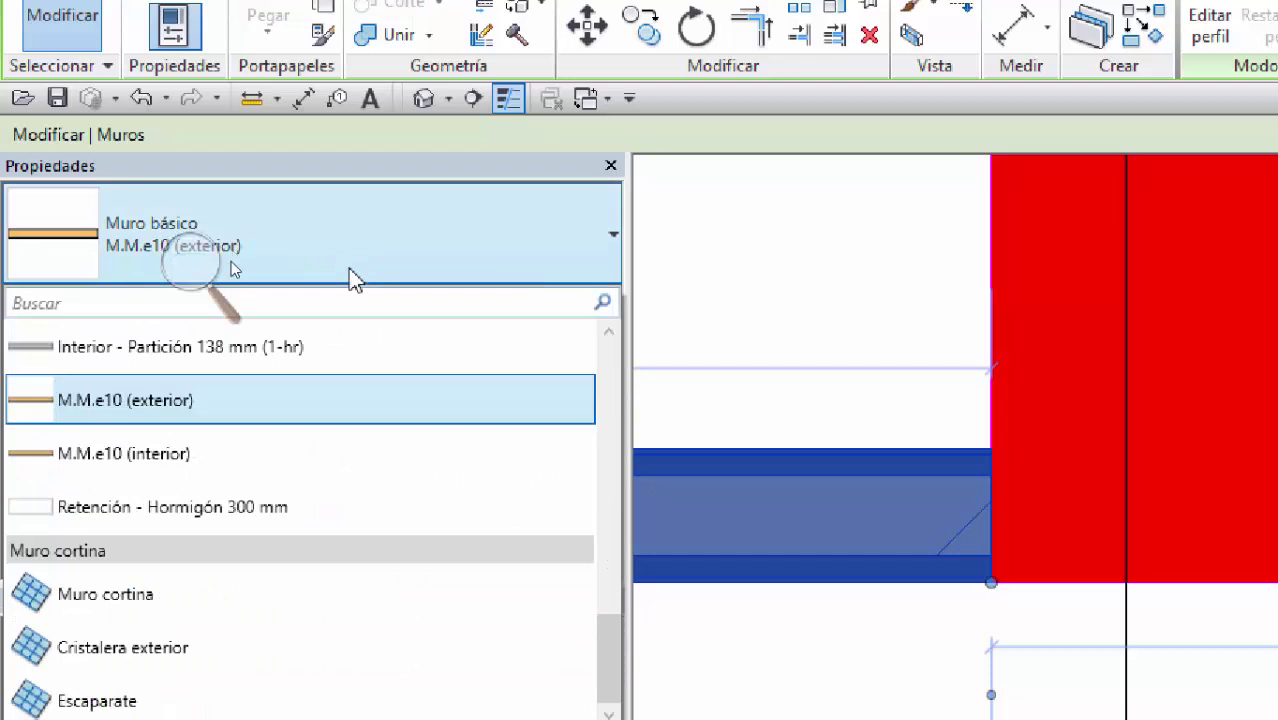
click(213, 466)
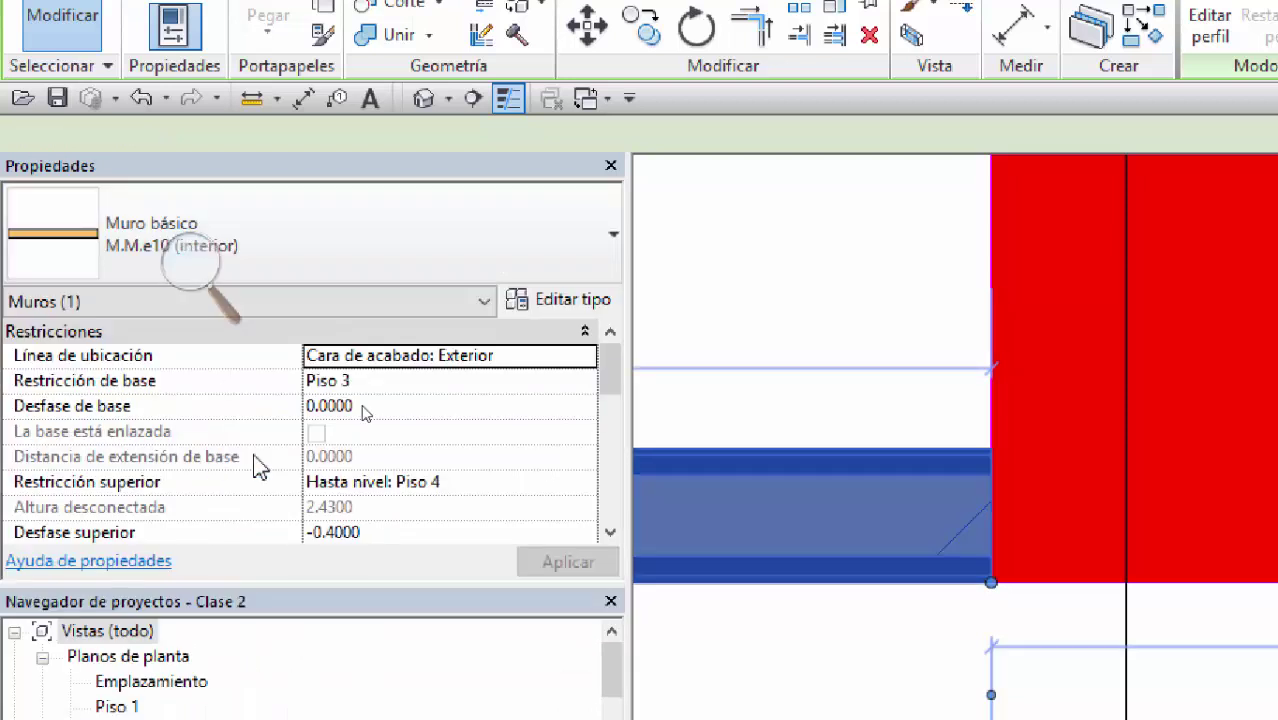
click(944, 428)
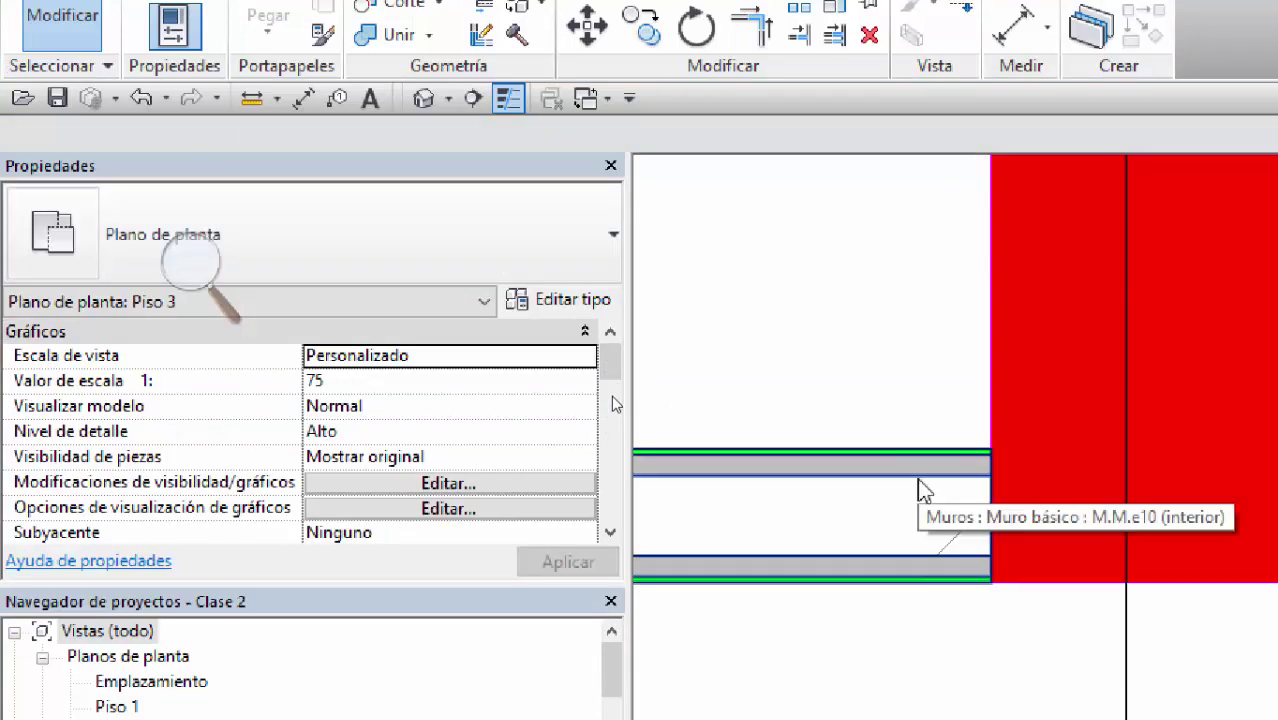
Step: Switch the same dividing wall once more to M.M.e10 (exterior) to compare its finishes, and deselect it
click(897, 487)
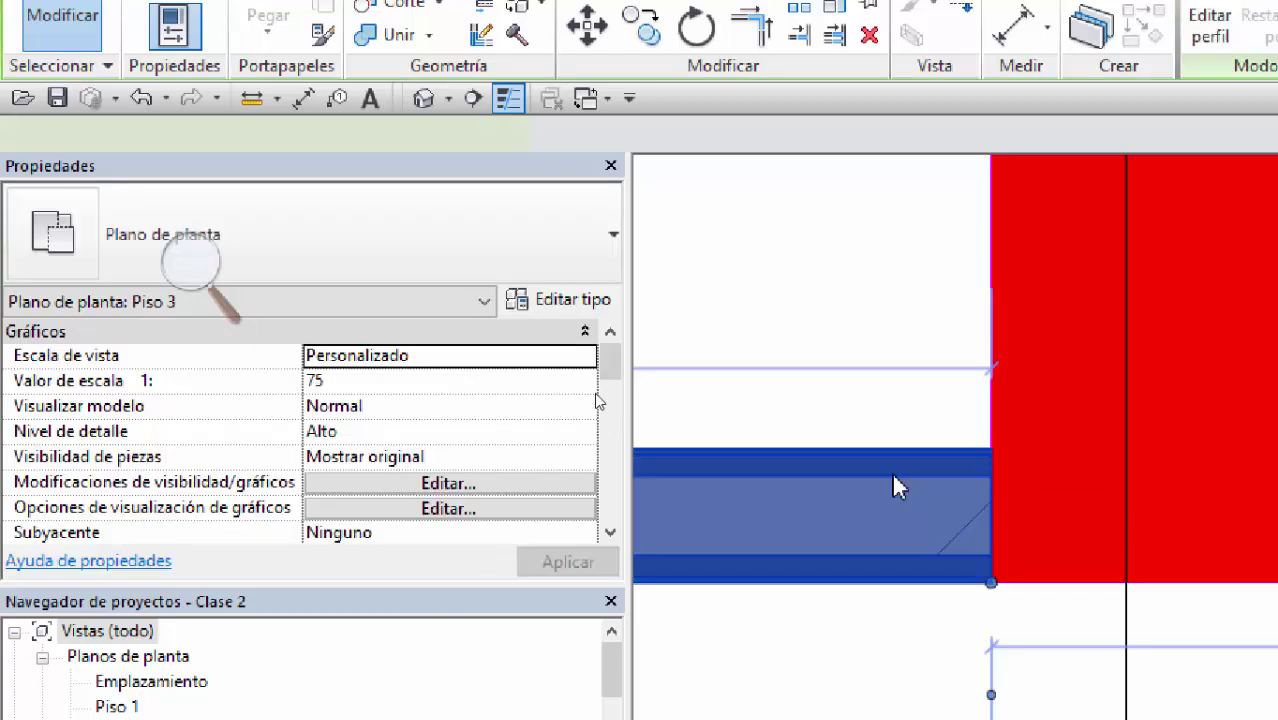
click(314, 257)
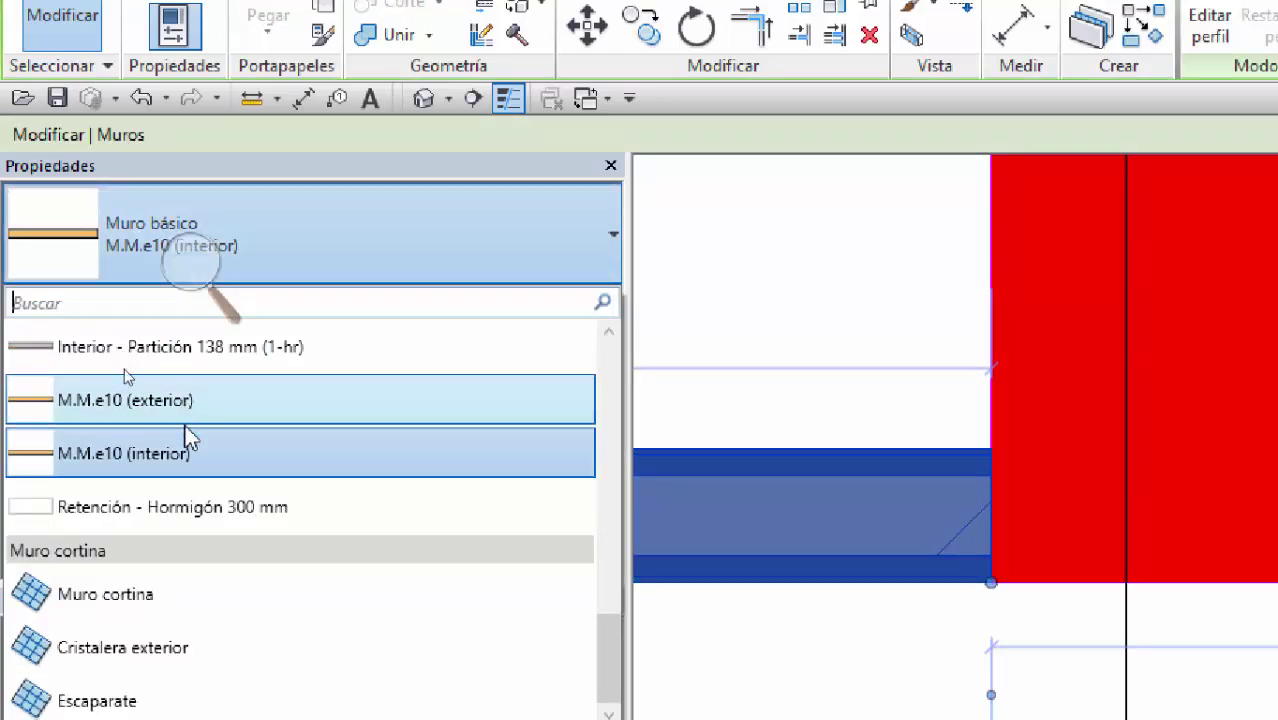
click(211, 398)
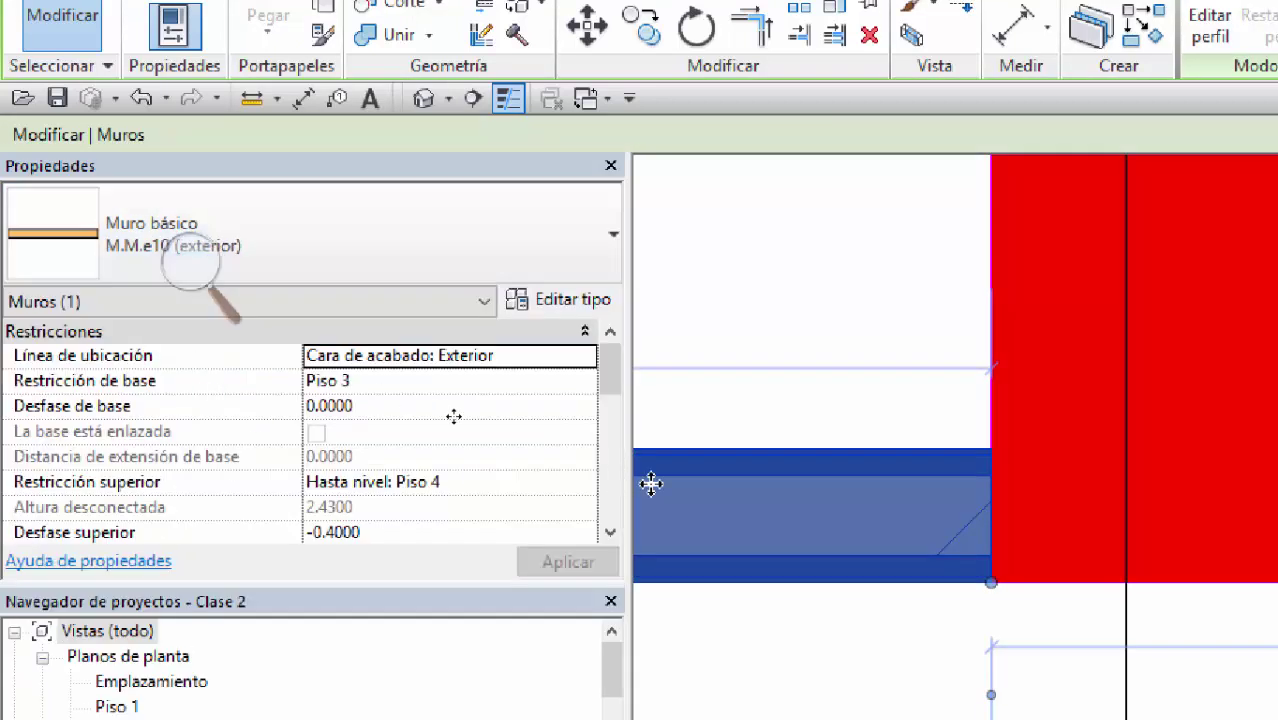
click(804, 343)
Step: Restore the M.M.e10 (interior) type on the dividing wall and deselect it
click(887, 516)
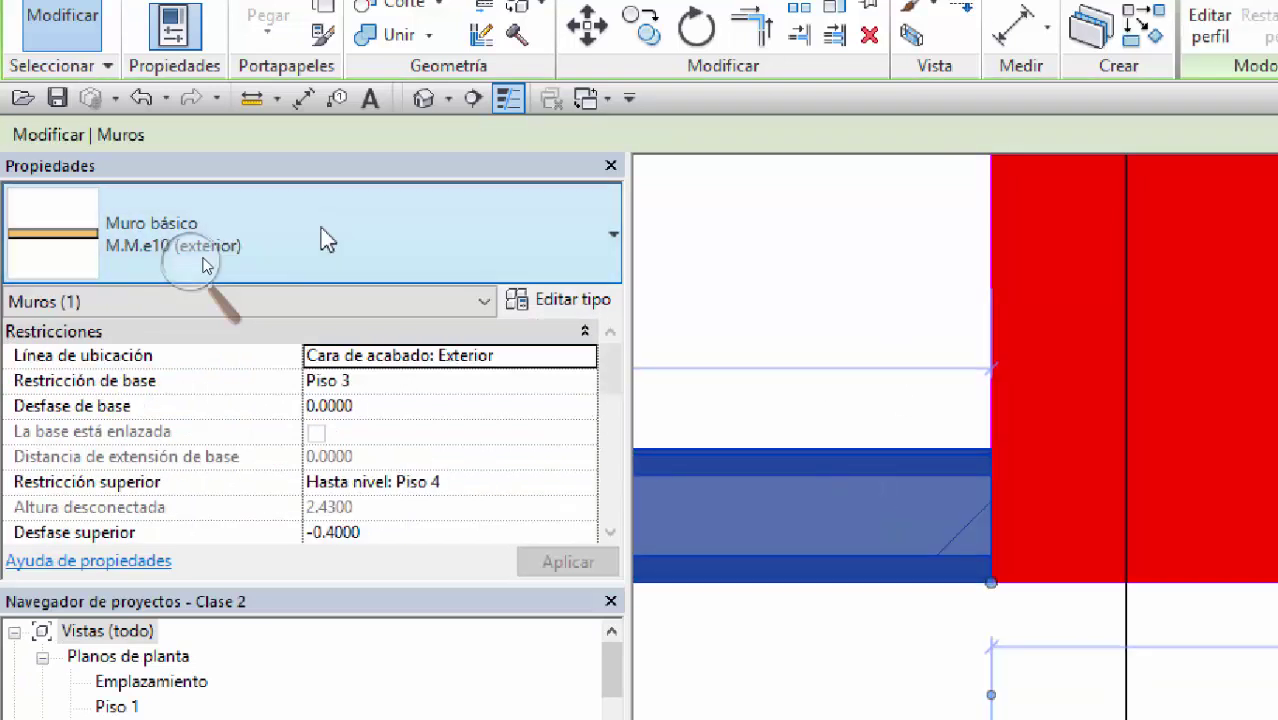
click(328, 234)
click(120, 451)
click(780, 315)
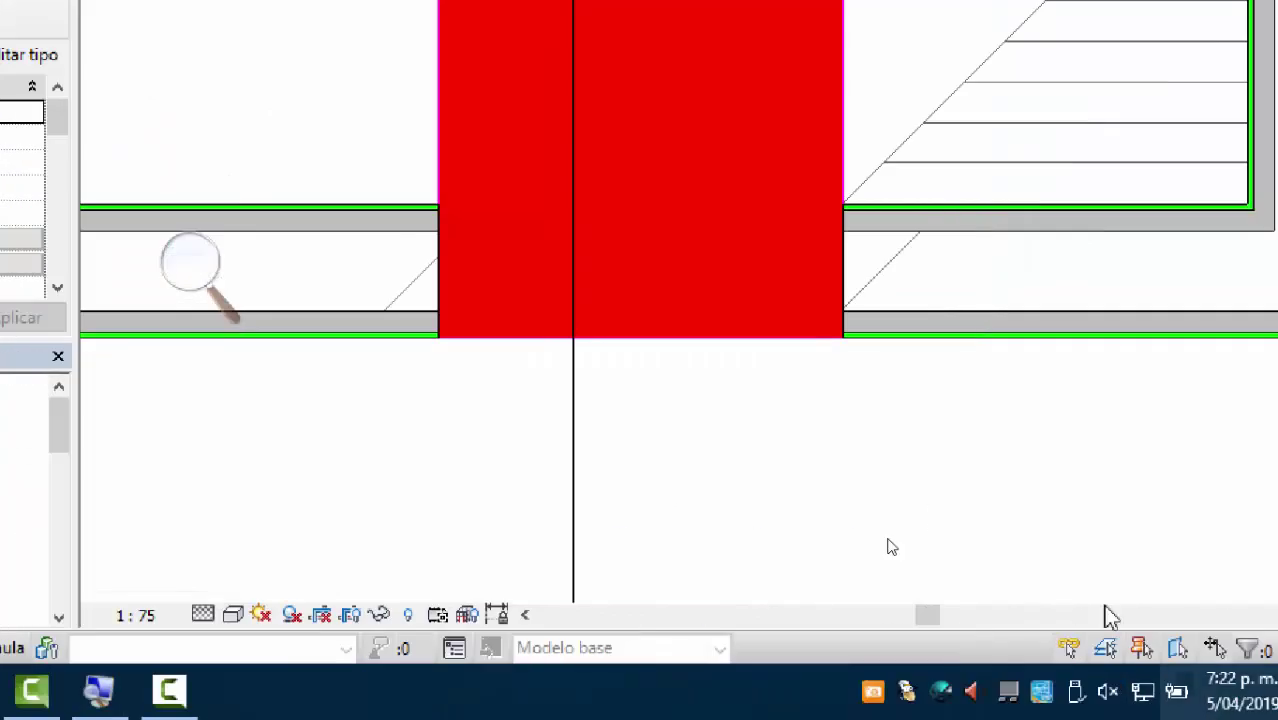
Step: Create walls similar to the ALCOBA 2 and ALCOBA 1 dividing wall, enclosing ALCOBA 1's closet from the hall wall around to the red structural wall
scroll(653, 322, down, 6)
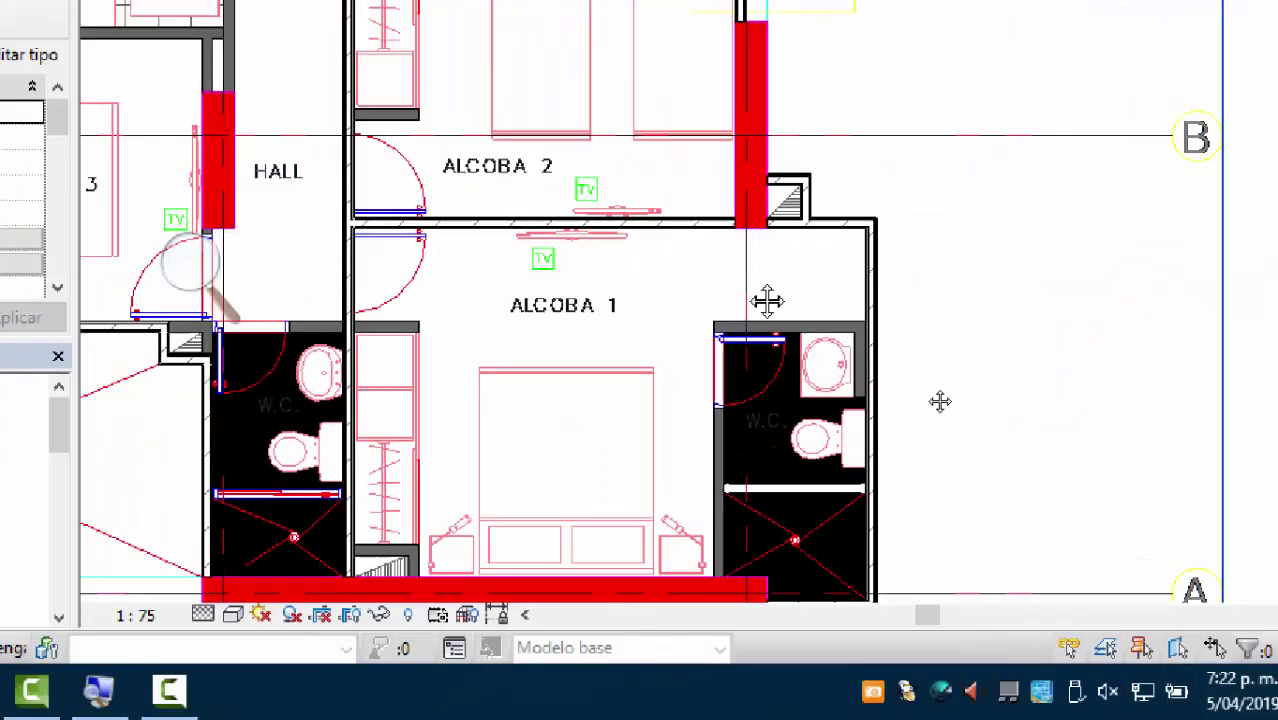
middle_drag(767, 301, 1124, 401)
scroll(760, 334, up, 2)
right_click(756, 328)
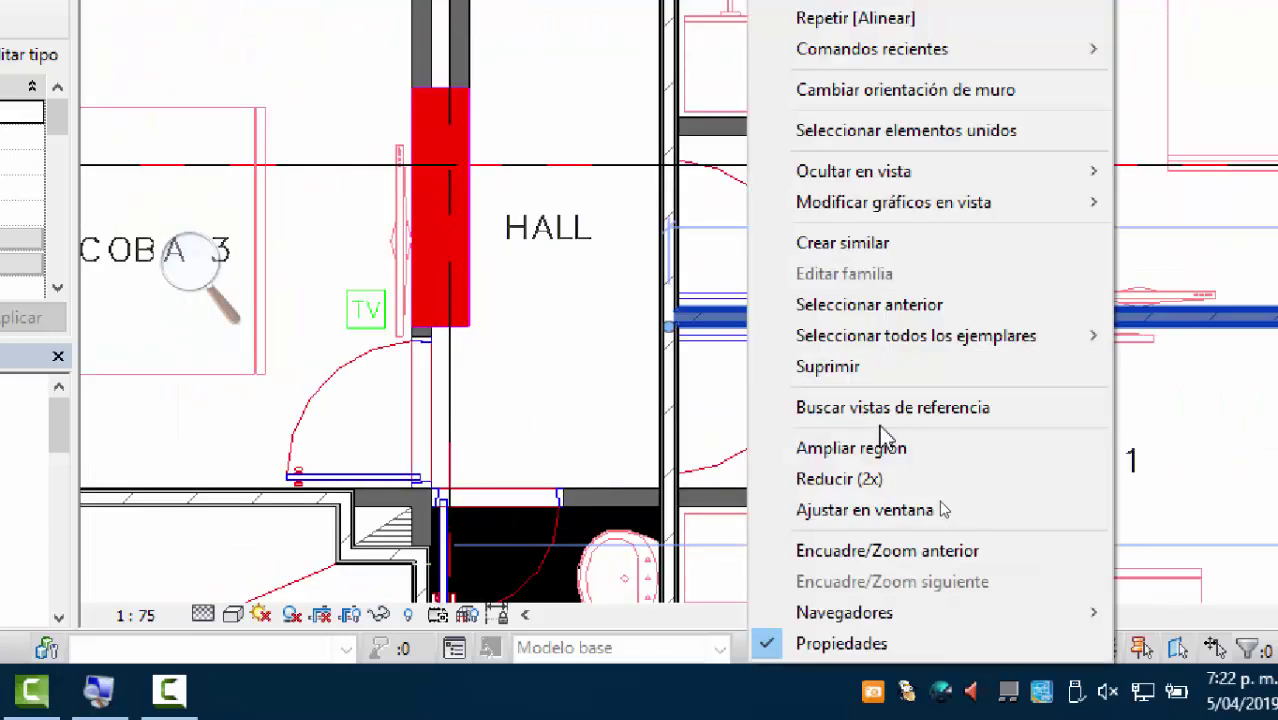
click(843, 243)
scroll(760, 540, up, 4)
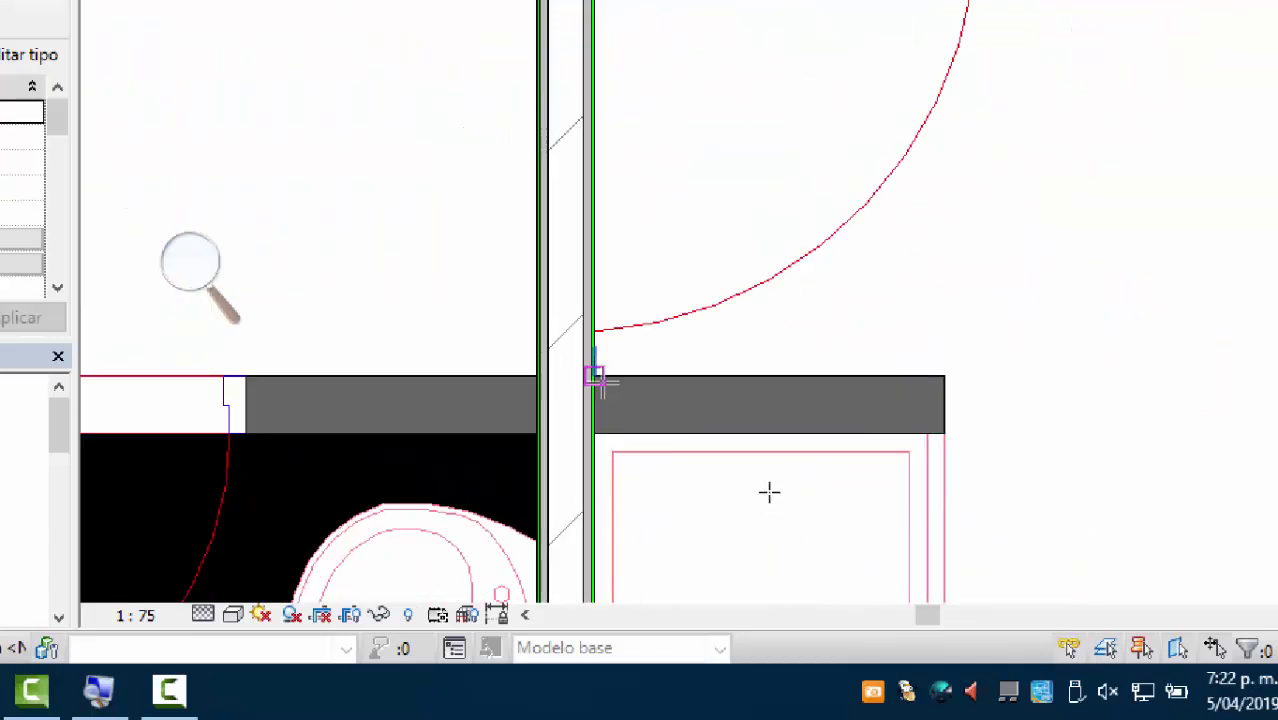
scroll(996, 500, down, 3)
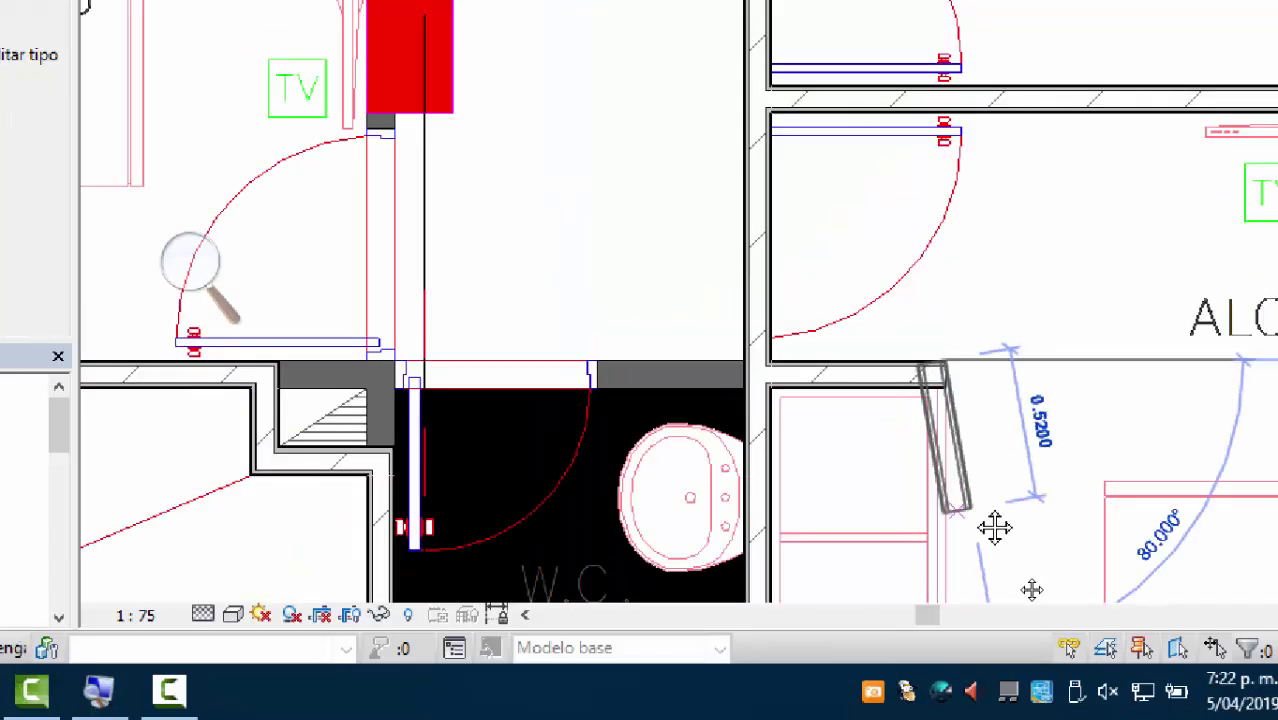
ctrl+scroll(985, 510, down, 3)
scroll(907, 499, up, 3)
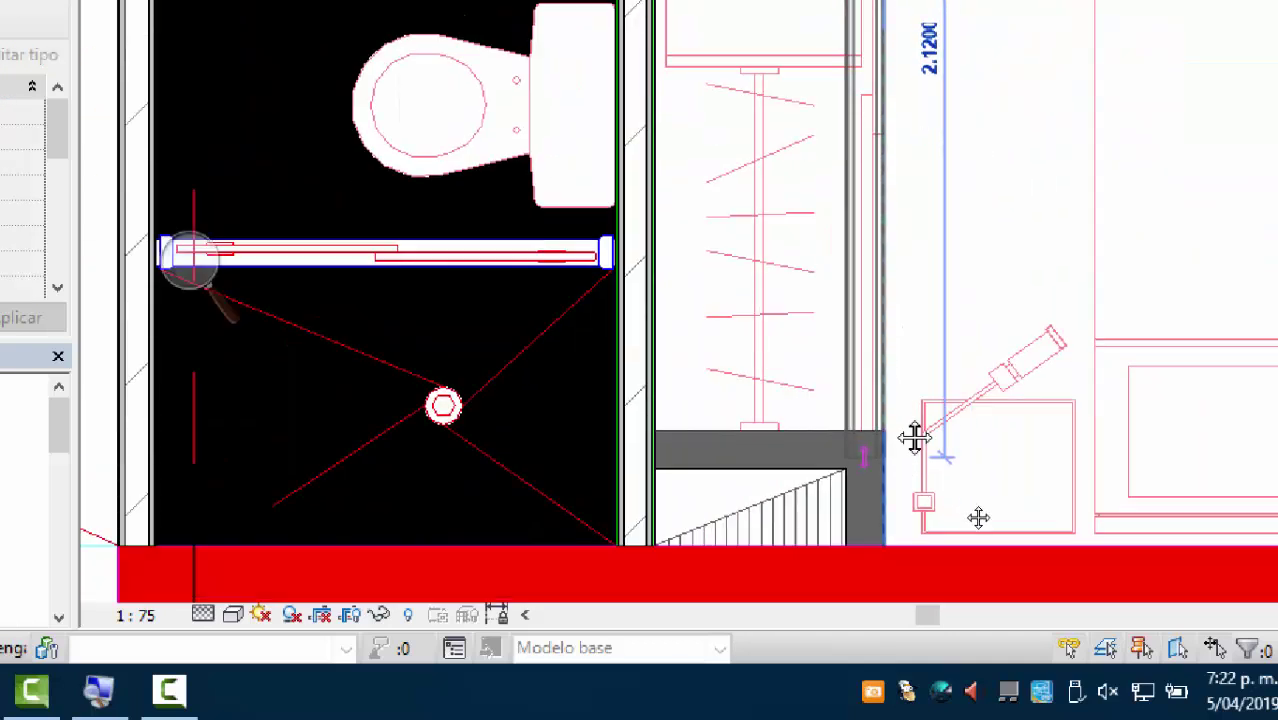
ctrl+scroll(914, 437, down, 2)
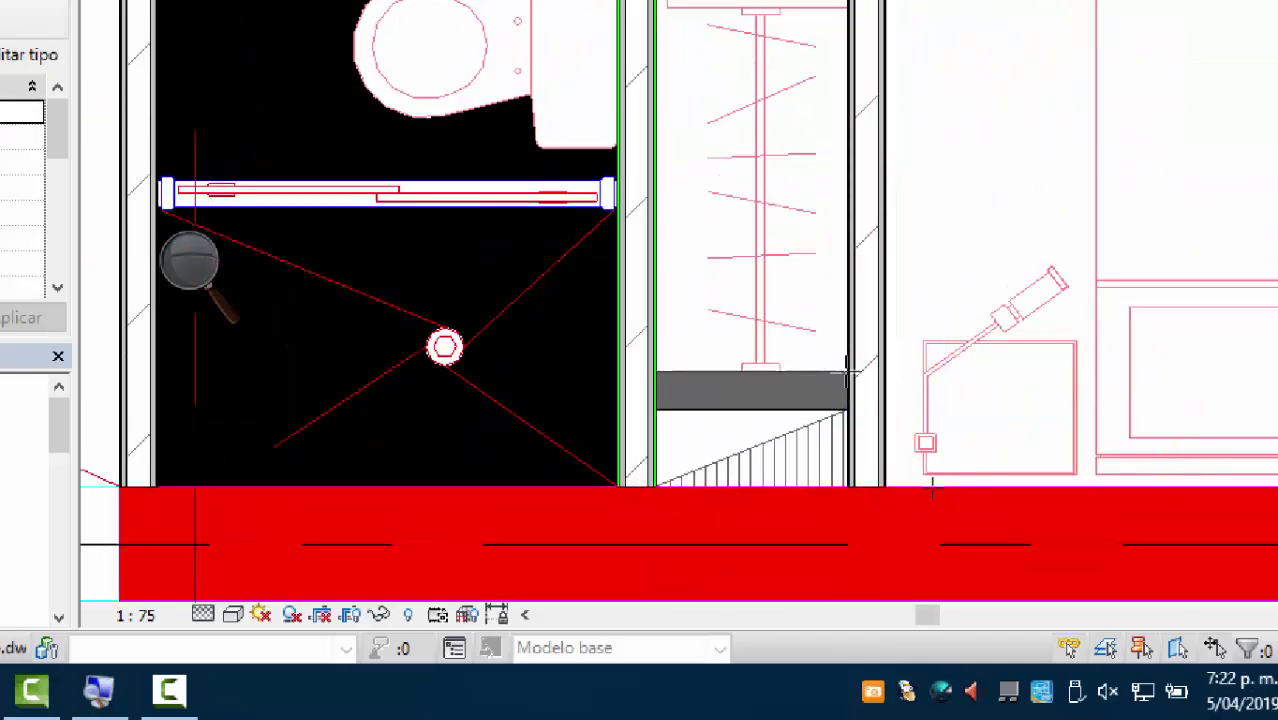
Step: Draw a 0.5000 interior wall from the closet's side wall to the hall wall, separating the closet from the duct, and end the wall command
click(848, 375)
click(686, 375)
scroll(688, 382, up, 2)
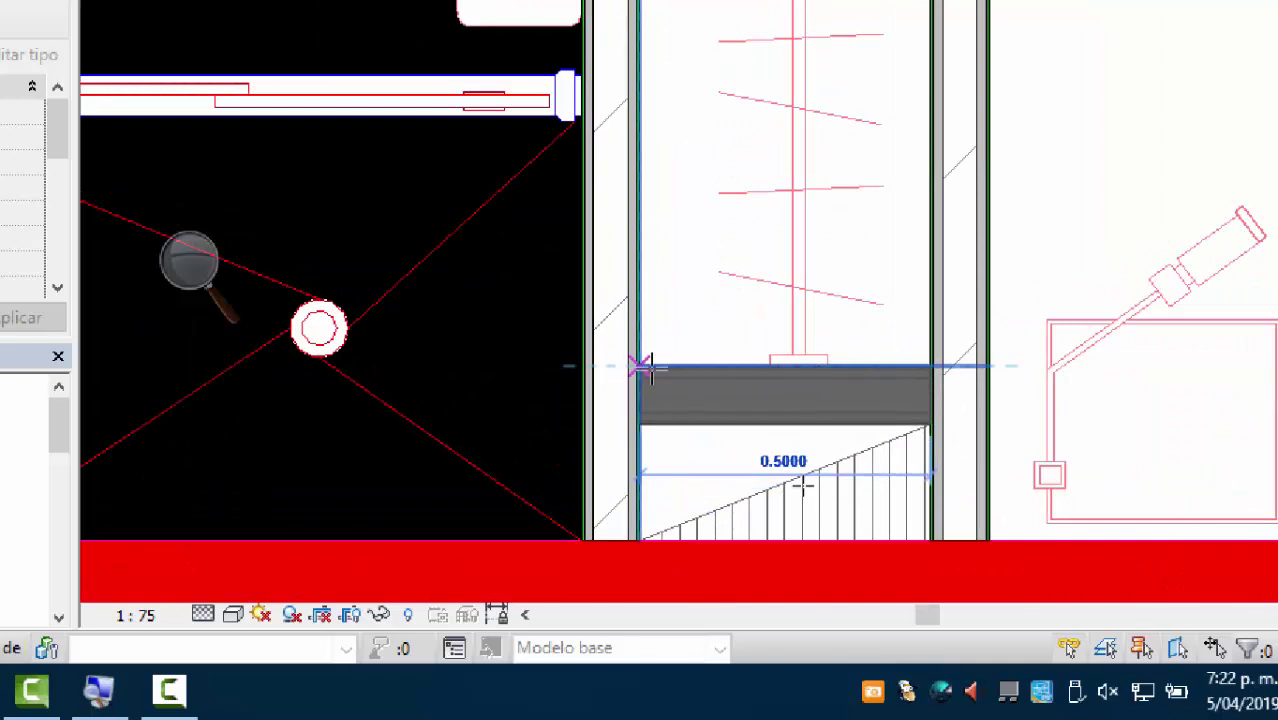
key(Escape)
scroll(759, 437, up, 2)
scroll(750, 536, down, 4)
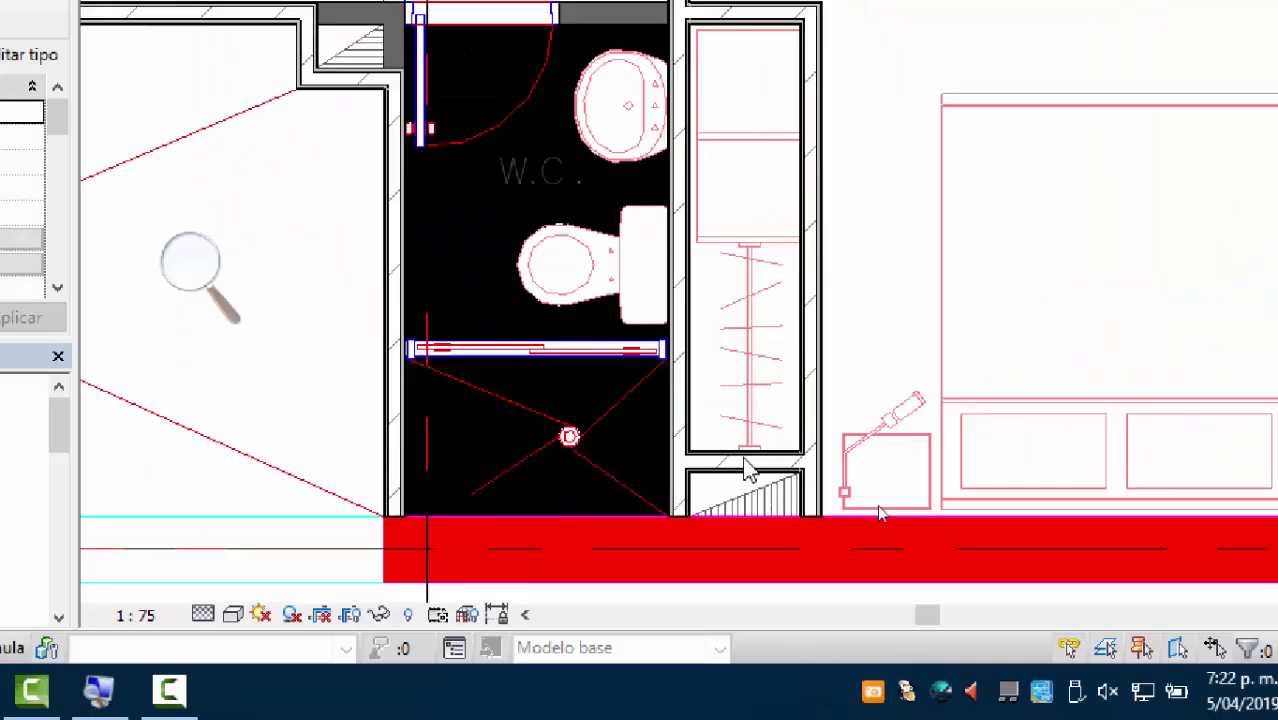
Step: Create a wall similar to the closet wall, 1.6000 from the hall wall to the ALCOBA 3 duct's corner, and close the duct's side facing the W.C
middle_drag(774, 309, 836, 594)
click(824, 310)
right_click(822, 312)
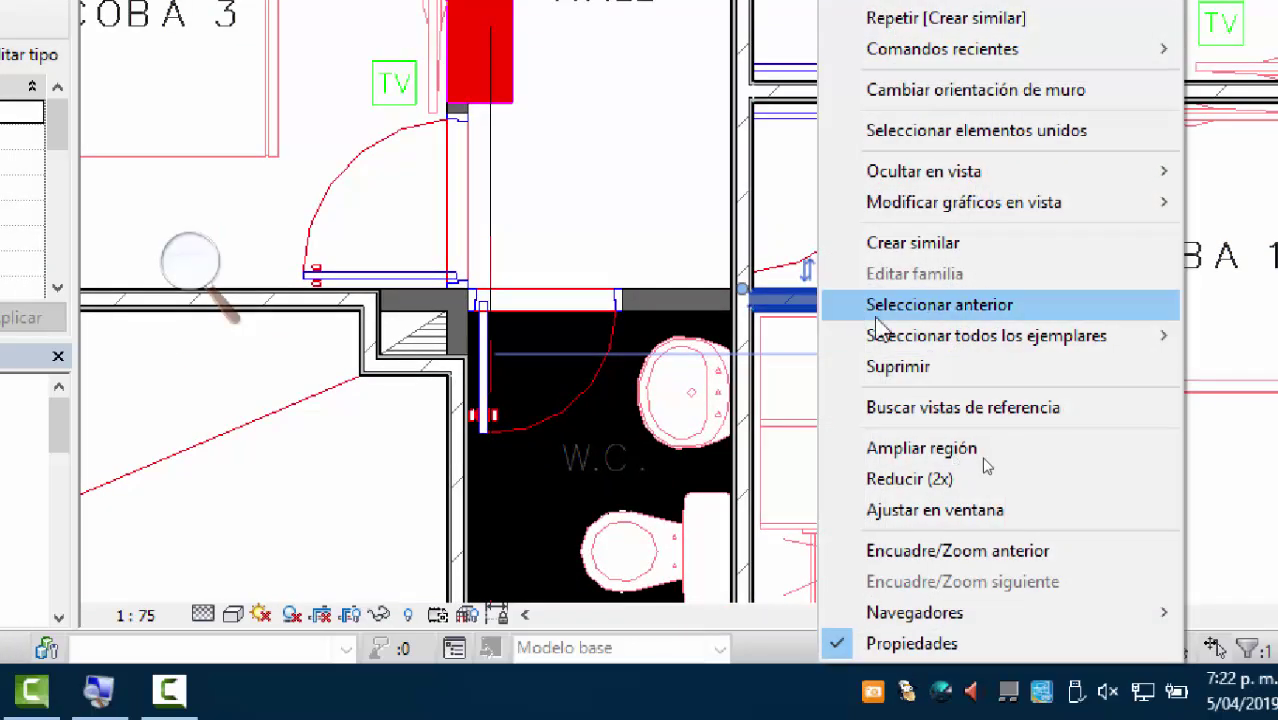
click(870, 242)
scroll(827, 431, up, 3)
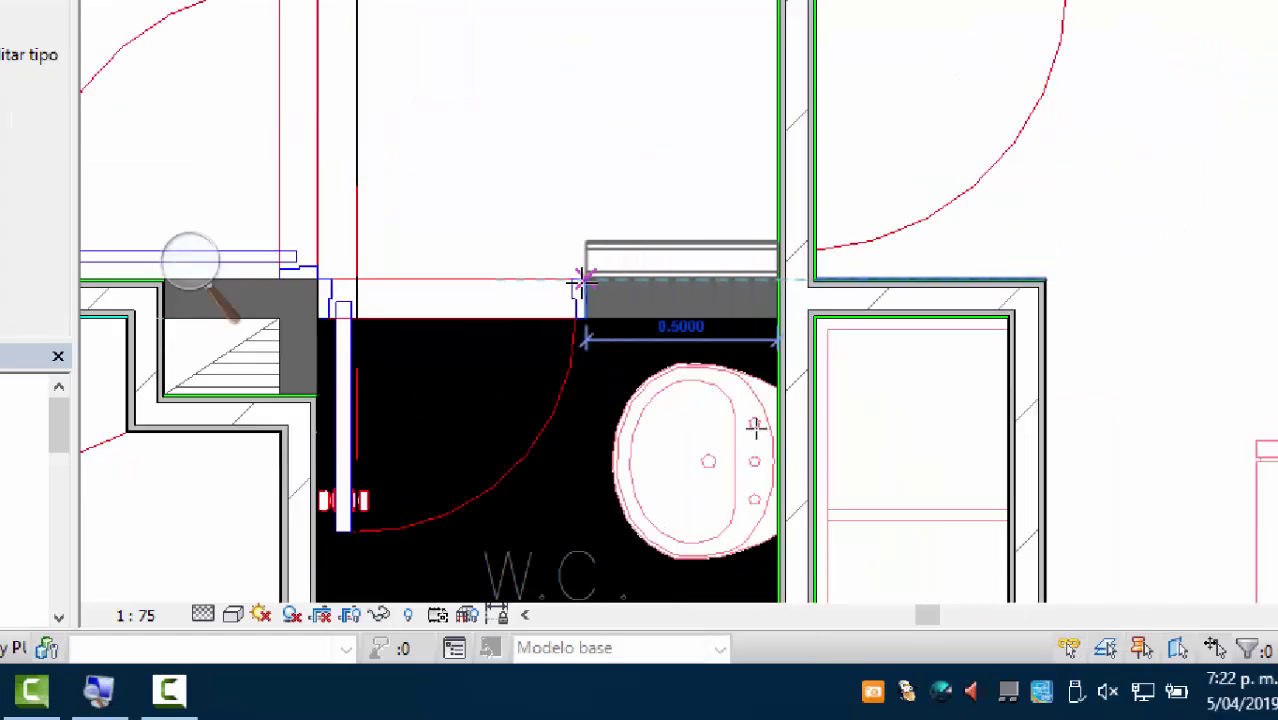
click(583, 283)
middle_drag(503, 297, 863, 297)
click(690, 297)
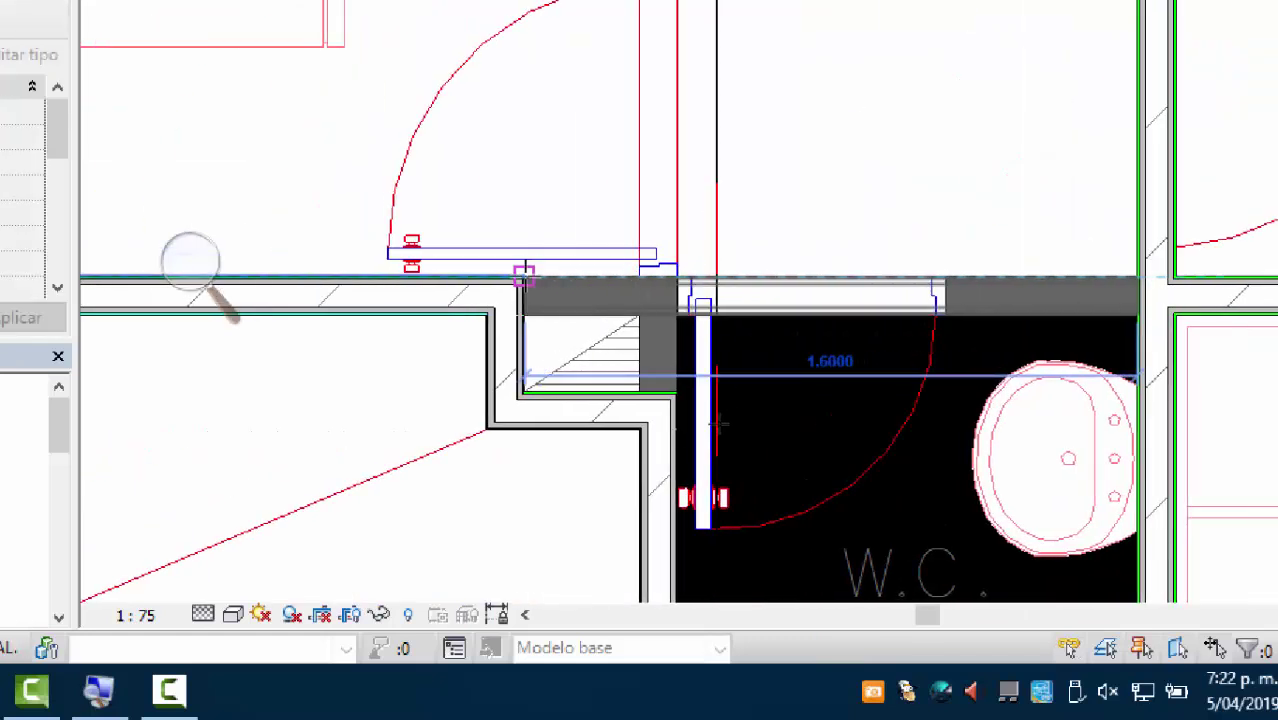
click(676, 305)
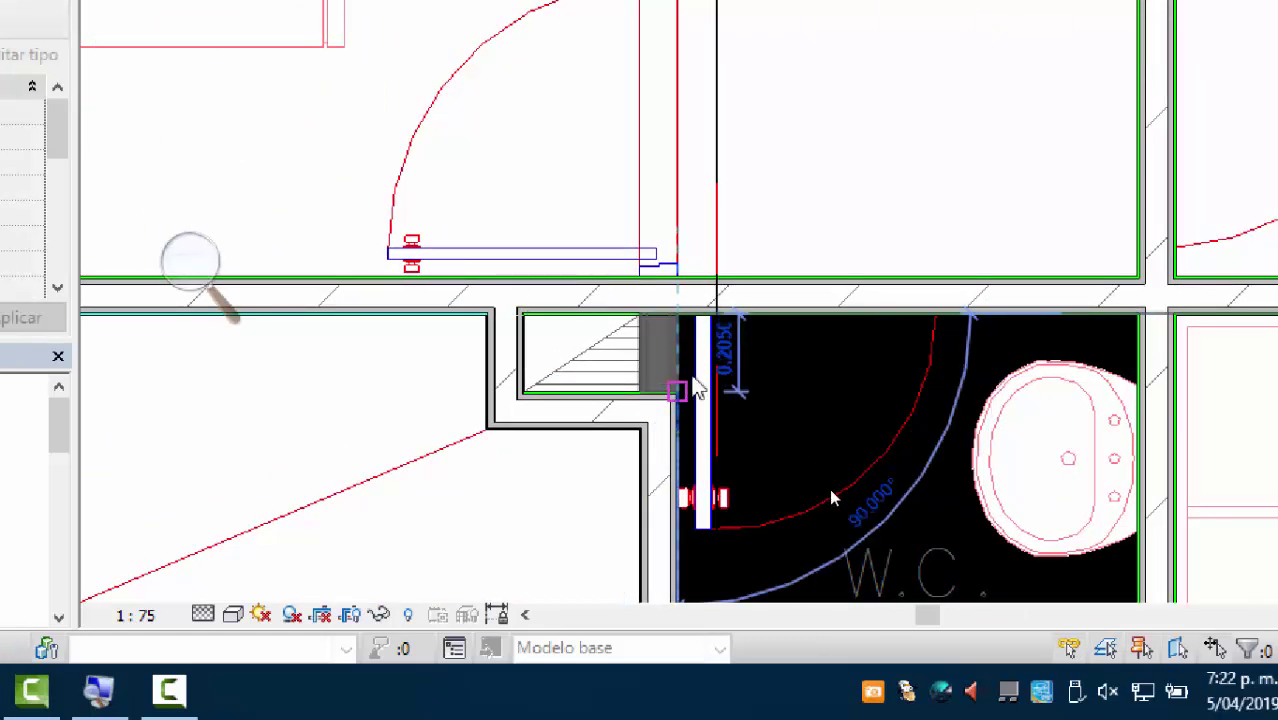
Step: Draw an interior wall from ALCOBA 3's lower wall across the door opening to the red column beside the hall
click(676, 280)
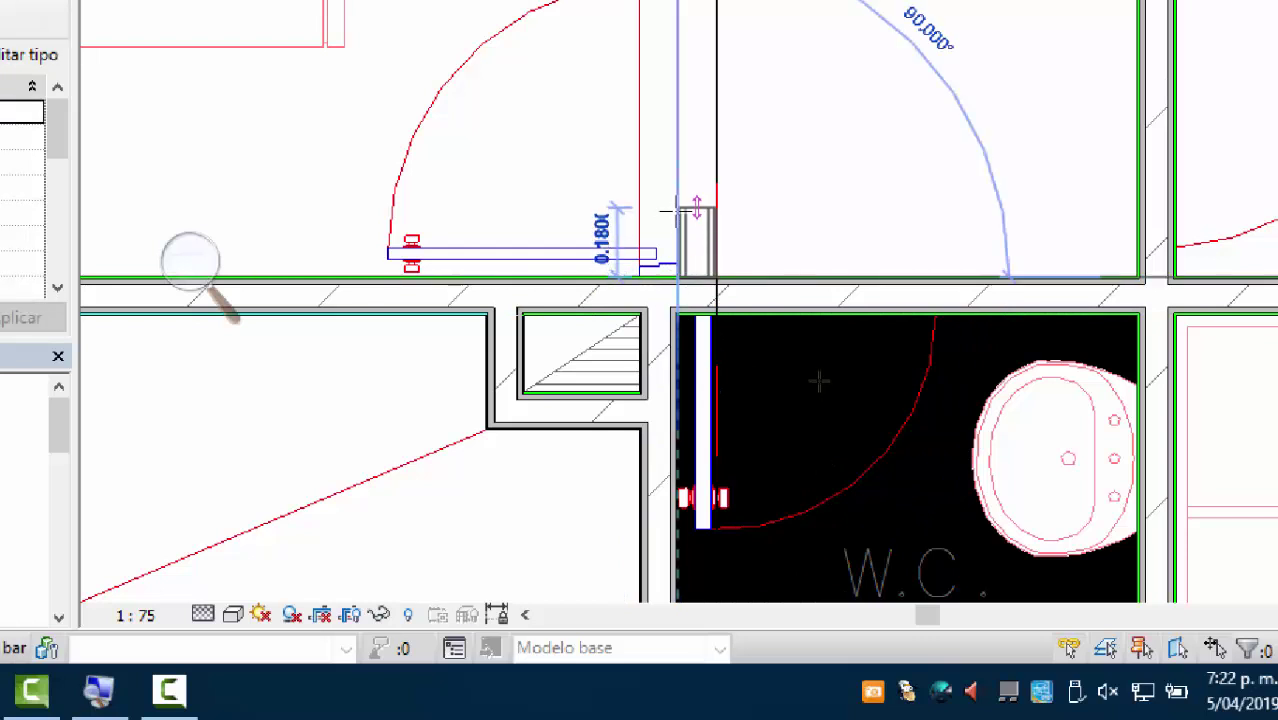
scroll(822, 407, down, 2)
middle_drag(827, 434, 862, 593)
scroll(862, 593, up, 4)
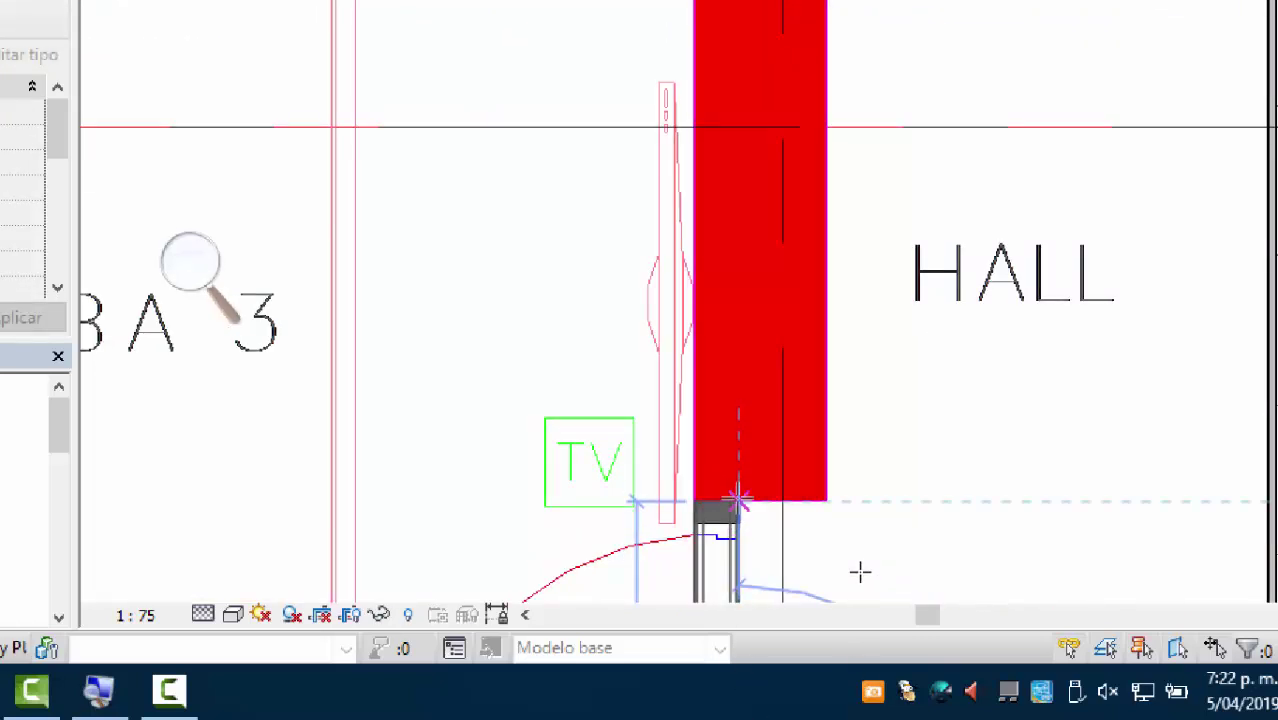
scroll(864, 462, down, 3)
scroll(901, 482, up, 2)
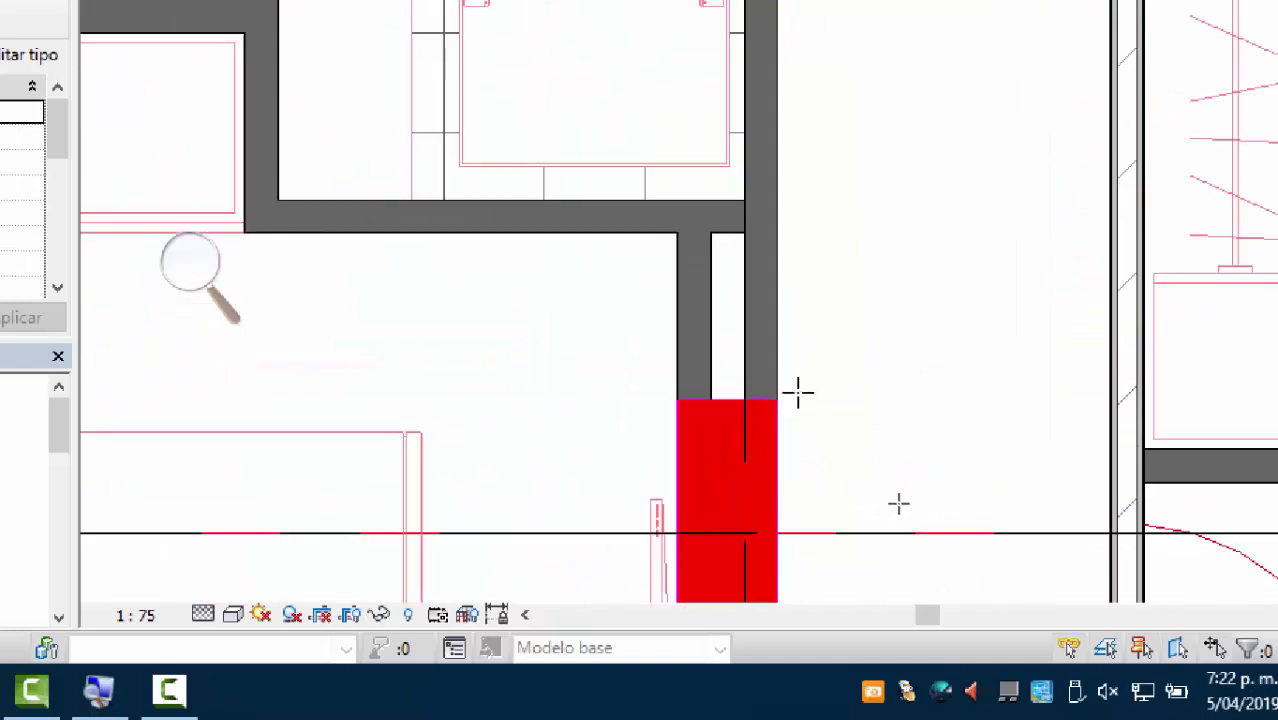
Step: Draw a 1.3000 wall along the hall from the red column's upper end to the COCINA opening, and end the wall command
scroll(830, 411, down, 2)
scroll(799, 365, up, 2)
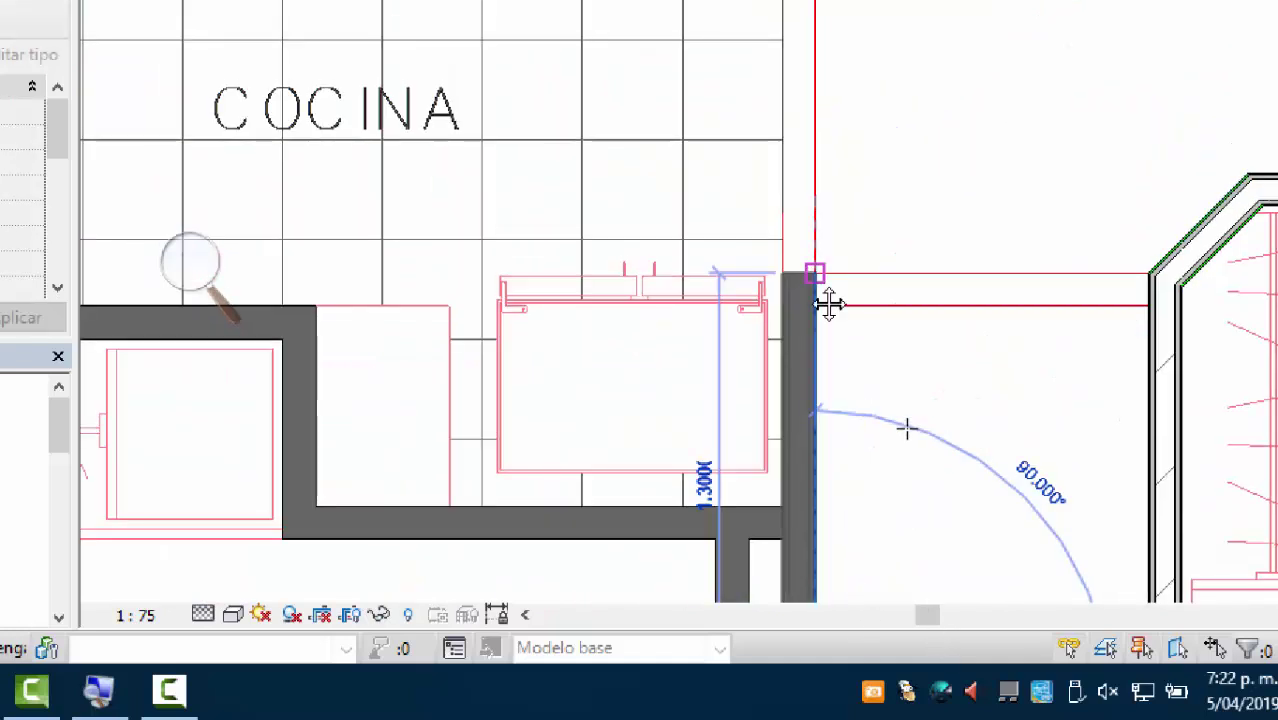
scroll(906, 428, up, 1)
scroll(895, 499, down, 1)
middle_drag(895, 499, 875, 607)
scroll(875, 607, up, 2)
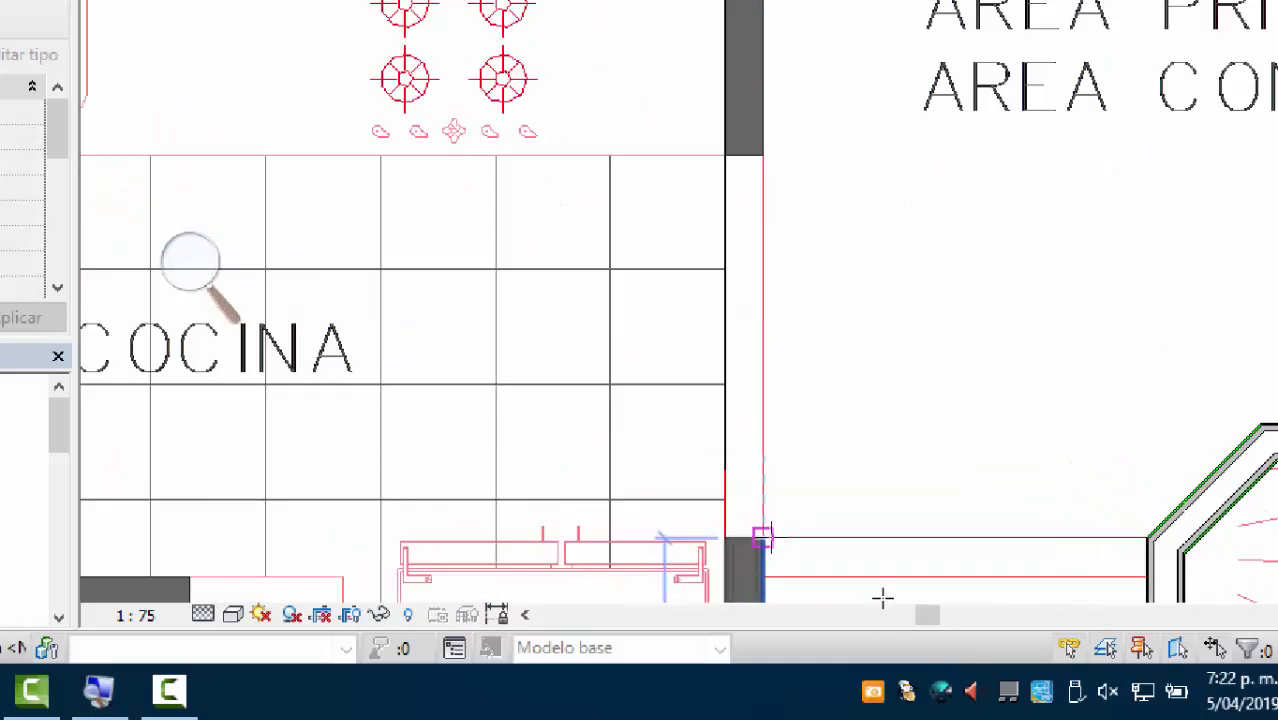
key(Escape)
key(Escape)
Step: Create a wall similar to the hall wall, 0.6500 long from the COCINA opening's upper end to the corner beside the stove
middle_drag(845, 347, 689, 229)
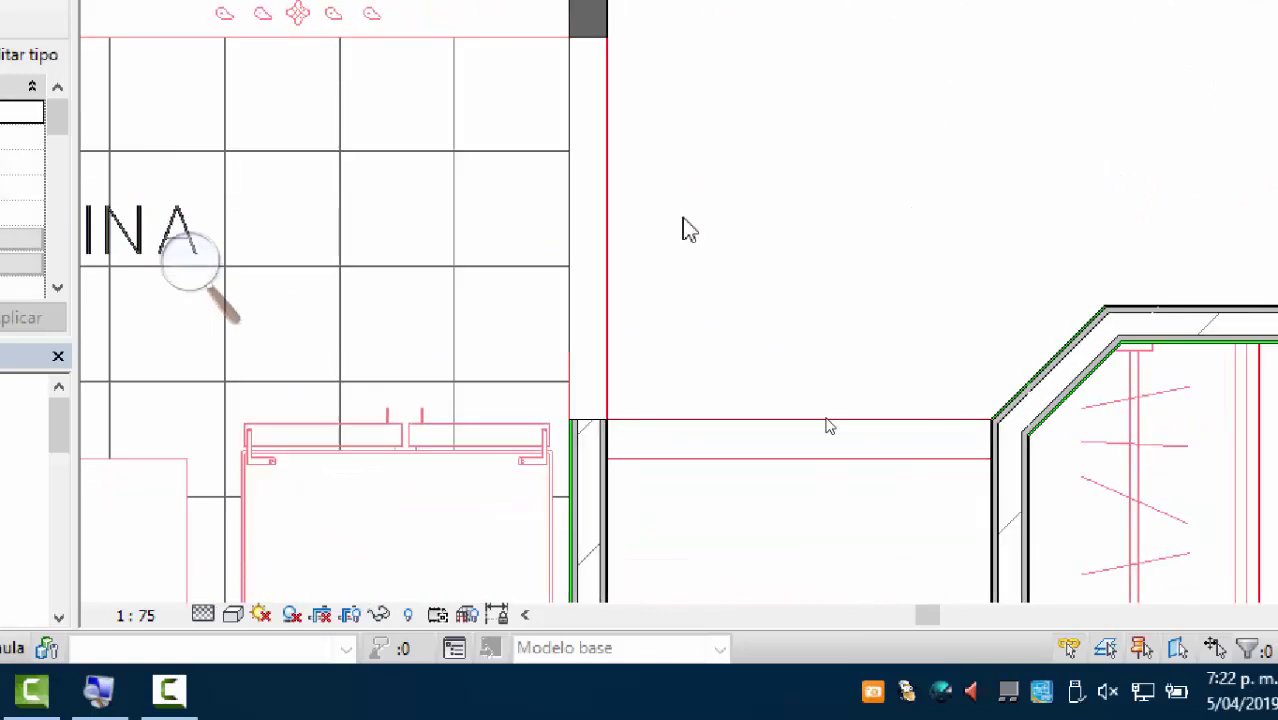
scroll(736, 362, down, 8)
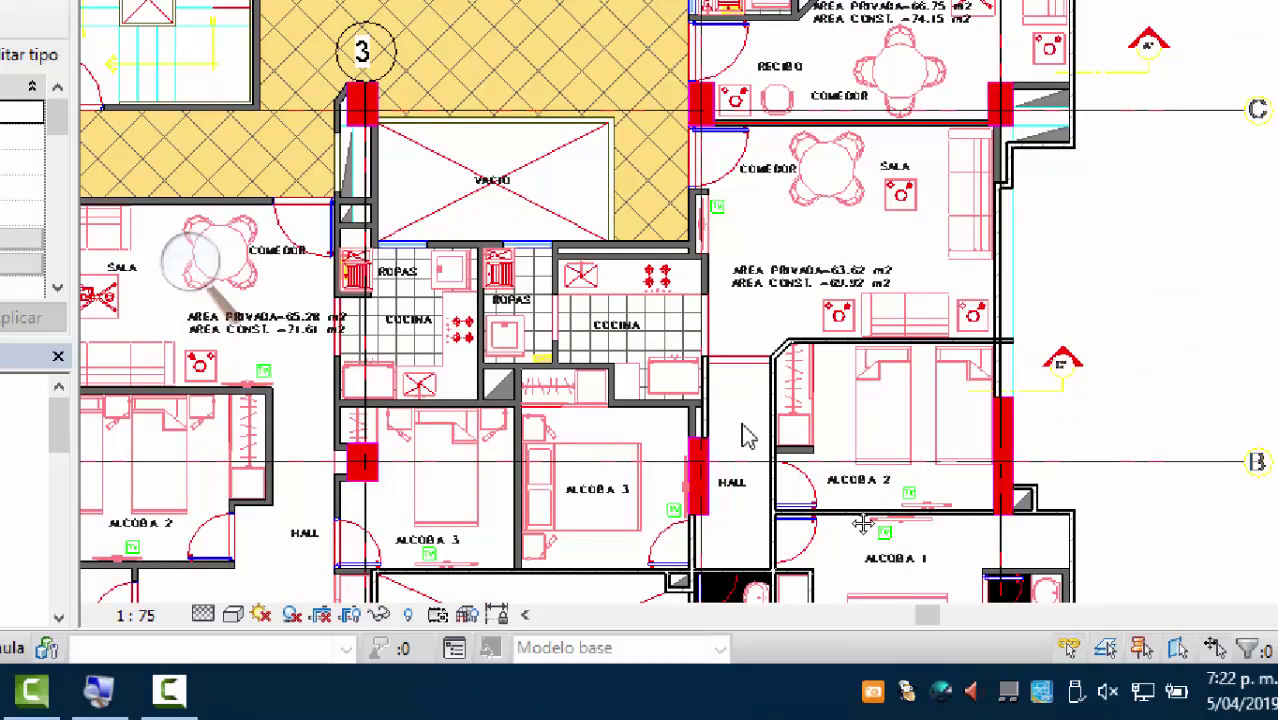
scroll(720, 400, down, 1)
scroll(656, 440, up, 6)
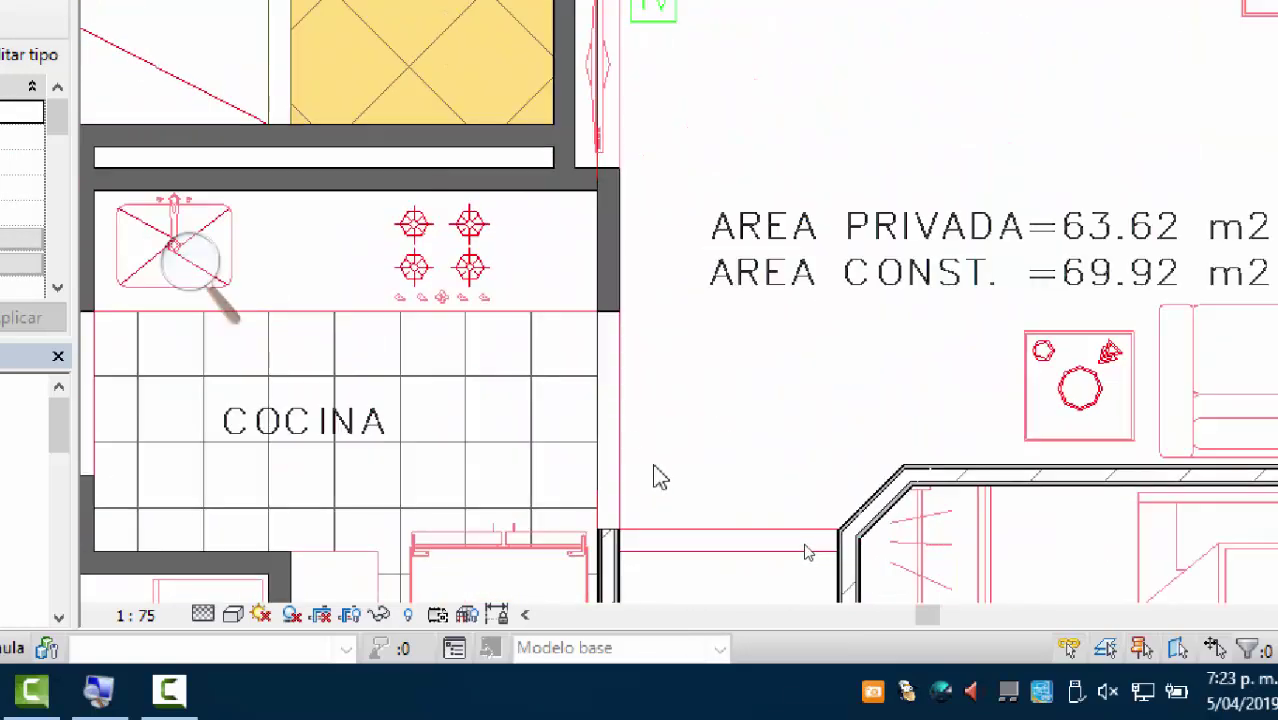
middle_drag(656, 477, 559, 396)
scroll(600, 415, up, 2)
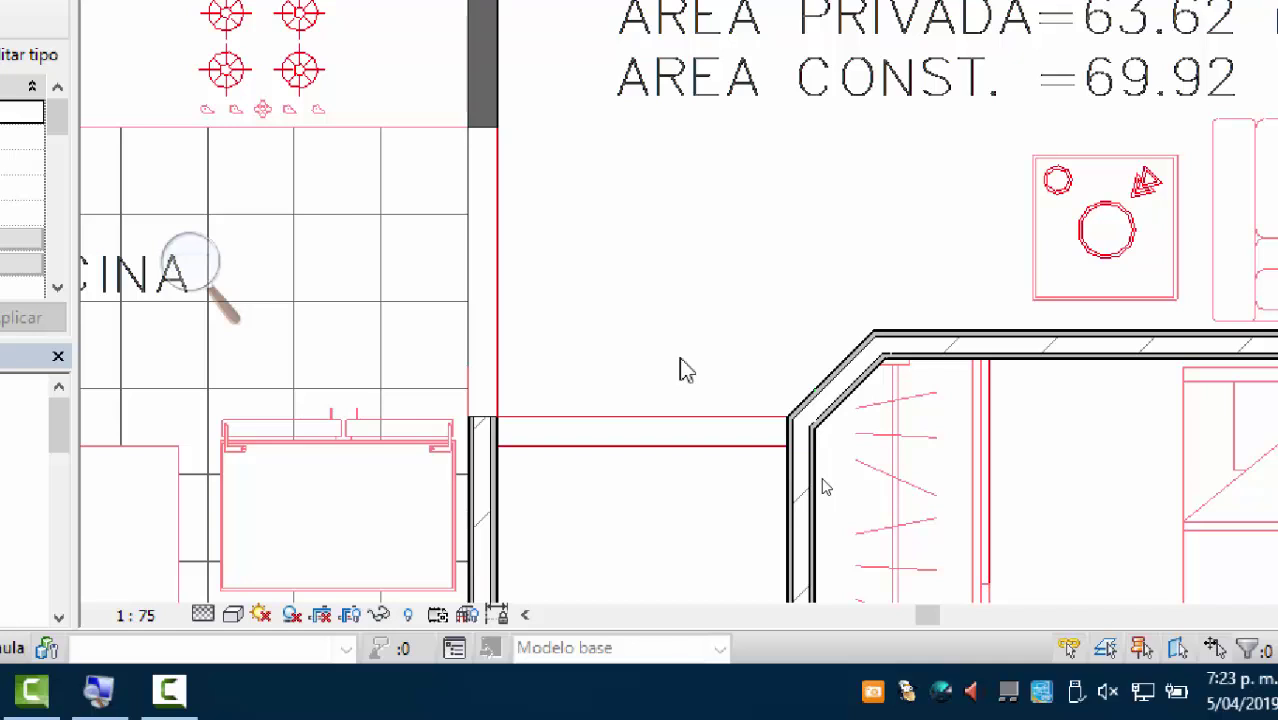
click(483, 480)
right_click(480, 440)
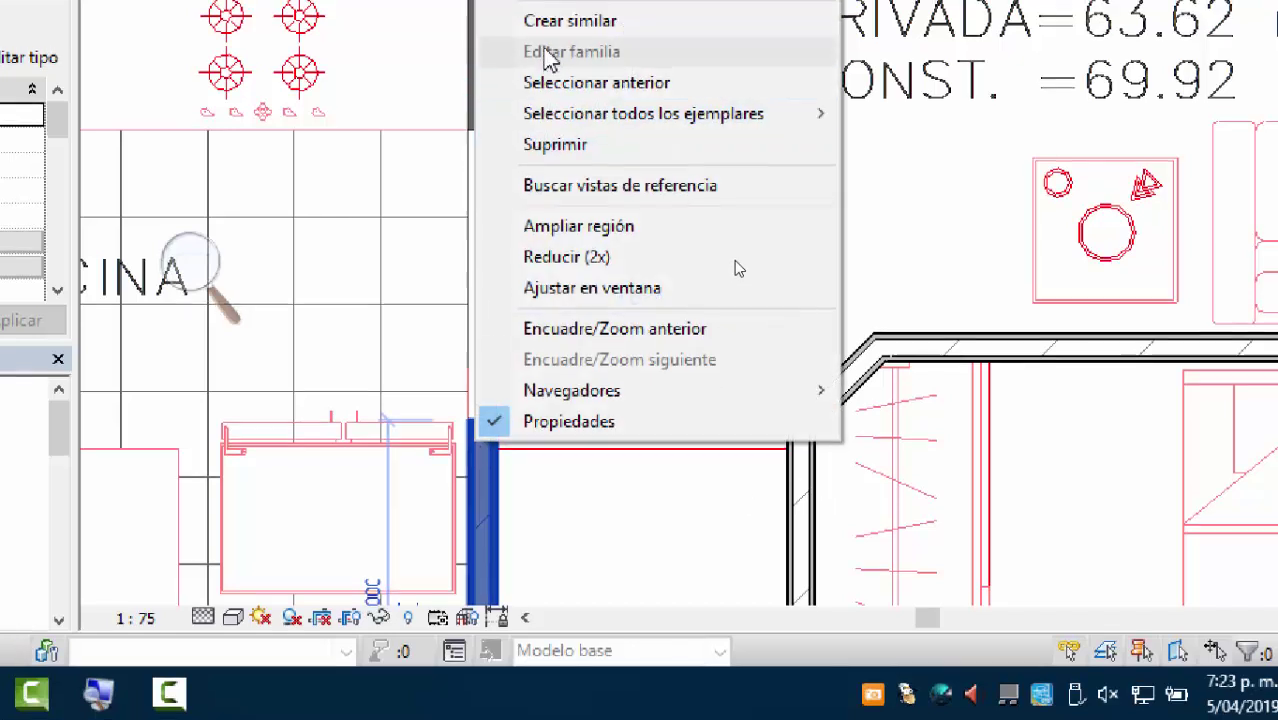
click(570, 20)
middle_drag(618, 174, 785, 480)
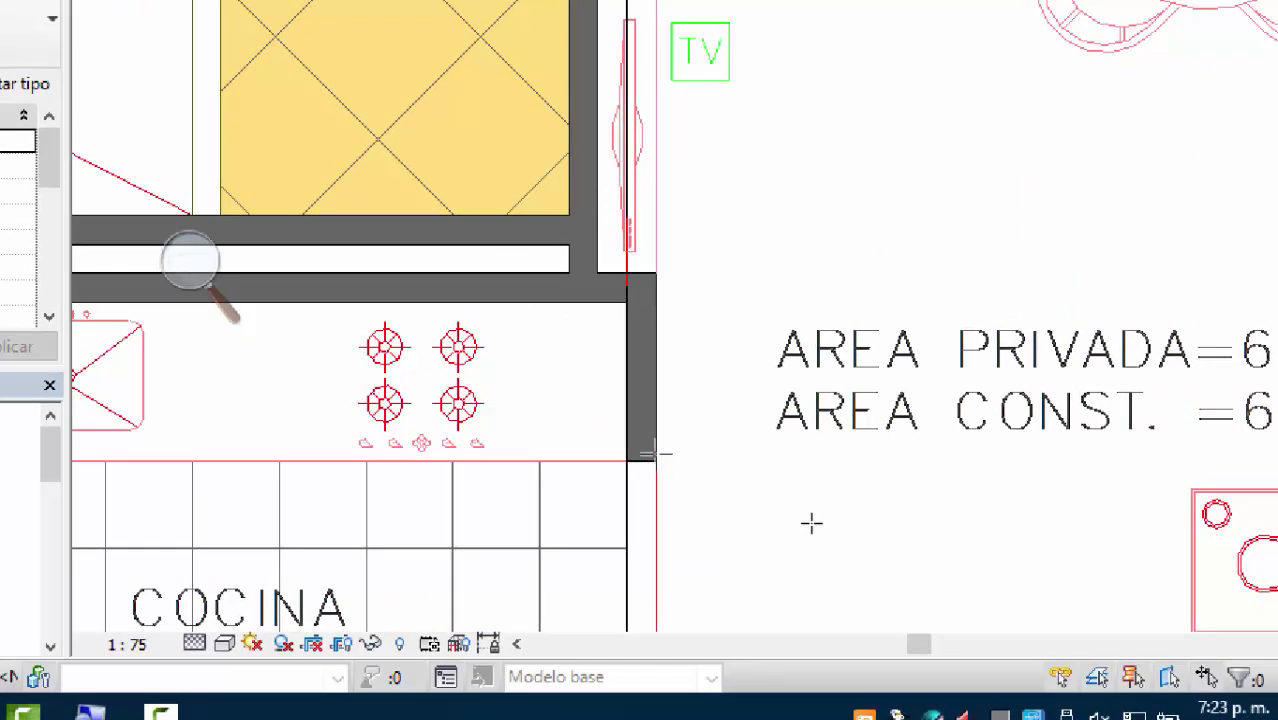
click(655, 455)
middle_drag(673, 277, 693, 320)
scroll(690, 315, up, 3)
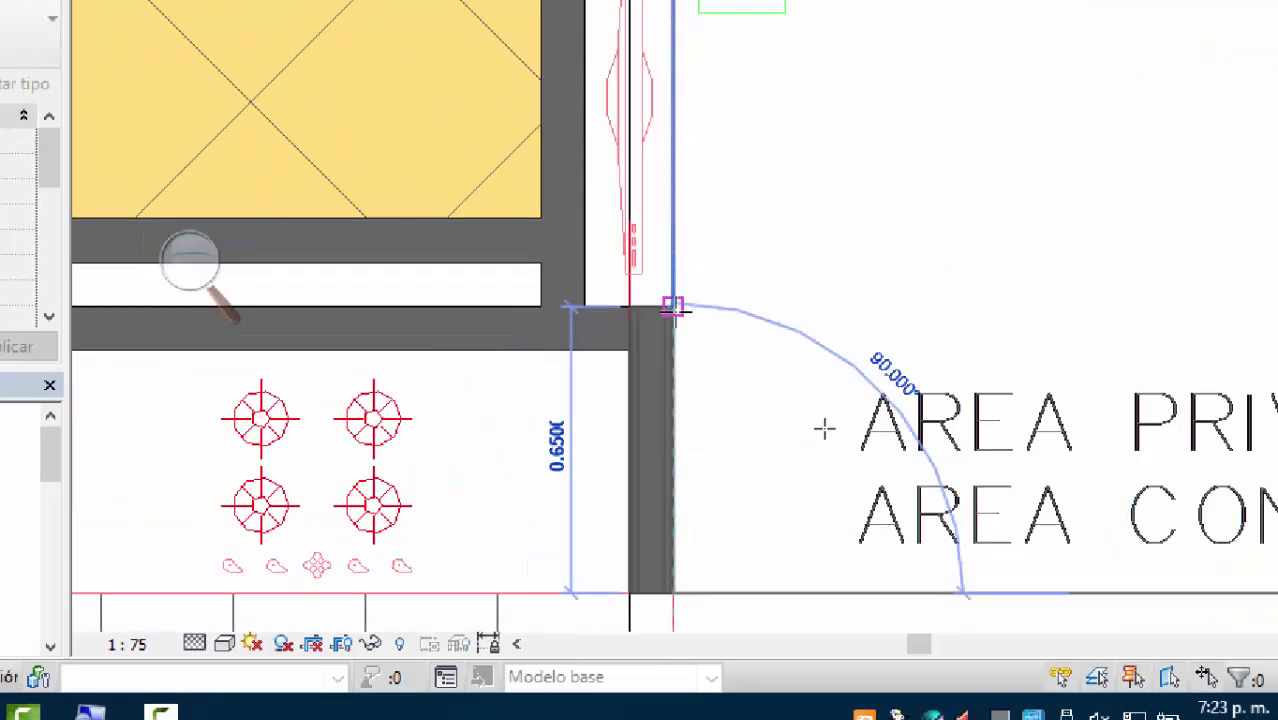
Step: Continue the wall behind the stove and sink, and draw the 0.7500 wall separating ROPAS from COCINA
middle_drag(503, 337, 793, 337)
middle_drag(566, 311, 943, 288)
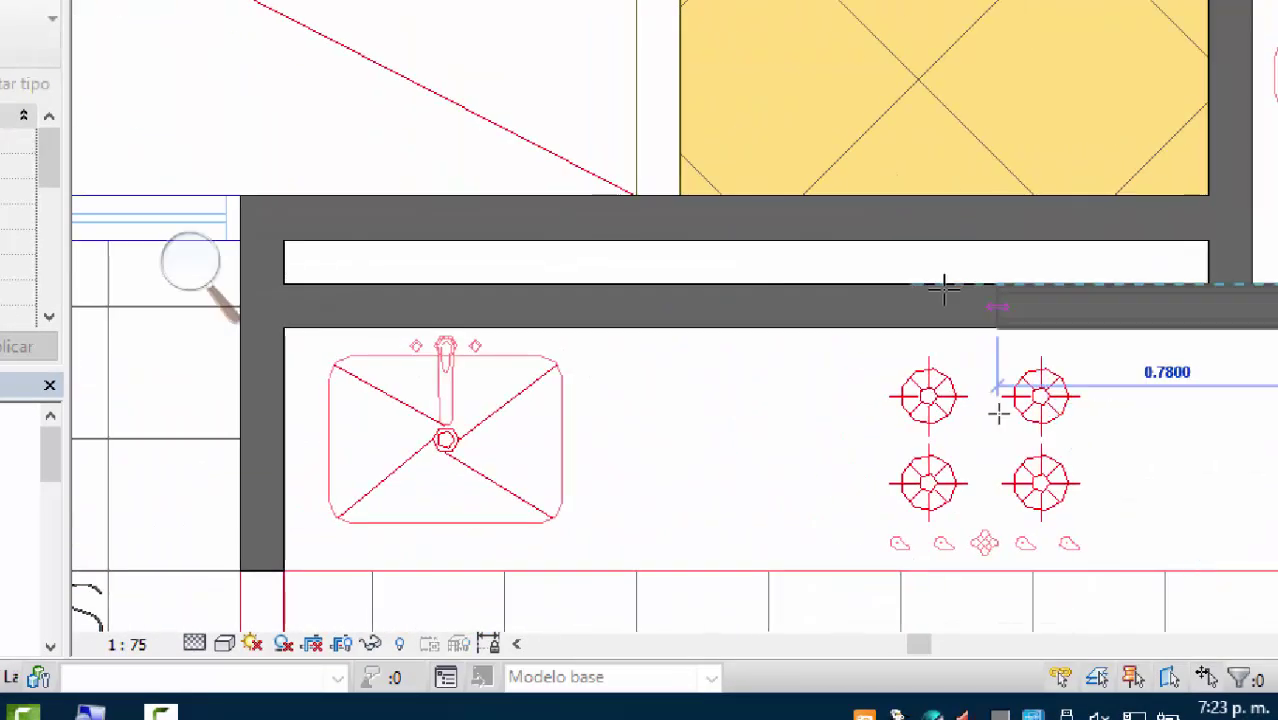
scroll(713, 397, down, 3)
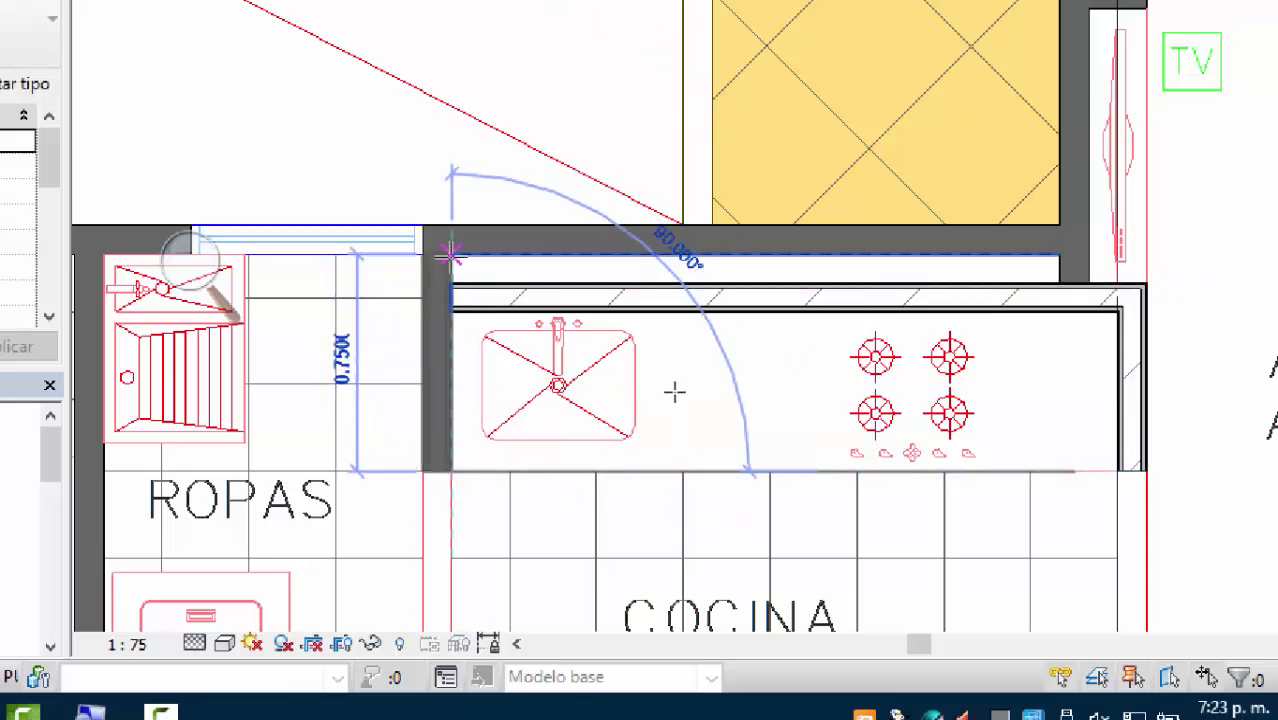
Step: Enclose the narrow shaft behind the kitchen counter and extend the wall 1.8500 past the entrance door to the red column
click(1084, 391)
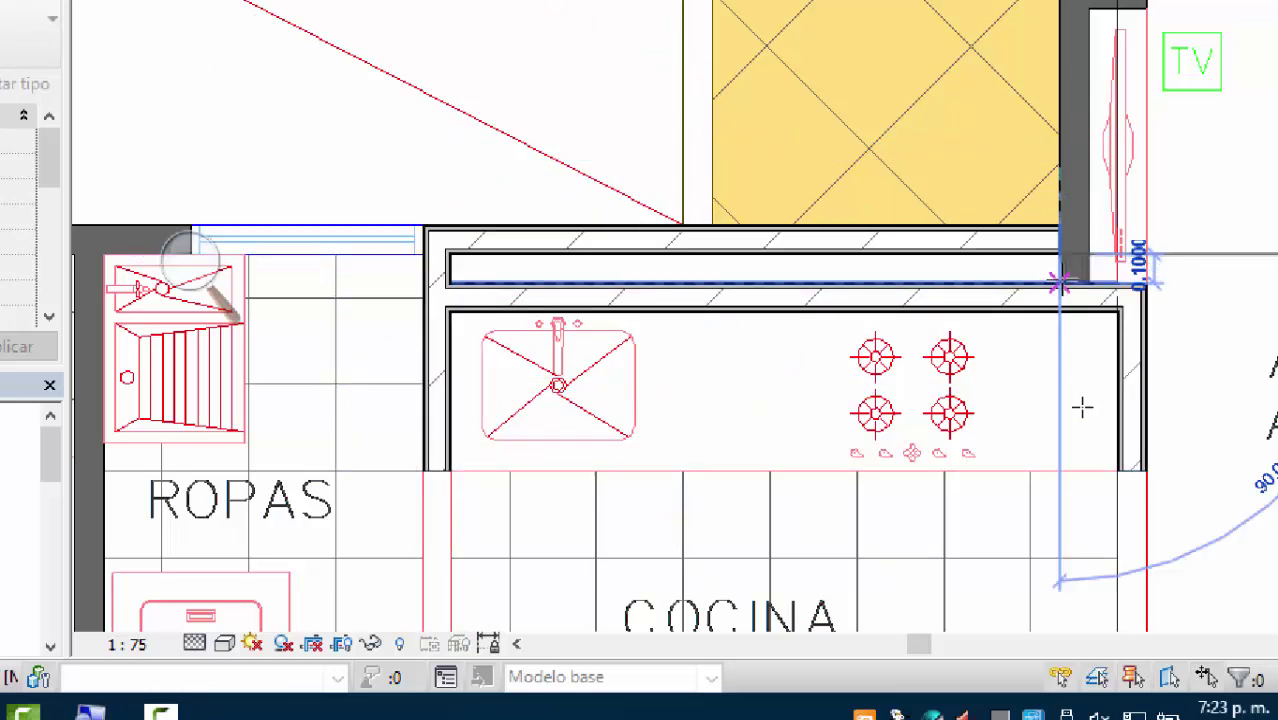
middle_drag(1069, 148, 875, 510)
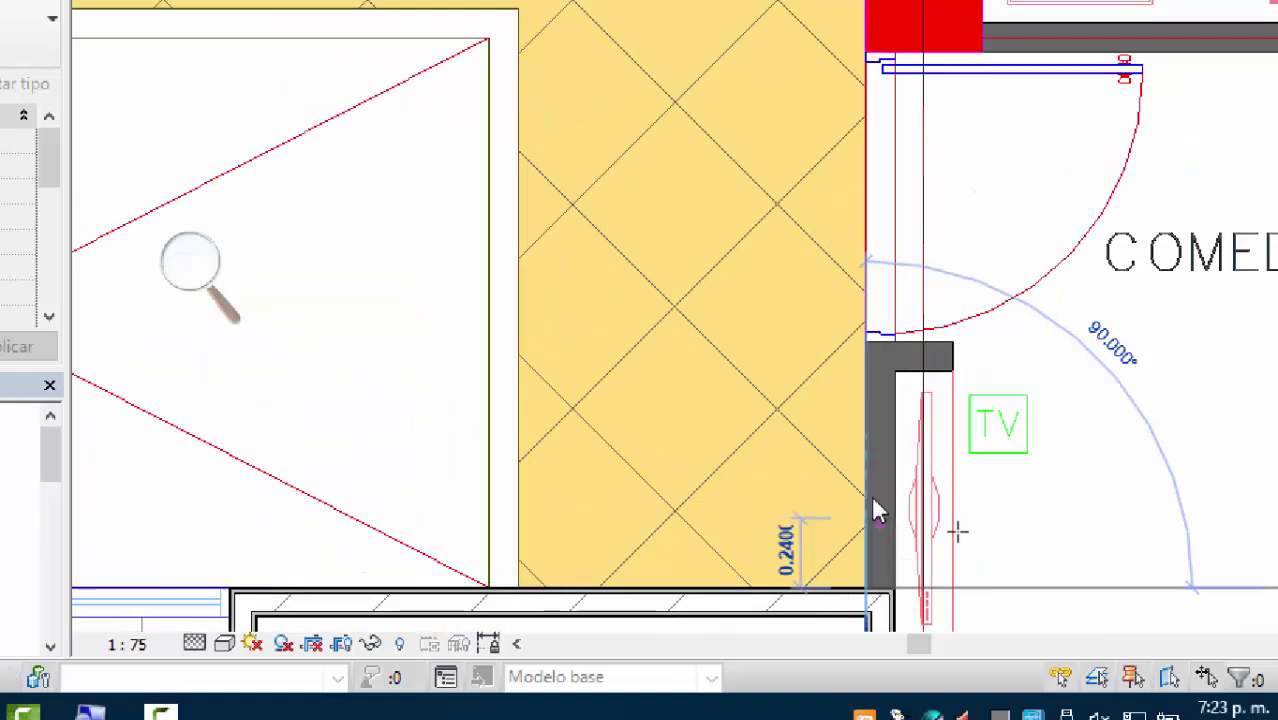
middle_drag(868, 296, 893, 485)
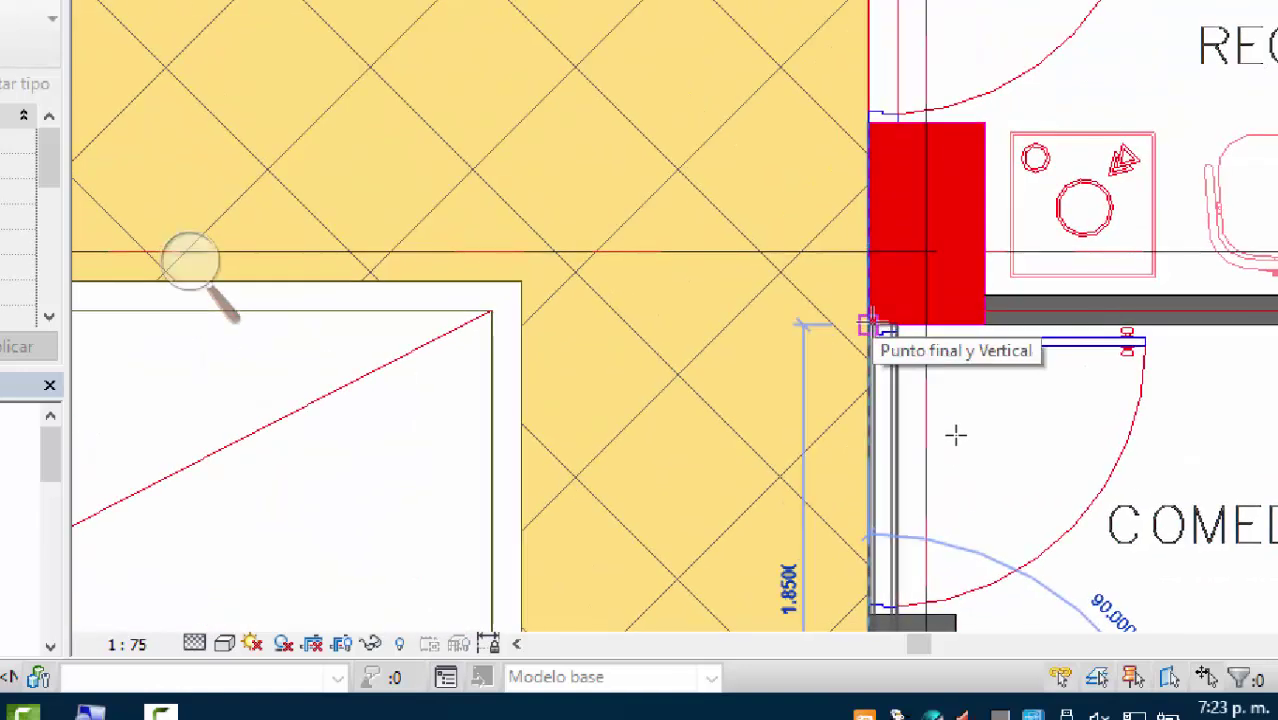
Step: Draw the dividing wall between the two COMEDOR areas from column to column, and the SALA wall from the second column to the exterior wall
middle_drag(1020, 345, 380, 370)
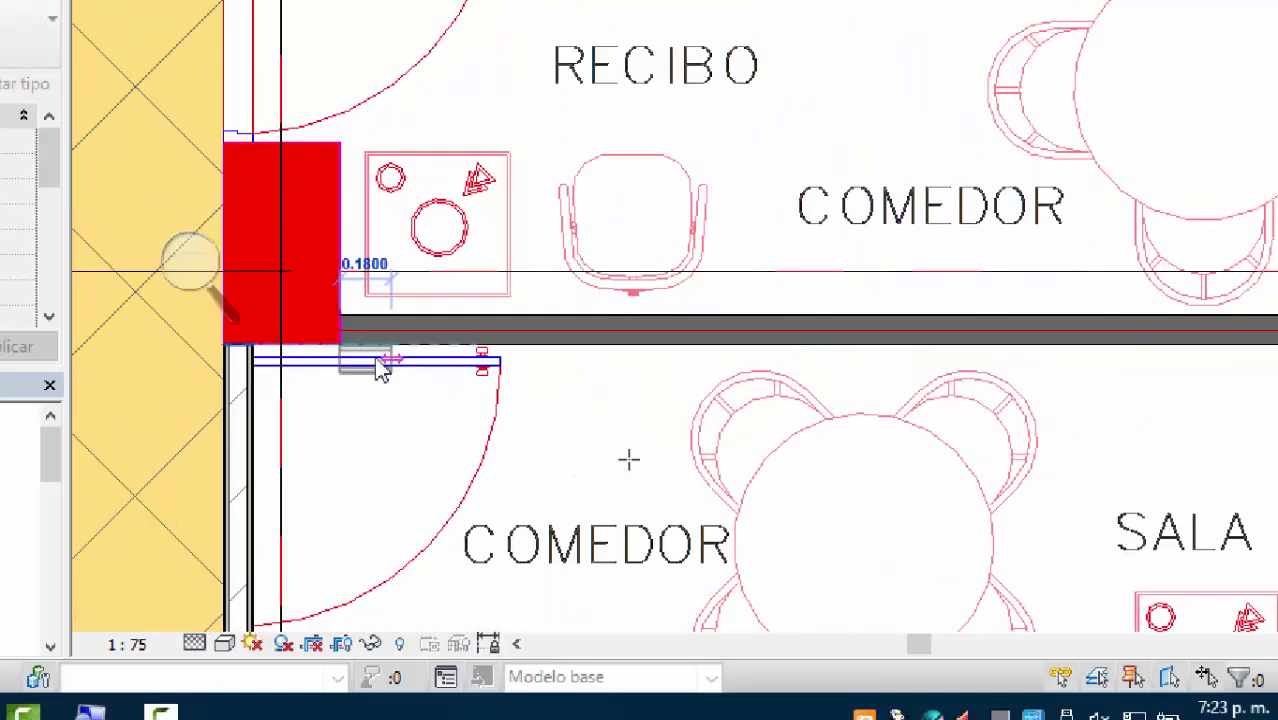
scroll(778, 340, down, 2)
middle_drag(921, 451, 436, 385)
scroll(436, 385, down, 2)
scroll(633, 357, up, 3)
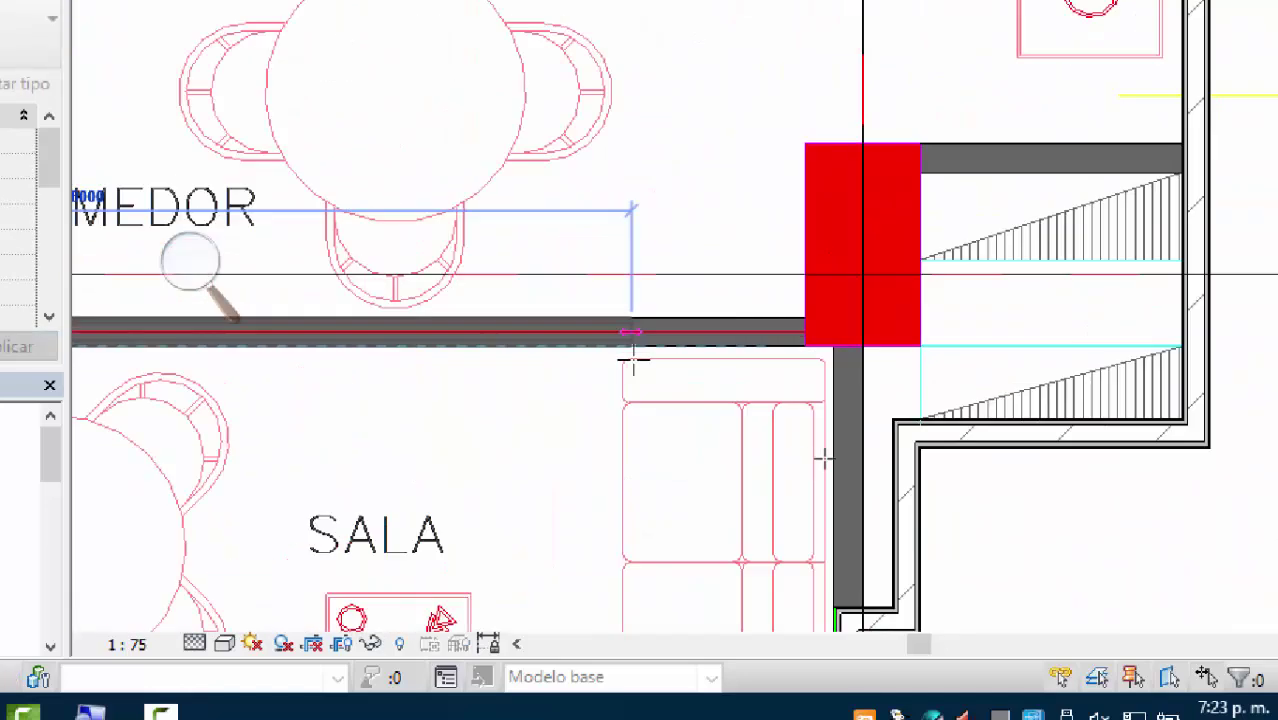
click(806, 345)
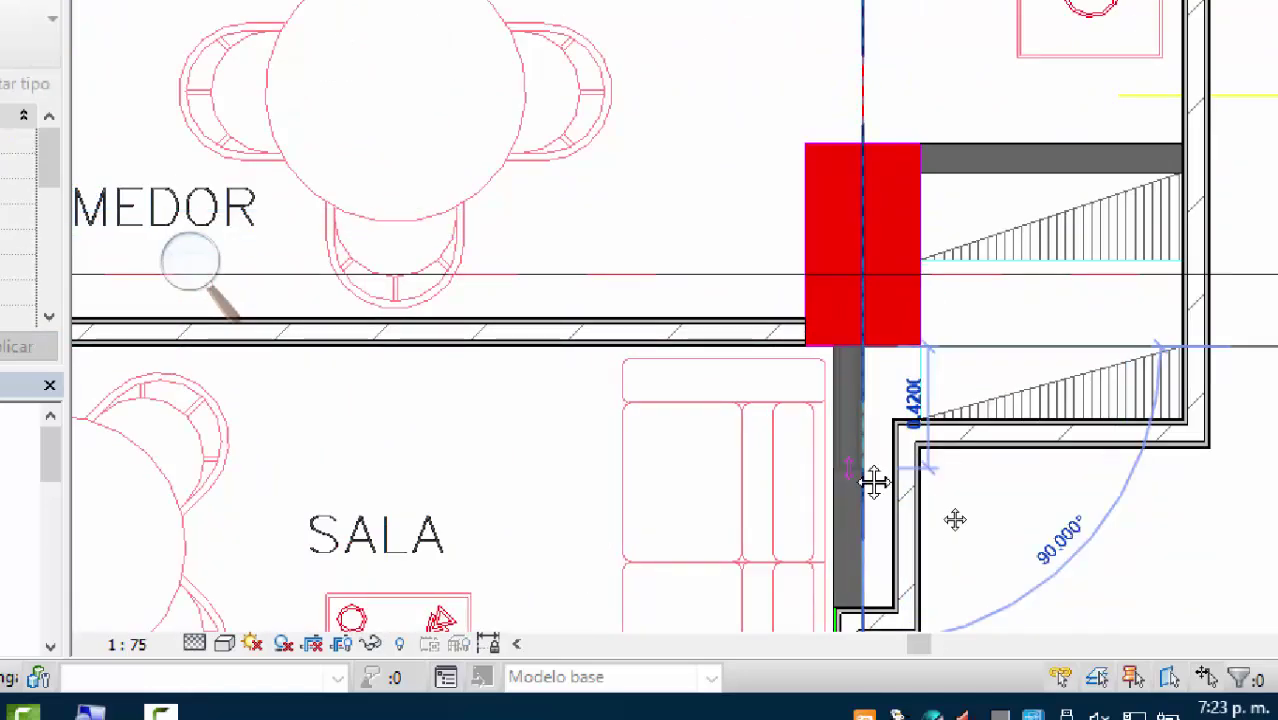
scroll(874, 483, up, 3)
scroll(879, 337, down, 4)
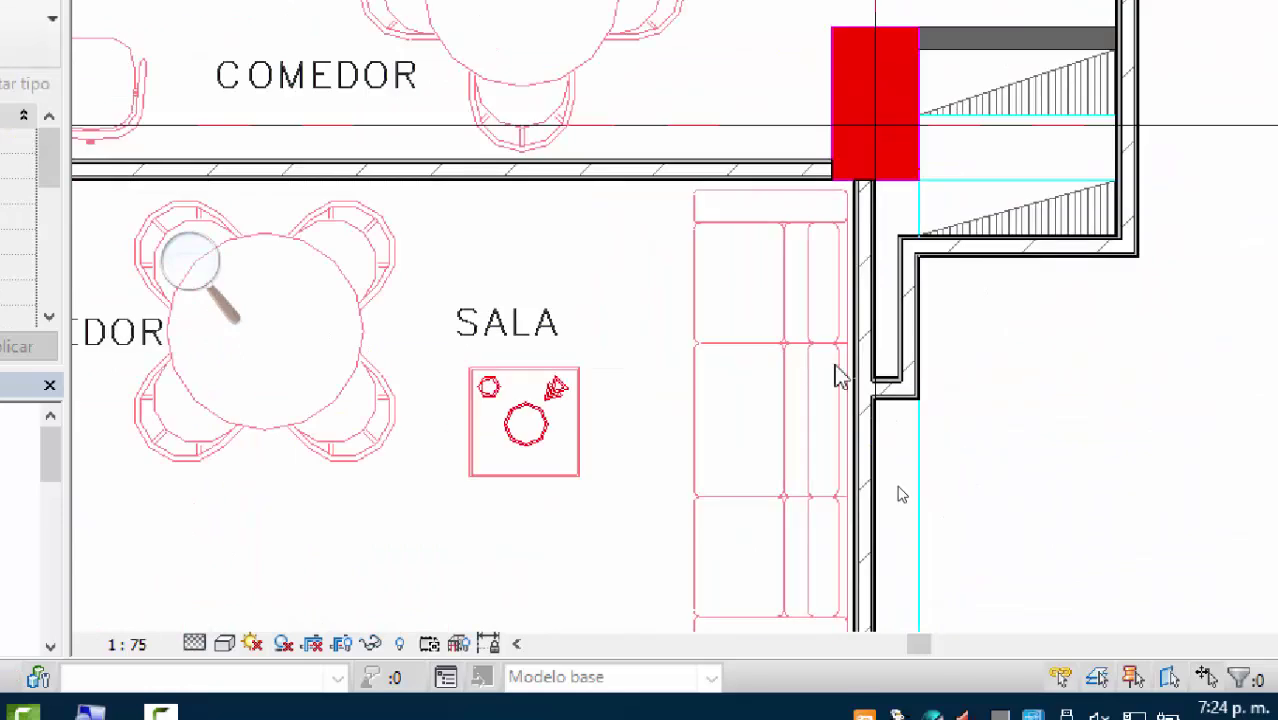
Step: Draw the short wall stub beside the entrance door, above the TV, out to the plan's end line
scroll(838, 376, down, 4)
scroll(856, 334, up, 5)
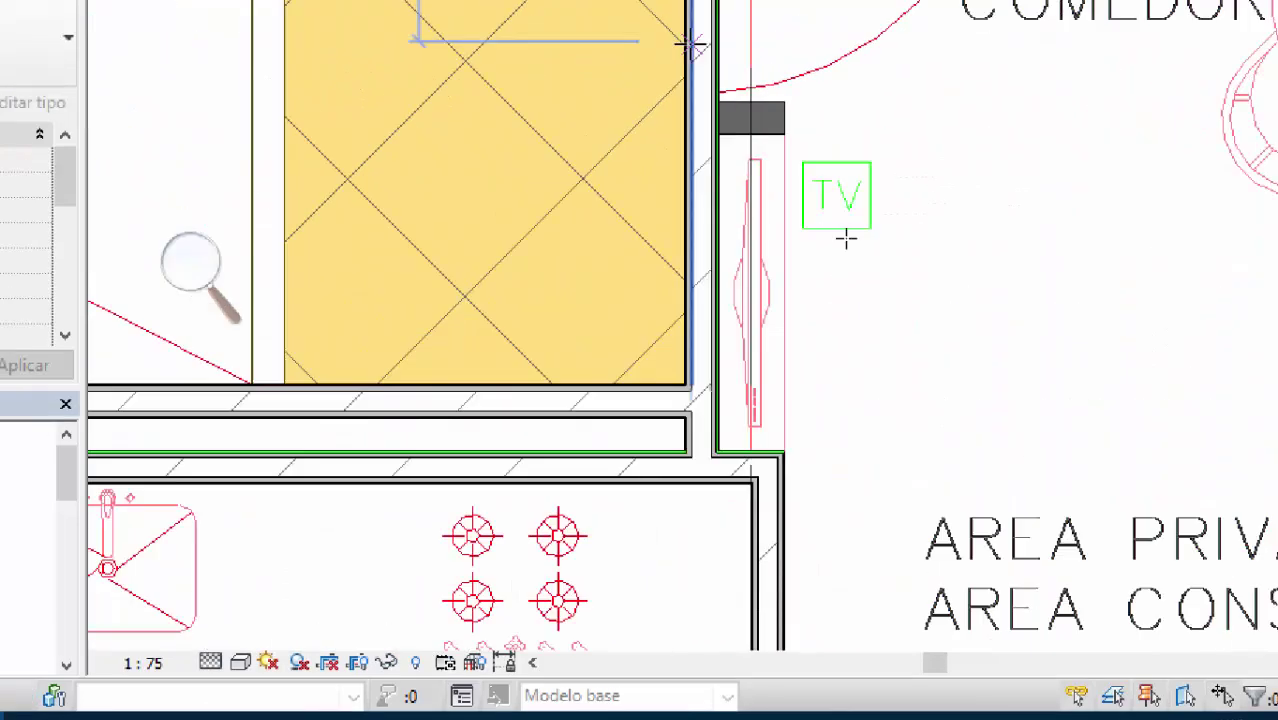
scroll(846, 238, up, 3)
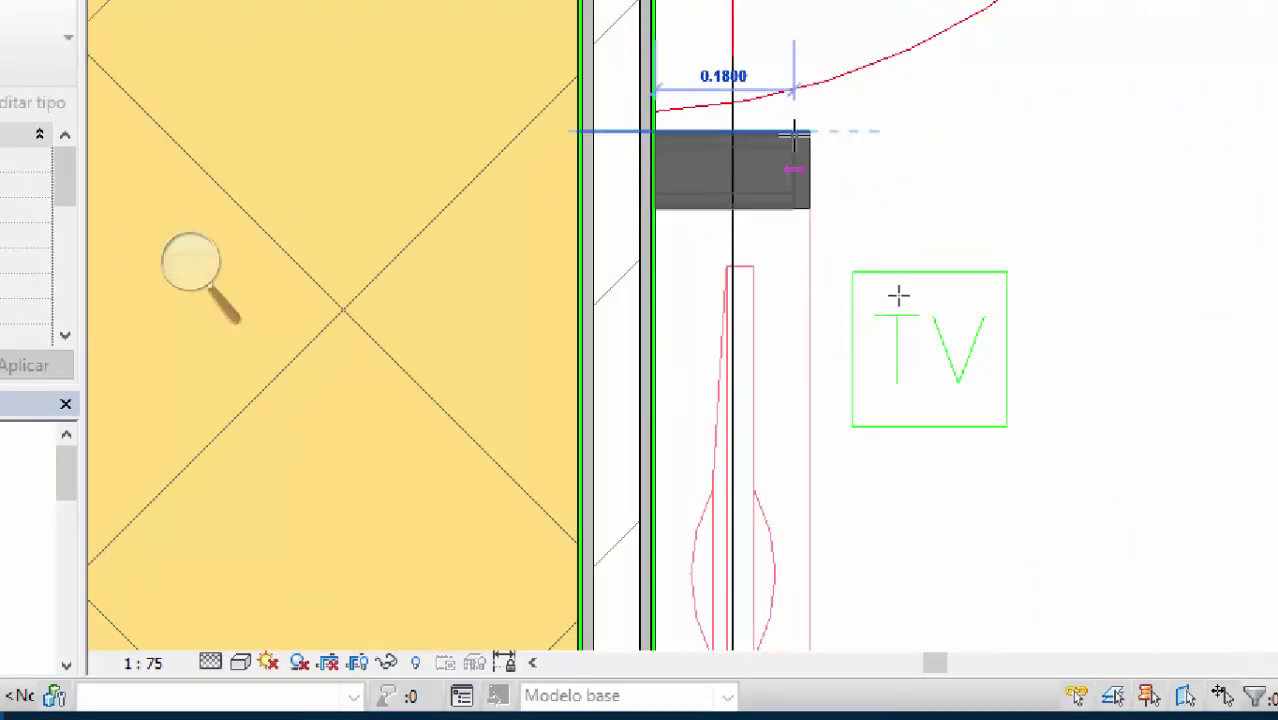
Step: Draw the wall between the VACIO and both ROPAS areas, from the COCINA shaft's corner to the duct wall's corner
scroll(901, 291, down, 5)
middle_drag(606, 460, 859, 401)
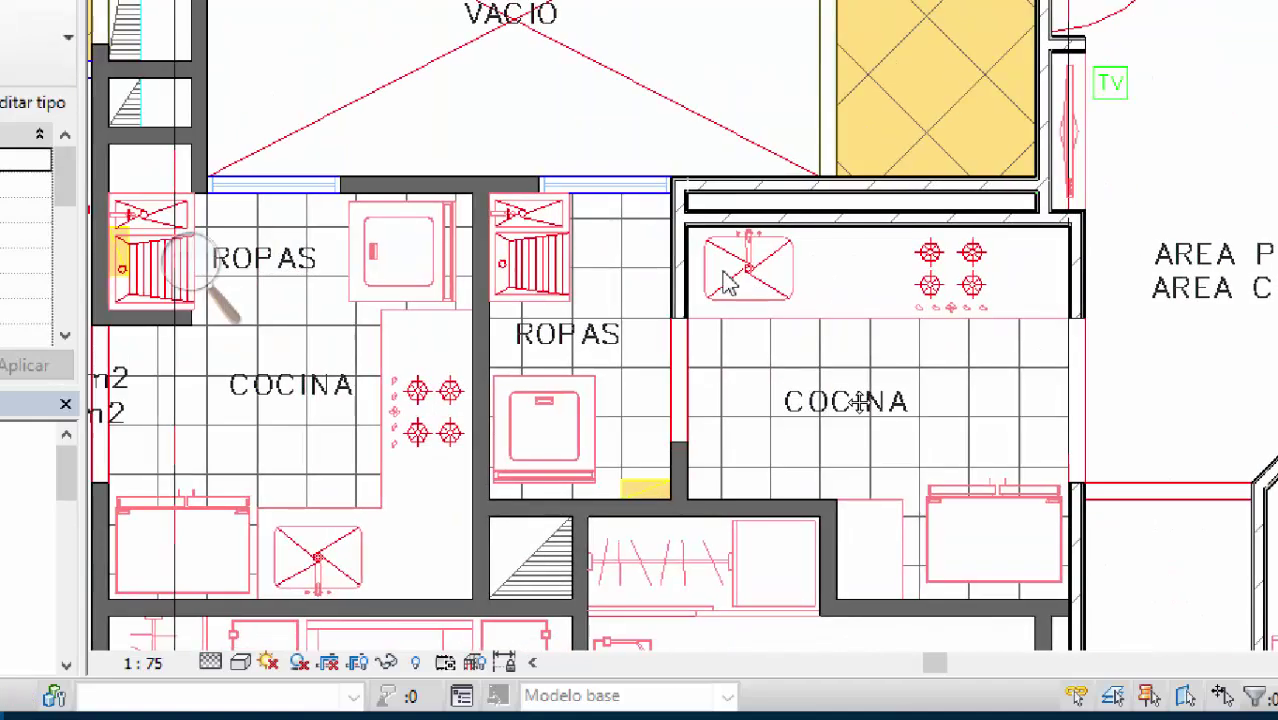
scroll(640, 480, up, 3)
middle_drag(619, 249, 733, 448)
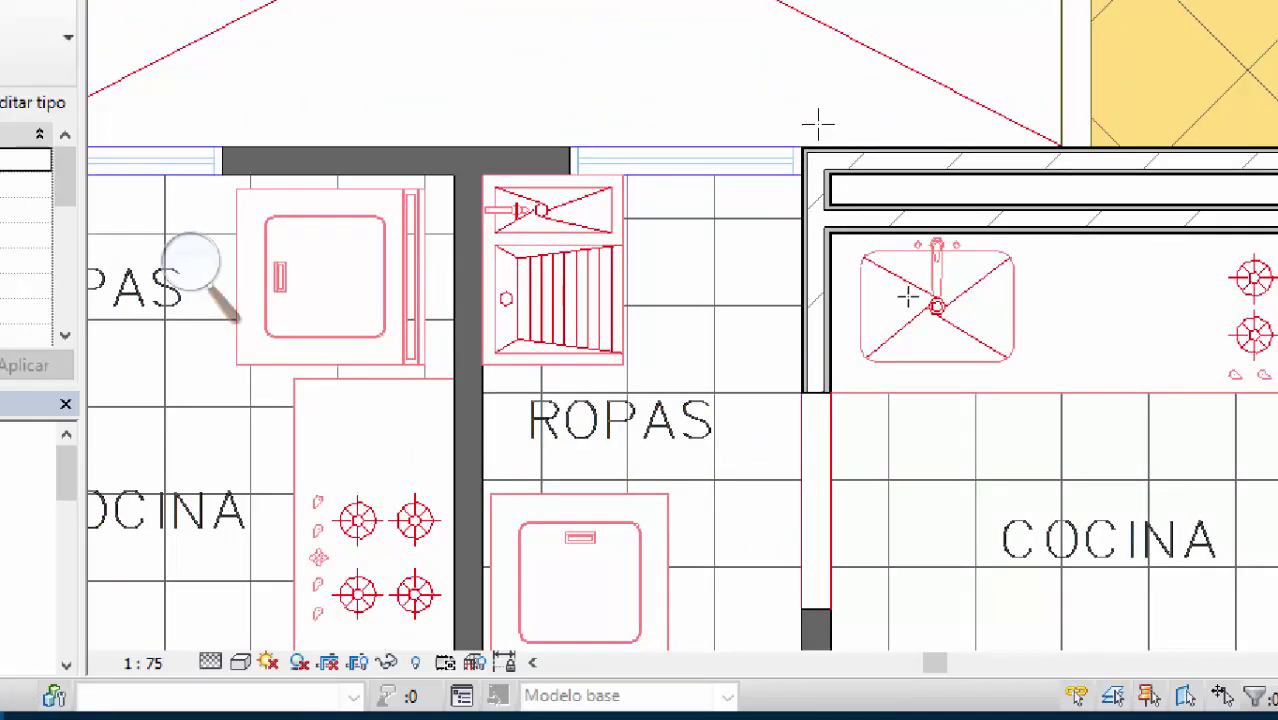
click(812, 144)
middle_drag(339, 155, 1036, 314)
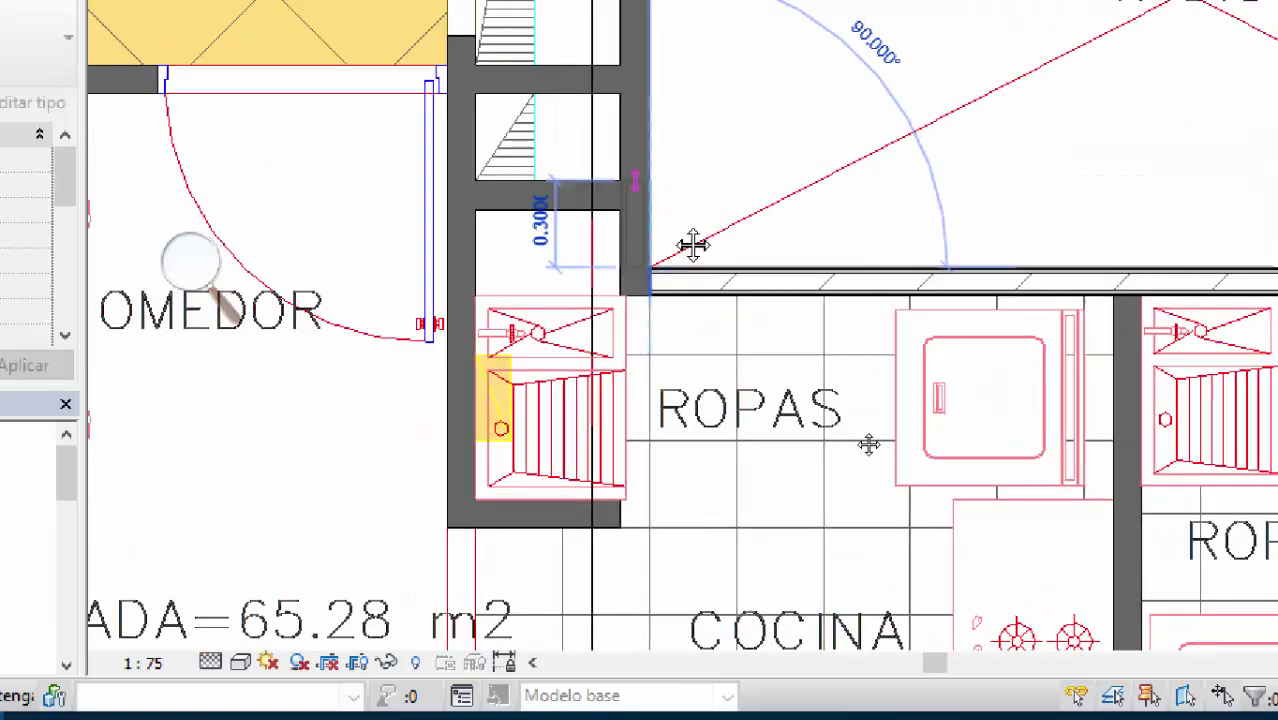
Step: Draw a 1.8500 wall along the VACIO's side from the ROPAS corner to the red column on axis 3
middle_drag(693, 245, 819, 417)
scroll(819, 417, down, 3)
scroll(822, 214, up, 3)
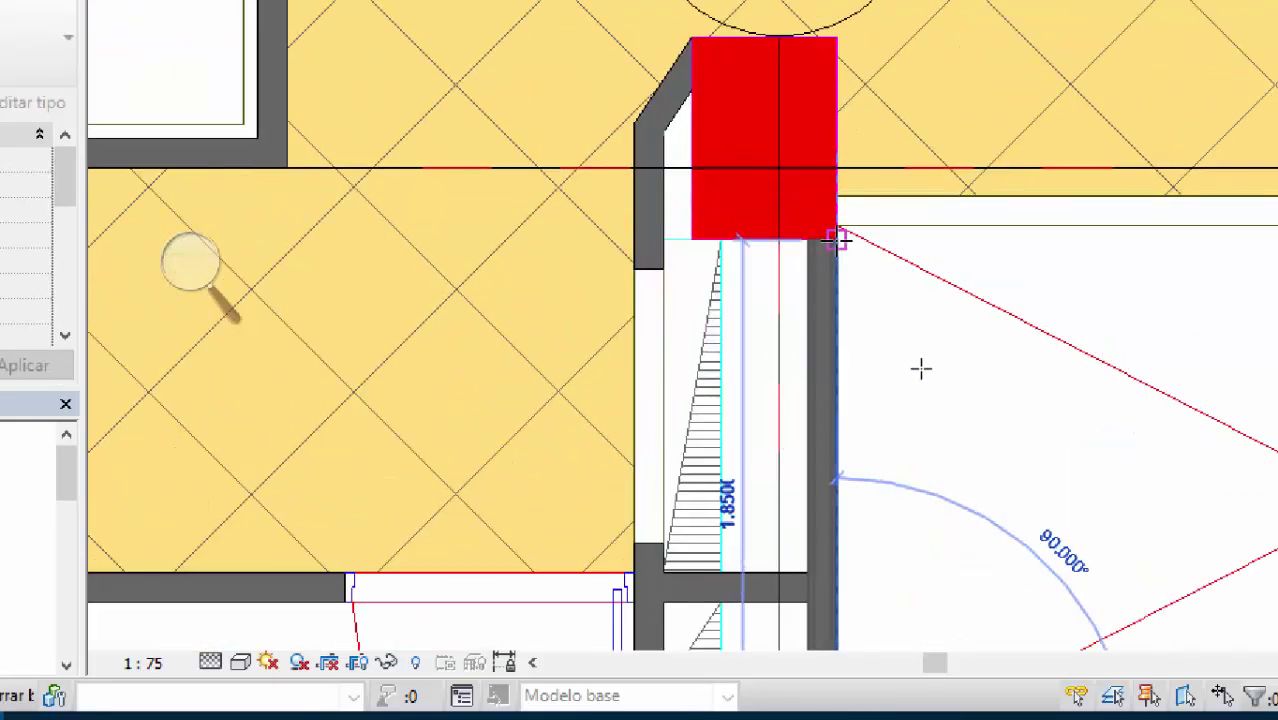
click(921, 369)
Step: Draw the angled wall from the axis 3 column's corner to the bend in the duct wall
middle_drag(714, 123, 773, 262)
scroll(773, 262, up, 2)
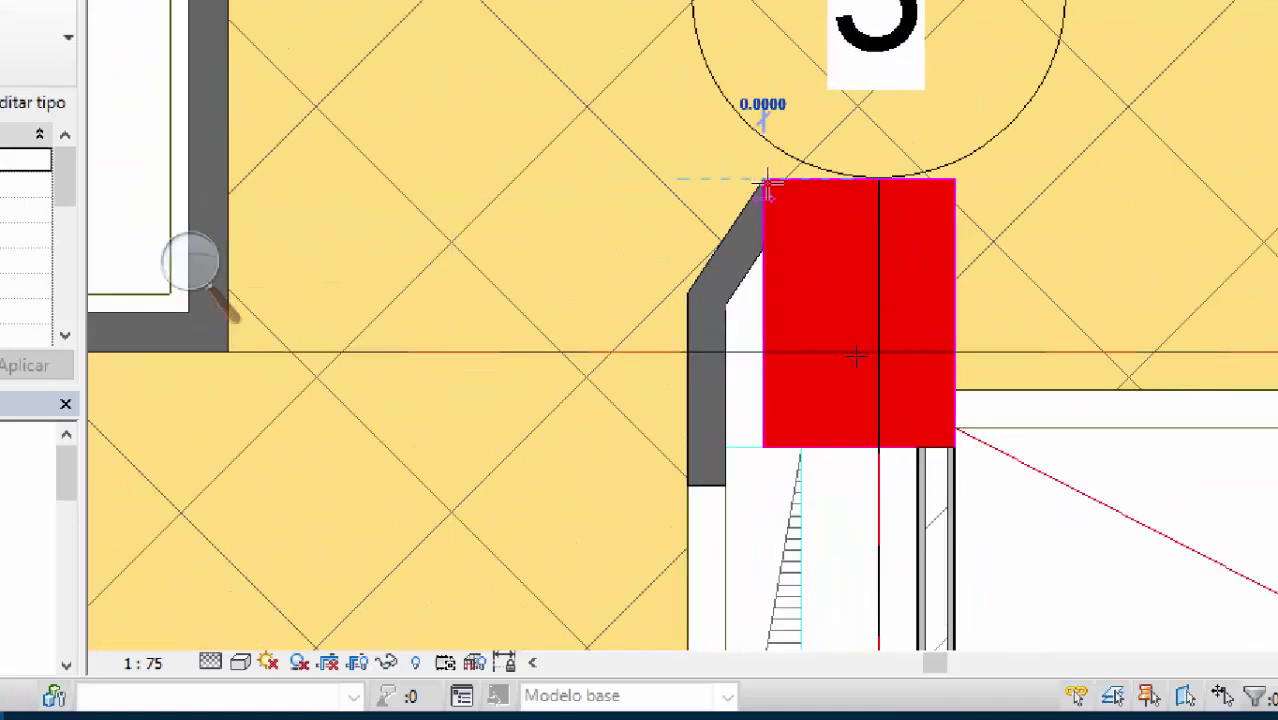
click(767, 190)
scroll(688, 295, up, 5)
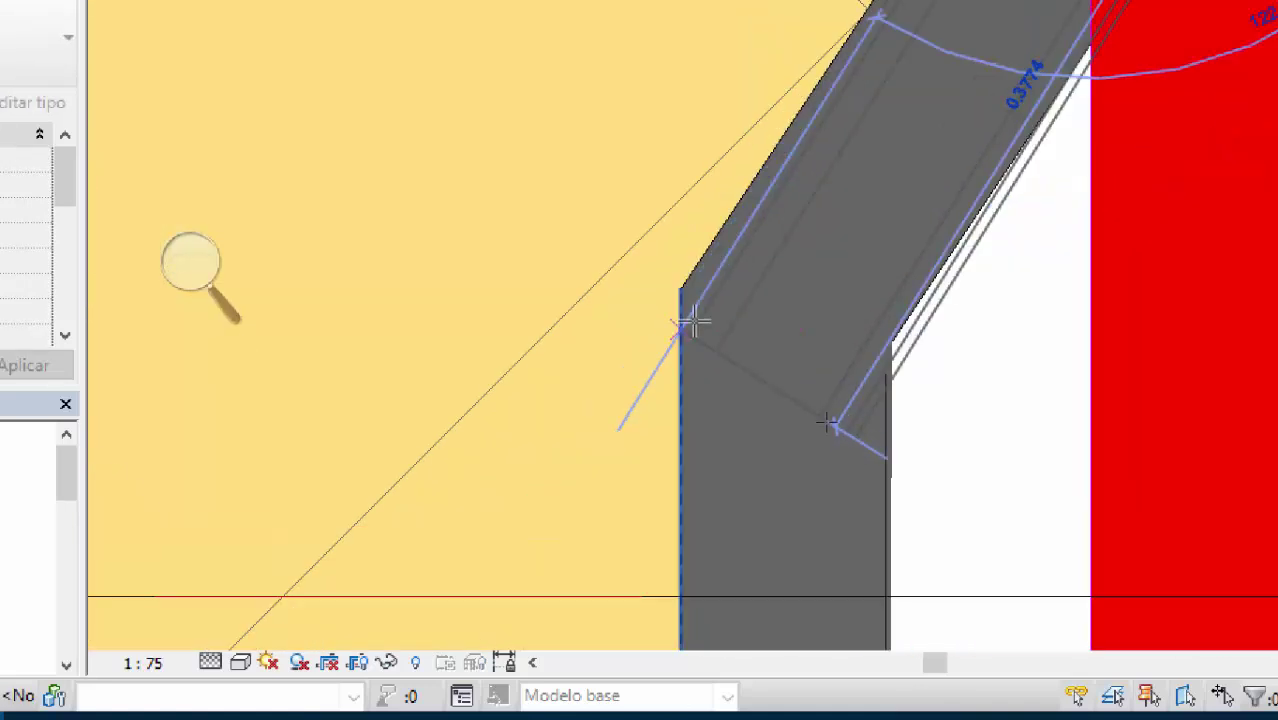
click(690, 323)
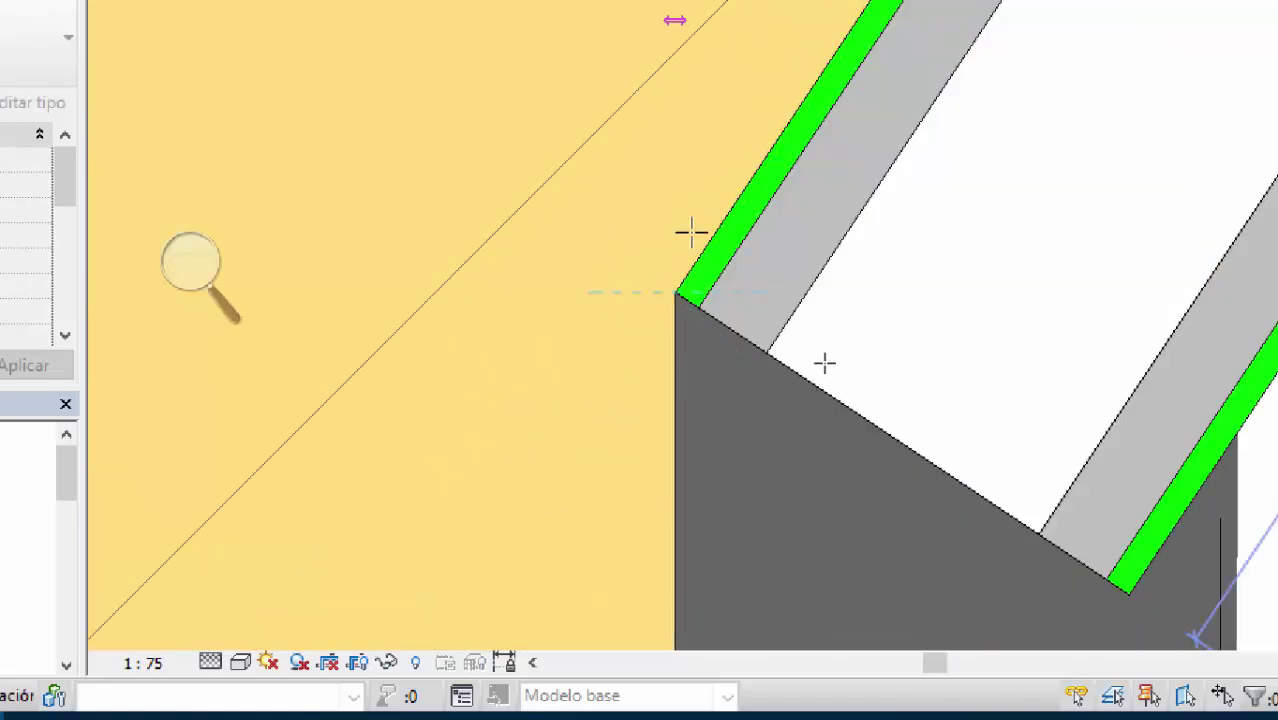
Step: Draw the straight wall from the bend past the ducts and entrance door to the corner below the ROPAS laundry sink
scroll(690, 232, down, 8)
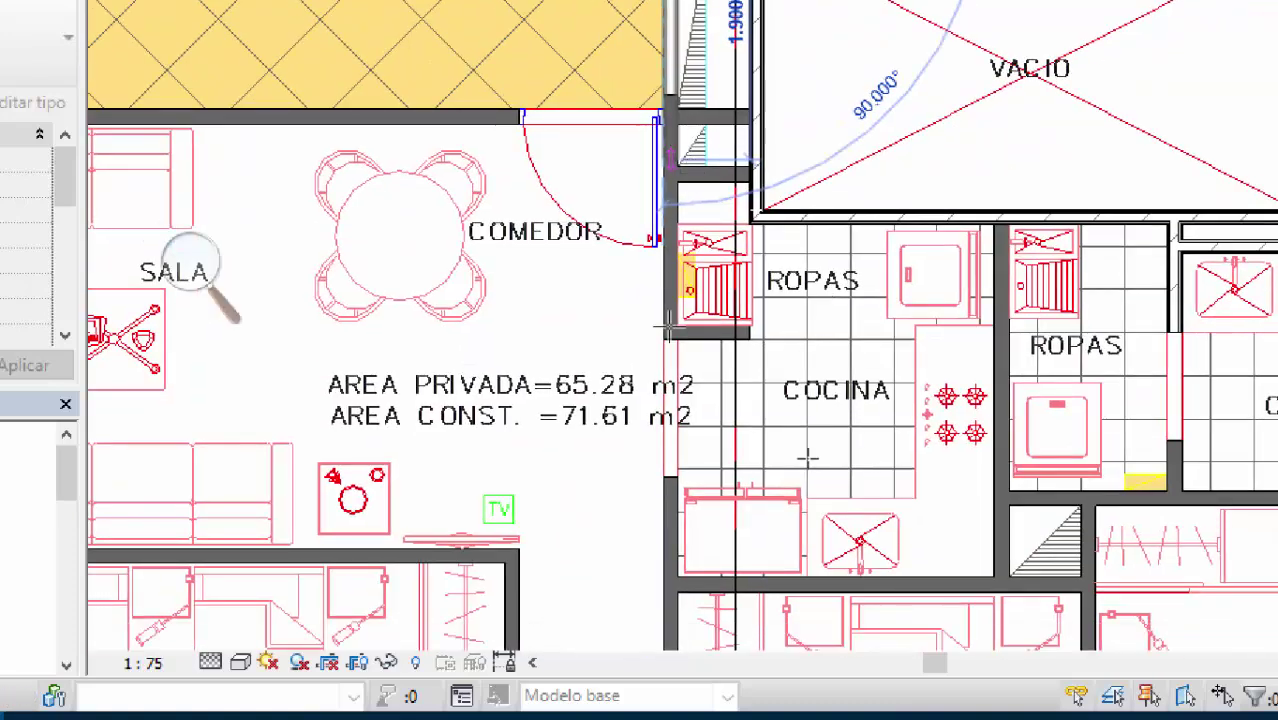
scroll(668, 330, up, 2)
scroll(668, 330, down, 2)
scroll(660, 250, up, 4)
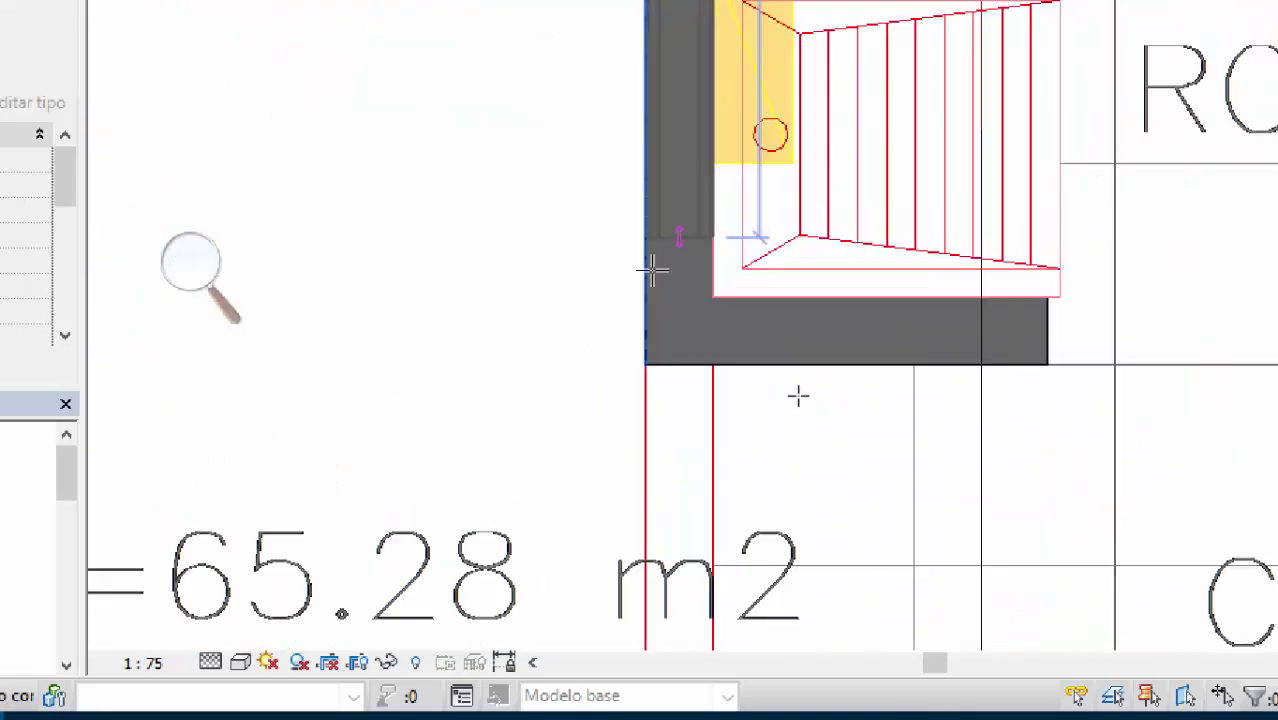
click(648, 362)
Step: Draw a 0.5000 wall from that corner along the ROPAS laundry sink's lower side
click(714, 240)
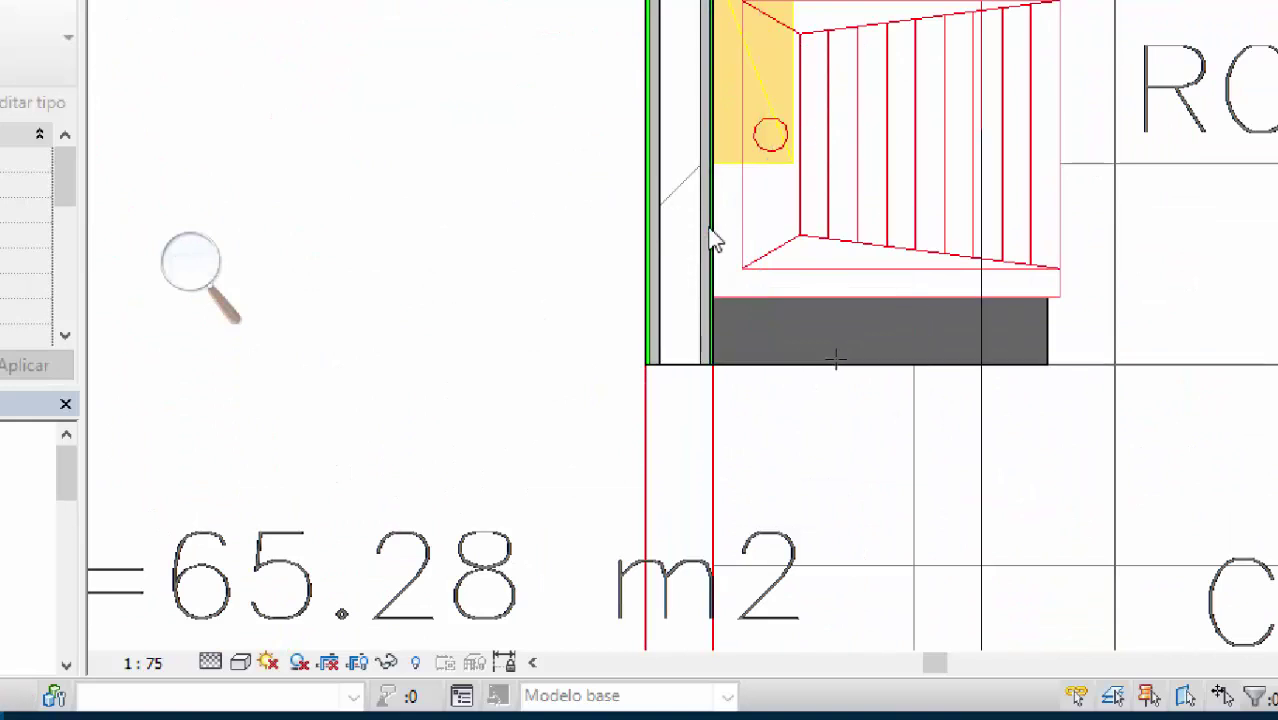
click(714, 364)
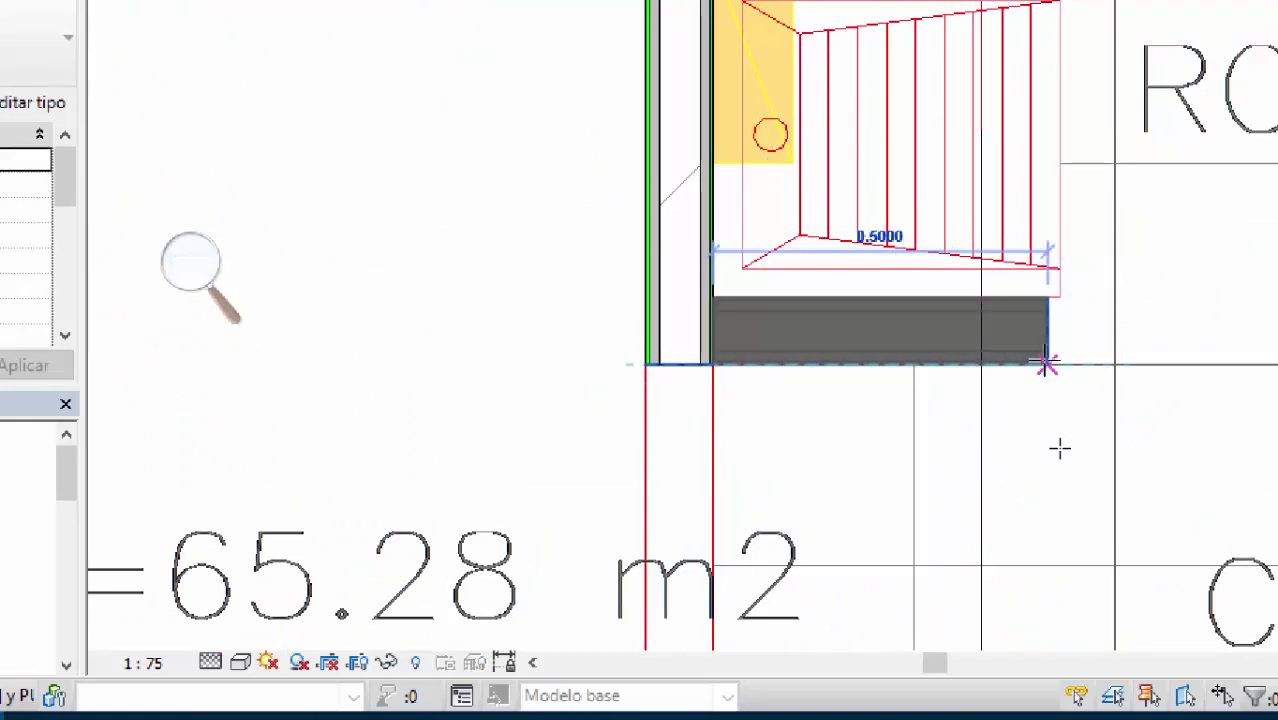
click(1047, 364)
Step: Draw the hall wall from the kitchen corner down past ALCOBA 3's closet, turning in to meet the red column
scroll(1021, 365, down, 4)
scroll(950, 451, up, 4)
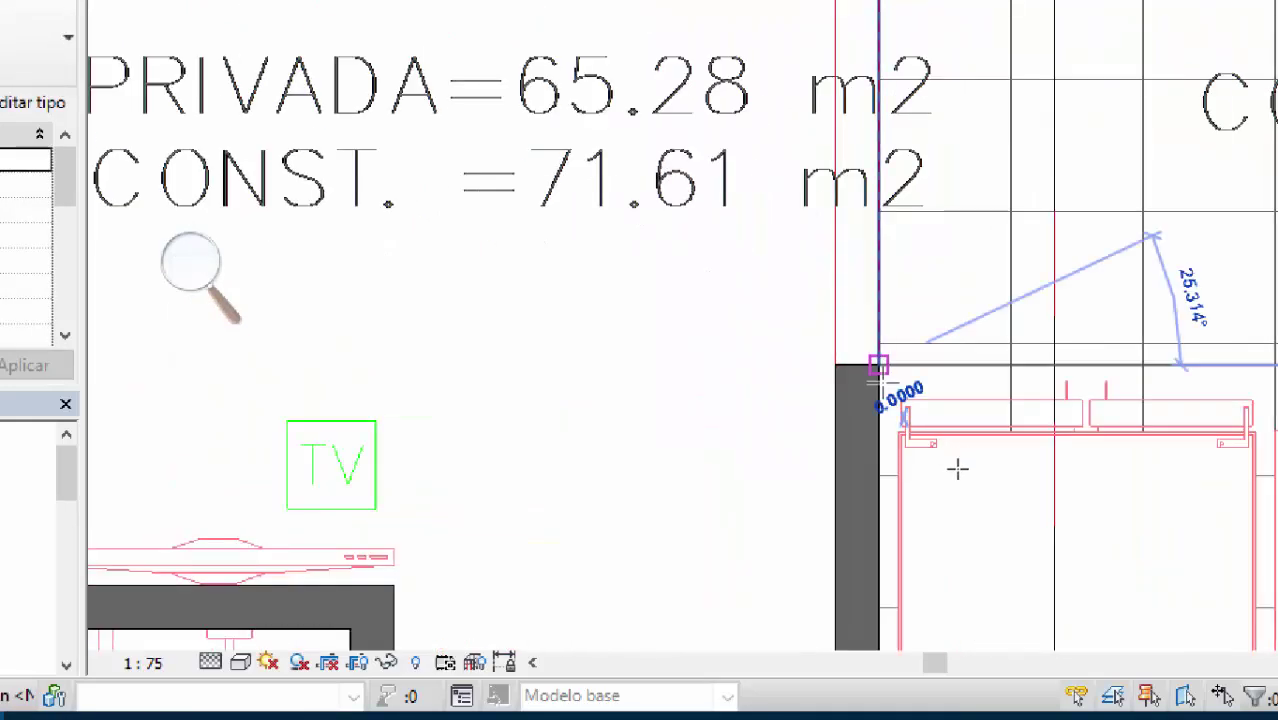
scroll(950, 440, down, 4)
scroll(930, 350, up, 6)
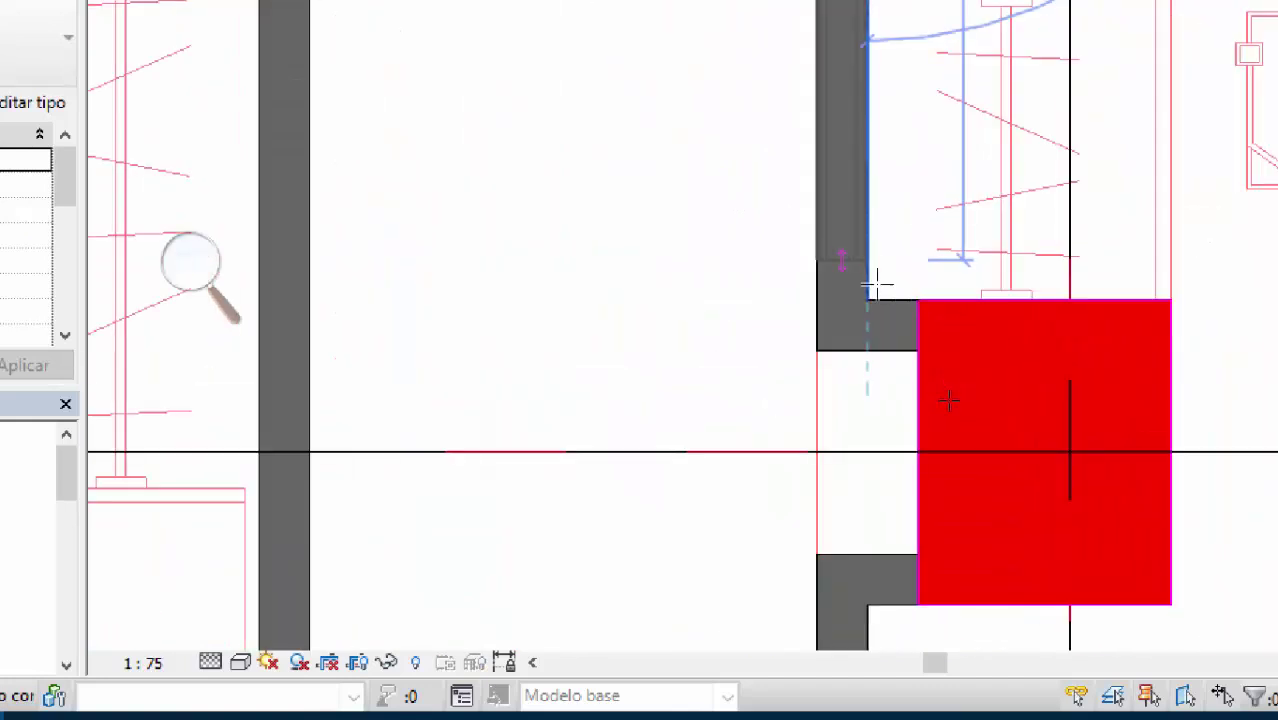
click(866, 296)
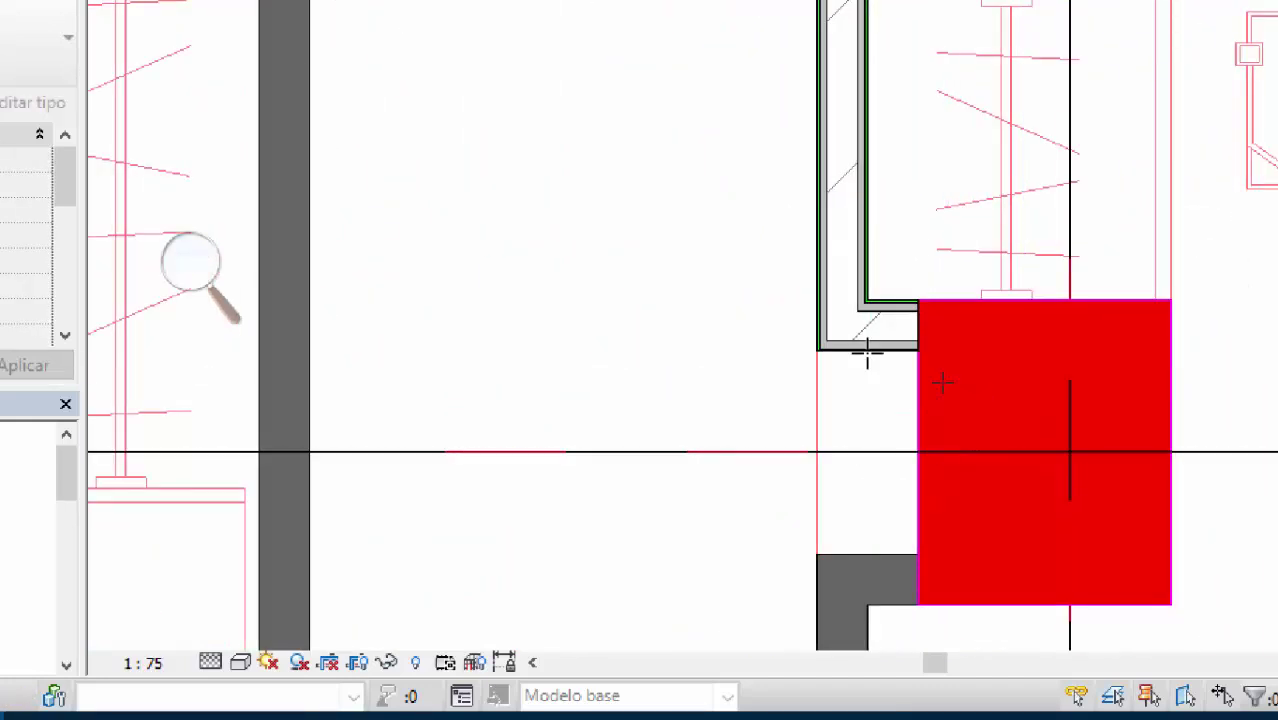
Step: Draw a 0.2000 wall out from the column's lower part and continue it down past ALCOBA 3's door to the W.C. wall
ctrl+scroll(976, 402, down, 3)
scroll(908, 431, down, 2)
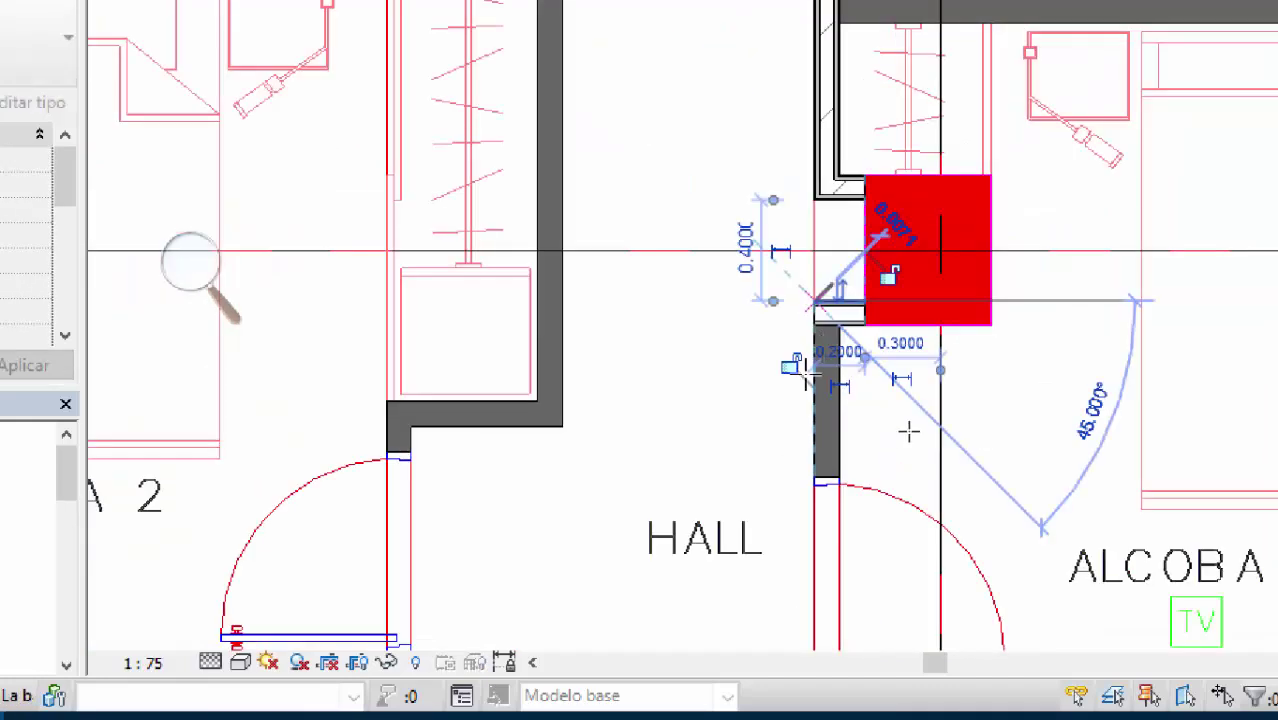
scroll(940, 500, down, 1)
scroll(940, 348, up, 4)
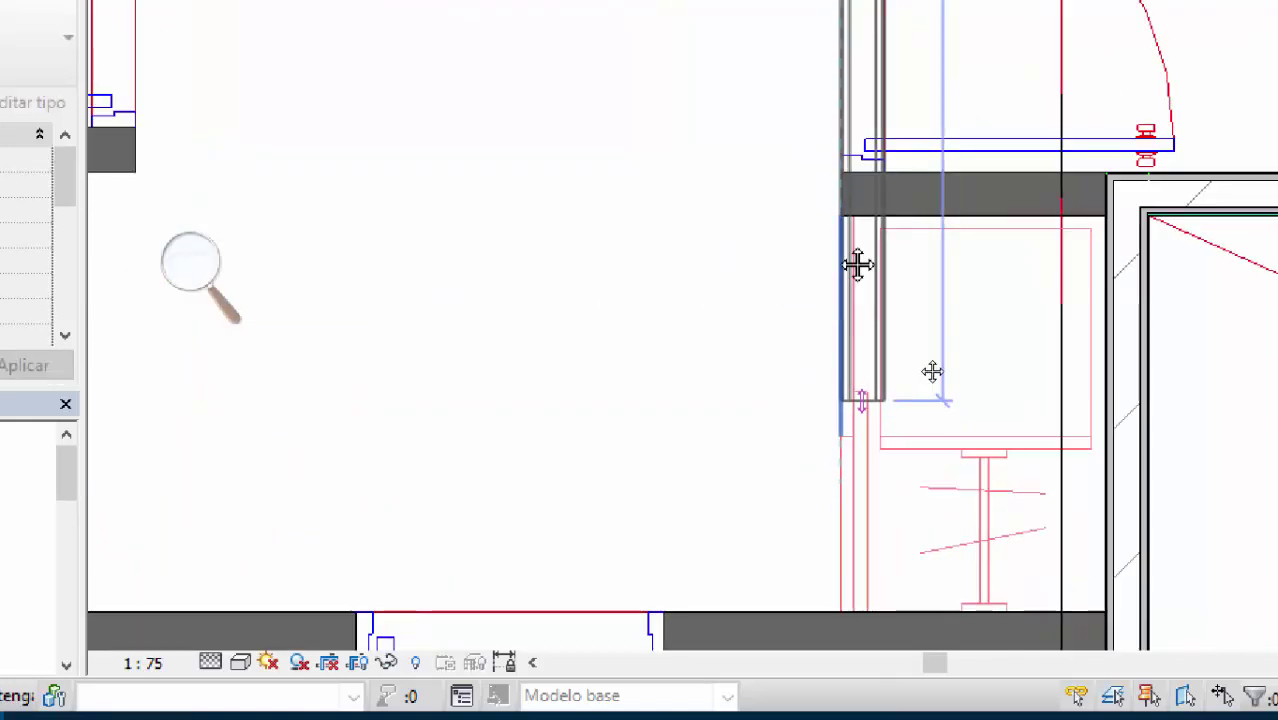
scroll(932, 372, down, 3)
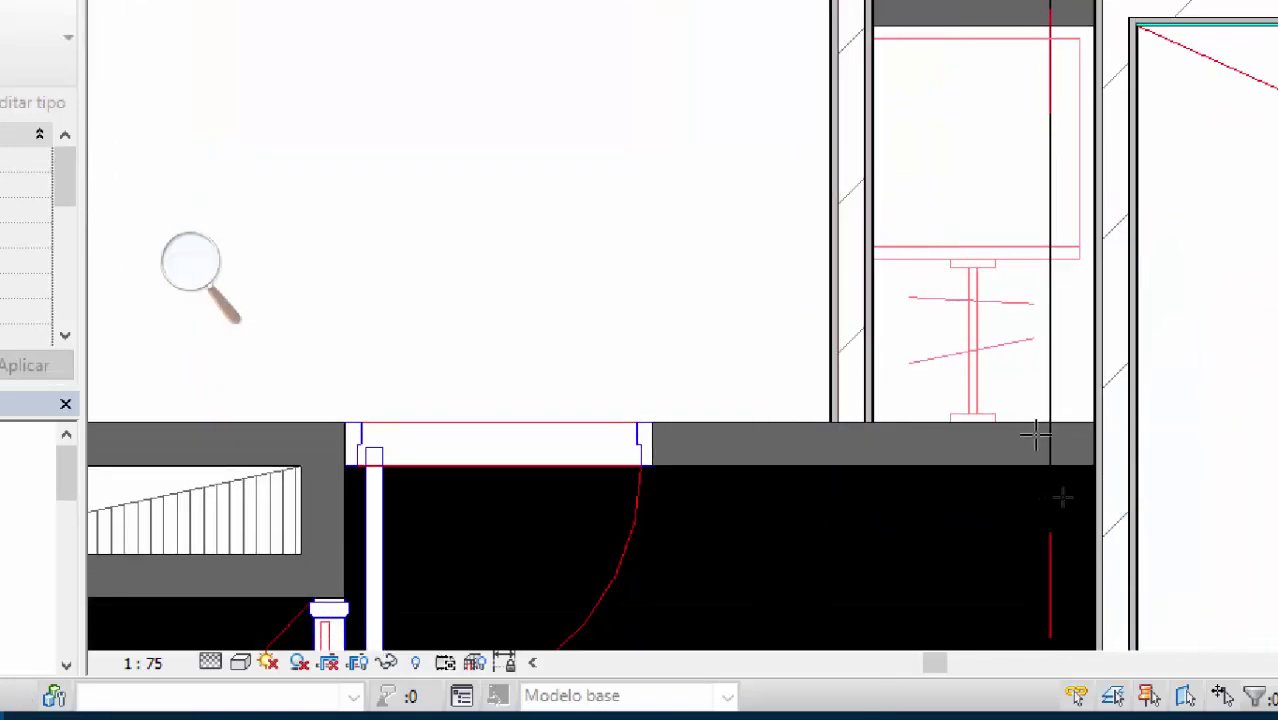
Step: Draw the W.C. block's upper wall to the ALCOBA 1 corner, continuing 1.3500 down and behind the sink and toilet
scroll(699, 399, down, 3)
scroll(1205, 360, up, 1)
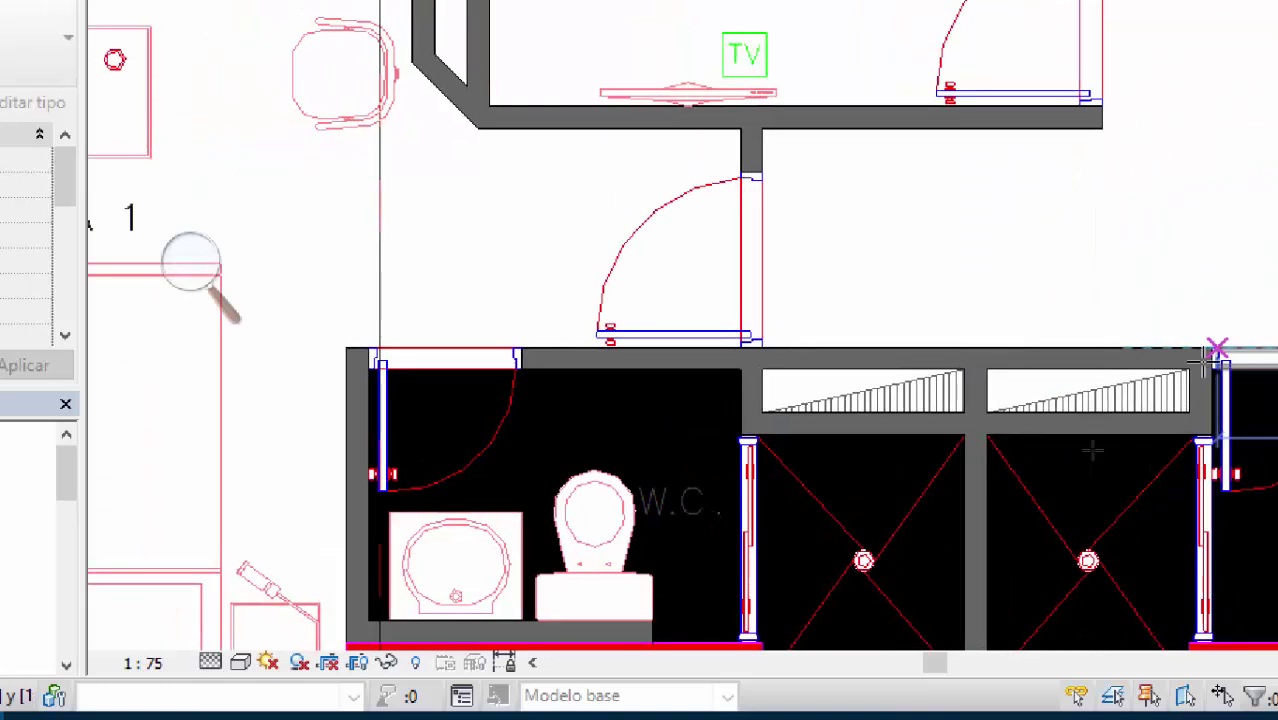
middle_drag(536, 394, 736, 357)
scroll(736, 357, up, 3)
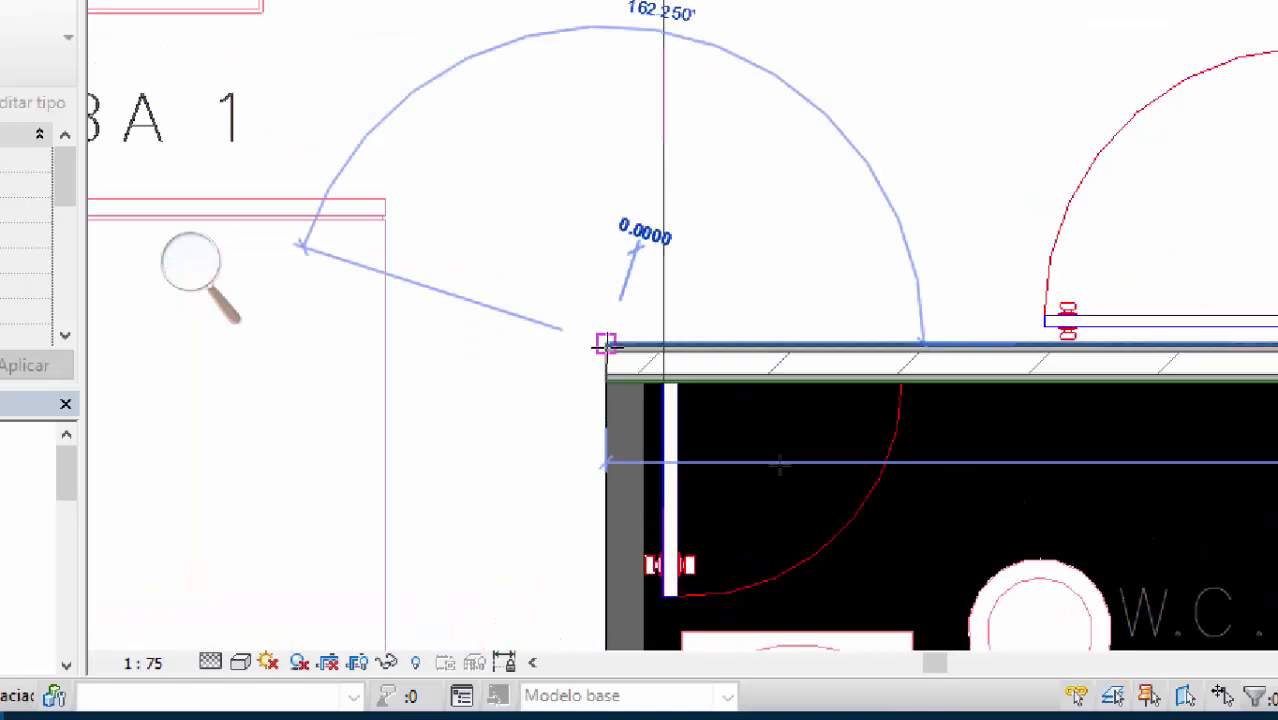
scroll(606, 344, down, 8)
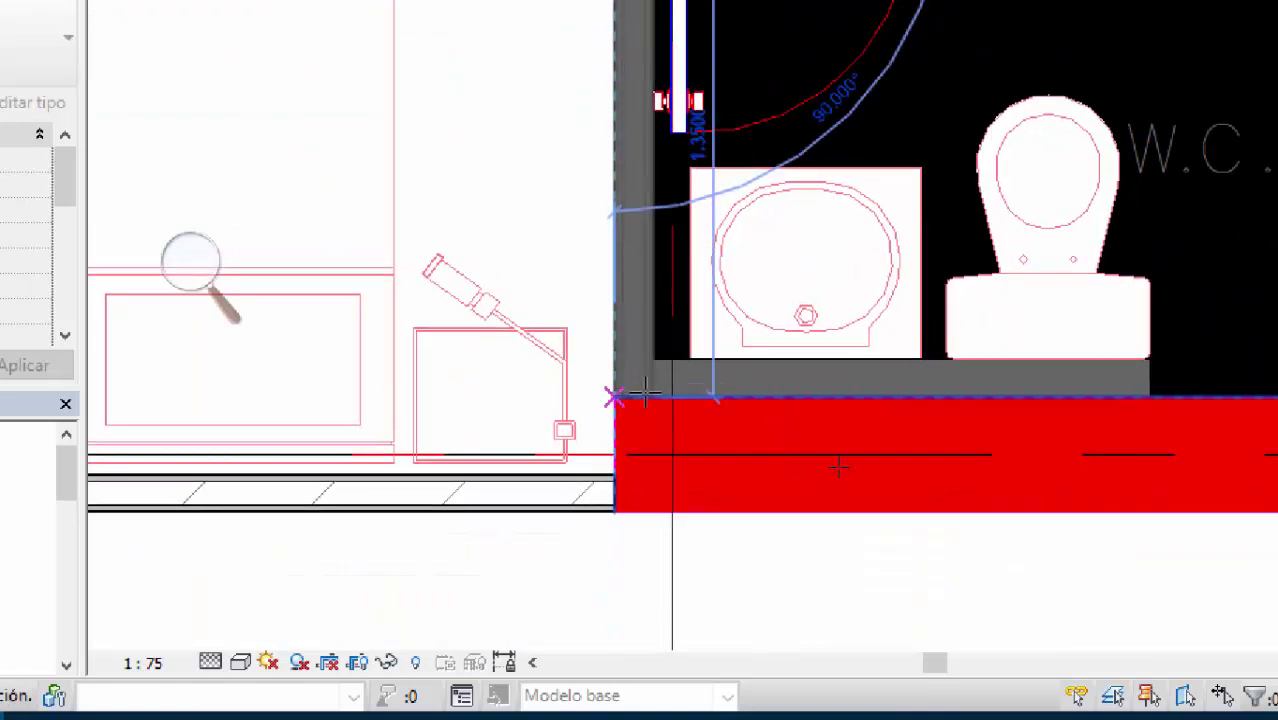
click(1148, 395)
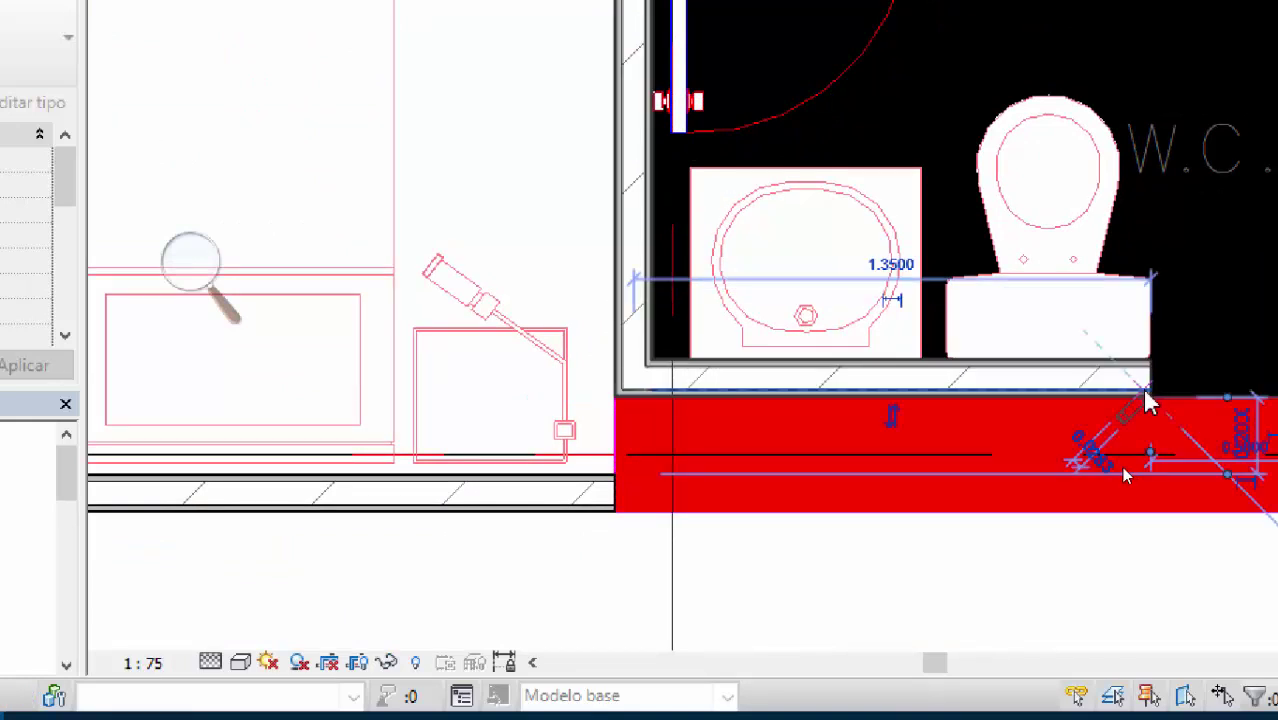
Step: Draw the walls enclosing the two ducts above the showers, closing them with a 0.2000 wall up to the W.C. block's upper wall
scroll(1148, 400, down, 3)
middle_drag(1150, 400, 924, 403)
scroll(900, 400, up, 4)
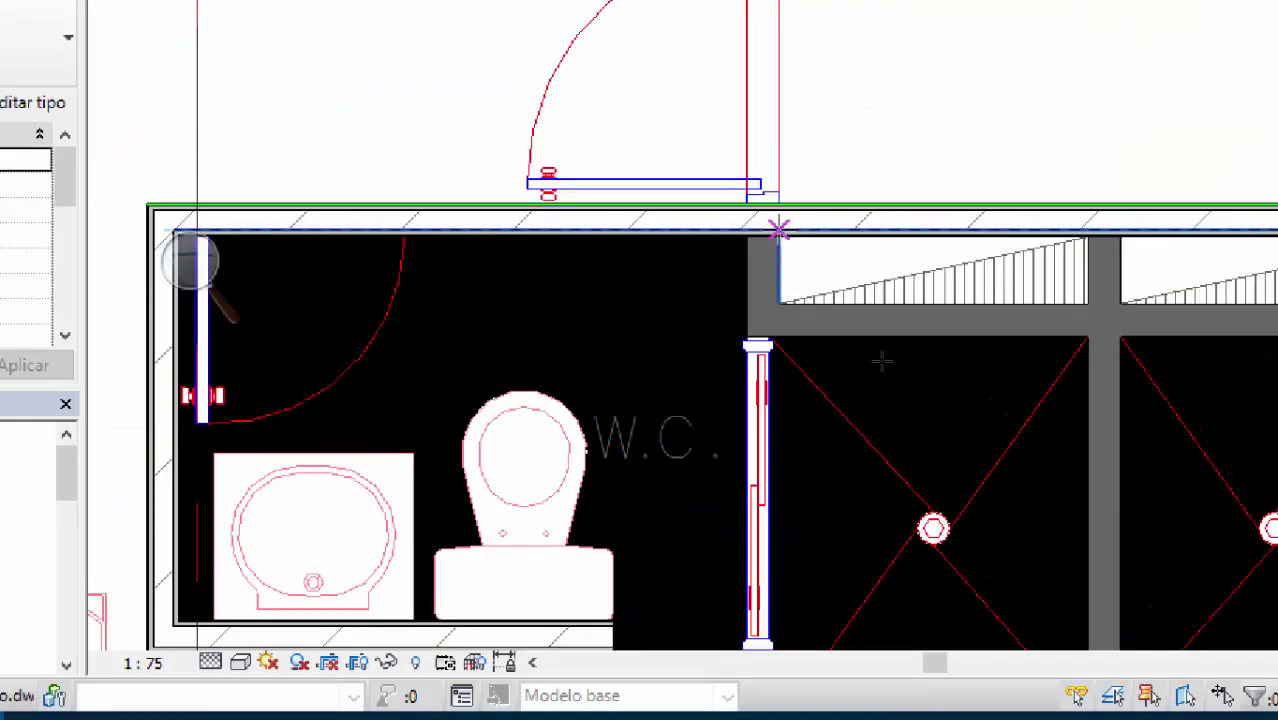
scroll(781, 236, up, 2)
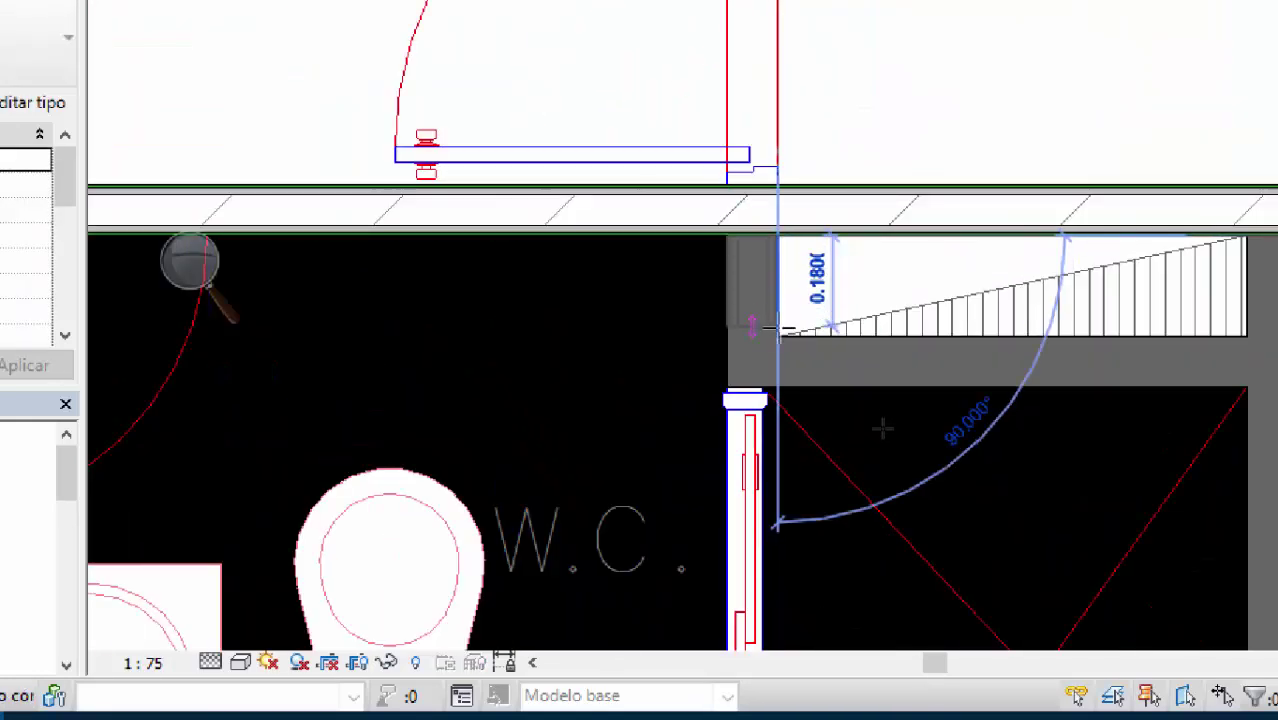
middle_drag(747, 348, 685, 357)
middle_drag(899, 334, 427, 337)
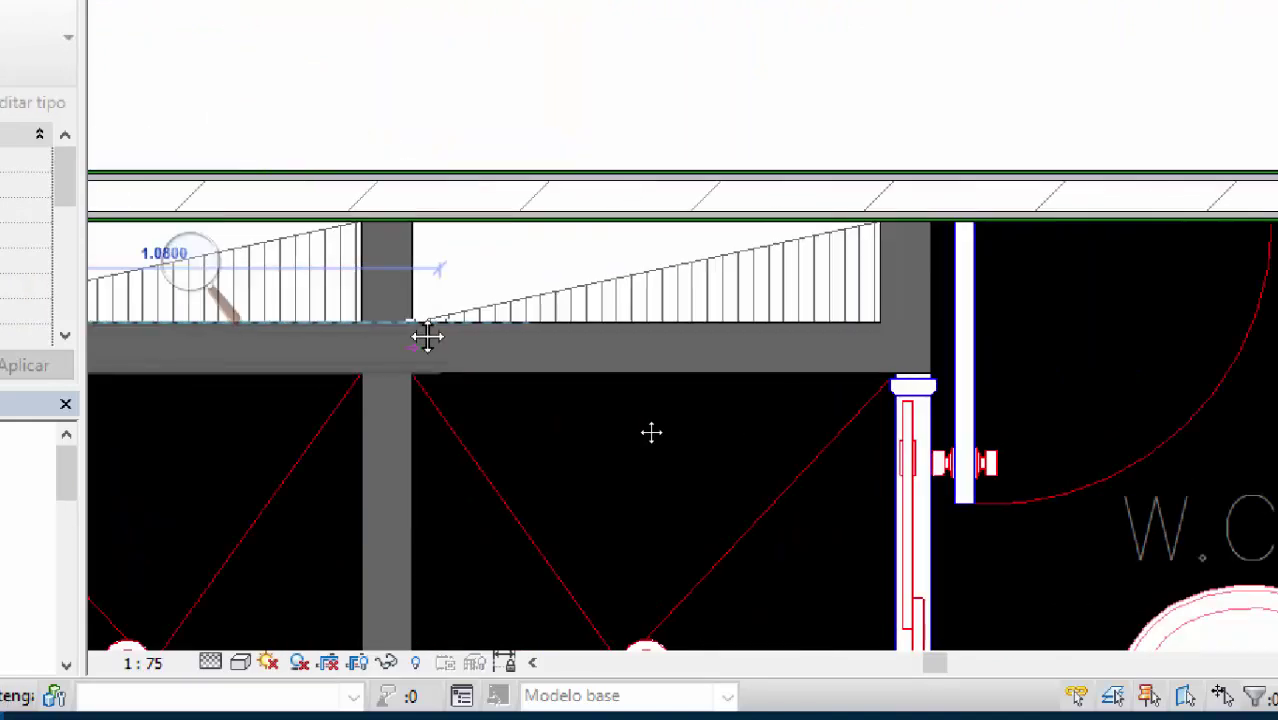
click(845, 222)
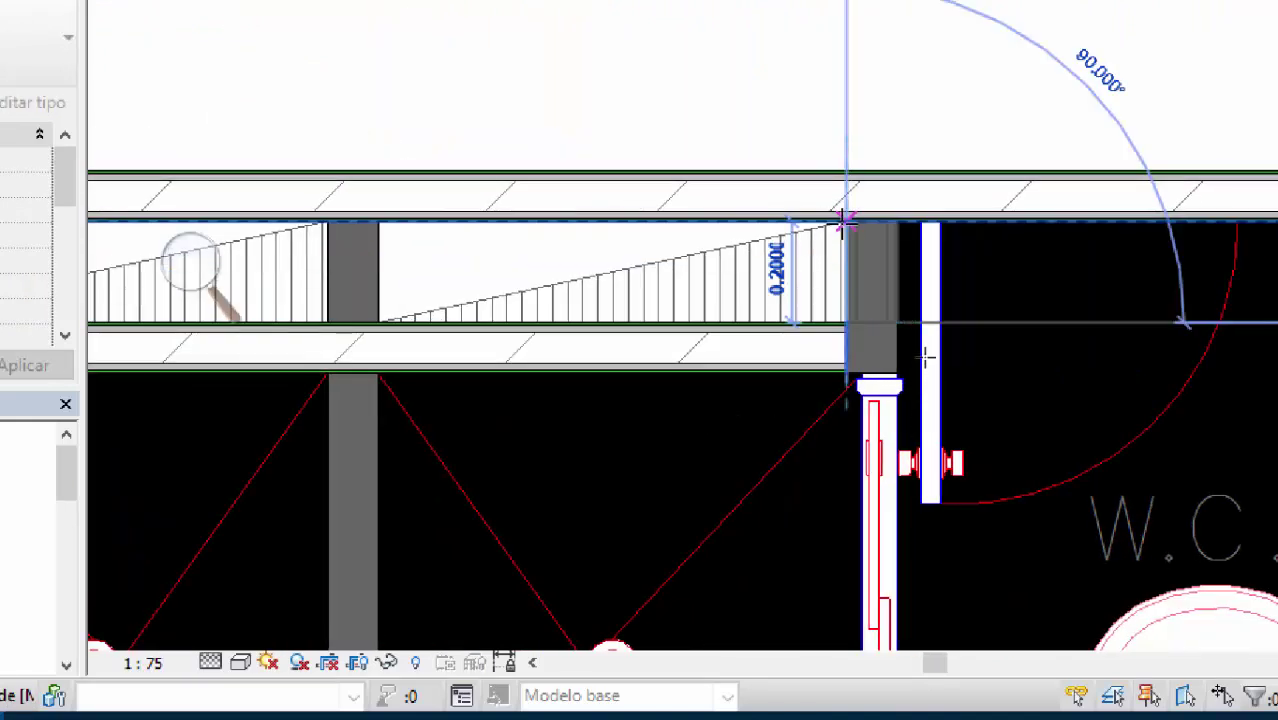
key(Escape)
Step: Draw the dividing wall between the two ducts and showers, down to the exterior wall
click(378, 220)
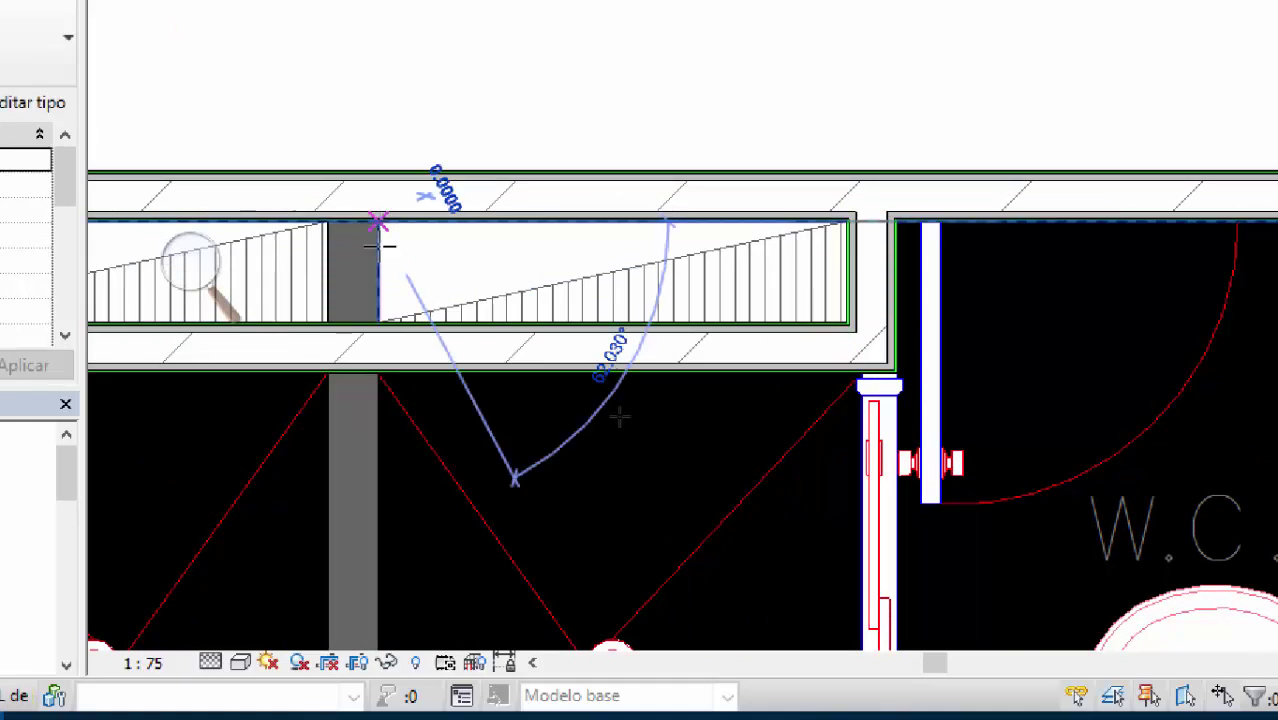
middle_drag(620, 418, 750, 271)
scroll(750, 422, down, 2)
scroll(765, 442, up, 2)
scroll(757, 477, up, 2)
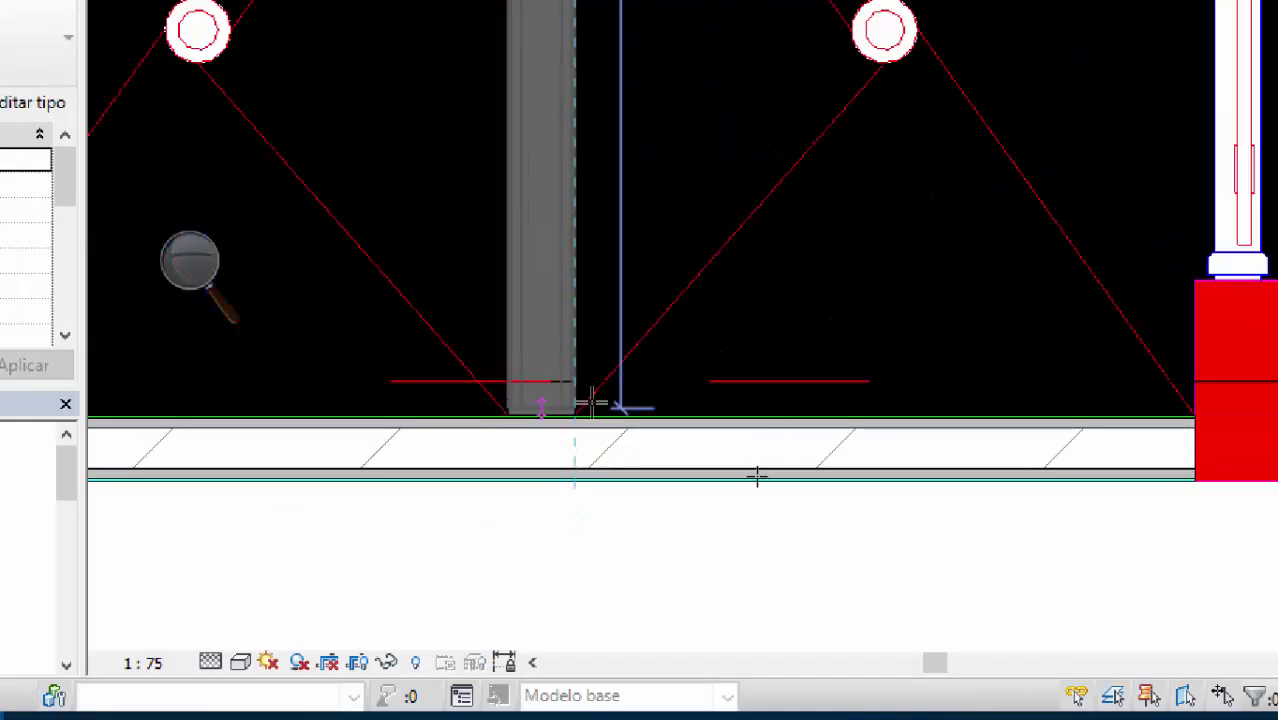
key(Escape)
key(Escape)
Step: Draw the wall across ALCOBA 1's door opening, from the W.C. block's upper wall to ALCOBA 2's lower wall line
scroll(599, 320, down, 3)
middle_drag(1056, 224, 820, 490)
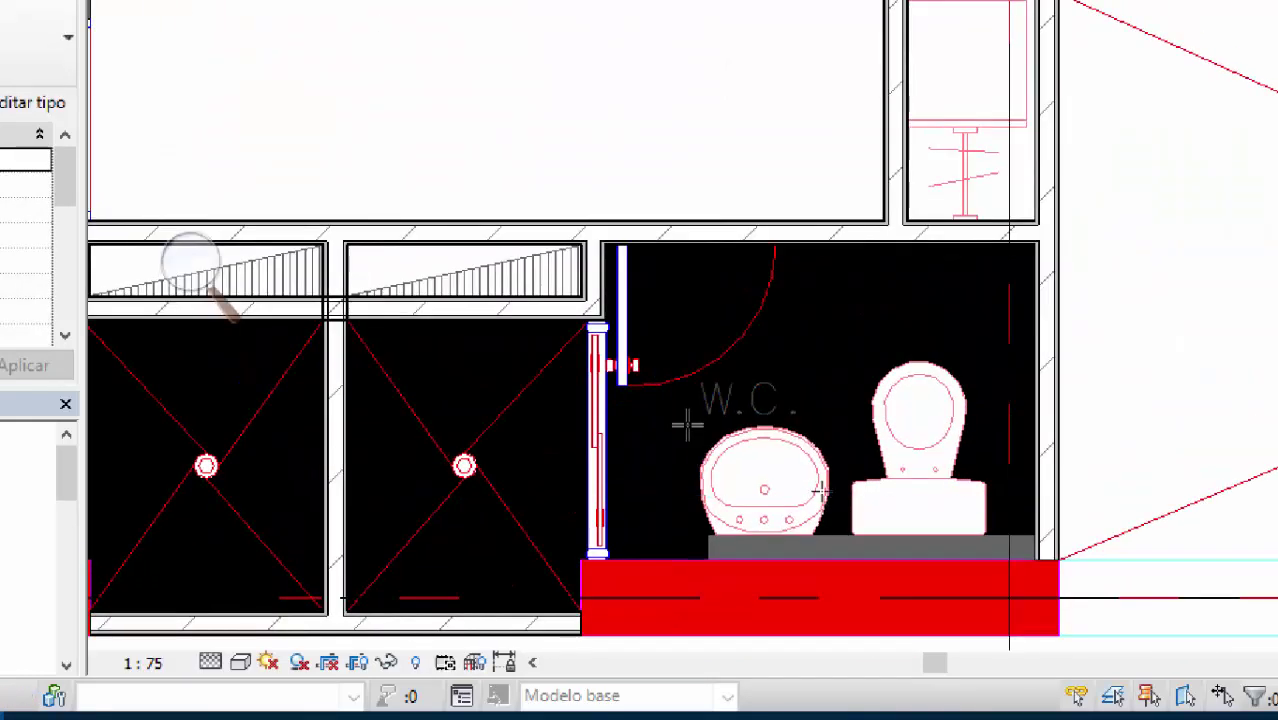
scroll(682, 291, down, 2)
middle_drag(429, 175, 690, 455)
scroll(560, 500, up, 4)
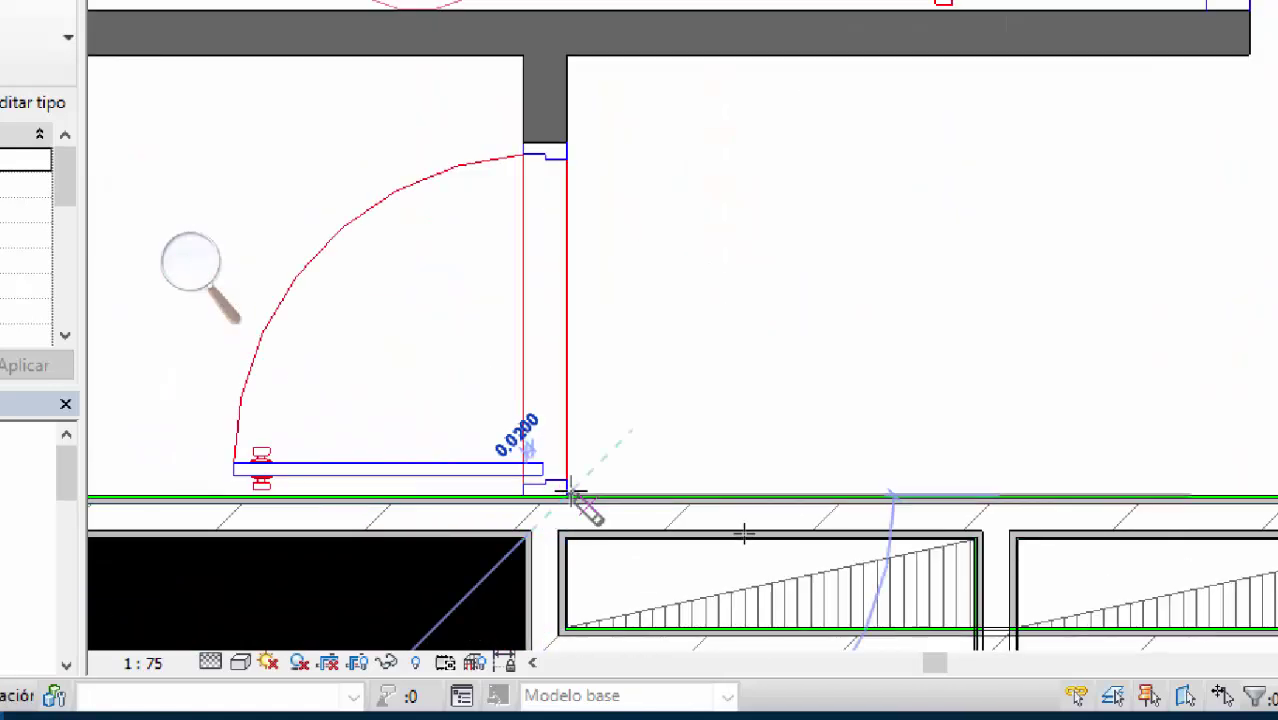
click(568, 493)
scroll(568, 493, down, 3)
click(566, 236)
key(Escape)
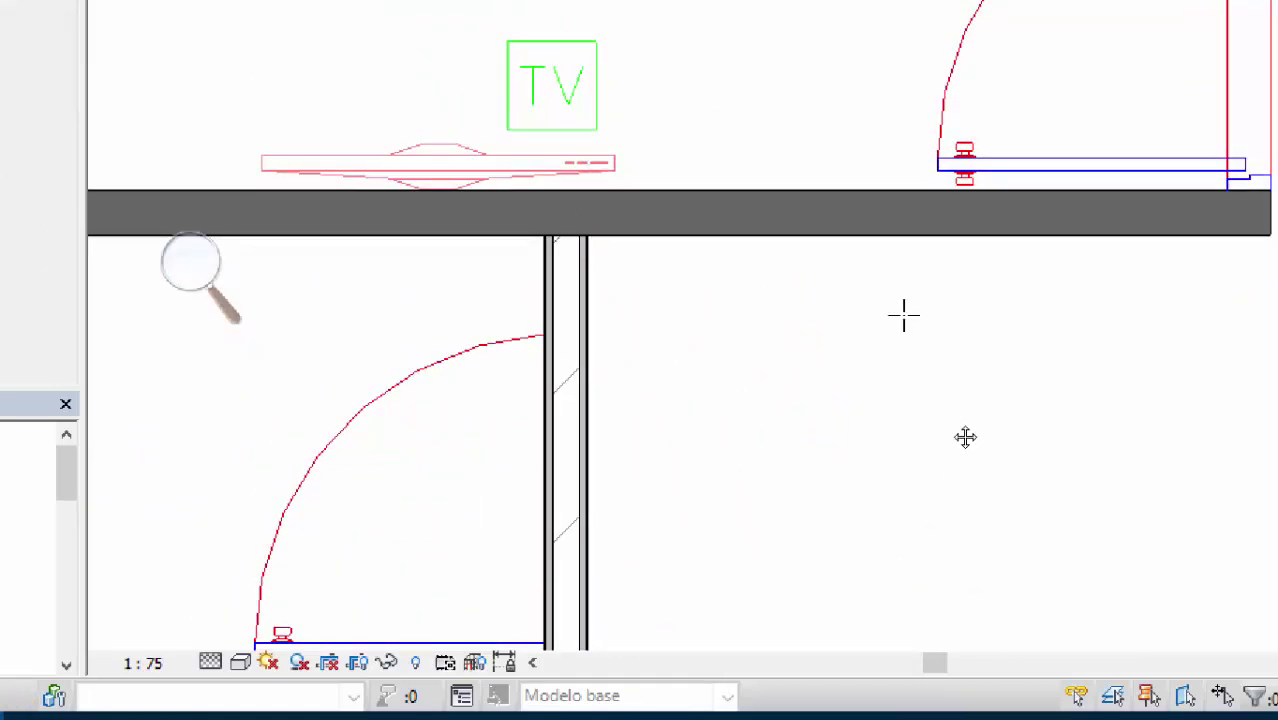
Step: Draw the short wall above the closet below ALCOBA 3's door, joining the hall wall to the VACIO wall corner
middle_drag(965, 437, 592, 524)
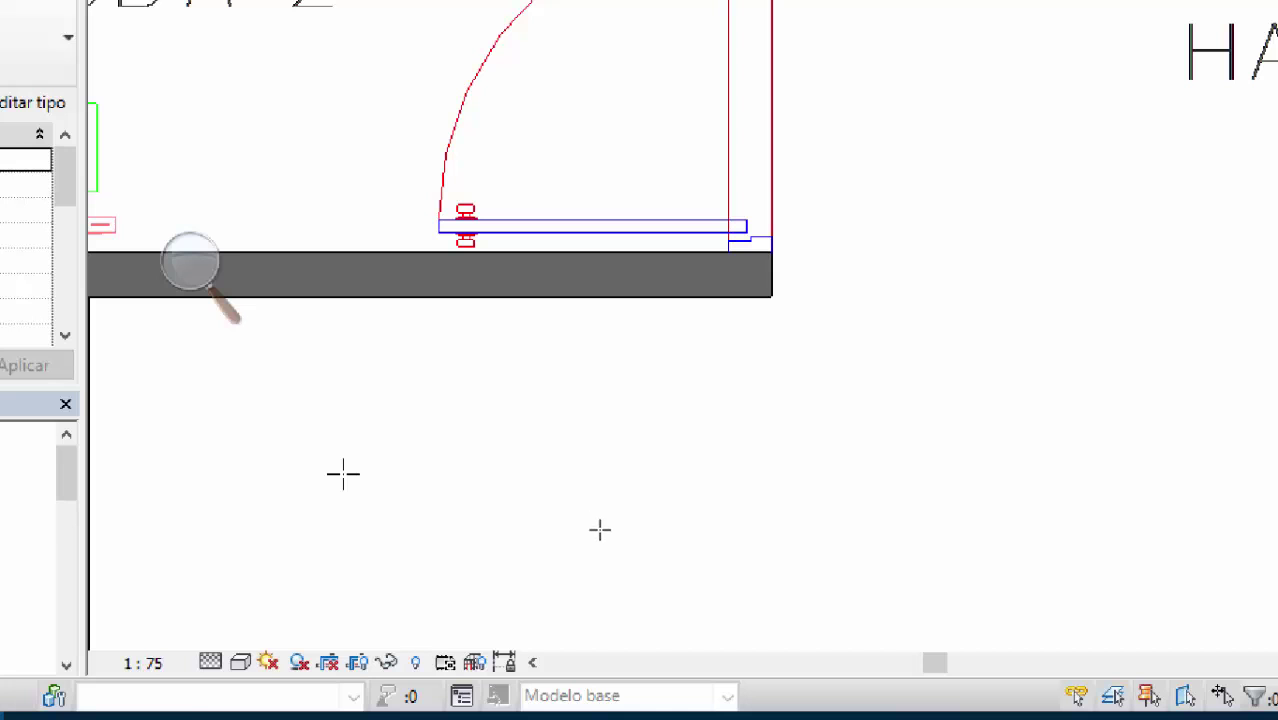
scroll(436, 496, down, 5)
middle_drag(456, 442, 621, 432)
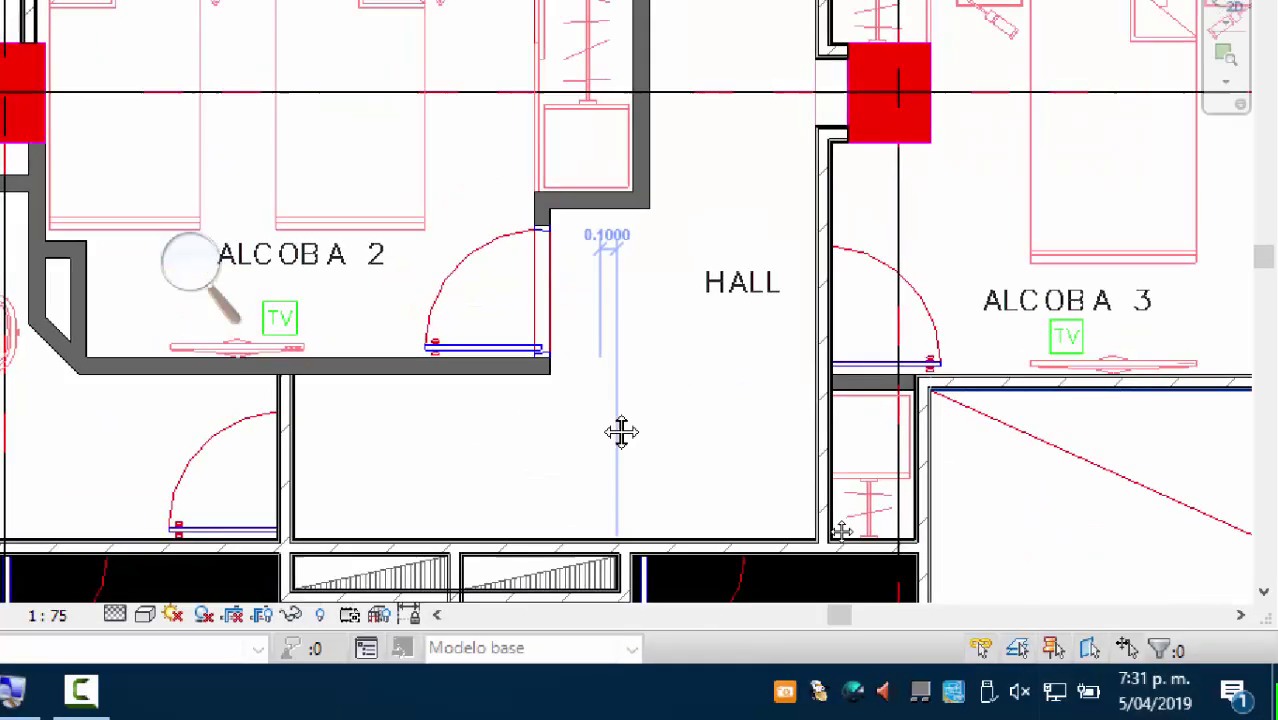
scroll(1093, 431, up, 8)
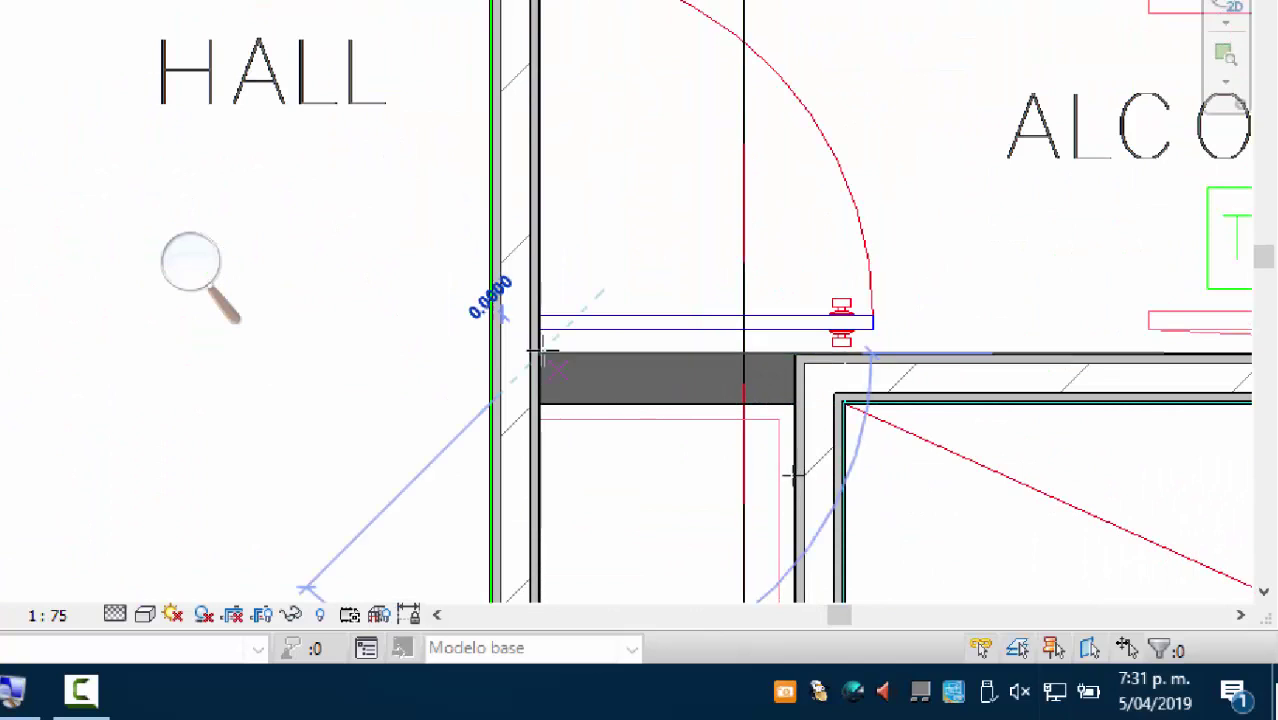
click(957, 471)
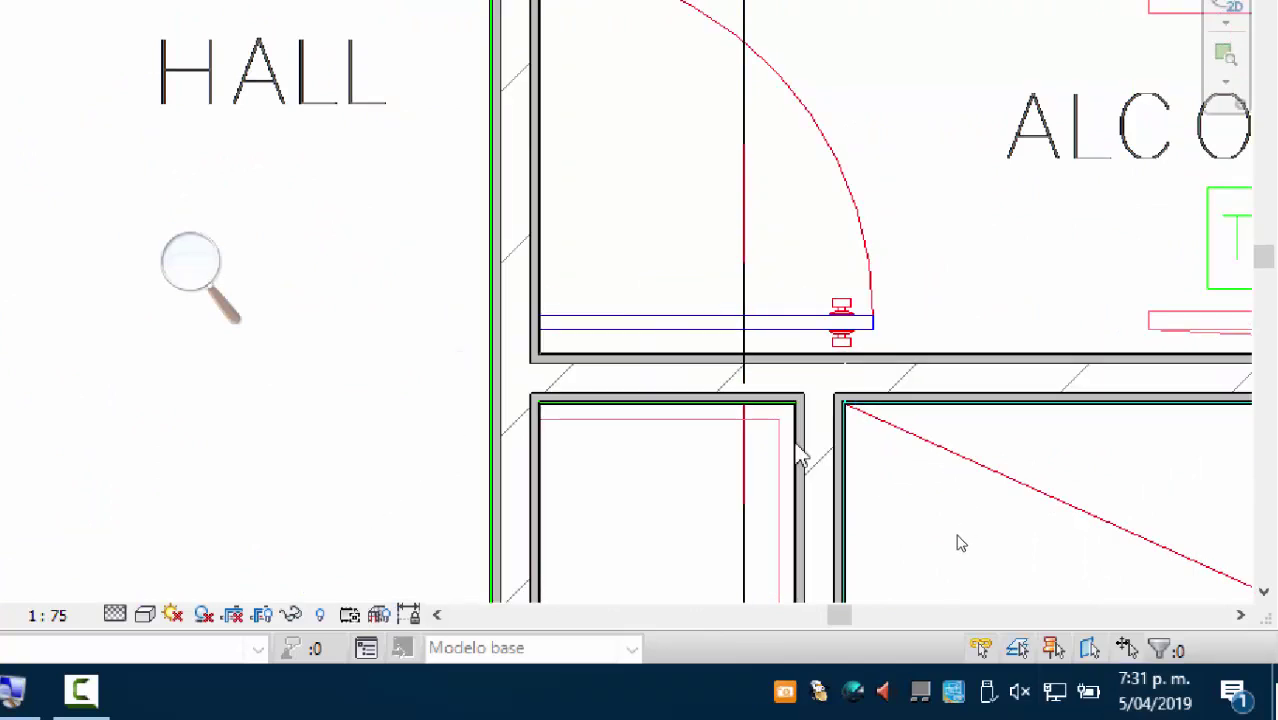
Step: Draw ALCOBA 2's lower wall from the corner below its door, past the TV, to the start of the angled duct wall
scroll(958, 542, down, 5)
scroll(662, 274, up, 5)
middle_drag(600, 551, 796, 374)
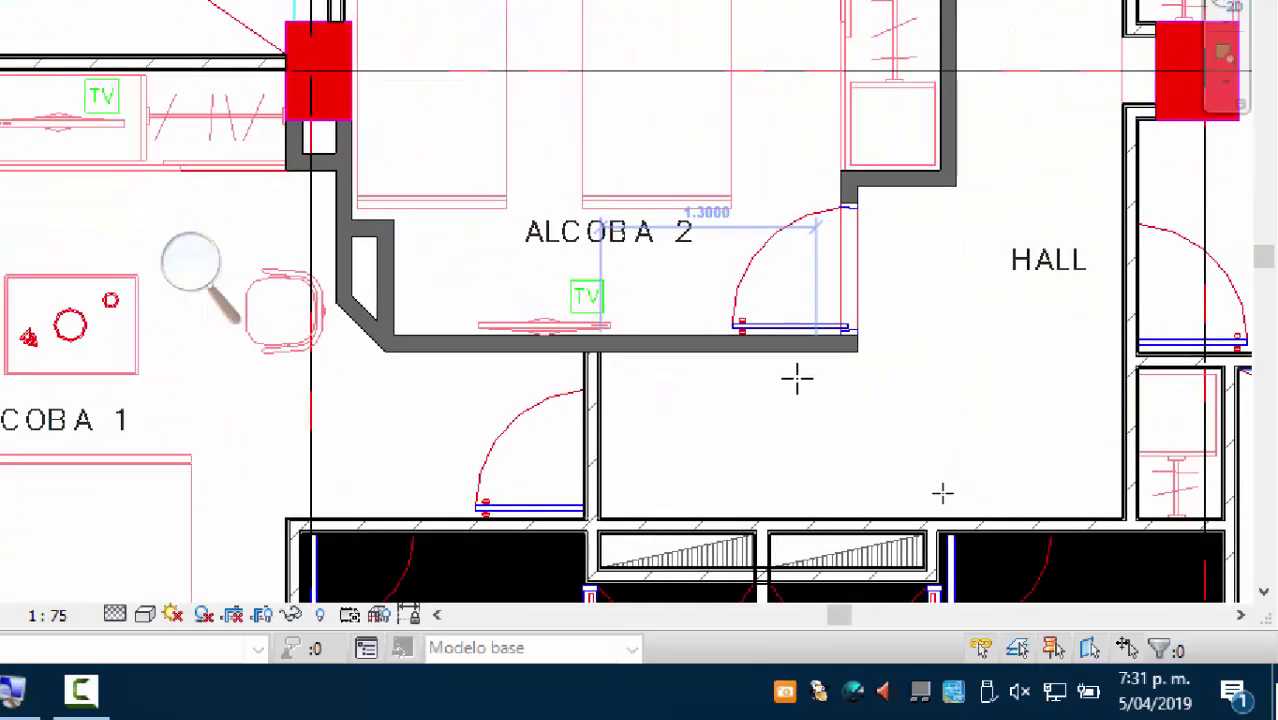
scroll(796, 374, up, 3)
click(914, 344)
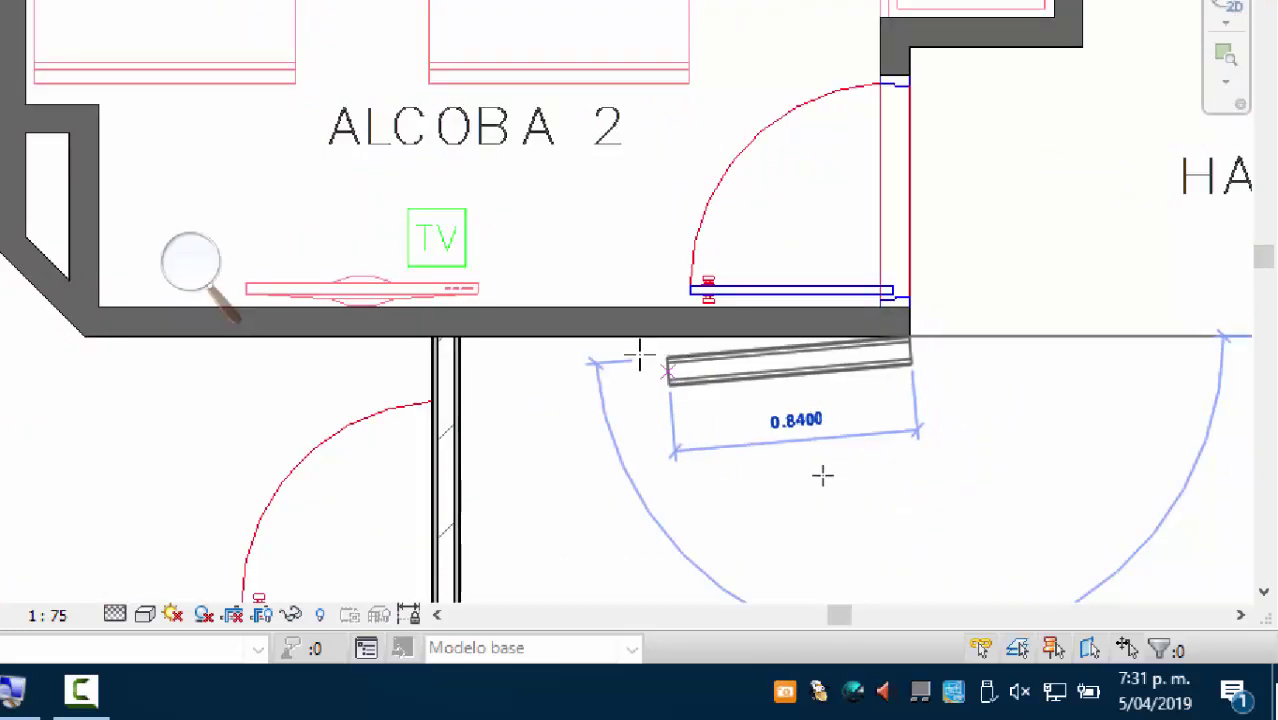
middle_drag(514, 345, 667, 403)
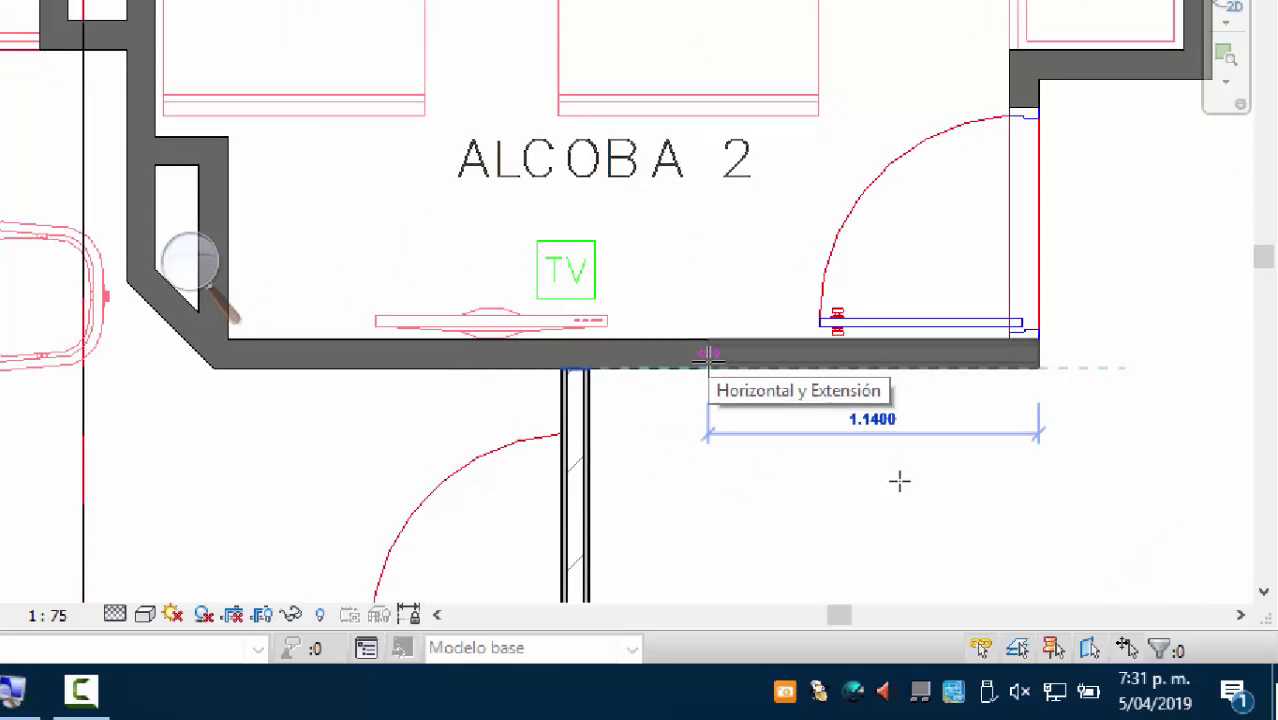
middle_drag(727, 496, 819, 482)
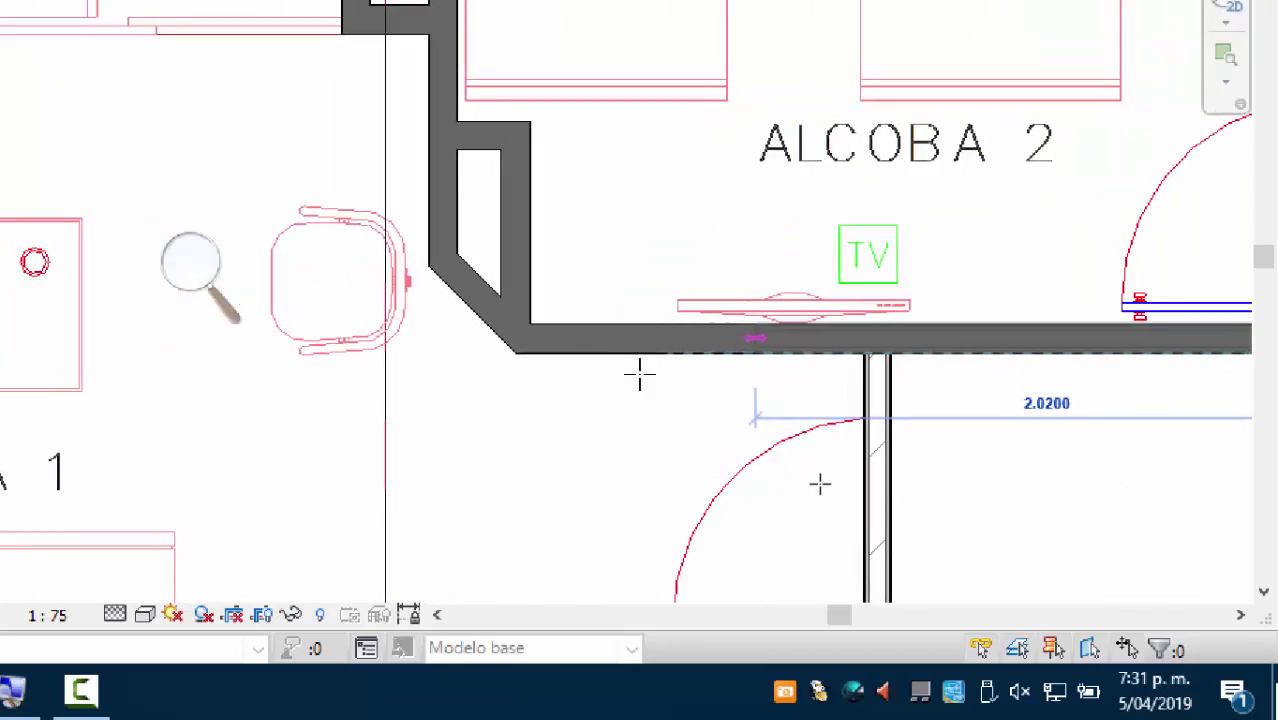
scroll(757, 473, up, 3)
click(479, 348)
Step: Continue the wall past the angled bend and 0.8000 up, running it along ALCOBA 1's closet front to the exterior wall
middle_drag(479, 348, 620, 700)
click(522, 406)
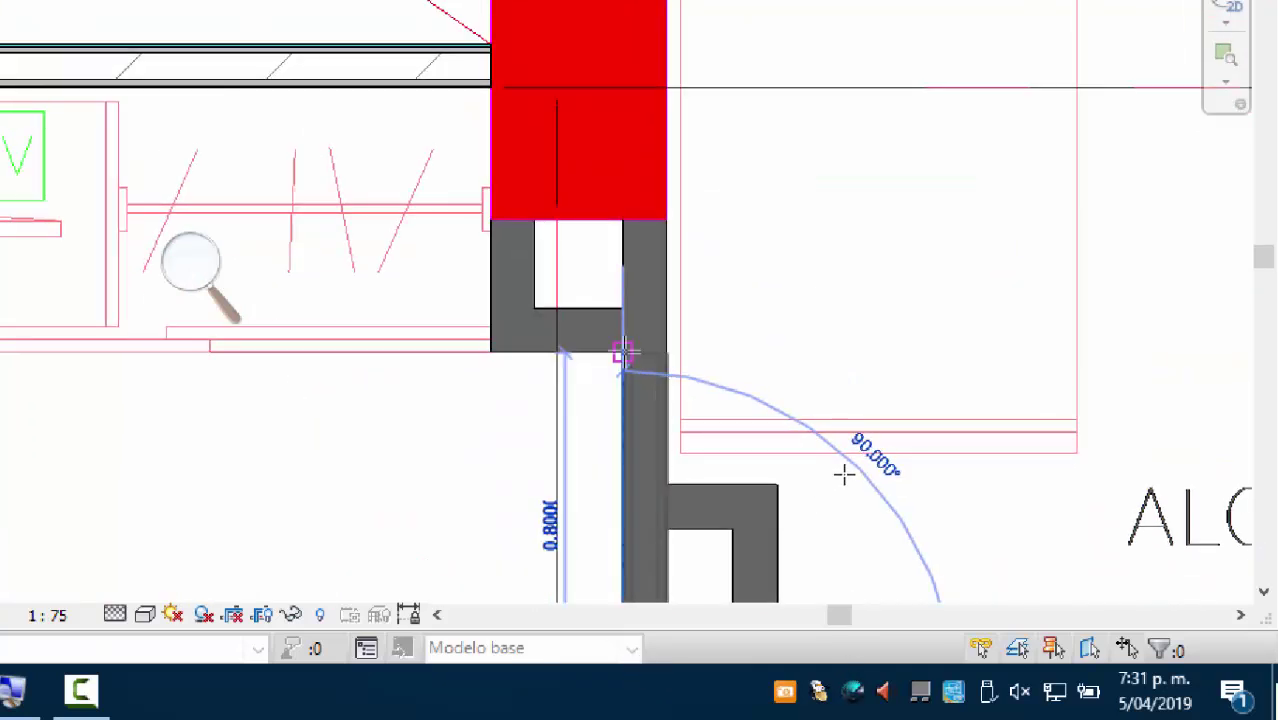
middle_drag(756, 476, 950, 397)
scroll(950, 397, down, 2)
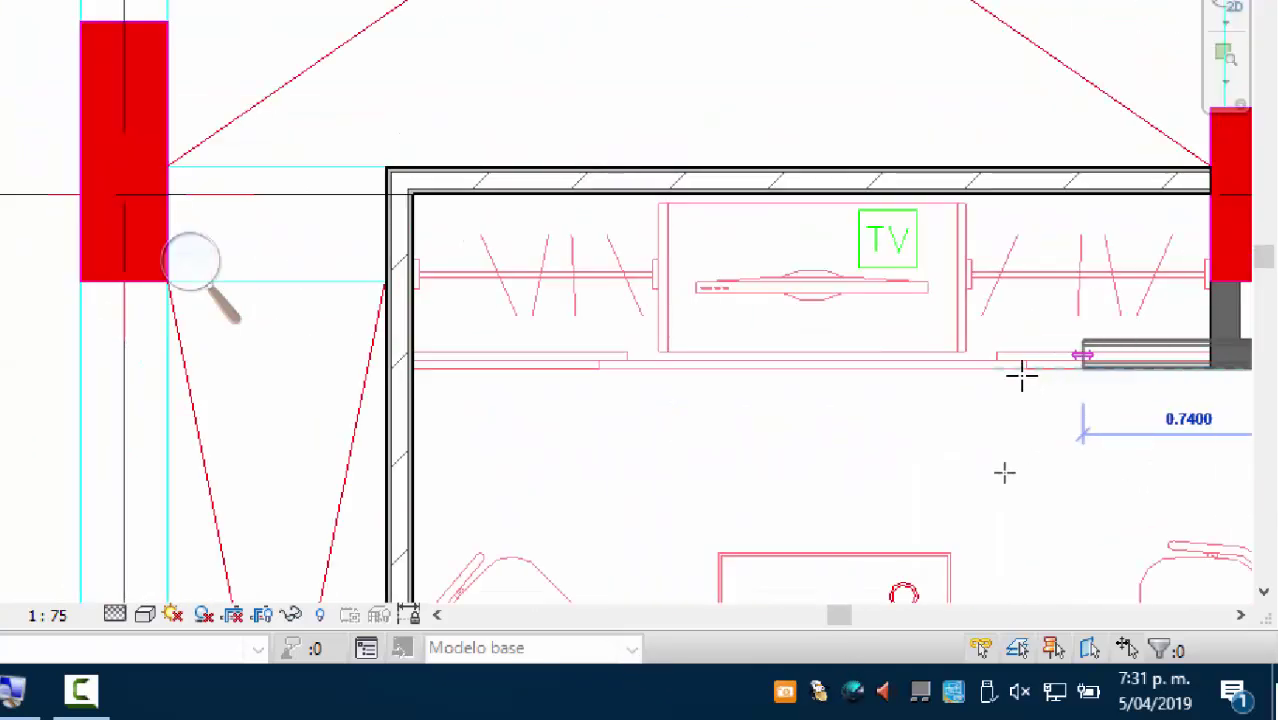
scroll(767, 484, up, 2)
key(Escape)
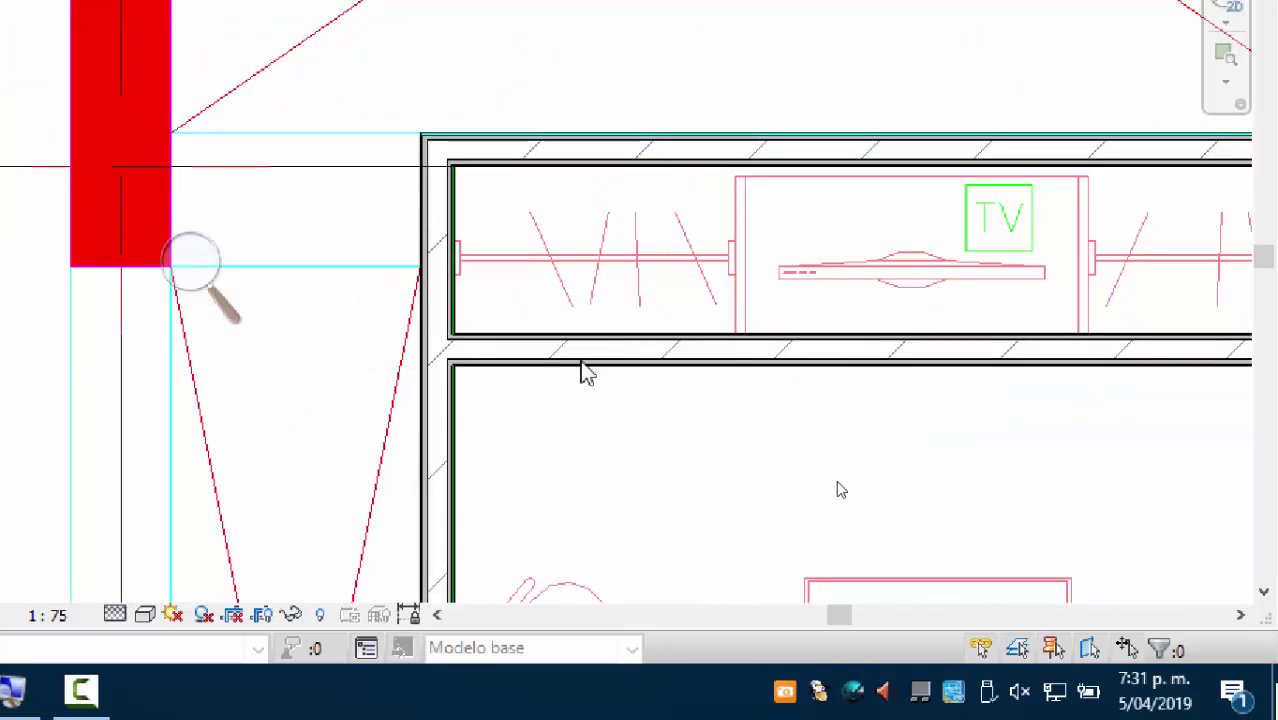
Step: Draw the two 0.2000 duct side walls between the red column and the closet-front wall
middle_drag(836, 488, 502, 537)
scroll(615, 332, up, 2)
click(642, 314)
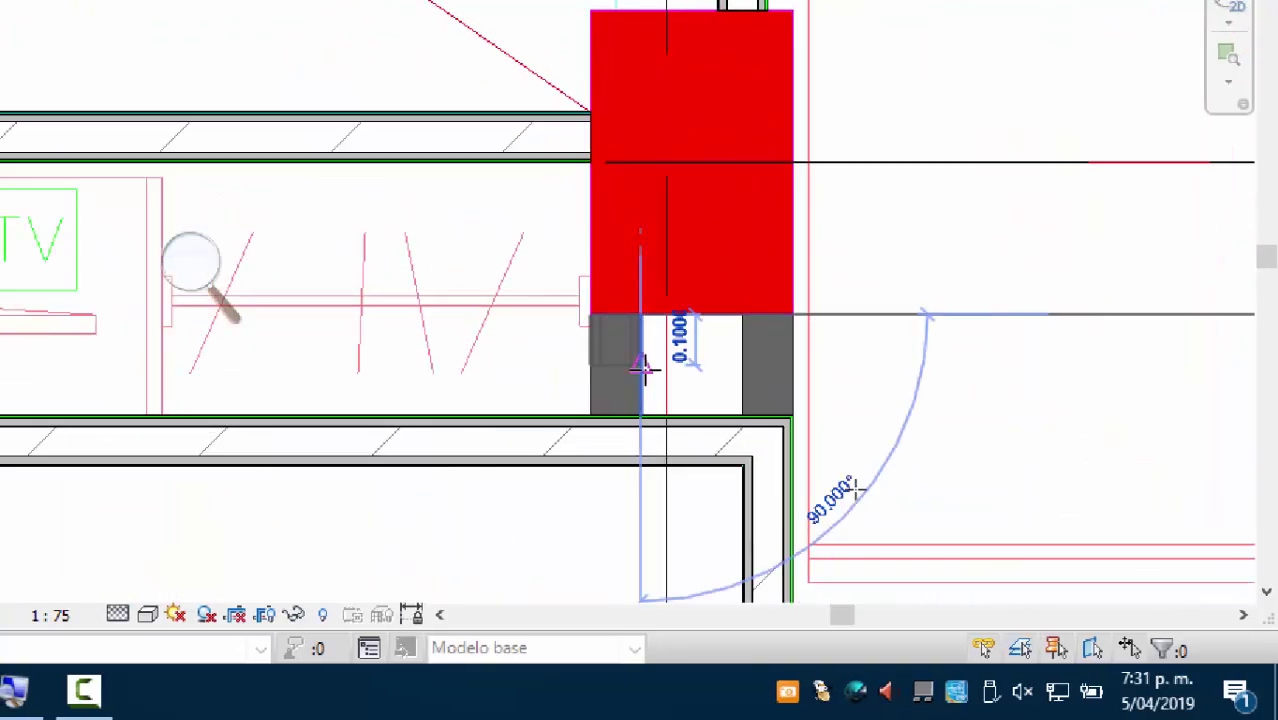
click(952, 460)
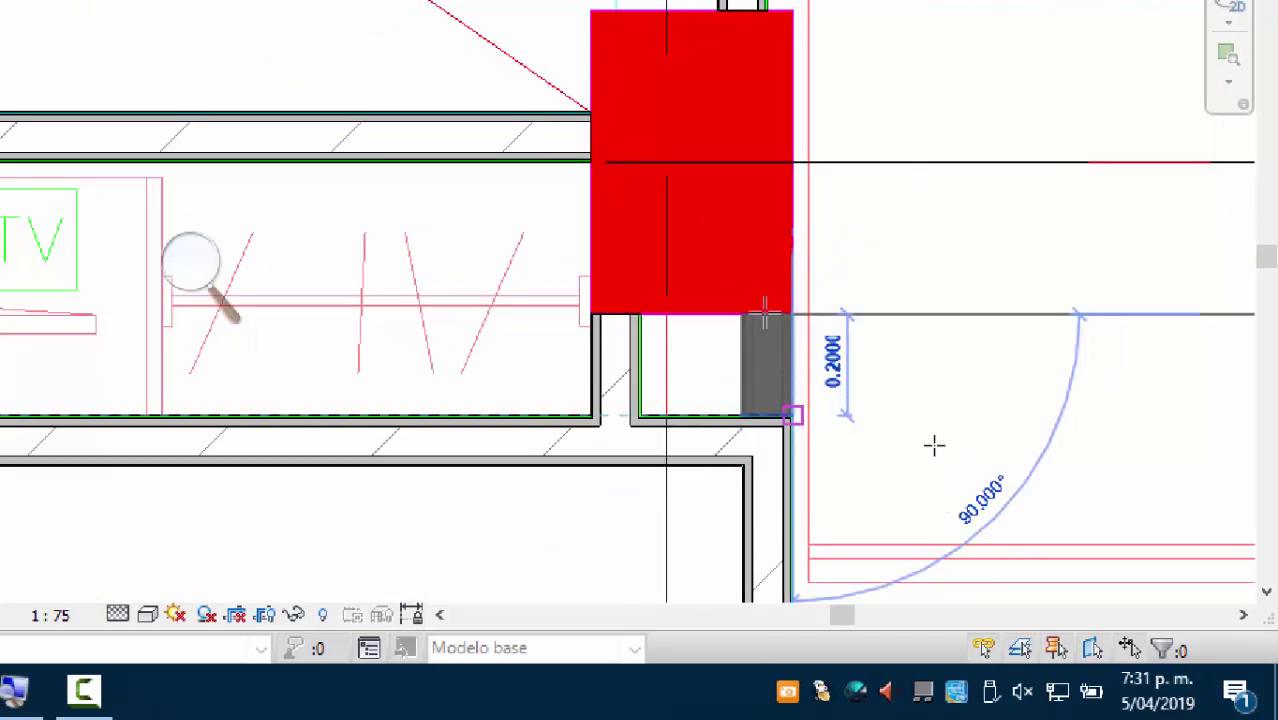
Step: Draw ALCOBA 2's upper wall from the exterior wall, between the sofa and the beds, to the closet corner by the hall
scroll(921, 496, down, 4)
scroll(862, 457, up, 6)
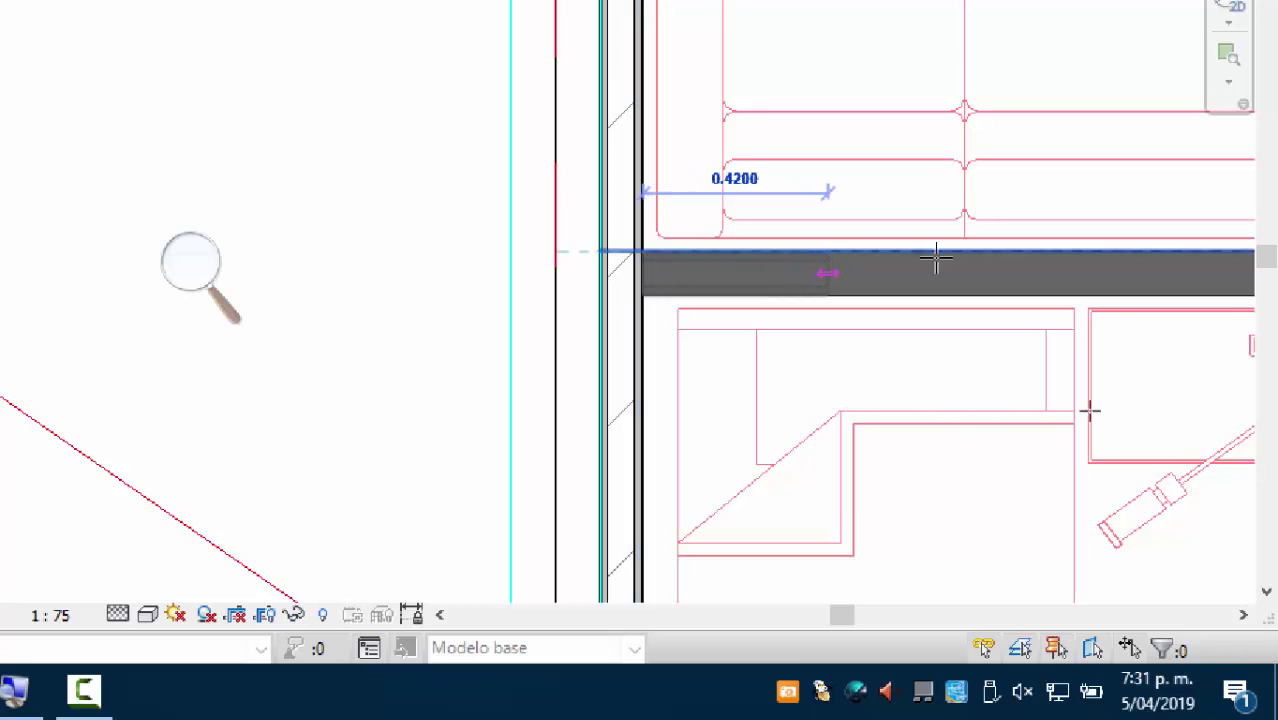
middle_drag(1248, 397, 787, 444)
scroll(787, 444, down, 3)
scroll(867, 462, up, 5)
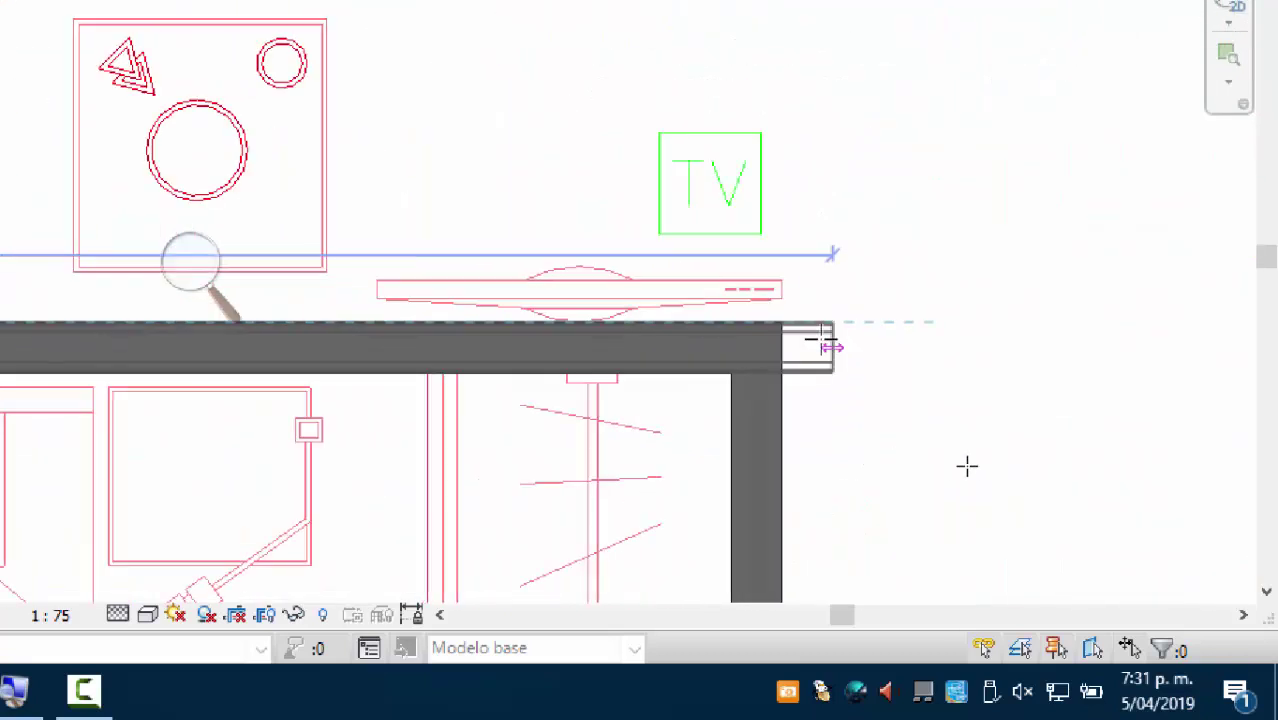
click(798, 320)
Step: Continue ALCOBA 2's wall around the closet, down its hall side, back along its base, and down past the door to the lower wall
scroll(796, 457, down, 3)
scroll(921, 400, up, 5)
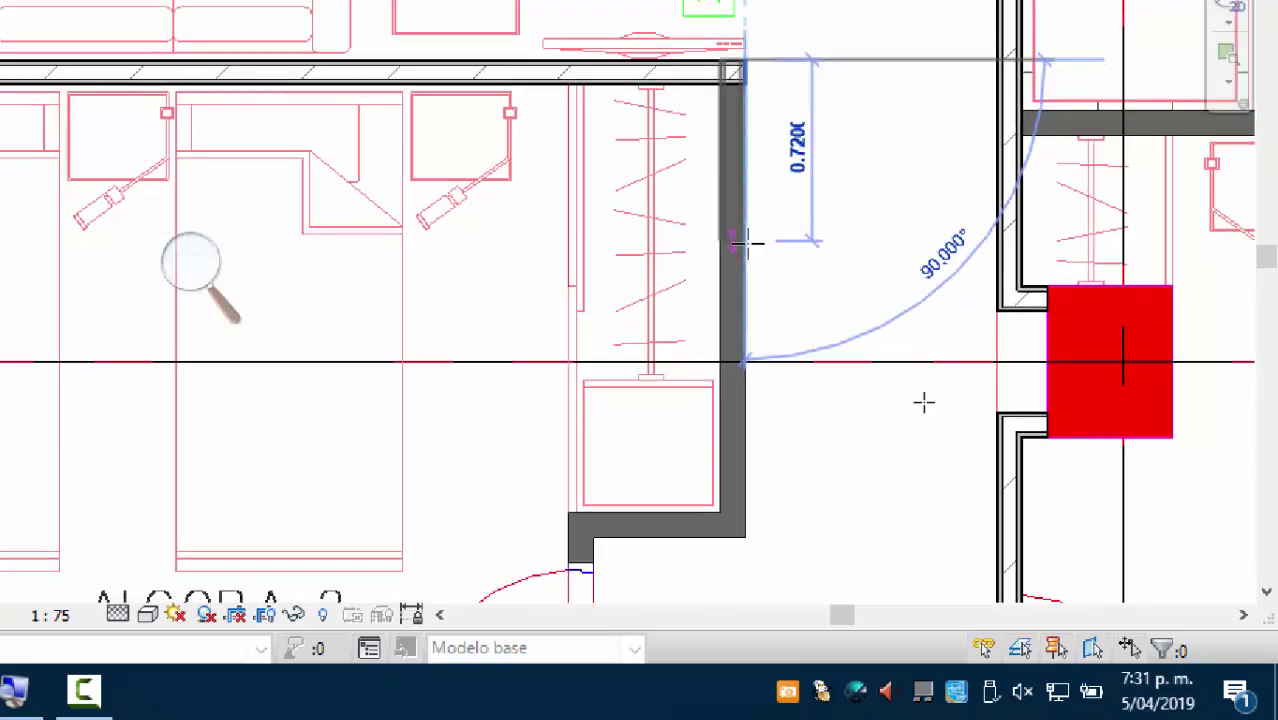
scroll(738, 432, up, 2)
scroll(615, 388, up, 3)
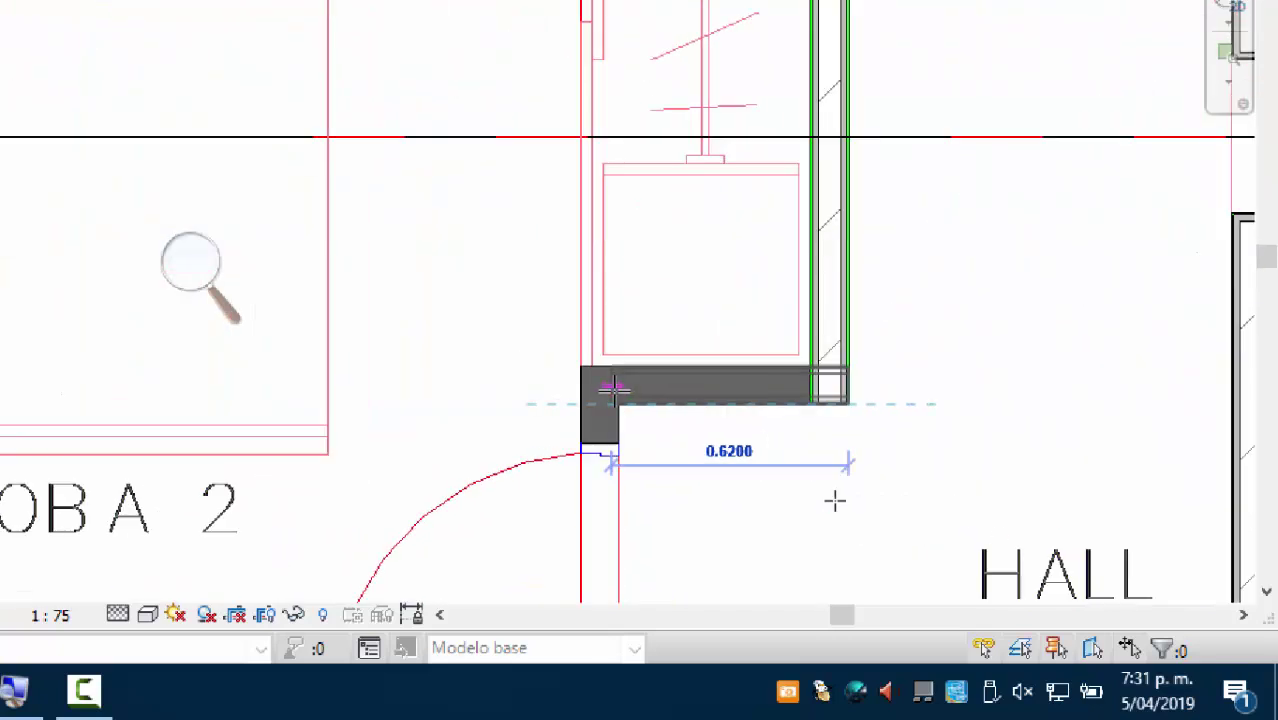
click(837, 500)
scroll(856, 448, down, 4)
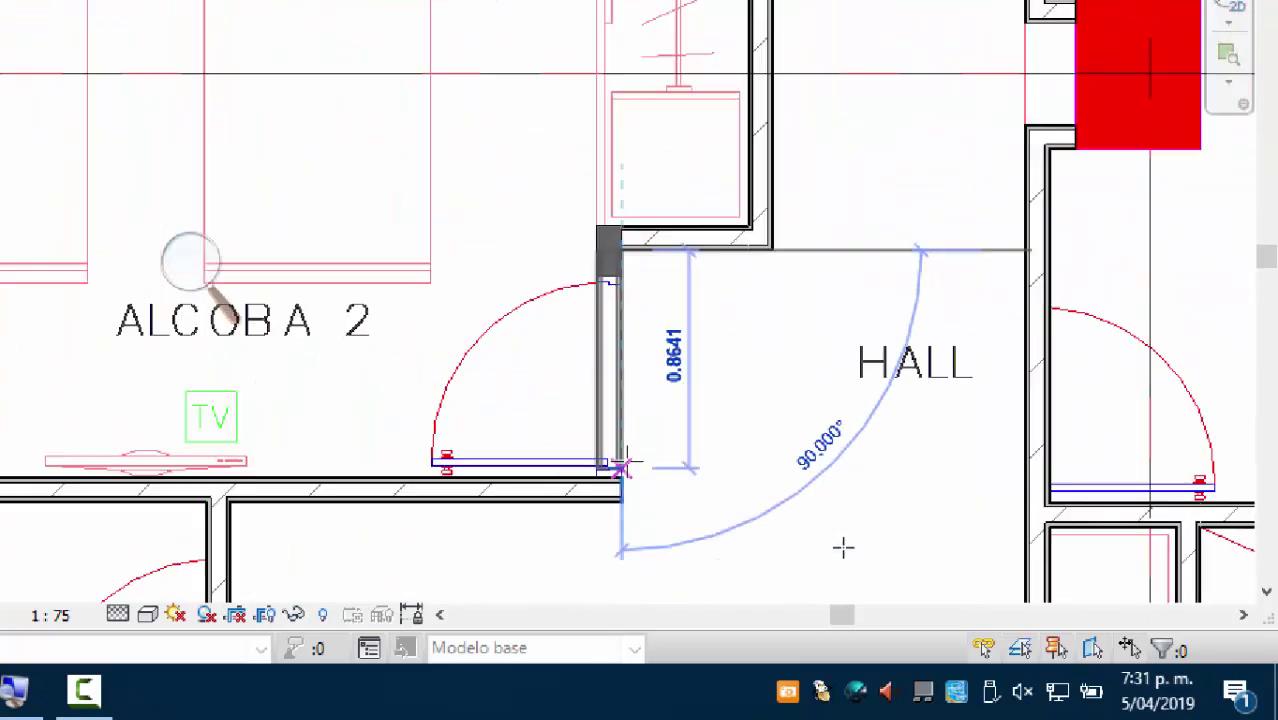
scroll(844, 544, up, 4)
key(Escape)
key(Escape)
Step: Draw ALCOBA 2's closet-front wall from the closet's lower corner up to the bedroom's upper wall
scroll(645, 450, down, 4)
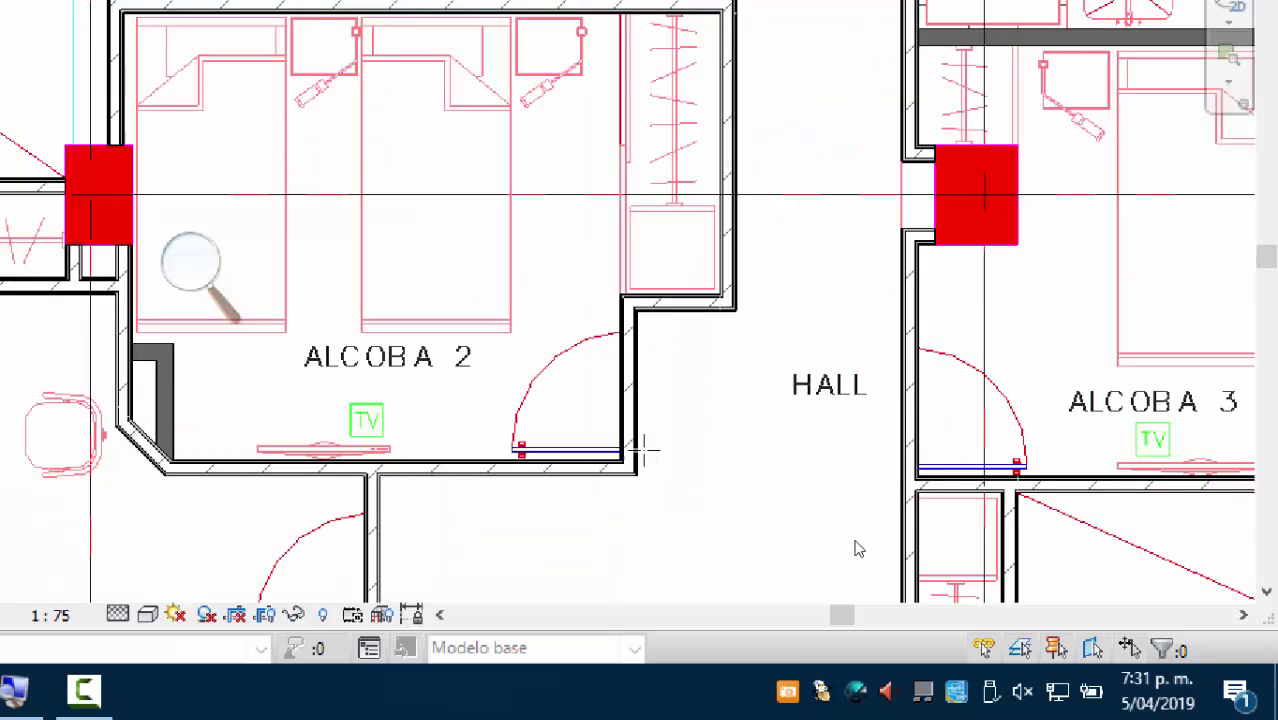
middle_drag(645, 448, 660, 531)
scroll(497, 393, up, 5)
scroll(556, 462, up, 2)
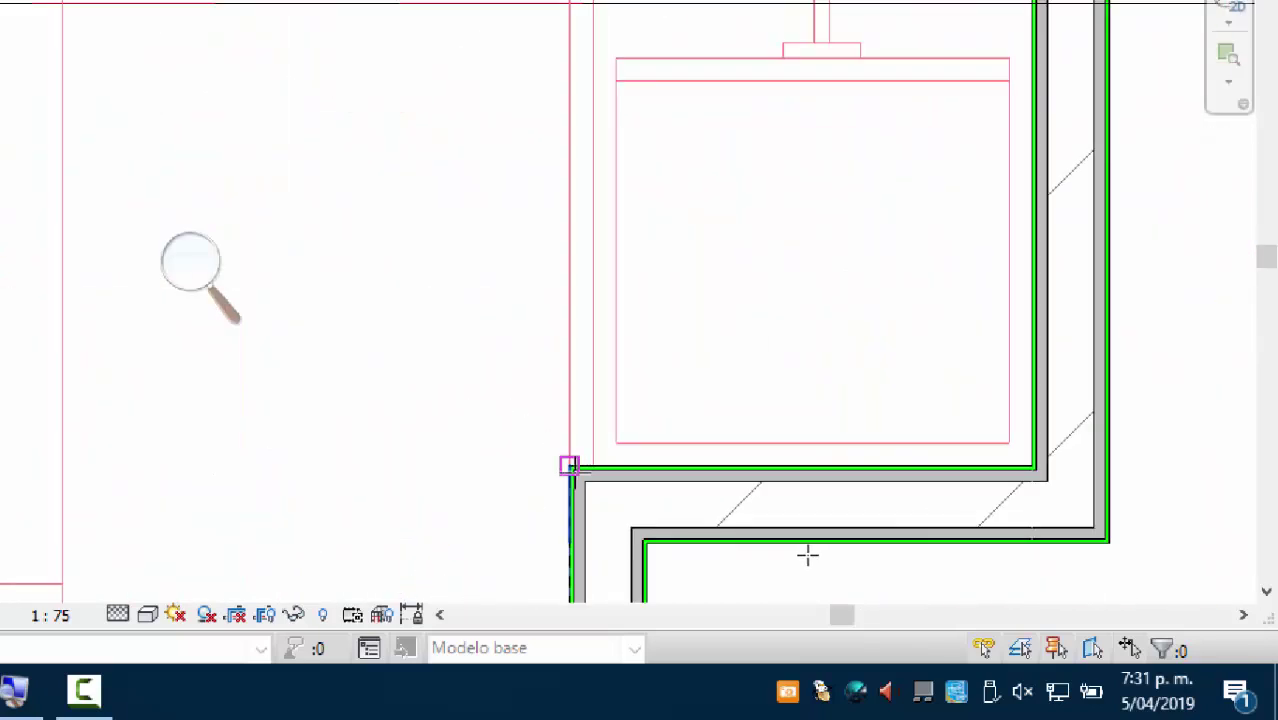
click(570, 465)
middle_drag(584, 354, 621, 408)
scroll(650, 286, down, 1)
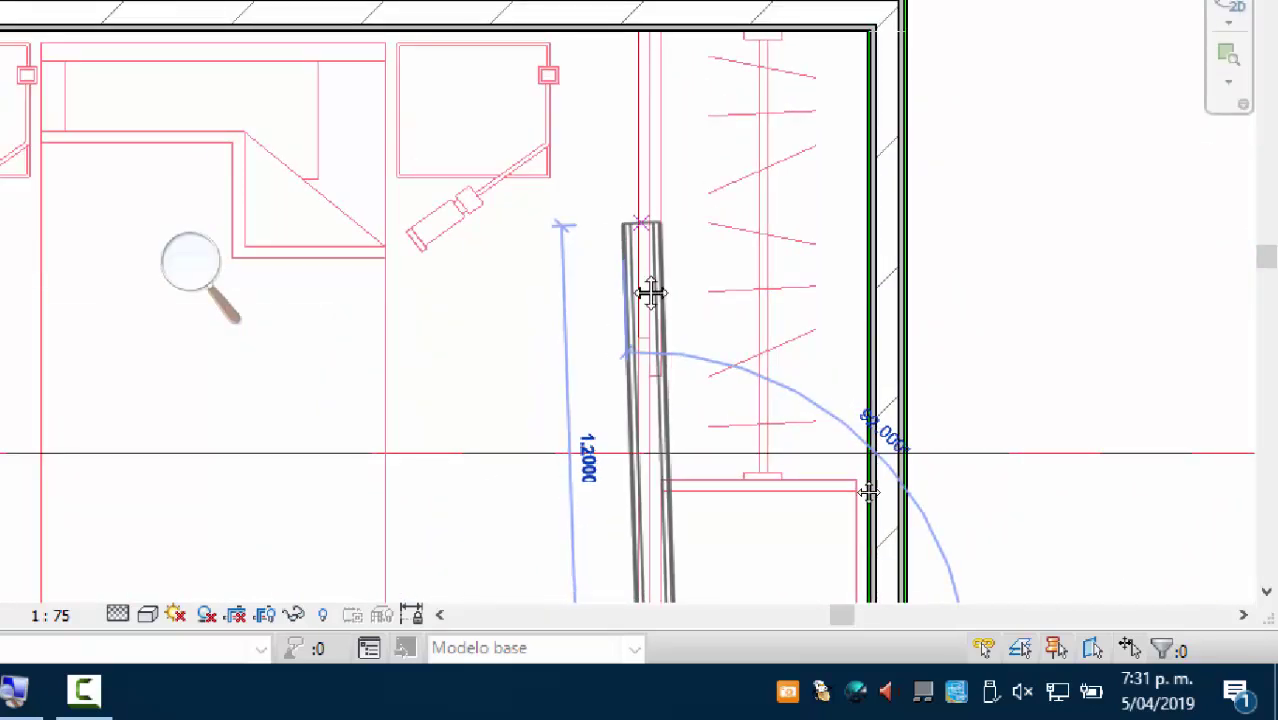
scroll(684, 258, up, 2)
scroll(684, 258, down, 1)
click(676, 215)
key(Escape)
key(Escape)
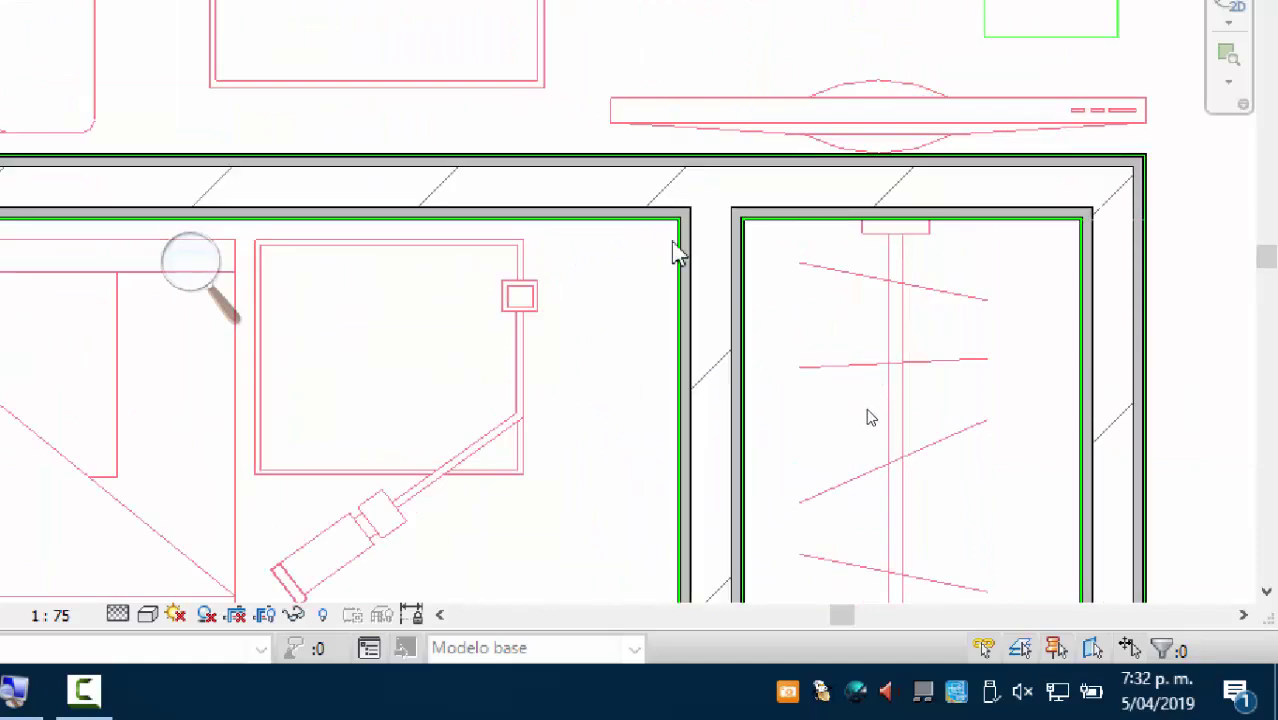
Step: Enclose the small duct beside ALCOBA 2's angled wall with a short upper wall and a side wall down to the lower wall
scroll(673, 251, down, 3)
scroll(875, 440, down, 4)
scroll(910, 510, up, 4)
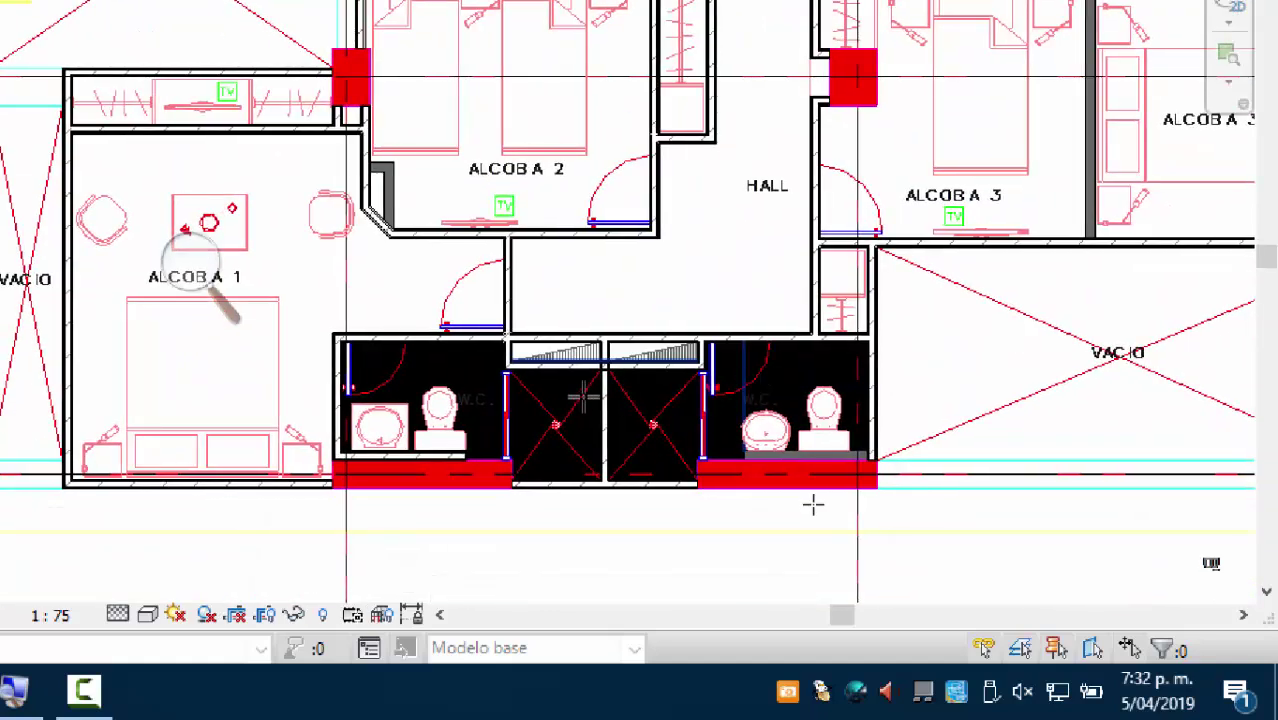
scroll(584, 397, up, 2)
middle_drag(425, 331, 753, 334)
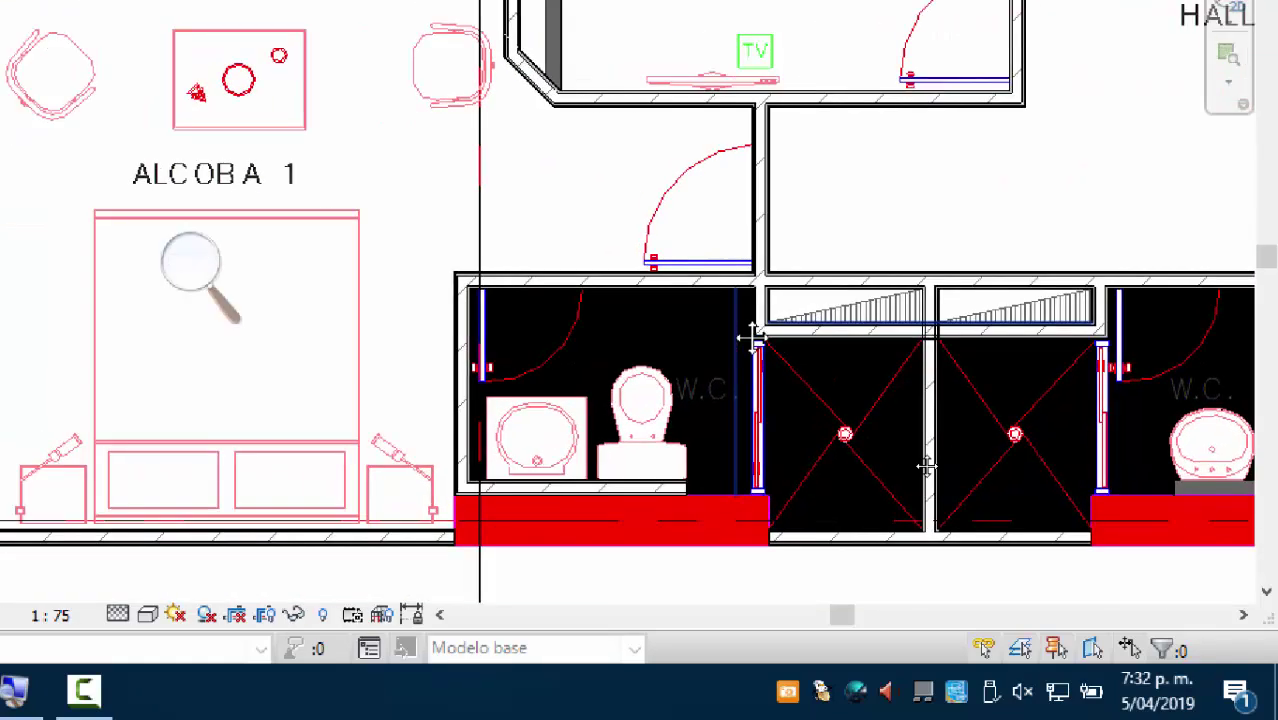
middle_drag(289, 334, 619, 437)
scroll(619, 437, down, 2)
scroll(716, 314, up, 4)
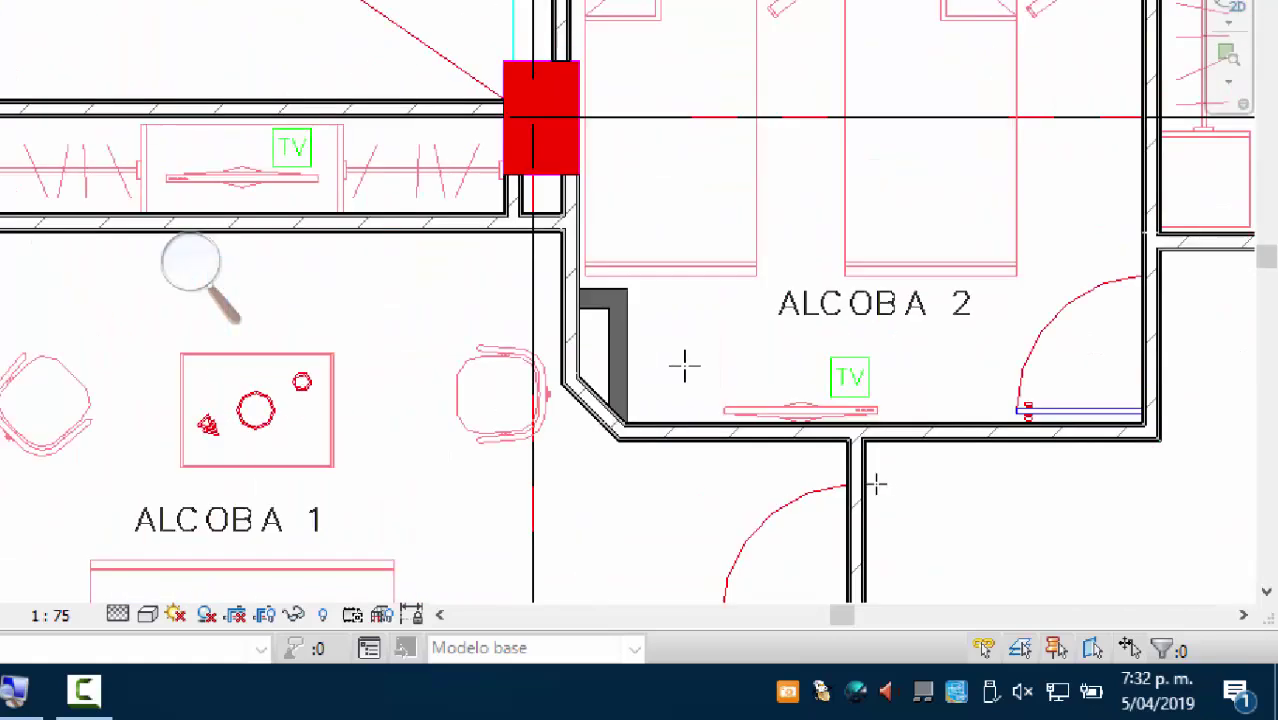
scroll(620, 437, up, 2)
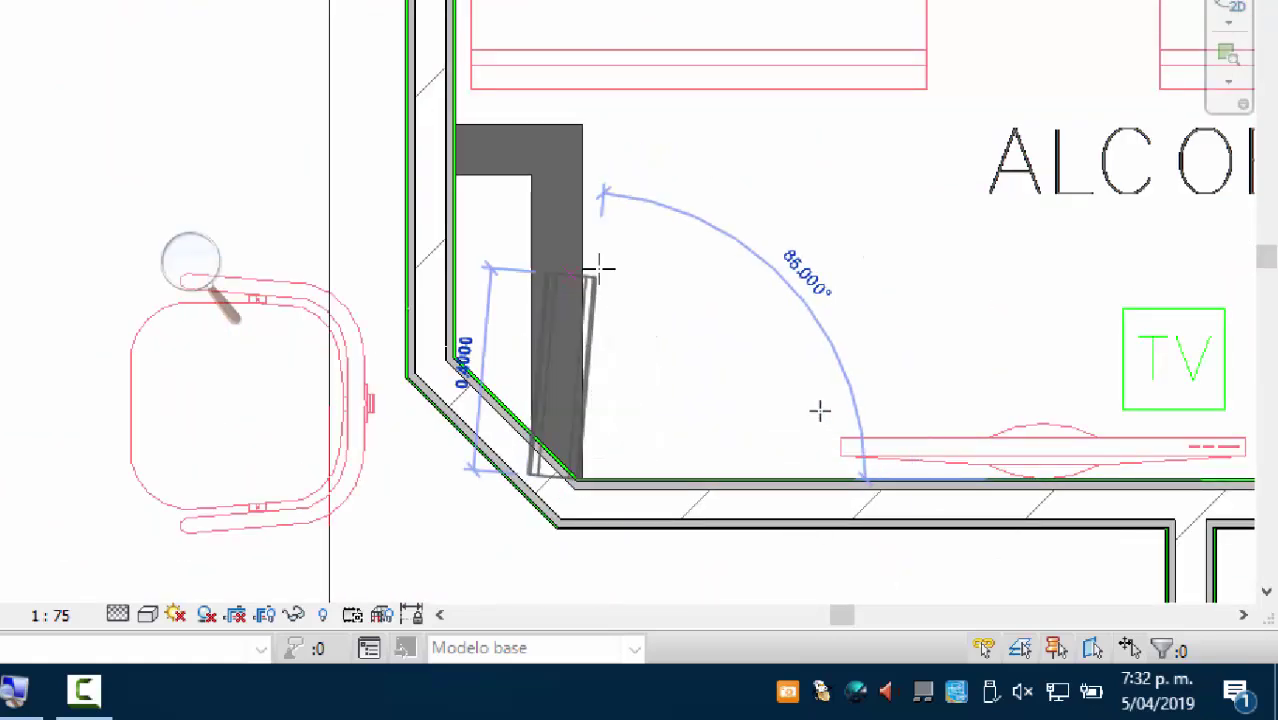
scroll(562, 133, up, 3)
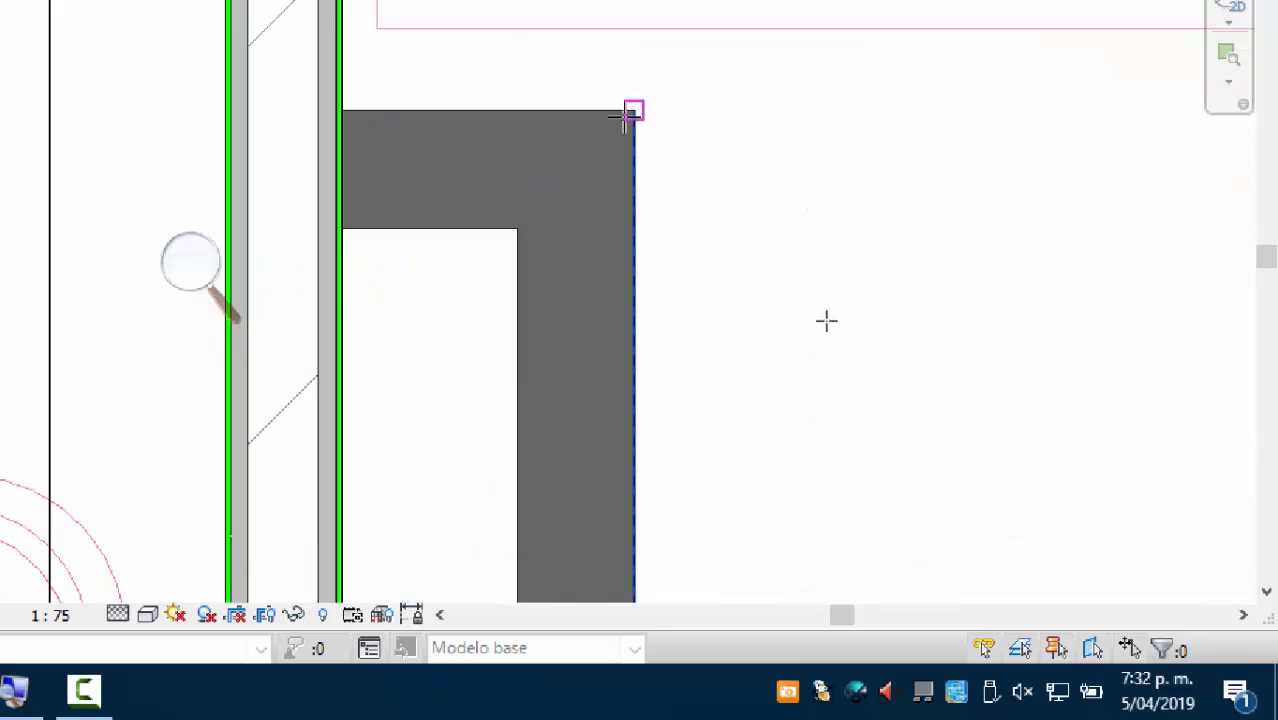
click(342, 110)
scroll(848, 317, down, 3)
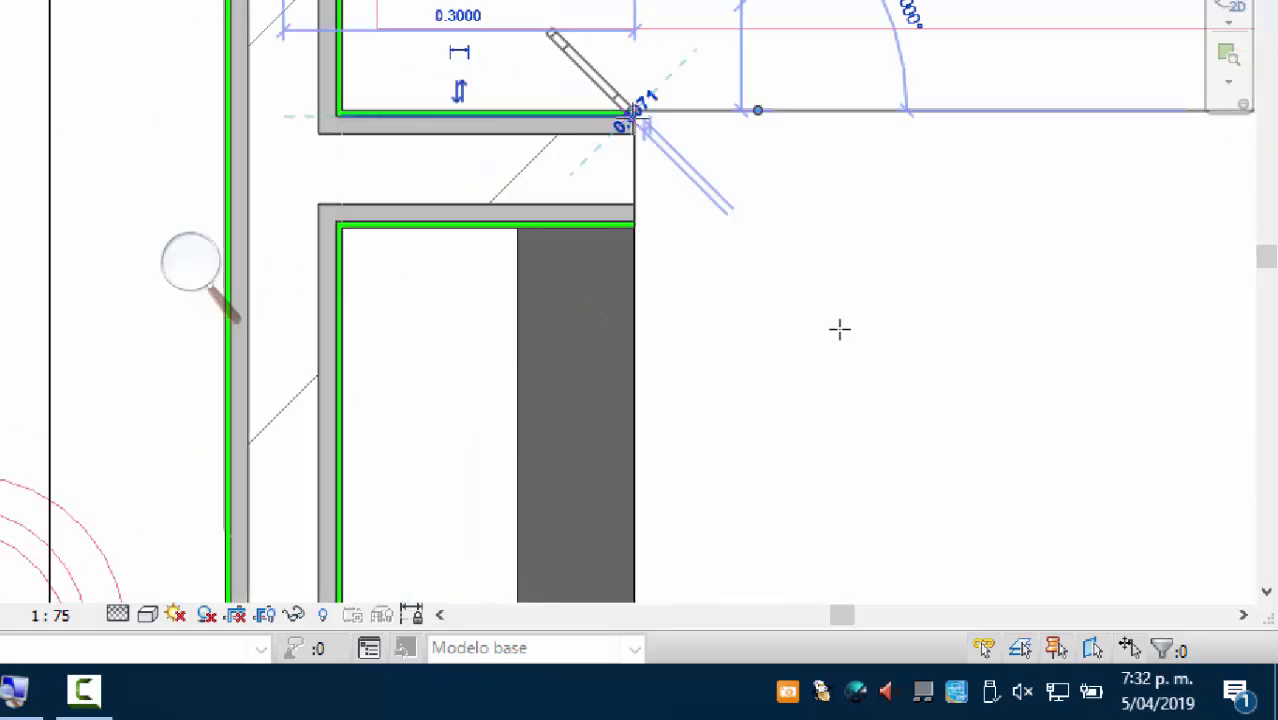
scroll(882, 388, up, 3)
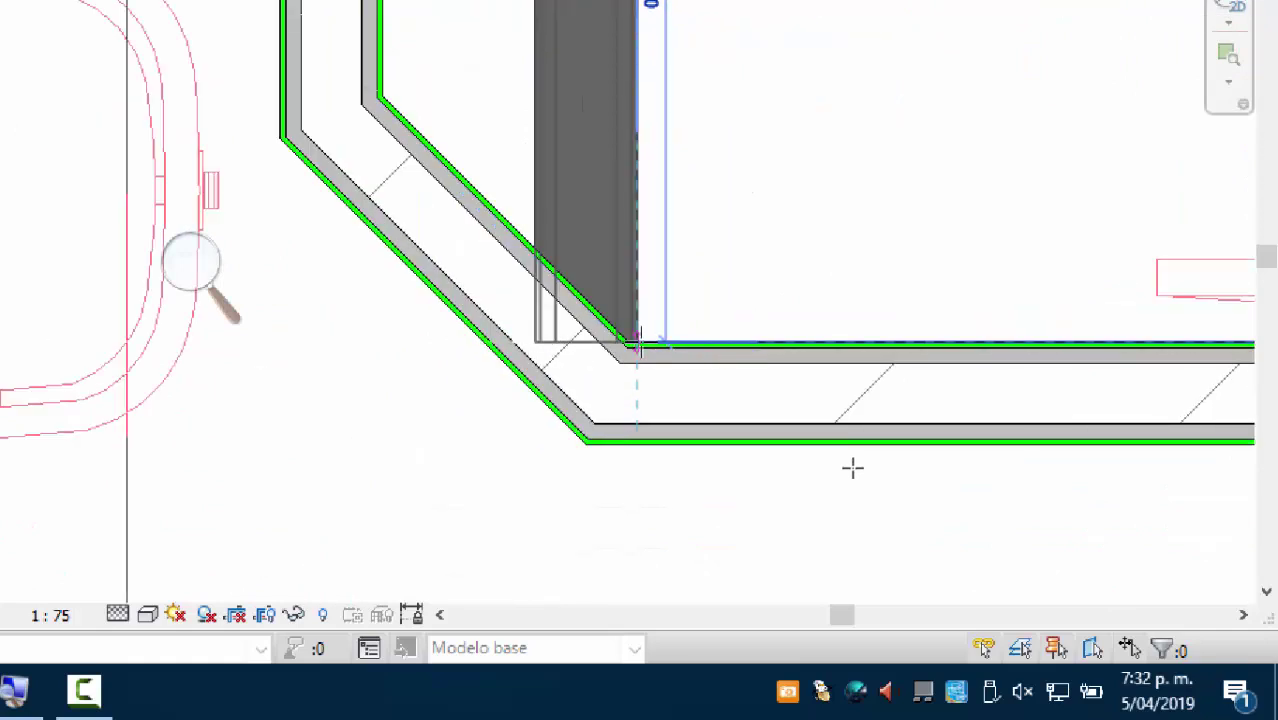
scroll(979, 460, down, 4)
middle_drag(979, 460, 756, 534)
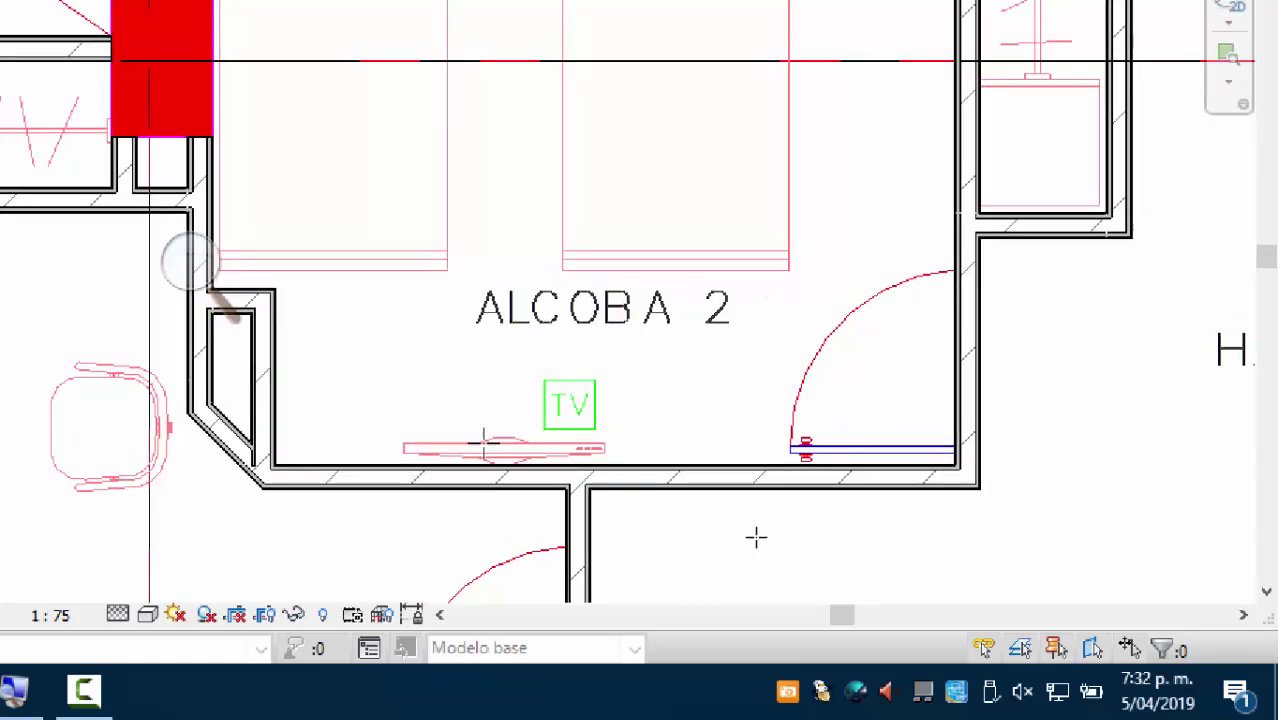
Step: Draw the dividing wall between the two ALCOBA 3 bedrooms, from their lower wall up past the closet to the ROPAS wall
scroll(867, 371, down, 3)
scroll(984, 362, down, 2)
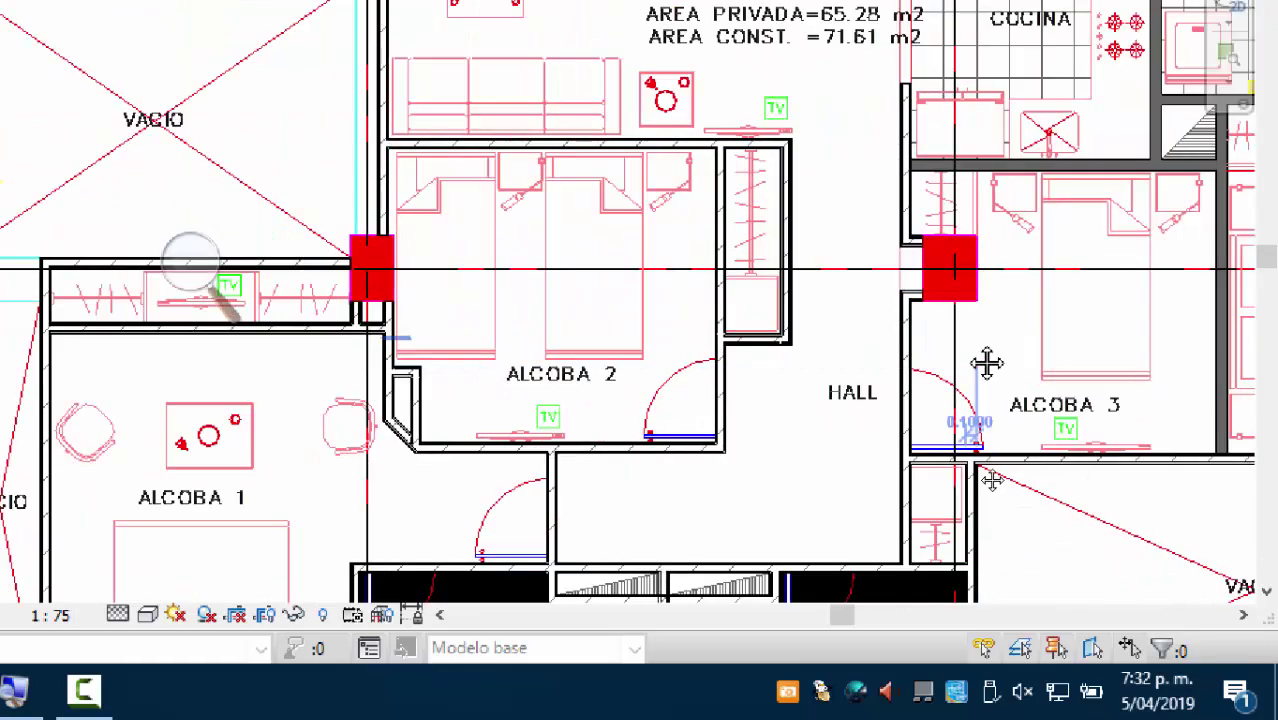
scroll(893, 482, up, 6)
scroll(986, 509, up, 2)
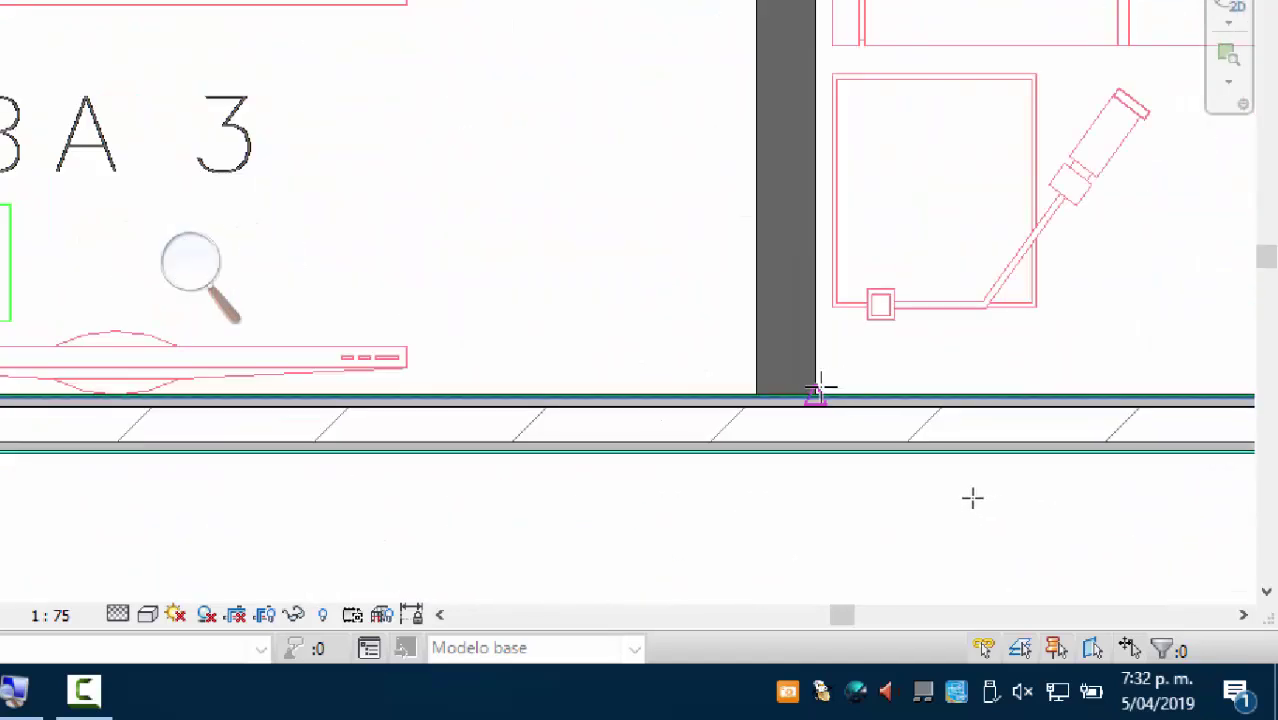
scroll(970, 380, down, 2)
middle_drag(970, 320, 966, 560)
scroll(830, 560, down, 3)
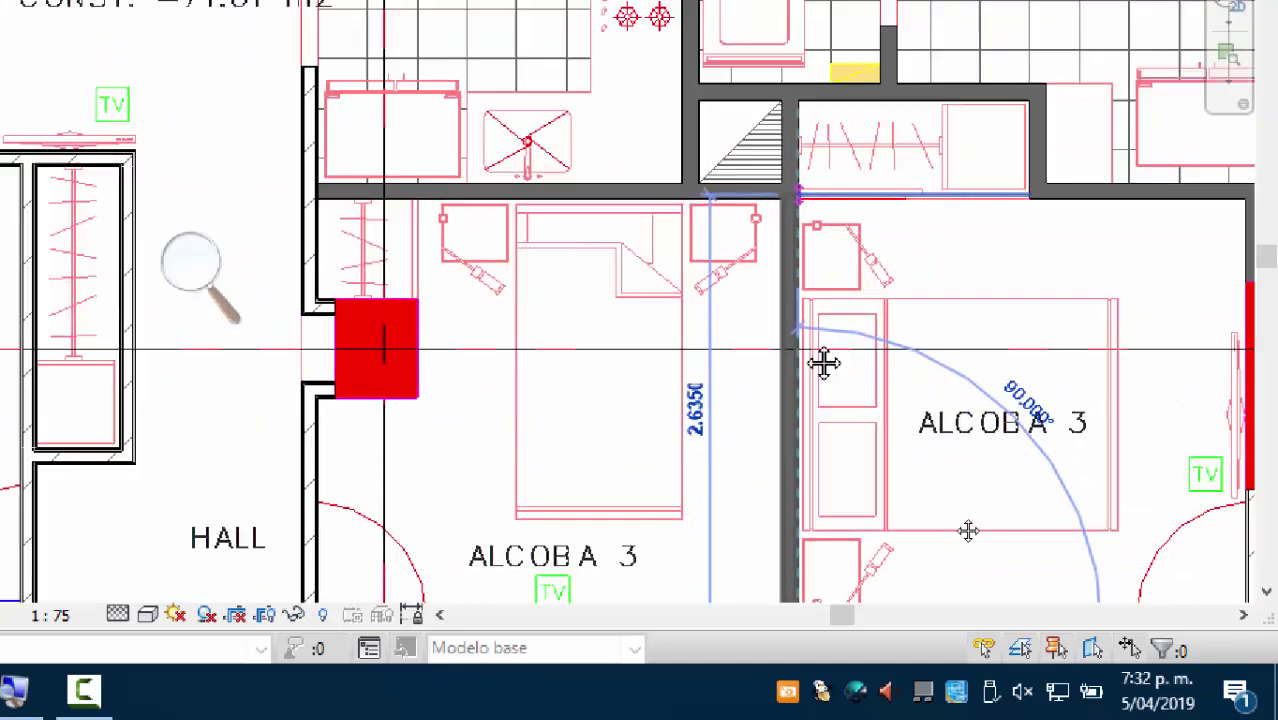
middle_drag(984, 274, 956, 479)
scroll(936, 431, up, 3)
click(757, 285)
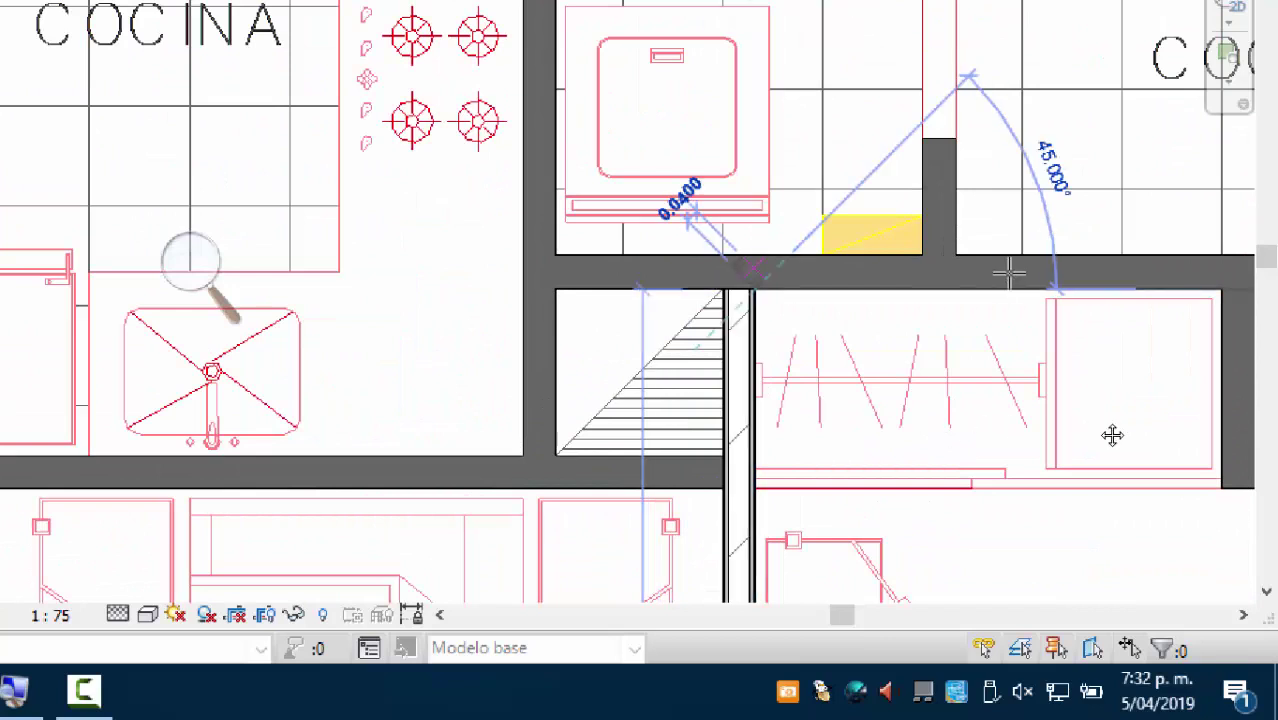
Step: Continue the wall over ALCOBA 3's closet, down its side, along the COCINA for 1.3000, and down to the red column
middle_drag(1008, 274, 738, 256)
click(958, 270)
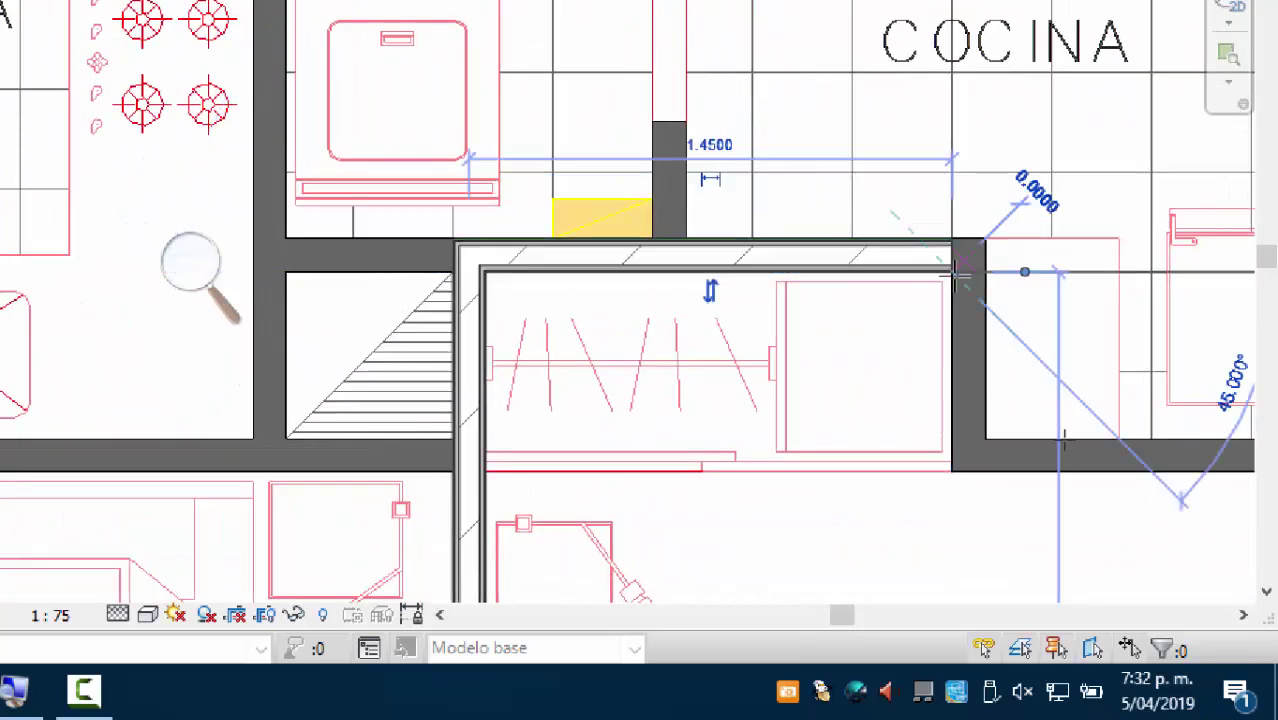
click(956, 460)
middle_drag(956, 460, 393, 359)
scroll(800, 370, up, 2)
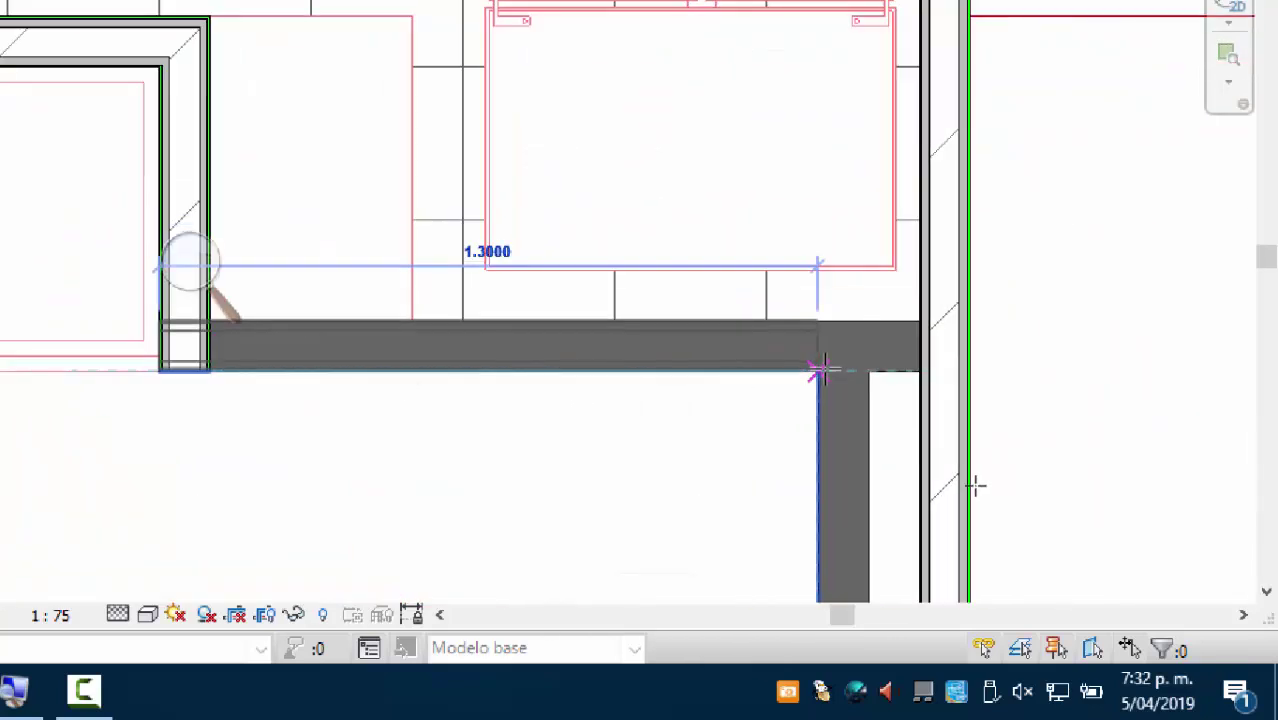
click(822, 345)
middle_drag(822, 428, 742, 153)
click(922, 473)
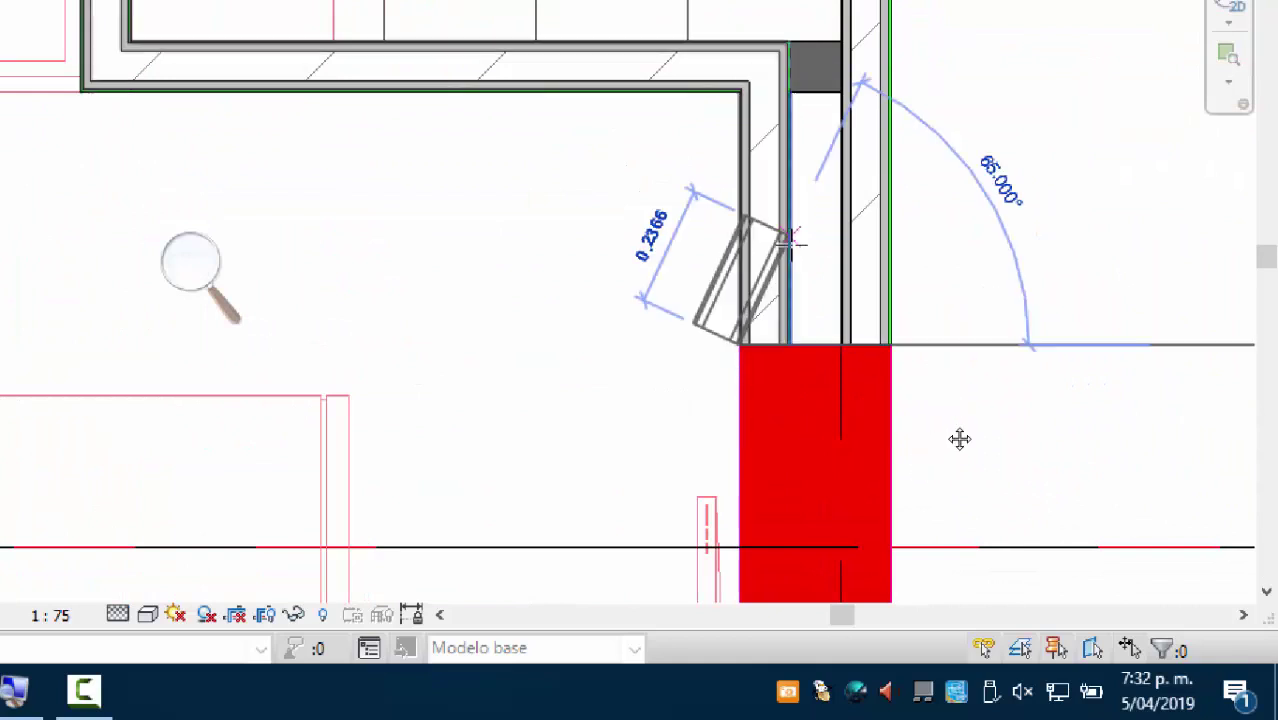
Step: Close the narrow duct above the red column with a 0.1000 wall piece joining the kitchen wall to the hall wall
middle_drag(975, 216, 947, 388)
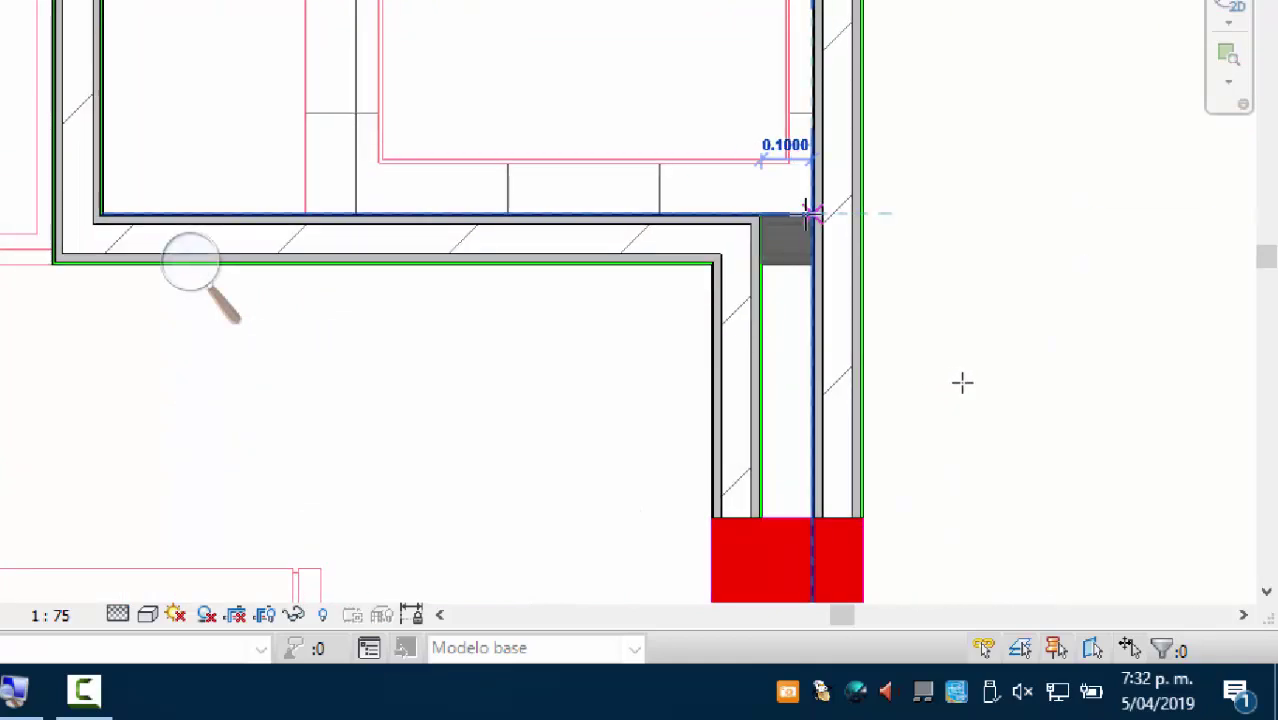
key(Escape)
key(Escape)
Step: Draw the short wall between ROPAS and COCINA from the closet wall up to the door opening
scroll(919, 500, down, 3)
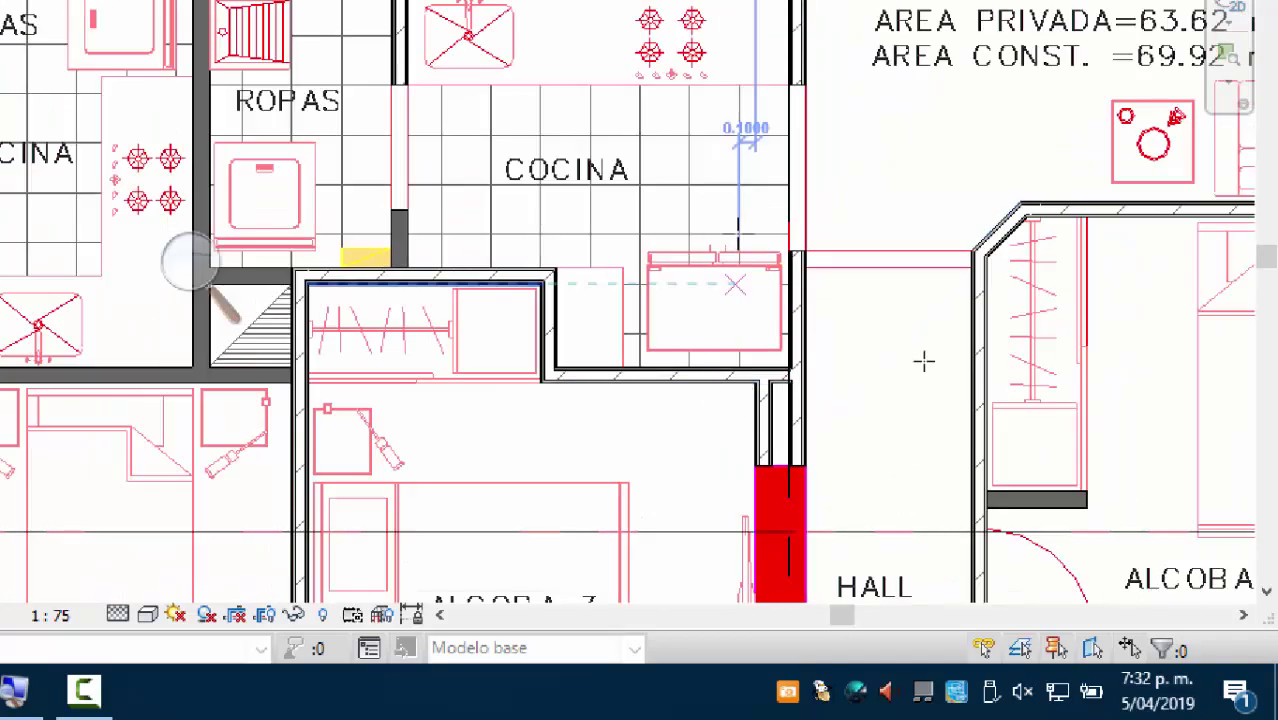
scroll(862, 448, up, 3)
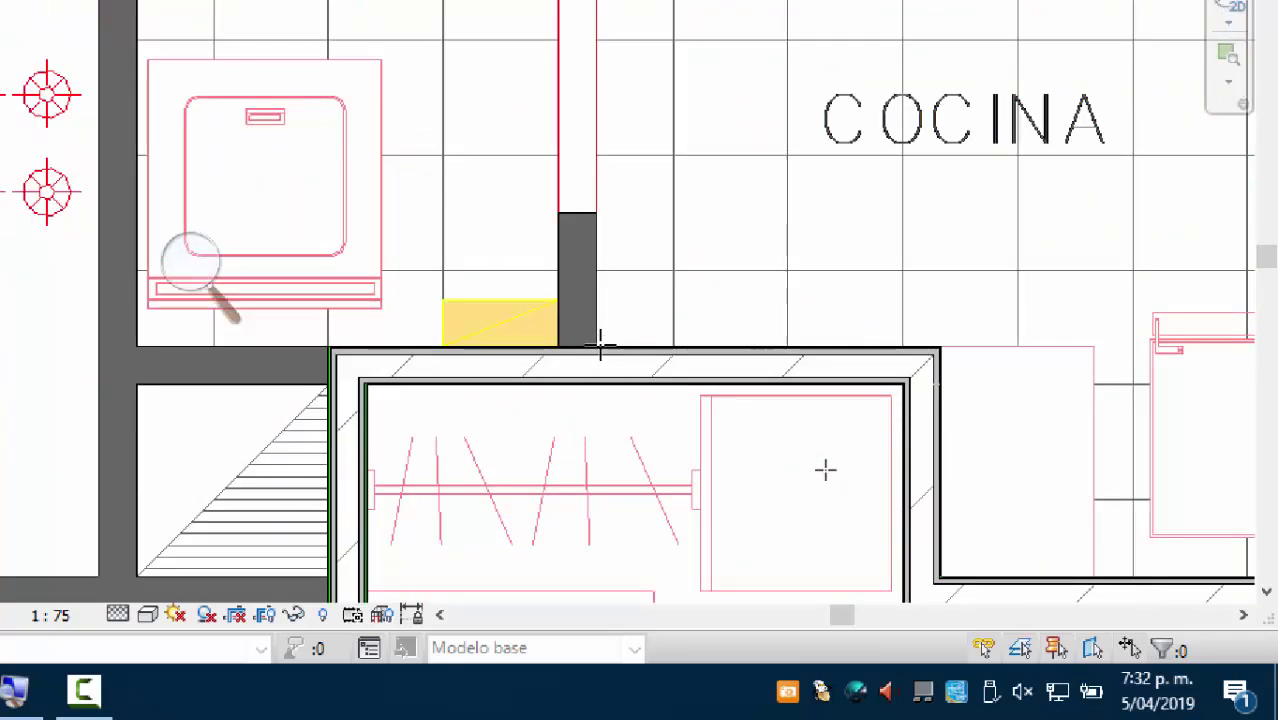
click(598, 210)
middle_drag(706, 175, 760, 520)
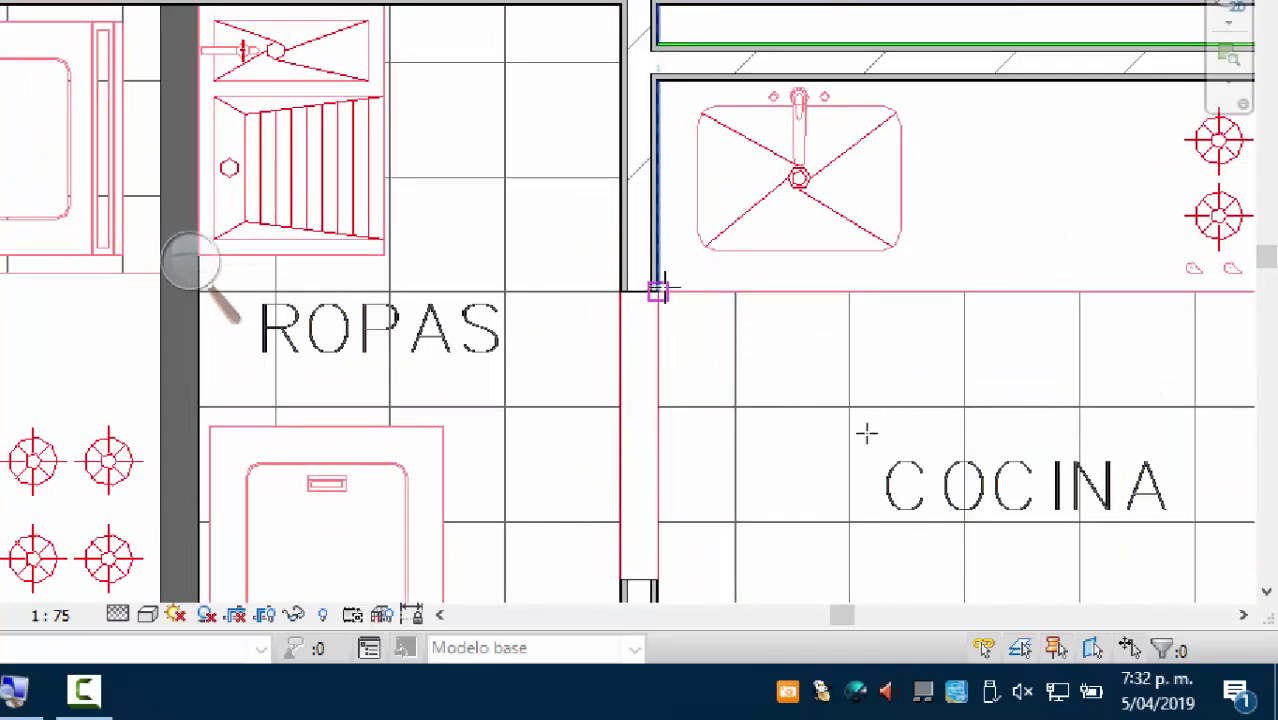
mouse_move(873, 368)
middle_down()
mouse_move(961, 551)
mouse_move(807, 312)
mouse_move(890, 374)
middle_up()
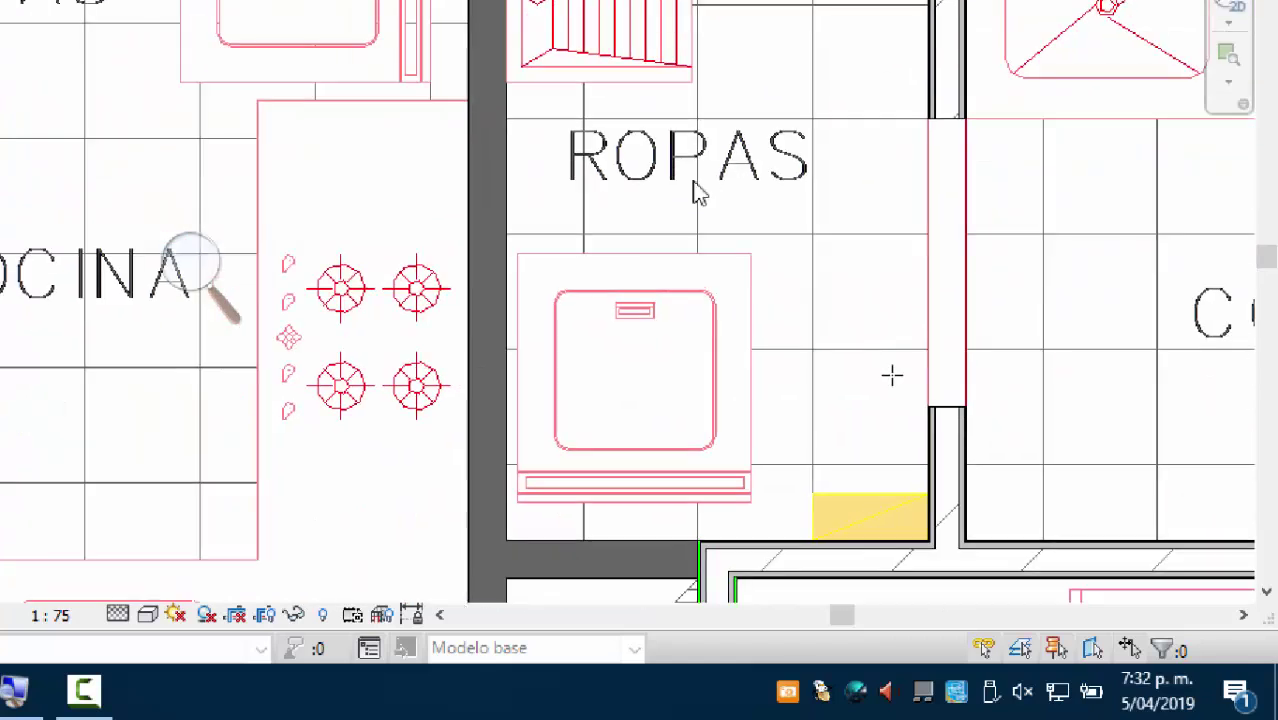
Step: Draw the wall below the ROPAS washer to the kitchen divider and continue it up between both apartments to the exterior wall
scroll(901, 573, down, 1)
scroll(890, 533, up, 1)
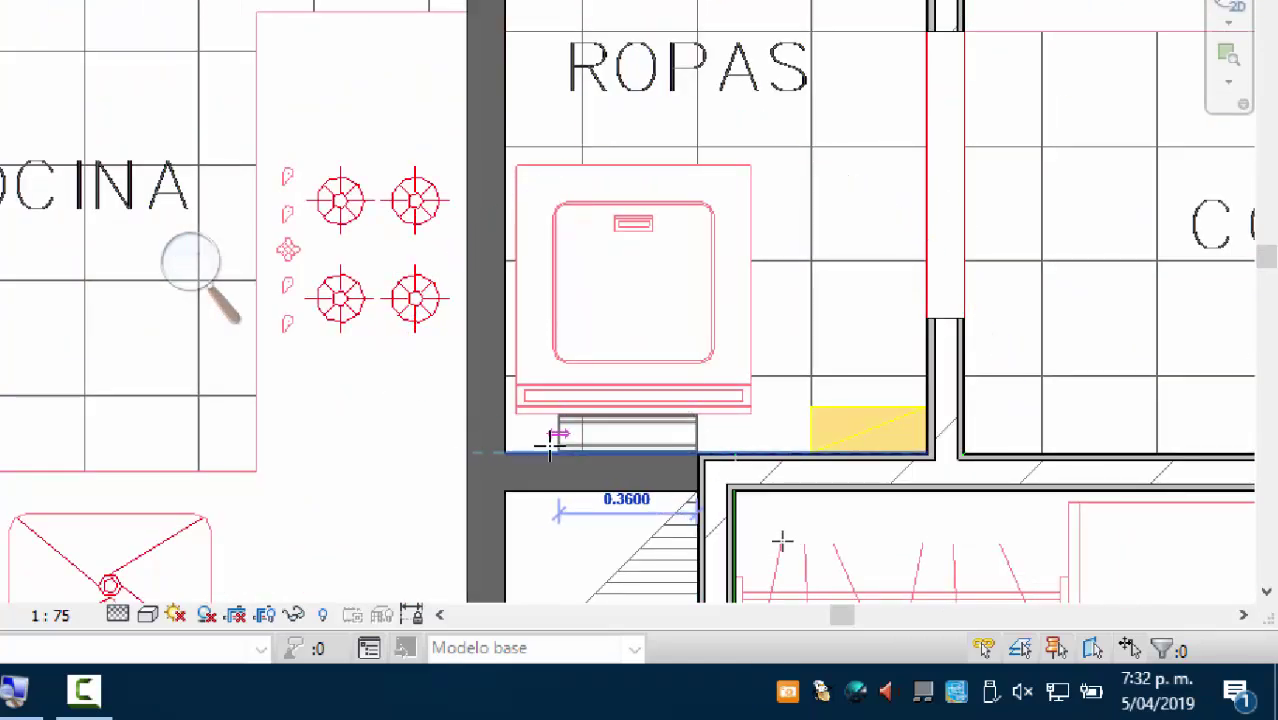
click(505, 452)
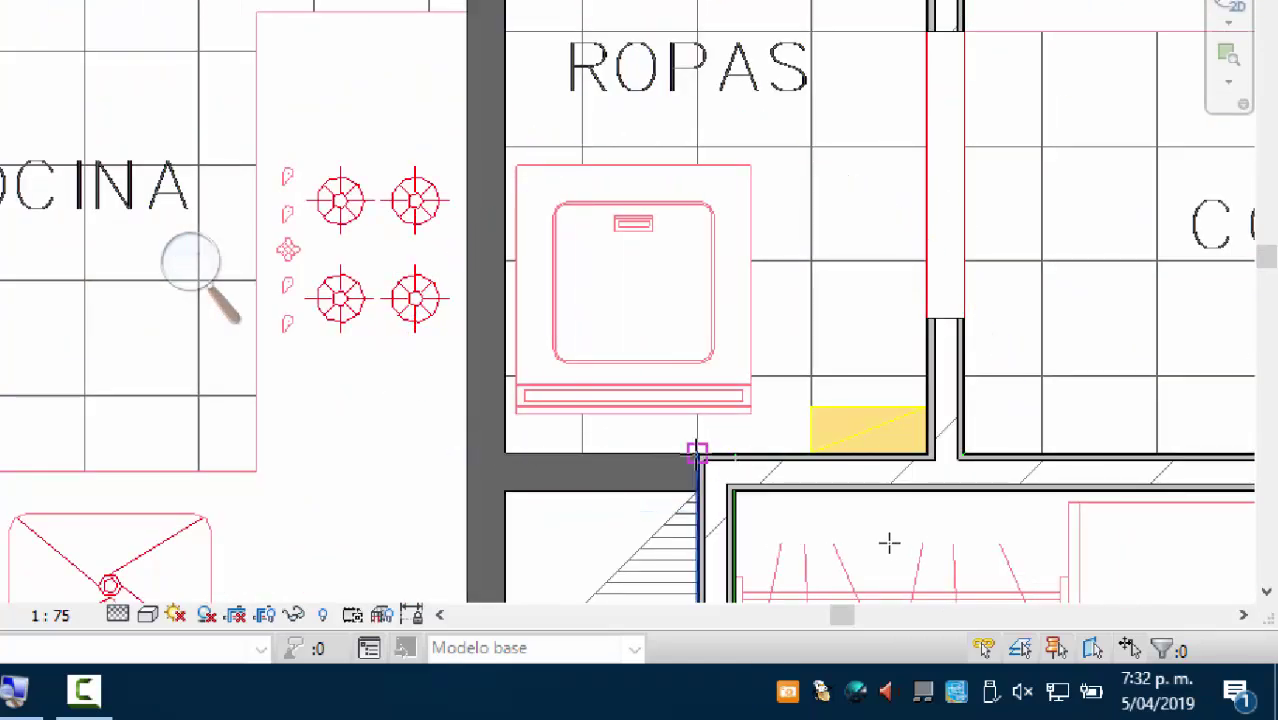
scroll(765, 448, down, 2)
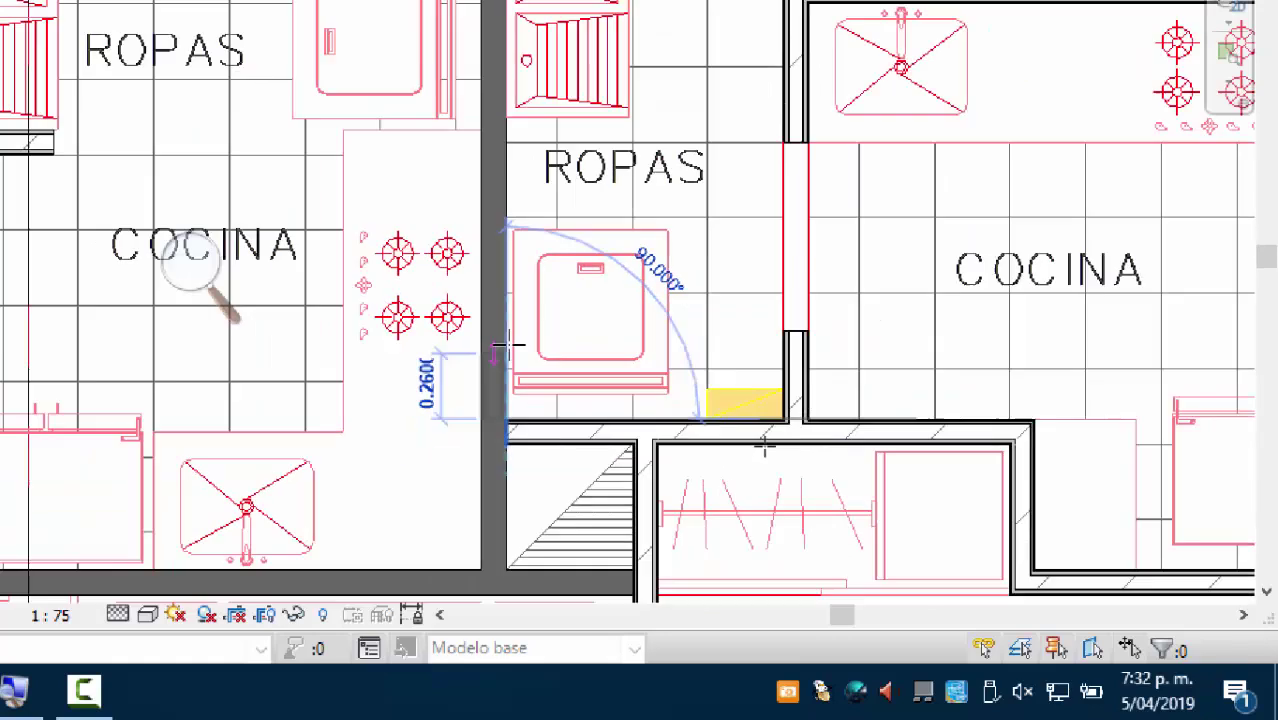
middle_drag(525, 282, 608, 590)
scroll(583, 243, up, 1)
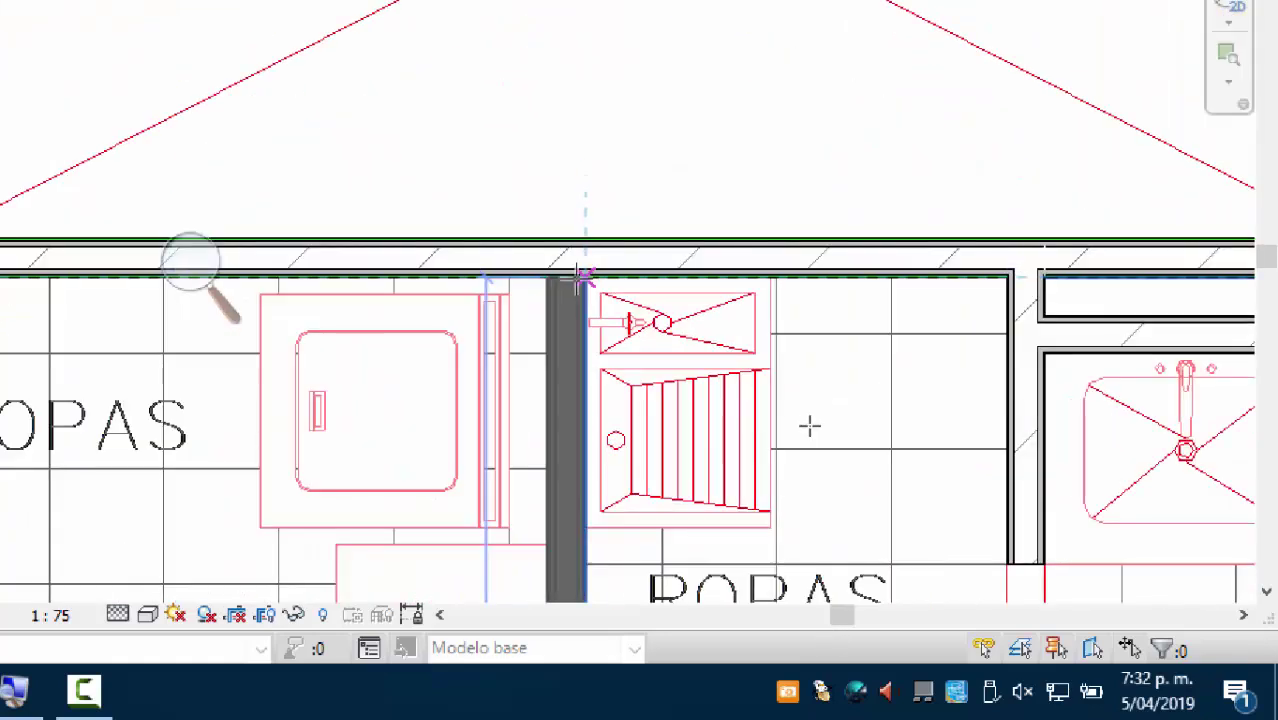
key(Escape)
key(Escape)
Step: Draw the hatched duct's kitchen-side wall down to ALCOBA 3, and the wall between ALCOBA 3 and the COCINA as far as the hall wall
scroll(625, 217, down, 3)
scroll(835, 505, up, 4)
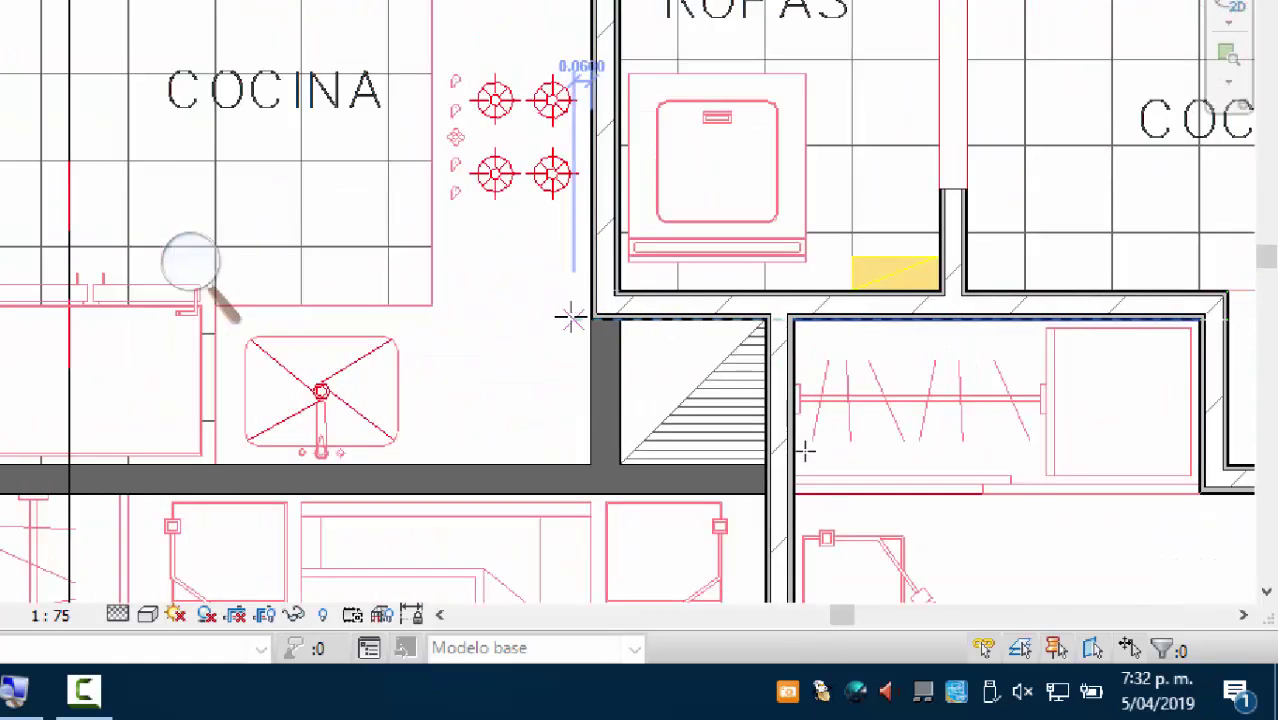
middle_drag(828, 516, 828, 420)
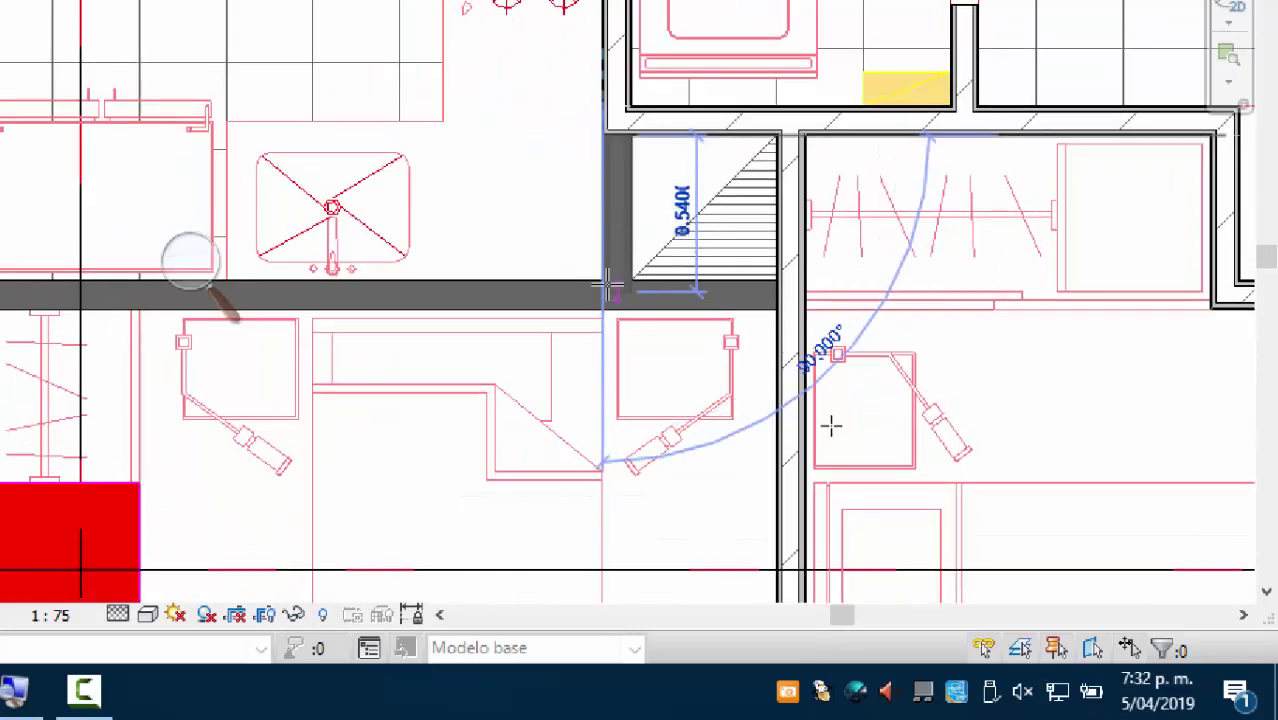
middle_drag(938, 442, 1104, 451)
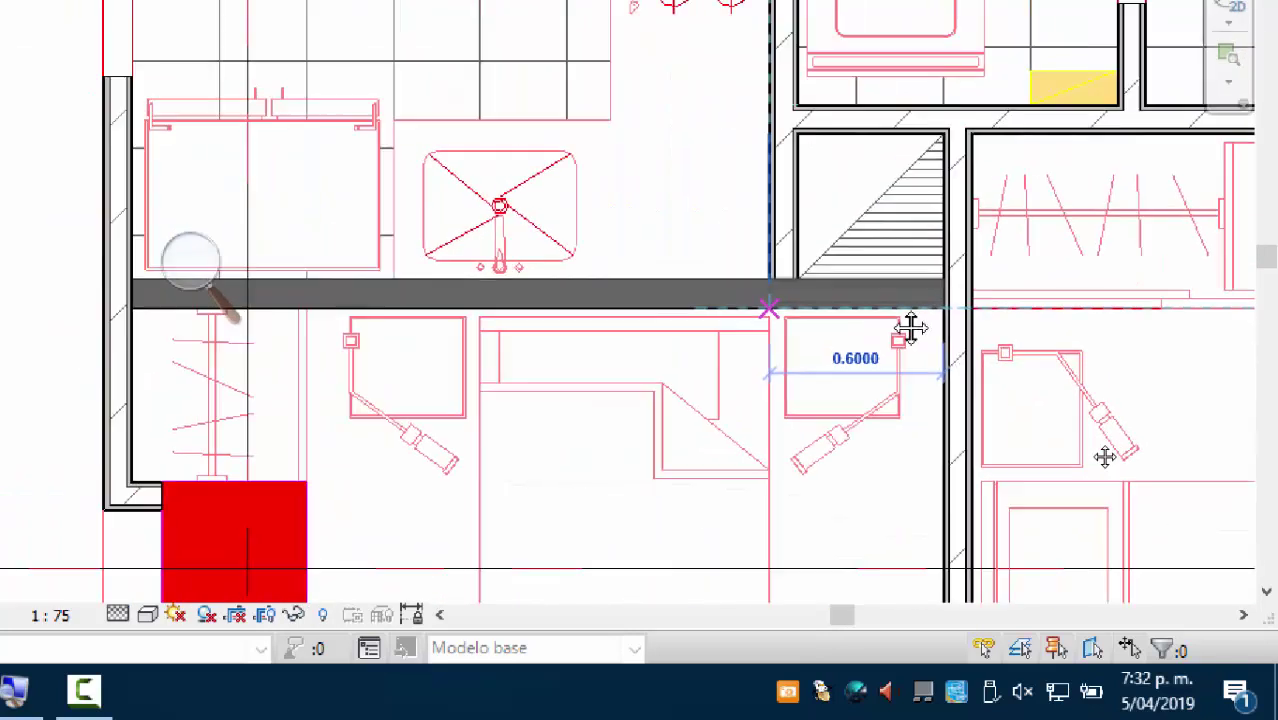
scroll(862, 434, down, 2)
scroll(826, 437, up, 3)
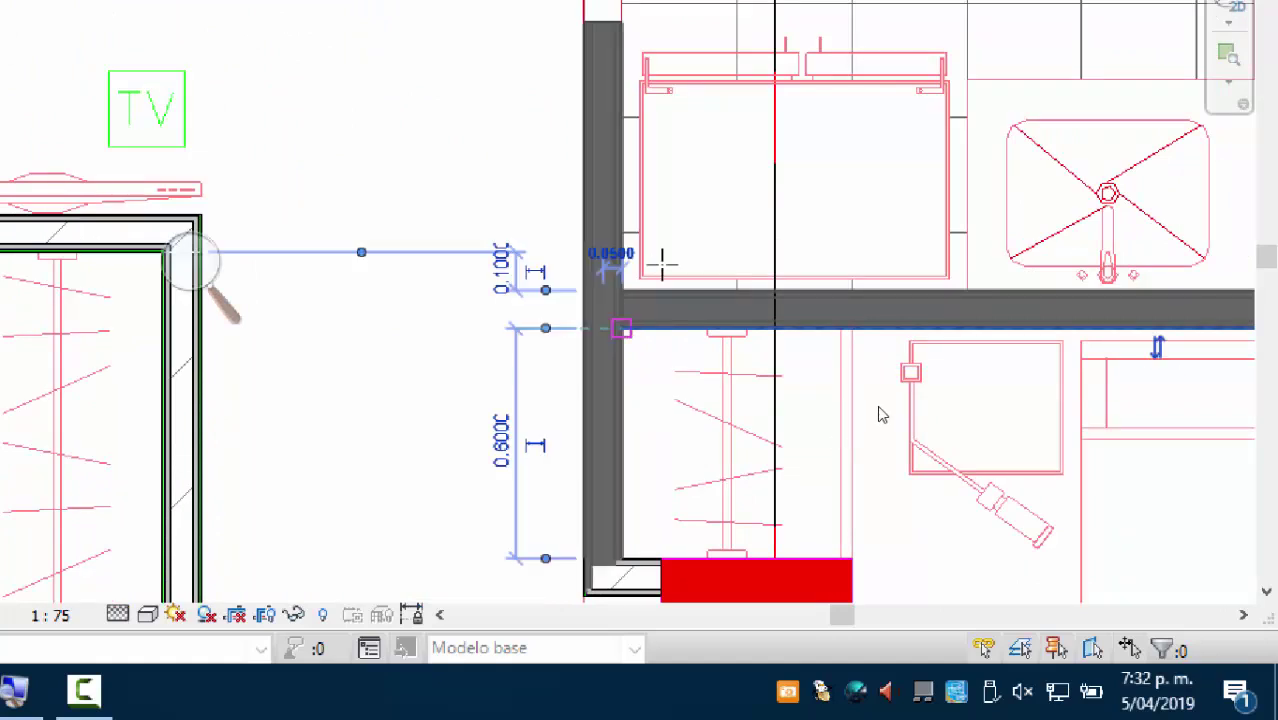
Step: Draw the ALCOBA 2 closet walls: across its lower end from the hall wall, and up its front to the bedroom's upper wall
scroll(676, 250, down, 4)
scroll(810, 320, down, 5)
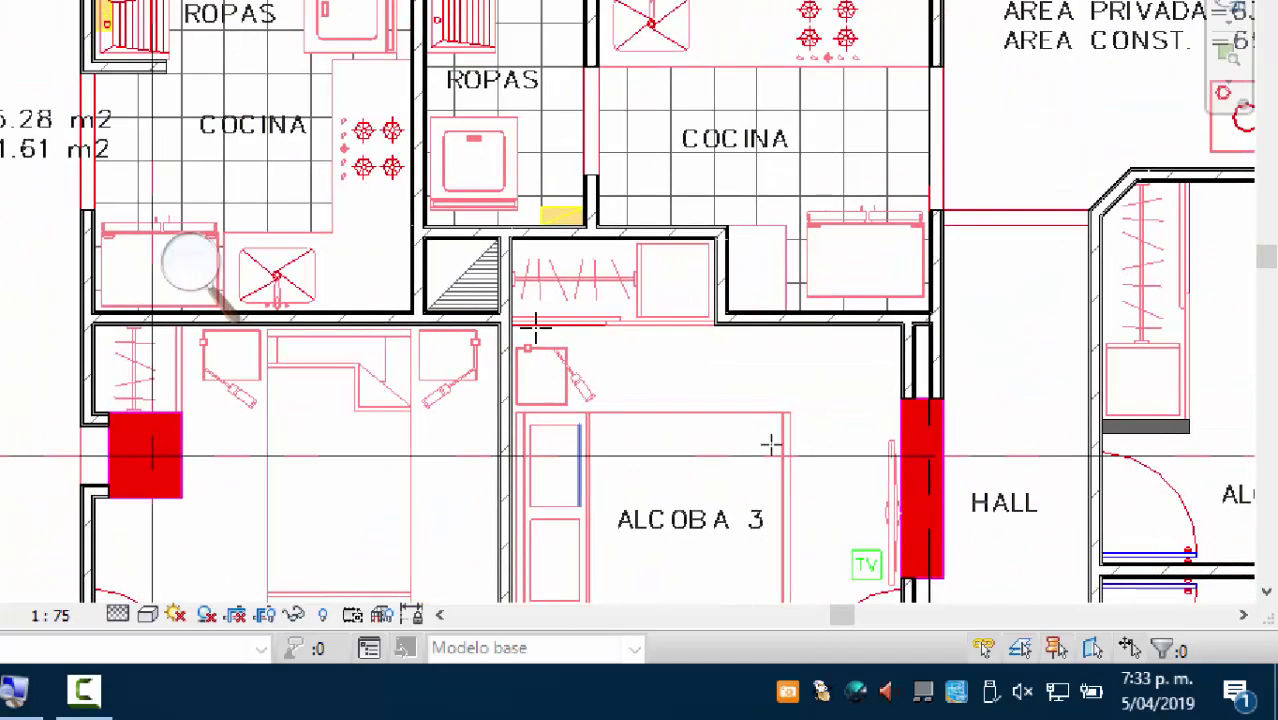
scroll(933, 369, up, 6)
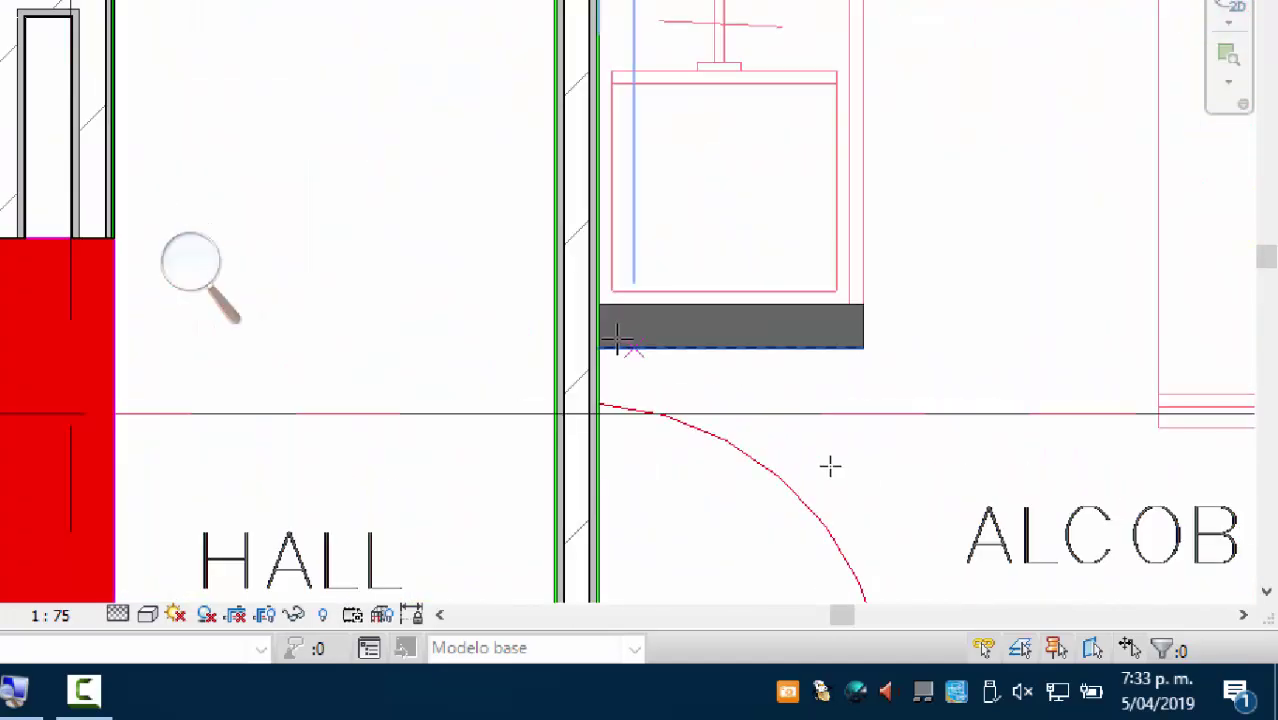
click(862, 345)
middle_drag(862, 345, 848, 525)
click(820, 76)
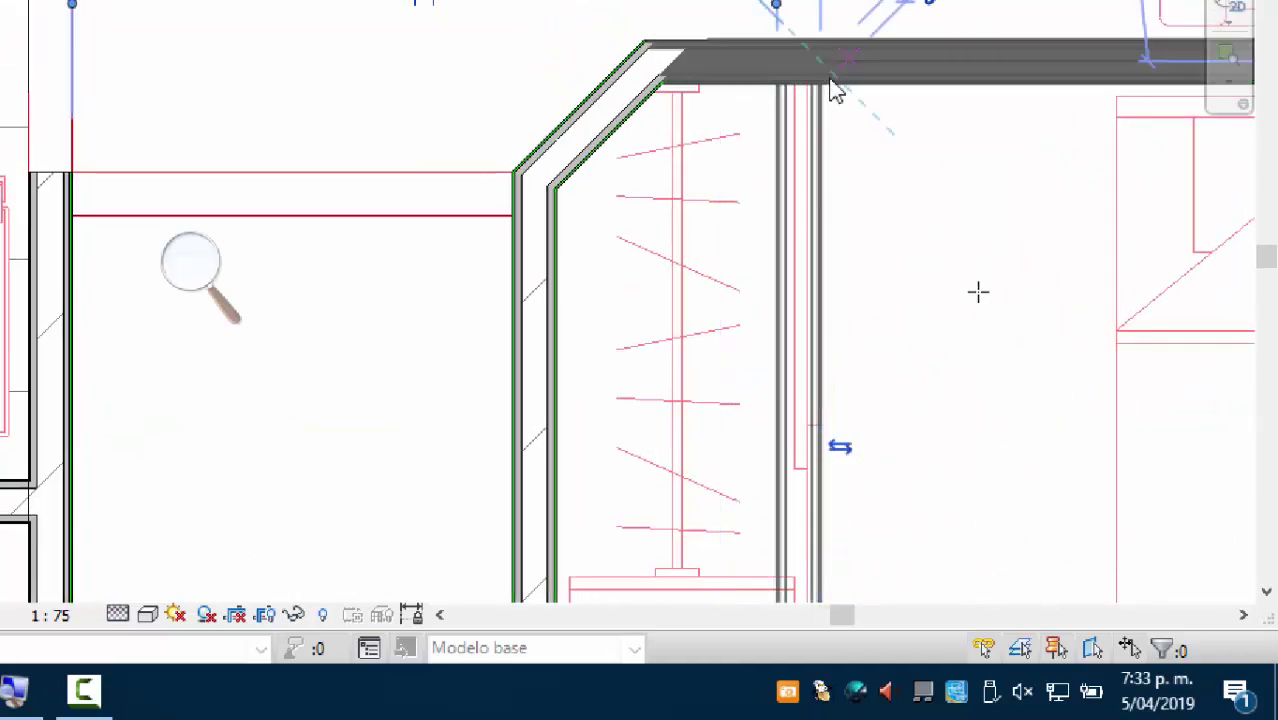
scroll(839, 157, down, 5)
middle_drag(1024, 369, 988, 320)
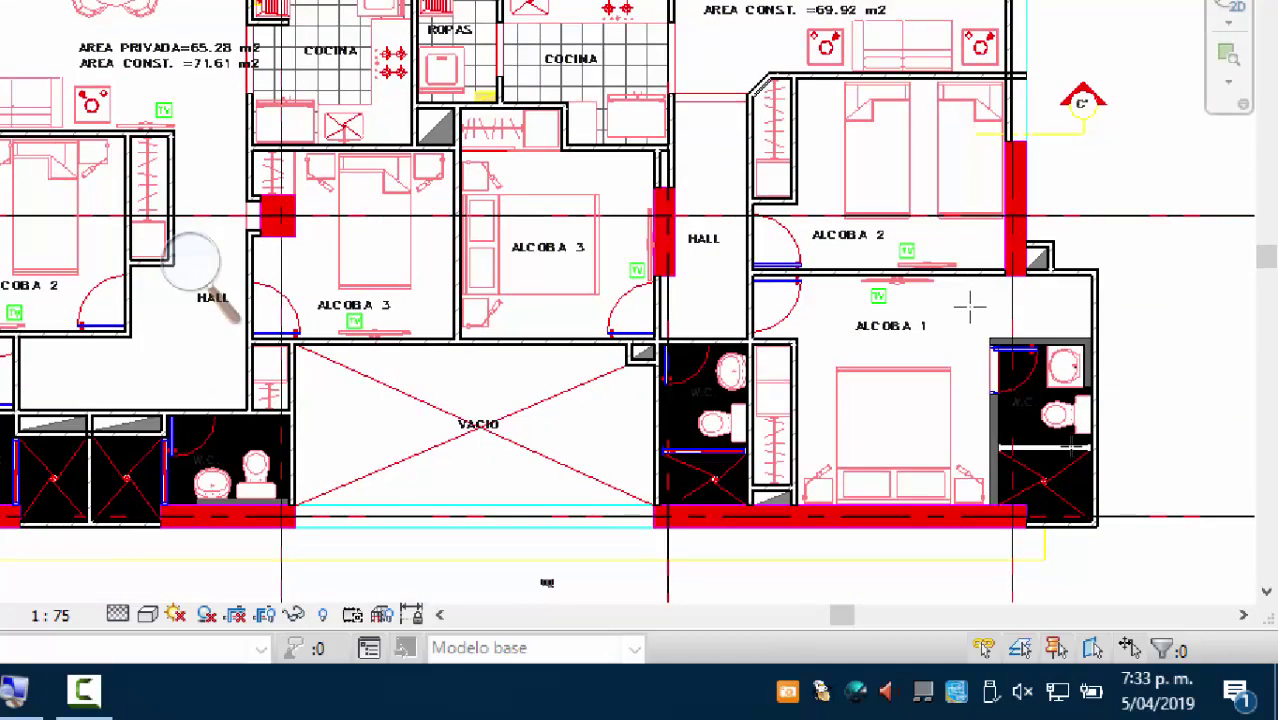
Step: Draw the ALCOBA 1 W.C. walls from the red wall up to the corner, across above the washbasin, and down behind it
scroll(985, 520, up, 5)
scroll(980, 527, up, 3)
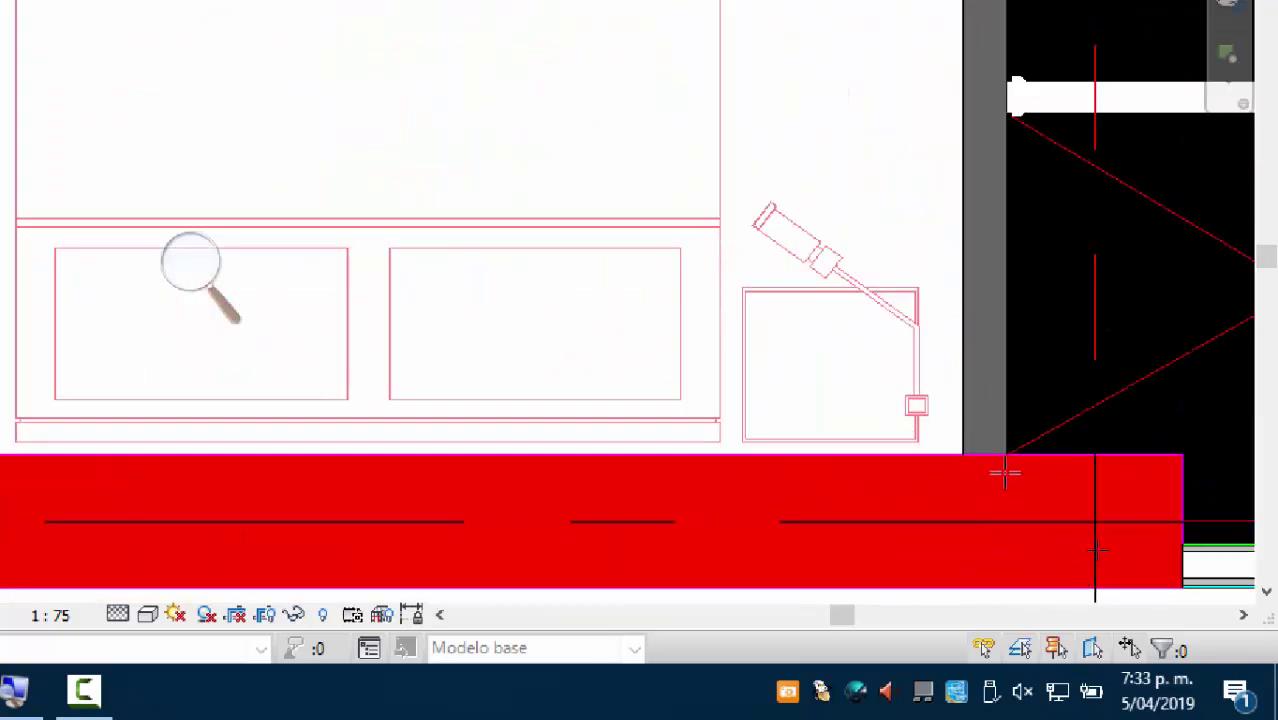
middle_drag(1033, 294, 768, 460)
scroll(768, 460, down, 3)
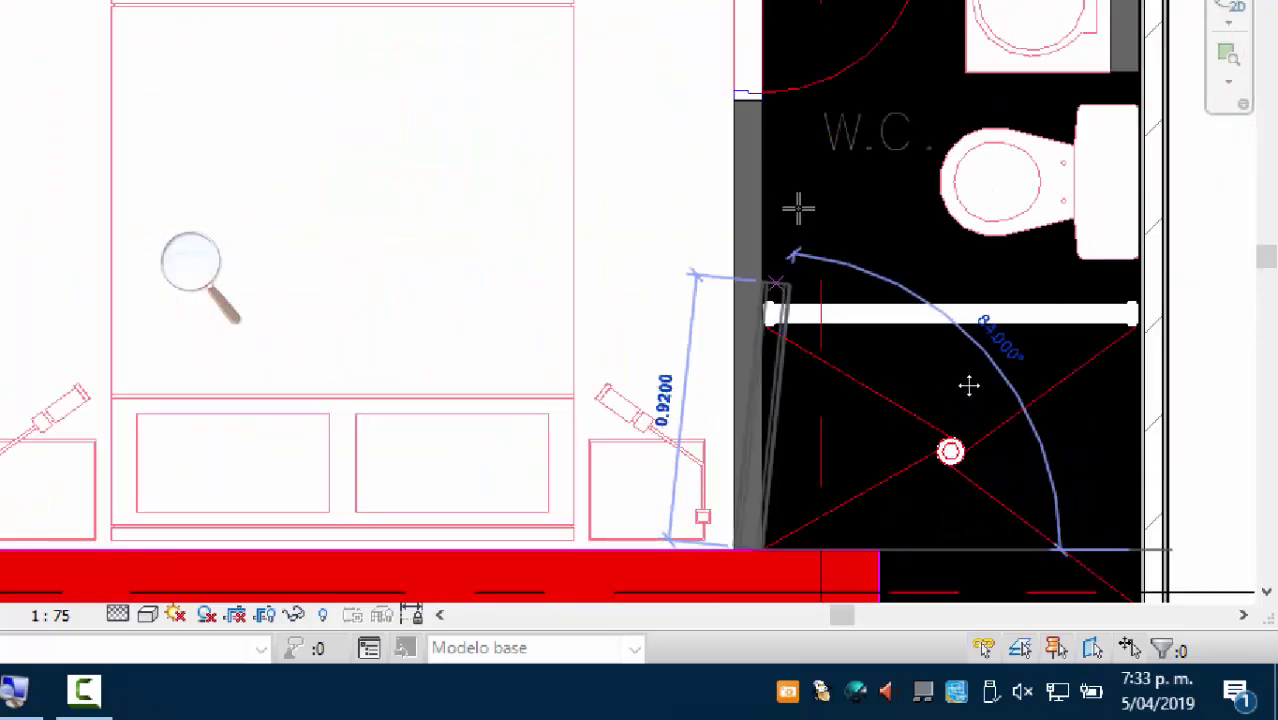
middle_drag(796, 205, 739, 447)
scroll(706, 135, up, 4)
middle_drag(1154, 349, 859, 363)
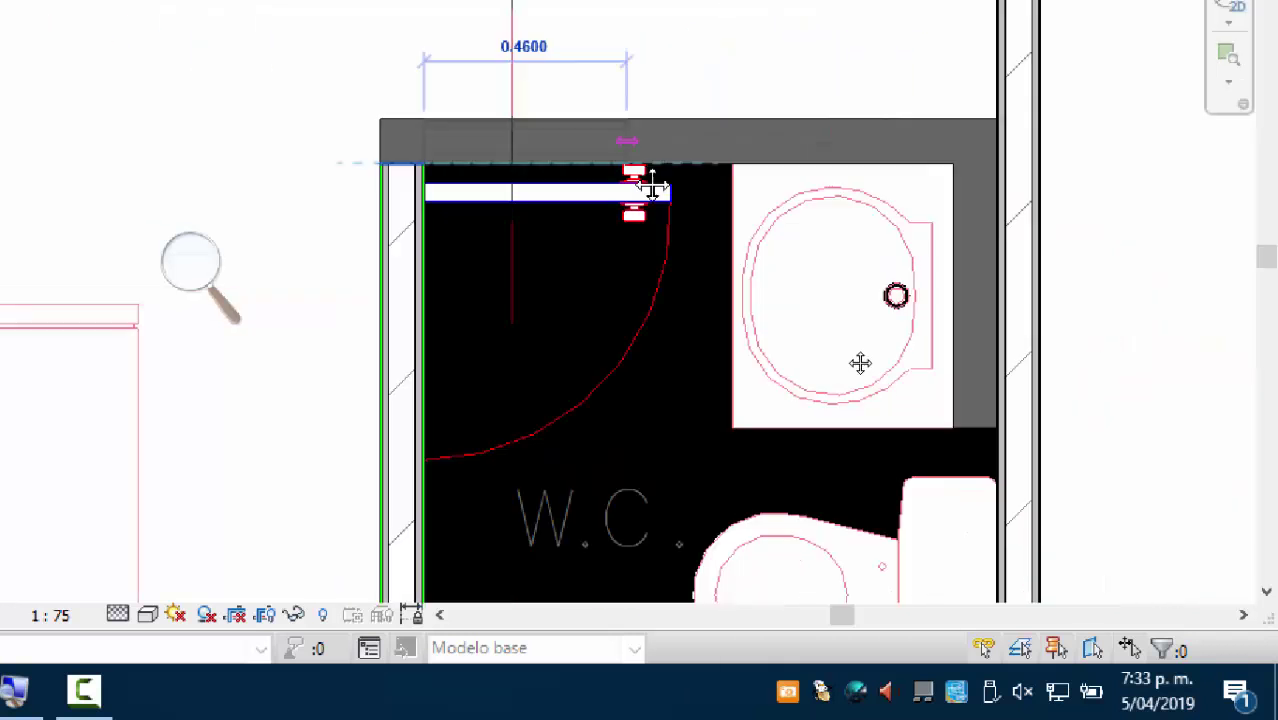
click(948, 165)
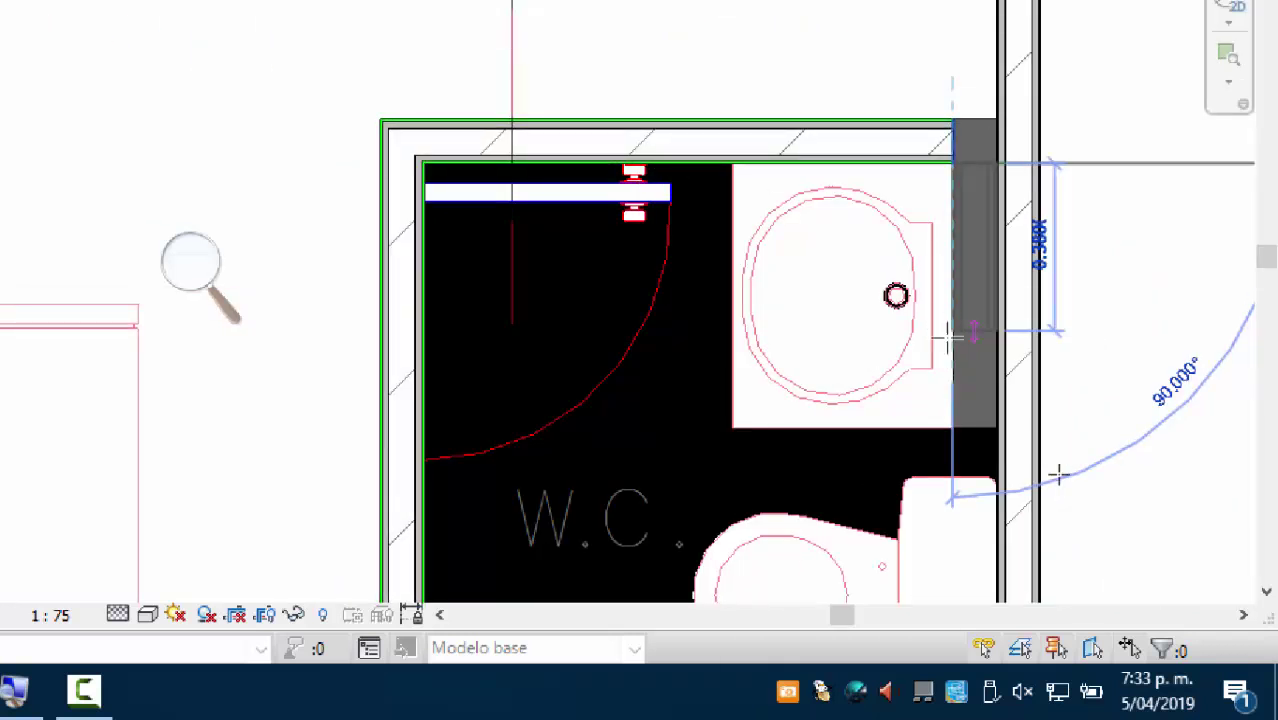
click(1057, 514)
scroll(1050, 490, down, 3)
scroll(1049, 475, down, 3)
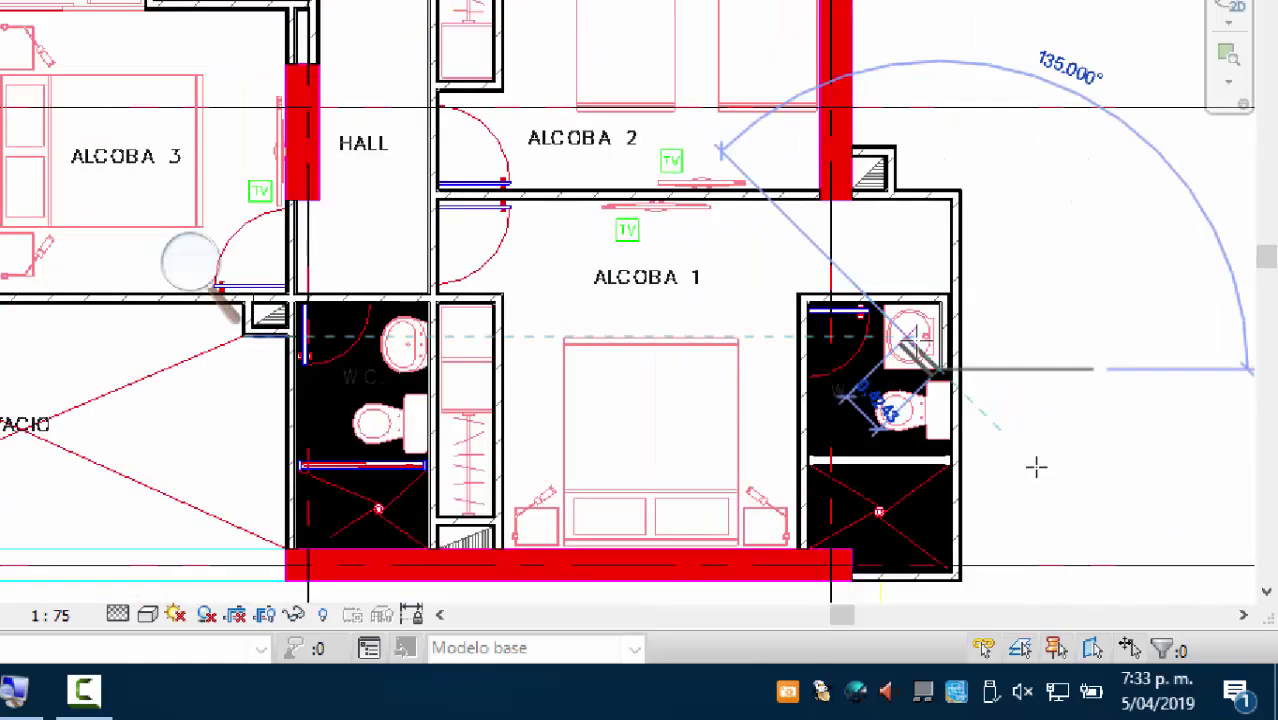
Step: Check the finished walls around the bedrooms, hall and kitchens, and where the ALCOBA 2 upper wall crosses the exterior wall
middle_drag(773, 420, 927, 499)
middle_drag(756, 236, 835, 556)
middle_drag(753, 358, 874, 132)
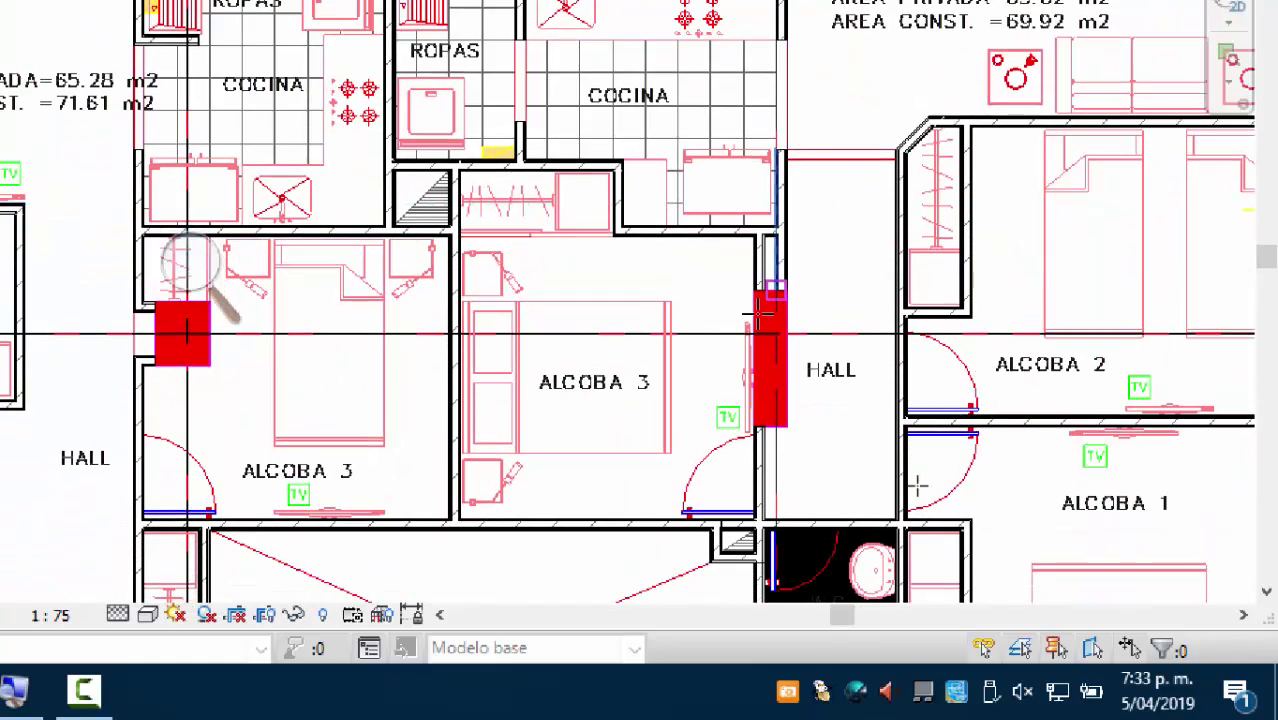
middle_drag(956, 596, 899, 422)
middle_drag(1072, 345, 770, 502)
middle_drag(793, 569, 636, 420)
scroll(799, 208, up, 8)
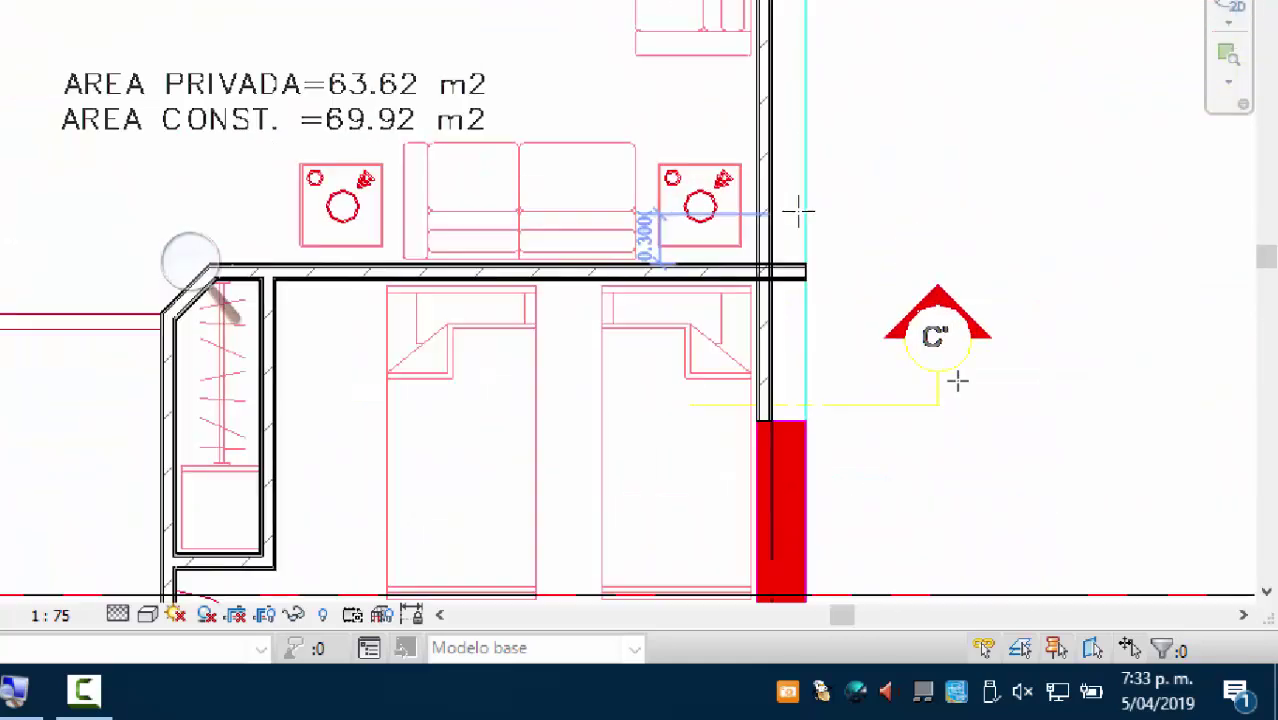
middle_drag(742, 328, 886, 311)
key(Escape)
key(Escape)
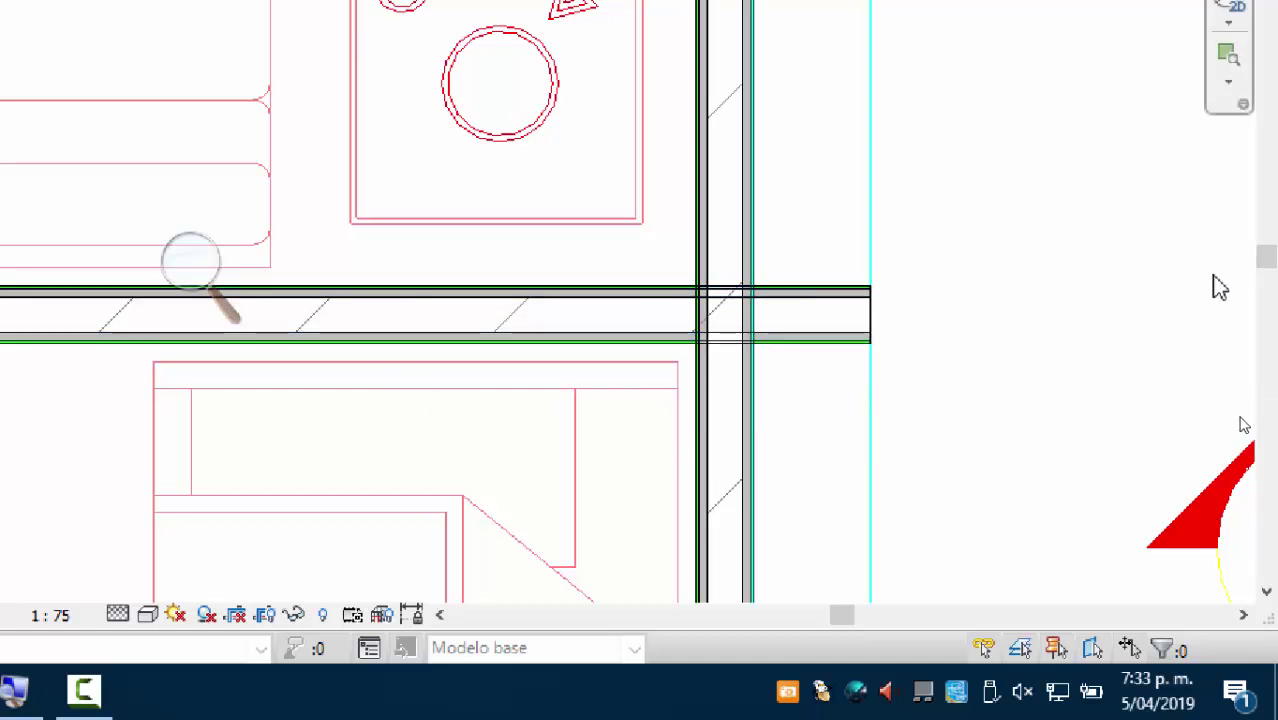
Step: Split the wall above ALCOBA 2 at its crossing with the exterior wall, separating the stub that projects outside
scroll(1222, 286, up, 3)
middle_drag(545, 297, 795, 250)
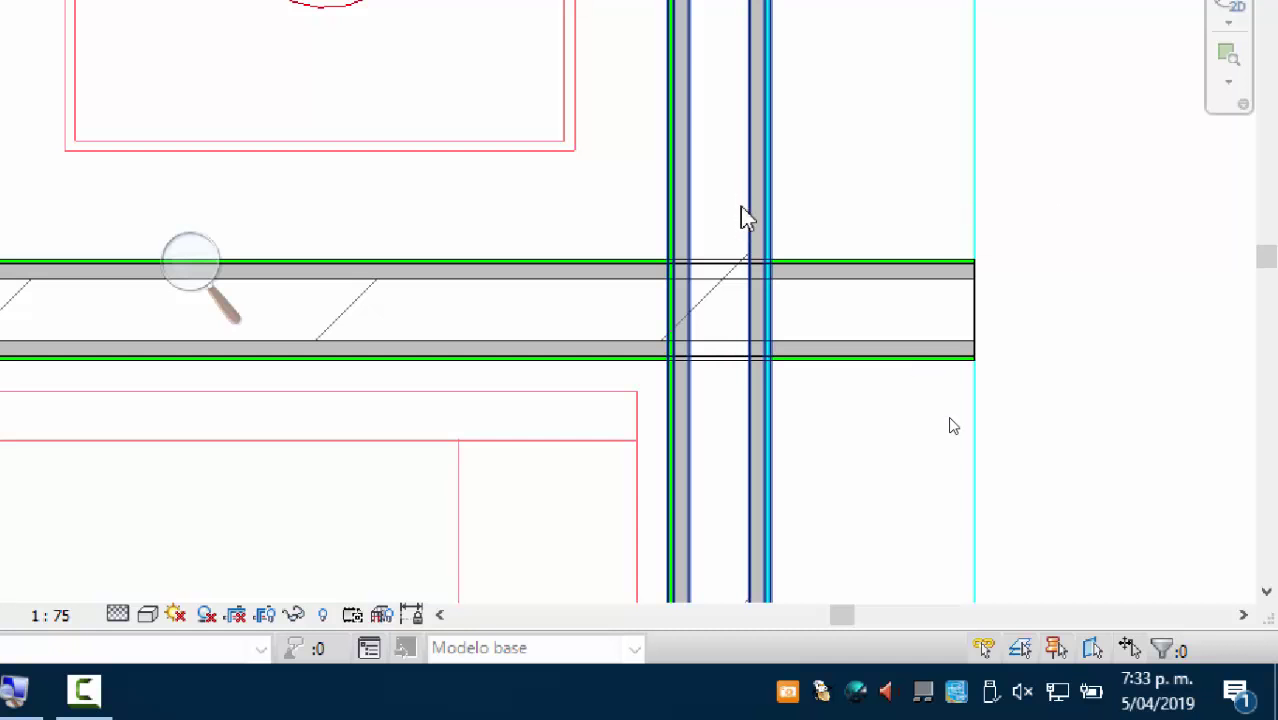
click(845, 338)
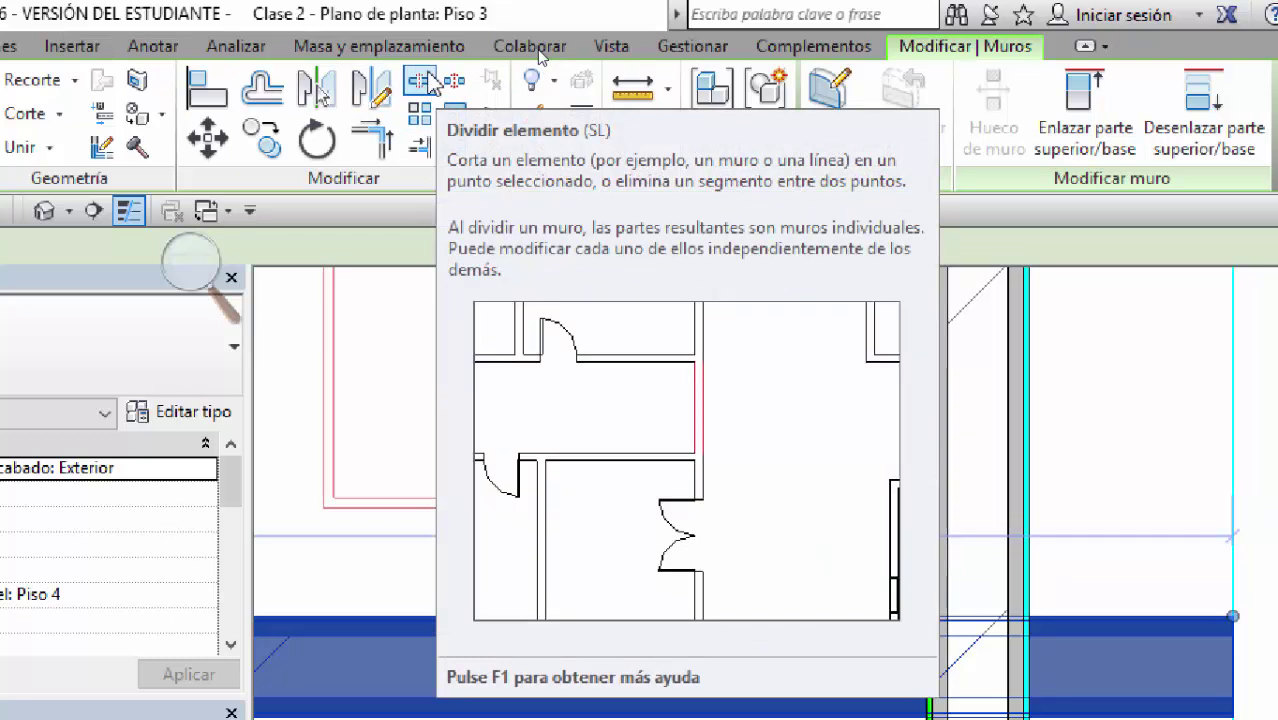
click(427, 83)
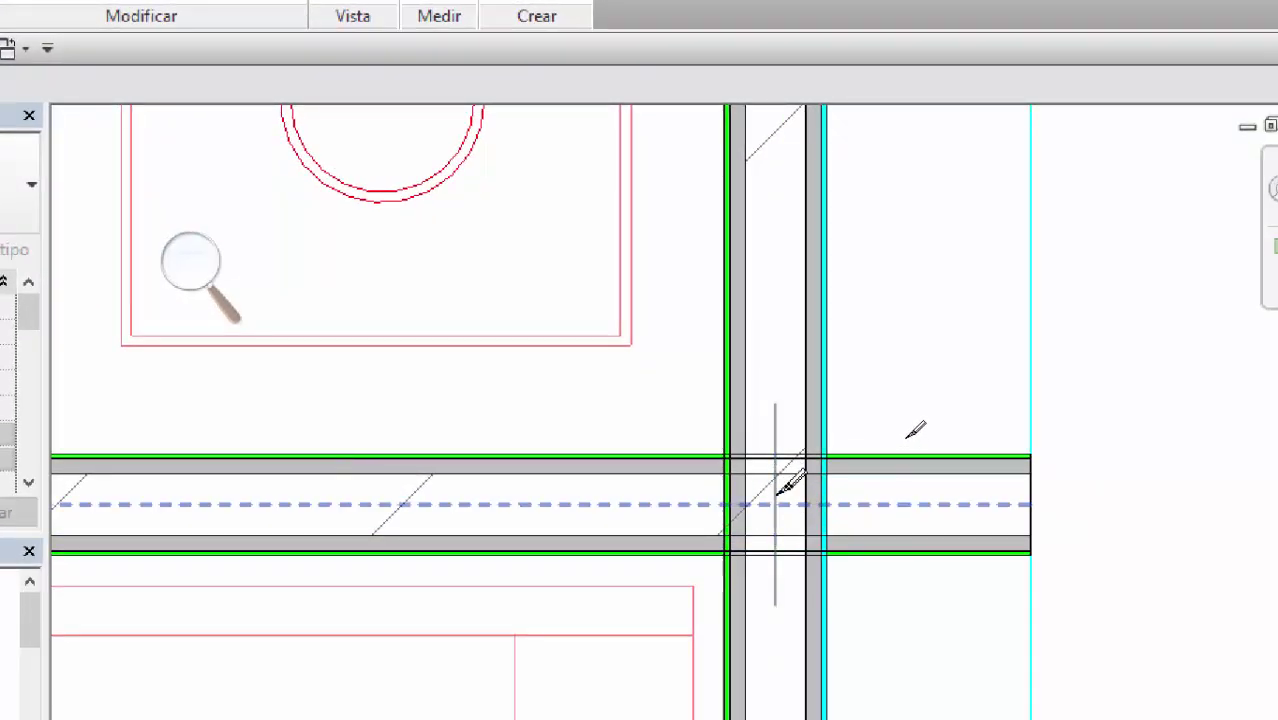
click(778, 500)
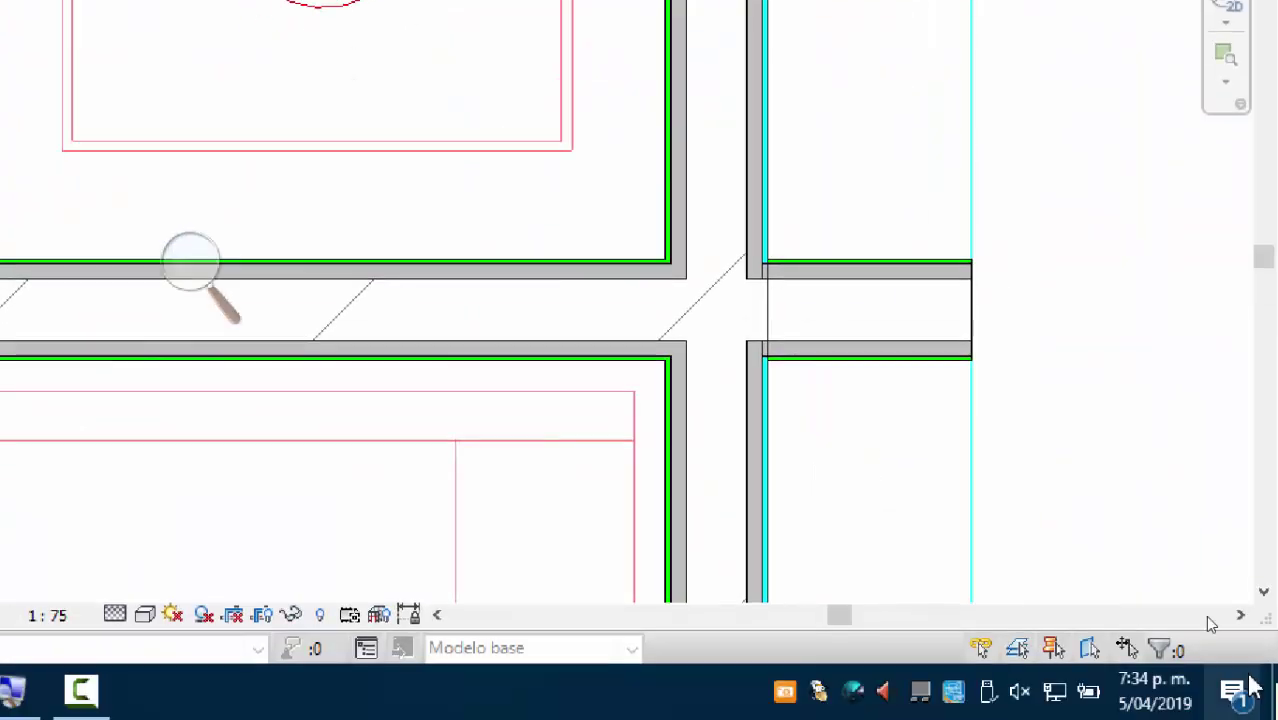
Step: Change the projecting stub outside the exterior wall above ALCOBA 2 to the M.M.e10 (exterior) wall type
scroll(902, 320, up, 2)
scroll(961, 528, up, 1)
middle_drag(921, 447, 779, 453)
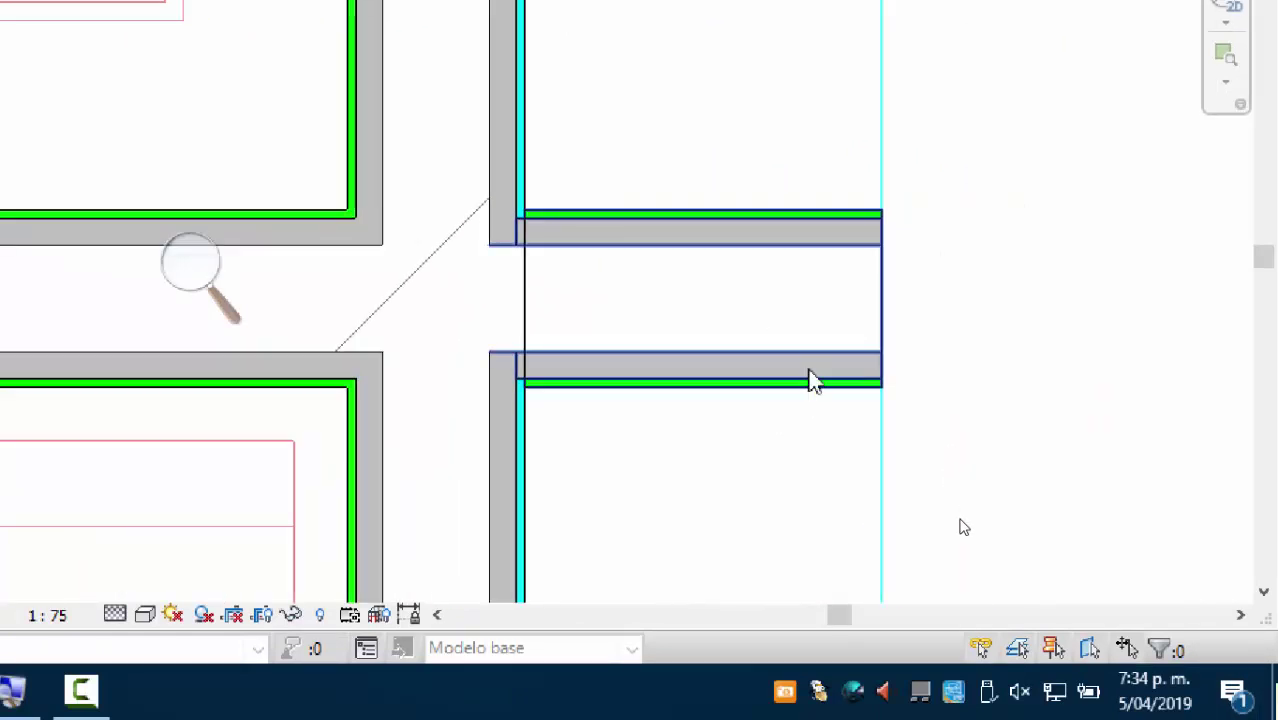
click(636, 345)
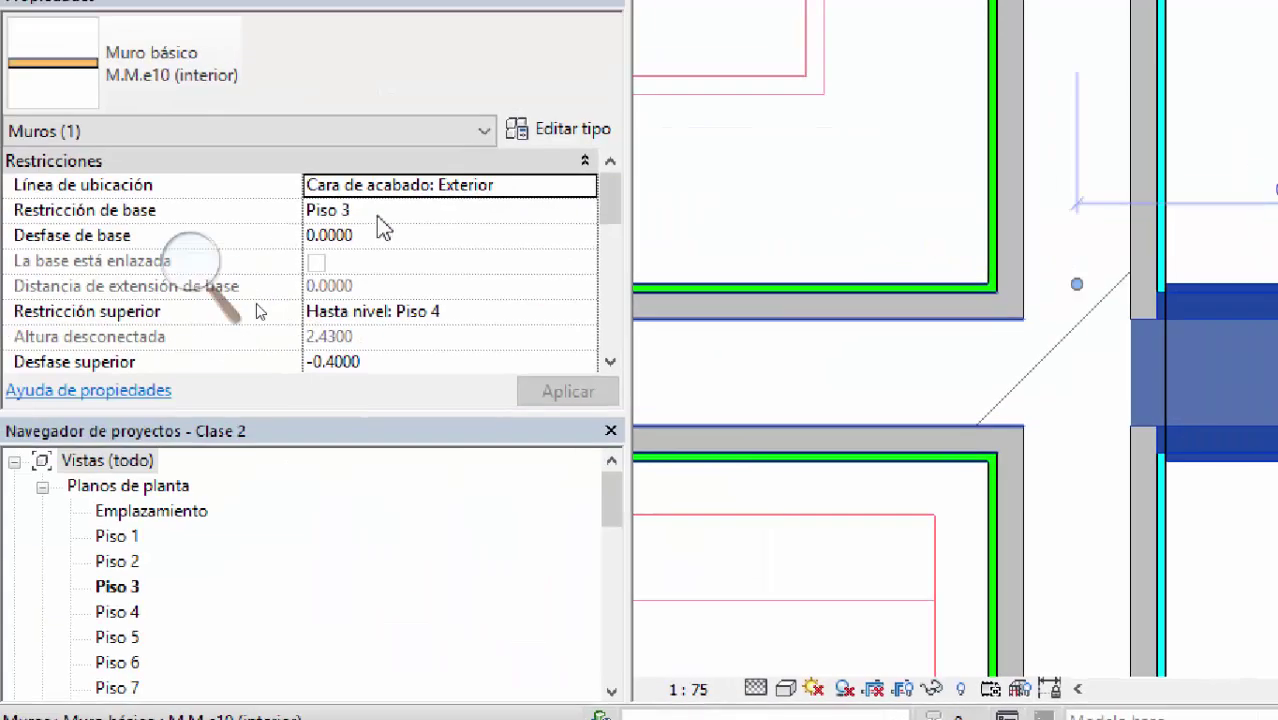
click(405, 86)
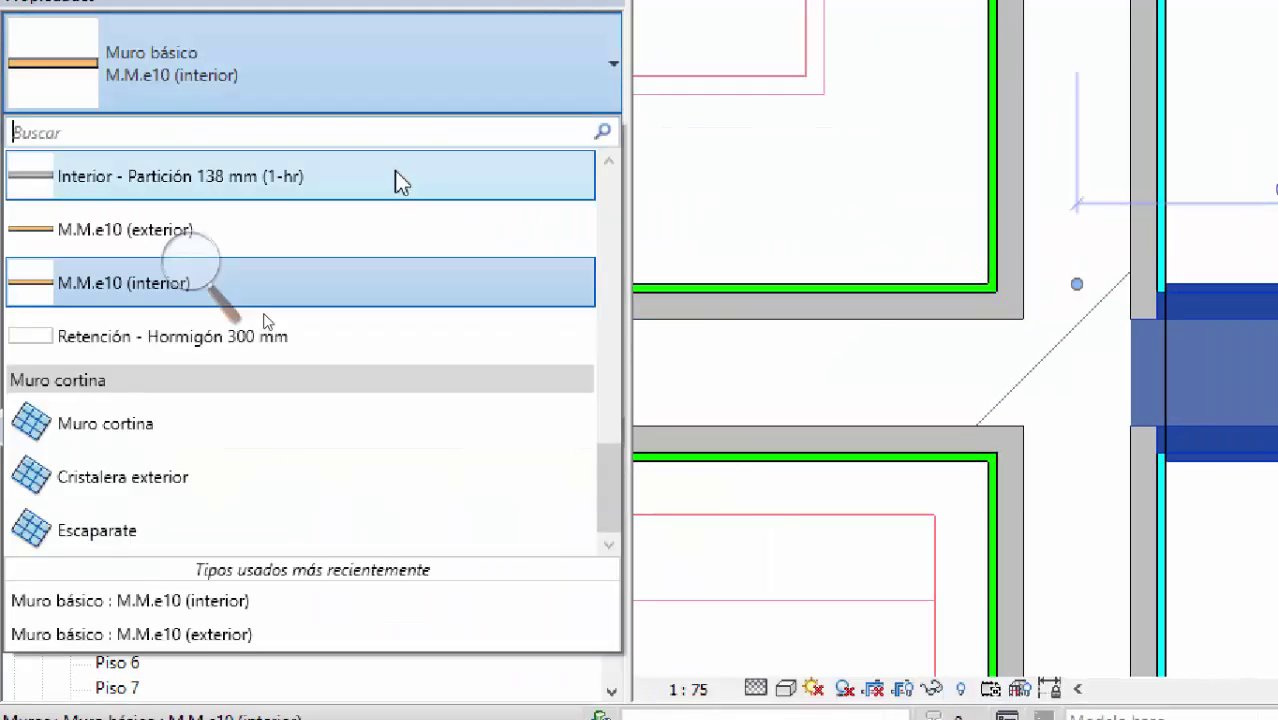
click(315, 232)
key(Escape)
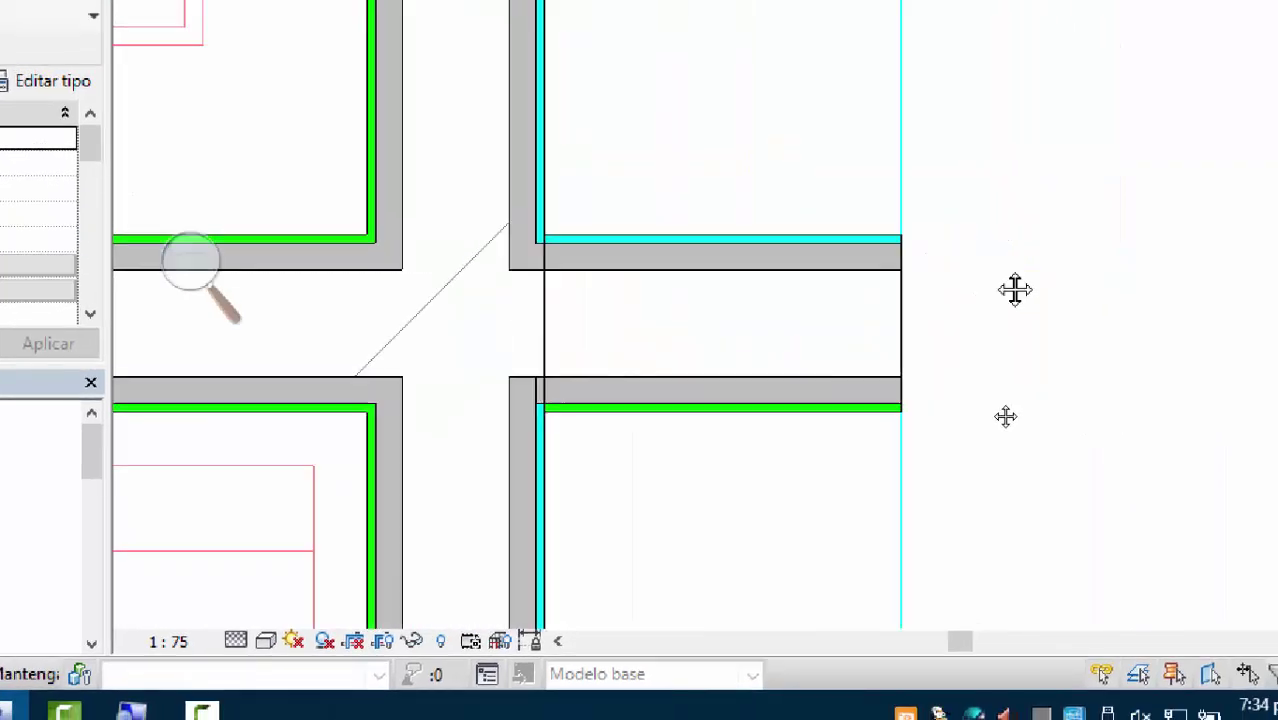
middle_drag(1015, 289, 960, 292)
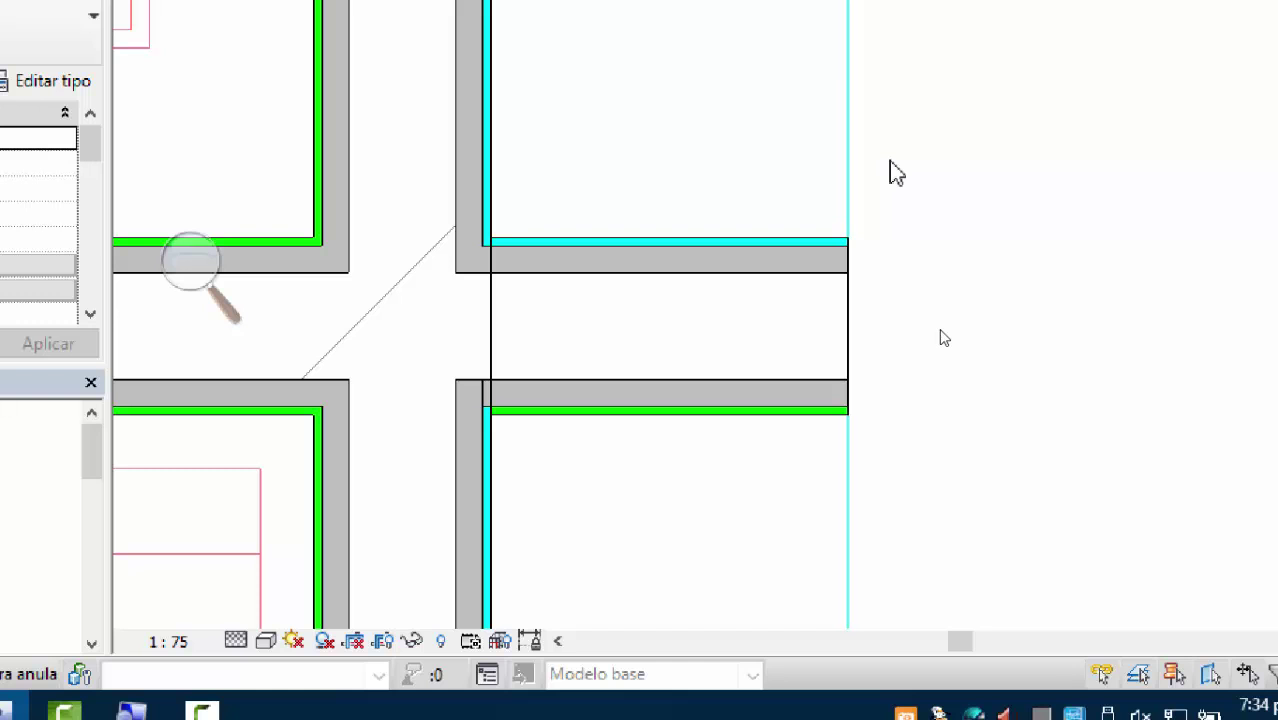
scroll(670, 285, down, 5)
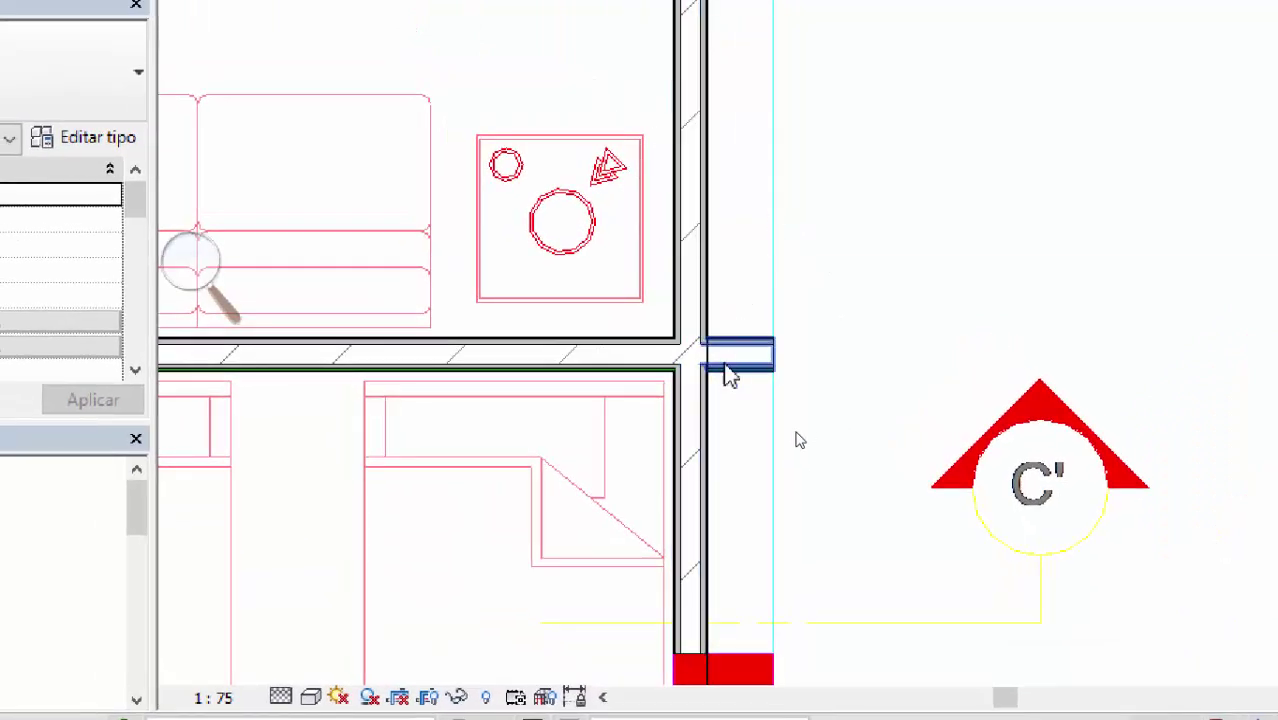
Step: Using a wall similar to the one beside VACIO, draw the two short cross walls of the hatched ducts above the ROPAS area
scroll(561, 370, down, 3)
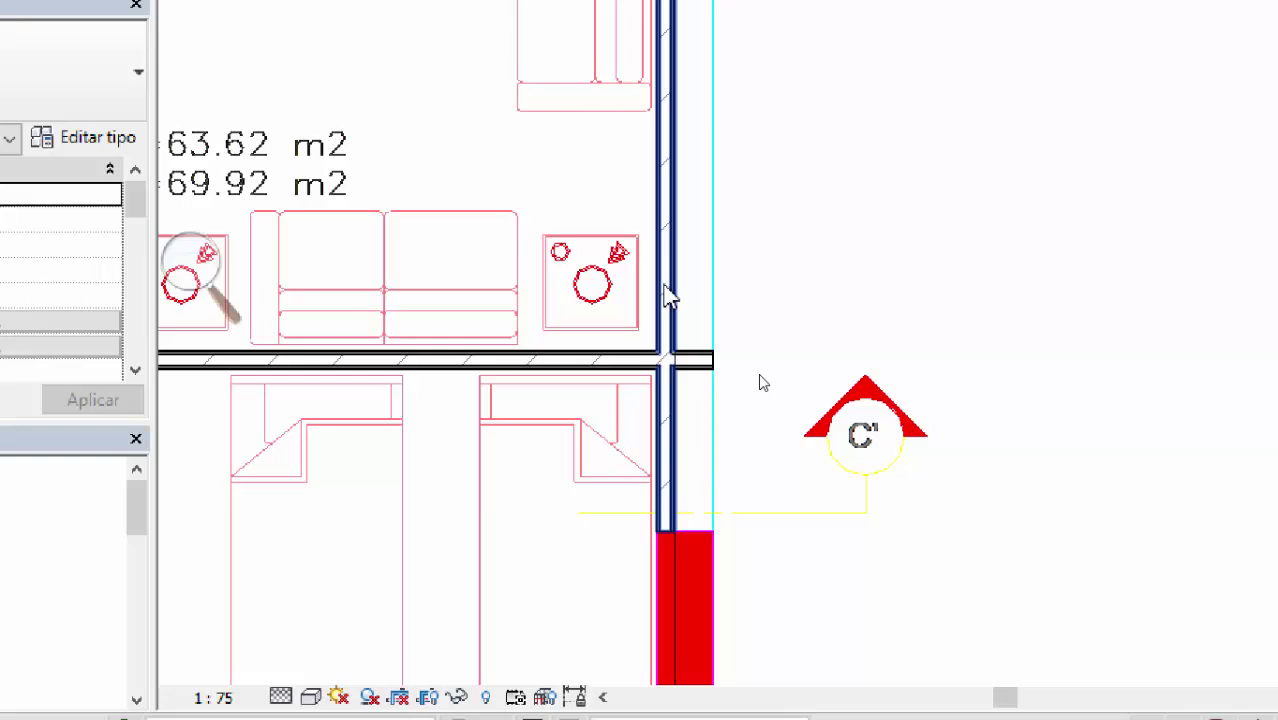
scroll(762, 383, down, 6)
scroll(682, 676, up, 2)
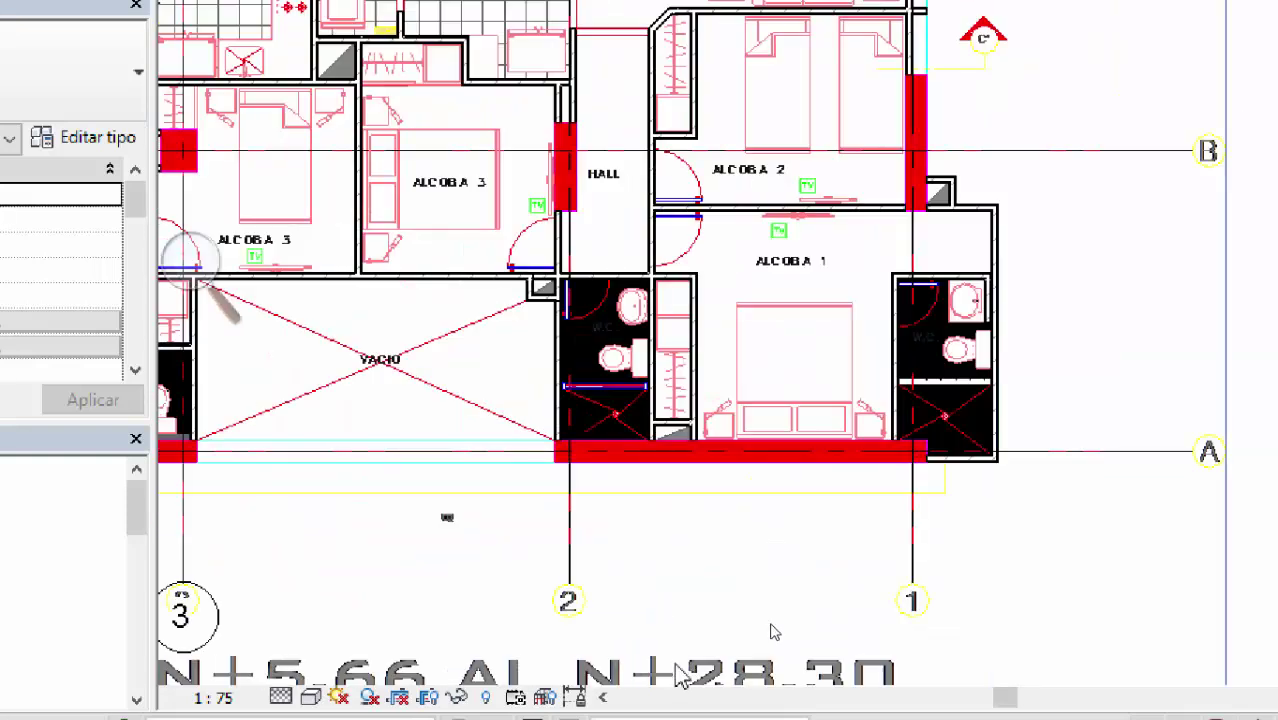
scroll(773, 632, up, 2)
middle_drag(650, 445, 759, 693)
scroll(568, 274, down, 2)
mouse_move(568, 274)
middle_down()
mouse_move(630, 447)
mouse_move(534, 422)
mouse_move(559, 428)
mouse_move(514, 295)
middle_up()
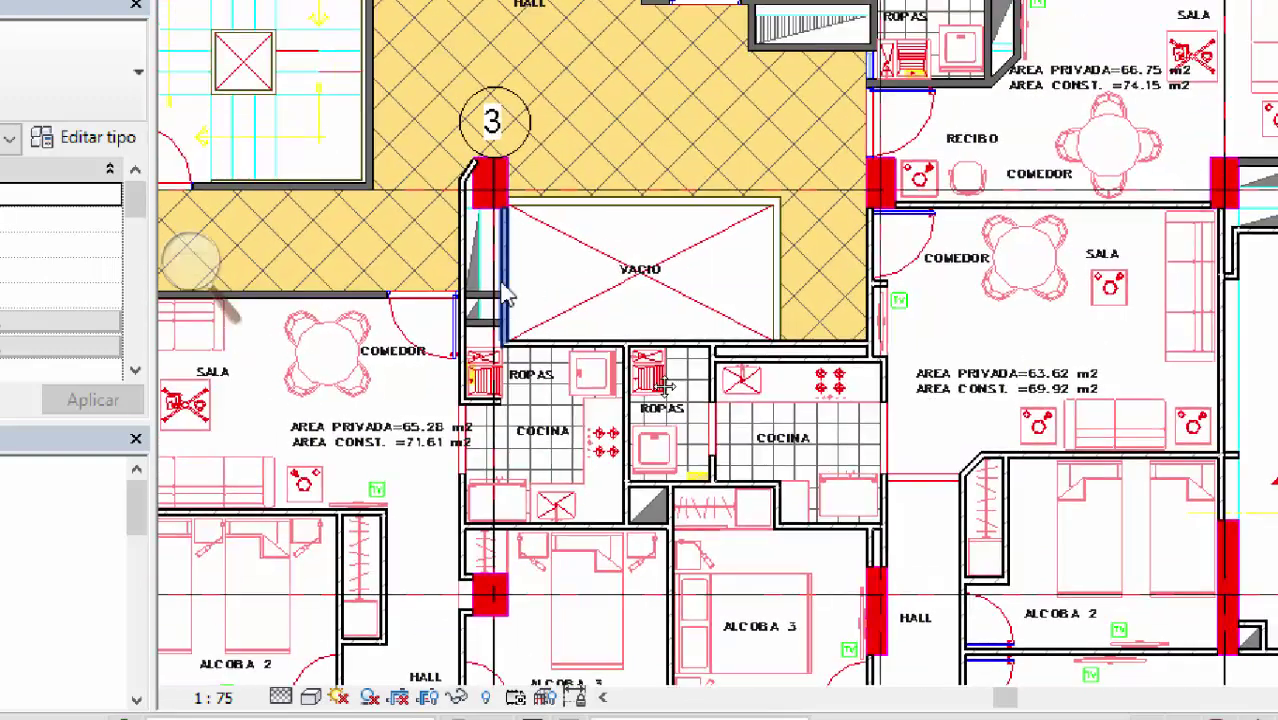
scroll(578, 313, up, 4)
right_click(562, 320)
click(680, 325)
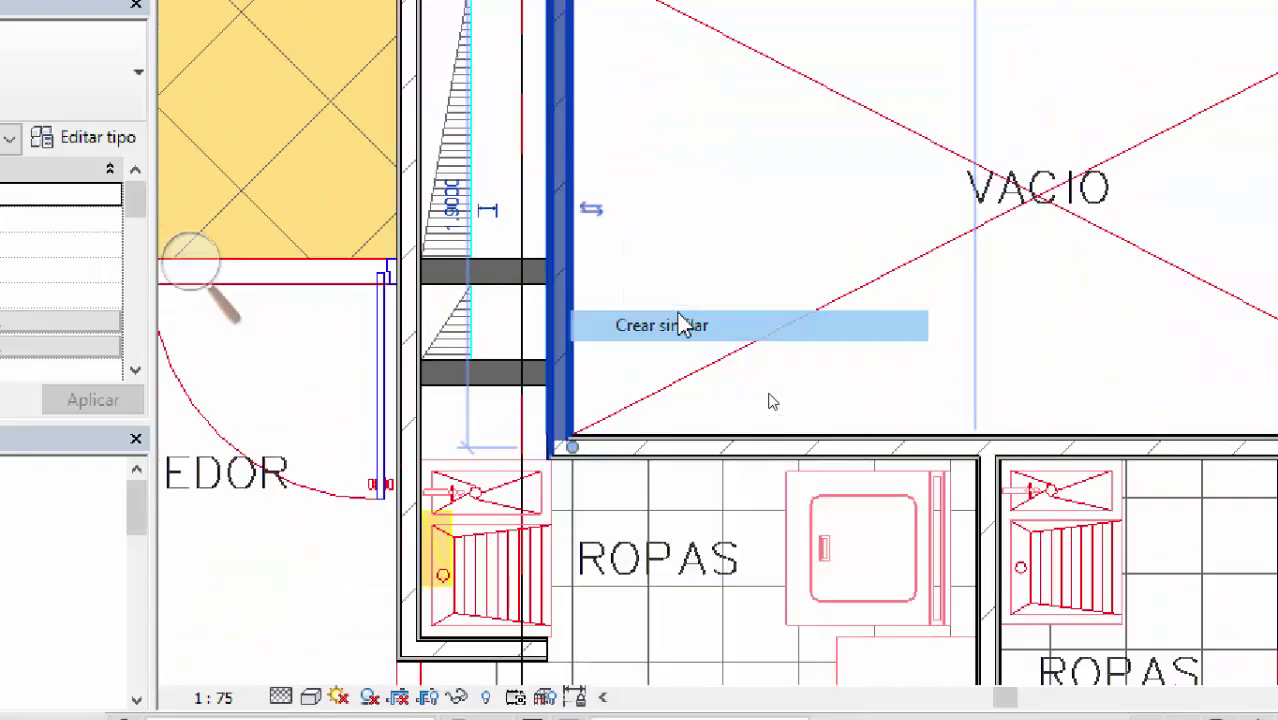
click(546, 258)
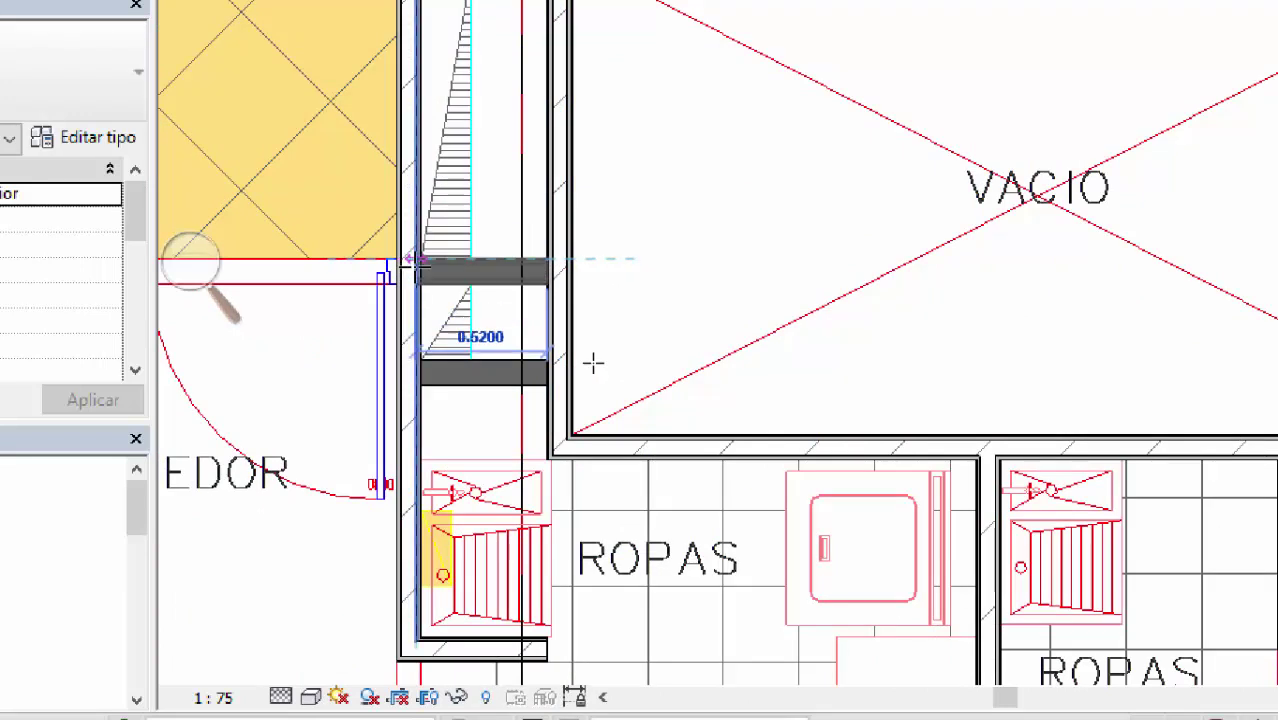
click(593, 363)
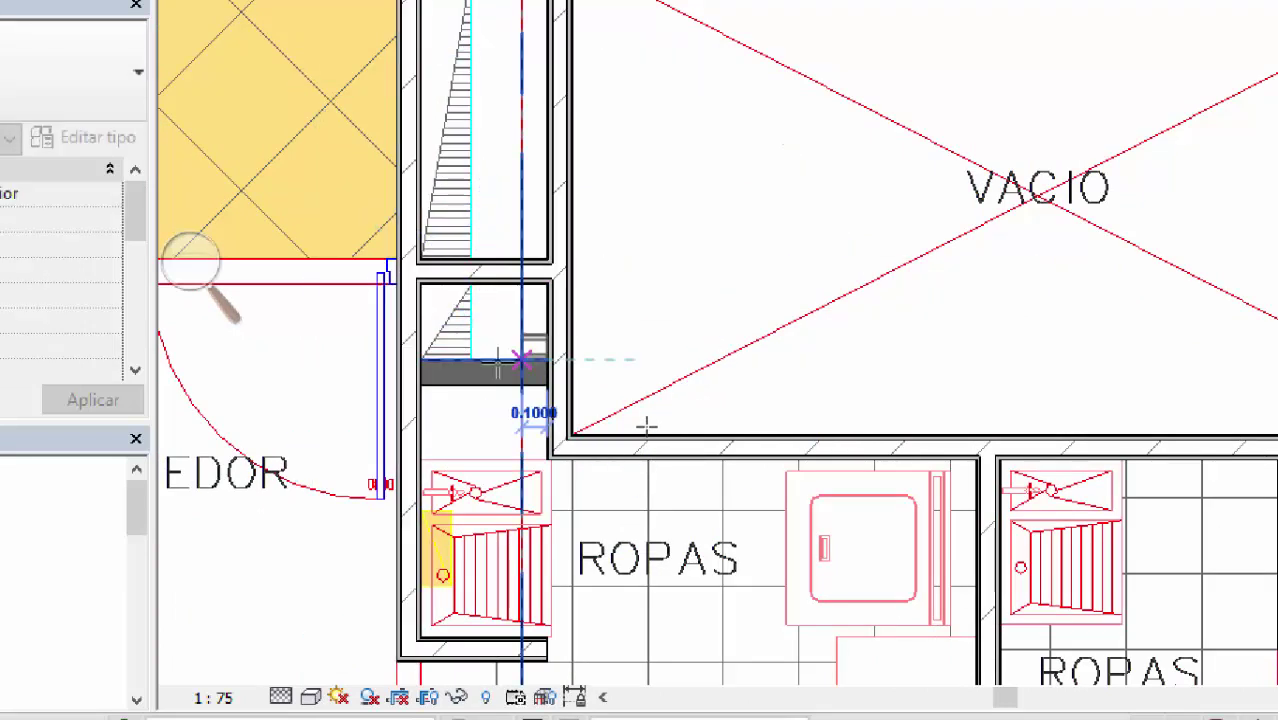
scroll(600, 420, down, 3)
scroll(620, 405, up, 2)
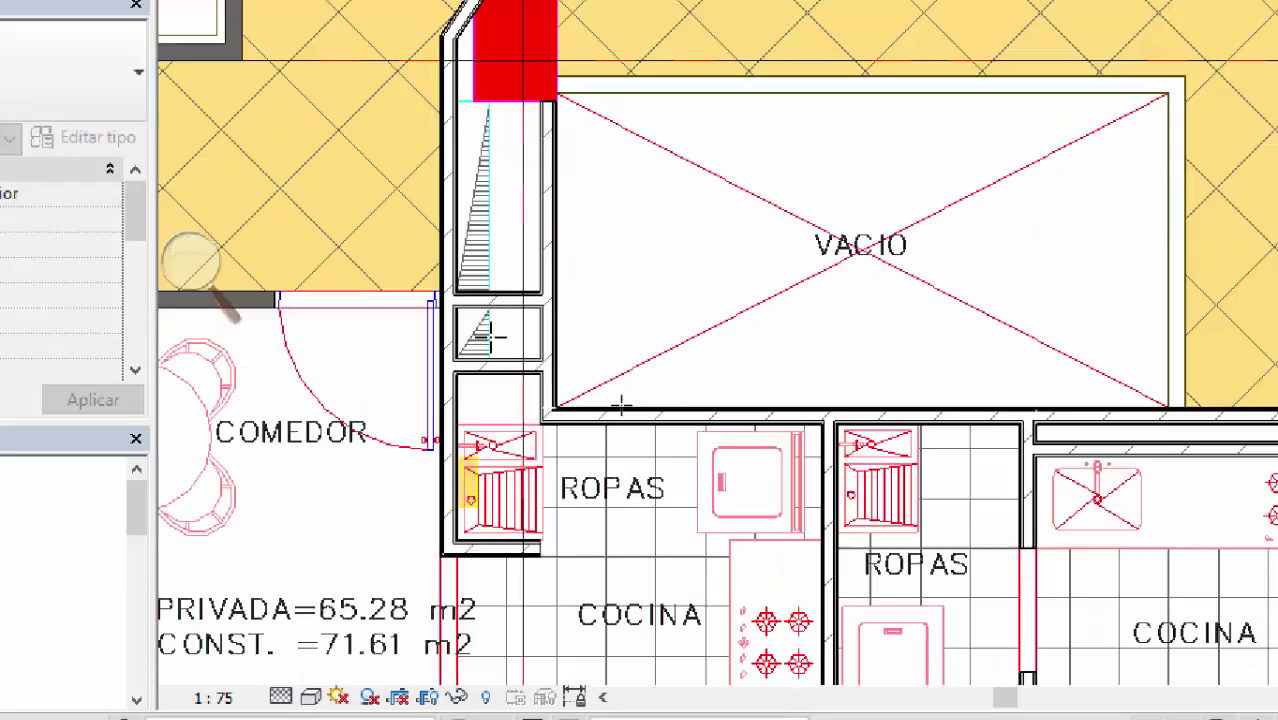
Step: Draw the wall separating the tiled hall from COMEDOR and SALA, and continue it 1.15 m along the W.C. shower to the column
scroll(785, 442, down, 1)
scroll(827, 451, up, 5)
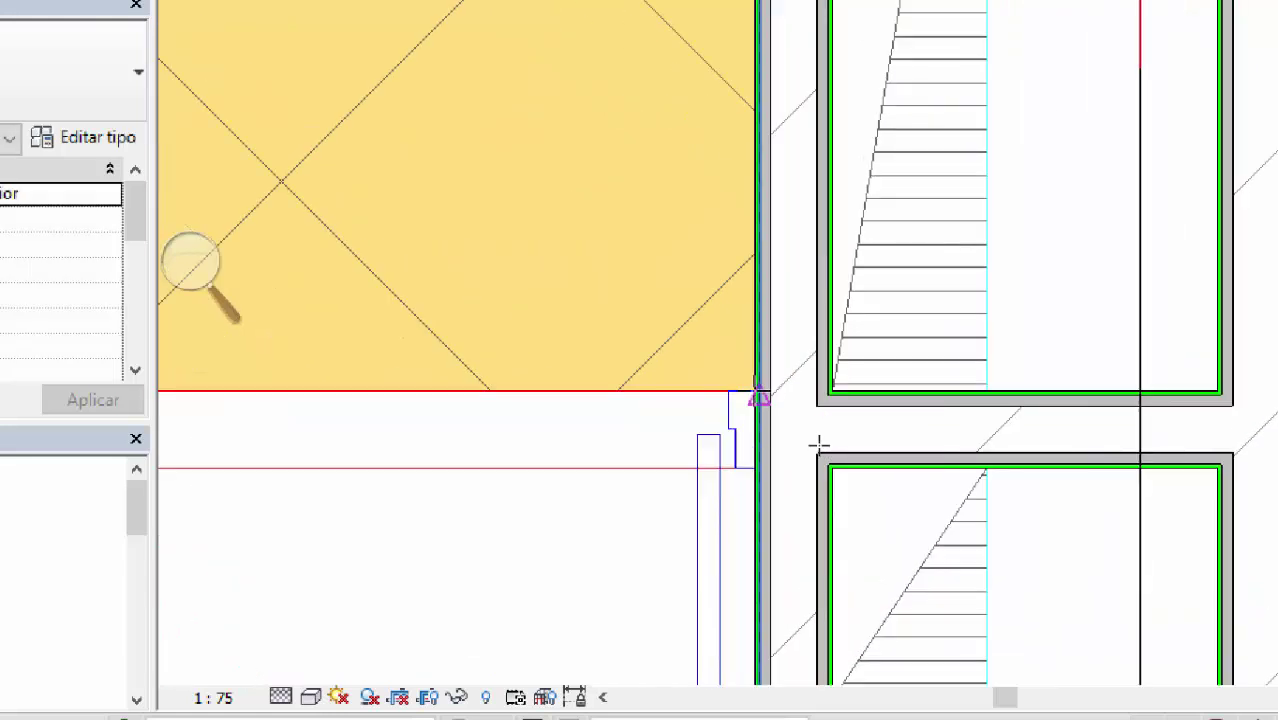
scroll(818, 443, up, 1)
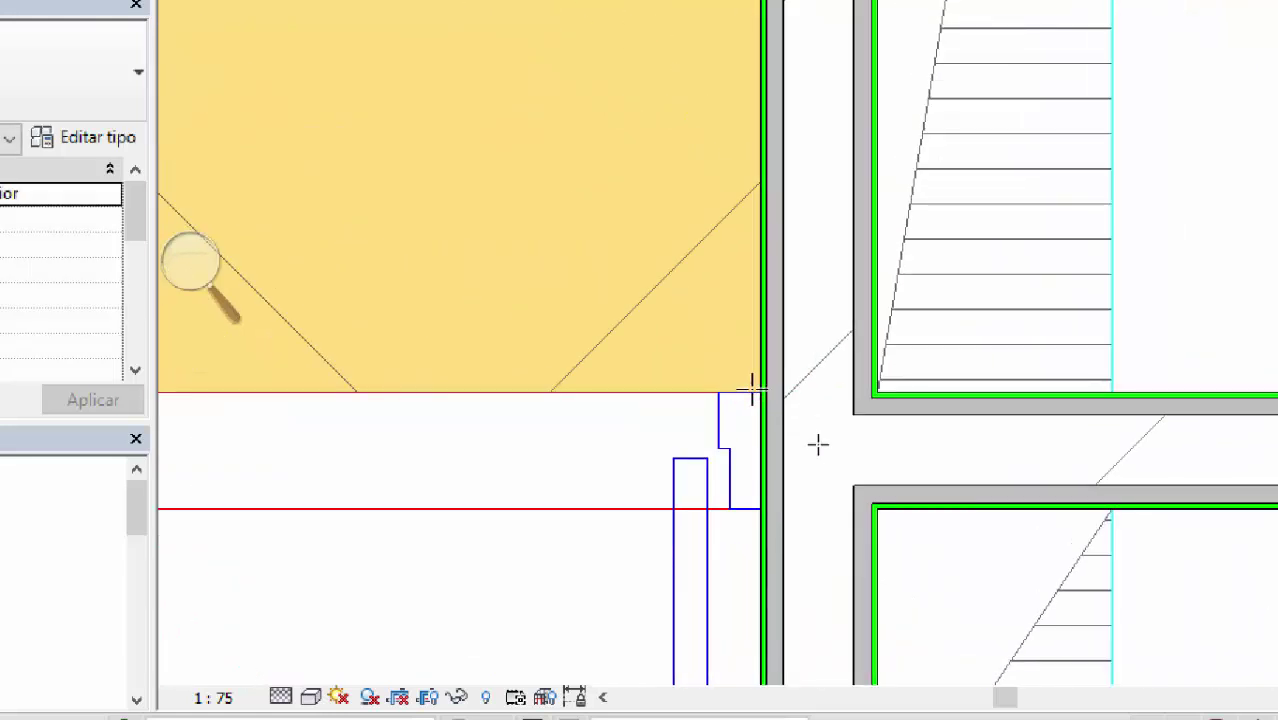
scroll(800, 451, down, 6)
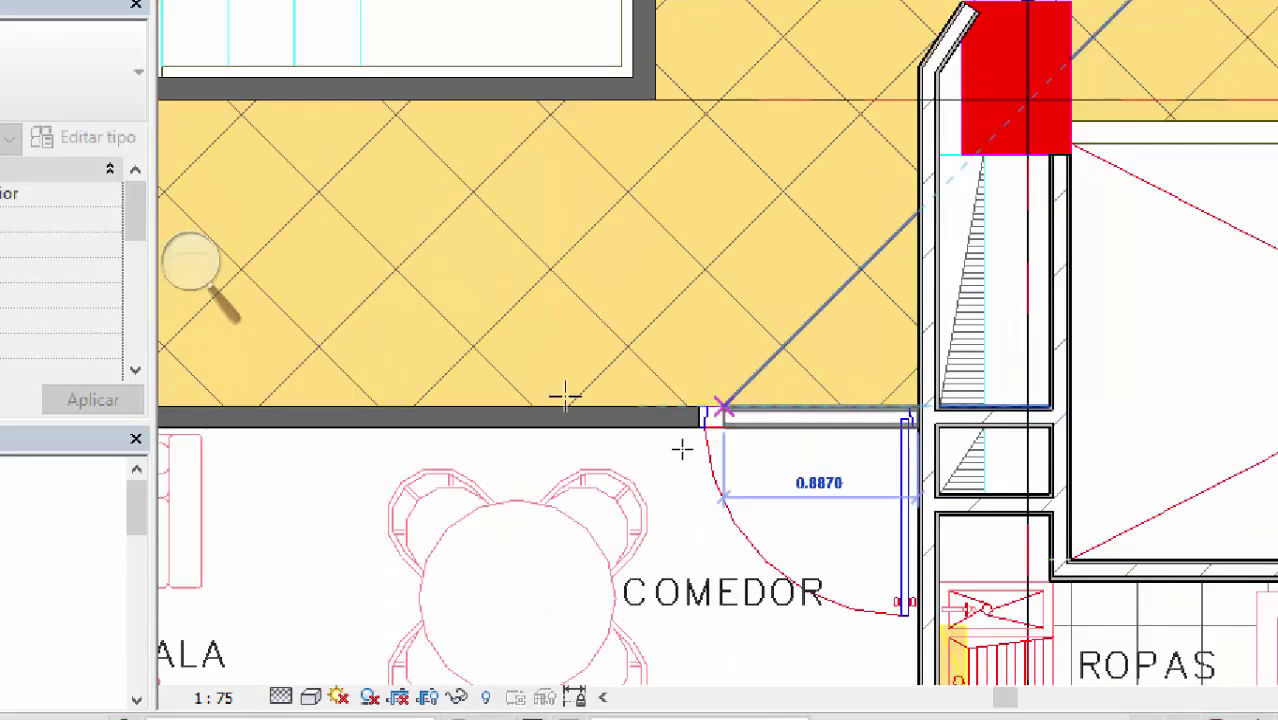
scroll(598, 404, up, 2)
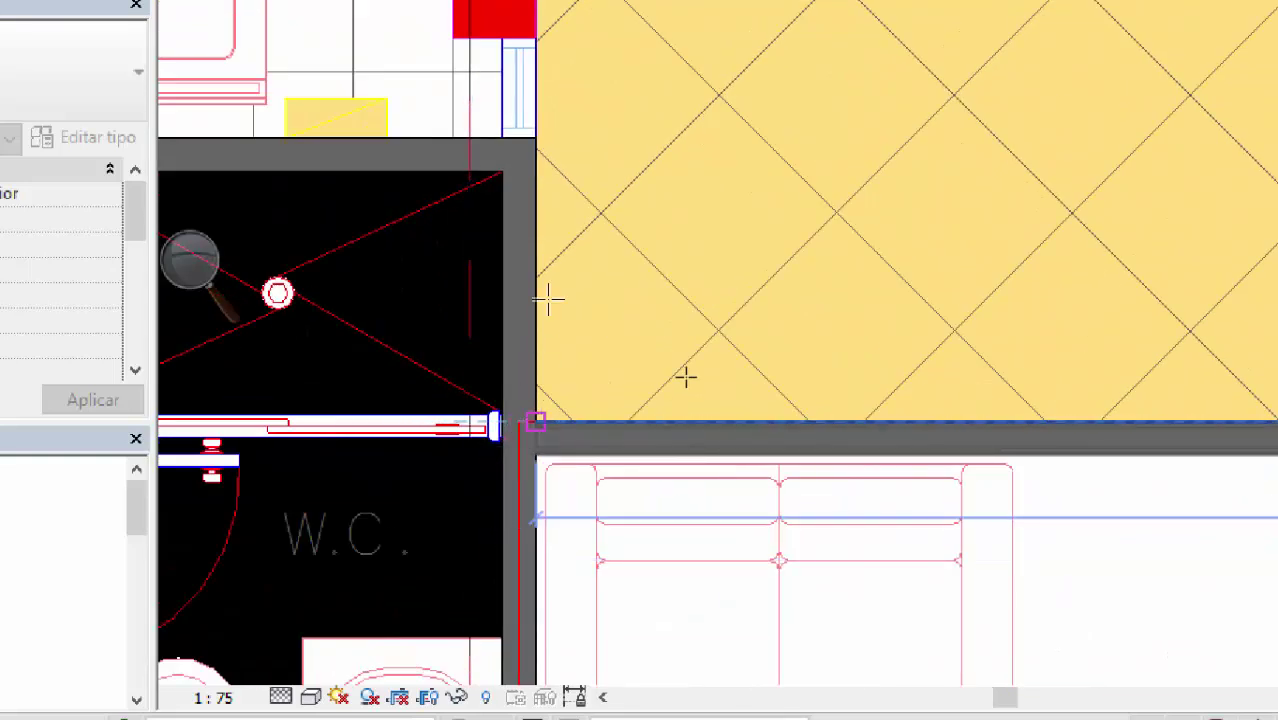
click(535, 421)
middle_drag(548, 298, 624, 628)
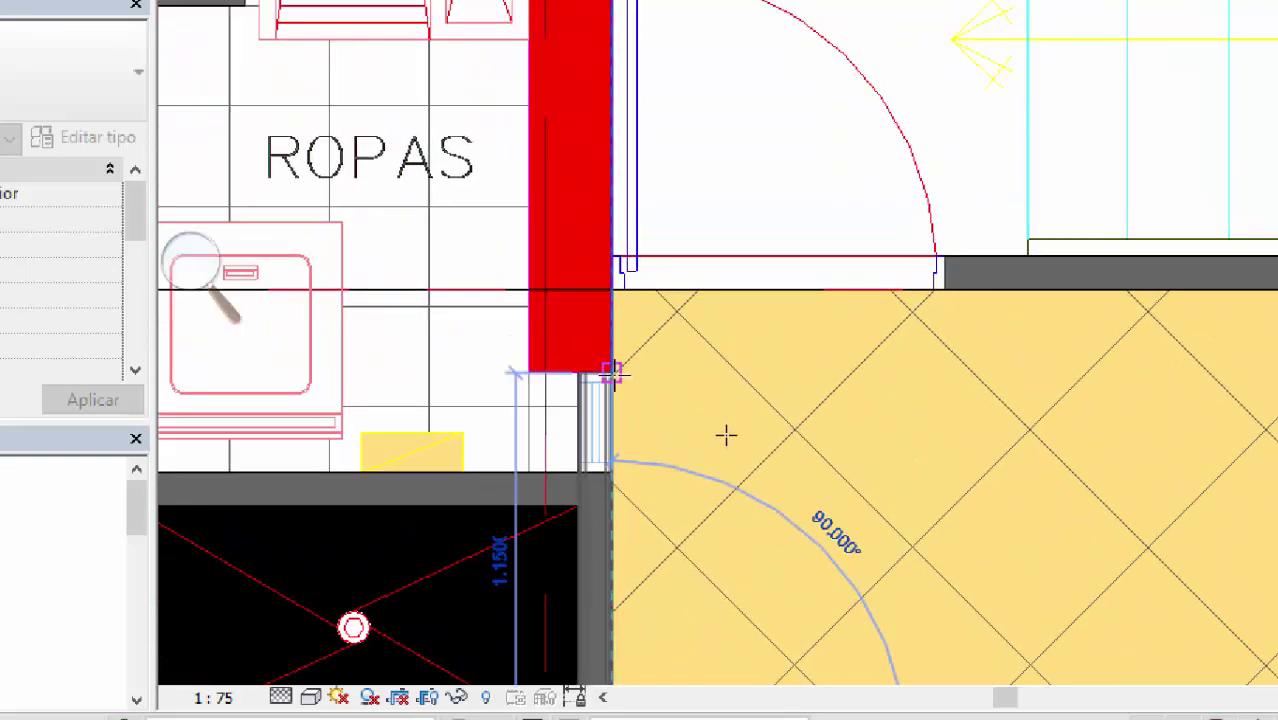
Step: Draw the stairwell's three enclosing walls between its columns: 3.50 m lower, 3.60 m hall-side and 3.50 m upper
middle_drag(1009, 393, 699, 433)
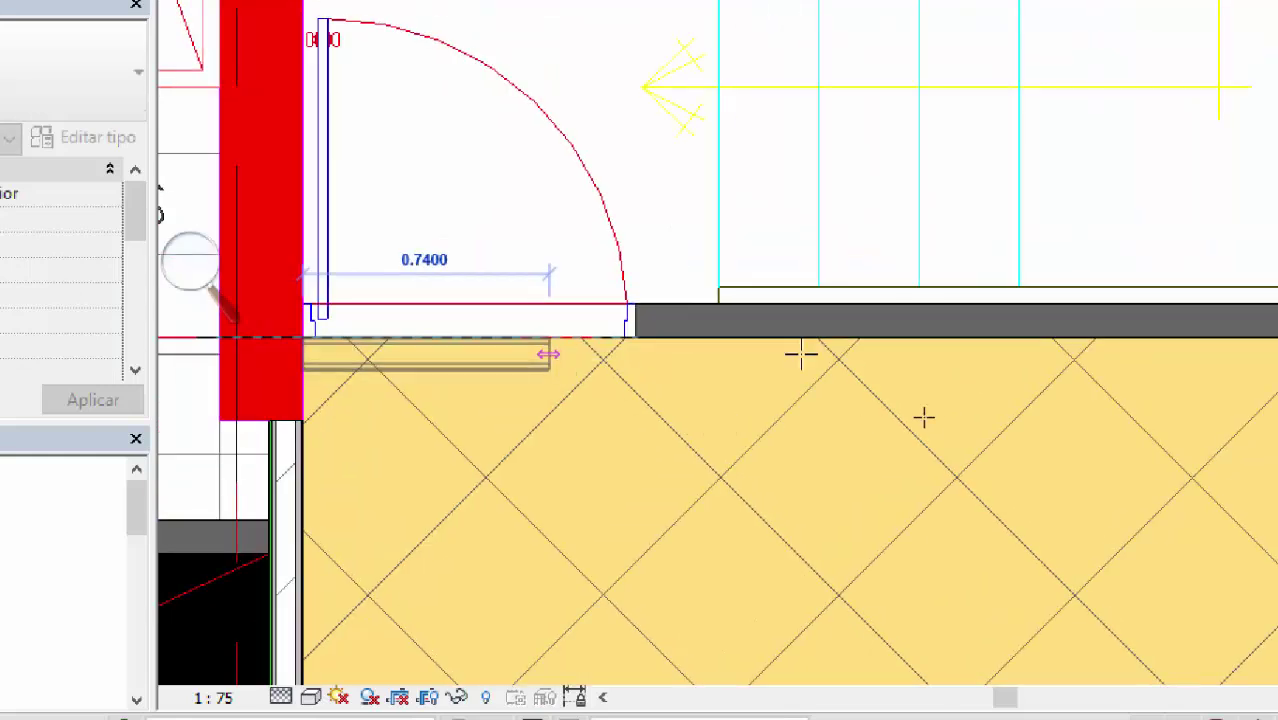
scroll(800, 354, down, 2)
scroll(856, 405, up, 2)
click(816, 440)
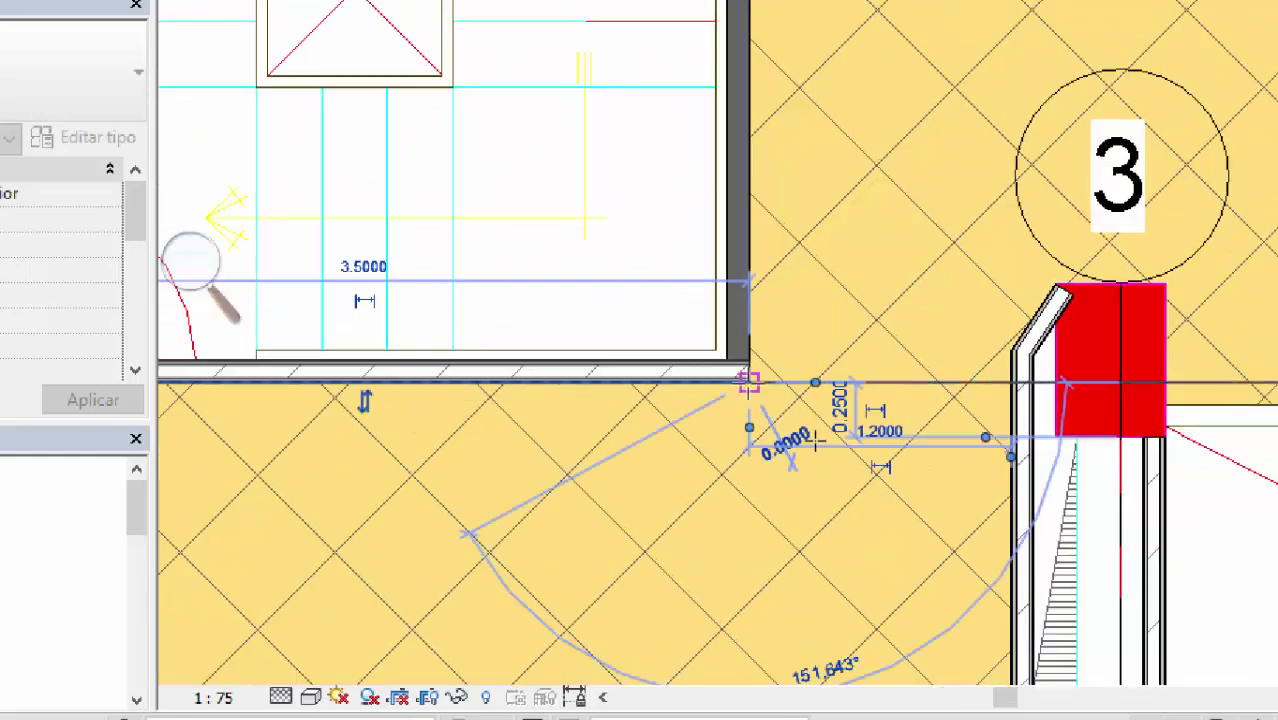
scroll(820, 430, down, 3)
middle_drag(774, 22, 841, 373)
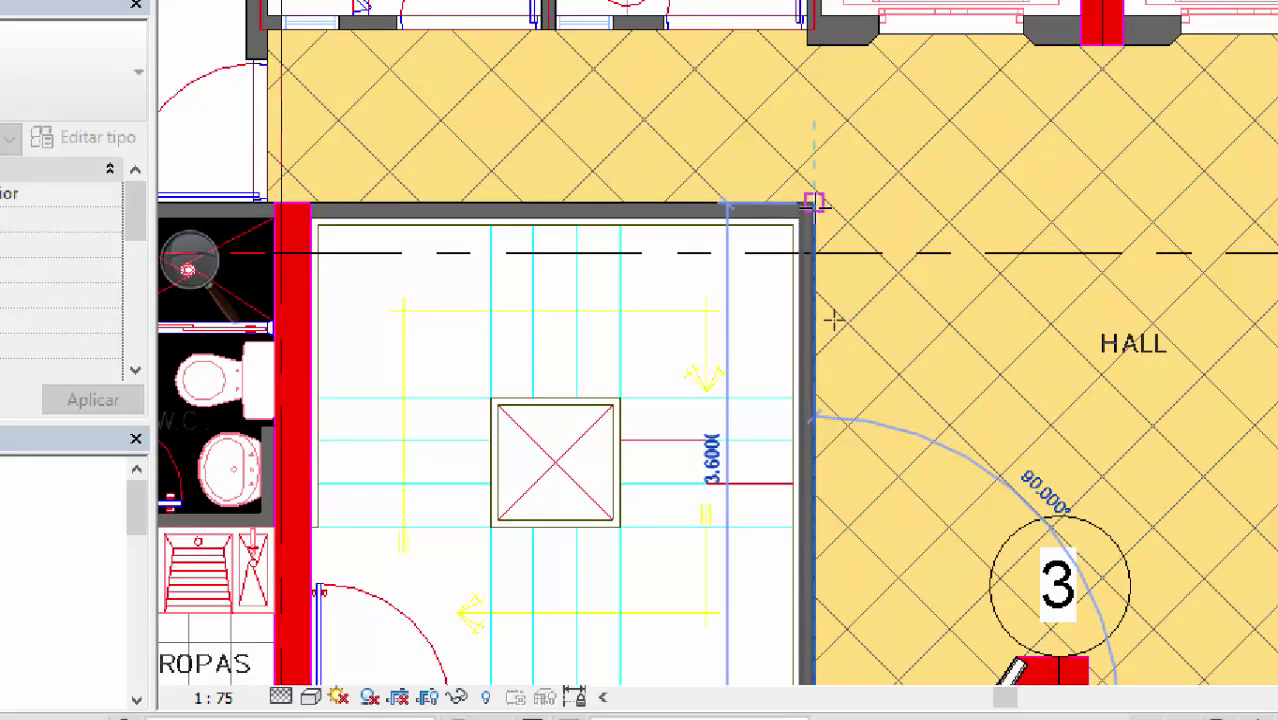
scroll(880, 330, down, 1)
scroll(687, 328, up, 5)
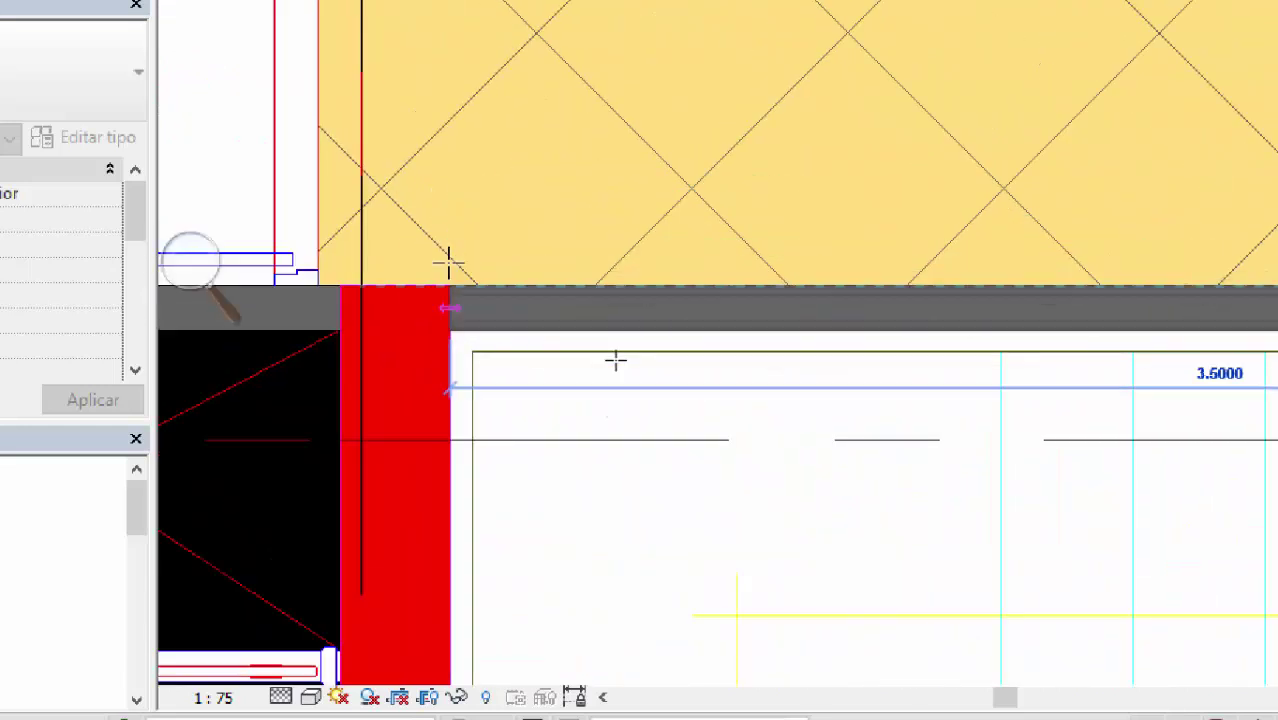
Step: Draw the upper W.C. enclosure from the stair column: a 1.00 m wall, the chamfered corner and the long outer wall ending beside ROPAS
middle_drag(448, 262, 630, 297)
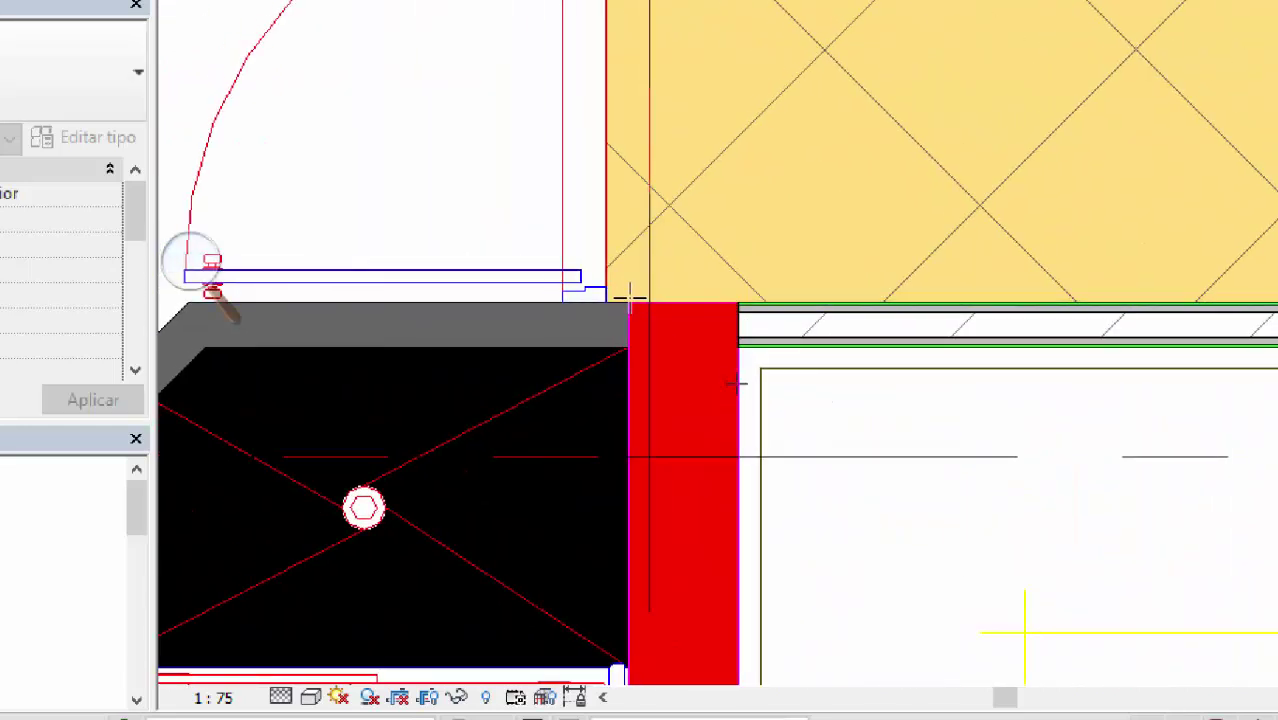
middle_drag(342, 302, 650, 297)
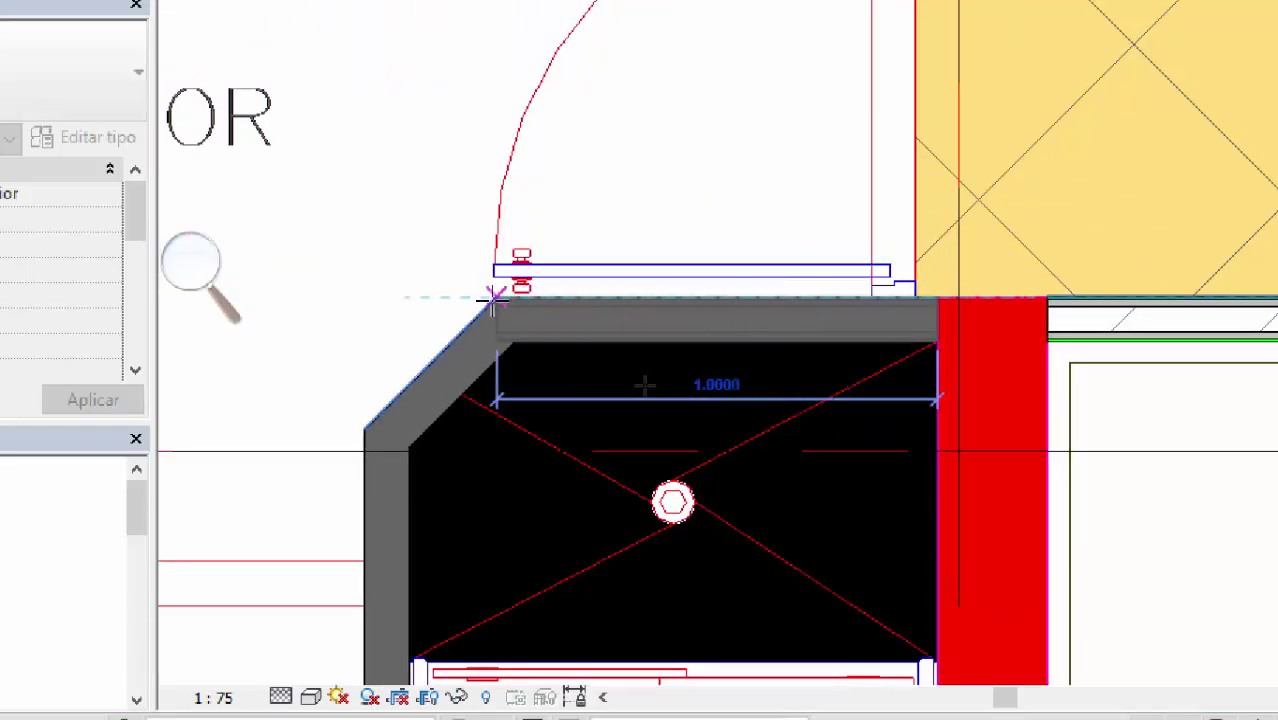
click(492, 298)
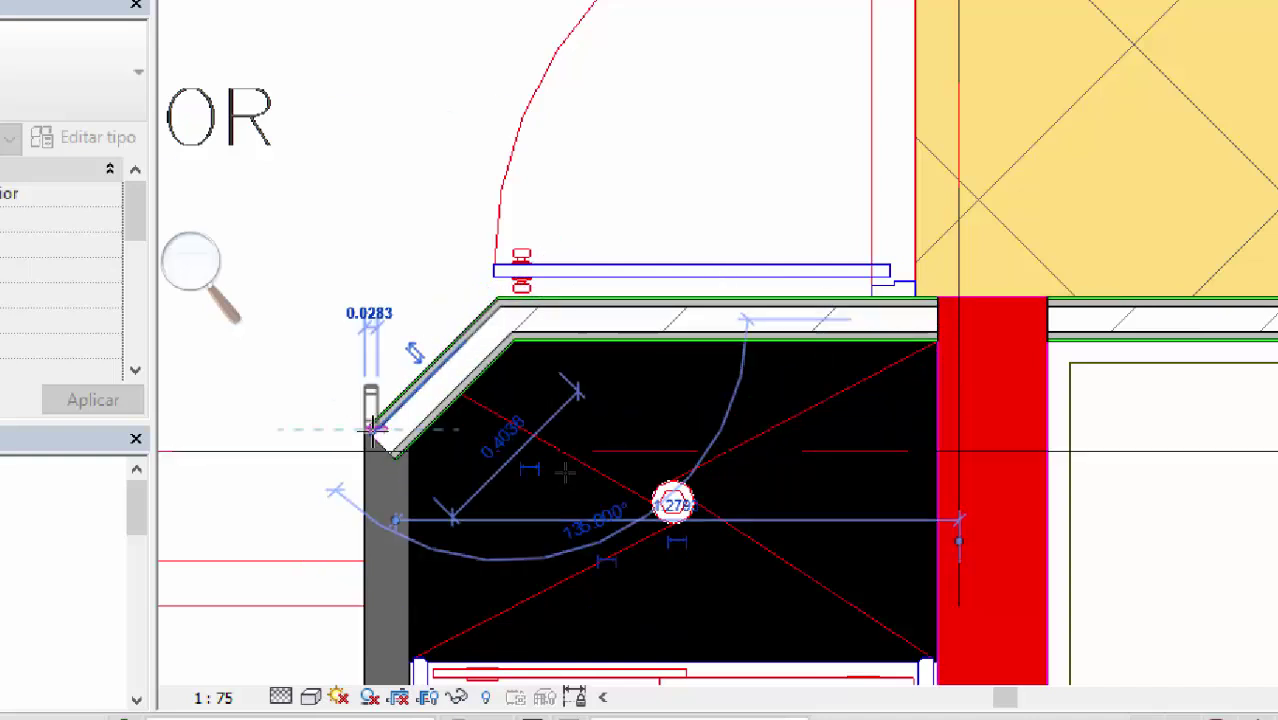
middle_drag(372, 428, 372, 242)
scroll(372, 242, down, 2)
middle_drag(440, 600, 468, 392)
scroll(462, 476, up, 2)
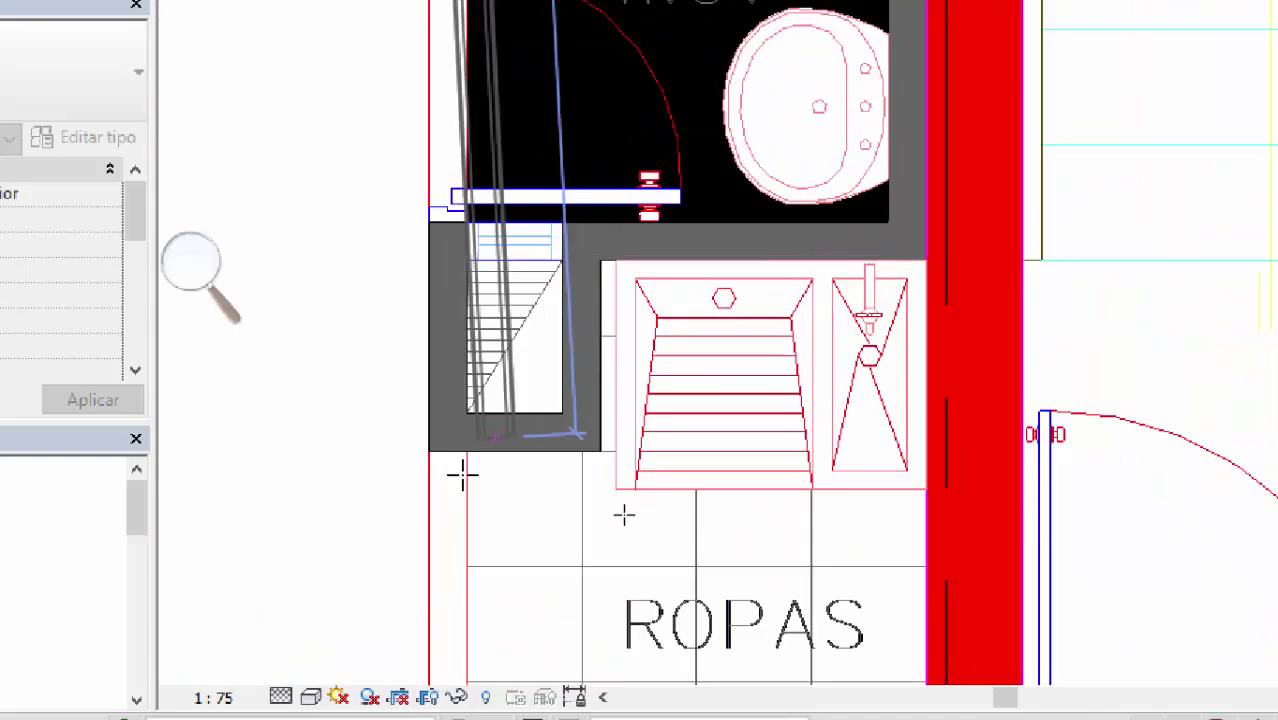
middle_drag(462, 477, 473, 306)
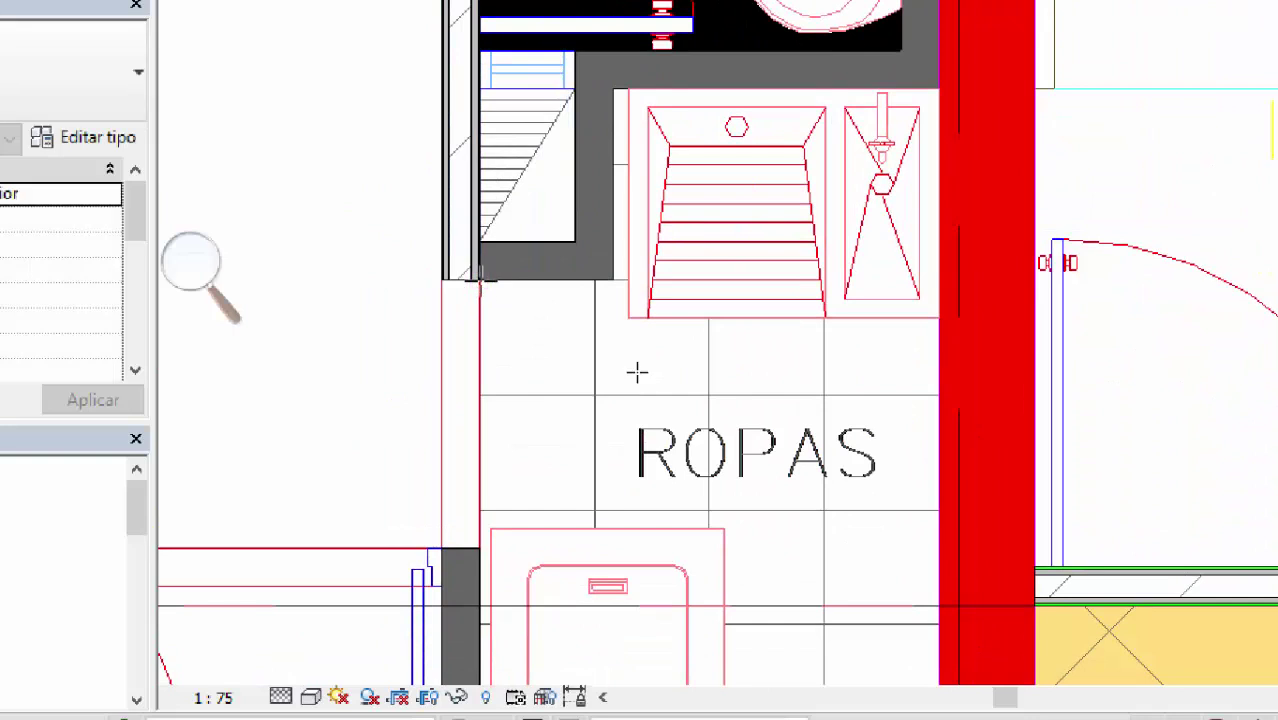
Step: Complete the walls of the hatched duct above ROPAS, including its 0.50 m side, and the W.C.–ROPAS partition reaching the column
click(614, 280)
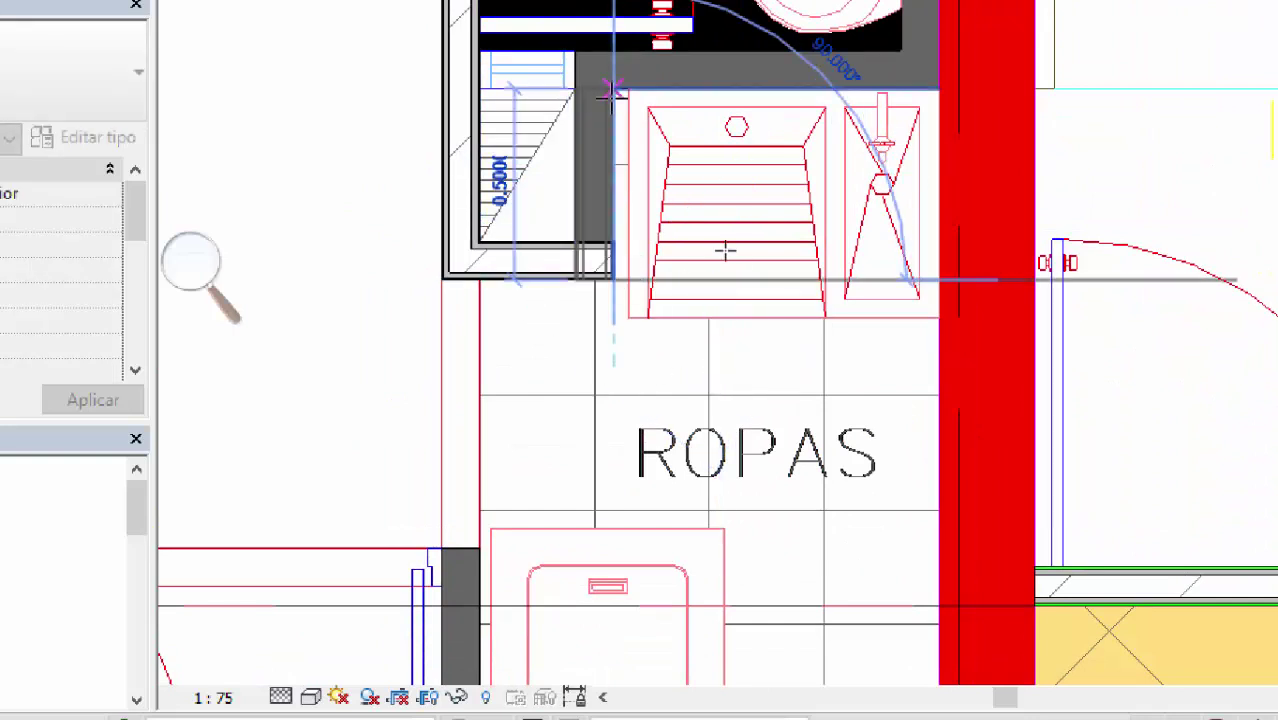
mouse_move(612, 92)
middle_down()
mouse_move(545, 142)
mouse_move(471, 265)
middle_up()
key(Escape)
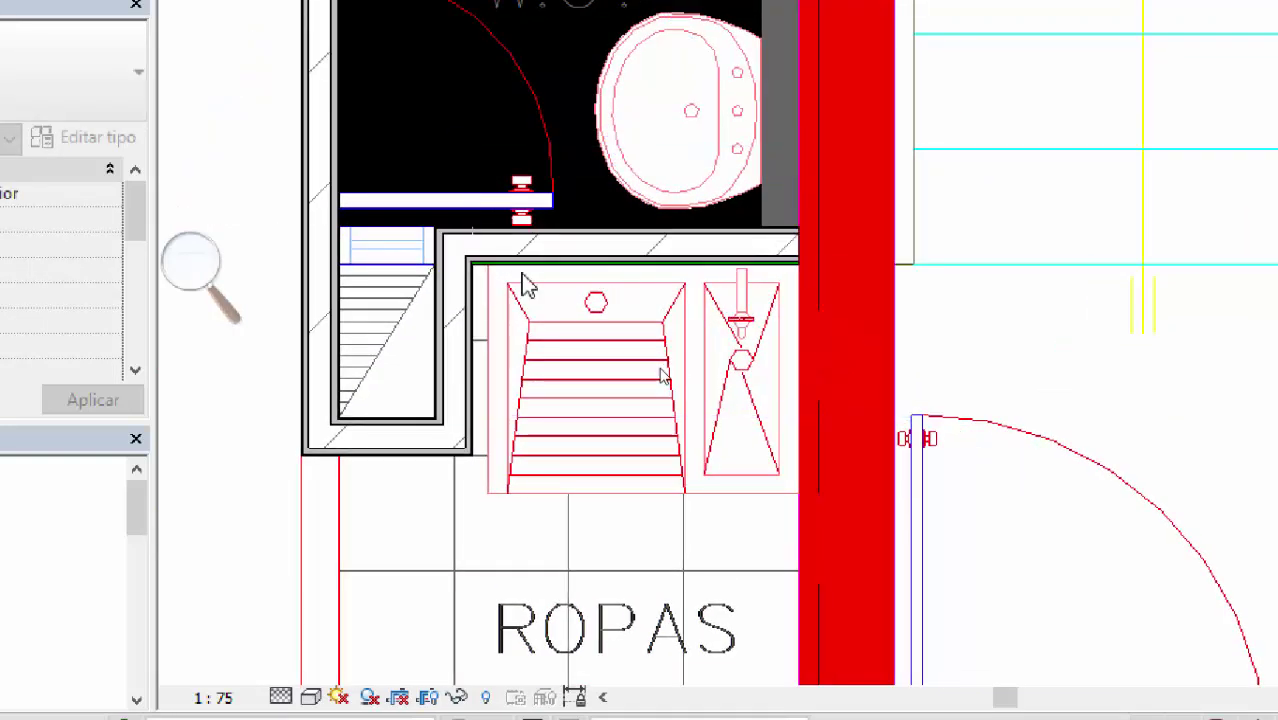
drag(428, 266, 342, 266)
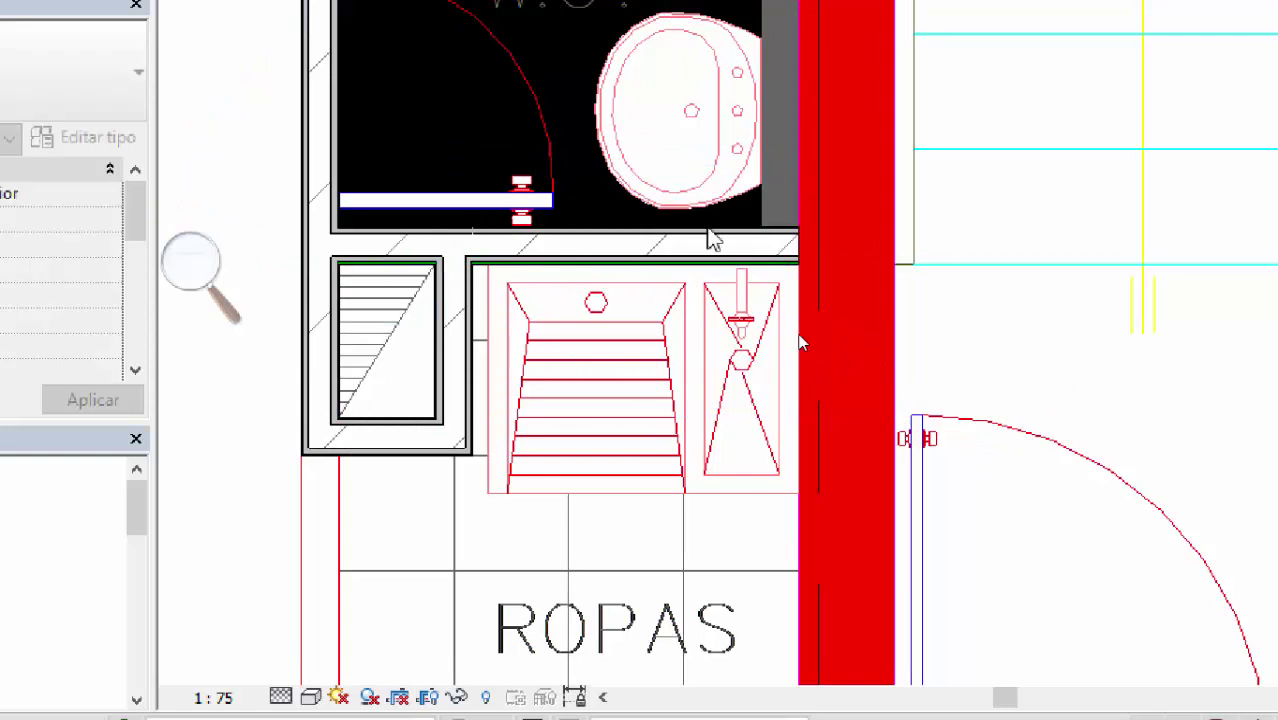
Step: Draw the 0.60 m wall behind the W.C. washbasin against the column, starting from the partition with ROPAS
middle_drag(829, 281, 779, 434)
key(w)
key(a)
click(710, 380)
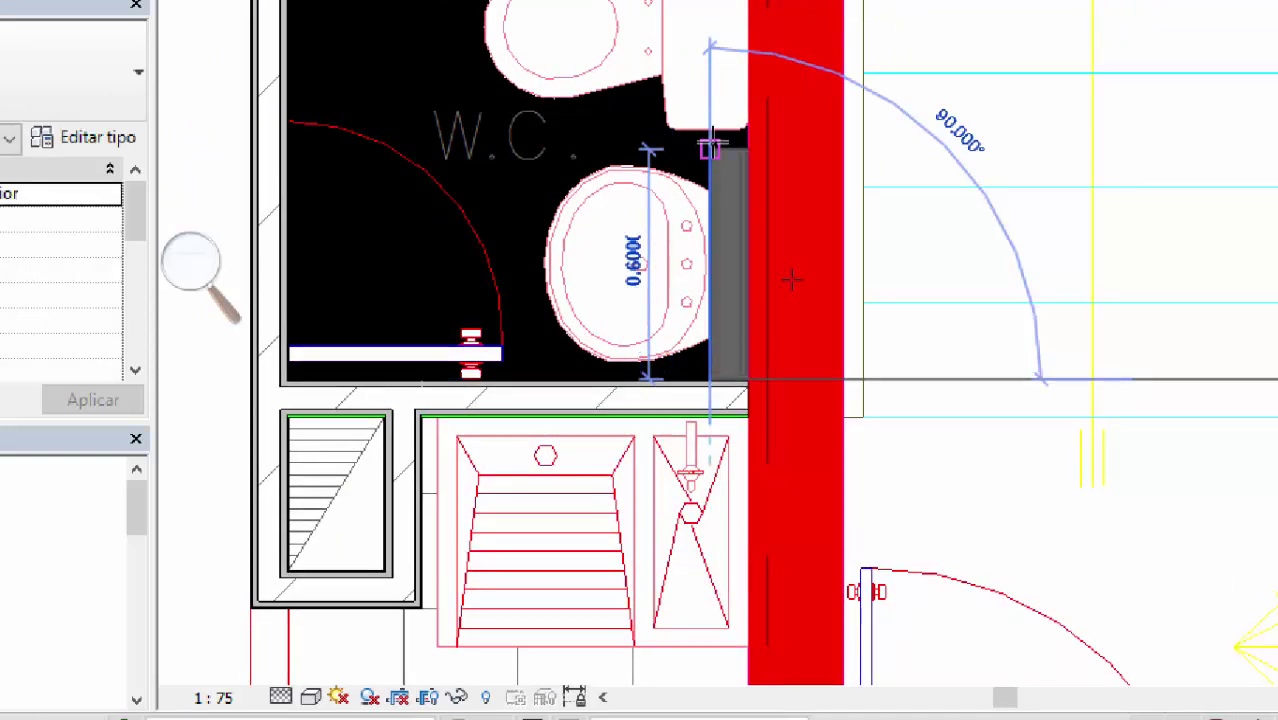
Step: Draw the 0.70 m wall beside the ROPAS washing machine and the partition between ROPAS and the shower below
scroll(790, 280, down, 5)
scroll(640, 300, up, 5)
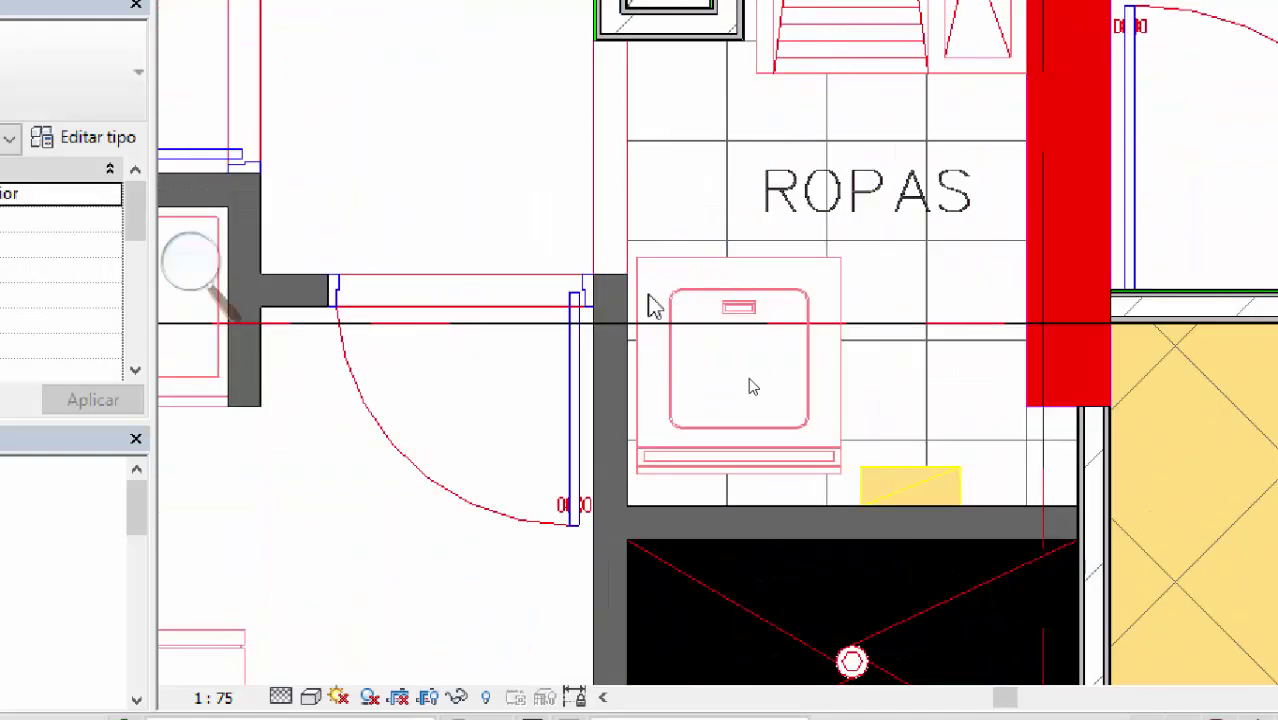
click(612, 276)
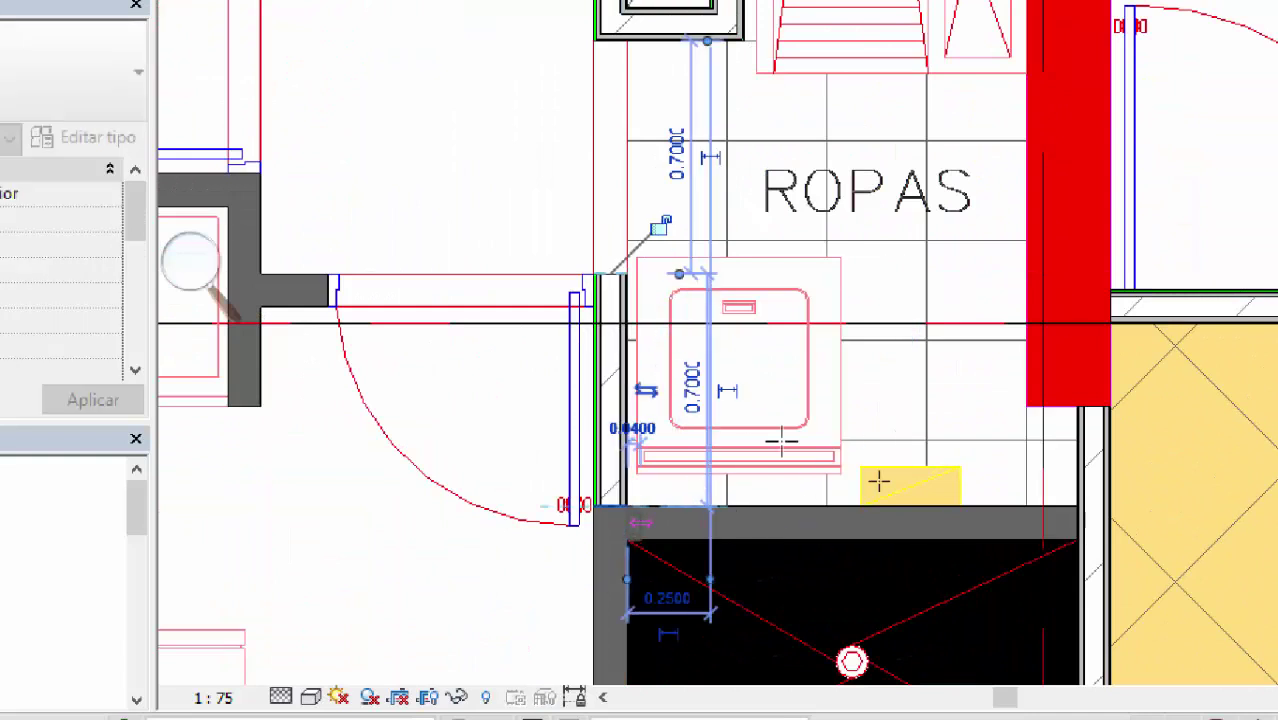
middle_drag(930, 470, 719, 243)
key(Escape)
key(Escape)
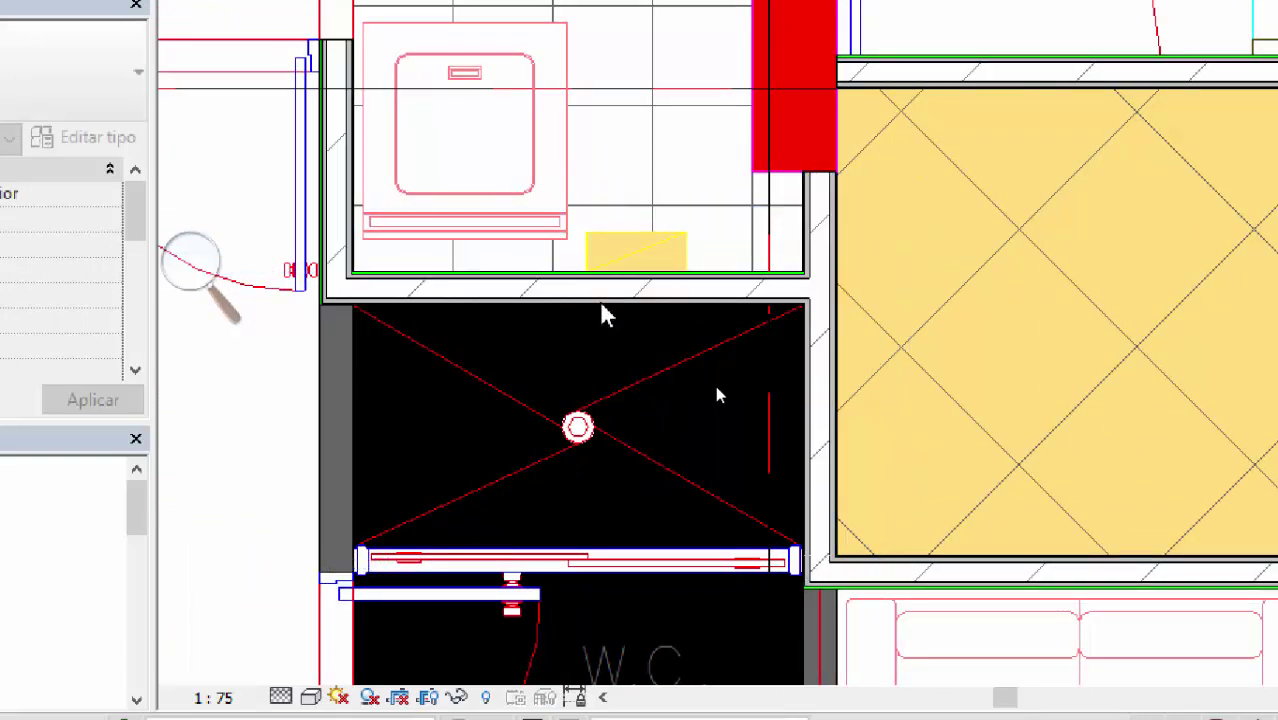
Step: Draw the W.C. wall facing ALCOBA 1, and enclose the adjoining hatched duct with its short upper wall and 0.70 m side wall
middle_drag(445, 438, 742, 351)
key(d)
key(r)
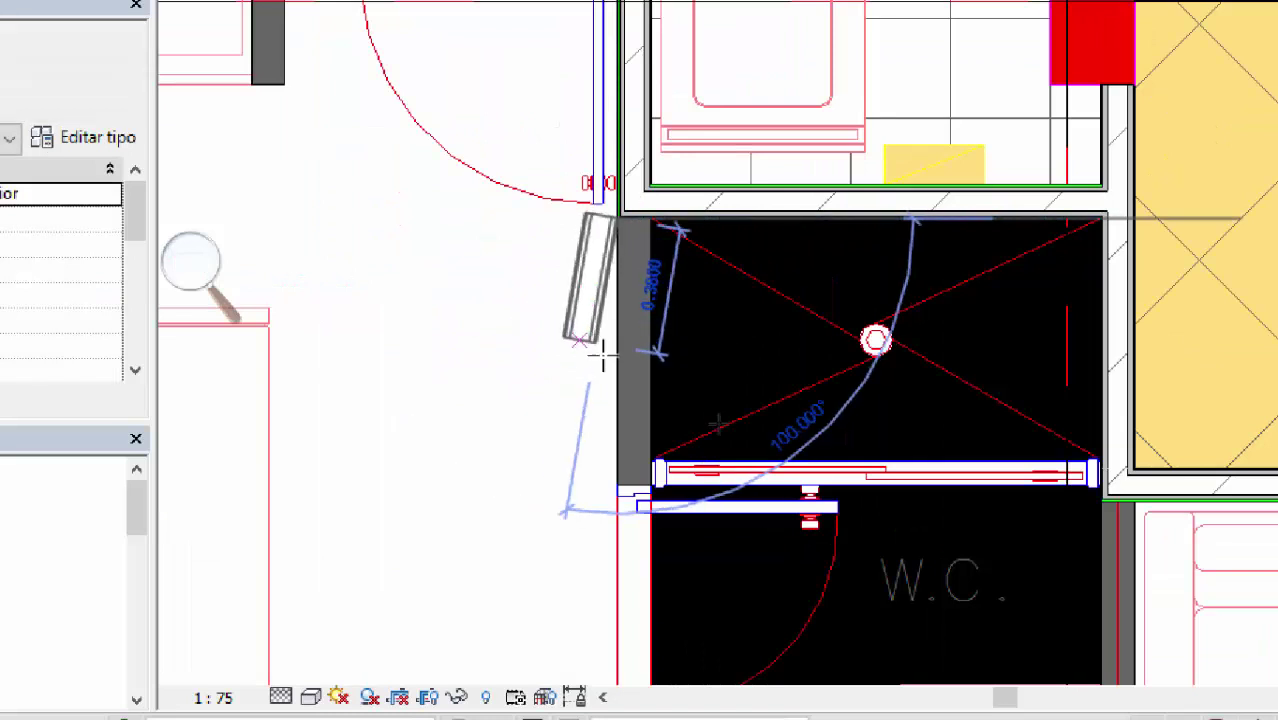
middle_drag(600, 560, 608, 270)
scroll(595, 298, down, 2)
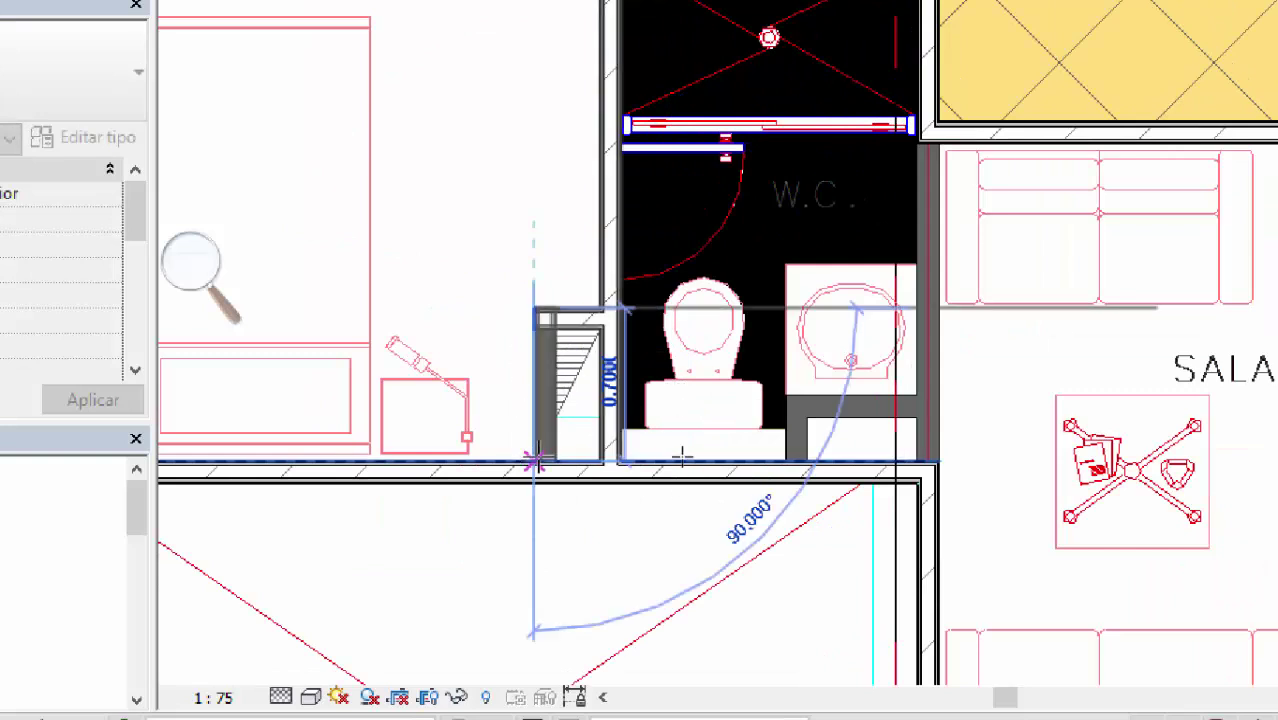
scroll(680, 450, down, 3)
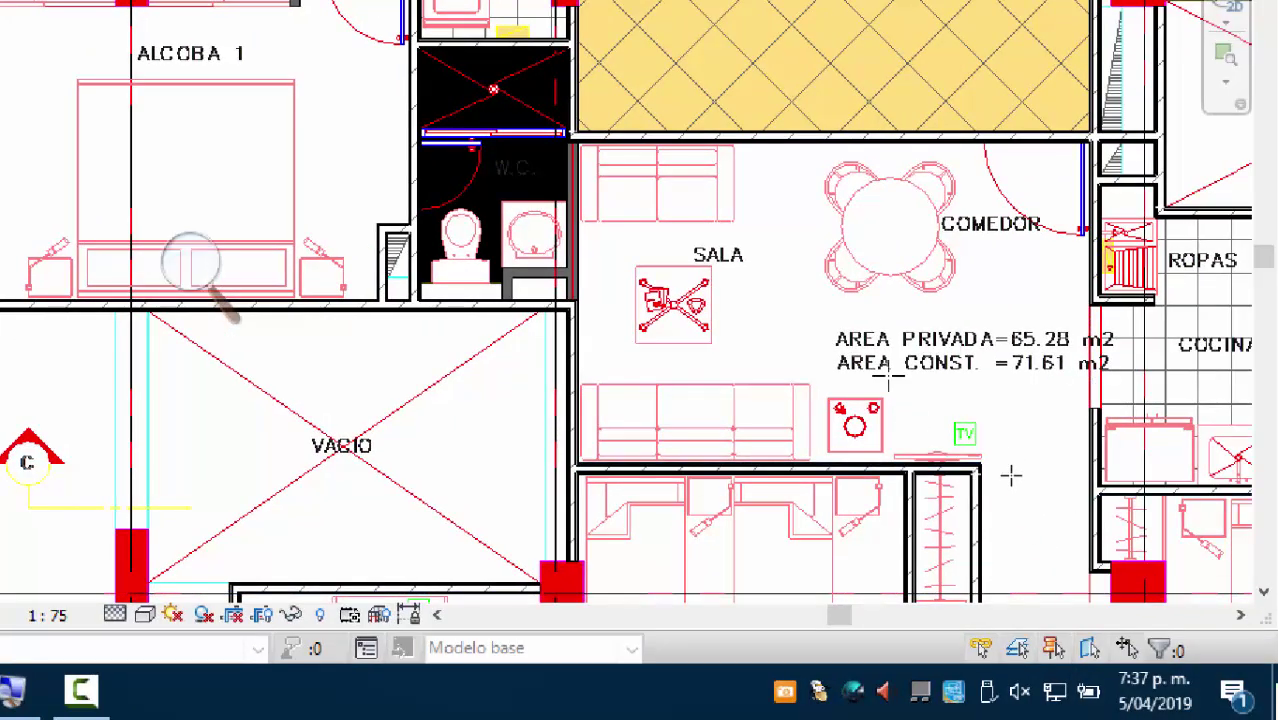
Step: Check the finished walls across the apartments and at the exterior corner and duct beside ALCOBA 1
scroll(1042, 414, down, 3)
middle_drag(813, 309, 765, 286)
middle_drag(1135, 315, 805, 251)
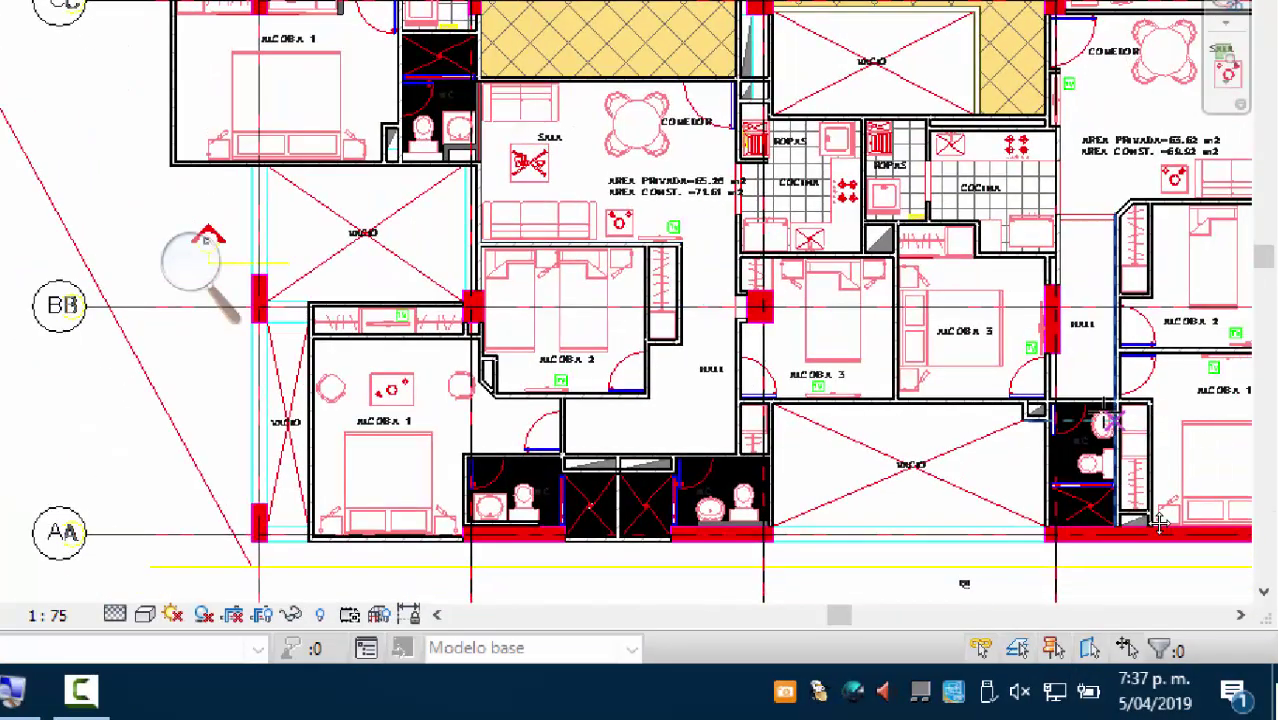
middle_drag(957, 503, 605, 385)
scroll(933, 531, up, 5)
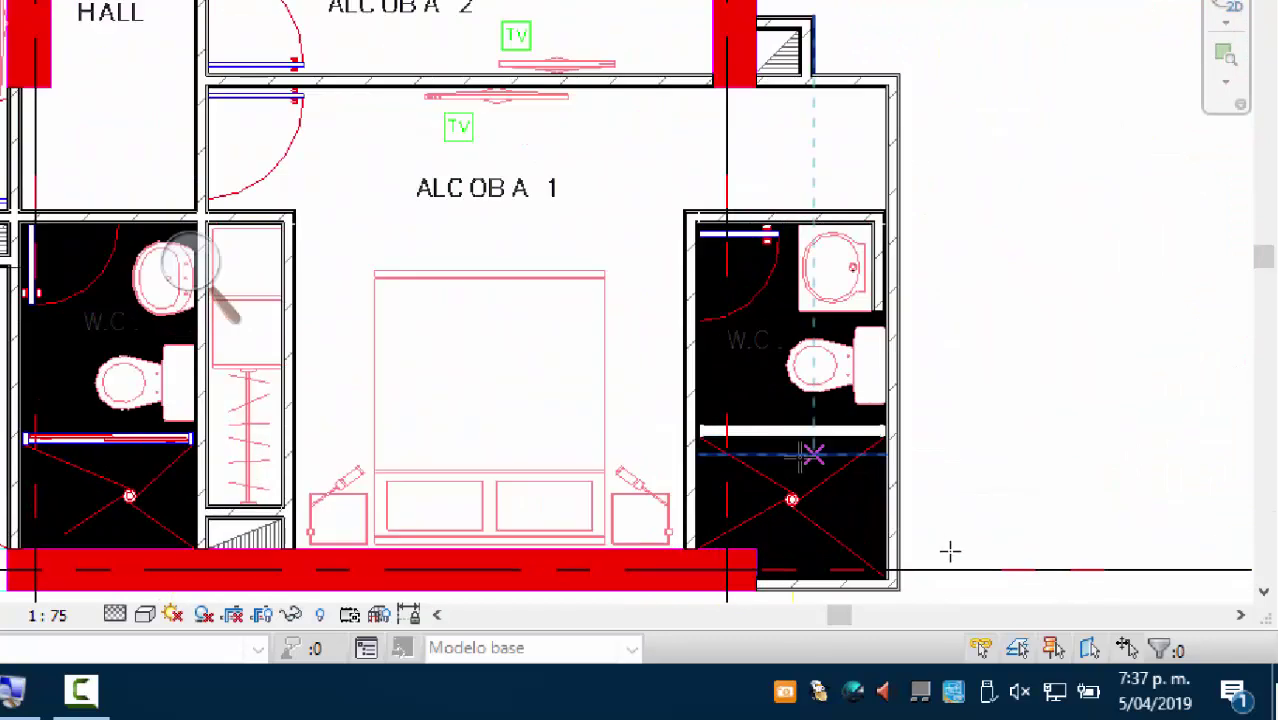
scroll(907, 519, up, 5)
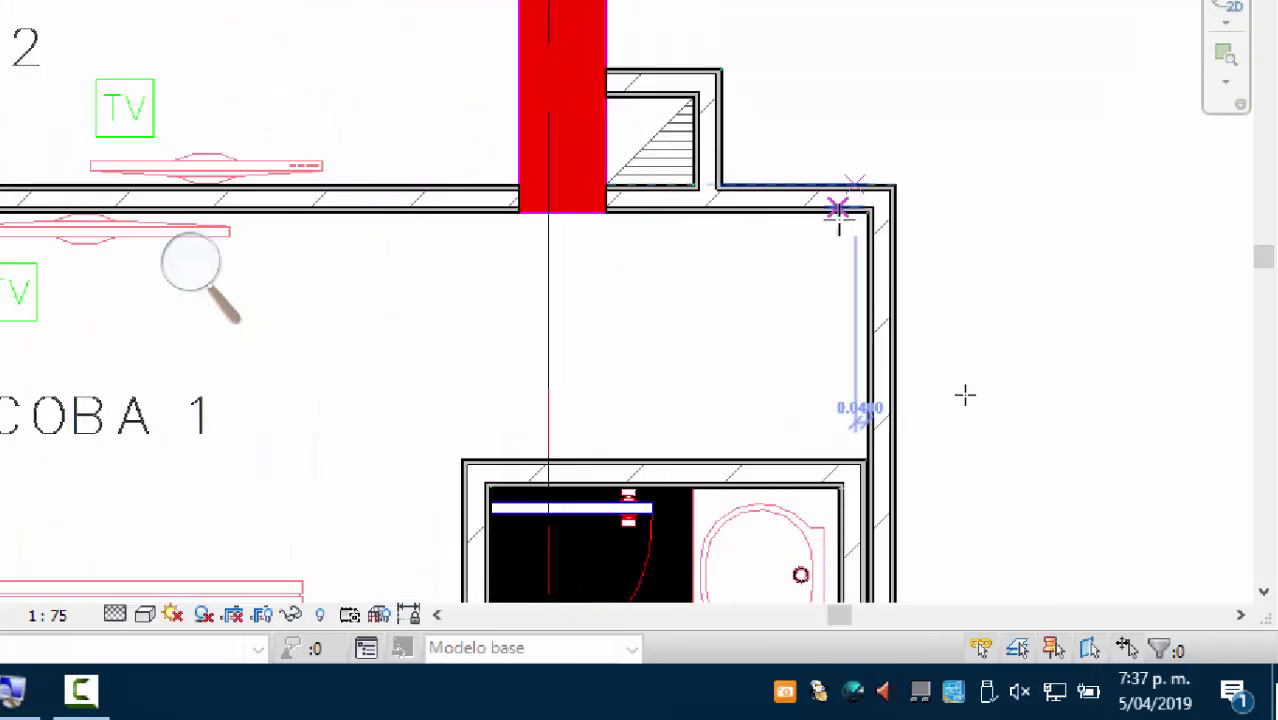
scroll(680, 295, up, 1)
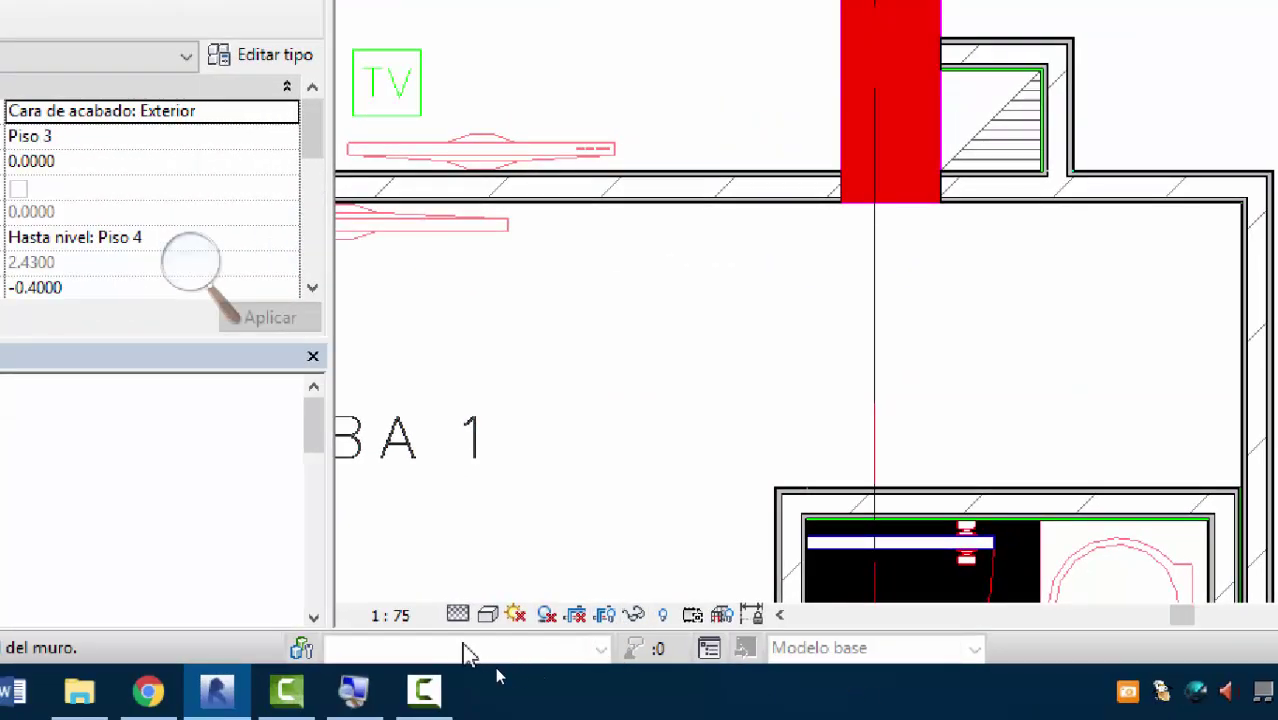
Step: Compare the walls at low detail level, showing only their outlines, with the detailed level showing their layers
click(457, 614)
click(494, 525)
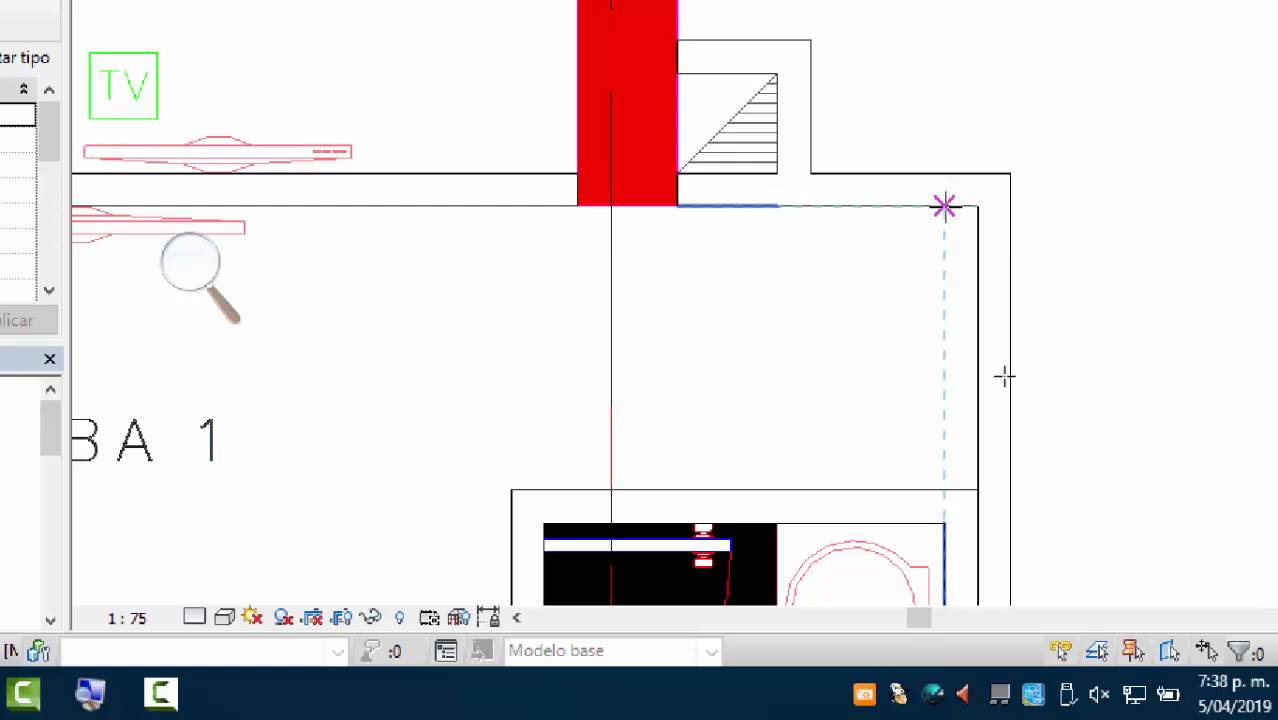
click(195, 618)
click(225, 590)
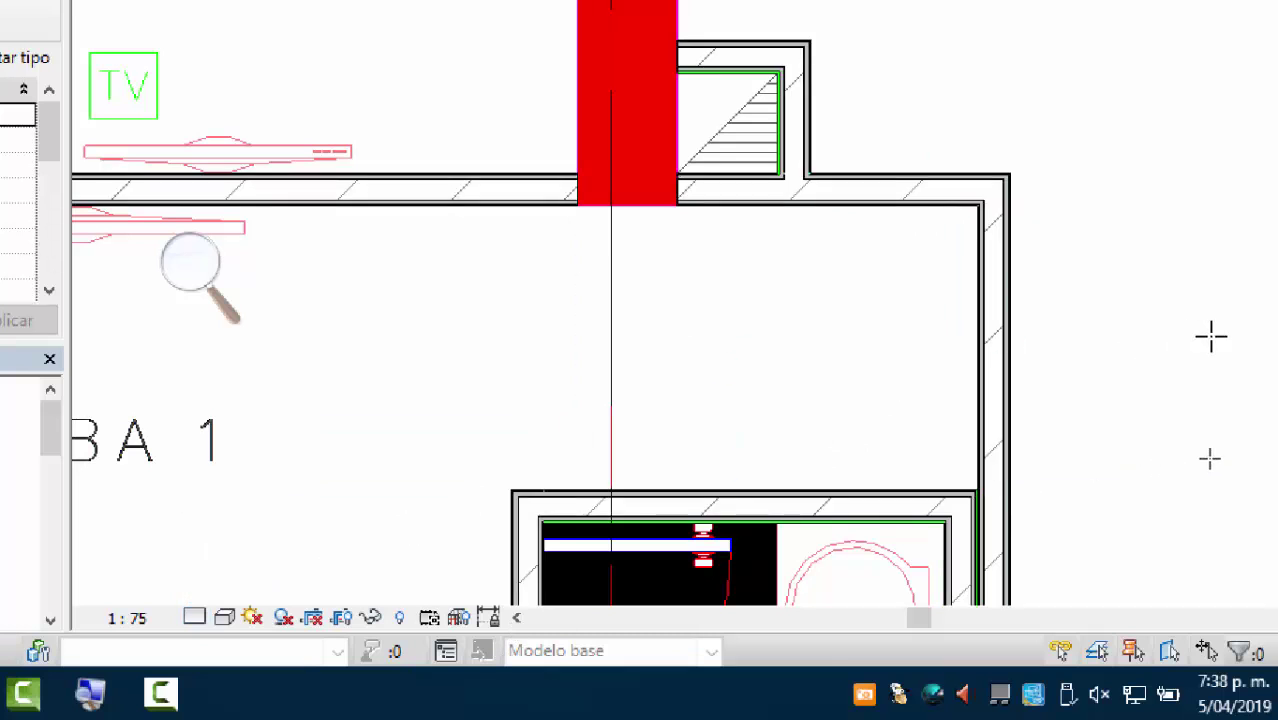
Step: Try the Estructura alámbrica visual style on the walls around the ALCOBA 1 bathroom, and set the view to Sombreado
middle_drag(953, 317, 1019, 313)
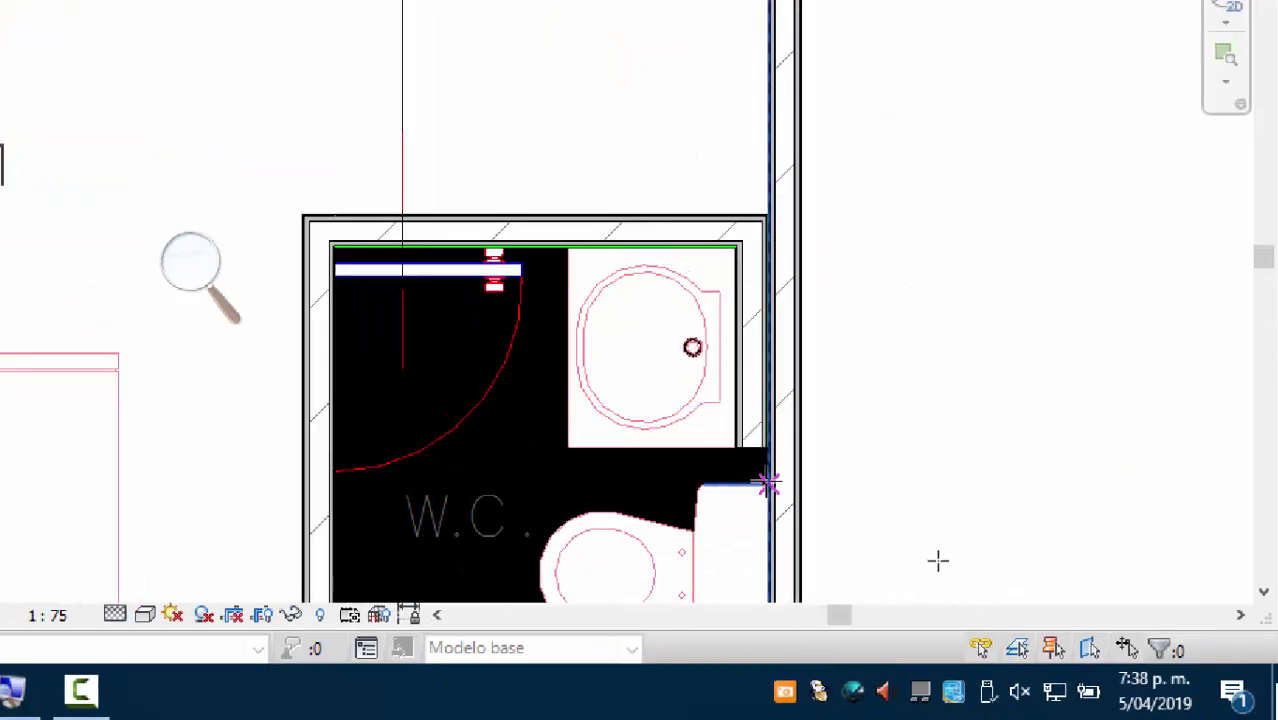
middle_drag(810, 580, 916, 560)
middle_drag(505, 373, 550, 380)
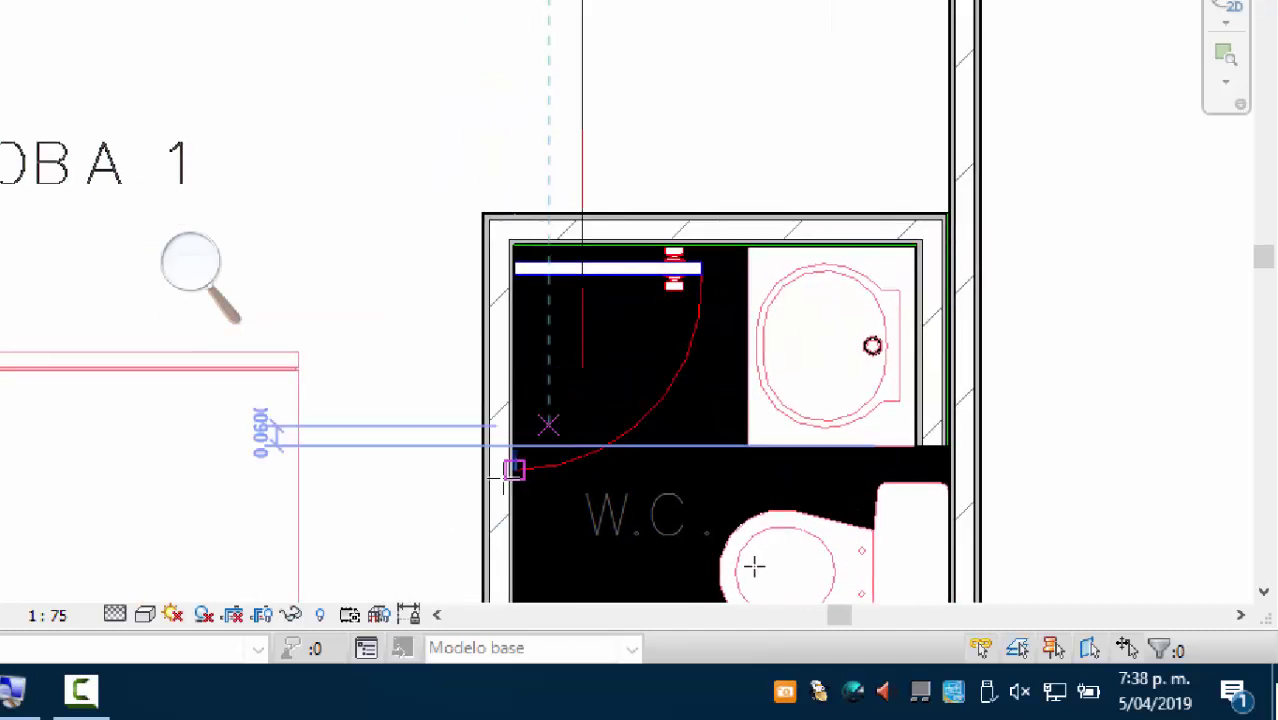
click(148, 615)
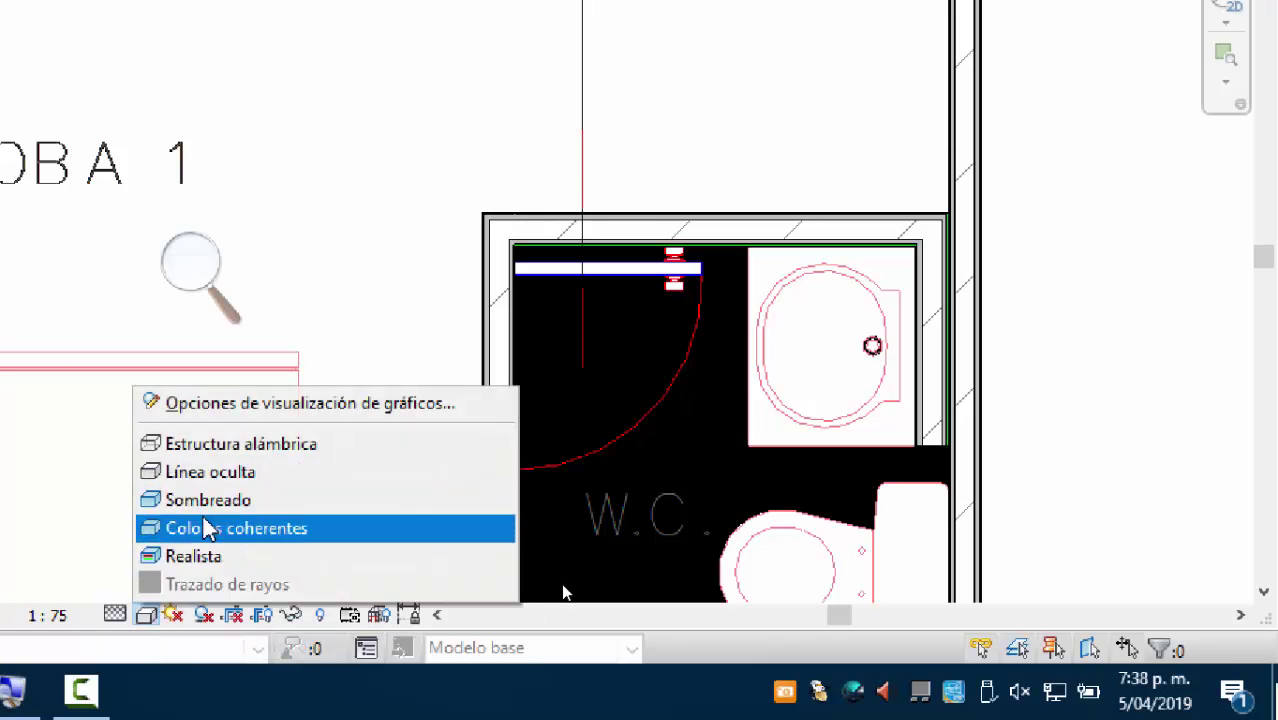
click(212, 450)
click(613, 428)
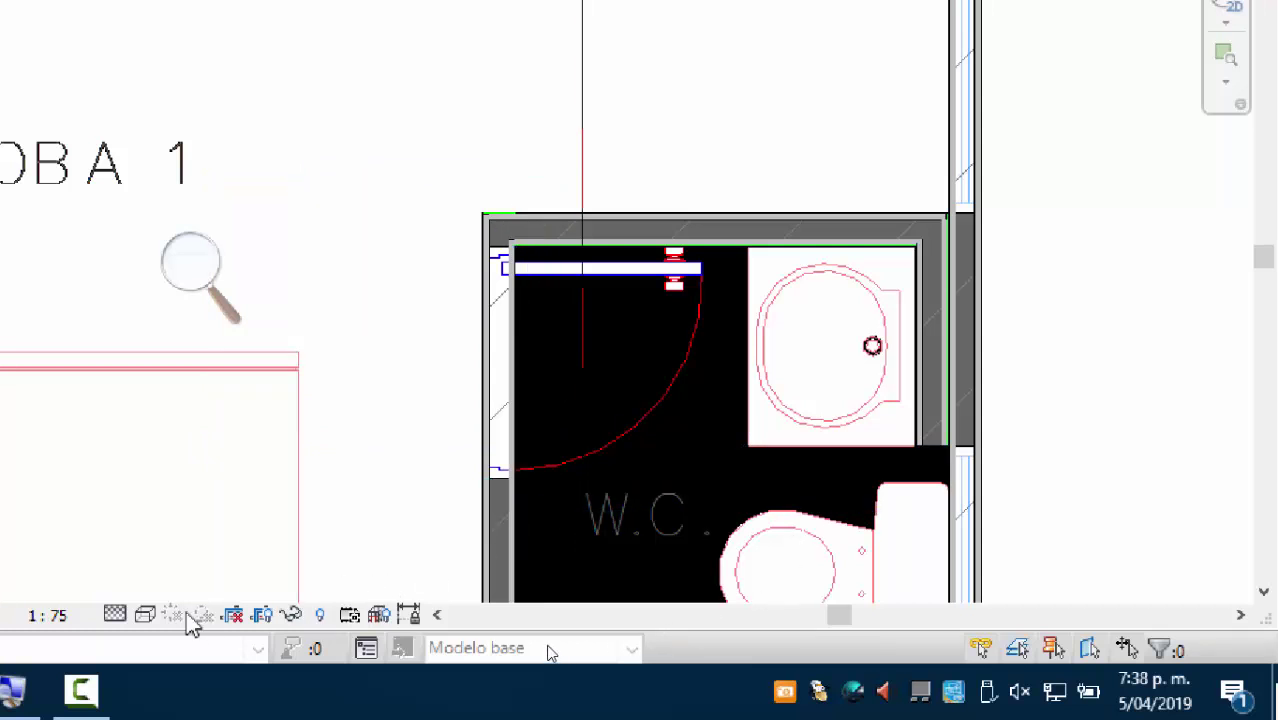
click(147, 615)
click(208, 500)
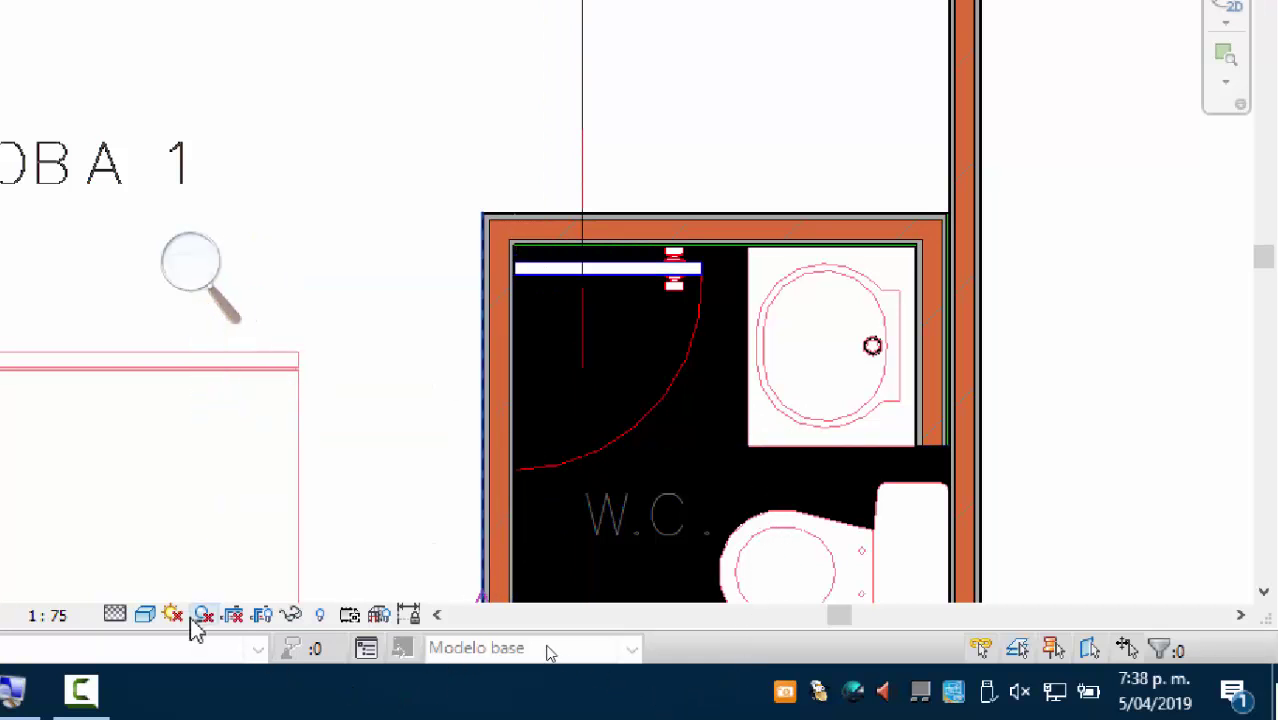
Step: Review the ALCOBA 1 bathroom walls in the Colores coherentes and Realista visual styles, and set the plan view to Línea oculta
click(148, 614)
click(206, 529)
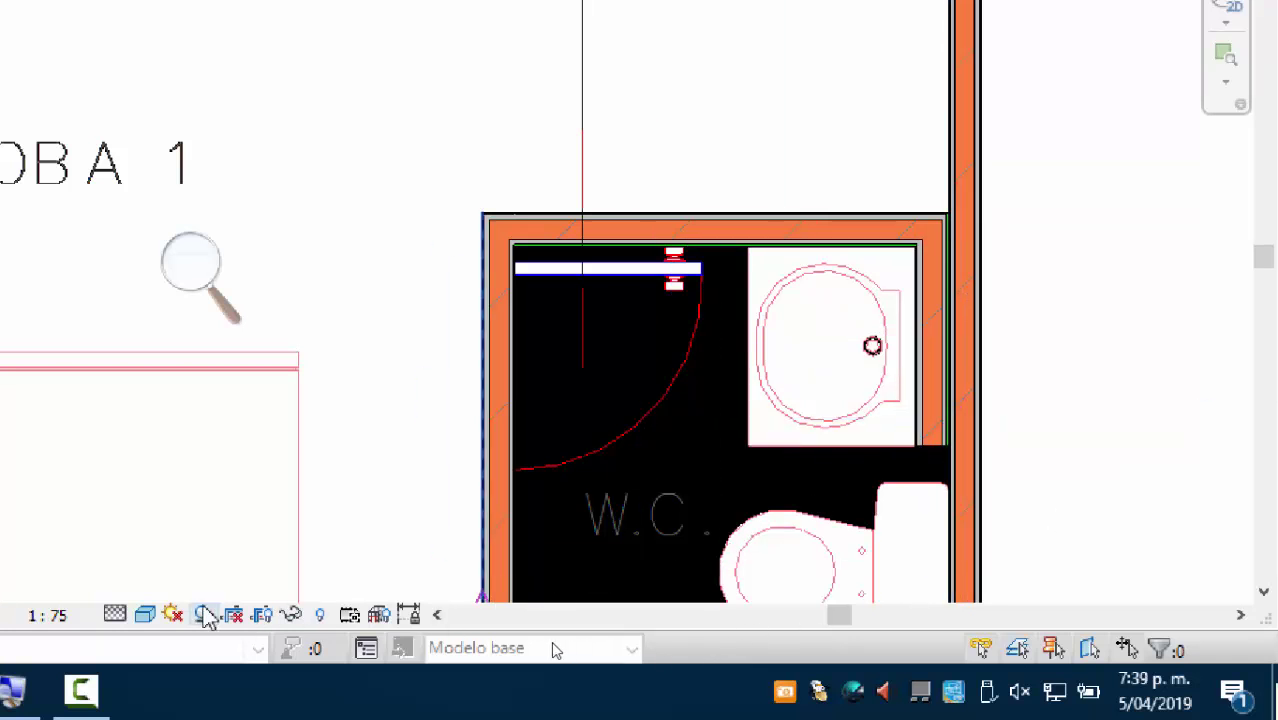
click(144, 614)
click(196, 560)
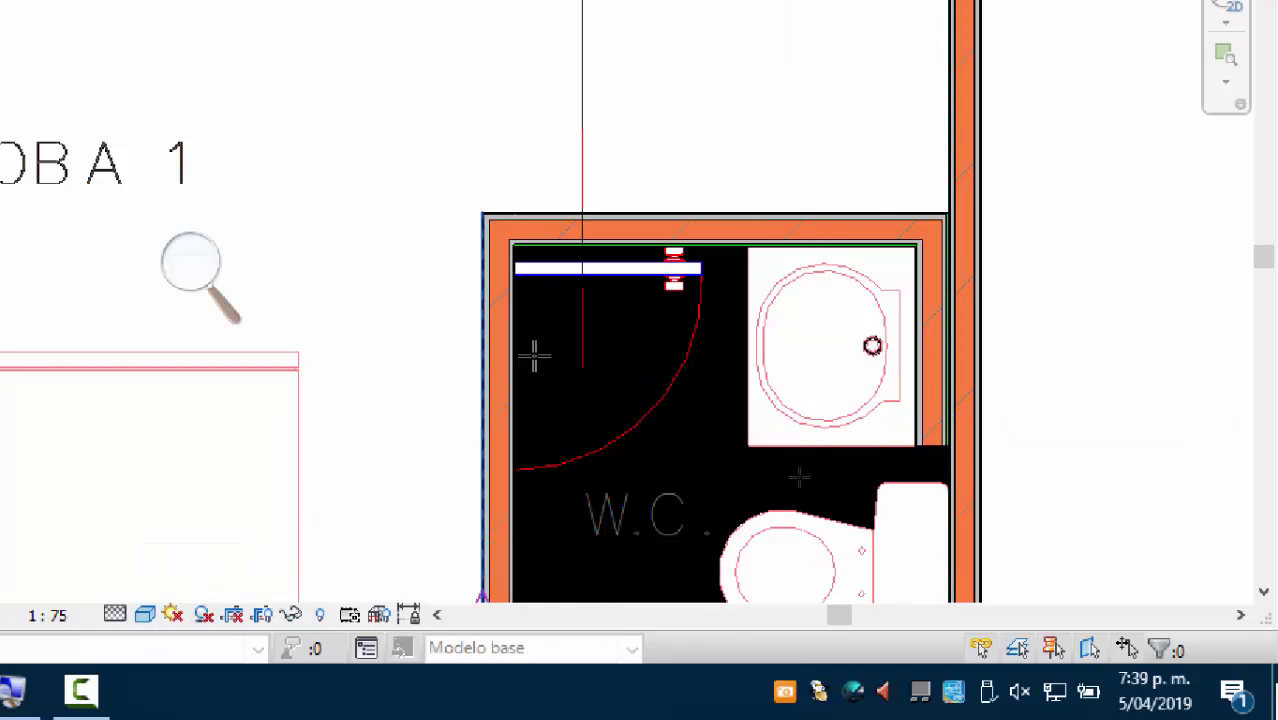
scroll(996, 355, up, 2)
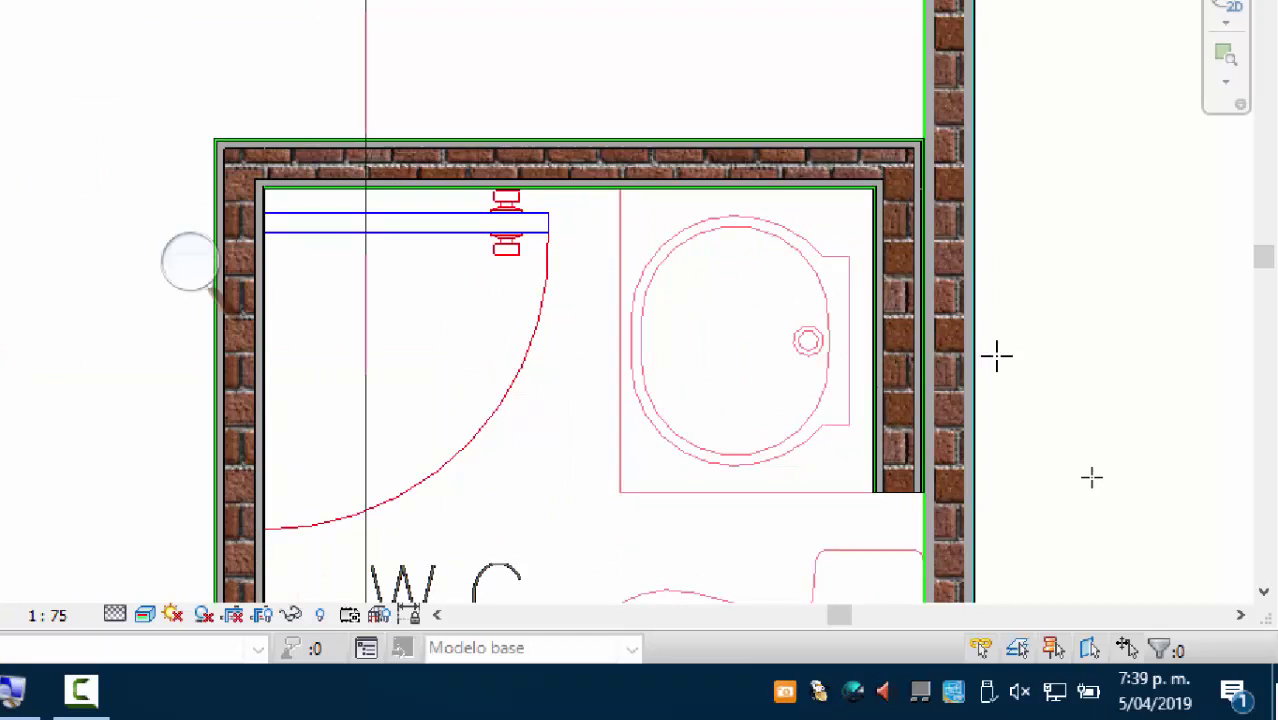
click(145, 615)
click(210, 476)
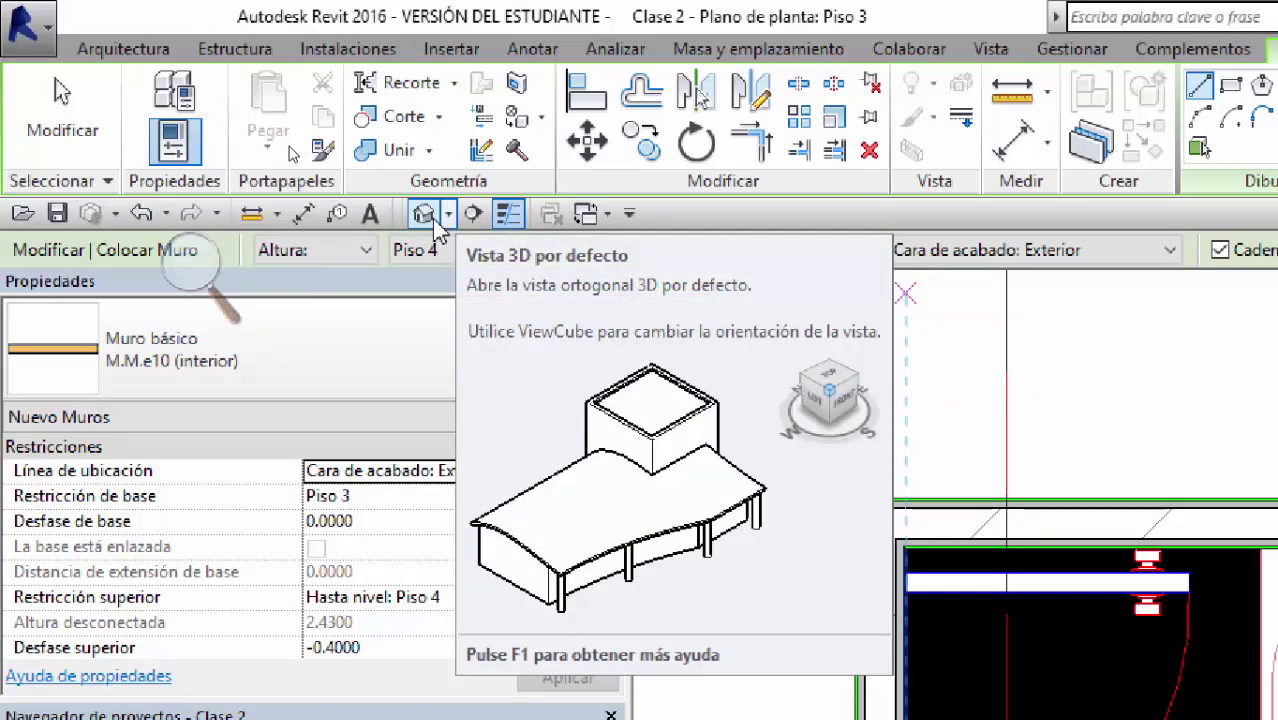
Step: Open the default 3D view and delete the stray tall wall standing in front of the long exterior wall
click(1000, 50)
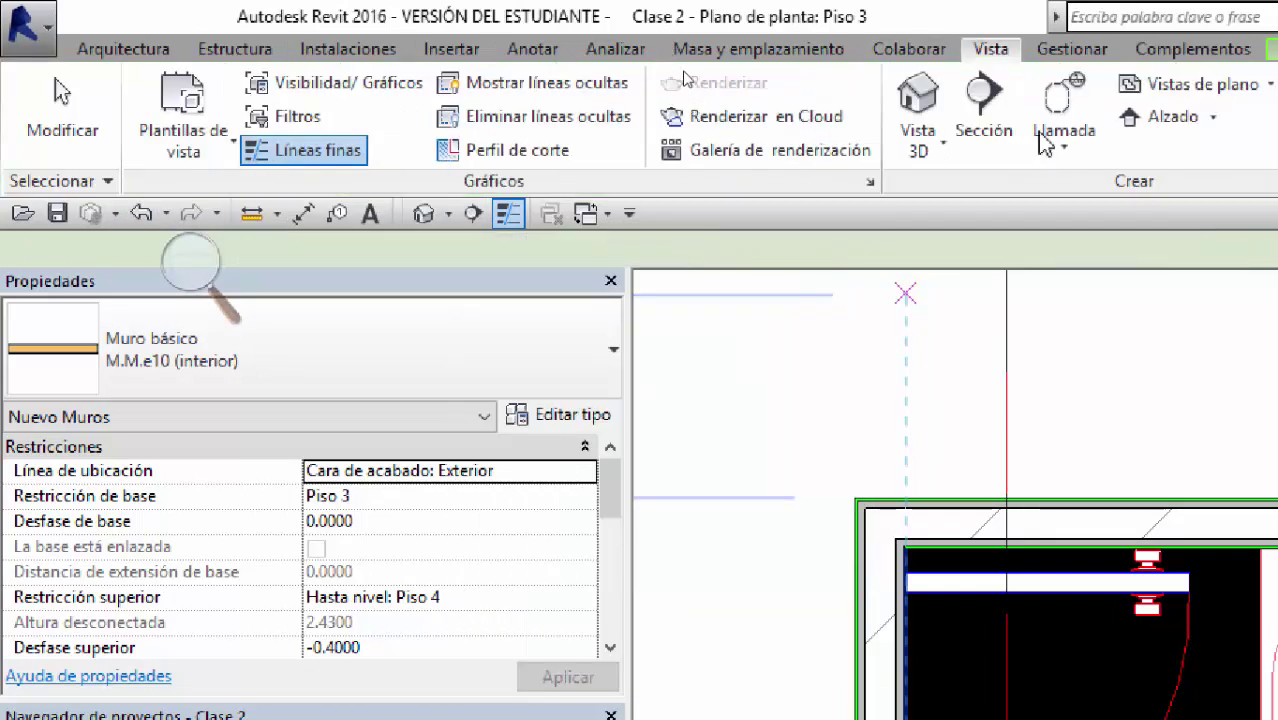
click(925, 95)
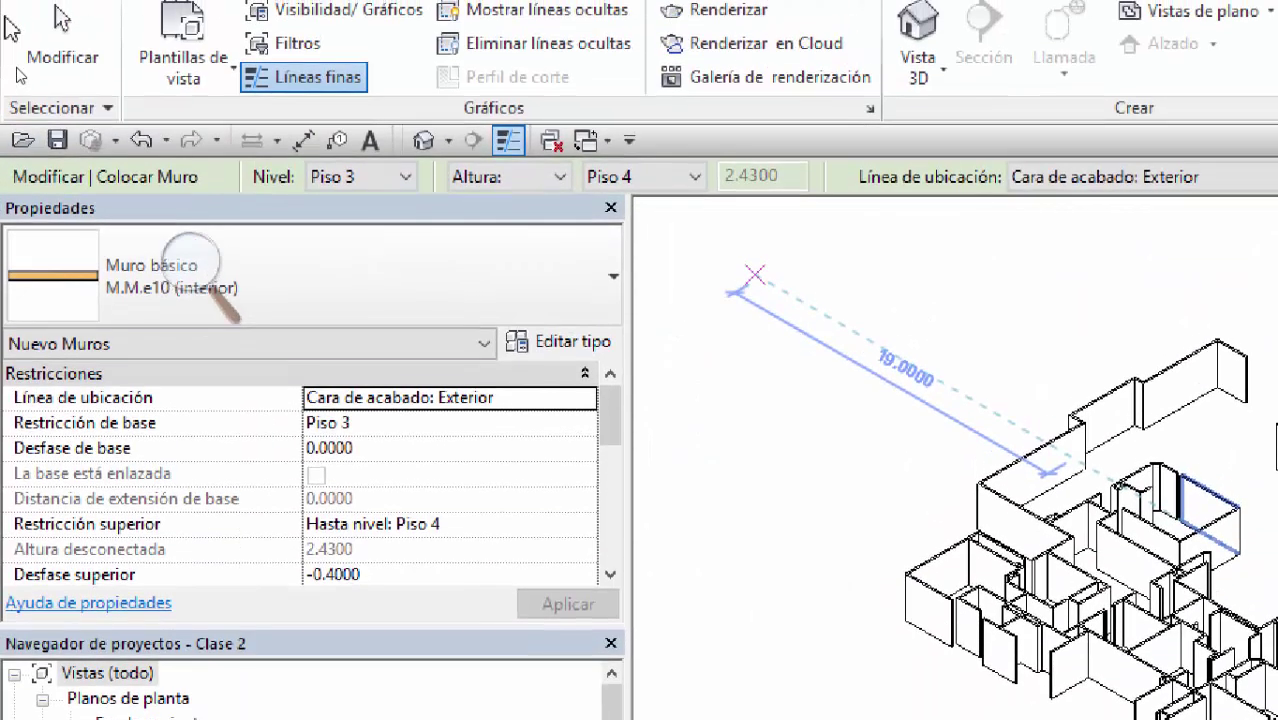
click(55, 40)
click(865, 536)
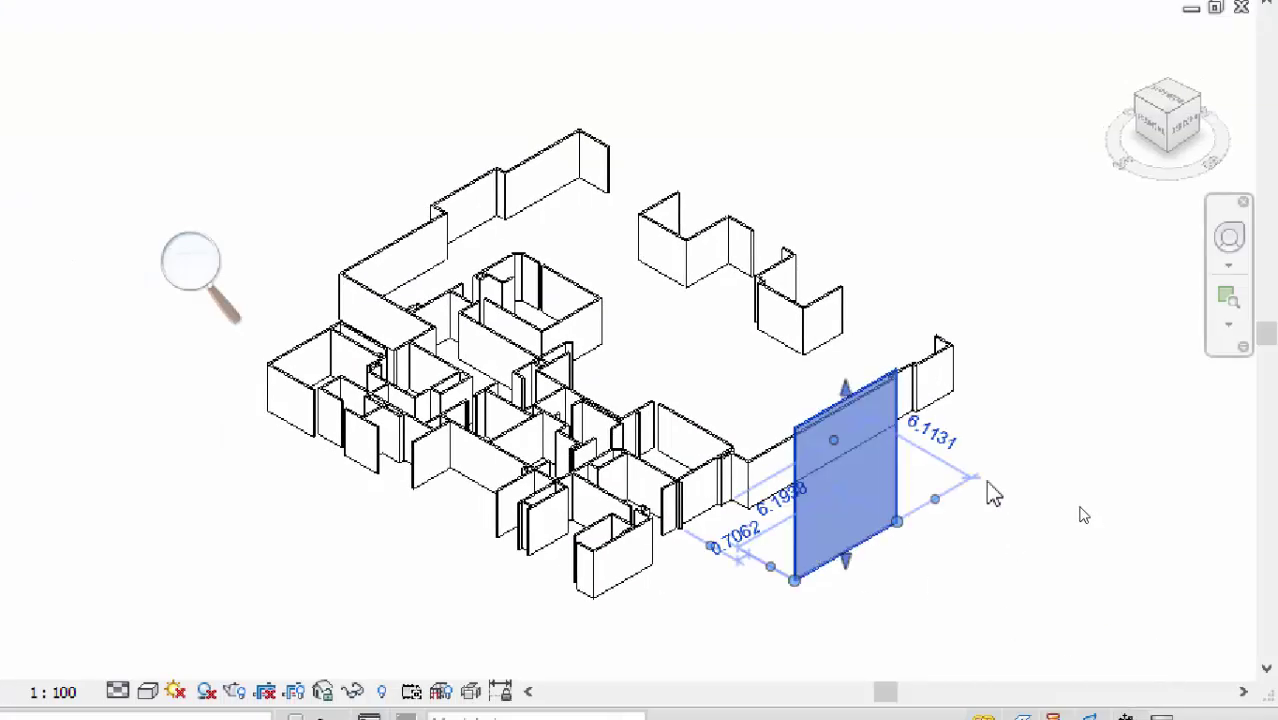
key(Delete)
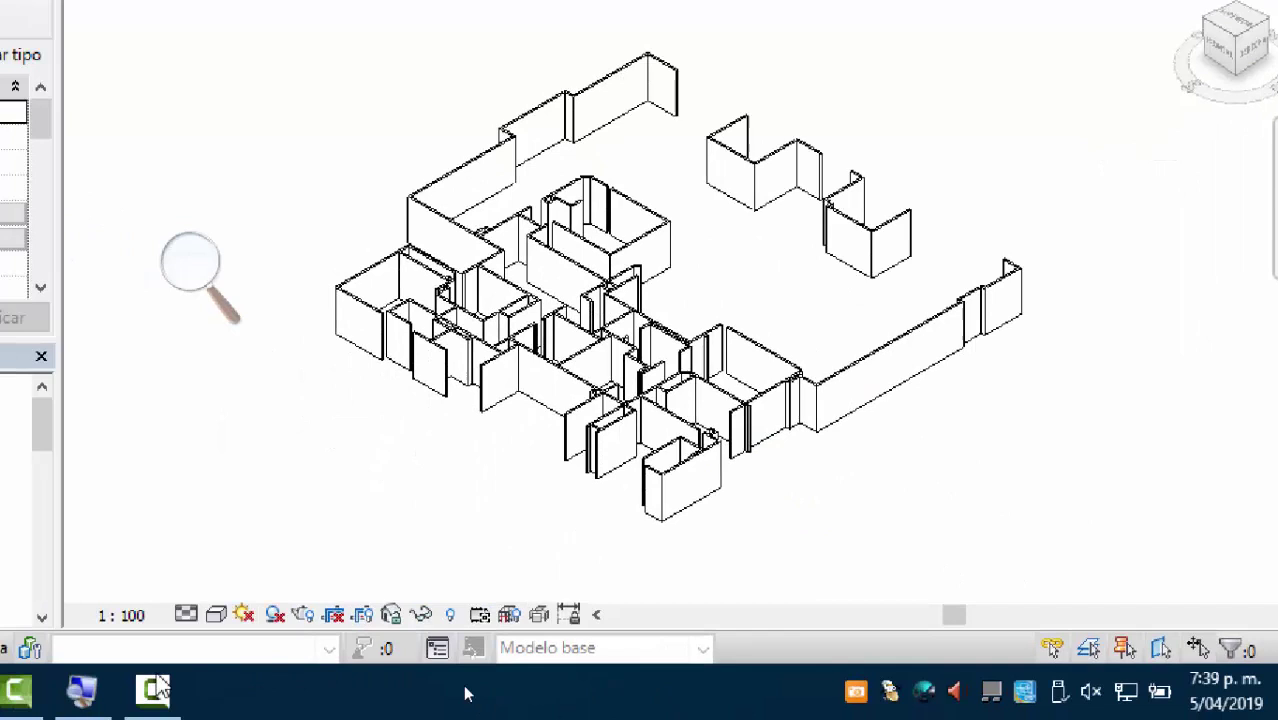
Step: Set the 3D view's detail level to Alto
click(187, 613)
click(201, 586)
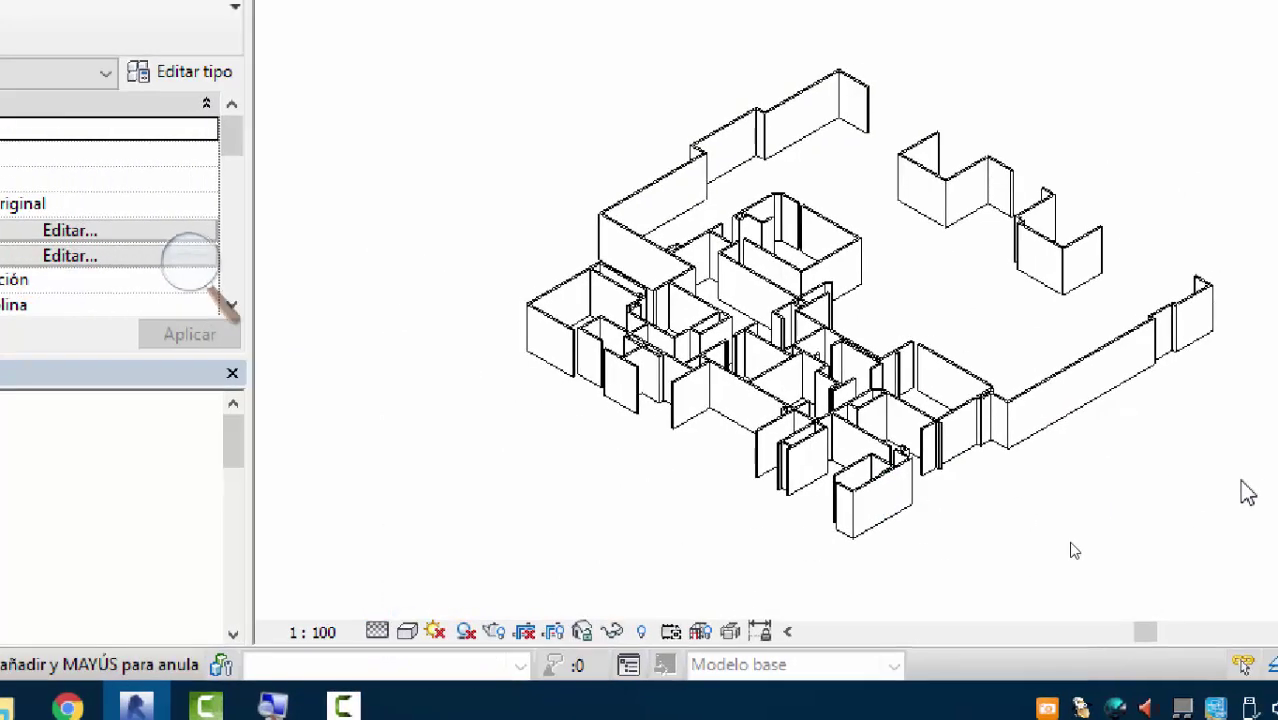
scroll(990, 472, up, 5)
scroll(828, 464, down, 5)
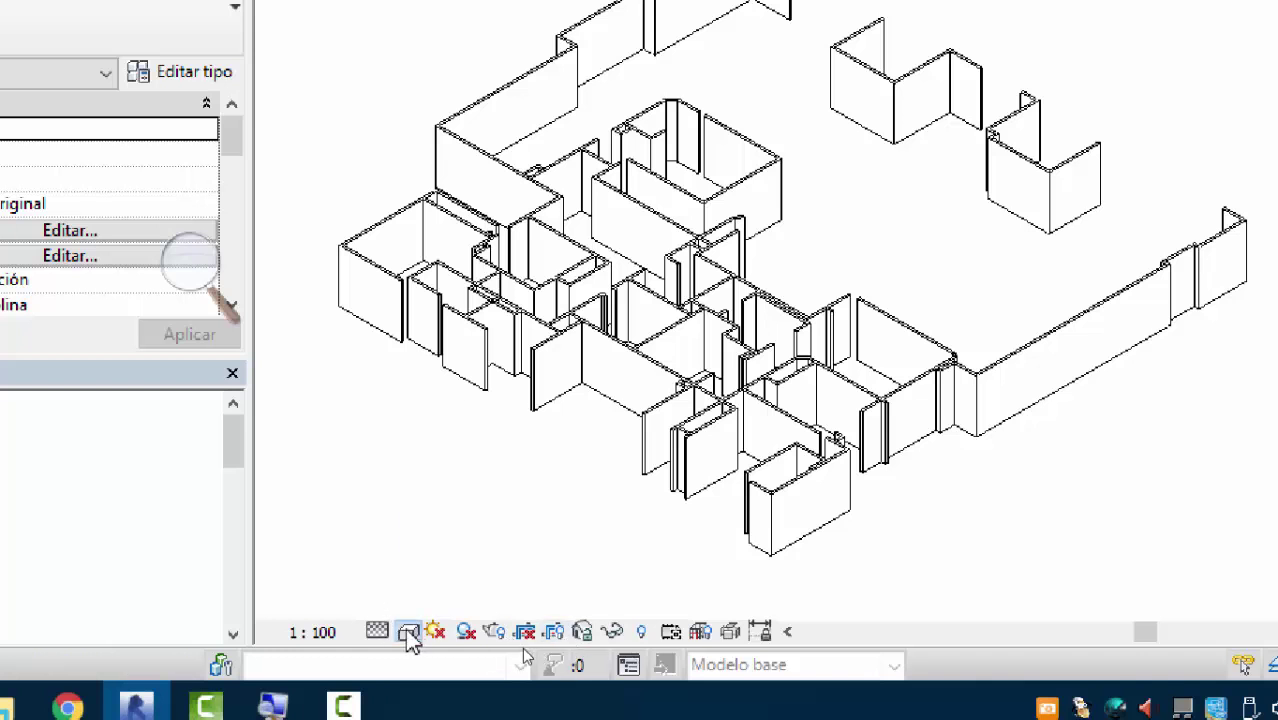
Step: Compare the 3D walls in the Estructura alámbrica and Colores coherentes visual styles
click(407, 631)
click(472, 462)
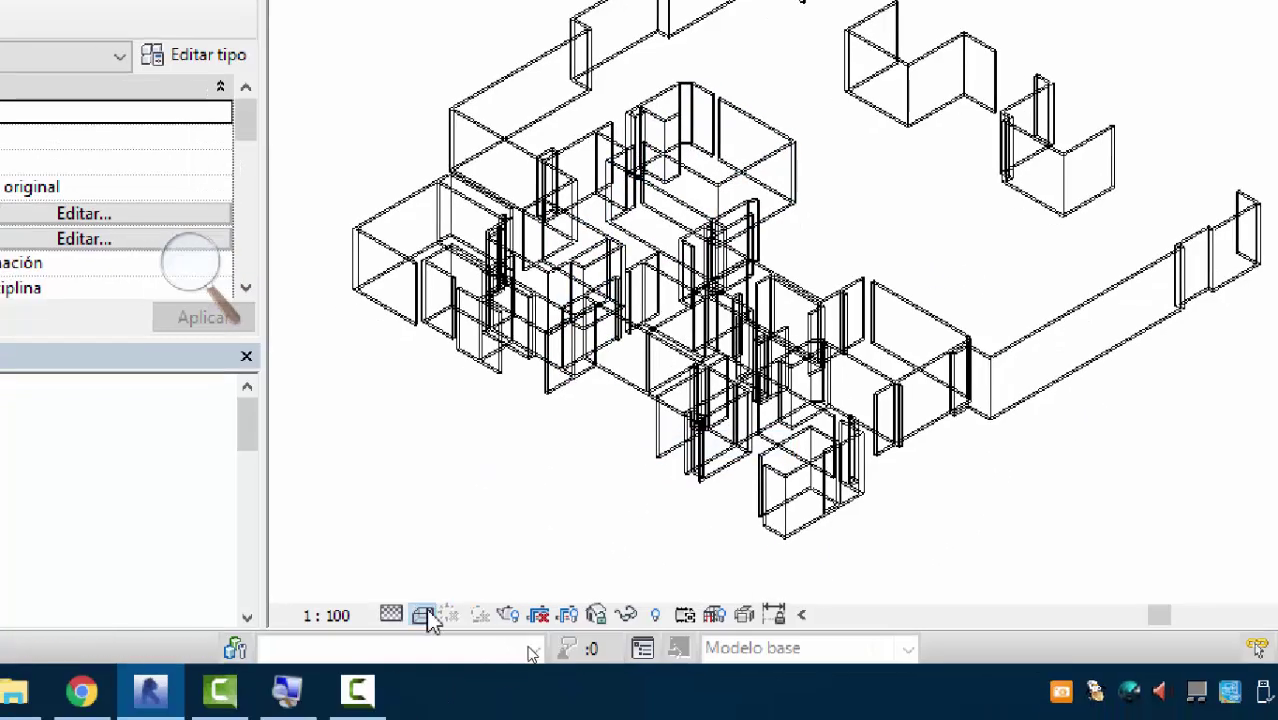
click(408, 631)
click(510, 528)
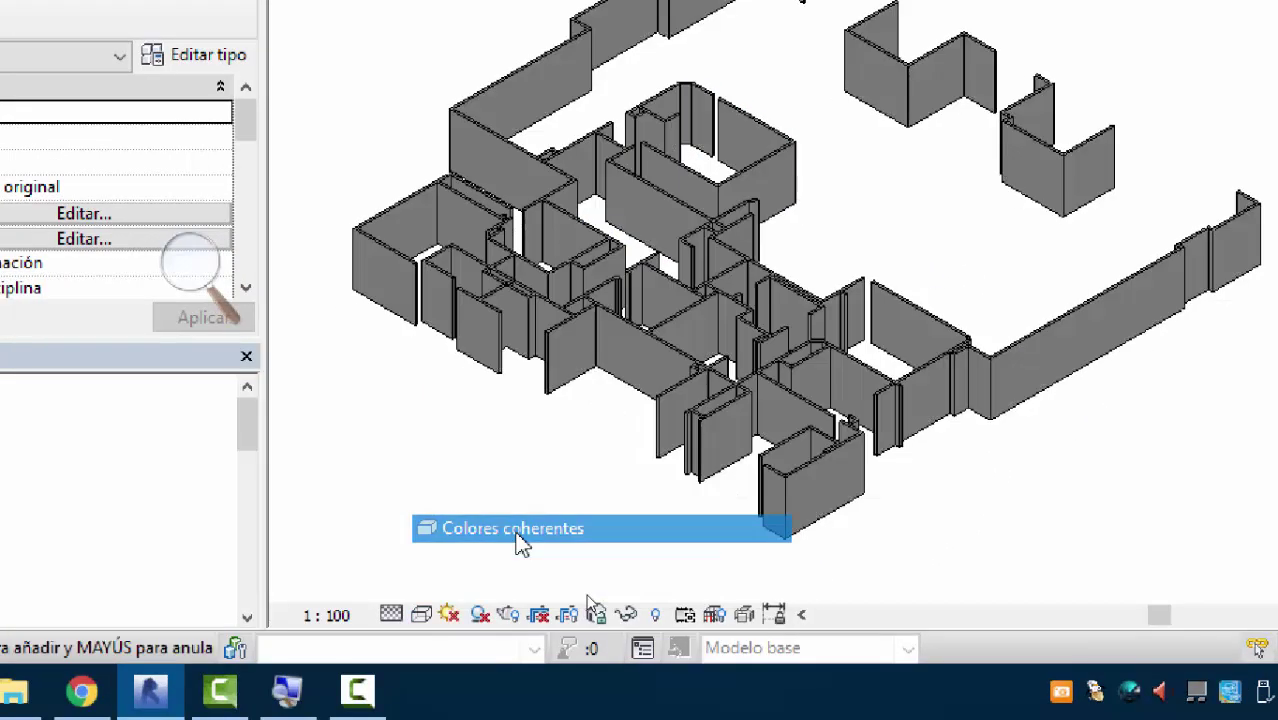
Step: Display the 3D model in the Realista visual style and examine the exterior wall texture at the long wall's corner
click(420, 614)
click(436, 572)
scroll(978, 470, up, 2)
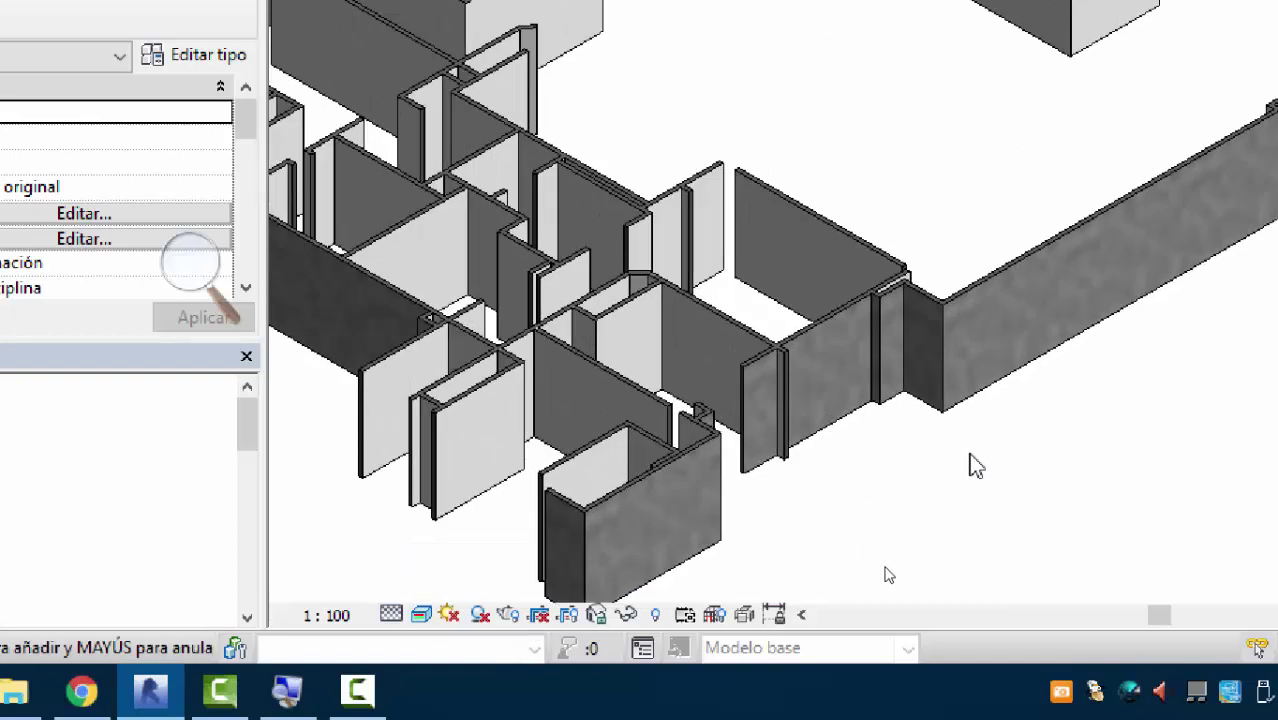
scroll(1076, 348, down, 2)
scroll(1000, 340, up, 4)
scroll(622, 428, up, 5)
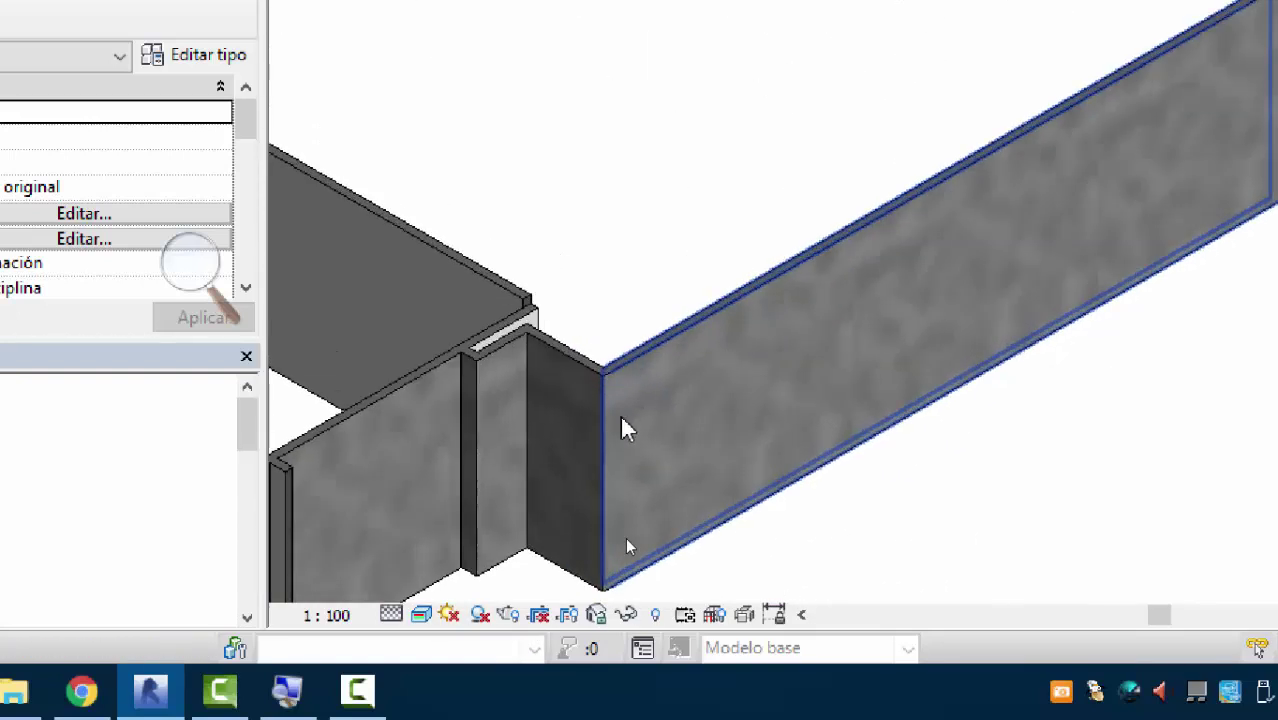
scroll(592, 362, up, 4)
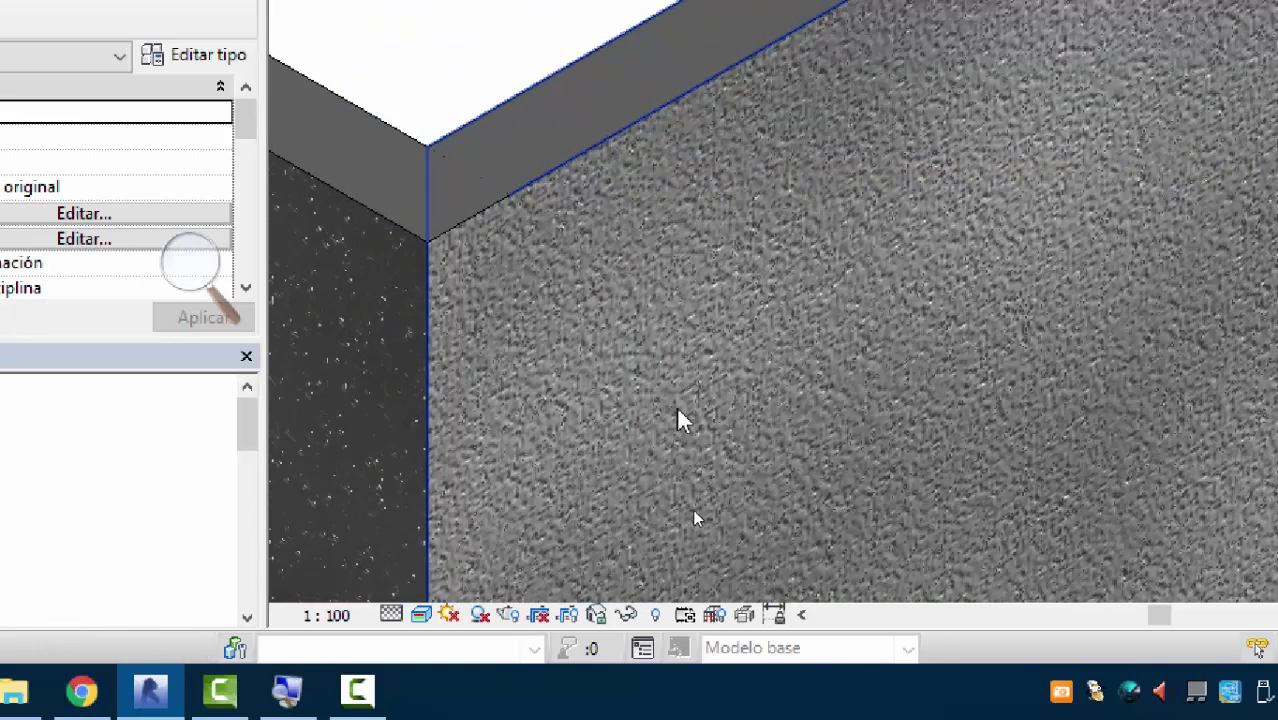
scroll(700, 285, down, 1)
scroll(699, 275, down, 10)
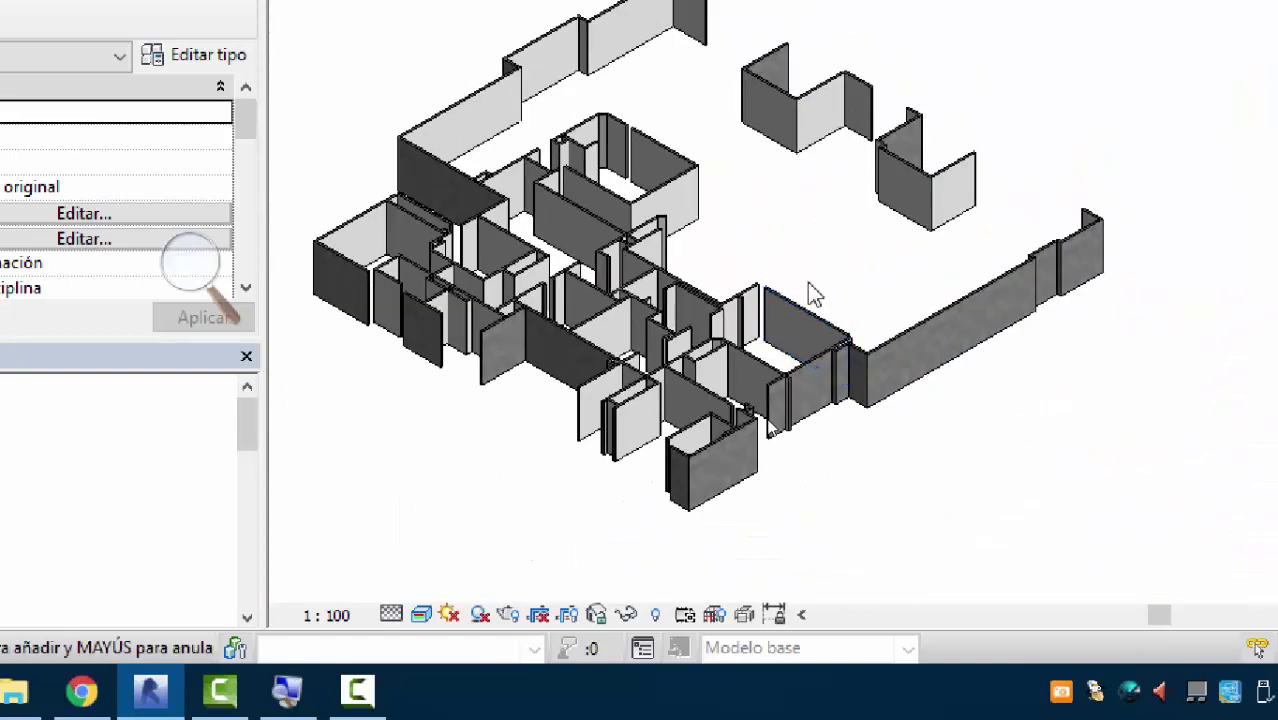
middle_drag(813, 293, 833, 336)
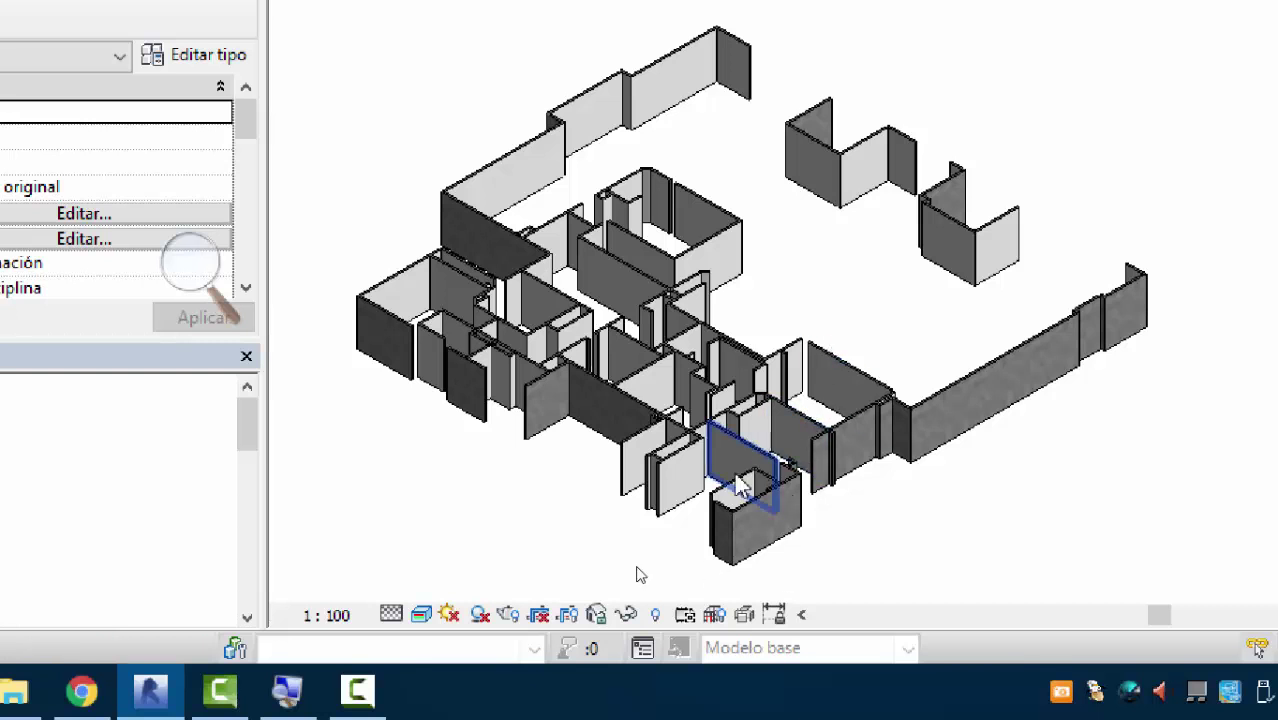
Step: Preview the 3D model with Trazado de rayos, return it to Línea oculta, and close the 3D view
click(420, 614)
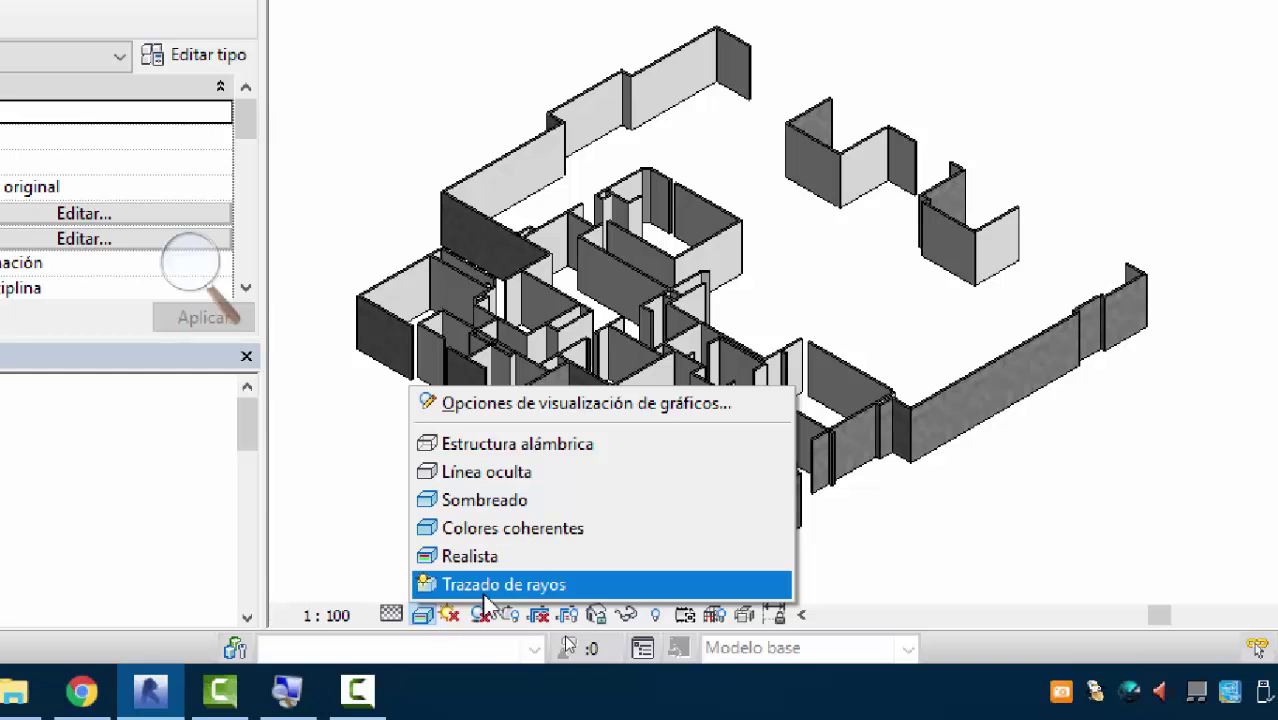
click(485, 592)
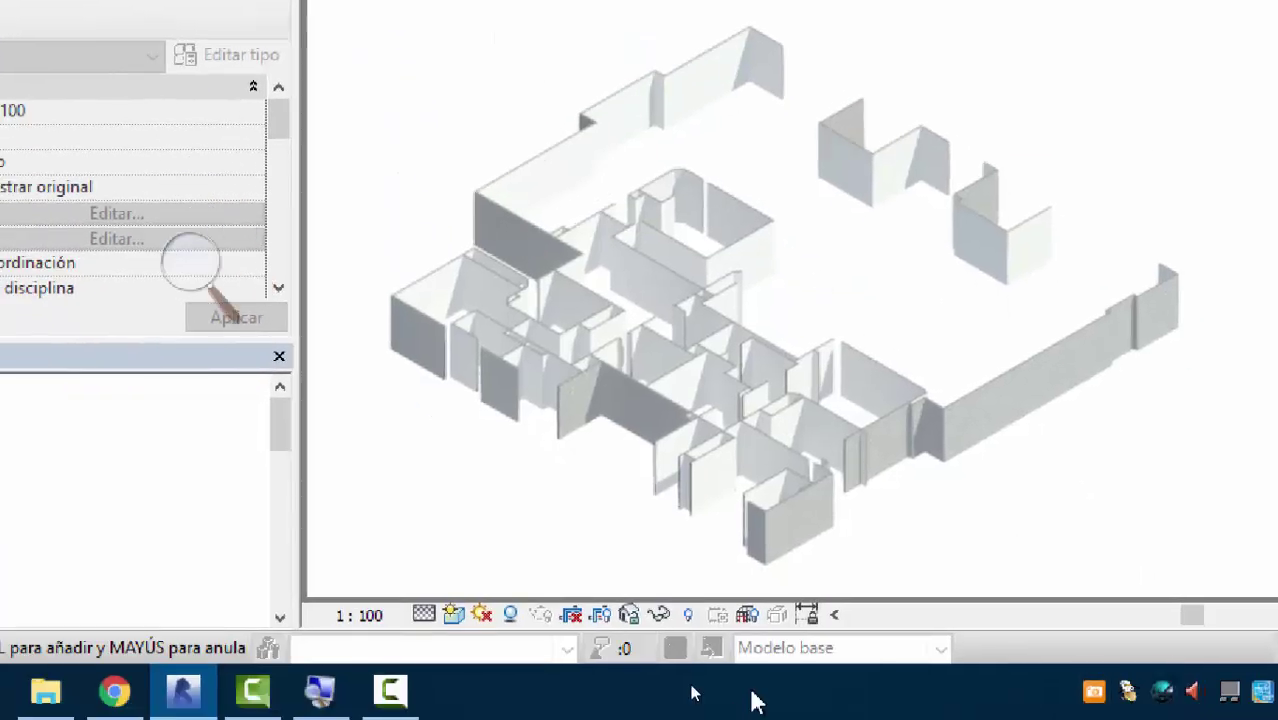
click(453, 618)
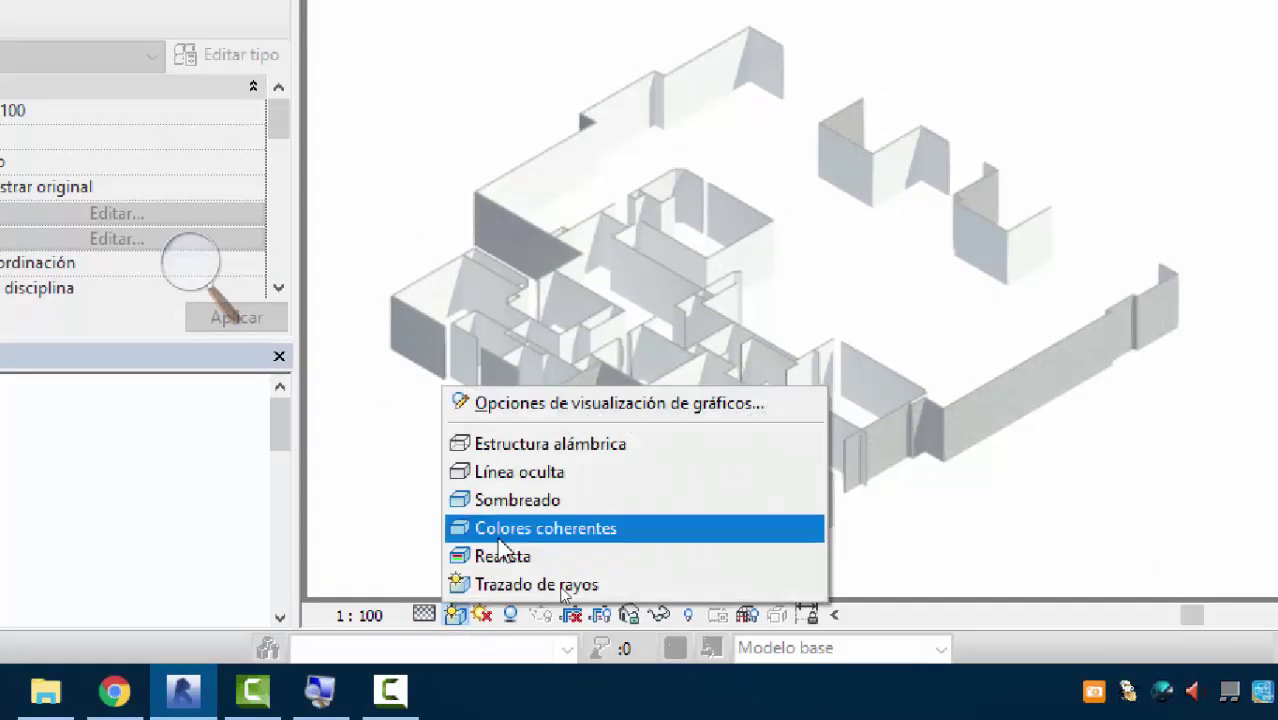
click(518, 478)
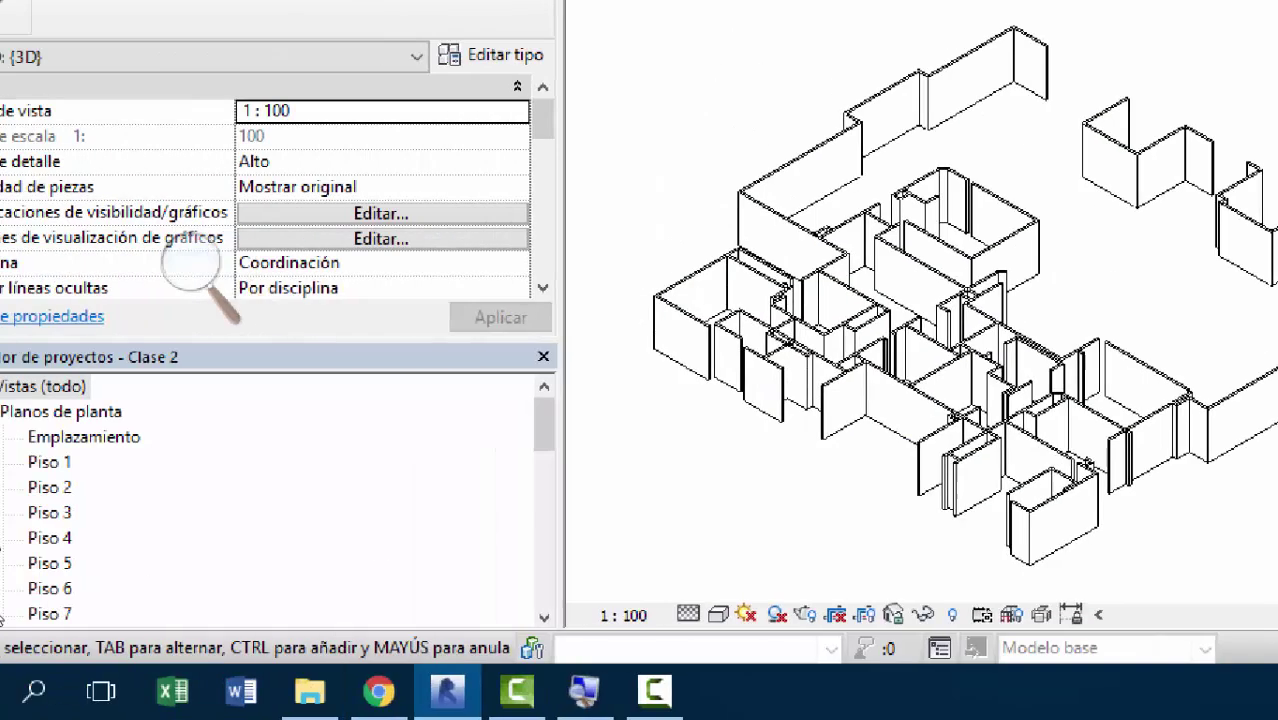
scroll(187, 420, down, 1)
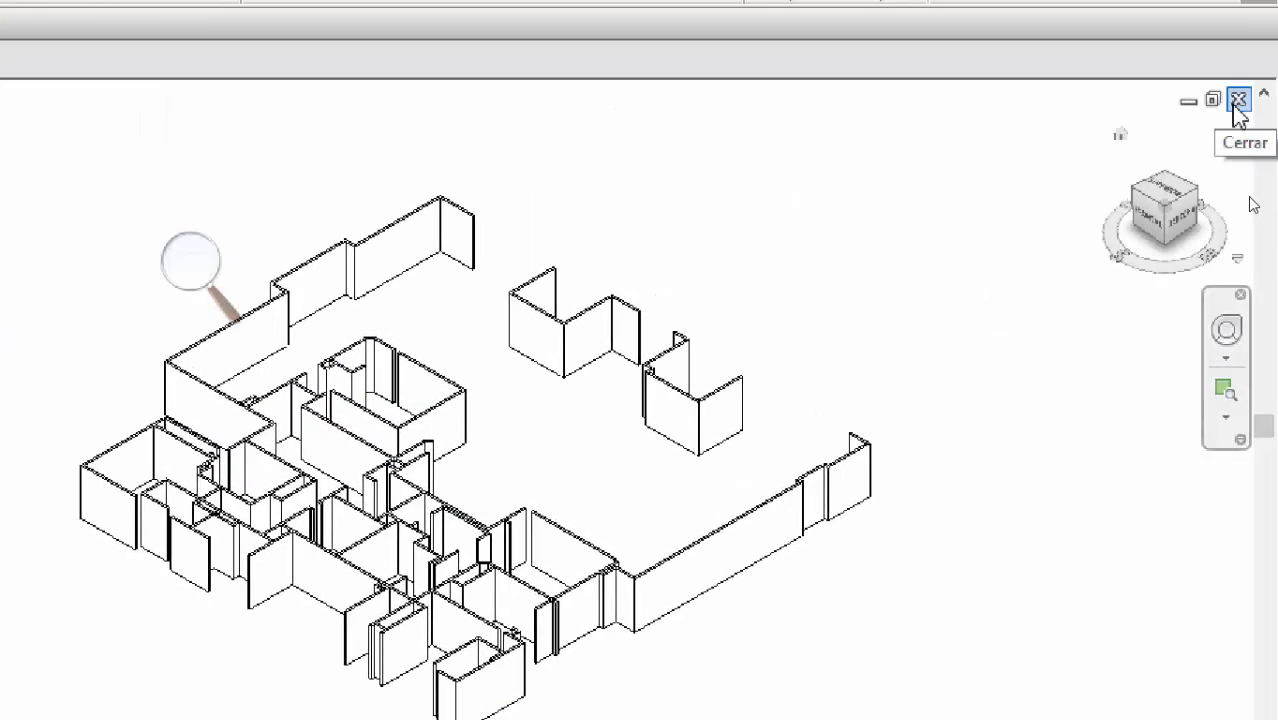
click(1238, 99)
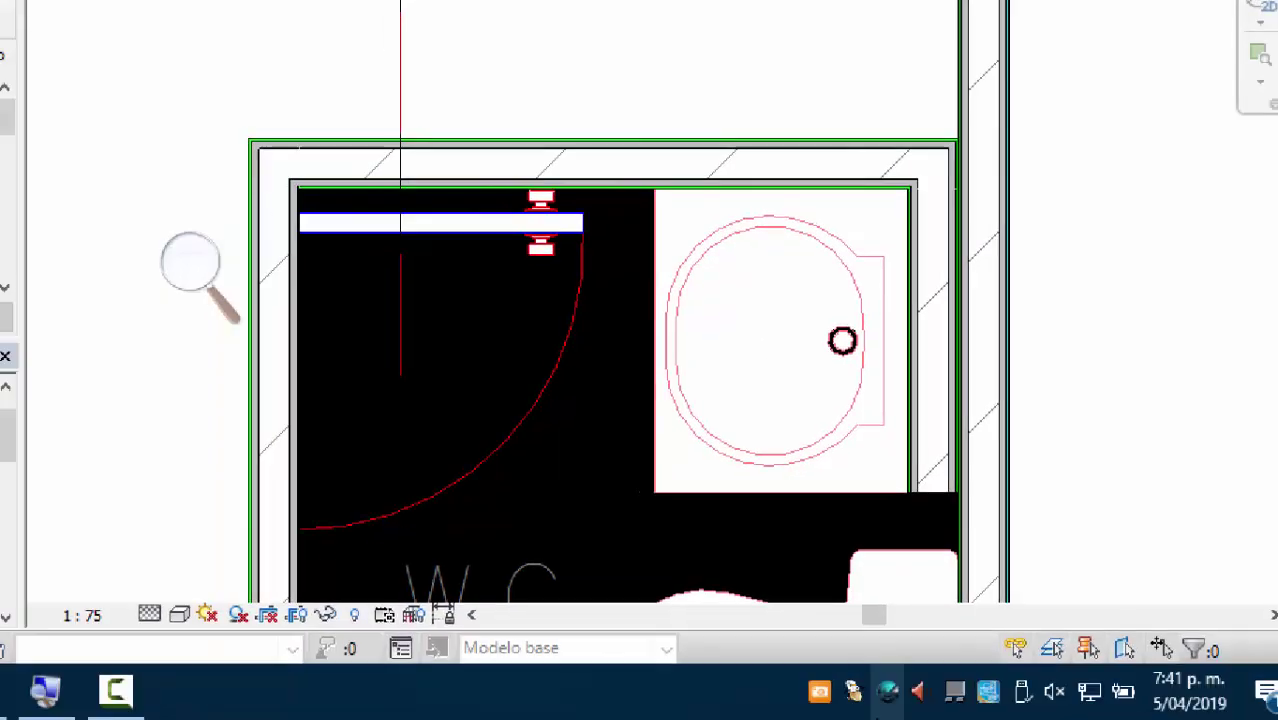
Step: Examine the Piso 3 walls around both ALCOBA 3 rooms, the halls, the kitchens and the VACIO
scroll(705, 515, down, 6)
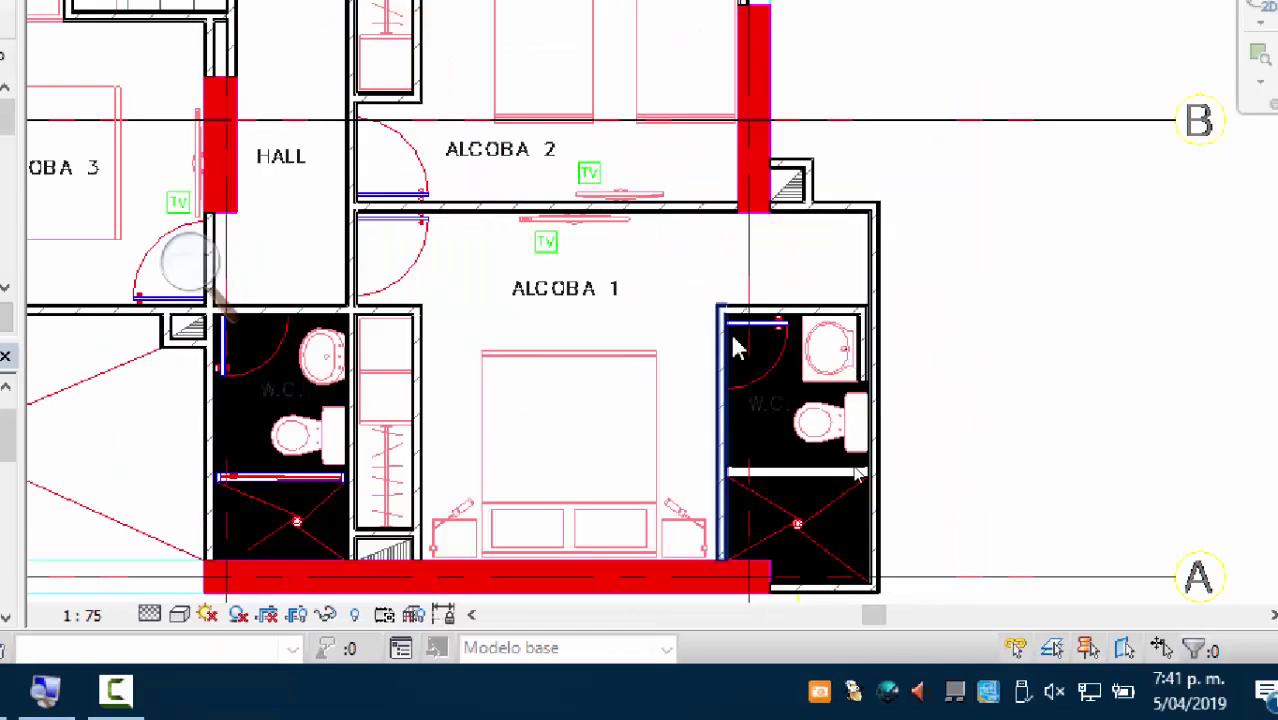
middle_drag(735, 347, 790, 412)
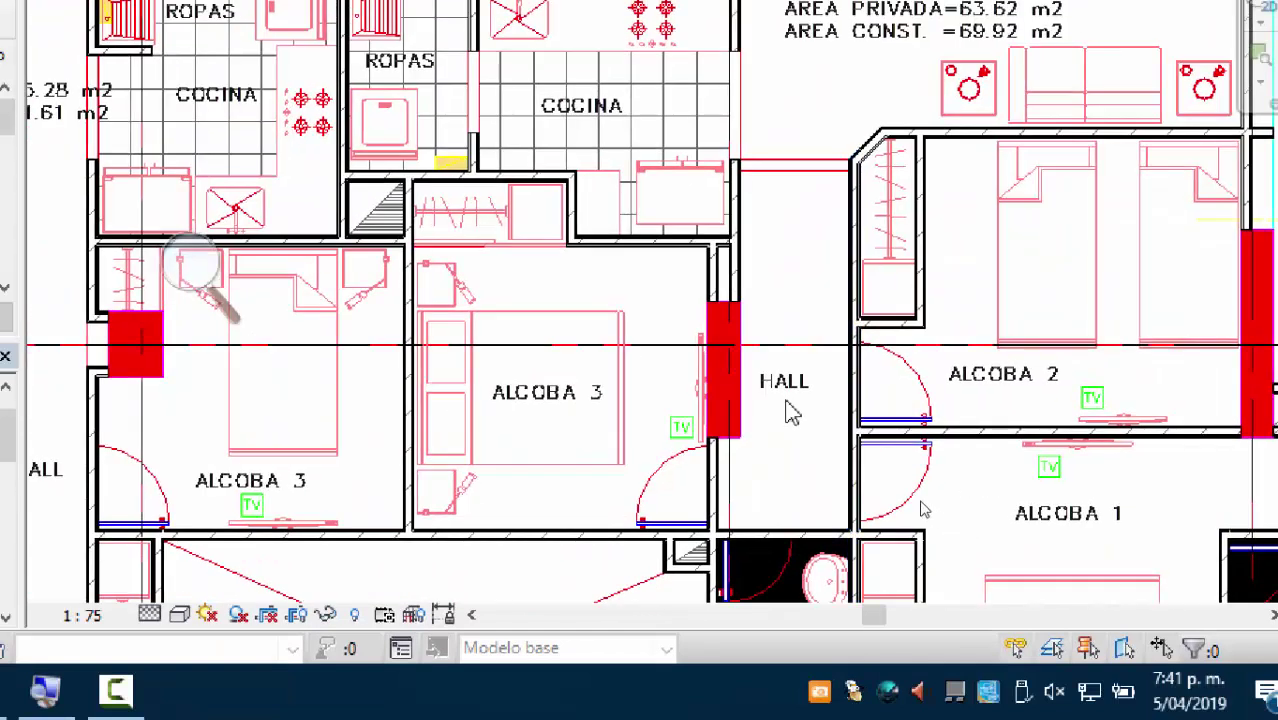
scroll(790, 412, up, 2)
middle_drag(679, 314, 819, 391)
middle_drag(617, 308, 682, 342)
scroll(682, 342, down, 2)
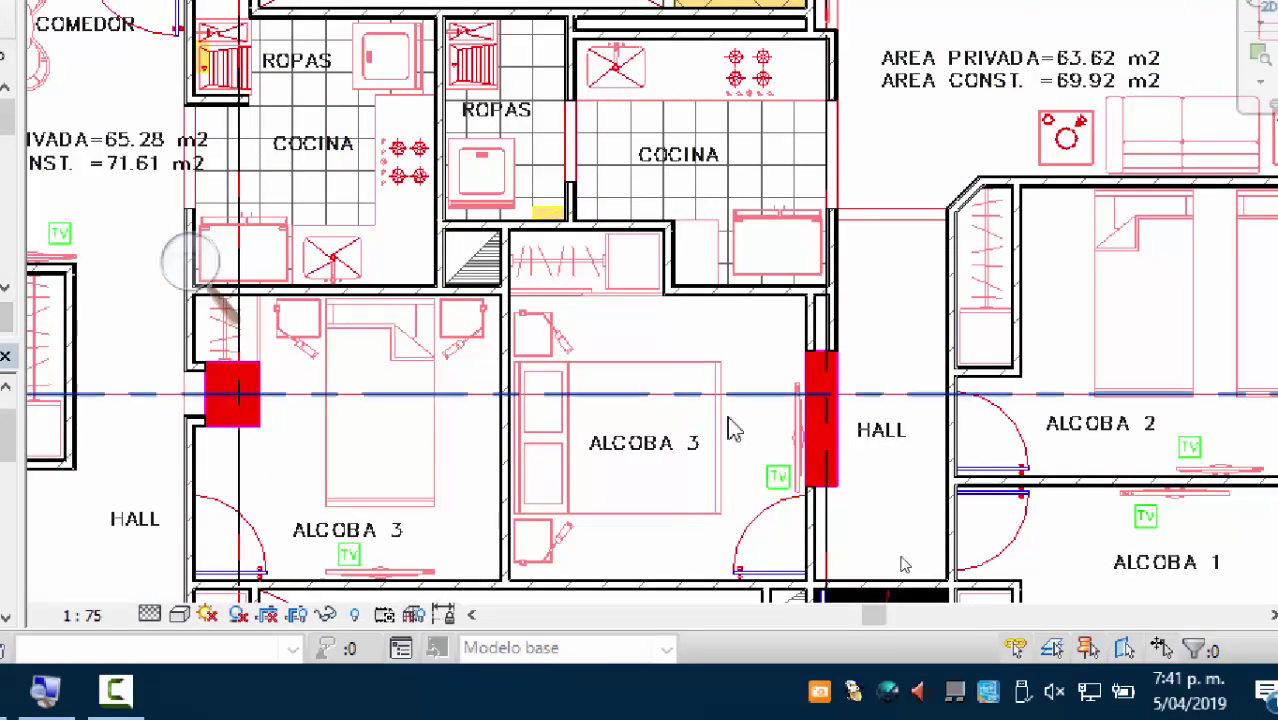
middle_drag(735, 430, 622, 214)
middle_drag(694, 459, 1027, 496)
scroll(1040, 430, up, 2)
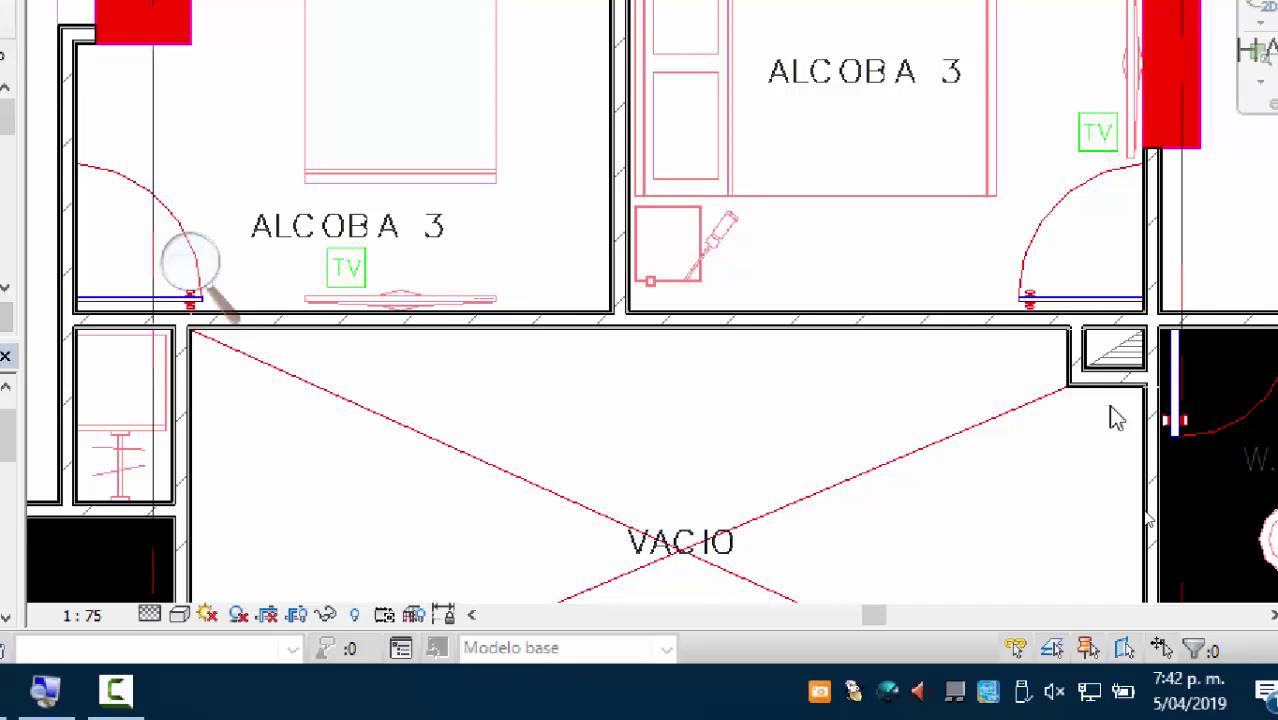
scroll(1101, 414, down, 3)
scroll(893, 314, up, 2)
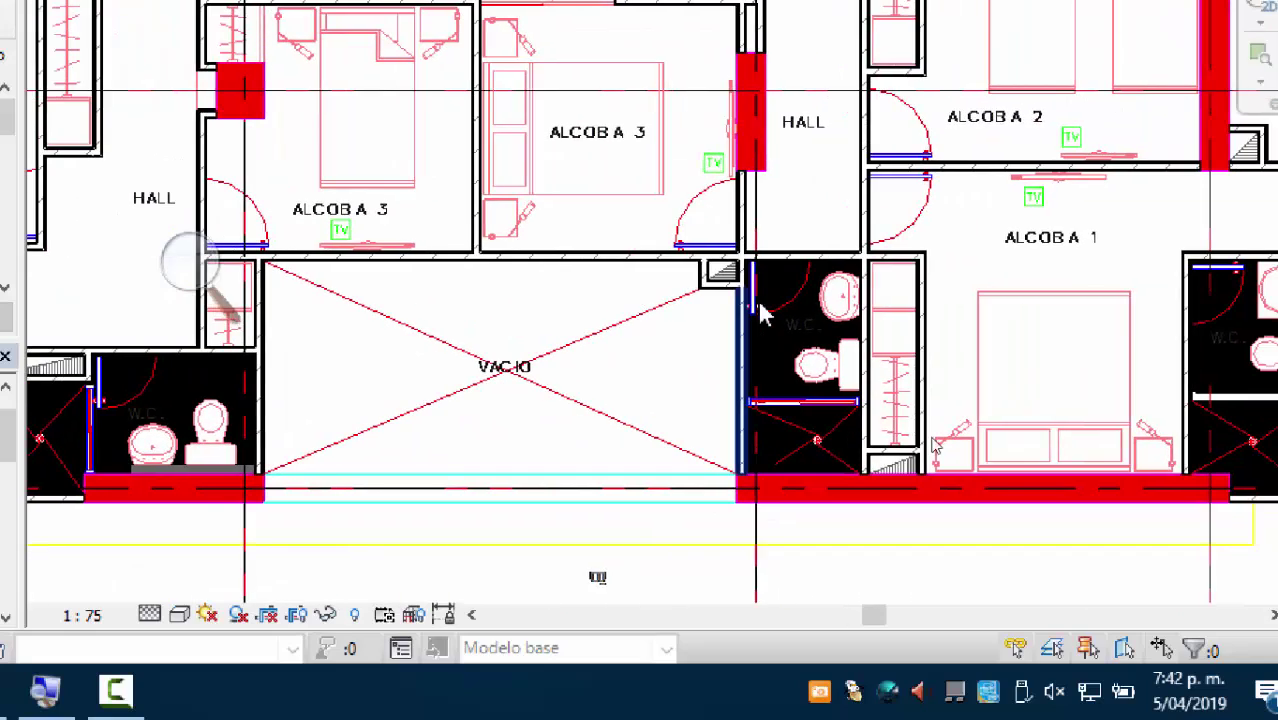
Step: Try deleting the short wall behind the washbasin in the ALCOBA 1 W.C., and undo the deletion
scroll(760, 315, up, 6)
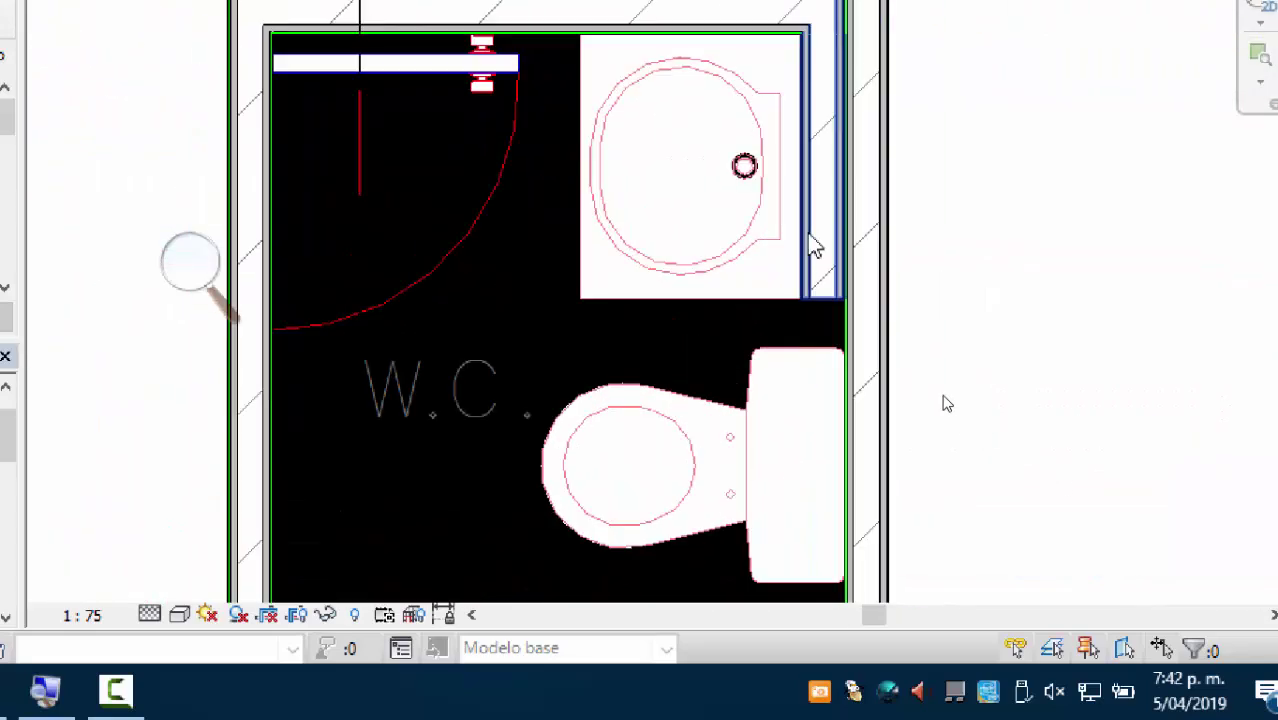
click(815, 247)
scroll(810, 250, down, 2)
scroll(832, 300, up, 2)
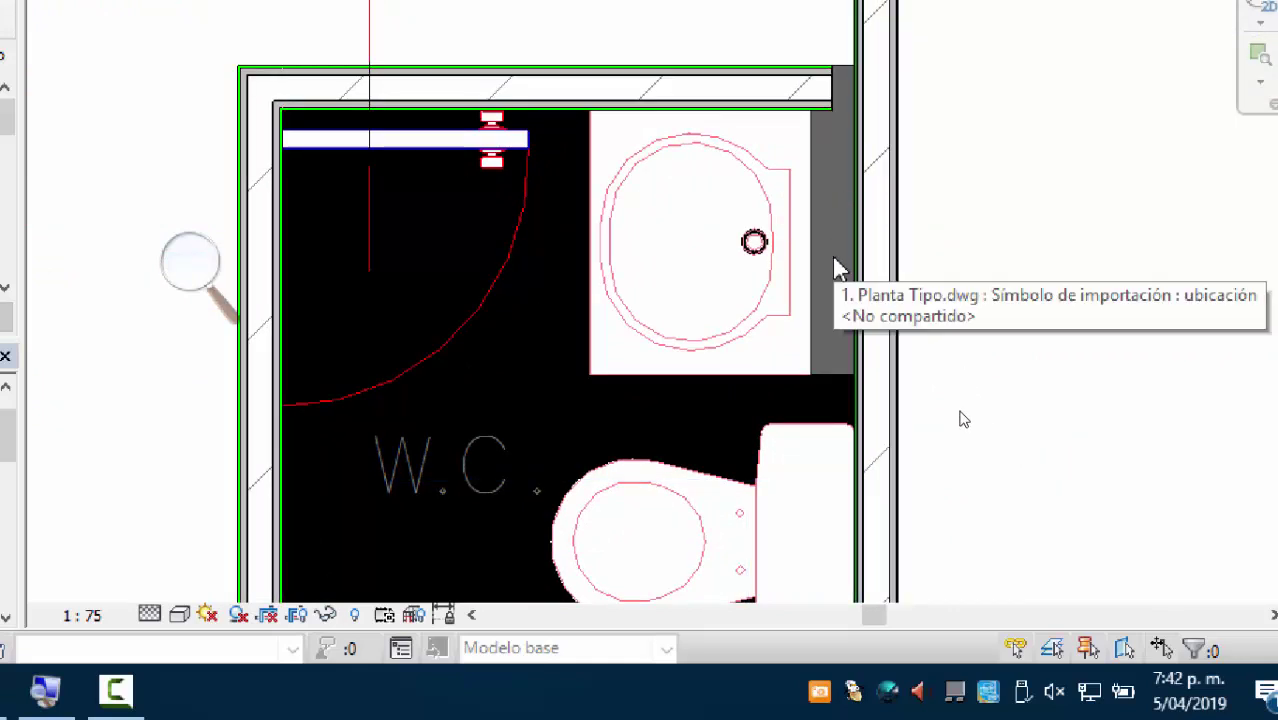
scroll(838, 268, down, 2)
middle_drag(829, 257, 819, 362)
scroll(850, 193, down, 1)
scroll(813, 357, up, 2)
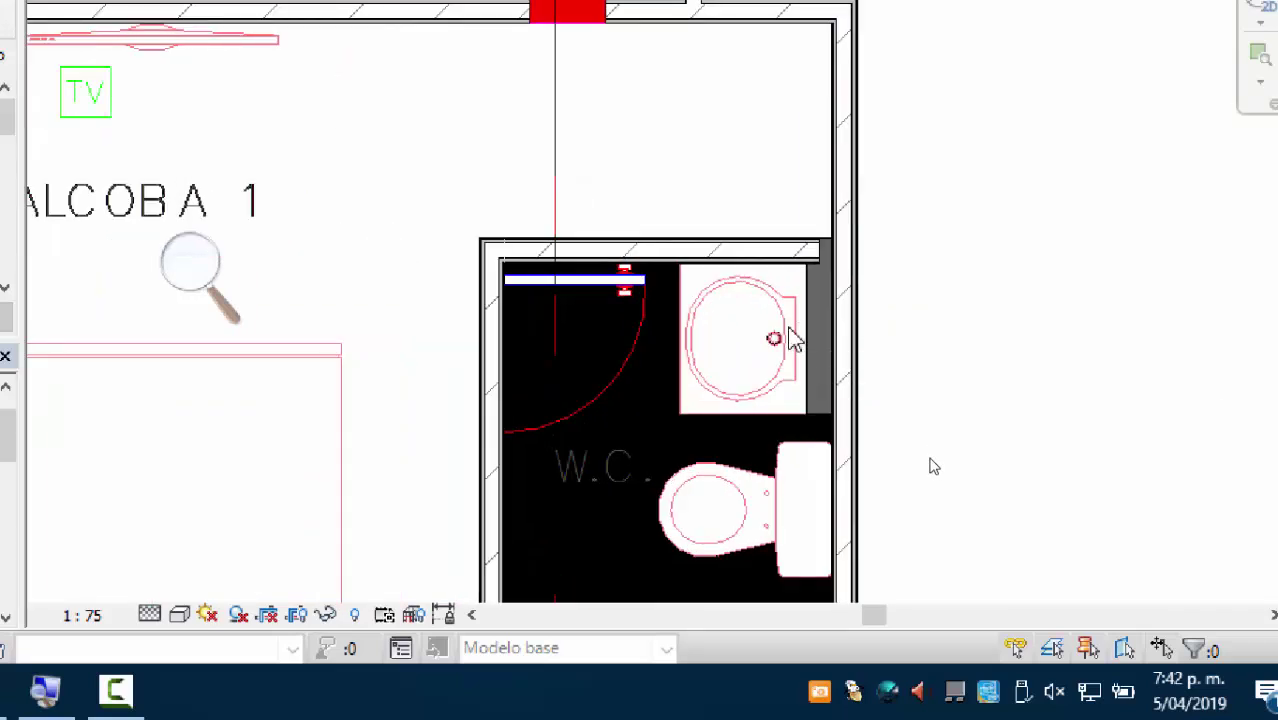
scroll(793, 340, up, 1)
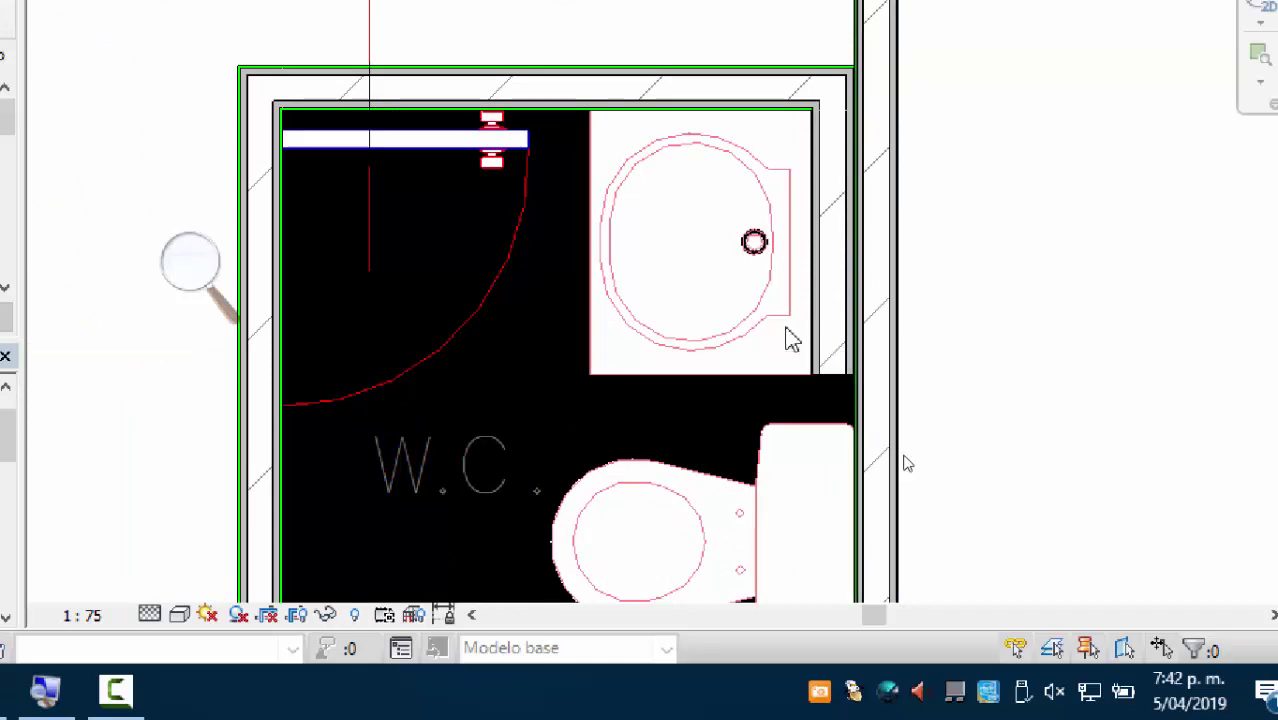
Step: Check the walls enclosing ALCOBA 1 and its W.C., including the shower and the outer corner near axis A
scroll(787, 337, down, 2)
middle_drag(736, 328, 752, 248)
scroll(767, 231, down, 1)
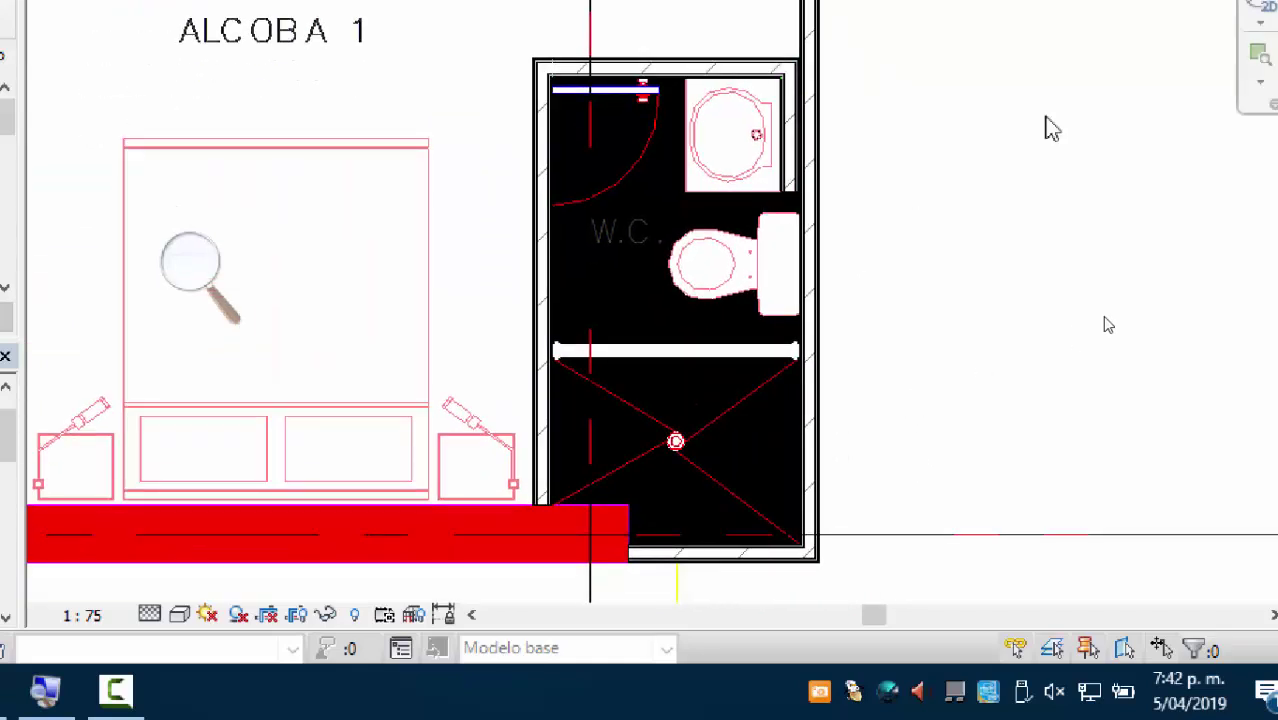
scroll(1000, 165, down, 1)
scroll(913, 200, down, 1)
middle_drag(913, 200, 933, 449)
scroll(853, 288, down, 1)
middle_drag(979, 565, 956, 388)
scroll(956, 388, up, 1)
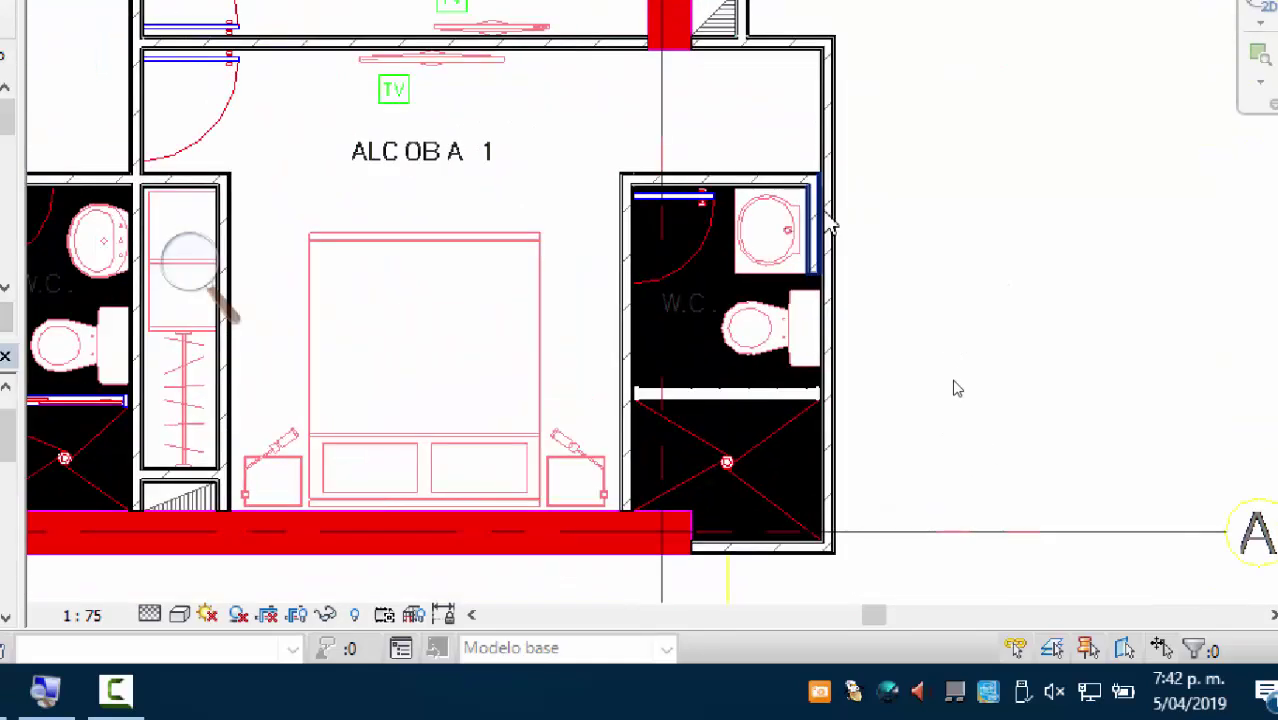
scroll(956, 388, up, 1)
middle_drag(884, 180, 910, 140)
scroll(1015, 340, down, 1)
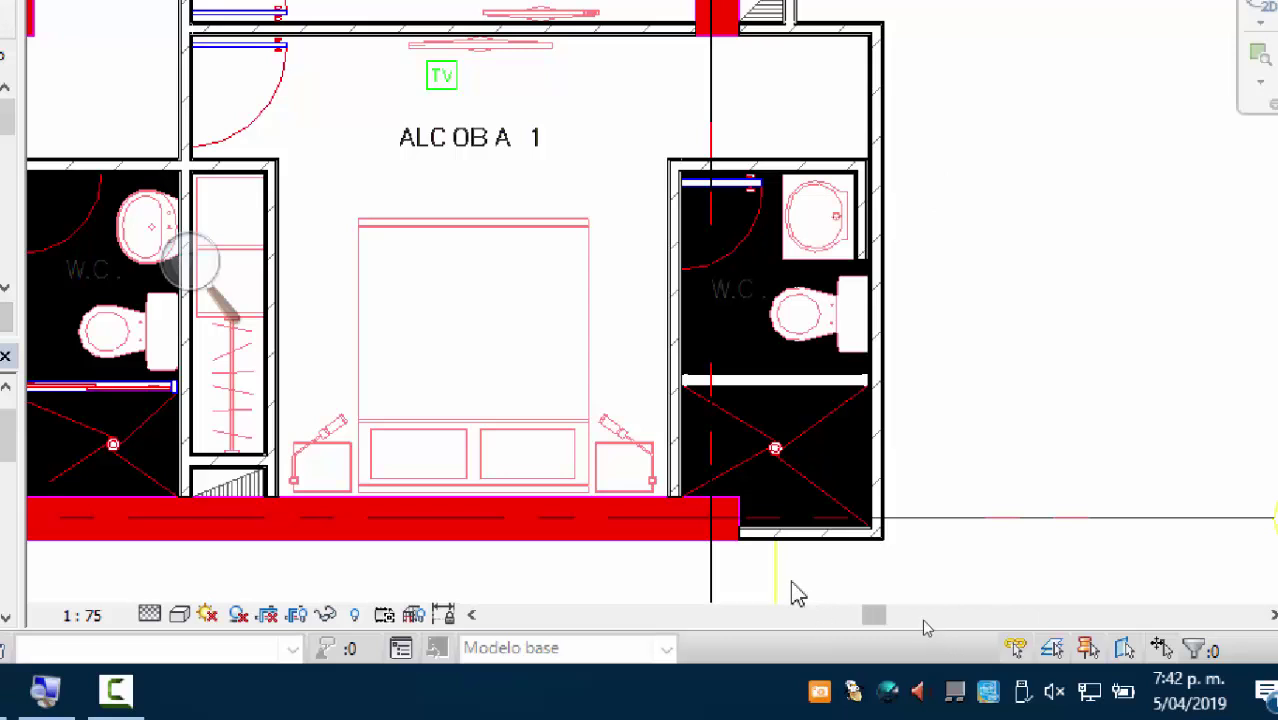
Step: Examine the ALCOBA 1 W.C. walls from the shower up to the washbasin, including the short inner wall beside the exterior wall
scroll(785, 575, up, 2)
scroll(727, 495, up, 3)
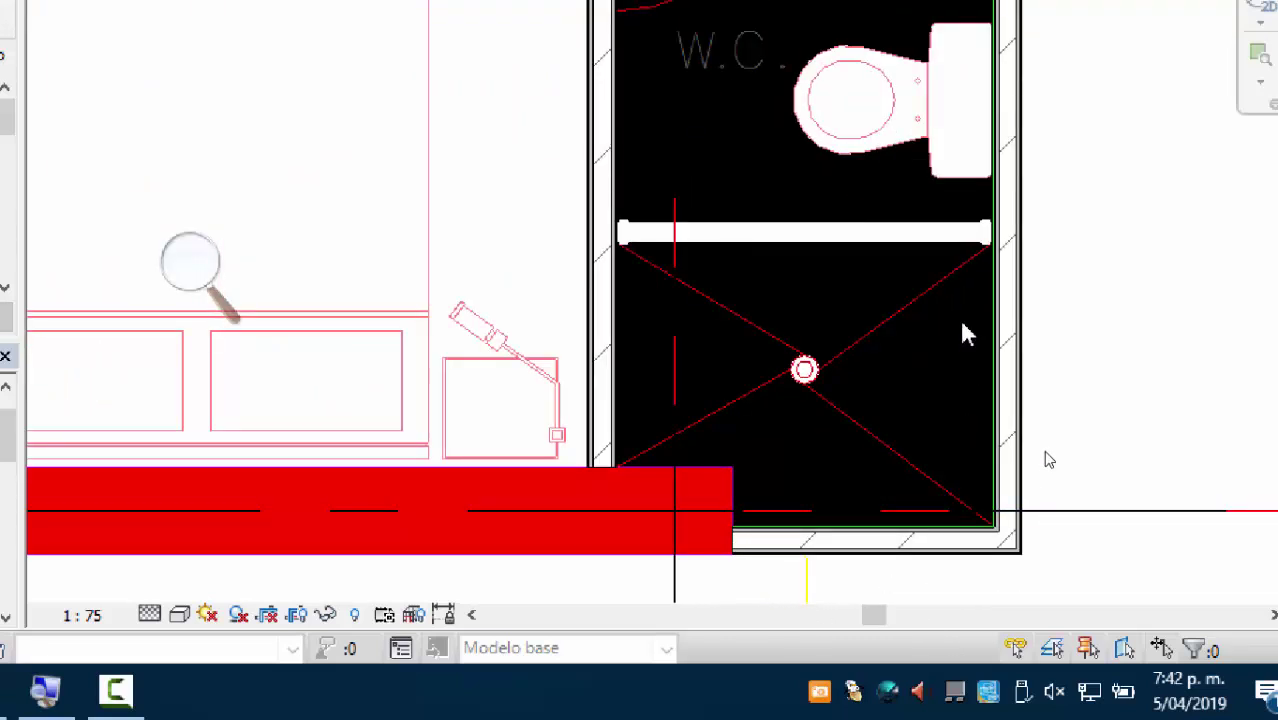
middle_drag(981, 323, 970, 522)
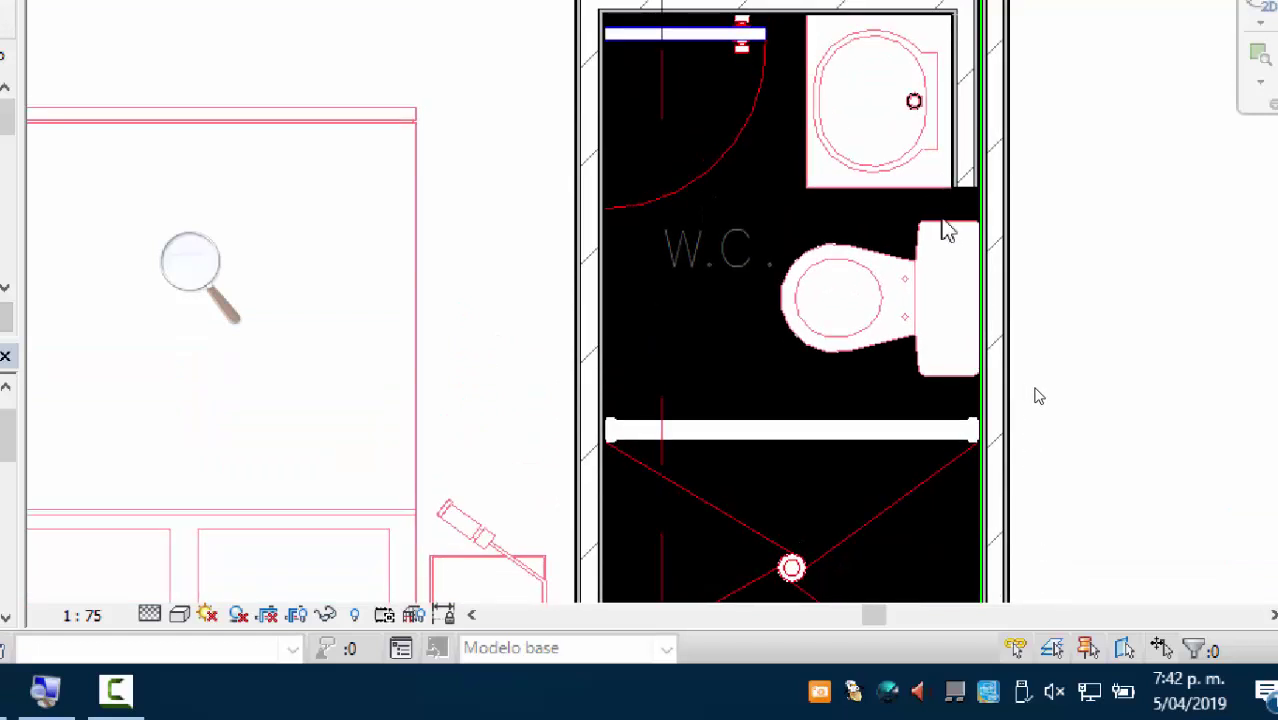
middle_drag(902, 314, 912, 274)
scroll(888, 276, up, 2)
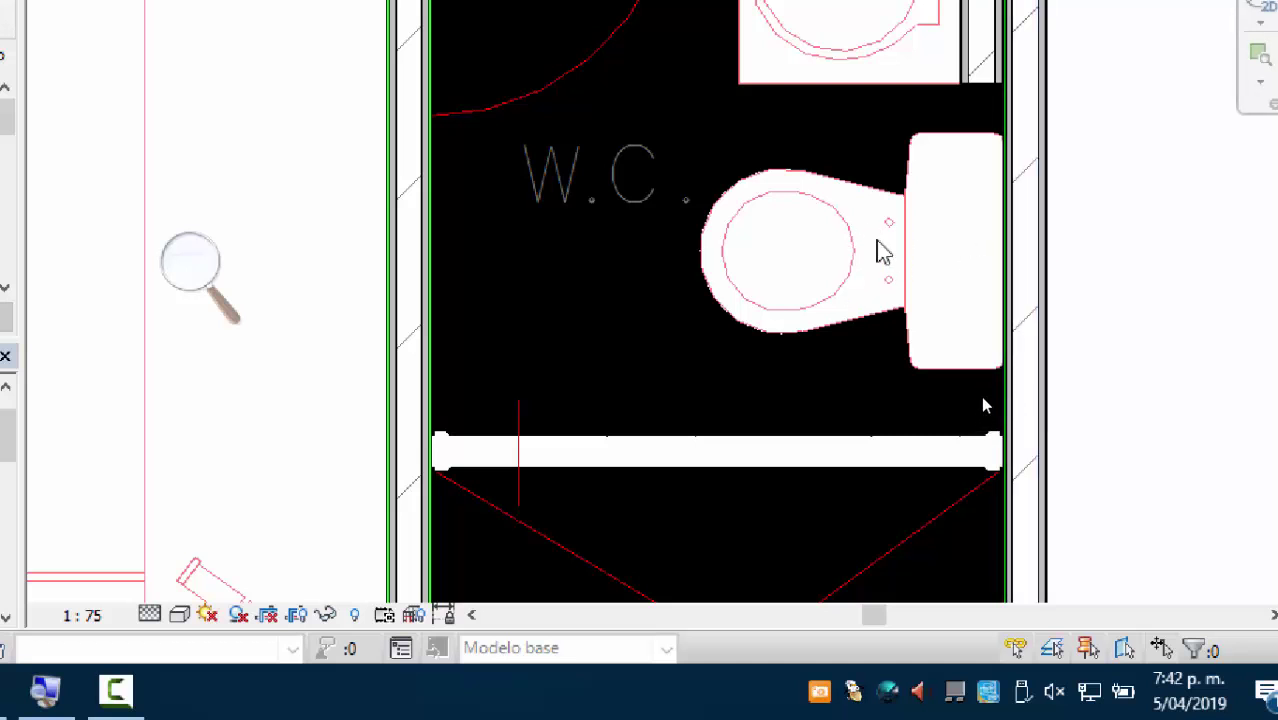
scroll(848, 268, down, 4)
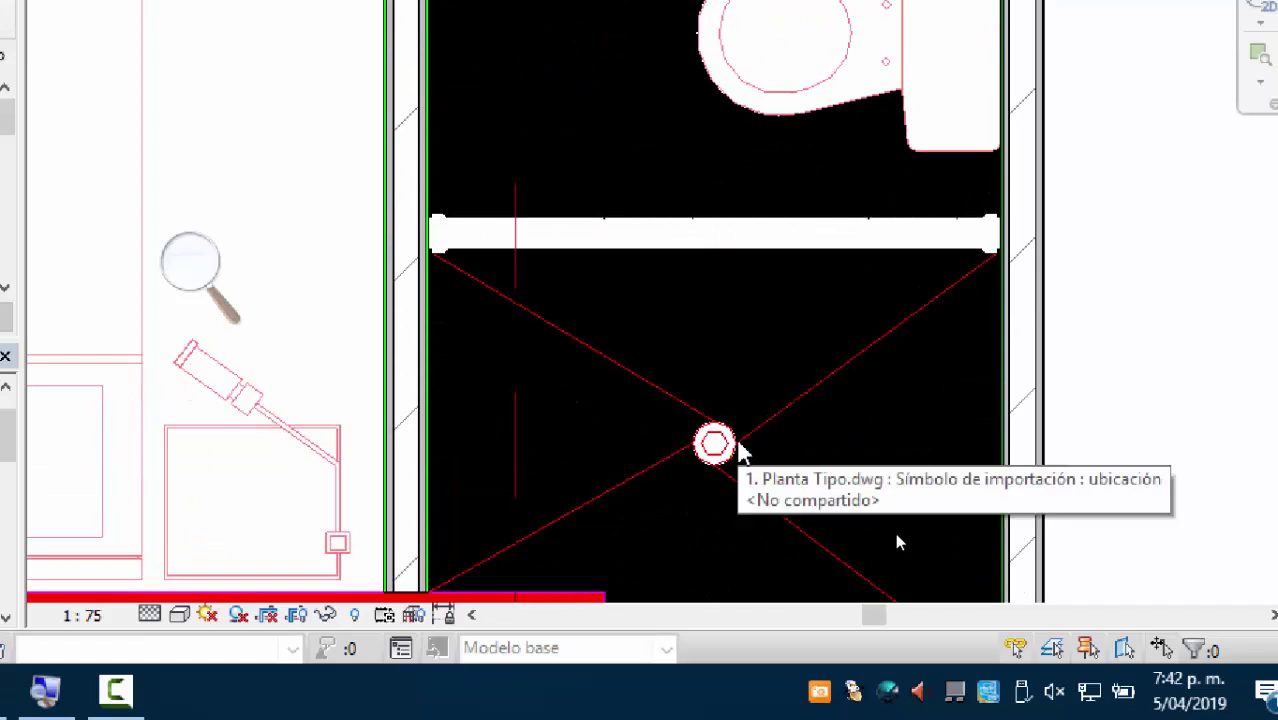
scroll(740, 452, down, 3)
scroll(800, 320, up, 5)
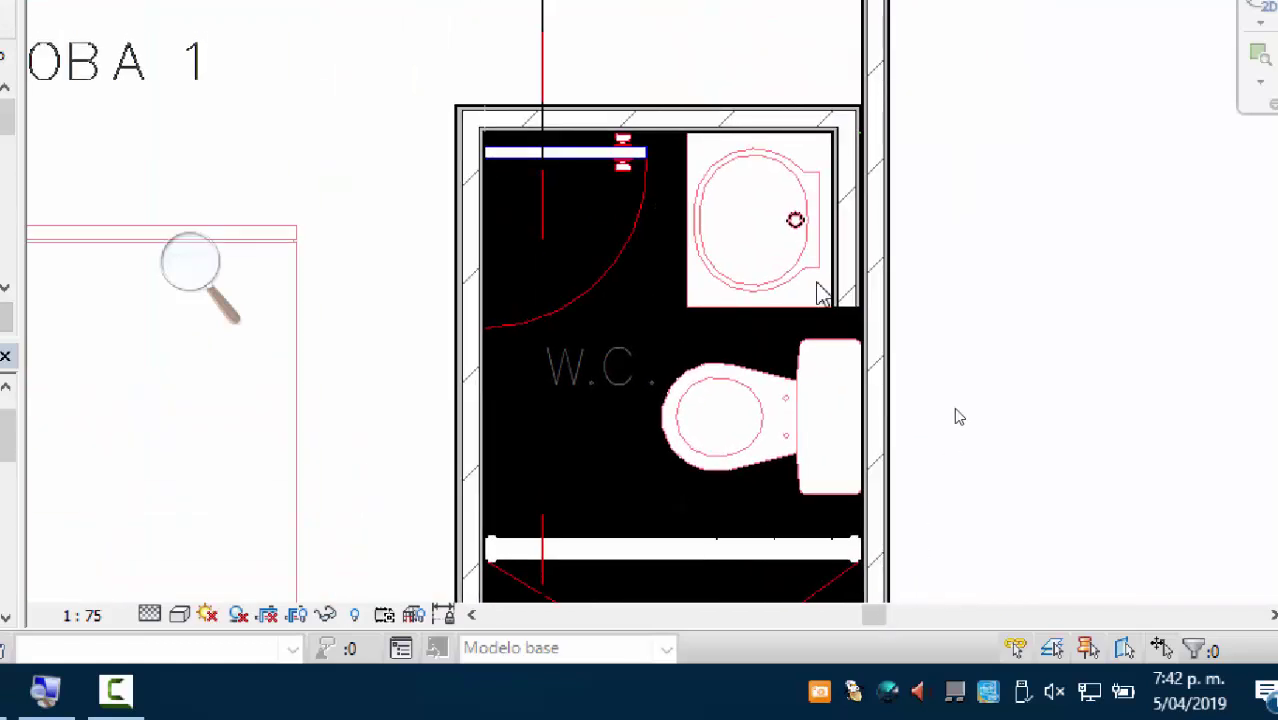
middle_drag(843, 228, 793, 297)
scroll(773, 271, up, 1)
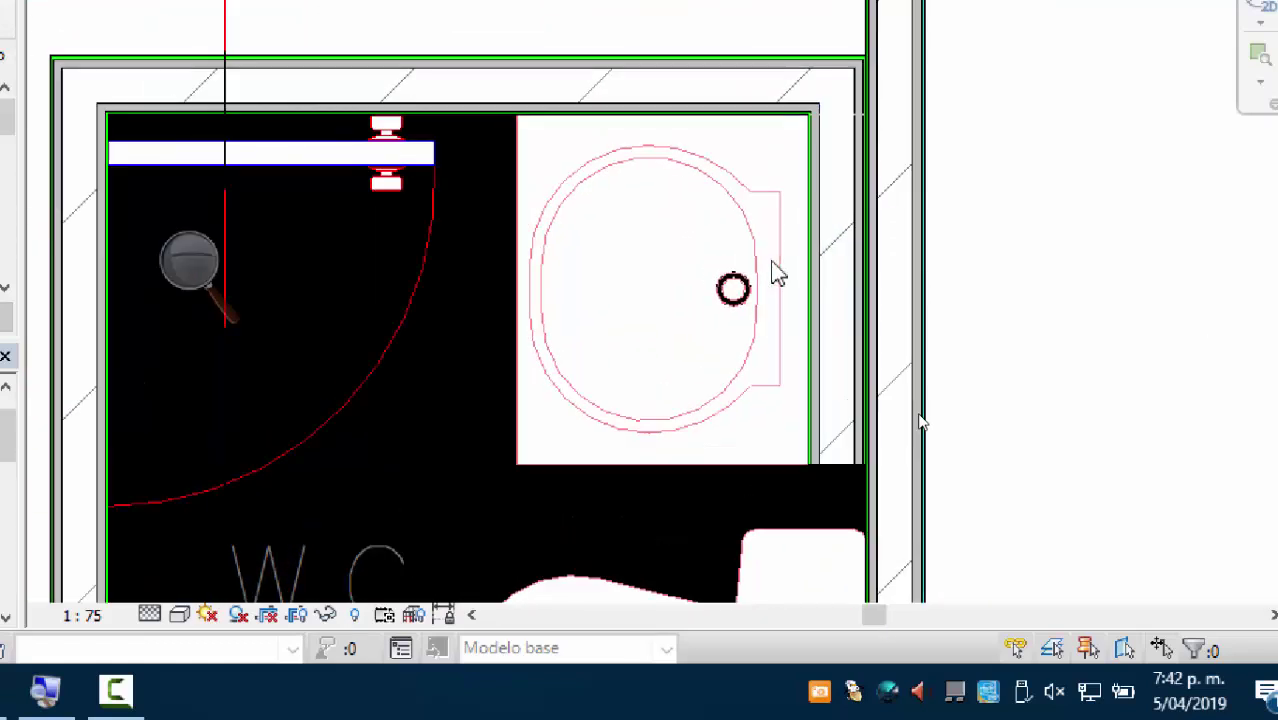
scroll(778, 272, down, 1)
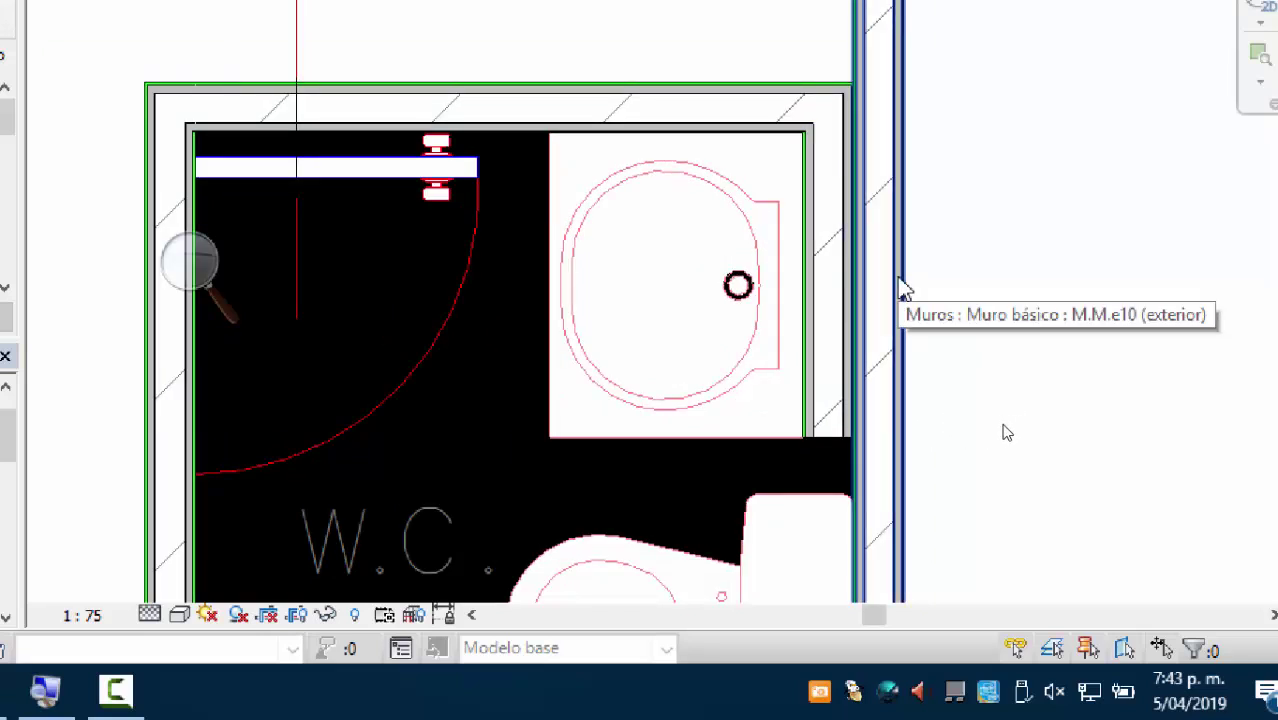
scroll(895, 305, up, 2)
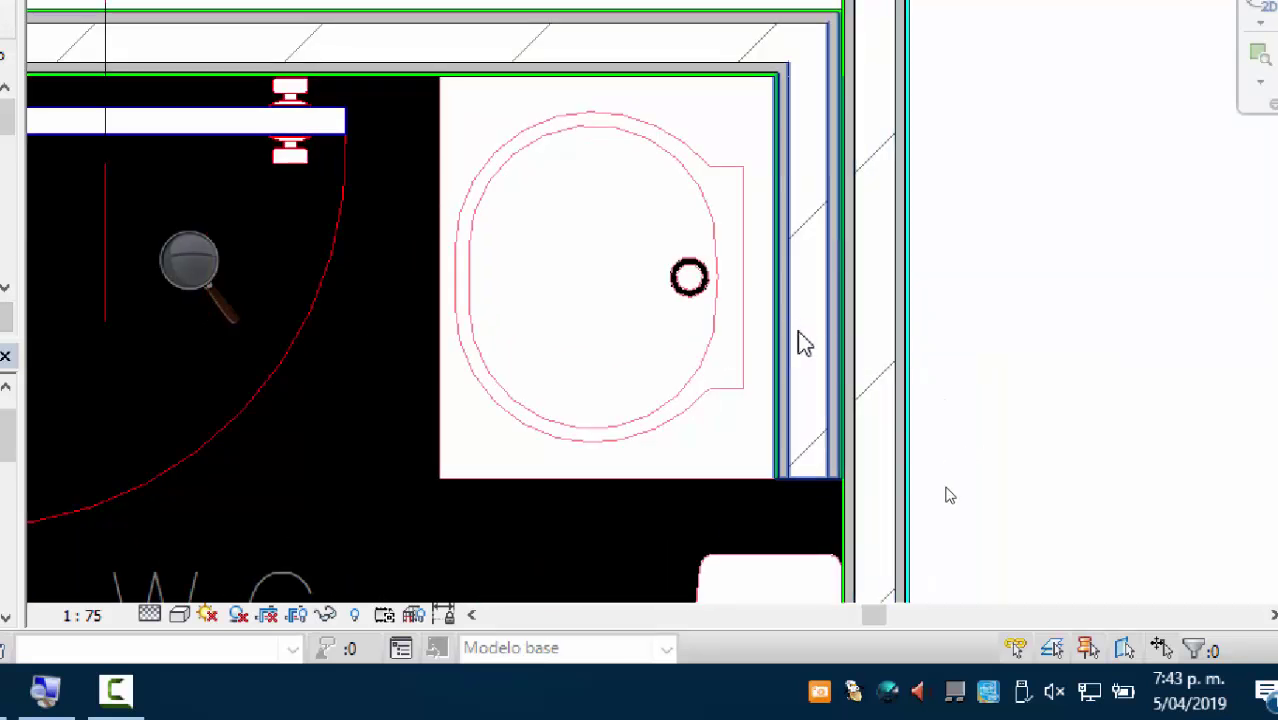
scroll(812, 355, down, 2)
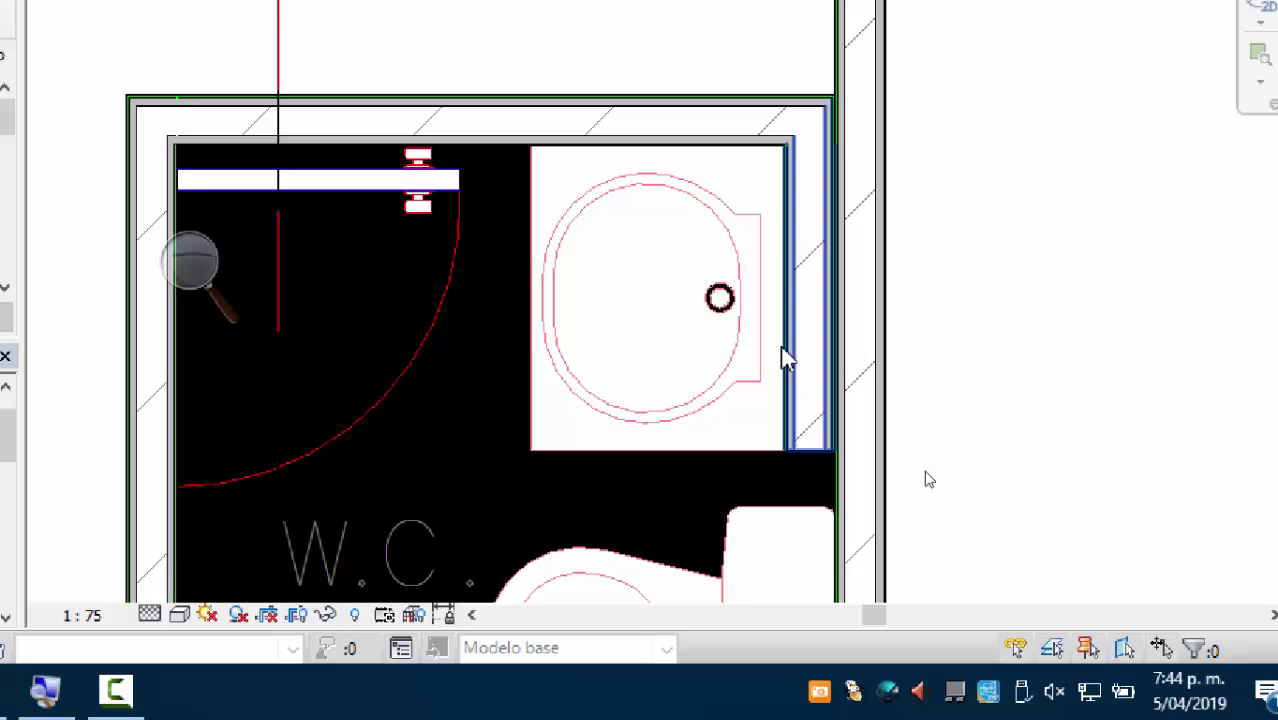
Step: Inspect the walls across ALCOBA 2, the COMEDOR and SALA, both kitchens, and the partition between the two ALCOBA 3 rooms
scroll(785, 358, down, 5)
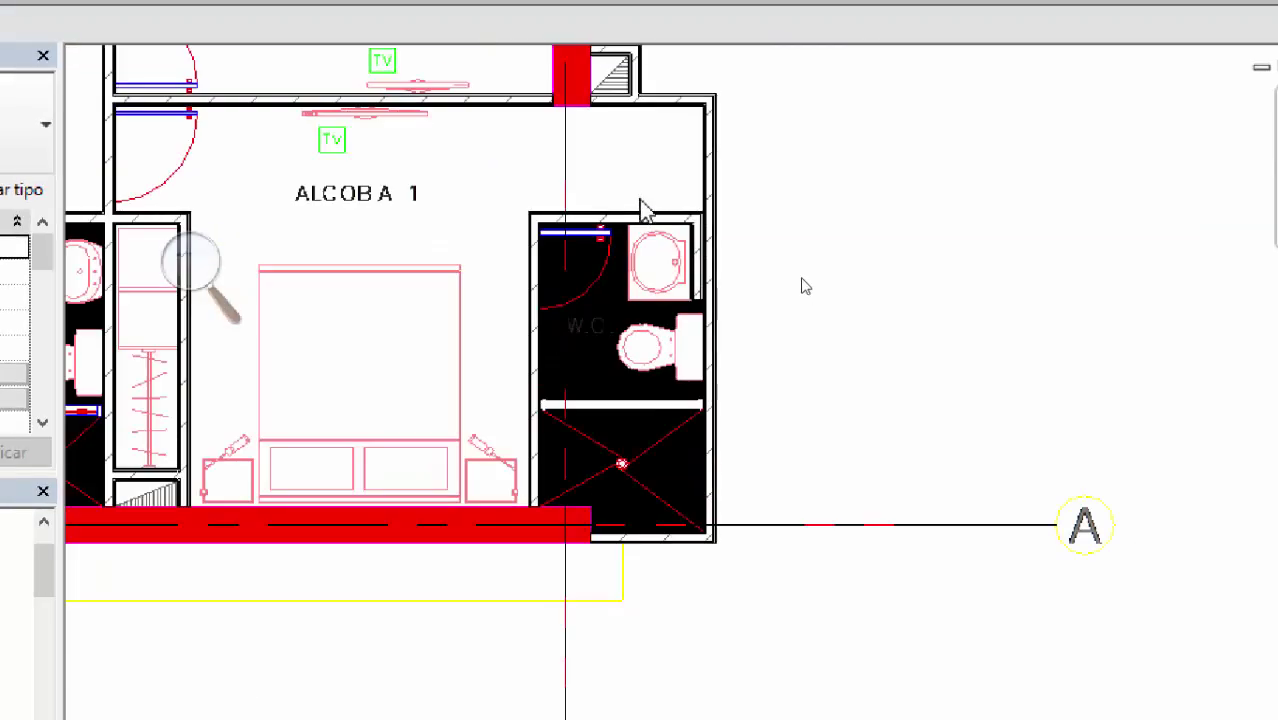
scroll(645, 210, down, 3)
middle_drag(448, 300, 653, 531)
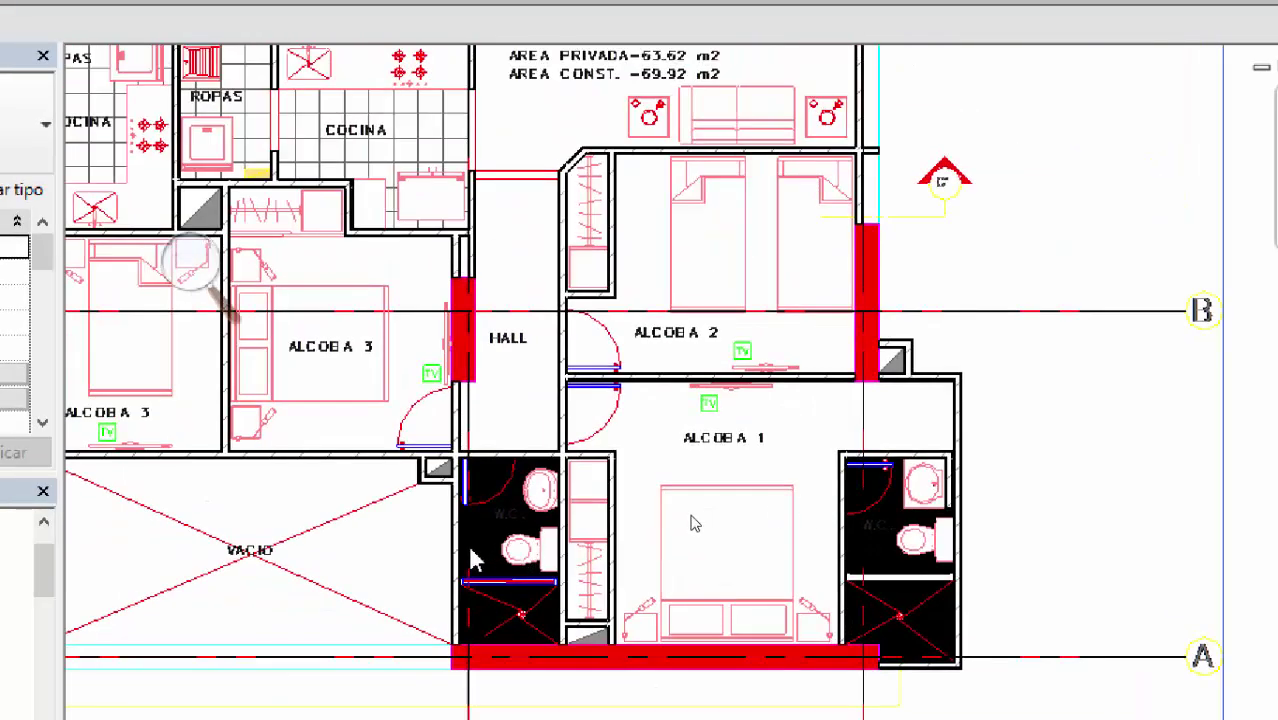
scroll(473, 558, up, 2)
middle_drag(466, 396, 580, 559)
scroll(580, 559, down, 2)
middle_drag(585, 370, 605, 430)
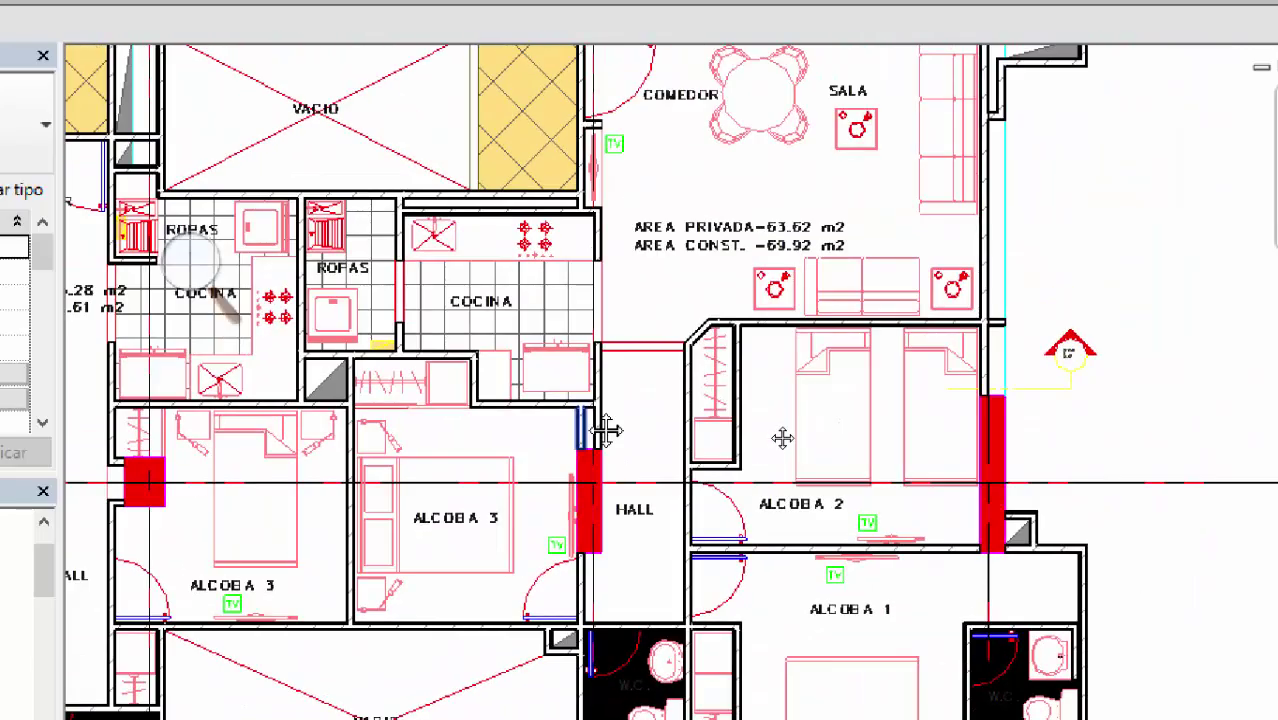
middle_drag(652, 317, 760, 447)
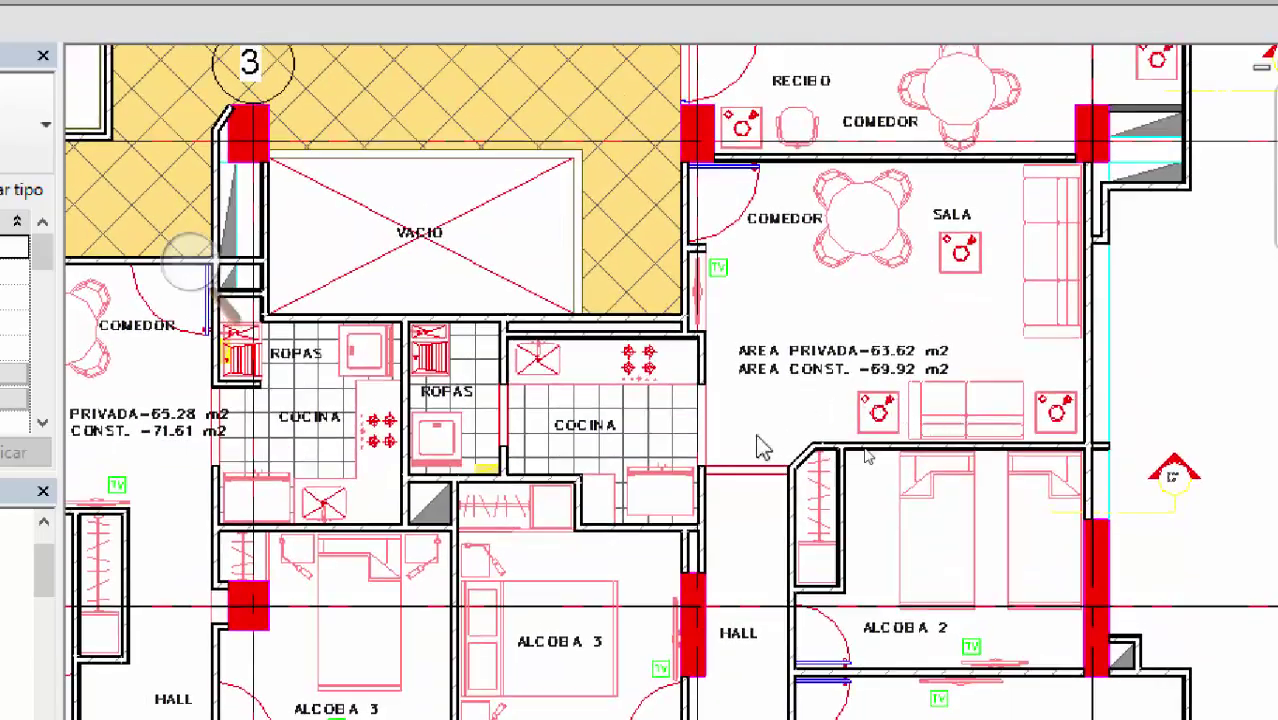
middle_drag(585, 516, 702, 364)
middle_drag(485, 436, 571, 448)
scroll(575, 445, up, 2)
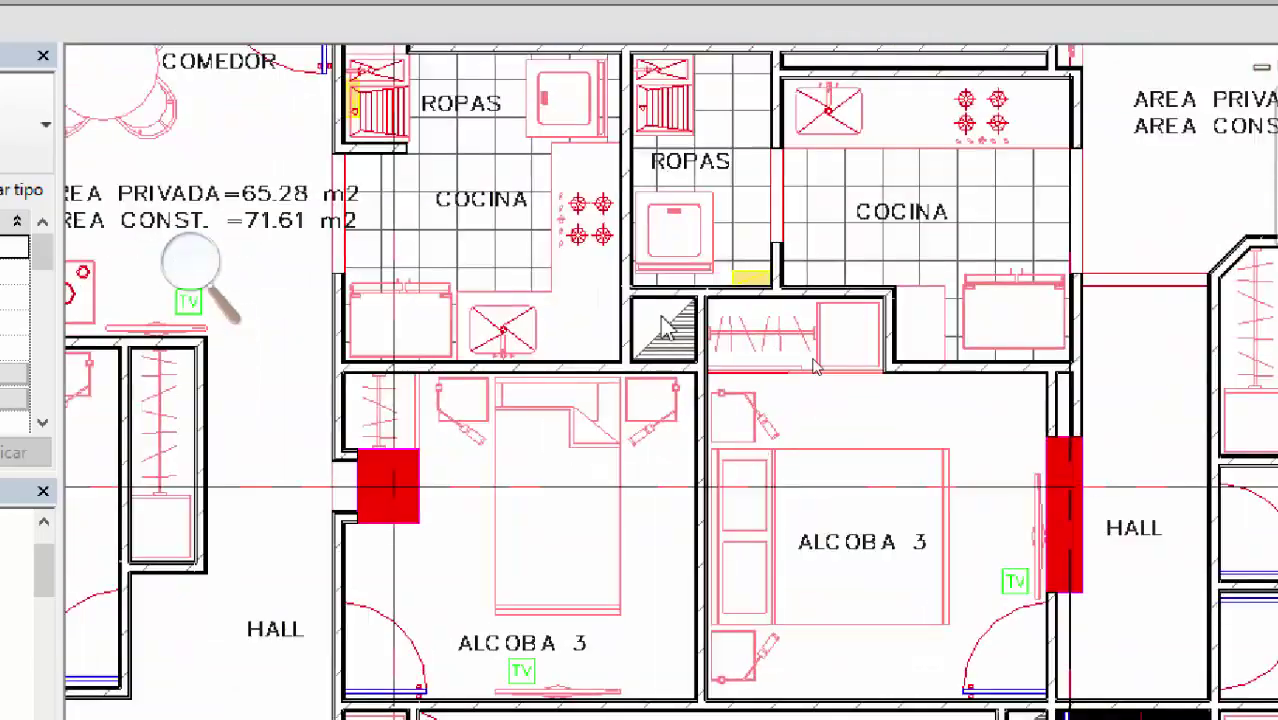
scroll(818, 372, down, 3)
scroll(850, 370, up, 3)
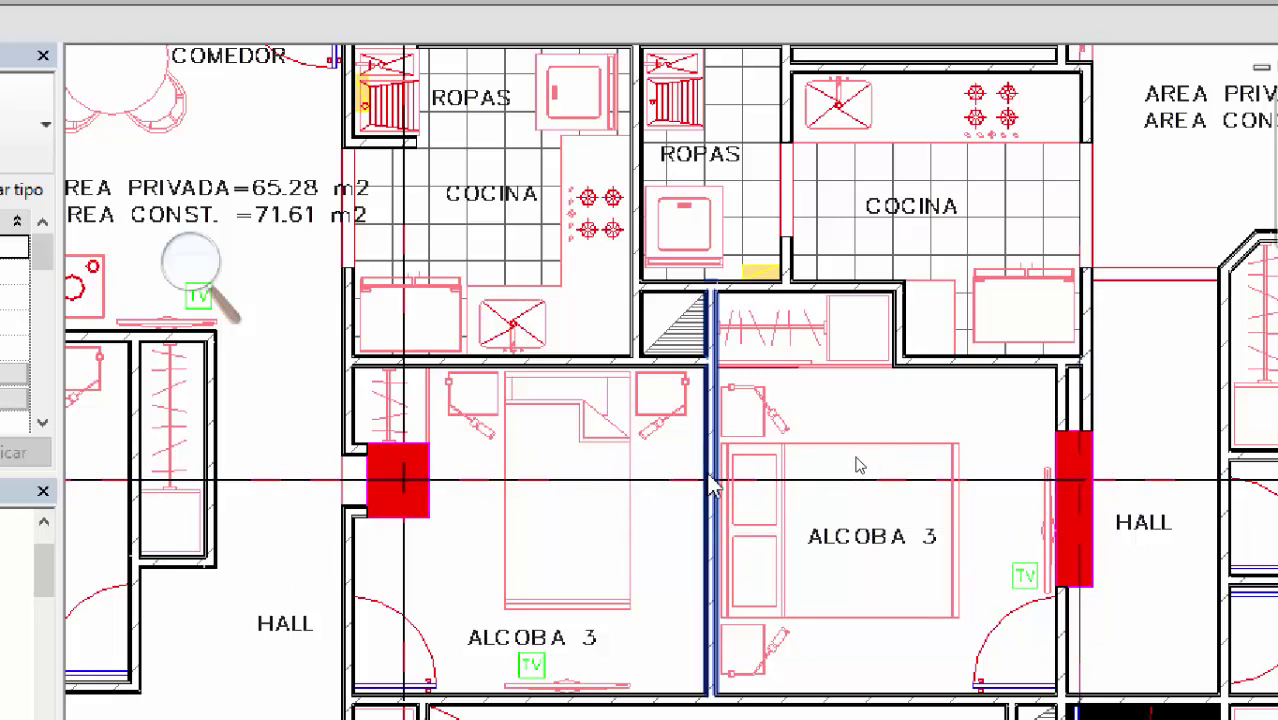
Step: Check the walls around the W.C. beside the VACIO, down to where they meet the structural element on axis A
middle_drag(890, 428, 863, 435)
scroll(827, 448, up, 1)
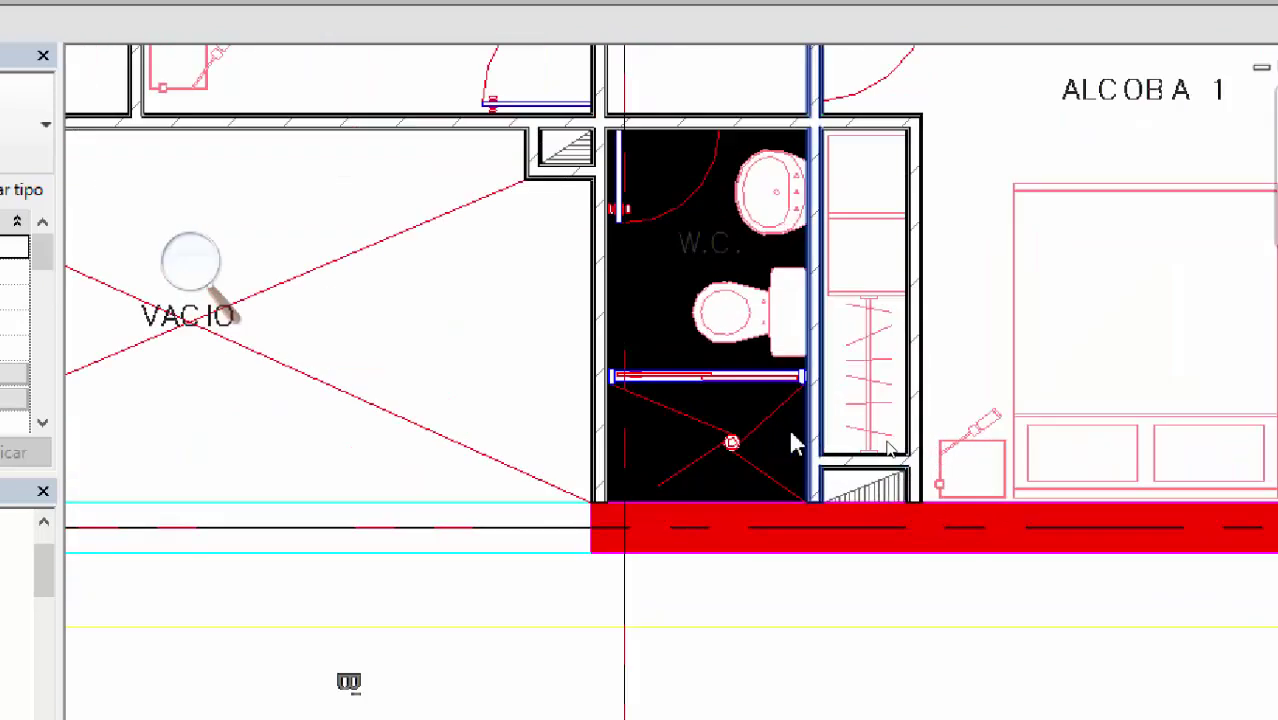
scroll(799, 436, down, 1)
scroll(948, 460, up, 1)
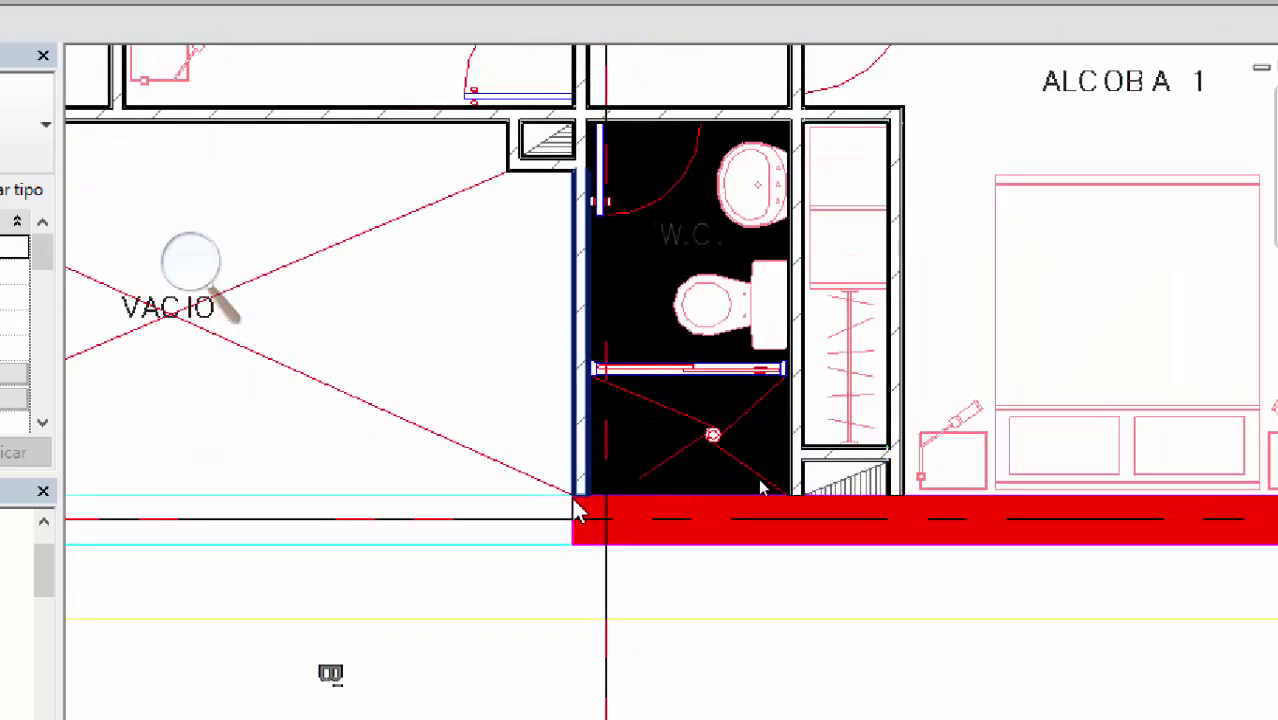
scroll(592, 450, down, 3)
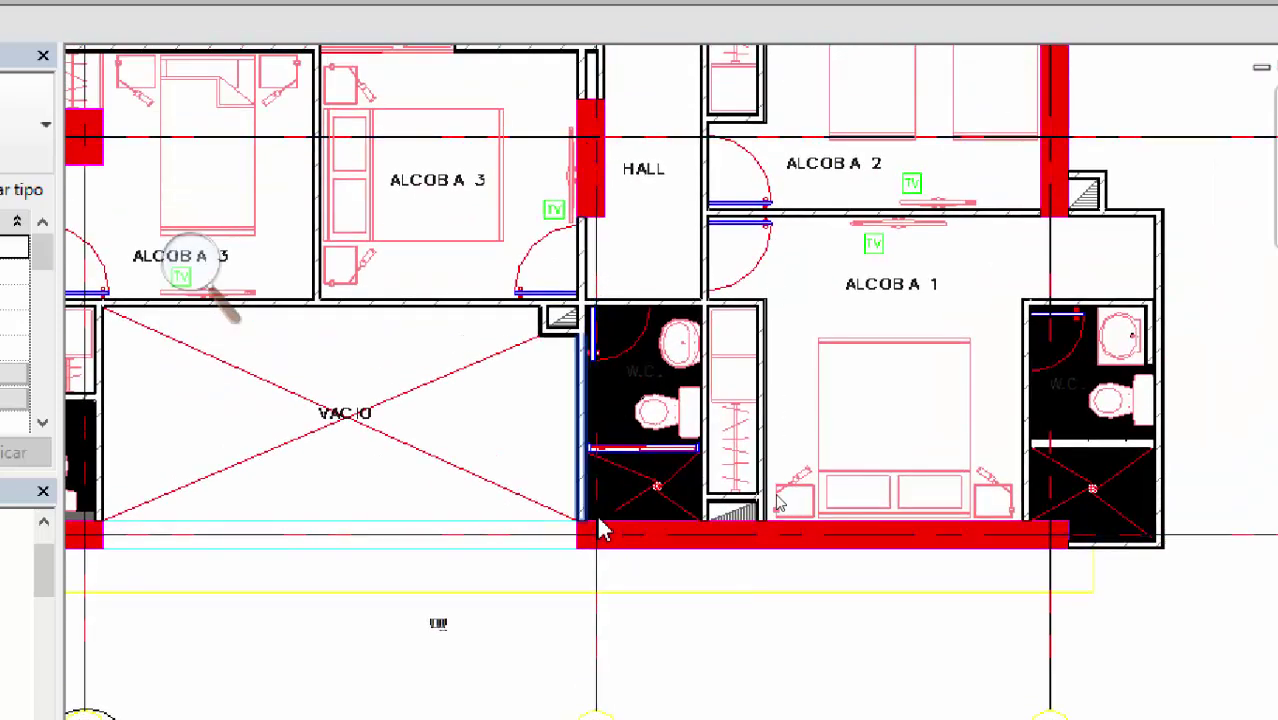
scroll(598, 531, up, 1)
scroll(598, 531, up, 1)
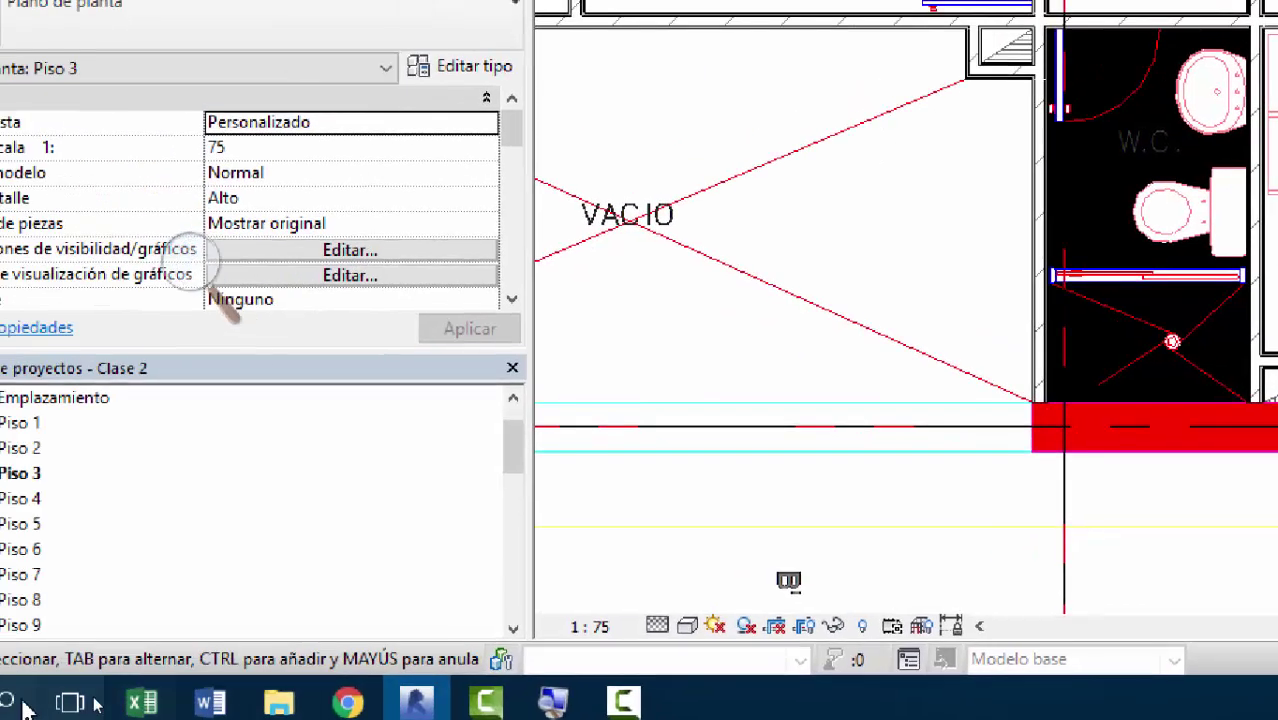
Step: Open the Estudio Buitrones DWG in AutoCAD from 24_Edificio Barranquilla, 3. Hidrosanitario, 4. Planos DWG on drive F
click(279, 703)
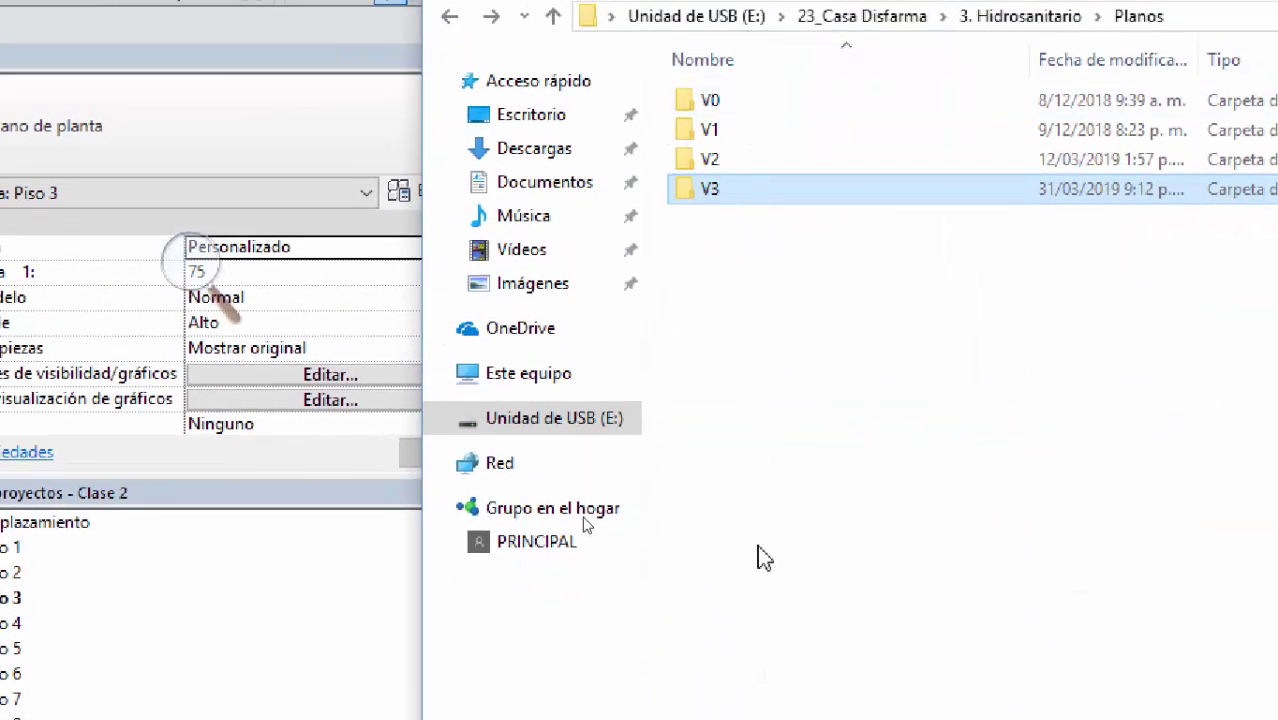
click(578, 418)
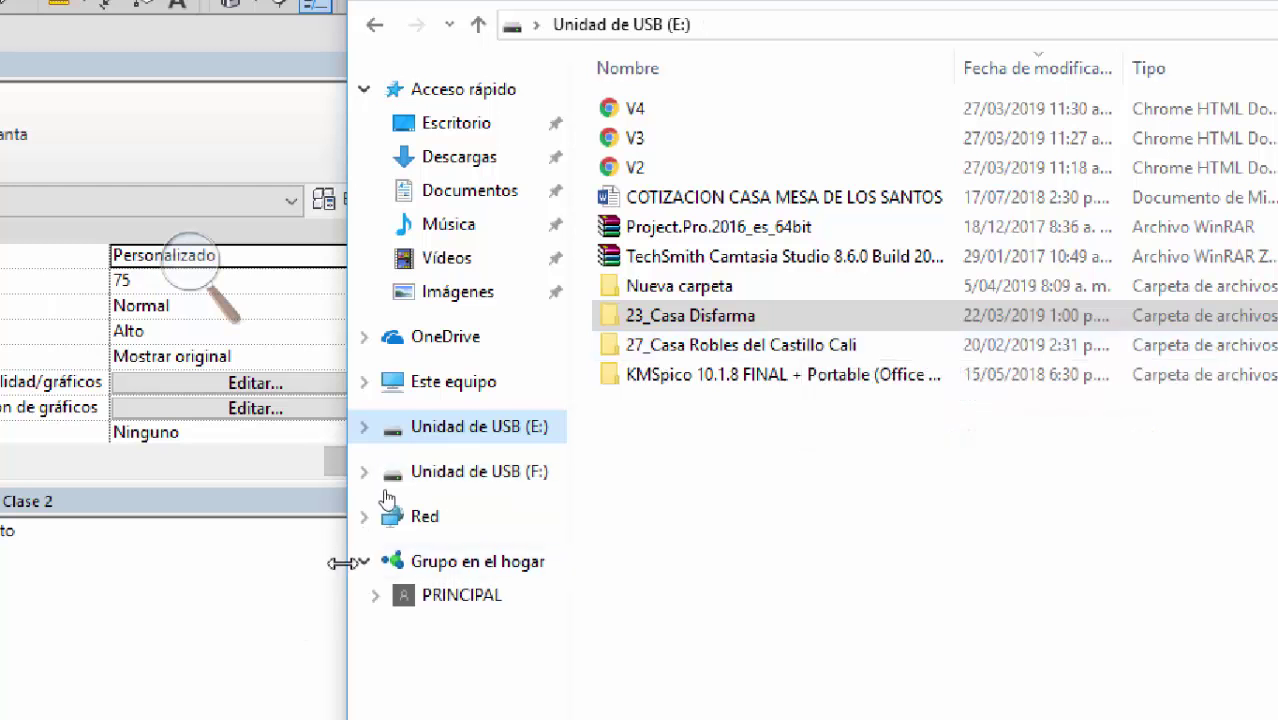
click(455, 470)
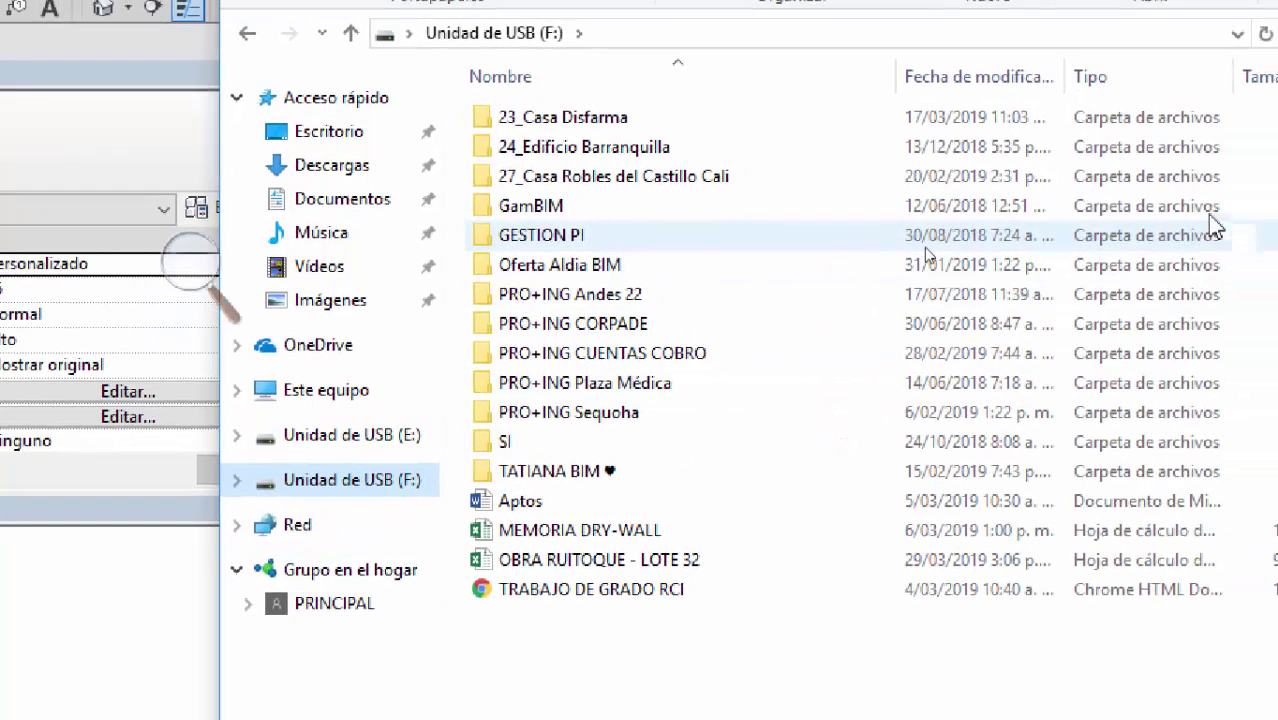
double_click(632, 147)
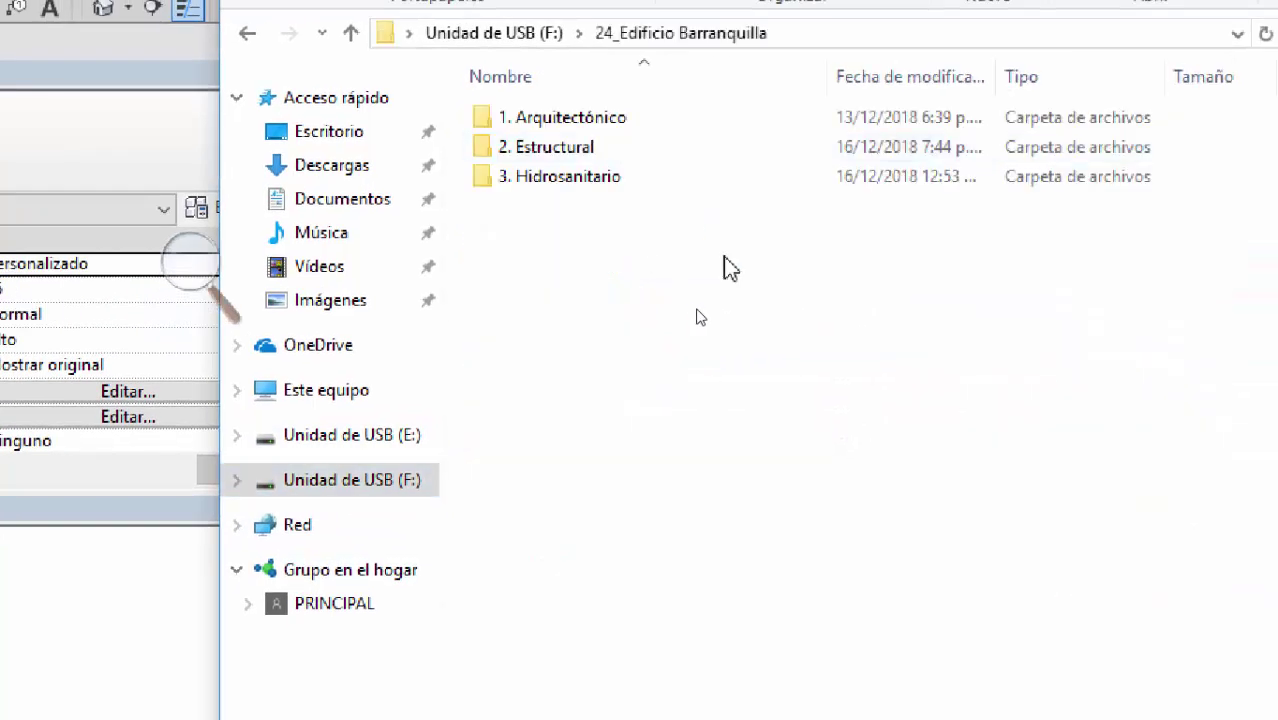
double_click(643, 178)
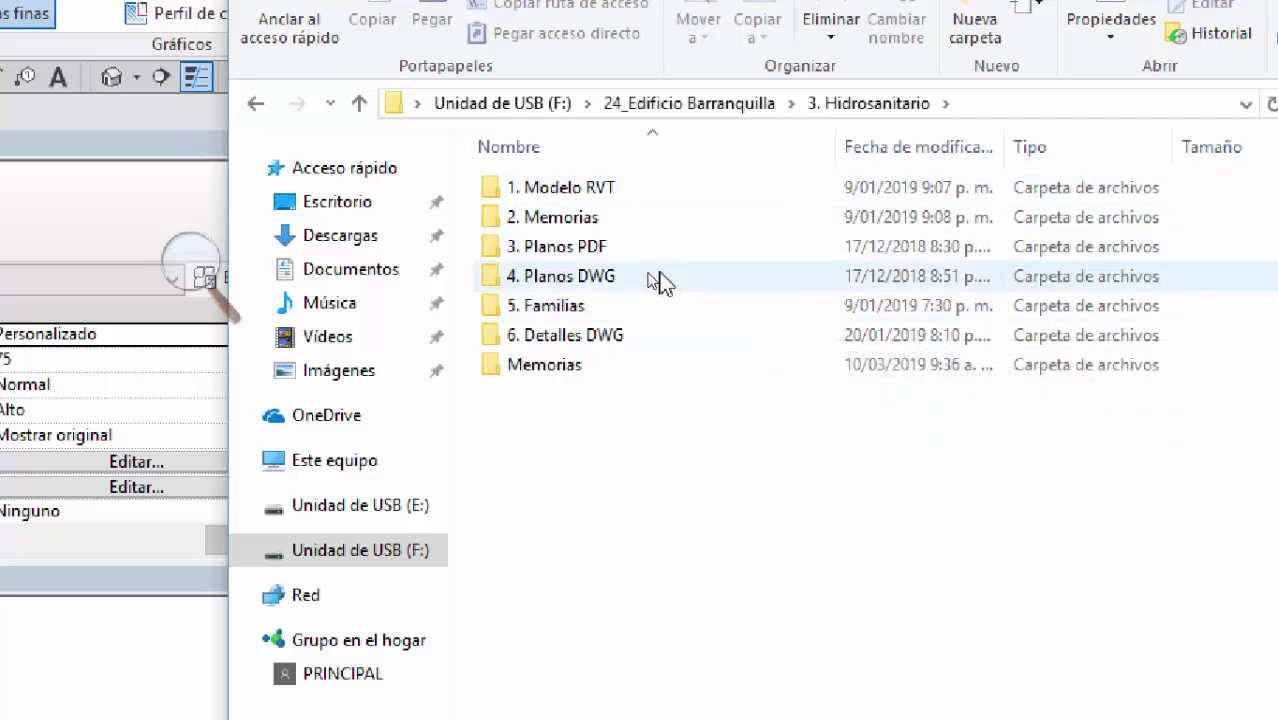
double_click(659, 277)
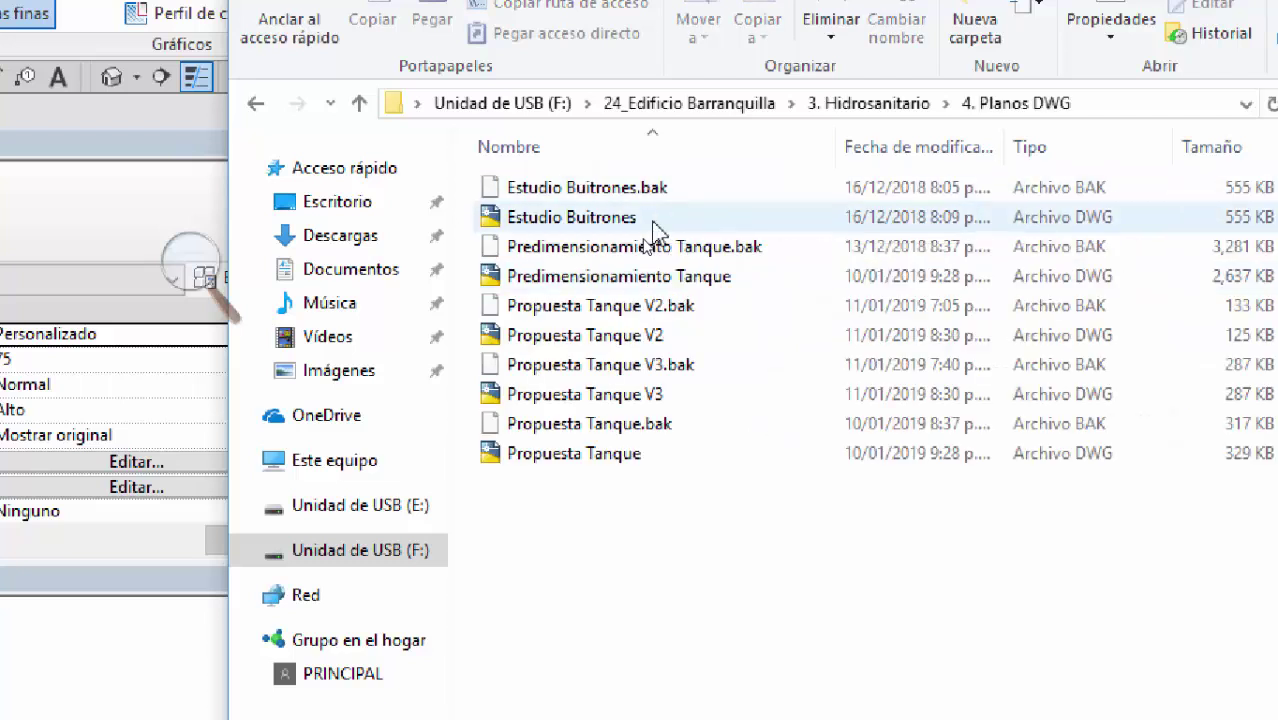
double_click(652, 228)
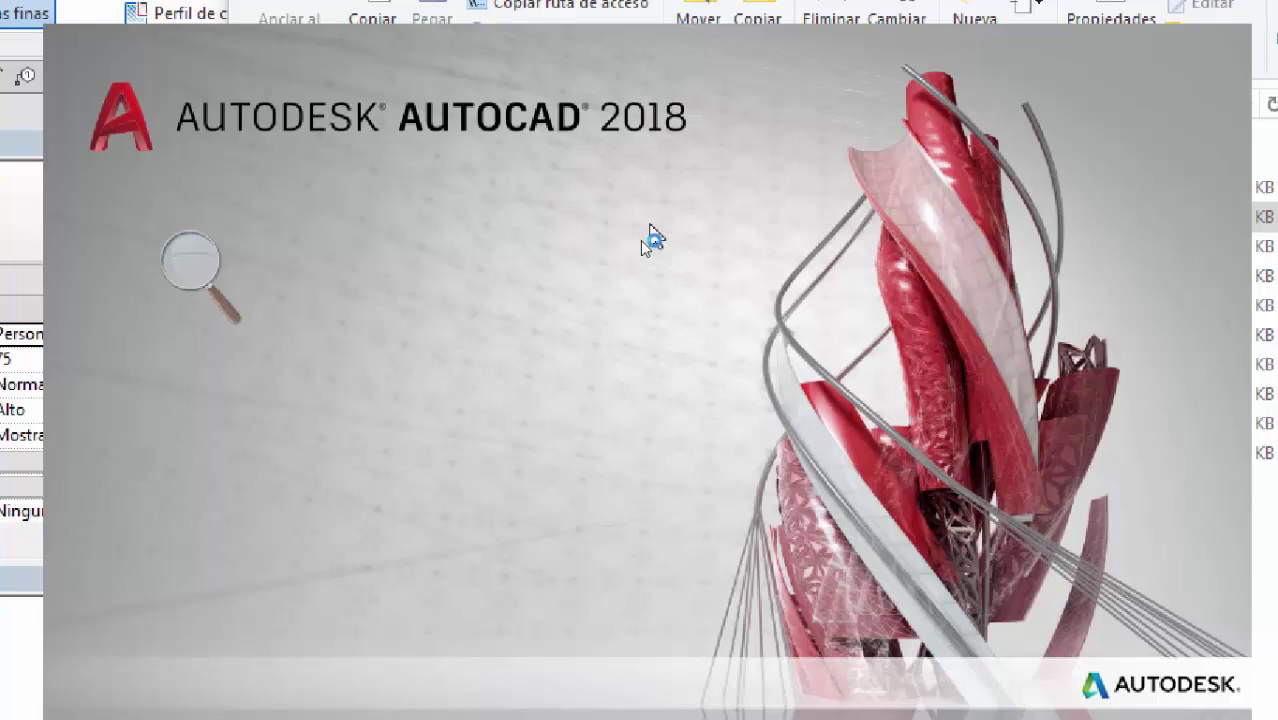
Step: Reduce the Lupa screen magnification below 150% and maximize the AutoCAD window
click(214, 242)
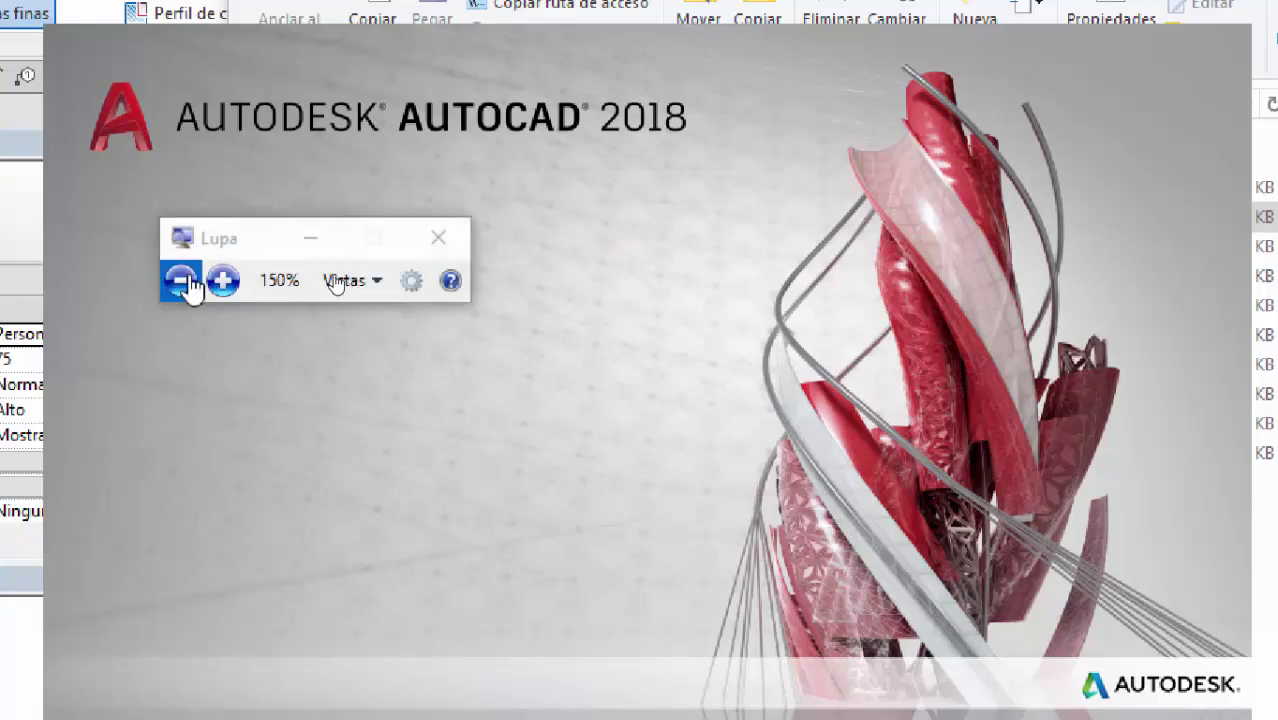
click(183, 281)
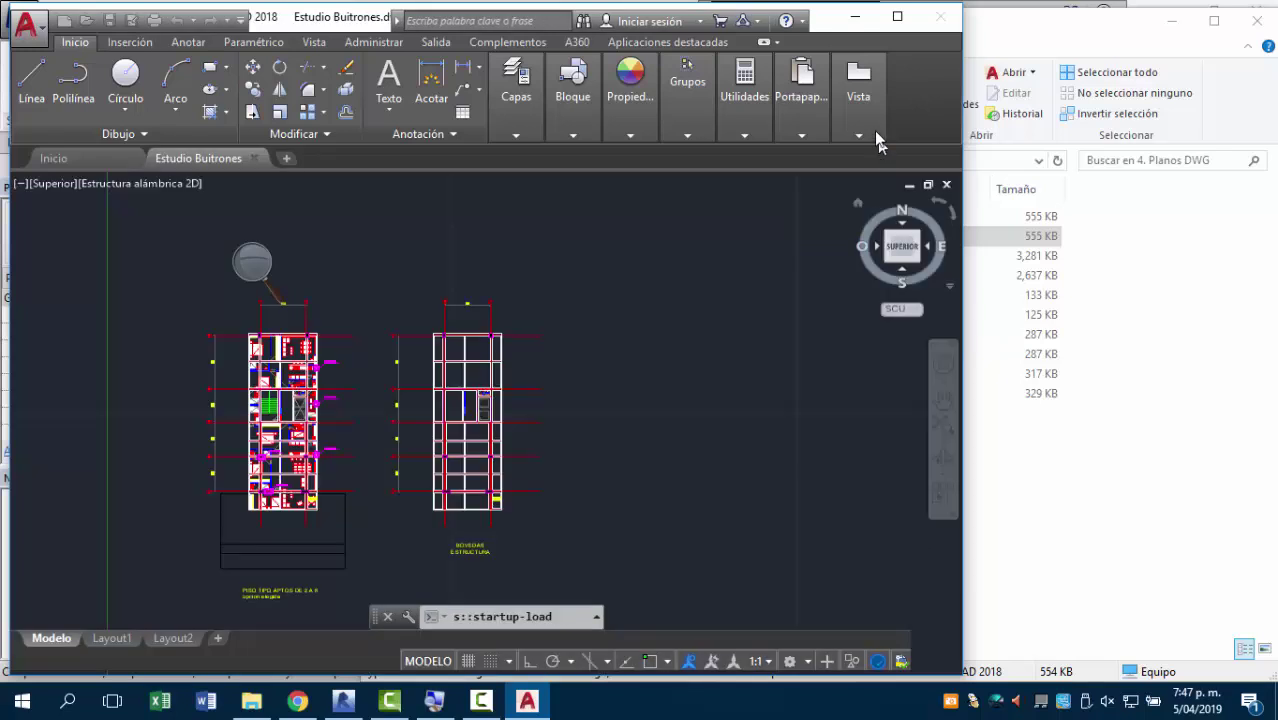
click(897, 16)
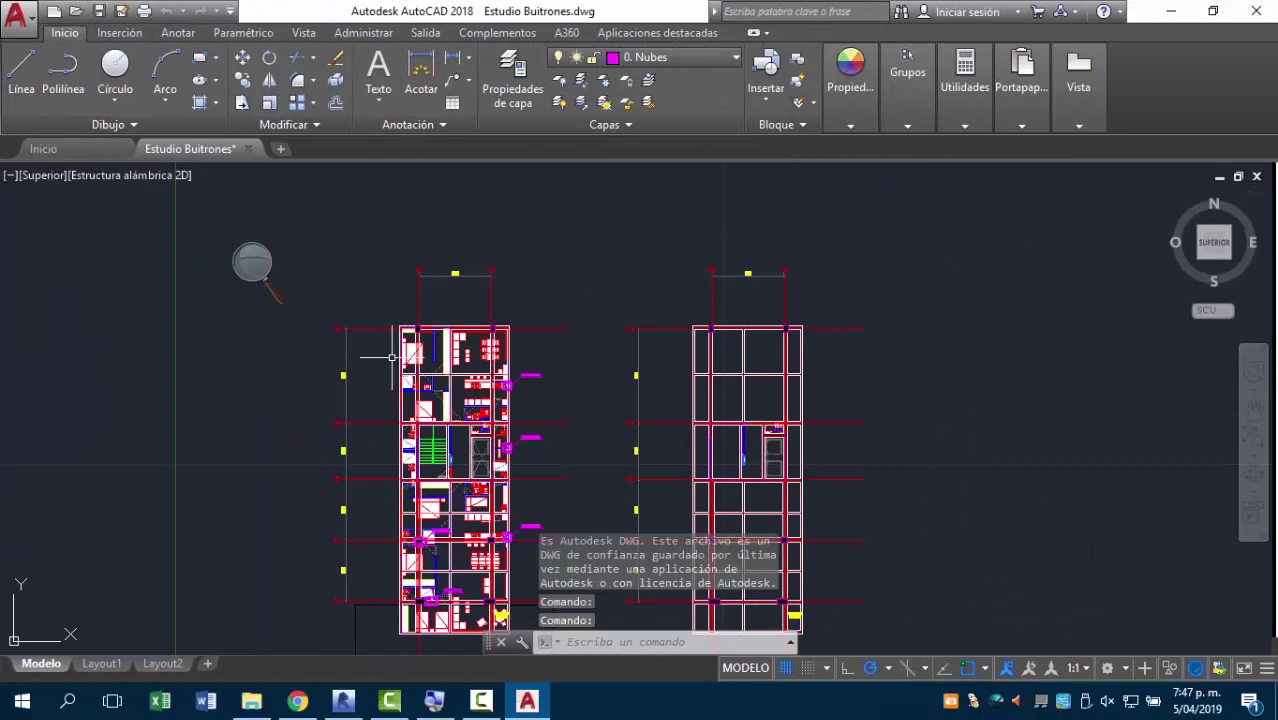
Step: Select the furnished PISO TIPO APTOS floor plan with its axes and dimensions, and copy it to the clipboard
scroll(397, 323, up, 2)
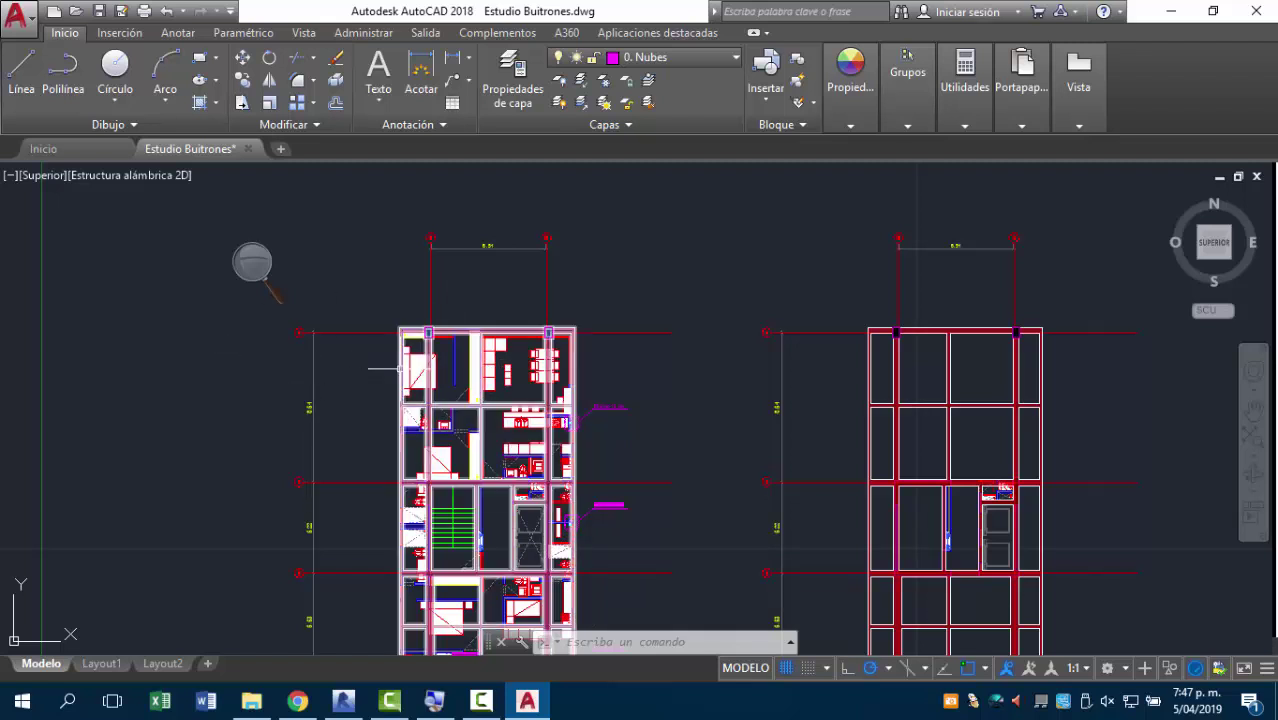
click(405, 366)
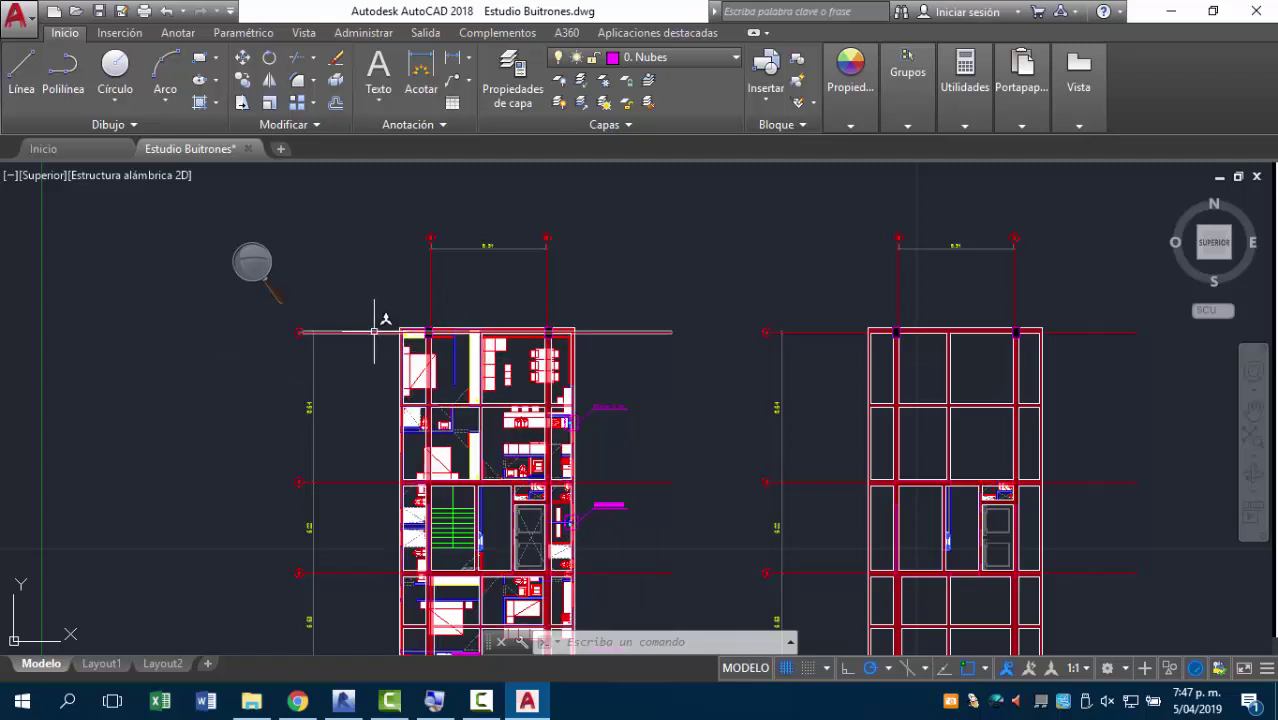
click(449, 330)
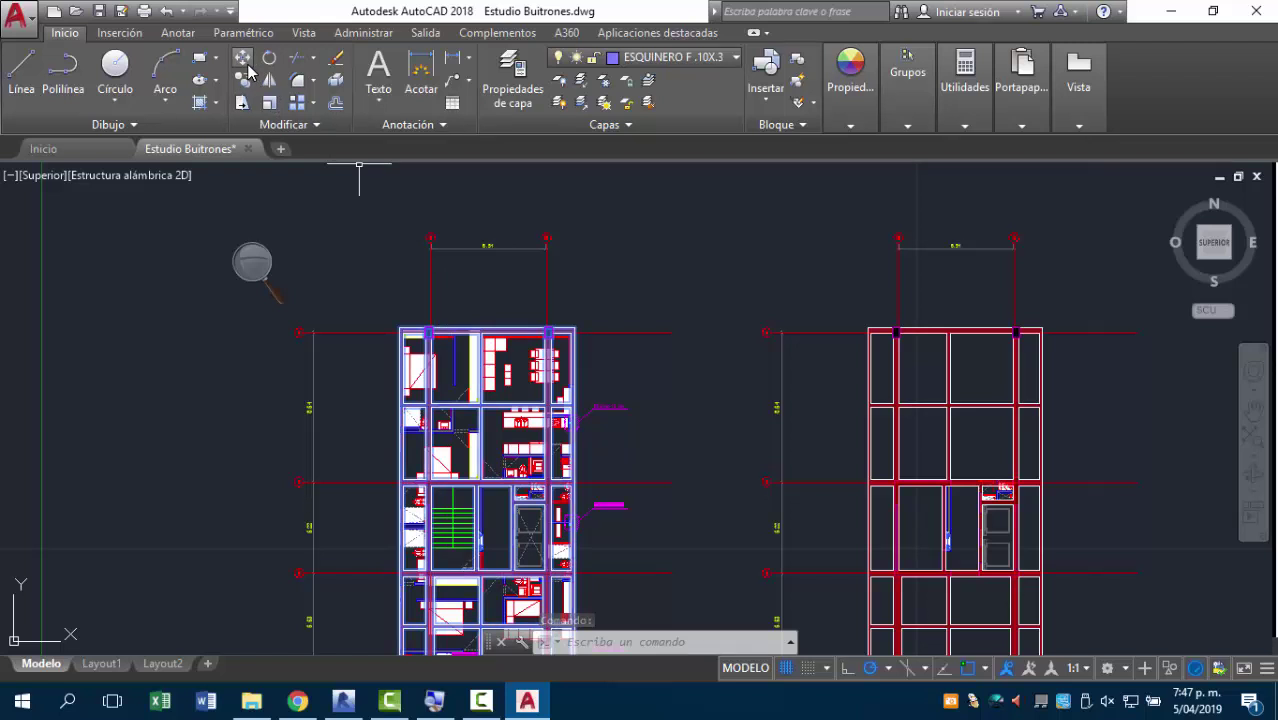
scroll(499, 277, down, 4)
click(510, 287)
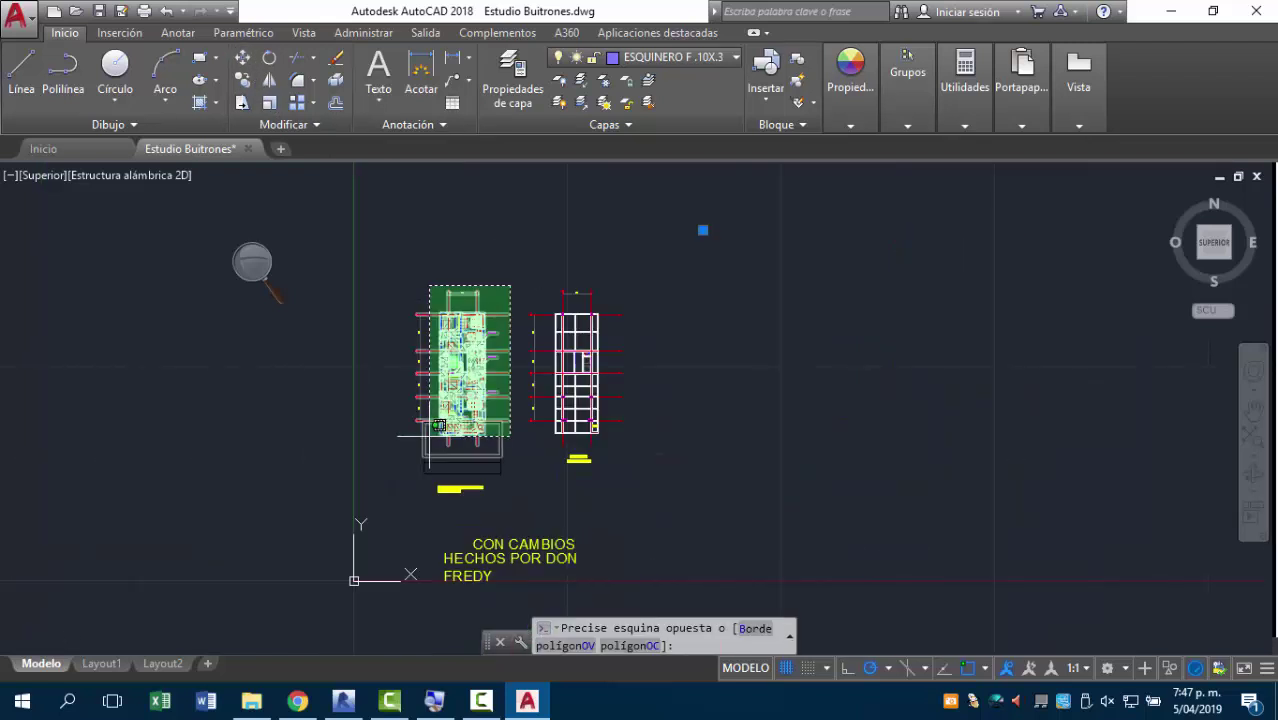
click(376, 480)
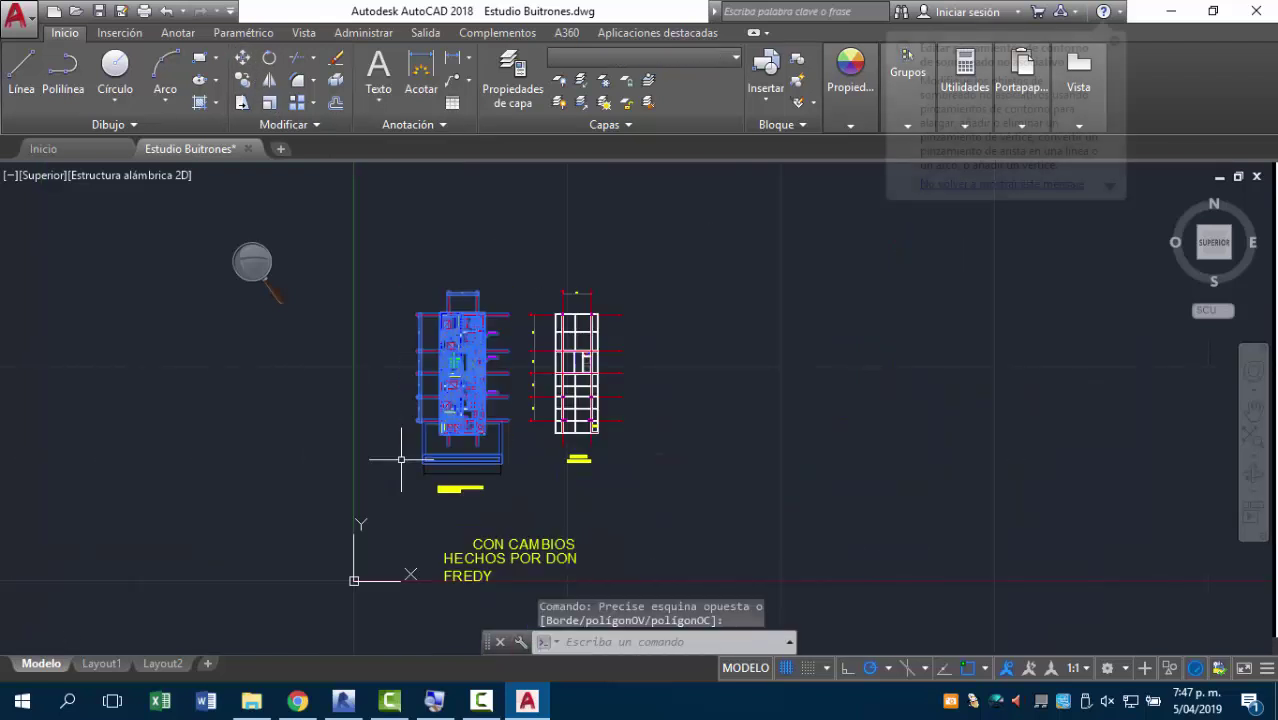
key(ctrl+c)
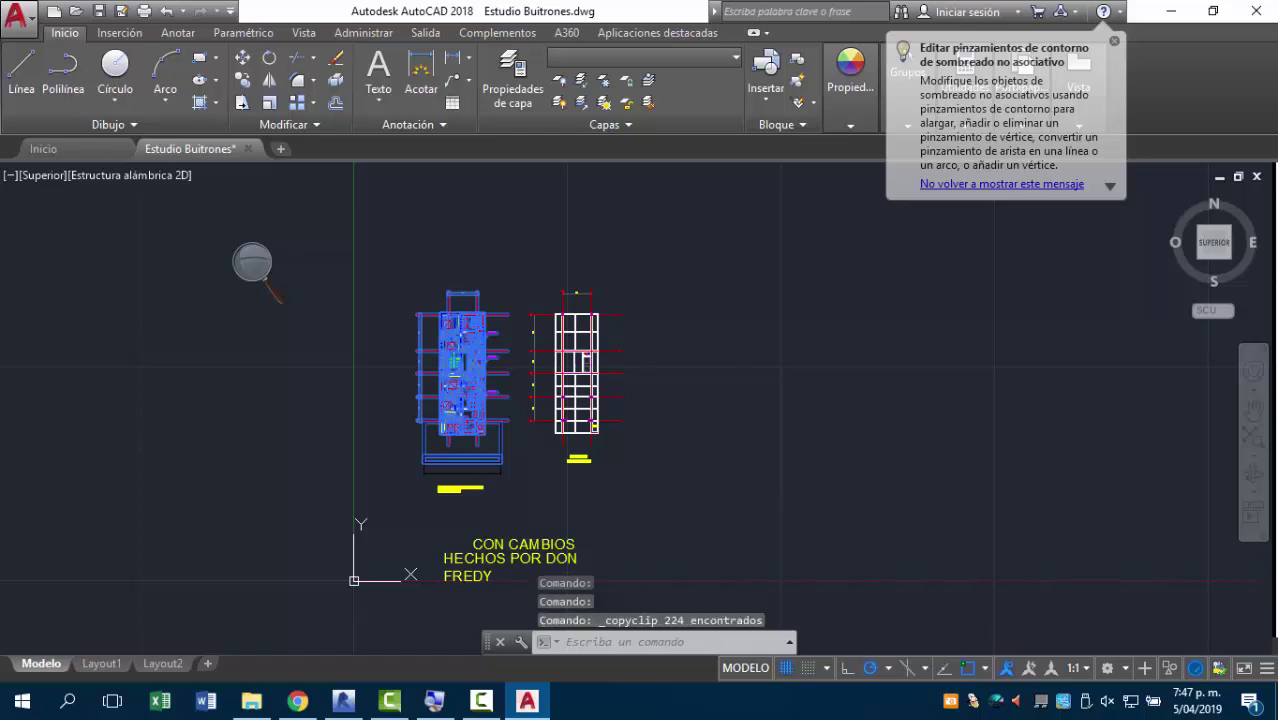
Step: Paste the copied furnished floor plan into the empty area to the right of the structural grid plan
key(ctrl+v)
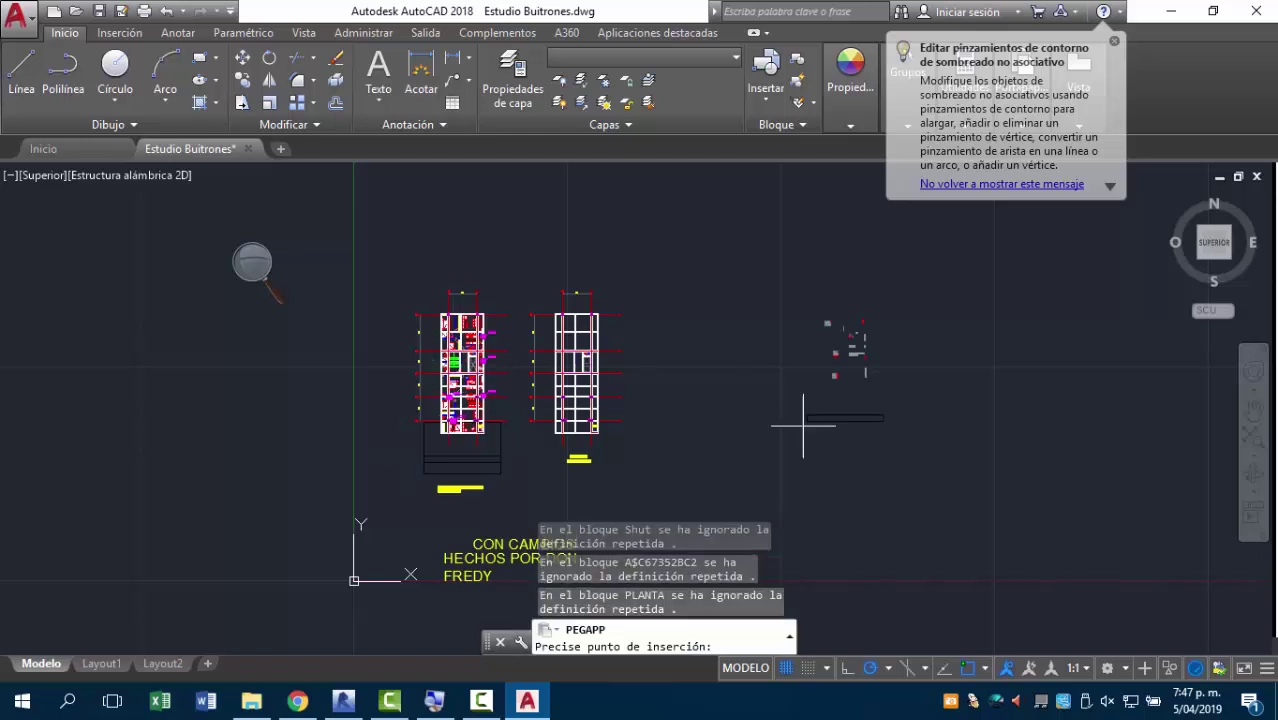
click(681, 467)
key(ctrl+v)
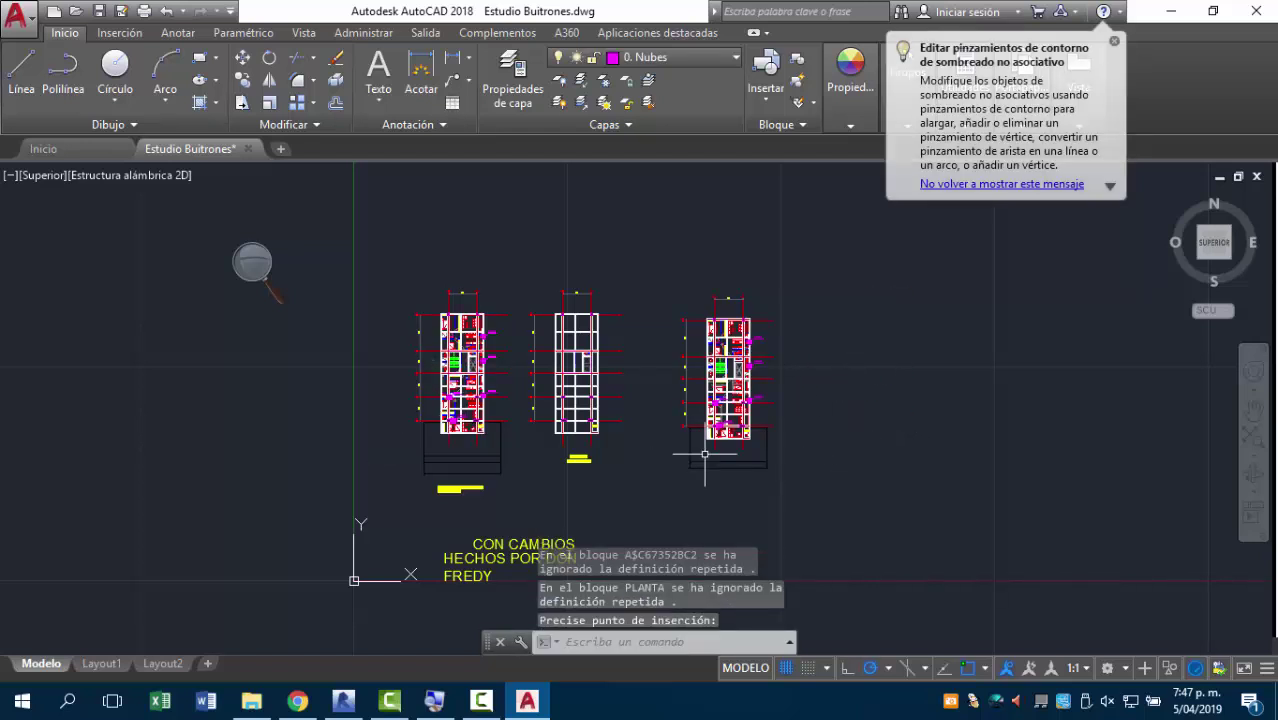
Step: Examine the pasted floor plan from the bedrooms at axis 5 up past the stairs and elevators to the upper kitchen
scroll(700, 440, up, 6)
scroll(716, 383, up, 3)
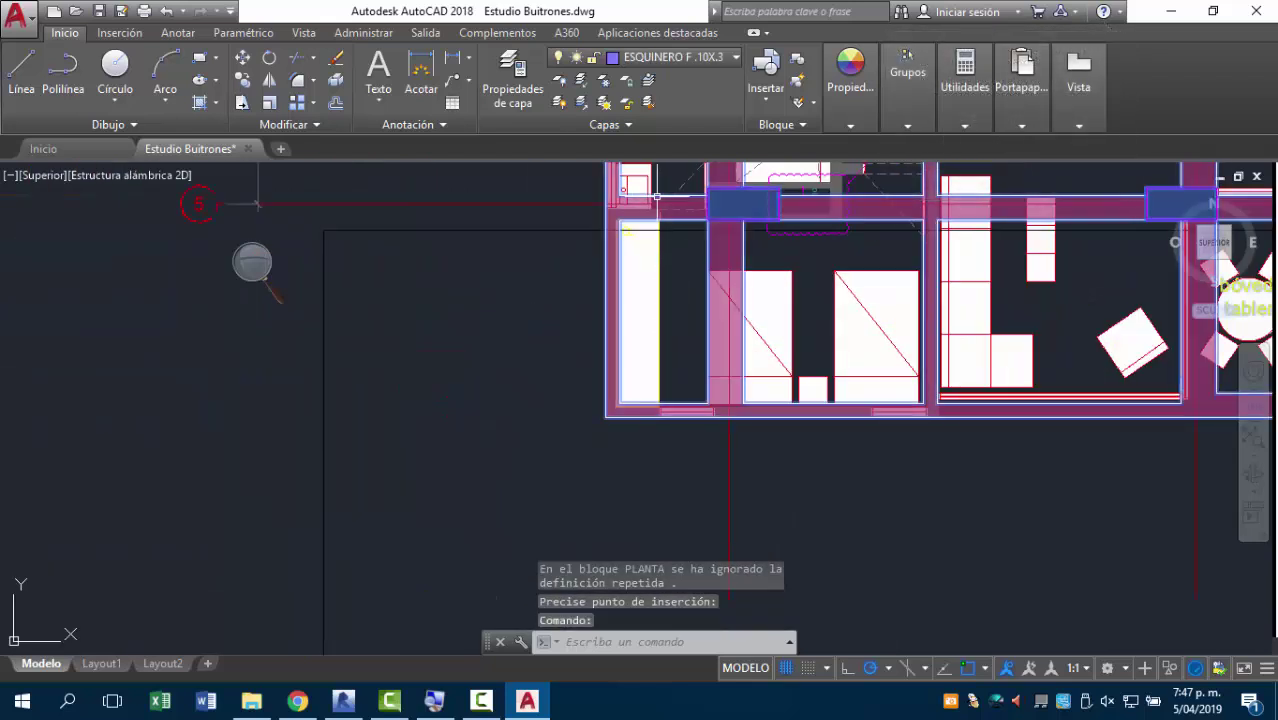
click(688, 300)
middle_drag(688, 300, 521, 503)
scroll(521, 503, down, 5)
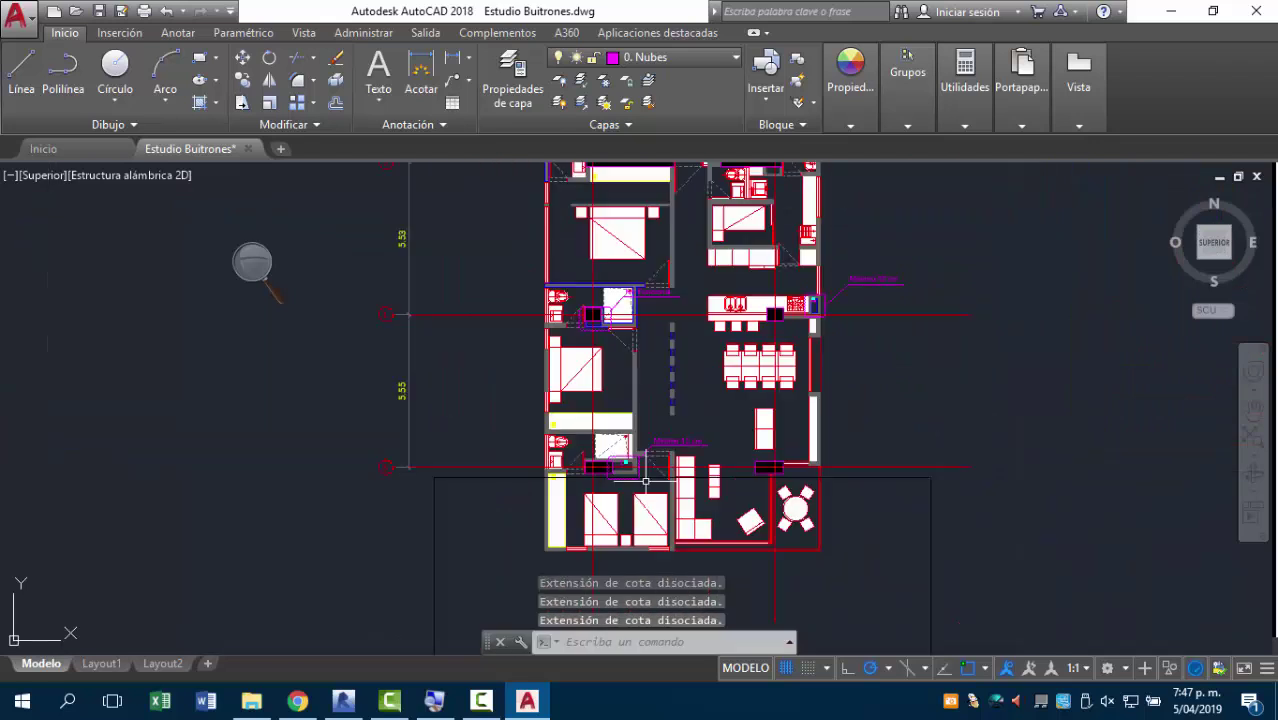
scroll(700, 450, up, 2)
middle_drag(702, 357, 702, 457)
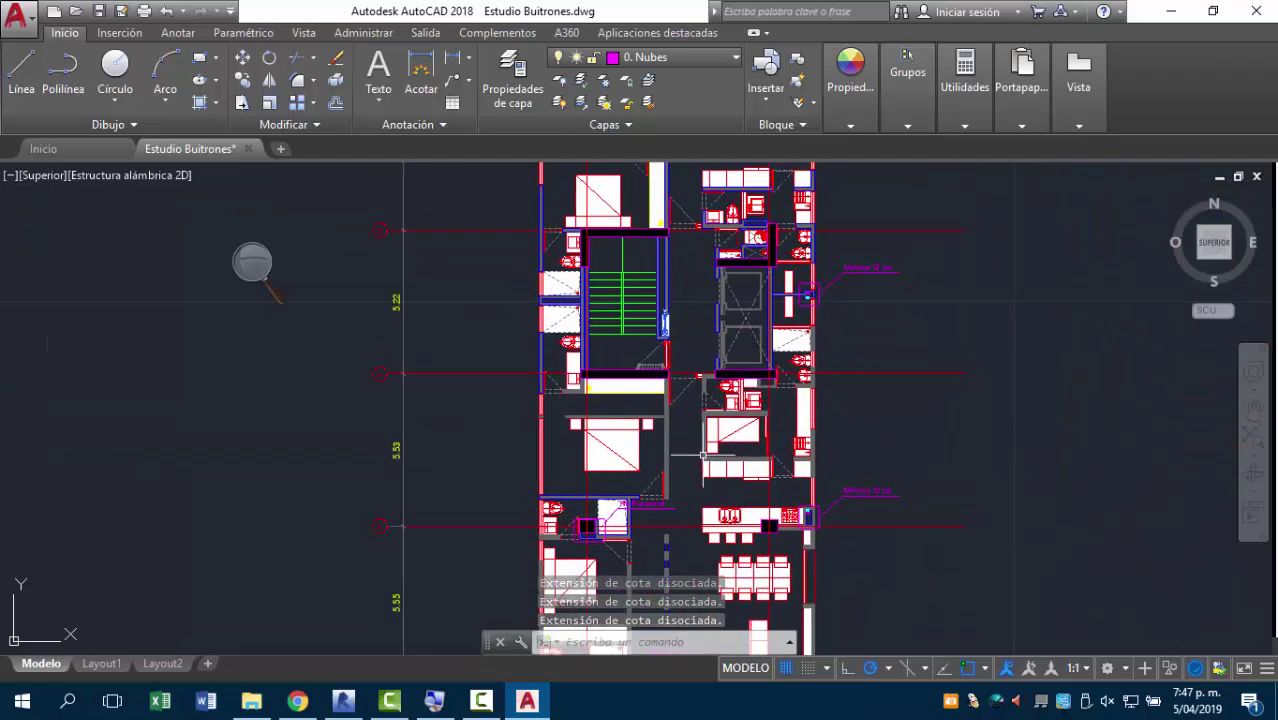
scroll(715, 330, up, 2)
scroll(715, 330, up, 2)
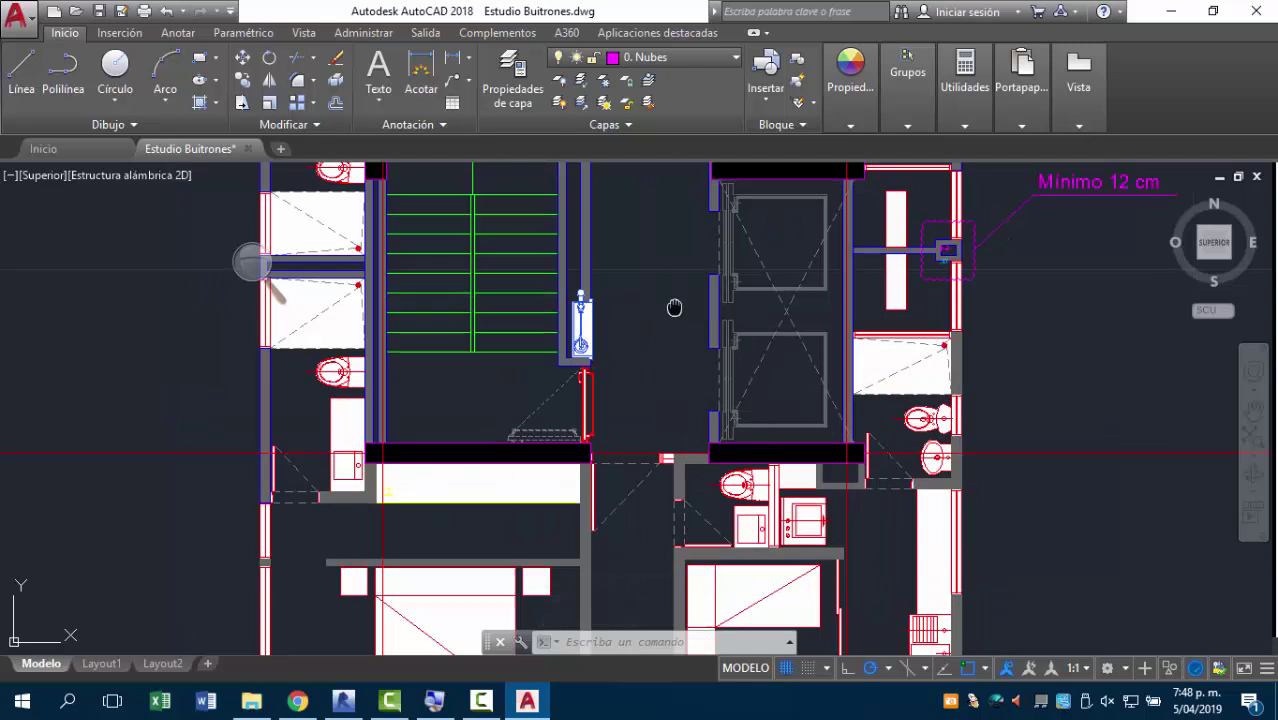
middle_drag(676, 306, 676, 486)
middle_drag(685, 320, 681, 512)
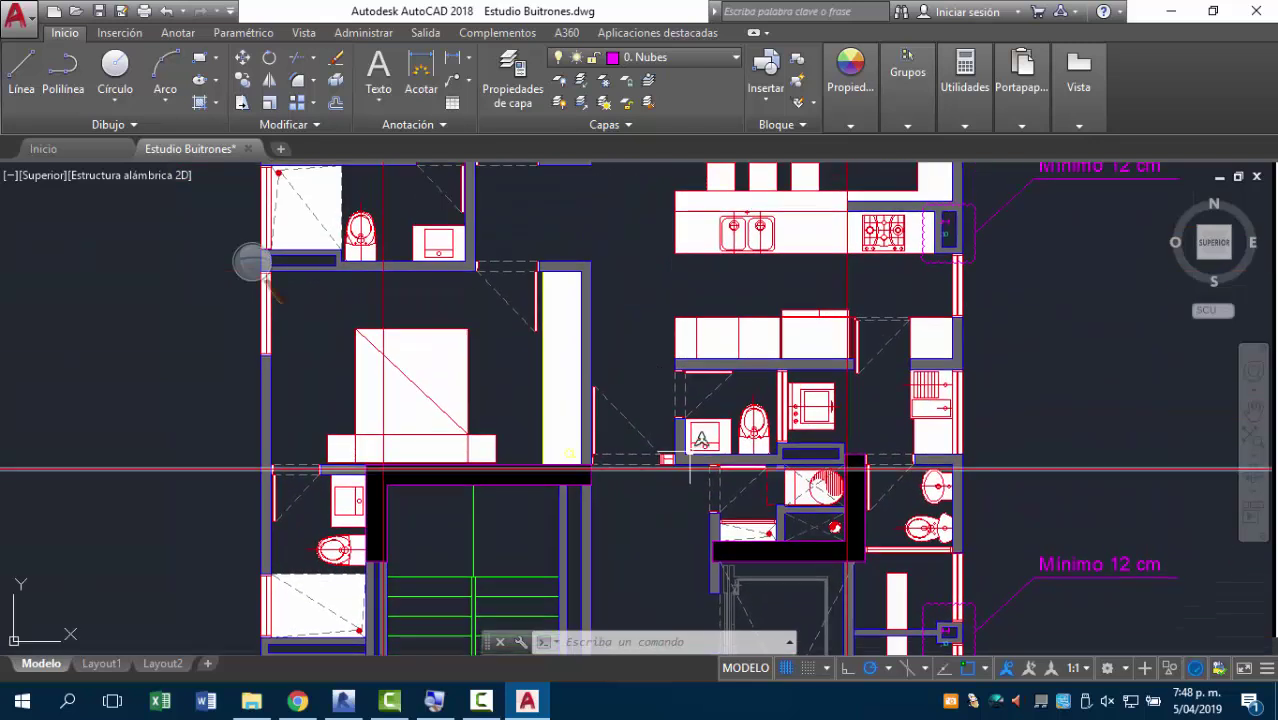
Step: Inspect the walls and narrow duct between the bathroom, the laundry and the shut room above the elevators
scroll(715, 405, up, 3)
scroll(871, 451, up, 3)
scroll(871, 451, down, 3)
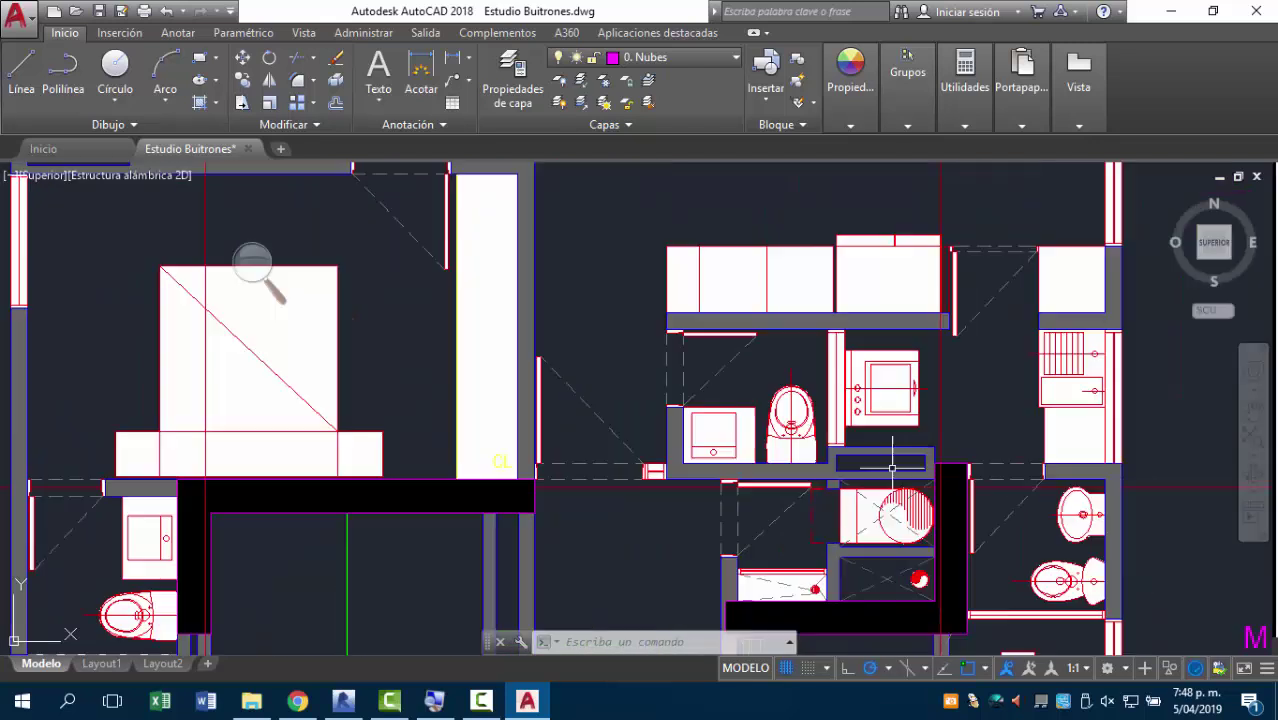
scroll(887, 467, up, 5)
scroll(805, 477, down, 4)
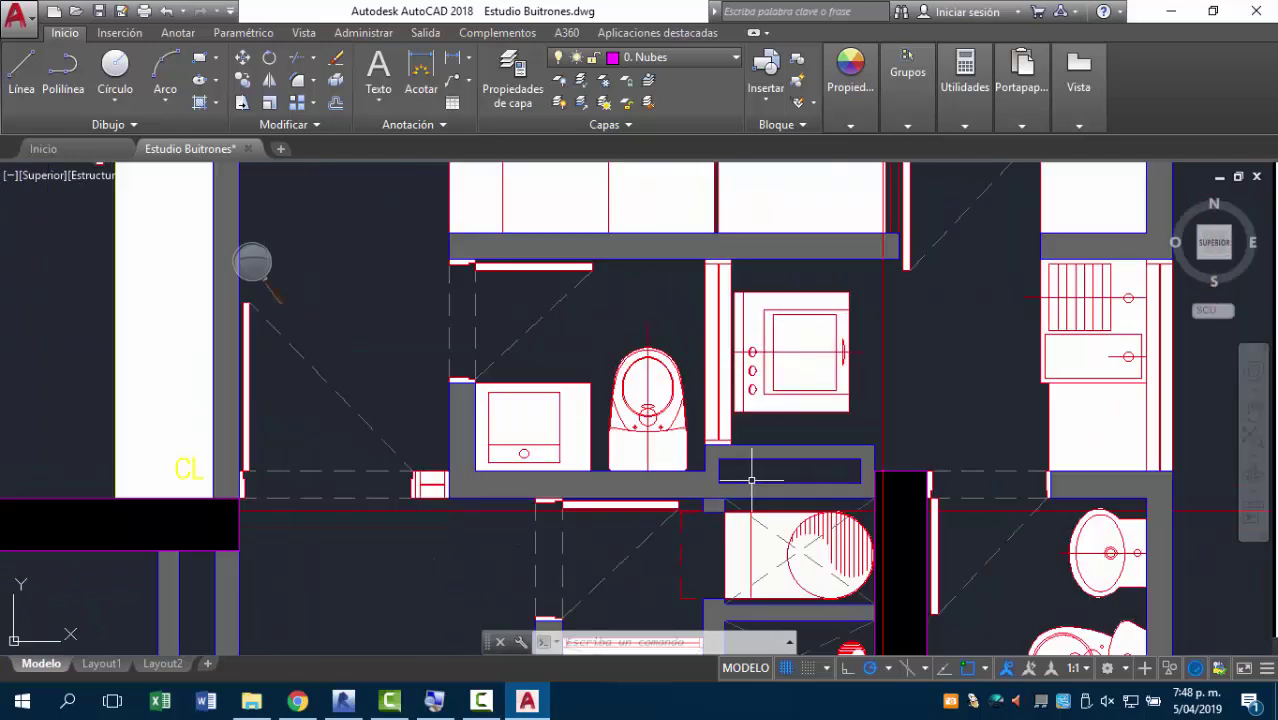
mouse_move(751, 479)
middle_down()
mouse_move(650, 360)
mouse_move(724, 440)
middle_up()
scroll(650, 360, down, 2)
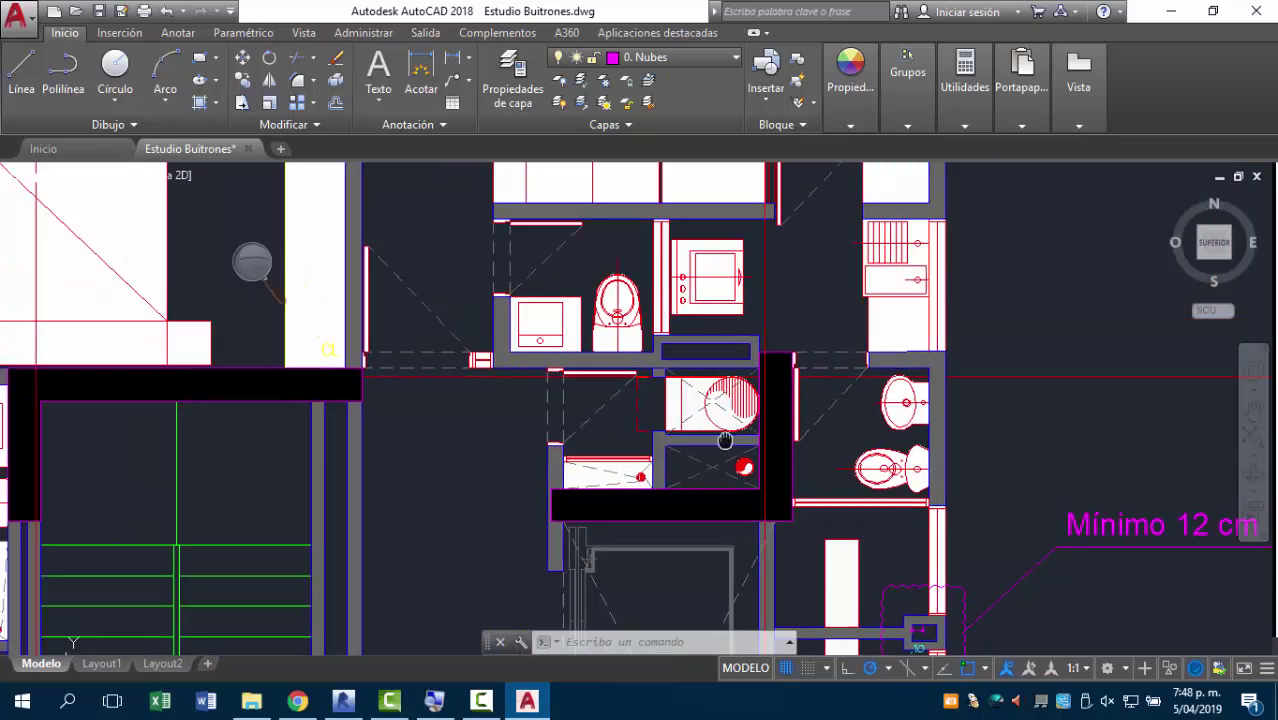
Step: Examine the ducts beside the elevator core walls and the clouded duct adjoining the column near the shower in the architectural plan
scroll(628, 392, up, 2)
middle_drag(628, 392, 827, 542)
scroll(827, 542, down, 5)
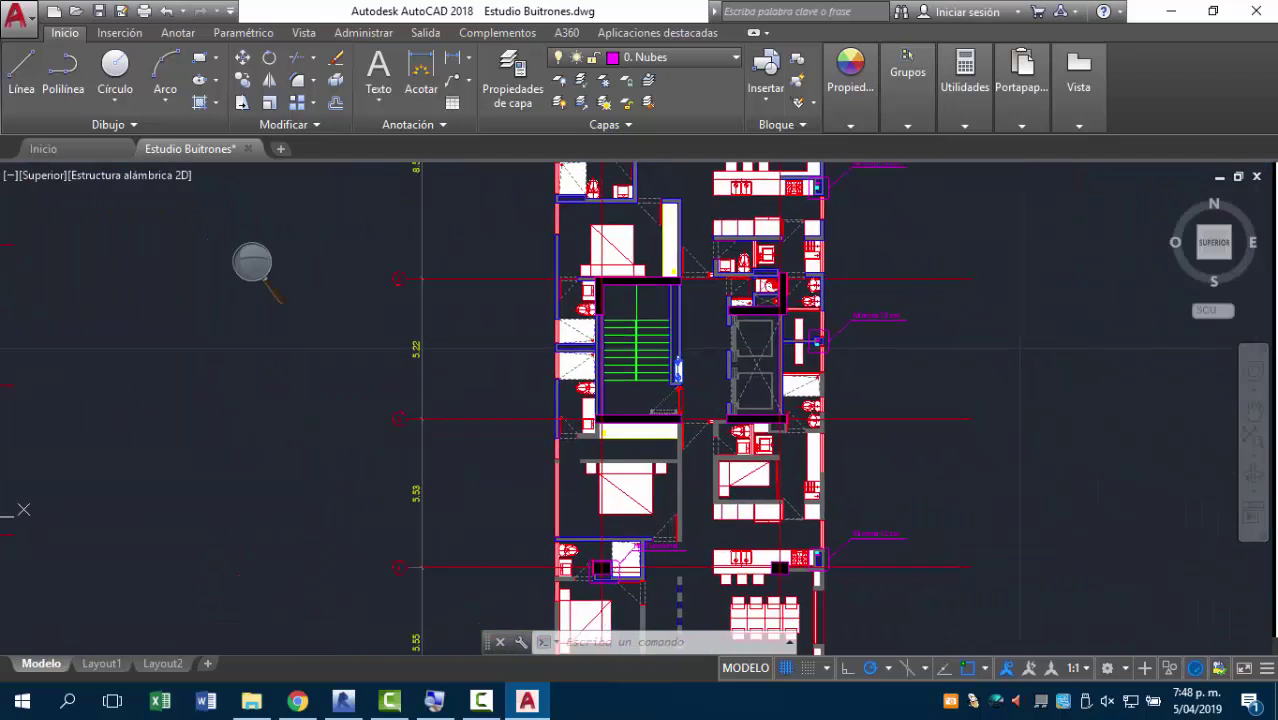
scroll(830, 352, up, 12)
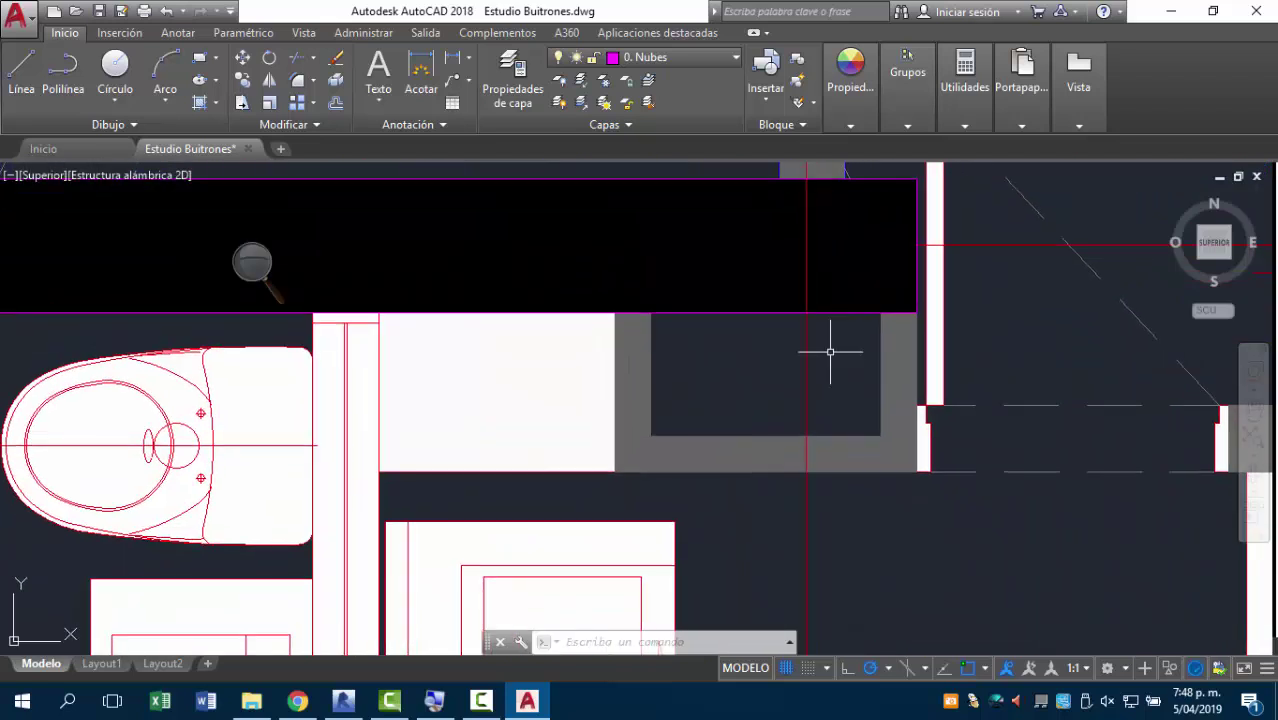
scroll(830, 352, down, 4)
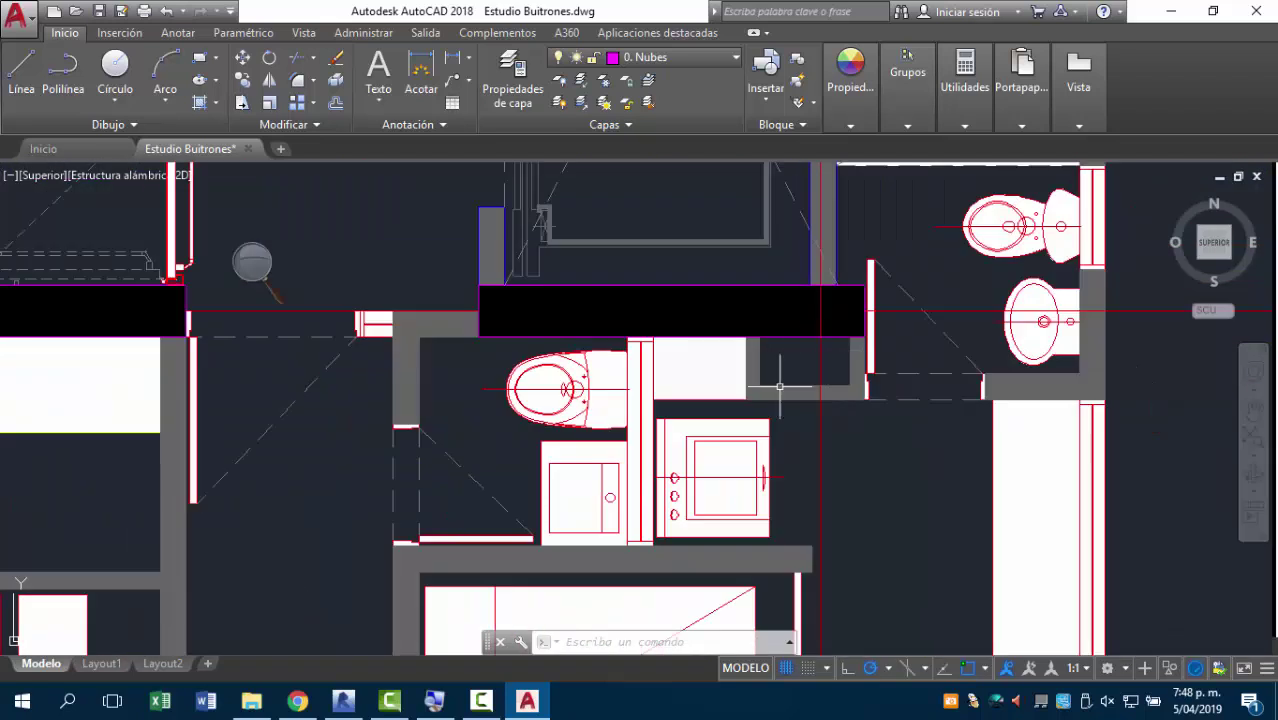
scroll(783, 368, down, 4)
middle_drag(783, 368, 559, 488)
scroll(559, 488, up, 3)
scroll(545, 470, up, 6)
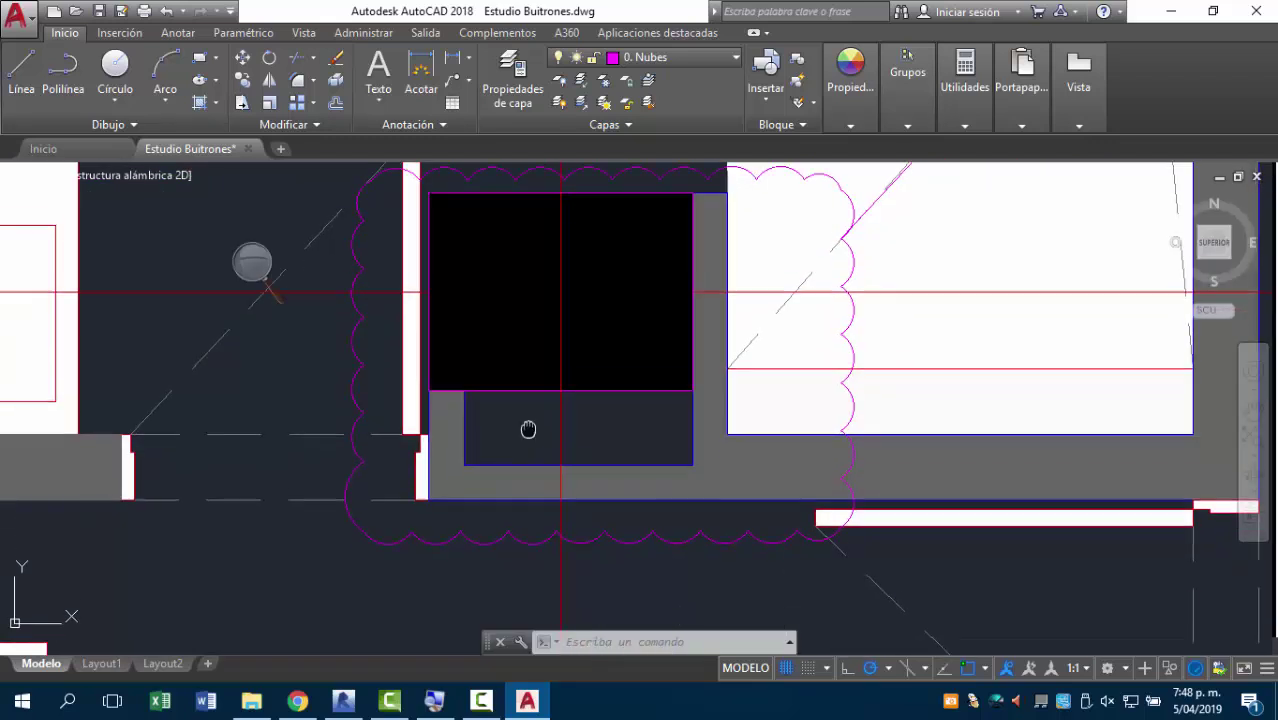
Step: Examine the clouded duct beside the axis 5 column and its surrounding bathroom and bedroom walls in the plan without beams
scroll(590, 380, down, 8)
scroll(609, 440, up, 2)
scroll(590, 356, up, 3)
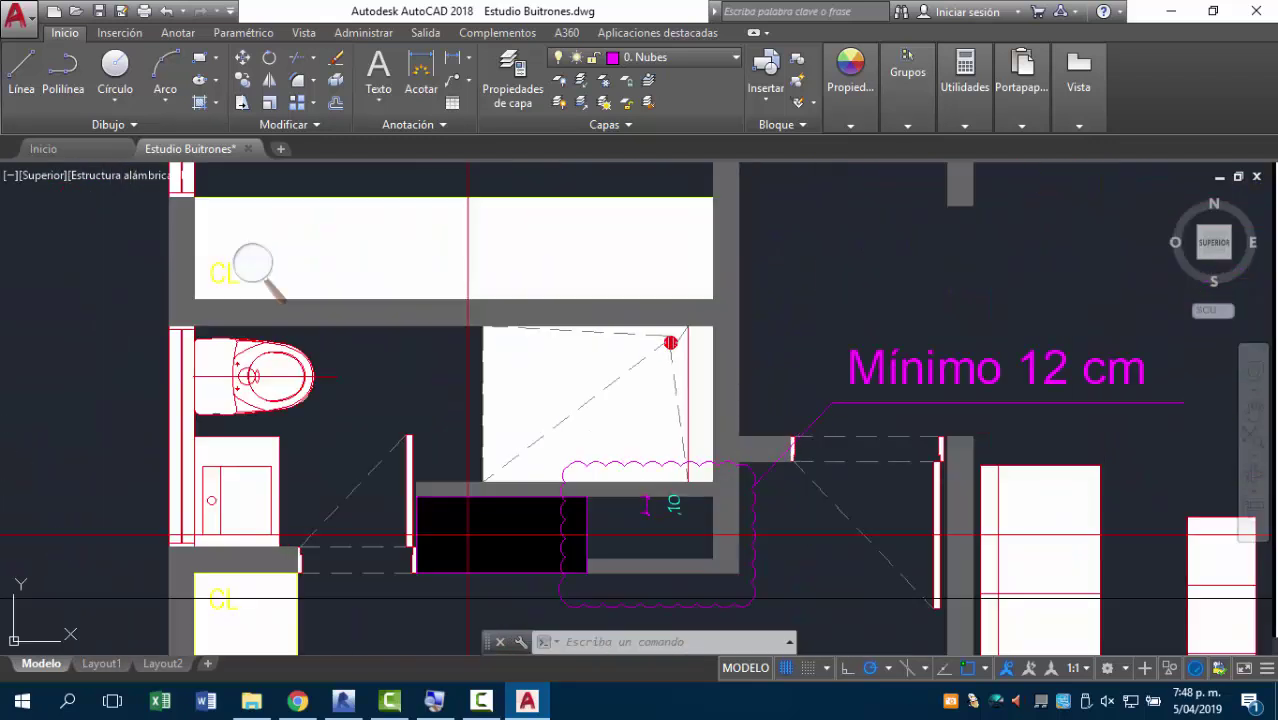
scroll(593, 408, up, 4)
scroll(590, 396, down, 2)
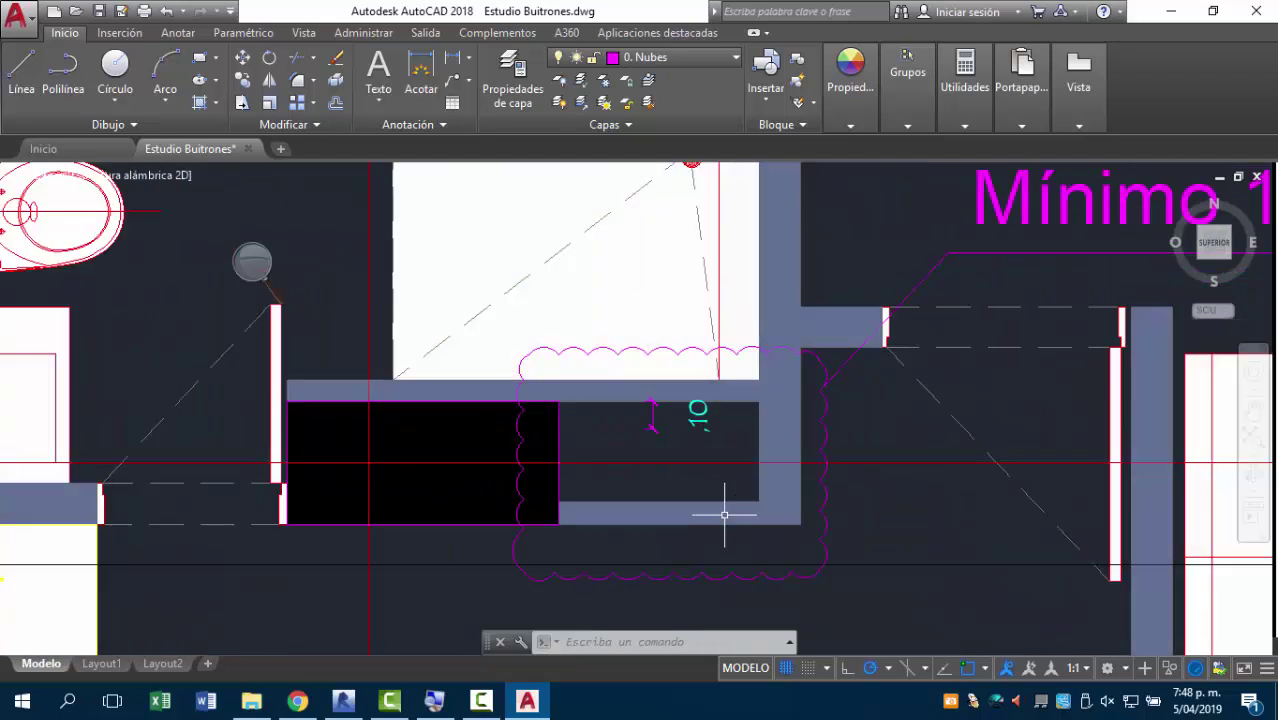
scroll(690, 462, down, 3)
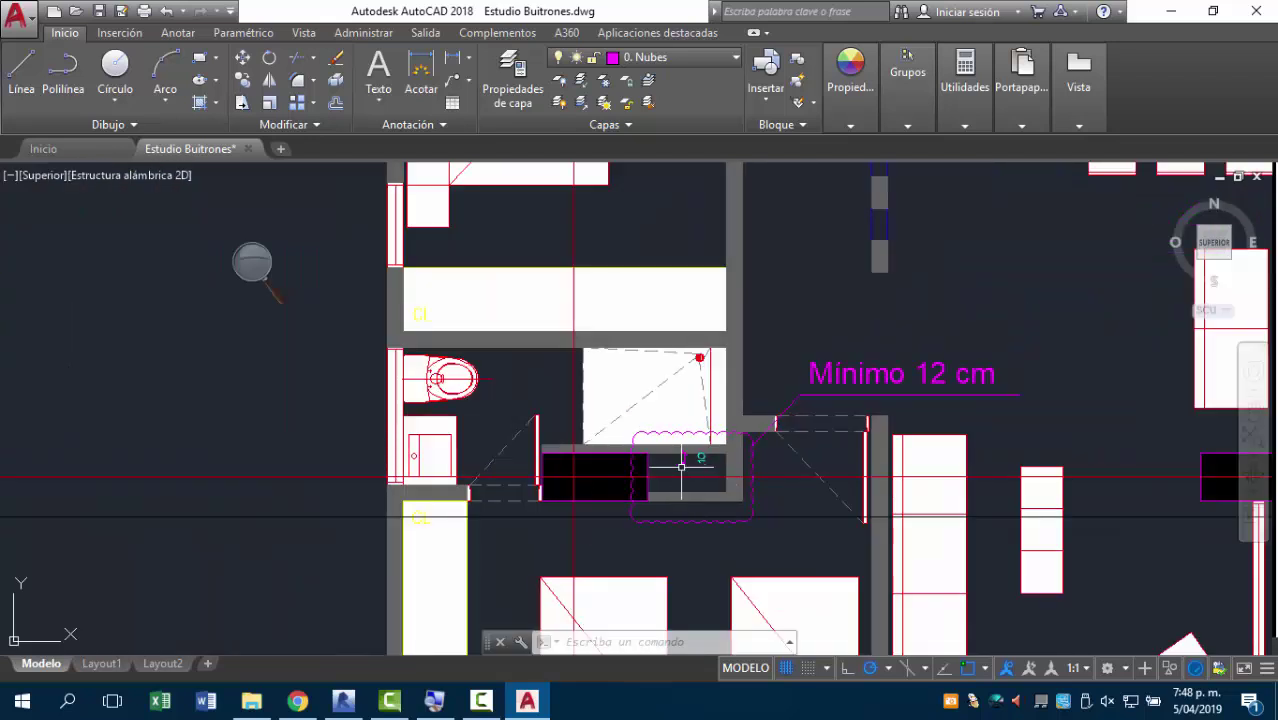
scroll(652, 472, down, 2)
scroll(652, 479, up, 4)
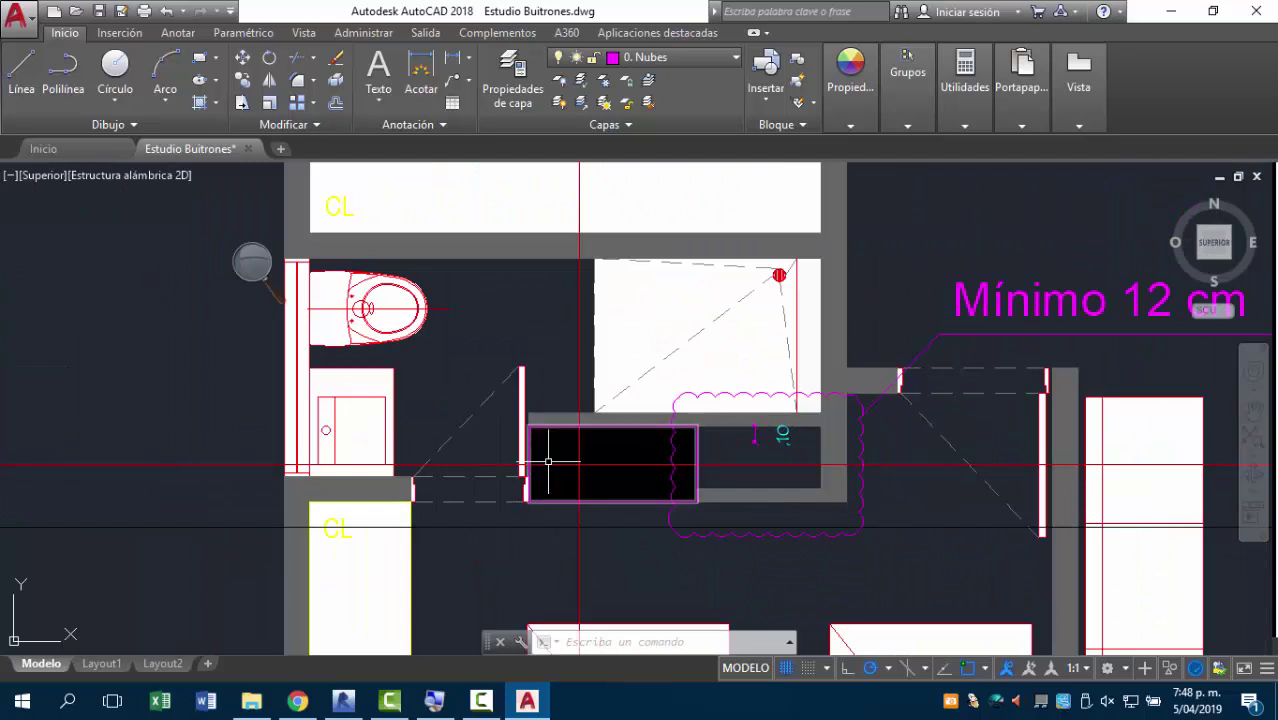
scroll(667, 418, down, 3)
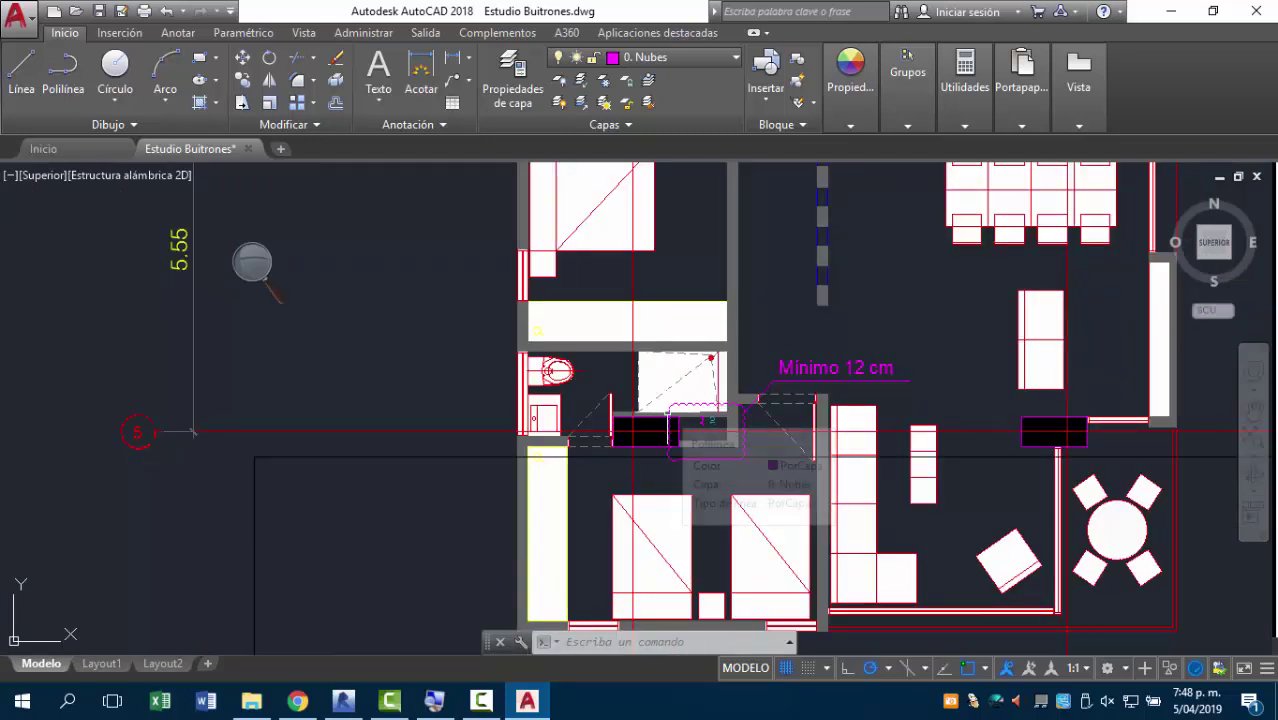
scroll(667, 418, down, 7)
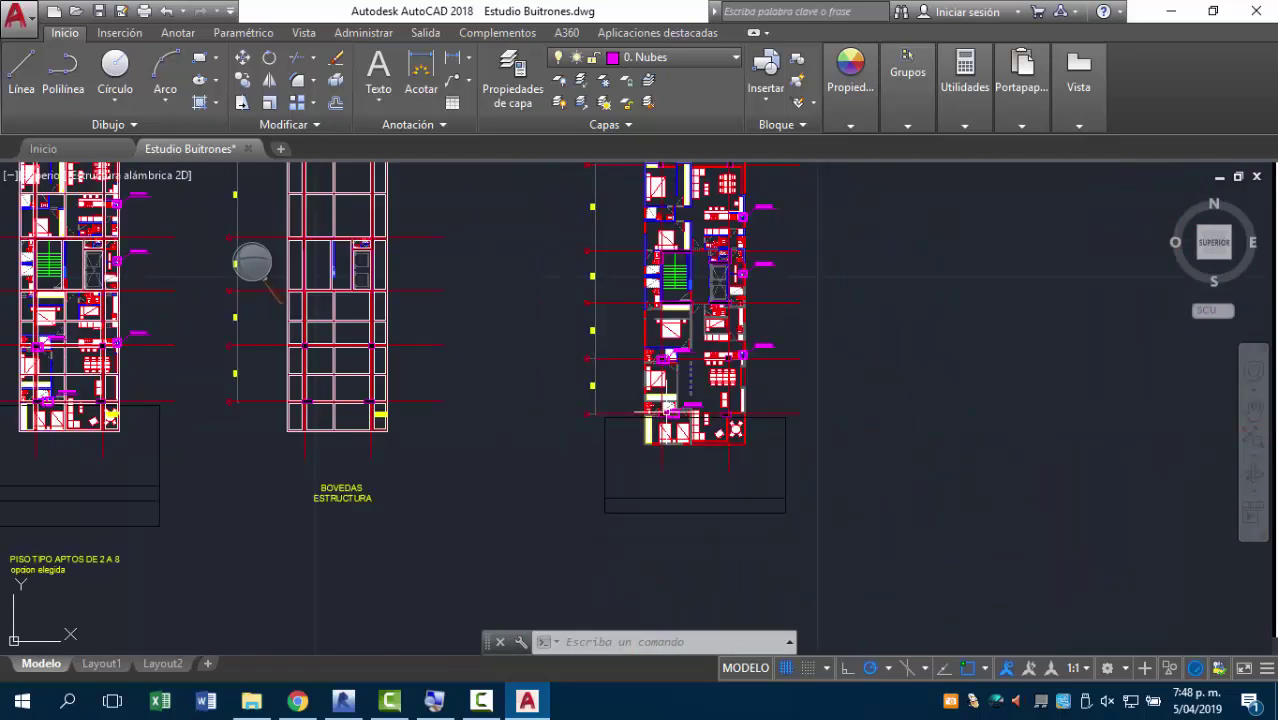
Step: Inspect how the beams cross the clouded ducts beside the two bathroom columns and the kitchen stove in the overlaid structural plan
middle_drag(465, 408, 735, 427)
scroll(356, 456, up, 7)
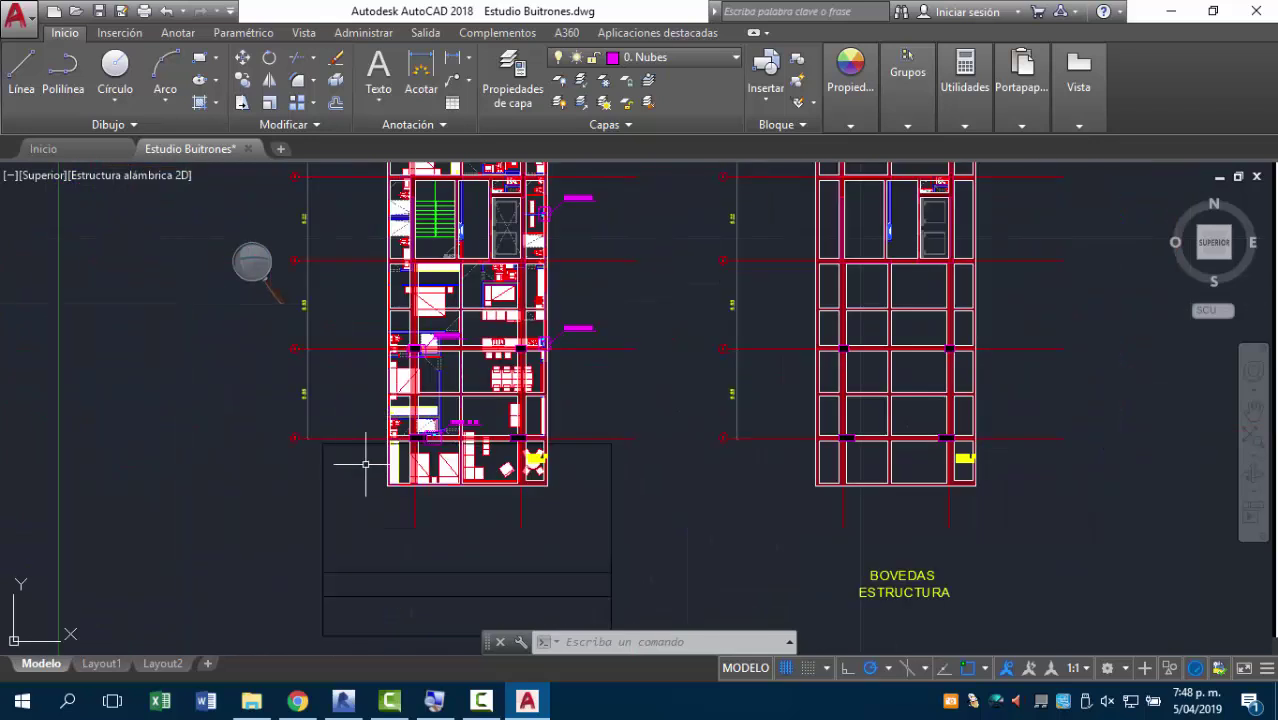
scroll(545, 402, up, 7)
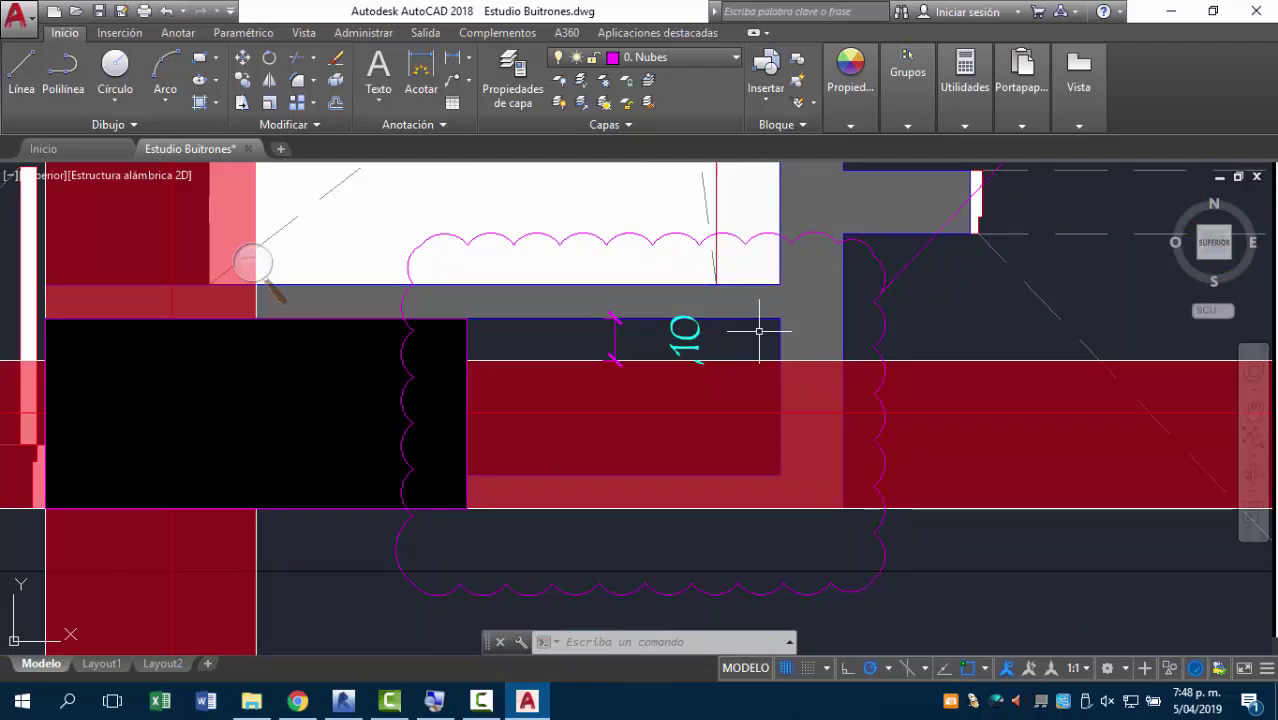
scroll(661, 424, down, 4)
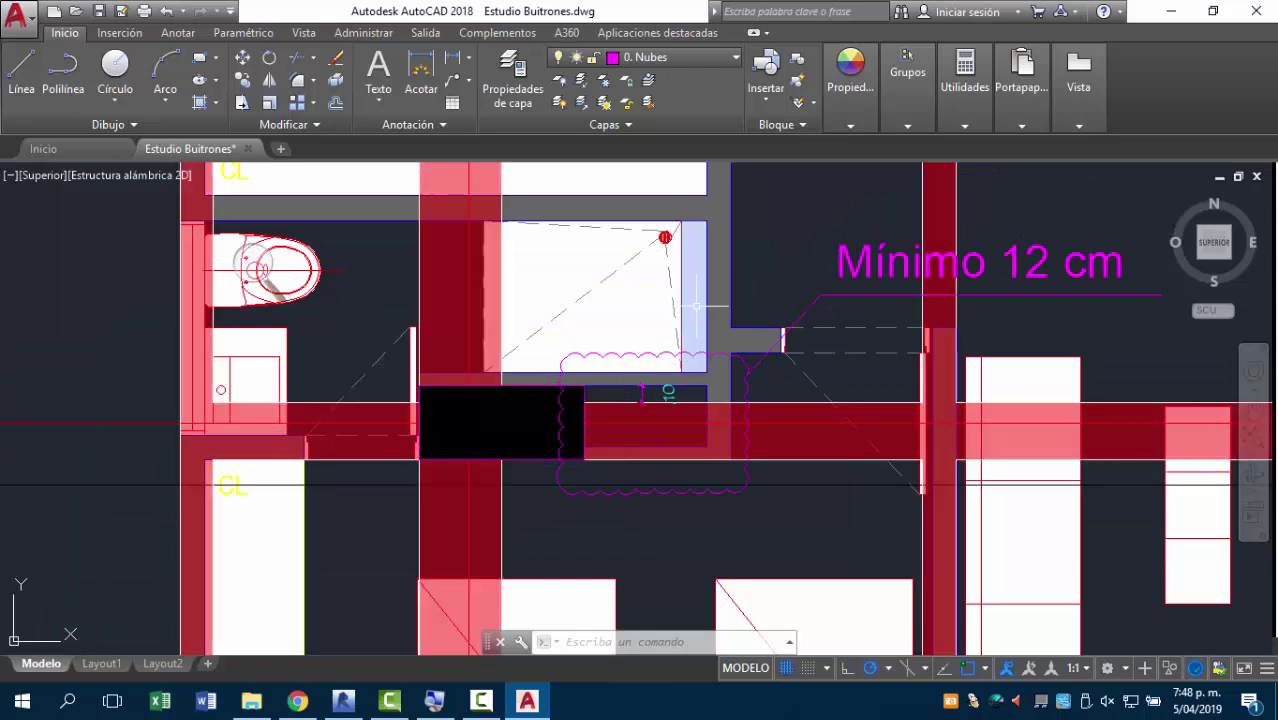
scroll(627, 393, down, 4)
scroll(600, 416, up, 6)
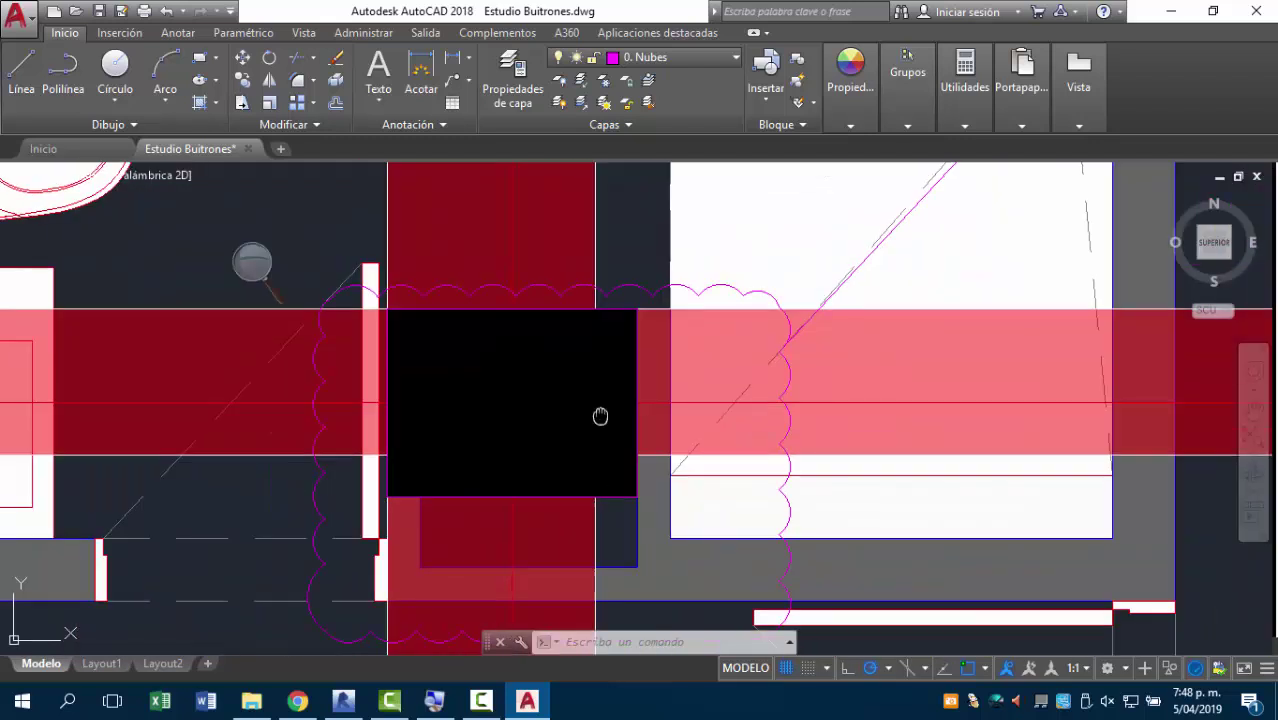
middle_drag(600, 416, 624, 335)
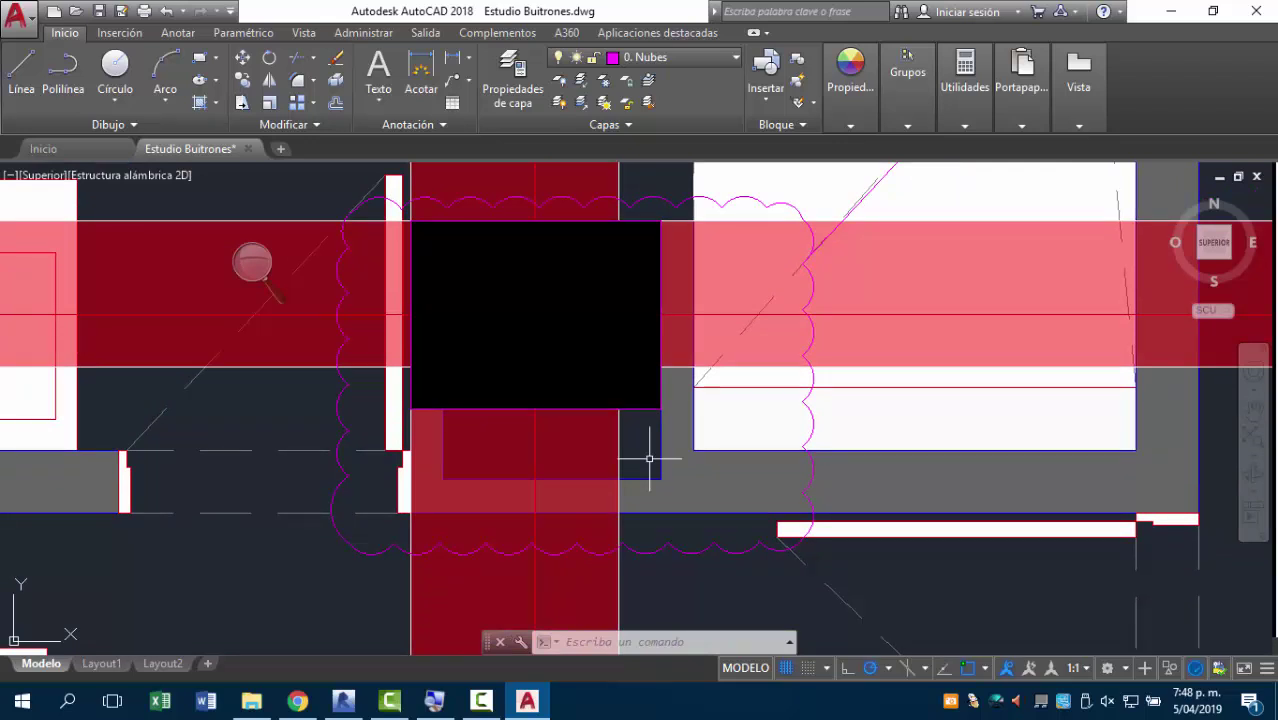
scroll(650, 459, down, 5)
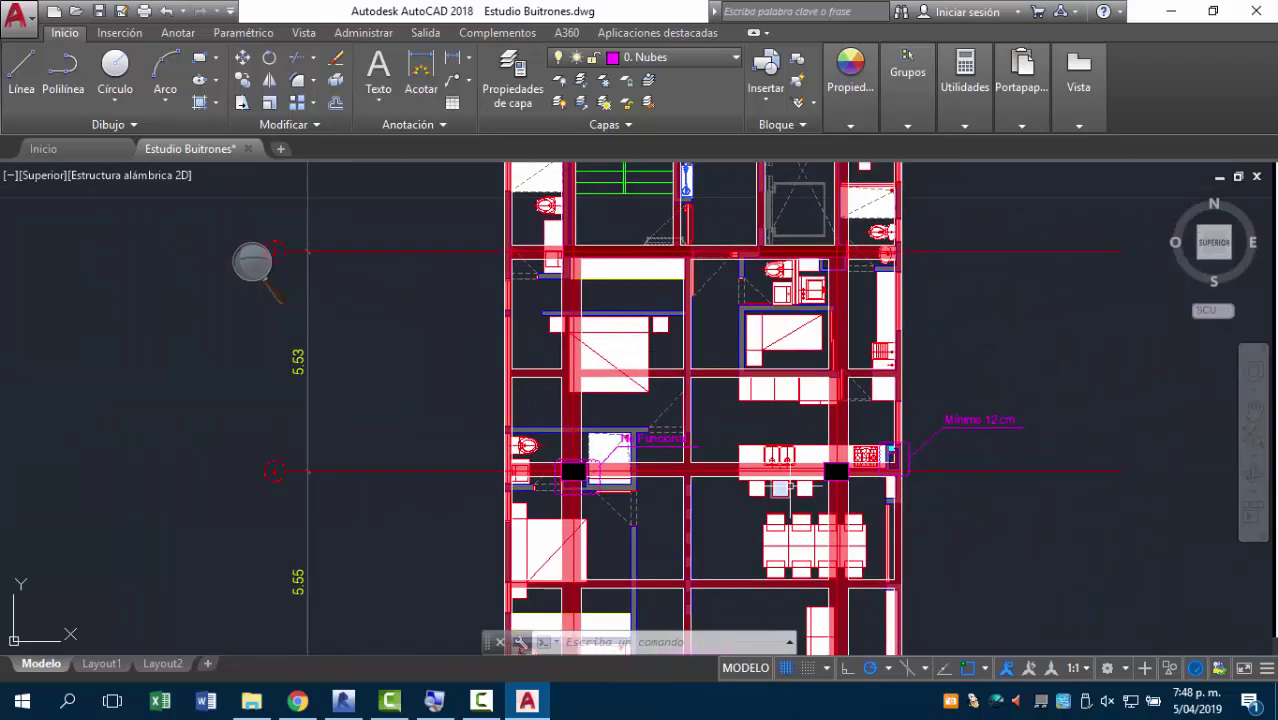
scroll(869, 470, up, 4)
scroll(965, 443, up, 4)
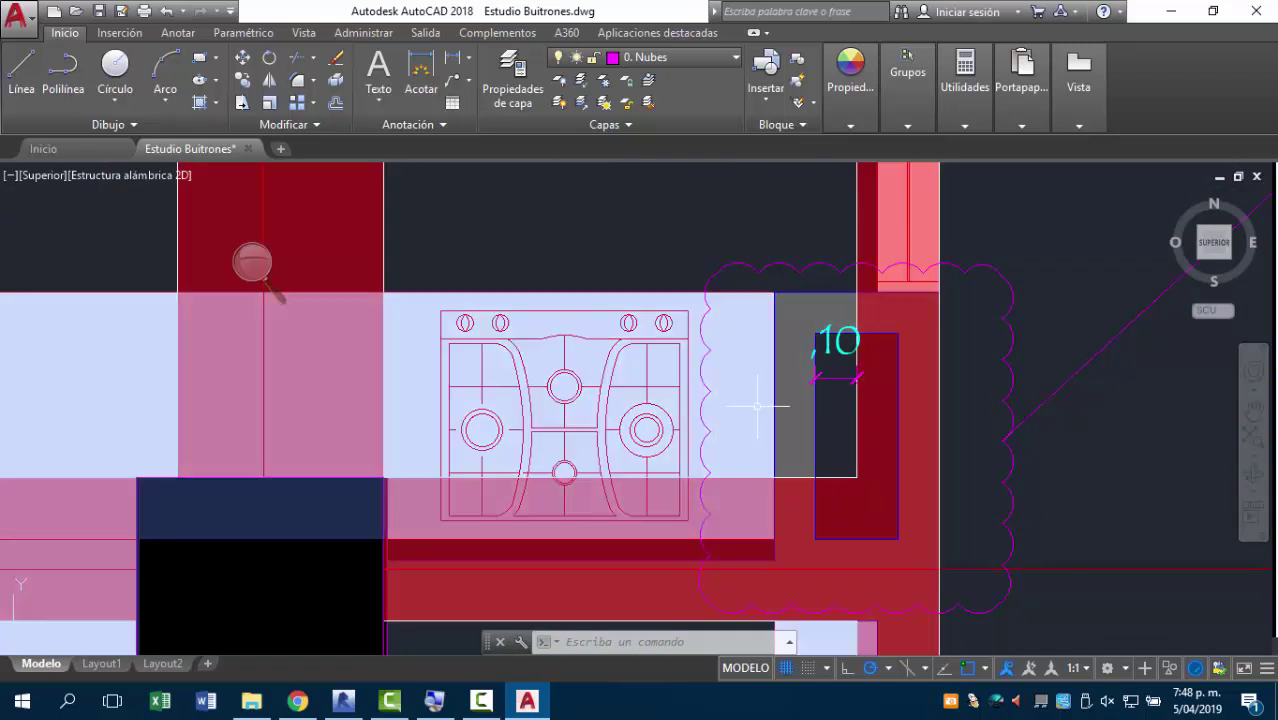
mouse_move(758, 388)
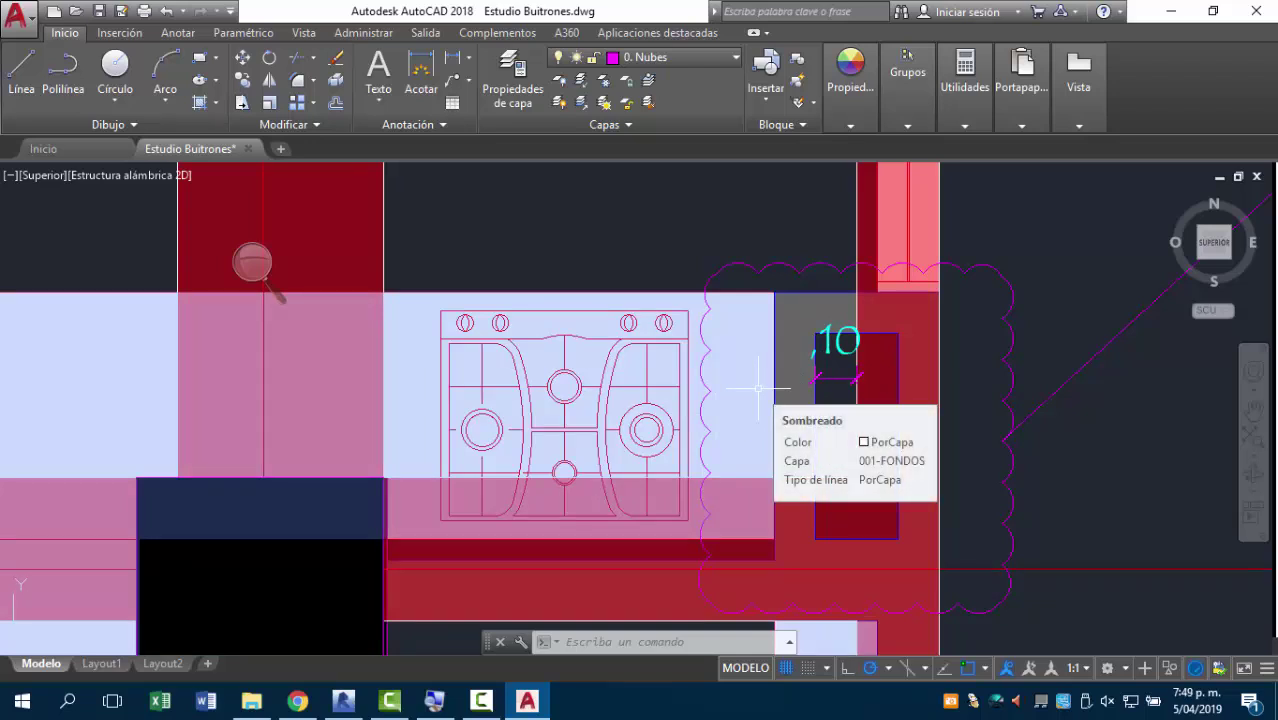
Step: Inspect the duct between the small bathroom and the kitchen passage against the beams below the elevator wall
scroll(758, 388, down, 3)
mouse_move(700, 170)
middle_down()
mouse_move(736, 351)
mouse_move(825, 513)
mouse_move(876, 493)
middle_up()
middle_drag(740, 275, 748, 492)
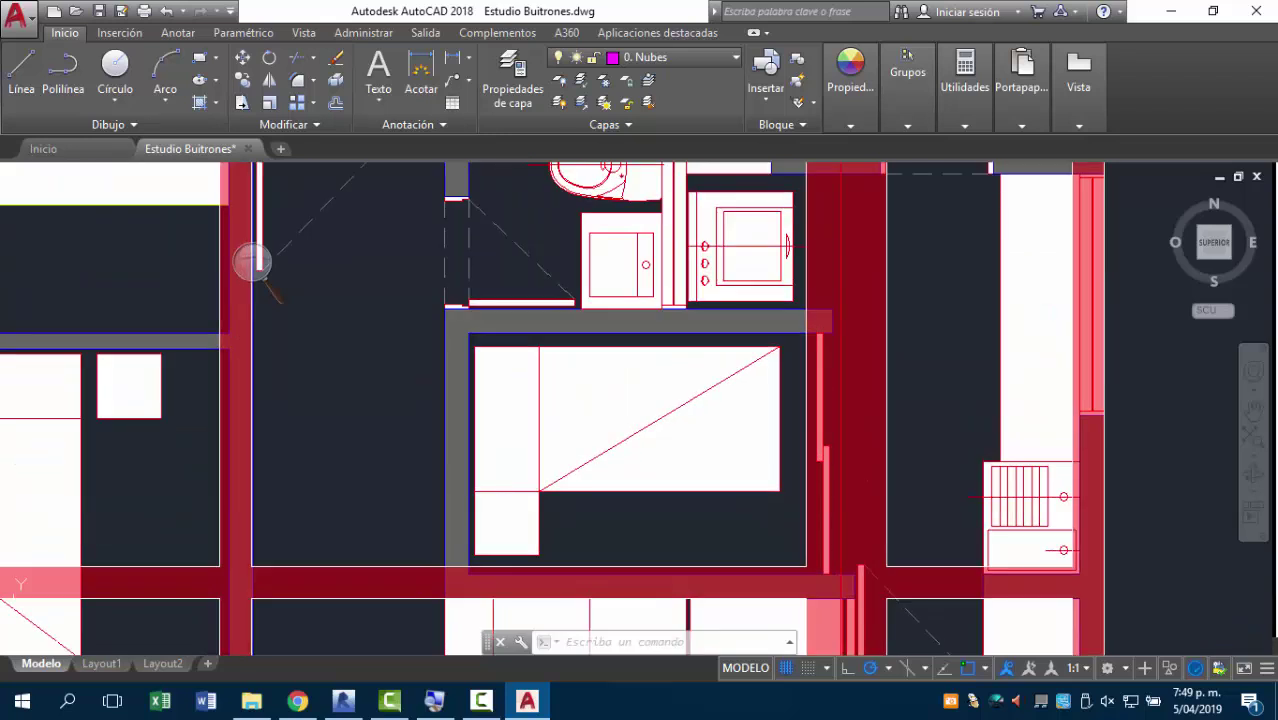
scroll(750, 380, down, 4)
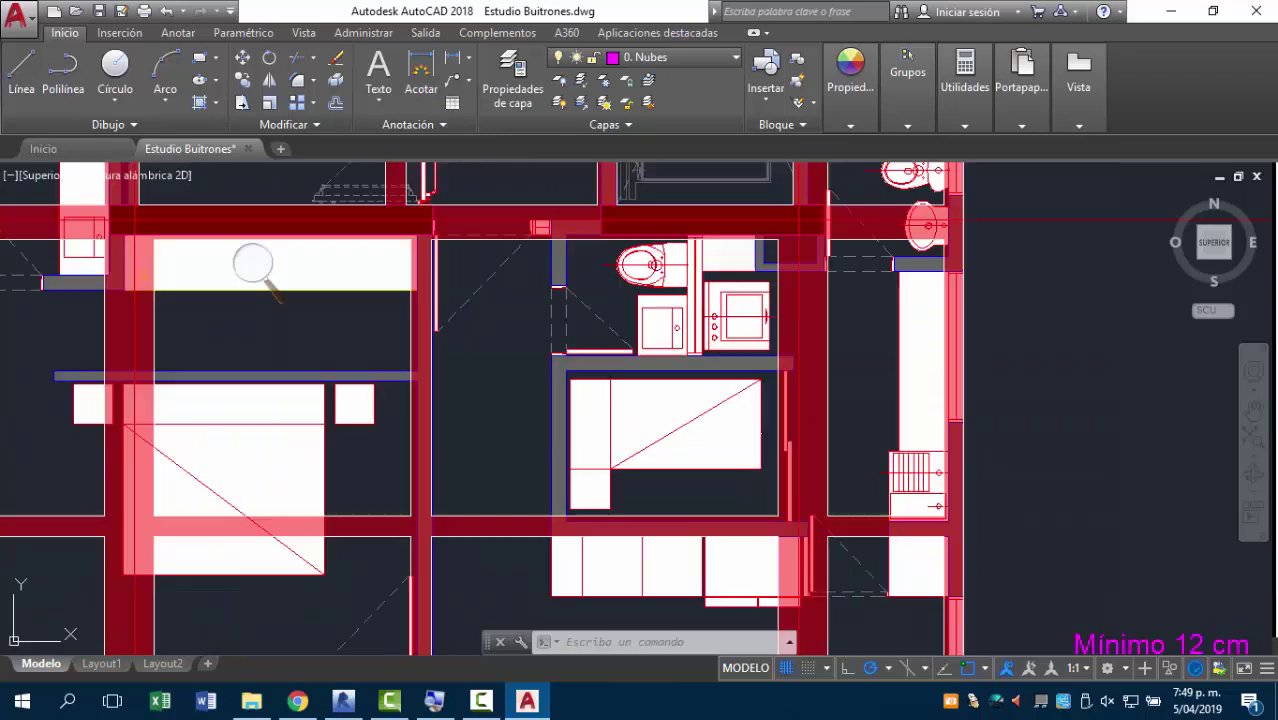
scroll(747, 362, up, 8)
scroll(759, 421, down, 3)
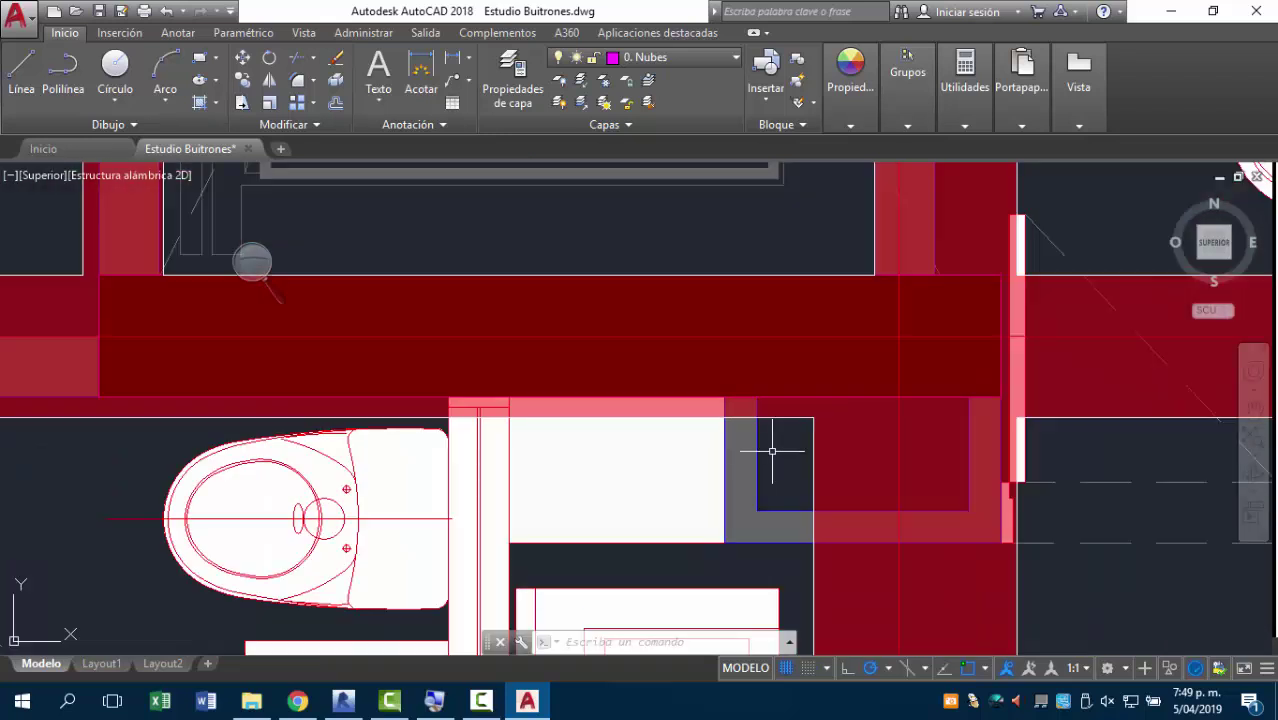
scroll(765, 428, up, 2)
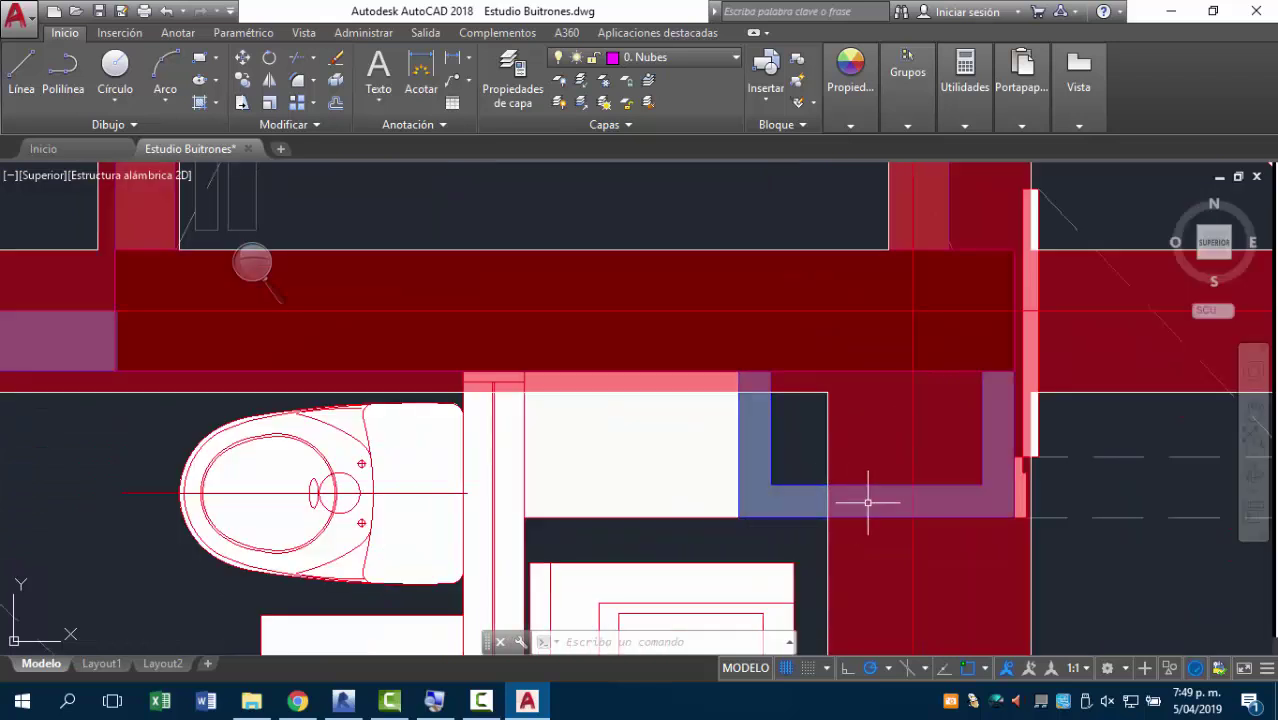
scroll(785, 491, down, 5)
scroll(760, 400, down, 2)
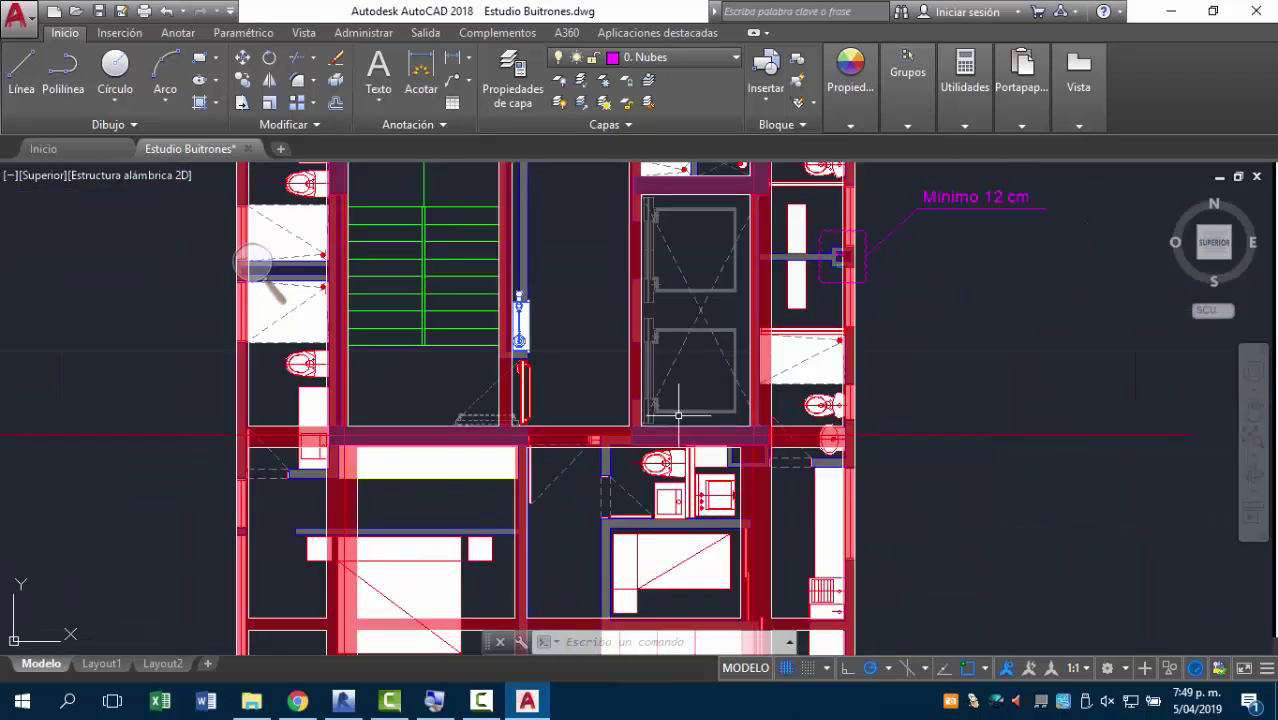
Step: Check the oval washbasin and the adjacent bathroom walls against the beam running along the elevator wall axis
scroll(850, 320, up, 4)
scroll(862, 560, up, 5)
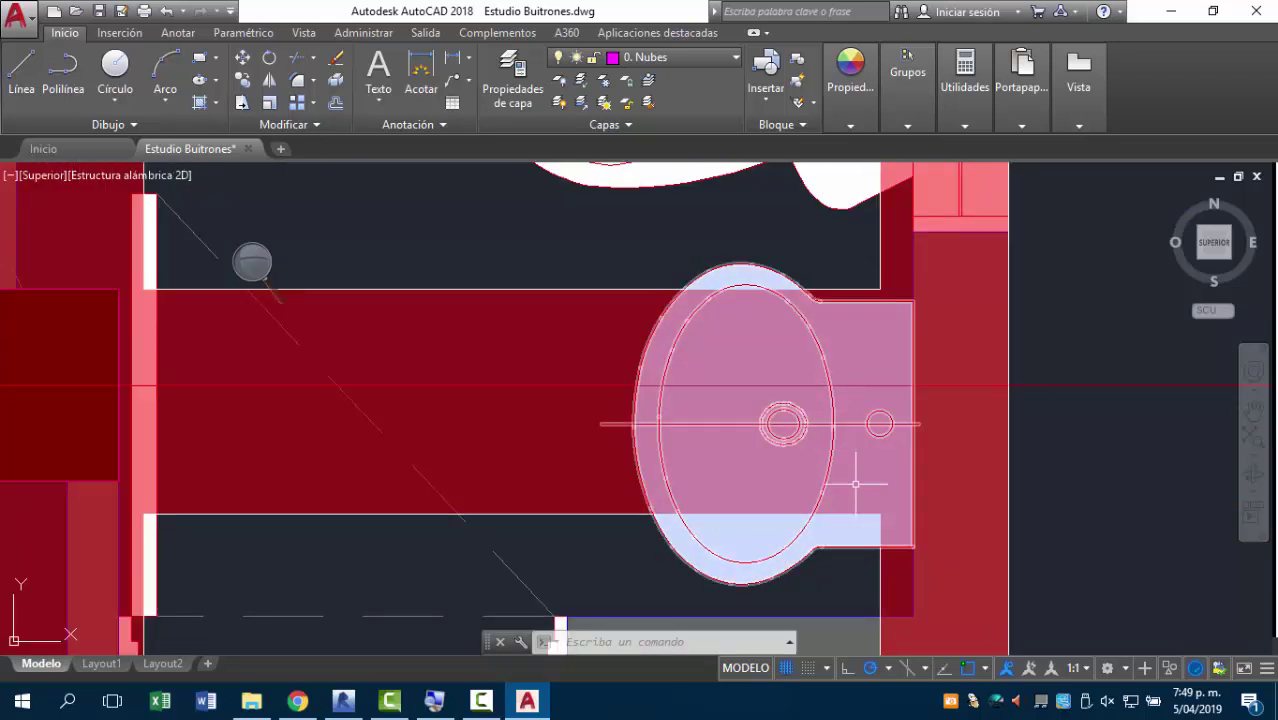
scroll(849, 424, down, 3)
mouse_move(849, 424)
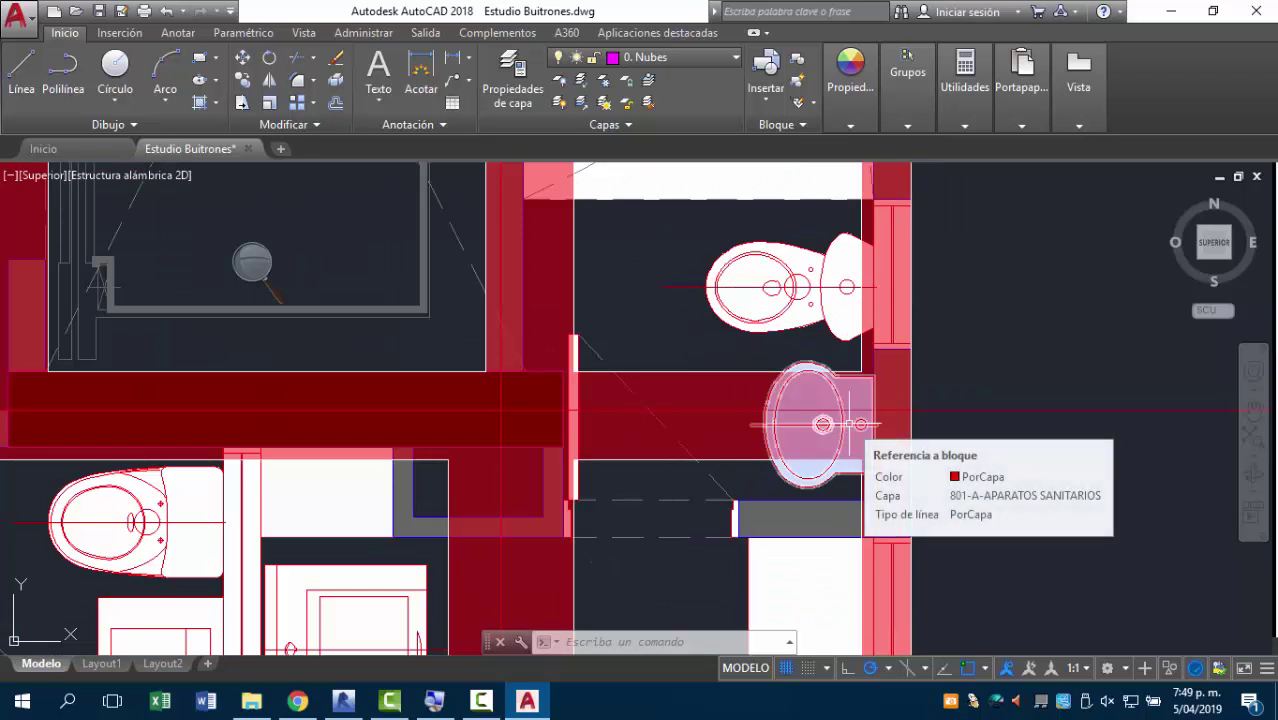
scroll(825, 434, up, 3)
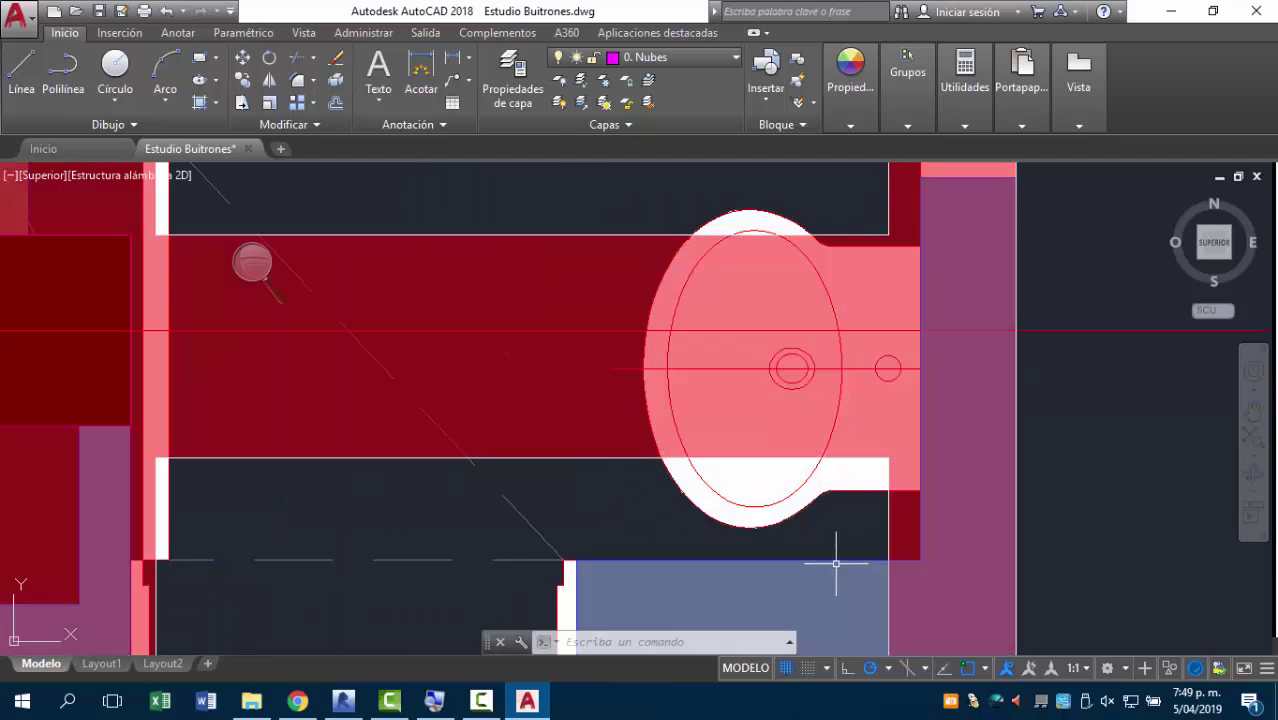
scroll(827, 520, down, 3)
middle_drag(714, 456, 739, 546)
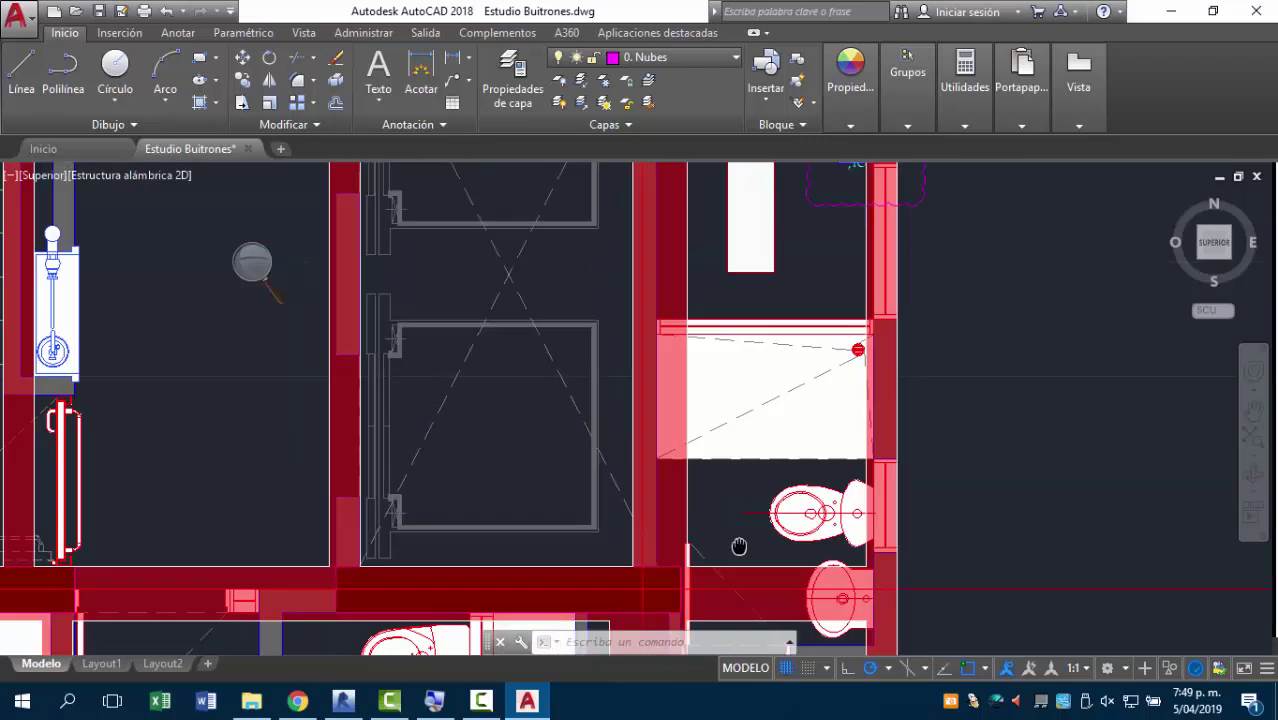
Step: Inspect the clouded facade duct between the two closets beside the elevators, and review the surrounding ducts against the beam layout
scroll(739, 546, down, 2)
scroll(825, 422, up, 6)
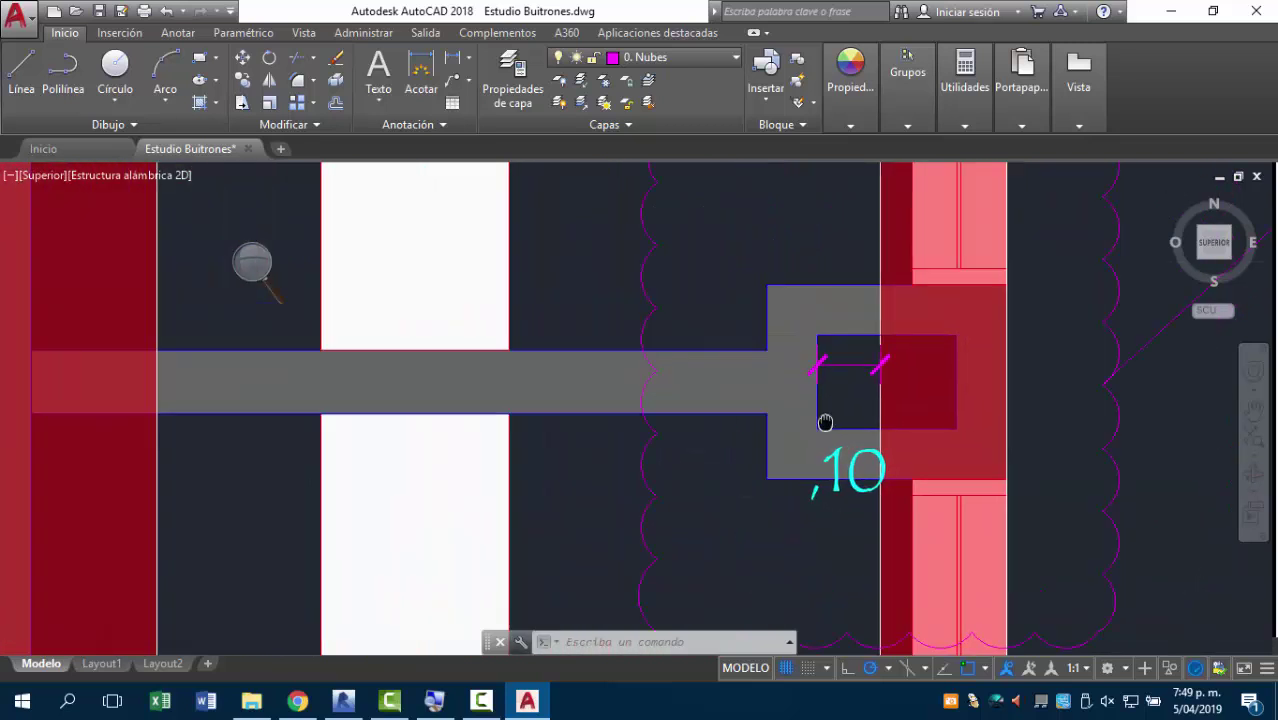
middle_drag(825, 422, 785, 428)
scroll(847, 428, down, 2)
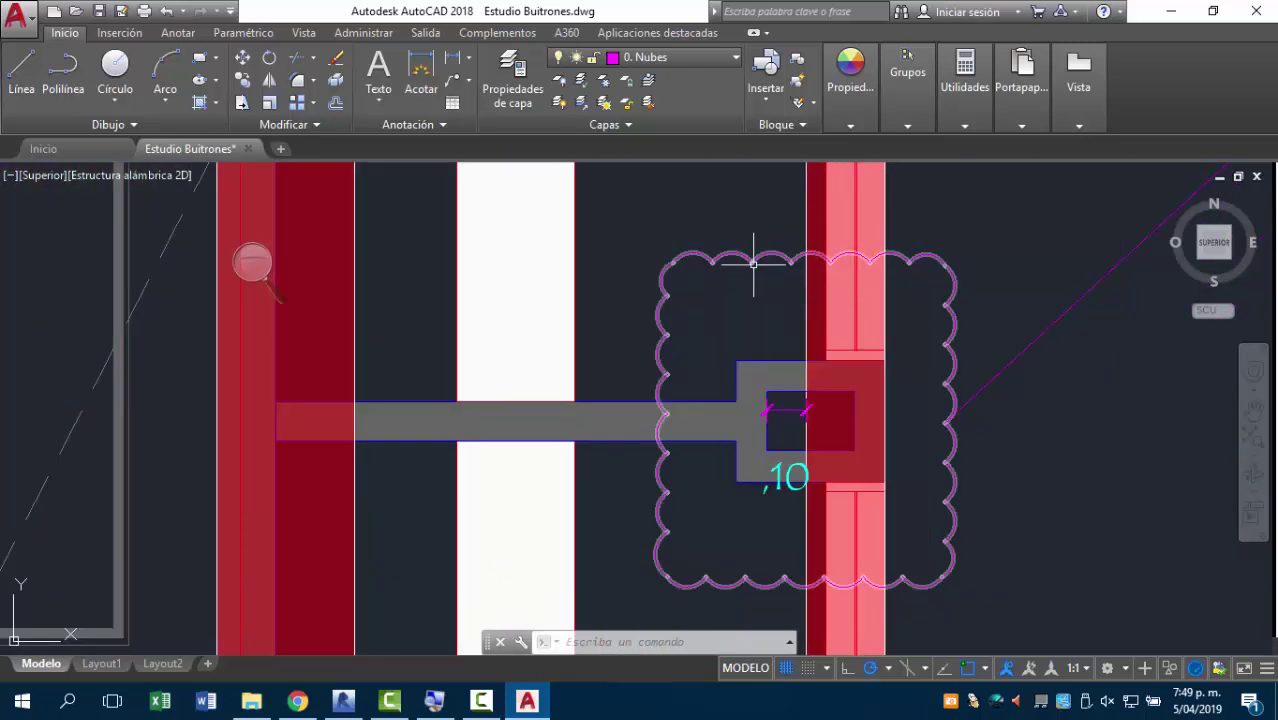
scroll(750, 300, down, 3)
scroll(599, 298, up, 3)
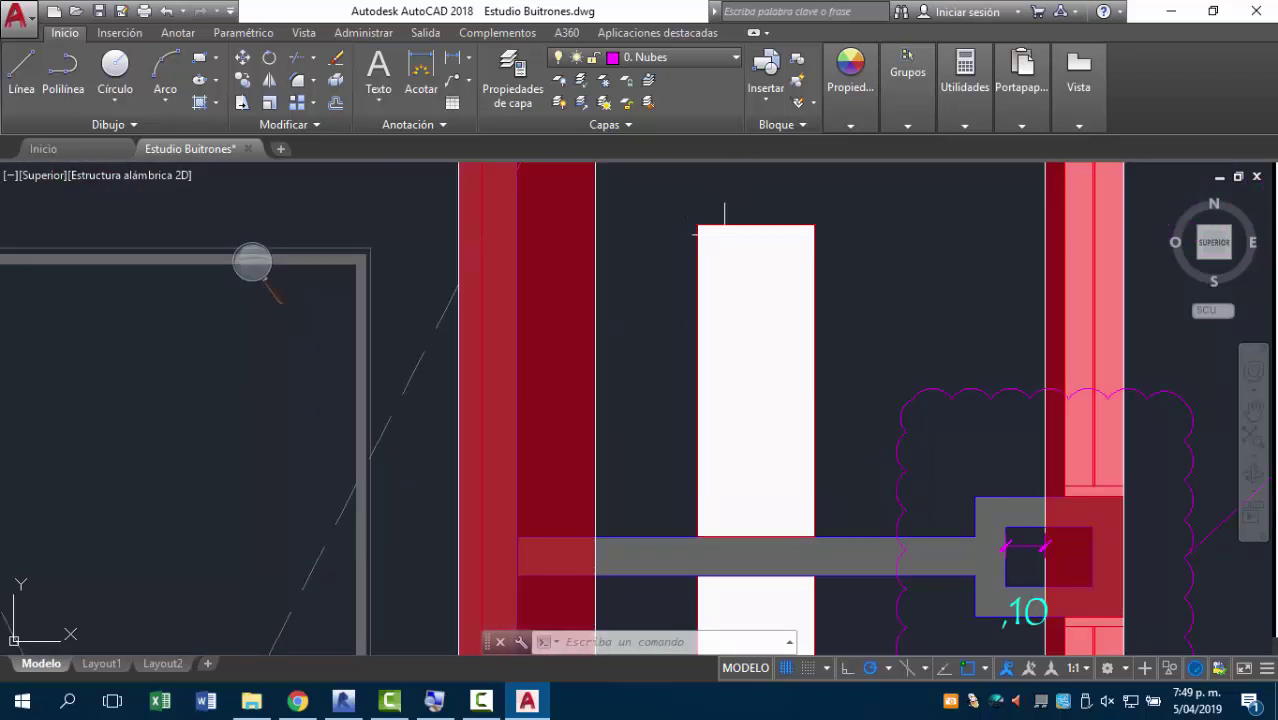
scroll(724, 240, down, 2)
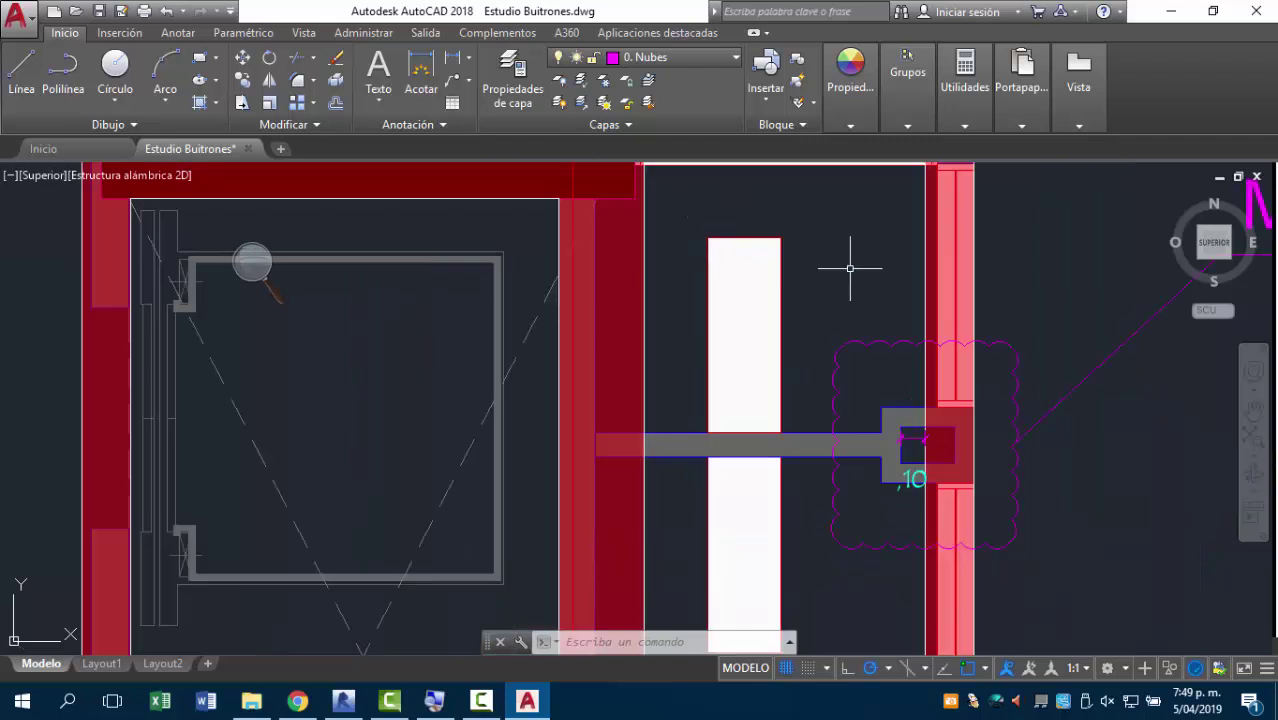
middle_drag(762, 334, 788, 360)
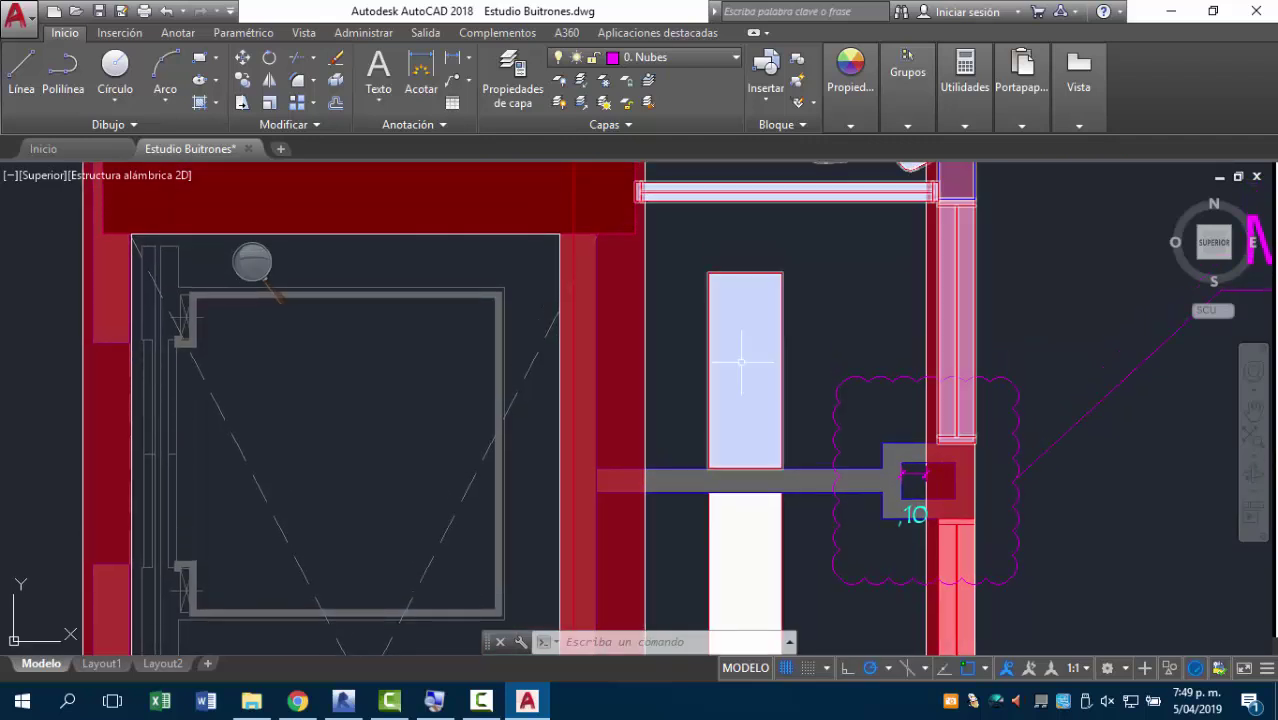
scroll(740, 420, down, 5)
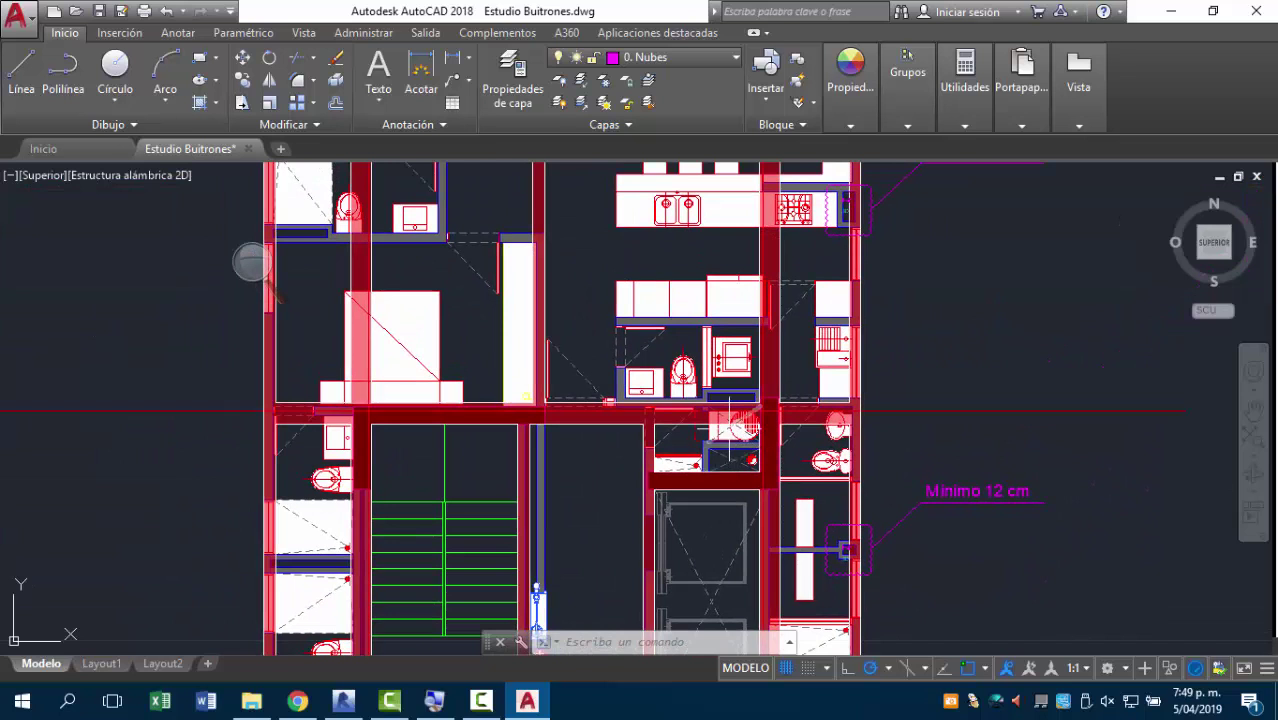
mouse_move(730, 425)
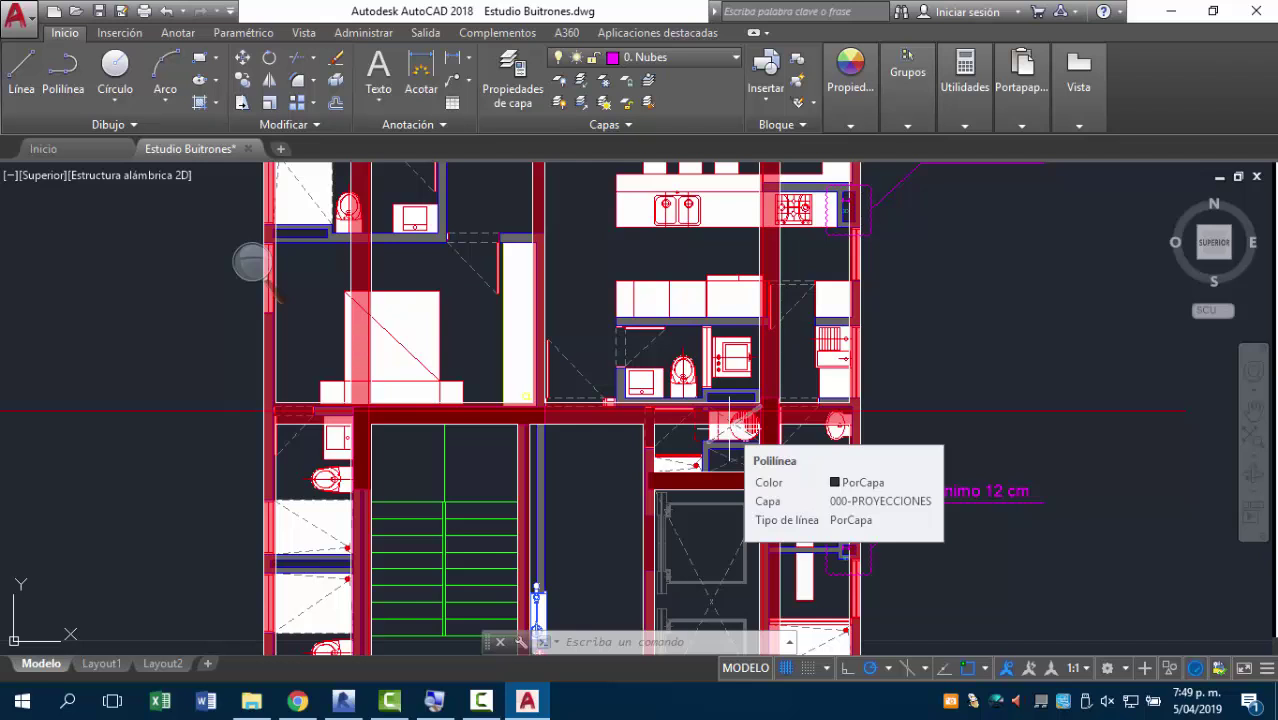
middle_drag(728, 425, 765, 515)
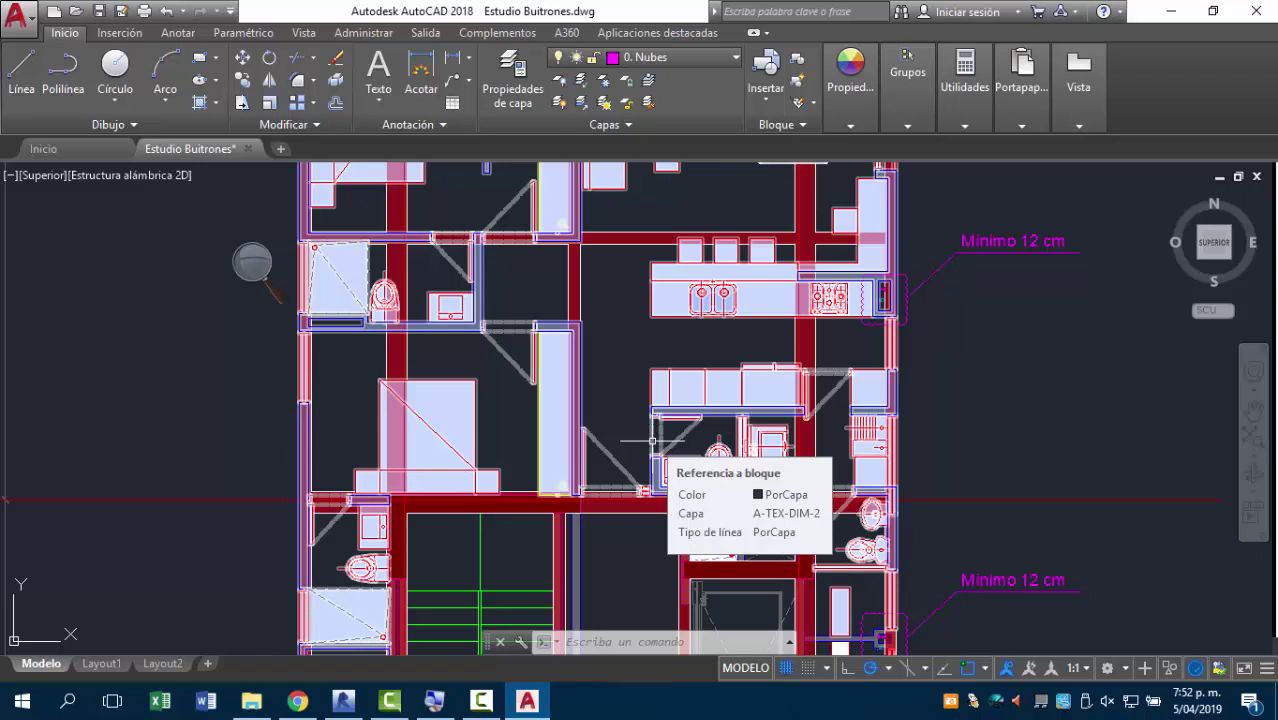
Step: Switch to Revit and locate the wall segment beside the red column between the two elevator doors on the Piso 3 plan
click(343, 702)
scroll(585, 443, down, 4)
scroll(640, 380, up, 3)
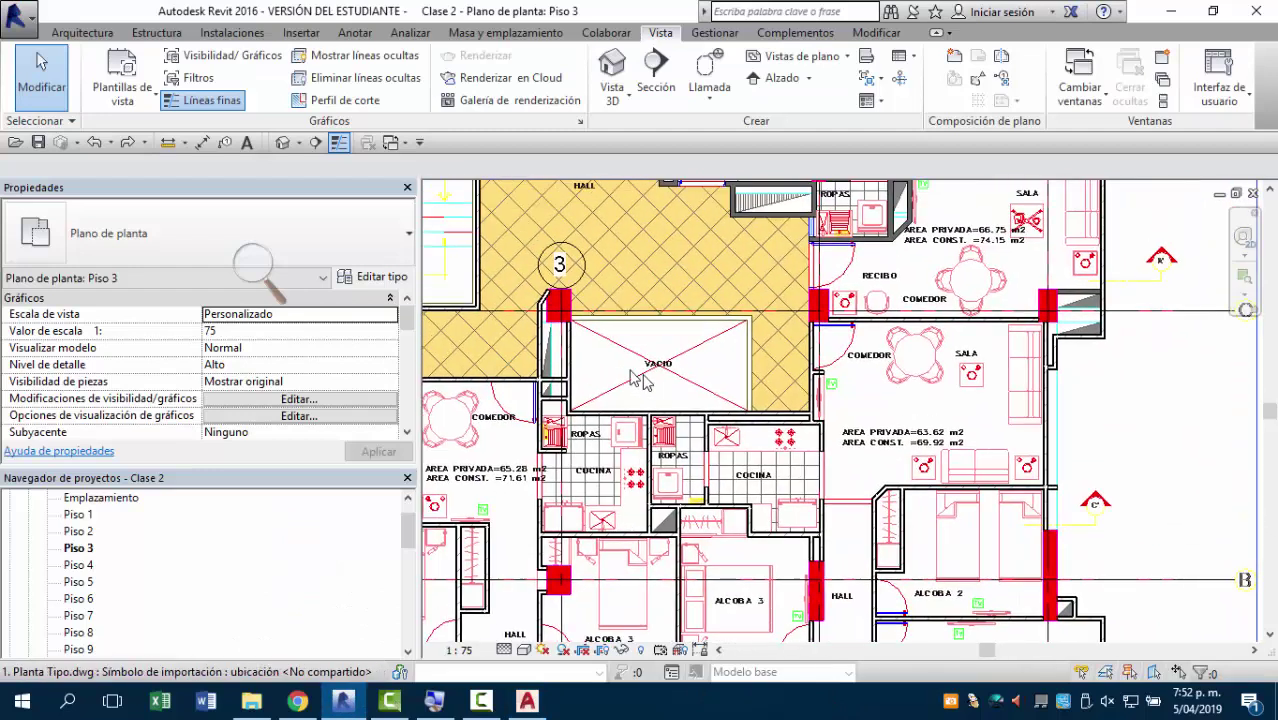
middle_drag(640, 380, 739, 560)
scroll(705, 228, up, 5)
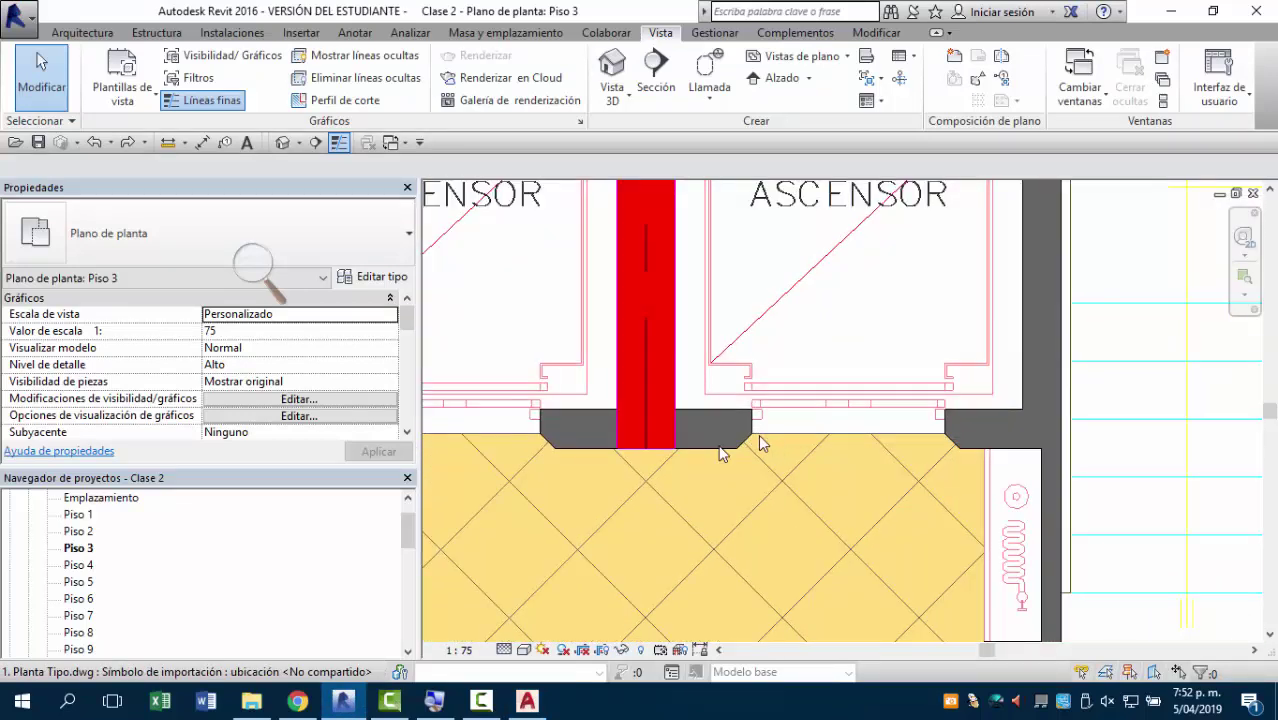
scroll(720, 452, up, 2)
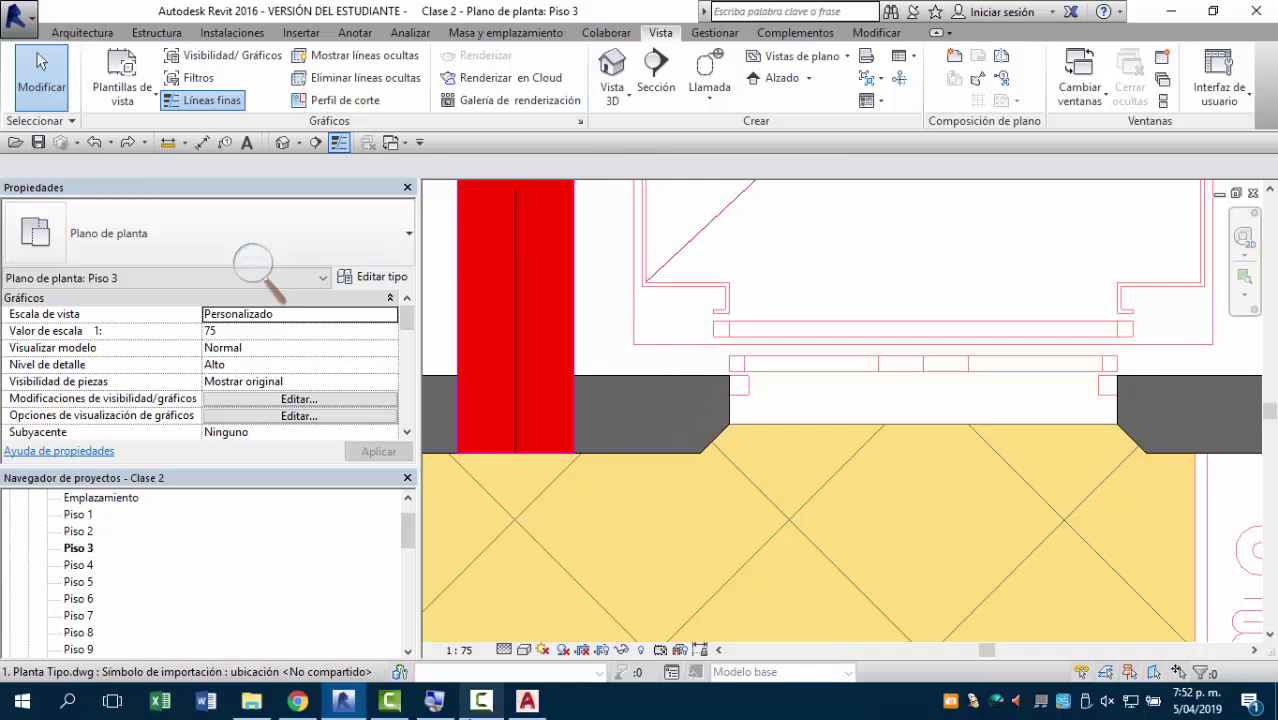
Step: Enlarge the display with the screen magnifier, dismiss the save reminder, and measure the thickness of the wall between the elevator doors
click(433, 700)
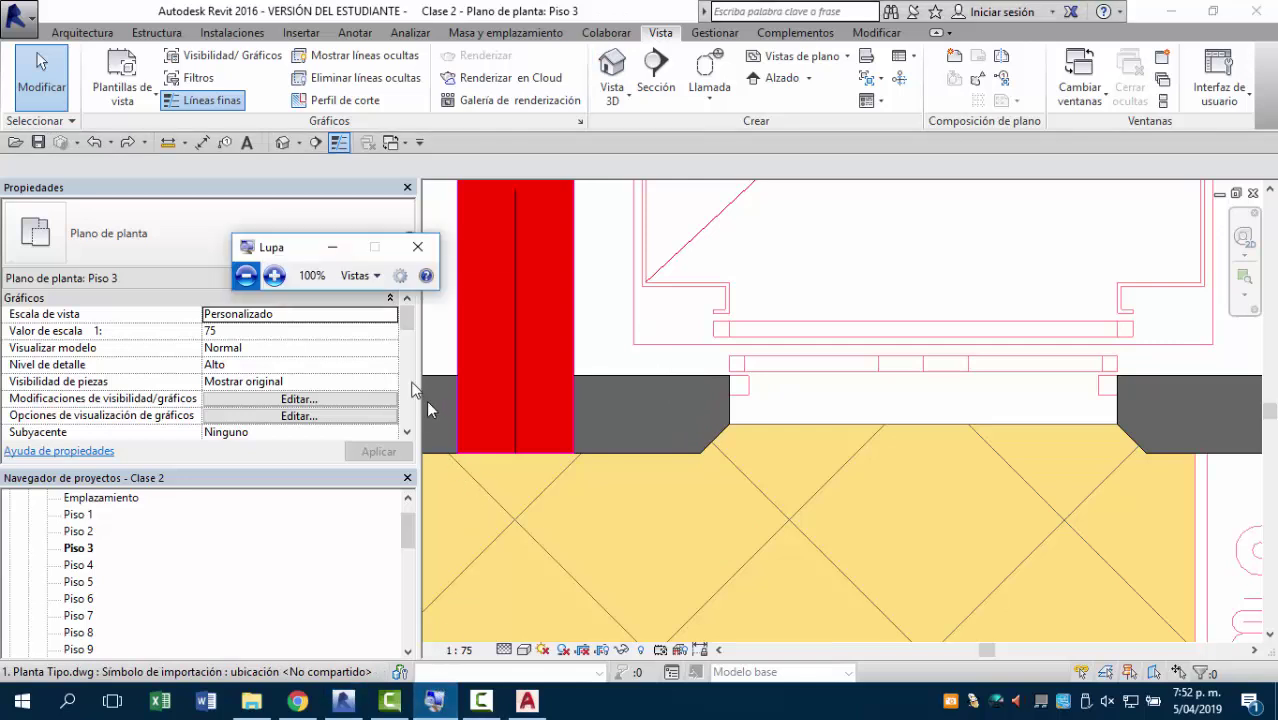
click(274, 275)
click(1030, 50)
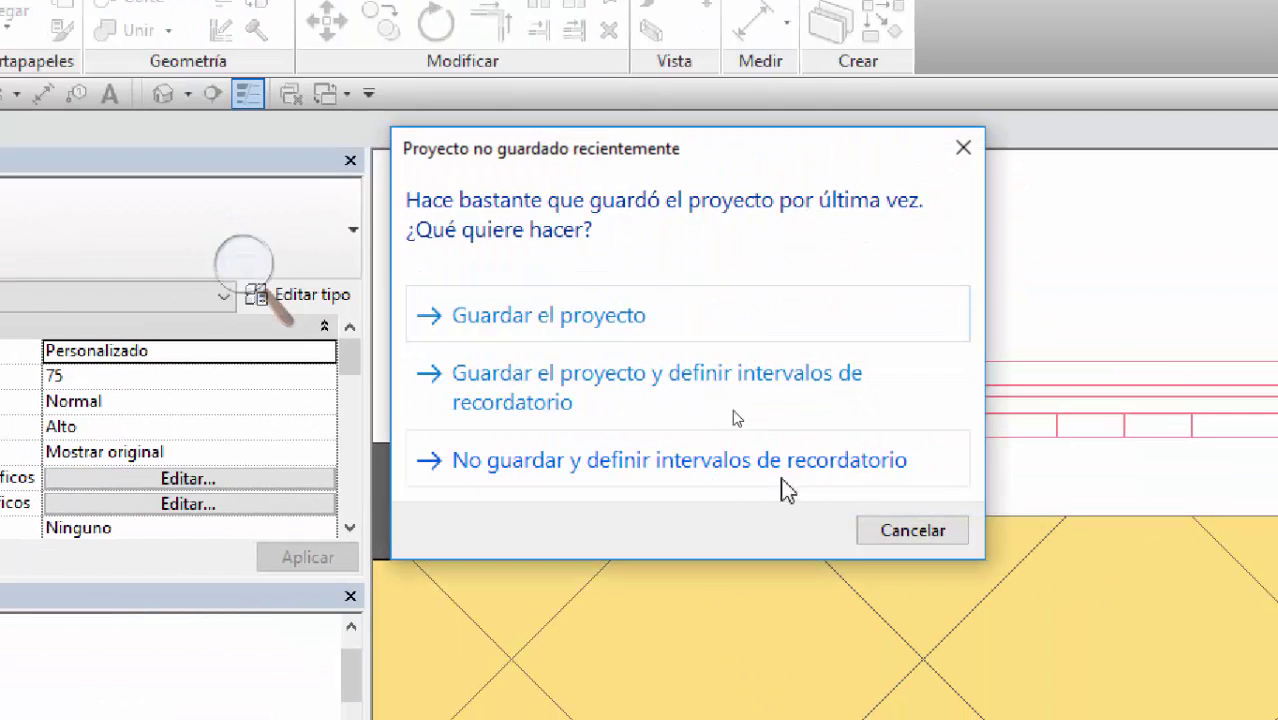
click(880, 528)
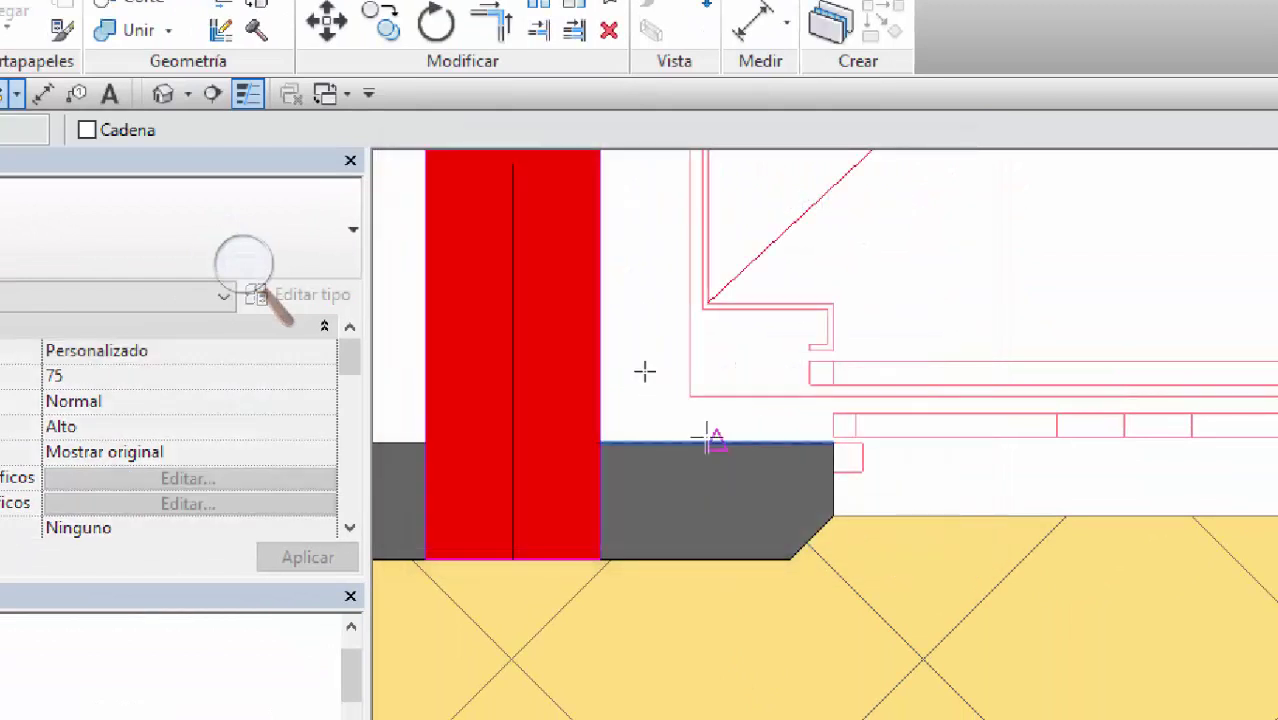
click(716, 442)
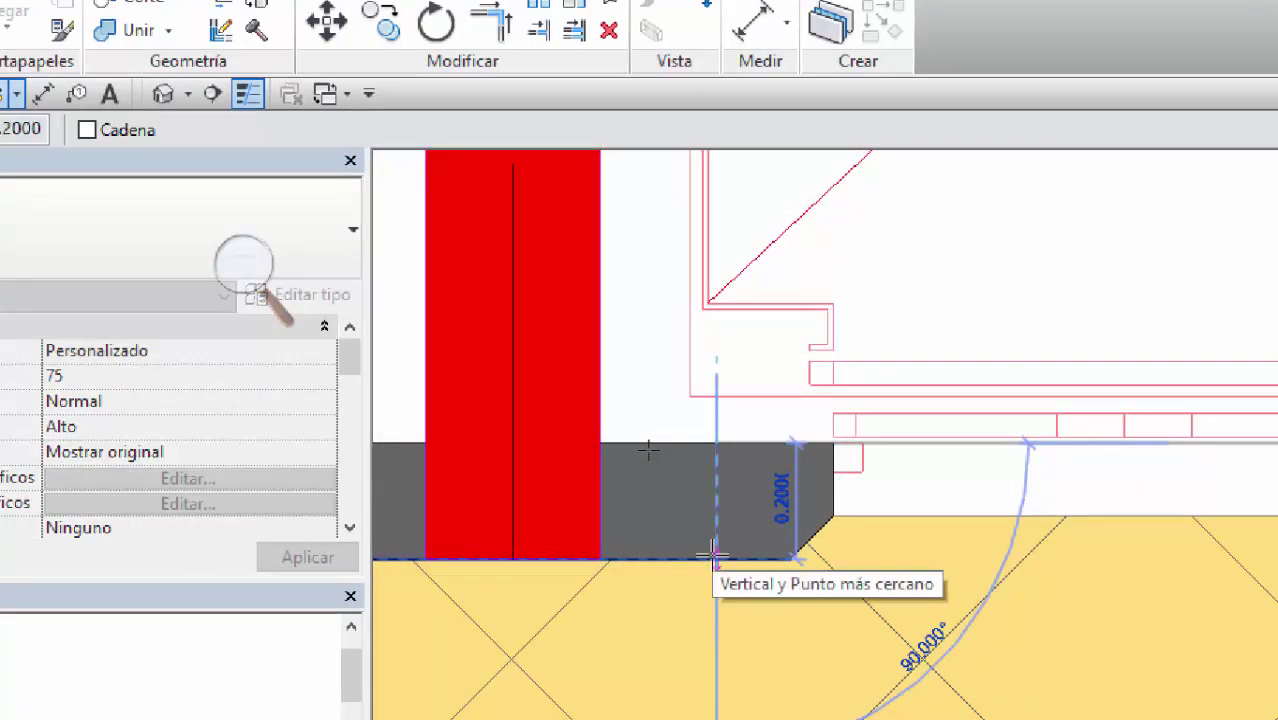
key(Escape)
key(Escape)
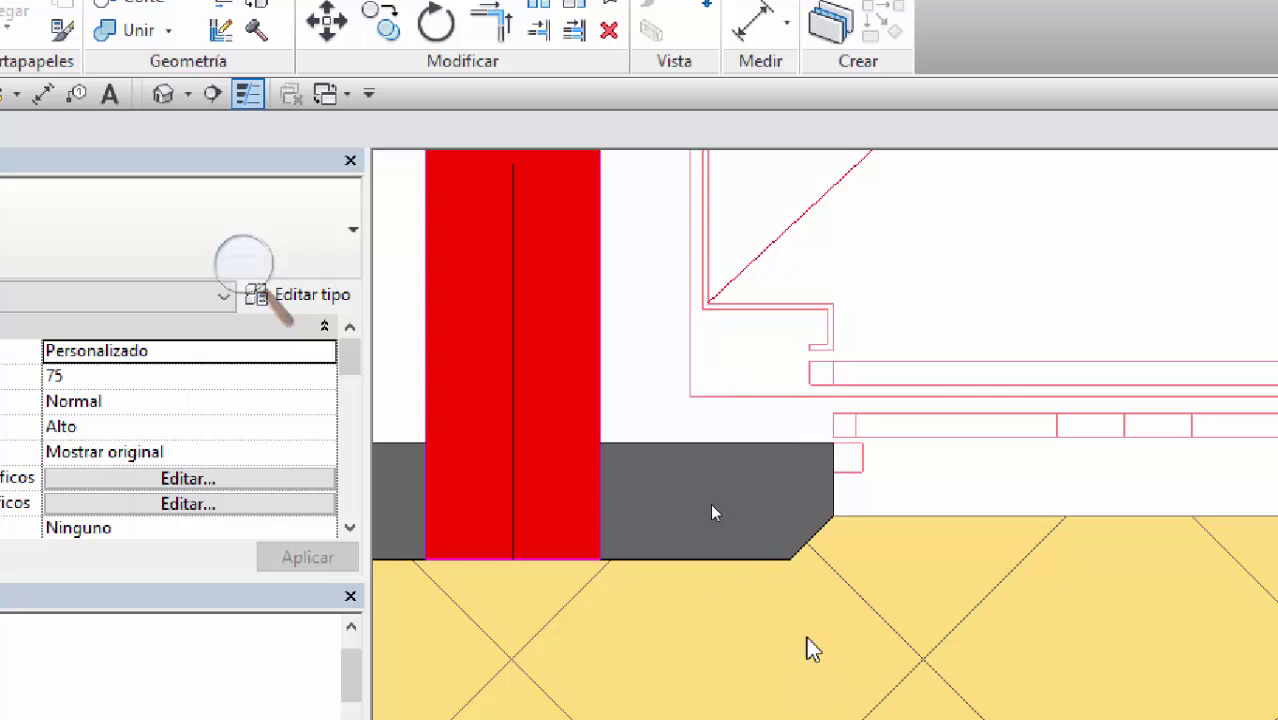
Step: Examine the elevator shafts, the stair core and the surrounding apartments on the Piso 3 plan
scroll(712, 460, down, 5)
scroll(730, 455, up, 3)
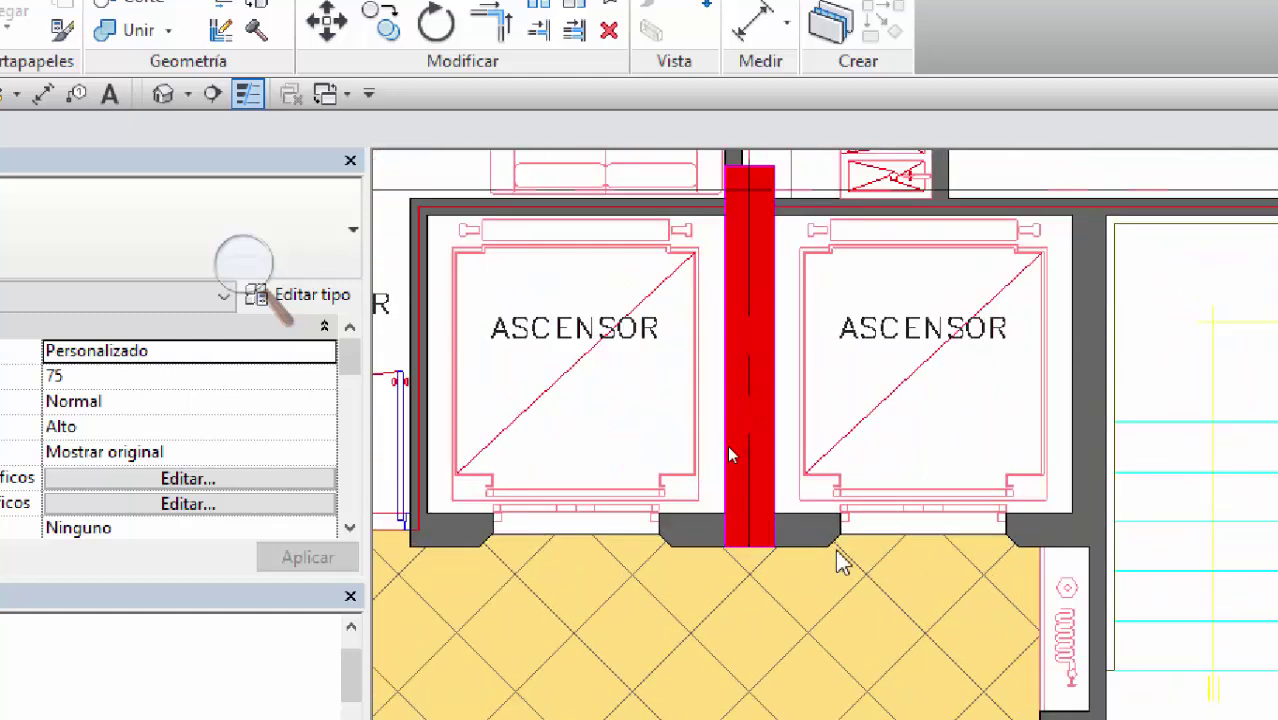
scroll(838, 561, up, 3)
scroll(822, 548, down, 6)
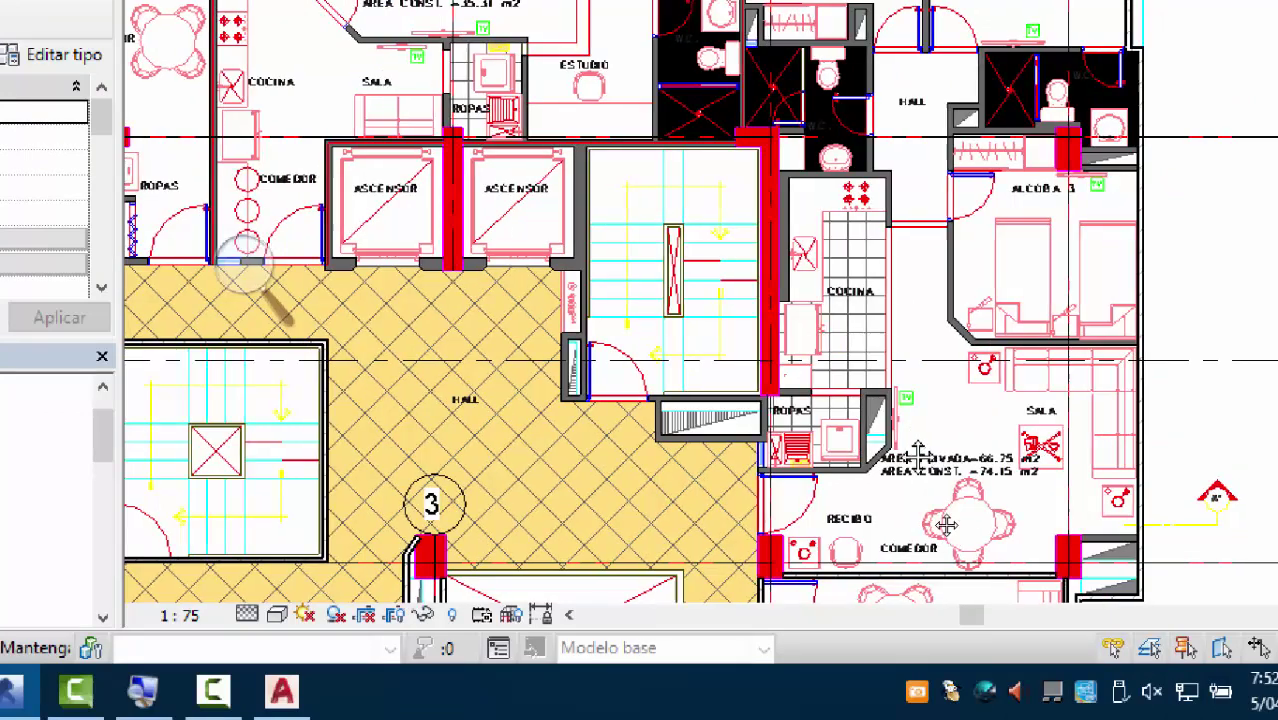
scroll(906, 370, down, 3)
scroll(883, 513, up, 3)
middle_drag(883, 513, 857, 203)
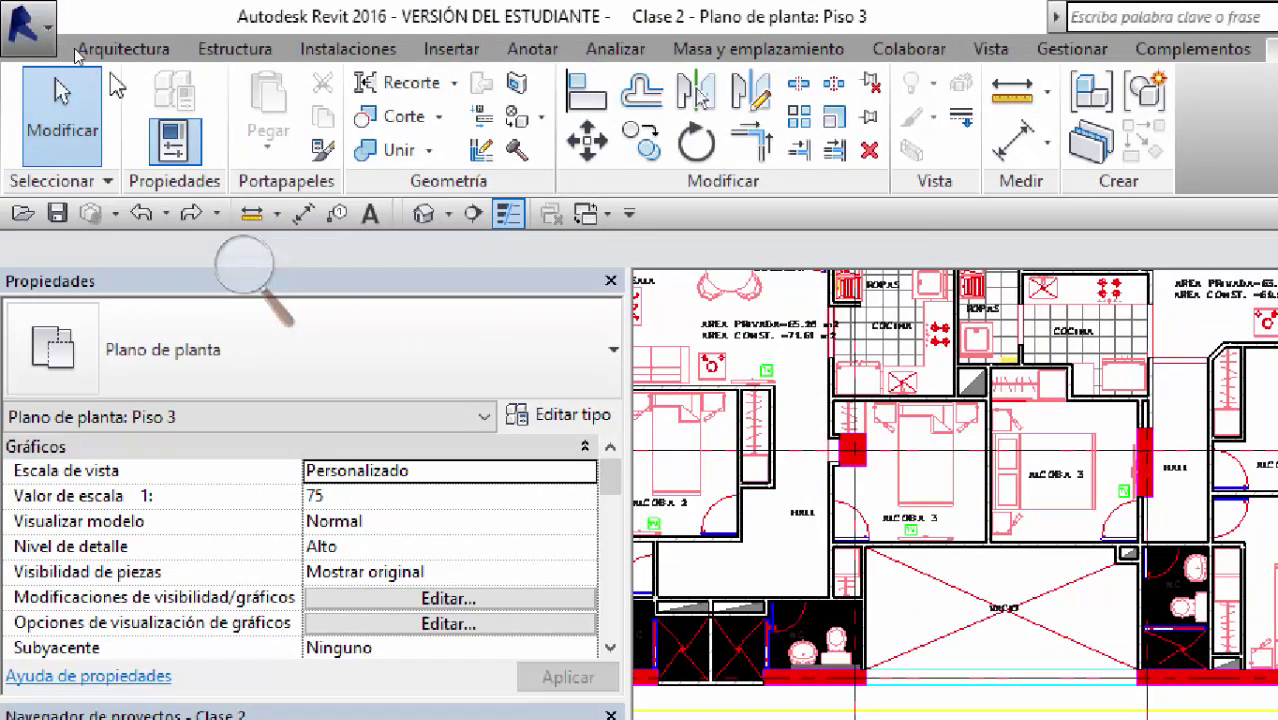
Step: Start placing a structural wall on Piso 3
click(124, 50)
click(160, 140)
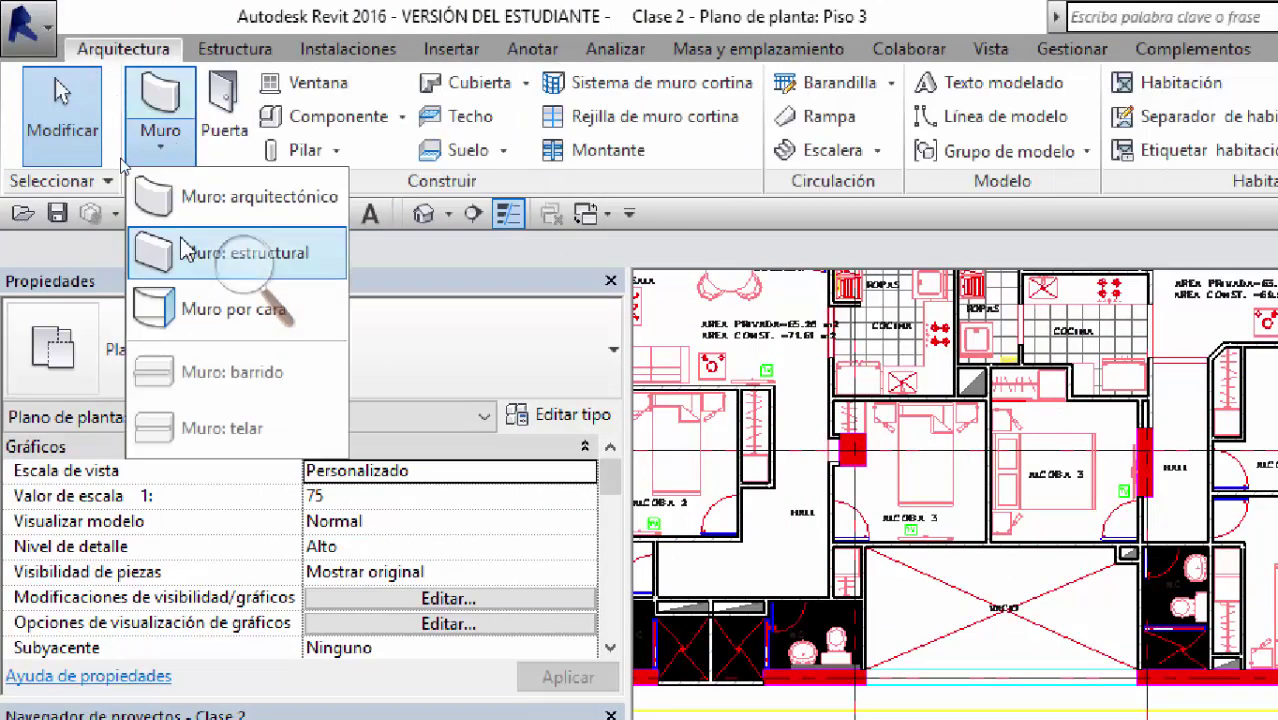
click(232, 46)
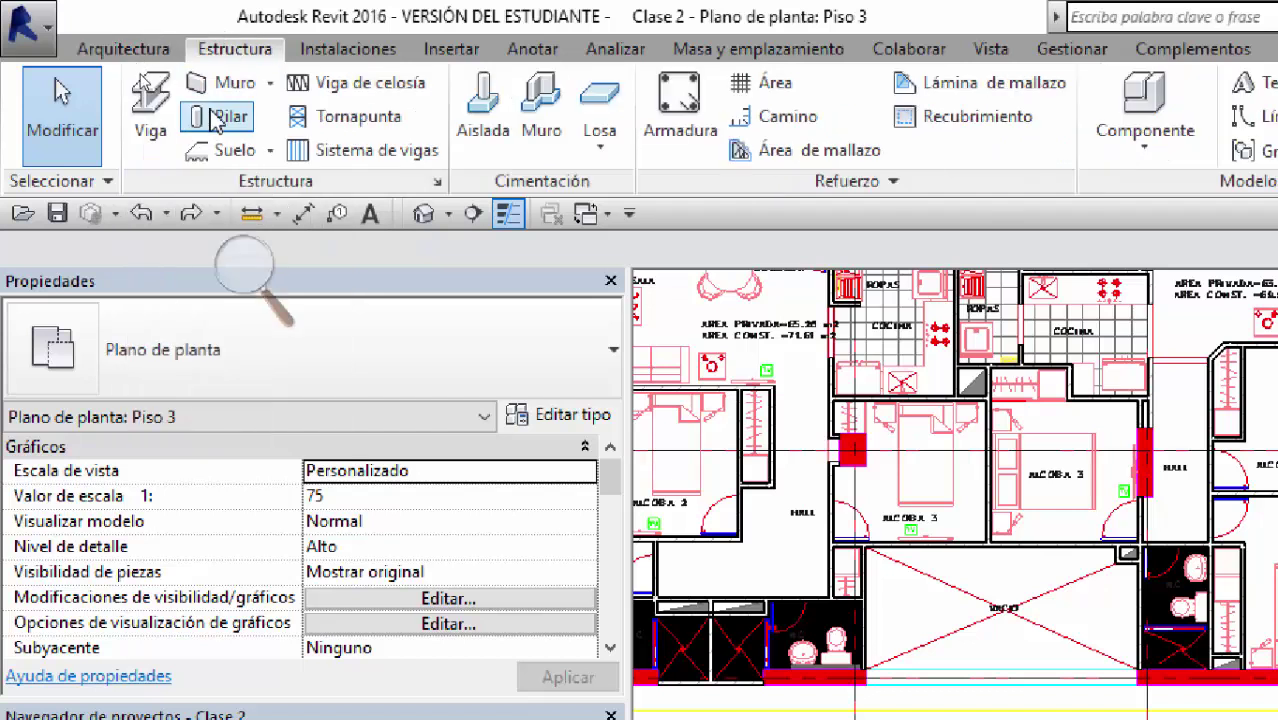
click(236, 86)
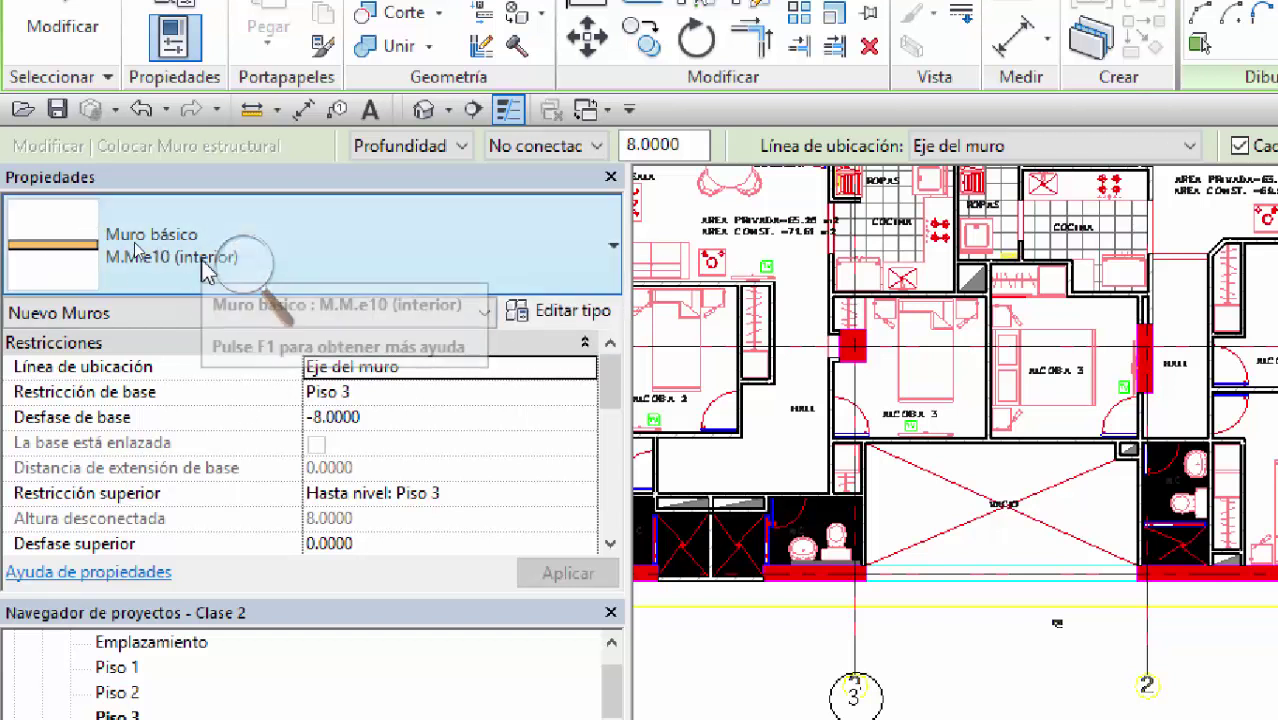
click(600, 310)
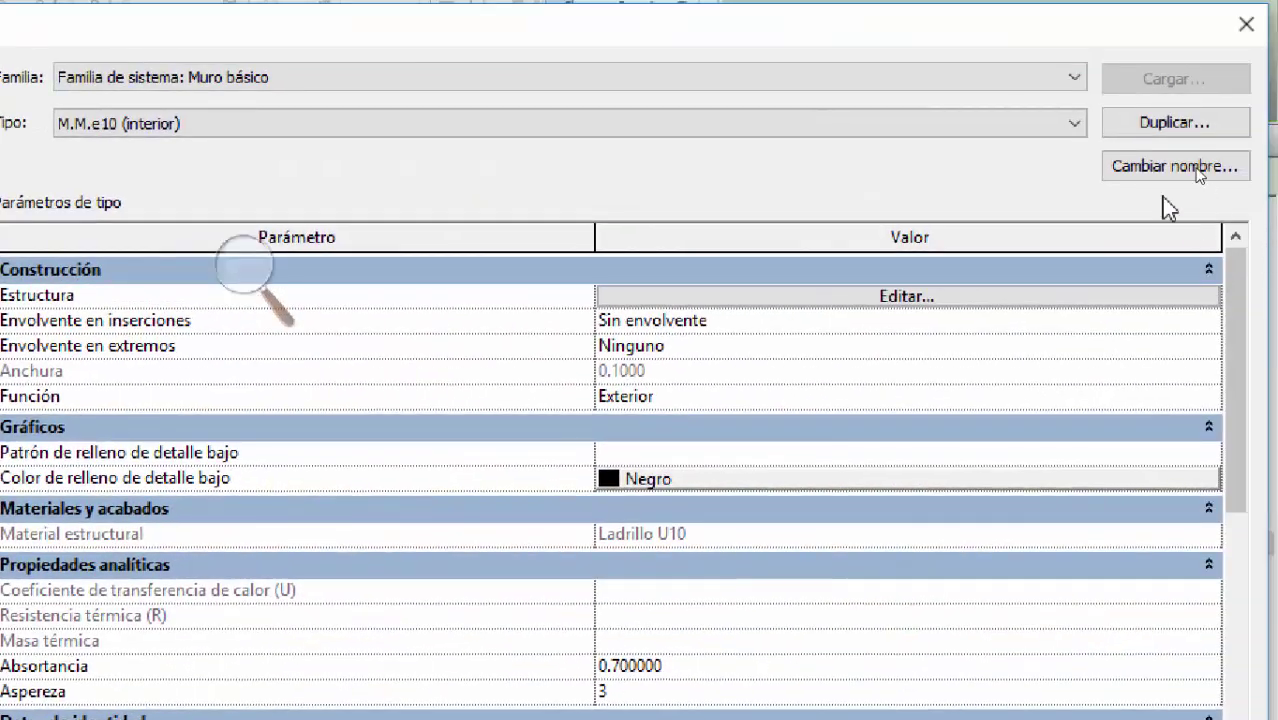
click(1215, 128)
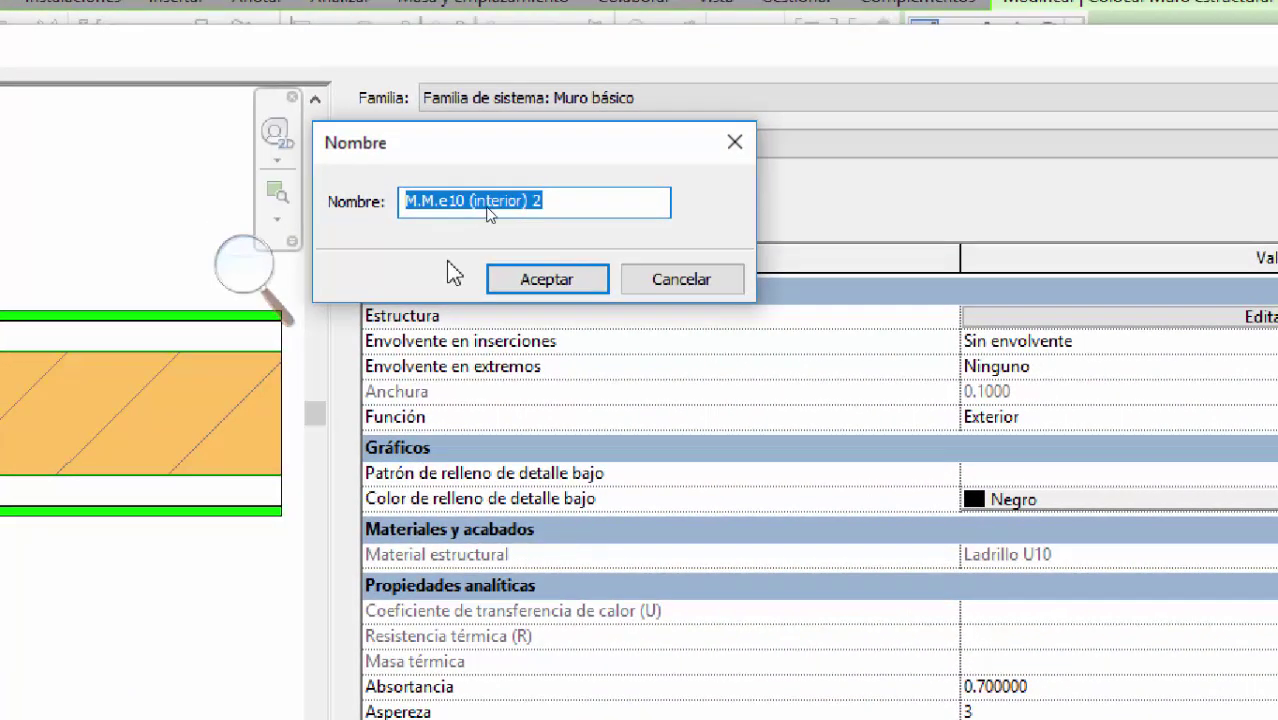
click(255, 180)
key(Left)
key(Left)
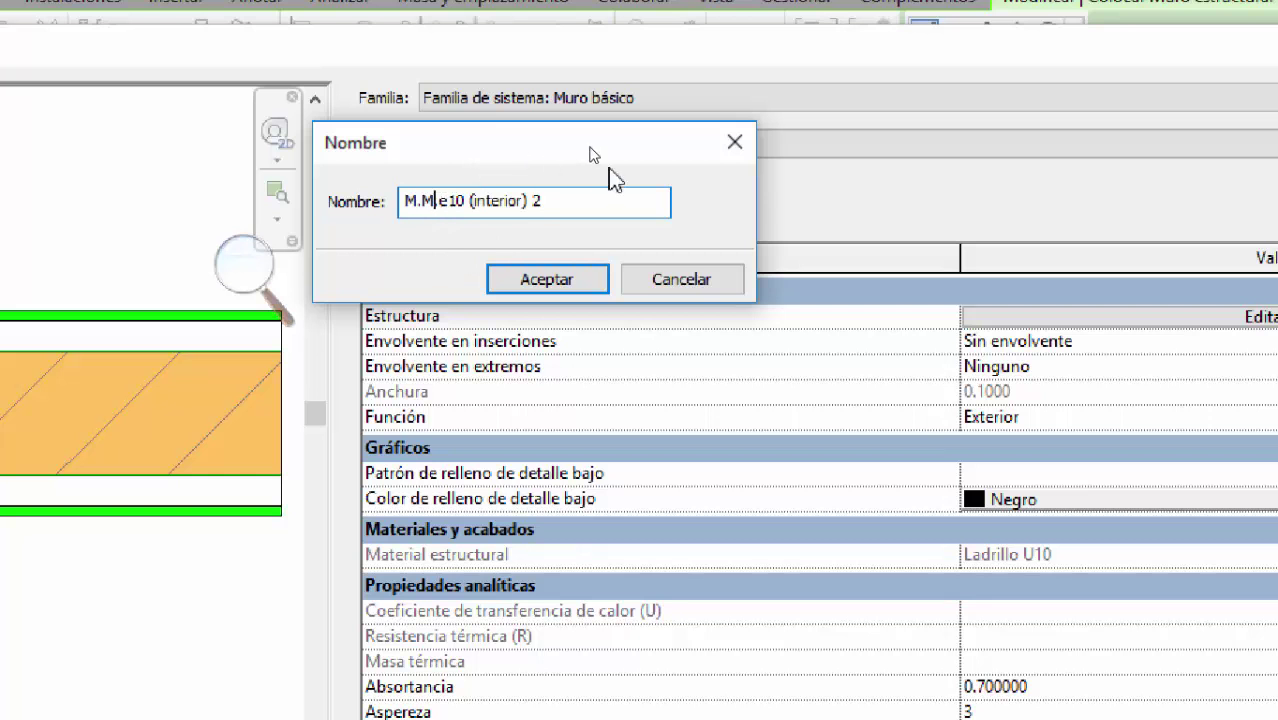
key(BackSpace)
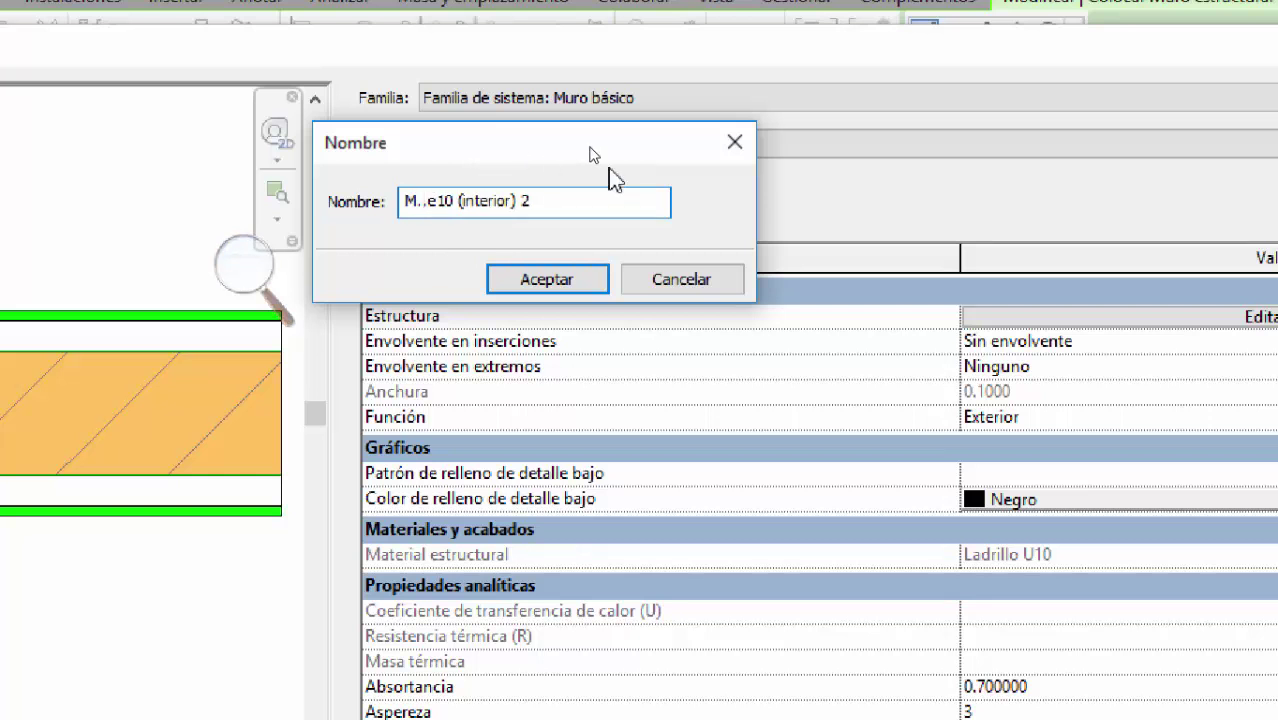
text(C)
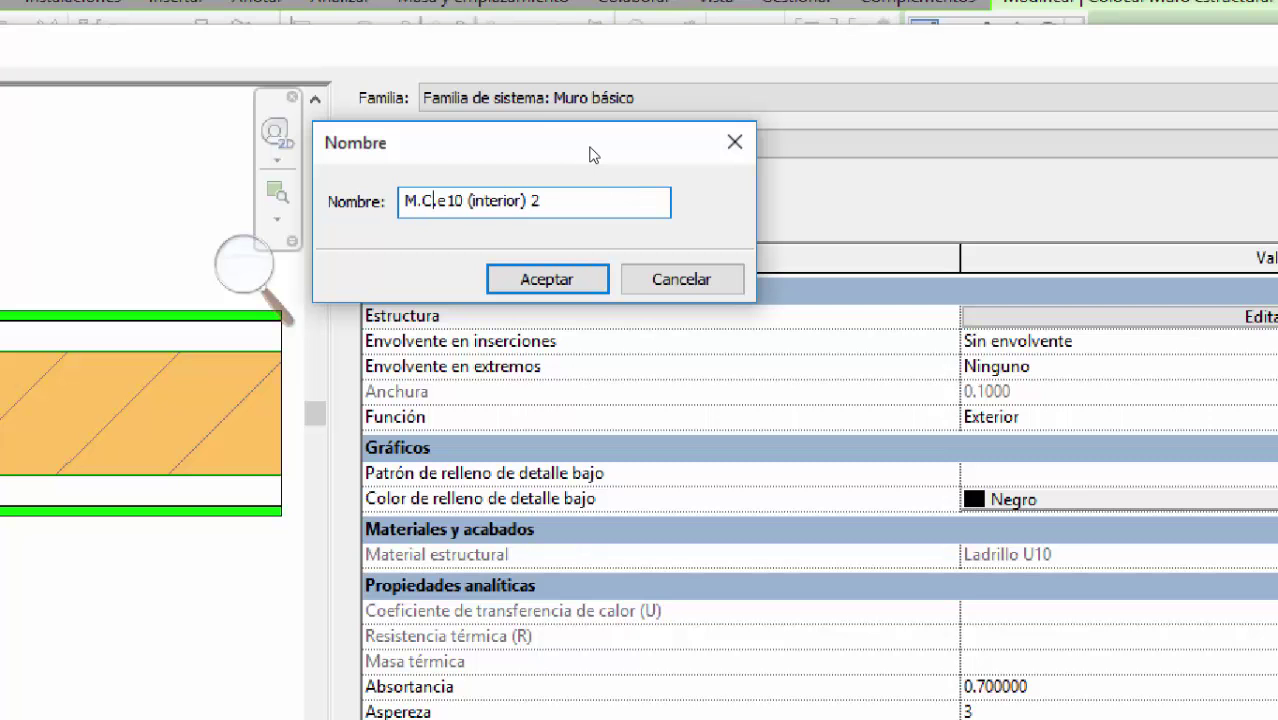
text(.)
drag(600, 203, 496, 169)
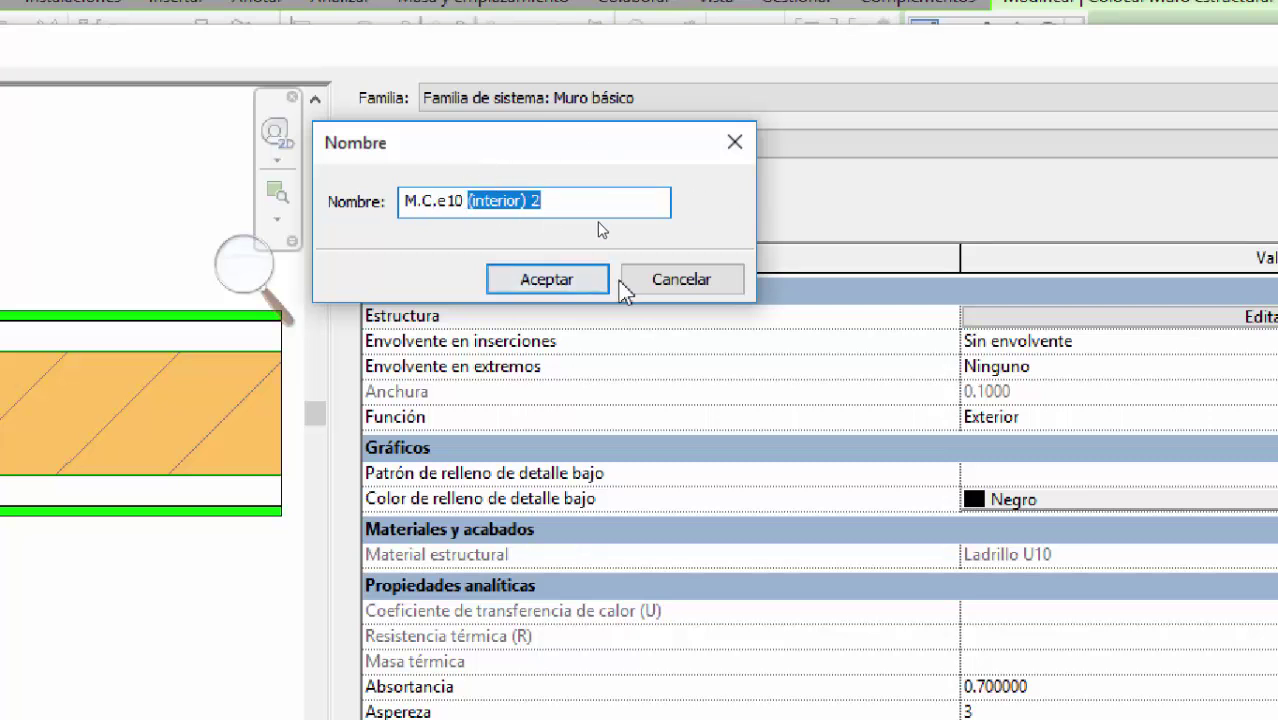
click(665, 286)
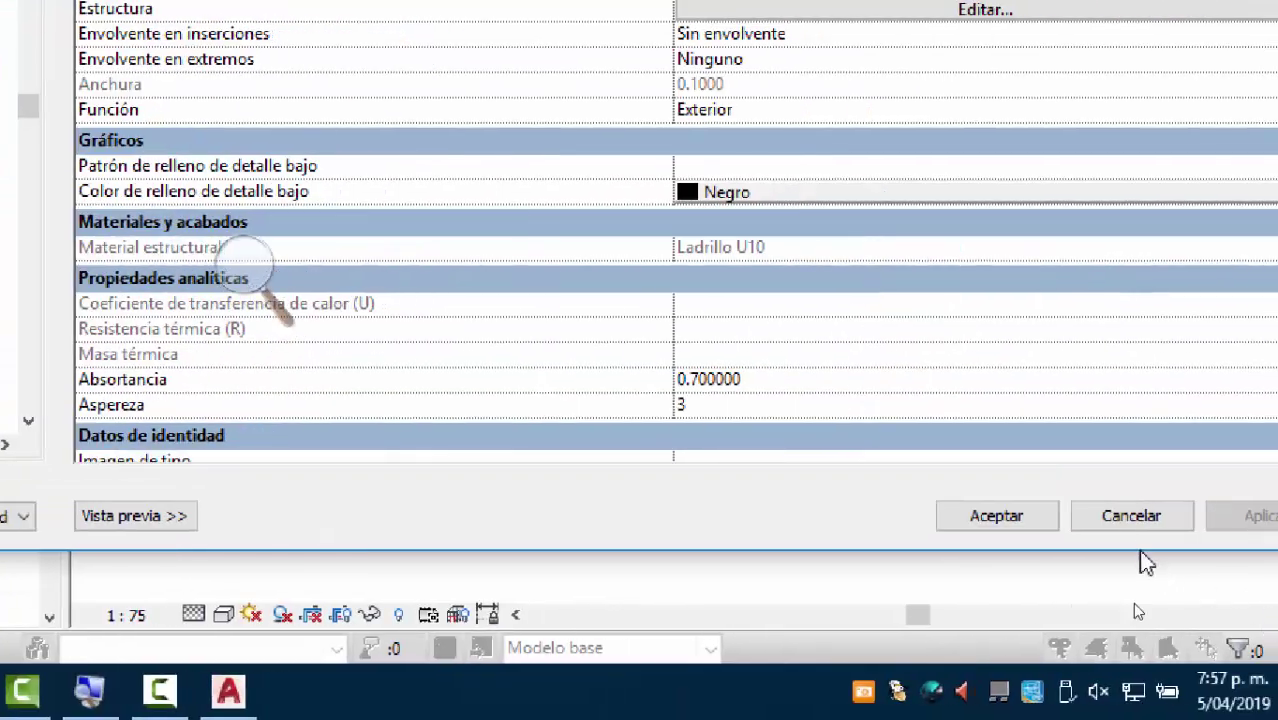
click(1117, 519)
Step: Duplicate the M.M.e10 (interior) wall type under the name M.C.e30
scroll(683, 285, up, 6)
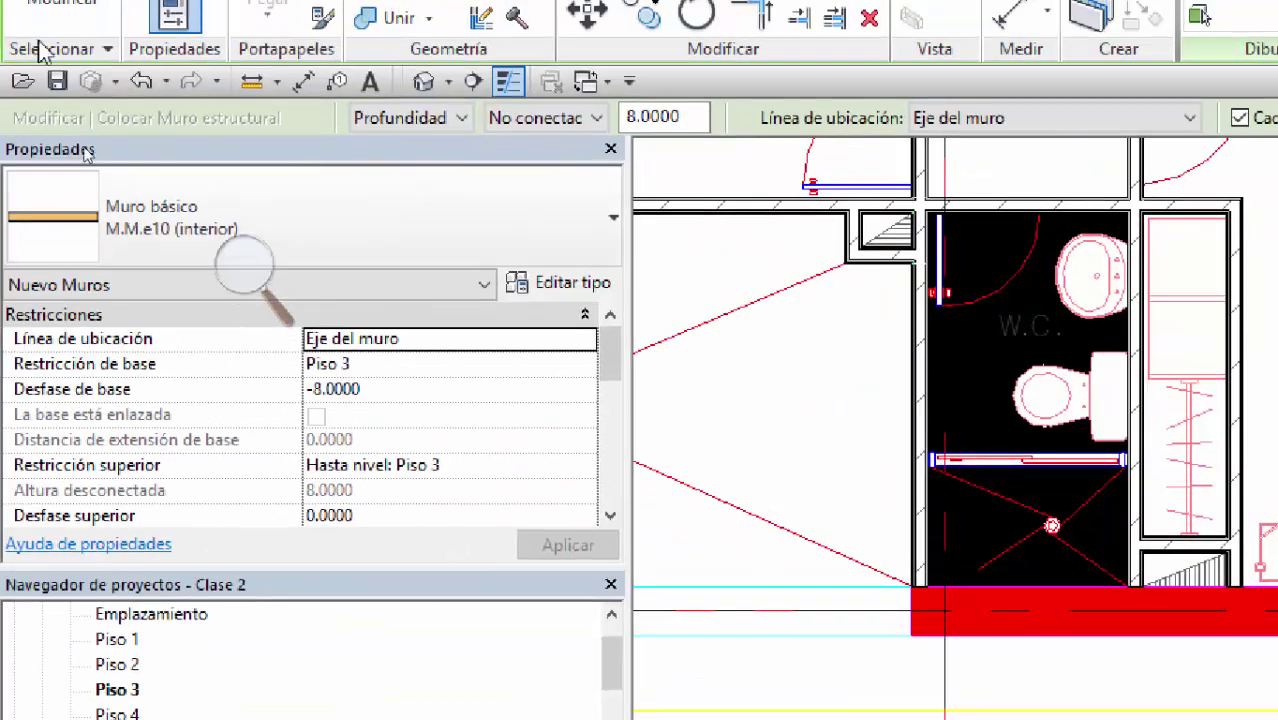
click(590, 284)
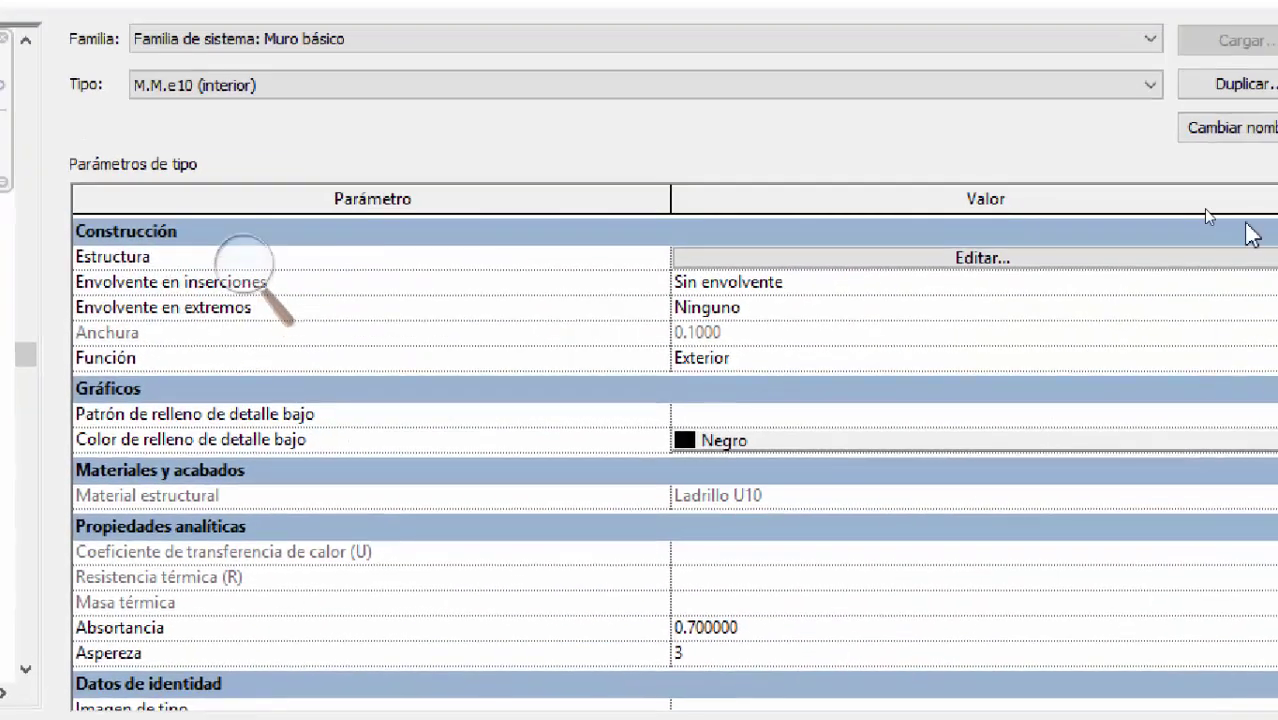
click(1240, 84)
drag(260, 142, 169, 155)
key(BackSpace)
key(Left)
key(Left)
key(Left)
key(Left)
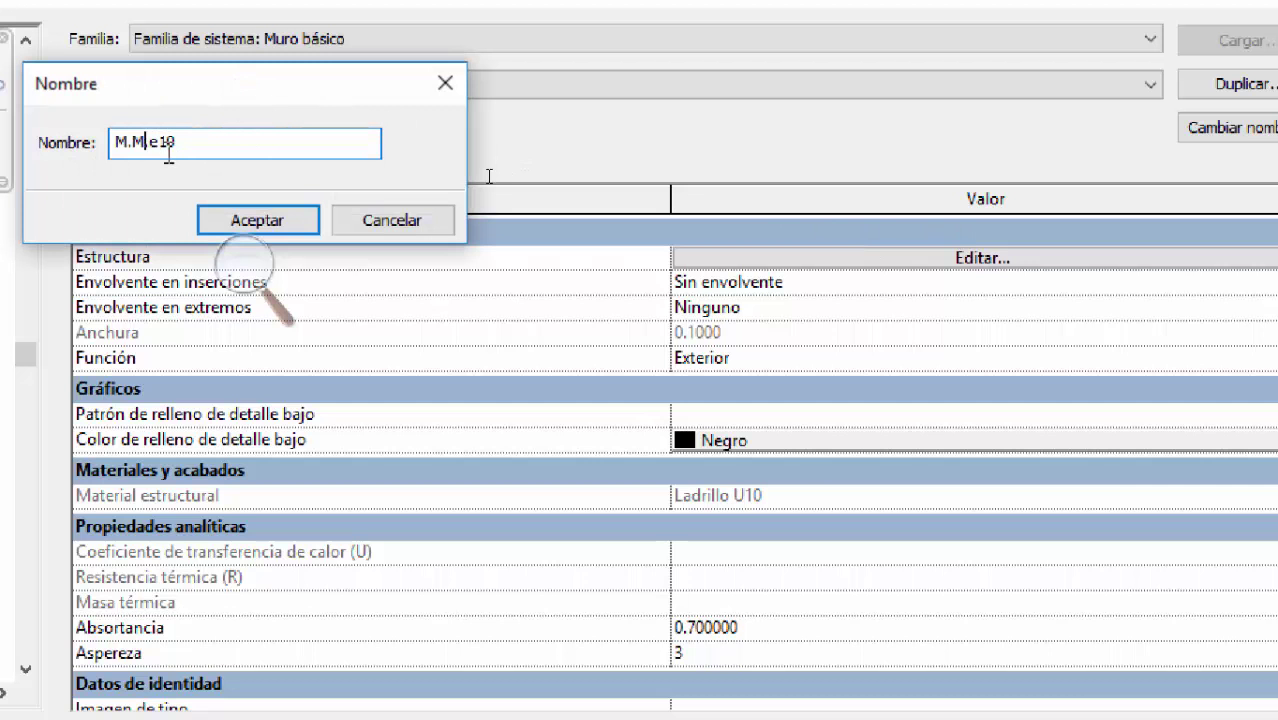
key(BackSpace)
key(BackSpace)
text(c.)
key(BackSpace)
key(BackSpace)
text(C.)
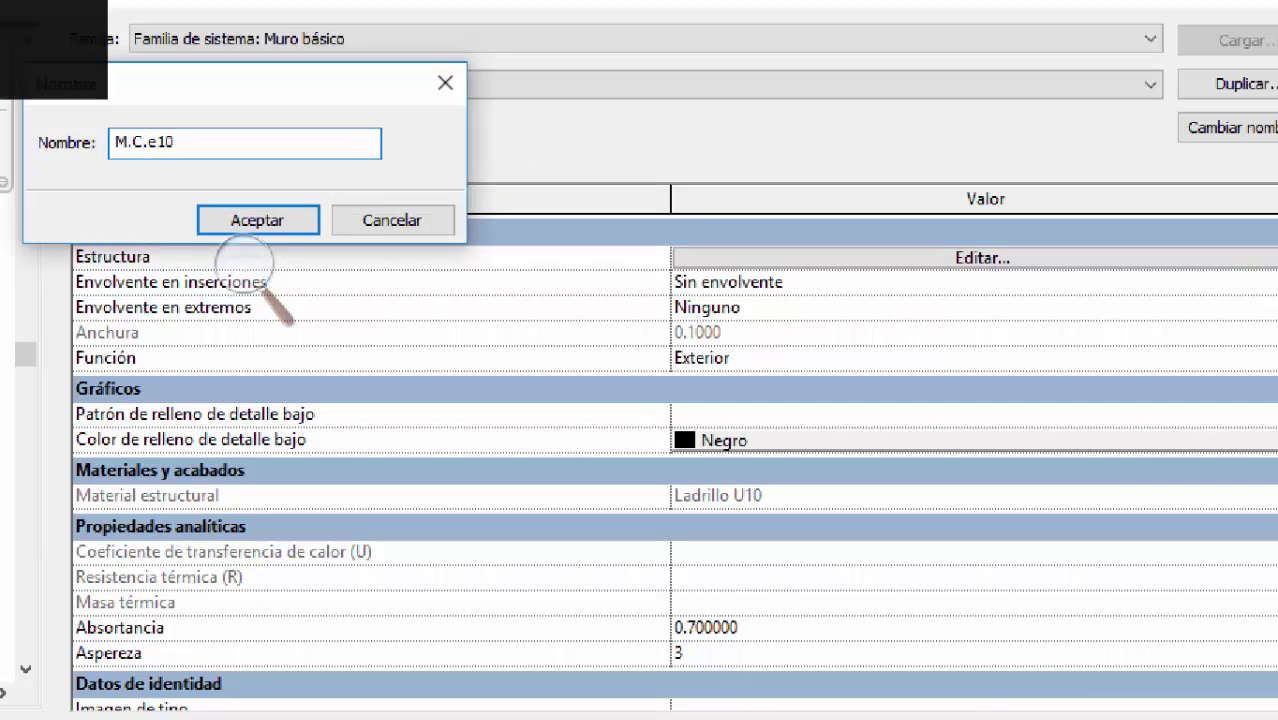
key(BackSpace)
key(BackSpace)
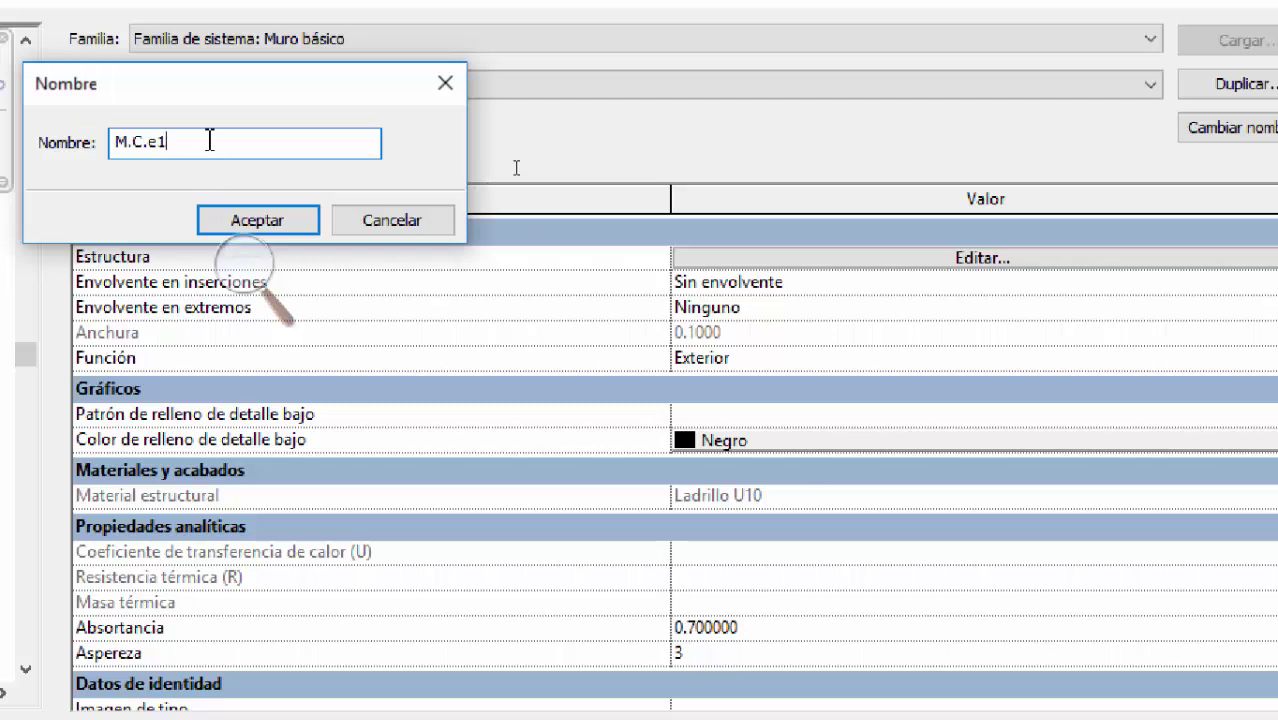
text(30)
click(302, 222)
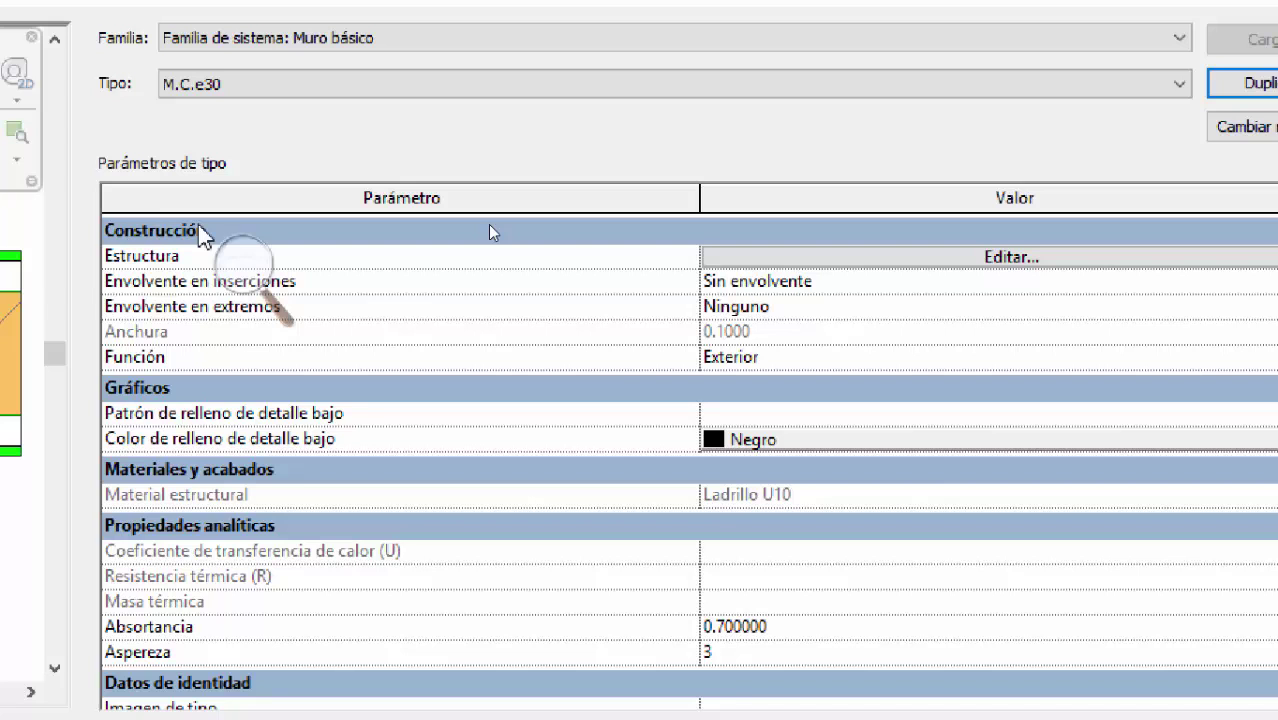
Step: Delete the Friso and Estuco + Pintura finish layers from both faces of the M.C.e30 wall's structure
click(985, 257)
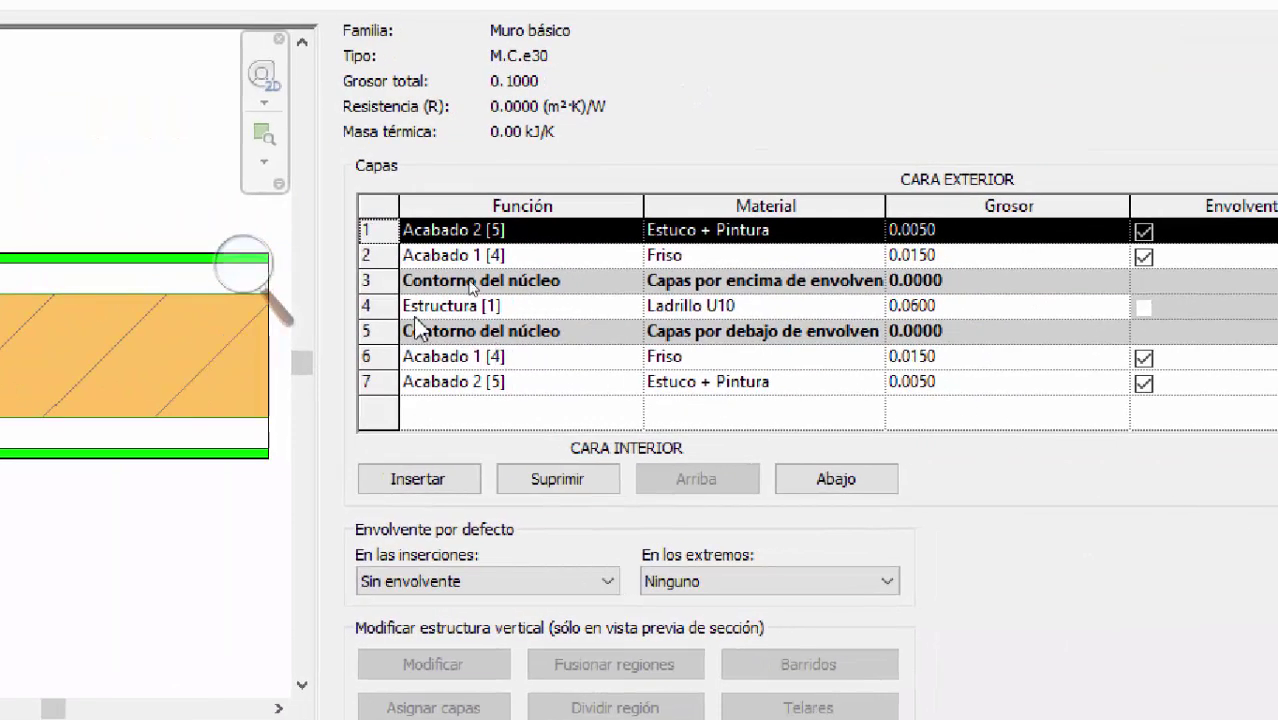
click(415, 310)
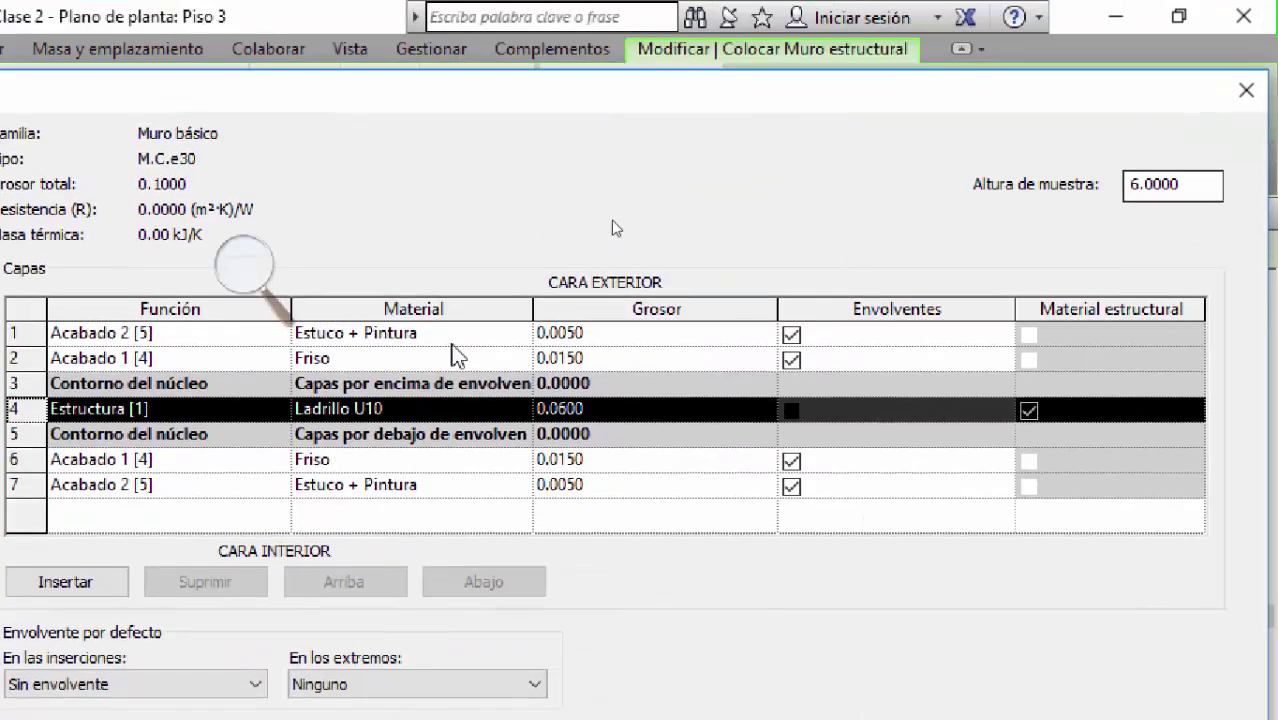
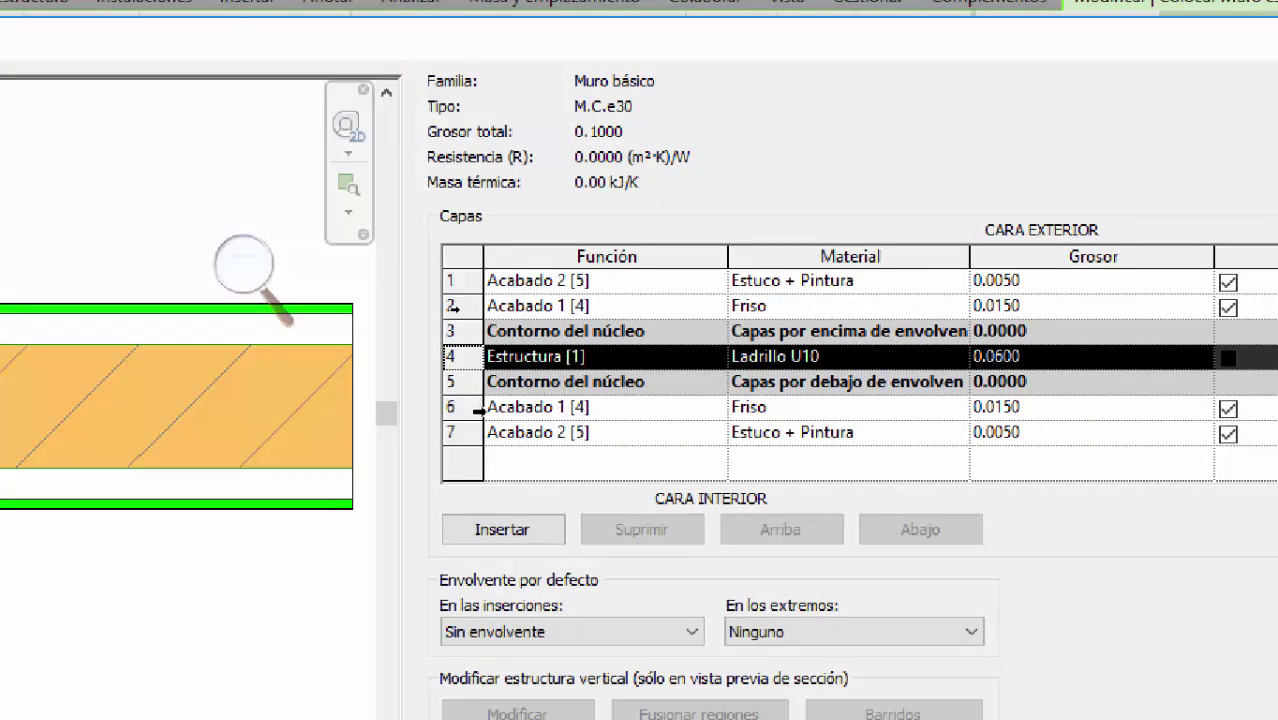
click(464, 408)
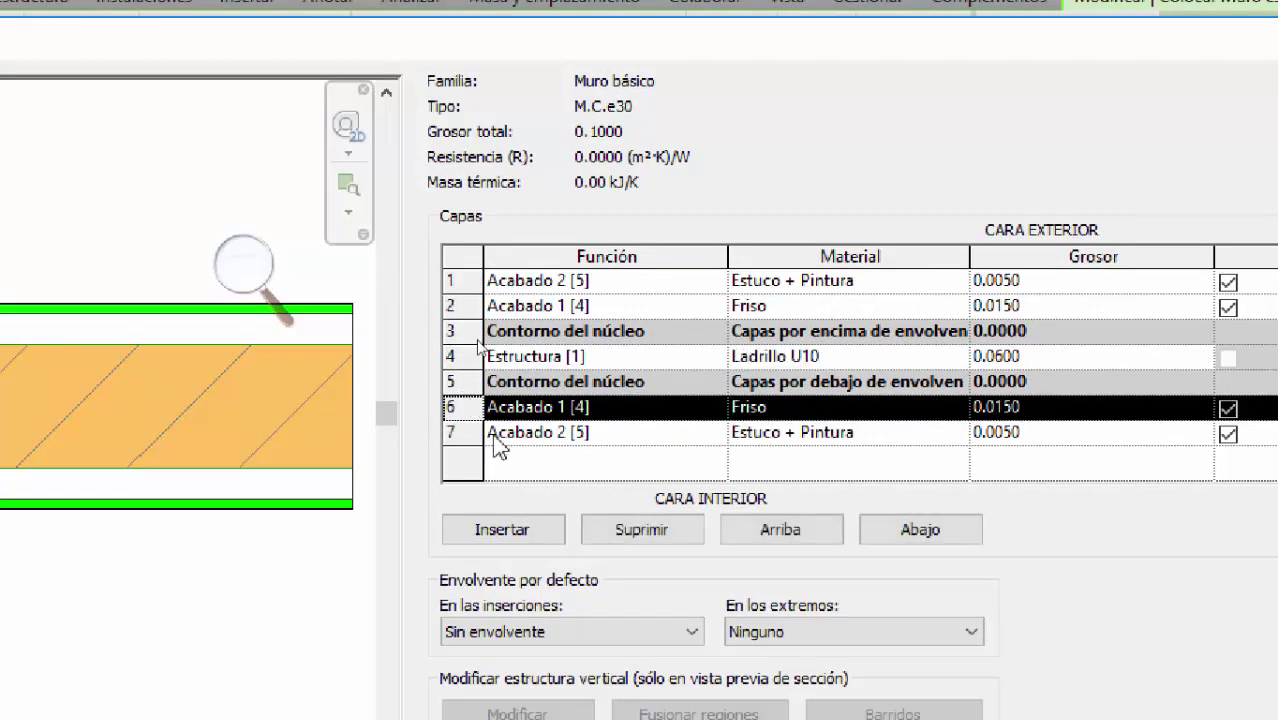
click(662, 532)
click(625, 527)
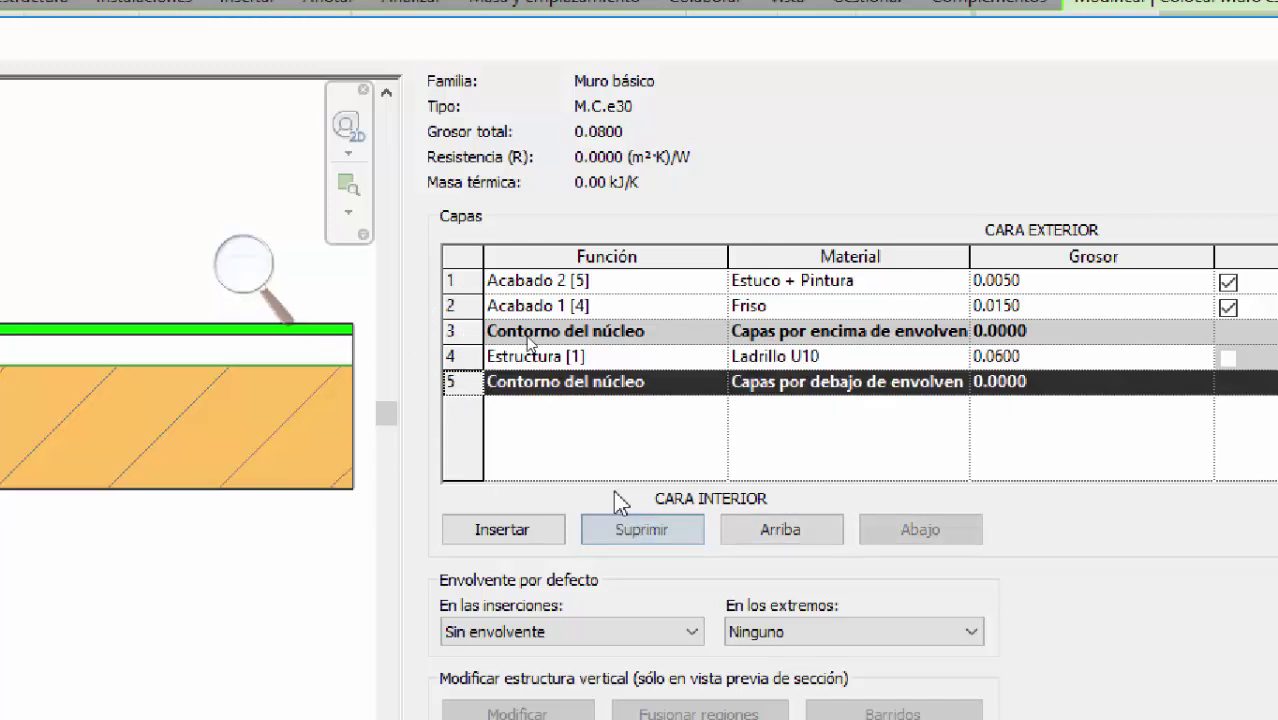
click(455, 280)
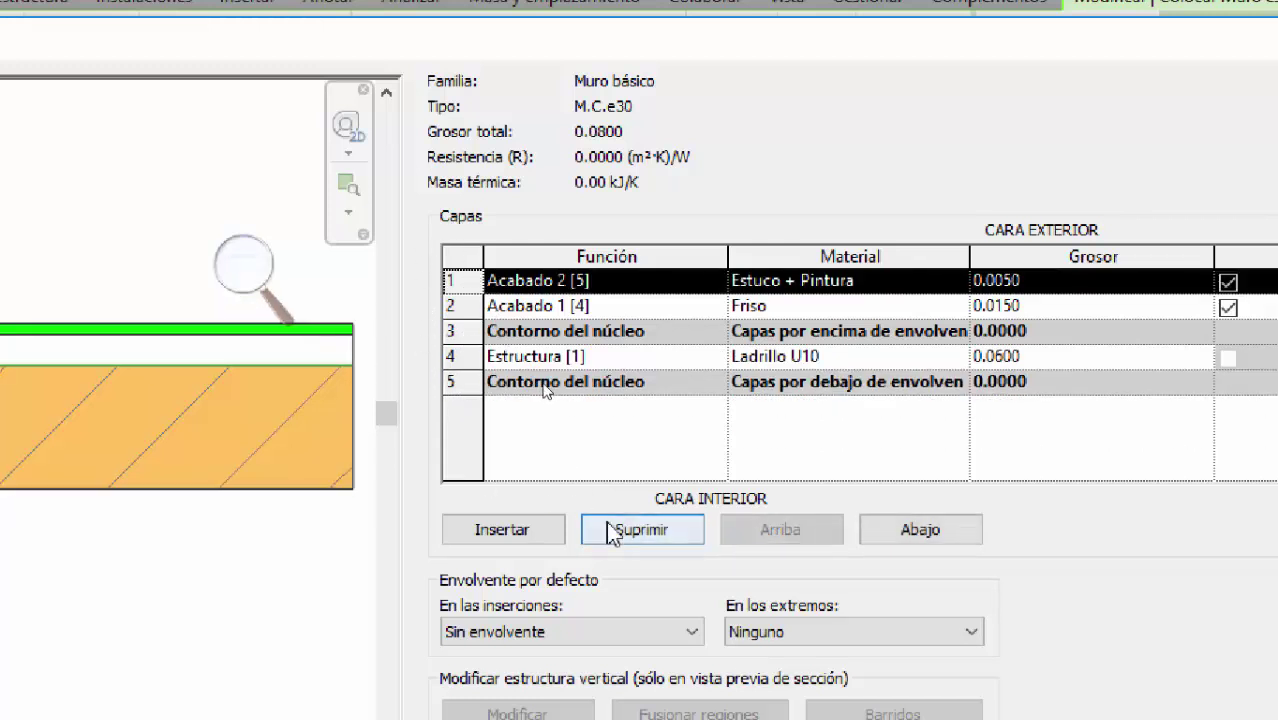
click(640, 527)
click(638, 527)
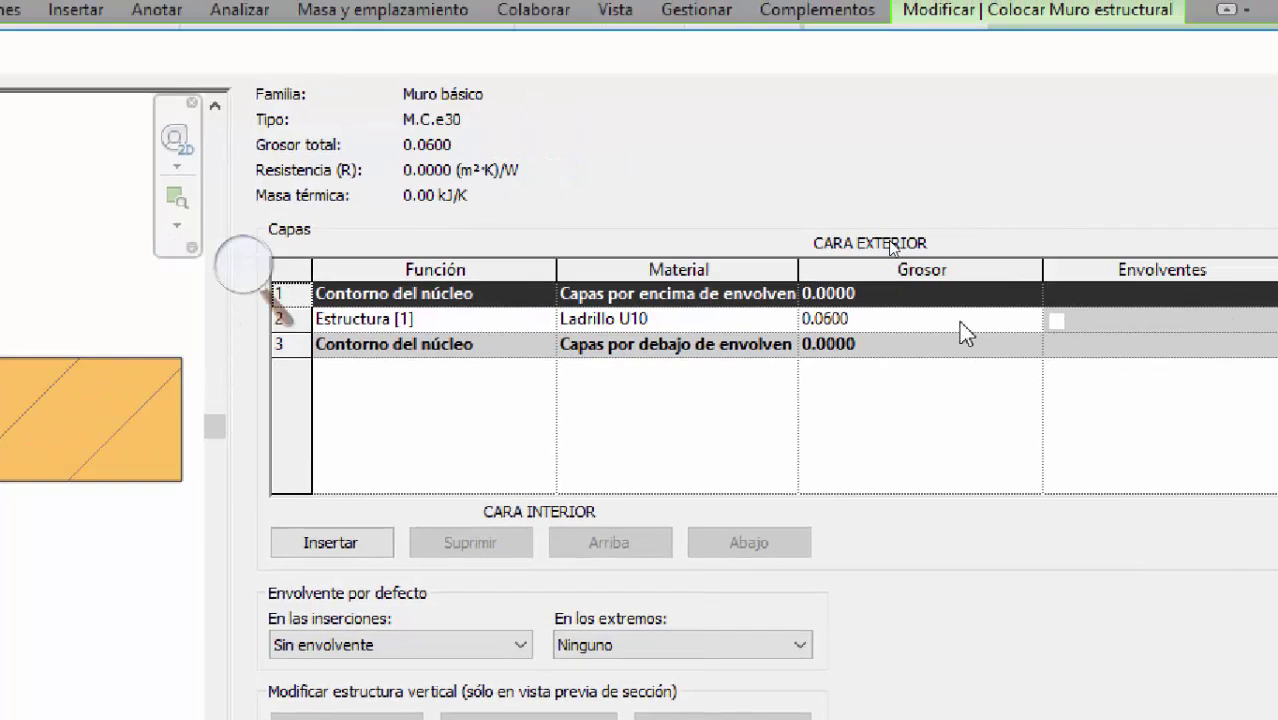
Step: Set the thickness of the M.C.e30 wall's Estructura [1] layer to 0.3 m
click(1079, 303)
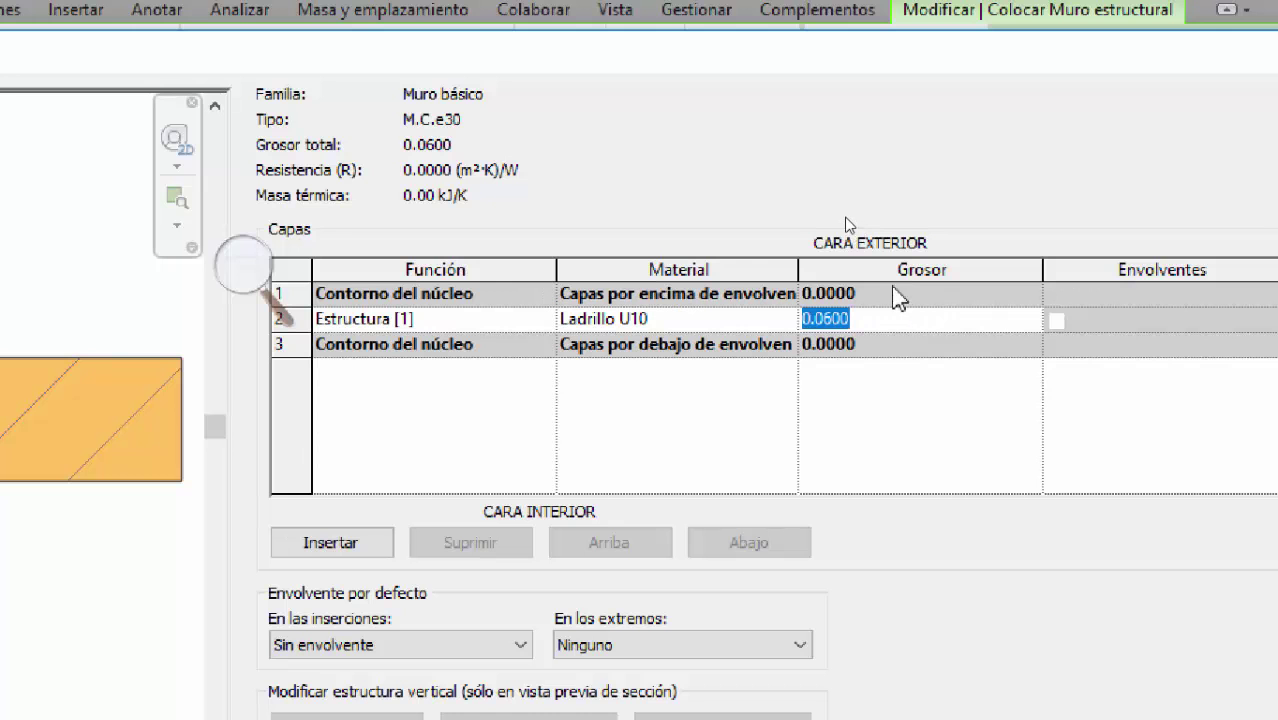
text(0.3)
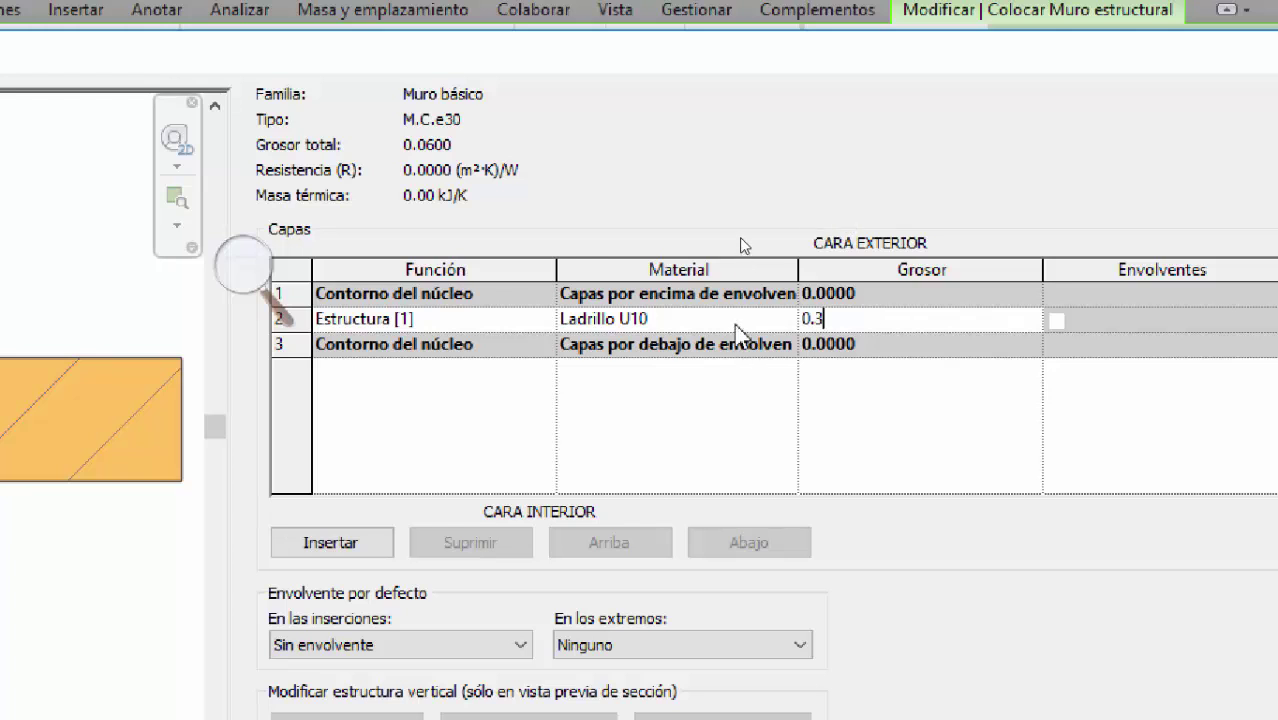
key(shift+Tab)
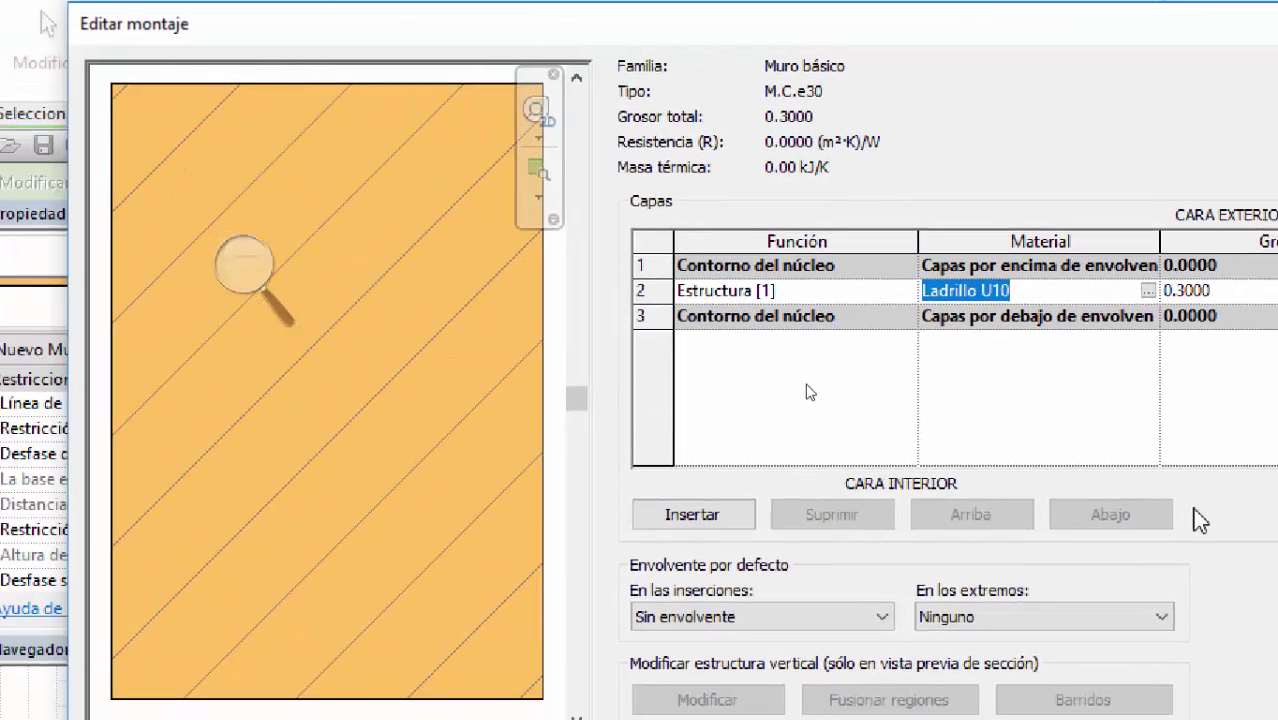
scroll(4, 435, down, 3)
scroll(365, 415, down, 2)
middle_drag(371, 421, 331, 414)
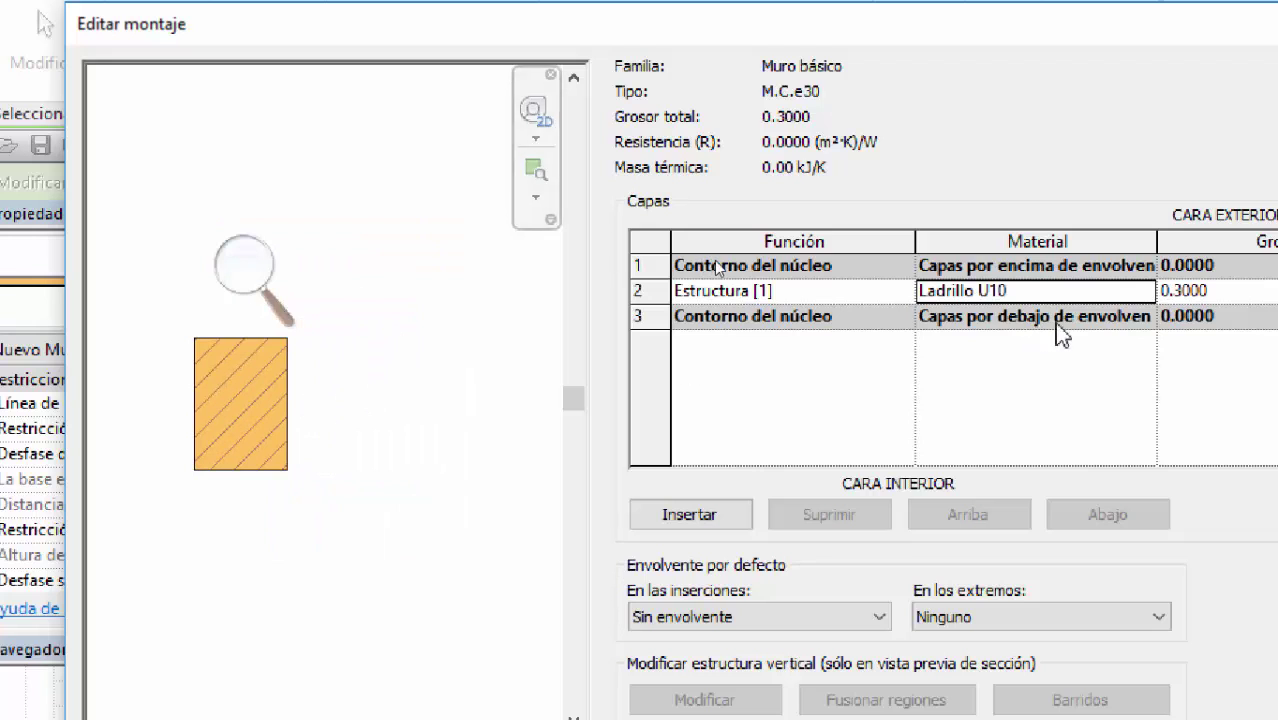
Step: Open the material browser for the M.C.e30 structure layer and search the materials for HORMIG
click(1003, 291)
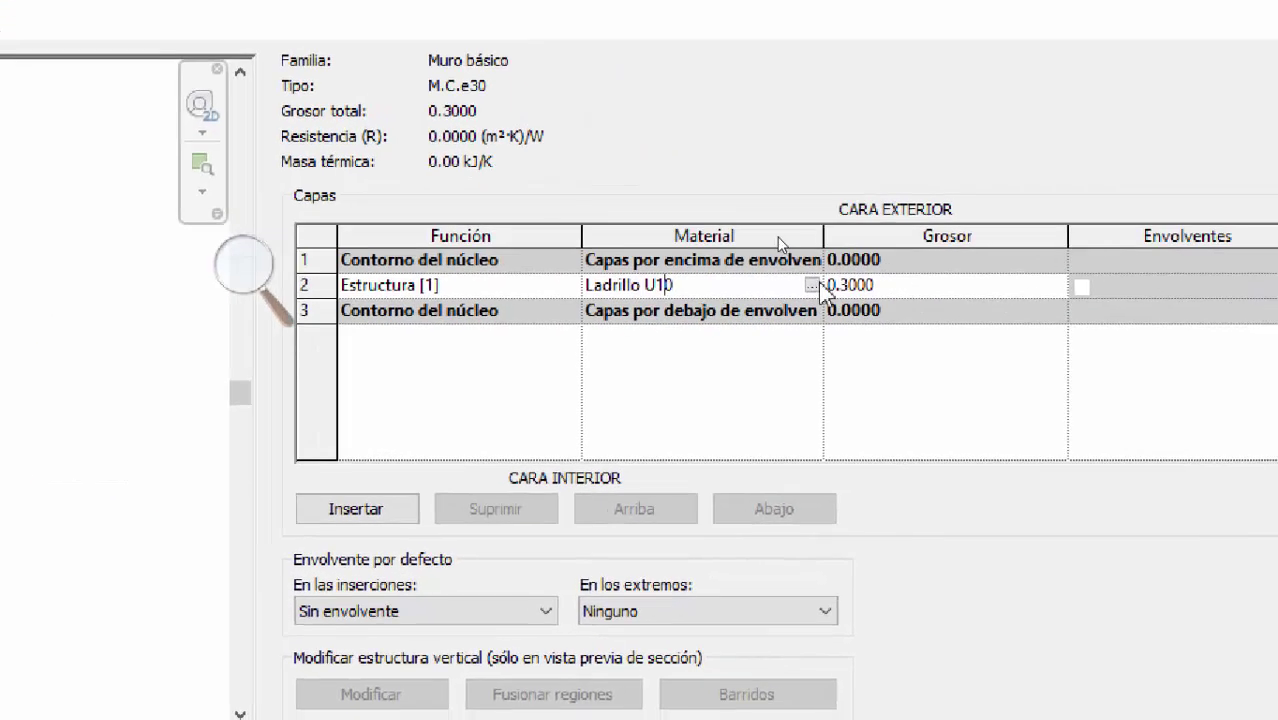
click(988, 300)
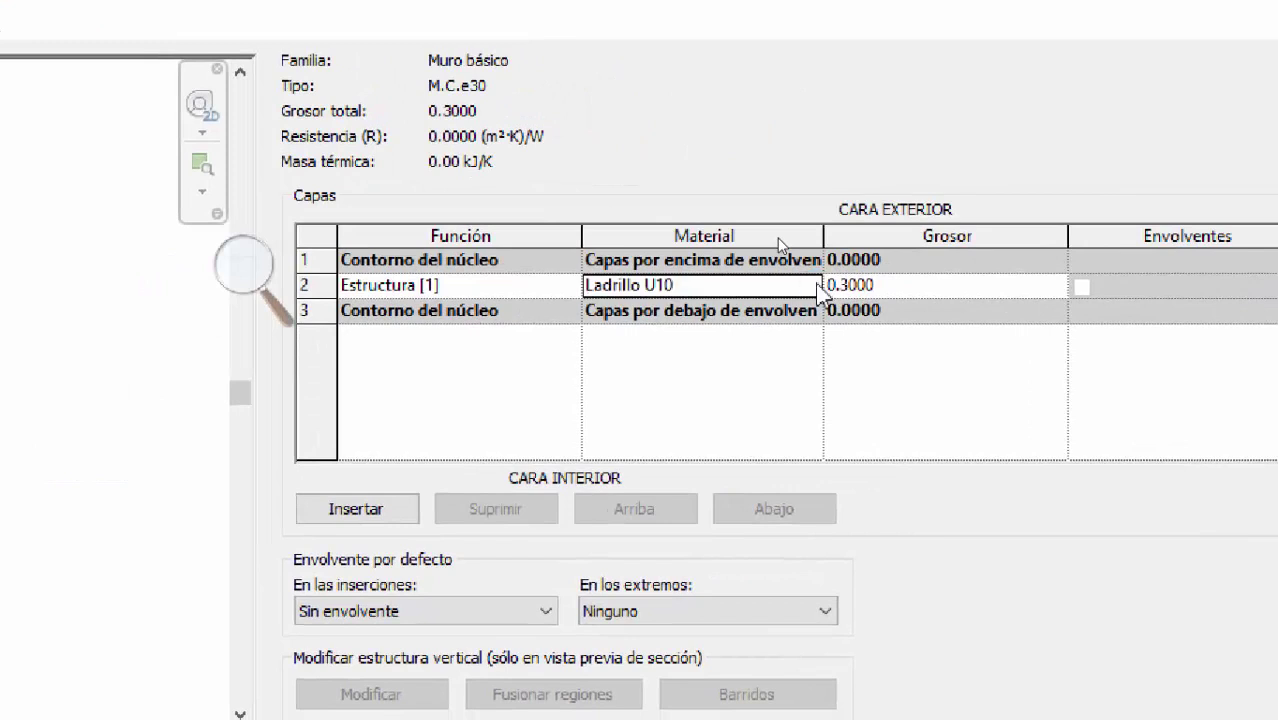
click(817, 285)
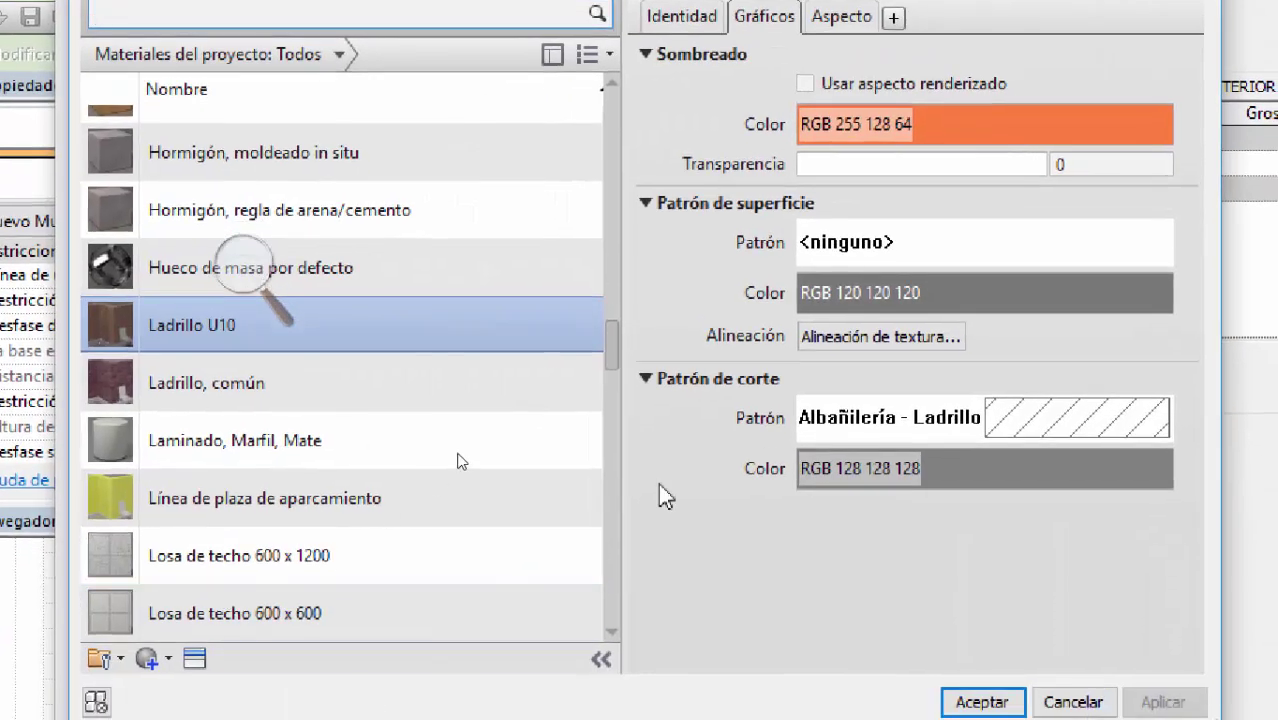
scroll(330, 350, up, 1)
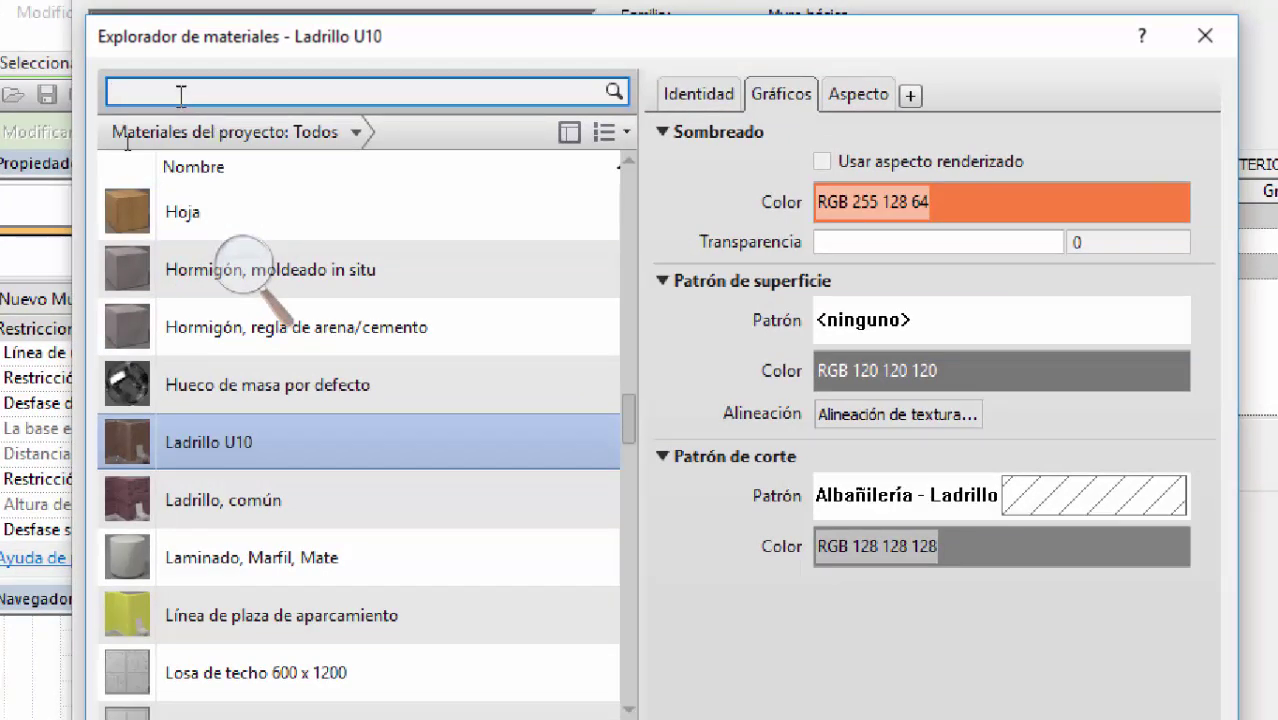
text(HORI)
key(BackSpace)
text(M)
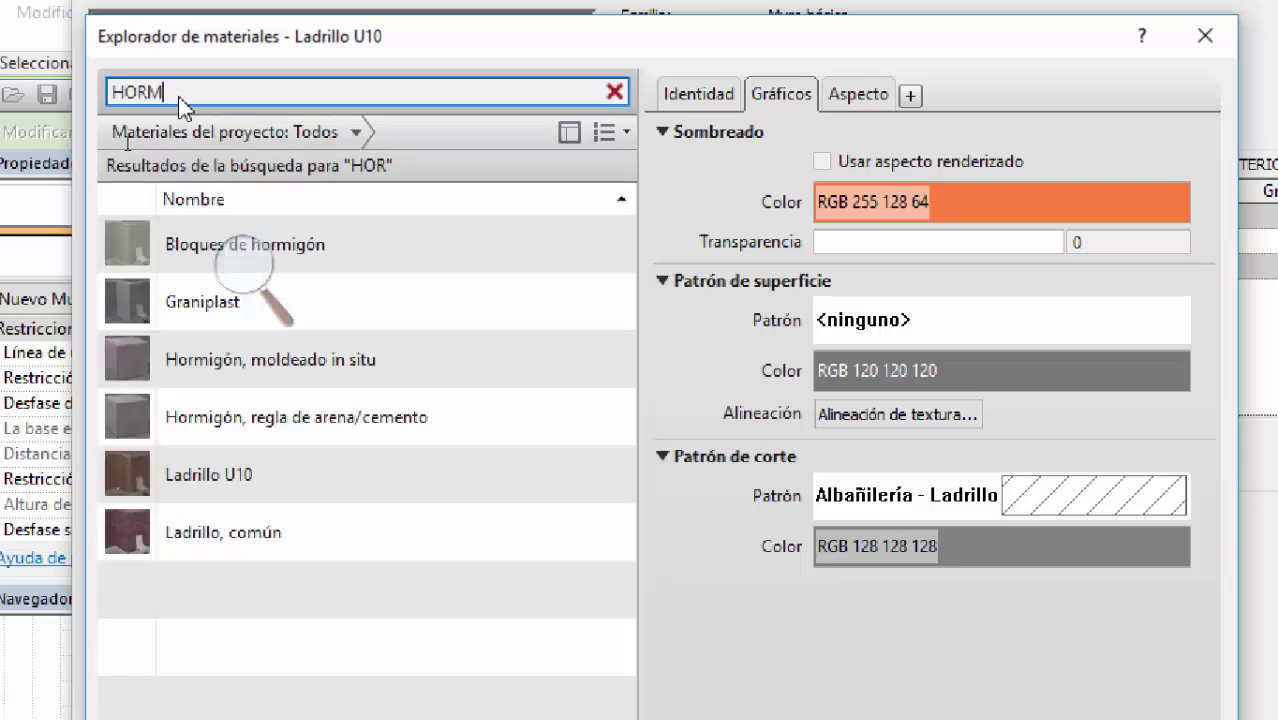
text(IG)
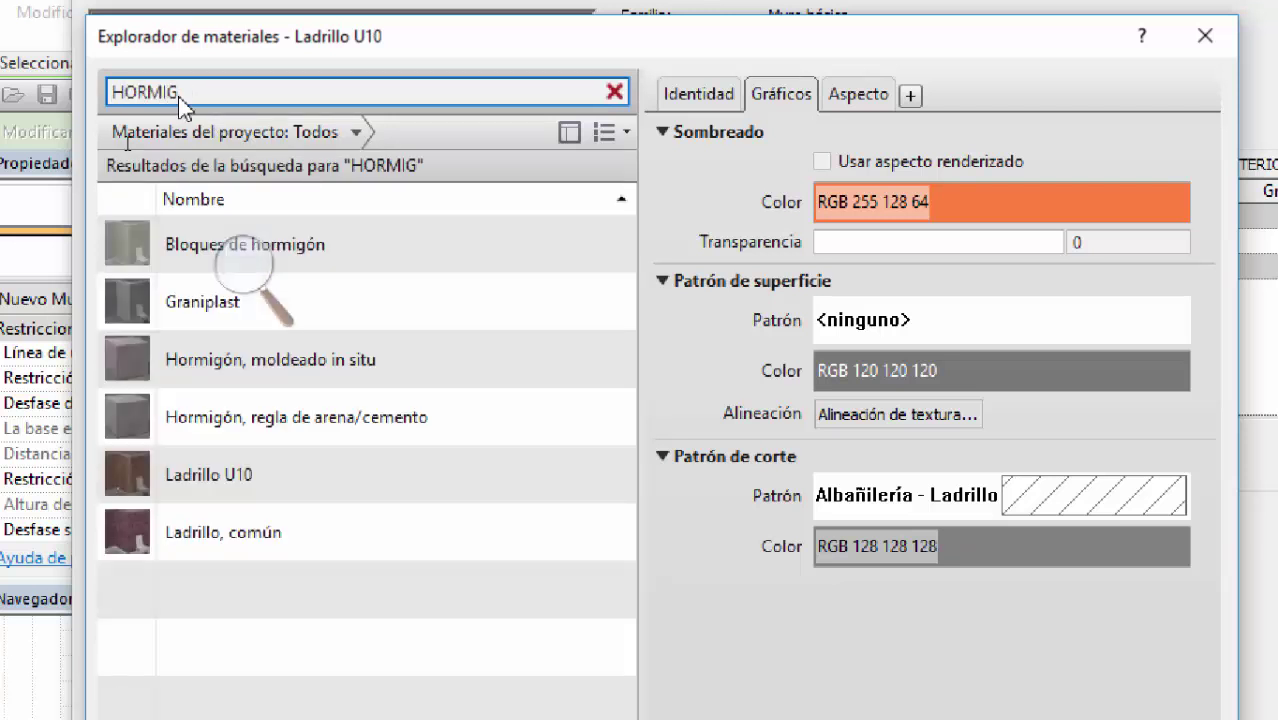
Step: Assign the material Hormigón, moldeado in situ to the structure layer and accept the M.C.e30 wall type
click(254, 368)
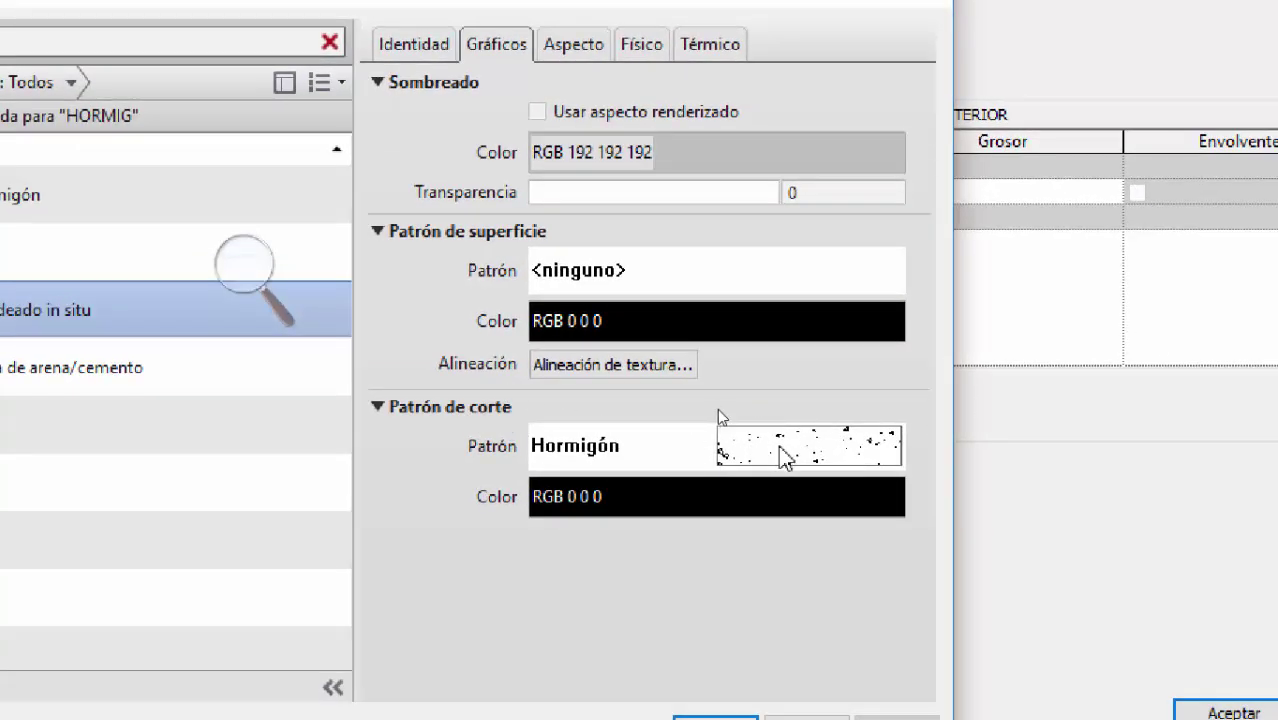
click(598, 50)
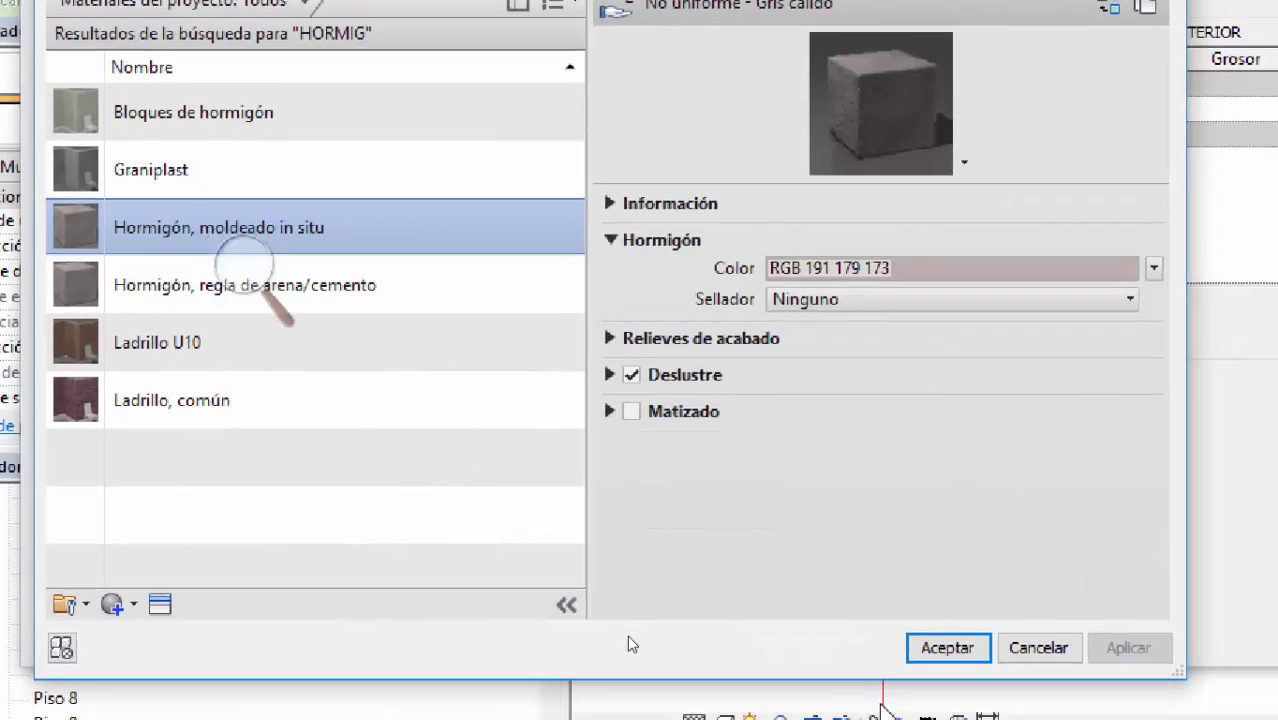
click(925, 650)
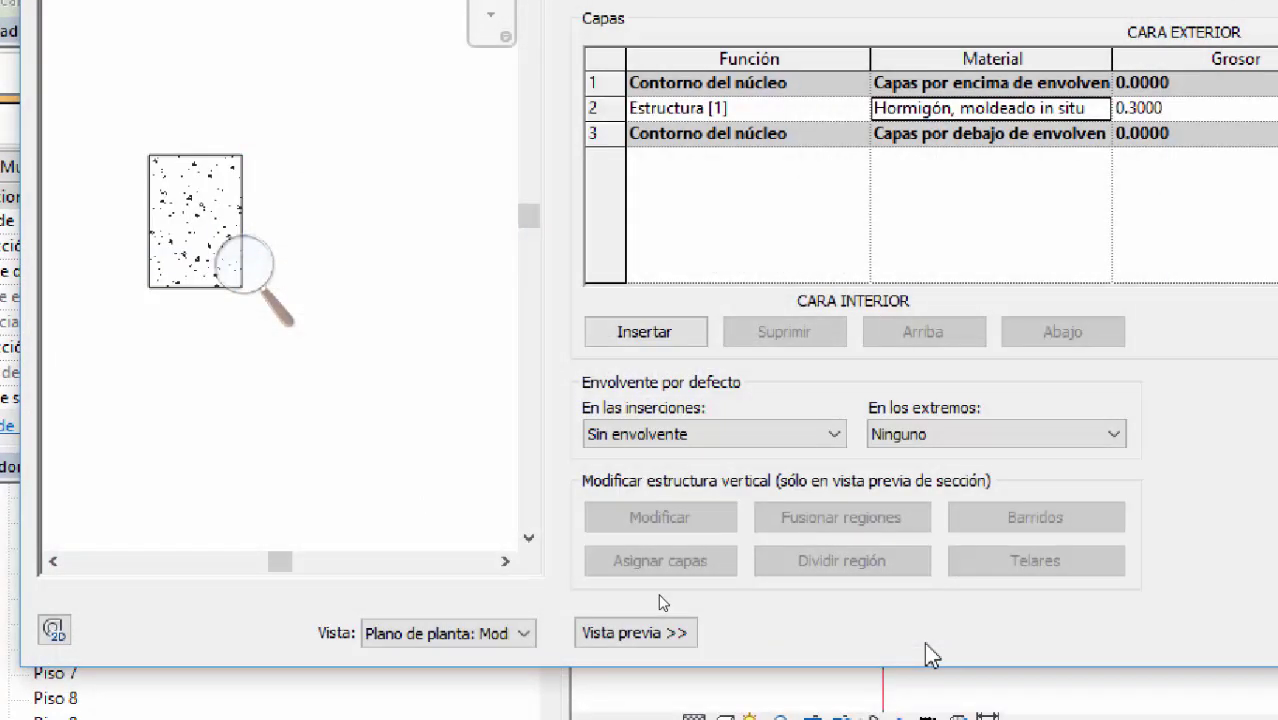
scroll(368, 330, up, 5)
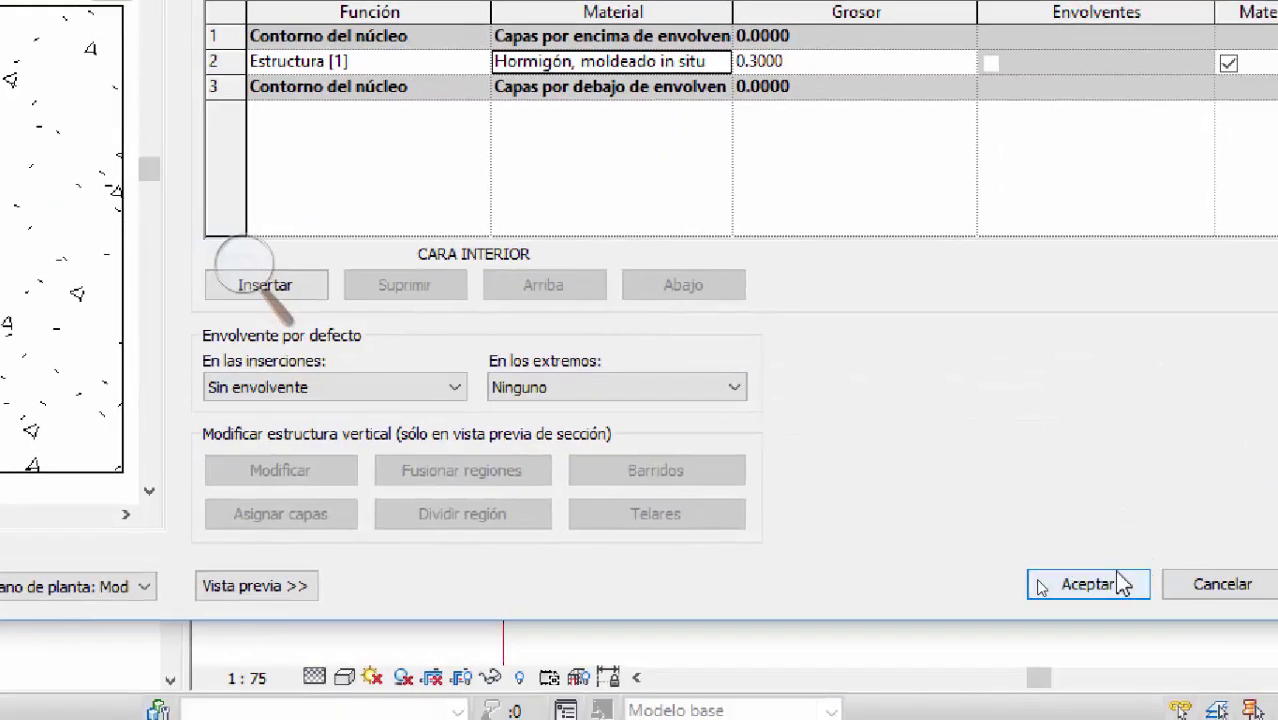
click(1118, 583)
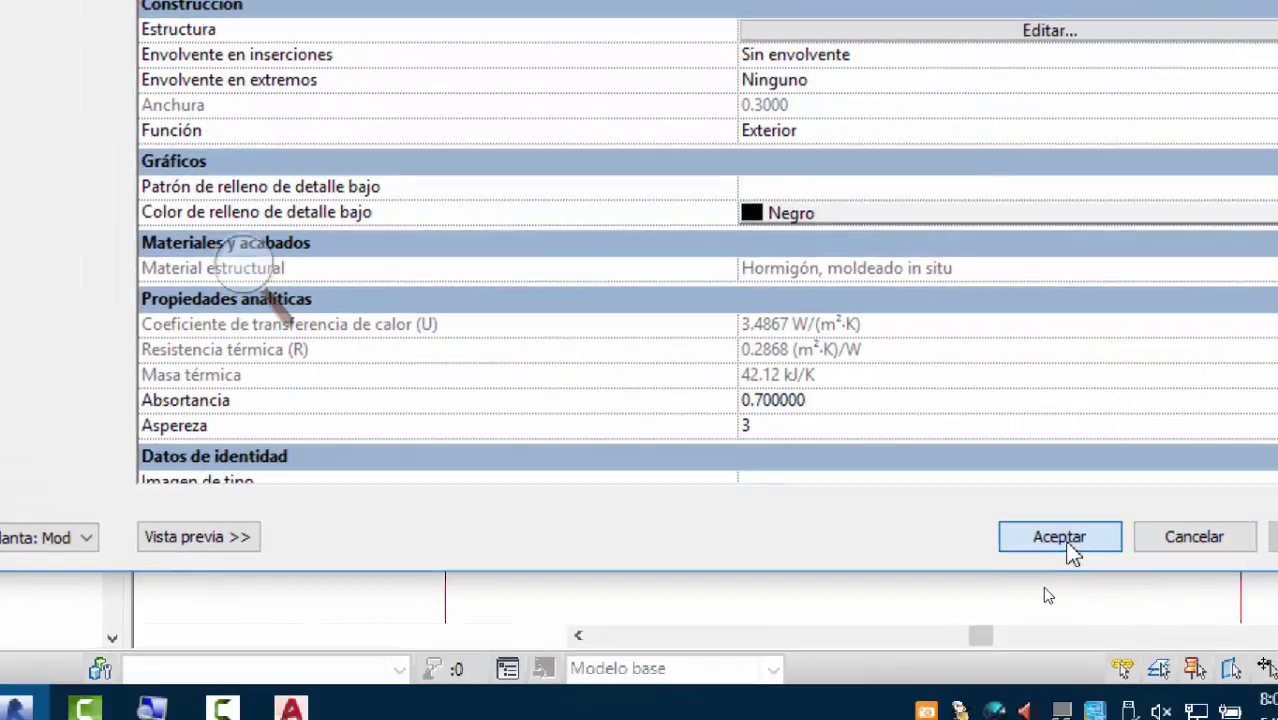
click(1088, 556)
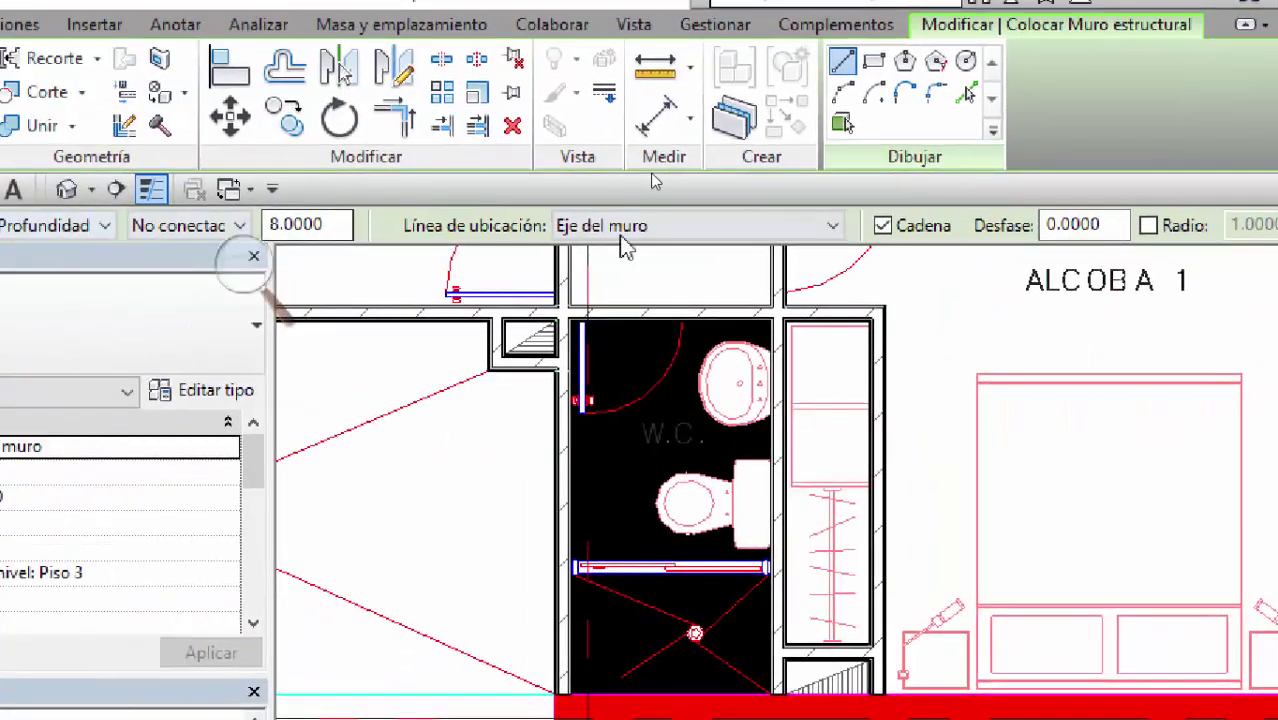
Step: Review the location line options and examine the ends of the red structural walls beside the W.C. and the hall against their axes
click(437, 240)
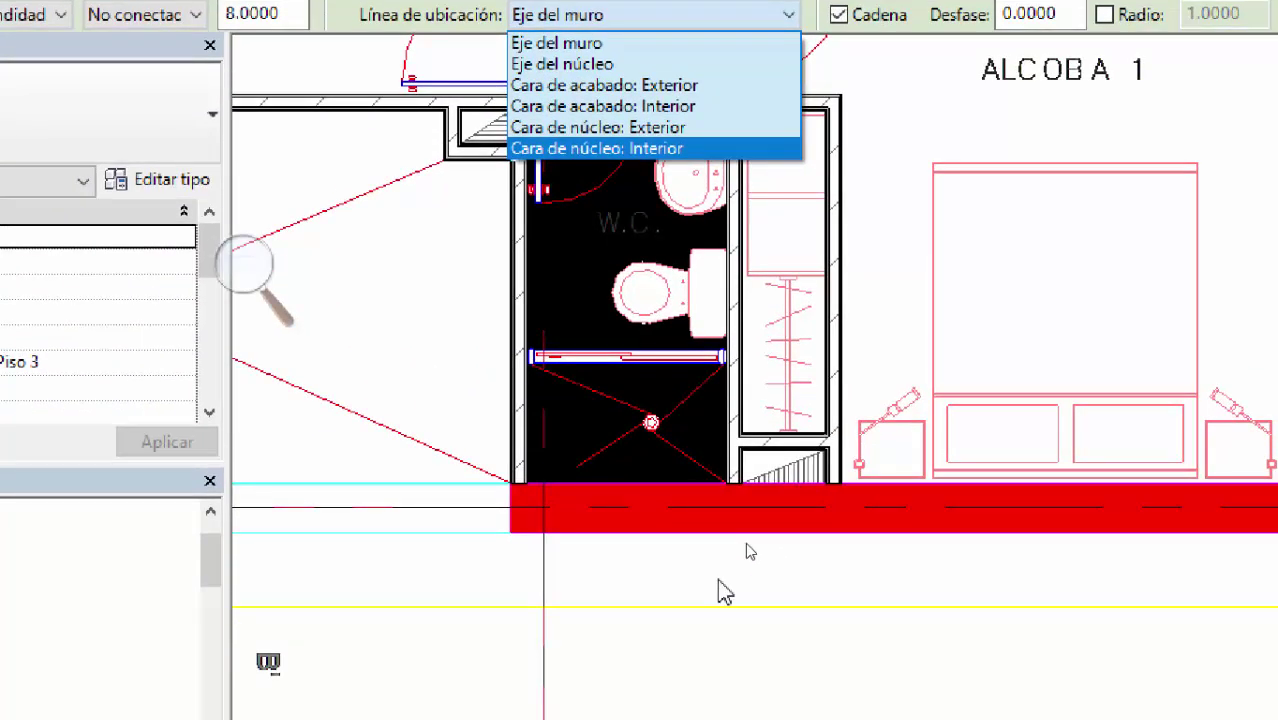
click(720, 582)
scroll(502, 542, up, 3)
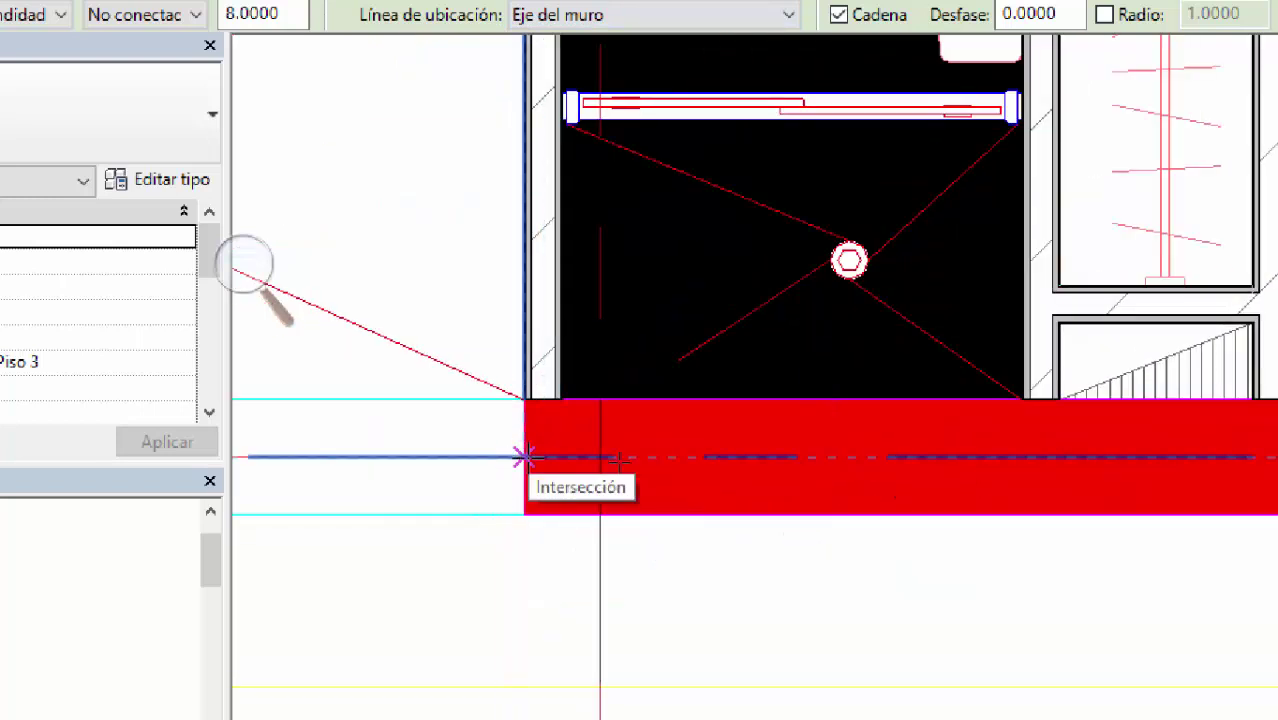
scroll(524, 457, down, 4)
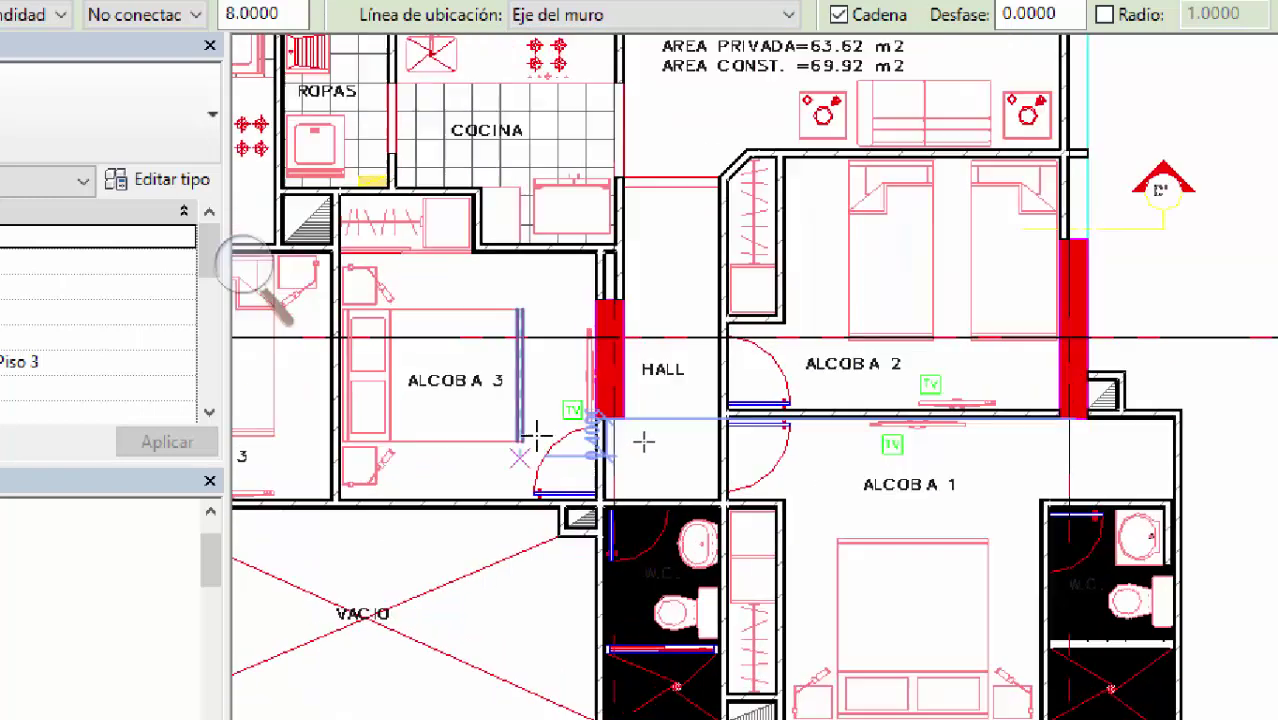
scroll(643, 441, up, 7)
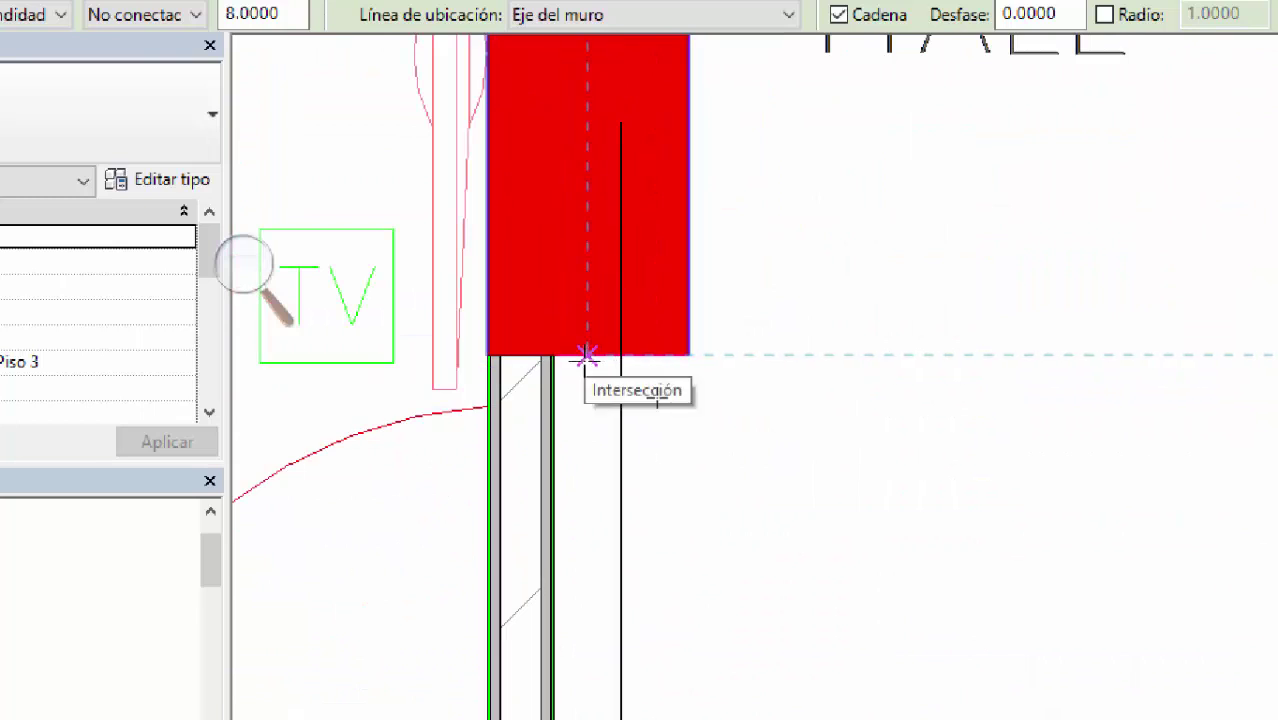
scroll(642, 423, down, 5)
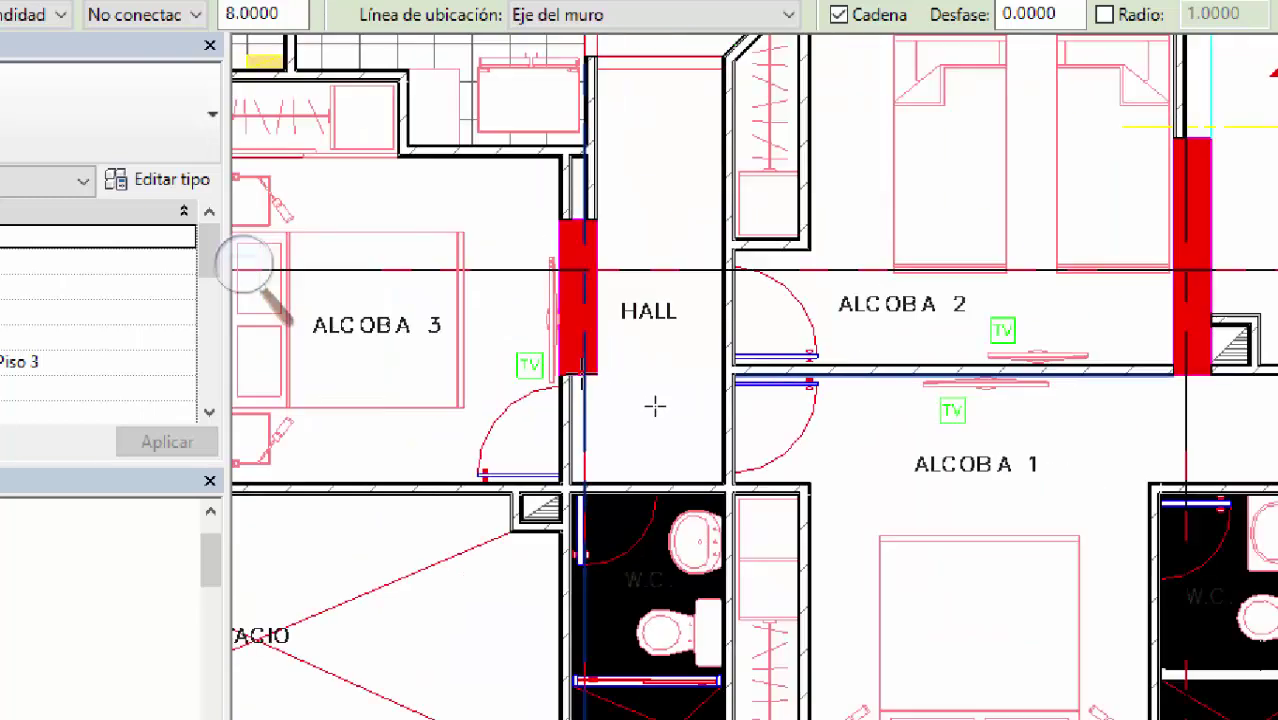
middle_drag(656, 405, 596, 286)
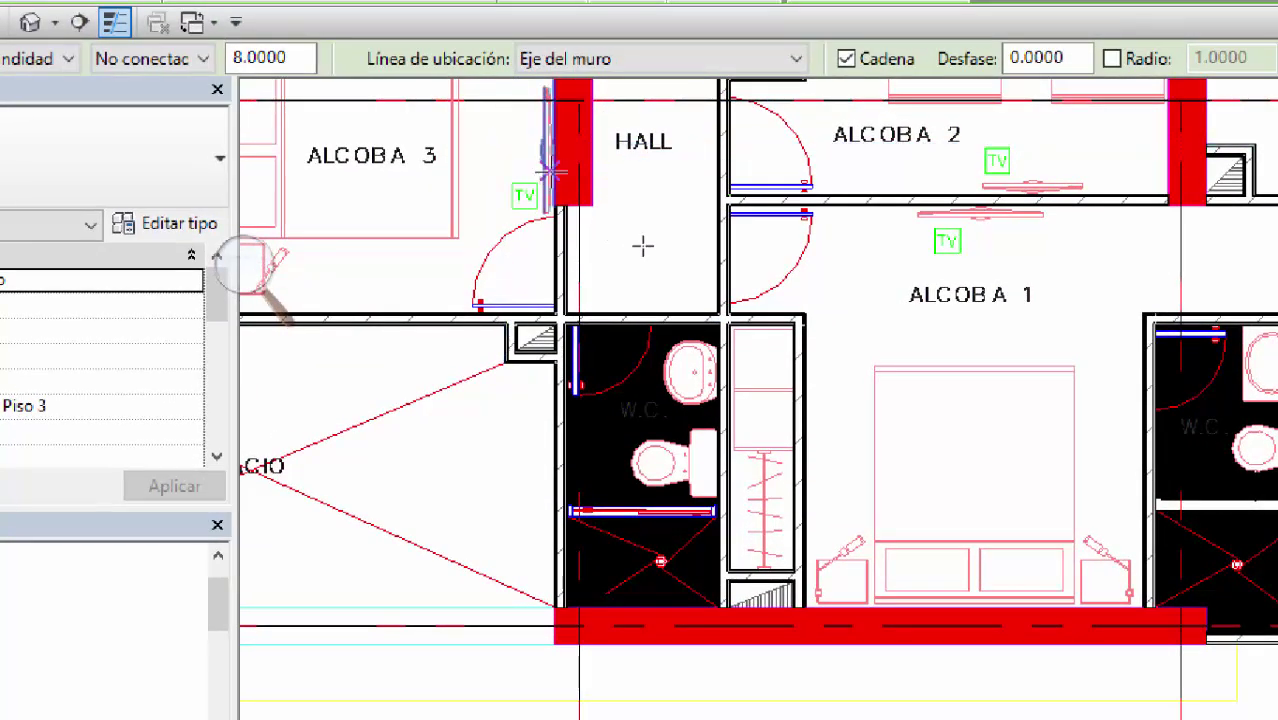
Step: Set the new wall's location line to Cara de acabado: Exterior
key(alt+Down)
key(Down)
key(Down)
key(Down)
key(Up)
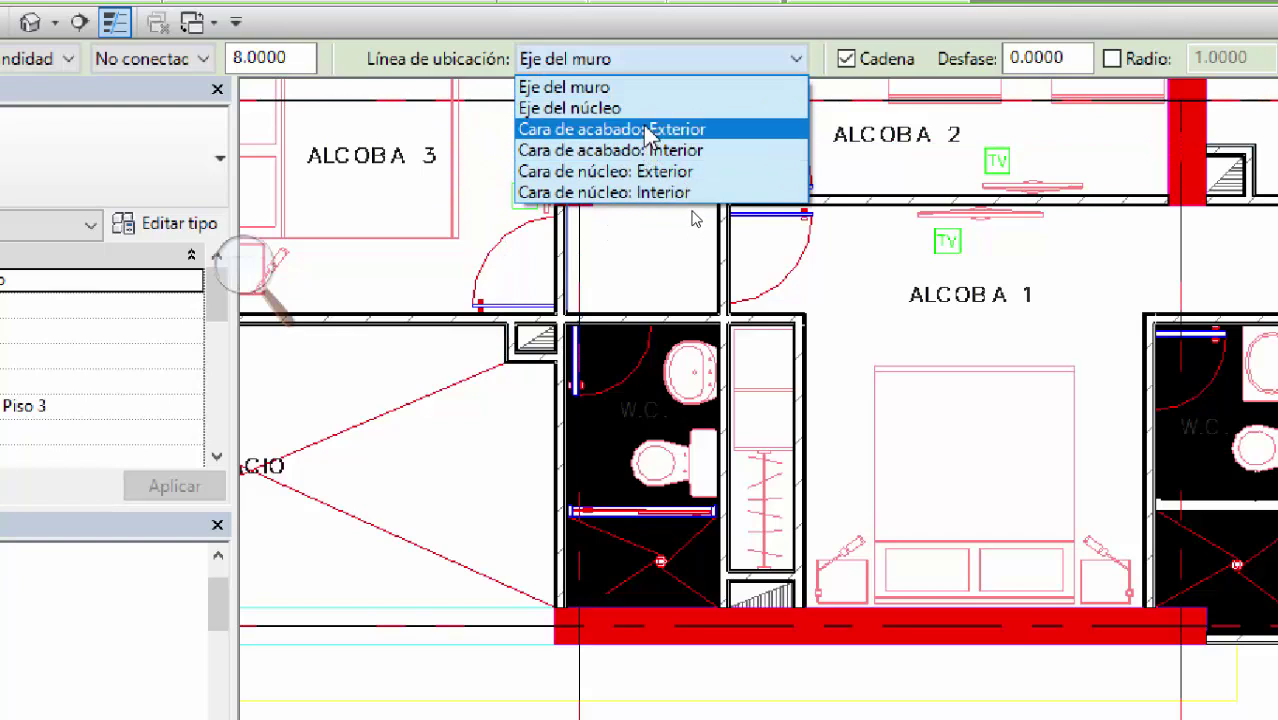
key(Return)
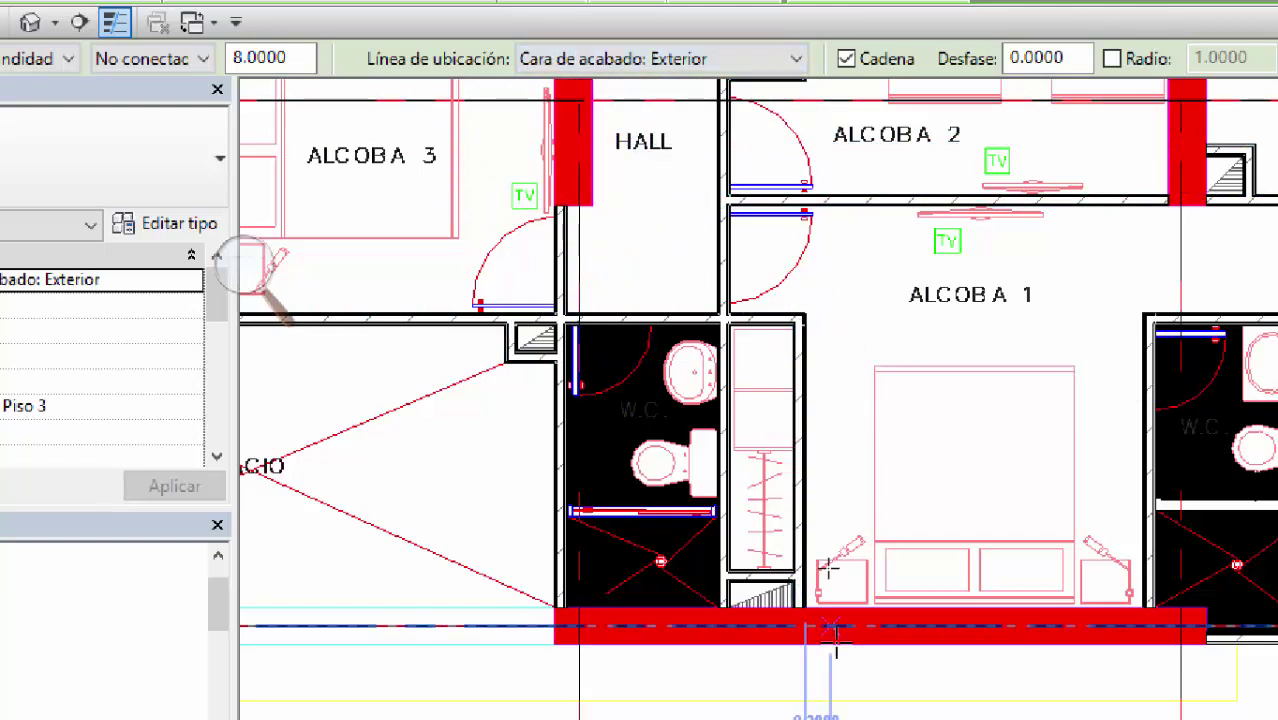
Step: Examine how the red structural walls around Alcoba 1, Alcoba 2 and the Sala sit relative to the grid axes
middle_drag(813, 519, 718, 381)
scroll(929, 455, down, 5)
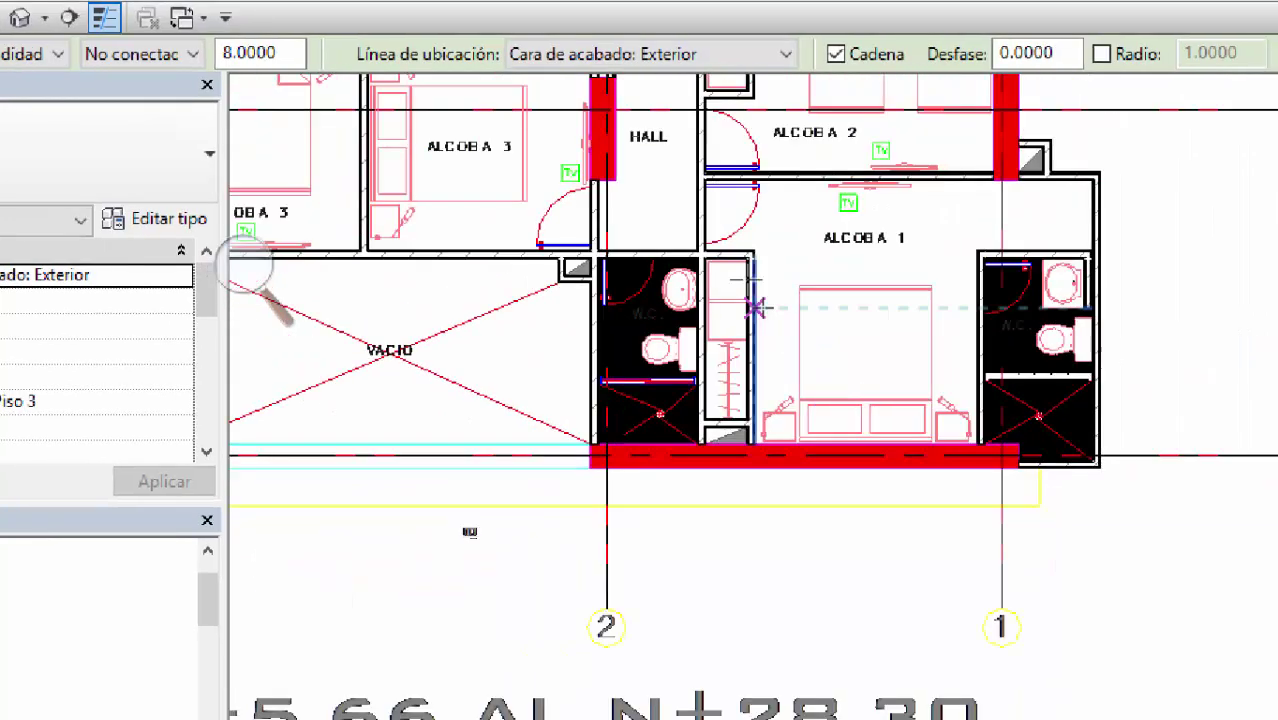
scroll(770, 300, up, 2)
scroll(1017, 400, up, 2)
scroll(1017, 400, up, 2)
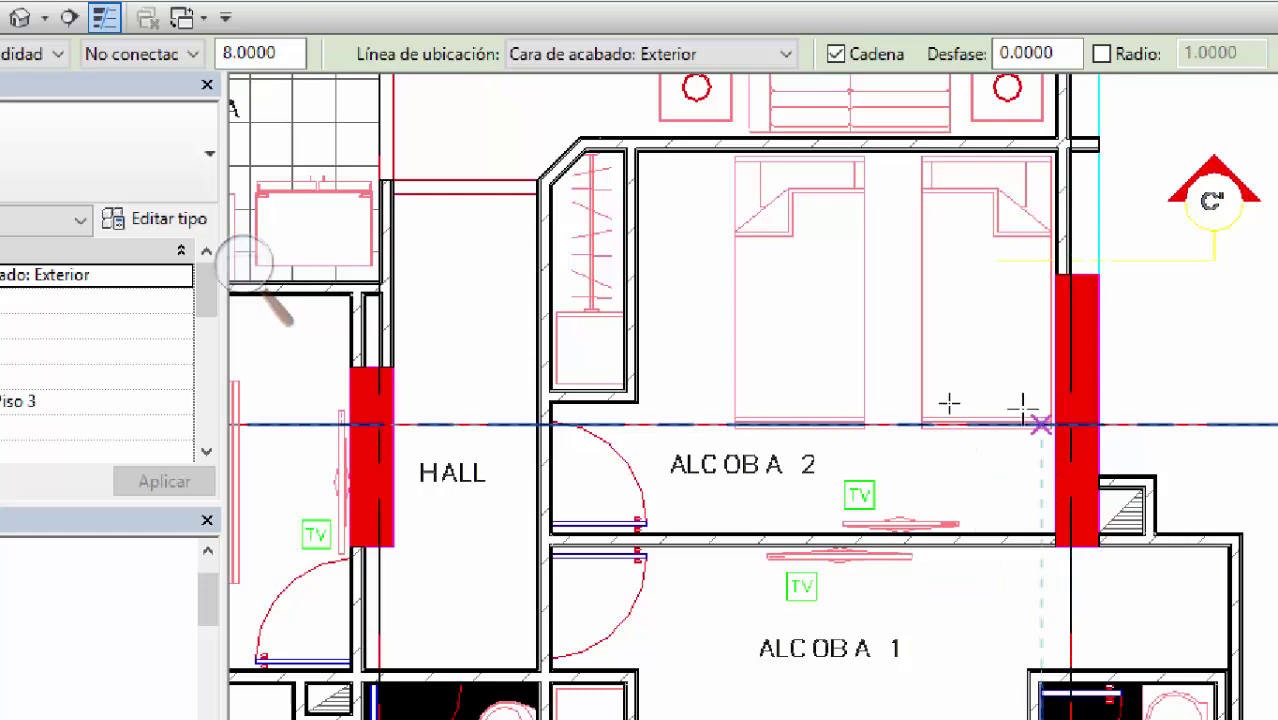
scroll(1027, 422, down, 2)
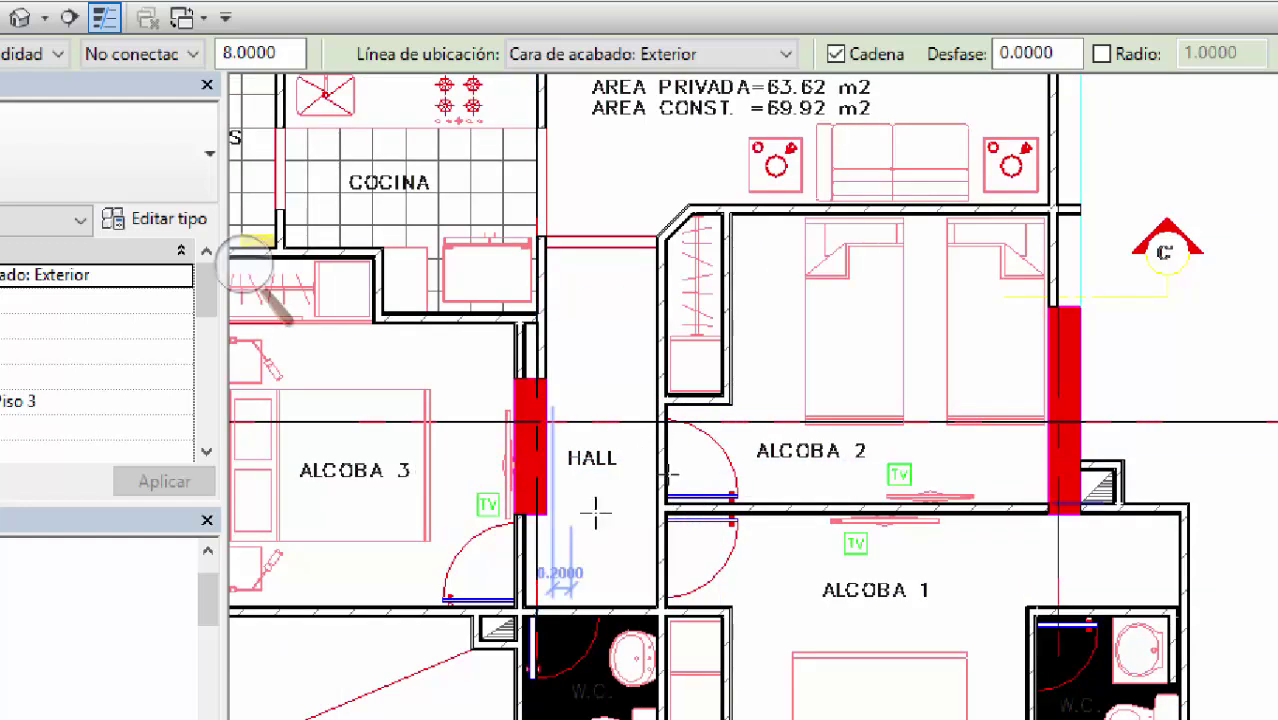
scroll(593, 508, down, 3)
scroll(740, 470, up, 3)
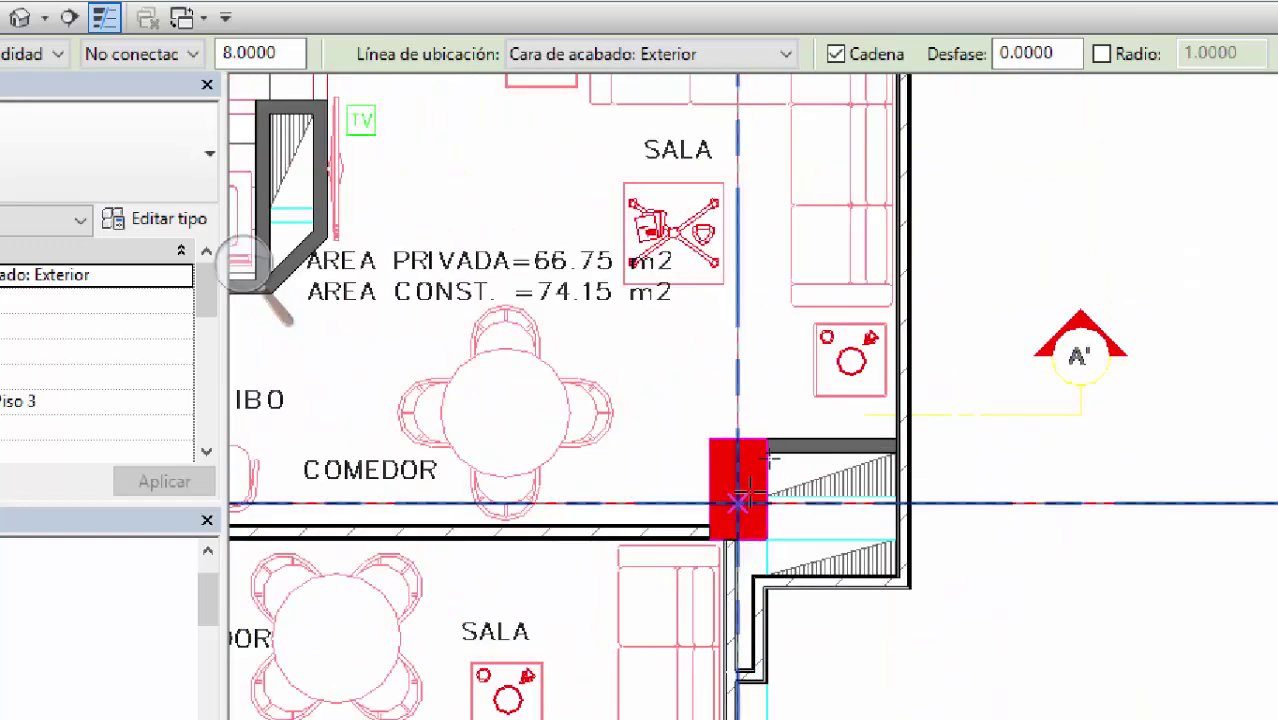
scroll(672, 318, down, 1)
scroll(671, 318, down, 3)
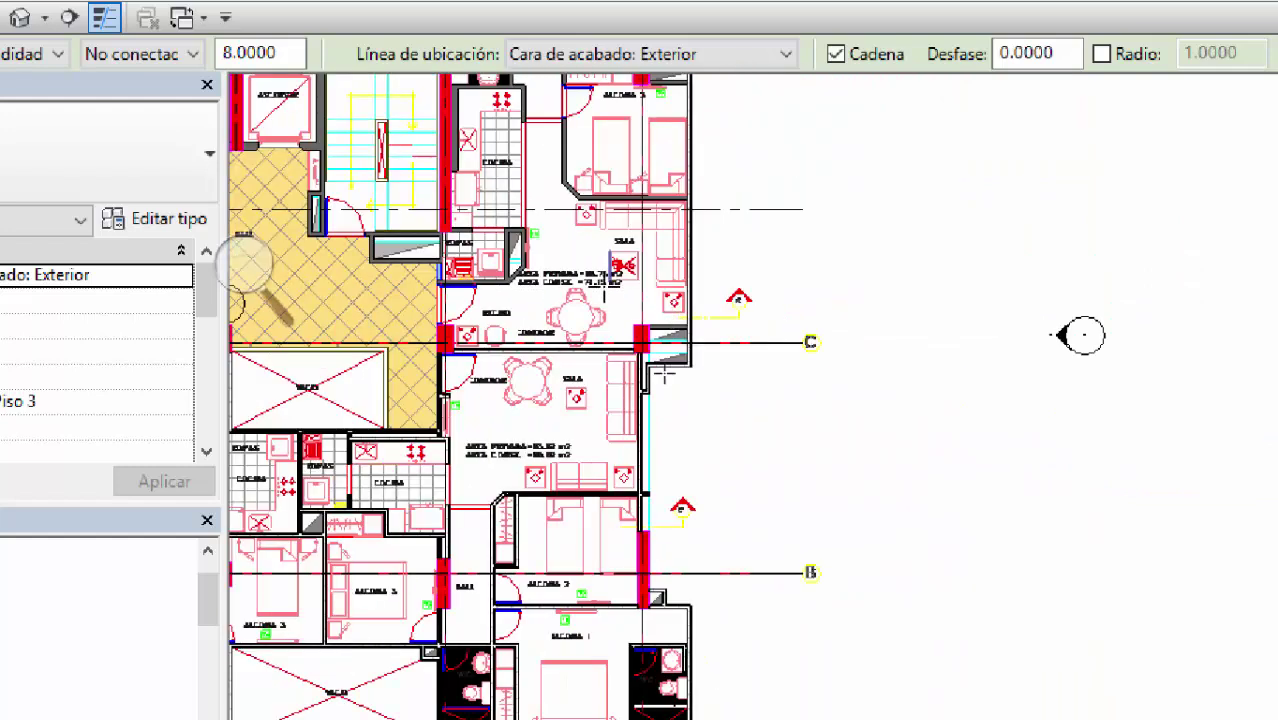
middle_drag(425, 706, 456, 463)
scroll(456, 463, up, 4)
scroll(456, 463, up, 2)
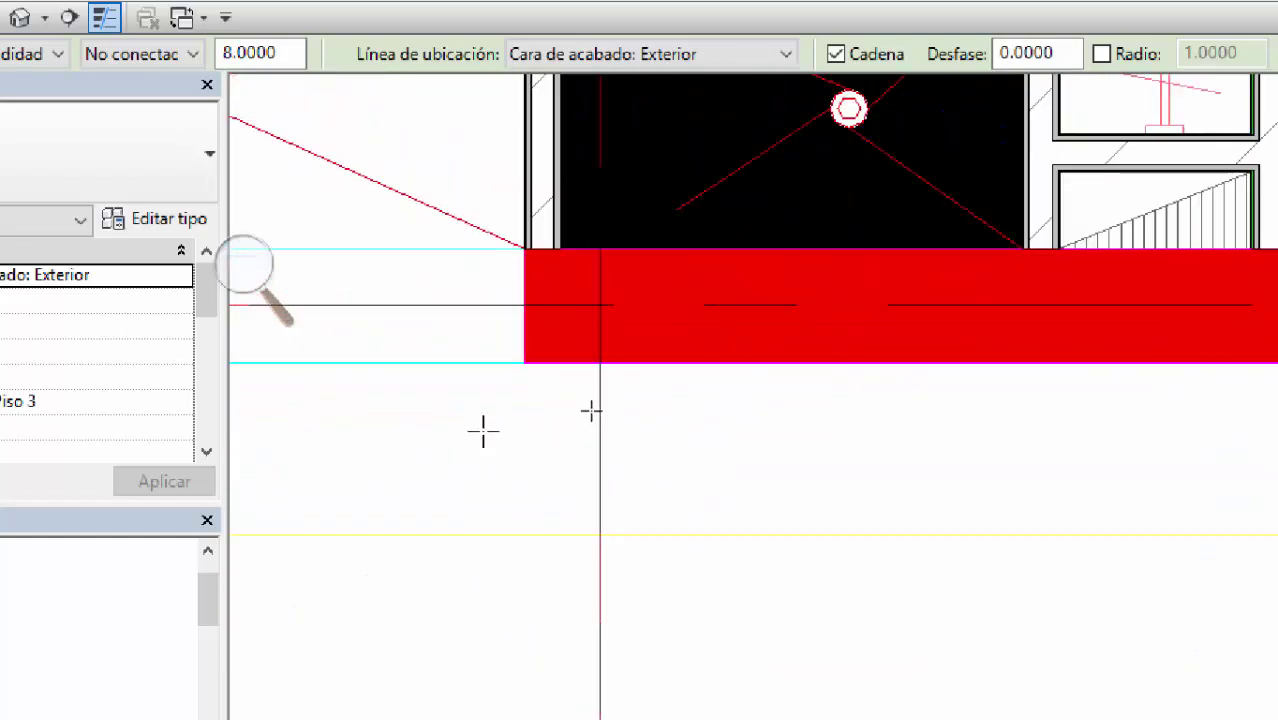
click(522, 360)
scroll(790, 390, down, 4)
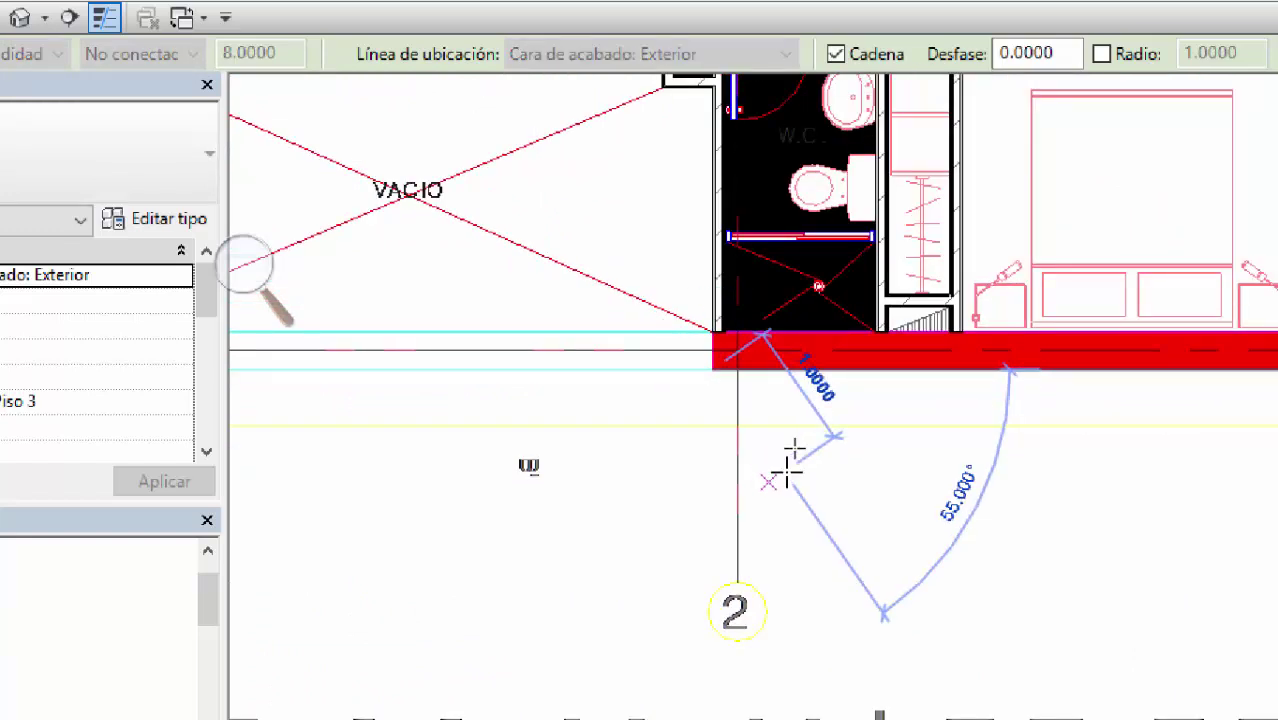
key(Escape)
key(Escape)
key(Return)
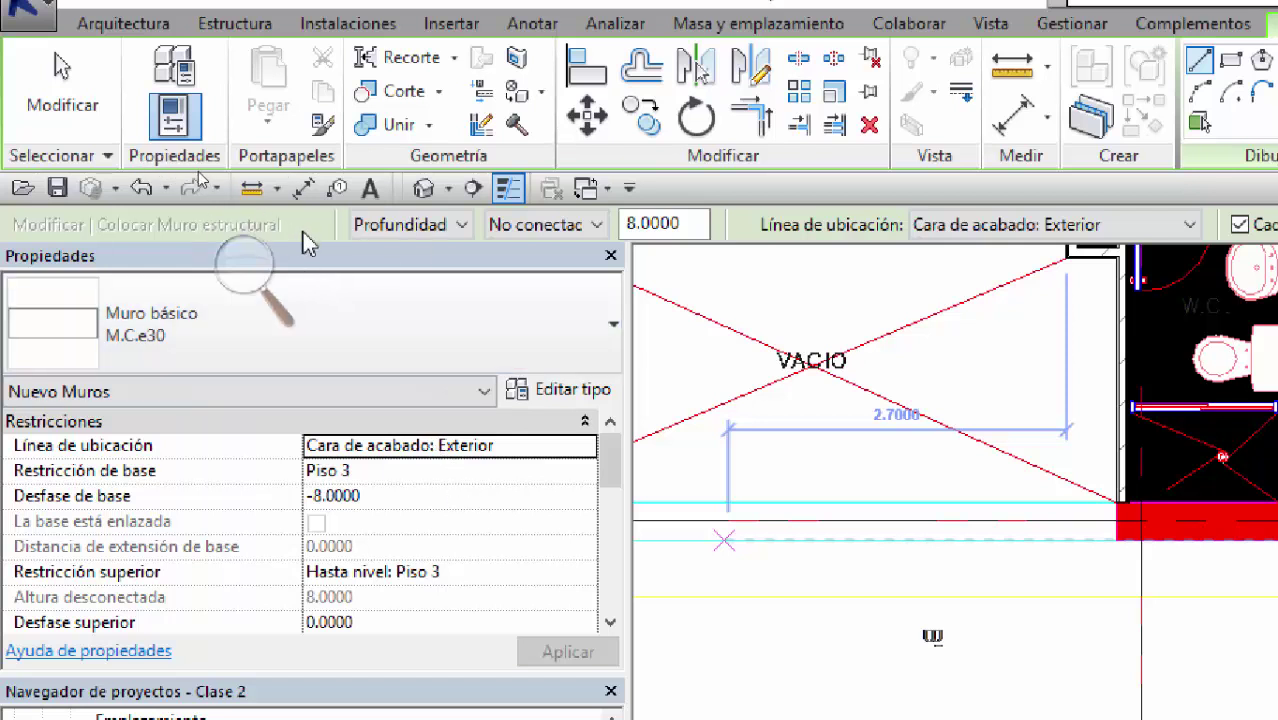
Step: Define the new wall by height instead of depth and set its top constraint to level Piso 4
click(414, 226)
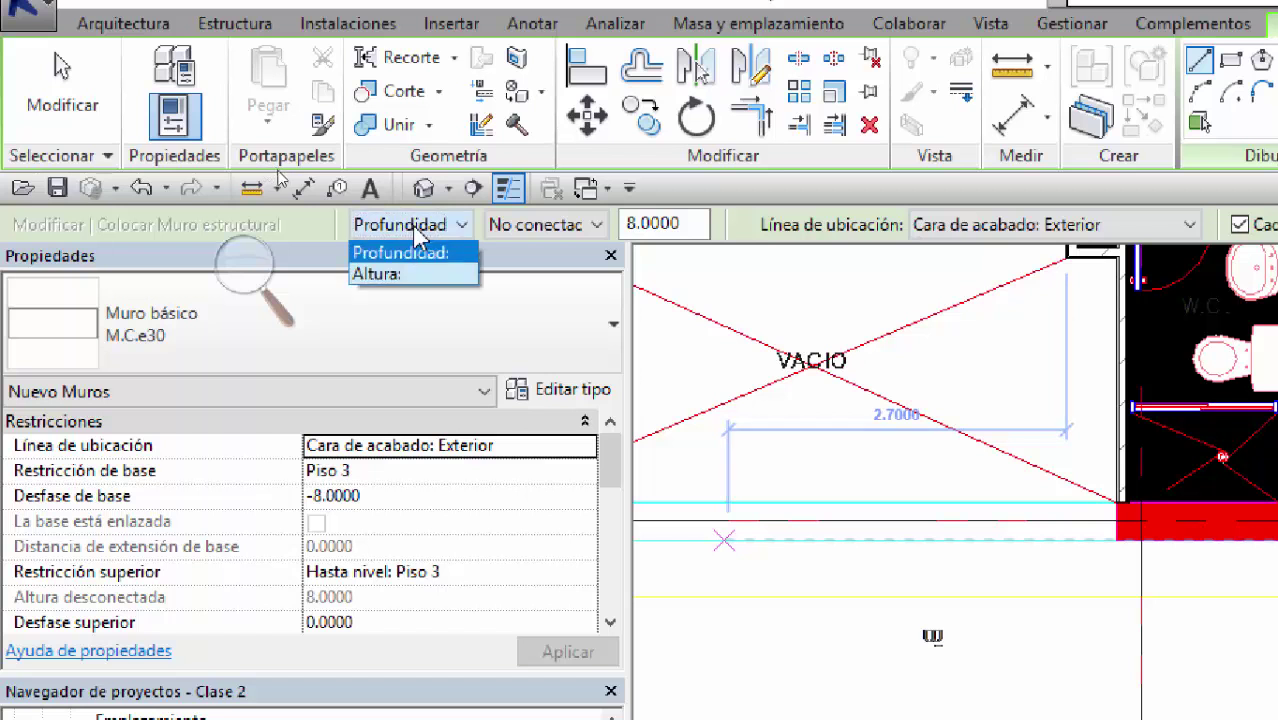
click(424, 275)
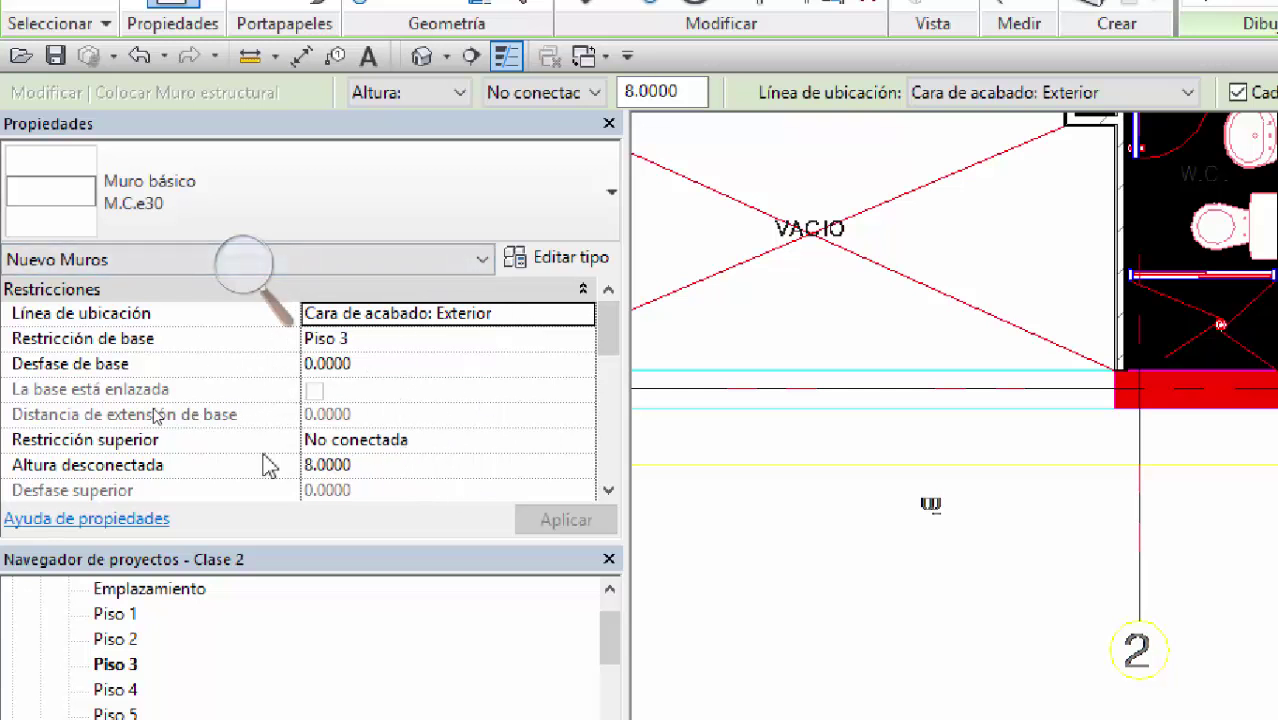
click(422, 442)
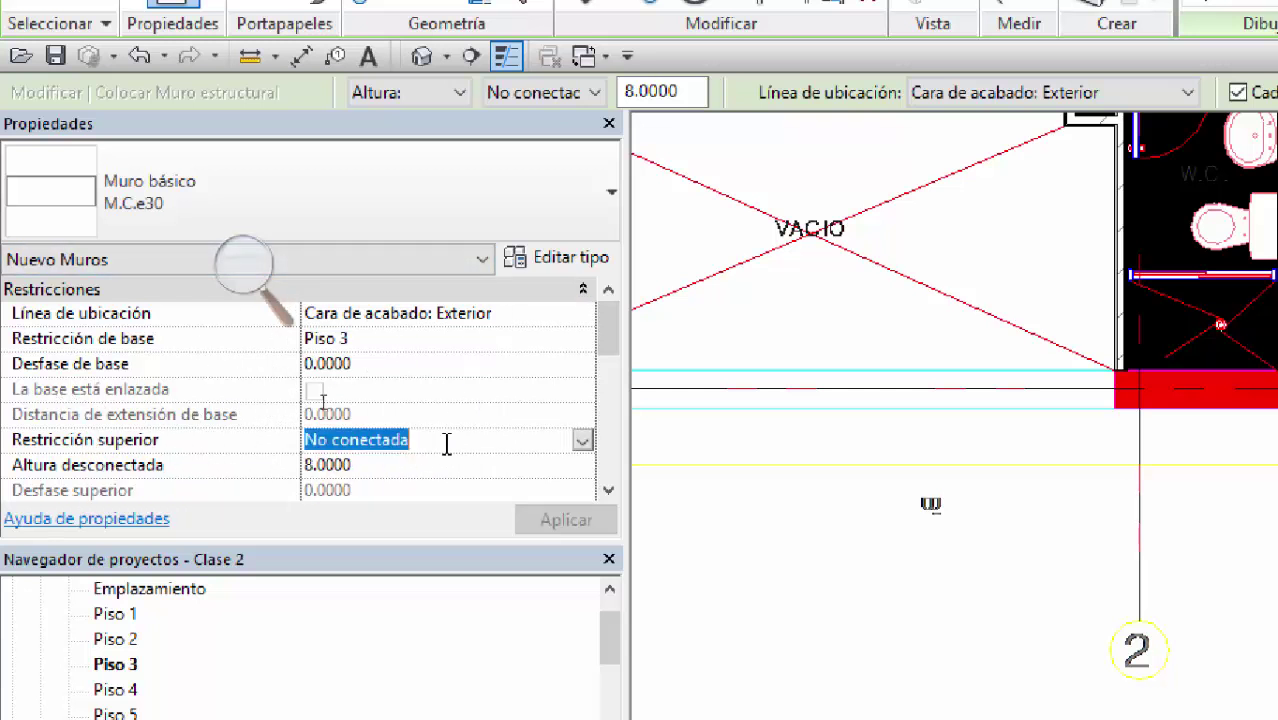
click(581, 441)
click(581, 580)
click(581, 580)
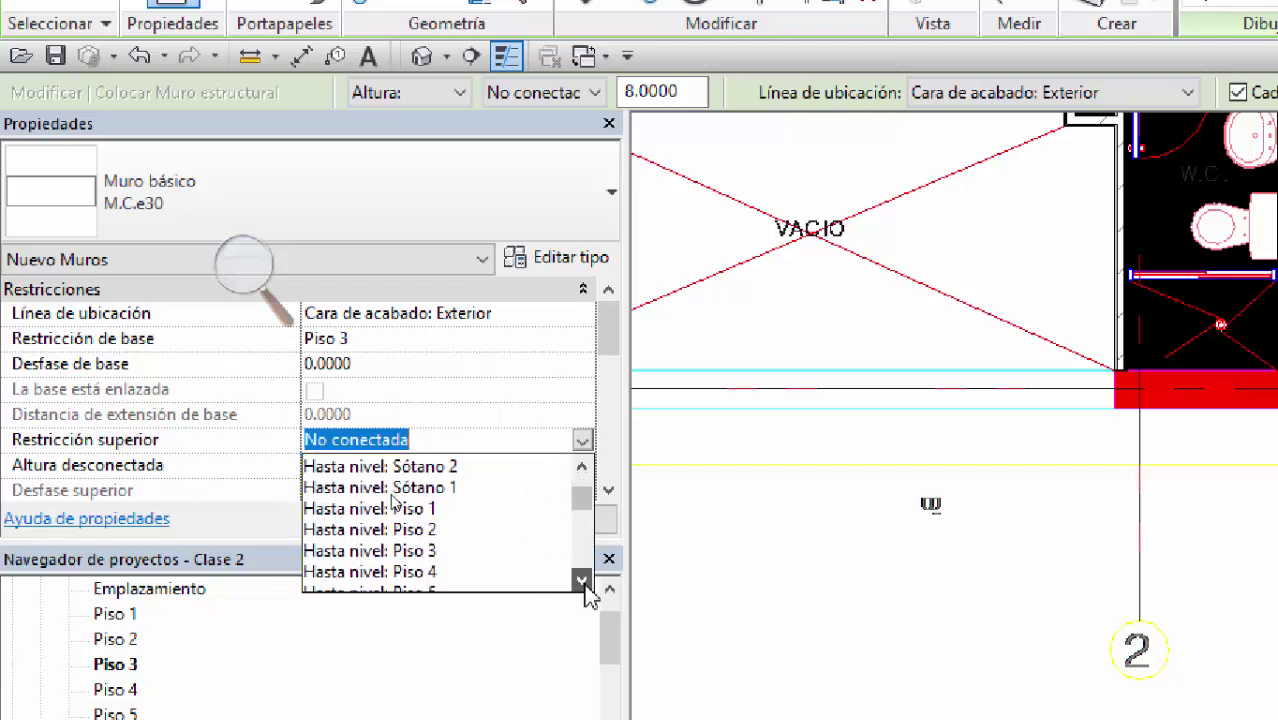
click(496, 572)
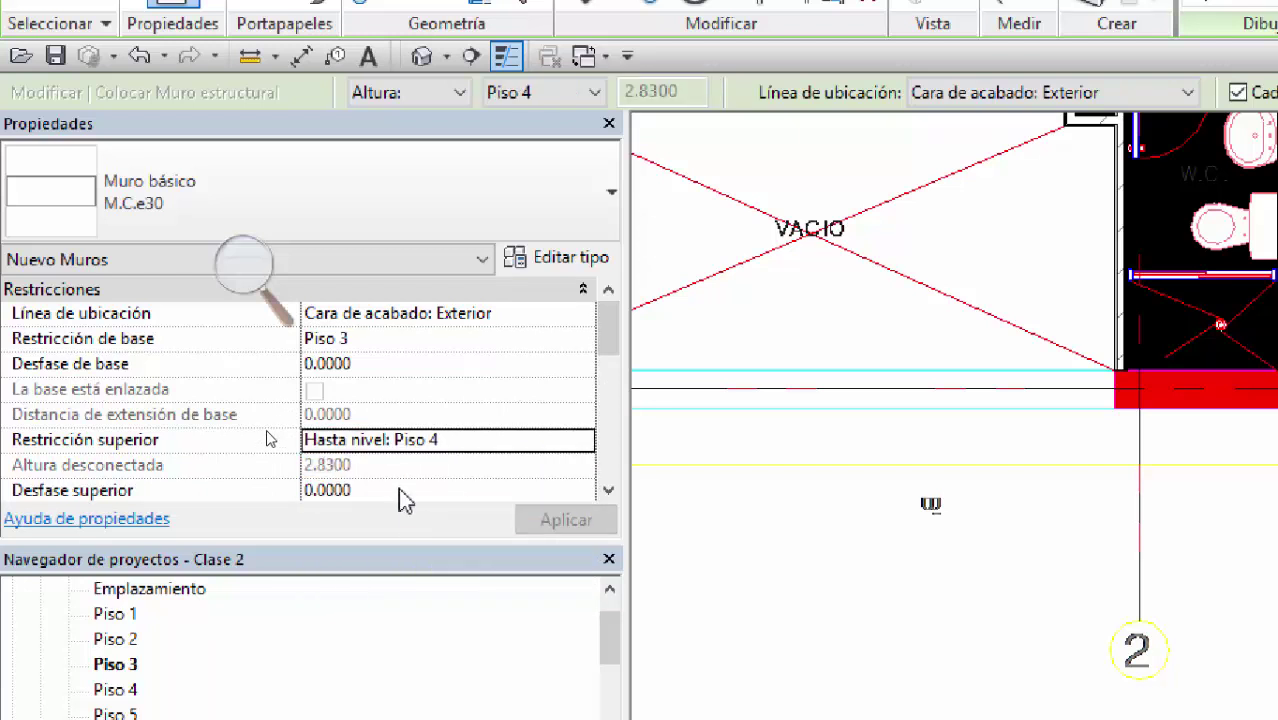
Step: Set the new wall's top offset to -0.4
key(Tab)
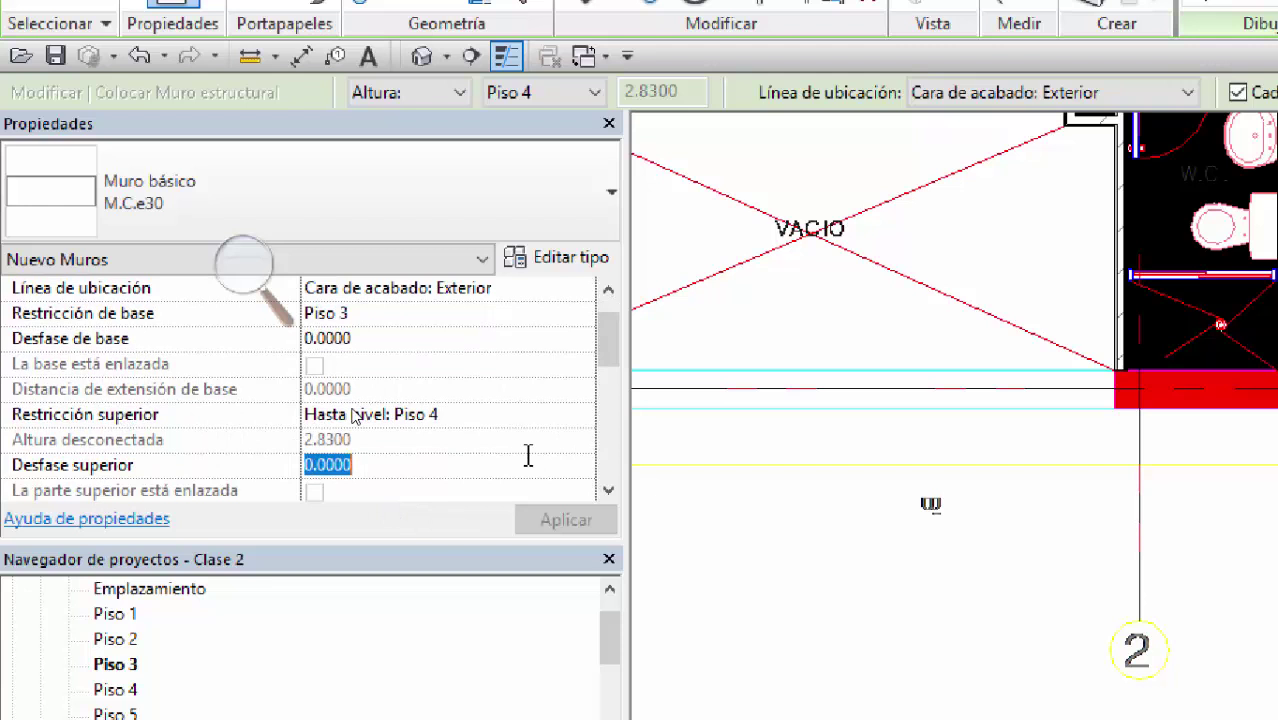
text(-)
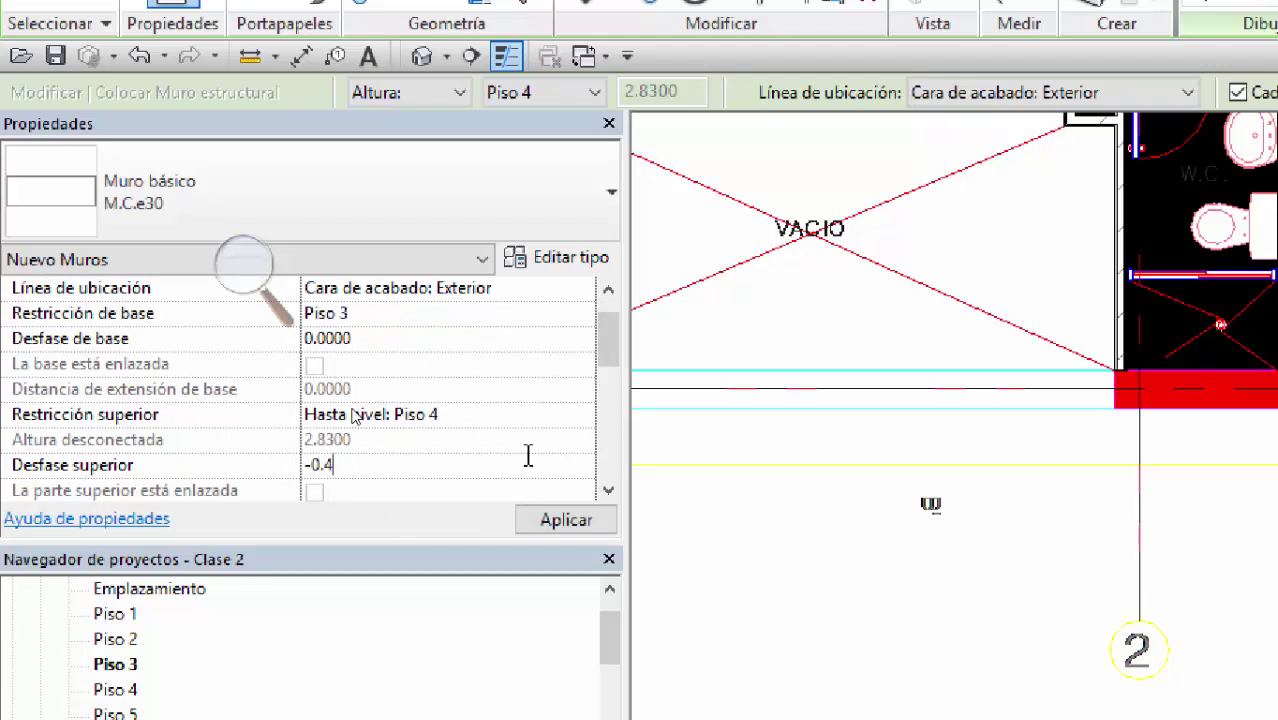
click(533, 466)
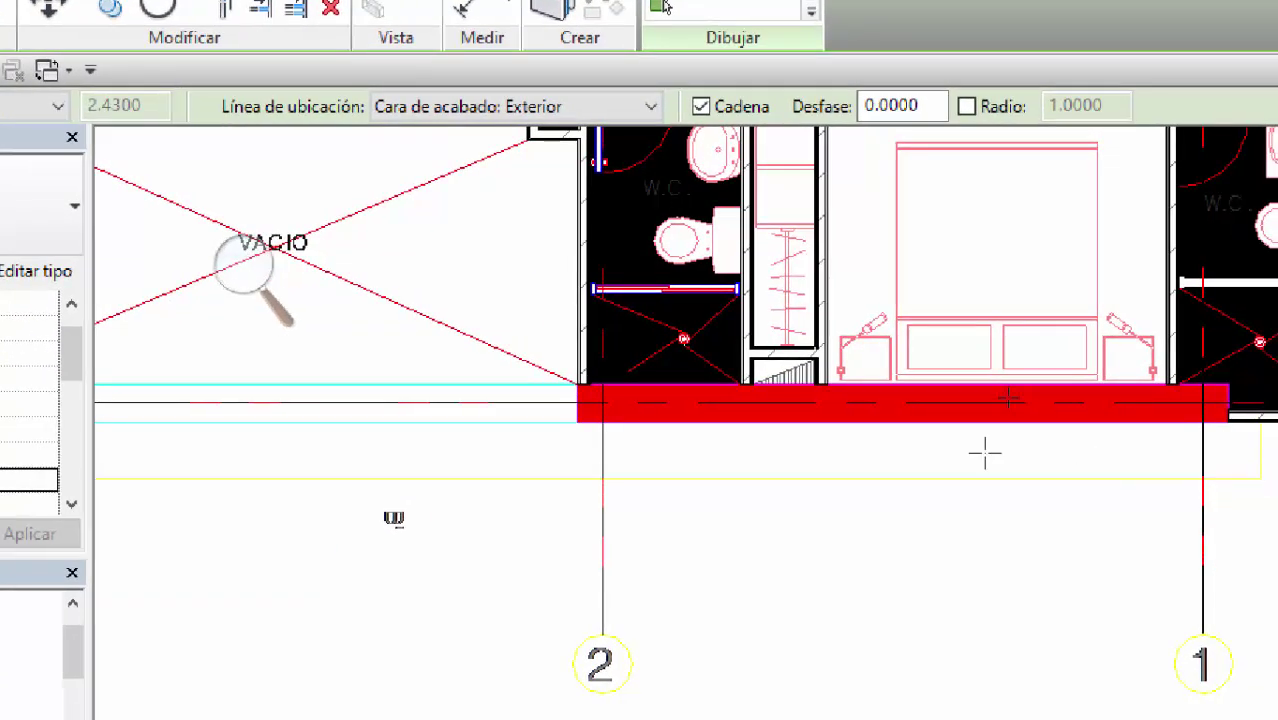
Step: Draw an M.C.e30 wall over the full length of the horizontal red wall below Alcoba 1, between axes 2 and 1
middle_drag(1111, 463, 983, 437)
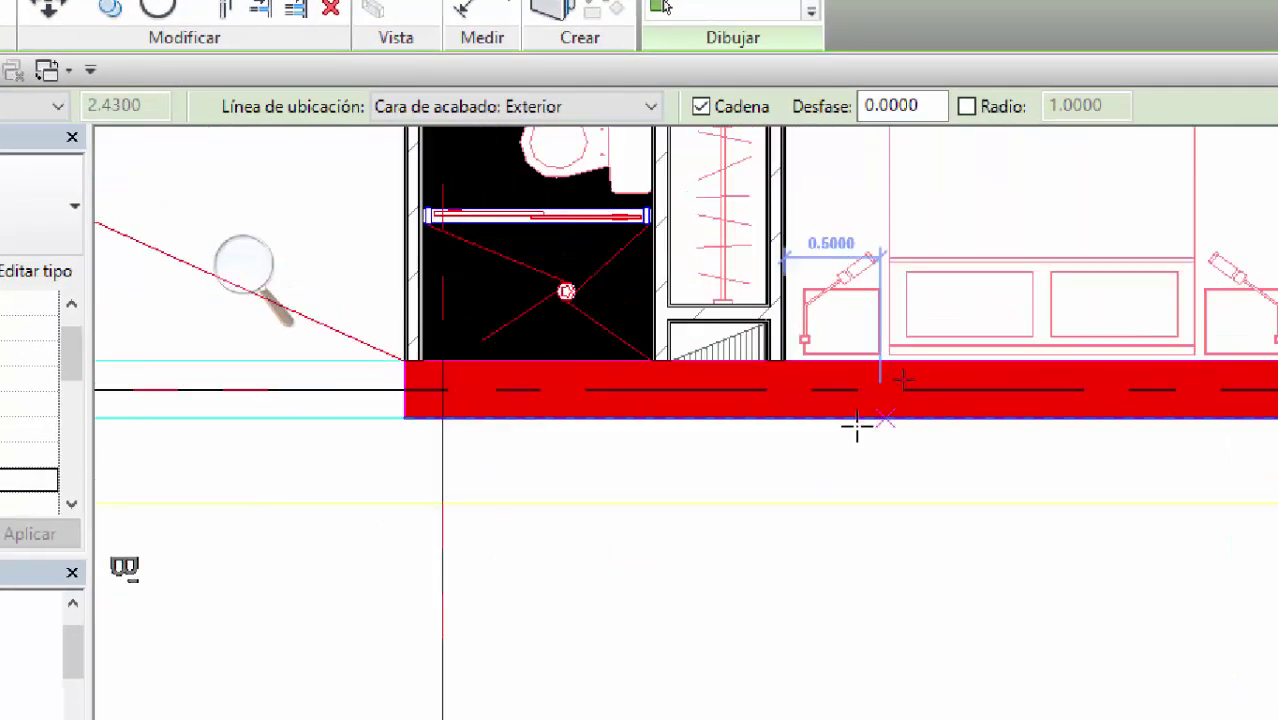
click(399, 430)
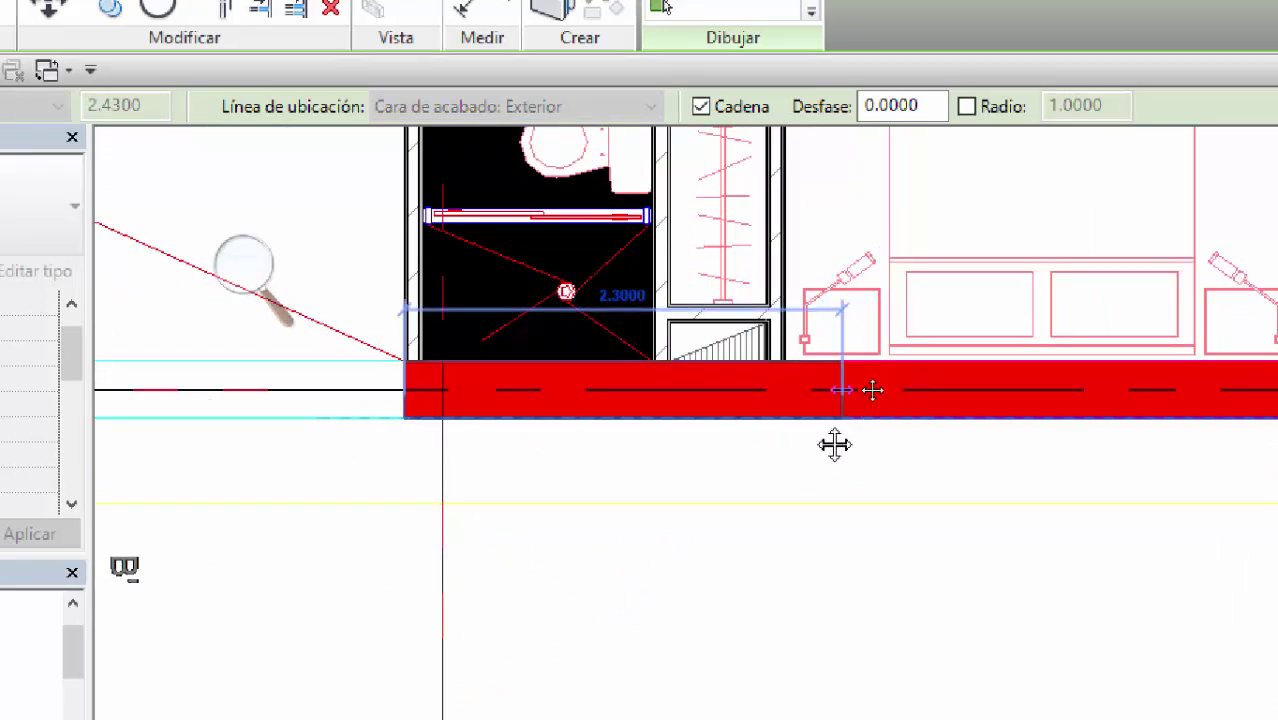
middle_drag(836, 442, 505, 393)
scroll(1085, 350, up, 5)
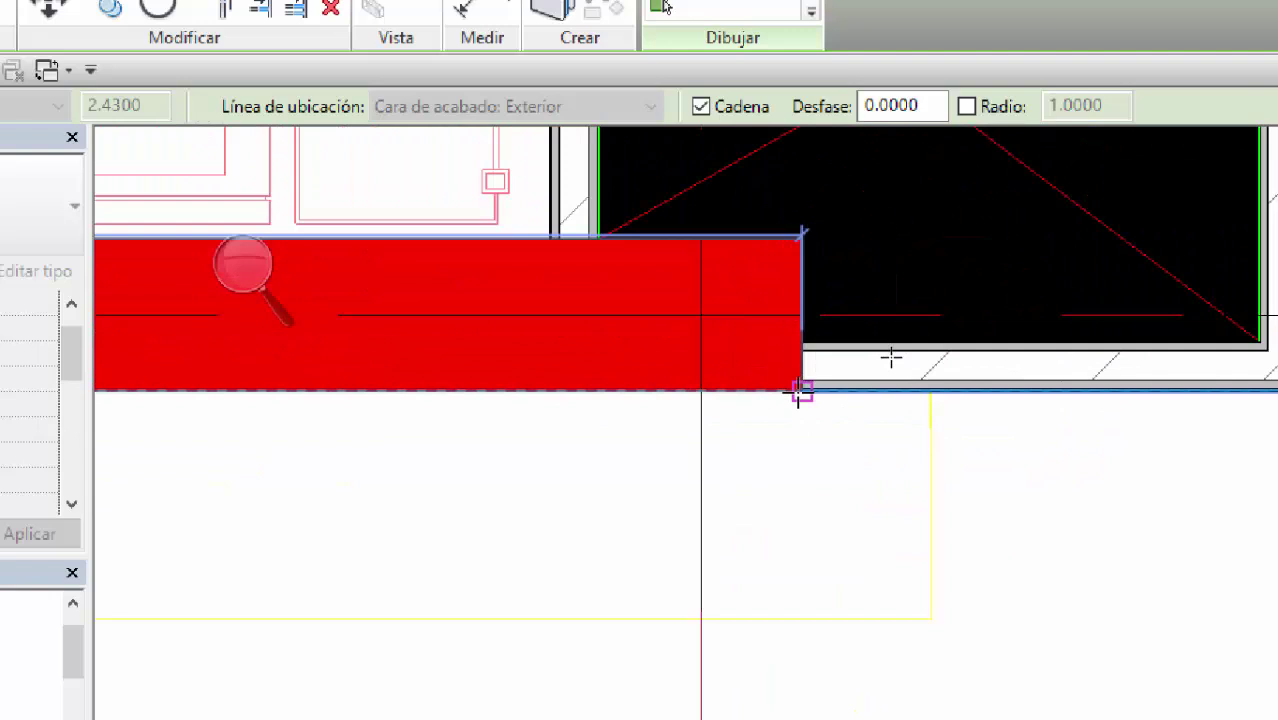
scroll(800, 395, down, 5)
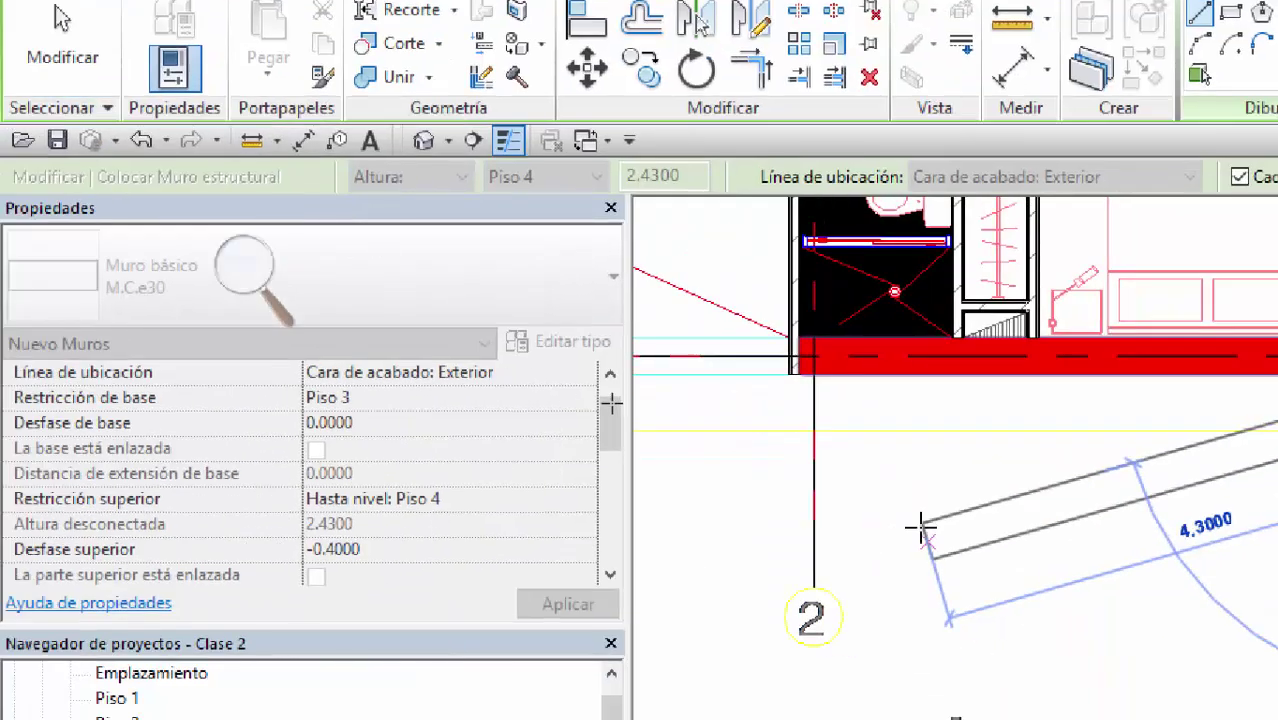
scroll(907, 519, up, 3)
scroll(907, 519, down, 3)
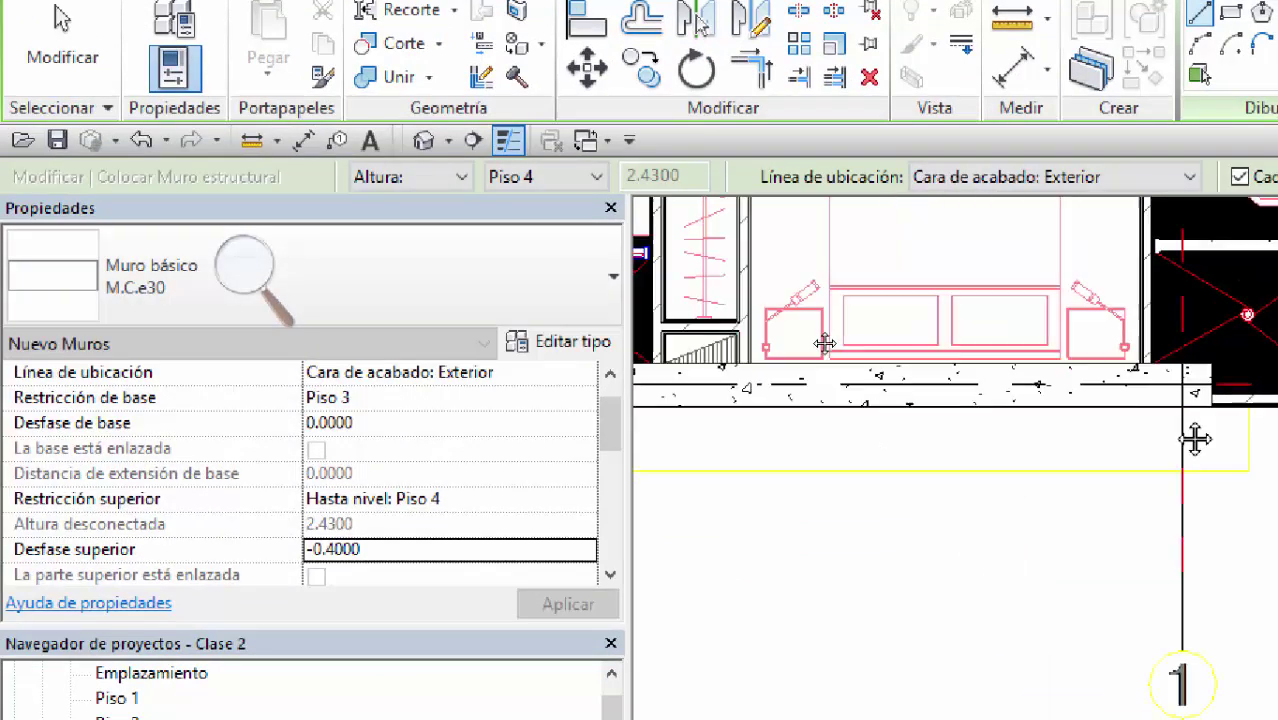
Step: Examine how the new concrete wall's end at axis 2 meets the adjoining W.C. partition and the void
middle_drag(1193, 437, 766, 398)
middle_drag(512, 307, 642, 351)
scroll(635, 335, up, 4)
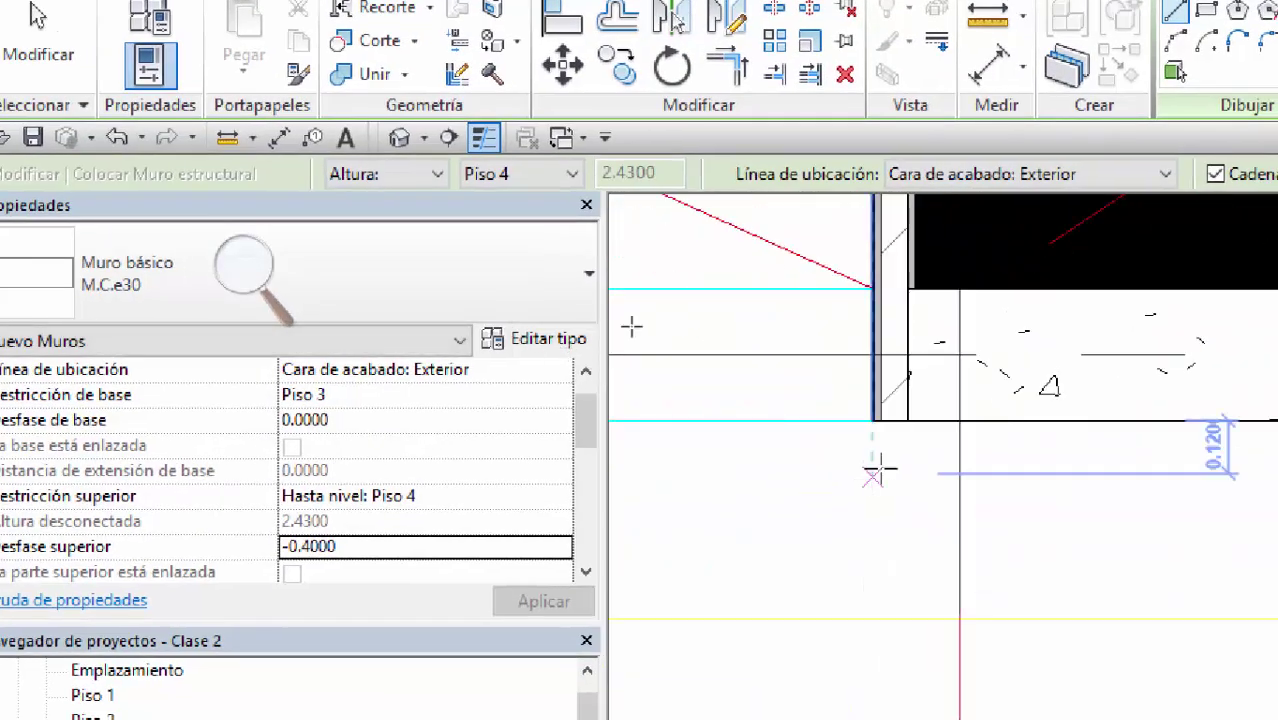
scroll(632, 337, up, 2)
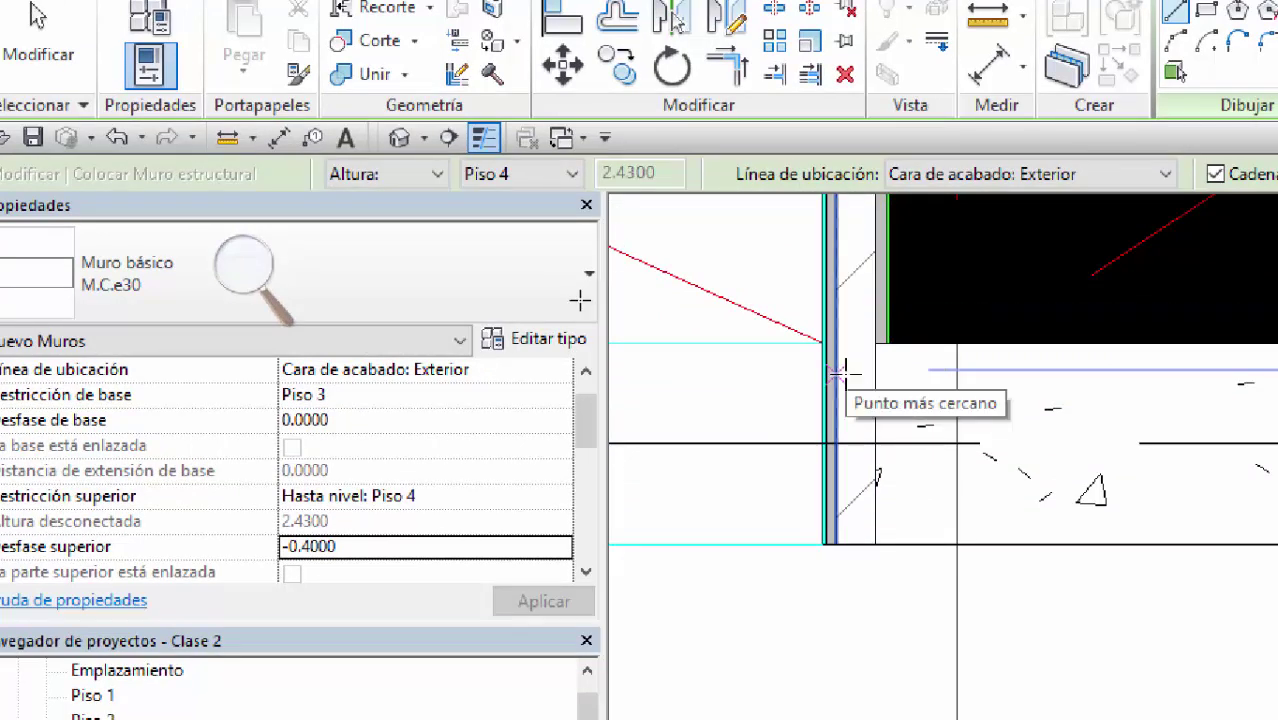
scroll(630, 520, down, 6)
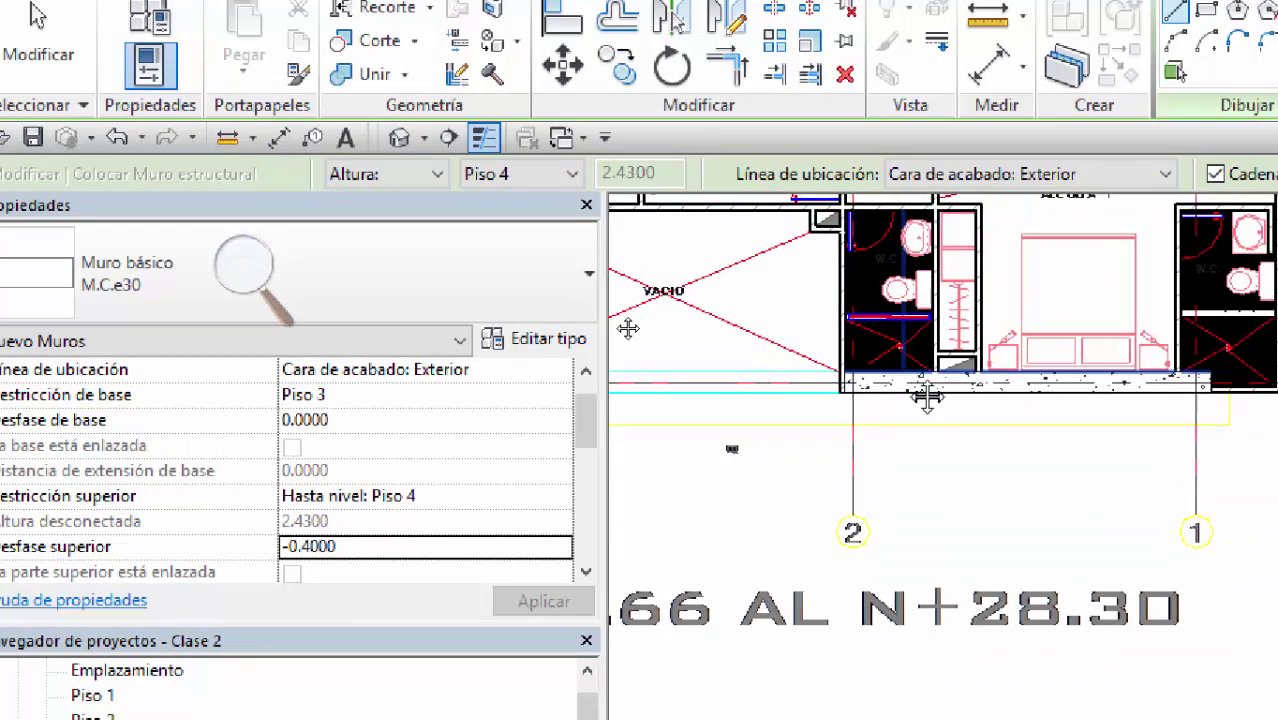
middle_drag(628, 314, 585, 360)
scroll(740, 557, up, 5)
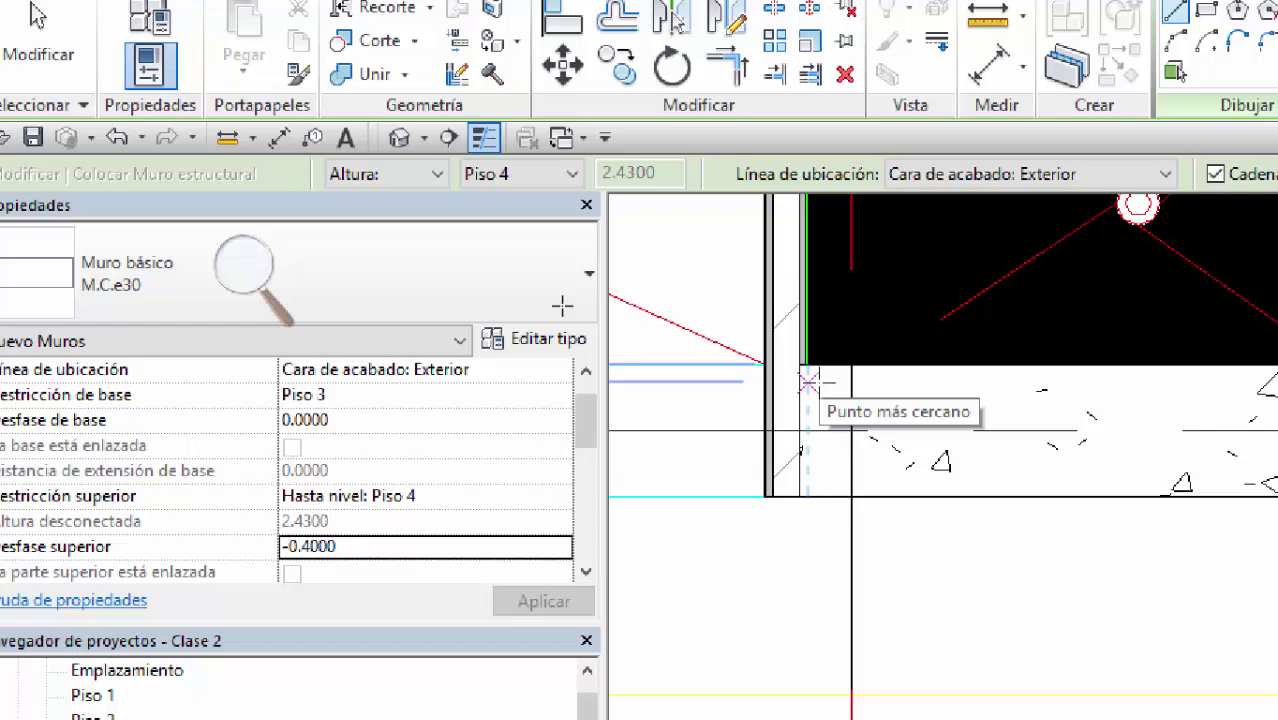
scroll(808, 382, down, 6)
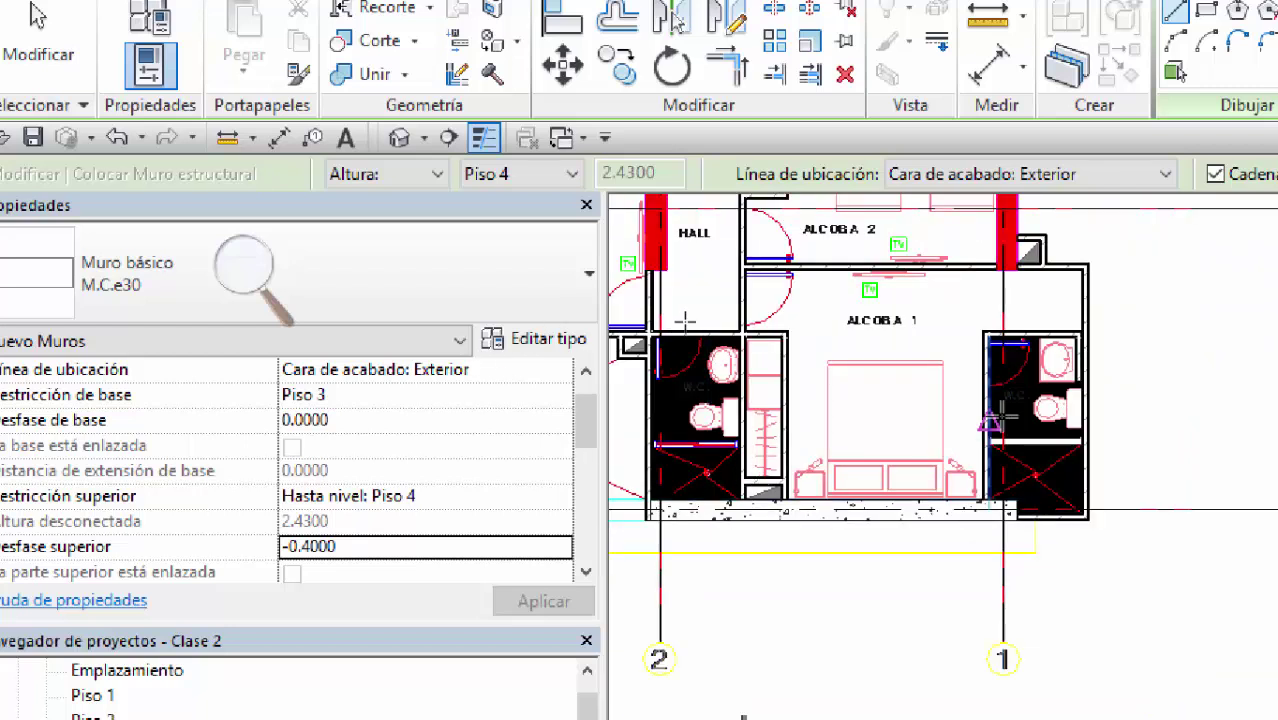
Step: Draw an M.C.e30 wall over the vertical red wall on axis 1 beside Alcoba 2, along its outer face
scroll(1003, 410, up, 6)
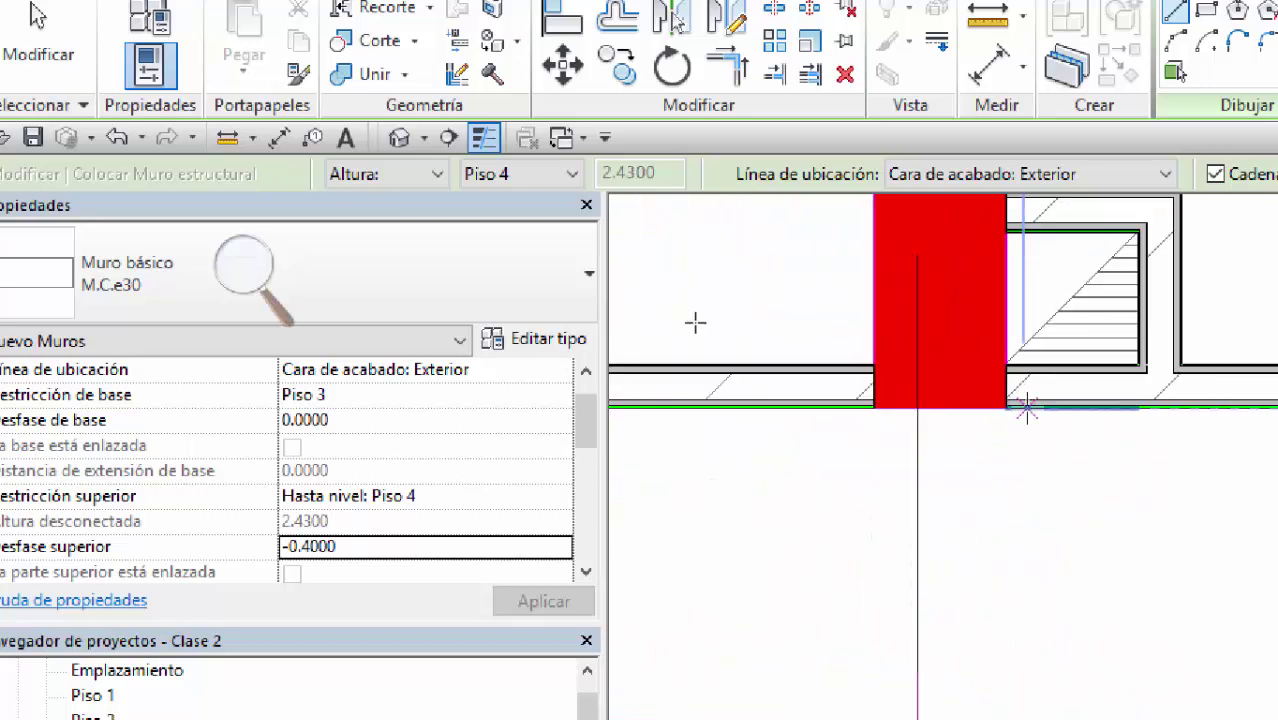
scroll(1005, 408, up, 1)
click(1005, 408)
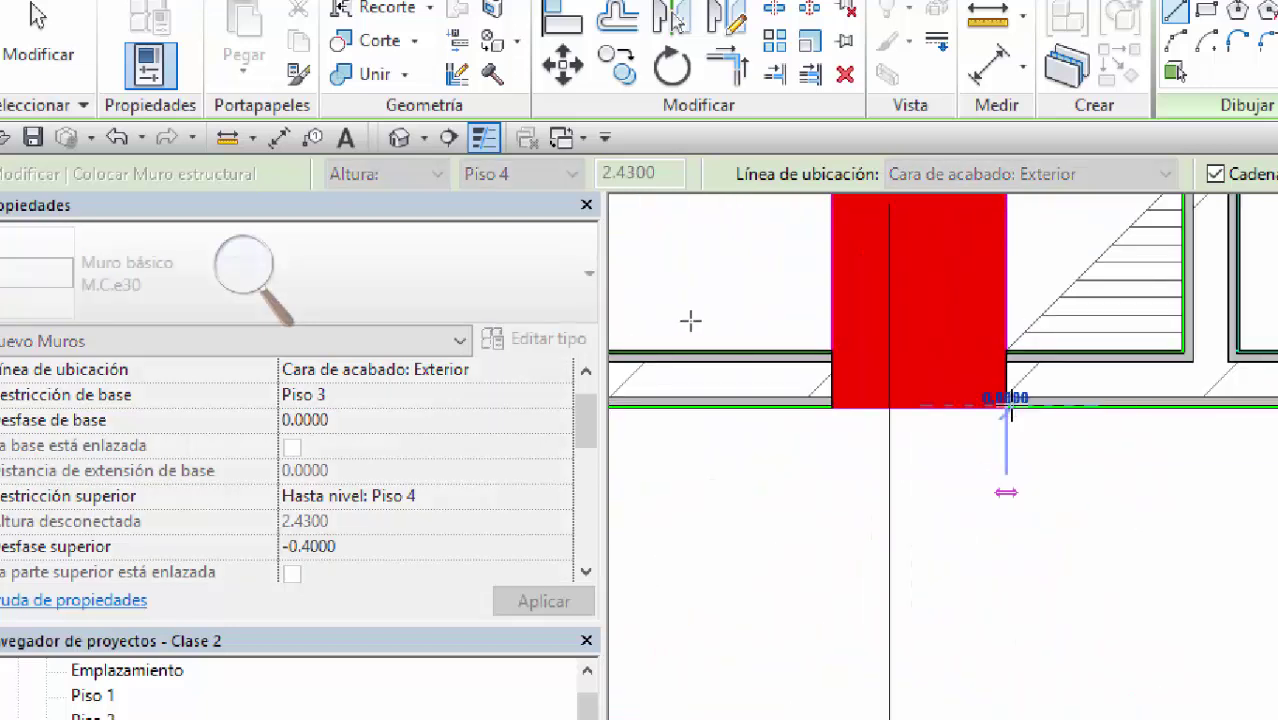
scroll(1004, 400, down, 2)
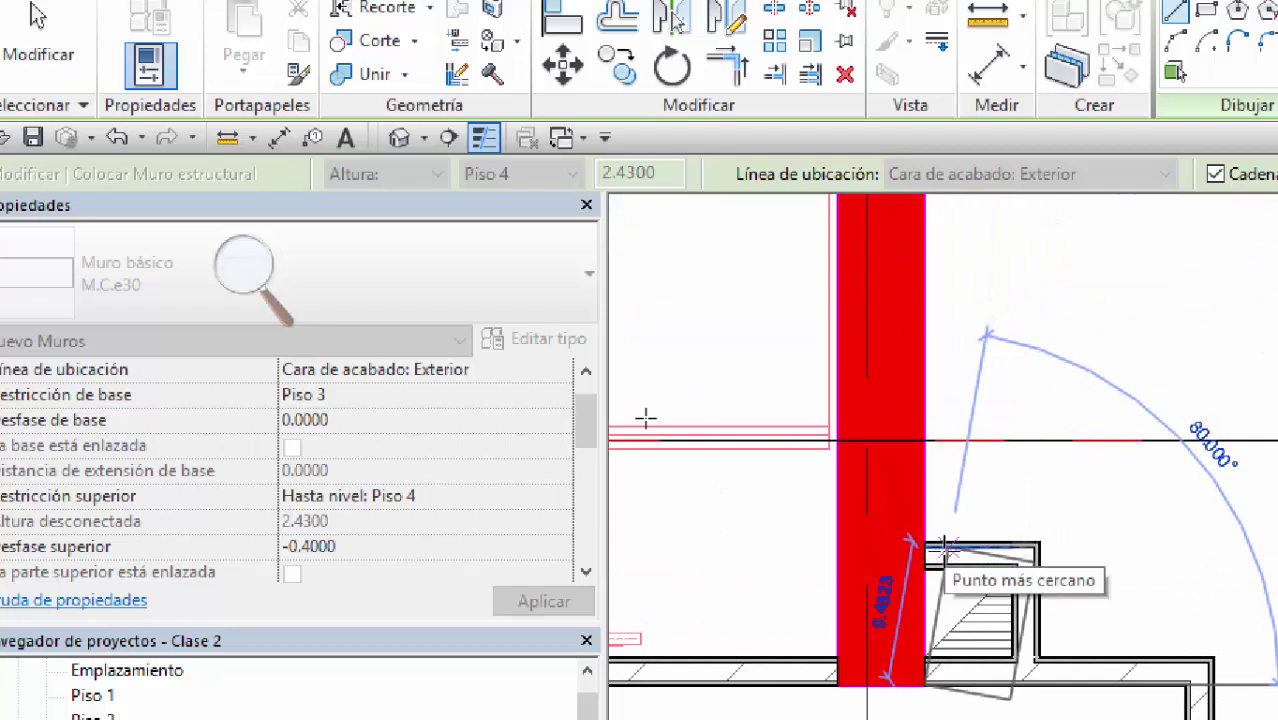
scroll(935, 523, down, 3)
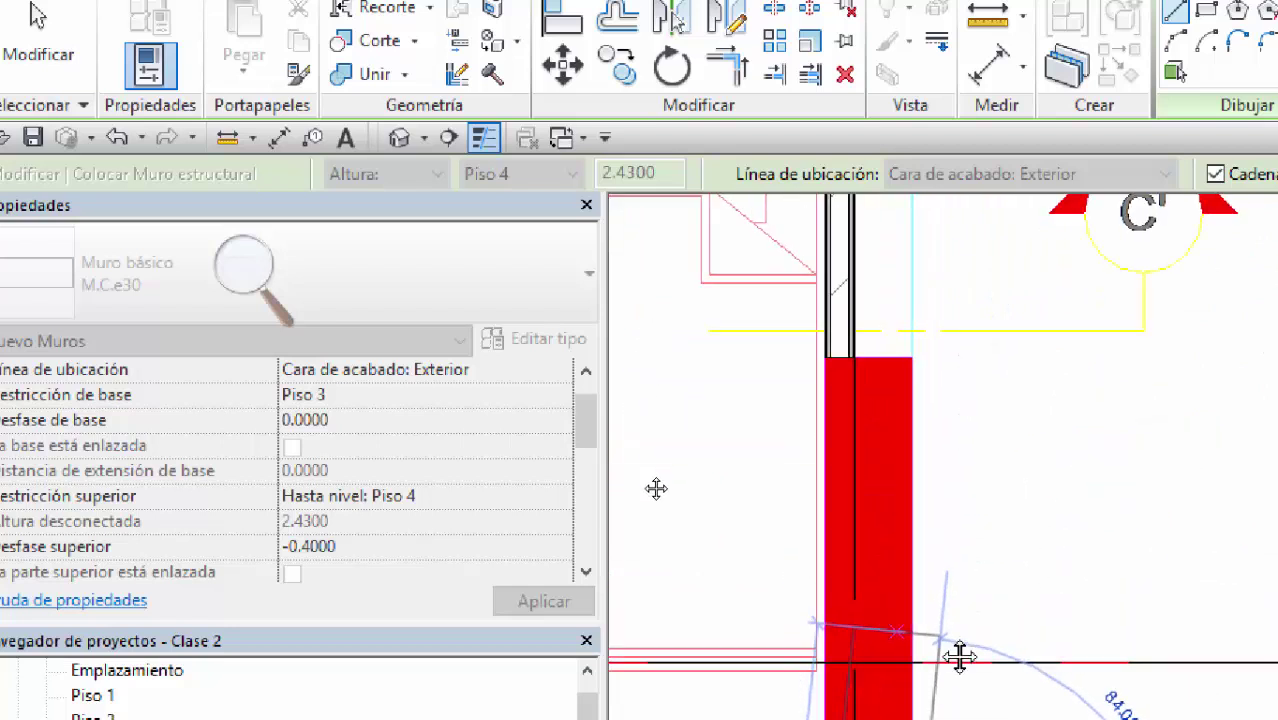
scroll(870, 451, up, 4)
click(907, 462)
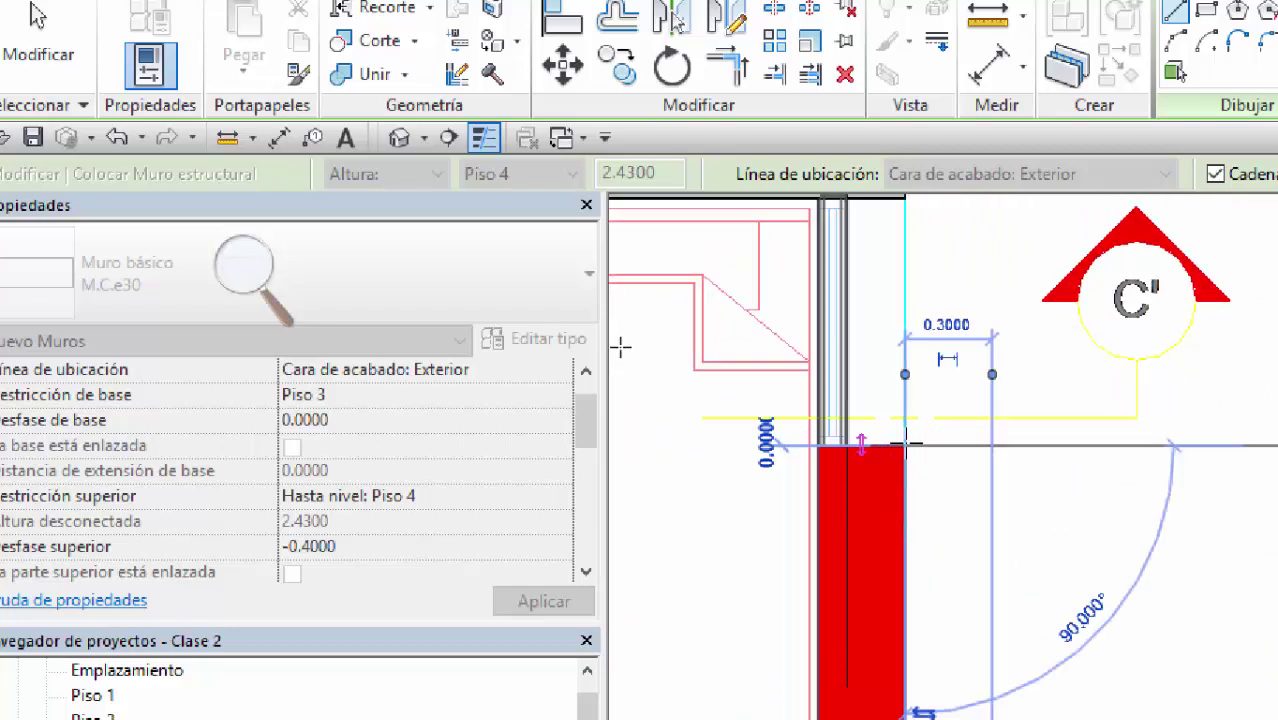
key(Escape)
Step: Draw an M.C.e30 wall over the red wall on axis 2 between Alcoba 3 and the hall, and check its lower end
scroll(970, 462, down, 5)
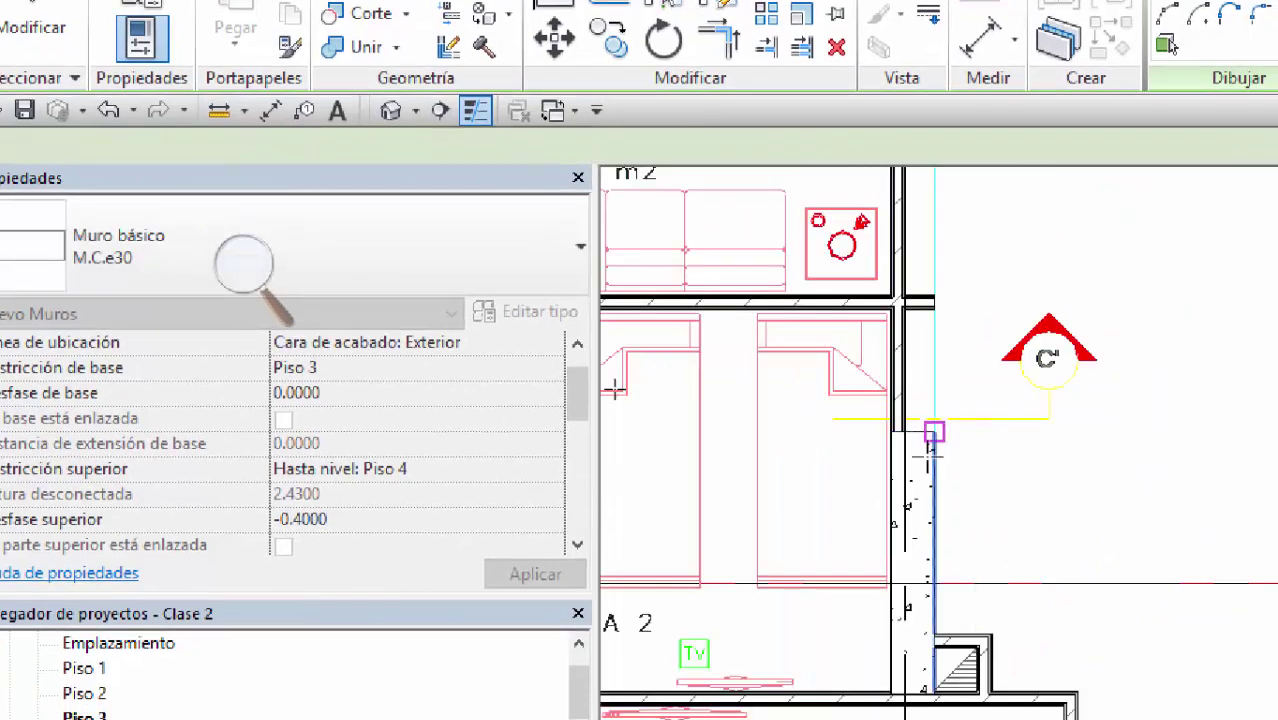
scroll(690, 655, up, 6)
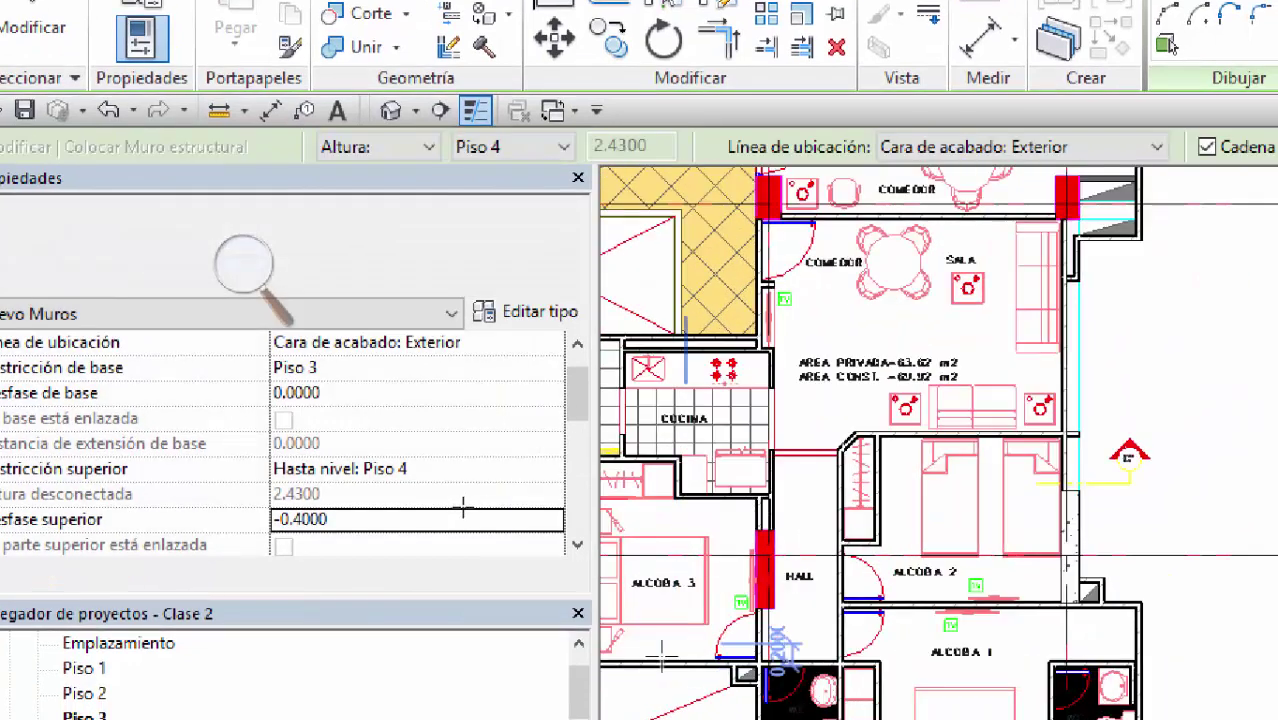
click(887, 500)
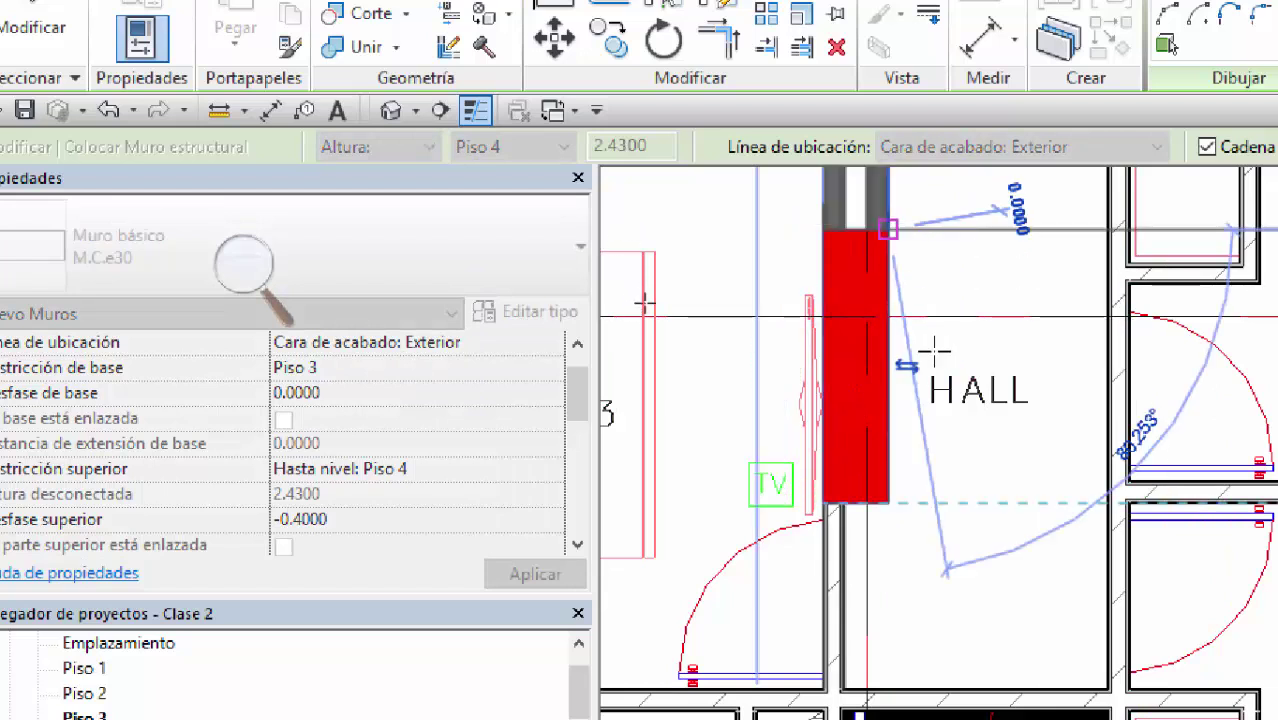
key(Escape)
scroll(928, 365, down, 5)
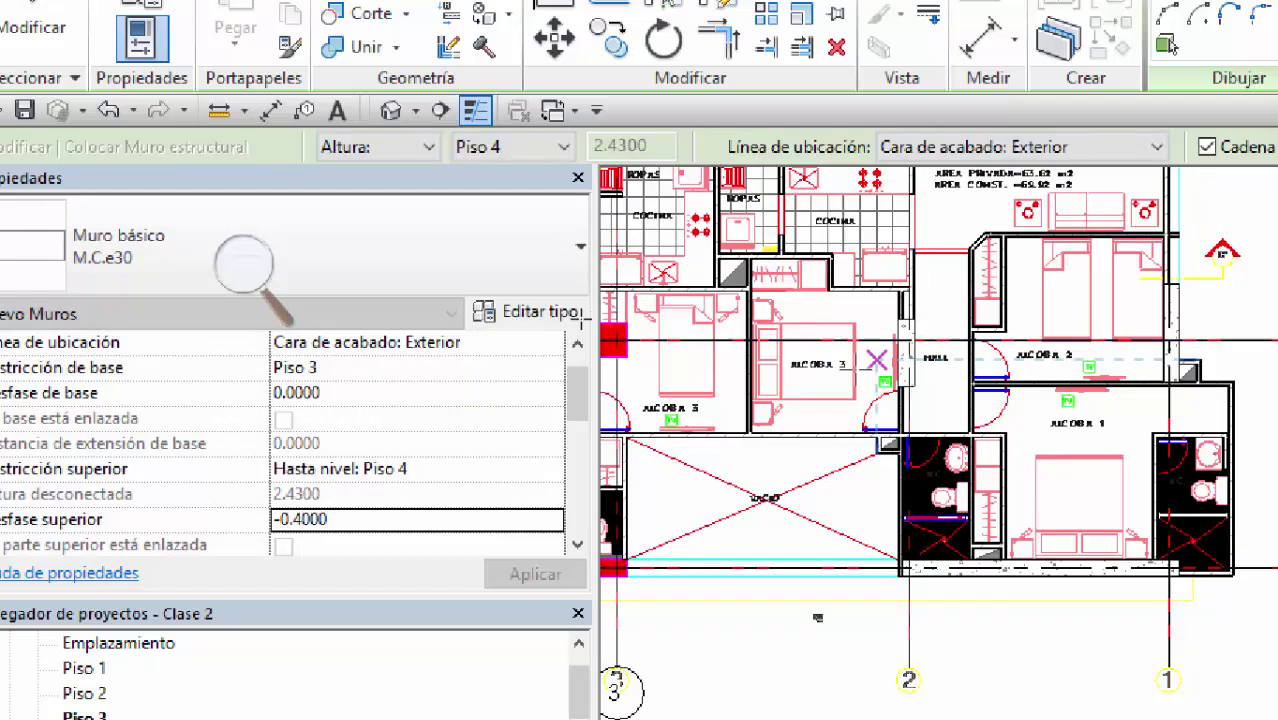
scroll(920, 378, up, 5)
scroll(920, 378, up, 2)
scroll(900, 420, down, 2)
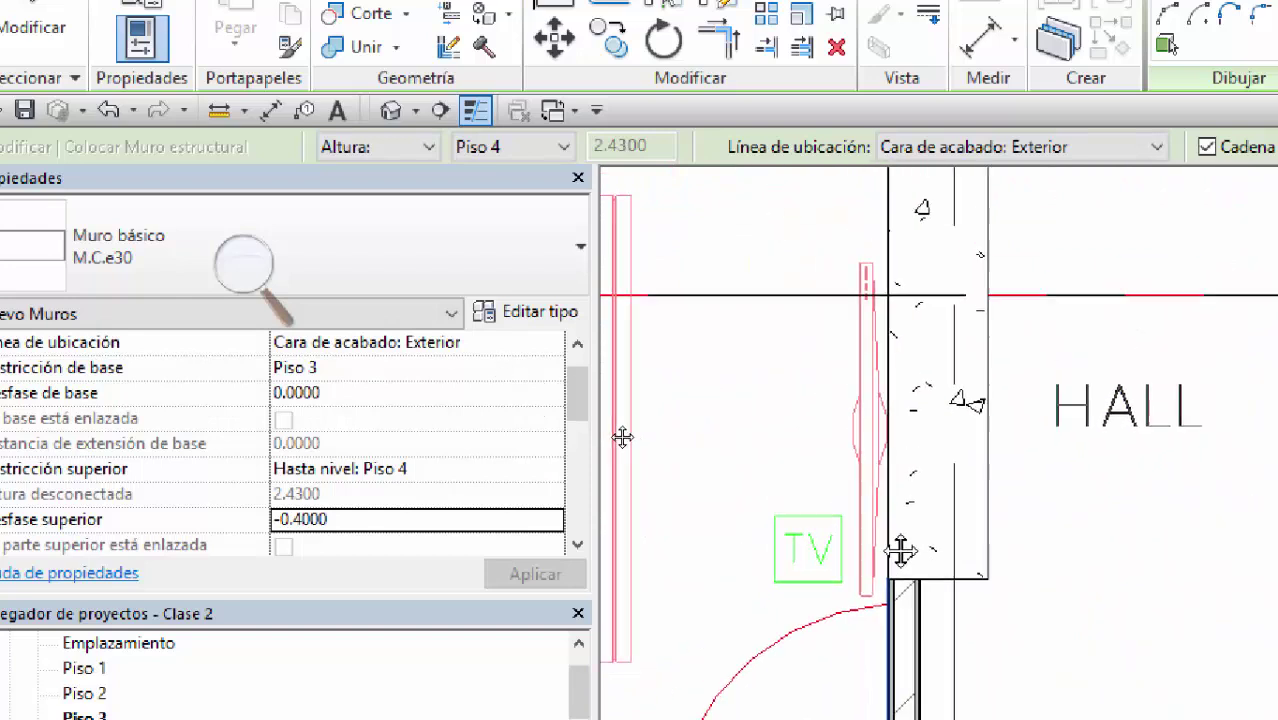
Step: Draw an M.C.e30 wall over the horizontal red wall below the W.C. next to axis 3
scroll(885, 465, down, 4)
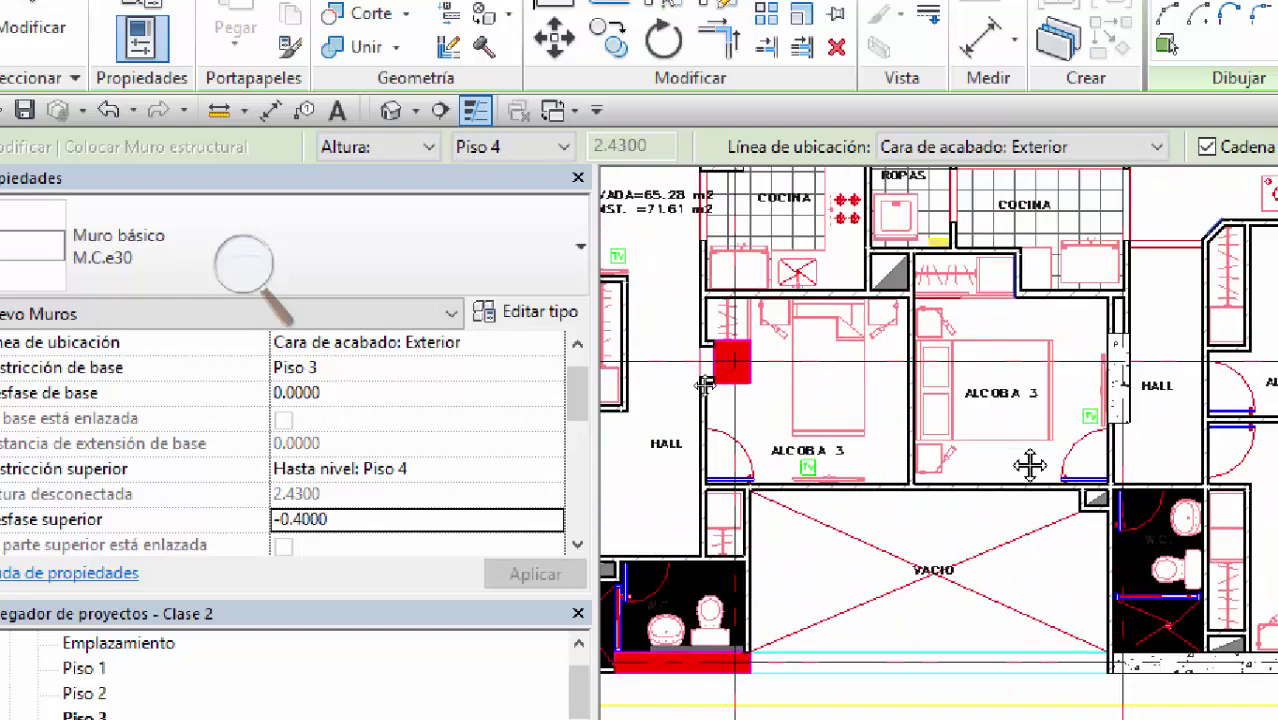
scroll(1020, 333, up, 2)
scroll(1000, 545, up, 4)
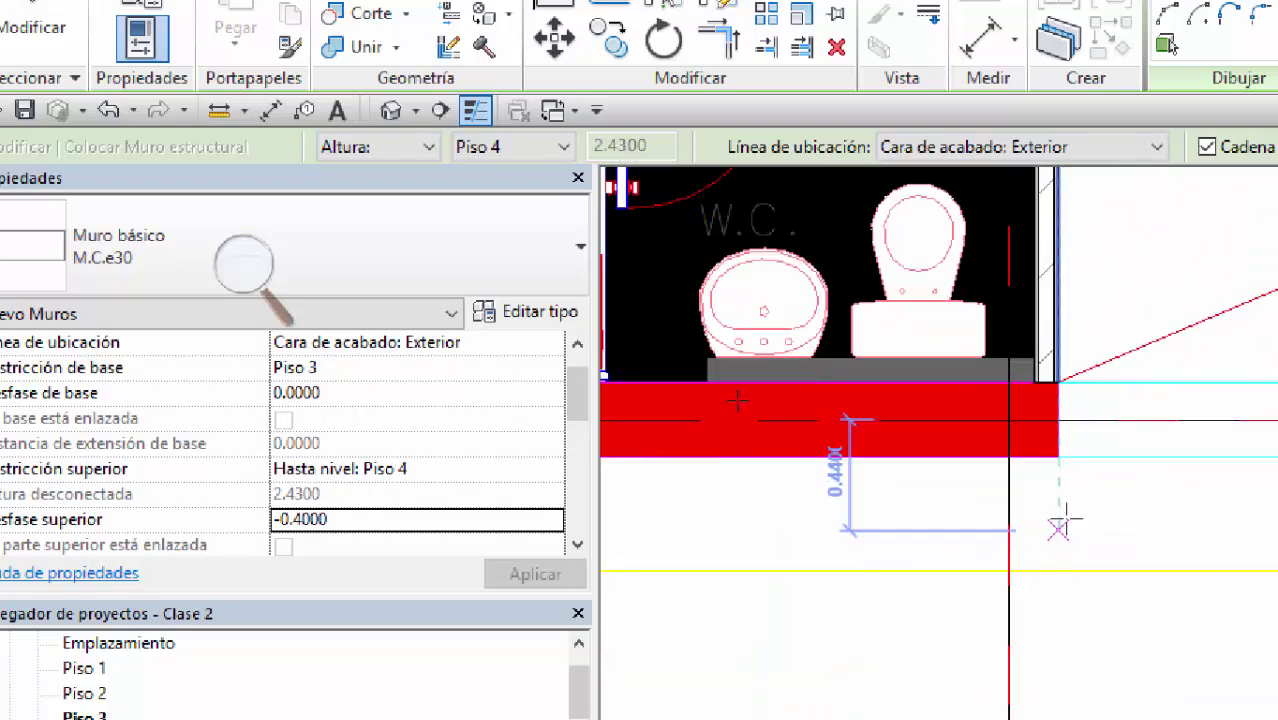
middle_drag(916, 460, 736, 487)
click(736, 487)
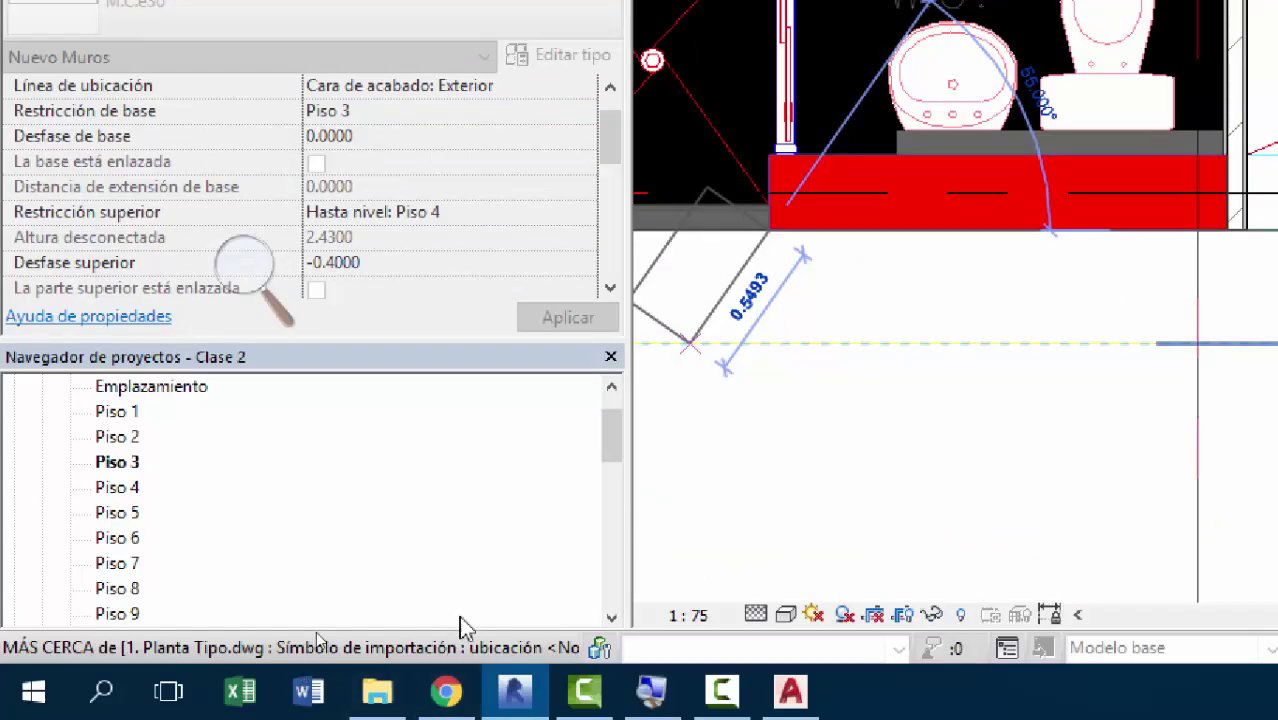
key(Escape)
Step: Draw an M.C.e30 wall over the horizontal red wall below the W.C. next to axis 4
scroll(876, 277, down, 3)
middle_drag(876, 277, 968, 366)
scroll(968, 366, up, 2)
scroll(930, 358, up, 2)
middle_drag(840, 370, 1029, 370)
click(861, 385)
key(Escape)
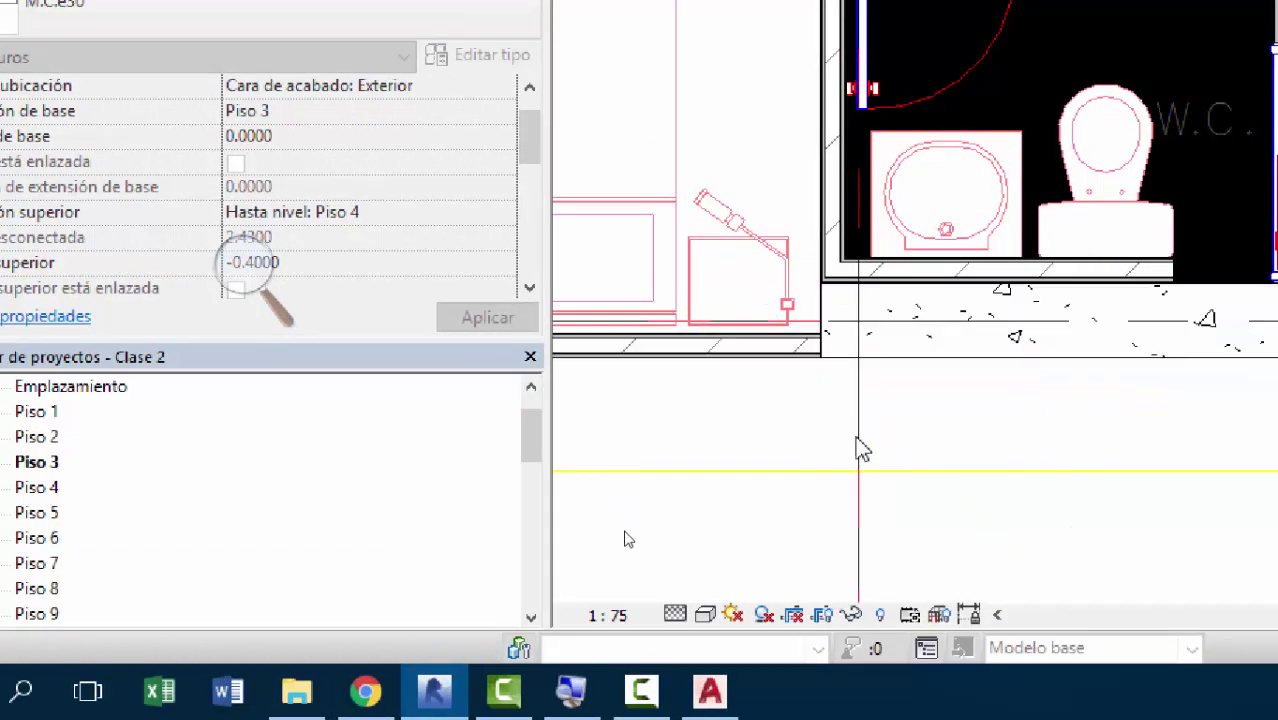
Step: Examine how the short red structural wall at the intersection of axes B and 5 sits relative to the grid
scroll(861, 447, down, 3)
scroll(627, 508, down, 3)
middle_drag(619, 462, 508, 499)
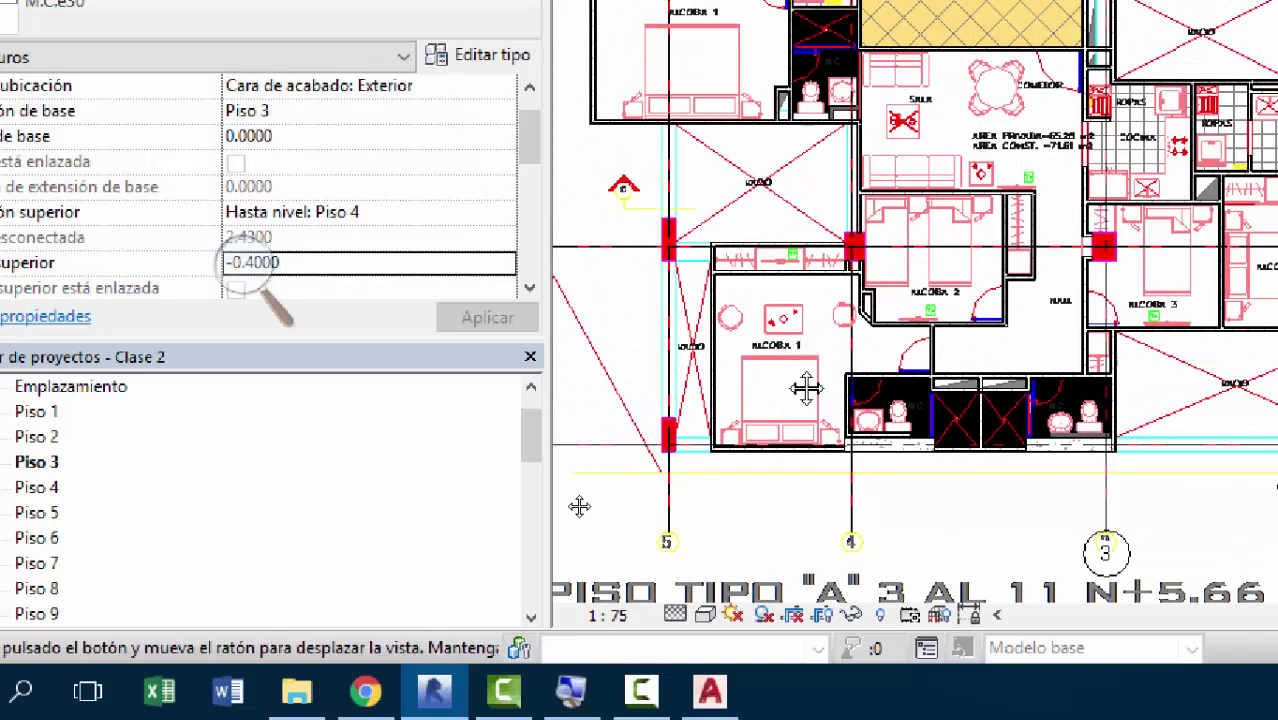
scroll(579, 505, up, 3)
scroll(740, 420, up, 5)
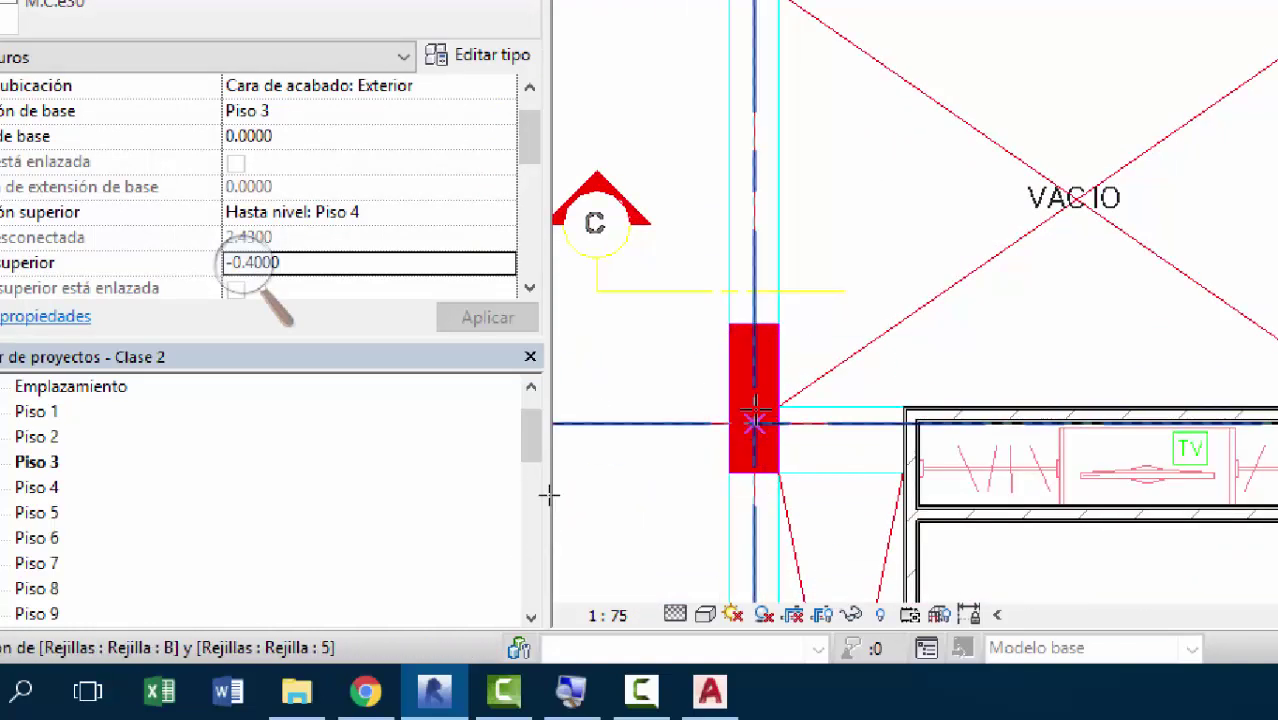
scroll(549, 494, down, 2)
scroll(546, 500, up, 3)
scroll(545, 489, down, 3)
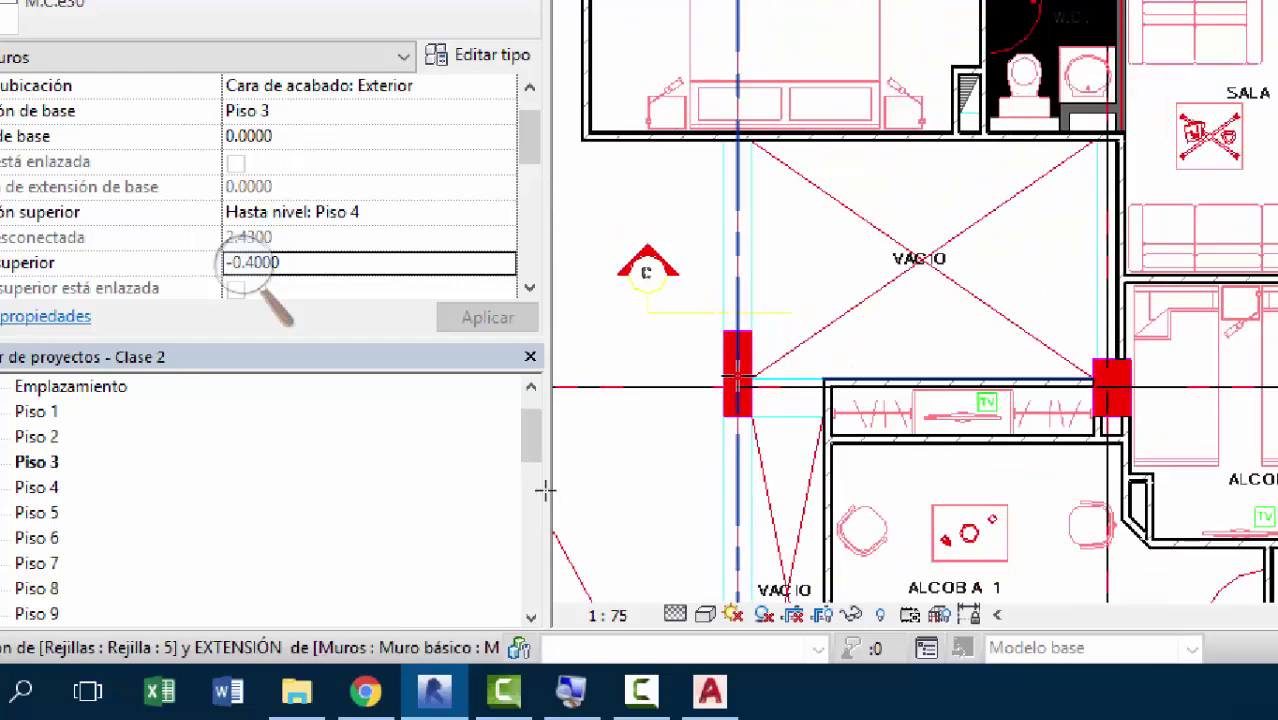
Step: Examine the red structural wall on axis 2 between the stairs and Cocina, from its end at Ropas to its corner at axis D
scroll(560, 505, down, 2)
middle_drag(579, 522, 600, 460)
scroll(608, 440, down, 2)
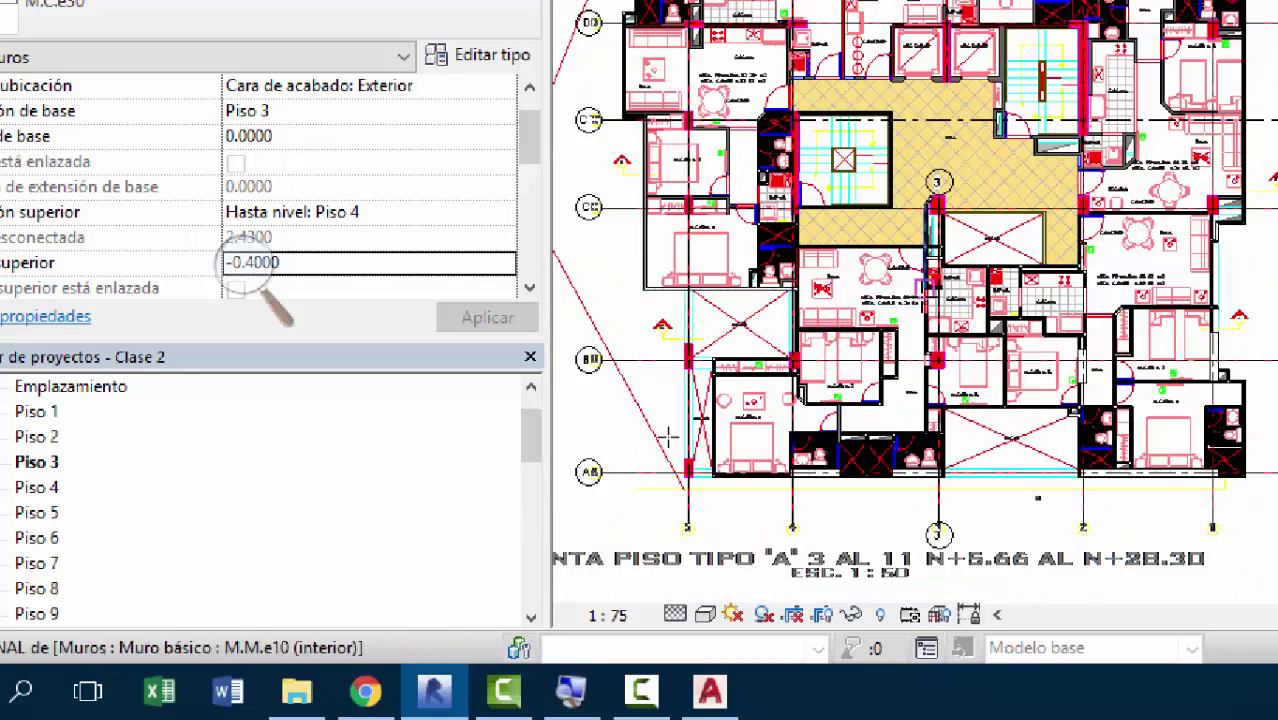
middle_drag(668, 437, 670, 520)
scroll(660, 425, up, 1)
scroll(673, 523, up, 3)
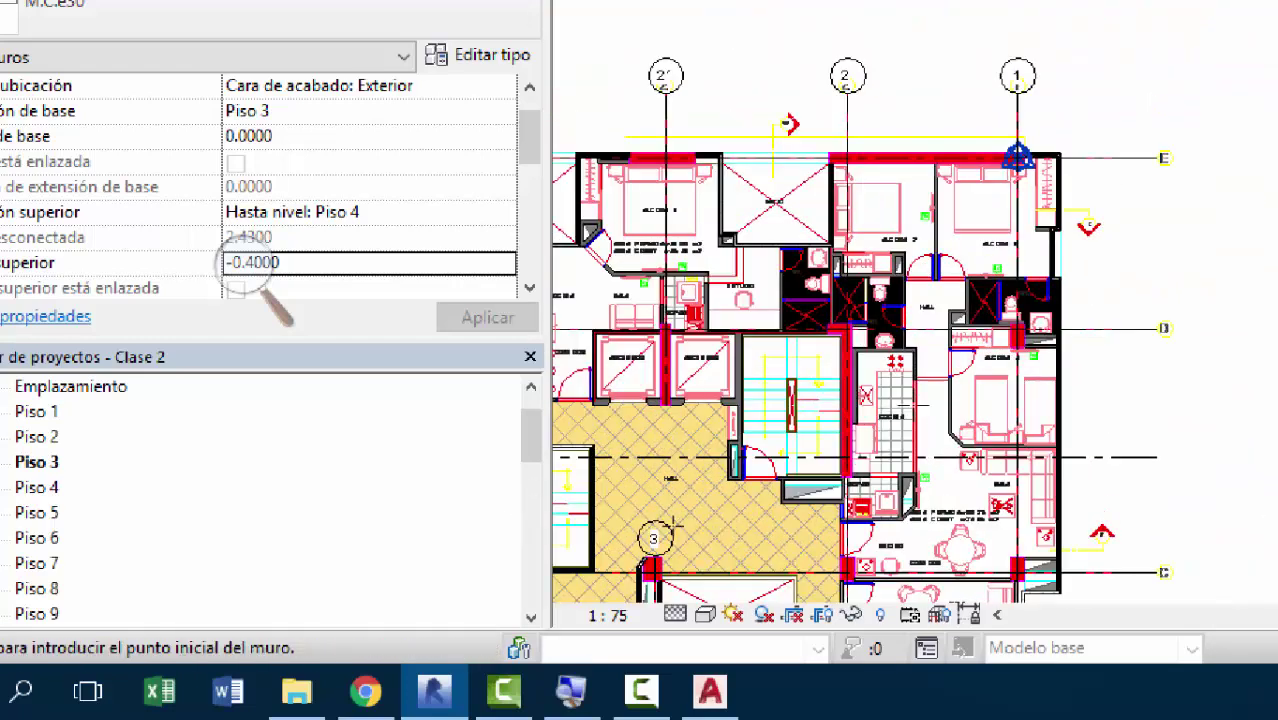
scroll(673, 523, up, 6)
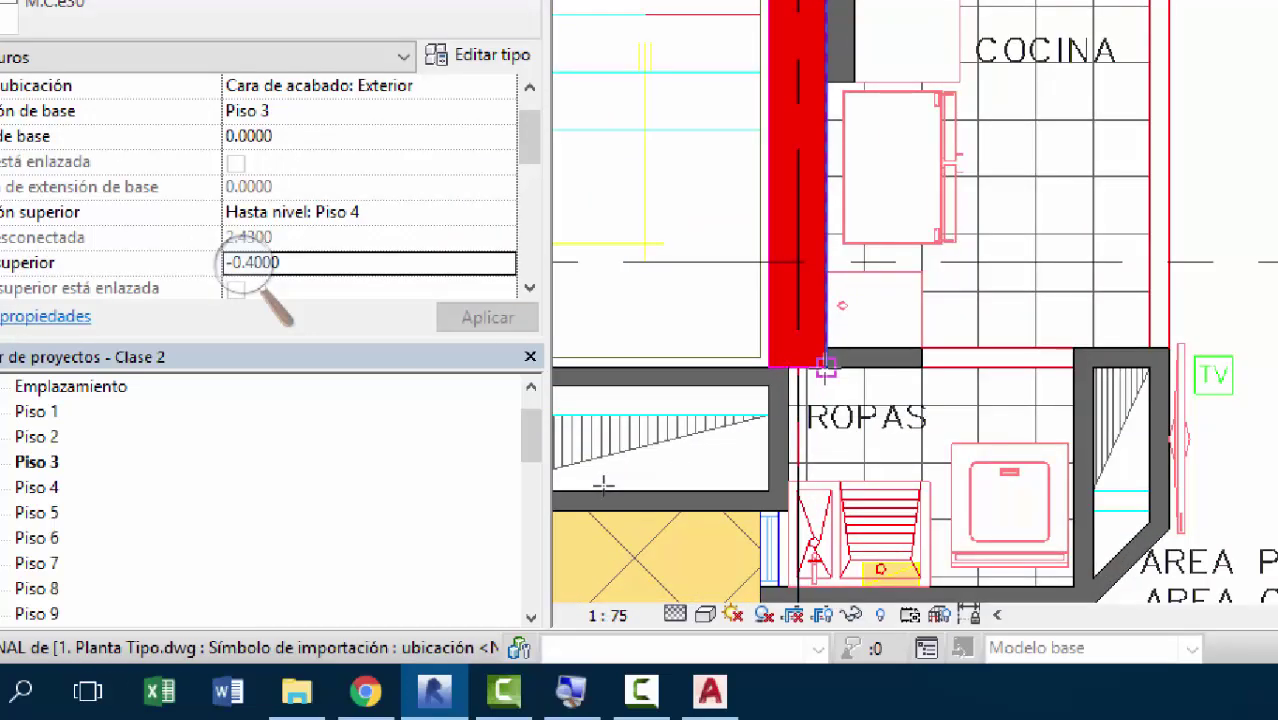
scroll(595, 295, down, 1)
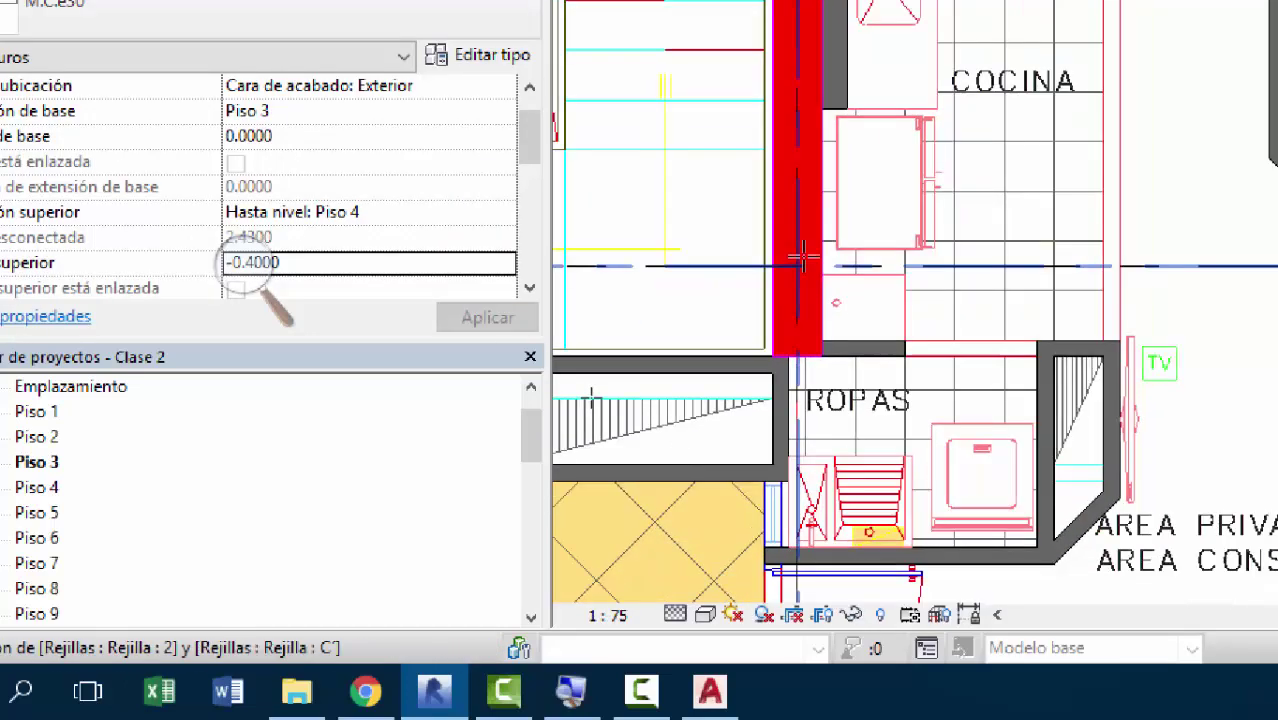
scroll(823, 140, down, 3)
middle_drag(823, 140, 823, 521)
scroll(571, 394, up, 2)
scroll(593, 422, up, 2)
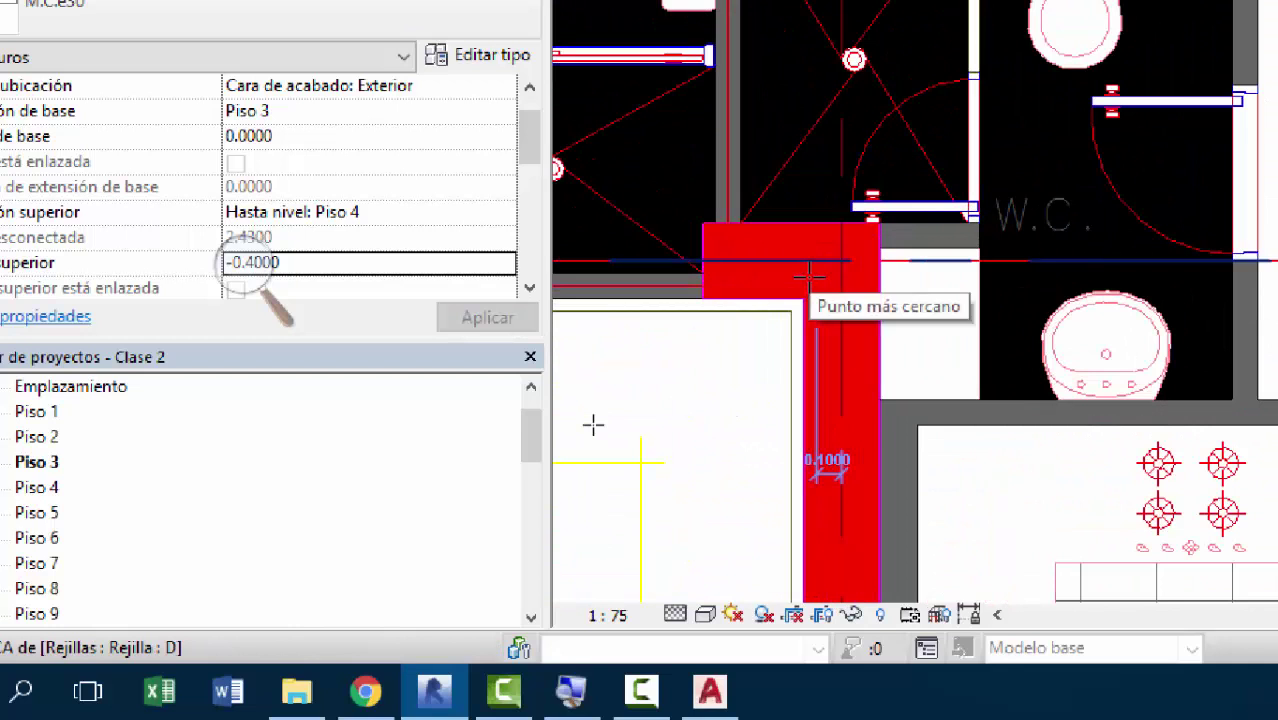
scroll(600, 463, up, 3)
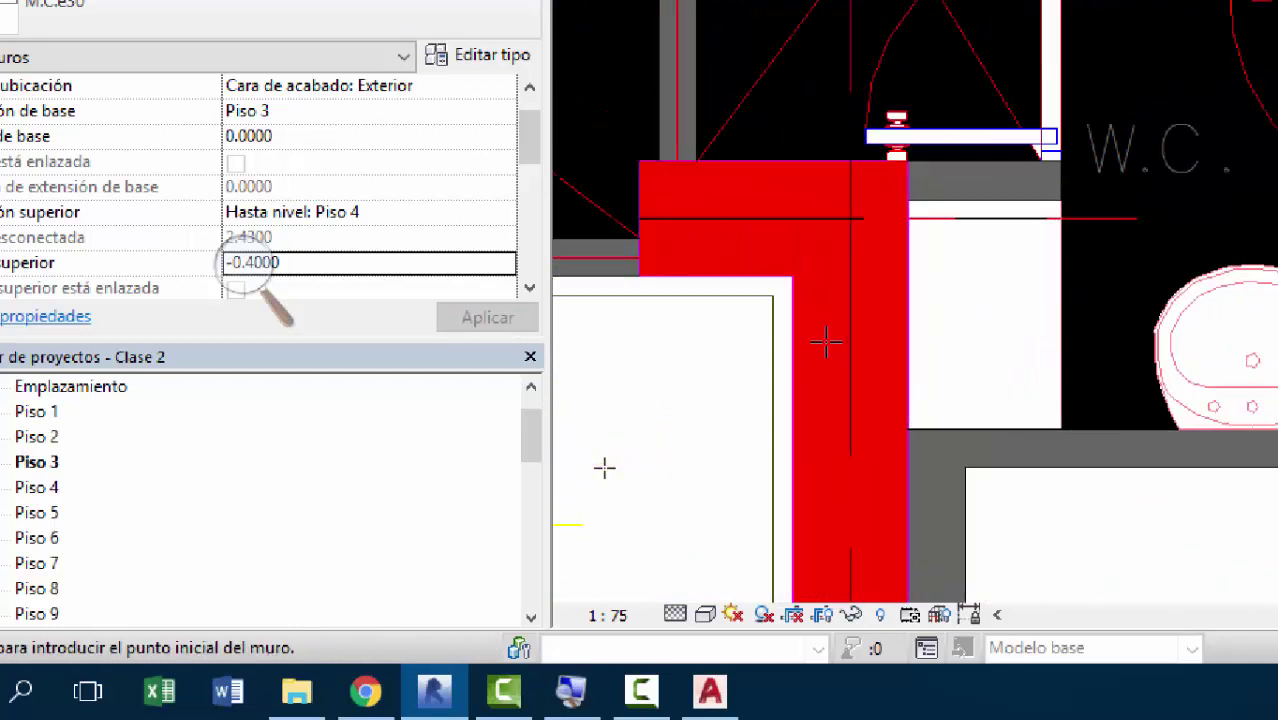
click(789, 265)
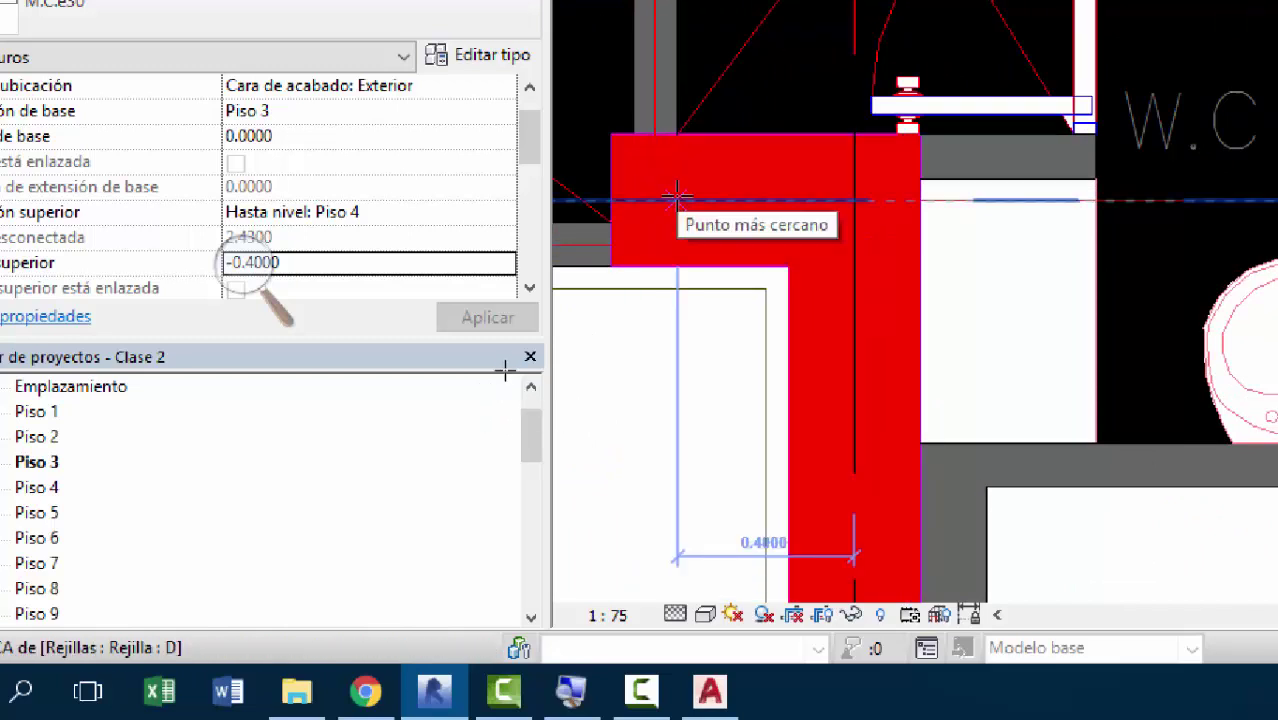
key(Escape)
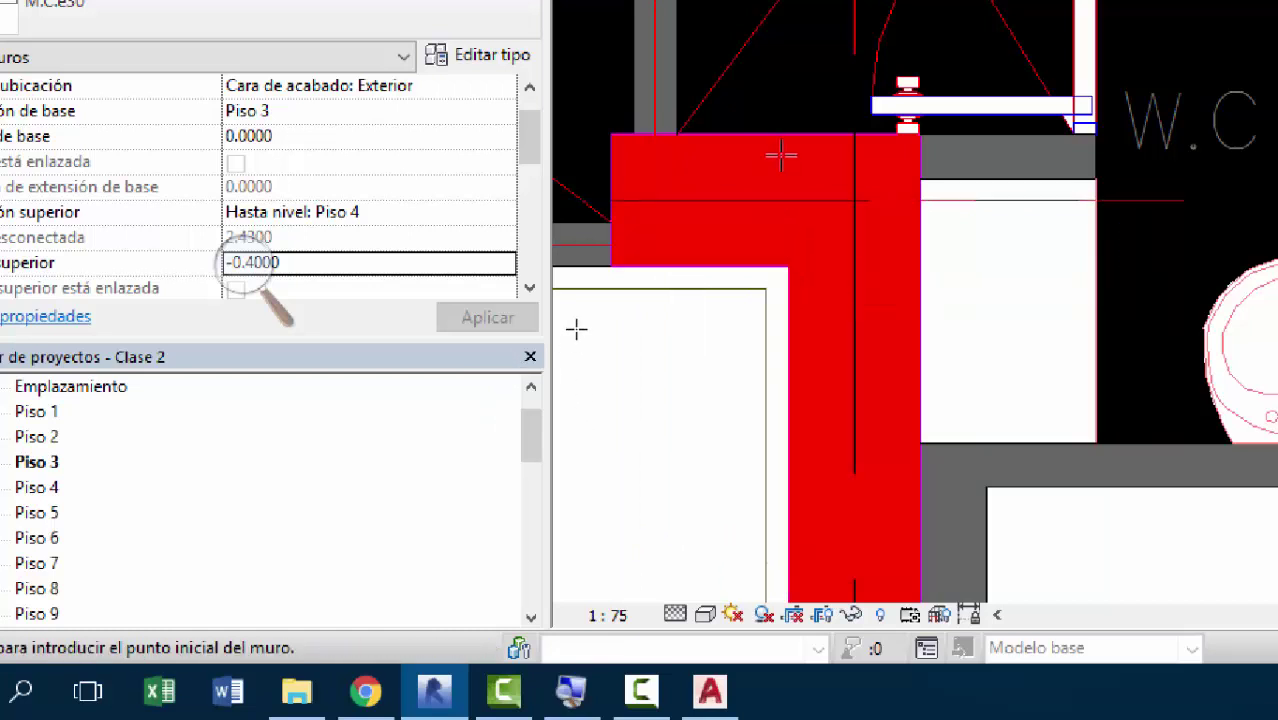
scroll(590, 370, down, 5)
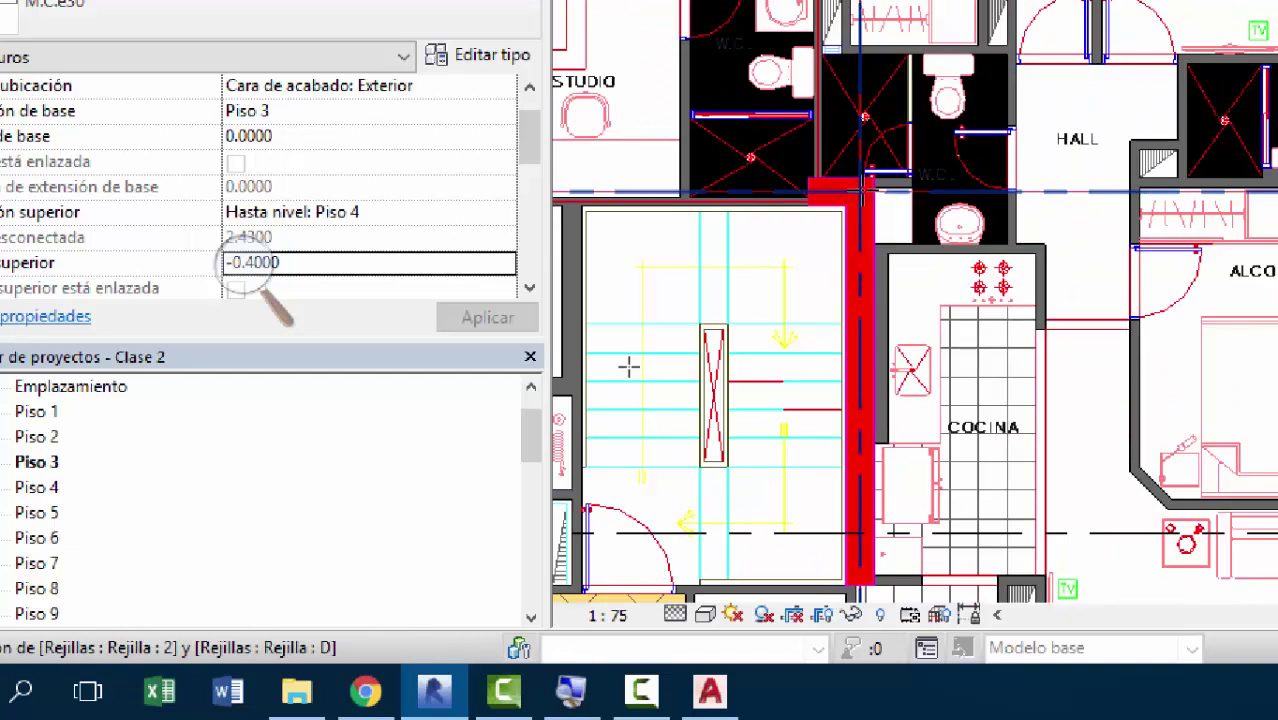
scroll(628, 367, down, 3)
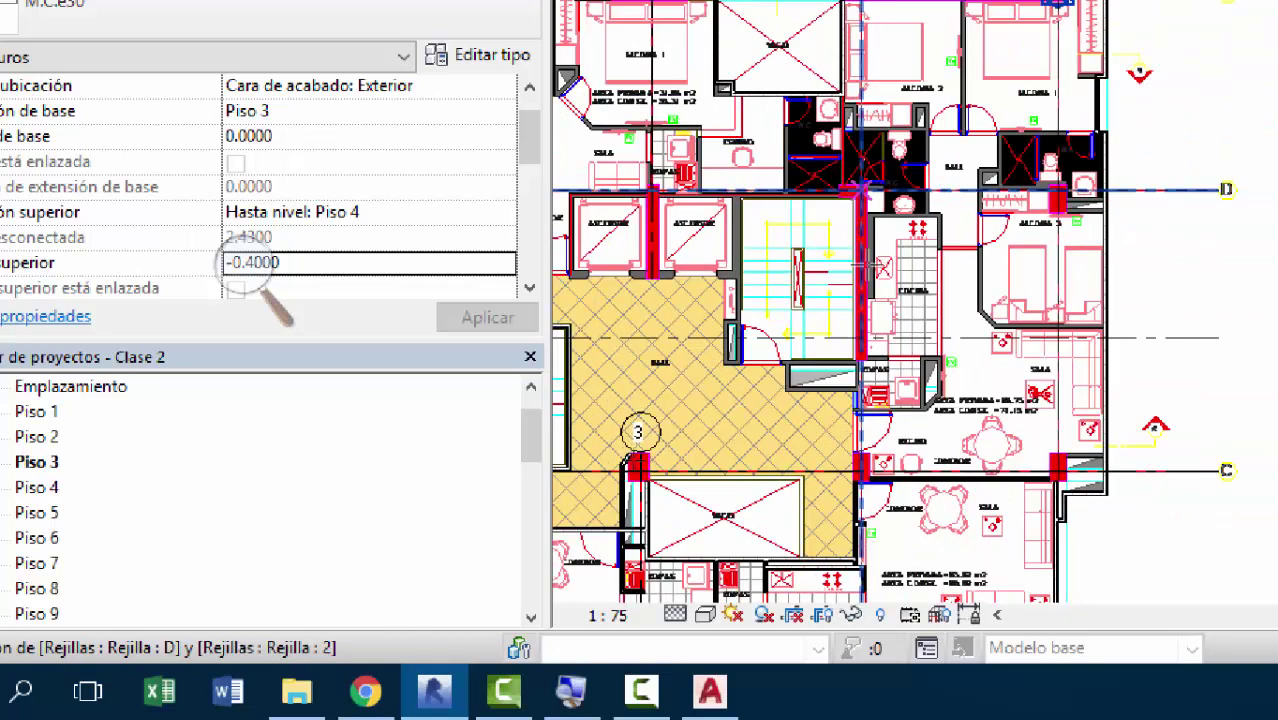
Step: Draw an M.C.e30 wall over the vertical red wall on axis 2, from its corner by Ropas to its end near axis D
scroll(605, 445, up, 6)
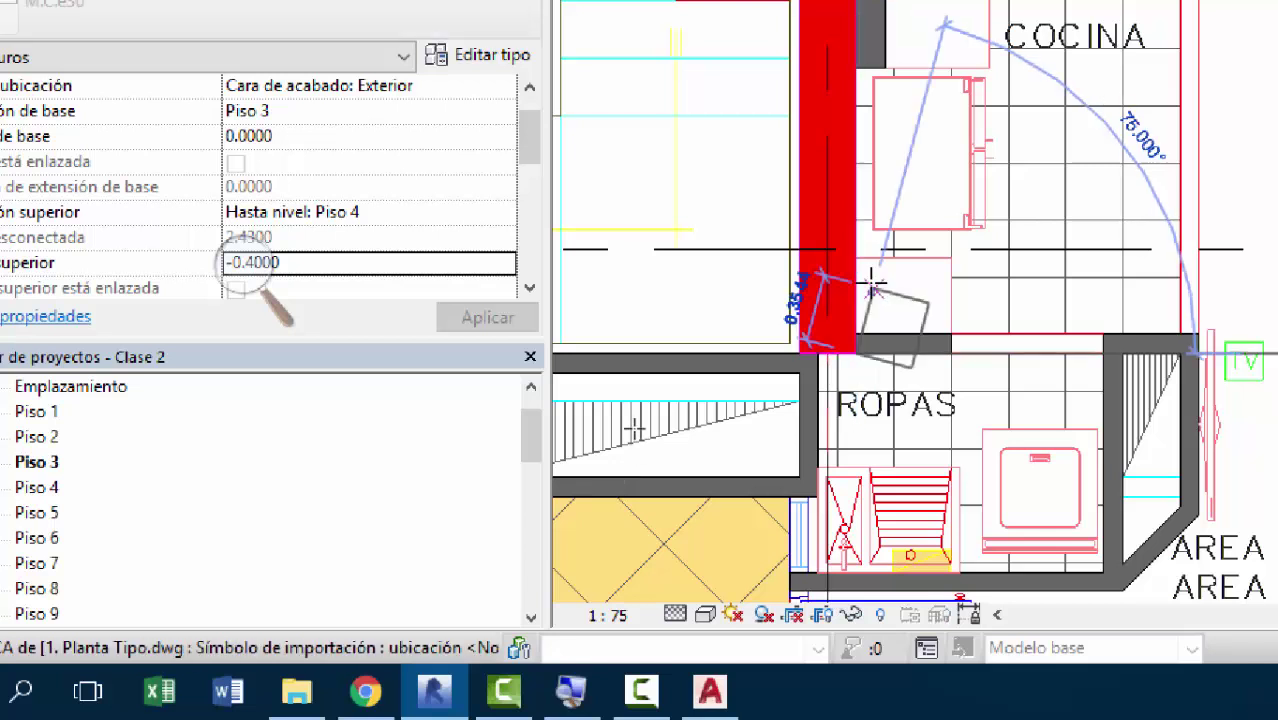
middle_drag(622, 300, 711, 714)
scroll(632, 520, down, 2)
scroll(631, 519, up, 2)
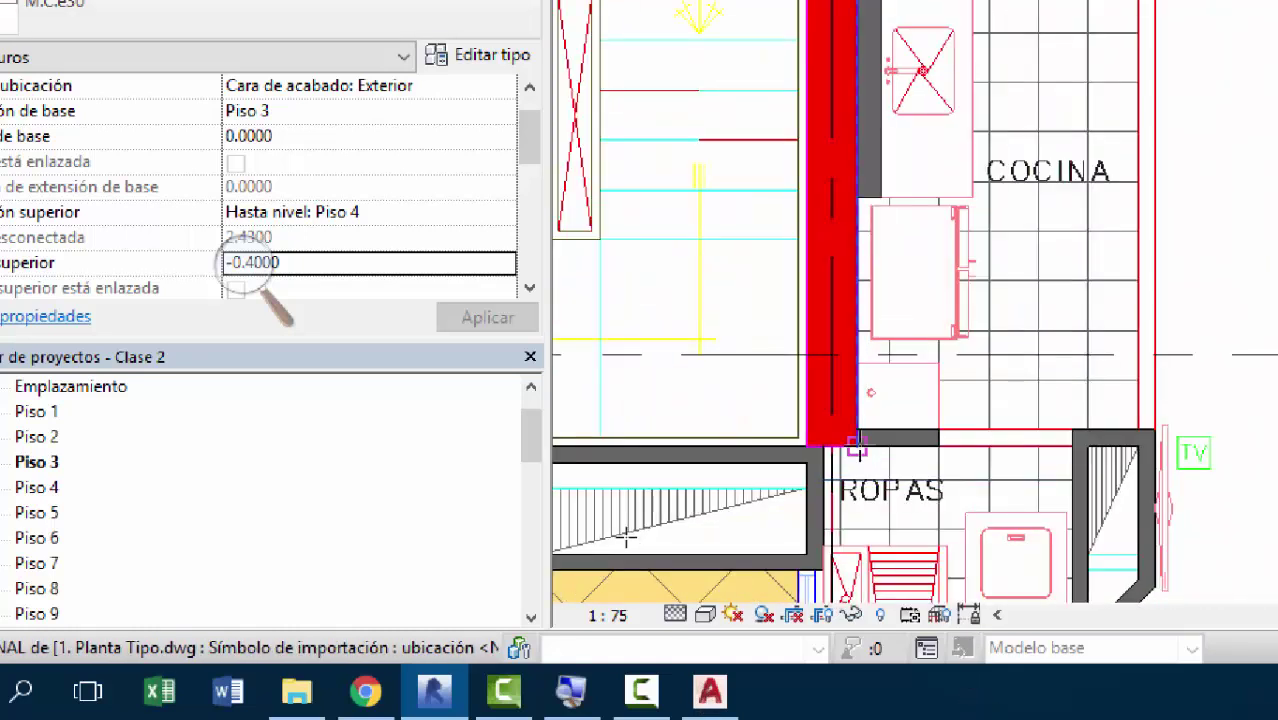
middle_drag(625, 75, 649, 413)
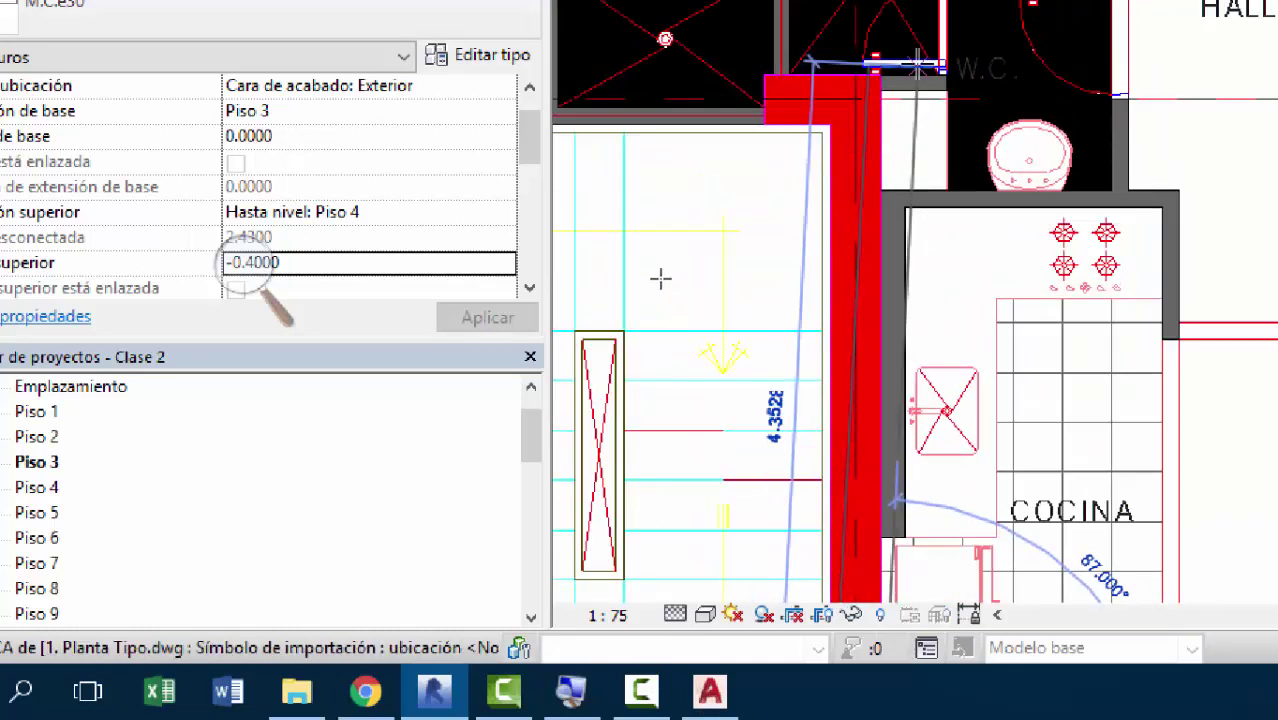
scroll(640, 290, up, 3)
scroll(622, 374, down, 5)
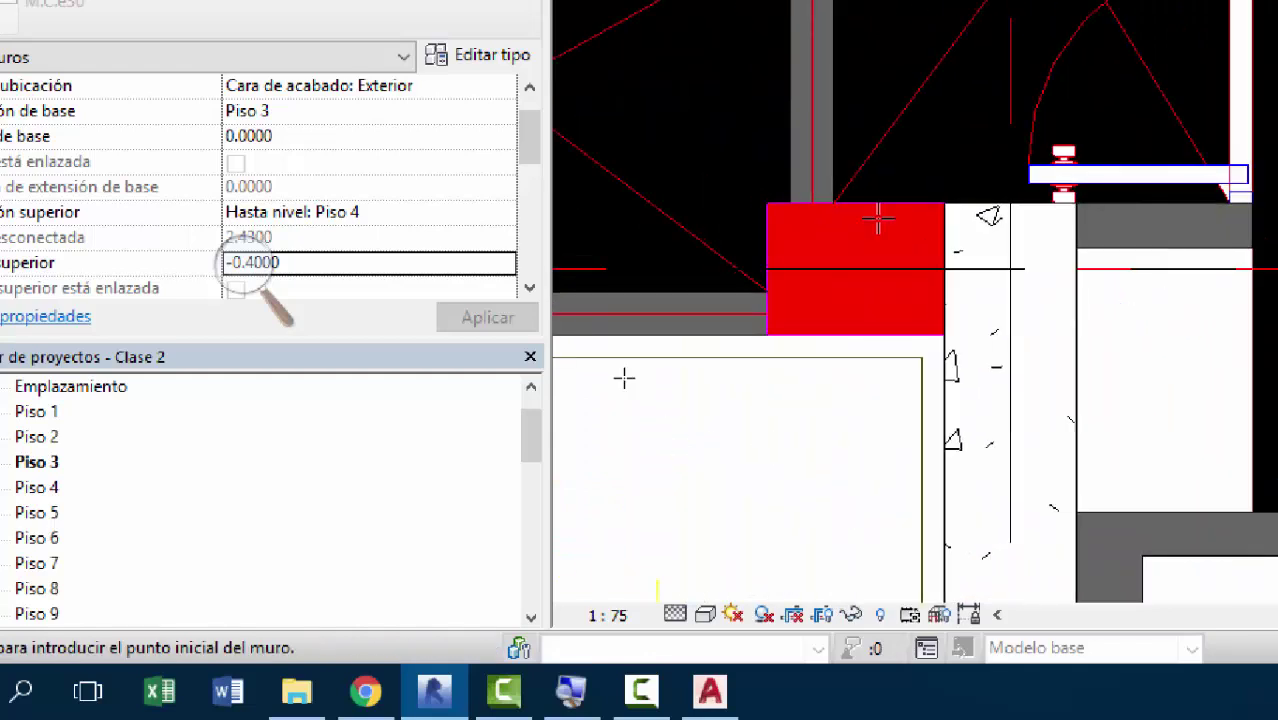
Step: Draw an M.C.e30 wall over the vertical red wall between the two elevators, from the hall side to its end beside Ropas
scroll(900, 365, up, 4)
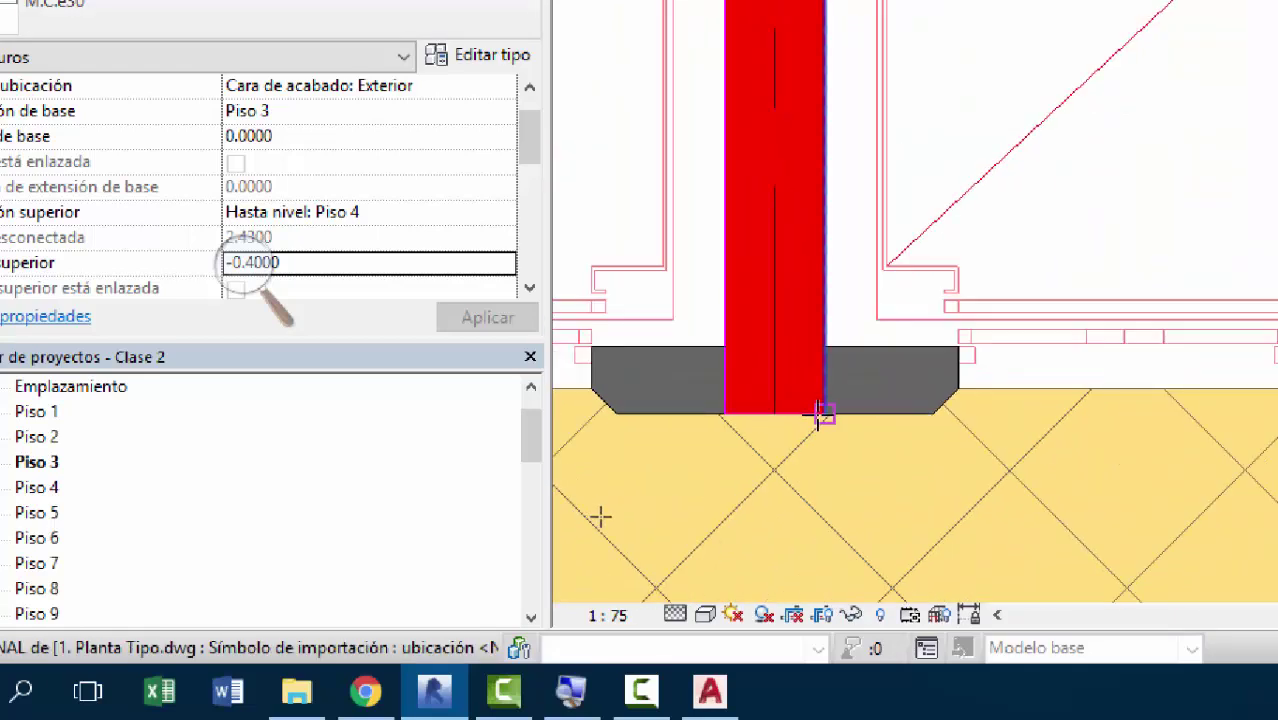
scroll(626, 447, down, 1)
scroll(626, 447, up, 2)
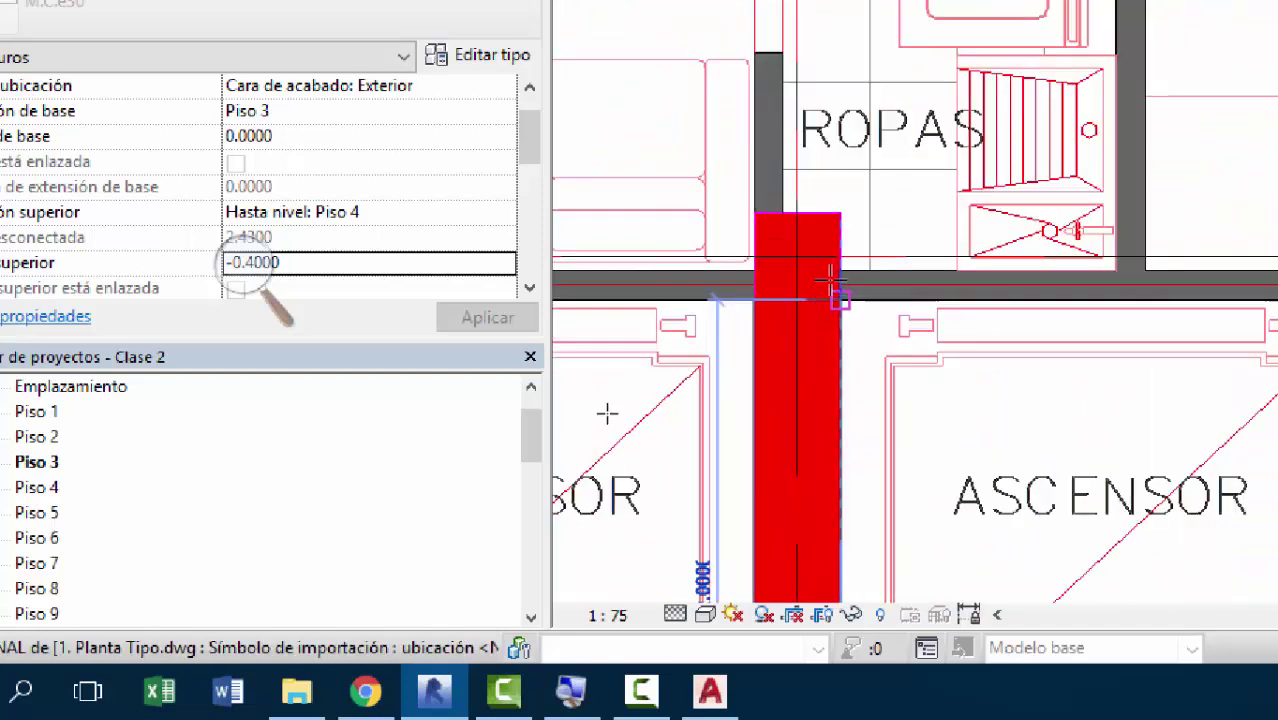
scroll(618, 383, down, 4)
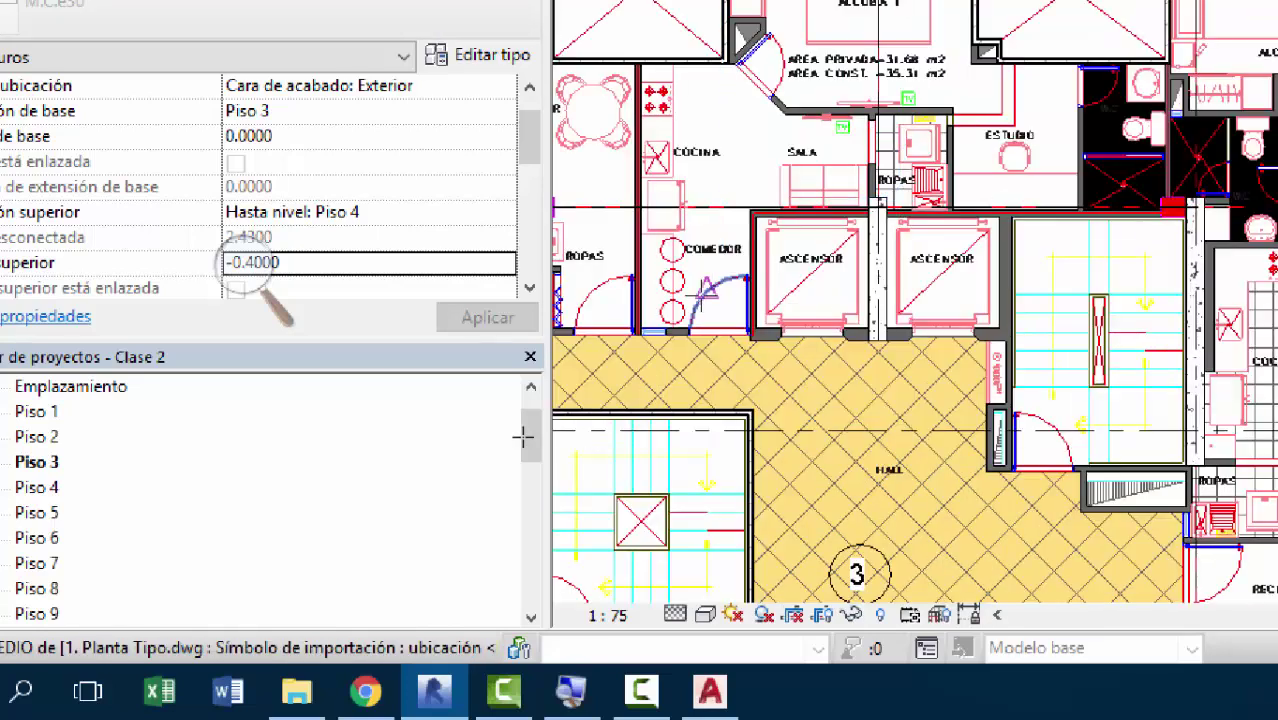
scroll(690, 480, up, 3)
scroll(590, 462, up, 5)
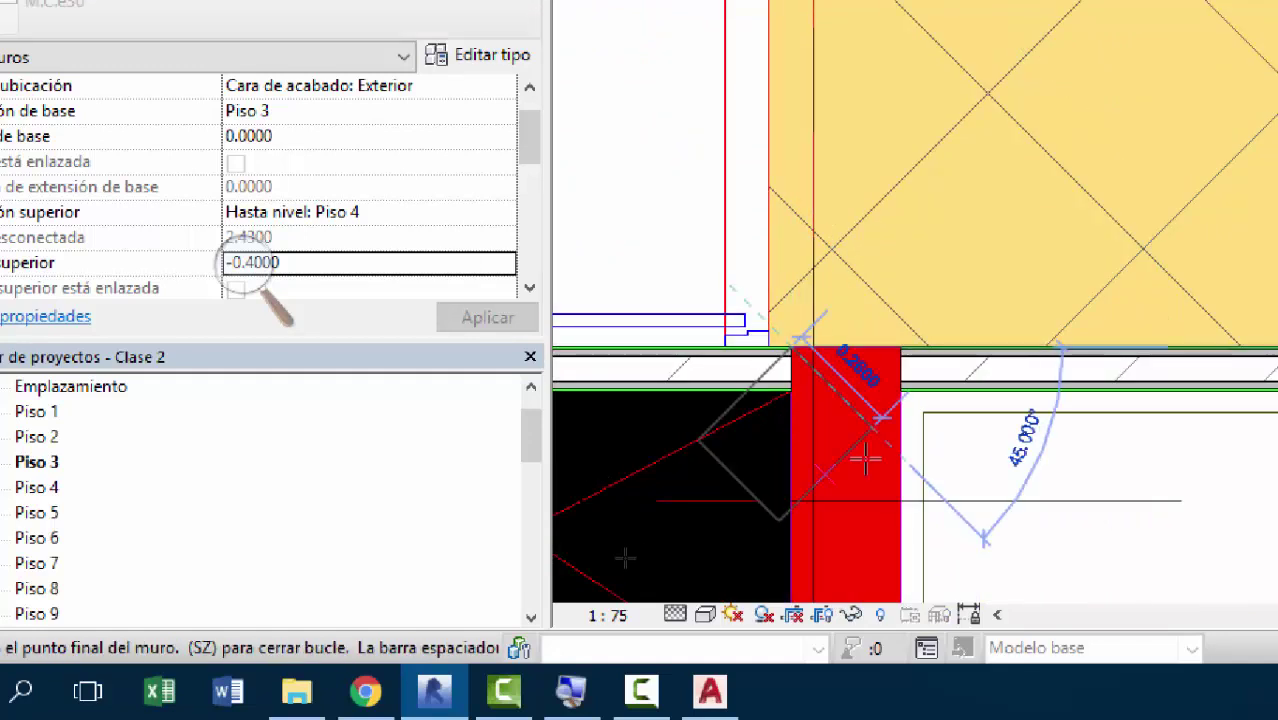
middle_drag(842, 430, 864, 277)
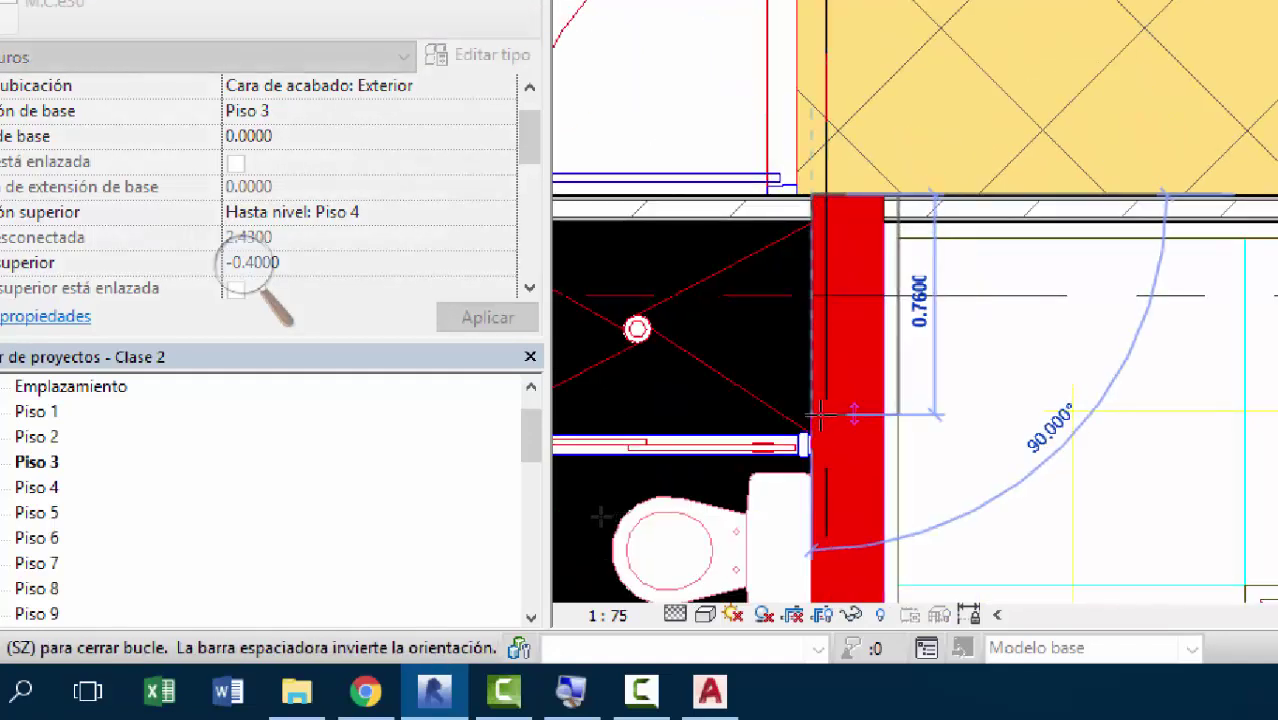
scroll(818, 414, up, 3)
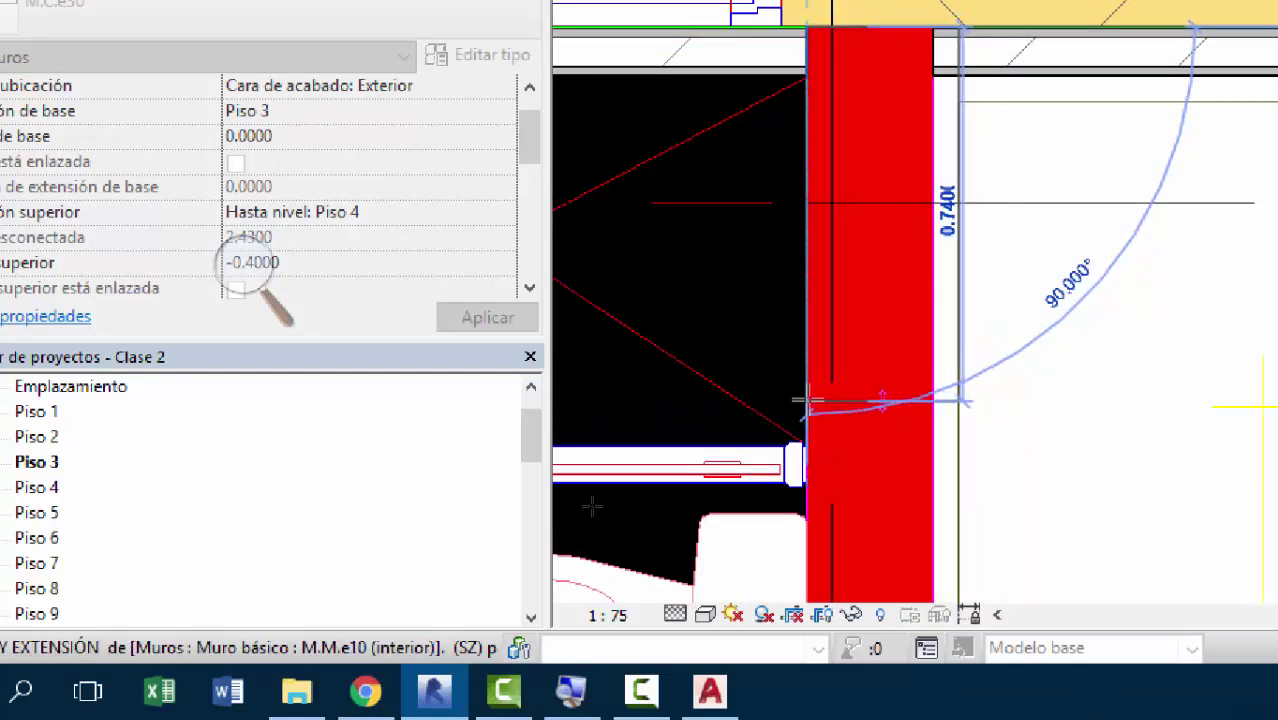
scroll(808, 401, down, 3)
scroll(815, 400, down, 3)
Step: Draw an M.C.e30 wall over the red wall on axis E above Alcoba 1 and Alcoba 2, from near axis 1 to just beyond axis 2
middle_drag(705, 451, 473, 209)
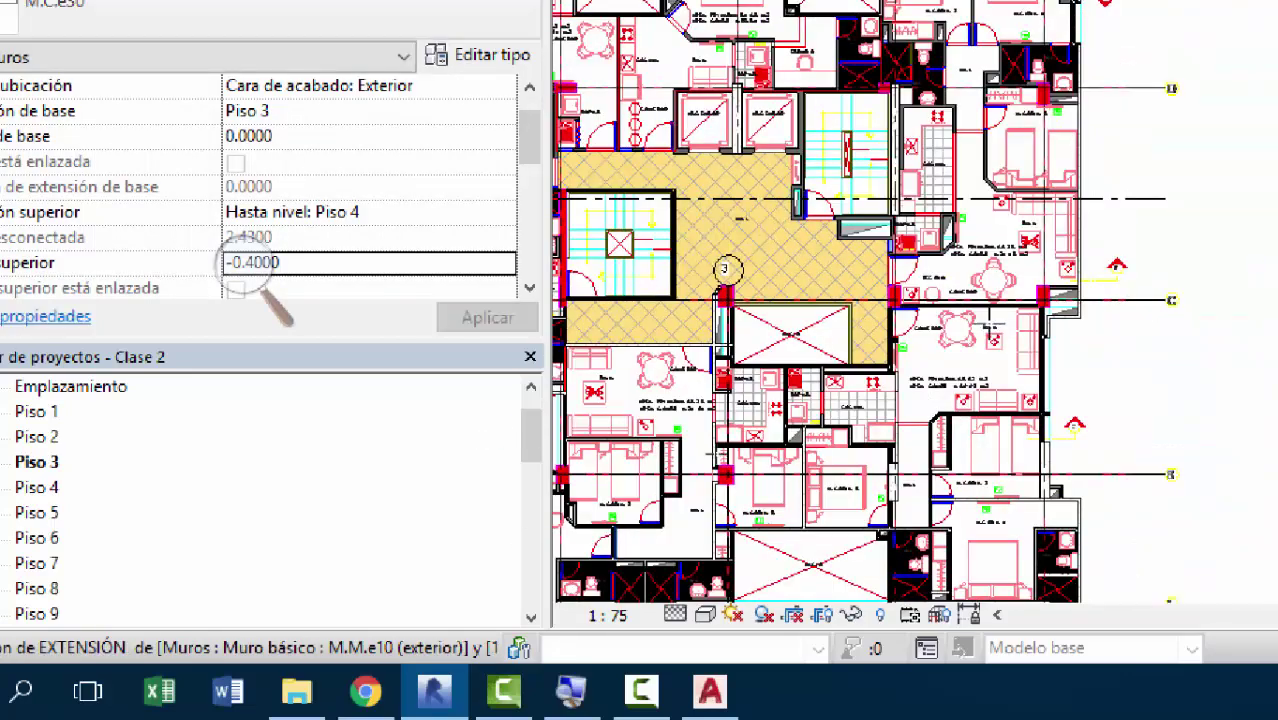
scroll(918, 515, up, 3)
middle_drag(918, 515, 870, 600)
middle_drag(807, 285, 905, 590)
scroll(685, 405, up, 5)
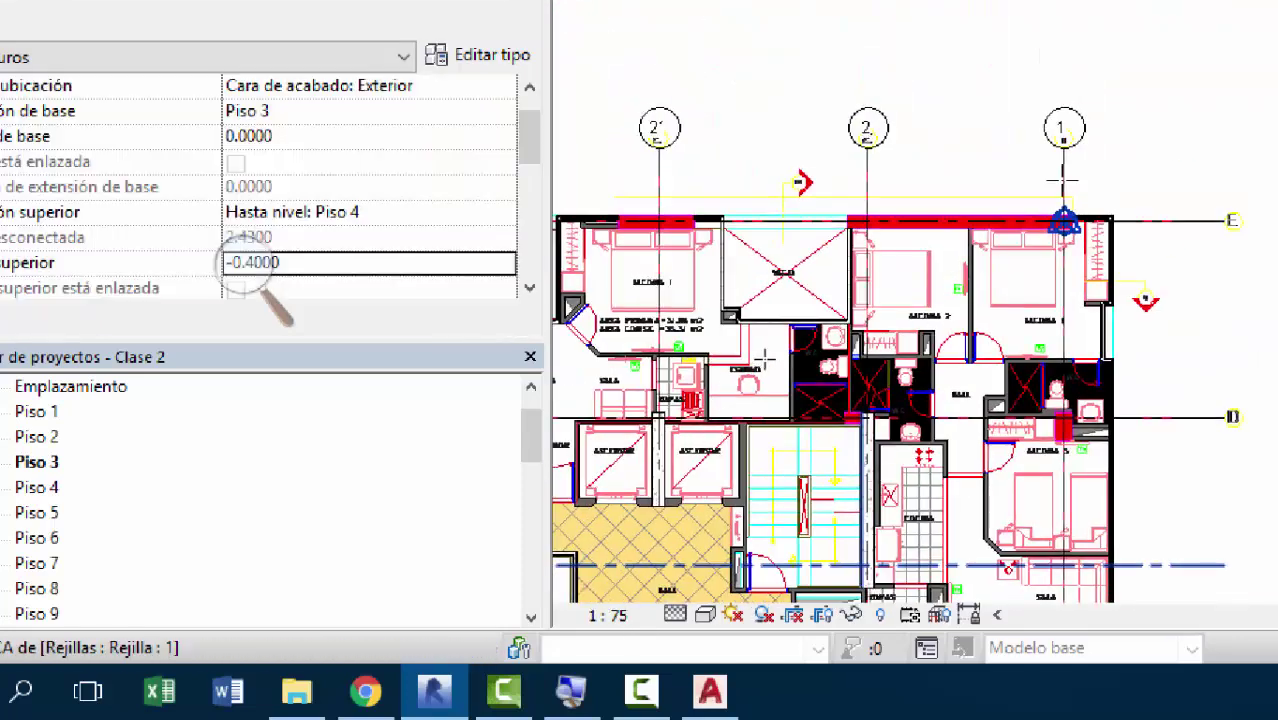
scroll(775, 404, up, 2)
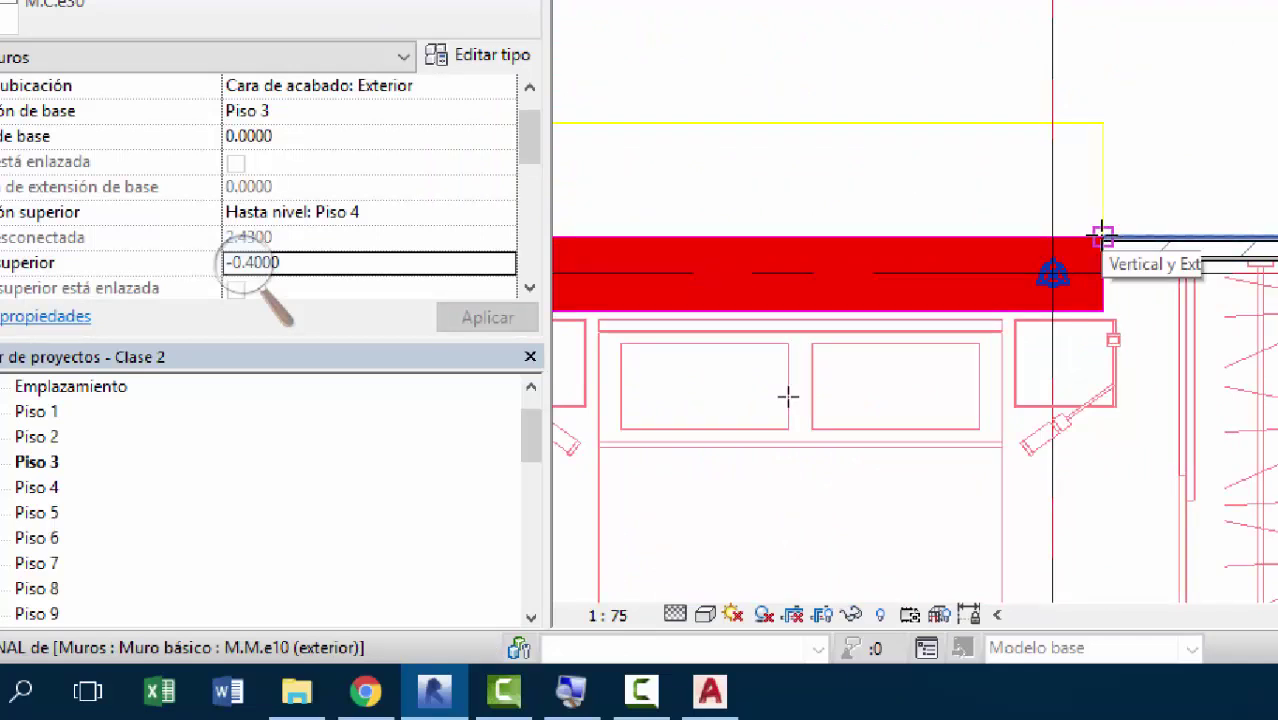
scroll(1102, 237, up, 2)
scroll(1040, 235, down, 4)
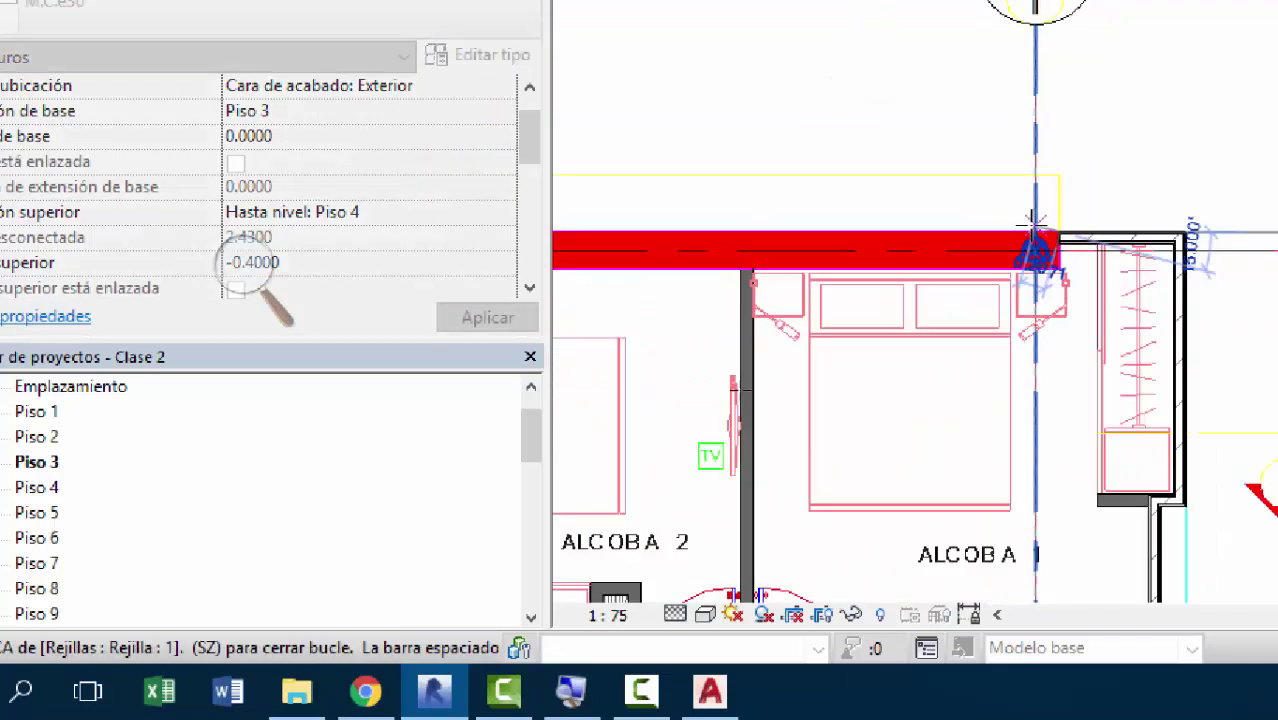
middle_drag(1033, 220, 824, 442)
scroll(605, 408, down, 1)
scroll(581, 432, up, 3)
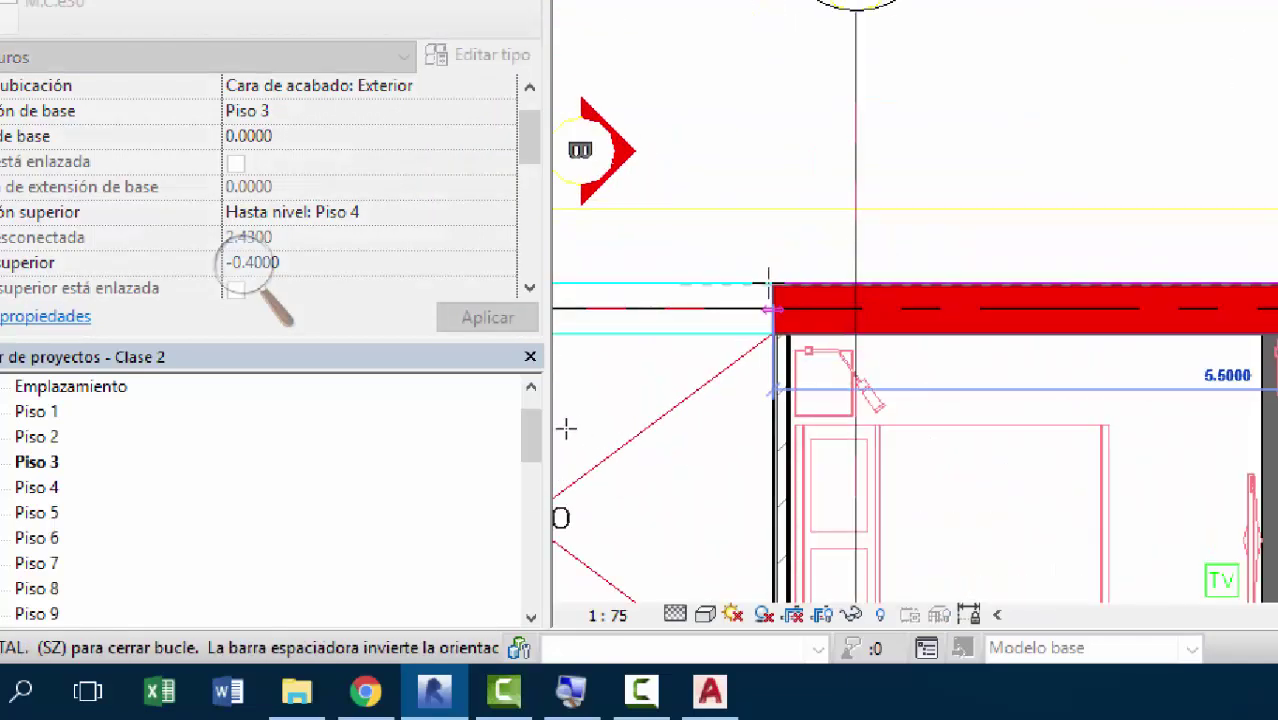
scroll(805, 225, down, 3)
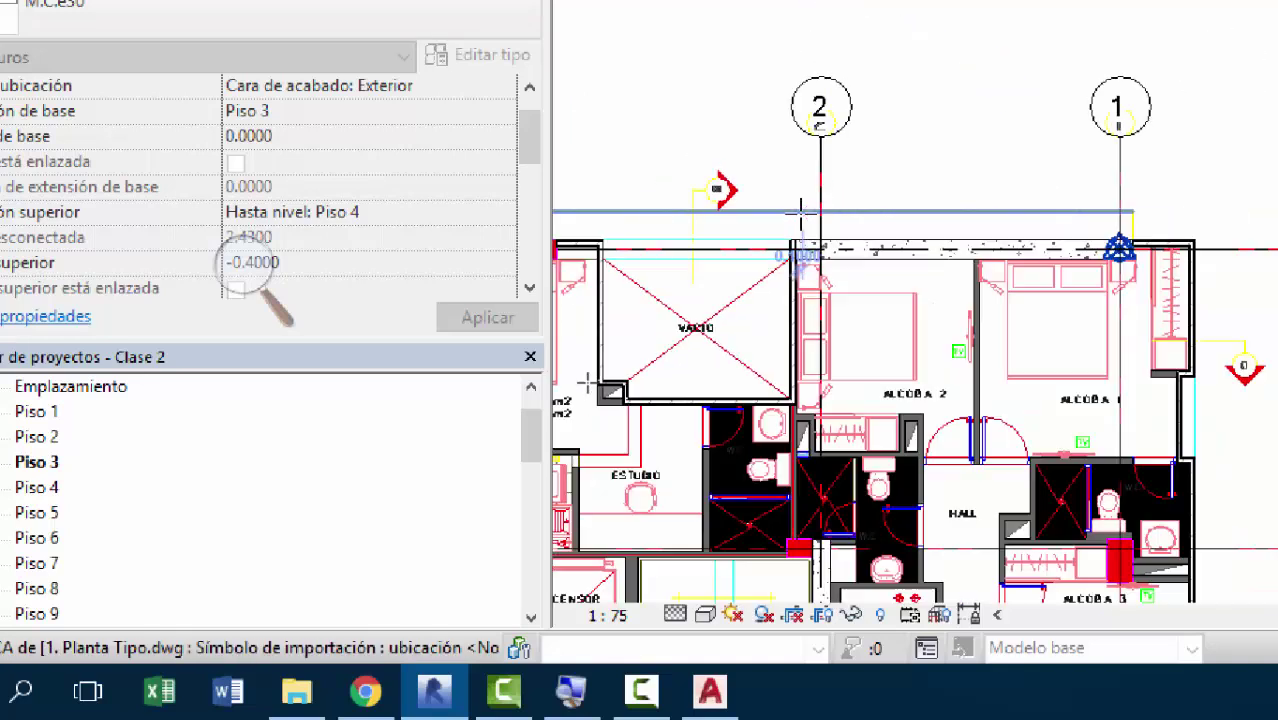
Step: Examine the remaining red walls along axes E and D and the vertical one on axis 4 beside the stairs
scroll(800, 240, up, 3)
middle_drag(833, 413, 953, 216)
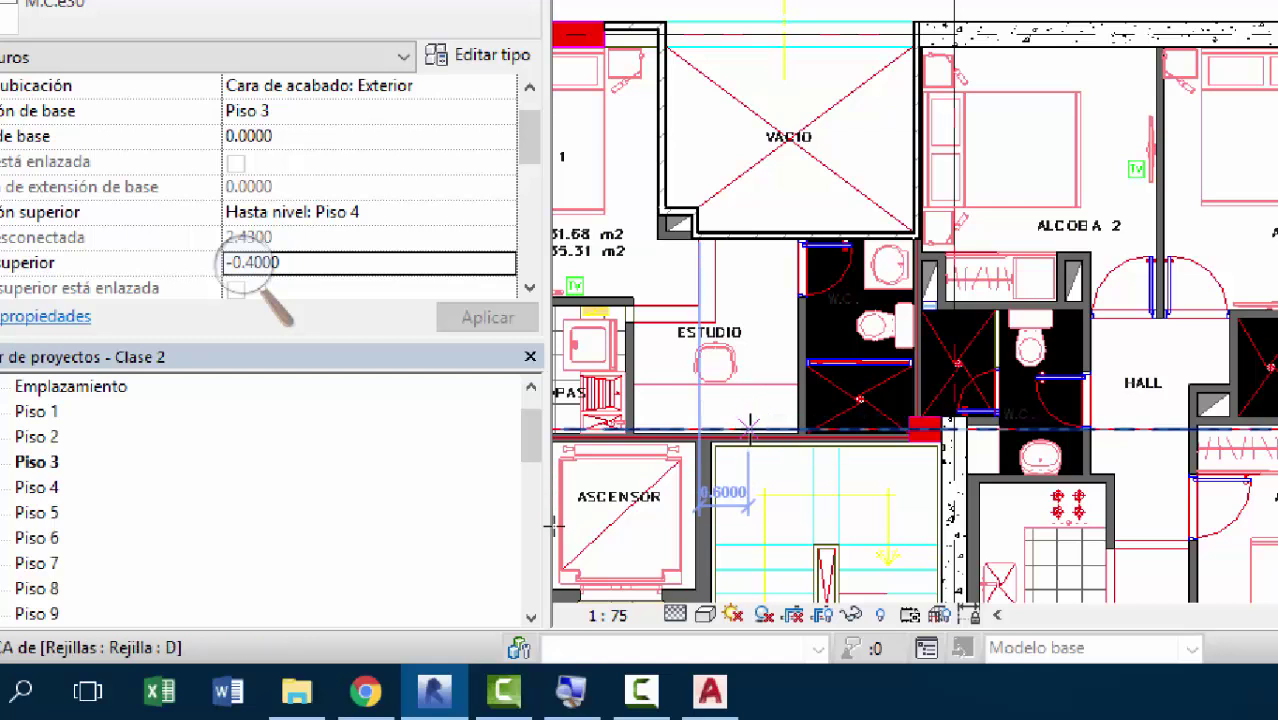
scroll(770, 491, down, 5)
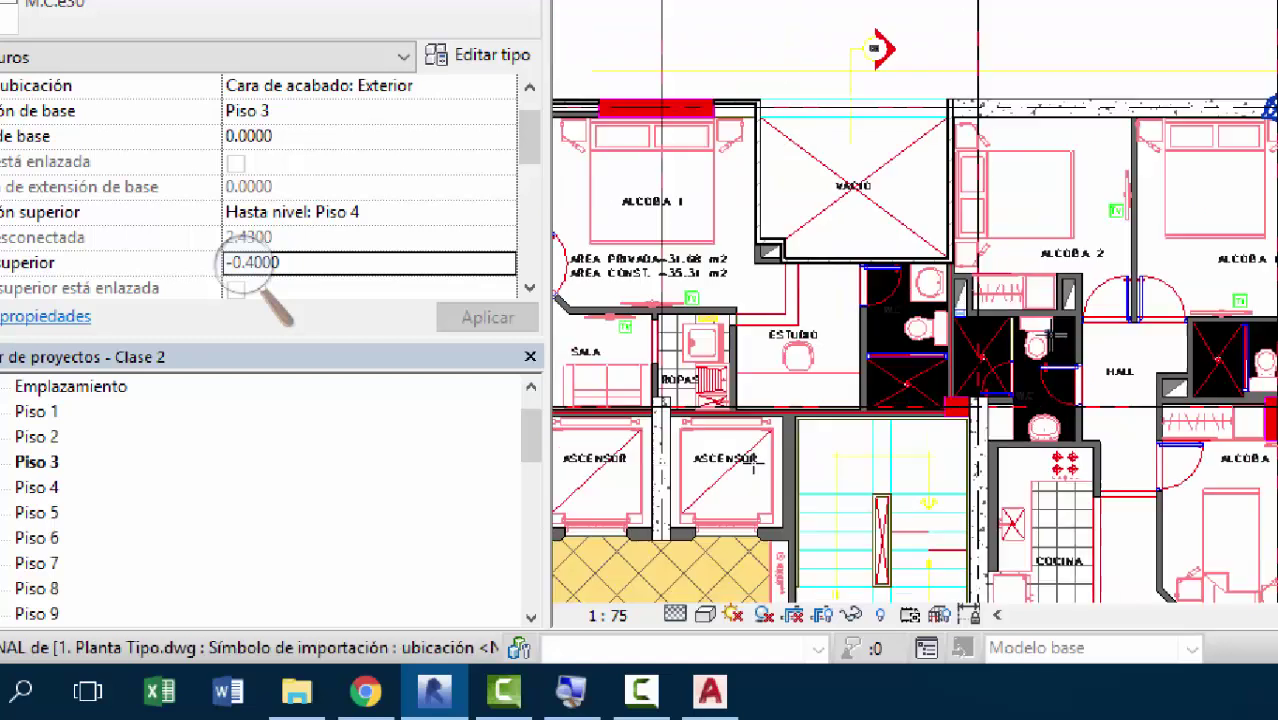
middle_drag(531, 470, 540, 468)
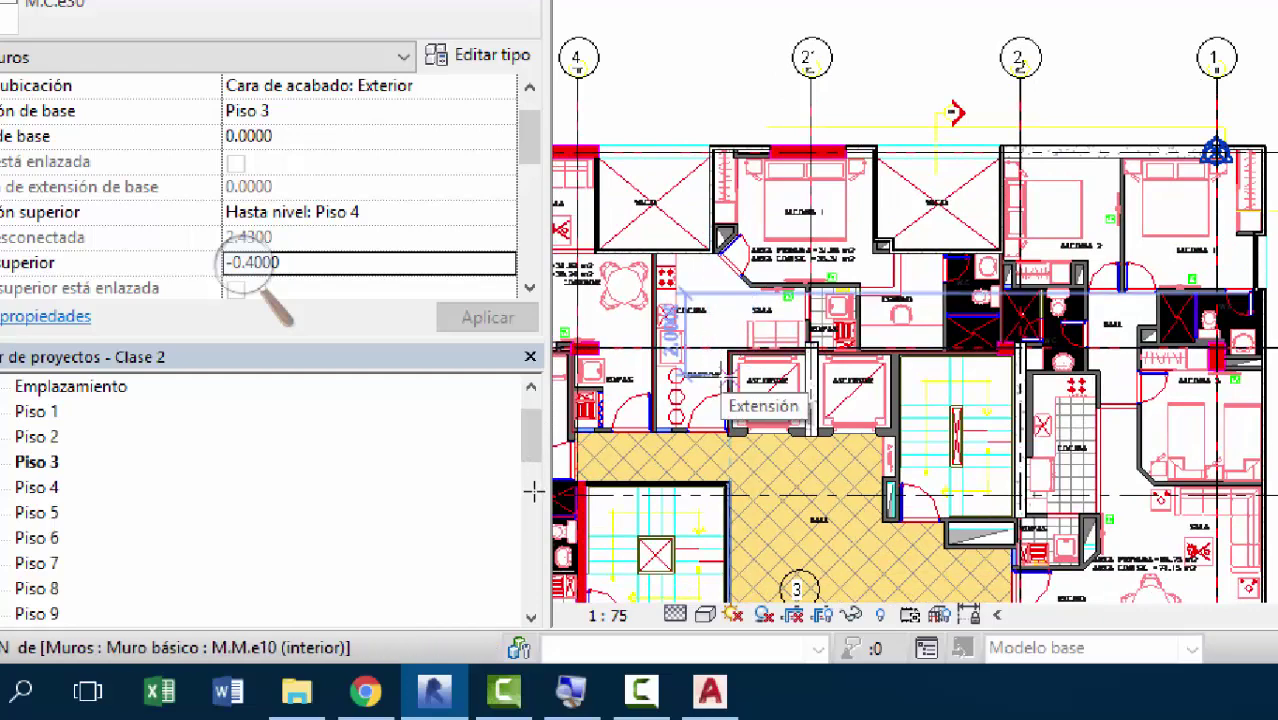
middle_drag(513, 511, 547, 431)
scroll(576, 527, up, 4)
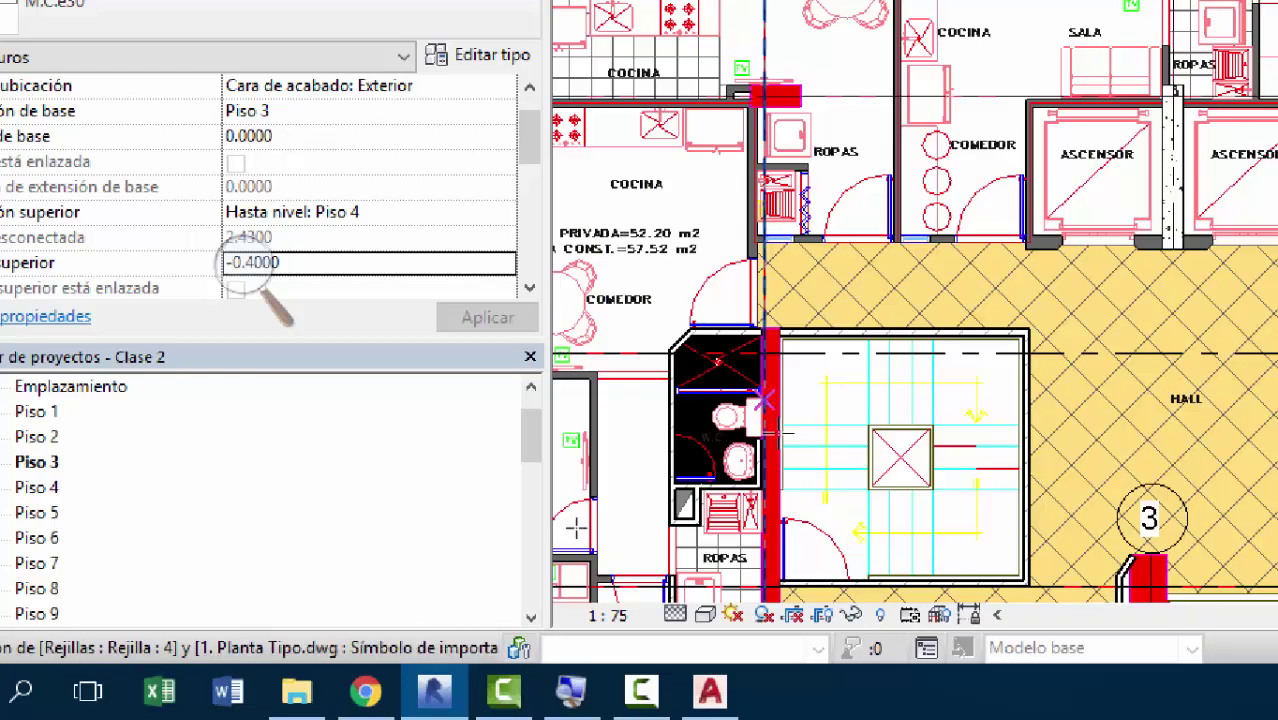
middle_drag(576, 527, 639, 337)
scroll(636, 360, down, 4)
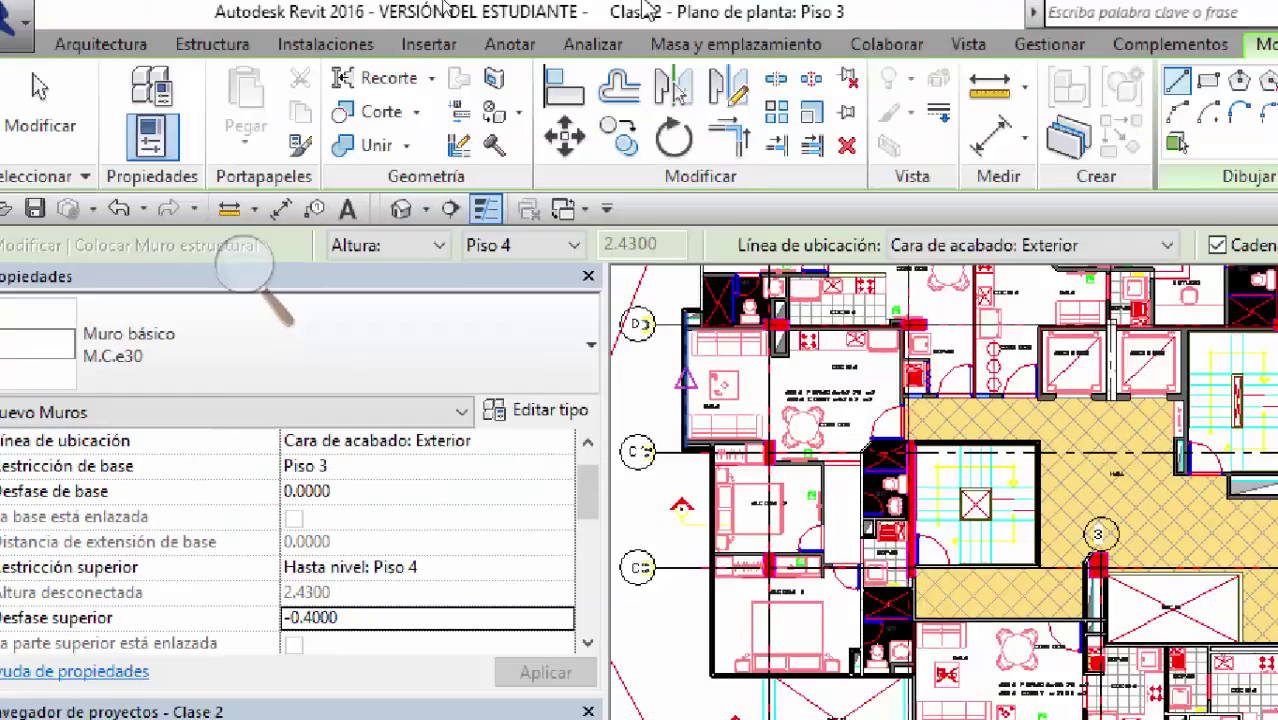
Step: Duplicate the M.C.e30 wall type as M.C.e25 and set its structural layer thickness to 0.25
click(572, 413)
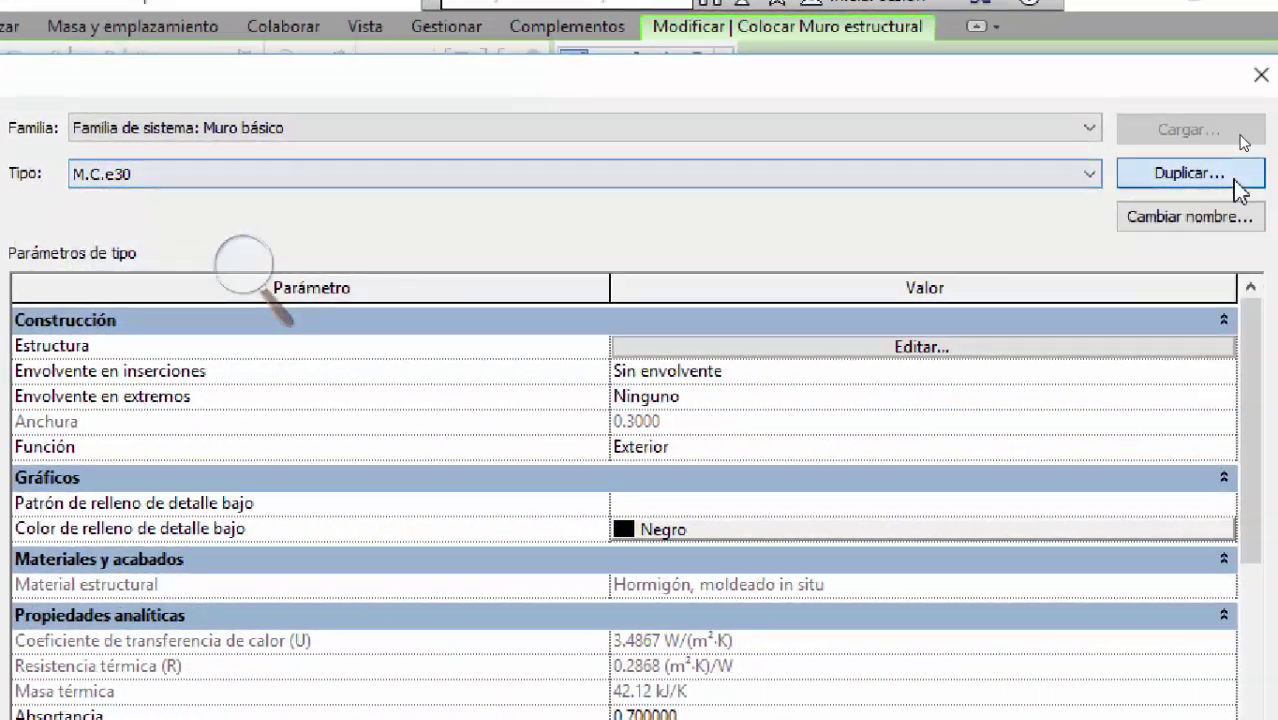
click(1180, 176)
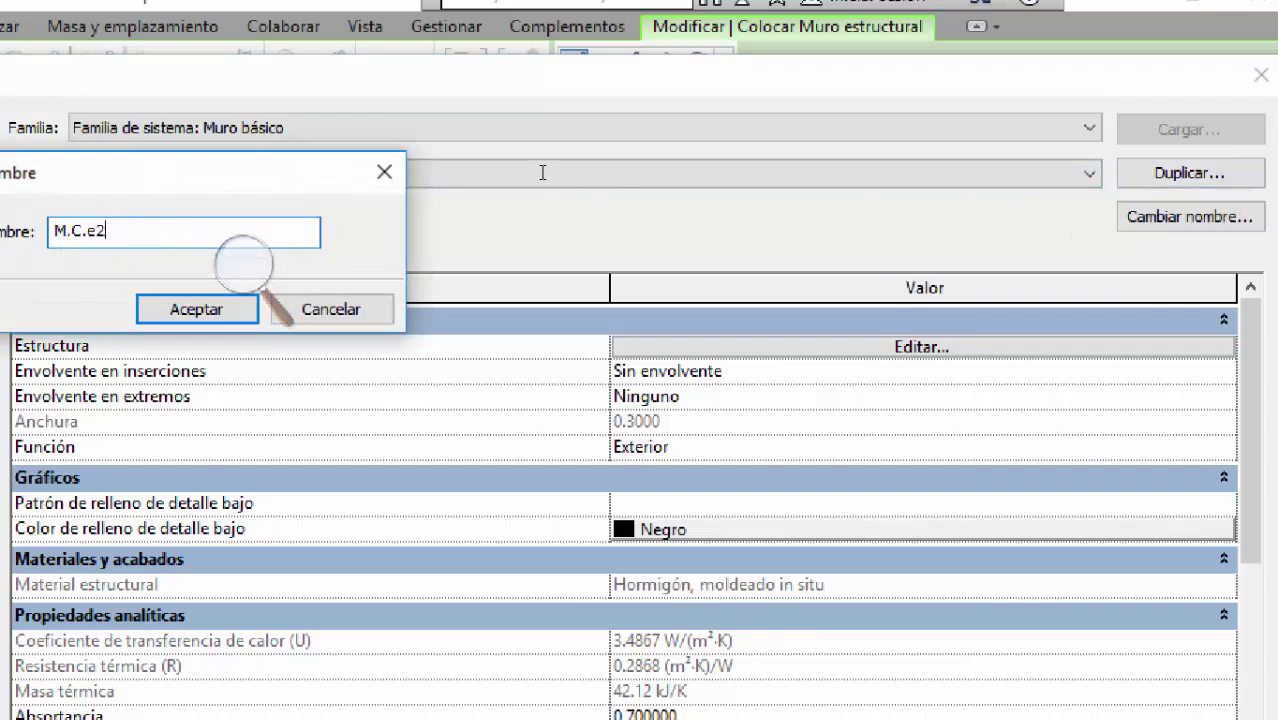
text(M.C.e25)
click(190, 312)
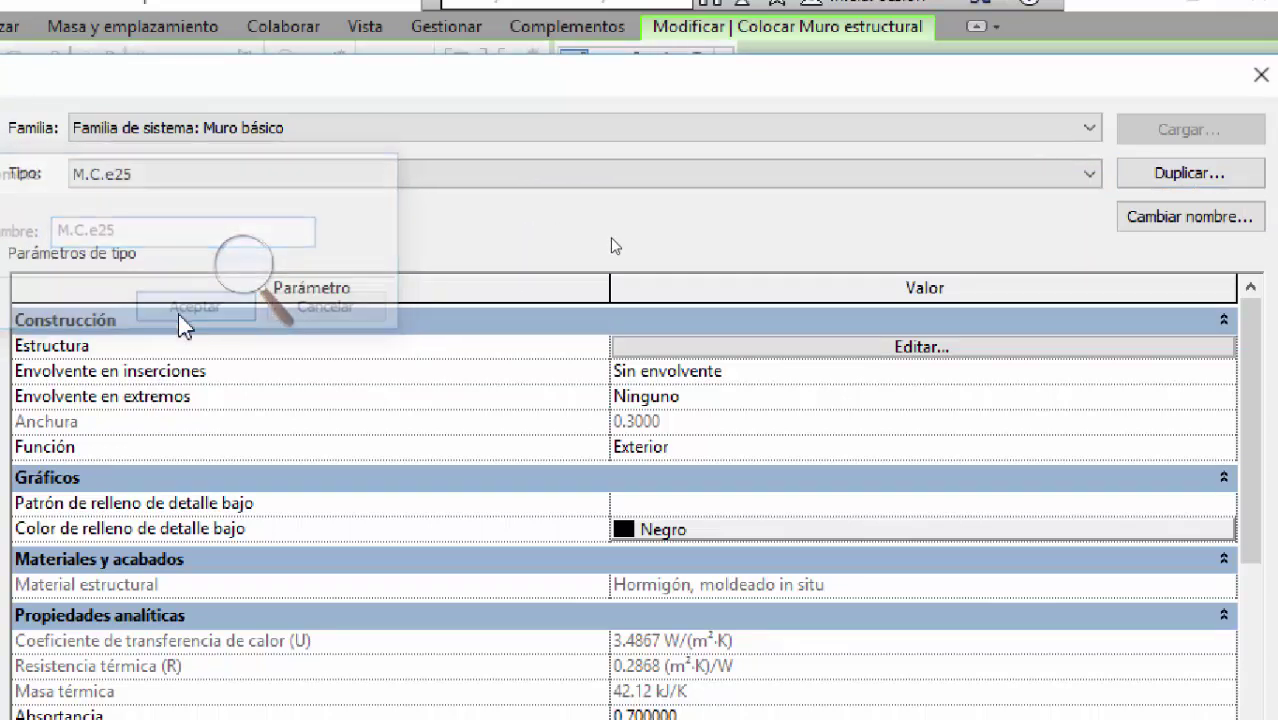
click(724, 348)
click(620, 340)
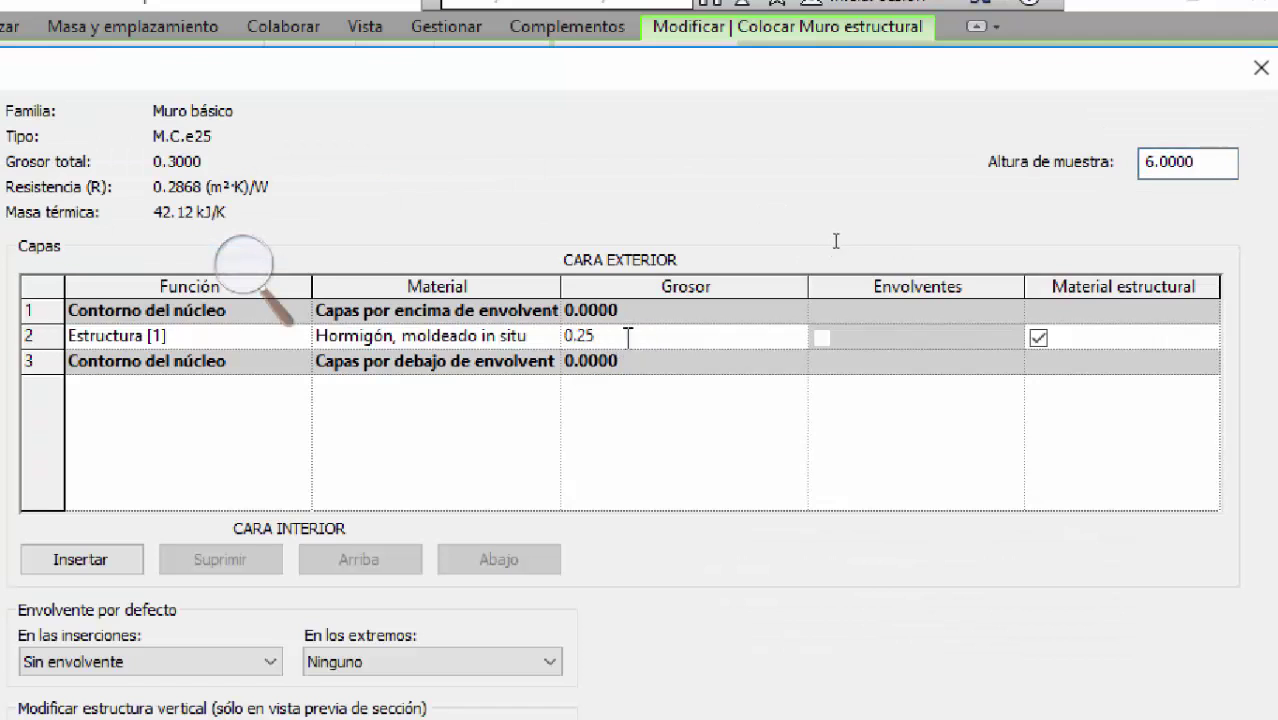
key(Return)
click(882, 517)
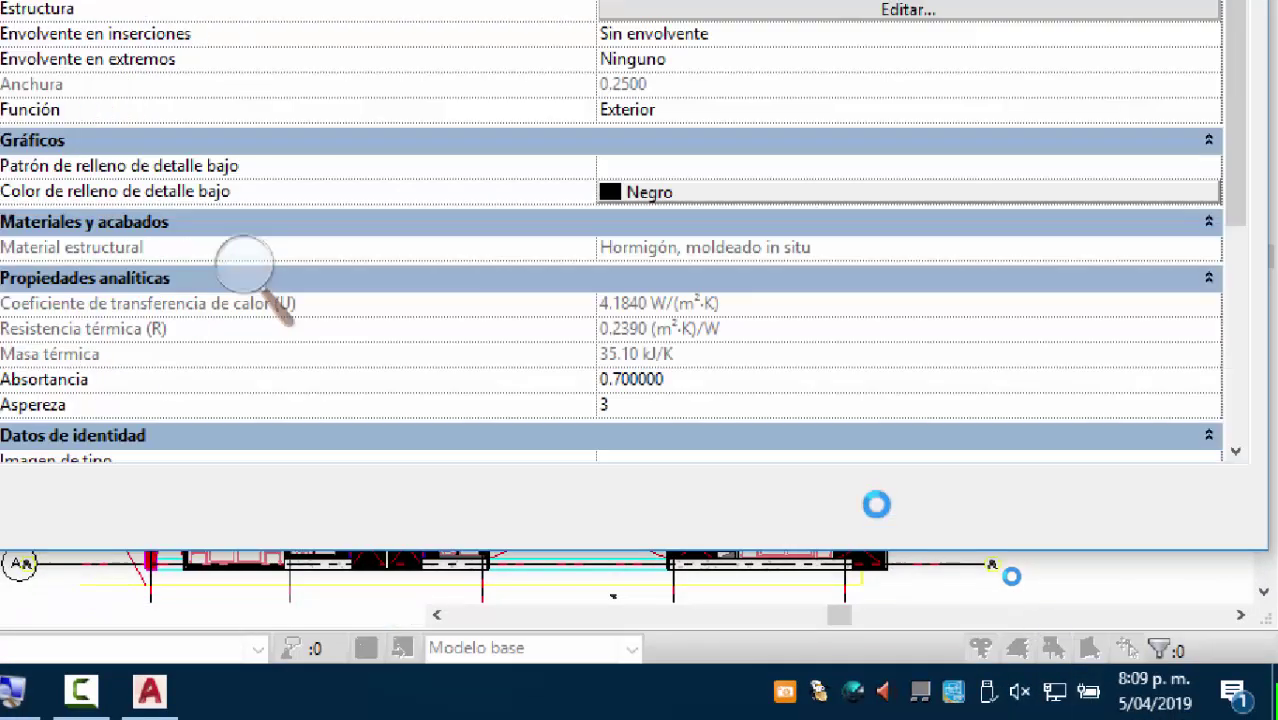
click(862, 522)
Step: Draw an M.C.e25 wall over the vertical red wall on axis 4 beside the stairs, from its hall corner to its end by Ropas
scroll(828, 390, down, 2)
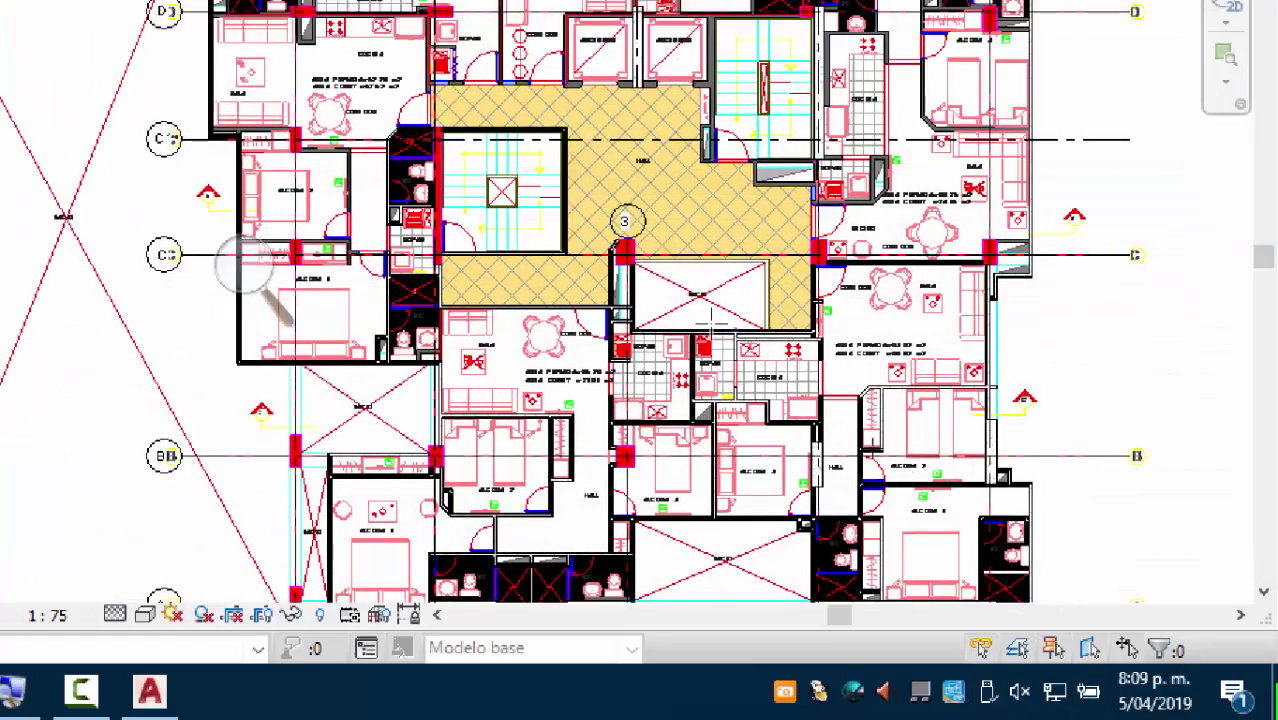
scroll(828, 390, up, 8)
scroll(828, 390, up, 3)
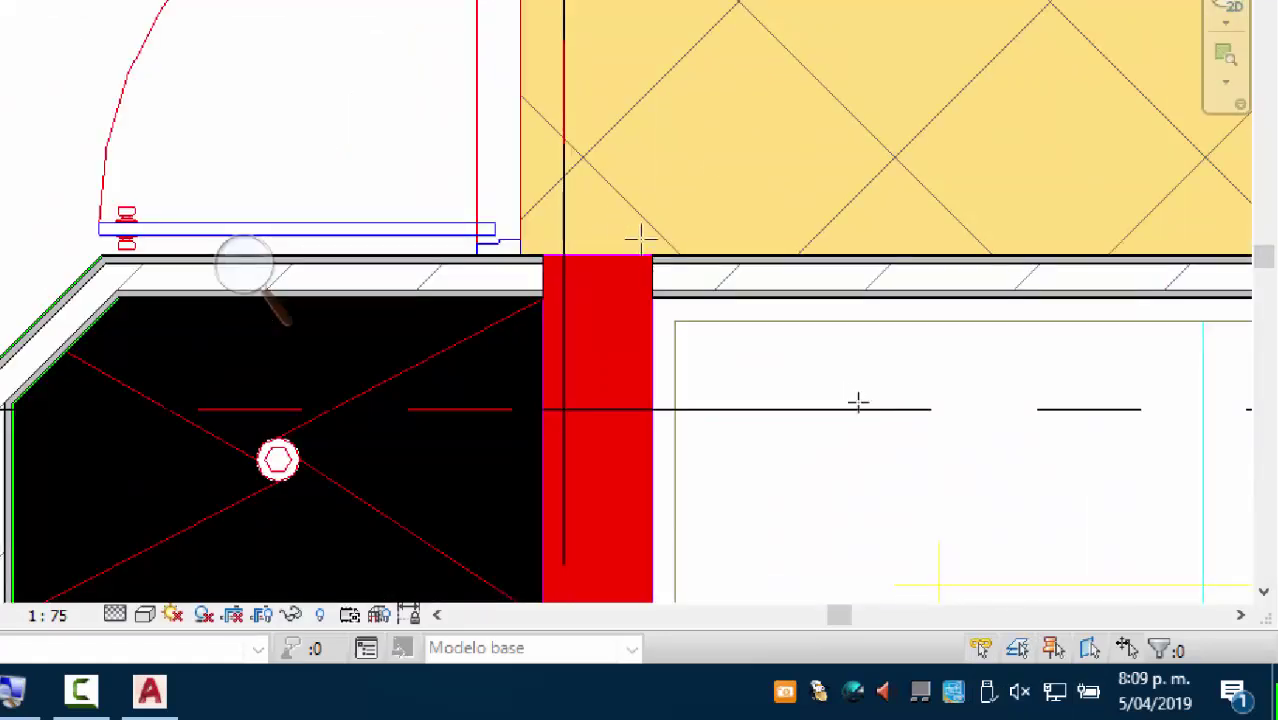
click(856, 431)
scroll(856, 431, down, 5)
ctrl+scroll(676, 562, down, 5)
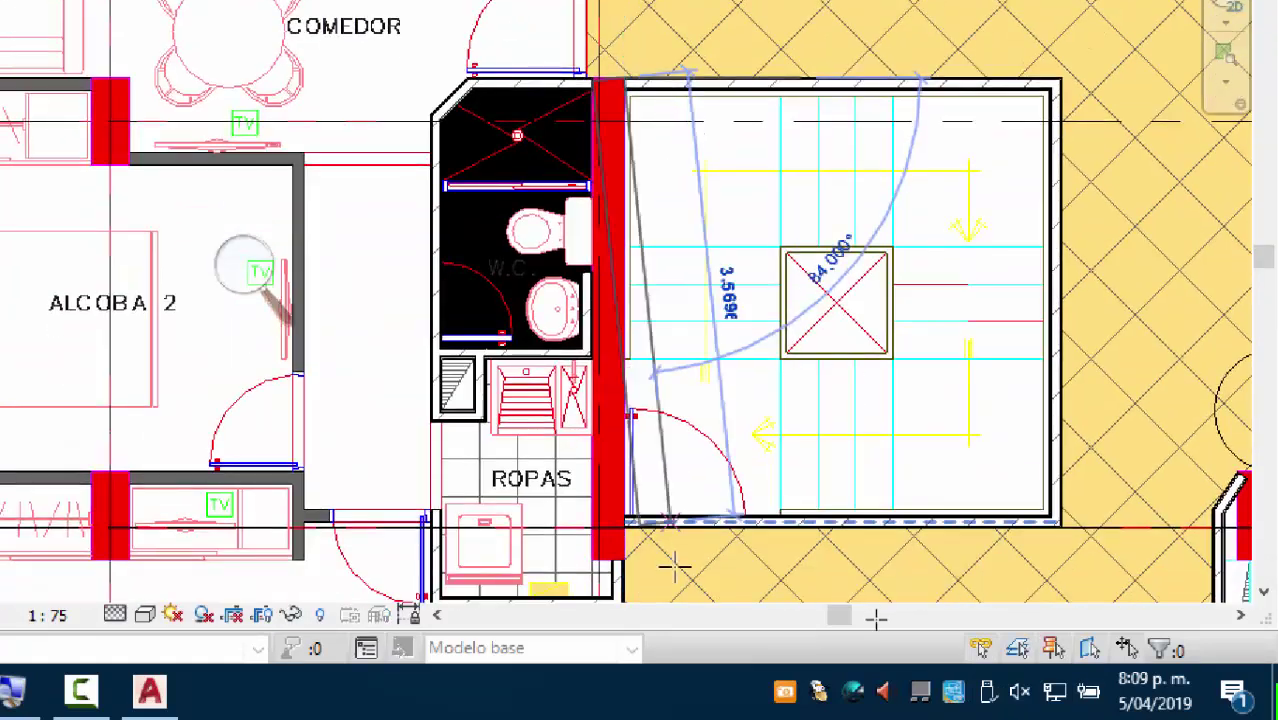
scroll(608, 448, up, 5)
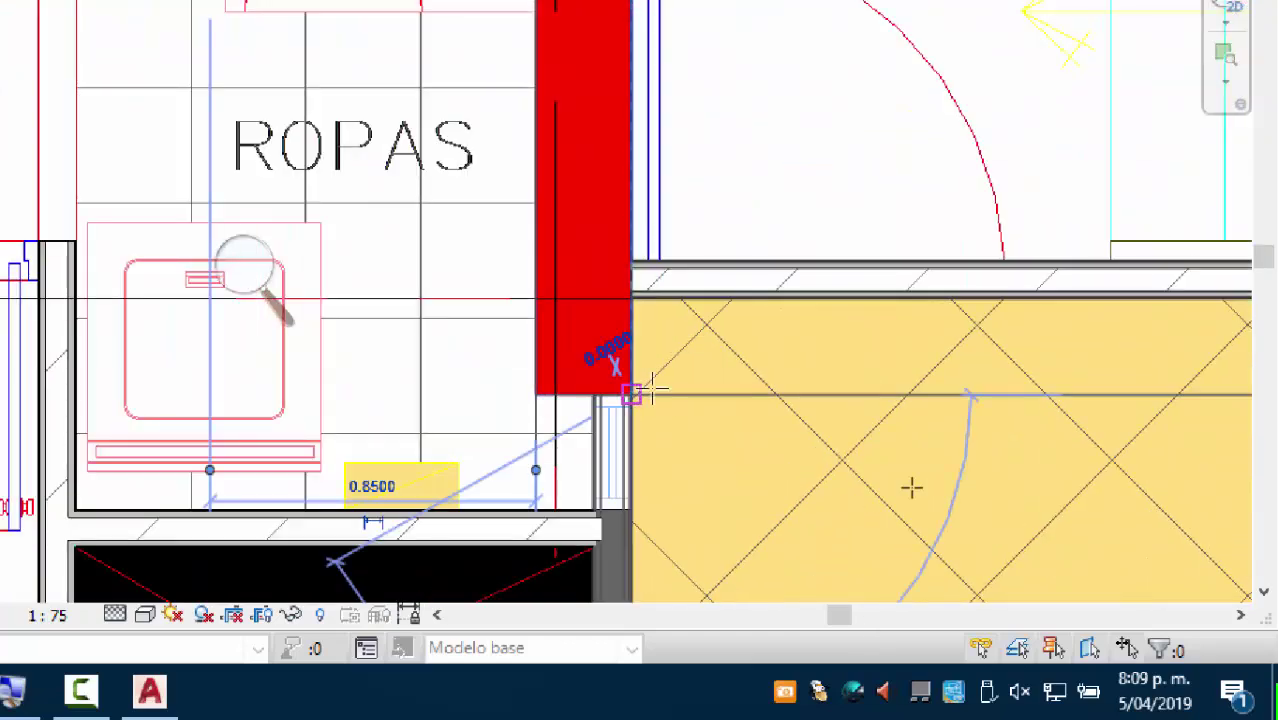
scroll(775, 358, down, 5)
Step: Examine the plan from axis A up to axis E for red walls that still lack a concrete wall
middle_drag(758, 380, 699, 294)
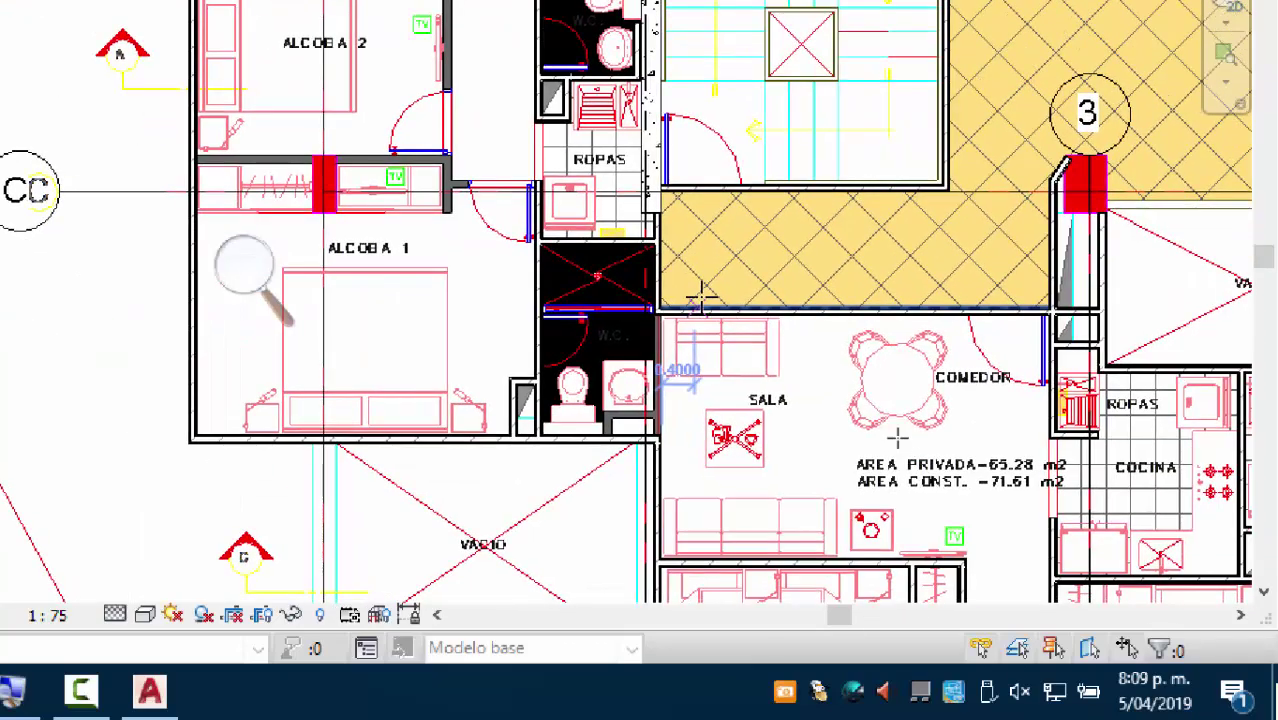
scroll(699, 294, down, 3)
middle_drag(847, 337, 720, 297)
scroll(912, 568, down, 3)
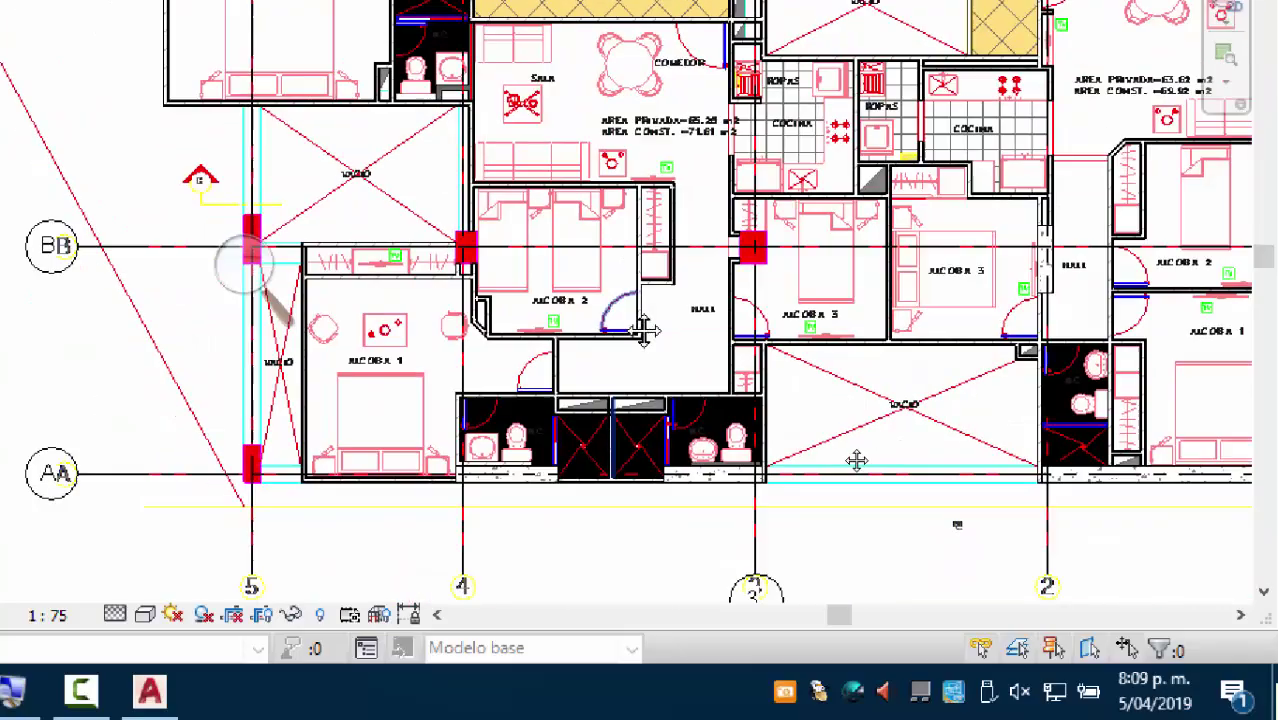
scroll(776, 537, up, 3)
scroll(941, 394, up, 3)
scroll(941, 485, down, 3)
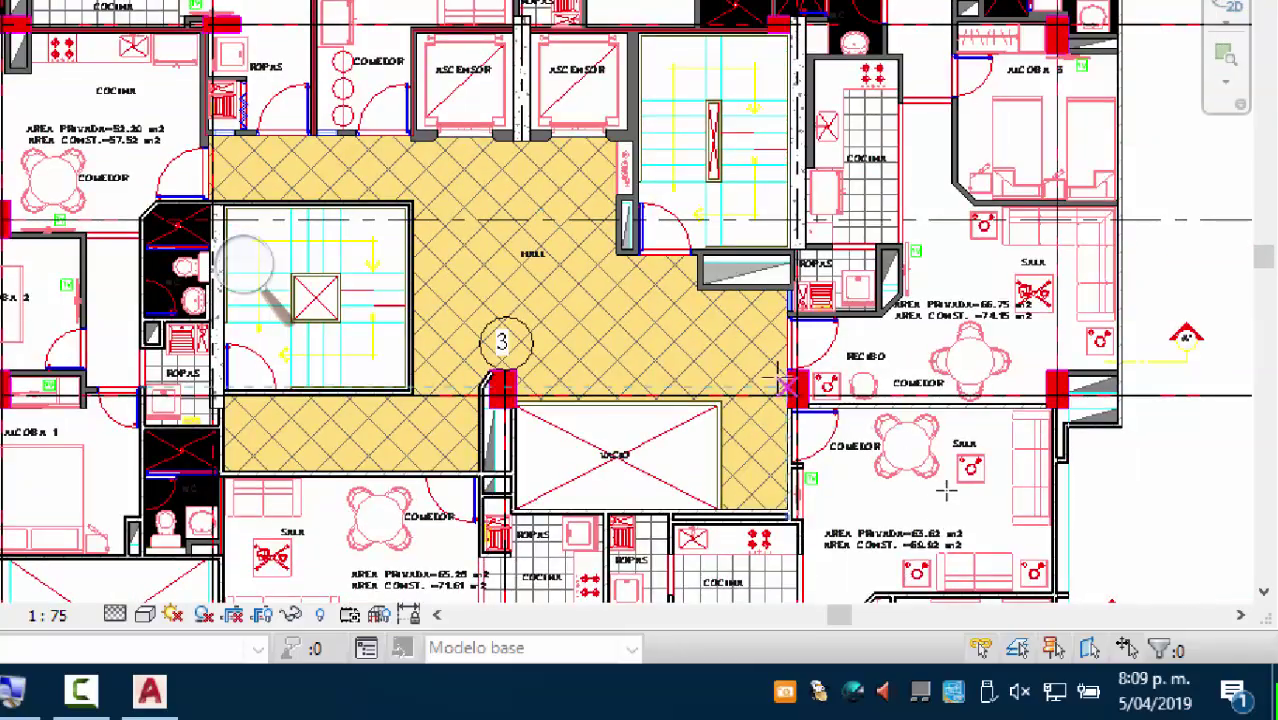
scroll(405, 79, up, 3)
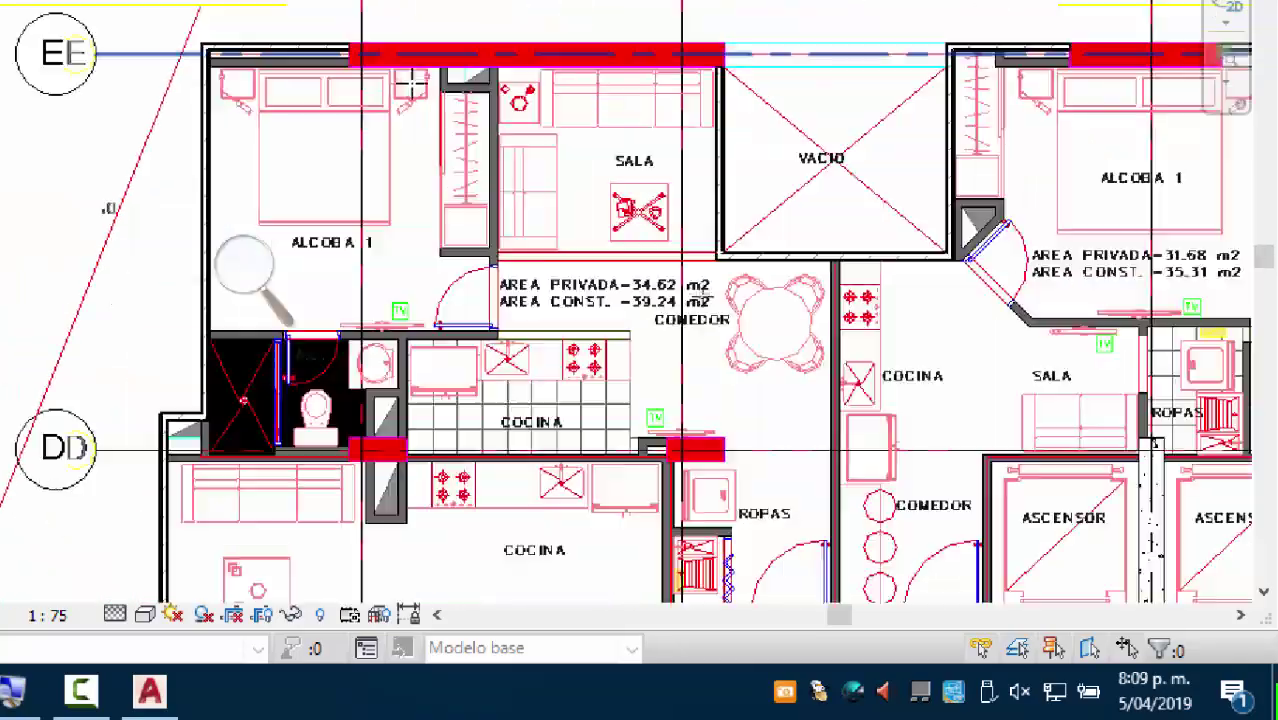
Step: Draw an M.C.e30 wall over the red wall on axis E above Alcoba 1 and Sala, from just beyond axis 4 to near axis 5
middle_drag(405, 79, 556, 313)
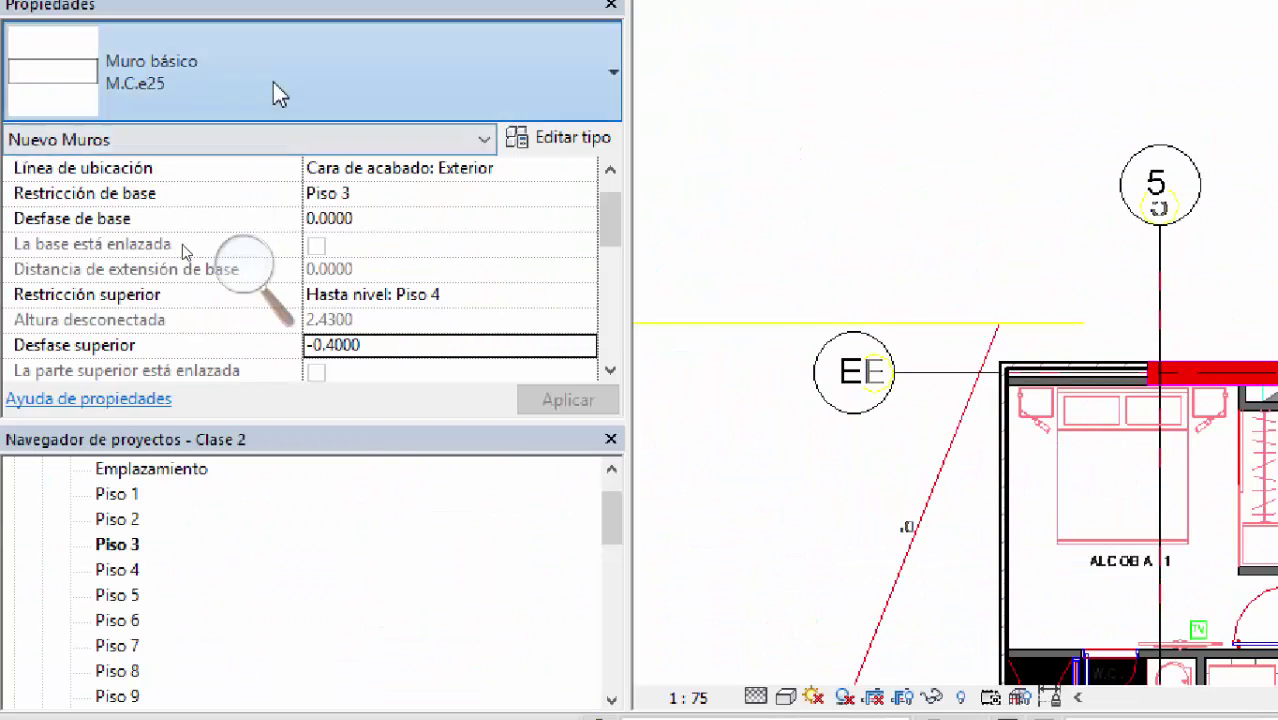
click(278, 93)
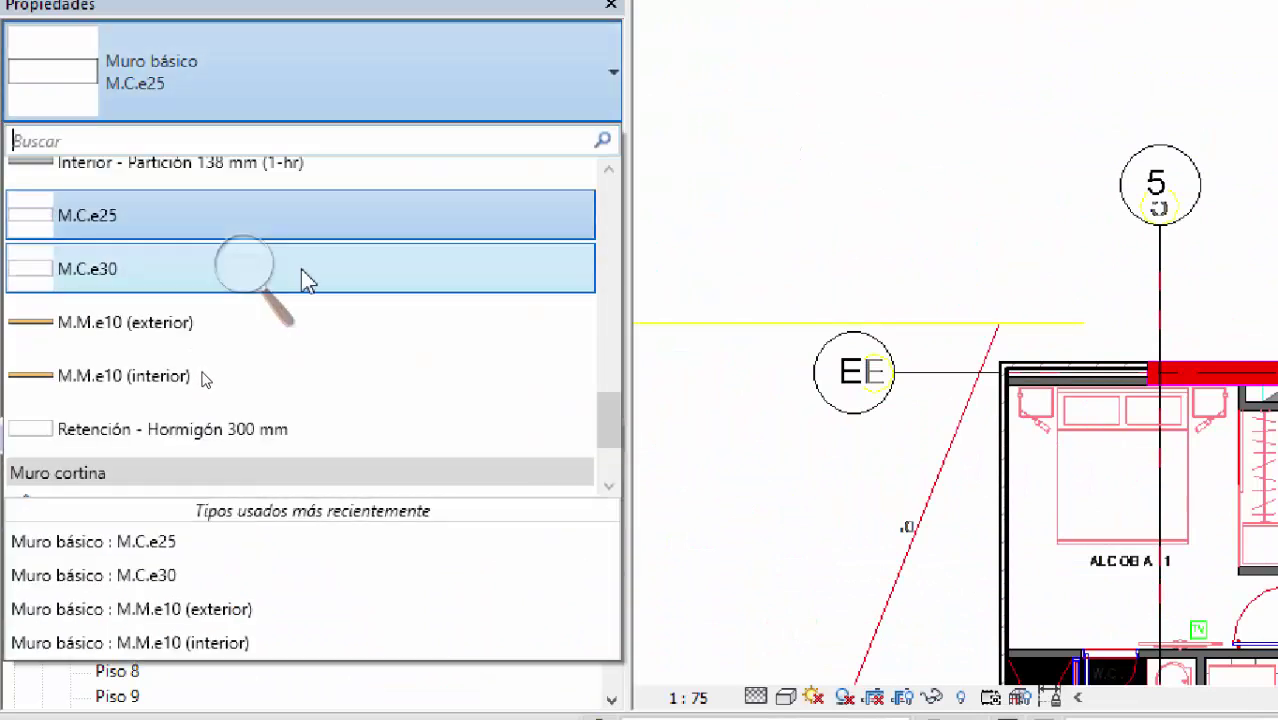
click(160, 272)
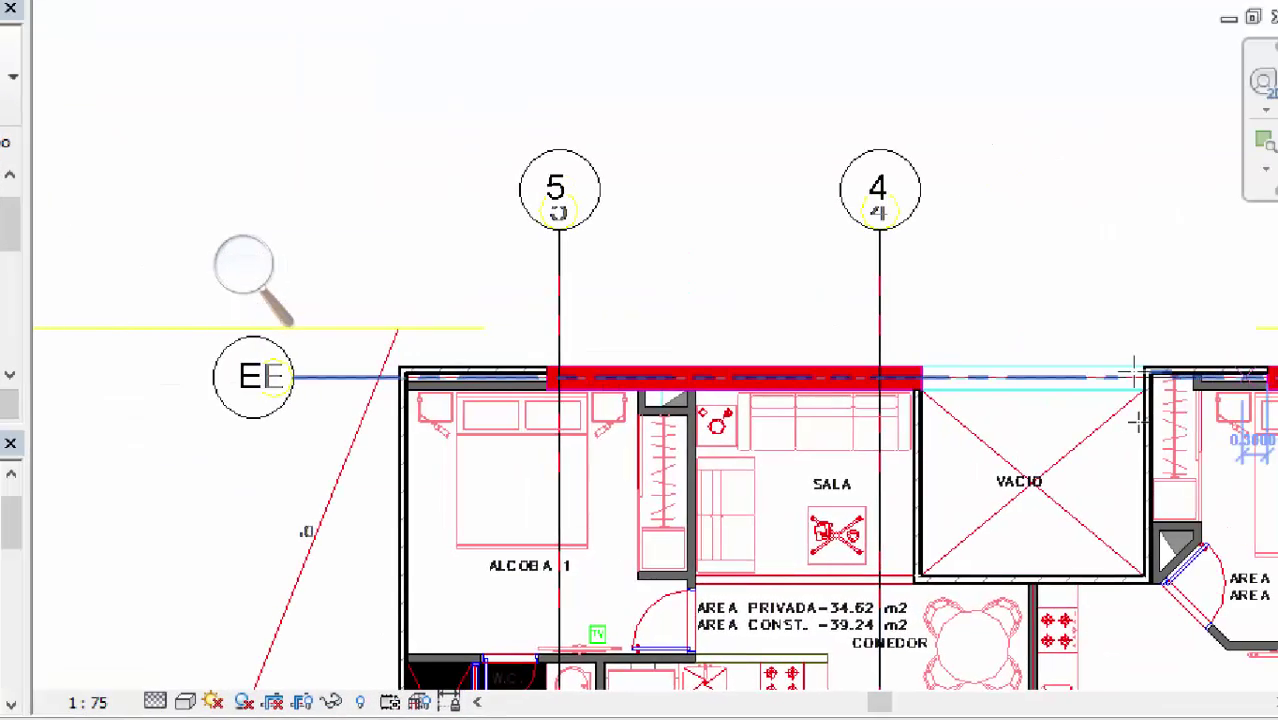
scroll(1010, 360, up, 5)
click(805, 370)
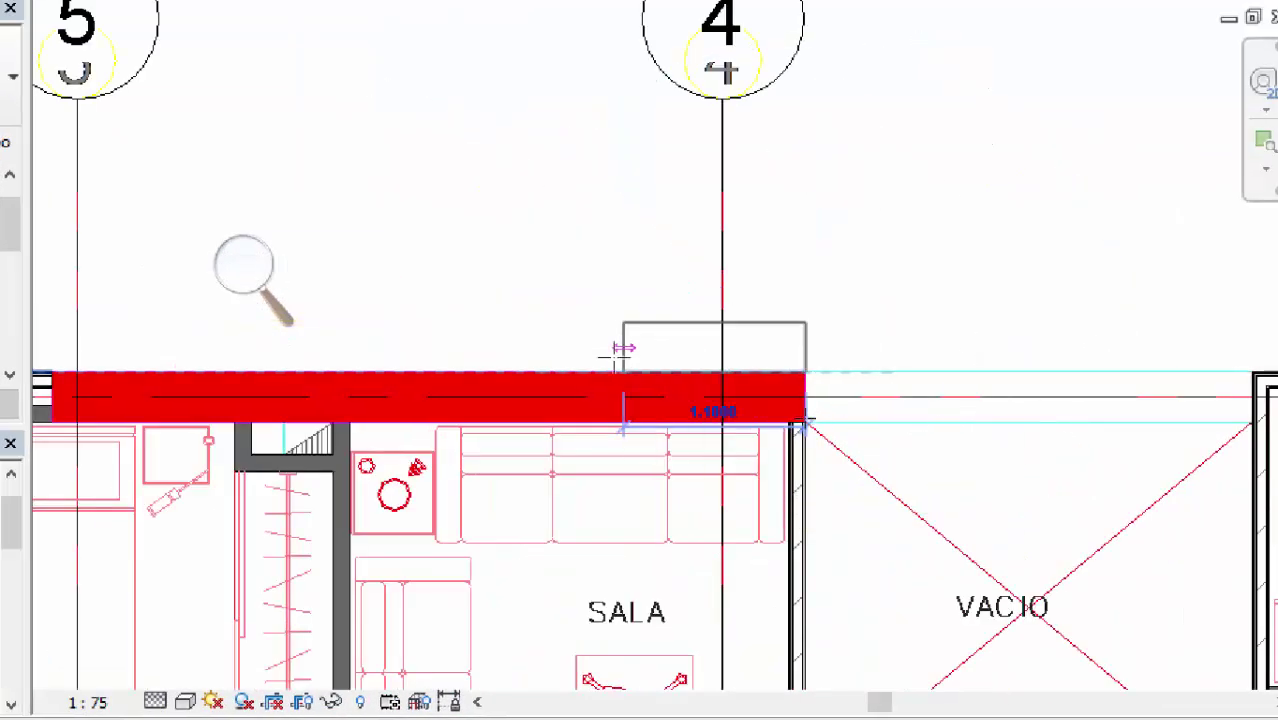
middle_drag(737, 428, 970, 422)
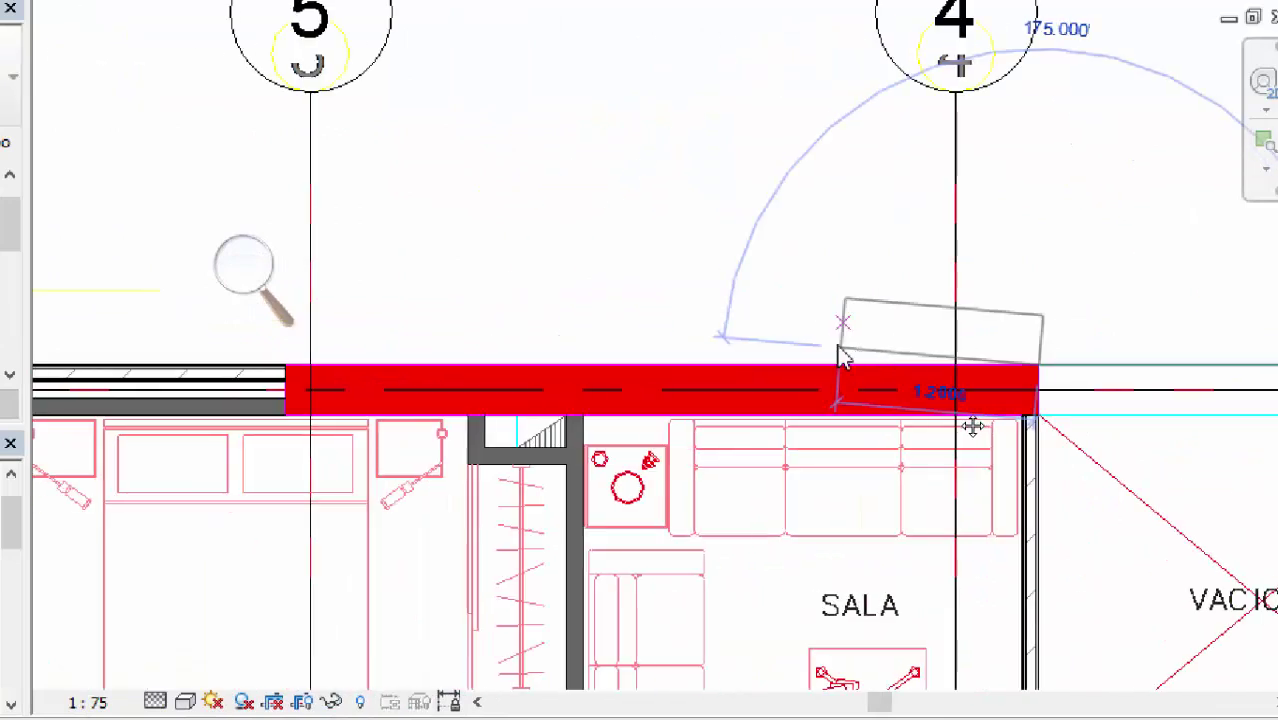
click(292, 360)
scroll(582, 220, down, 5)
Step: Draw an M.C.e30 wall over the short red wall on axis E above Alcoba 1, centred near axis 2'
middle_drag(655, 283, 588, 217)
scroll(700, 220, up, 3)
scroll(705, 228, down, 5)
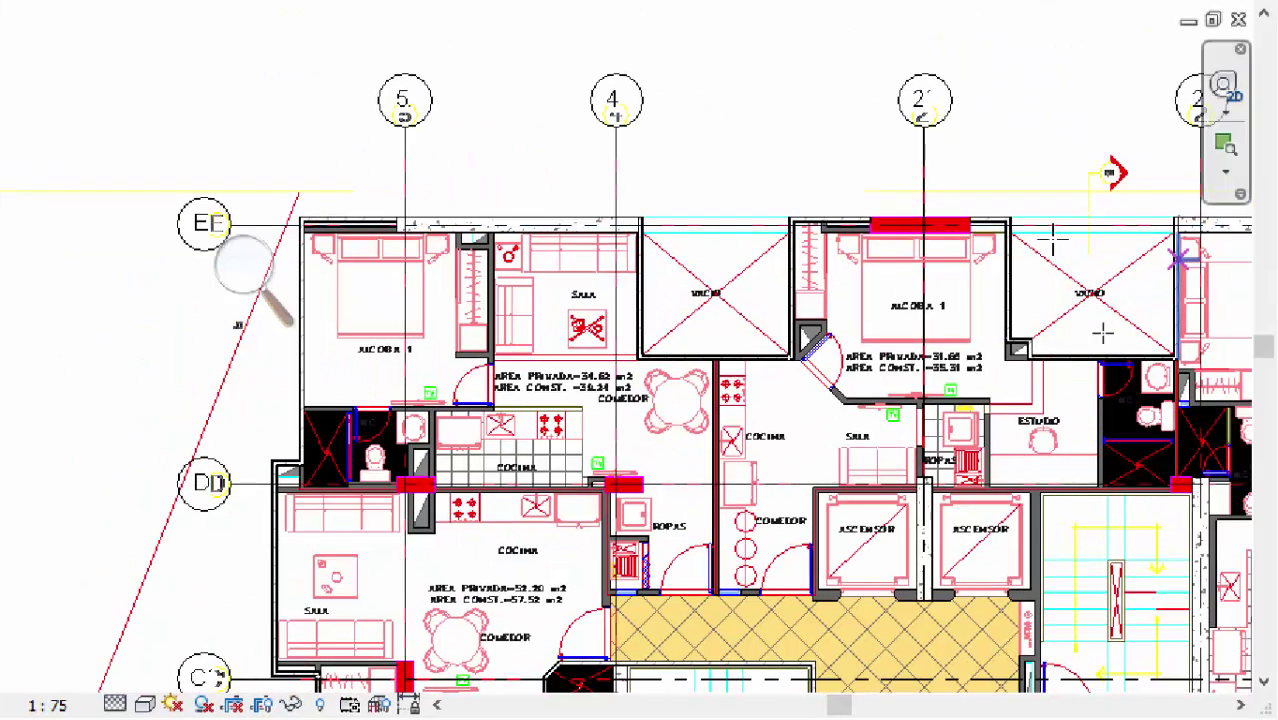
scroll(1090, 318, up, 5)
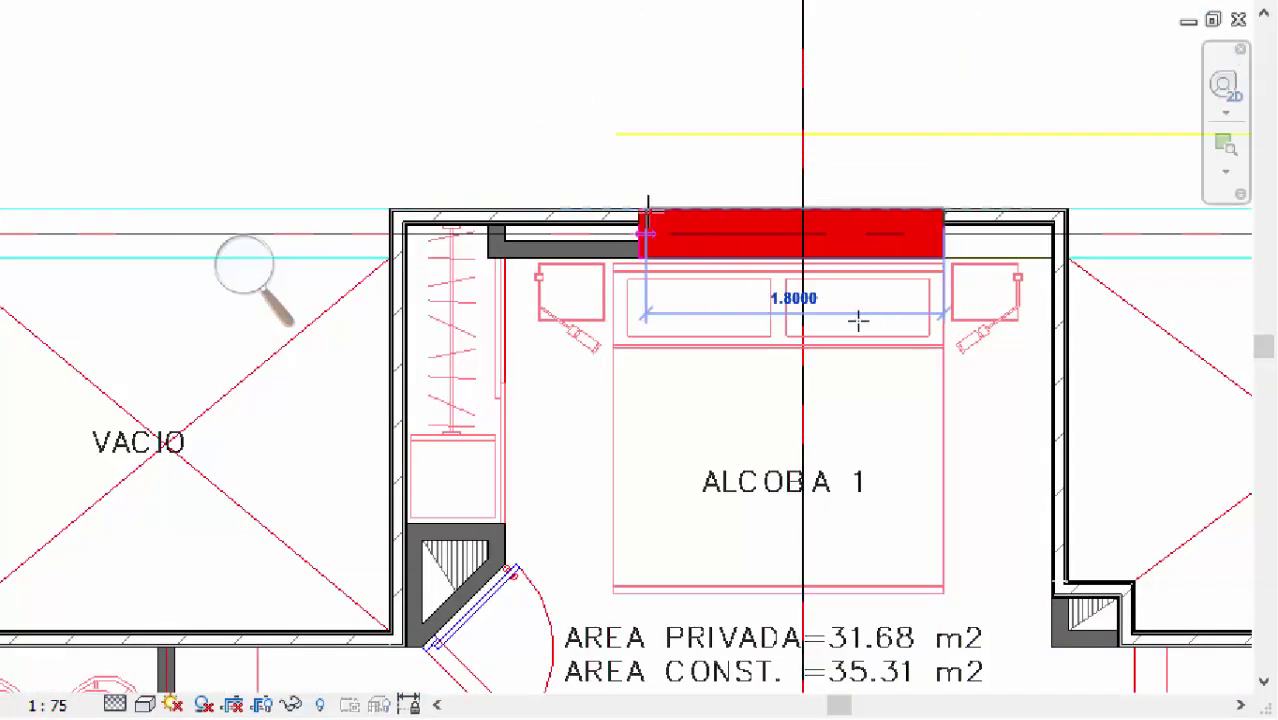
scroll(638, 207, up, 5)
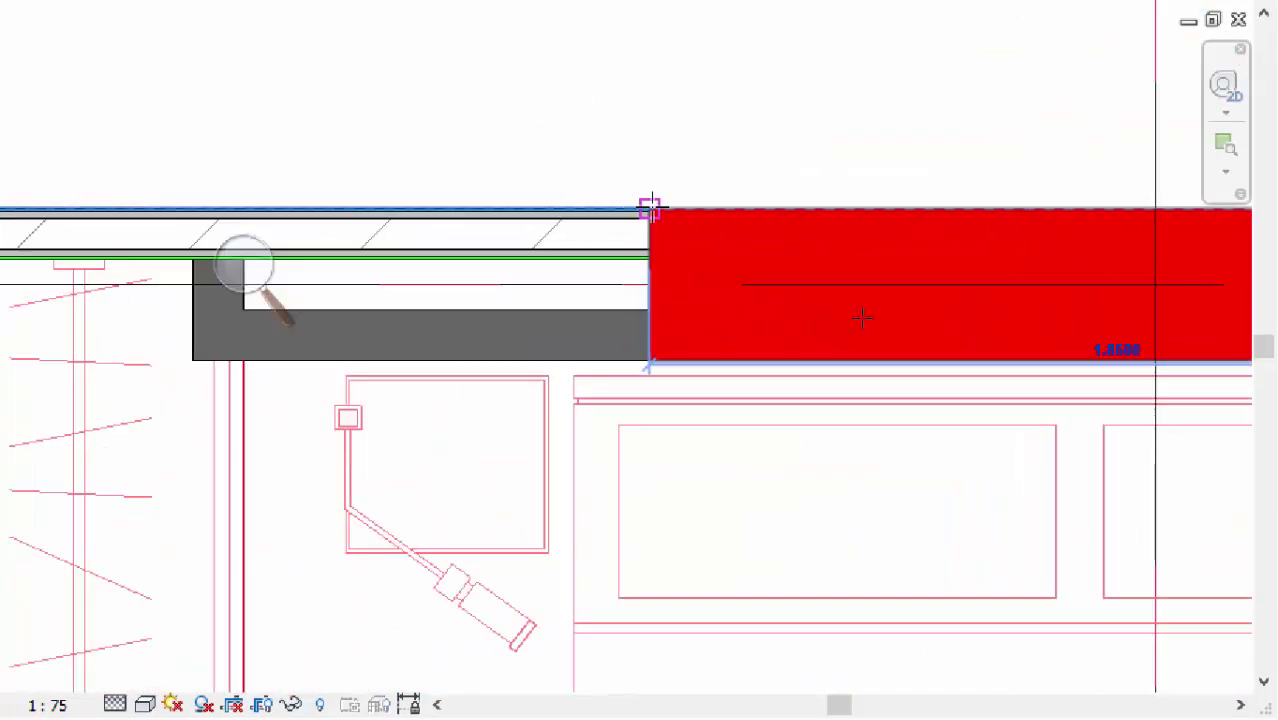
scroll(660, 175, down, 5)
middle_drag(675, 263, 668, 323)
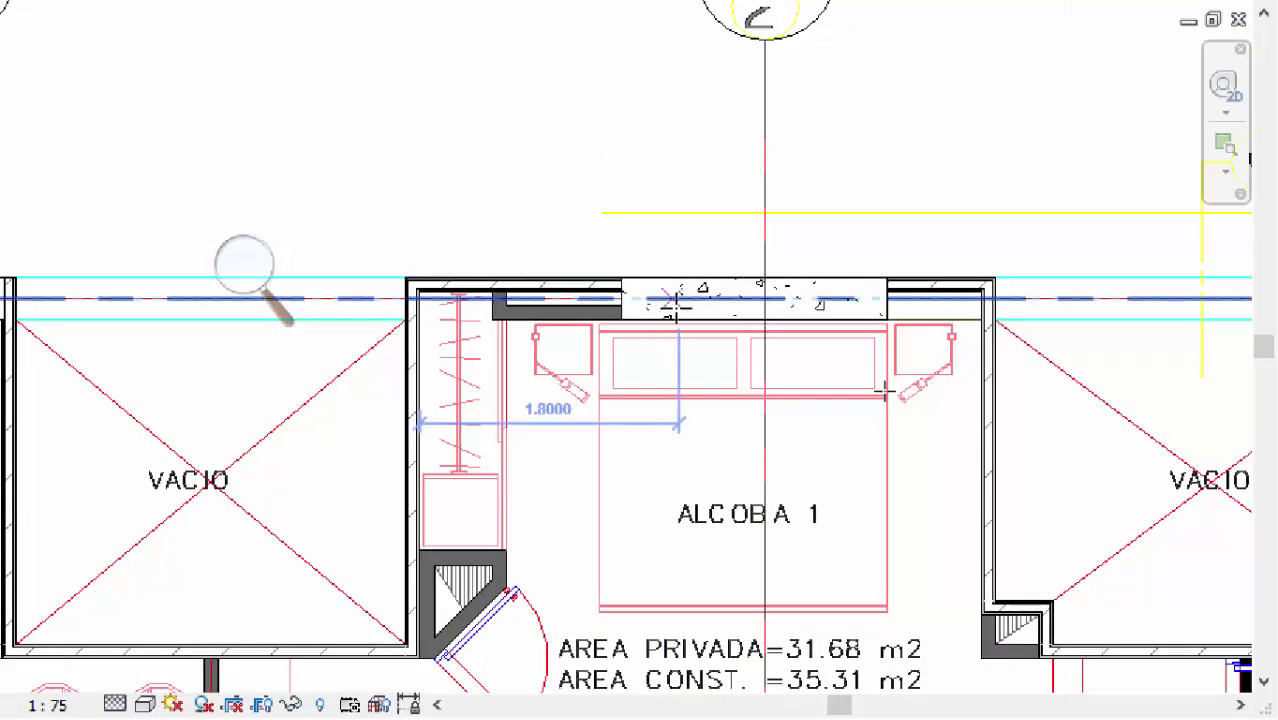
click(882, 405)
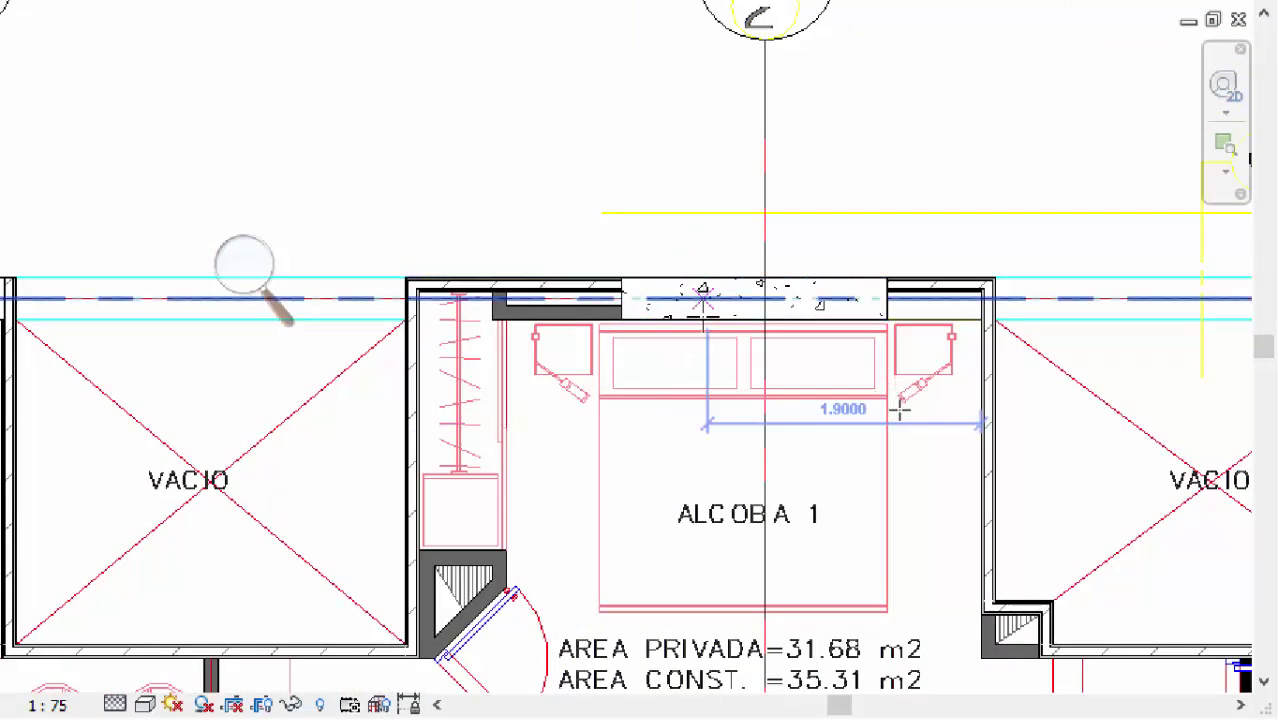
Step: Examine how the short concrete wall above Alcoba 1 meets the masonry, and review the plan down to axis A
scroll(628, 337, up, 5)
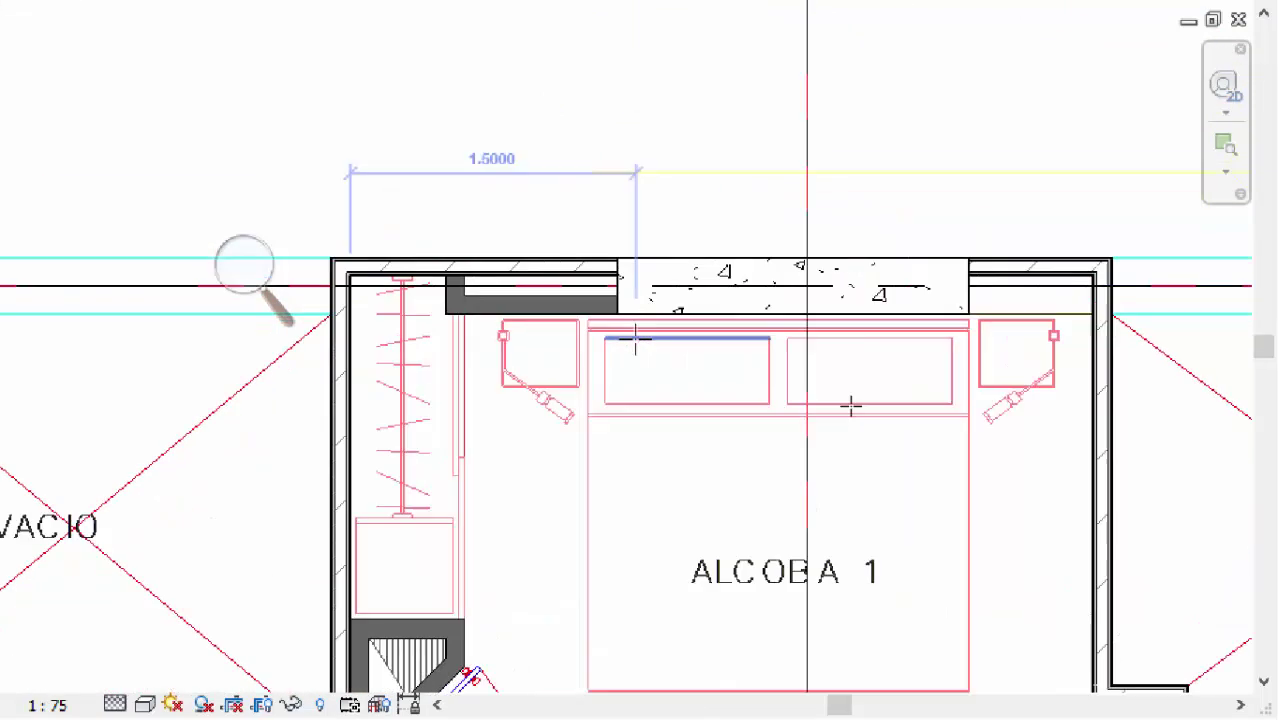
middle_drag(654, 205, 674, 265)
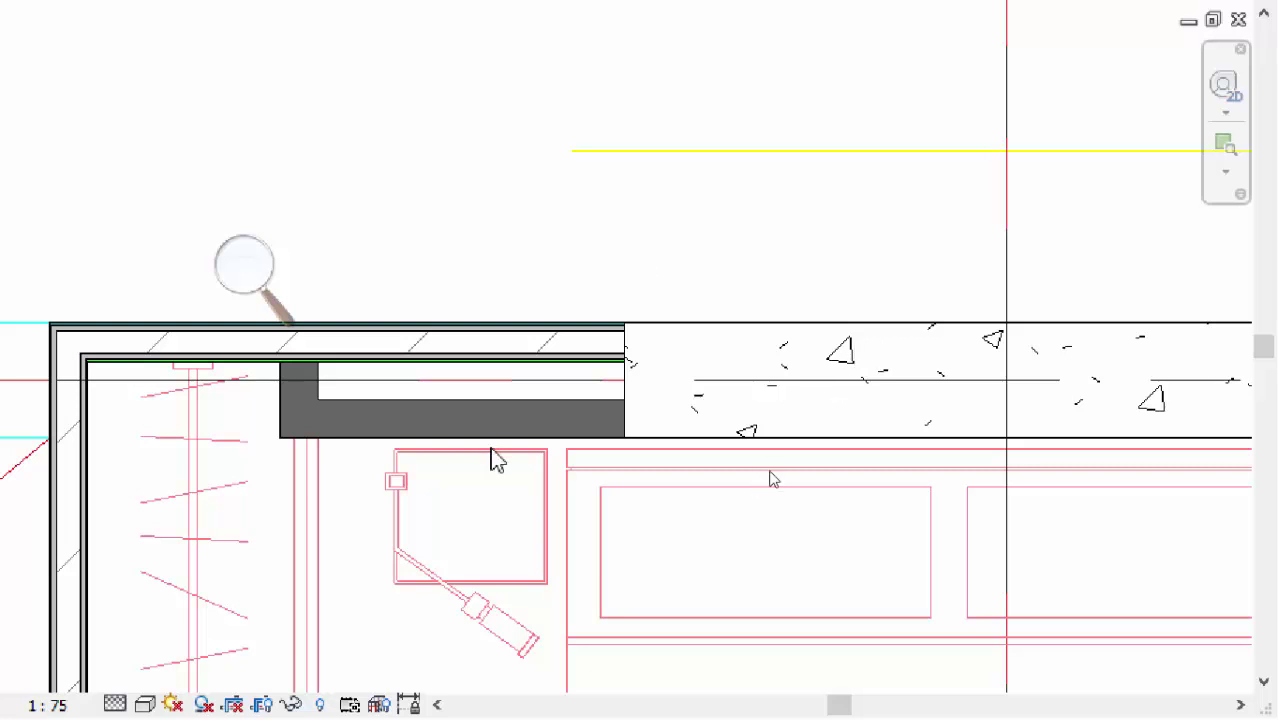
scroll(662, 357, down, 3)
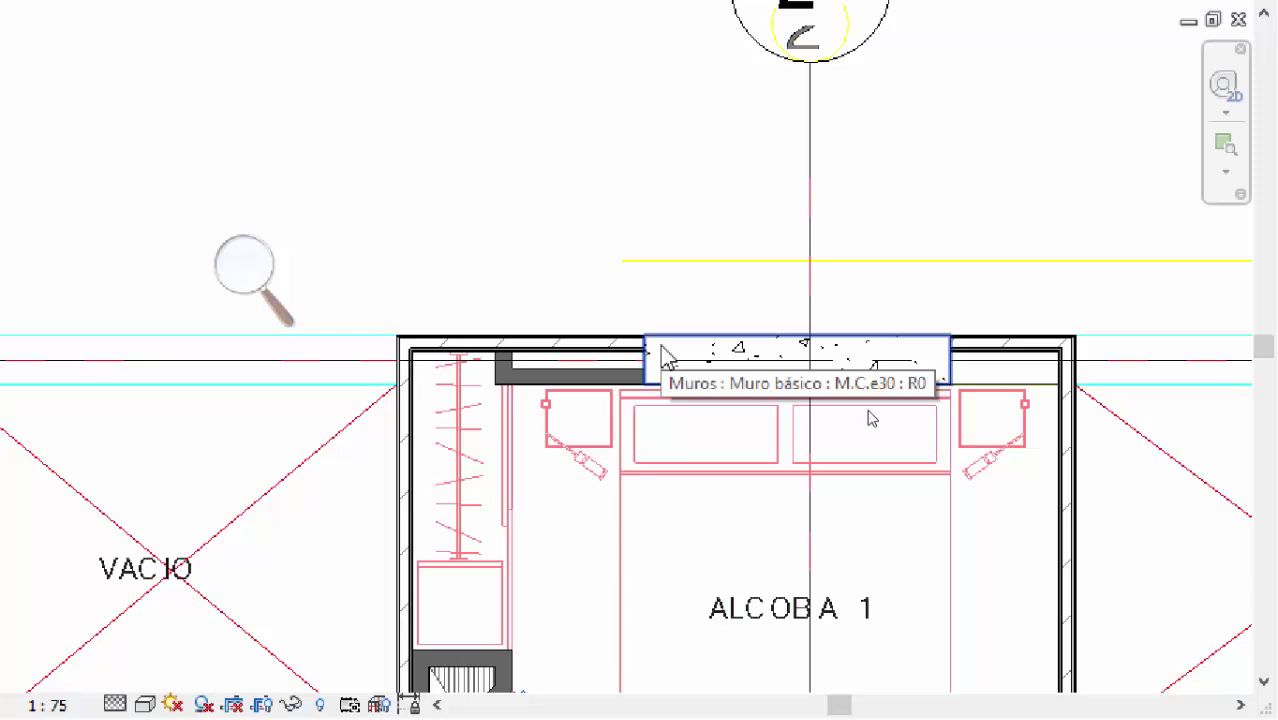
scroll(662, 357, down, 4)
middle_drag(645, 448, 548, 237)
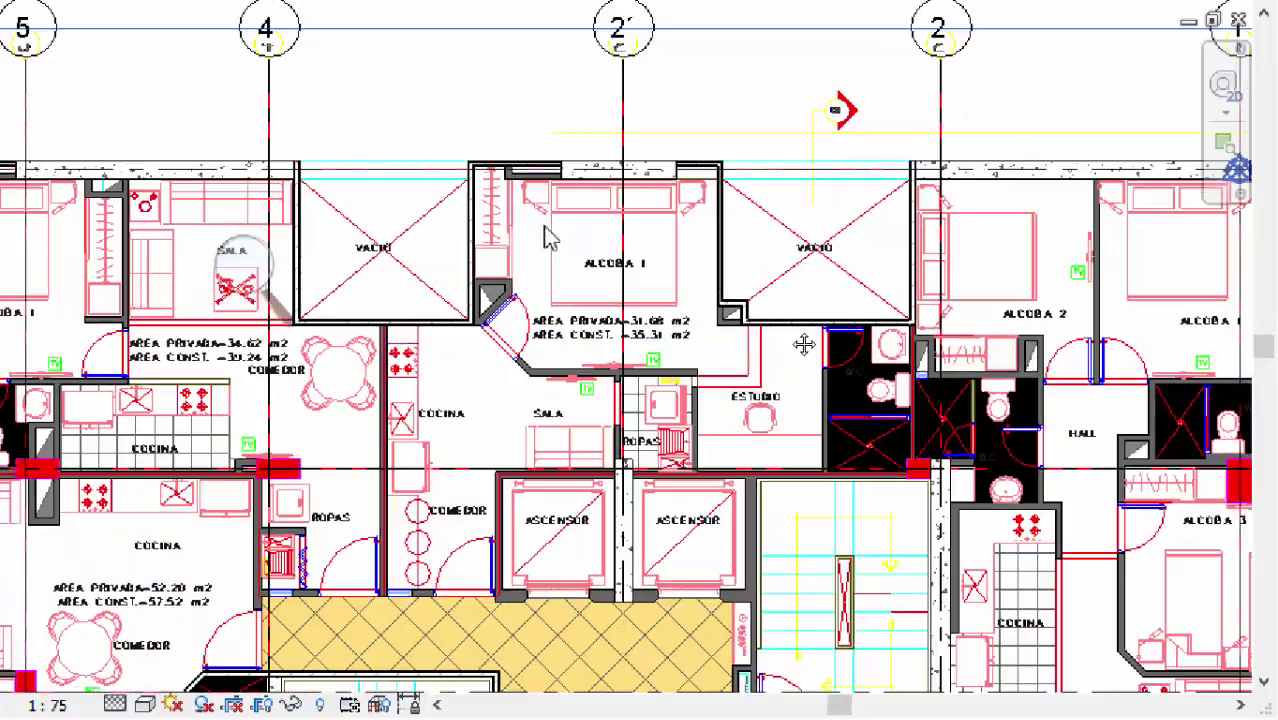
scroll(548, 237, down, 3)
middle_drag(741, 399, 741, 214)
middle_drag(727, 670, 698, 290)
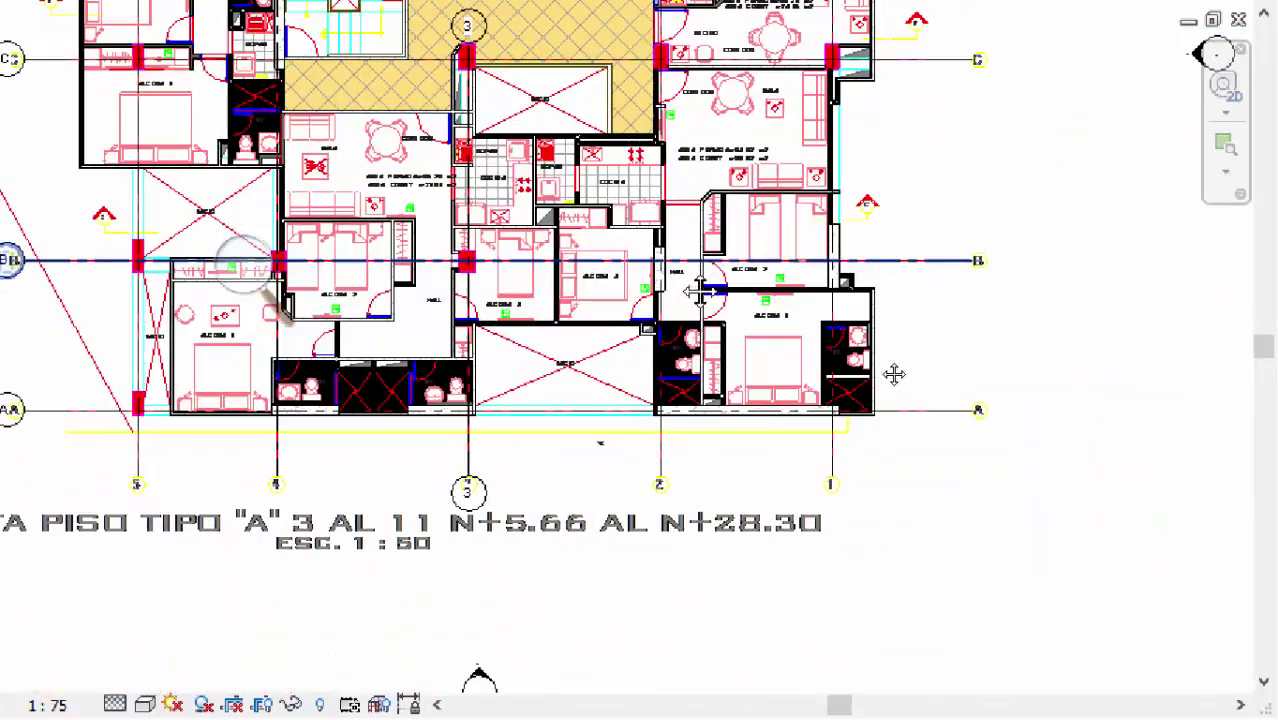
Step: Examine the M.C.e30 concrete wall on axis A below Alcoba 1, especially where it meets the masonry wall near axis 2
scroll(703, 449, up, 5)
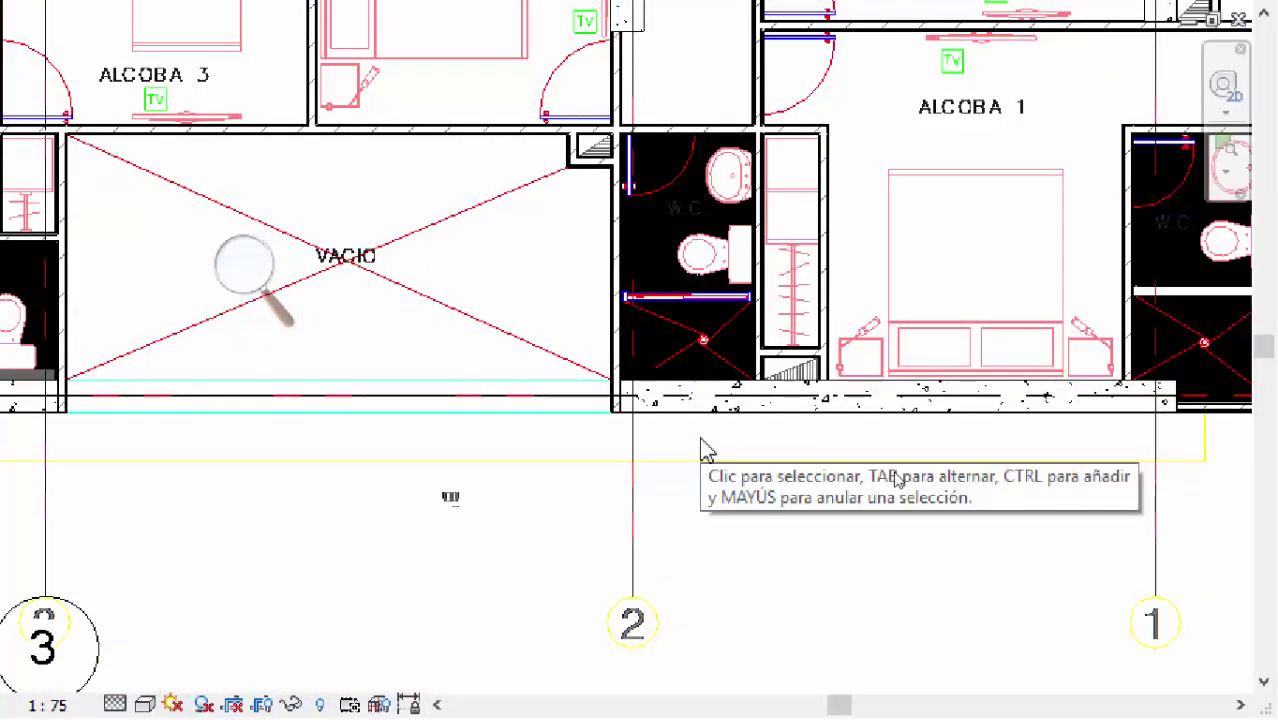
scroll(703, 435, up, 2)
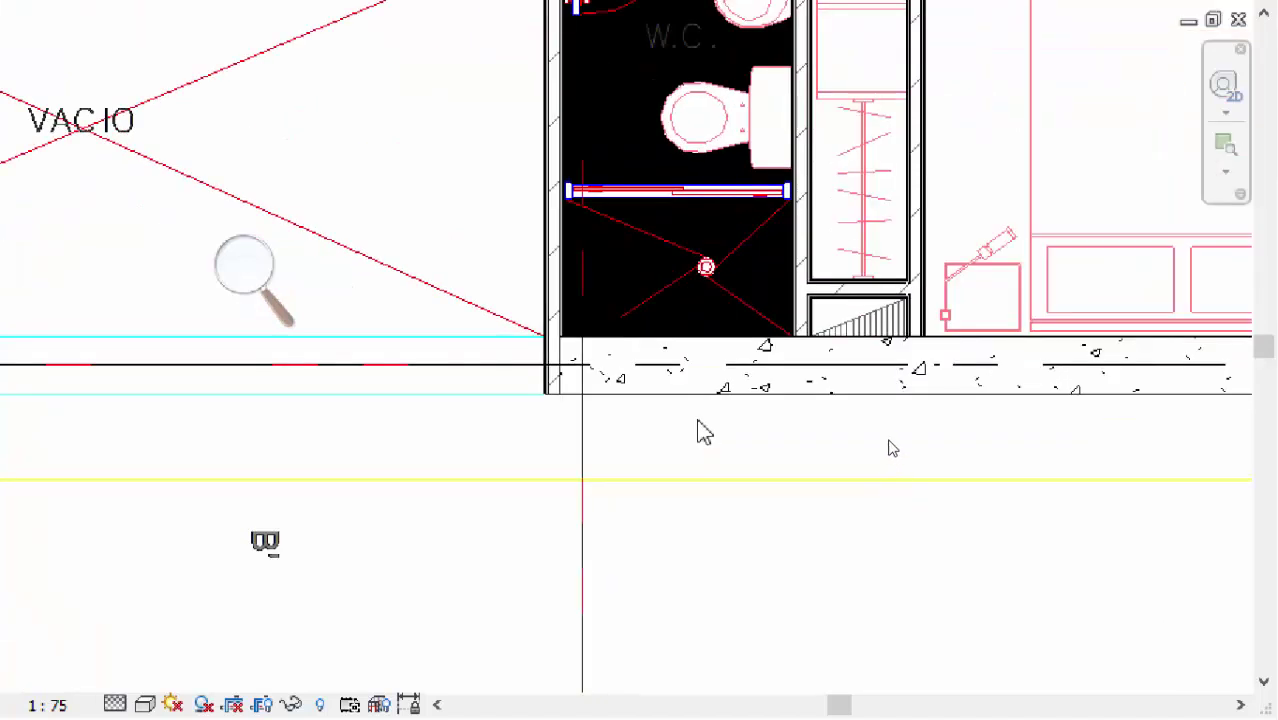
middle_drag(703, 432, 650, 522)
scroll(622, 491, down, 1)
scroll(593, 528, up, 1)
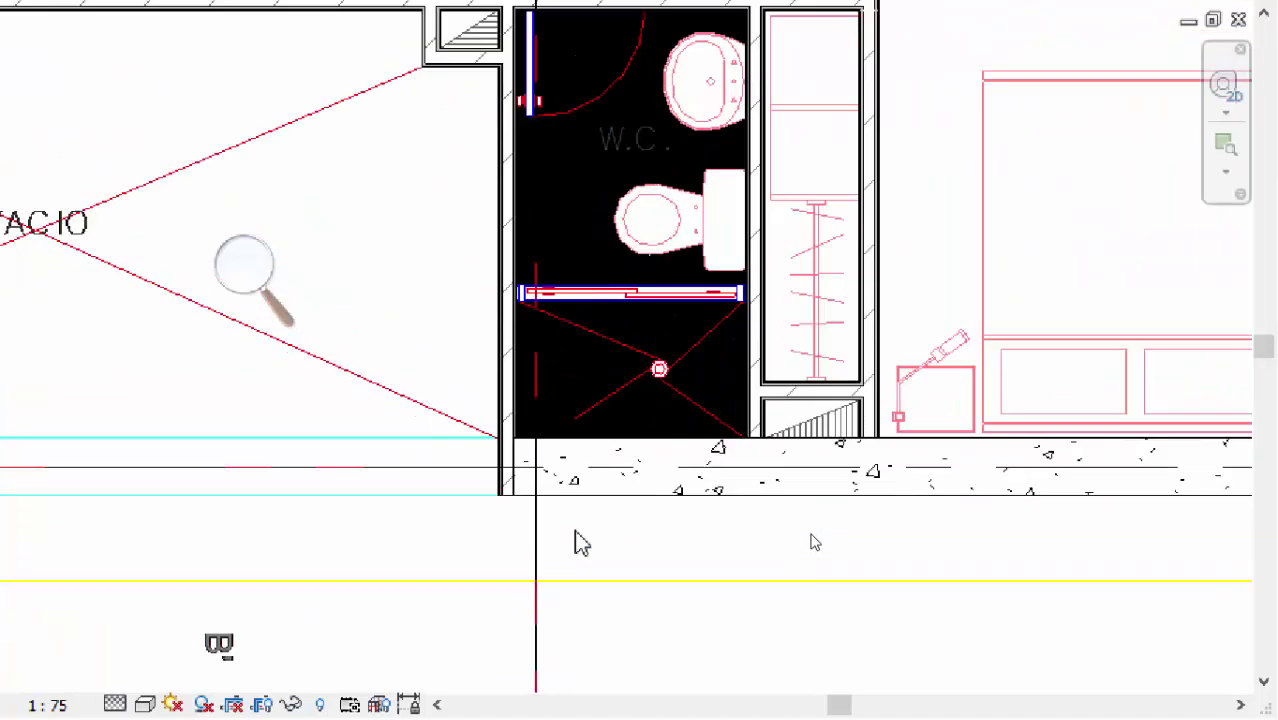
scroll(560, 530, up, 3)
scroll(490, 388, down, 5)
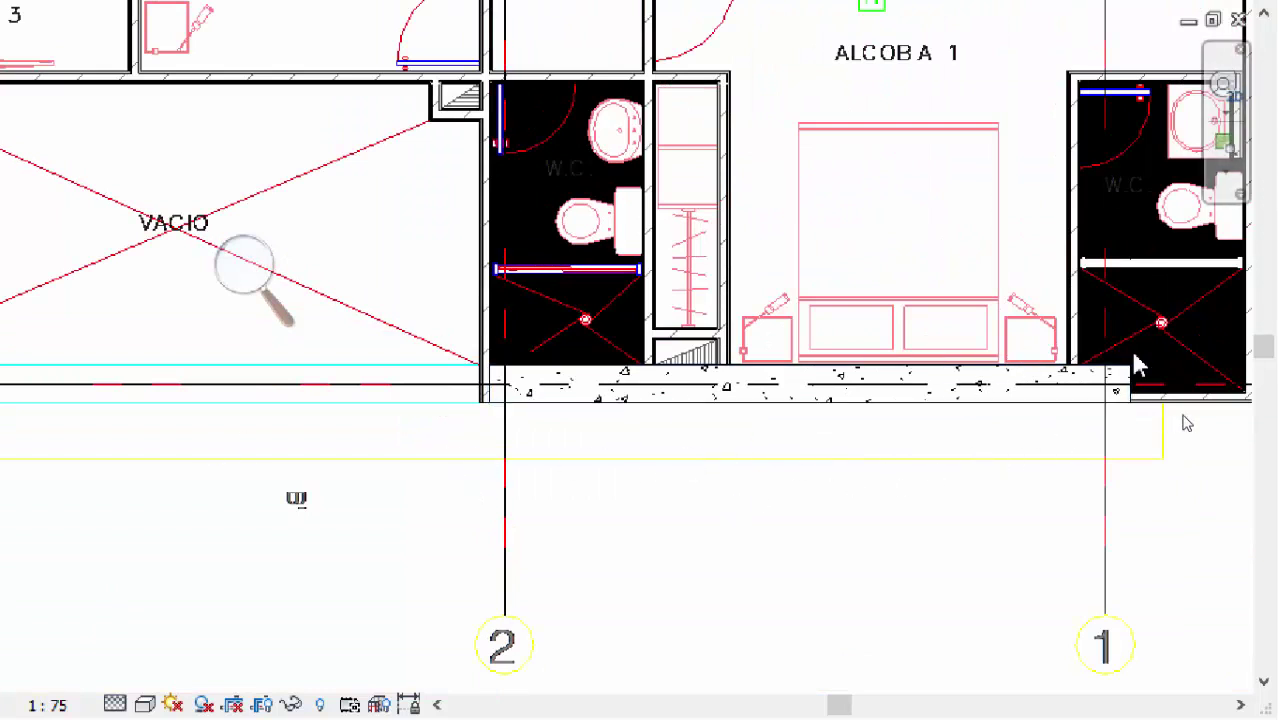
scroll(500, 375, up, 5)
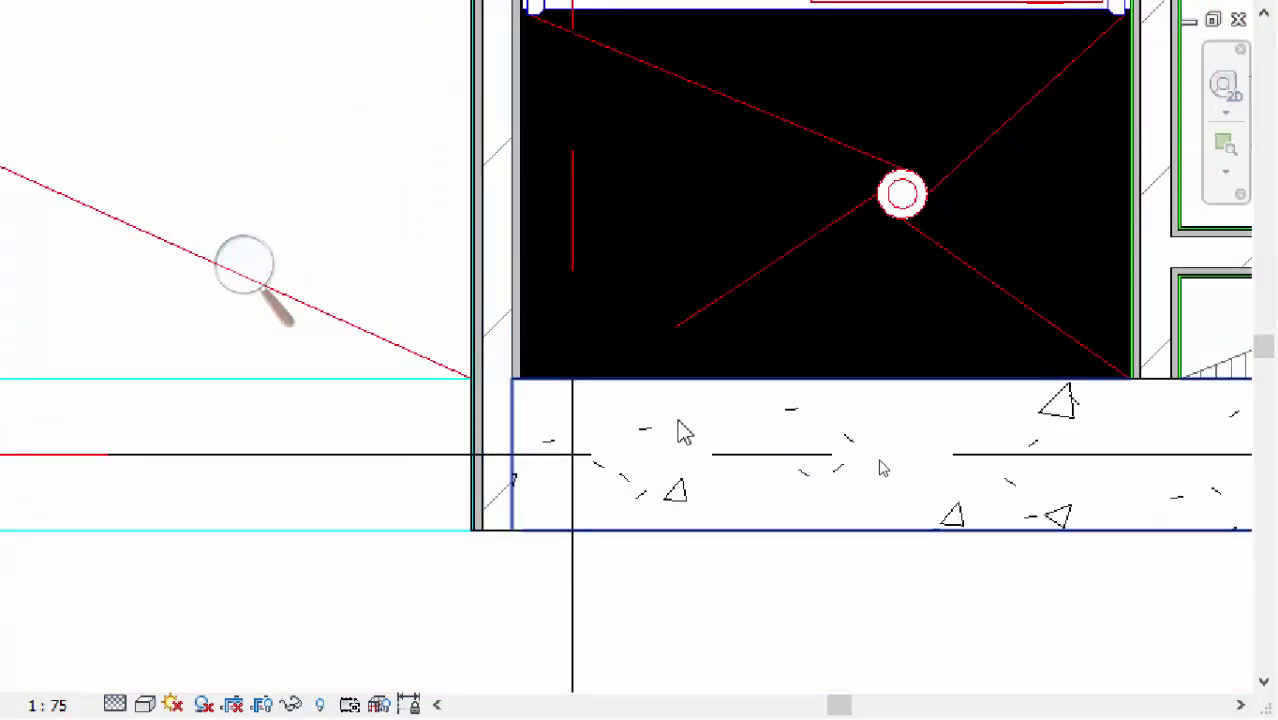
Step: Inspect the overlap of the concrete and masonry walls near axis 2 in wireframe display, and restore the hidden line style
click(603, 432)
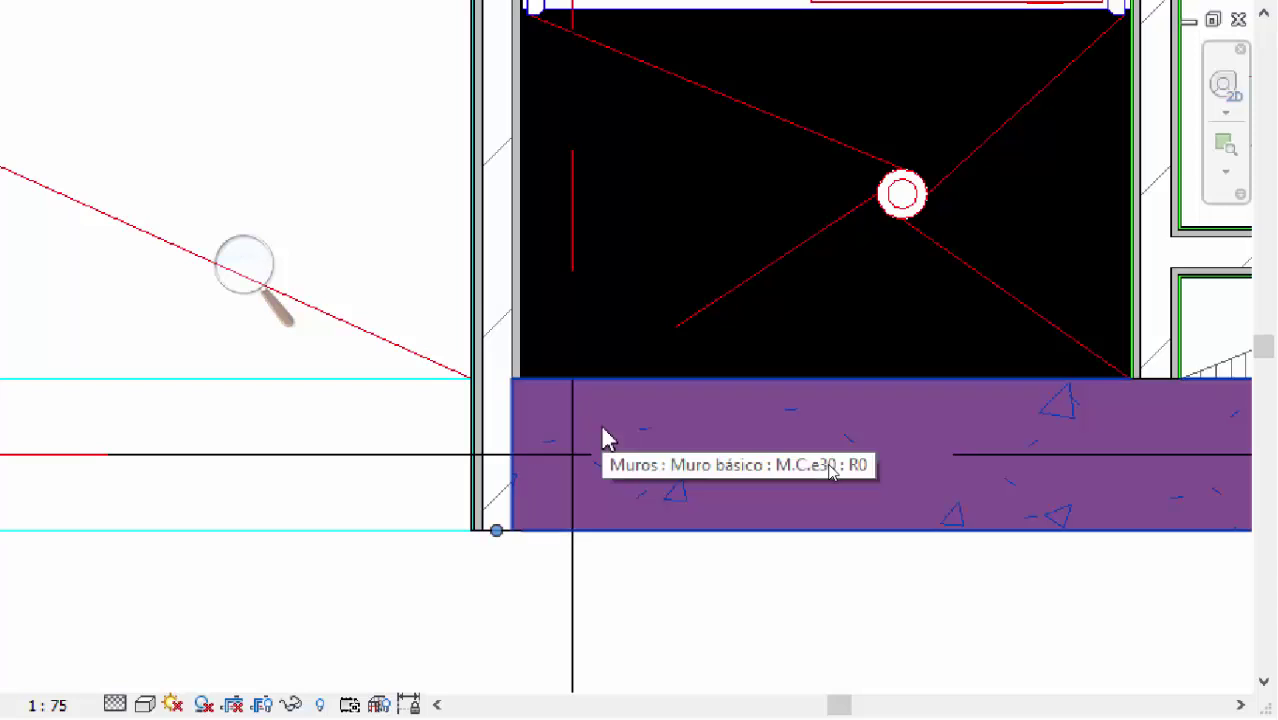
click(144, 704)
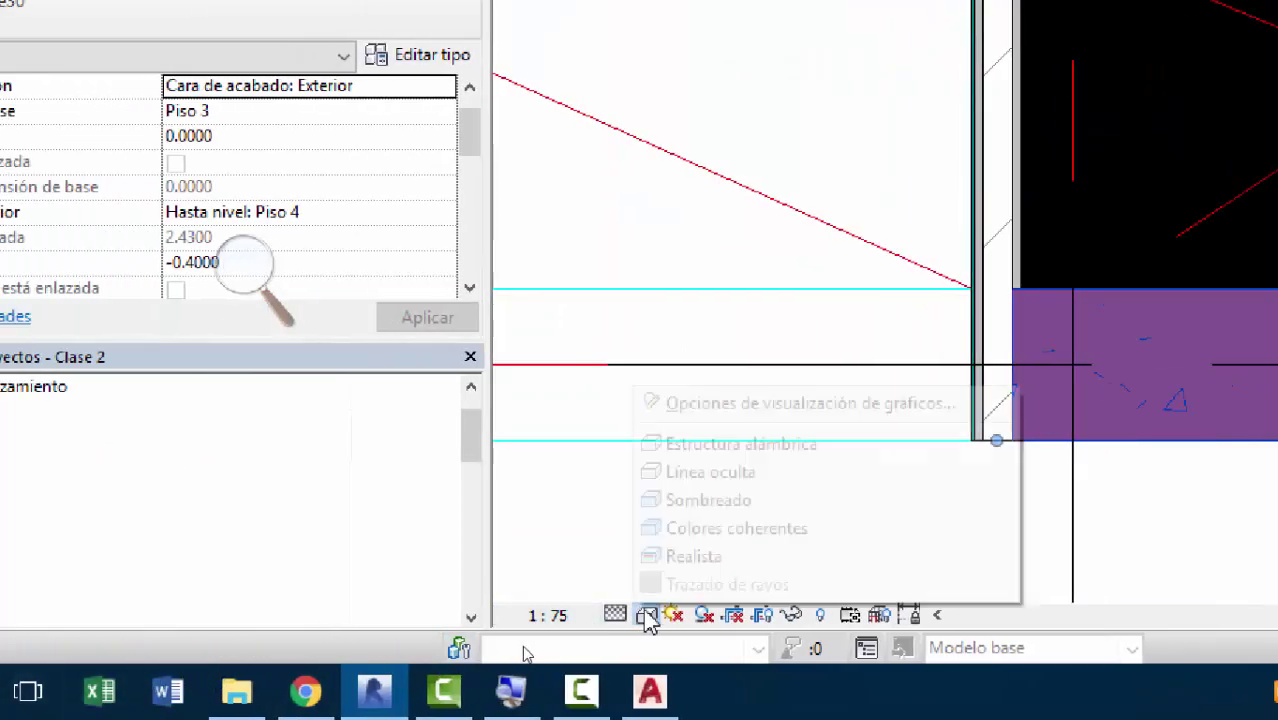
click(790, 444)
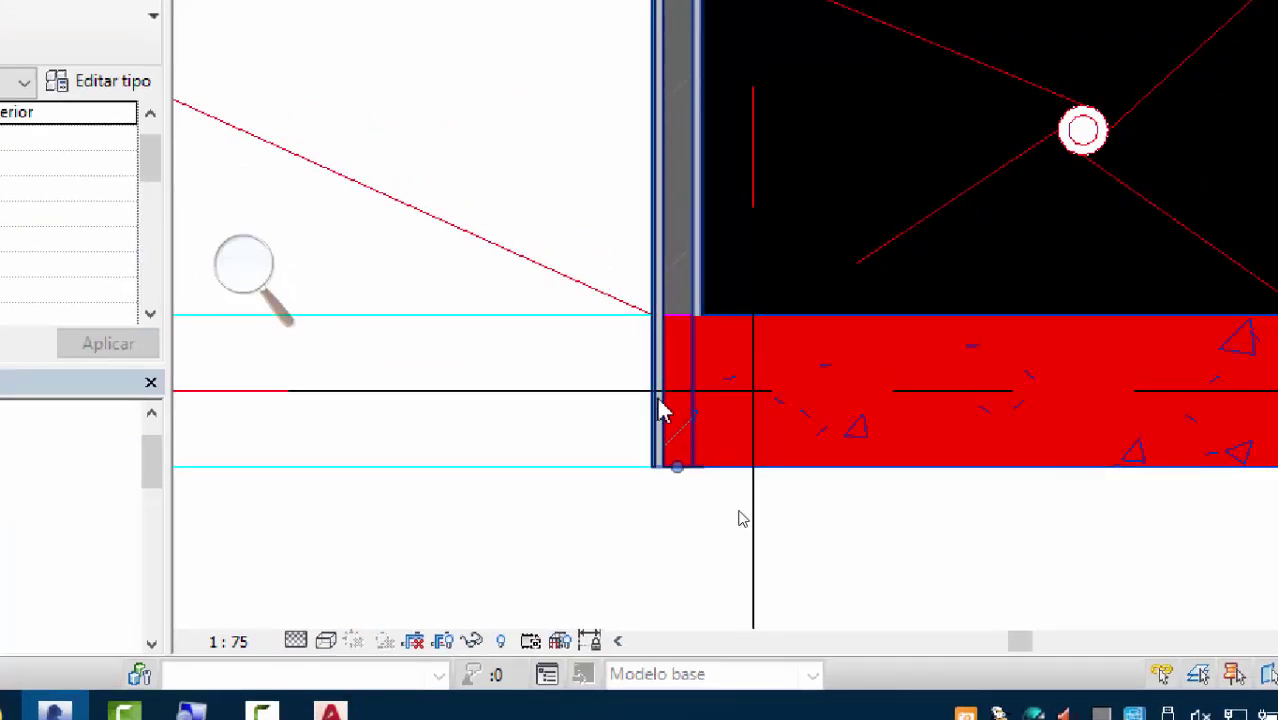
click(325, 641)
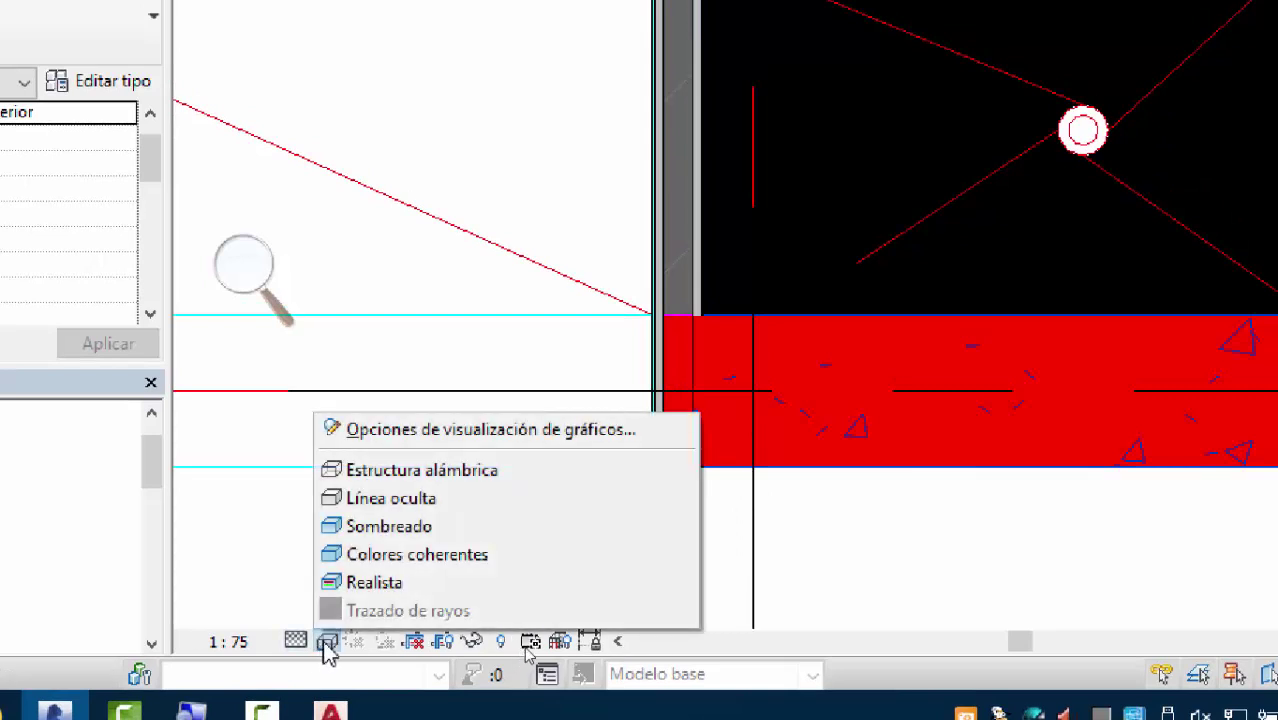
click(385, 500)
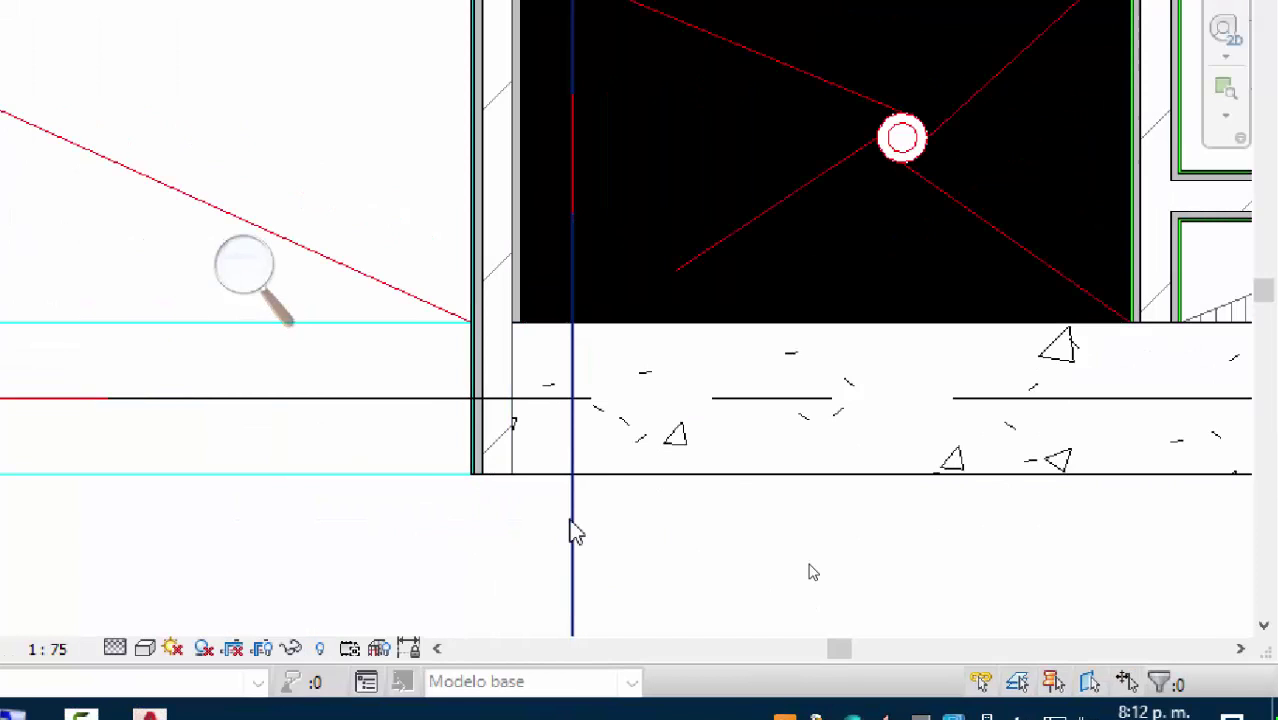
Step: Shorten the M.M.e10 (exterior) masonry wall away from the axis A concrete wall, and extend the concrete wall about 0.56 m beyond the masonry's outer face
scroll(748, 498, down, 2)
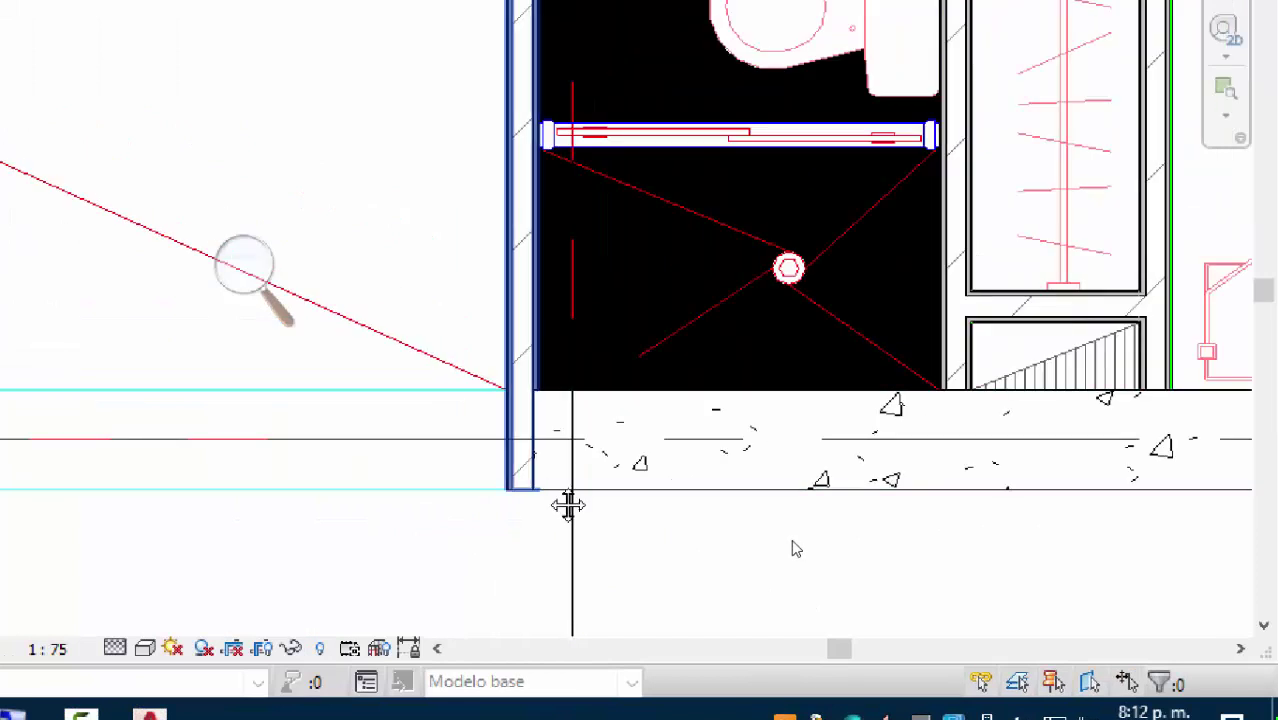
middle_drag(568, 505, 585, 514)
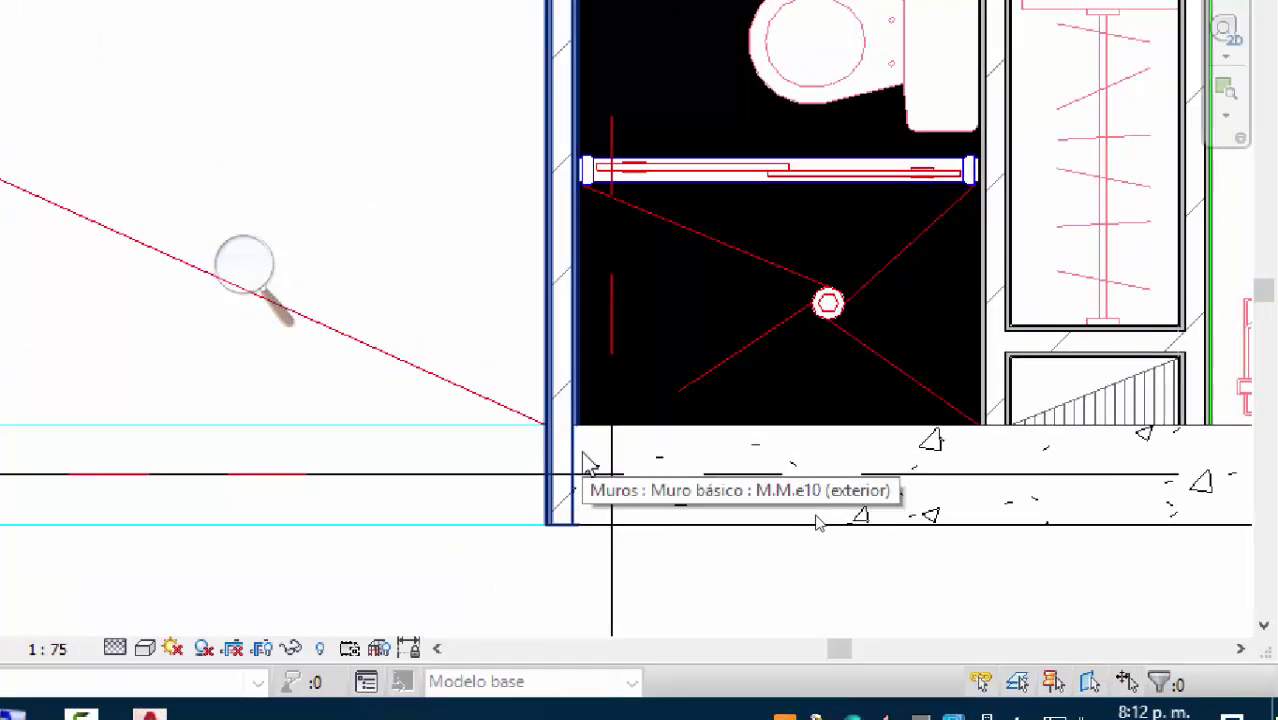
click(563, 368)
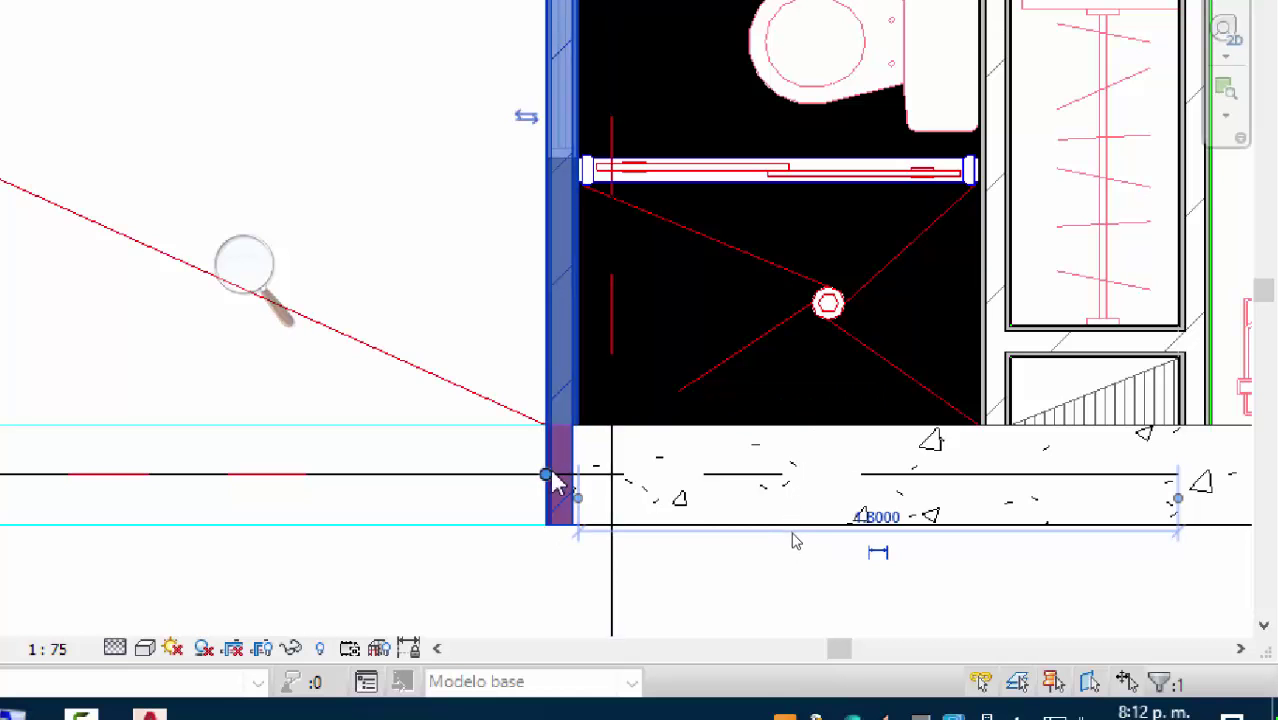
drag(545, 478, 545, 251)
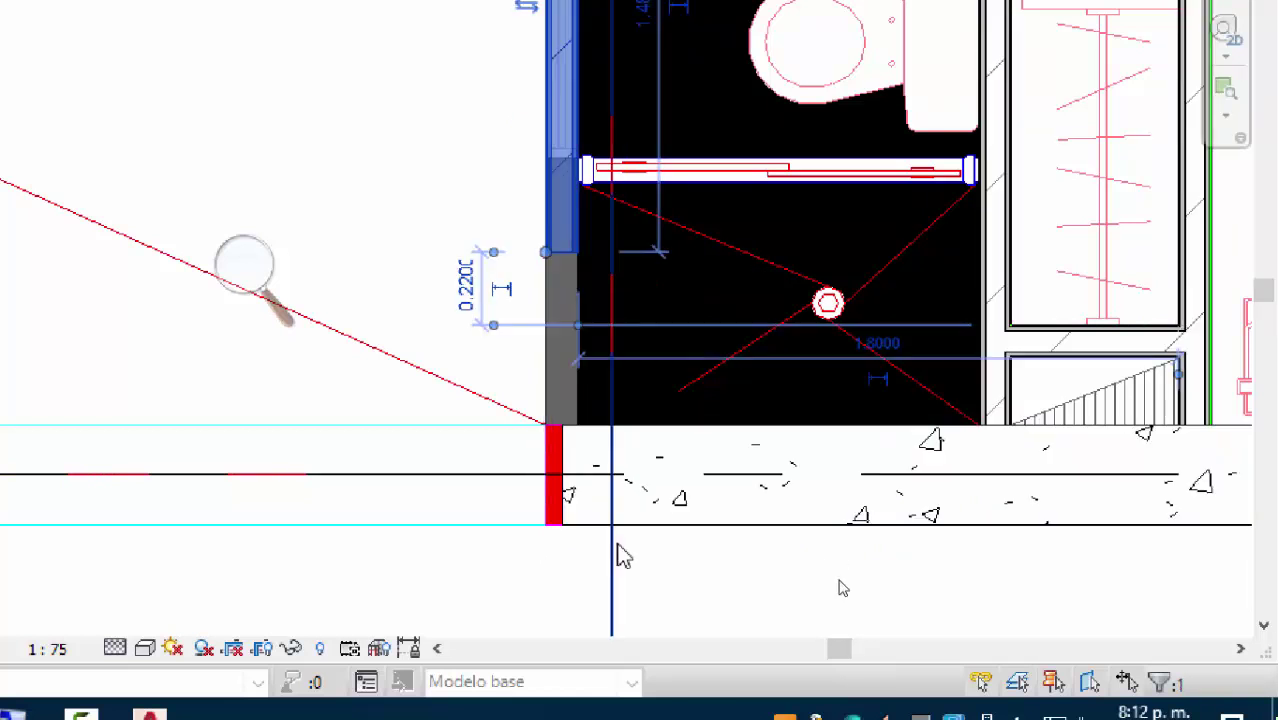
click(690, 465)
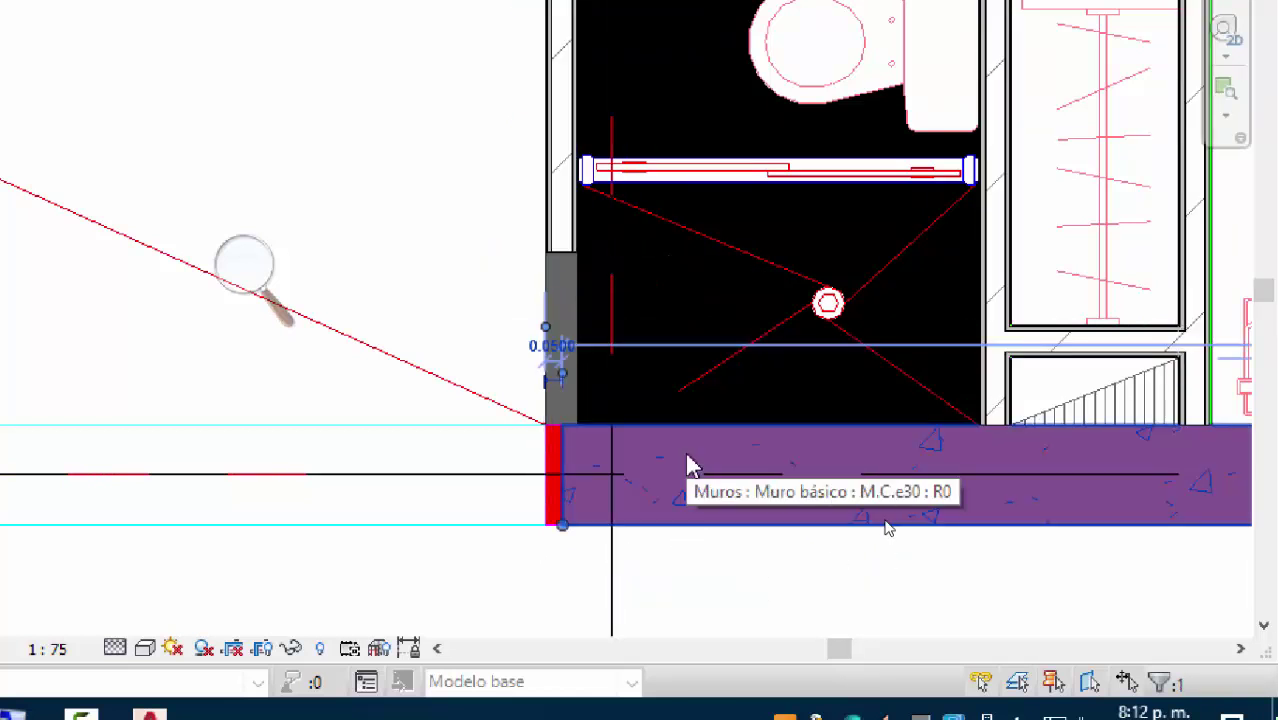
drag(568, 530, 358, 522)
click(516, 563)
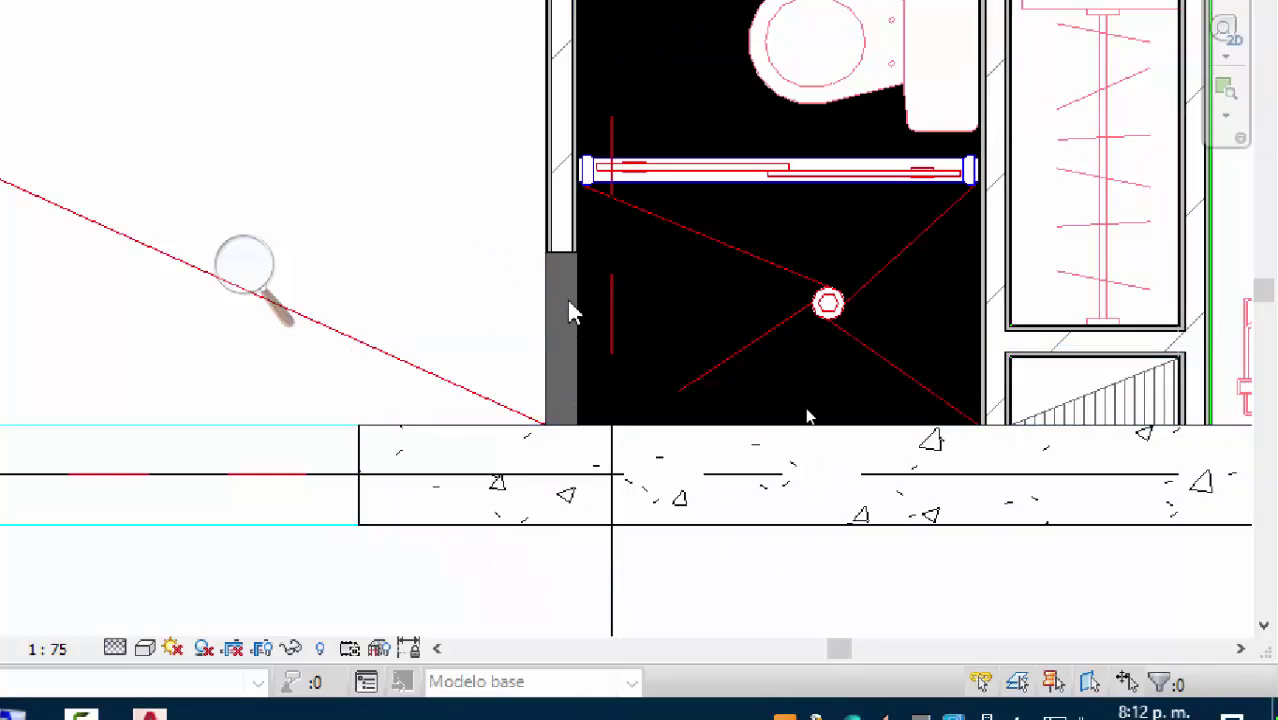
Step: Extend the masonry wall back to the concrete wall's inner face, and pull the concrete wall's end back flush with the masonry's outer face
click(569, 243)
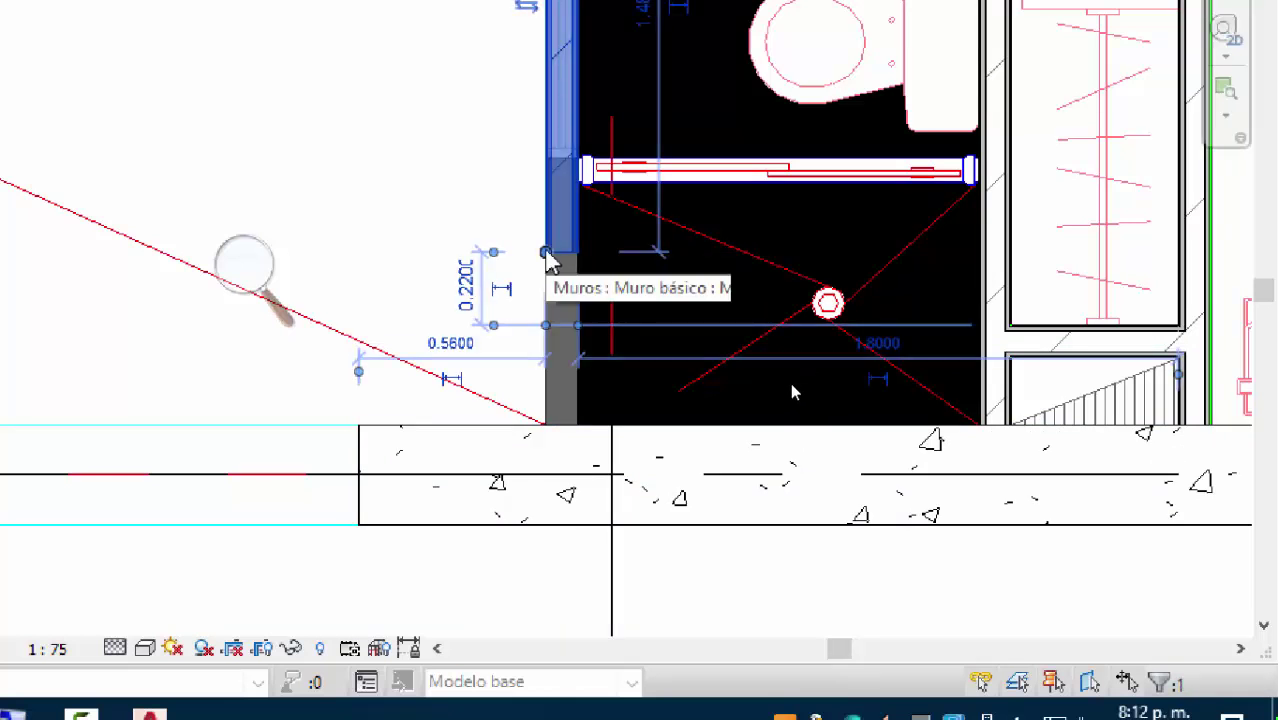
drag(546, 253, 543, 425)
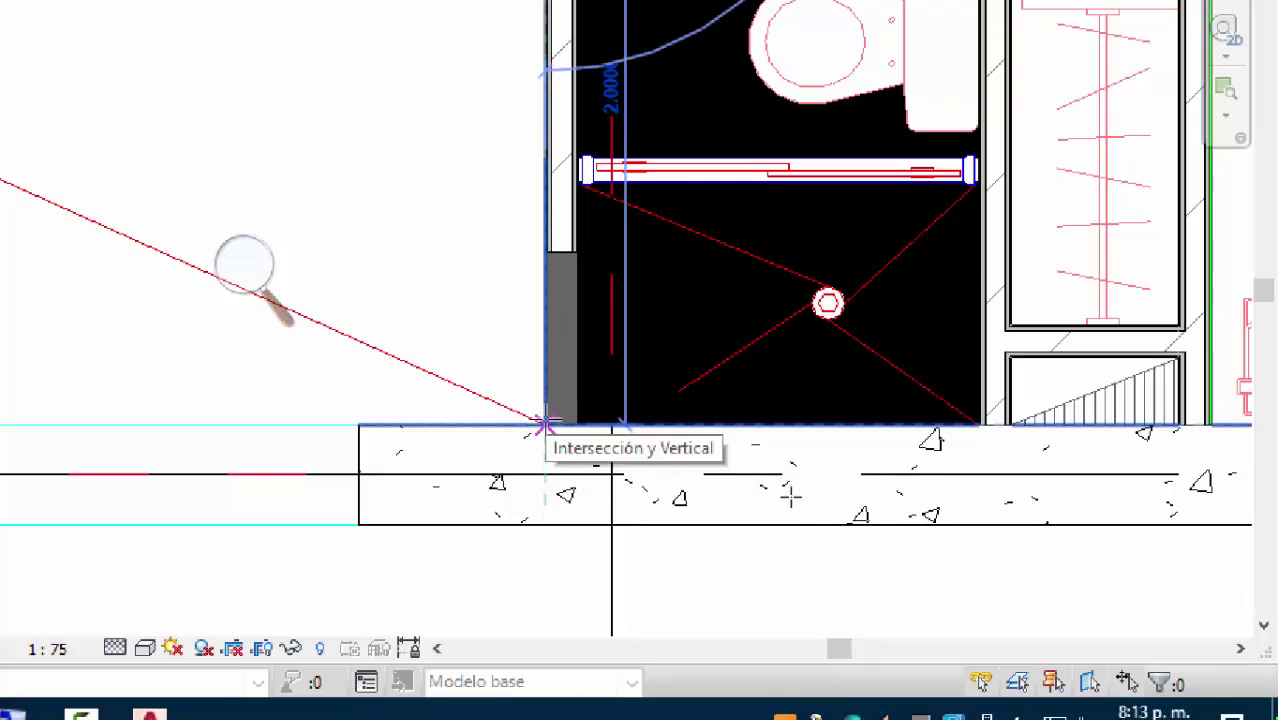
click(543, 425)
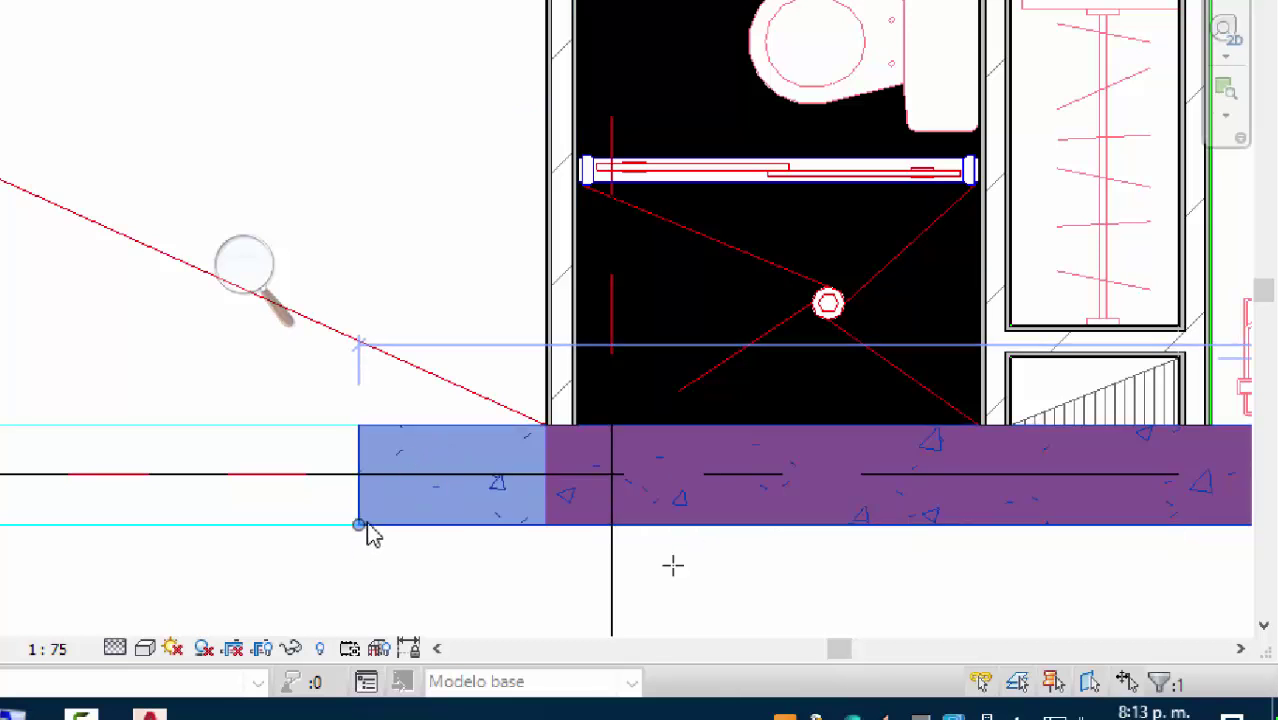
click(710, 562)
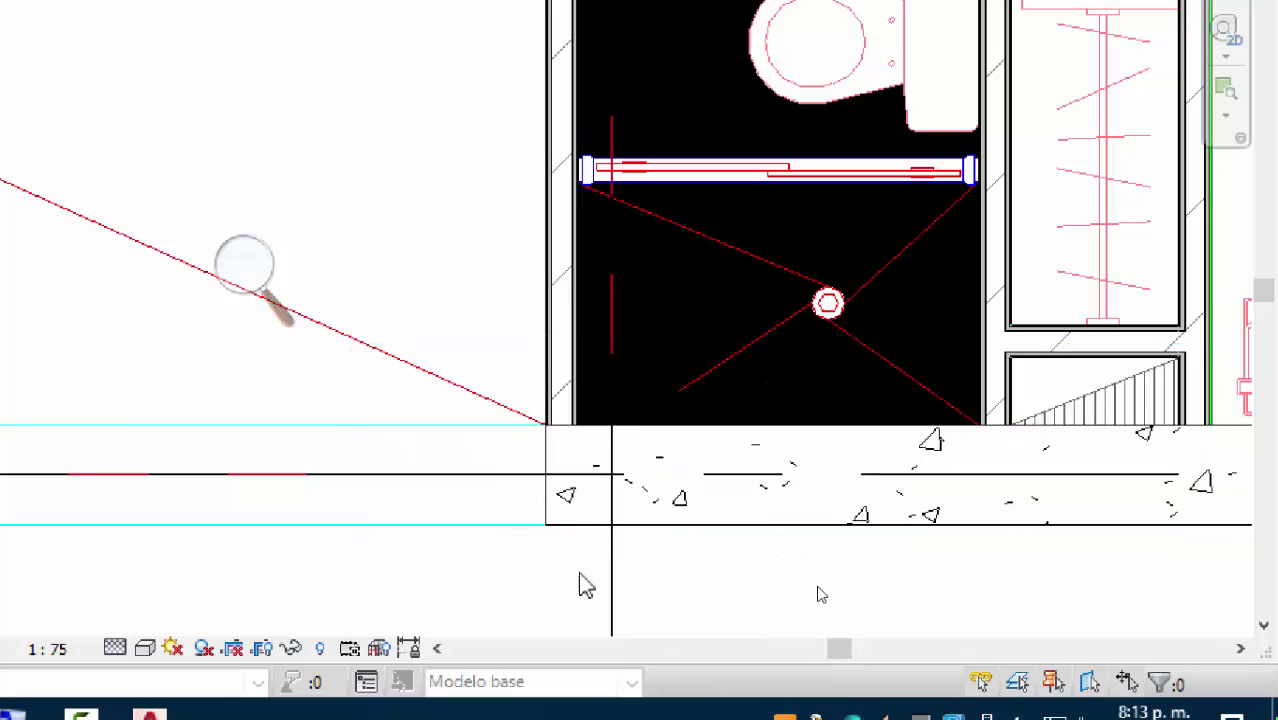
Step: Separate the masonry wall near axis 2 from the concrete wall again, and extend the concrete wall about 0.3 m beyond the masonry
scroll(578, 440, up, 4)
scroll(600, 475, down, 5)
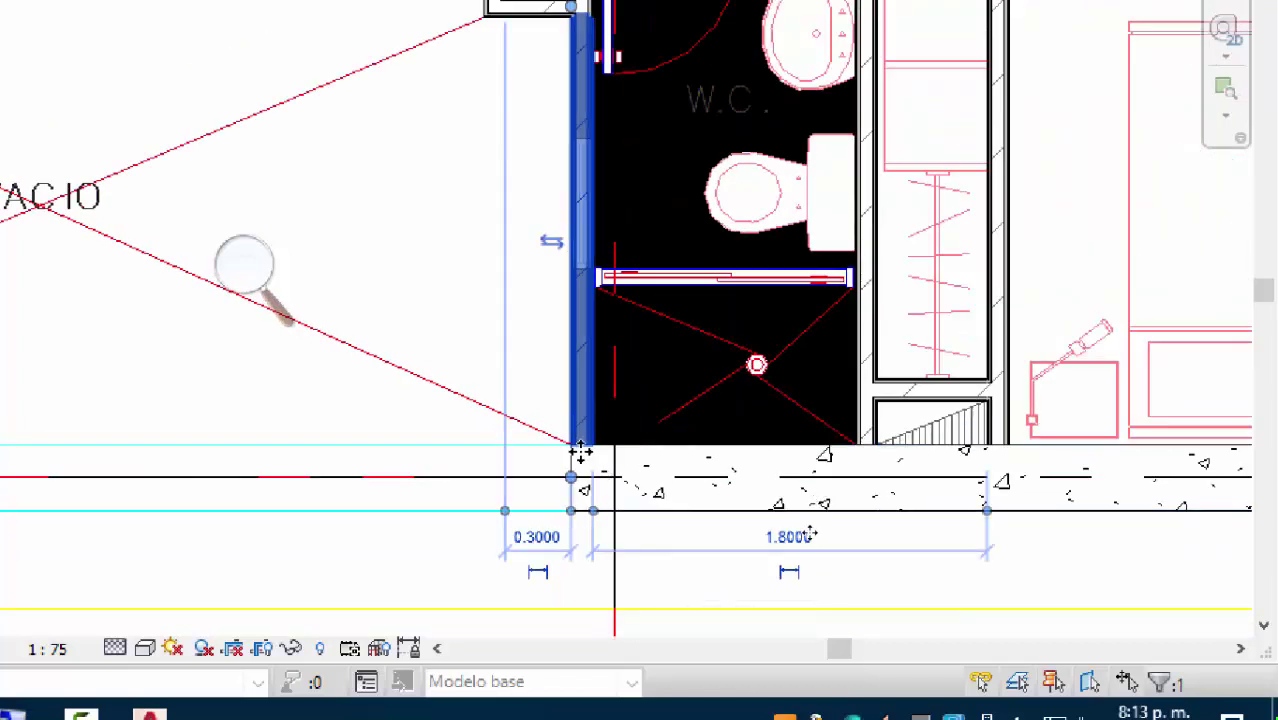
drag(578, 447, 570, 360)
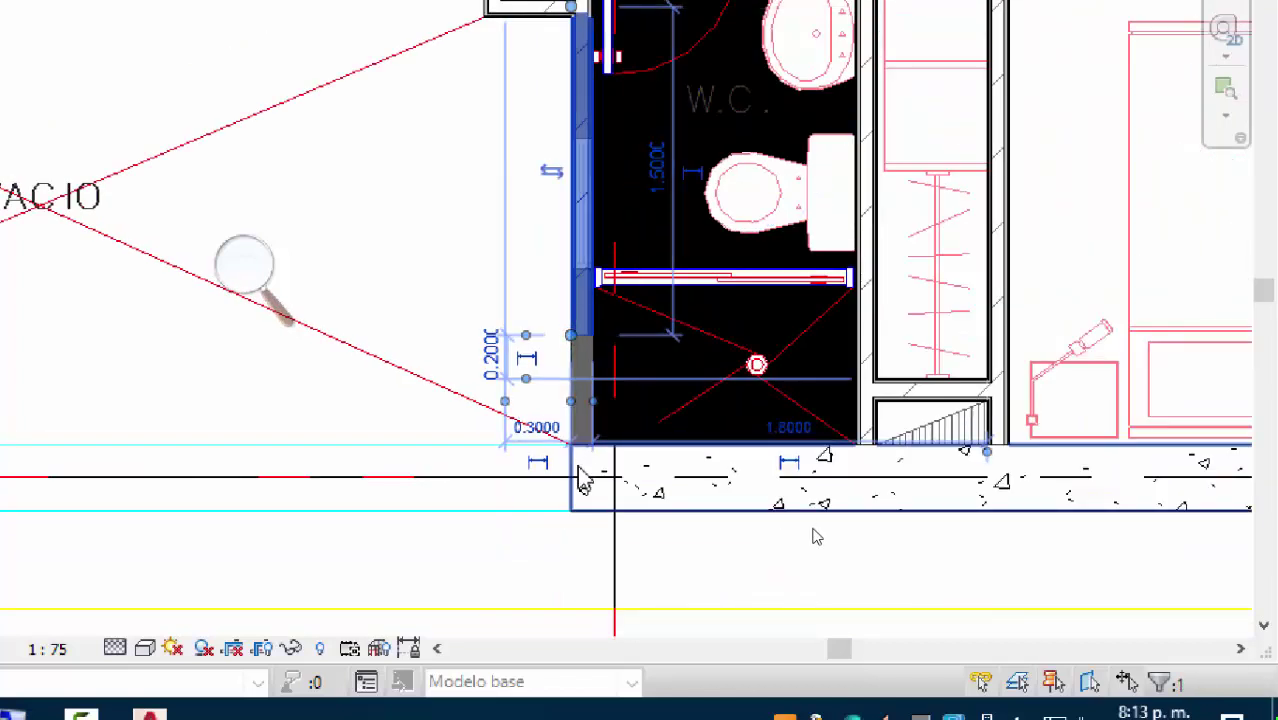
click(578, 503)
drag(572, 500, 505, 524)
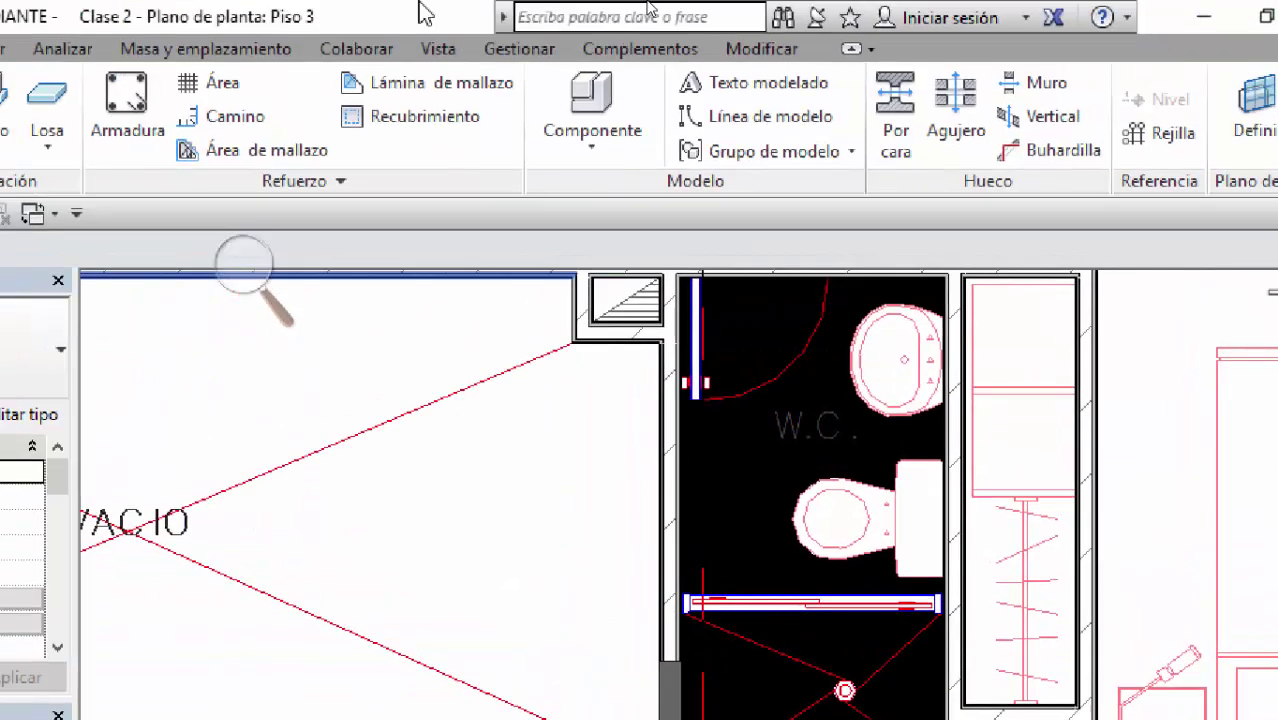
Step: Trim/Extend the masonry wall near axis 2 to the concrete wall's inner face, and align the concrete wall's end with the masonry's outer face
click(790, 52)
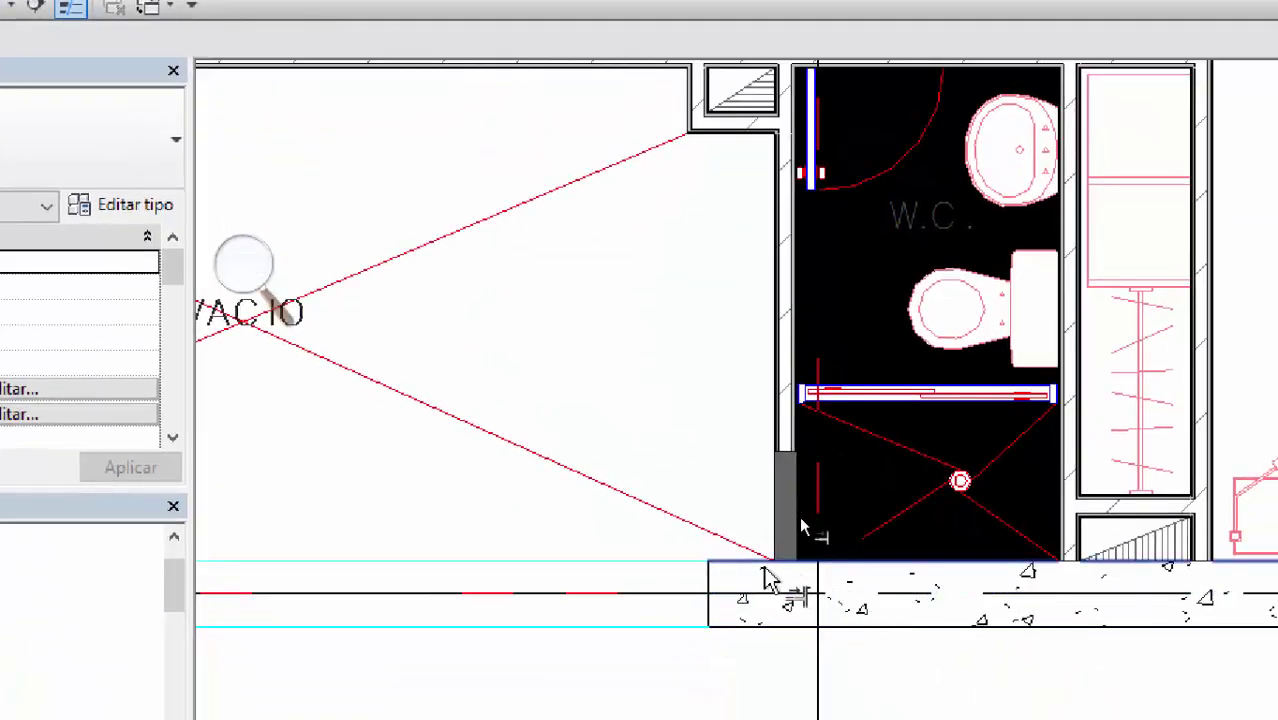
scroll(765, 575, up, 1)
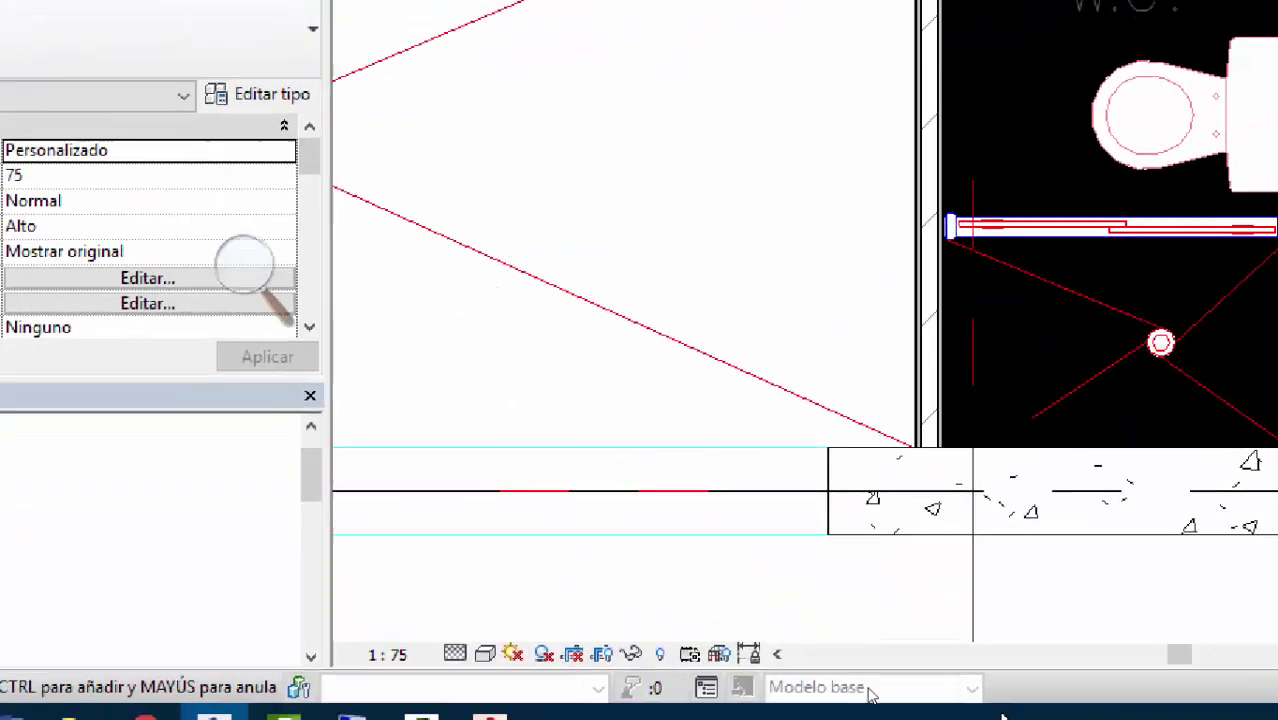
click(838, 530)
key(Escape)
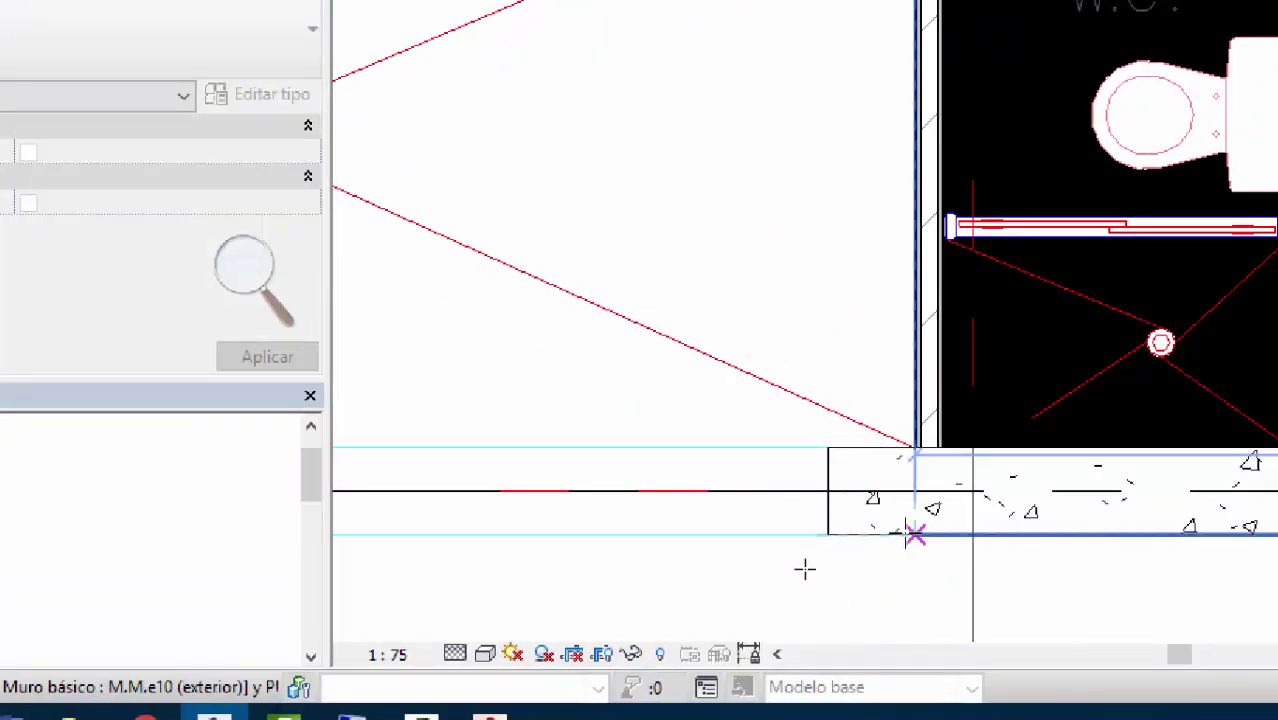
click(916, 540)
key(Escape)
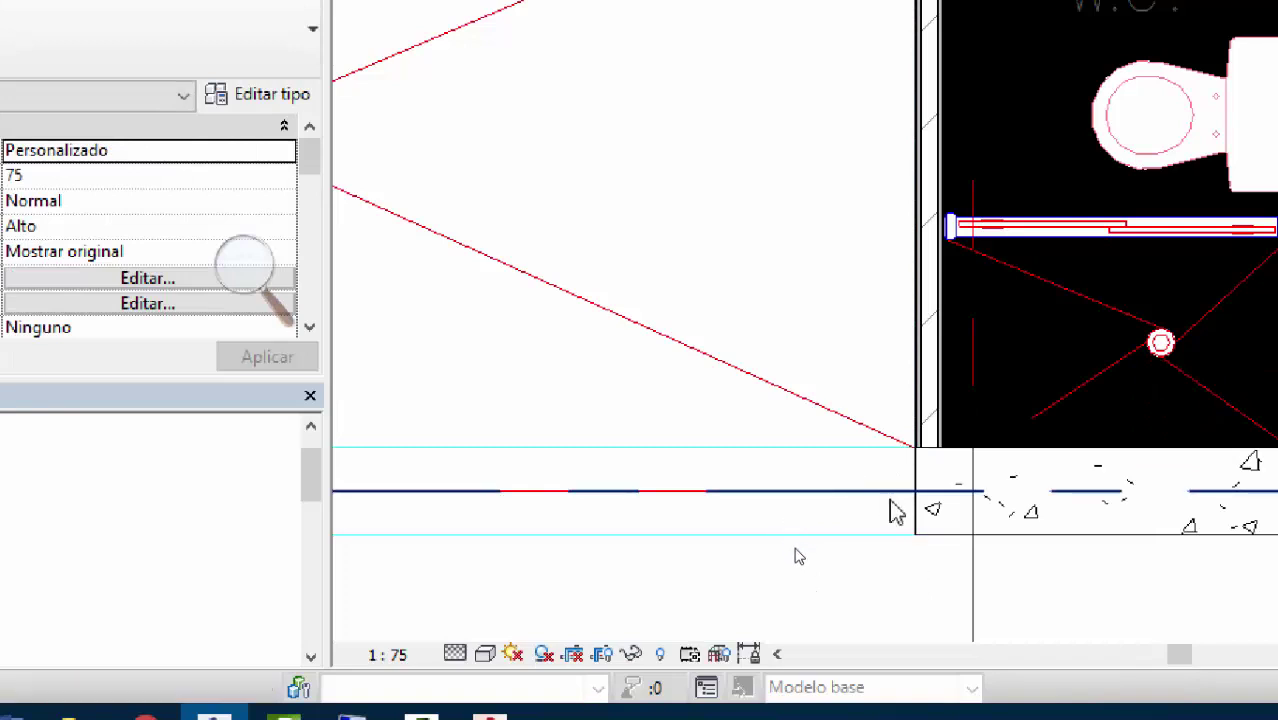
Step: At the opposite facade, shorten the masonry wall beside the void away from the concrete wall, and extend the concrete wall's end beyond the masonry
scroll(800, 540, down, 6)
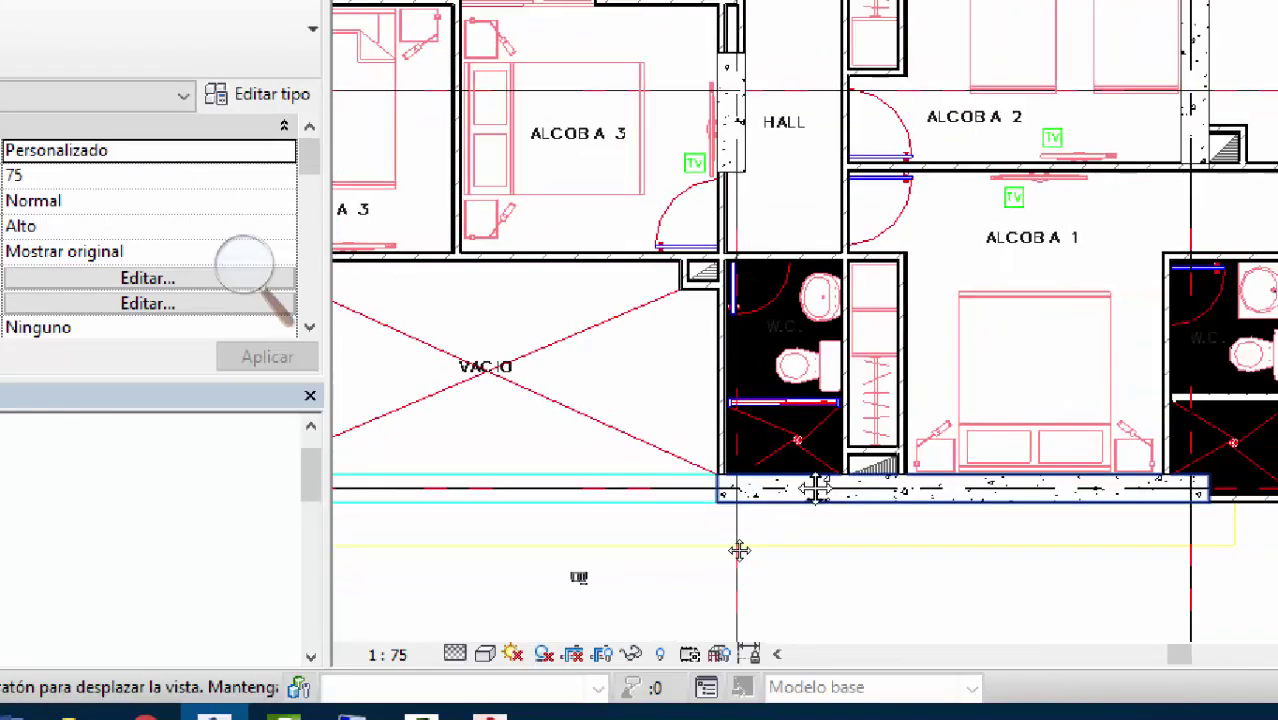
middle_drag(805, 512, 760, 200)
scroll(744, 143, up, 3)
scroll(744, 143, up, 6)
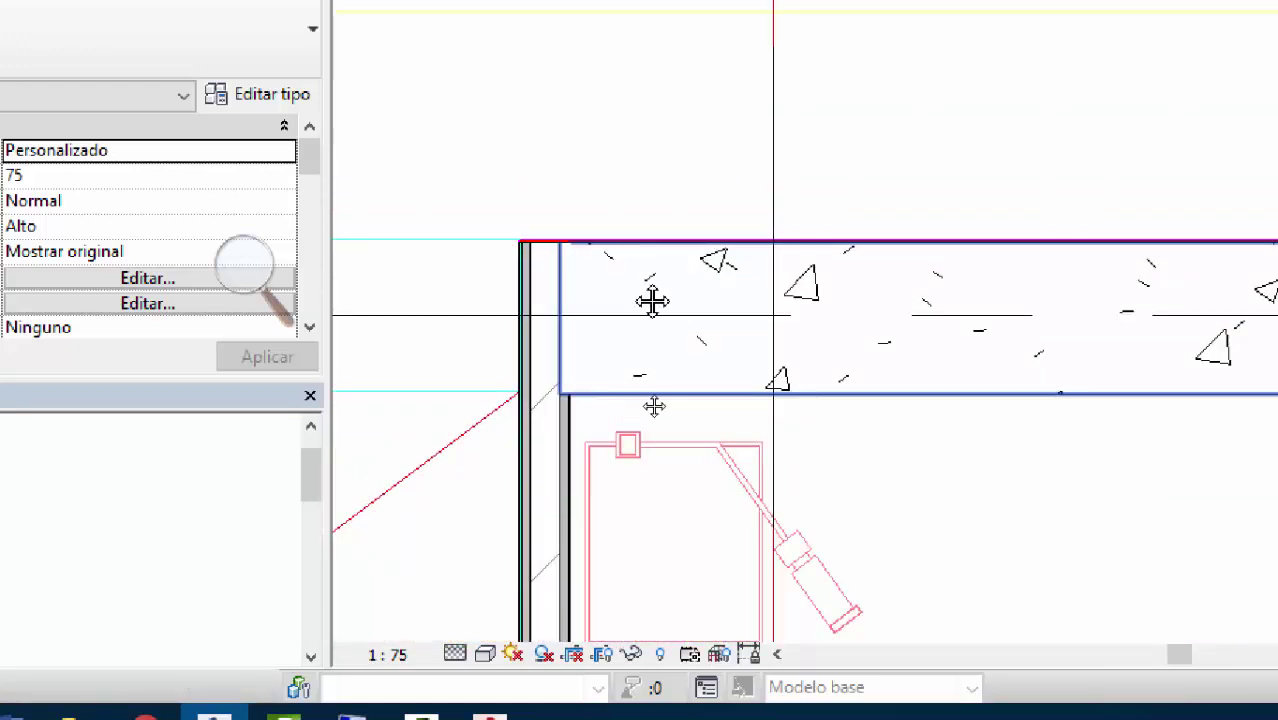
click(705, 405)
scroll(693, 322, down, 2)
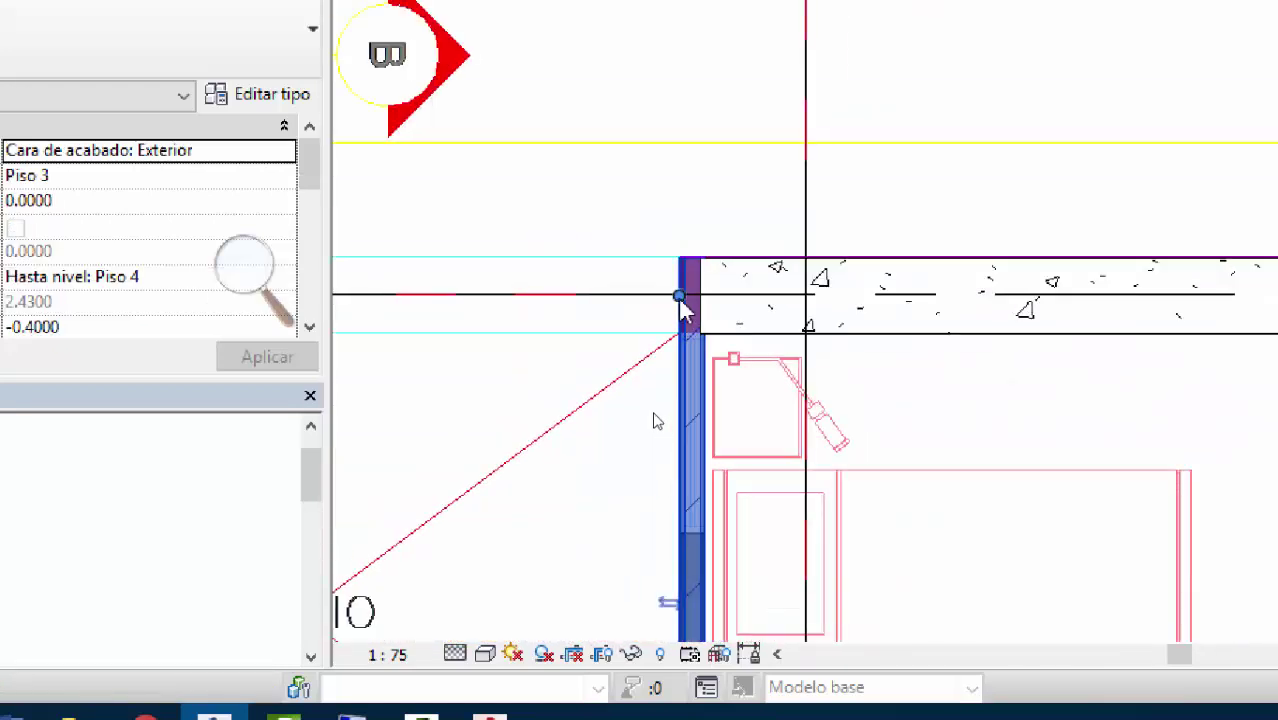
click(700, 292)
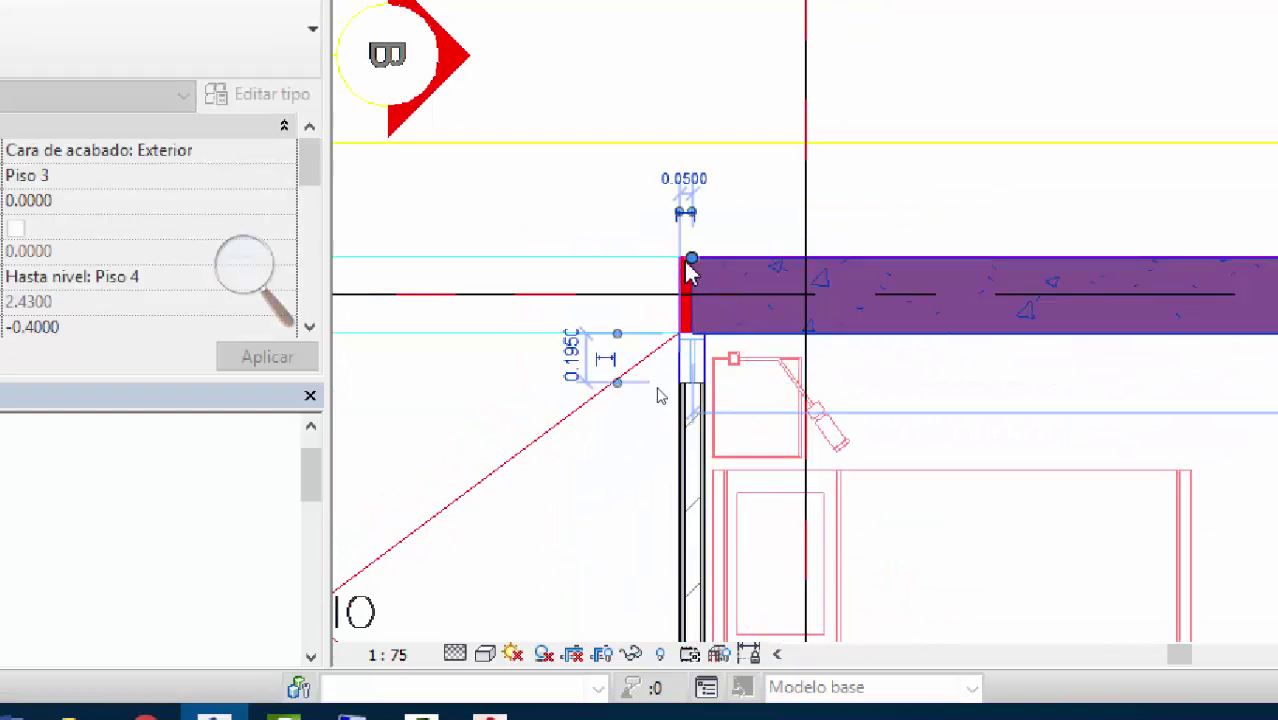
drag(691, 259, 609, 259)
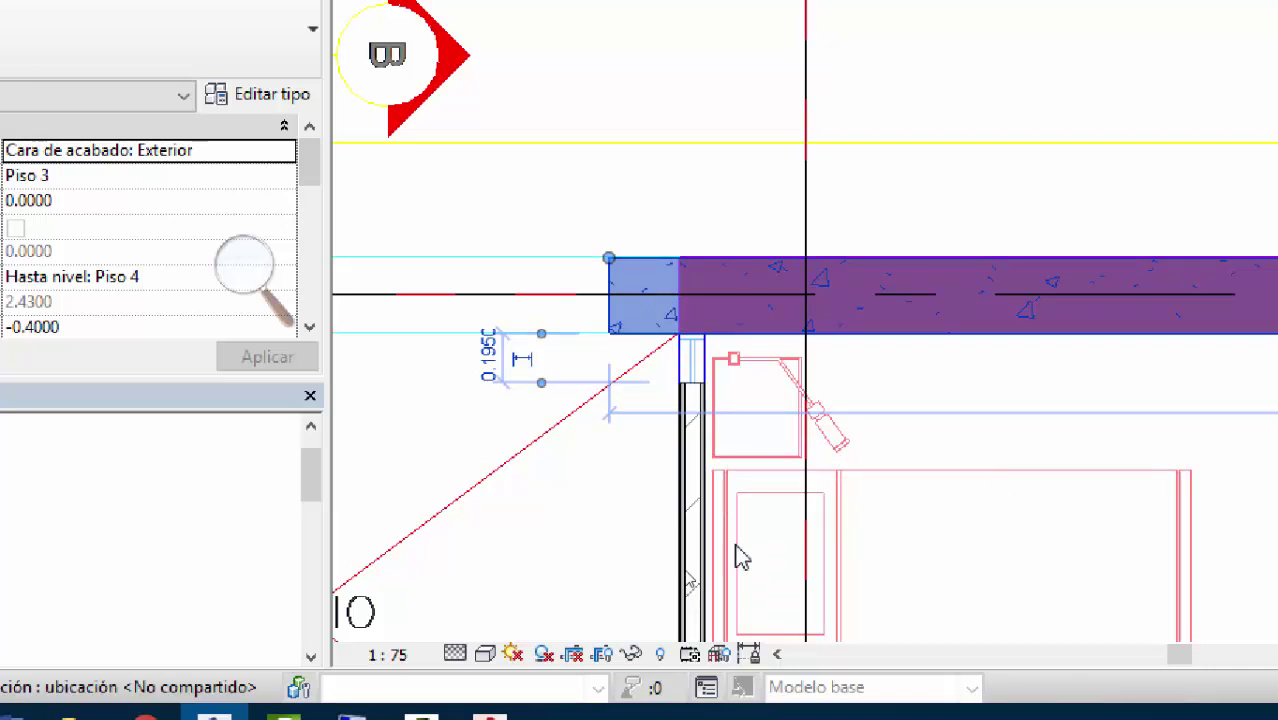
Step: Extend that facade's masonry wall up to the concrete wall's inner face, and bring the concrete wall's end flush with the masonry's outer face
click(686, 400)
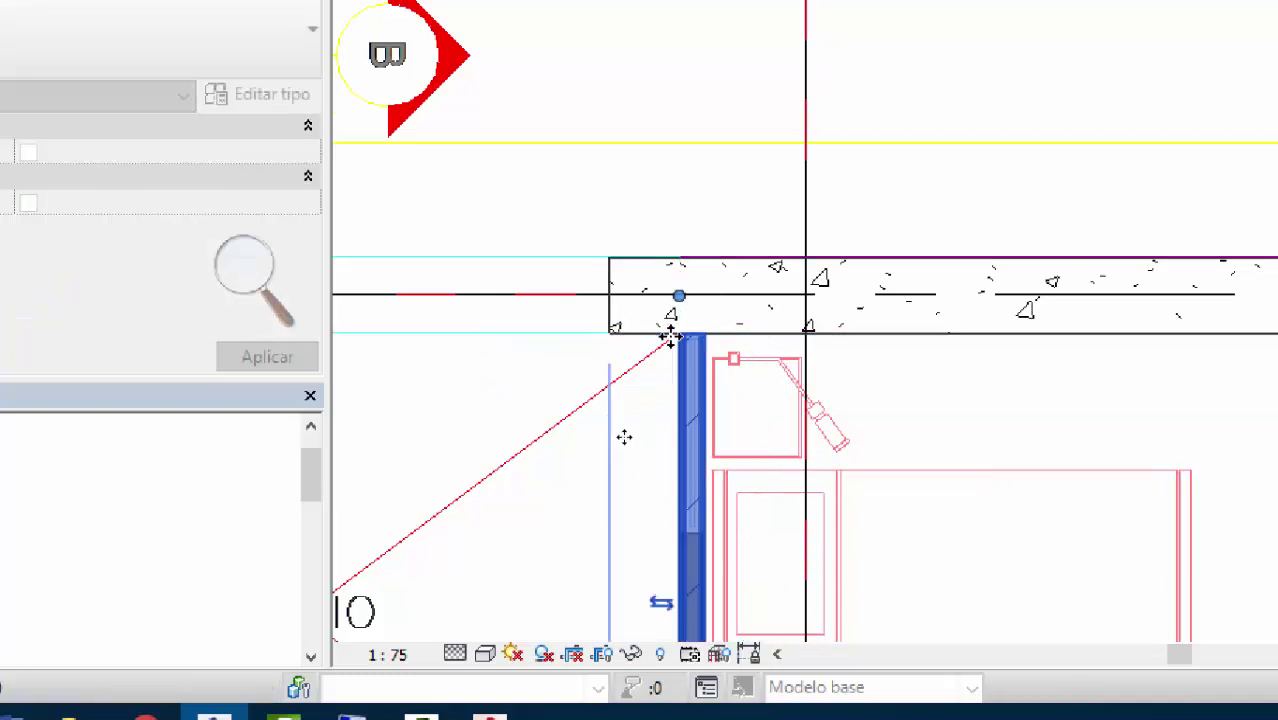
click(615, 280)
click(621, 250)
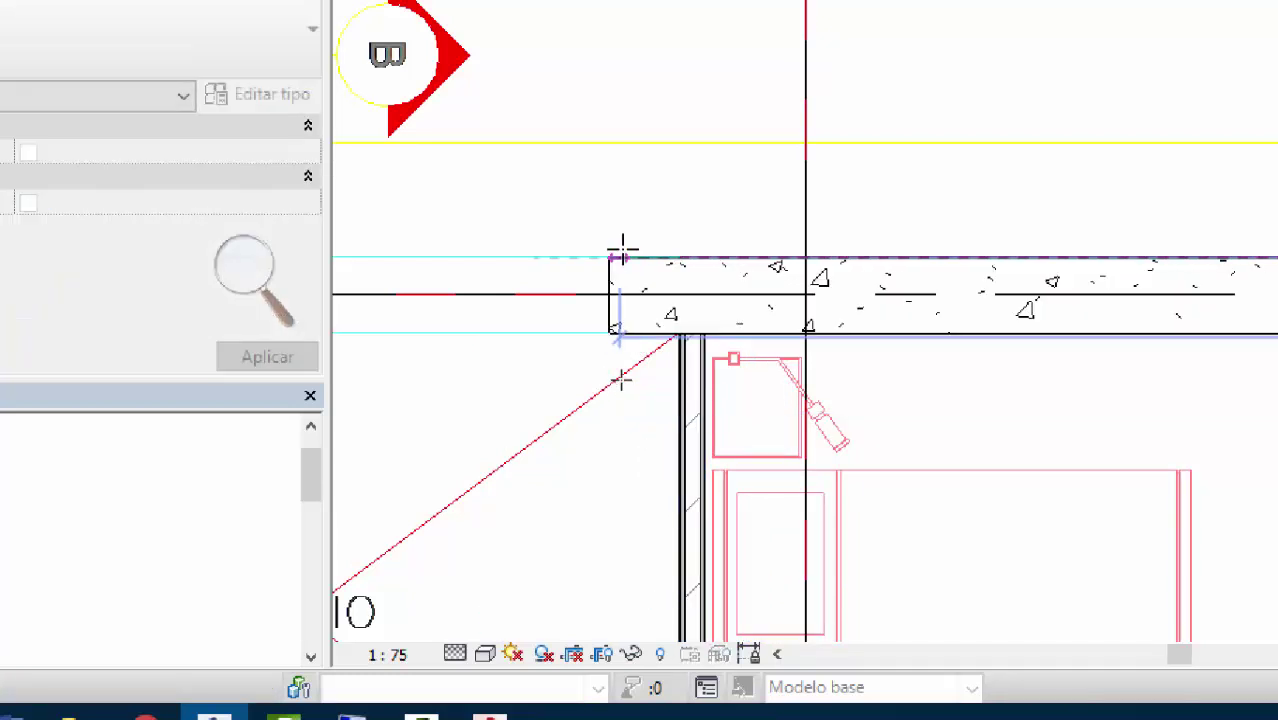
click(678, 262)
click(698, 179)
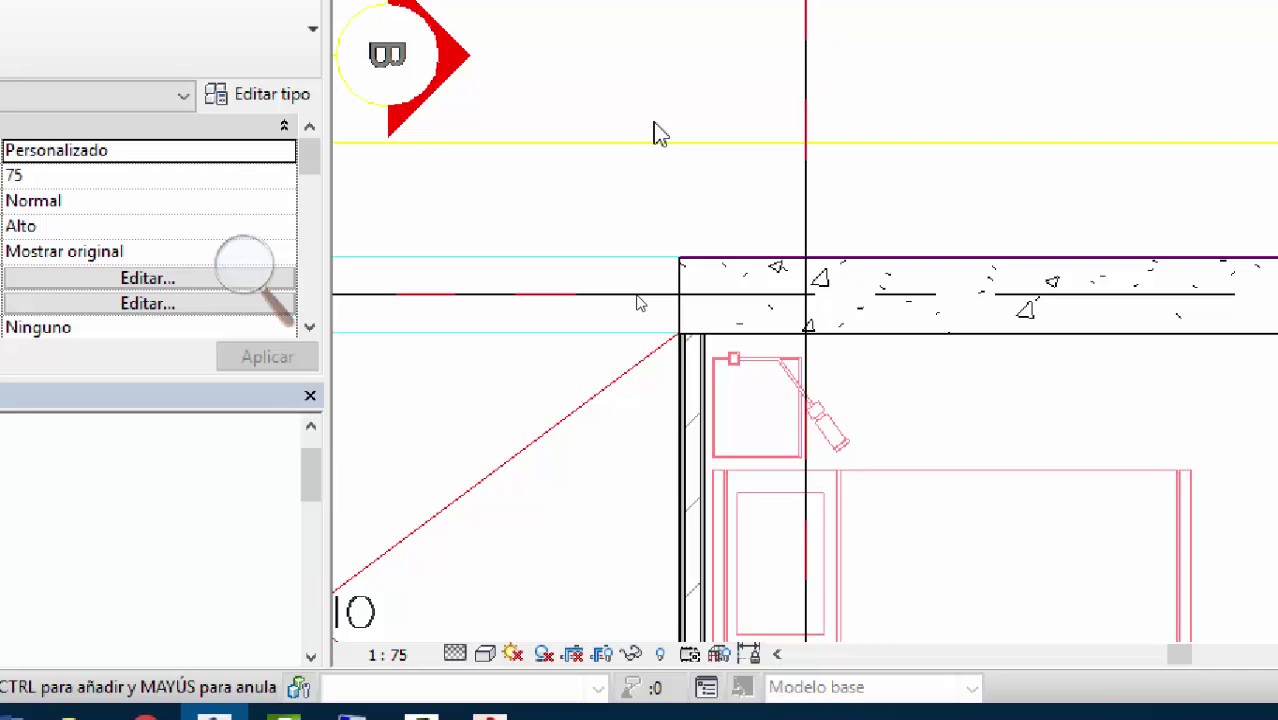
Step: Draw an M.M.e10 (interior) wall on Piso 3 along the entrance door side, from the red column to the duct beside ROPAS
scroll(560, 276, down, 5)
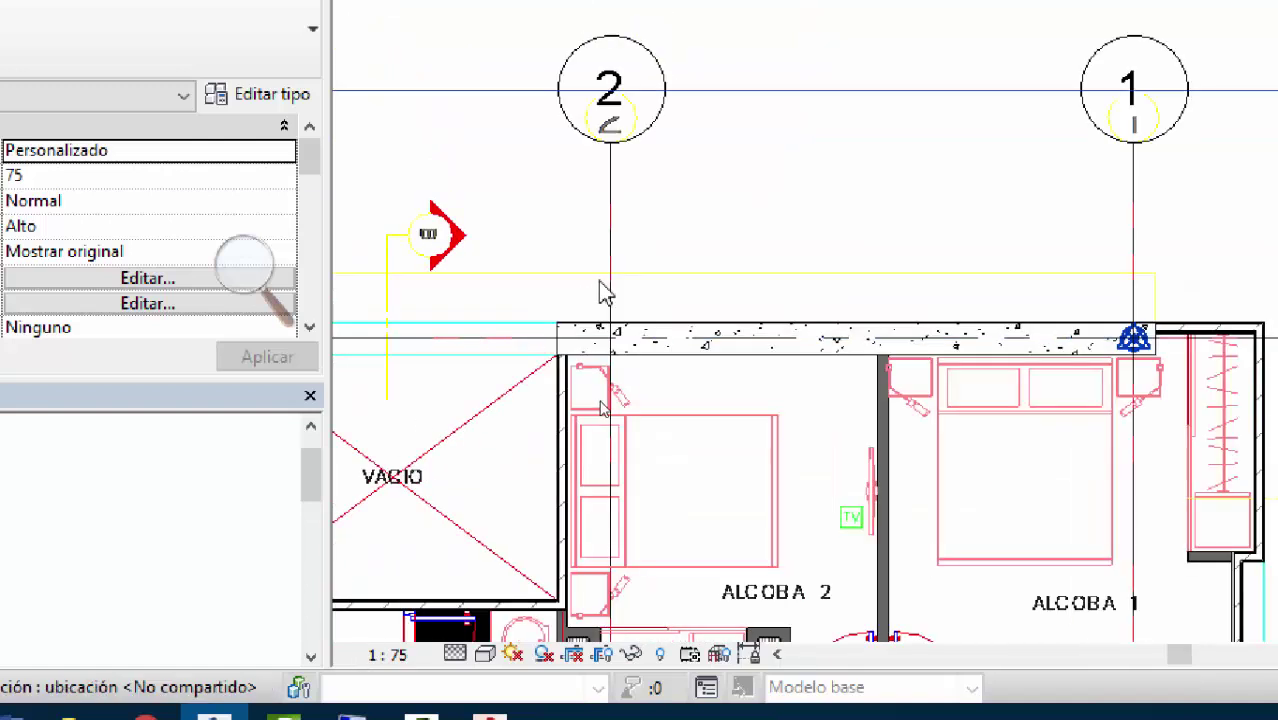
scroll(790, 283, up, 3)
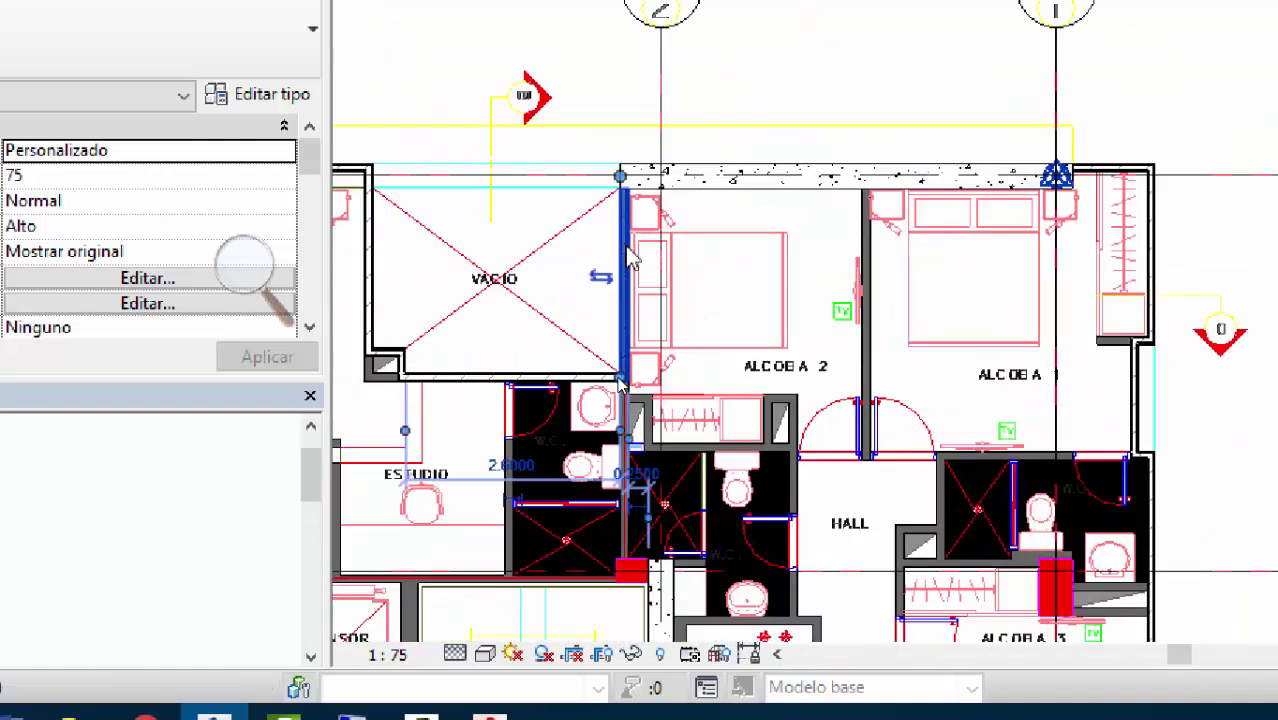
scroll(807, 528, up, 1)
middle_drag(807, 528, 775, 365)
middle_drag(845, 512, 793, 188)
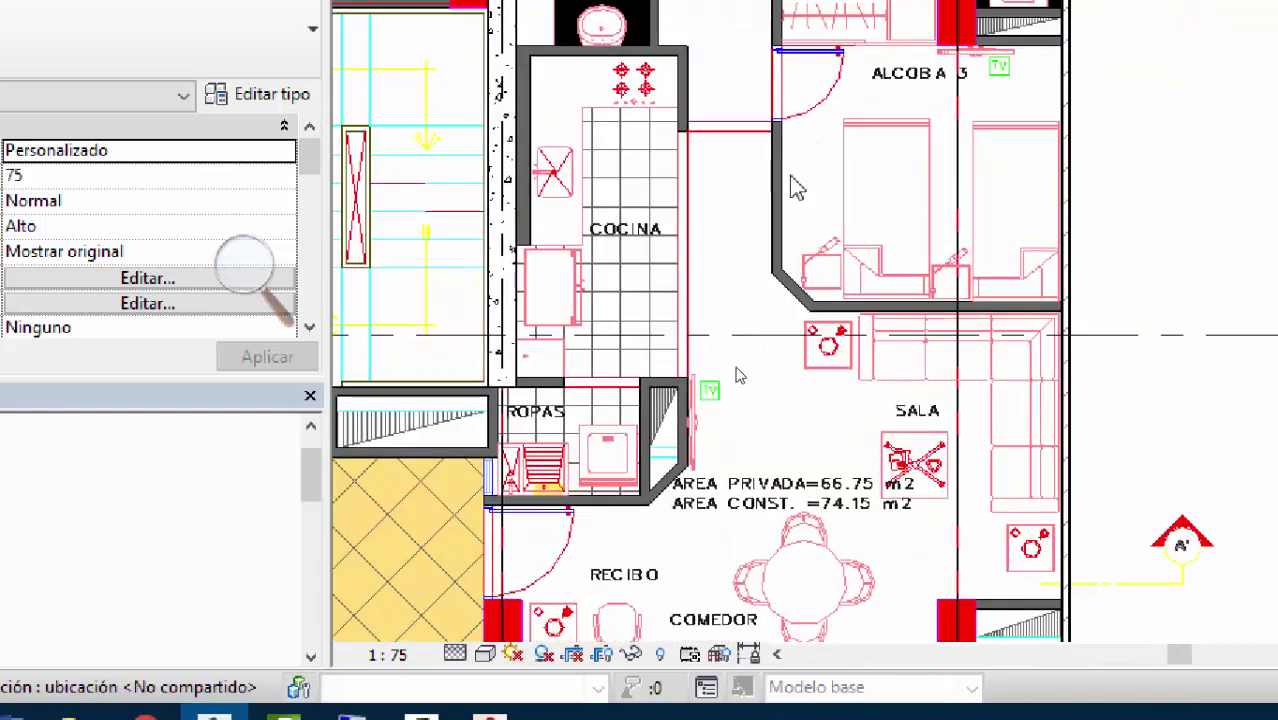
scroll(628, 531, down, 2)
right_click(662, 500)
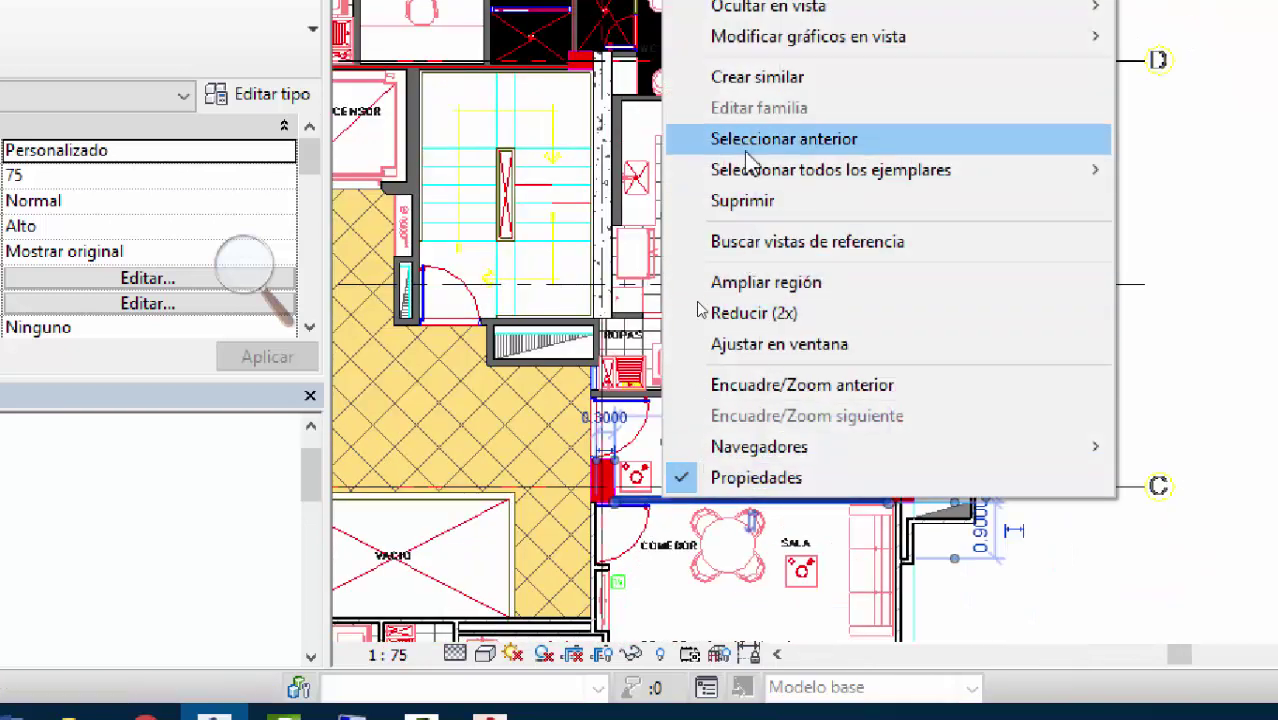
key(Escape)
scroll(715, 335, up, 2)
scroll(583, 490, up, 1)
key(w)
key(a)
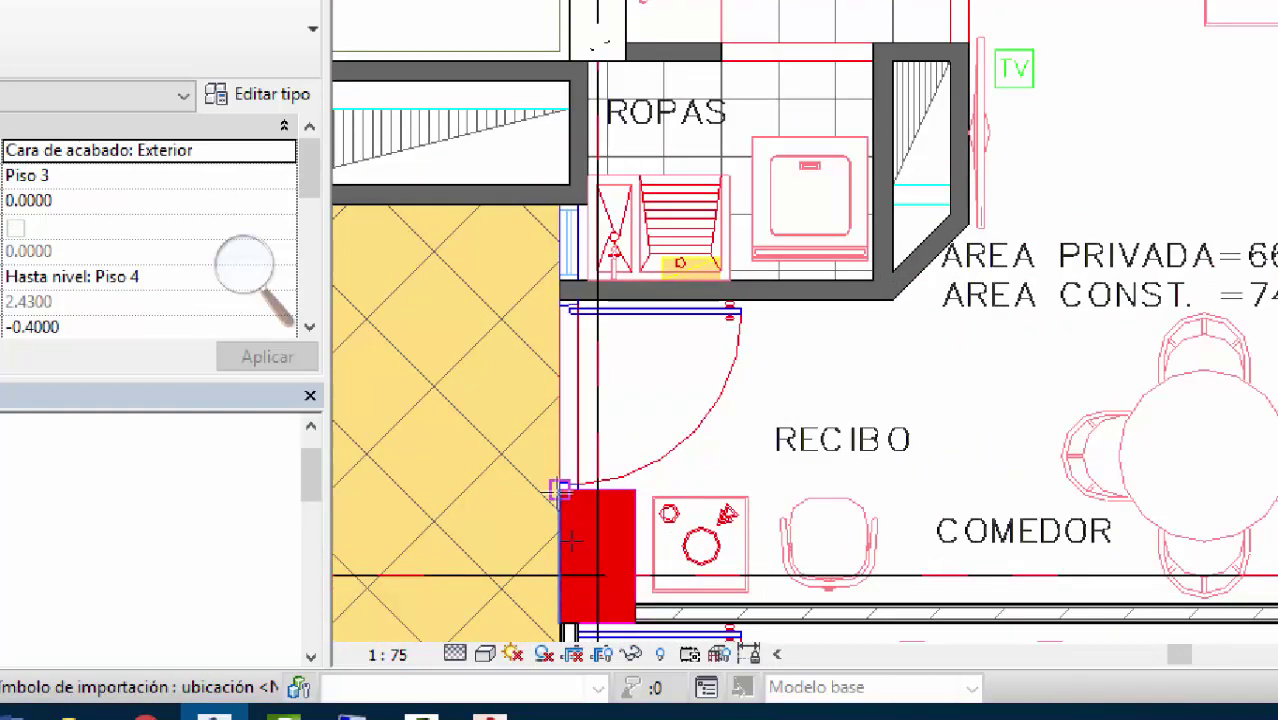
click(572, 540)
scroll(555, 205, up, 1)
key(Escape)
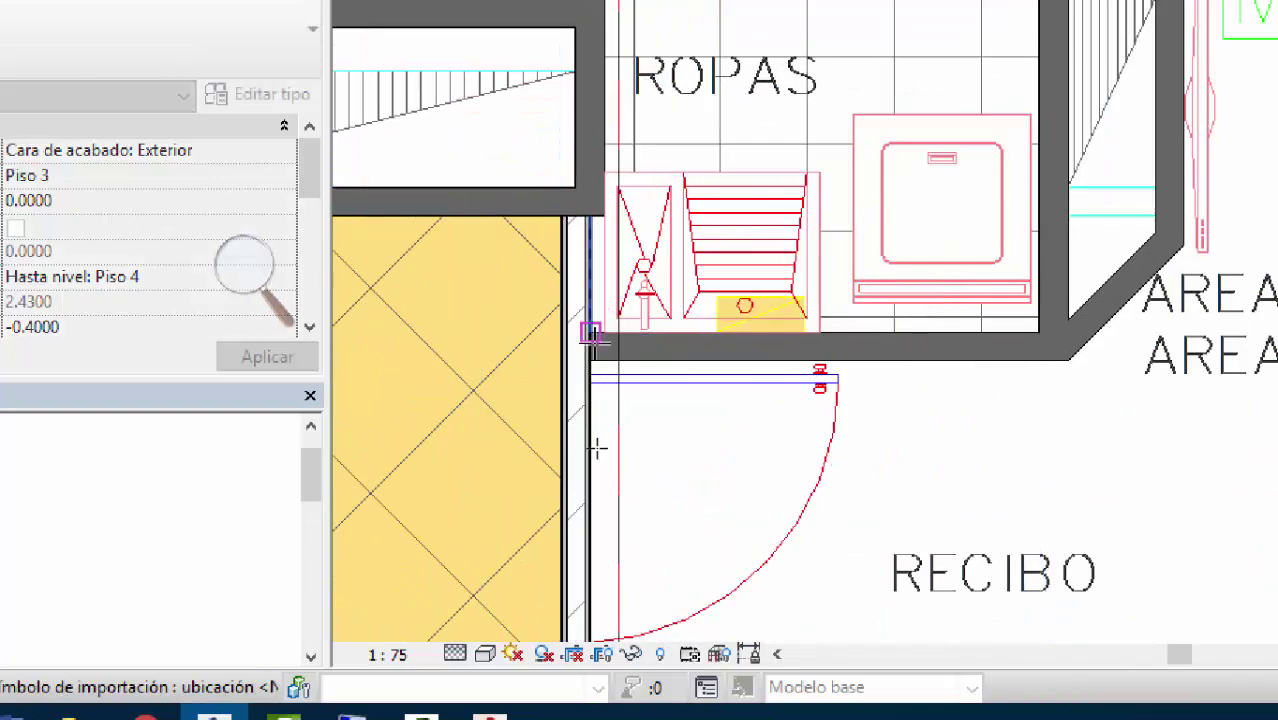
Step: Draw the interior wall between ROPAS and RECIBO from the entrance wall, 1.65 m to the duct, and continue it diagonally along the duct's chamfer
scroll(597, 440, up, 1)
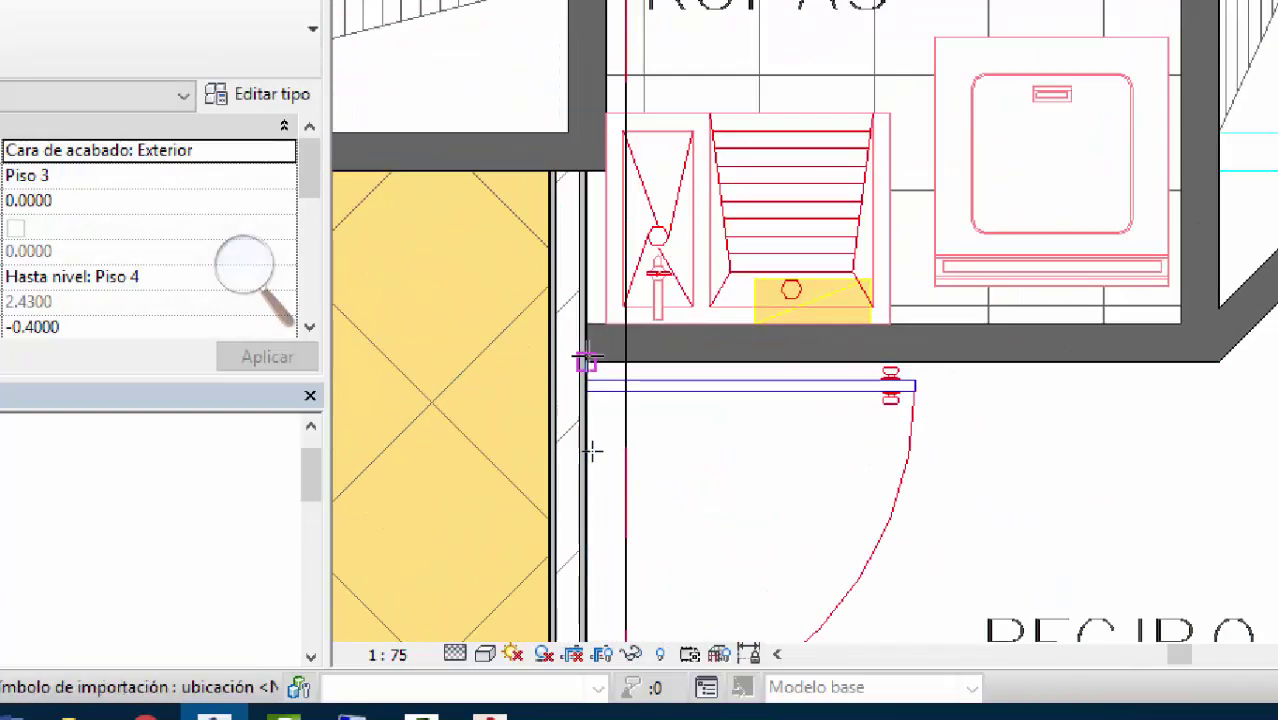
click(585, 364)
middle_drag(1083, 372, 743, 397)
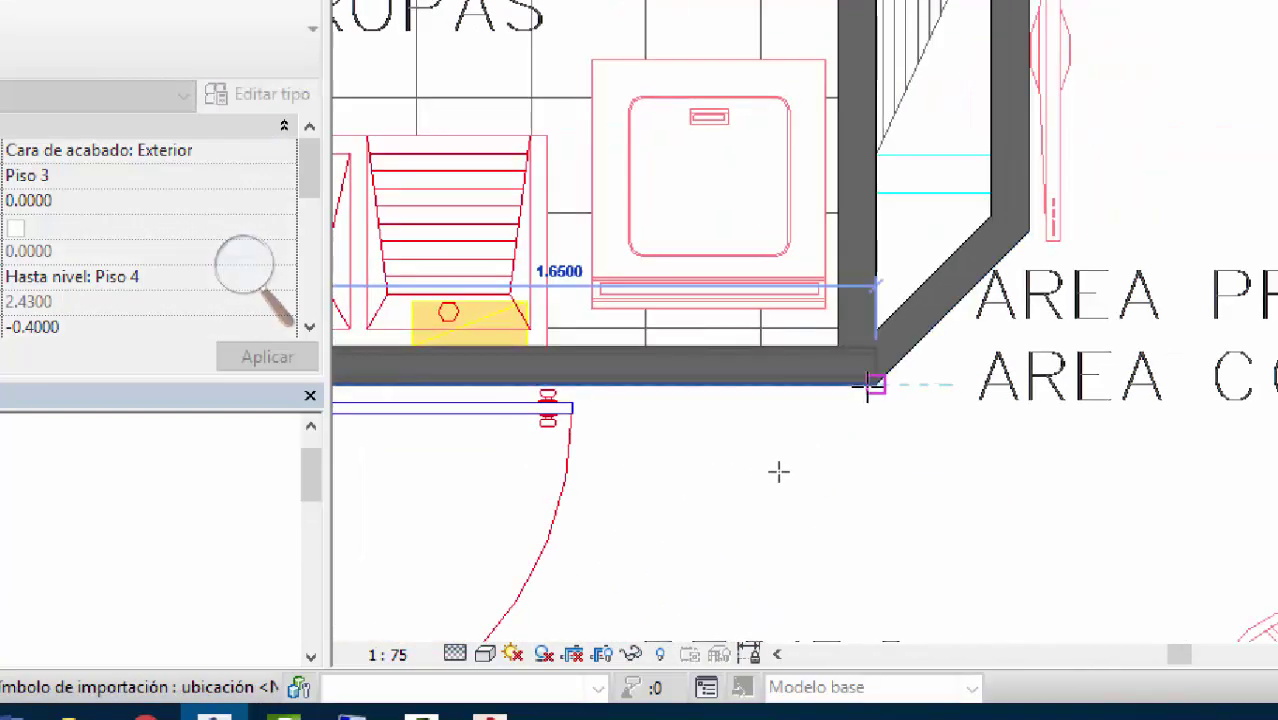
click(869, 376)
middle_drag(878, 419, 747, 580)
click(893, 394)
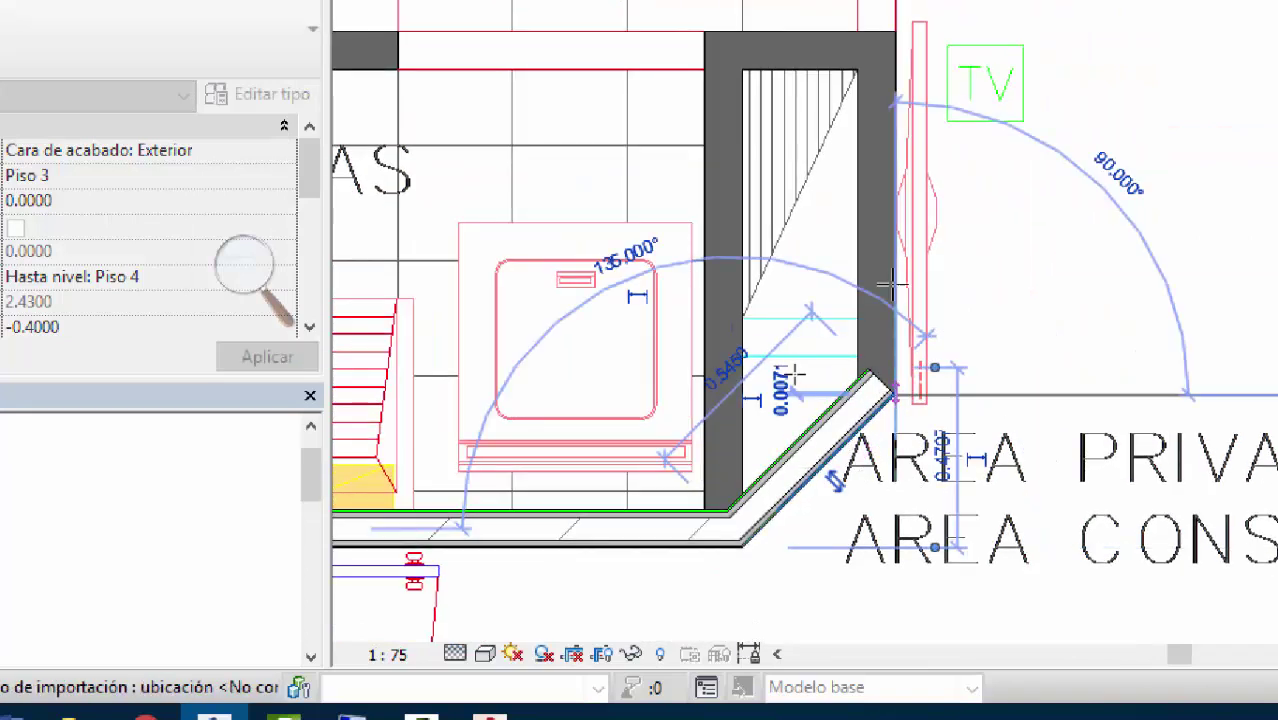
Step: Continue the wall chain around the ROPAS duct, along its outer side, across its end and back to the ROPAS wall
middle_drag(880, 40, 888, 345)
click(882, 337)
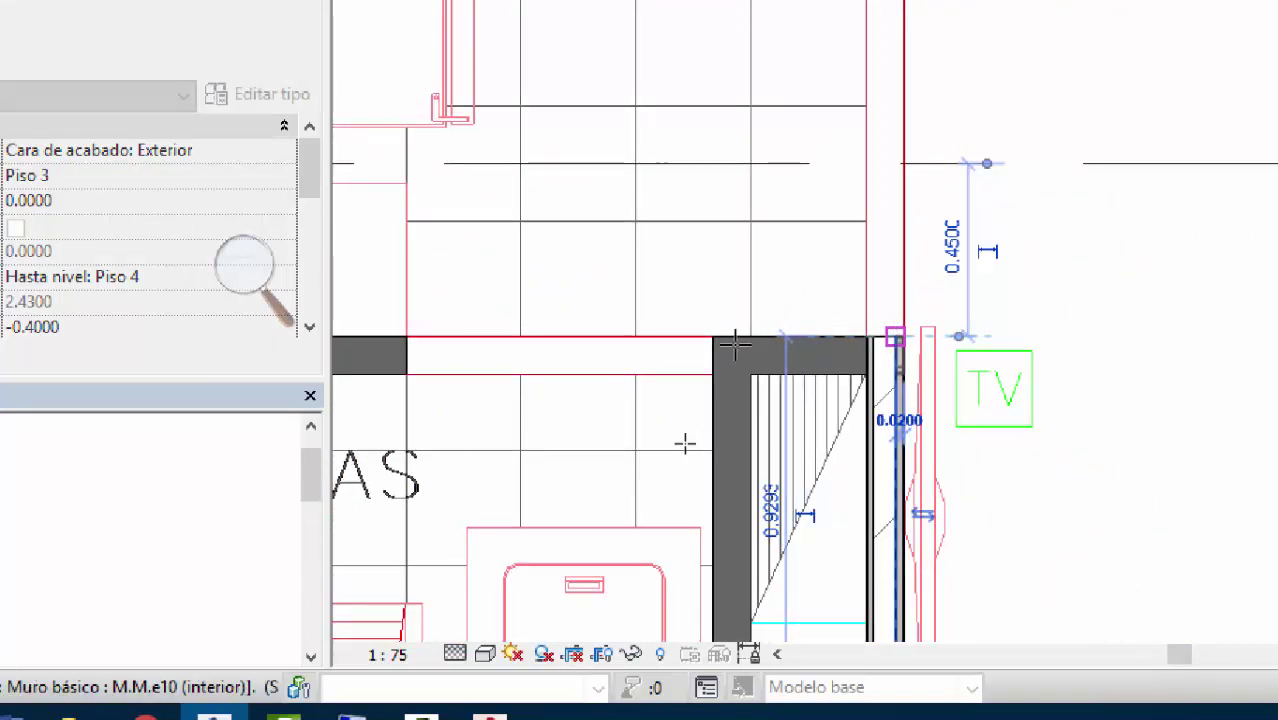
click(713, 340)
middle_drag(705, 517, 705, 297)
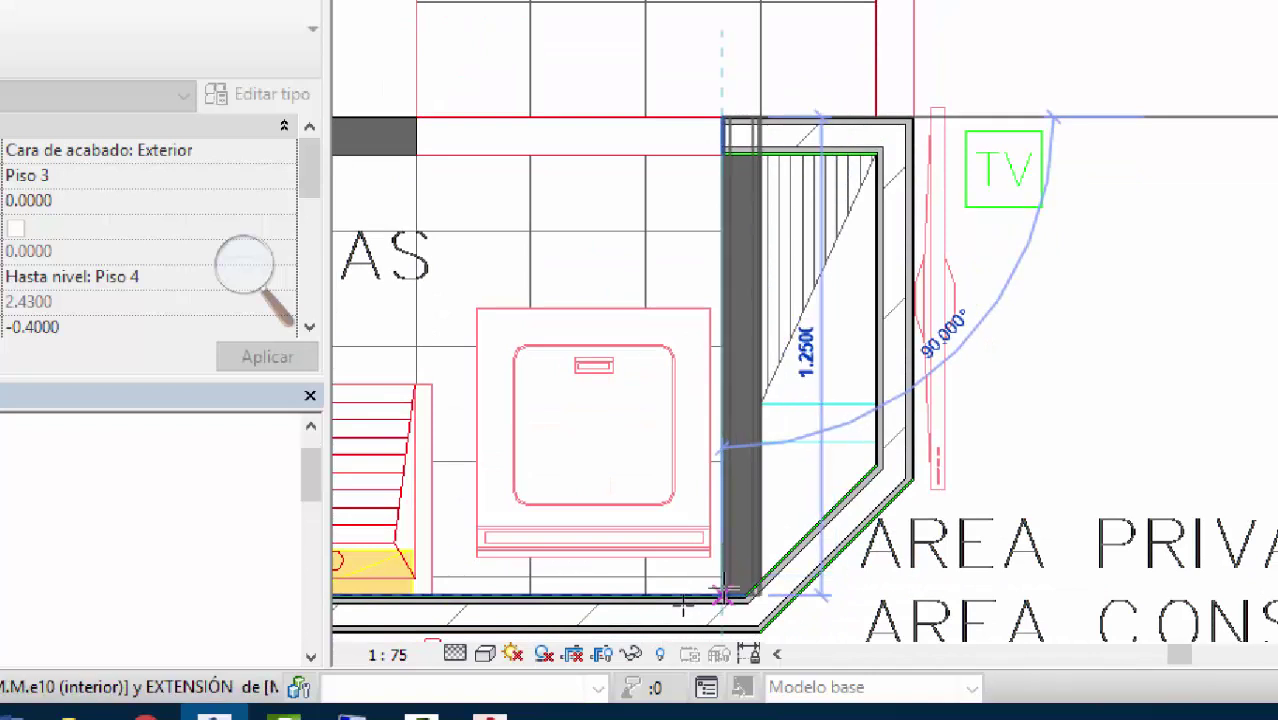
click(710, 460)
Step: Draw the 0.5 m interior wall between COCINA and ROPAS, ending at the concrete wall's face
middle_drag(456, 136, 838, 365)
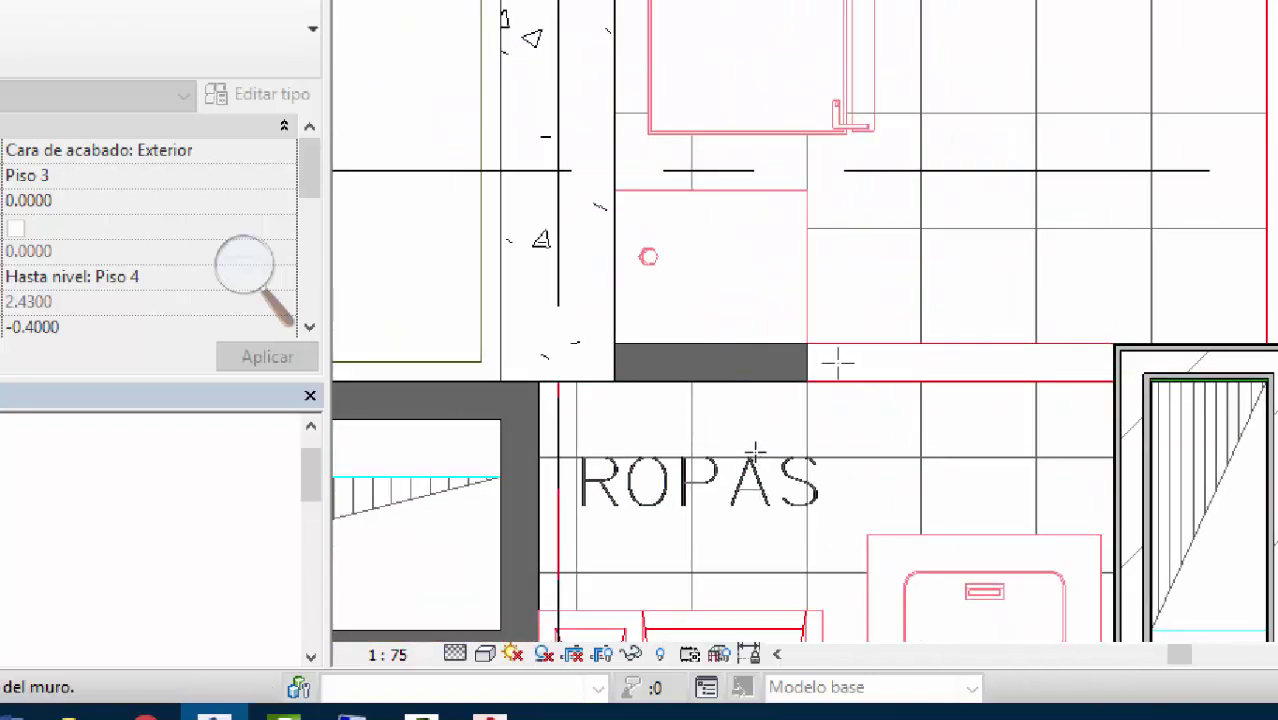
click(807, 343)
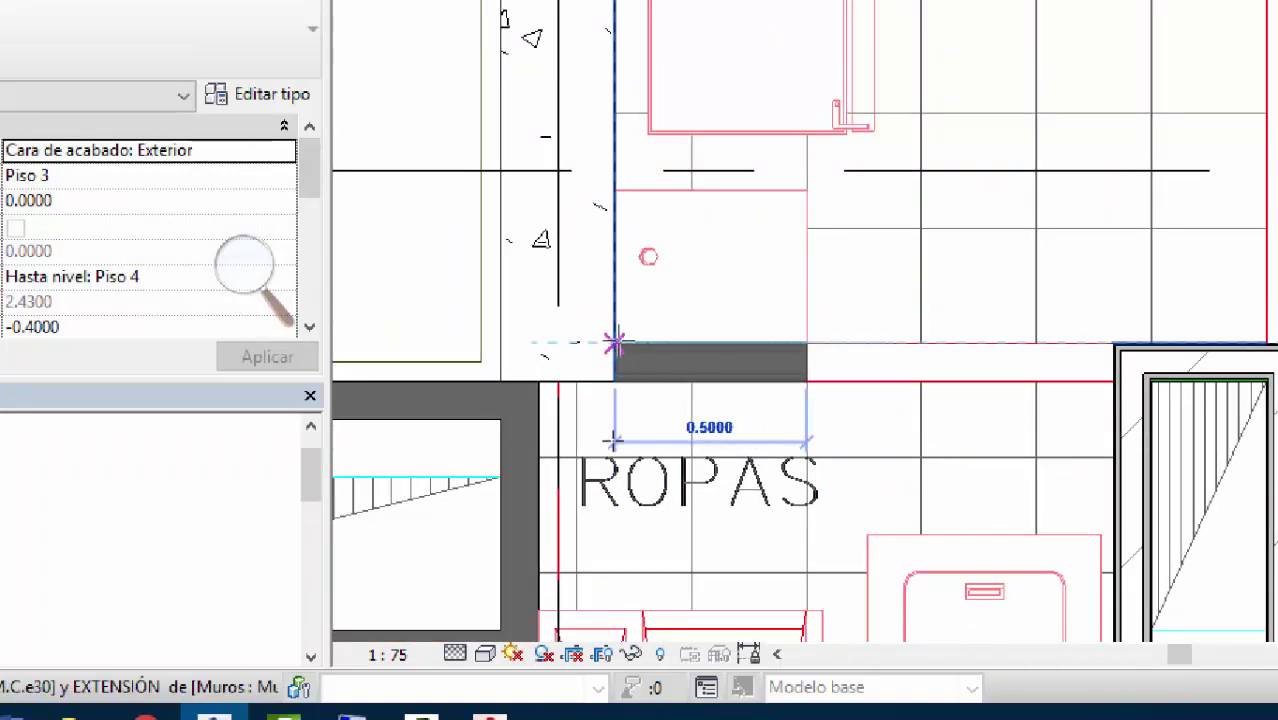
scroll(672, 420, down, 3)
scroll(660, 454, up, 3)
middle_drag(670, 583, 727, 540)
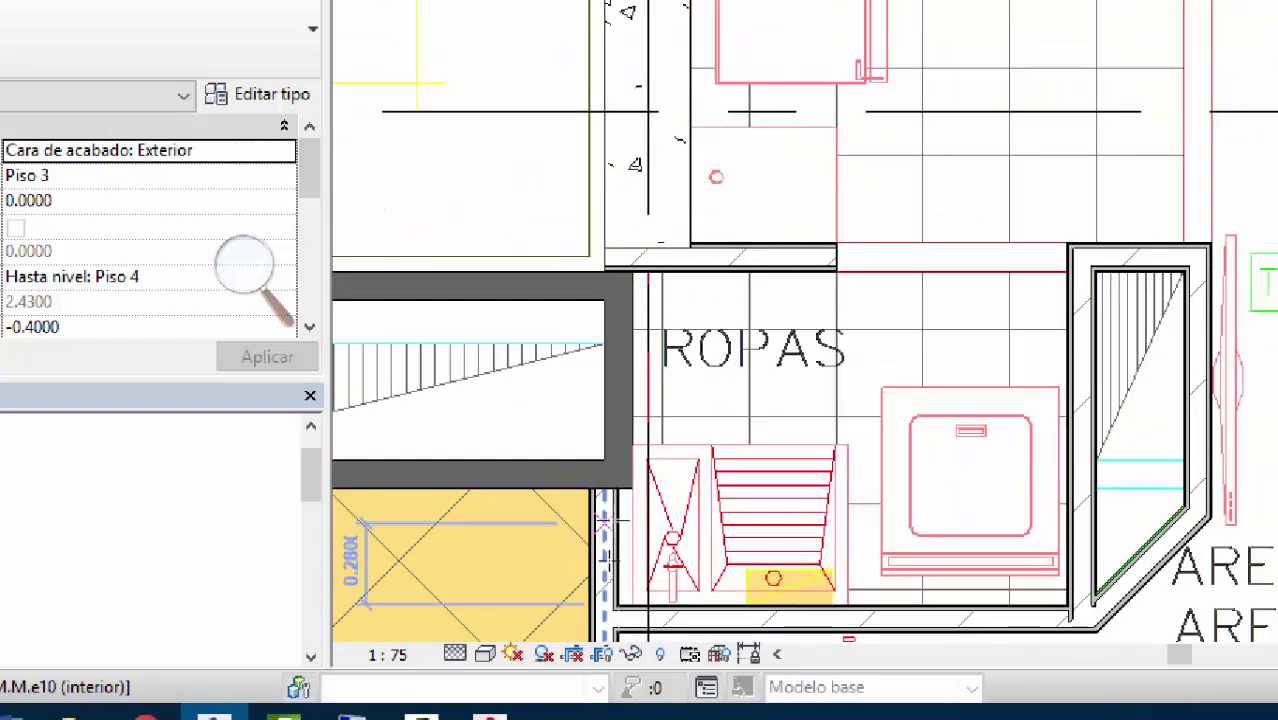
scroll(727, 540, up, 1)
middle_drag(484, 540, 810, 525)
scroll(833, 436, down, 3)
middle_drag(833, 436, 739, 596)
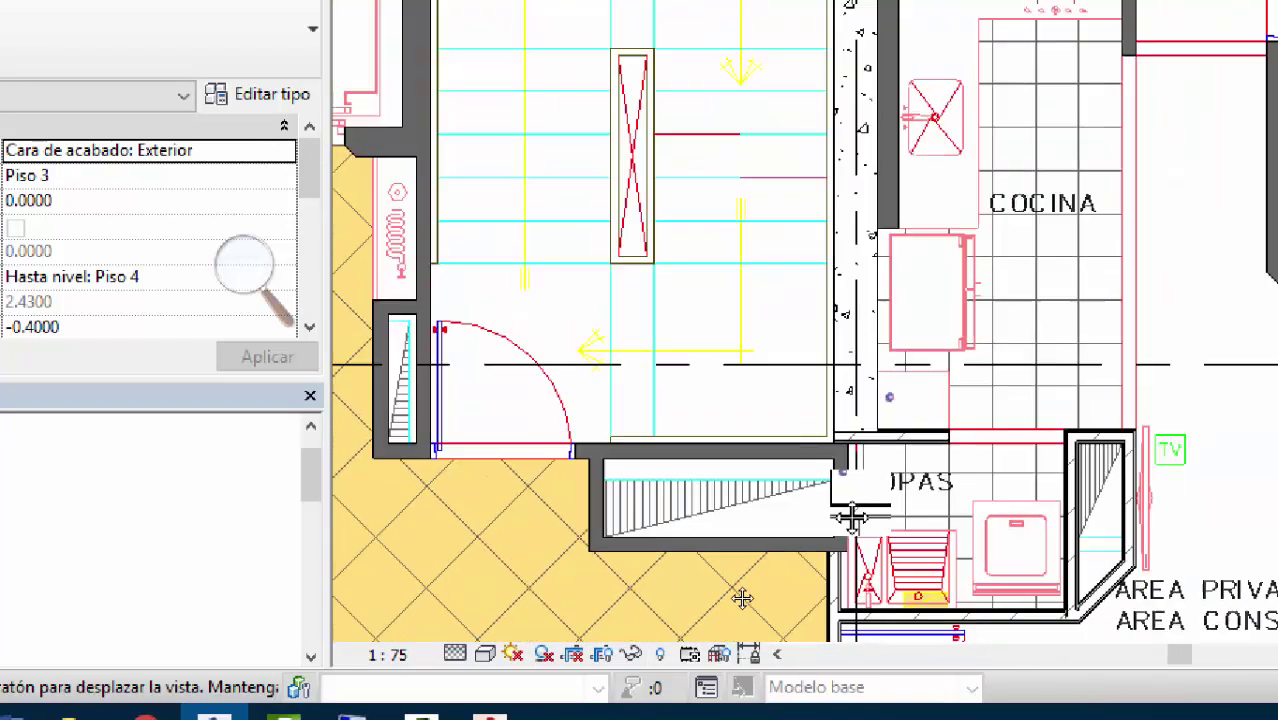
middle_drag(851, 216, 730, 405)
scroll(729, 405, up, 2)
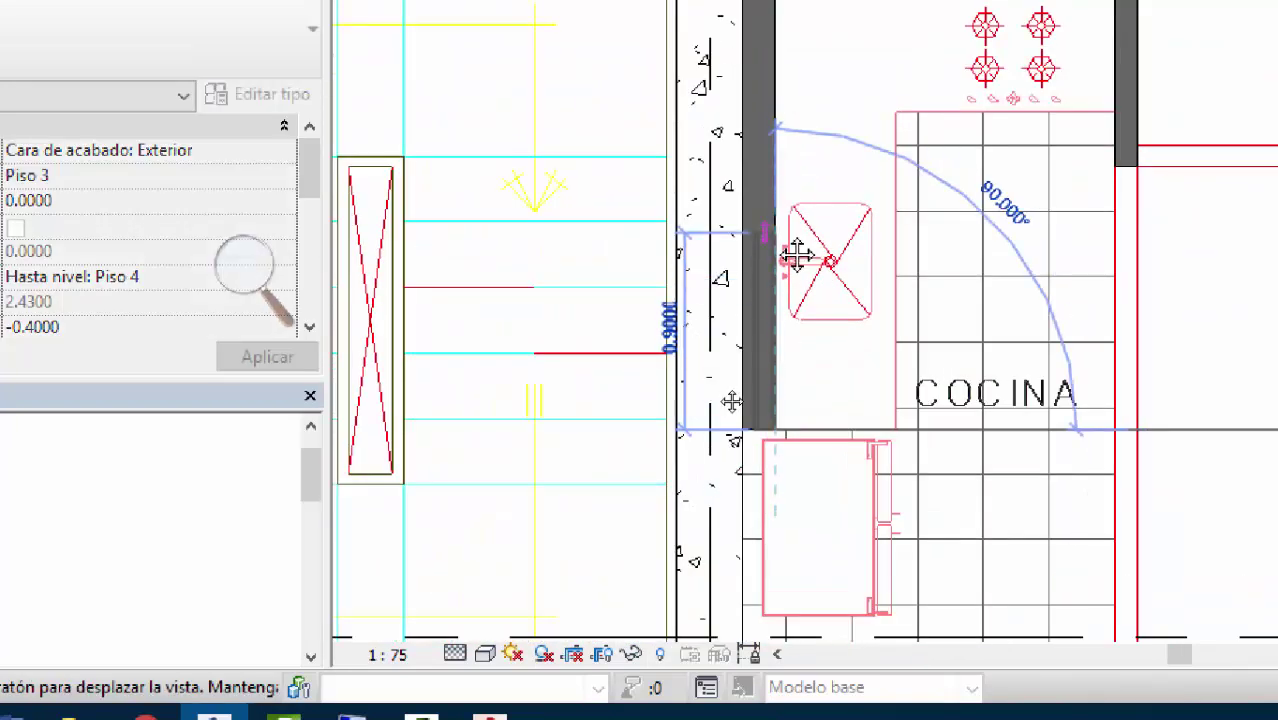
middle_drag(799, 262, 827, 575)
middle_drag(1117, 421, 781, 398)
scroll(770, 479, down, 2)
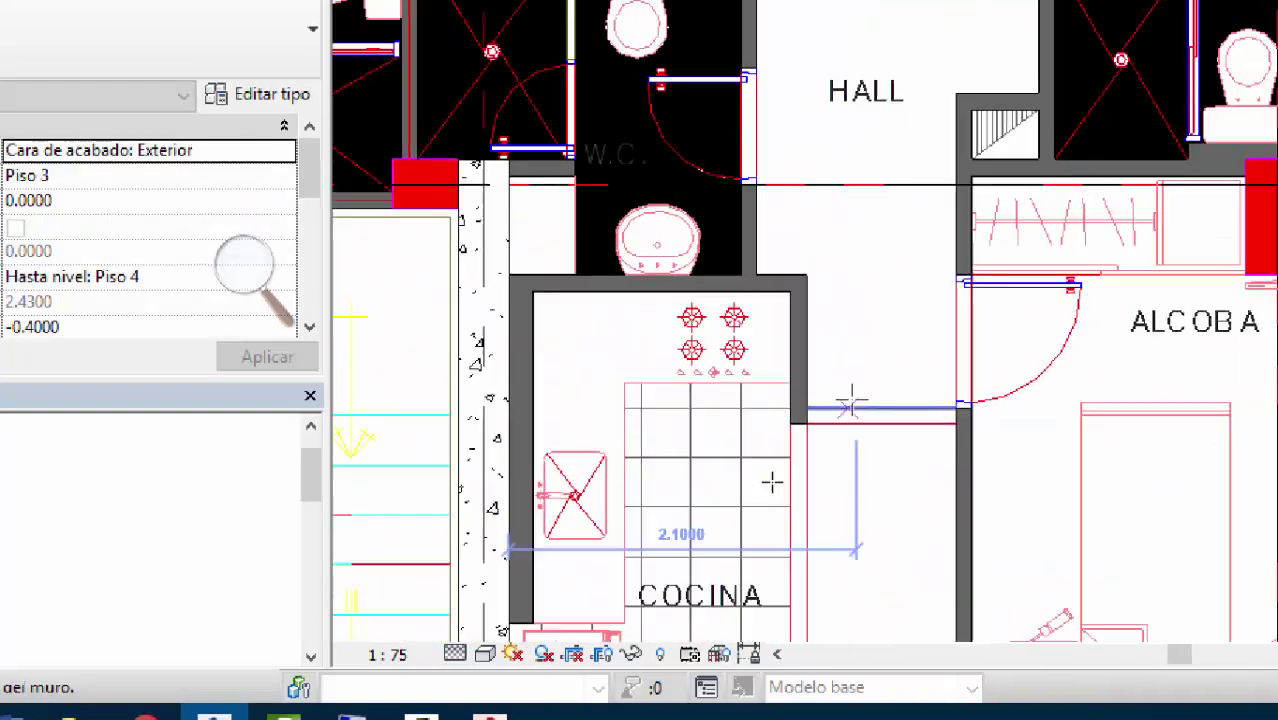
Step: Draw the interior wall between ALCOBA 3 and SALA from the facade, around the chamfered corner and along the hall to the duct
middle_drag(770, 479, 745, 100)
scroll(1021, 428, up, 5)
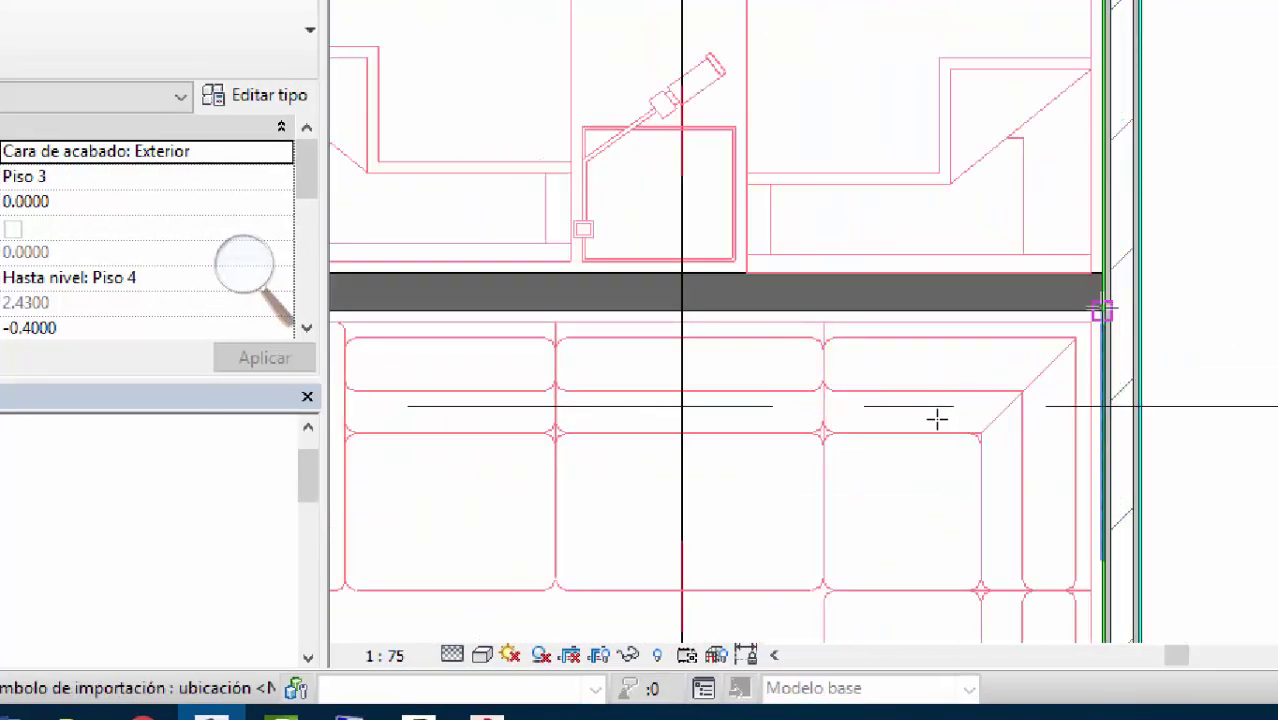
middle_drag(736, 434, 1173, 367)
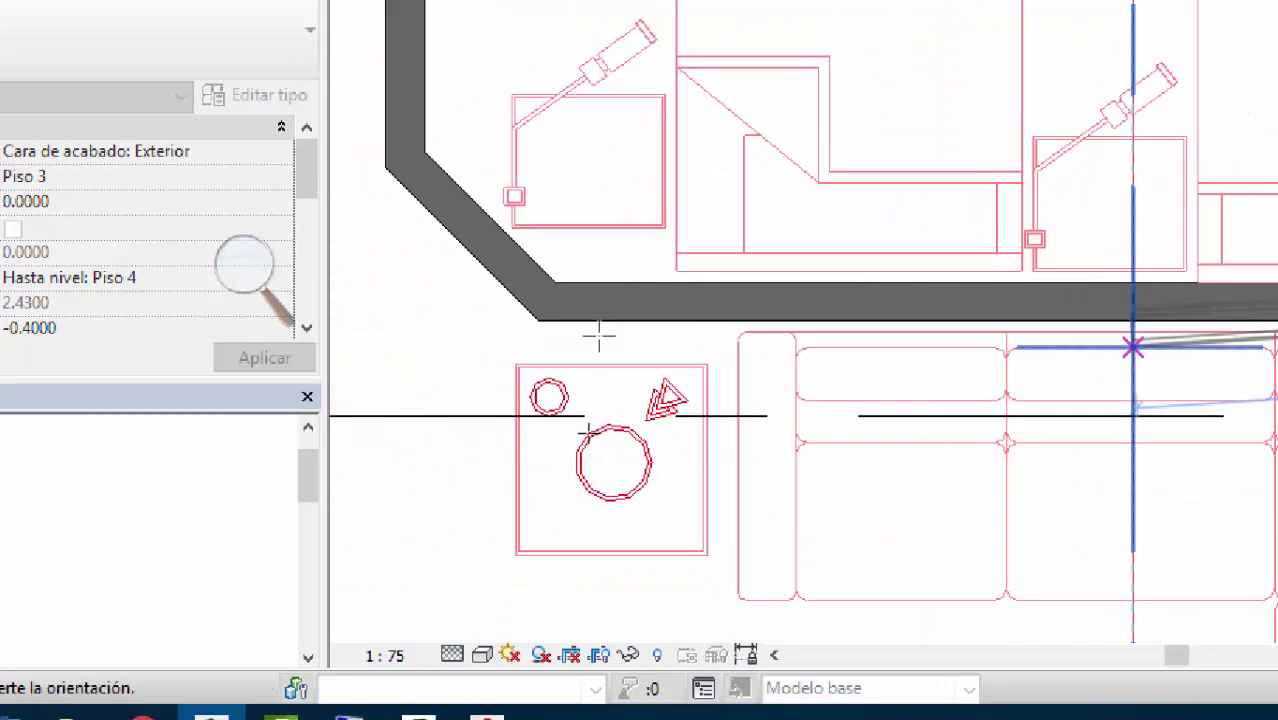
middle_drag(405, 293, 650, 508)
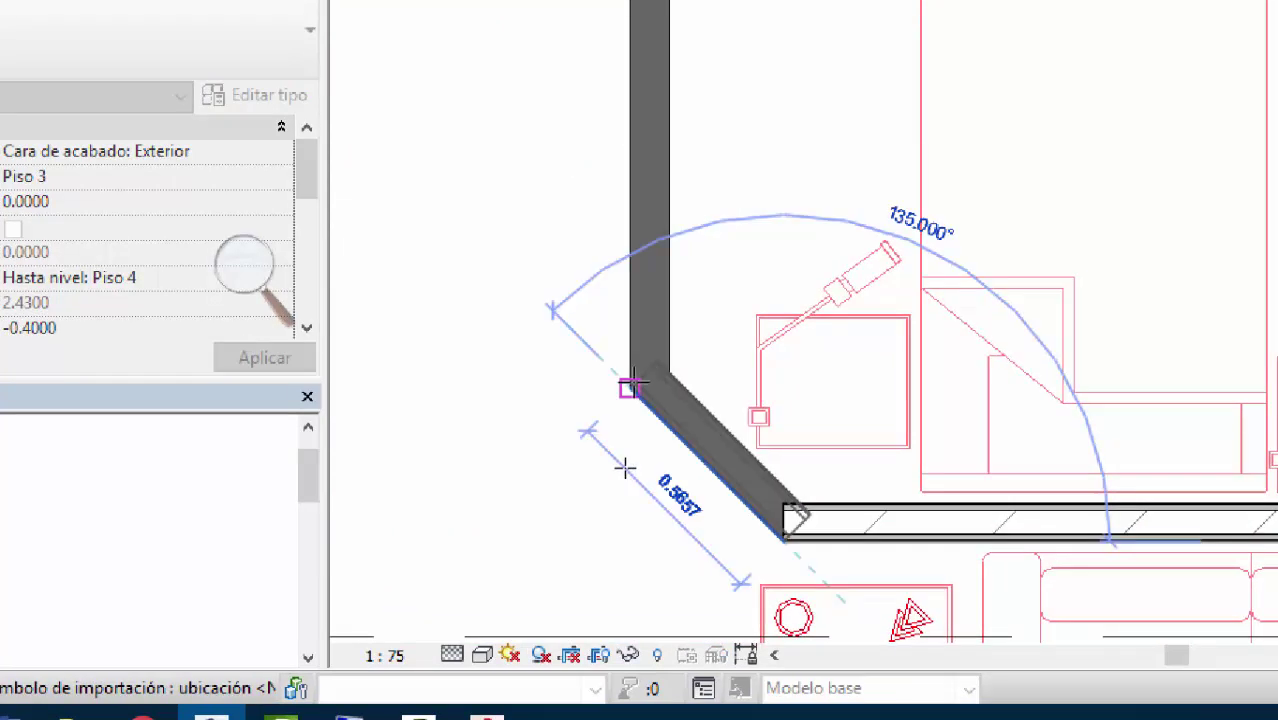
middle_drag(682, 356, 685, 391)
scroll(685, 391, down, 2)
ctrl+scroll(688, 428, up, 10)
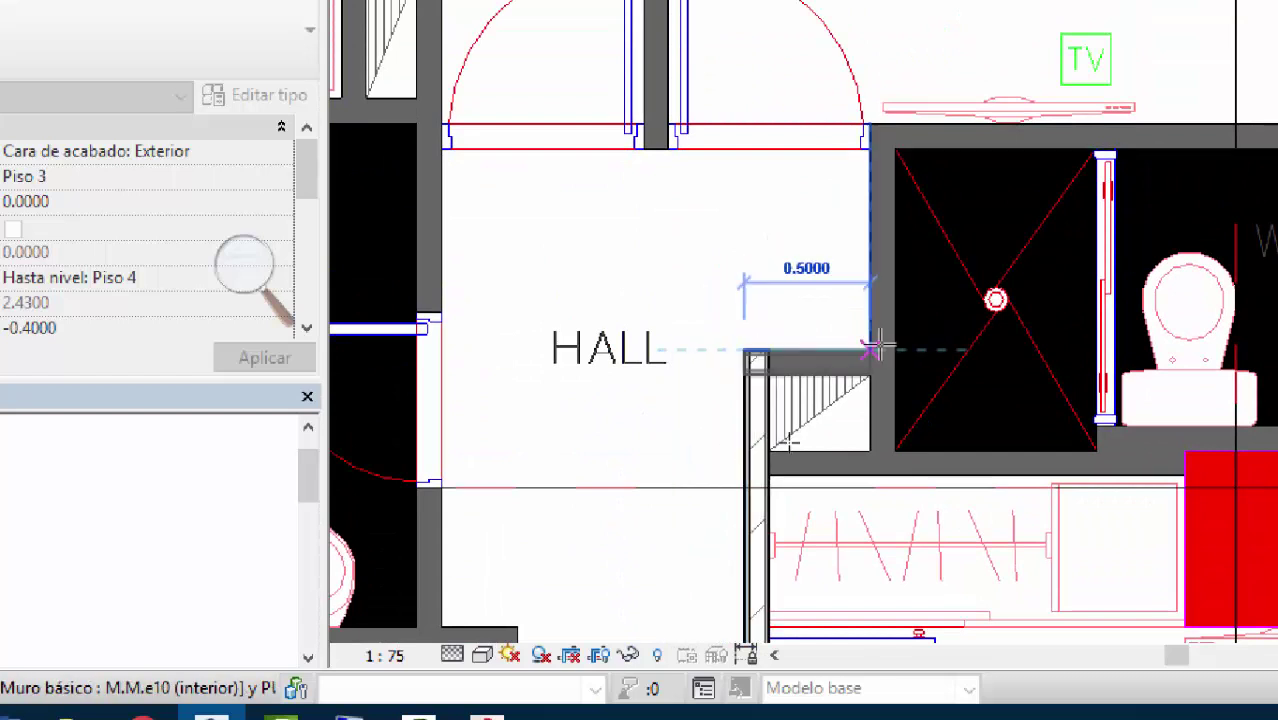
Step: Continue the wall chain 0.5 m along the hall duct, up beside the shower, and between ALCOBA 1 and its W.C. to the facade
ctrl+scroll(767, 425, up, 5)
shift+scroll(919, 337, right, 8)
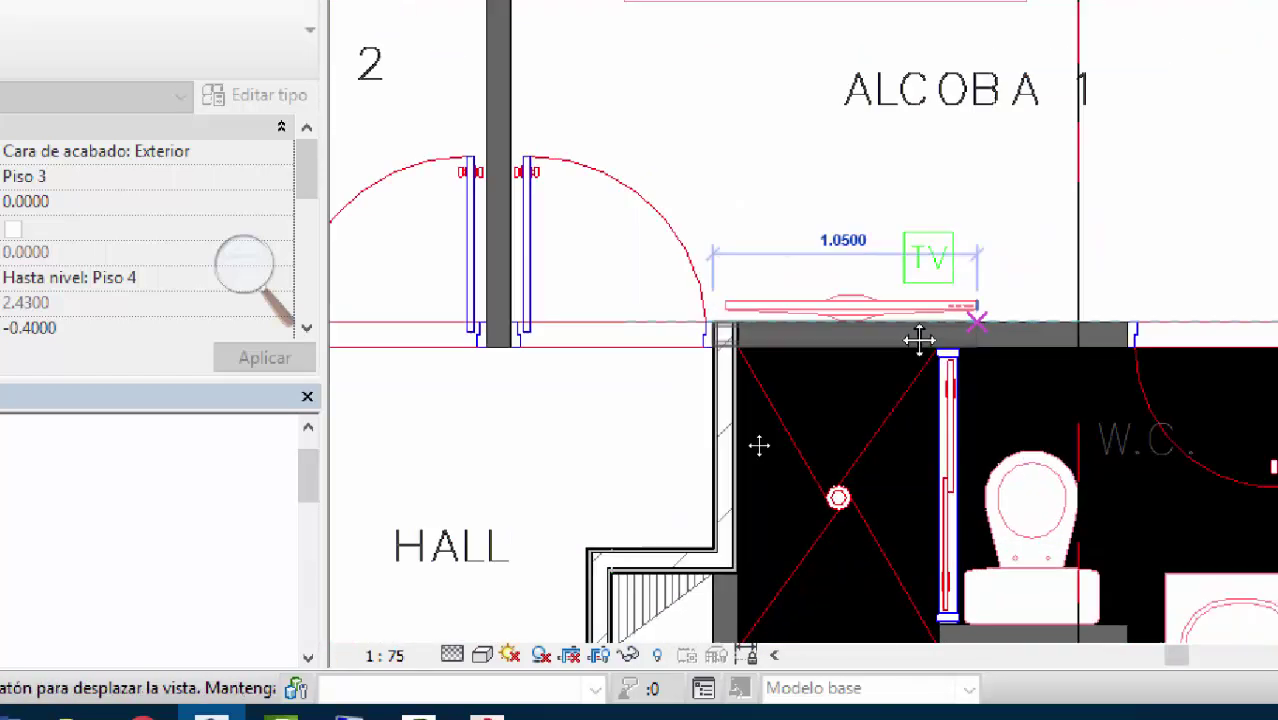
scroll(1147, 303, up, 3)
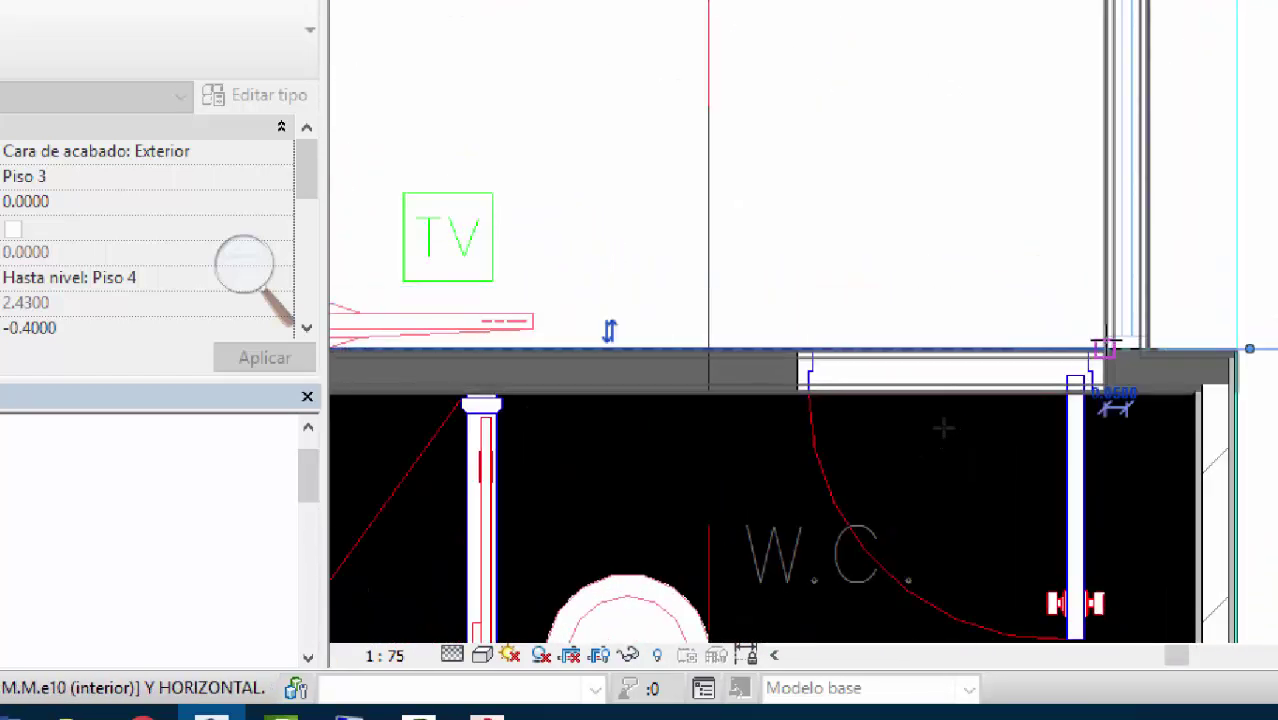
scroll(948, 430, down, 4)
Step: Draw the interior wall from the hall duct's corner down beside the shower, and across the shower's end to the red column
middle_drag(828, 457, 722, 337)
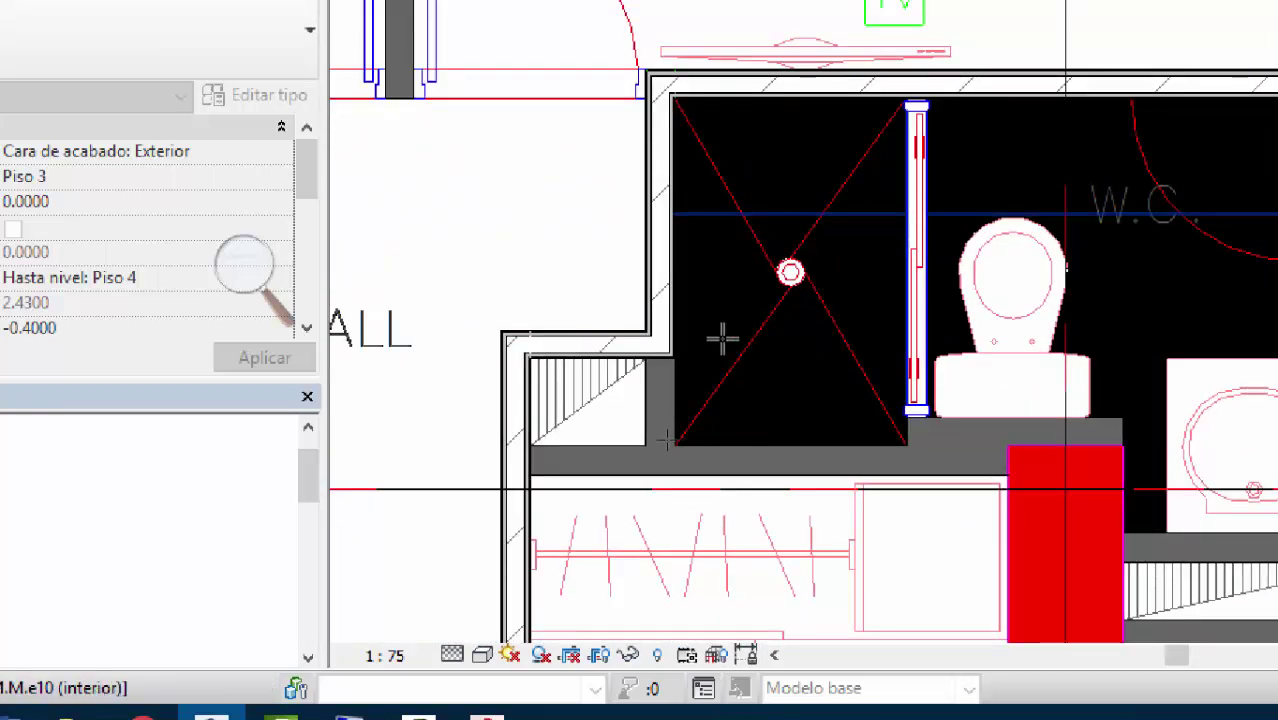
scroll(722, 337, up, 3)
click(662, 368)
click(643, 549)
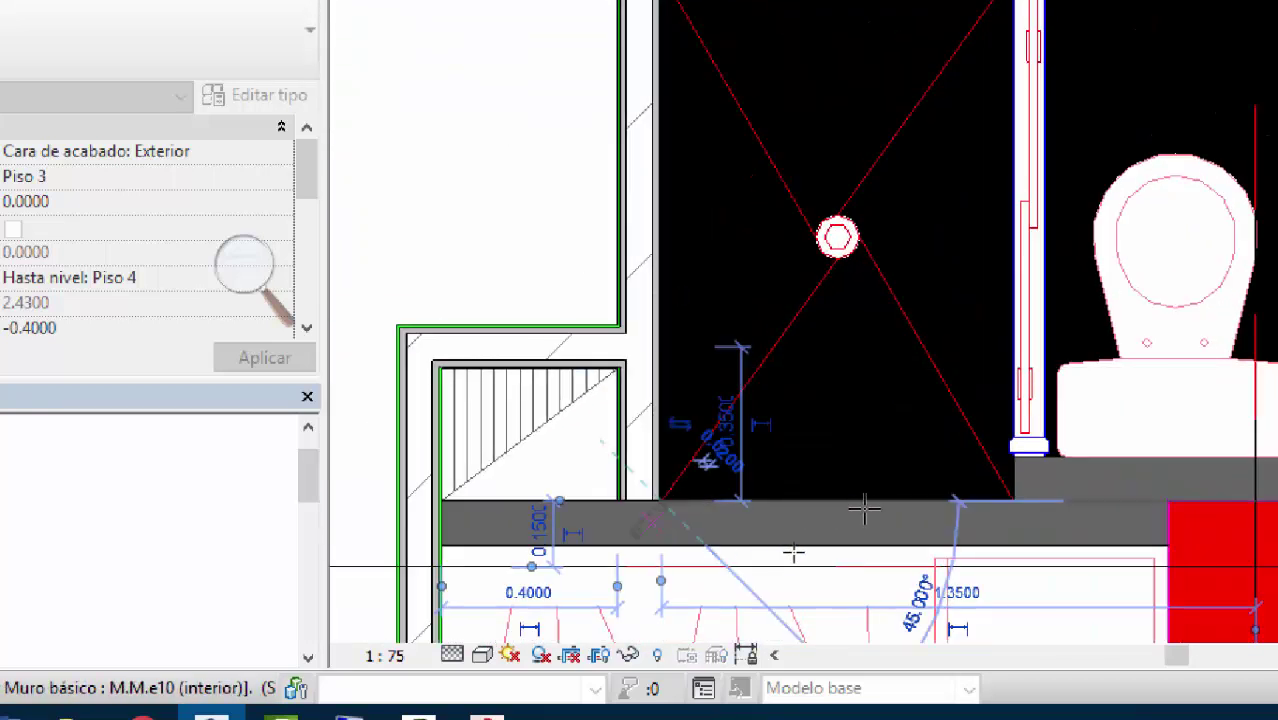
middle_drag(1087, 563, 807, 513)
click(889, 450)
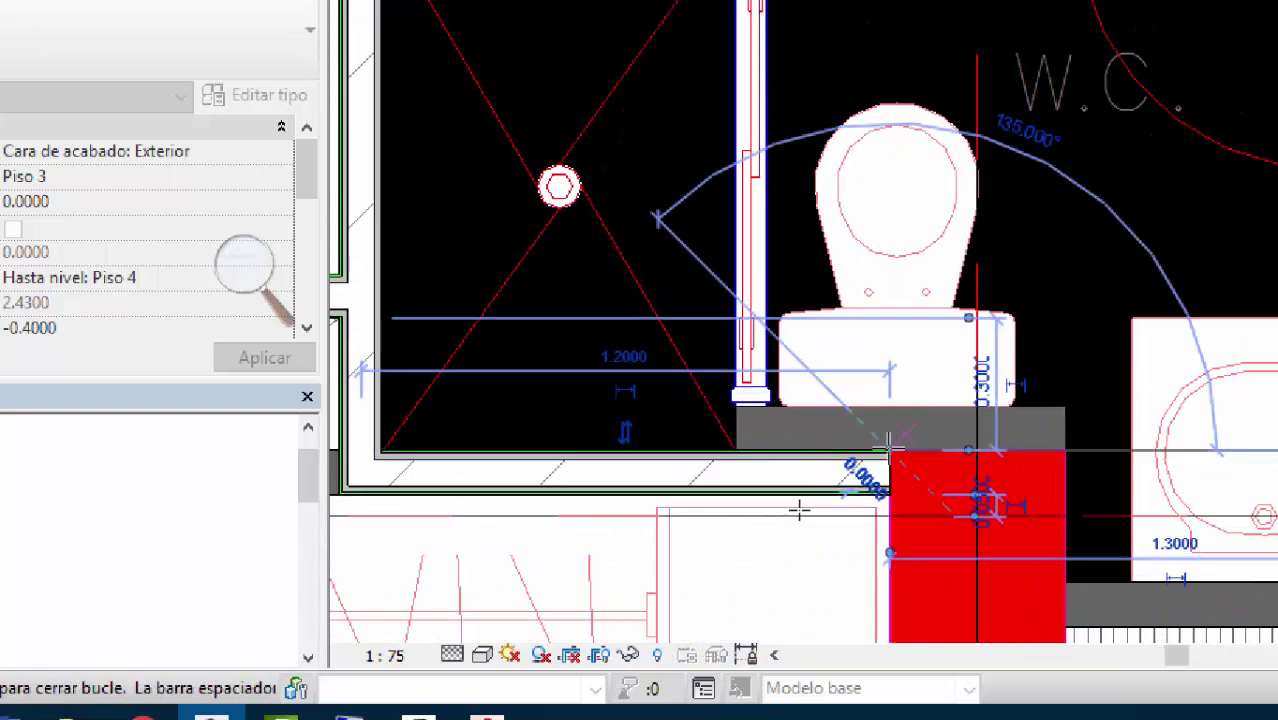
key(Escape)
Step: Draw the short interior wall behind the toilet along the red column's face, ending at the shower partition
click(917, 513)
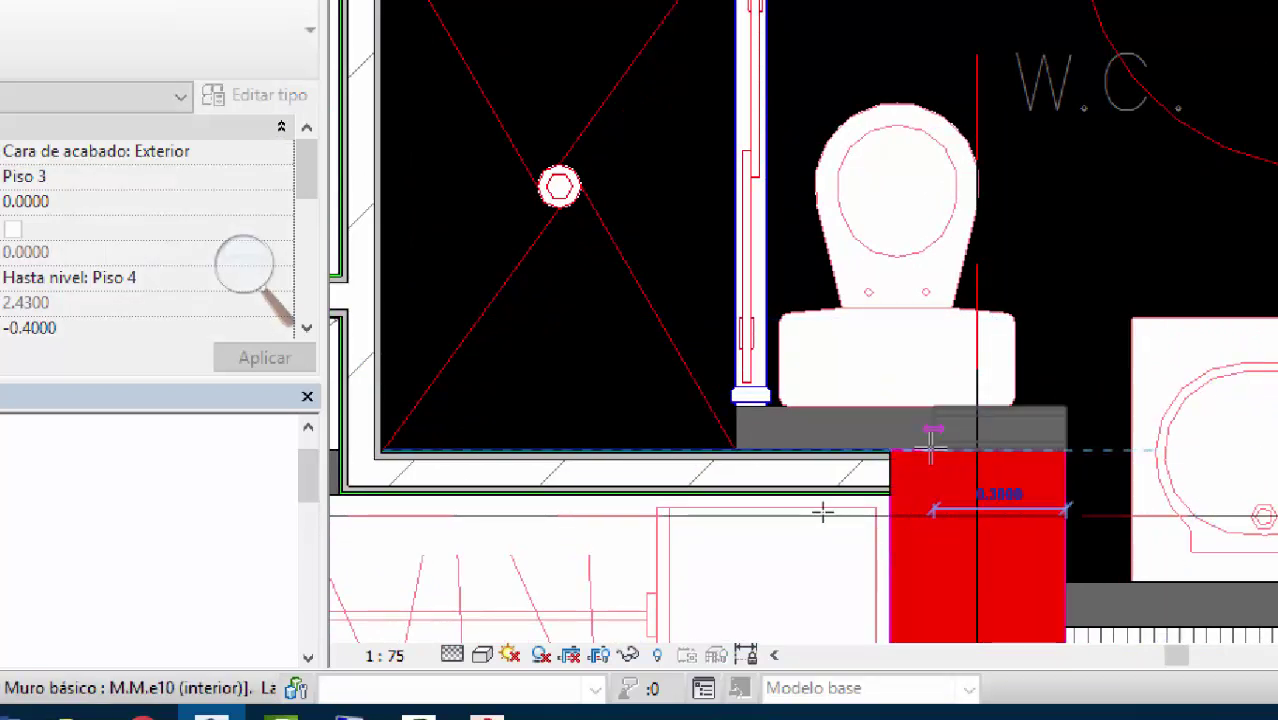
click(691, 513)
key(Escape)
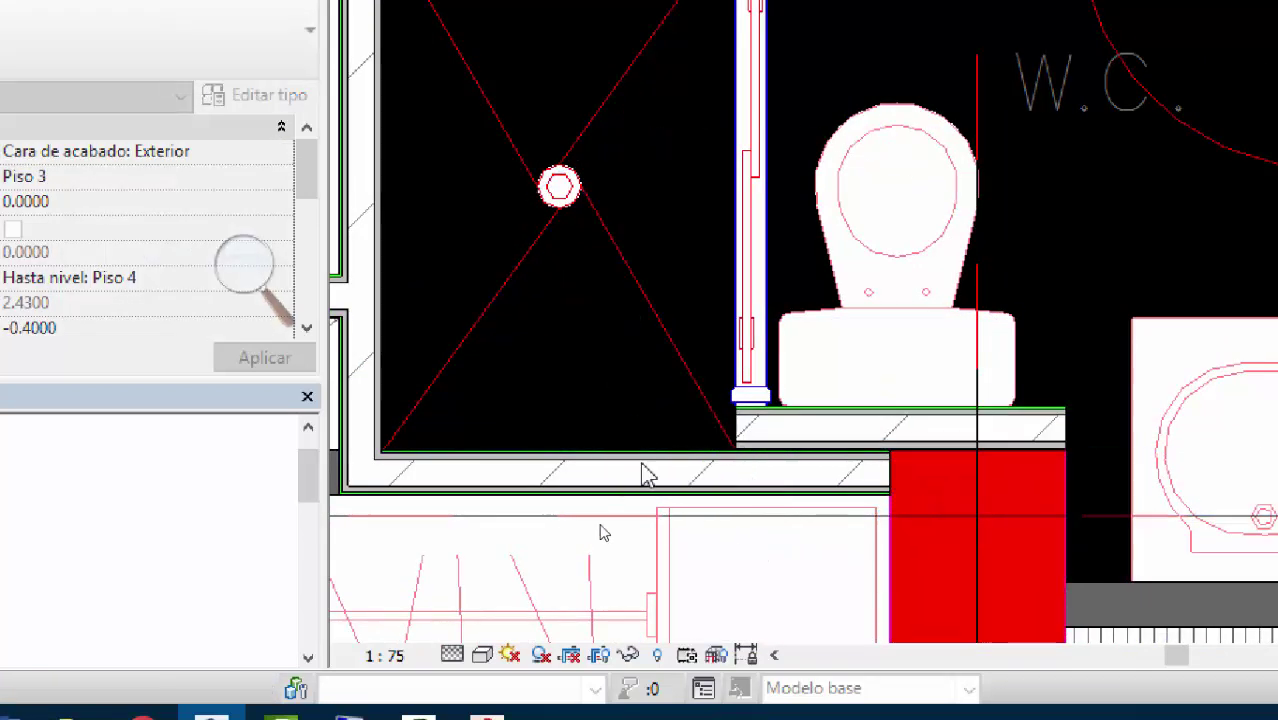
Step: Close the hall duct's open side with an interior wall from the shower corner to the ALCOBA 3 closet's hall wall
middle_drag(602, 531, 856, 485)
scroll(856, 485, up, 1)
click(887, 425)
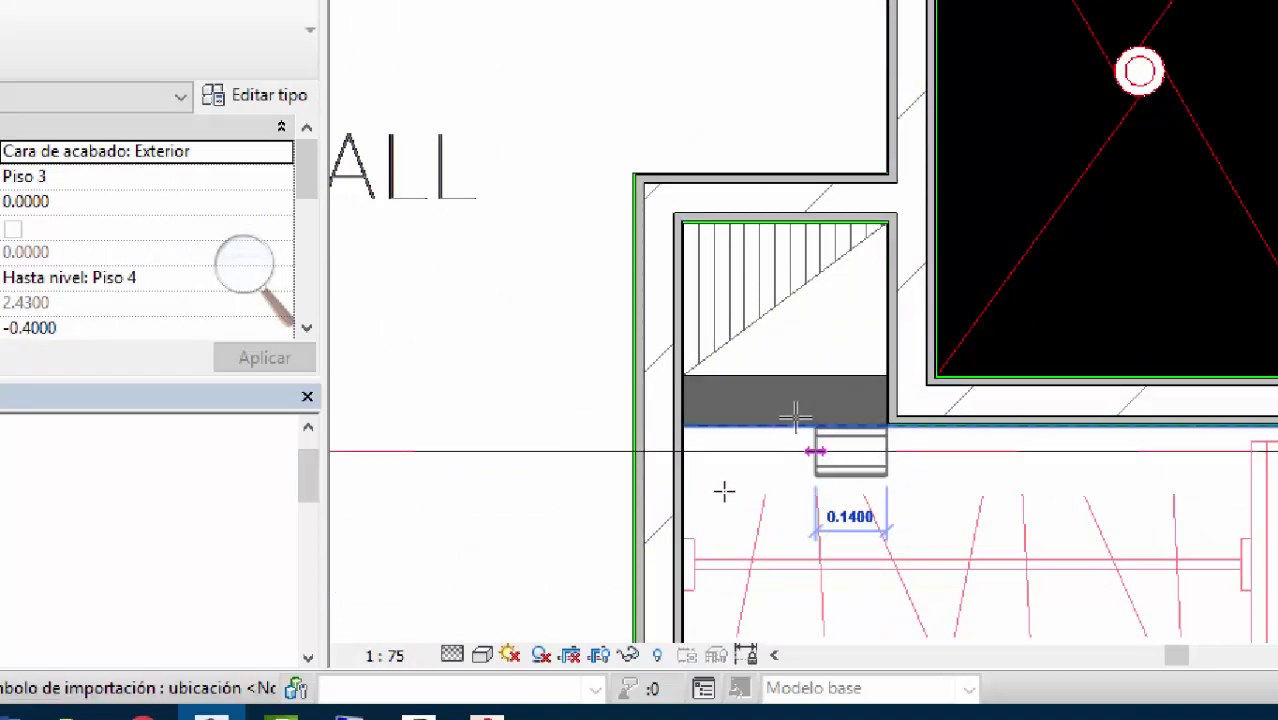
click(660, 493)
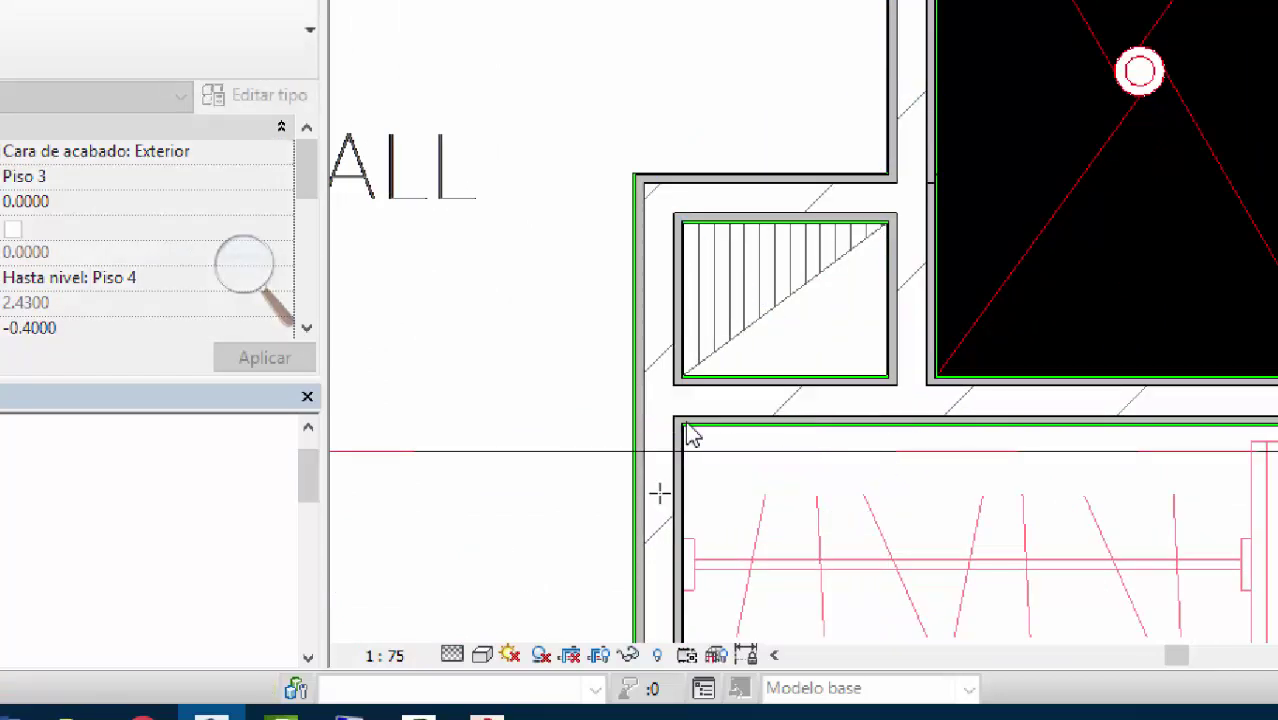
Step: Draw the interior wall across the ALCOBA 1 and ALCOBA 2 doorways, from the shower corner to the opposite hall wall
scroll(659, 491, down, 3)
middle_drag(722, 294, 737, 489)
scroll(805, 414, up, 2)
click(903, 420)
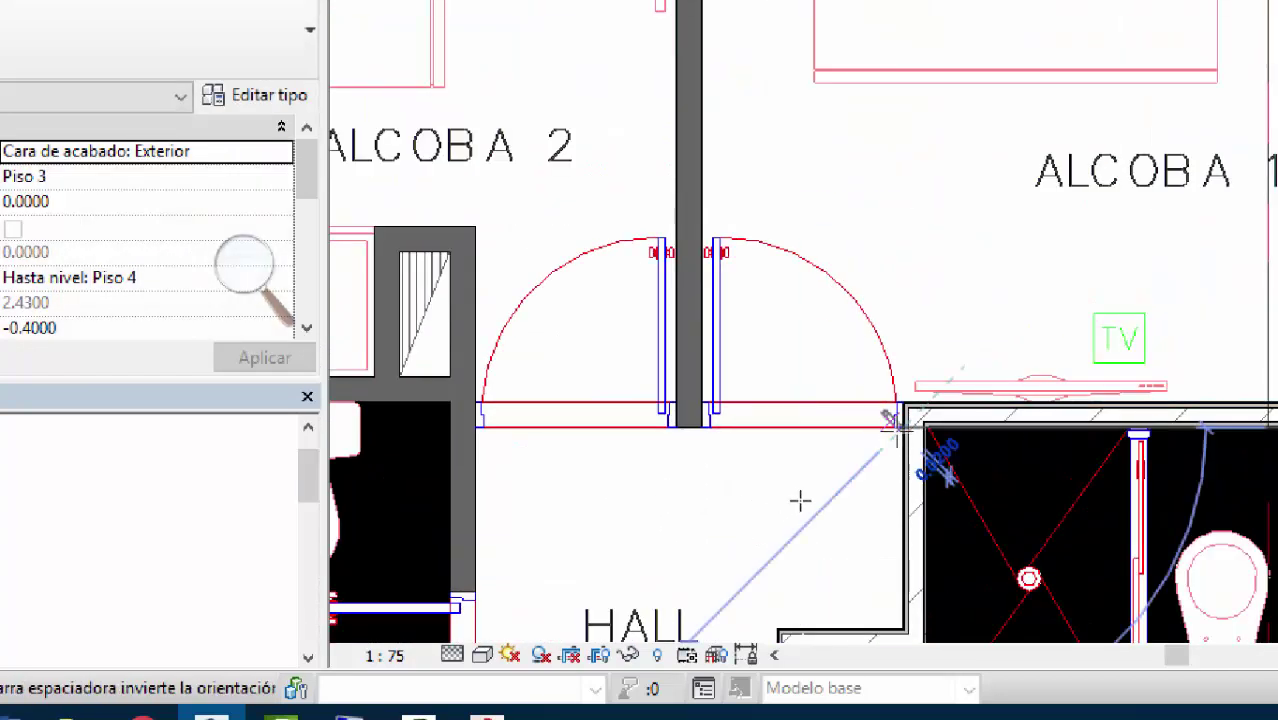
click(519, 502)
key(Escape)
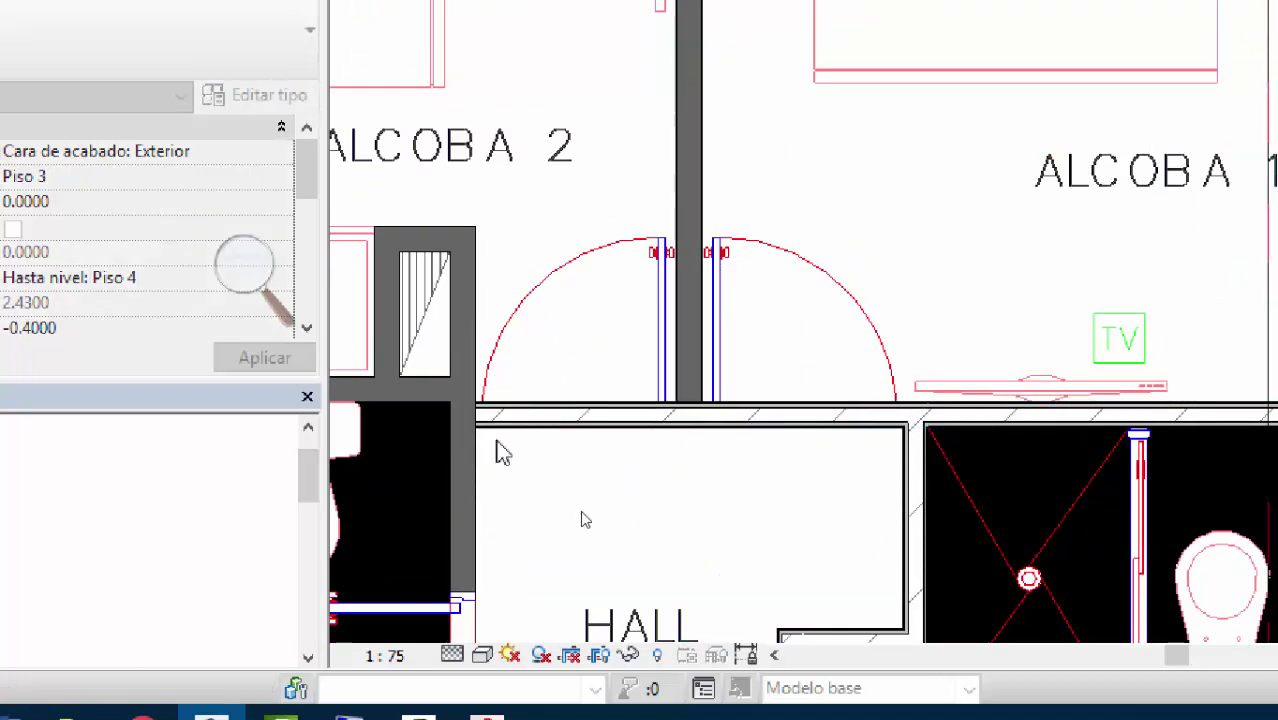
Step: Draw the M.M.e10 (interior) partition between ALCOBA 1 and ALCOBA 2, from the wall across their doorways to the concrete facade wall
key(Return)
click(665, 457)
key(Escape)
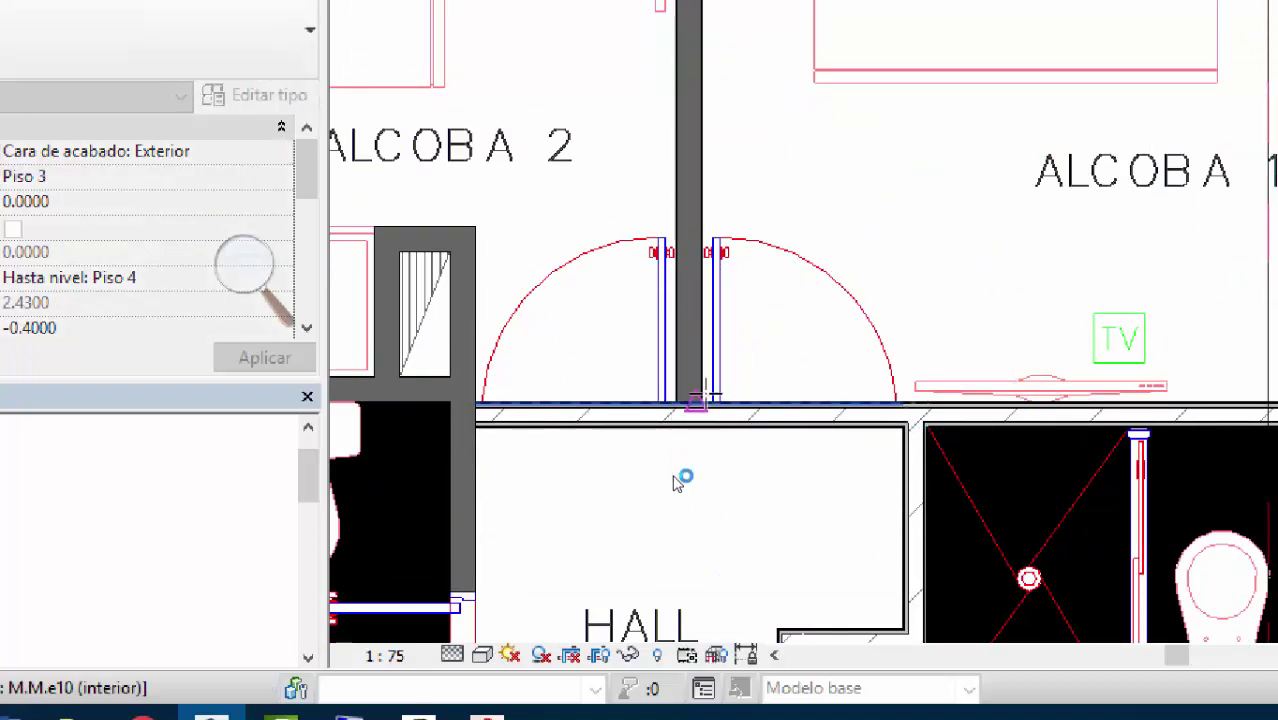
scroll(706, 410, up, 2)
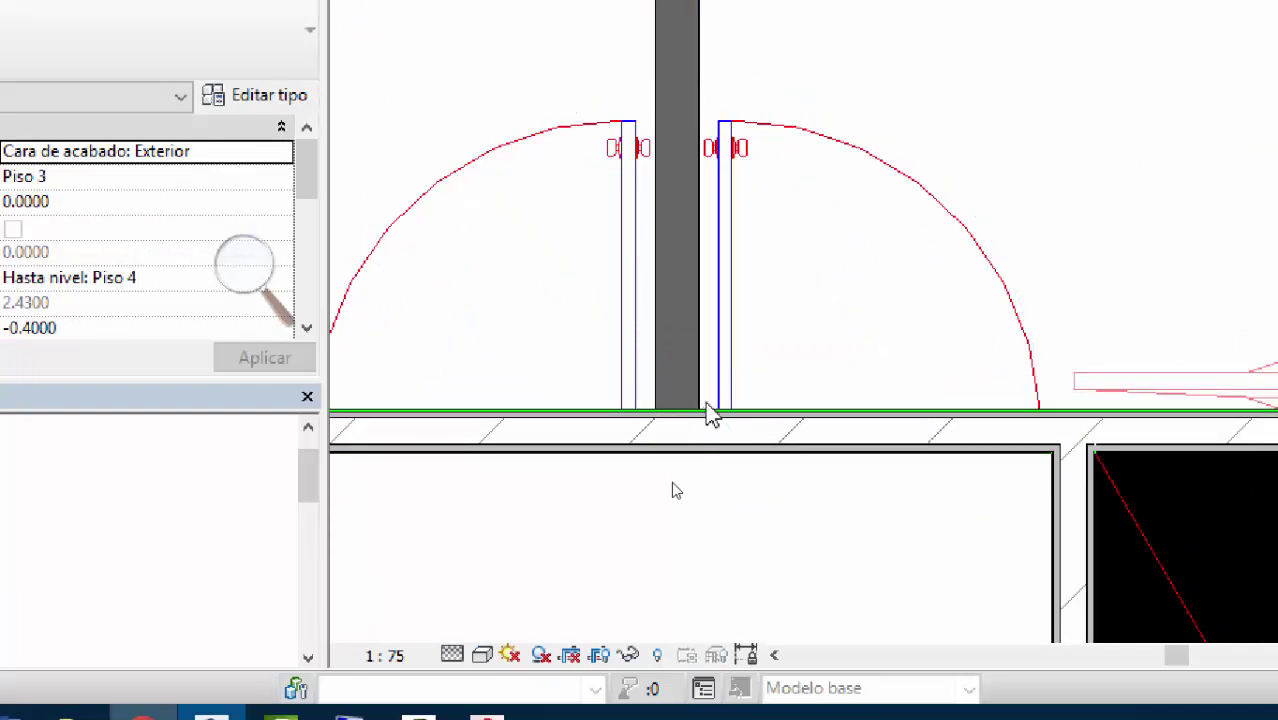
scroll(706, 410, down, 5)
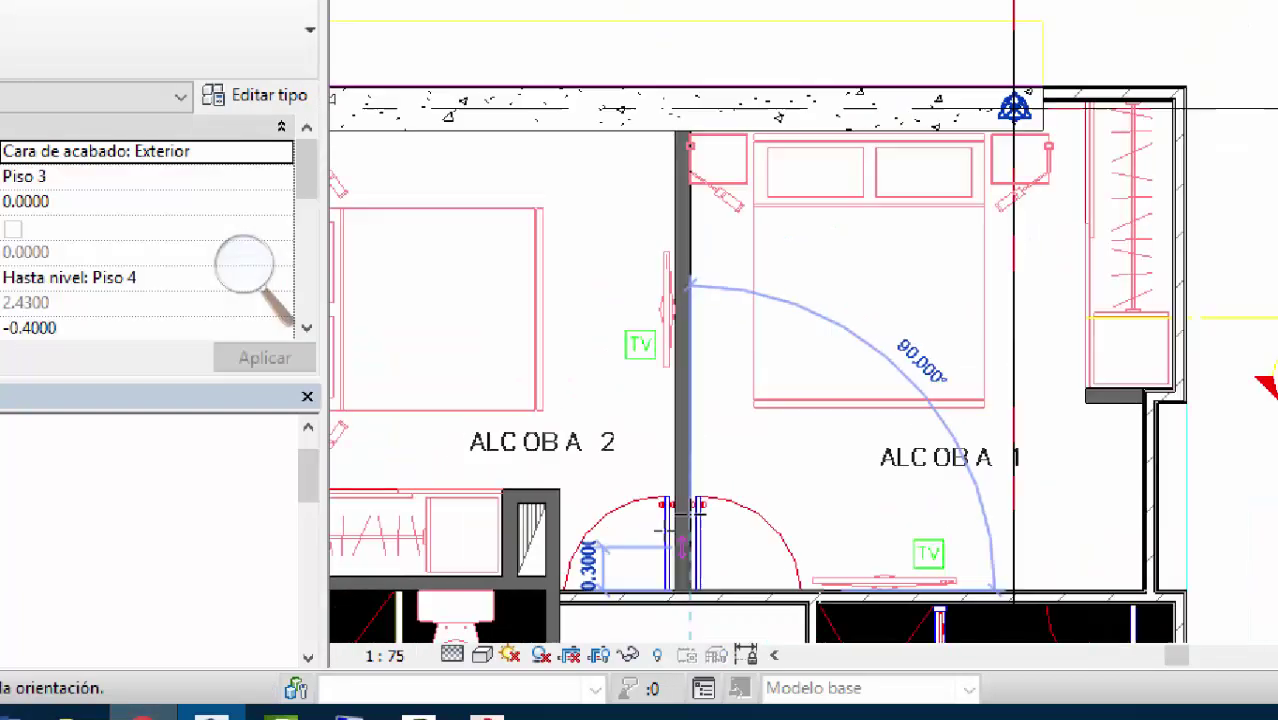
scroll(688, 540, down, 1)
scroll(695, 243, up, 3)
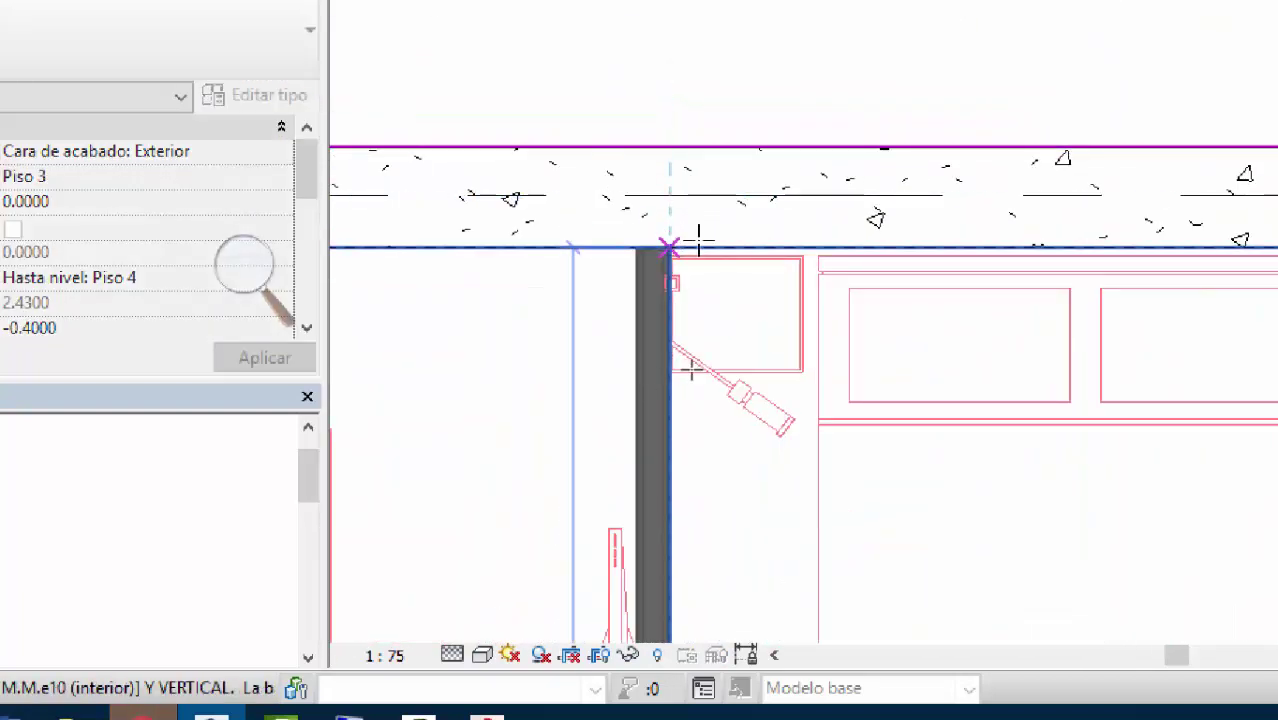
scroll(698, 240, down, 4)
scroll(866, 380, up, 4)
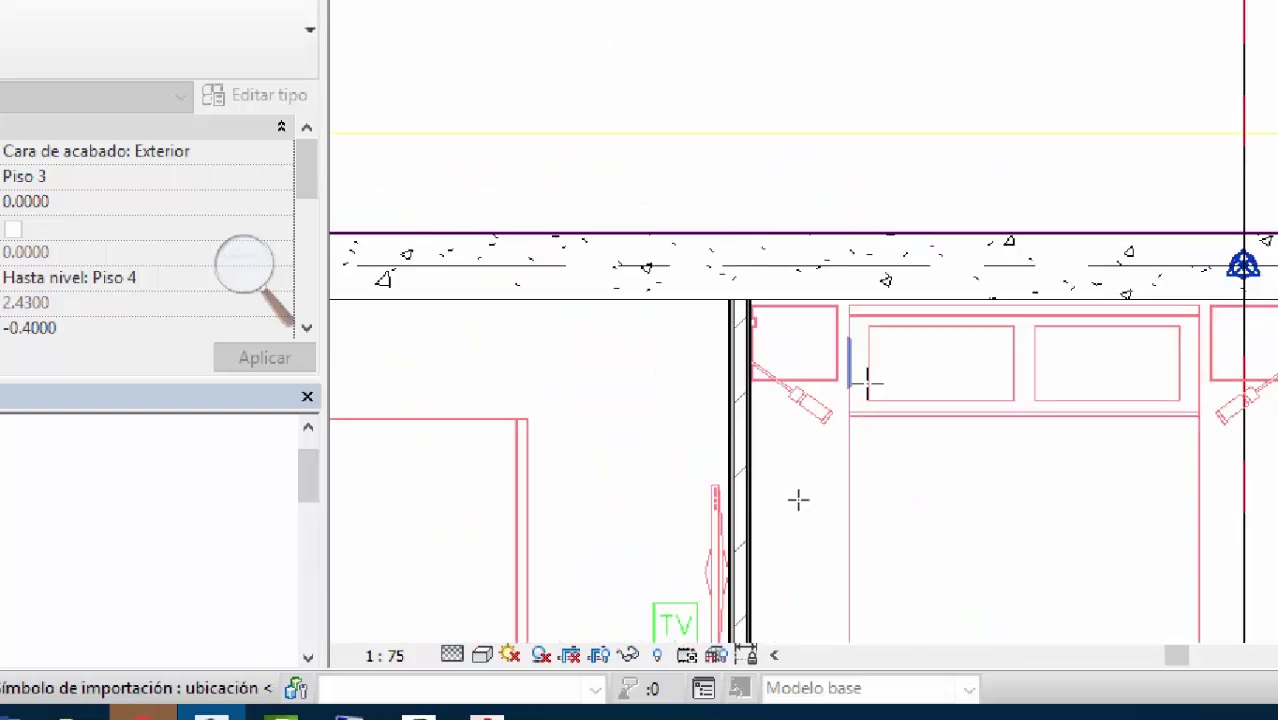
scroll(798, 500, down, 2)
Step: Draw the interior wall from ALCOBA 2's closet duct along the W.C.'s hall side, around the kitchen corner and 0.90 m beside the stove
middle_drag(798, 500, 798, 237)
scroll(576, 526, up, 2)
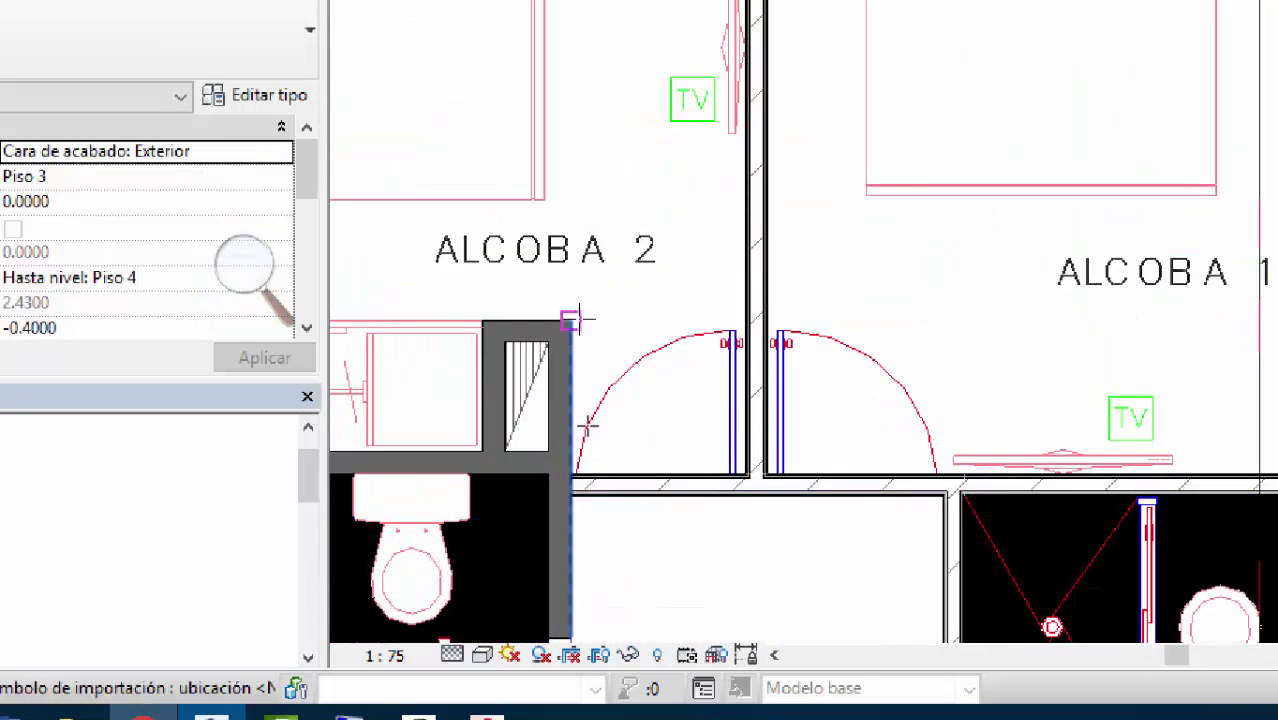
middle_drag(590, 520, 618, 242)
middle_drag(622, 494, 622, 271)
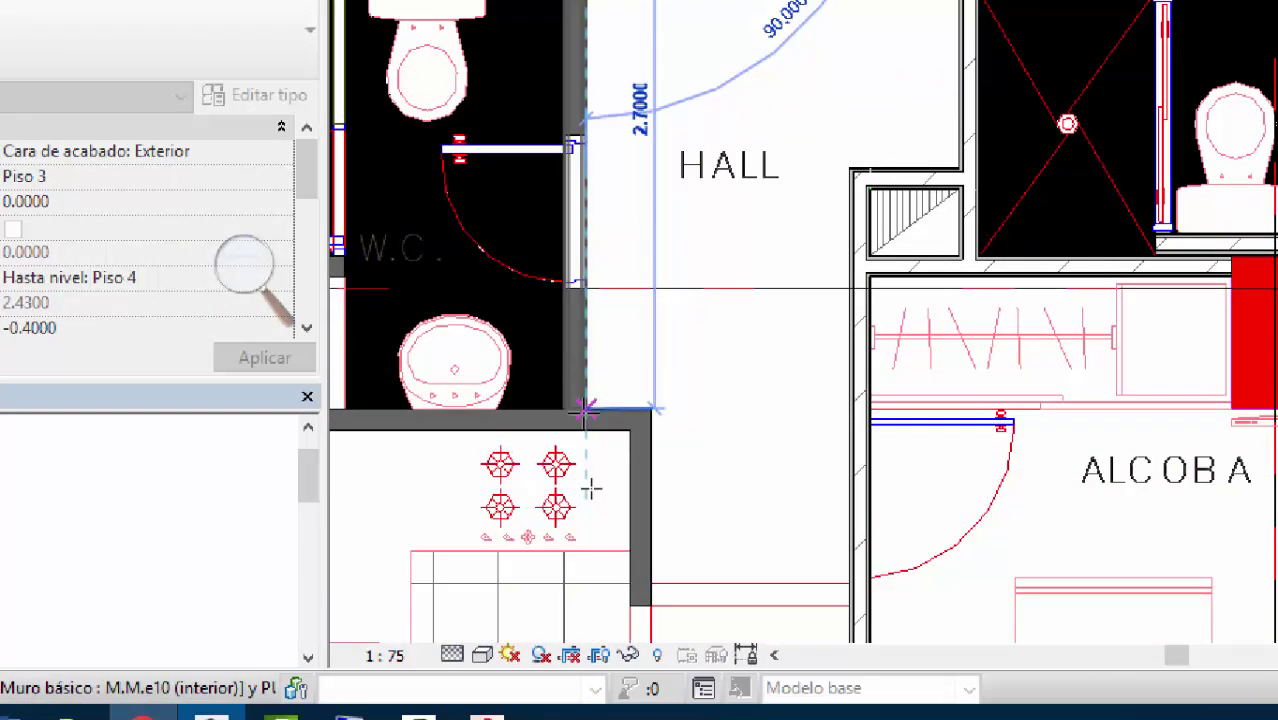
click(585, 410)
click(650, 410)
middle_drag(650, 410, 660, 285)
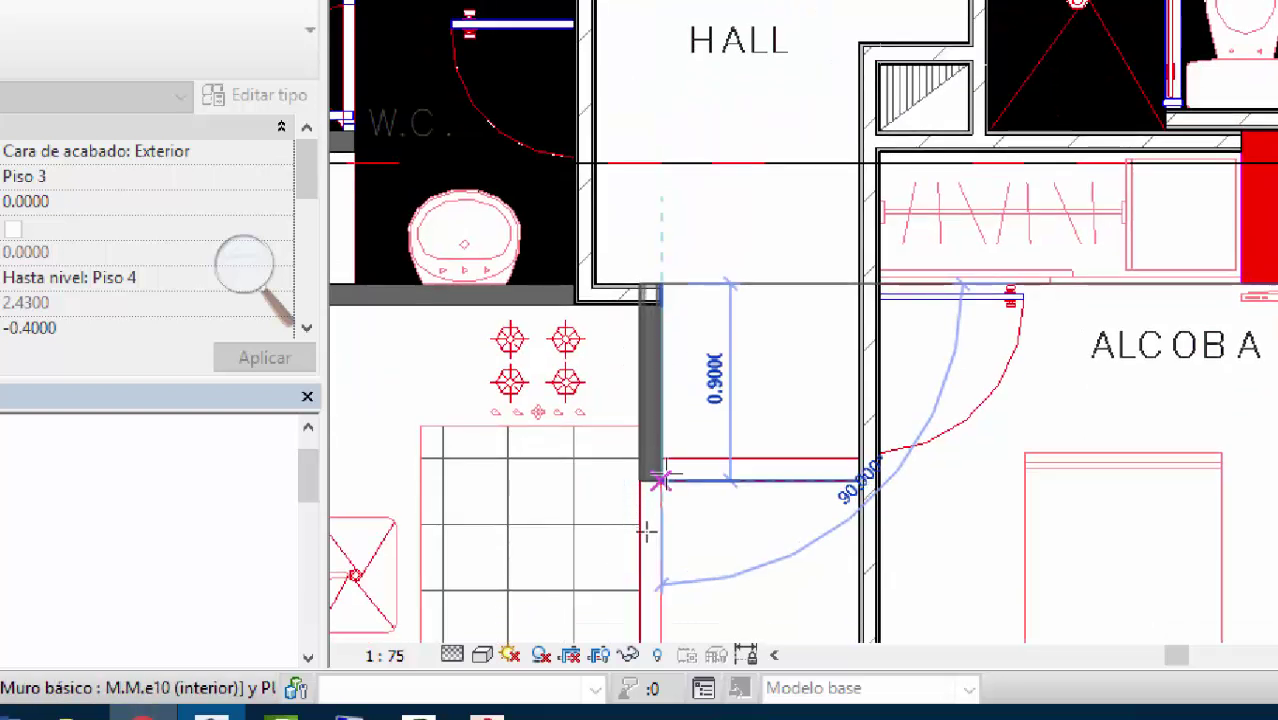
Step: Draw the wall between the W.C. and kitchen to the concrete wall, plus the short wall at the shower's end above the niche
middle_drag(711, 337, 938, 432)
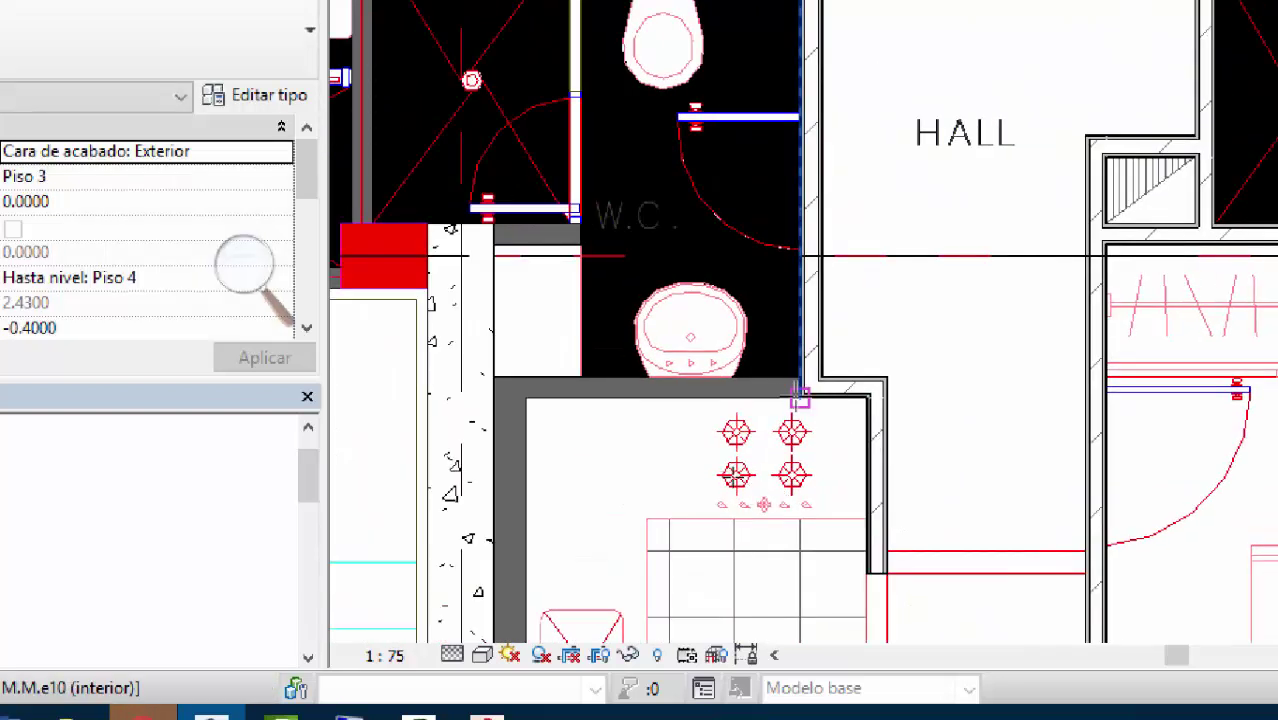
key(Escape)
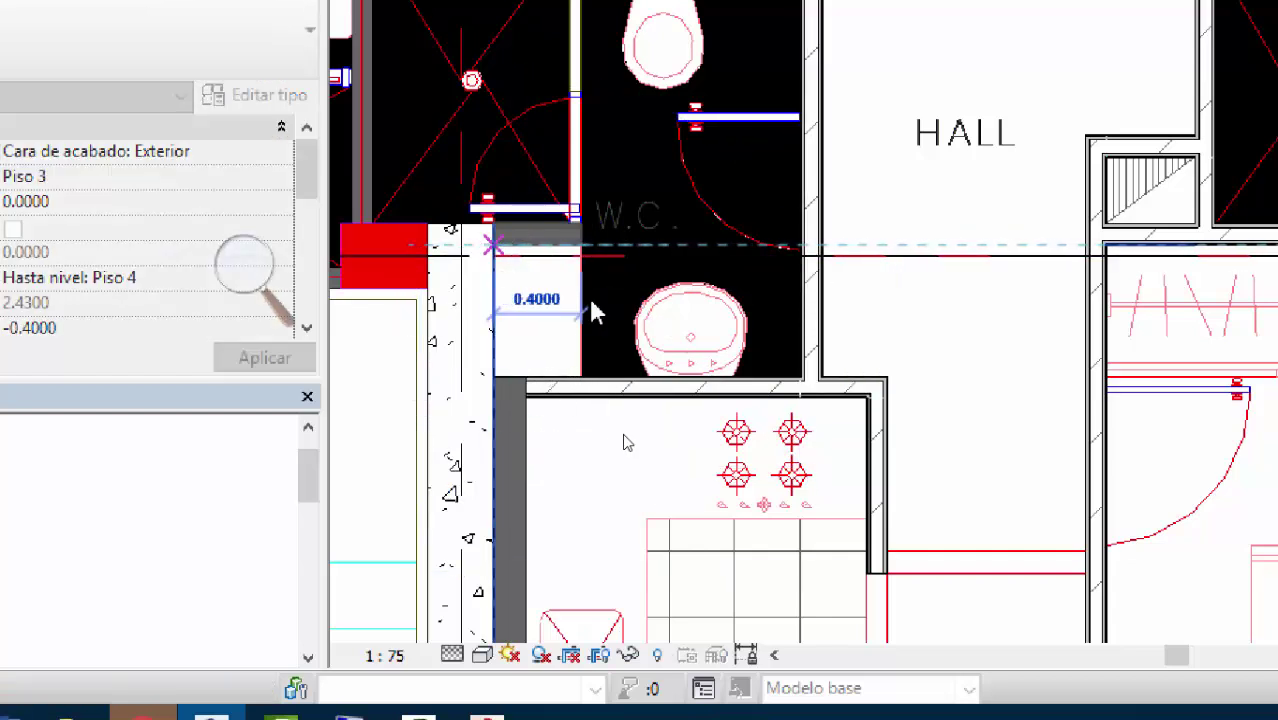
scroll(593, 308, down, 3)
scroll(715, 380, up, 2)
scroll(715, 380, up, 3)
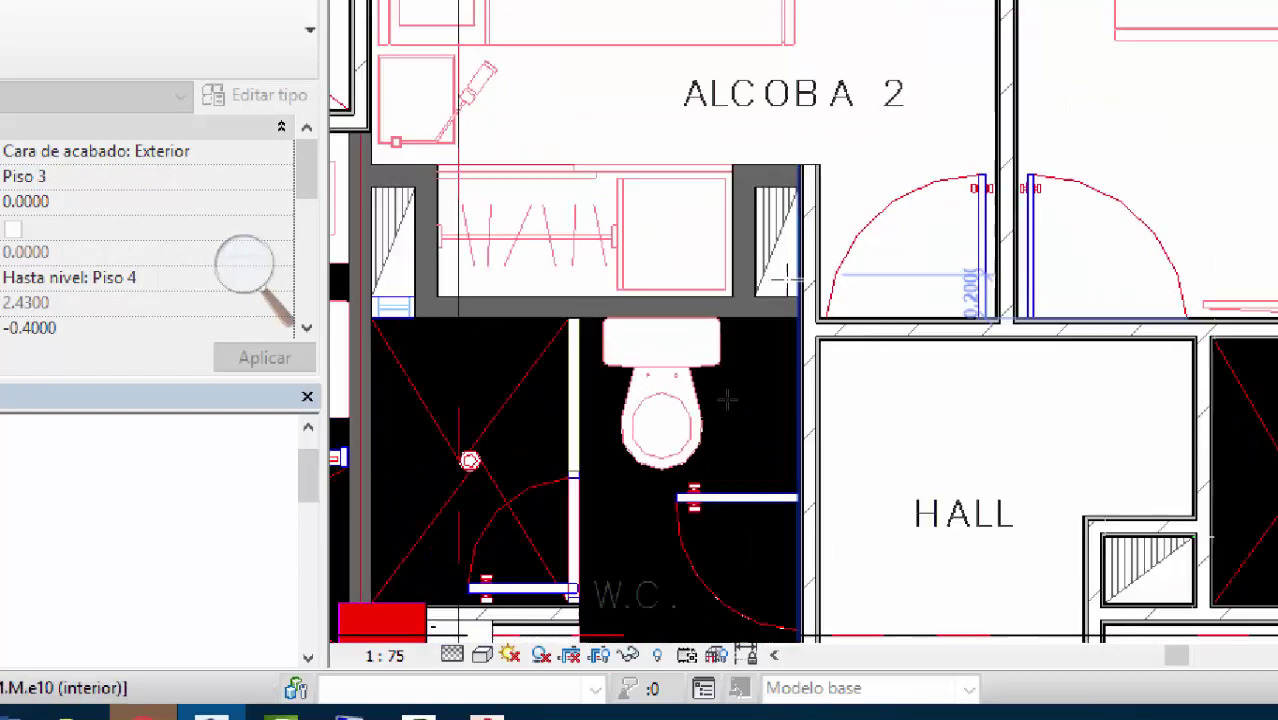
Step: Draw the interior wall behind the toilet and shower below ALCOBA 2's closet, continuing down the shower's side to the red column
middle_drag(340, 336, 698, 350)
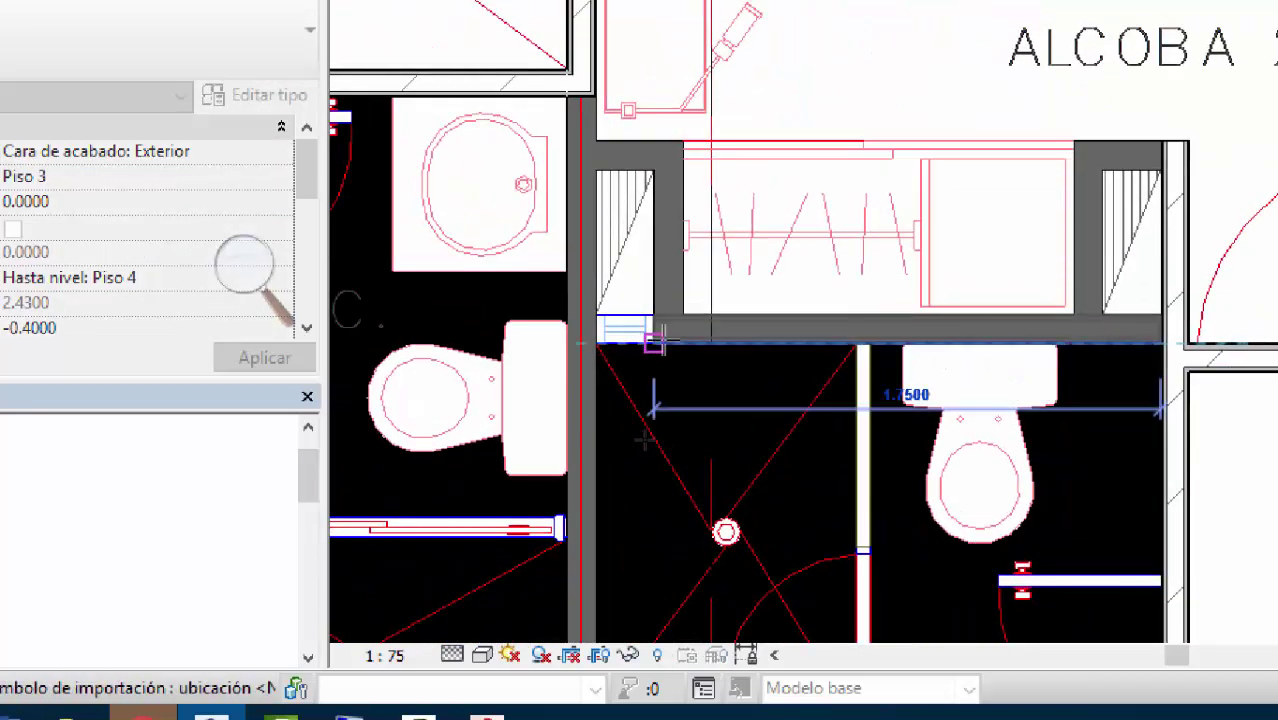
click(597, 342)
middle_drag(600, 540, 612, 230)
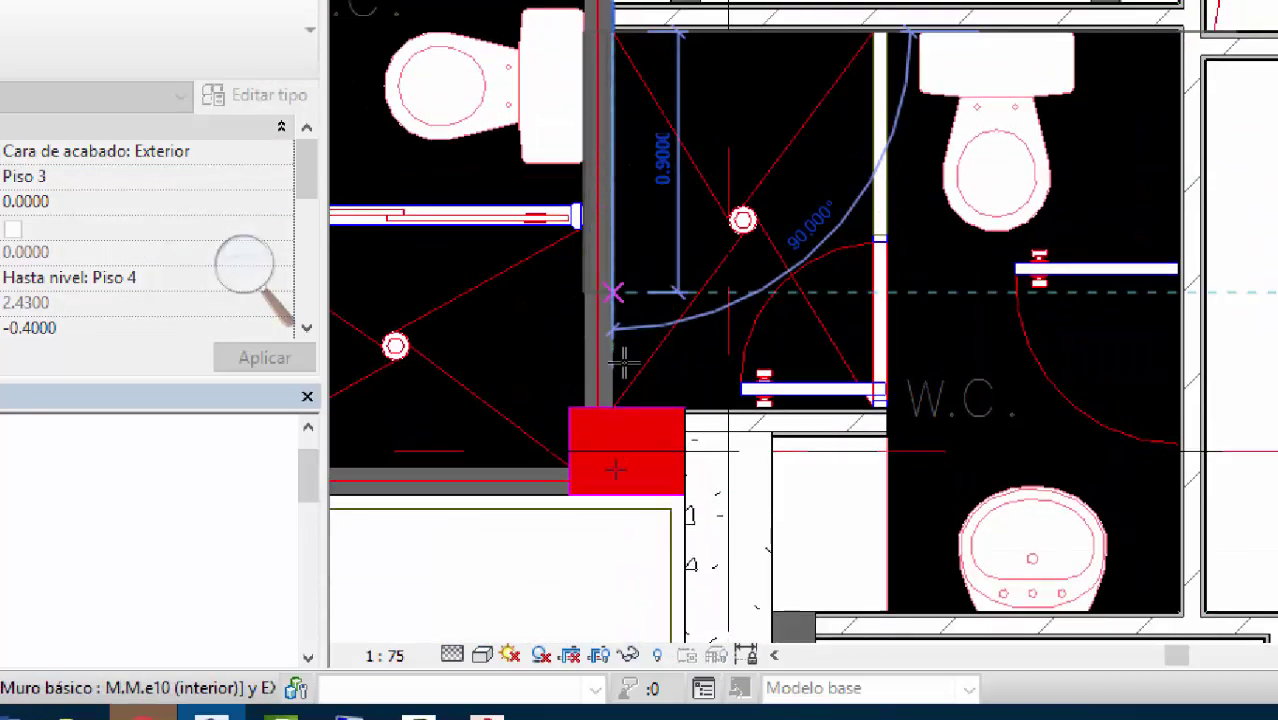
key(Escape)
key(Escape)
Step: Draw the interior wall from the shower corner up beside the closet duct to the neighbouring W.C.'s upper wall
middle_drag(683, 262, 700, 560)
scroll(612, 205, up, 2)
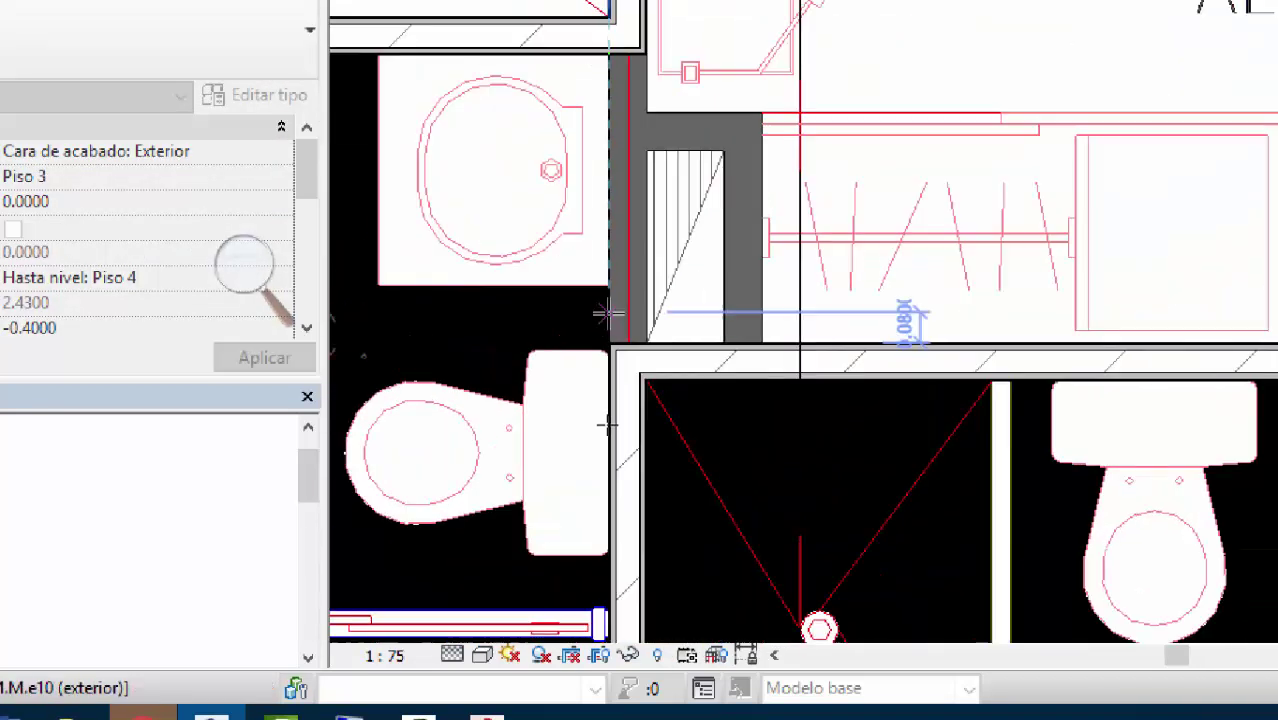
click(627, 75)
key(Escape)
key(Escape)
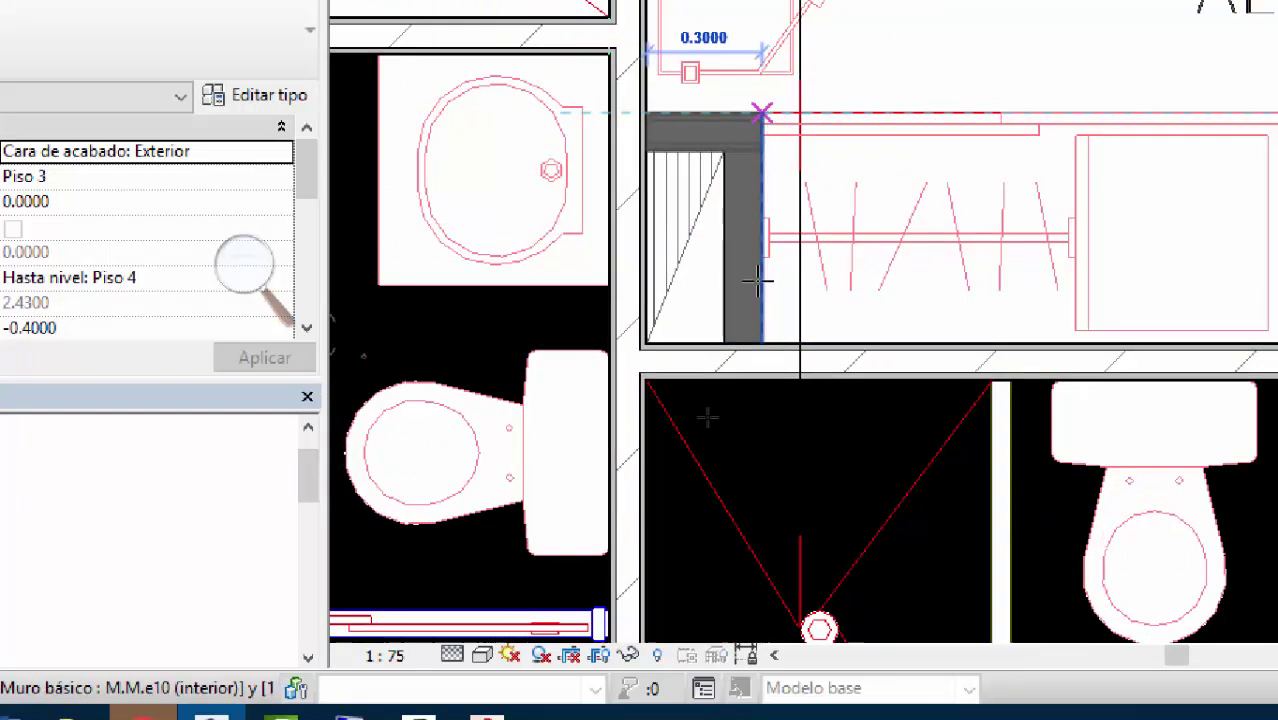
Step: Enclose the two ducts at the ends of ALCOBA 2's closet with interior walls that turn at the closet's front corners
scroll(900, 330, down, 3)
scroll(846, 362, up, 3)
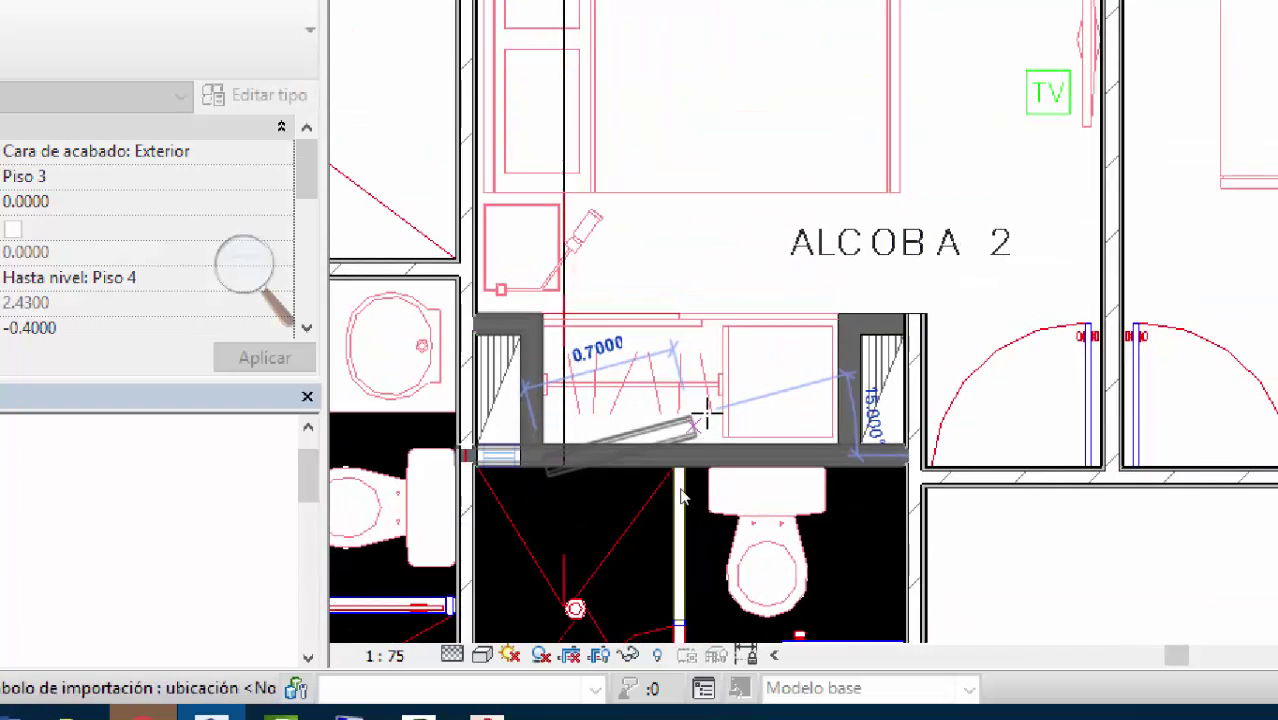
scroll(937, 330, down, 1)
middle_drag(937, 330, 730, 468)
scroll(730, 468, up, 2)
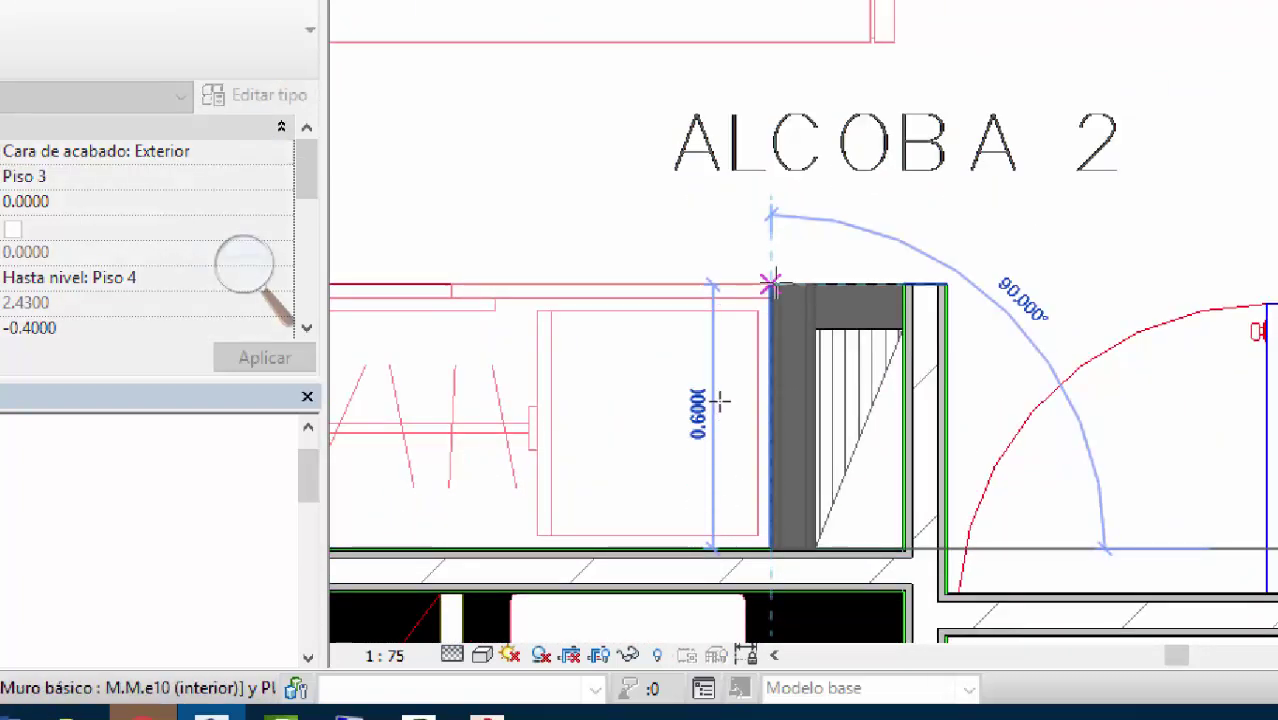
scroll(910, 283, down, 4)
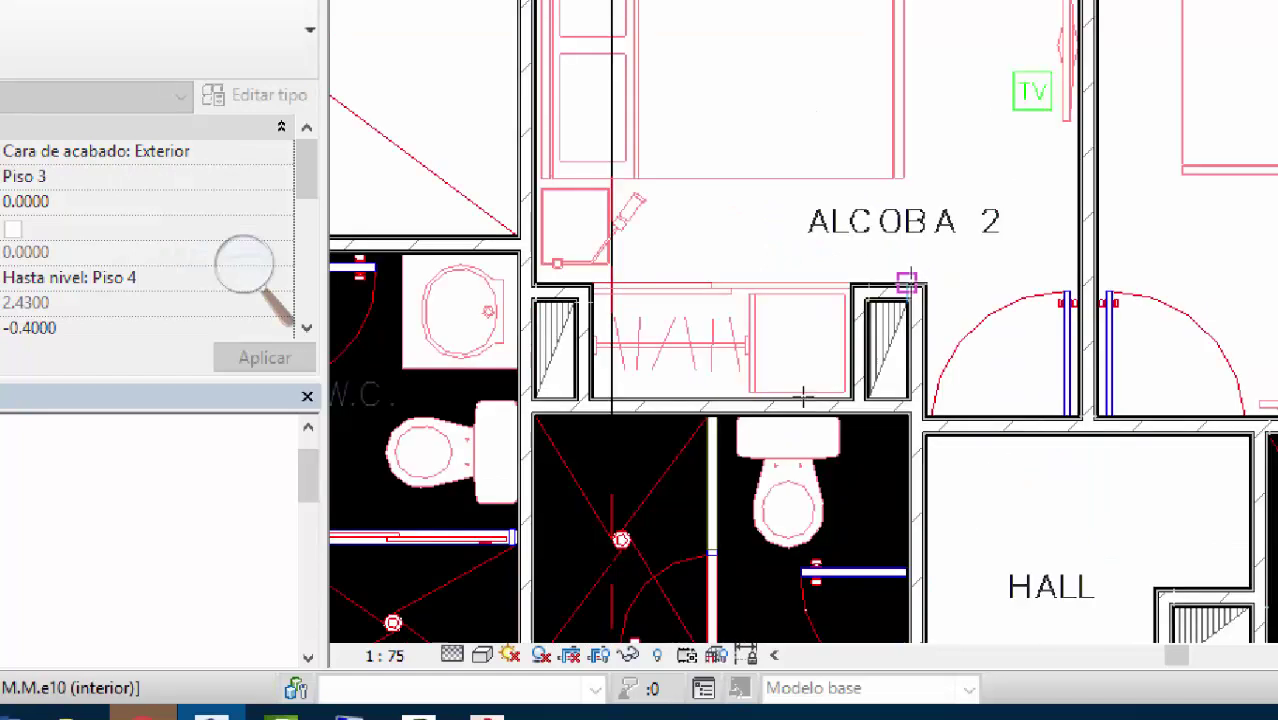
Step: Draw the short interior wall closing the end of ALCOBA 1's closet, and save the project
middle_drag(836, 264, 901, 448)
scroll(635, 418, down, 3)
middle_drag(1018, 294, 779, 328)
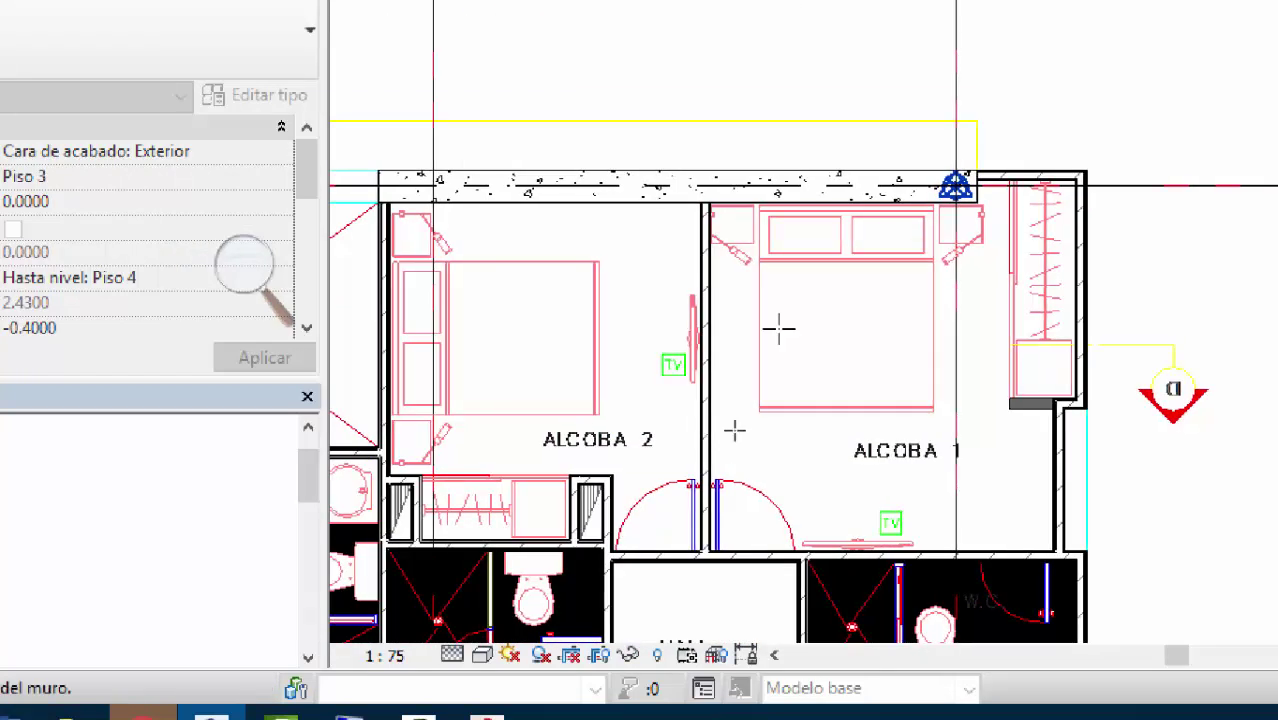
scroll(1012, 399, up, 4)
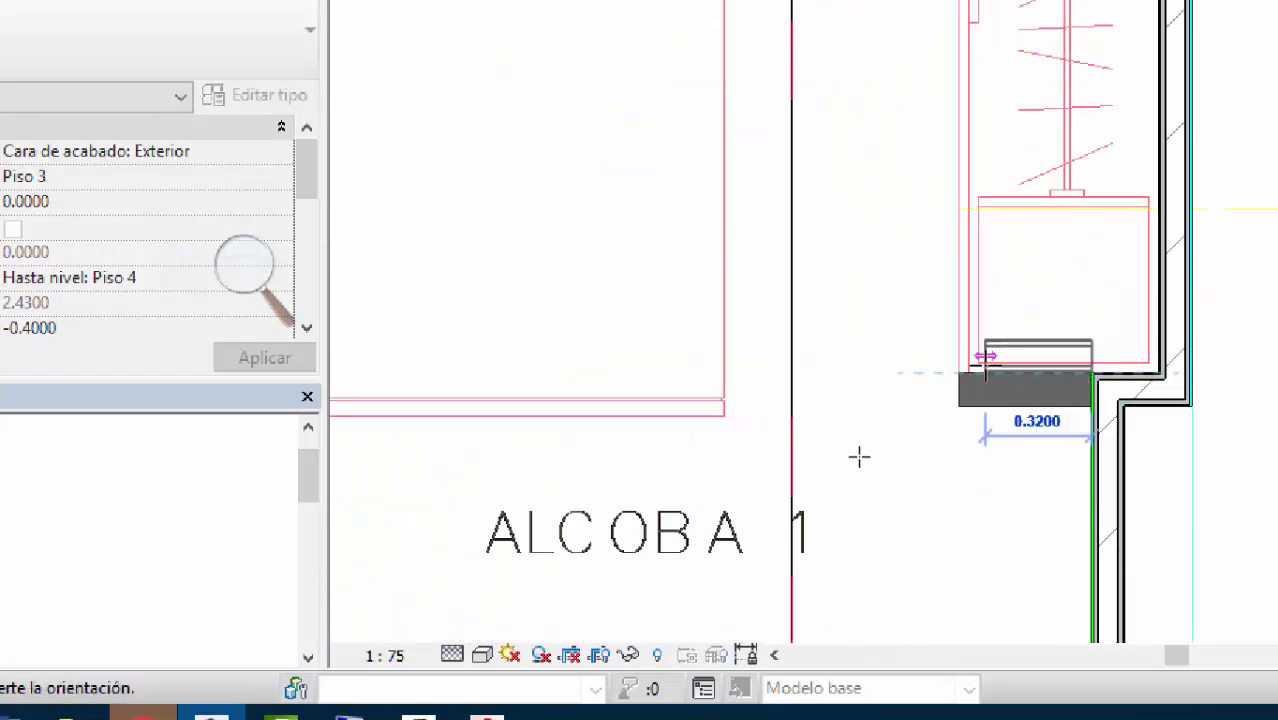
scroll(976, 316, down, 5)
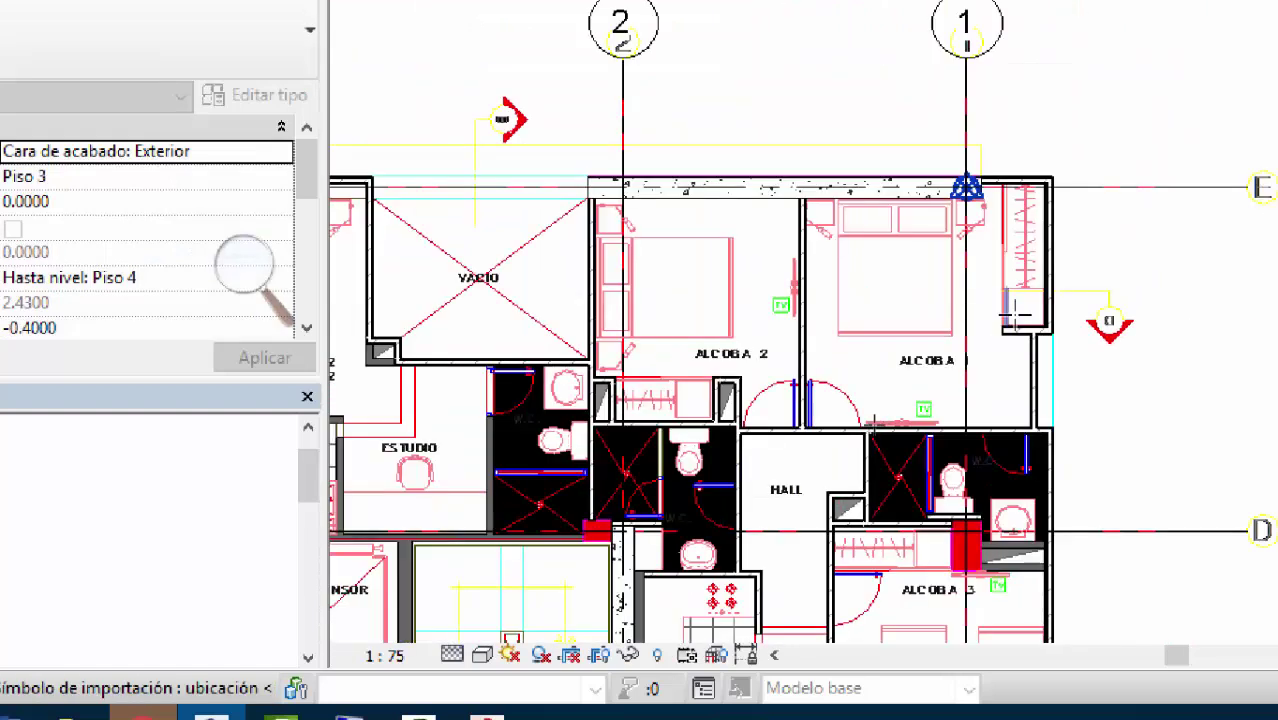
middle_drag(345, 455, 677, 428)
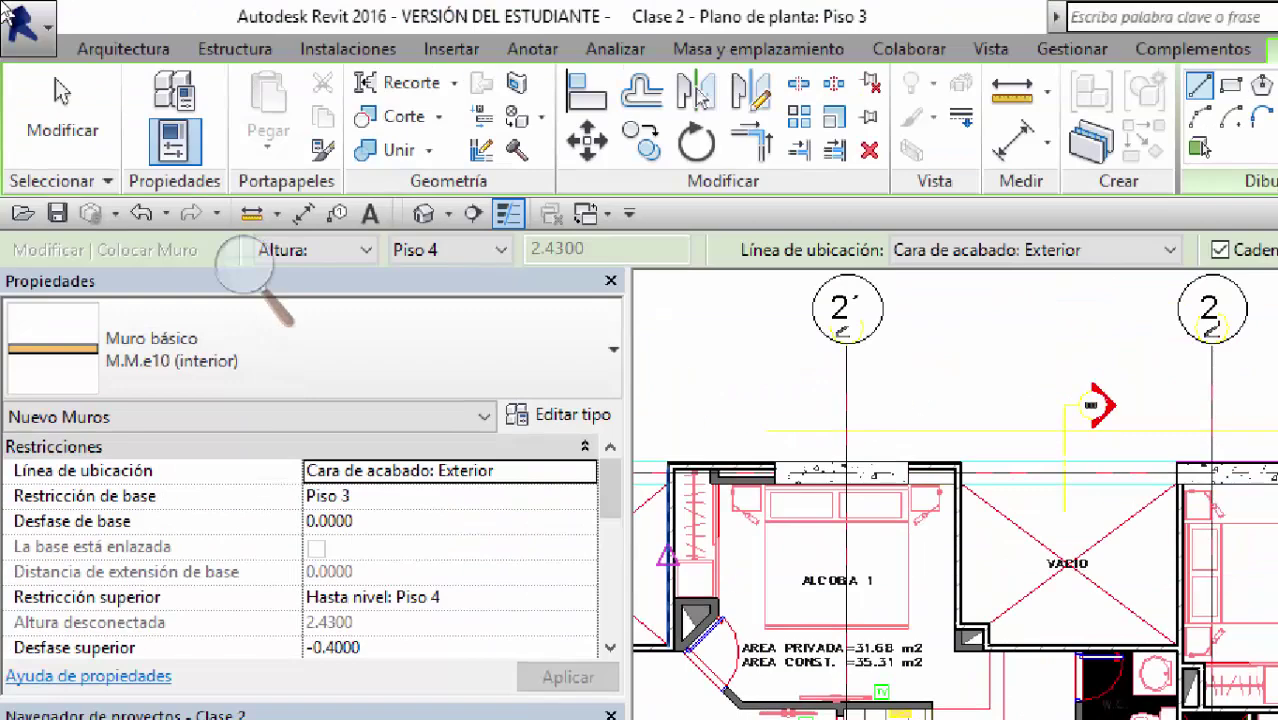
click(57, 214)
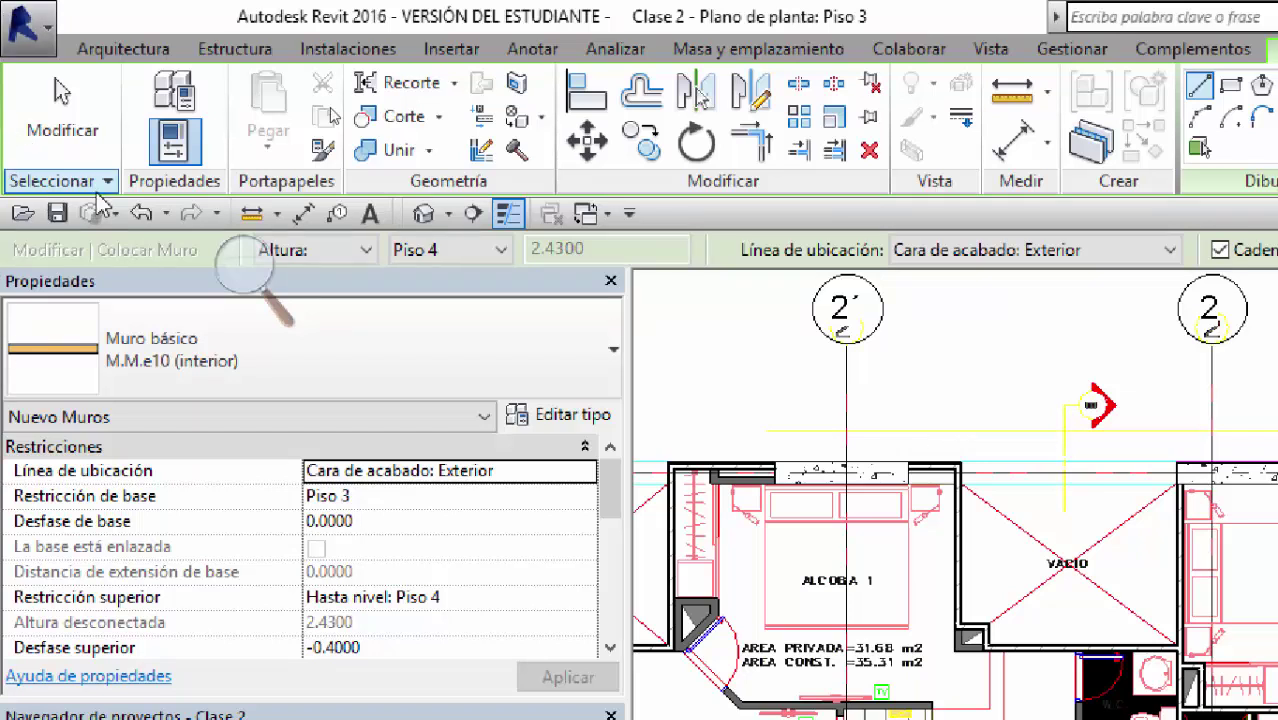
Step: Pull the end of the masonry wall between ALCOBA 2 and ALCOBA 1 back clear of the concrete wall beside the small duct
scroll(885, 440, down, 3)
scroll(995, 457, up, 5)
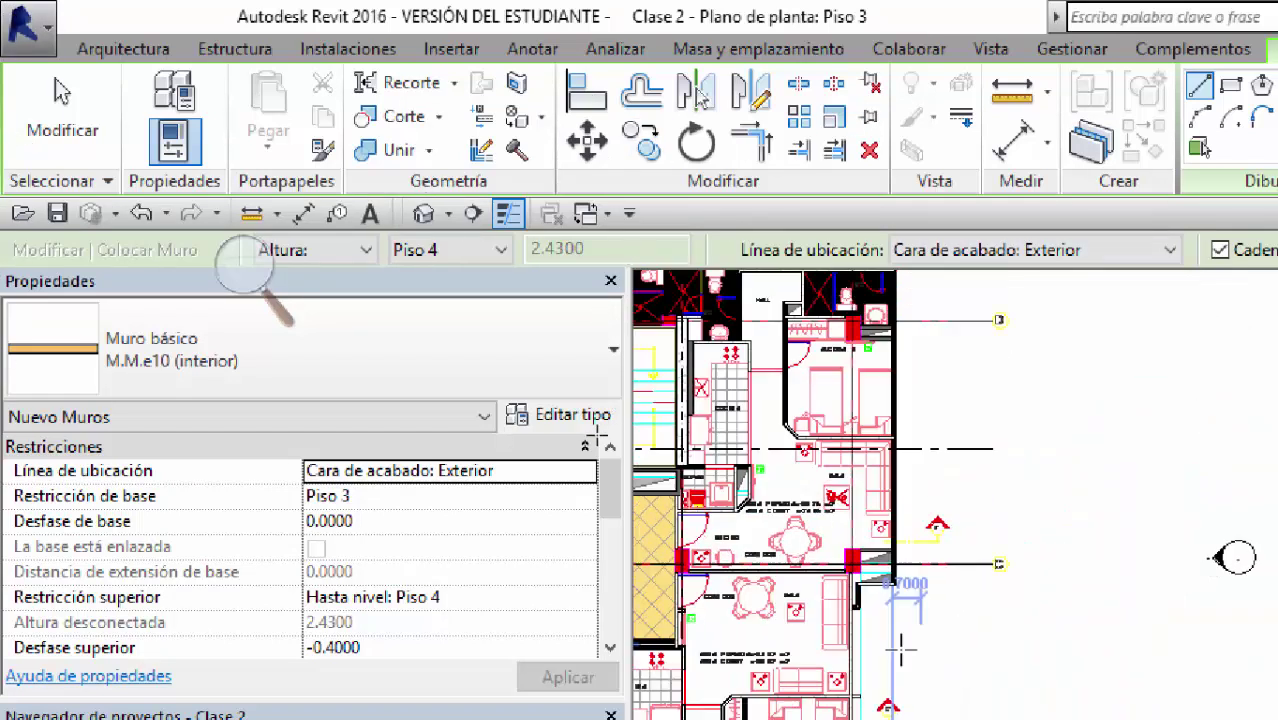
scroll(1000, 650, up, 5)
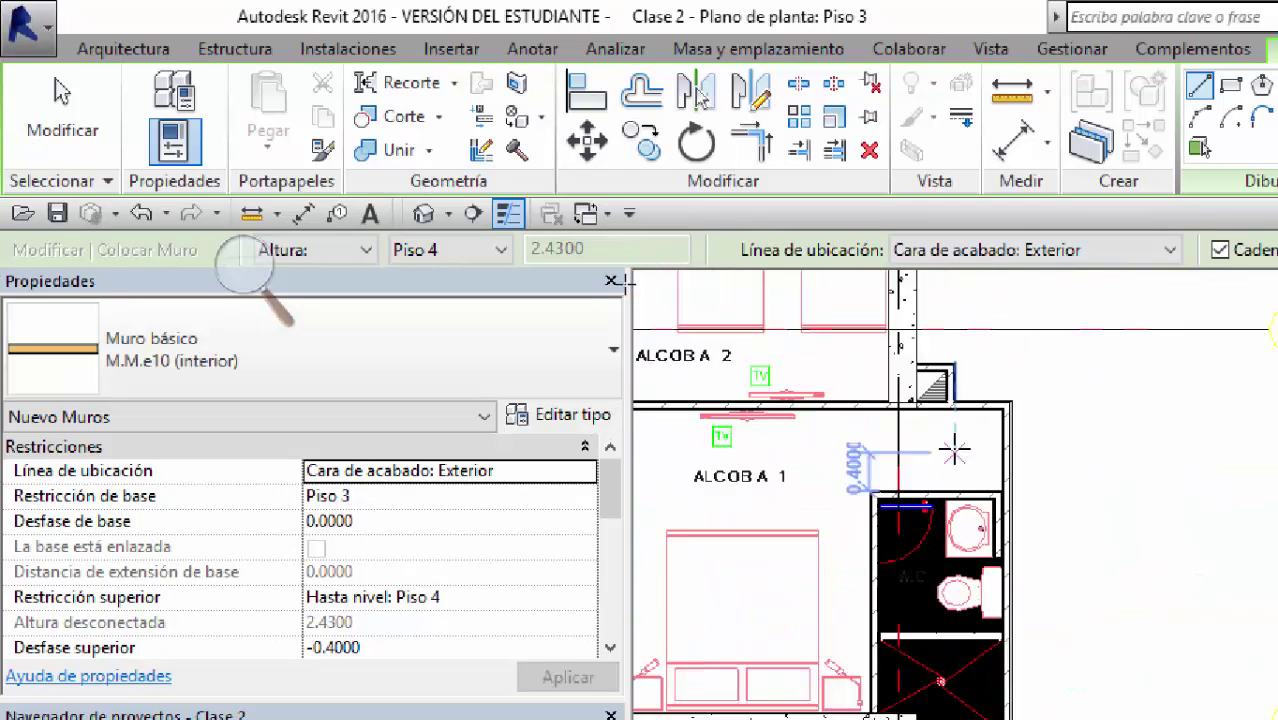
key(Escape)
key(Escape)
scroll(907, 522, down, 2)
click(899, 531)
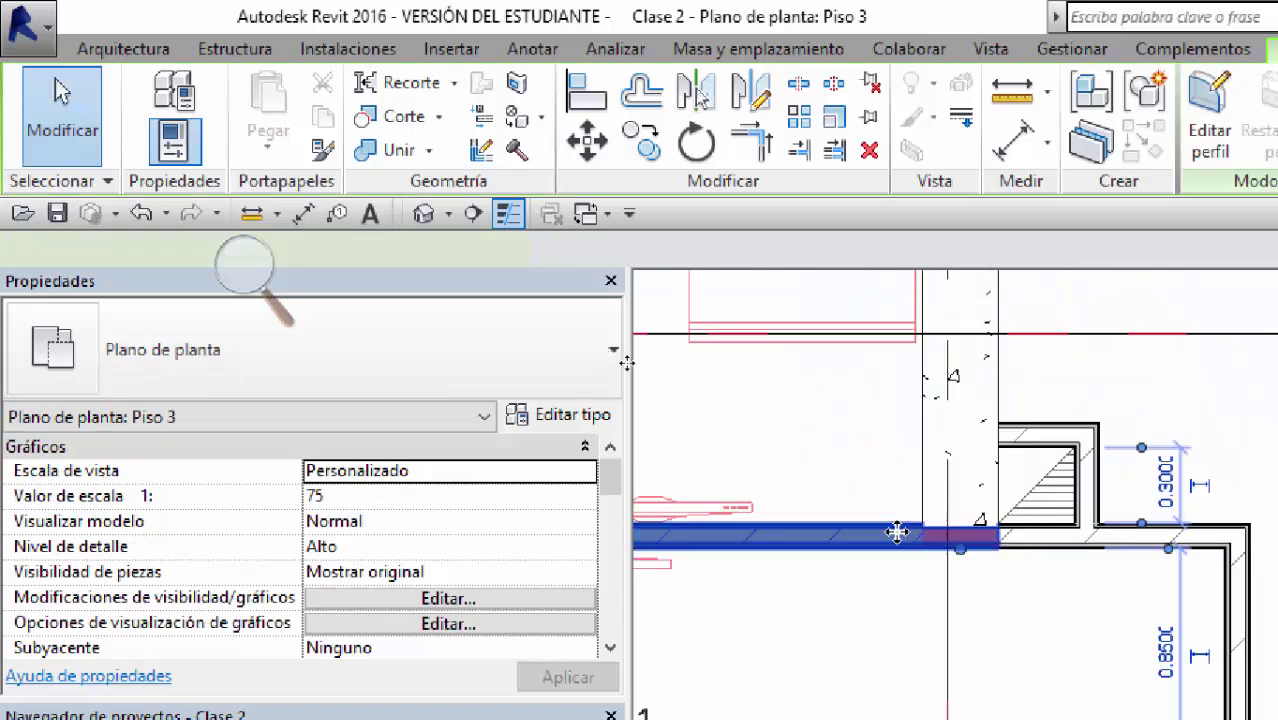
scroll(970, 562, up, 3)
key(Escape)
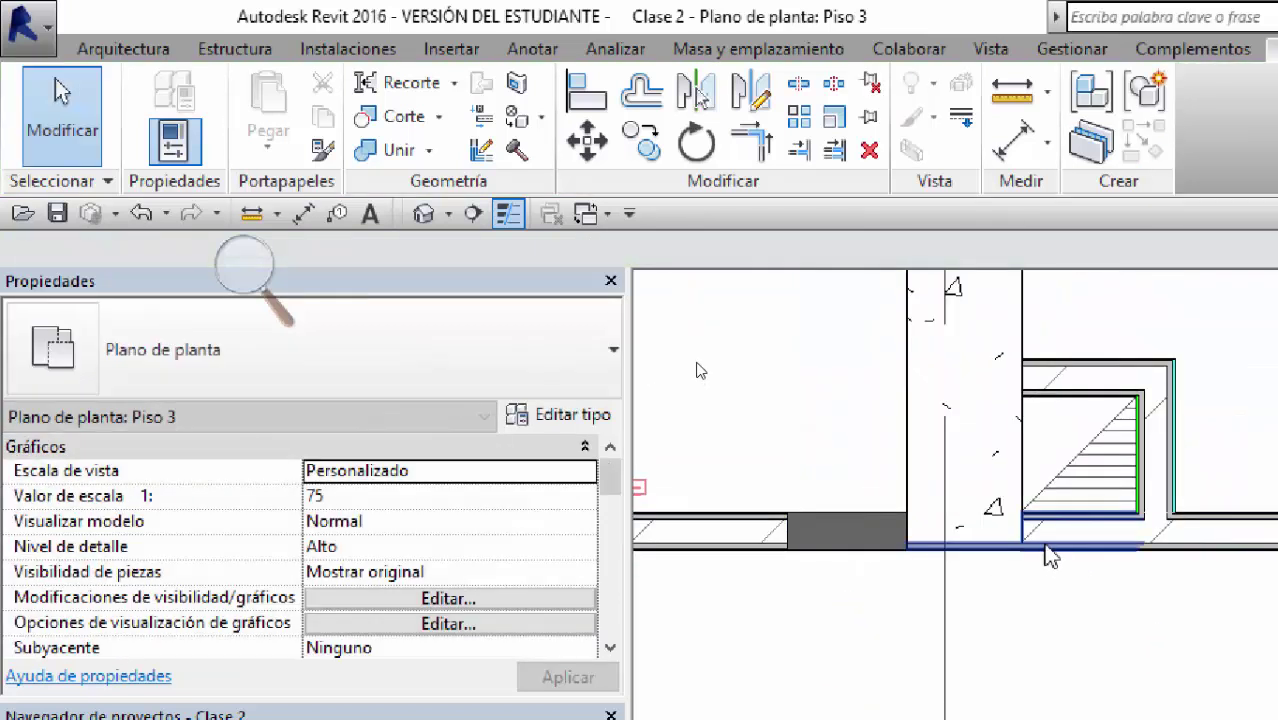
Step: Extend the concrete wall's end past the masonry line and end both masonry walls against its side faces
click(965, 551)
drag(965, 551, 1020, 588)
key(Escape)
click(963, 550)
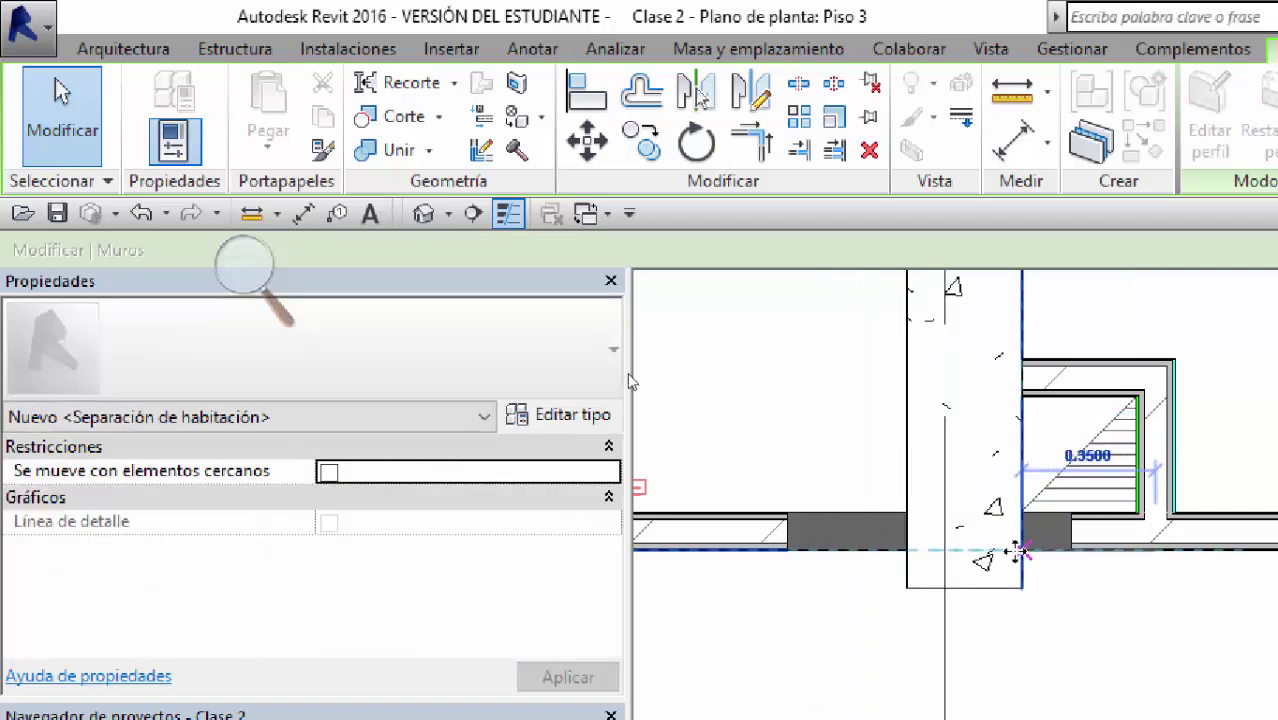
click(782, 548)
drag(788, 550, 975, 560)
Step: Shorten the M.C.e30 concrete wall so its end is flush with the masonry walls' ALCOBA 1 face
click(945, 575)
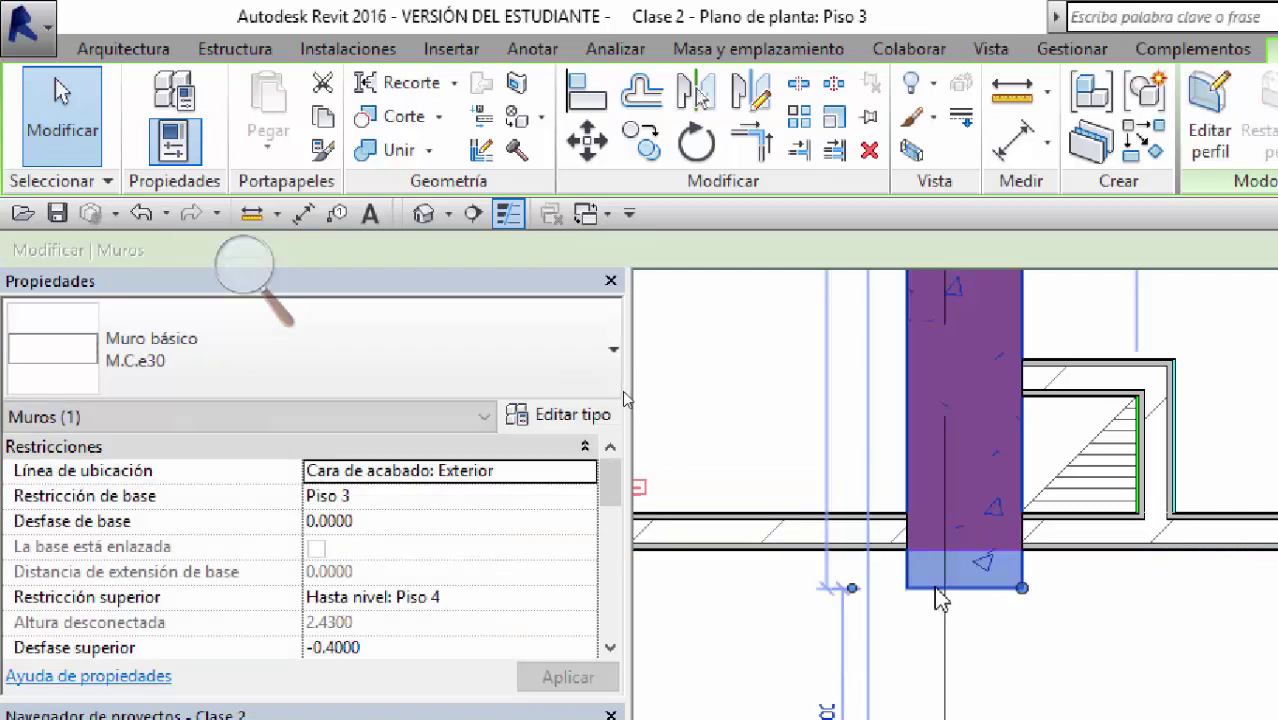
key(Escape)
click(941, 577)
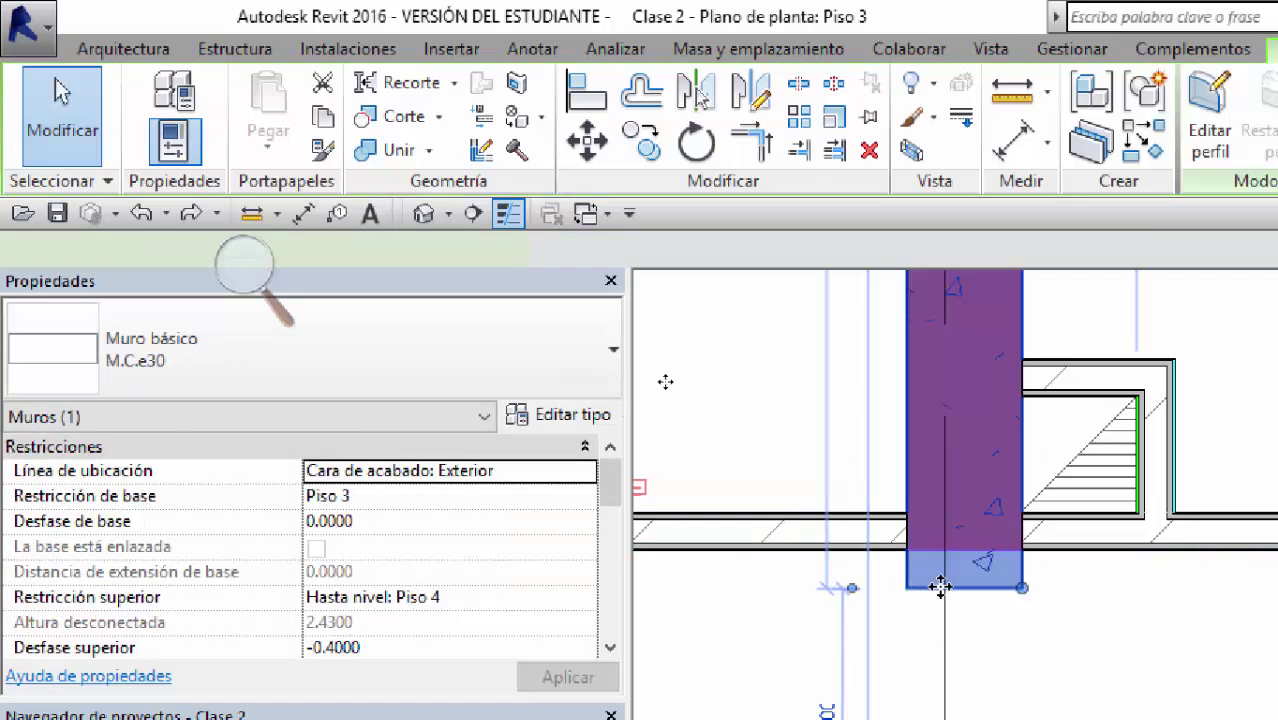
click(1070, 595)
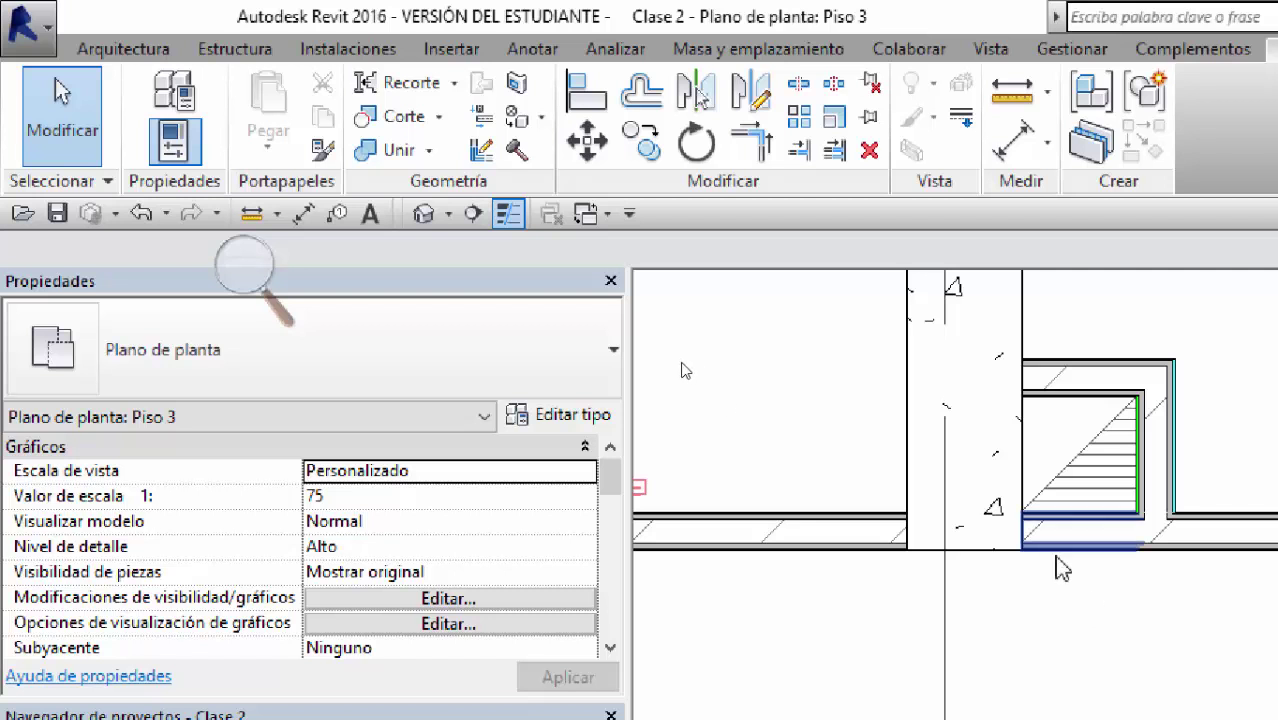
Step: Save the project with the corrected wall joint
scroll(1030, 555, down, 2)
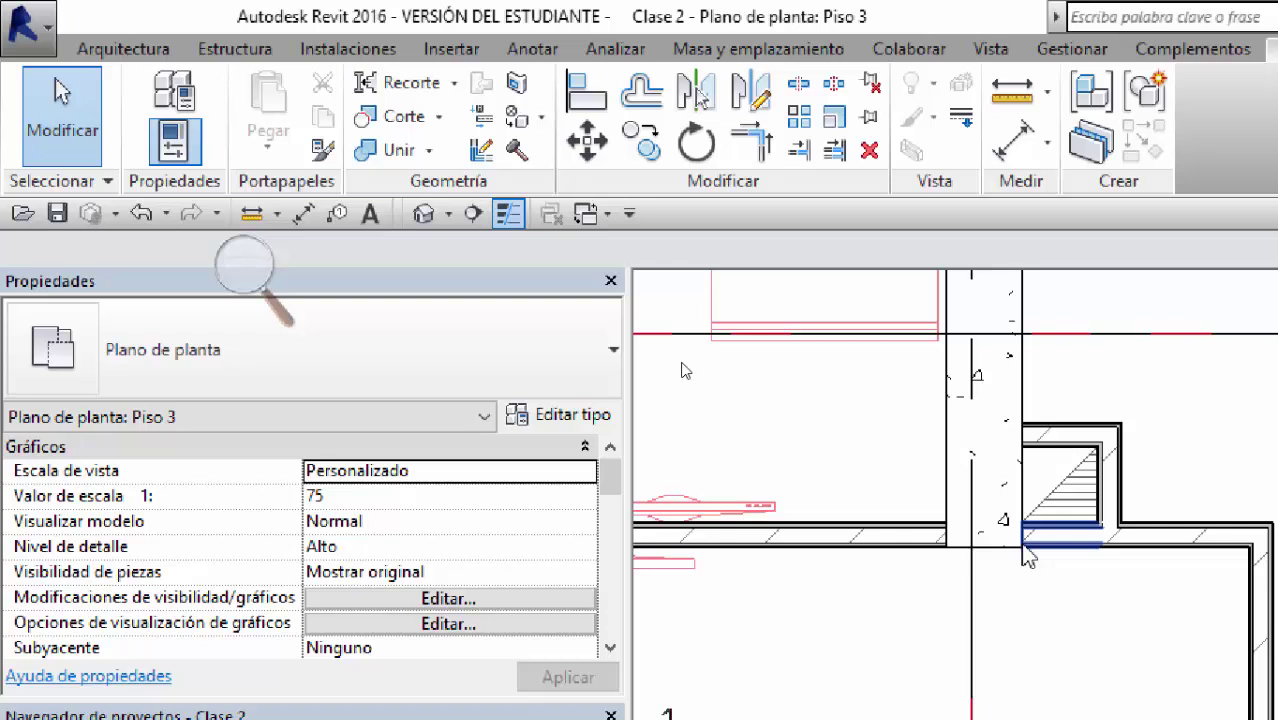
scroll(685, 371, down, 5)
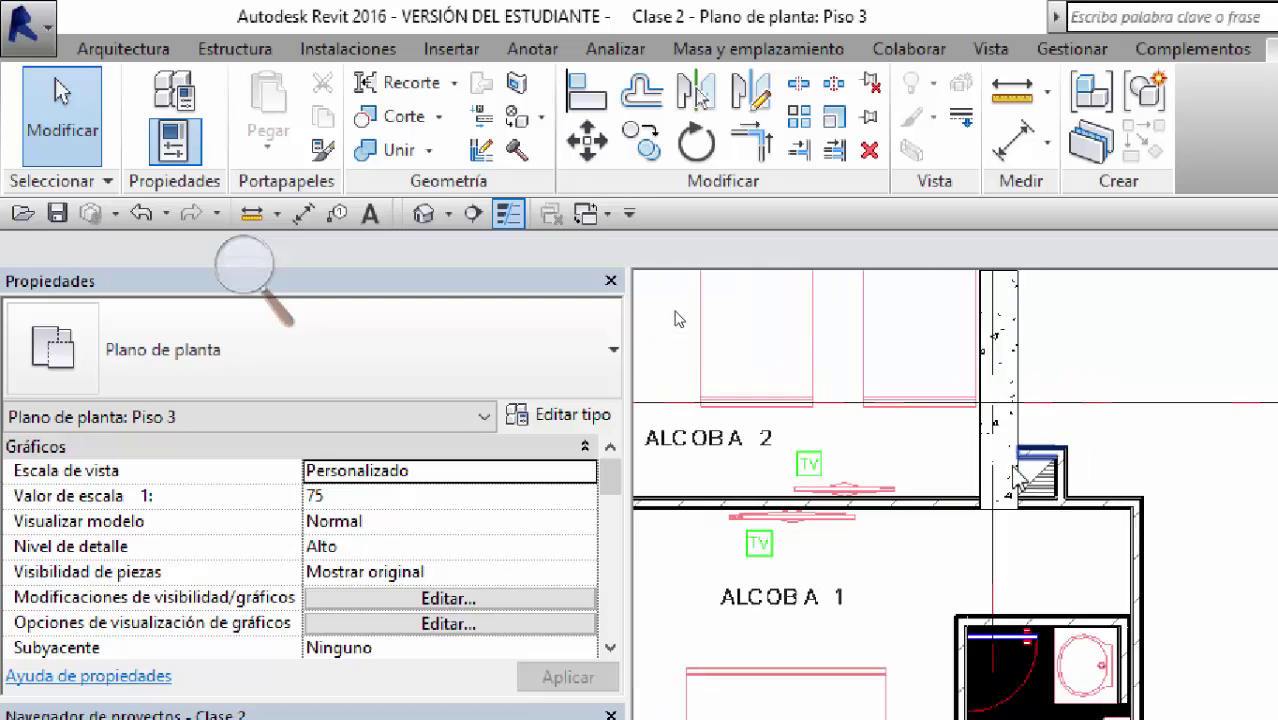
scroll(687, 416, down, 5)
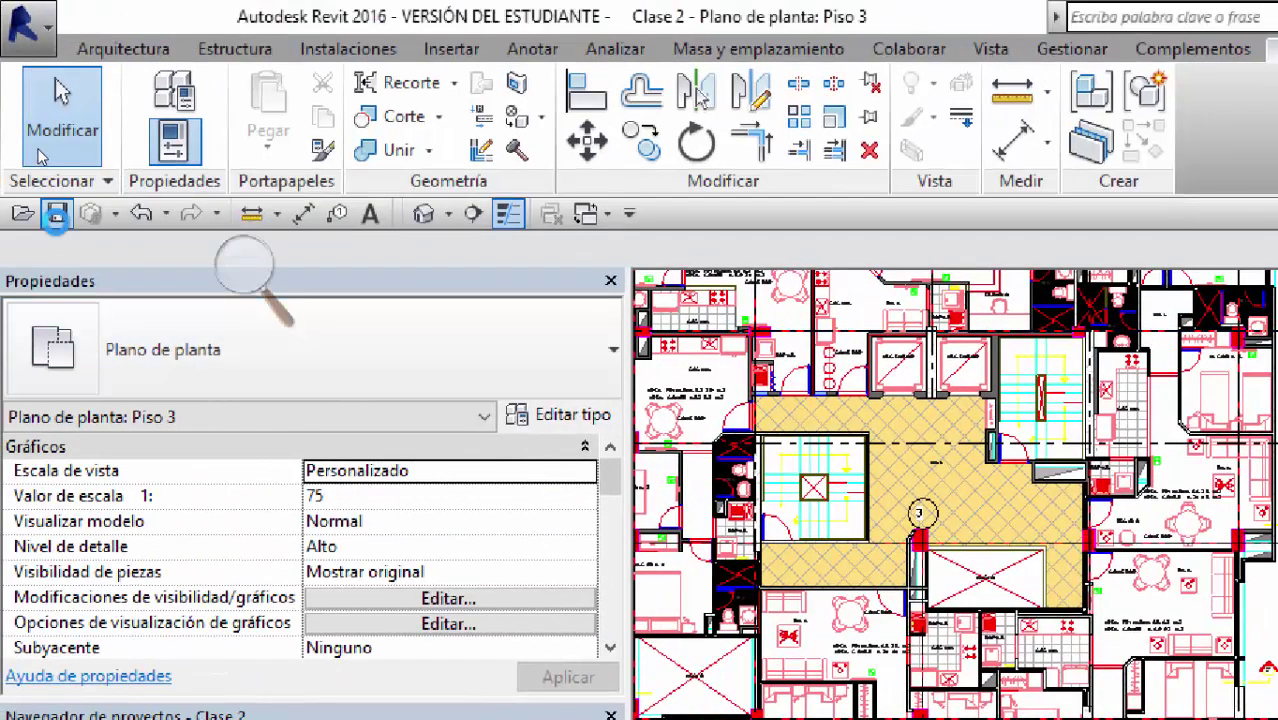
scroll(730, 414, down, 3)
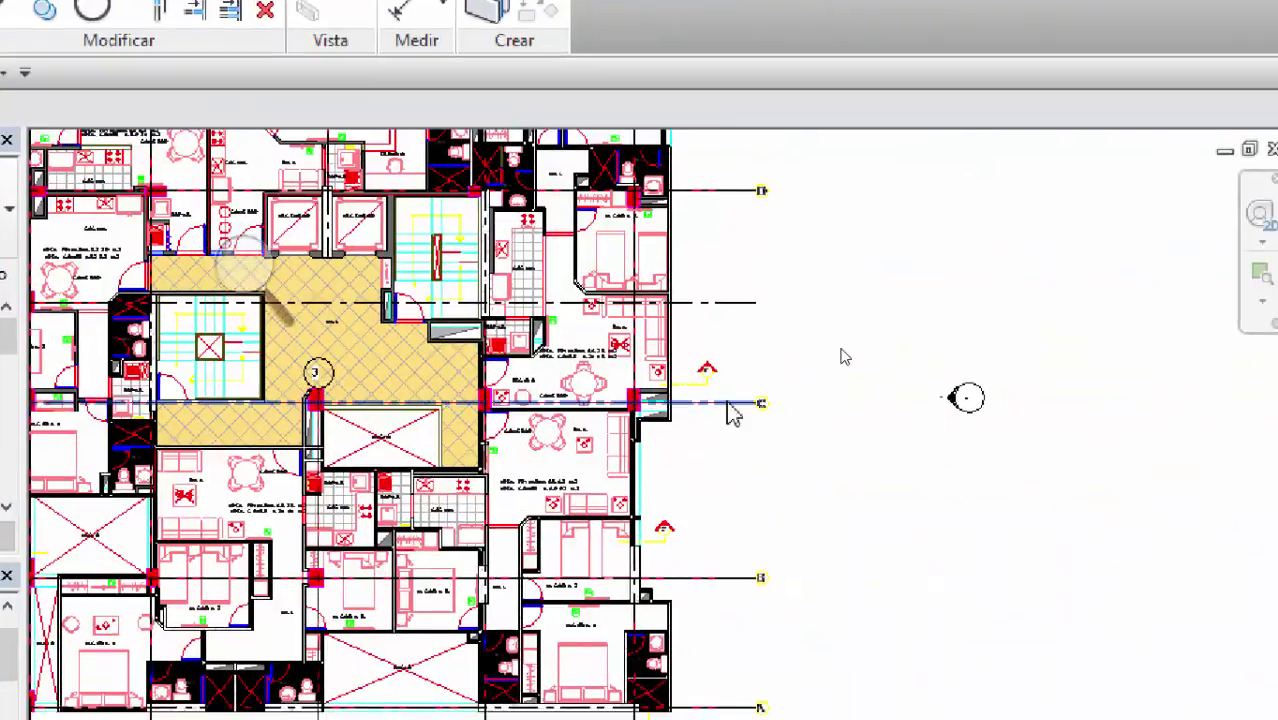
Step: Pull the end of the masonry wall between SALA and VACIO back clear of the concrete façade wall
scroll(684, 463, up, 1)
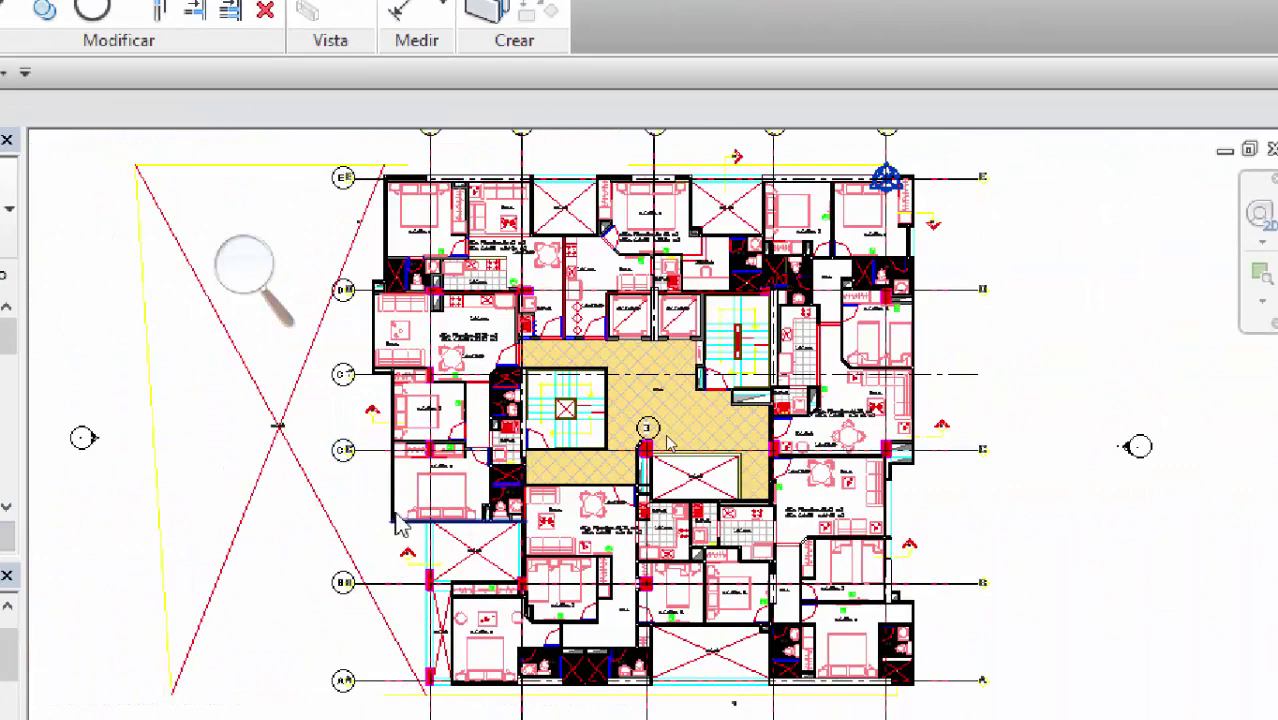
scroll(420, 525, up, 3)
middle_drag(805, 402, 871, 607)
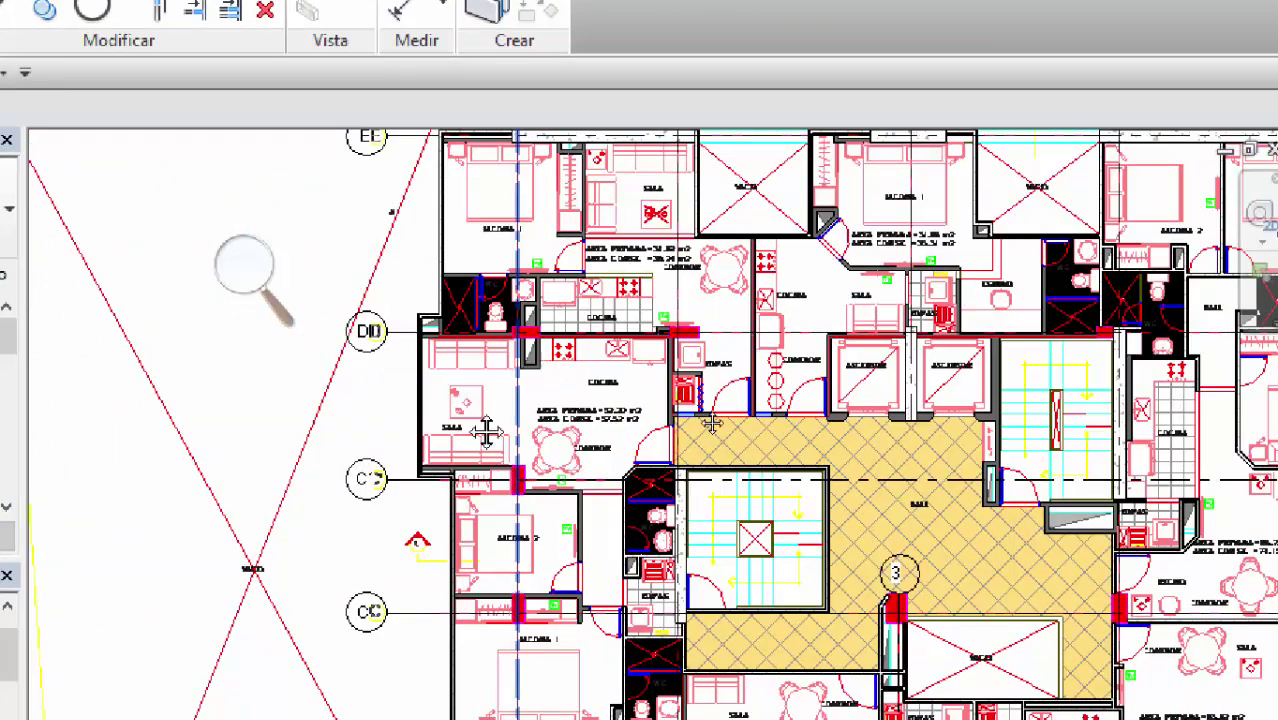
middle_drag(864, 184, 787, 318)
scroll(600, 290, up, 5)
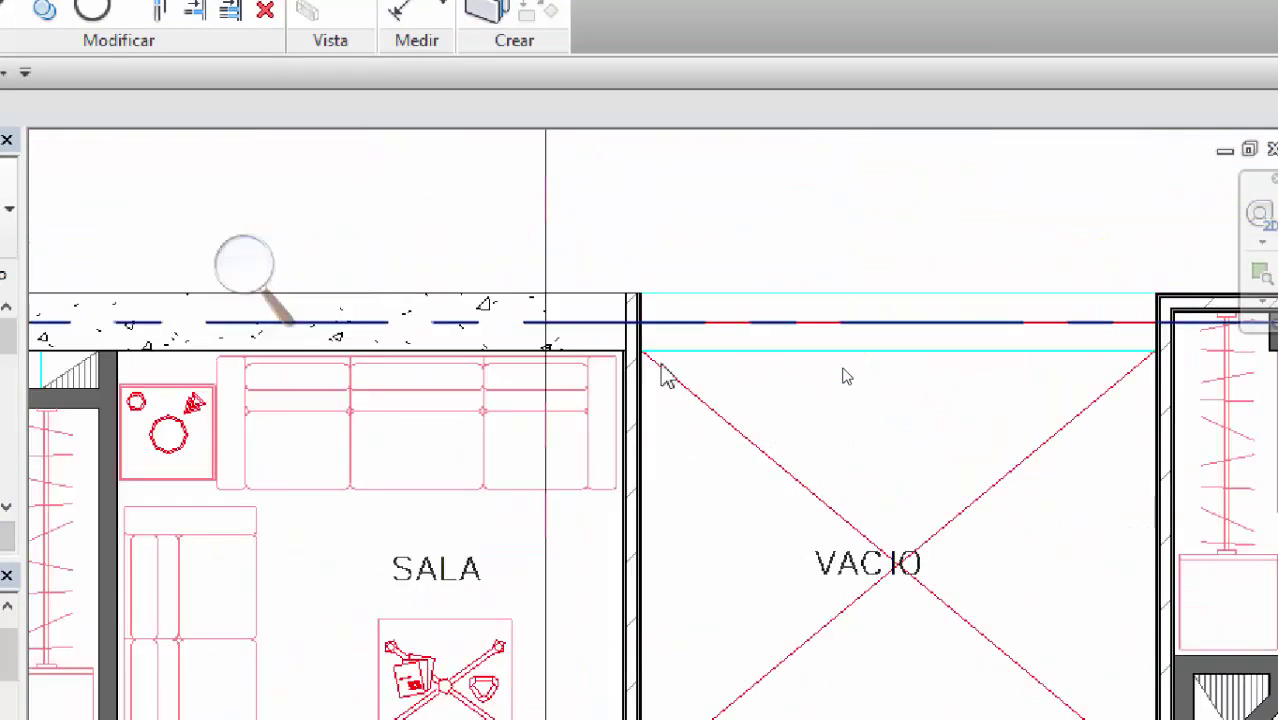
click(640, 385)
scroll(640, 323, up, 1)
drag(638, 323, 641, 425)
Step: Extend the end of the concrete façade wall above SALA past the masonry wall's VACIO face
click(630, 325)
scroll(628, 322, up, 1)
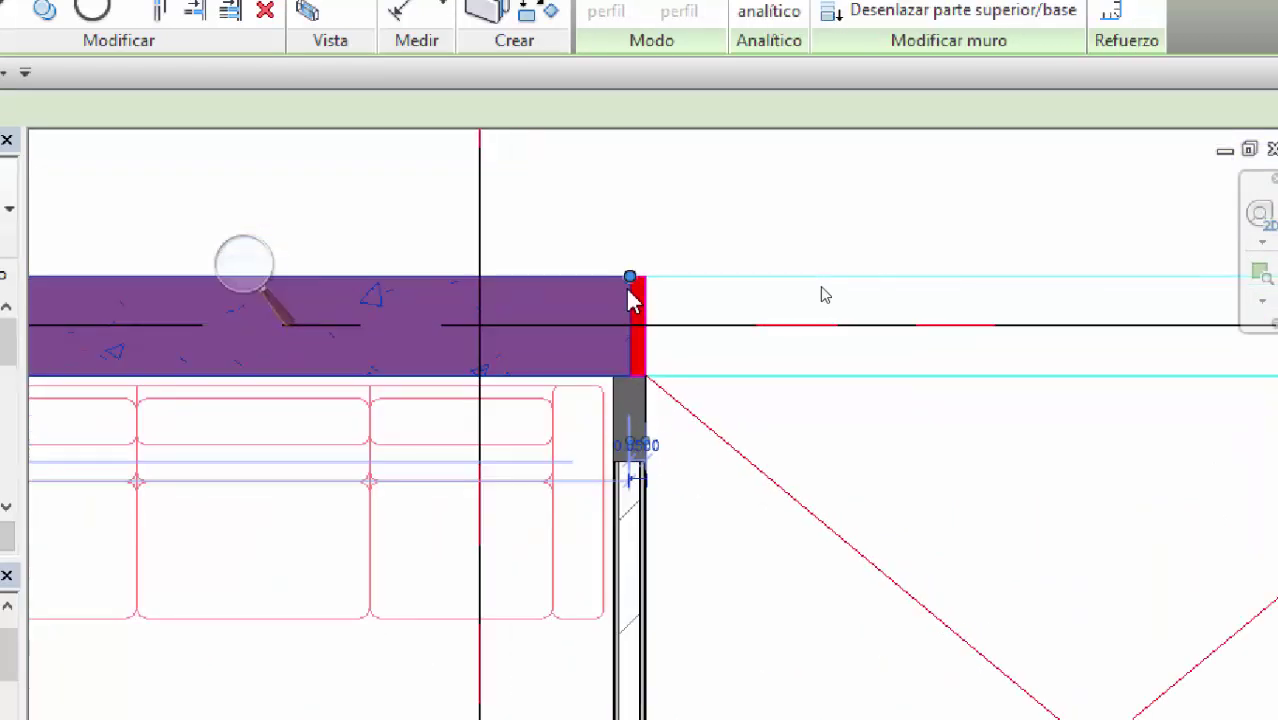
key(Escape)
drag(720, 305, 830, 442)
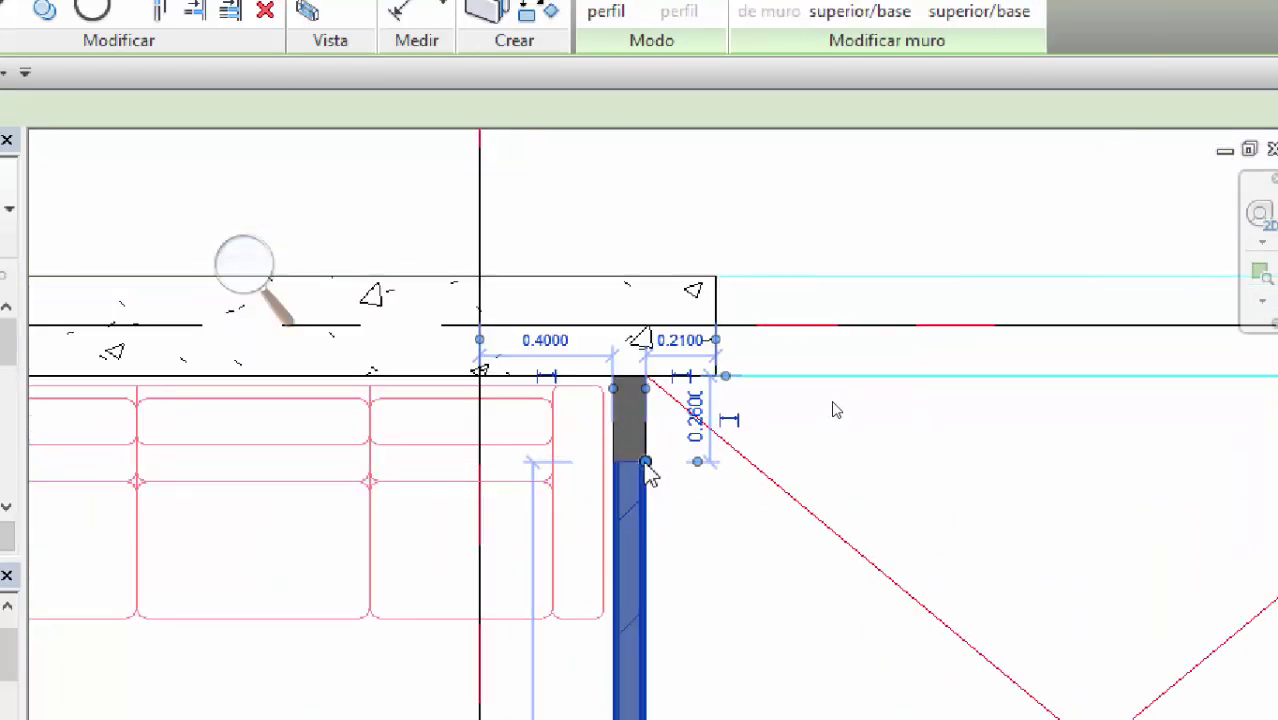
Step: End the masonry wall against the concrete wall's inner face and shorten the concrete wall flush with the masonry's VACIO face
click(727, 371)
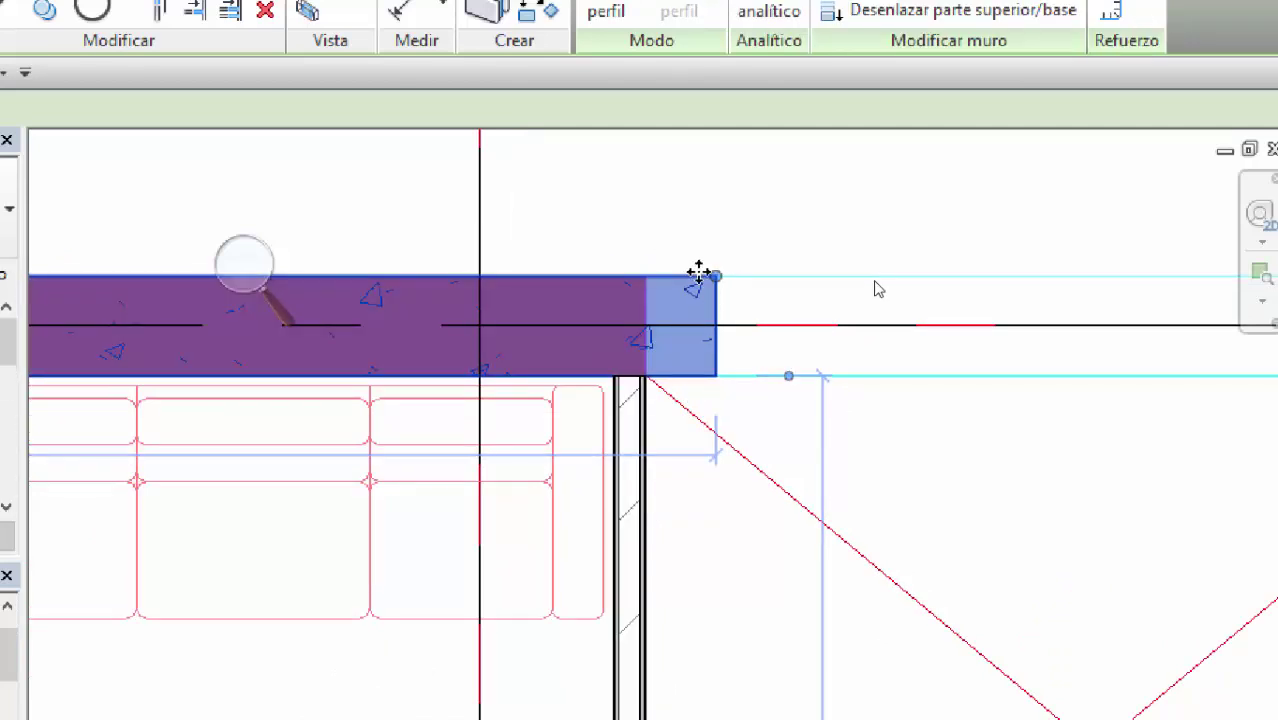
click(756, 248)
scroll(756, 248, down, 3)
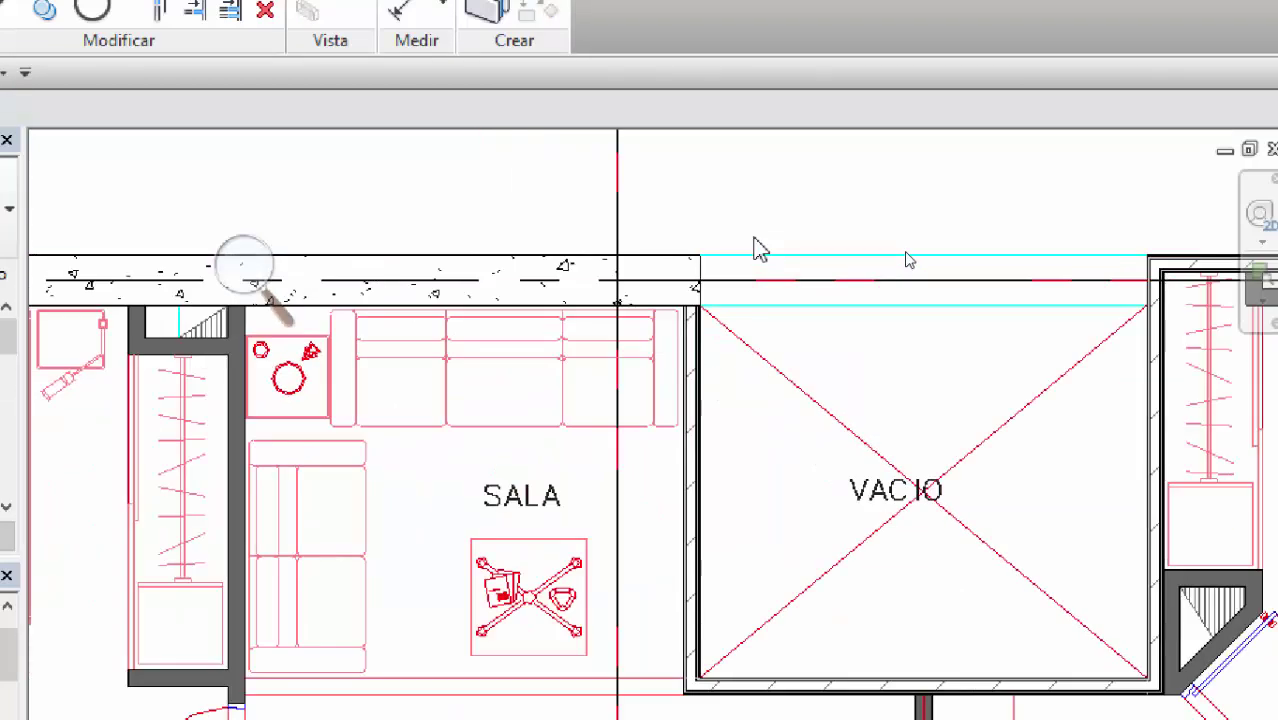
Step: Examine the remaining joints between concrete and masonry walls across the Piso 3 plan
middle_drag(802, 317, 470, 365)
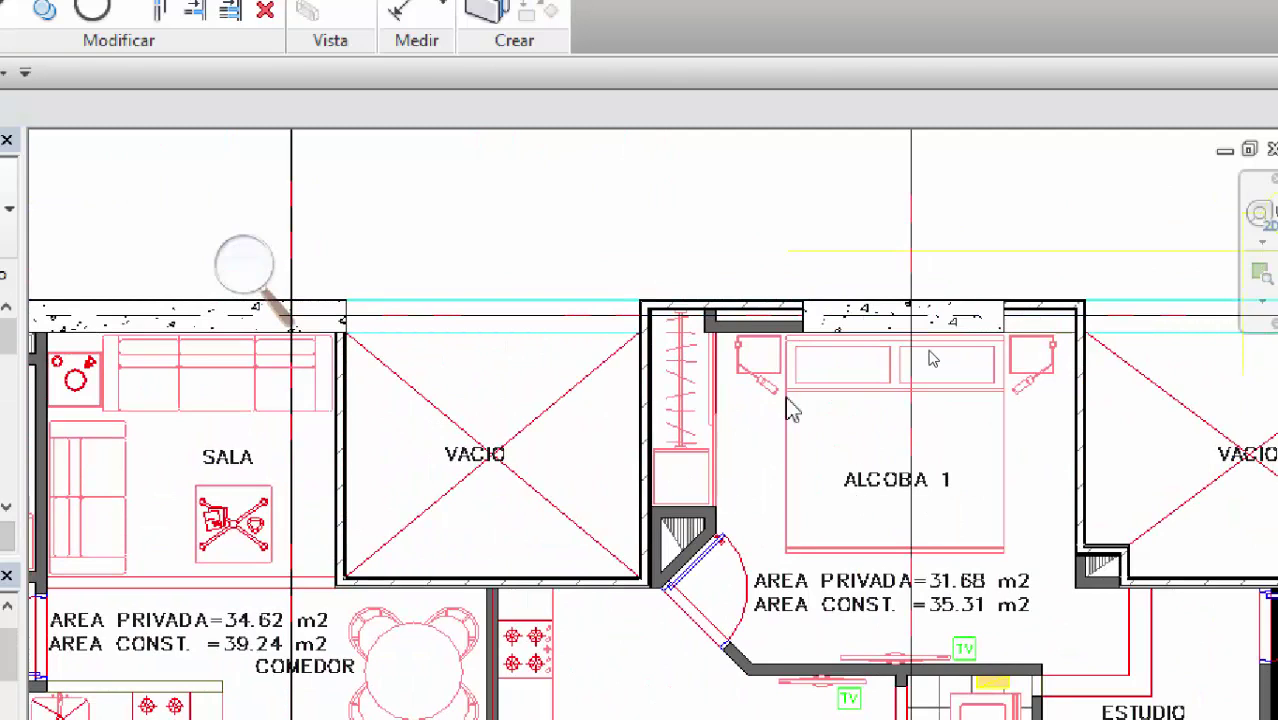
middle_drag(950, 371, 745, 367)
scroll(742, 368, down, 2)
scroll(899, 479, up, 5)
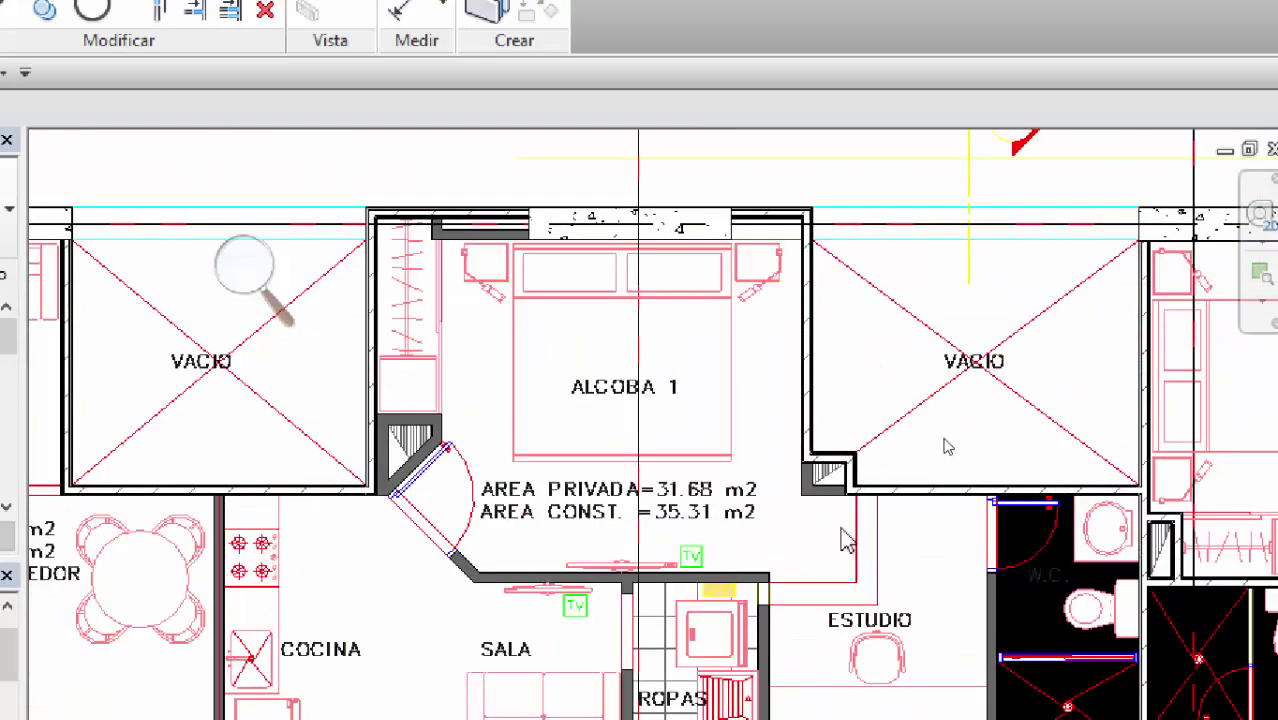
middle_drag(899, 491, 676, 363)
scroll(778, 408, down, 4)
middle_drag(673, 485, 639, 245)
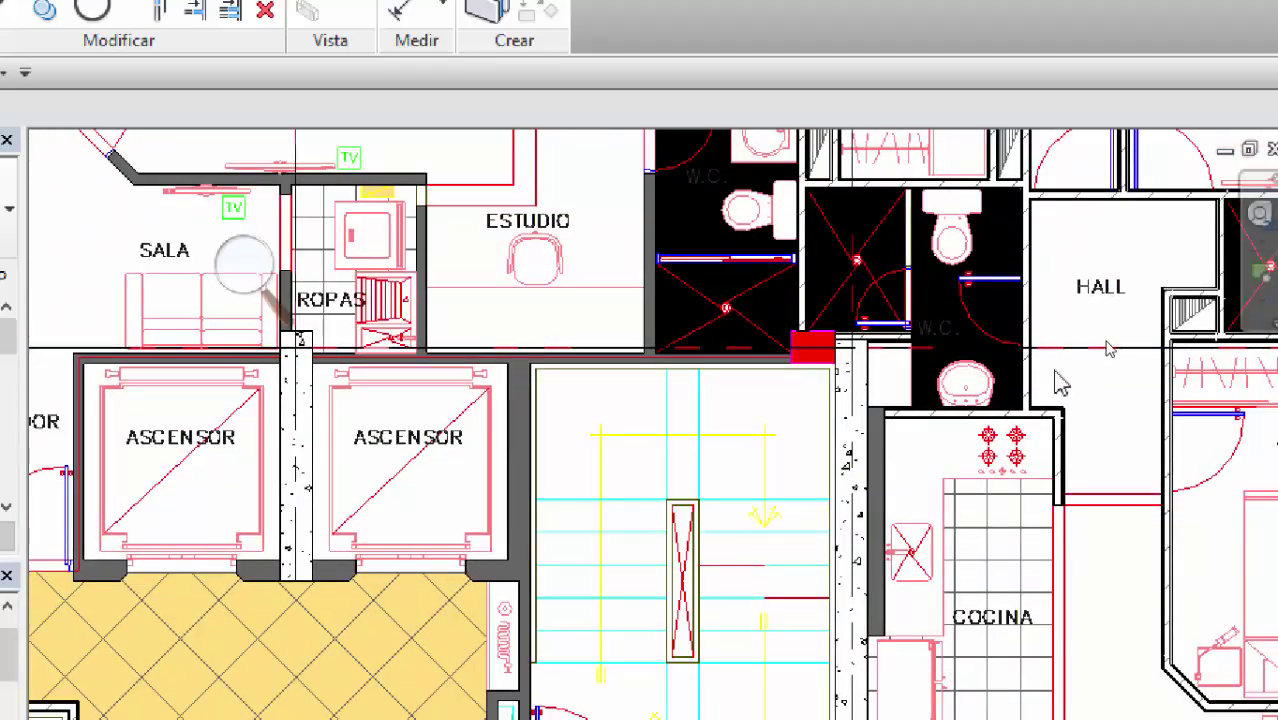
middle_drag(943, 488, 864, 294)
scroll(864, 294, down, 4)
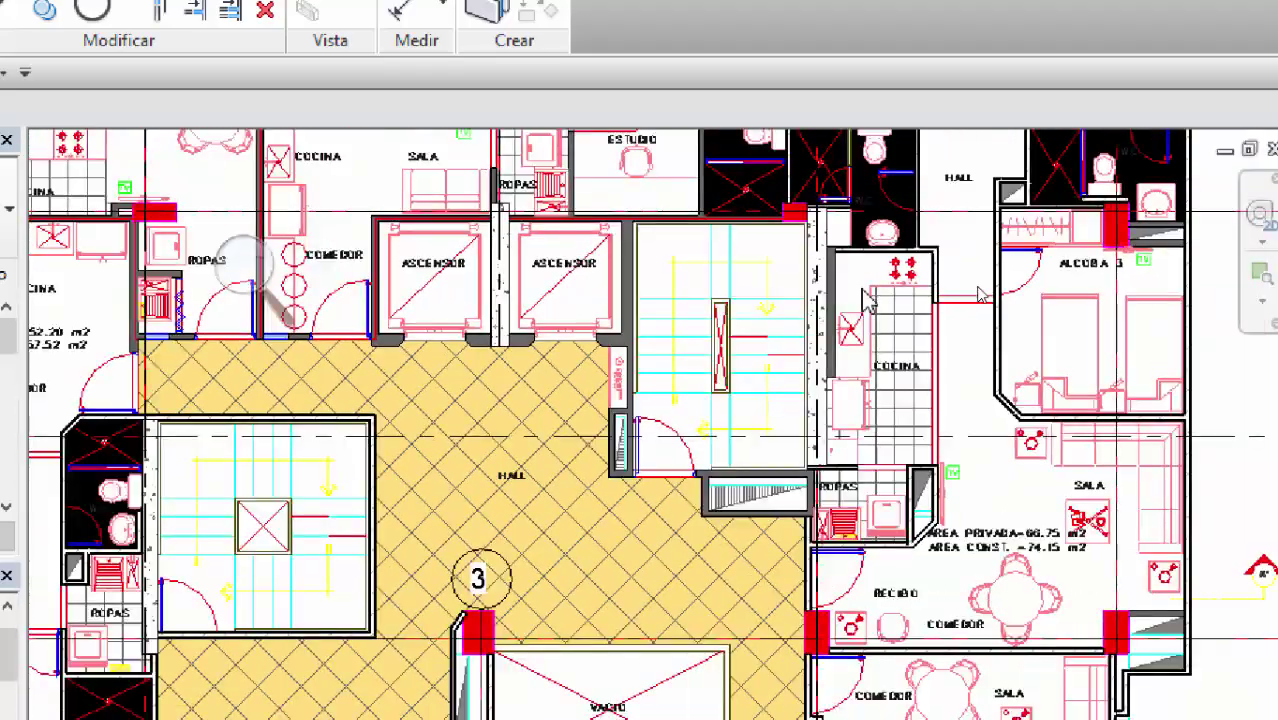
middle_drag(465, 551, 723, 323)
middle_drag(882, 310, 893, 251)
middle_drag(850, 350, 847, 248)
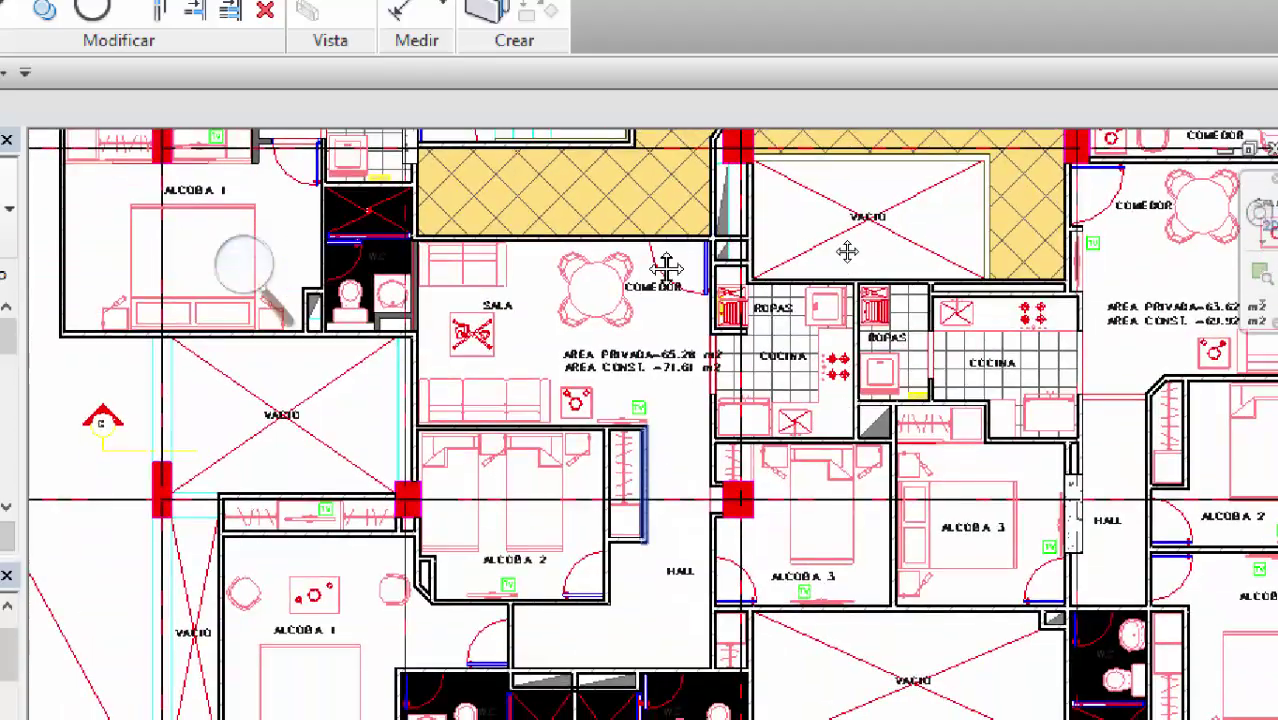
Step: Extend the concrete wall below the W.C. past the adjoining masonry wall and end the masonry wall against its inner face
middle_drag(480, 700, 479, 559)
scroll(460, 530, up, 5)
middle_drag(437, 500, 360, 510)
scroll(946, 470, up, 2)
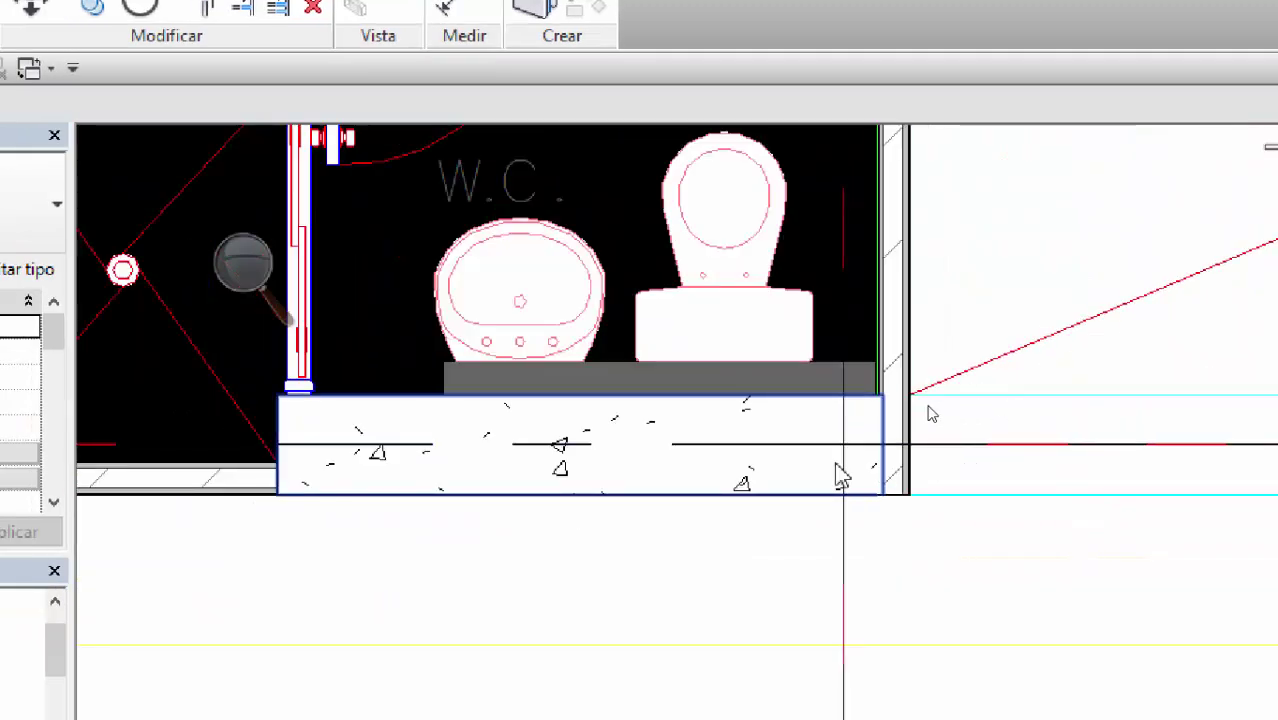
click(895, 385)
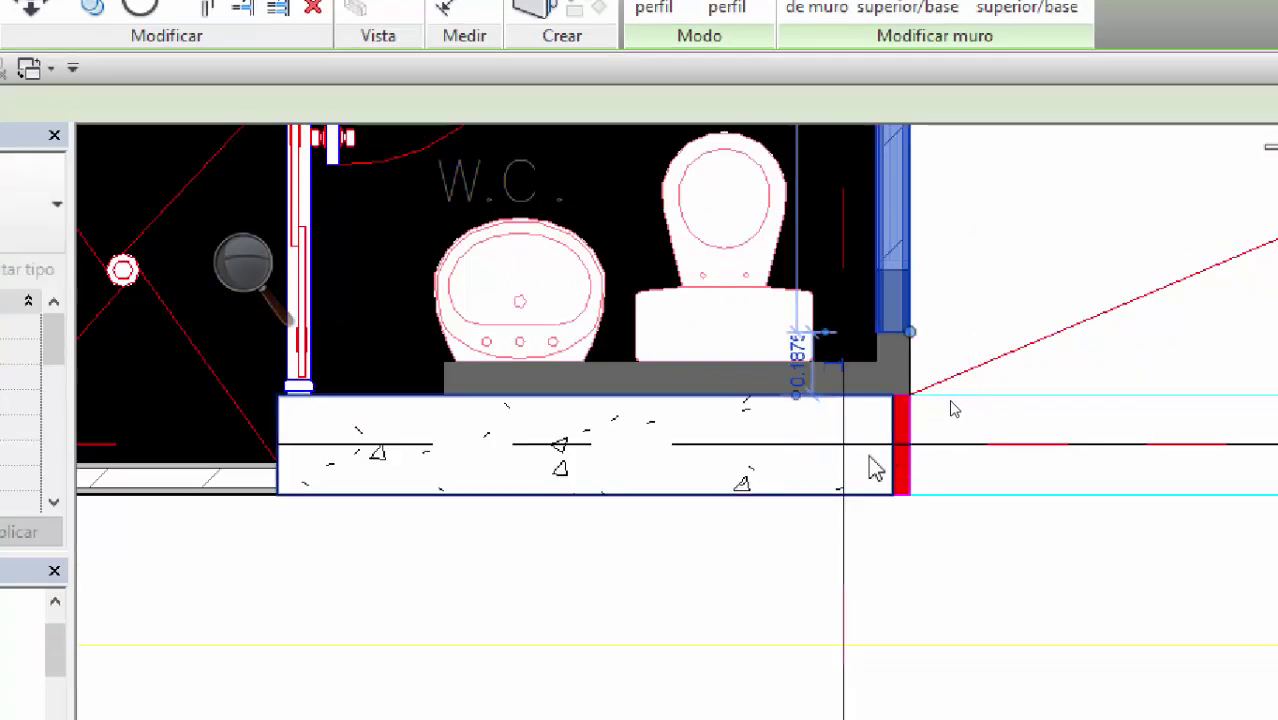
click(898, 460)
drag(893, 494, 976, 491)
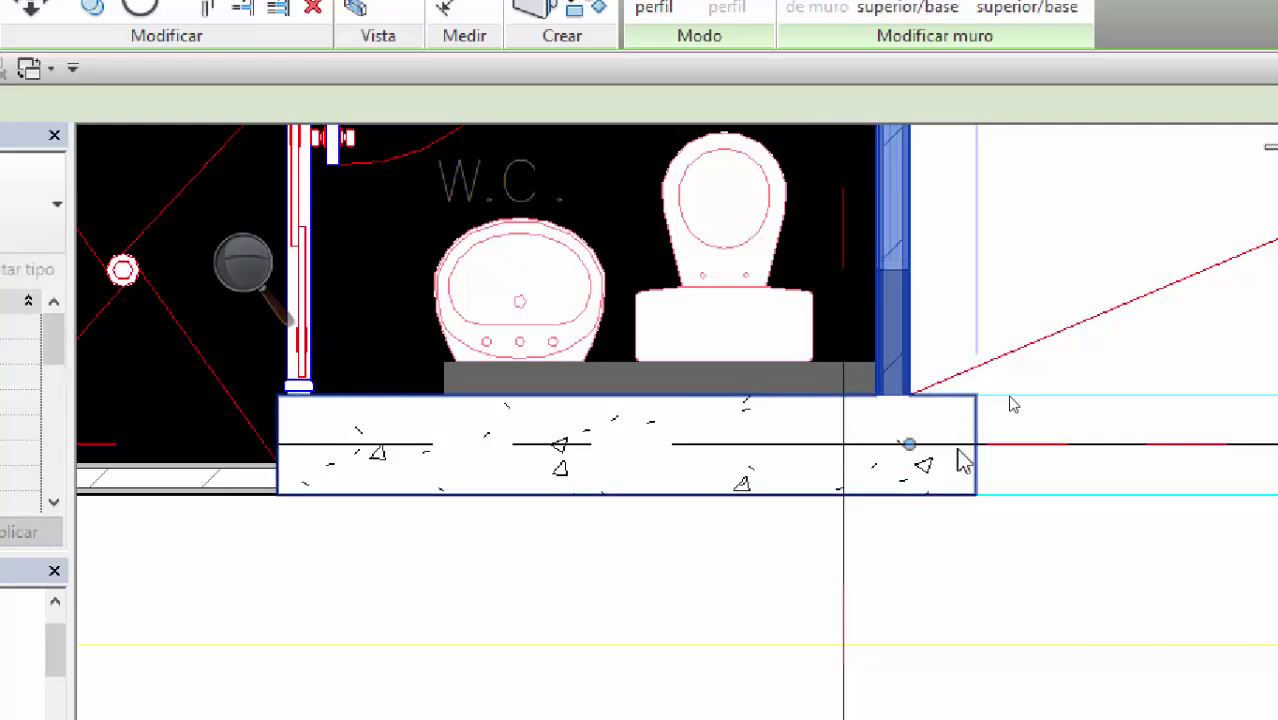
Step: Shorten the concrete wall below the W.C. so its end is flush with the masonry wall's VACIO face
click(972, 408)
key(ctrl+z)
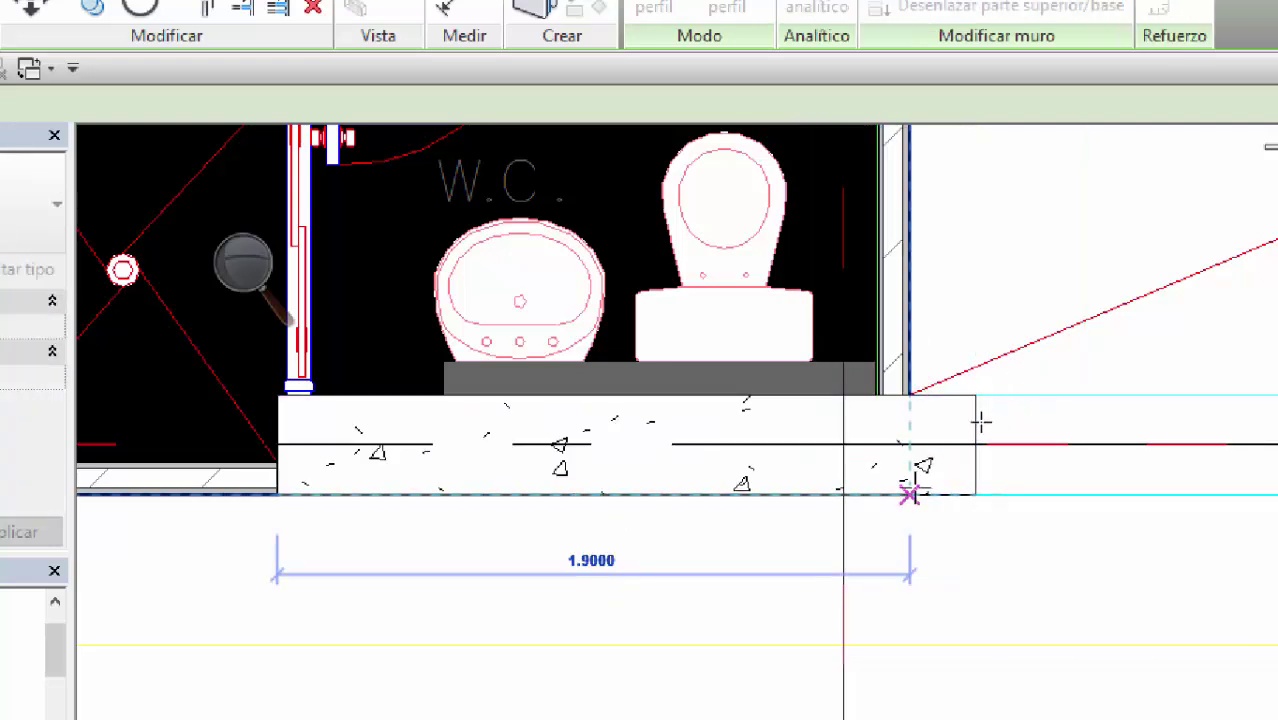
key(Escape)
scroll(633, 503, down, 3)
scroll(633, 503, down, 3)
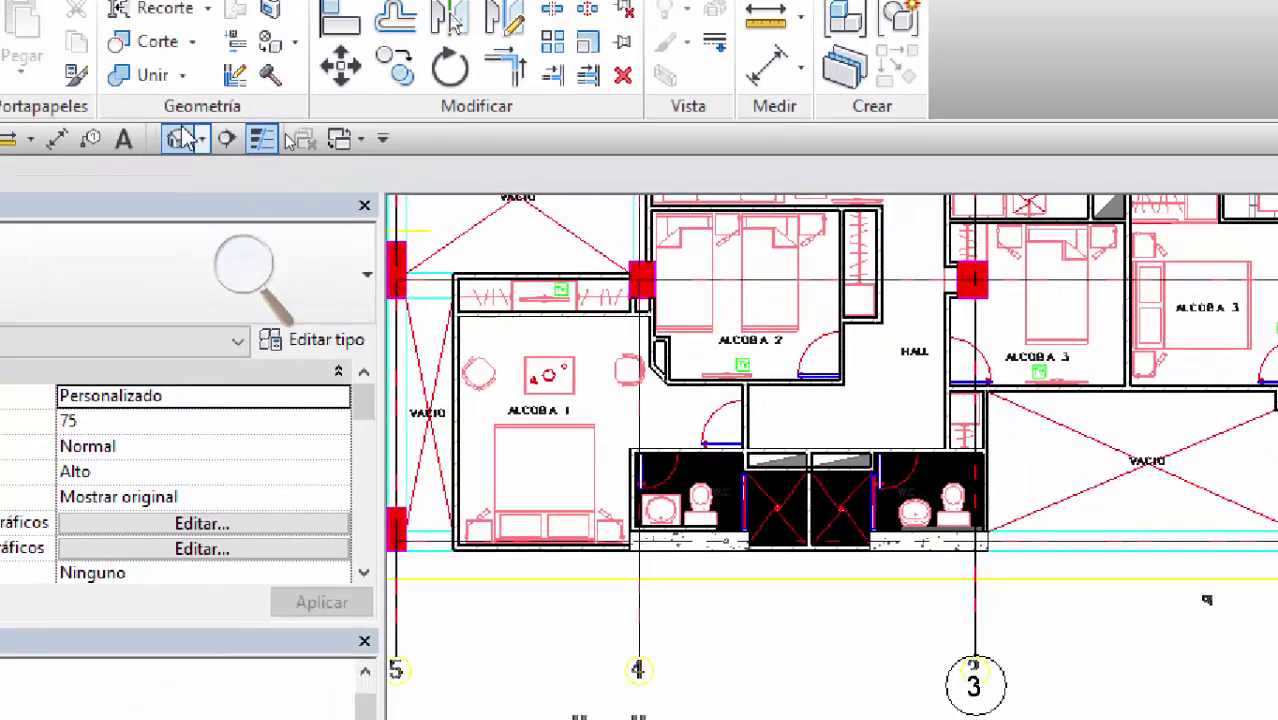
Step: Open the default 3D view and set its visual style to Realista
click(182, 140)
scroll(720, 390, down, 3)
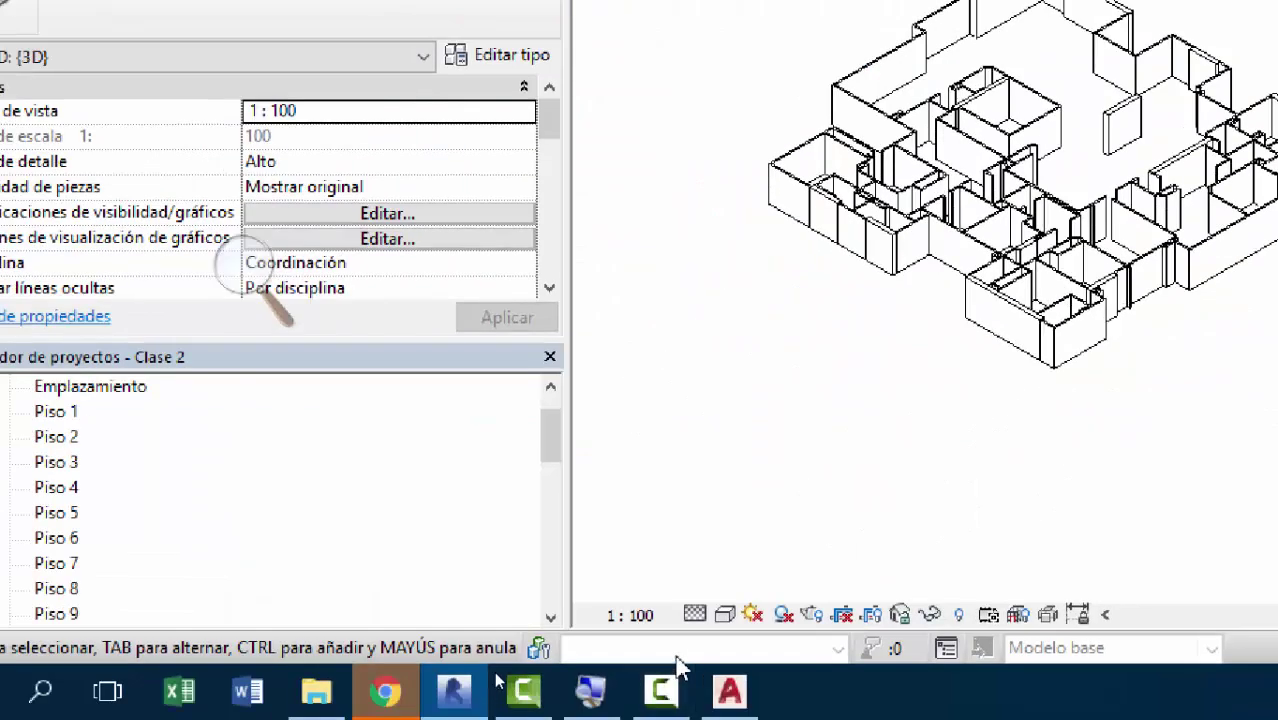
click(727, 615)
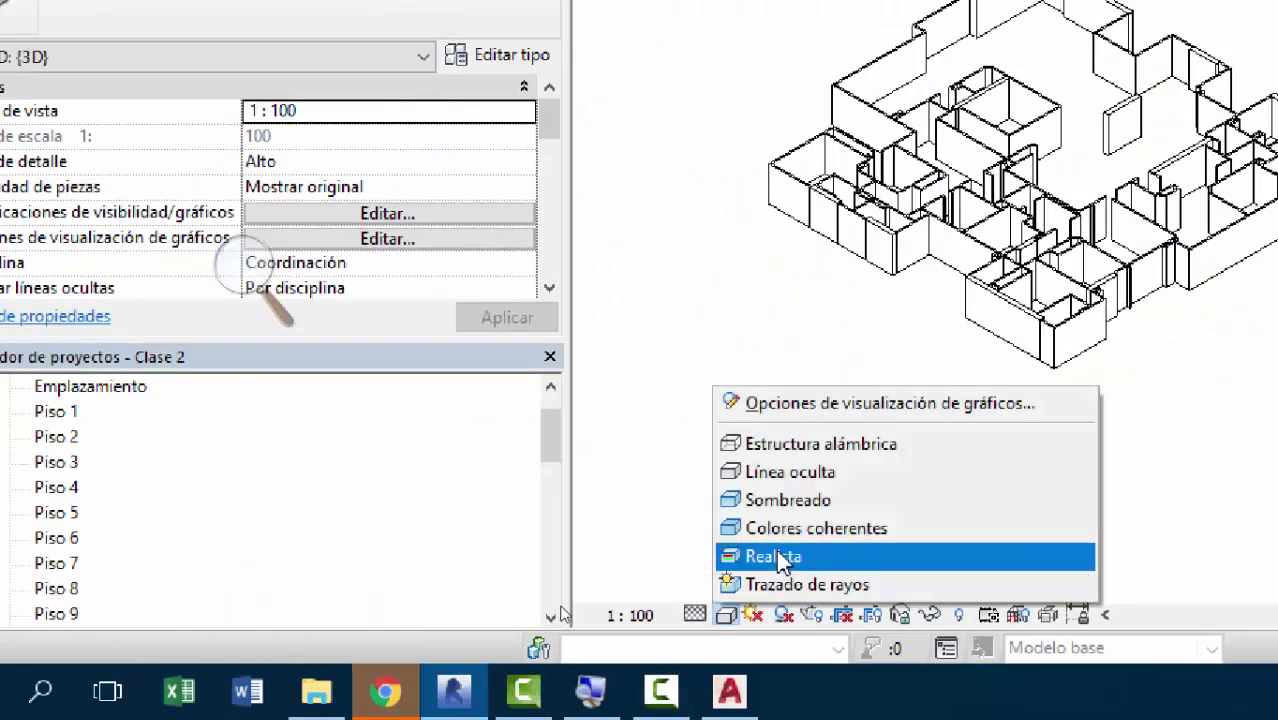
click(783, 555)
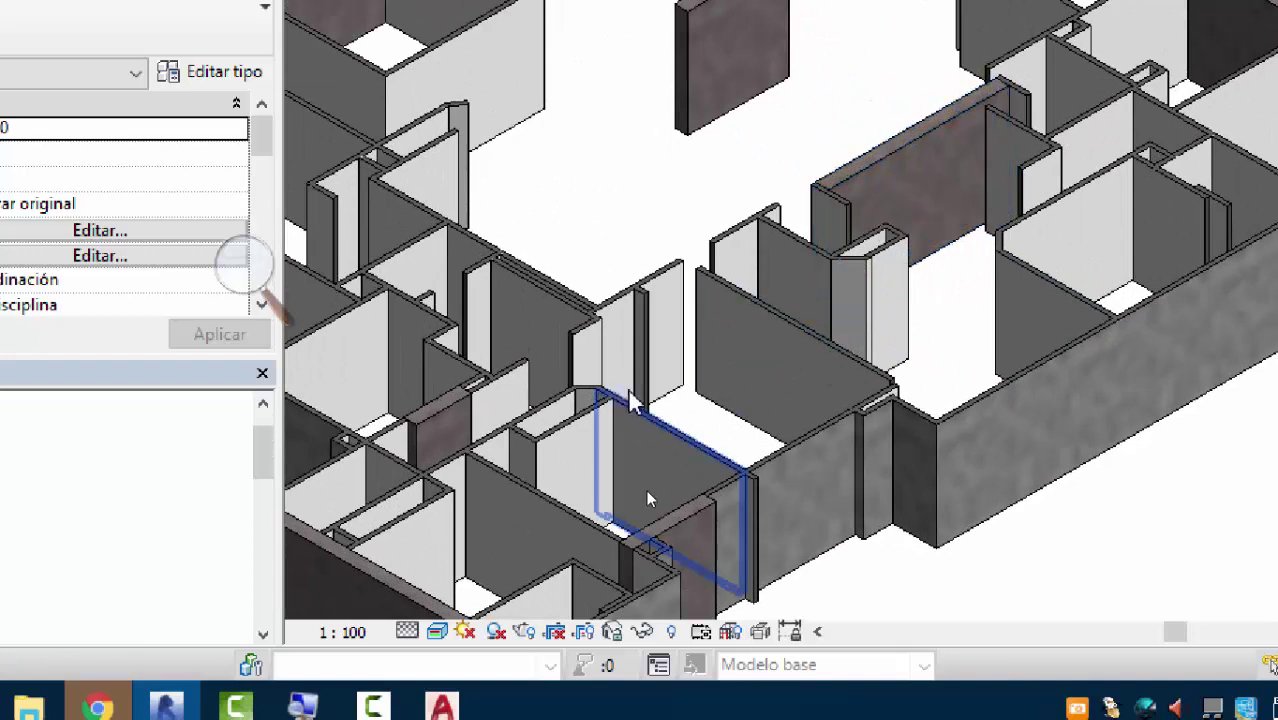
Step: Examine the interior concrete walls and their joints with the masonry partitions up close in the 3D model
middle_drag(645, 489, 680, 418)
scroll(680, 418, up, 5)
scroll(670, 300, up, 2)
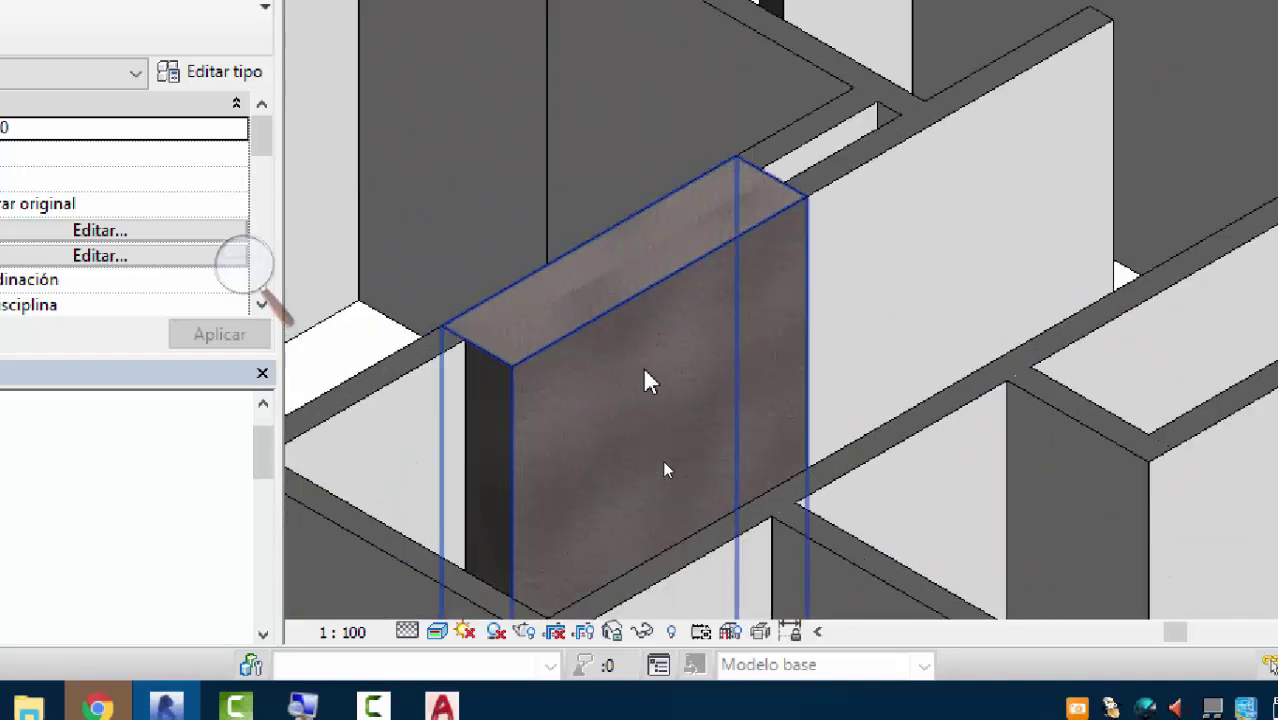
scroll(645, 370, down, 6)
middle_drag(681, 334, 548, 194)
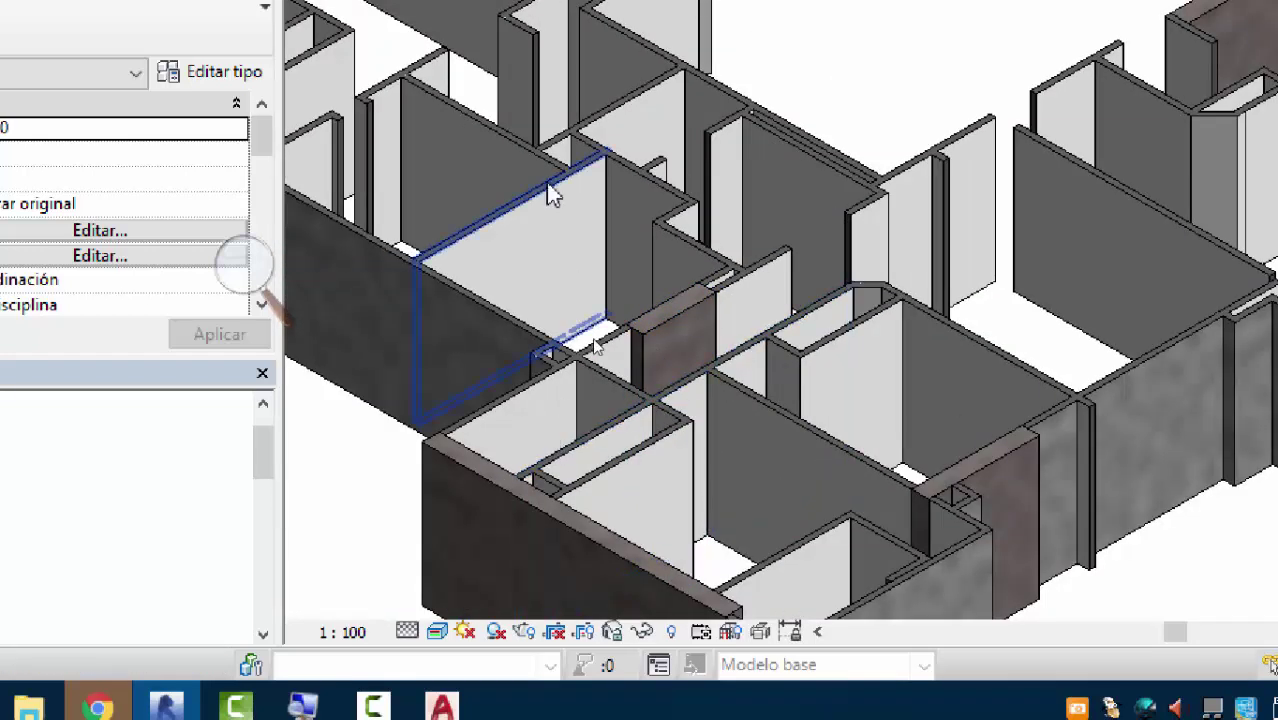
shift+middle_drag(659, 488, 740, 500)
click(868, 414)
scroll(820, 500, down, 1)
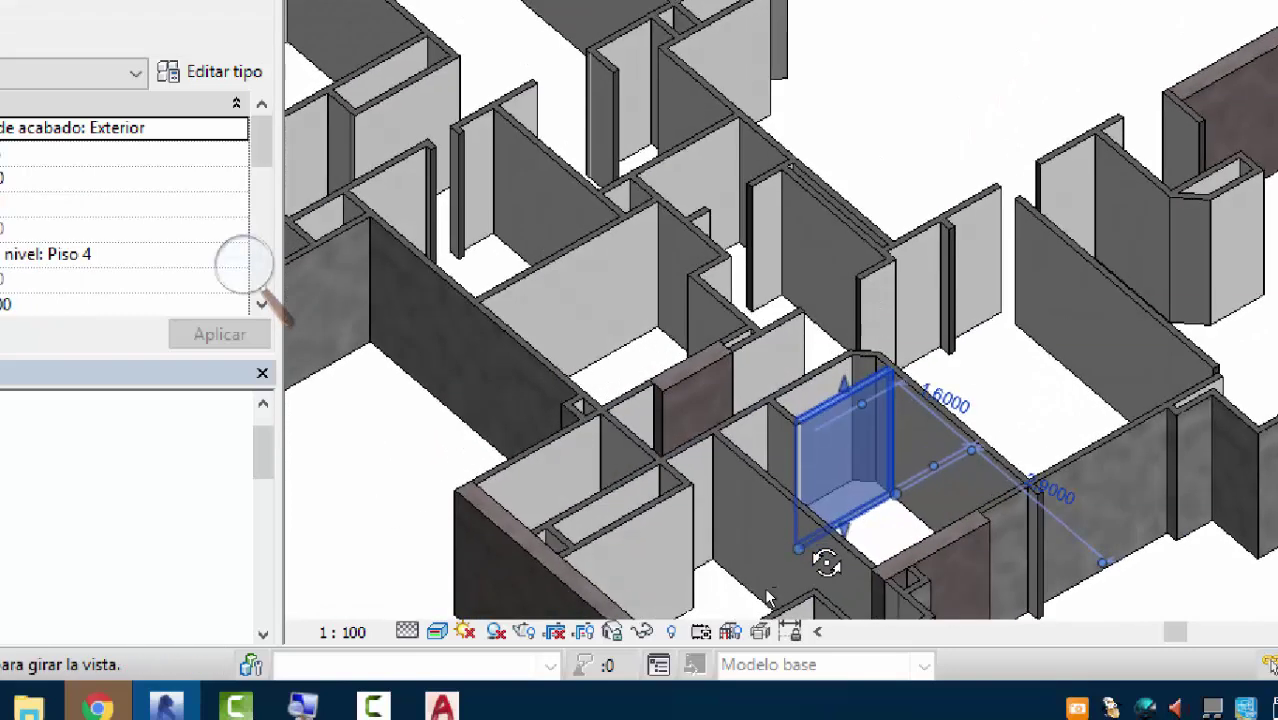
scroll(692, 495, up, 6)
scroll(620, 470, up, 3)
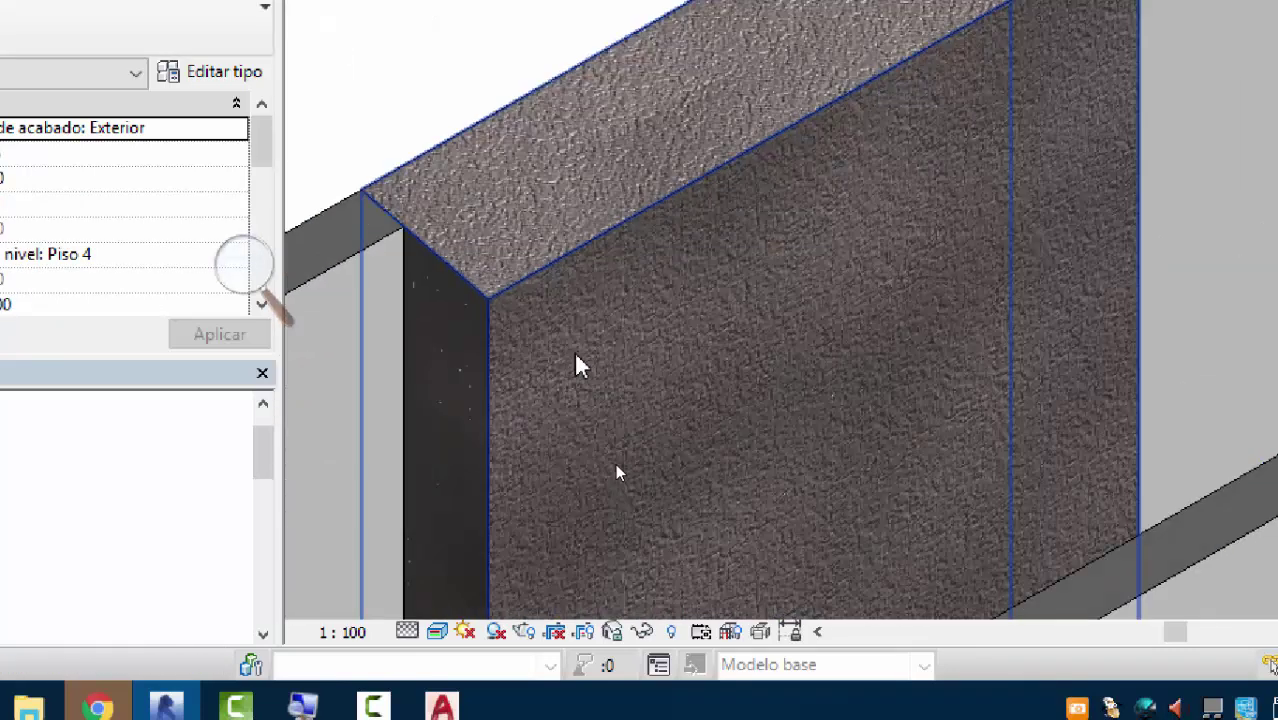
scroll(607, 330, down, 7)
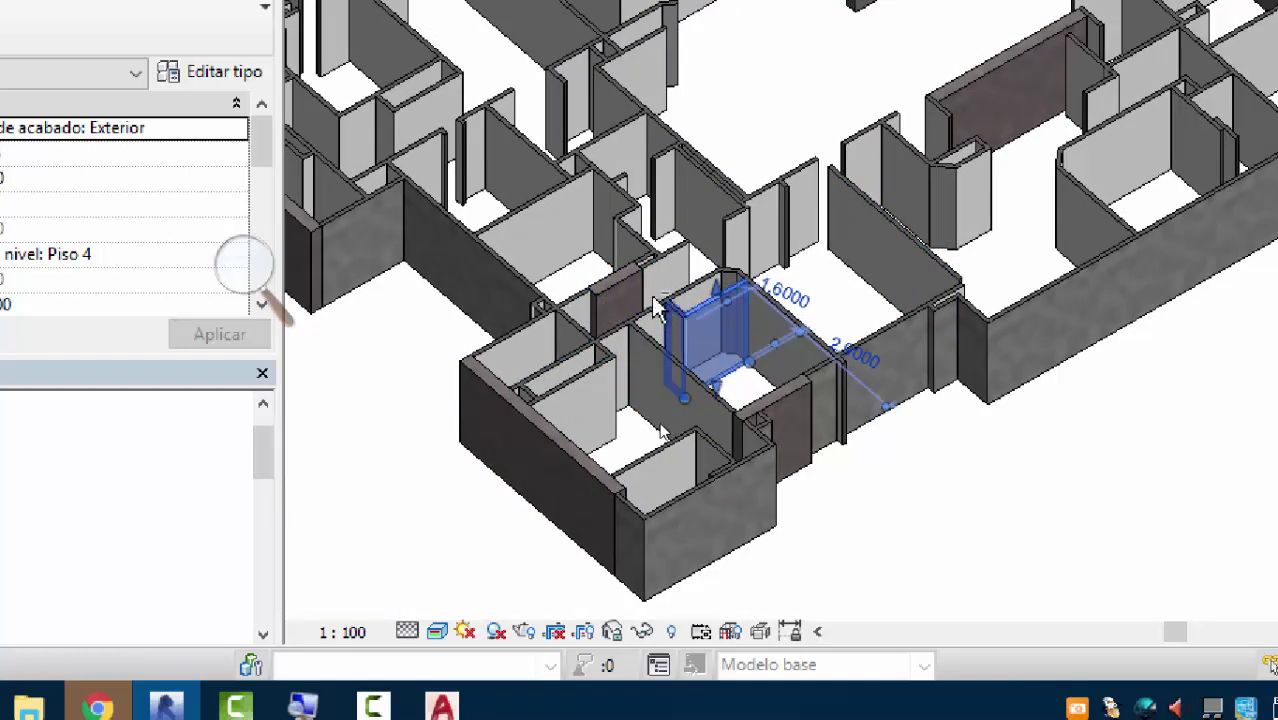
scroll(606, 297, up, 6)
scroll(720, 440, up, 2)
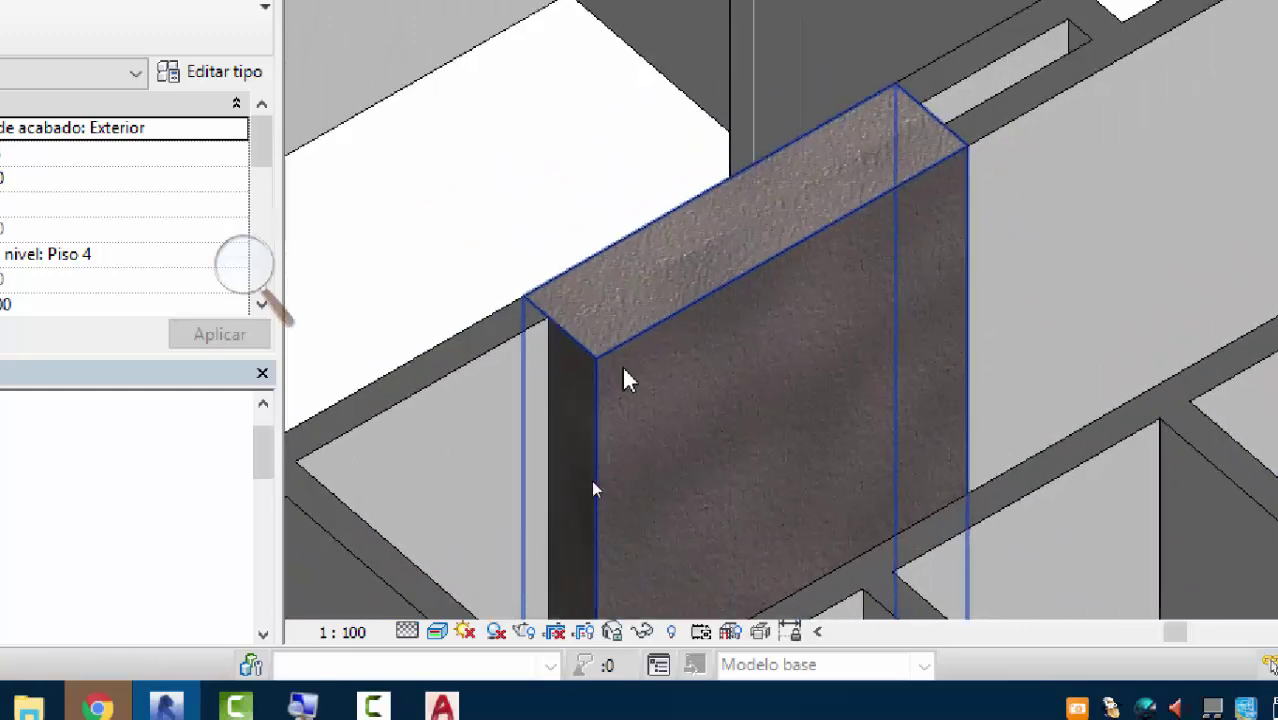
mouse_move(624, 373)
shift+middle_down()
mouse_move(653, 345)
mouse_move(803, 357)
mouse_move(627, 348)
shift+middle_up()
scroll(658, 348, down, 5)
scroll(645, 400, up, 4)
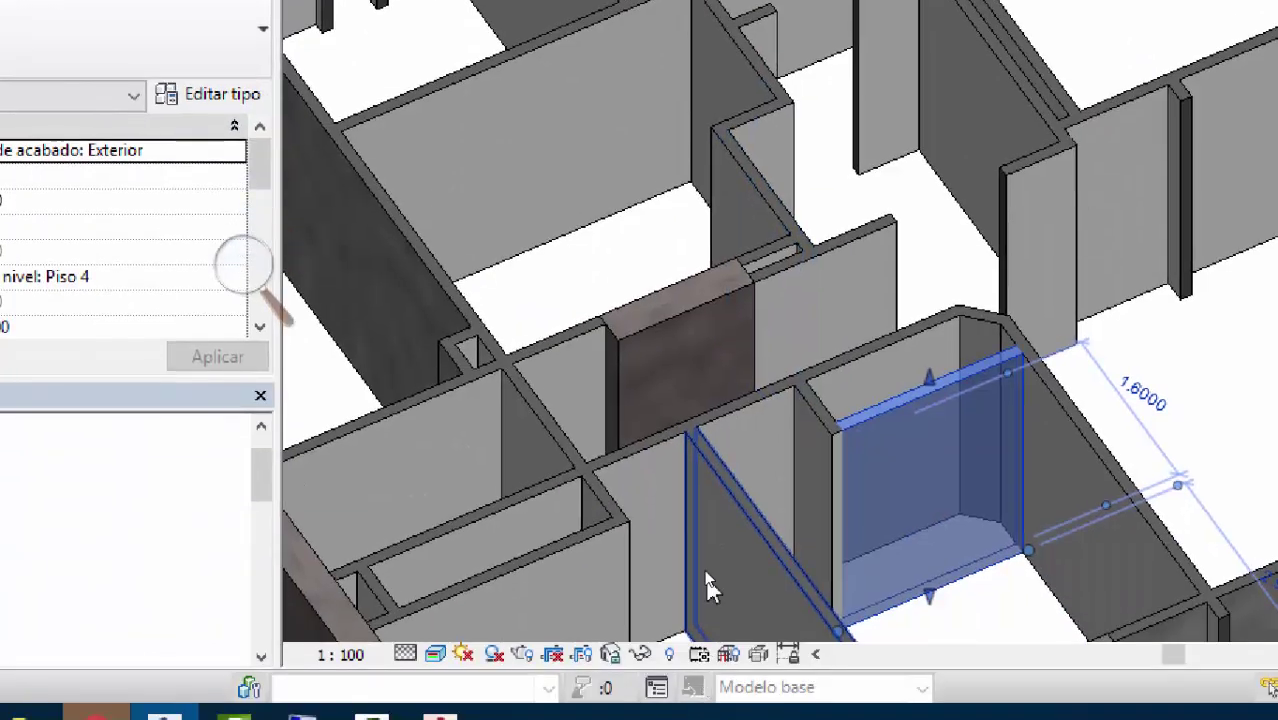
Step: Review the whole floor's wall layout in 3D from other angles, including the exterior walls and far corner rooms
scroll(705, 520, down, 4)
shift+middle_drag(705, 501, 893, 598)
click(990, 579)
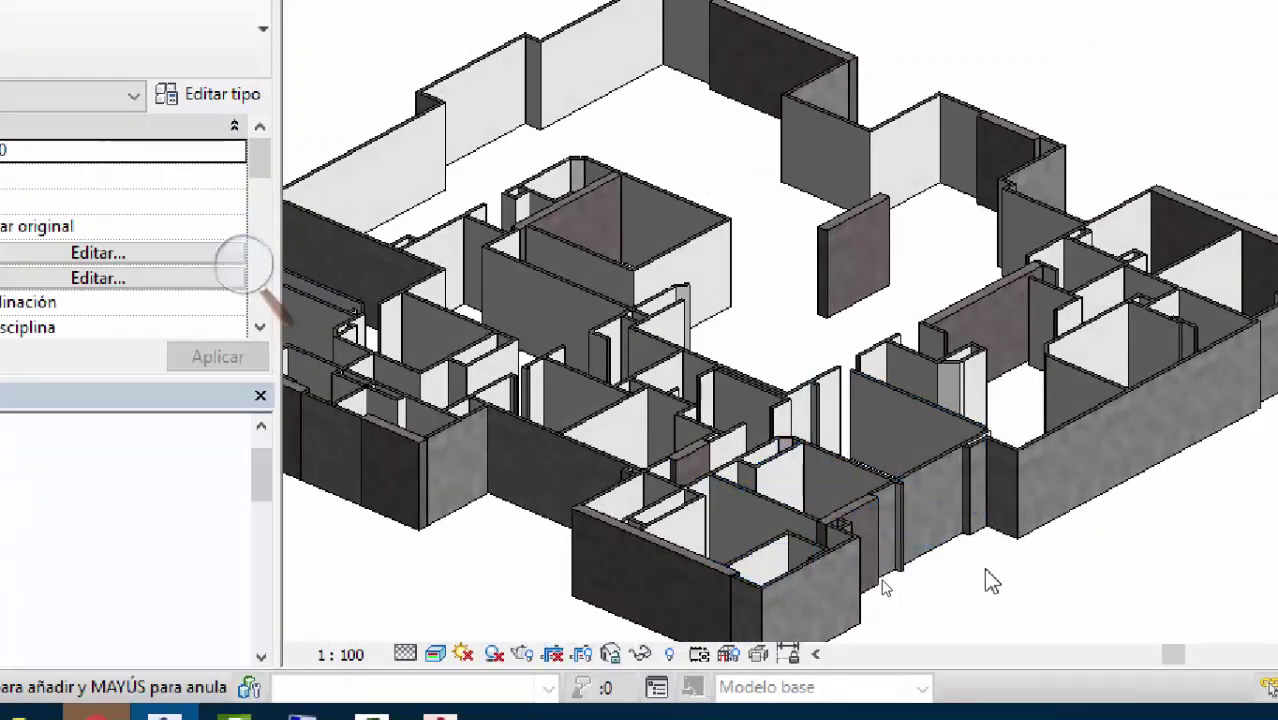
shift+middle_drag(990, 579, 871, 582)
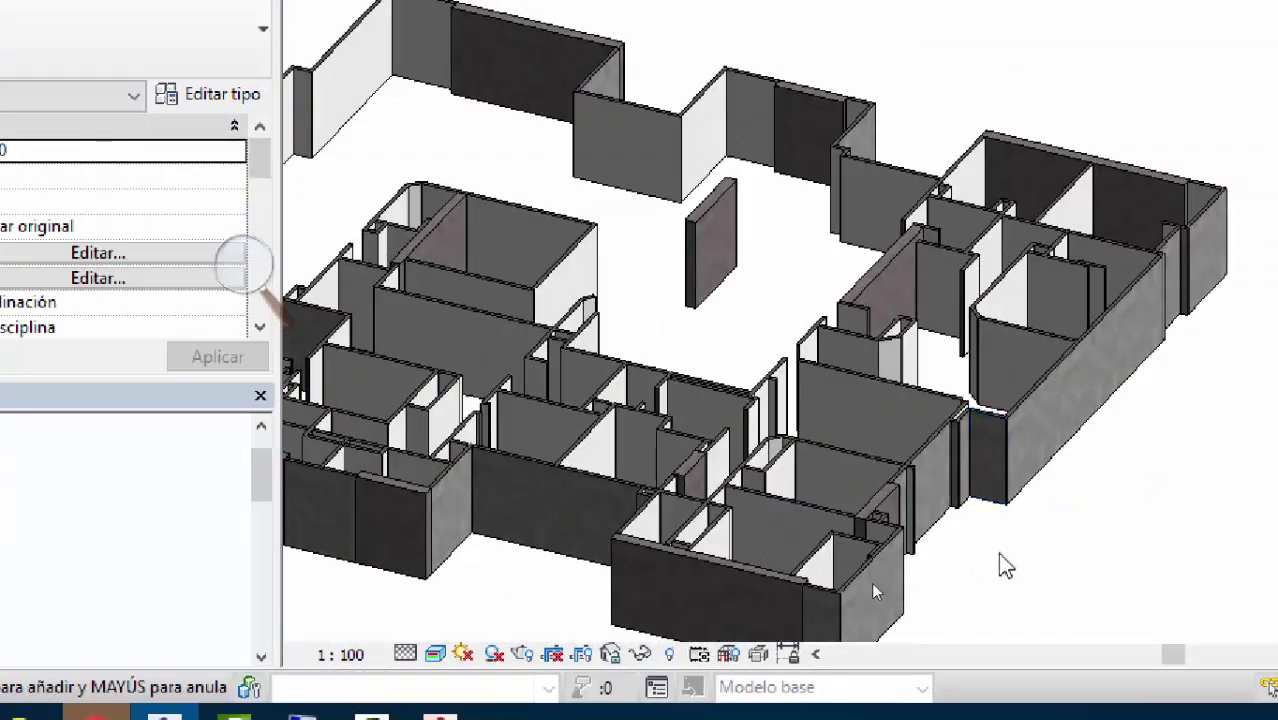
scroll(834, 549, up, 6)
scroll(877, 477, down, 3)
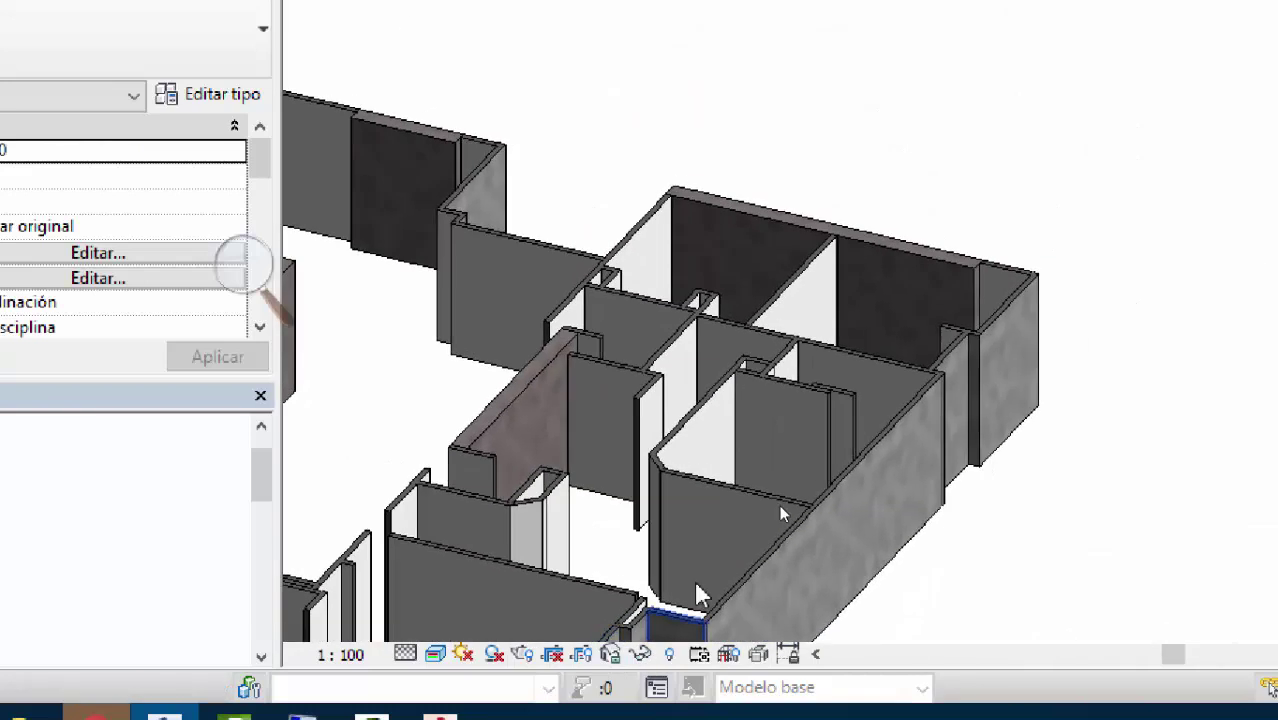
scroll(779, 504, up, 2)
scroll(854, 426, down, 4)
scroll(850, 469, down, 2)
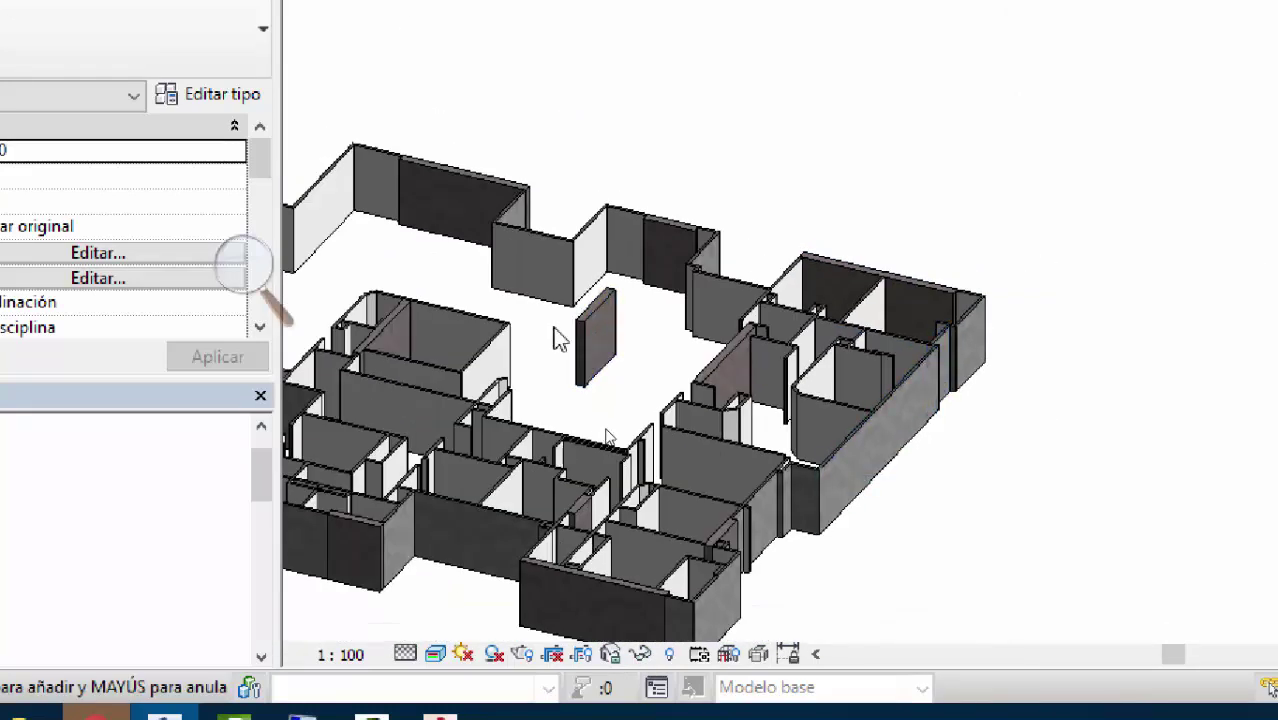
middle_drag(607, 437, 822, 423)
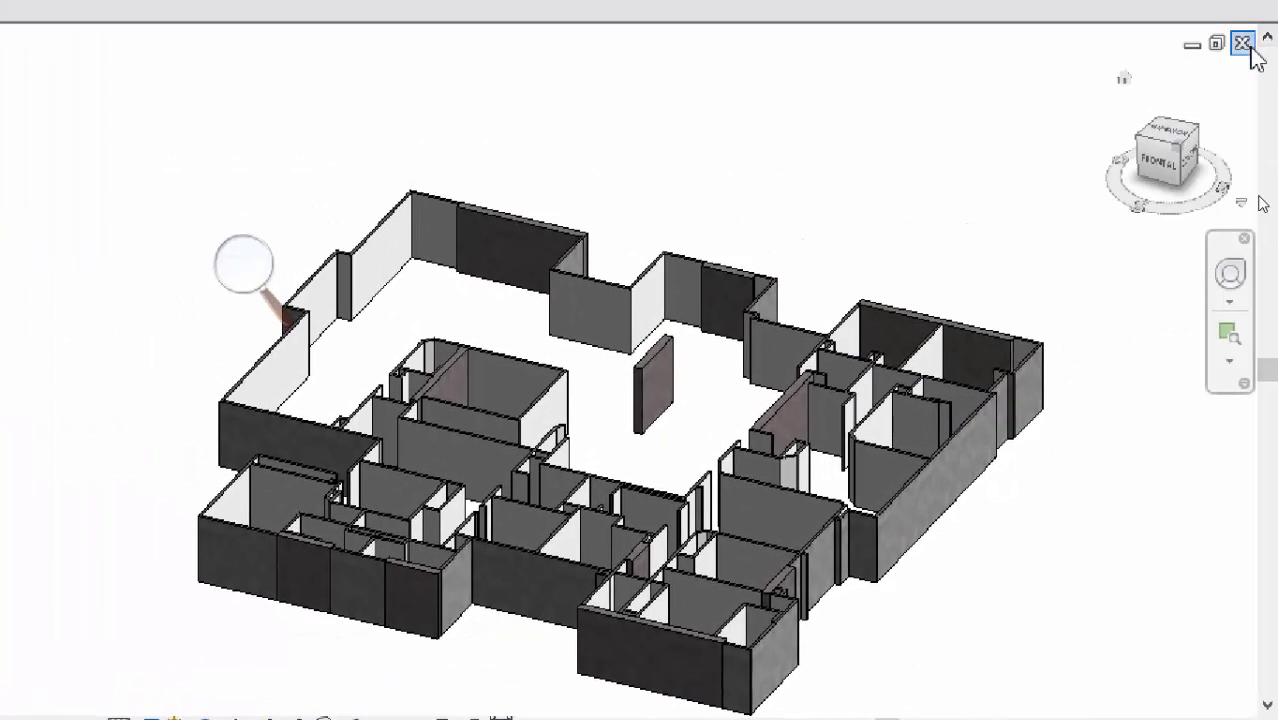
Step: Close the 3D view to return to the Piso 3 plan, and switch to File Explorer
click(1238, 38)
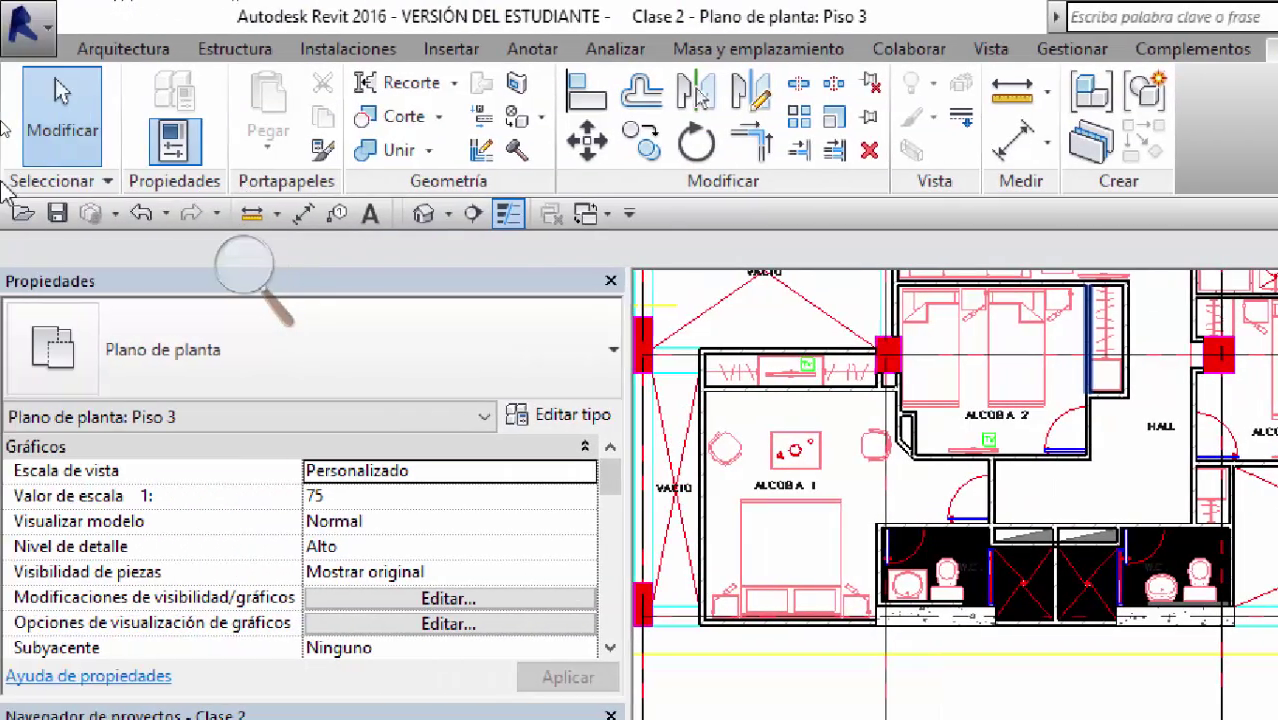
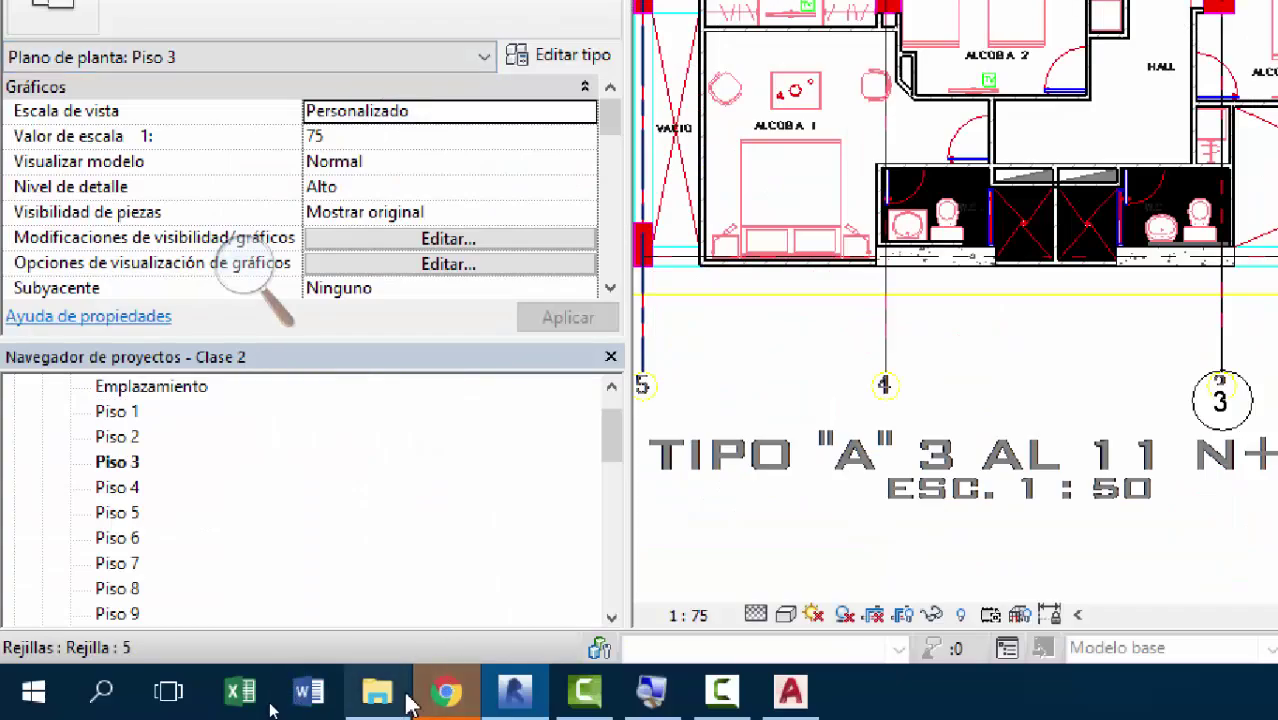
click(403, 686)
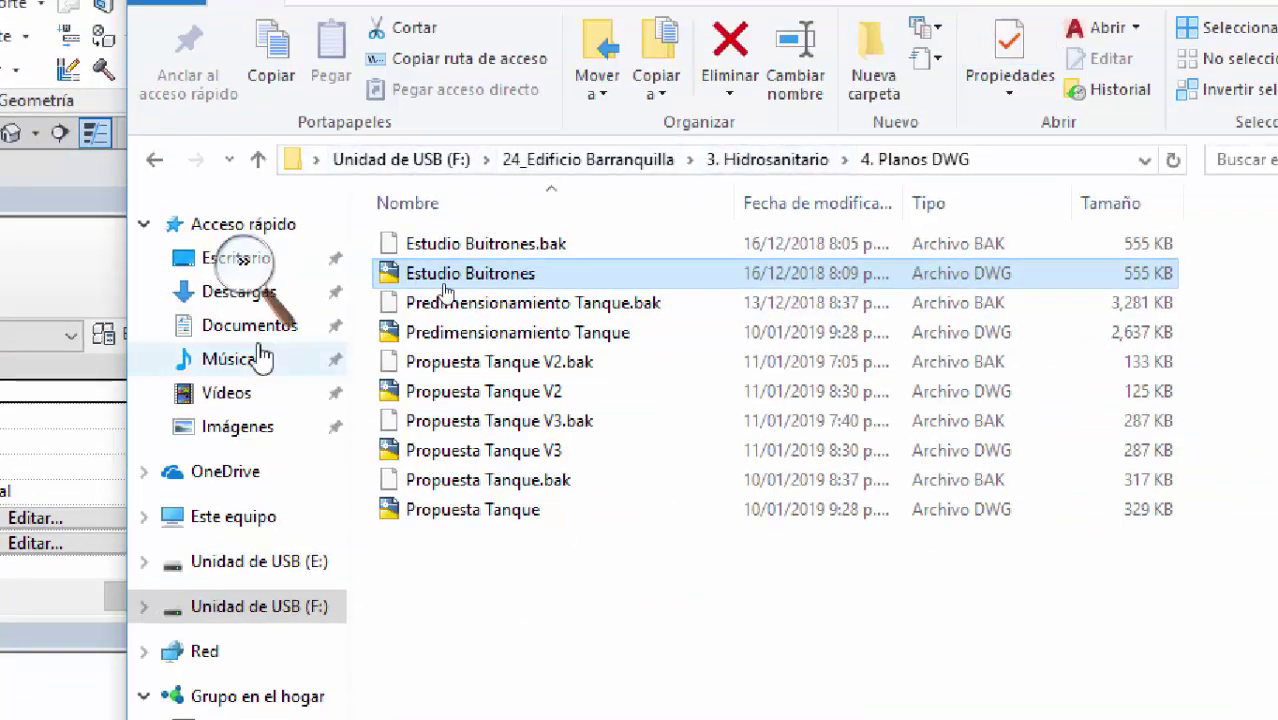
Step: Browse to the Curso BIM 04-19 folder in Documentos and open the 2. Columnas y Muros drawing in AutoCAD
click(215, 330)
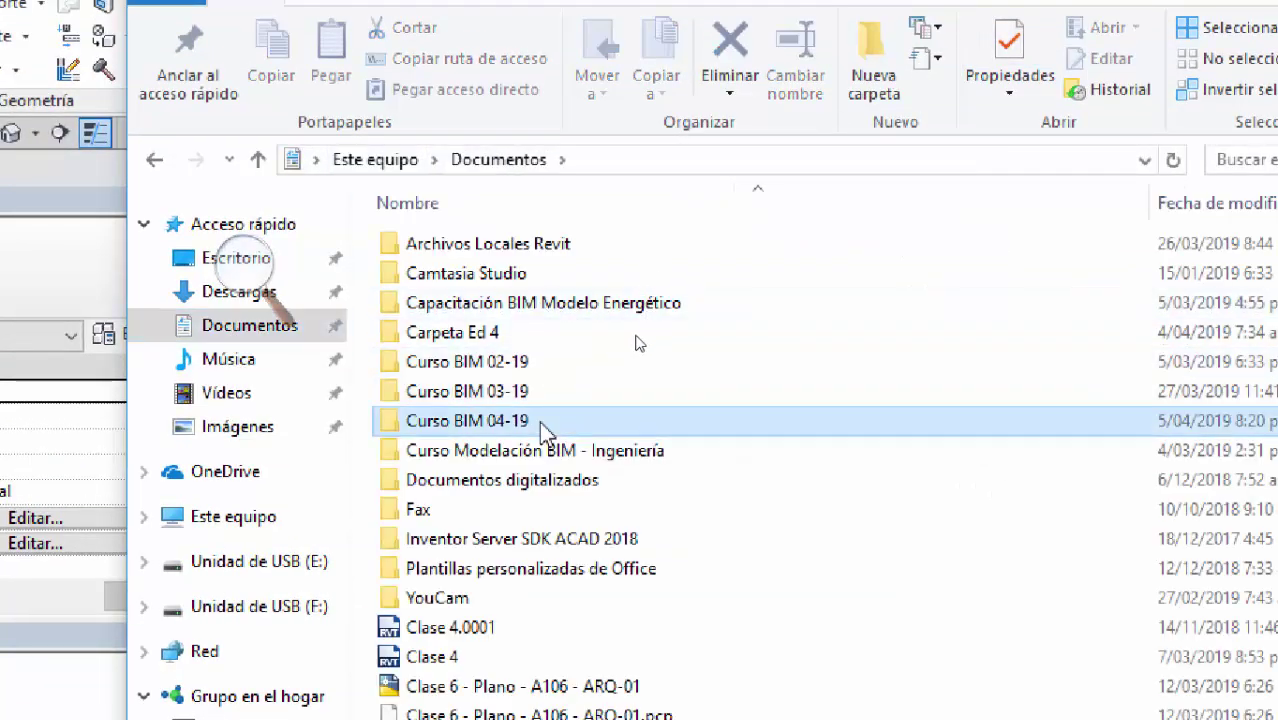
double_click(545, 430)
double_click(505, 245)
double_click(495, 273)
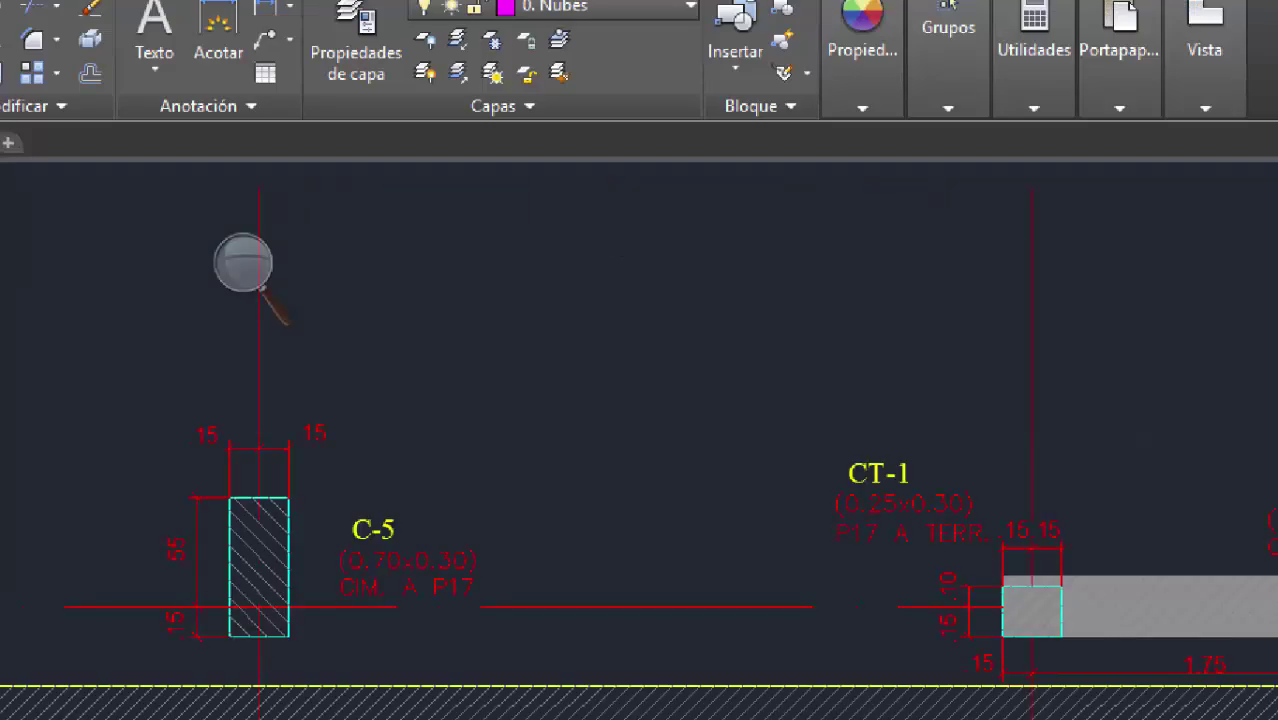
Step: Examine where the structural columns meet the concrete walls, at C-14 with wall M-6 and at C-13 with wall M-8
scroll(591, 490, down, 8)
scroll(656, 393, up, 2)
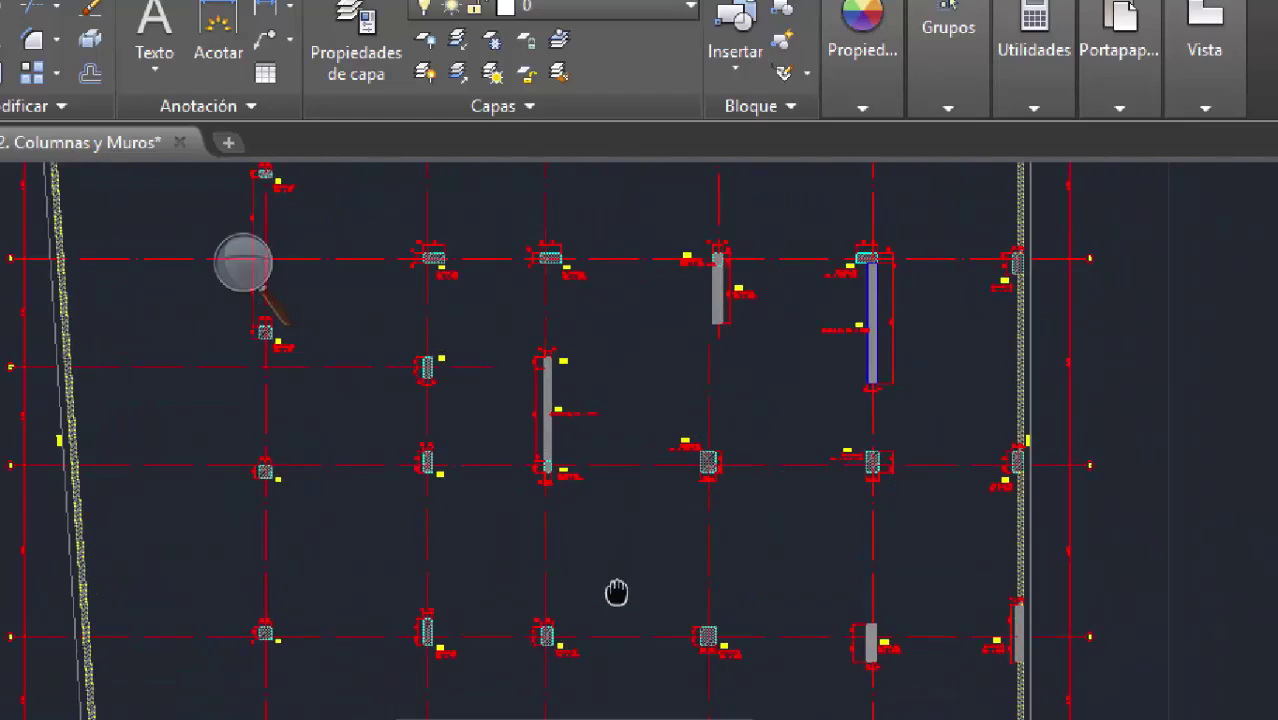
scroll(527, 512, up, 5)
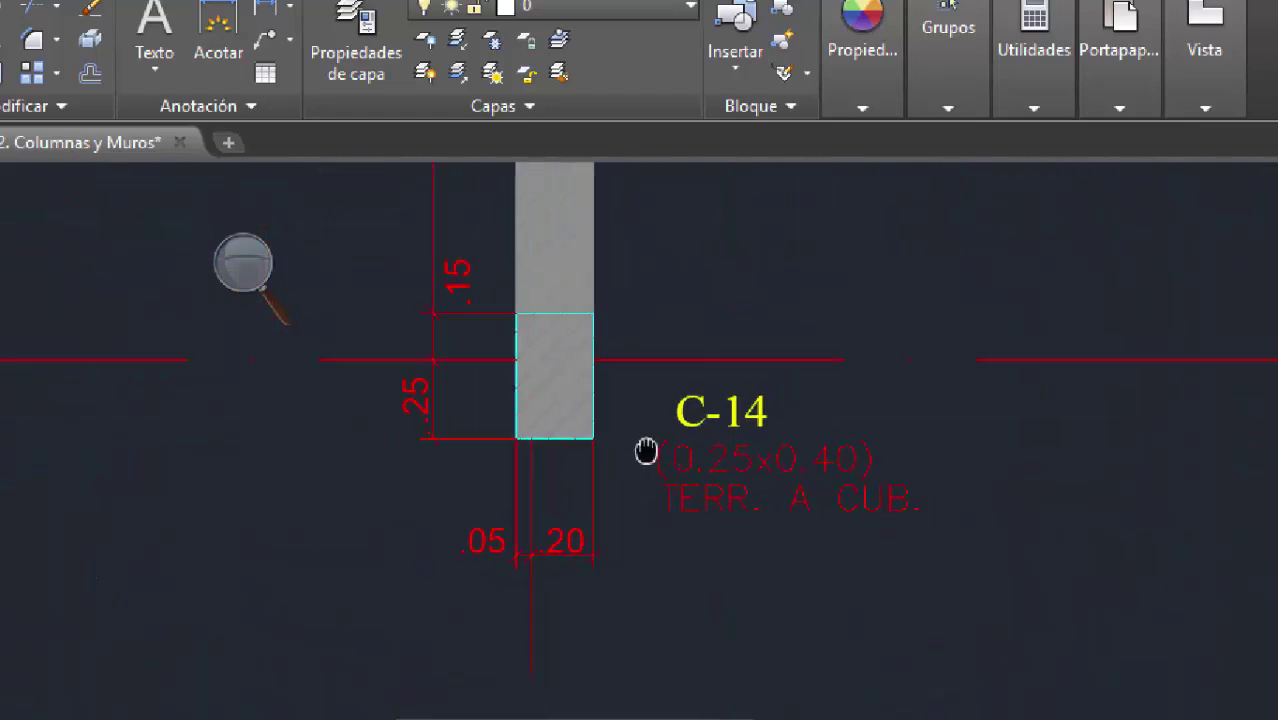
middle_drag(648, 448, 556, 485)
scroll(556, 485, down, 2)
middle_drag(570, 420, 558, 561)
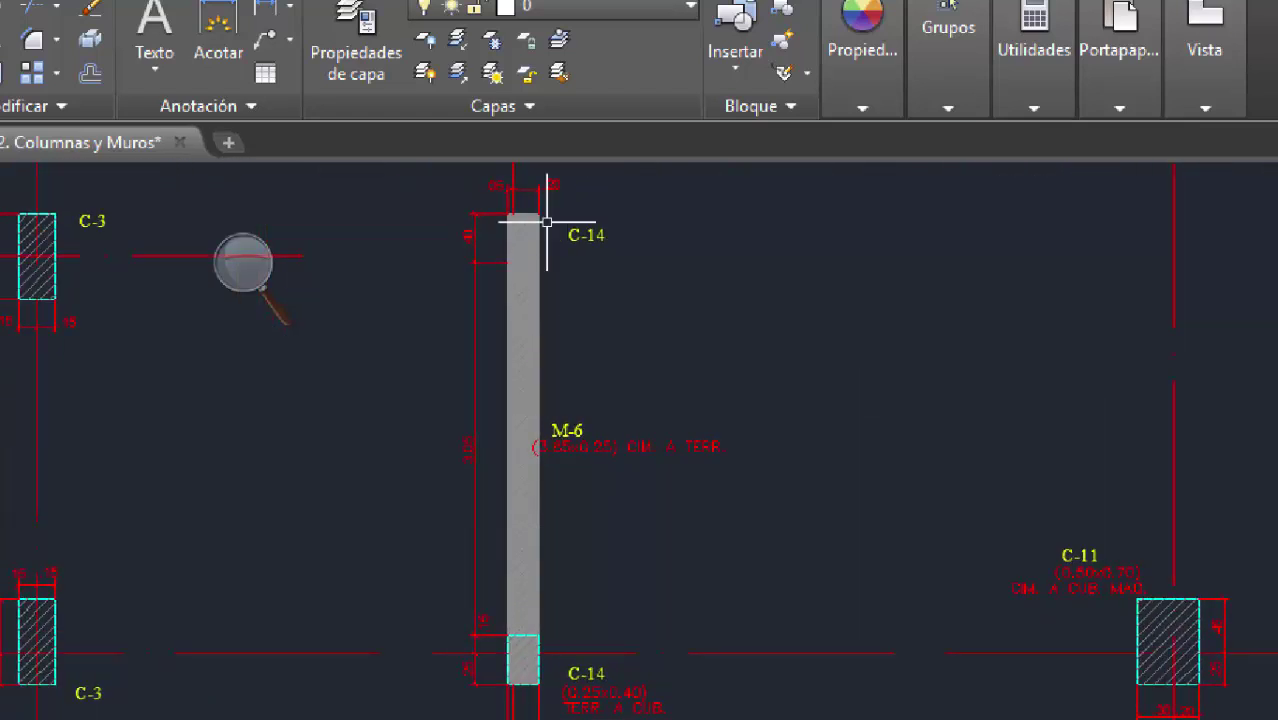
scroll(562, 408, down, 4)
middle_drag(678, 399, 471, 456)
scroll(608, 300, up, 5)
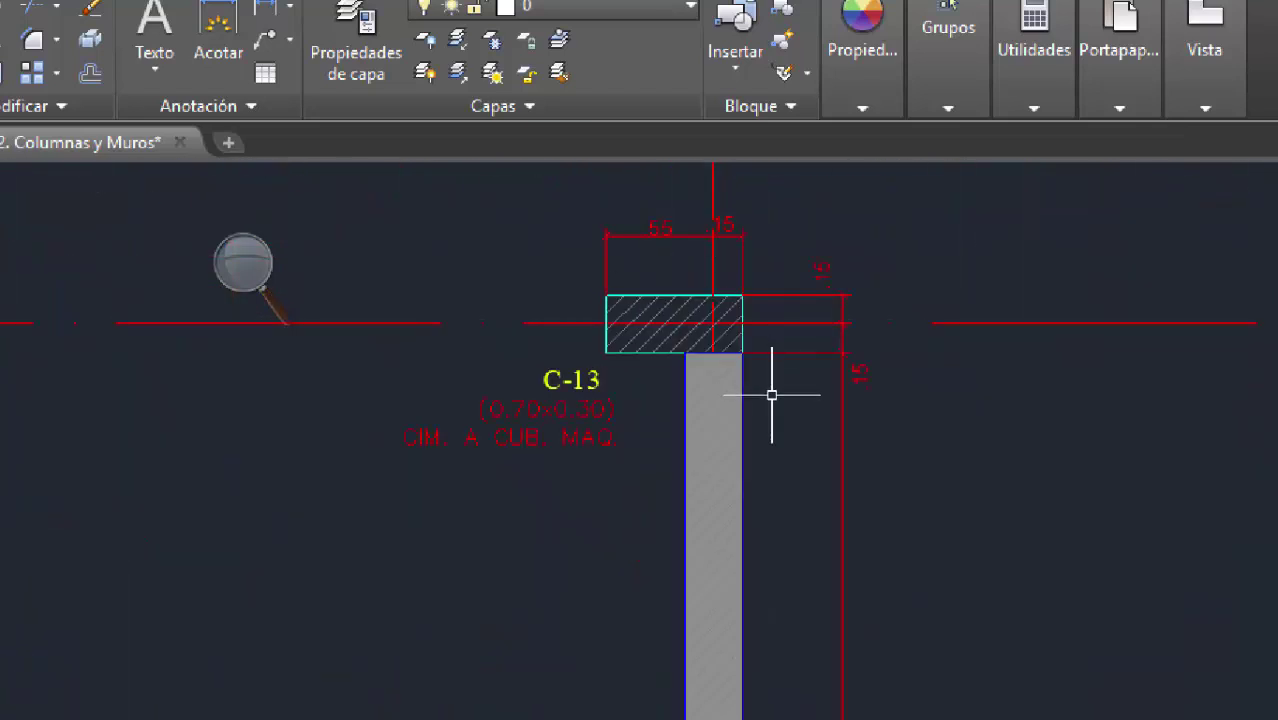
scroll(746, 362, up, 2)
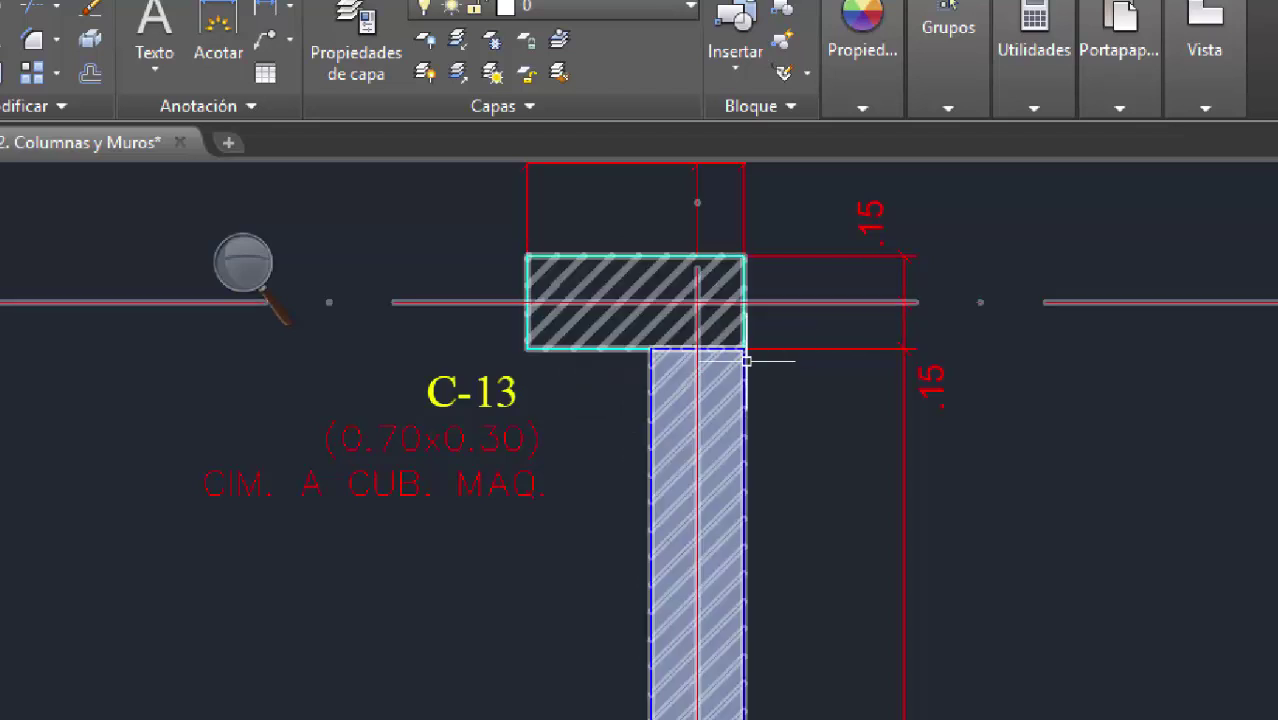
Step: Inspect wall M-8 down to its free end, and check the perimeter walls M-4, M-5 and MP-4 along gridline A
scroll(746, 360, down, 6)
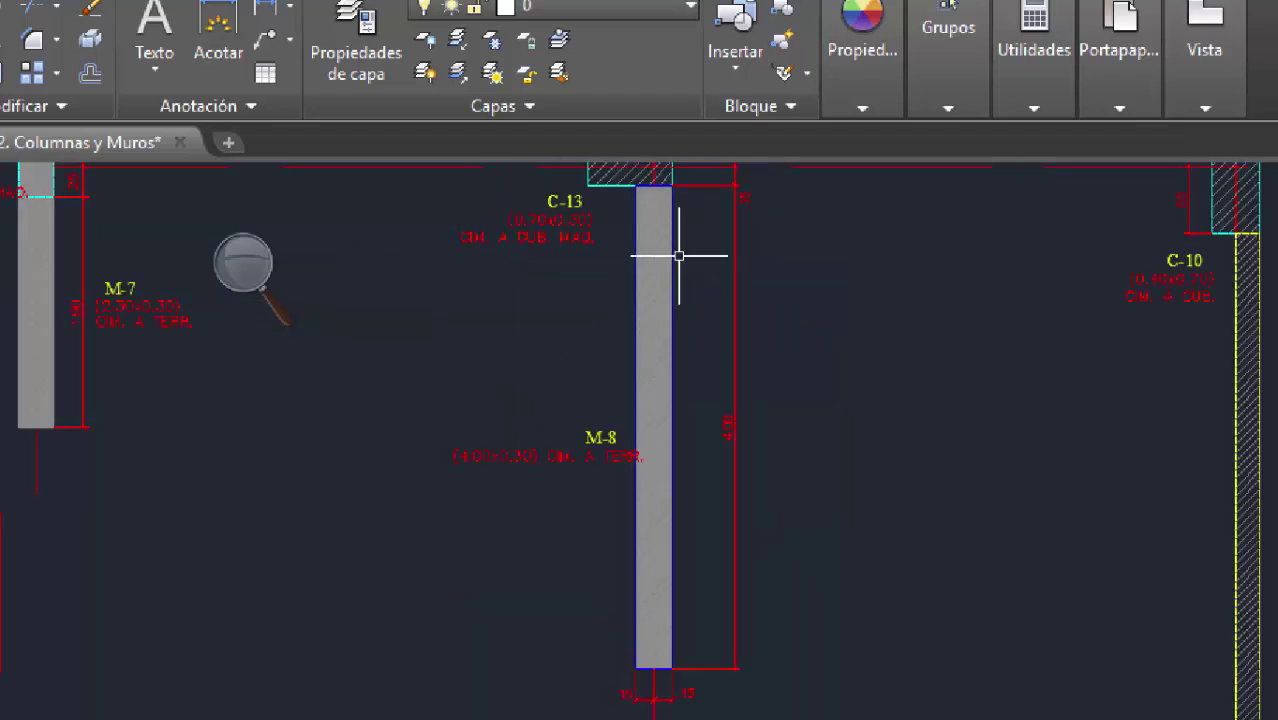
middle_drag(697, 496, 765, 442)
scroll(642, 628, up, 4)
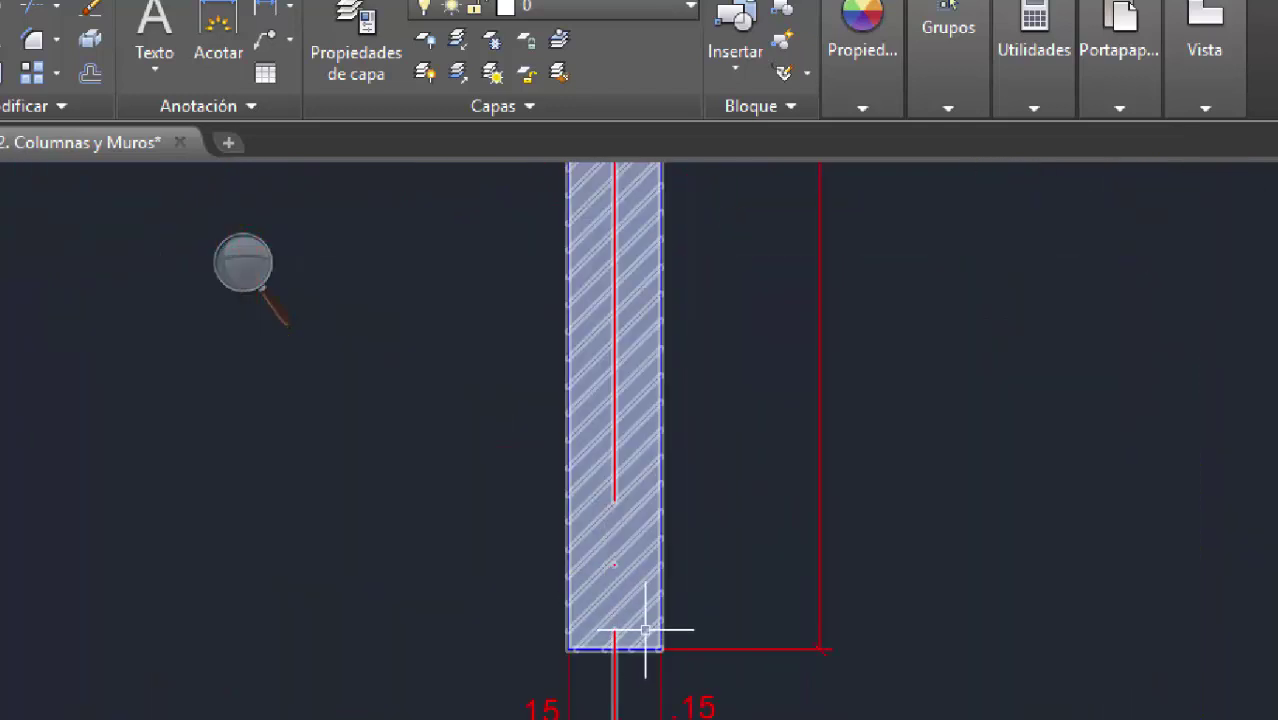
scroll(727, 537, down, 4)
middle_drag(727, 537, 690, 422)
scroll(617, 215, down, 2)
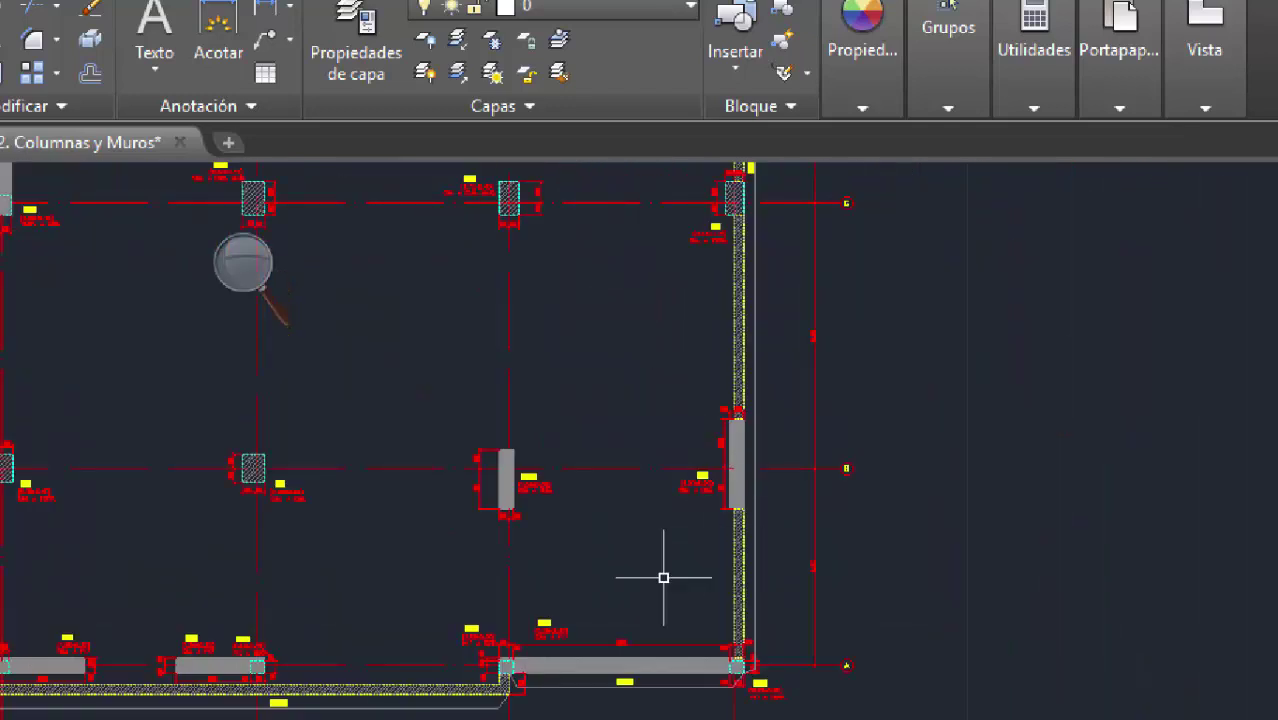
scroll(663, 577, up, 5)
middle_drag(990, 536, 1076, 538)
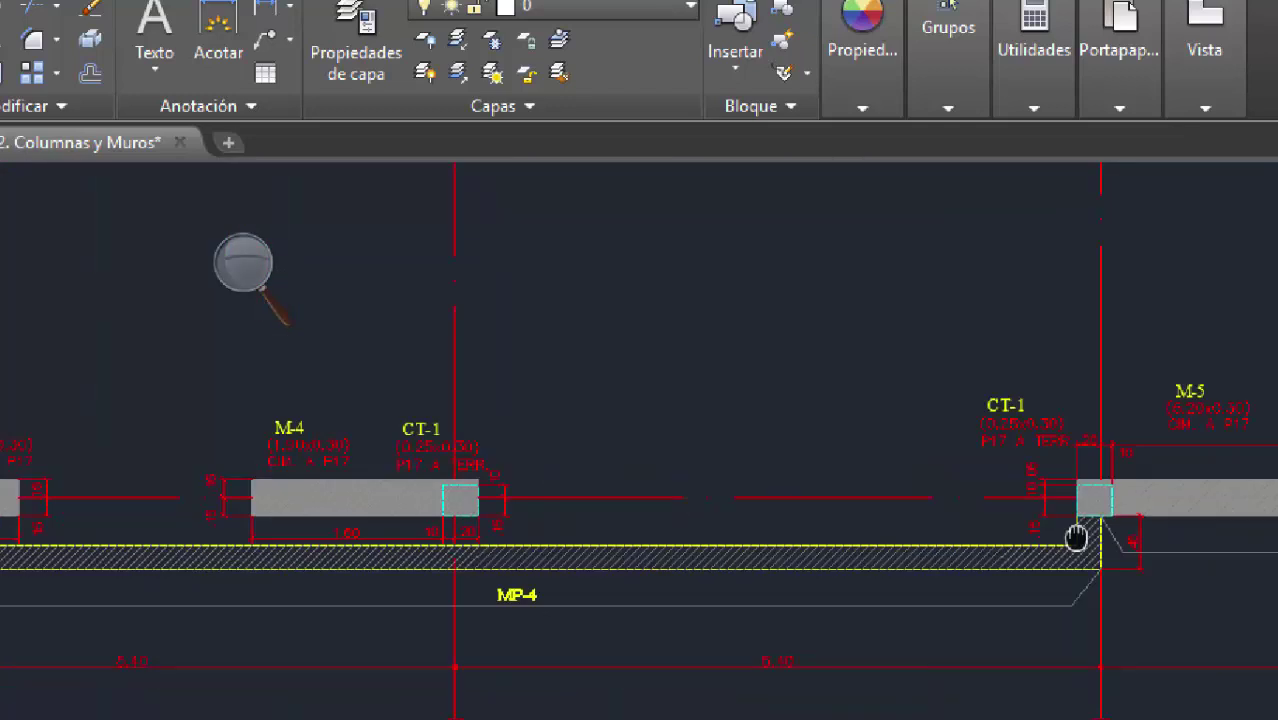
scroll(730, 479, down, 5)
mouse_move(163, 470)
middle_down()
mouse_move(448, 476)
mouse_move(533, 671)
mouse_move(524, 637)
middle_up()
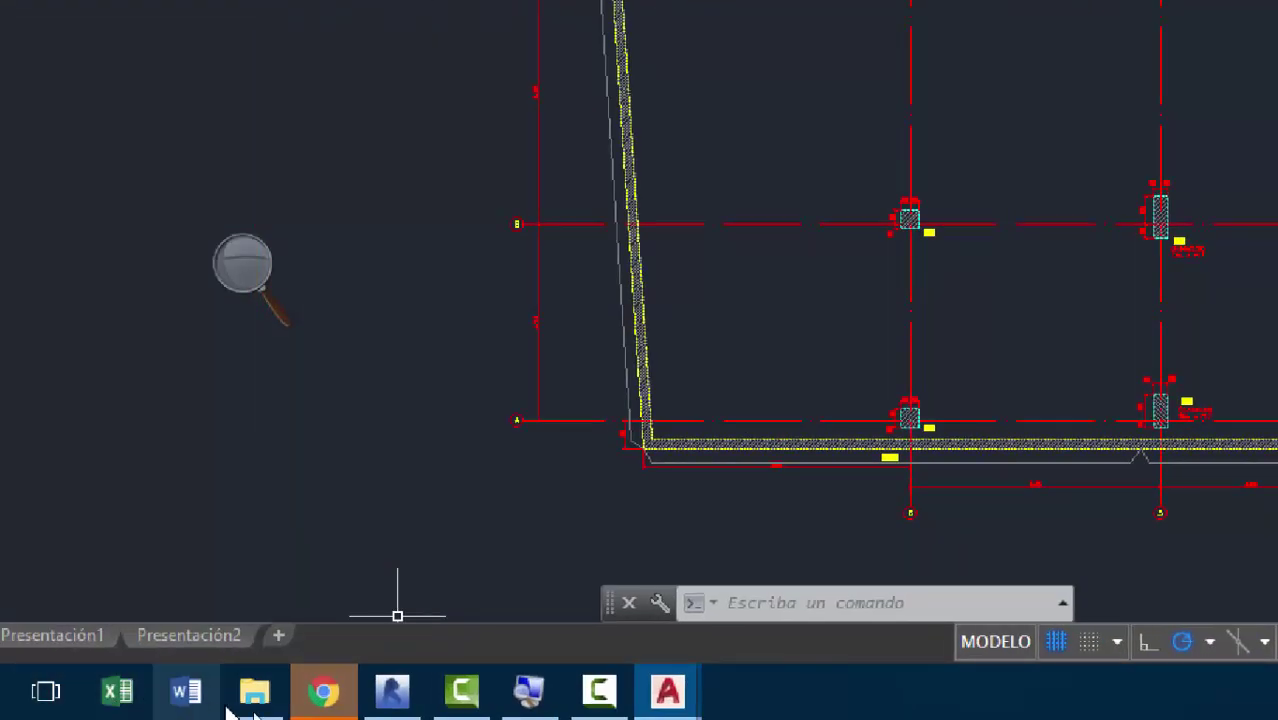
Step: Open the 1. Planta Tipo Estructural drawing from File Explorer and examine the beams and columns around VG-405 and VG-404
click(254, 691)
double_click(513, 330)
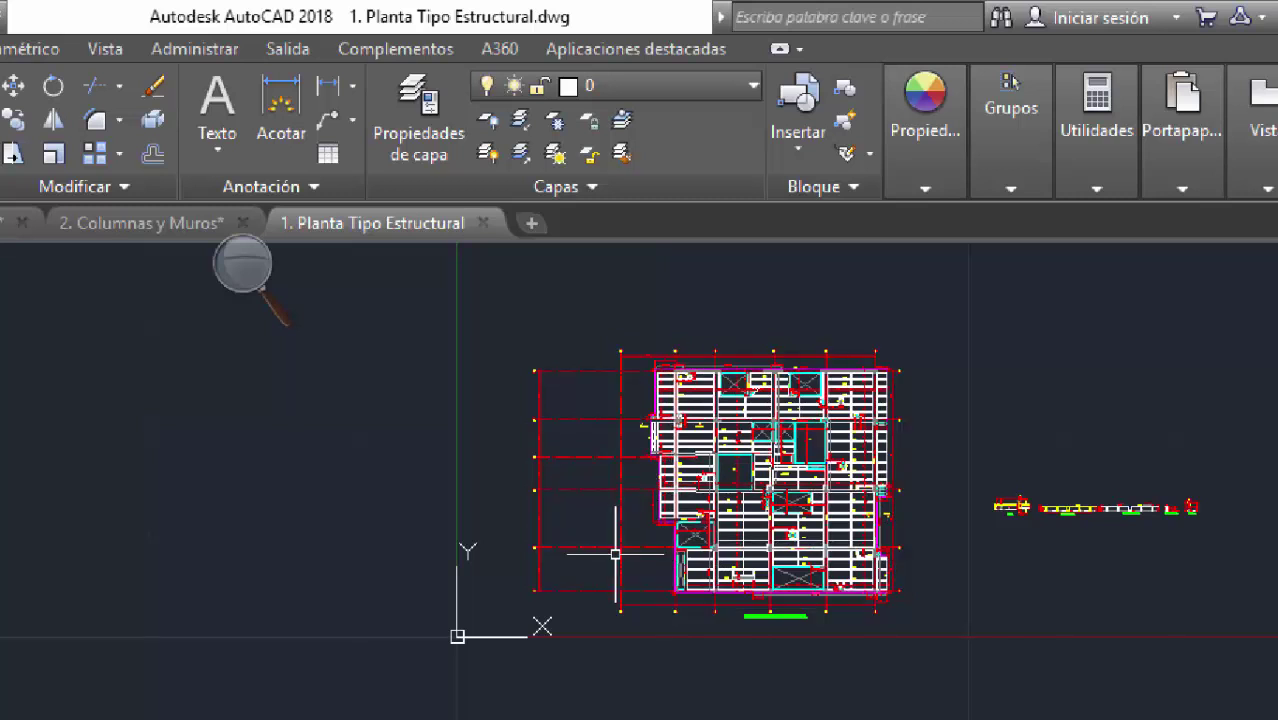
scroll(740, 470, up, 6)
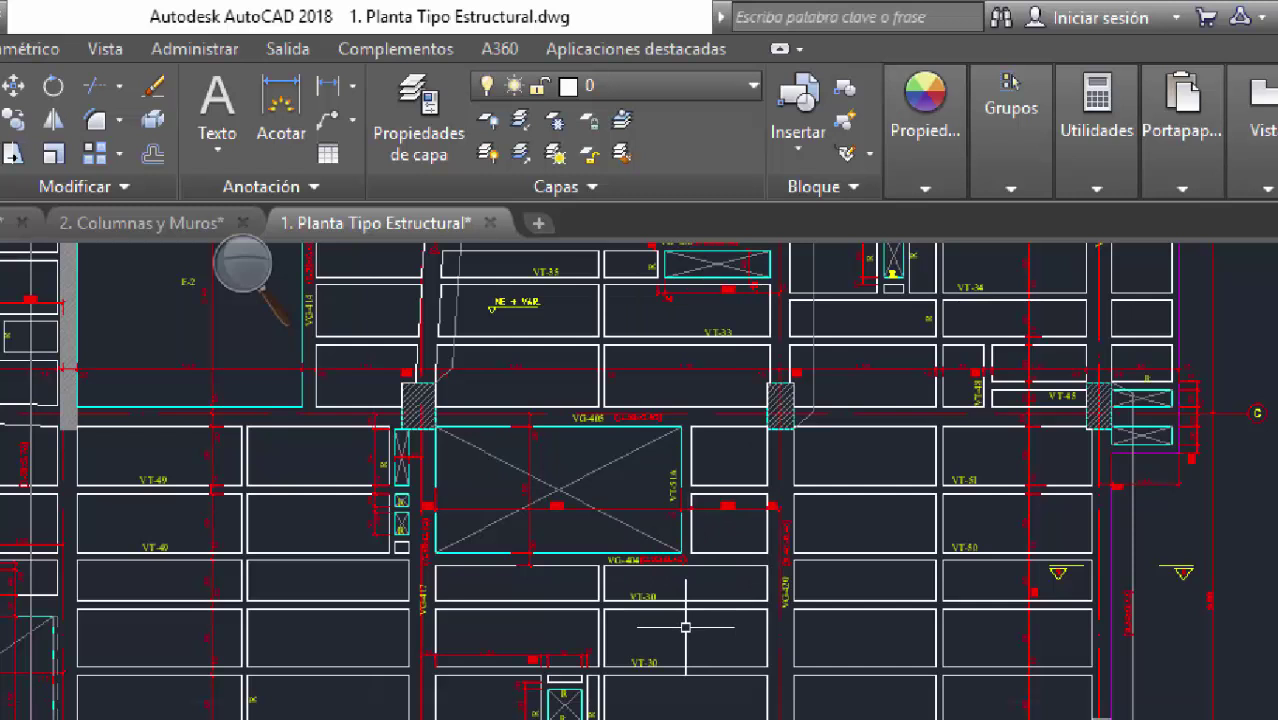
scroll(685, 627, up, 5)
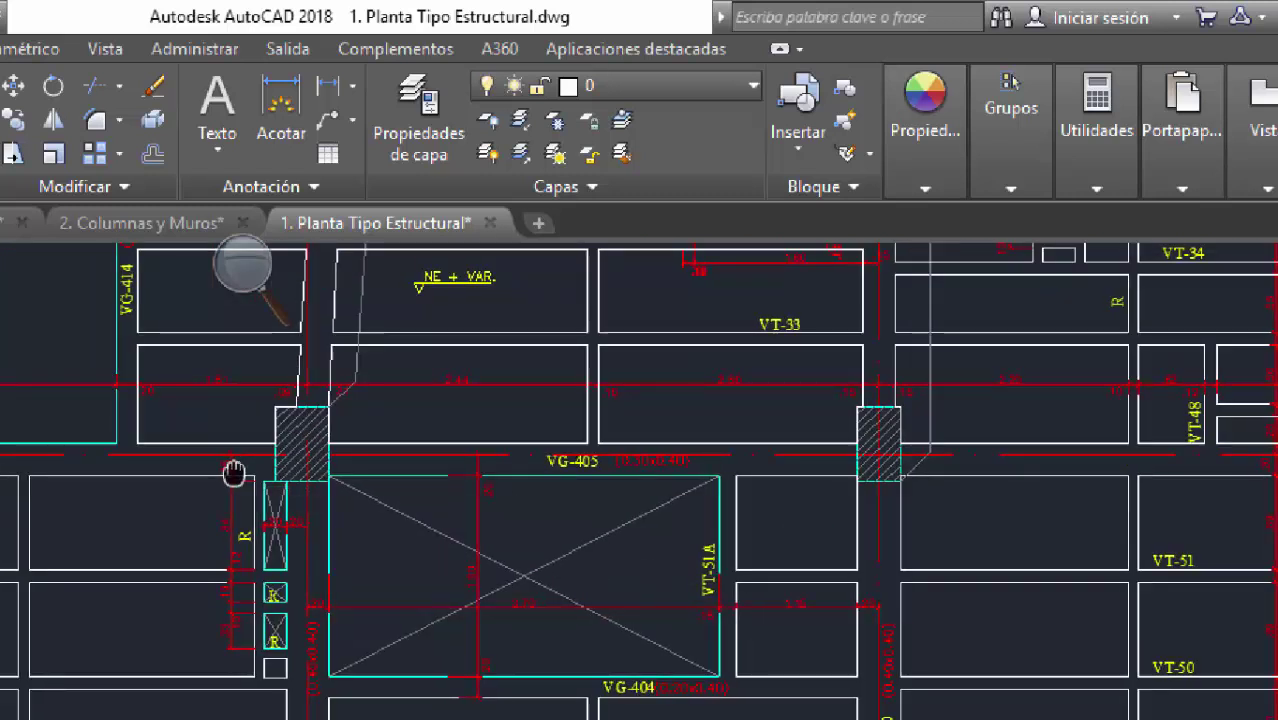
Step: Close AutoCAD, discarding the changes in 1. Planta Tipo Estructural, Estudio Buitrones and 2. Columnas y Muros
scroll(507, 500, down, 8)
middle_drag(541, 577, 543, 625)
scroll(491, 430, up, 8)
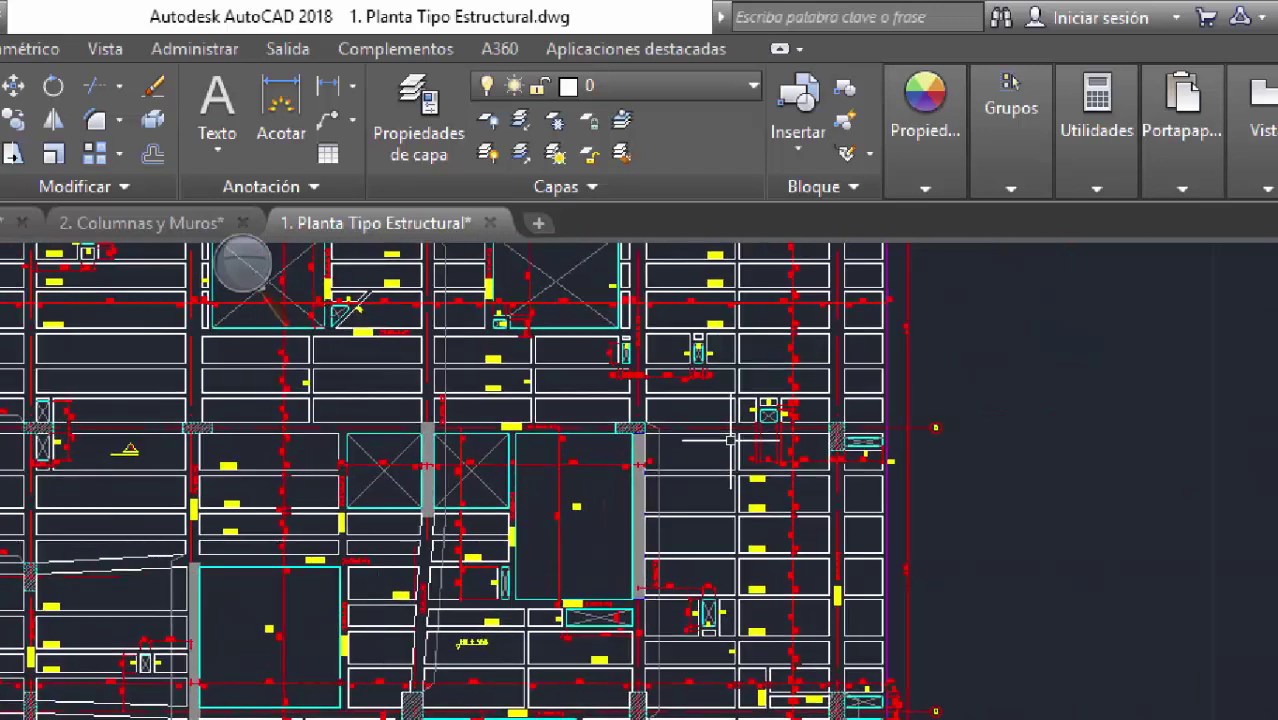
middle_drag(437, 635, 445, 411)
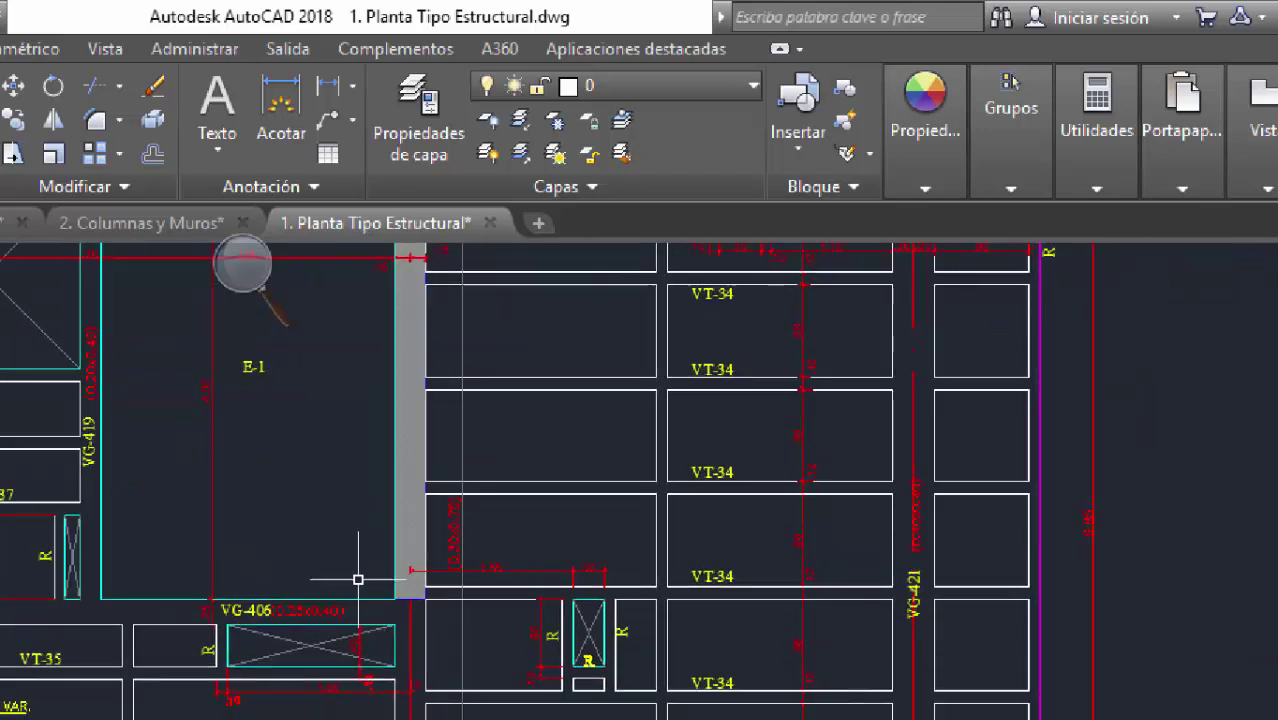
click(1255, 14)
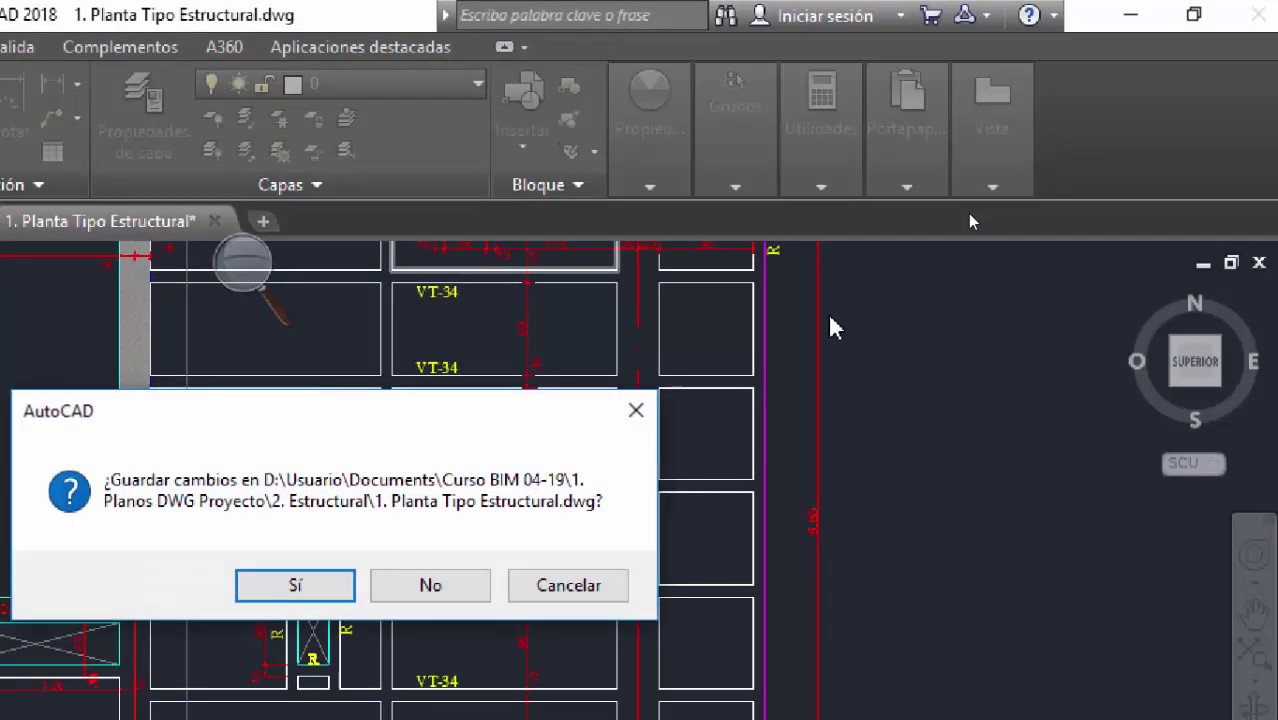
click(465, 587)
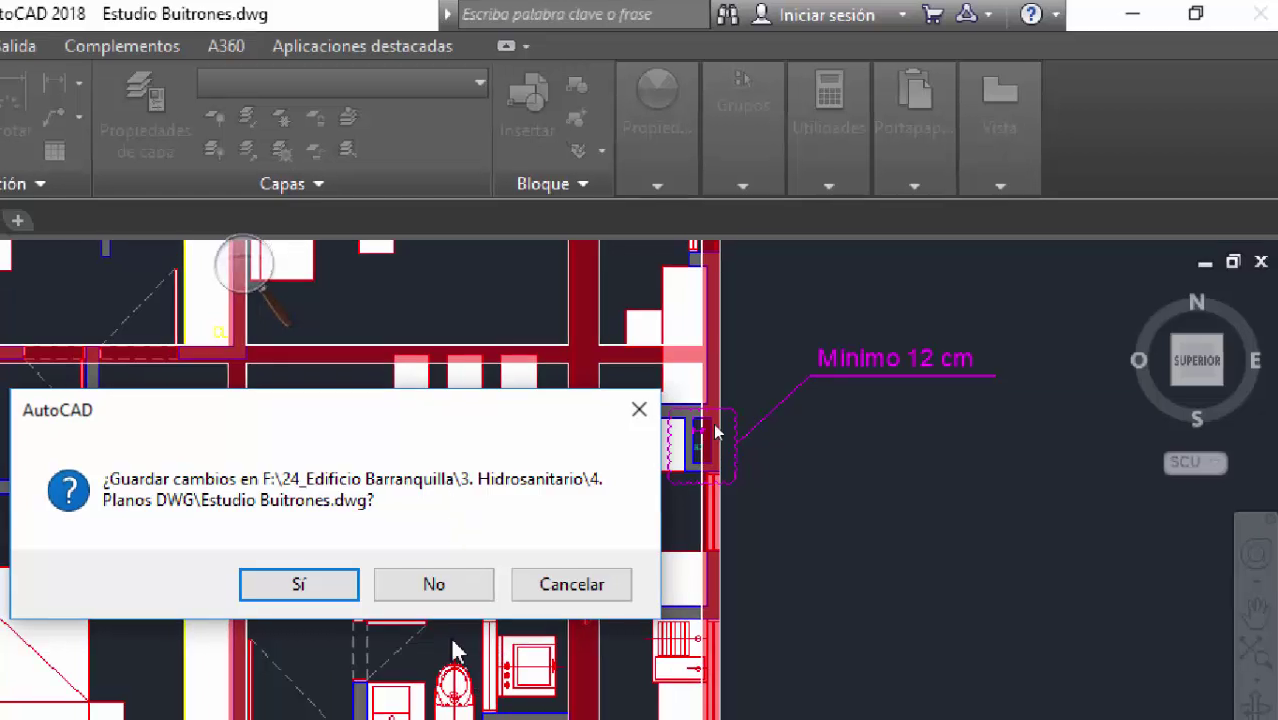
click(433, 592)
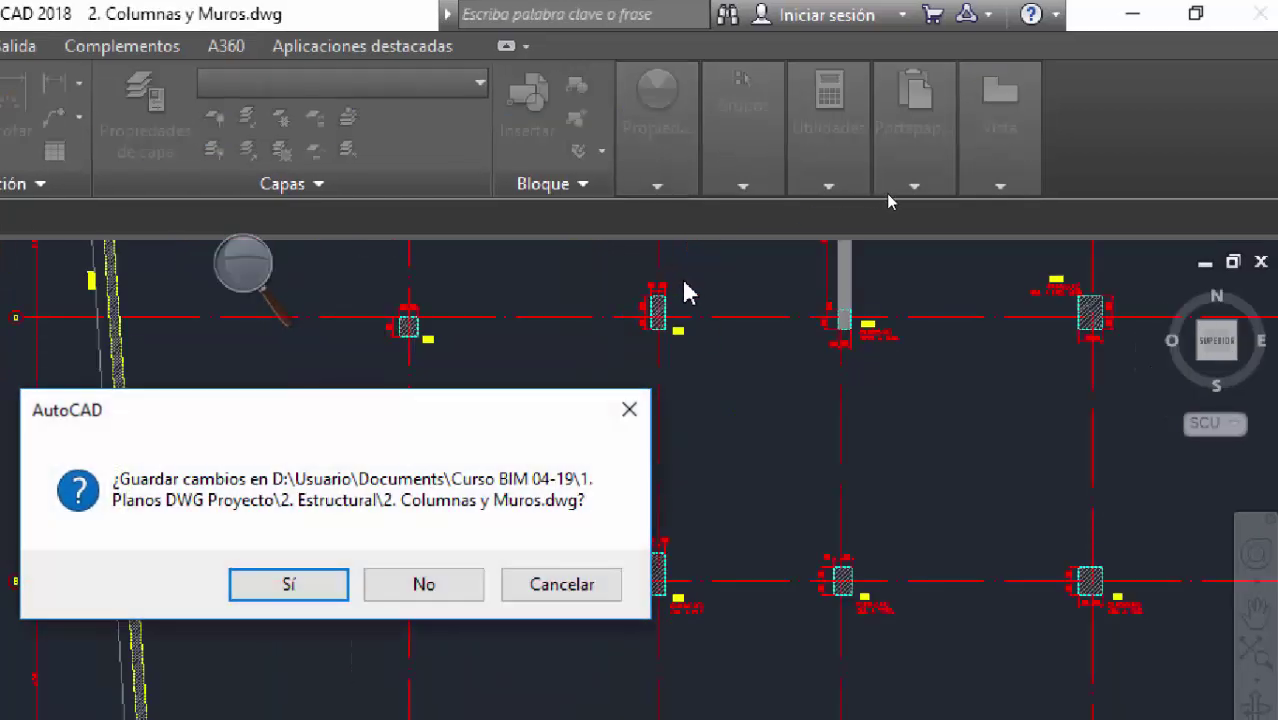
click(442, 590)
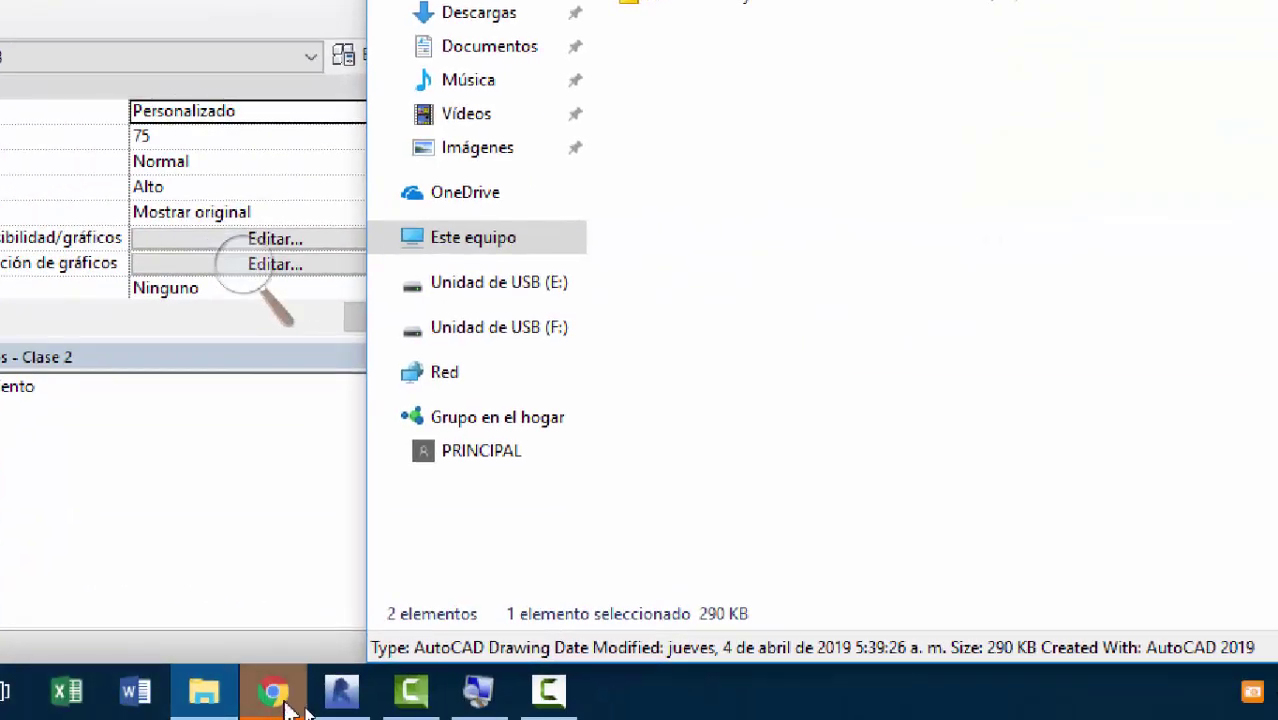
Step: Switch to Revit and examine the columns on the Piso 3 floor plan, especially the red column beside Alcoba 3
click(371, 693)
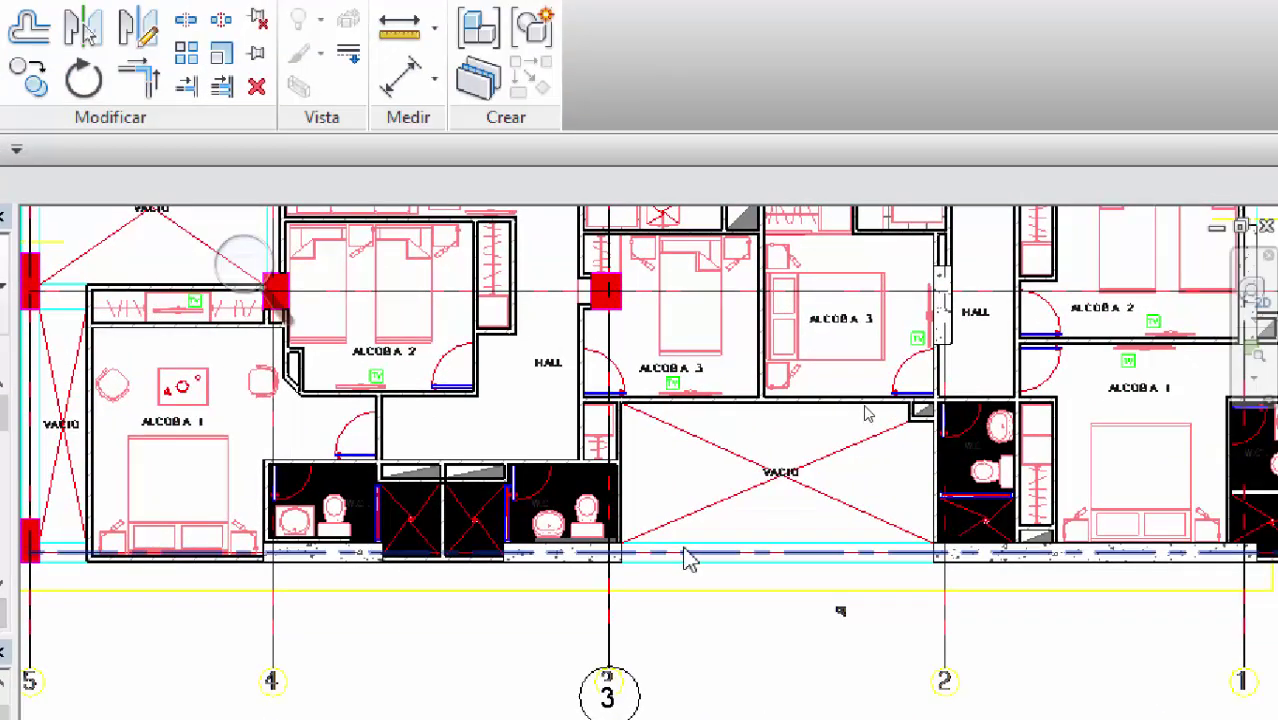
scroll(816, 411, down, 5)
middle_drag(818, 305, 798, 433)
scroll(848, 440, up, 6)
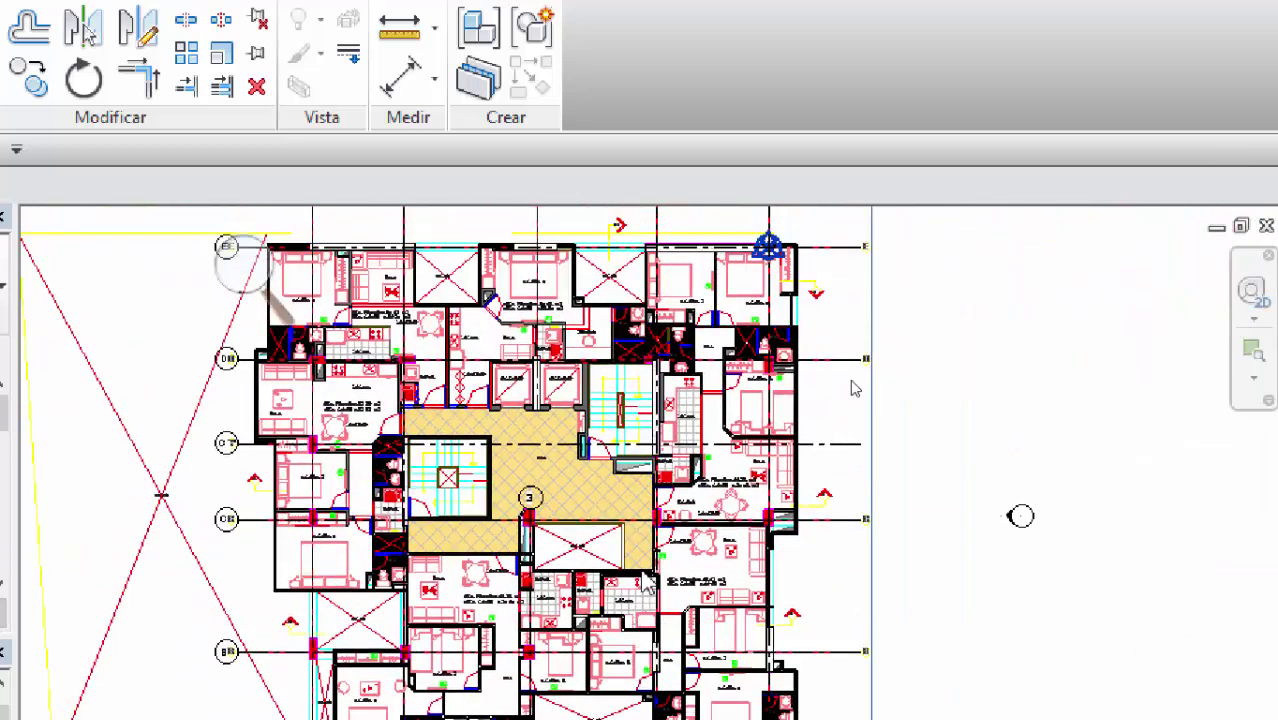
scroll(762, 443, up, 2)
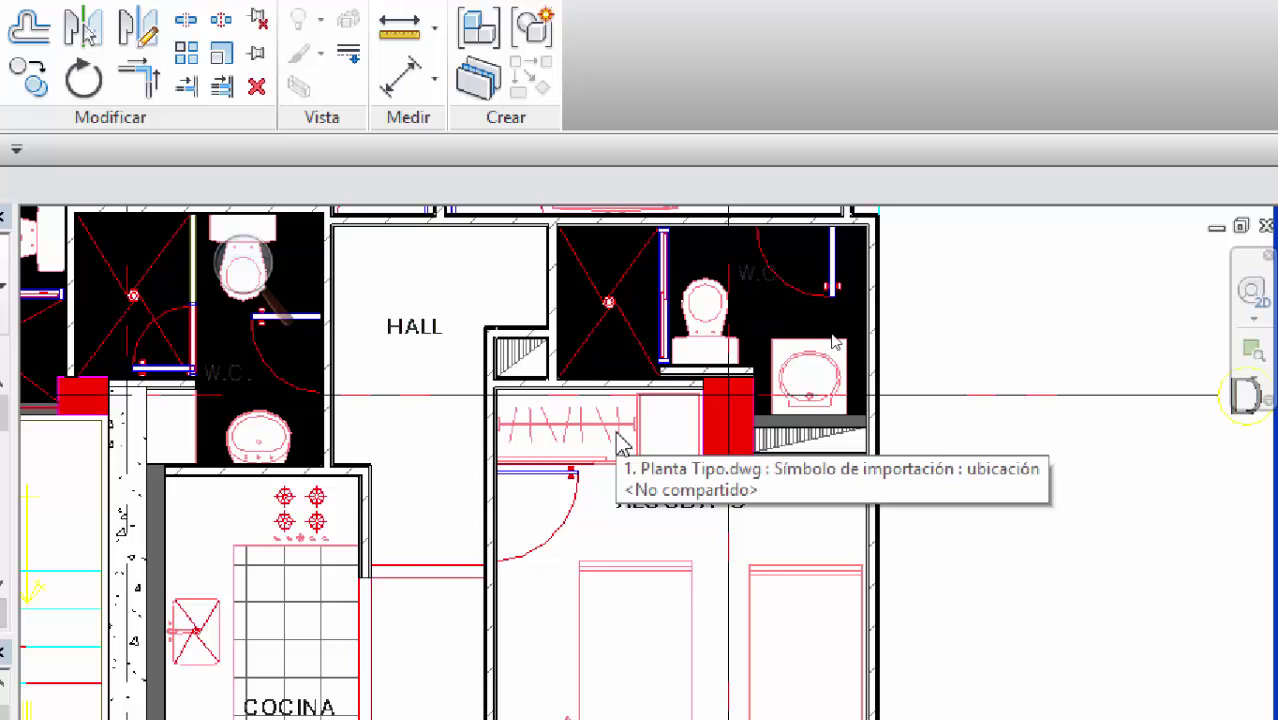
scroll(785, 405, up, 2)
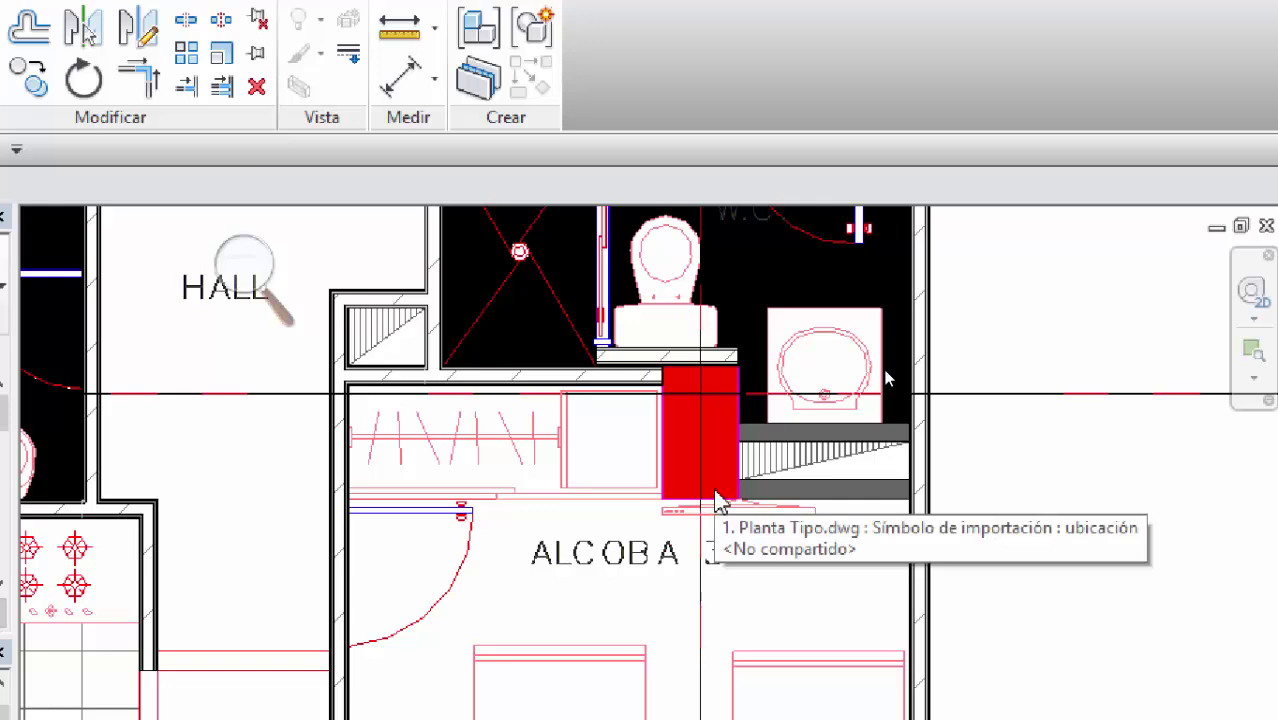
scroll(786, 343, down, 3)
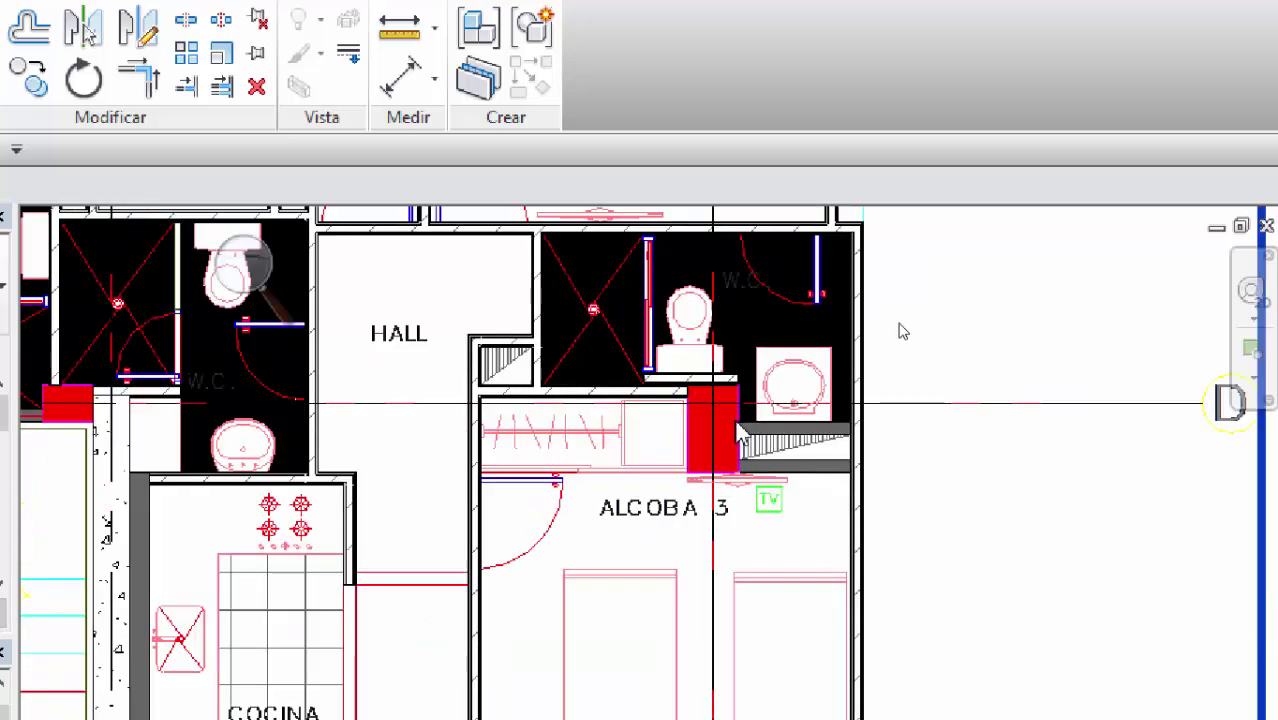
middle_drag(899, 331, 884, 428)
scroll(884, 428, down, 3)
middle_drag(836, 357, 860, 350)
middle_drag(675, 495, 679, 417)
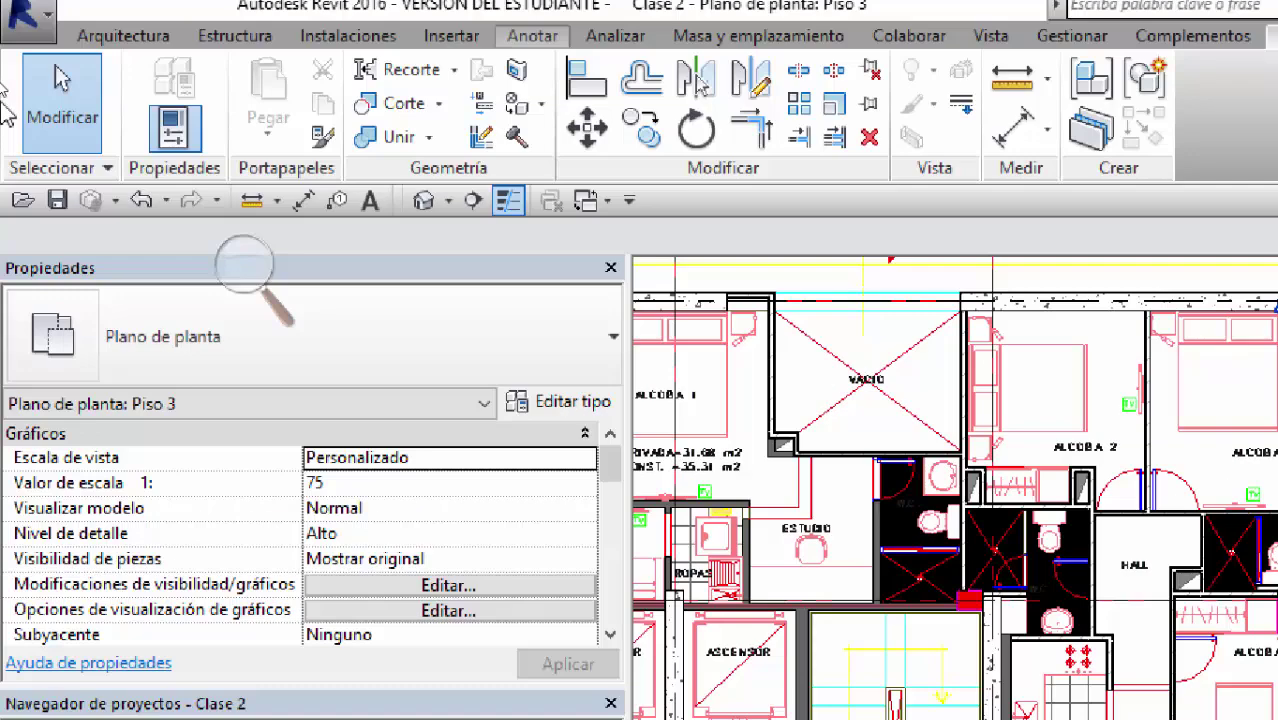
click(236, 54)
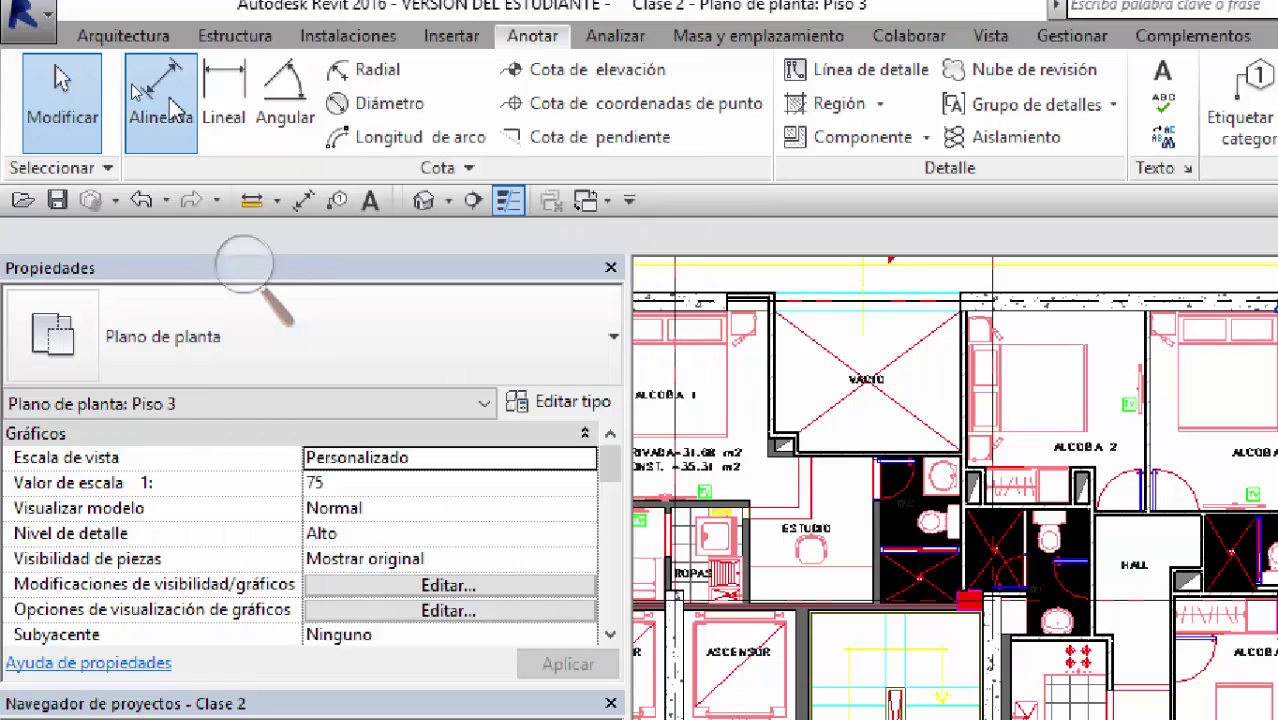
click(168, 100)
scroll(1197, 557, up, 10)
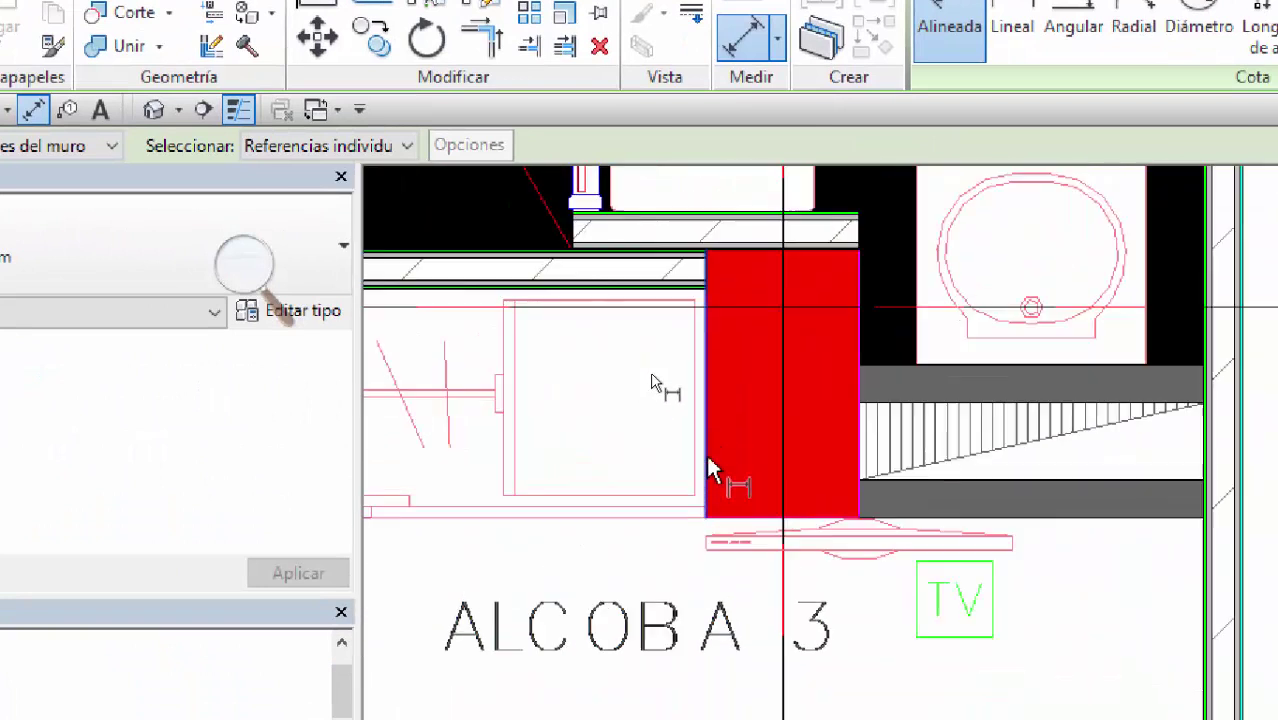
click(756, 528)
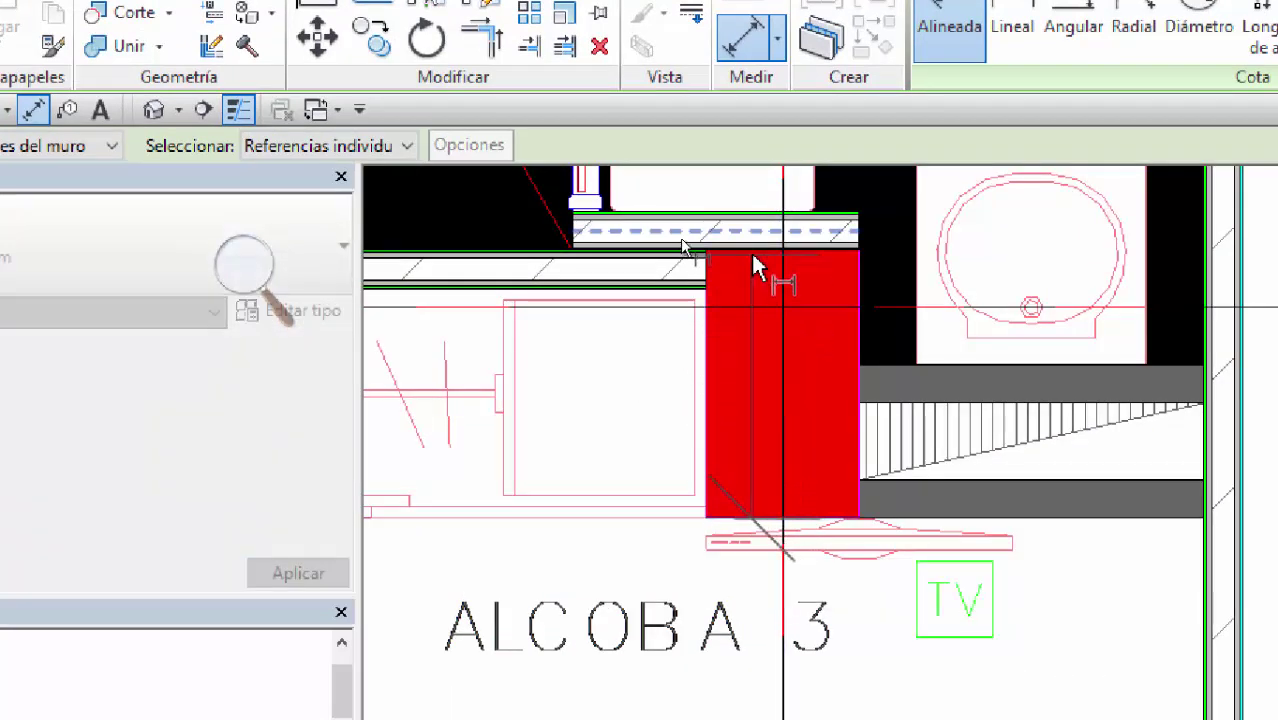
scroll(756, 266, up, 2)
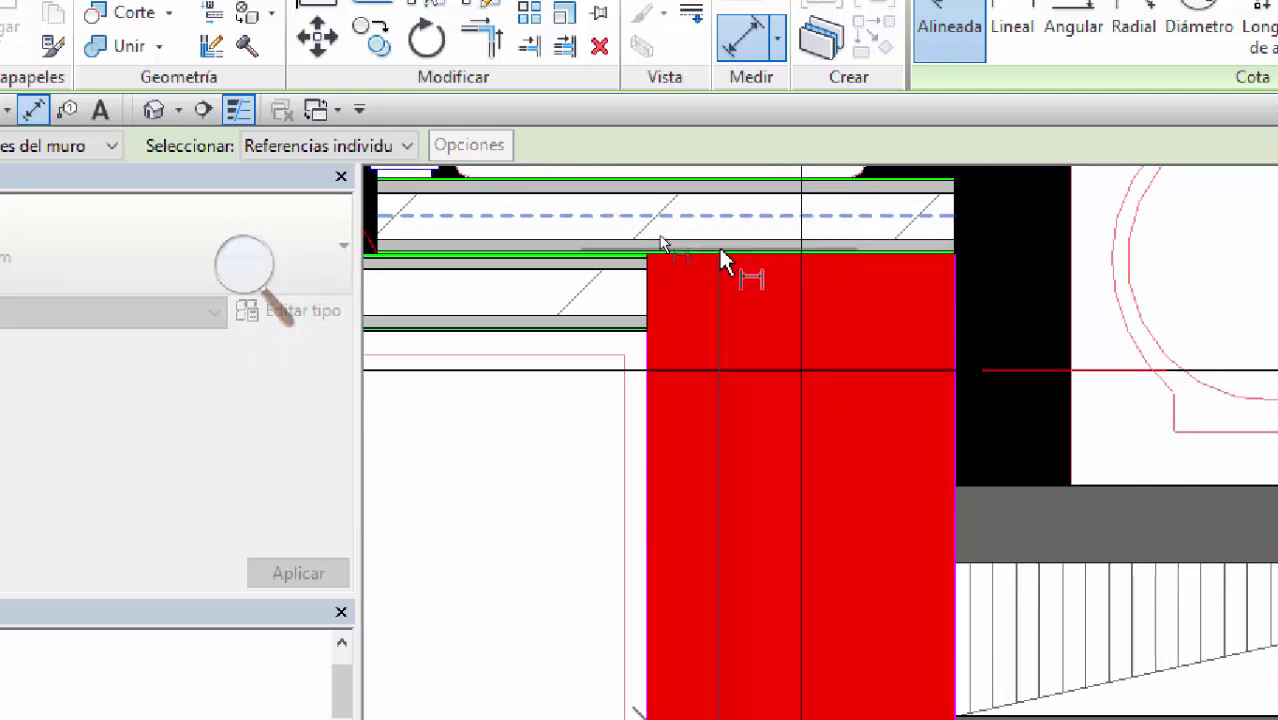
click(728, 238)
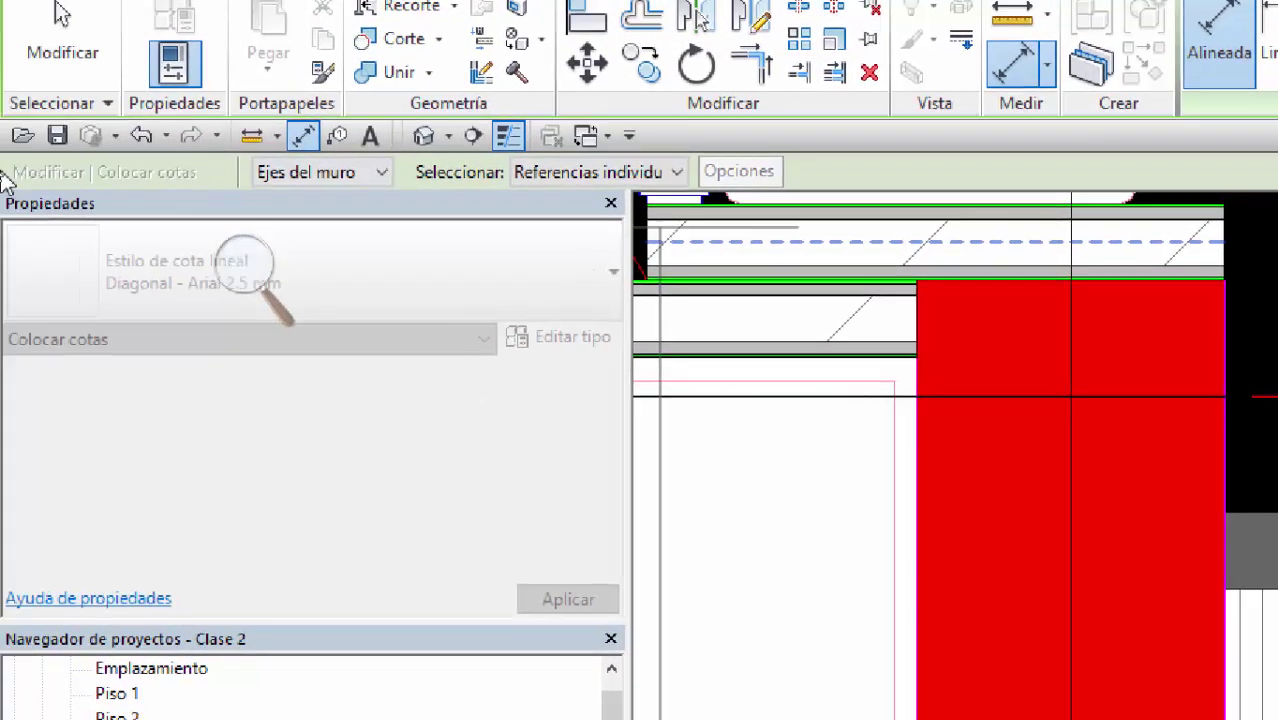
click(290, 176)
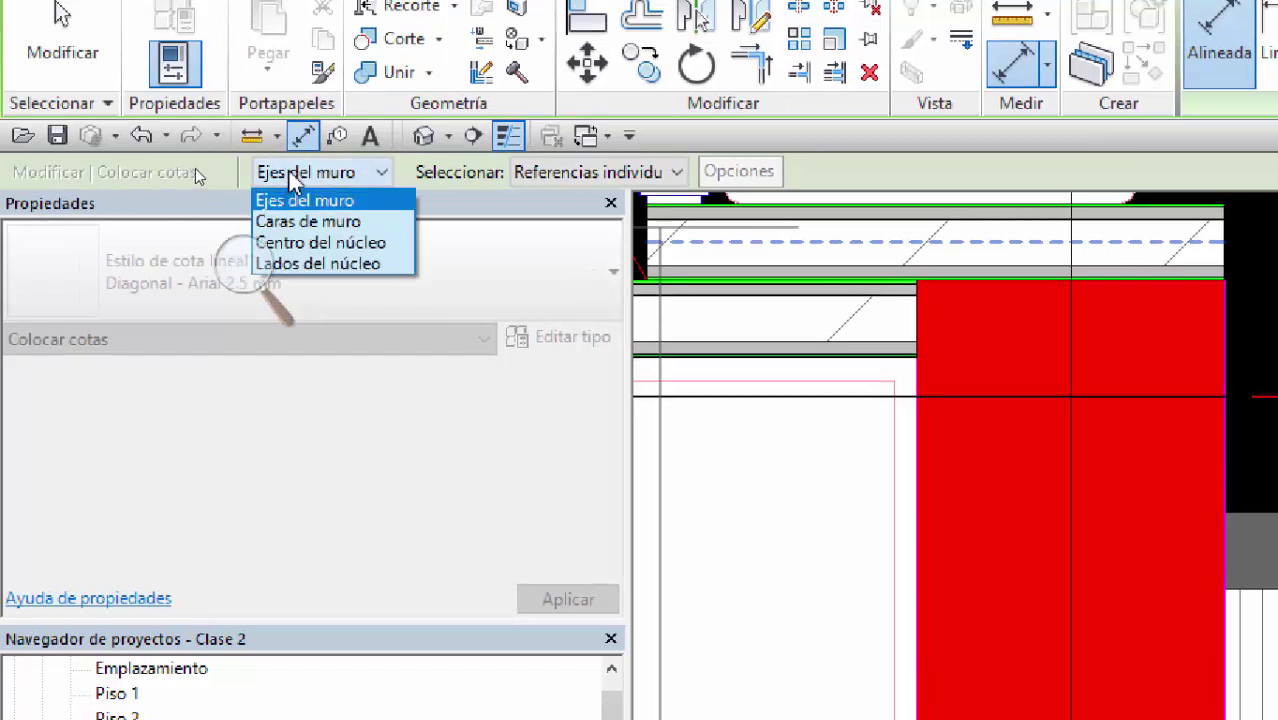
click(336, 222)
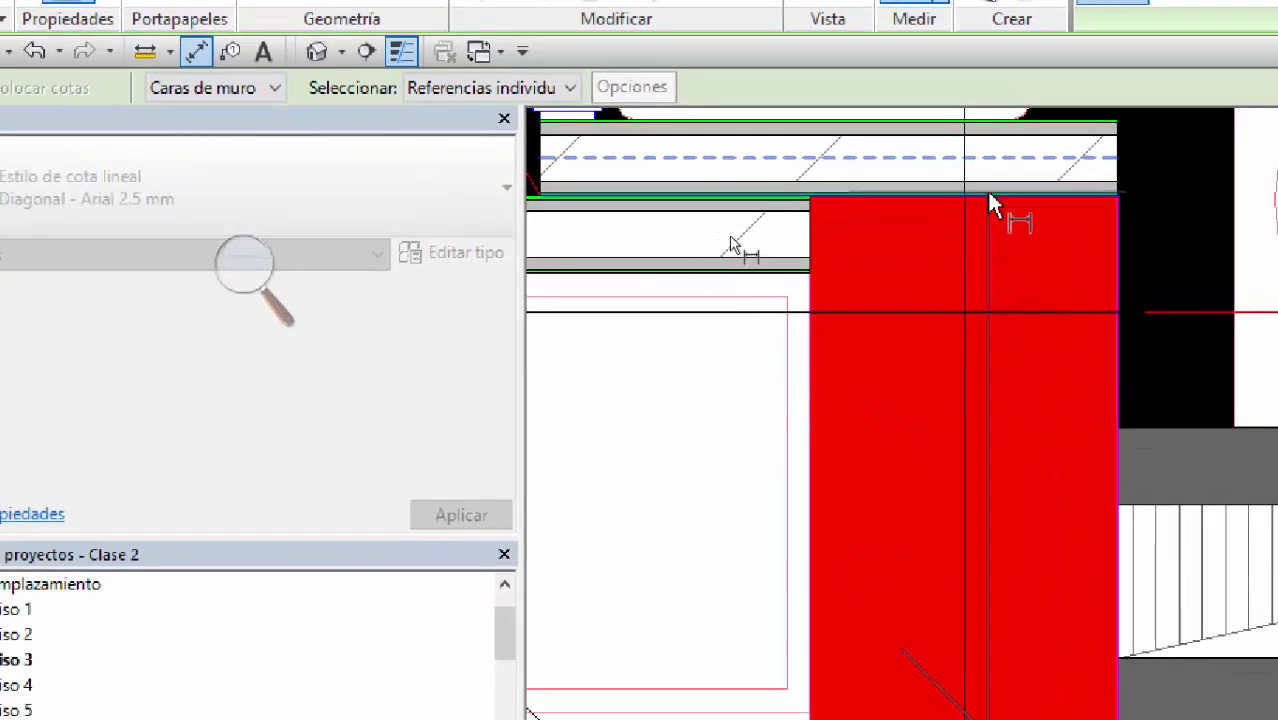
scroll(990, 203, down, 3)
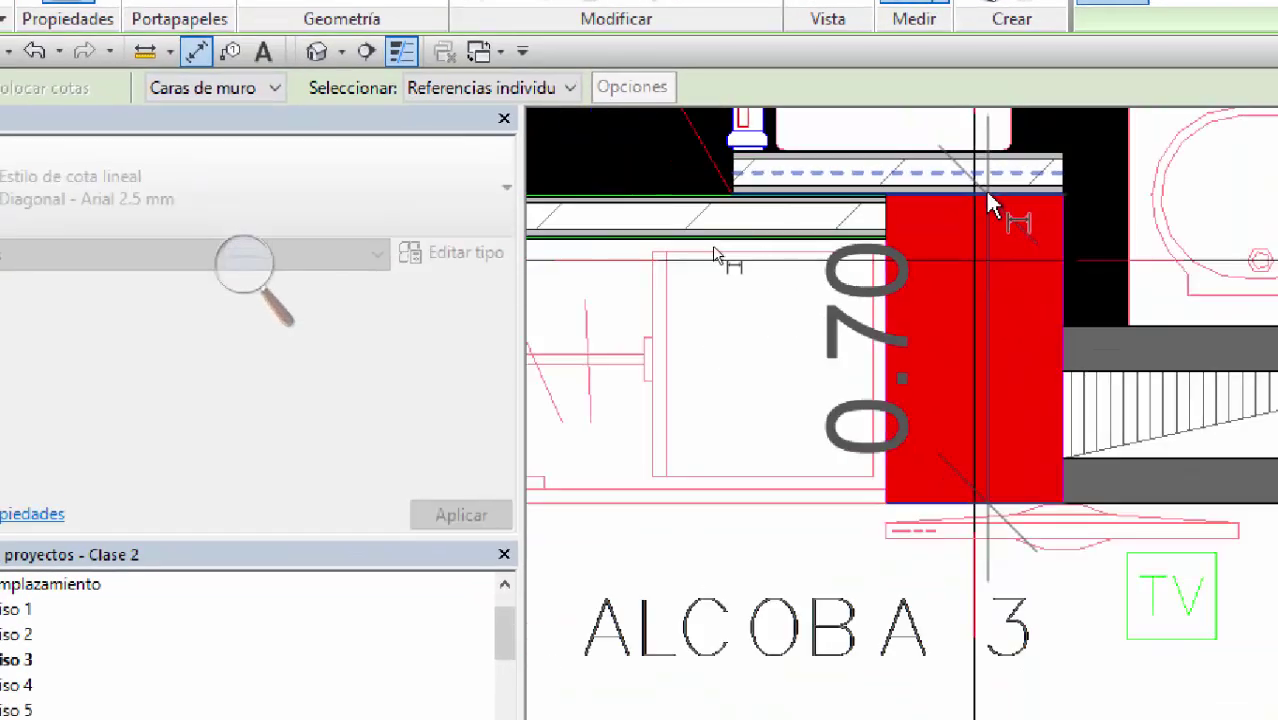
middle_drag(990, 200, 800, 338)
scroll(797, 342, down, 2)
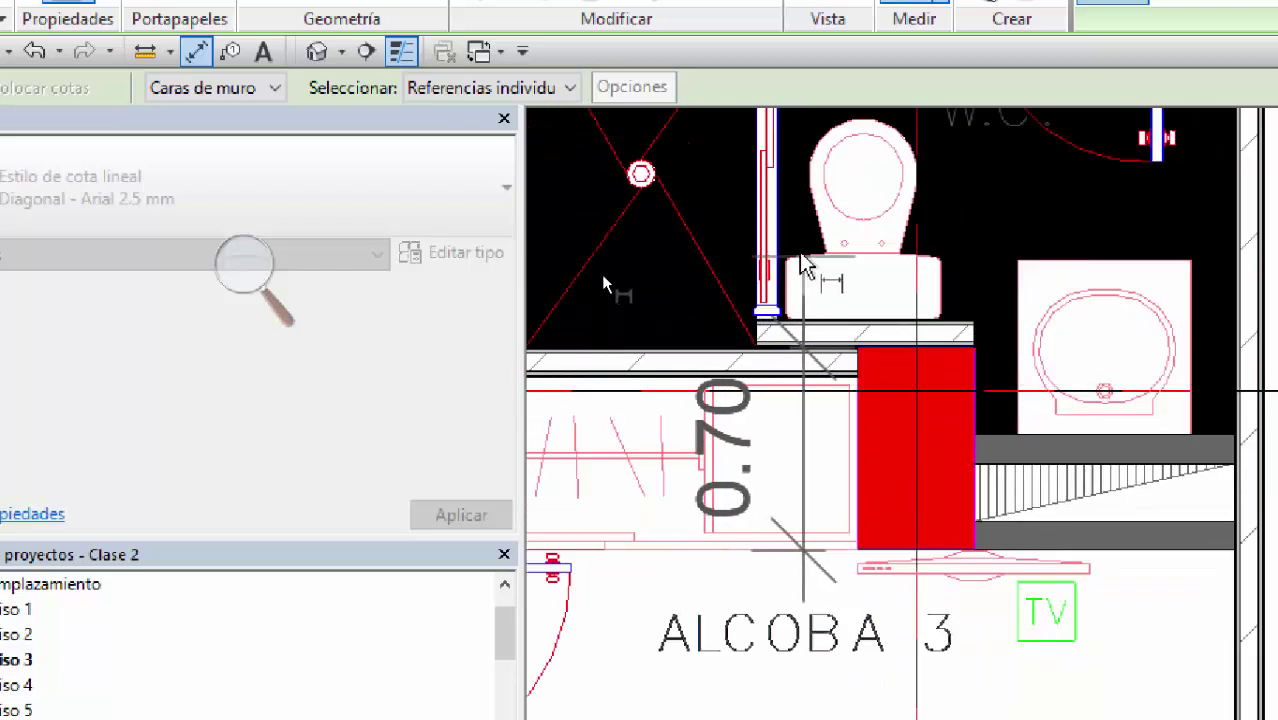
scroll(768, 172, up, 2)
scroll(766, 166, up, 1)
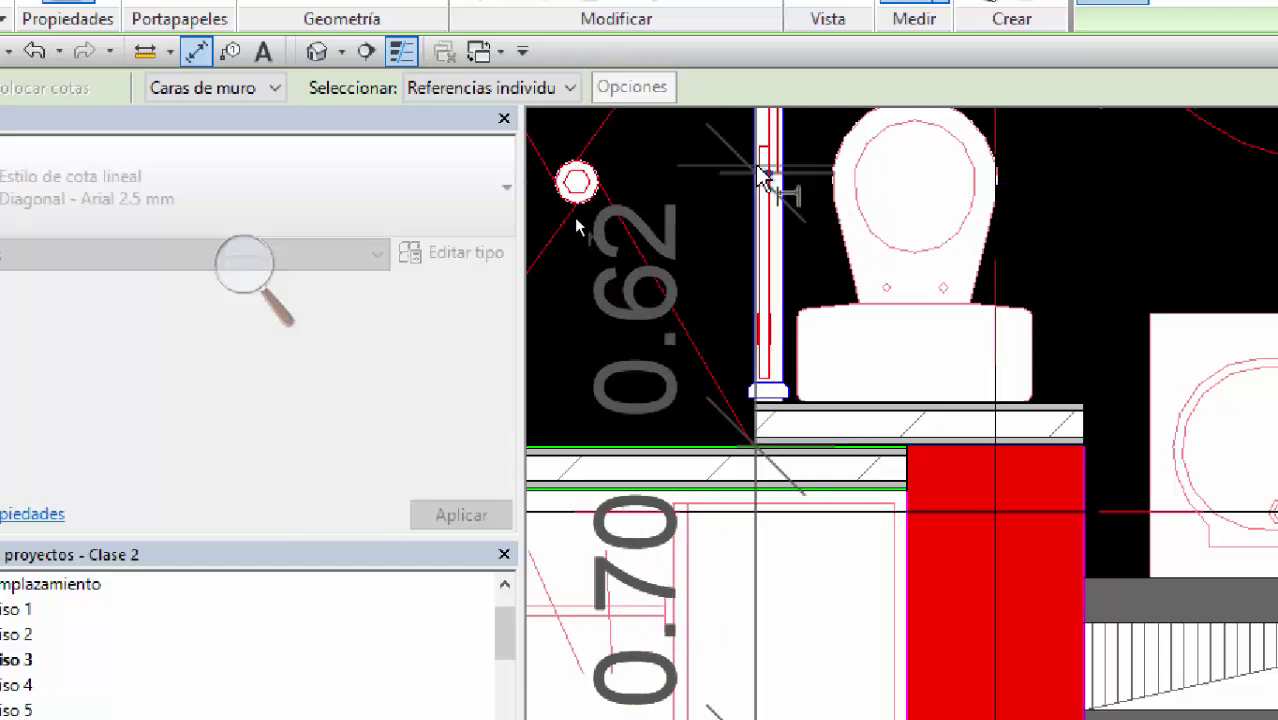
scroll(765, 180, down, 2)
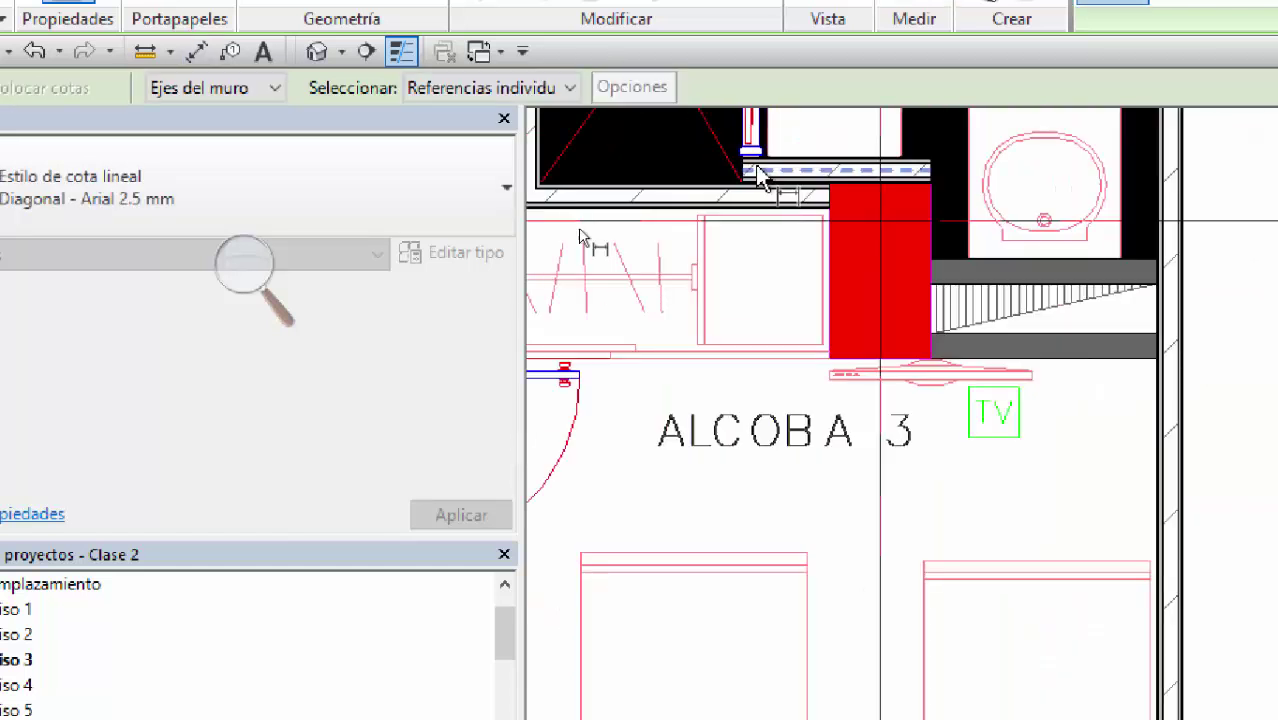
Step: Place an aligned dimension along the long side of the red Alcoba 3 column, using wall faces (Caras de muro) as the reference
scroll(820, 195, up, 4)
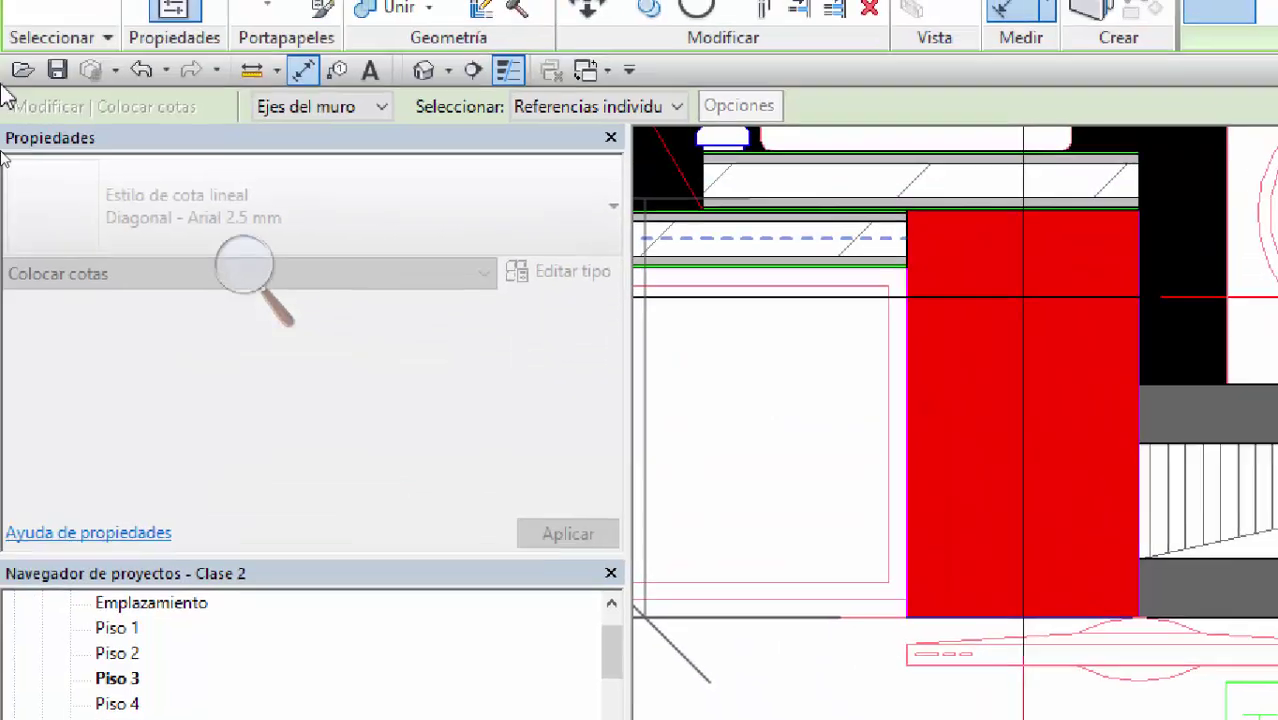
click(320, 106)
click(298, 155)
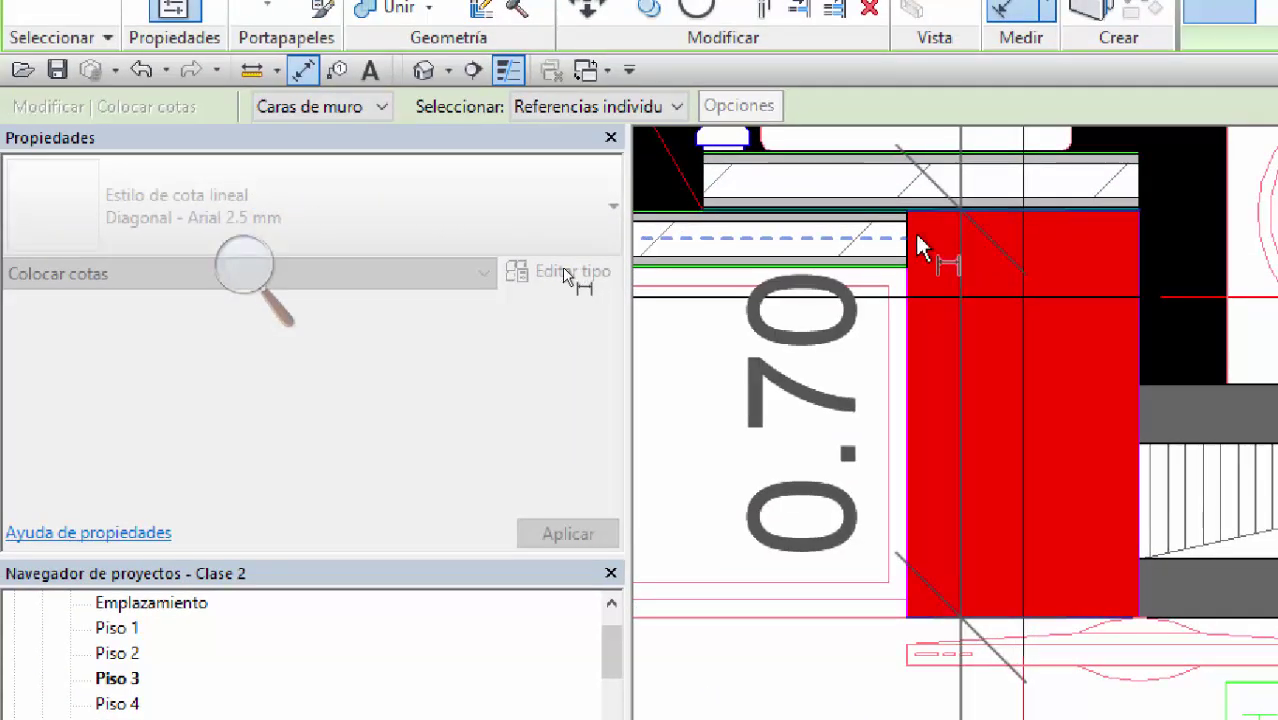
scroll(913, 243, down, 3)
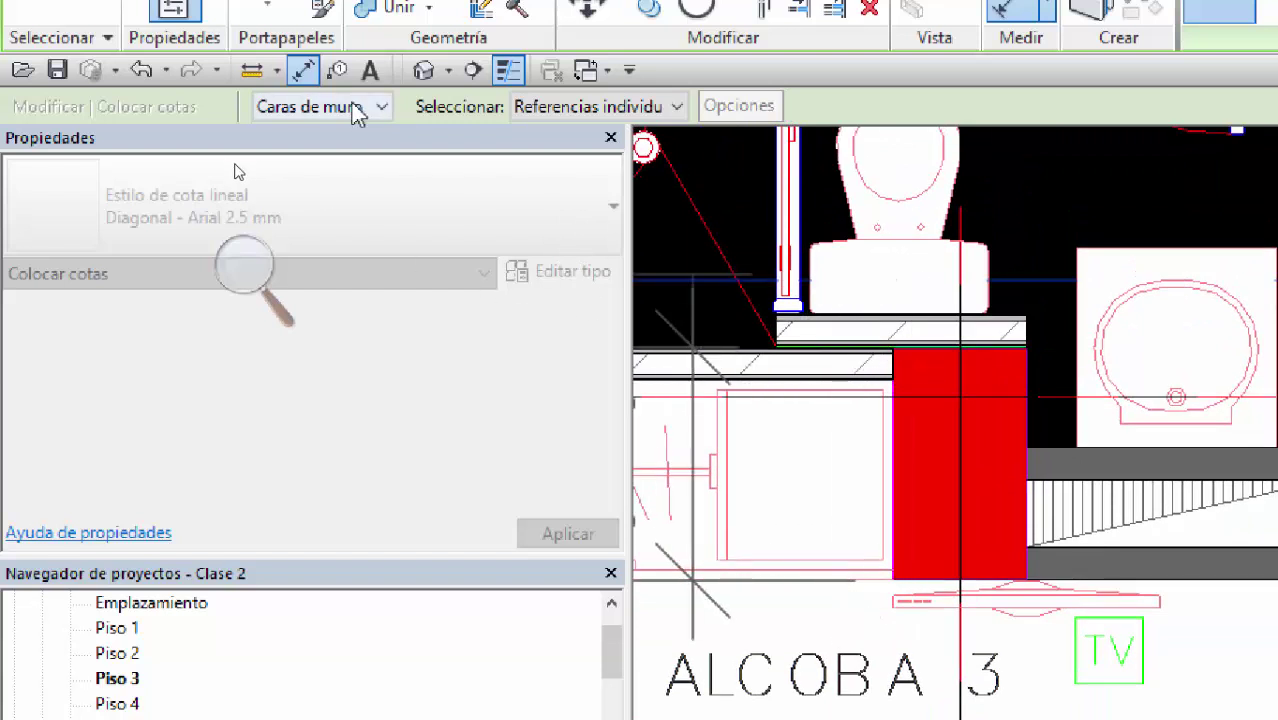
scroll(905, 292, down, 2)
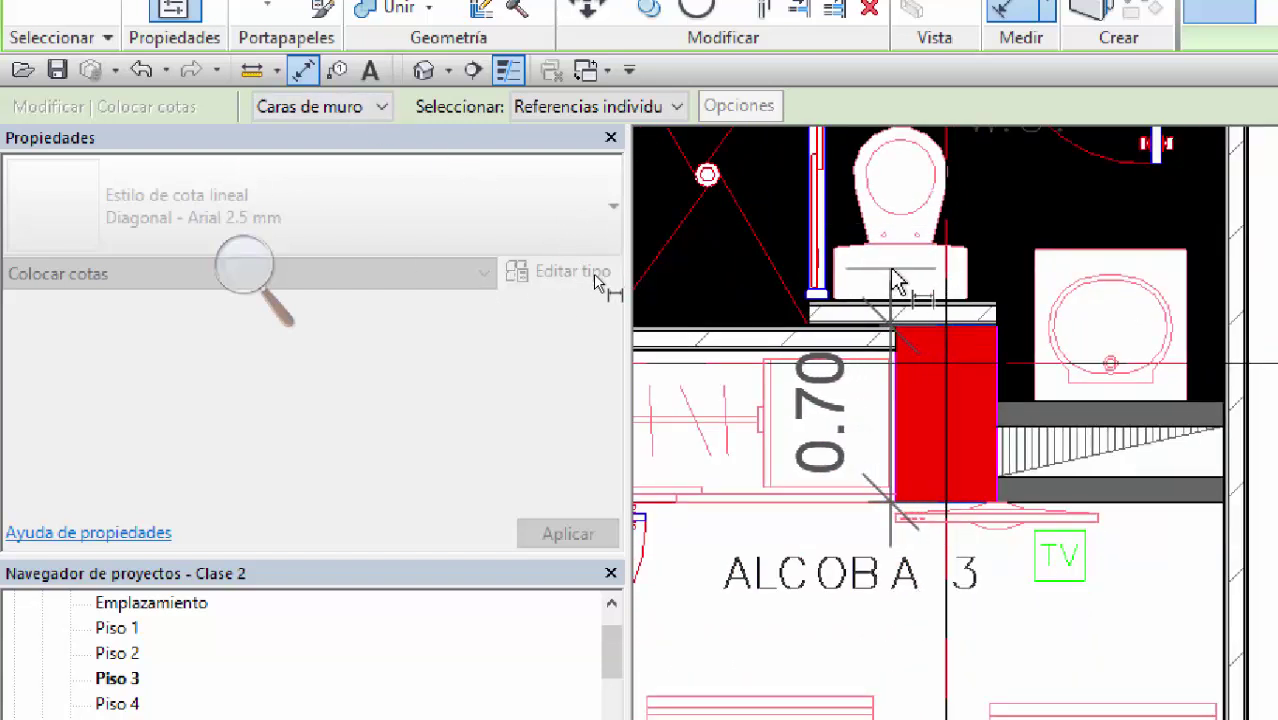
scroll(898, 283, up, 1)
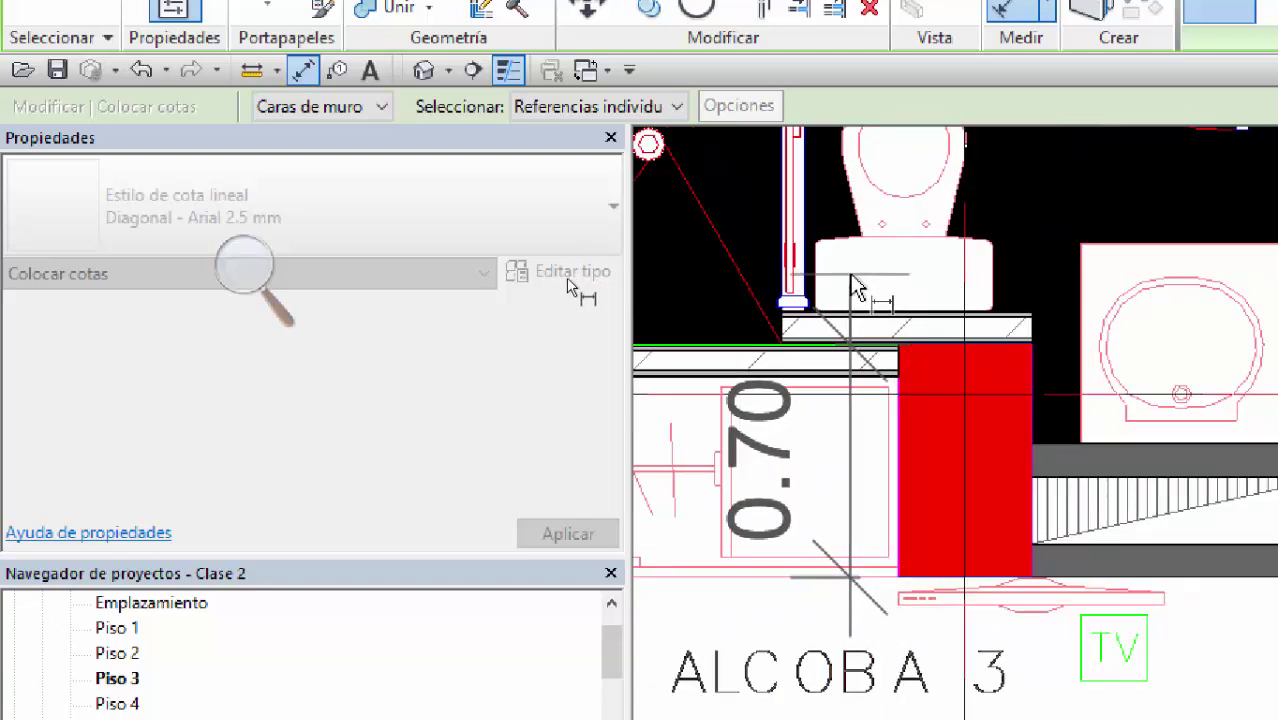
click(855, 288)
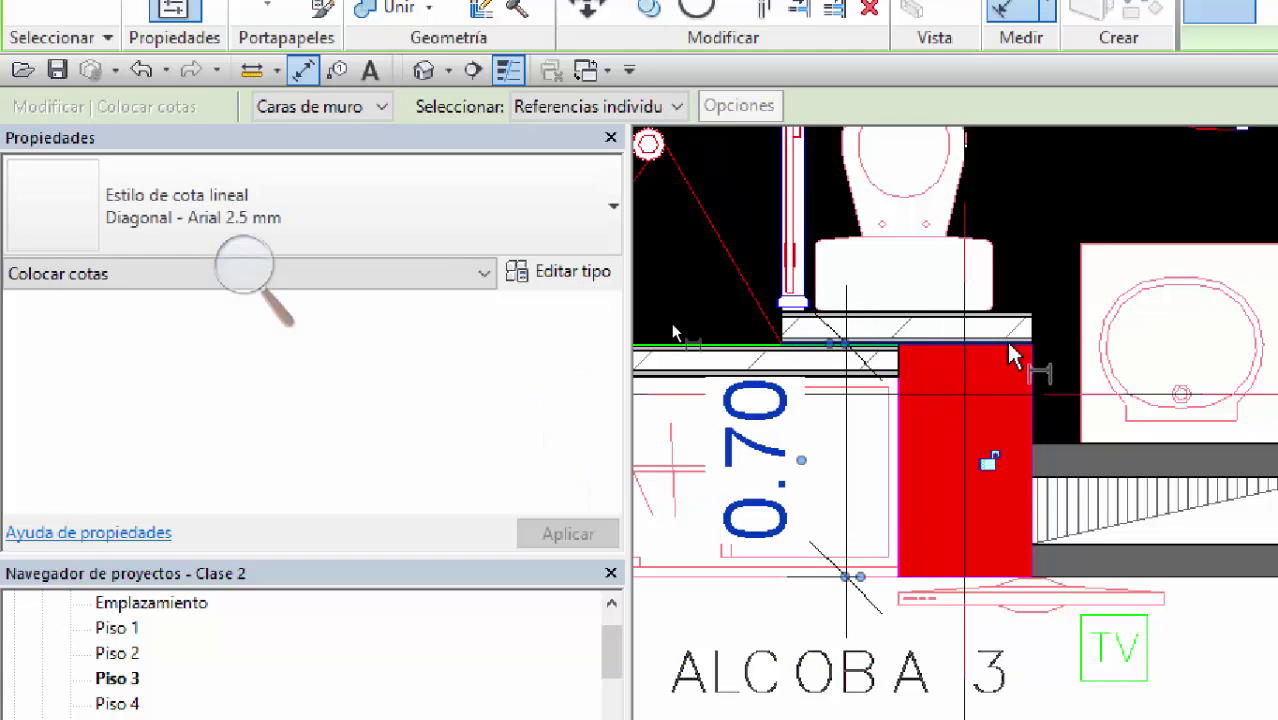
Step: Dimension the width of the Alcoba 3 column between its two long sides, placing the dimension above the column in the bathroom
click(900, 466)
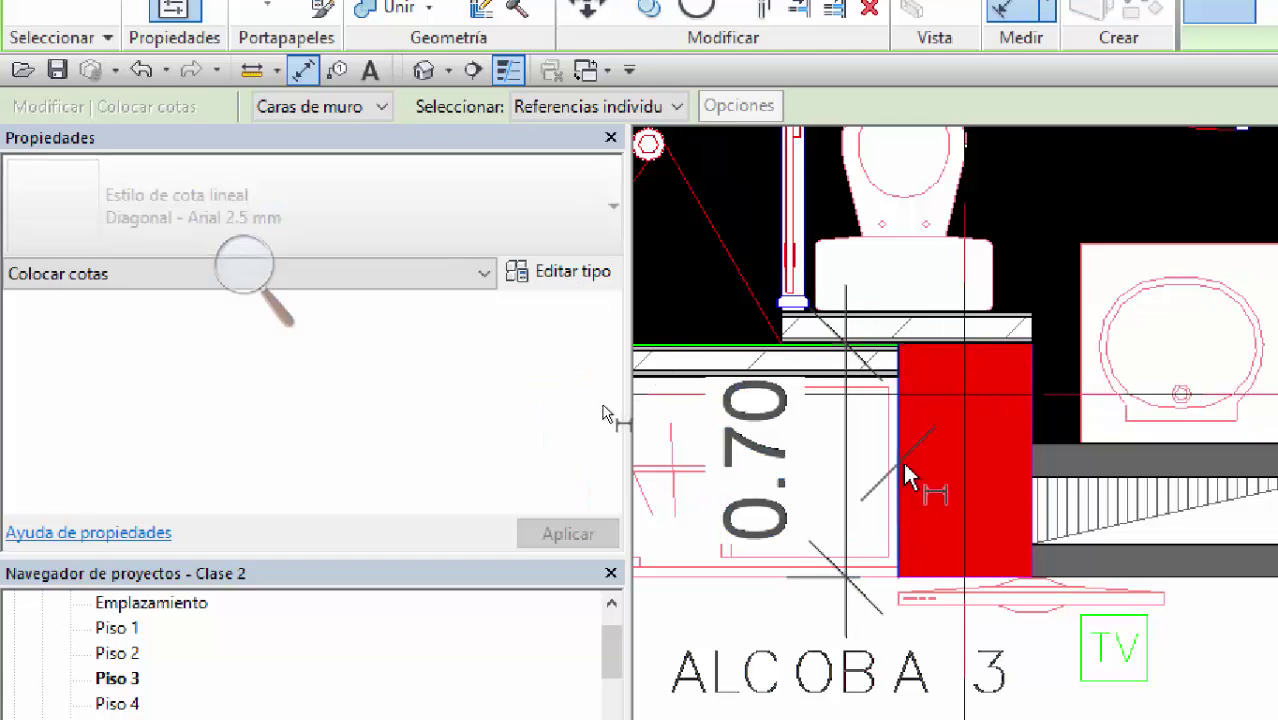
click(1034, 425)
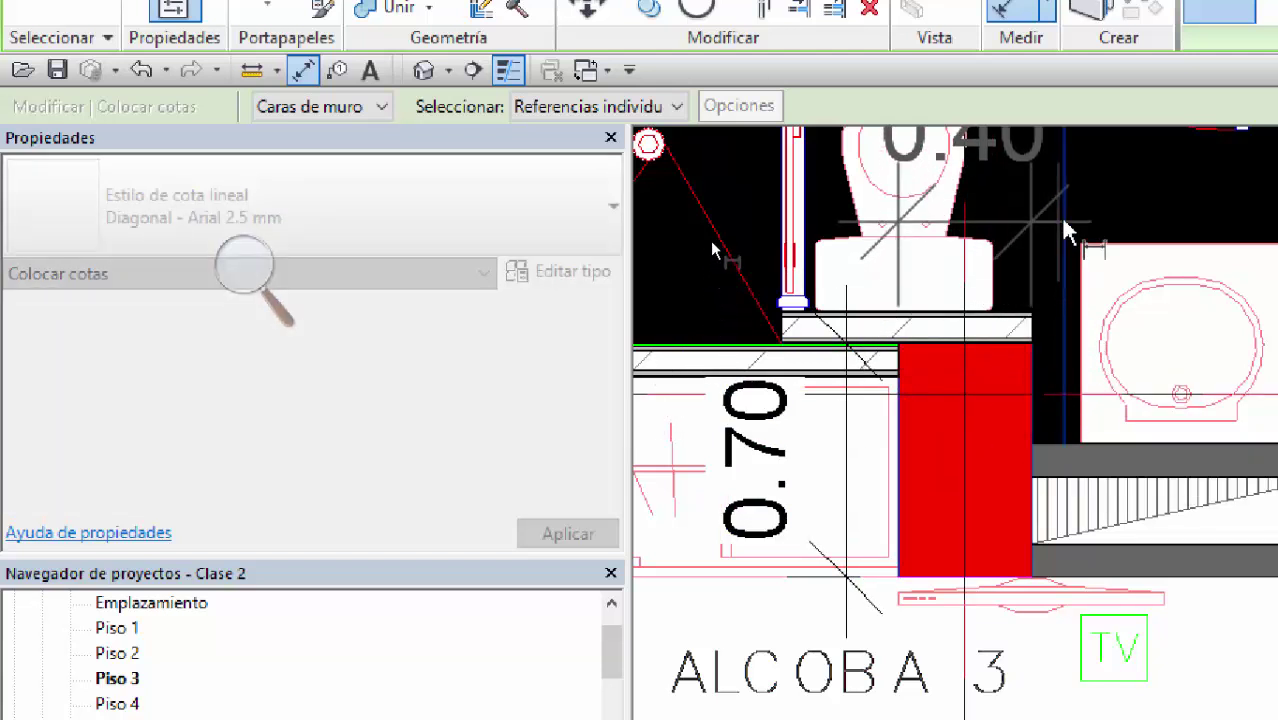
middle_drag(1065, 230, 875, 388)
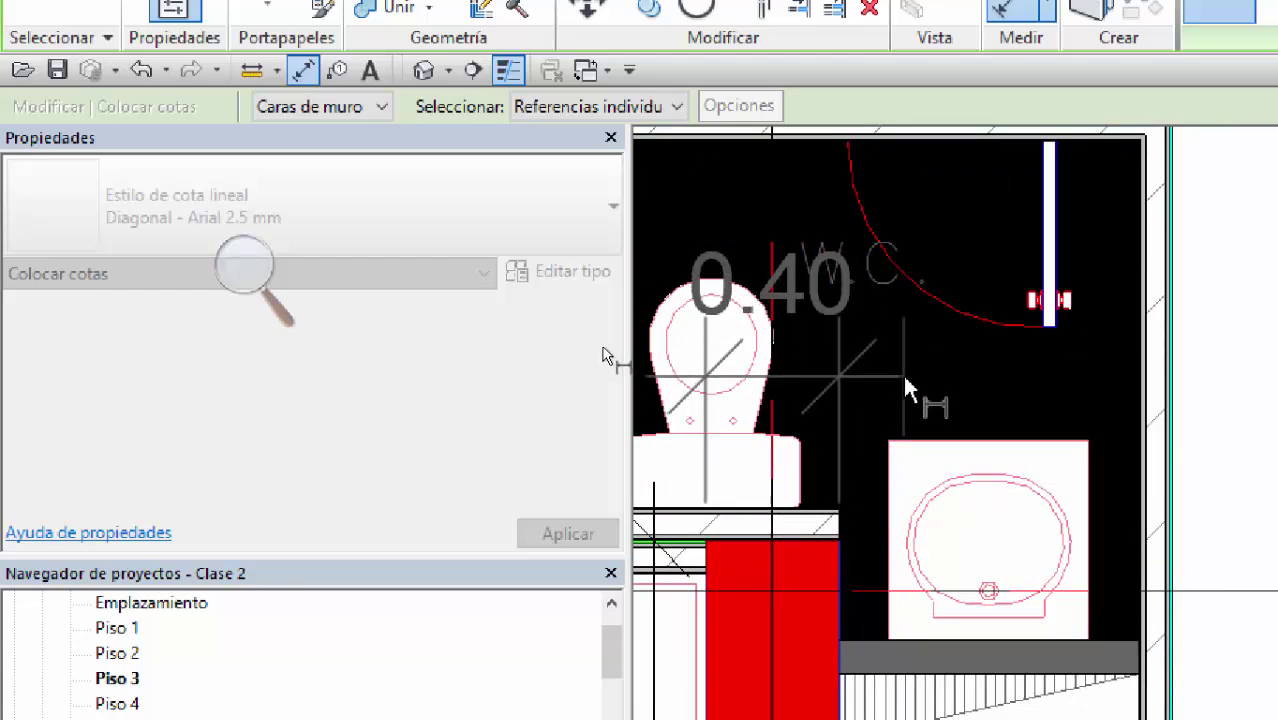
click(905, 380)
scroll(893, 419, down, 5)
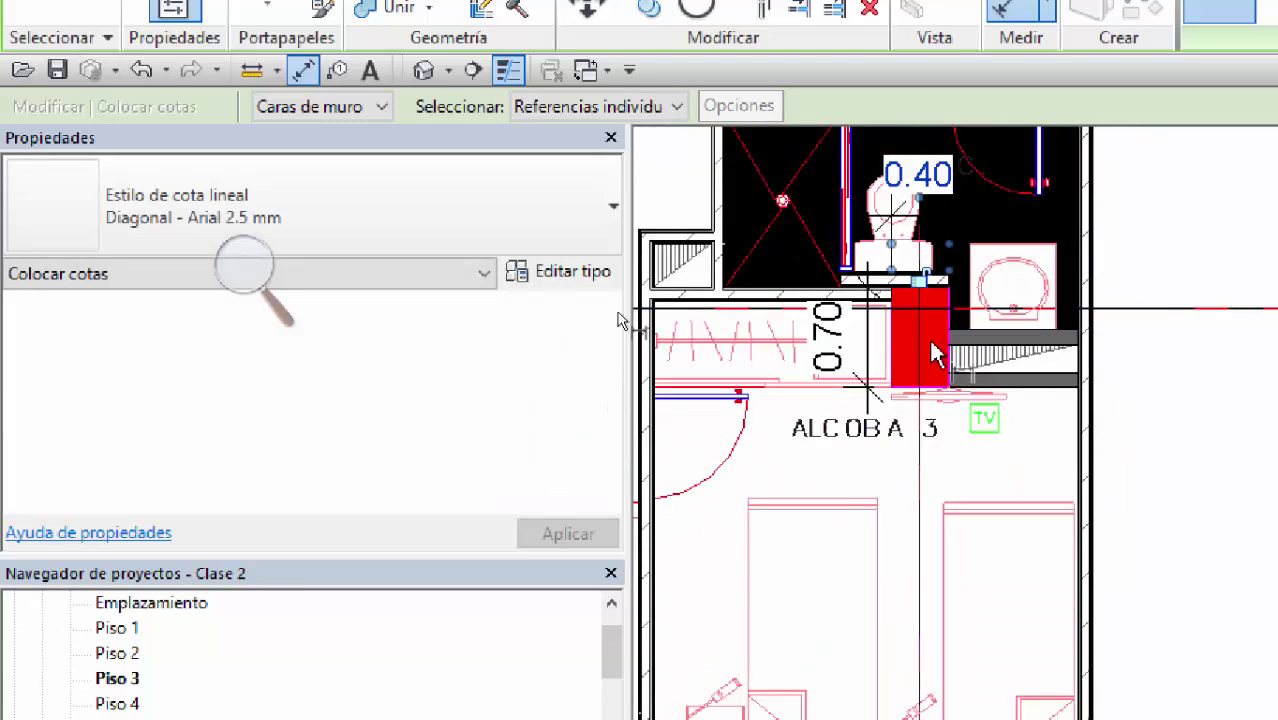
Step: Dimension the width of the red column on grid C between the Comedor and the hatched shaft, placing the dimension above the column
scroll(937, 355, down, 5)
middle_drag(920, 710, 940, 440)
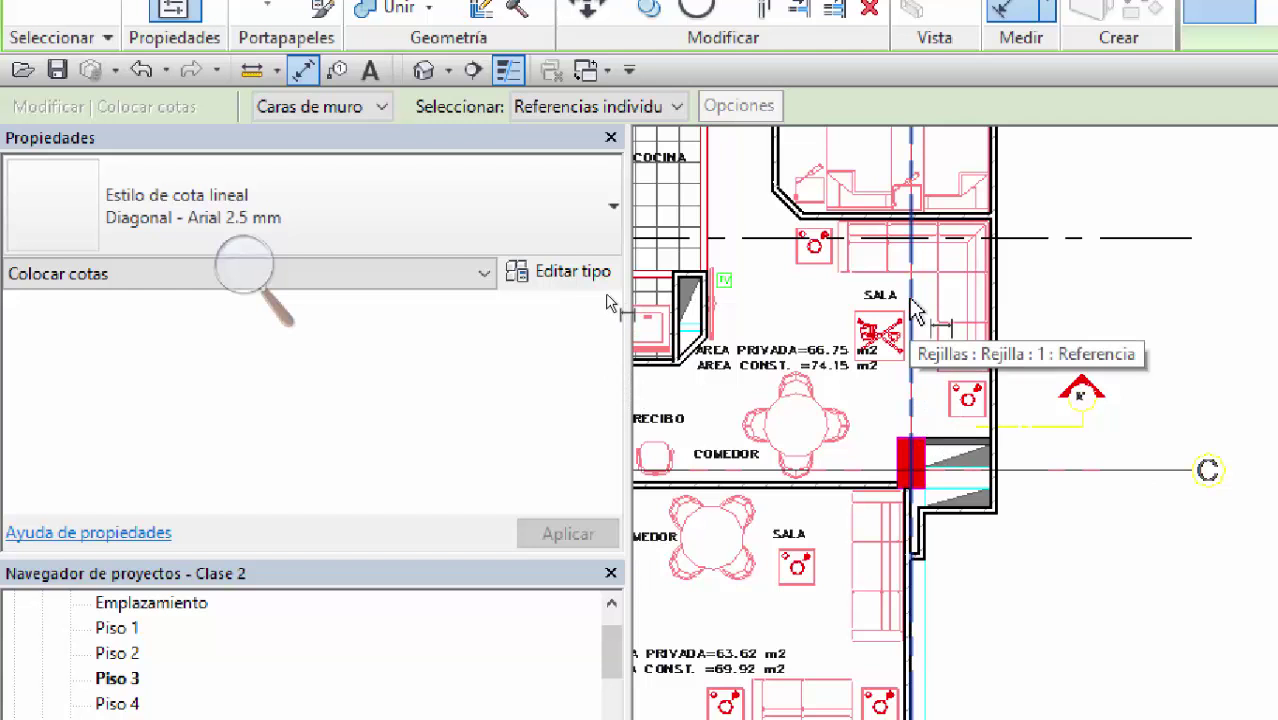
scroll(910, 475, up, 5)
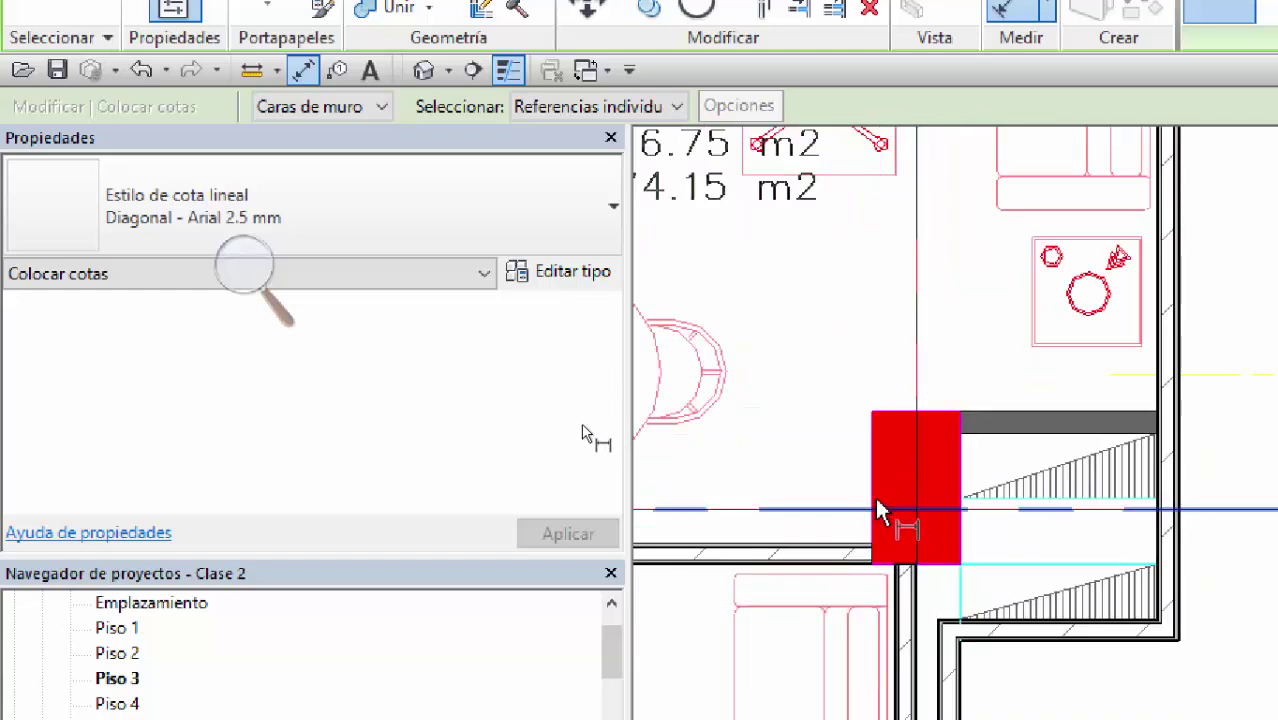
click(918, 490)
click(968, 485)
click(984, 372)
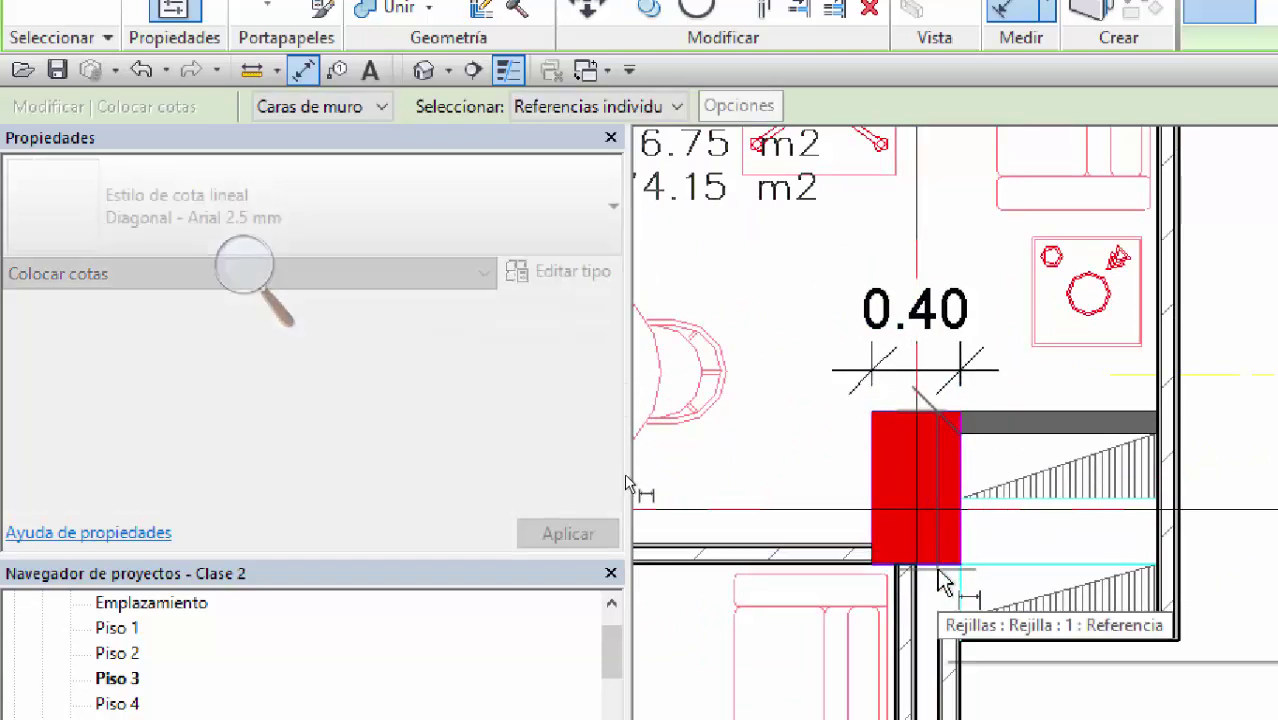
Step: Dimension the long side of the same grid C column, placing the dimension on its Comedor side
scroll(938, 575, up, 3)
scroll(945, 545, down, 5)
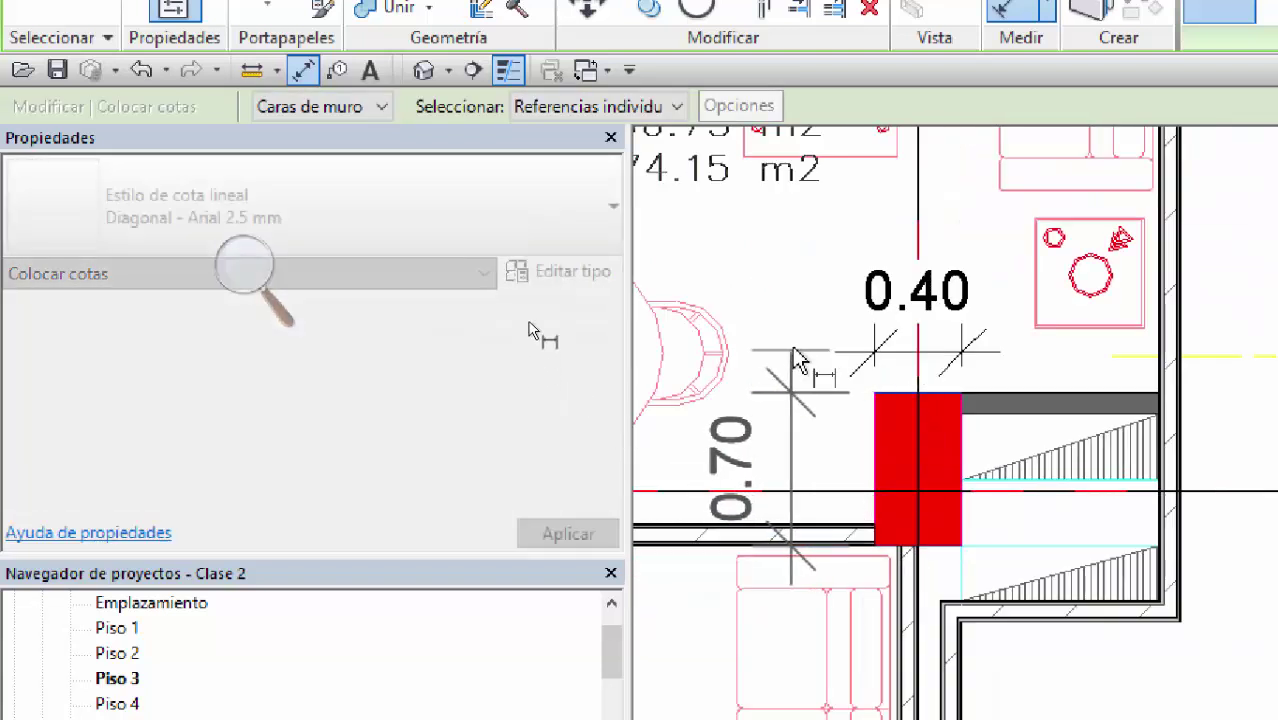
scroll(799, 330, down, 3)
scroll(840, 350, up, 2)
scroll(840, 350, down, 3)
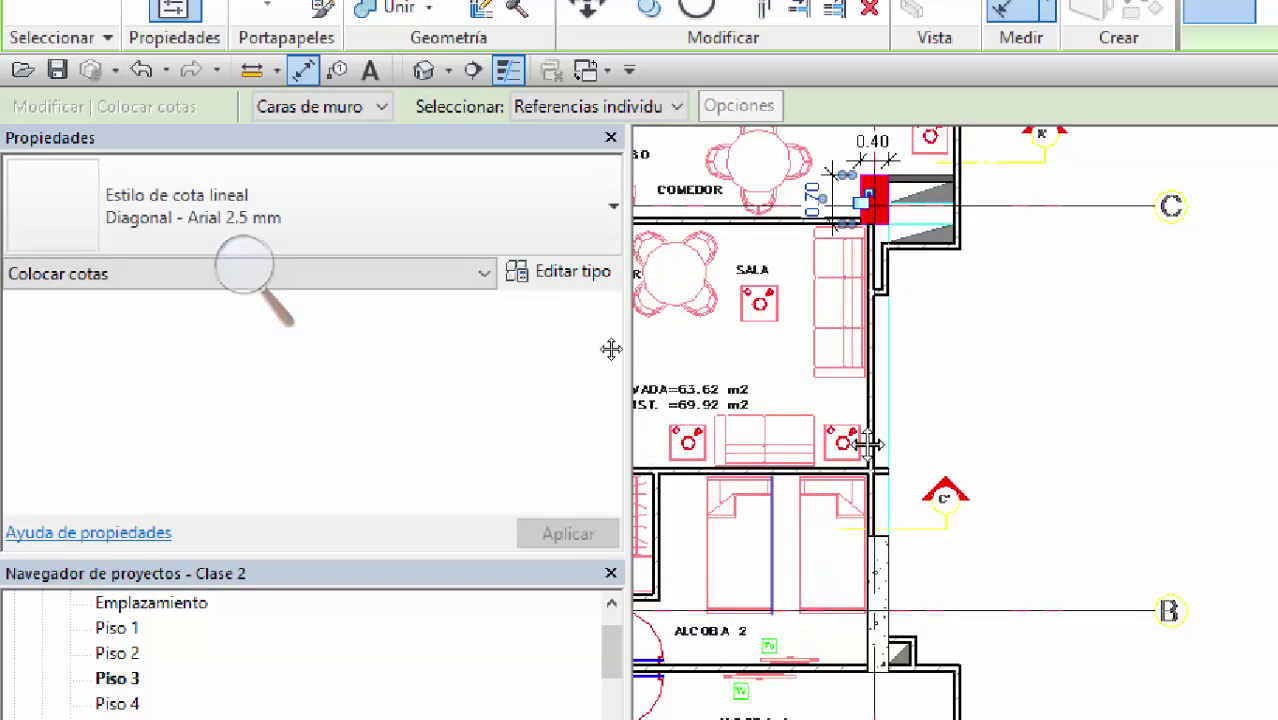
Step: Dimension the long side of the red column beside the Recibo entrance, placing the dimension over the yellow hatched corridor, and end the command
scroll(848, 360, up, 2)
scroll(848, 365, down, 3)
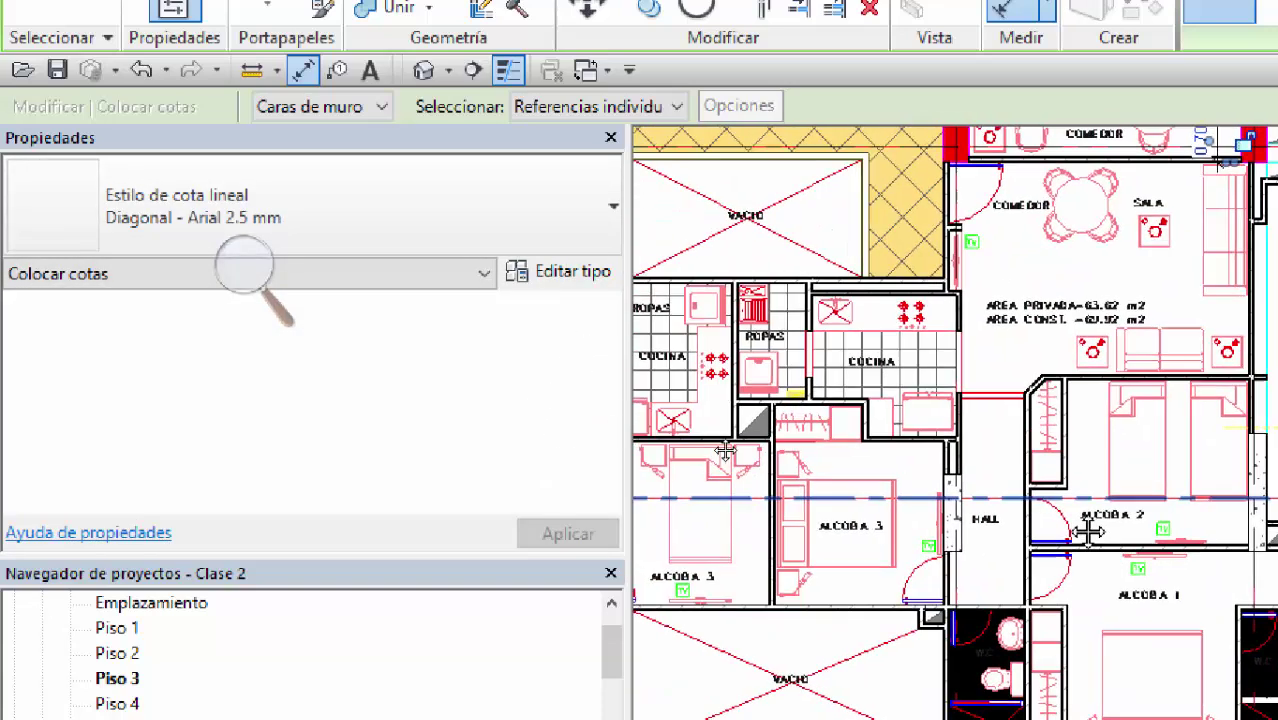
scroll(700, 290, up, 4)
scroll(997, 322, up, 3)
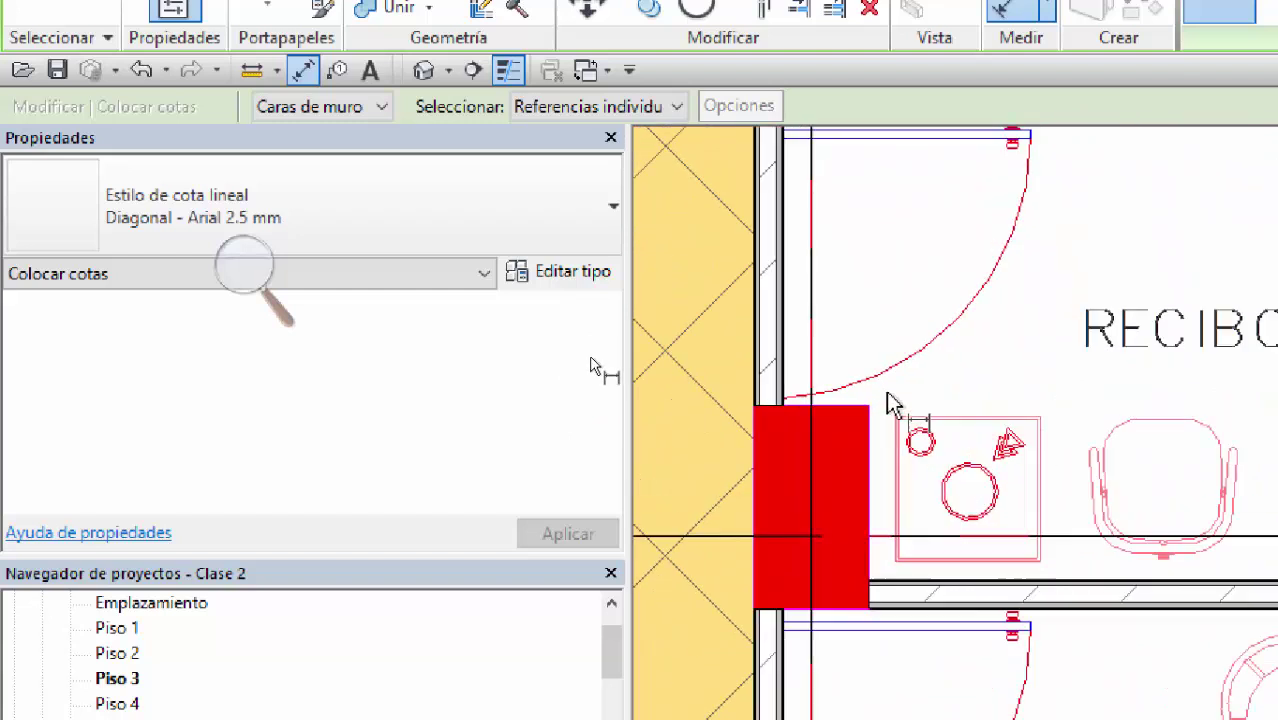
click(856, 422)
click(858, 616)
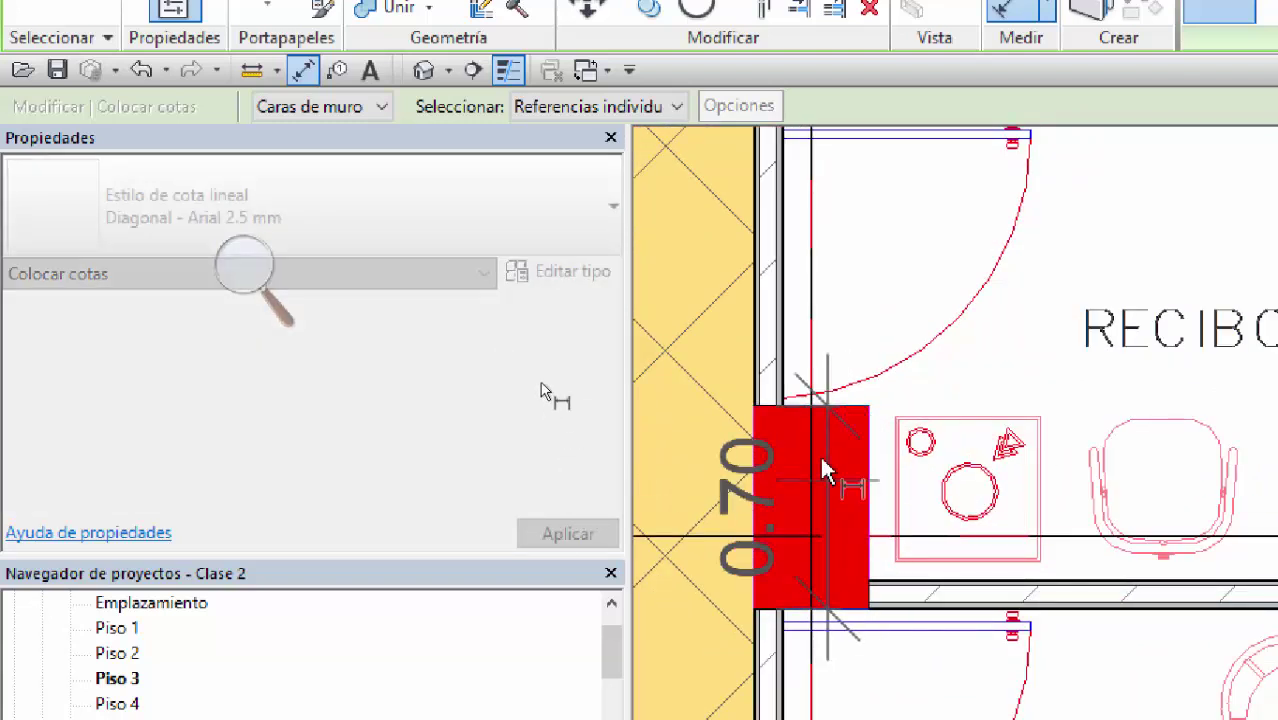
click(736, 341)
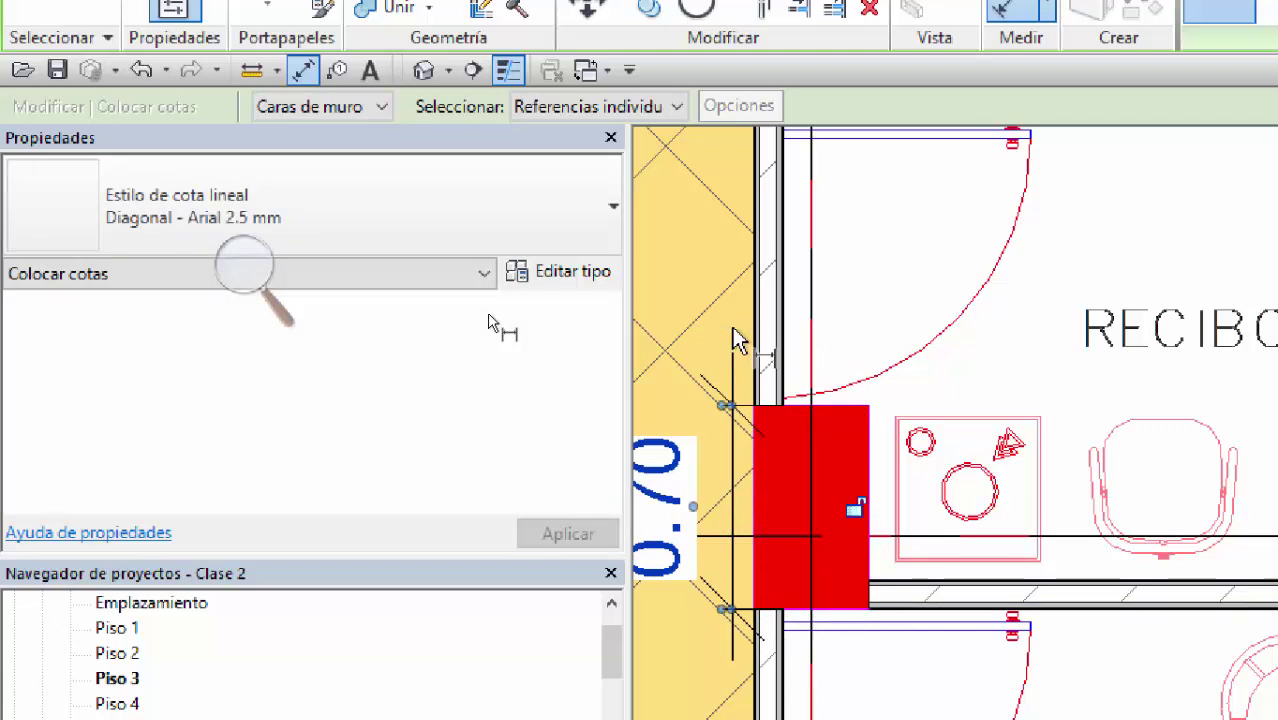
key(Escape)
key(Escape)
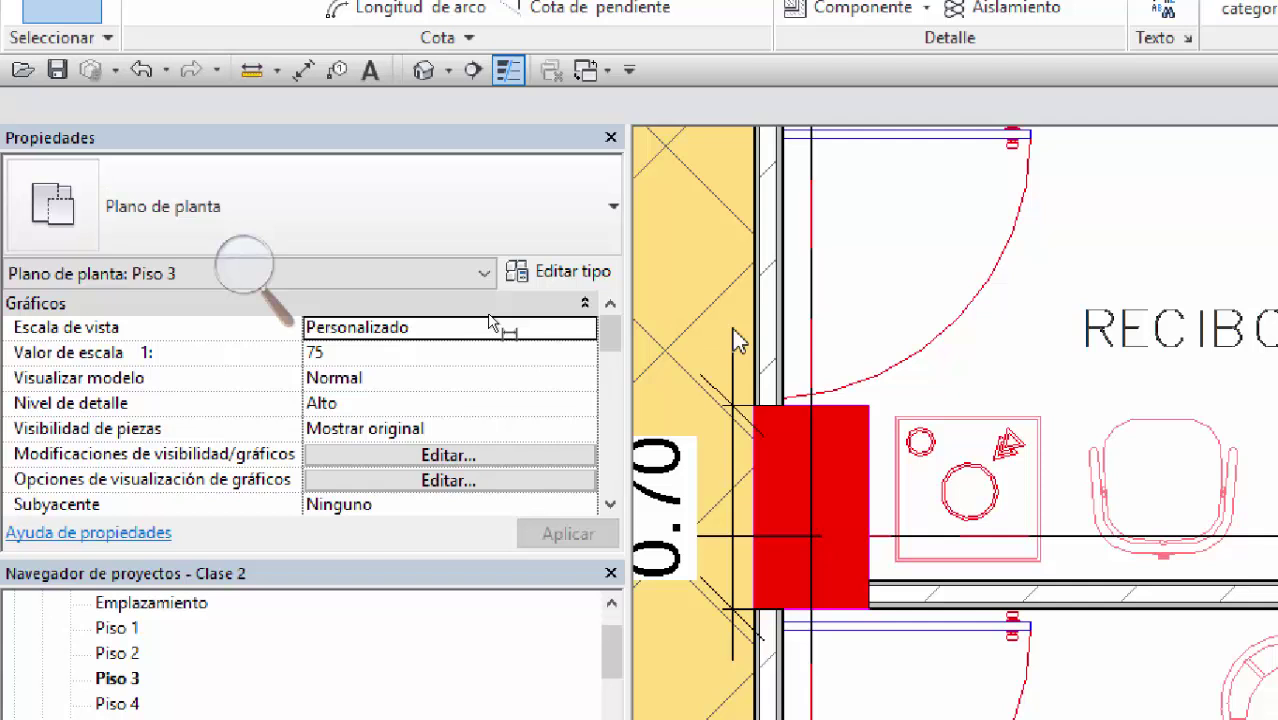
Step: Dimension the width of the Recibo entrance column between its two long sides, placing the dimension above the column
scroll(936, 460, down, 4)
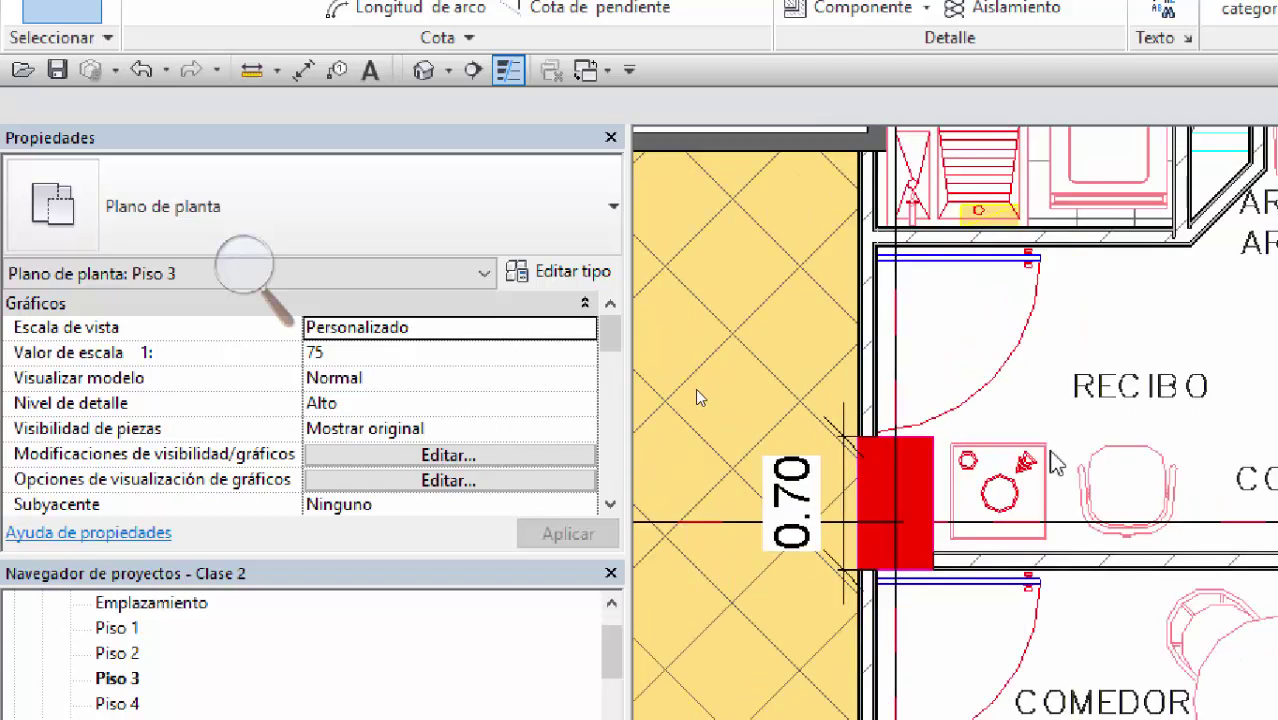
scroll(936, 460, up, 2)
scroll(934, 457, up, 2)
click(857, 430)
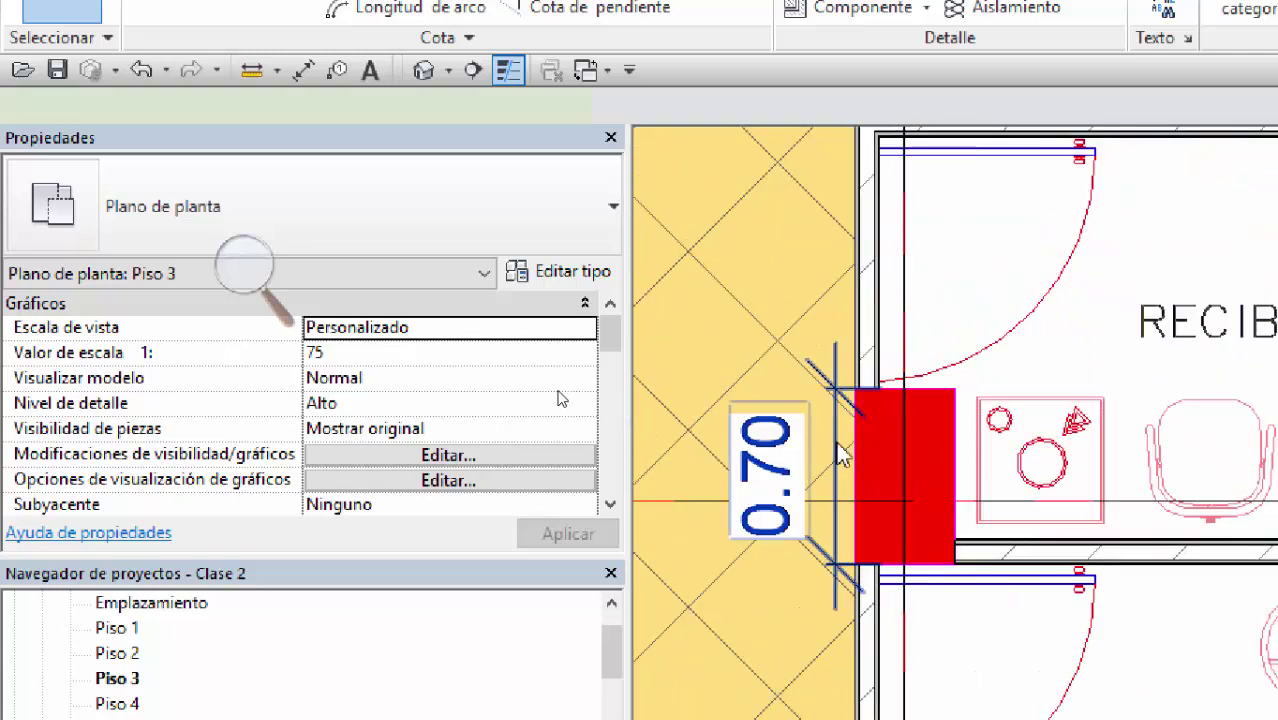
right_click(840, 445)
click(945, 459)
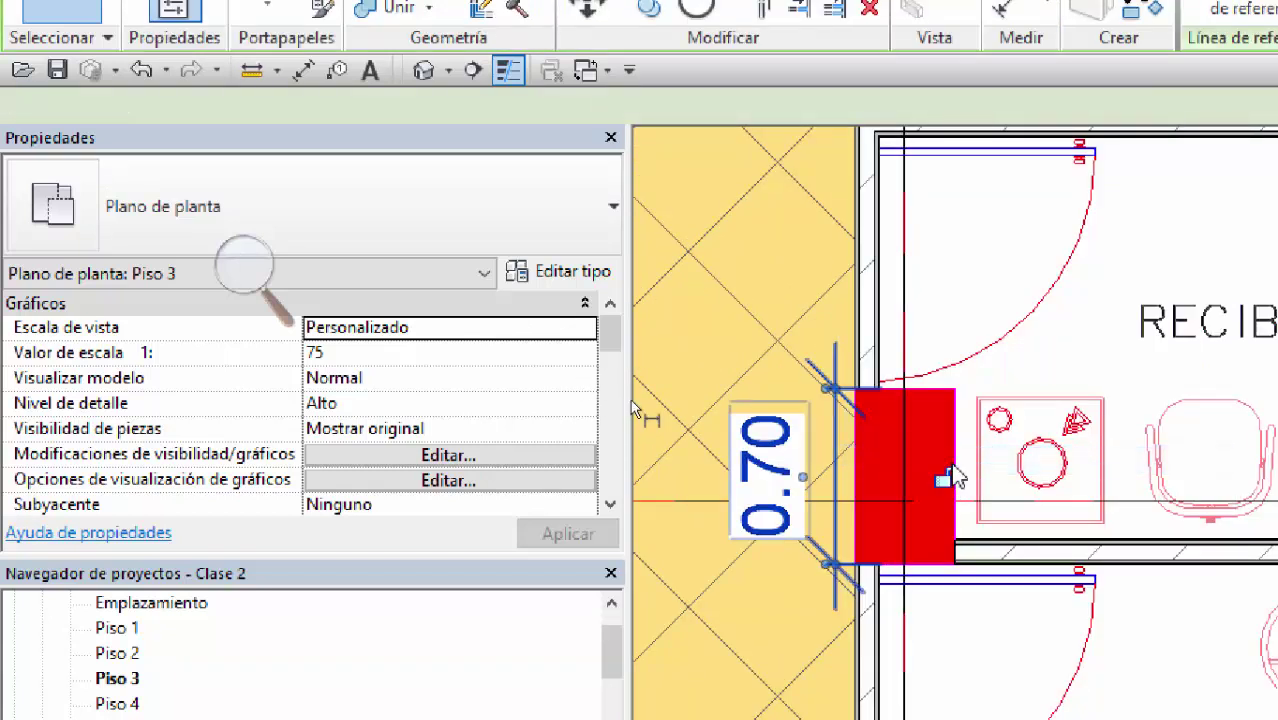
click(880, 470)
click(950, 455)
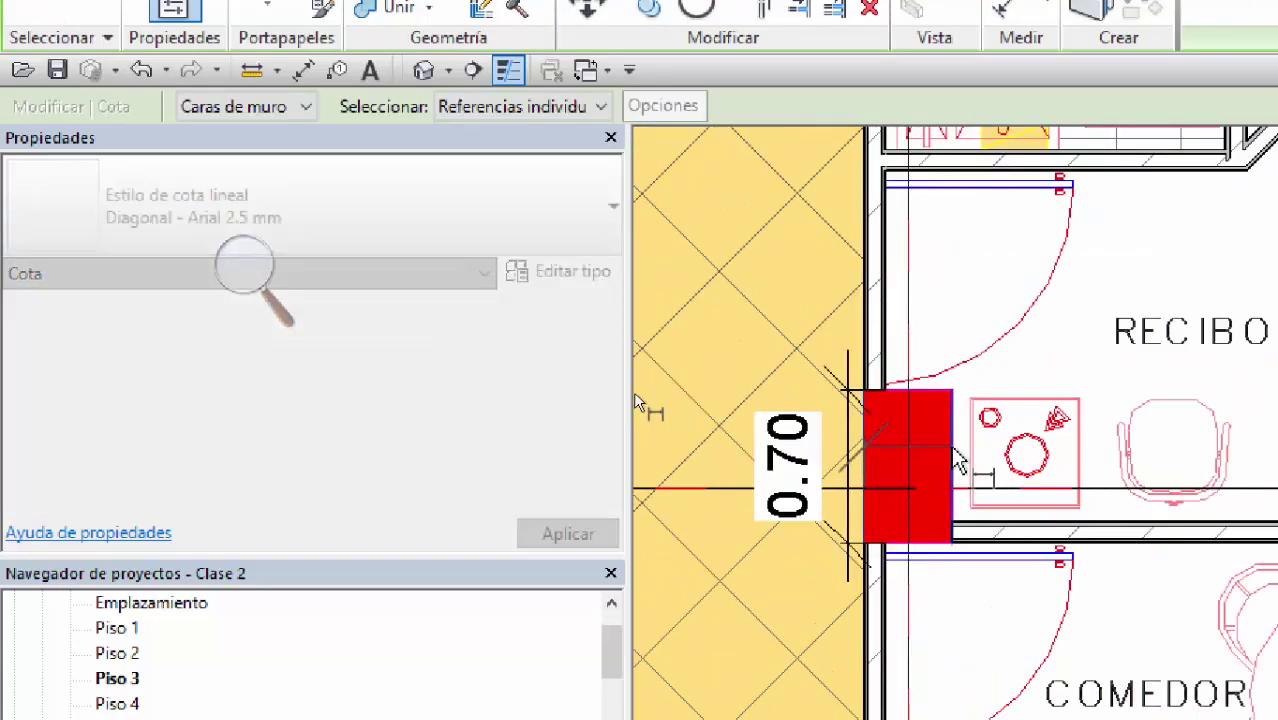
click(1025, 372)
Step: Dimension the long side of the red column between the Hall and Alcoba 3 on grid B, placing the dimension over the bed
scroll(1022, 375, down, 2)
scroll(679, 345, down, 5)
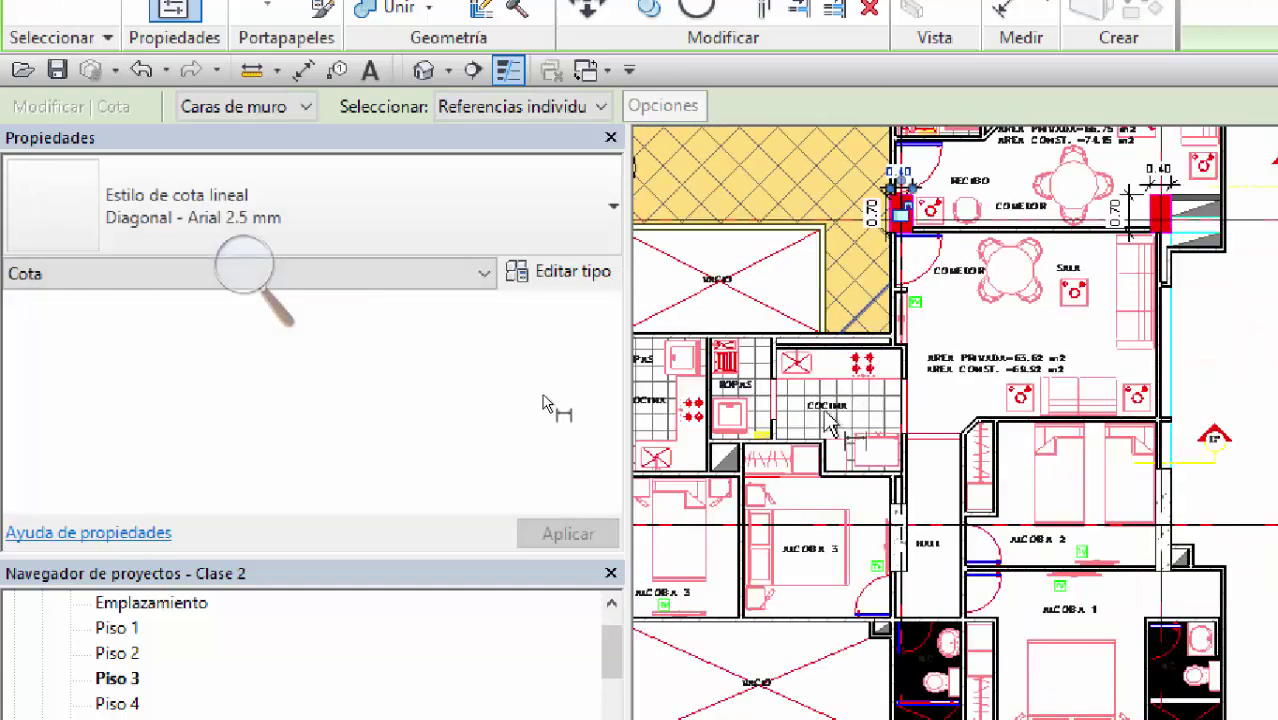
middle_drag(551, 405, 653, 359)
scroll(770, 405, up, 6)
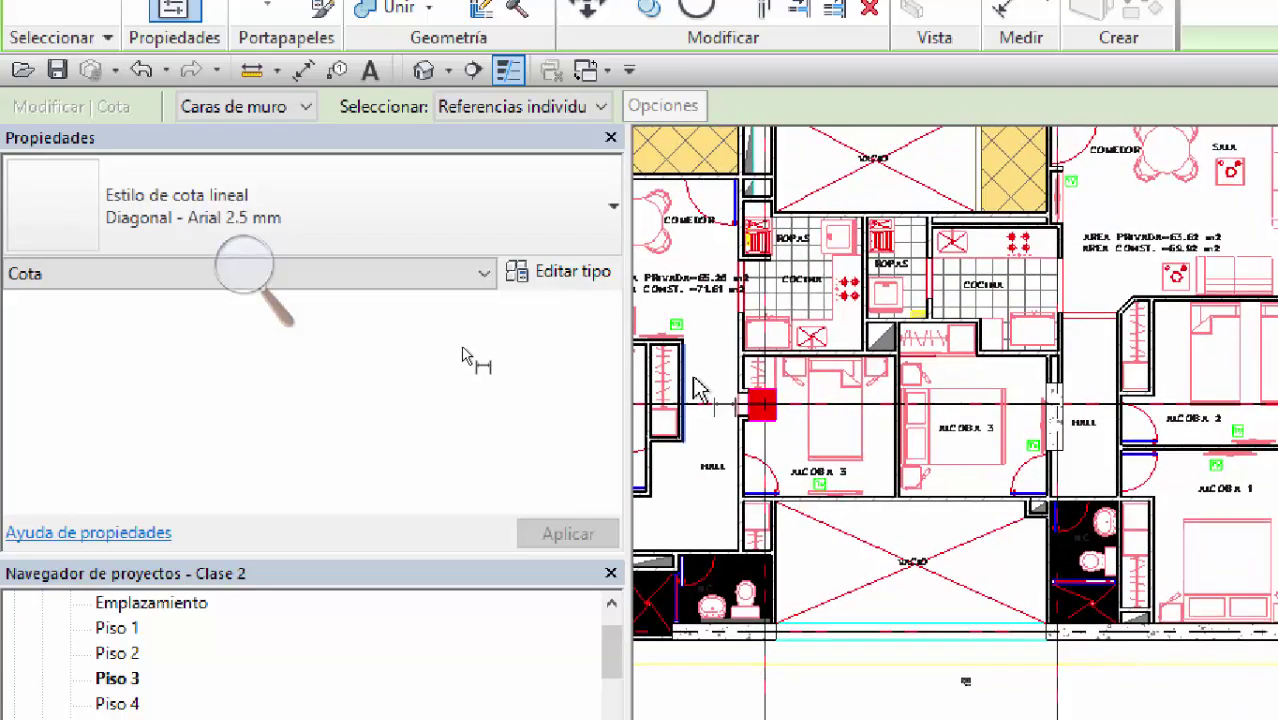
click(795, 540)
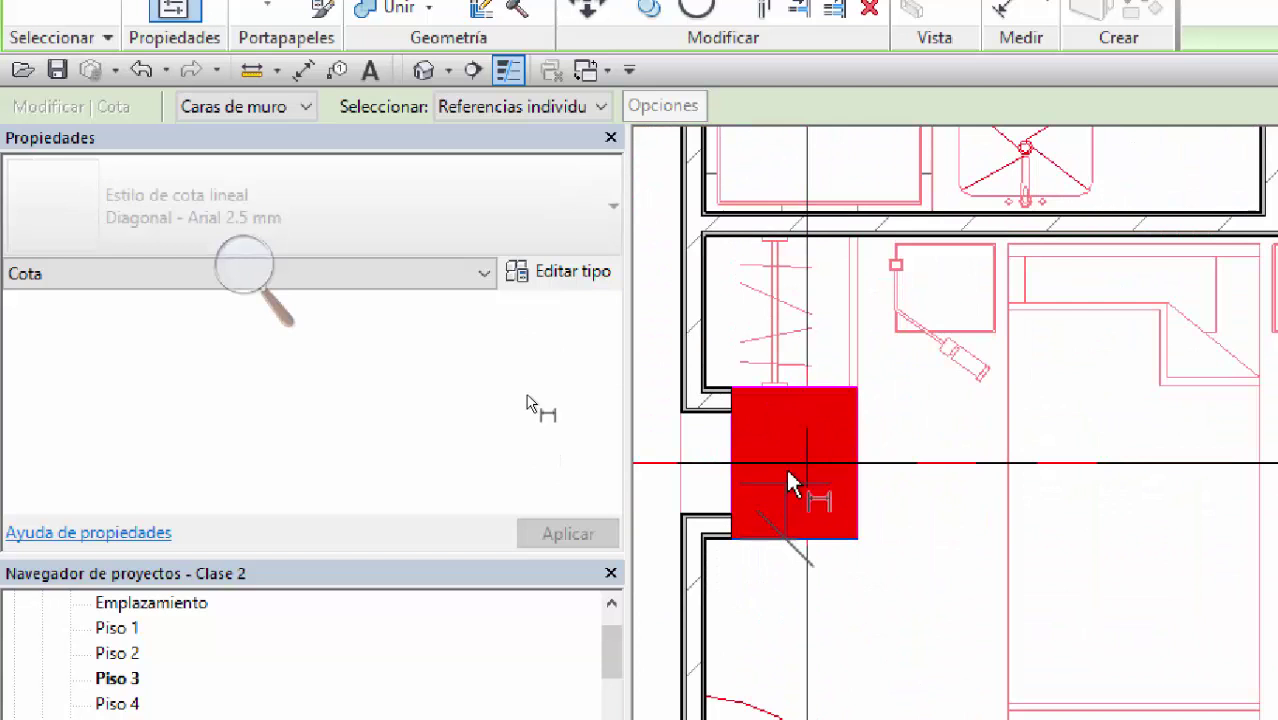
click(807, 390)
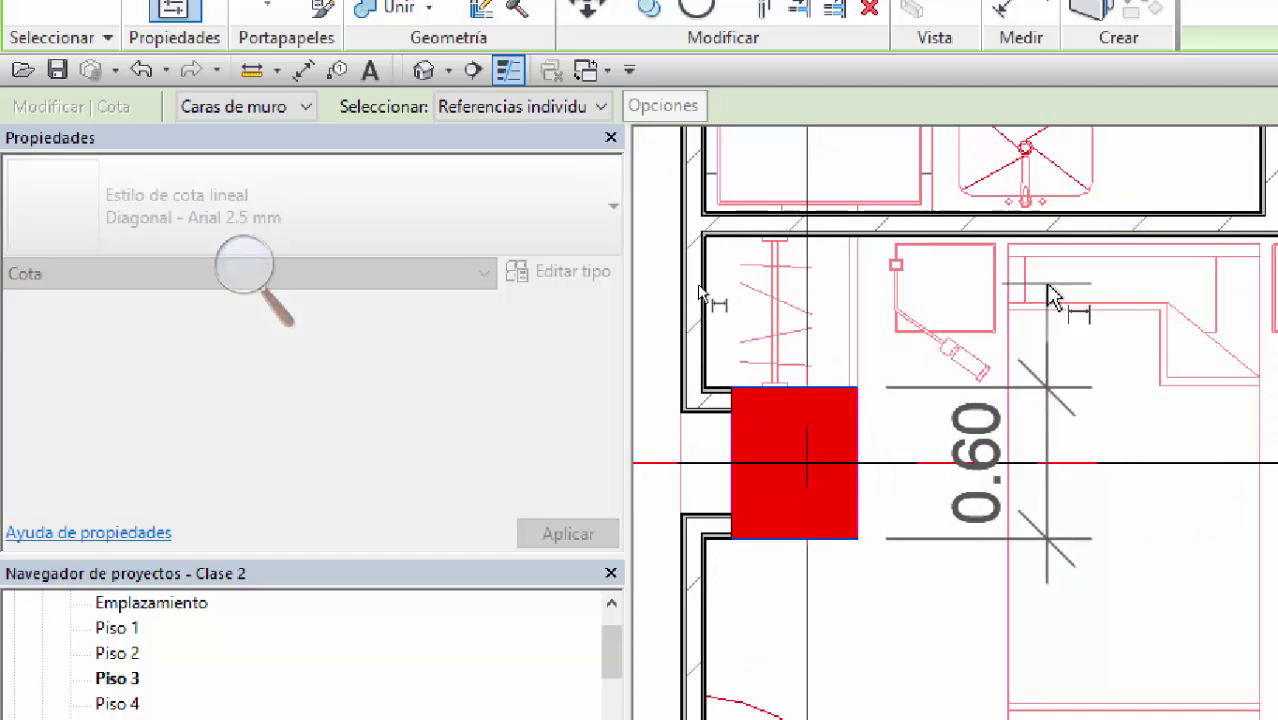
click(1052, 298)
Step: Dimension the width of the Hall and Alcoba 3 column, placing the dimension above it in the wardrobe area
click(735, 455)
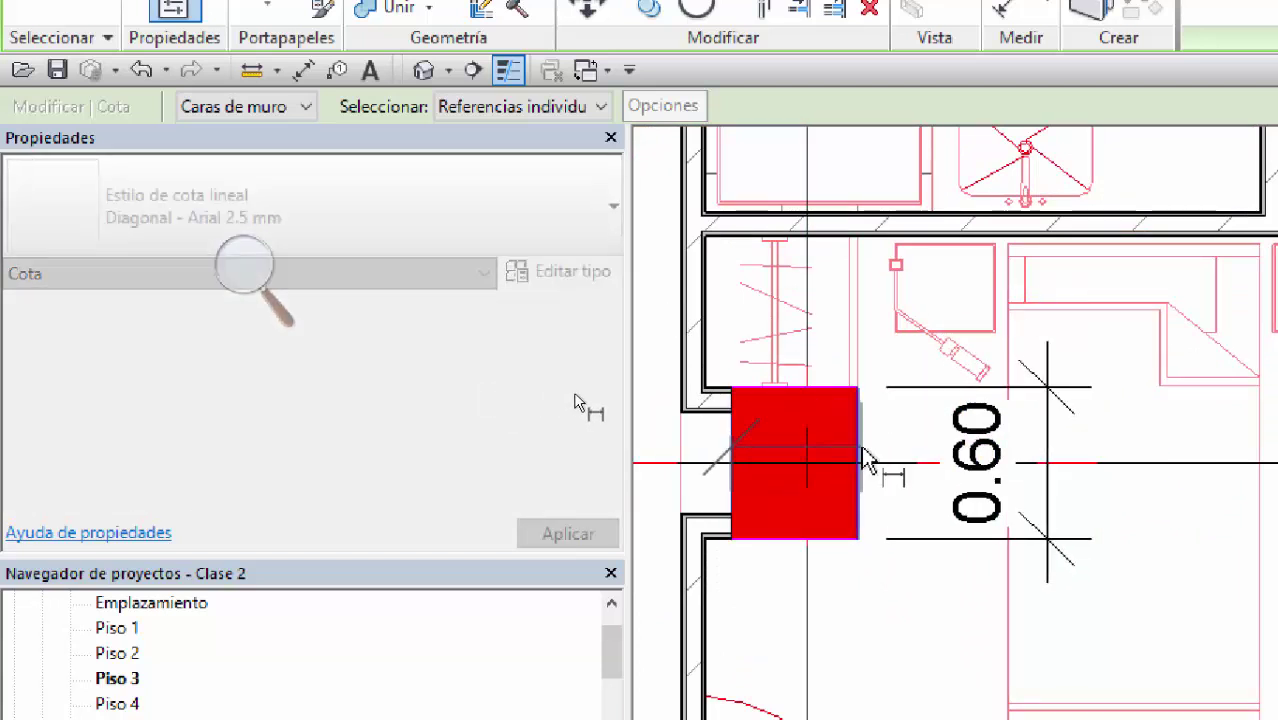
click(858, 466)
click(925, 368)
Step: Dimension the width of the red column between the Vacío and Alcoba 2 at grids B and 4, placing the dimension above it
scroll(925, 368, down, 5)
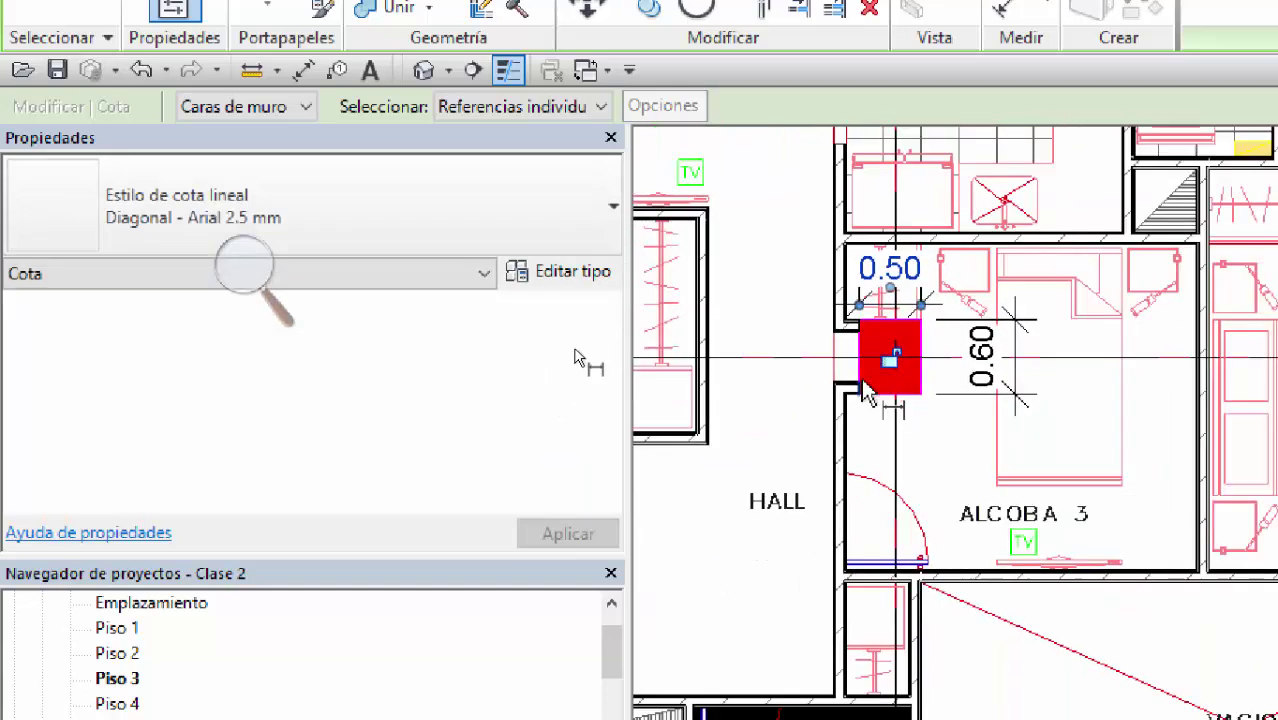
middle_drag(822, 522, 1000, 550)
scroll(800, 430, up, 5)
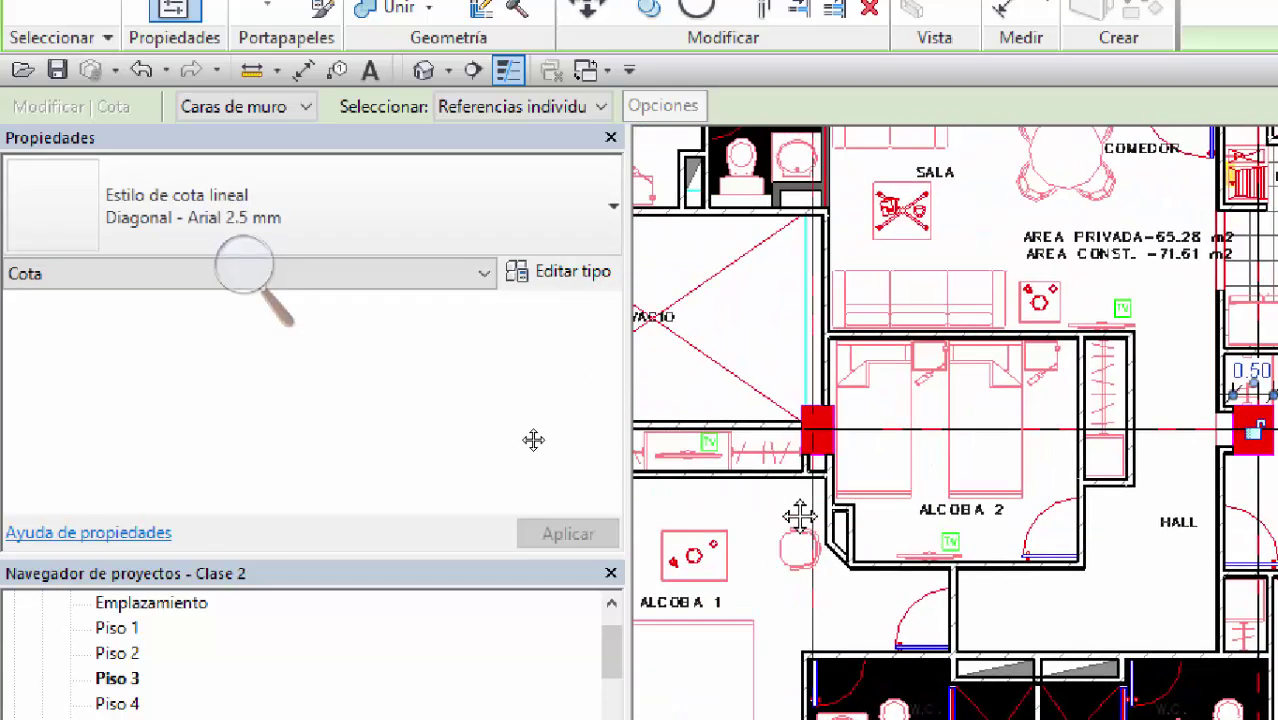
click(897, 410)
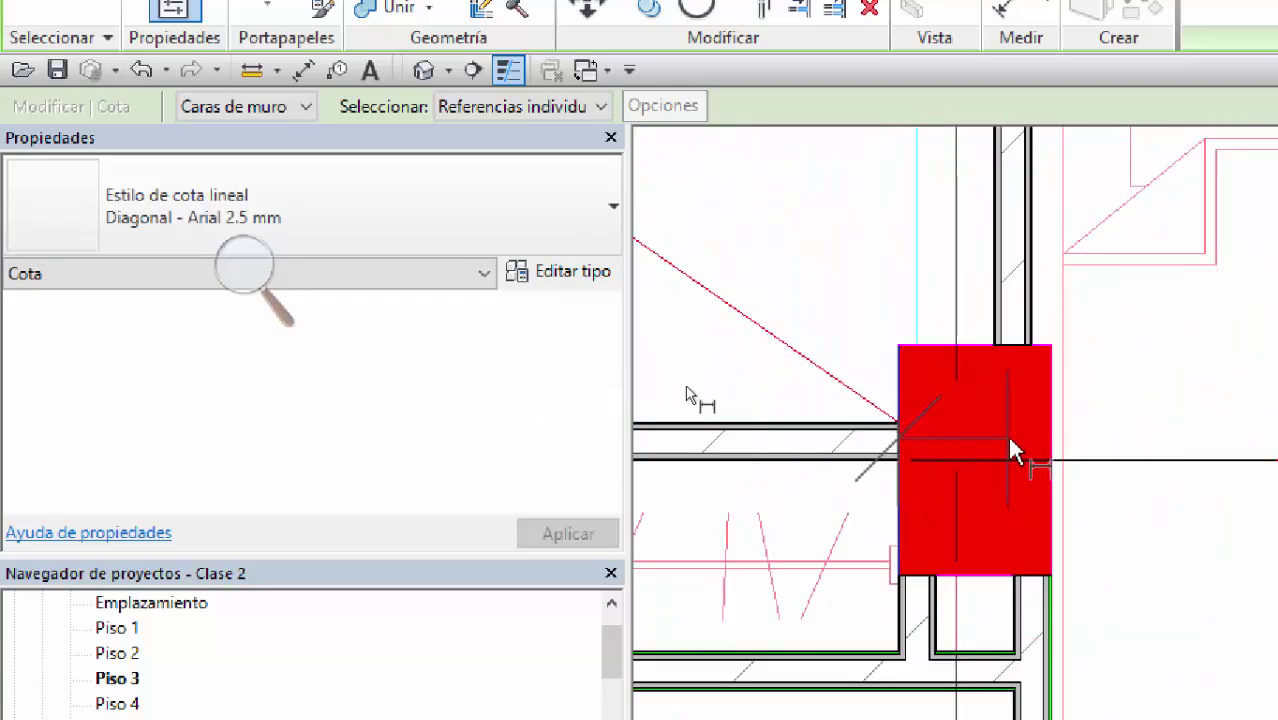
click(1050, 445)
click(1125, 318)
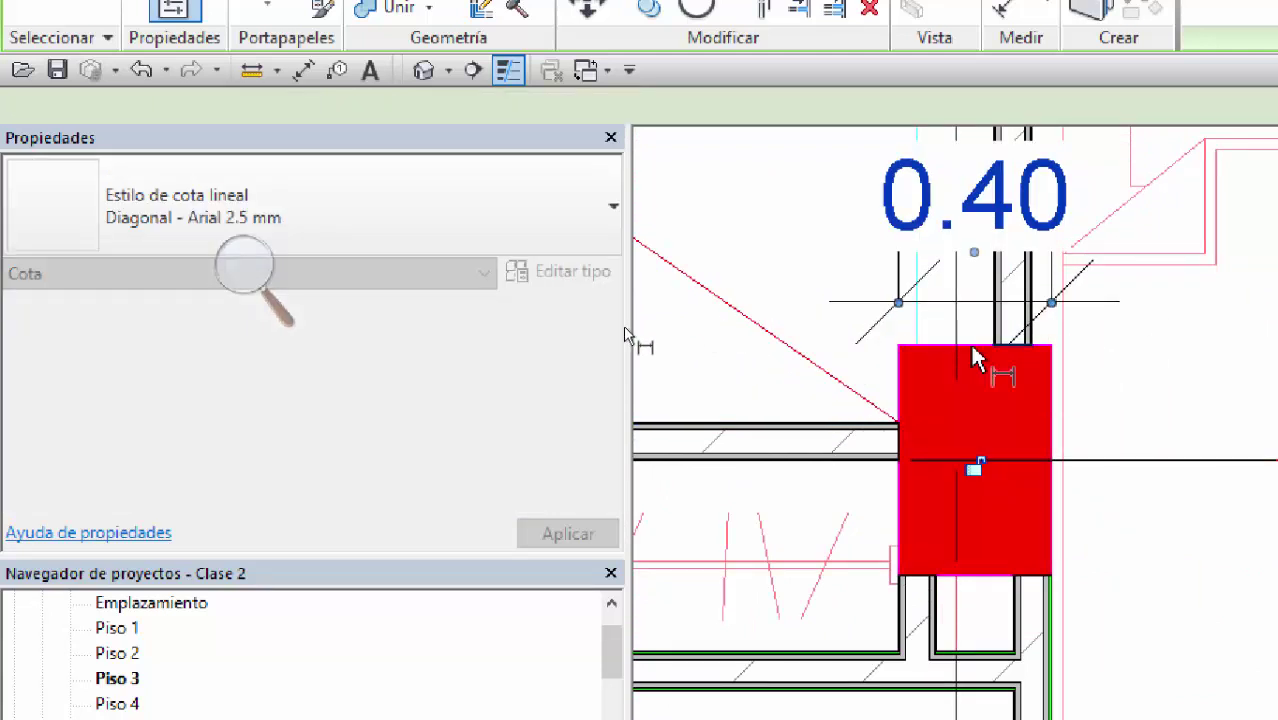
Step: Dimension the long side of the column at grids B and 4, placing the dimension on its Alcoba 2 side
click(965, 573)
click(965, 348)
scroll(1064, 599, down, 4)
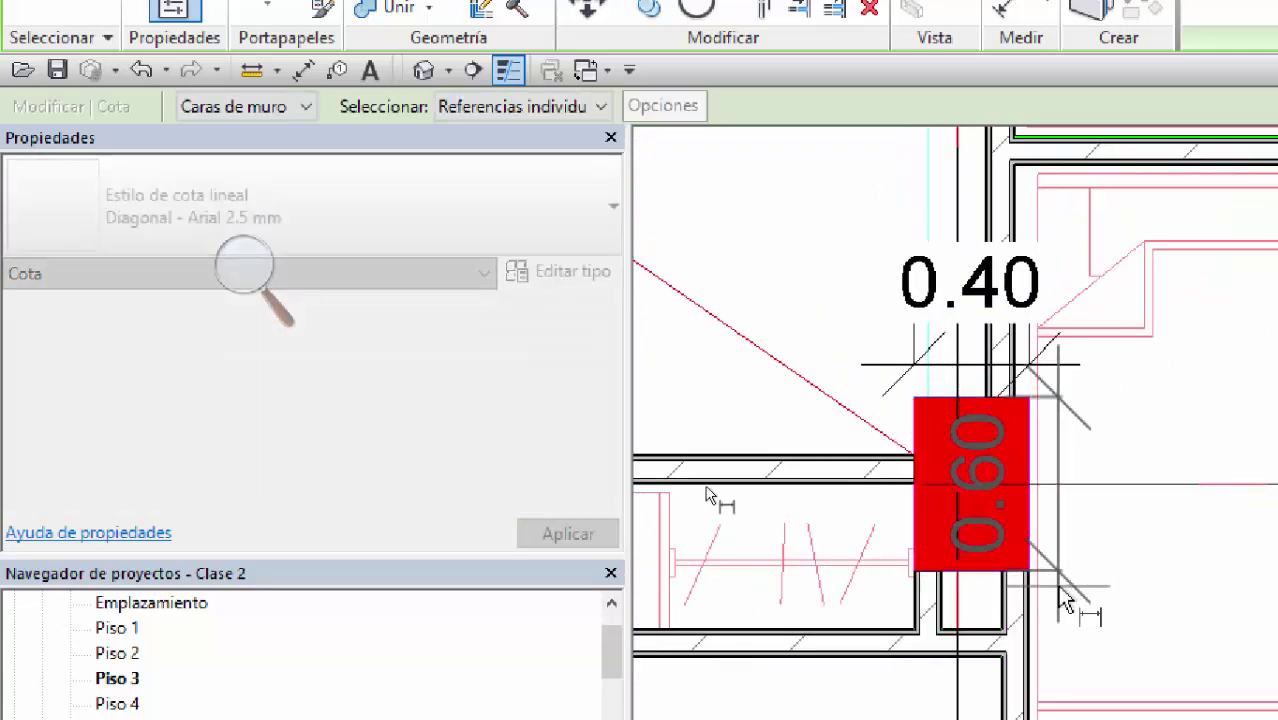
click(1020, 585)
Step: Dimension the long side of the red column at grids B and 5, placing the dimension on the exterior side
scroll(995, 535, down, 5)
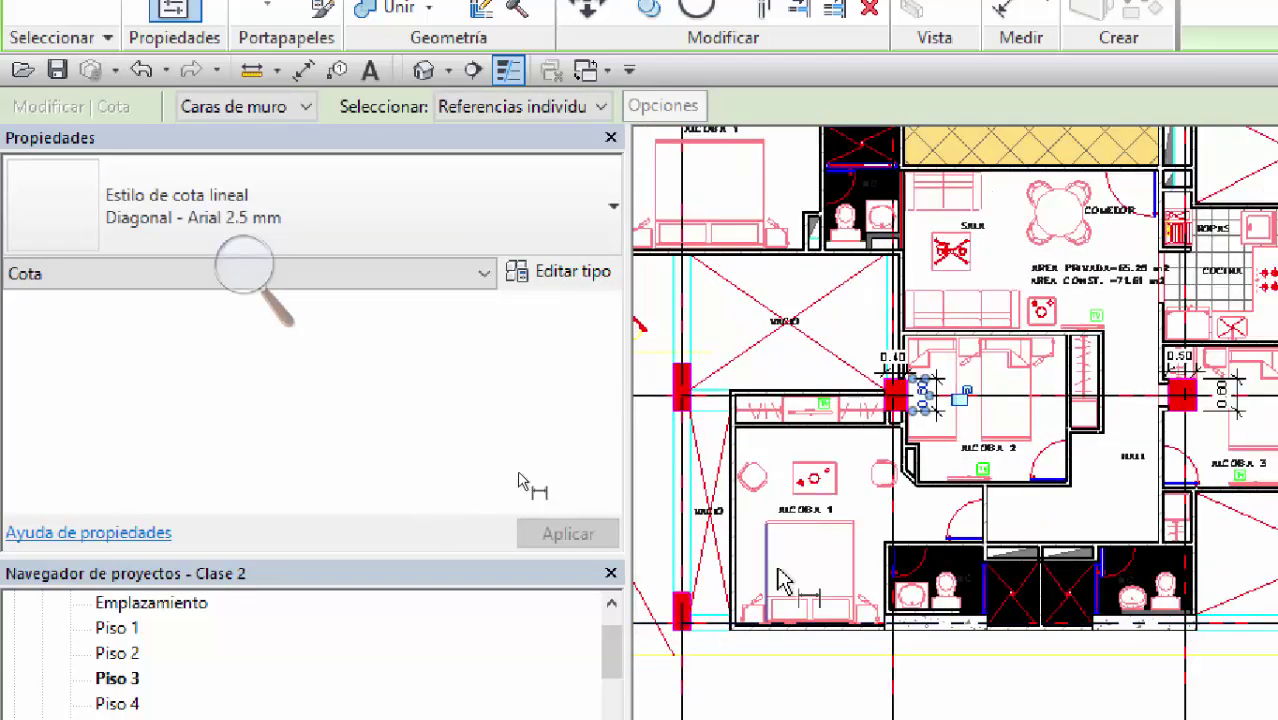
scroll(755, 446, up, 2)
scroll(755, 446, up, 3)
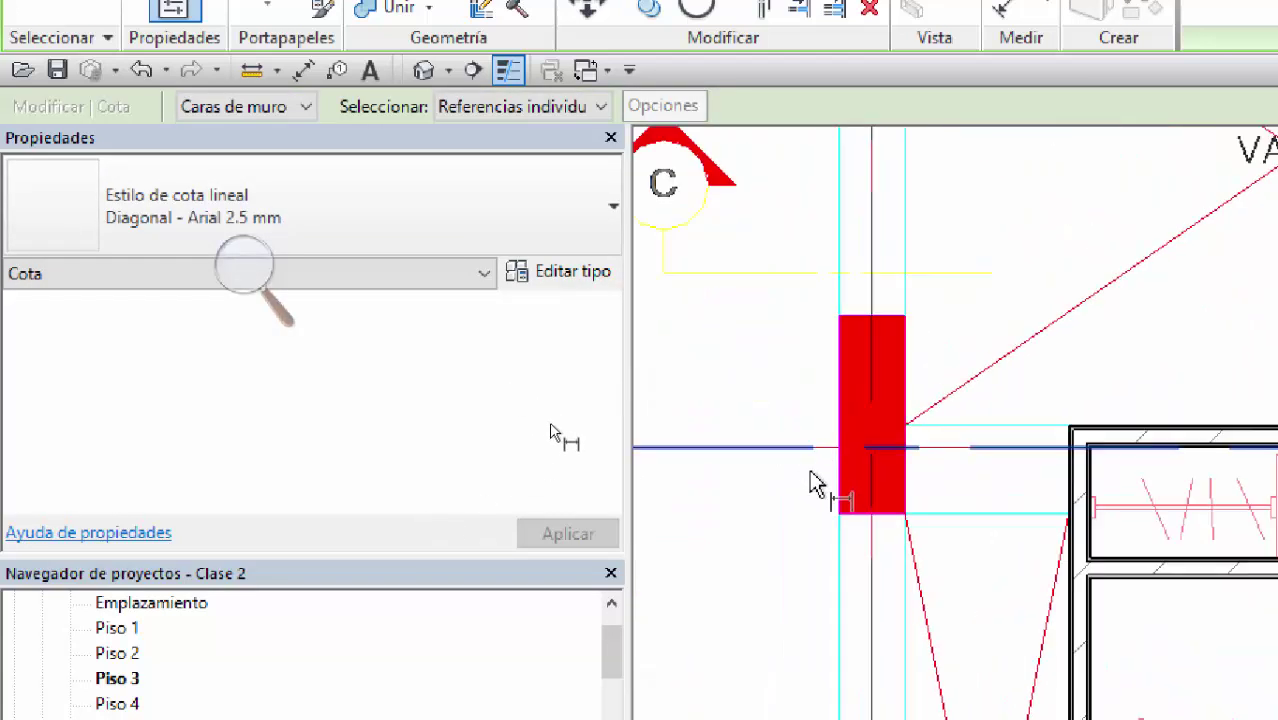
click(862, 514)
click(863, 318)
click(764, 255)
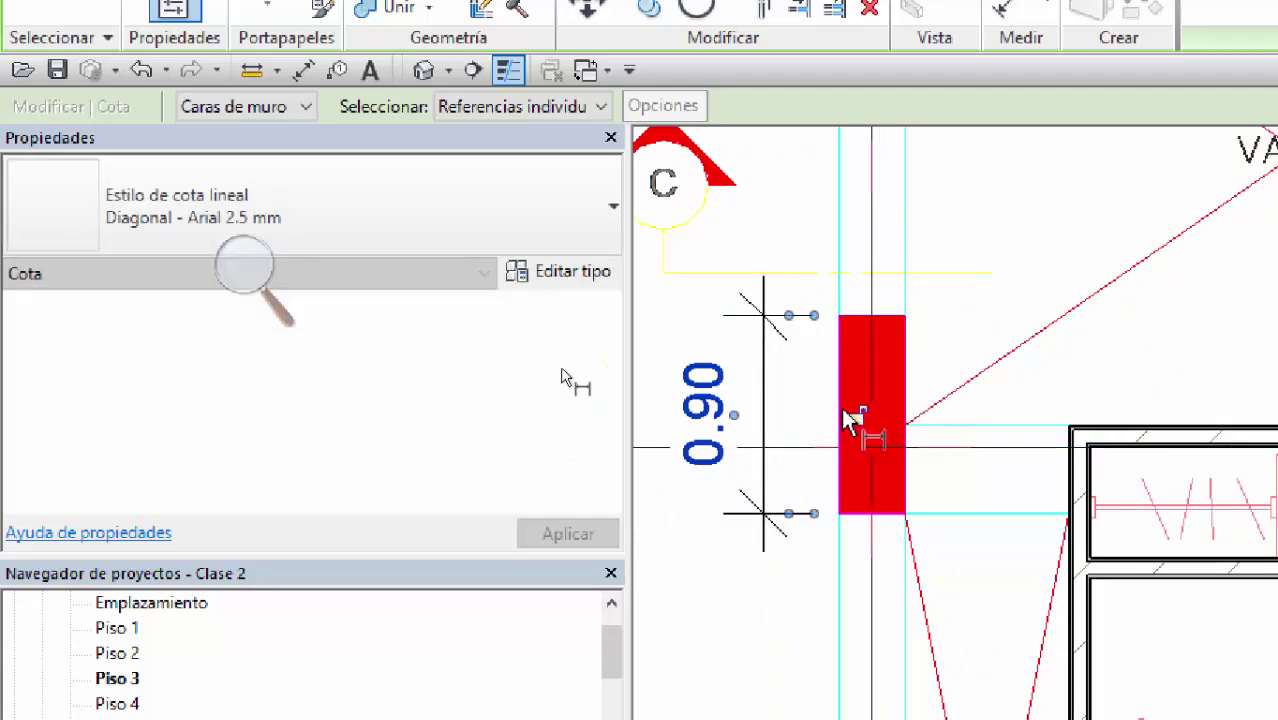
Step: Dimension the width of the column at grids B and 5, placing the dimension above the column
click(845, 388)
click(901, 380)
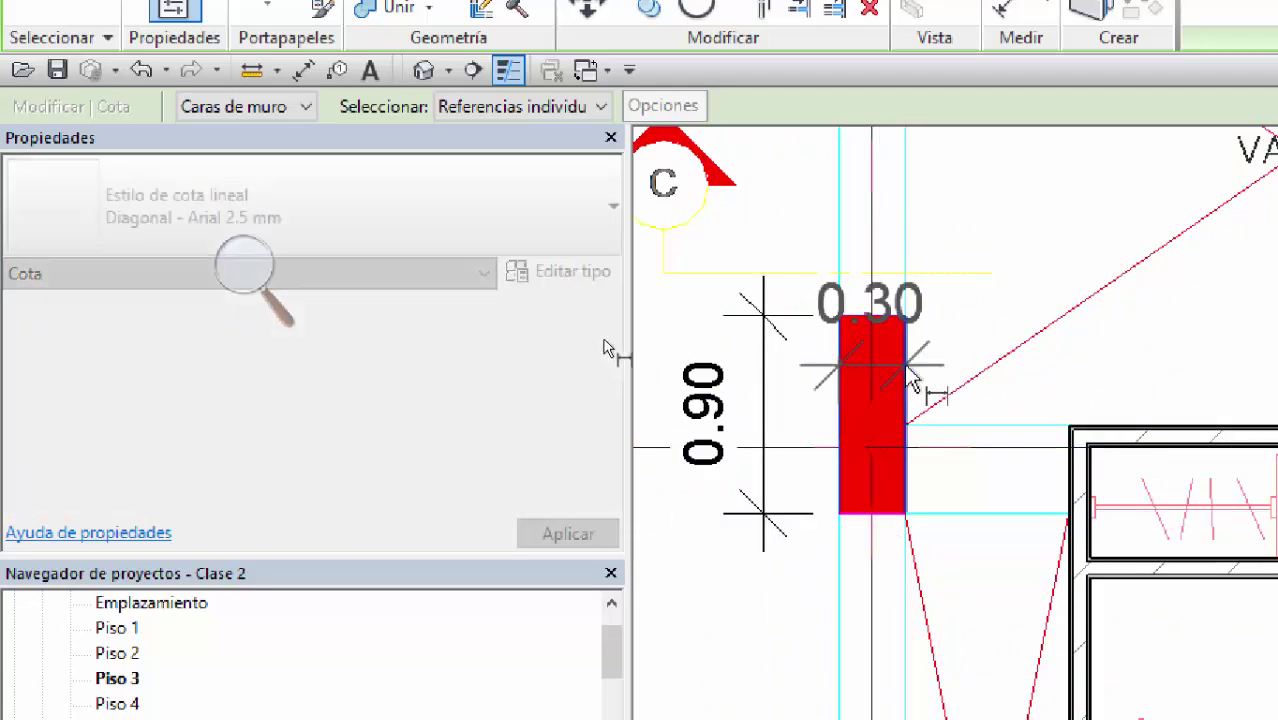
click(997, 240)
Step: Examine the columns along grid 5 between grids B and A, beside the Vacío and Alcoba 1
scroll(905, 365, down, 1)
scroll(905, 400, down, 2)
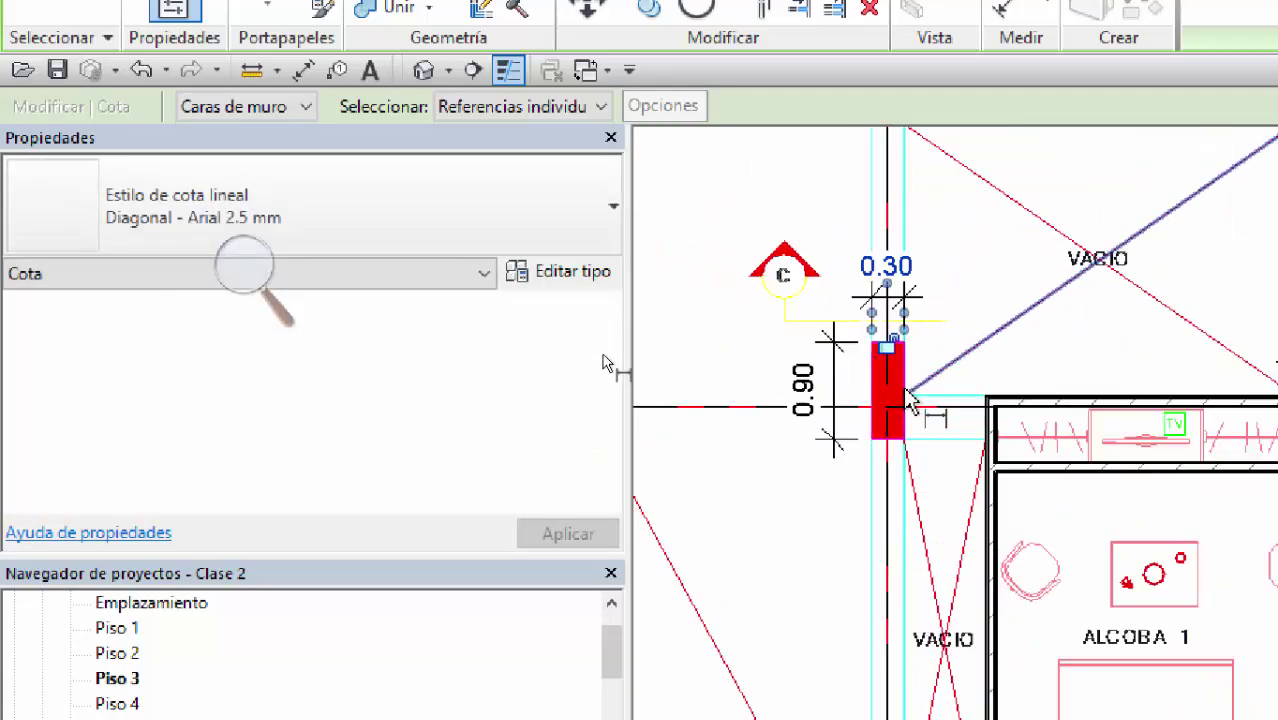
scroll(915, 430, up, 2)
scroll(910, 443, up, 1)
scroll(944, 442, down, 1)
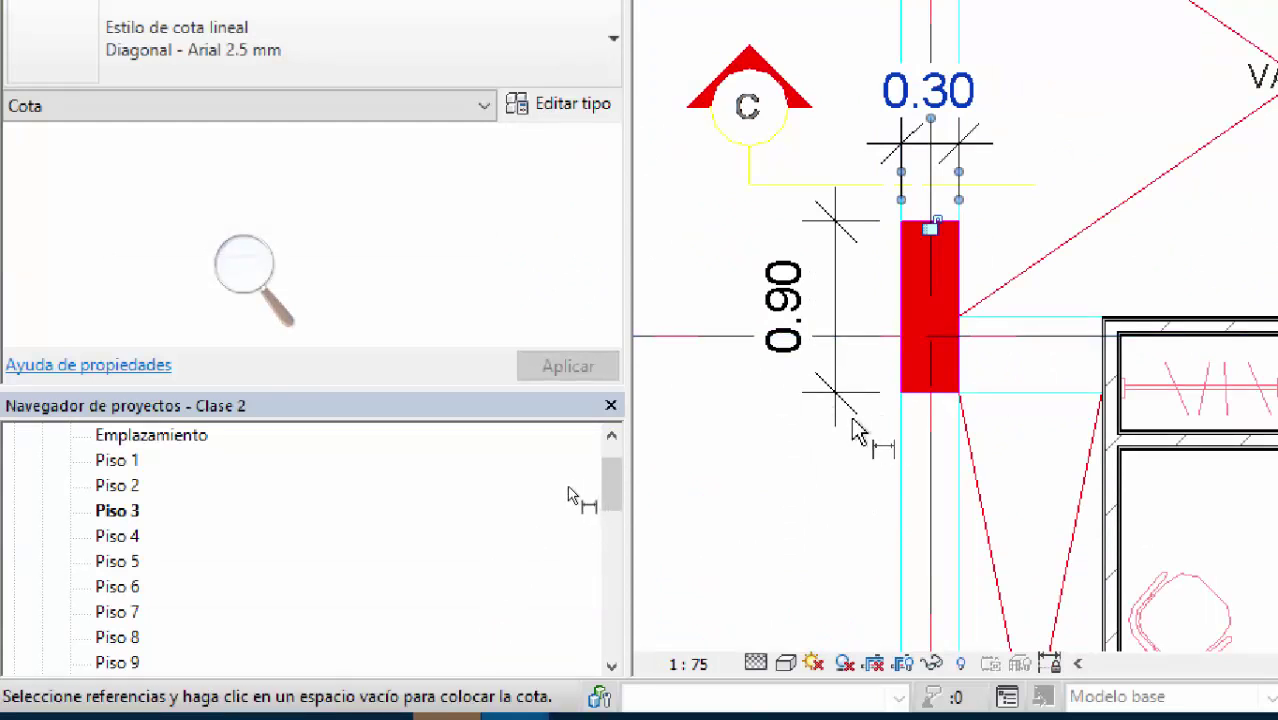
scroll(855, 432, down, 5)
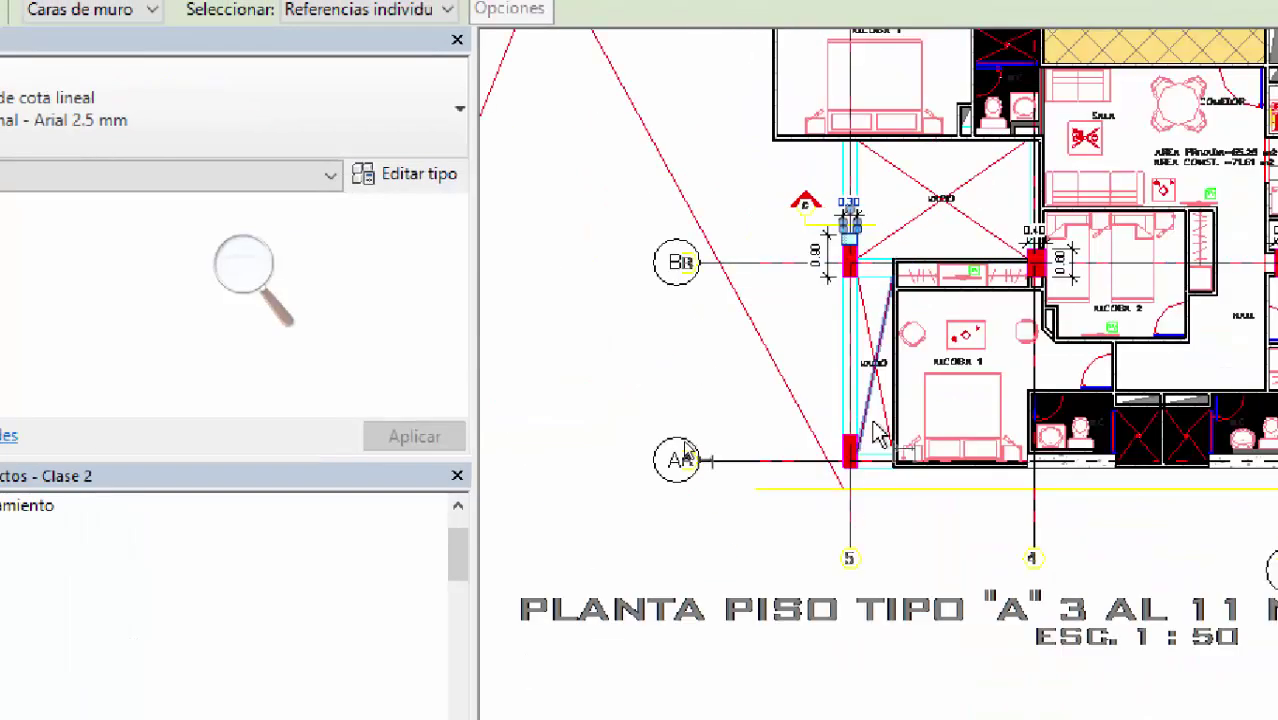
scroll(855, 400, up, 2)
scroll(760, 345, down, 2)
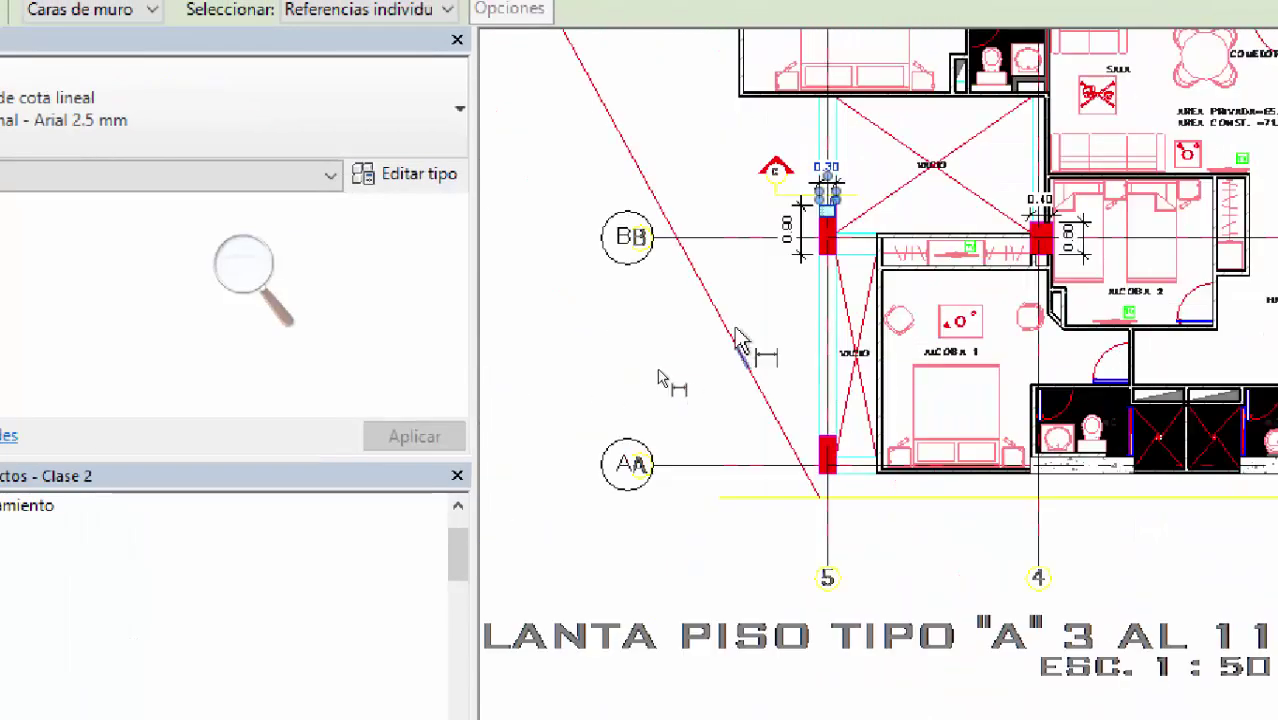
scroll(700, 300, up, 4)
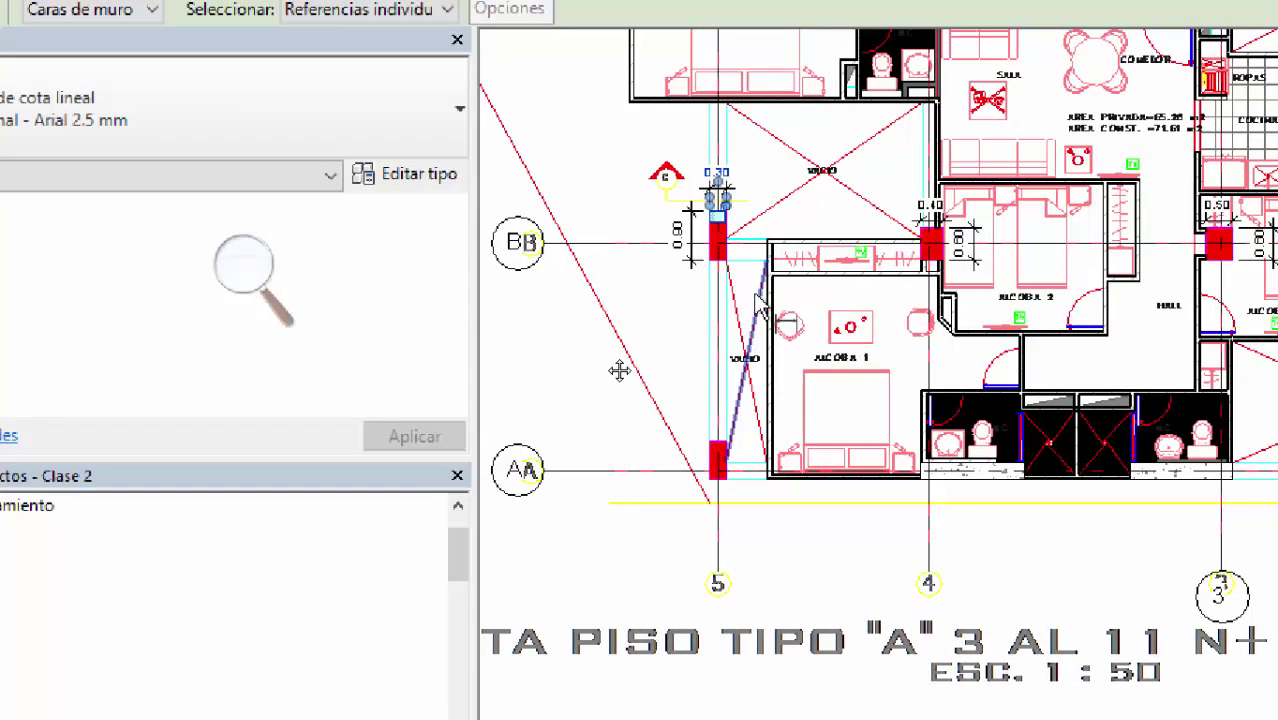
scroll(735, 285, down, 2)
scroll(760, 345, up, 4)
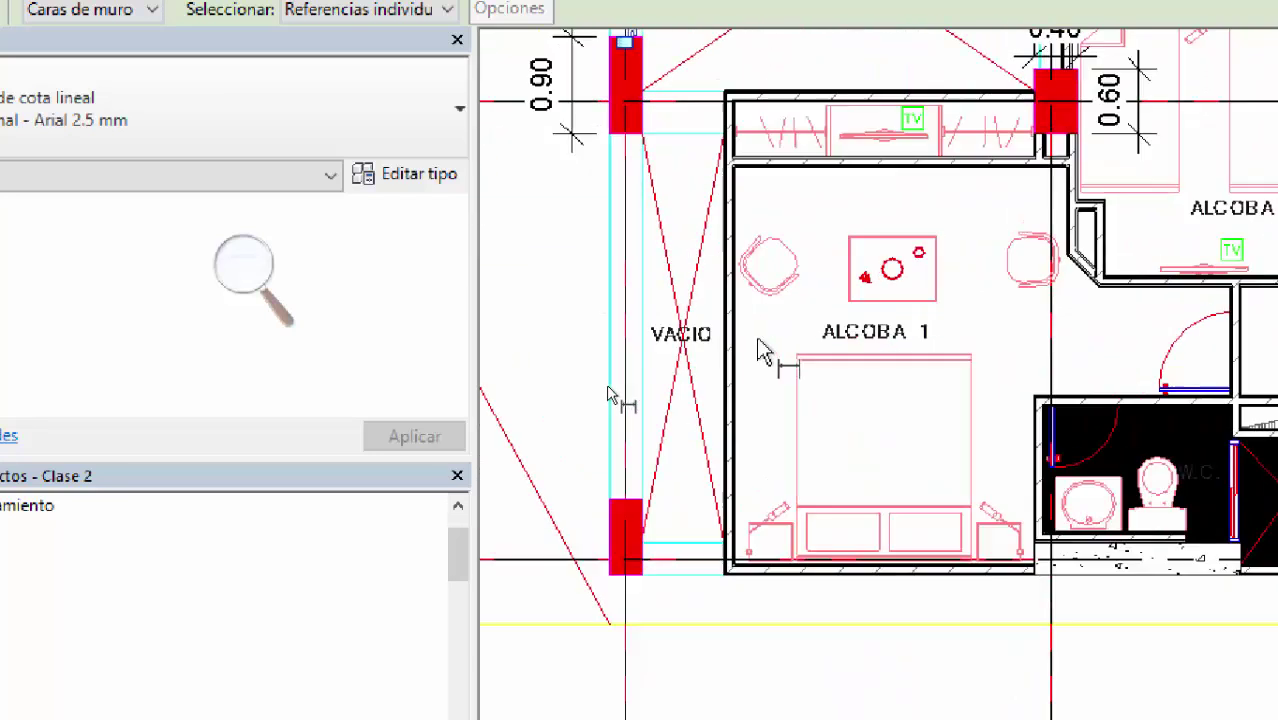
middle_drag(760, 350, 910, 428)
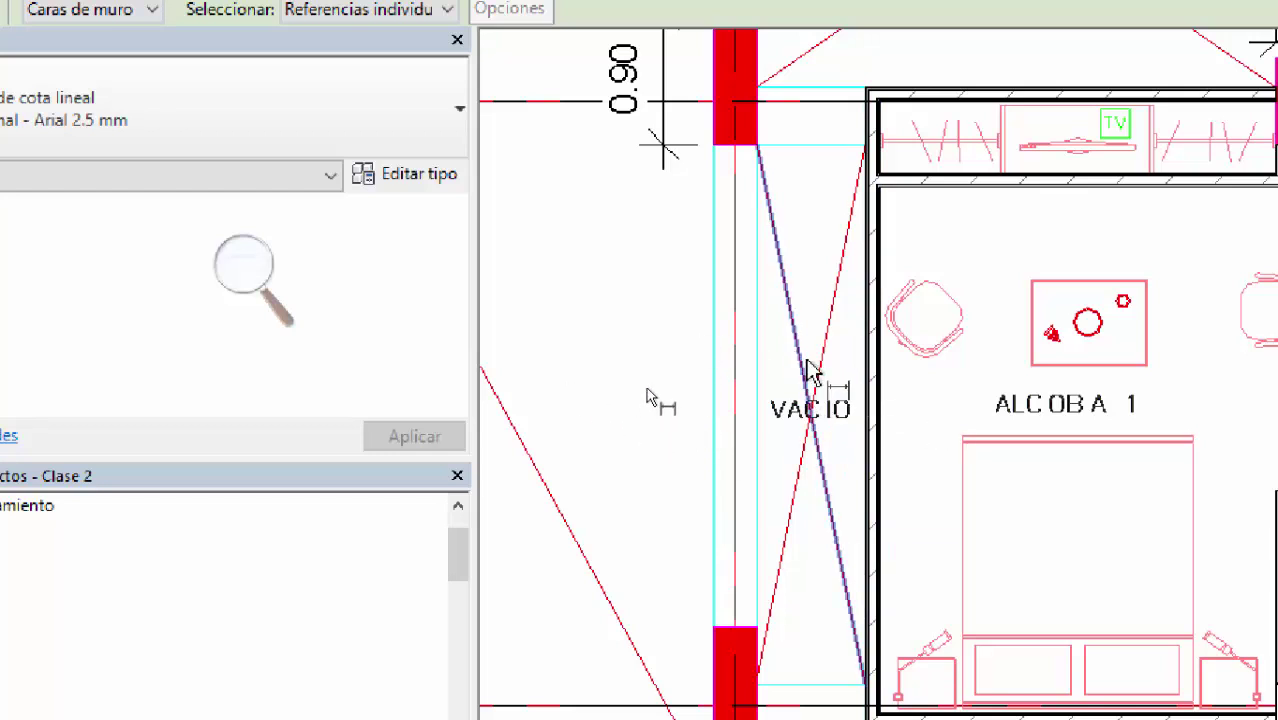
Step: End the dimensioning and examine the columns along grid 5 from grid C to grid A for missing dimensions
scroll(805, 300, down, 3)
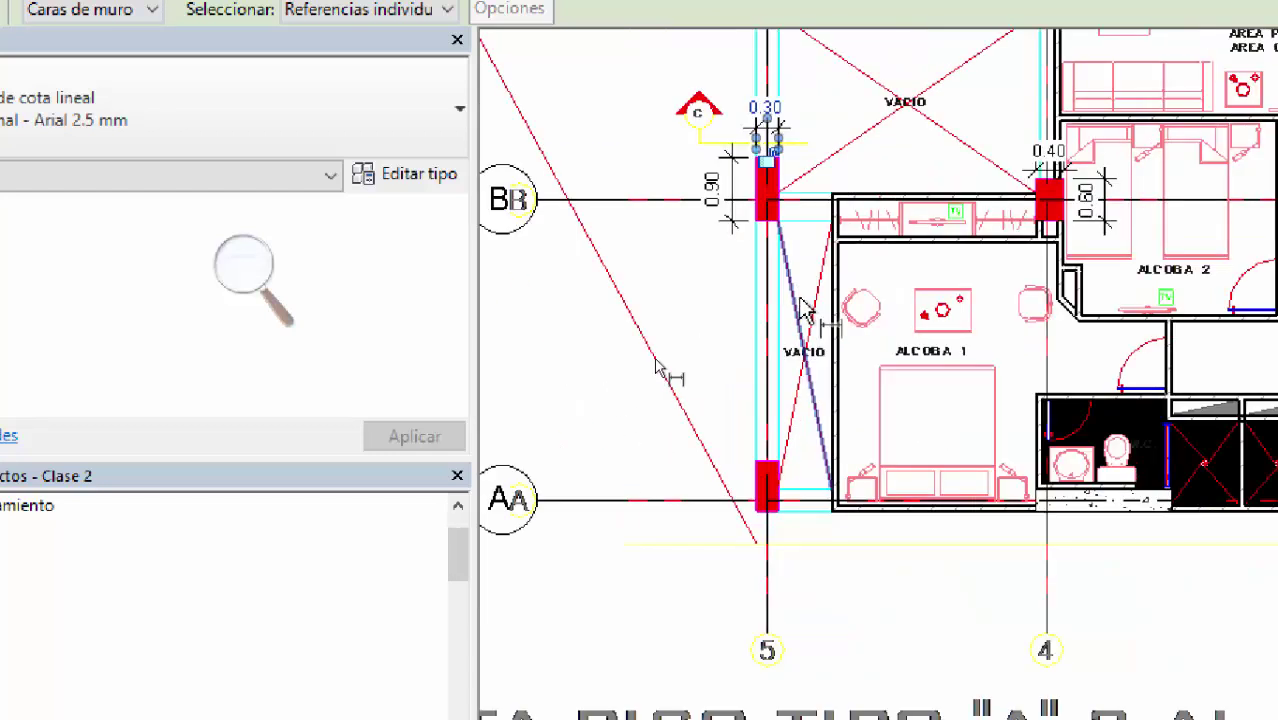
key(Escape)
key(Escape)
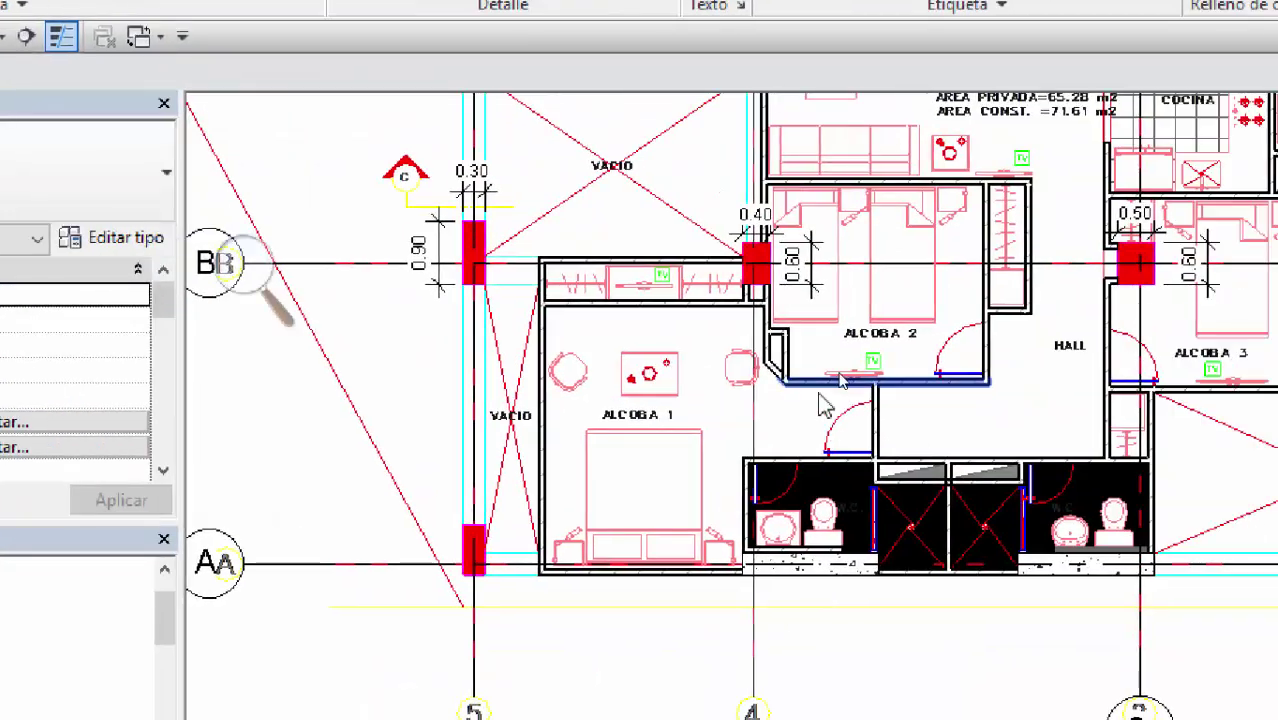
middle_drag(820, 405, 747, 399)
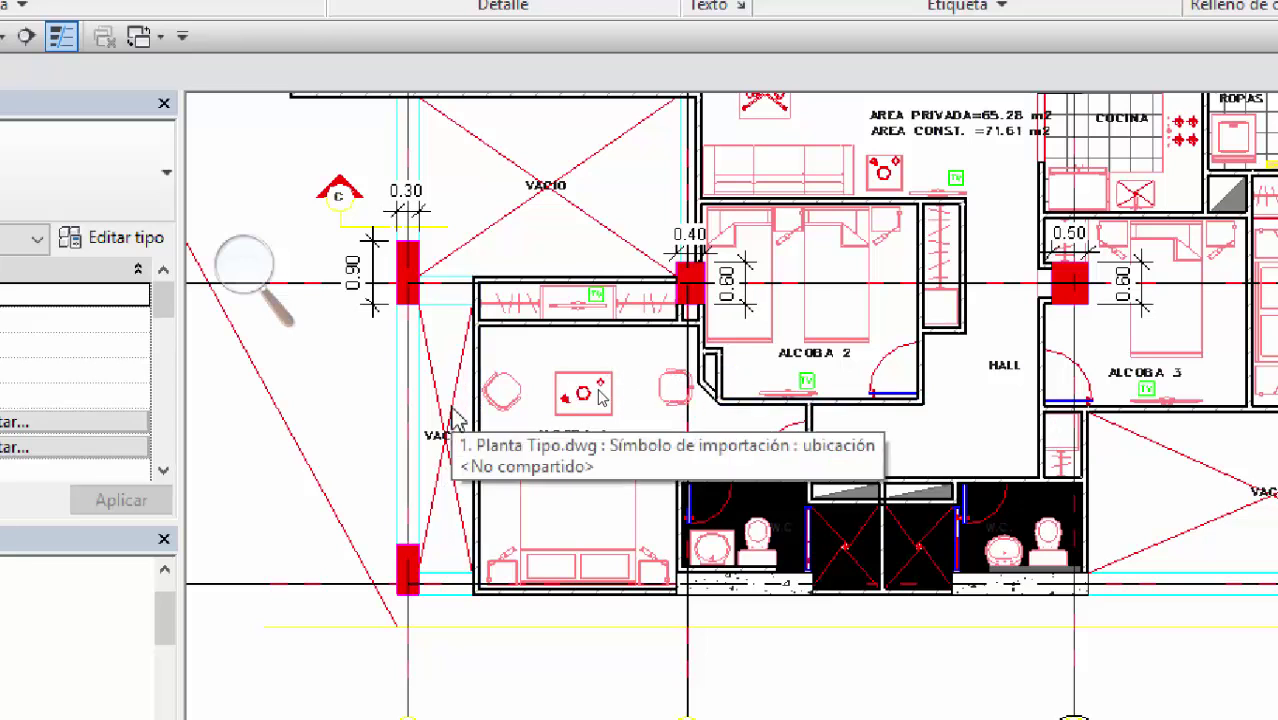
scroll(452, 418, up, 3)
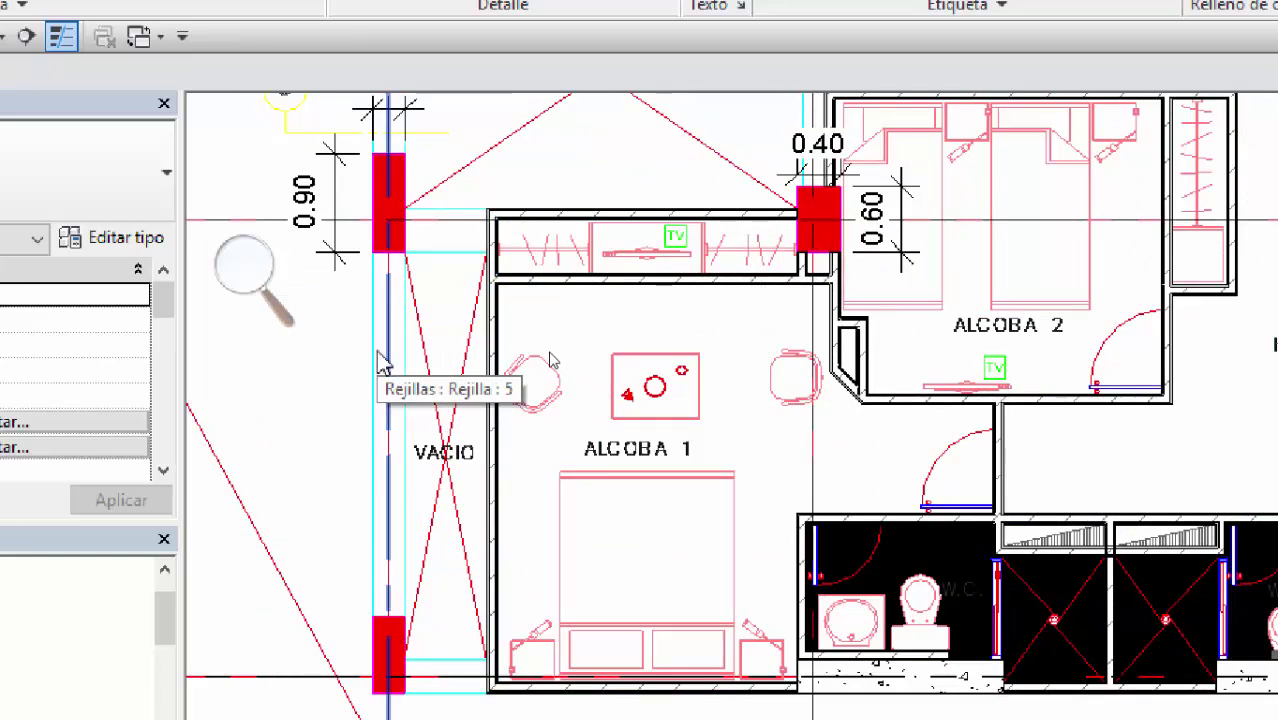
scroll(528, 343, down, 3)
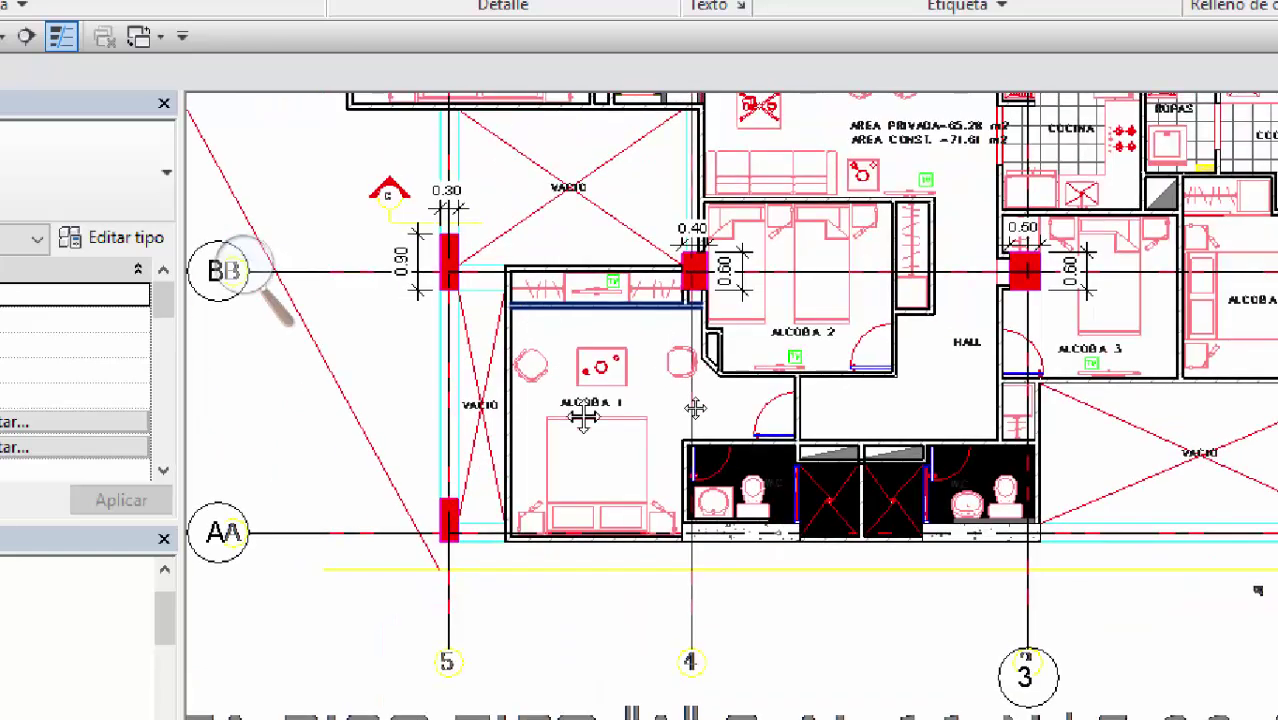
middle_drag(583, 418, 638, 548)
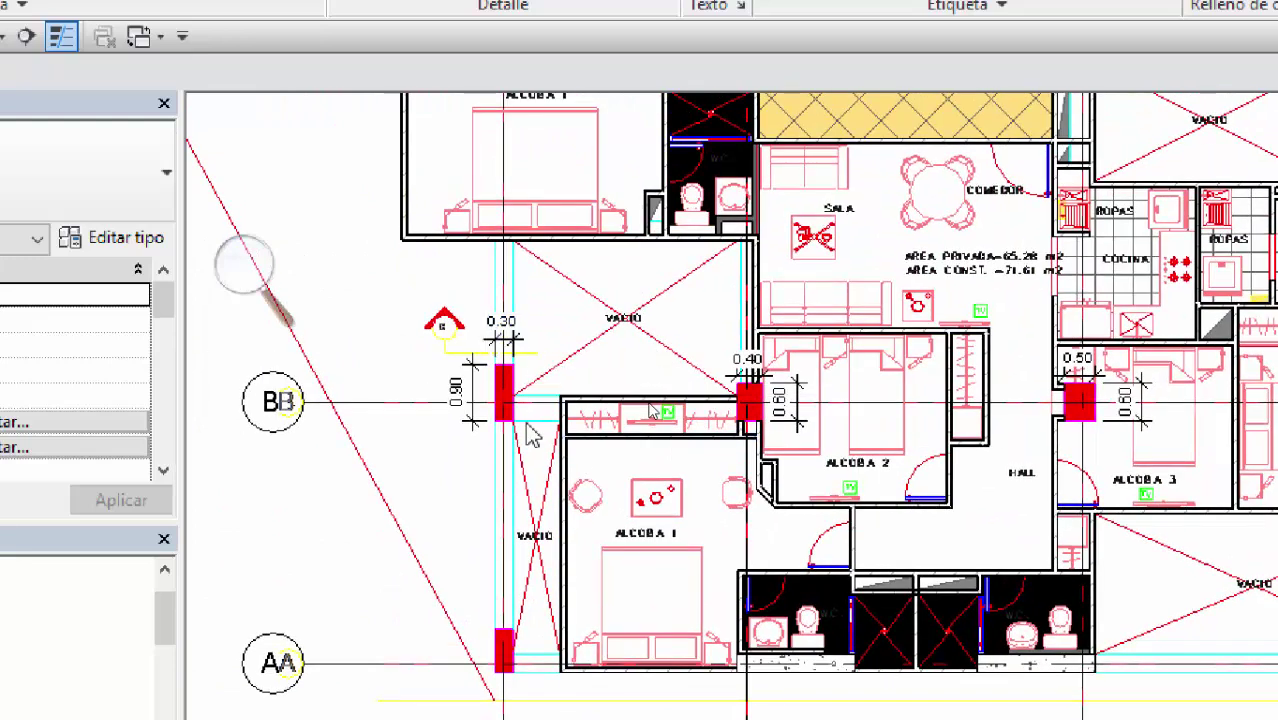
scroll(530, 433, up, 5)
scroll(514, 320, down, 4)
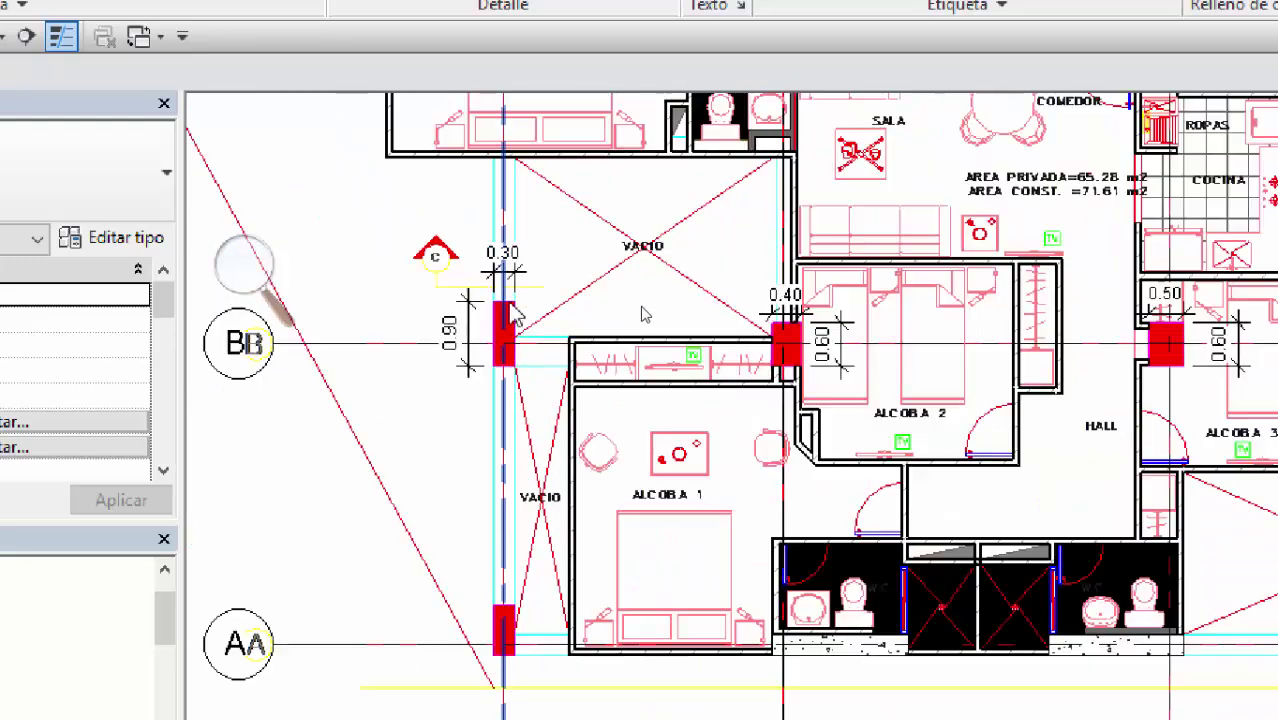
middle_drag(513, 316, 545, 608)
scroll(673, 314, down, 2)
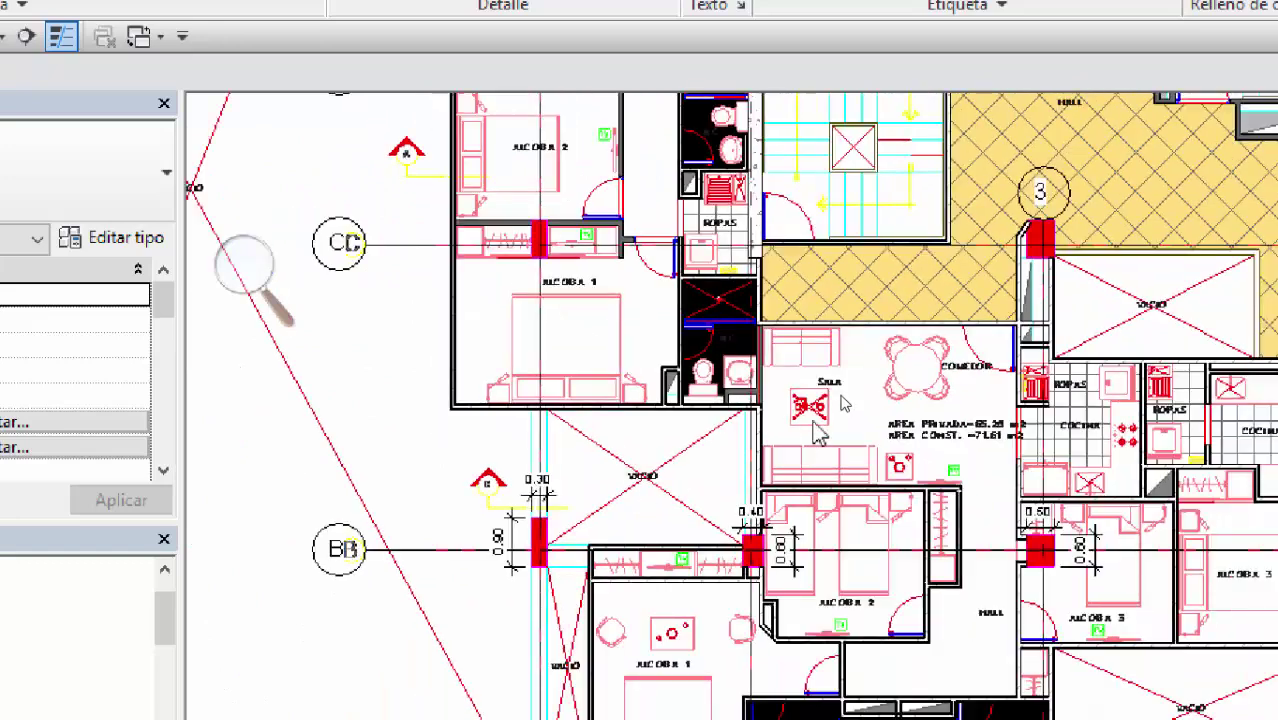
middle_drag(619, 348, 570, 420)
middle_drag(502, 719, 502, 556)
scroll(500, 533, up, 3)
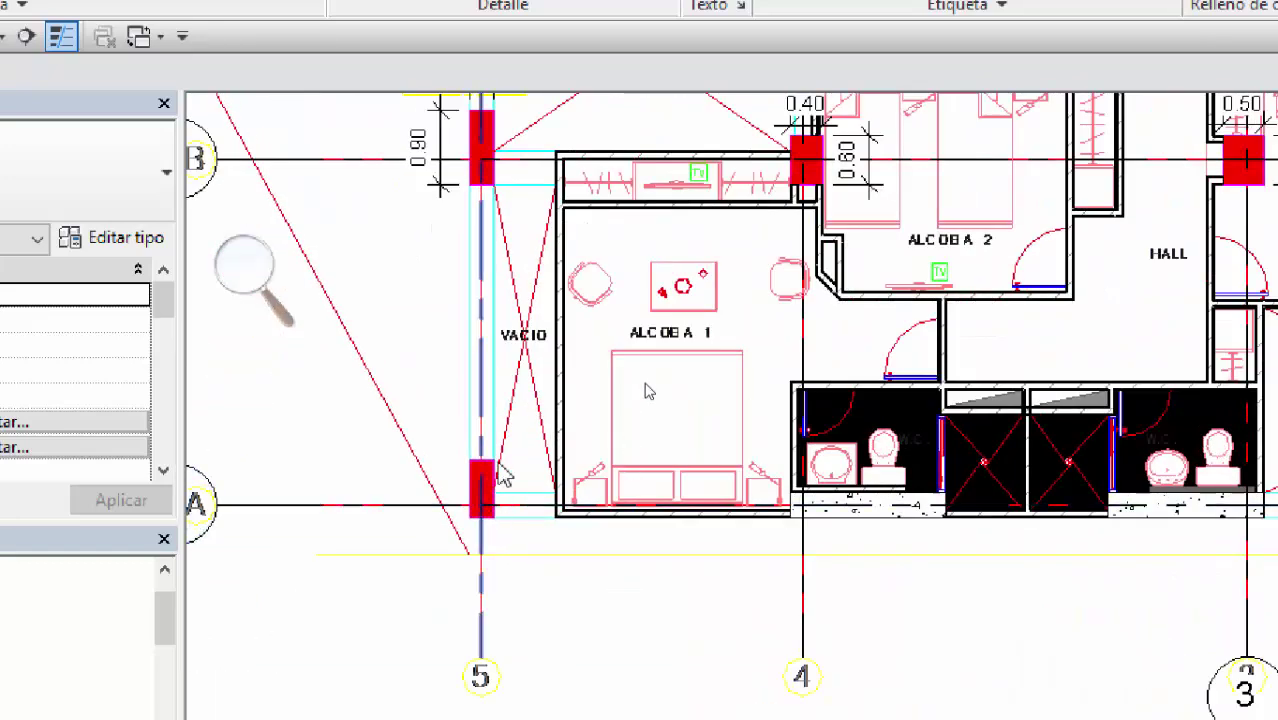
middle_drag(503, 476, 592, 680)
scroll(550, 288, up, 3)
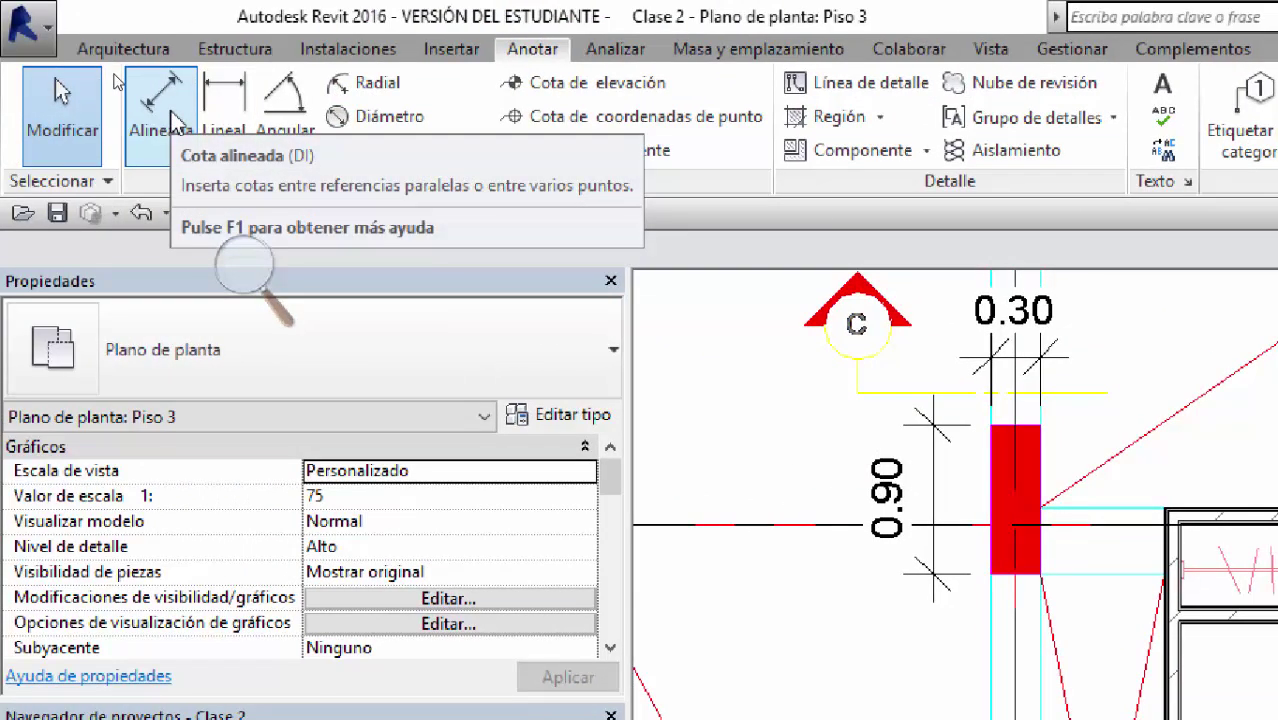
Step: Dimension the long side of the red column at grids A and 5, placing the dimension on the exterior side
click(172, 122)
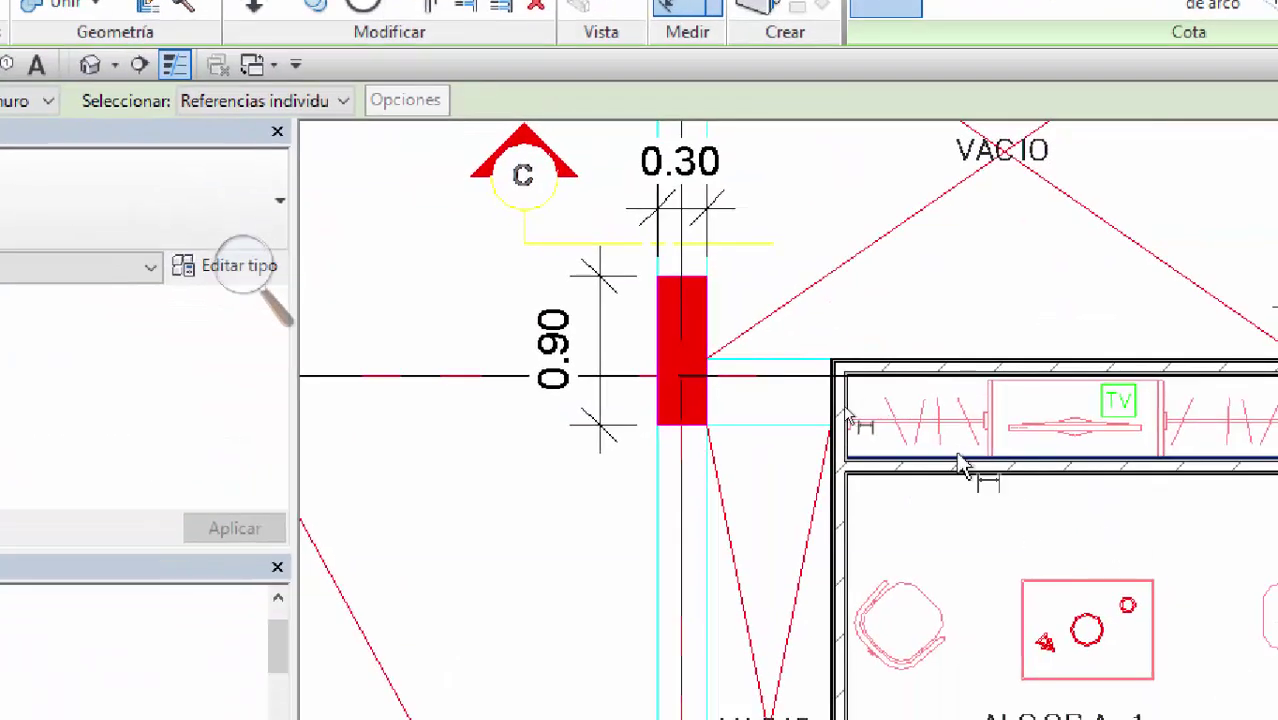
scroll(1134, 519, down, 3)
middle_drag(799, 370, 769, 210)
scroll(736, 562, up, 4)
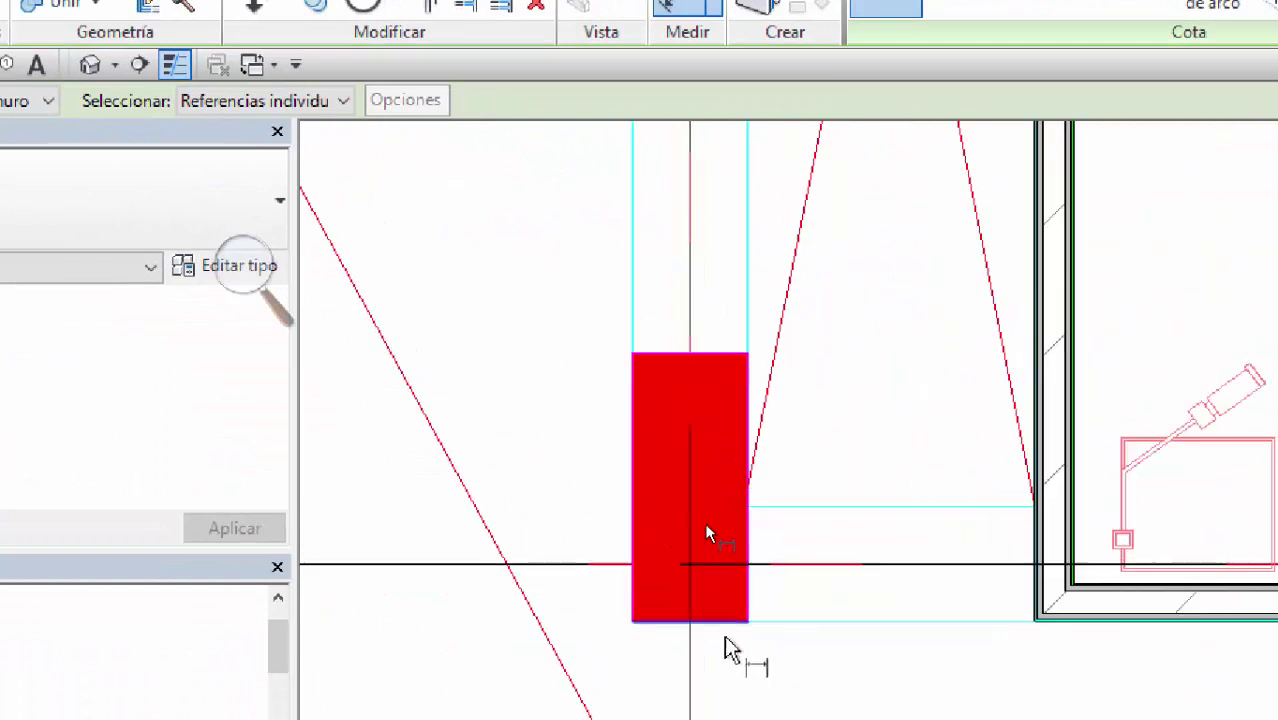
click(708, 372)
click(545, 290)
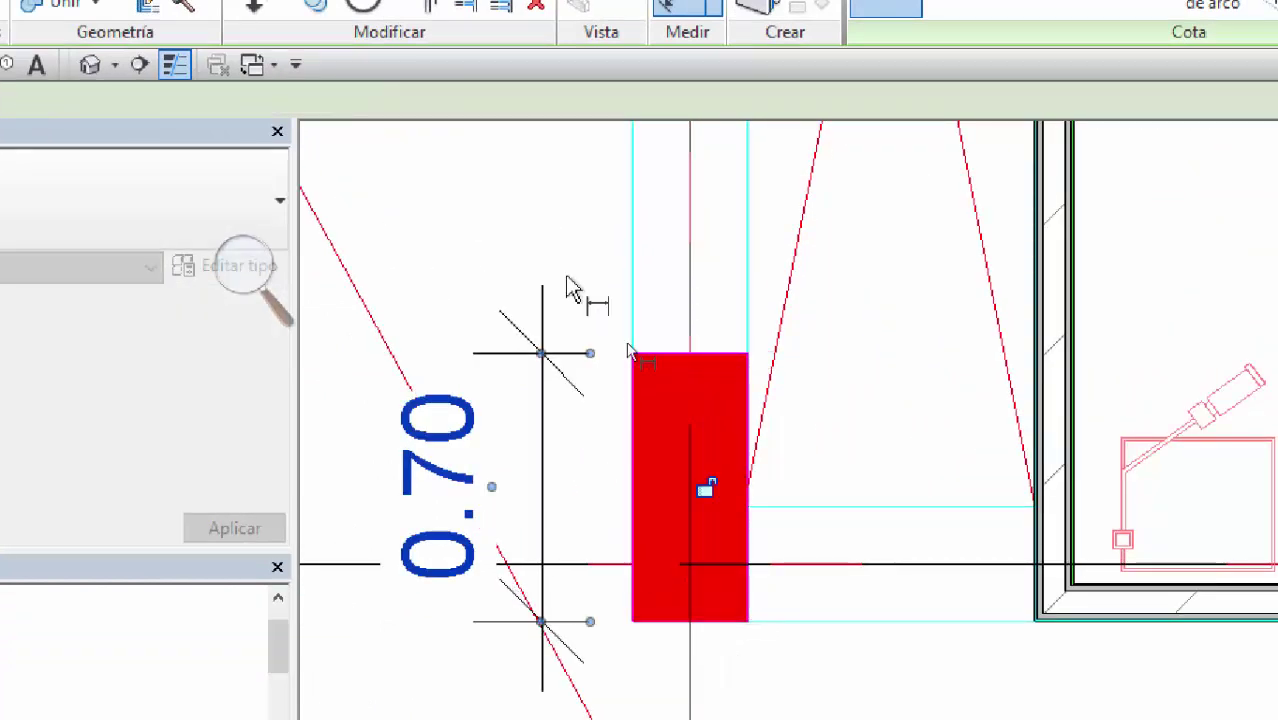
Step: Dimension the width of the column at grids A and 5, placing the dimension above the column
click(630, 428)
click(752, 440)
click(918, 268)
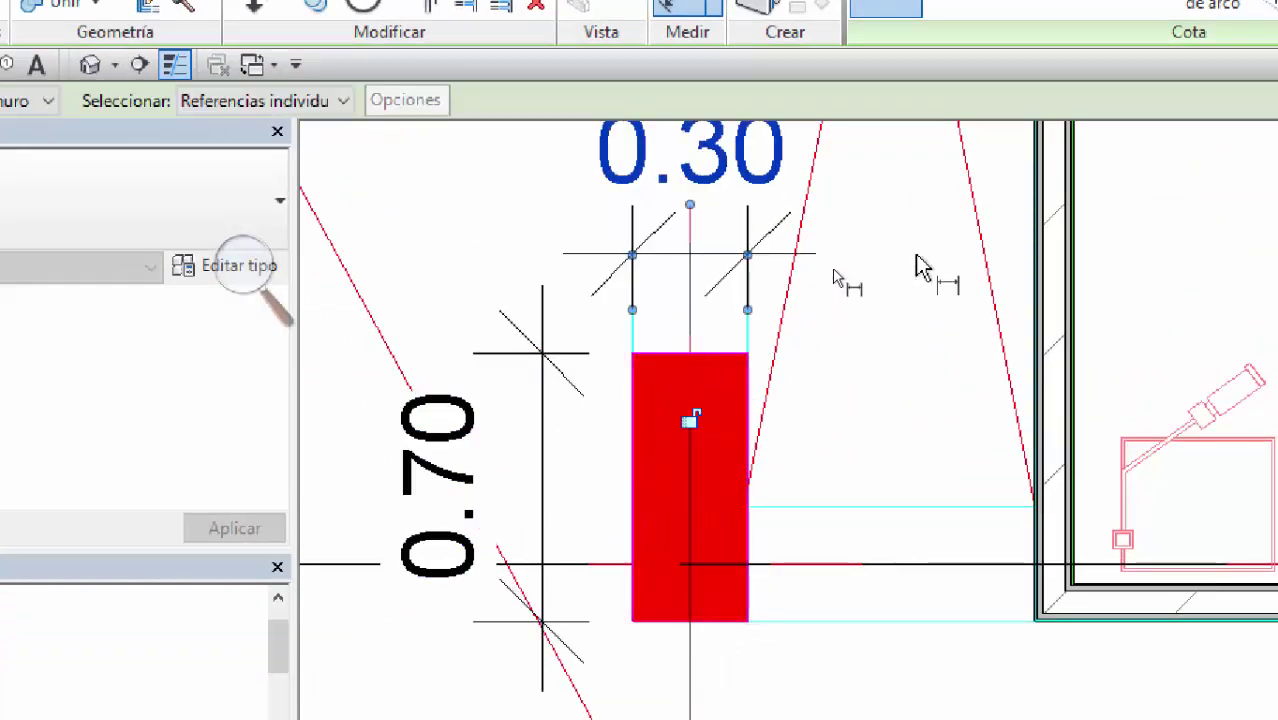
Step: Review the dimensioned columns across the whole floor plan, up to the one beside Alcoba 3, and end the dimensioning
scroll(918, 268, down, 5)
middle_drag(703, 472, 490, 614)
middle_drag(844, 286, 627, 486)
scroll(610, 305, down, 3)
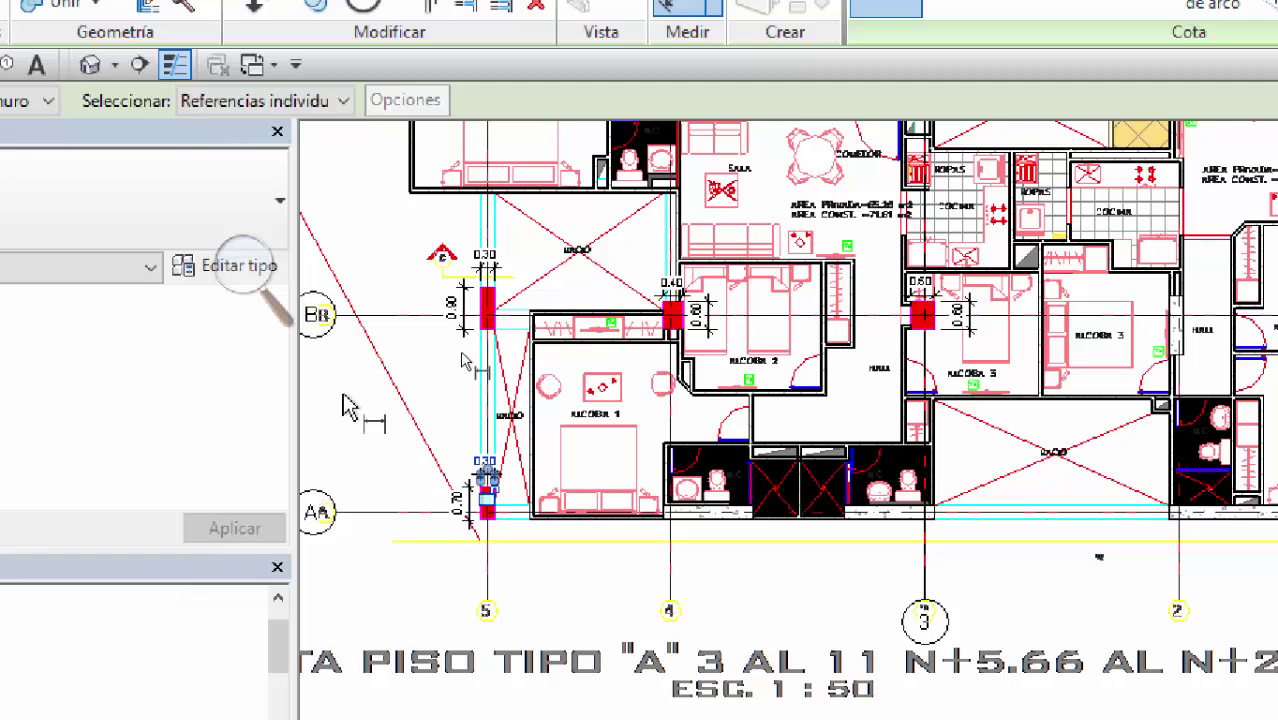
scroll(580, 310, down, 3)
scroll(984, 428, up, 8)
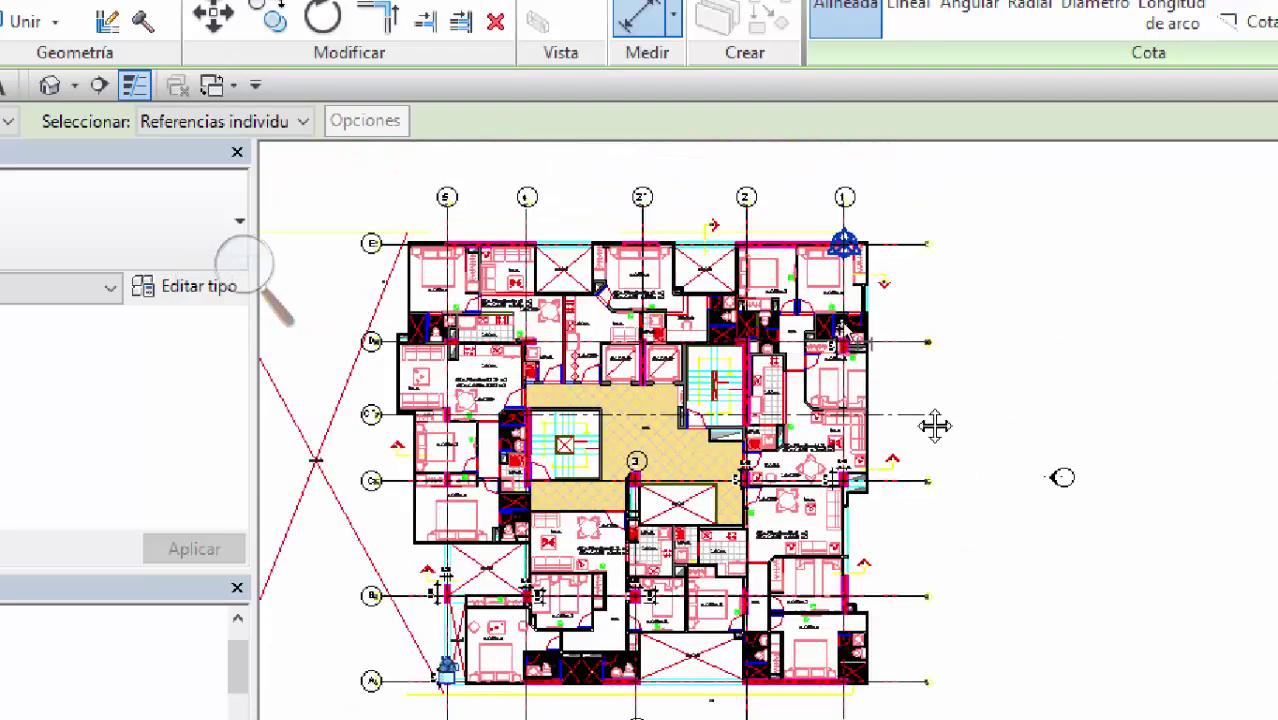
scroll(875, 350, up, 1)
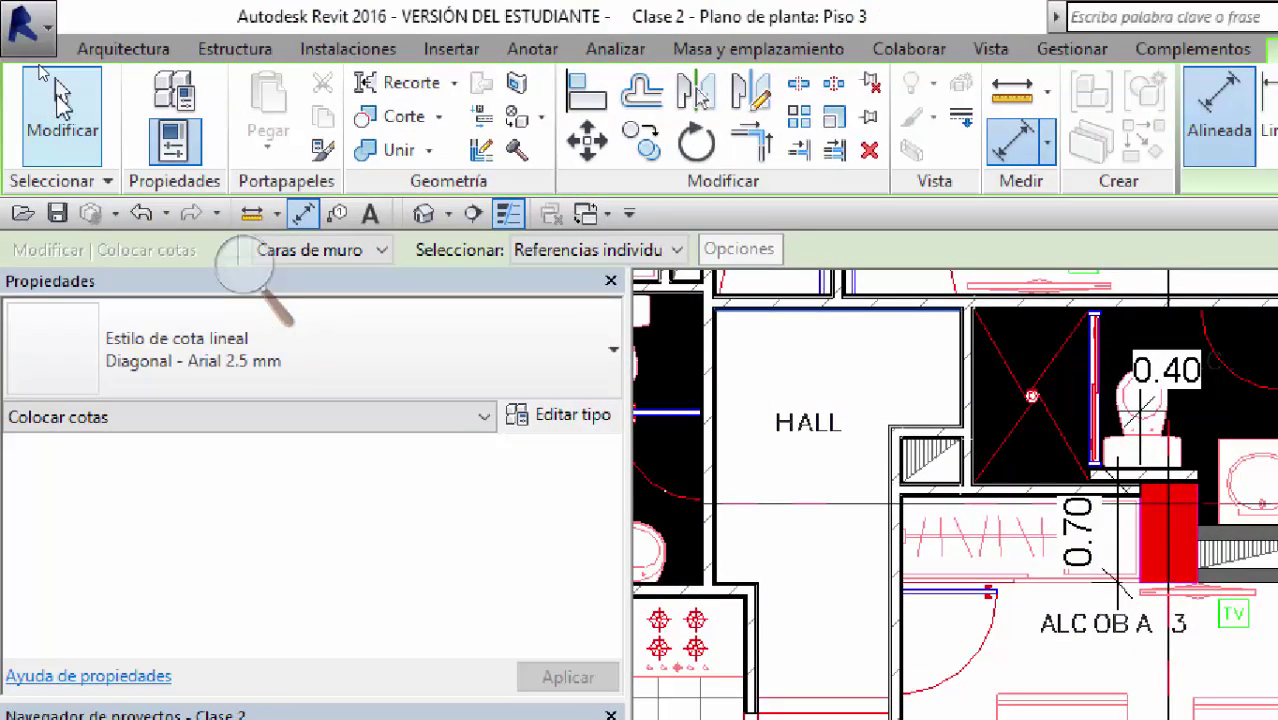
click(25, 60)
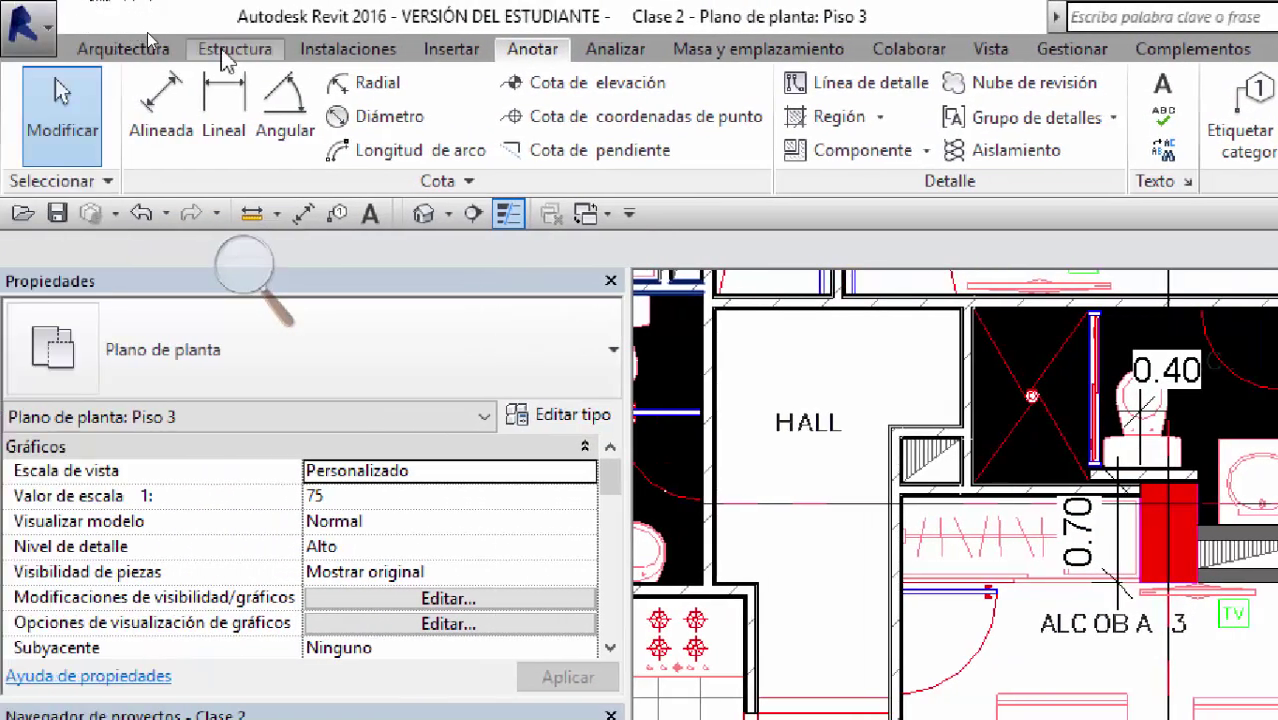
Step: Start a structural column and check the loaded types, keeping UC-Pilares universales-Pilar UC305x305x97
click(224, 52)
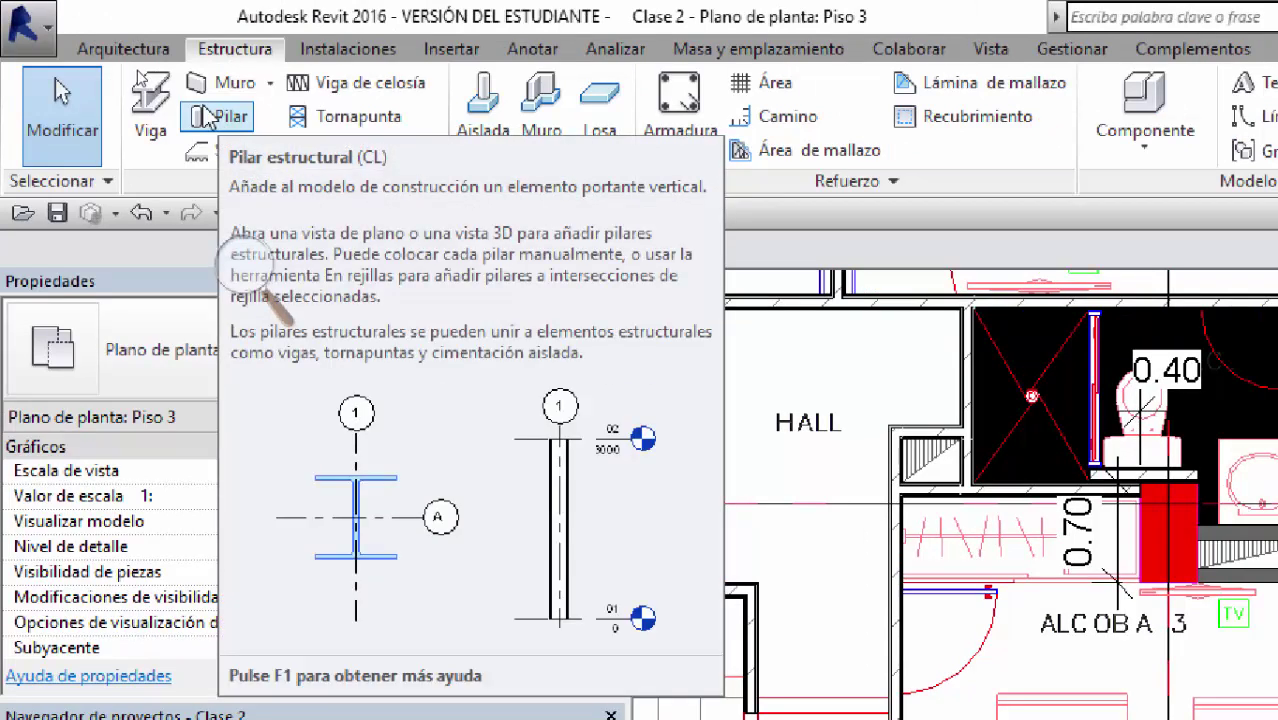
click(214, 118)
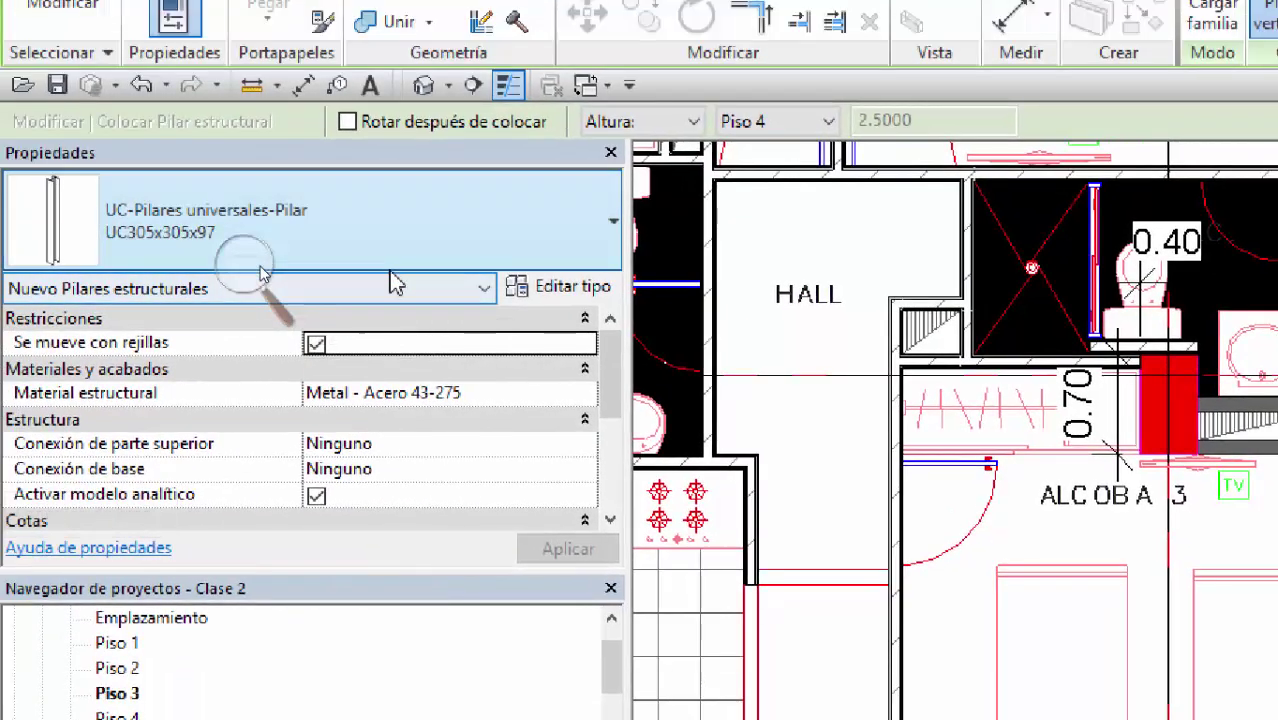
click(395, 283)
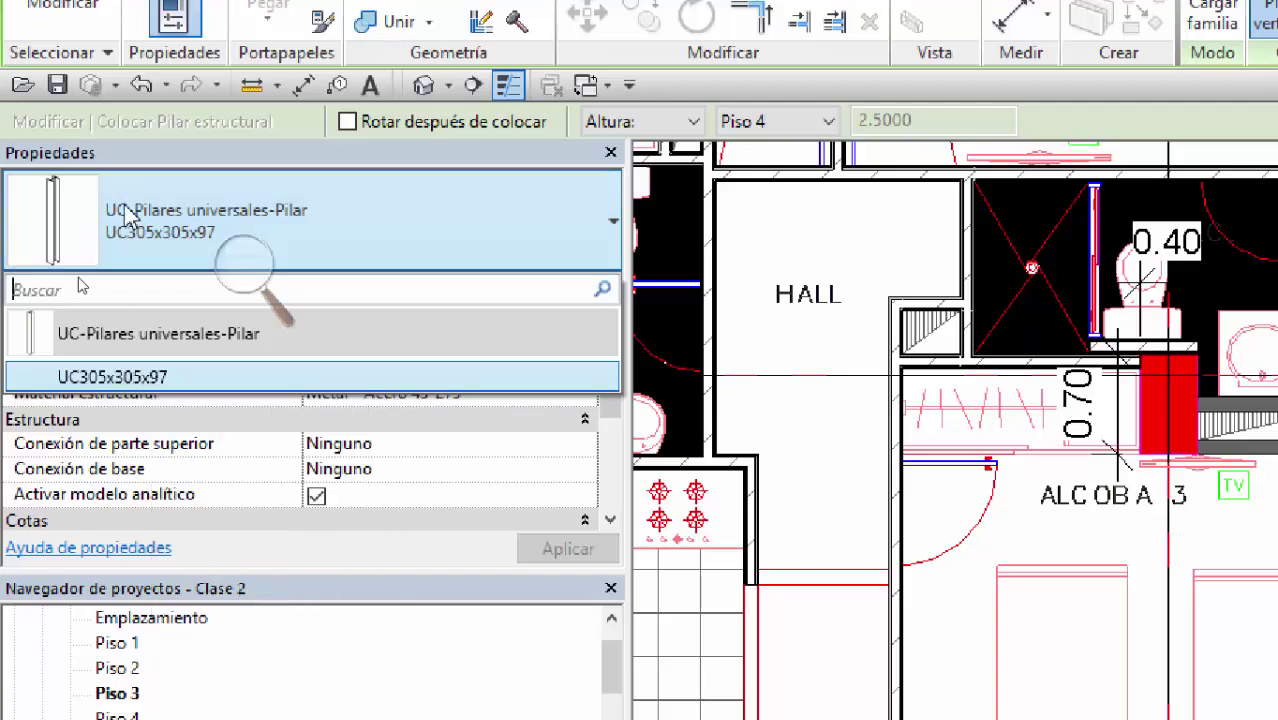
click(122, 380)
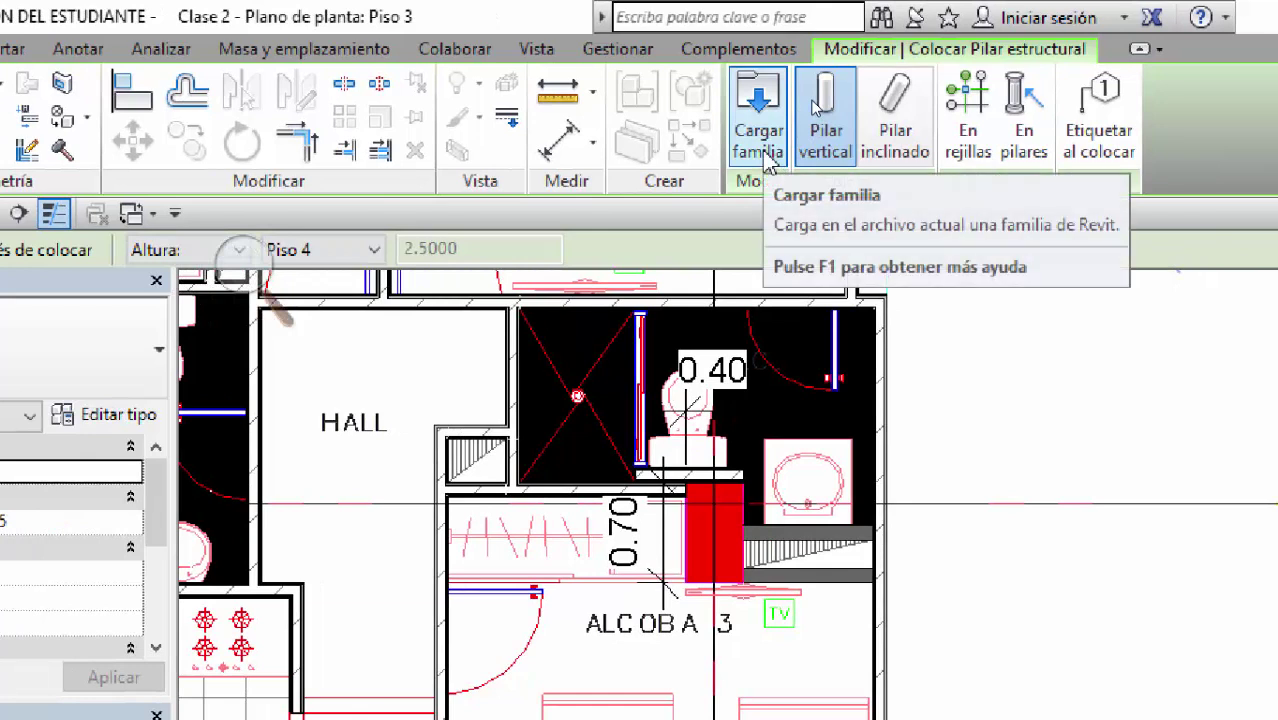
Step: Start loading a column family and open the Spain folder inside Libraries
click(766, 158)
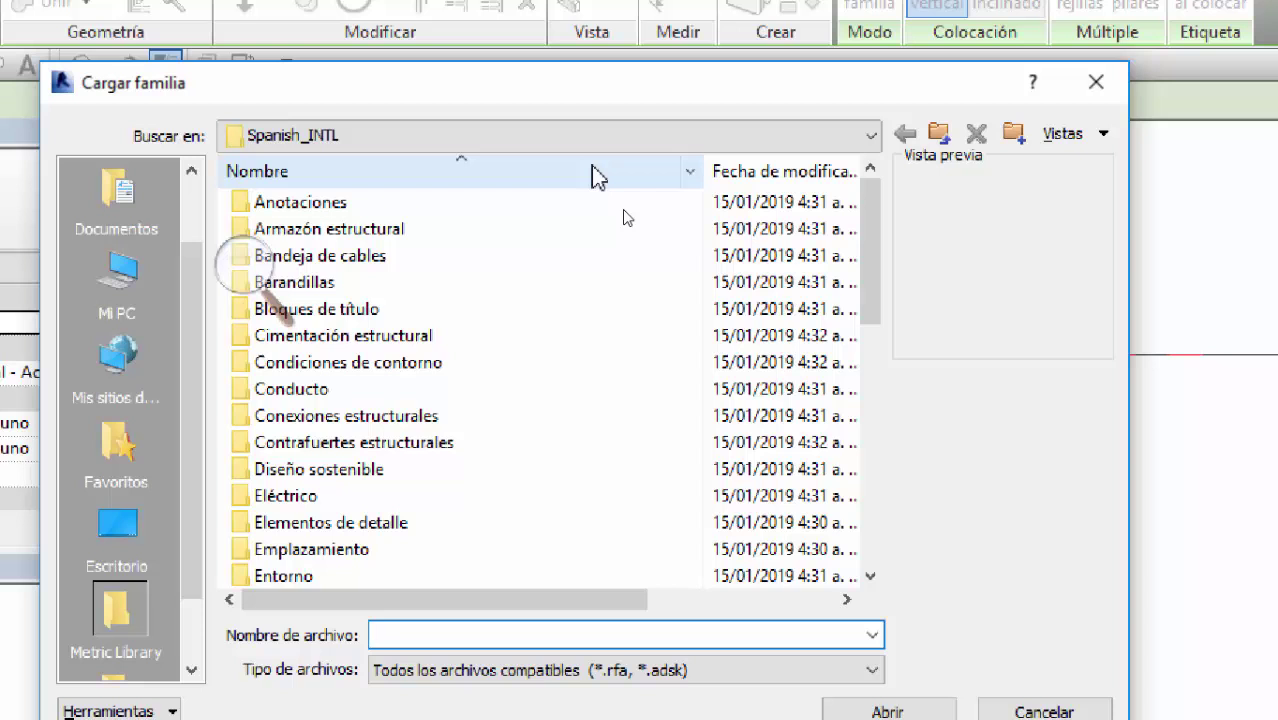
click(939, 135)
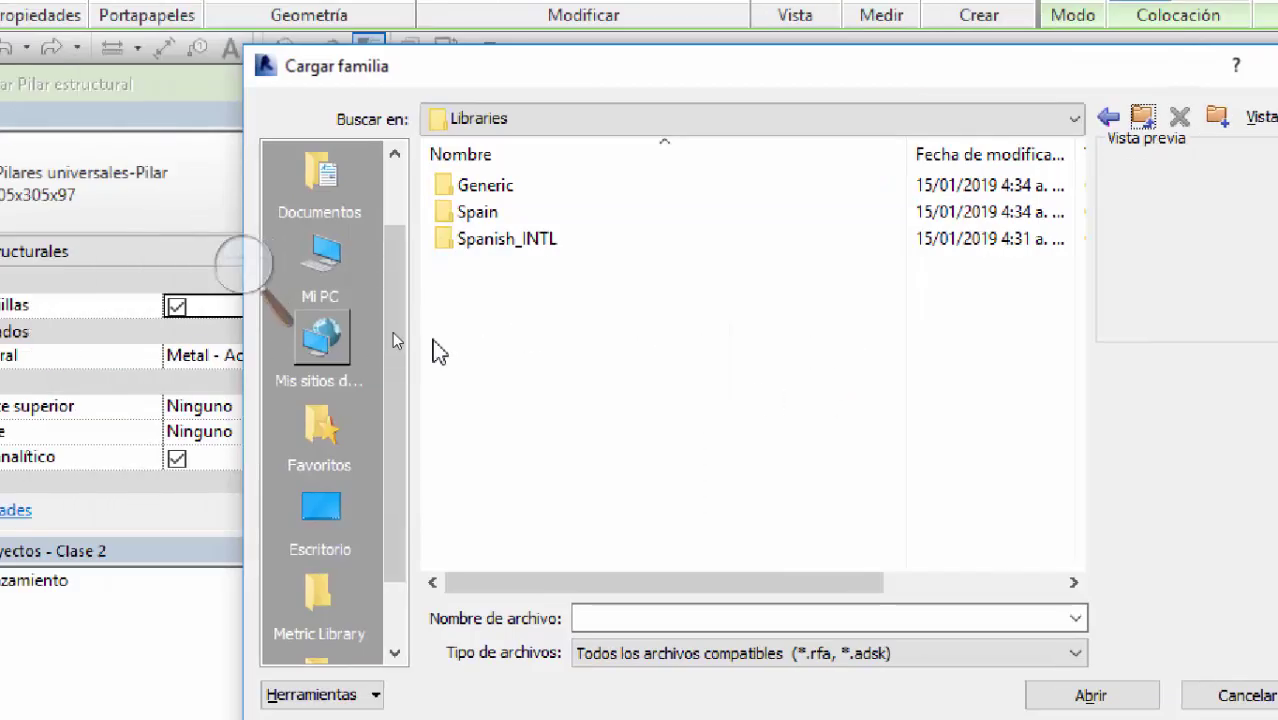
double_click(517, 212)
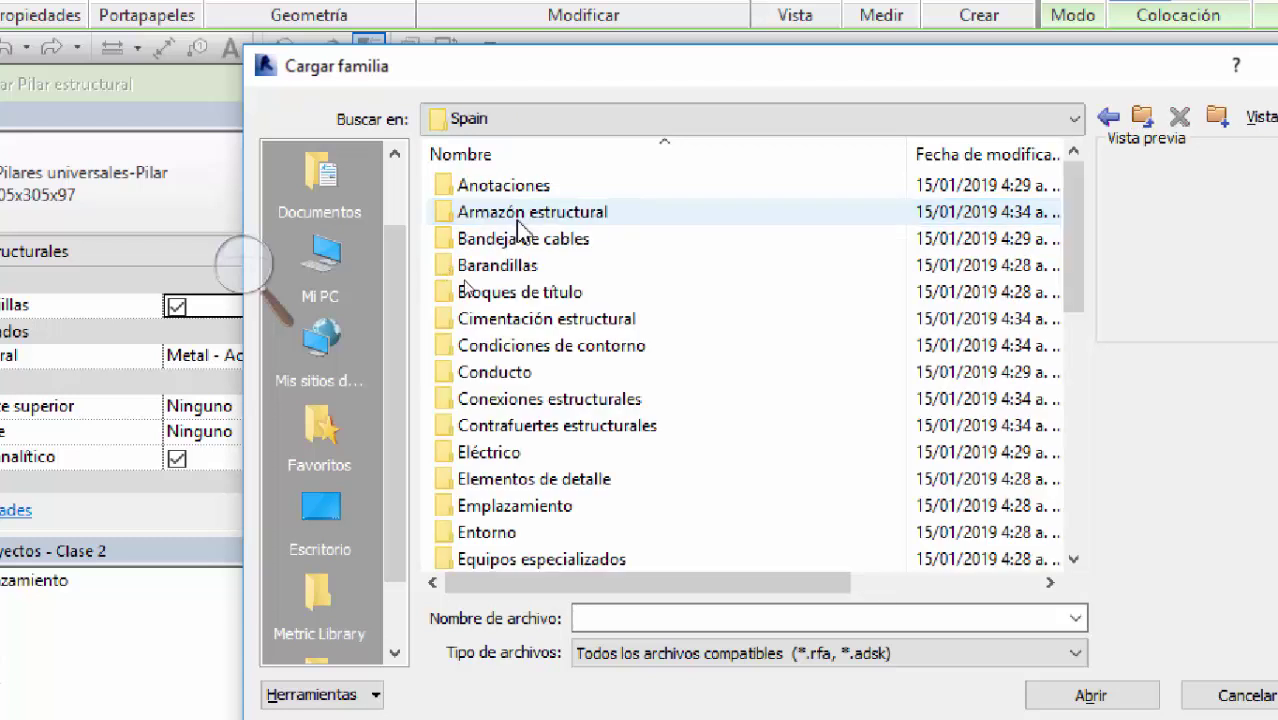
Step: Find the Pilares estructurales folder in the Spain library and open its Hormigón subfolder
scroll(680, 333, down, 7)
scroll(633, 385, up, 5)
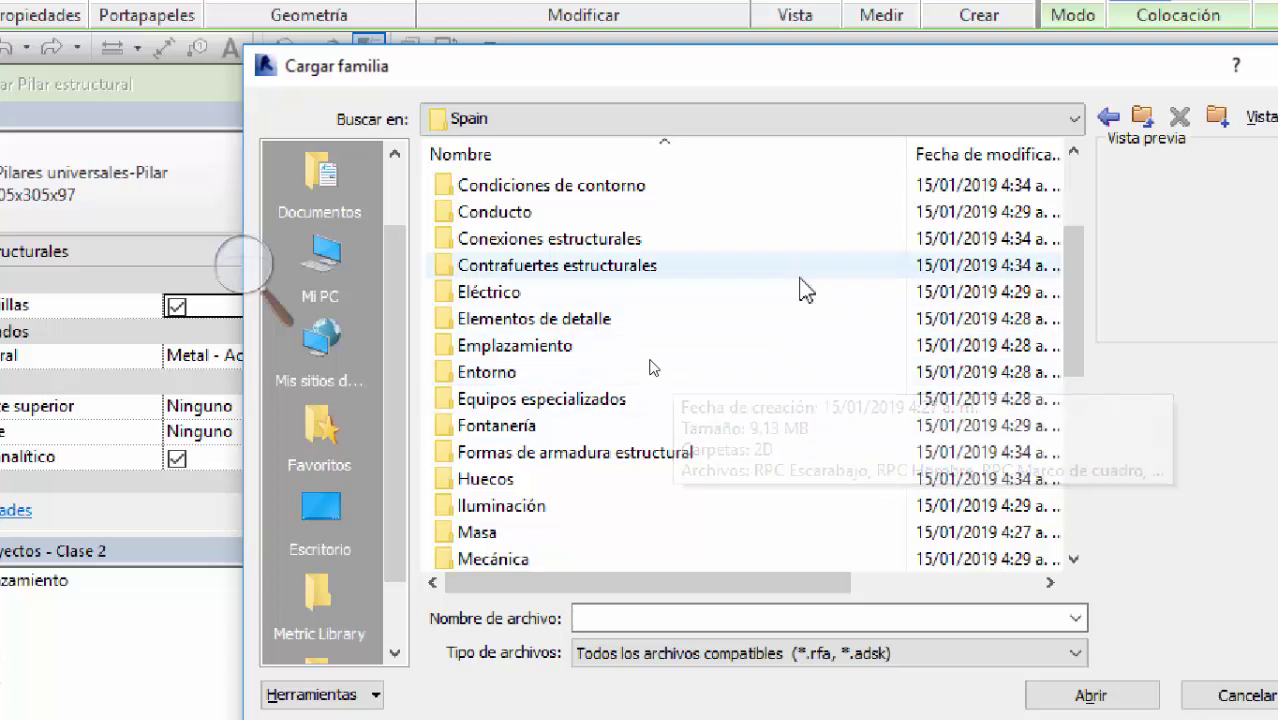
scroll(694, 318, up, 2)
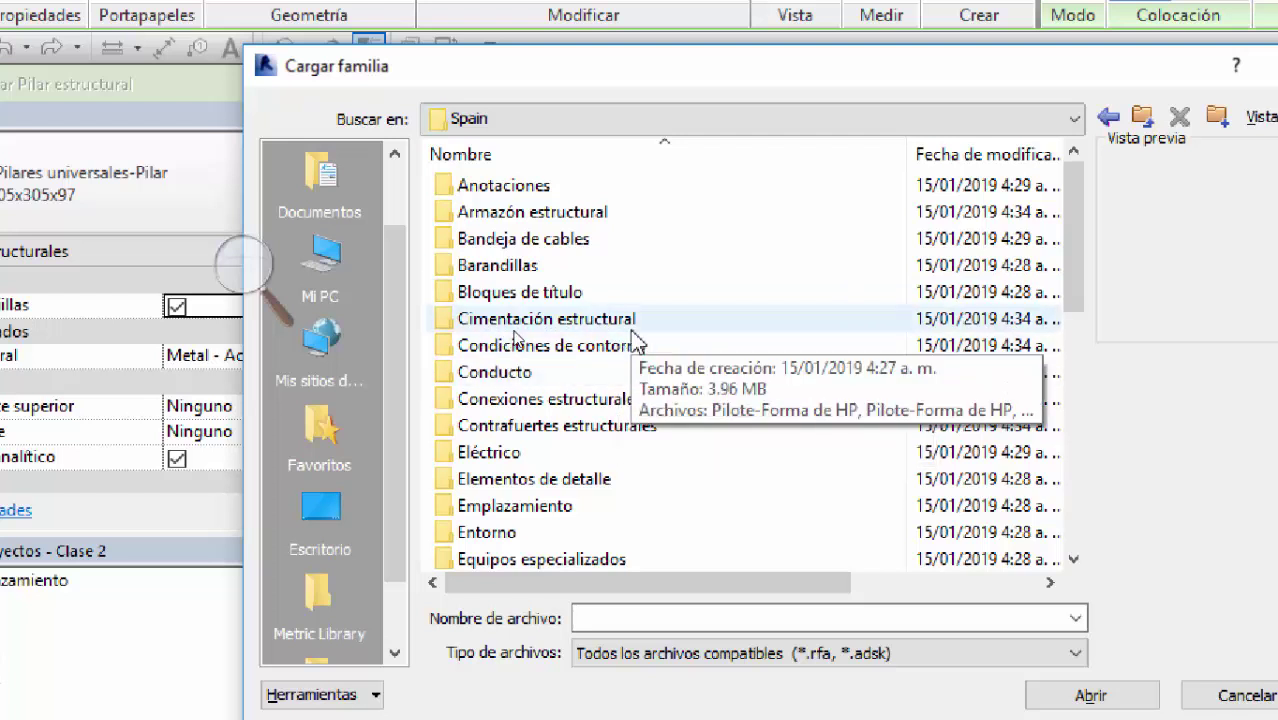
scroll(640, 348, down, 8)
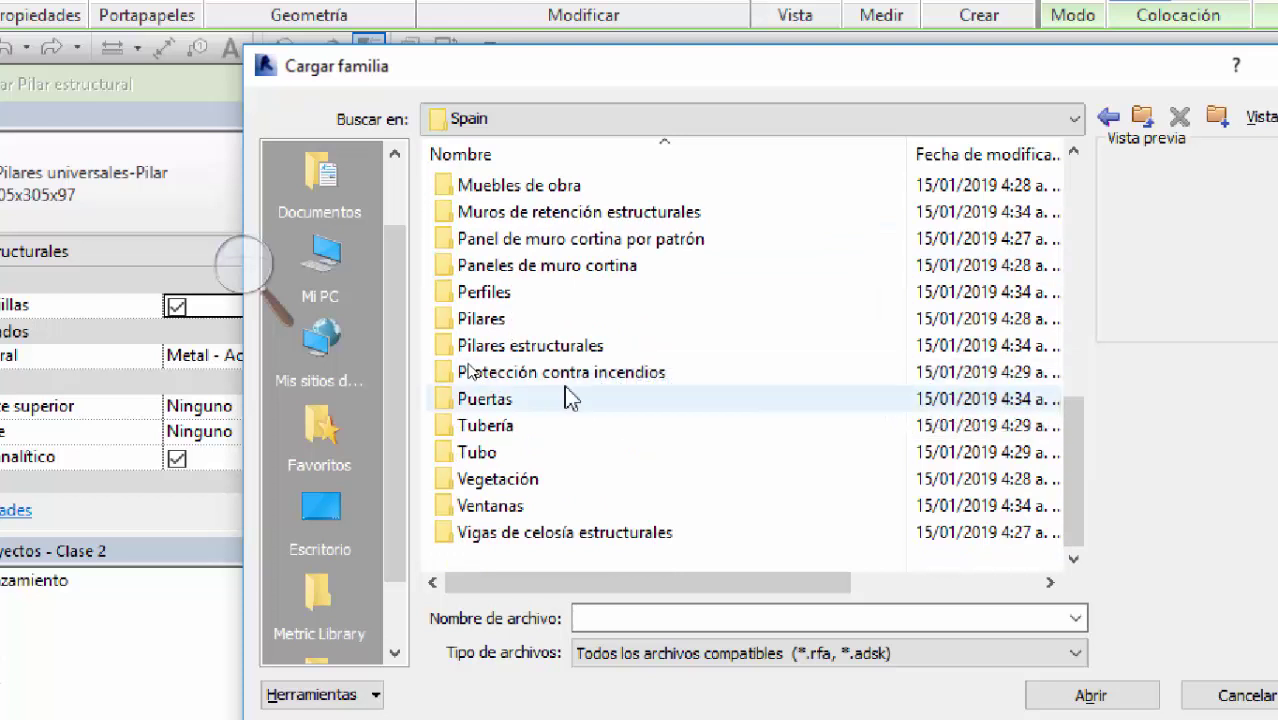
click(566, 344)
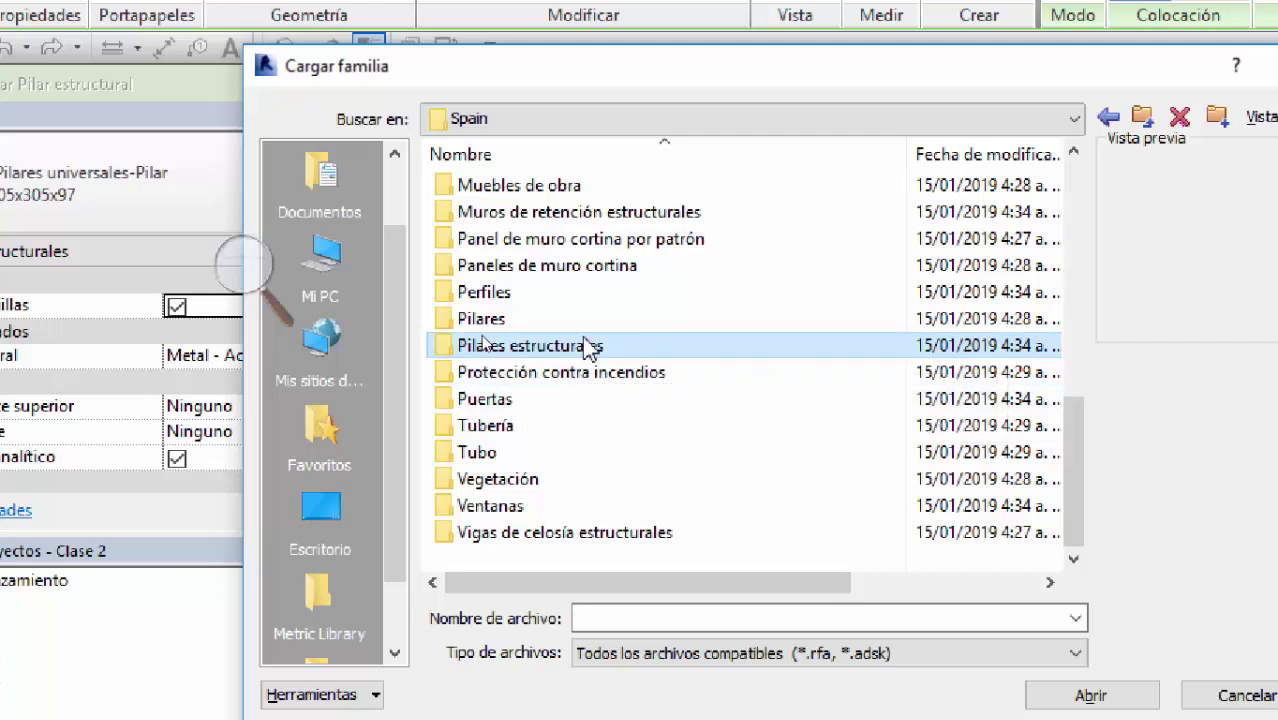
double_click(584, 344)
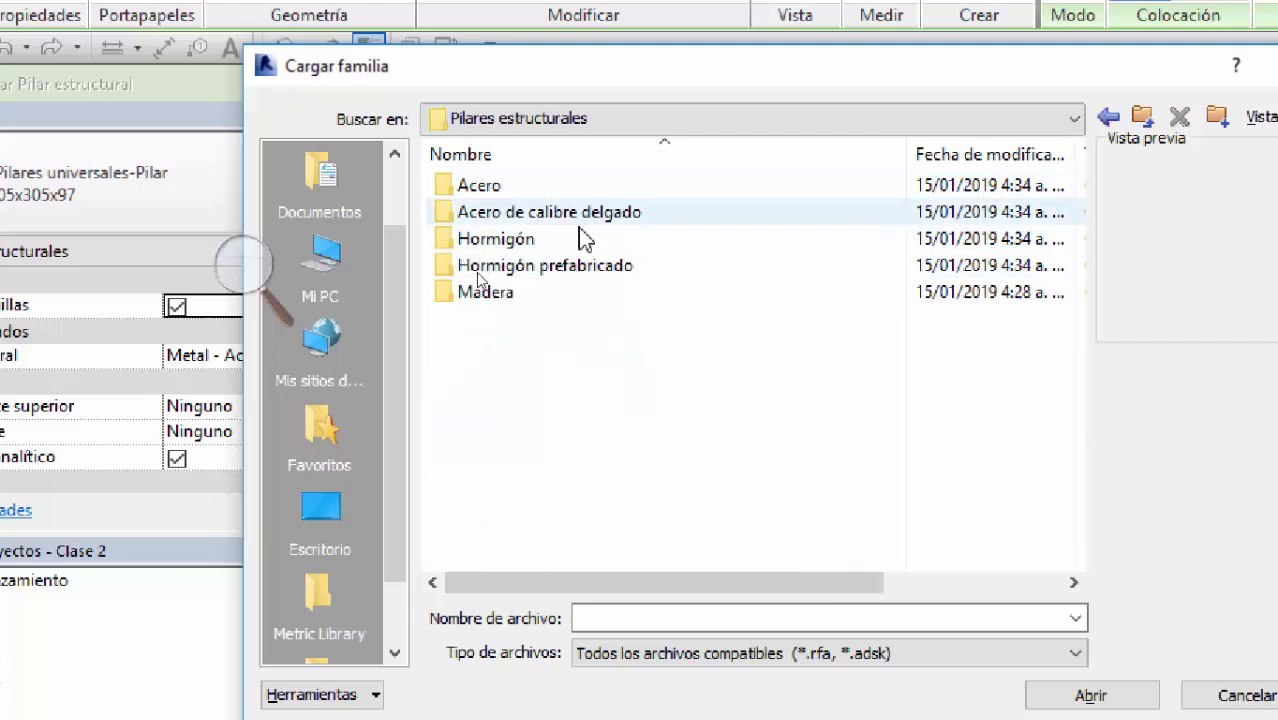
double_click(530, 240)
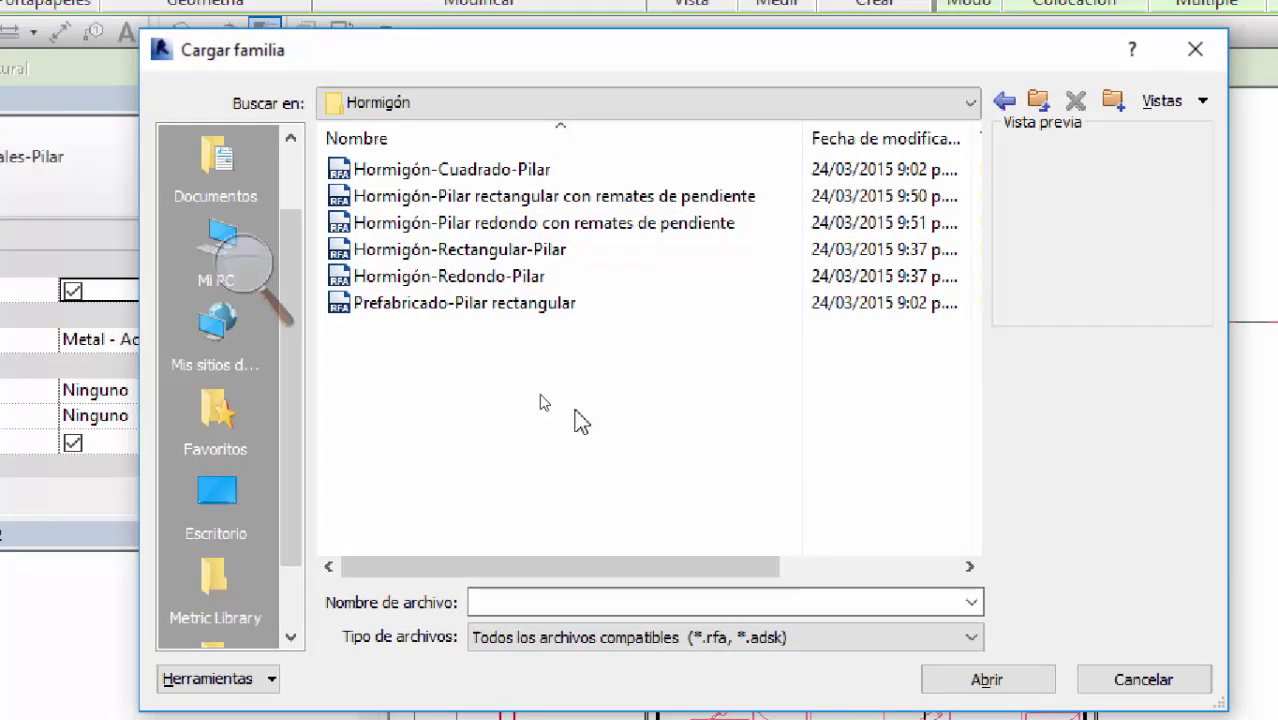
Step: Compare the previews of the rectangular, sloped-cap and round concrete columns, and load the Hormigón-Rectangular-Pilar family
click(516, 262)
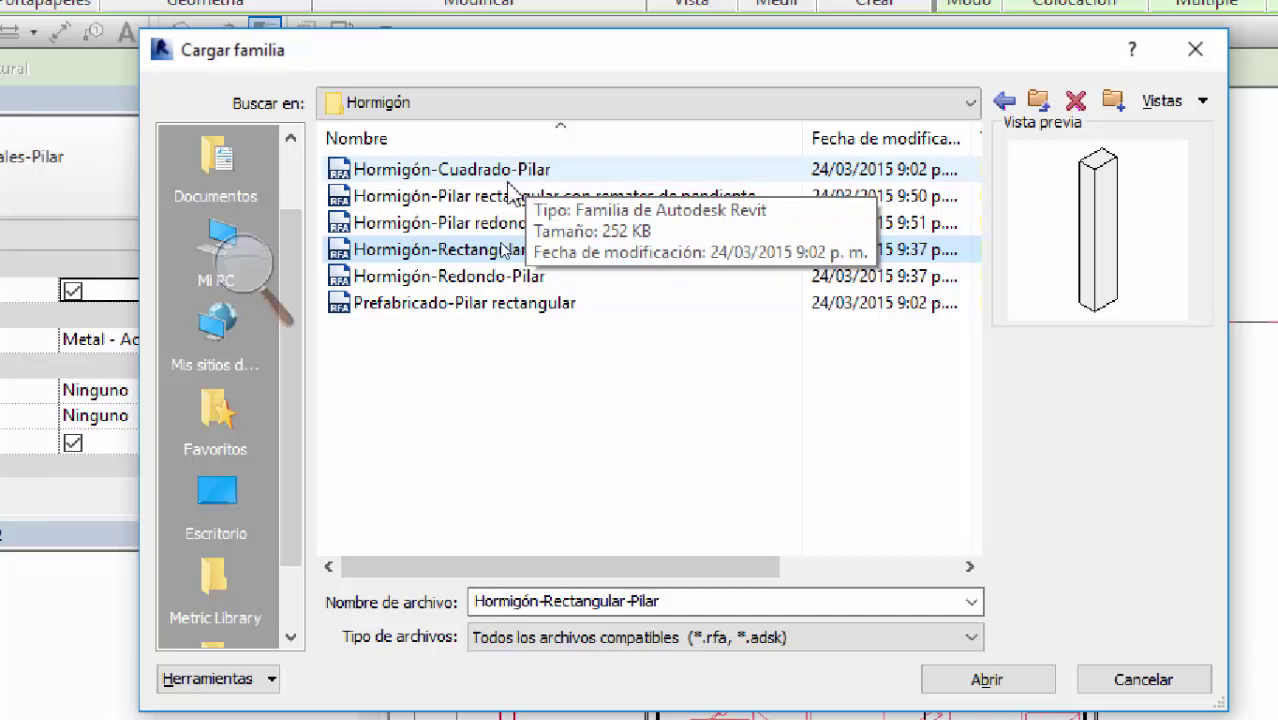
click(573, 200)
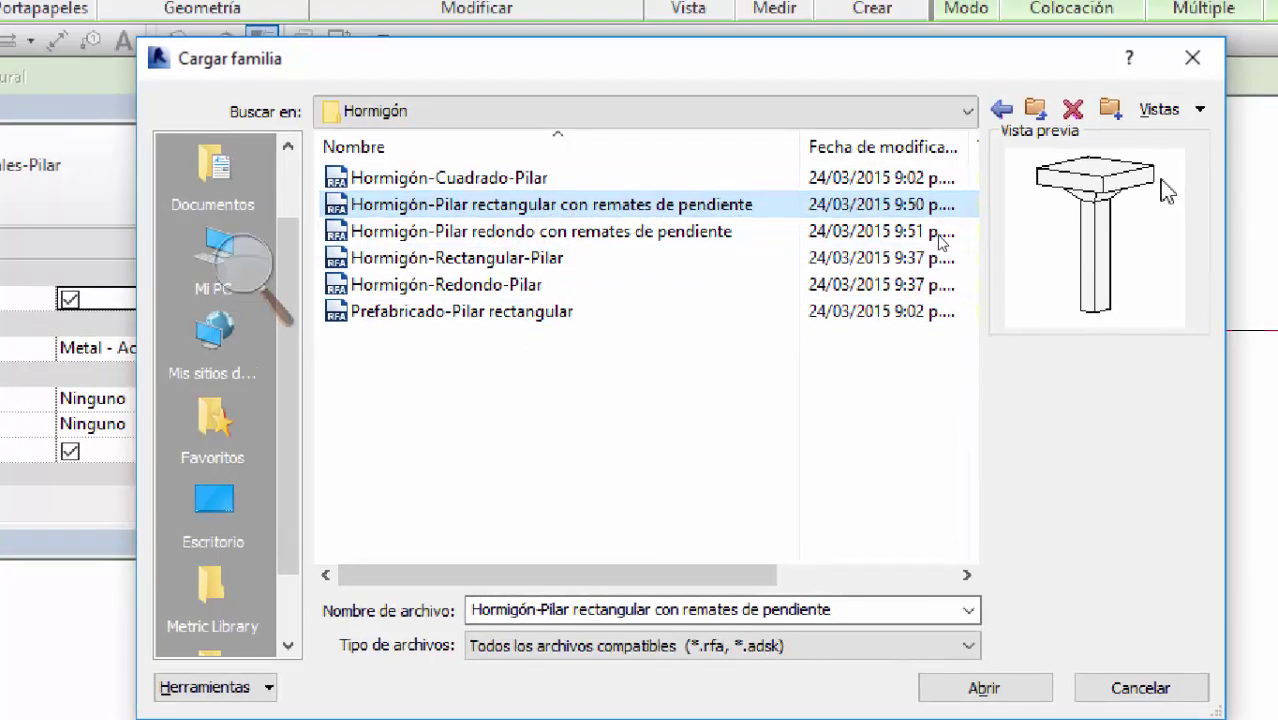
click(570, 286)
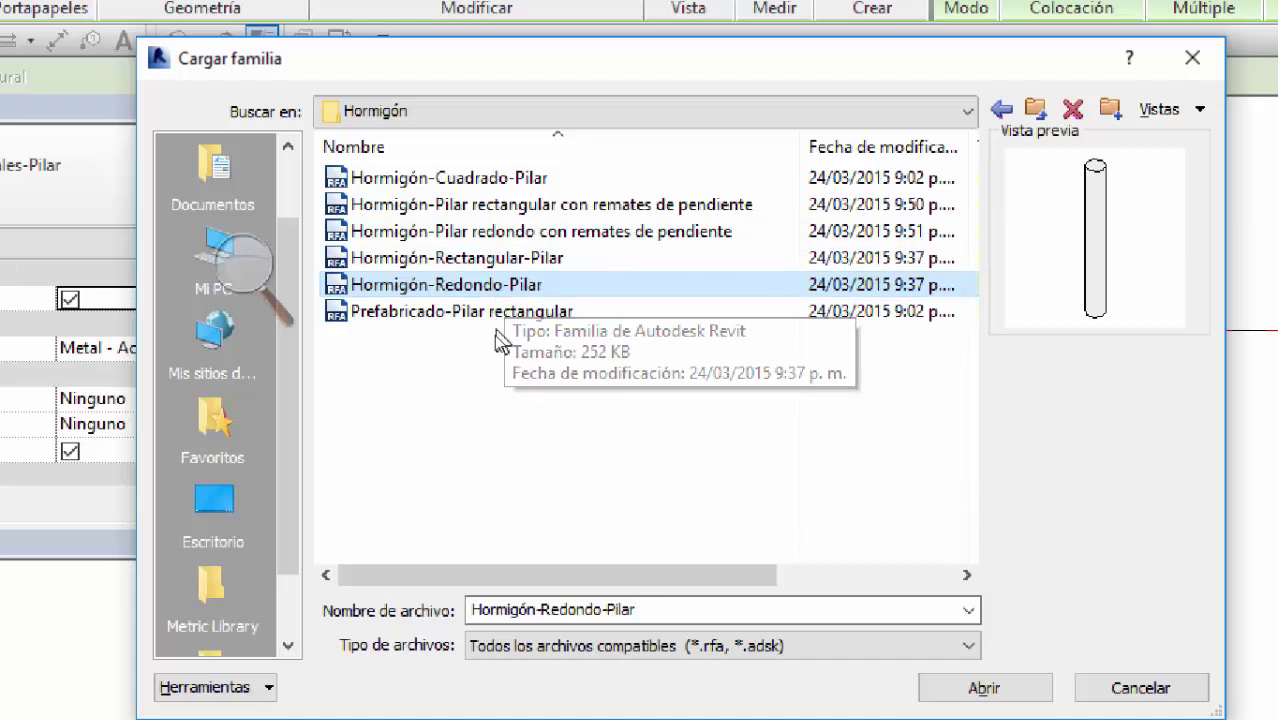
click(500, 262)
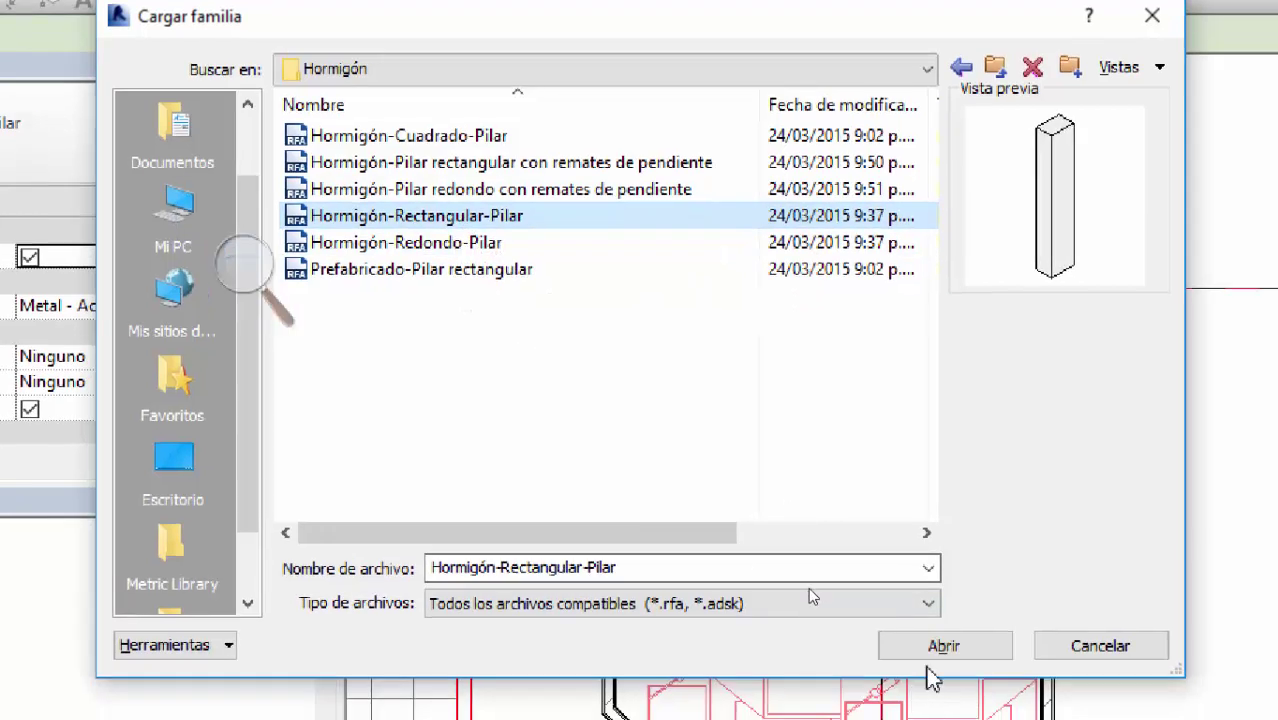
click(930, 652)
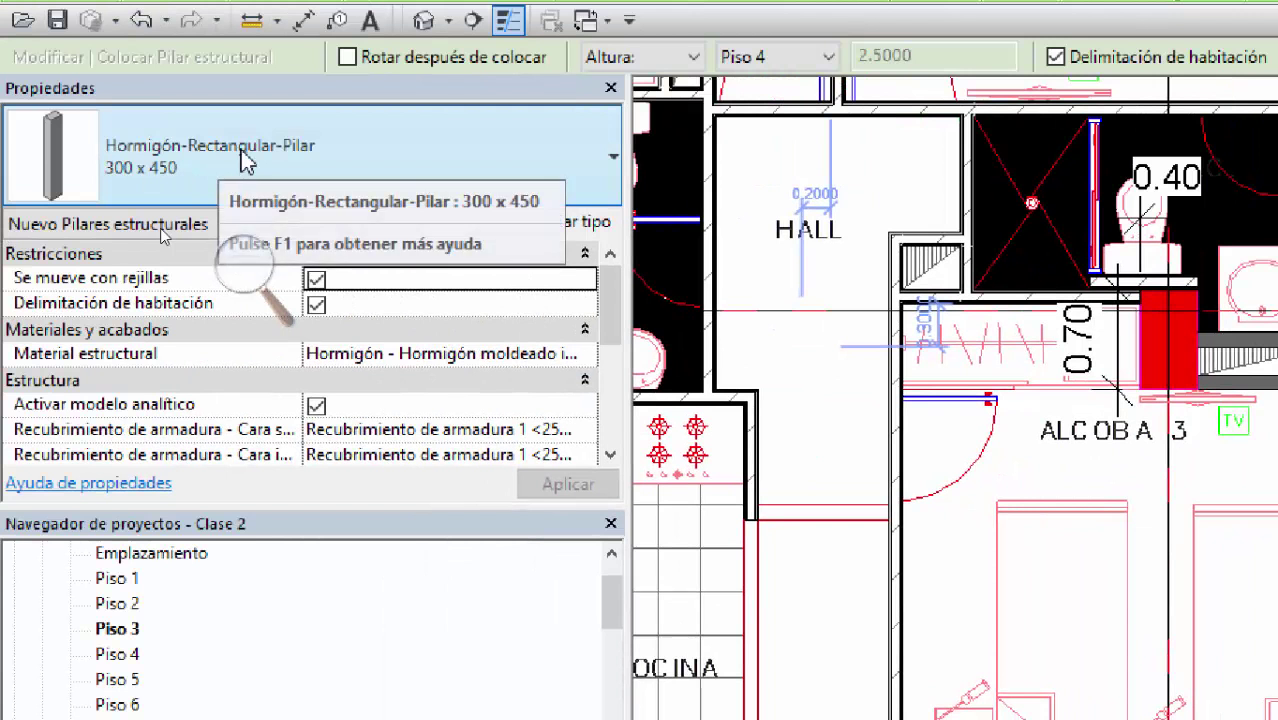
Step: Check the available sizes of the Hormigón-Rectangular-Pilar family and choose the 300 x 450 type
click(243, 163)
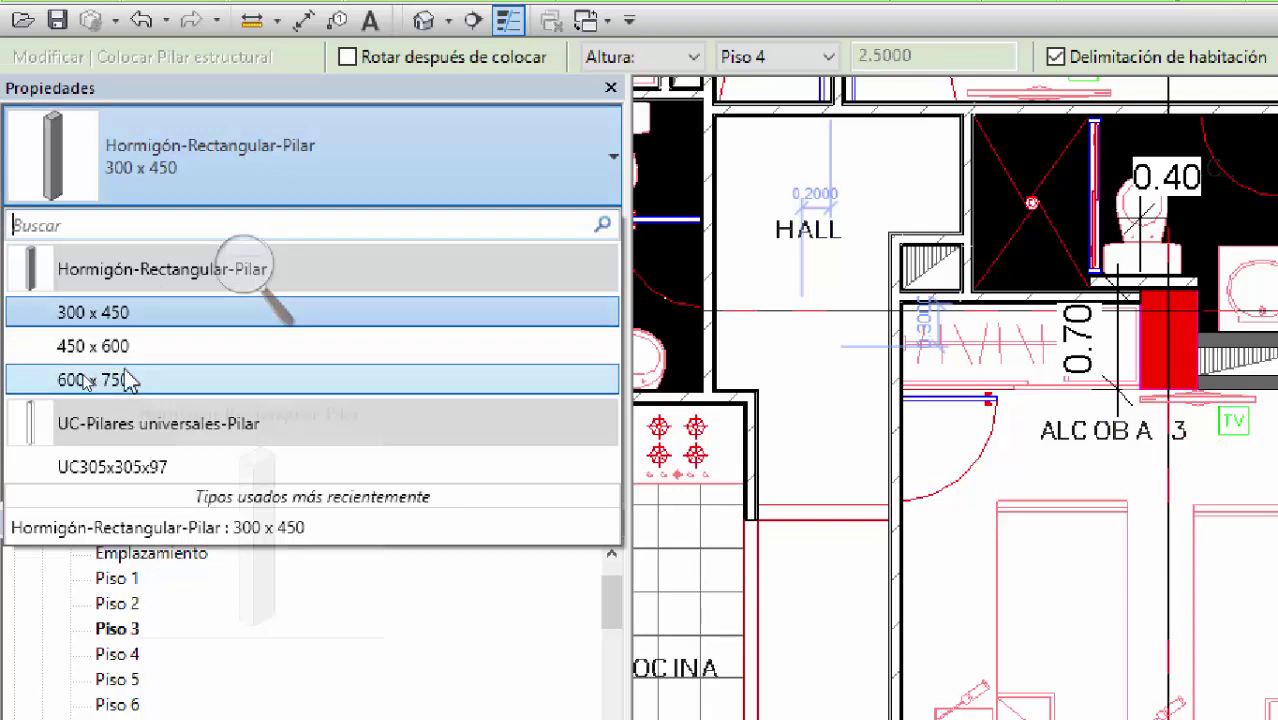
mouse_move(165, 378)
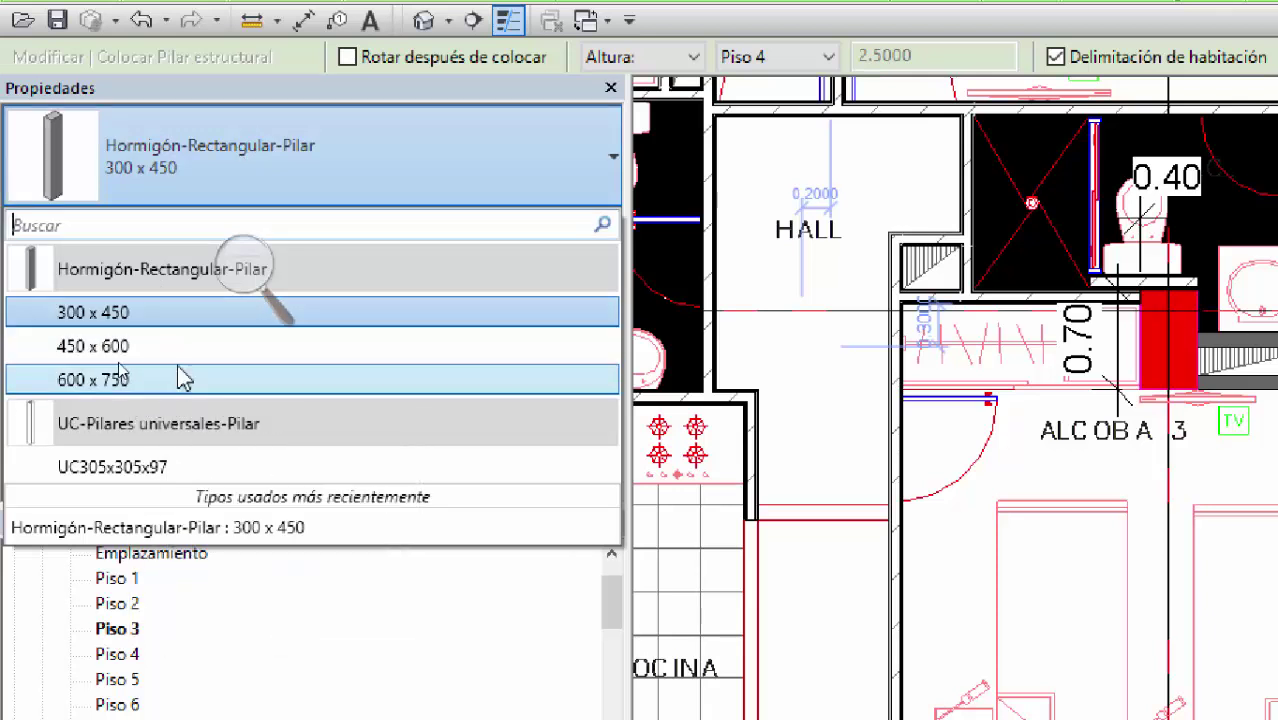
click(138, 316)
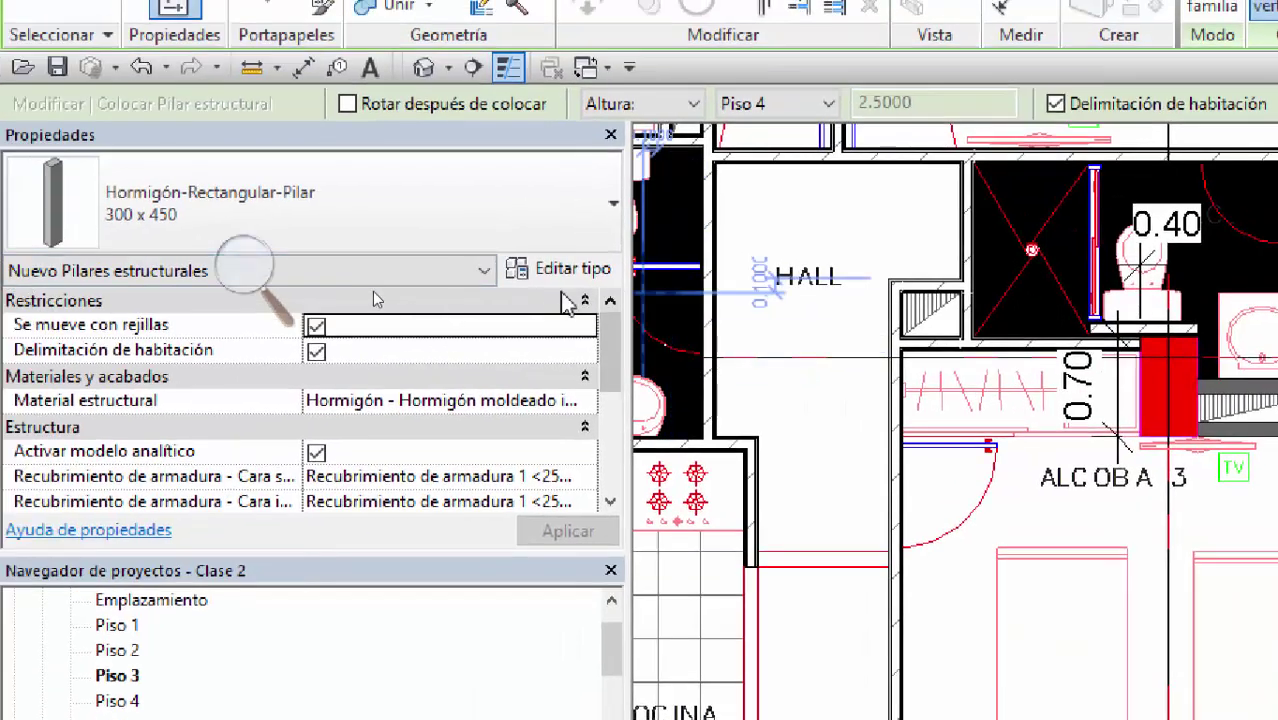
Step: Duplicate the 300 x 450 column type under the name COL 40X70
click(545, 280)
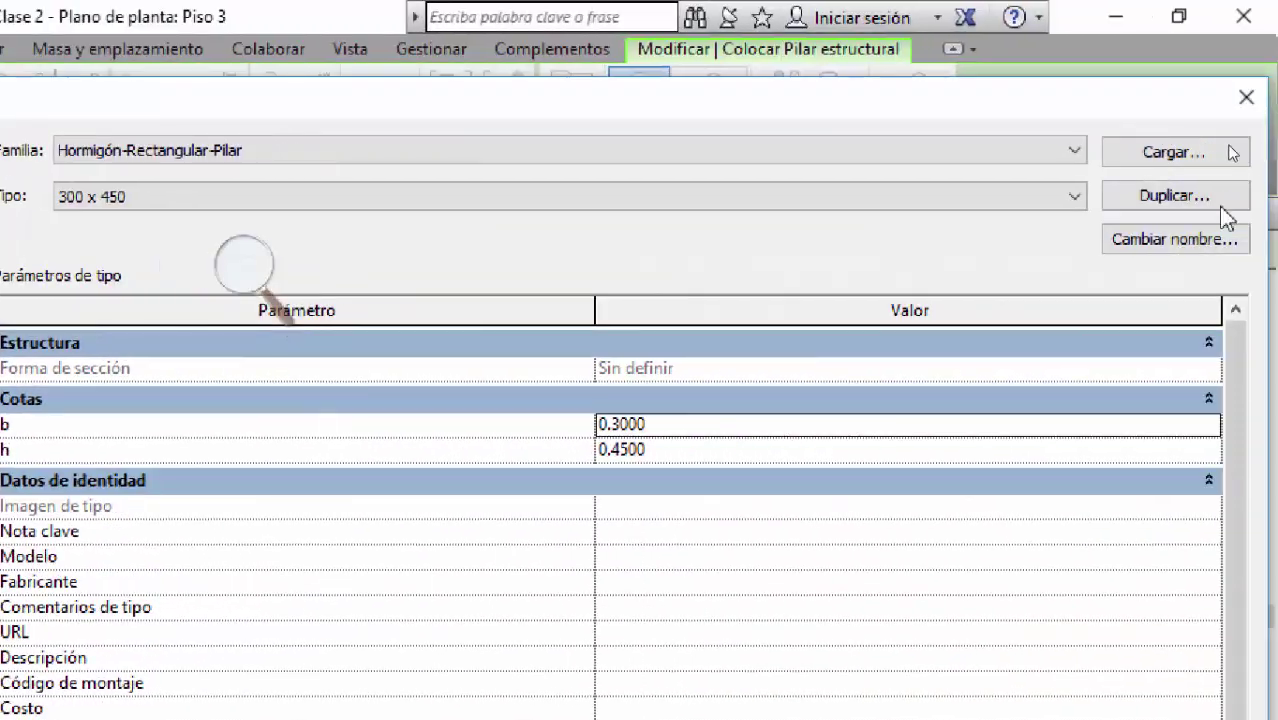
click(1170, 200)
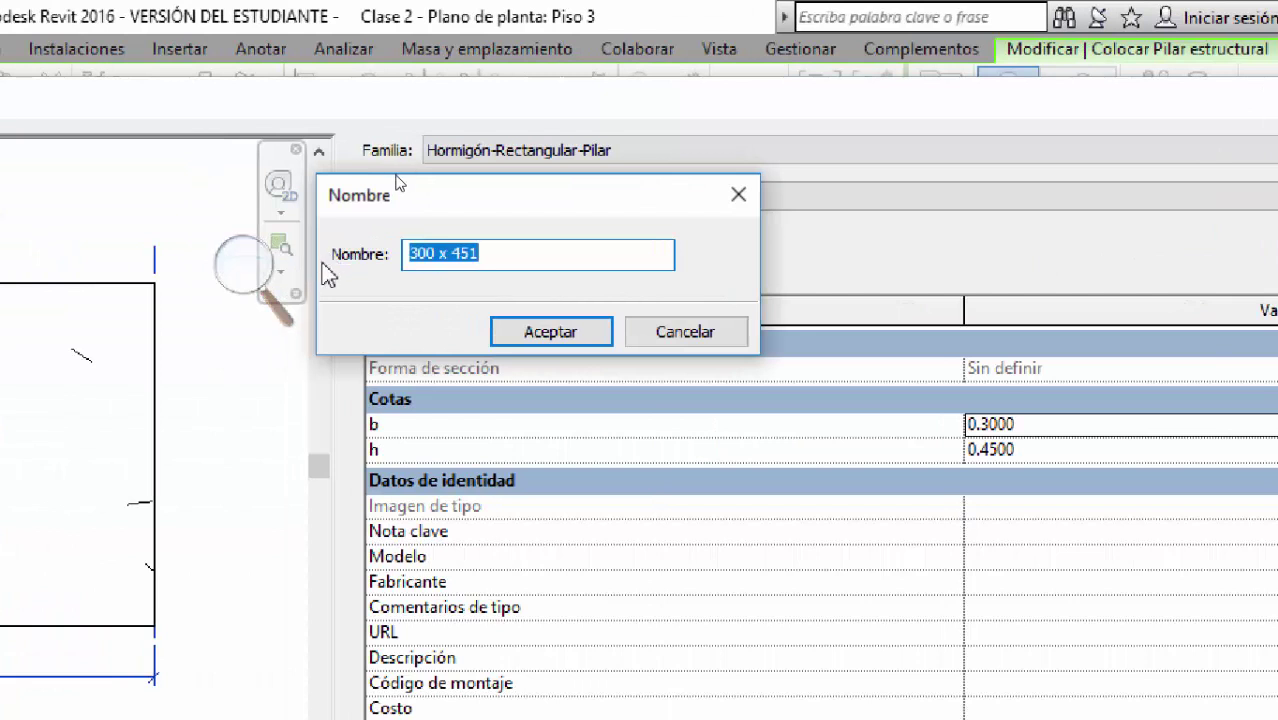
text(col)
key(BackSpace)
key(BackSpace)
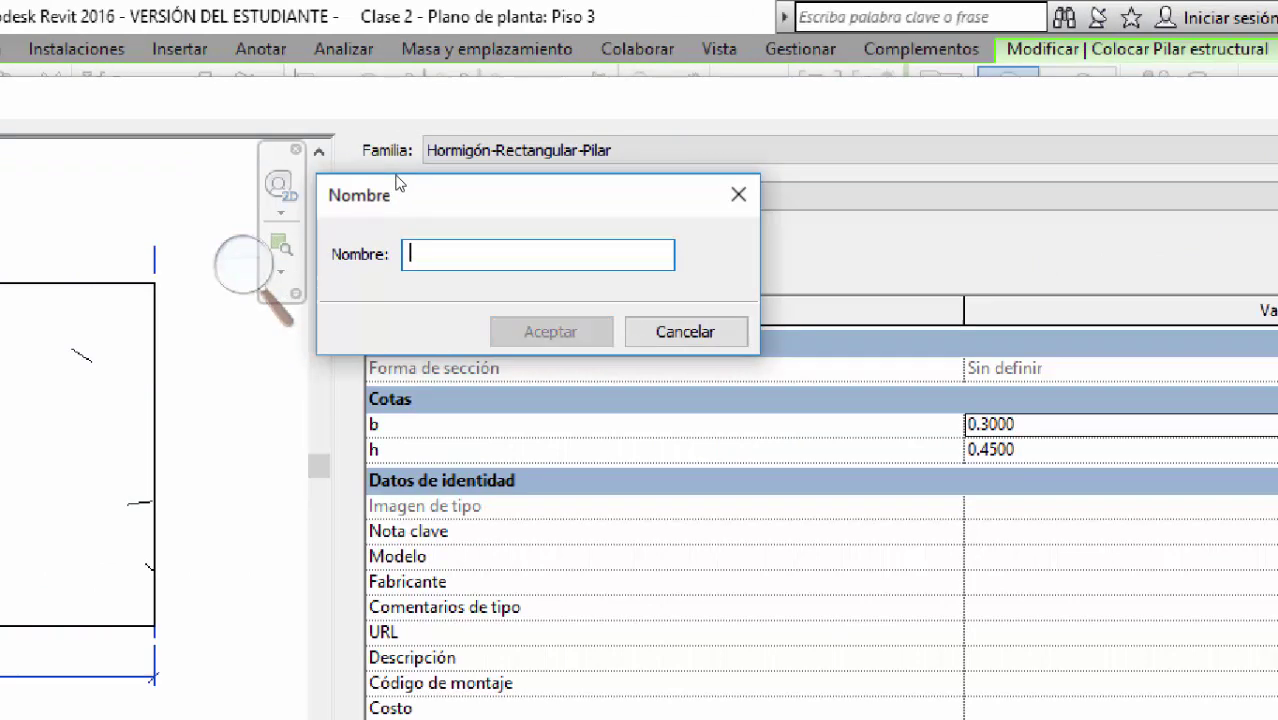
text(COL 3)
key(BackSpace)
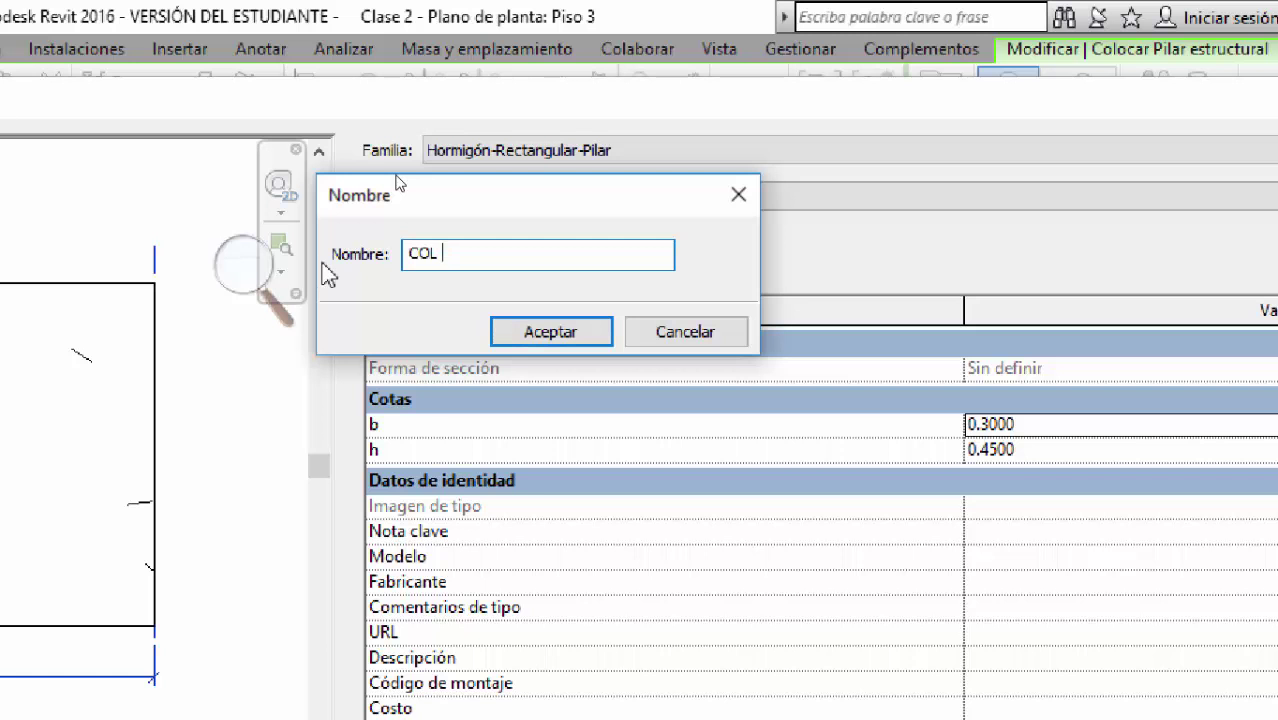
text(40X70)
click(528, 332)
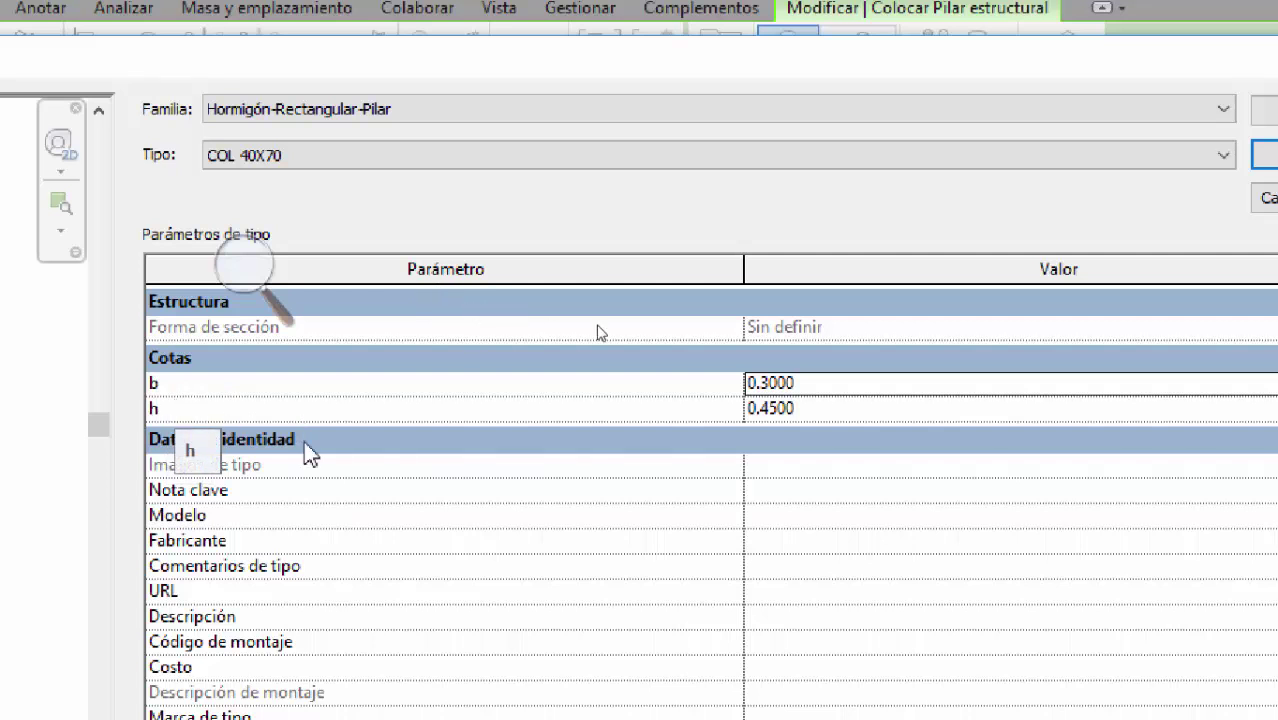
Step: Set the COL 40X70 dimensions to b 0.4 and h 0.7 and accept the type properties
click(810, 392)
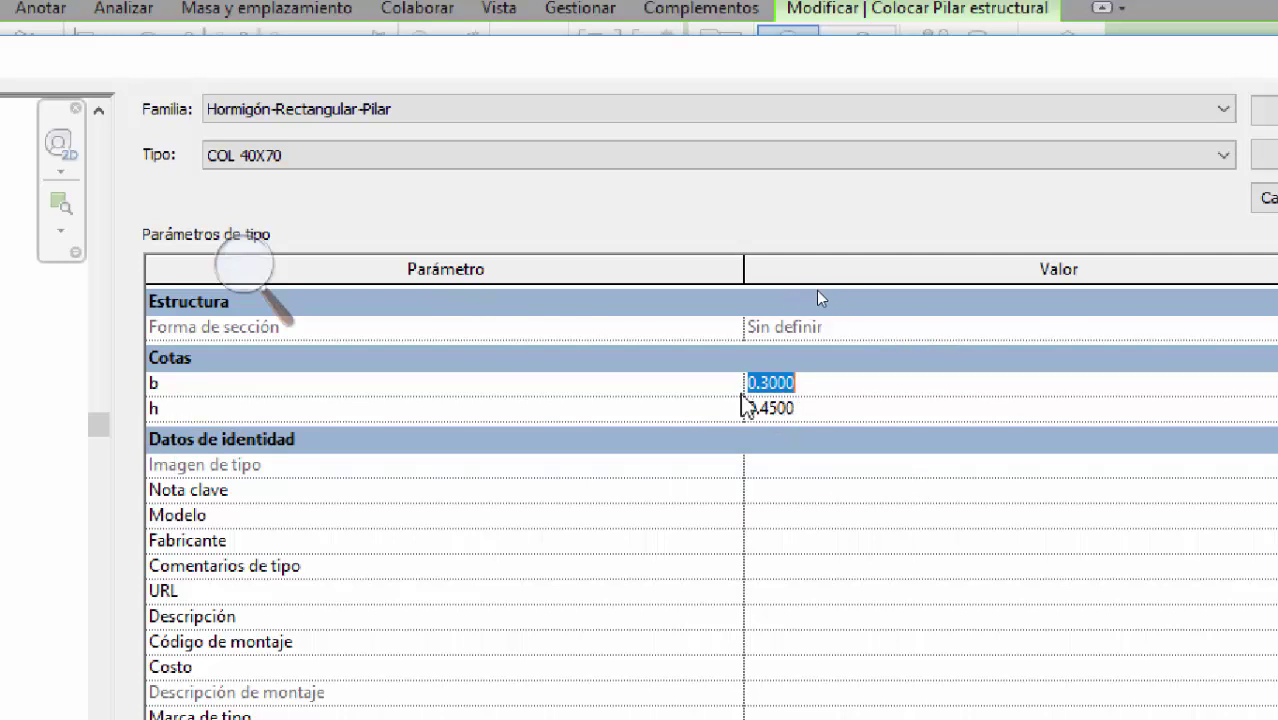
click(820, 390)
drag(795, 388, 660, 414)
text(0.4)
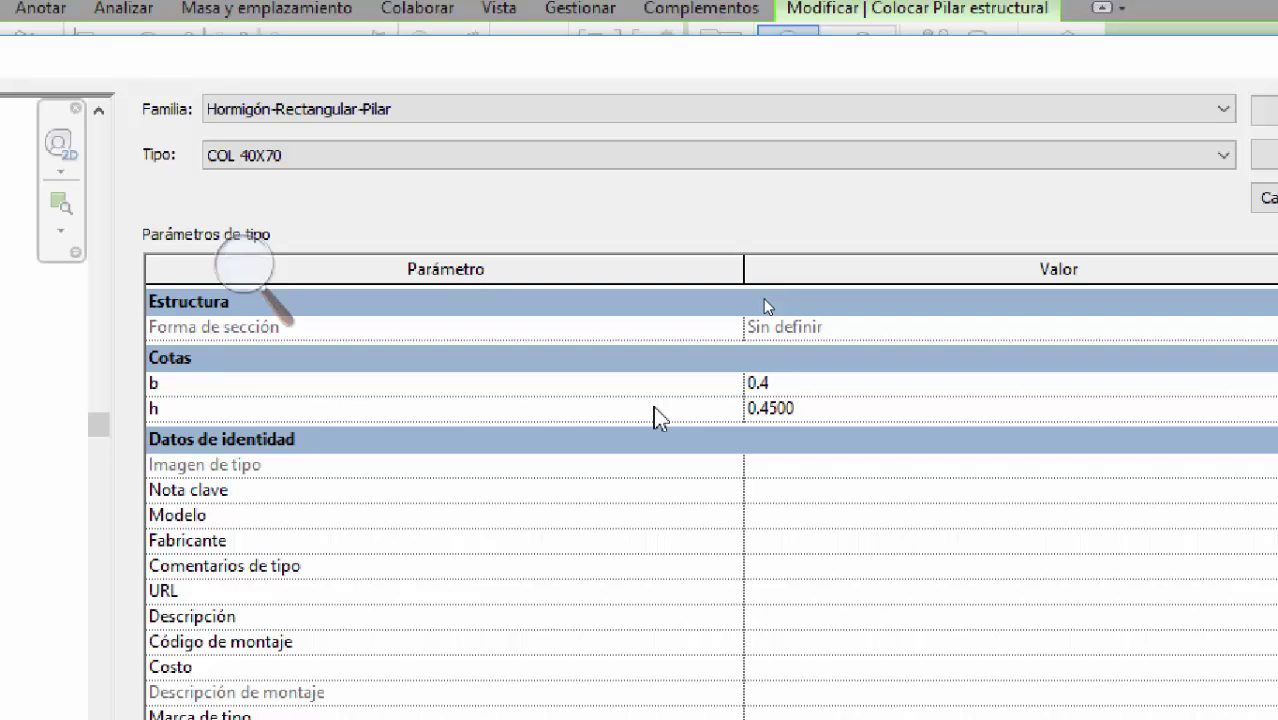
click(856, 412)
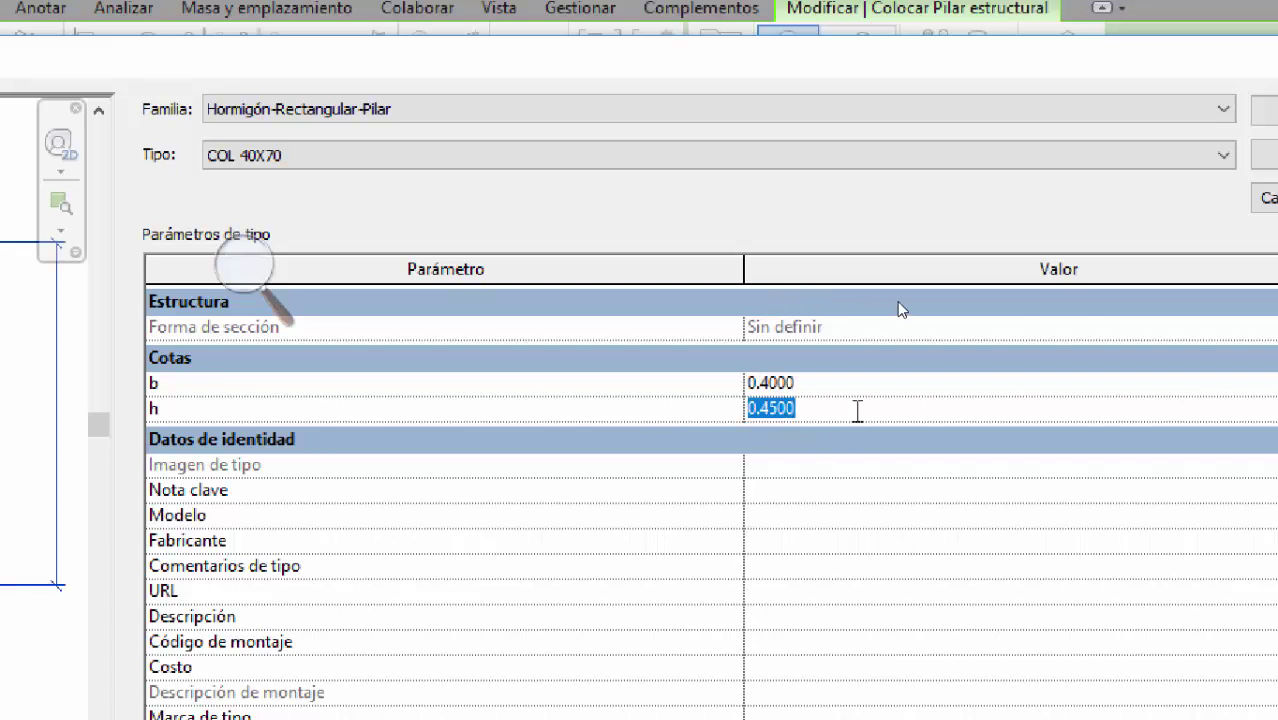
text(0.7)
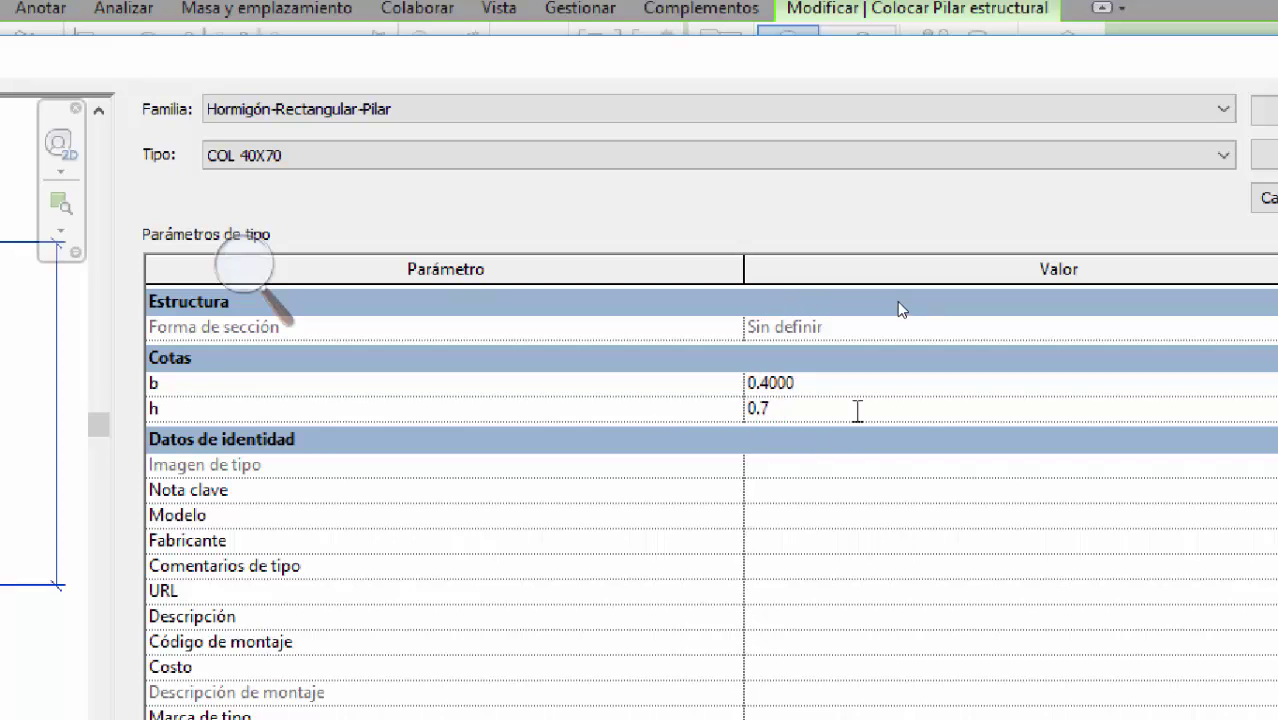
key(shift+Tab)
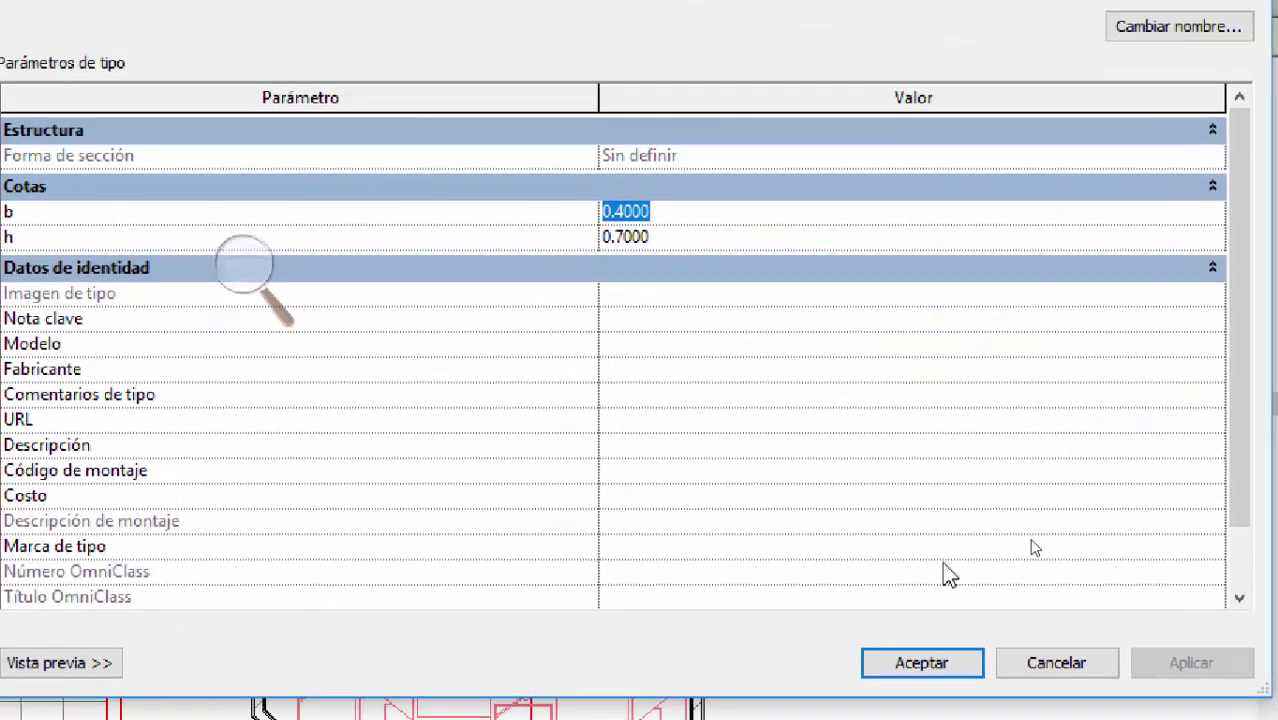
click(912, 665)
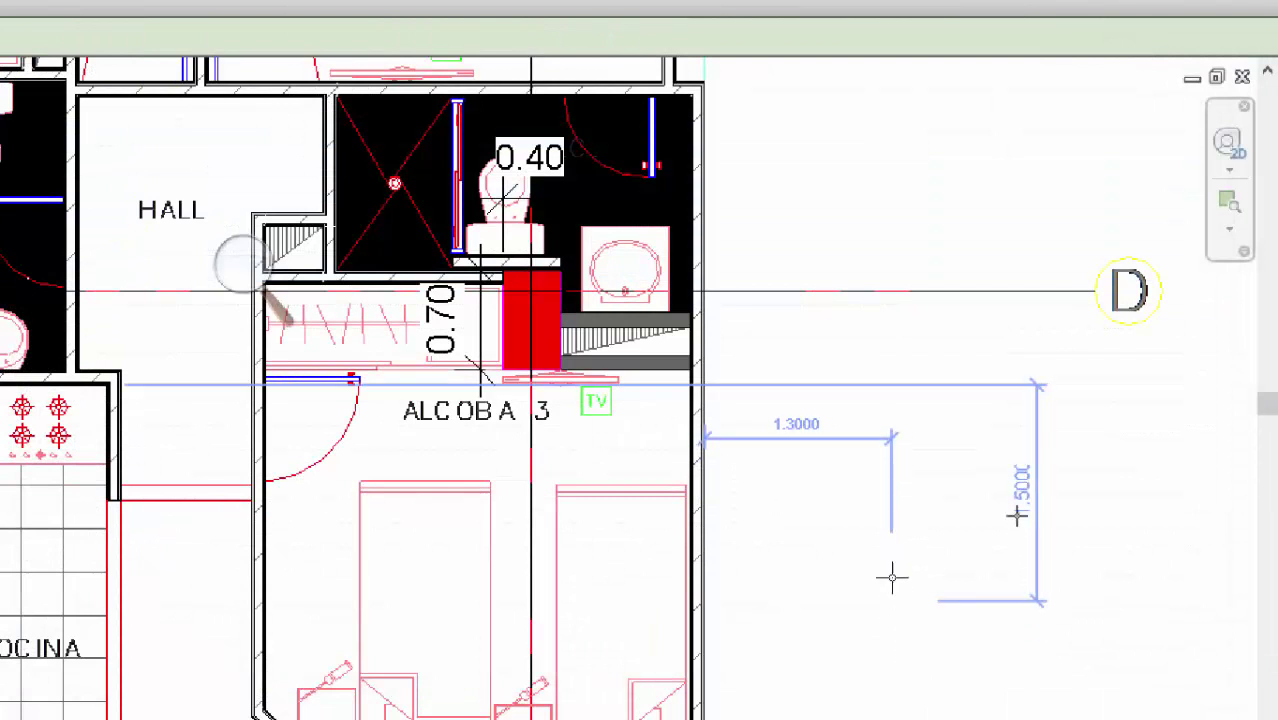
Step: Place a COL 40X70 column over the red column above the Alcoba 3 label, centred on the vertical grid line
scroll(790, 448, up, 1)
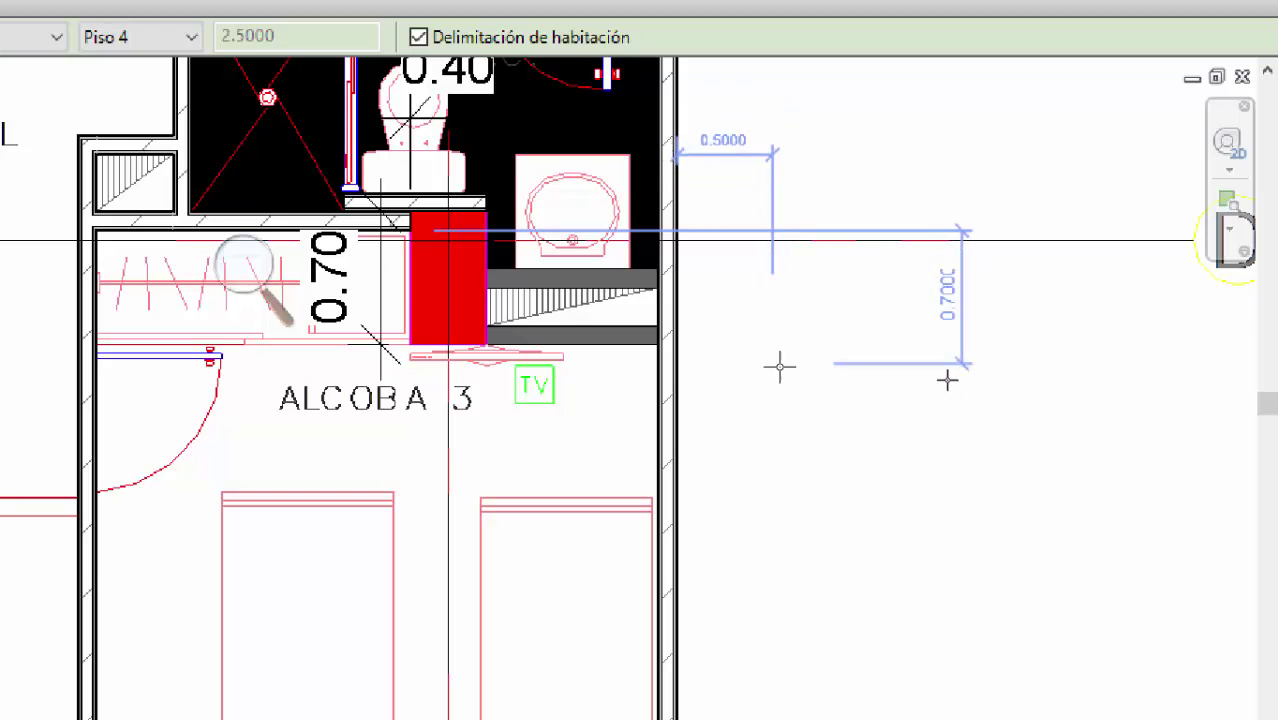
middle_drag(460, 292, 660, 362)
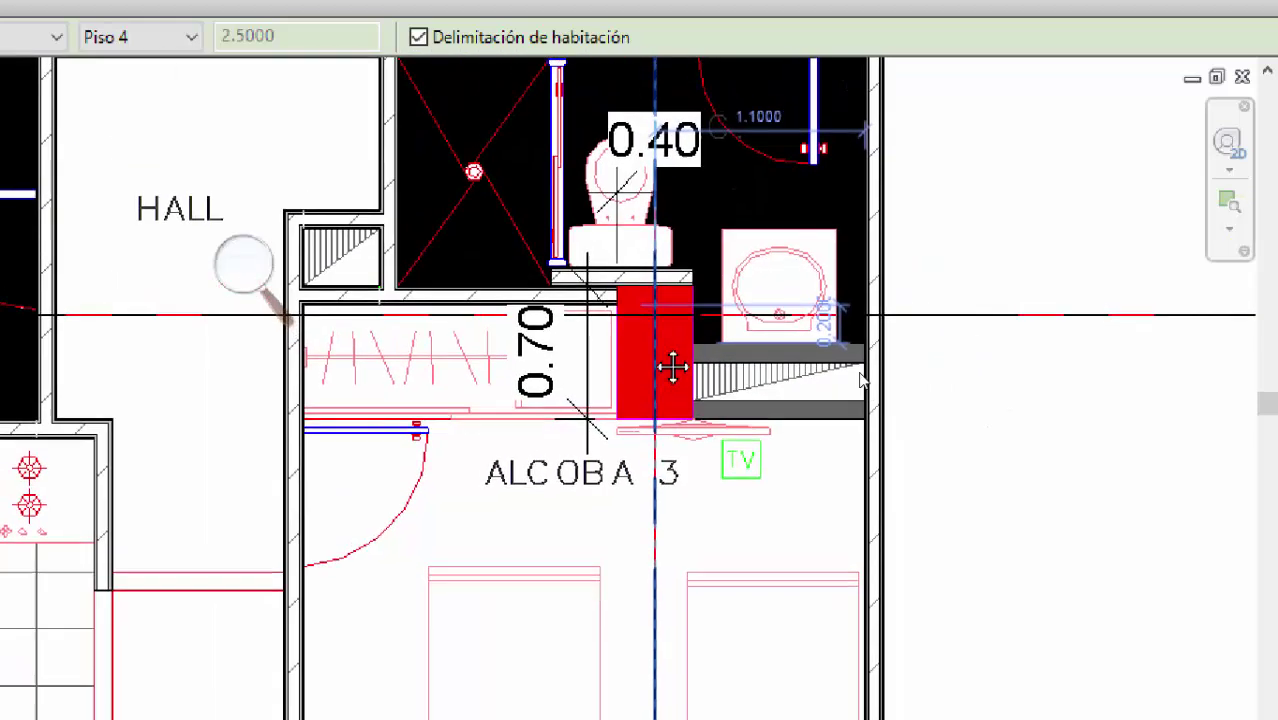
scroll(658, 350, up, 2)
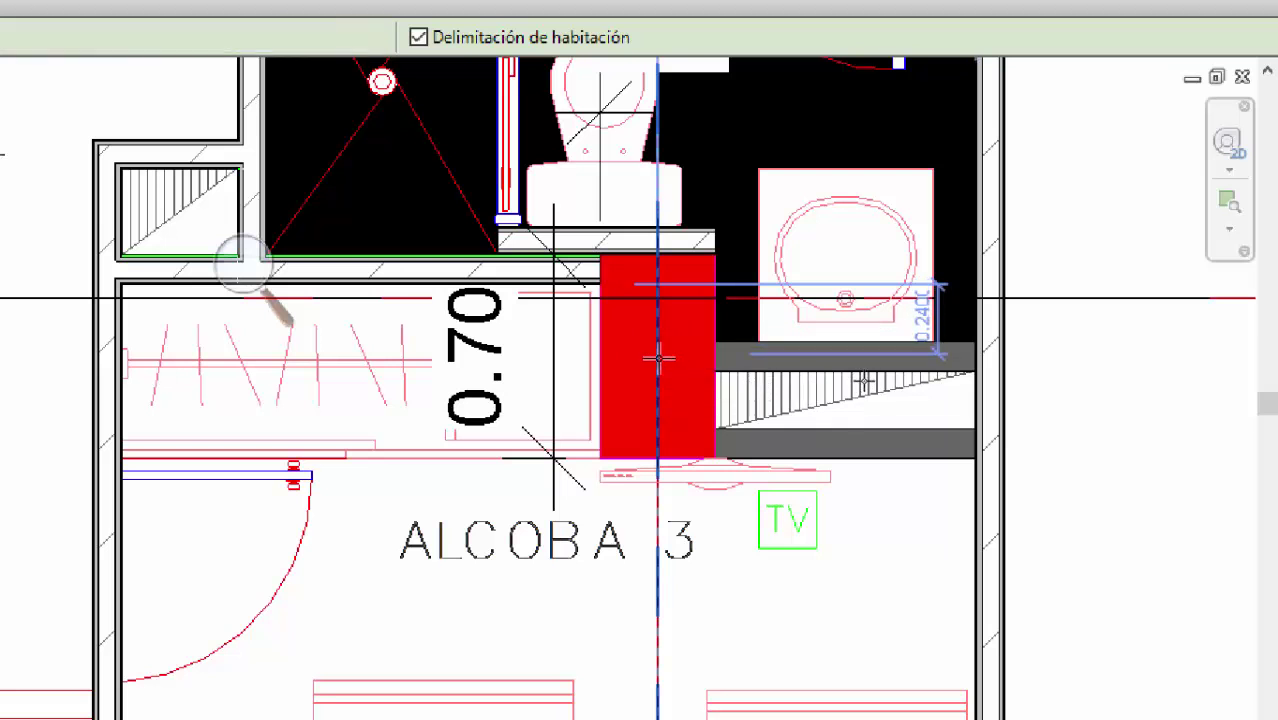
click(658, 356)
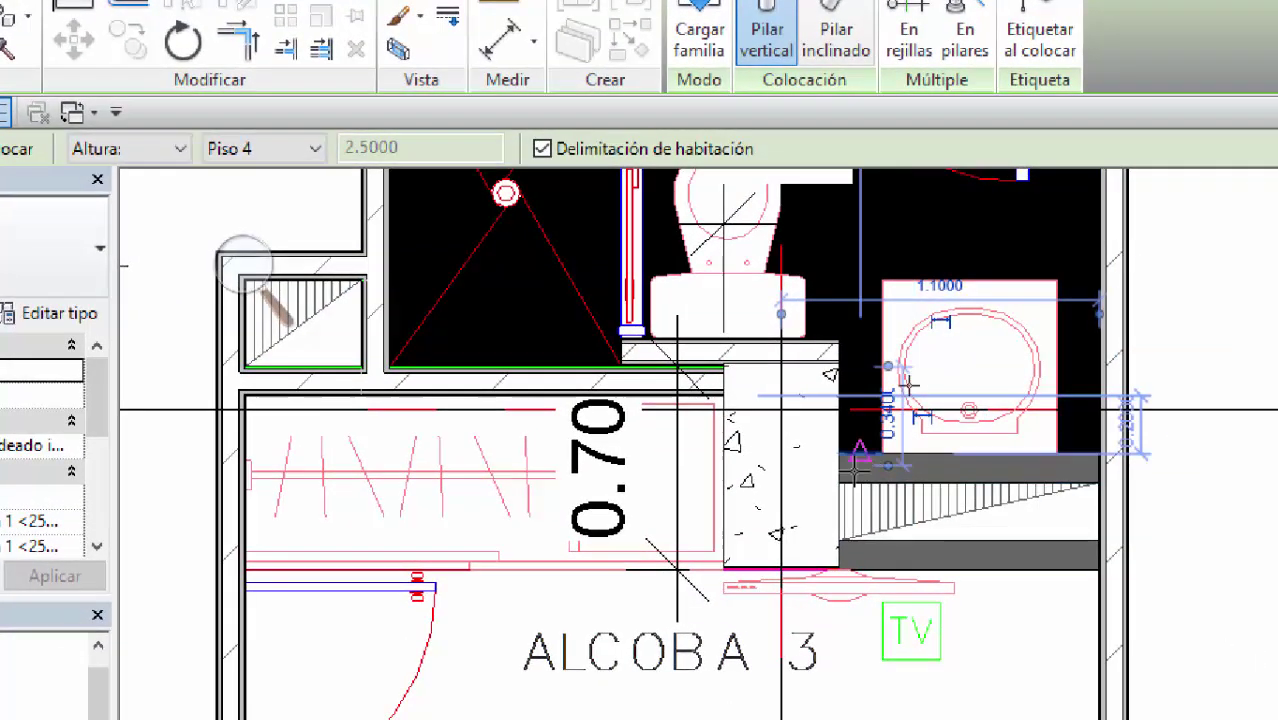
Step: Align the placed column's lower face with the lower edge of the red column in the plan and check its upper end
scroll(850, 530, up, 3)
scroll(820, 630, up, 2)
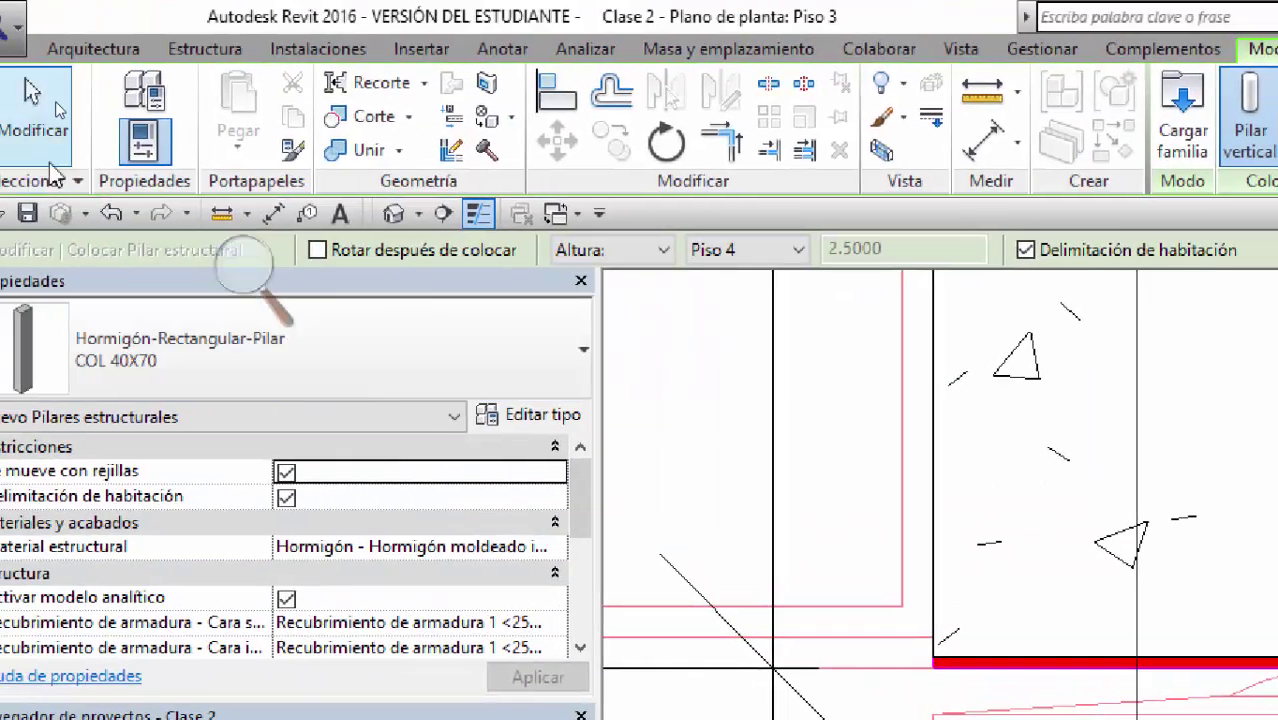
click(40, 128)
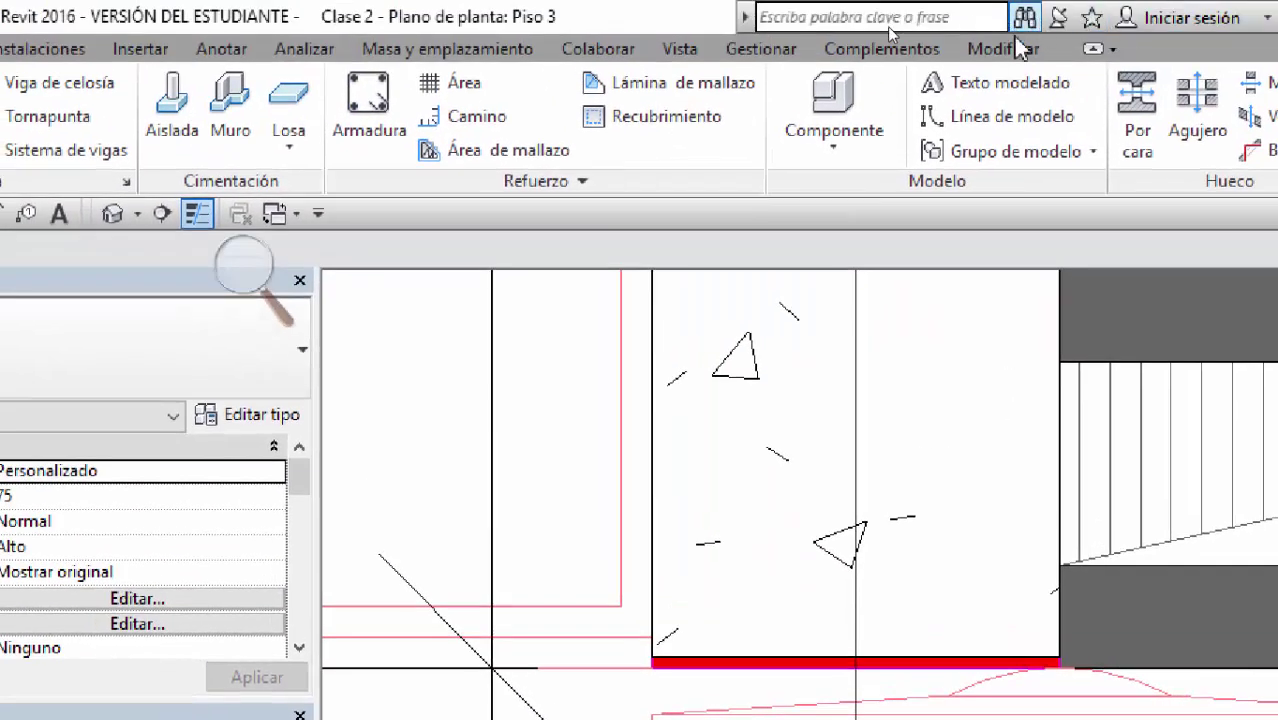
click(1043, 55)
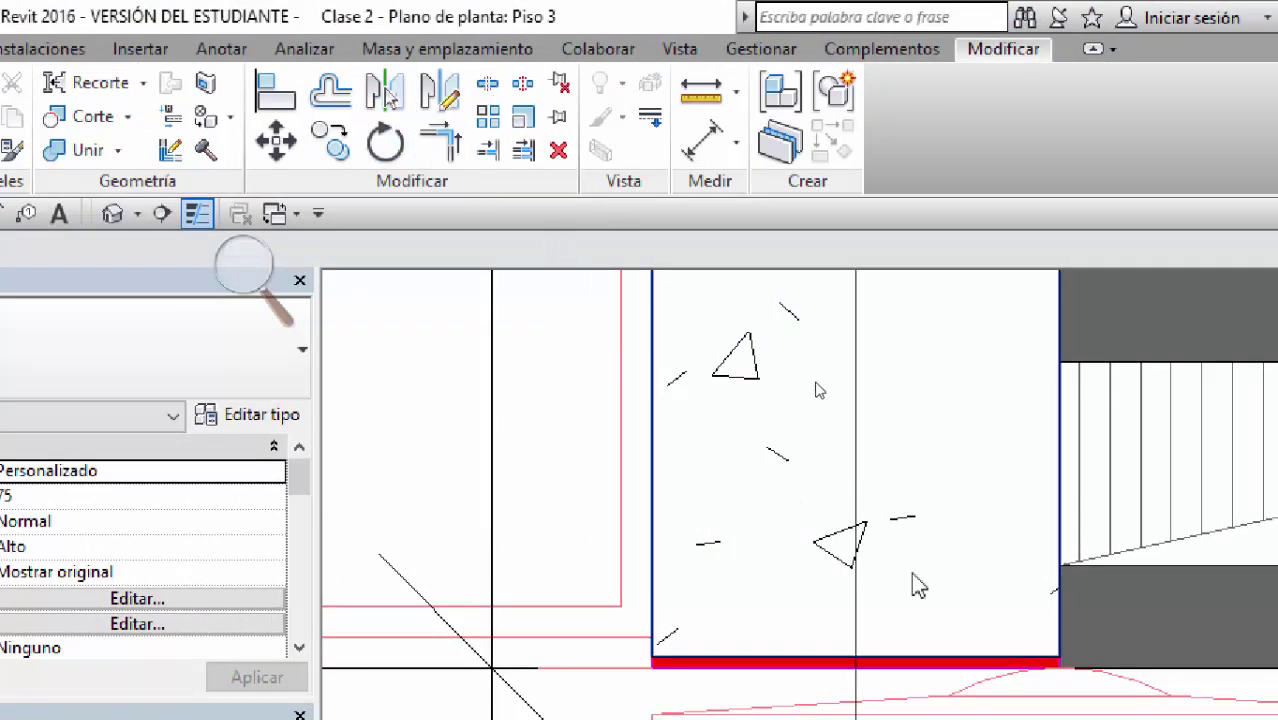
click(258, 88)
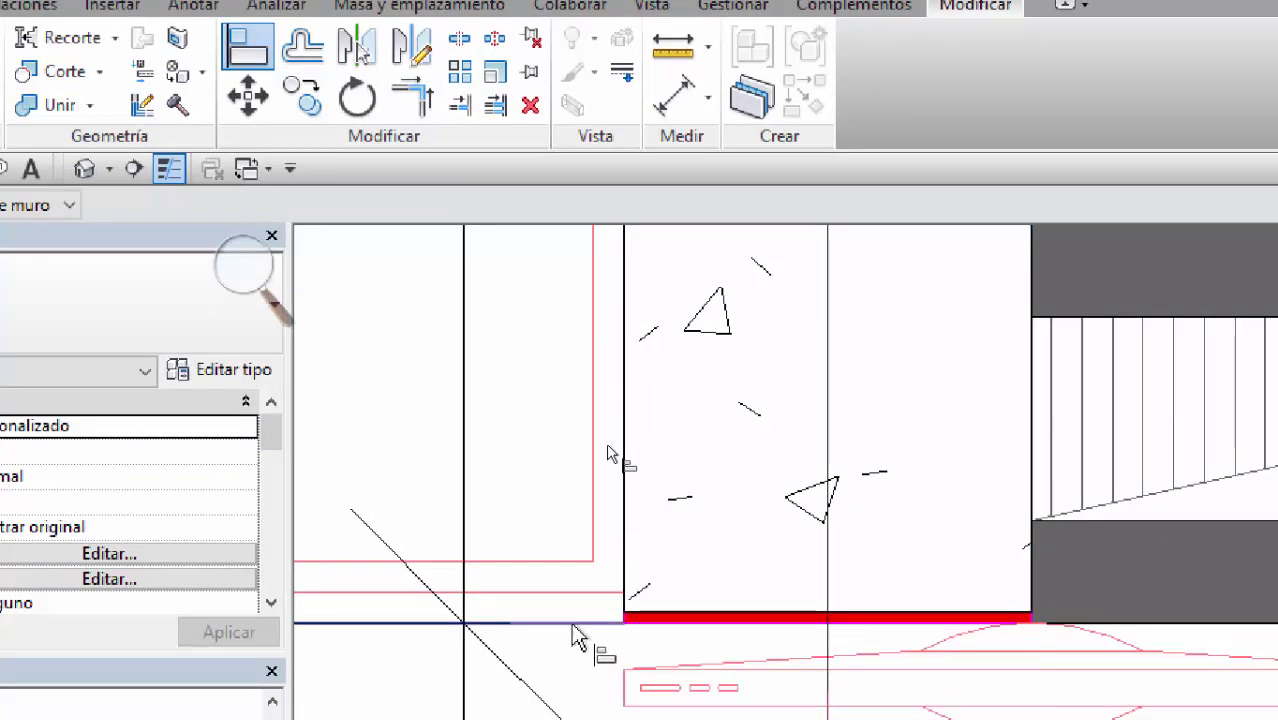
click(590, 628)
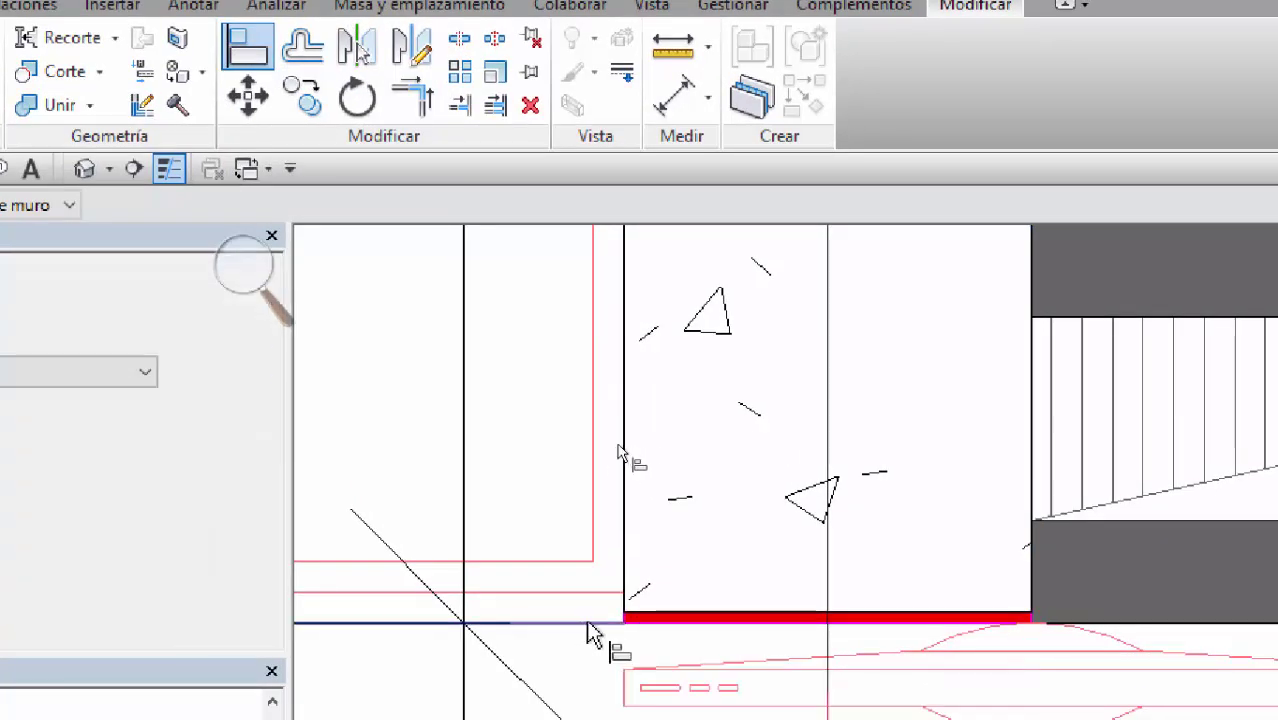
click(682, 614)
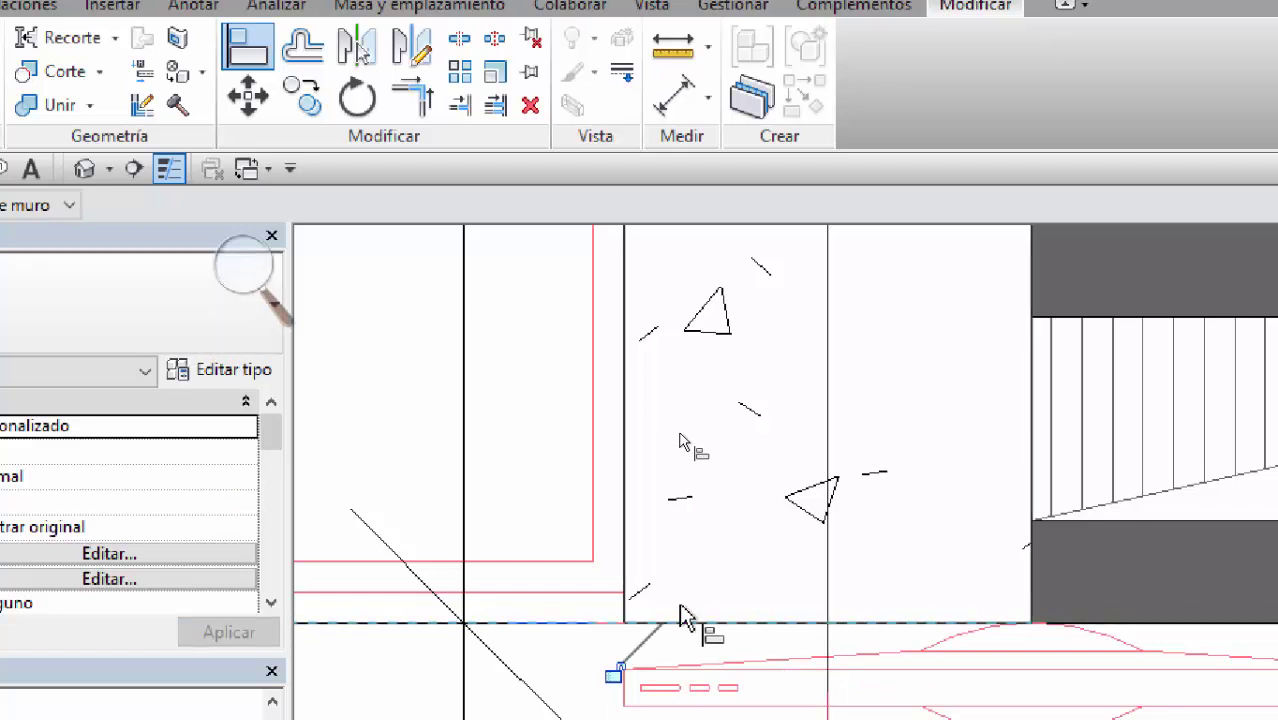
scroll(682, 614, up, 3)
scroll(690, 620, down, 3)
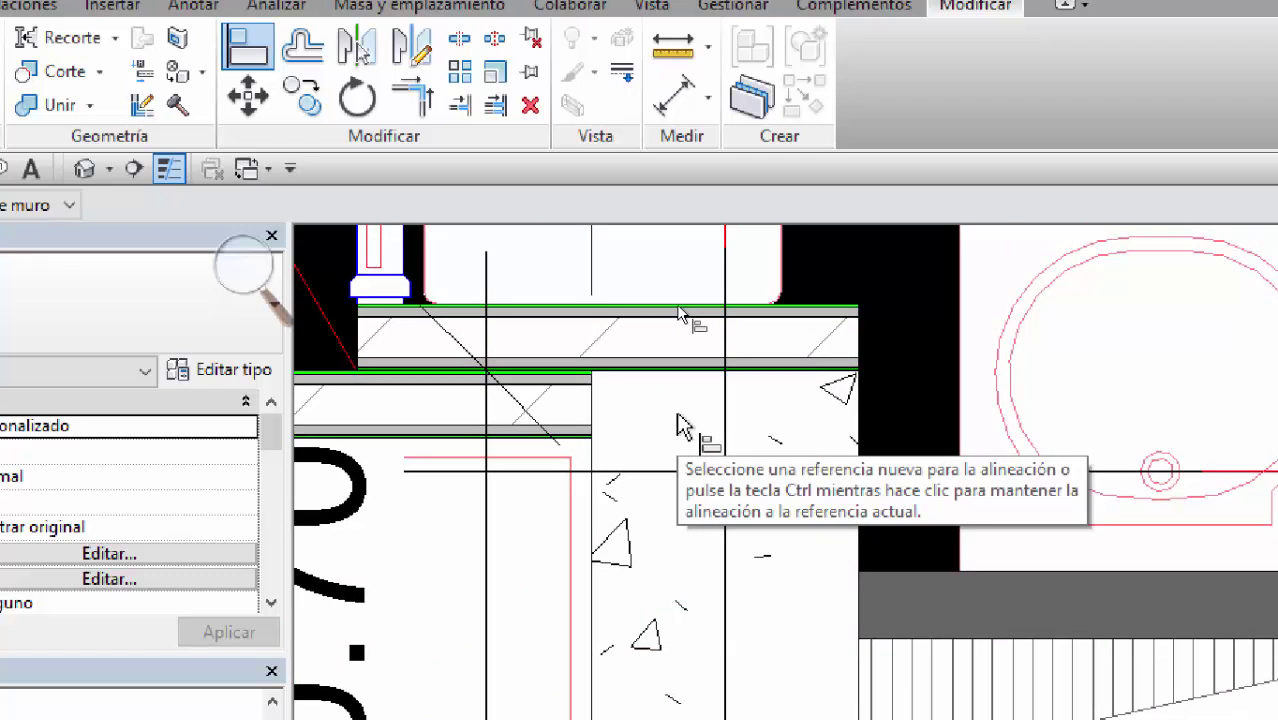
scroll(677, 425, down, 2)
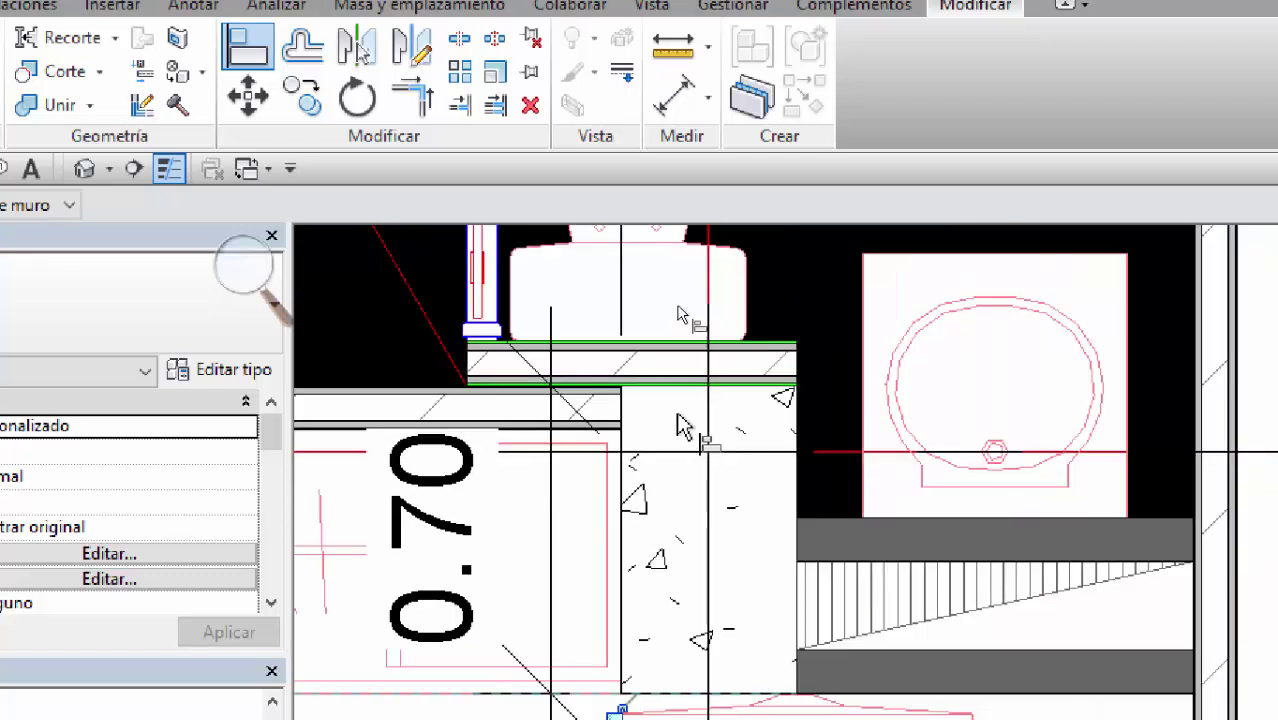
scroll(677, 425, down, 2)
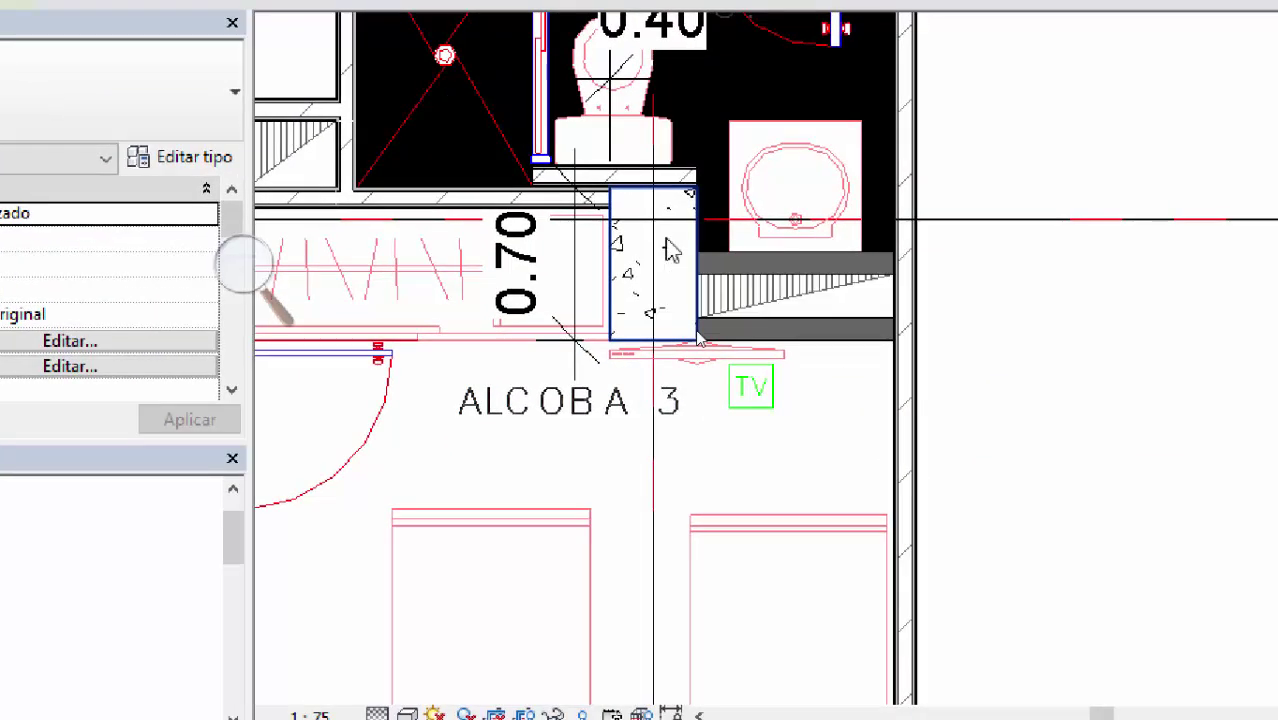
click(668, 250)
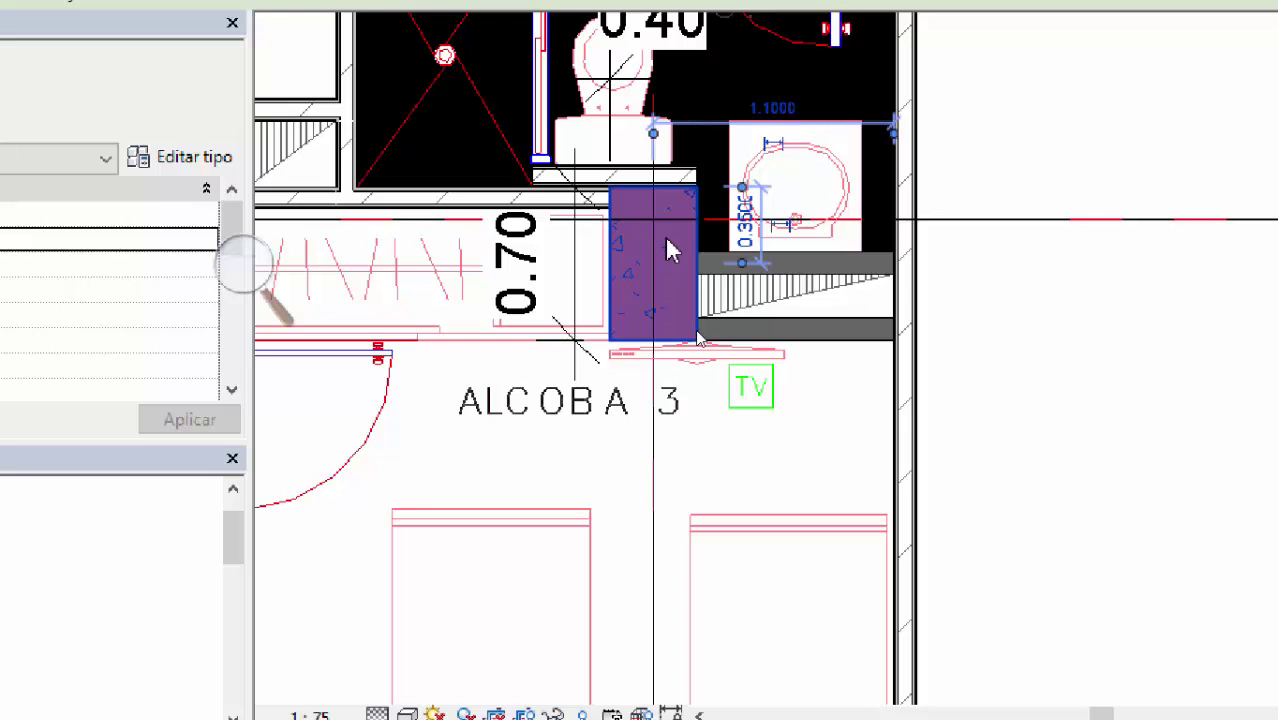
right_click(670, 250)
click(748, 345)
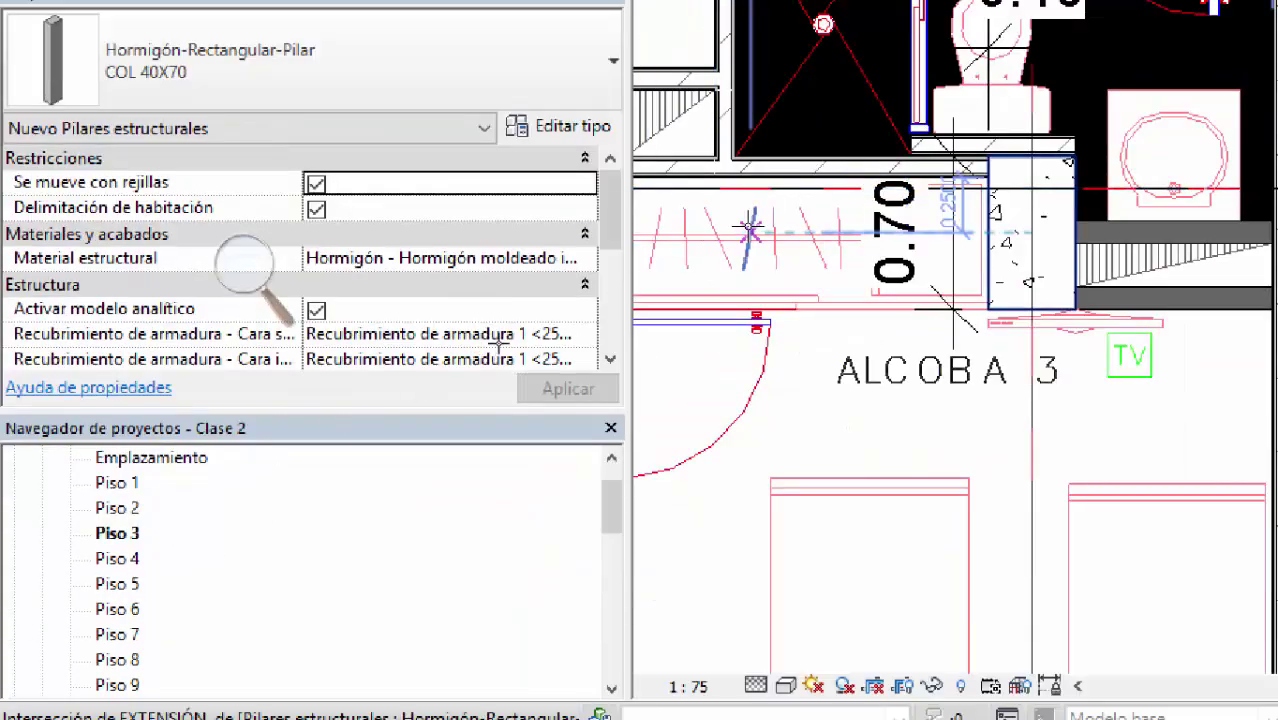
key(Escape)
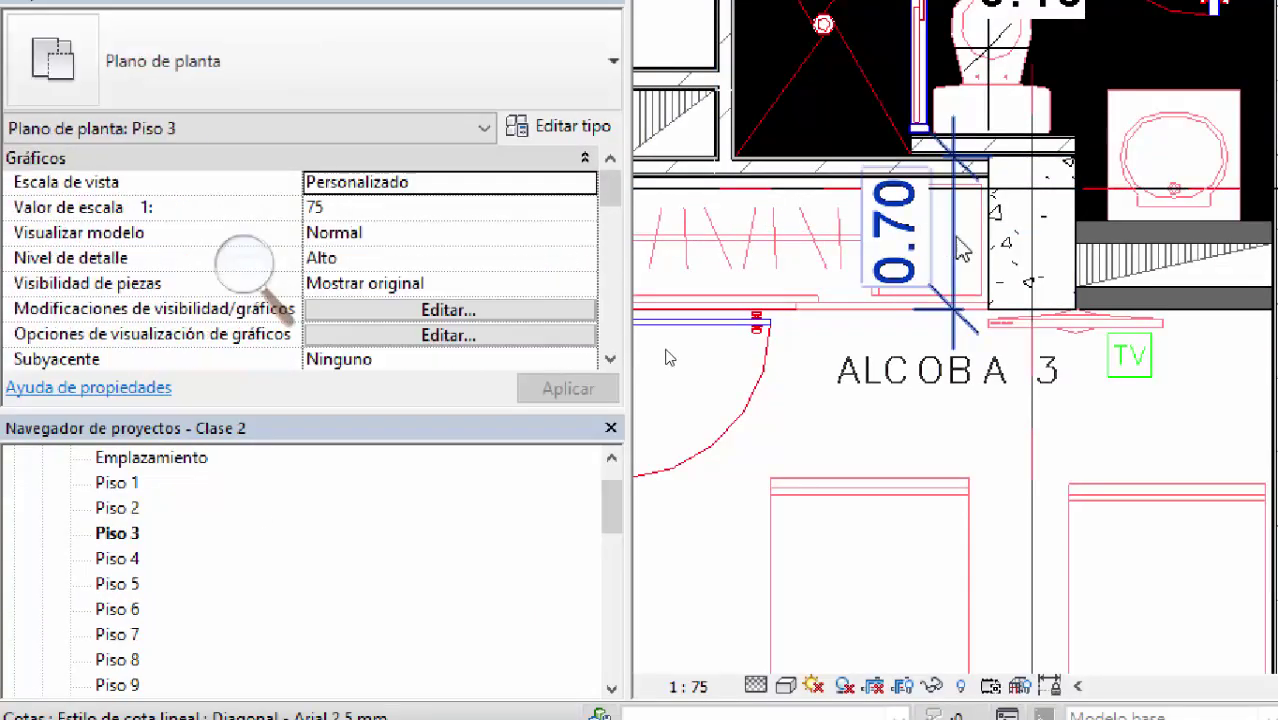
Step: Select the placed COL 40X70 column above Alcoba 3 and open its top offset value in the properties
click(960, 250)
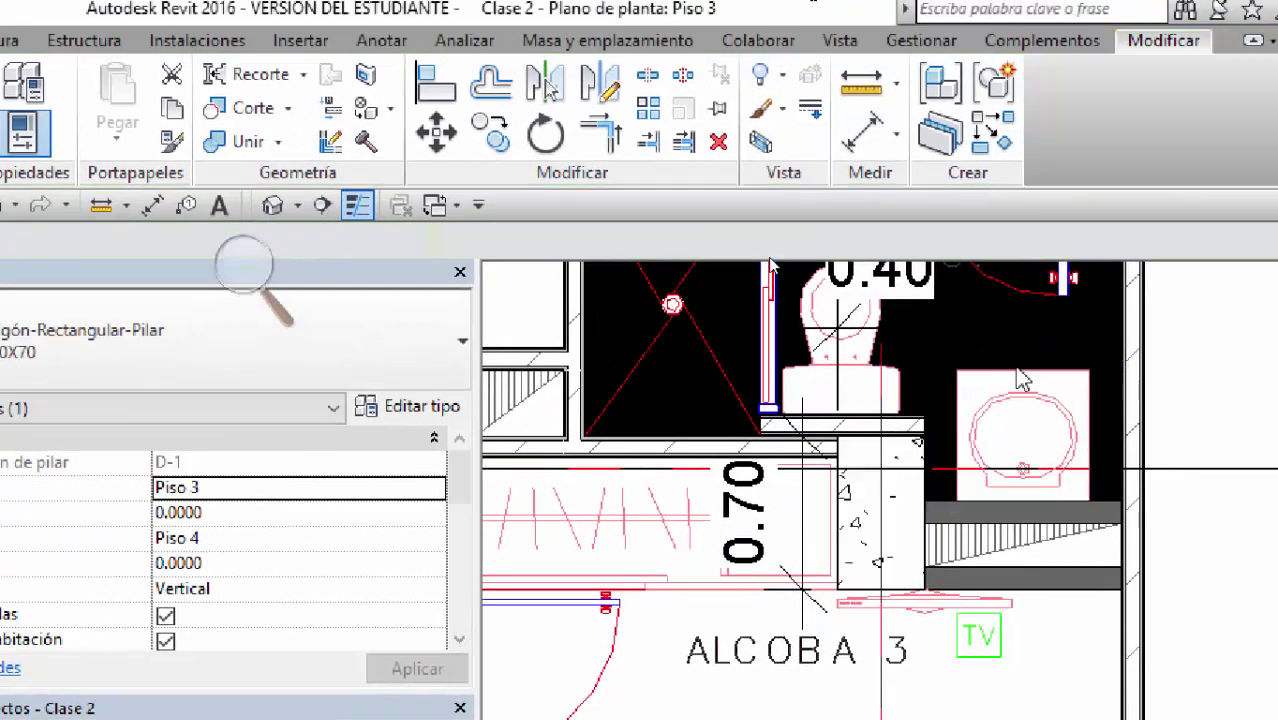
key(Escape)
click(882, 485)
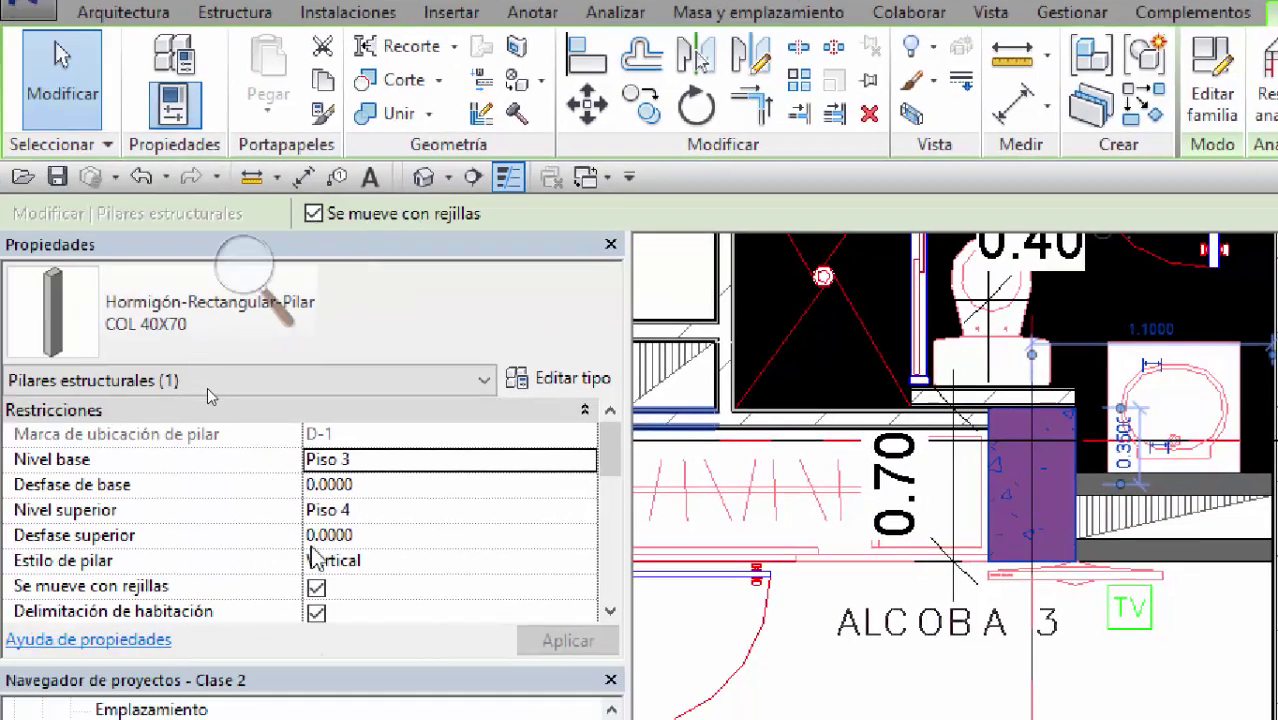
click(377, 540)
double_click(380, 540)
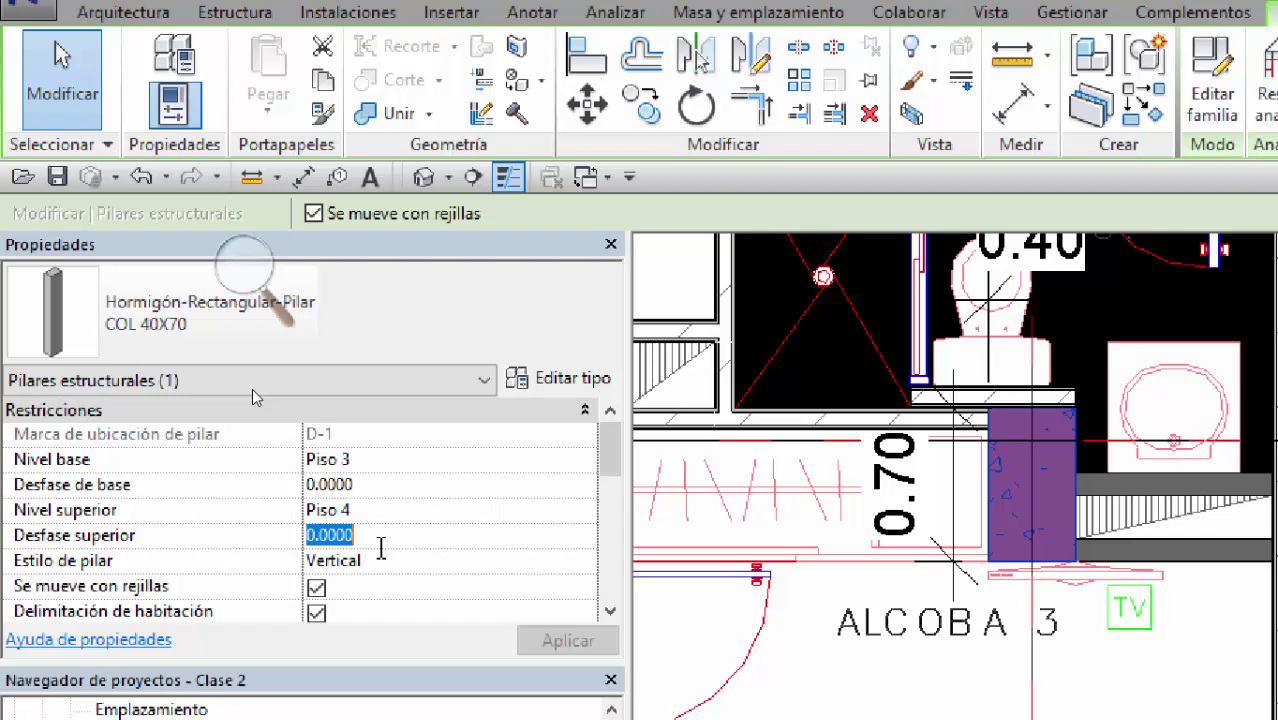
Step: Copy the COL 40X70 column by its upper-right corner onto the matching corner of the red column at grids C and 1
scroll(700, 330, down, 3)
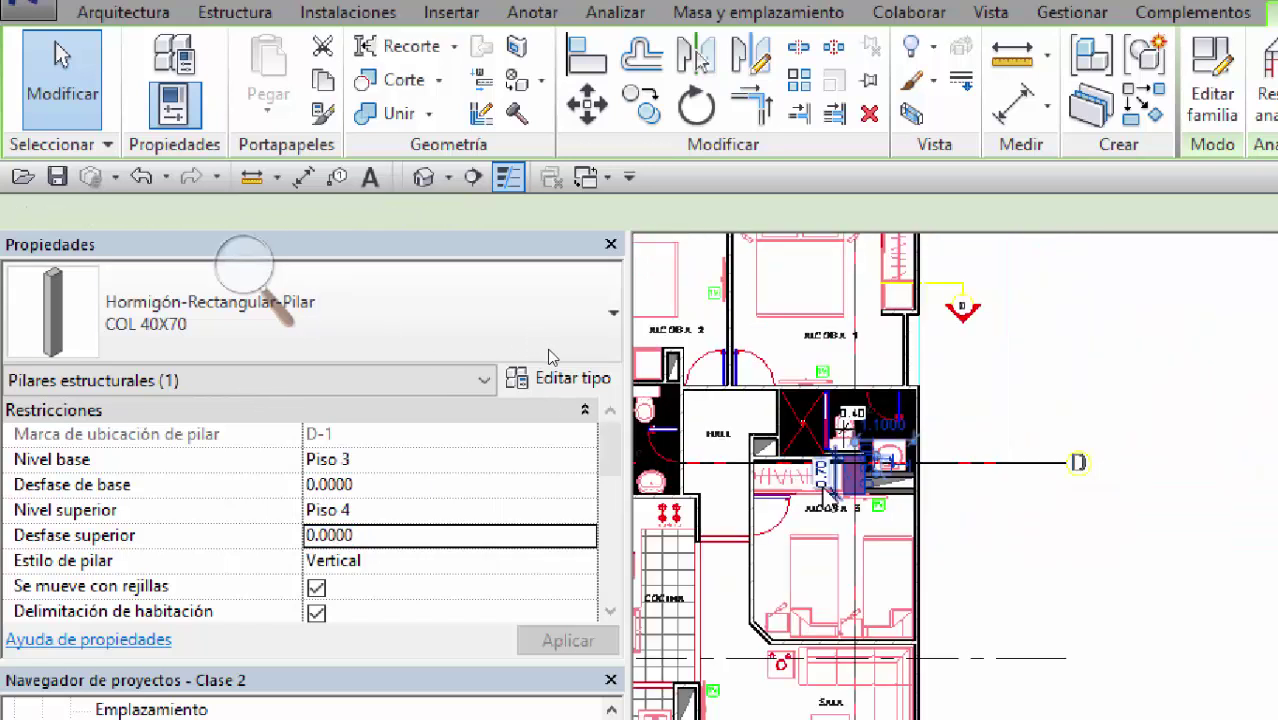
scroll(845, 475, up, 5)
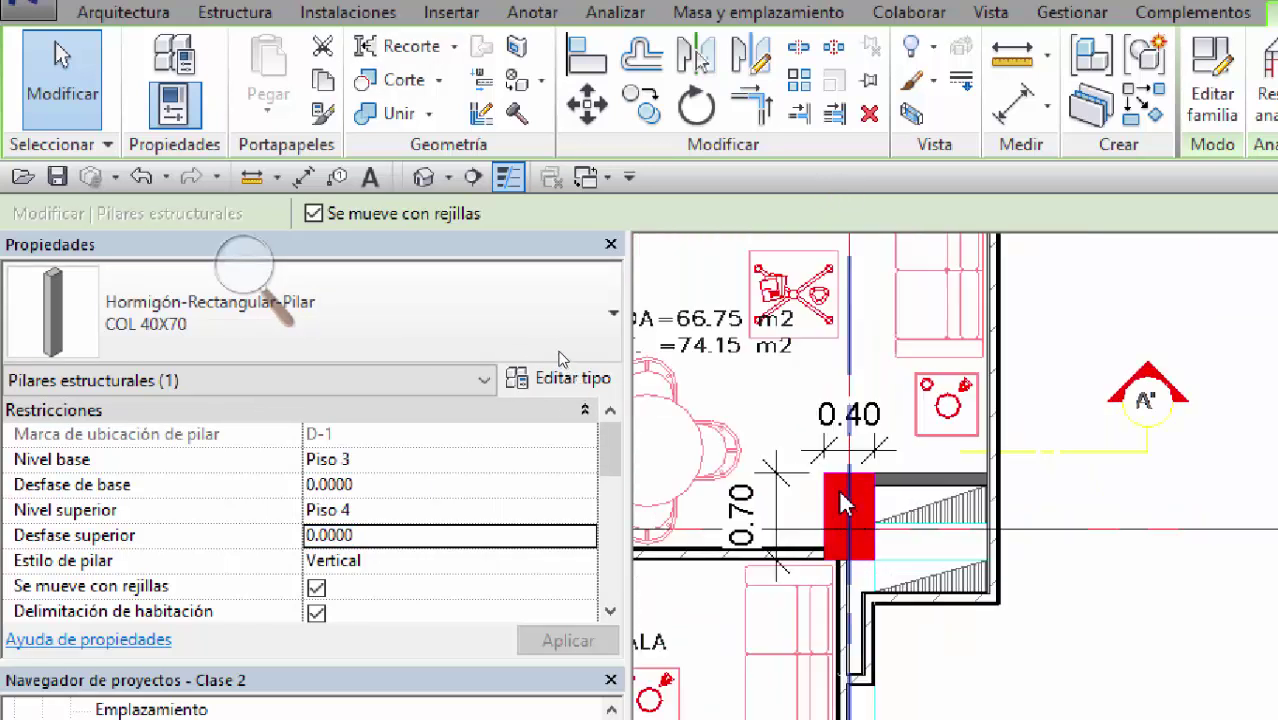
drag(843, 505, 882, 468)
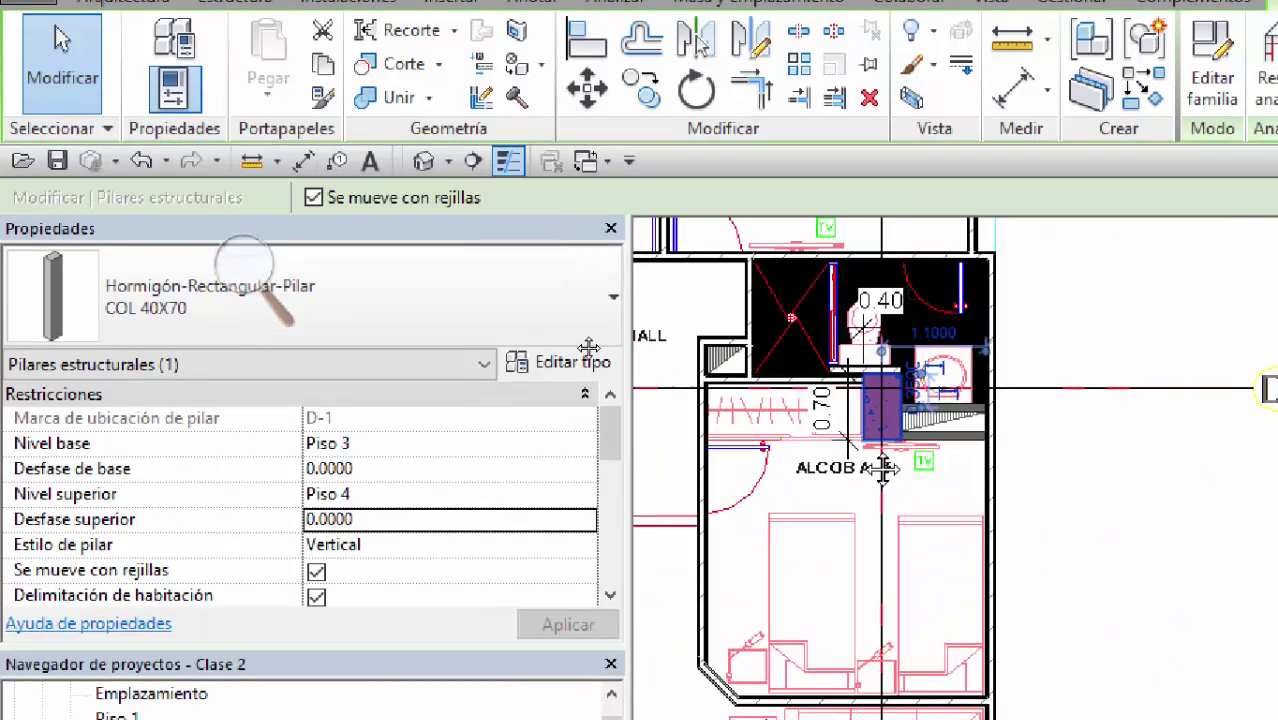
scroll(857, 410, up, 3)
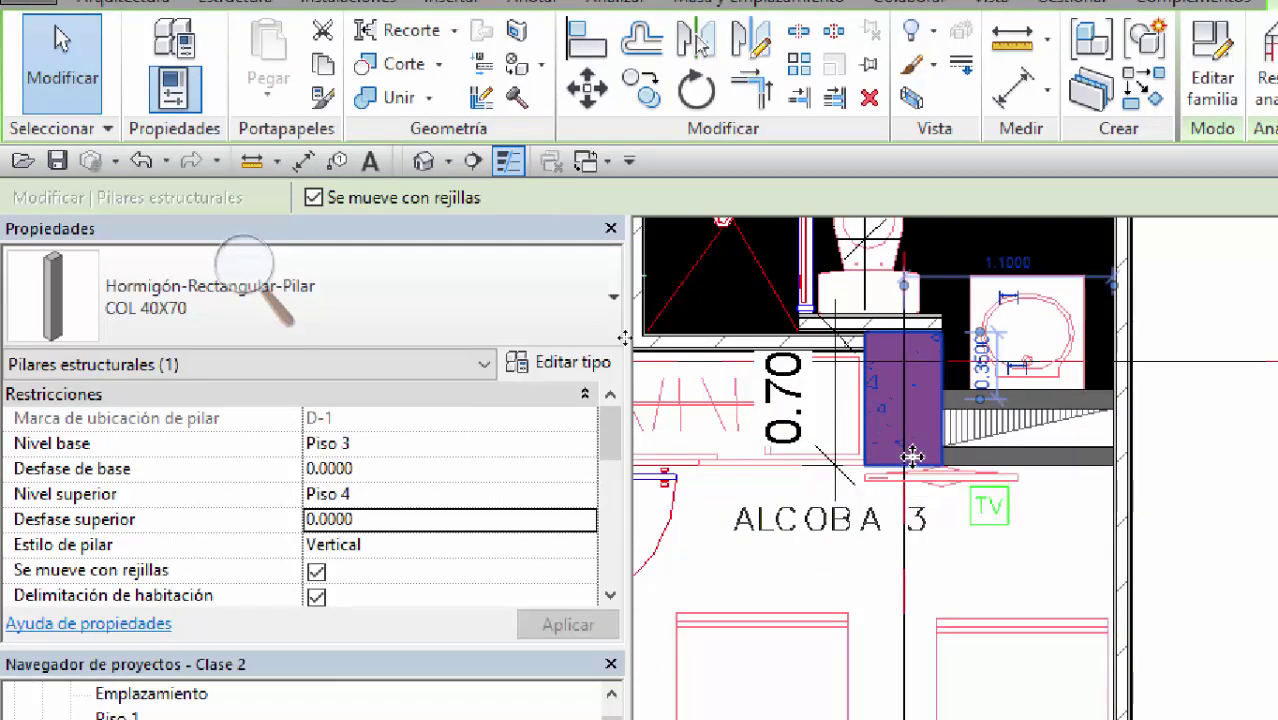
scroll(912, 457, down, 3)
scroll(912, 457, up, 5)
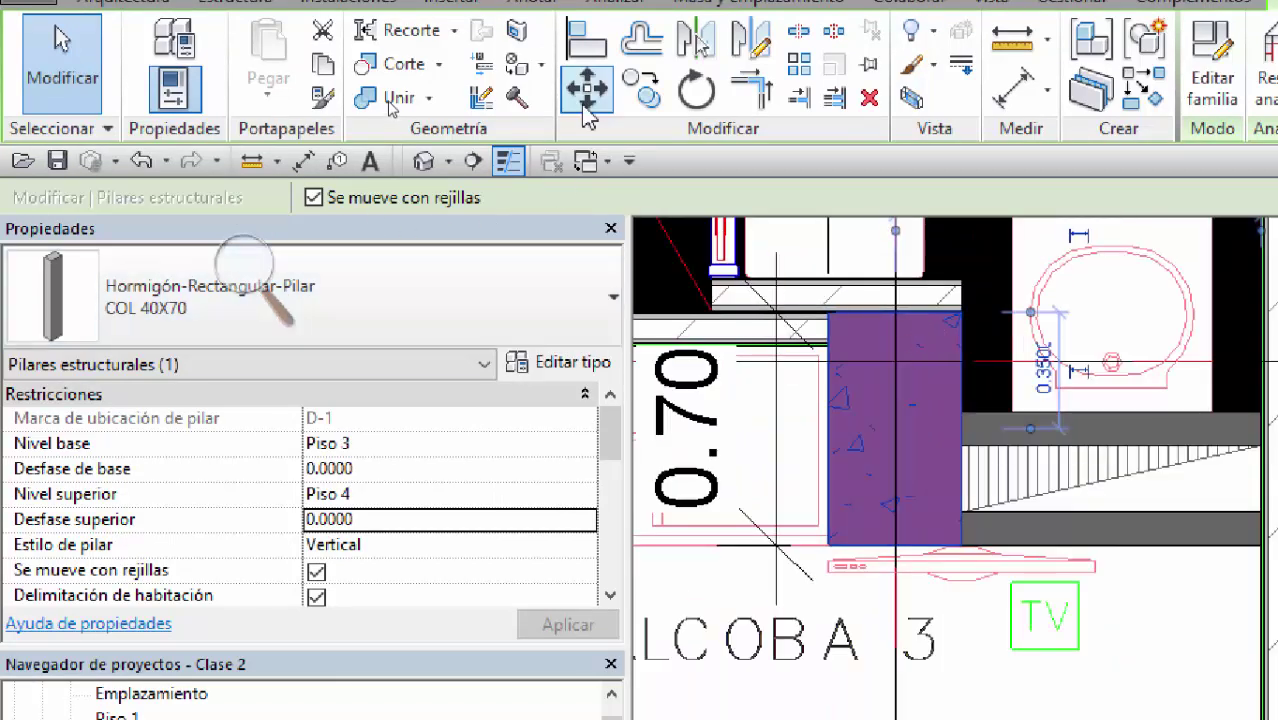
click(641, 92)
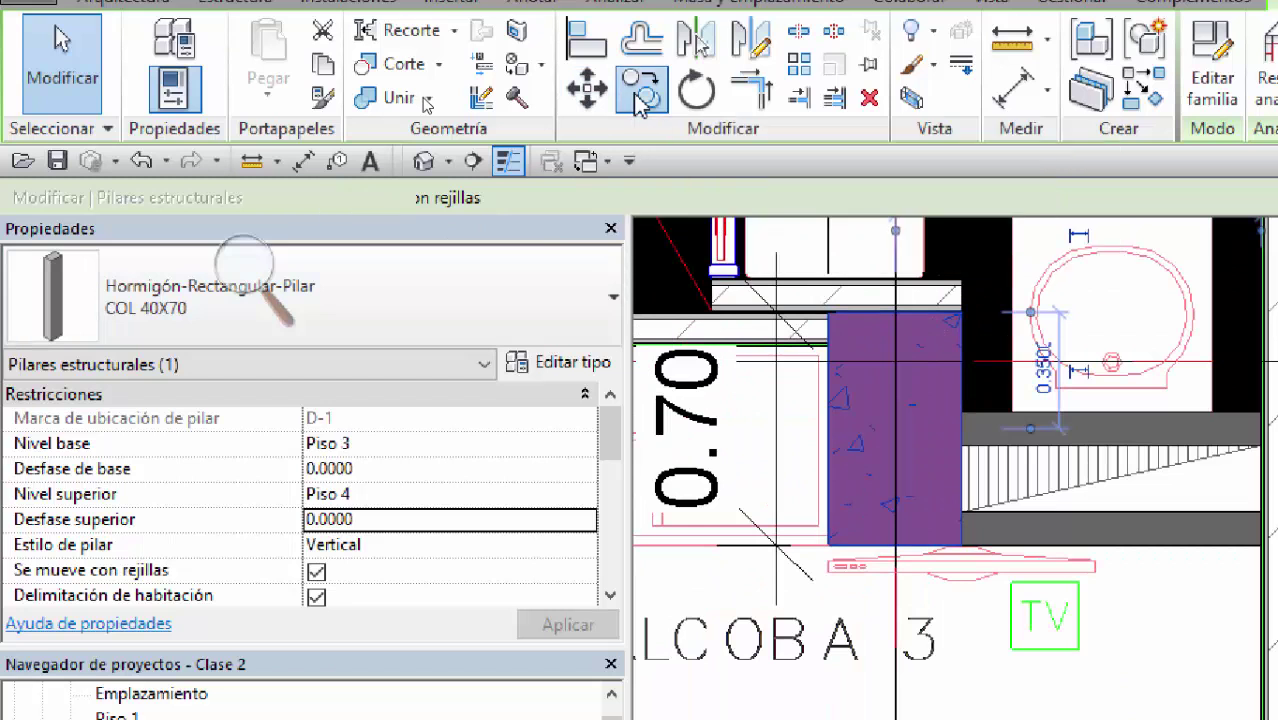
scroll(1080, 338, up, 3)
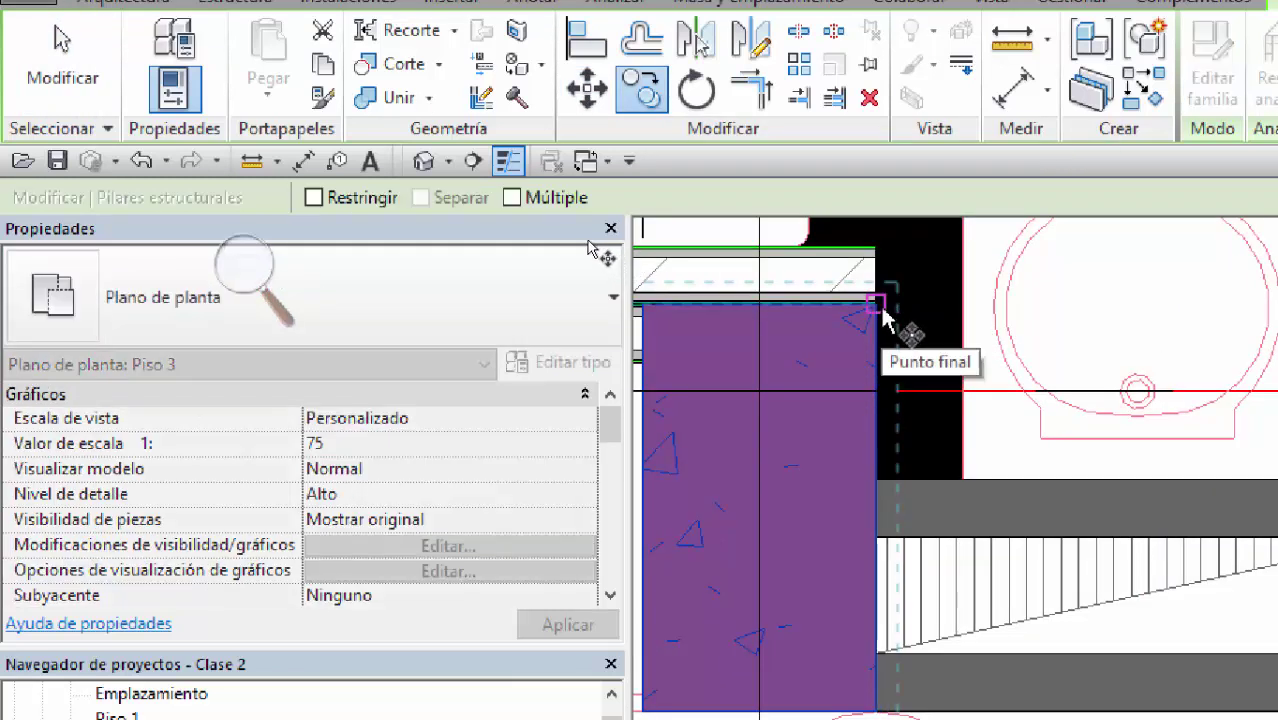
click(880, 308)
scroll(884, 300, down, 5)
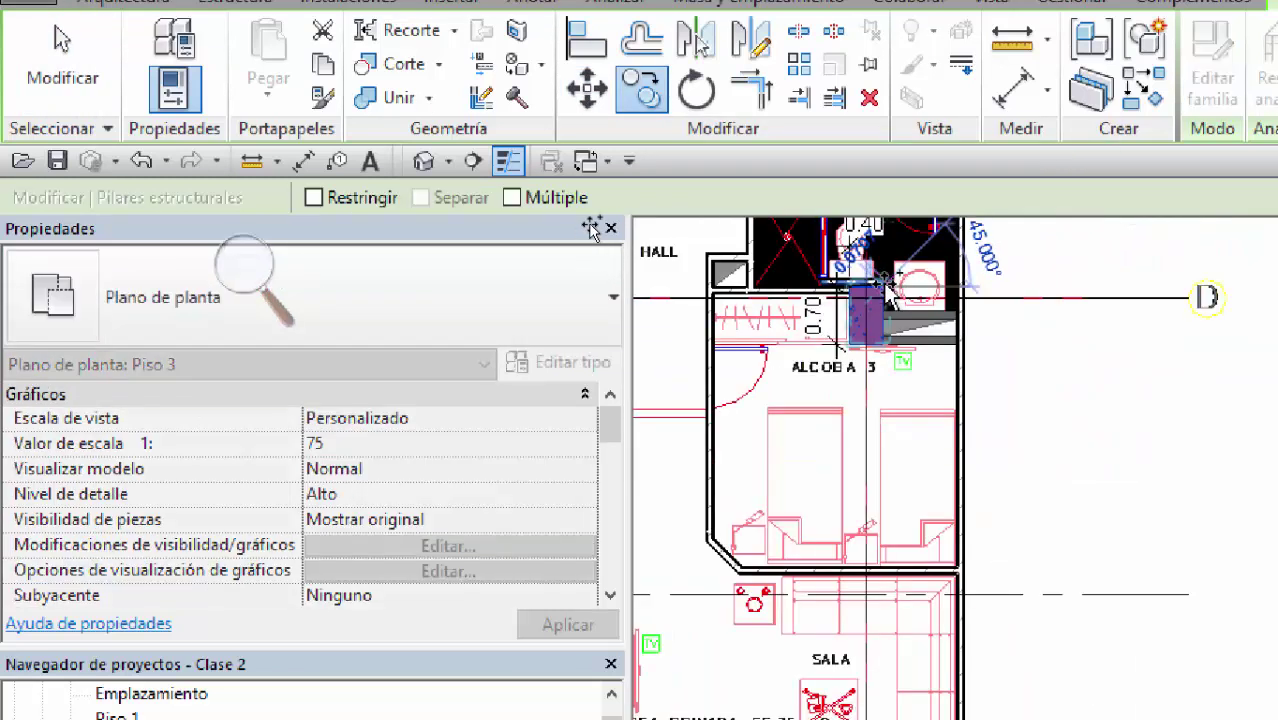
scroll(875, 338, up, 5)
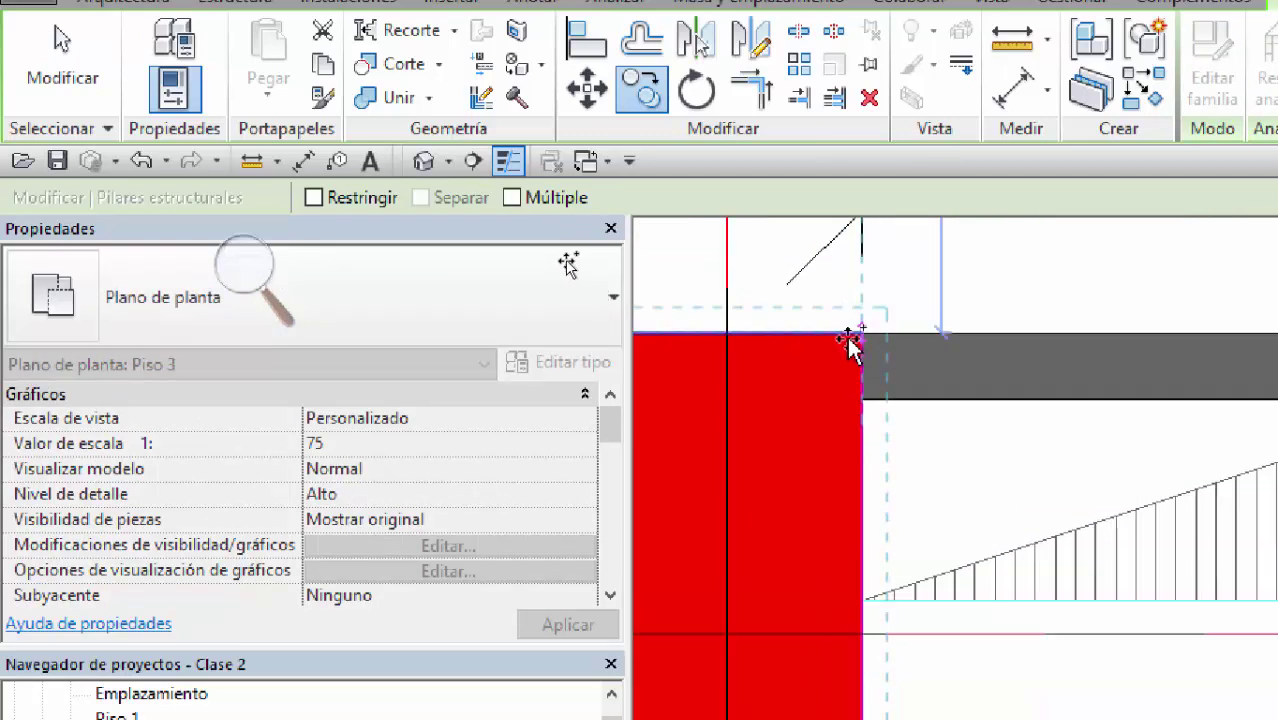
click(868, 335)
scroll(930, 340, down, 3)
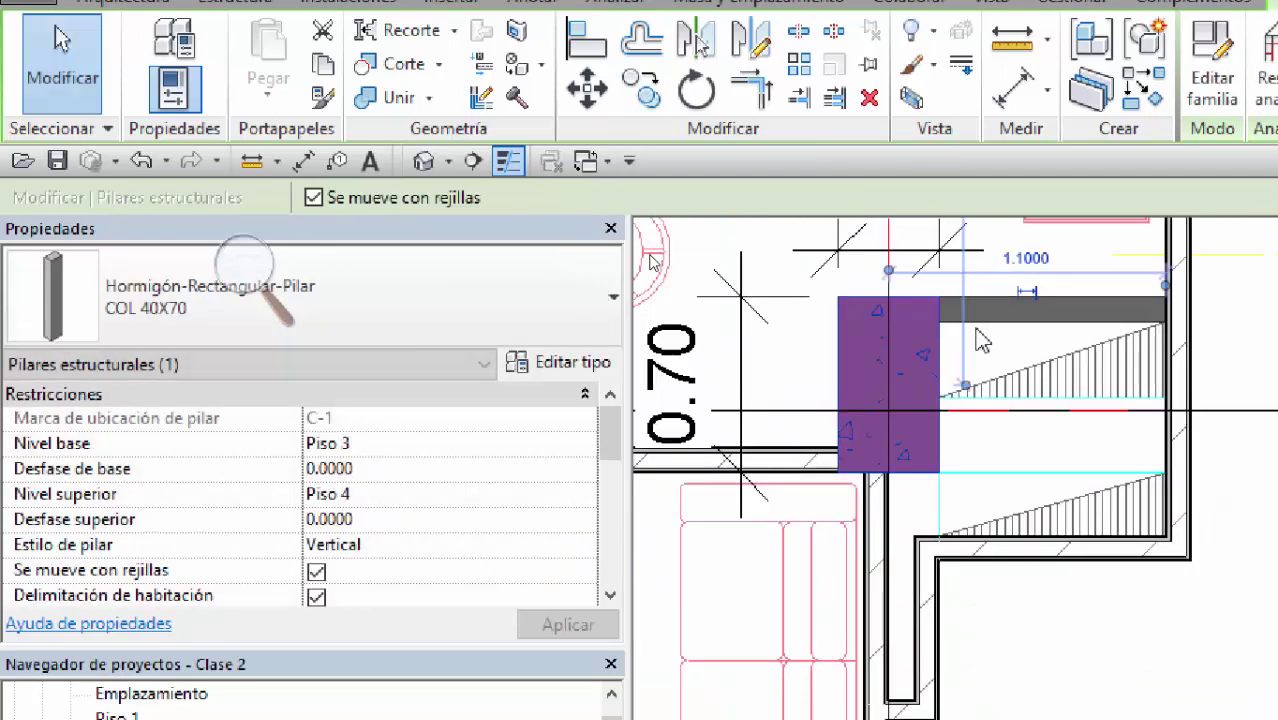
click(64, 88)
Step: Copy the column at grids C and 1 by its corner onto the red column beside the Recibo area on grid C
scroll(993, 465, down, 5)
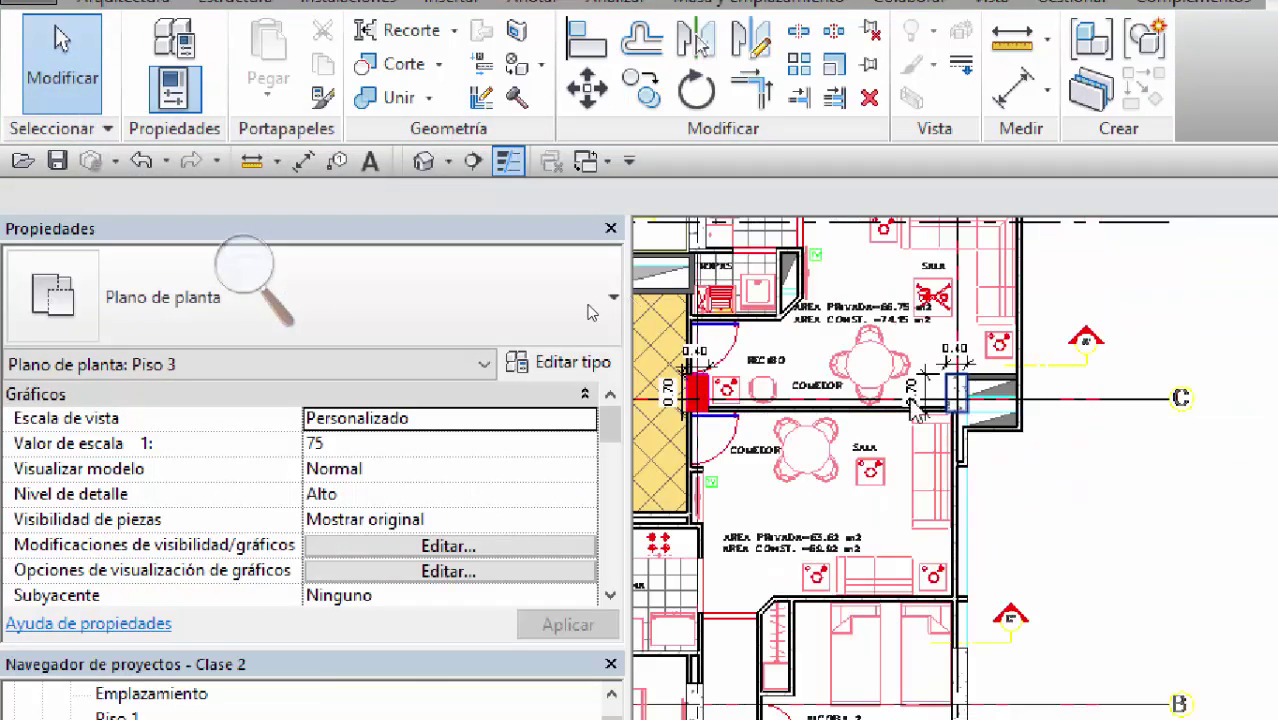
scroll(893, 424, up, 2)
click(1077, 388)
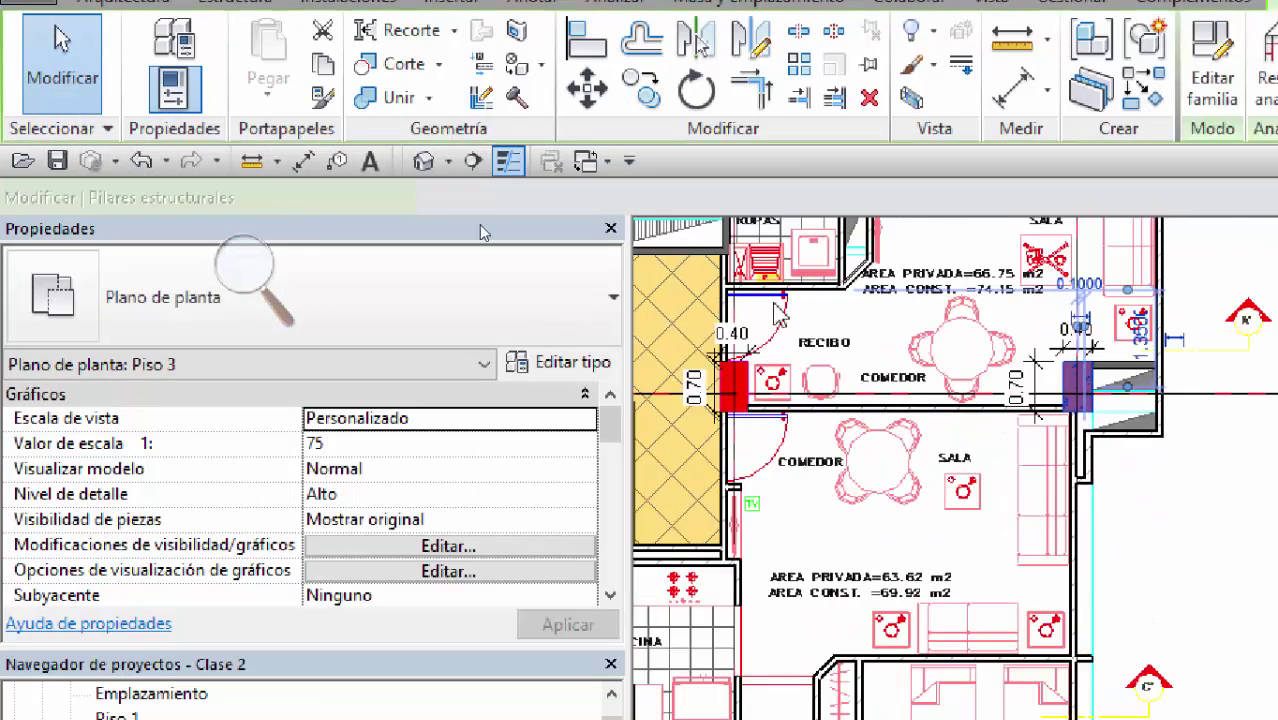
click(641, 88)
scroll(1090, 350, up, 5)
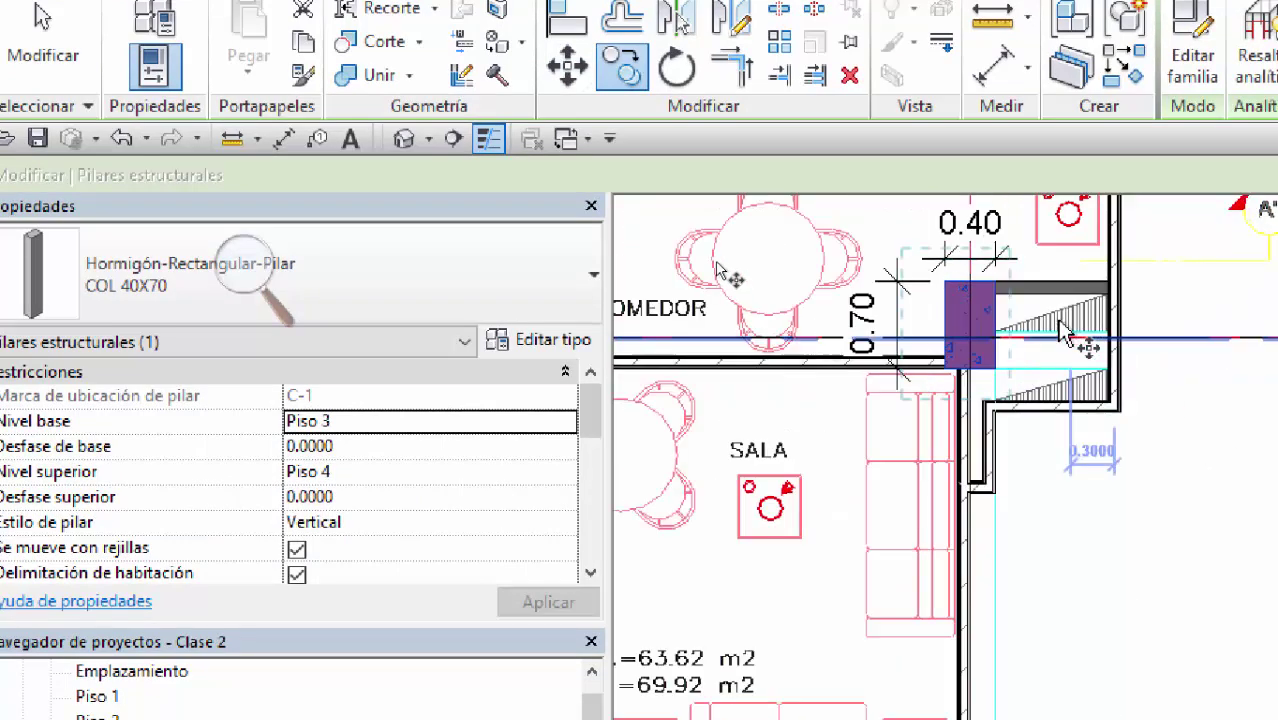
click(913, 250)
scroll(950, 350, down, 2)
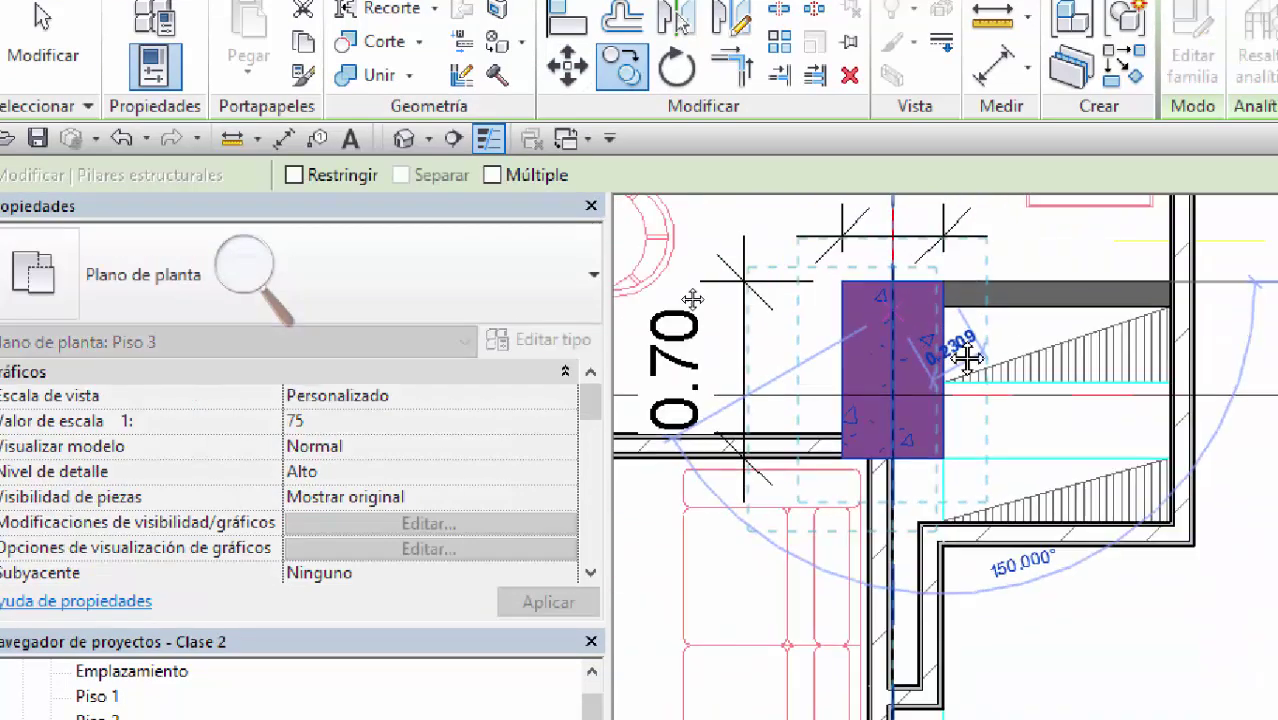
middle_drag(640, 320, 974, 420)
scroll(566, 340, up, 2)
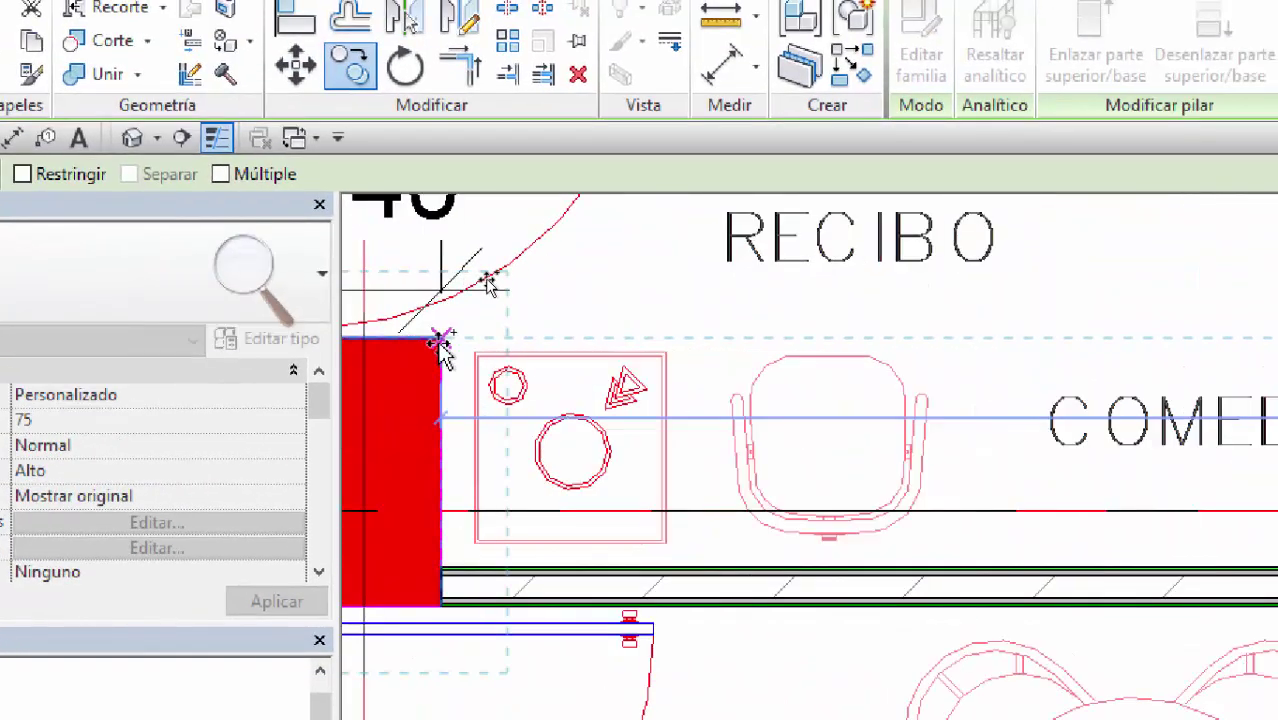
click(575, 329)
Step: Add an aligned dimension to the height of the red column below grid bubble 3, placing it beside the column
scroll(585, 289, down, 6)
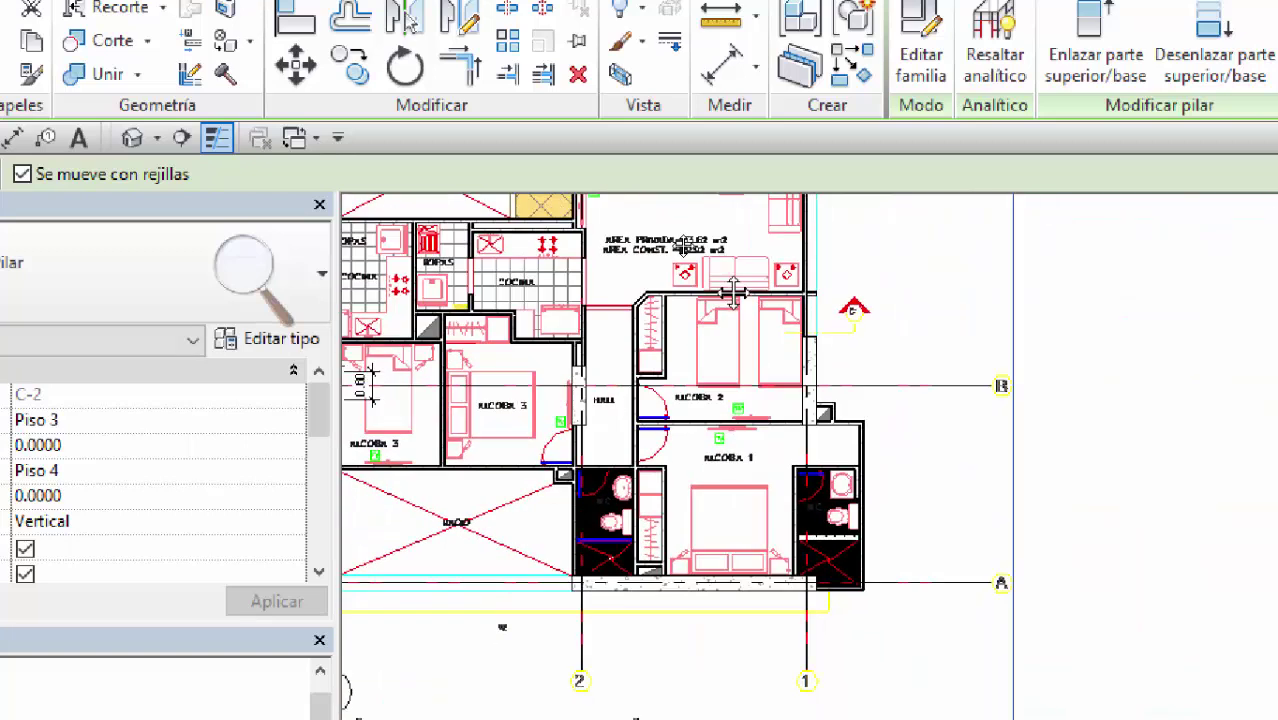
scroll(733, 290, down, 1)
scroll(843, 380, up, 3)
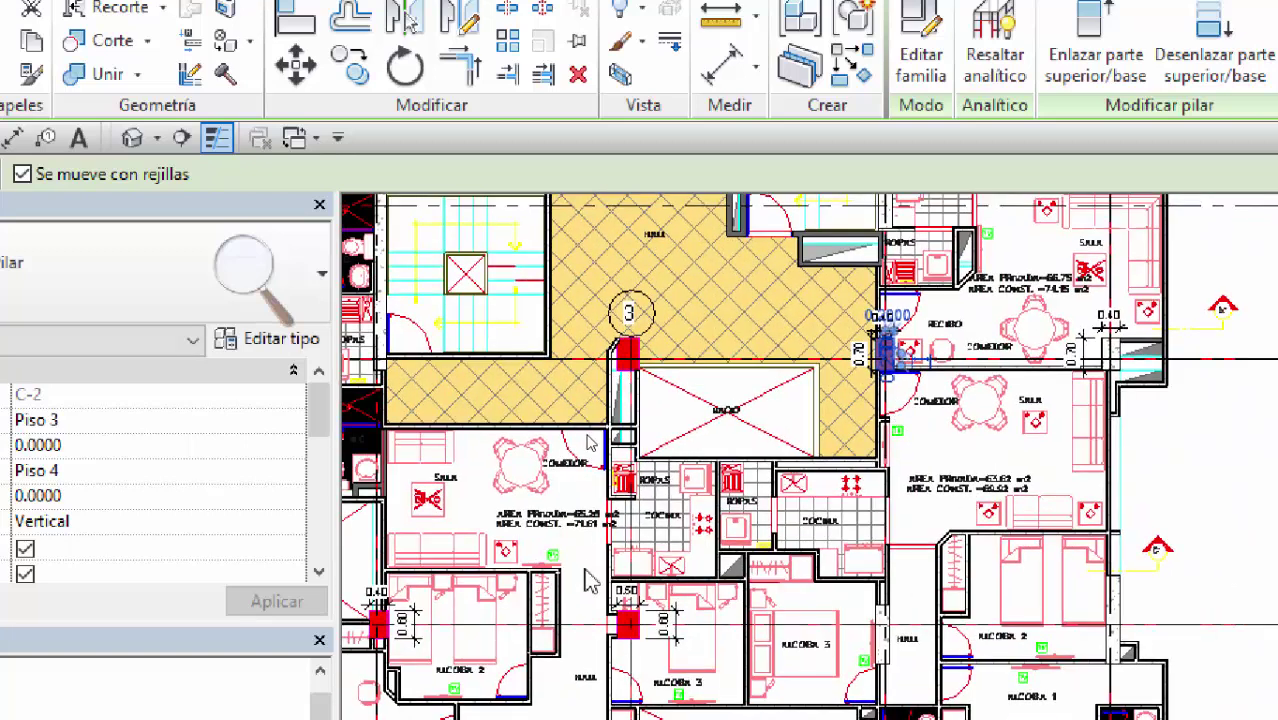
scroll(645, 328, up, 4)
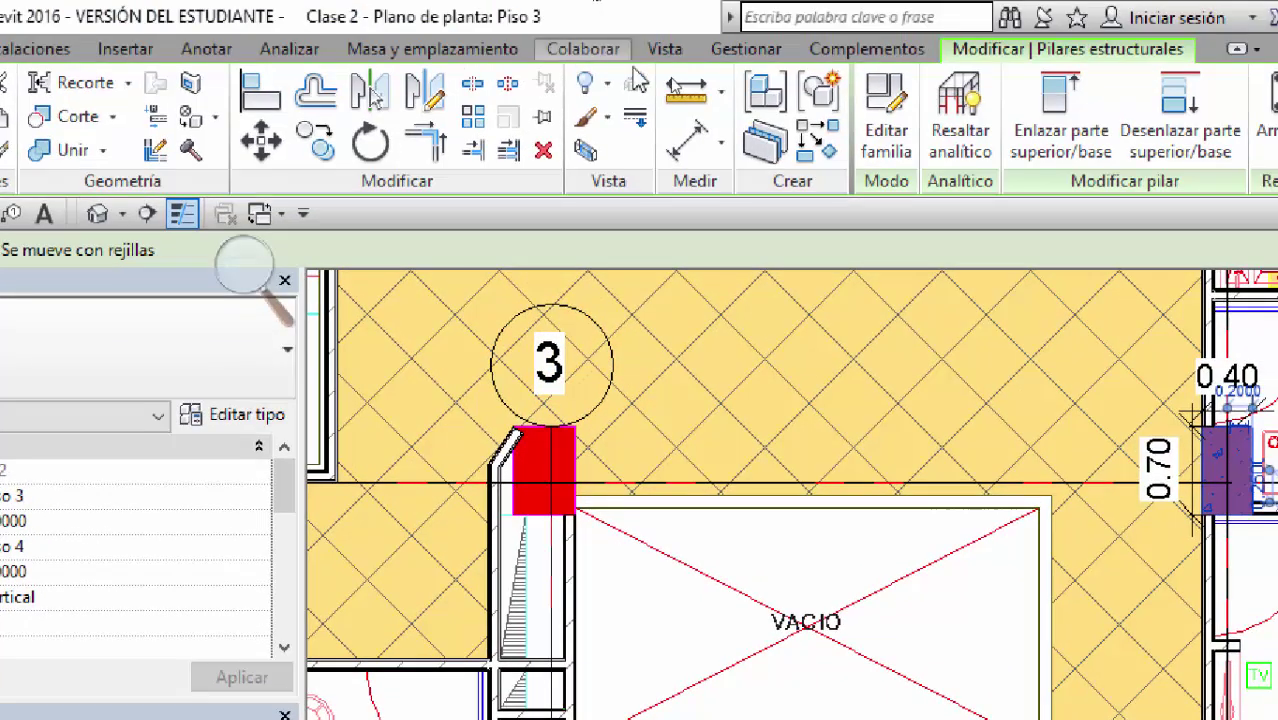
key(d)
key(i)
scroll(585, 340, up, 3)
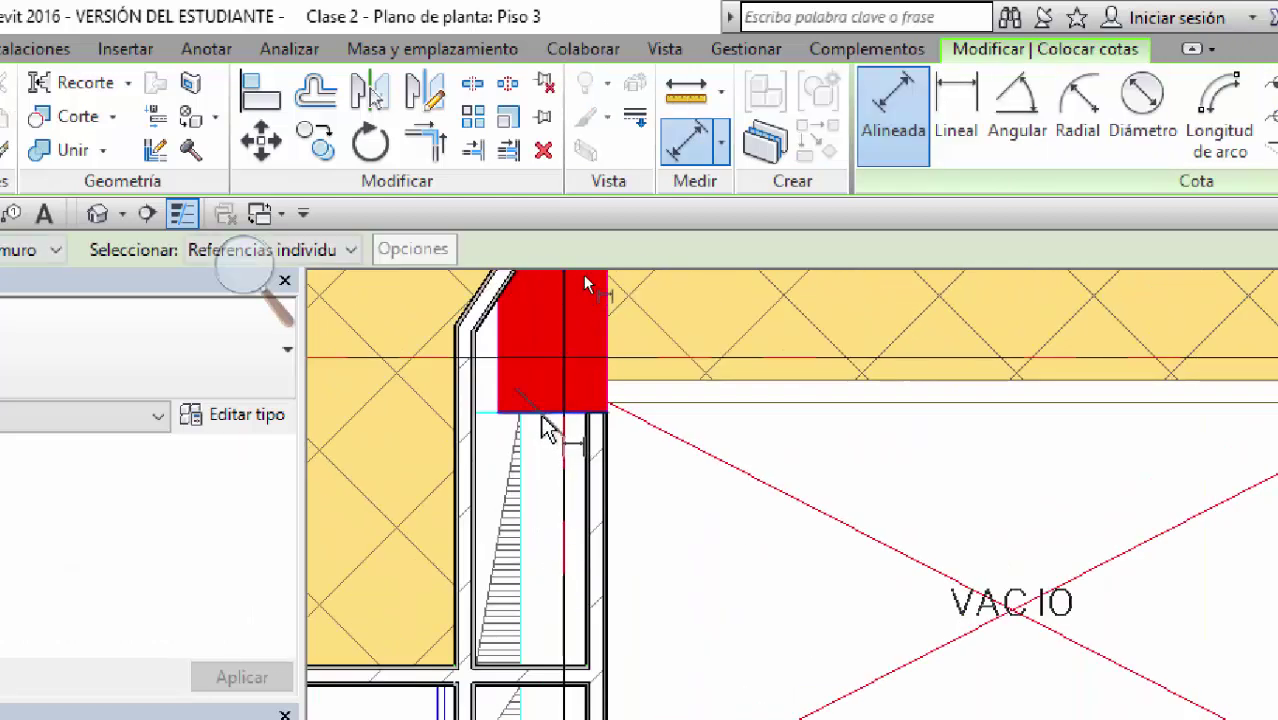
middle_drag(547, 422, 598, 505)
click(598, 505)
click(562, 389)
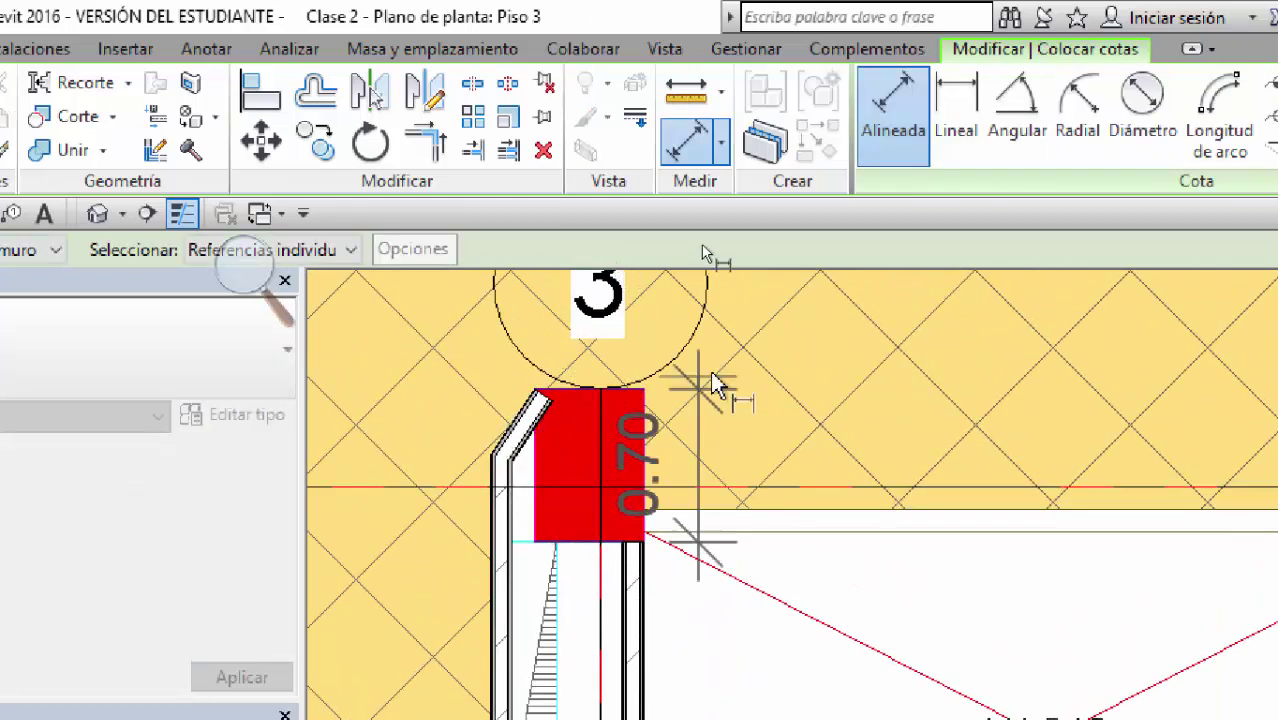
click(792, 335)
Step: Measure the width of the red column below grid bubble 3 with a trial dimension, without placing it
click(601, 474)
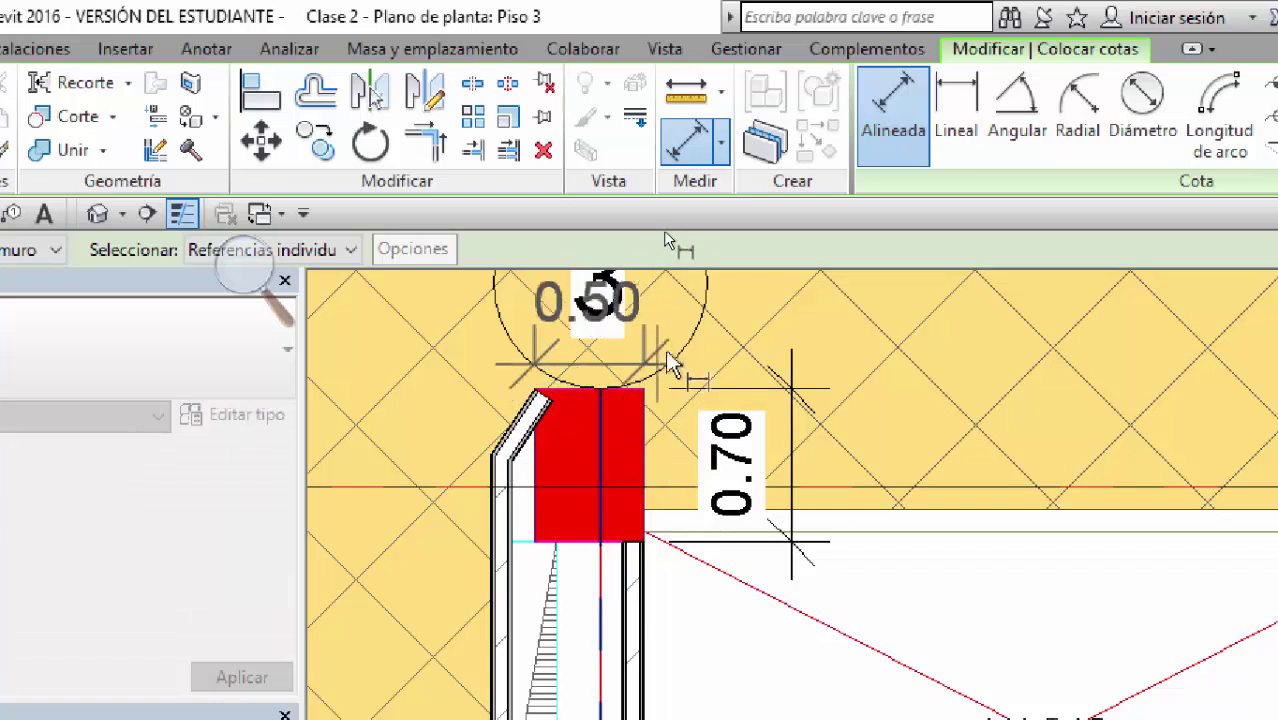
scroll(705, 385, down, 2)
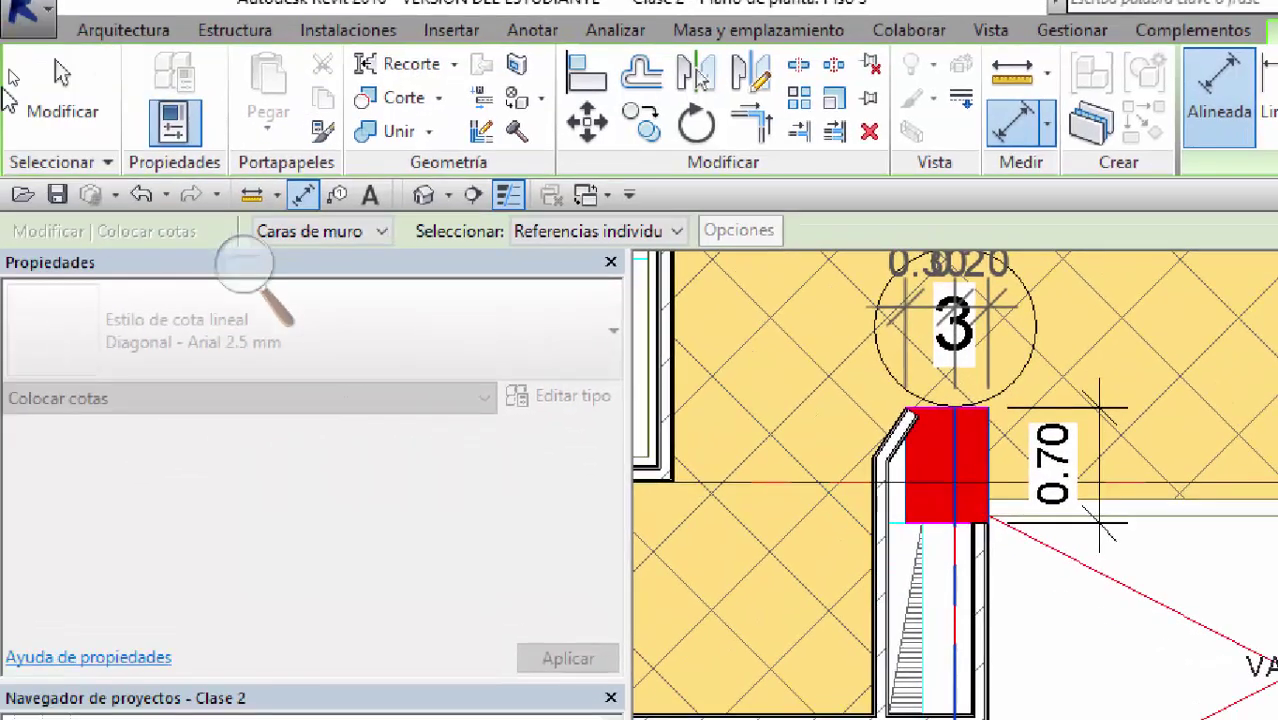
click(57, 90)
Step: Start a structural column and duplicate the COL 40X70 type under the name COL 50X70
scroll(1190, 437, up, 2)
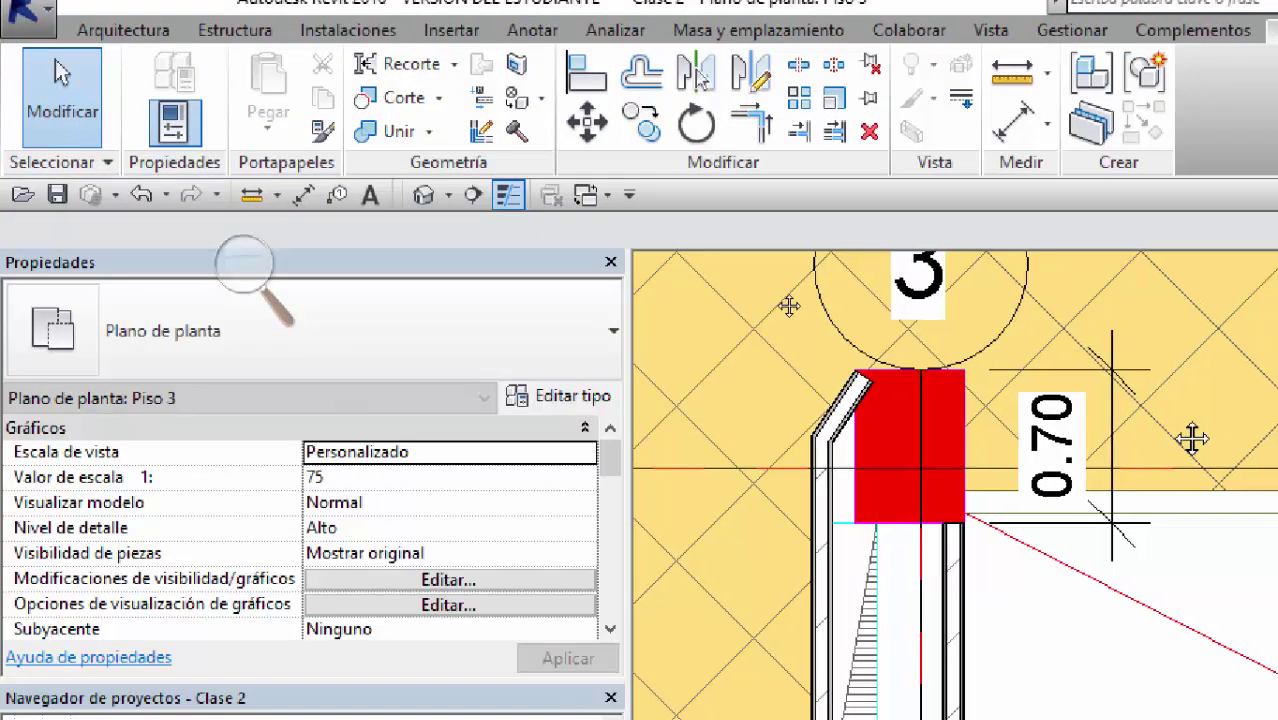
click(235, 48)
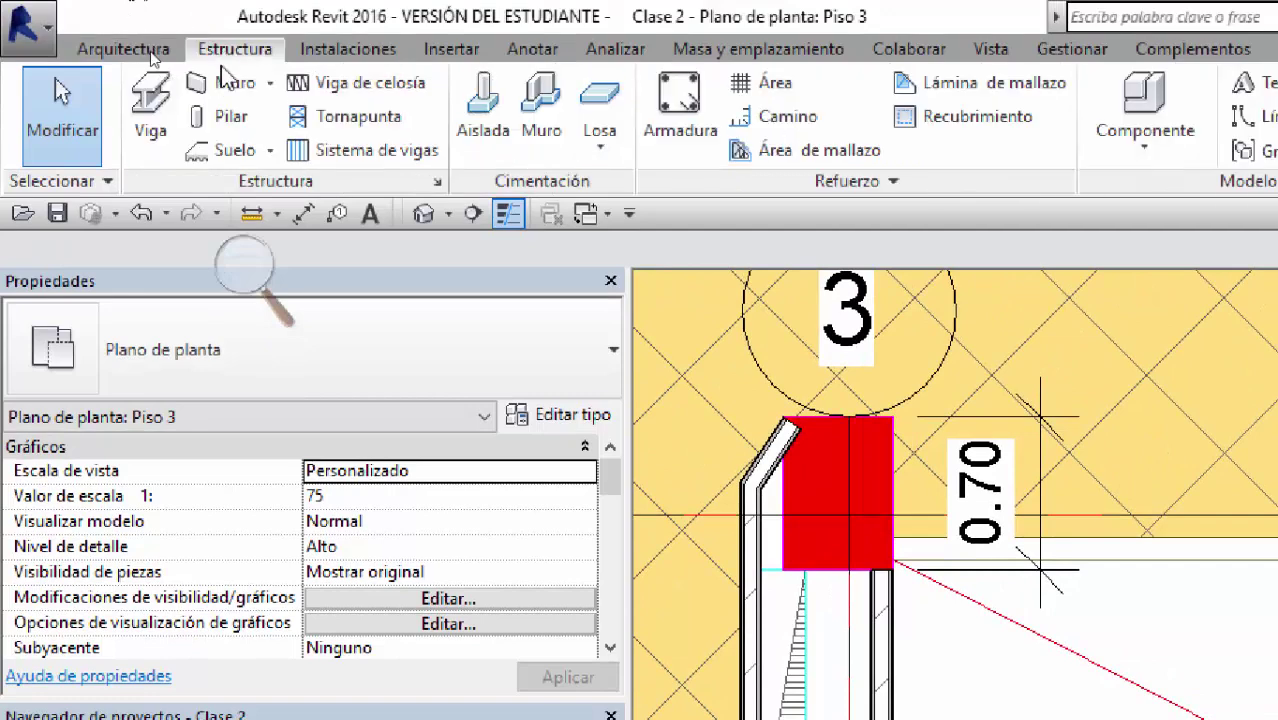
click(236, 115)
click(598, 418)
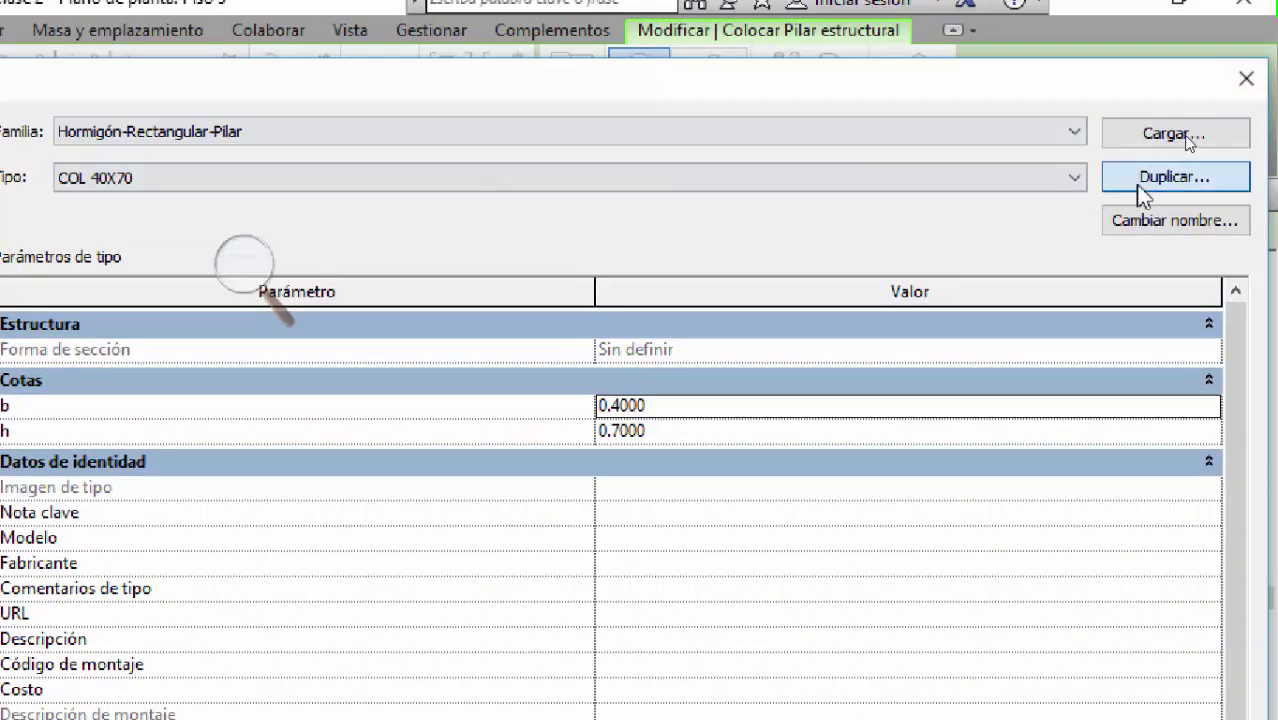
click(1230, 186)
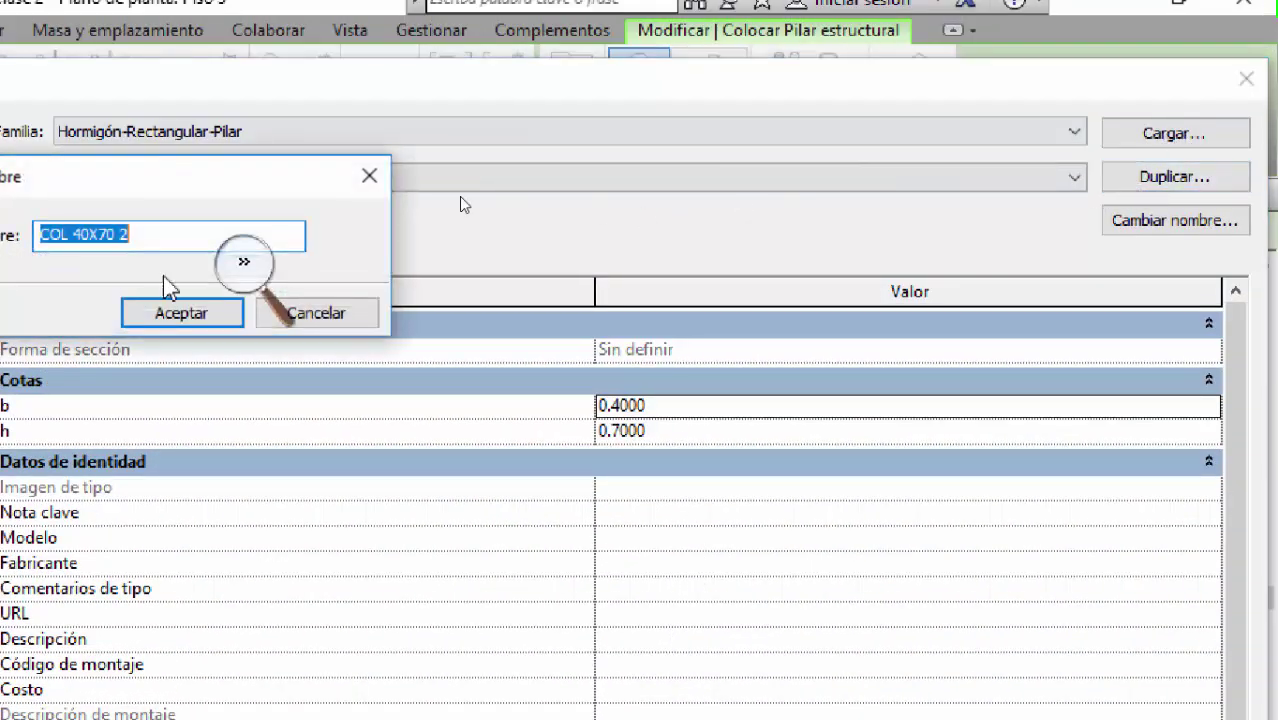
click(438, 219)
drag(438, 219, 384, 222)
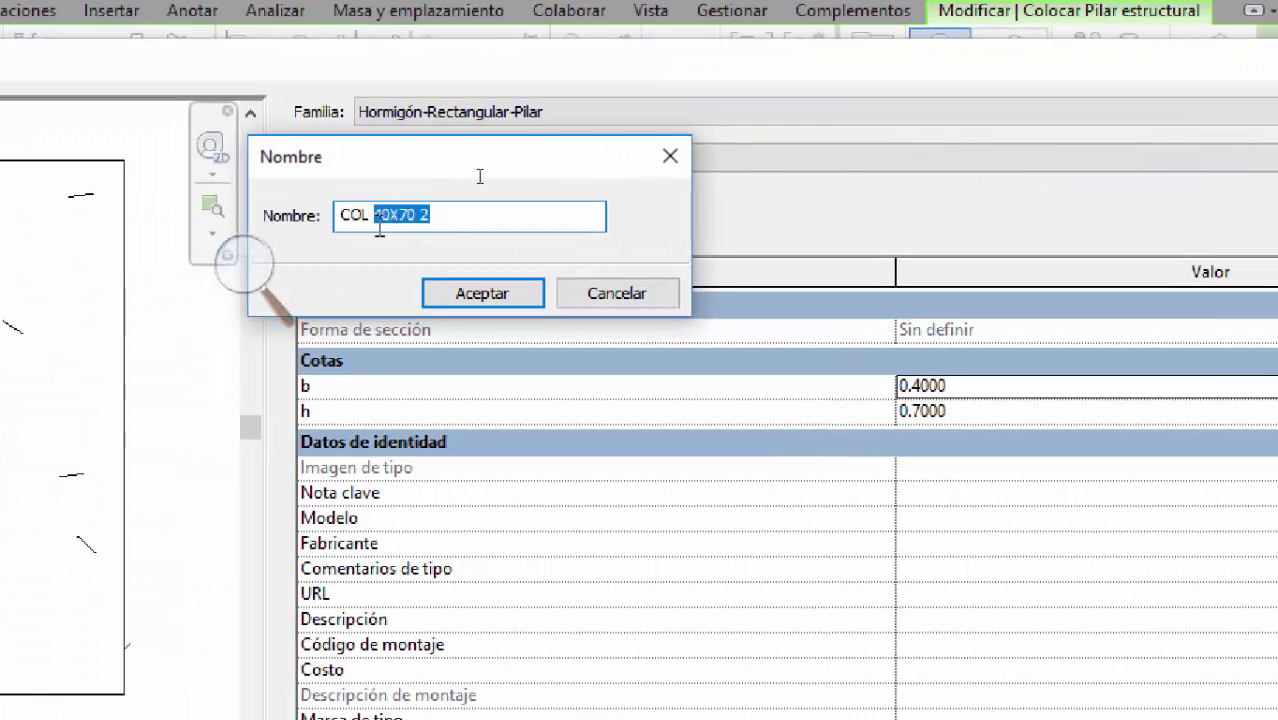
text(50X)
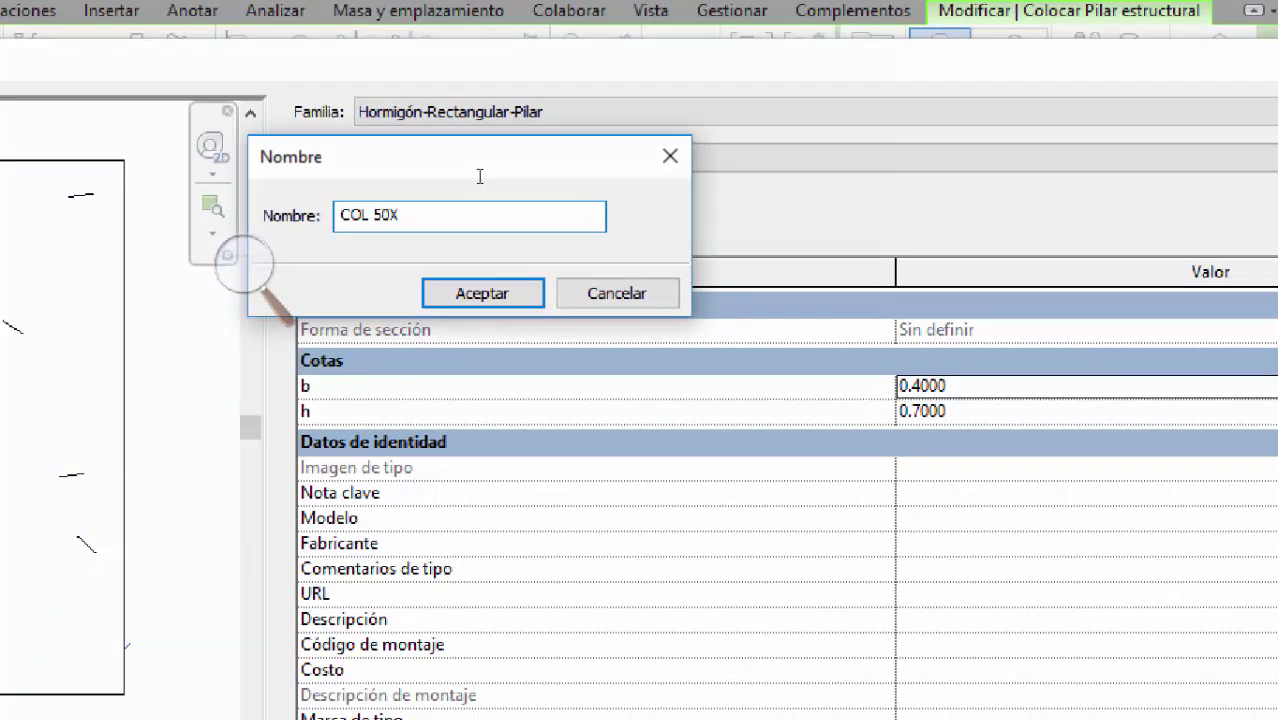
text(70)
click(506, 293)
Step: Set the COL 50X70 type's b dimension to 0.5 and accept the type properties
click(998, 384)
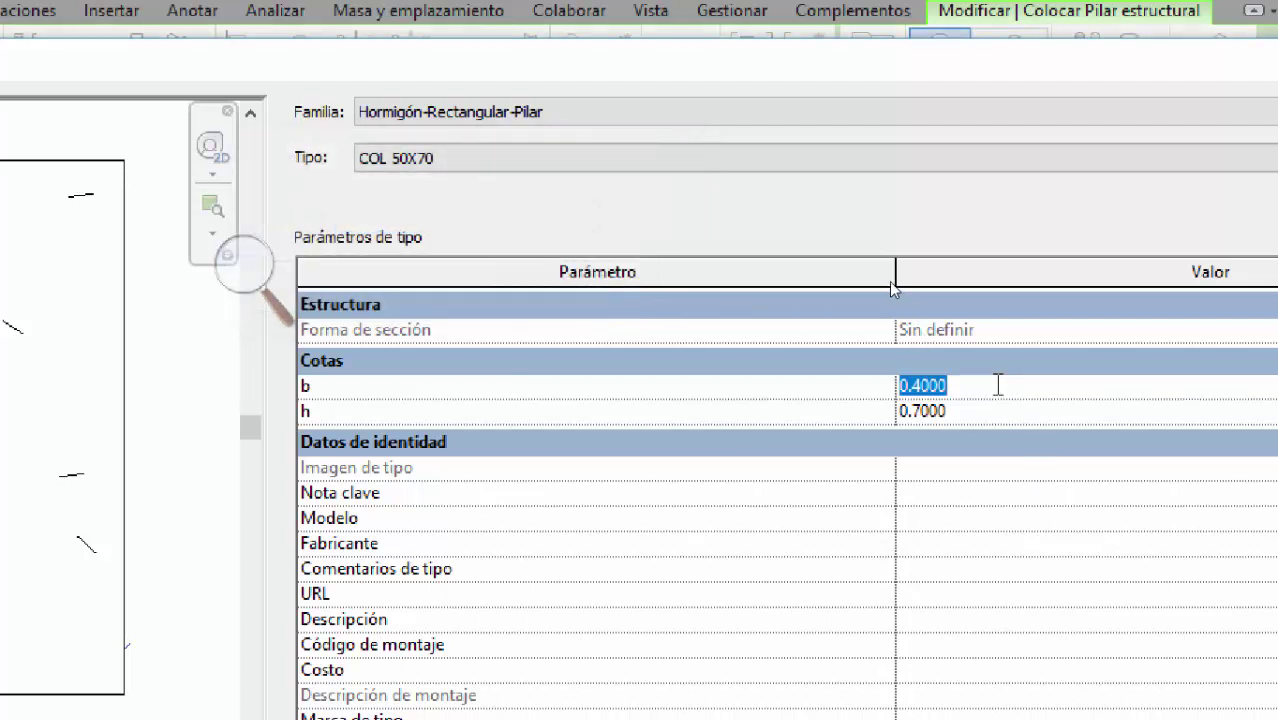
text(0.5)
key(Return)
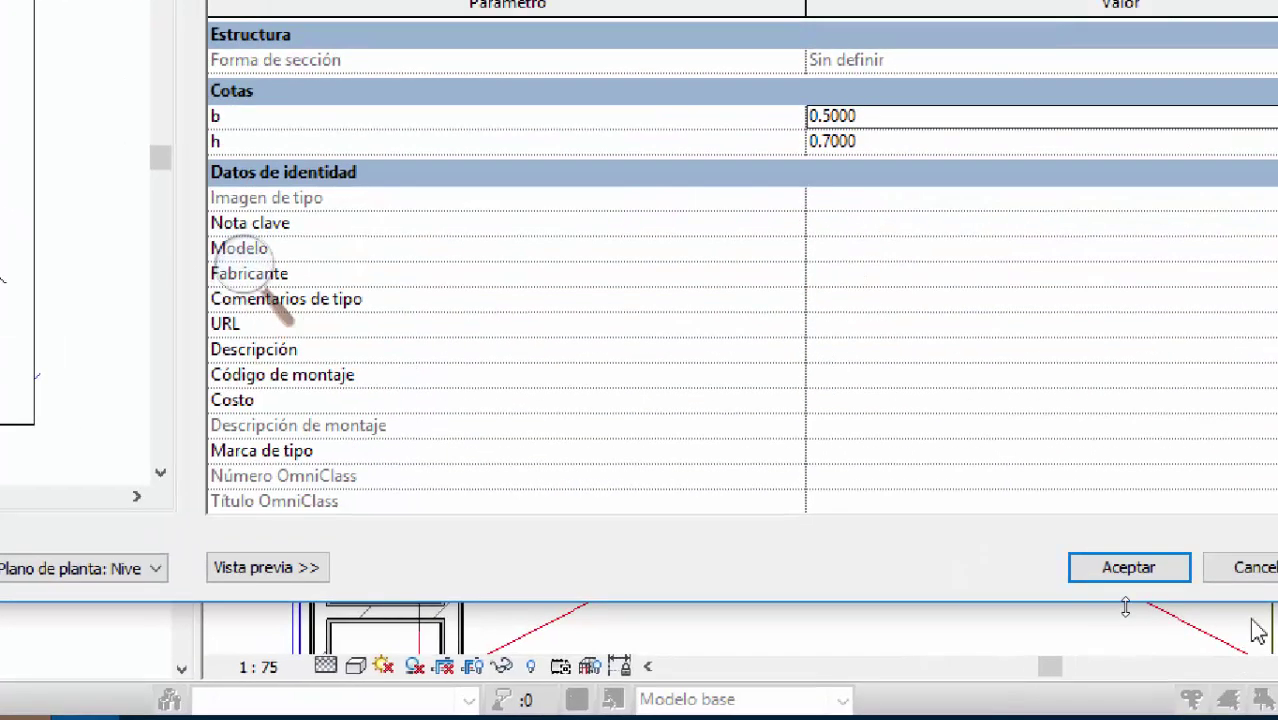
click(1150, 570)
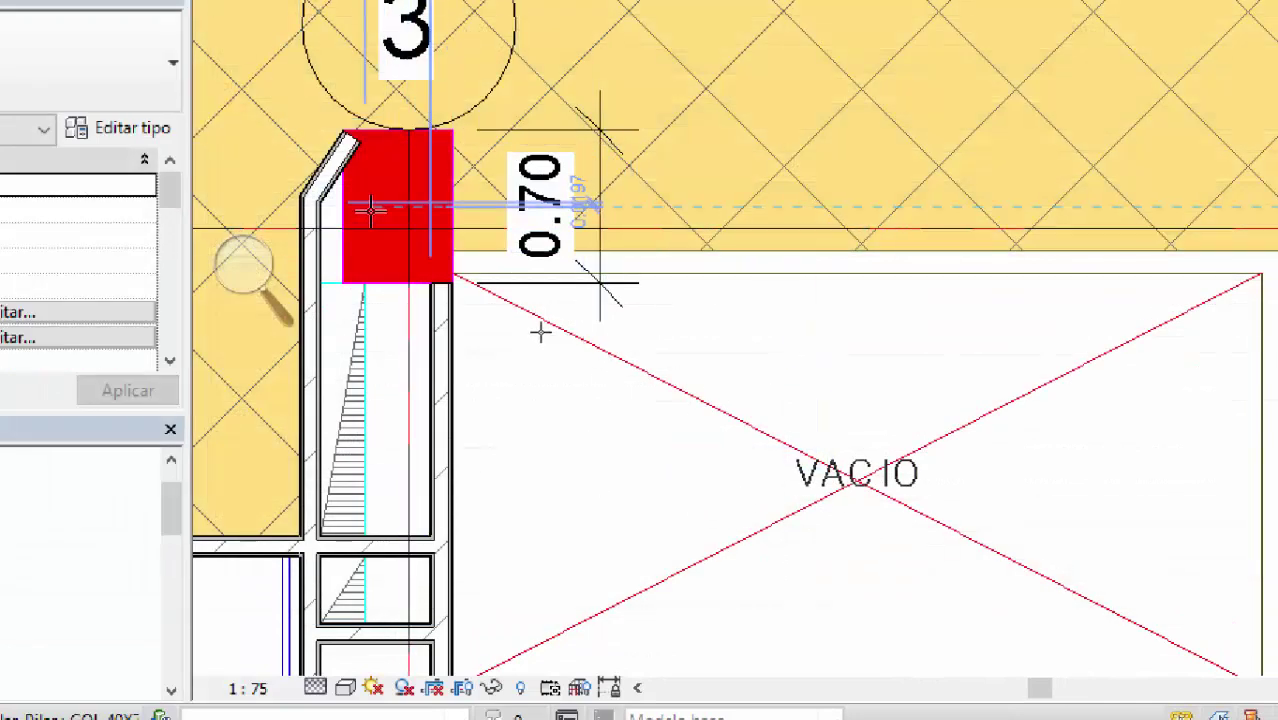
Step: Place a COL 50X70 column below grid bubble 3 and align its lower and left edges with the red outline
middle_drag(564, 315, 754, 355)
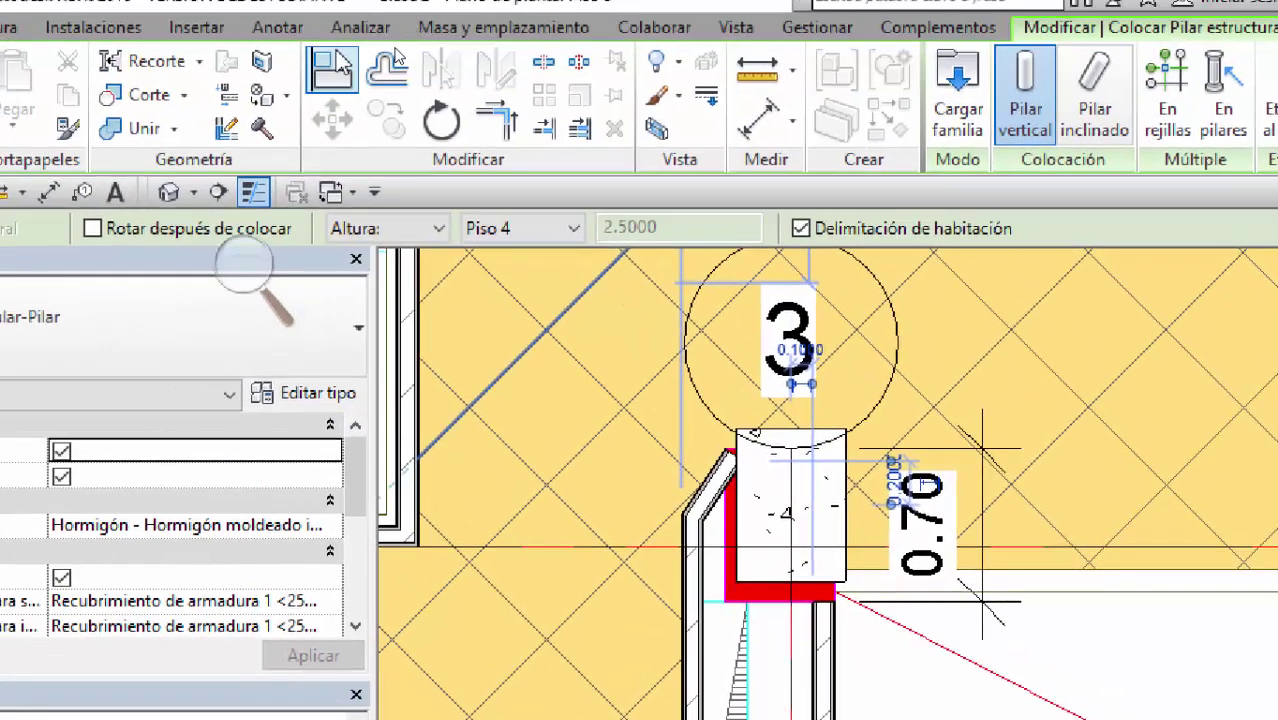
click(335, 68)
scroll(708, 439, up, 2)
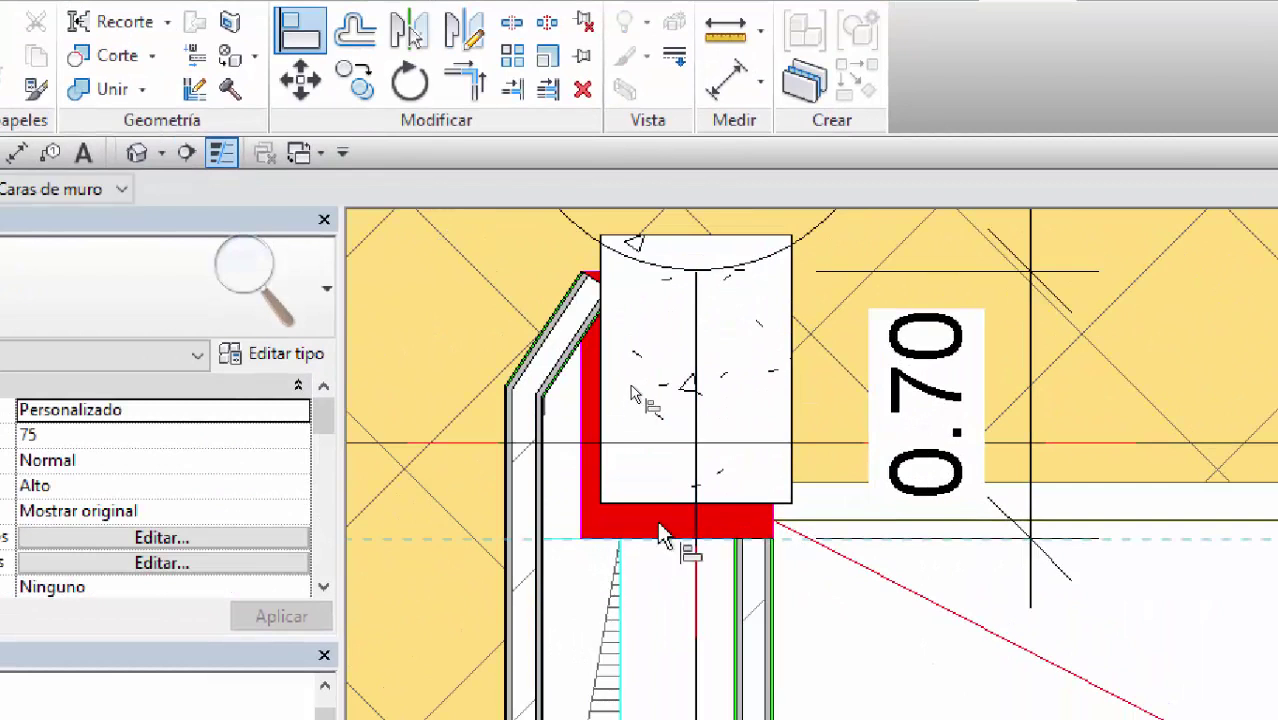
click(668, 504)
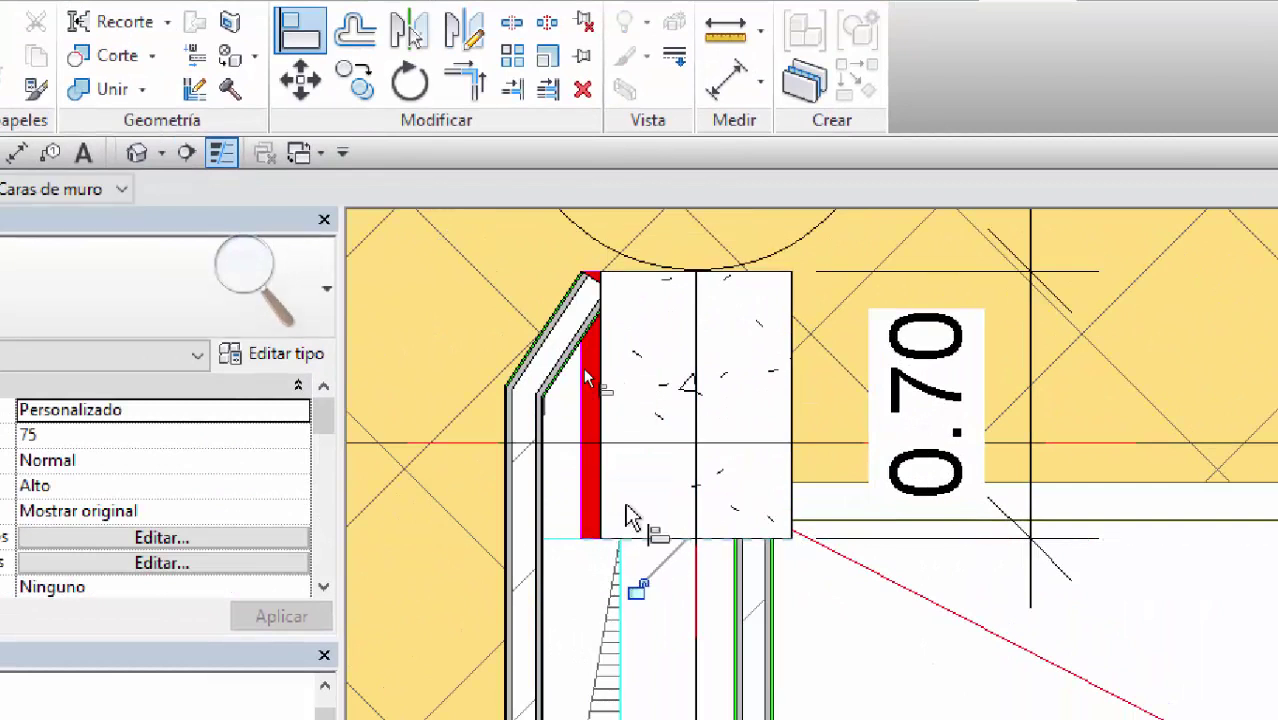
click(582, 362)
click(591, 490)
scroll(595, 485, down, 4)
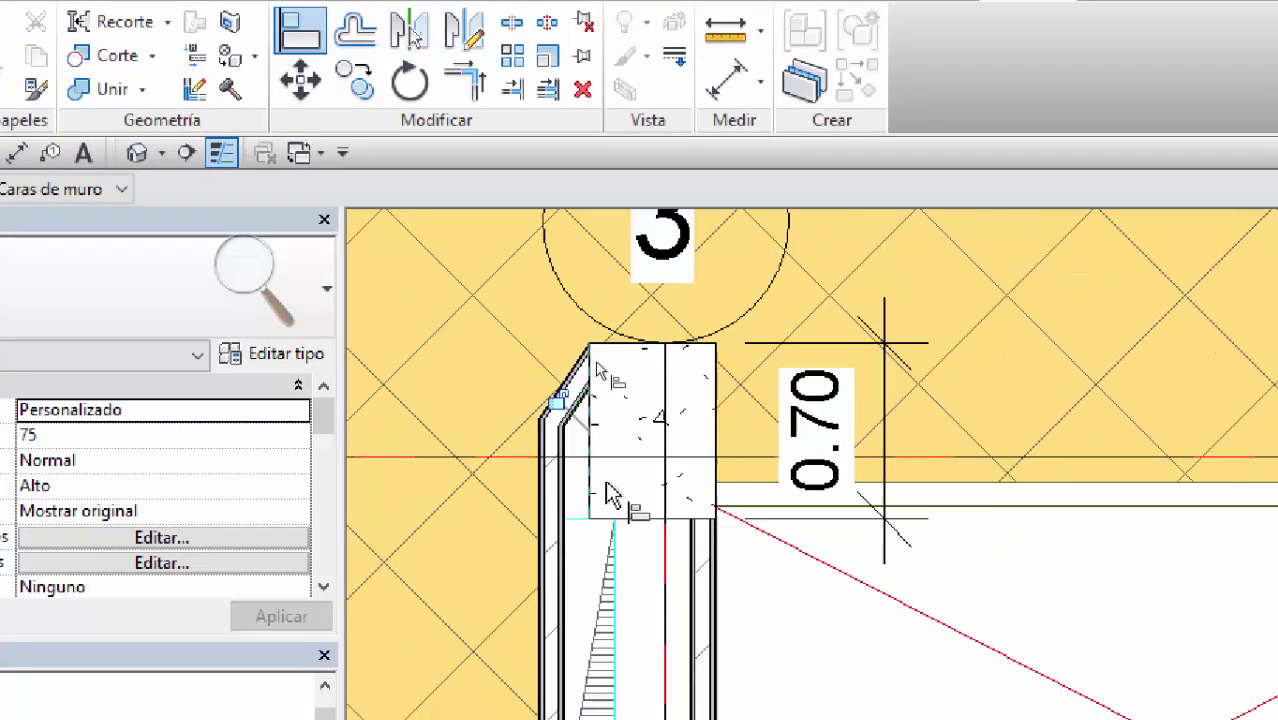
scroll(620, 422, down, 3)
key(Escape)
Step: Start a structural column for the 0.50 by 0.60 red outline and duplicate COL 50X70 as COL 50X60
ctrl+scroll(662, 456, down, 3)
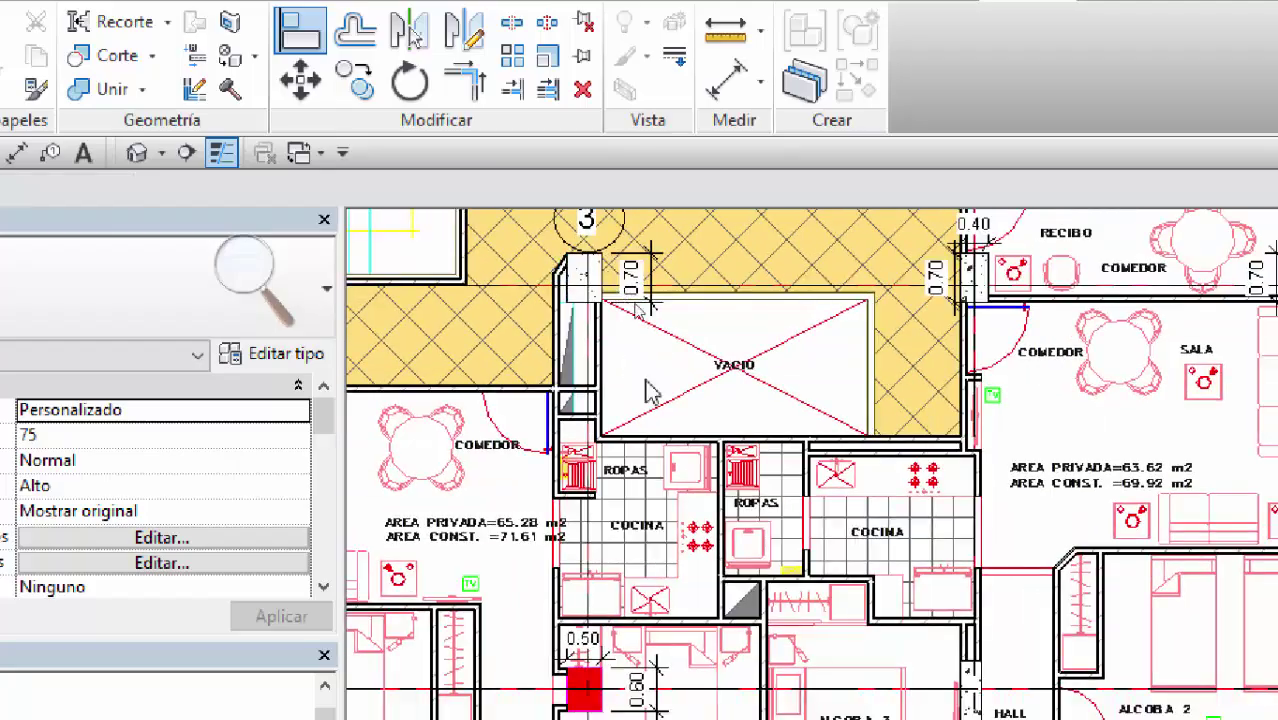
ctrl+scroll(650, 380, down, 3)
scroll(618, 490, up, 2)
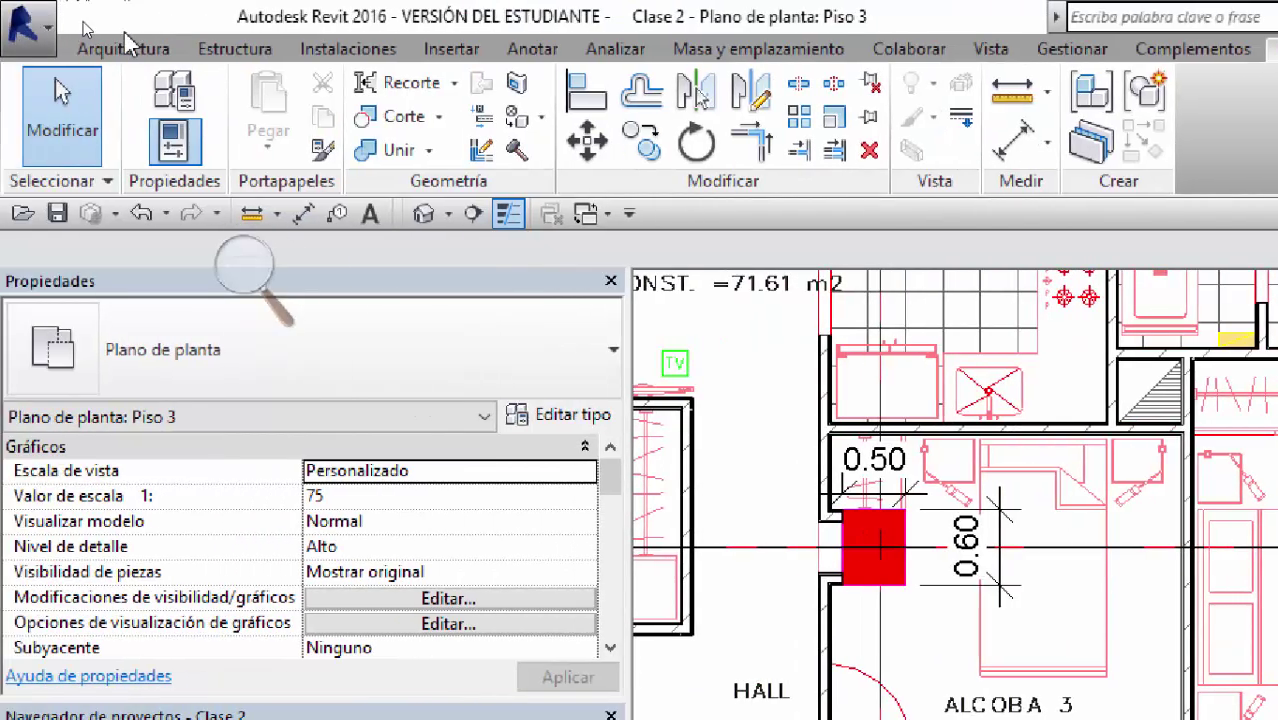
click(235, 48)
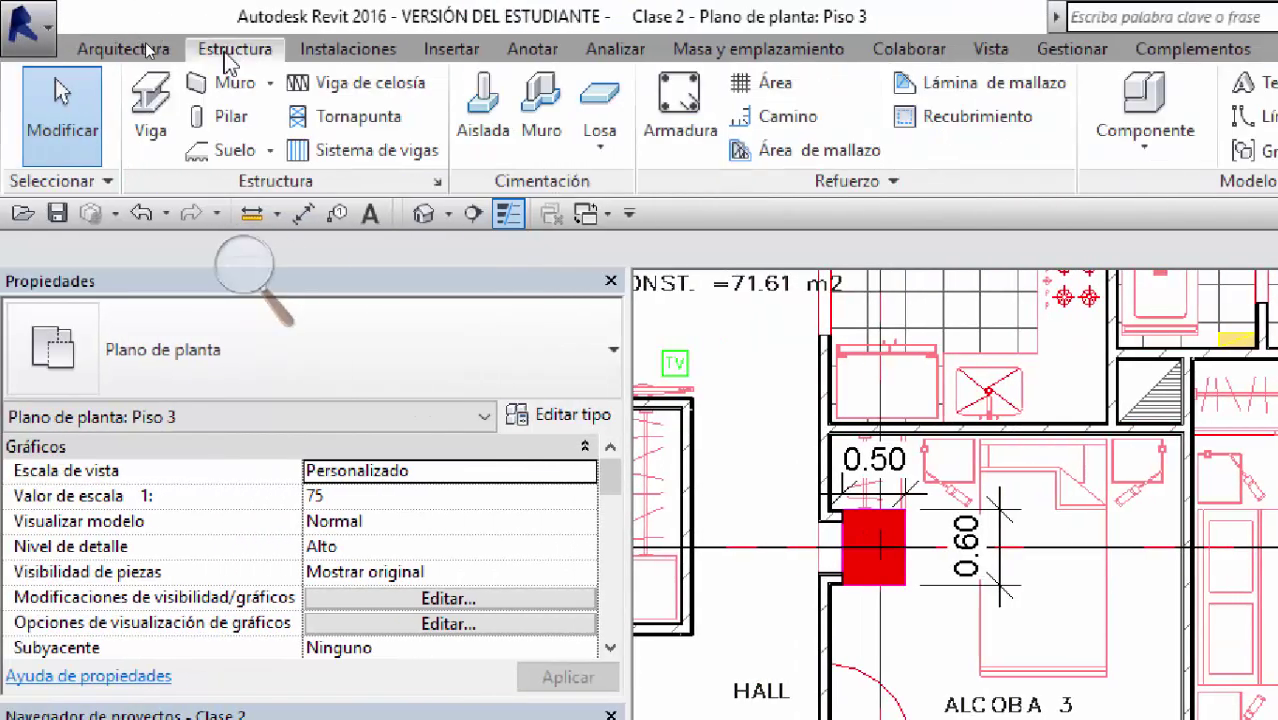
click(262, 107)
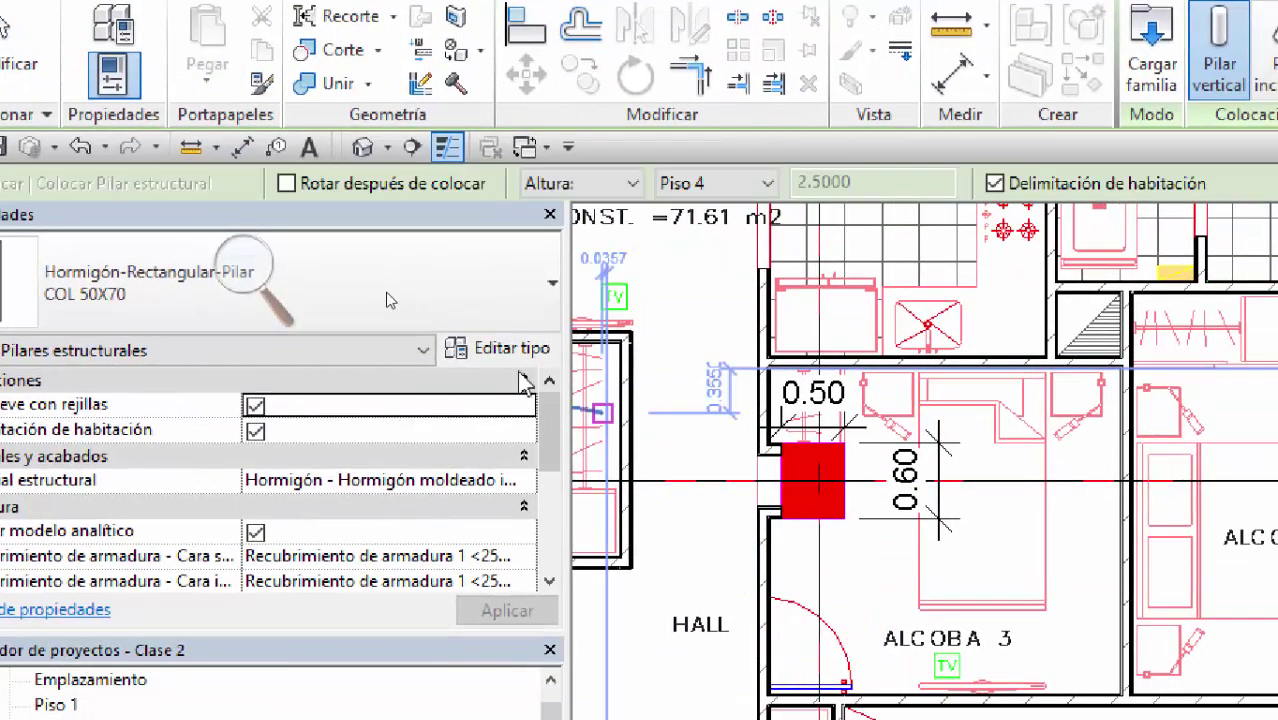
click(545, 414)
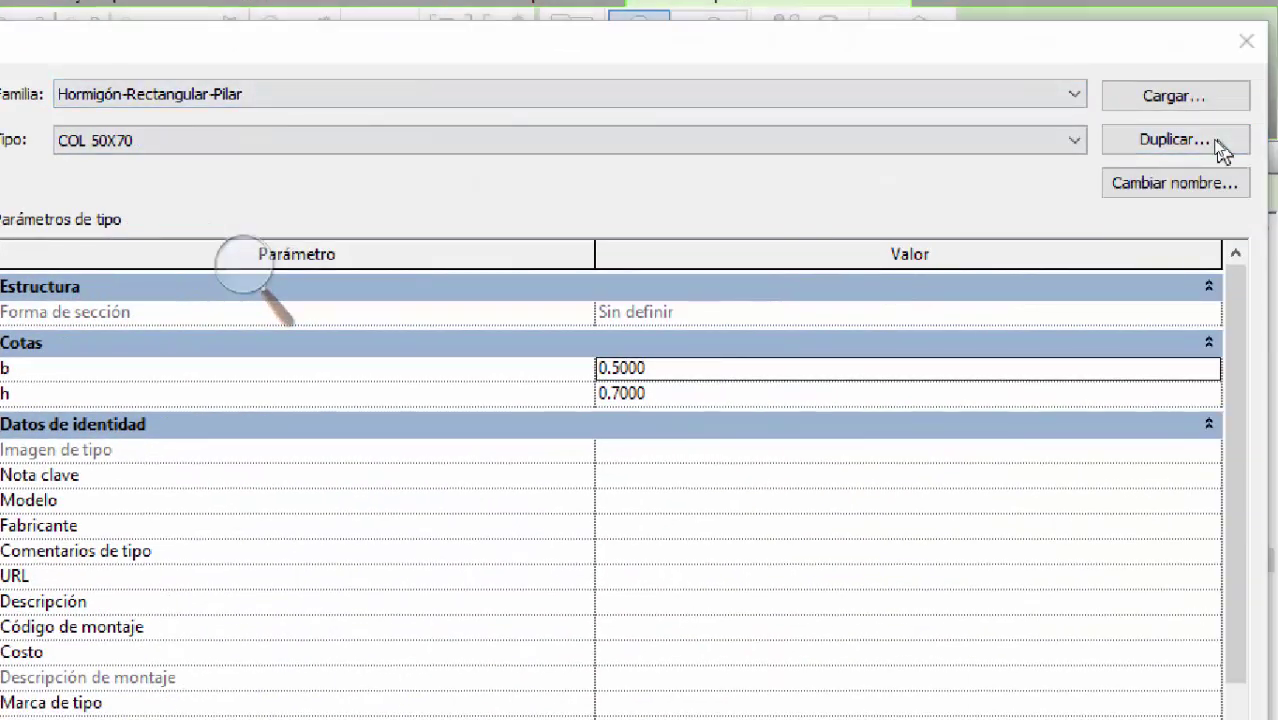
click(1215, 143)
drag(410, 205, 385, 210)
text(60)
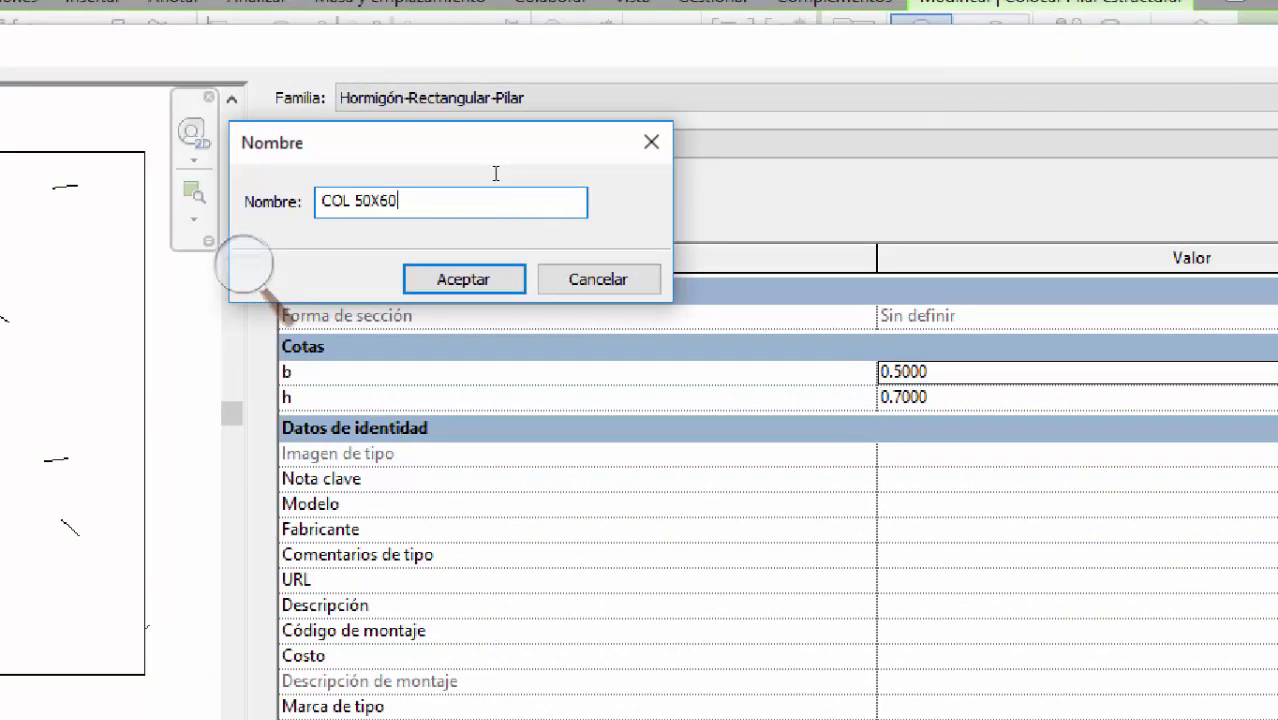
click(478, 276)
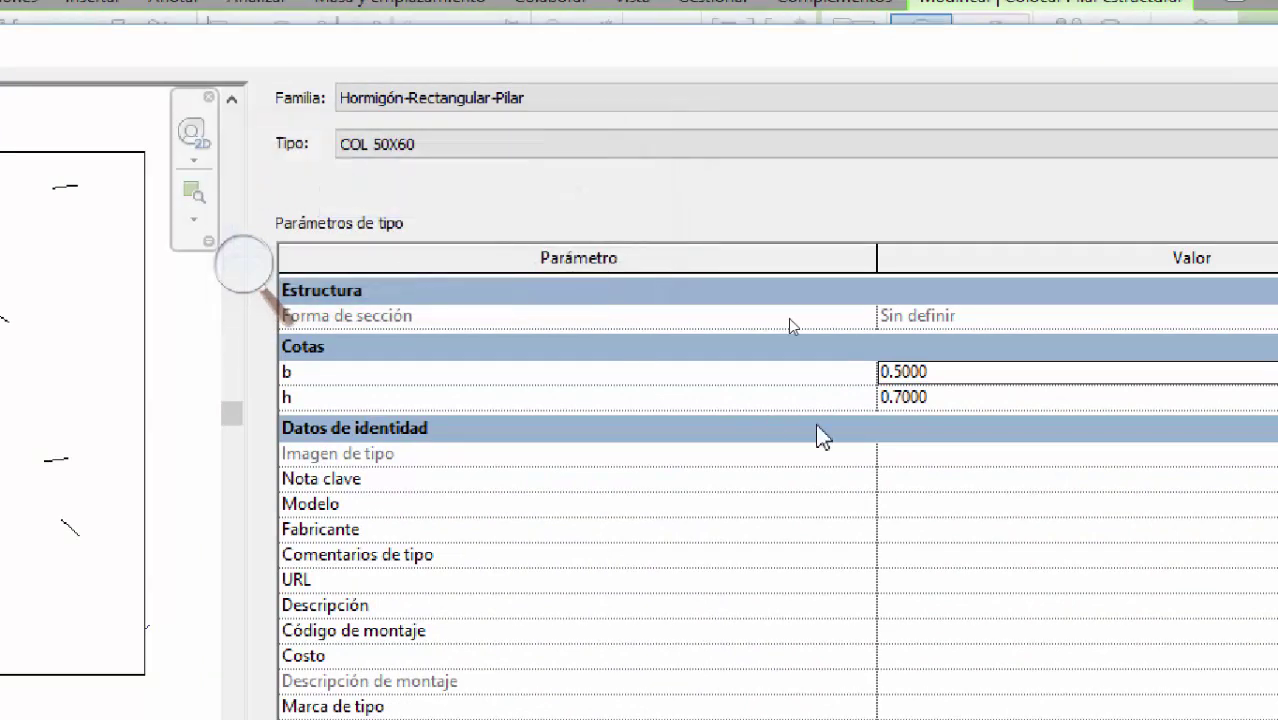
Step: Set the COL 50X60 type's h dimension to 0.6 and accept the type properties
click(935, 397)
text(0.6)
key(Return)
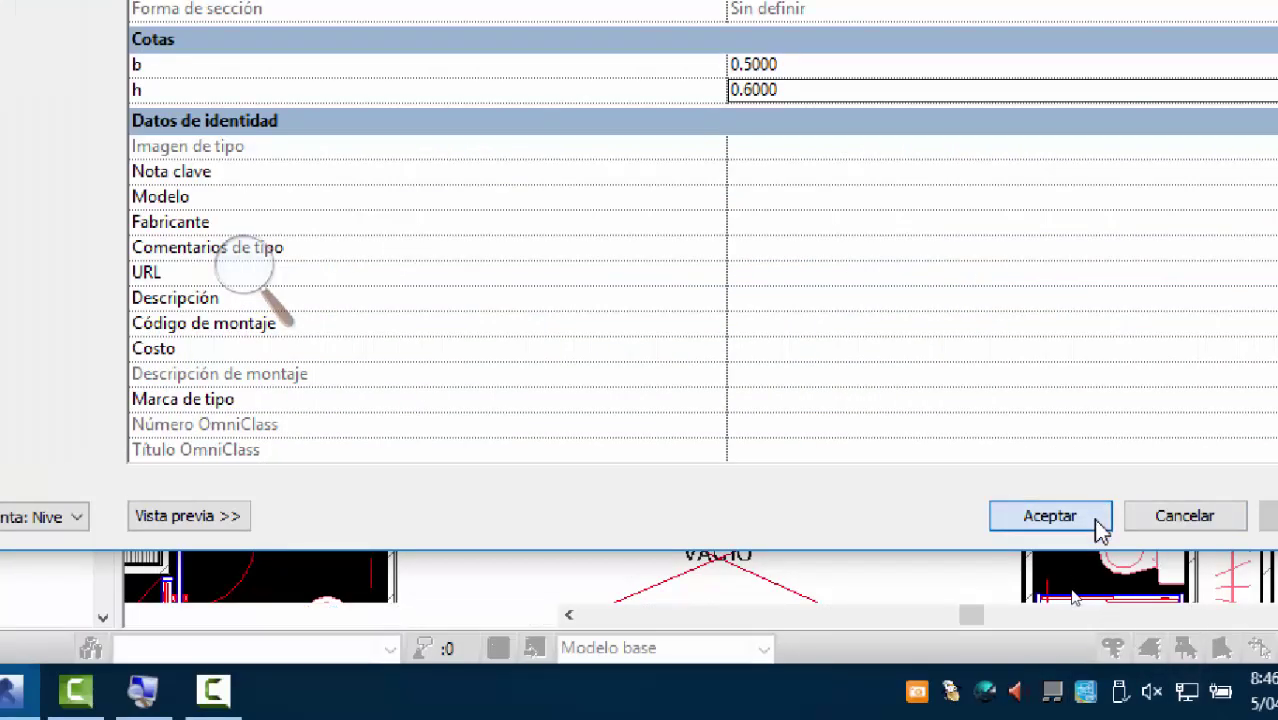
click(1050, 516)
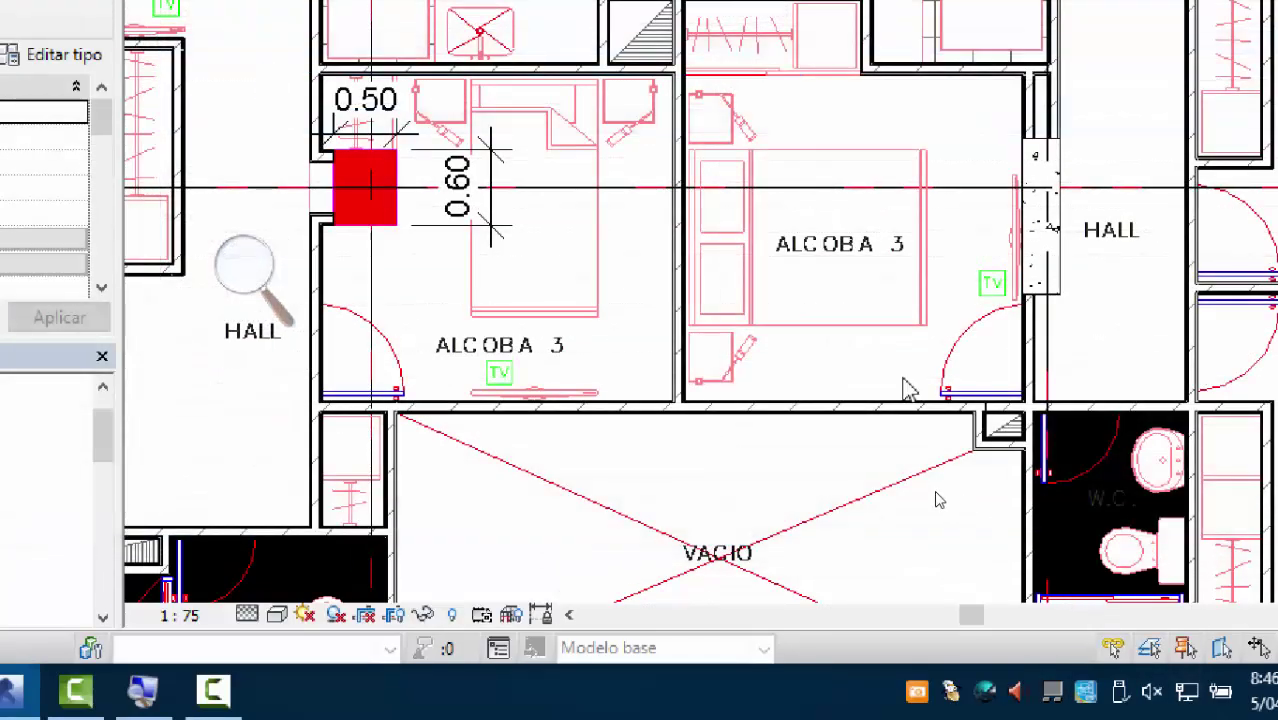
Step: Place a COL 50X60 column at the intersection of grids B and 3 and align its left edge with the red outline
middle_drag(956, 485, 897, 490)
scroll(405, 310, up, 3)
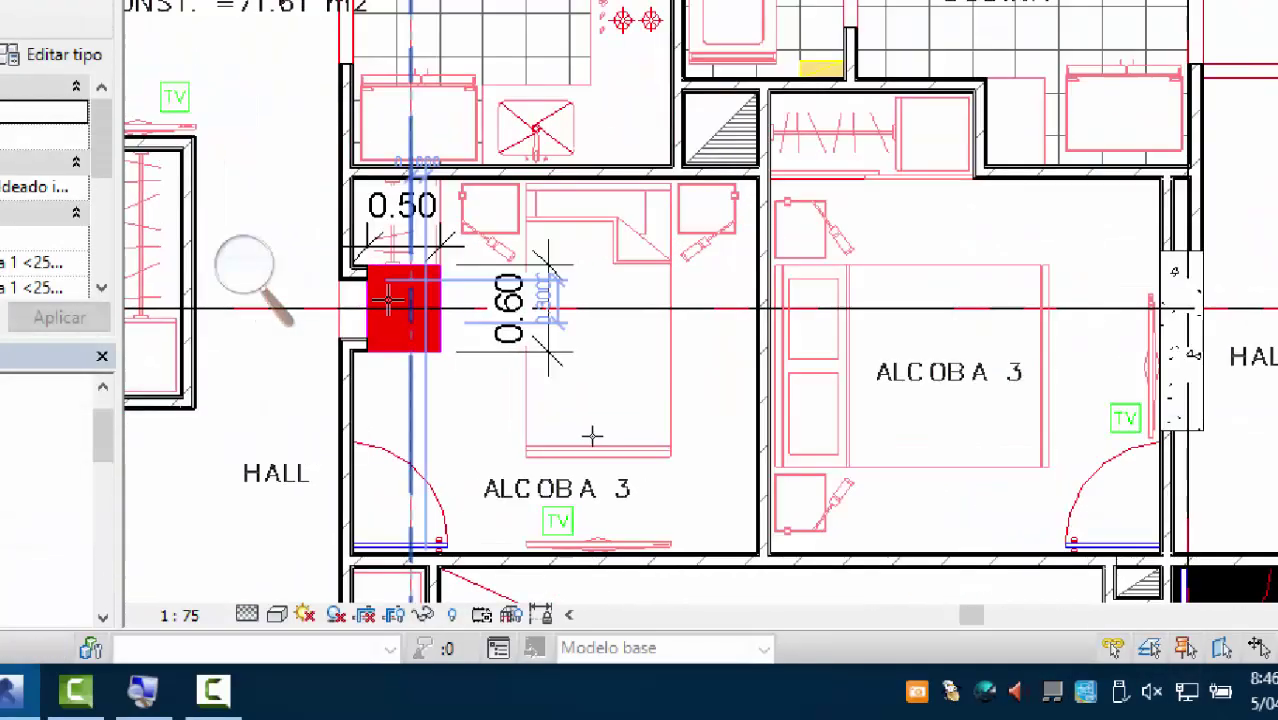
click(410, 305)
middle_drag(412, 308, 539, 363)
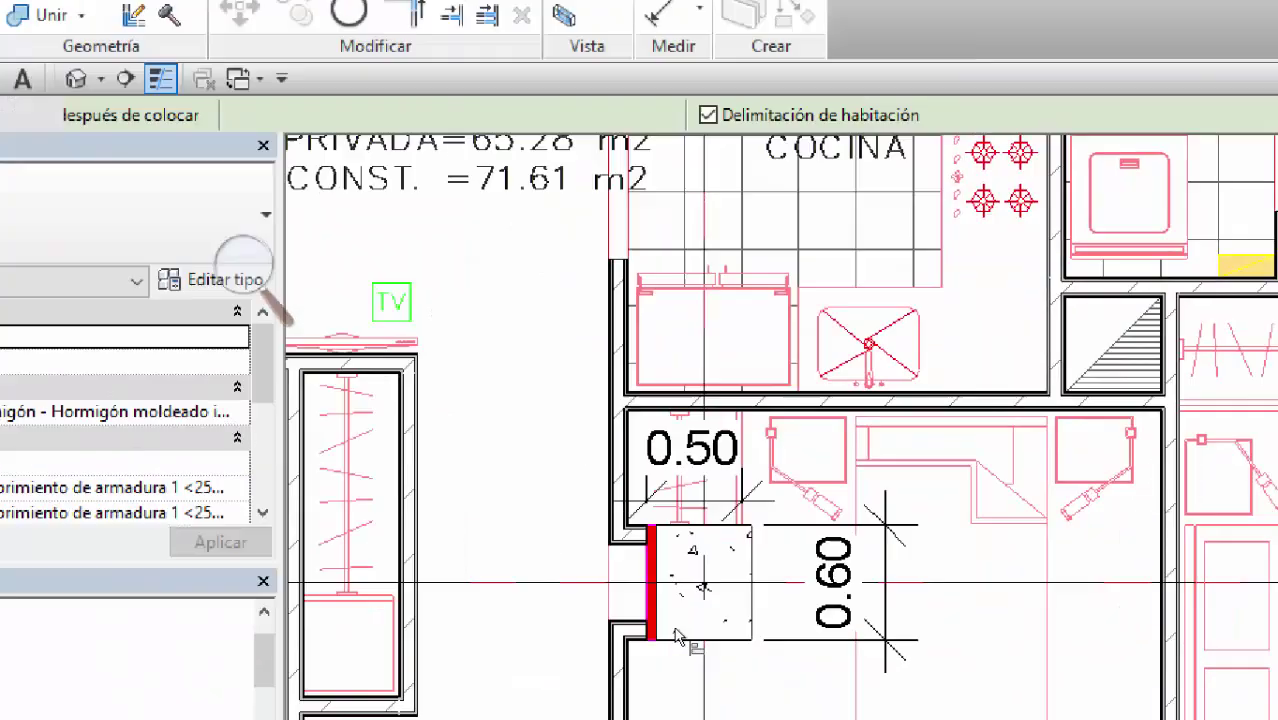
scroll(678, 636, up, 4)
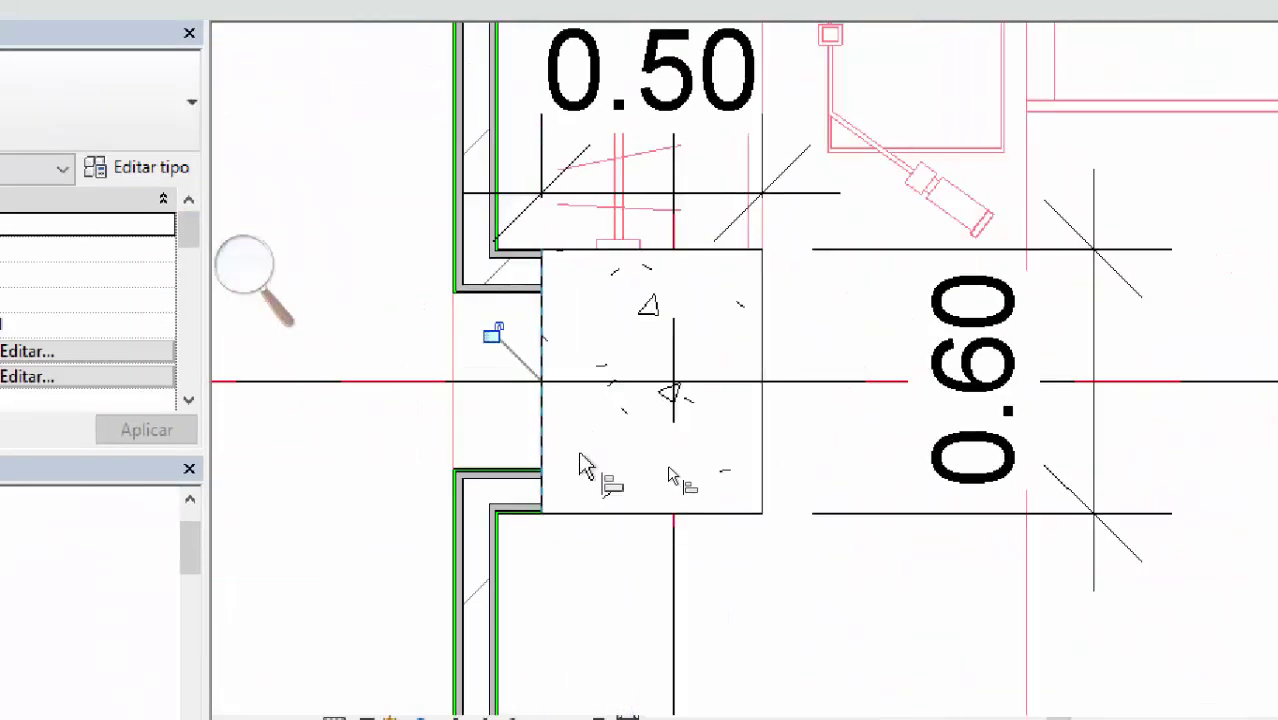
Step: Start a structural column for the 0.40 by 0.60 outline, duplicate COL 50X60 as COL 40X60, and accept the type properties
scroll(600, 420, down, 8)
middle_drag(731, 408, 859, 426)
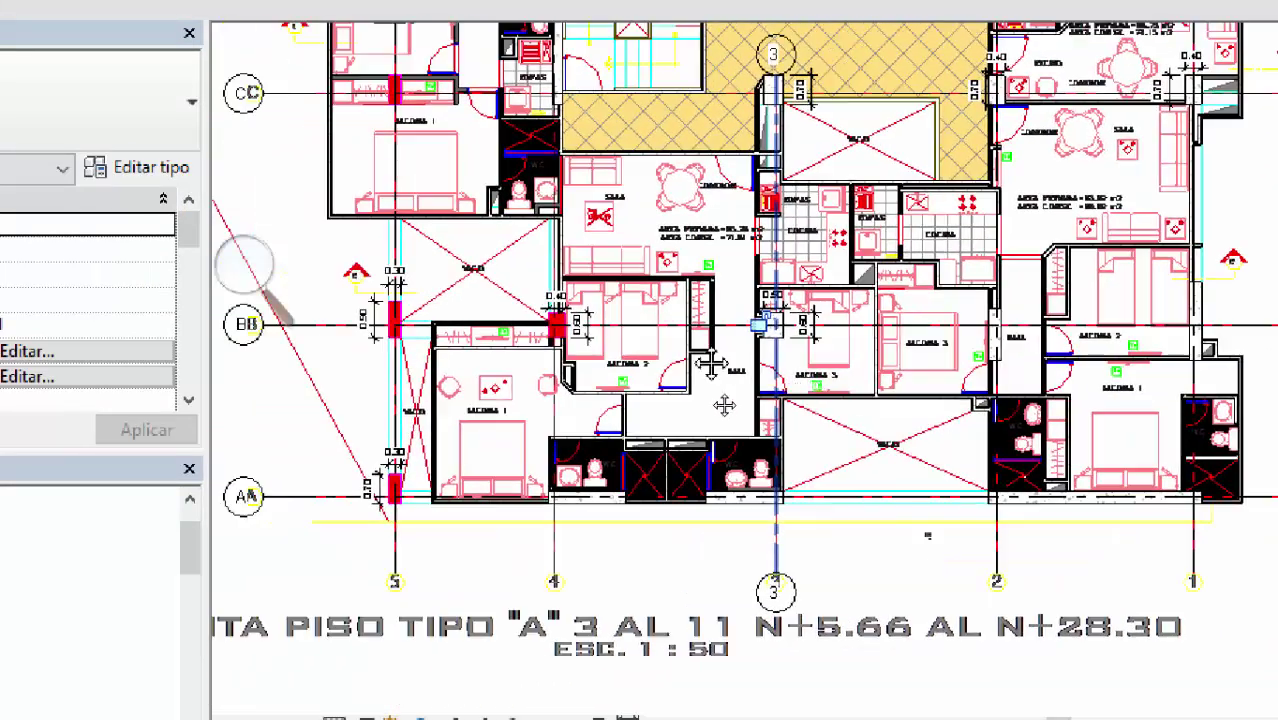
scroll(564, 316, up, 5)
scroll(556, 318, down, 2)
middle_drag(556, 345, 562, 371)
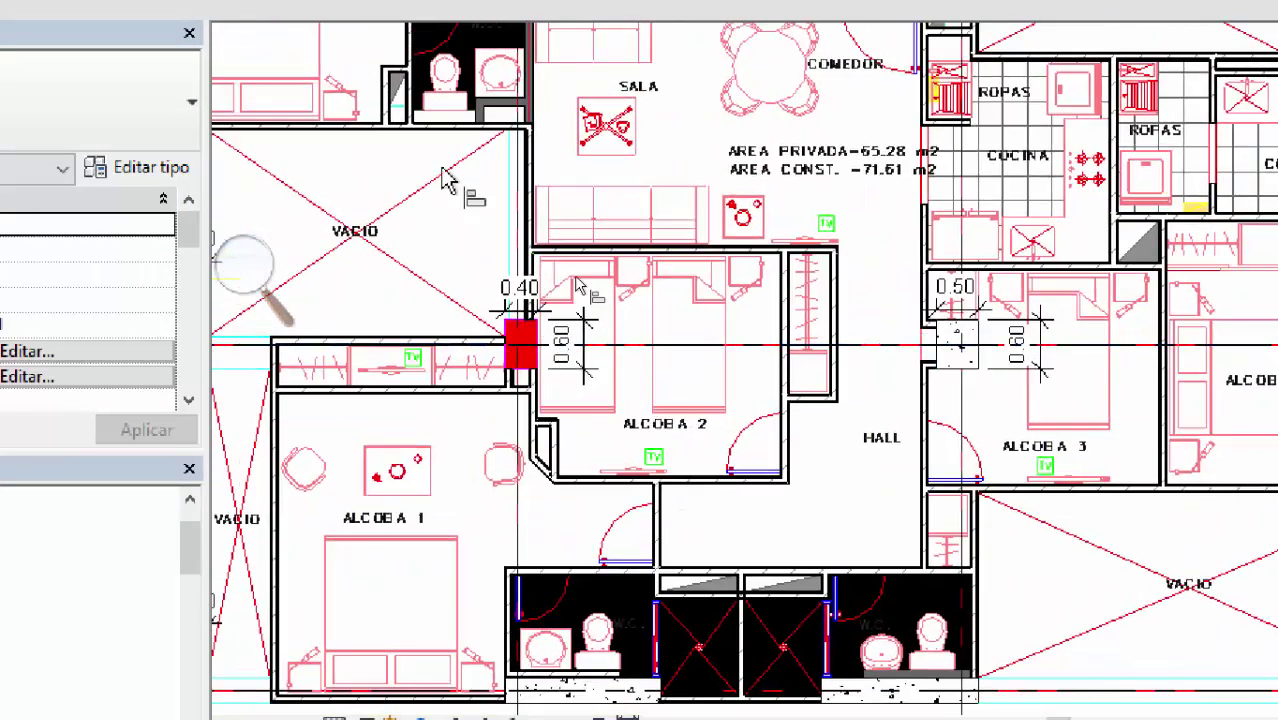
click(228, 50)
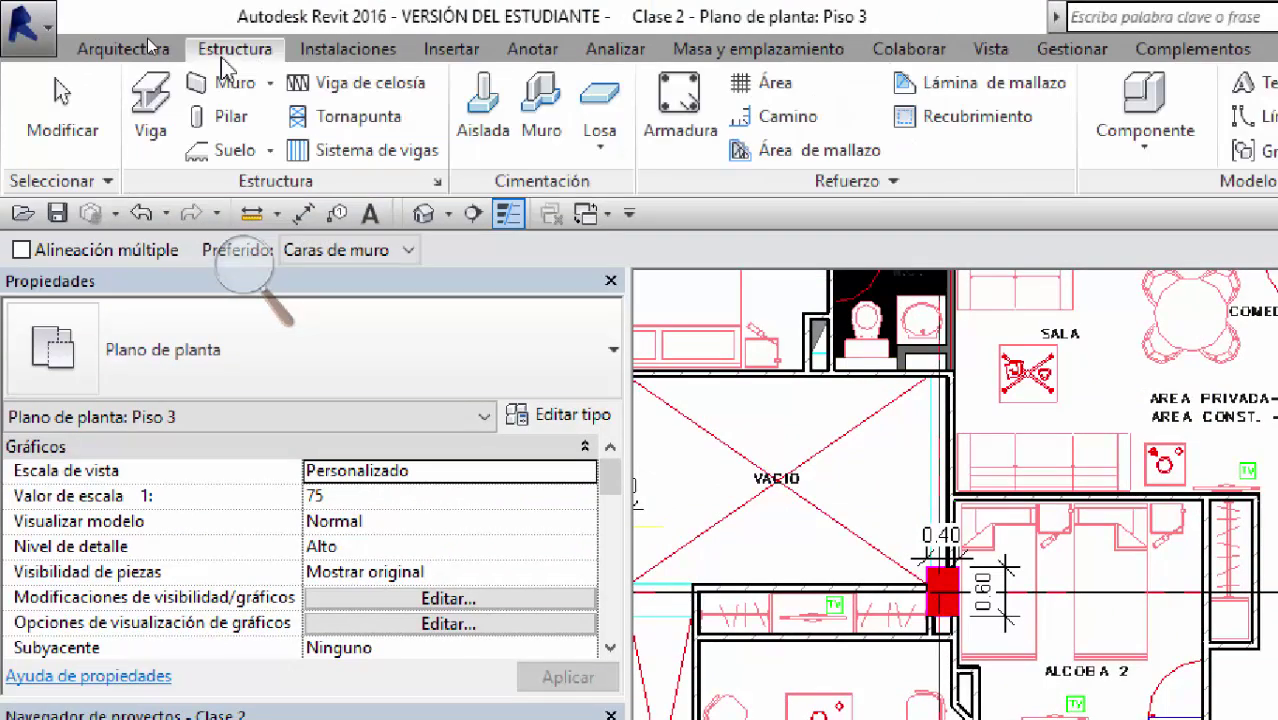
click(232, 122)
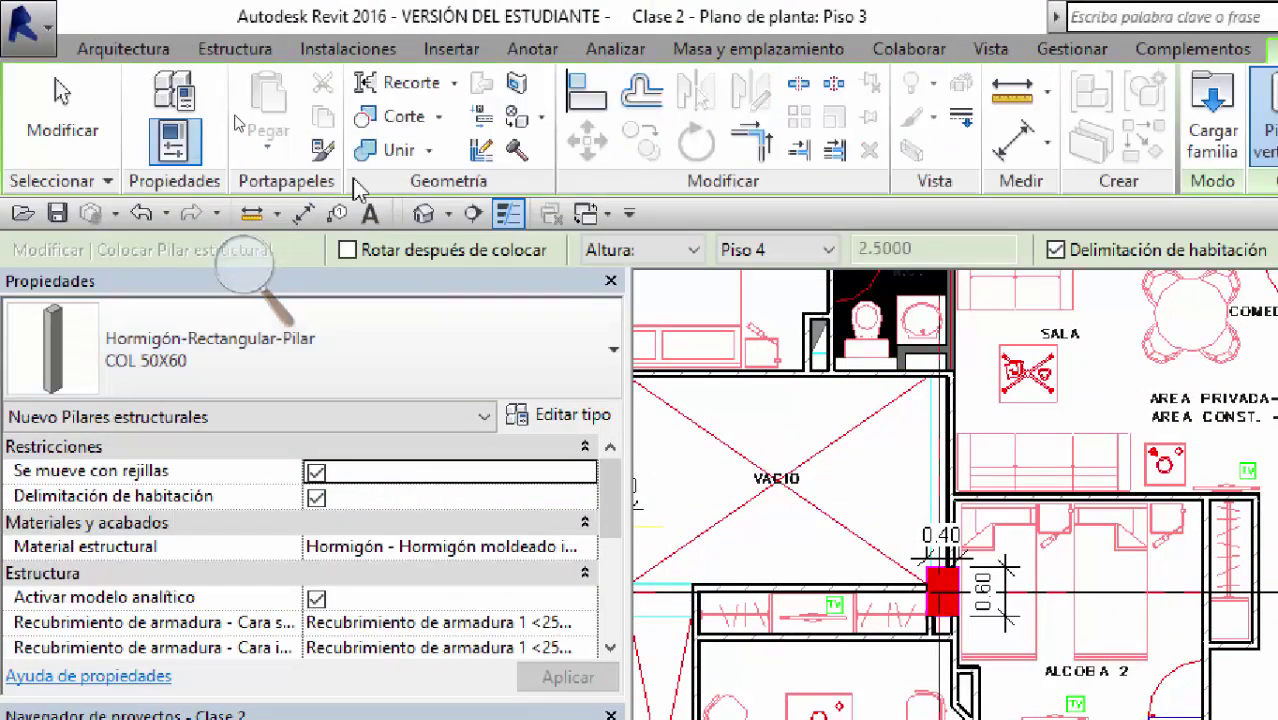
click(556, 424)
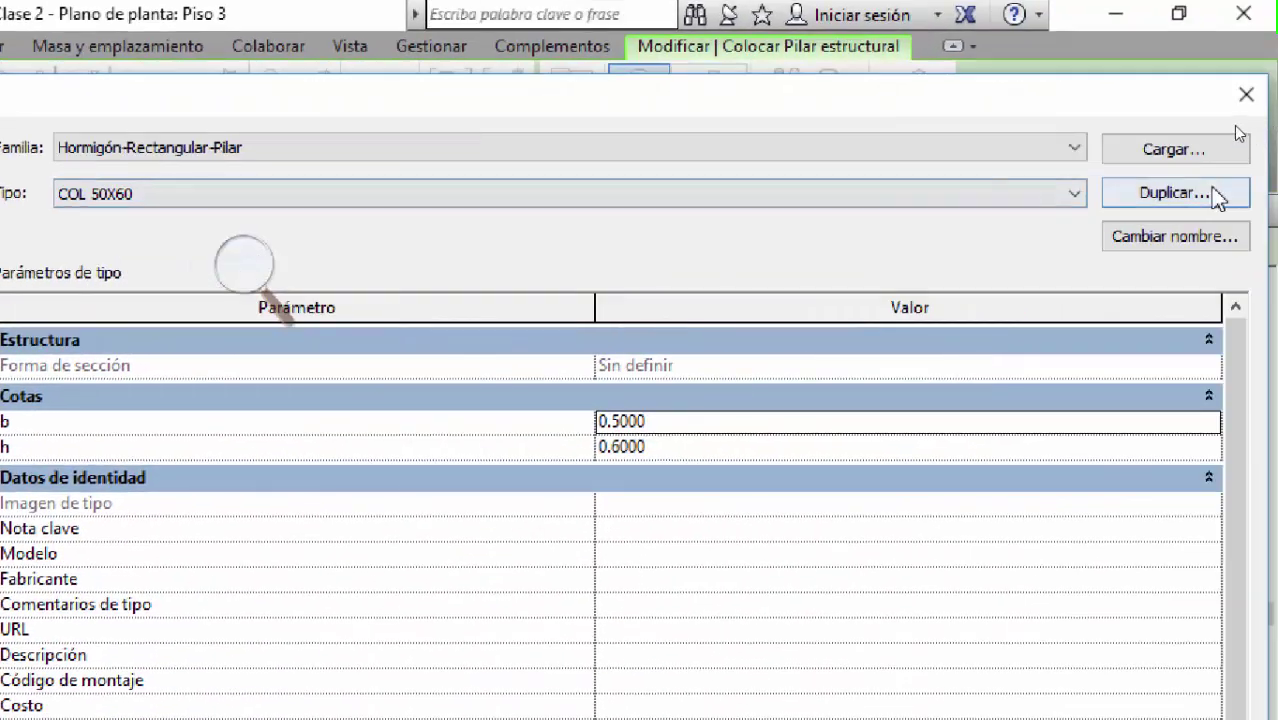
click(1215, 194)
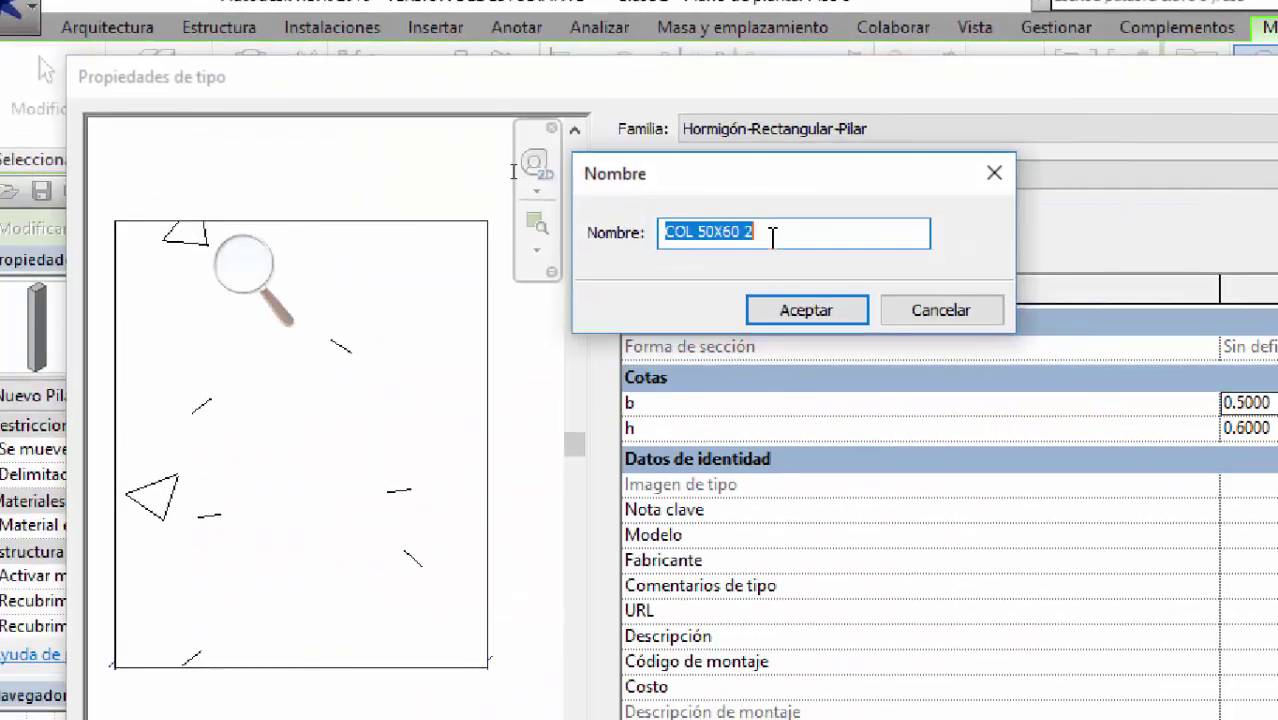
drag(296, 250, 225, 250)
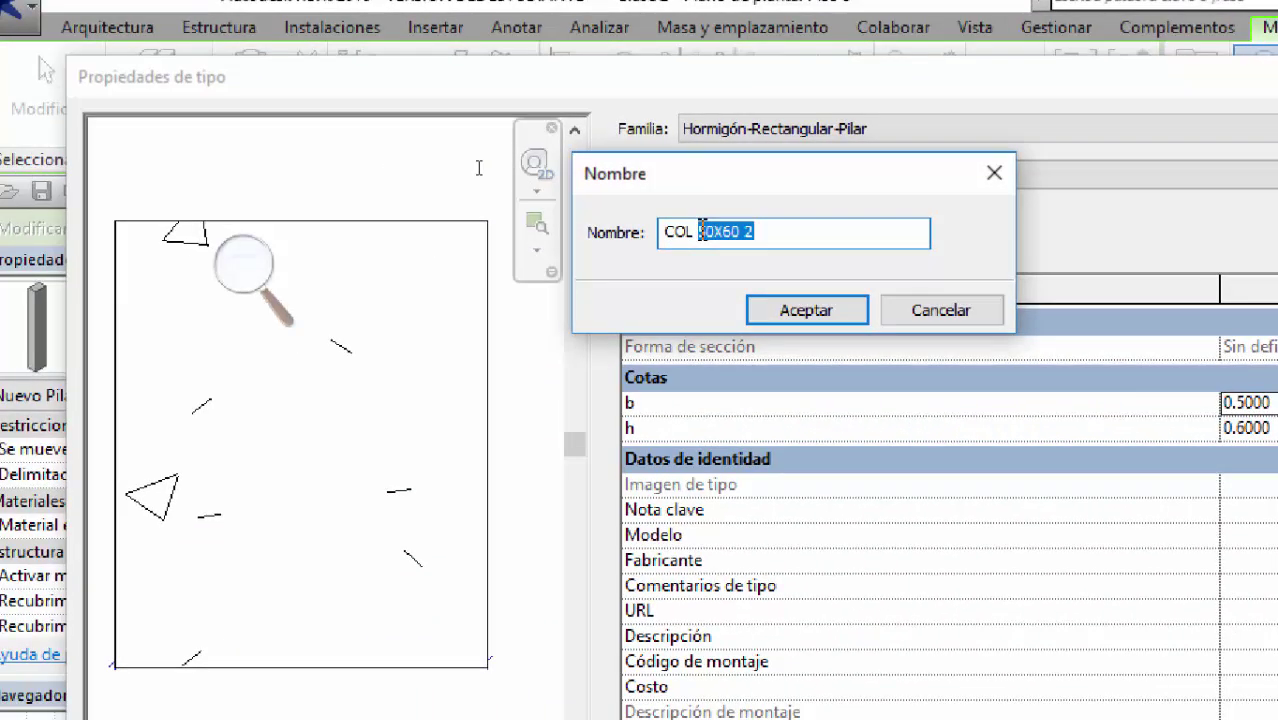
text(40X60)
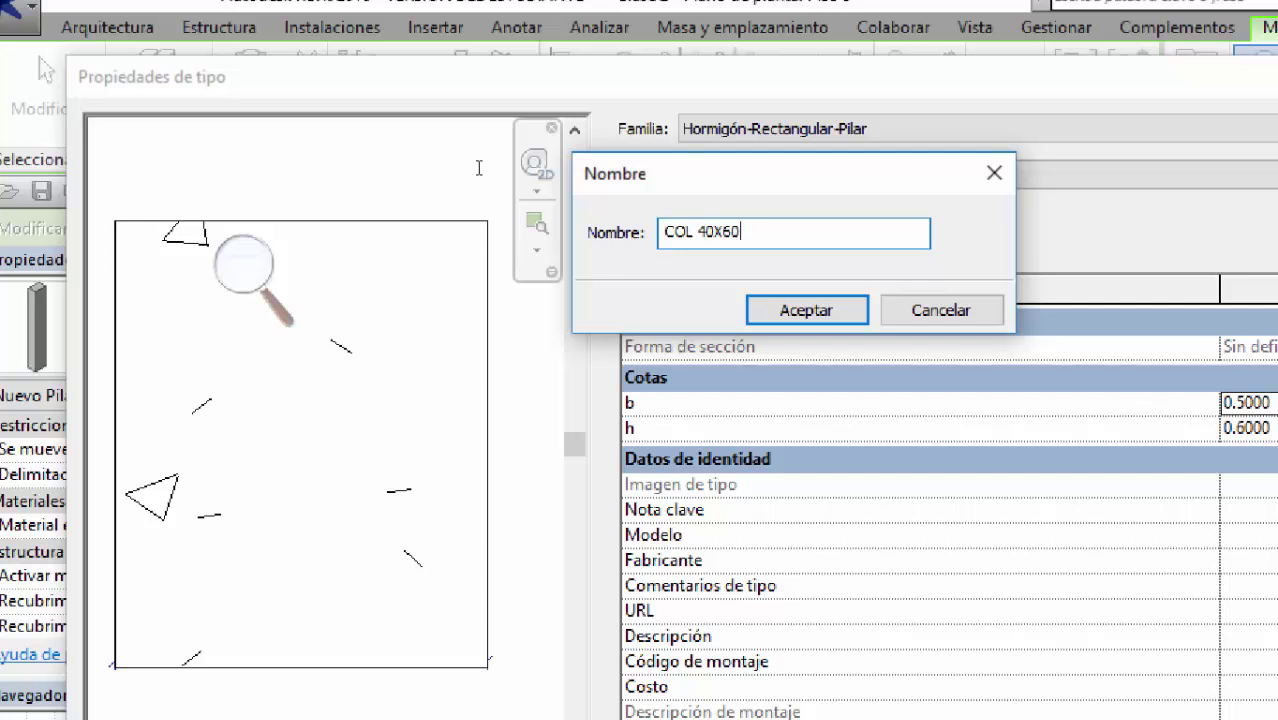
click(840, 312)
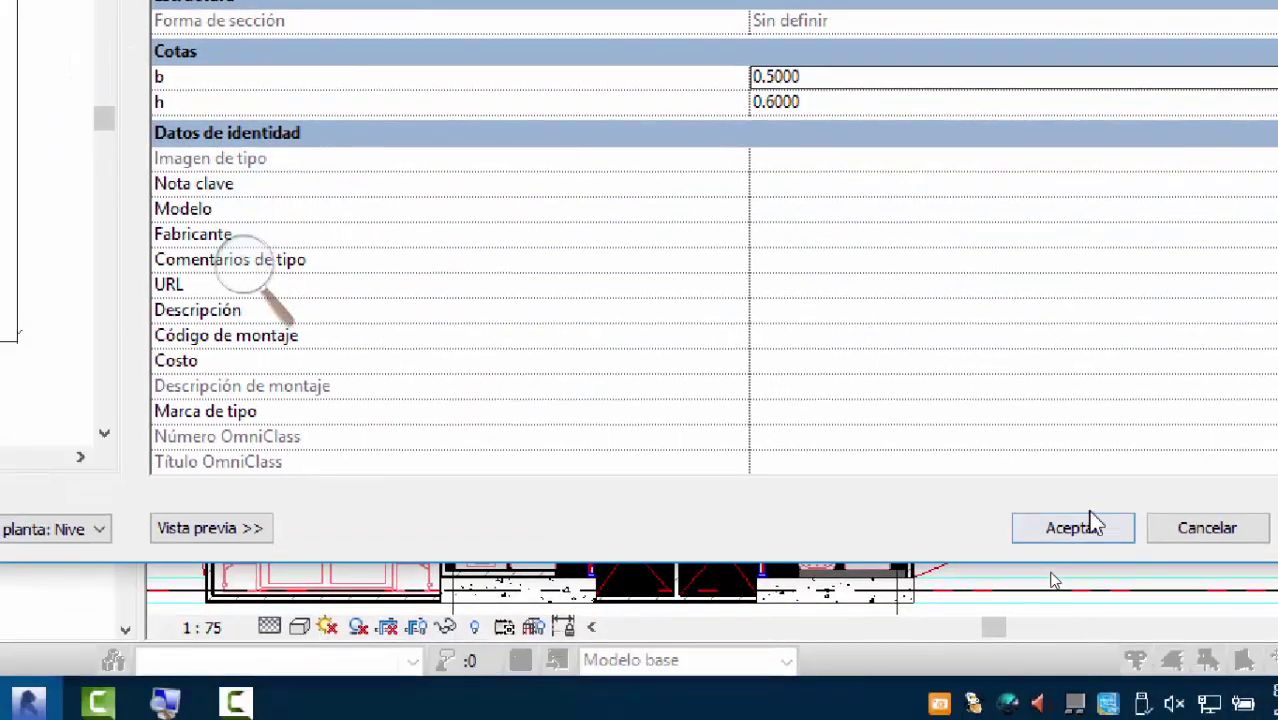
click(1072, 528)
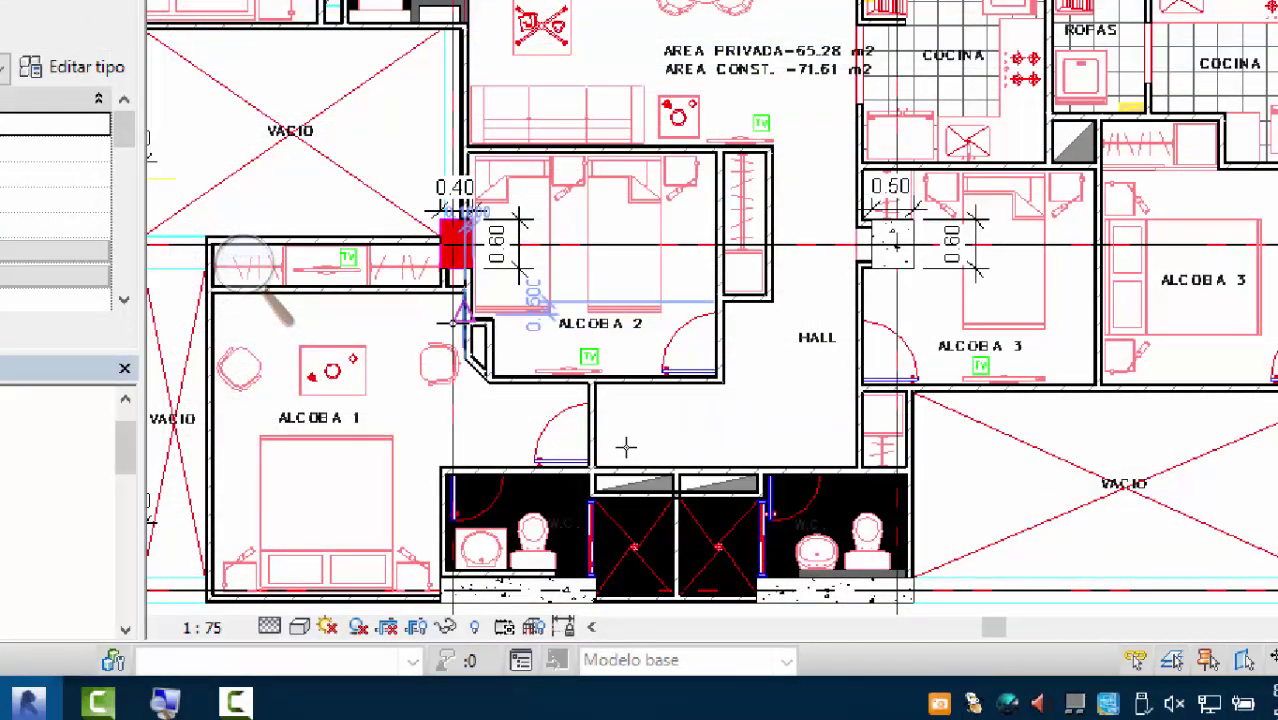
Step: Place a COL 40X60 column at the intersection of grids B and 4 and select it
scroll(700, 440, up, 2)
scroll(595, 318, up, 3)
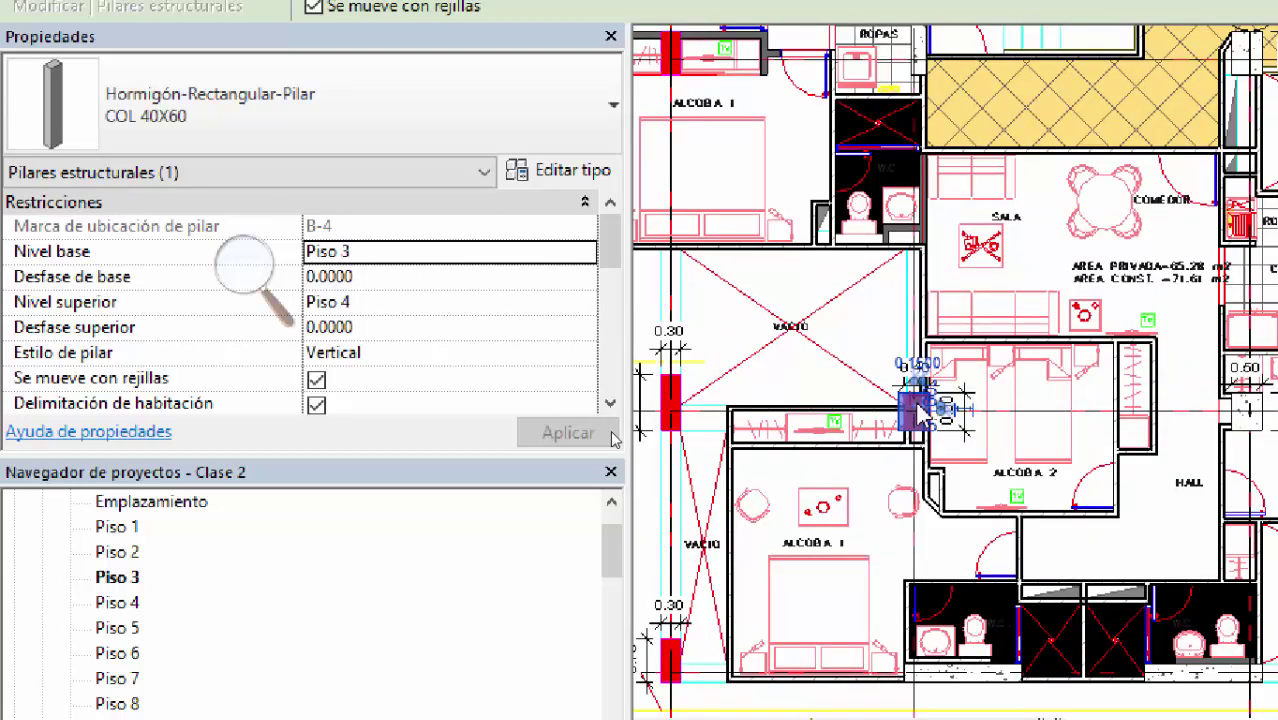
scroll(868, 366, up, 1)
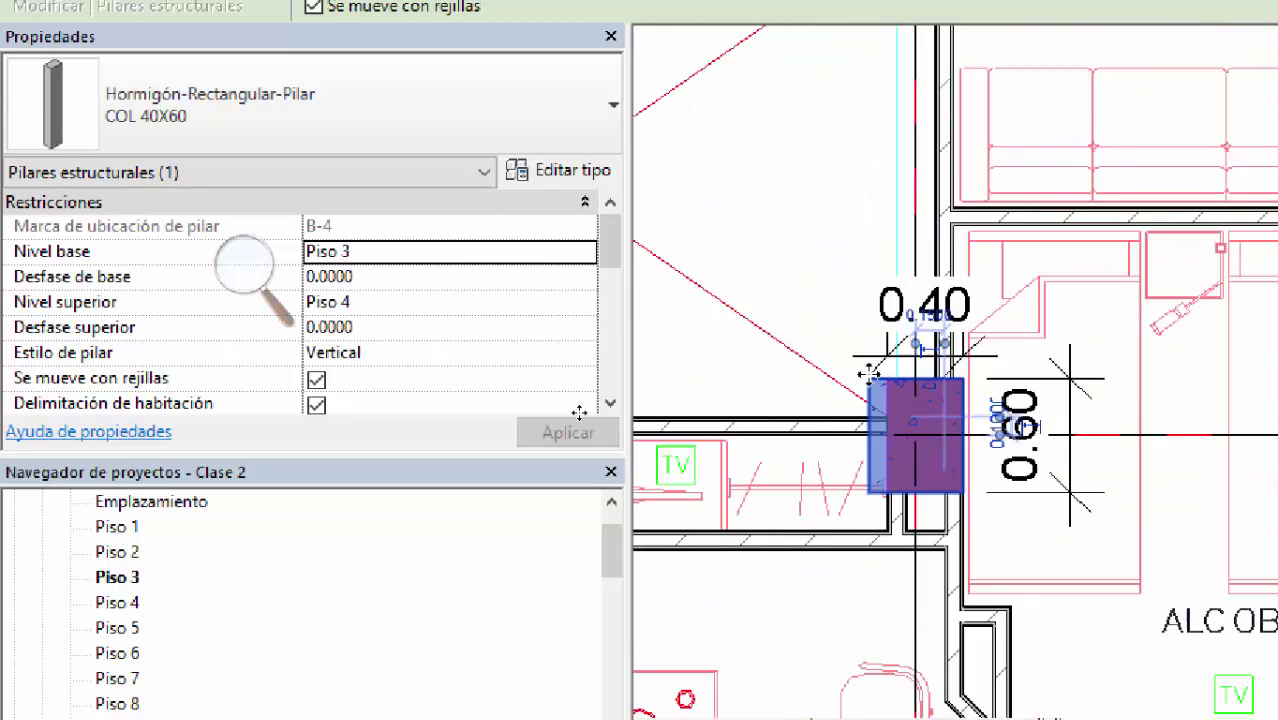
Step: Set the COL 40X60 type's b dimension to 0.40 and accept the type properties
click(550, 172)
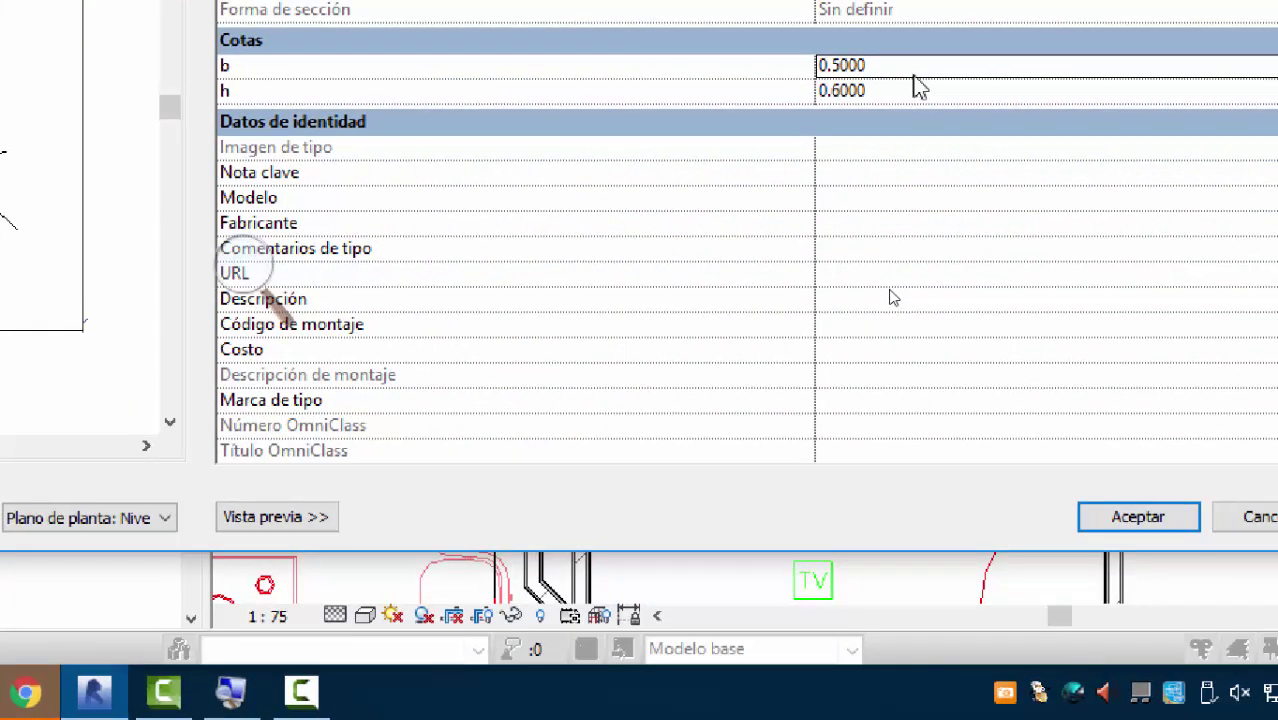
click(916, 66)
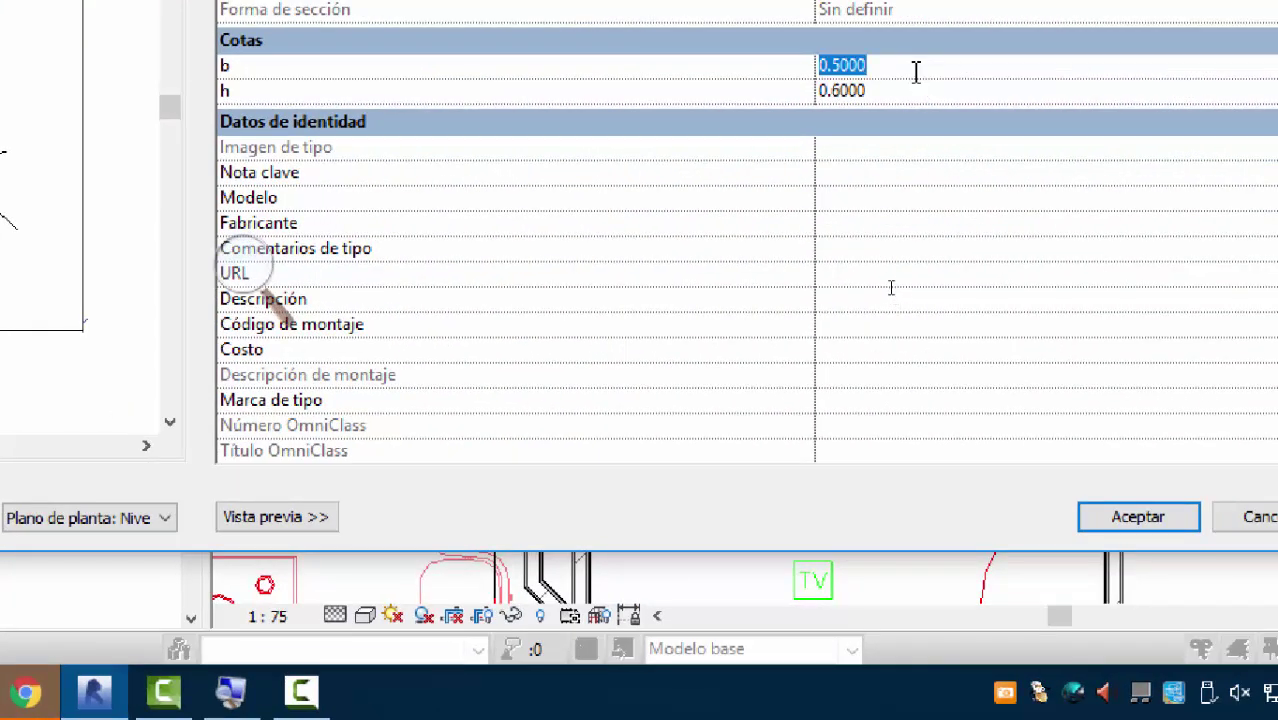
text(0.40)
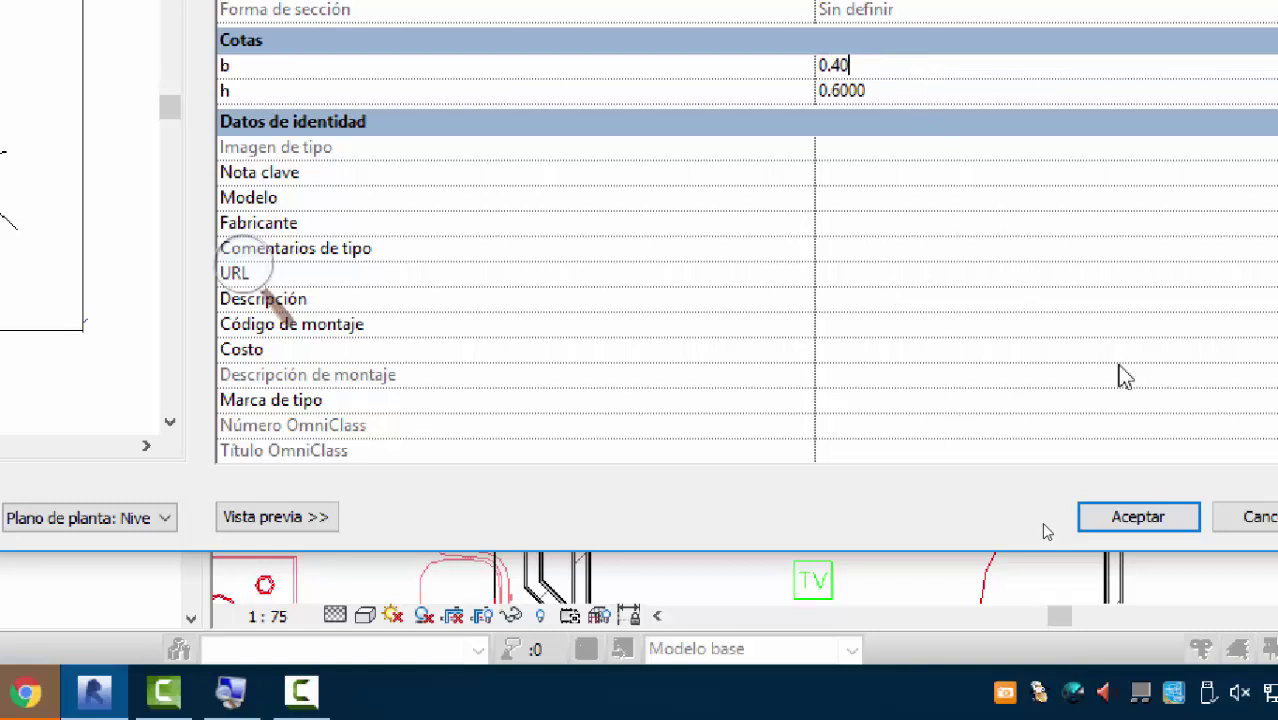
click(1166, 515)
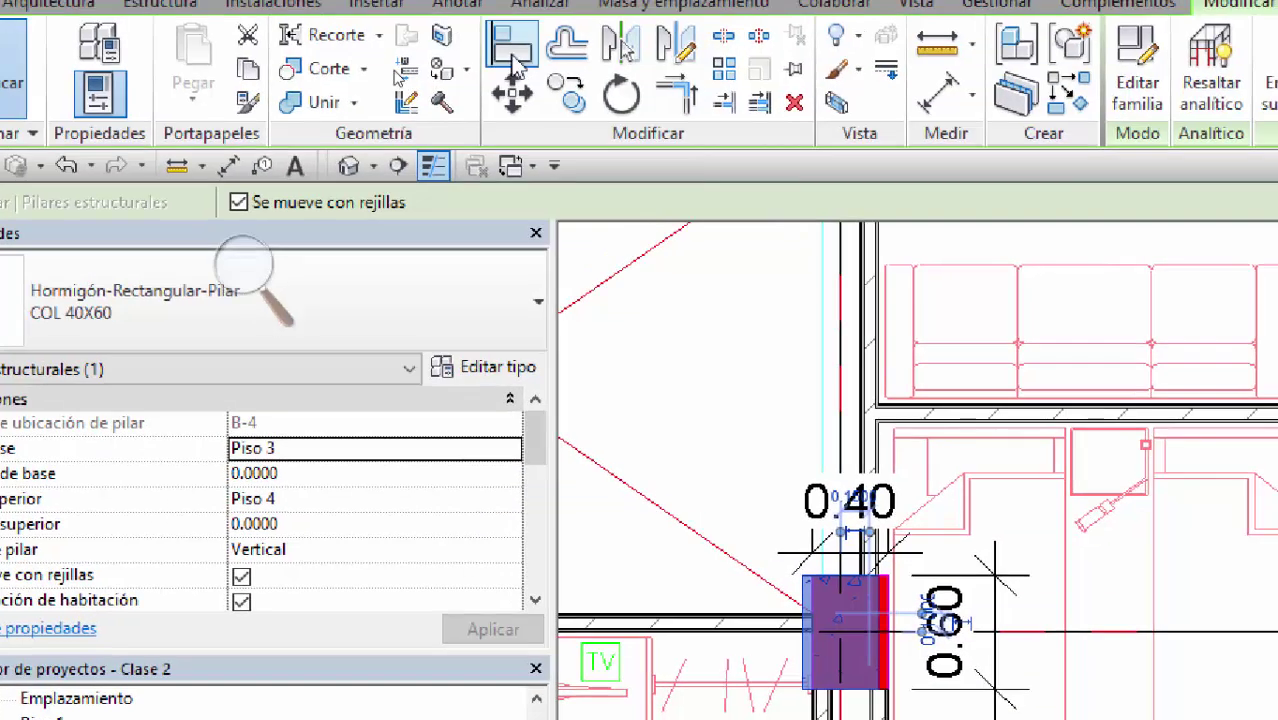
Step: Rotate the COL 40X60 column at grids B and 4 by 90 degrees and deselect it
click(630, 105)
click(868, 322)
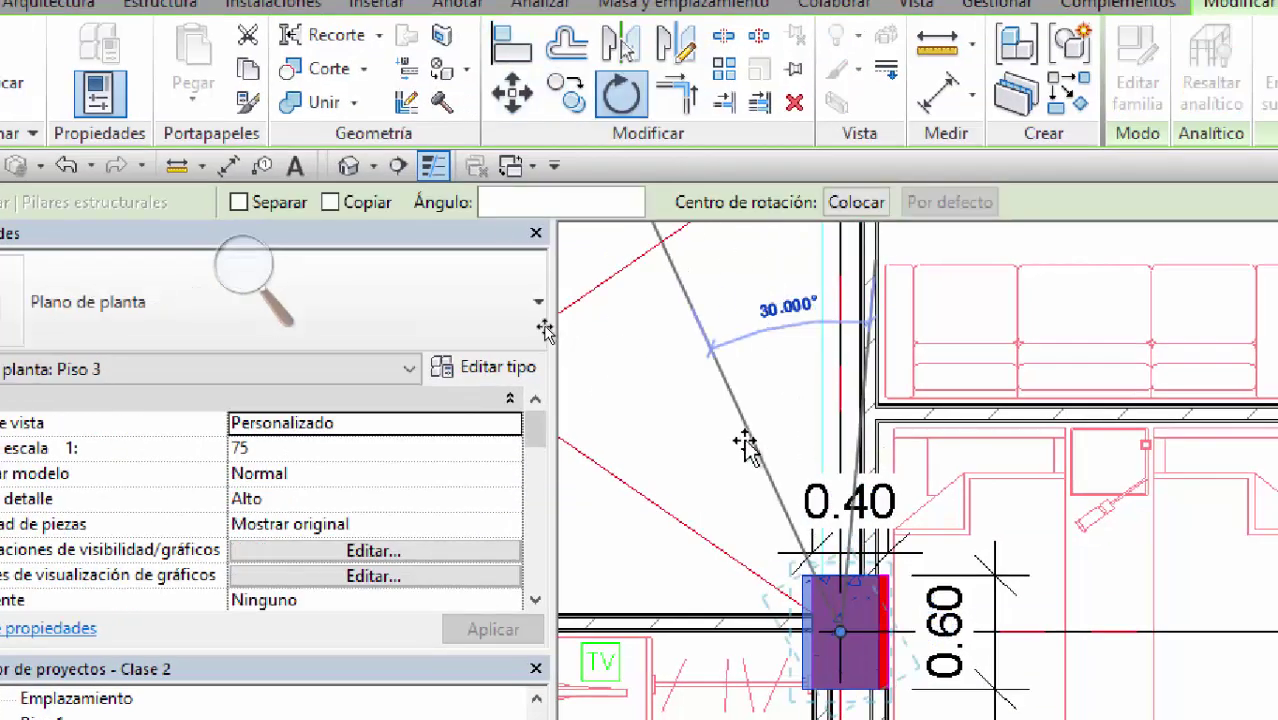
text(90)
key(Return)
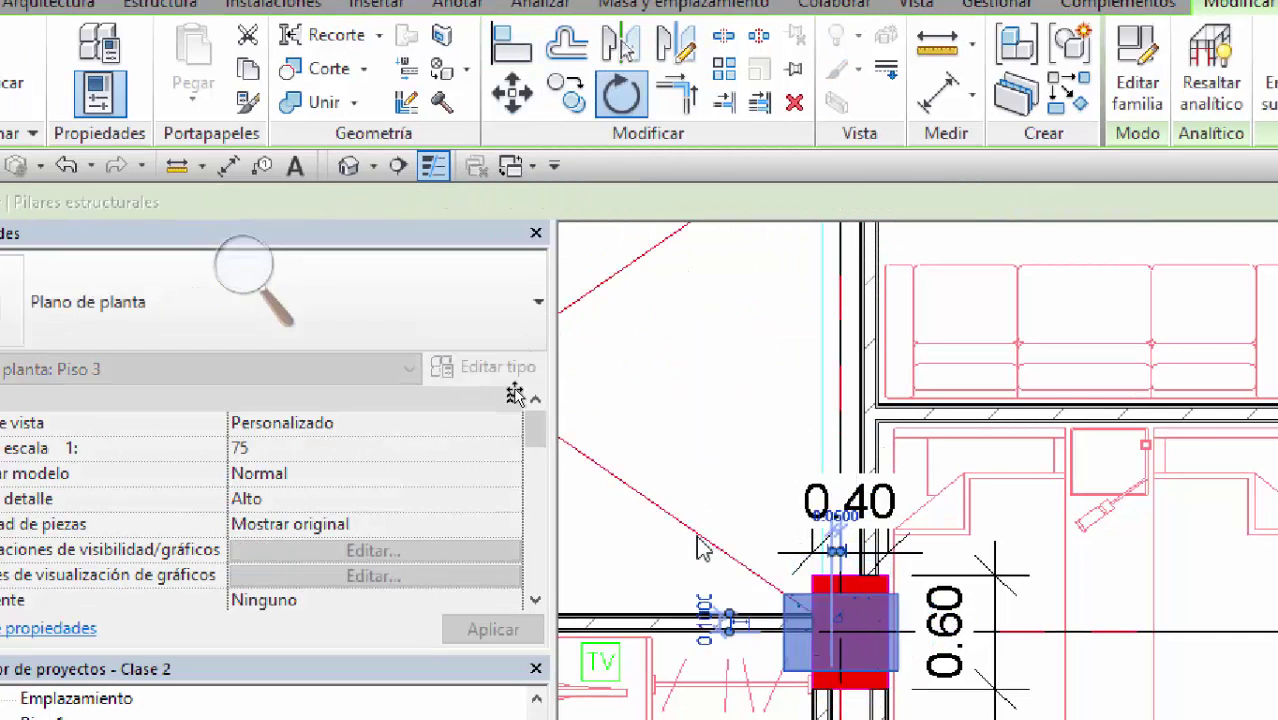
middle_drag(605, 370, 645, 284)
click(686, 379)
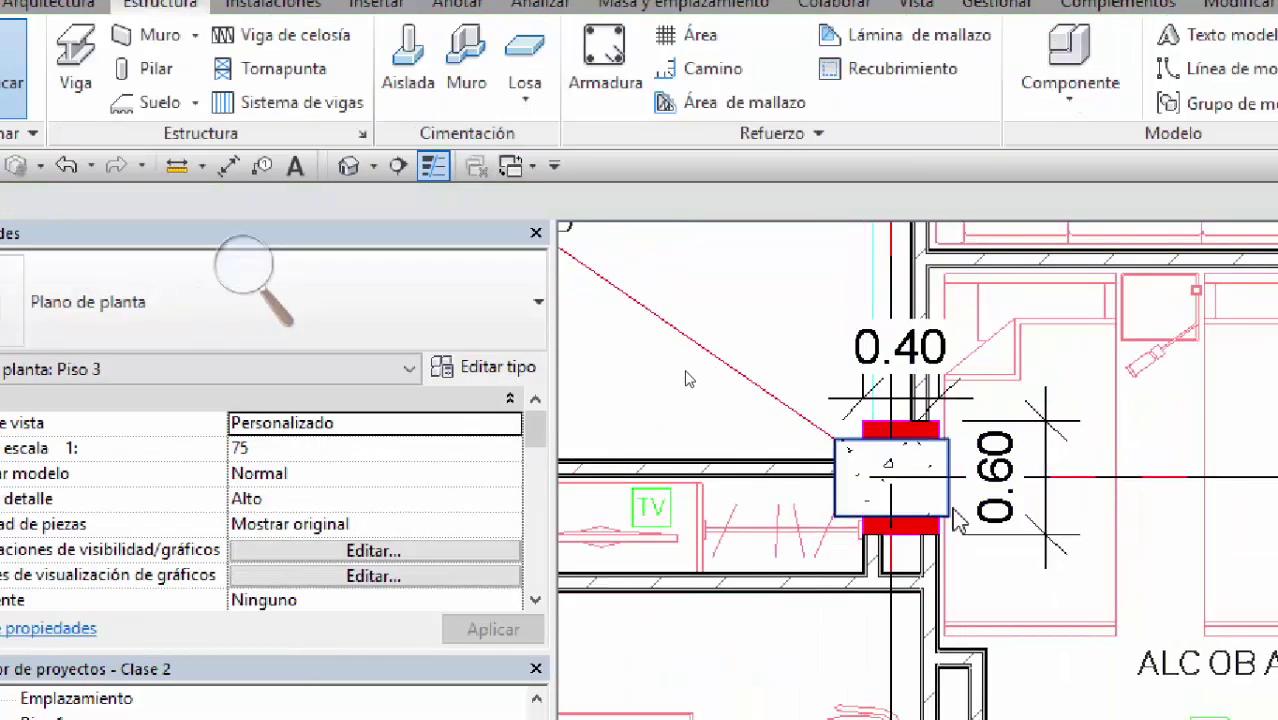
Step: Start rotating the COL 40X60 column at grids B and 4, trying its rotation centre on a corner and returning it to the grid intersection
scroll(955, 515, up, 4)
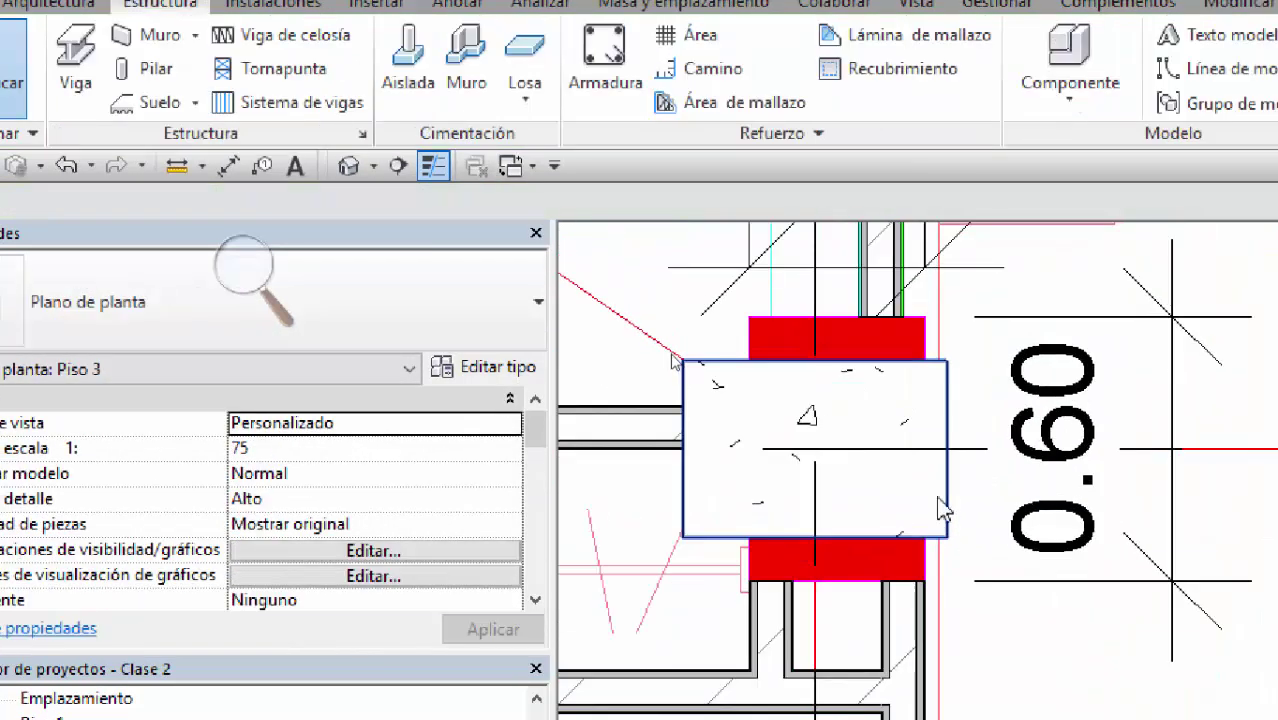
scroll(805, 414, down, 2)
scroll(807, 420, up, 2)
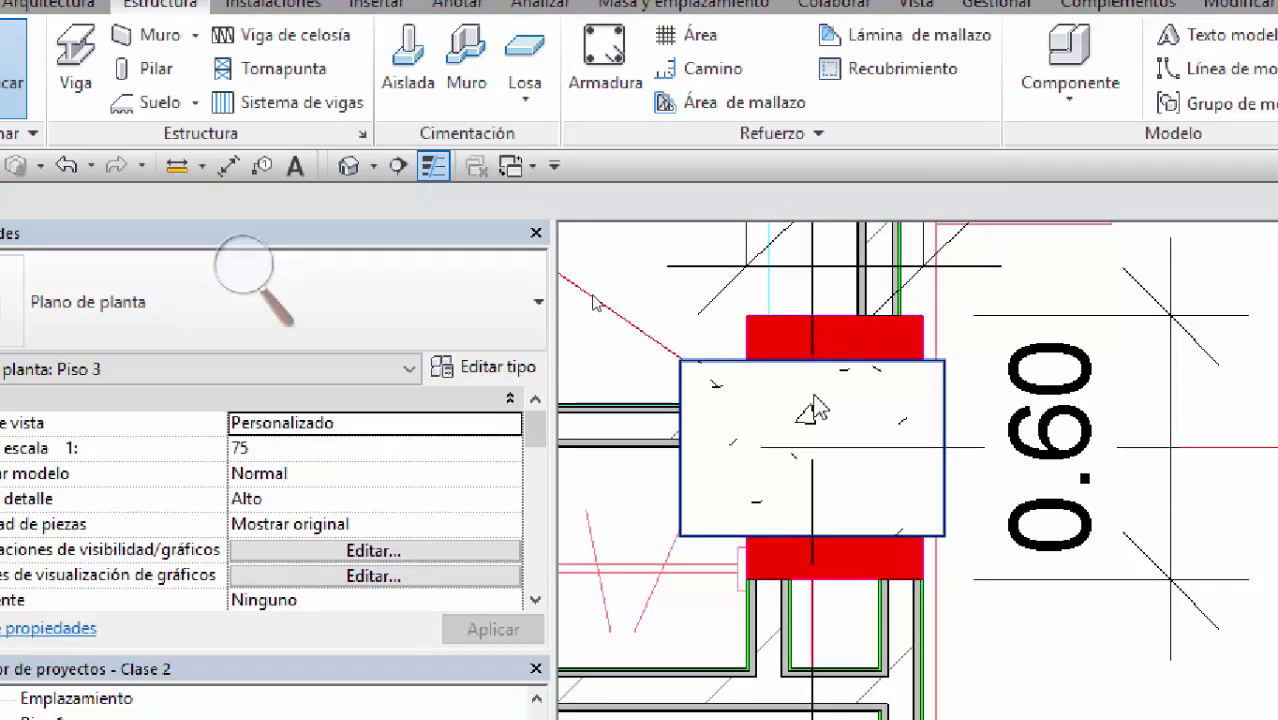
click(813, 409)
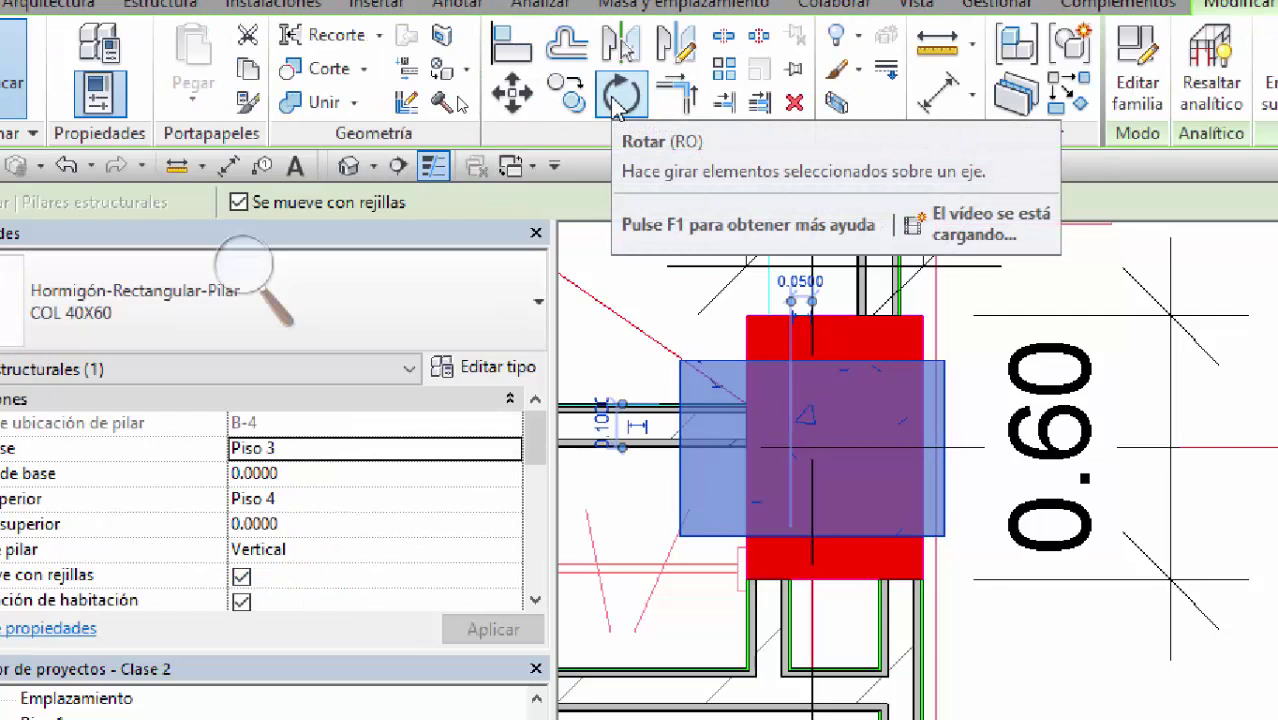
click(619, 97)
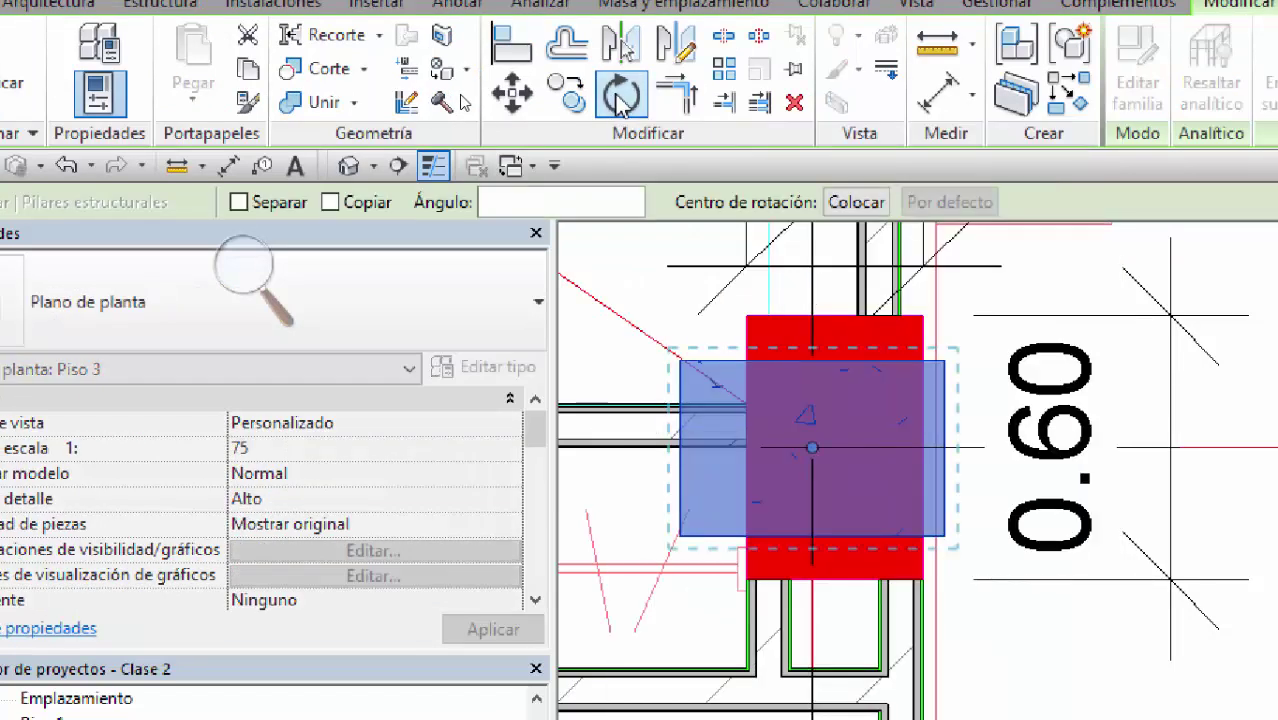
scroll(840, 470, up, 2)
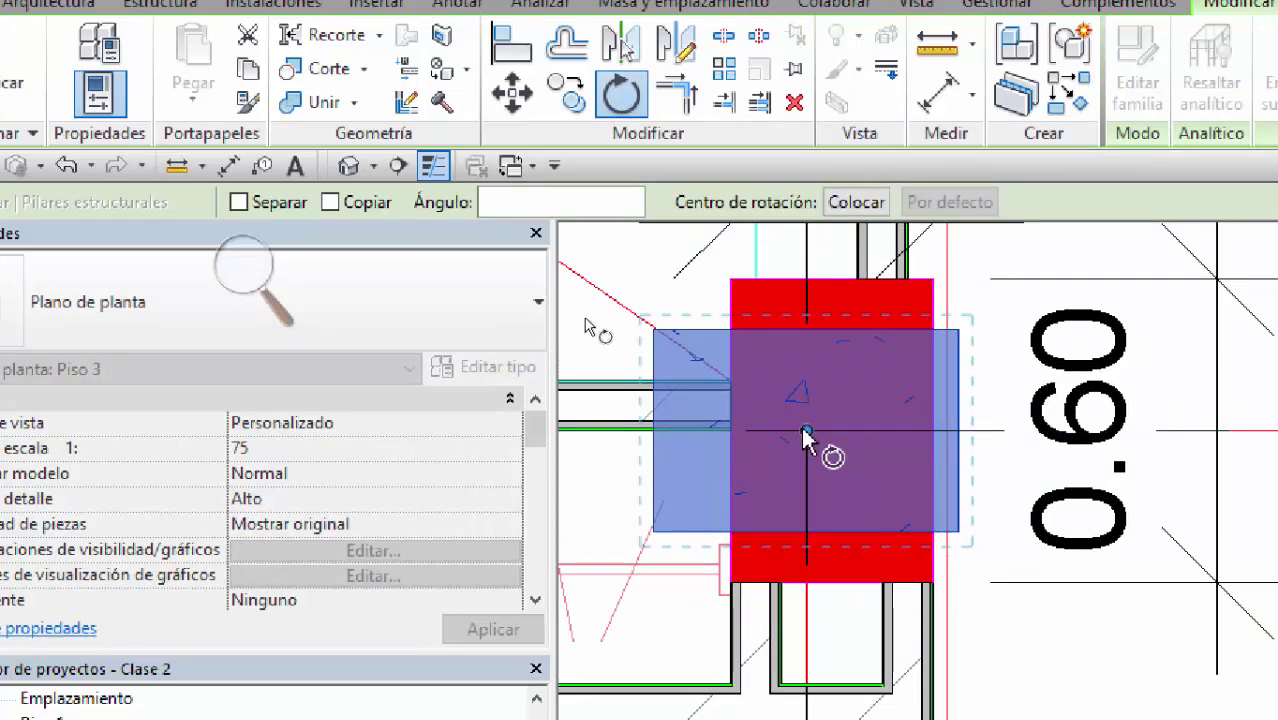
drag(806, 437, 652, 330)
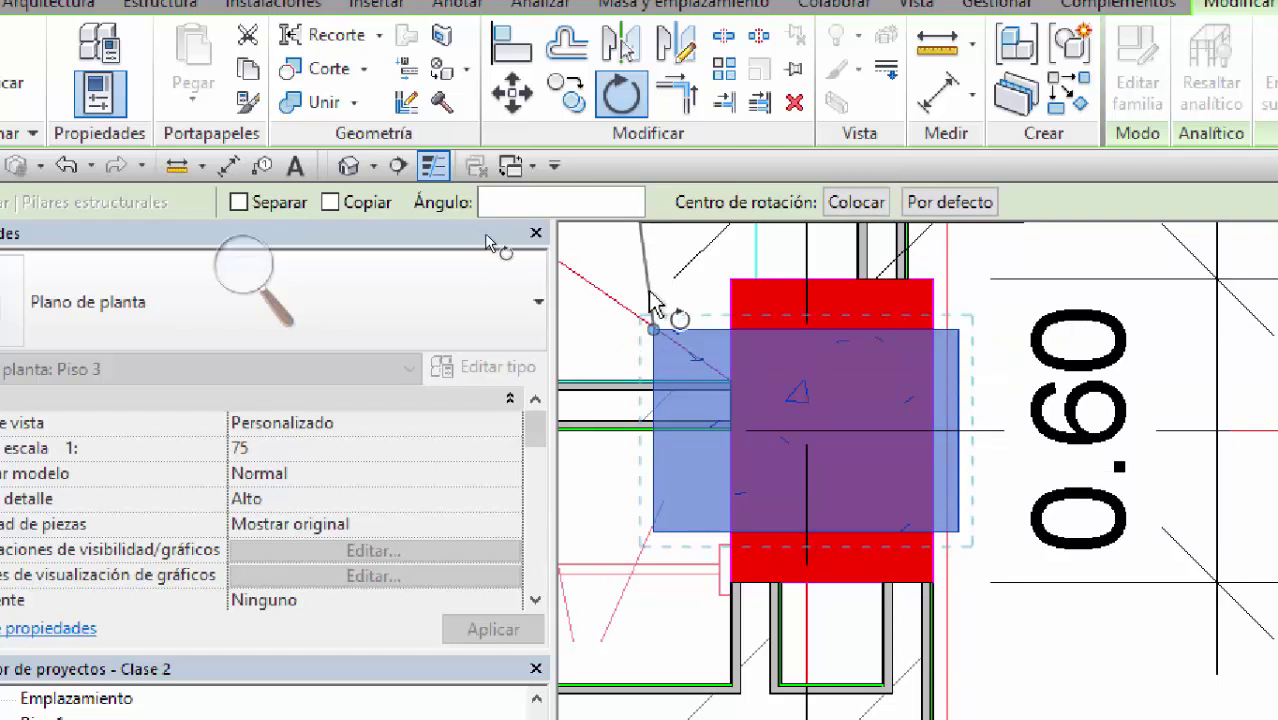
drag(655, 330, 813, 434)
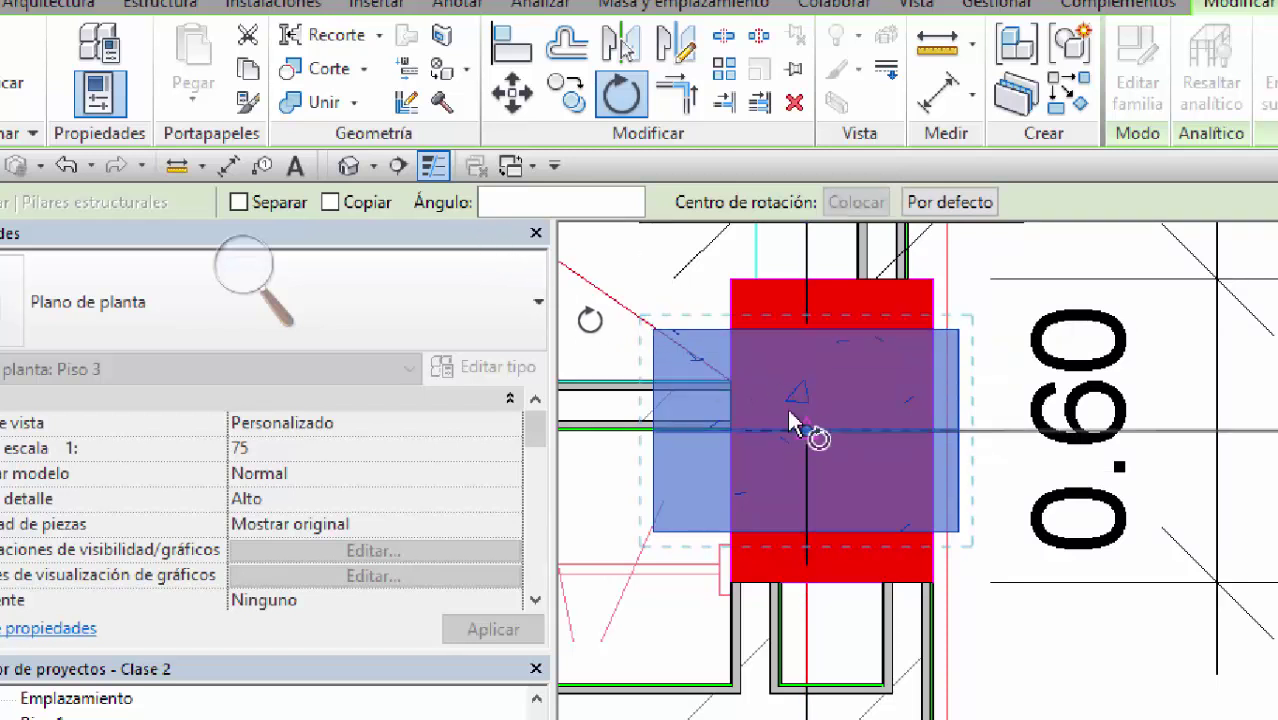
Step: Rotate the COL 40X60 column by 90 degrees, taking the vertical grid as the start direction
scroll(813, 420, down, 3)
scroll(812, 314, down, 3)
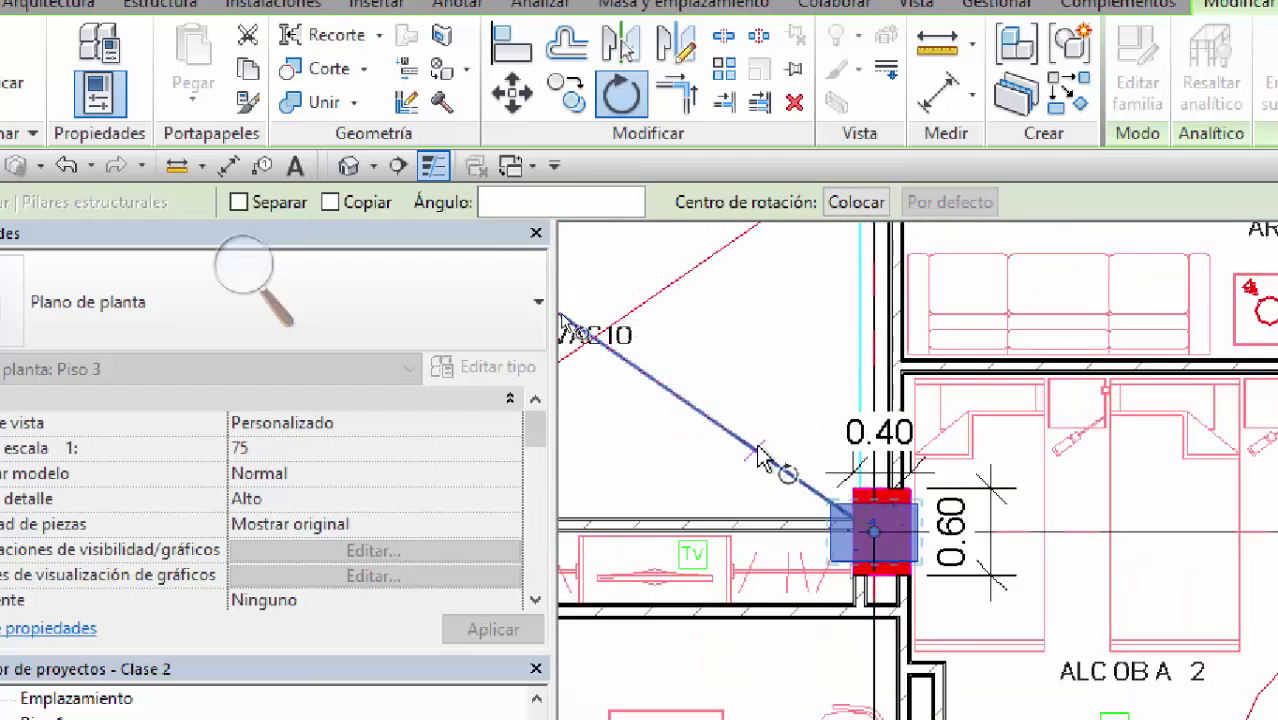
click(870, 322)
middle_drag(1044, 465, 855, 465)
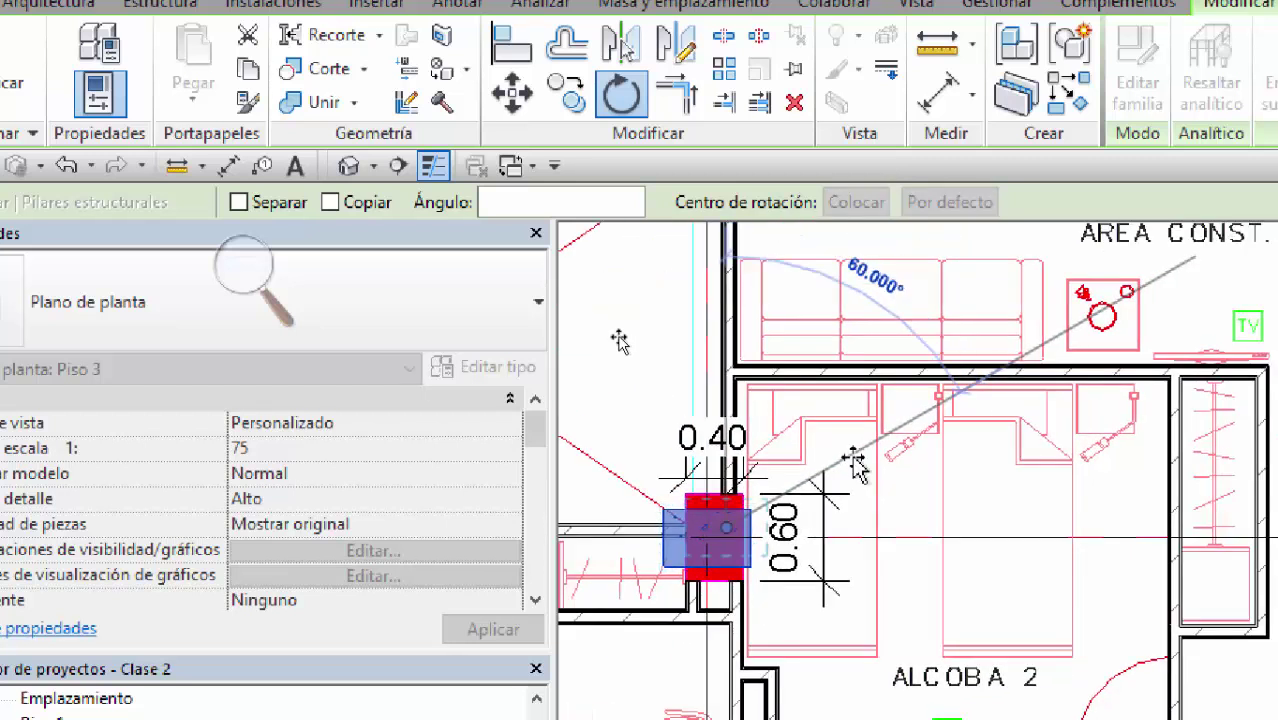
scroll(855, 465, down, 1)
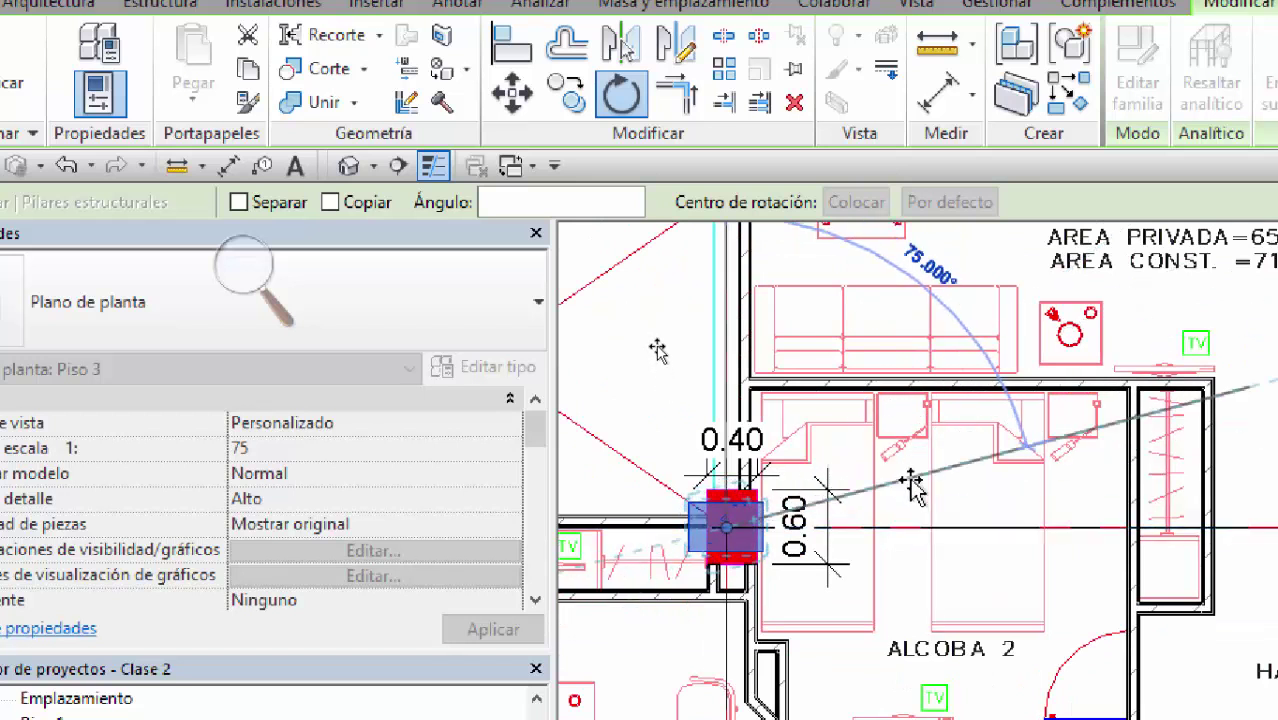
middle_drag(887, 432, 913, 537)
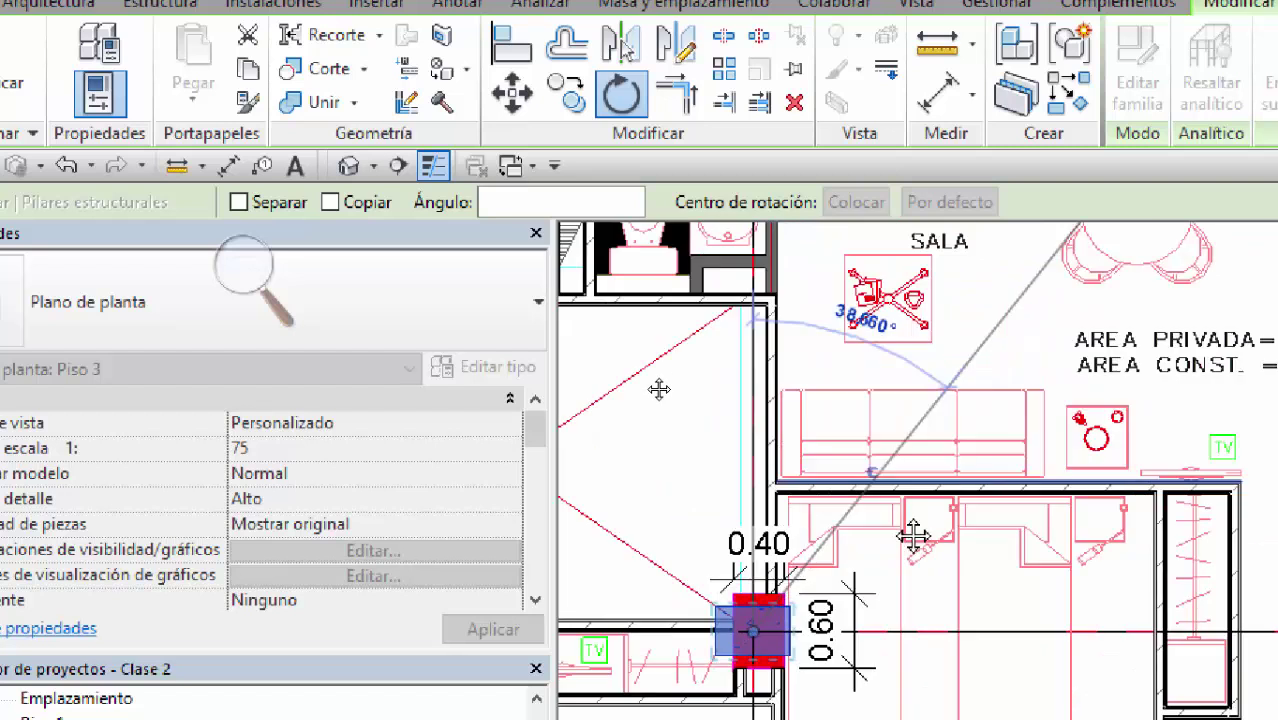
scroll(913, 537, down, 2)
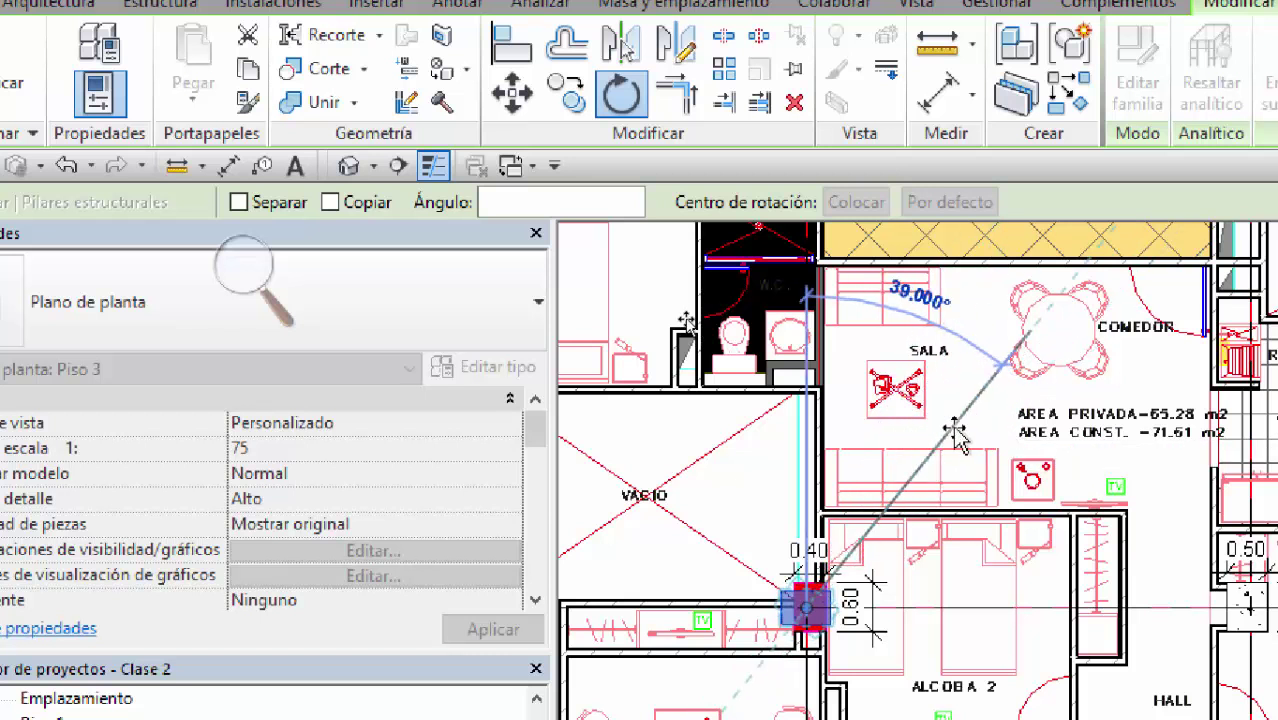
text(90)
key(Return)
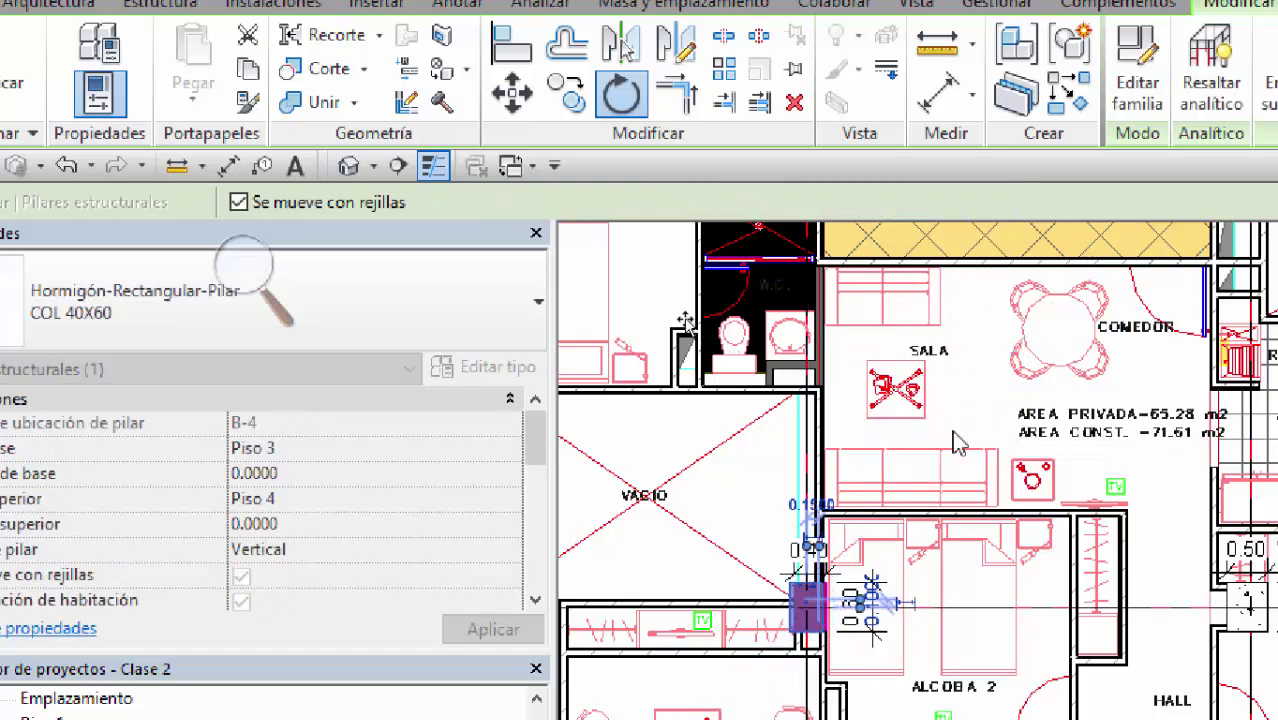
Step: Align the rotated column's side face with the exposed vertical edge of the red 0.40 by 0.60 outline
scroll(806, 600, up, 4)
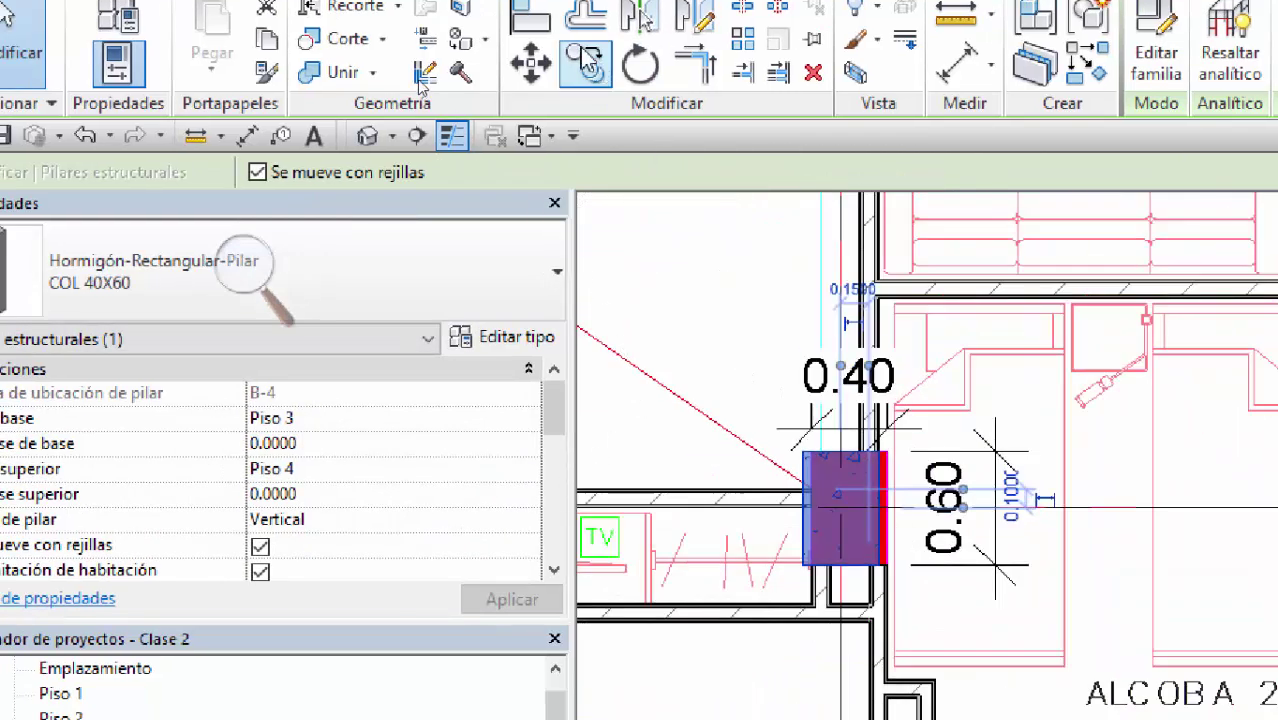
click(530, 20)
scroll(890, 505, up, 3)
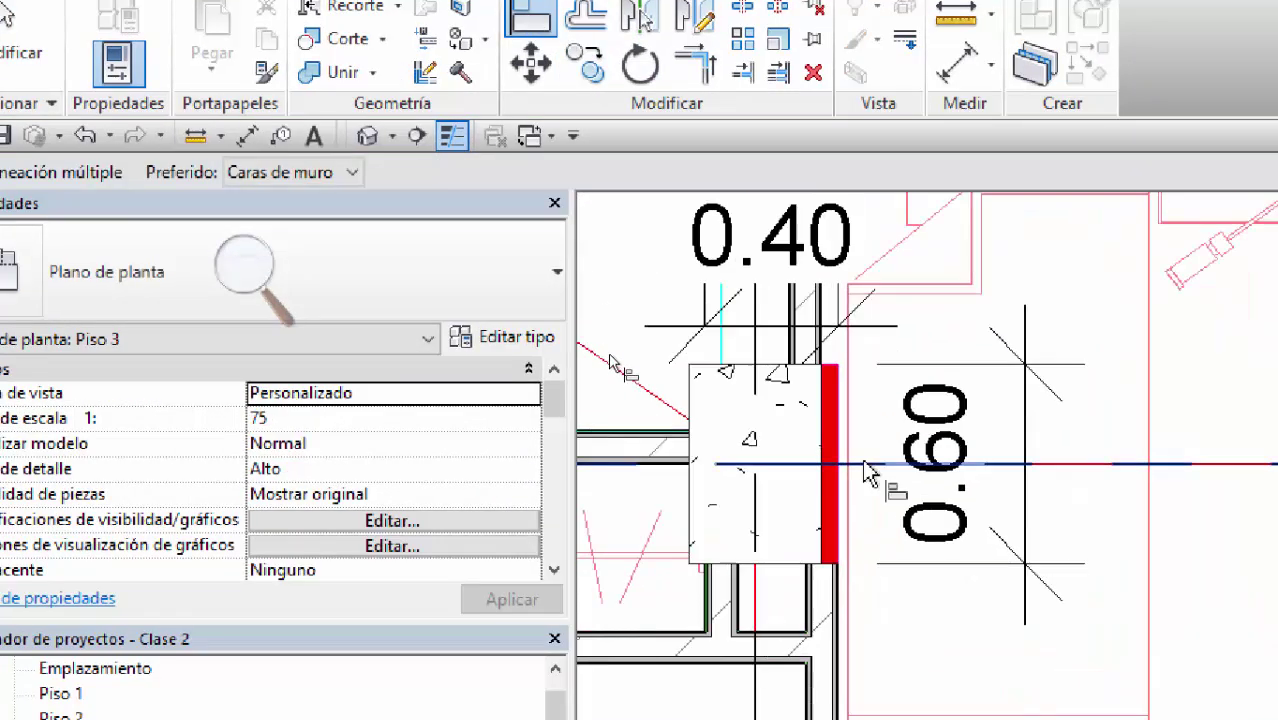
click(828, 420)
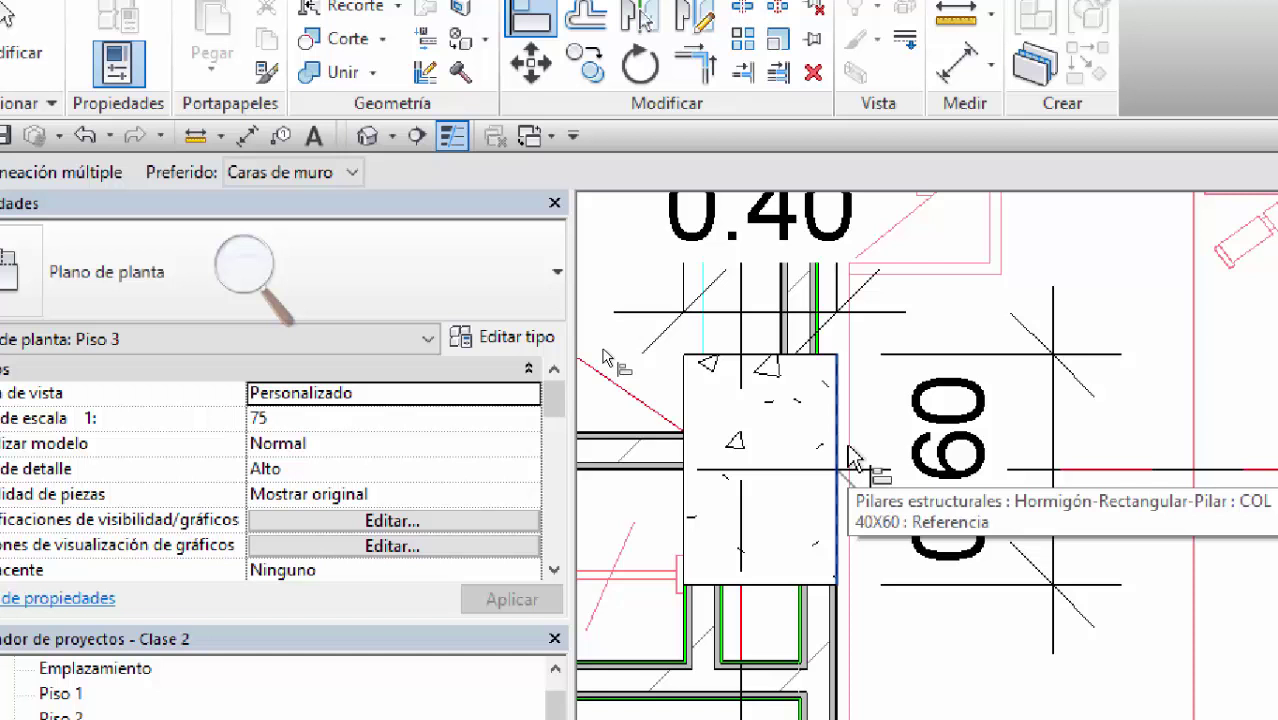
click(851, 458)
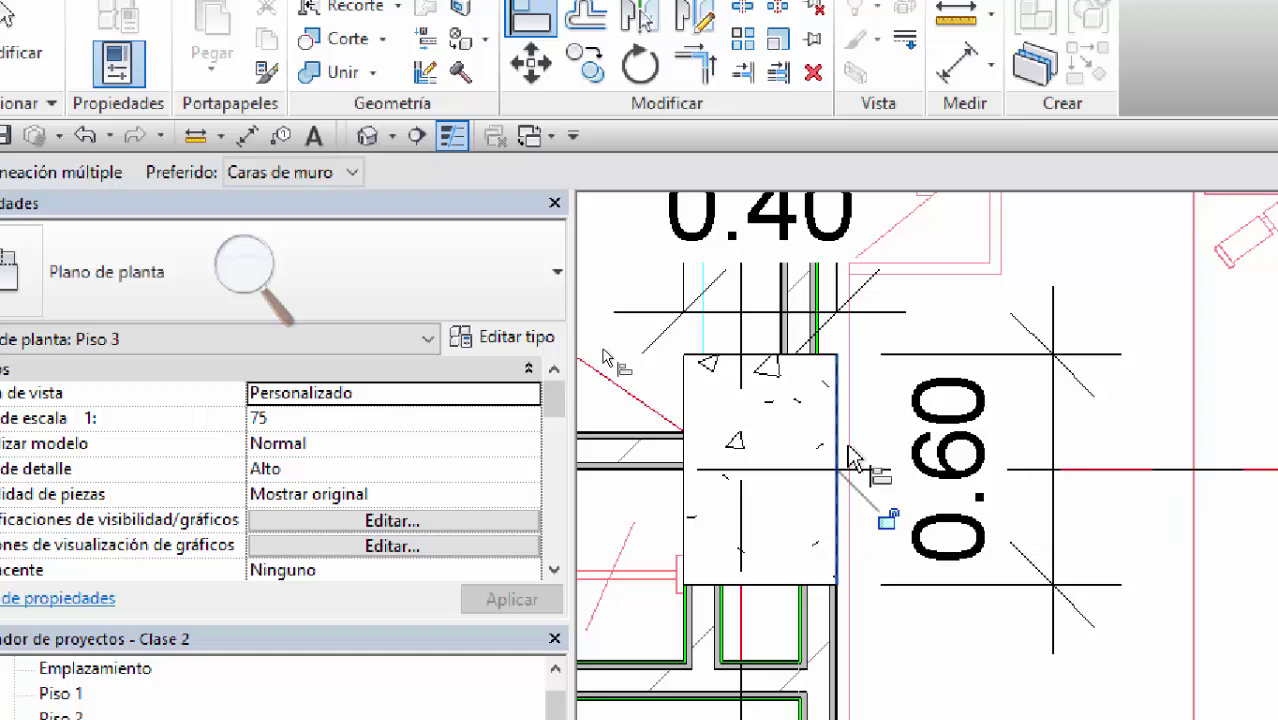
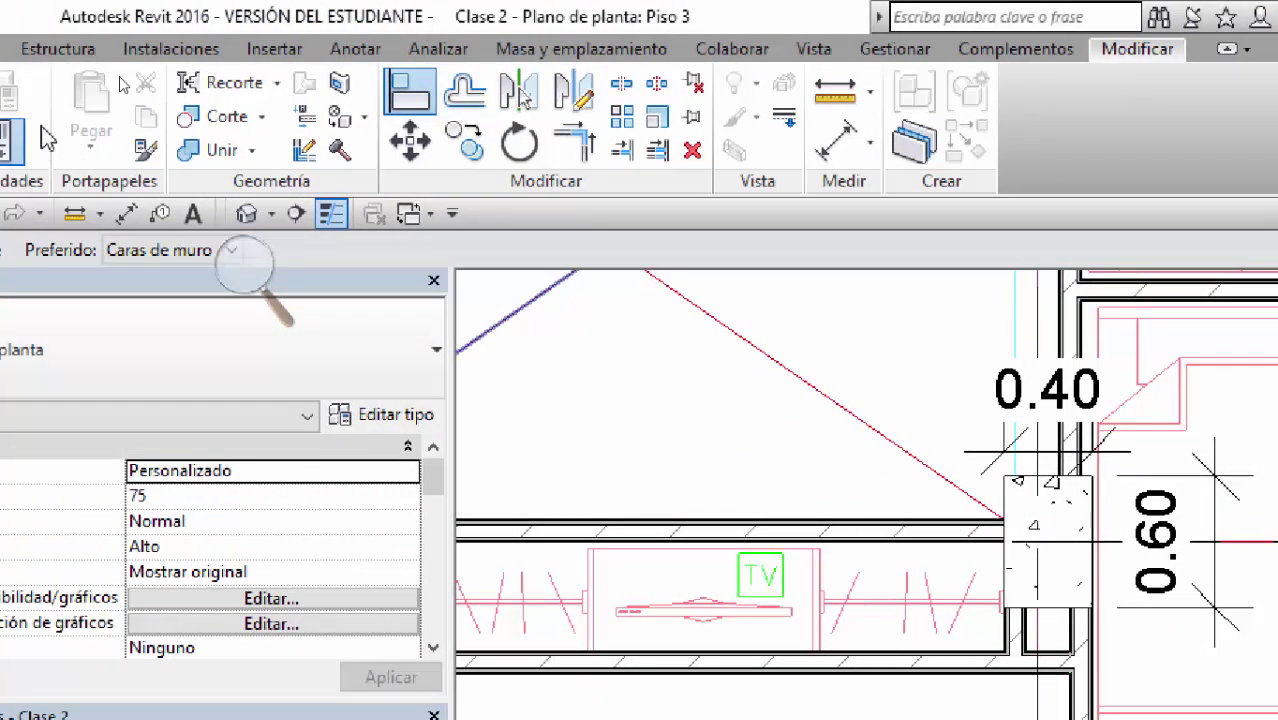
Step: Undo the column's alignment and its rotation at grids B and 4
scroll(1200, 483, up, 3)
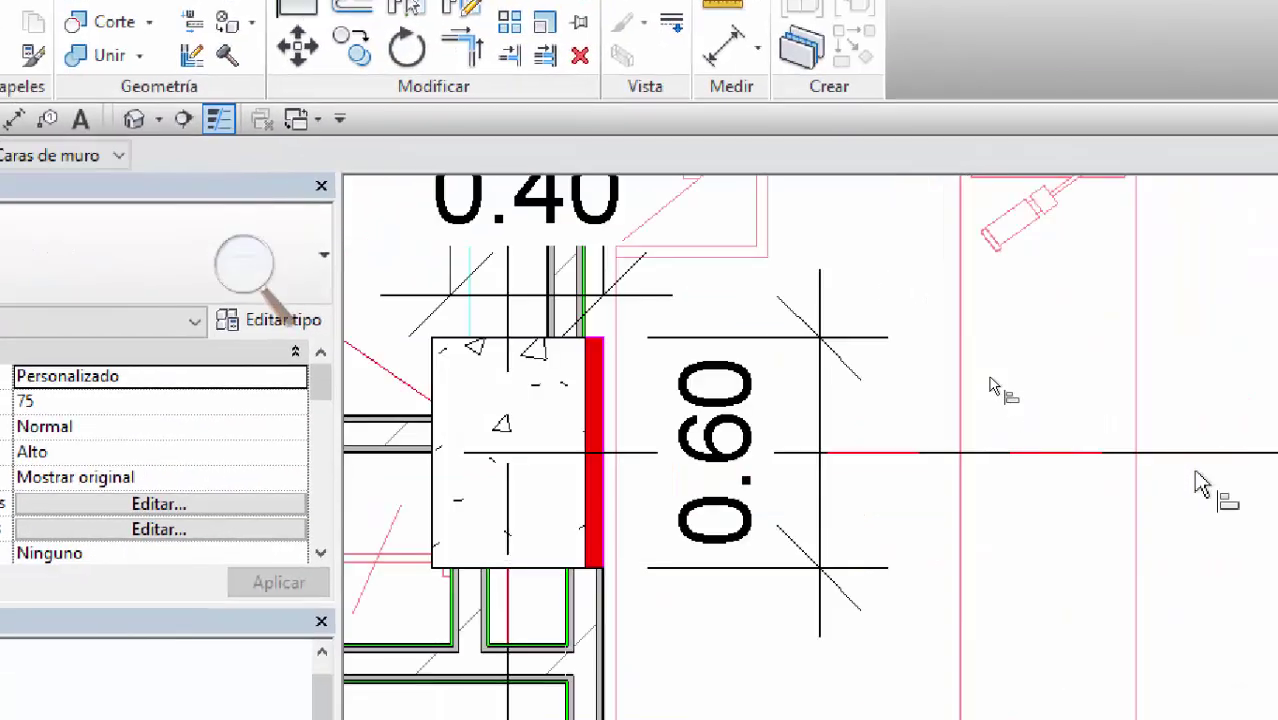
scroll(960, 500, down, 7)
scroll(620, 540, up, 5)
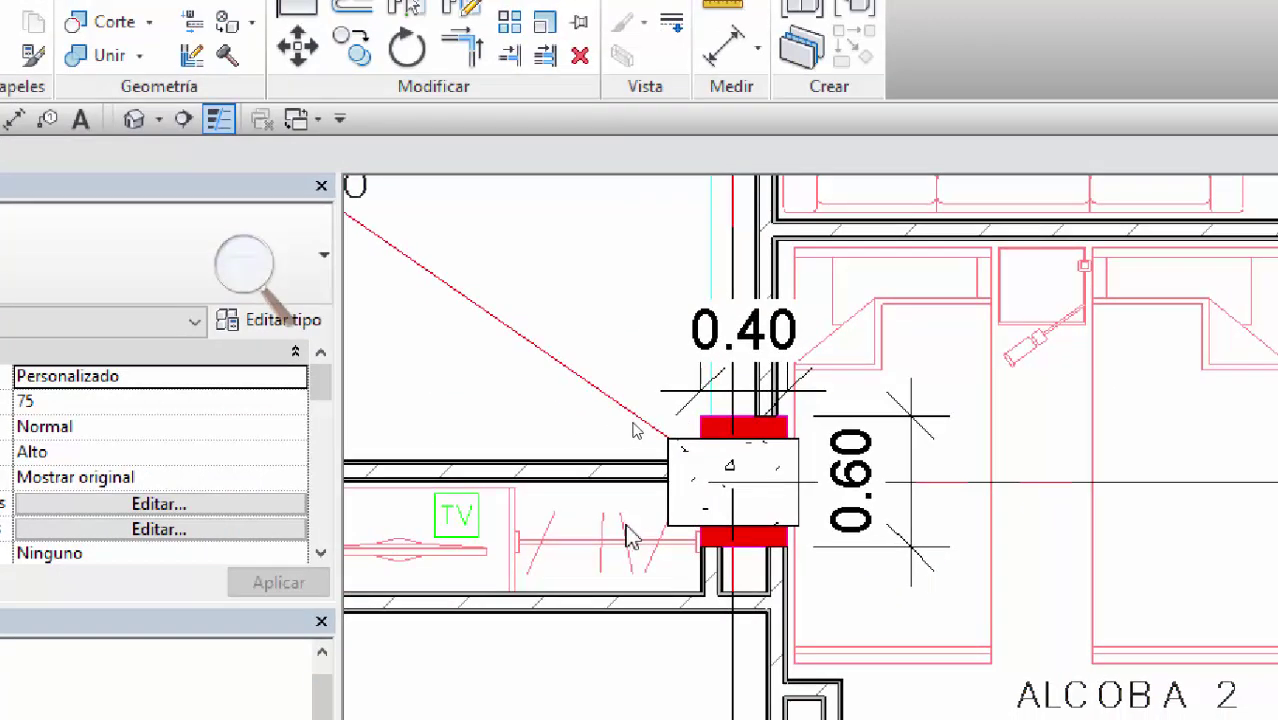
Step: Start rotating the COL 40X60 column, trying its rotation centre outside the column and returning it to the grid intersection
click(762, 472)
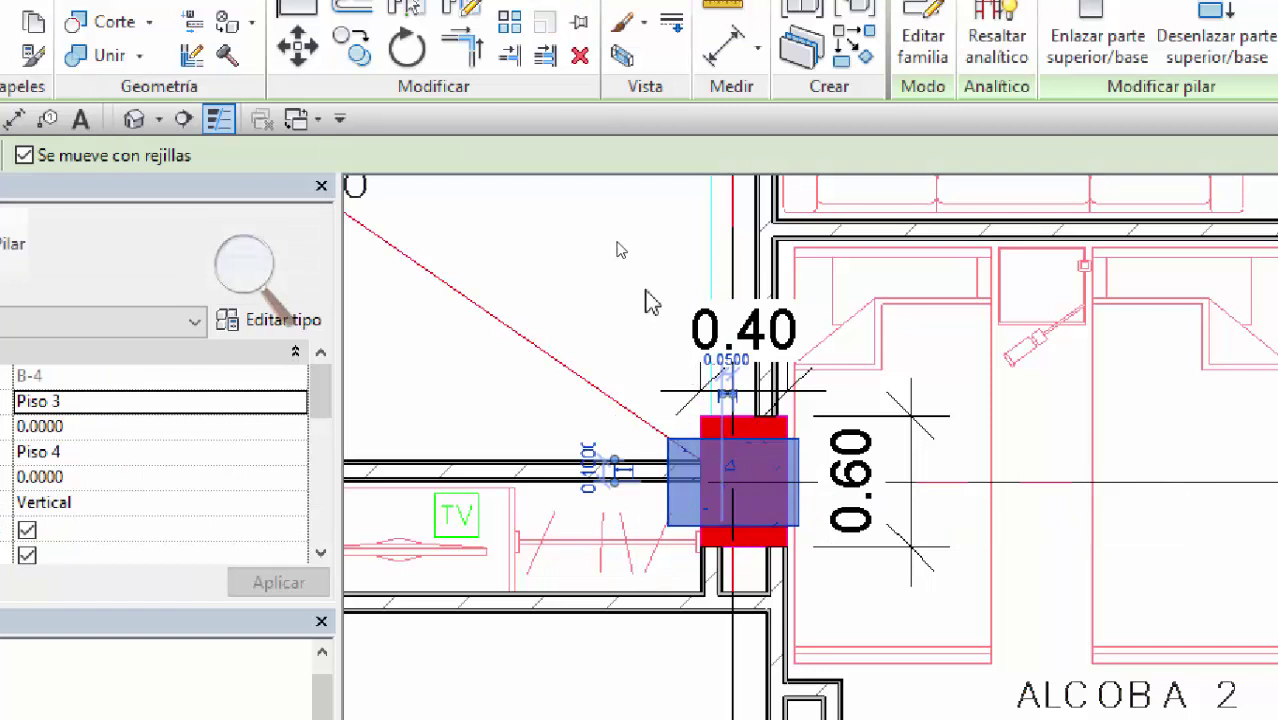
click(416, 60)
scroll(700, 424, up, 2)
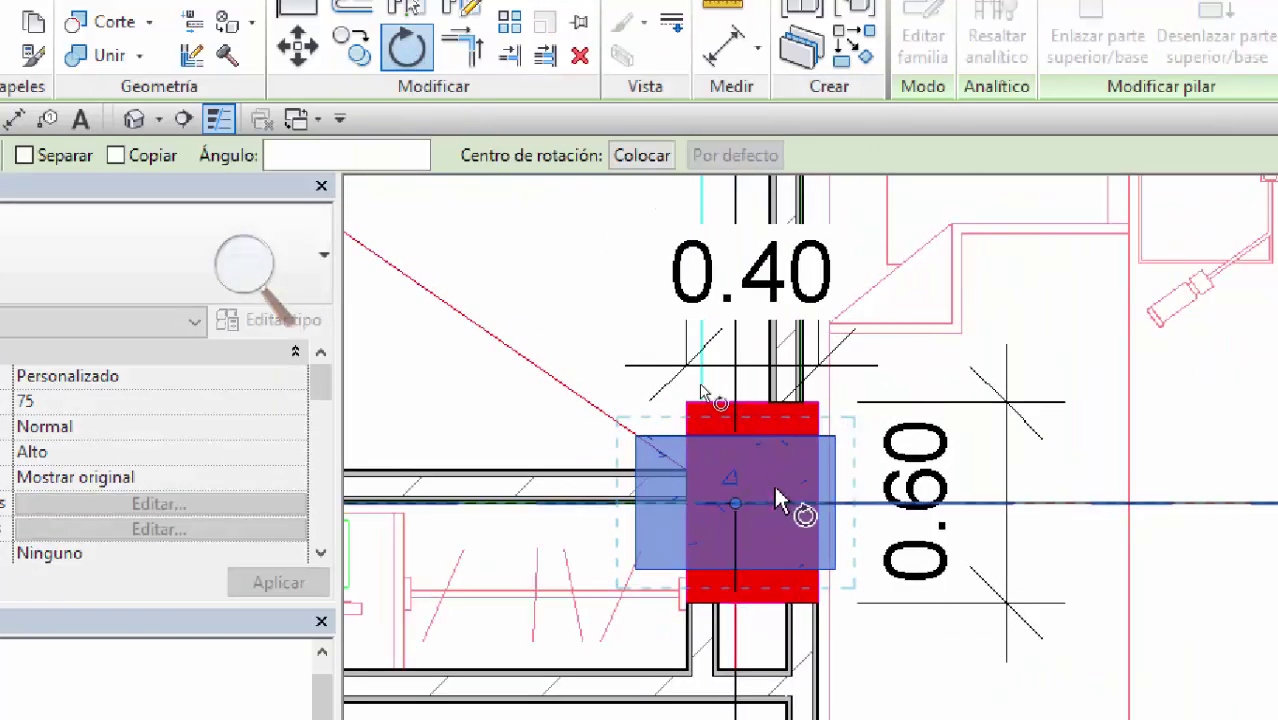
drag(706, 406, 624, 366)
drag(617, 356, 737, 503)
scroll(745, 505, down, 3)
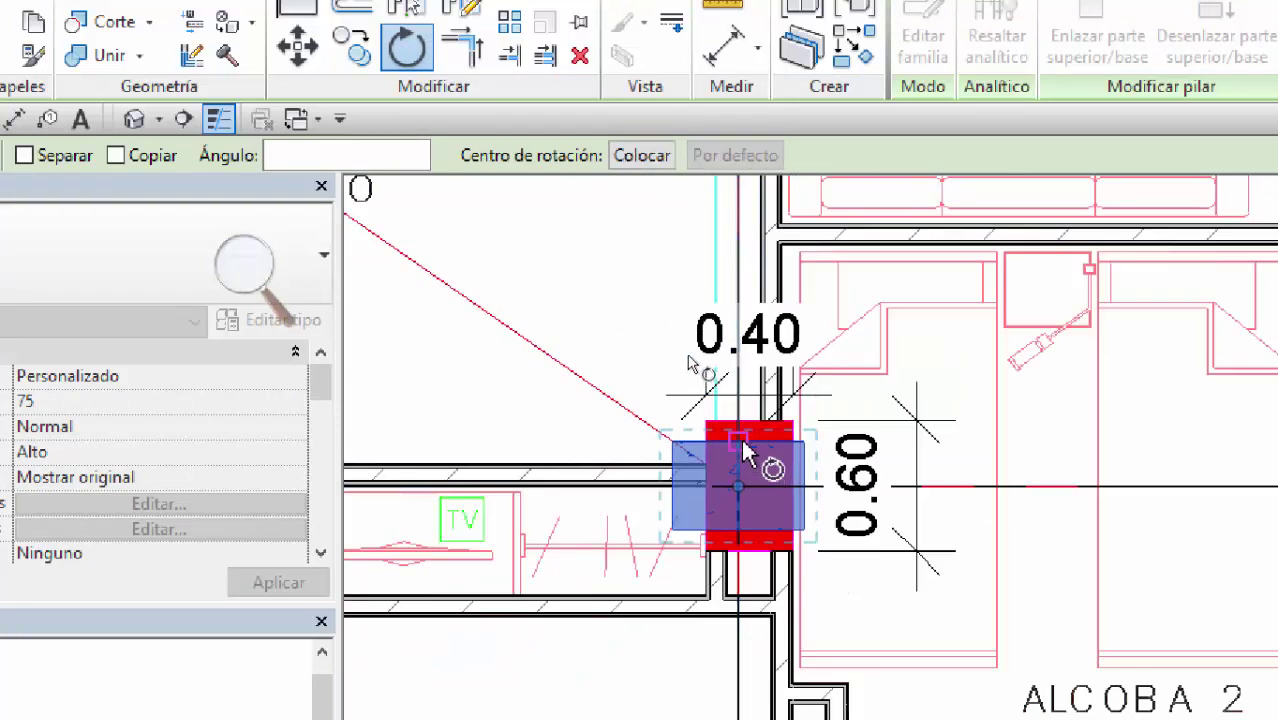
scroll(757, 328, down, 2)
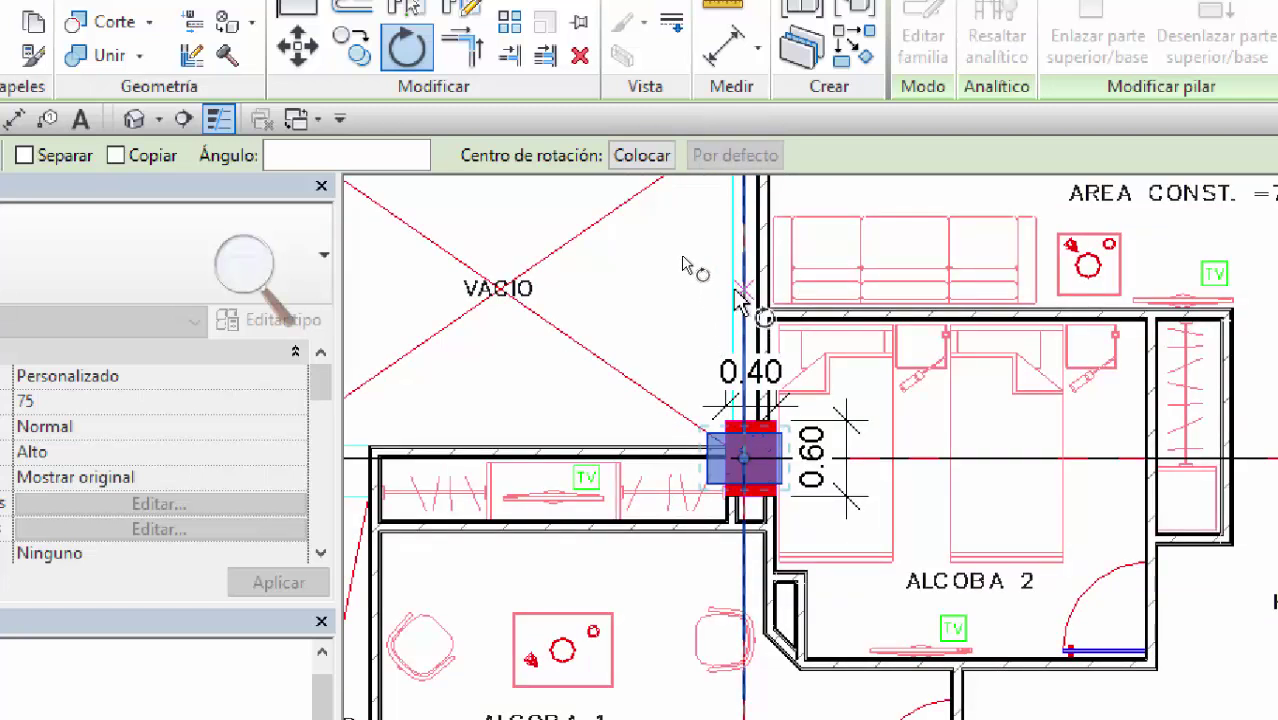
Step: Try rotating the column to a freehand angle from the vertical grid direction, and undo that rotation
click(650, 467)
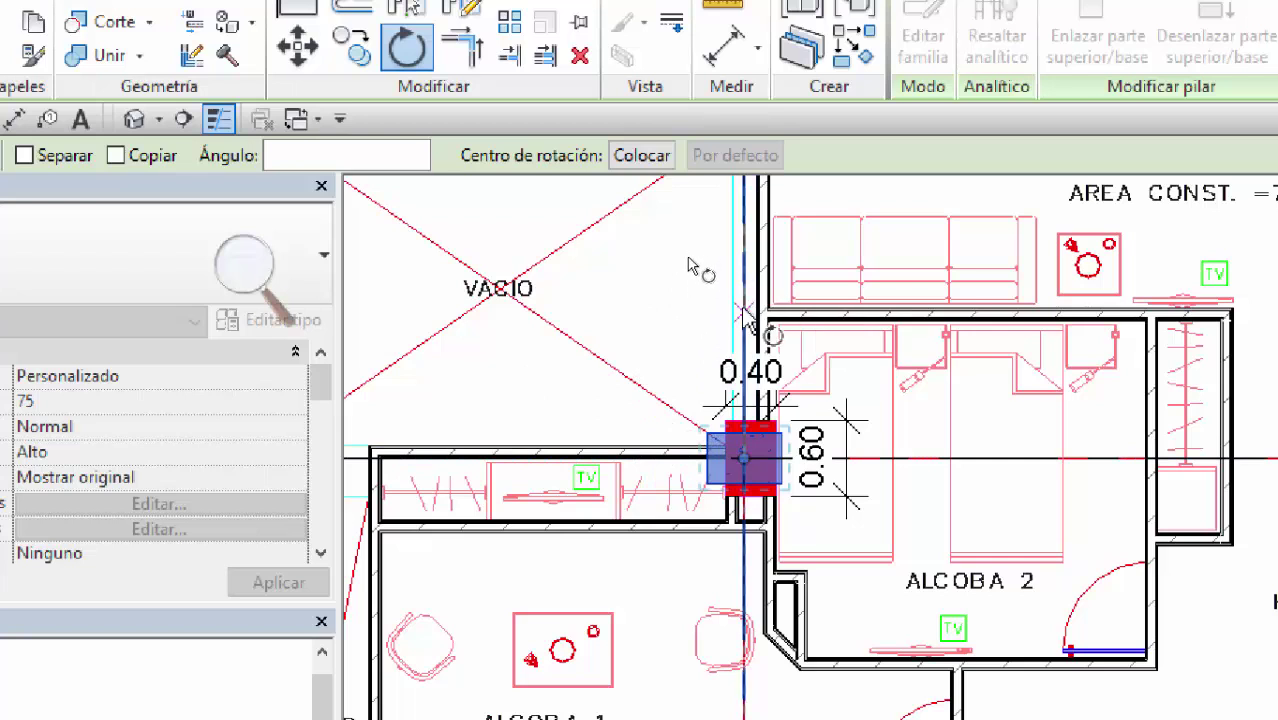
click(754, 278)
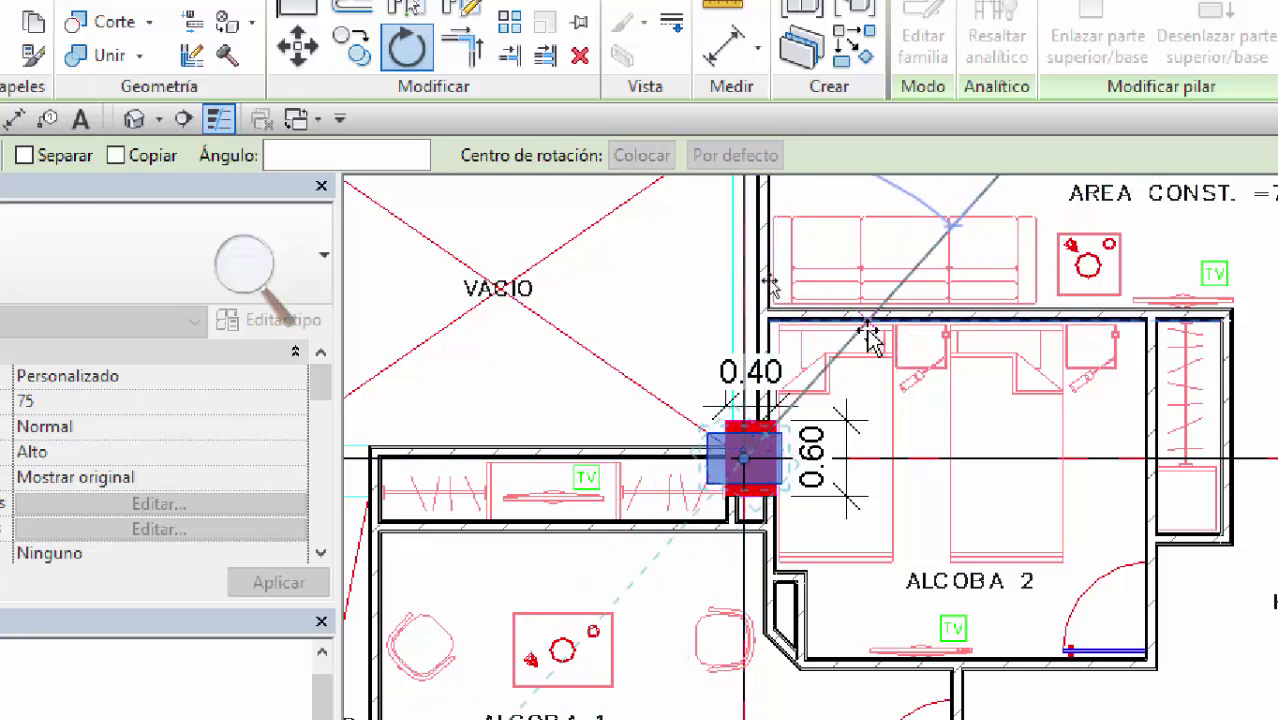
scroll(848, 338, down, 3)
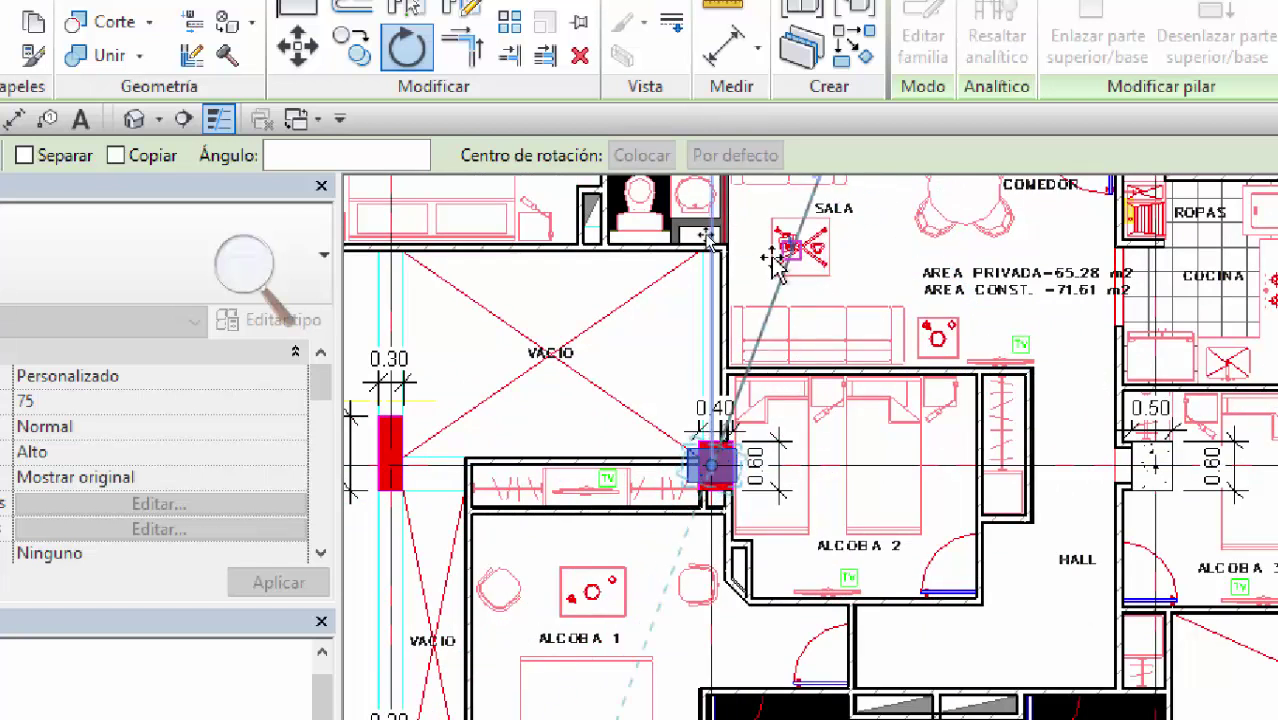
click(826, 326)
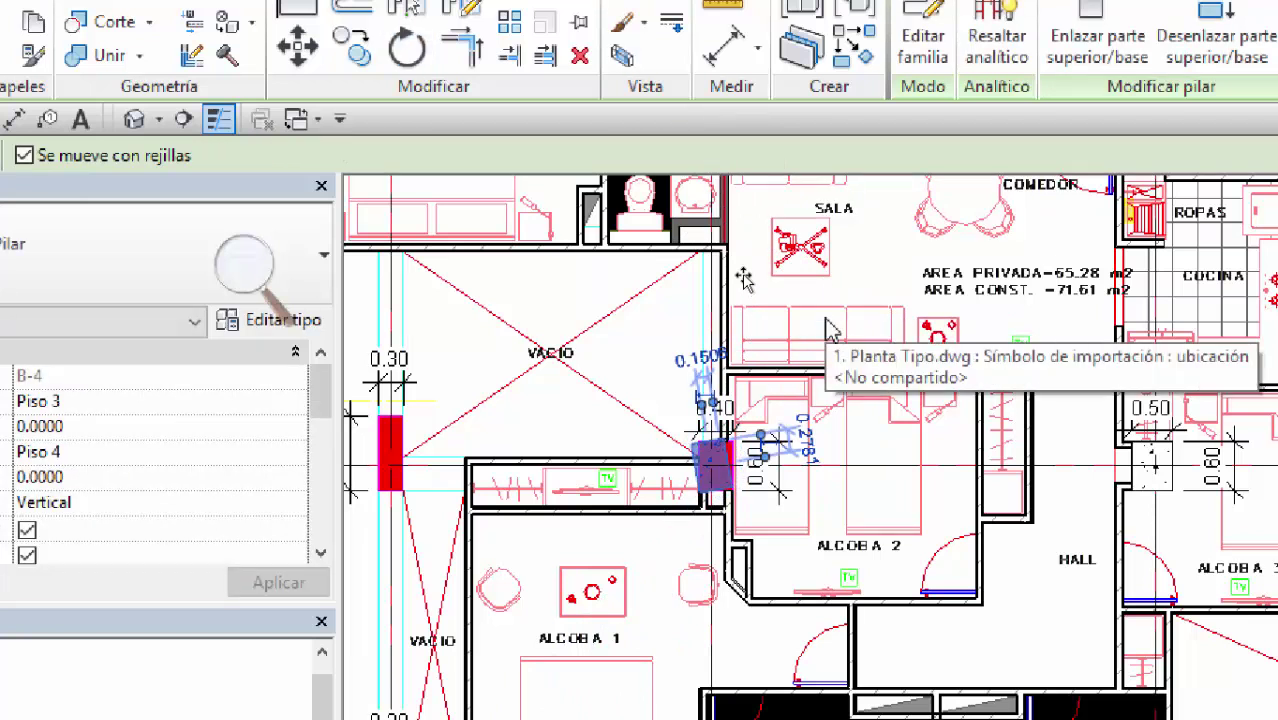
key(ctrl+z)
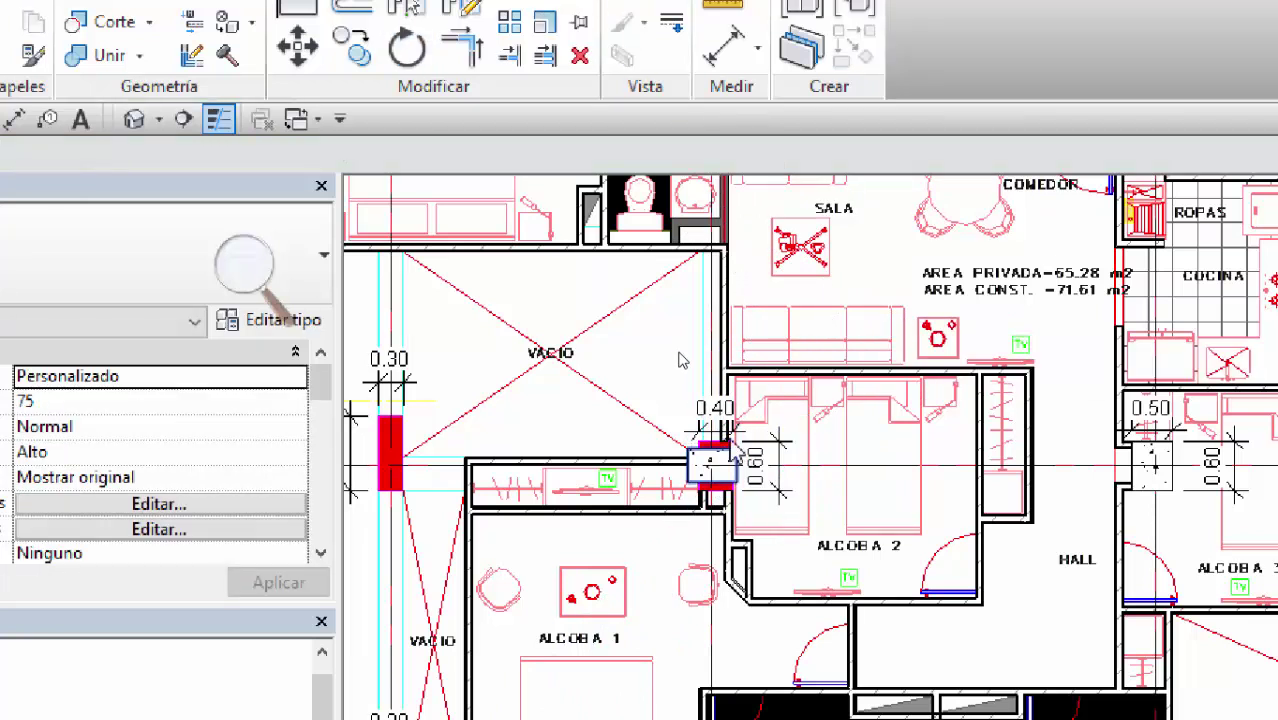
Step: Rotate the COL 40X60 column at grids B and 4 by 90 degrees about the grid intersection
click(712, 462)
key(r)
key(o)
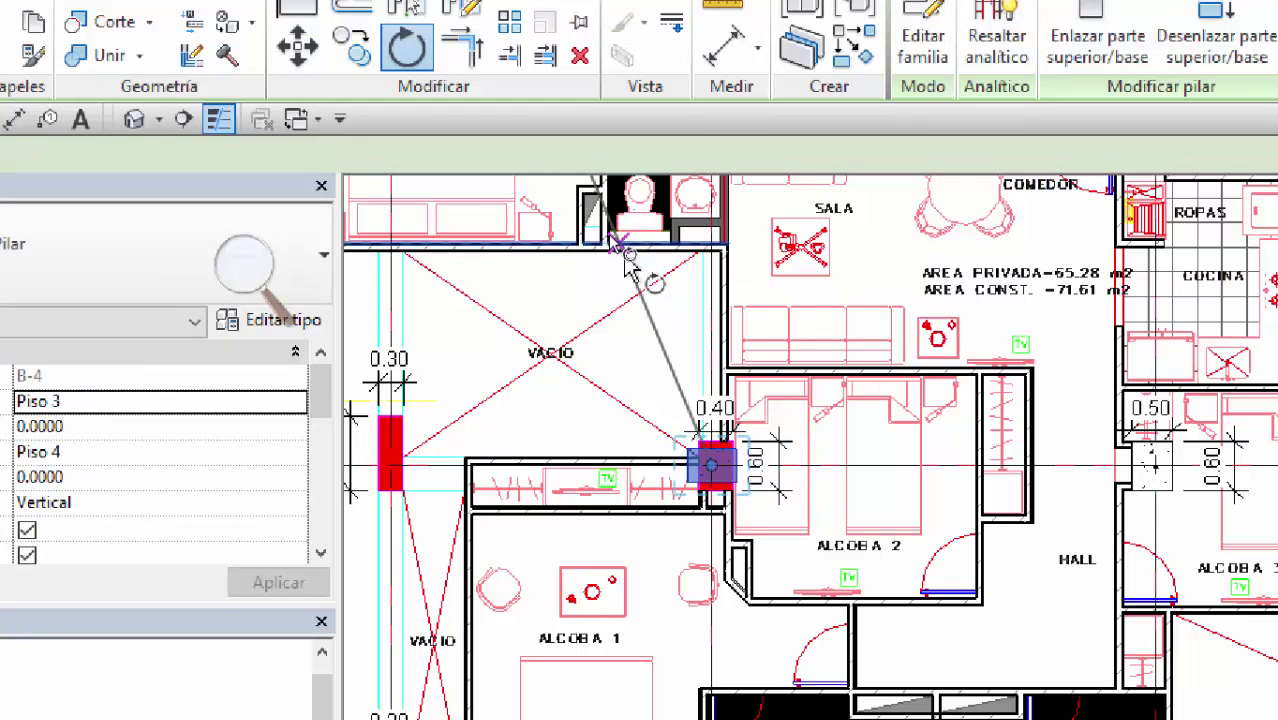
click(808, 300)
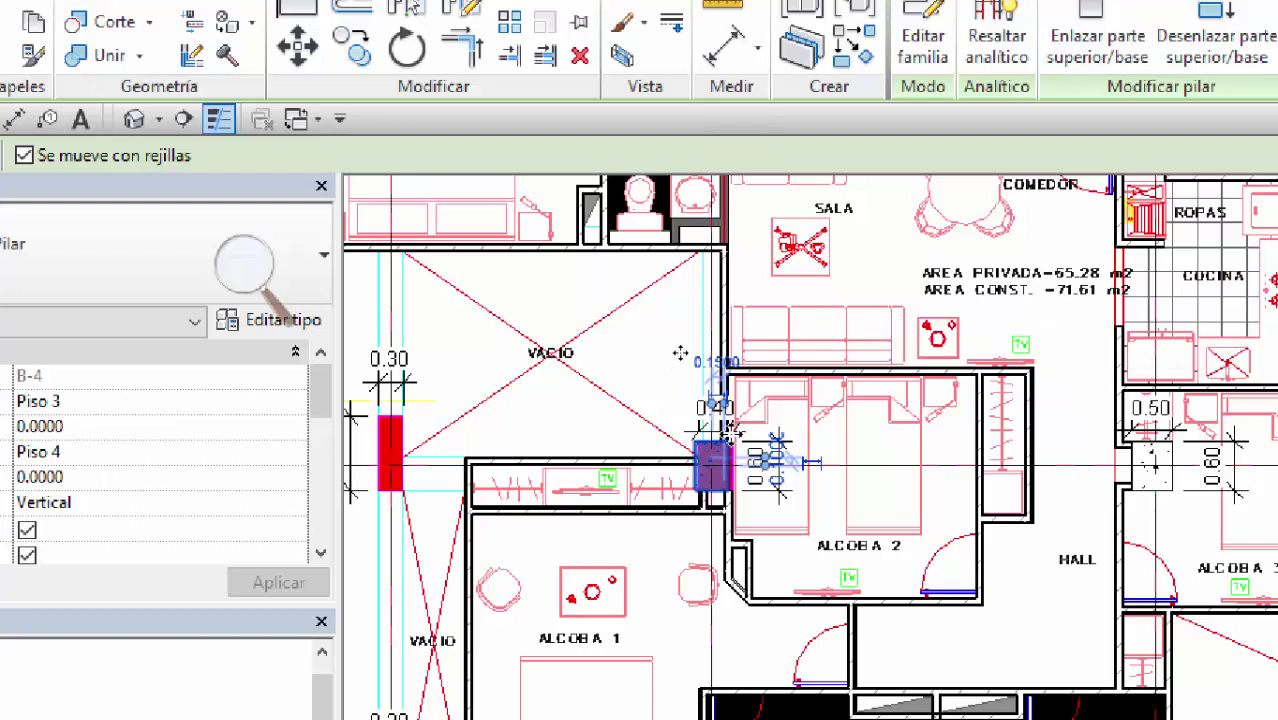
Step: Align the COL 40X60 column's side face with the red outline's exposed vertical edge and end the Align command
scroll(724, 463, up, 4)
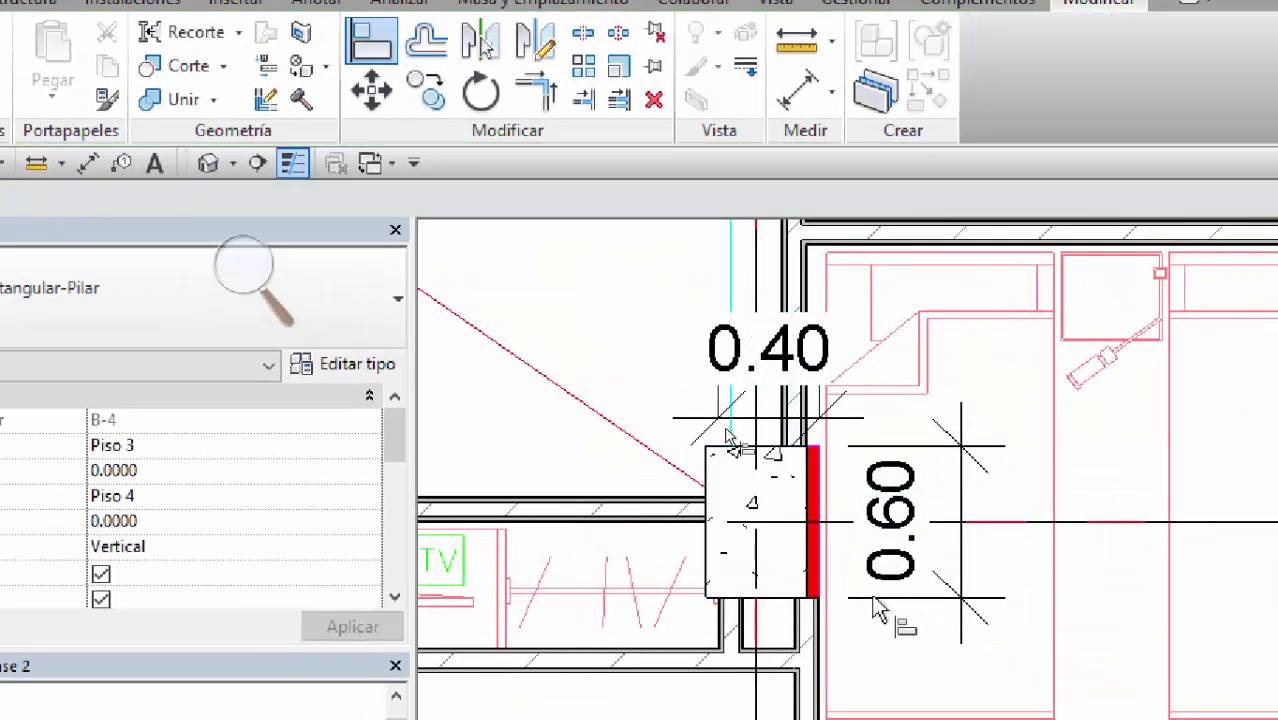
scroll(875, 610, up, 2)
key(a)
key(l)
click(807, 457)
click(767, 444)
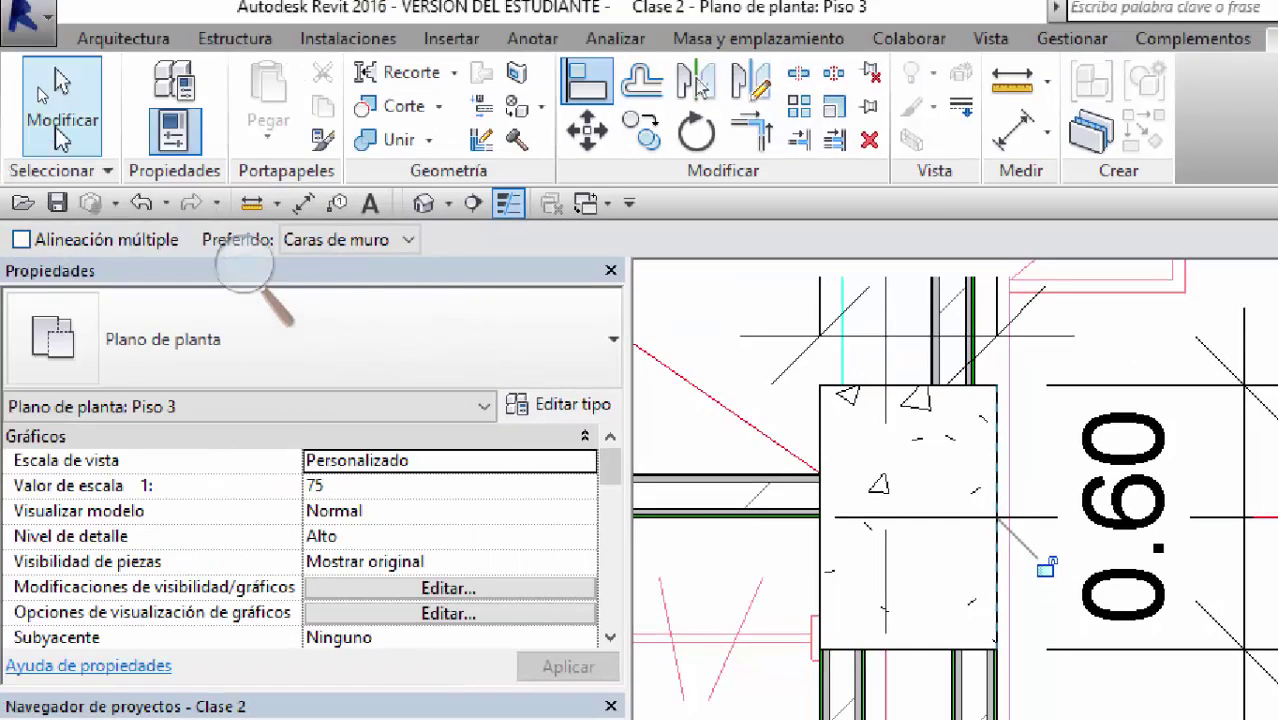
click(60, 132)
scroll(731, 338, down, 5)
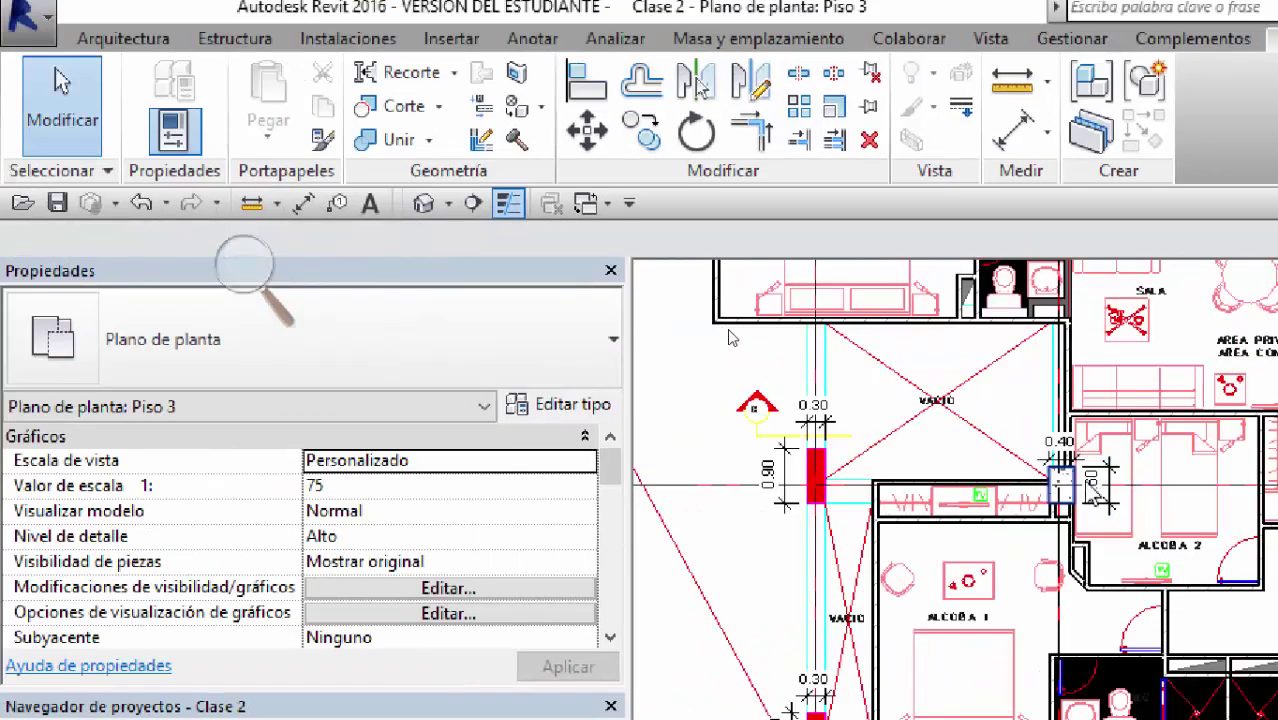
scroll(1047, 508, down, 3)
scroll(893, 365, down, 4)
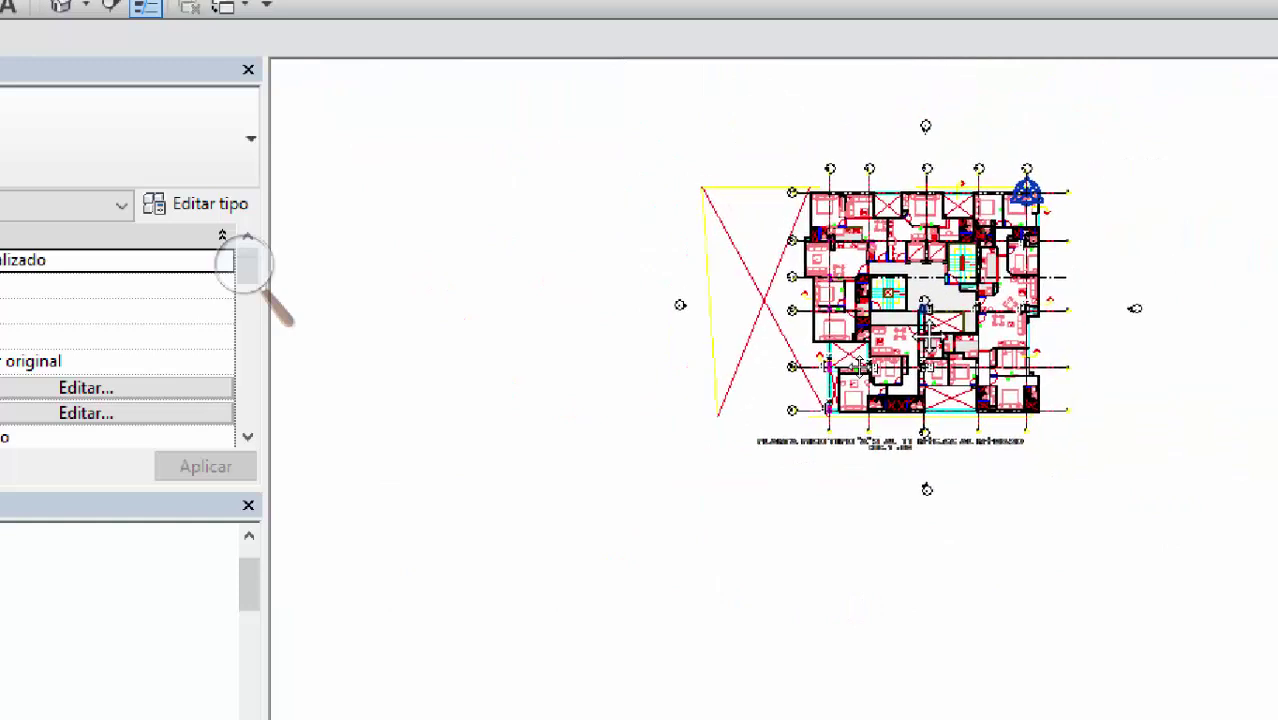
Step: Open the default 3D view and examine the top of the COL 40X70 column against the adjoining walls
middle_drag(862, 366, 803, 449)
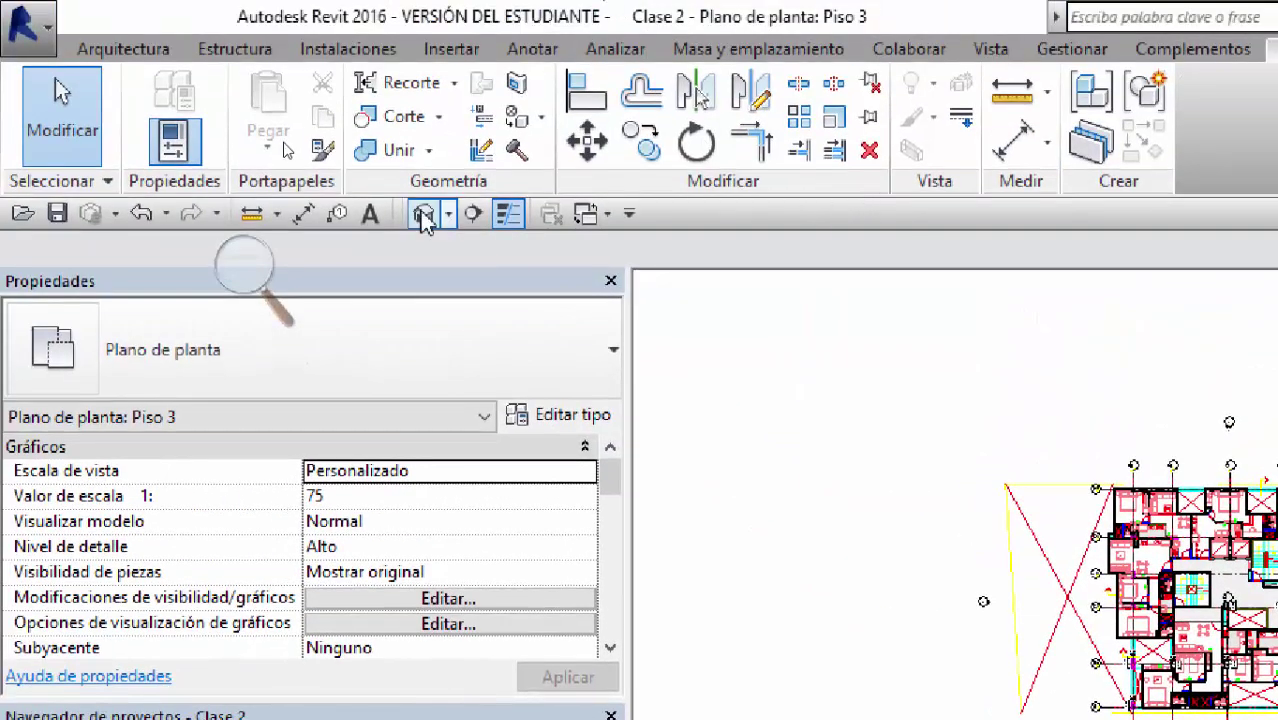
click(424, 222)
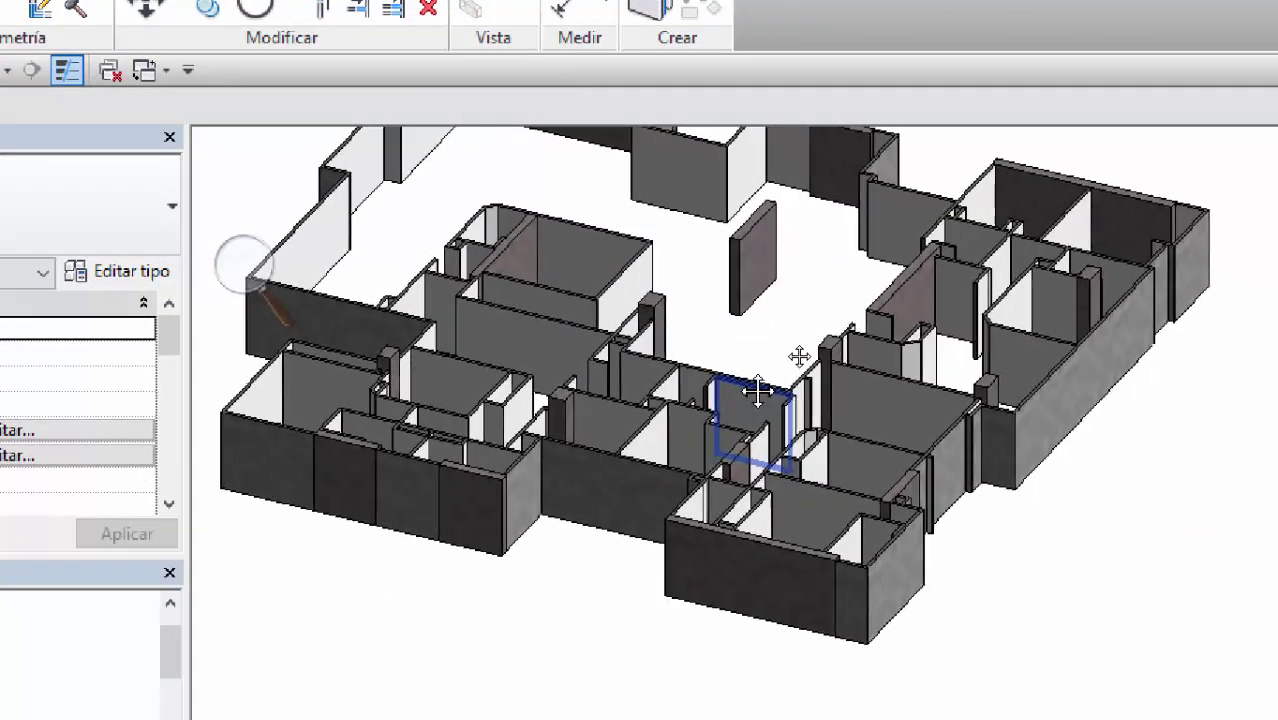
scroll(757, 392, up, 10)
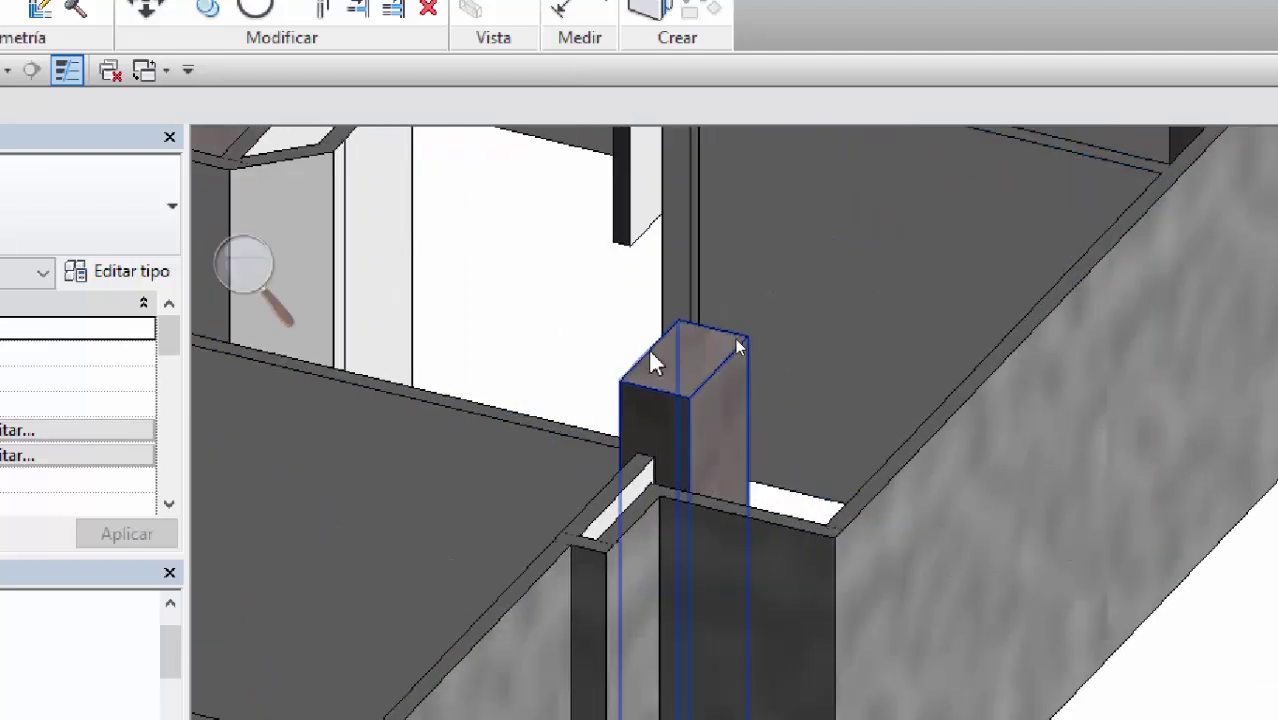
scroll(650, 360, up, 3)
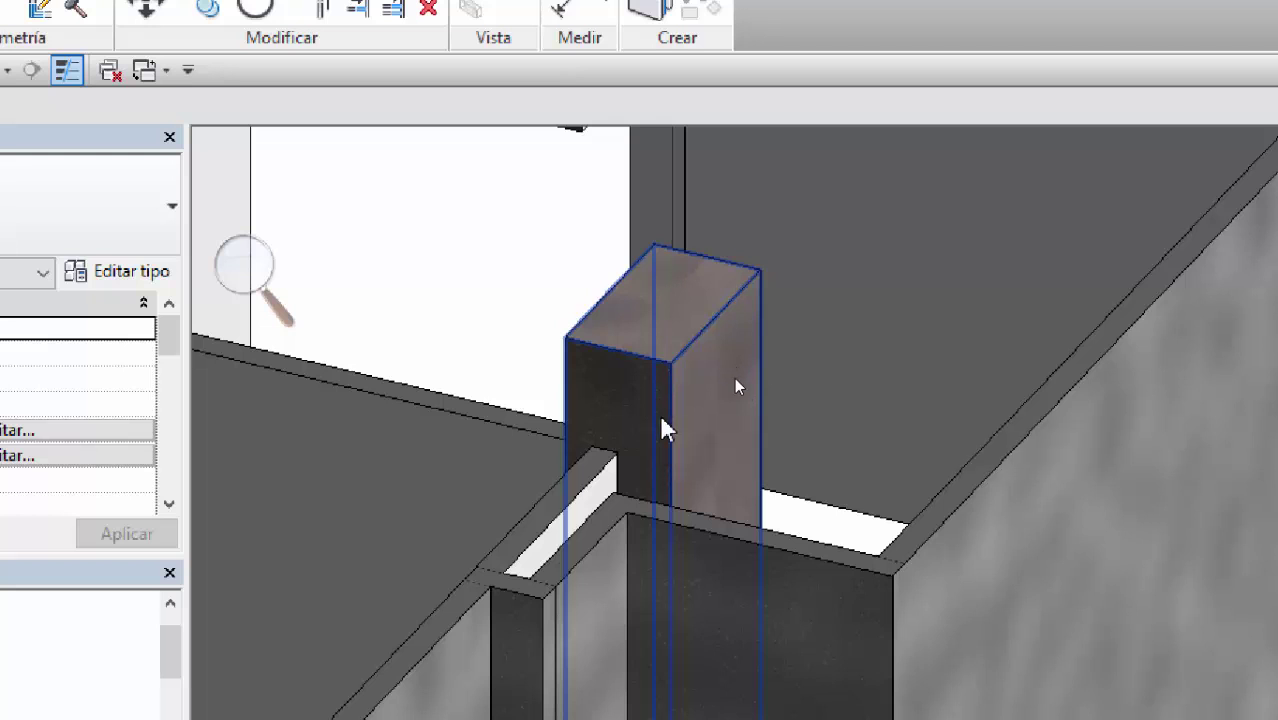
click(657, 405)
scroll(650, 343, down, 3)
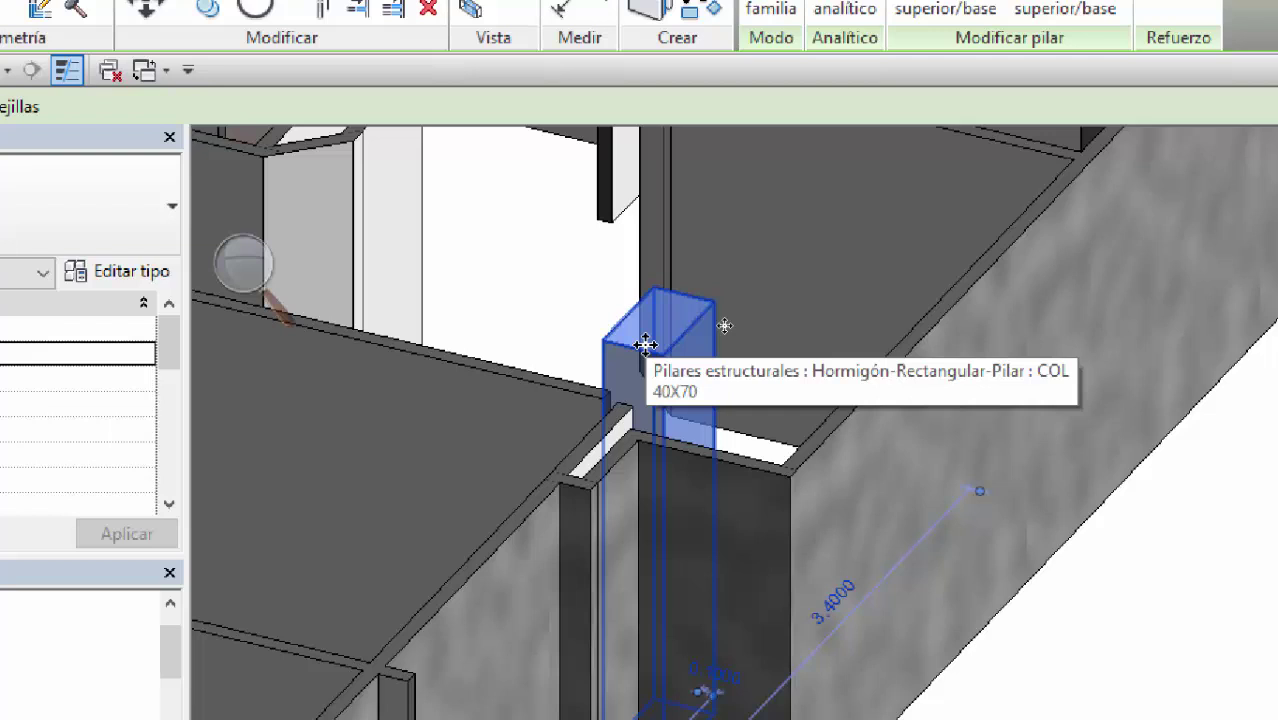
scroll(645, 345, down, 5)
middle_drag(704, 298, 847, 321)
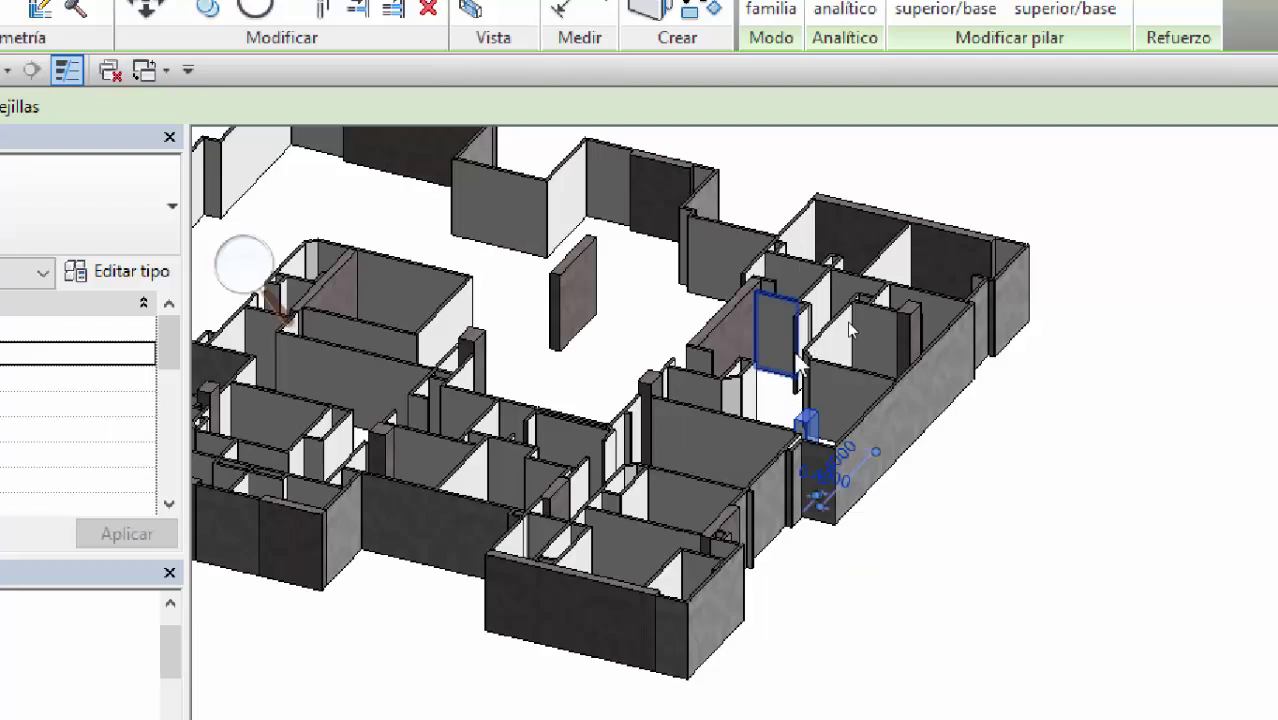
scroll(847, 321, down, 3)
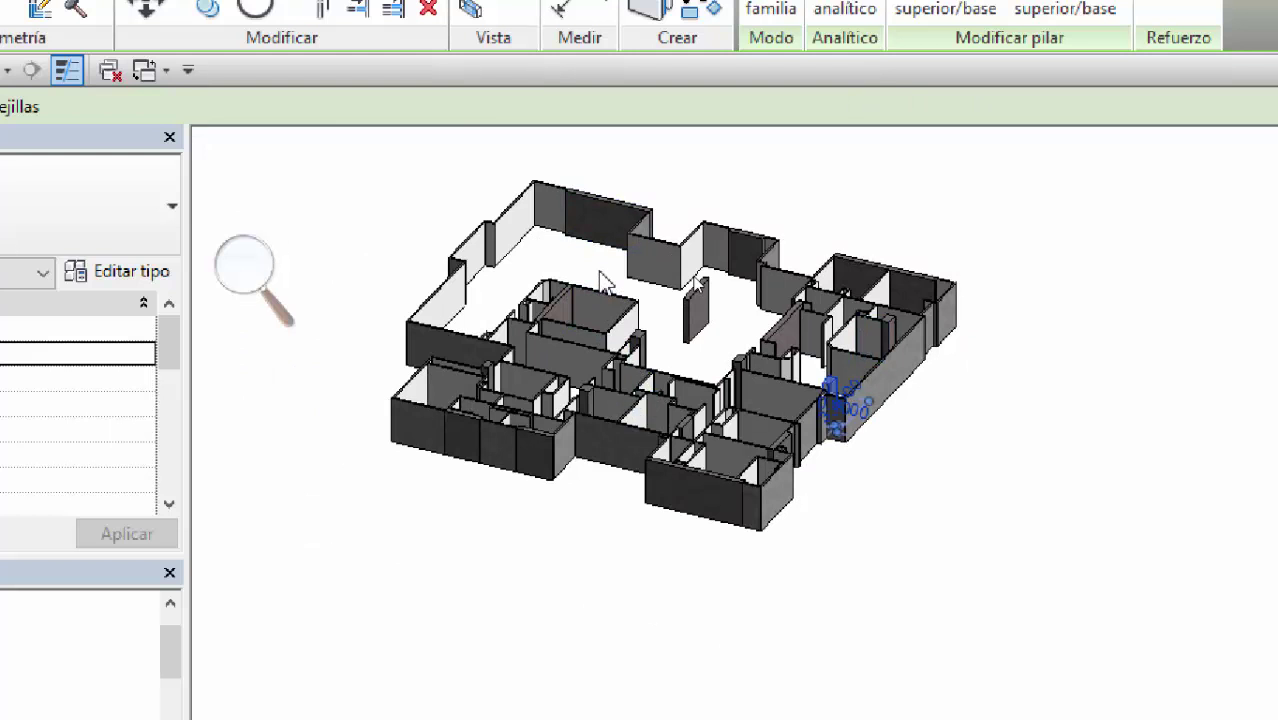
click(899, 205)
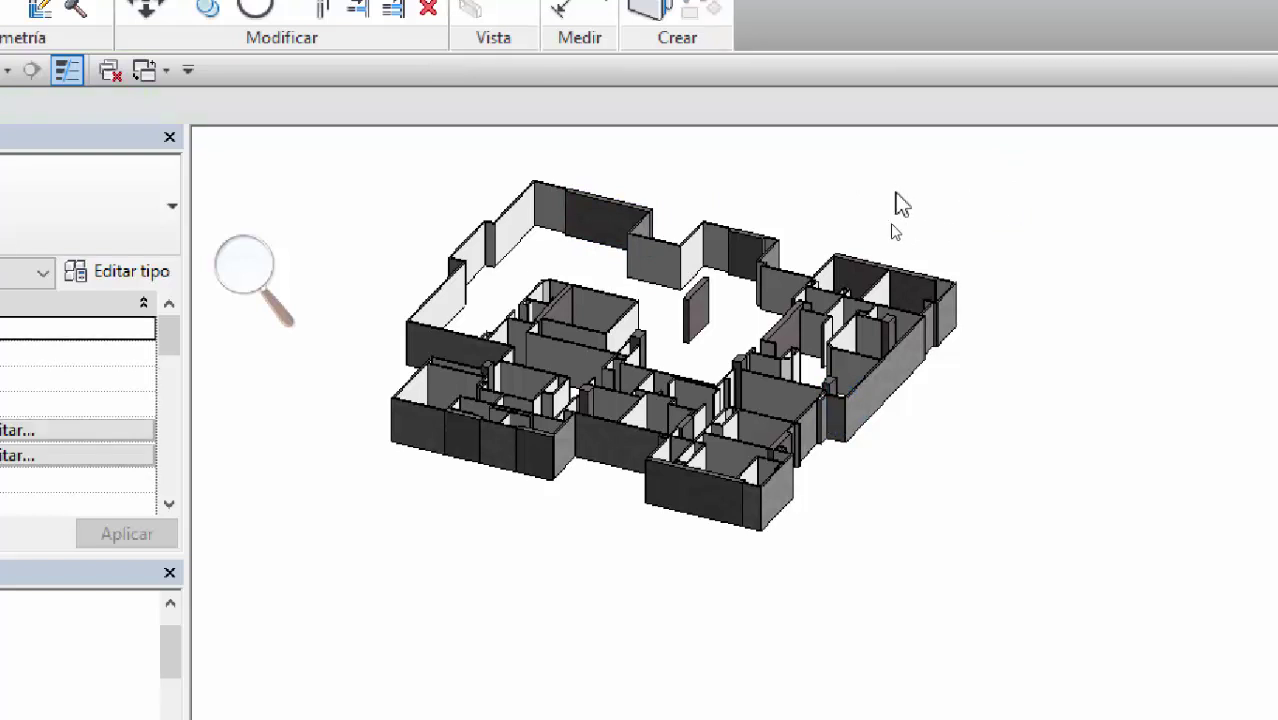
Step: Examine the whole floor's walls and columns in the 3D view from different angles
middle_drag(899, 205, 948, 282)
scroll(950, 280, down, 3)
scroll(946, 256, up, 3)
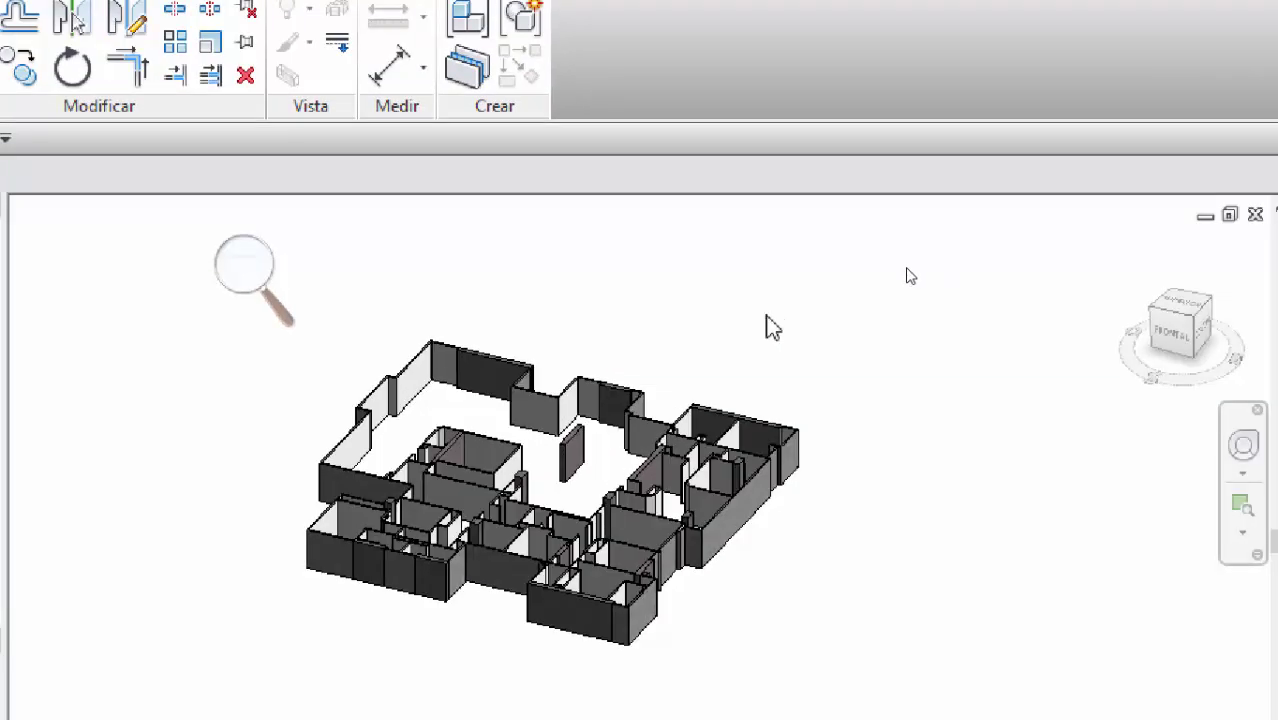
scroll(944, 332, up, 2)
scroll(902, 302, down, 2)
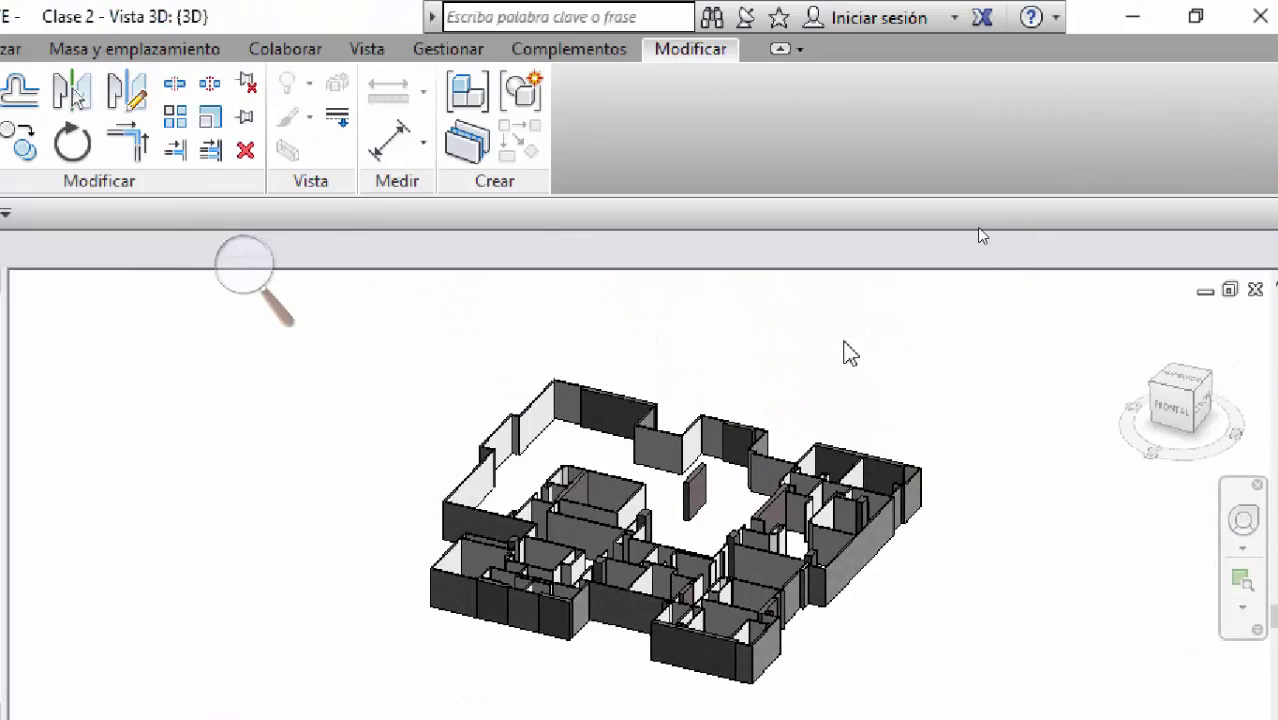
scroll(857, 363, down, 5)
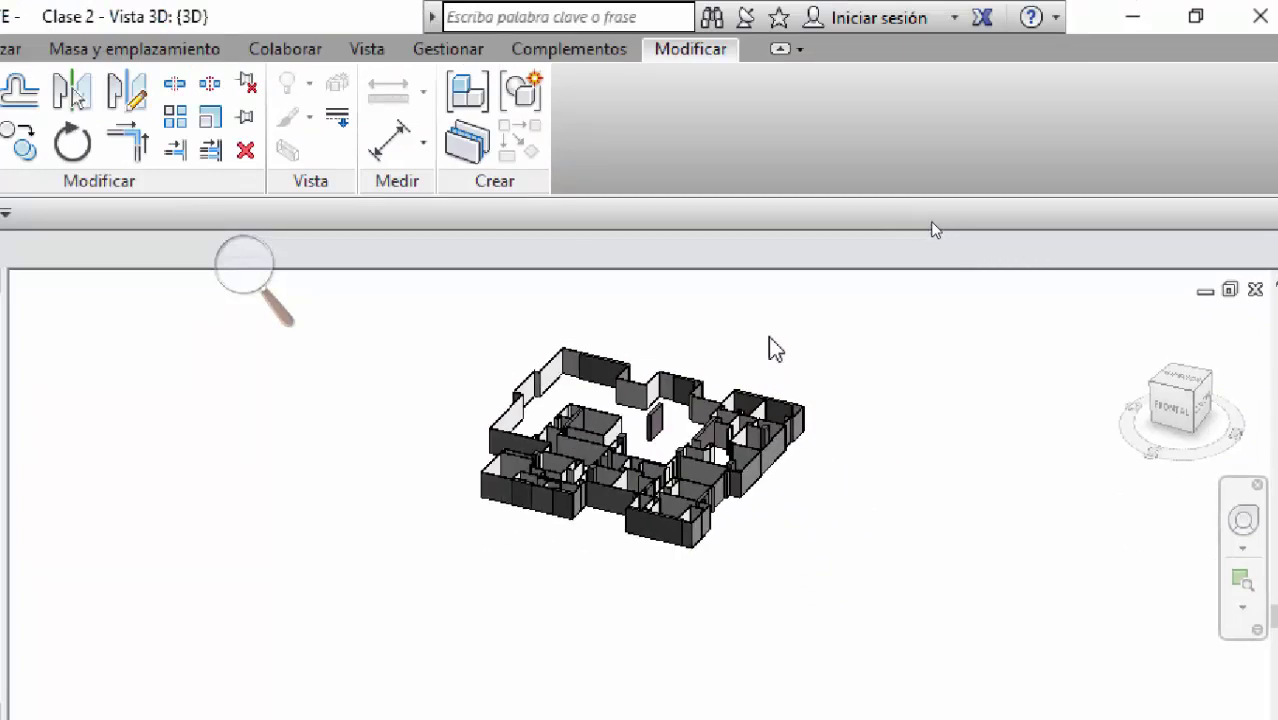
middle_drag(737, 407, 704, 392)
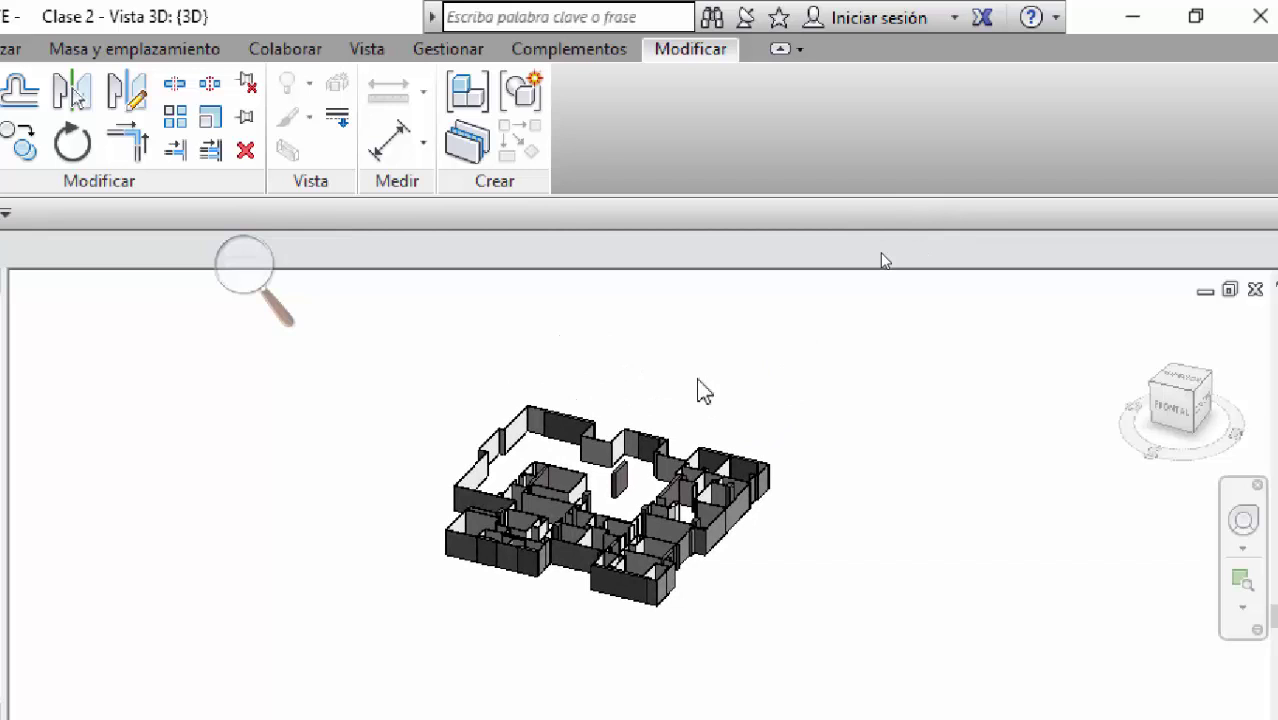
shift+middle_drag(852, 529, 748, 574)
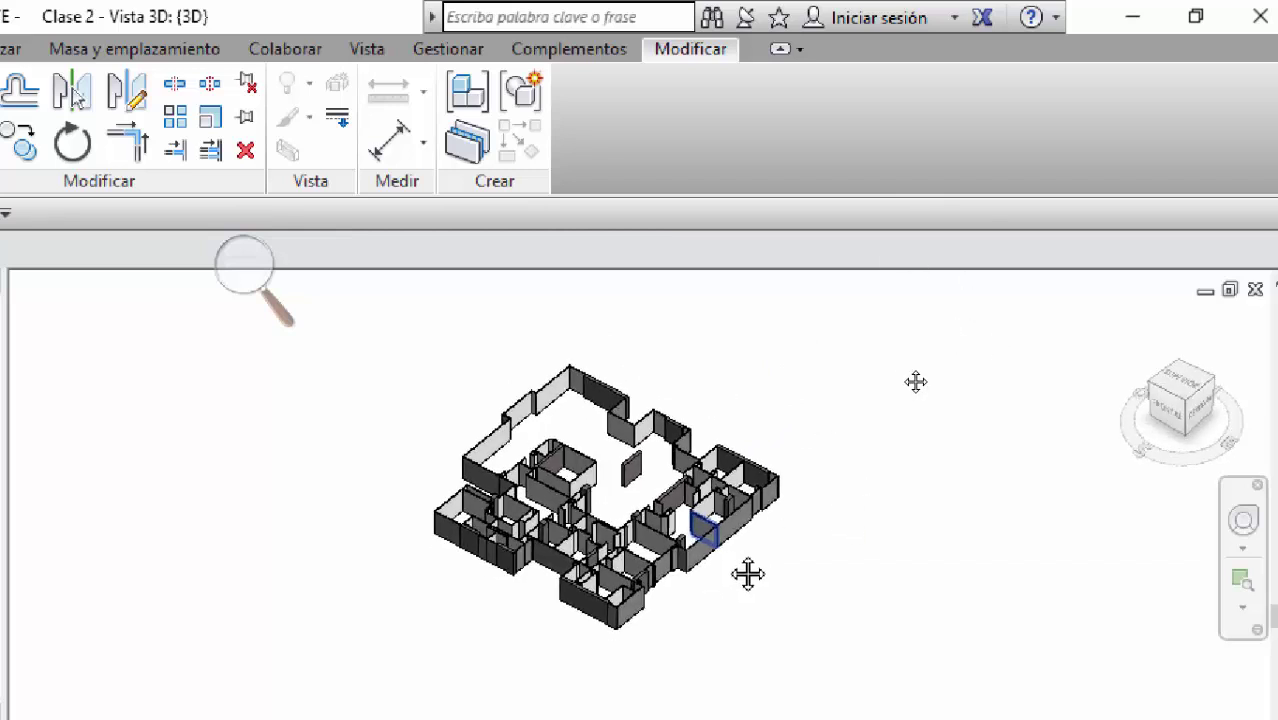
shift+middle_drag(916, 381, 830, 391)
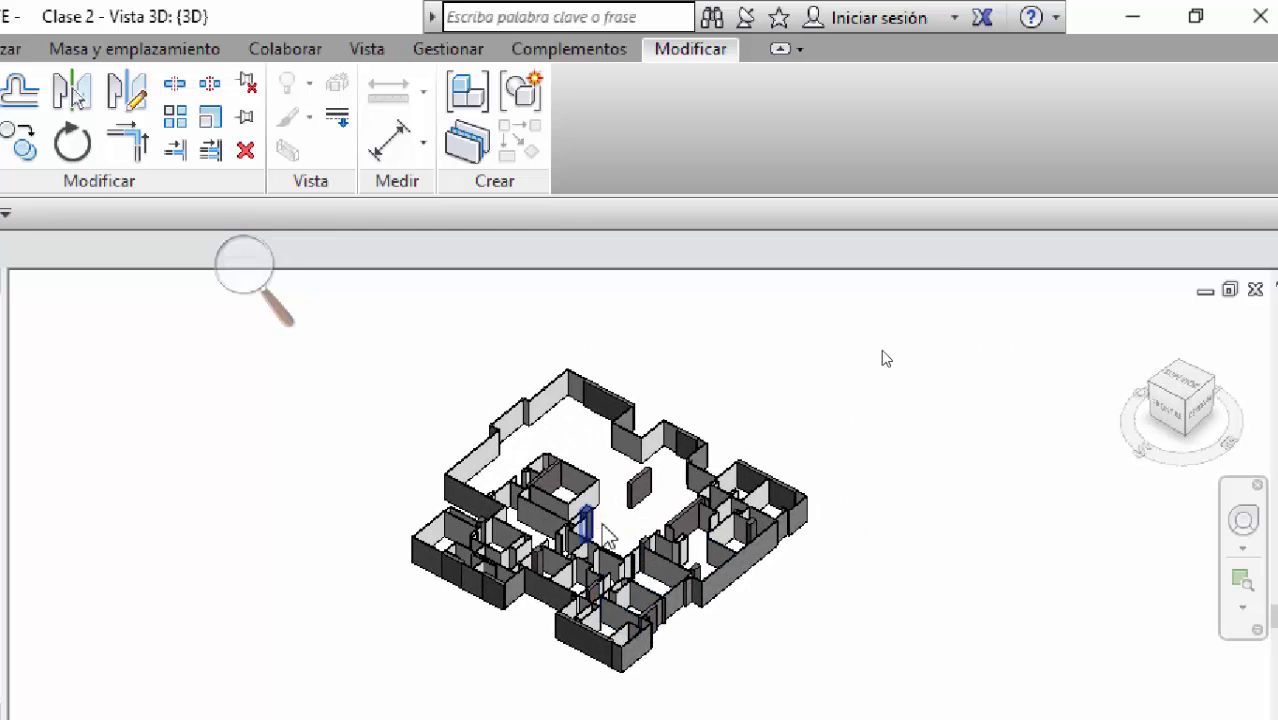
middle_drag(916, 435, 920, 389)
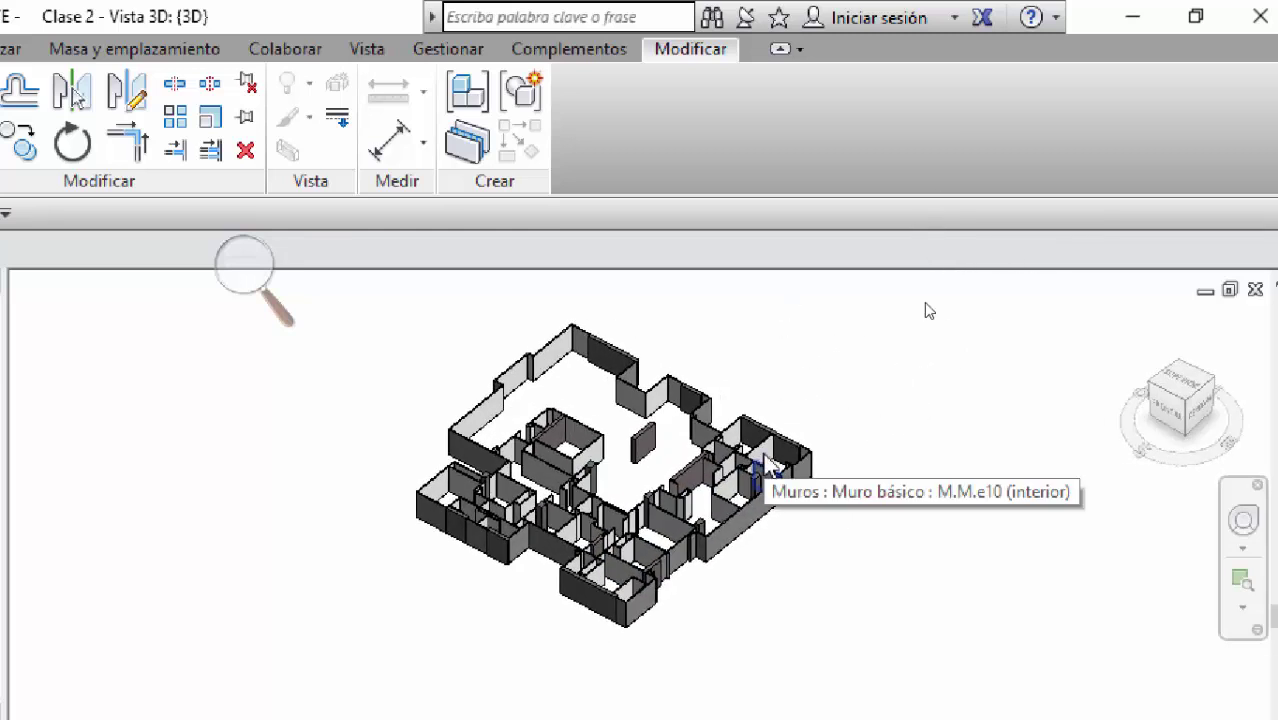
middle_drag(765, 468, 902, 471)
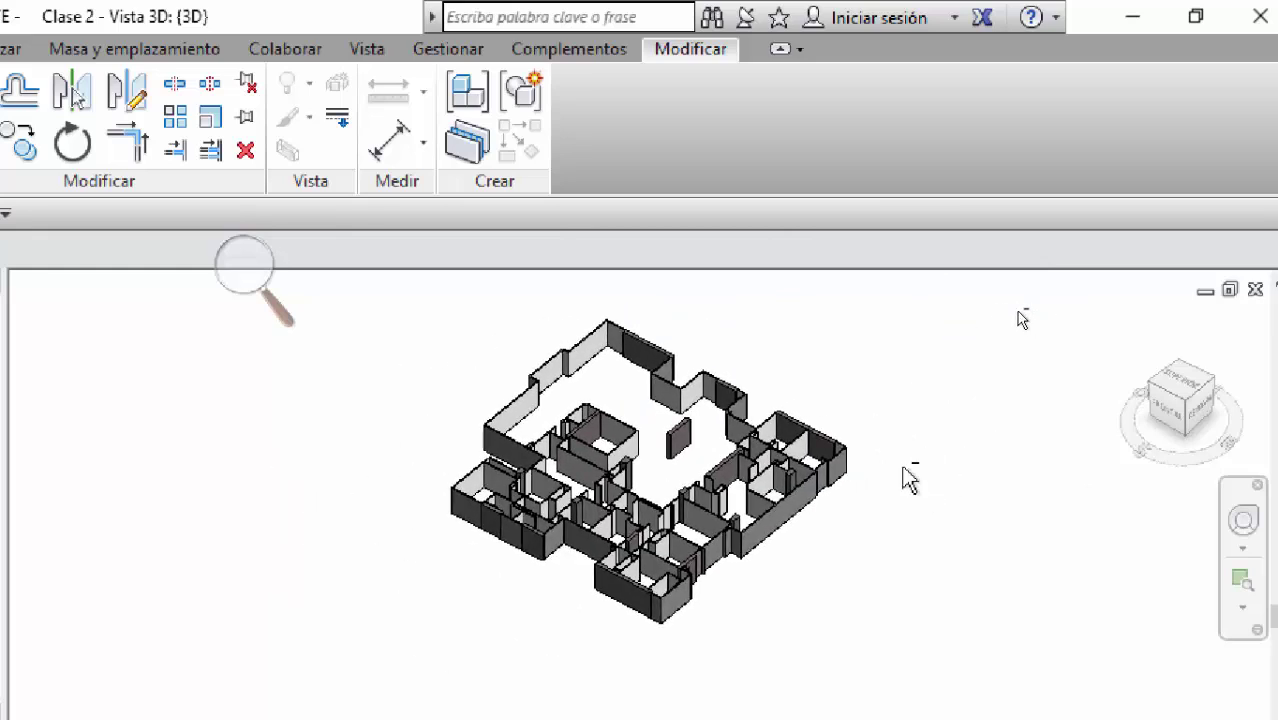
shift+middle_drag(847, 391, 705, 458)
scroll(670, 547, up, 5)
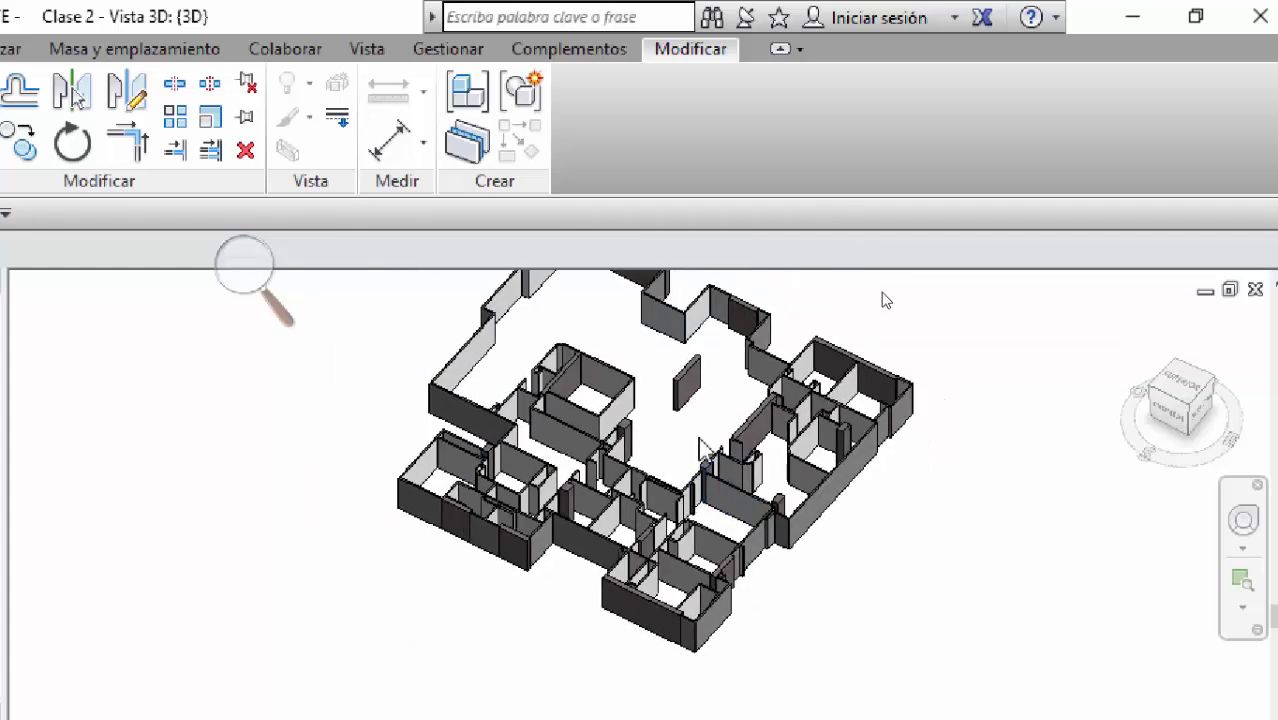
Step: Inspect the isolated central wall and the column tops projecting above the nearby interior walls, and clear the selection
click(683, 395)
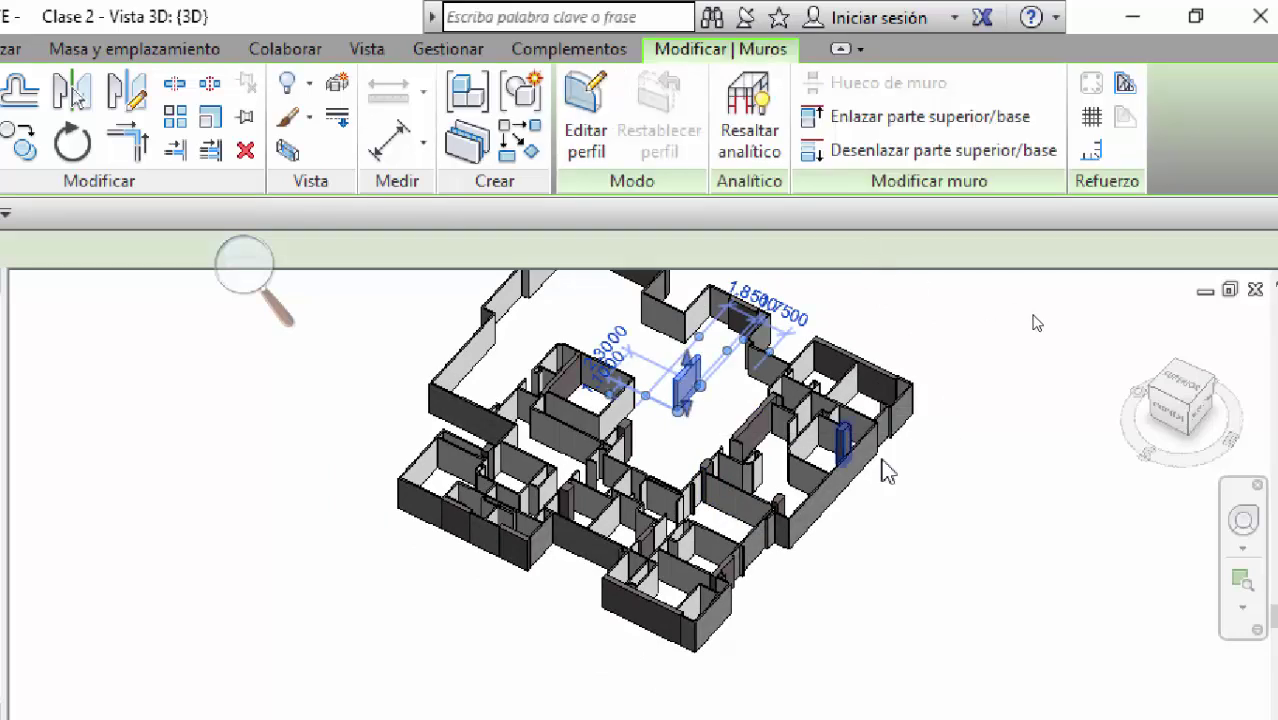
shift+middle_drag(960, 506, 1047, 488)
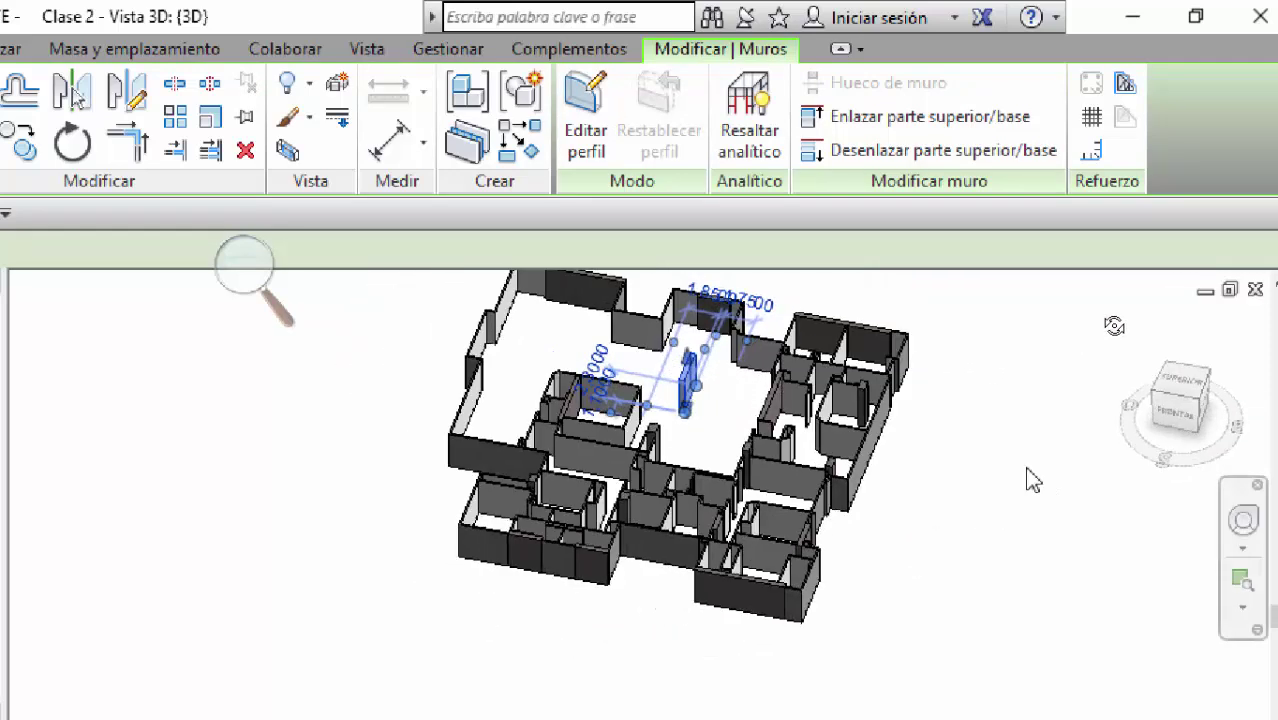
scroll(958, 359, up, 5)
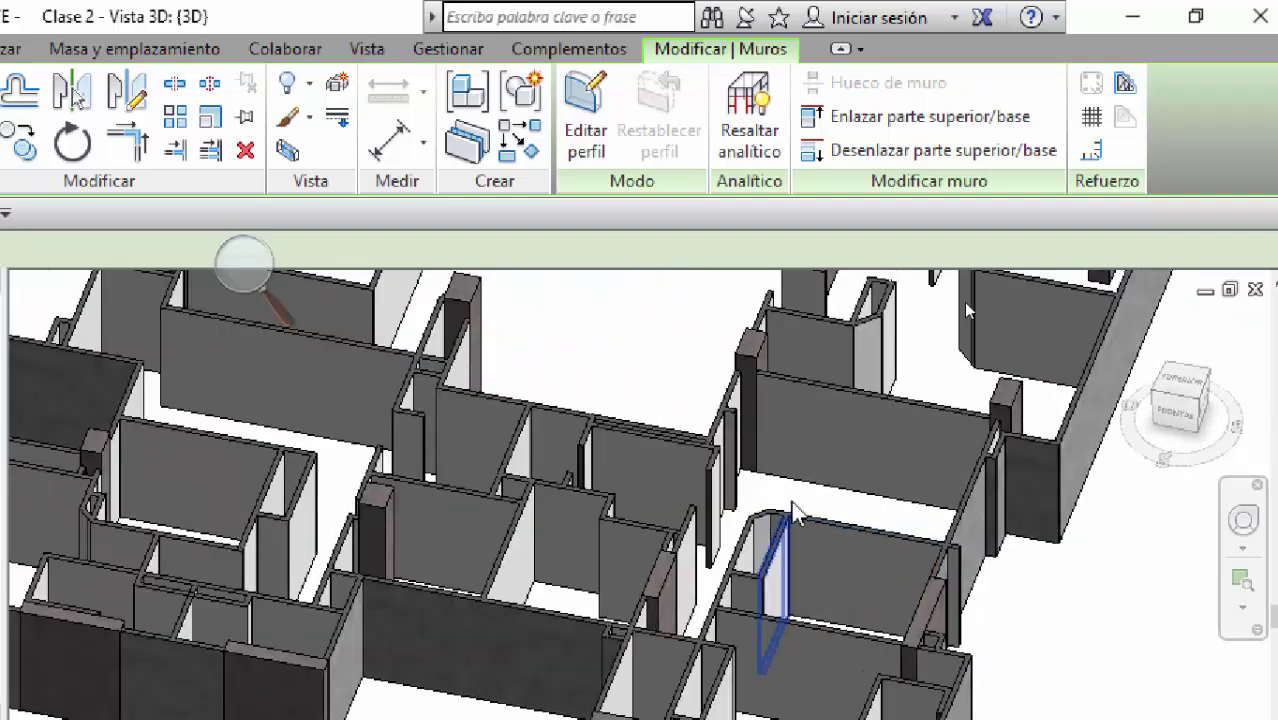
click(752, 380)
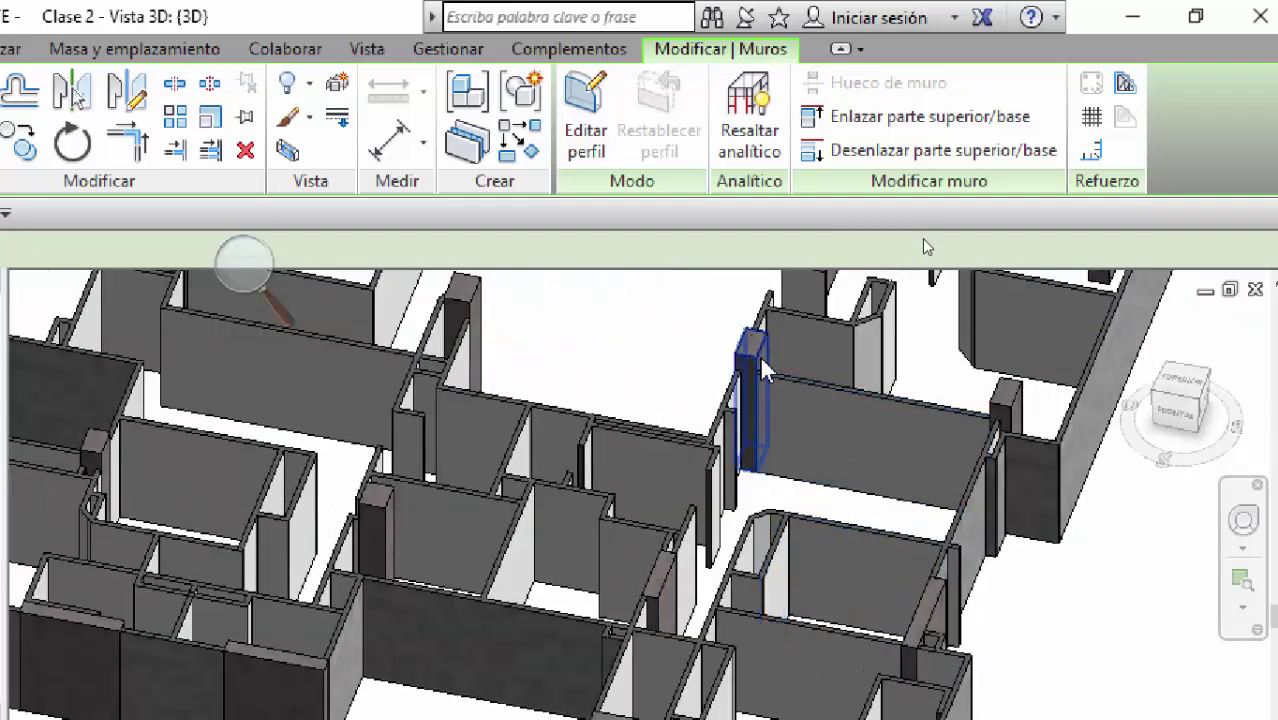
shift+middle_drag(929, 295, 847, 408)
scroll(873, 318, down, 5)
click(863, 430)
scroll(866, 412, down, 2)
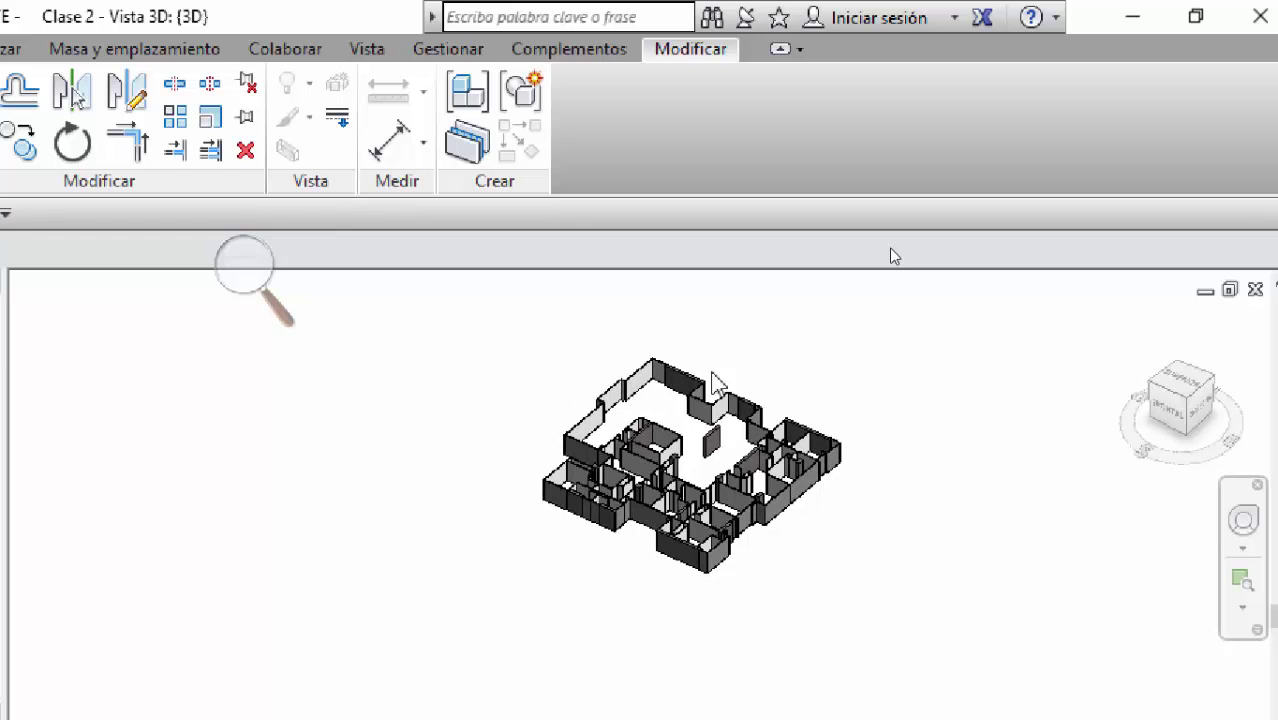
middle_drag(841, 379, 772, 418)
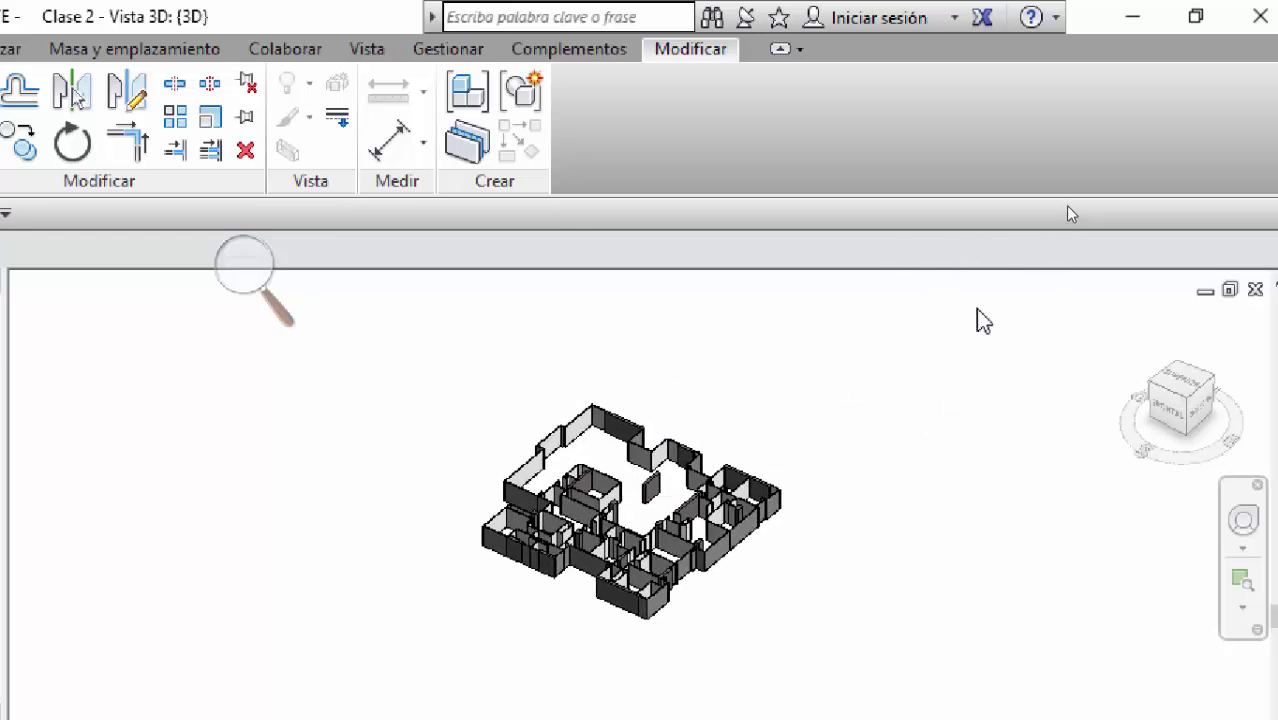
Step: Select the entire 3D model and filter out Muros so only the Pilares estructurales stay selected
drag(977, 308, 384, 642)
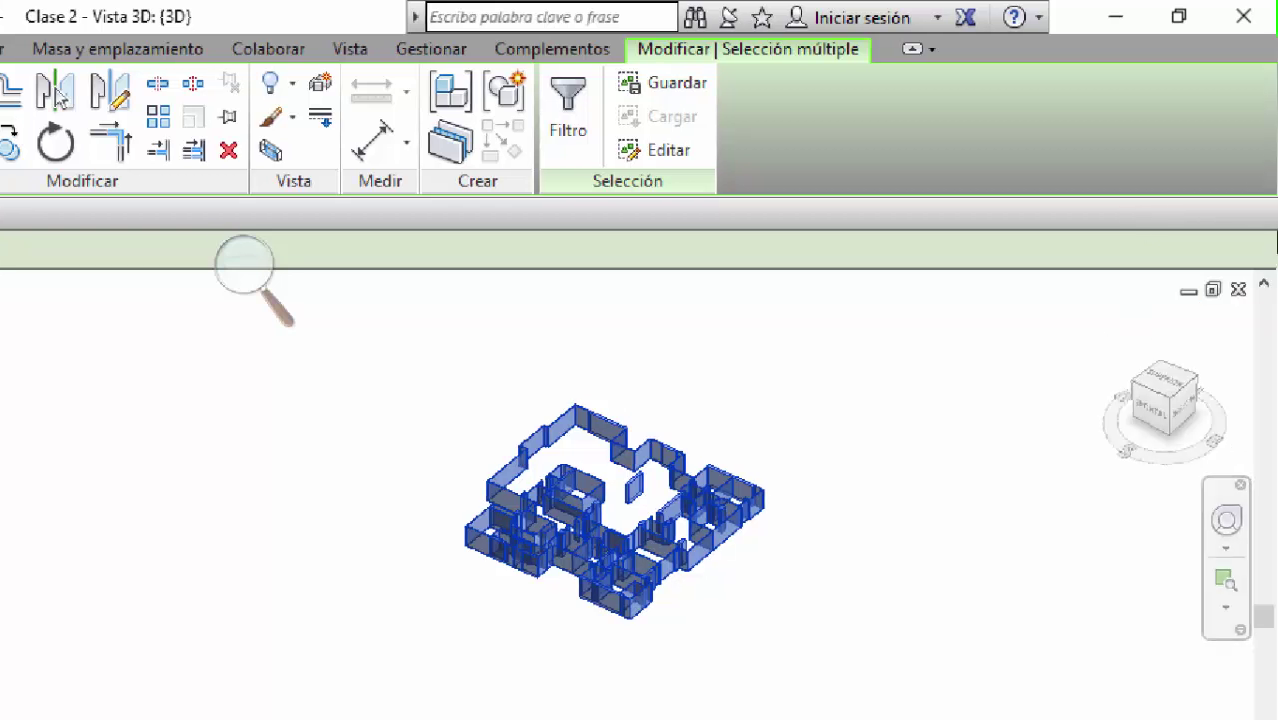
click(575, 150)
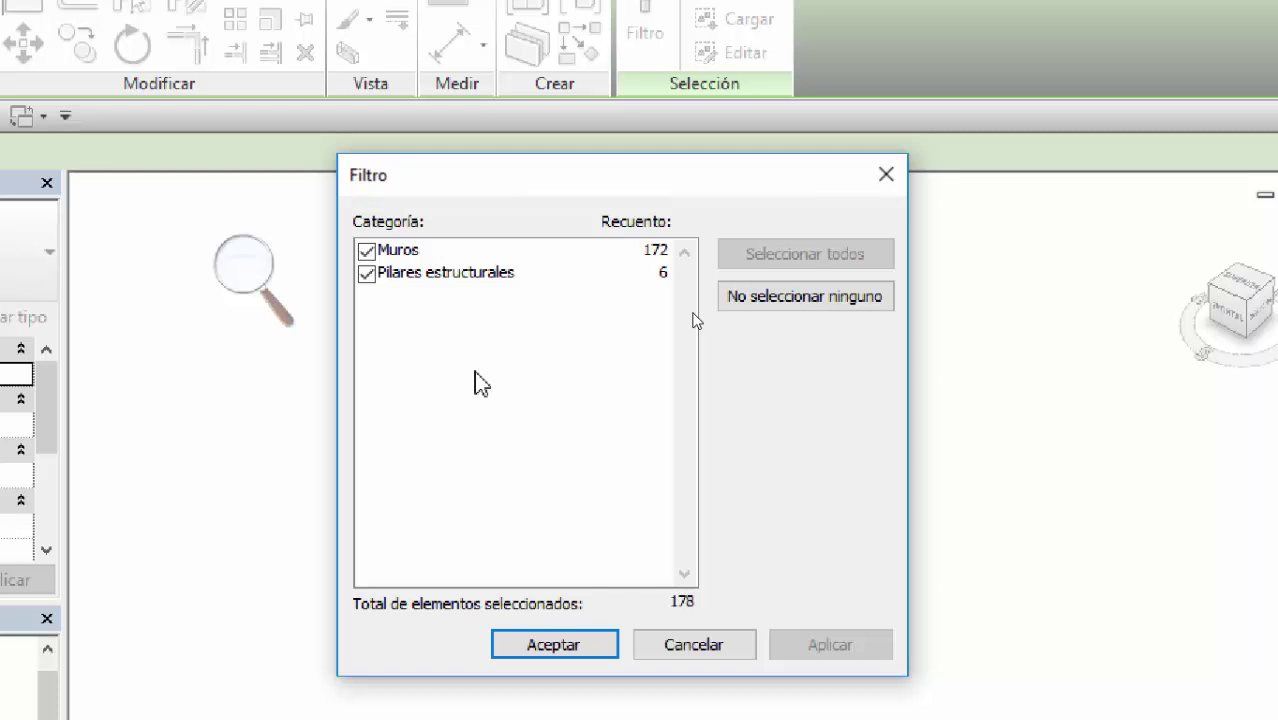
click(366, 251)
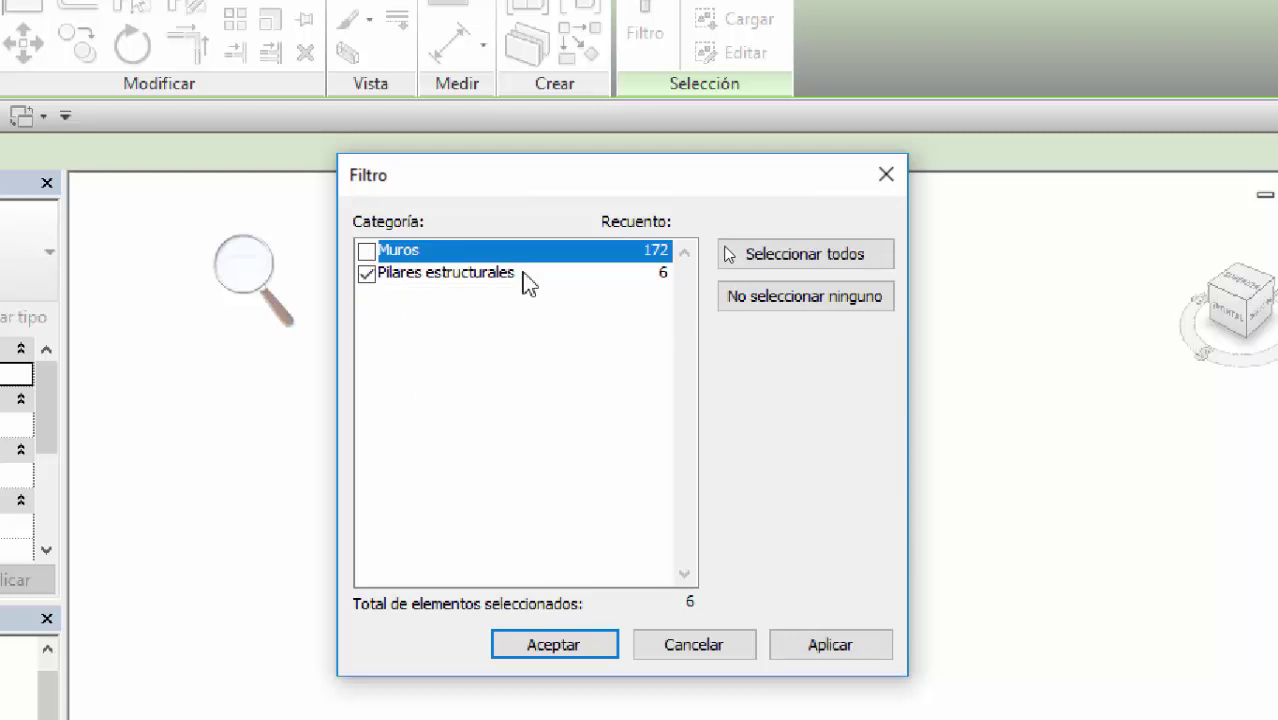
click(546, 646)
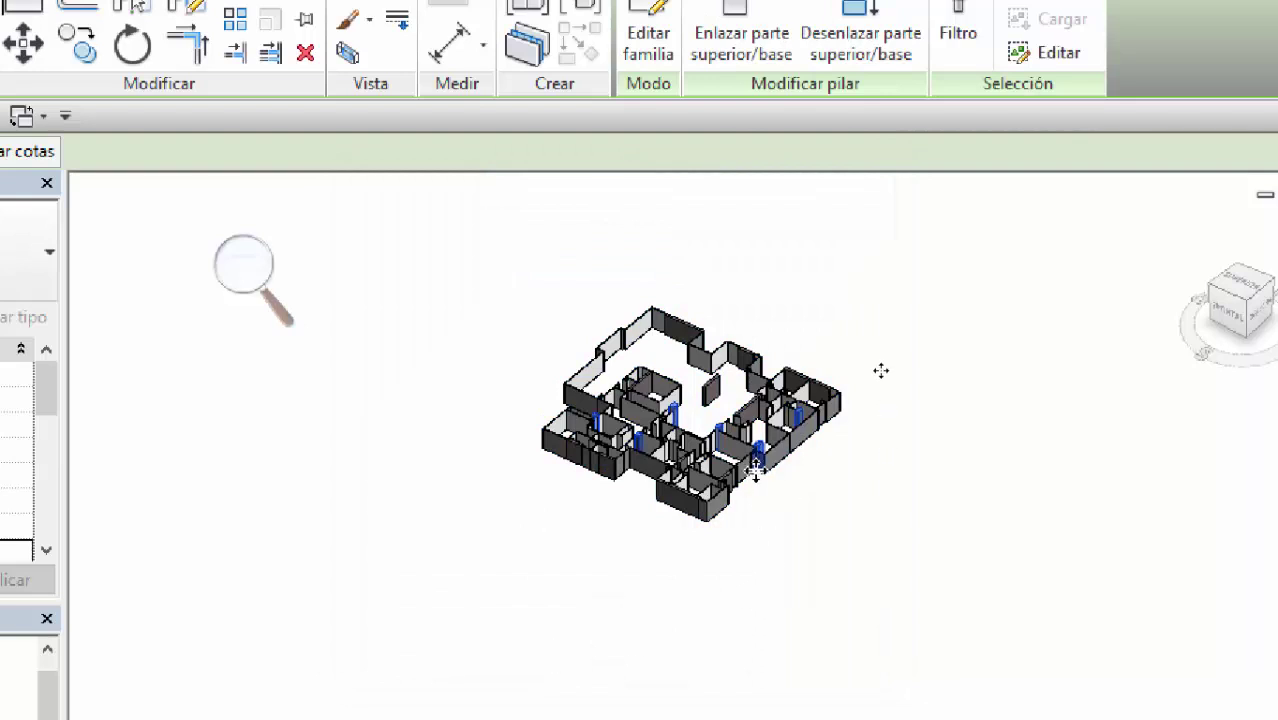
Step: Set the selected structural columns' Desfase superior to -0.4000, apply it, and check their tops against the walls
scroll(880, 371, up, 5)
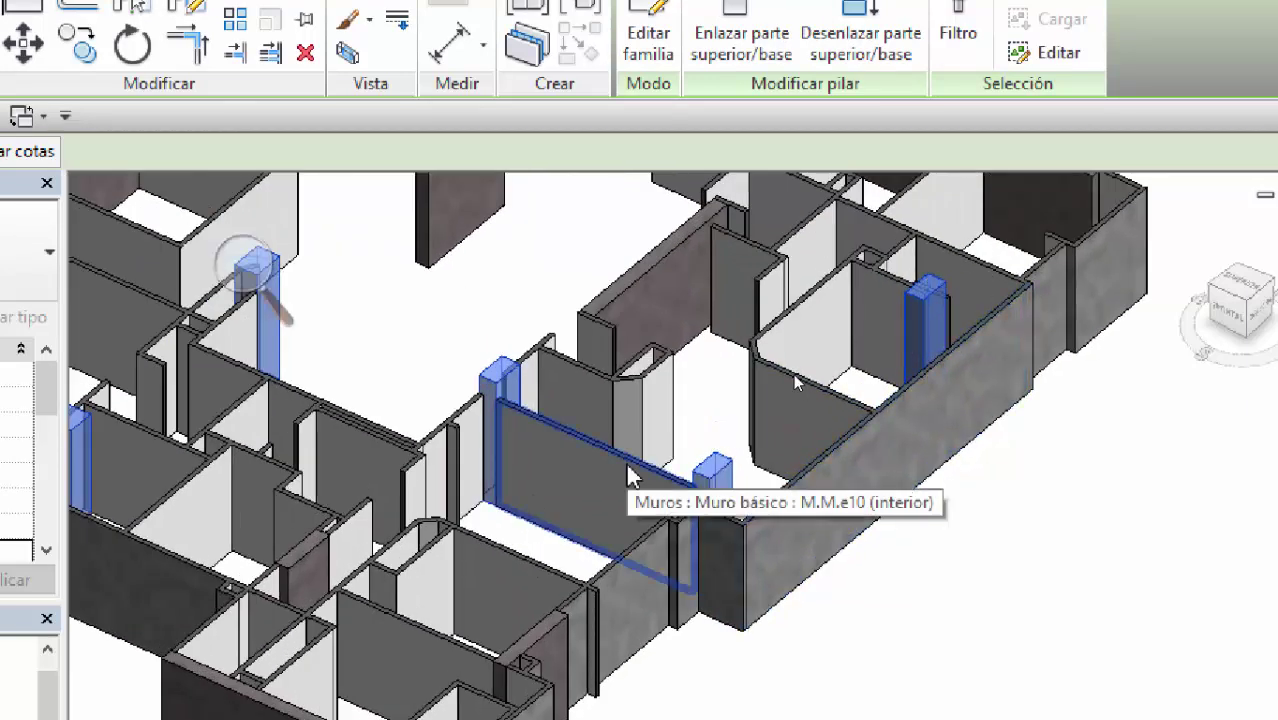
scroll(630, 478, down, 5)
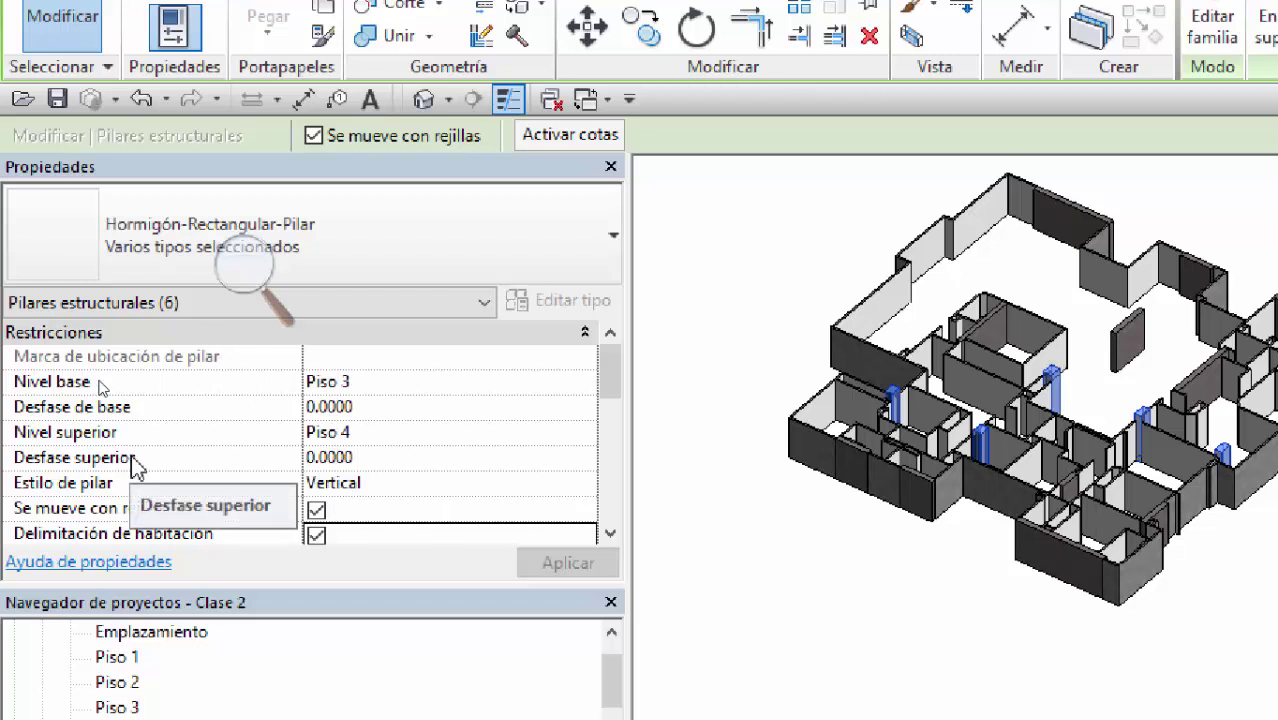
click(356, 460)
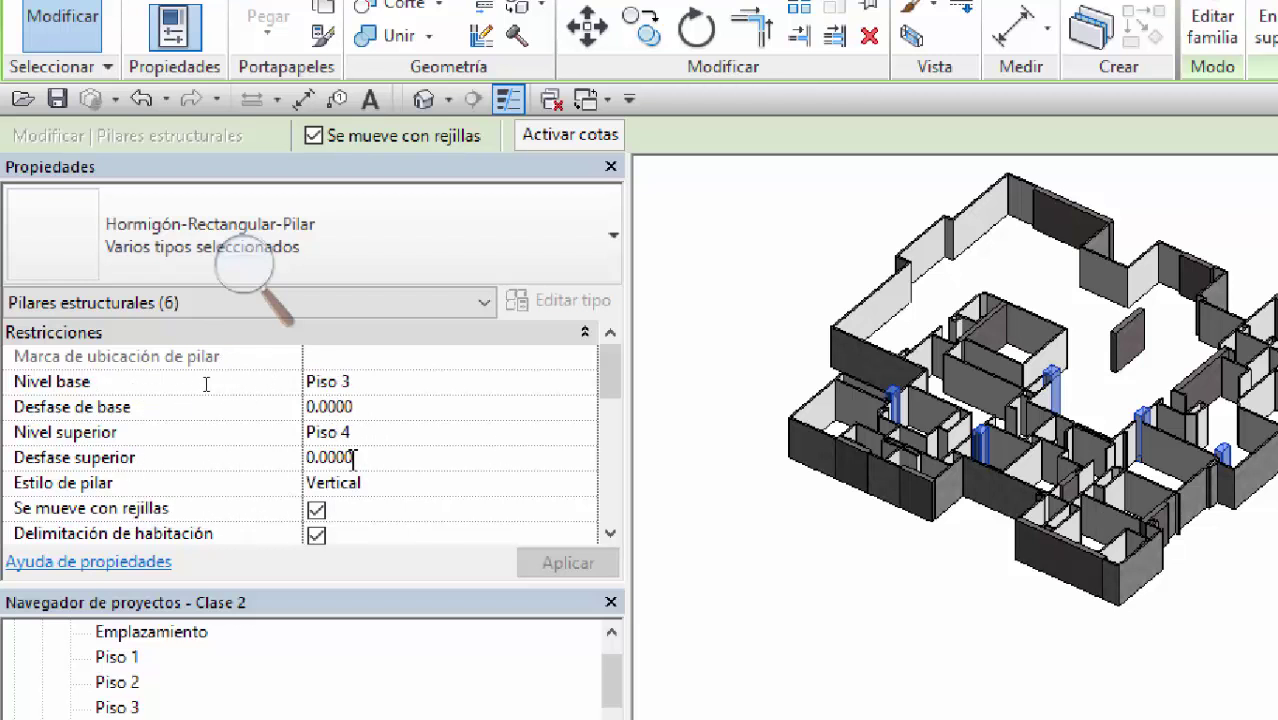
double_click(353, 460)
text(-0)
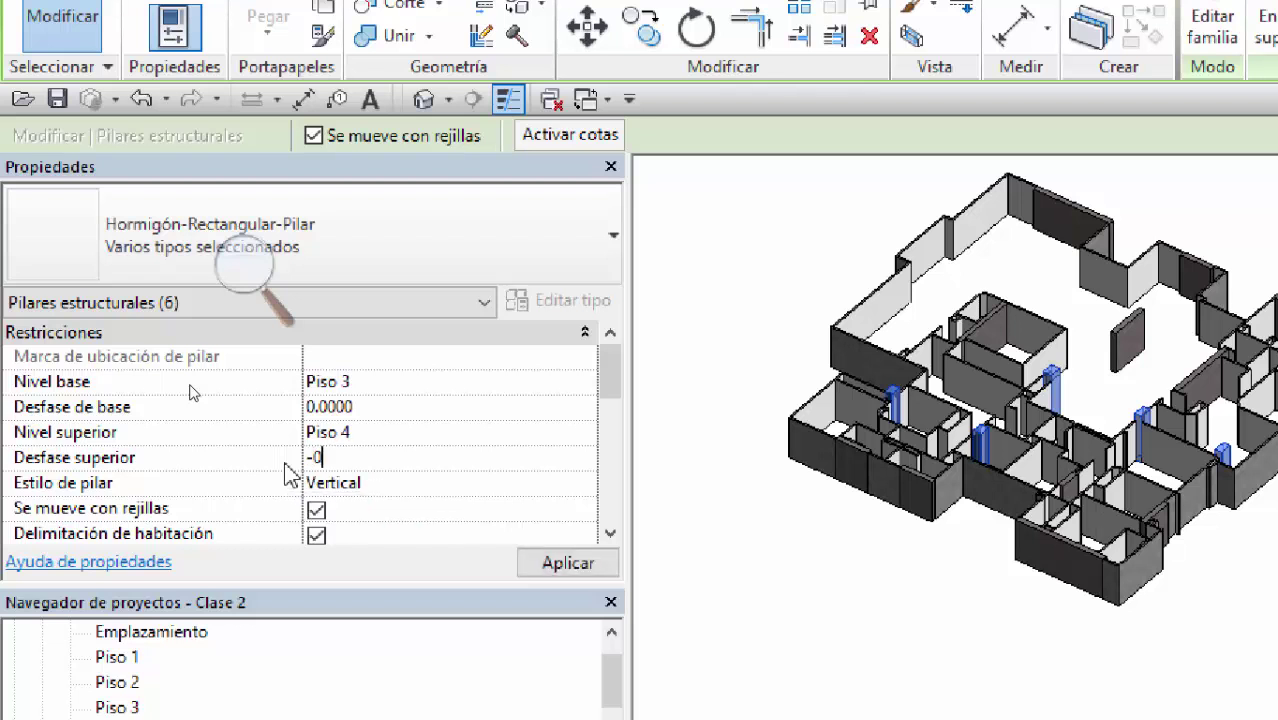
text(.4000)
click(568, 562)
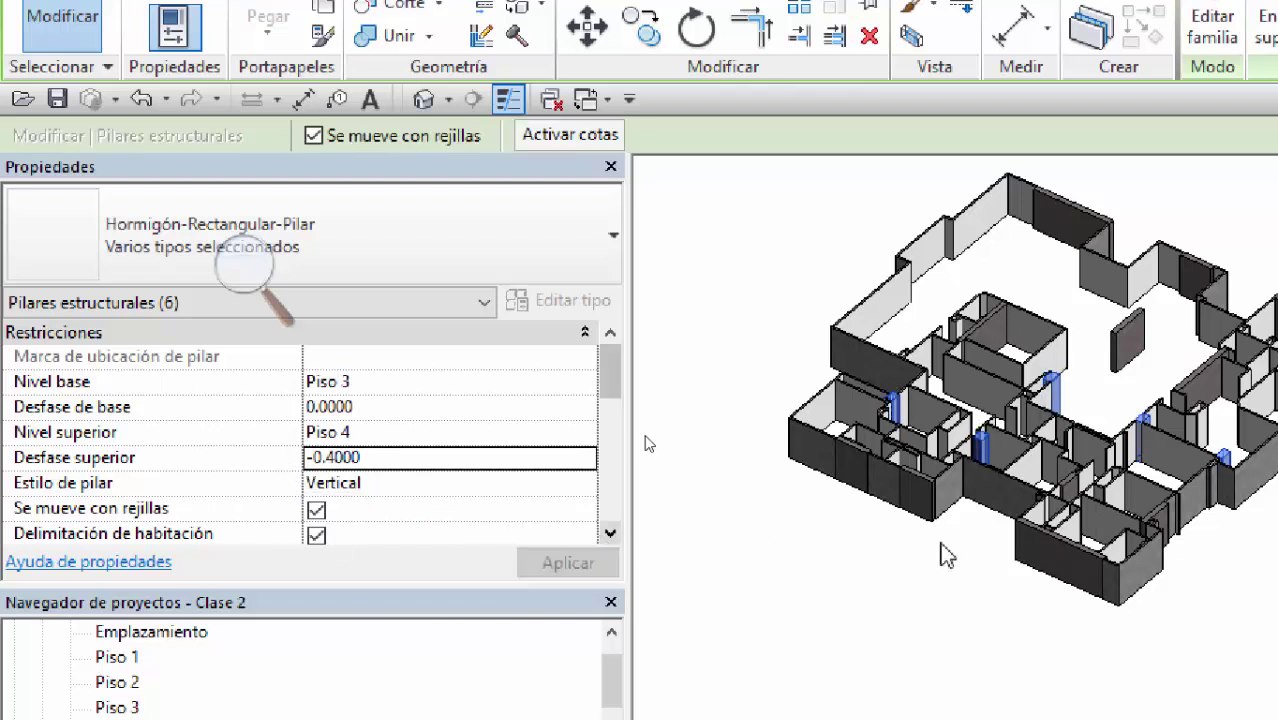
scroll(940, 556, up, 8)
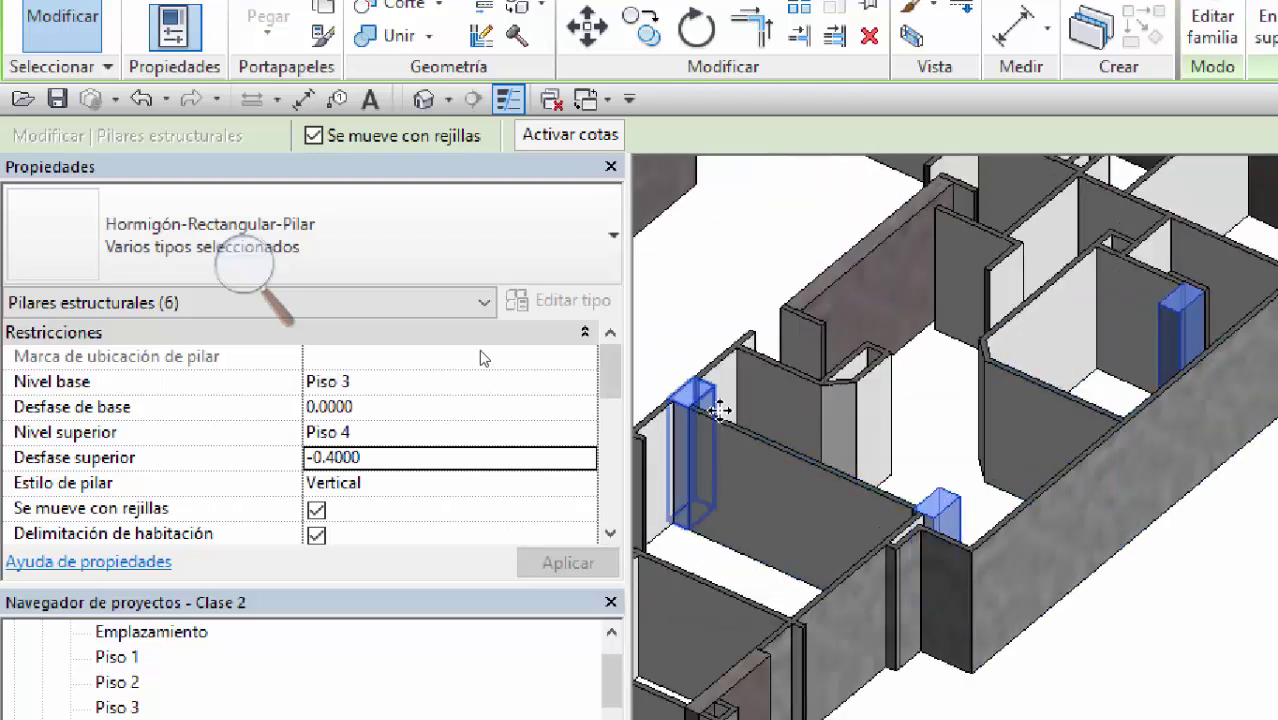
middle_drag(720, 410, 873, 448)
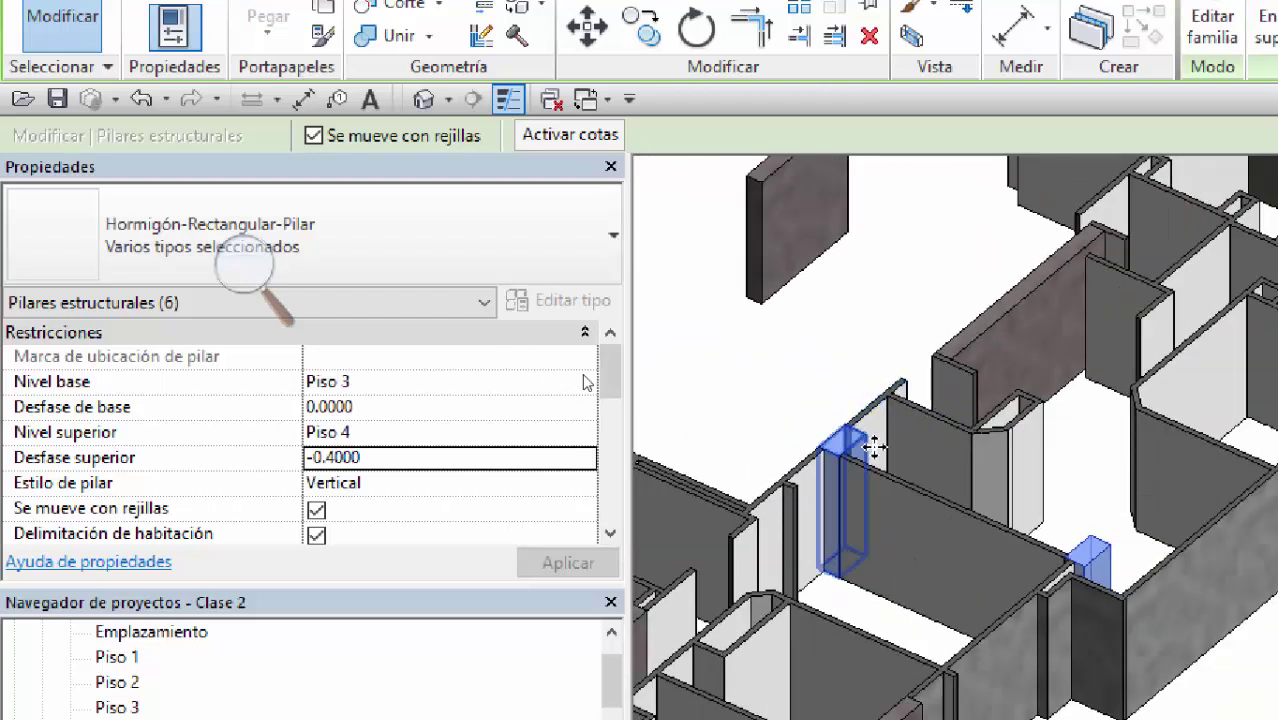
scroll(873, 448, down, 3)
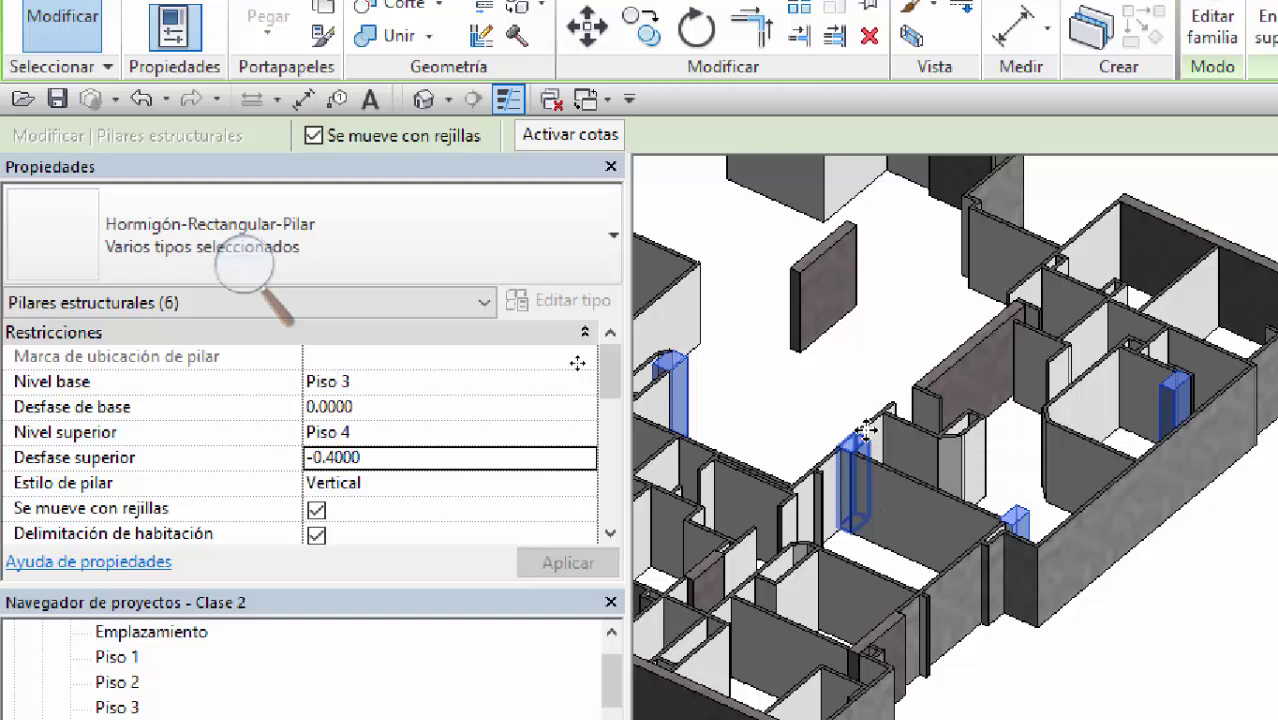
Step: Clear the structural column selection and examine the floor's walls and columns in the 3D view
scroll(866, 430, down, 8)
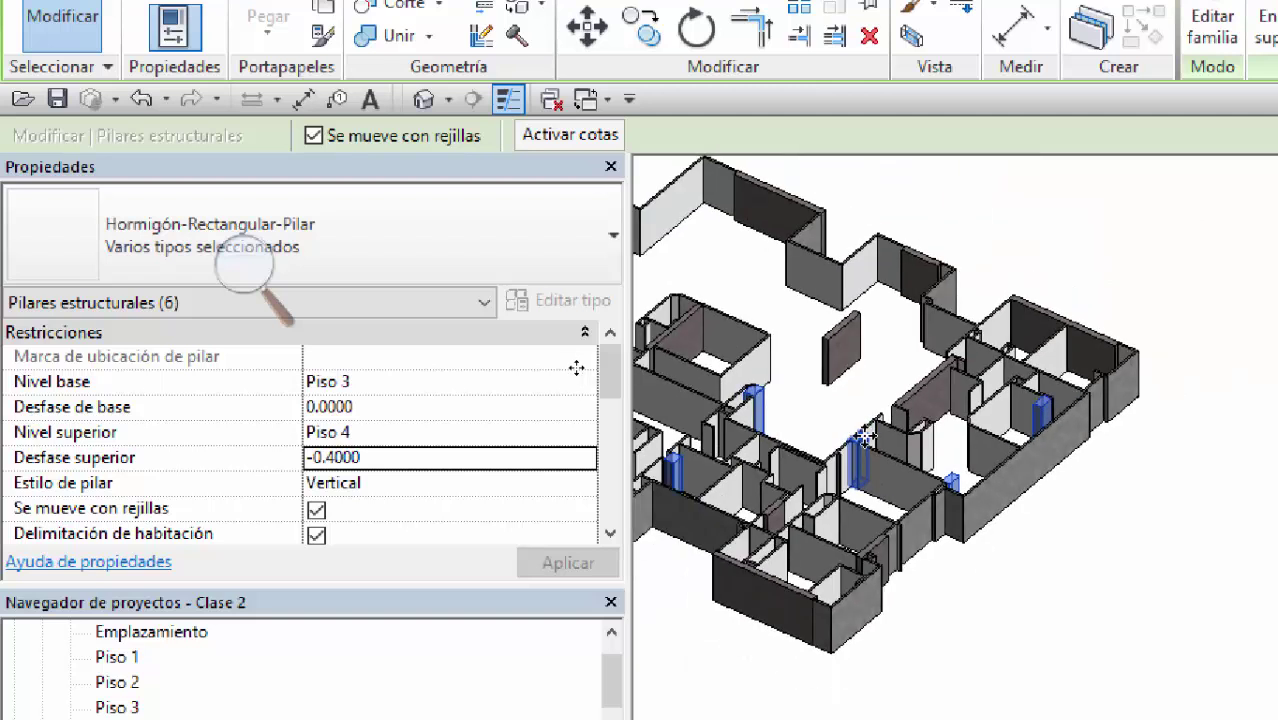
click(800, 218)
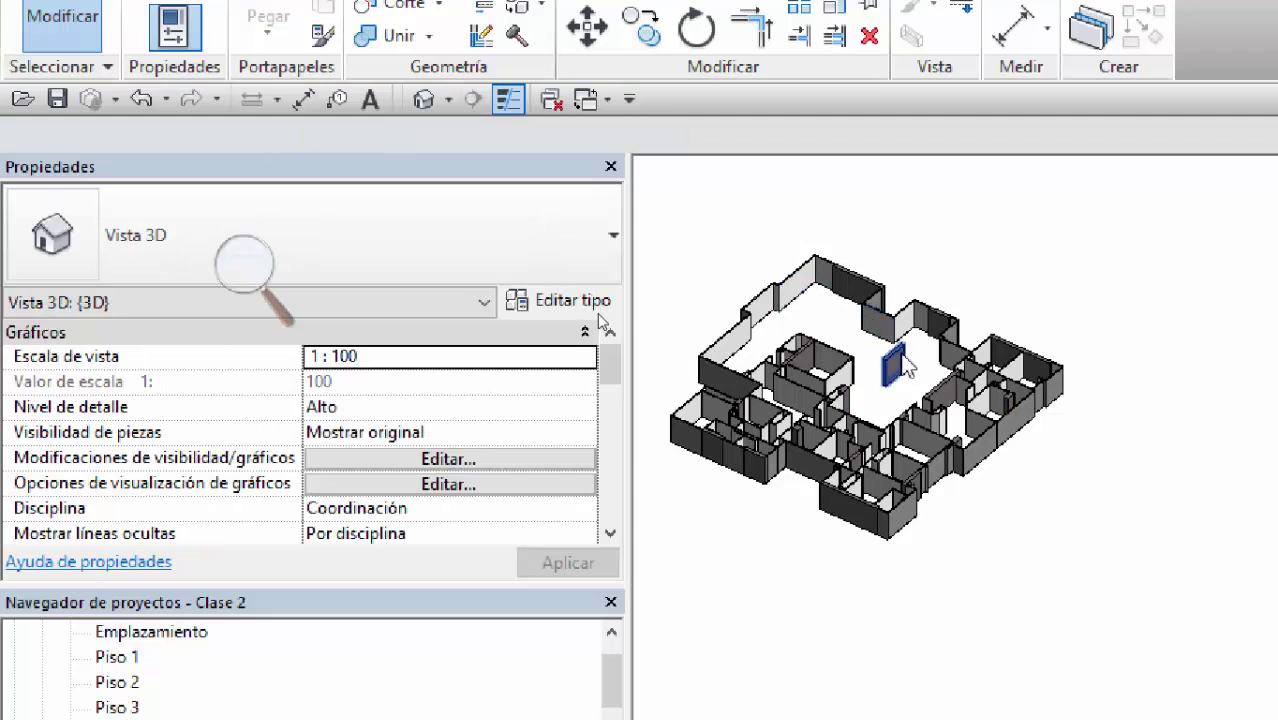
scroll(893, 372, up, 5)
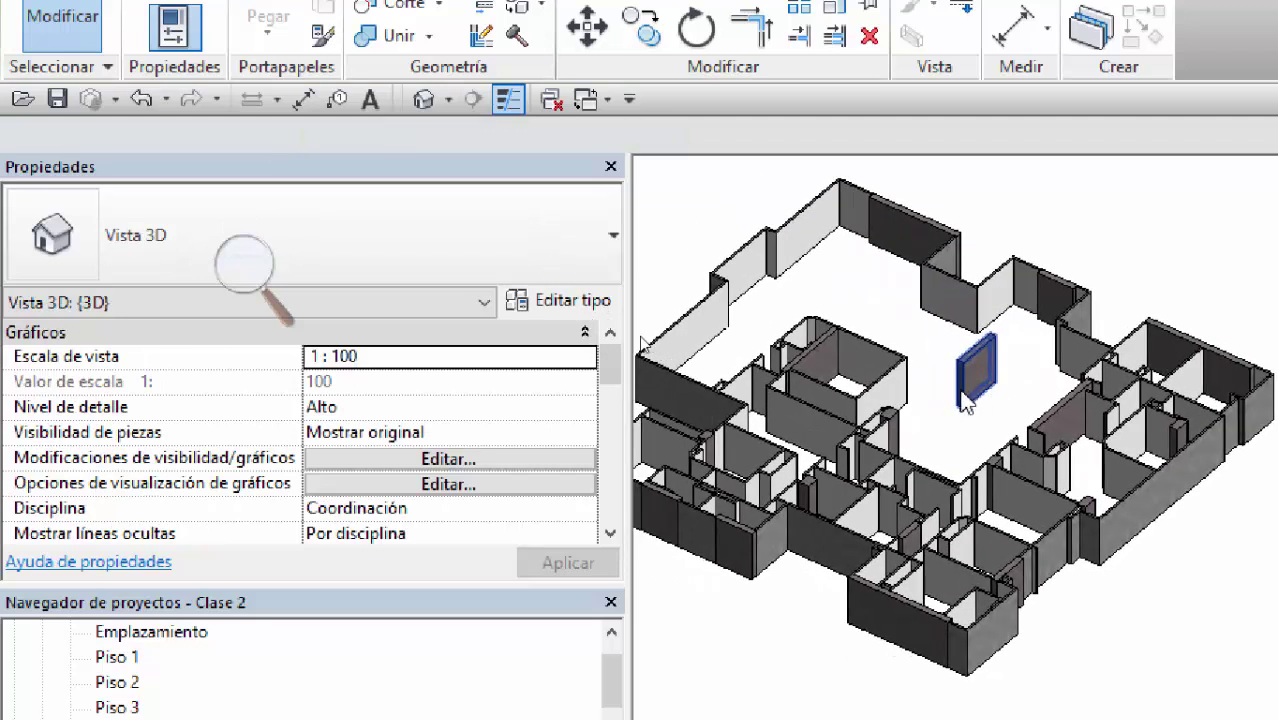
scroll(963, 405, up, 2)
middle_drag(961, 422, 759, 402)
middle_drag(918, 485, 1015, 437)
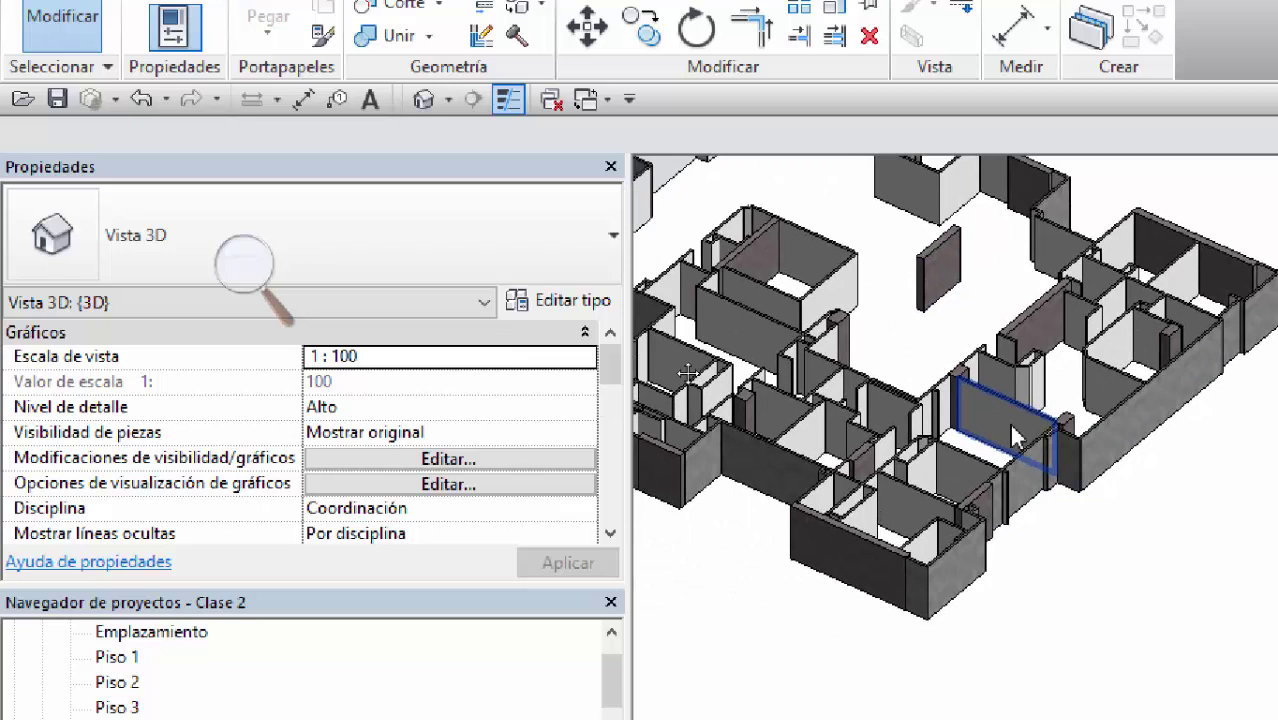
scroll(990, 430, up, 4)
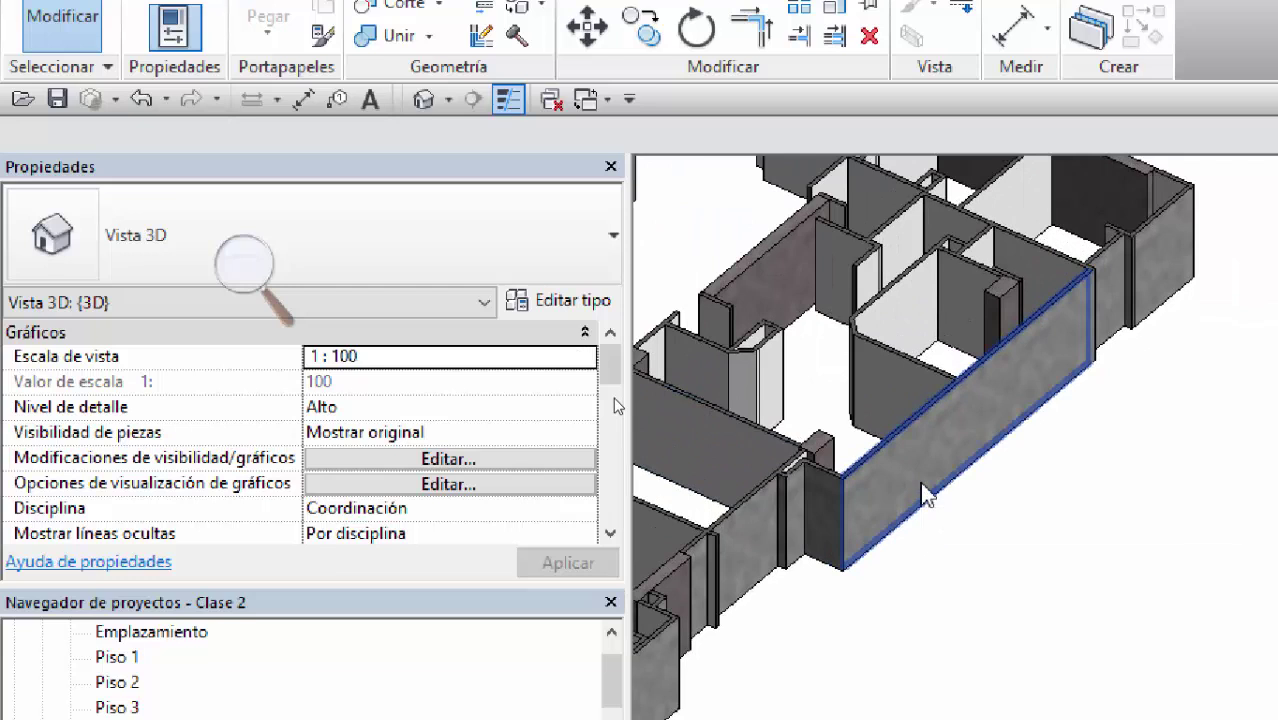
Step: Select one M.M.e10 (exterior) wall, extend the selection to all instances of its type, and check them across the floor
click(922, 492)
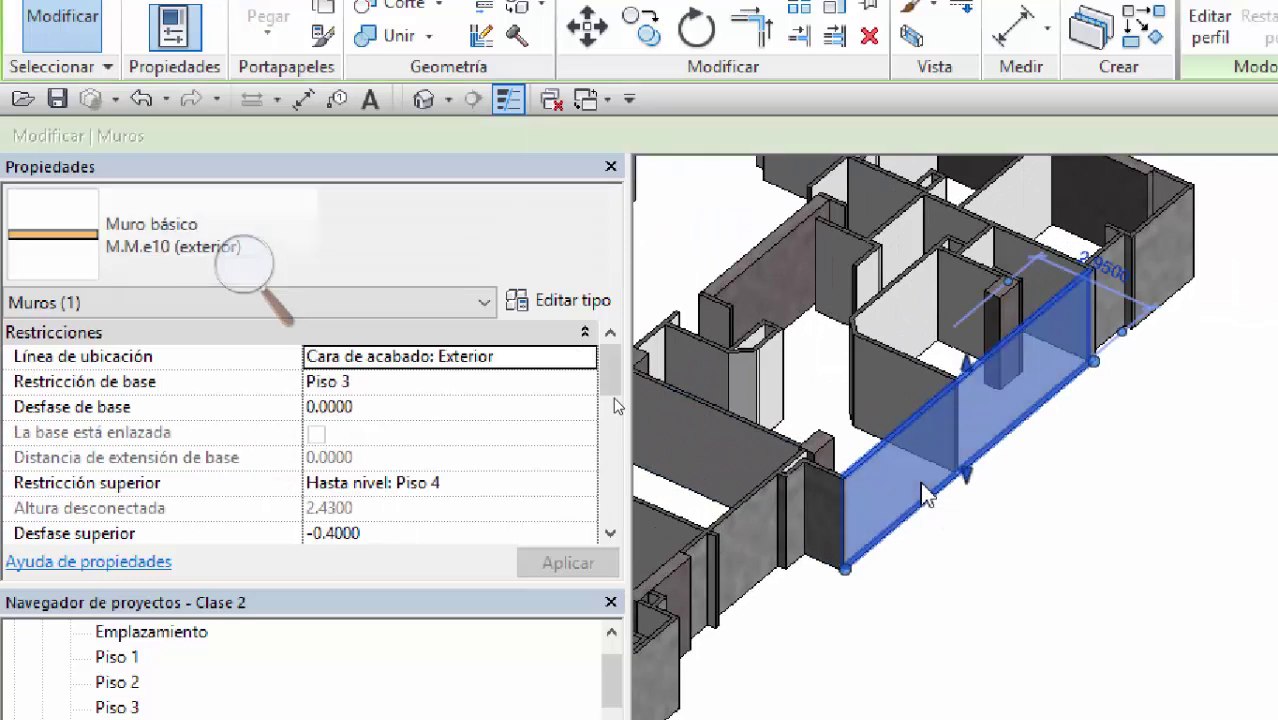
right_click(922, 492)
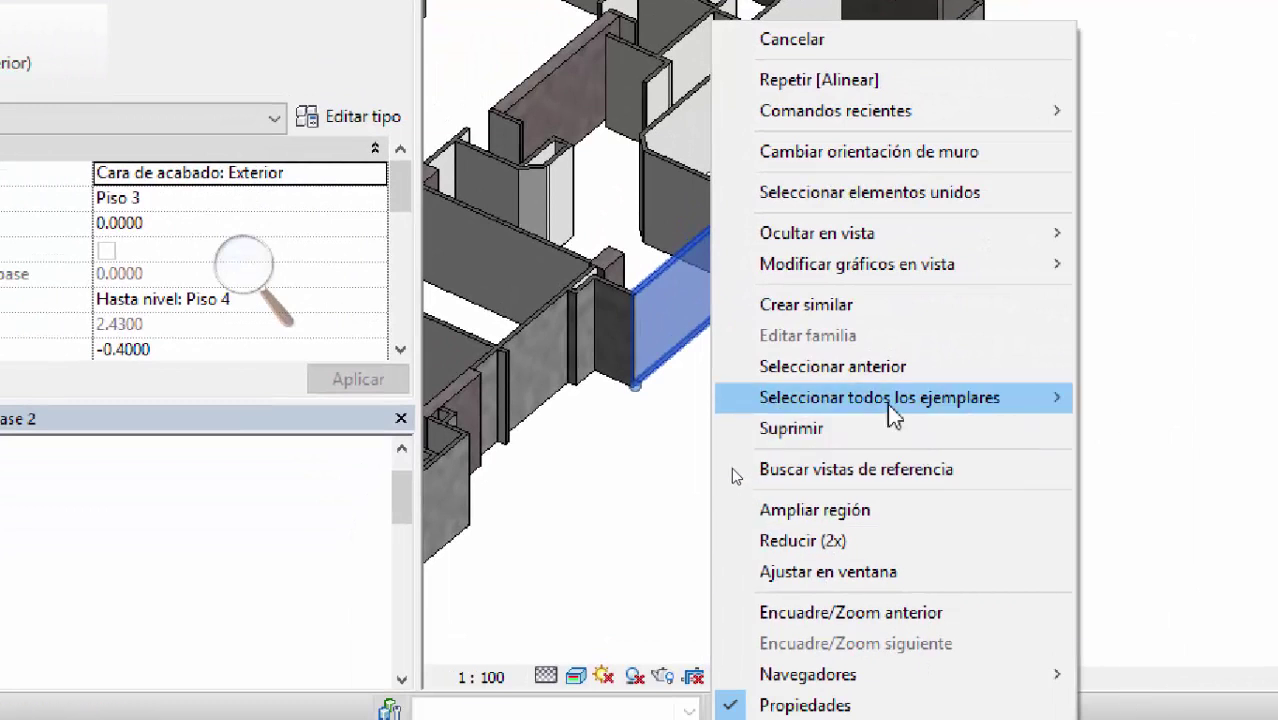
mouse_move(848, 488)
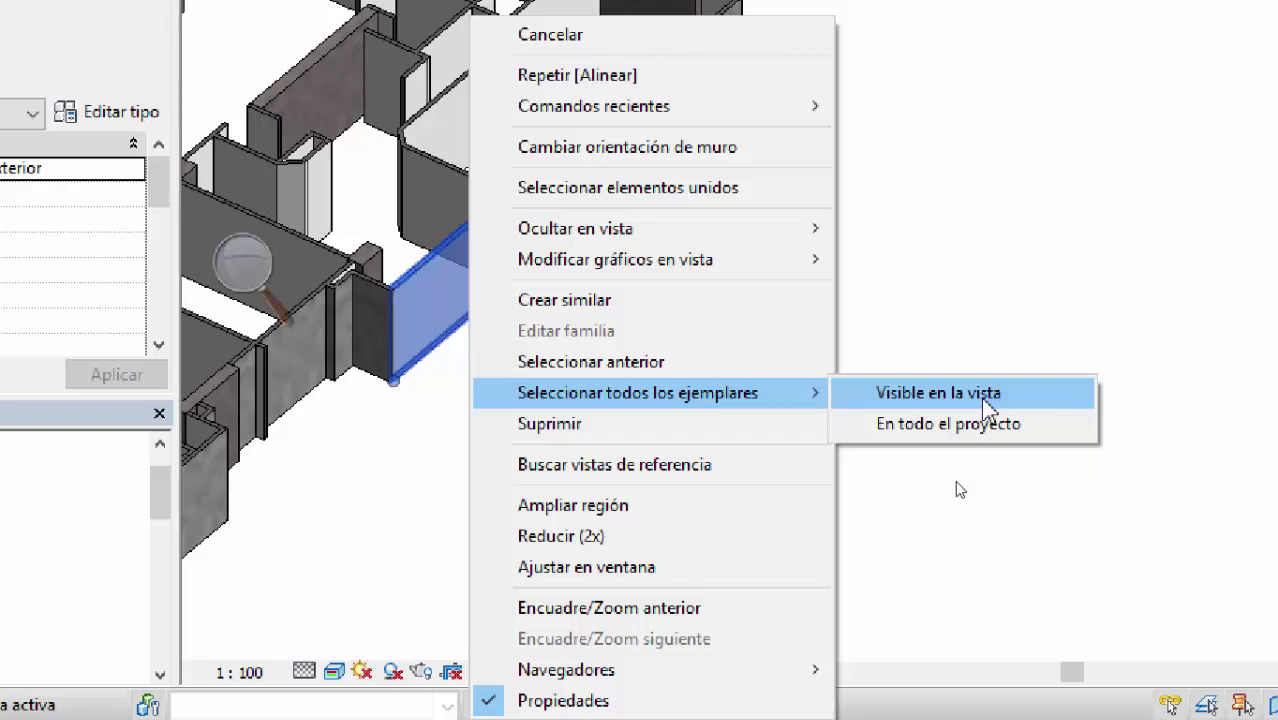
click(985, 430)
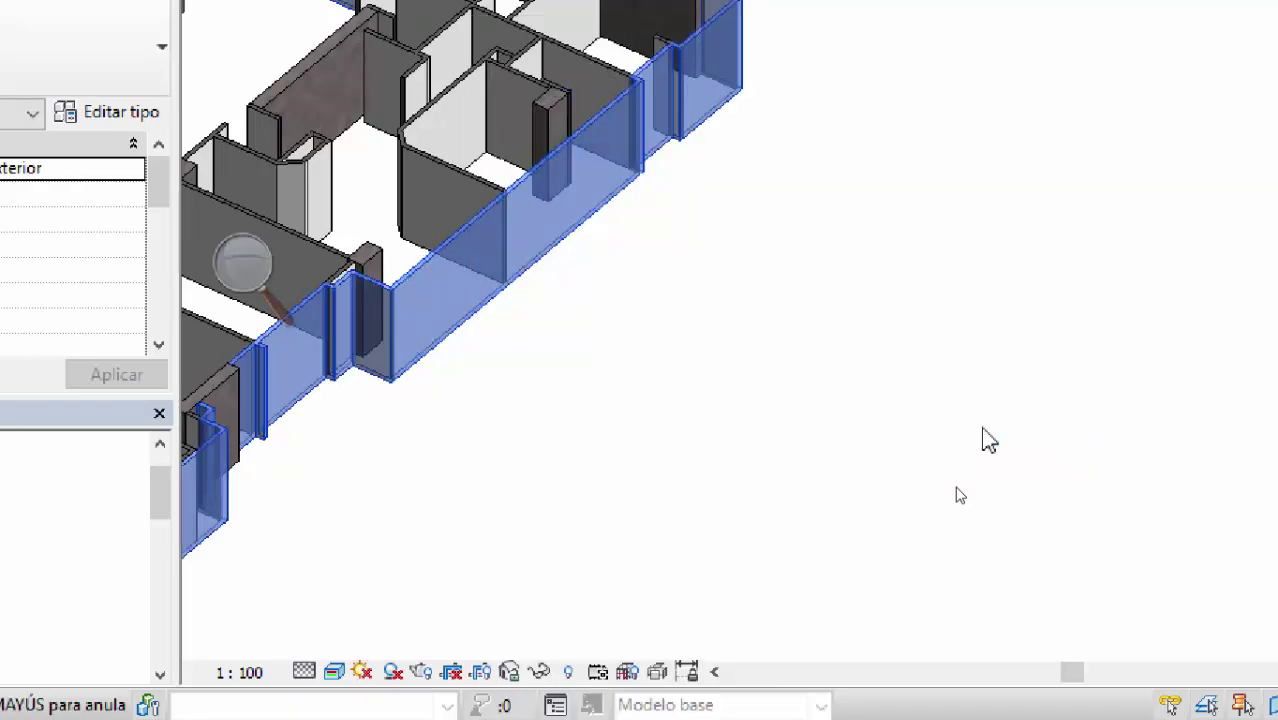
scroll(988, 440, down, 5)
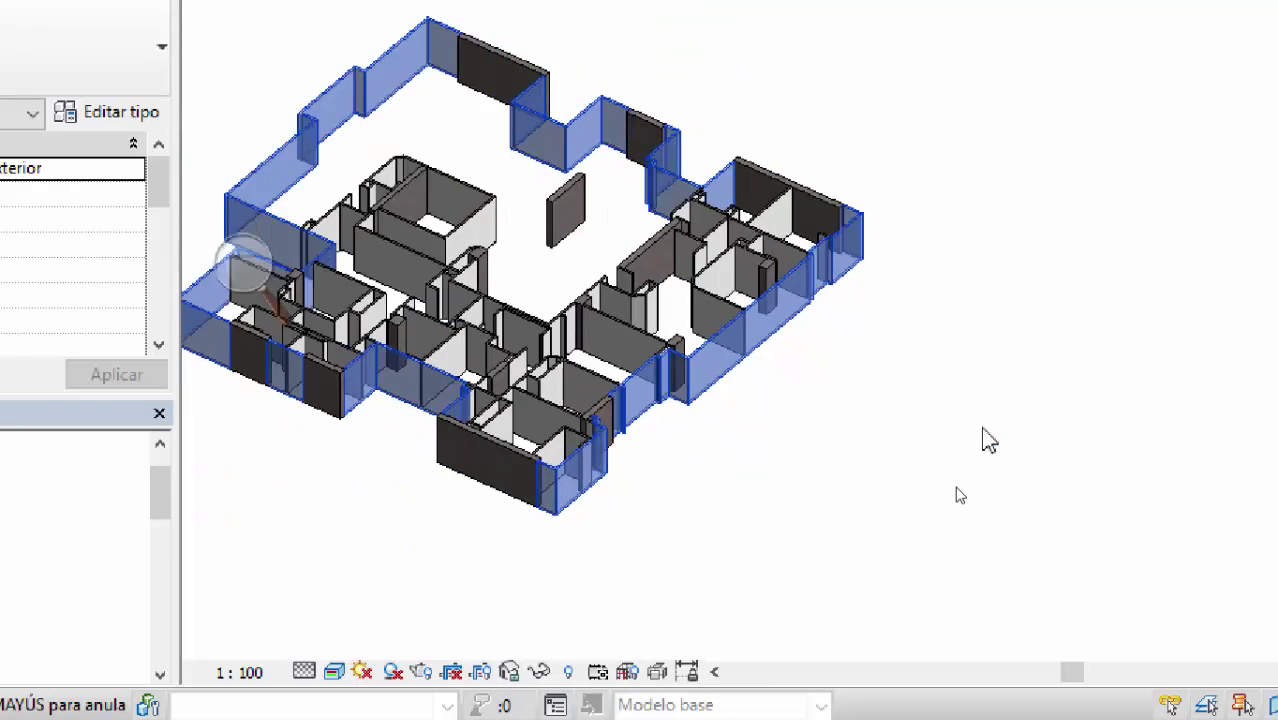
middle_drag(765, 465, 905, 476)
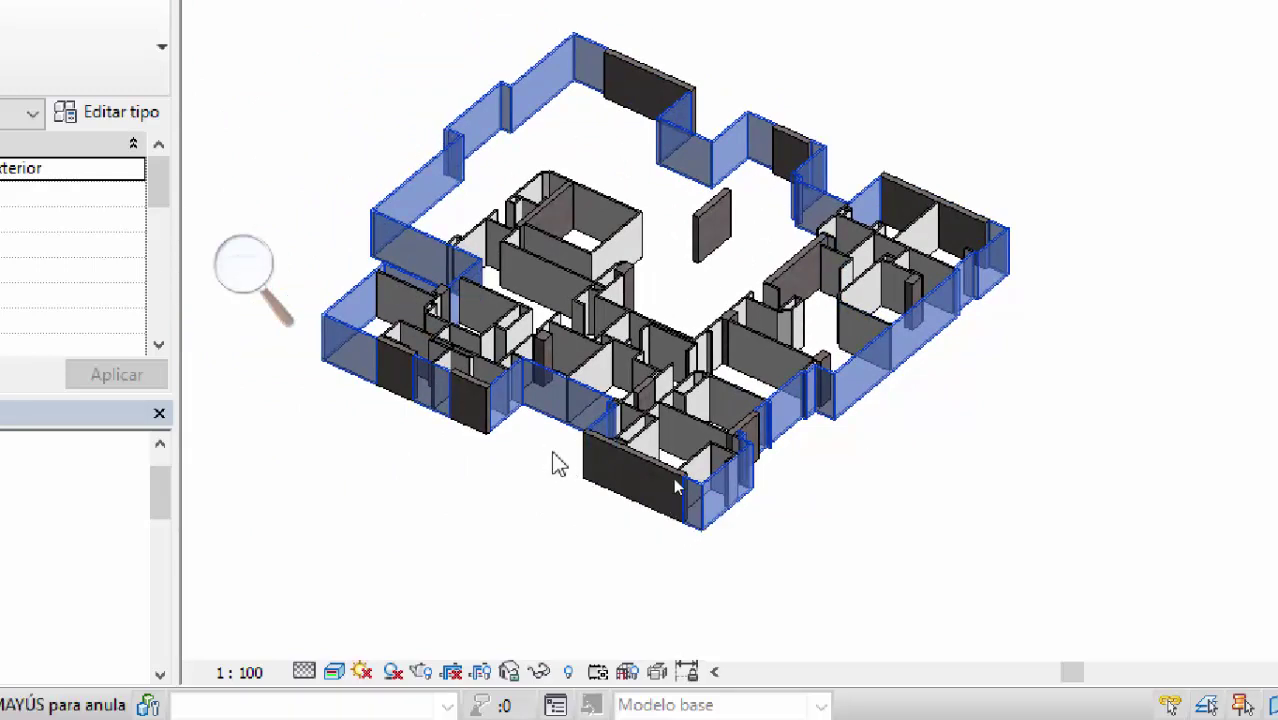
Step: Select all instances of the central room's interior wall type visible in the view, check them, and clear the selection
scroll(710, 336, up, 6)
click(645, 275)
right_click(645, 275)
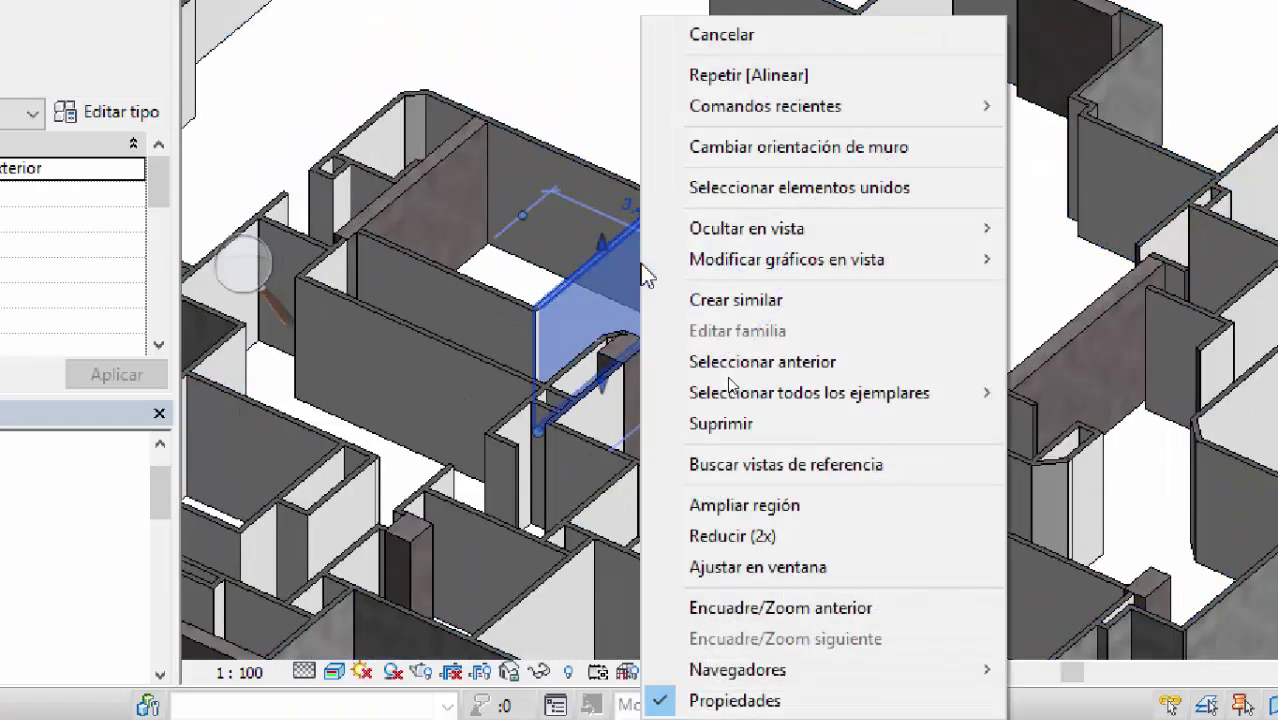
mouse_move(893, 394)
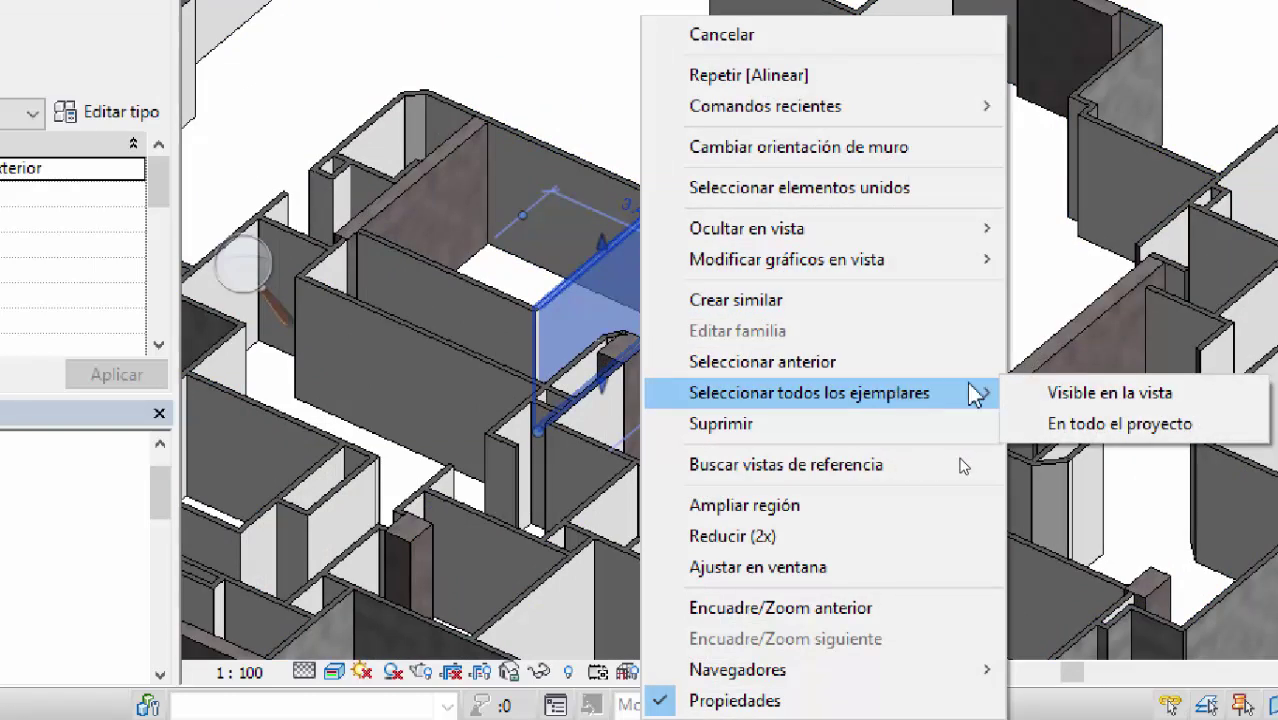
click(1041, 394)
scroll(762, 298, down, 5)
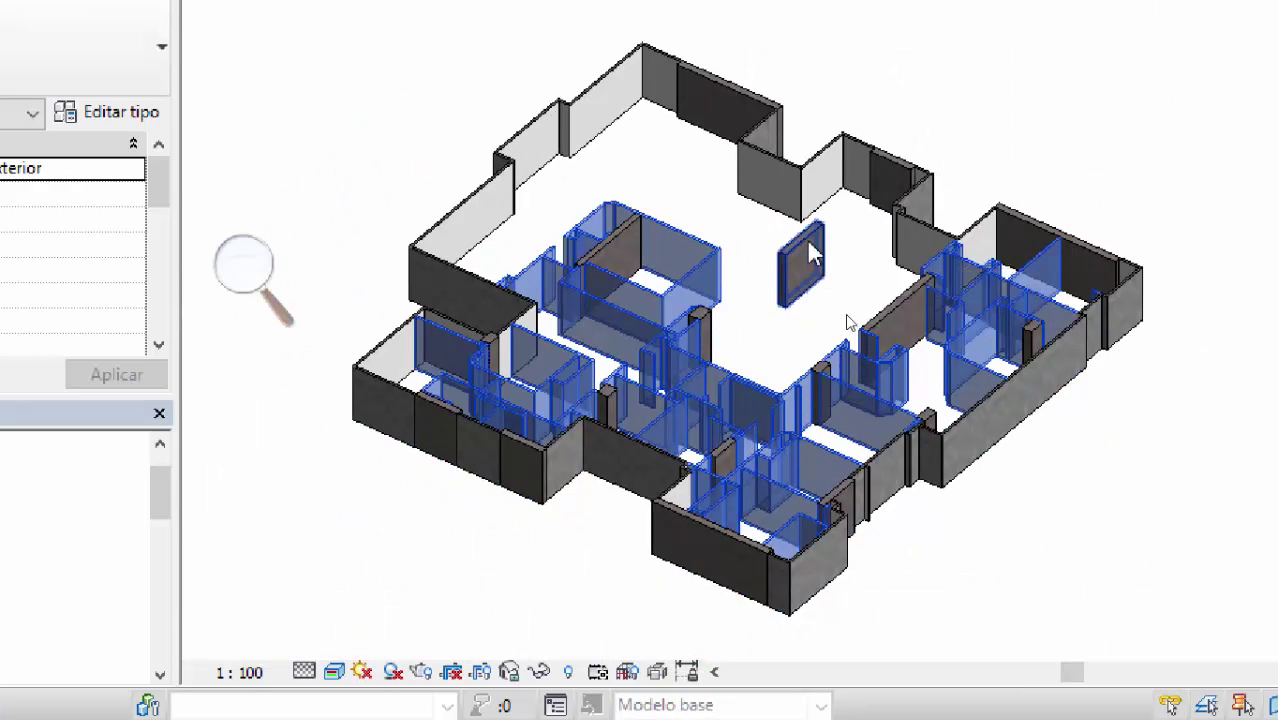
key(Escape)
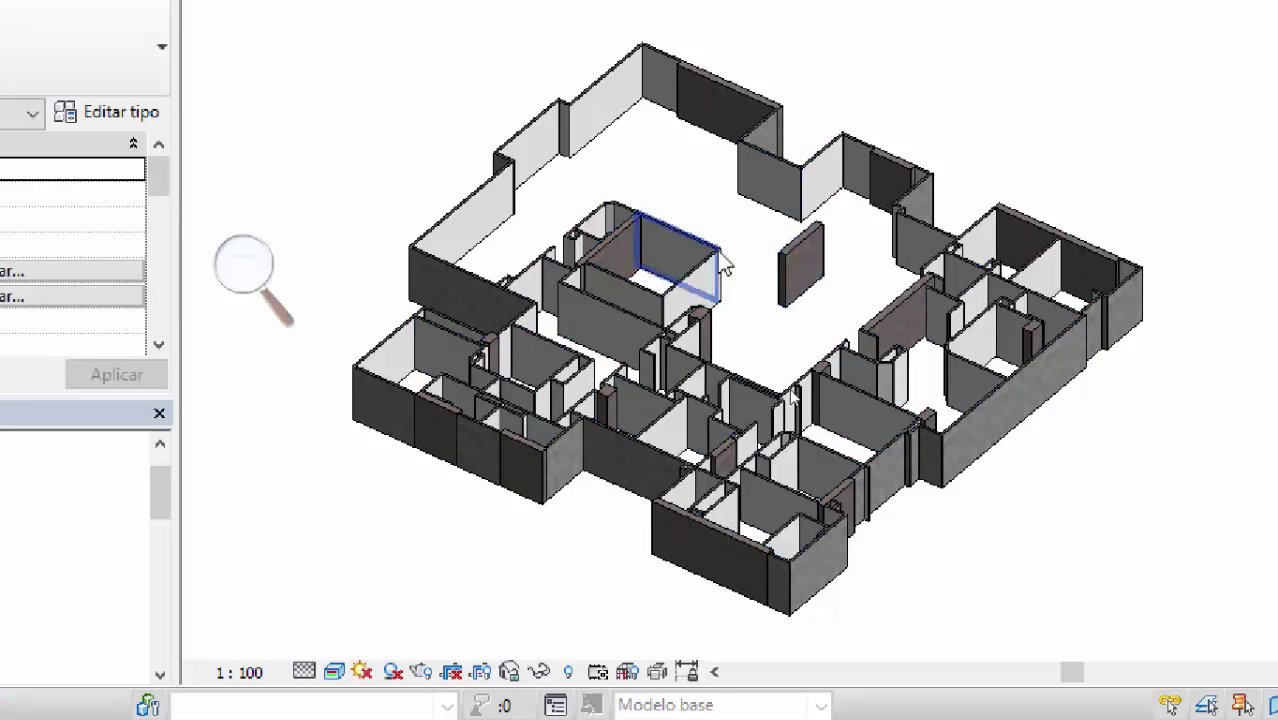
Step: Hide the Muros category in the 3D view through the visibility/graphics overrides, leaving Pilares estructurales on
shift+middle_drag(713, 263, 690, 292)
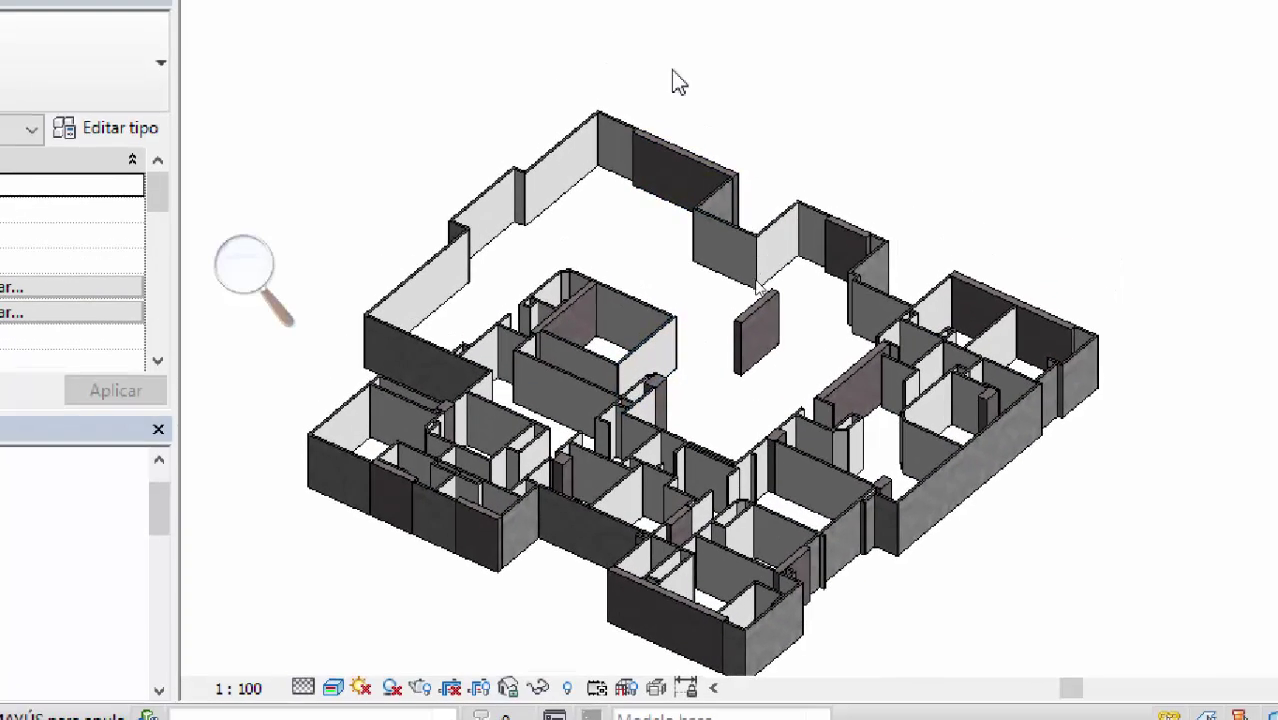
middle_drag(703, 377, 735, 309)
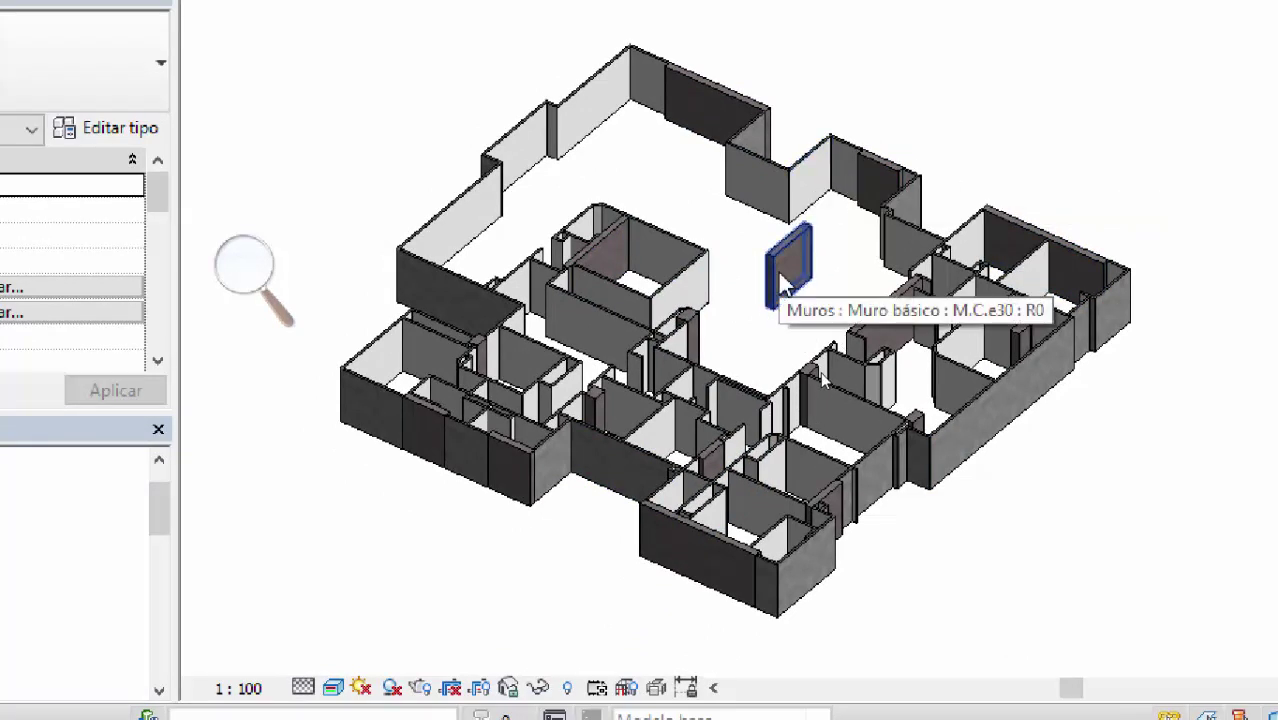
key(v)
key(g)
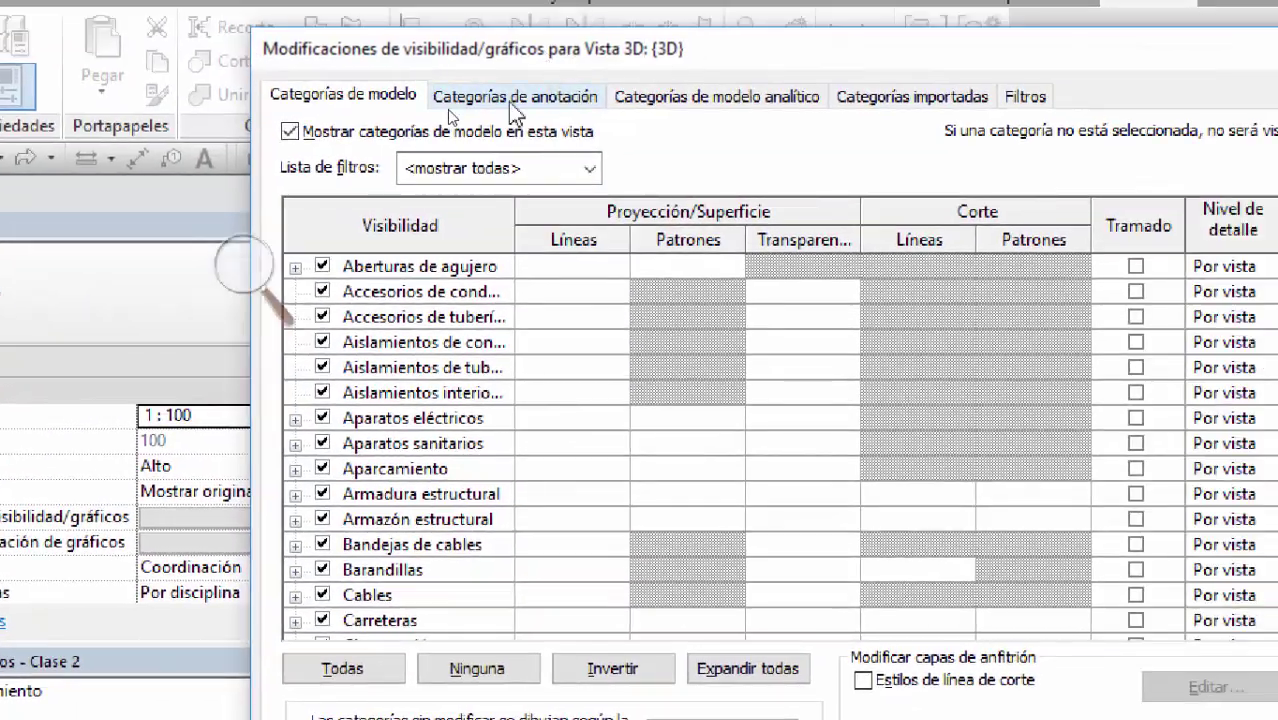
click(591, 172)
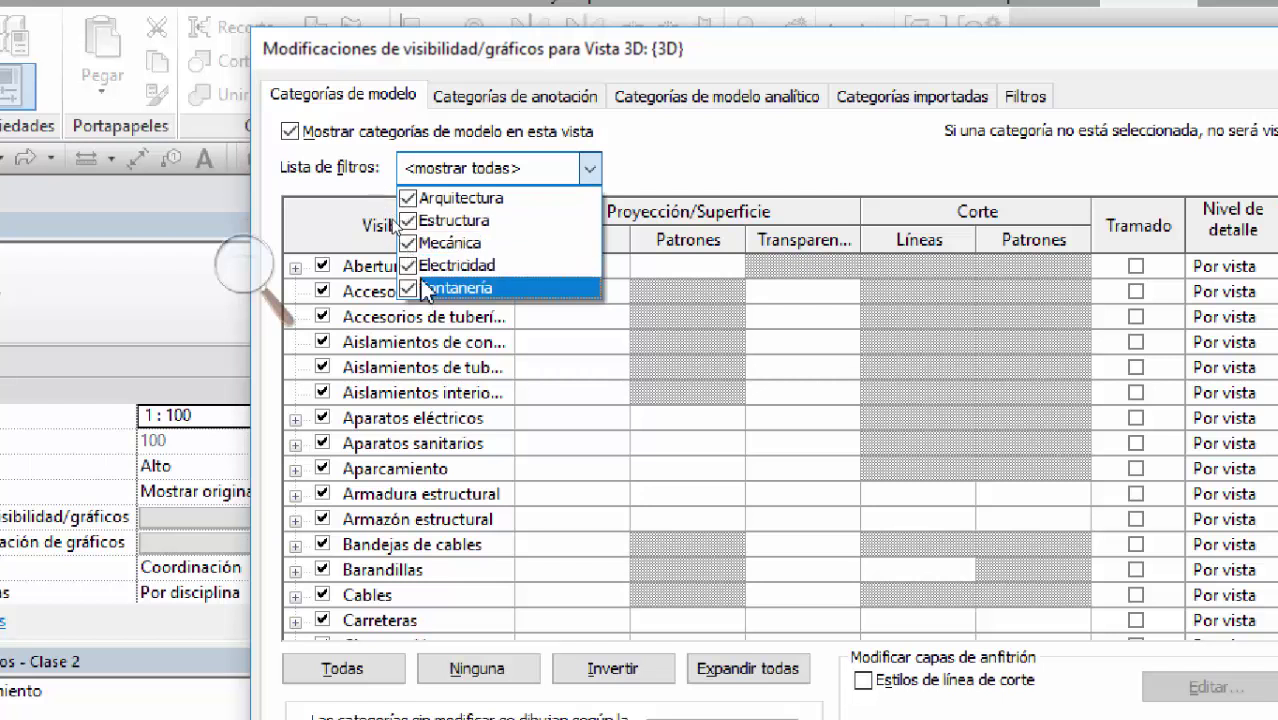
click(499, 308)
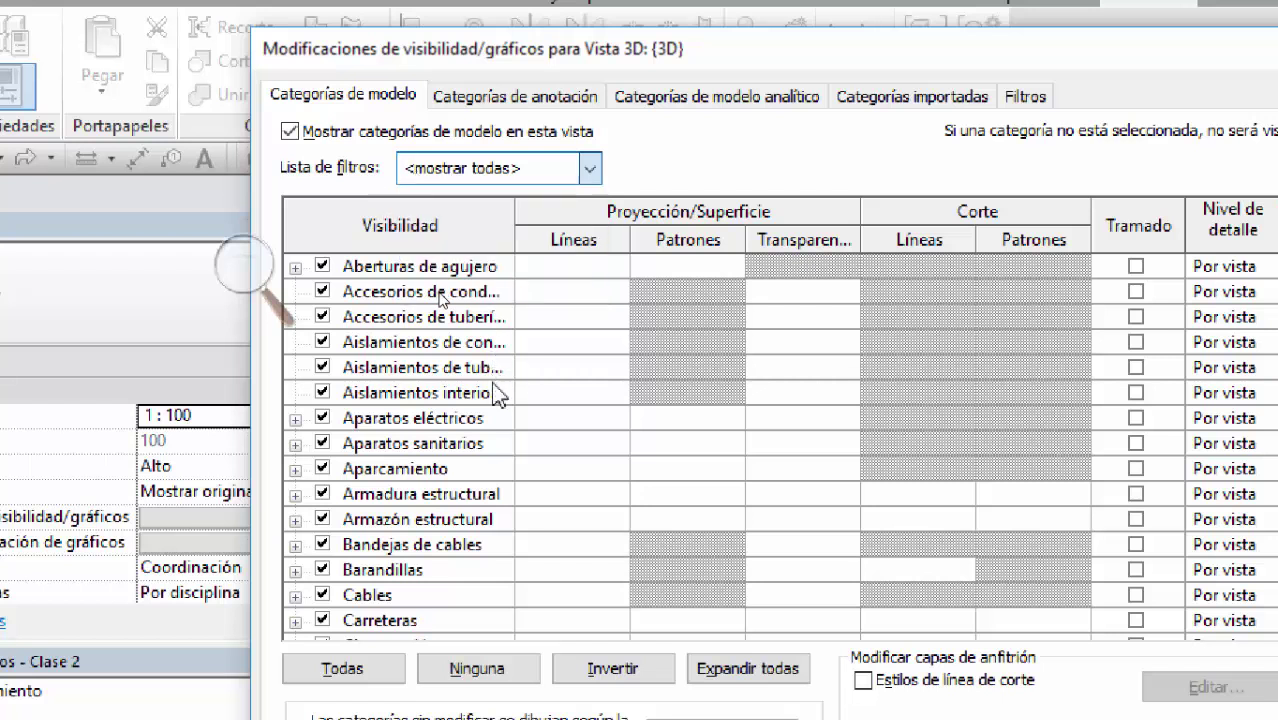
scroll(560, 370, down, 2)
scroll(597, 377, down, 10)
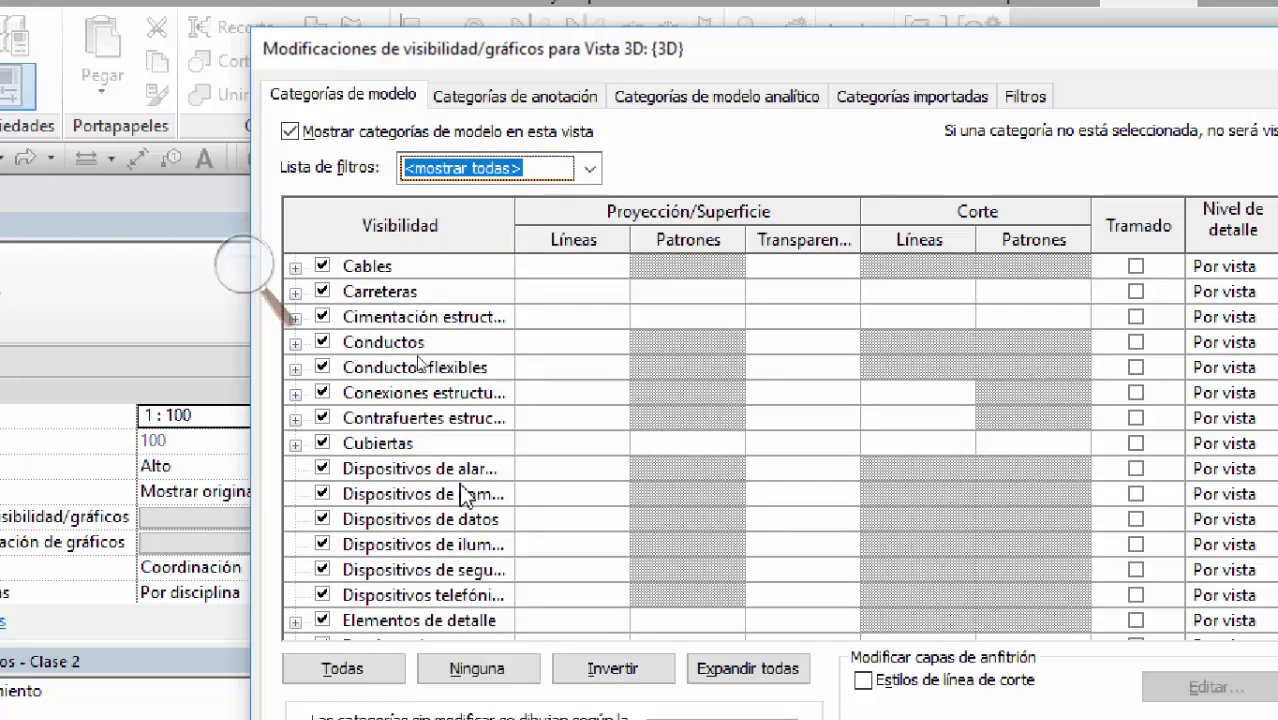
scroll(465, 497, down, 3)
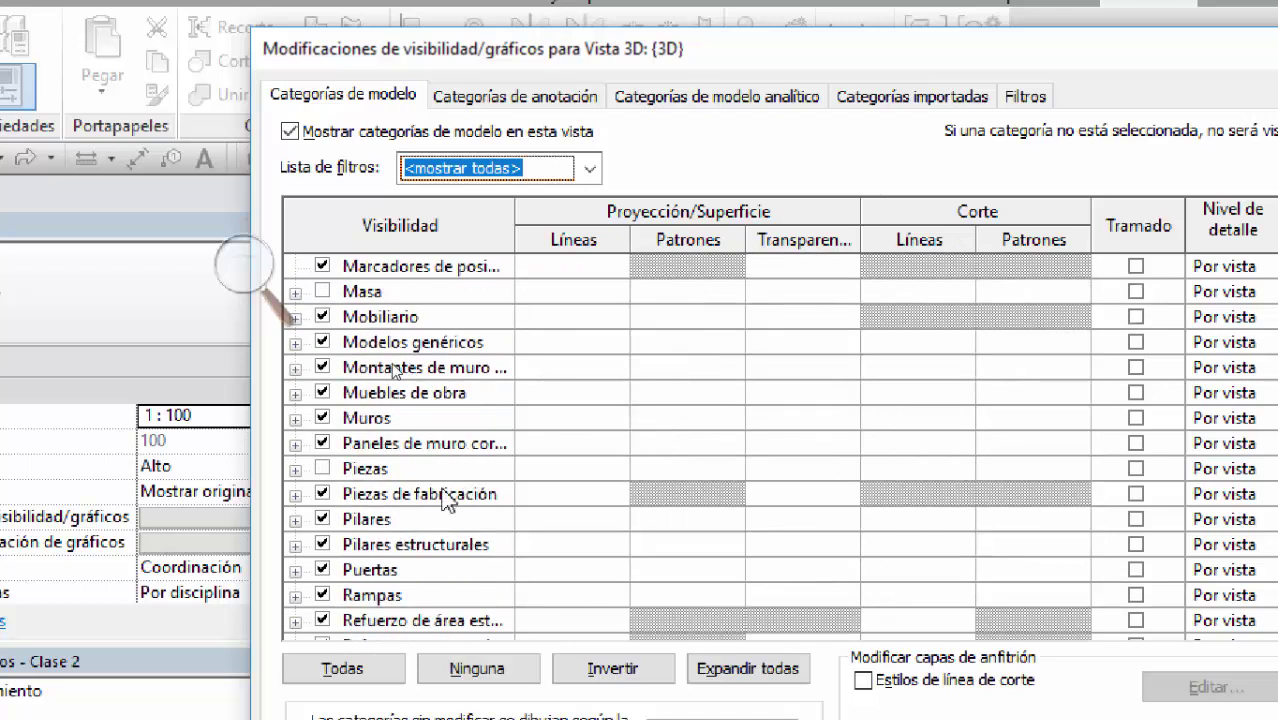
click(412, 424)
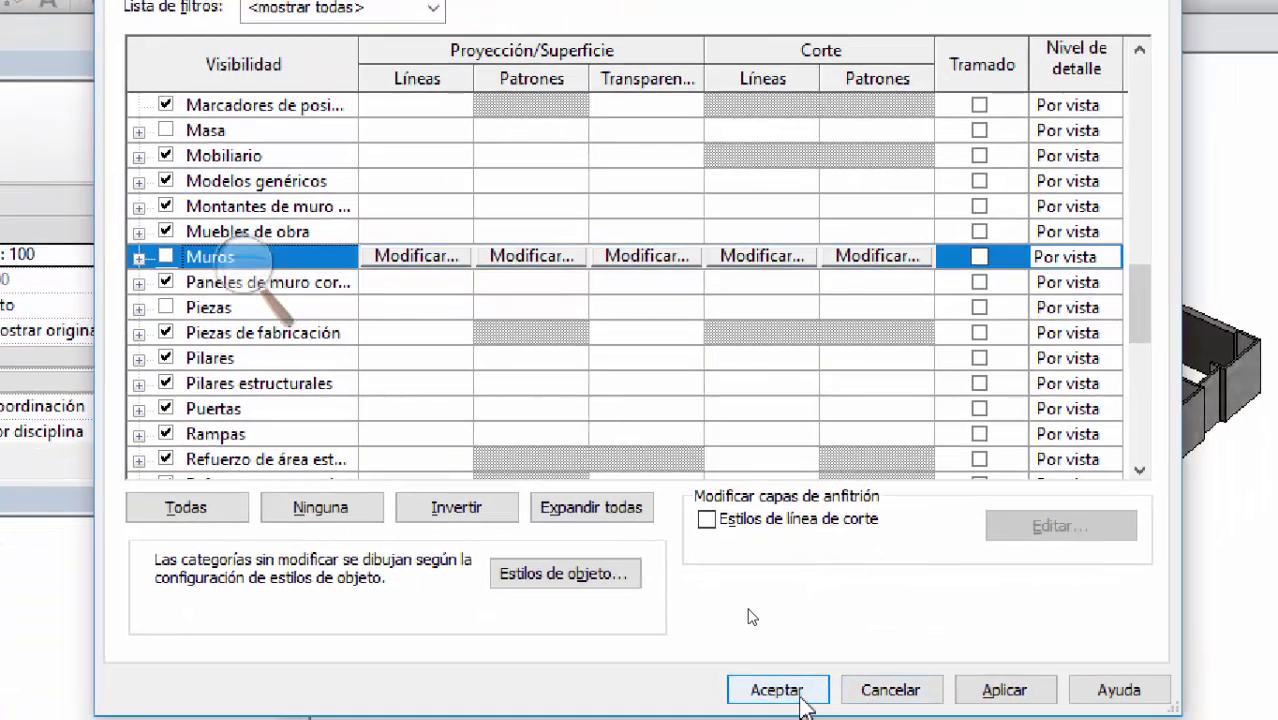
click(758, 693)
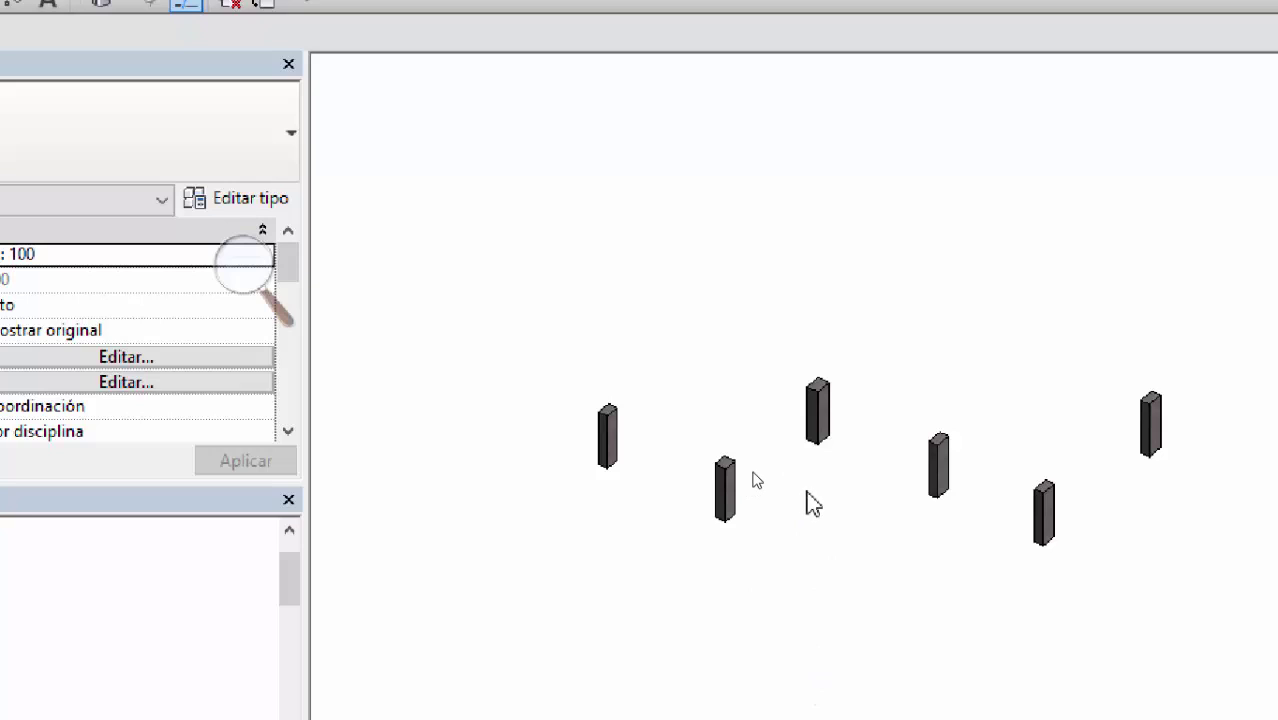
Step: Reopen the 3D view's visibility/graphics overrides and turn the Muros category back on
key(v)
key(v)
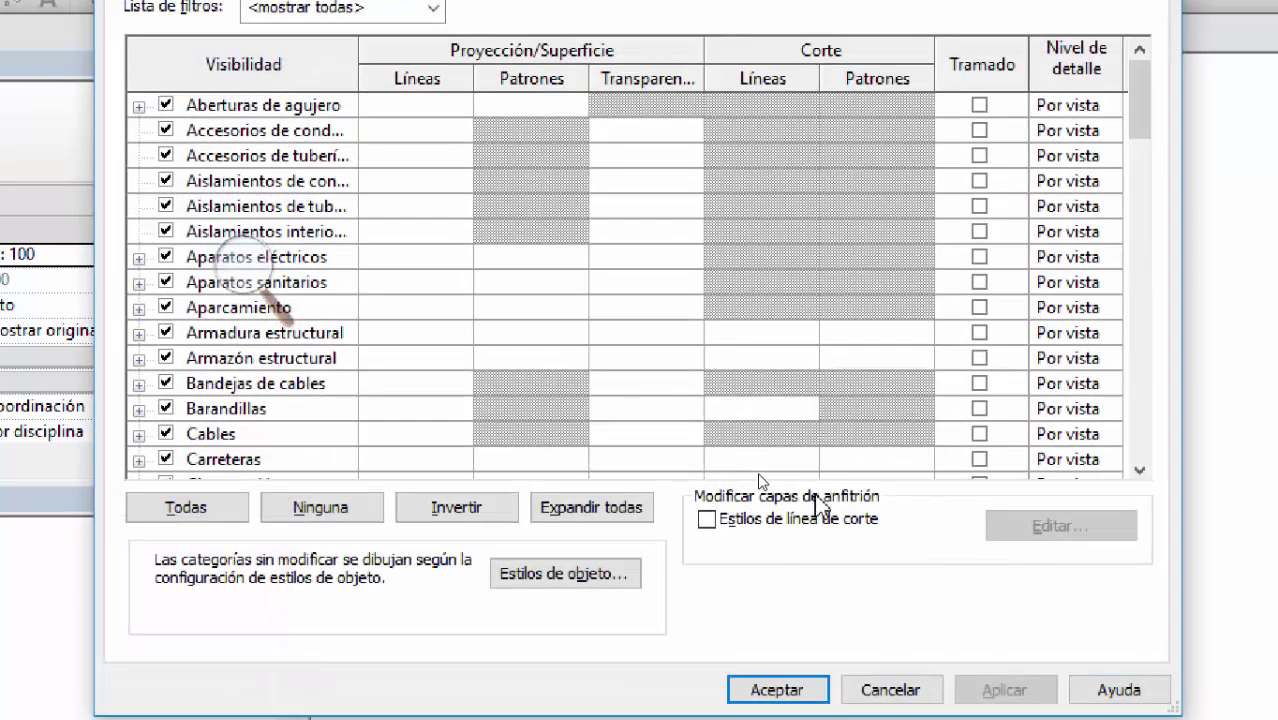
drag(1138, 68, 1147, 462)
scroll(1148, 335, up, 7)
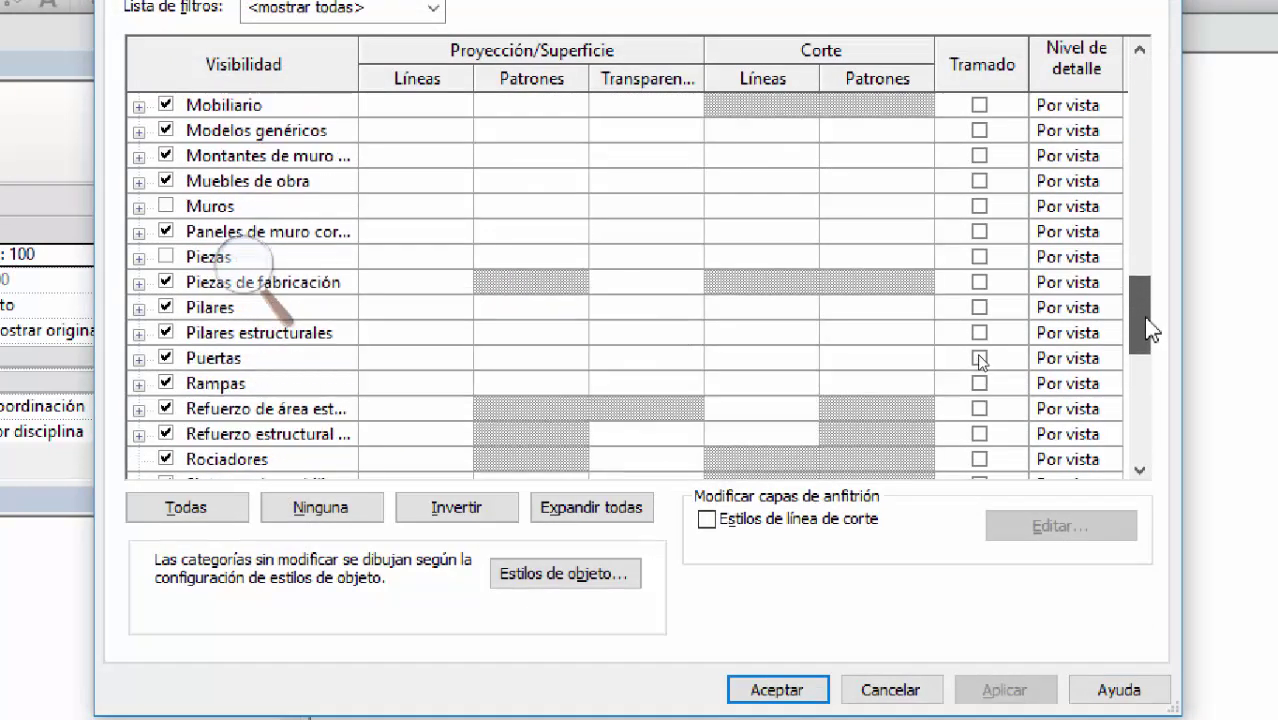
scroll(152, 287, up, 2)
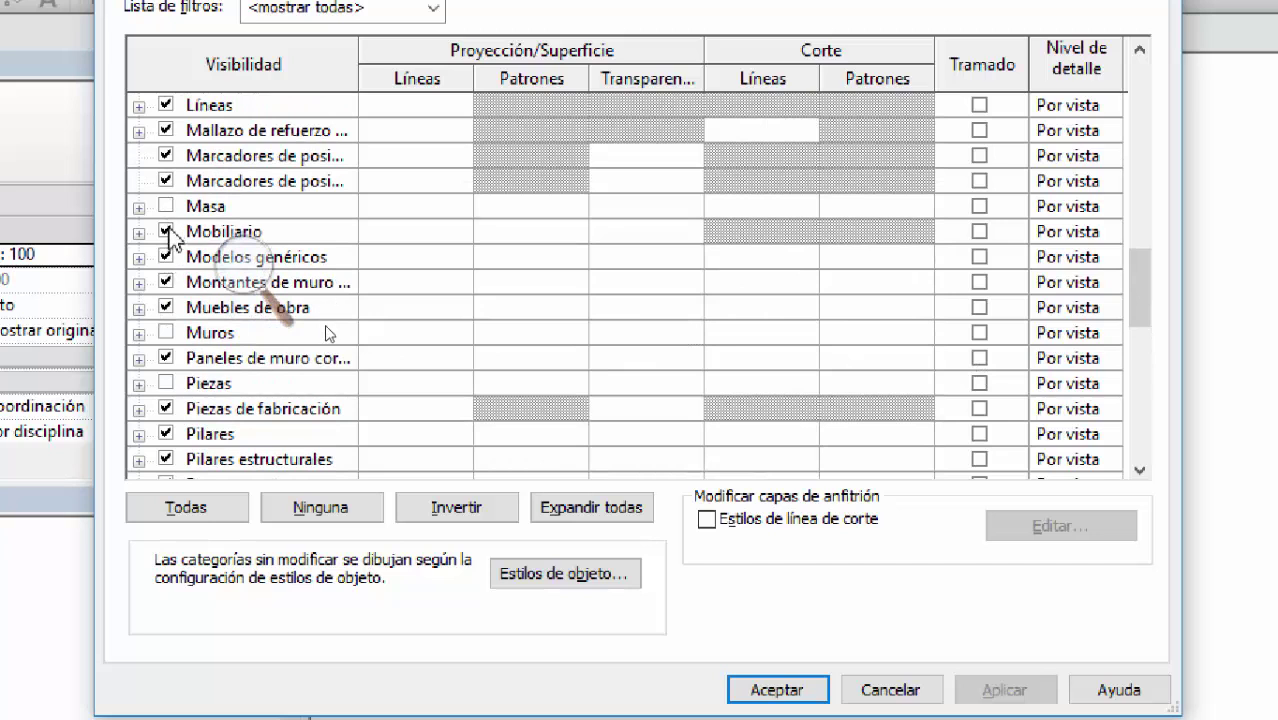
click(166, 333)
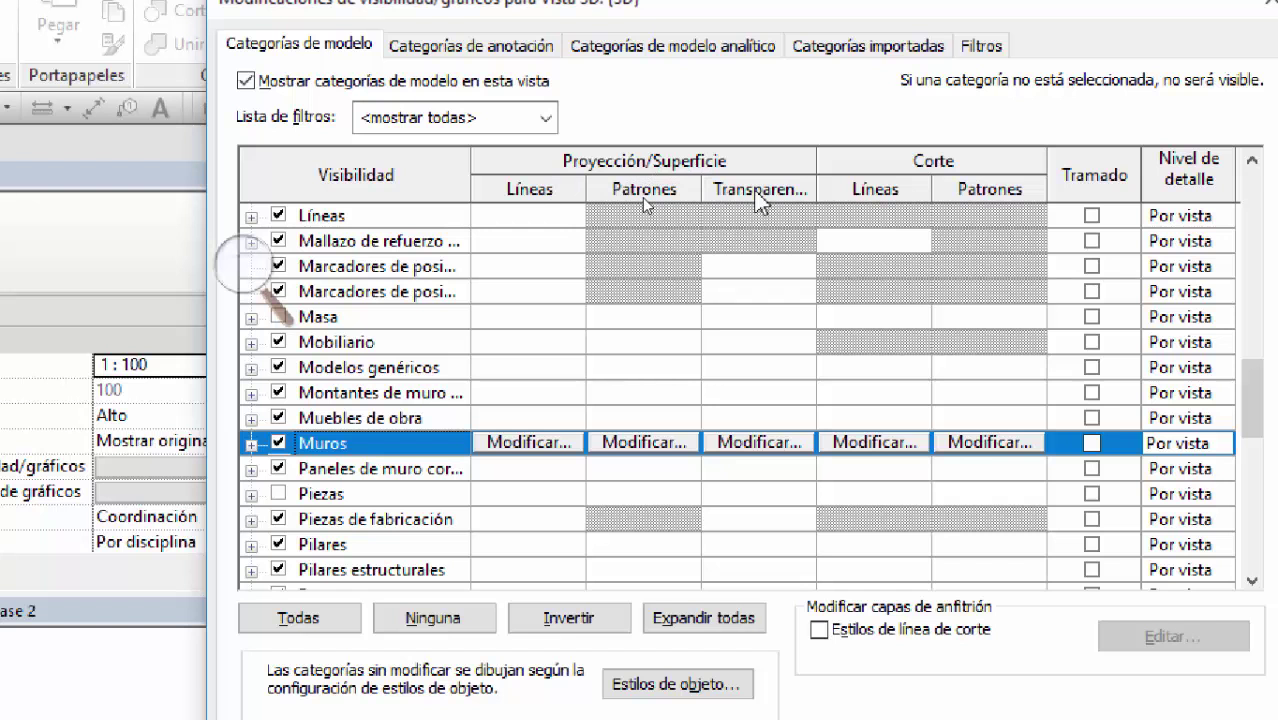
Step: Set the Muros category's surface transparency to 50 and accept the visibility/graphics overrides
click(738, 443)
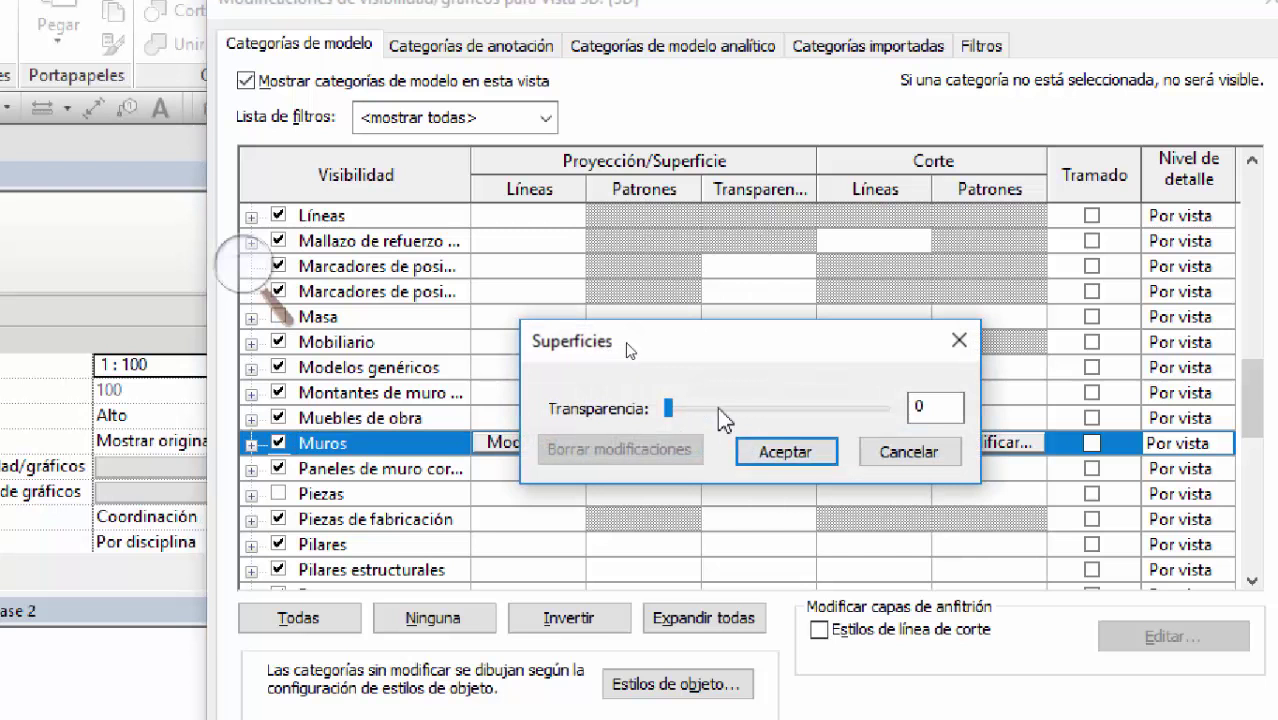
double_click(950, 406)
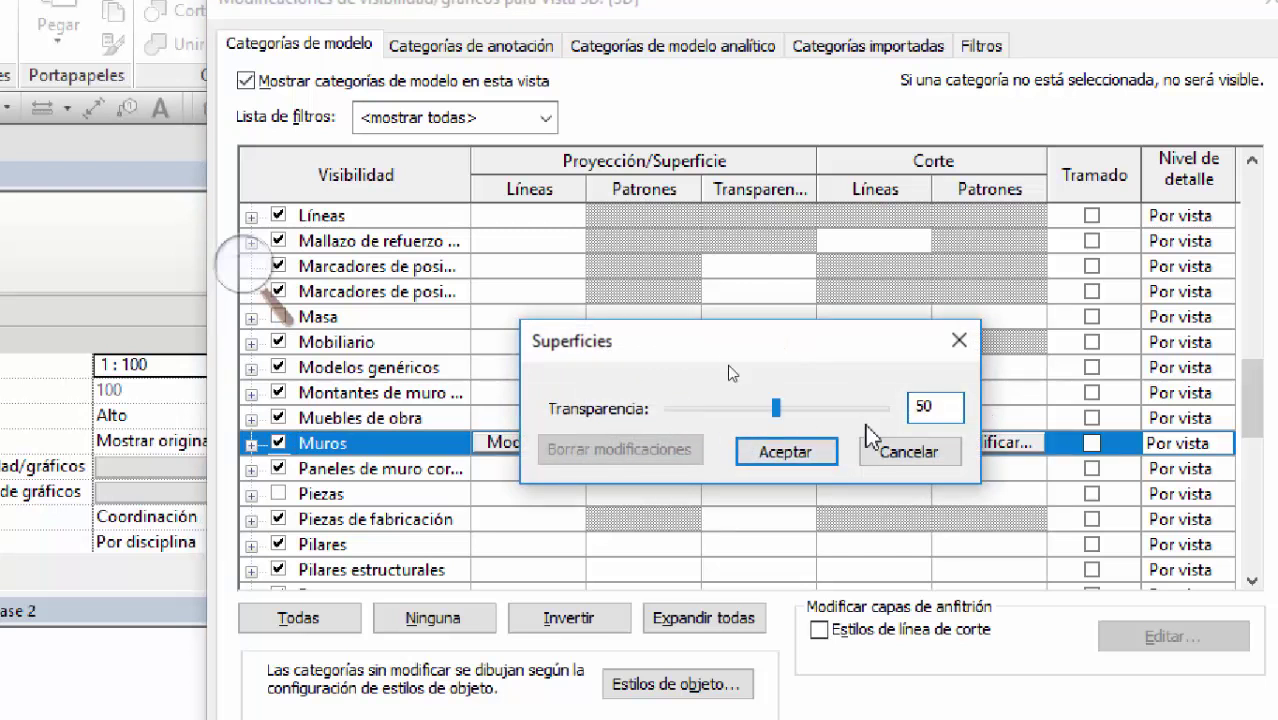
click(830, 452)
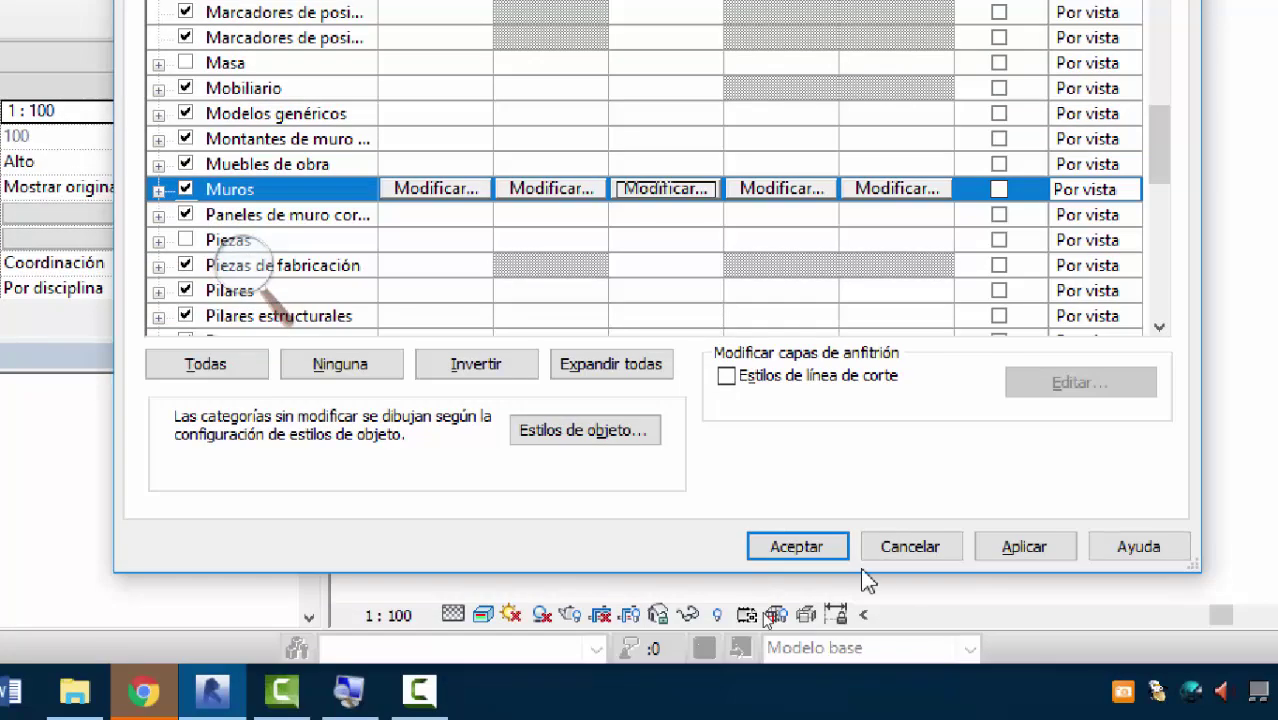
click(827, 549)
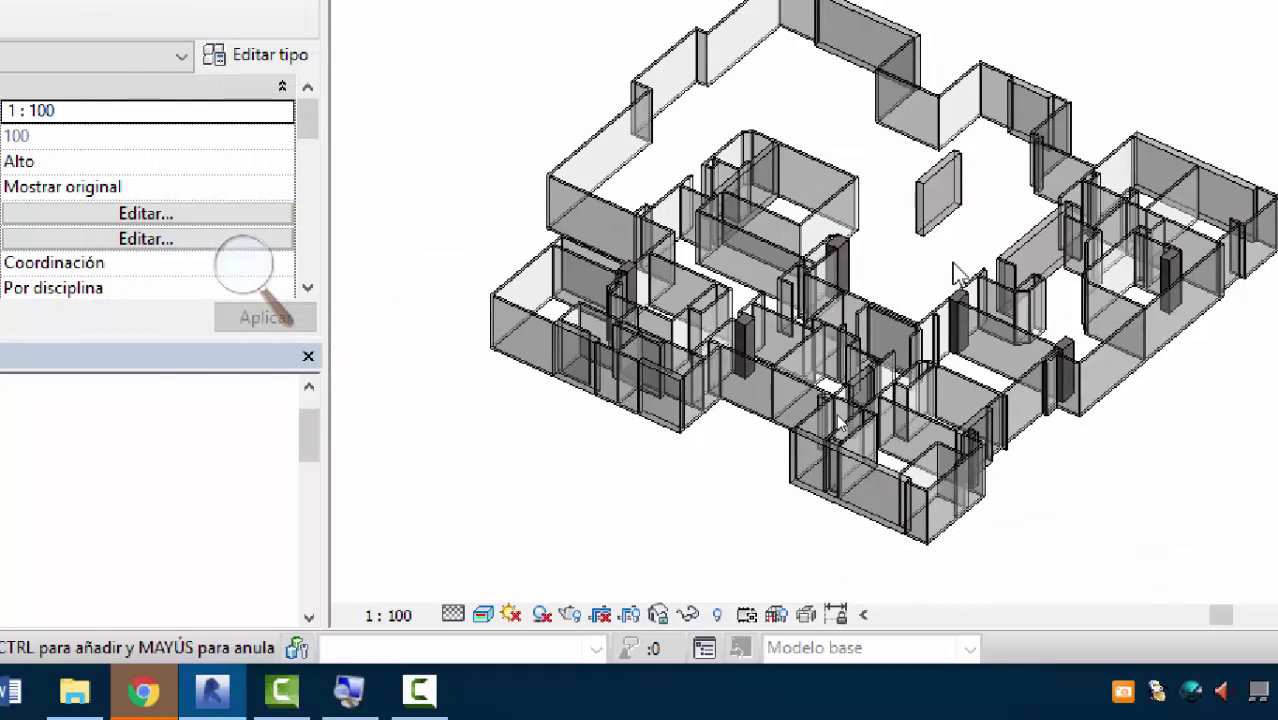
Step: Set the Muros category's surface transparency back to 0 in the 3D view's visibility/graphics overrides and accept
key(v)
key(v)
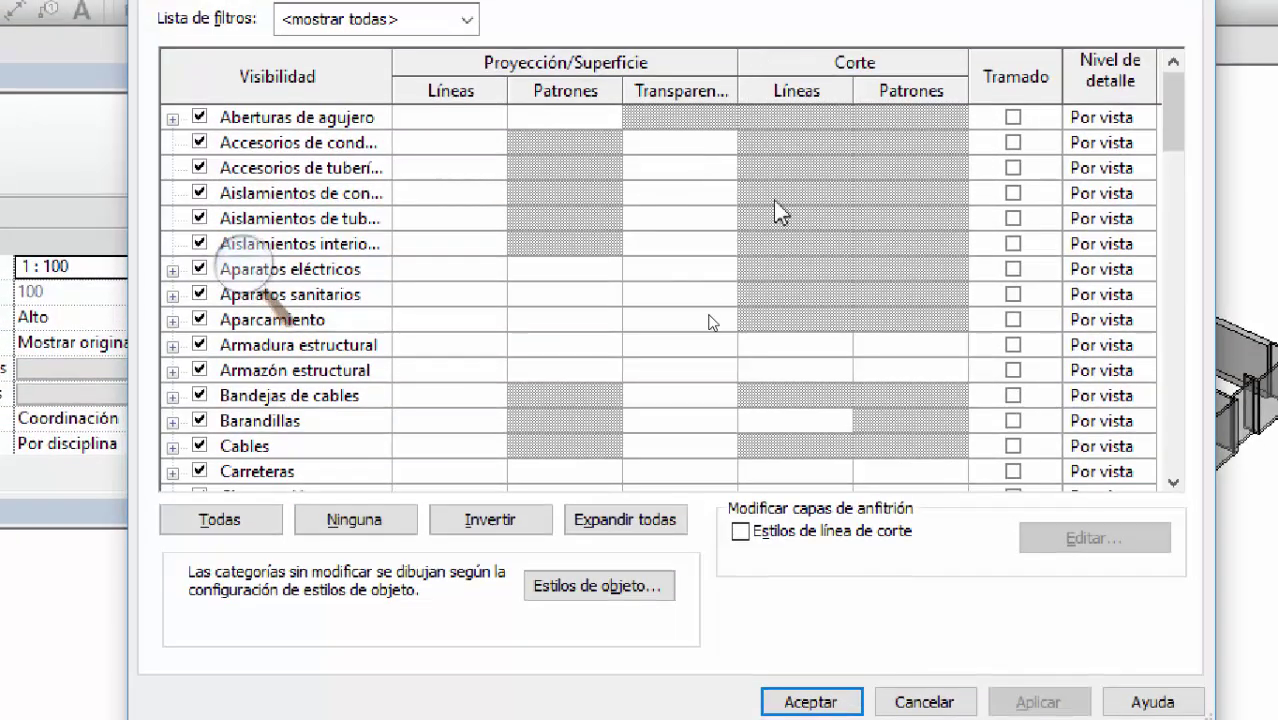
scroll(775, 270, down, 12)
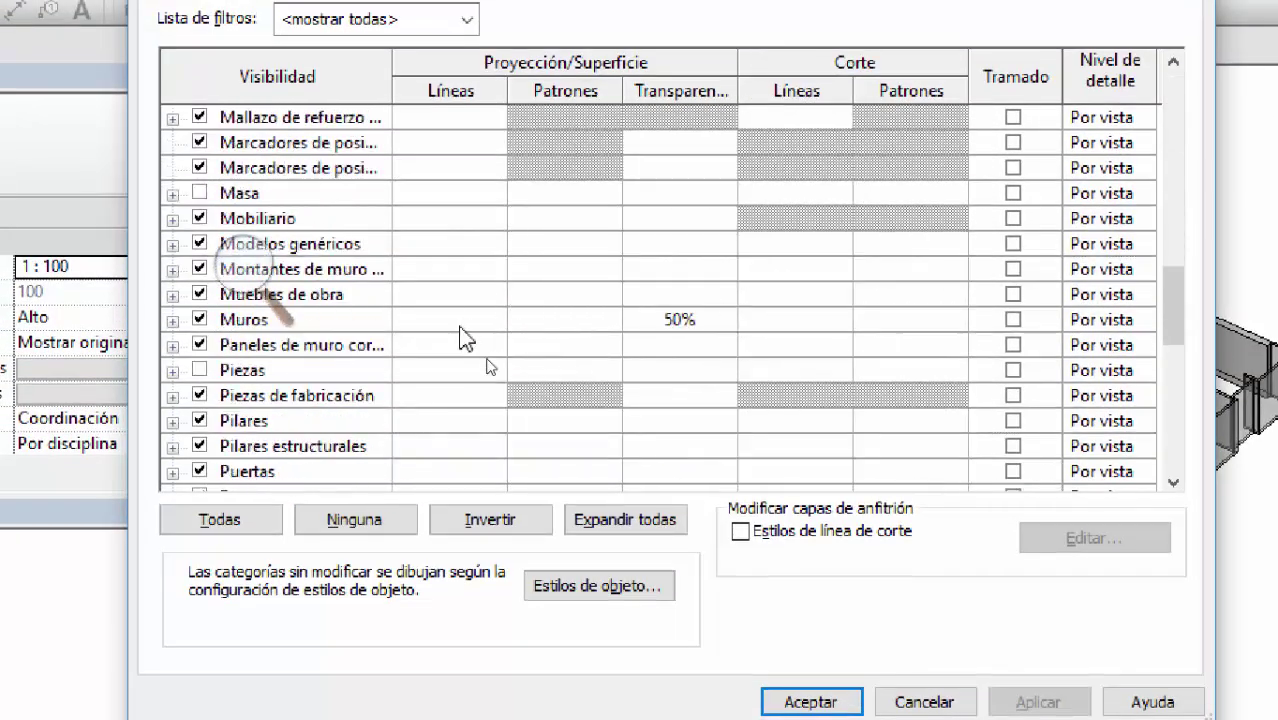
scroll(290, 368, down, 1)
click(436, 272)
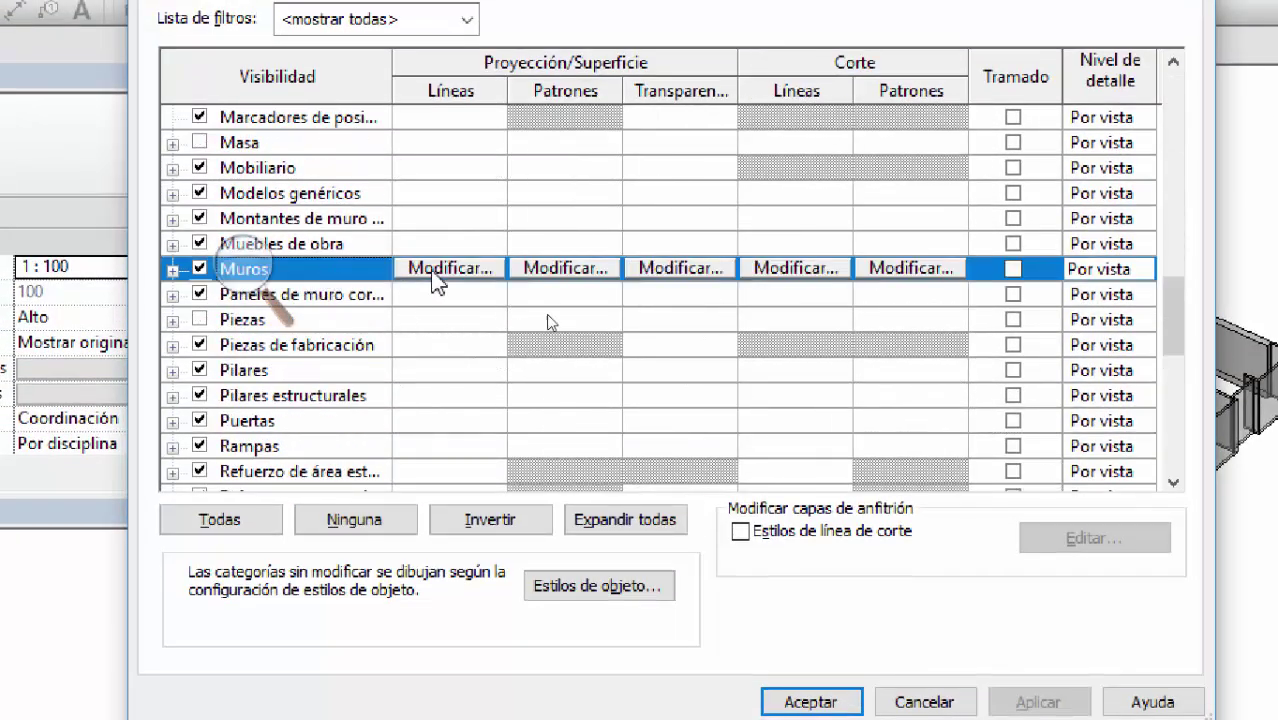
click(695, 270)
click(695, 268)
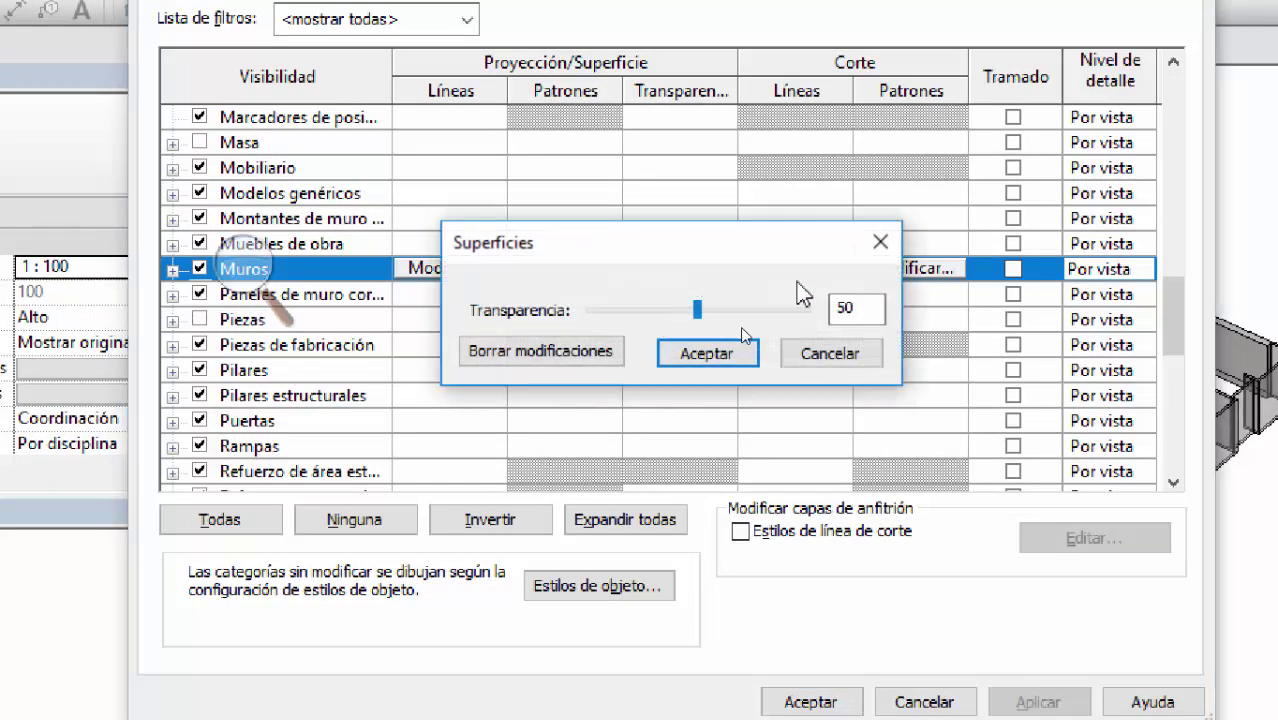
drag(652, 305, 568, 307)
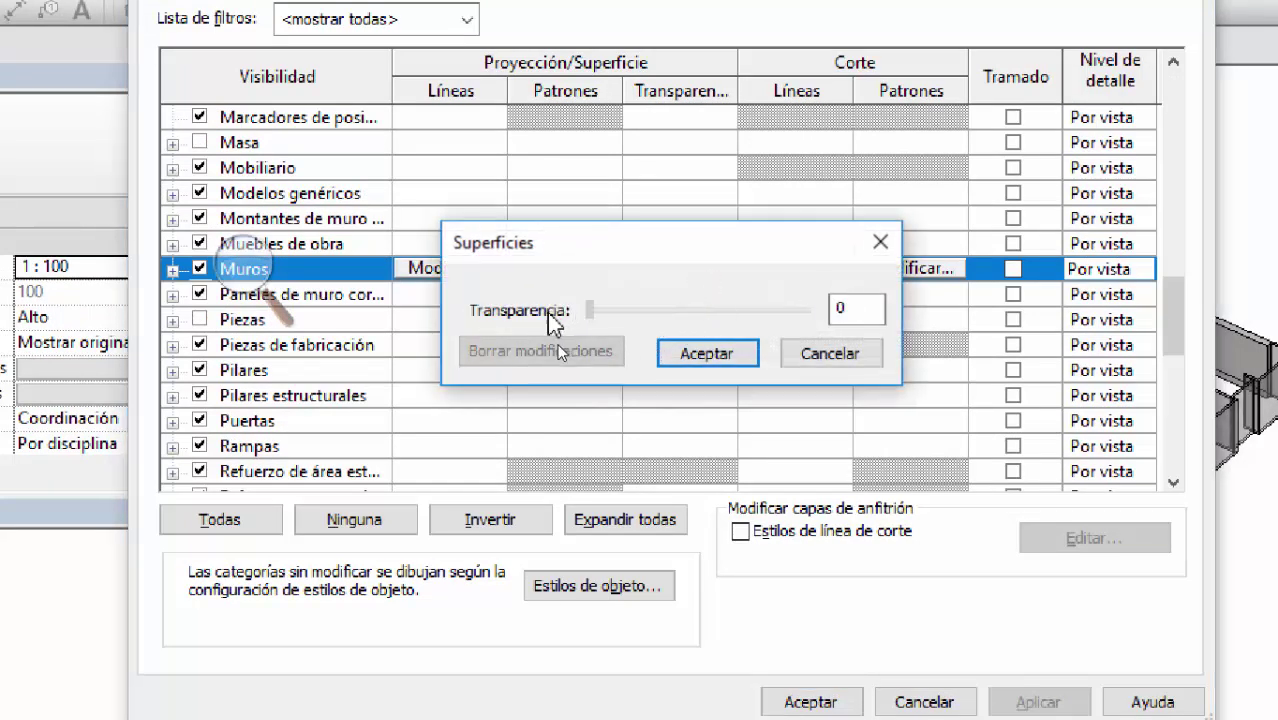
click(702, 355)
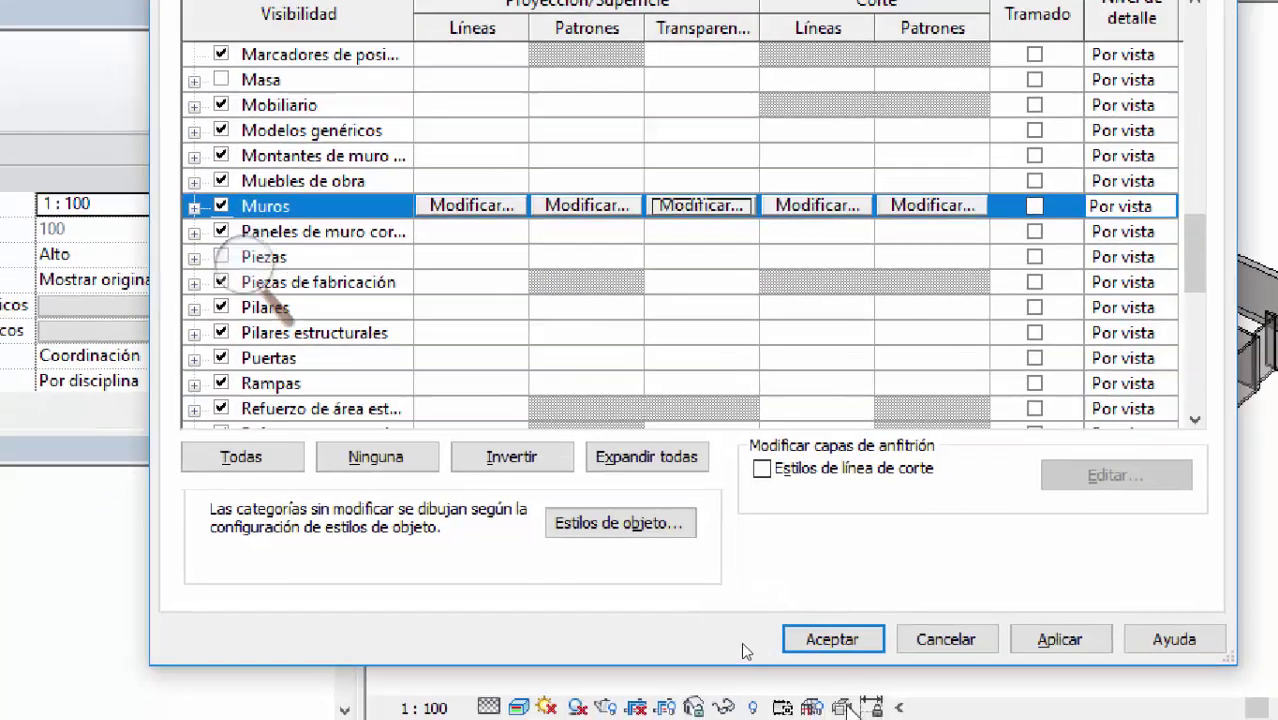
click(795, 642)
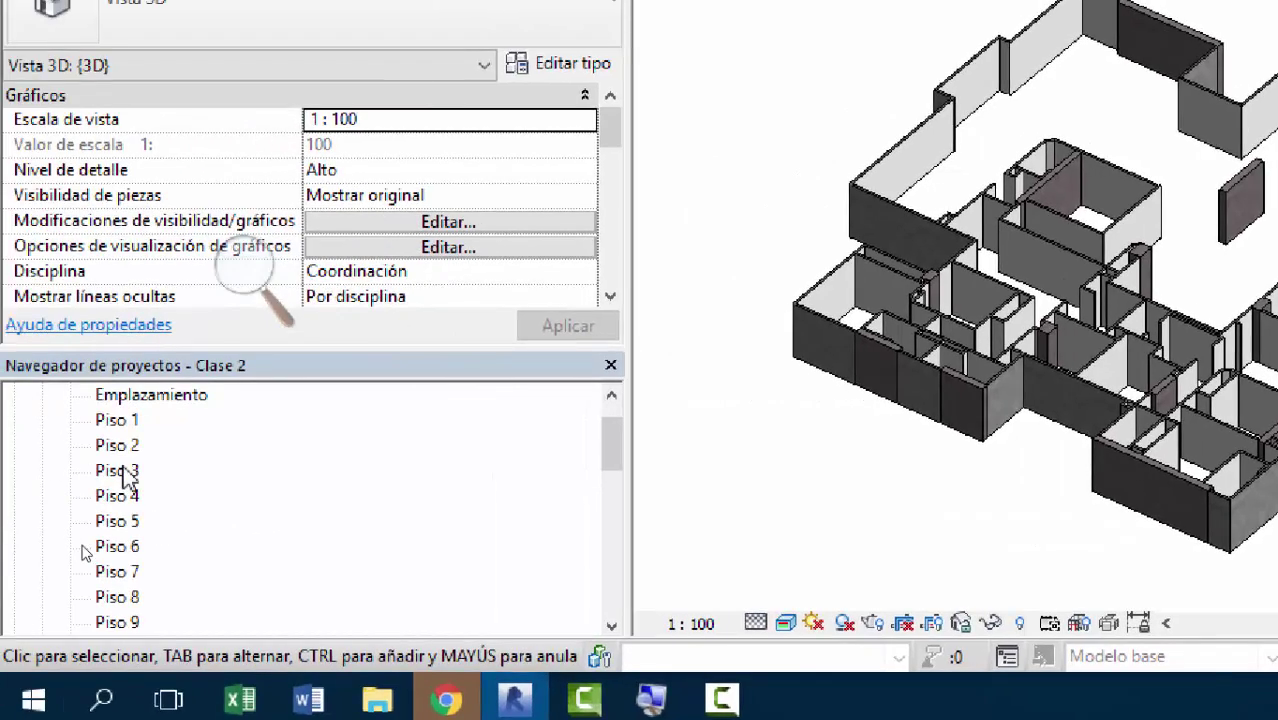
Step: Open the Piso 3 floor plan and examine the bathroom wall's junction with the concrete wall at grid axis 2
double_click(118, 470)
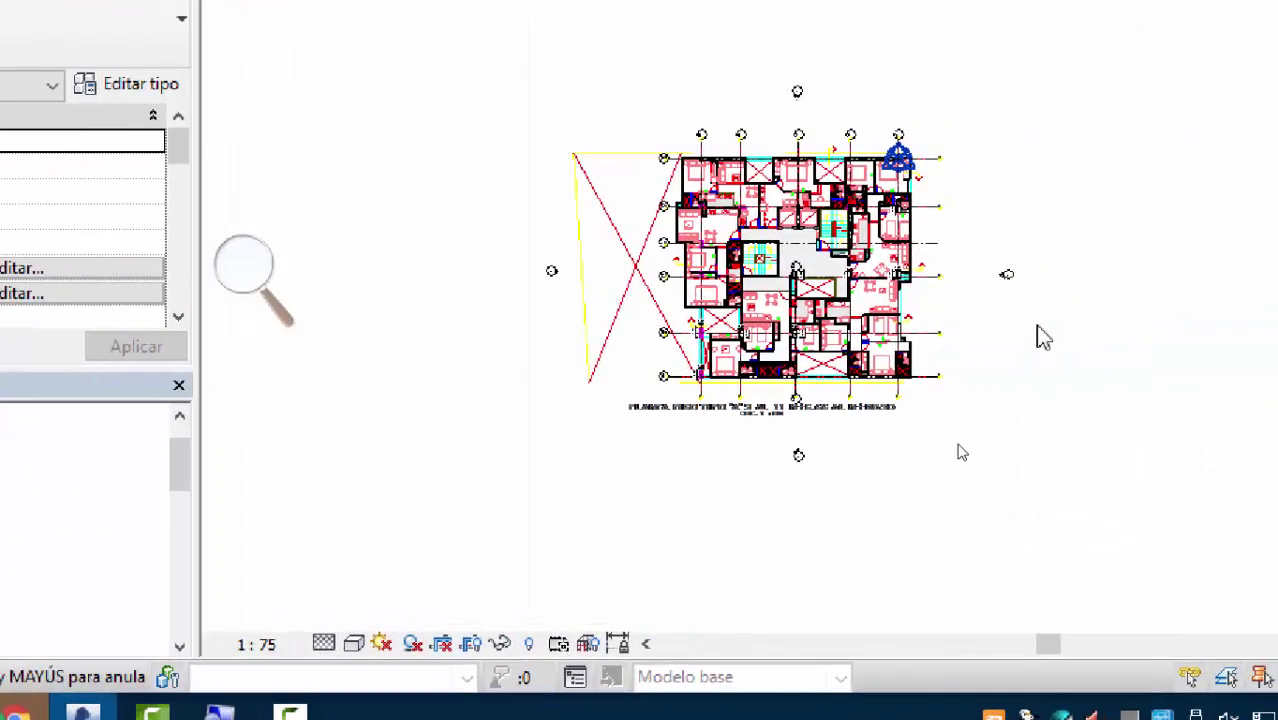
scroll(862, 460, up, 8)
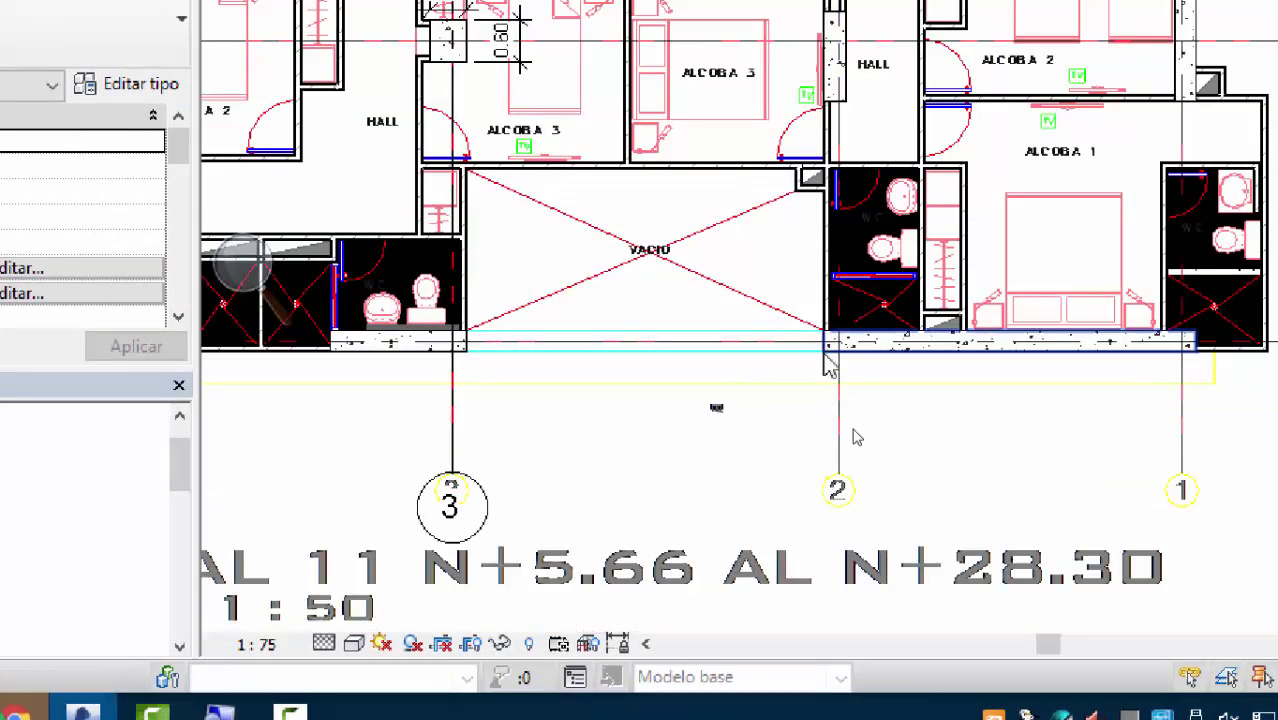
scroll(855, 437, up, 6)
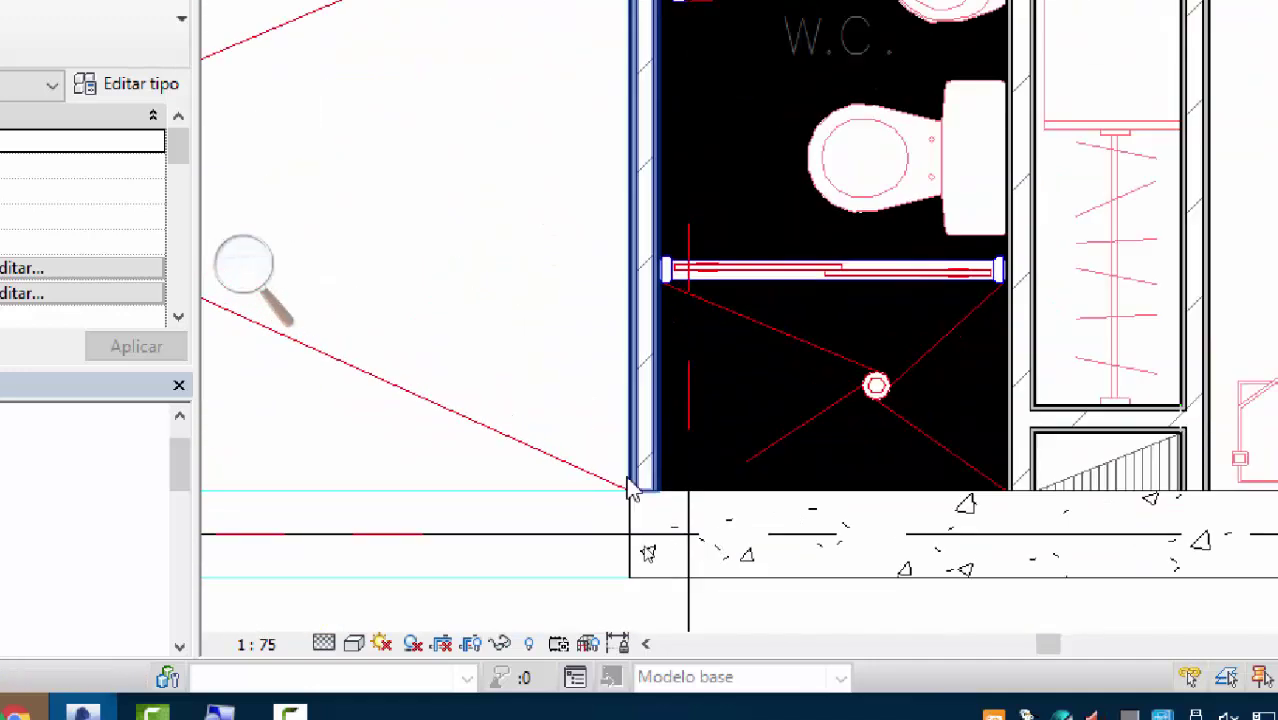
scroll(540, 378, down, 5)
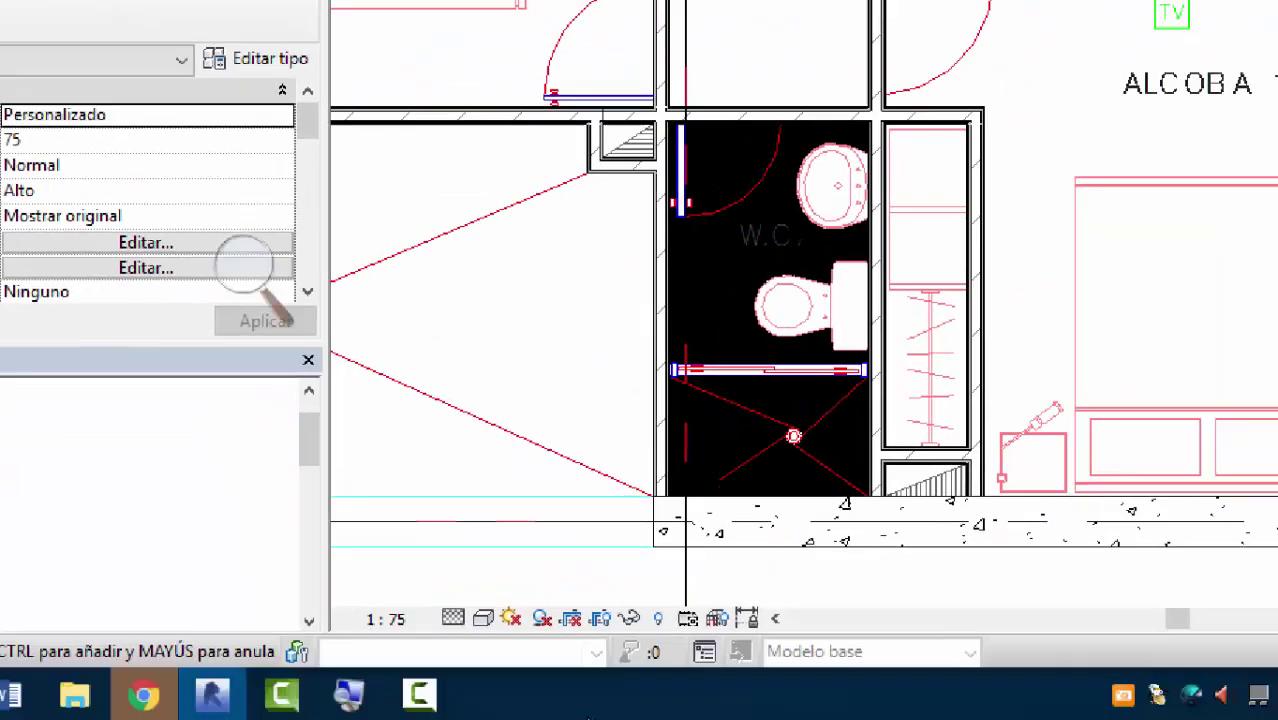
scroll(732, 449, up, 4)
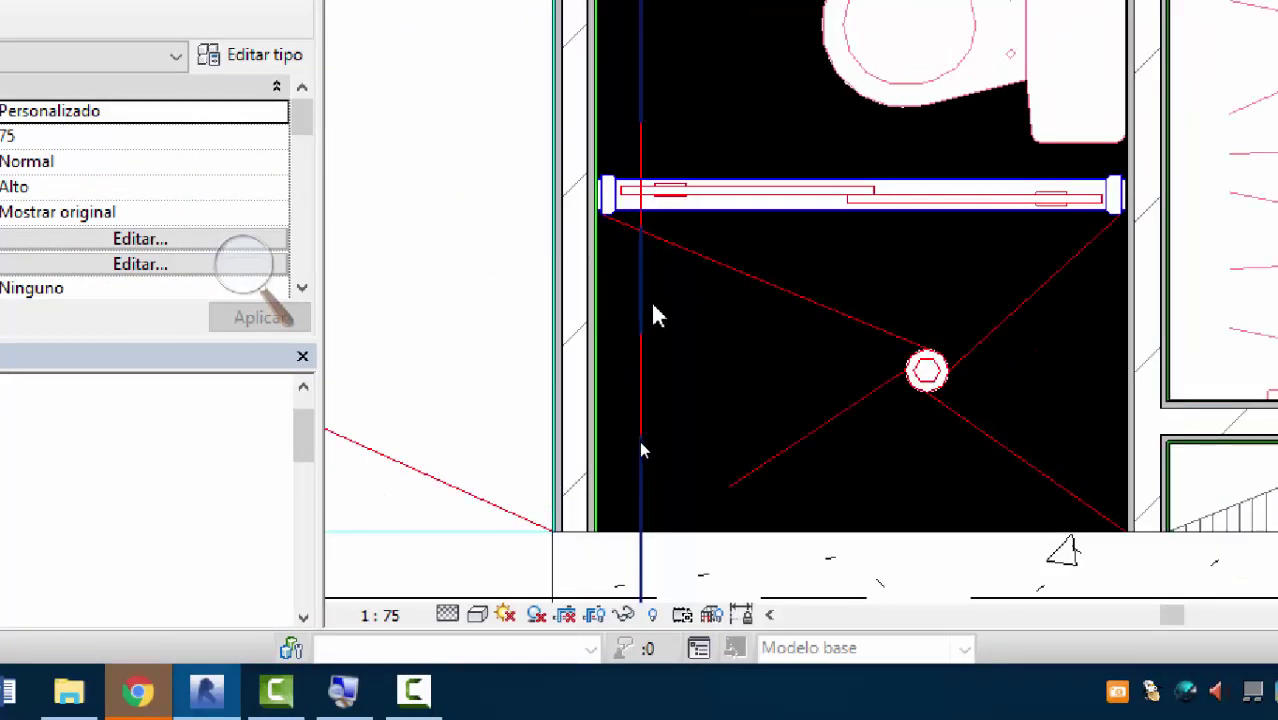
scroll(653, 310, down, 3)
scroll(653, 310, up, 2)
middle_drag(653, 310, 622, 411)
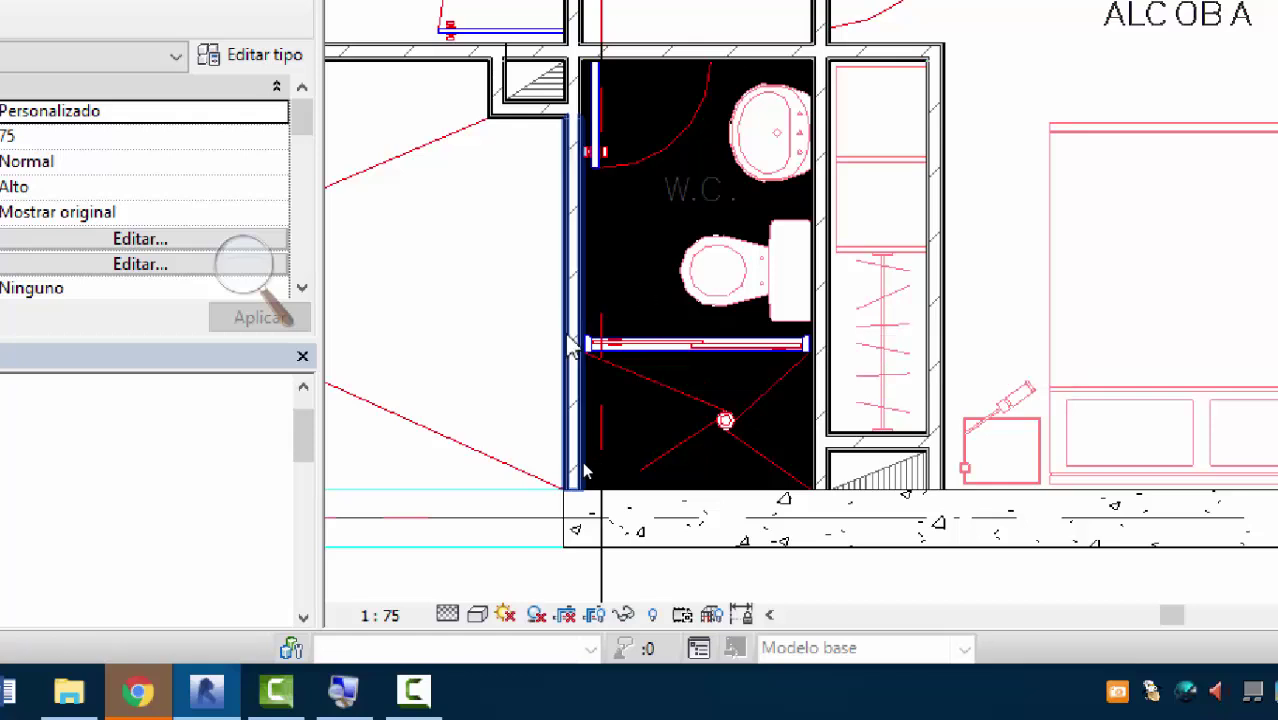
Step: Set the Muros category's detail level to Bajo in the Piso 3 visibility/graphics overrides and check the walls
key(v)
key(v)
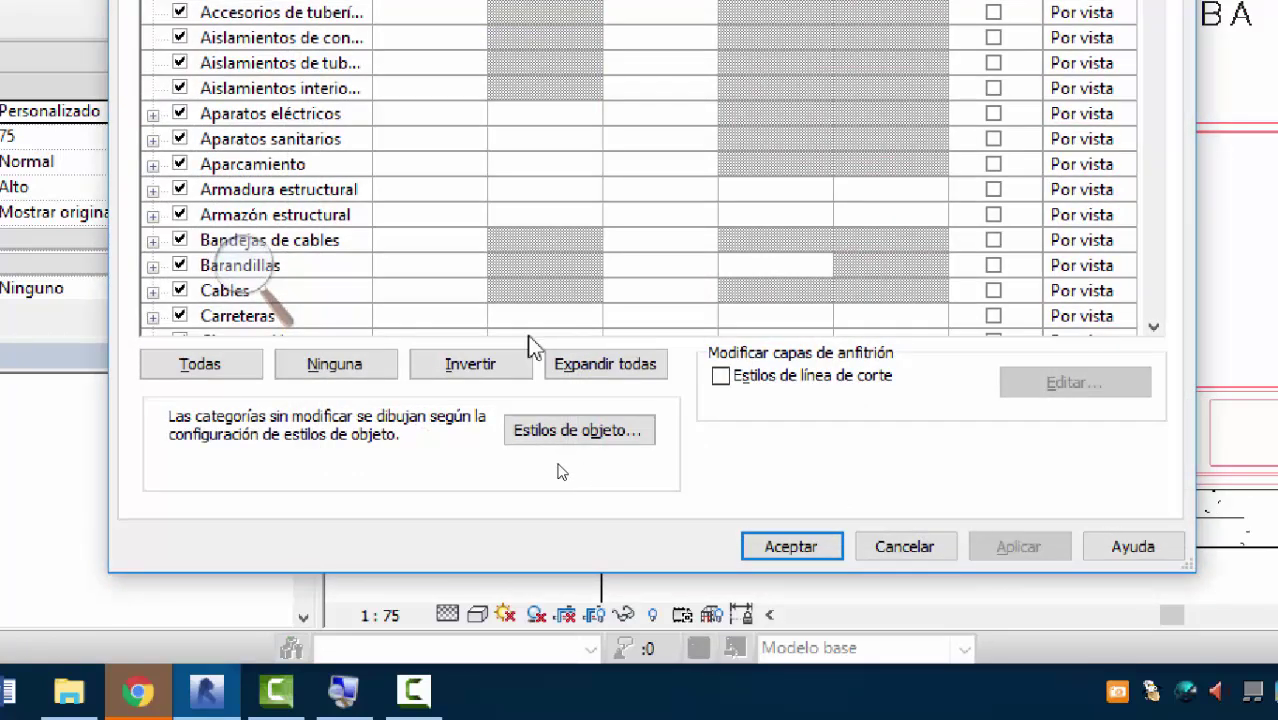
scroll(458, 152, down, 8)
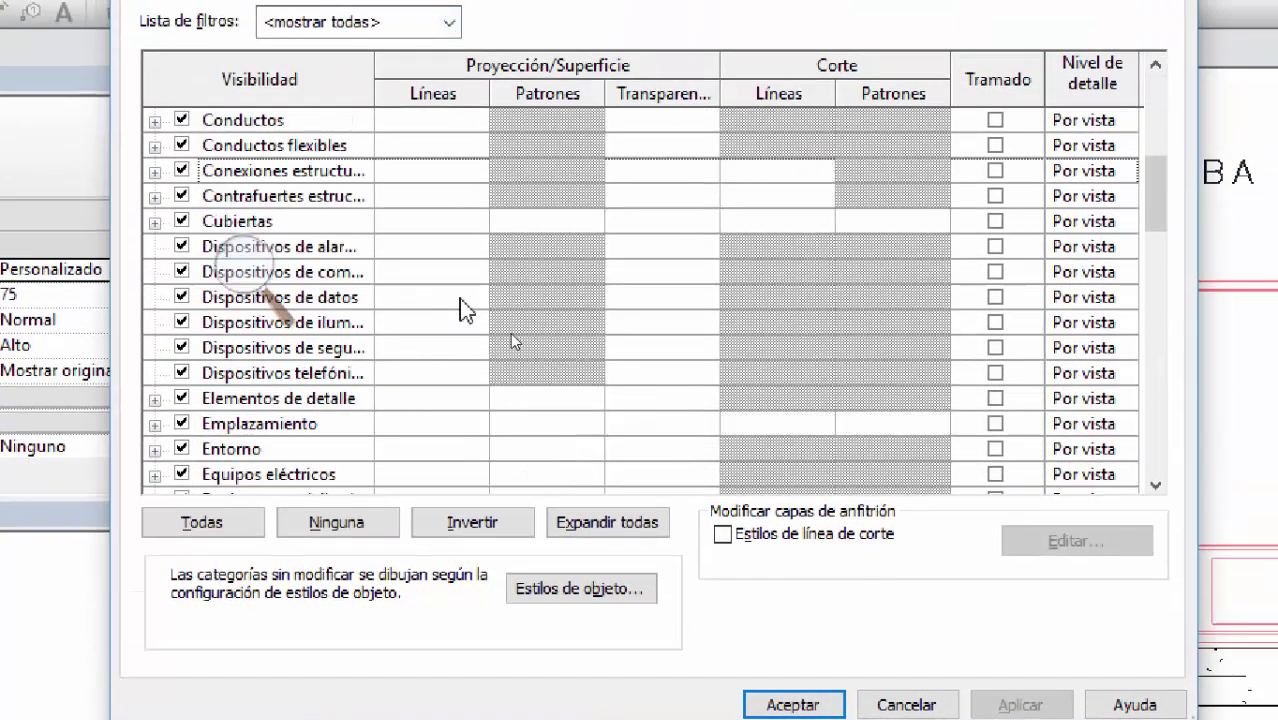
scroll(462, 308, down, 7)
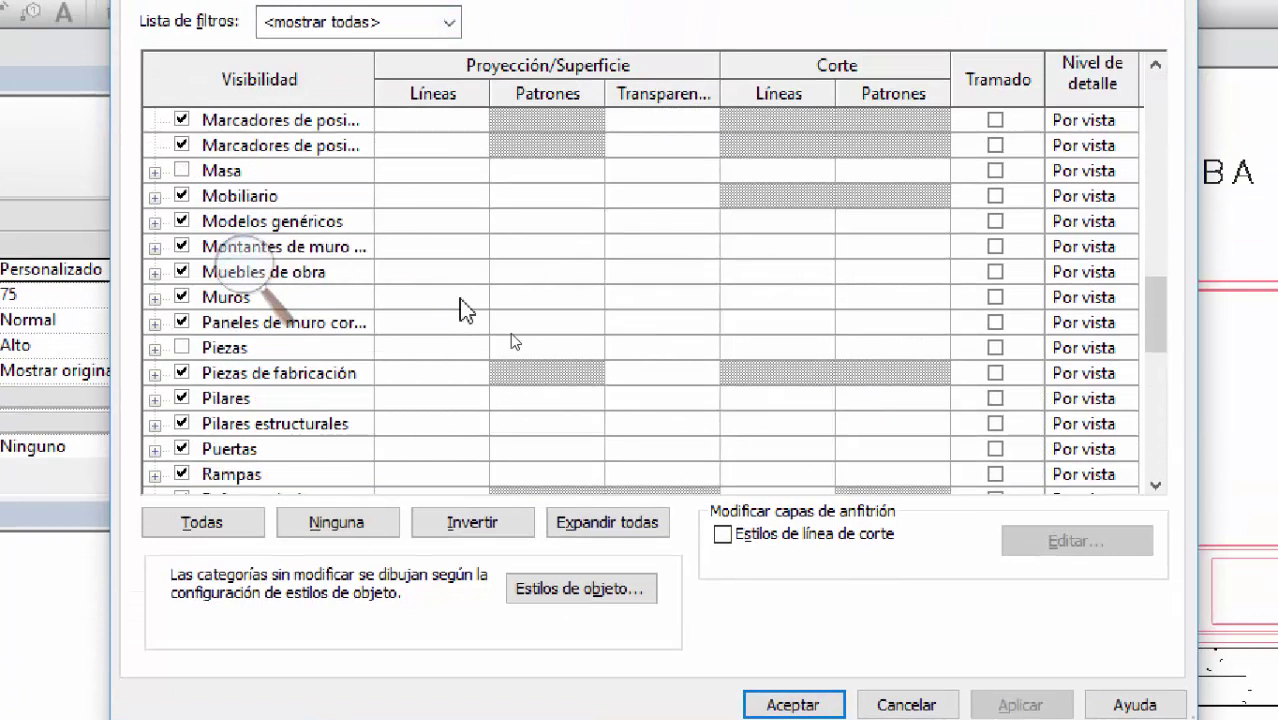
scroll(470, 330, down, 1)
scroll(420, 335, up, 3)
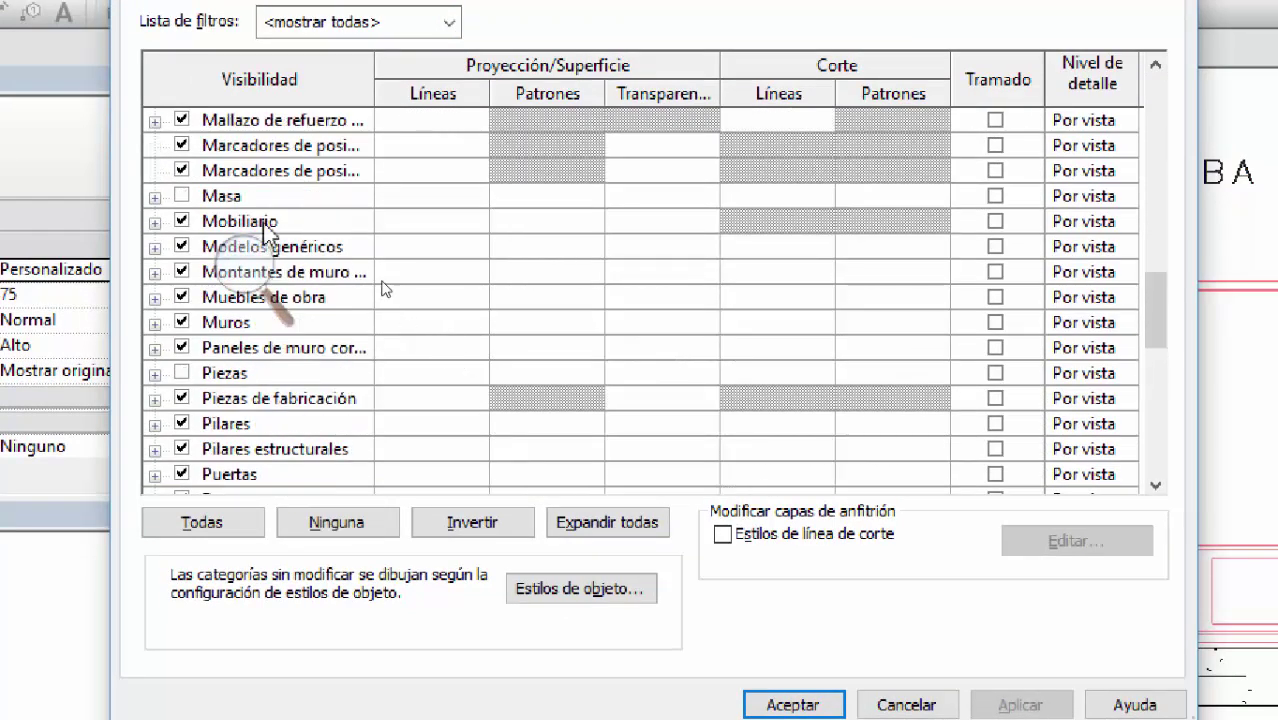
click(213, 323)
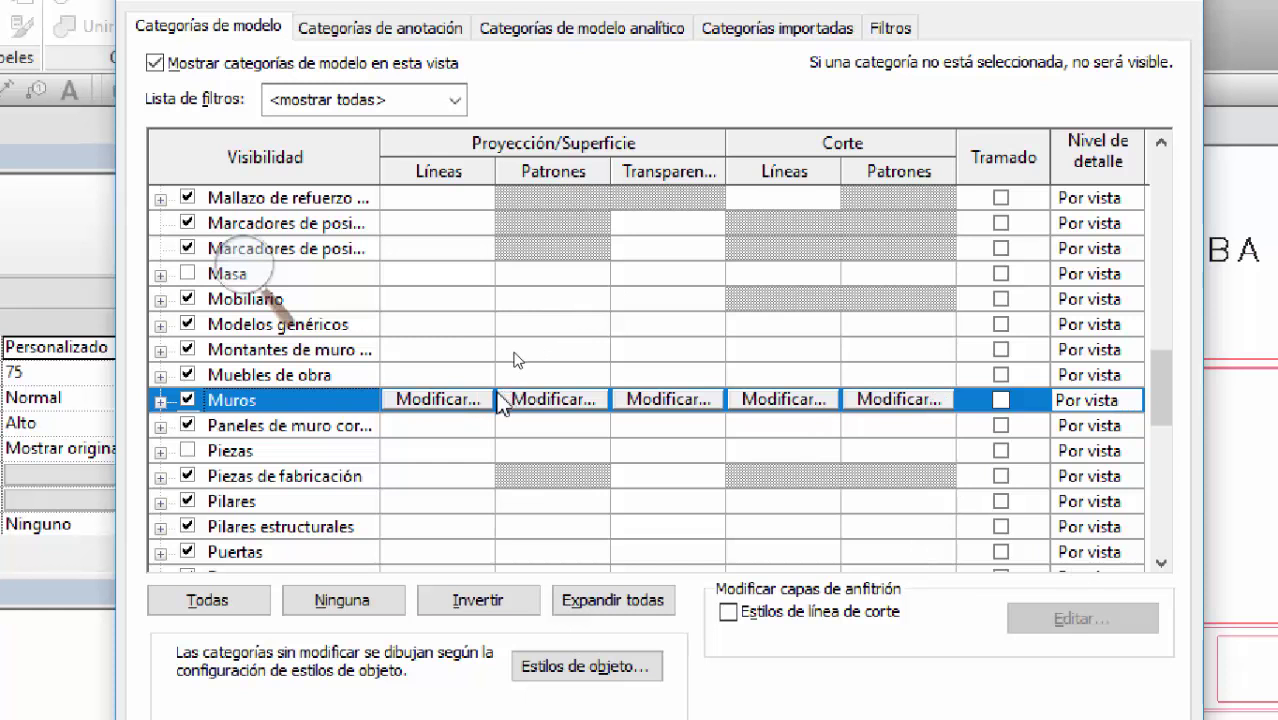
click(1112, 400)
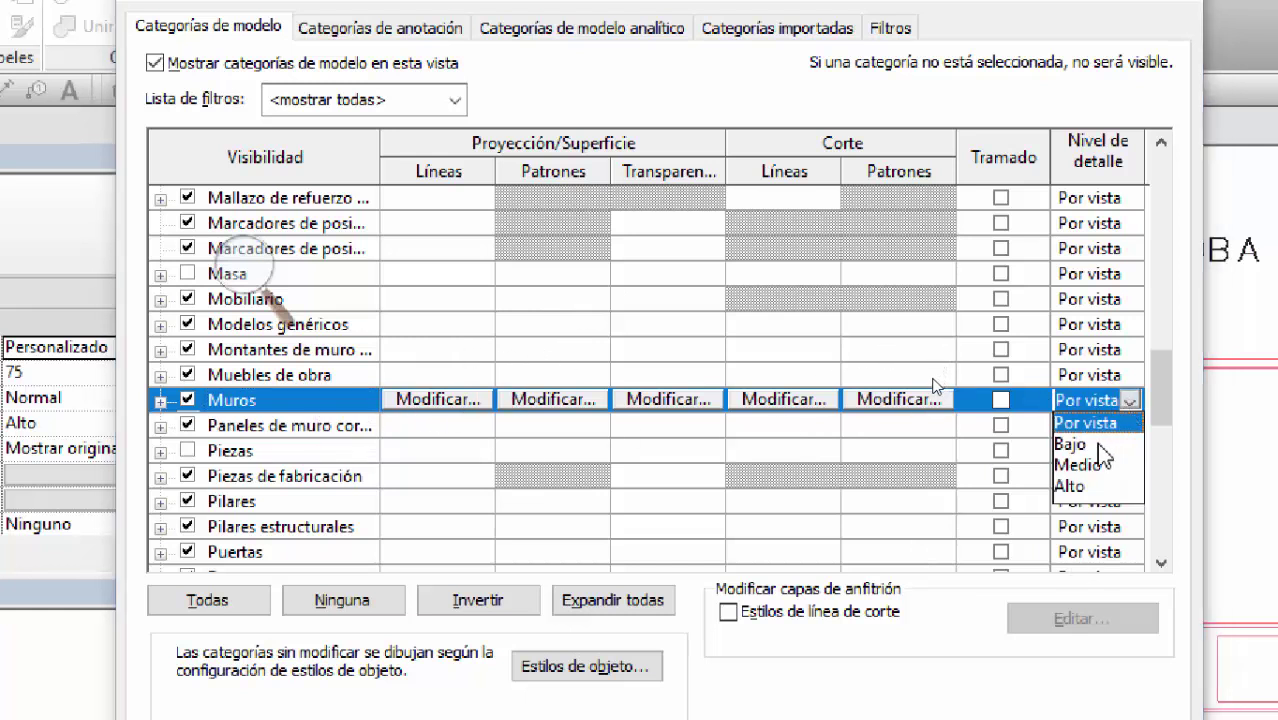
click(1098, 444)
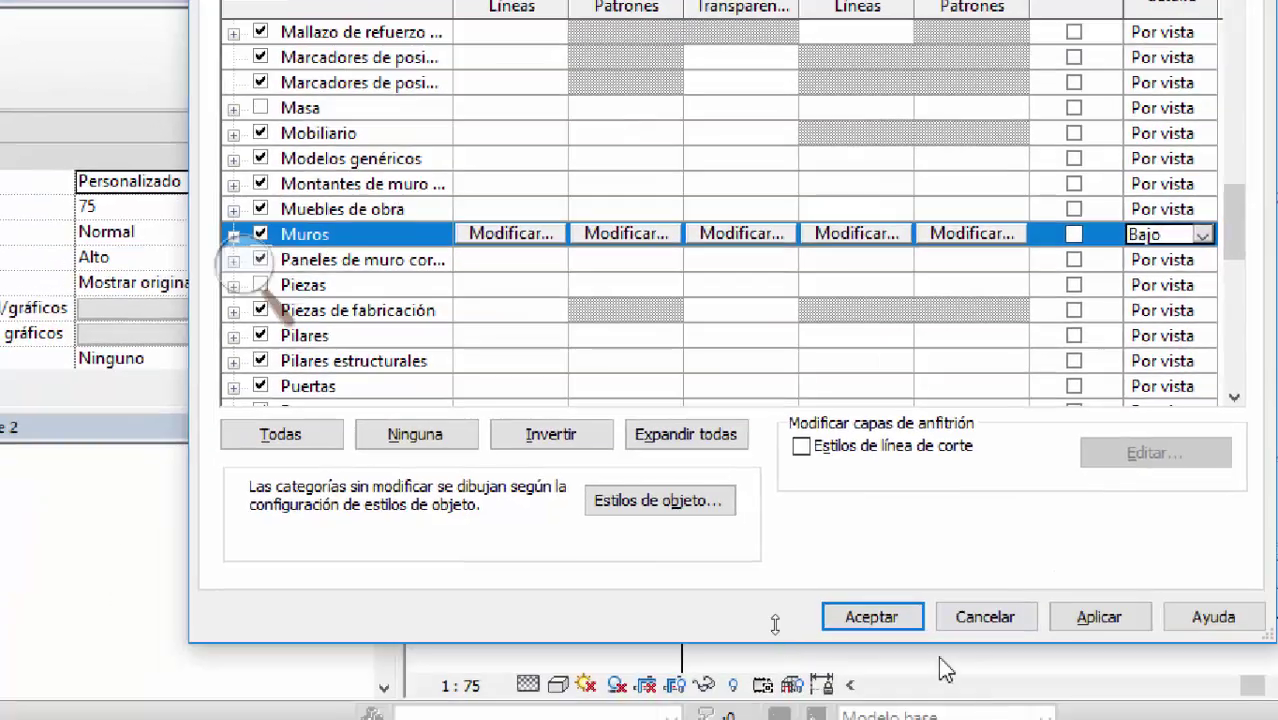
click(868, 609)
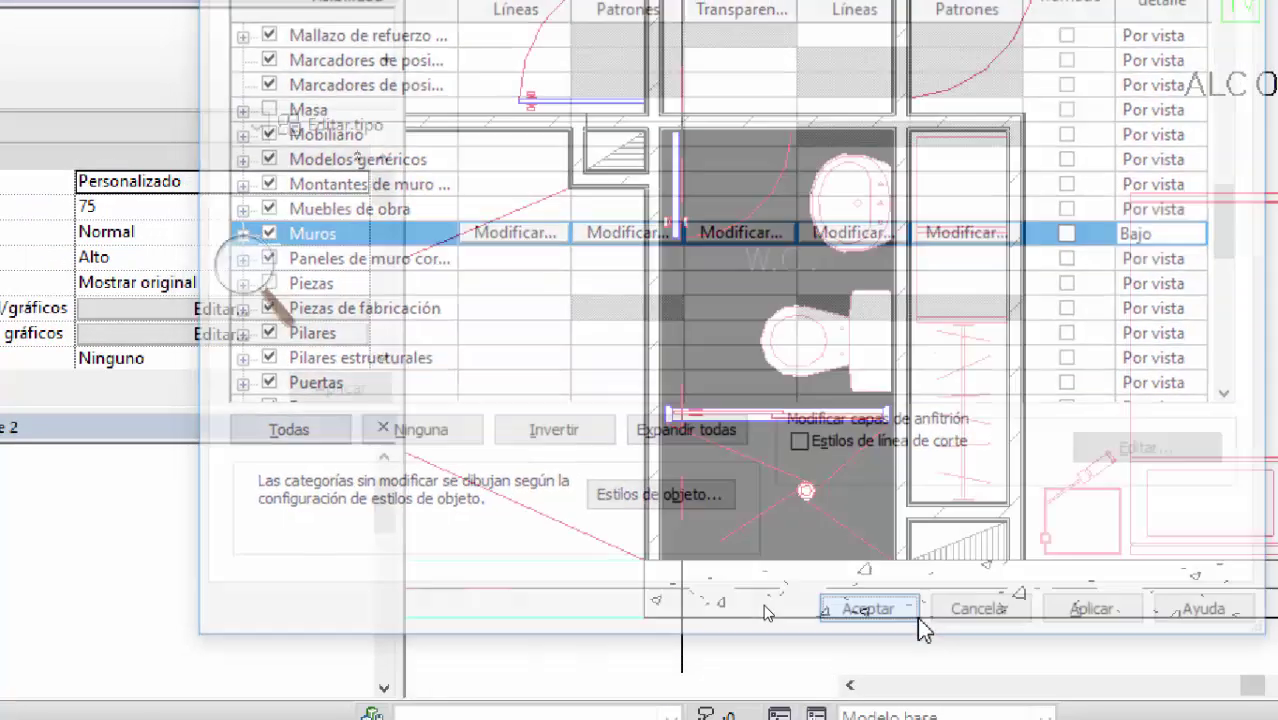
scroll(700, 615, up, 4)
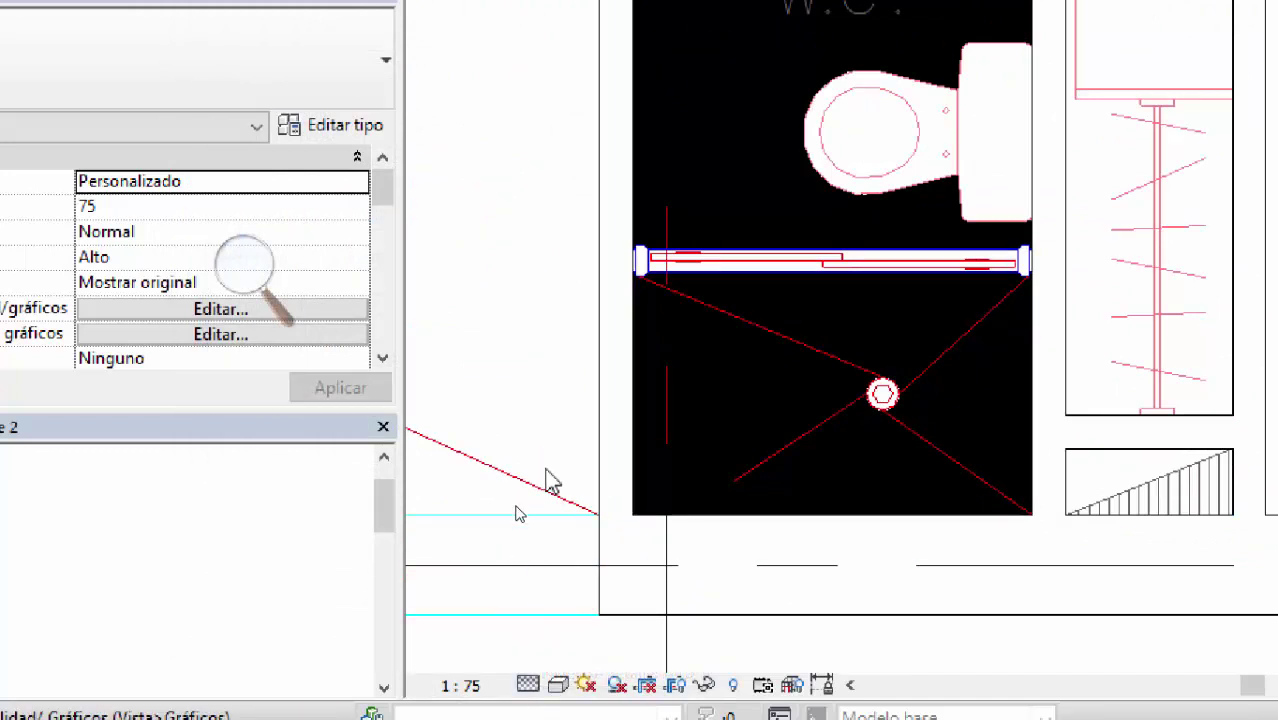
key(v)
key(v)
scroll(467, 183, down, 5)
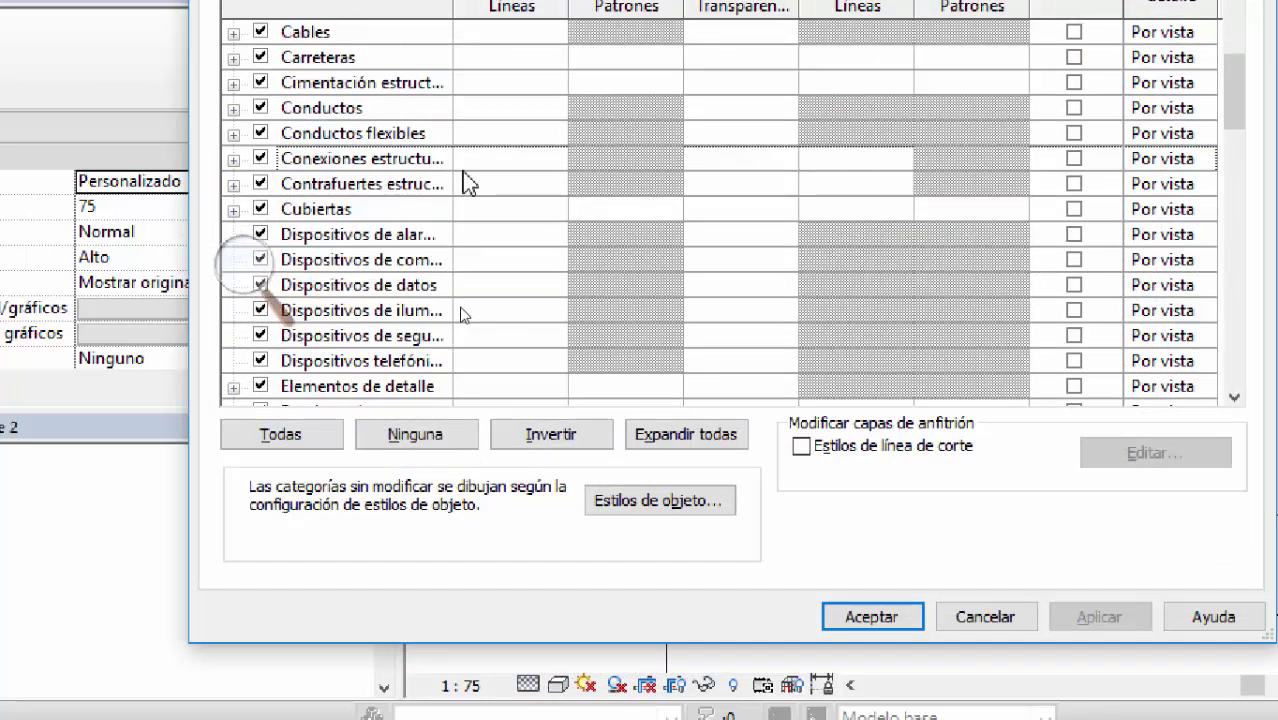
scroll(467, 183, down, 2)
click(1012, 620)
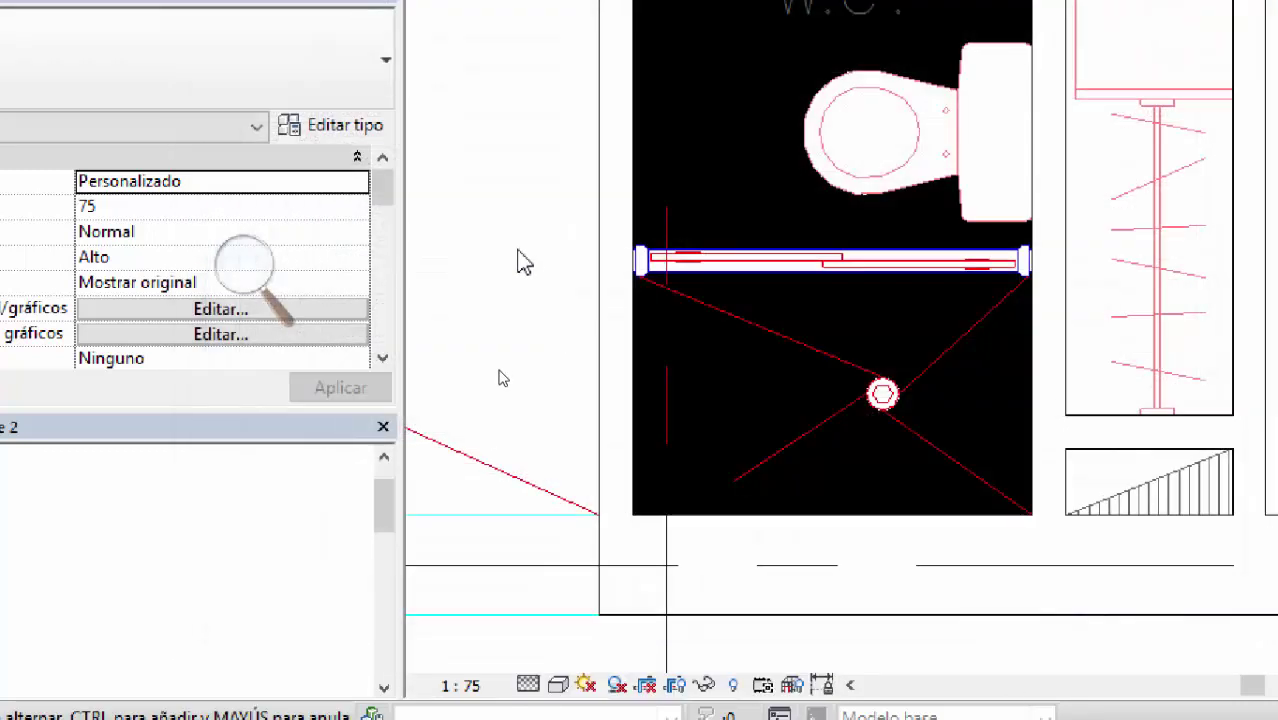
Step: Examine the walls and concrete columns around the bedrooms, kitchens and void in the Piso 3 plan
scroll(505, 295, down, 5)
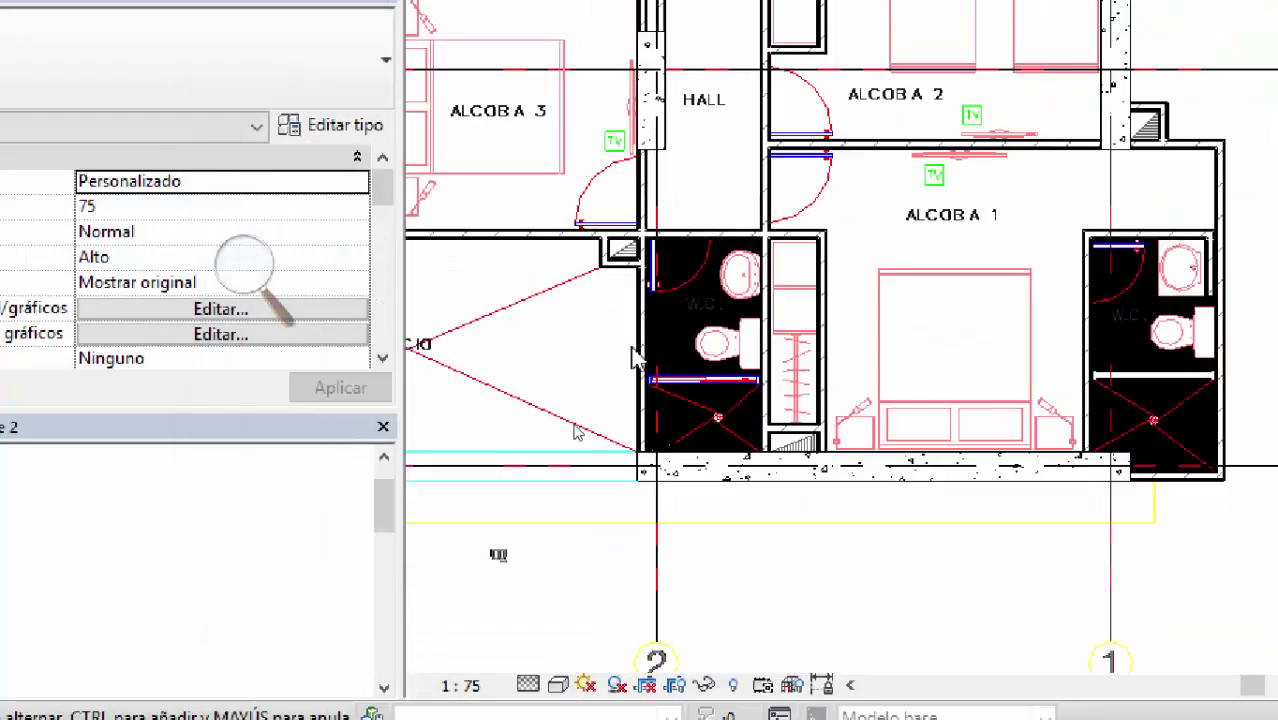
middle_drag(628, 399, 614, 494)
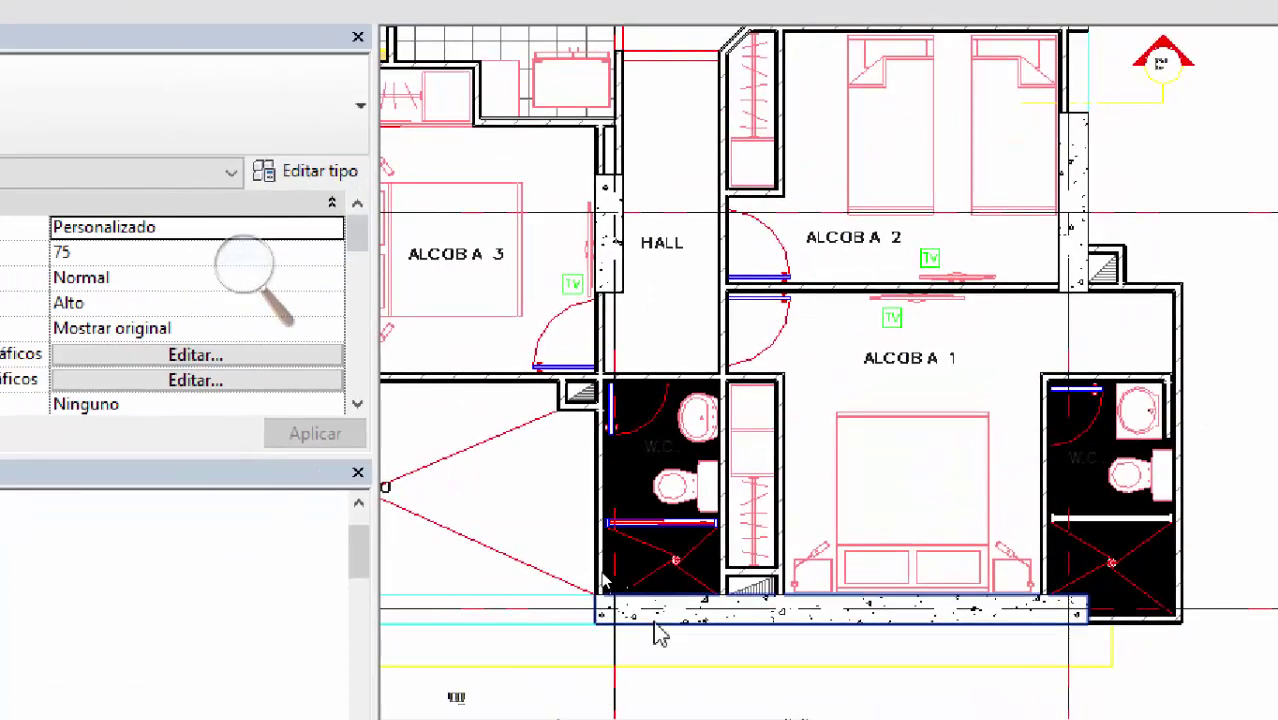
middle_drag(650, 422, 747, 491)
scroll(918, 320, down, 1)
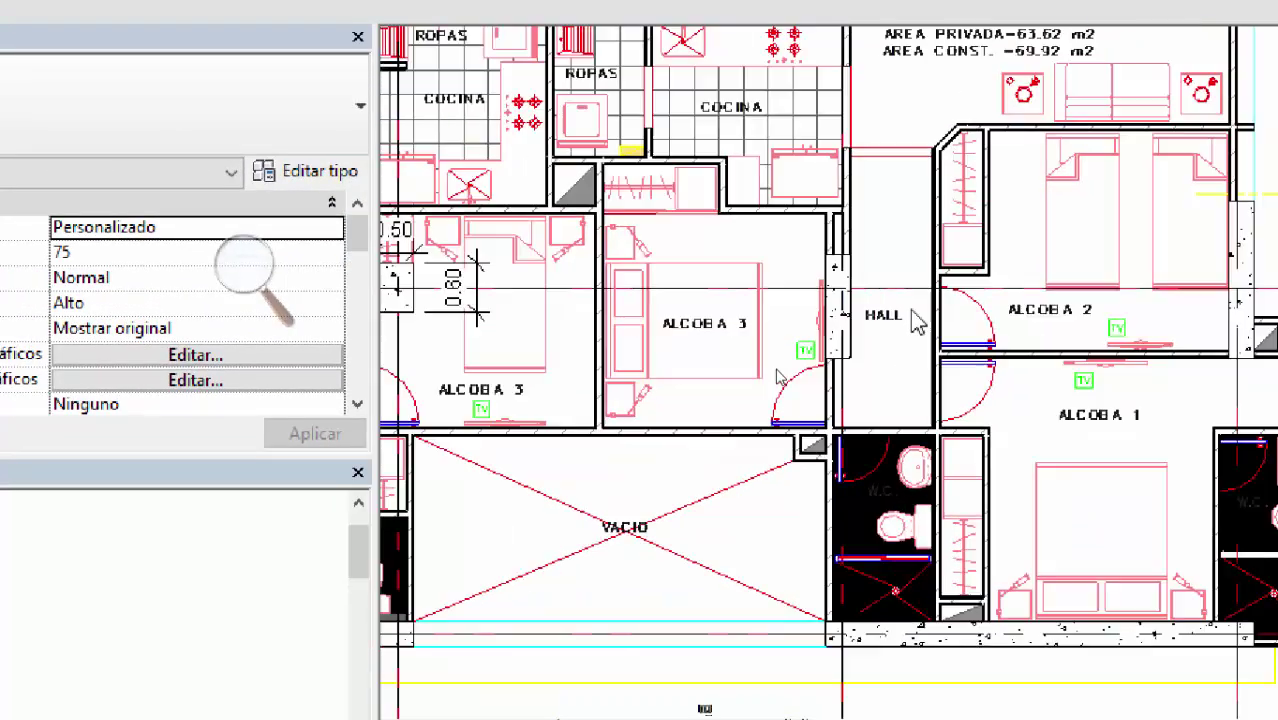
scroll(918, 320, down, 3)
scroll(676, 377, up, 2)
middle_drag(661, 546, 606, 478)
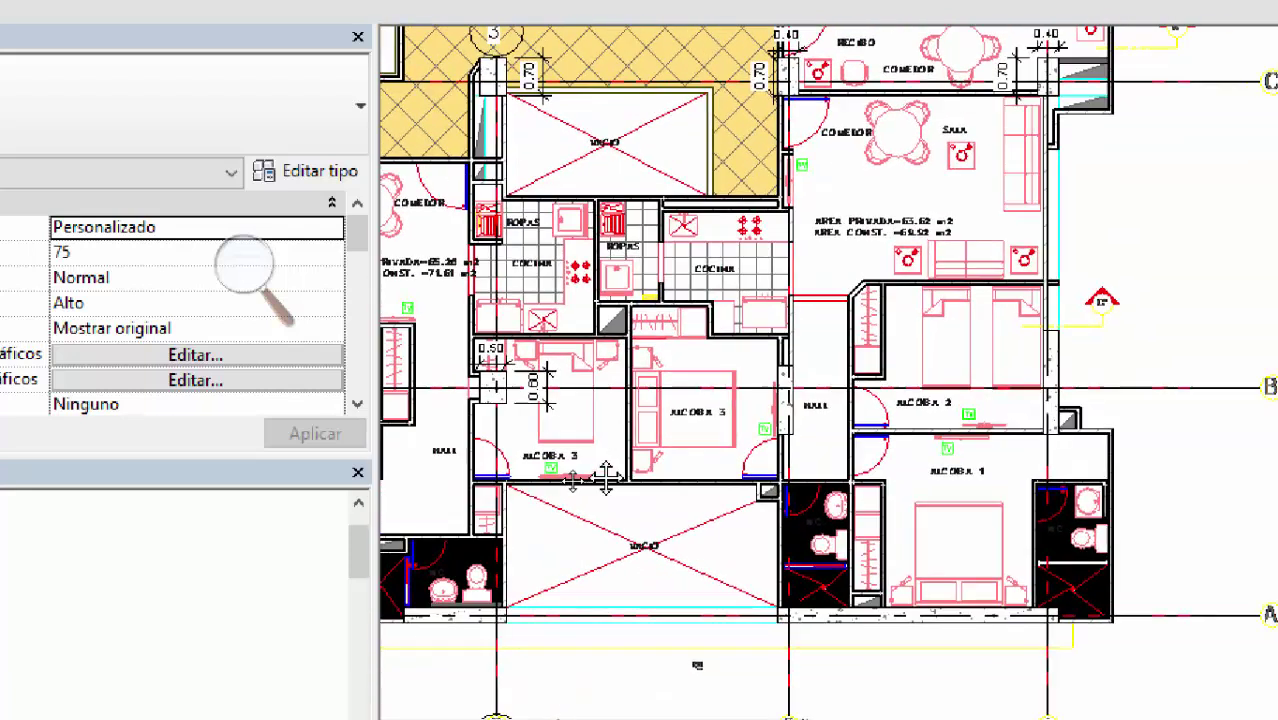
scroll(893, 633, up, 2)
middle_drag(1033, 590, 847, 568)
key(v)
key(v)
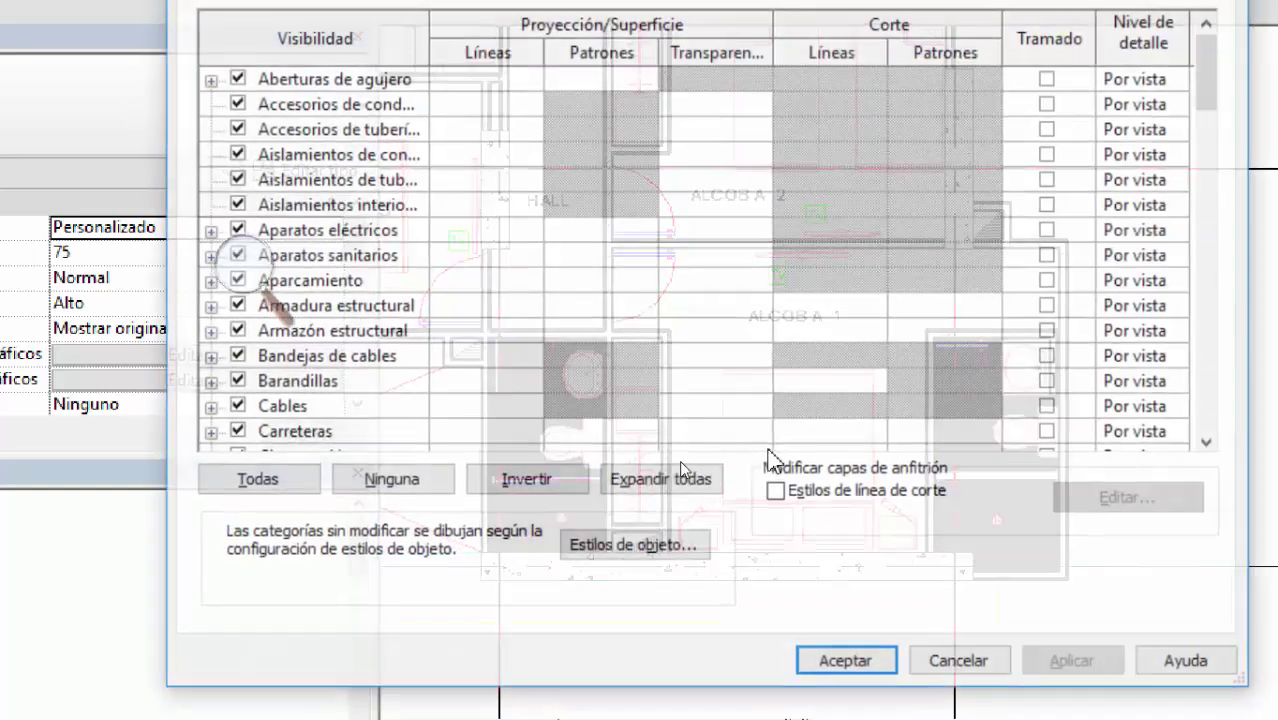
click(945, 664)
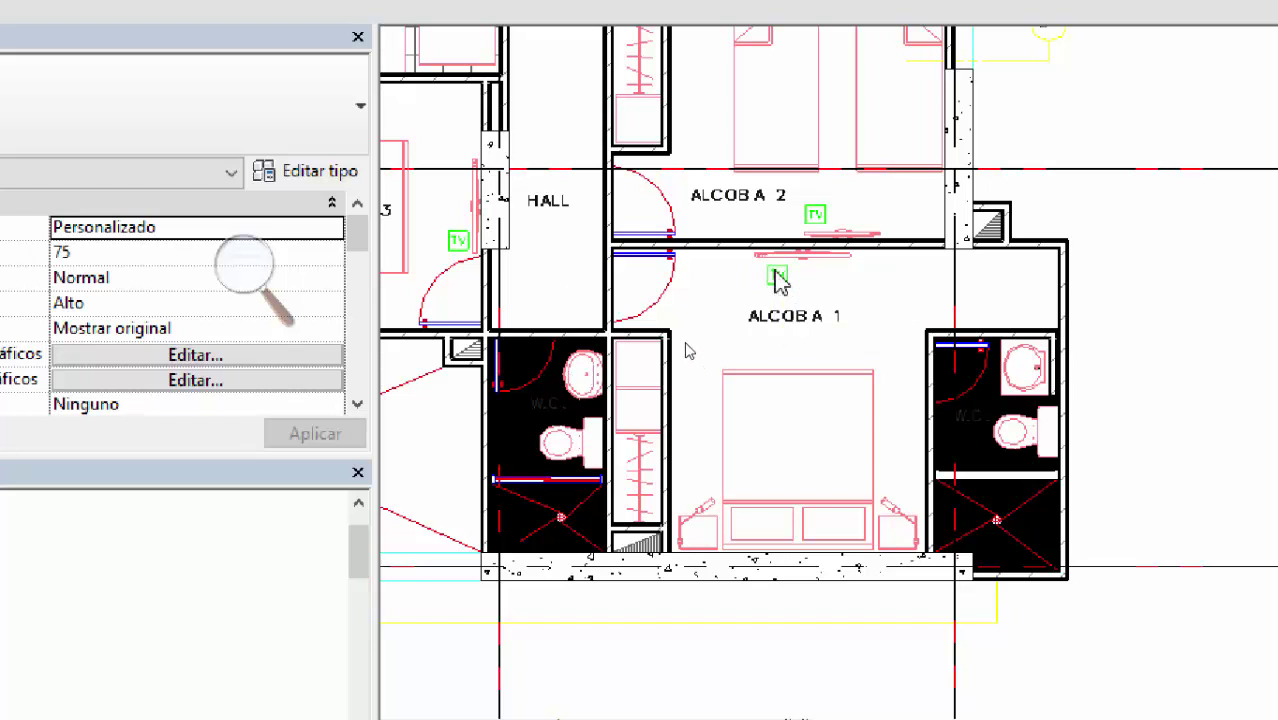
Step: Hide the imported drawing 1. Planta Tipo.dwg in the Piso 3 plan through the visibility/graphics overrides
middle_drag(783, 280, 953, 354)
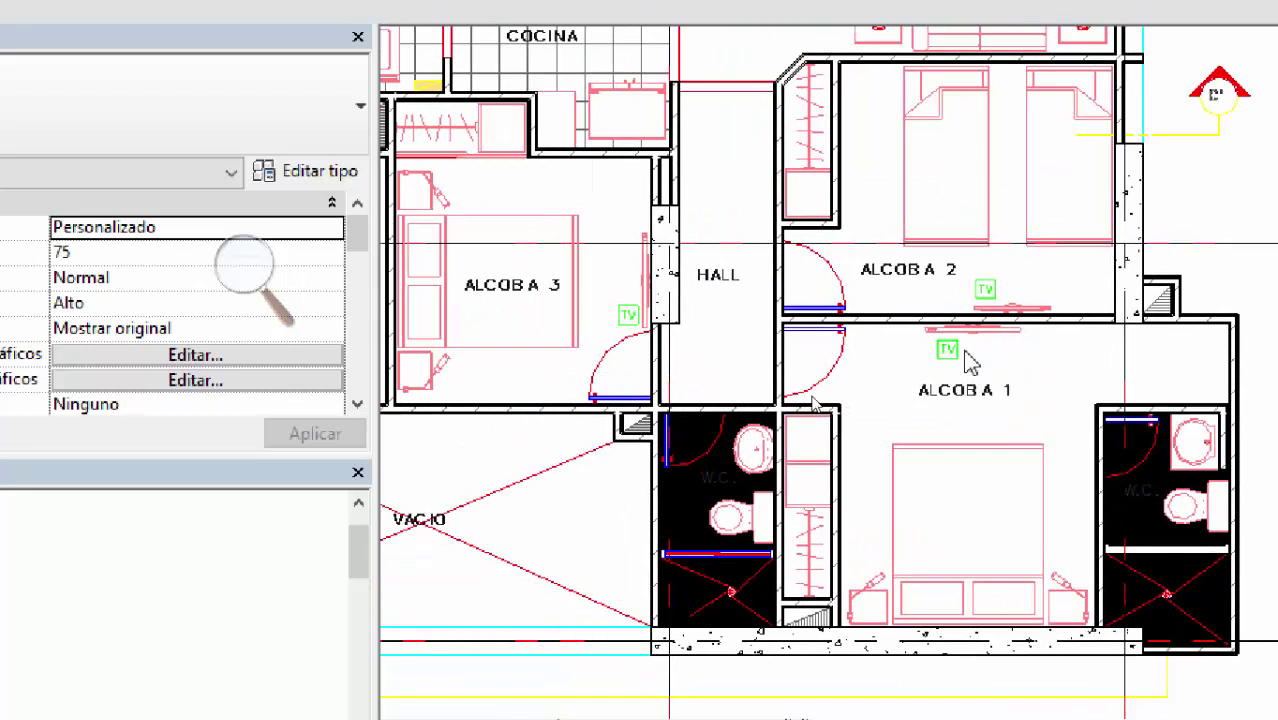
key(v)
key(g)
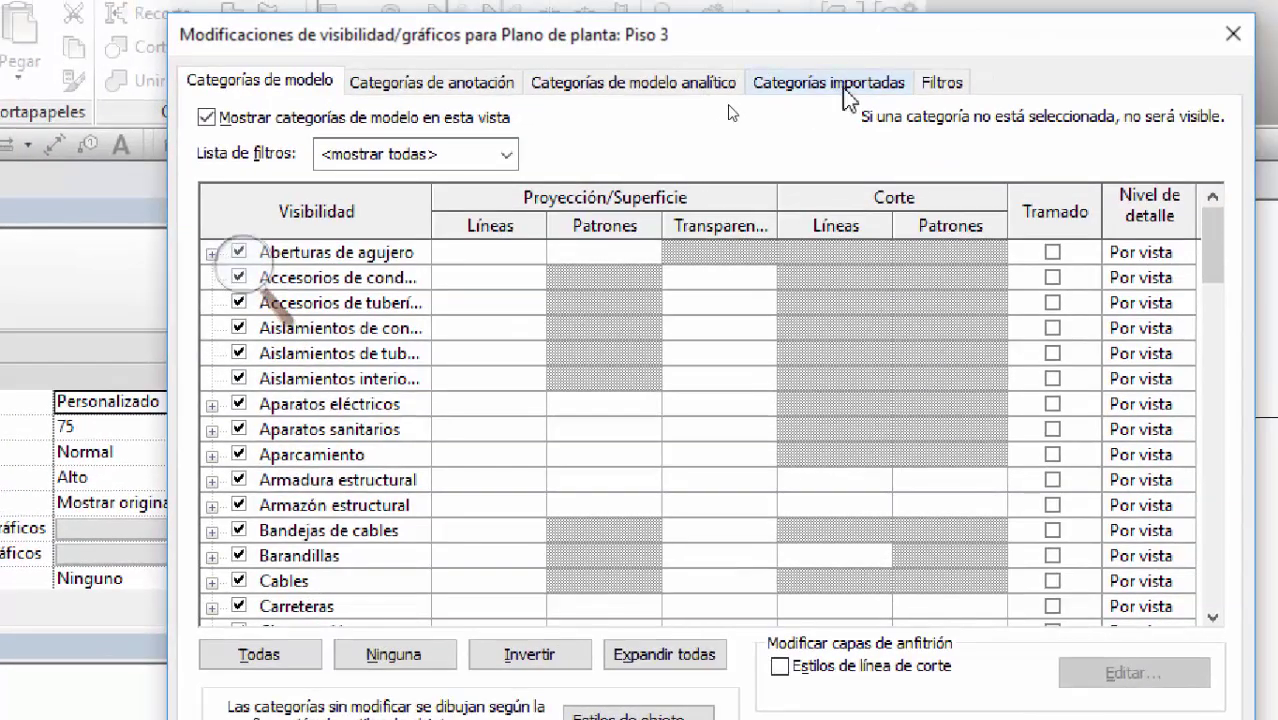
click(844, 86)
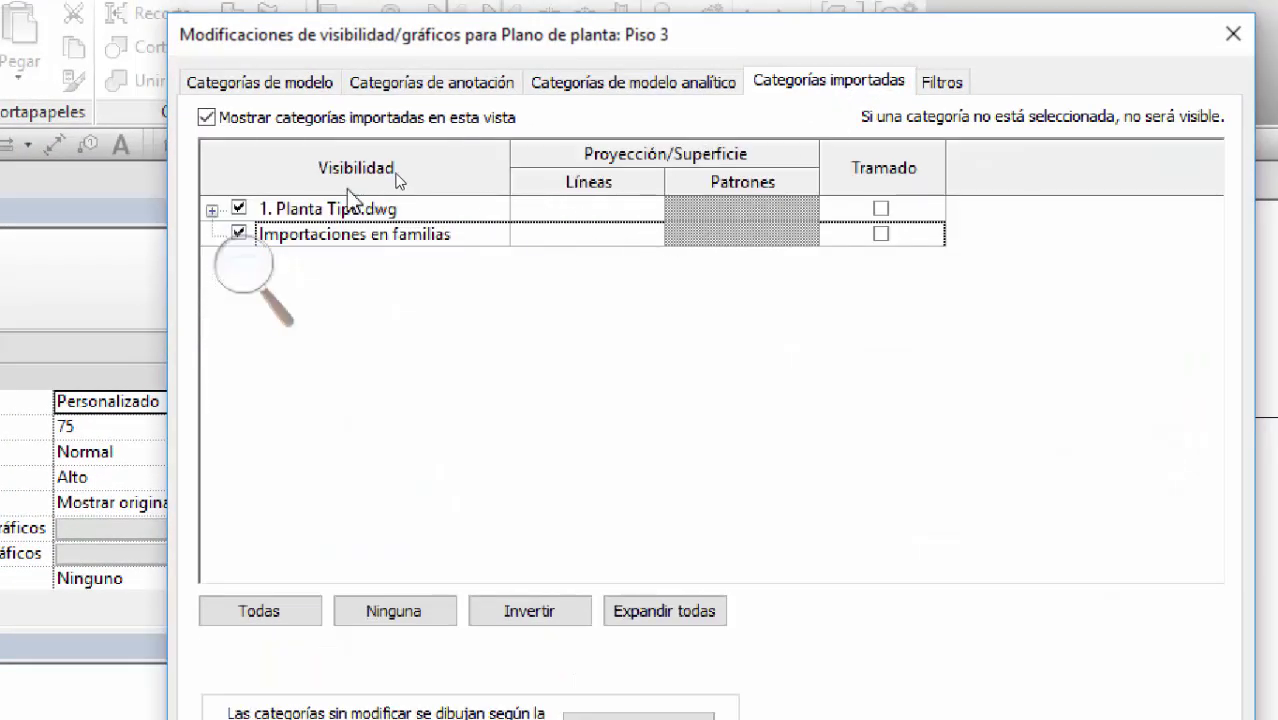
click(238, 208)
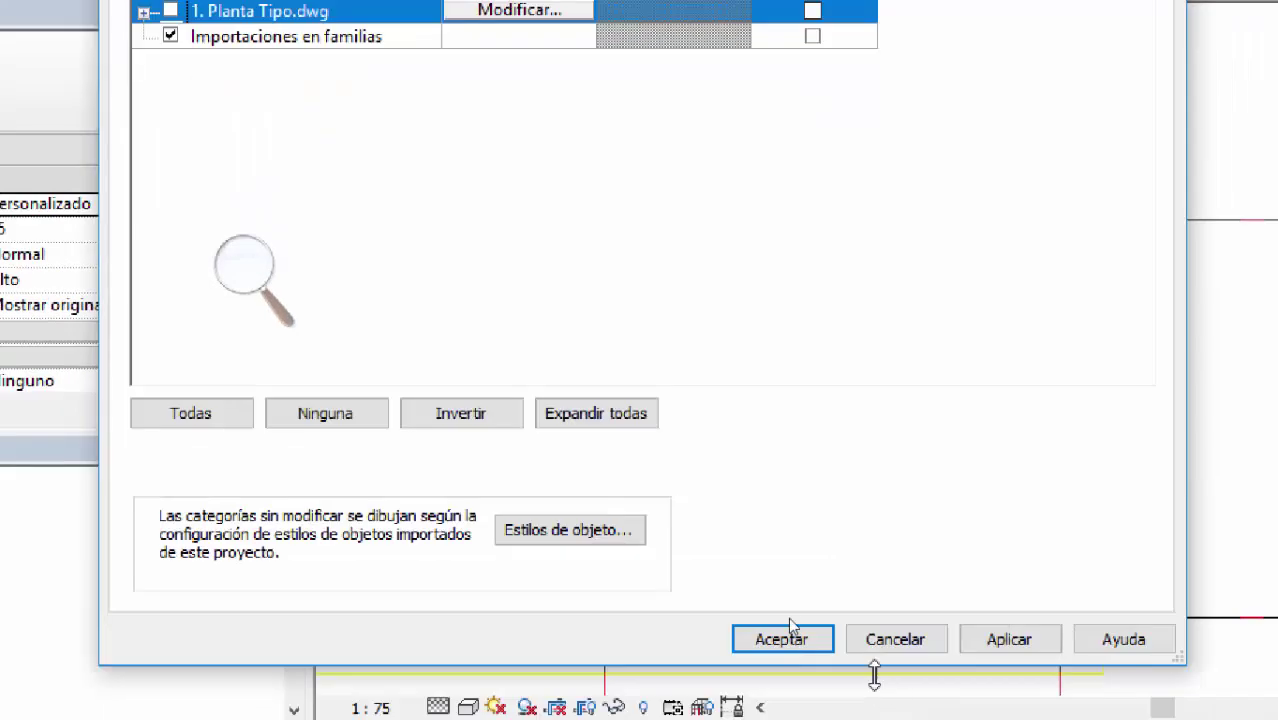
click(790, 636)
scroll(842, 351, down, 3)
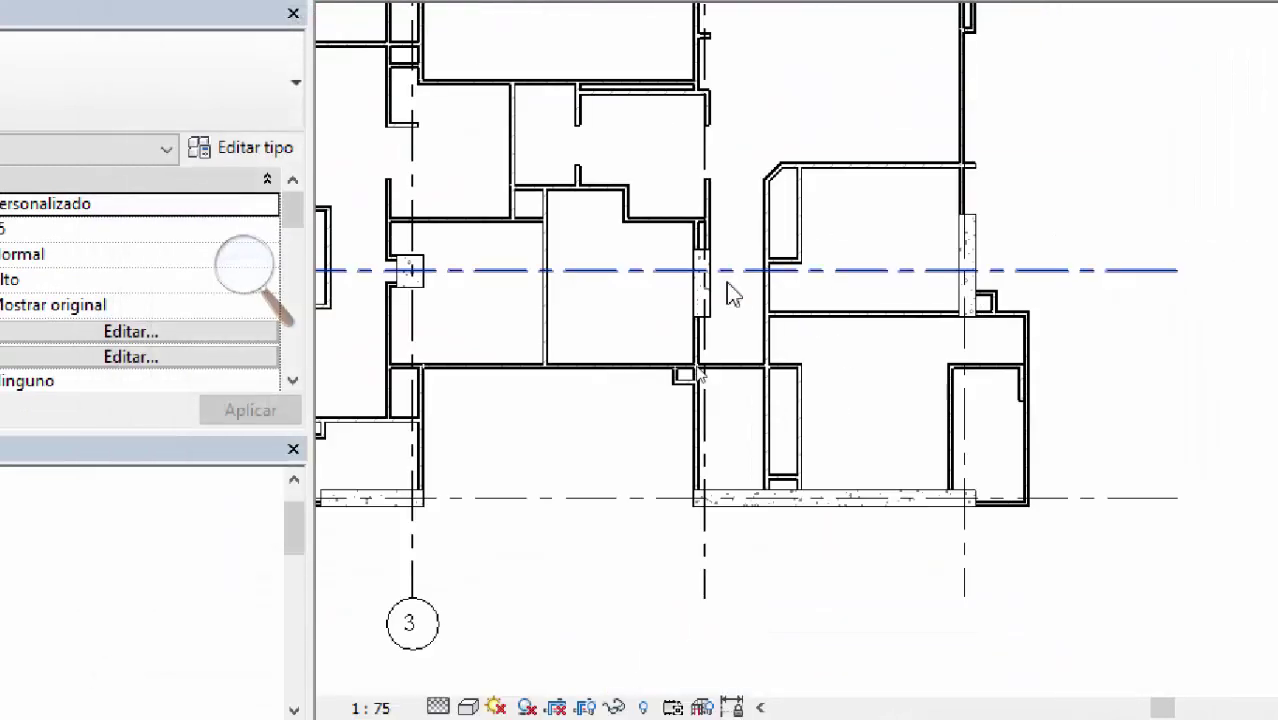
Step: Show the imported drawing 1. Planta Tipo.dwg again in the Piso 3 plan through the visibility/graphics overrides
middle_drag(730, 288, 783, 449)
scroll(870, 400, down, 2)
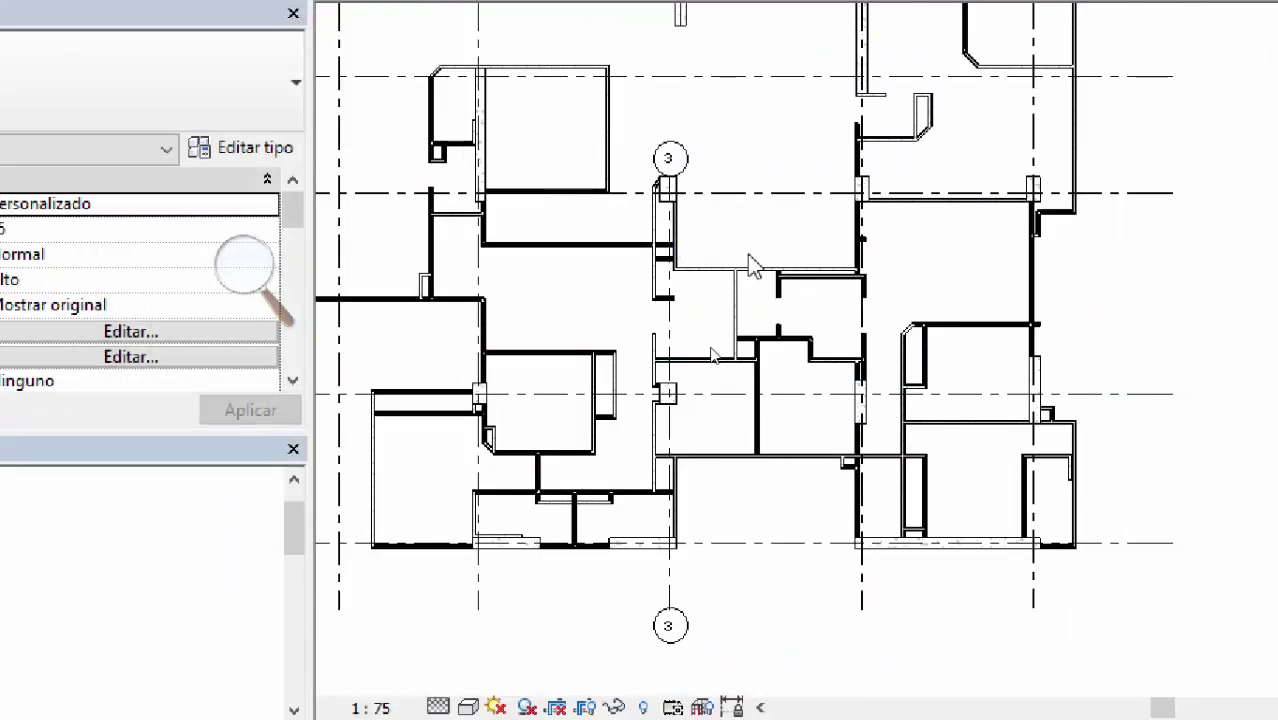
scroll(751, 266, down, 2)
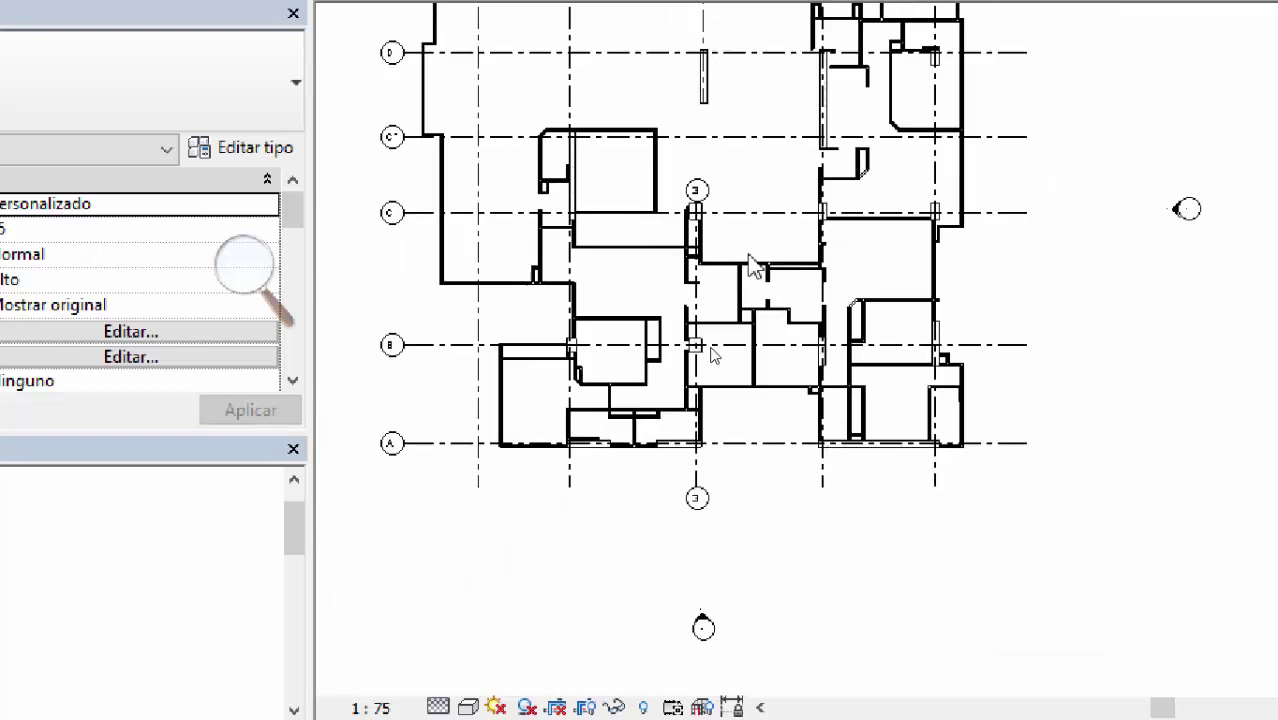
middle_drag(751, 266, 816, 320)
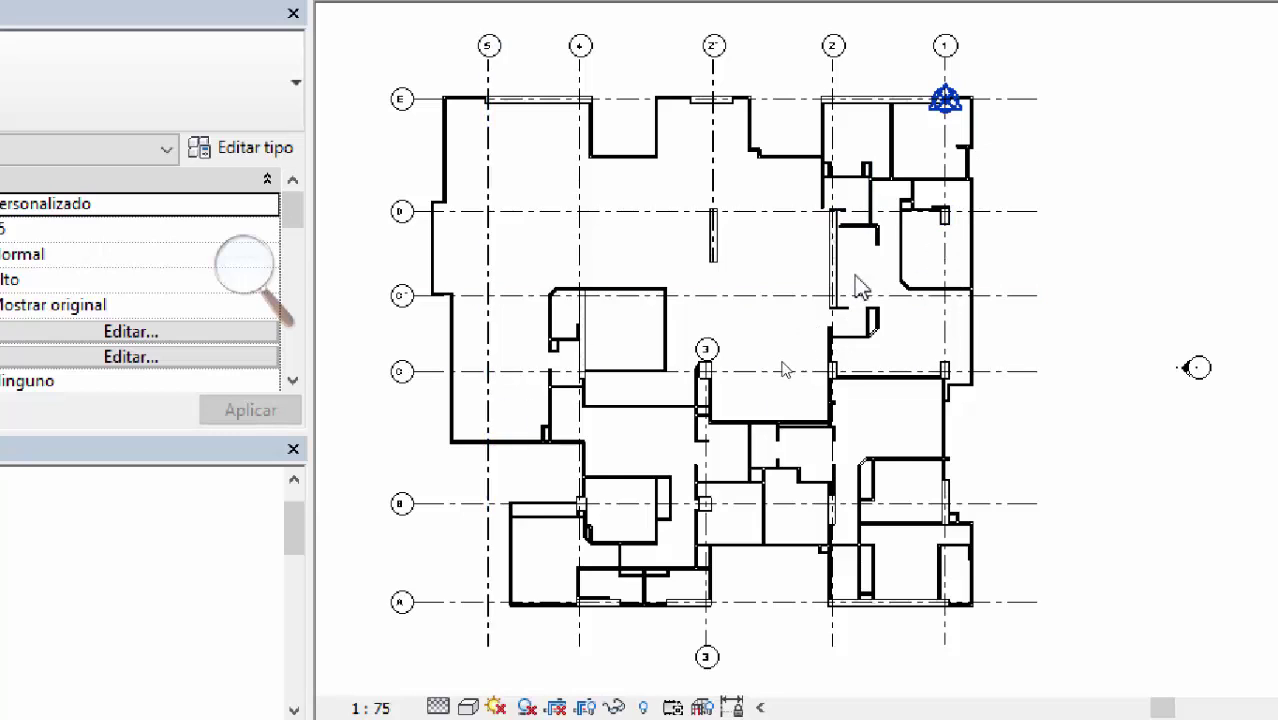
key(v)
key(v)
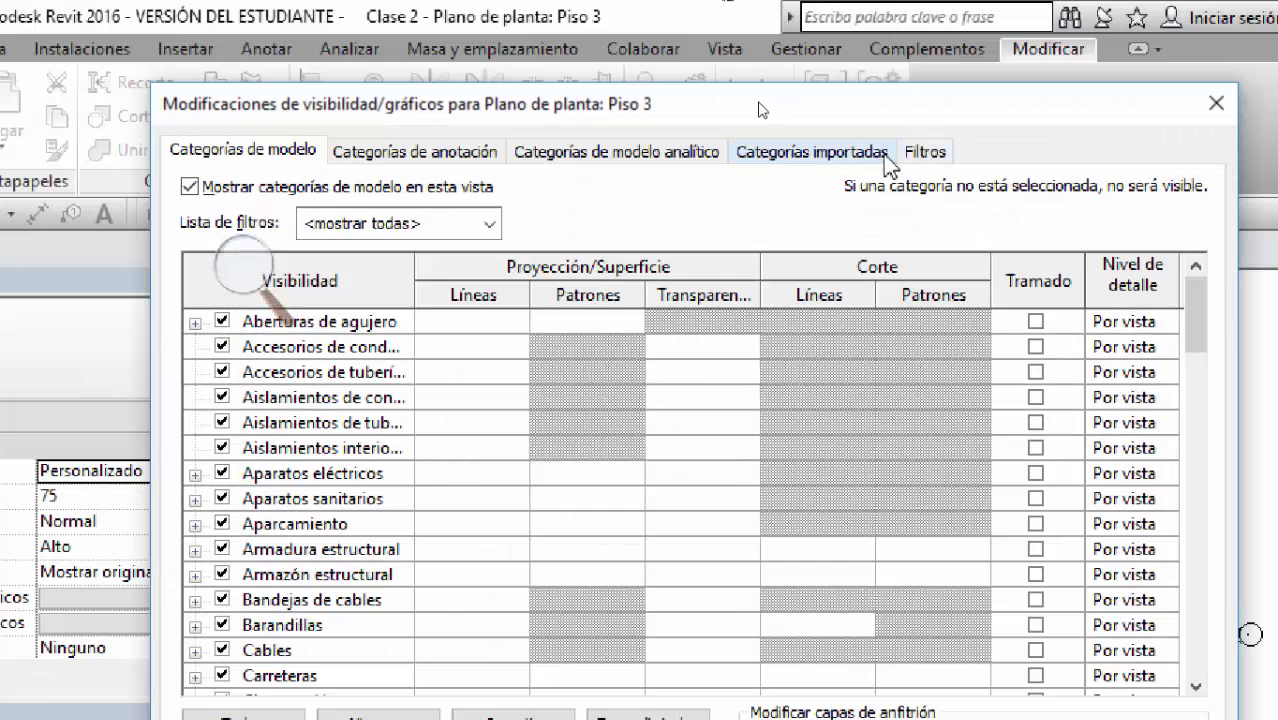
click(884, 156)
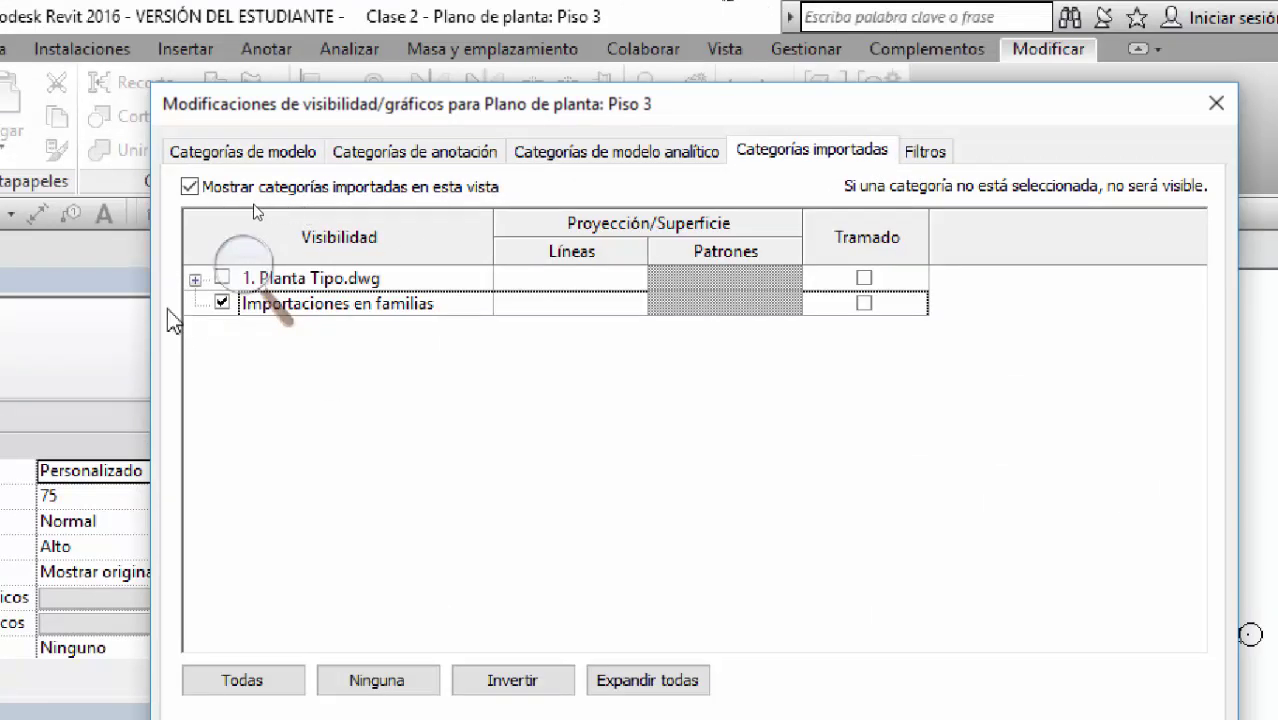
click(222, 277)
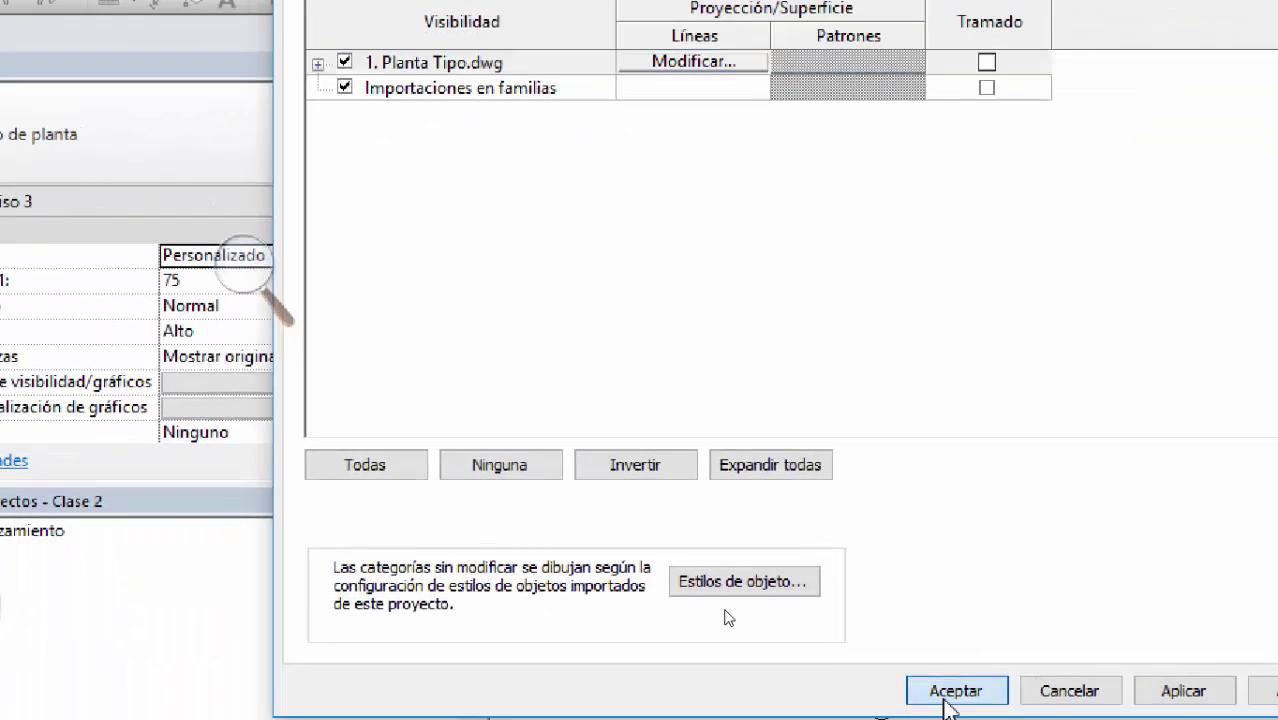
click(1050, 719)
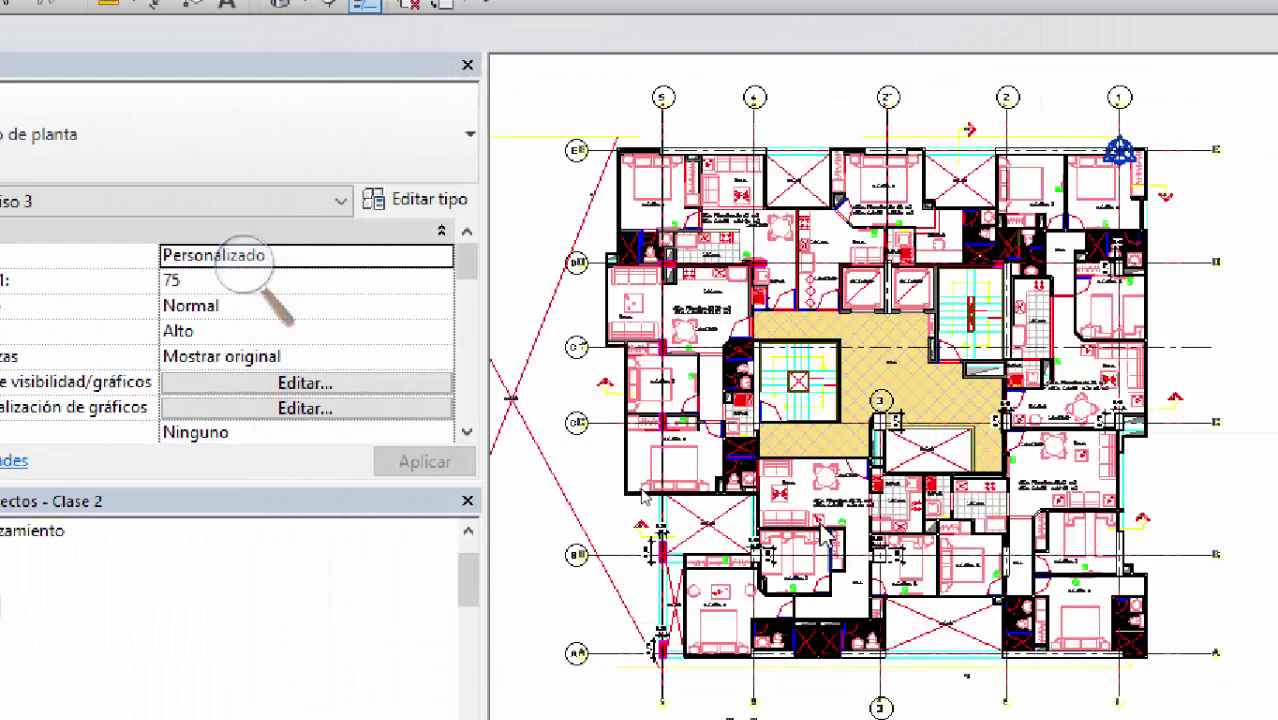